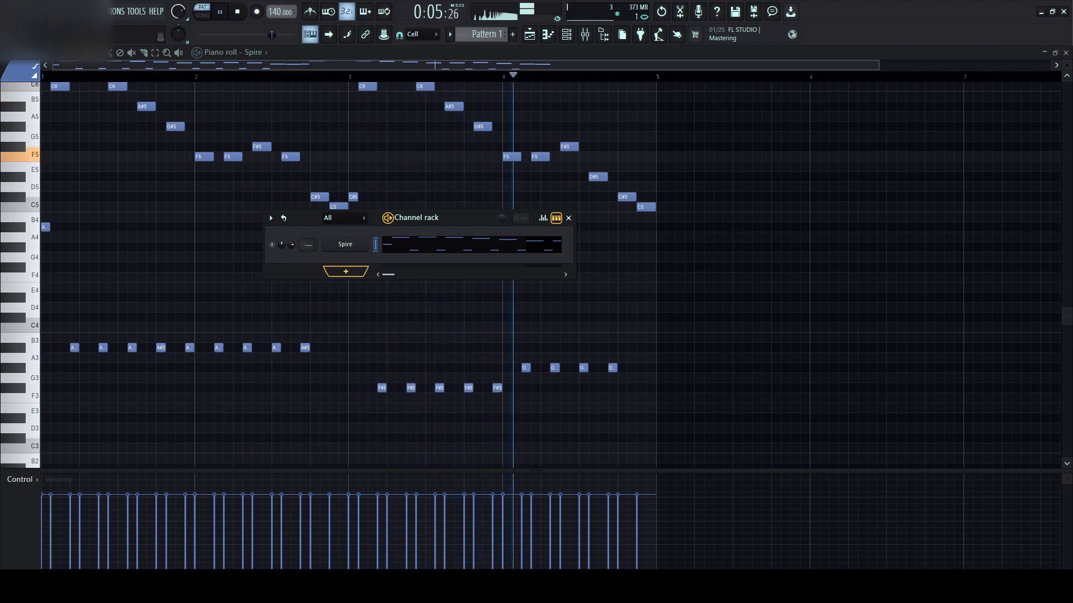
# - Add a second Spire synth channel to the channel rack
pyautogui.click(346, 272)
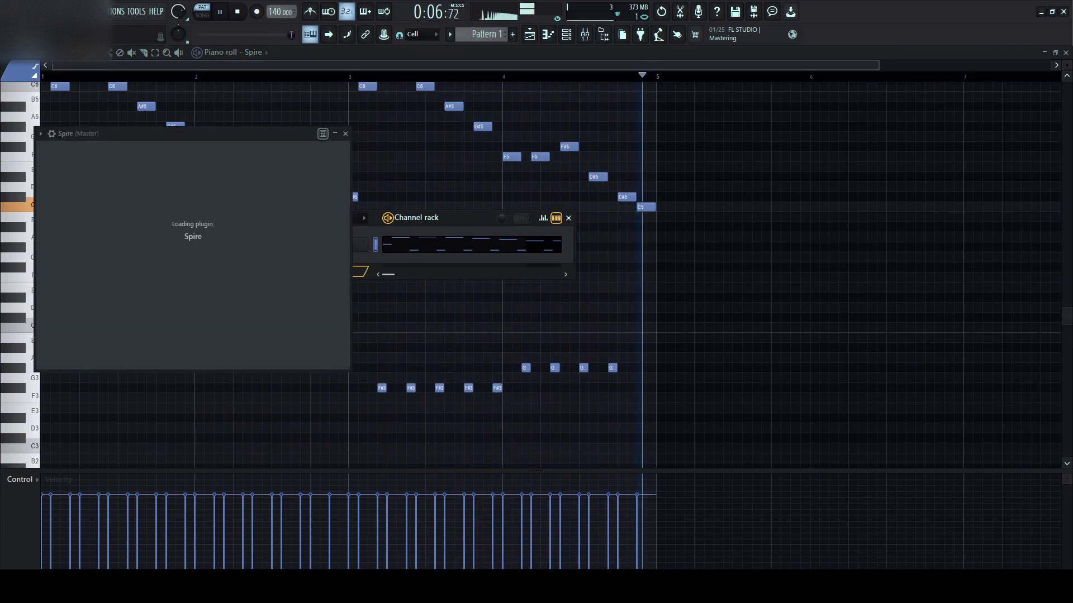
pyautogui.click(890, 133)
pyautogui.press('space')
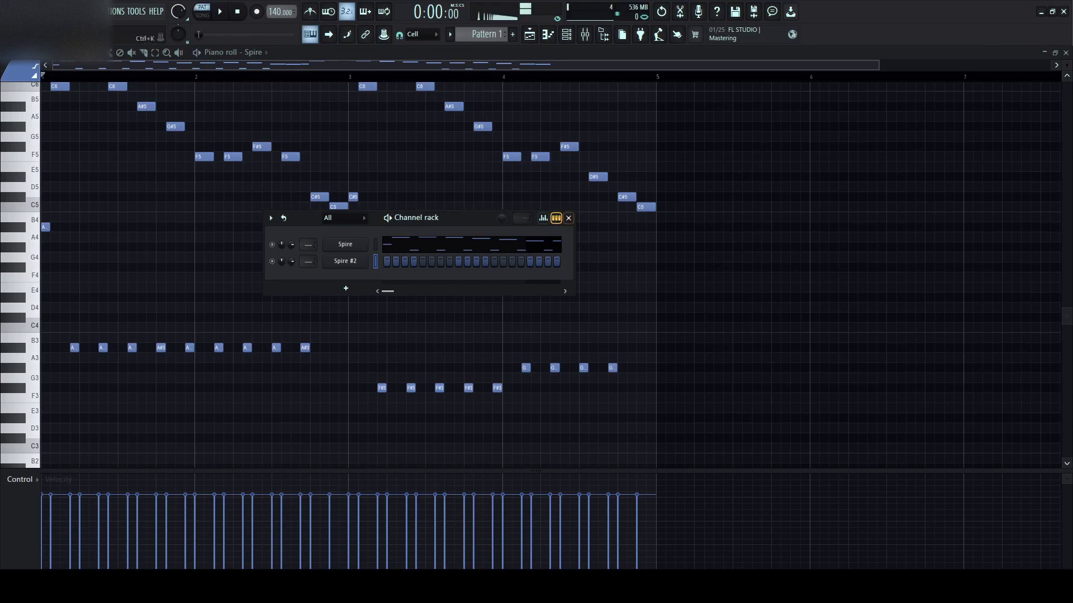
pyautogui.press('space')
pyautogui.press('space')
# - Transpose all notes of the Spire melody down one semitone
pyautogui.rightClick(661, 146)
pyautogui.scroll(3, 661, 155)
pyautogui.scroll(4, 711, 137)
pyautogui.scroll(-5, 711, 136)
pyautogui.hotkey('ctrl', 'a')
pyautogui.hotkey('shift', 'Down')
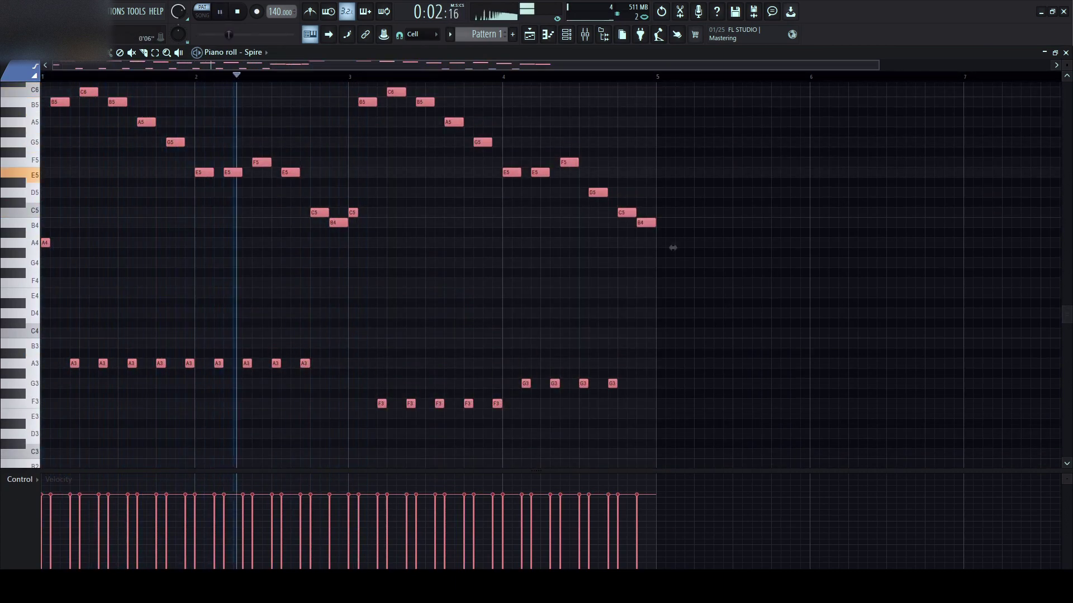
pyautogui.press('F6')
pyautogui.click(345, 244)
pyautogui.press('Escape')
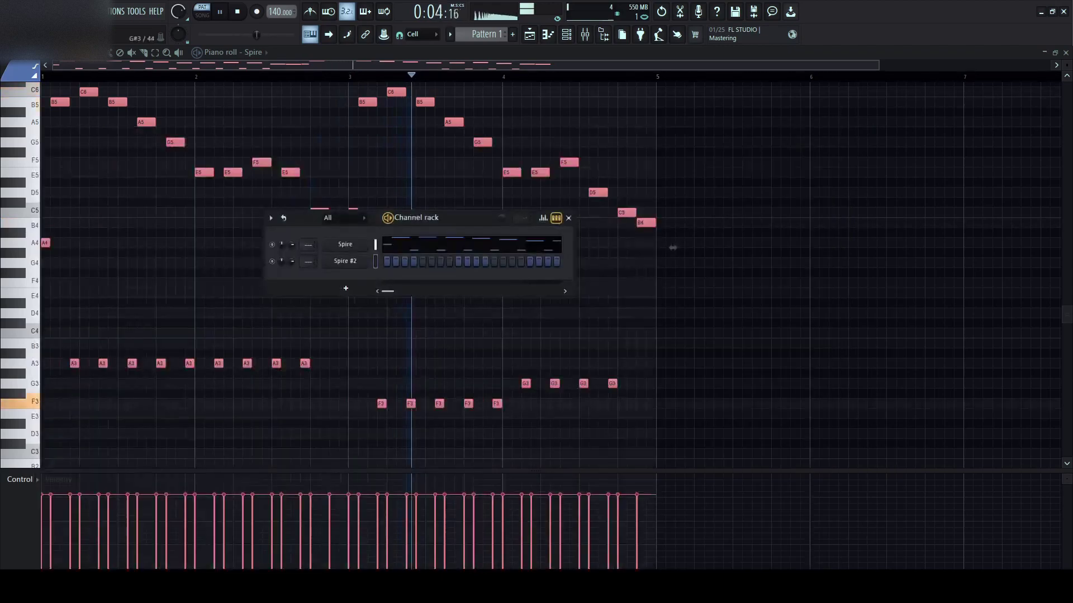
pyautogui.scroll(-1, 551, 373)
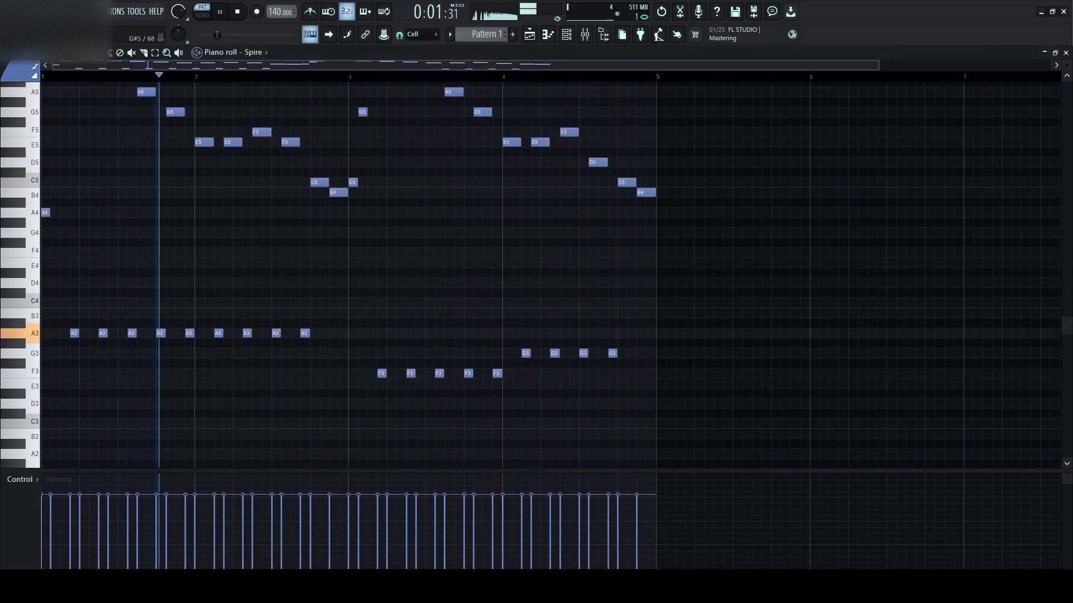
pyautogui.press('F9')
pyautogui.press('F9')
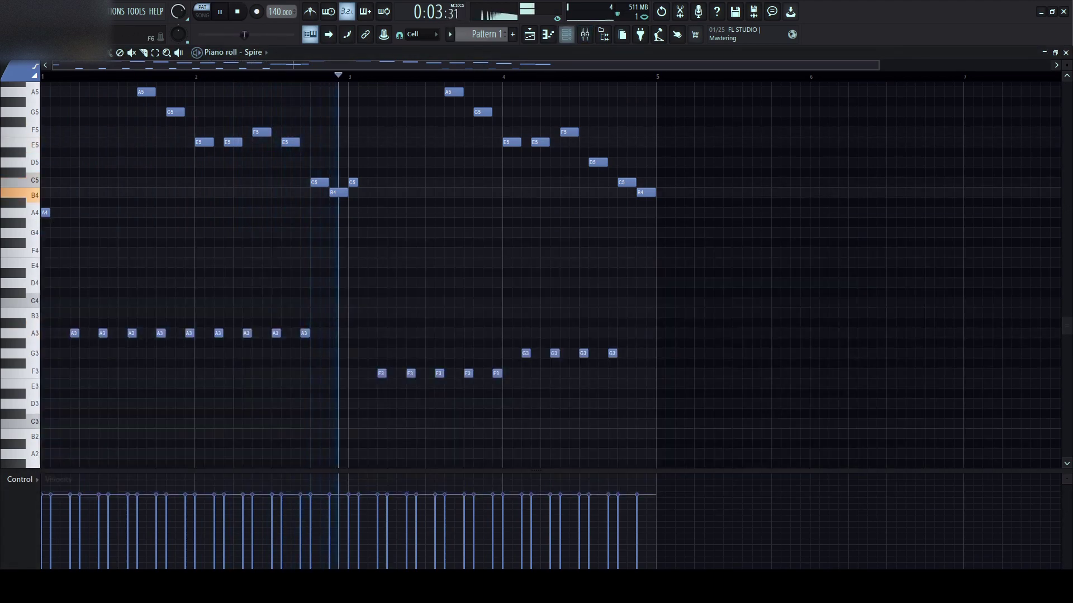
# - Add an A3 note at the start of the Spire #2 piano roll and lengthen it to fill bars 1 and 2
pyautogui.press('F6')
pyautogui.press('space')
pyautogui.press('F7')
pyautogui.click(151, 293)
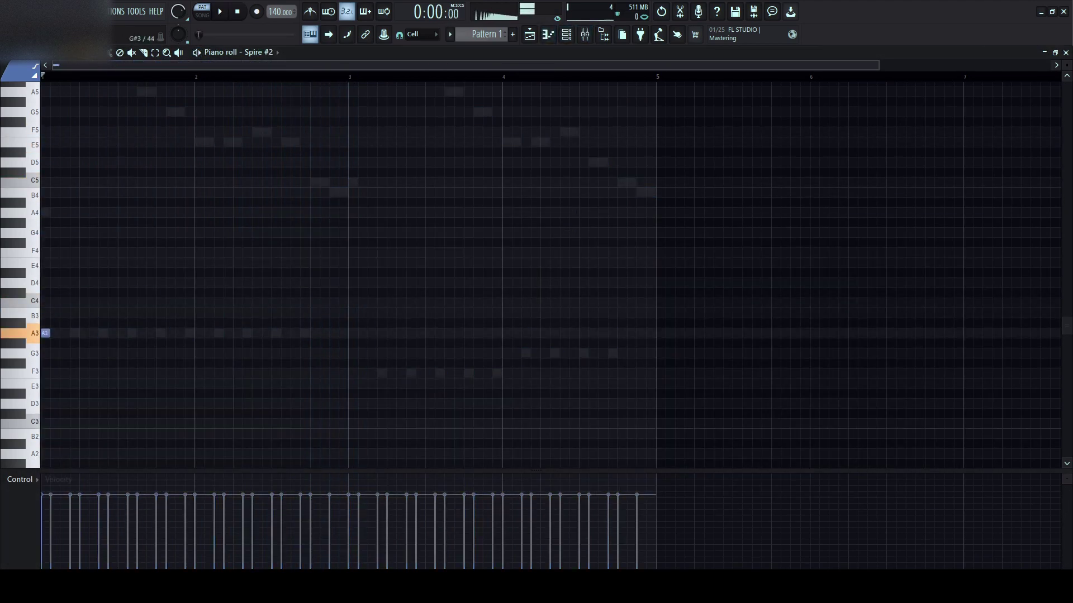
pyautogui.moveTo(49, 333); pyautogui.dragTo(386, 333)
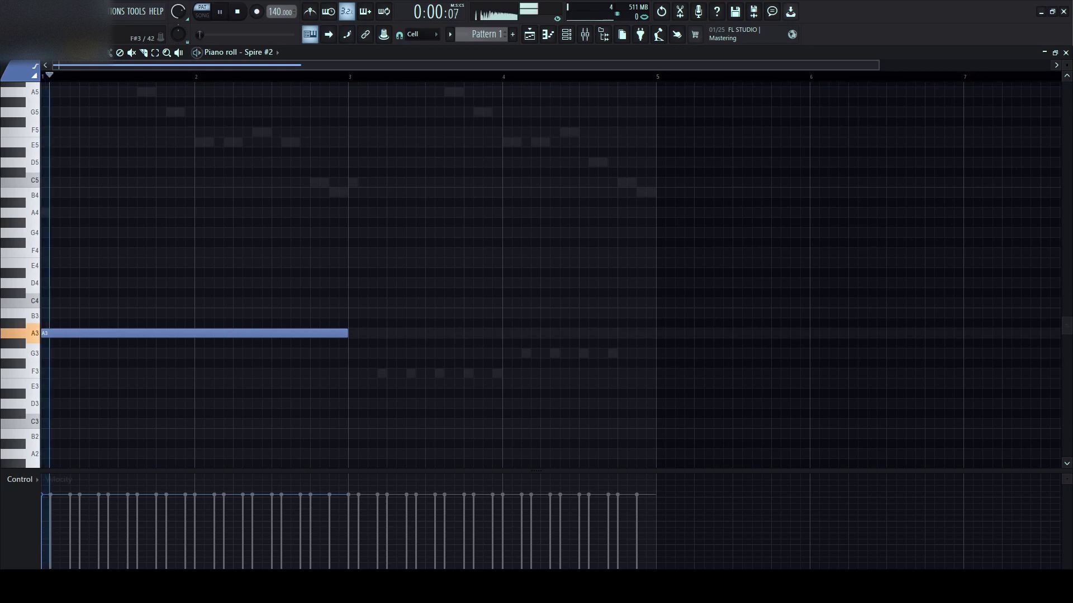
# - Add one-bar bass notes F3 in bar 3 and G3 in bar 4, removing the surplus duplicates
pyautogui.click(353, 374)
pyautogui.press('space')
pyautogui.click(487, 334)
pyautogui.moveTo(488, 333); pyautogui.dragTo(503, 380)
pyautogui.press('c')
pyautogui.hotkey('ctrl', 'z')
pyautogui.moveTo(655, 343); pyautogui.dragTo(656, 356)
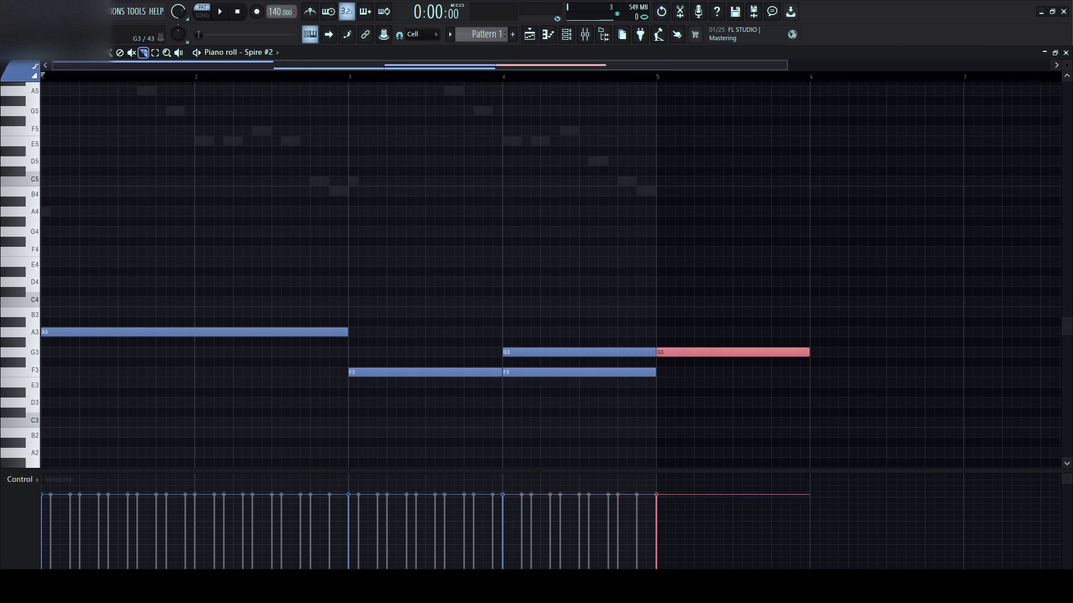
pyautogui.rightClick(693, 351)
pyautogui.rightClick(626, 371)
# - Play the bassline and transpose its three notes down one octave
pyautogui.press('space')
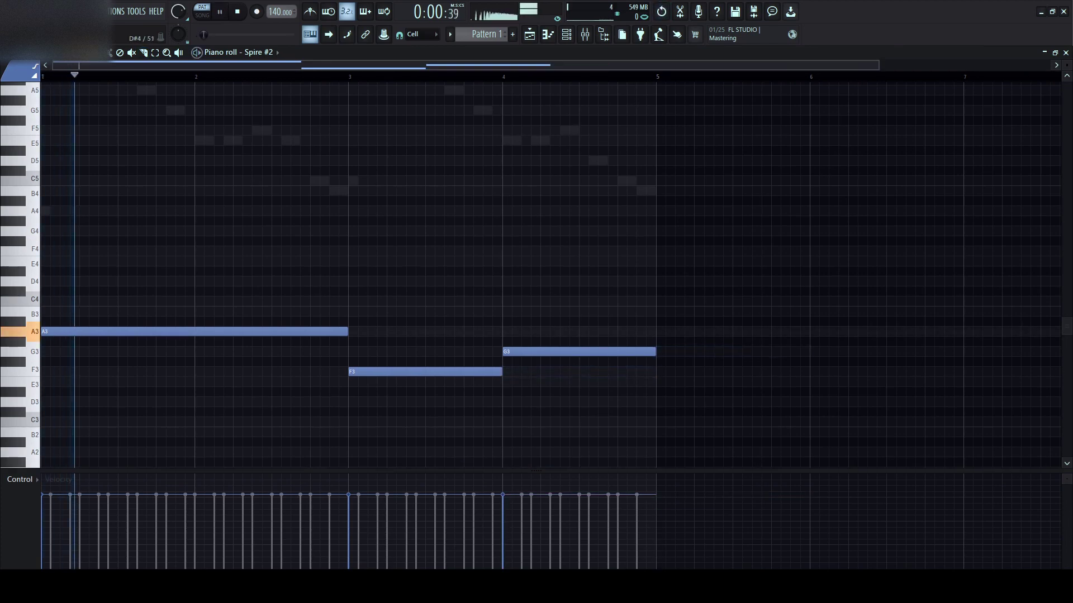
pyautogui.moveTo(44, 85); pyautogui.dragTo(709, 463)
pyautogui.hotkey('ctrl', 'Down')
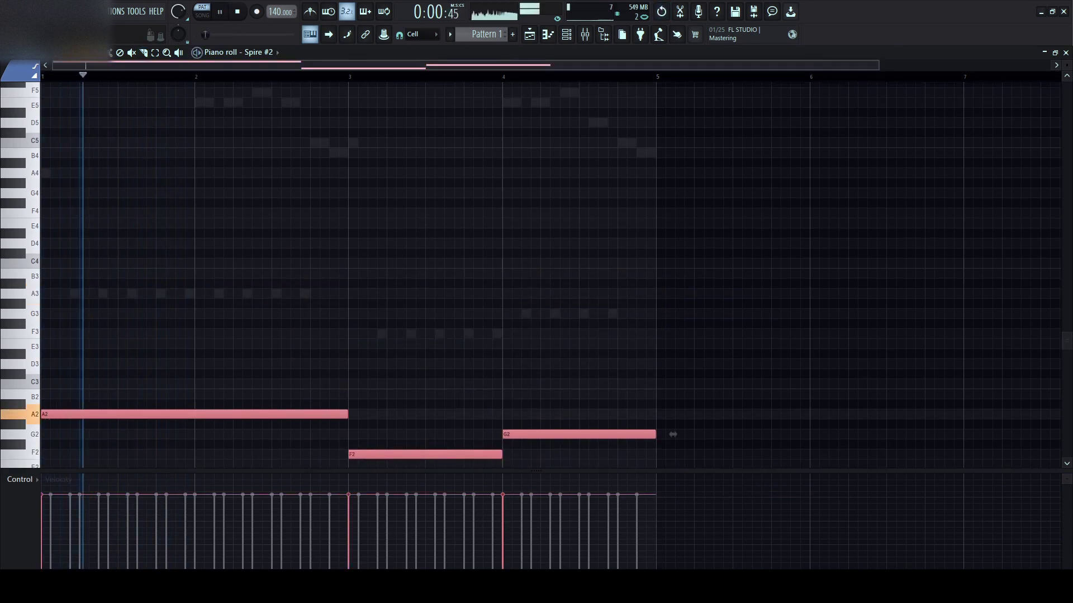
# - Open the Spire #2 synth window and examine its oscillator, filter and envelope settings
pyautogui.press('F6')
pyautogui.click(345, 261)
pyautogui.moveTo(559, 132); pyautogui.dragTo(612, 97)
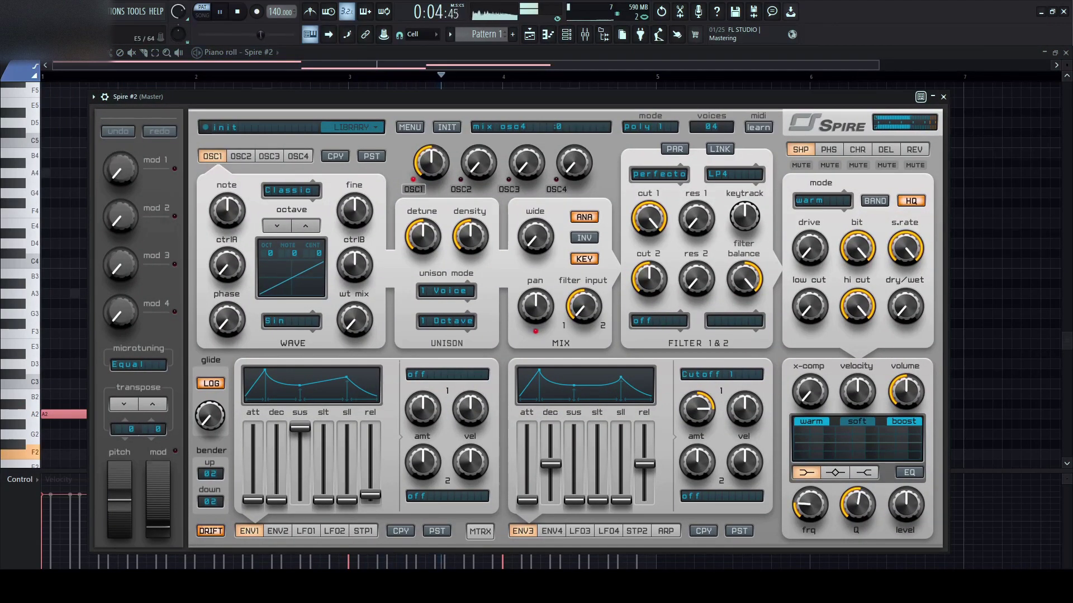
pyautogui.click(943, 97)
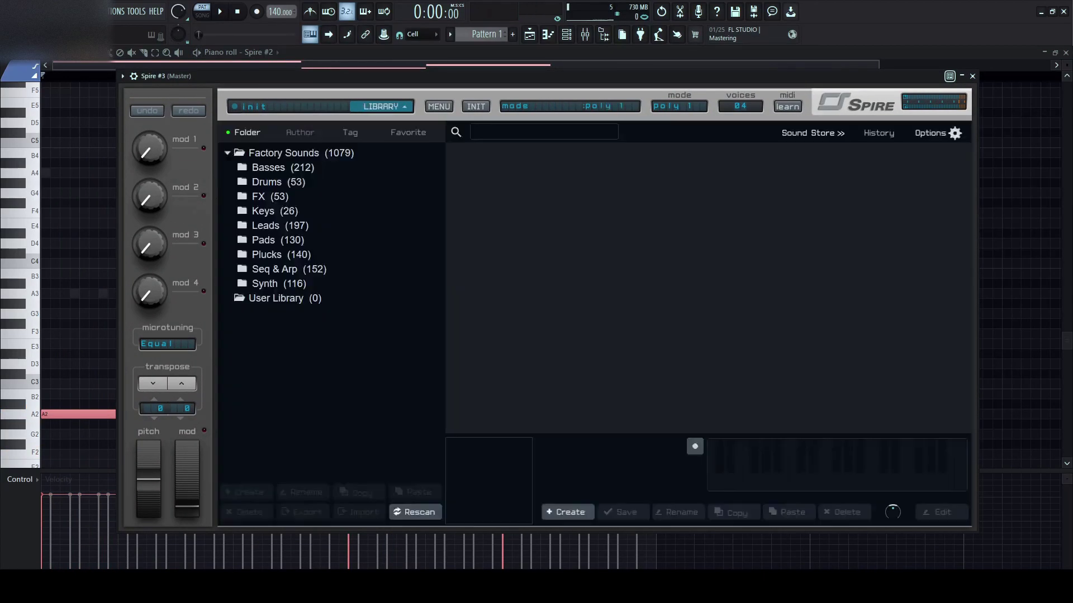
# - Audition the factory Pads presets in Spire #3 and load PD HyperDream AL&RS
pyautogui.click(381, 107)
pyautogui.click(278, 240)
pyautogui.click(503, 222)
pyautogui.click(620, 221)
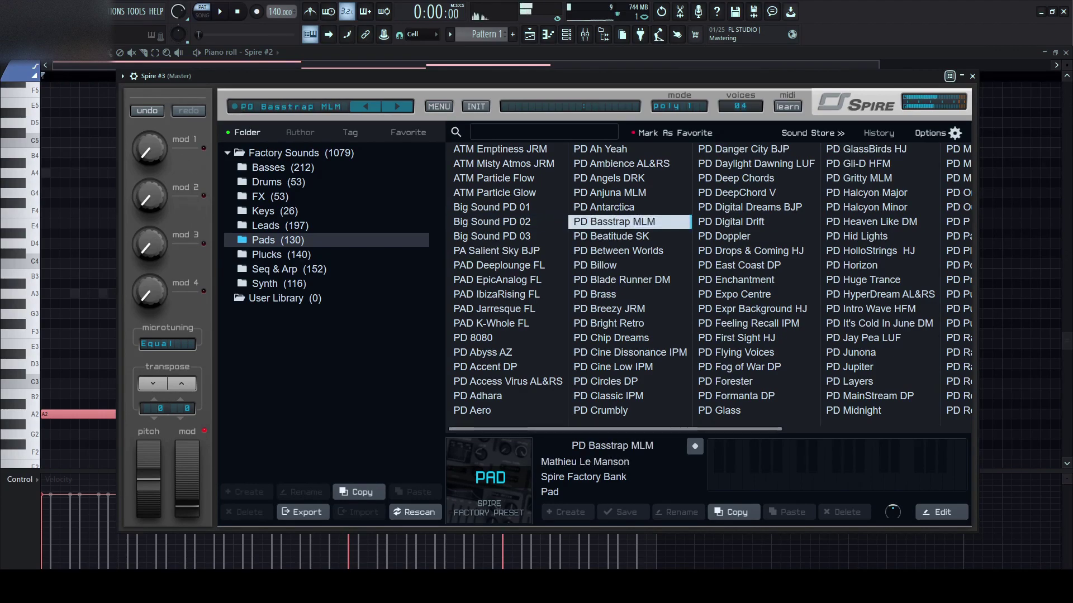
pyautogui.click(741, 236)
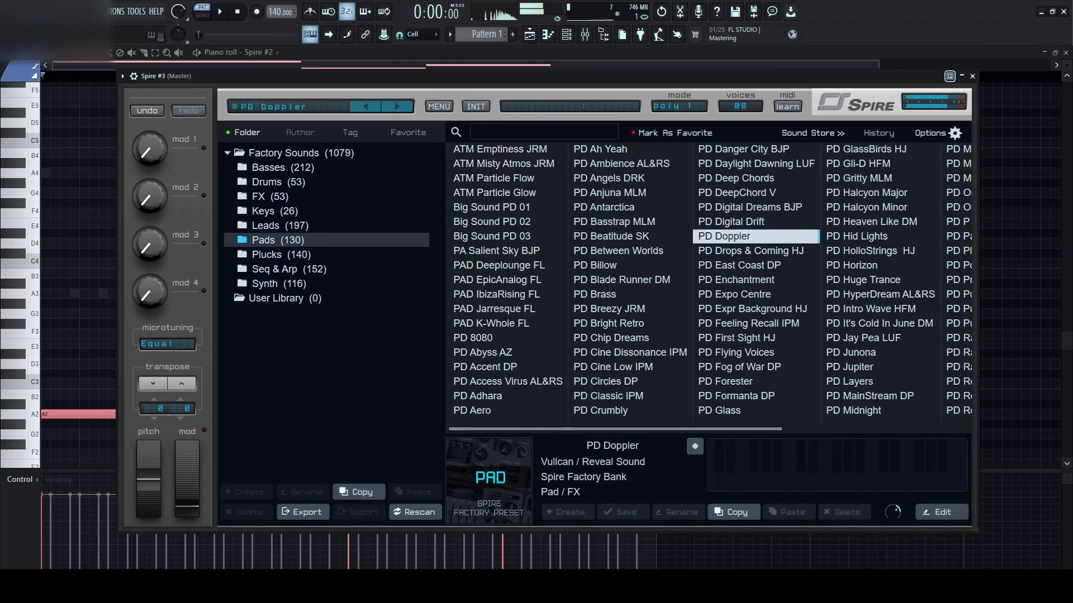
pyautogui.click(860, 236)
pyautogui.click(871, 294)
pyautogui.click(871, 323)
pyautogui.click(871, 294)
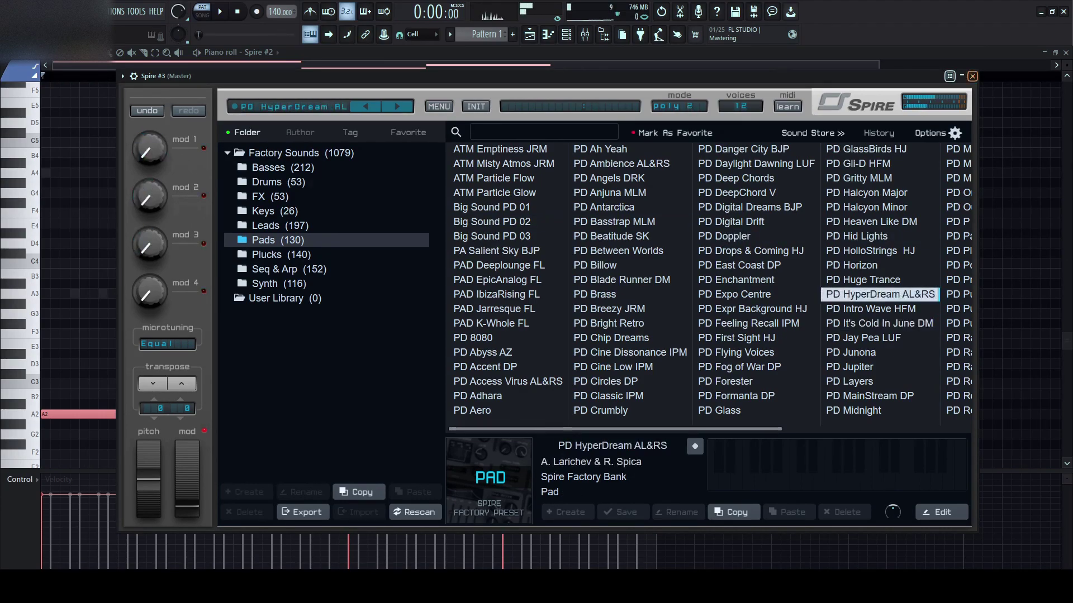
pyautogui.press('Escape')
# - Open the piano roll of the Spire #3 pad channel
pyautogui.press('space')
pyautogui.press('space')
pyautogui.press('F7')
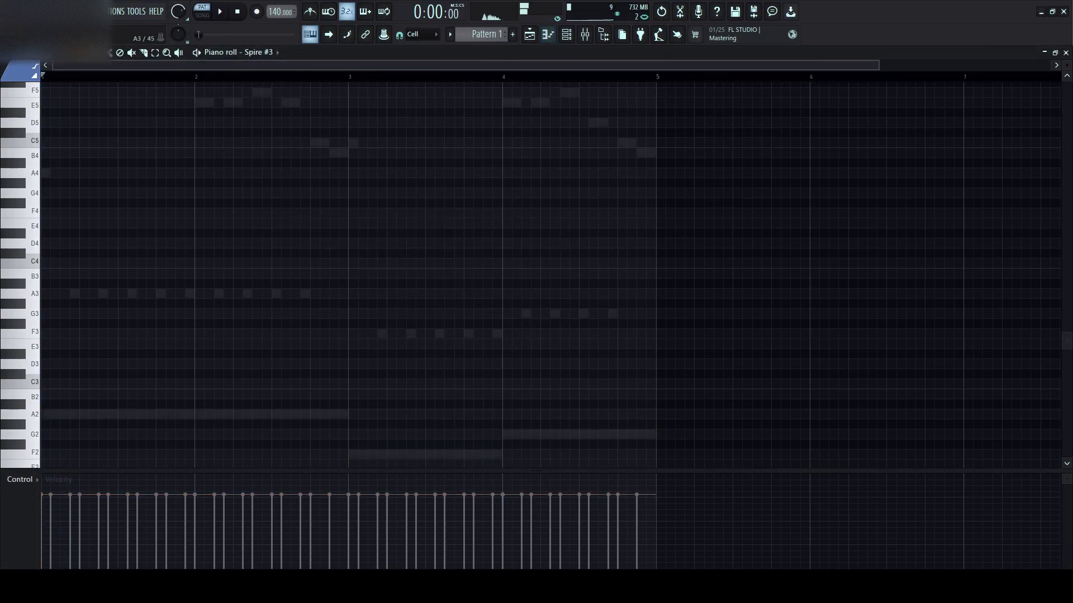
# - Try several opening notes for the pad, including F#4 and G4, removing each after auditioning it
pyautogui.moveTo(93, 284); pyautogui.dragTo(46, 284)
pyautogui.press('space')
pyautogui.rightClick(51, 284)
pyautogui.scroll(1, 53, 257)
pyautogui.click(55, 223)
pyautogui.rightClick(55, 222)
pyautogui.click(46, 233)
pyautogui.press('space')
pyautogui.scroll(2, 50, 254)
pyautogui.rightClick(47, 293)
pyautogui.click(47, 293)
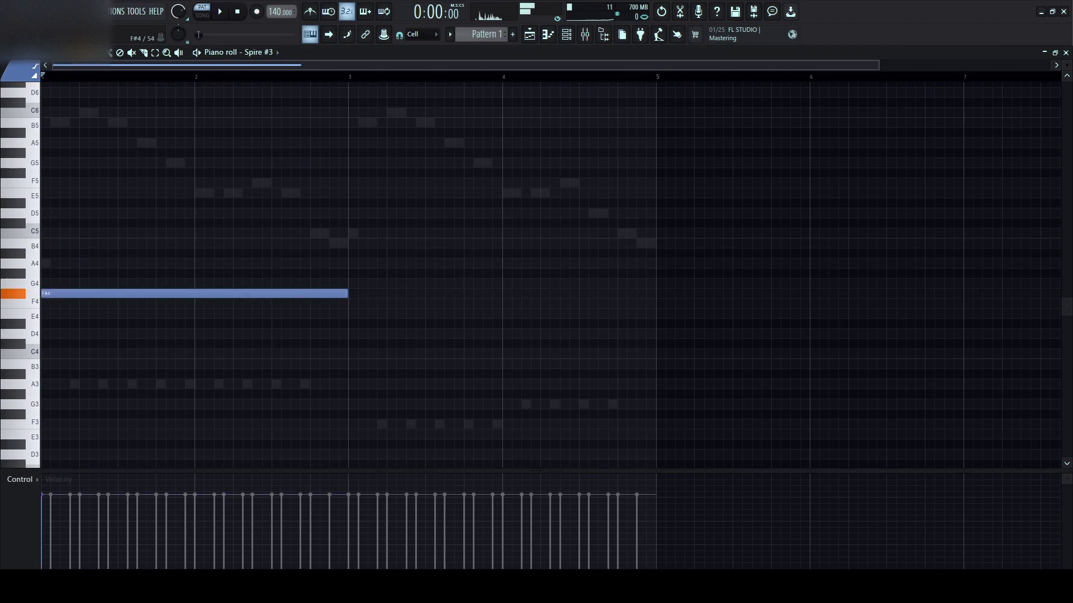
pyautogui.rightClick(47, 293)
pyautogui.click(47, 284)
pyautogui.press('space')
pyautogui.rightClick(47, 284)
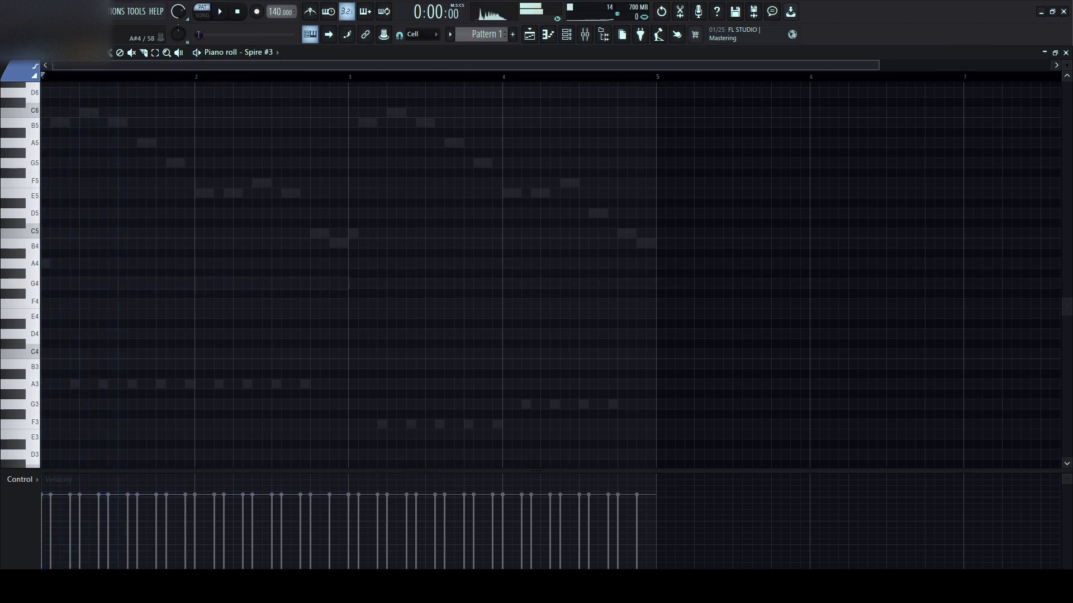
# - Write the pad's first two notes, a one-bar B4 in bar 1 and a one-bar C5 in bar 2
pyautogui.click(47, 244)
pyautogui.press('space')
pyautogui.press('space')
pyautogui.moveTo(346, 243); pyautogui.dragTo(146, 251)
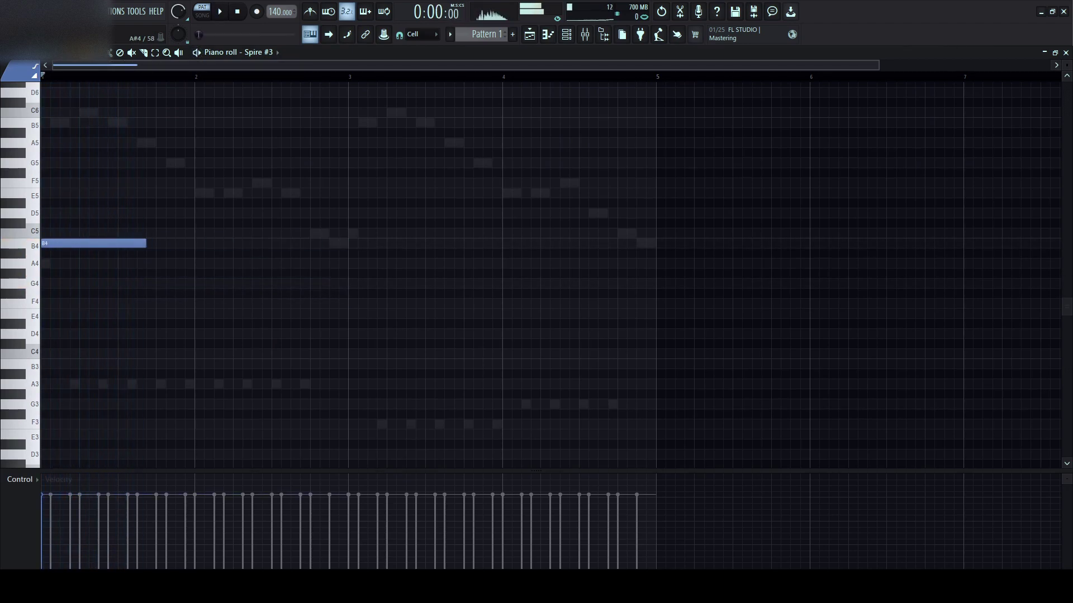
pyautogui.click(200, 233)
pyautogui.press('space')
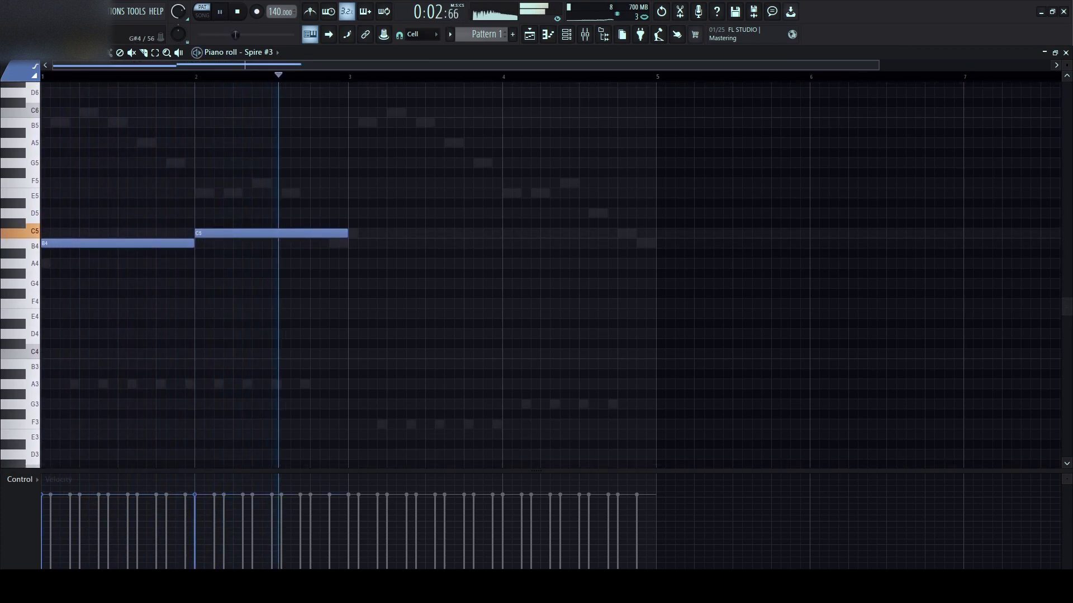
# - Add a one-bar G4 pad note in bar 3 and play the pattern
pyautogui.click(353, 283)
pyautogui.press('space')
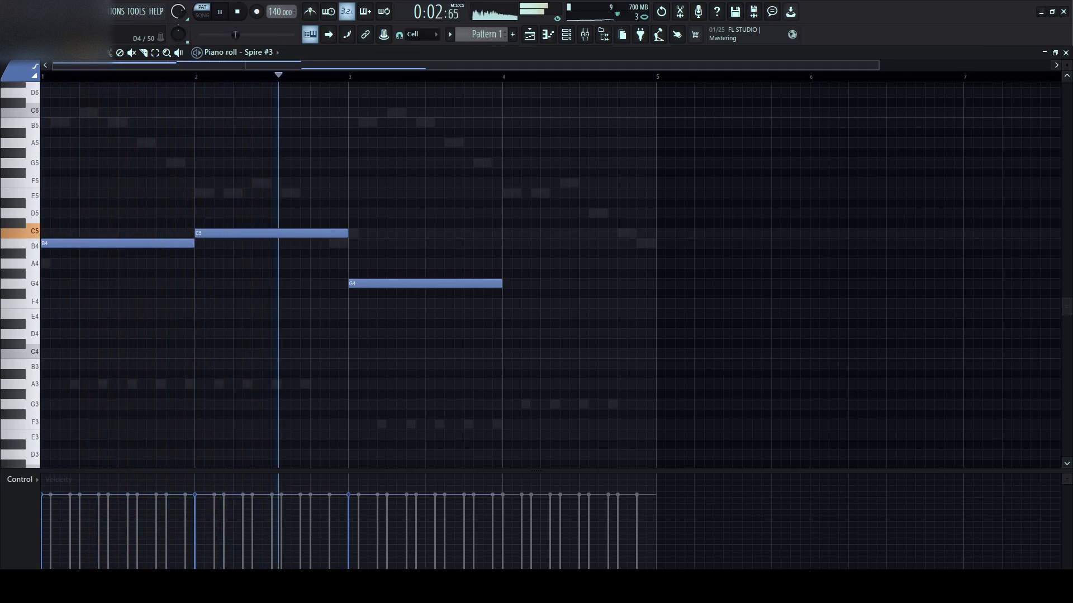
pyautogui.hscroll(2, 447, 111)
pyautogui.scroll(-2, 447, 67)
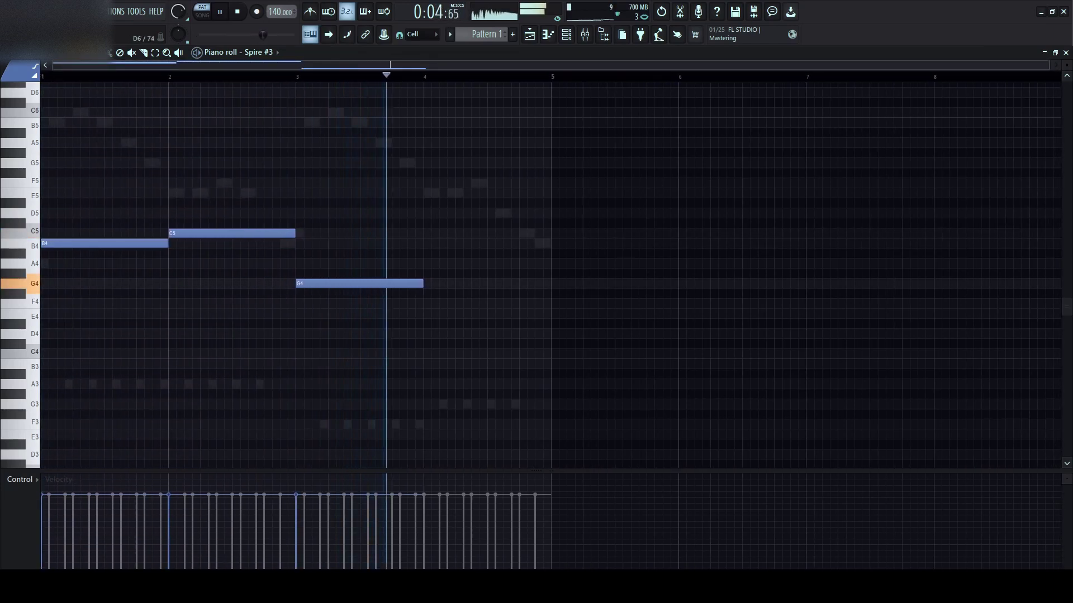
# - Test pitches for the fourth pad note and settle on a one-bar E4 in bar 4
pyautogui.press('space')
pyautogui.click(429, 333)
pyautogui.rightClick(428, 333)
pyautogui.click(428, 324)
pyautogui.rightClick(429, 324)
pyautogui.moveTo(429, 333); pyautogui.dragTo(429, 312)
pyautogui.hotkey('ctrl', 'a')
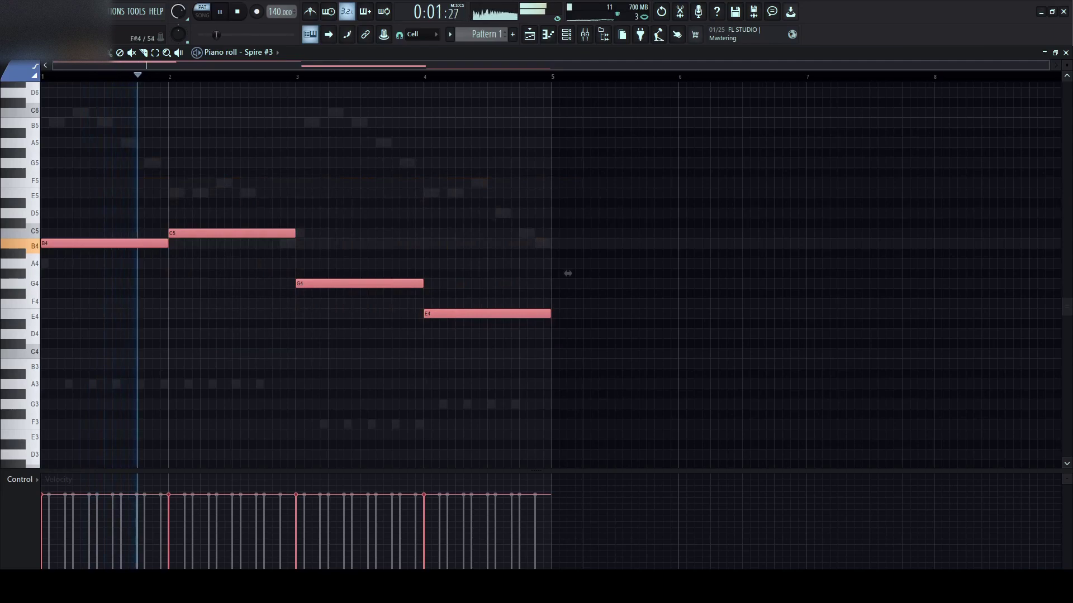
pyautogui.click(507, 173)
# - Assign the three Spire channels to mixer tracks 1 to 3 and rename the first track Lead
pyautogui.click(566, 34)
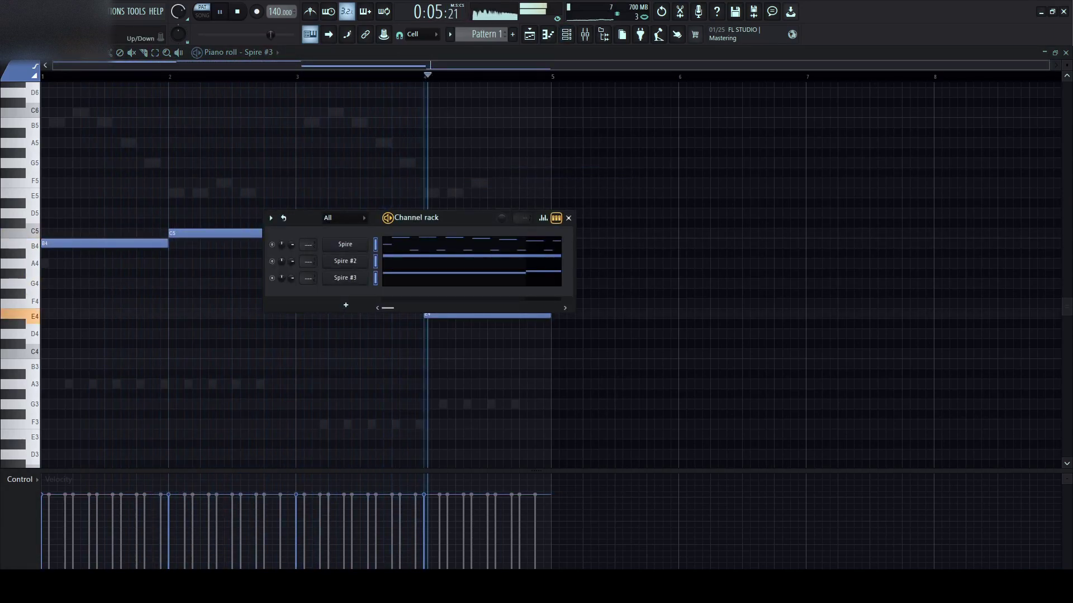
pyautogui.press('F9')
pyautogui.press('Left')
pyautogui.press('Left')
pyautogui.press('space')
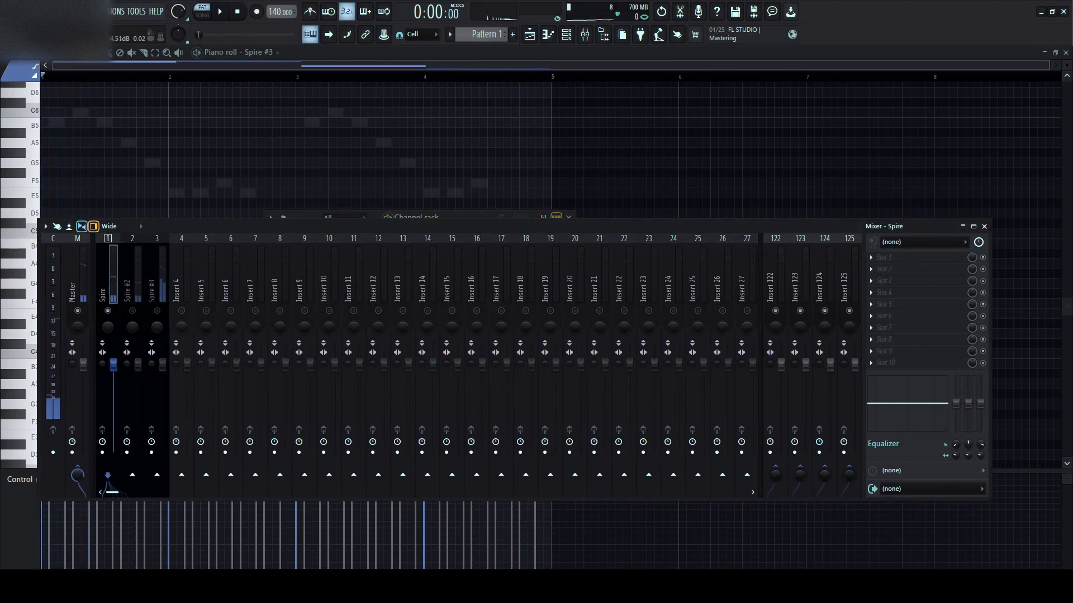
pyautogui.press('space')
# - Rename mixer tracks 2 and 3 as Bassline and Pads
pyautogui.press('Right')
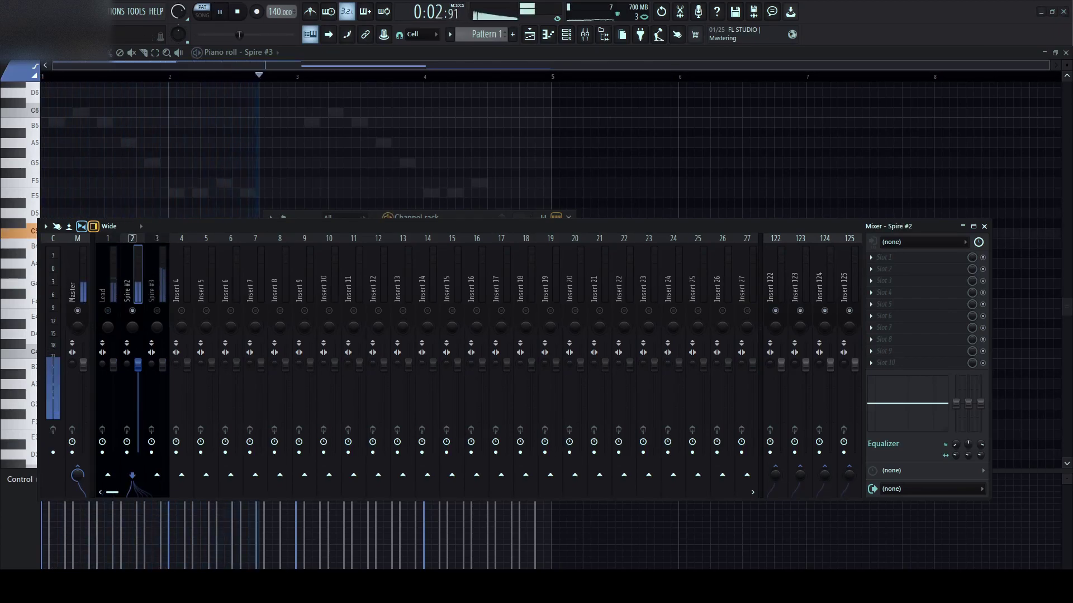
pyautogui.press('space')
pyautogui.rightClick(157, 310)
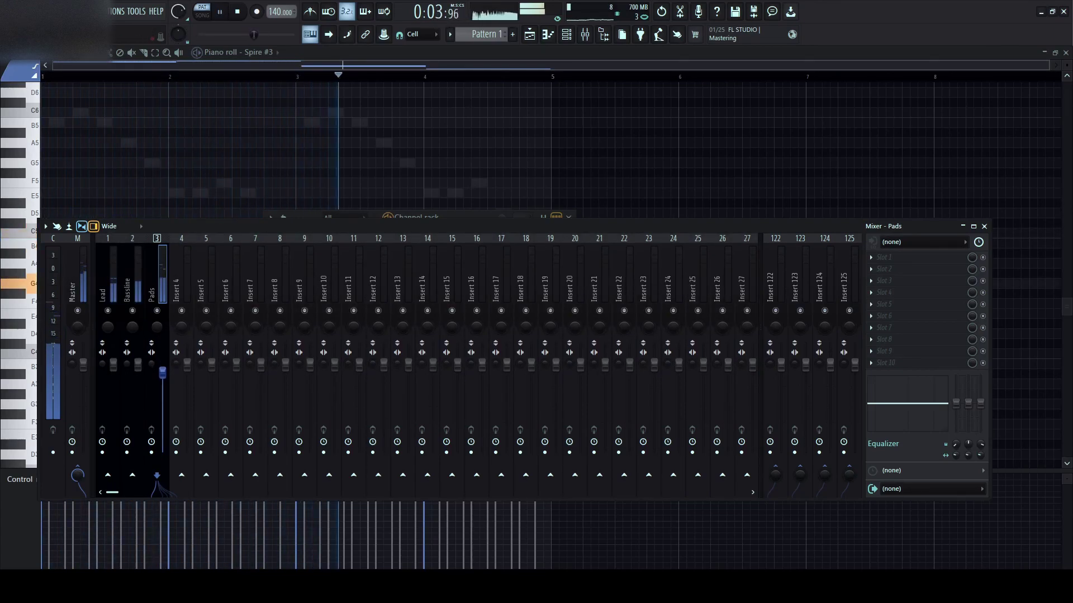
# - Balance the mixer levels by lowering the Pads track and slightly raising the Lead track
pyautogui.click(131, 285)
pyautogui.click(107, 285)
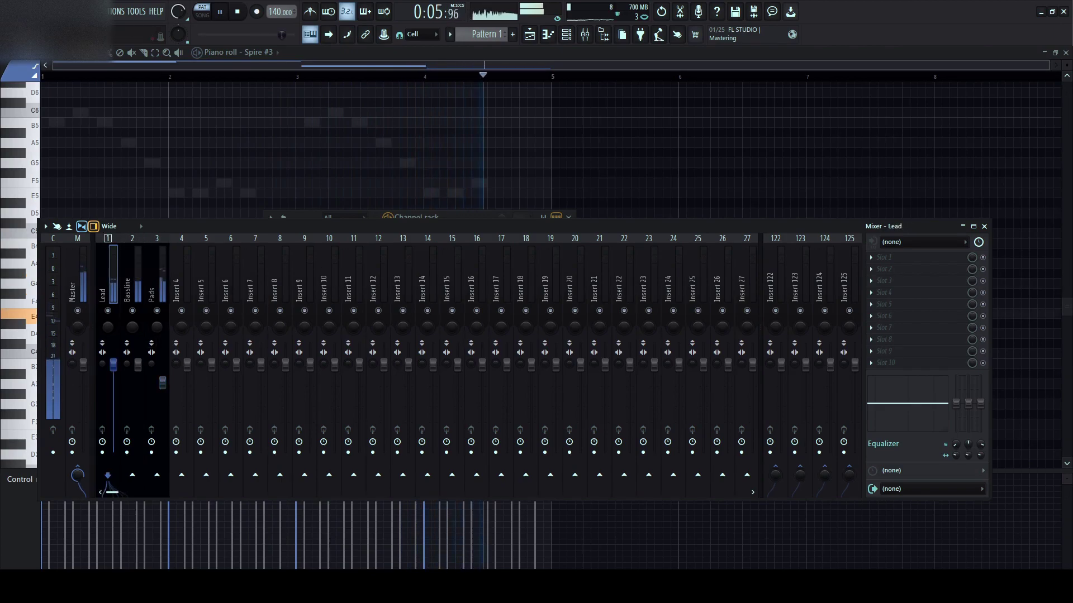
pyautogui.click(162, 382)
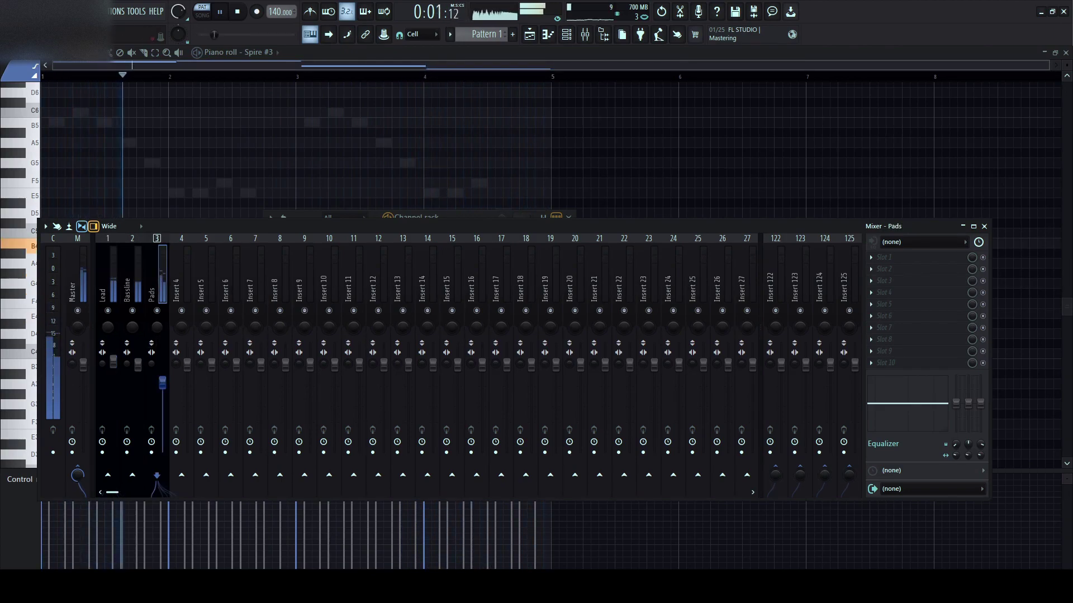
pyautogui.click(425, 53)
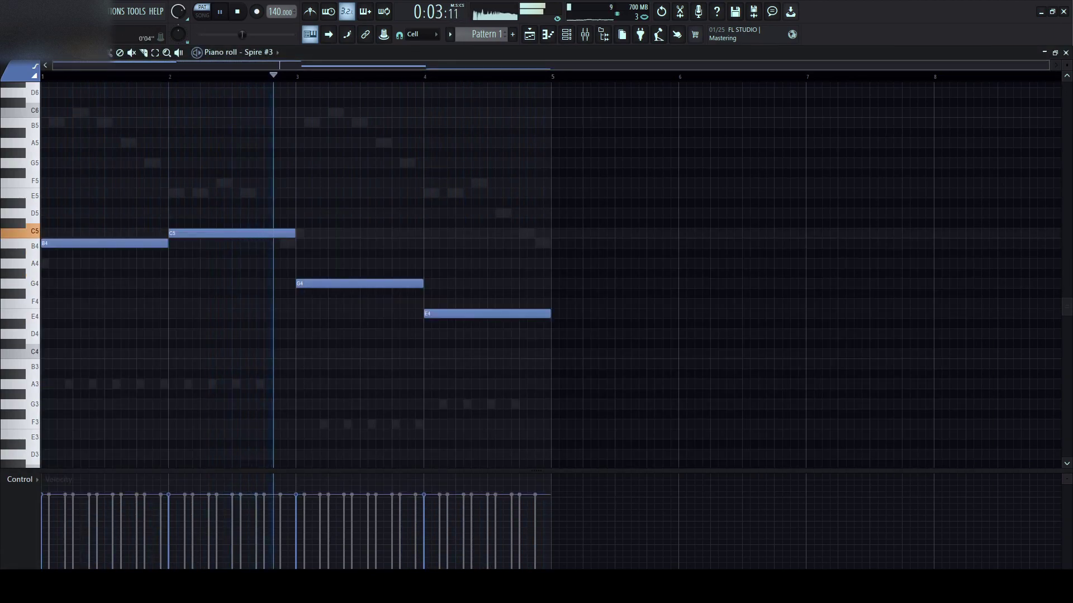
# - Place Pattern 1 at bar 1 of Track 1 in the playlist and play it in song mode
pyautogui.press('space')
pyautogui.click(529, 35)
pyautogui.click(39, 91)
pyautogui.moveTo(416, 160); pyautogui.dragTo(157, 97)
pyautogui.press('space')
pyautogui.press('l')
pyautogui.click(439, 160)
pyautogui.rightClick(439, 160)
# - Clone Pattern 1 as Pattern 2 and remove the duplicated Pattern 1 clip from bar 5 of Track 1
pyautogui.hotkey('ctrl', 'b')
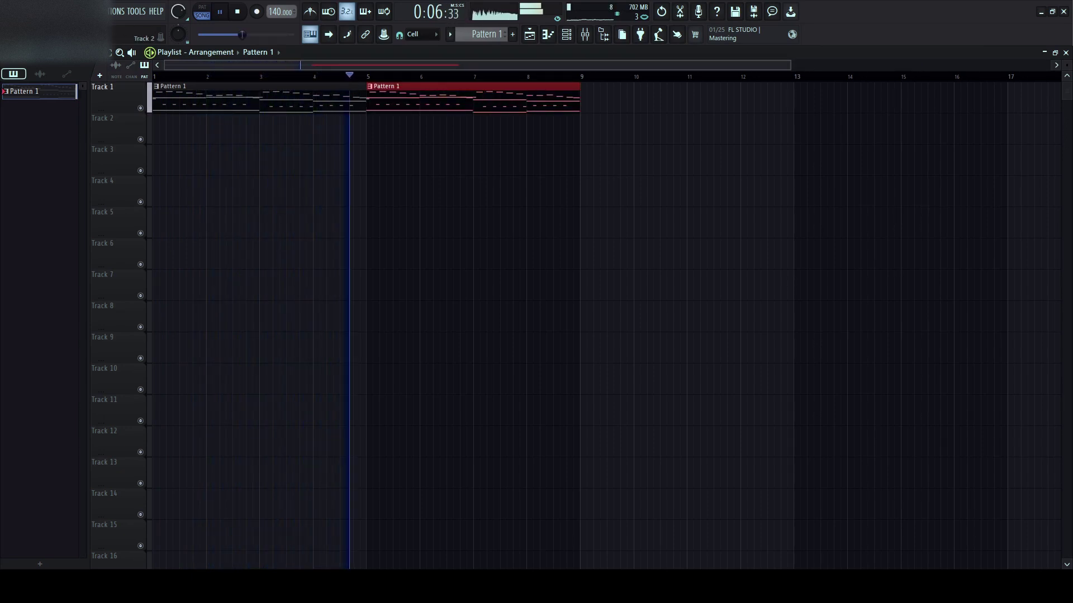
pyautogui.press('F4')
pyautogui.rightClick(386, 99)
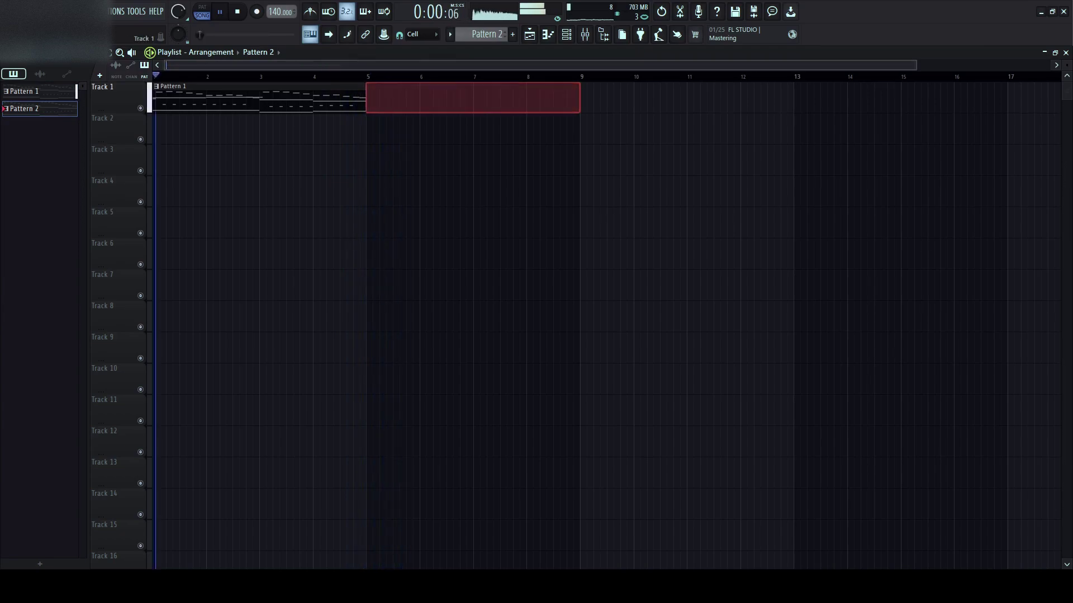
pyautogui.press('space')
# - Place Pattern 2 at bar 5 on Track 2 and play its Spire lead notes in pattern mode
pyautogui.click(370, 130)
pyautogui.press('F7')
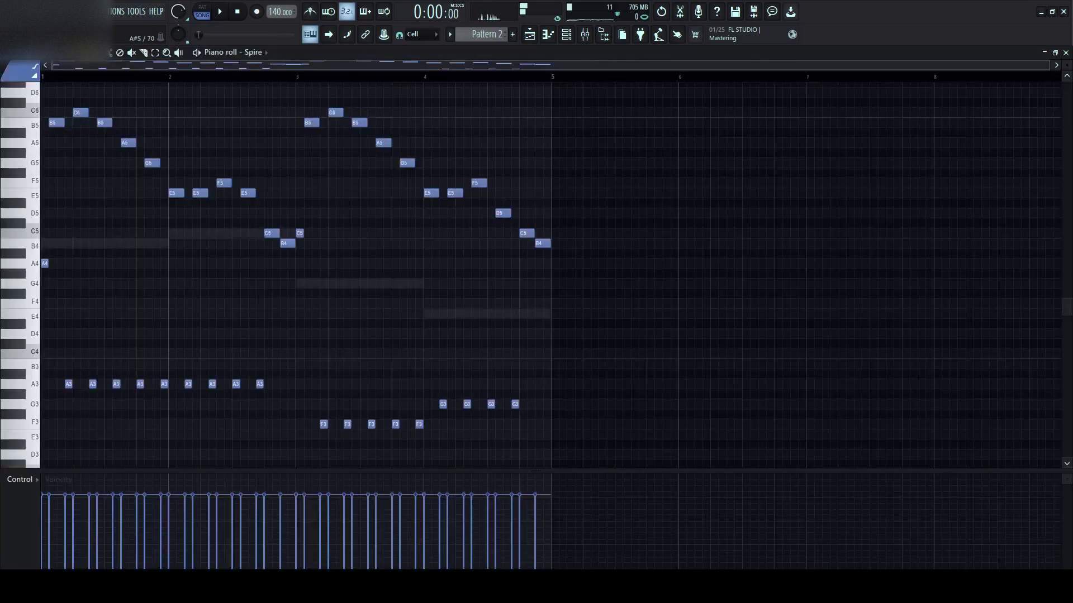
pyautogui.click(203, 11)
pyautogui.press('space')
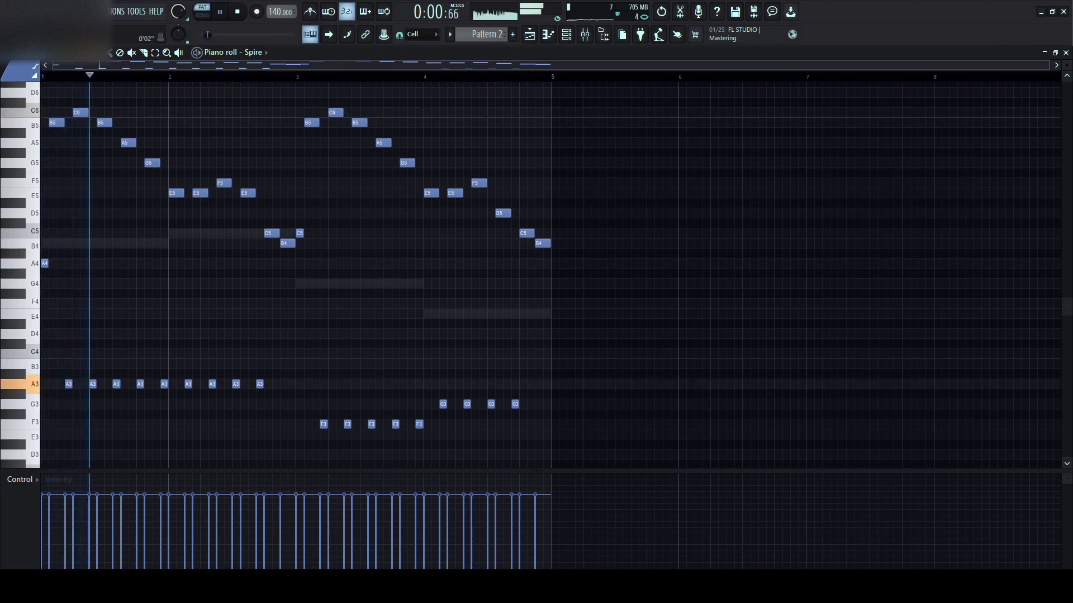
# - Rework the Spire lead from the end of bar 2 into bar 3 as B4, C5, B4, C5, C5, D5
pyautogui.scroll(2, 214, 268)
pyautogui.hscroll(1, 228, 234)
pyautogui.scroll(2, 228, 234)
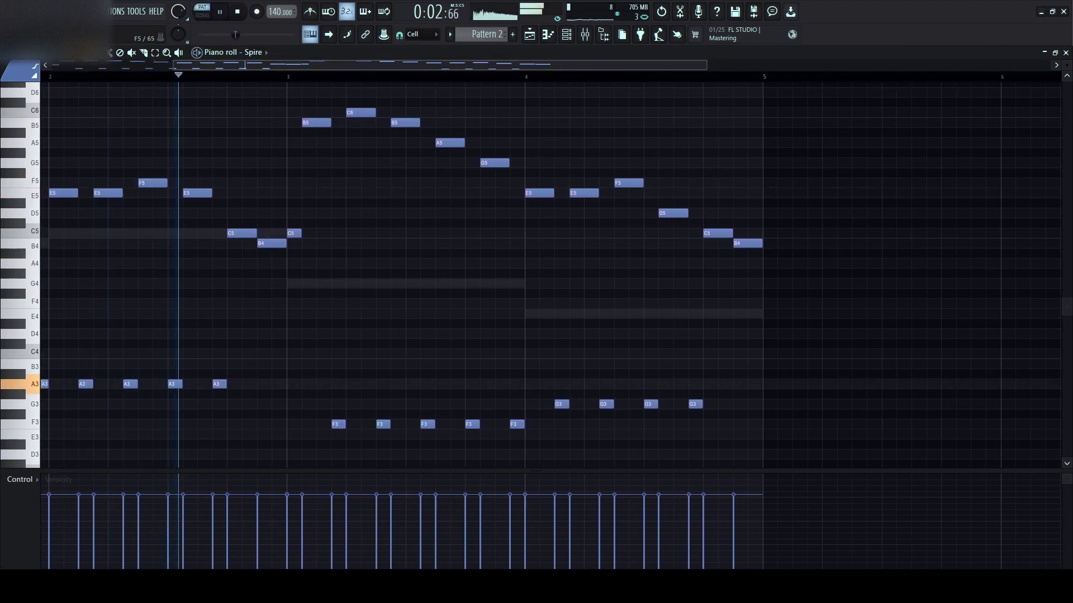
pyautogui.press('space')
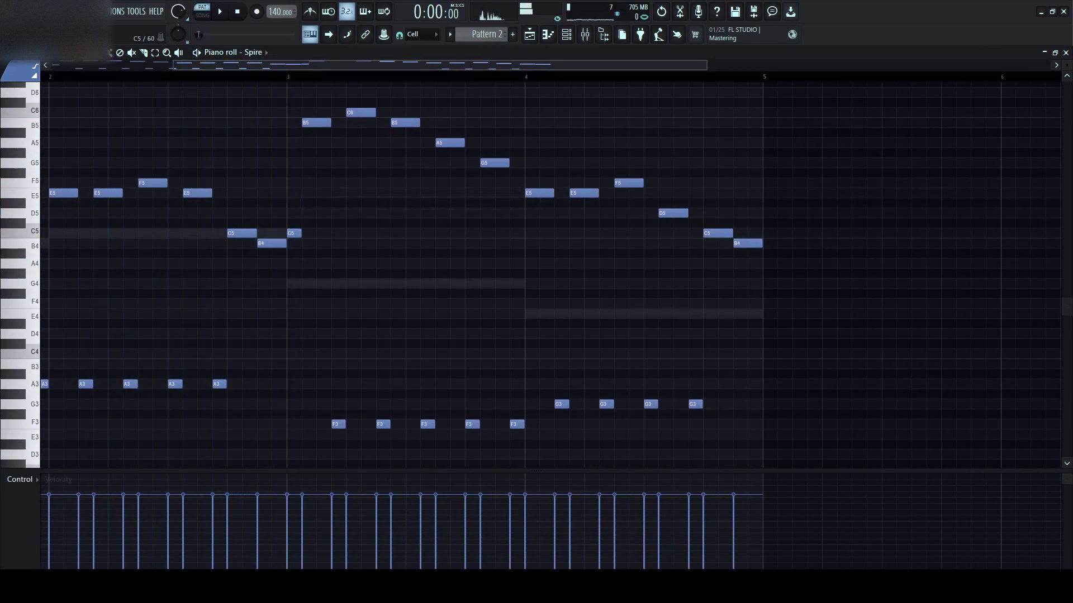
pyautogui.moveTo(300, 233)
pyautogui.mouseDown()
pyautogui.moveTo(314, 234)
pyautogui.moveTo(294, 254)
pyautogui.moveTo(294, 243)
pyautogui.mouseUp()
pyautogui.click(339, 234)
pyautogui.rightClick(338, 234)
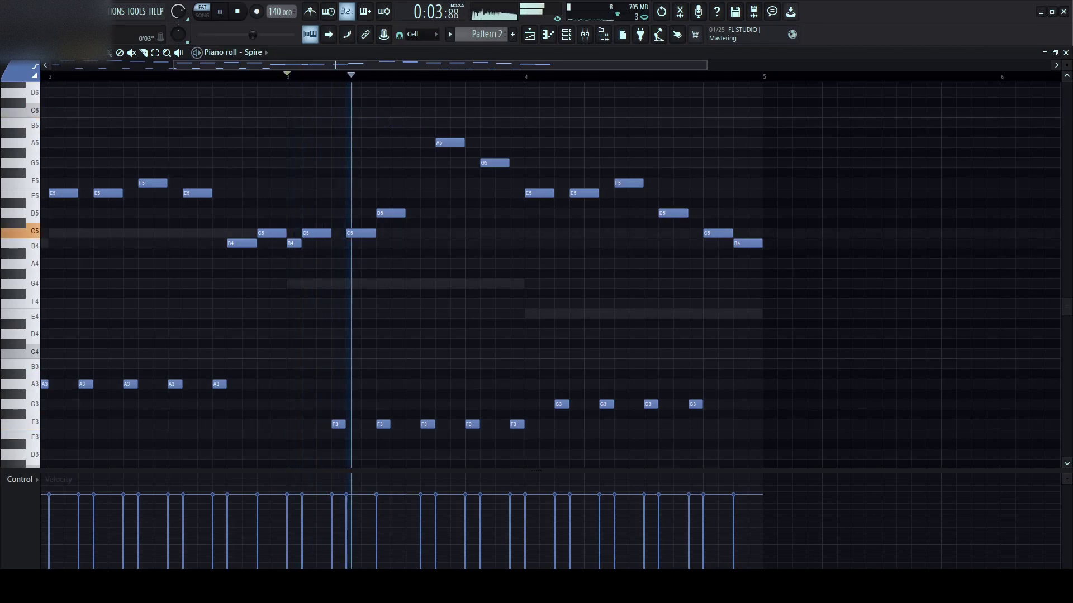
pyautogui.press('space')
pyautogui.press('space')
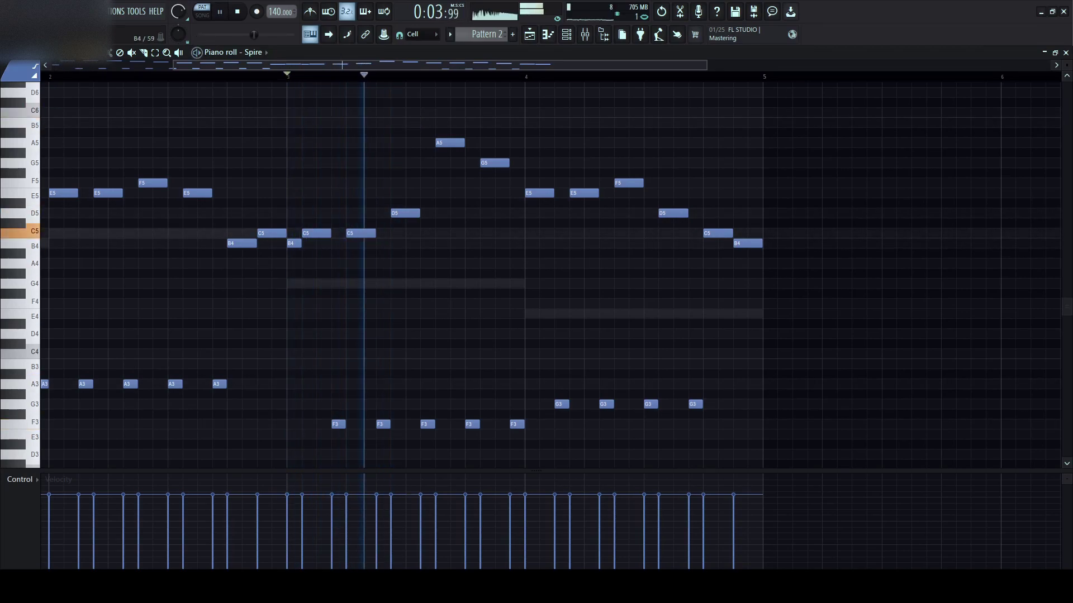
# - Replace the A5 lead note in bar 3 with a G5 and play the section back
pyautogui.press('space')
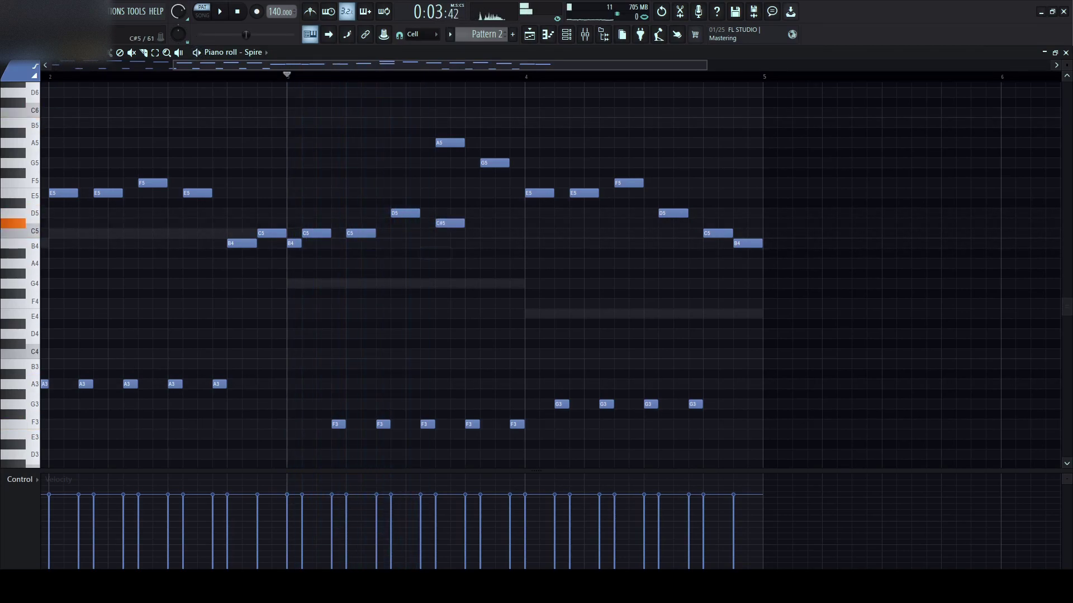
pyautogui.press('space')
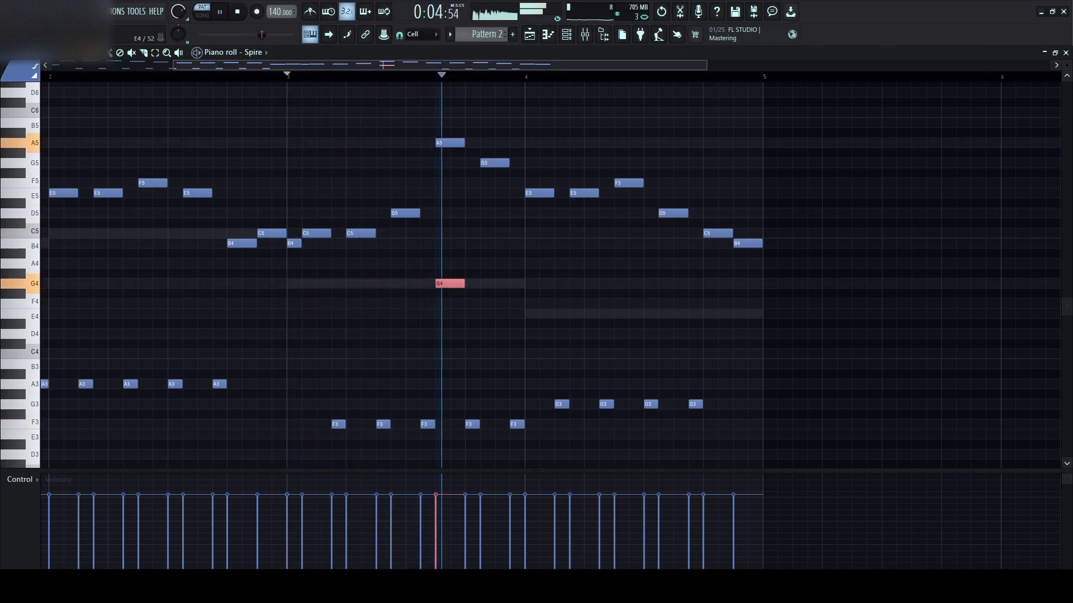
pyautogui.hotkey('ctrl', 'Up')
pyautogui.rightClick(450, 143)
pyautogui.rightClick(450, 163)
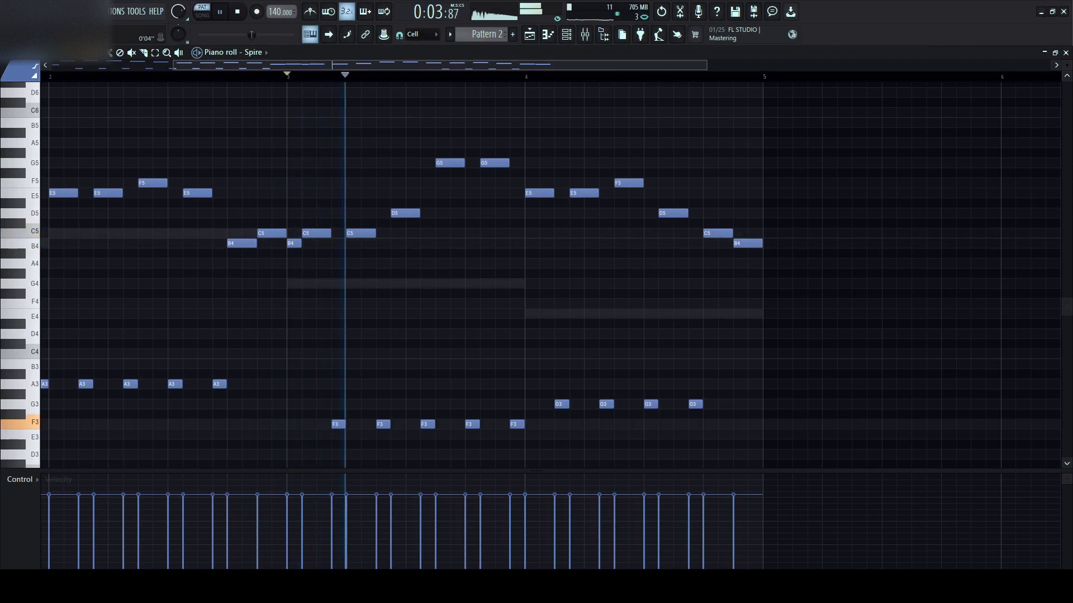
pyautogui.press('space')
pyautogui.press('space')
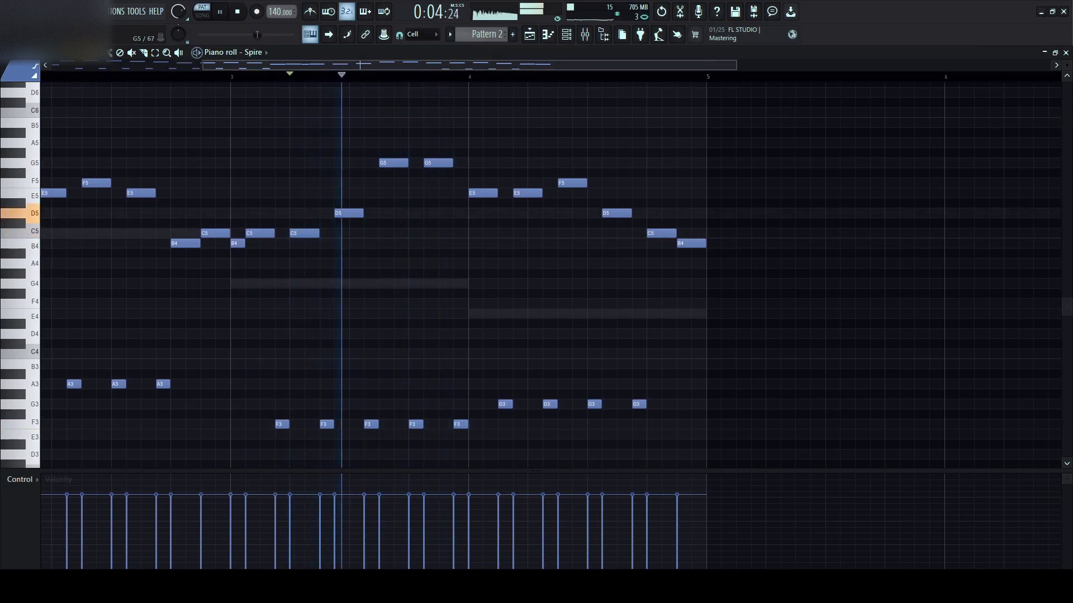
# - Lower the last lead note of bar 3 to E5 and audition the phrase
pyautogui.press('space')
pyautogui.moveTo(438, 164); pyautogui.dragTo(438, 205)
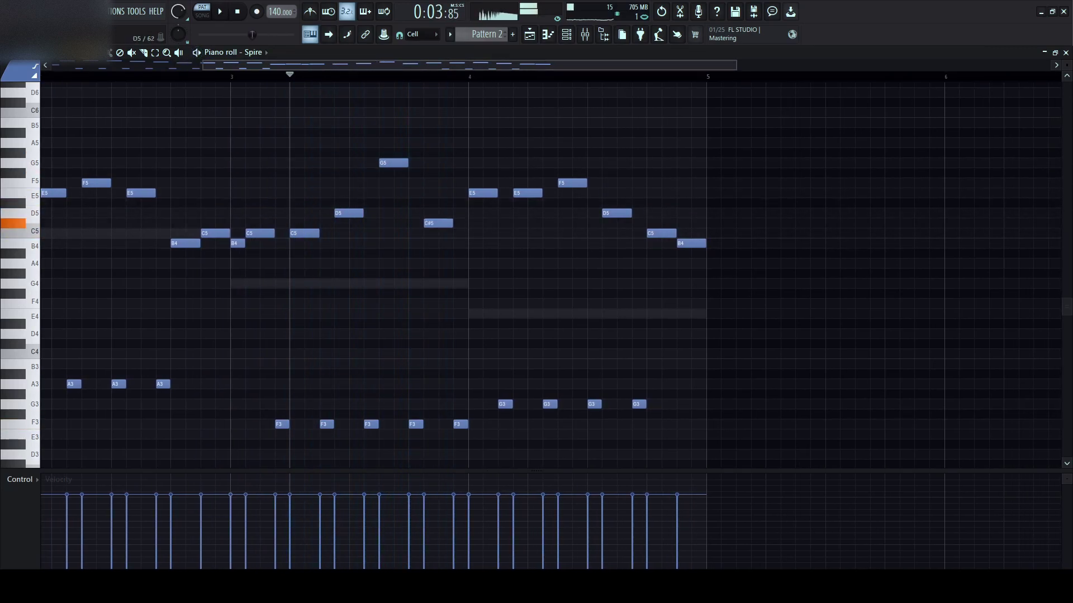
pyautogui.press('space')
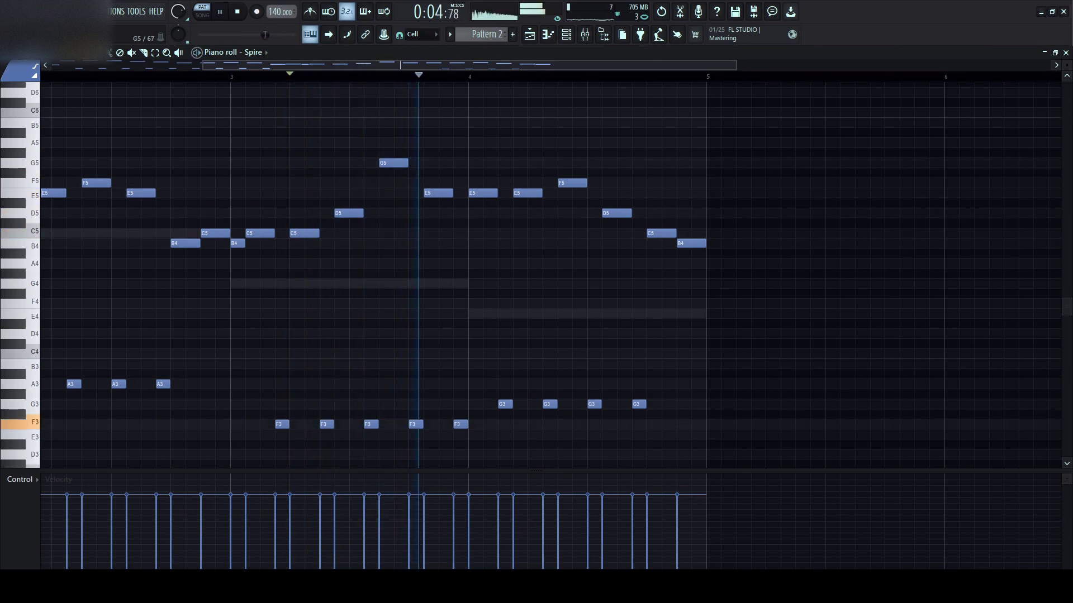
pyautogui.press('space')
pyautogui.press('space')
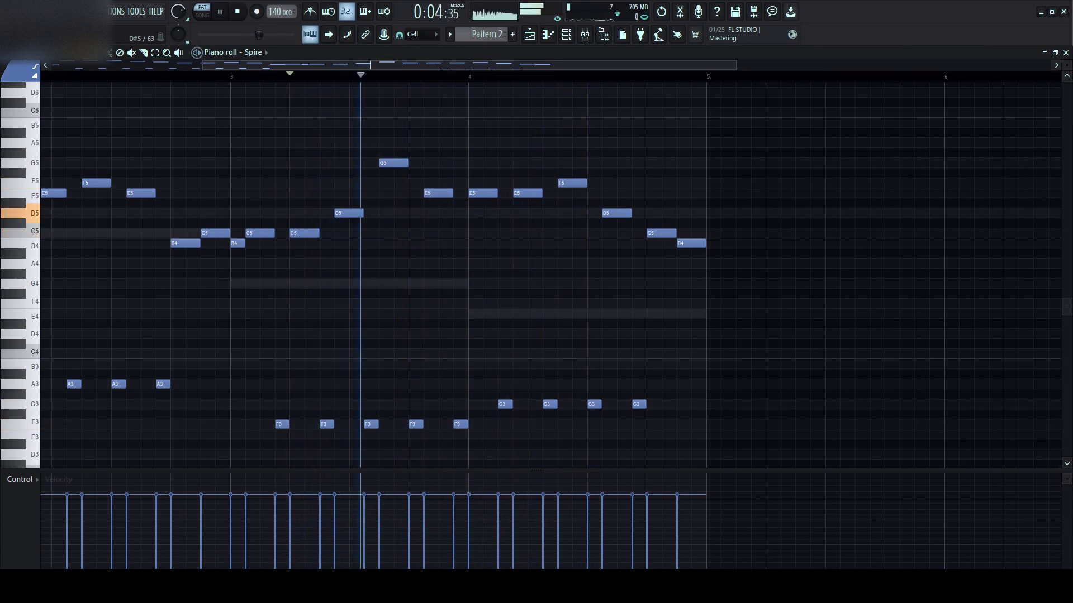
pyautogui.press('space')
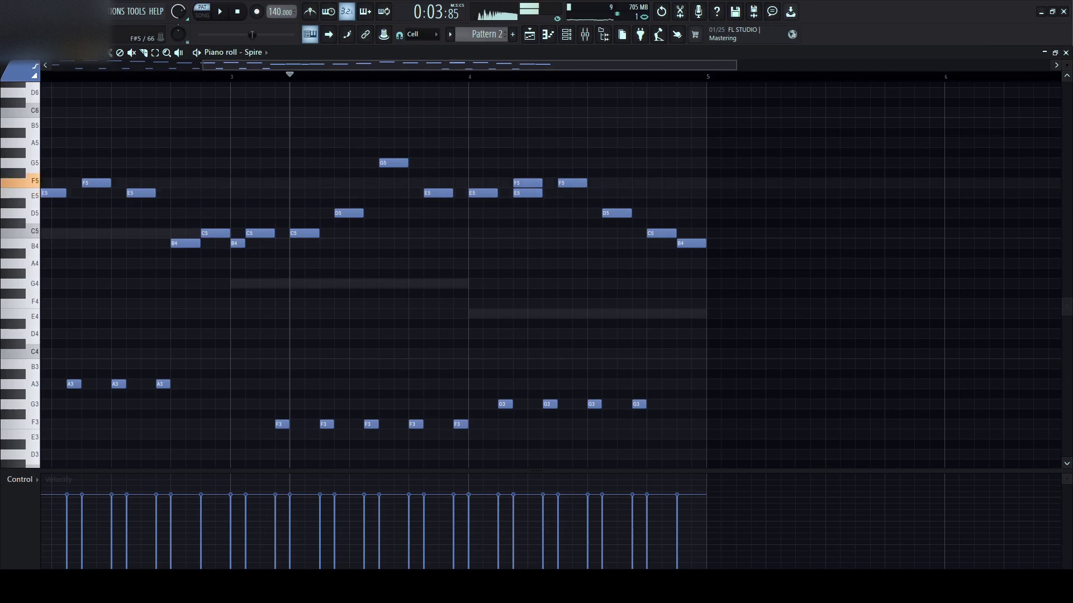
# - Set the first three lead notes of bar 4 to F5, E5 and E5 and play them back
pyautogui.press('space')
pyautogui.rightClick(566, 183)
pyautogui.click(565, 194)
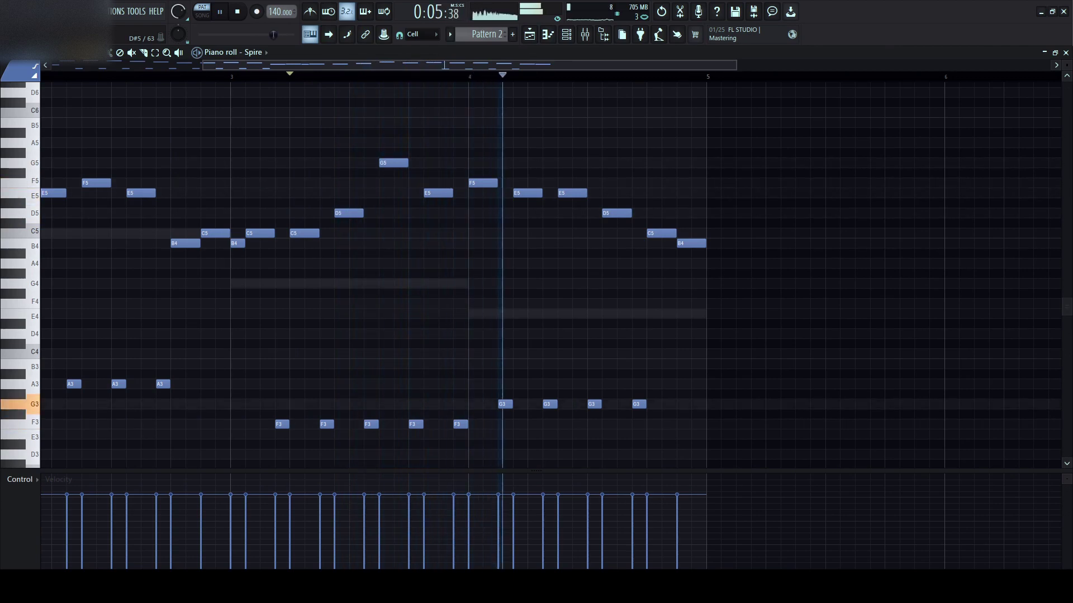
pyautogui.press('space')
pyautogui.press('space')
# - Lower the third lead note of bar 4 to C5 and the fourth to G4, checking them in playback
pyautogui.moveTo(567, 223)
pyautogui.mouseDown()
pyautogui.moveTo(568, 243)
pyautogui.moveTo(568, 234)
pyautogui.mouseUp()
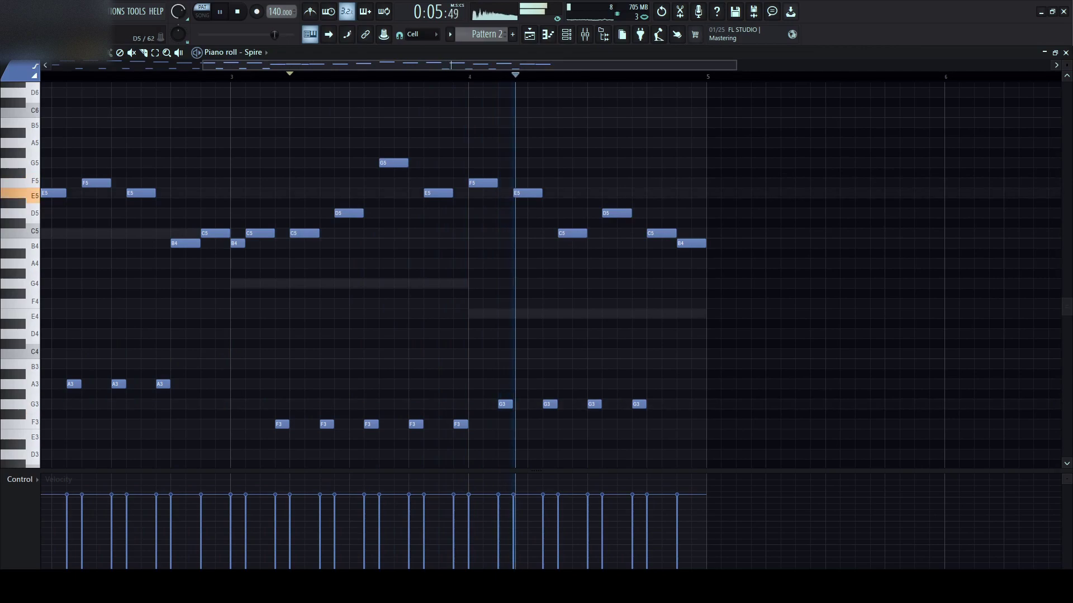
pyautogui.press('space')
pyautogui.press('space')
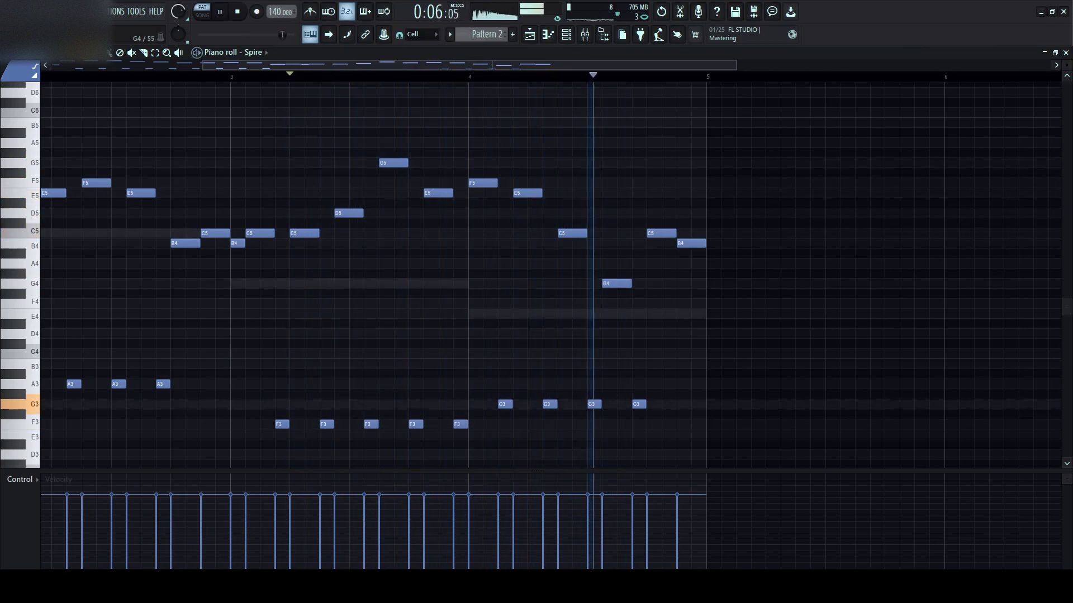
pyautogui.press('space')
# - Raise the last two lead notes of bar 4 by an octave and play from the middle of that bar
pyautogui.moveTo(660, 220); pyautogui.dragTo(677, 267)
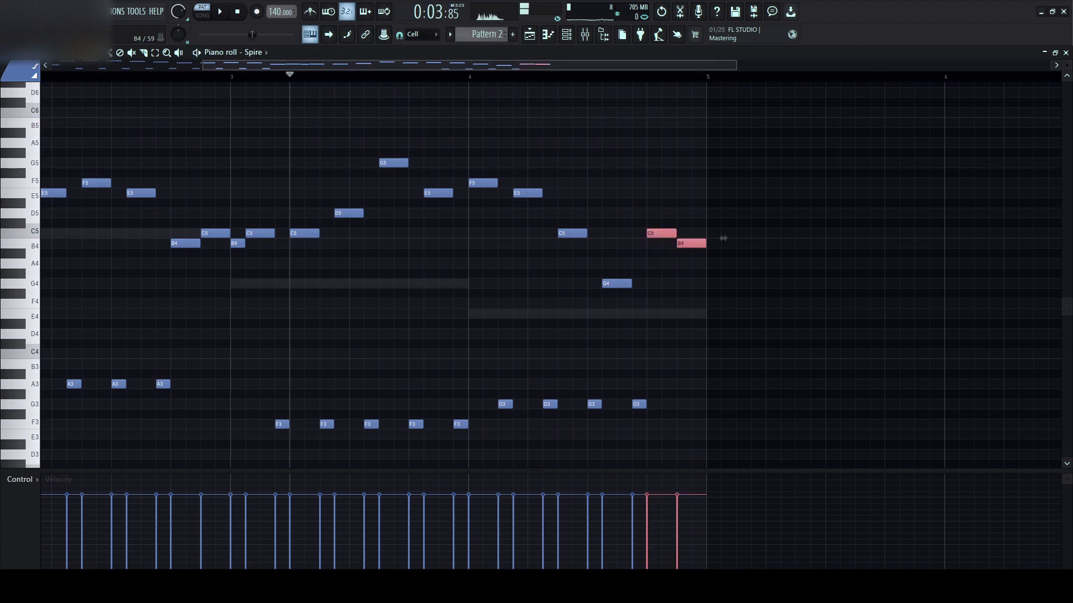
pyautogui.hotkey('ctrl', 'Up')
pyautogui.press('space')
pyautogui.click(572, 77)
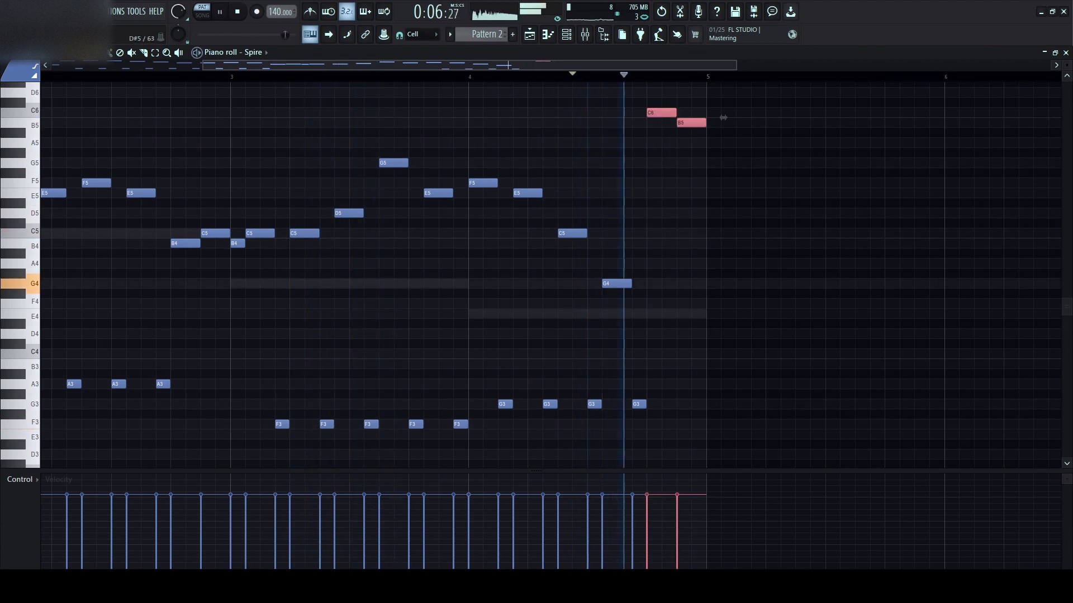
pyautogui.click(668, 213)
pyautogui.press('space')
pyautogui.press('space')
pyautogui.scroll(-2, 590, 151)
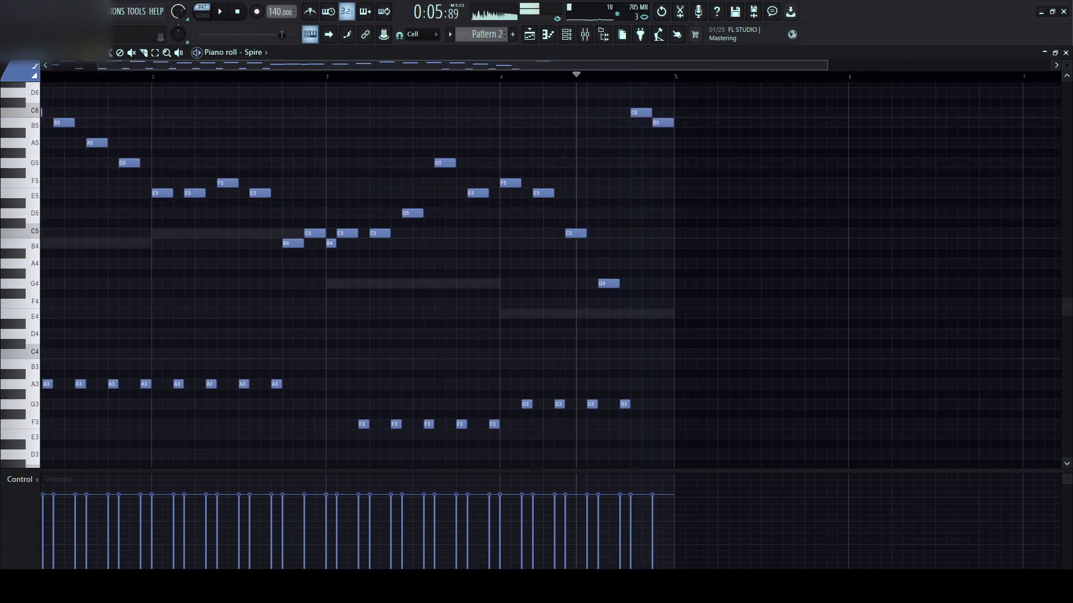
# - Change the last two lead notes of bar 4 to B5 and E5 and play Pattern 2 through
pyautogui.scroll(2, 599, 95)
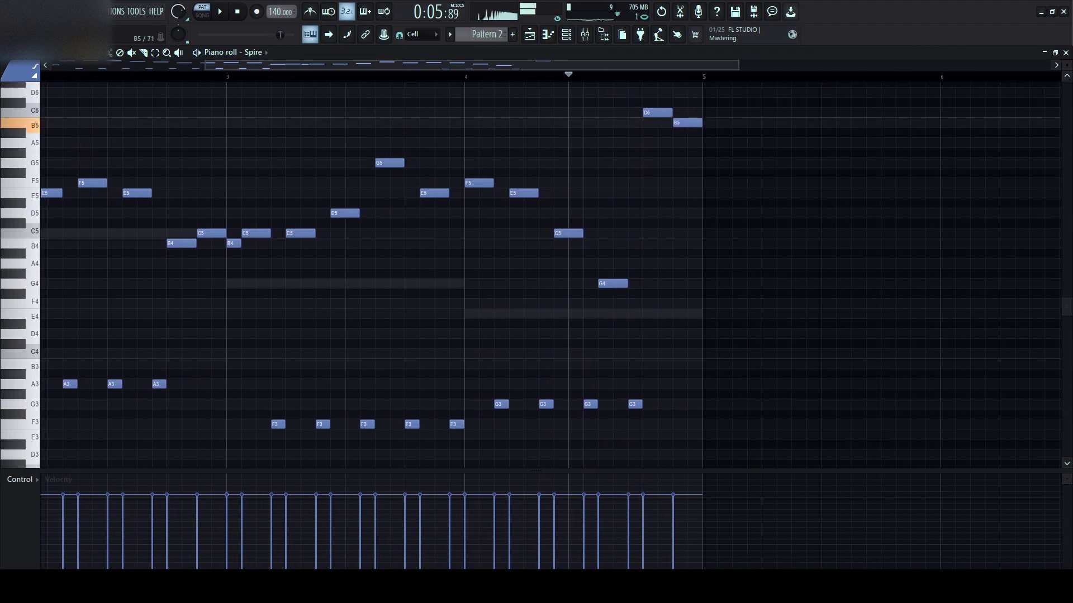
pyautogui.moveTo(657, 112); pyautogui.dragTo(687, 142)
pyautogui.rightClick(688, 172)
pyautogui.press('space')
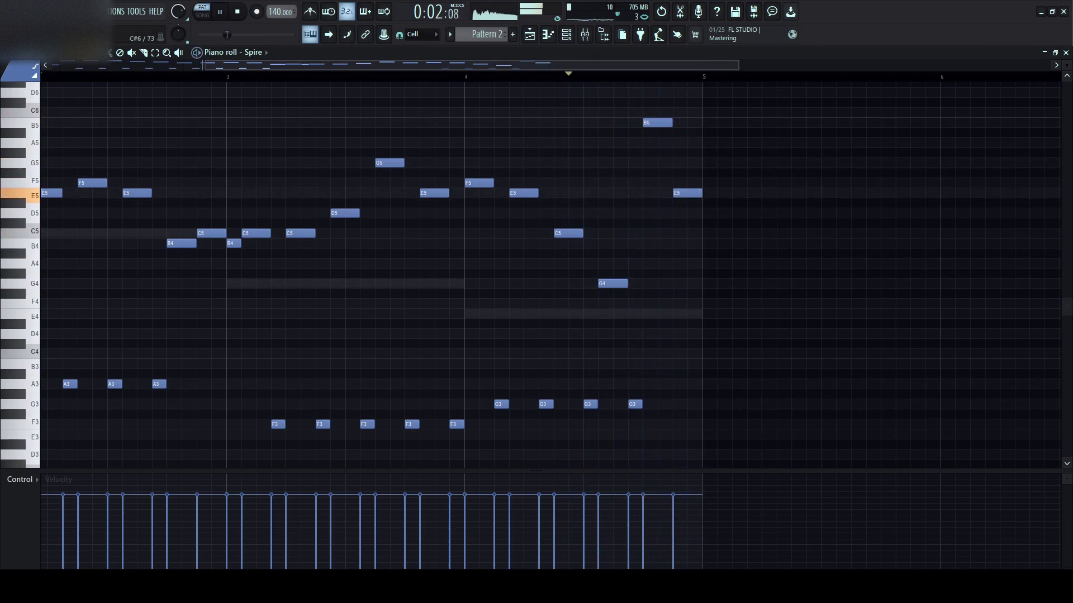
pyautogui.scroll(-1, 545, 76)
pyautogui.moveTo(542, 66); pyautogui.dragTo(414, 66)
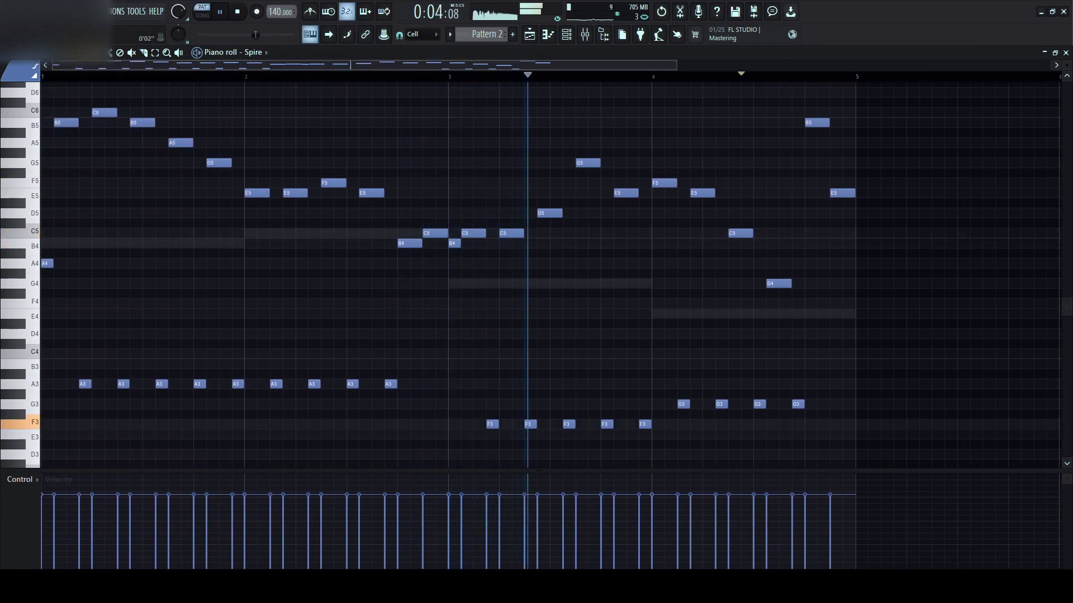
pyautogui.scroll(-2, 546, 76)
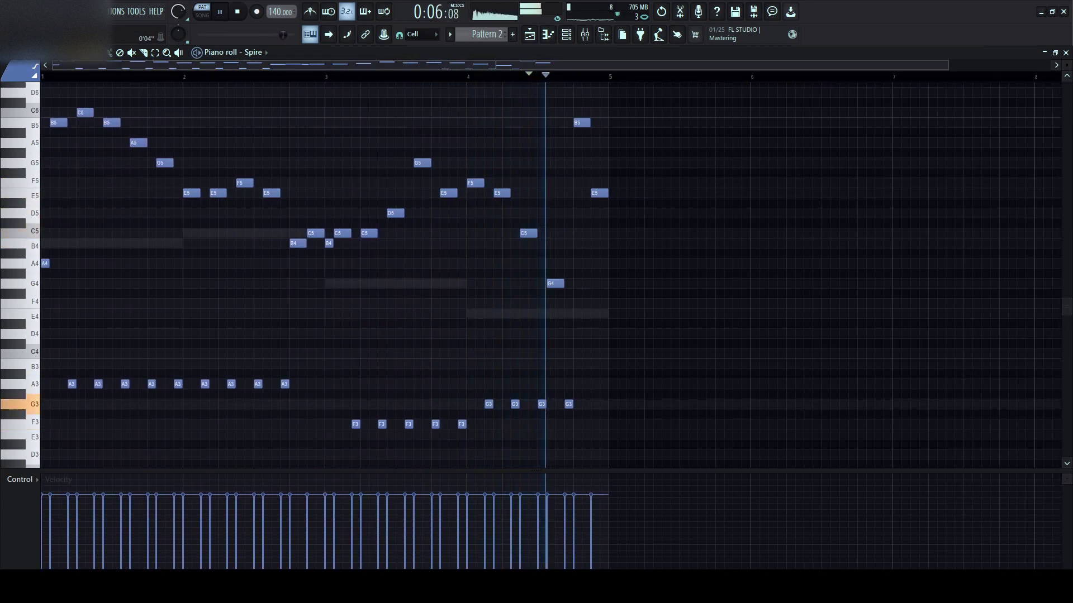
# - Play the playlist arrangement from bar 1 in song mode with the metronome on
pyautogui.press('F5')
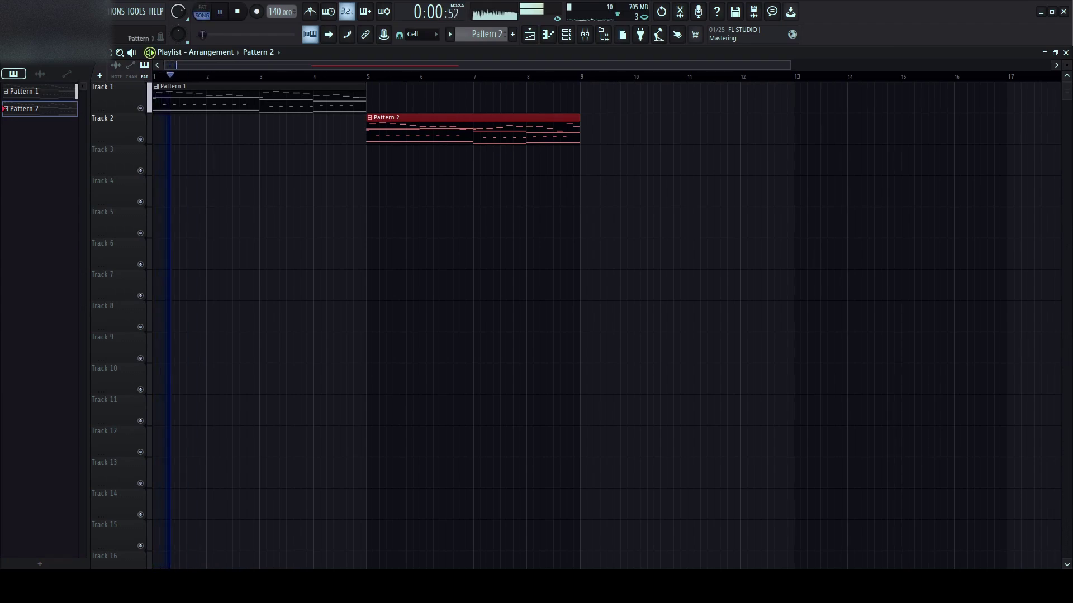
pyautogui.press('l')
pyautogui.press('space')
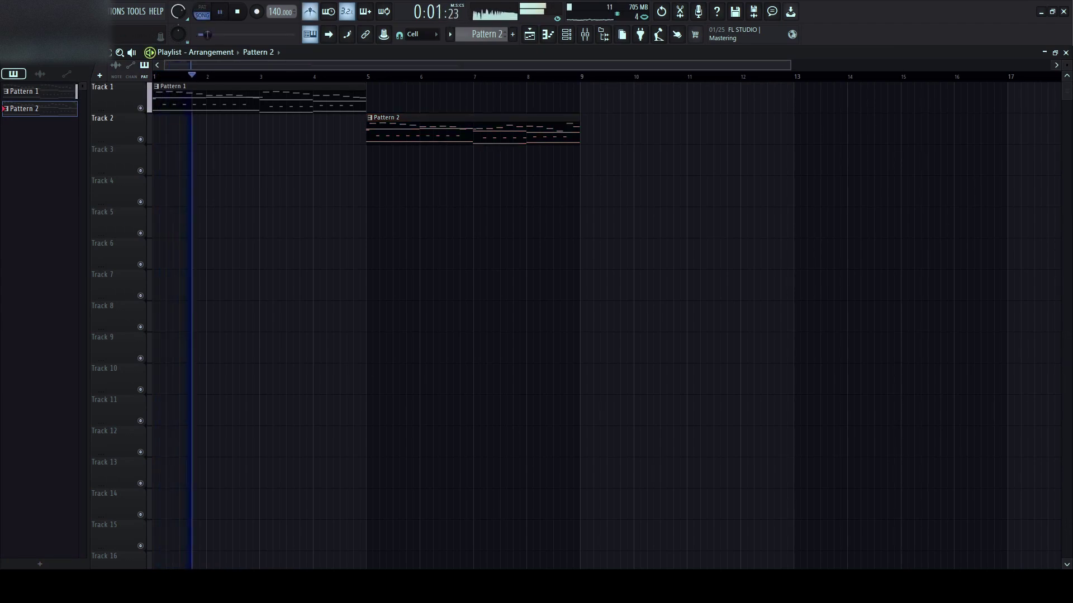
# - Show the sample browser, collapse the Lost Audio folder and narrow the browser beside the playlist
pyautogui.hotkey('alt', 'F8')
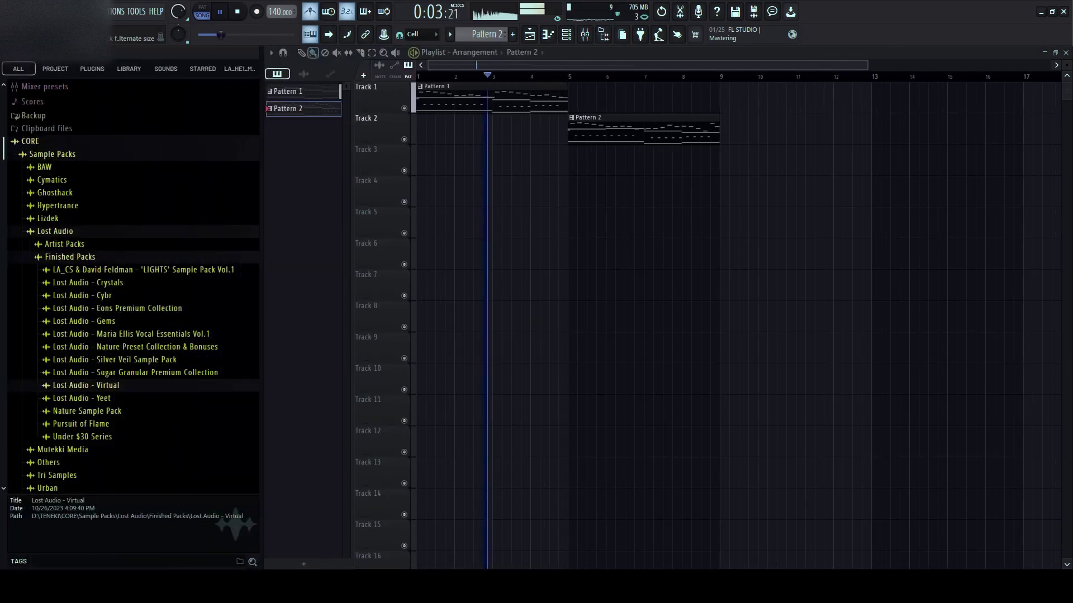
pyautogui.click(55, 231)
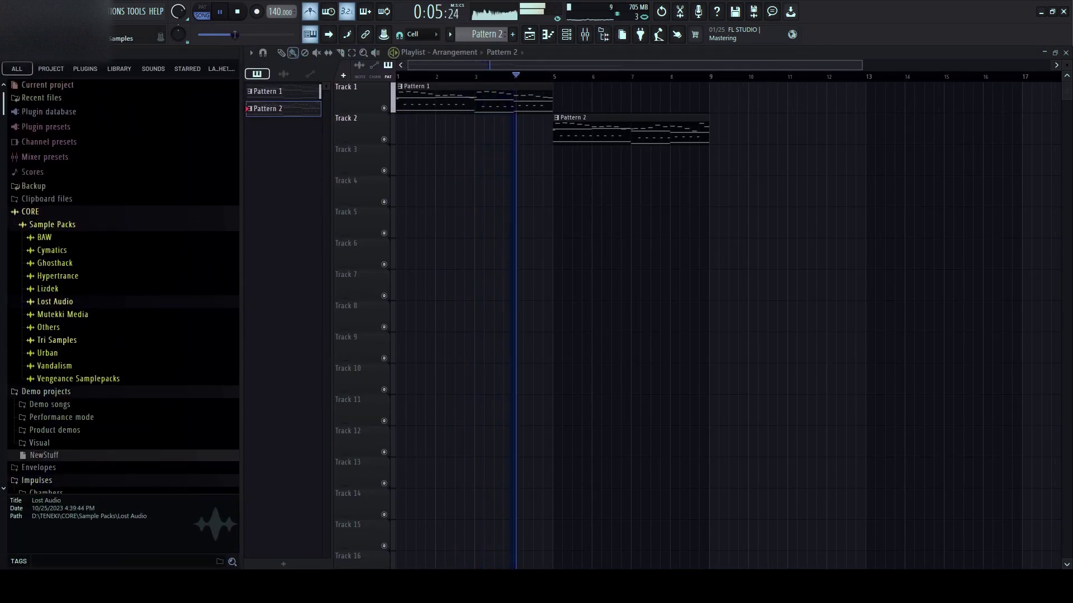
pyautogui.moveTo(242, 302); pyautogui.dragTo(153, 302)
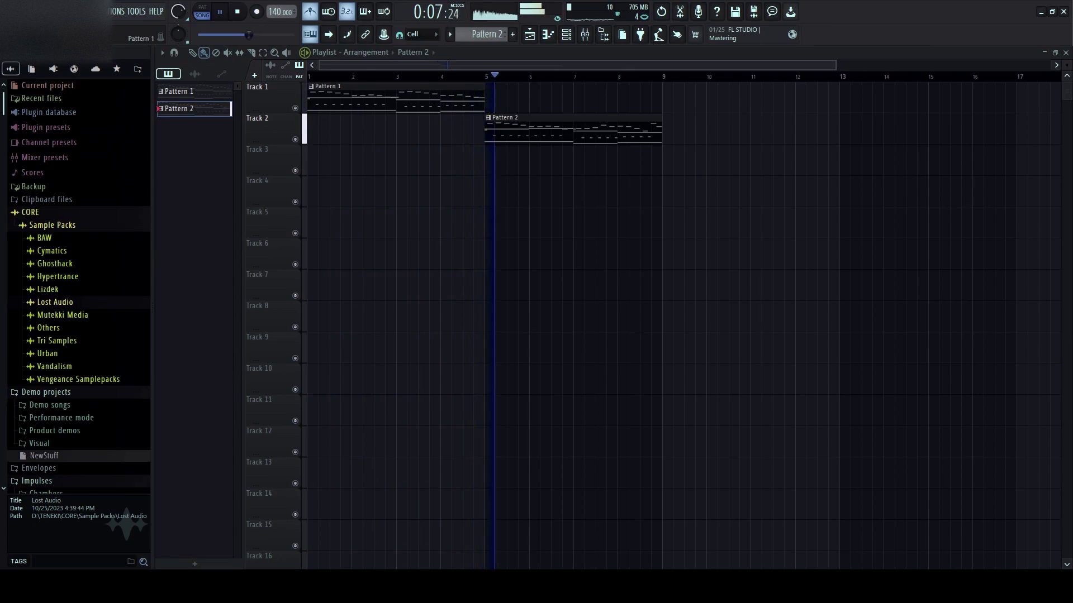
# - Merge the Pattern 1 and Pattern 2 clips into one eight-bar clip on Track 1
pyautogui.scroll(3, 407, 112)
pyautogui.moveTo(407, 65); pyautogui.dragTo(382, 65)
pyautogui.scroll(-2, 385, 101)
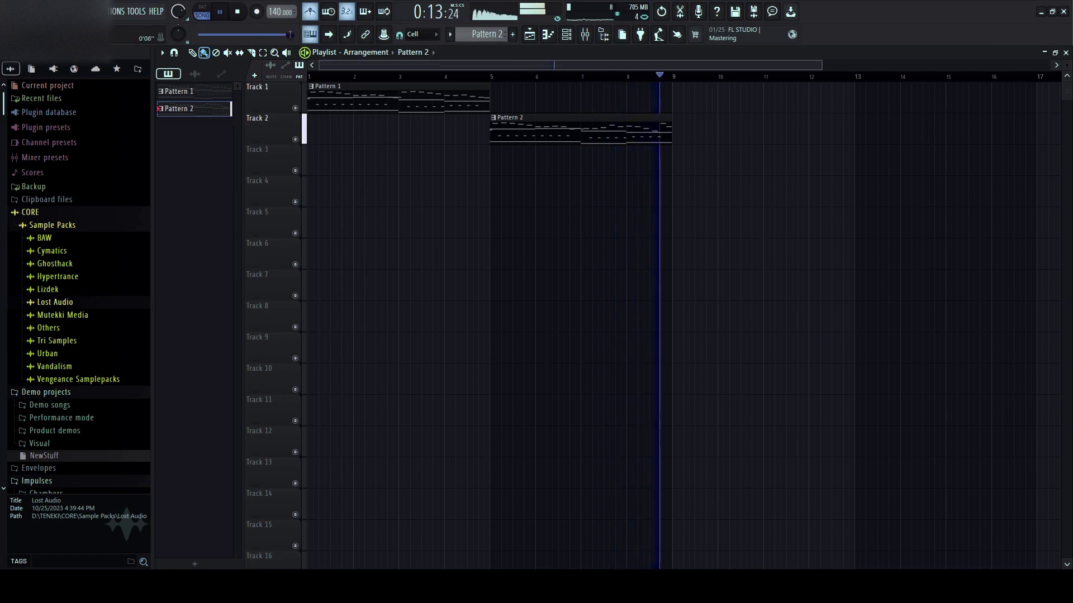
pyautogui.scroll(-1, 391, 98)
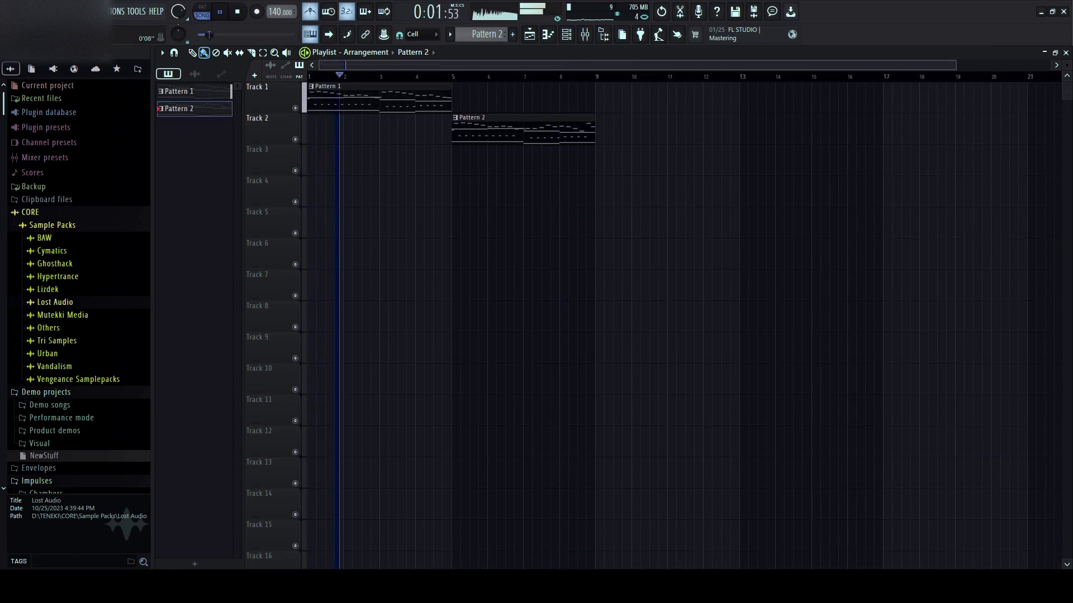
pyautogui.hotkey('ctrl', 'a')
pyautogui.hotkey('ctrl', 'g')
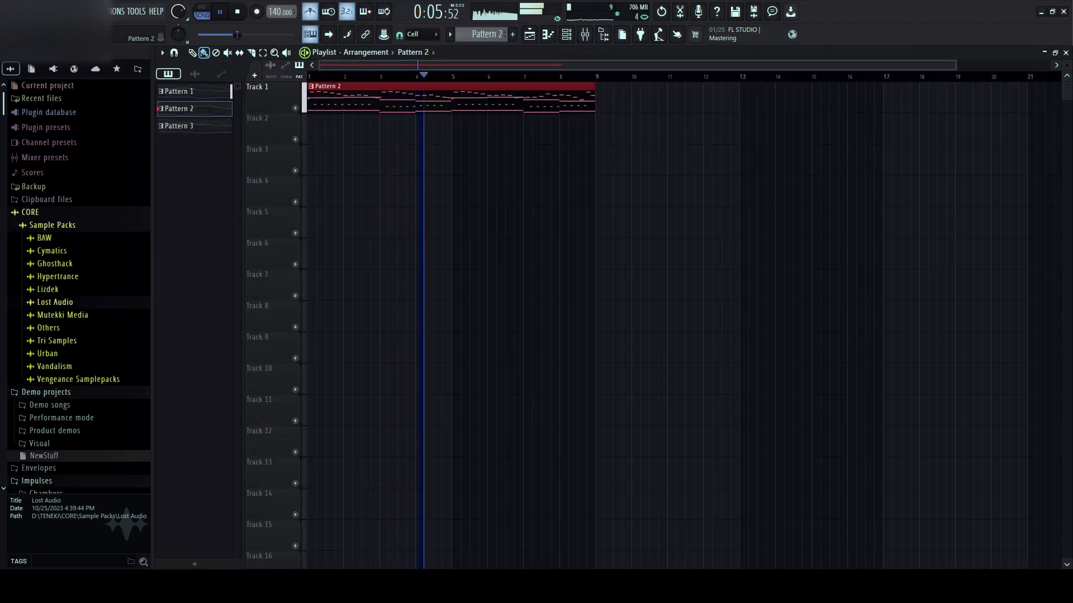
# - Duplicate the merged clip to bar 9 on Track 1 and open its Spire piano roll
pyautogui.scroll(-1, 391, 98)
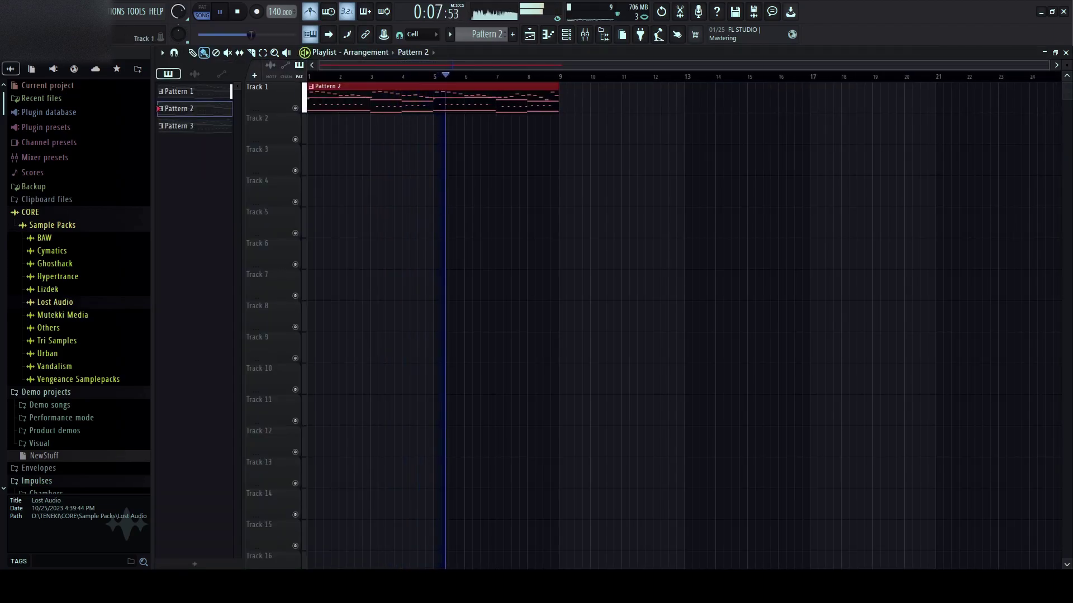
pyautogui.hotkey('ctrl', 'b')
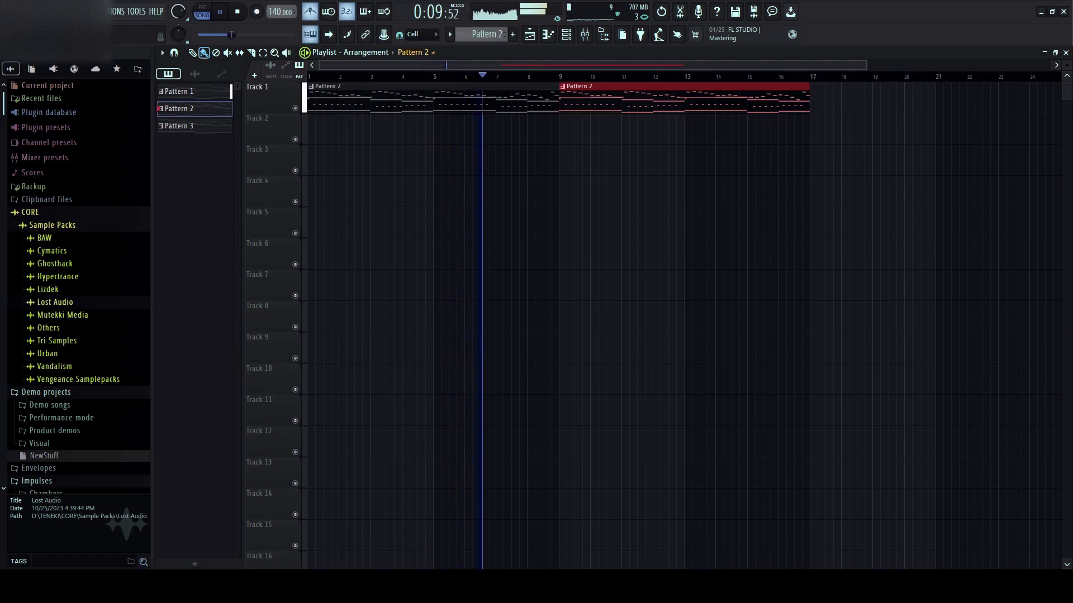
pyautogui.moveTo(416, 66); pyautogui.dragTo(476, 66)
pyautogui.scroll(-2, 481, 98)
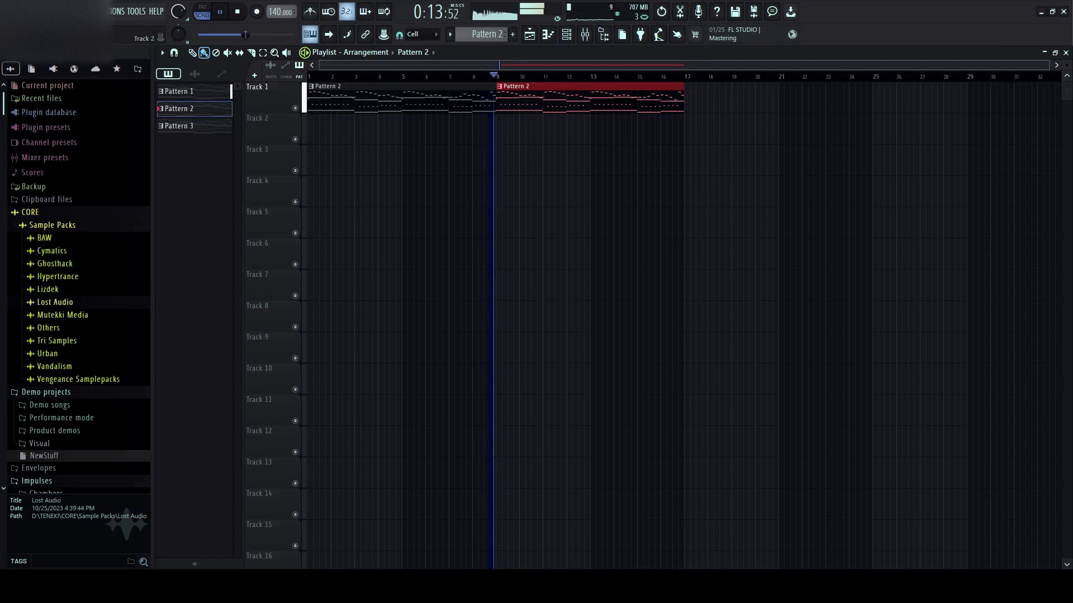
pyautogui.scroll(1, 486, 97)
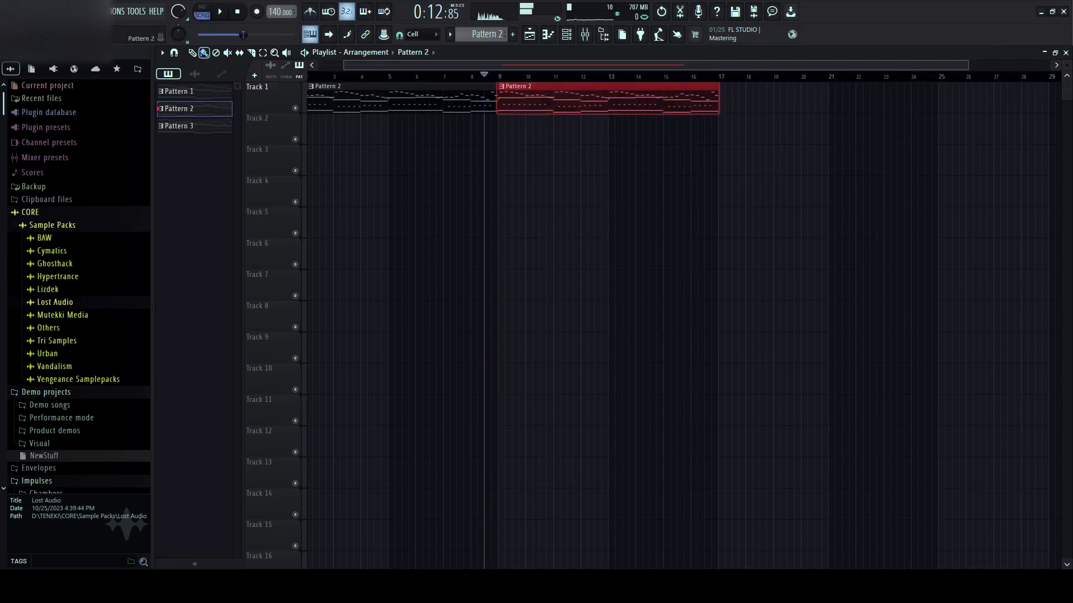
pyautogui.doubleClick(550, 100)
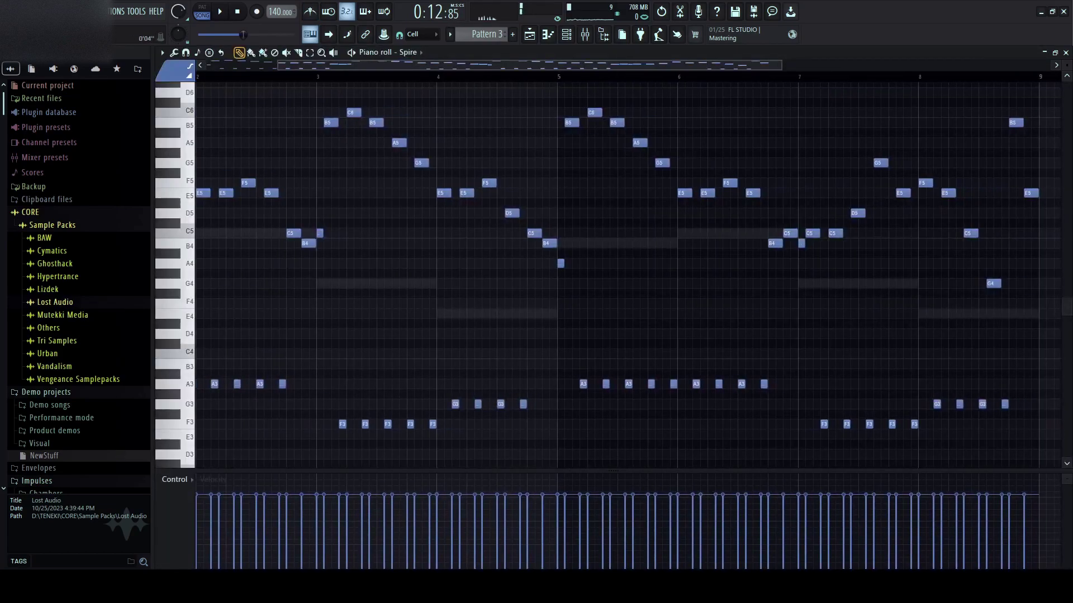
# - Raise the A5 melody note in bar 1 to B5 and the following G5 to C6, auditioning from bar 1
pyautogui.press('space')
pyautogui.scroll(2, 314, 123)
pyautogui.hscroll(-3, 314, 123)
pyautogui.press('space')
pyautogui.scroll(2, 615, 274)
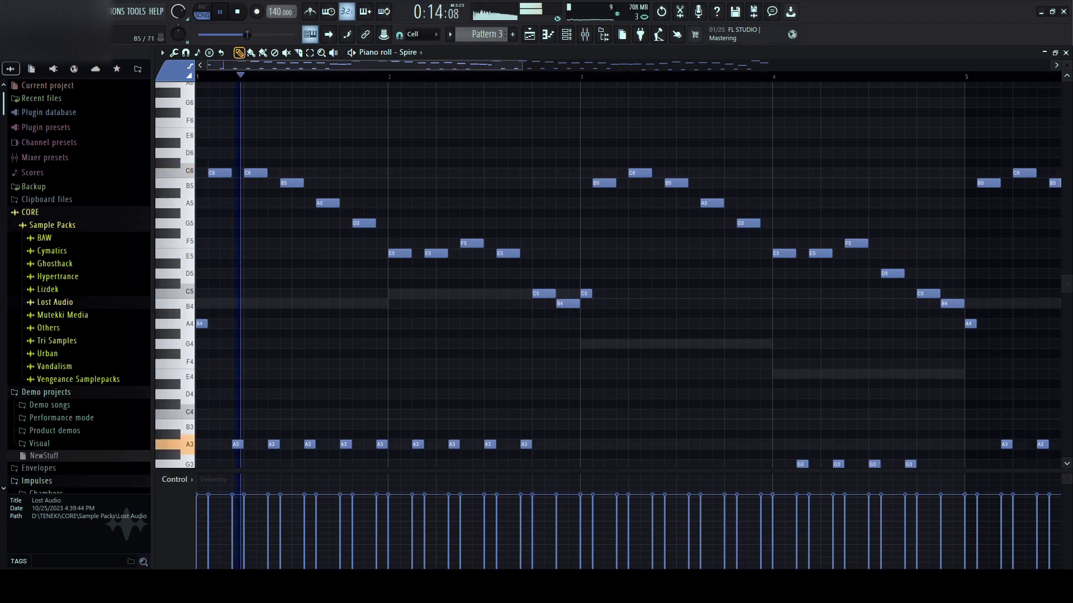
pyautogui.press('space')
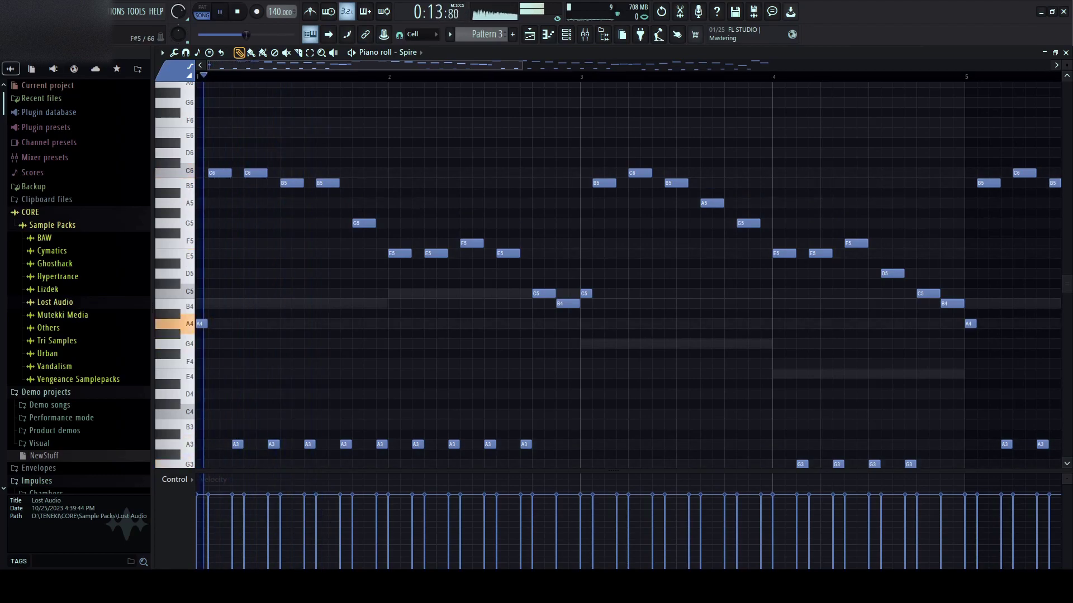
pyautogui.moveTo(362, 223); pyautogui.dragTo(362, 173)
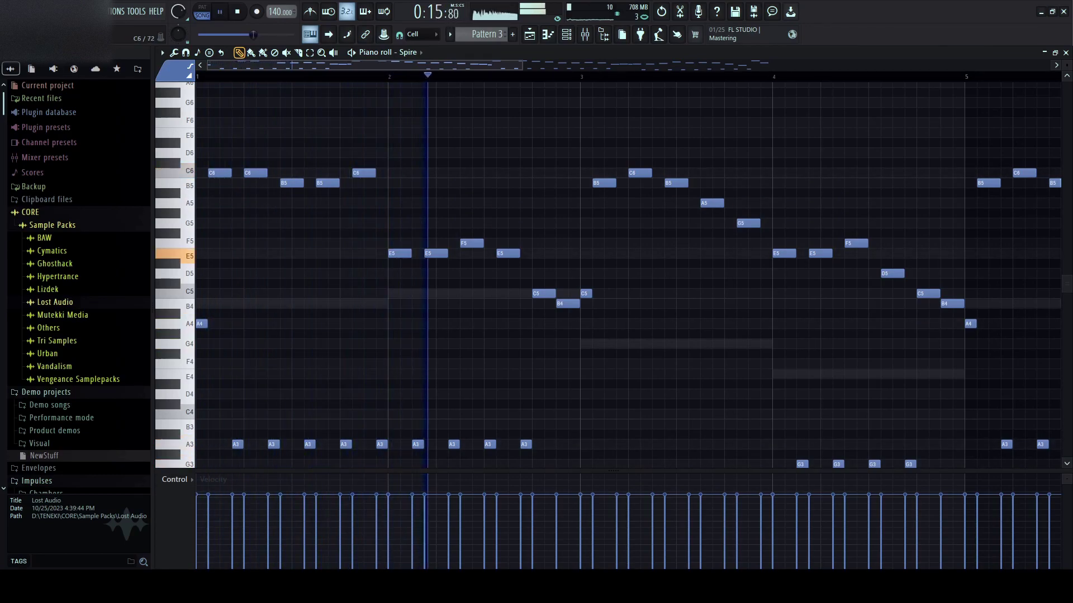
# - Try the third melody note of bar 3 at F5 and audition it
pyautogui.scroll(-1, 324, 66)
pyautogui.moveTo(324, 66); pyautogui.dragTo(435, 66)
pyautogui.press('space')
pyautogui.press('space')
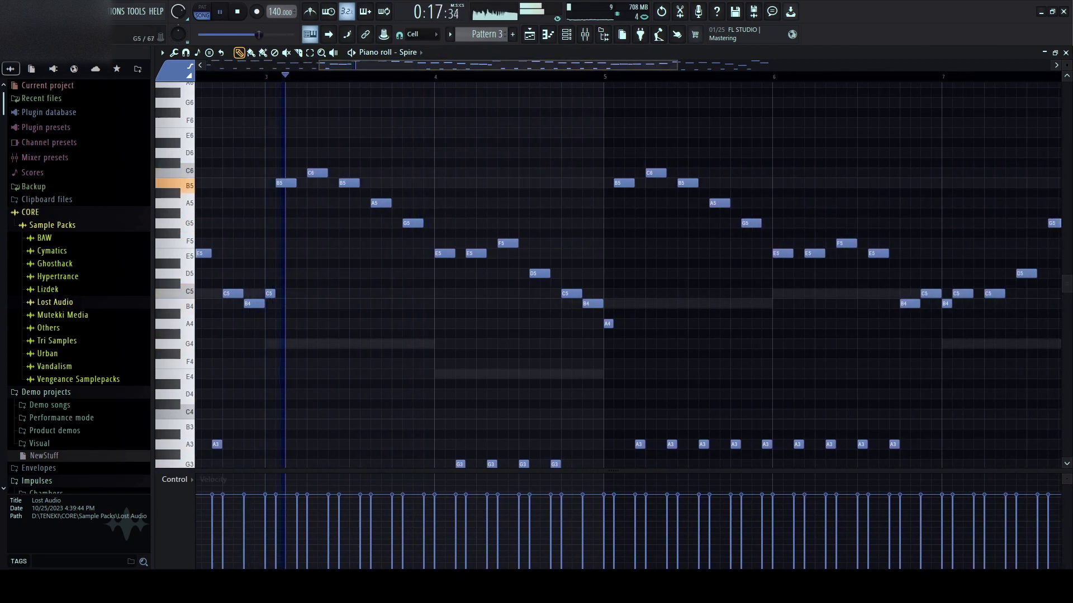
pyautogui.moveTo(349, 183); pyautogui.dragTo(349, 253)
pyautogui.press('space')
pyautogui.press('space')
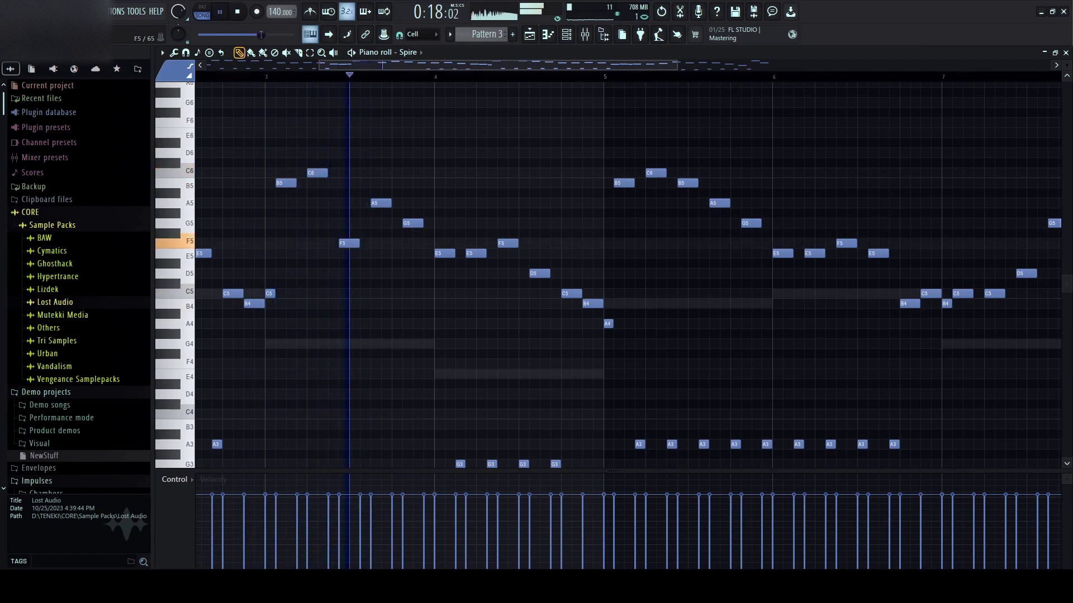
# - Set the last three melody notes of bar 3 to A5, G5 and D6 while auditioning the phrase
pyautogui.press('space')
pyautogui.press('space')
pyautogui.moveTo(349, 253); pyautogui.dragTo(412, 202)
pyautogui.press('space')
pyautogui.press('space')
pyautogui.press('space')
pyautogui.press('space')
pyautogui.press('space')
pyautogui.press('space')
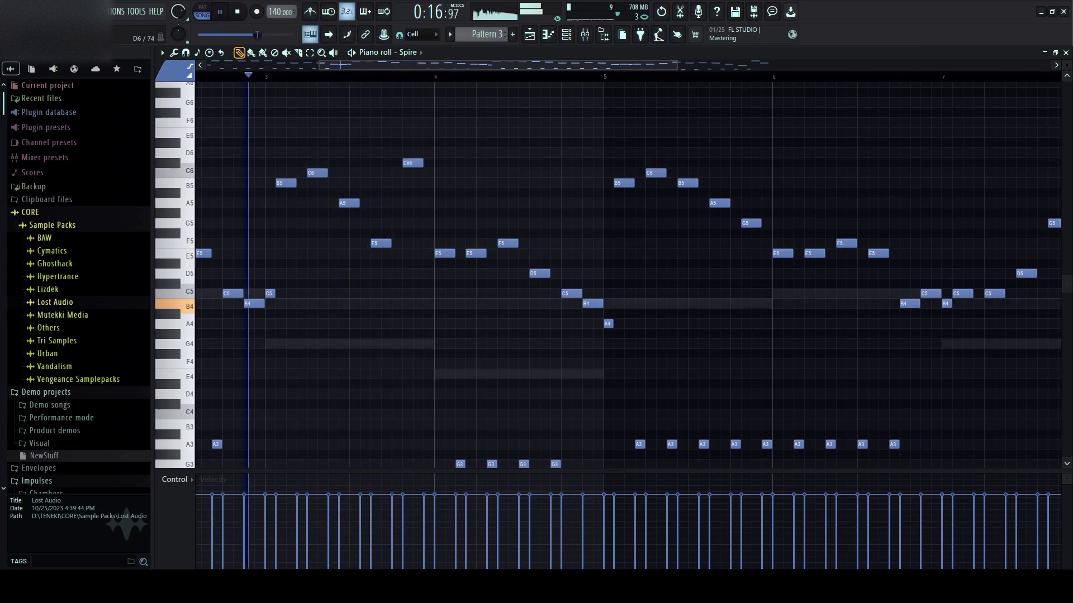
pyautogui.moveTo(412, 162); pyautogui.dragTo(412, 152)
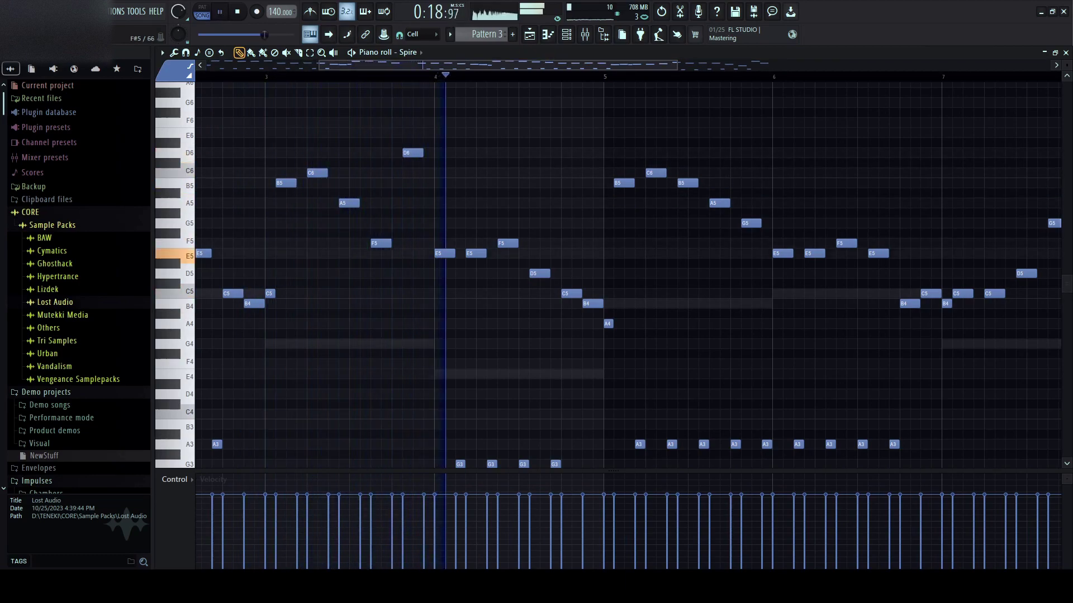
pyautogui.moveTo(380, 233); pyautogui.dragTo(380, 223)
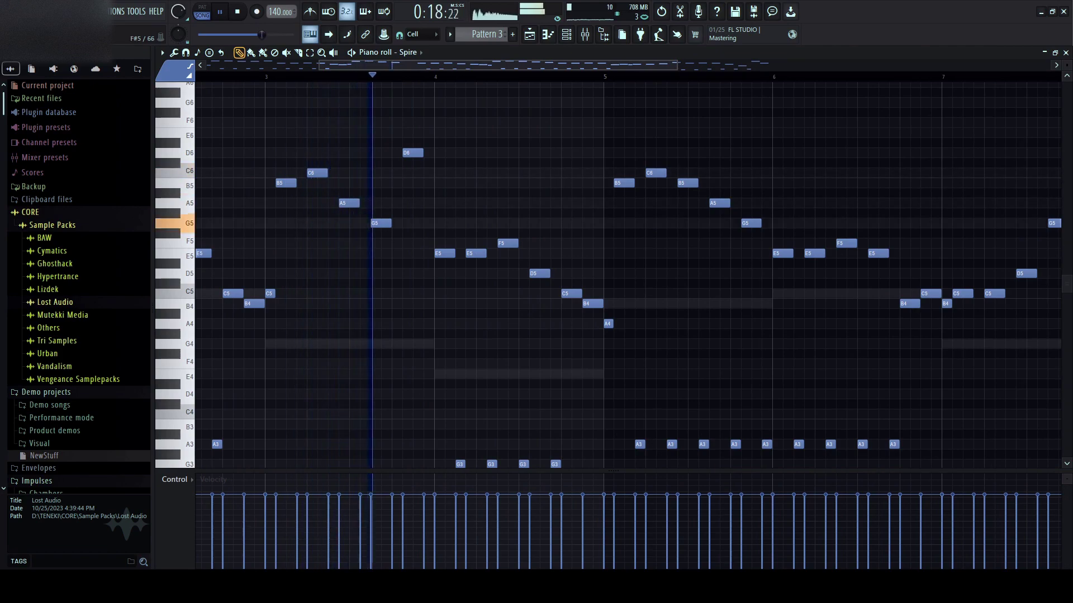
# - Transpose the second and third melody notes of bar 4 up an octave to E6 and F6
pyautogui.moveTo(445, 253); pyautogui.dragTo(445, 133)
pyautogui.keyDown('ctrl'); pyautogui.click(472, 123); pyautogui.keyUp('ctrl')
pyautogui.press('space')
pyautogui.press('space')
pyautogui.keyDown('ctrl'); pyautogui.click(445, 132); pyautogui.keyUp('ctrl')
pyautogui.hotkey('ctrl', 'Down')
pyautogui.click(524, 192)
pyautogui.rightClick(529, 194)
pyautogui.press('space')
pyautogui.press('space')
pyautogui.moveTo(523, 225); pyautogui.dragTo(472, 255)
pyautogui.hotkey('ctrl', 'Up')
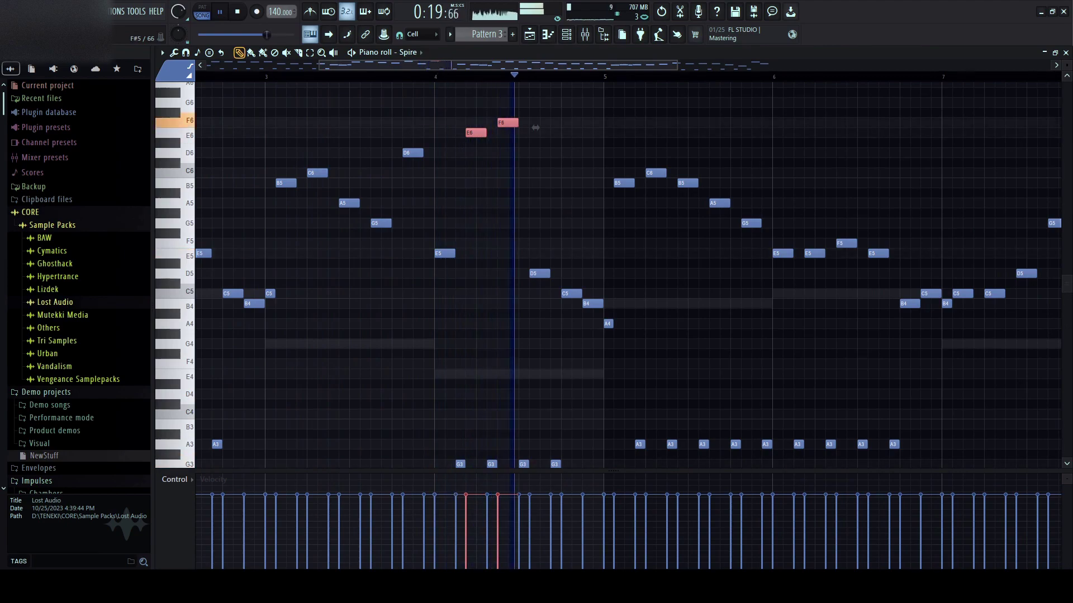
# - Play back from bar 6 and lower the D5 melody note in bar 7 to C5
pyautogui.scroll(-2, 441, 234)
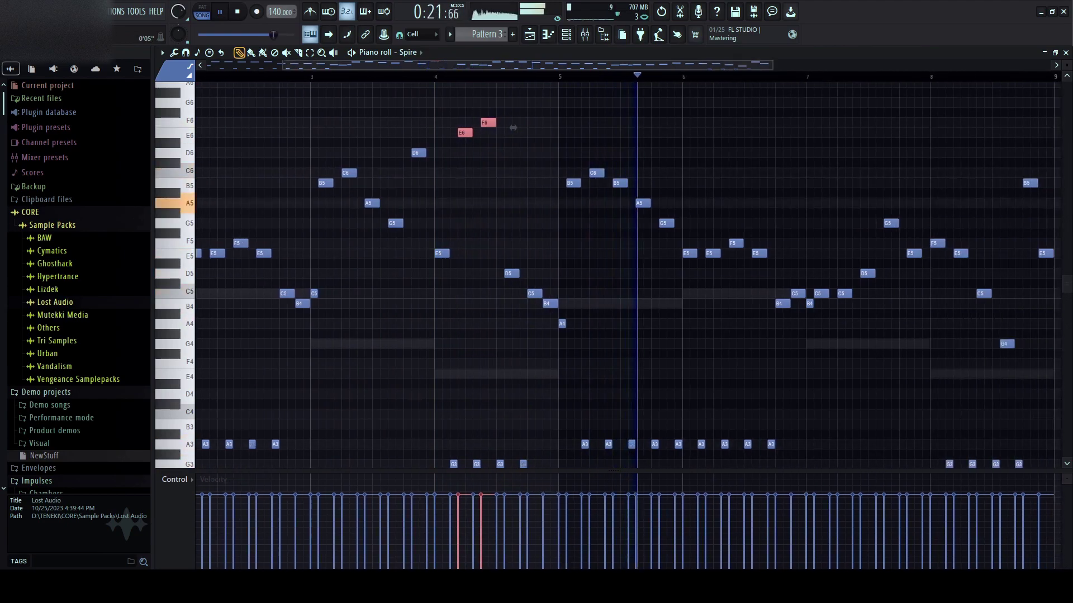
pyautogui.hscroll(4, 442, 233)
pyautogui.scroll(2, 497, 233)
pyautogui.click(334, 77)
pyautogui.scroll(1, 324, 77)
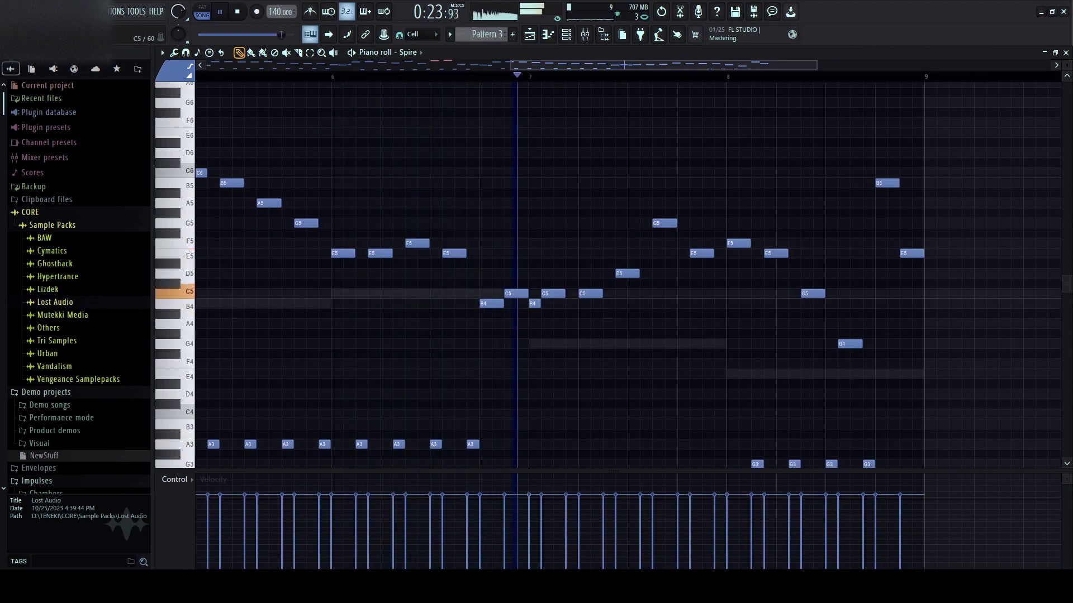
pyautogui.scroll(-1, 329, 106)
pyautogui.hscroll(2, 330, 106)
pyautogui.click(207, 77)
pyautogui.moveTo(503, 244); pyautogui.dragTo(503, 264)
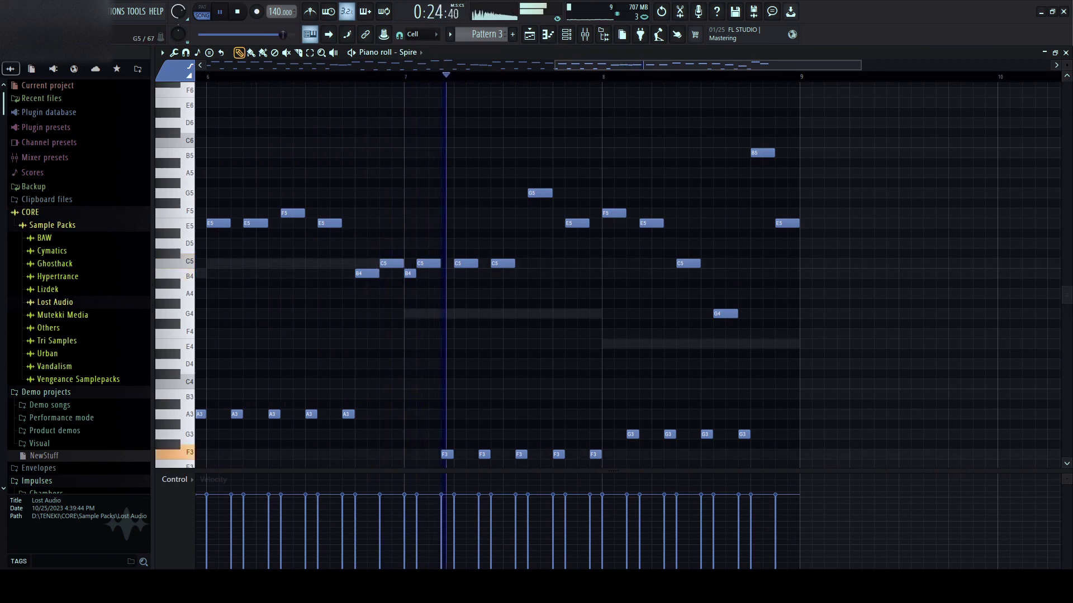
# - Lower the last two melody notes of bar 7, G5 and E5, to B4 and audition them
pyautogui.press('space')
pyautogui.moveTo(537, 193); pyautogui.dragTo(540, 263)
pyautogui.moveTo(577, 223); pyautogui.dragTo(540, 273)
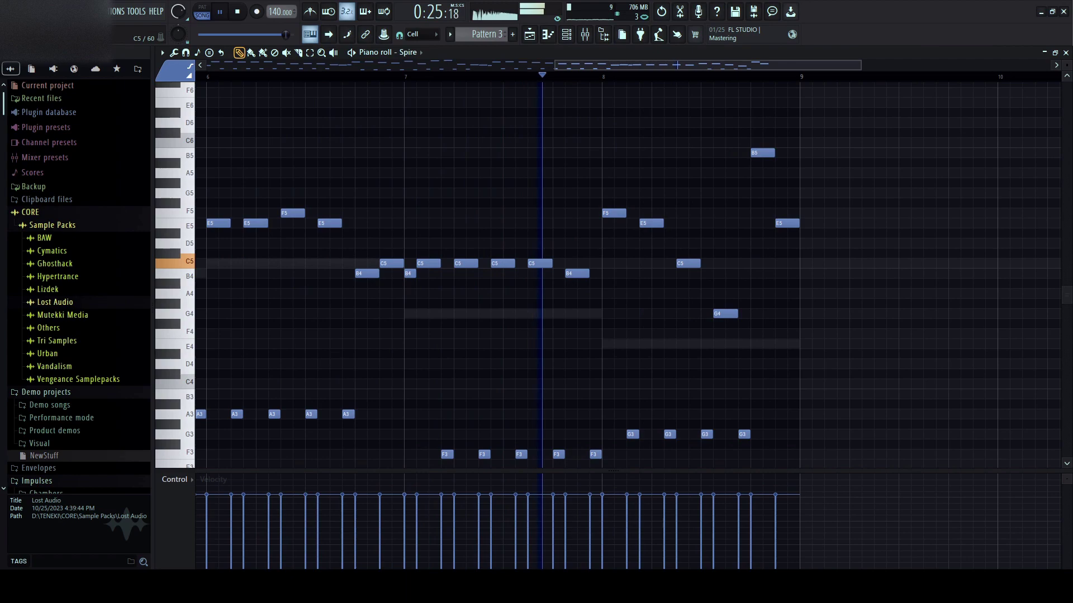
pyautogui.press('space')
pyautogui.press('space')
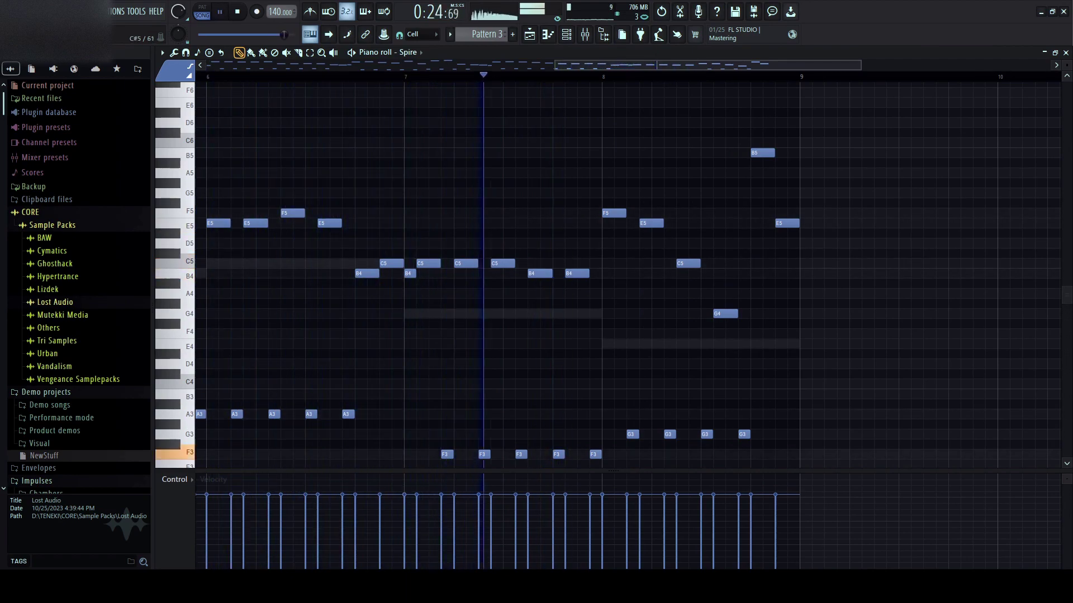
pyautogui.press('space')
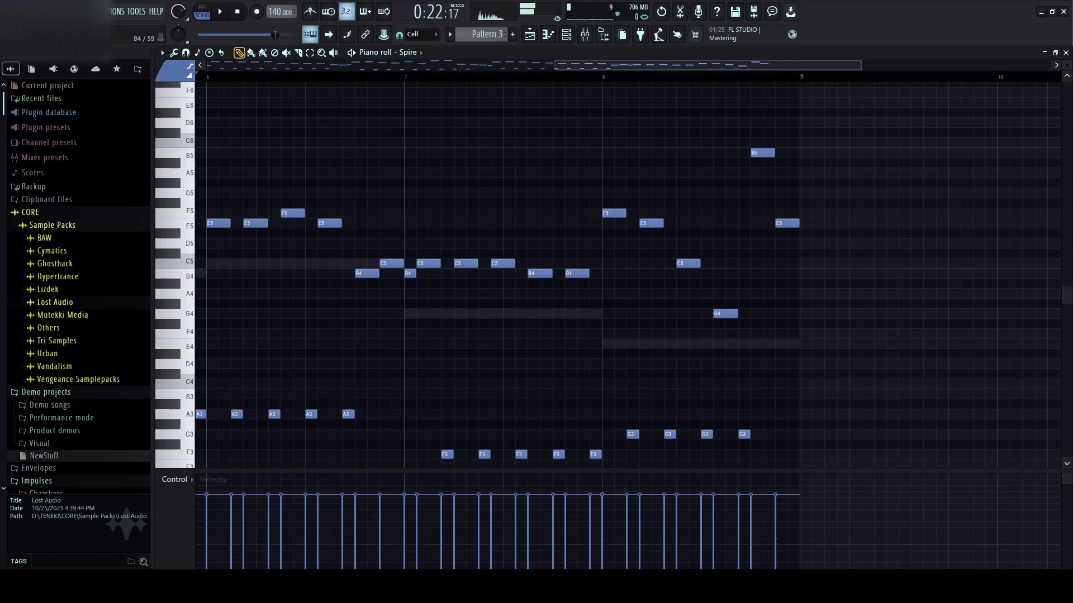
# - Raise bar 7's last melody note to C5 and replace bar 8's melody with a duplicate of bar 7's
pyautogui.moveTo(598, 296); pyautogui.dragTo(403, 256)
pyautogui.hotkey('ctrl', 'b')
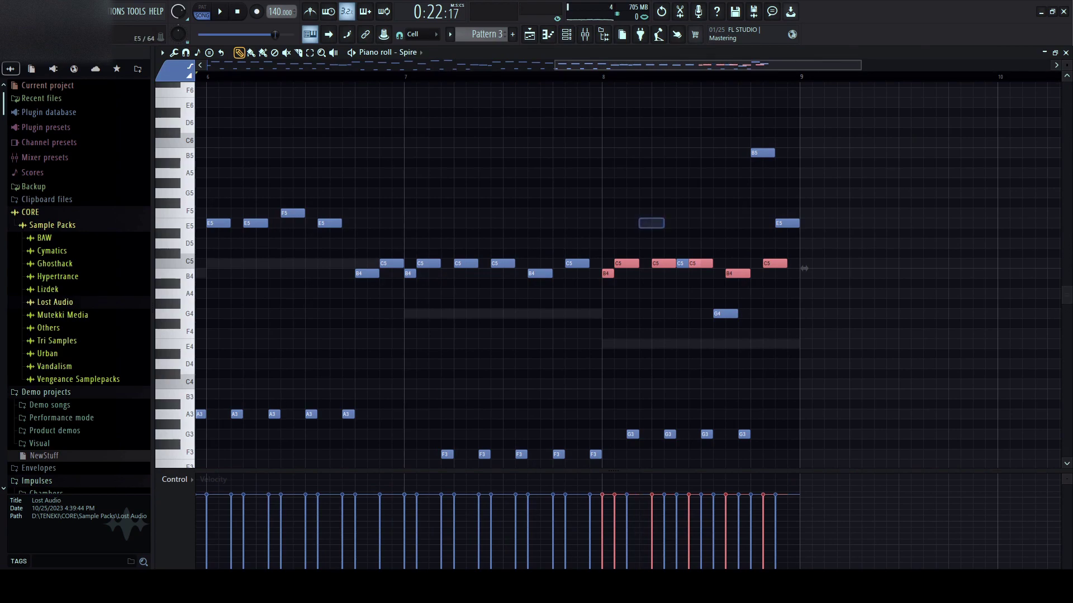
pyautogui.click(786, 223)
pyautogui.moveTo(821, 188); pyautogui.dragTo(606, 328)
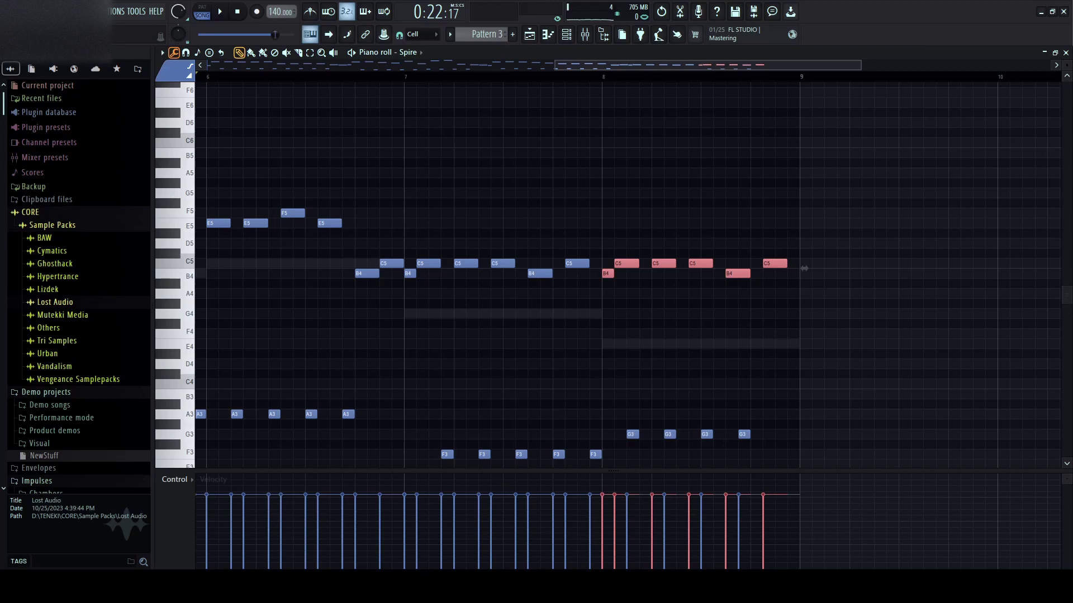
# - Flip the duplicated bar 8 melody horizontally in time and play it back from bar 6
pyautogui.hotkey('alt', 'y')
pyautogui.press('space')
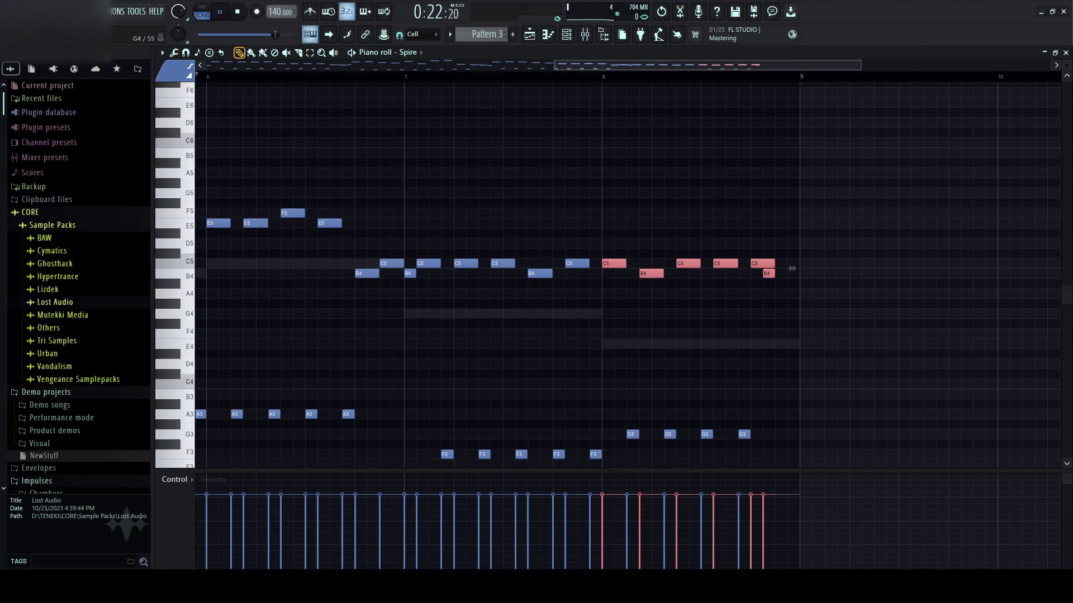
pyautogui.click(750, 222)
pyautogui.rightClick(750, 223)
pyautogui.scroll(-2, 749, 218)
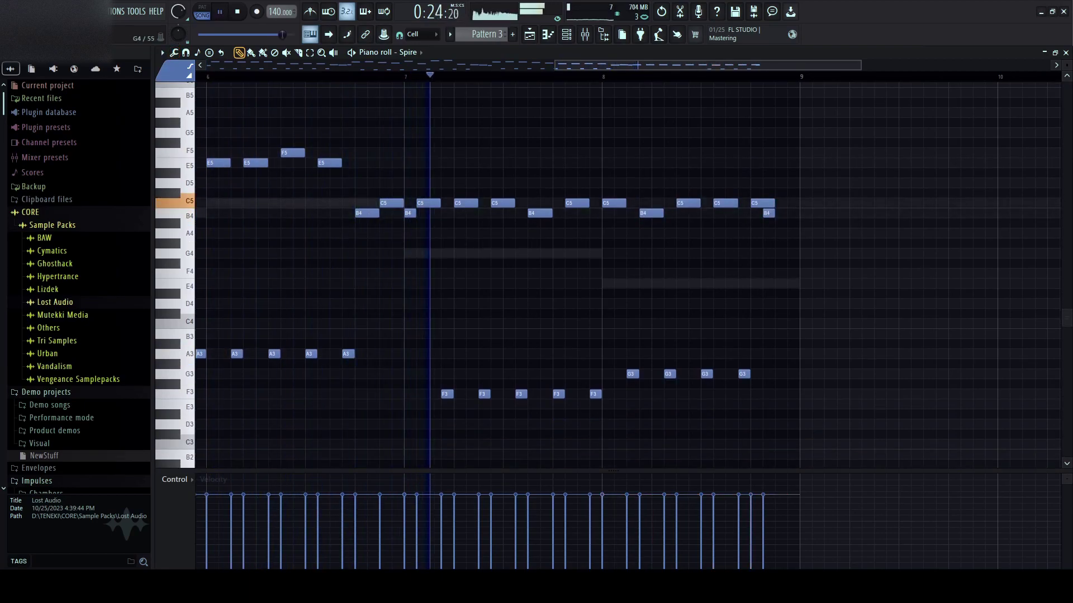
pyautogui.scroll(-2, 750, 217)
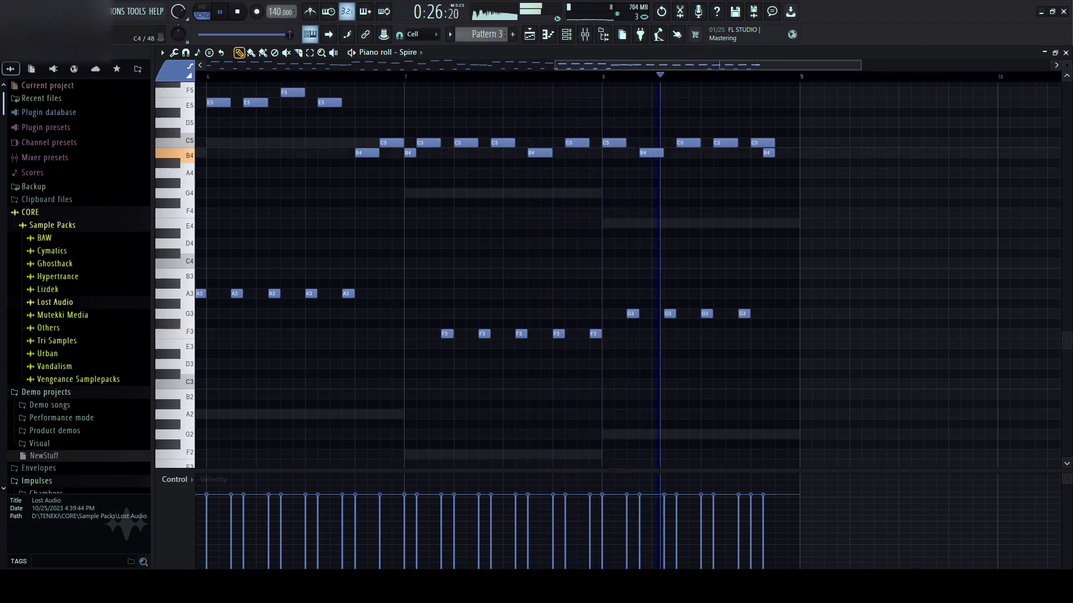
pyautogui.press('space')
# - Remove the short B4 at the end of bar 8 and place a C6 note ending at bar 9
pyautogui.scroll(2, 750, 217)
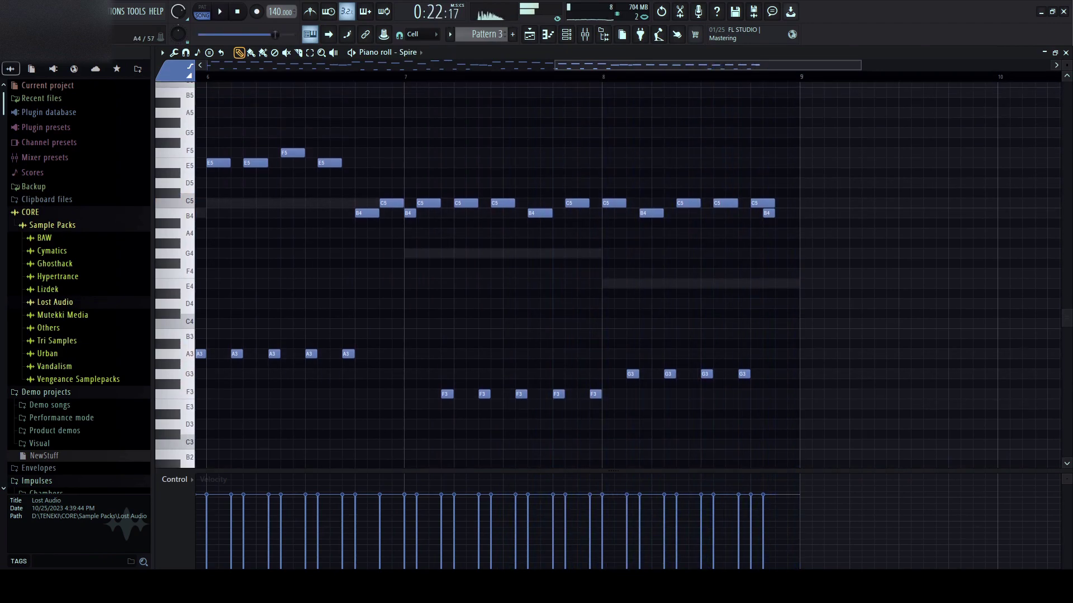
pyautogui.moveTo(768, 173); pyautogui.dragTo(781, 122)
pyautogui.press('space')
pyautogui.scroll(3, 613, 276)
pyautogui.press('space')
pyautogui.moveTo(785, 173); pyautogui.dragTo(799, 173)
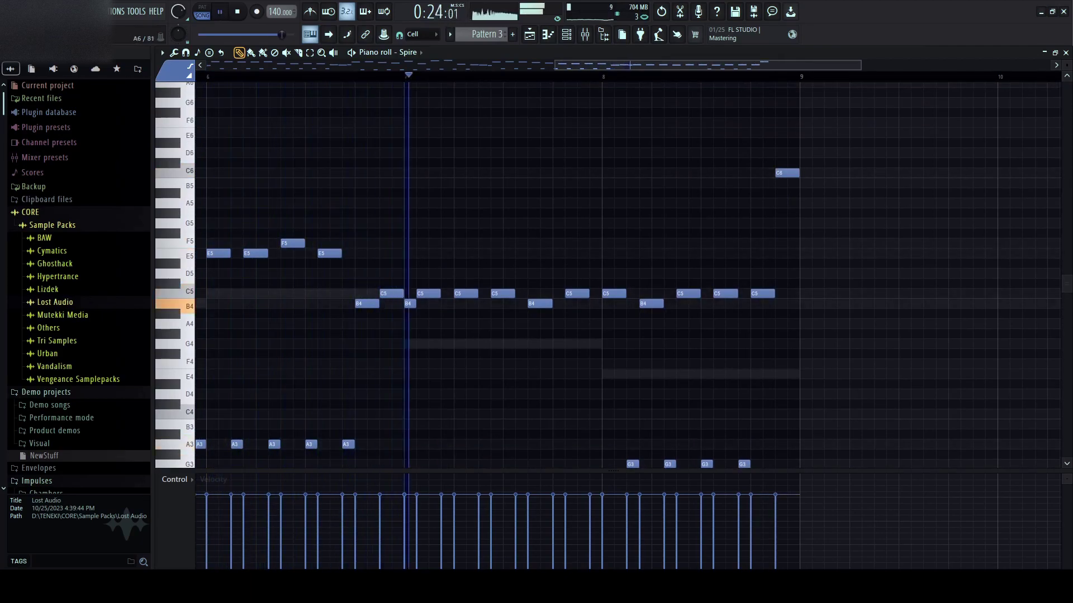
# - Play the edited melody from the start and review all eight bars in the piano roll
pyautogui.scroll(-1, 734, 87)
pyautogui.scroll(-3, 734, 226)
pyautogui.scroll(-4, 734, 224)
pyautogui.scroll(5, 734, 218)
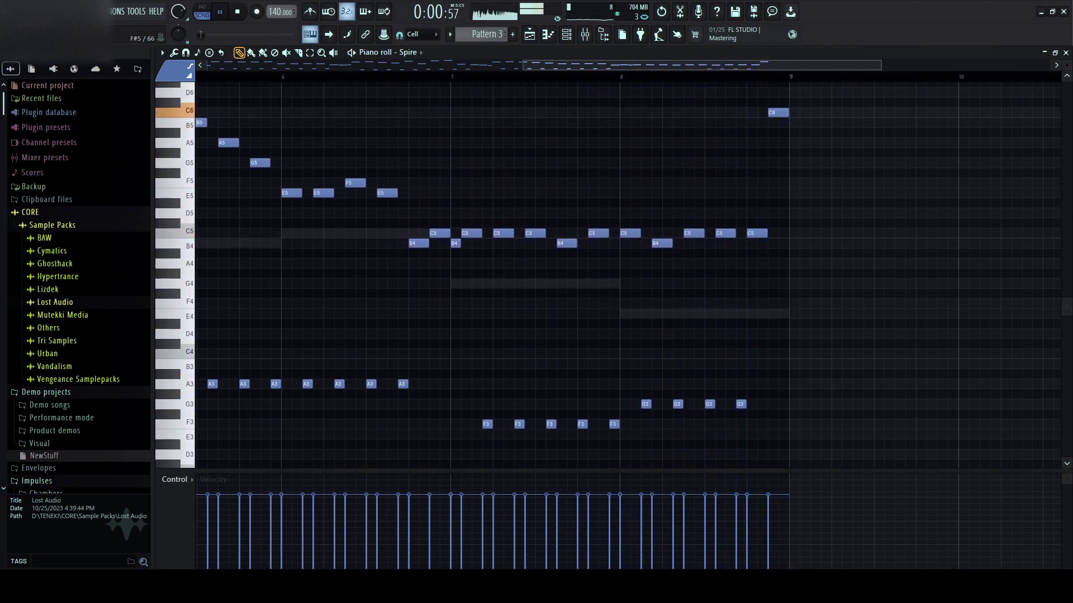
pyautogui.scroll(-3, 751, 218)
pyautogui.hscroll(-4, 751, 218)
pyautogui.scroll(-2, 751, 218)
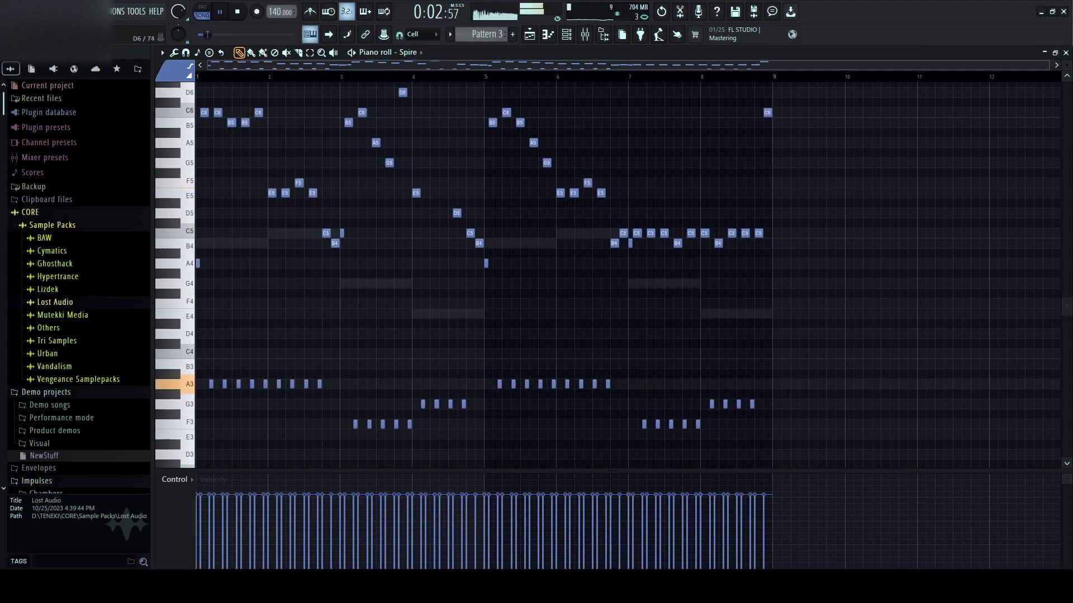
# - Merge the Pattern 2 and Pattern 3 clips into one 16-bar clip and name the pattern and its track Main 01
pyautogui.press('F5')
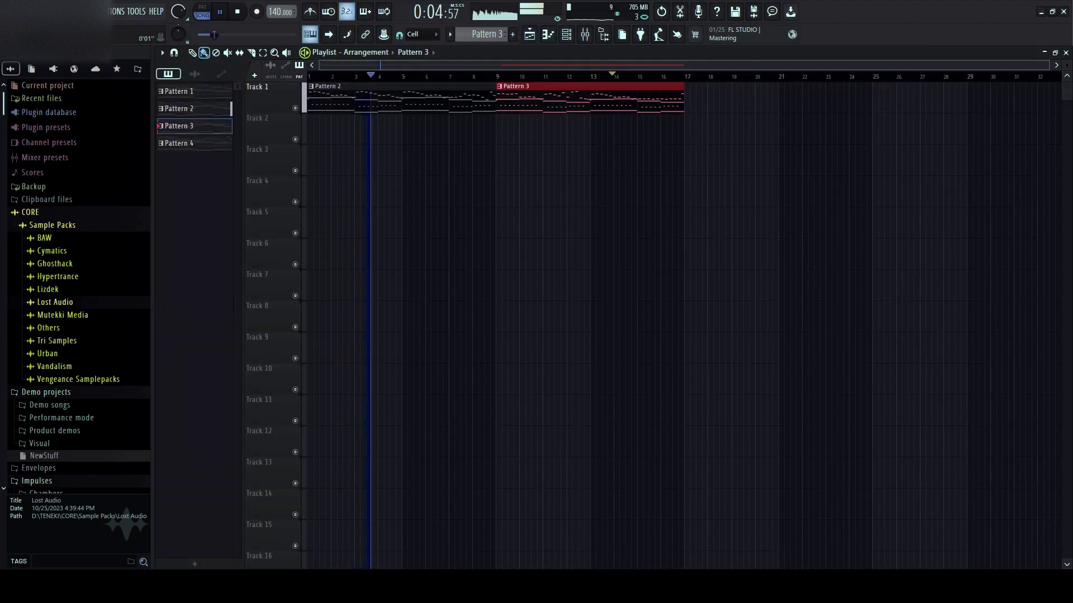
pyautogui.hotkey('ctrl', 'd')
pyautogui.keyDown('ctrl'); pyautogui.moveTo(702, 100); pyautogui.dragTo(414, 100); pyautogui.keyUp('ctrl')
pyautogui.hotkey('ctrl', 'g')
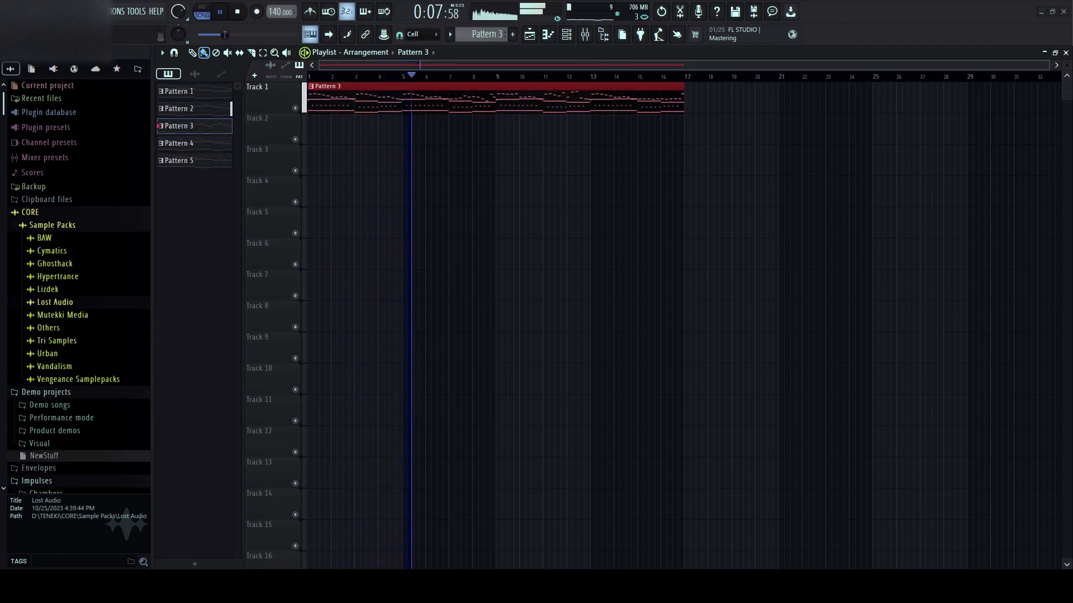
pyautogui.press('Return')
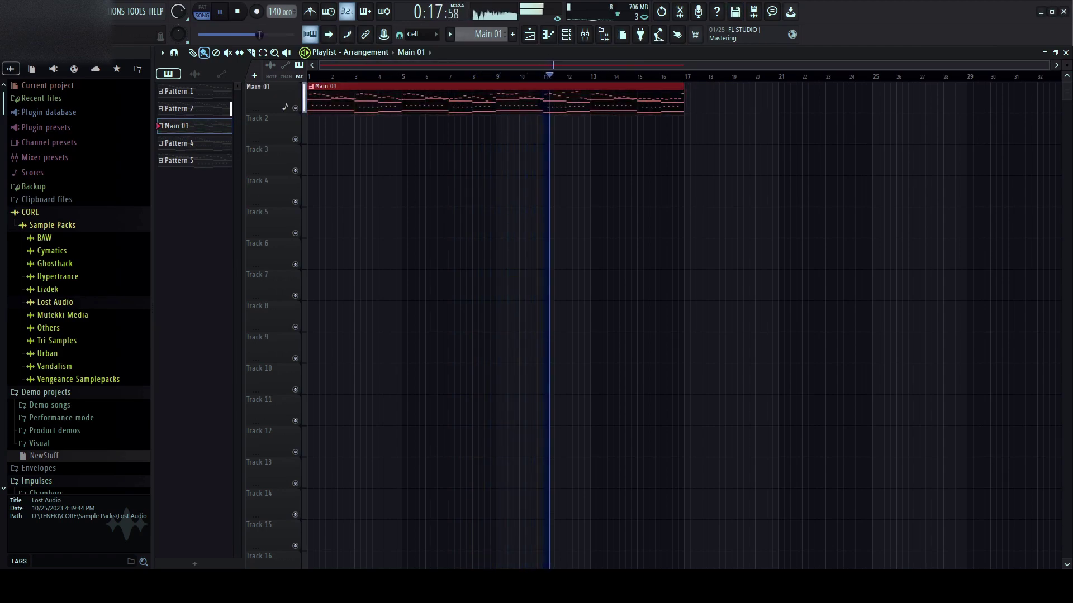
# - Colour the Main 01 pattern and its playlist track teal green
pyautogui.moveTo(358, 97); pyautogui.dragTo(358, 160)
pyautogui.press('space')
pyautogui.press('Delete')
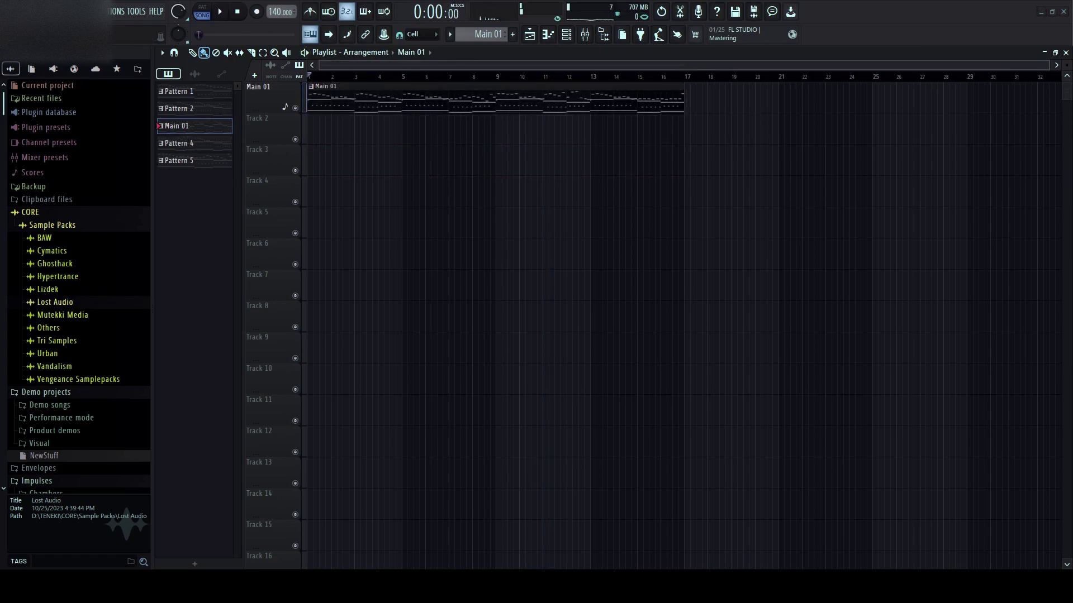
pyautogui.press('Return')
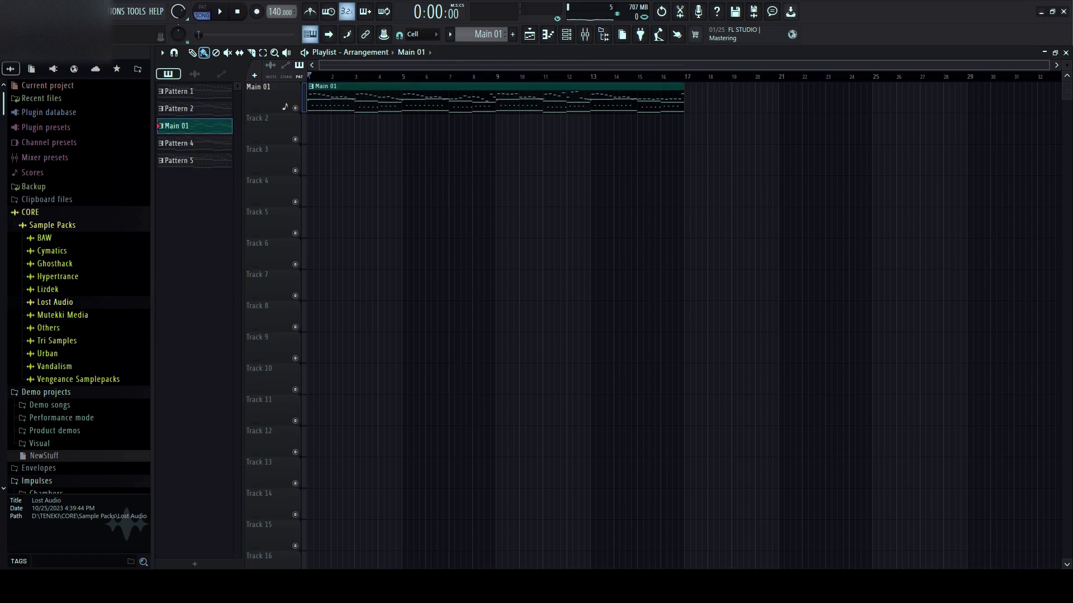
pyautogui.press('Return')
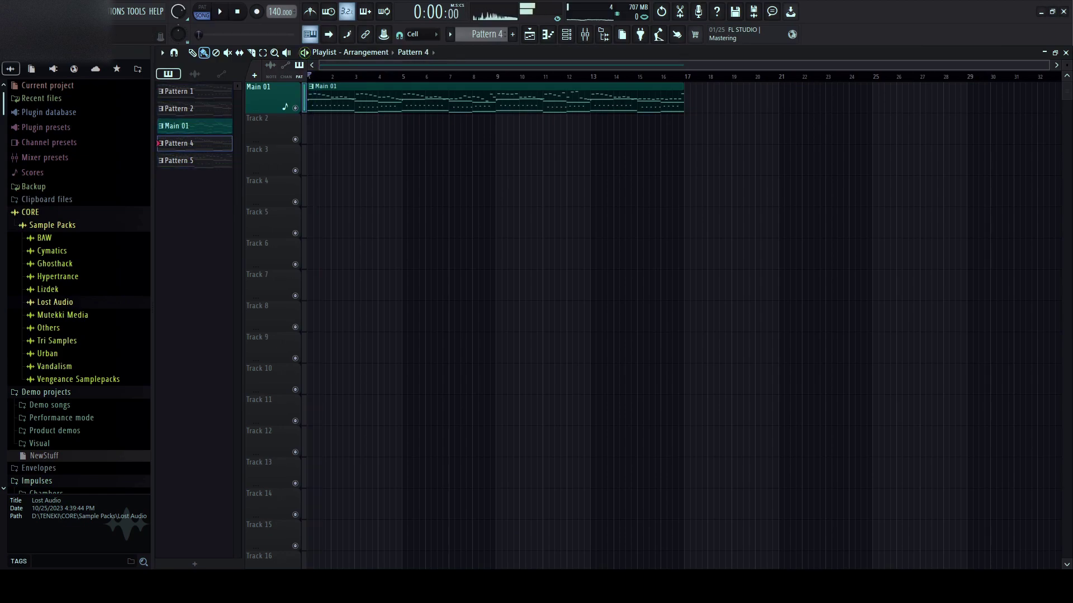
# - Move the Main 01 pattern to the top of the pattern list
pyautogui.scroll(-4, 681, 324)
pyautogui.scroll(4, 681, 324)
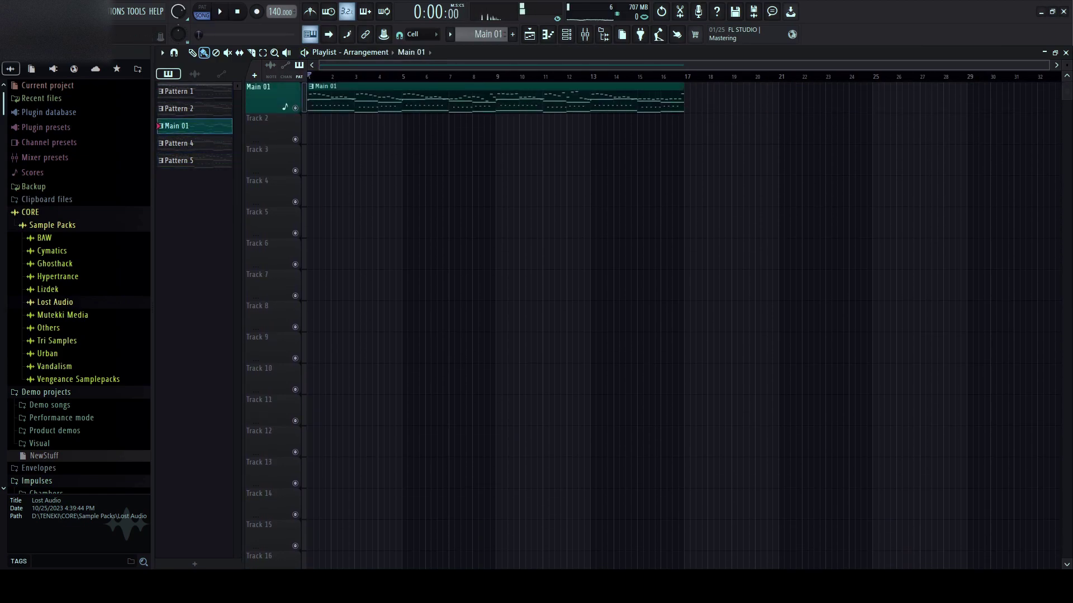
pyautogui.moveTo(194, 101); pyautogui.dragTo(194, 85)
pyautogui.press('space')
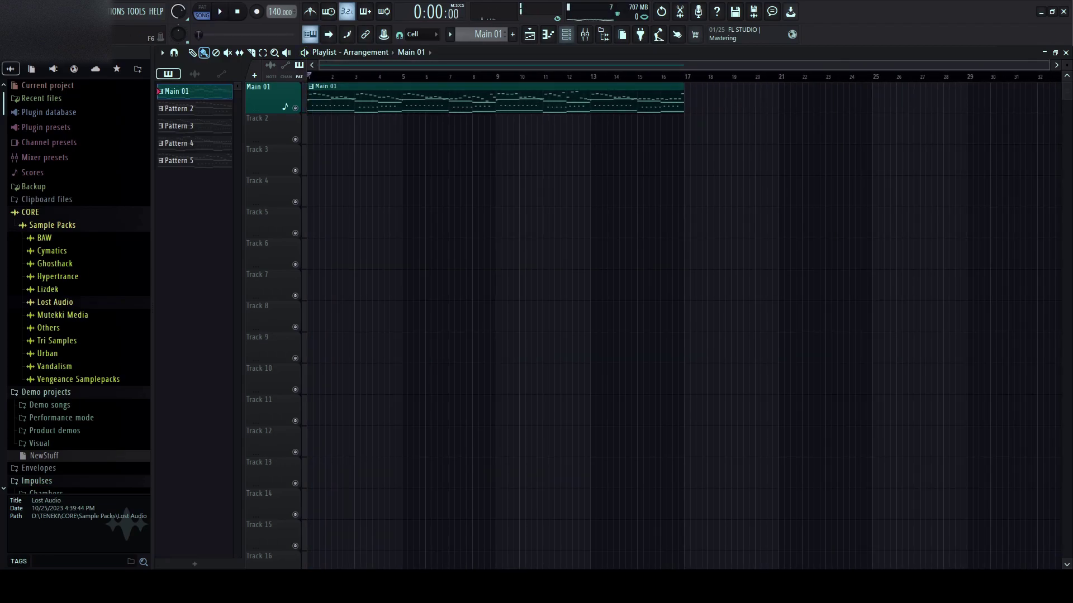
# - Show the mixer over the lower part of the playlist and narrow the sample browser
pyautogui.press('F9')
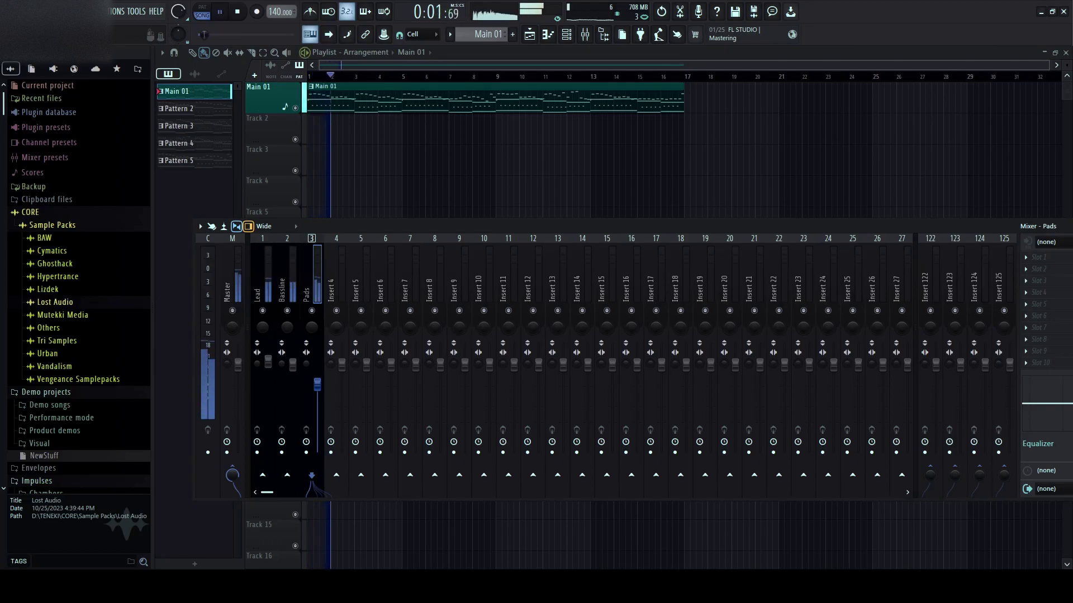
pyautogui.moveTo(559, 226); pyautogui.dragTo(514, 227)
pyautogui.click(34, 187)
pyautogui.scroll(3, 78, 187)
pyautogui.click(34, 187)
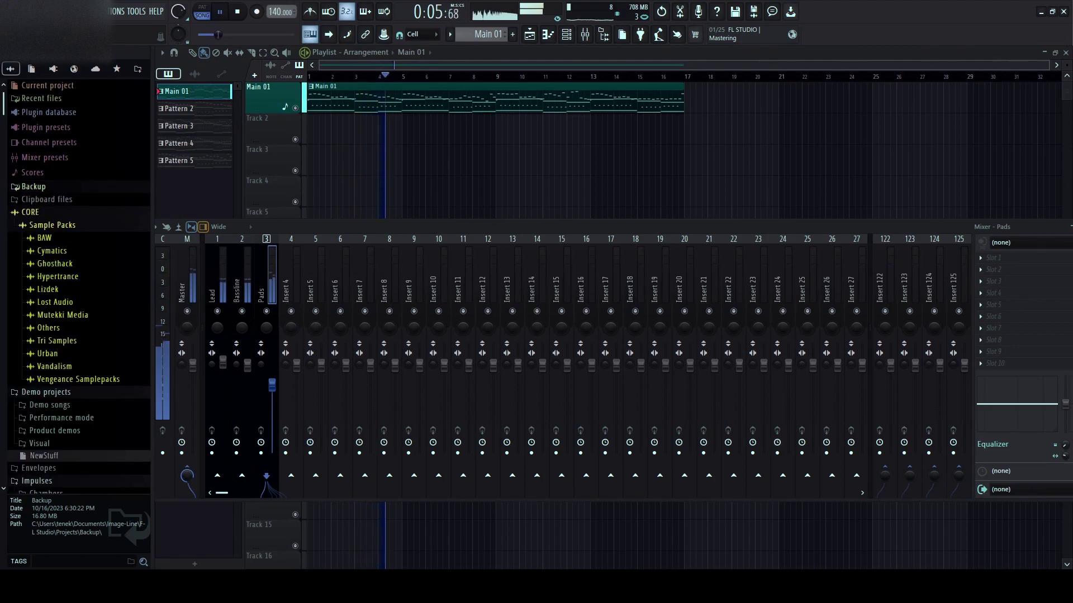
pyautogui.moveTo(153, 212); pyautogui.dragTo(114, 212)
pyautogui.moveTo(475, 227); pyautogui.dragTo(343, 225)
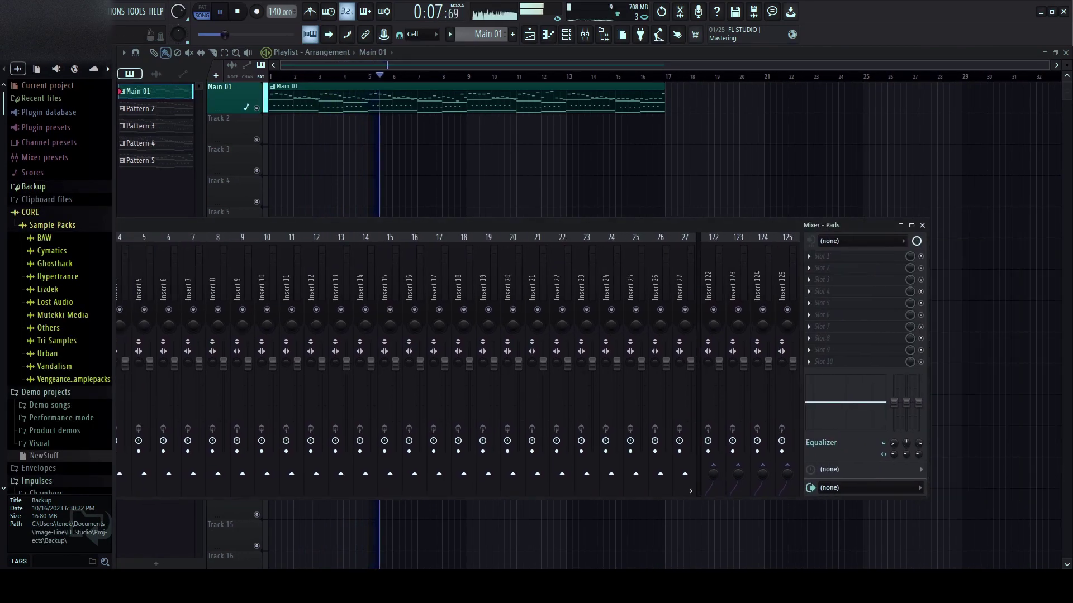
pyautogui.press('F9')
pyautogui.scroll(2, 665, 326)
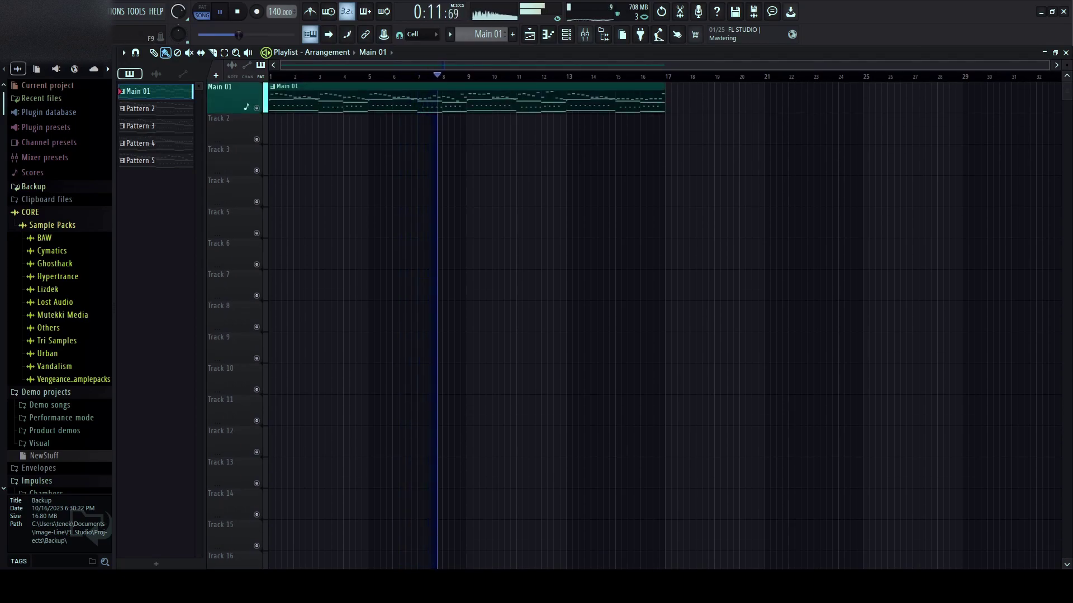
pyautogui.press('F9')
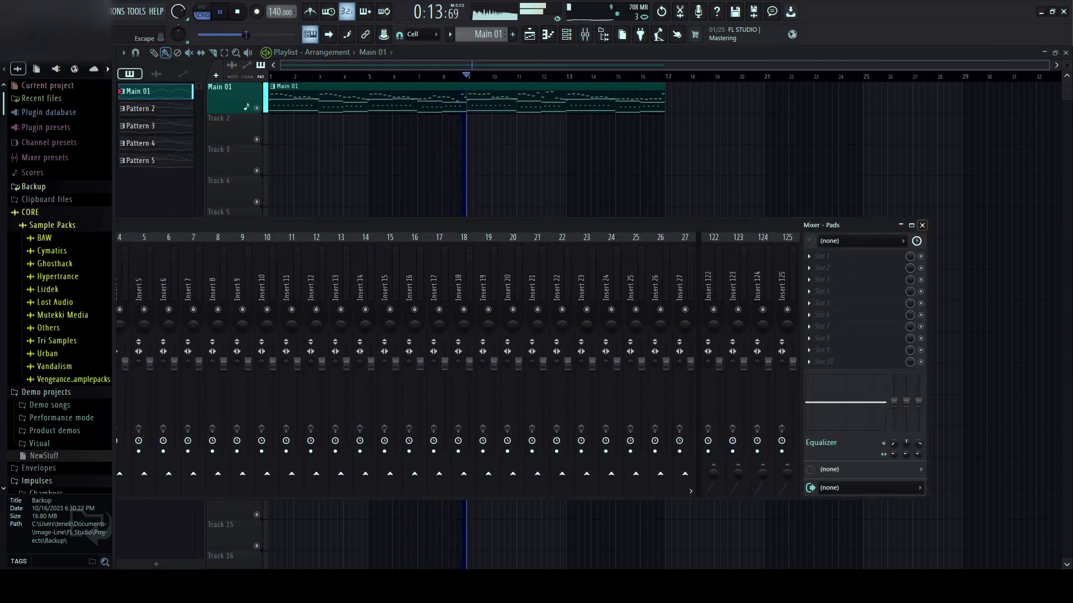
# - Stop playback and open the preset library of the bassline Spire (Spire #2) in place of the mixer
pyautogui.press('F9')
pyautogui.press('F6')
pyautogui.press('space')
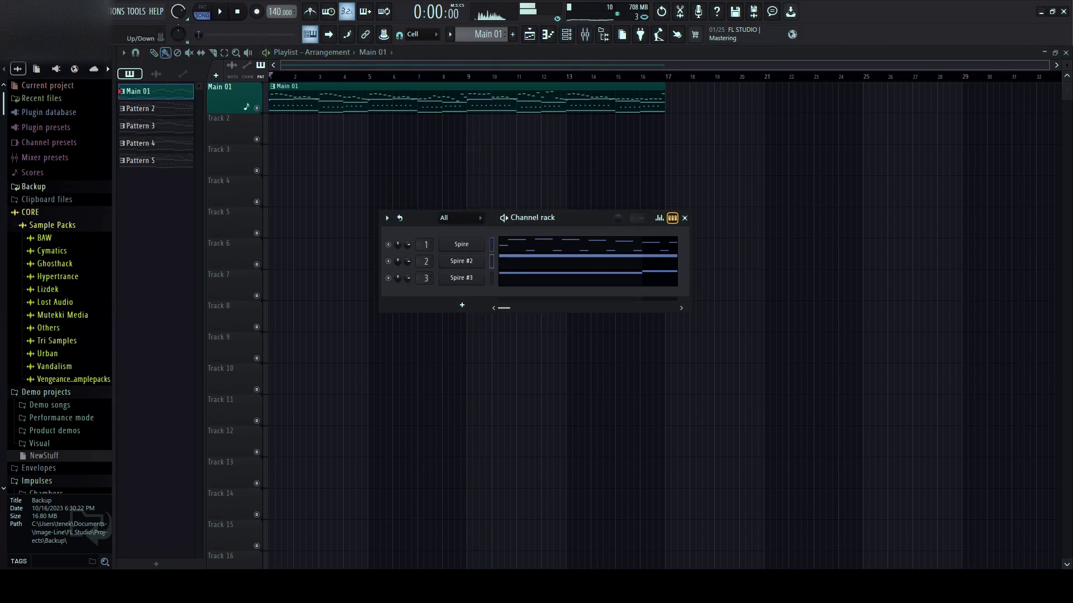
pyautogui.click(462, 261)
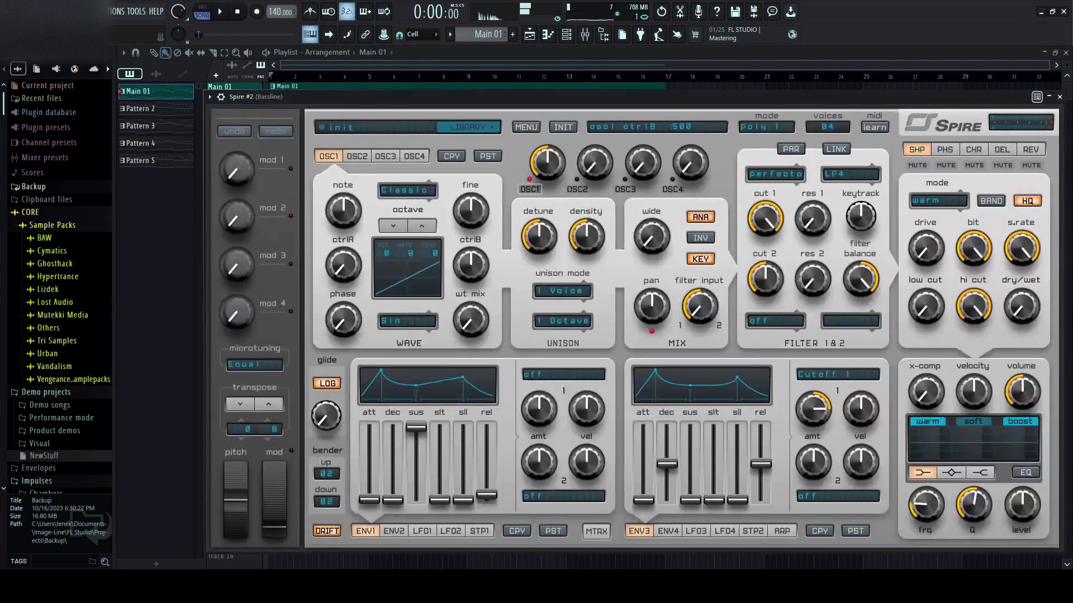
pyautogui.click(469, 127)
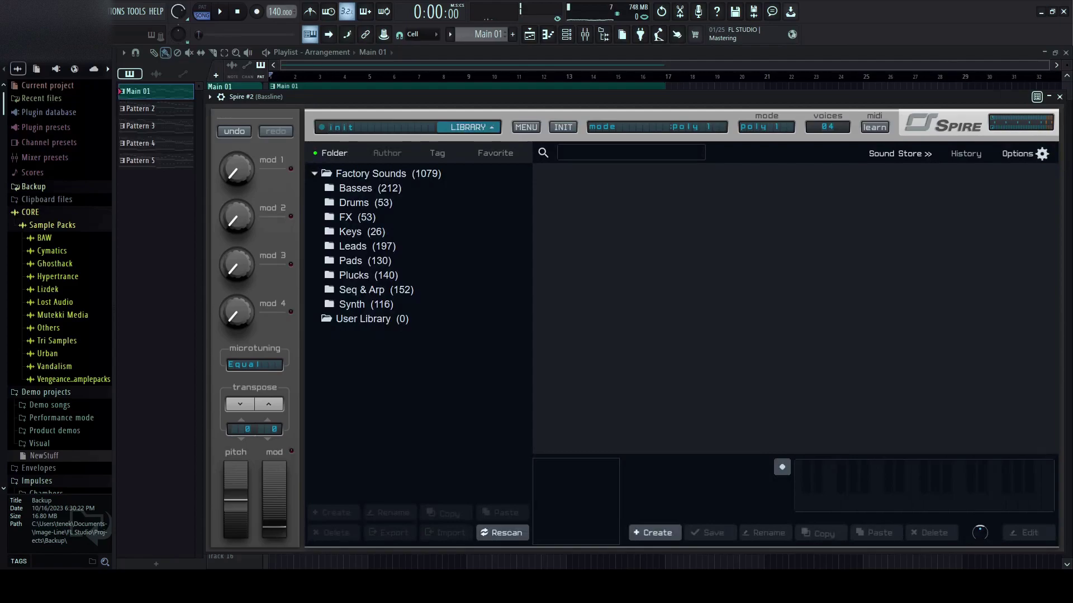
# - Audition the factory Basses presets from the start of the list through BA Ape-Man
pyautogui.click(356, 189)
pyautogui.press('Down')
pyautogui.press('Down')
pyautogui.press('Down')
pyautogui.press('Down')
pyautogui.press('Down')
pyautogui.press('Down')
pyautogui.press('Down')
pyautogui.press('Down')
pyautogui.press('Down')
pyautogui.press('Down')
pyautogui.press('Down')
pyautogui.press('Down')
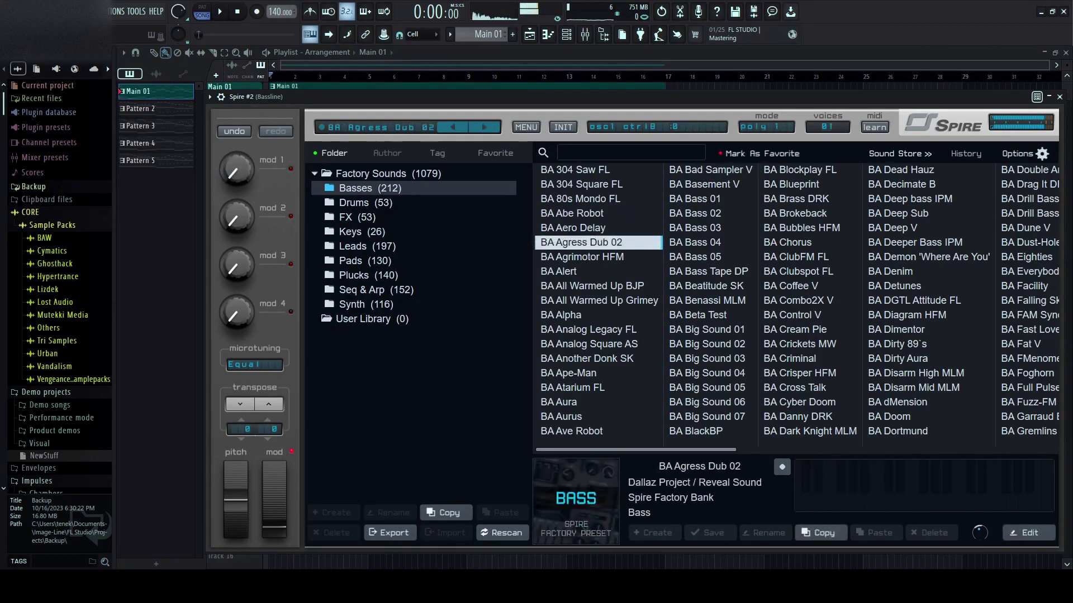
pyautogui.press('Down')
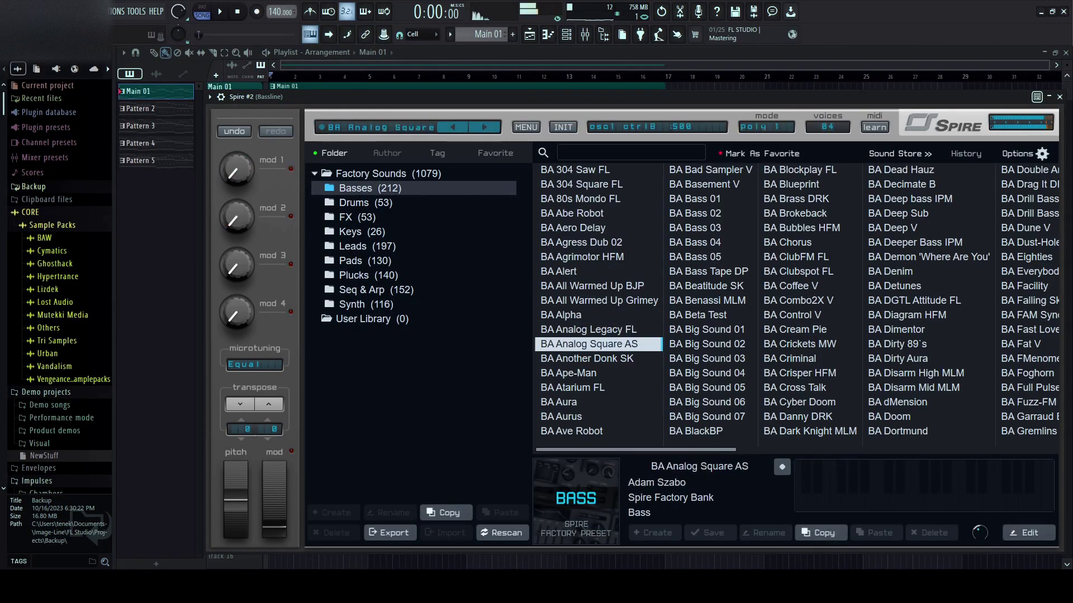
pyautogui.press('Up')
pyautogui.press('Down')
pyautogui.press('Down')
pyautogui.press('Down')
pyautogui.press('Down')
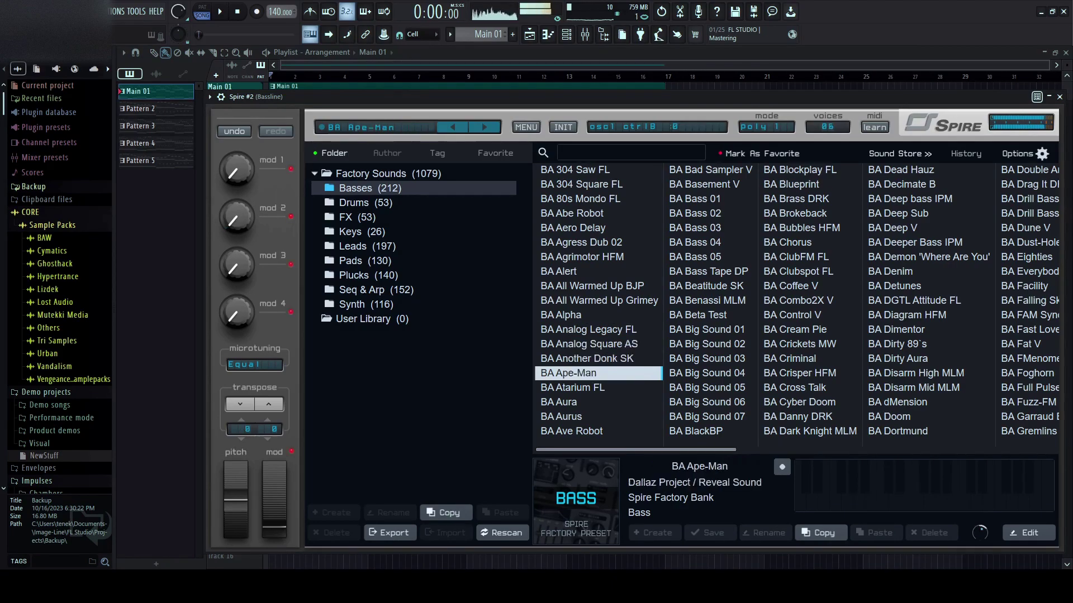
pyautogui.press('Up')
pyautogui.press('Up')
pyautogui.press('space')
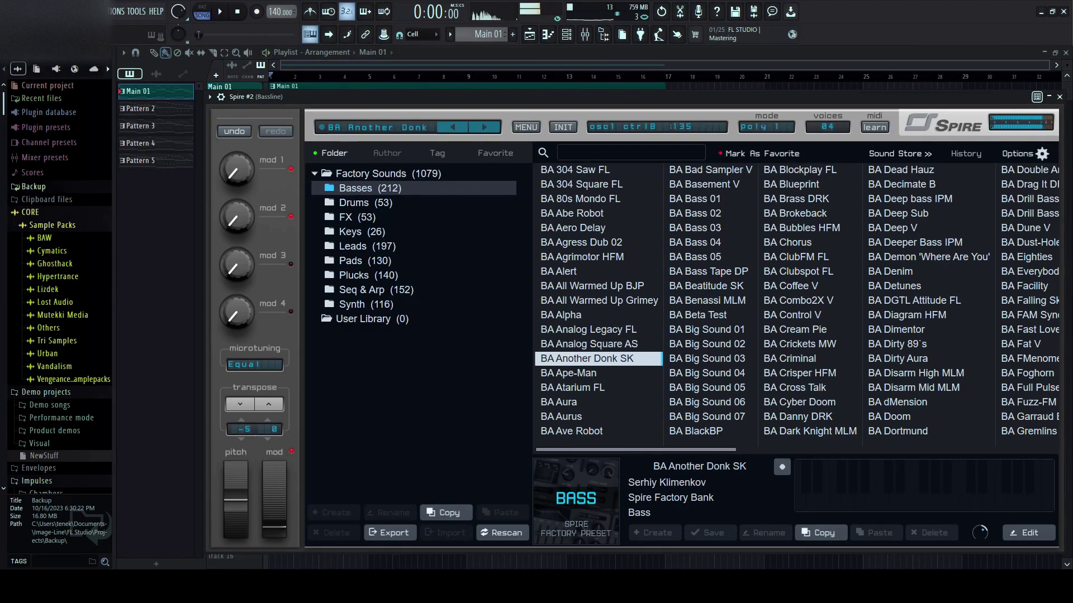
# - Audition bass presets from BA Bass Tape DP to BA Crickets MW, stop at BA Big Sound 02, and reposition the Spire window
pyautogui.click(707, 271)
pyautogui.click(707, 300)
pyautogui.click(707, 329)
pyautogui.click(707, 344)
pyautogui.click(707, 359)
pyautogui.click(799, 344)
pyautogui.press('Left')
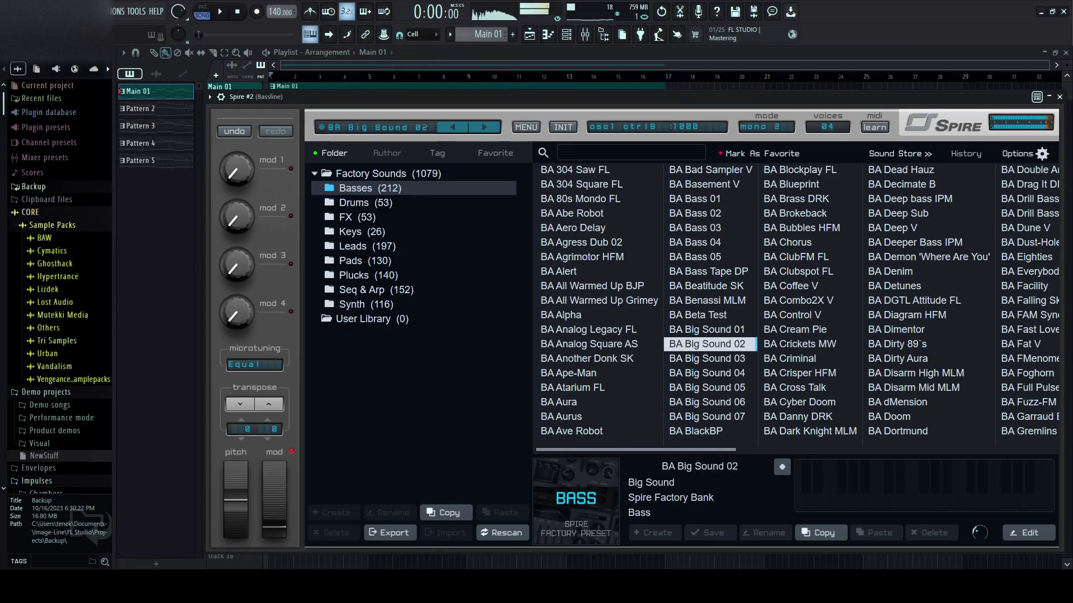
pyautogui.moveTo(503, 96); pyautogui.dragTo(442, 78)
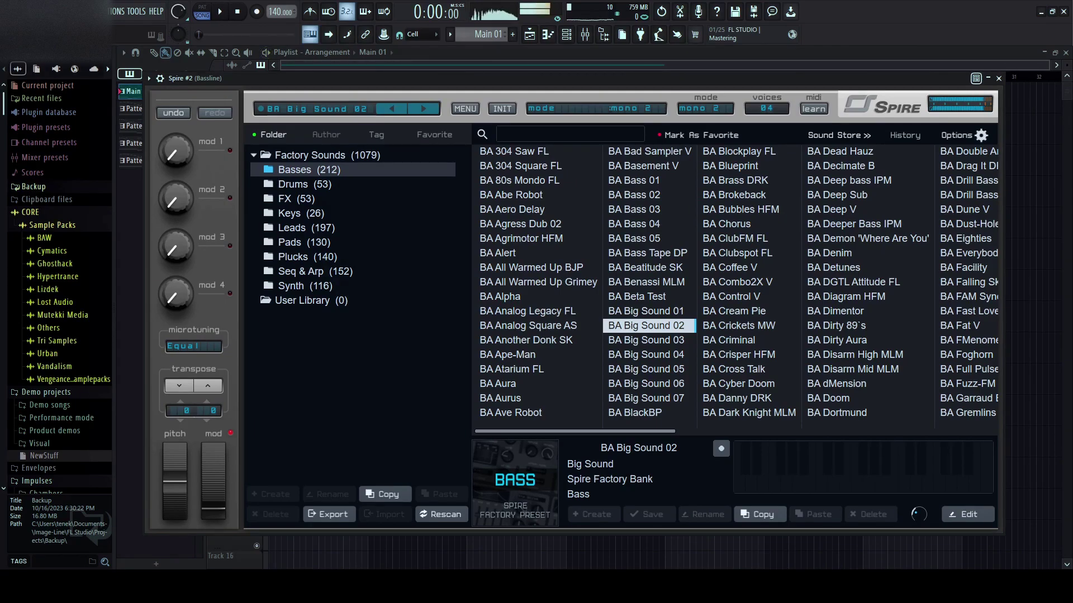
# - Audition further factory bass presets and load BA Deep bass IPM as the bassline sound
pyautogui.press('Right')
pyautogui.press('Up')
pyautogui.press('Up')
pyautogui.press('Up')
pyautogui.press('Up')
pyautogui.press('Up')
pyautogui.press('Up')
pyautogui.press('Up')
pyautogui.press('Up')
pyautogui.press('Up')
pyautogui.press('Right')
pyautogui.press('Down')
pyautogui.press('Down')
pyautogui.press('Down')
pyautogui.press('Down')
pyautogui.press('Down')
pyautogui.press('Down')
pyautogui.press('Down')
pyautogui.press('Down')
pyautogui.press('Down')
pyautogui.press('Down')
pyautogui.press('Up')
pyautogui.press('Up')
pyautogui.press('Up')
pyautogui.press('Up')
pyautogui.press('Up')
pyautogui.press('Up')
pyautogui.press('Up')
pyautogui.press('Up')
pyautogui.press('Up')
pyautogui.press('Up')
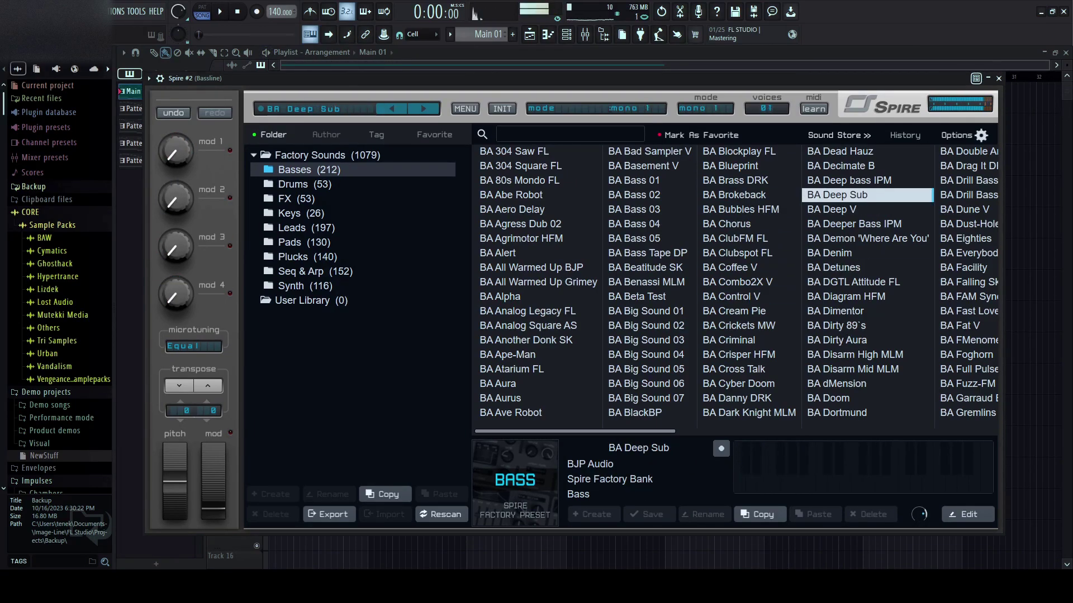
pyautogui.press('Up')
pyautogui.press('Up')
pyautogui.press('Up')
pyautogui.press('Down')
pyautogui.press('Down')
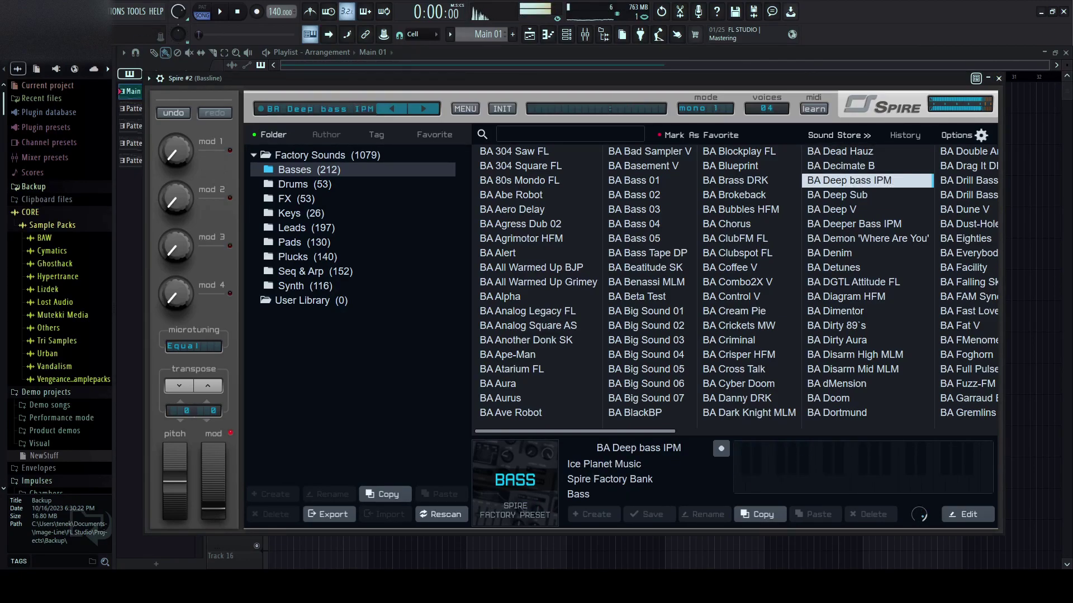
# - Close the bassline Spire and view the Spire #2 and Spire #3 notes in the piano roll
pyautogui.click(998, 78)
pyautogui.press('space')
pyautogui.click(592, 262)
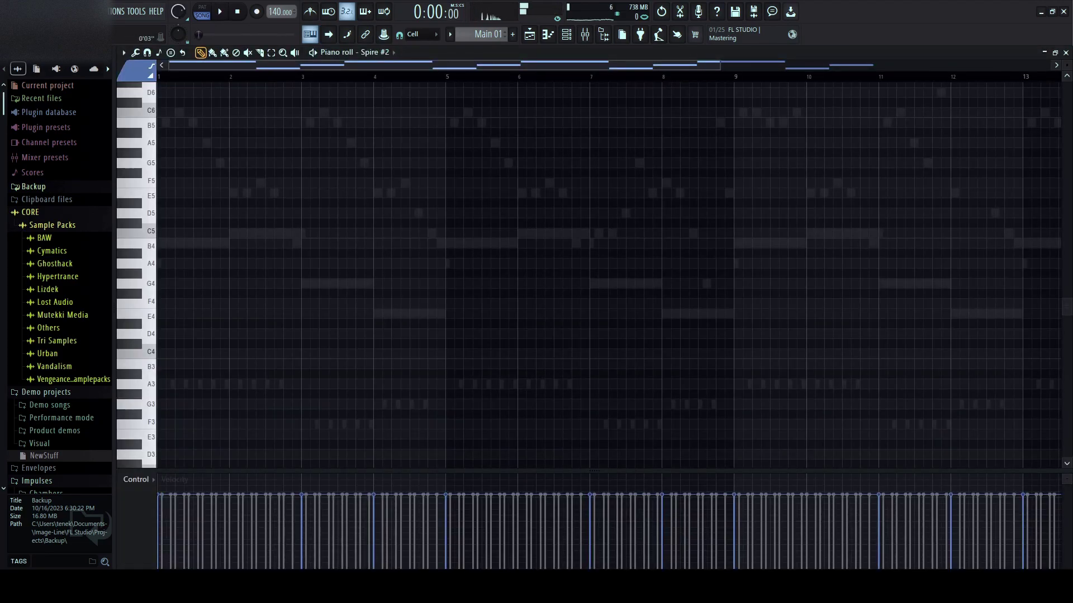
pyautogui.scroll(-1, 376, 53)
pyautogui.press('space')
pyautogui.scroll(3, 559, 153)
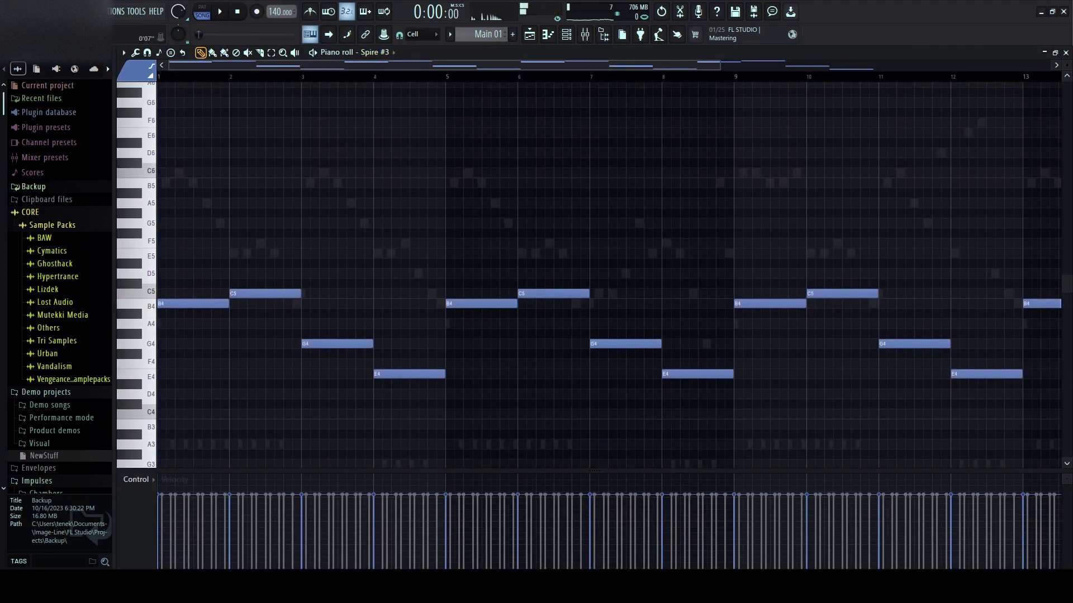
pyautogui.scroll(-3, 558, 203)
# - Play the song while checking the bassline Spire's wrapper settings and synth controls
pyautogui.press('F6')
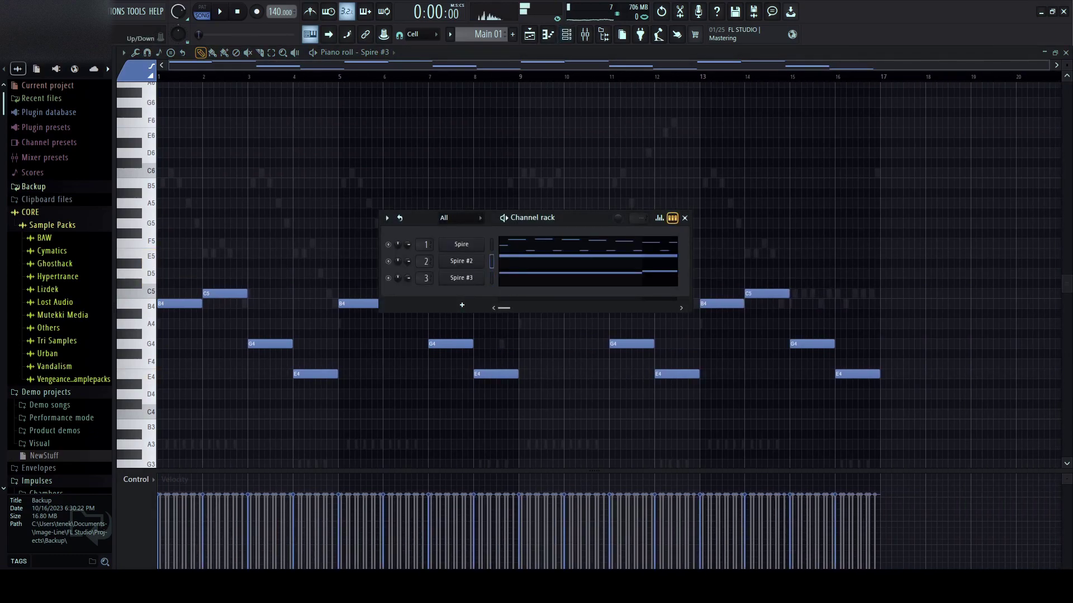
pyautogui.click(461, 261)
pyautogui.click(160, 78)
pyautogui.click(207, 98)
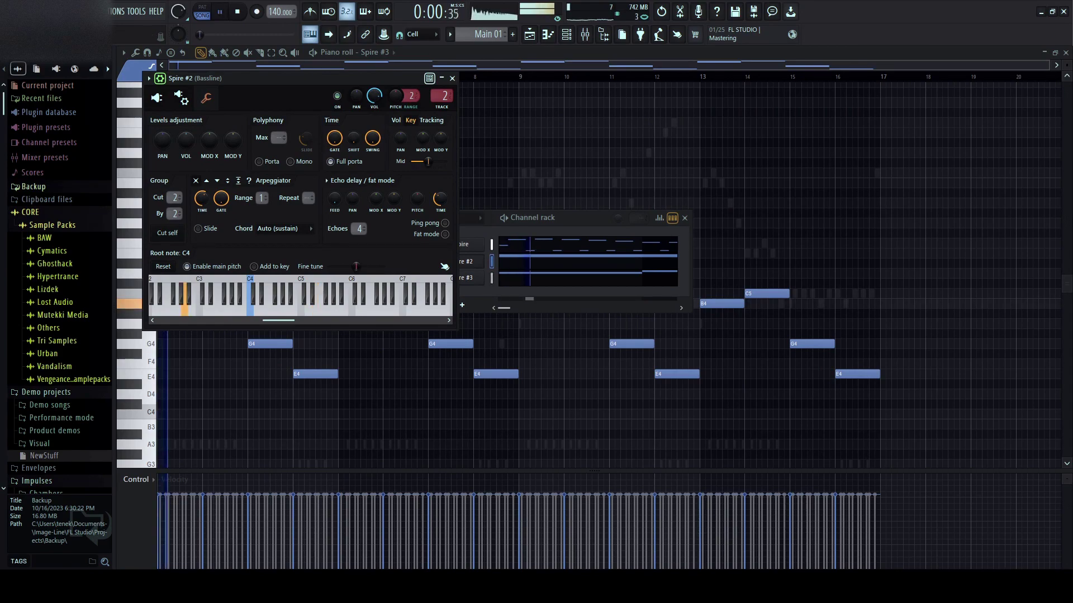
pyautogui.moveTo(262, 78)
pyautogui.mouseDown()
pyautogui.moveTo(495, 164)
pyautogui.moveTo(287, 65)
pyautogui.moveTo(281, 75)
pyautogui.mouseUp()
pyautogui.click(390, 184)
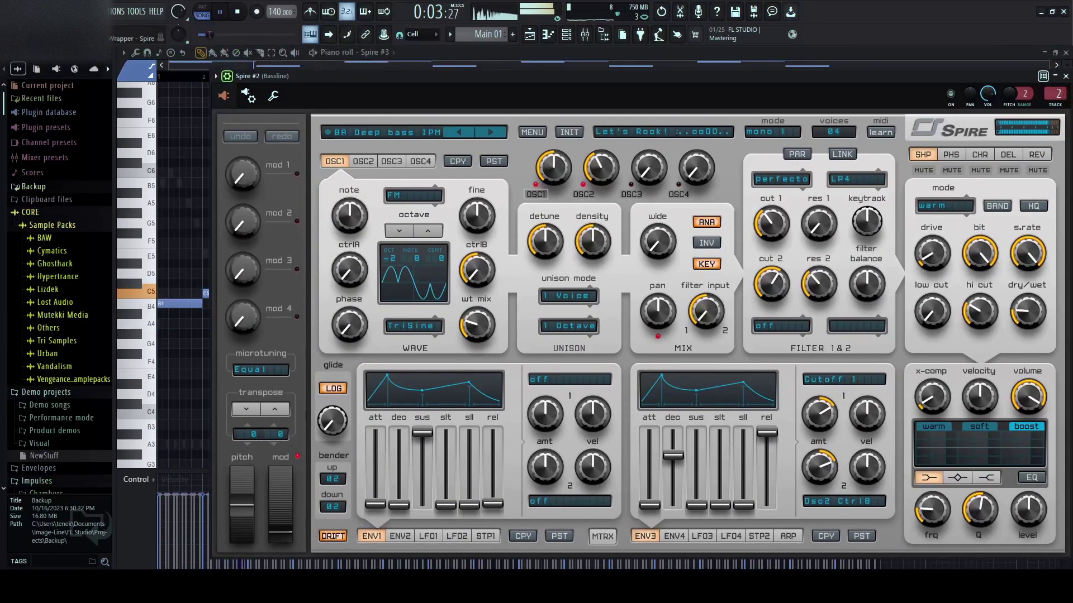
pyautogui.click(1064, 76)
# - Set the bassline Spire's shaper drive to 595 and raise its envelope 3 decay and slope sliders
pyautogui.click(566, 34)
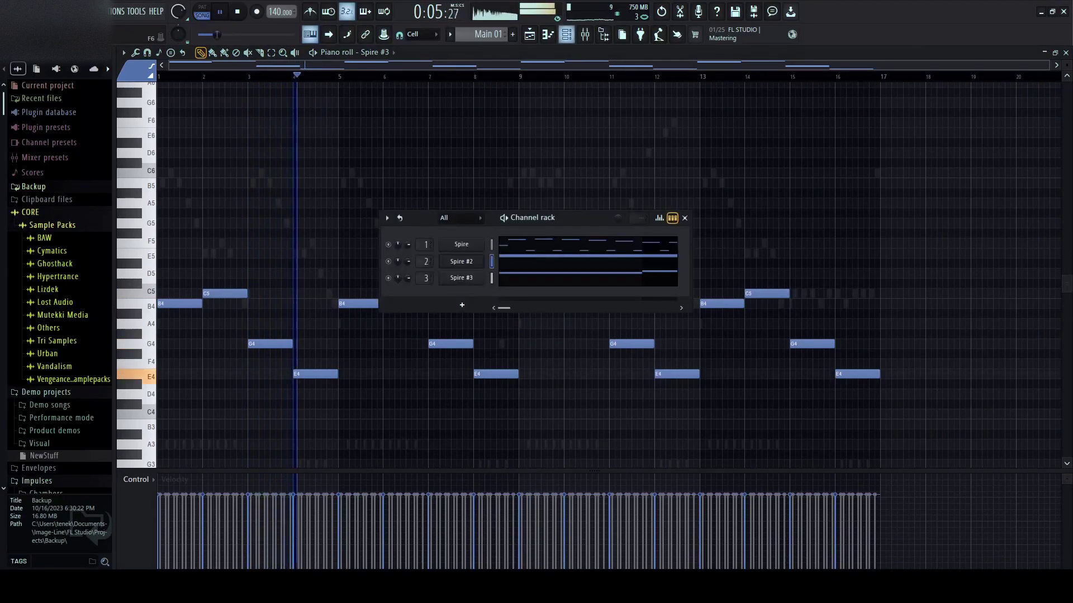
pyautogui.click(465, 261)
pyautogui.moveTo(447, 76); pyautogui.dragTo(354, 68)
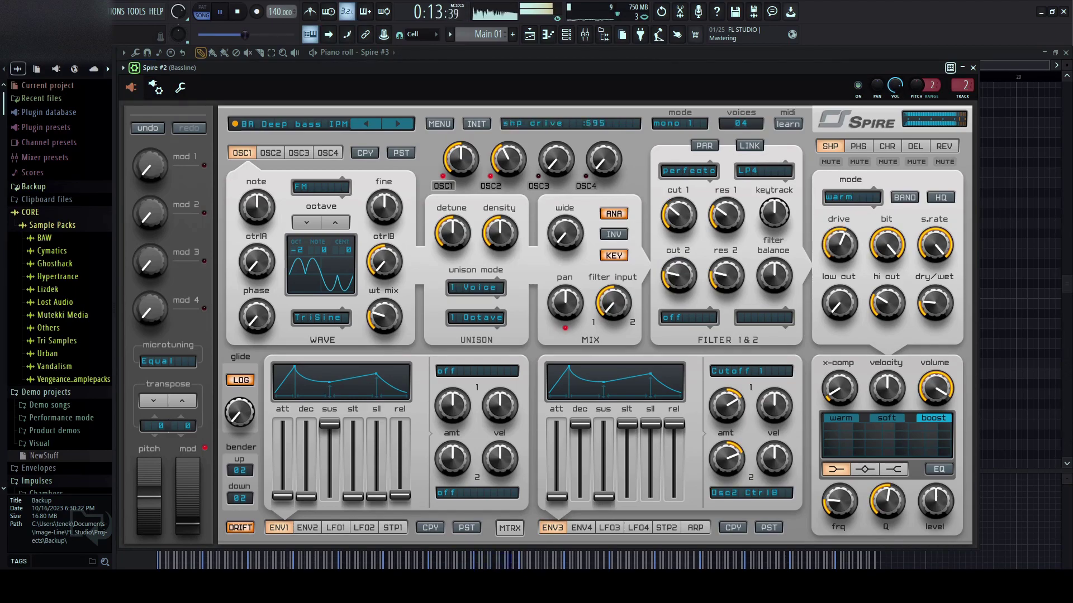
pyautogui.press('Escape')
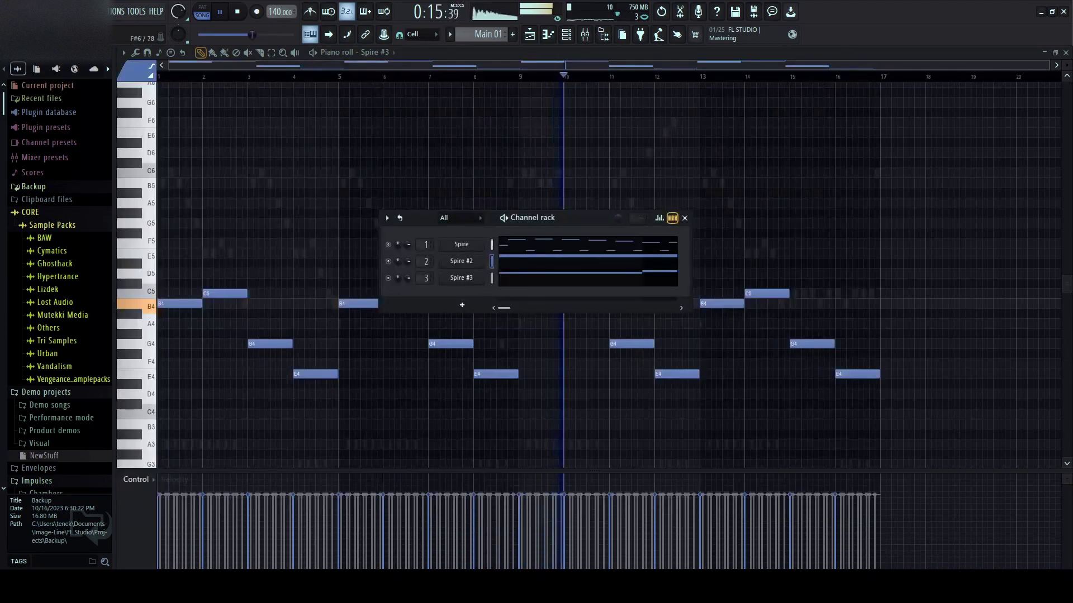
pyautogui.press('Escape')
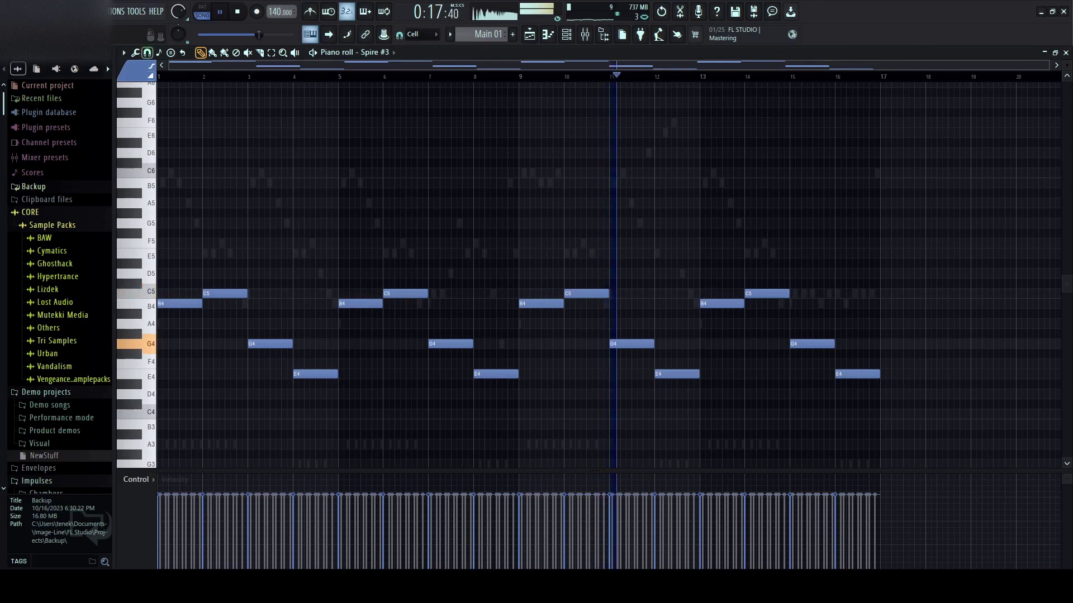
# - Try chopping the Spire #3 pad notes into short repeats and lowering the B4 and C5 notes by one octave
pyautogui.hotkey('alt', 'u')
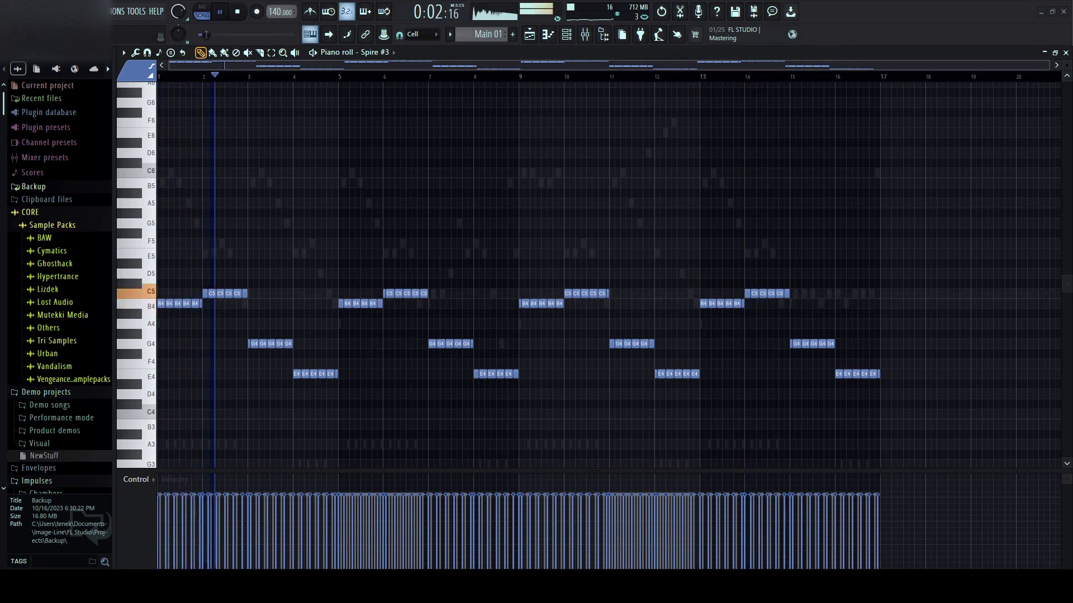
pyautogui.hotkey('ctrl', 'a')
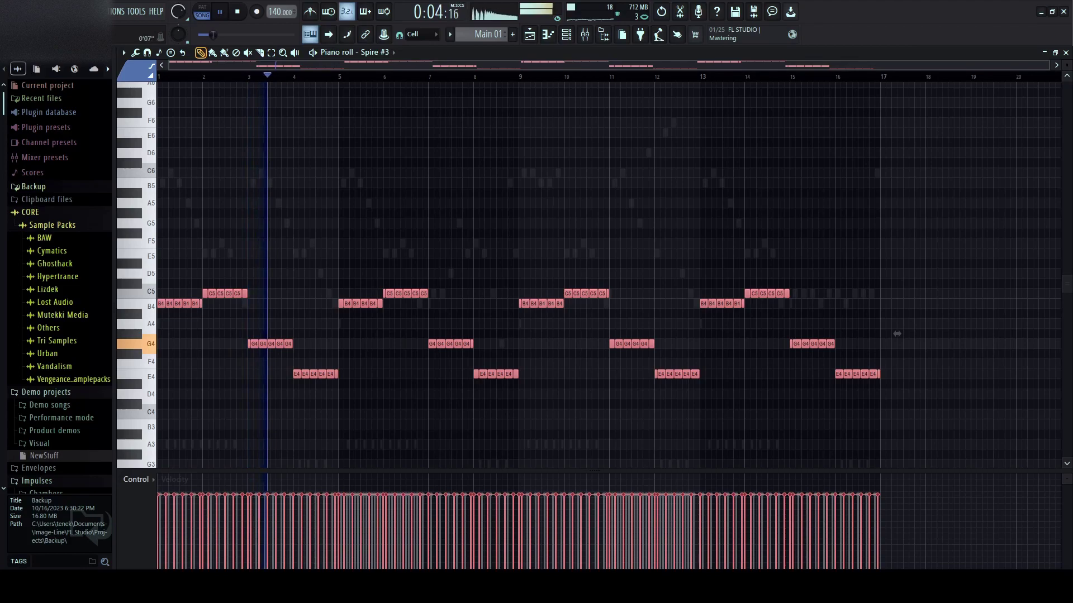
pyautogui.scroll(3, 294, 353)
pyautogui.scroll(-3, 295, 354)
pyautogui.moveTo(969, 229); pyautogui.dragTo(157, 321)
pyautogui.hotkey('ctrl', 'Down')
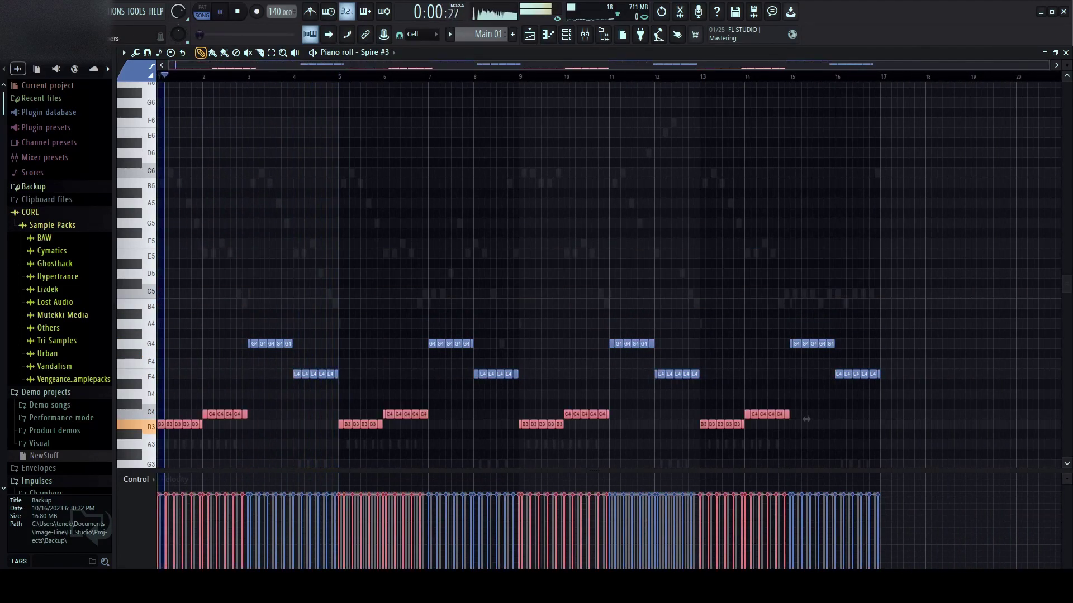
pyautogui.hotkey('ctrl', 'd')
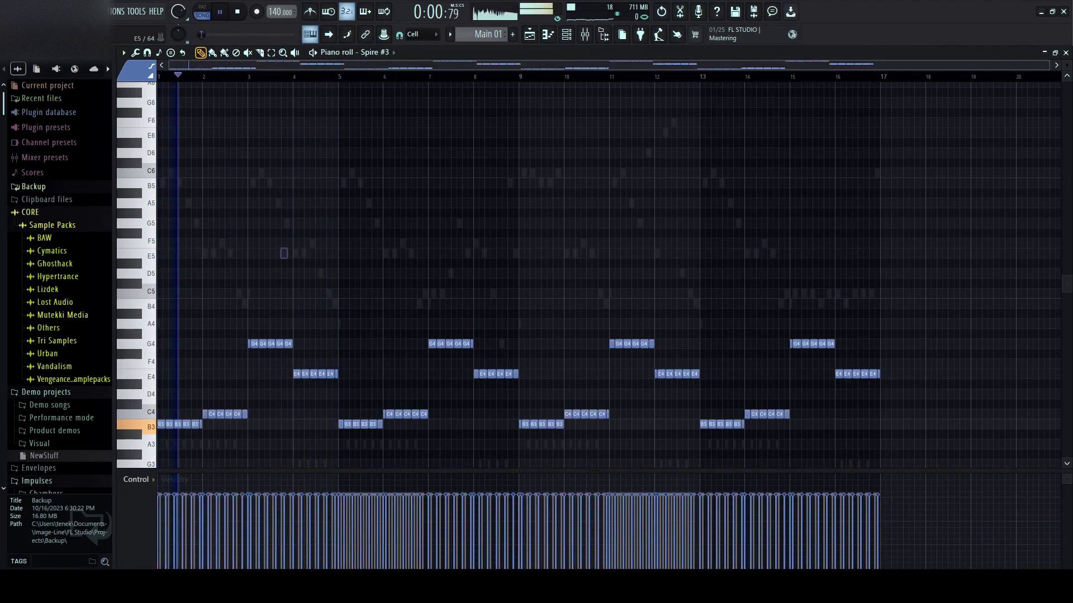
# - Undo the octave shift and the chopping to restore the long pad notes
pyautogui.press('space')
pyautogui.moveTo(160, 374)
pyautogui.mouseDown()
pyautogui.moveTo(160, 435)
pyautogui.moveTo(160, 405)
pyautogui.mouseUp()
pyautogui.hotkey('ctrl', 'z')
pyautogui.hotkey('ctrl', 'z')
pyautogui.hotkey('ctrl', 'z')
pyautogui.hotkey('ctrl', 'z')
pyautogui.hotkey('ctrl', 'z')
pyautogui.hotkey('ctrl', 'z')
pyautogui.scroll(2, 375, 52)
pyautogui.press('e')
pyautogui.scroll(-1, 376, 52)
pyautogui.press('e')
pyautogui.scroll(-1, 375, 53)
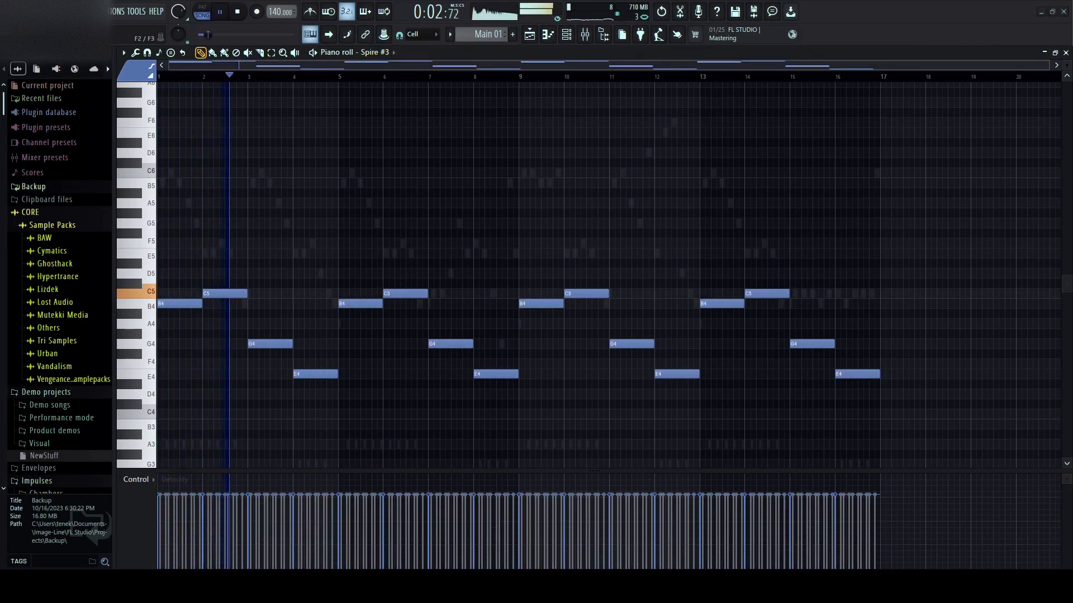
# - Open the Pads Spire and the channel rack, and play the song briefly to check the sounds
pyautogui.press('Return')
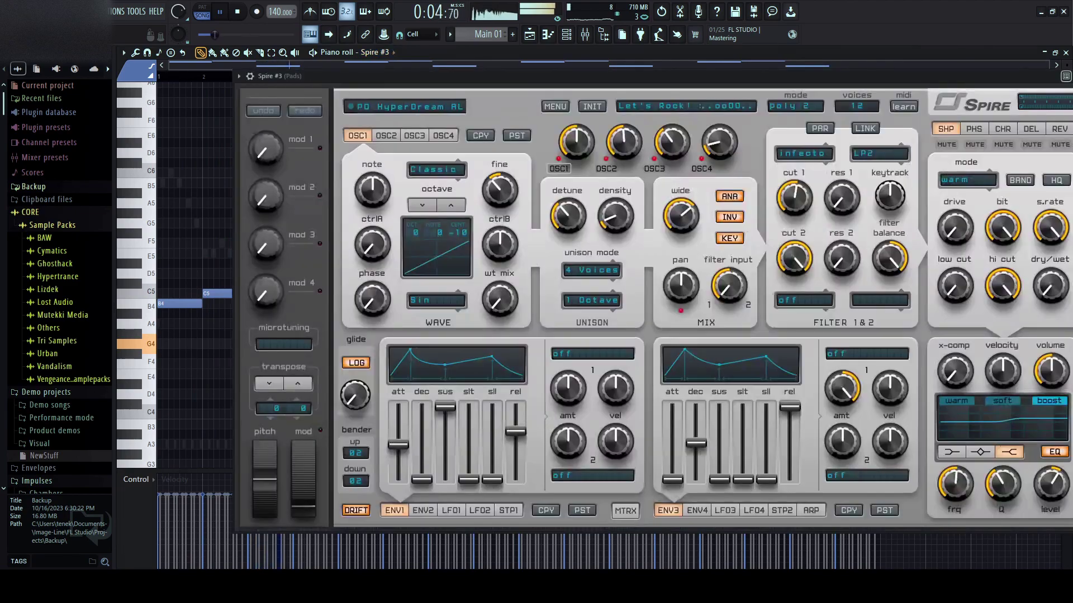
pyautogui.press('space')
pyautogui.press('F6')
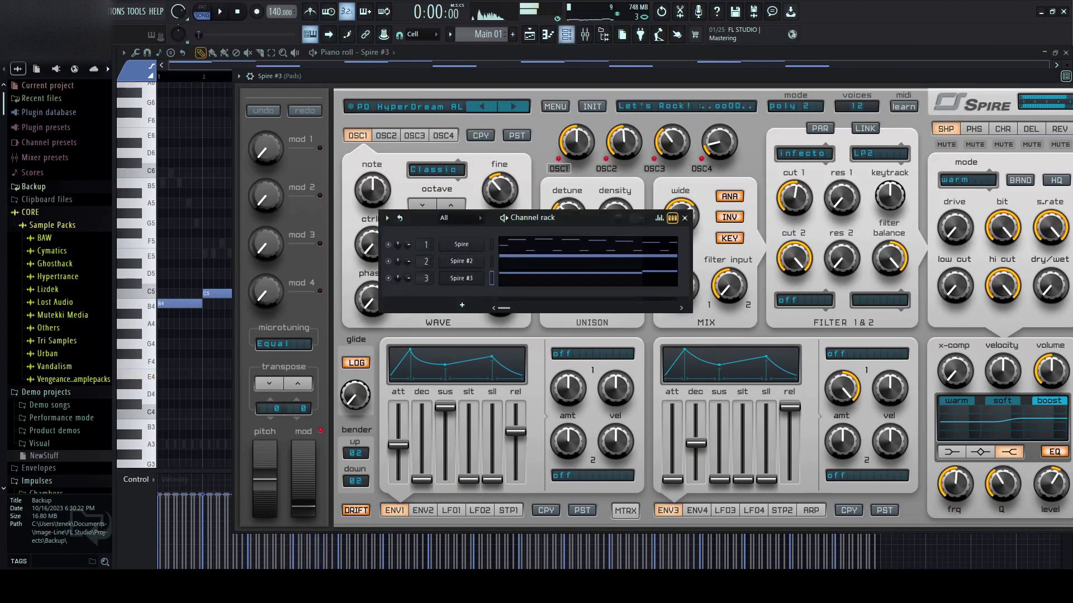
pyautogui.press('space')
pyautogui.press('space')
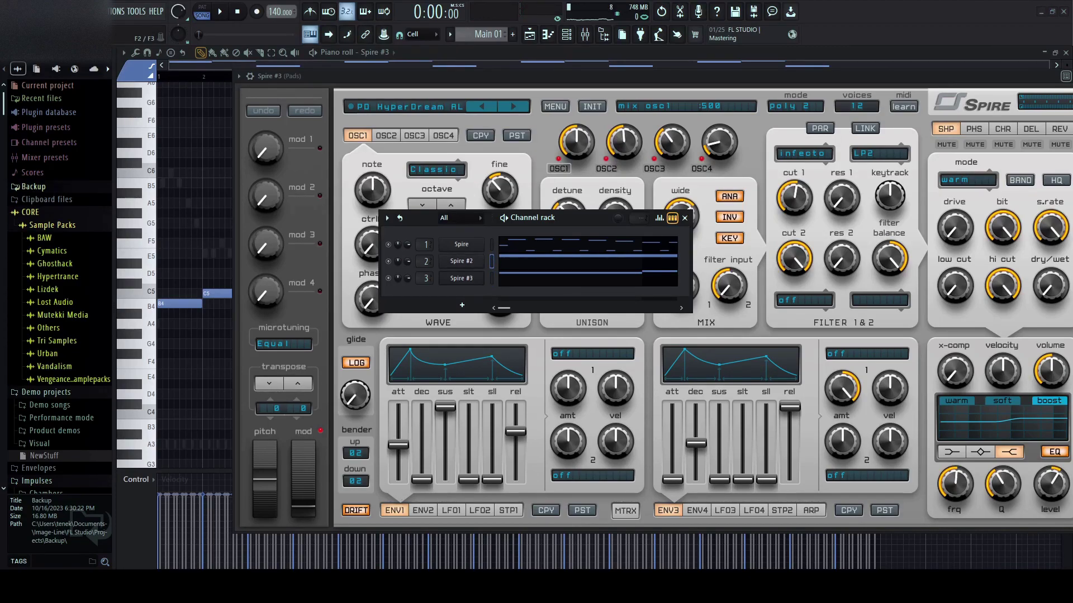
pyautogui.press('space')
pyautogui.press('space')
pyautogui.click(194, 174)
pyautogui.press('space')
pyautogui.press('space')
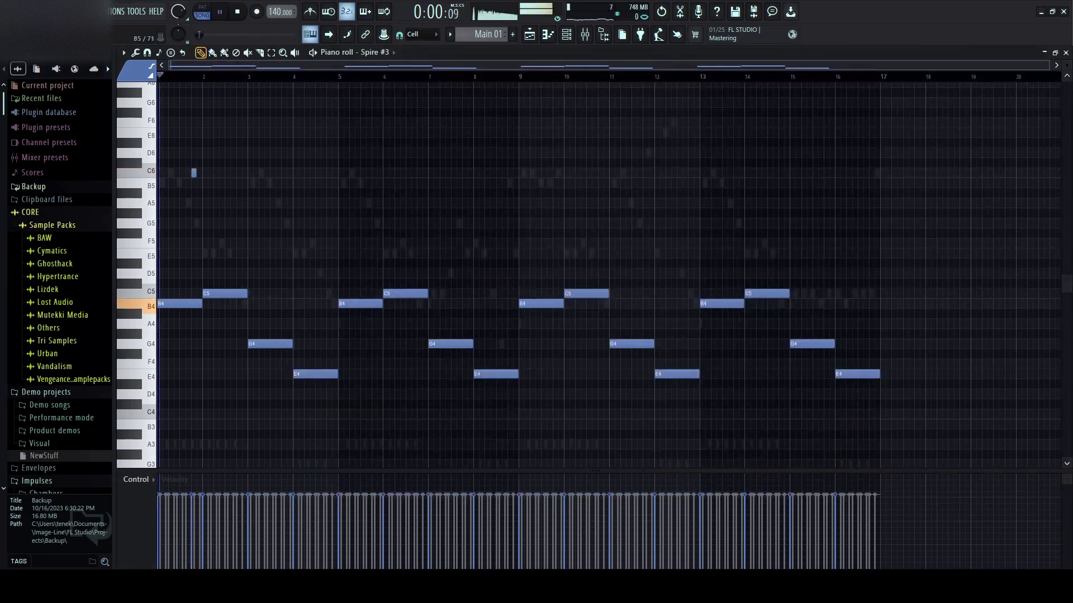
# - Try chopping all Spire #3 pad notes into short repeats at several chop lengths, and glue them back into long notes
pyautogui.hotkey('ctrl', 'a')
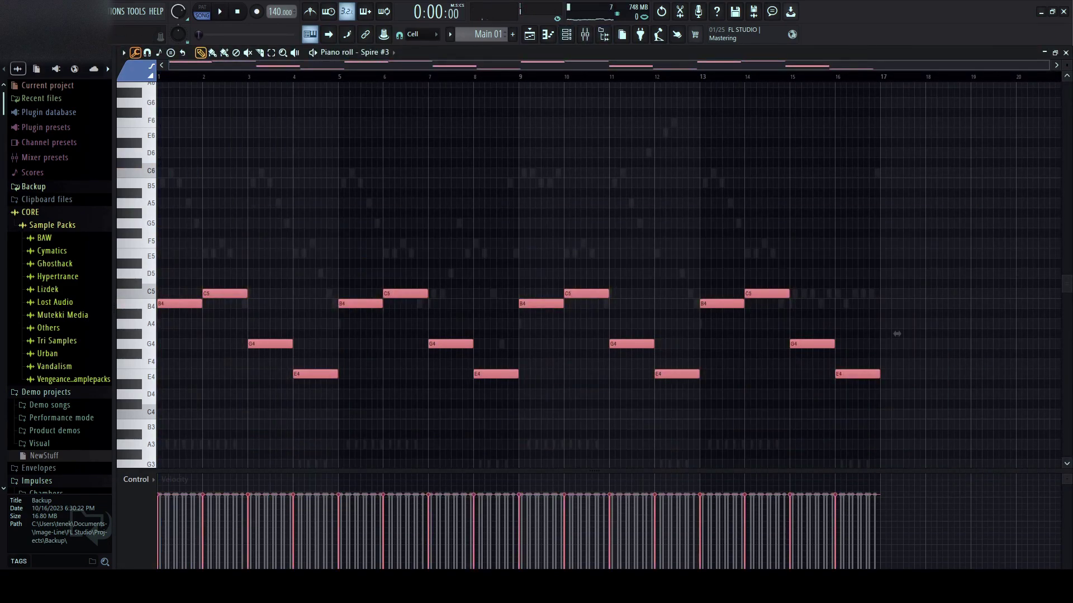
pyautogui.hotkey('ctrl', 'u')
pyautogui.press('space')
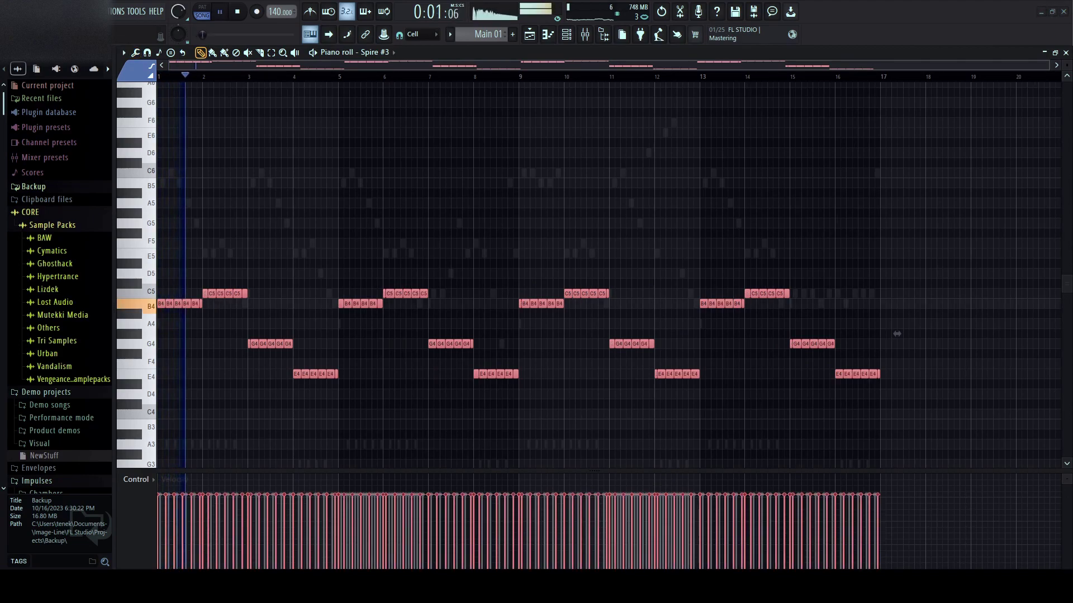
pyautogui.scroll(-1, 897, 333)
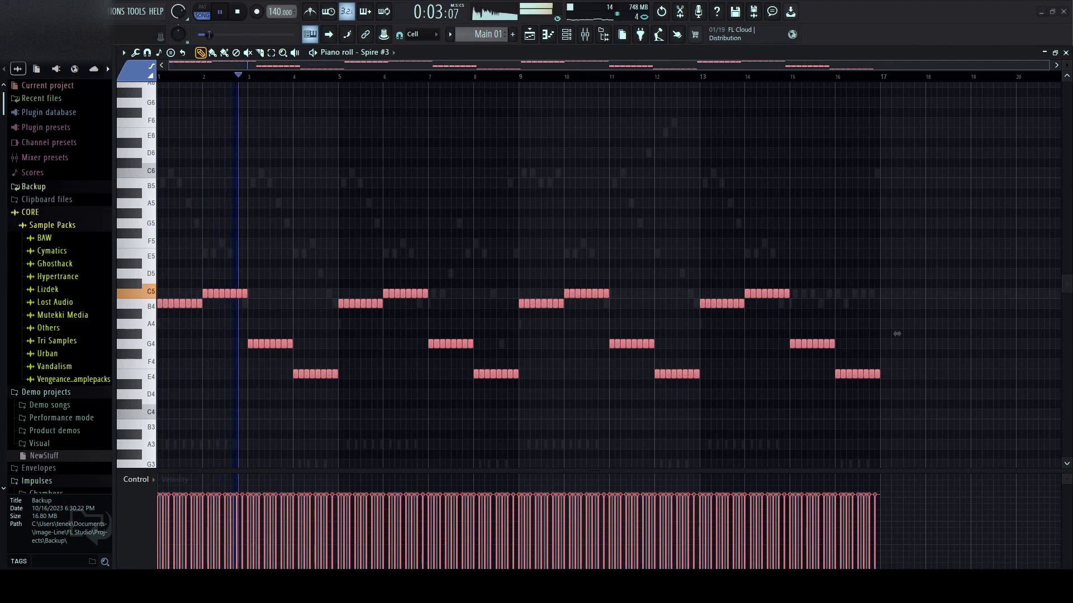
pyautogui.scroll(2, 897, 334)
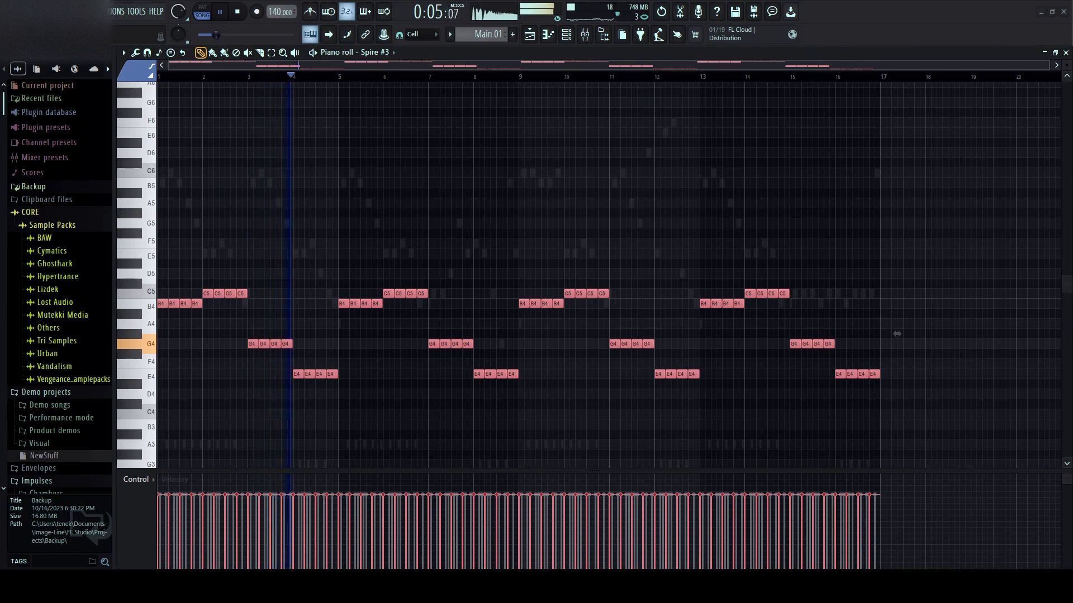
pyautogui.scroll(-1, 897, 333)
pyautogui.moveTo(922, 250); pyautogui.dragTo(163, 403)
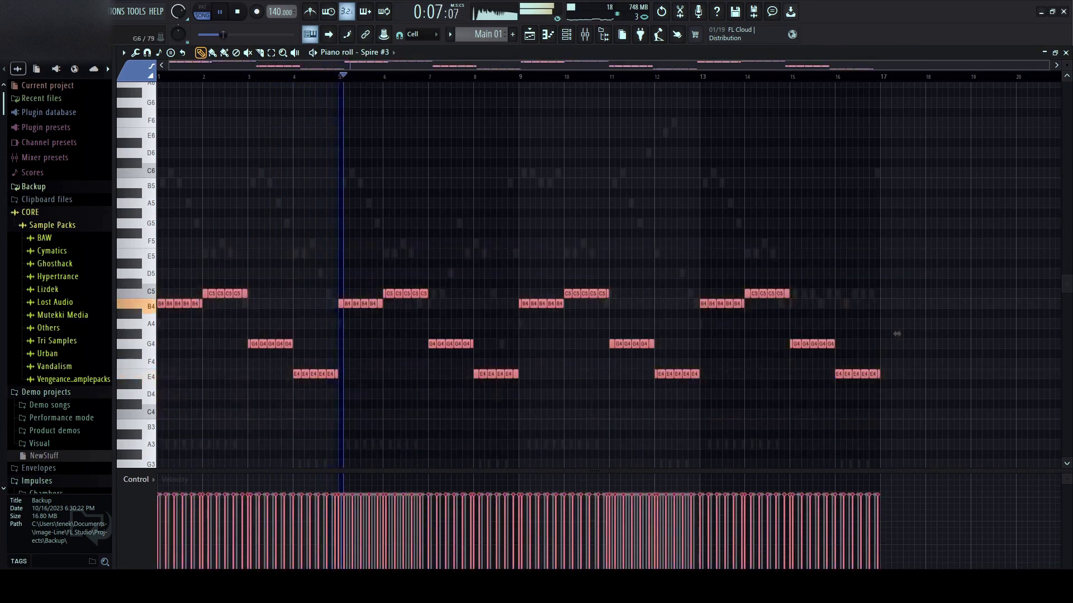
pyautogui.scroll(3, 179, 391)
pyautogui.scroll(3, 179, 391)
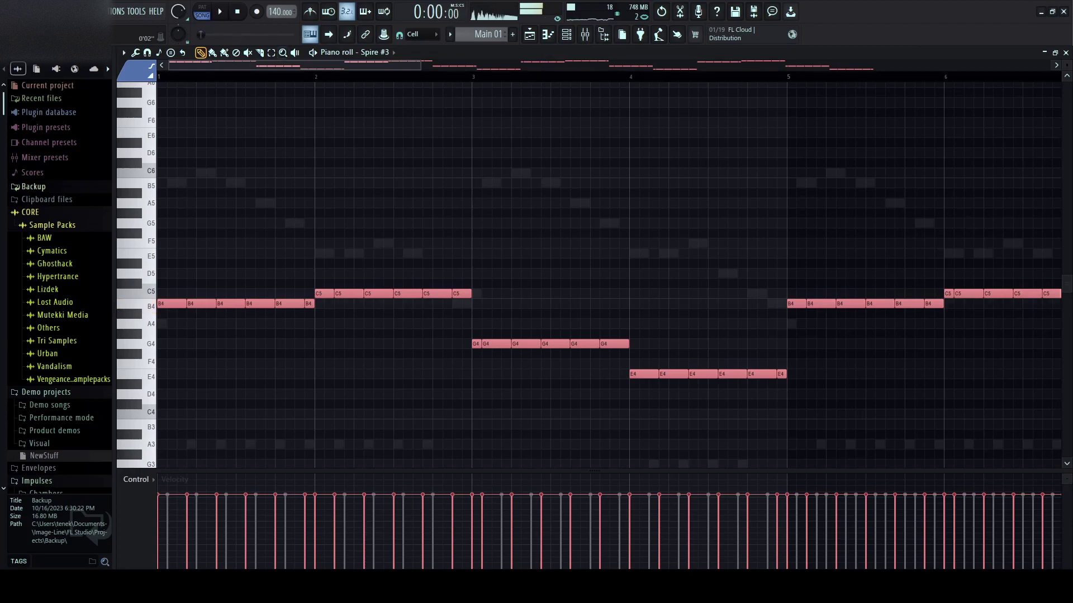
pyautogui.hotkey('ctrl', 'g')
pyautogui.hotkey('ctrl', 'd')
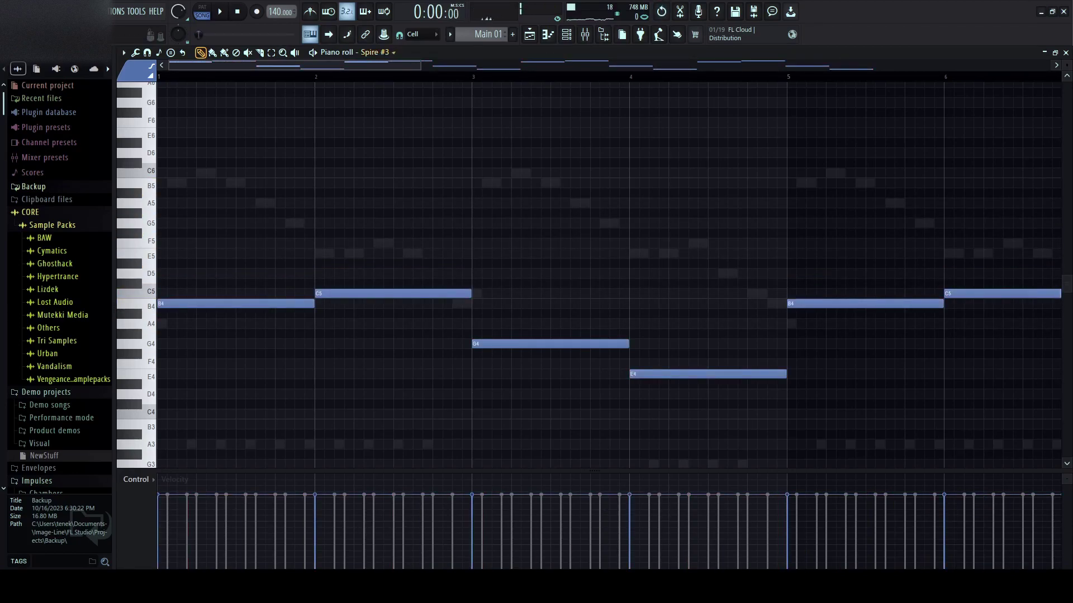
# - Raise all the long A2, F2 and G2 notes of the Bassline by two octaves
pyautogui.scroll(2, 369, 53)
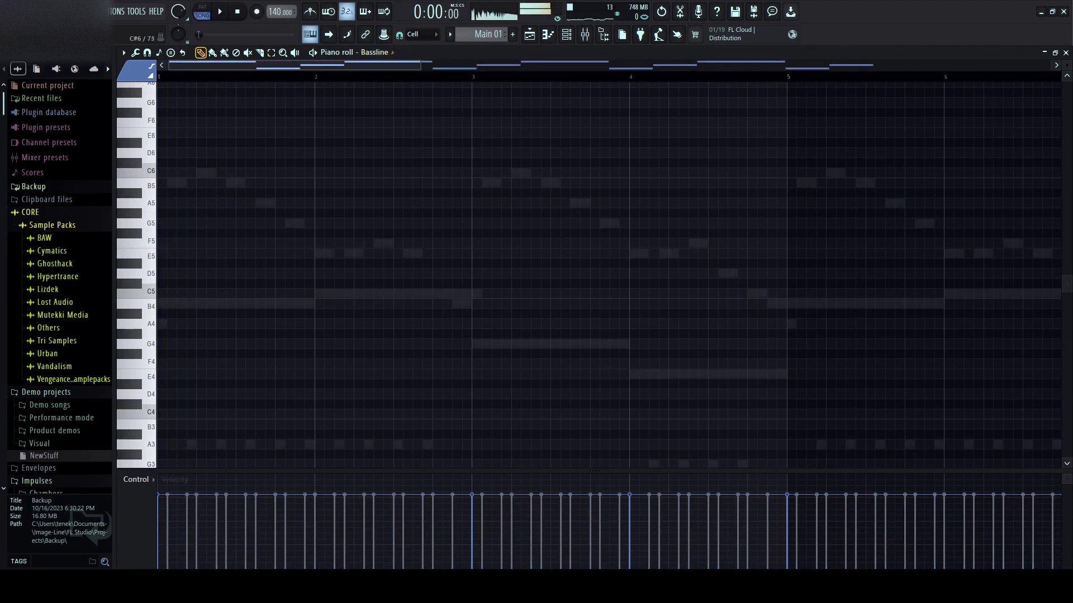
pyautogui.scroll(-5, 425, 163)
pyautogui.scroll(-8, 425, 192)
pyautogui.scroll(2, 424, 192)
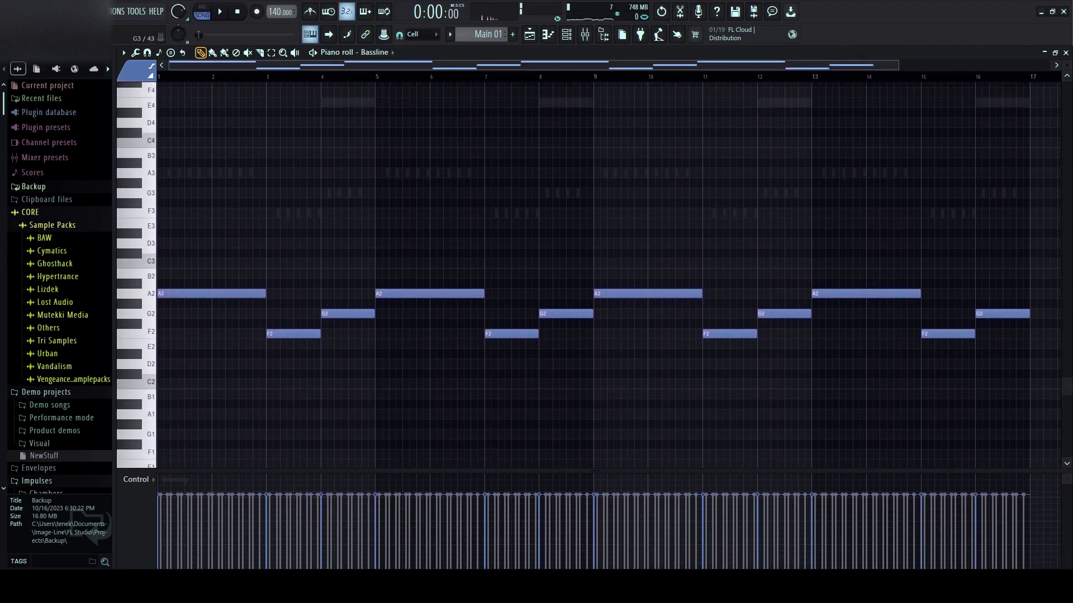
pyautogui.scroll(-1, 608, 275)
pyautogui.moveTo(896, 416); pyautogui.dragTo(159, 251)
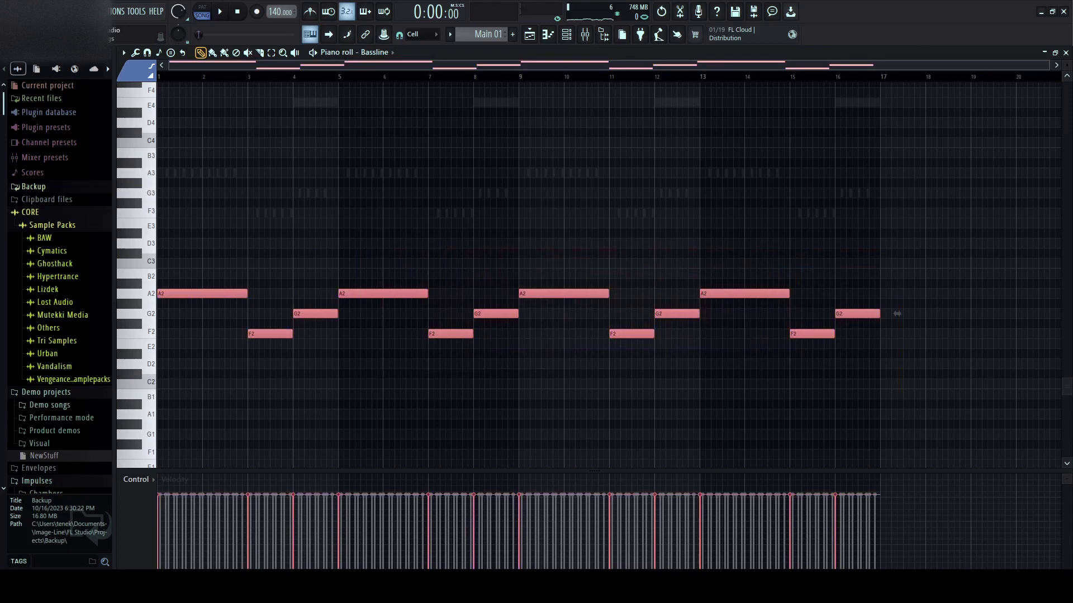
pyautogui.hotkey('ctrl', 'Up')
pyautogui.hotkey('ctrl', 'Up')
pyautogui.press('space')
# - Check the Bassline channel's miscellaneous settings and listen to the raised notes in the song
pyautogui.press('F6')
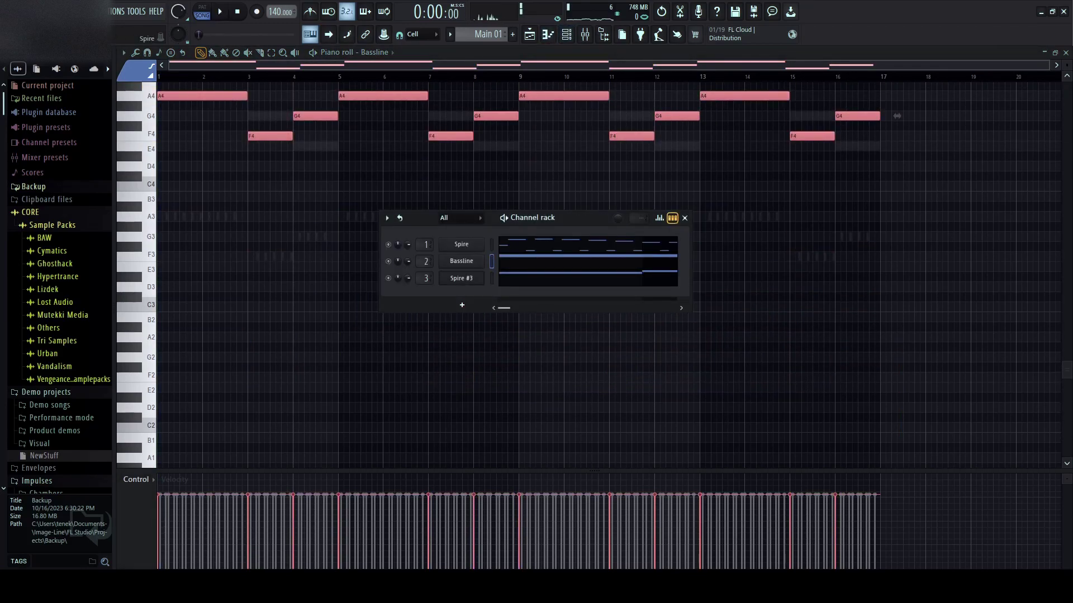
pyautogui.click(462, 261)
pyautogui.click(179, 88)
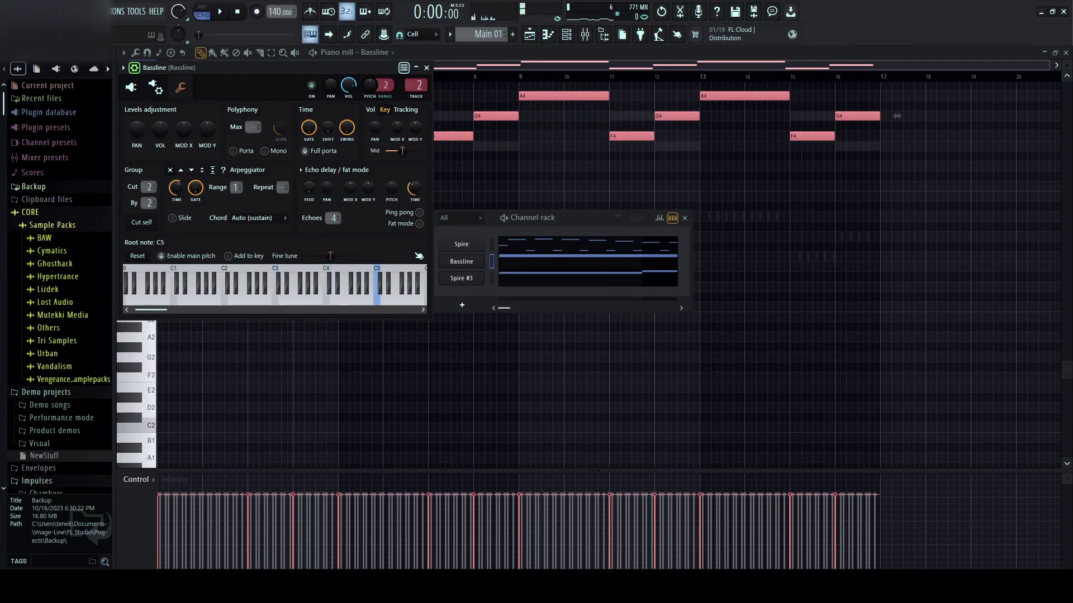
pyautogui.click(461, 261)
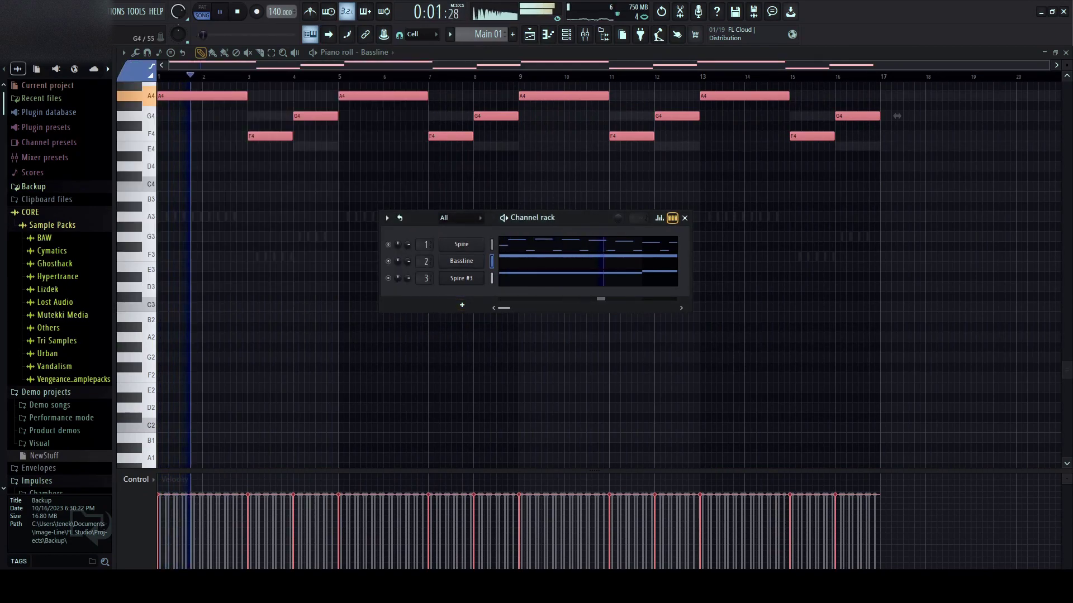
pyautogui.scroll(3, 609, 275)
pyautogui.click(559, 106)
pyautogui.press('space')
pyautogui.press('F6')
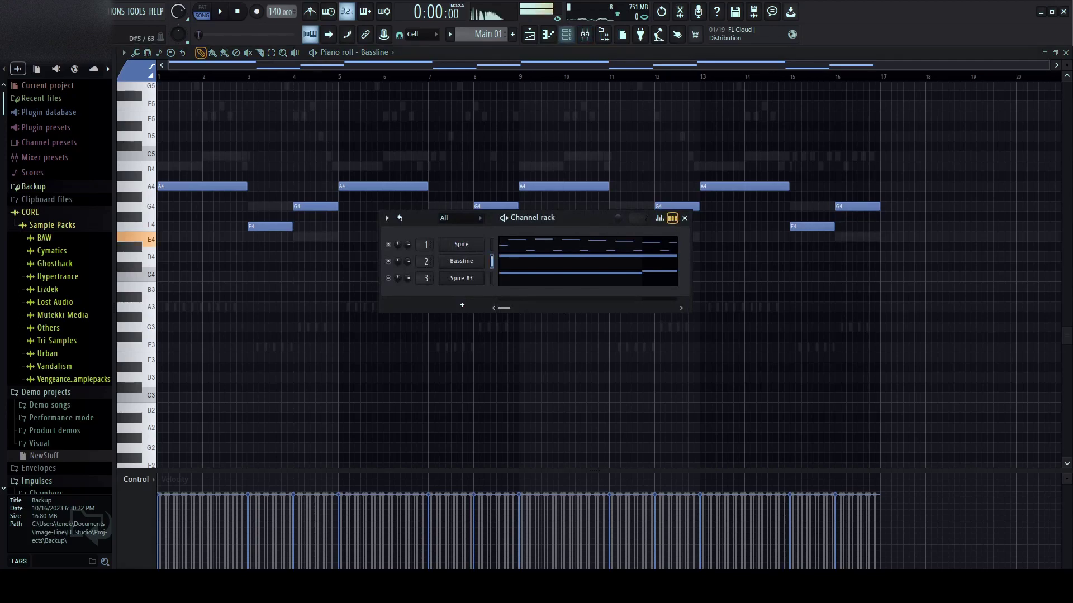
# - Chop the raised Bassline notes into short repeats and play the song
pyautogui.press('space')
pyautogui.press('space')
pyautogui.press('F7')
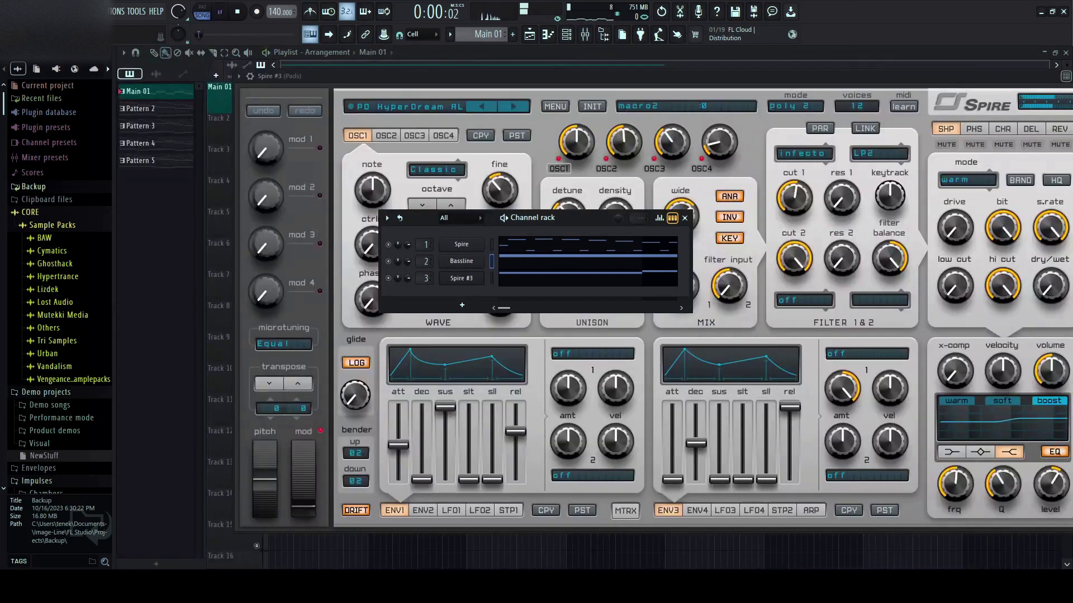
pyautogui.press('F7')
pyautogui.hotkey('ctrl', 'u')
pyautogui.press('space')
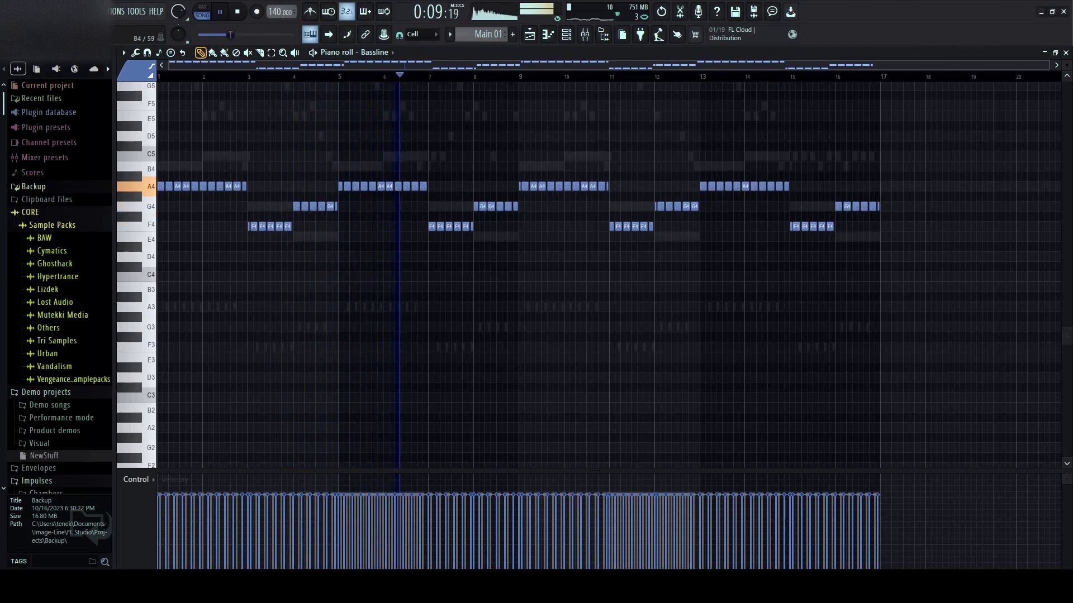
# - Raise the last A4 Bassline note before bar 7 by one octave
pyautogui.scroll(6, 402, 187)
pyautogui.keyDown('ctrl'); pyautogui.click(507, 186); pyautogui.keyUp('ctrl')
pyautogui.hotkey('ctrl', 'Up')
pyautogui.scroll(-10, 609, 274)
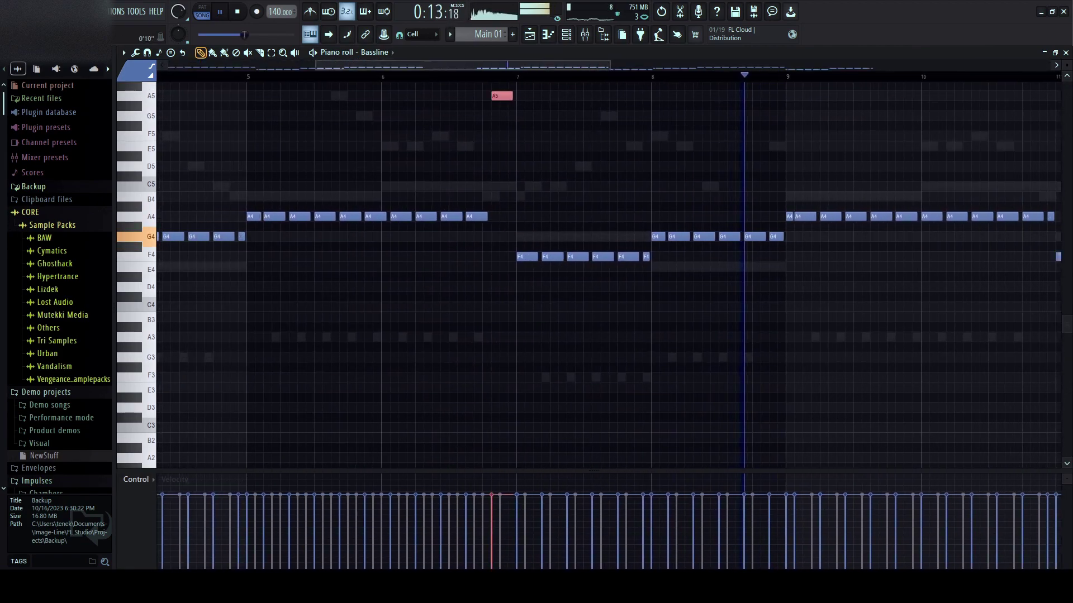
# - Try lowering all Bassline notes, and only the A4 notes, by one octave, and return them to their original pitch
pyautogui.moveTo(974, 165); pyautogui.dragTo(95, 405)
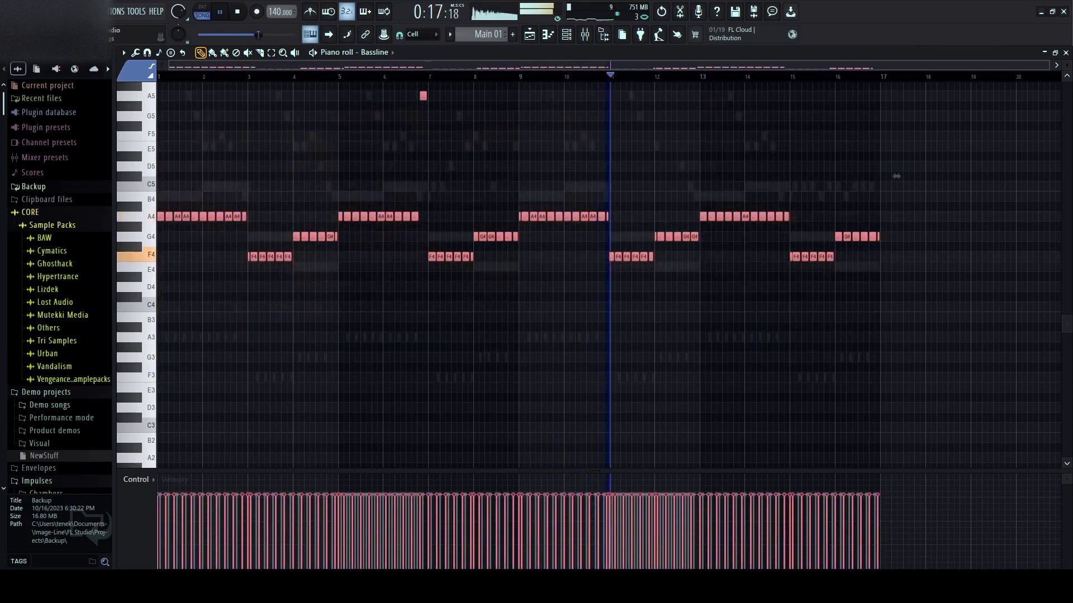
pyautogui.hotkey('ctrl', 'Down')
pyautogui.hotkey('ctrl', 'Up')
pyautogui.moveTo(900, 146); pyautogui.dragTo(158, 219)
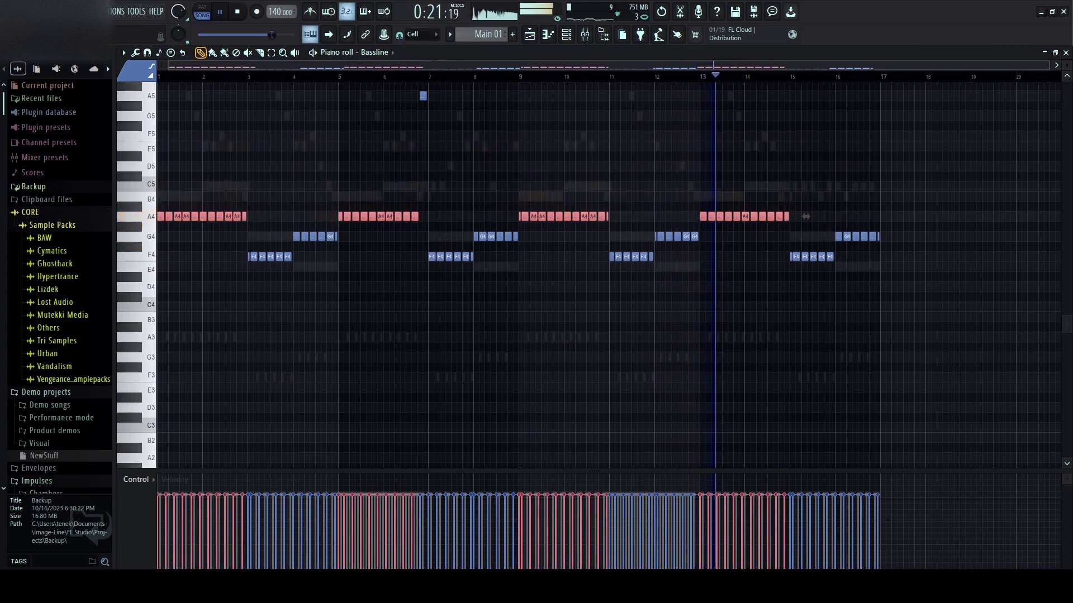
pyautogui.hotkey('ctrl', 'Down')
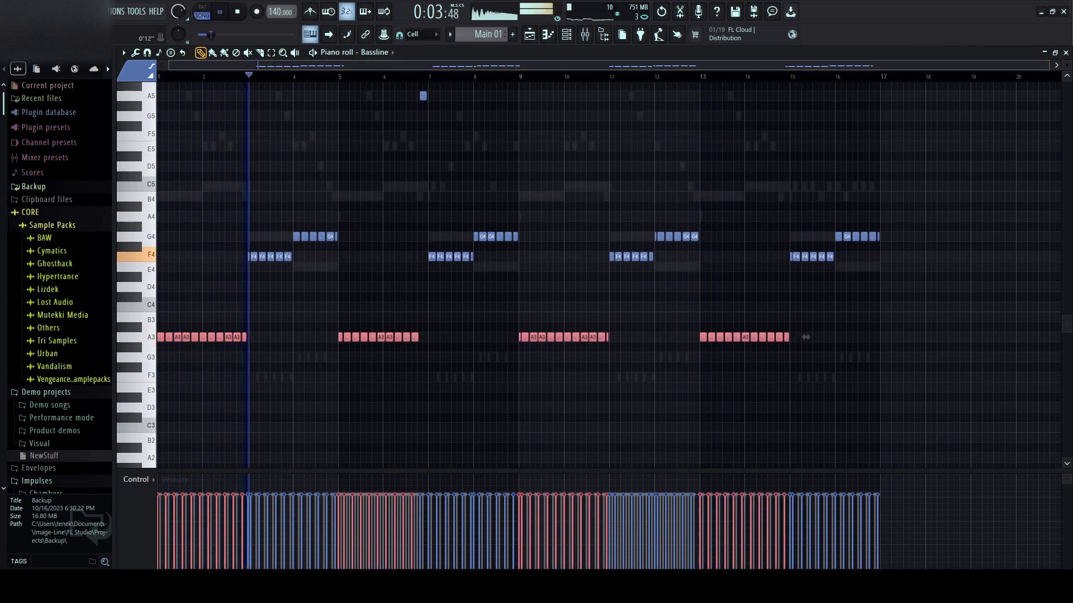
pyautogui.hotkey('ctrl', 'Up')
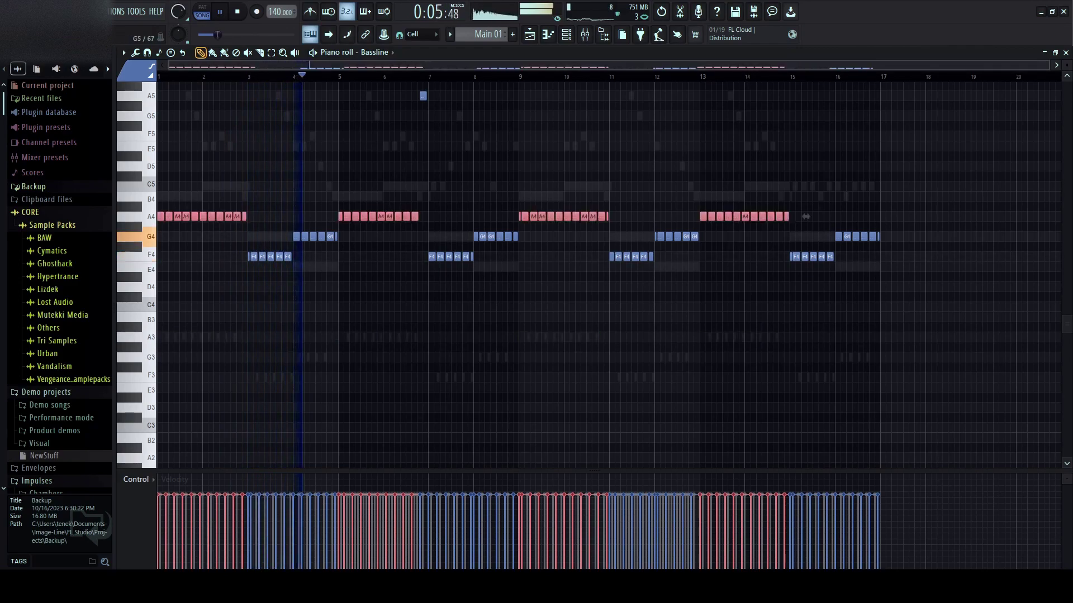
# - Check the Bassline channel's settings and its mixer track while the song plays
pyautogui.press('F6')
pyautogui.click(461, 261)
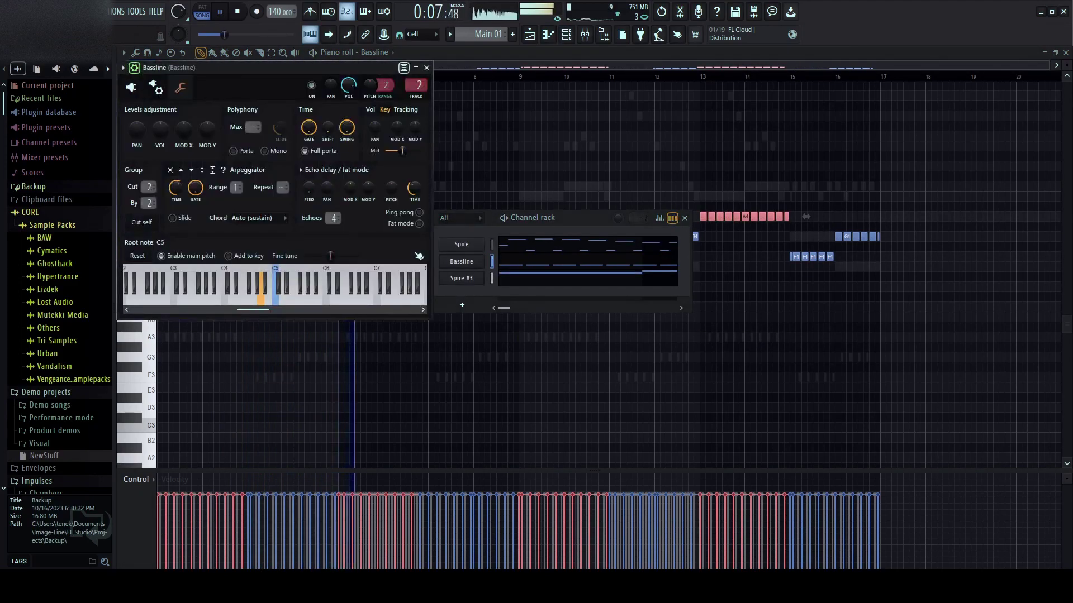
pyautogui.press('F9')
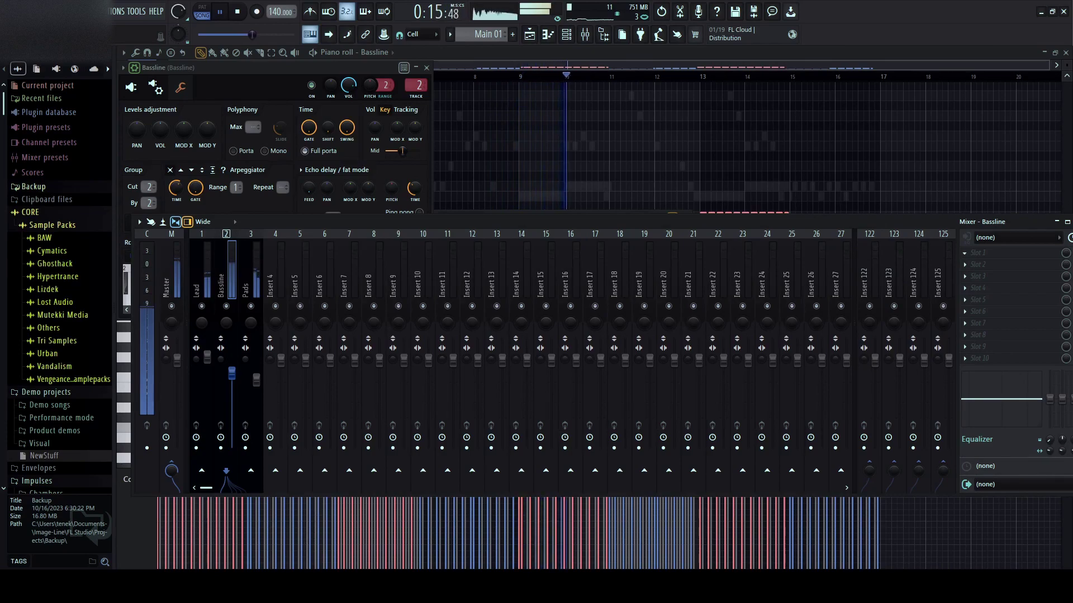
pyautogui.click(279, 68)
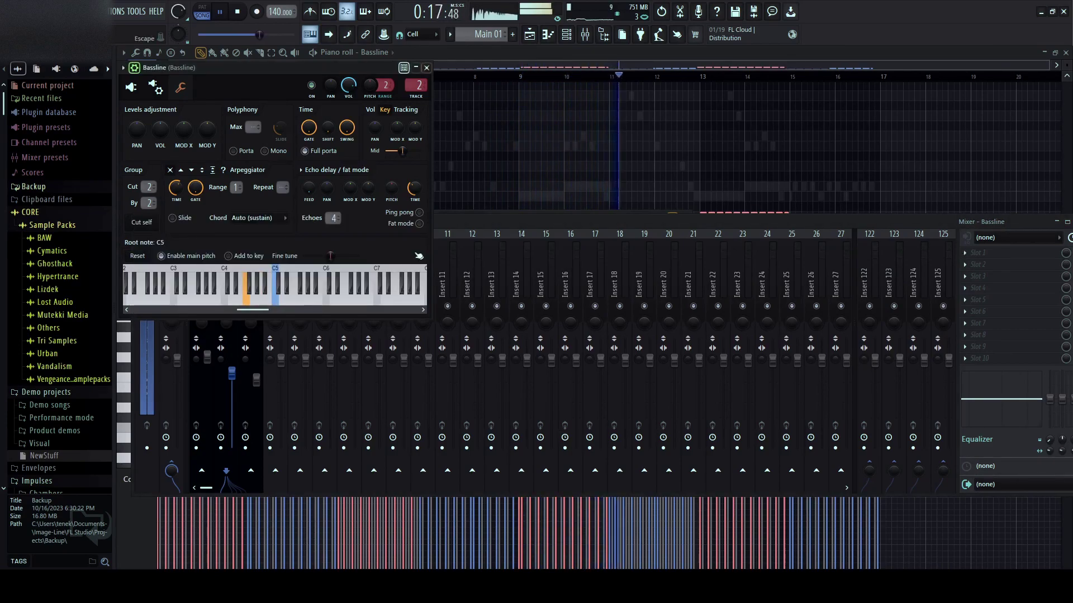
pyautogui.press('Escape')
pyautogui.press('F6')
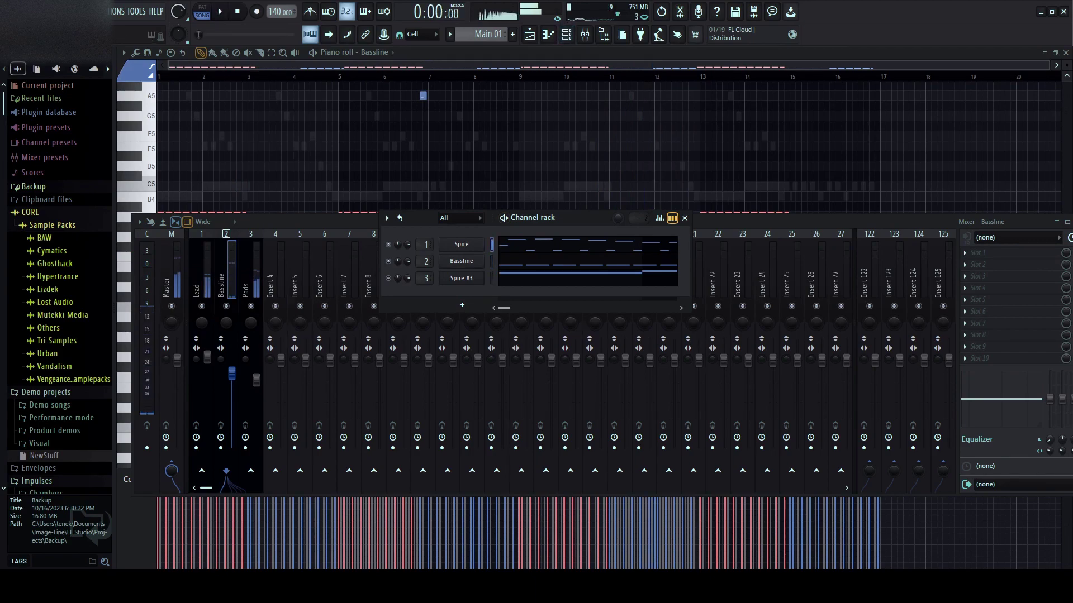
# - Audition lead presets in the Lead Spire's library, including LD Arp Me V, and load LD AntiAlias DP
pyautogui.click(461, 244)
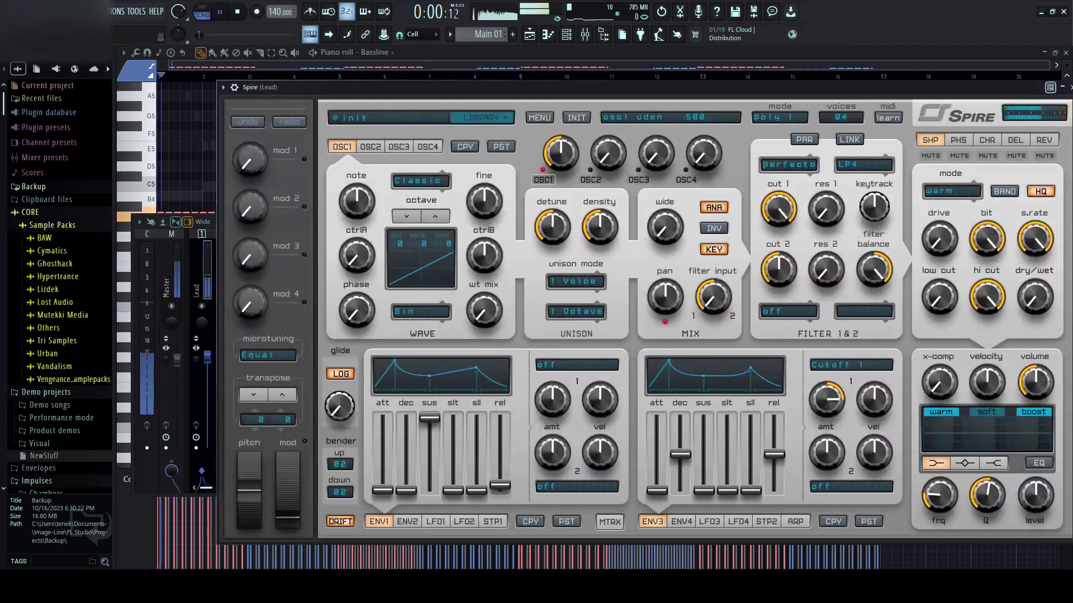
pyautogui.click(485, 118)
pyautogui.press('space')
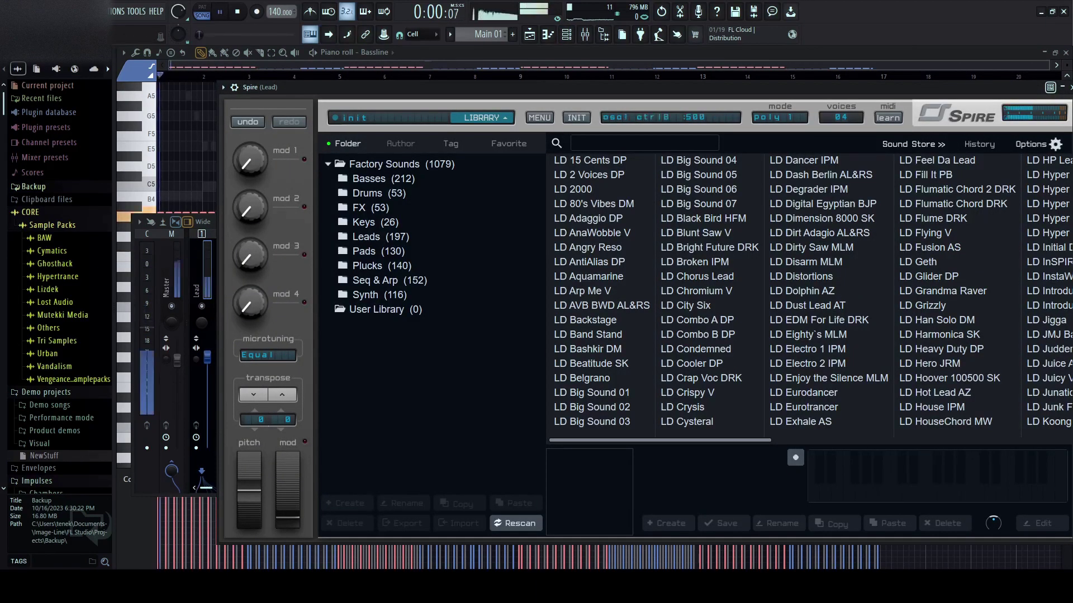
pyautogui.click(592, 233)
pyautogui.click(590, 262)
pyautogui.click(583, 291)
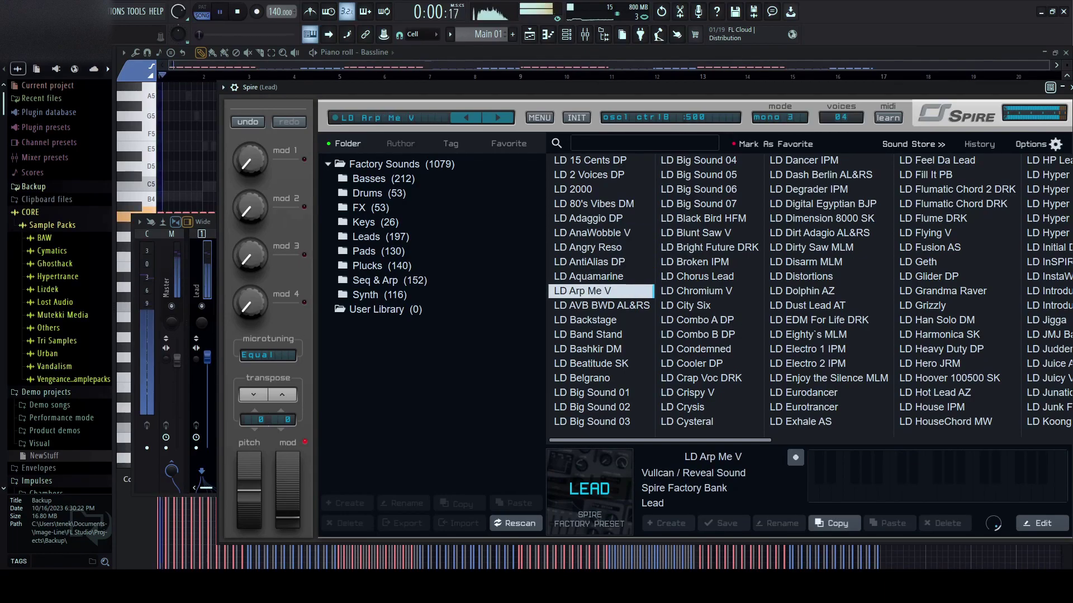
pyautogui.click(590, 262)
# - Lower the Lead mixer track's volume slightly and listen to the new lead preset in the song
pyautogui.moveTo(592, 87); pyautogui.dragTo(508, 82)
pyautogui.click(149, 82)
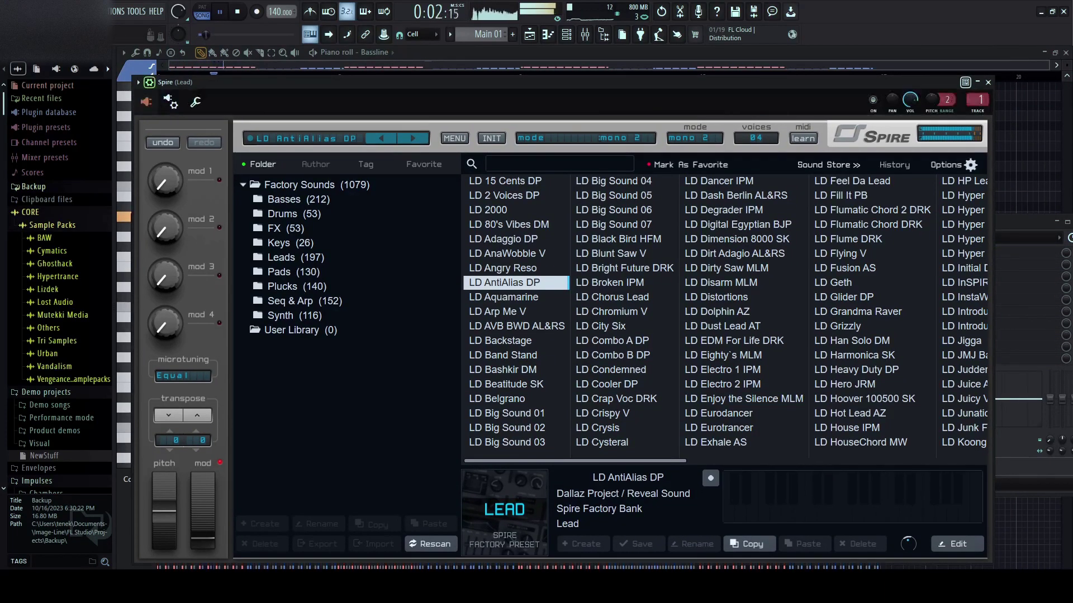
pyautogui.press('F9')
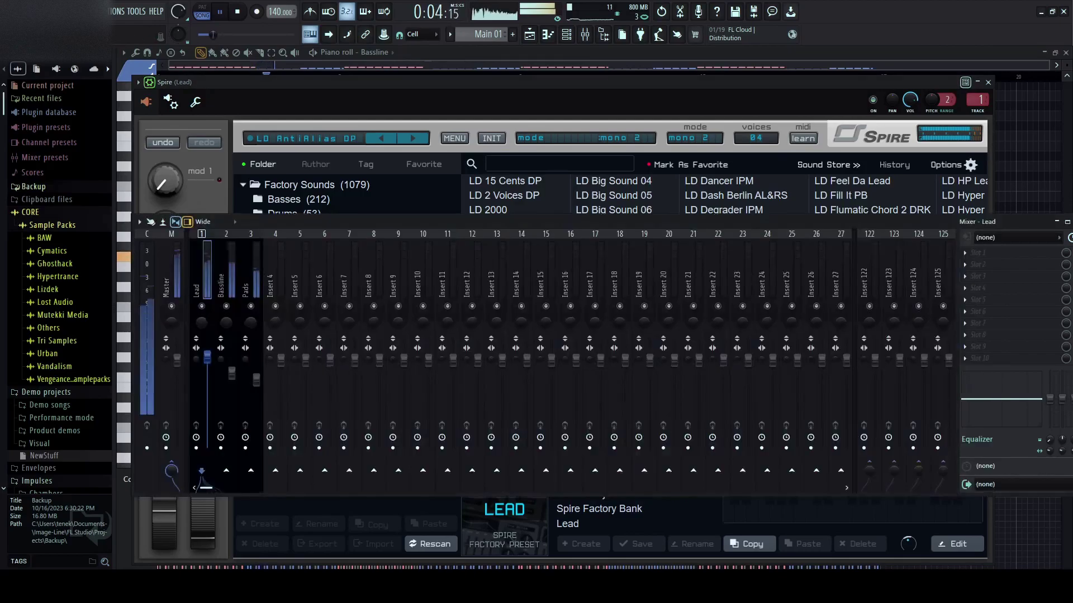
pyautogui.moveTo(193, 331); pyautogui.dragTo(193, 342)
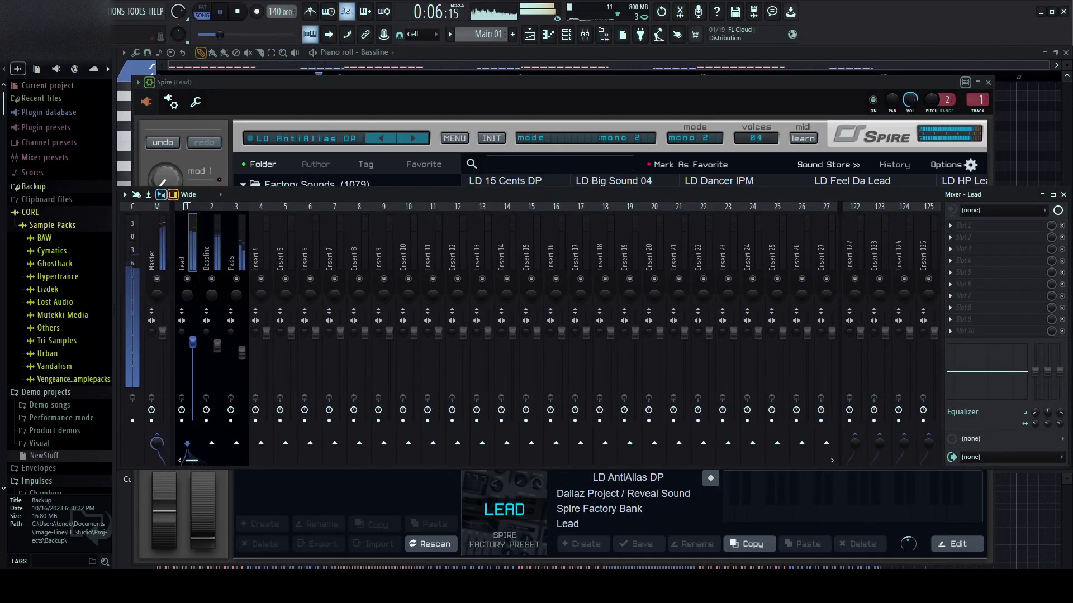
pyautogui.click(290, 83)
pyautogui.press('space')
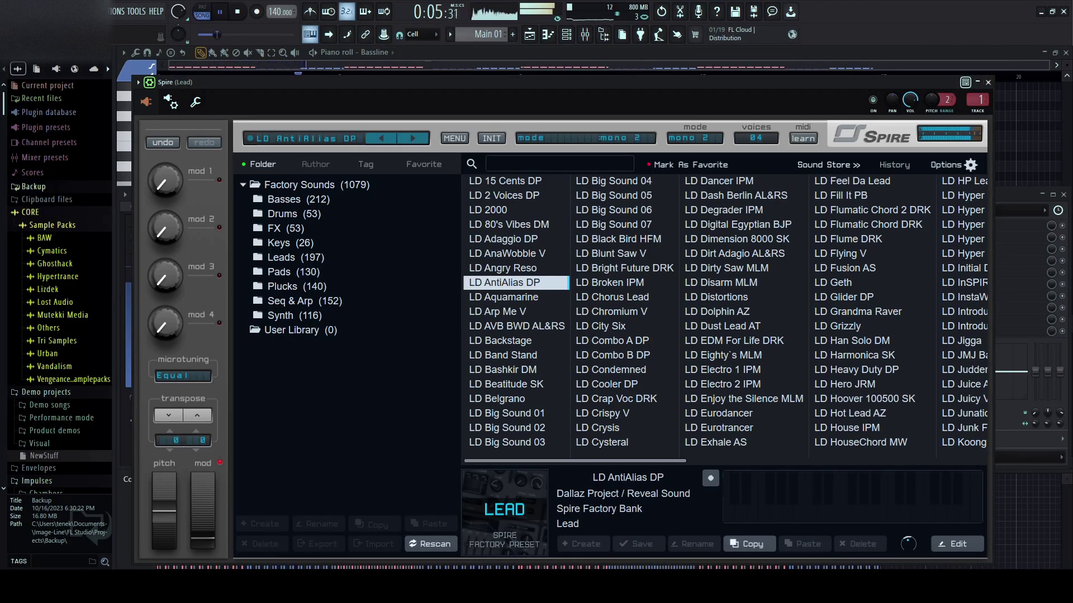
# - Show the Lead Spire's sound editor and adjust its oscillator mix, turning down OSC1 and OSC3 and setting OSC4 to 315
pyautogui.press('Escape')
pyautogui.moveTo(614, 82); pyautogui.dragTo(624, 64)
pyautogui.press('space')
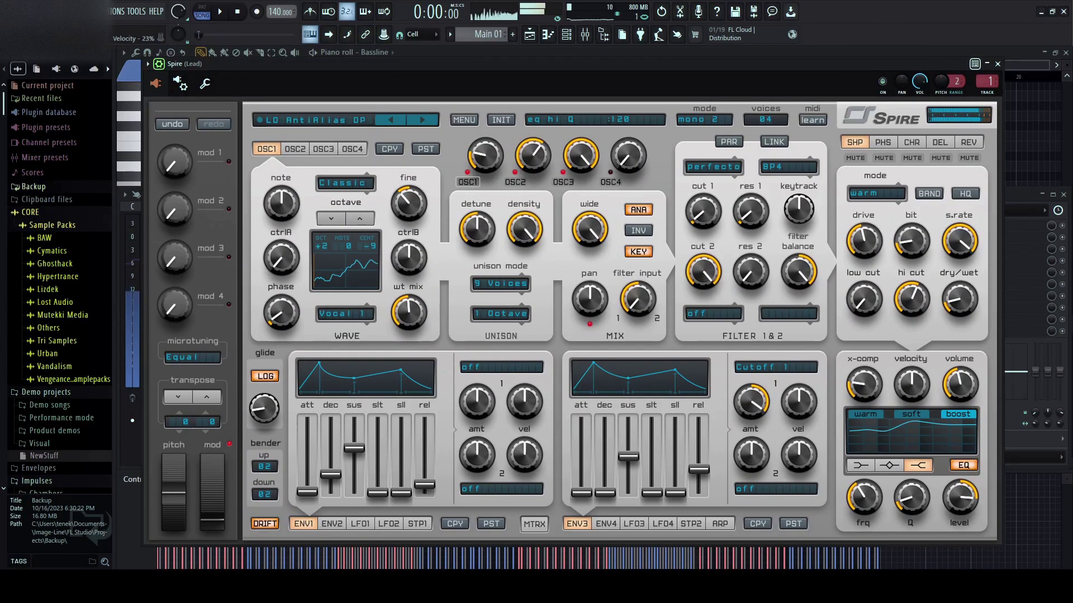
pyautogui.press('space')
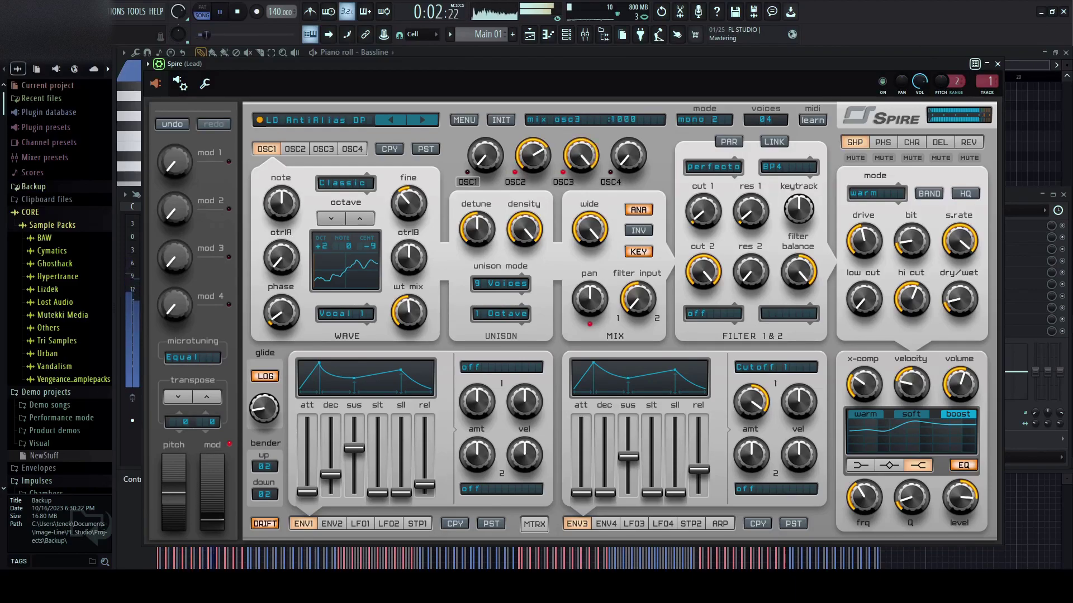
pyautogui.press('space')
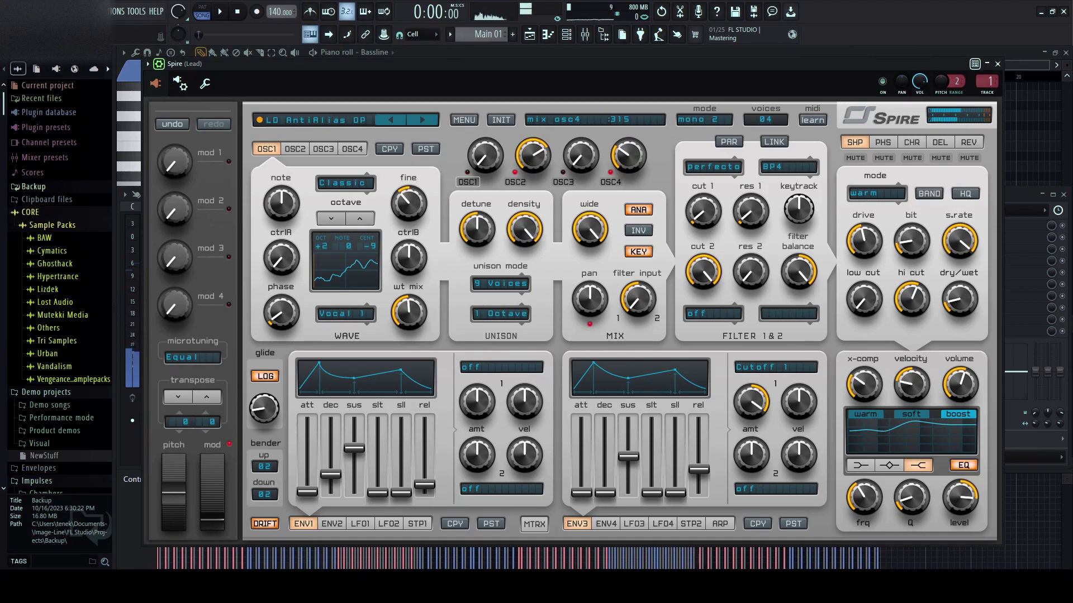
# - Raise OSC4's ctrlA, ctrlB and fine tuning in the Lead Spire, set its note to +11, and play the song
pyautogui.click(352, 149)
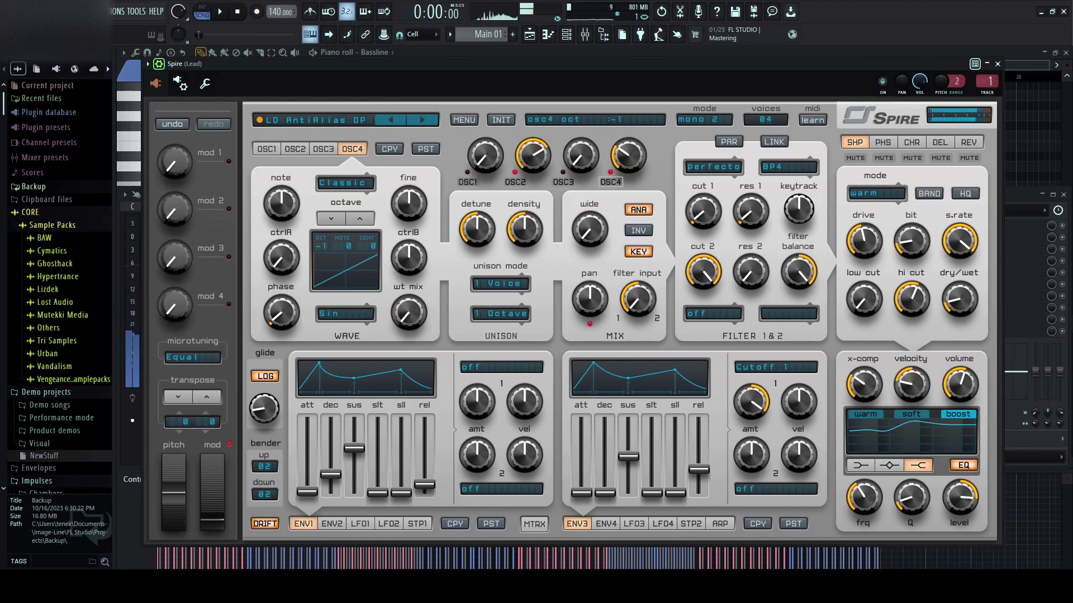
pyautogui.moveTo(282, 258); pyautogui.dragTo(282, 218)
pyautogui.moveTo(409, 258)
pyautogui.mouseDown()
pyautogui.moveTo(409, 238)
pyautogui.moveTo(408, 247)
pyautogui.mouseUp()
pyautogui.moveTo(409, 204)
pyautogui.mouseDown()
pyautogui.moveTo(409, 159)
pyautogui.moveTo(409, 204)
pyautogui.mouseUp()
pyautogui.moveTo(281, 204); pyautogui.dragTo(281, 162)
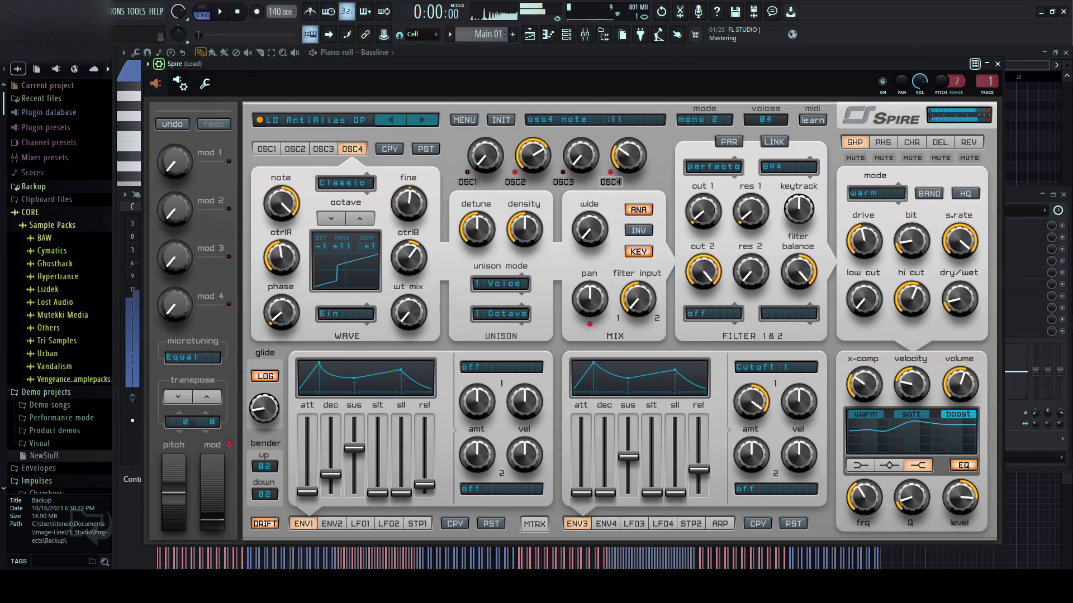
pyautogui.press('space')
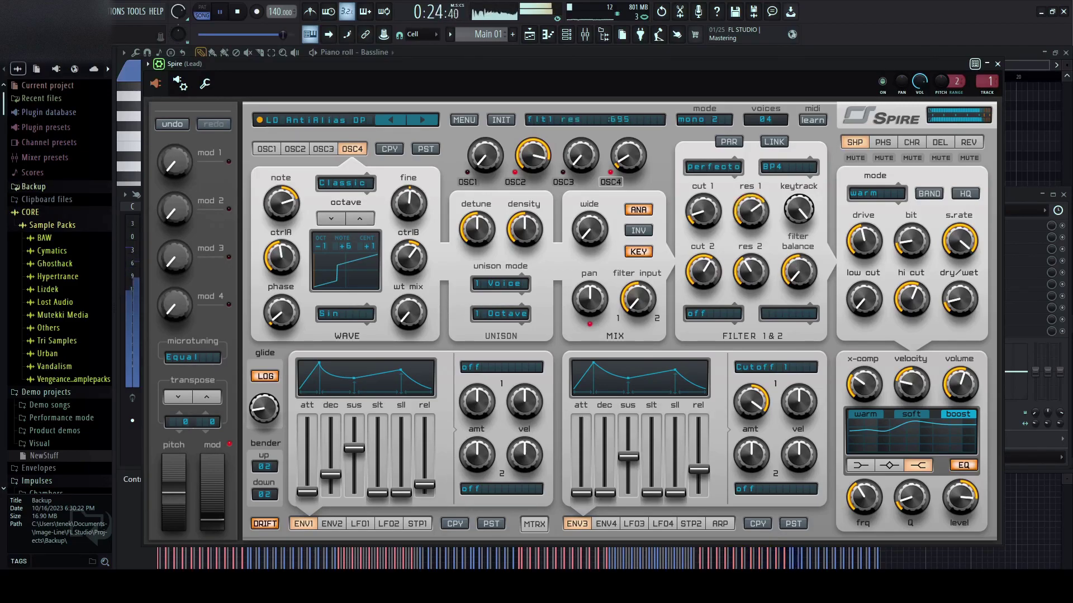
# - Clear the open windows, bring up the Playlist and channel rack, and try a test note on the Bassline channel
pyautogui.moveTo(559, 64); pyautogui.dragTo(550, 53)
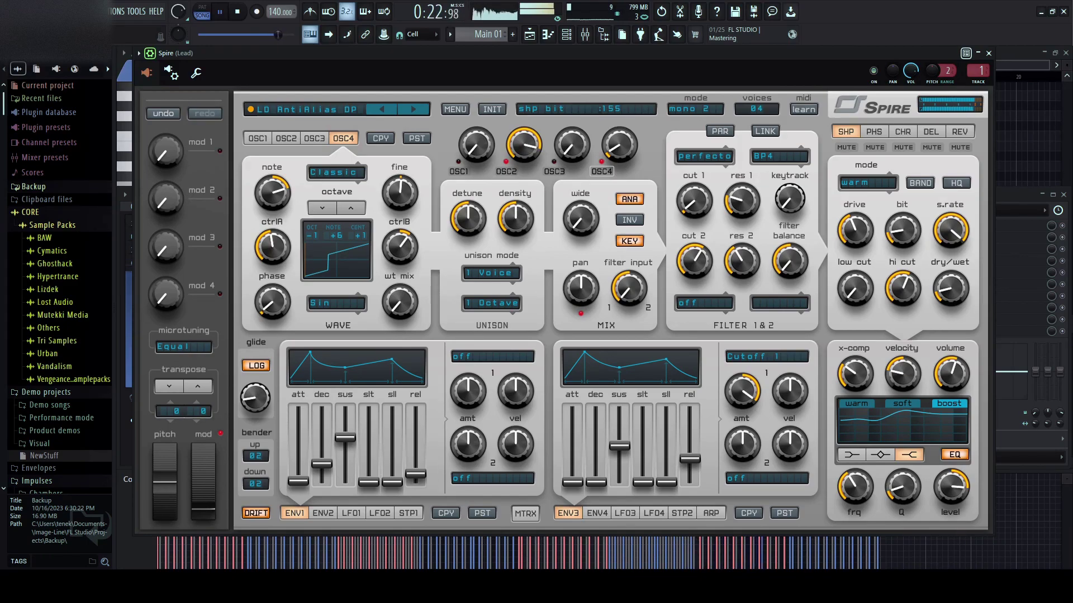
pyautogui.press('F12')
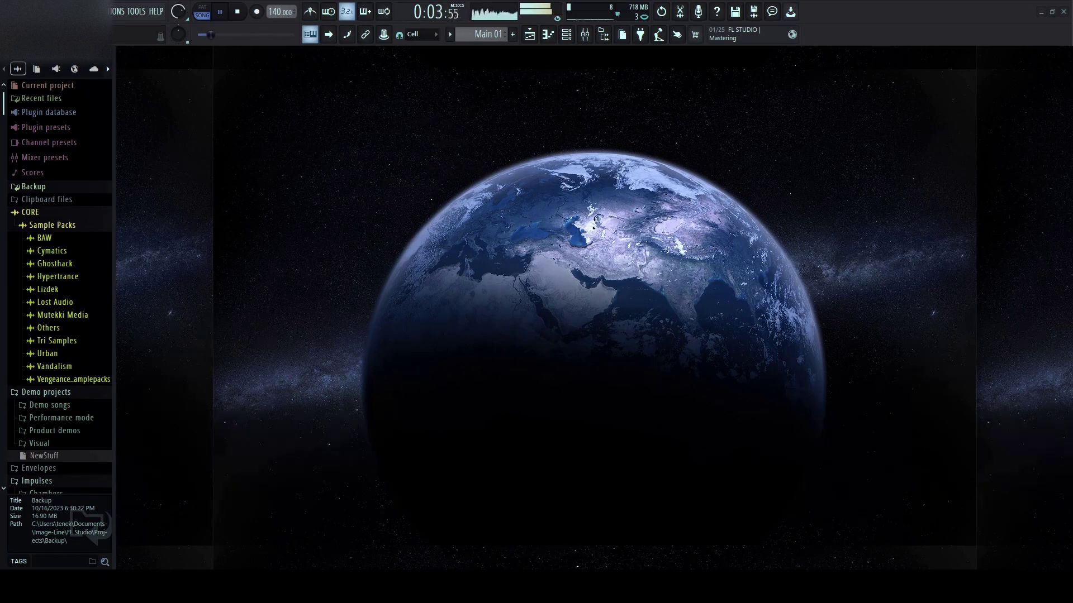
pyautogui.press('space')
pyautogui.press('F5')
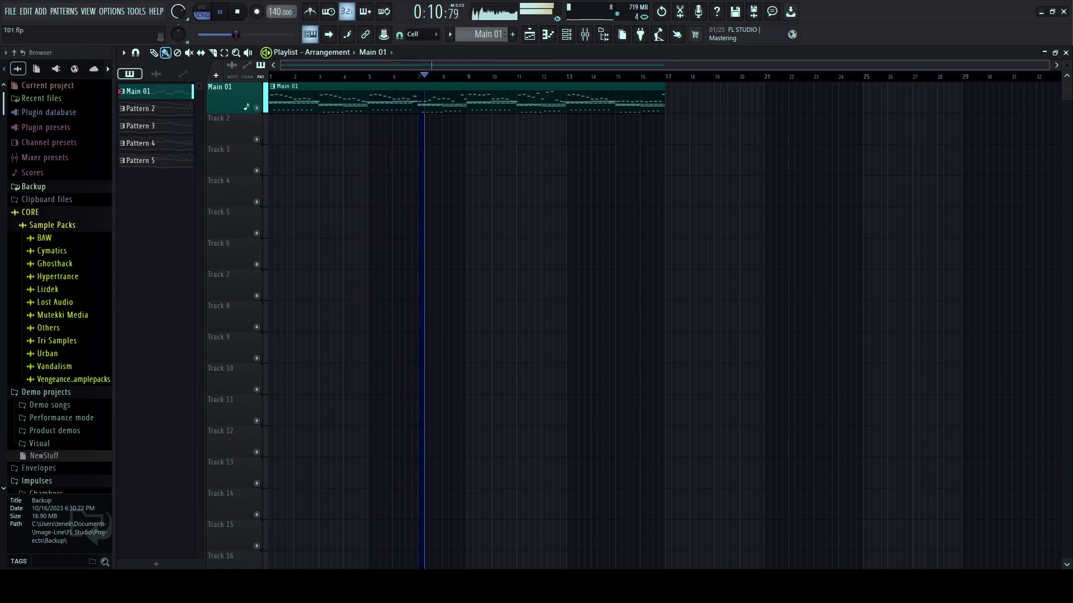
pyautogui.press('F6')
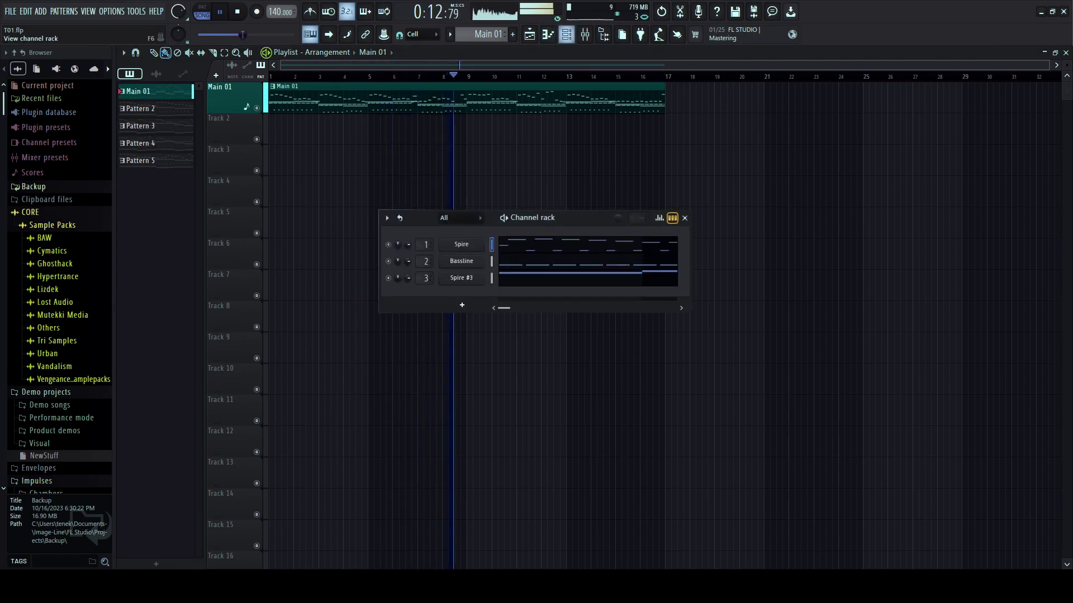
pyautogui.press('space')
pyautogui.click(491, 262)
pyautogui.press('c')
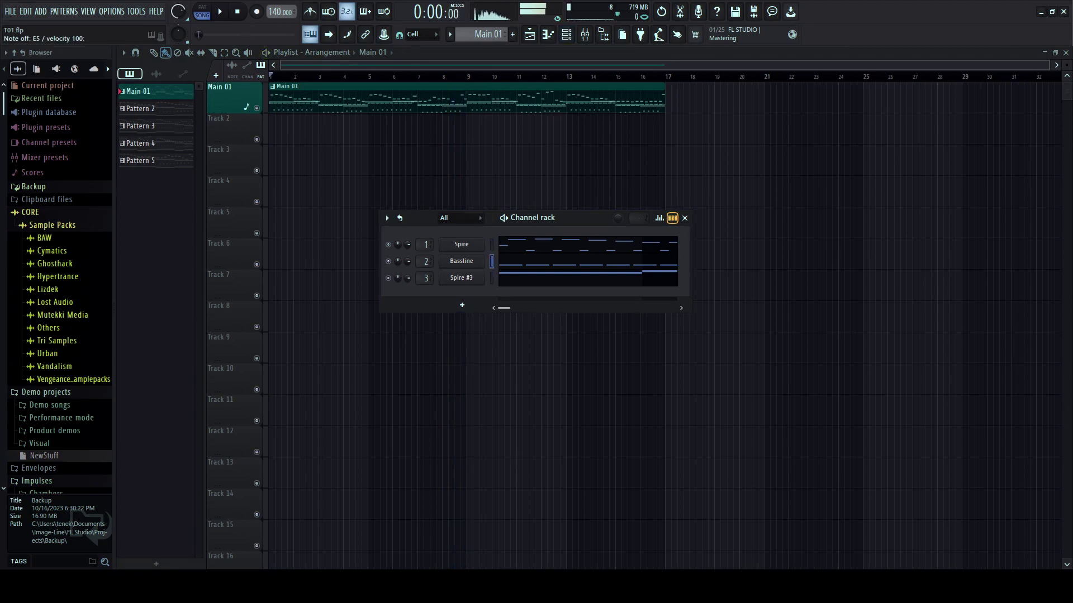
pyautogui.click(461, 244)
pyautogui.click(974, 52)
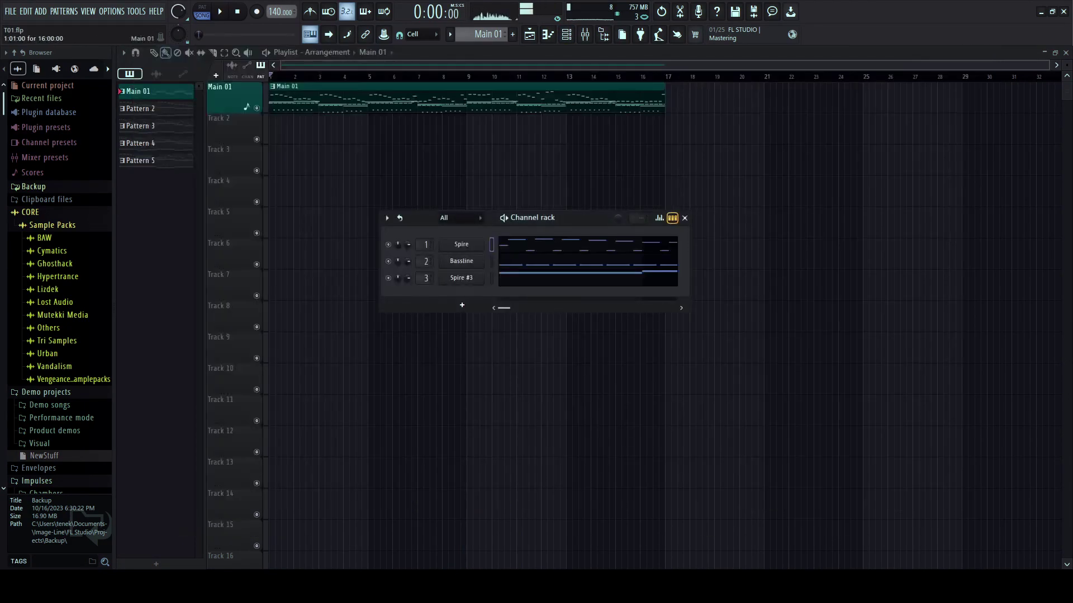
# - Lower the Bassline and Pads mixer tracks' volumes slightly while the song plays
pyautogui.press('F9')
pyautogui.press('space')
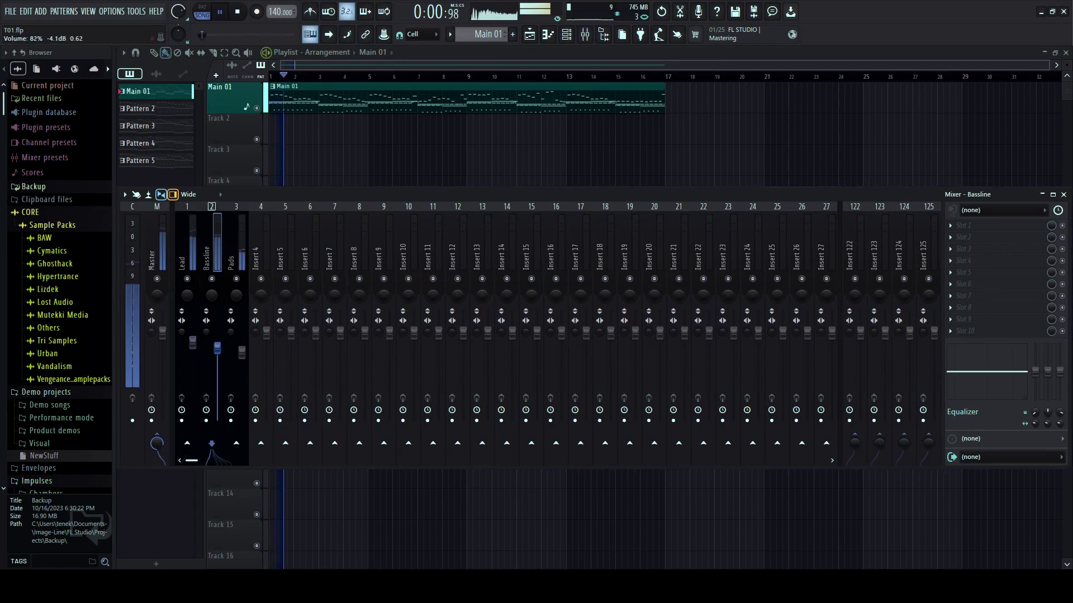
pyautogui.moveTo(335, 195); pyautogui.dragTo(298, 198)
pyautogui.moveTo(205, 357); pyautogui.dragTo(205, 358)
pyautogui.click(912, 230)
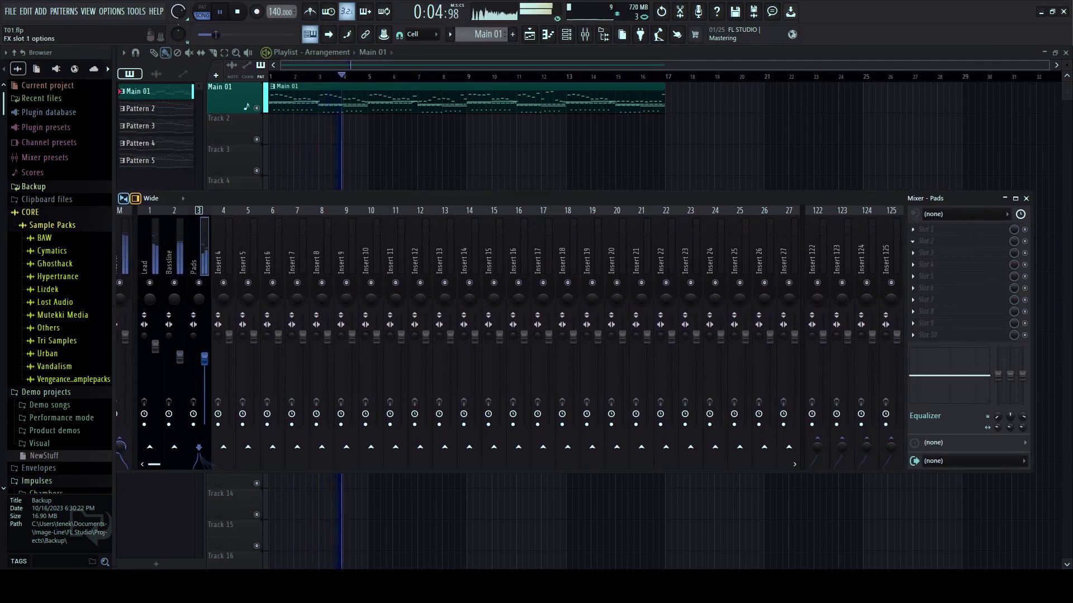
pyautogui.press('space')
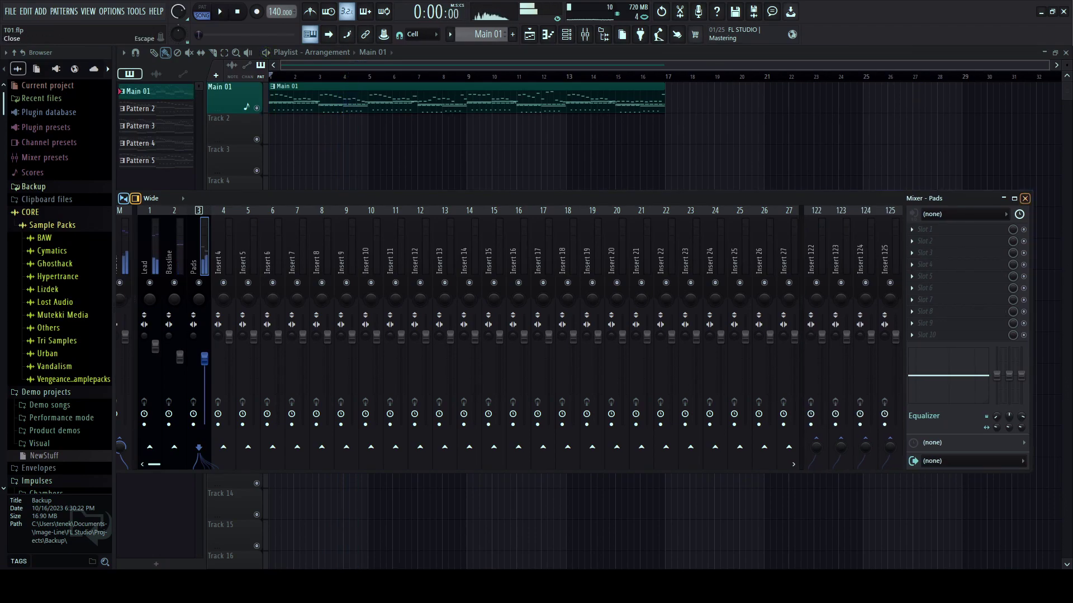
pyautogui.press('F9')
# - Widen the browser slightly, raise OSC1's fine tuning to -1 cent in the Lead Spire, and listen to the song
pyautogui.moveTo(114, 307)
pyautogui.mouseDown()
pyautogui.moveTo(238, 308)
pyautogui.moveTo(128, 308)
pyautogui.mouseUp()
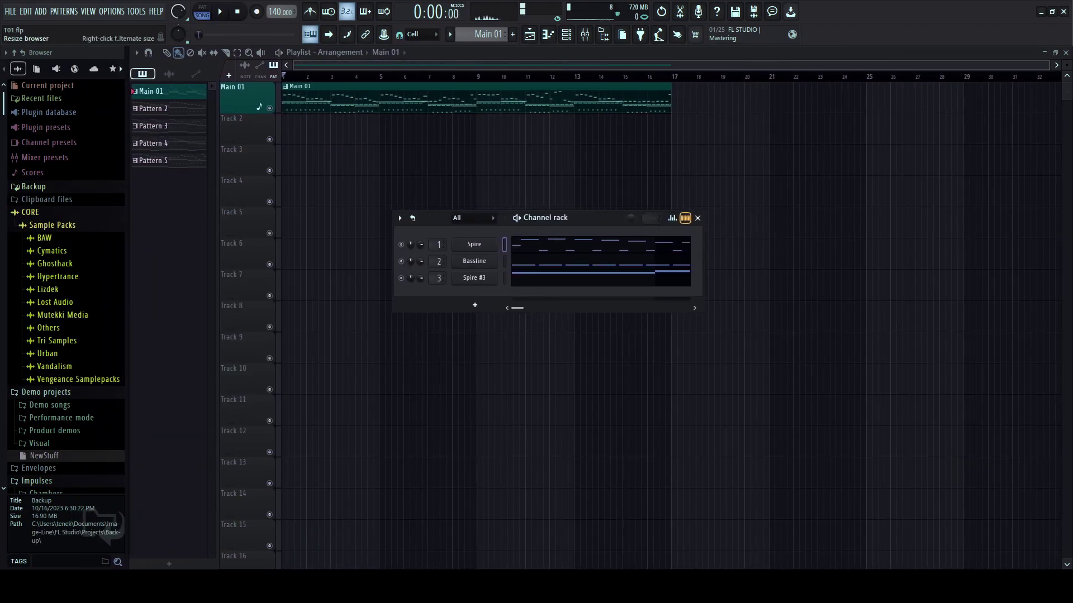
pyautogui.click(475, 245)
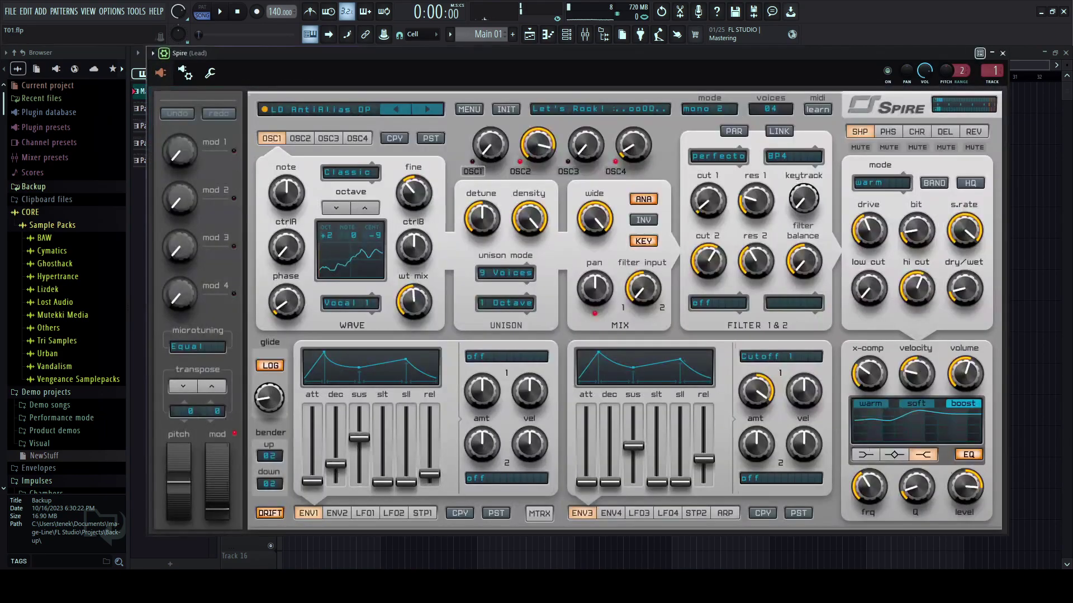
pyautogui.press('space')
pyautogui.moveTo(413, 193)
pyautogui.mouseDown()
pyautogui.moveTo(414, 129)
pyautogui.moveTo(413, 180)
pyautogui.mouseUp()
pyautogui.press('space')
pyautogui.press('e')
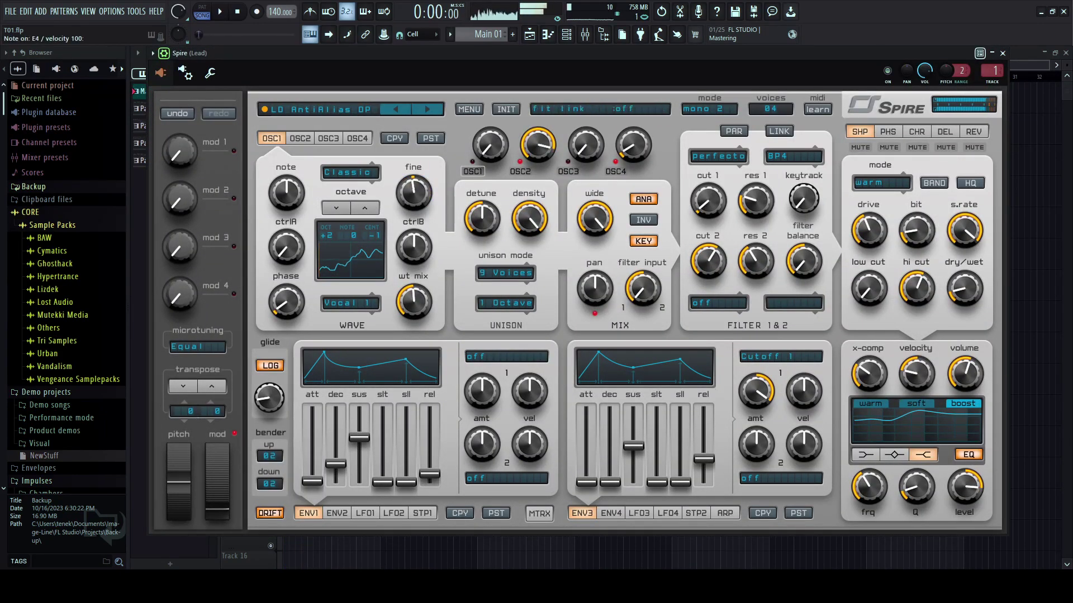
pyautogui.click(1002, 53)
pyautogui.press('b')
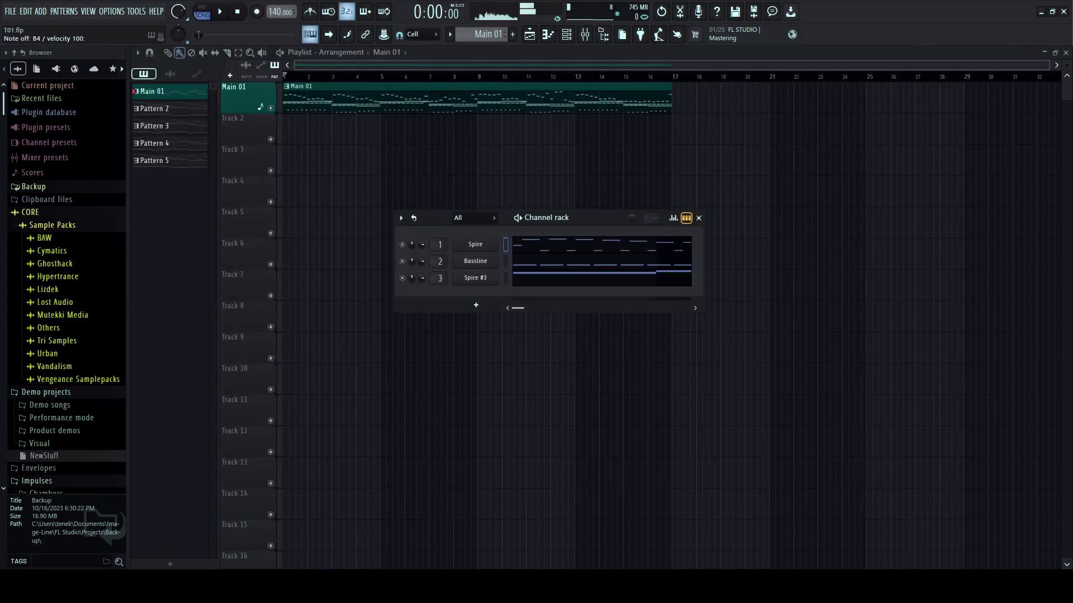
pyautogui.press('space')
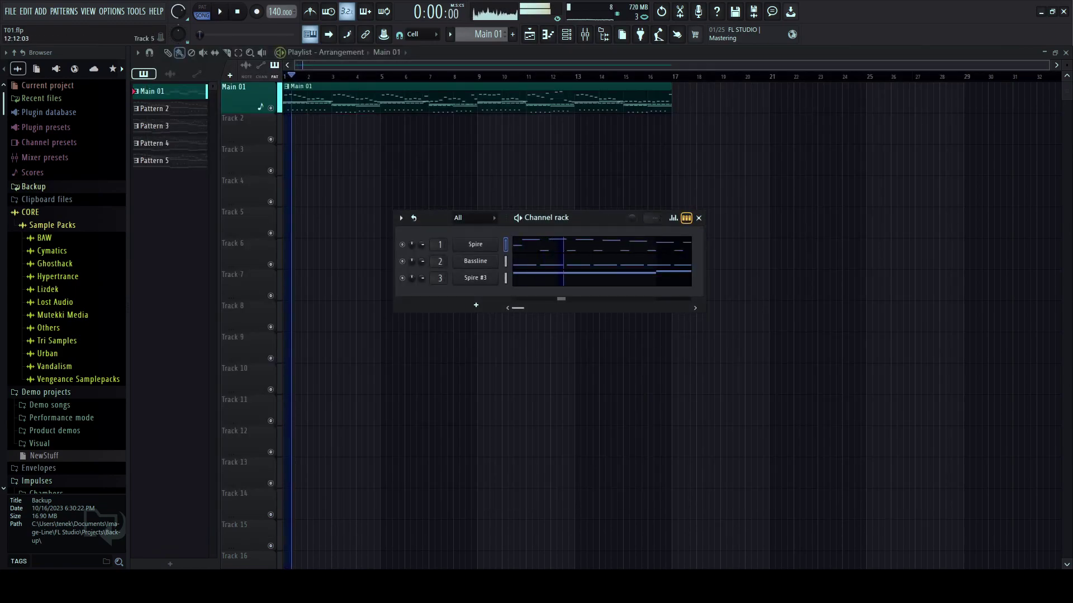
pyautogui.press('space')
# - Add a Serum_x64 instrument channel to the channel rack, keeping its Init preset
pyautogui.moveTo(566, 216); pyautogui.dragTo(574, 205)
pyautogui.click(484, 295)
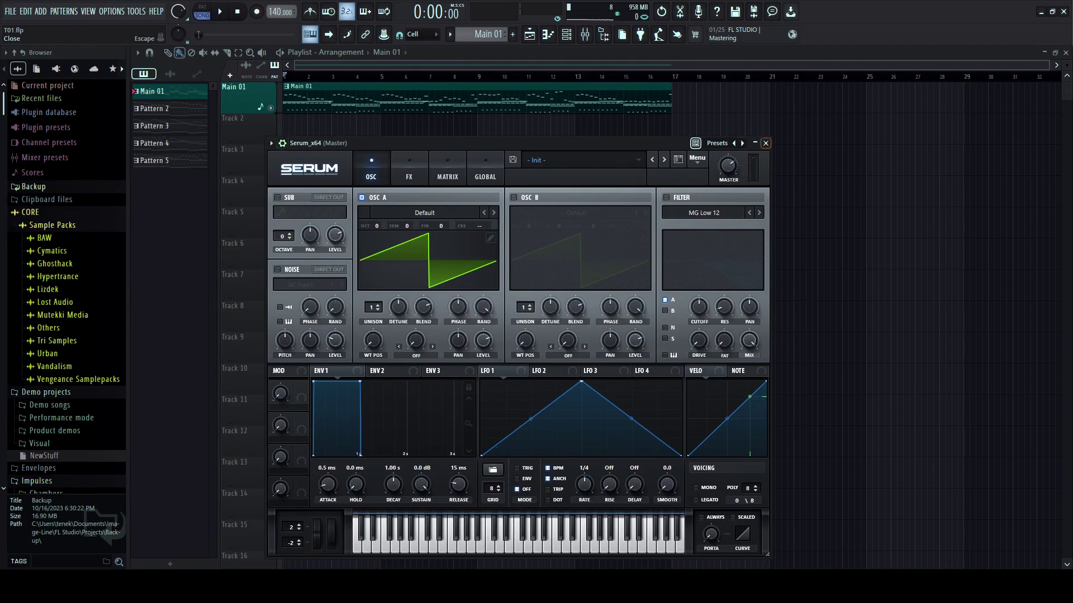
pyautogui.click(765, 143)
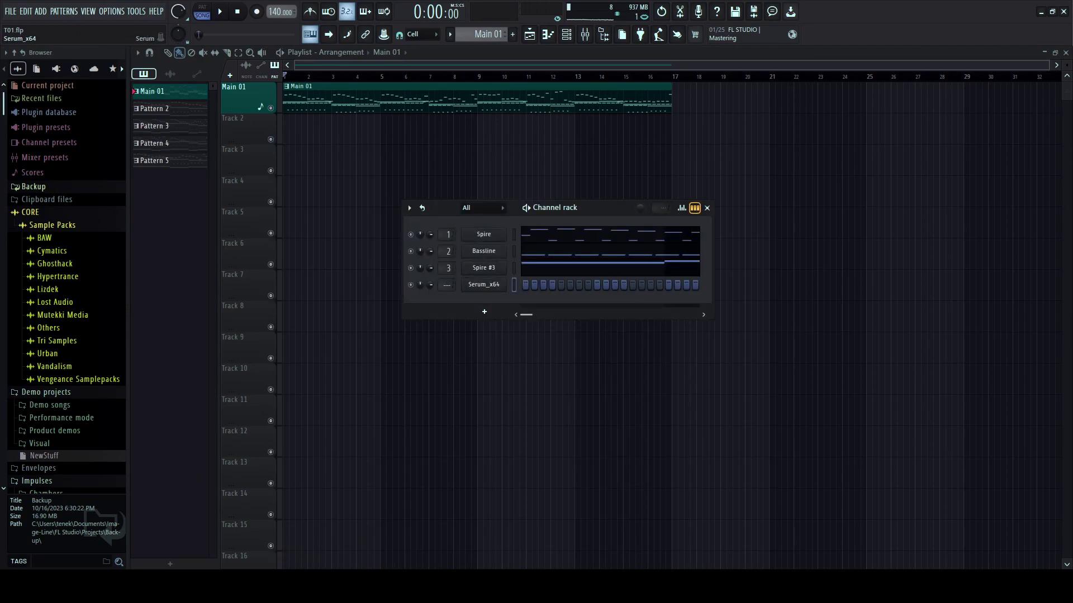
# - Check the mixer tracks and channel rack, and bring up the Serum_x64 channel's piano roll
pyautogui.click(548, 34)
pyautogui.click(585, 34)
pyautogui.click(585, 35)
pyautogui.click(584, 34)
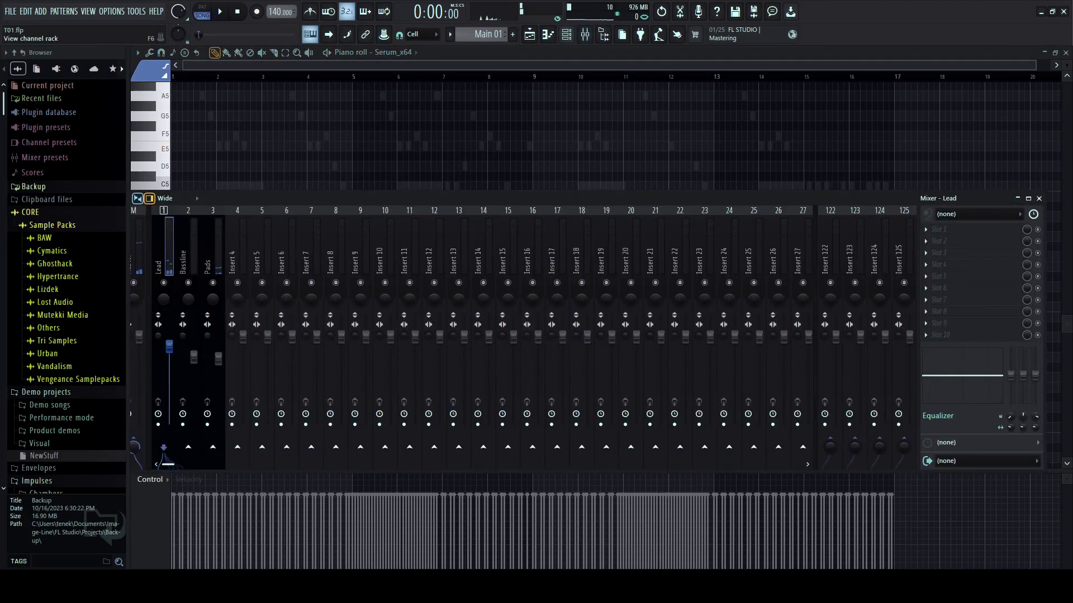
pyautogui.click(566, 35)
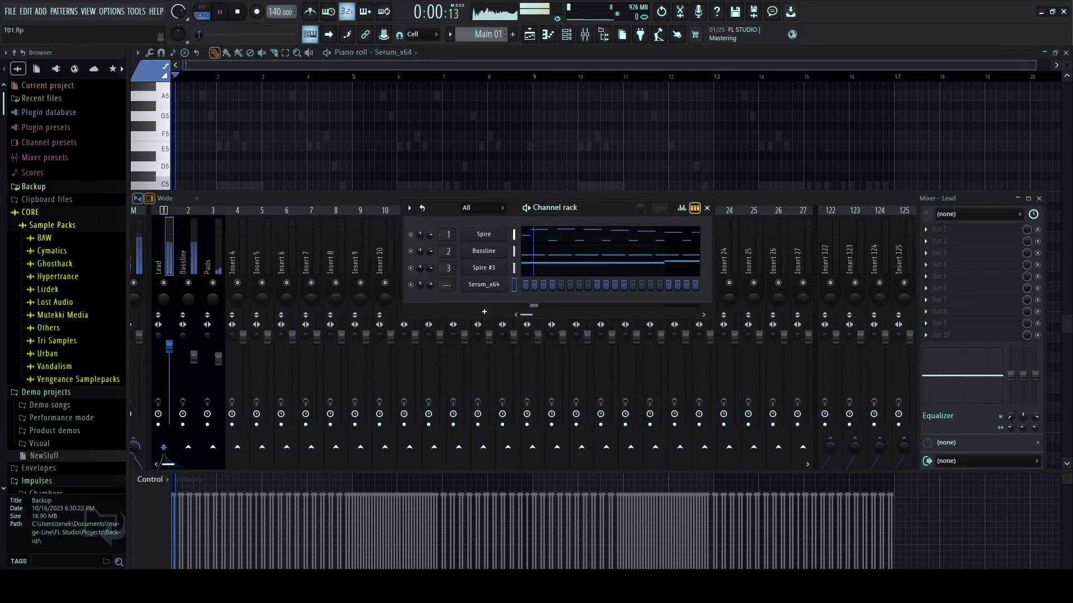
pyautogui.click(548, 35)
pyautogui.click(548, 35)
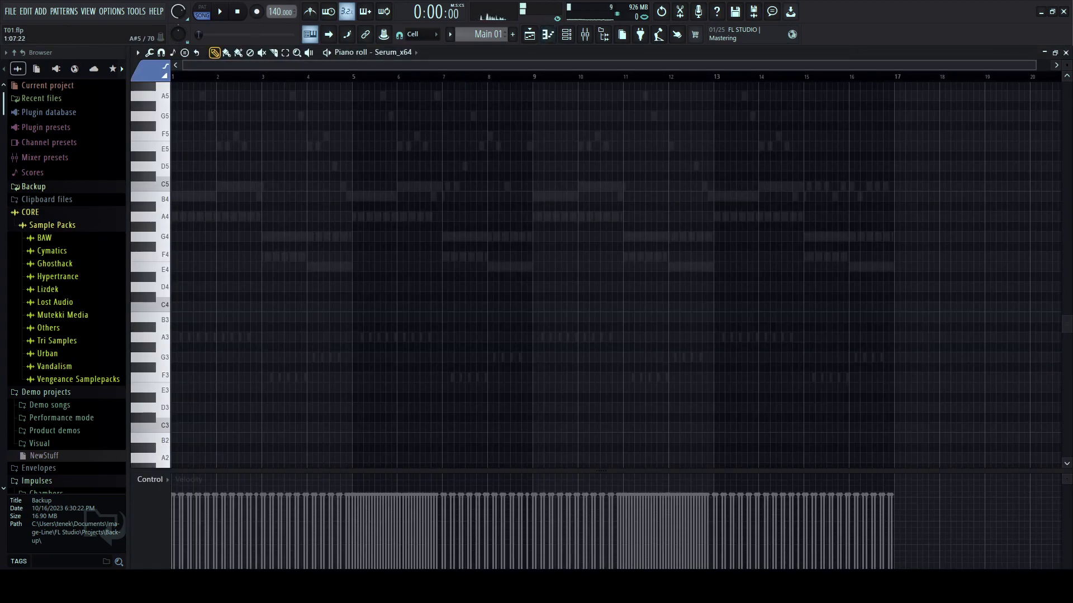
# - Place a one-step G5 note at step 8 of bar 1 in the Serum_x64 piano roll and play it
pyautogui.scroll(3, 200, 77)
pyautogui.press('space')
pyautogui.press('space')
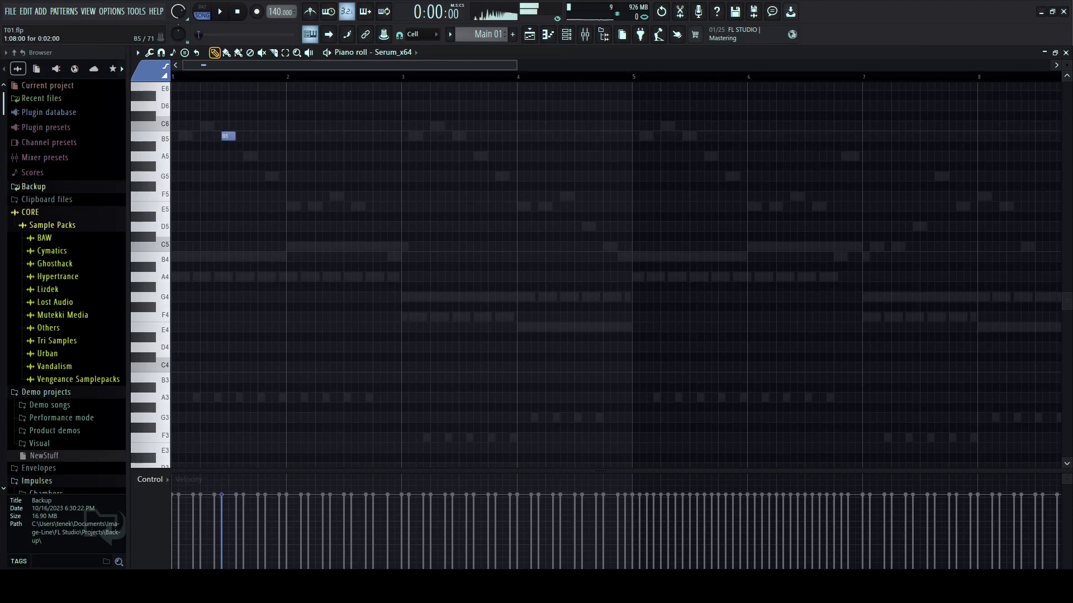
pyautogui.moveTo(226, 156); pyautogui.dragTo(228, 176)
pyautogui.rightClick(228, 176)
pyautogui.click(228, 176)
pyautogui.press('space')
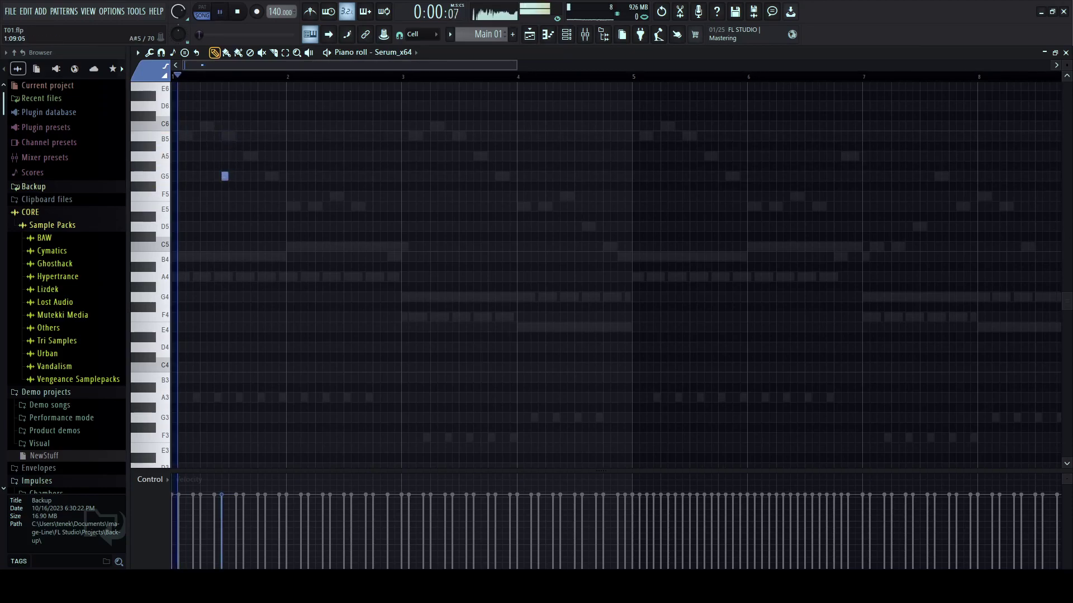
# - Add a second one-step G5 note on the last step of bar 1 while listening to the song
pyautogui.scroll(2, 189, 77)
pyautogui.scroll(1, 192, 77)
pyautogui.press('space')
pyautogui.press('space')
pyautogui.scroll(3, 198, 77)
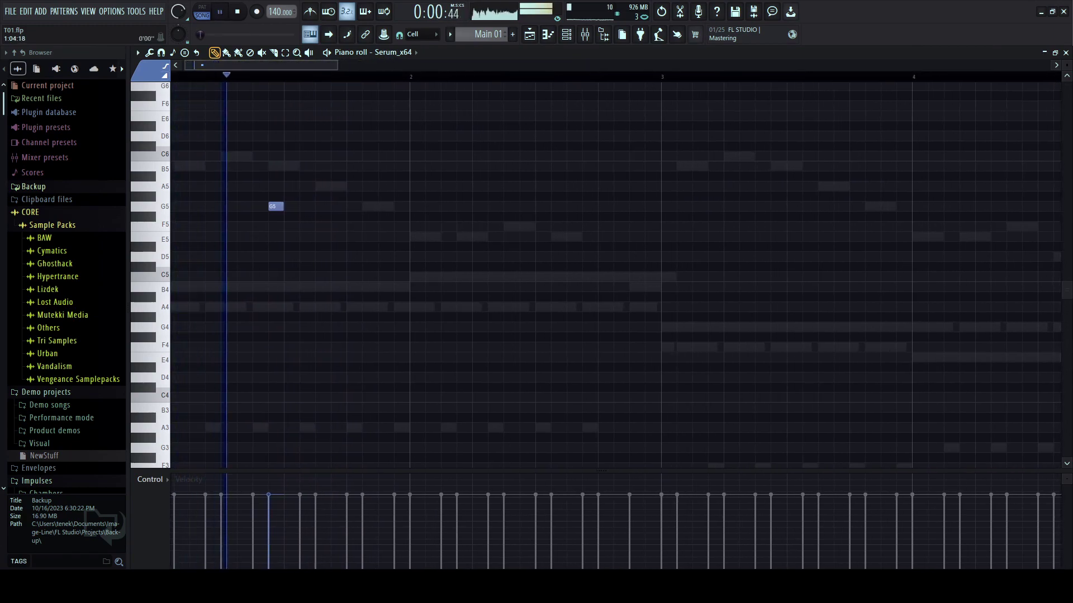
pyautogui.press('space')
pyautogui.click(386, 206)
pyautogui.press('space')
pyautogui.click(401, 206)
pyautogui.rightClick(385, 206)
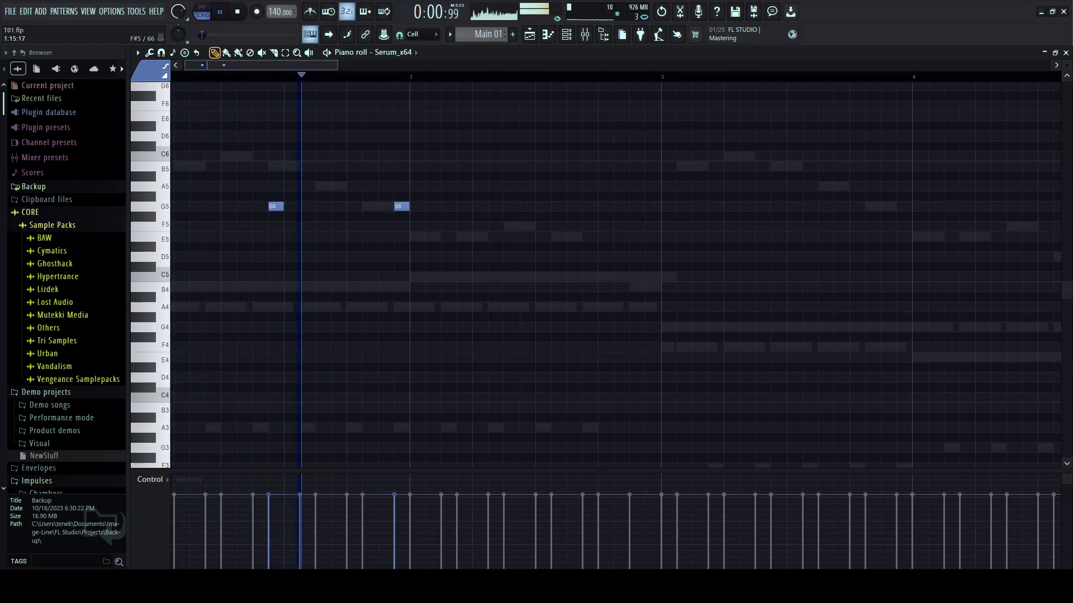
# - Add a one-step C5 note just before the first G5 in bar 1 and listen to it repeatedly
pyautogui.scroll(-1, 386, 216)
pyautogui.scroll(-2, 253, 227)
pyautogui.press('space')
pyautogui.moveTo(249, 226); pyautogui.dragTo(249, 246)
pyautogui.press('space')
pyautogui.press('space')
pyautogui.press('space')
pyautogui.press('space')
pyautogui.press('space')
pyautogui.press('space')
pyautogui.press('space')
pyautogui.press('space')
# - Add one-step B4 and G4 notes leading up to the C5 in bar 1 and play the figure
pyautogui.click(237, 257)
pyautogui.press('space')
pyautogui.press('space')
pyautogui.click(225, 307)
pyautogui.moveTo(225, 307); pyautogui.dragTo(223, 297)
pyautogui.press('space')
pyautogui.press('space')
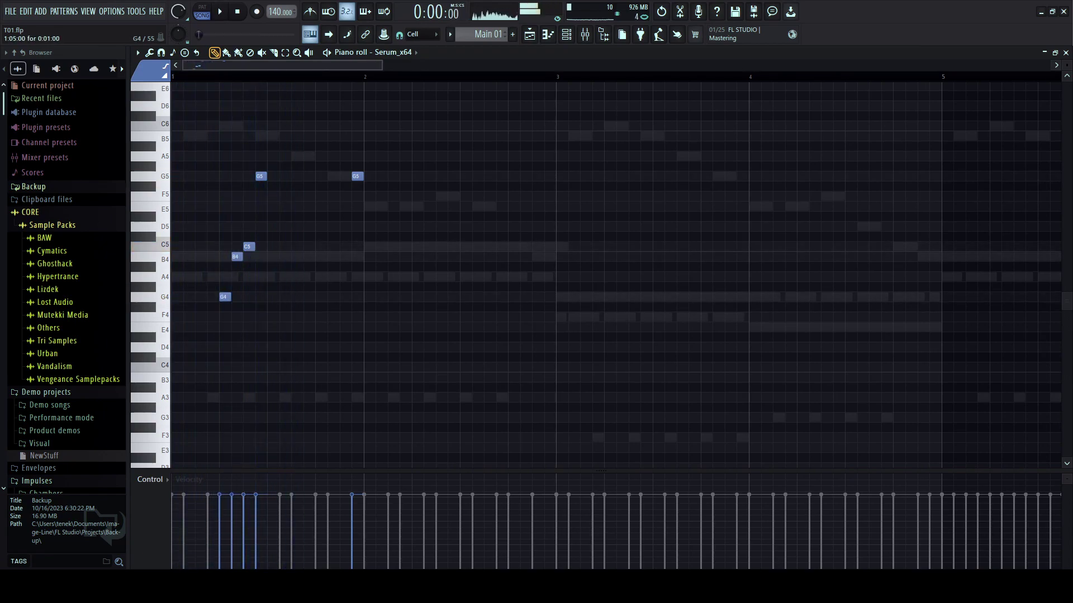
pyautogui.press('space')
# - Duplicate the four-note figure A4, B4, C5, G5 and shift the copy three steps later to end bar 1
pyautogui.moveTo(230, 152); pyautogui.dragTo(291, 260)
pyautogui.hotkey('ctrl', 'b')
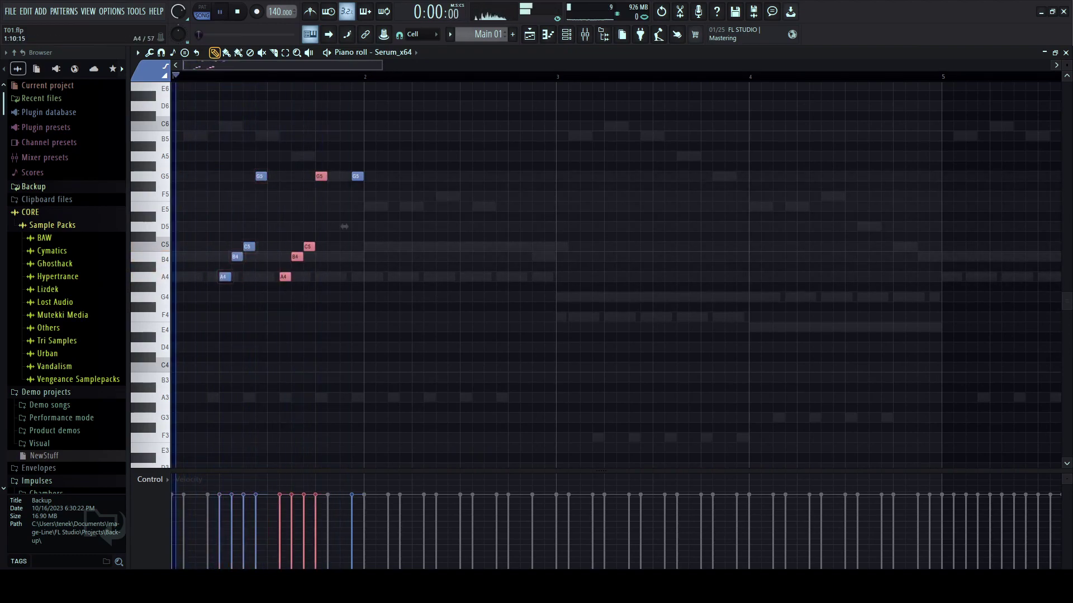
pyautogui.press('space')
pyautogui.press('space')
pyautogui.press('space')
pyautogui.hotkey('shift', 'Right')
pyautogui.hotkey('shift', 'Right')
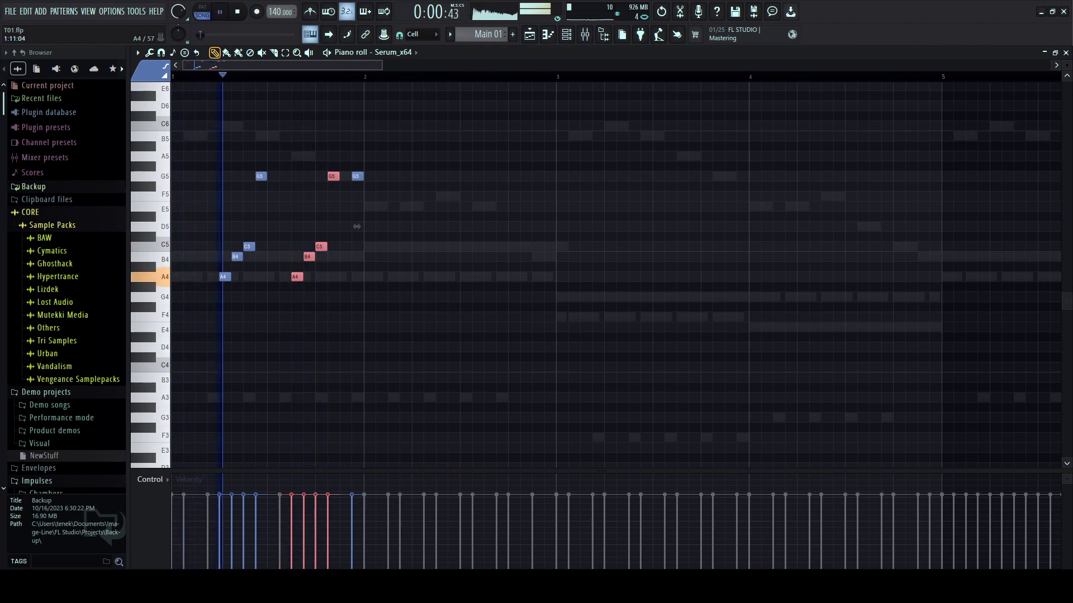
pyautogui.hotkey('shift', 'Right')
pyautogui.press('space')
pyautogui.press('space')
# - Duplicate all of bar 1's Serum notes into bar 2 and play the result
pyautogui.hotkey('ctrl', 'd')
pyautogui.moveTo(220, 163); pyautogui.dragTo(377, 288)
pyautogui.hotkey('ctrl', 'd')
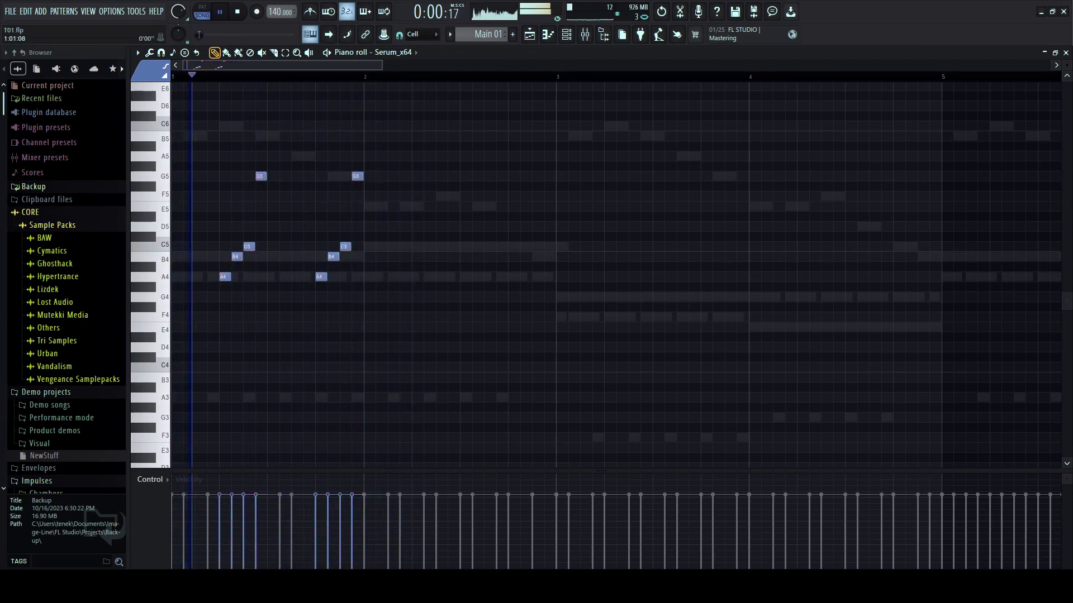
pyautogui.hotkey('ctrl', 'a')
pyautogui.hotkey('ctrl', 'b')
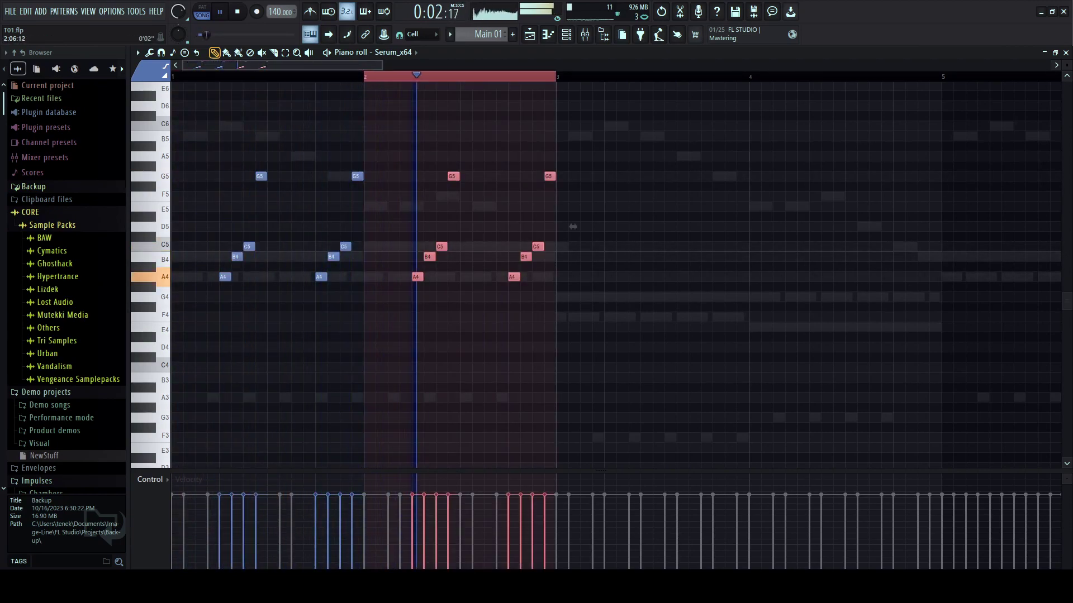
pyautogui.scroll(-3, 430, 226)
pyautogui.press('space')
# - Play the song from near the end of bar 1 to judge the repeated Serum figure
pyautogui.click(284, 76)
pyautogui.hotkey('ctrl', 'd')
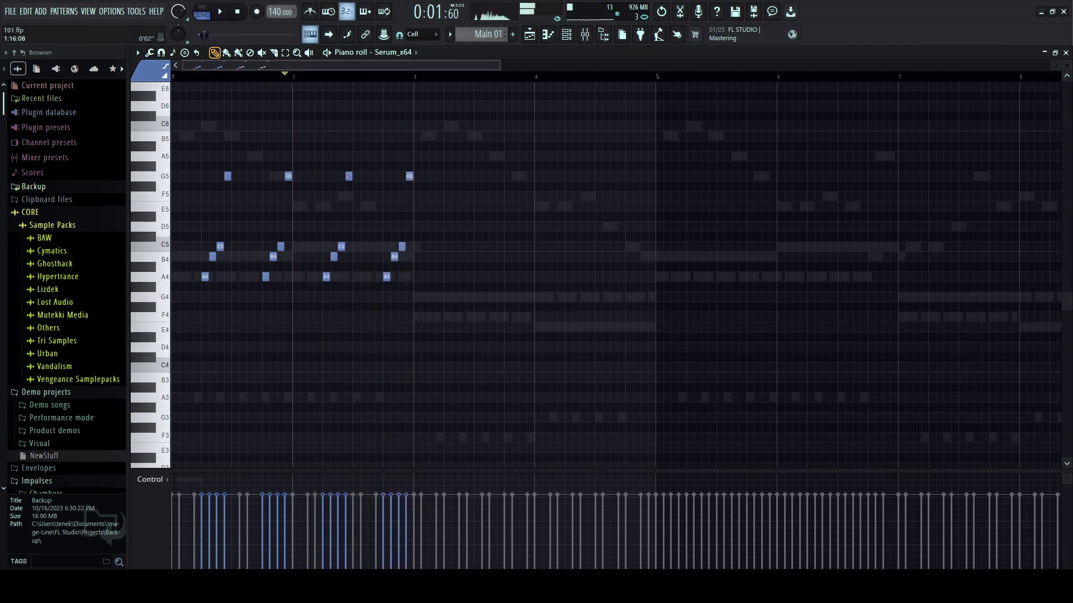
pyautogui.scroll(3, 285, 77)
pyautogui.scroll(-2, 377, 112)
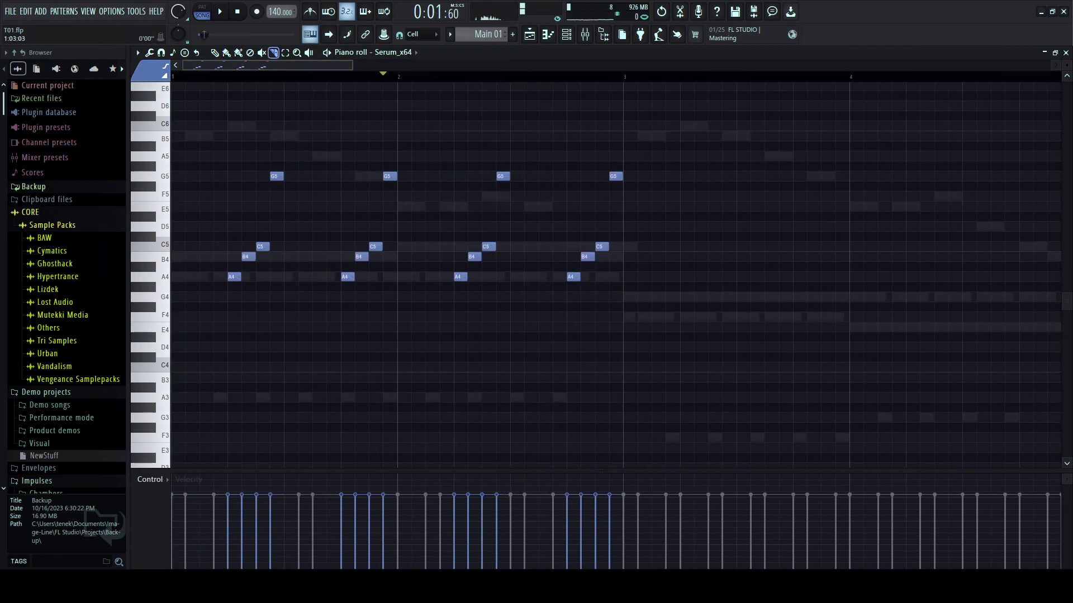
pyautogui.press('space')
pyautogui.press('space')
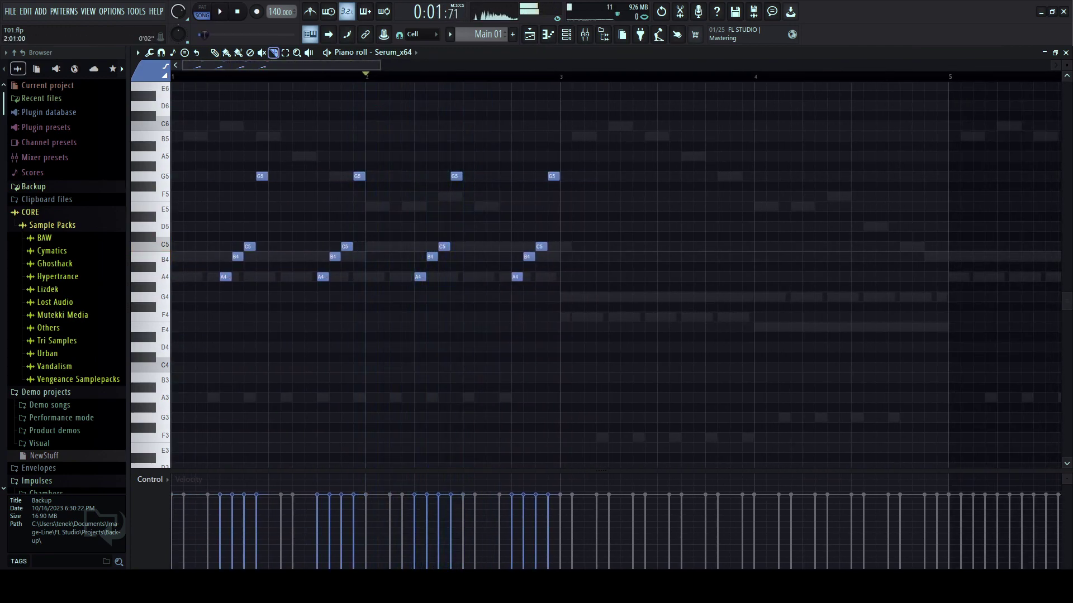
pyautogui.scroll(2, 428, 106)
pyautogui.press('space')
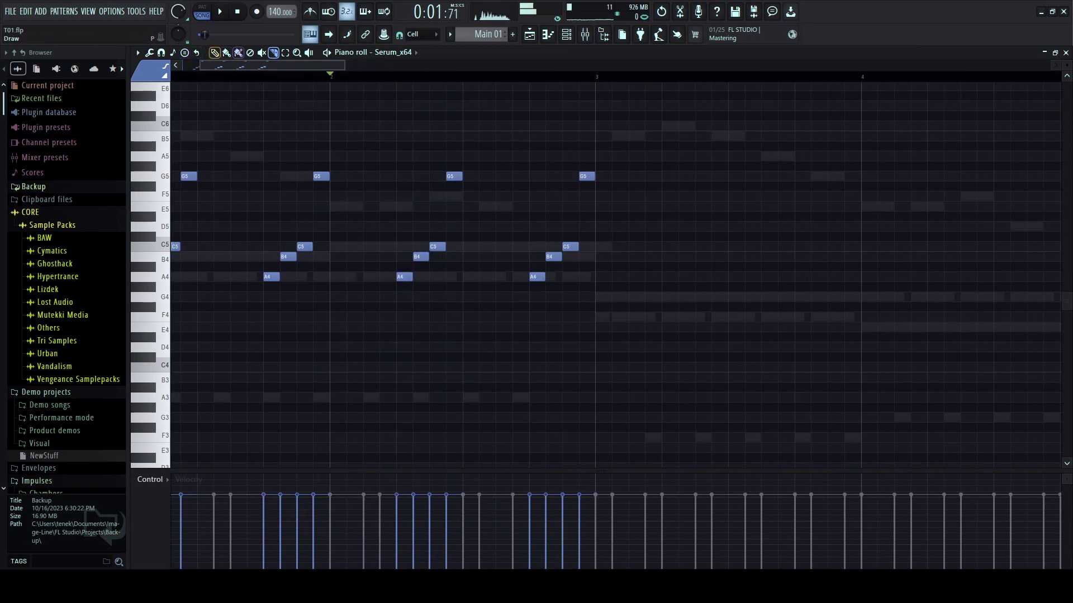
# - Replace the first G5 in bar 2 with a one-step A5 and play the changed figure
pyautogui.scroll(-2, 427, 157)
pyautogui.press('space')
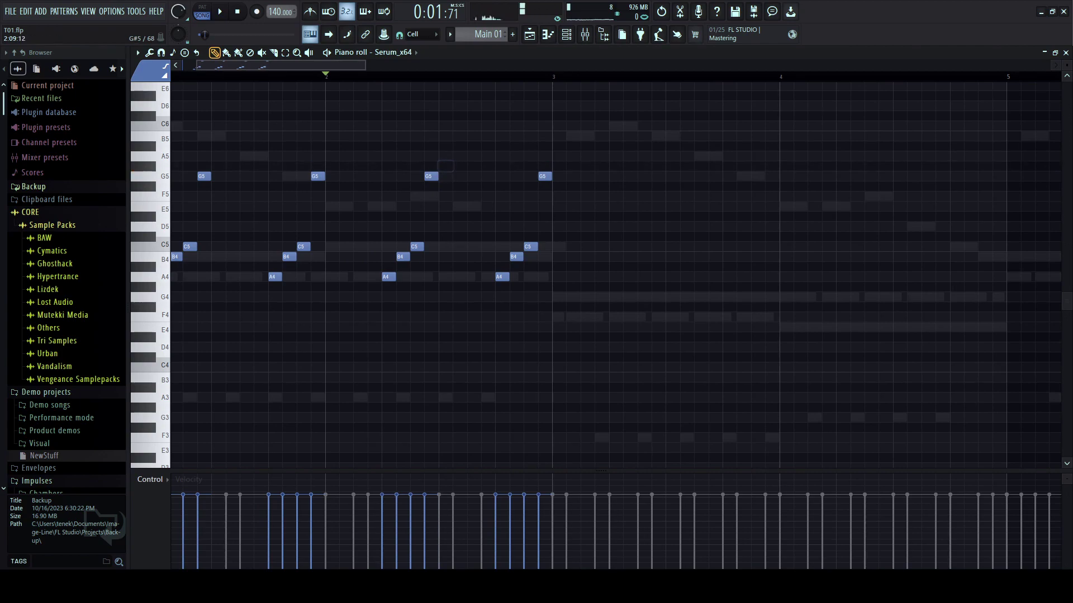
pyautogui.moveTo(451, 157)
pyautogui.mouseDown()
pyautogui.moveTo(465, 157)
pyautogui.moveTo(438, 157)
pyautogui.mouseUp()
pyautogui.rightClick(431, 176)
pyautogui.press('space')
pyautogui.press('space')
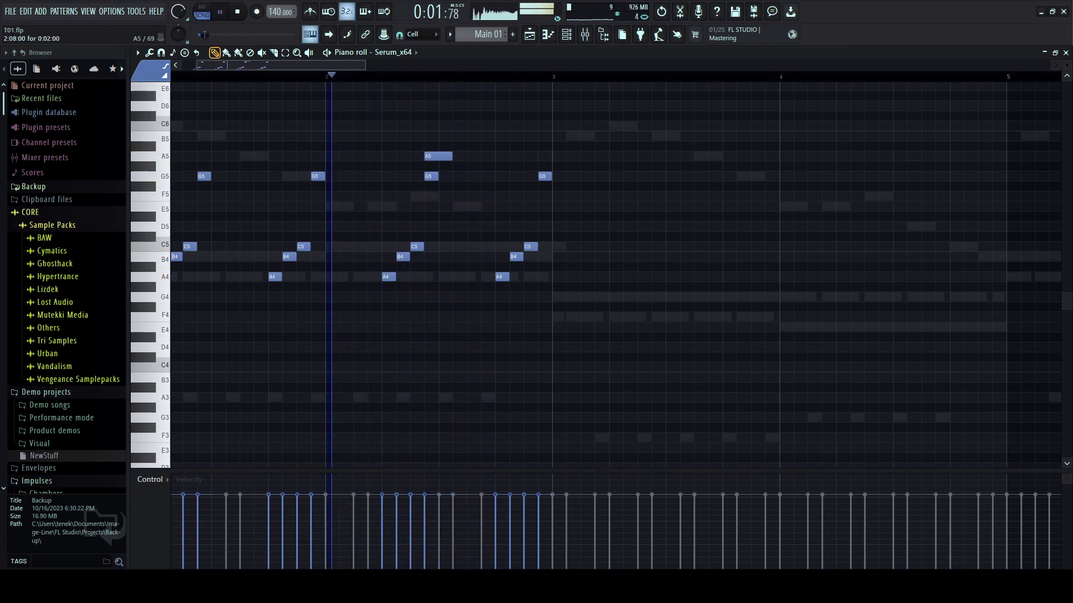
pyautogui.press('space')
pyautogui.press('space')
pyautogui.press('space')
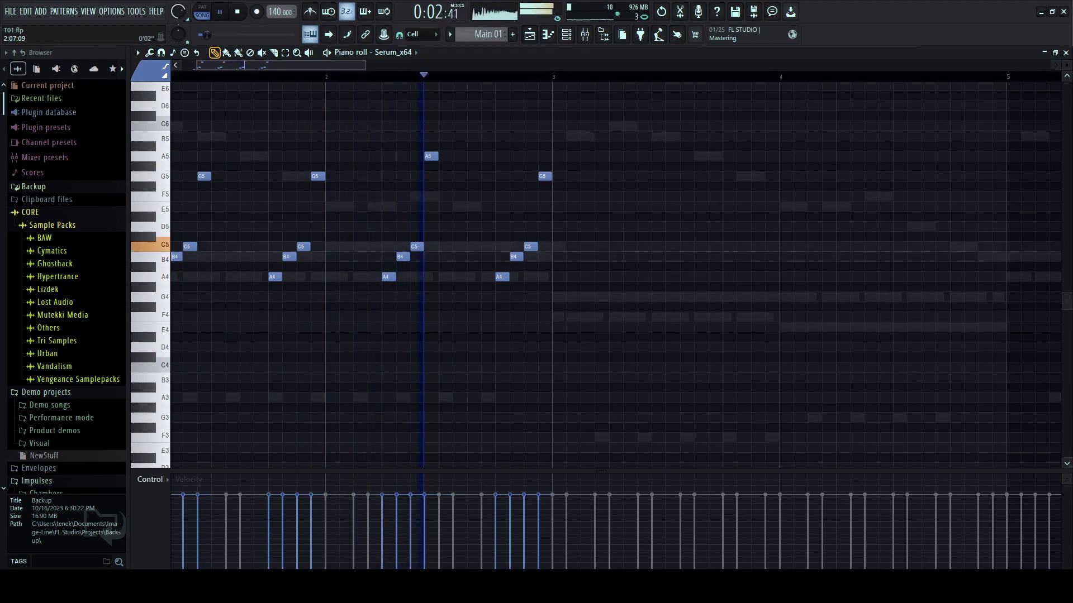
# - Duplicate all Serum notes of bars 1 and 2 into bars 3 and 4, then clear the selection
pyautogui.scroll(-2, 615, 273)
pyautogui.press('space')
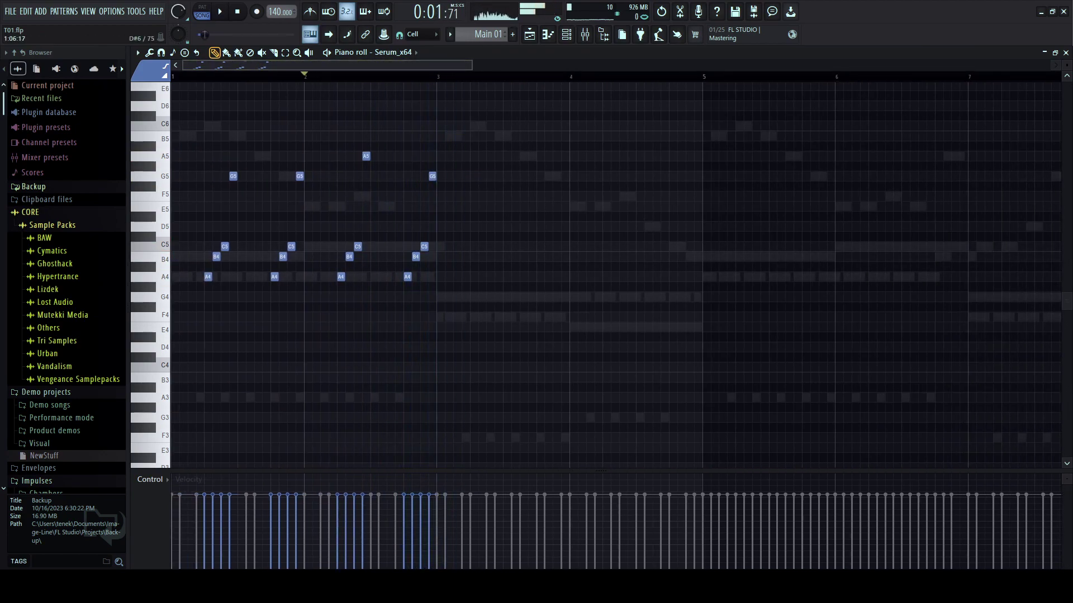
pyautogui.hotkey('ctrl', 'a')
pyautogui.hotkey('ctrl', 'b')
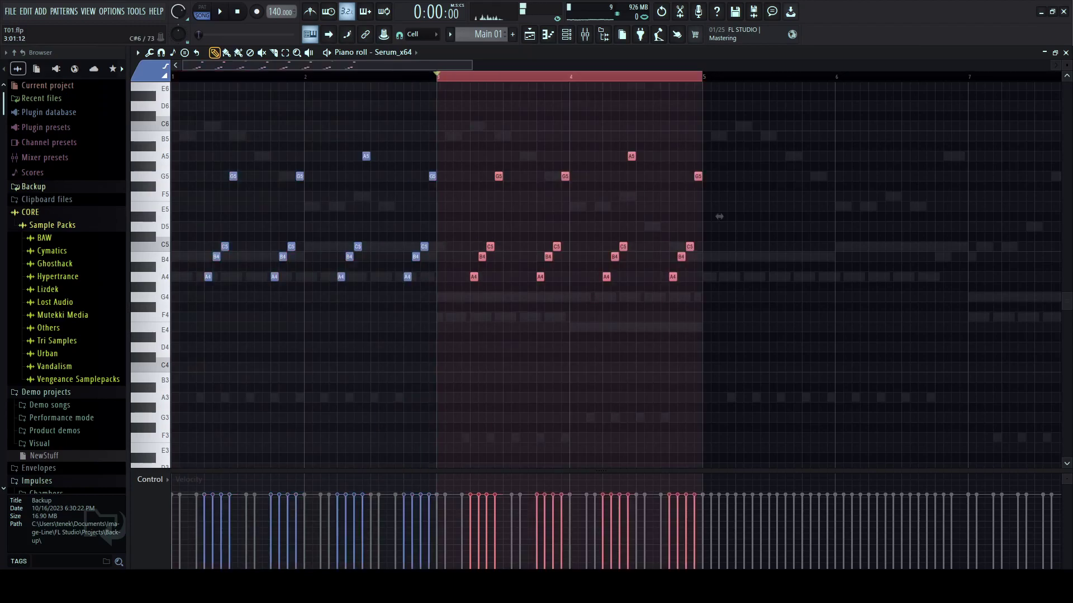
pyautogui.hotkey('ctrl', 'd')
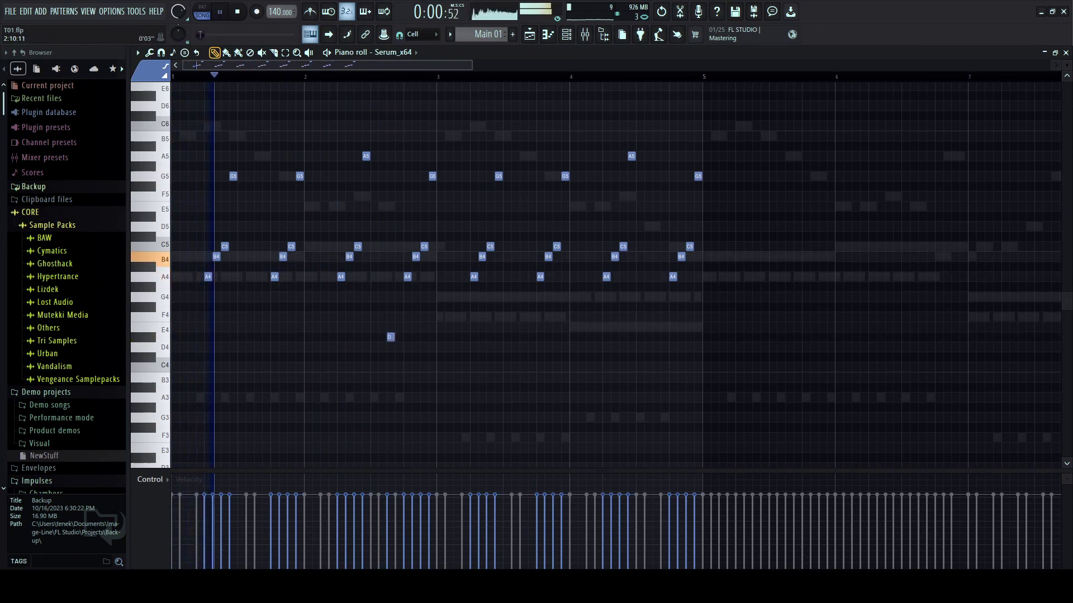
# - Add a one-step E4 shortly after the A5 in bar 2, plus a one-step and a two-step A3 in bar 1
pyautogui.press('space')
pyautogui.scroll(2, 389, 337)
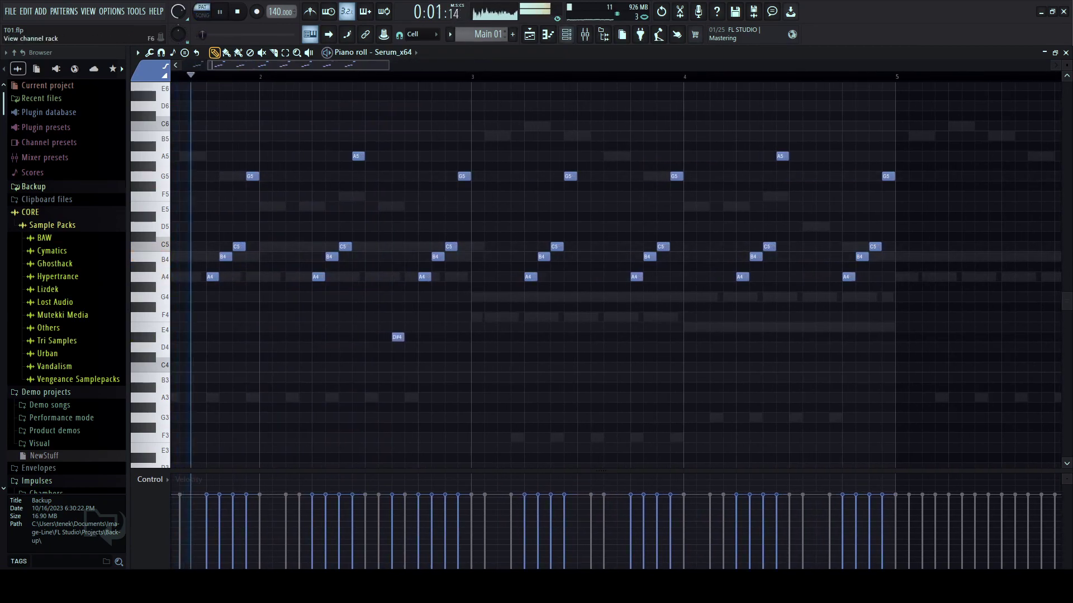
pyautogui.press('F6')
pyautogui.press('F6')
pyautogui.press('1')
pyautogui.press('space')
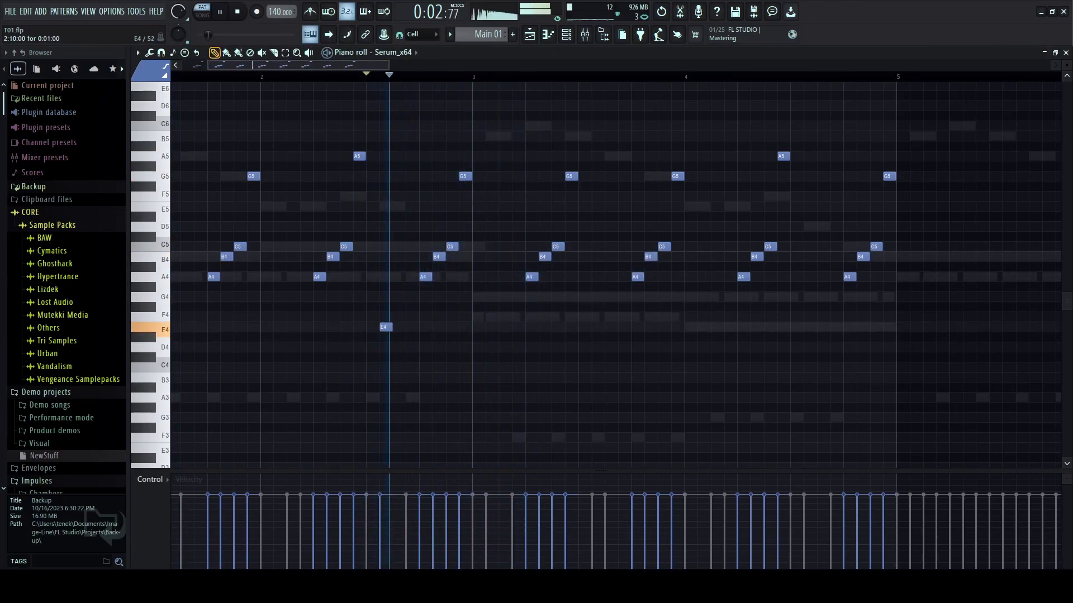
pyautogui.press('space')
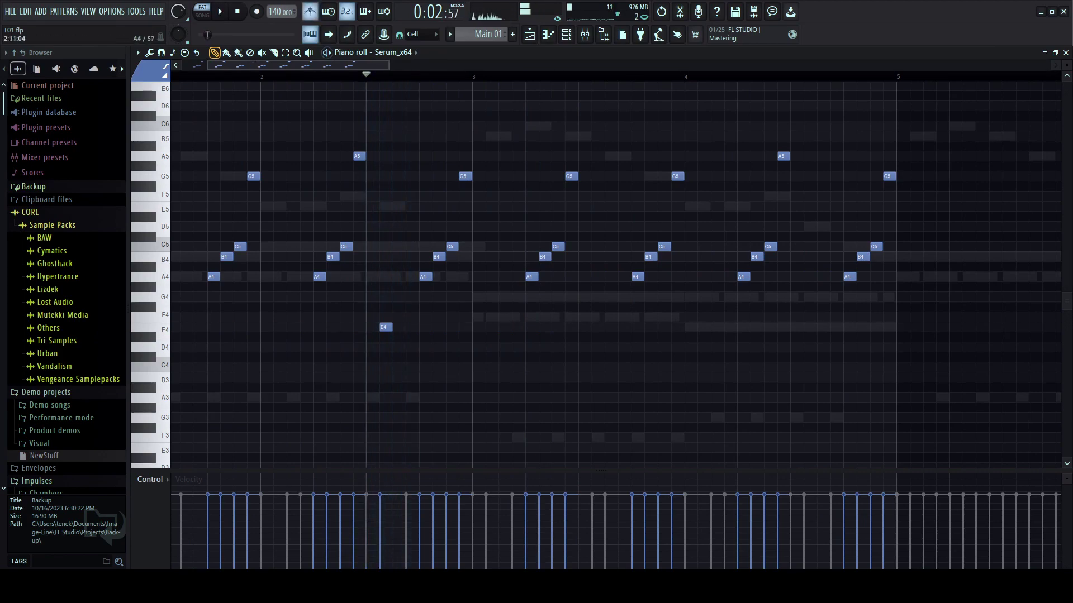
pyautogui.press('space')
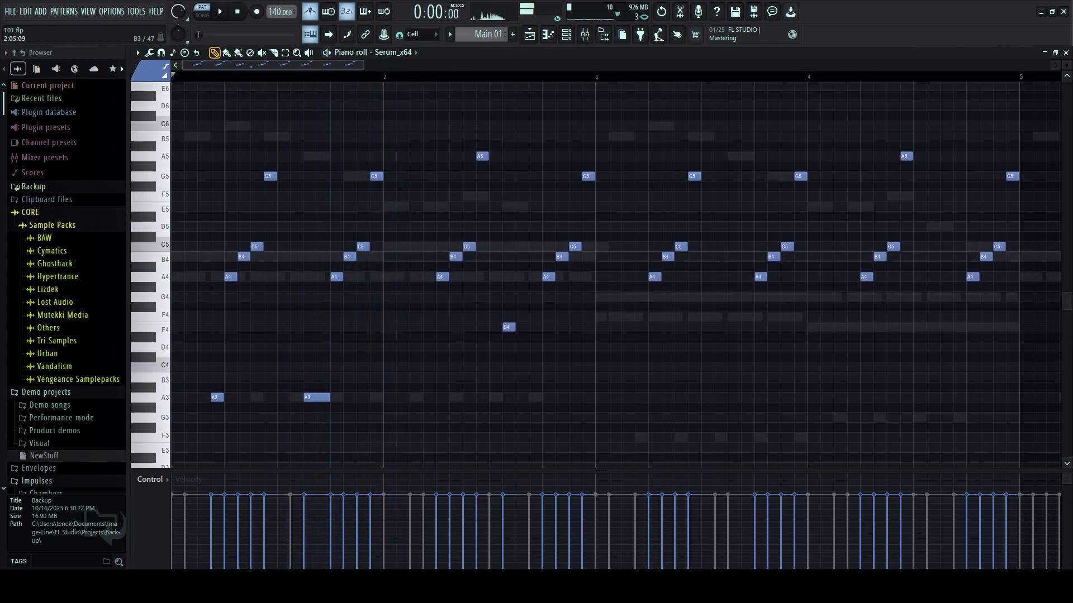
# - Duplicate bar 1's two A3 notes into bars 2 and 3
pyautogui.moveTo(174, 77); pyautogui.dragTo(400, 287)
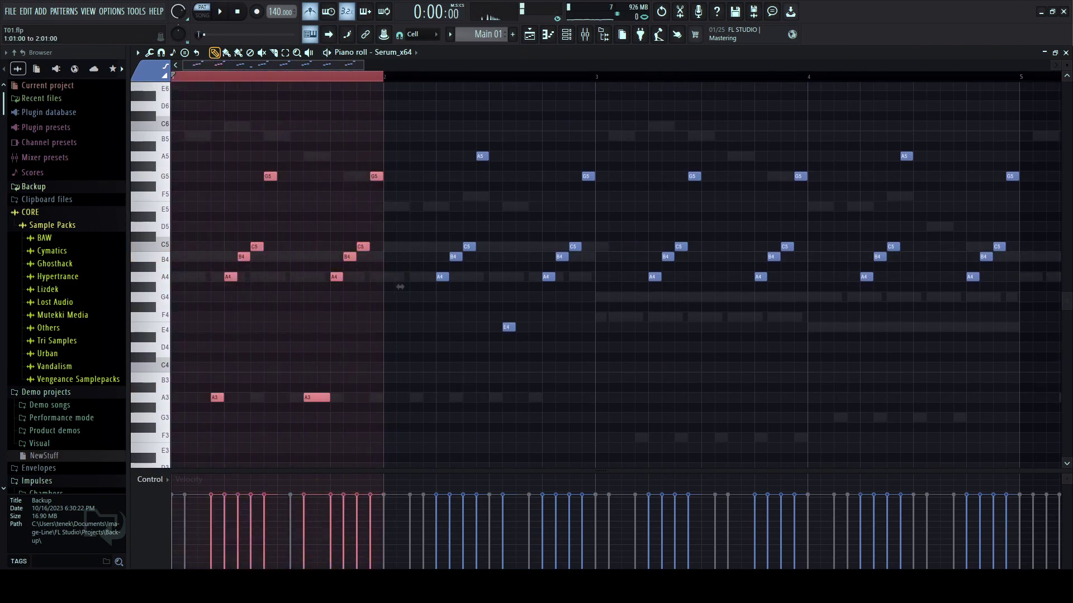
pyautogui.hotkey('ctrl', 'b')
pyautogui.hotkey('ctrl', 'b')
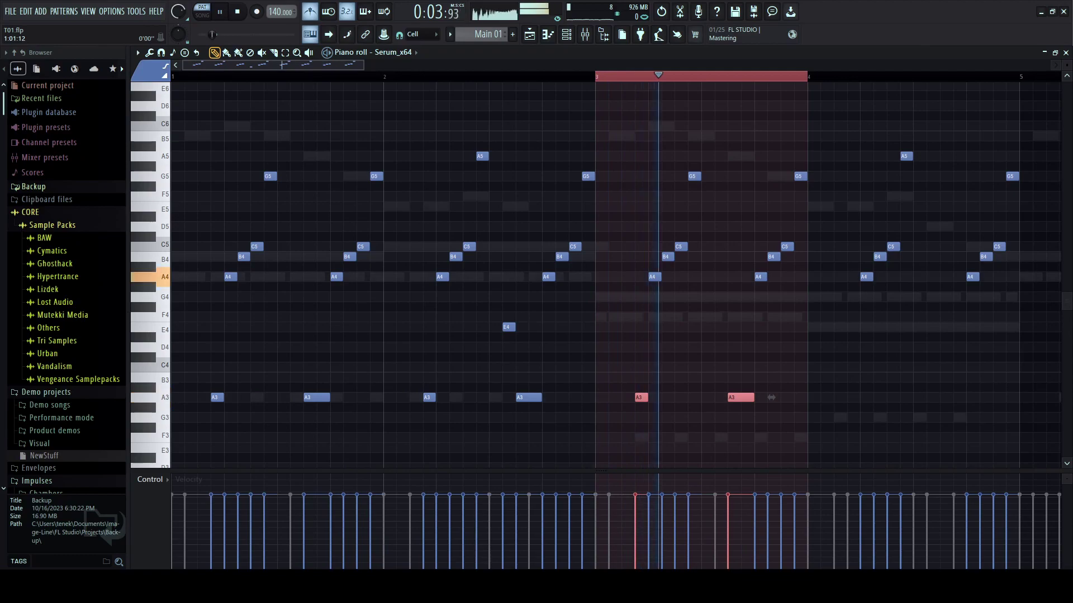
pyautogui.click(178, 77)
pyautogui.hotkey('ctrl', 'd')
# - Transpose the two low notes in bar 3 down four semitones to F3
pyautogui.scroll(-2, 801, 327)
pyautogui.moveTo(801, 327); pyautogui.dragTo(625, 348)
pyautogui.hotkey('shift', 'Down')
pyautogui.hotkey('shift', 'Down')
pyautogui.hotkey('shift', 'Down')
pyautogui.hotkey('shift', 'Down')
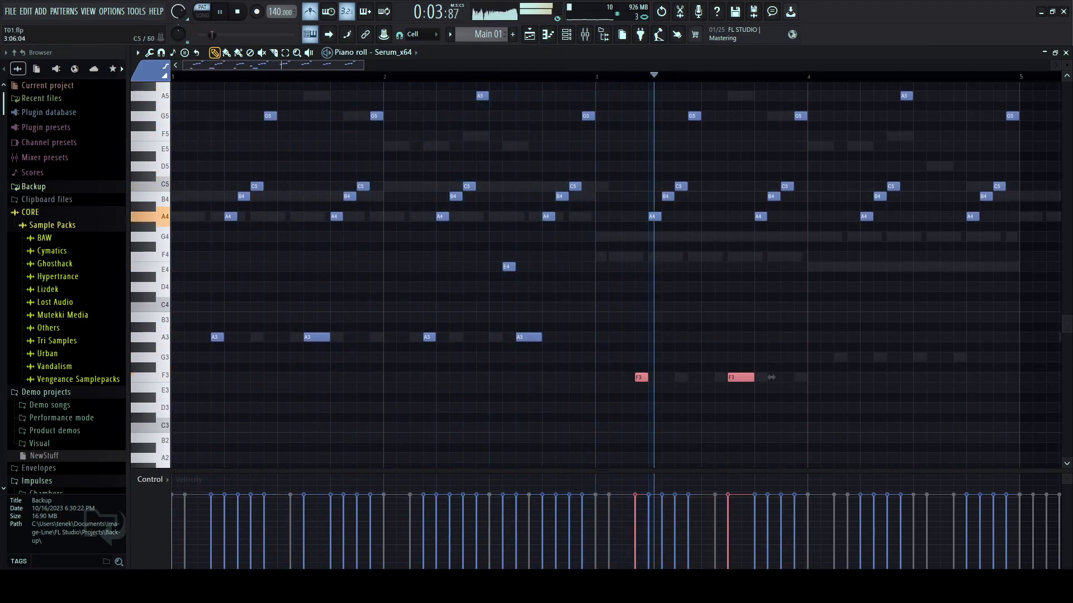
# - Replace the two-step F3 in bar 3 with a one-step F3 starting one step later
pyautogui.scroll(-2, 771, 377)
pyautogui.click(534, 337)
pyautogui.rightClick(533, 338)
pyautogui.moveTo(545, 378); pyautogui.dragTo(537, 378)
pyautogui.rightClick(533, 378)
pyautogui.click(534, 377)
pyautogui.rightClick(534, 377)
pyautogui.click(542, 377)
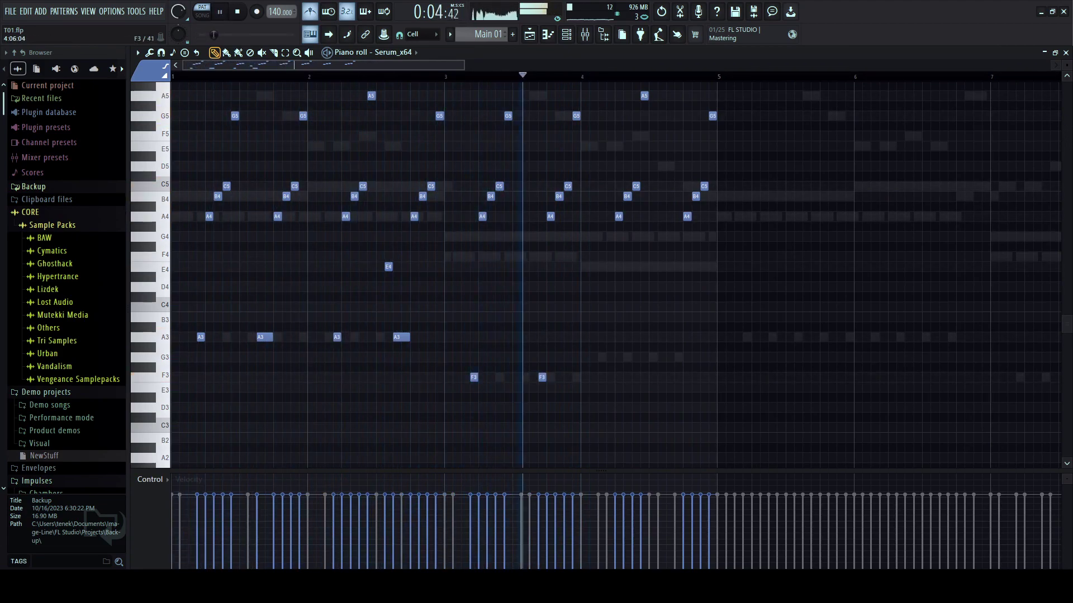
# - Raise bar 3's first F3 an octave to F4 and add one-step F3 and F2 notes leading up to it
pyautogui.moveTo(474, 378); pyautogui.dragTo(473, 257)
pyautogui.click(466, 377)
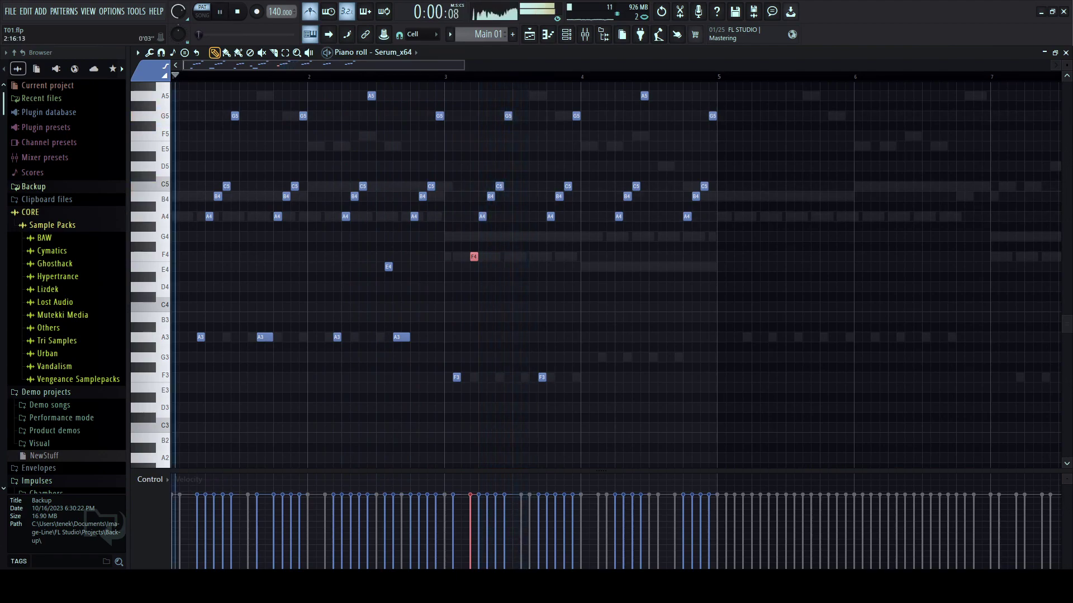
pyautogui.scroll(3, 439, 337)
pyautogui.click(484, 380)
pyautogui.keyDown('ctrl'); pyautogui.click(487, 380); pyautogui.keyUp('ctrl')
pyautogui.hotkey('ctrl', 'Down')
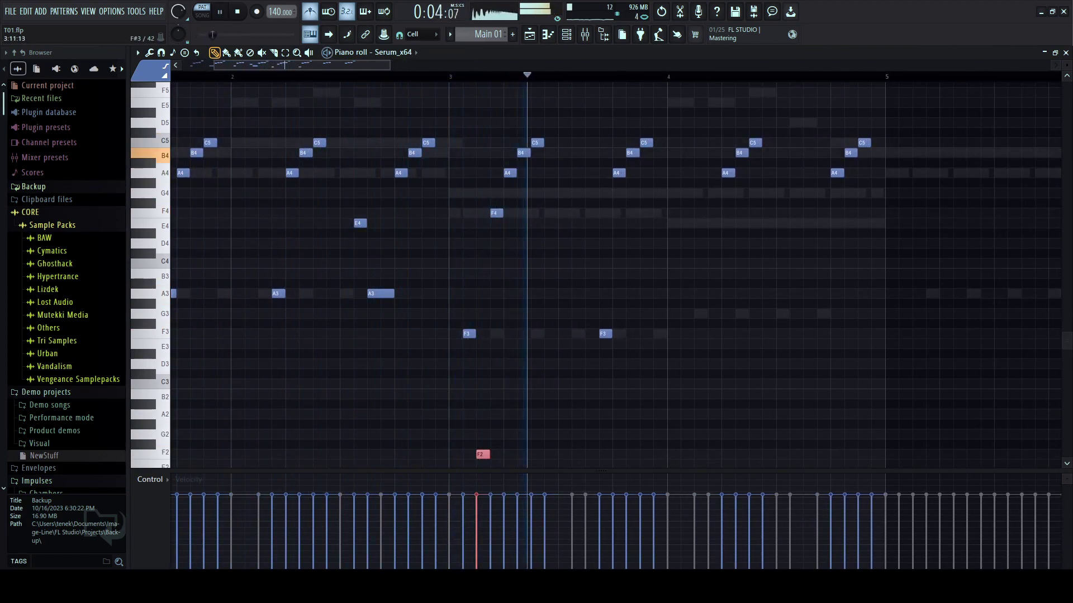
# - Add a two-step G3 and a one-step G3 to bar 4, moving the second one two steps later
pyautogui.scroll(-1, 427, 77)
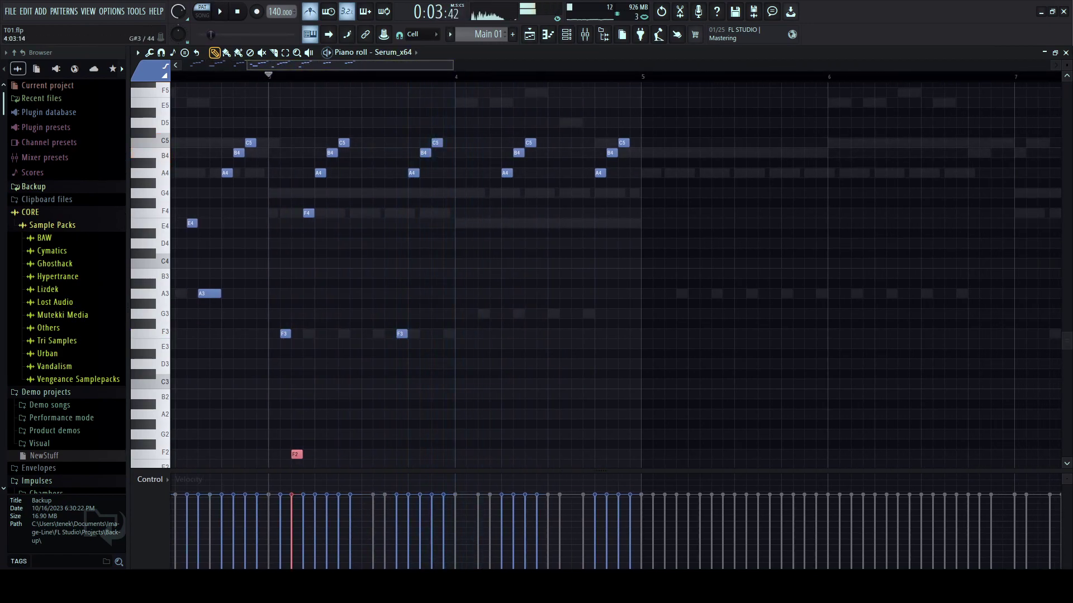
pyautogui.moveTo(488, 314); pyautogui.dragTo(541, 314)
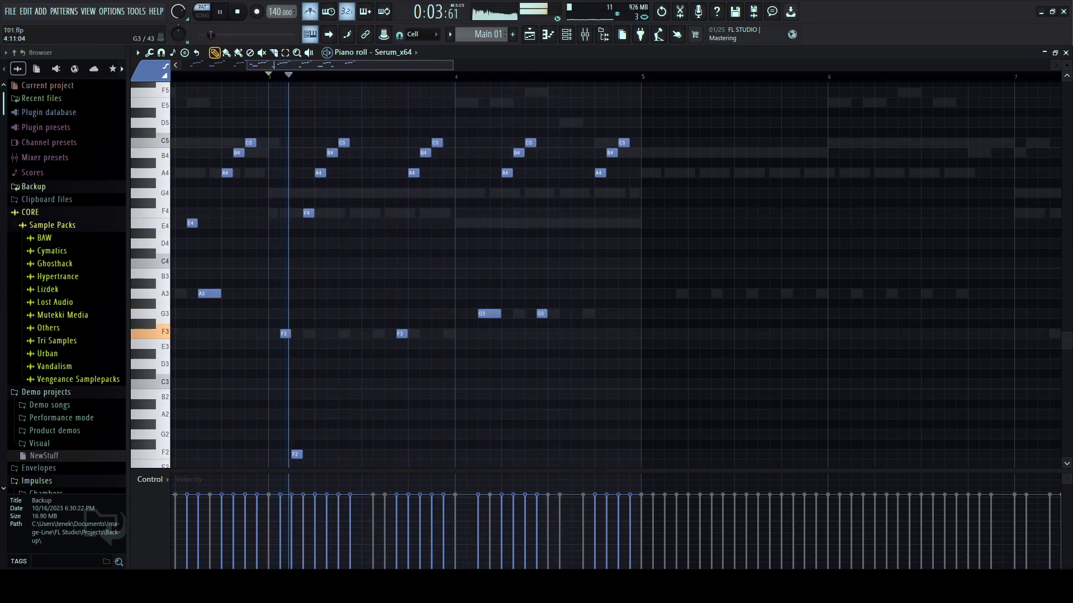
pyautogui.scroll(3, 615, 274)
pyautogui.moveTo(542, 374); pyautogui.dragTo(565, 375)
pyautogui.press('space')
pyautogui.scroll(-3, 565, 374)
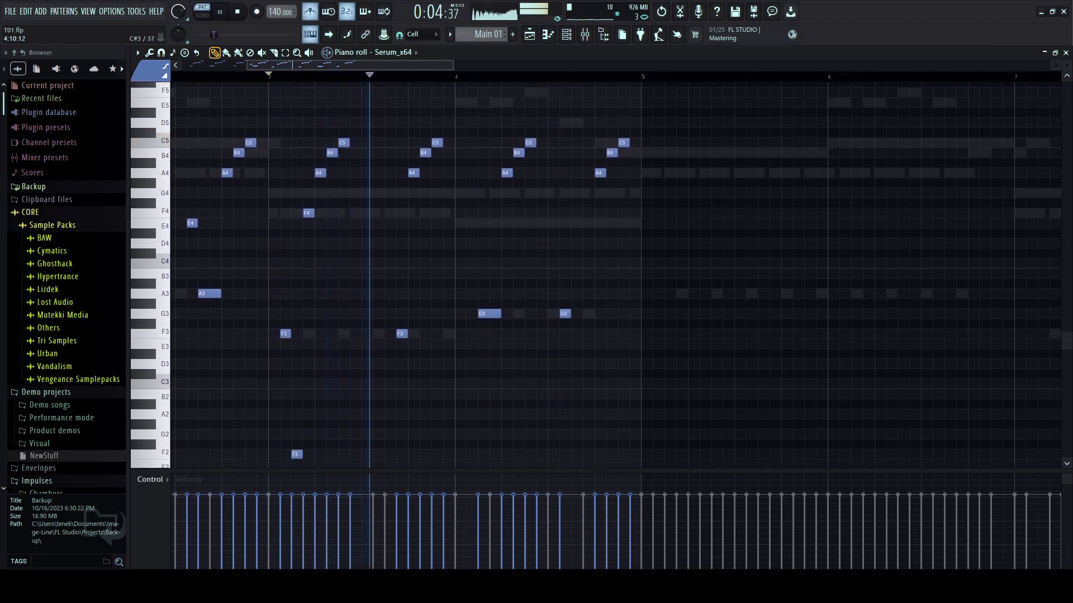
# - Add a one-step G2 directly after the second G3 in bar 4
pyautogui.click(576, 314)
pyautogui.moveTo(583, 300); pyautogui.dragTo(581, 342)
pyautogui.hotkey('ctrl', 'Down')
pyautogui.moveTo(623, 294); pyautogui.dragTo(635, 293)
pyautogui.rightClick(635, 294)
pyautogui.scroll(-2, 480, 76)
# - Play the four-bar Serum phrase and duplicate all of its notes after bar 4
pyautogui.moveTo(480, 65); pyautogui.dragTo(265, 65)
pyautogui.press('space')
pyautogui.press('space')
pyautogui.scroll(3, 266, 224)
pyautogui.scroll(-2, 265, 223)
pyautogui.moveTo(678, 98); pyautogui.dragTo(179, 465)
pyautogui.hotkey('ctrl', 'b')
pyautogui.scroll(4, 386, 223)
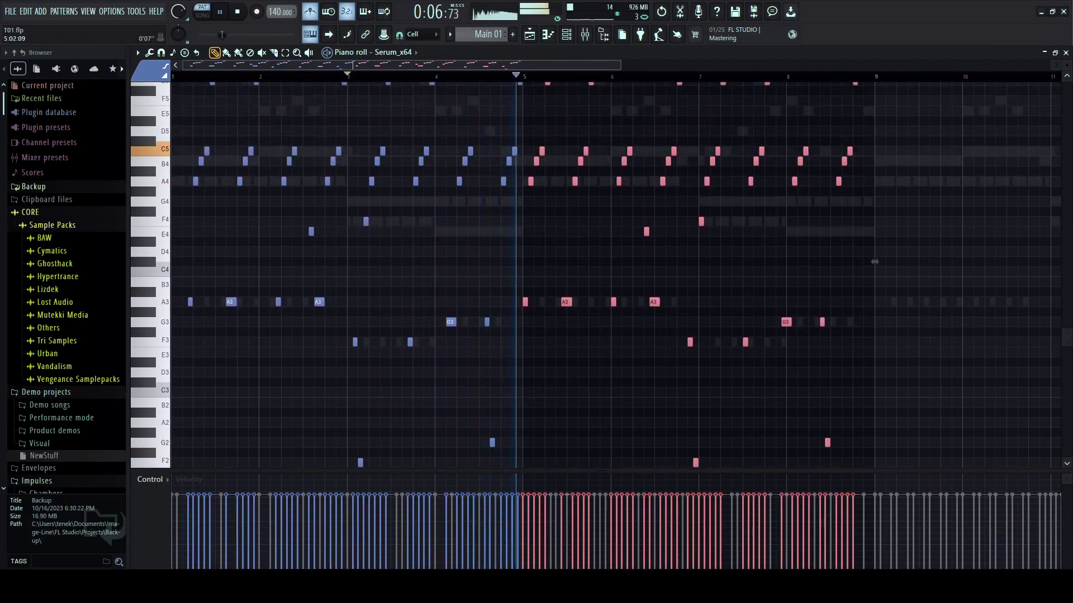
# - Shift the duplicated notes three steps later to line them up with bars 5 to 8, then deselect them
pyautogui.hscroll(2, 385, 224)
pyautogui.scroll(1, 385, 223)
pyautogui.scroll(3, 762, 262)
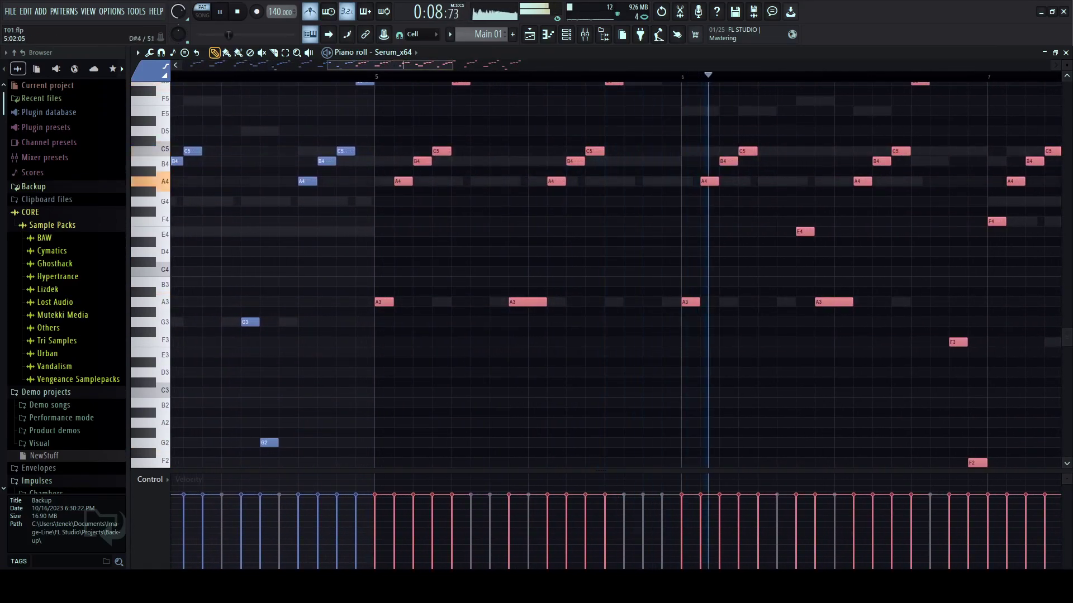
pyautogui.hscroll(3, 395, 261)
pyautogui.press('space')
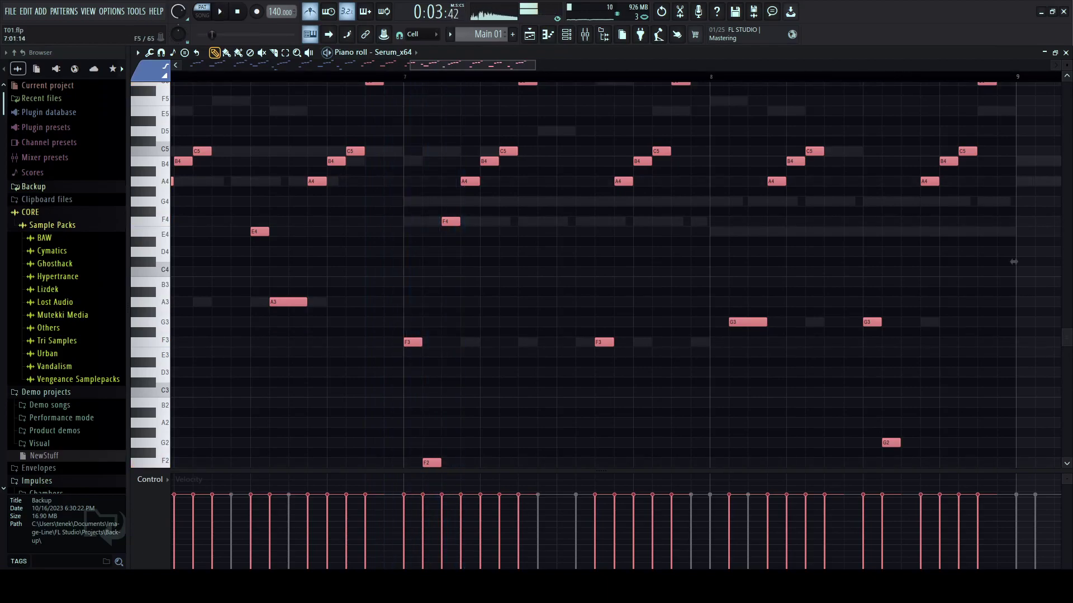
pyautogui.press('space')
pyautogui.scroll(-3, 1013, 261)
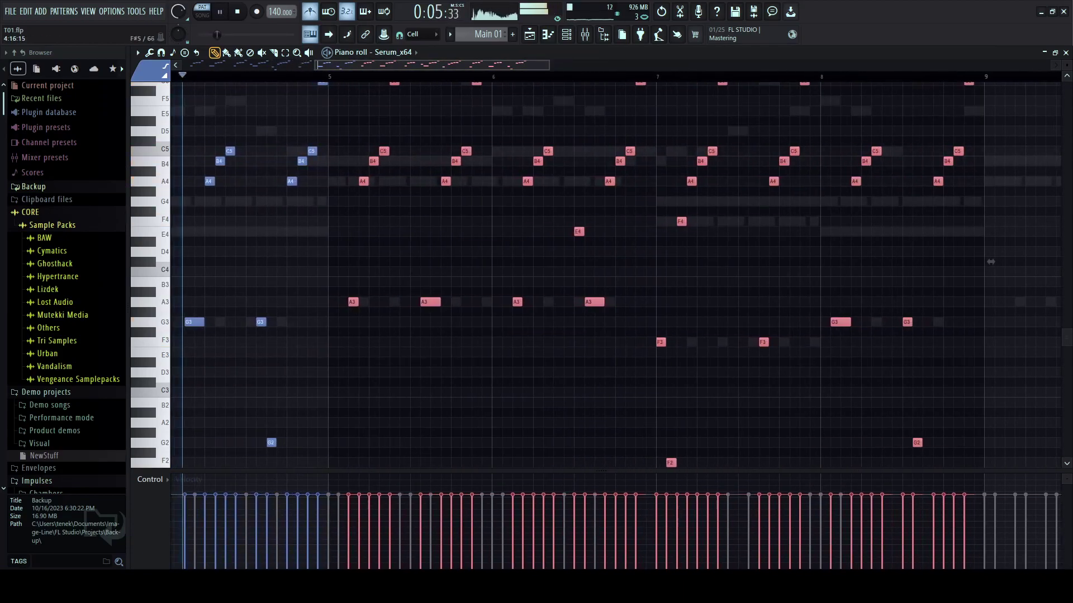
pyautogui.scroll(3, 990, 262)
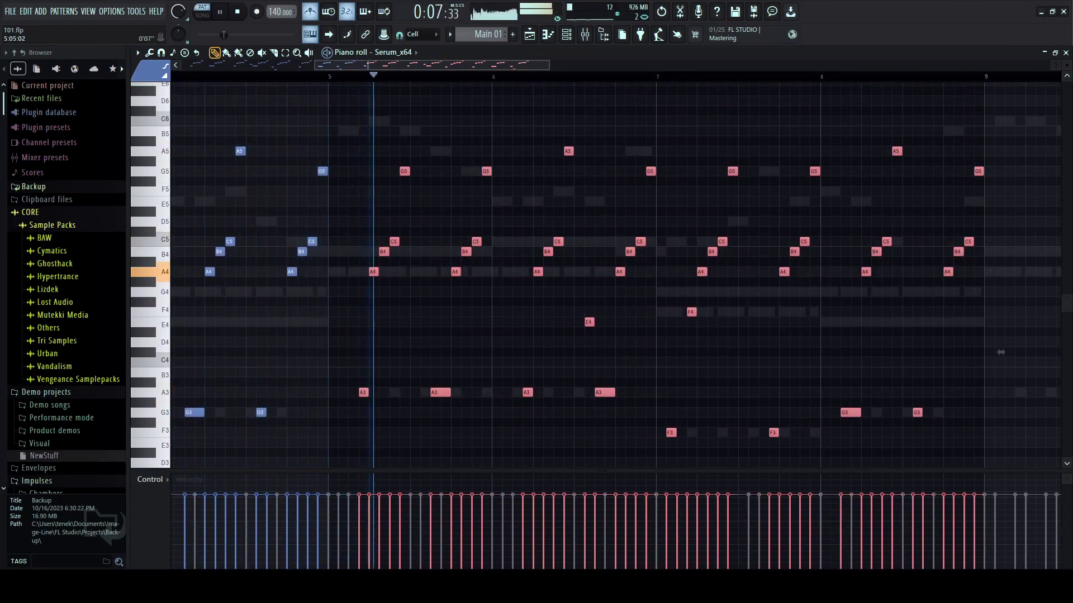
pyautogui.moveTo(1001, 352); pyautogui.dragTo(826, 352)
pyautogui.hotkey('ctrl', 'd')
# - Play bars 7 and 8 to judge the copied Serum notes
pyautogui.scroll(-1, 616, 276)
pyautogui.scroll(2, 419, 276)
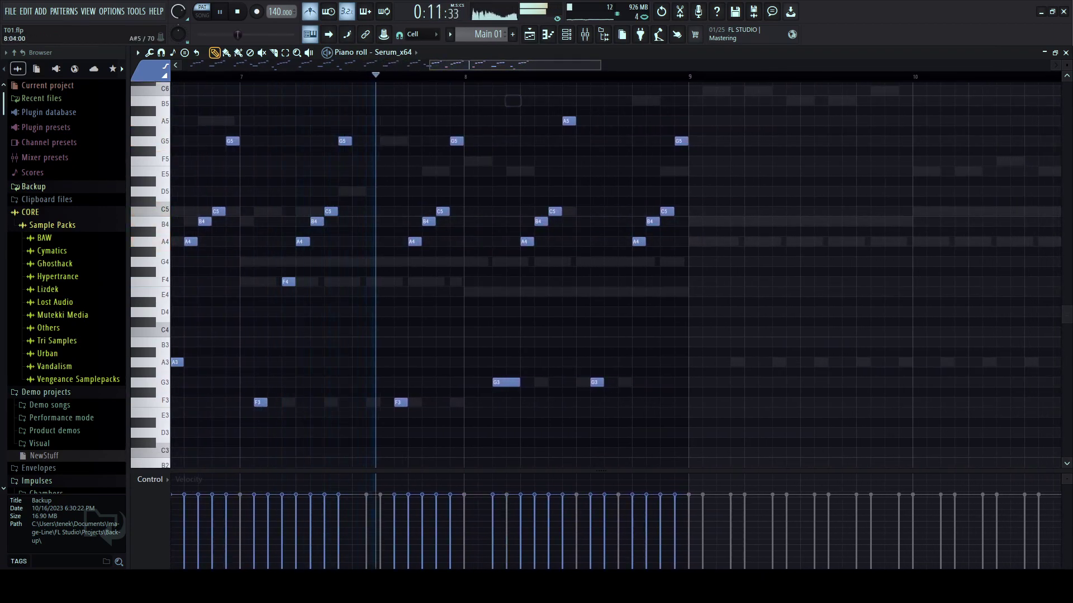
pyautogui.press('space')
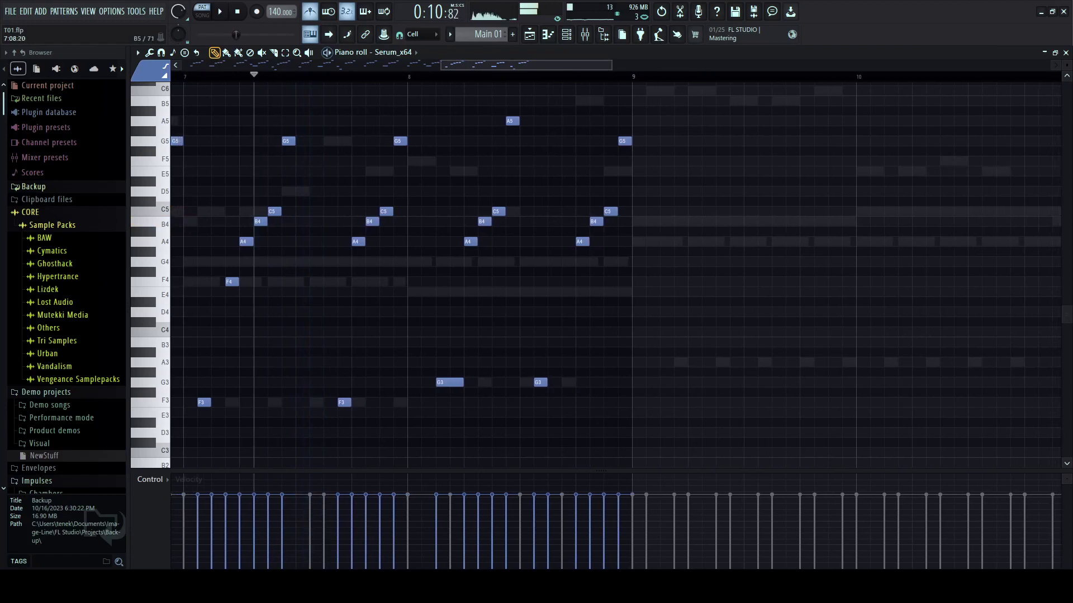
pyautogui.press('space')
pyautogui.scroll(-2, 386, 195)
pyautogui.press('space')
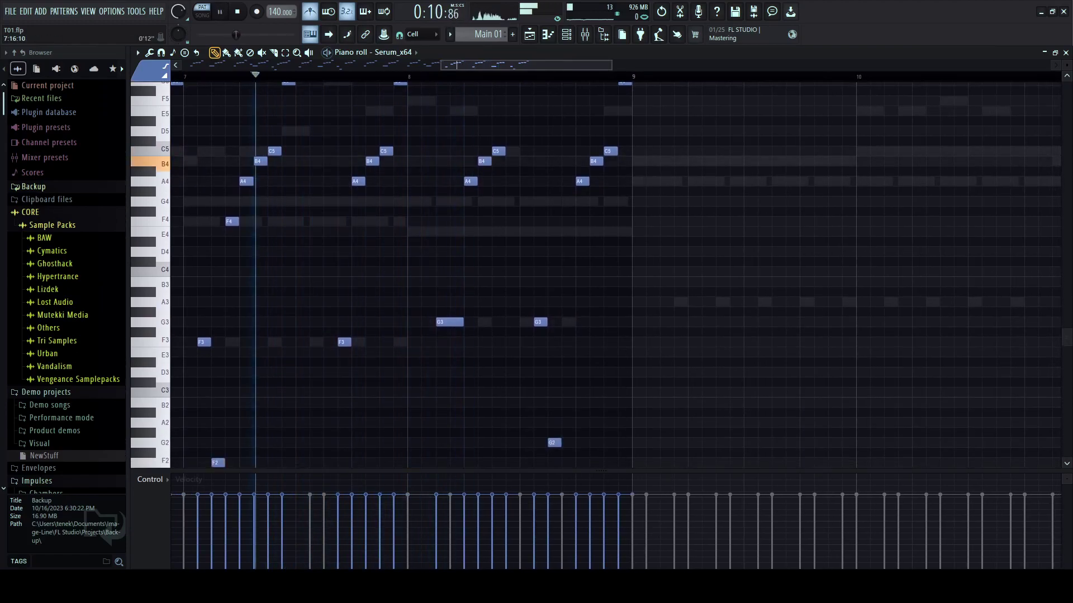
pyautogui.scroll(-1, 400, 168)
pyautogui.scroll(1, 615, 274)
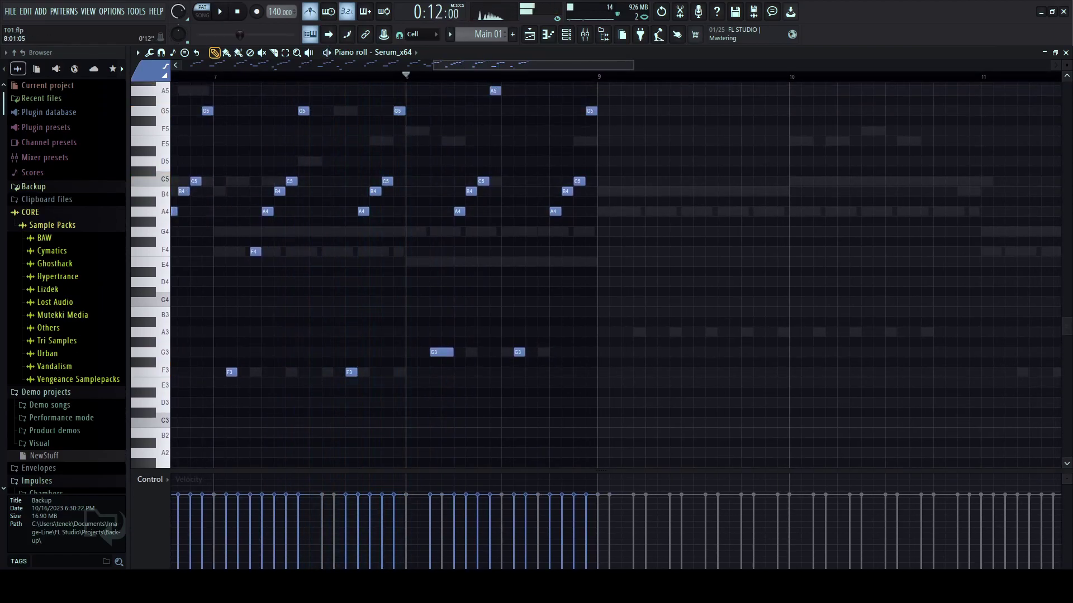
# - Loop bar 8 and flip its upper four-note figures horizontally so they descend to A4
pyautogui.moveTo(409, 77); pyautogui.dragTo(602, 281)
pyautogui.press('space')
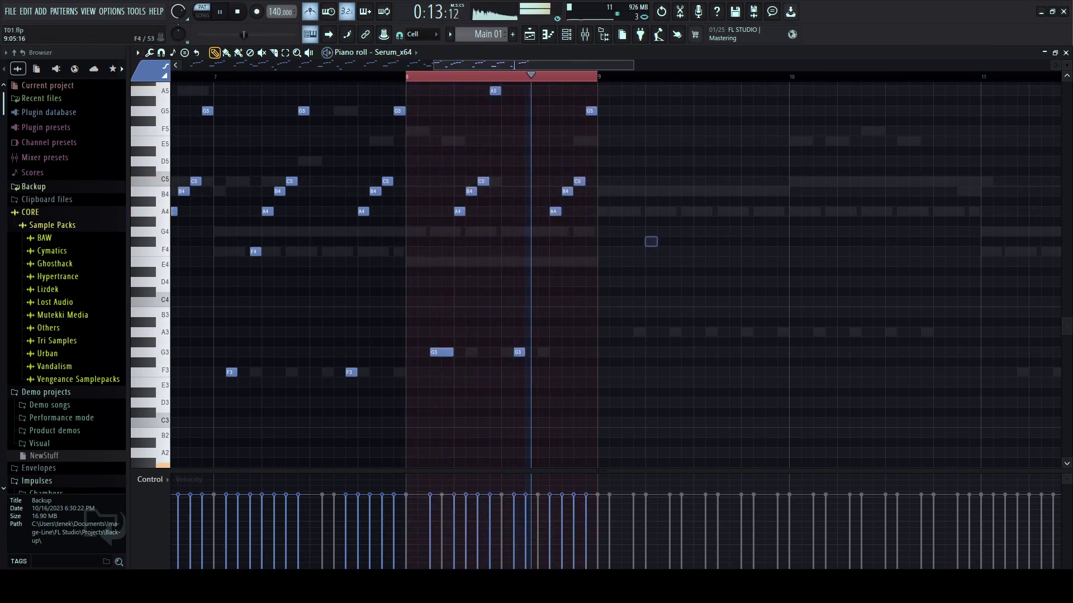
pyautogui.scroll(4, 614, 281)
pyautogui.scroll(-5, 614, 272)
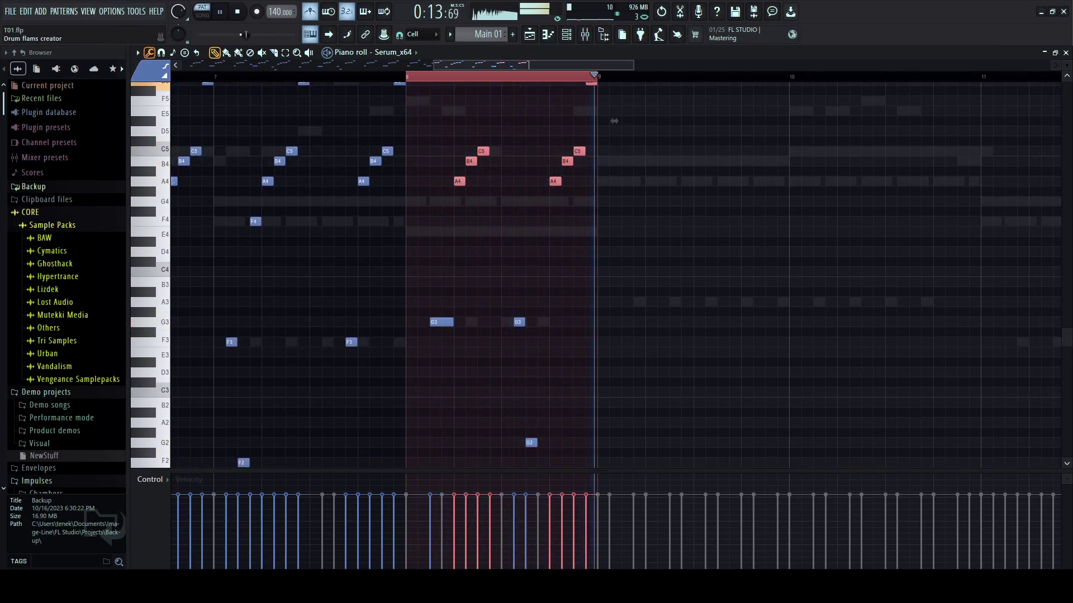
pyautogui.hotkey('alt', 'y')
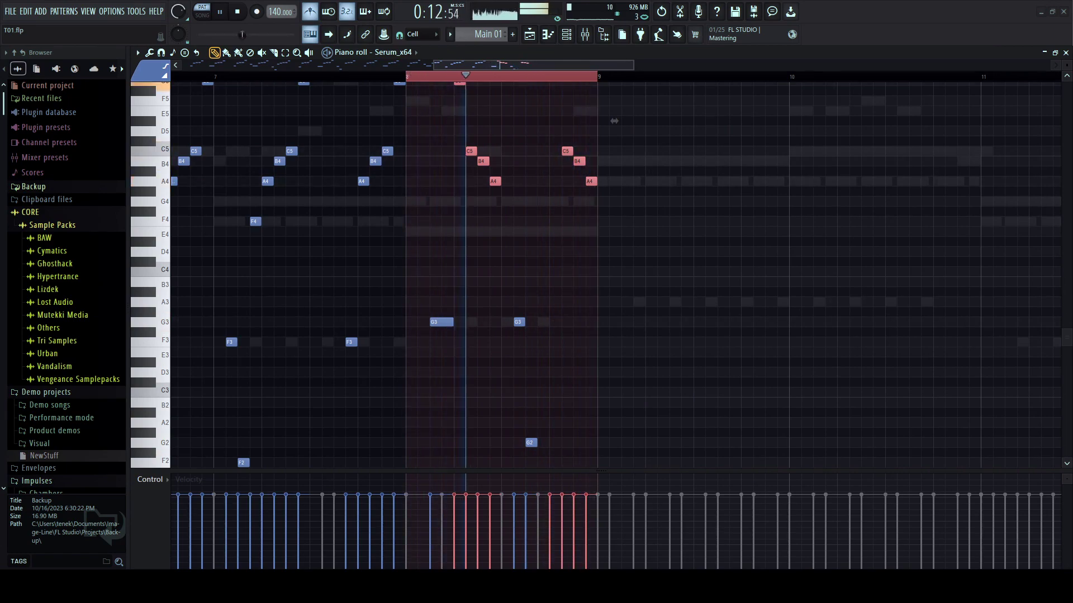
pyautogui.scroll(3, 615, 155)
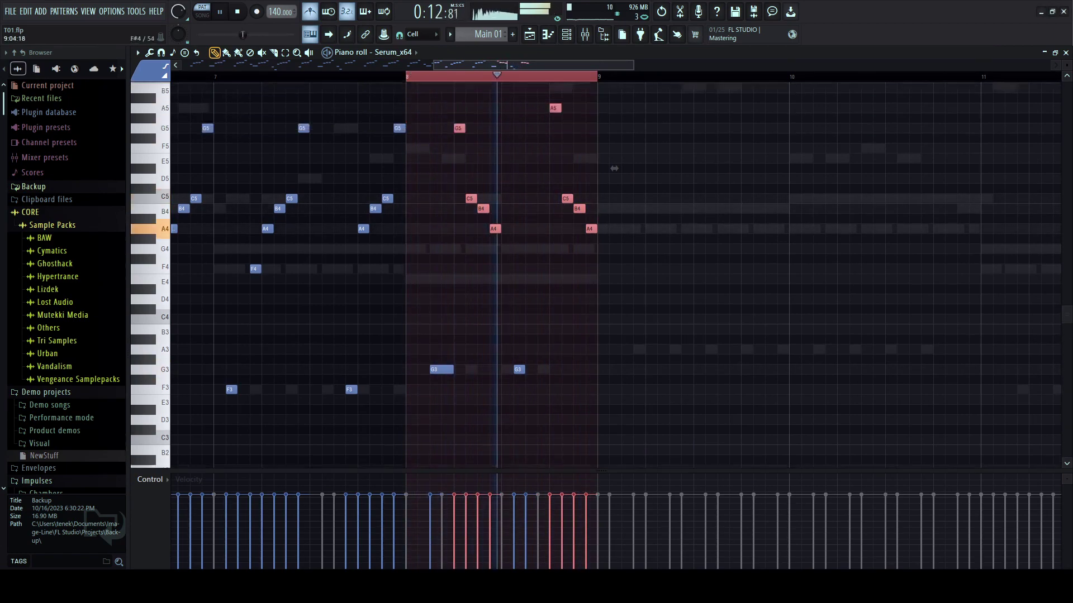
pyautogui.keyDown('ctrl'); pyautogui.click(628, 192); pyautogui.keyUp('ctrl')
# - Raise bar 8's G5 to B5 and the following C5 to C6, playing the looped bar to check
pyautogui.press('space')
pyautogui.press('space')
pyautogui.moveTo(458, 171)
pyautogui.mouseDown()
pyautogui.moveTo(458, 140)
pyautogui.moveTo(459, 151)
pyautogui.mouseUp()
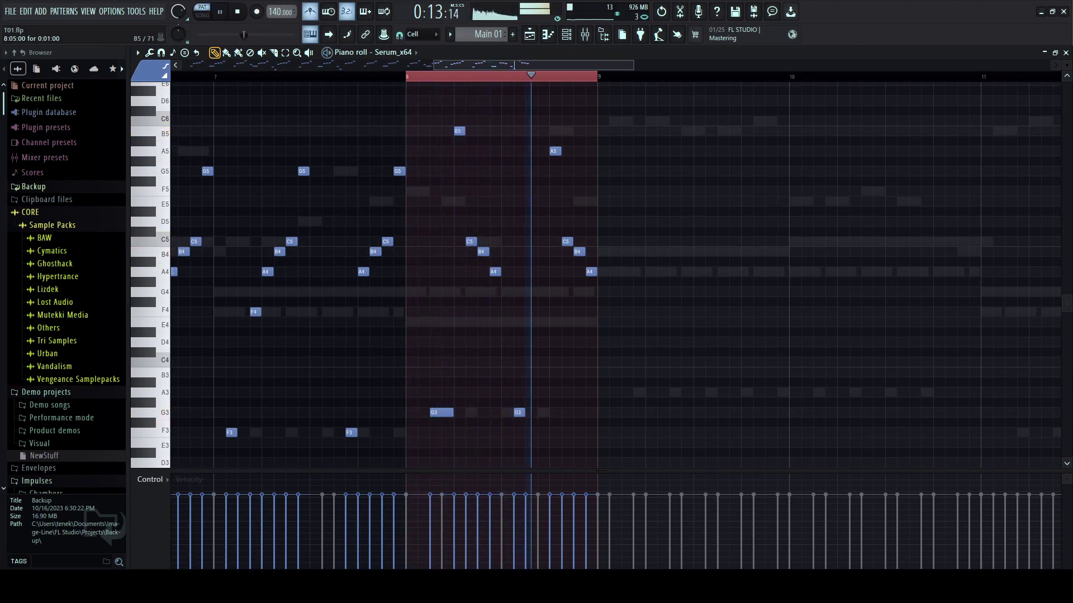
pyautogui.press('space')
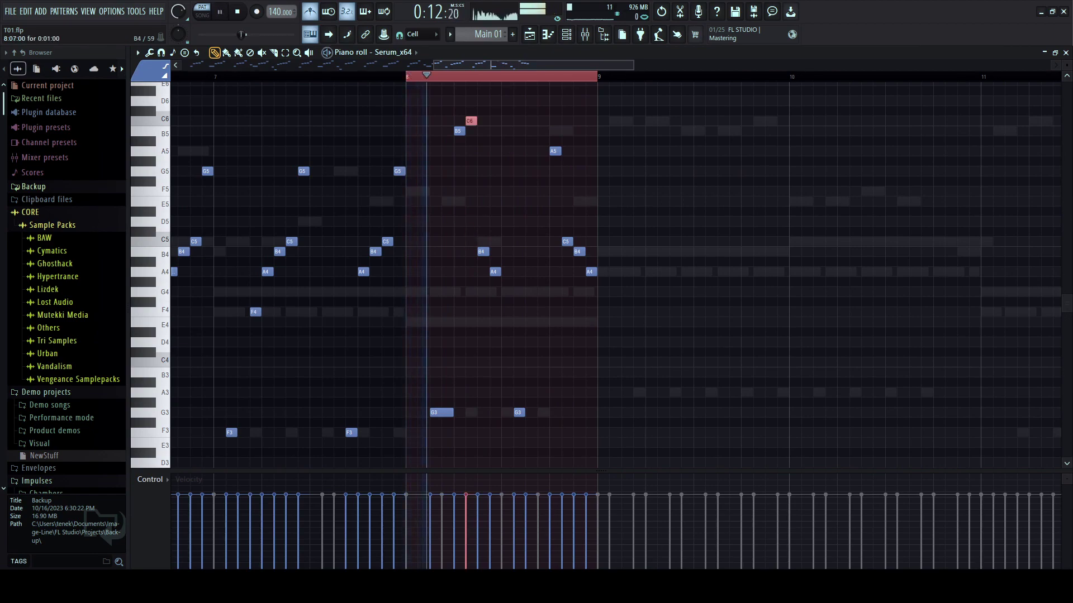
pyautogui.press('space')
pyautogui.press('space')
pyautogui.scroll(2, 478, 246)
pyautogui.press('space')
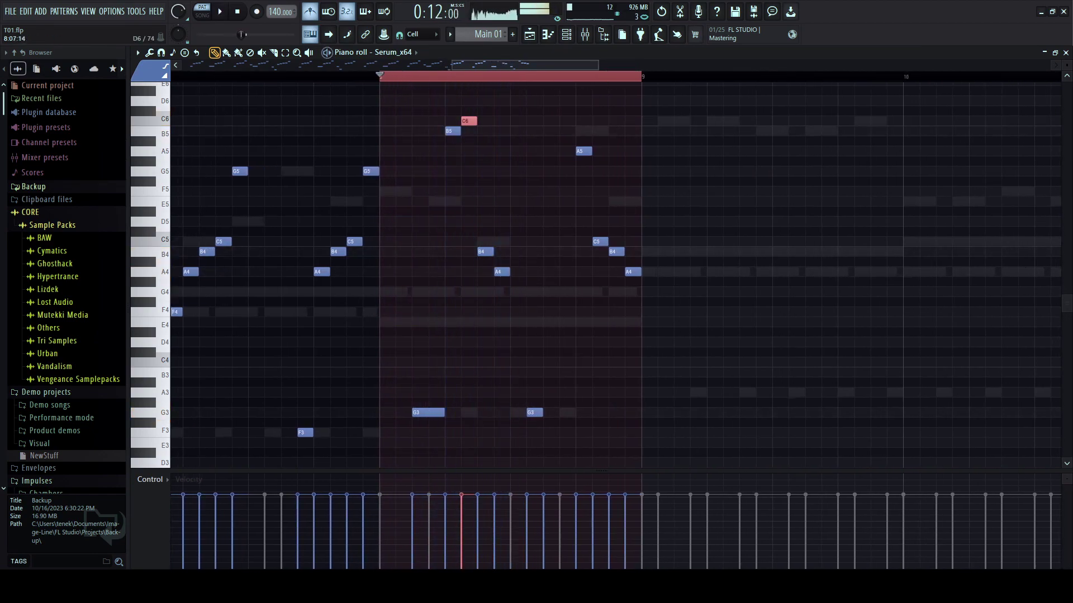
# - Move bar 8's B5 and C6 into its second upper figure and remove the A5 there
pyautogui.moveTo(510, 126); pyautogui.dragTo(625, 123)
pyautogui.press('space')
pyautogui.rightClick(583, 151)
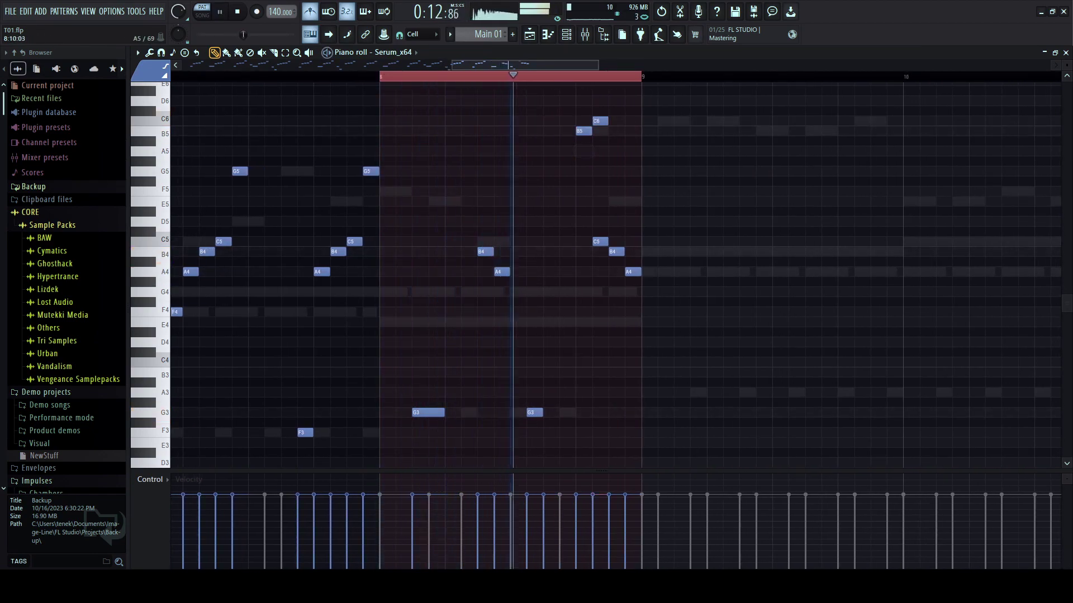
# - Put a B5 back at the start of bar 8's first upper figure, trying A5 and C6 after it during playback
pyautogui.rightClick(436, 151)
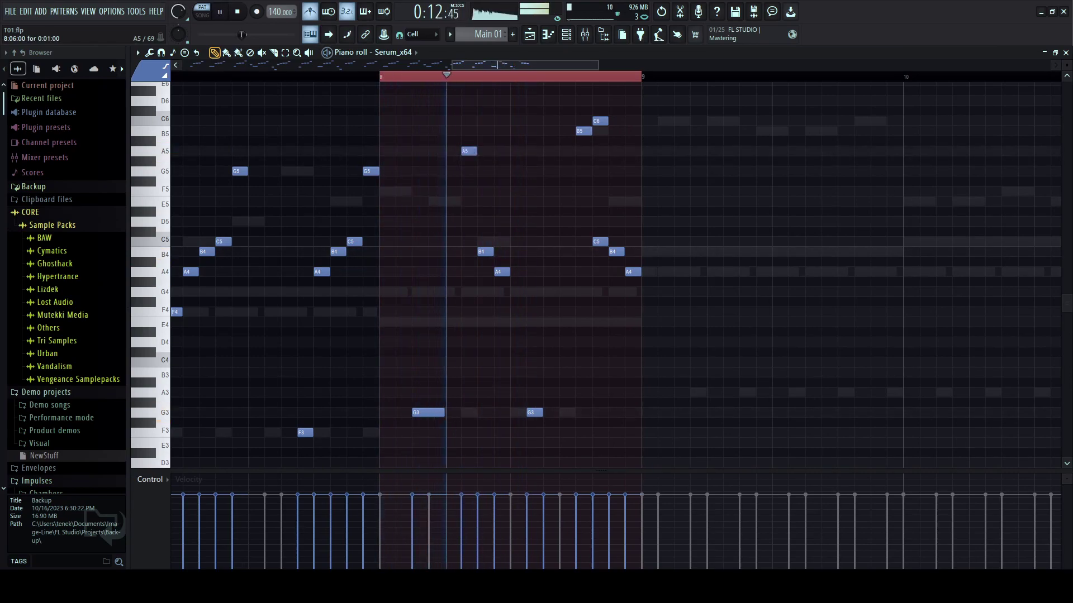
pyautogui.moveTo(468, 141); pyautogui.dragTo(468, 121)
pyautogui.press('space')
pyautogui.rightClick(469, 120)
pyautogui.press('space')
pyautogui.press('space')
pyautogui.click(453, 131)
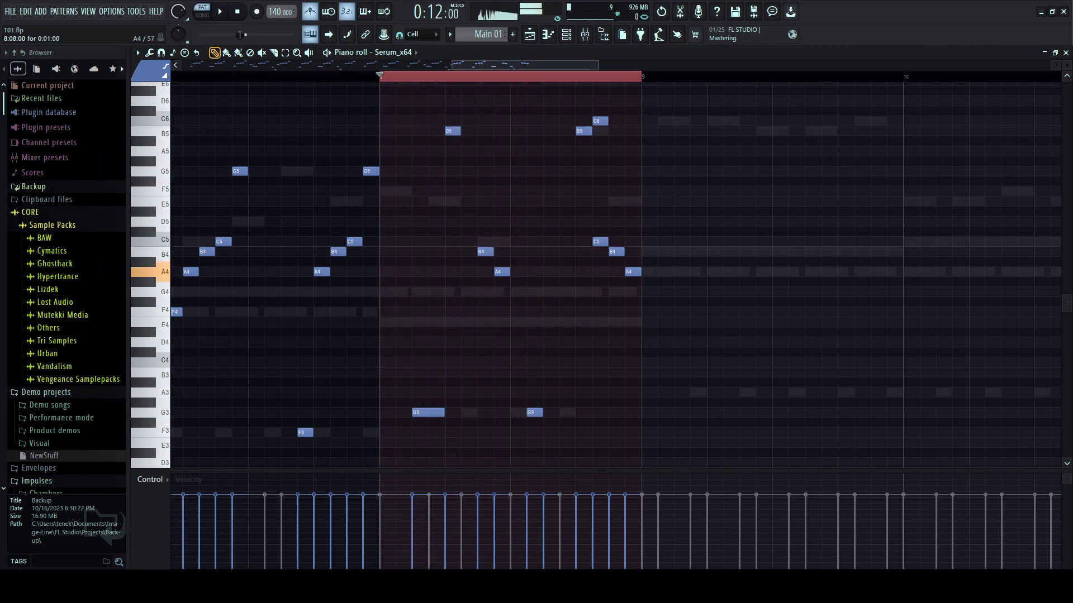
# - Follow that B5 with G5 and raise the figure's last two notes to C5 and B4, playing the bar to check
pyautogui.moveTo(485, 252); pyautogui.dragTo(485, 242)
pyautogui.press('space')
pyautogui.press('space')
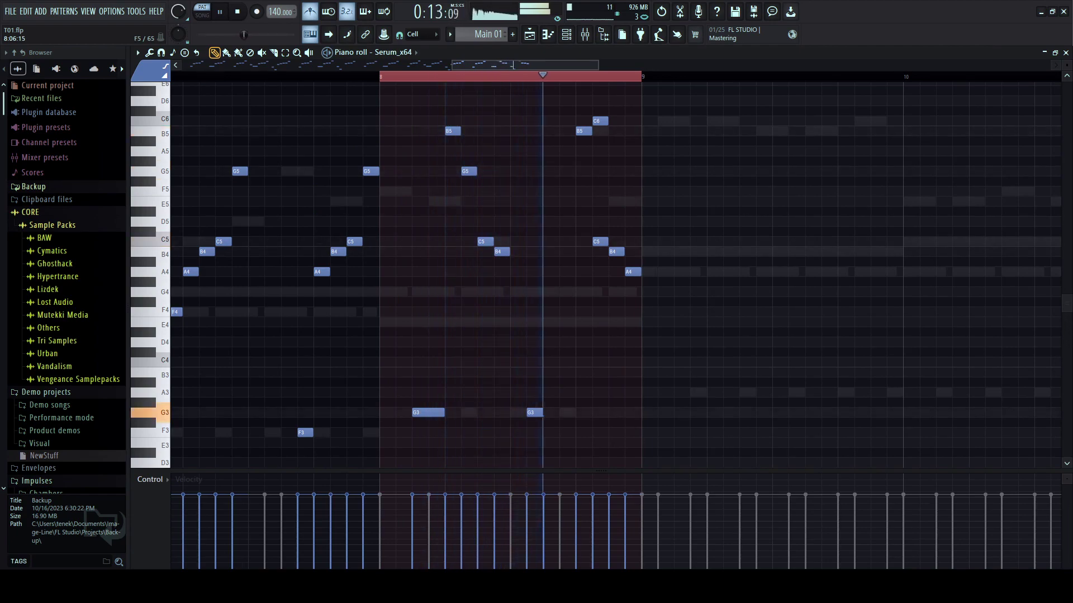
pyautogui.press('space')
# - Replace bar 8's second B5 and C6 pair with a single C6 and change the final A4 to E4
pyautogui.scroll(1, 581, 137)
pyautogui.scroll(-3, 592, 134)
pyautogui.rightClick(600, 94)
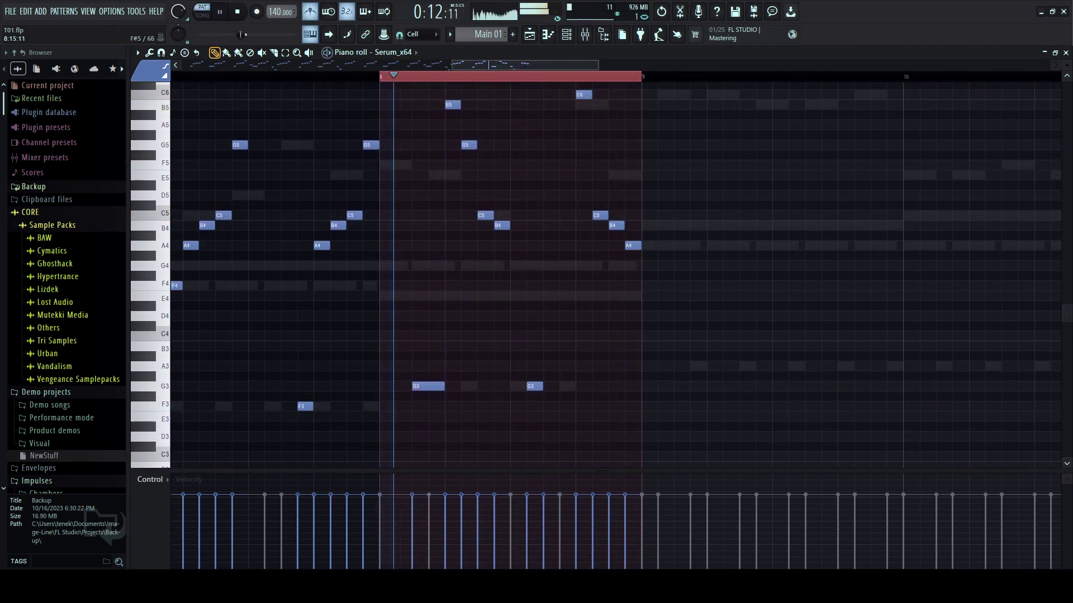
pyautogui.scroll(-5, 615, 274)
pyautogui.scroll(3, 615, 274)
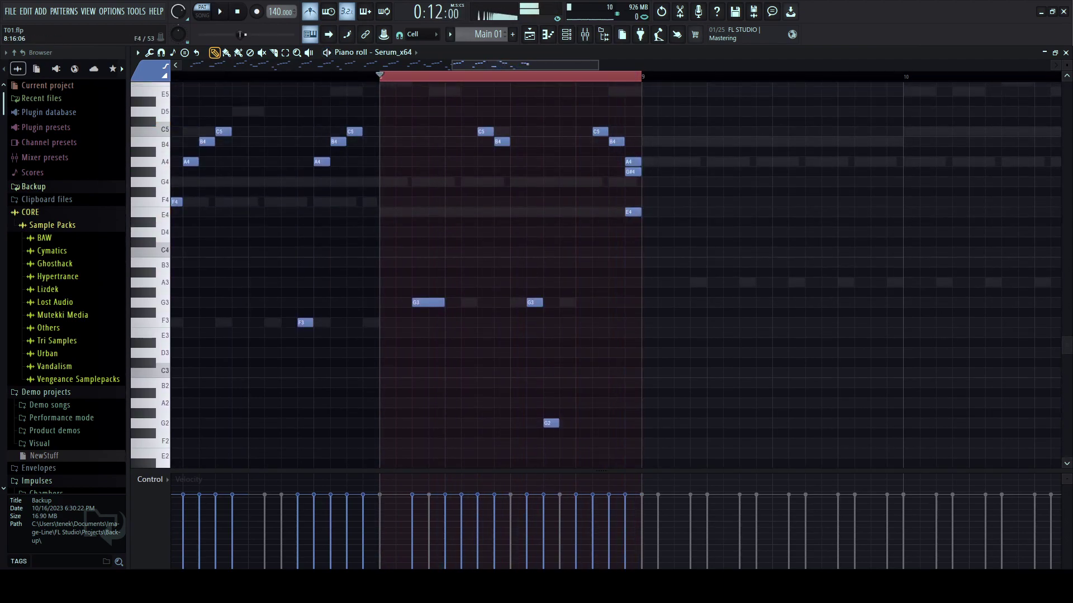
pyautogui.scroll(3, 615, 274)
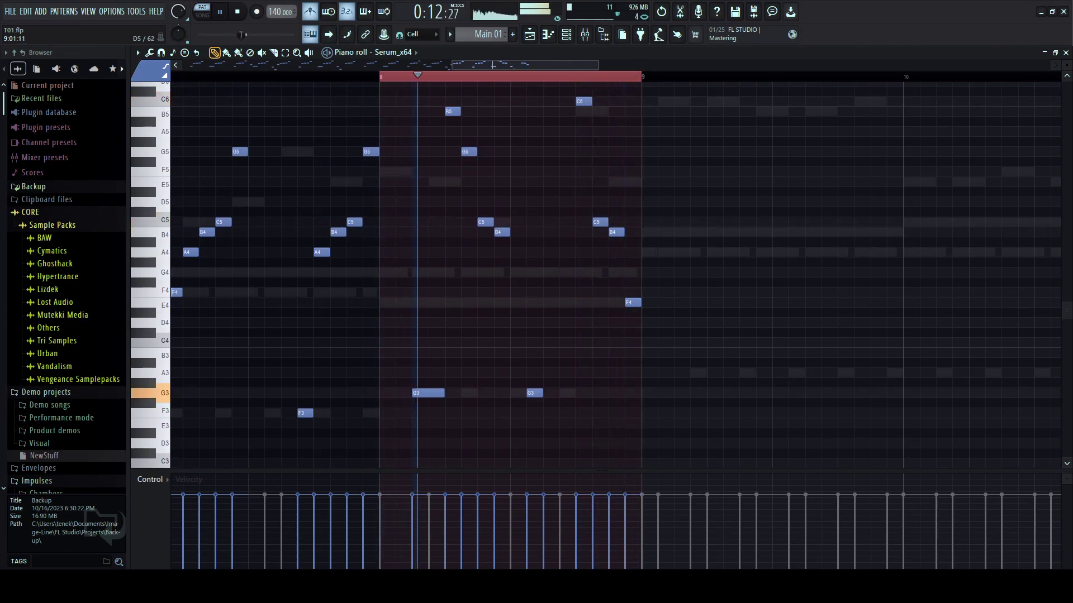
# - Play the arpeggio from bar 3 and duplicate all its notes into bars 9 to 16
pyautogui.press('space')
pyautogui.scroll(-7, 576, 223)
pyautogui.click(182, 76)
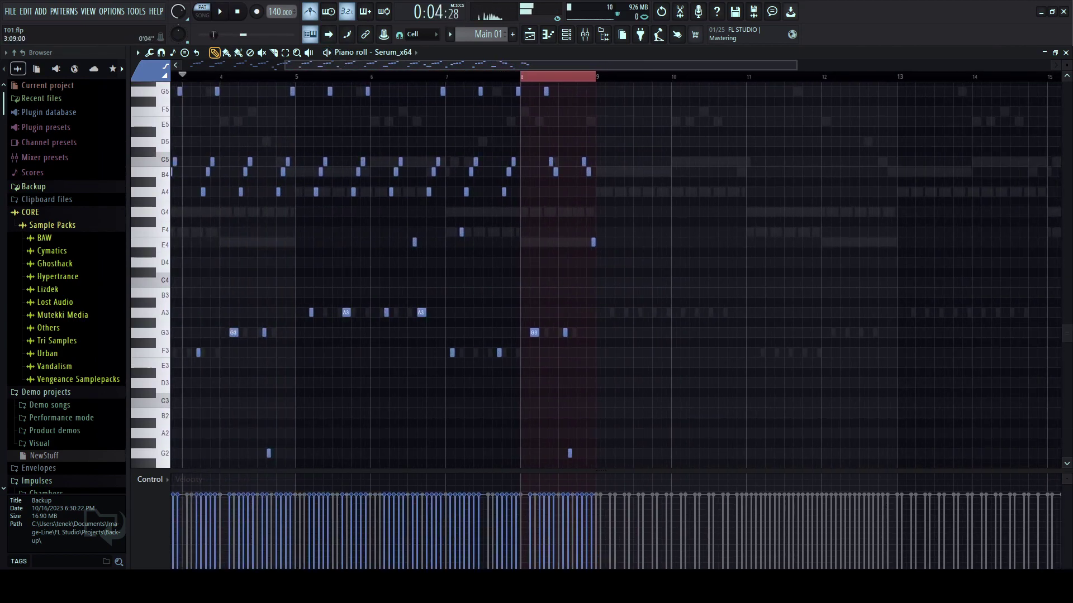
pyautogui.scroll(-2, 429, 274)
pyautogui.scroll(-4, 891, 129)
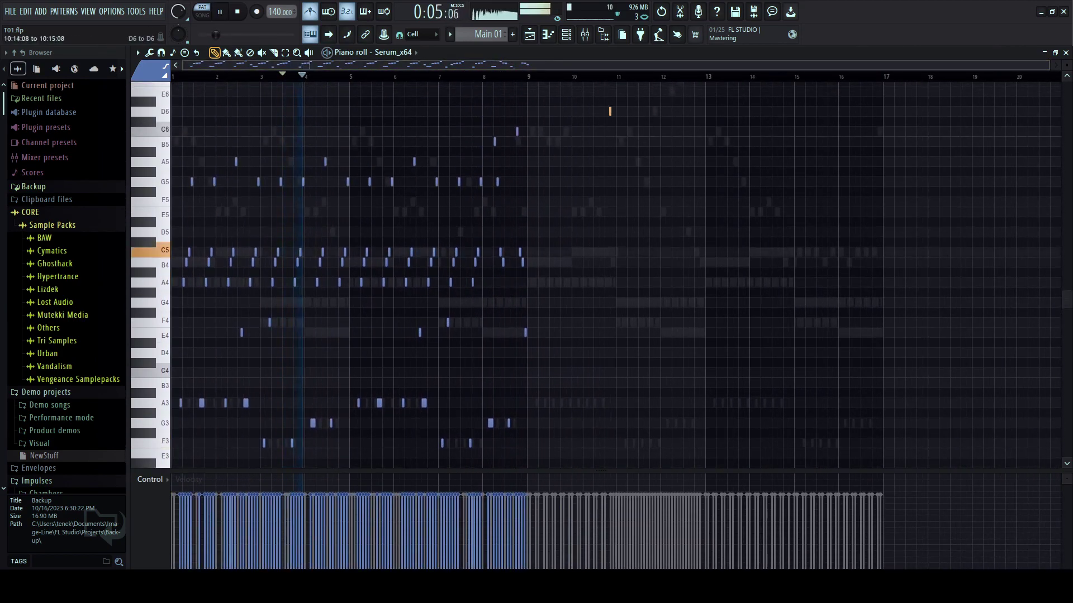
pyautogui.hotkey('ctrl', 'a')
pyautogui.hotkey('ctrl', 'b')
pyautogui.scroll(9, 891, 129)
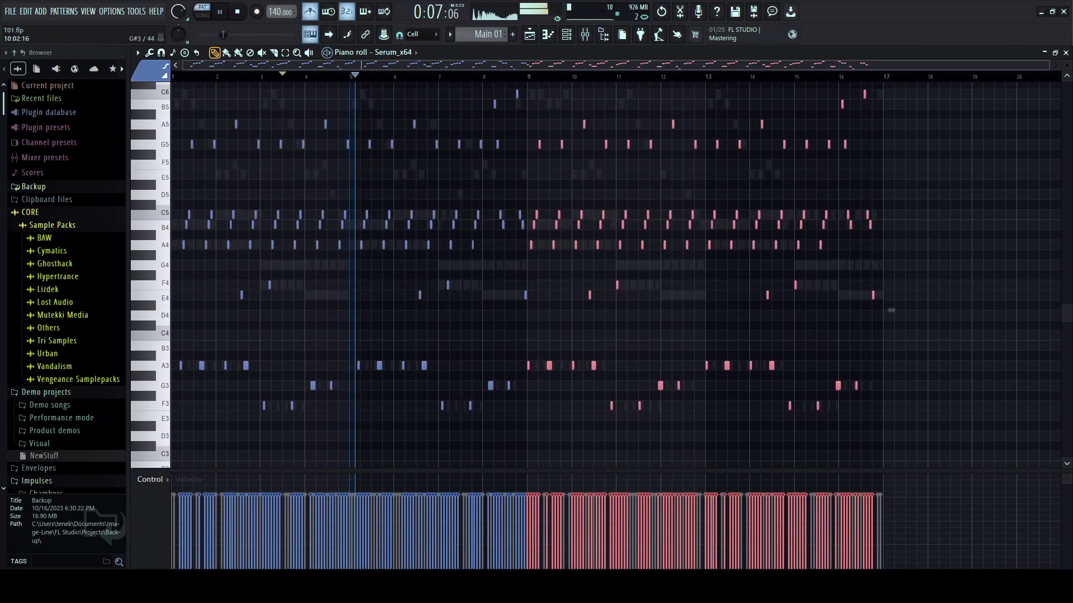
# - Open the Serum channel's plugin window and check its miscellaneous channel settings while the pattern plays
pyautogui.press('F6')
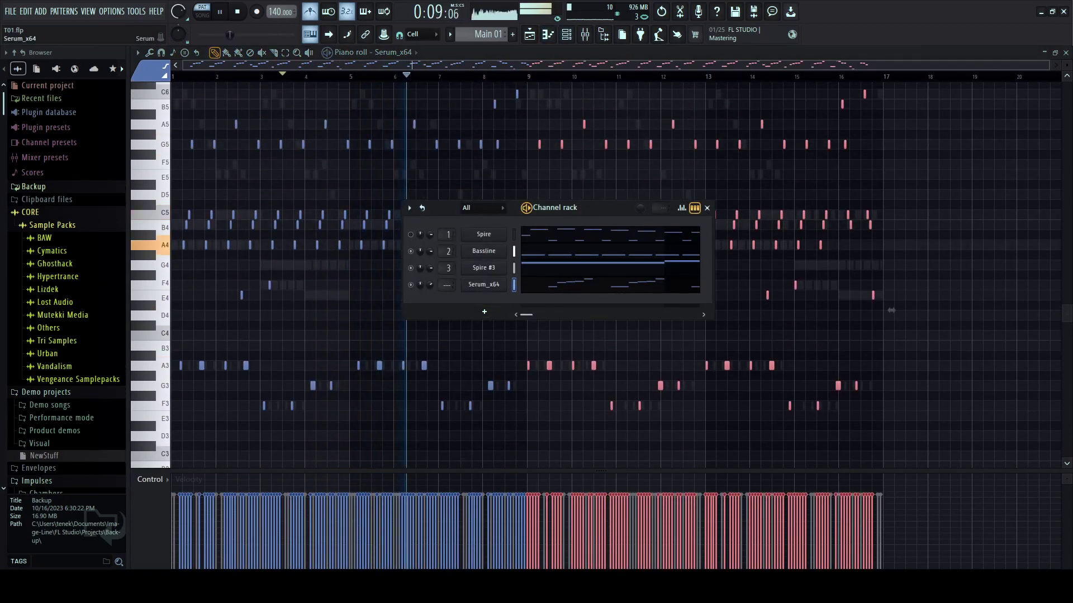
pyautogui.click(484, 284)
pyautogui.press('space')
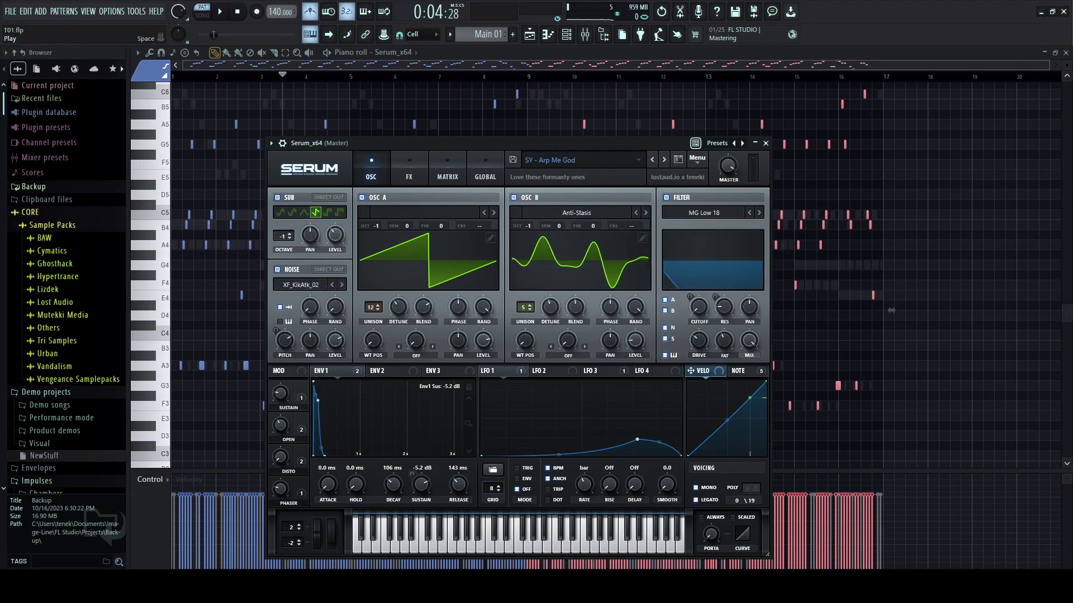
pyautogui.press('space')
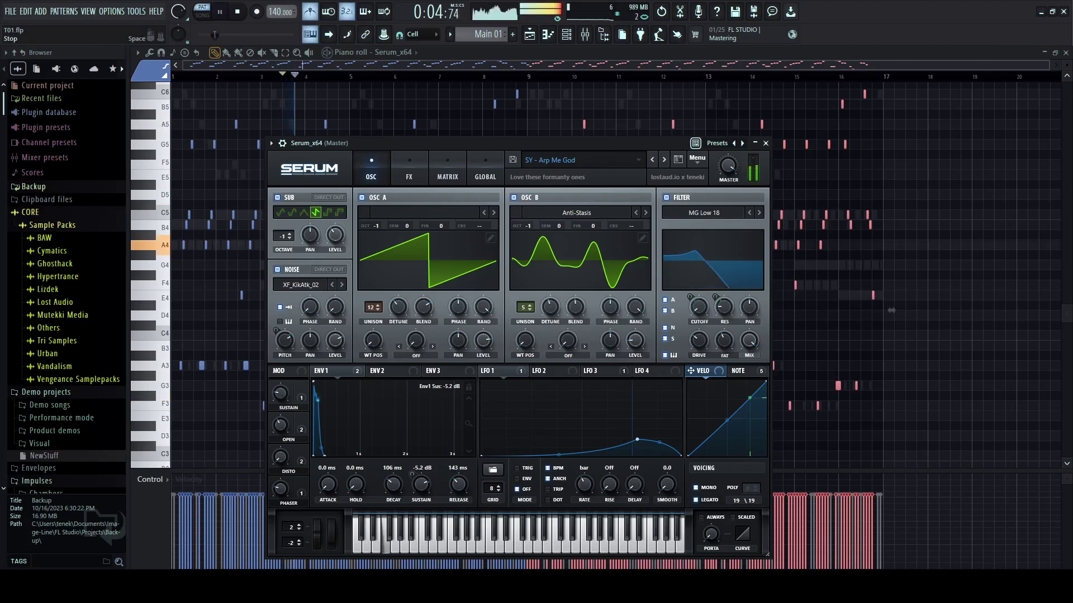
pyautogui.moveTo(447, 143); pyautogui.dragTo(453, 122)
pyautogui.click(287, 113)
pyautogui.click(334, 133)
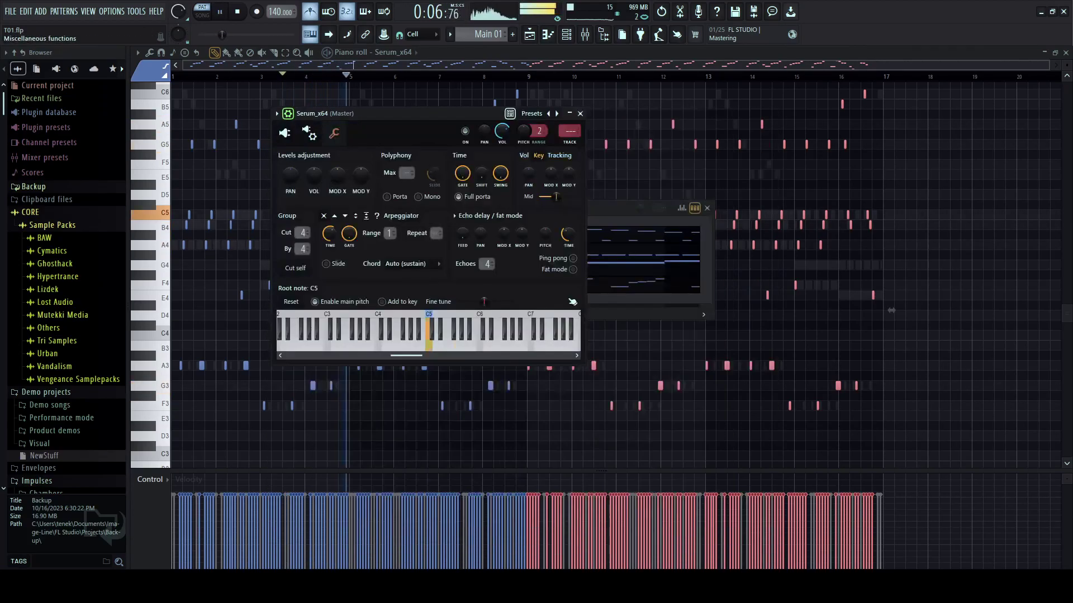
pyautogui.click(284, 132)
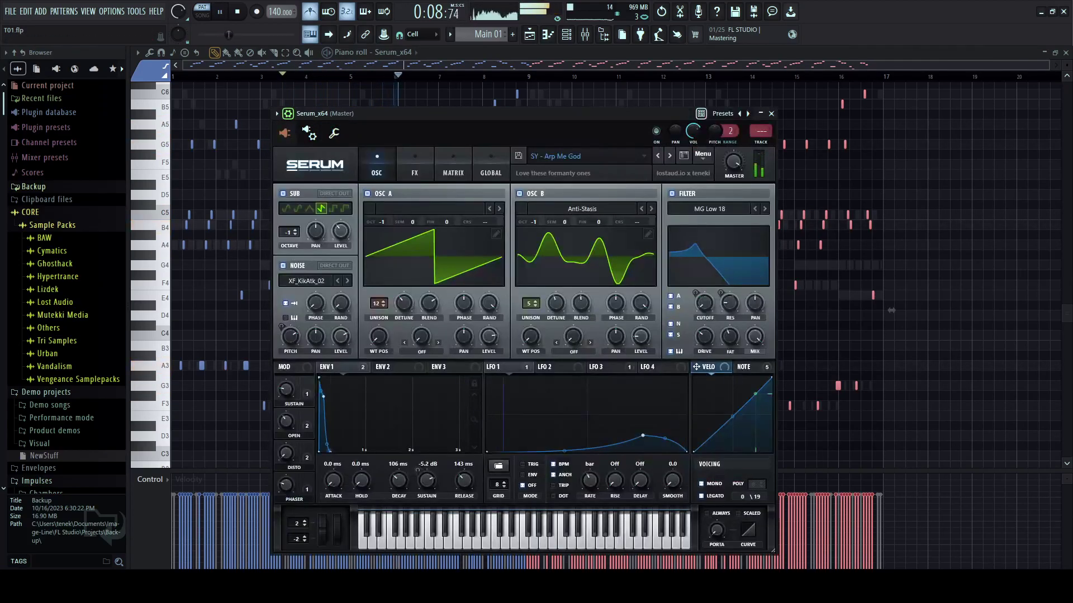
# - Route the Serum channel to mixer track 4 and lower that track's level
pyautogui.moveTo(413, 113); pyautogui.dragTo(411, 103)
pyautogui.hotkey('ctrl', 'l')
pyautogui.moveTo(243, 335); pyautogui.dragTo(243, 351)
pyautogui.moveTo(312, 199); pyautogui.dragTo(310, 186)
# - Reopen Serum from the channel rack and show its track in the mixer
pyautogui.press('space')
pyautogui.press('F7')
pyautogui.keyDown('ctrl'); pyautogui.scroll(5, 891, 311); pyautogui.keyUp('ctrl')
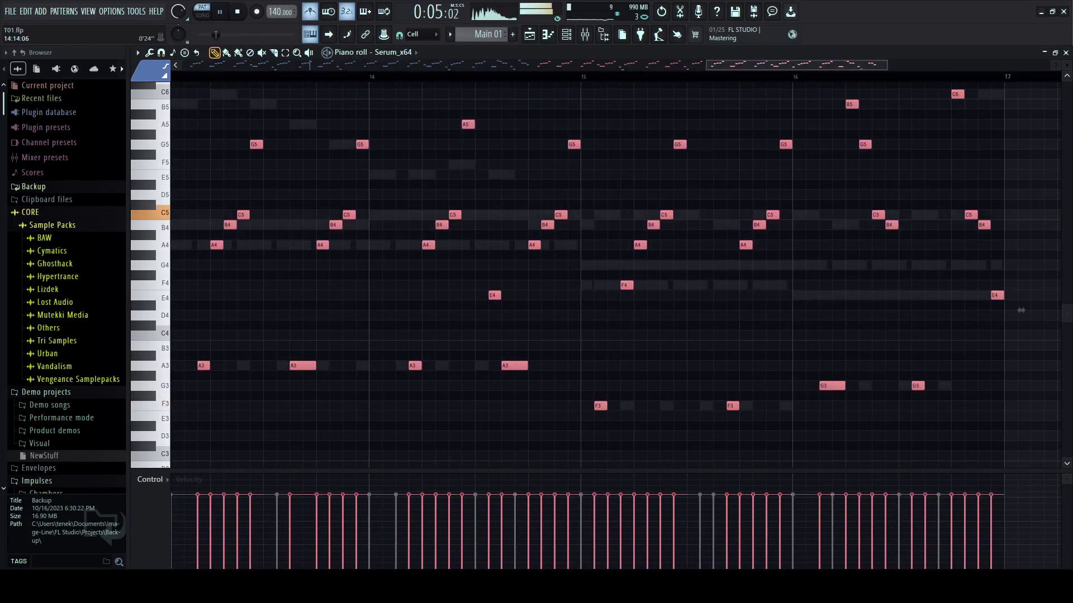
pyautogui.keyDown('ctrl'); pyautogui.scroll(-3, 1020, 310); pyautogui.keyUp('ctrl')
pyautogui.press('F6')
pyautogui.press('Return')
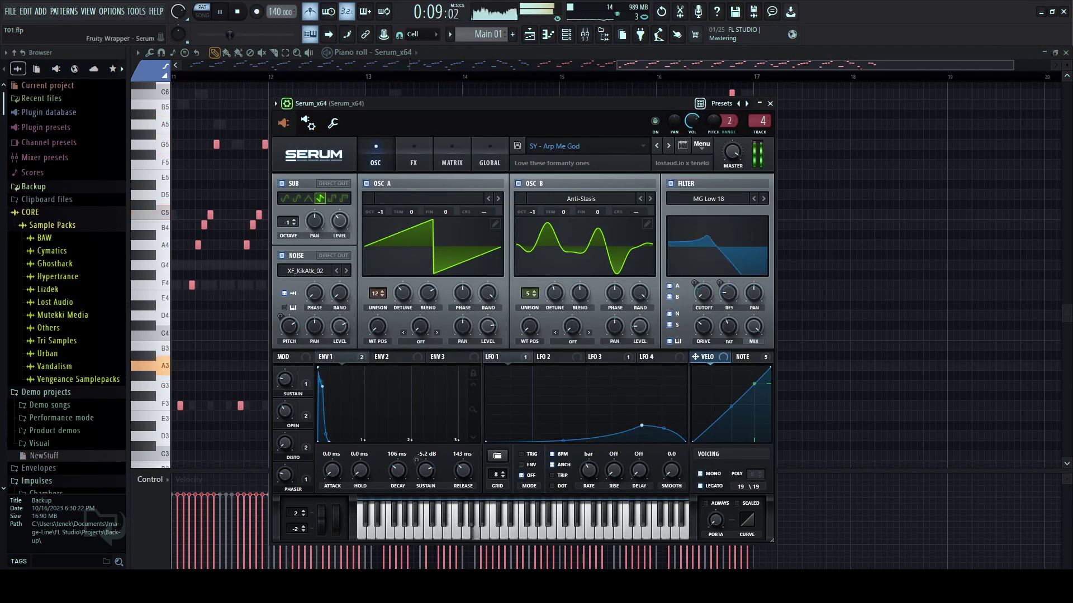
pyautogui.click(603, 35)
pyautogui.click(585, 35)
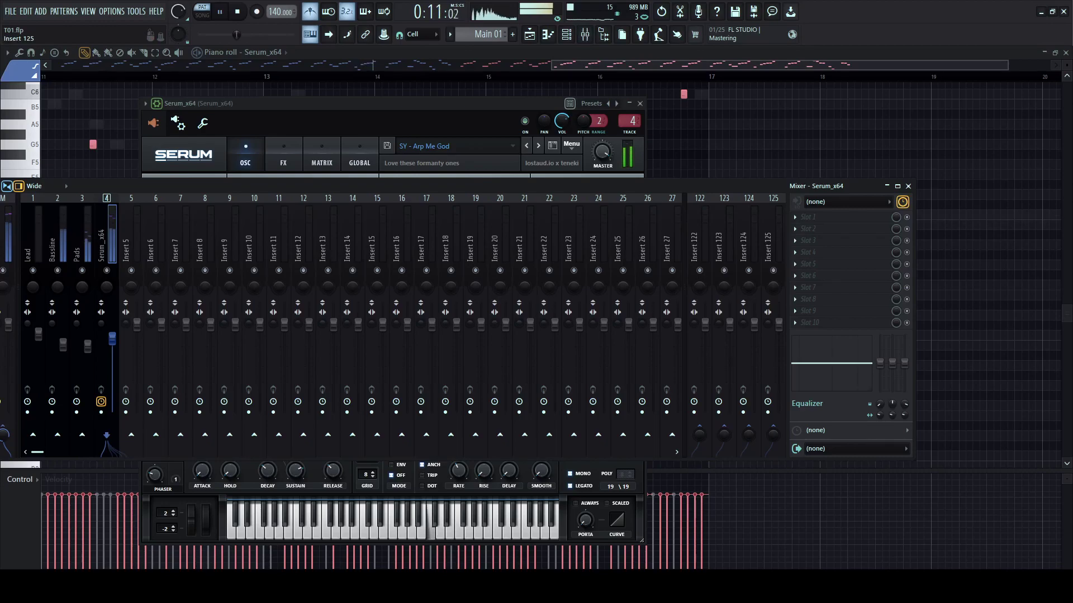
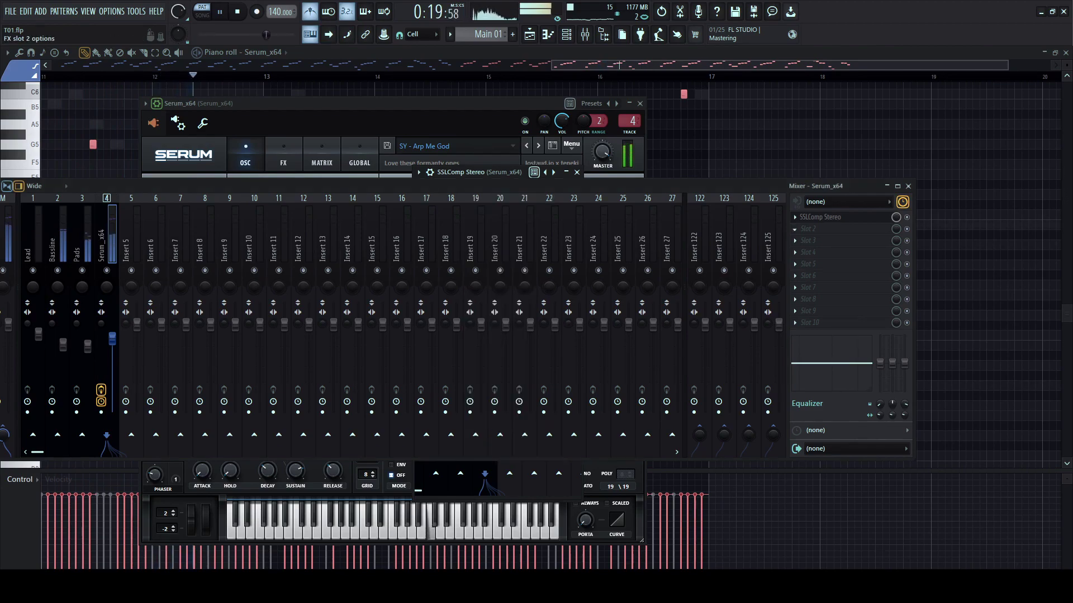
# - Cut the Serum track's lows with a band 1 low shelf near 715 Hz and raise the EQ's main level
pyautogui.moveTo(101, 242); pyautogui.dragTo(200, 255)
pyautogui.moveTo(348, 242); pyautogui.dragTo(348, 234)
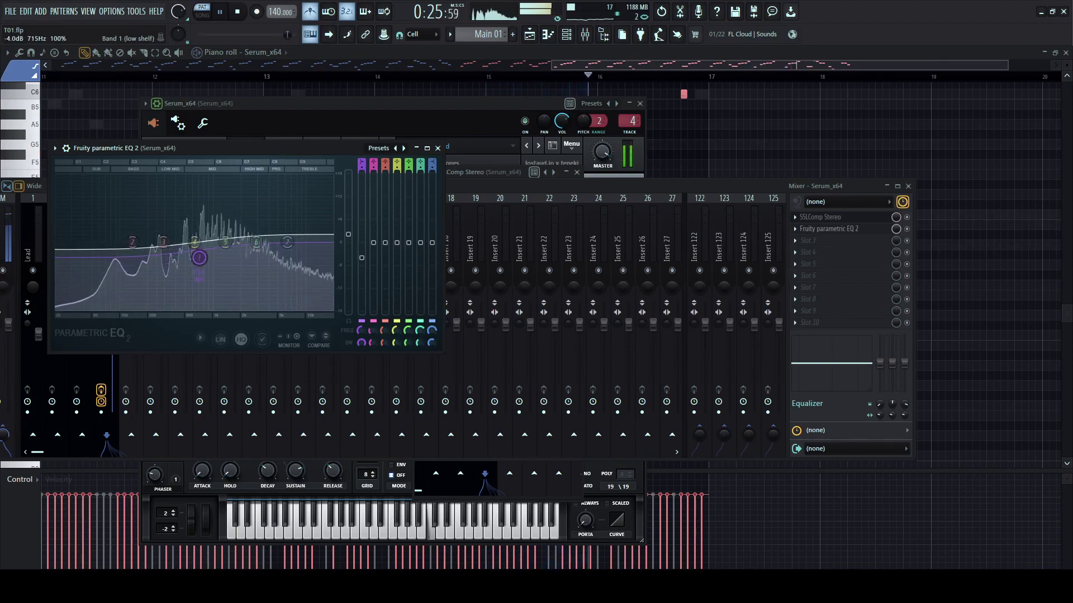
pyautogui.moveTo(199, 257); pyautogui.dragTo(199, 262)
pyautogui.moveTo(348, 231); pyautogui.dragTo(348, 228)
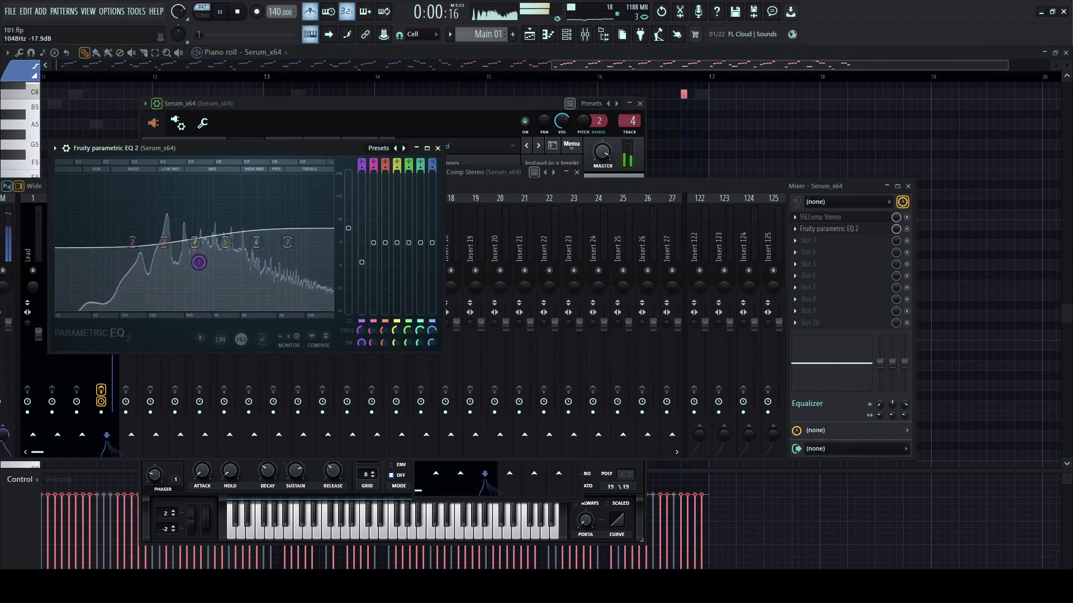
# - Dip the EQ's peaking band 5 at about 2 kHz and raise the main level further to compensate
pyautogui.moveTo(226, 241); pyautogui.dragTo(241, 255)
pyautogui.moveTo(348, 228); pyautogui.dragTo(348, 227)
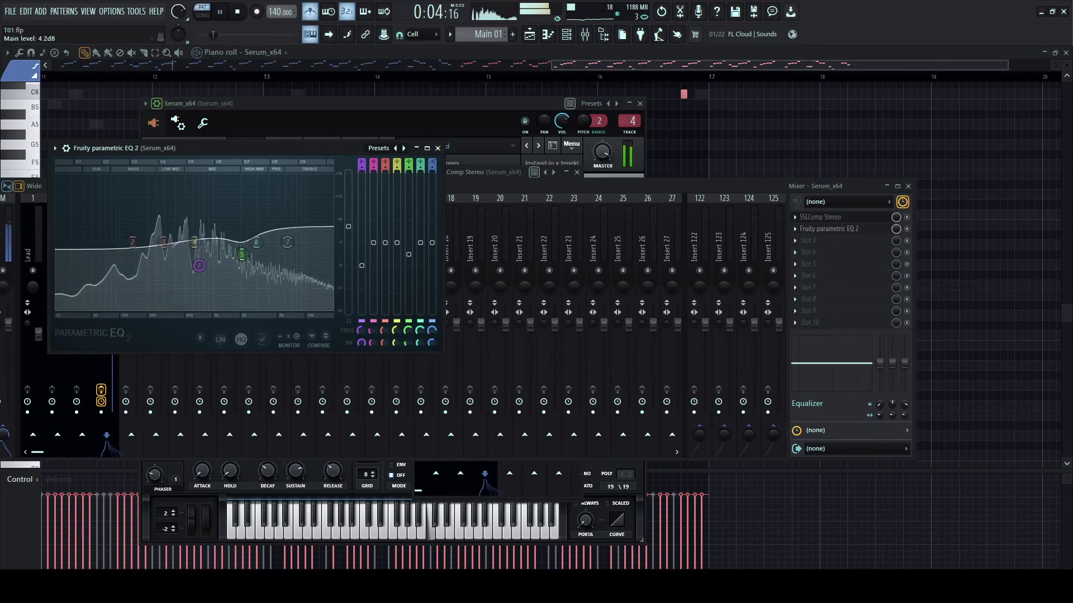
pyautogui.moveTo(198, 265); pyautogui.dragTo(242, 257)
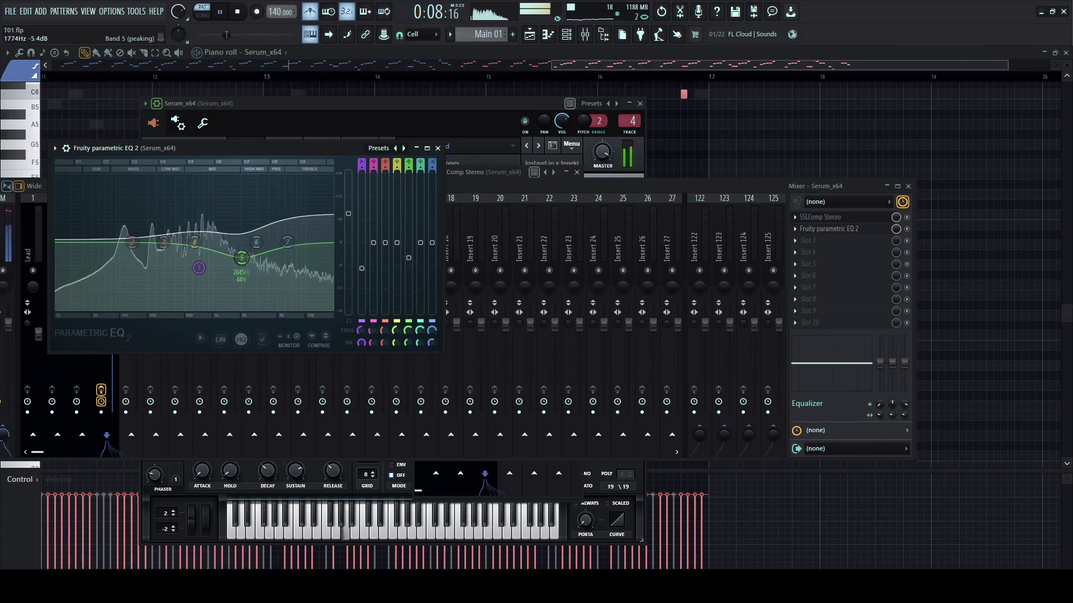
# - Bring Serum forward and, in its effects, adjust the delay's filter and lower the delay mix
pyautogui.moveTo(358, 103); pyautogui.dragTo(401, 79)
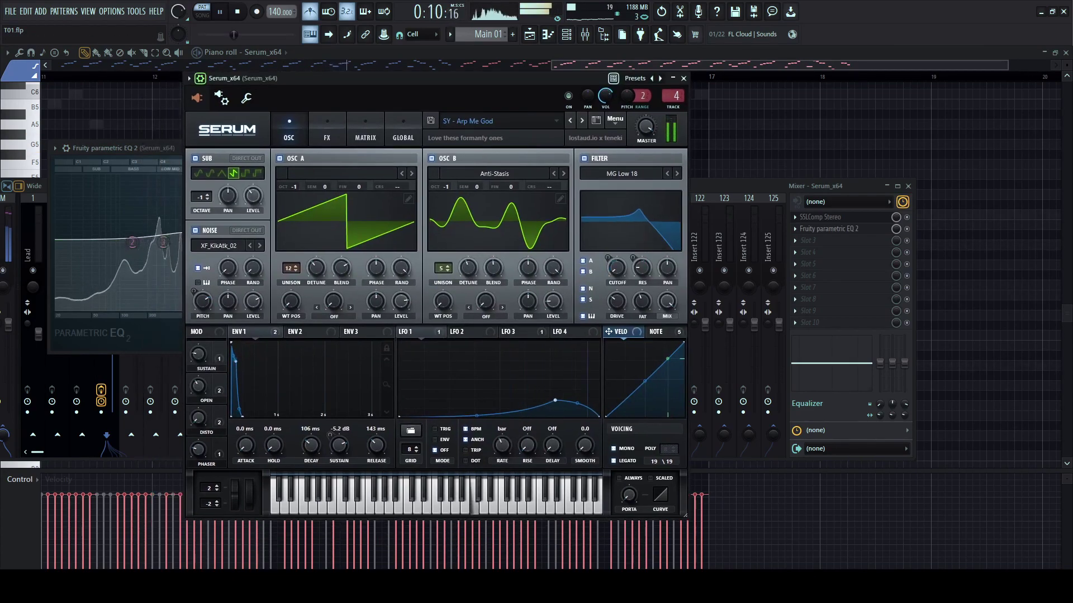
pyautogui.click(327, 134)
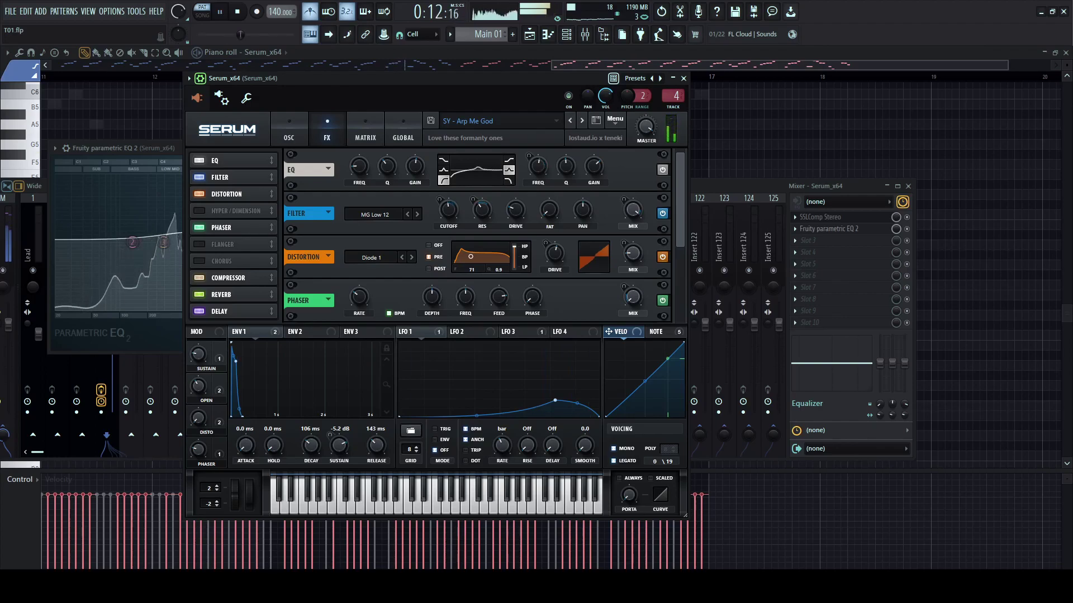
pyautogui.scroll(-3, 632, 305)
pyautogui.moveTo(519, 305); pyautogui.dragTo(526, 301)
pyautogui.moveTo(632, 298); pyautogui.dragTo(632, 308)
pyautogui.moveTo(526, 301); pyautogui.dragTo(518, 301)
# - Toggle Serum's flanger, phaser and distortion in turn to compare the sound with and without them
pyautogui.click(199, 244)
pyautogui.click(199, 244)
pyautogui.click(200, 227)
pyautogui.click(200, 228)
pyautogui.click(199, 194)
# - Adjust Serum's macros and bend the Note modulation curve down into a concave shape
pyautogui.moveTo(198, 355); pyautogui.dragTo(198, 415)
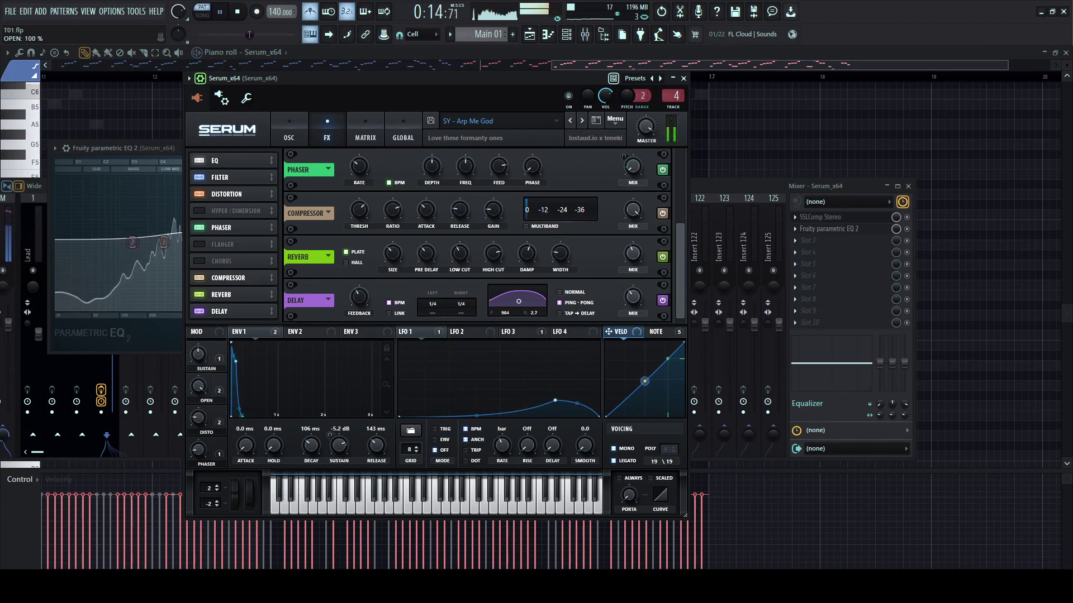
pyautogui.click(663, 331)
pyautogui.moveTo(644, 381)
pyautogui.mouseDown()
pyautogui.moveTo(644, 343)
pyautogui.moveTo(645, 404)
pyautogui.moveTo(648, 369)
pyautogui.mouseUp()
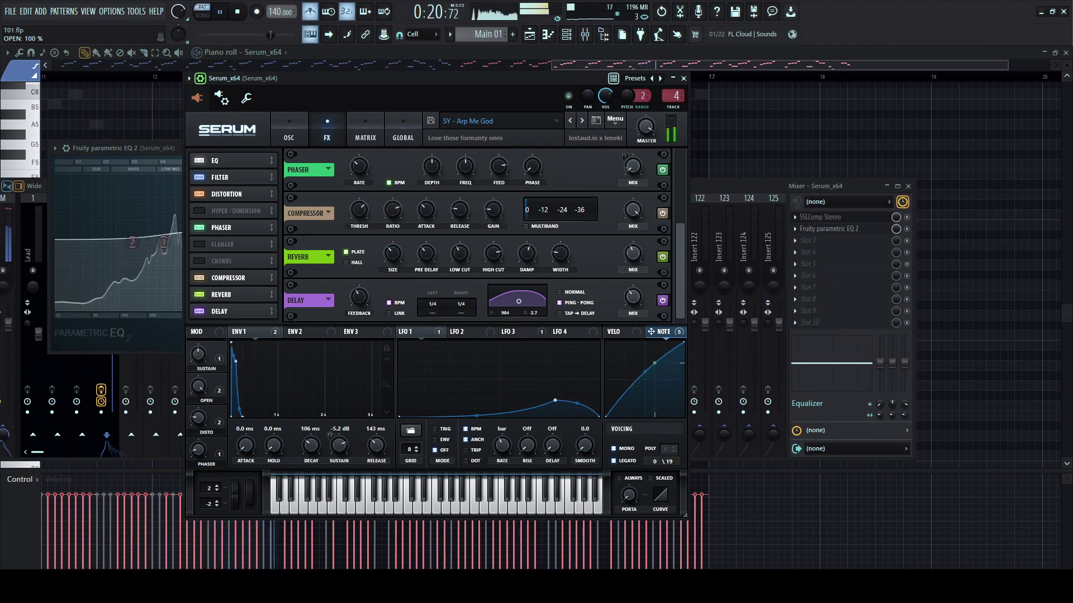
pyautogui.moveTo(645, 371); pyautogui.dragTo(646, 398)
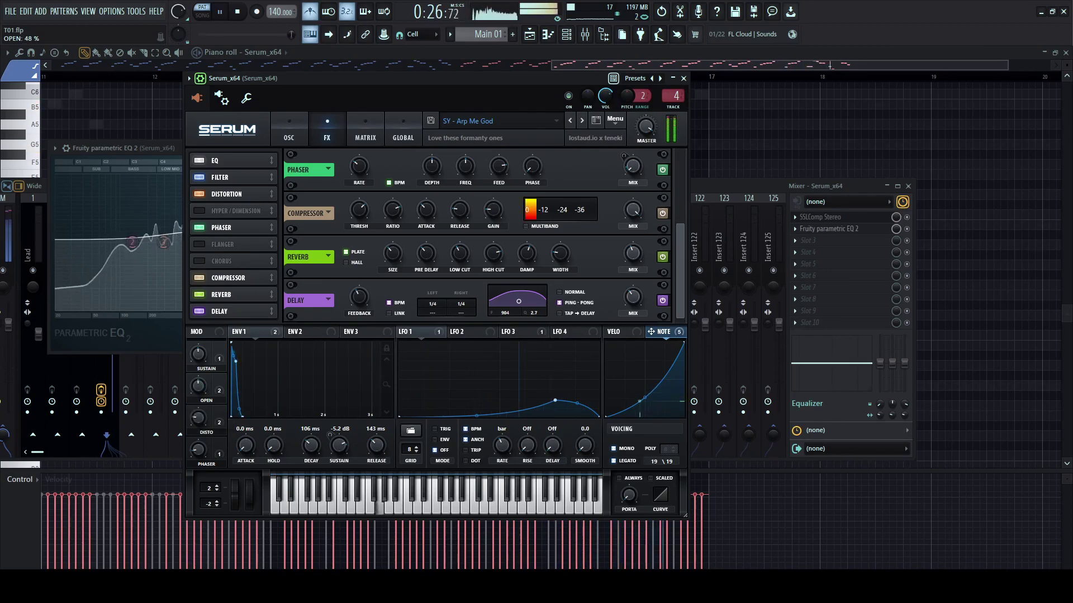
# - Set Env 1's attack to 5.5 ms and LFO 1's rise to 1/128, then return to the oscillator view
pyautogui.moveTo(246, 446)
pyautogui.mouseDown()
pyautogui.moveTo(246, 420)
pyautogui.moveTo(246, 460)
pyautogui.mouseUp()
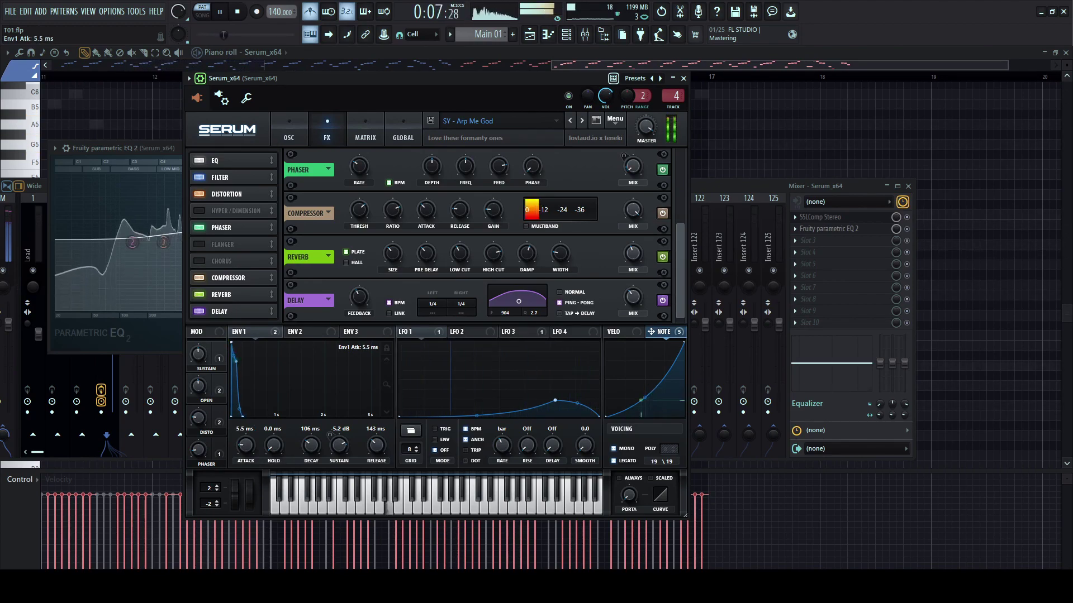
pyautogui.moveTo(553, 445); pyautogui.dragTo(528, 440)
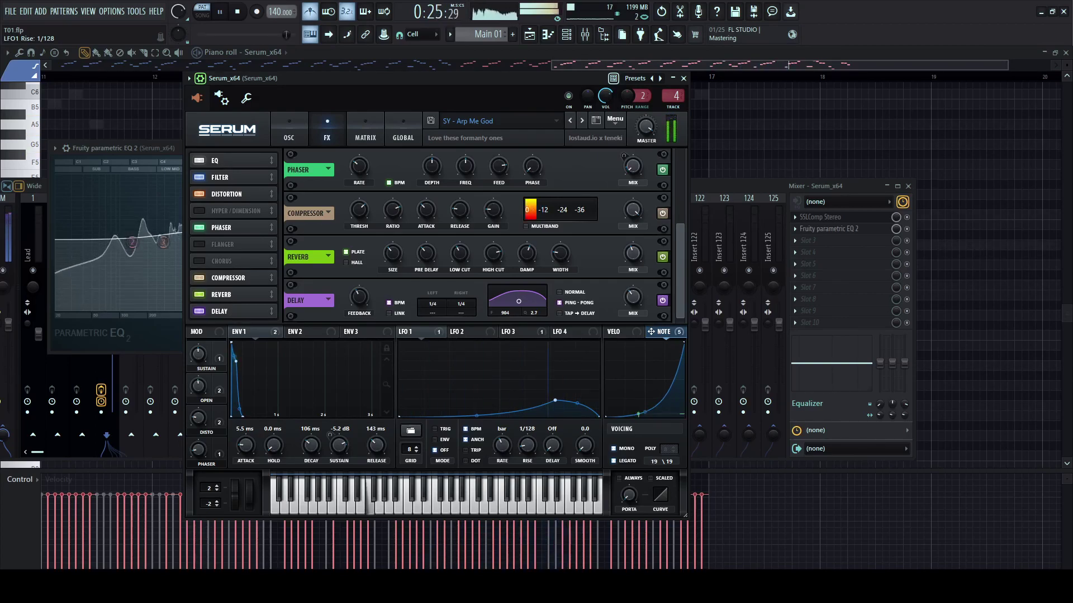
pyautogui.click(289, 137)
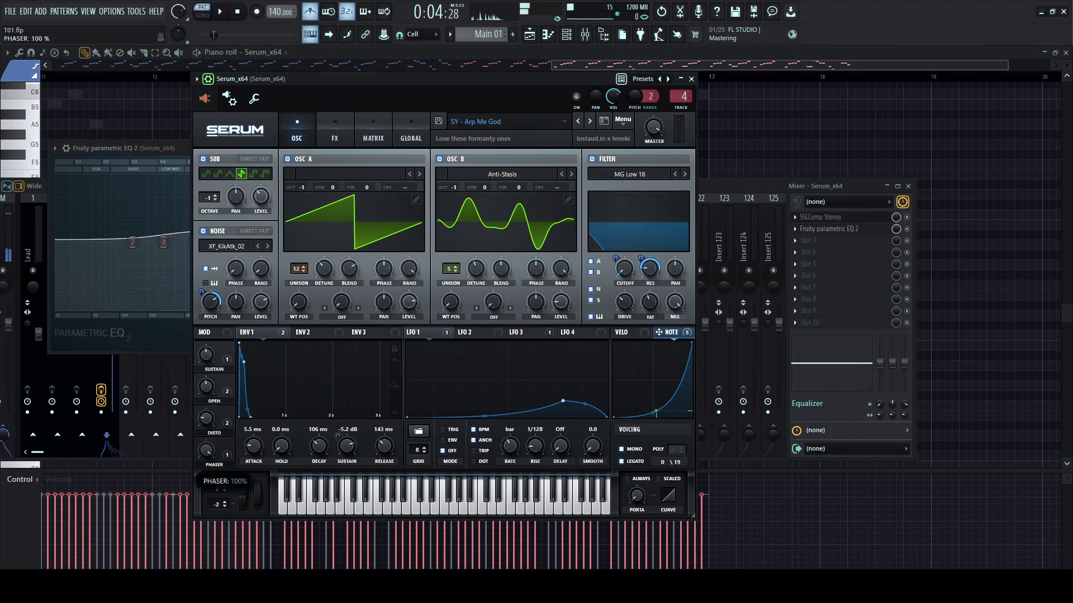
# - Set the unison width of both Serum oscillators to 31 in the global settings and dismiss the Serum and EQ windows
pyautogui.click(410, 138)
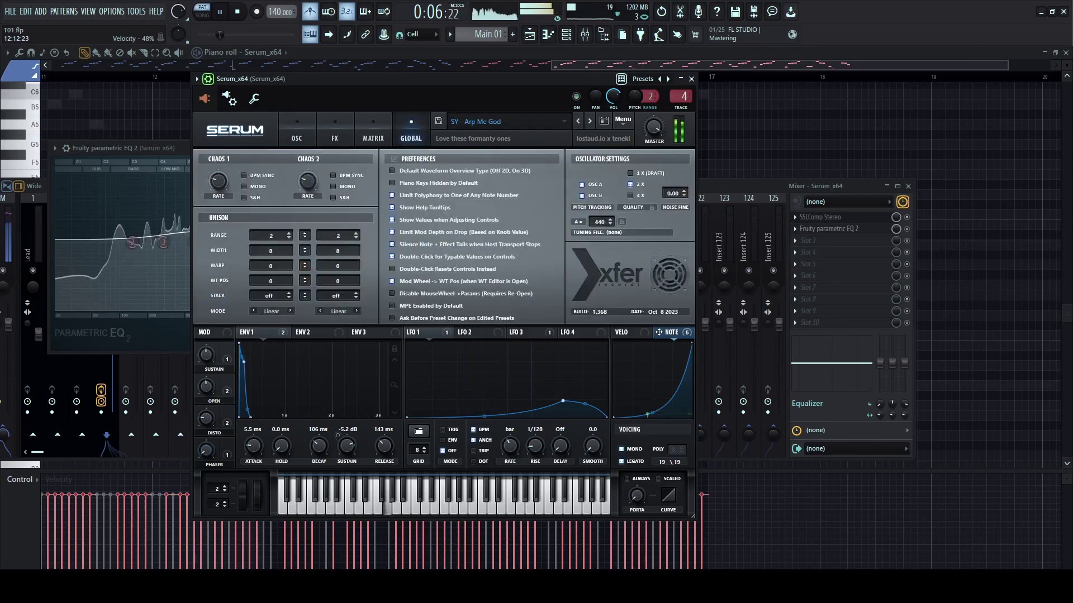
pyautogui.moveTo(305, 251); pyautogui.dragTo(305, 242)
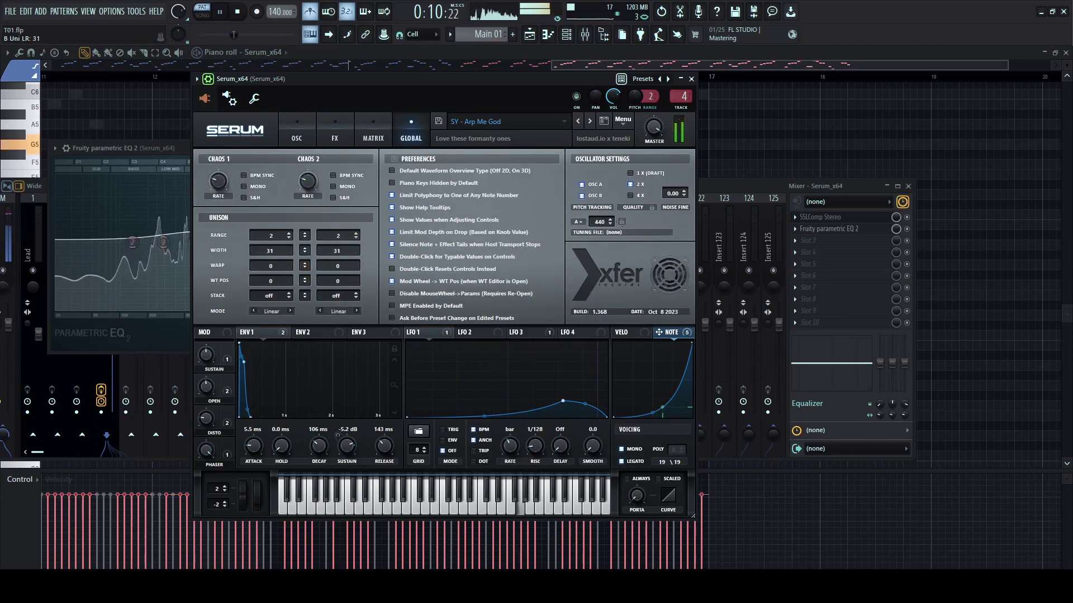
pyautogui.press('Escape')
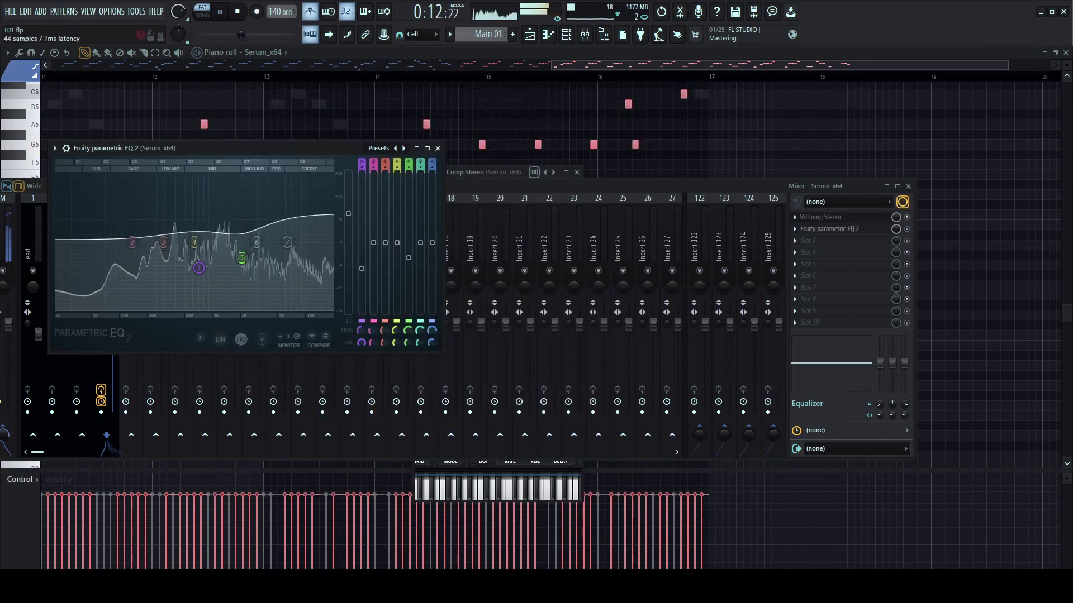
pyautogui.press('Escape')
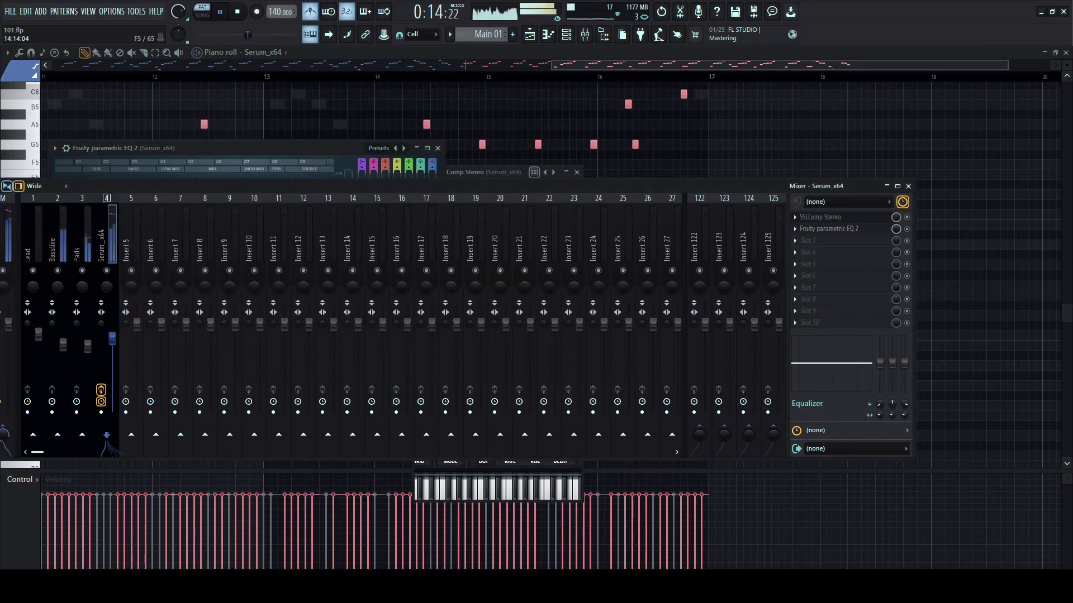
# - Load SmoothOperator after Fruity parametric EQ 2 on the Serum_x64 mixer track and set its focus to 100%
pyautogui.click(131, 246)
pyautogui.click(107, 246)
pyautogui.moveTo(146, 186); pyautogui.dragTo(197, 184)
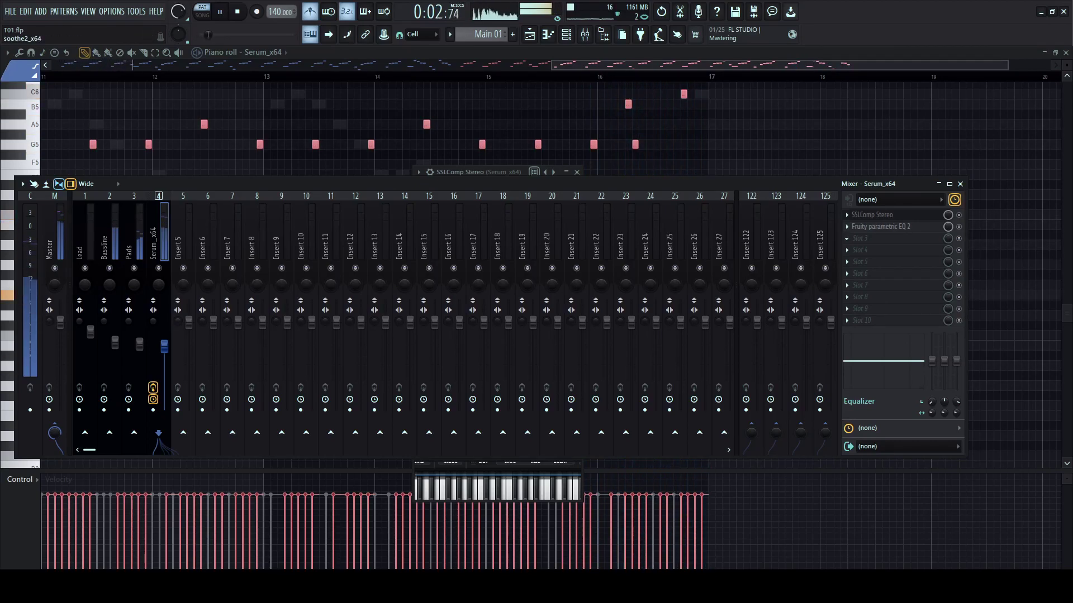
pyautogui.click(905, 238)
pyautogui.moveTo(335, 163); pyautogui.dragTo(509, 148)
pyautogui.moveTo(510, 268); pyautogui.dragTo(510, 272)
pyautogui.moveTo(390, 451); pyautogui.dragTo(406, 451)
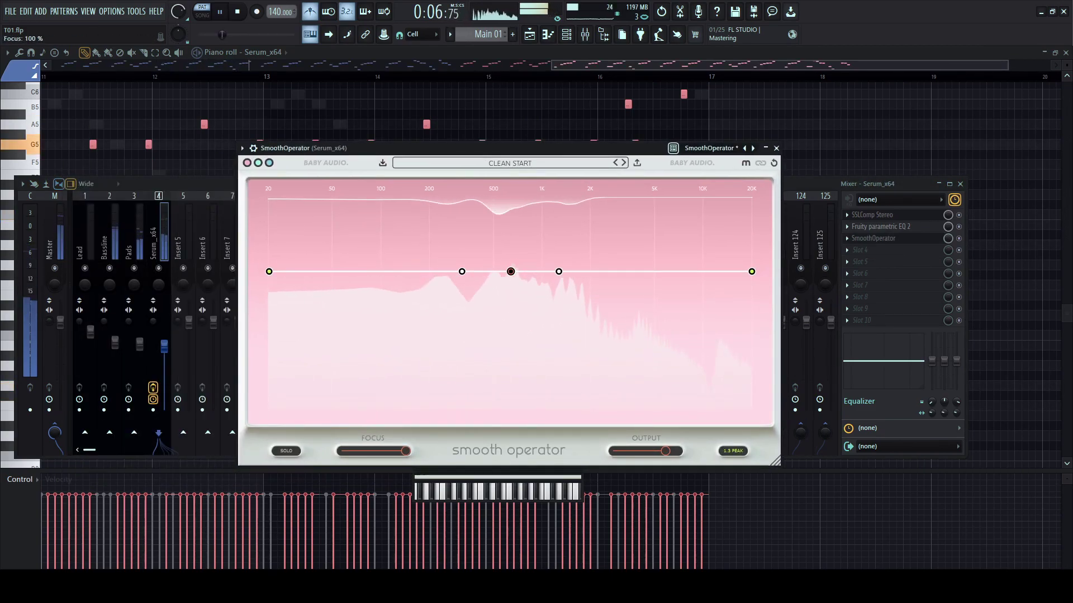
pyautogui.click(858, 239)
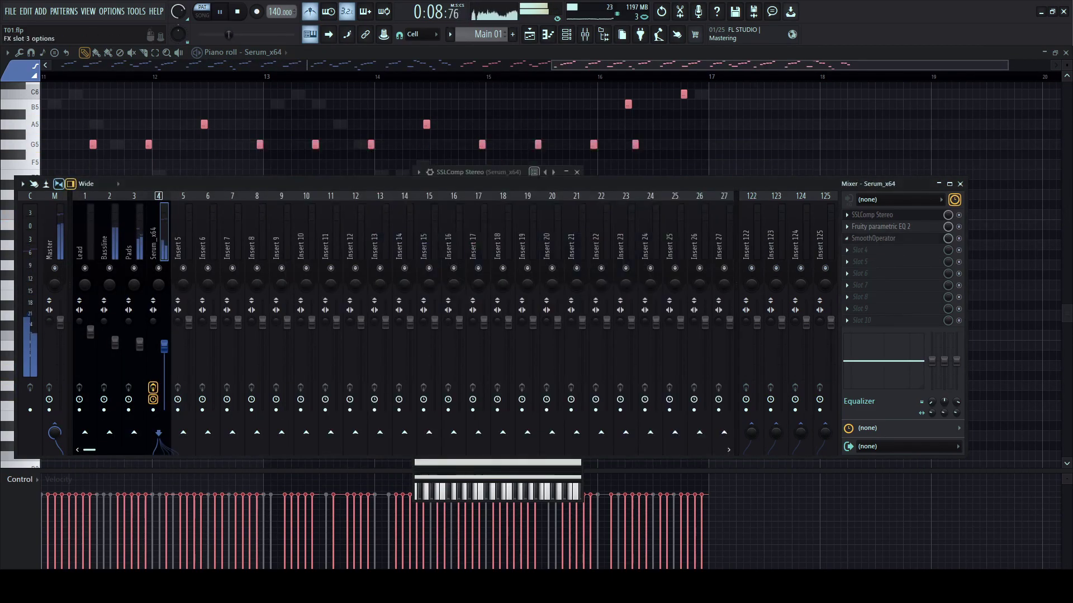
# - Add Fruity Delay 3 to the Serum_x64 track, set its feedback filter to HP, and reduce its output wet level
pyautogui.click(905, 250)
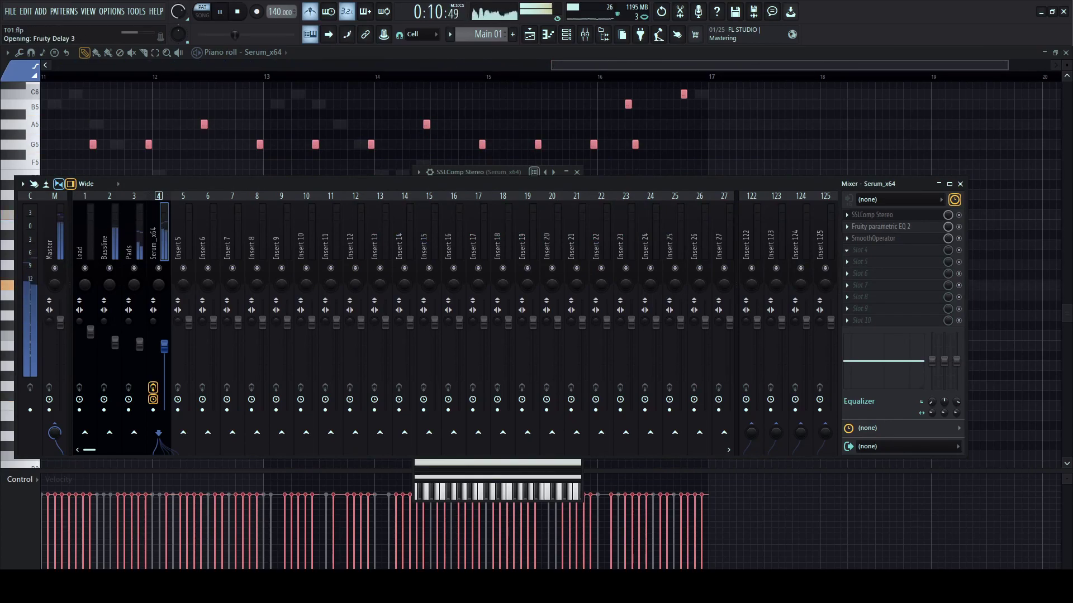
pyautogui.moveTo(268, 176); pyautogui.dragTo(461, 184)
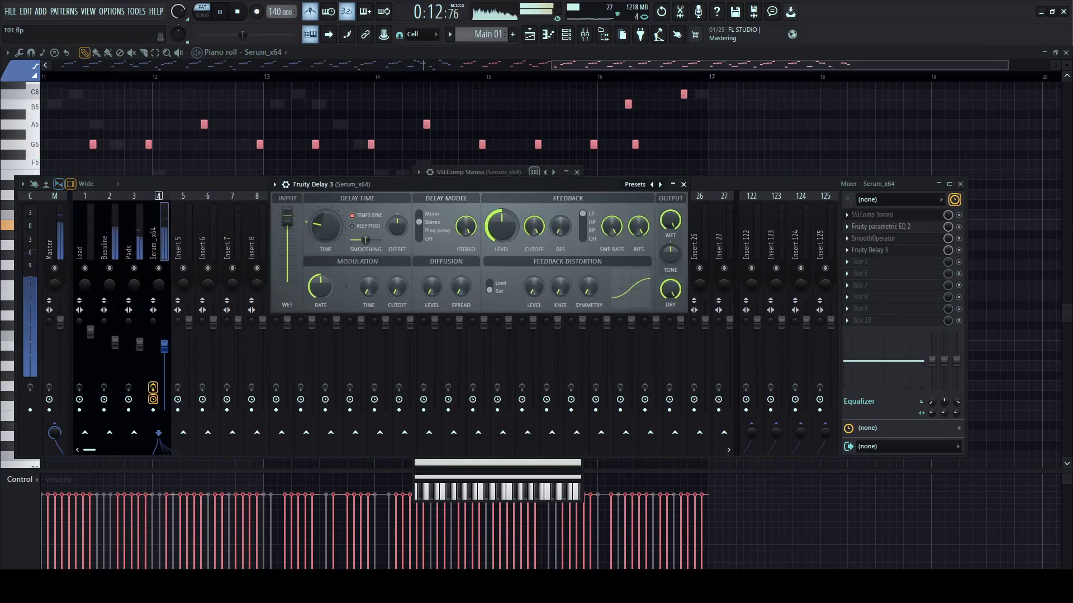
pyautogui.moveTo(461, 184); pyautogui.dragTo(472, 193)
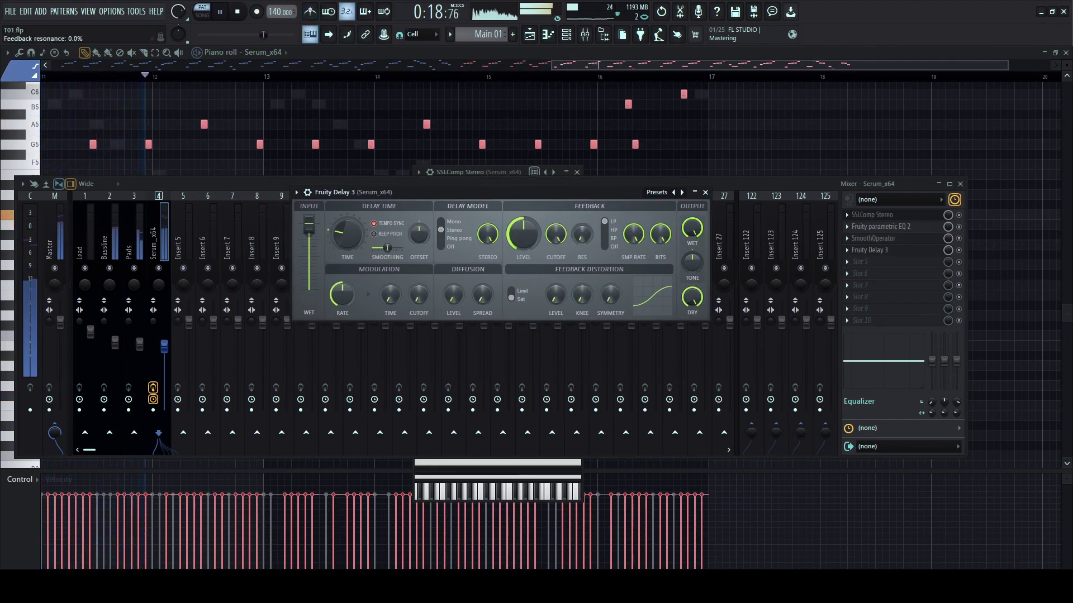
pyautogui.click(605, 229)
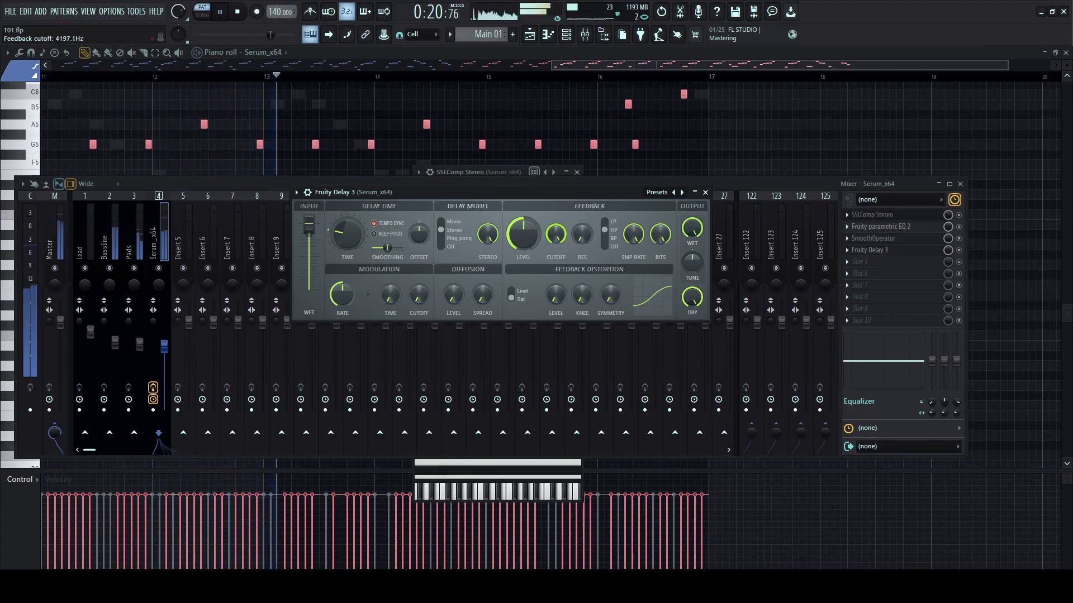
pyautogui.moveTo(471, 192); pyautogui.dragTo(479, 180)
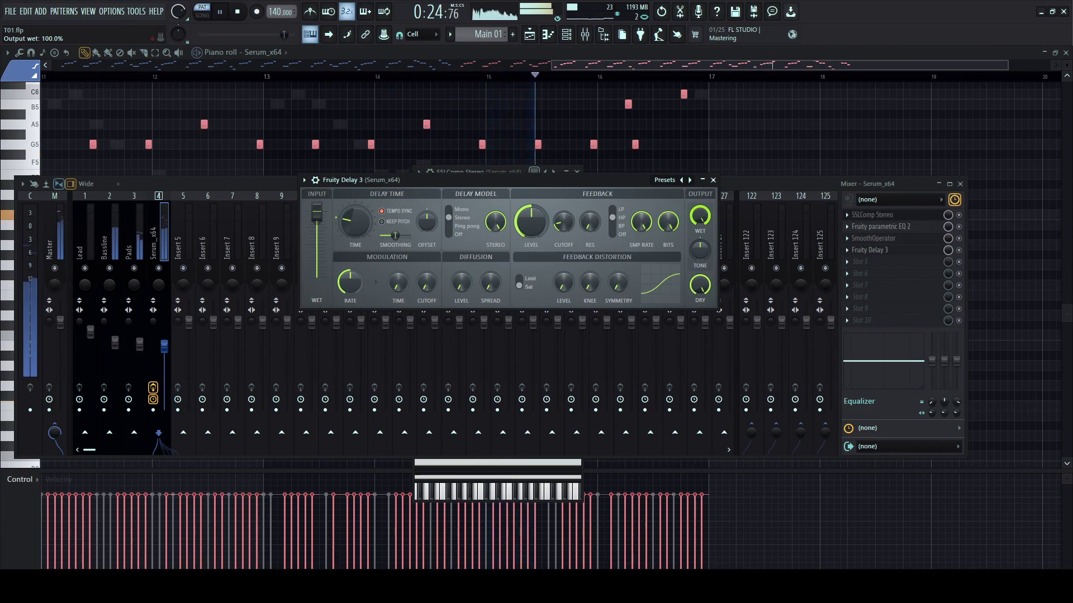
pyautogui.moveTo(700, 216); pyautogui.dragTo(699, 226)
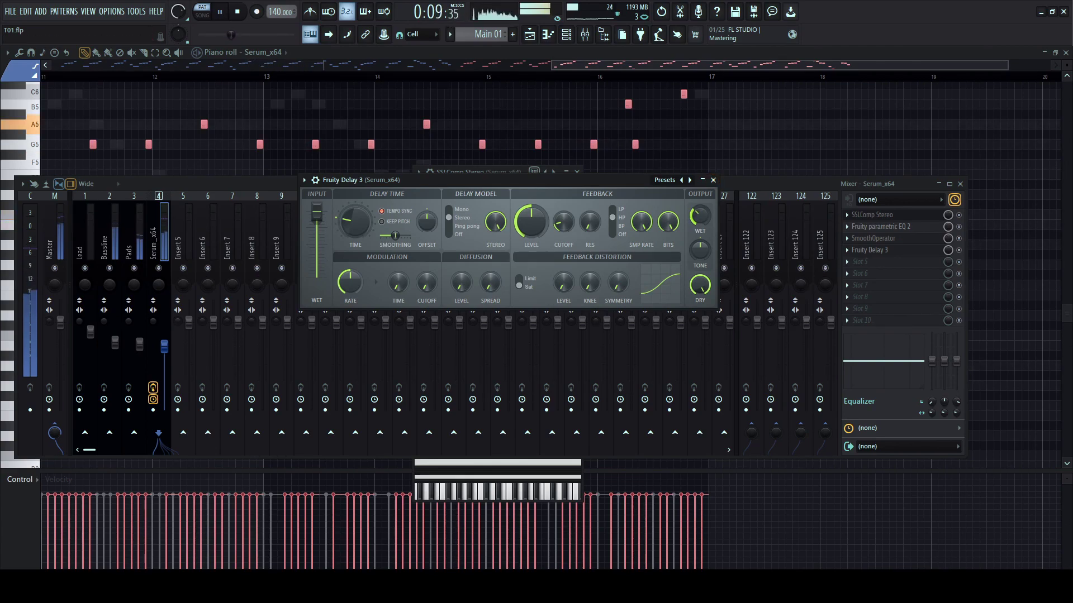
pyautogui.click(713, 180)
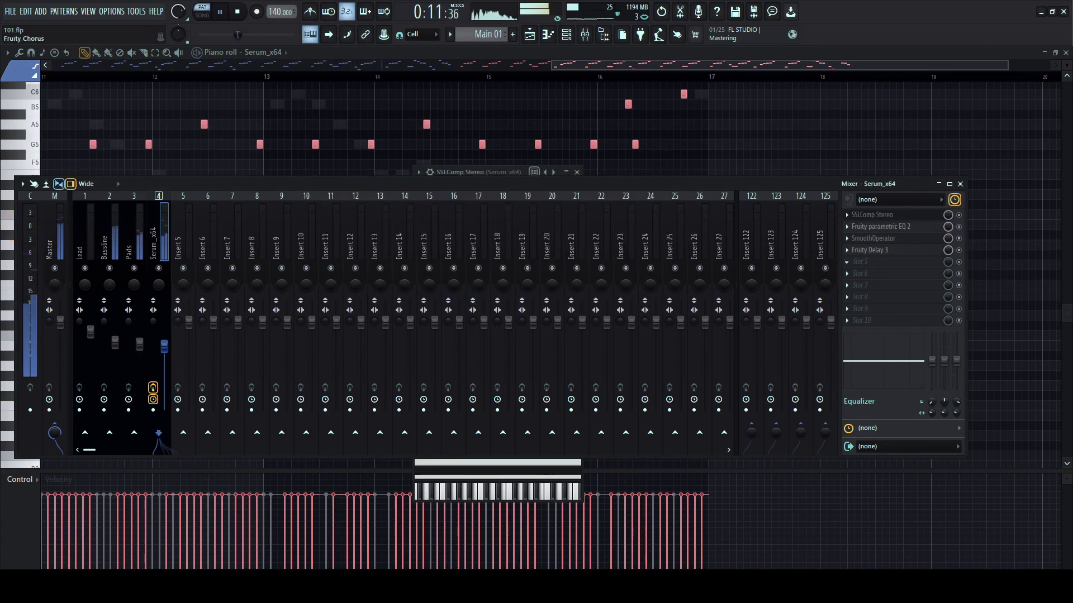
# - Add a second Fruity parametric EQ 2 after the delay, cut bands 1 and 5 and adjust its main level
pyautogui.click(782, 302)
pyautogui.moveTo(145, 286); pyautogui.dragTo(149, 297)
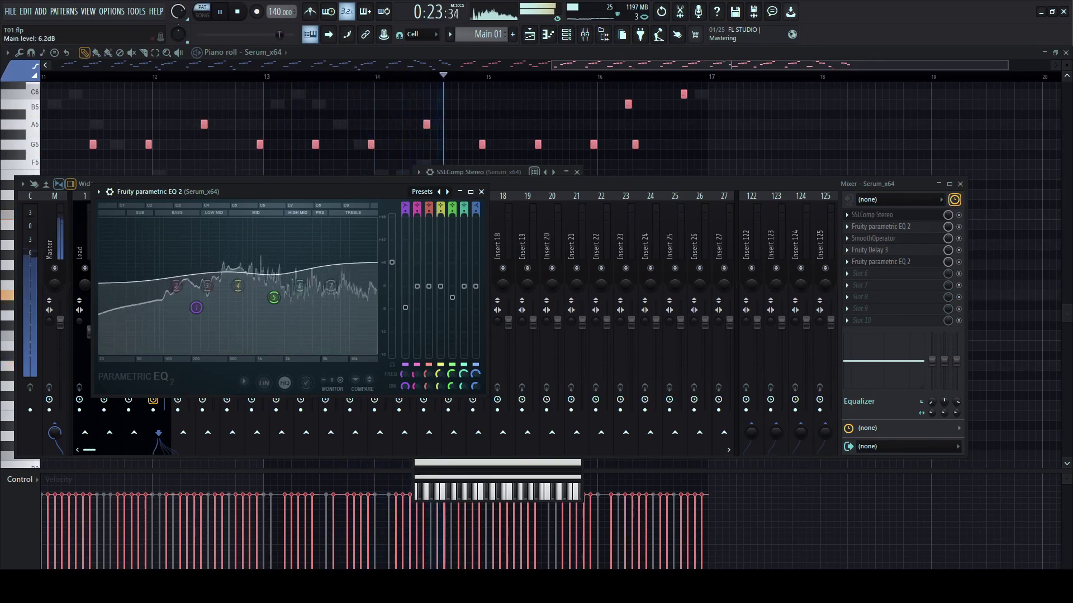
pyautogui.moveTo(273, 298); pyautogui.dragTo(274, 300)
pyautogui.moveTo(196, 307); pyautogui.dragTo(196, 310)
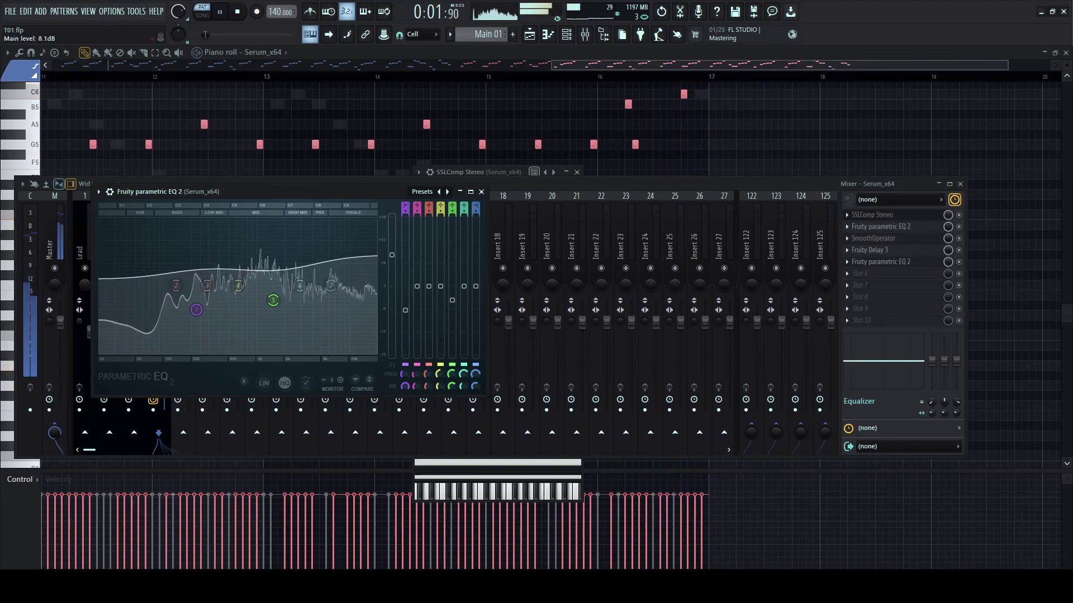
pyautogui.moveTo(391, 260); pyautogui.dragTo(392, 267)
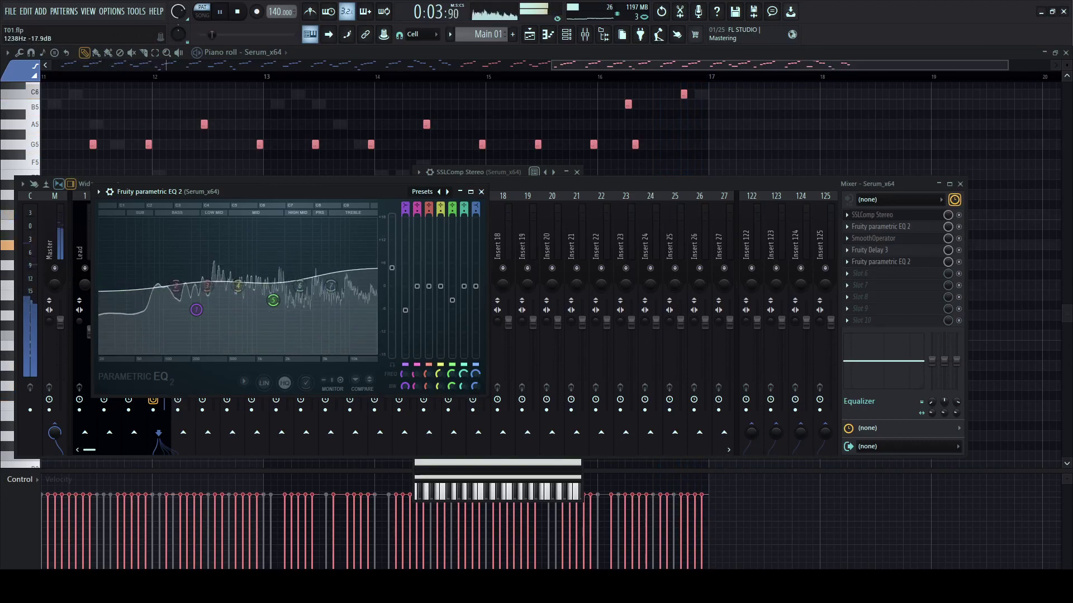
pyautogui.click(481, 192)
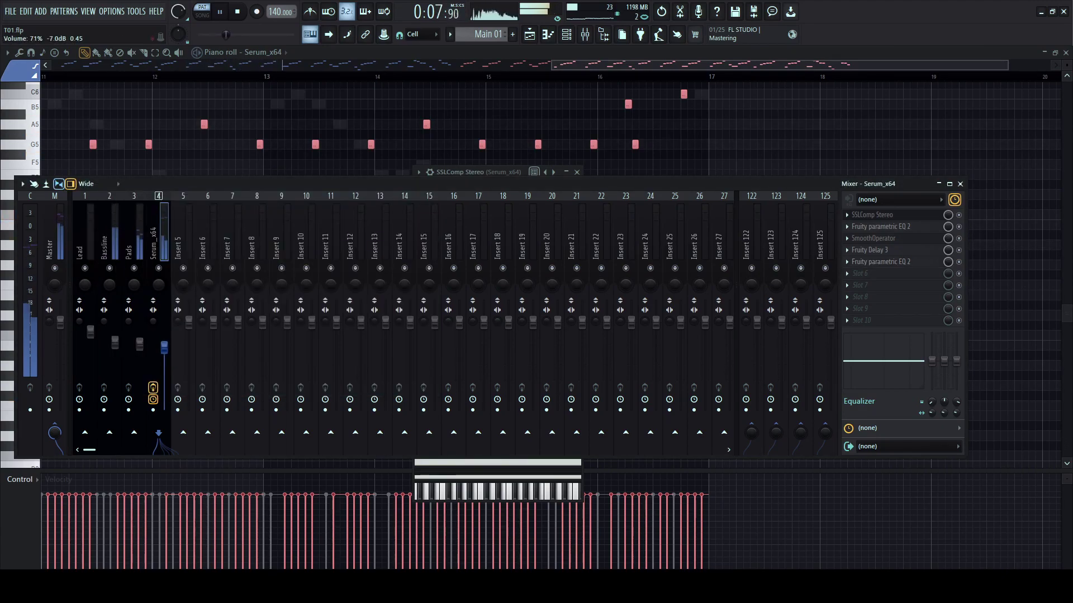
# - Bring up the playlist with the file browser beside it and widen the browser pane
pyautogui.click(567, 34)
pyautogui.press('space')
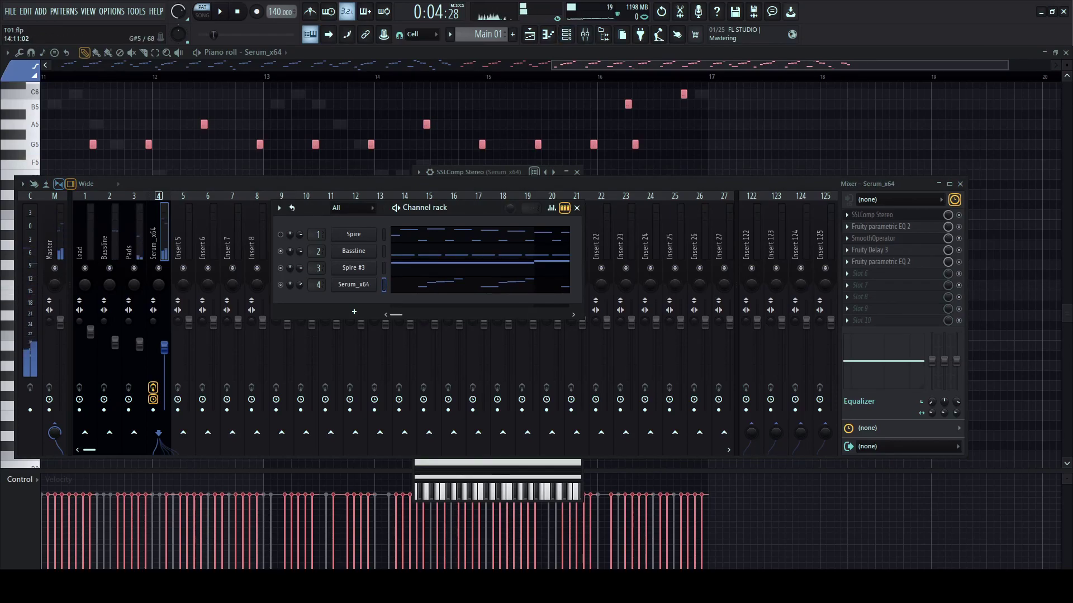
pyautogui.click(529, 35)
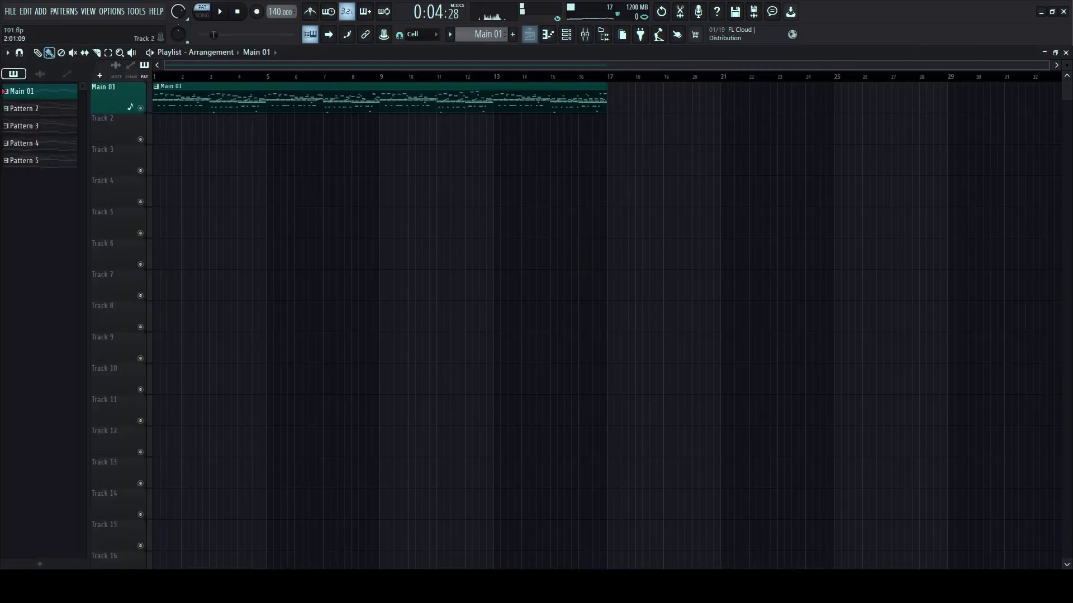
pyautogui.click(603, 35)
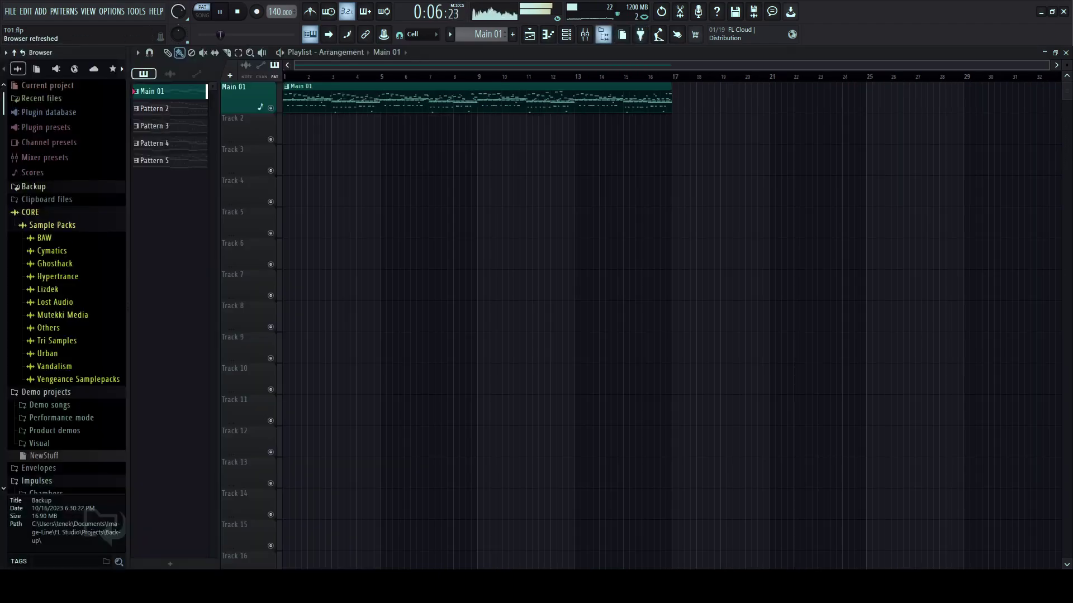
pyautogui.moveTo(128, 223); pyautogui.dragTo(162, 224)
pyautogui.click(585, 34)
pyautogui.click(585, 34)
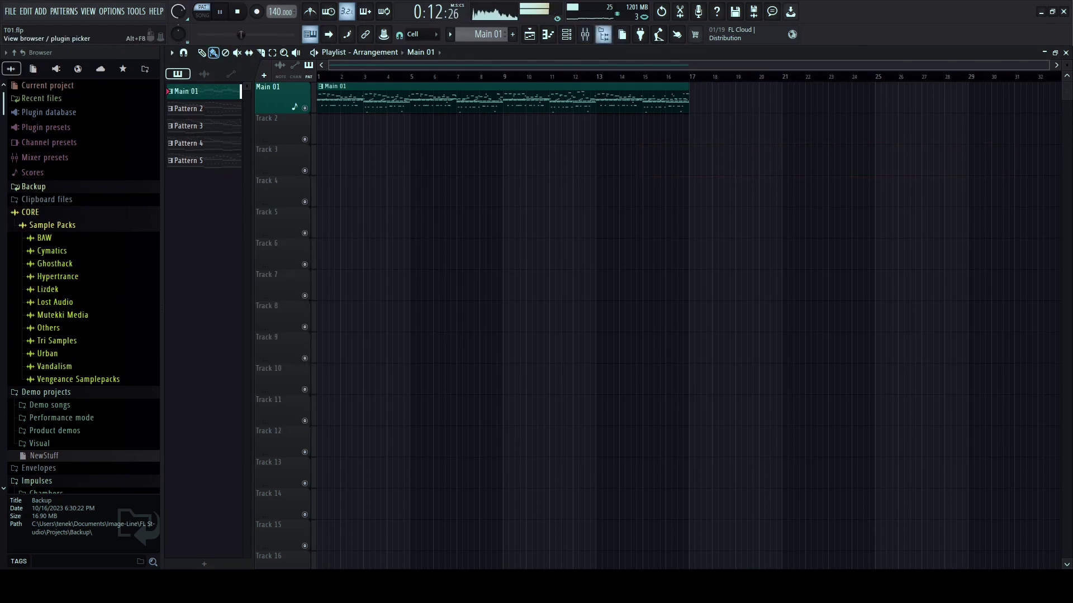
pyautogui.click(584, 35)
pyautogui.moveTo(593, 184); pyautogui.dragTo(546, 185)
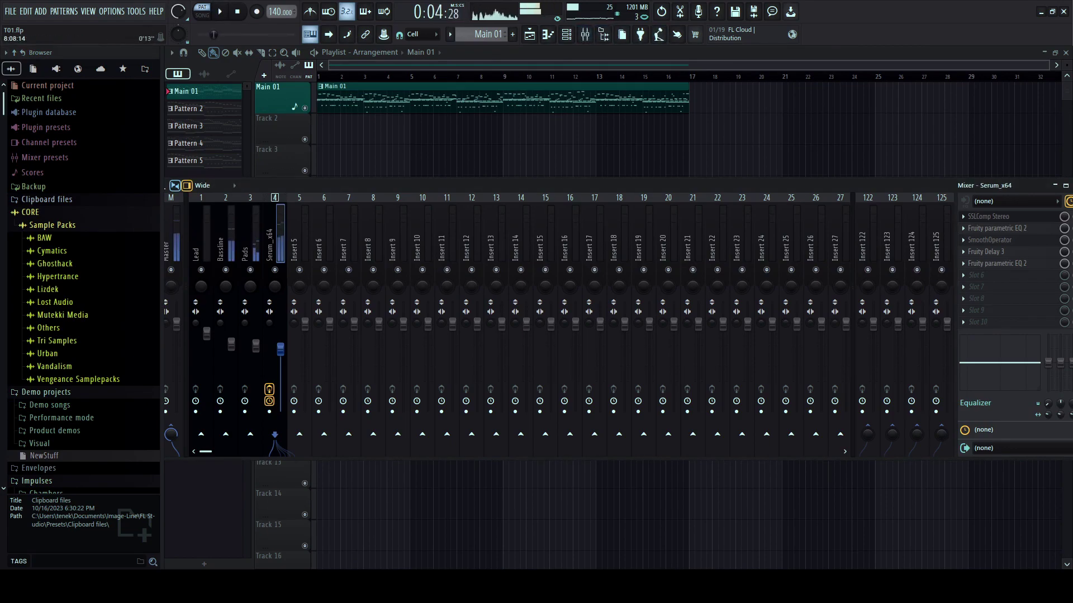
pyautogui.press('F9')
# - Show the channel rack over the playlist, reposition it and play Main 01
pyautogui.press('F6')
pyautogui.press('space')
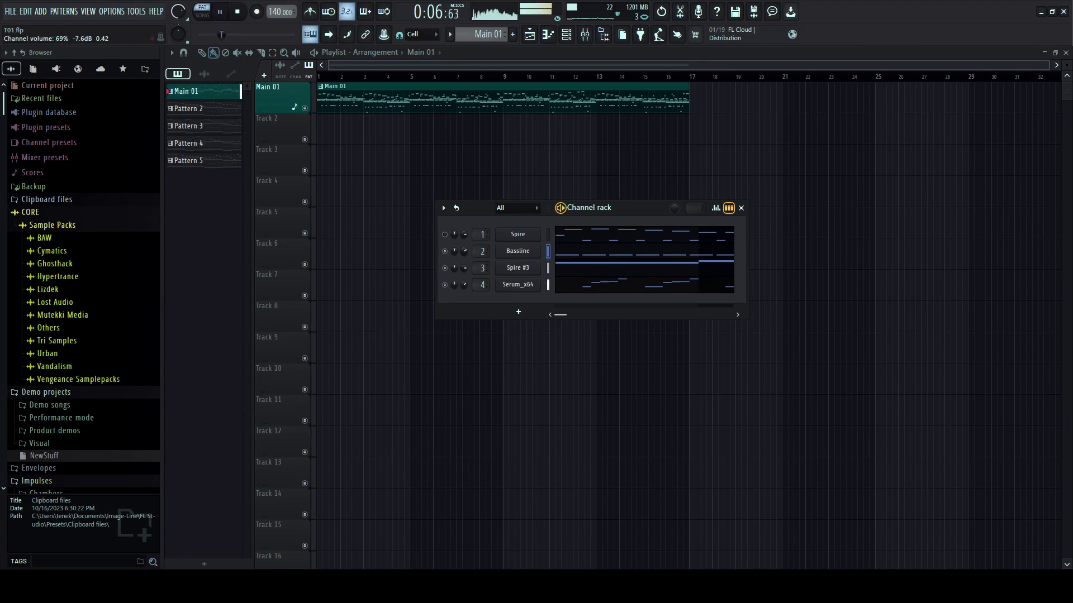
pyautogui.moveTo(614, 208); pyautogui.dragTo(476, 226)
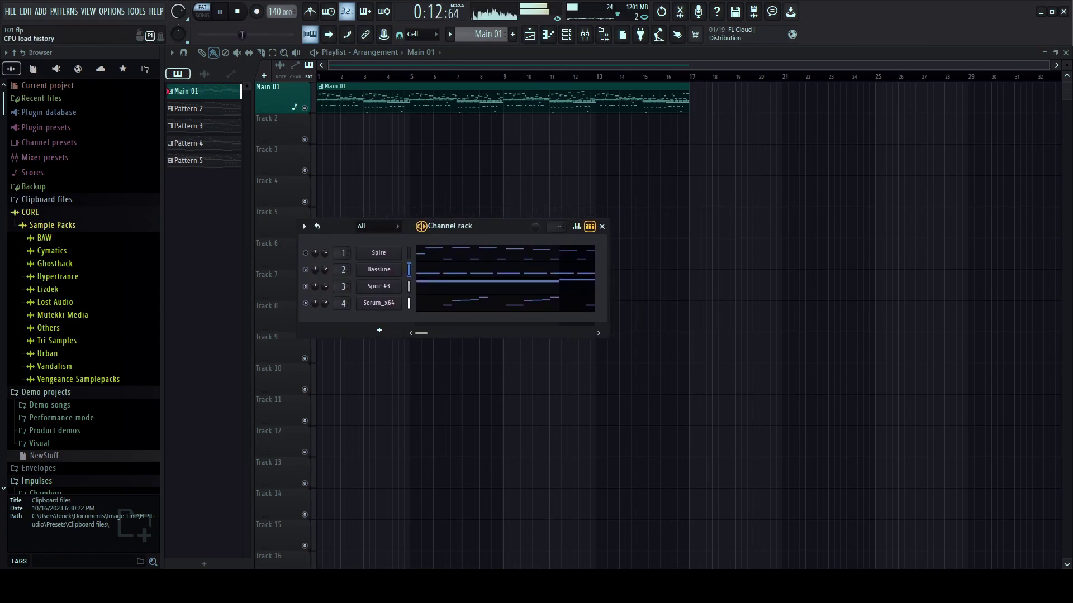
pyautogui.click(566, 35)
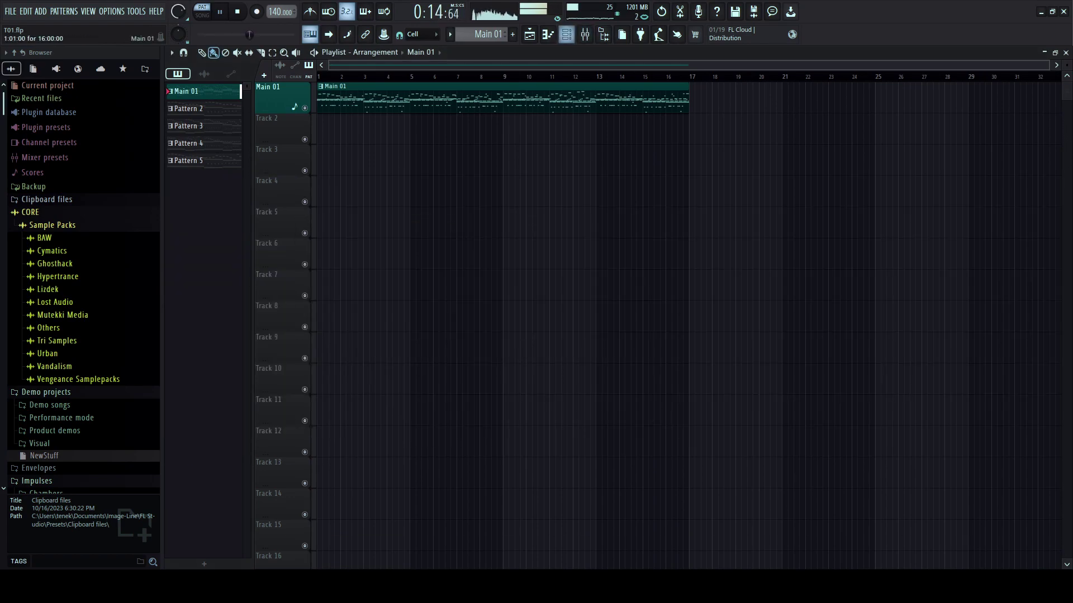
pyautogui.click(566, 34)
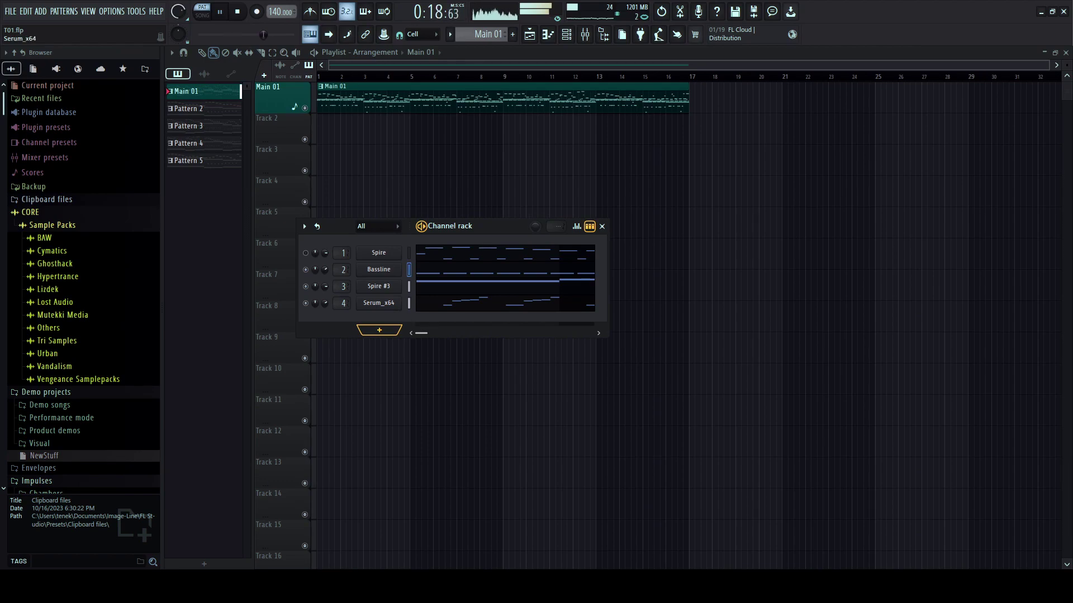
# - Add a second Serum instance, step through its presets to PD - Deep, and close the plugin window
pyautogui.click(378, 303)
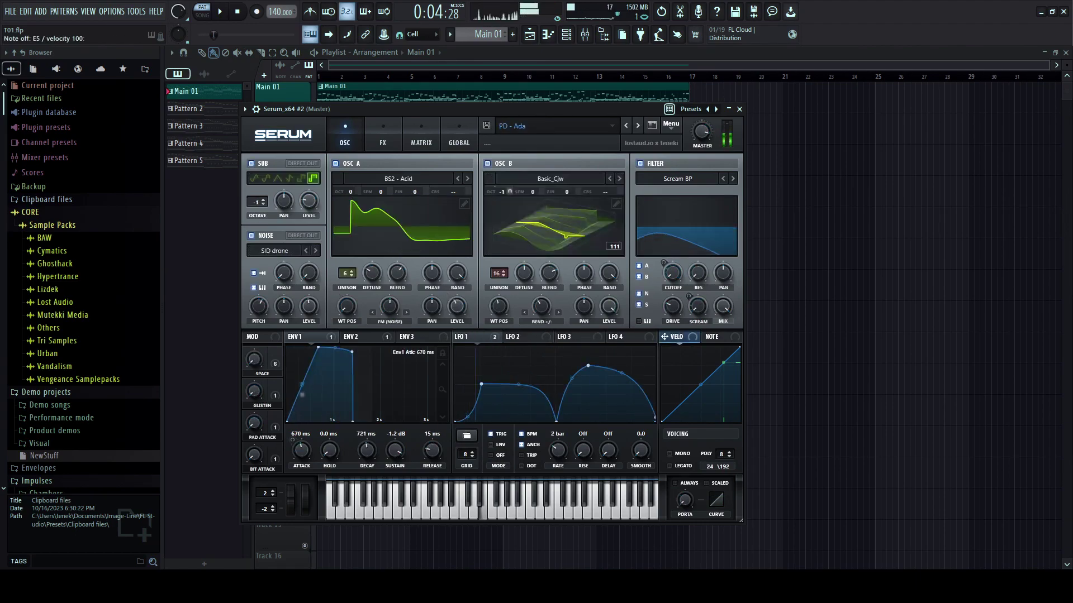
pyautogui.click(637, 126)
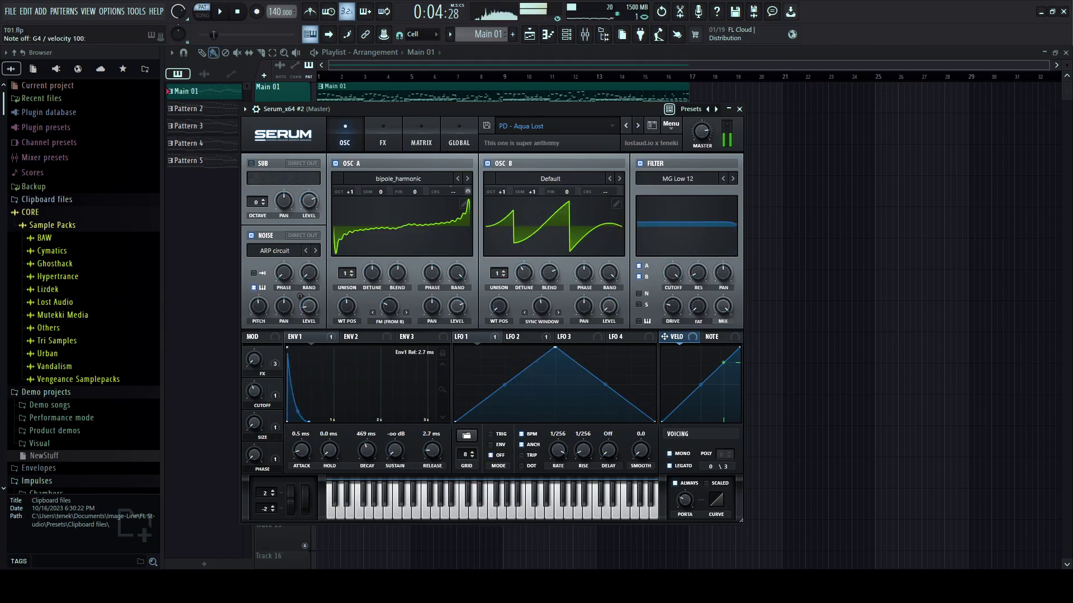
pyautogui.click(637, 126)
pyautogui.click(637, 126)
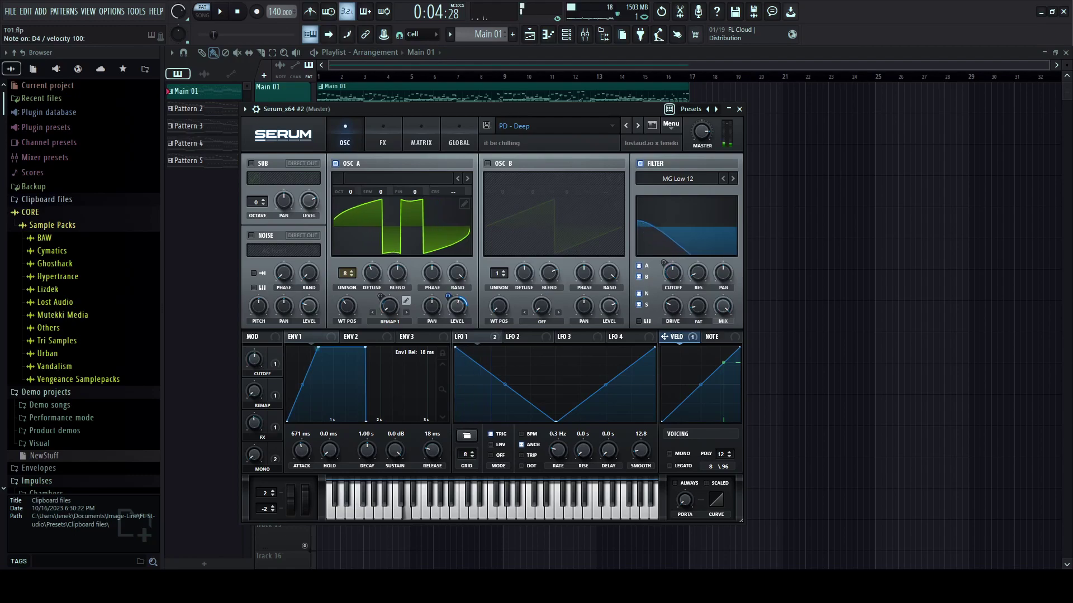
pyautogui.click(739, 109)
pyautogui.press('space')
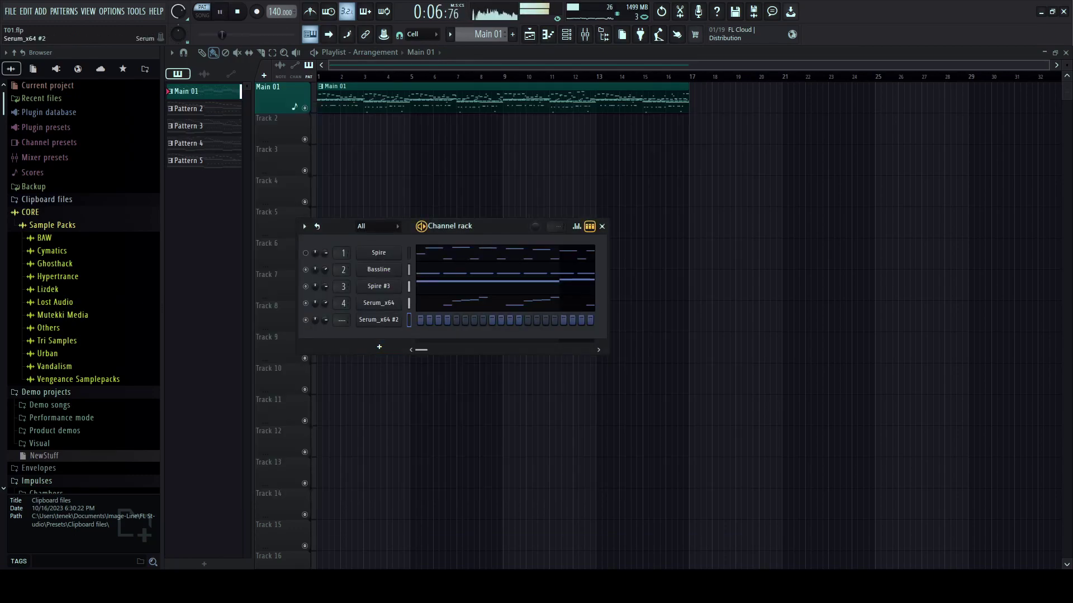
# - Open the piano roll for Serum_x64 #2, remove the misplaced G#4 note, and place an A4 note at bar 1
pyautogui.press('F7')
pyautogui.press('space')
pyautogui.moveTo(289, 326); pyautogui.dragTo(207, 275)
pyautogui.scroll(-2, 206, 274)
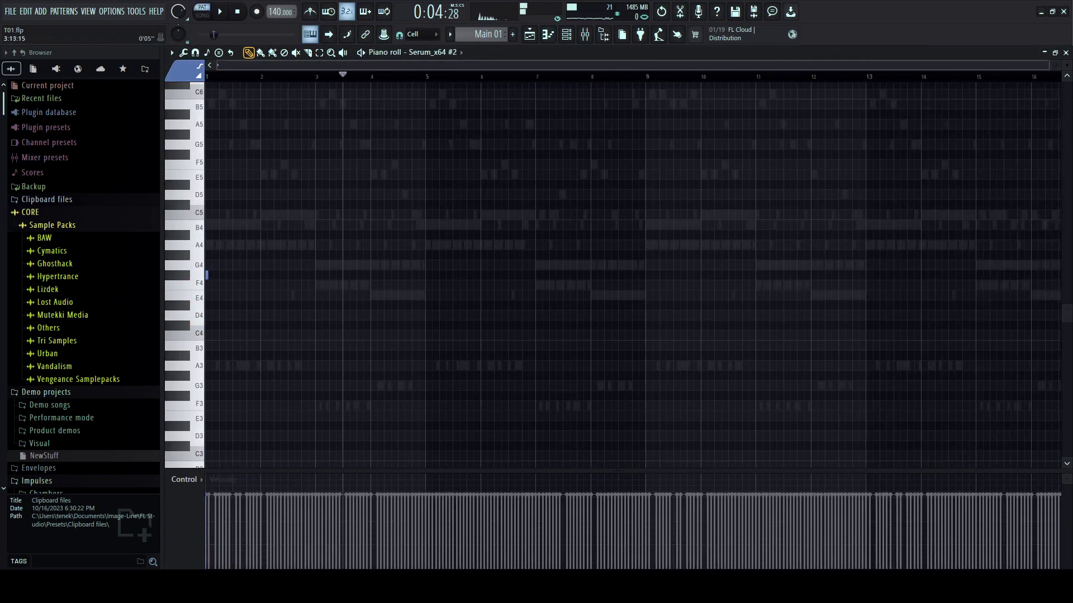
pyautogui.rightClick(207, 275)
pyautogui.click(207, 245)
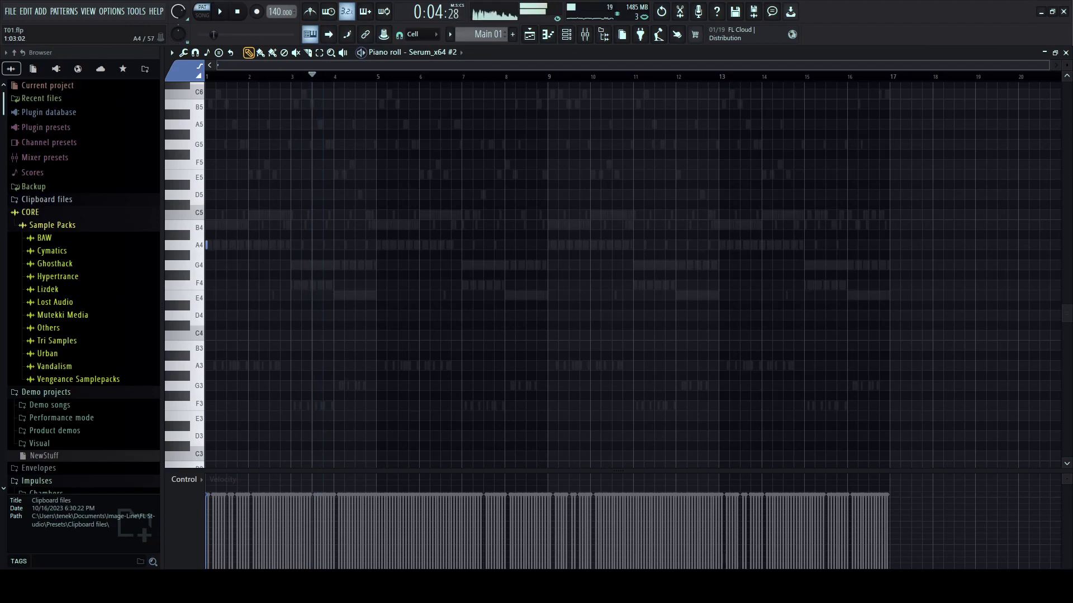
# - Lengthen the A4 note past bar 5, slice it midway through bar 3, and delete the second part
pyautogui.moveTo(208, 245); pyautogui.dragTo(400, 255)
pyautogui.press('c')
pyautogui.click(314, 245)
pyautogui.press('p')
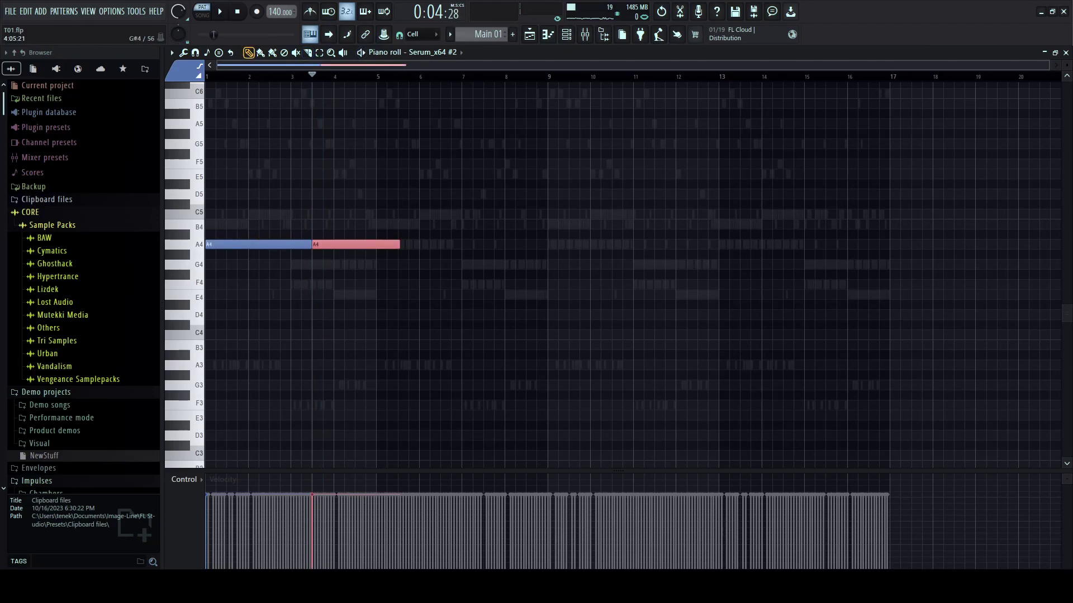
pyautogui.press('Delete')
pyautogui.press('space')
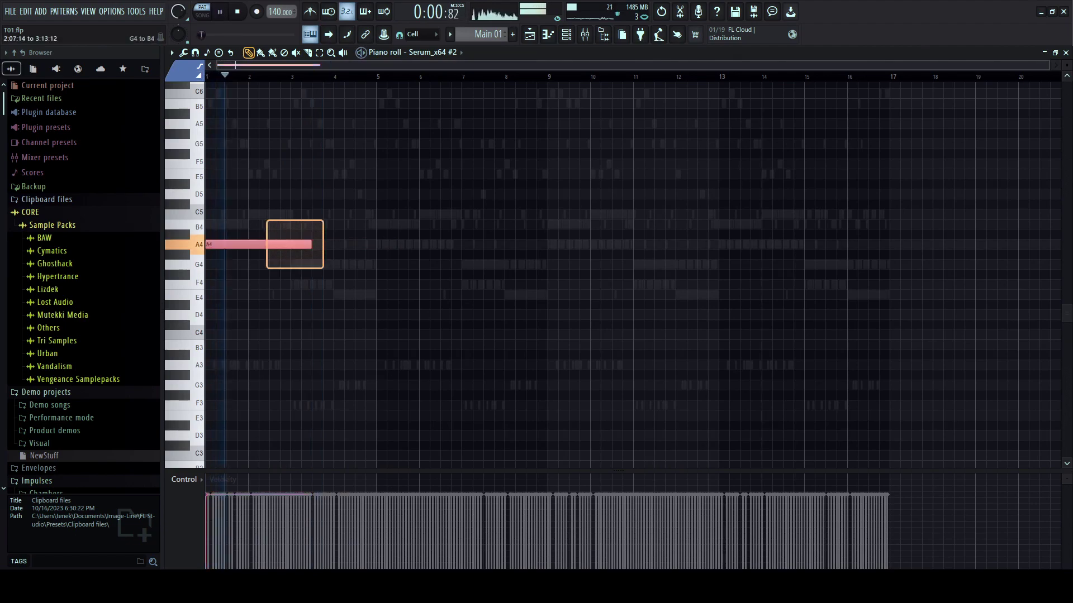
# - Shorten the A4 note to end at the start of bar 3 and play it back
pyautogui.press('space')
pyautogui.click(359, 205)
pyautogui.rightClick(359, 204)
pyautogui.moveTo(310, 244); pyautogui.dragTo(288, 245)
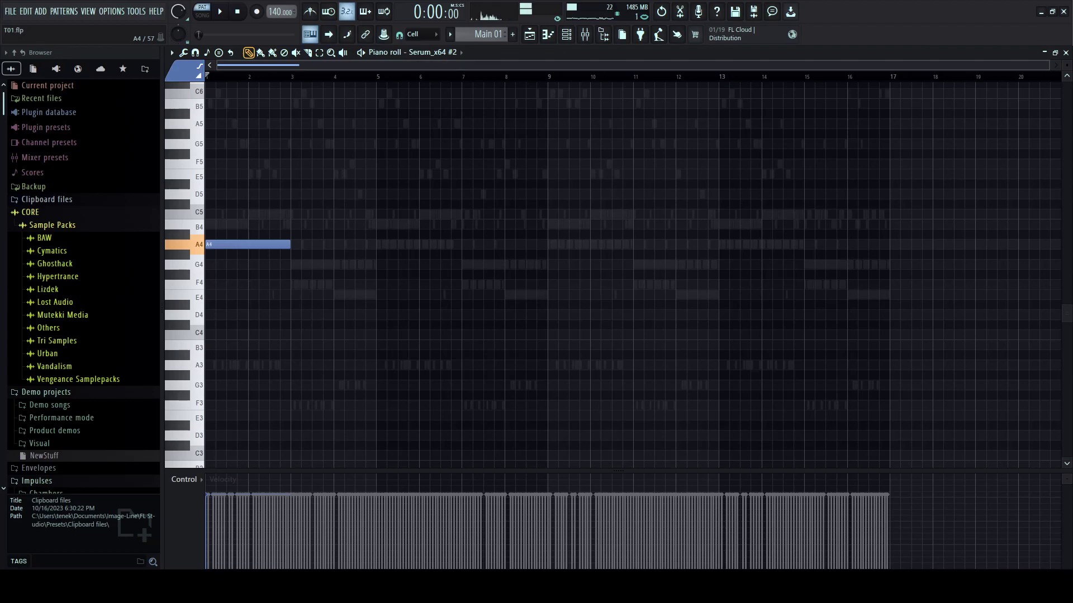
pyautogui.press('space')
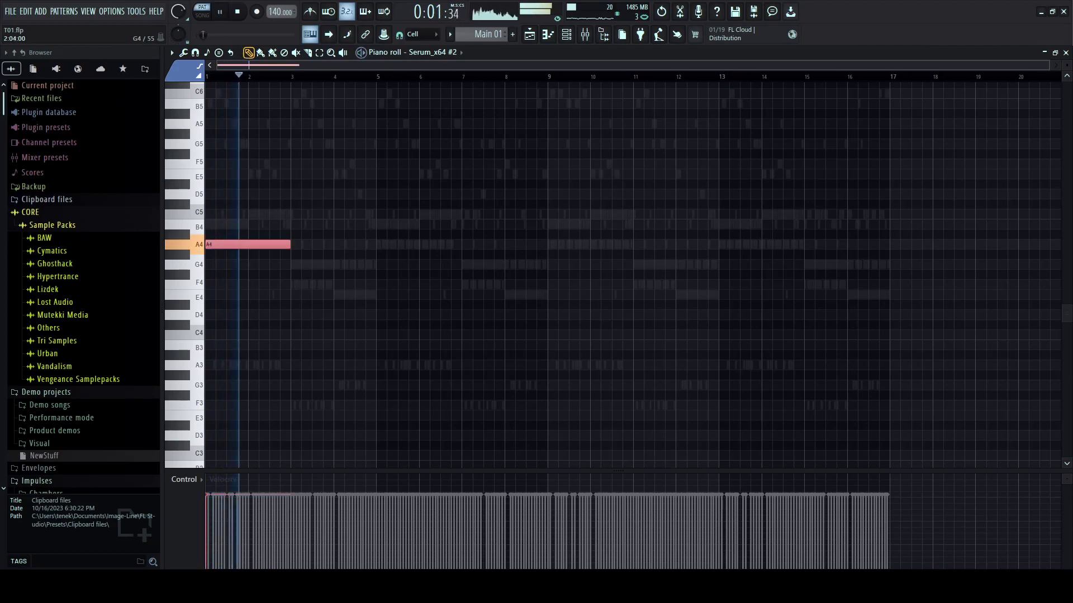
# - Transpose the two-bar note up an octave, raise it further by semitones to D#6, and audition it against the pattern
pyautogui.hotkey('ctrl', 'Up')
pyautogui.press('space')
pyautogui.press('space')
pyautogui.hotkey('shift', 'Up')
pyautogui.hotkey('shift', 'Up')
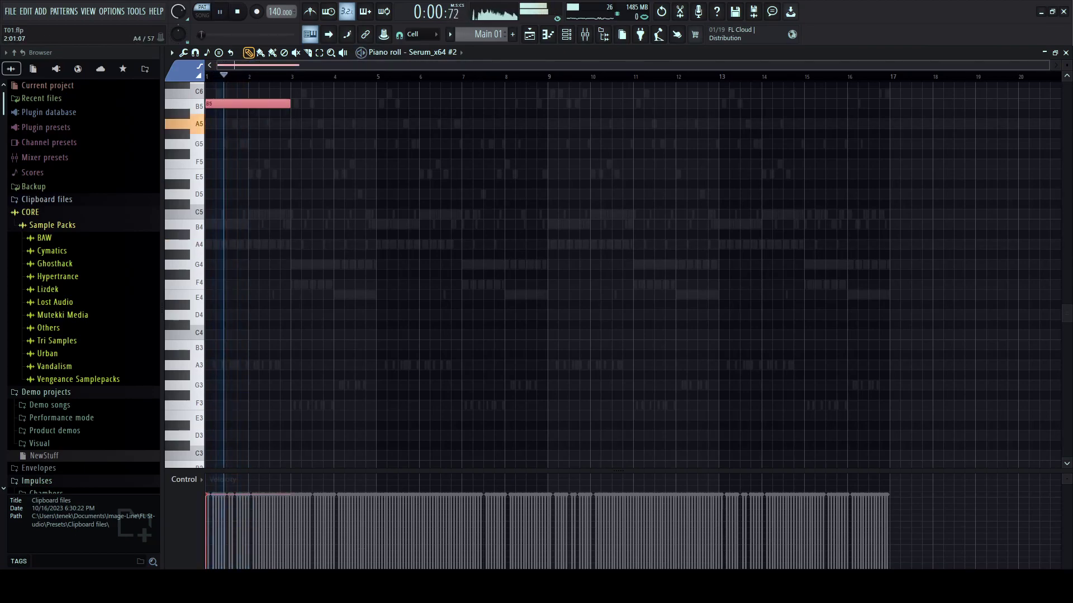
pyautogui.hotkey('shift', 'Up')
pyautogui.hotkey('shift', 'Up')
pyautogui.hotkey('shift', 'Up')
pyautogui.hotkey('shift', 'Up')
pyautogui.press('space')
pyautogui.press('space')
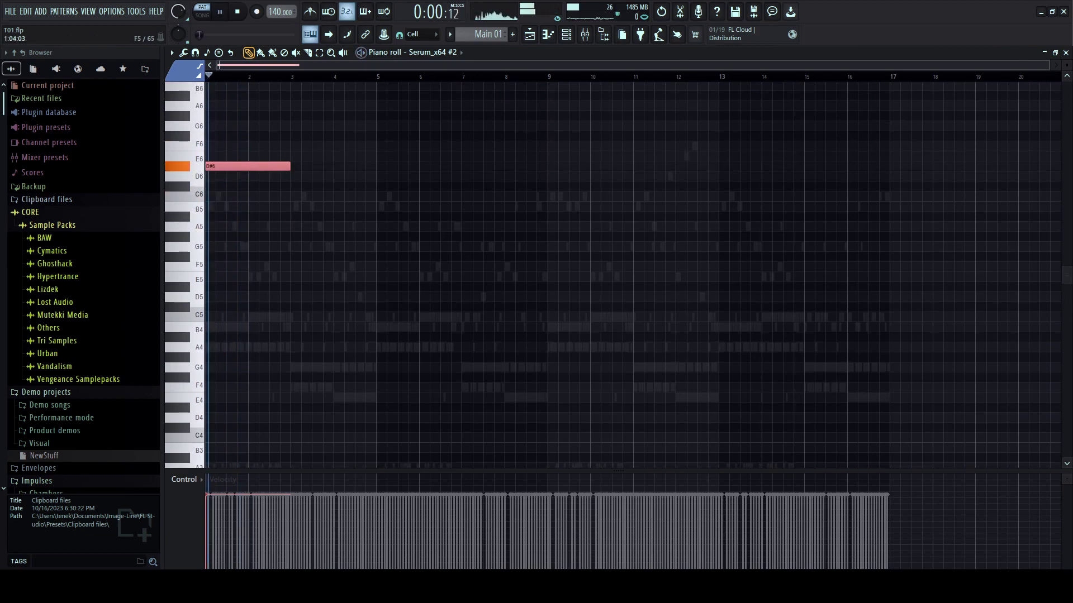
# - Raise the two-bar note in the Serum_x64 #2 piano roll to E6 and audition it with the pattern
pyautogui.hotkey('shift', 'Up')
pyautogui.press('space')
pyautogui.press('space')
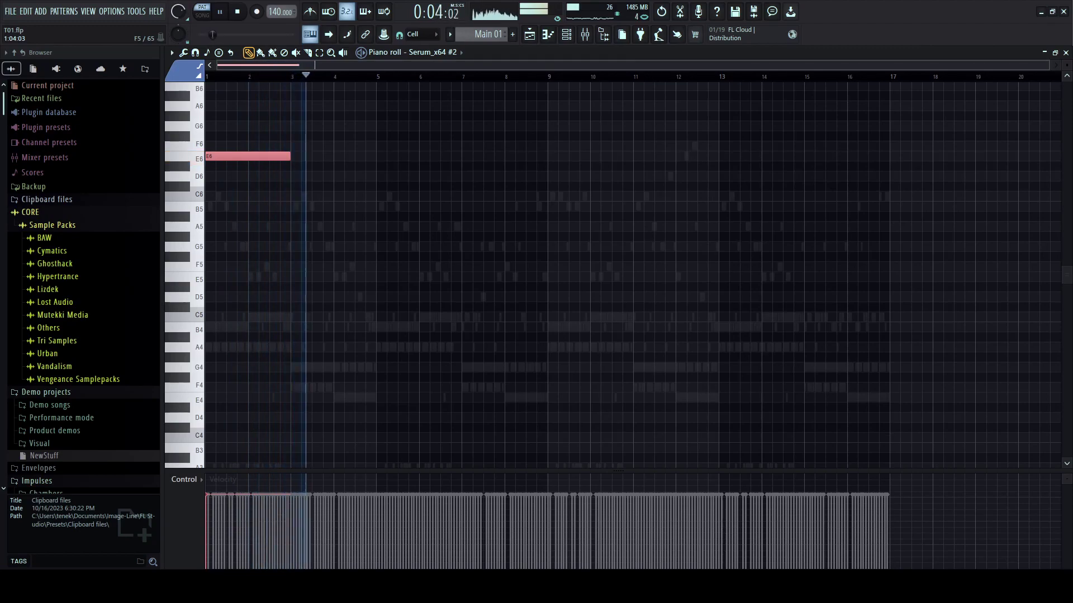
# - Drop the two-bar note to D5, audition it against the pattern, and nudge it upward by a semitone
pyautogui.hotkey('ctrl', 'Down')
pyautogui.hotkey('shift', 'Down')
pyautogui.hotkey('shift', 'Down')
pyautogui.press('space')
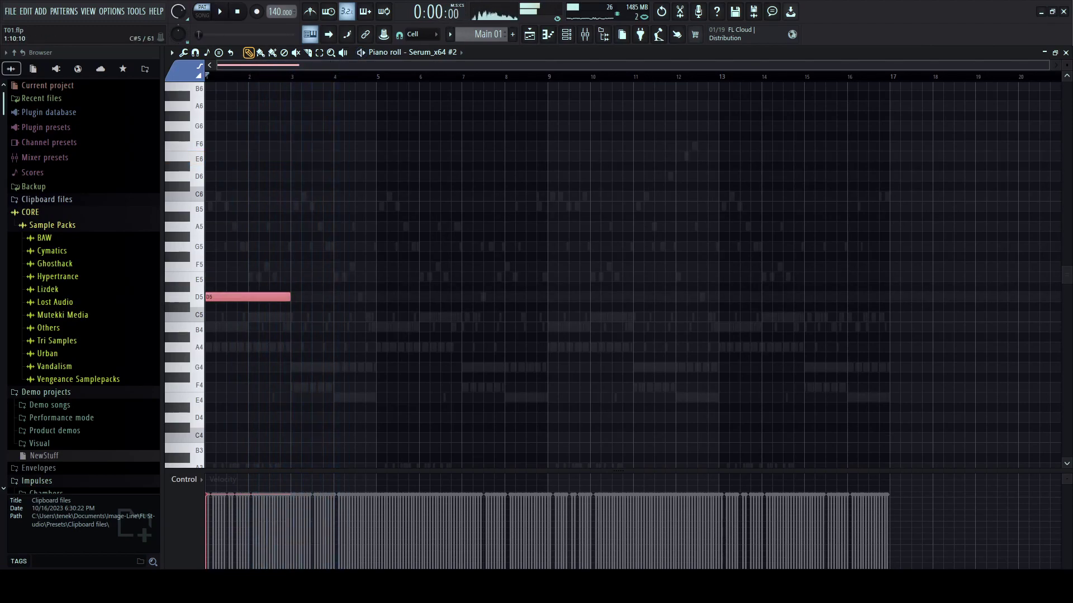
pyautogui.press('space')
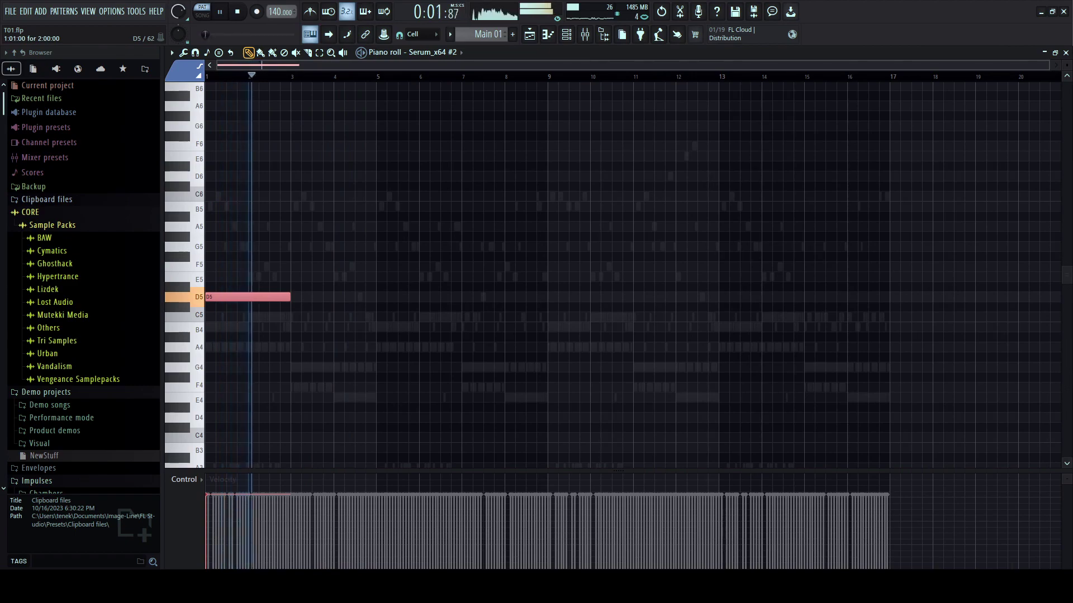
pyautogui.press('space')
pyautogui.hotkey('shift', 'Up')
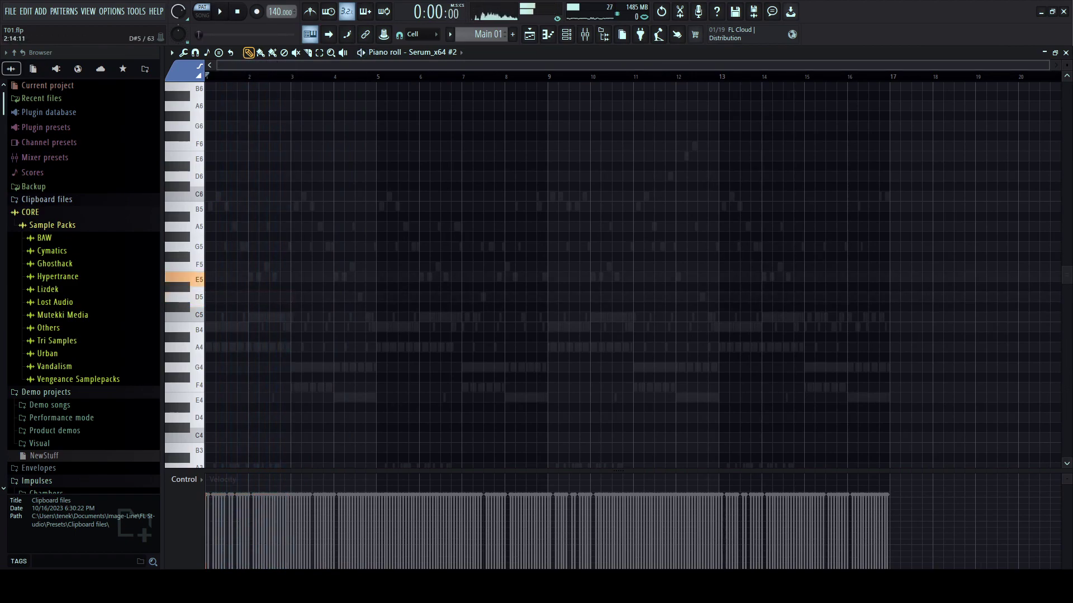
# - Browse the Lost Audio artist packs and expand Lost Audio - Teneki Hardwave Essentials Vol.1
pyautogui.click(55, 302)
pyautogui.press('space')
pyautogui.press('space')
pyautogui.click(64, 315)
pyautogui.moveTo(162, 348); pyautogui.dragTo(231, 358)
pyautogui.click(131, 367)
pyautogui.scroll(-2, 132, 335)
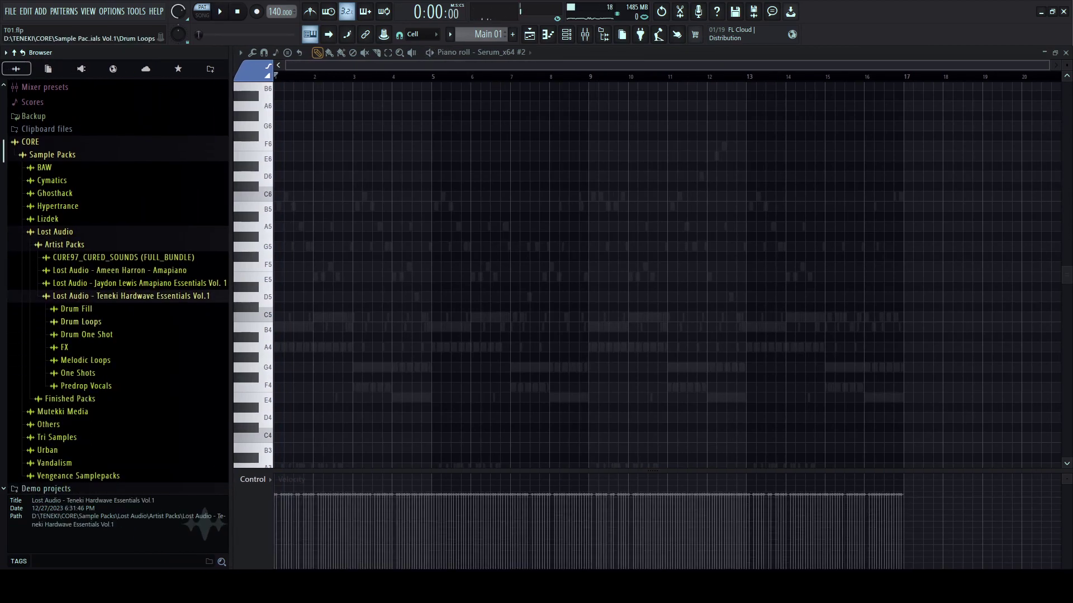
# - Open the pack's Drum Loops folder and preview several loops, including LA_TEN_HE1_Drum_Loop_Perfect_Dark_140
pyautogui.click(81, 322)
pyautogui.click(132, 348)
pyautogui.click(130, 358)
pyautogui.press('space')
pyautogui.press('space')
pyautogui.click(138, 382)
# - Place LA_TEN_HE1_Drum_Loop_Perfect_Dark_140 at bar 1 on Track 5 of the playlist and play it in song mode
pyautogui.click(530, 34)
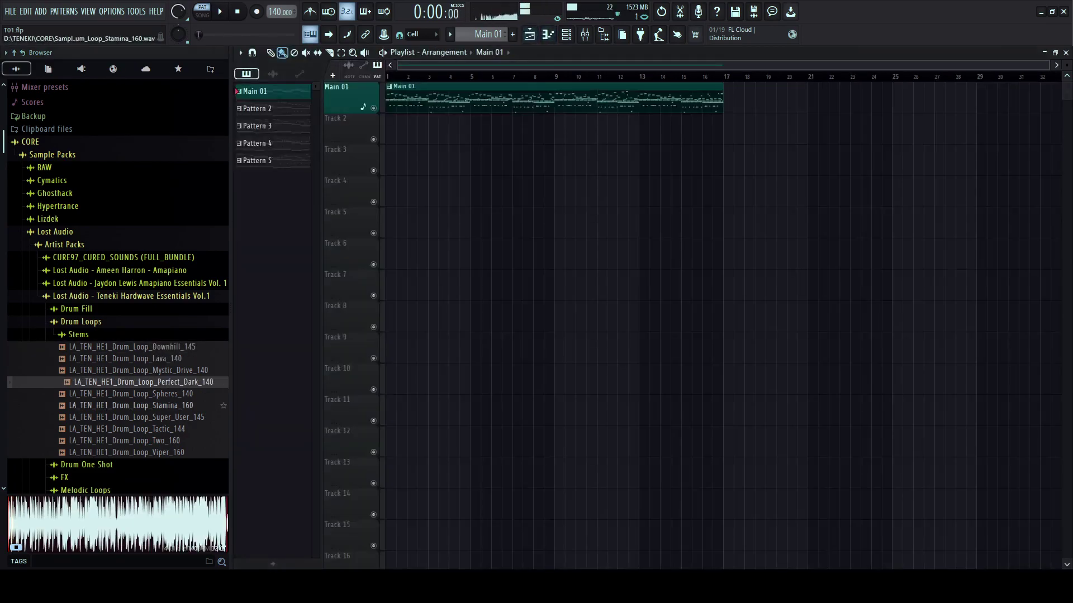
pyautogui.click(135, 394)
pyautogui.moveTo(138, 382); pyautogui.dragTo(391, 221)
pyautogui.press('space')
pyautogui.press('l')
pyautogui.scroll(-1, 609, 235)
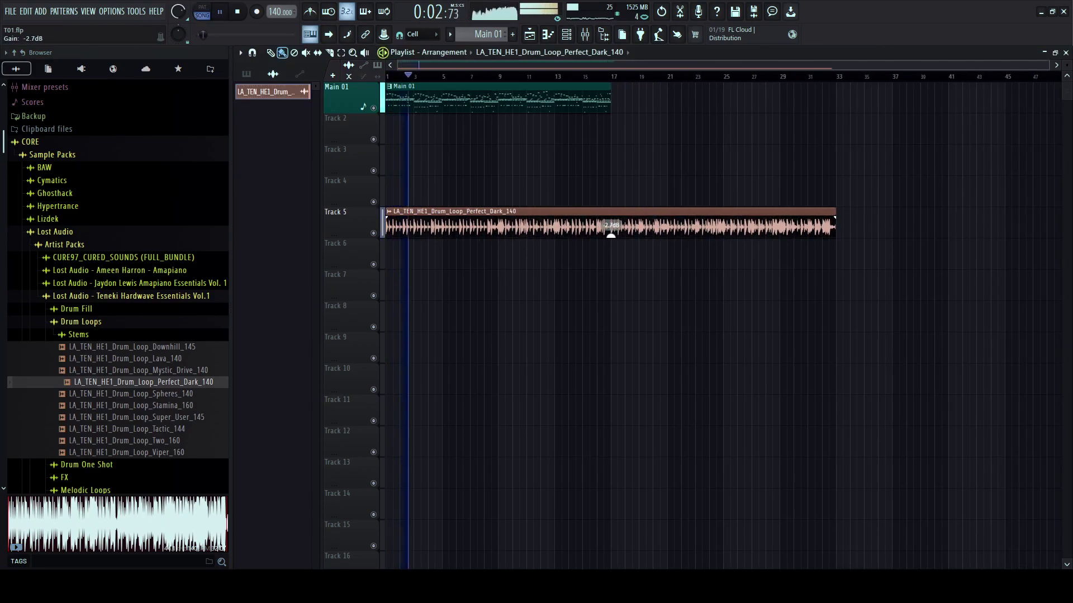
# - Slice the Perfect Dark drum loop at bar 17 and delete the part after it, so it matches the Main 01 clip
pyautogui.moveTo(231, 309); pyautogui.dragTo(126, 309)
pyautogui.scroll(4, 319, 279)
pyautogui.hscroll(-2, 328, 279)
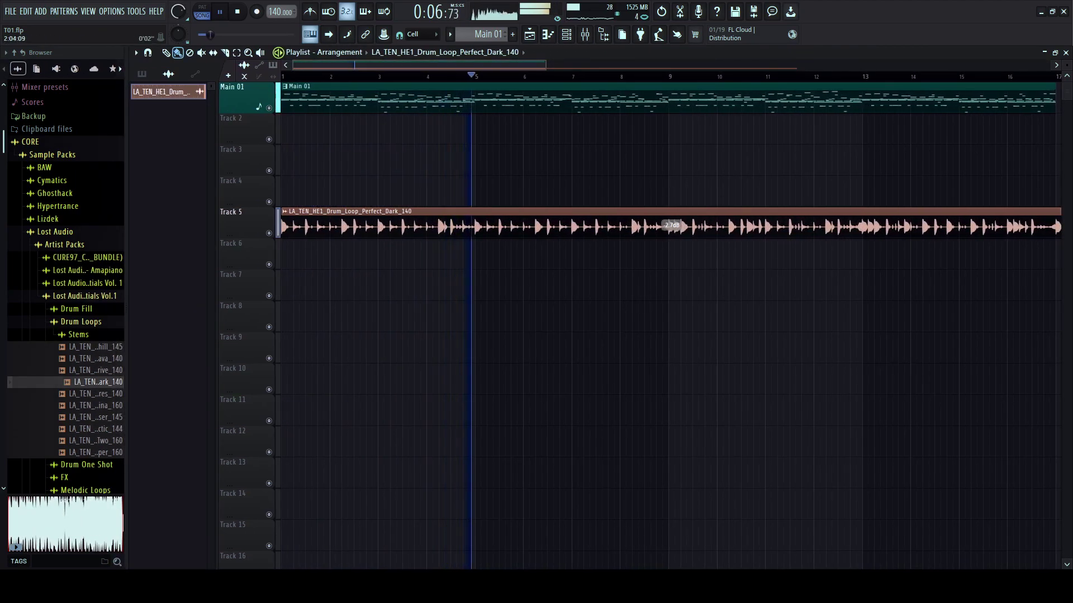
pyautogui.scroll(-3, 328, 279)
pyautogui.moveTo(711, 202); pyautogui.dragTo(711, 243)
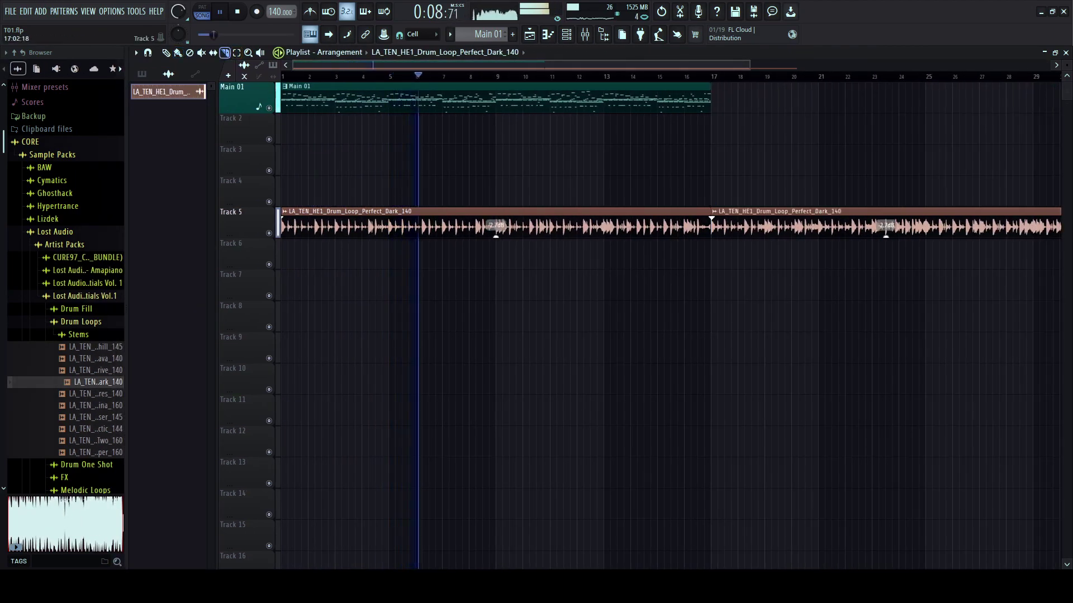
pyautogui.press('b')
pyautogui.click(166, 52)
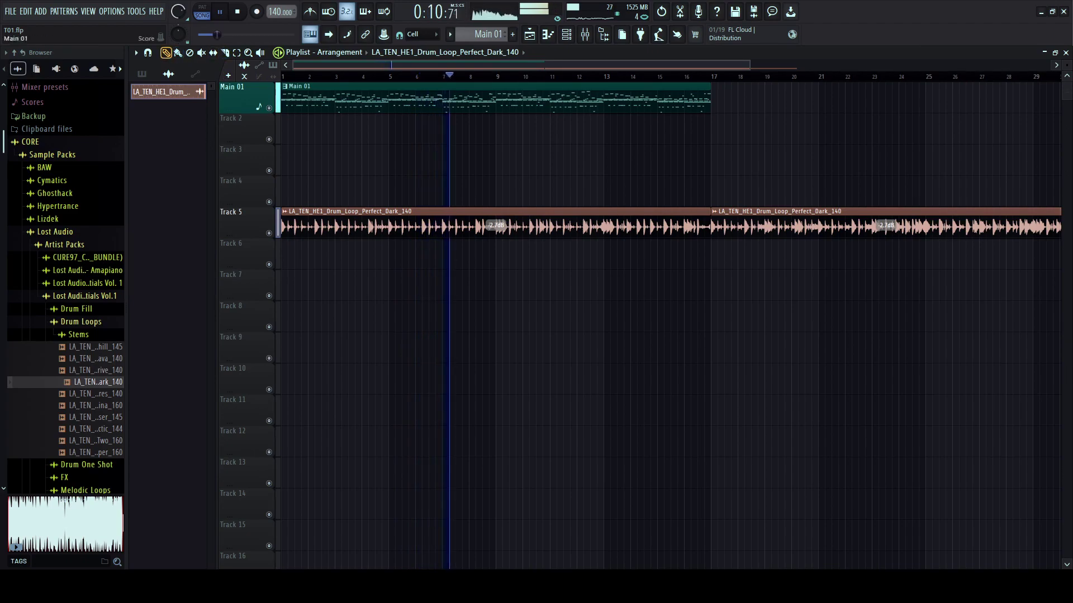
pyautogui.rightClick(771, 224)
pyautogui.scroll(-1, 559, 324)
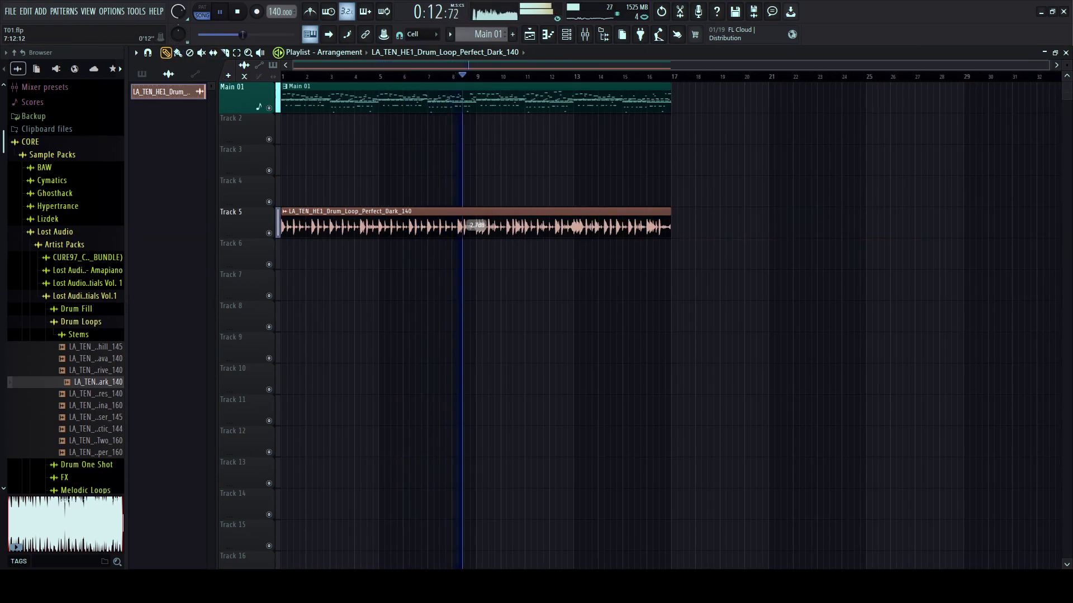
pyautogui.moveTo(127, 245); pyautogui.dragTo(225, 246)
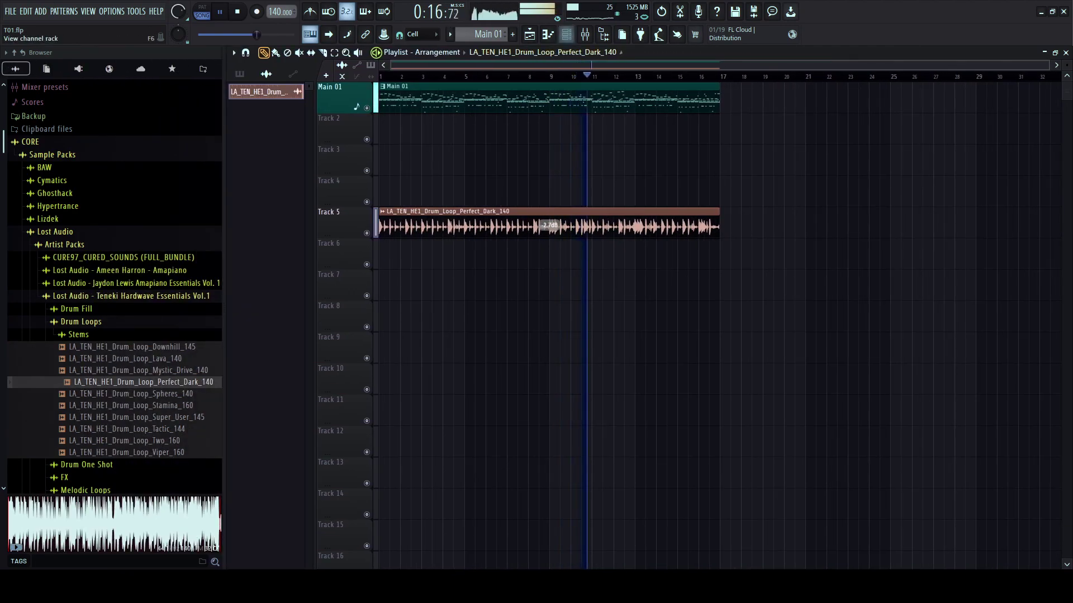
# - Unmute the Spire channel and mute Serum_x64 in the channel rack while the arrangement plays
pyautogui.press('F6')
pyautogui.scroll(-1, 441, 226)
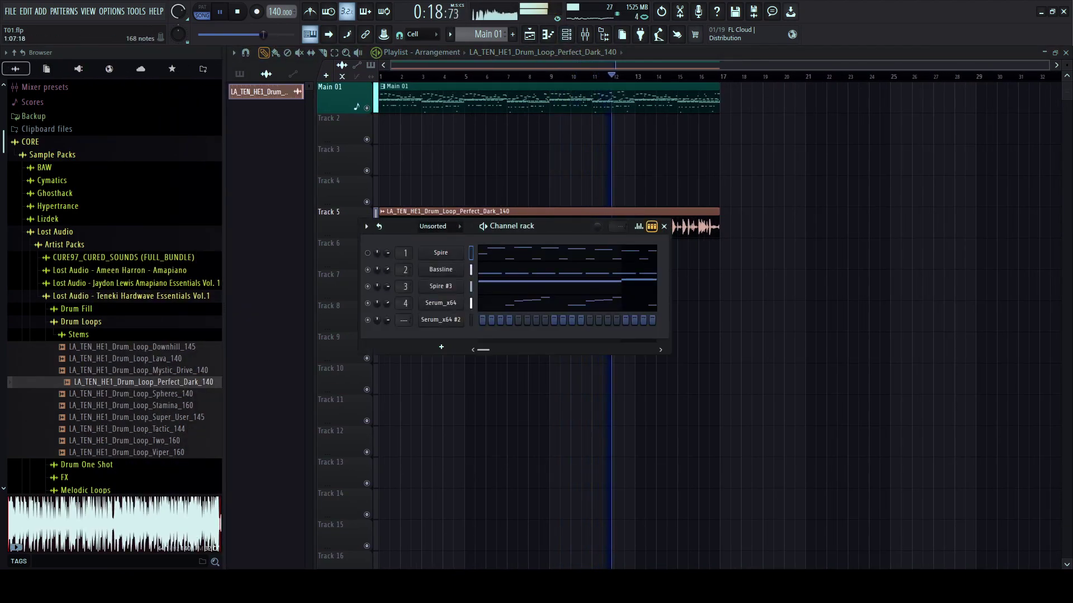
pyautogui.click(367, 303)
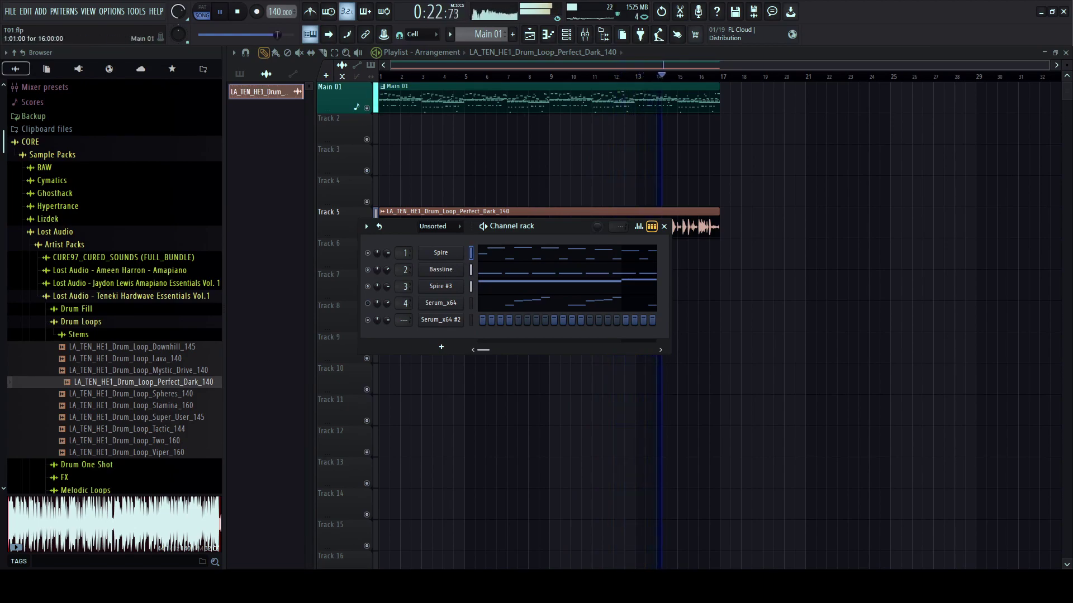
# - Raise the Lead track's volume slightly in the mixer, and close the mixer and channel rack
pyautogui.click(585, 35)
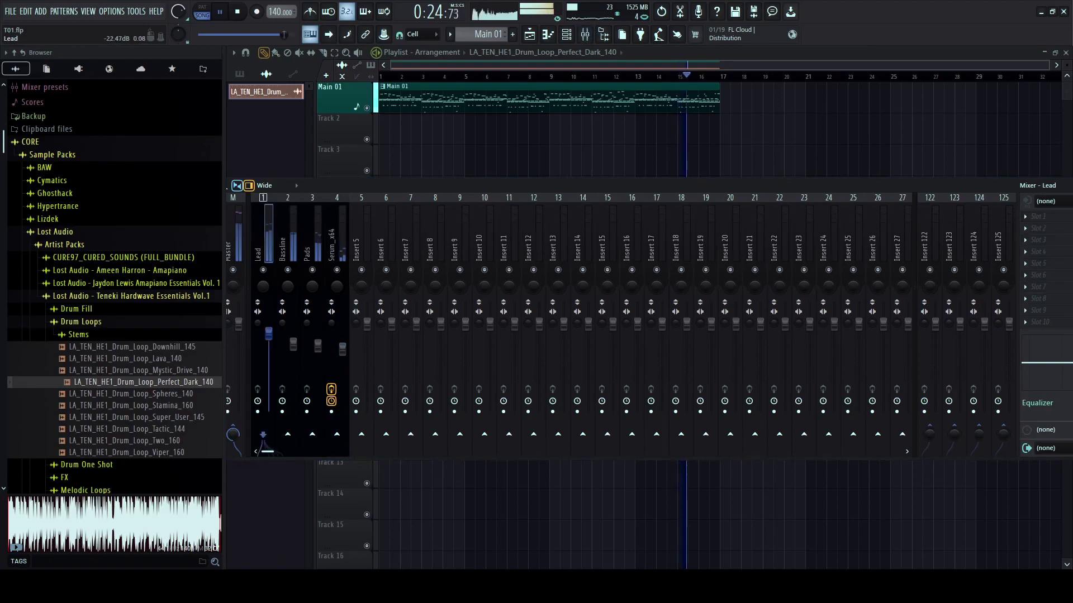
pyautogui.moveTo(269, 326); pyautogui.dragTo(268, 327)
pyautogui.rightClick(224, 335)
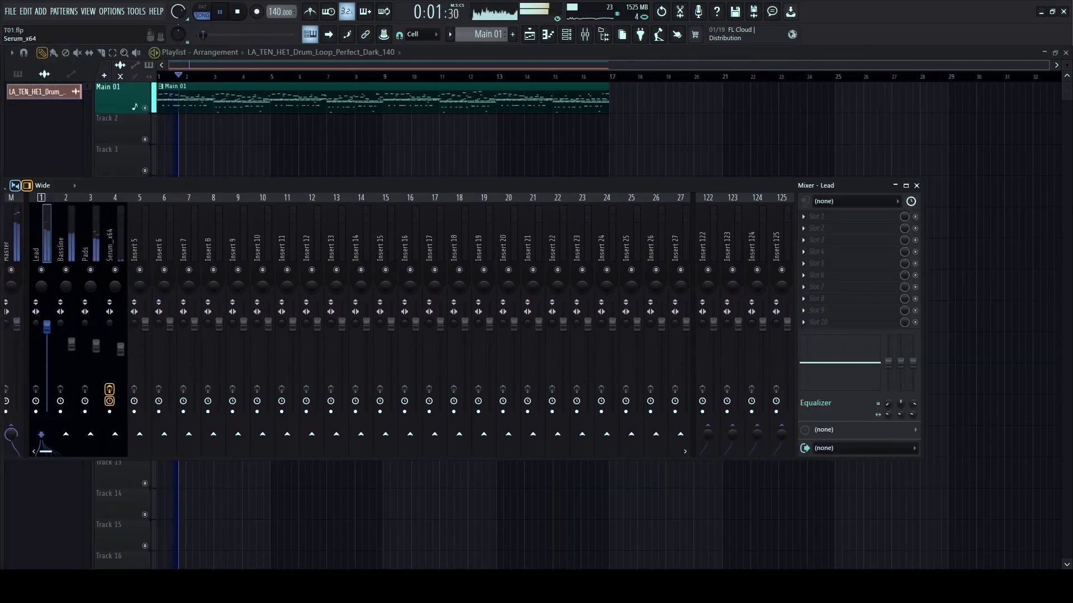
pyautogui.moveTo(145, 185); pyautogui.dragTo(240, 197)
pyautogui.moveTo(166, 356); pyautogui.dragTo(191, 357)
pyautogui.click(159, 257)
pyautogui.click(134, 257)
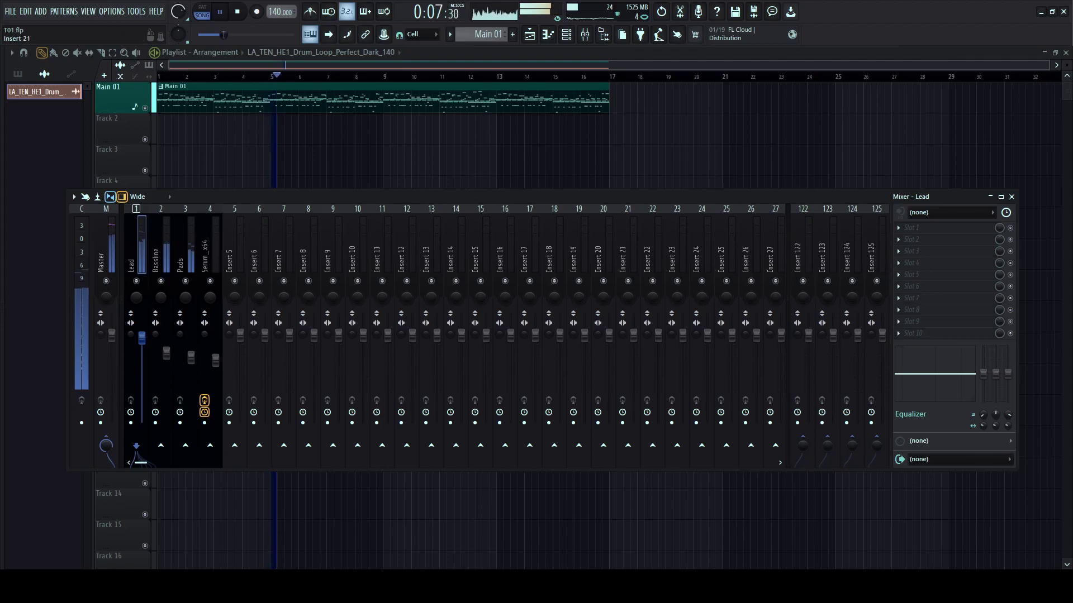
pyautogui.press('F9')
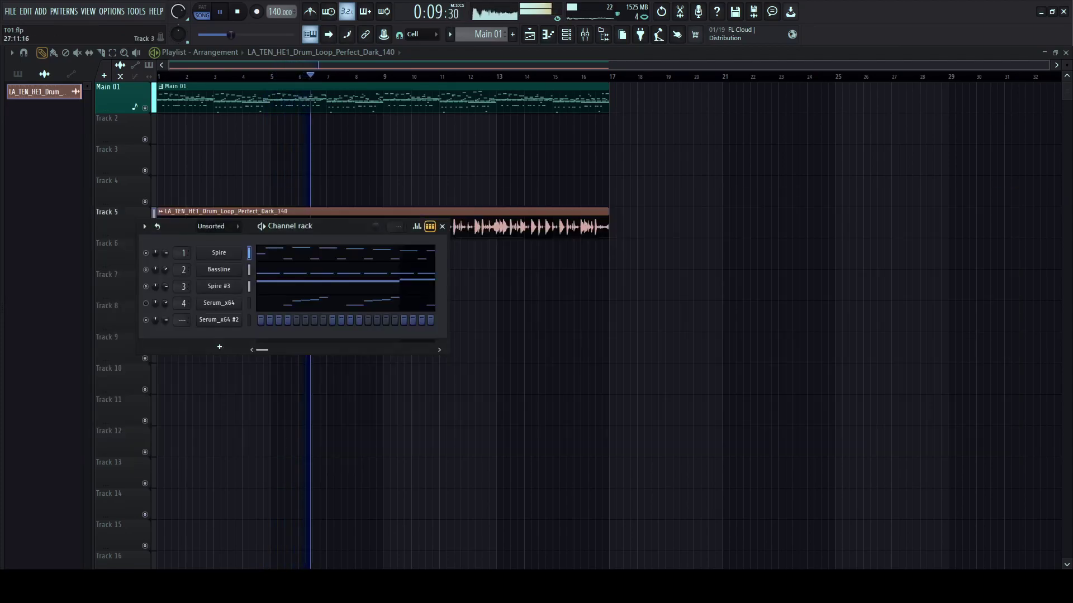
pyautogui.press('F6')
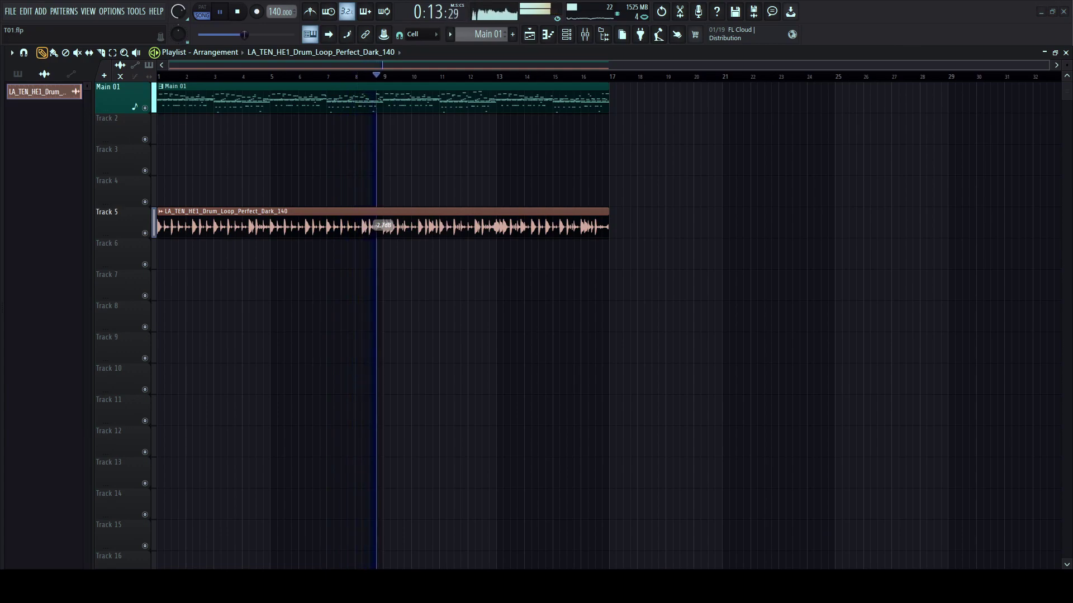
# - Replay the arrangement with the drum loop from bar 1
pyautogui.press('space')
pyautogui.press('space')
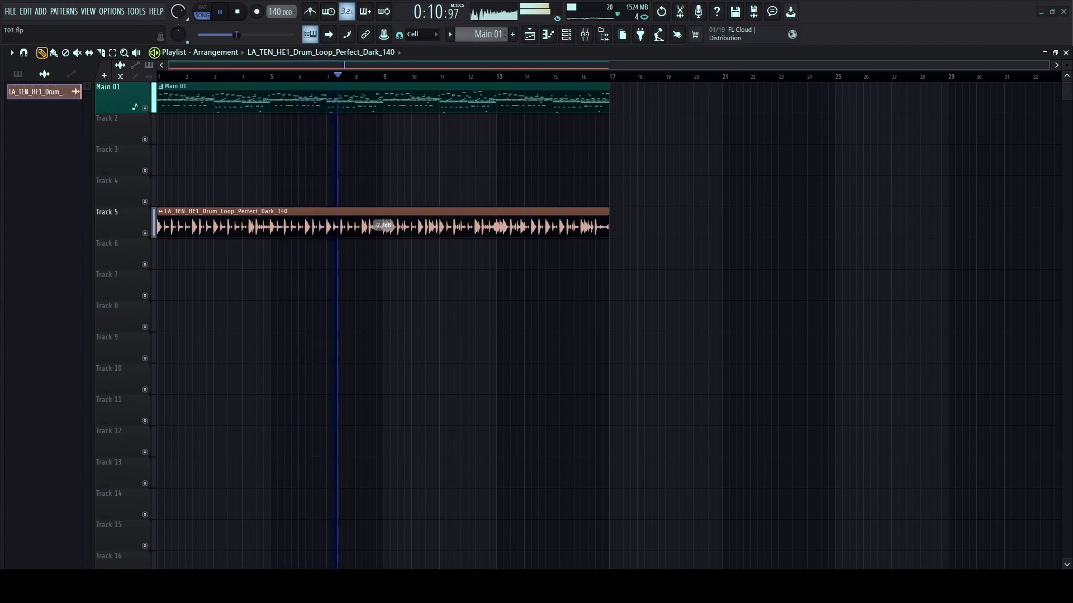
pyautogui.click(158, 77)
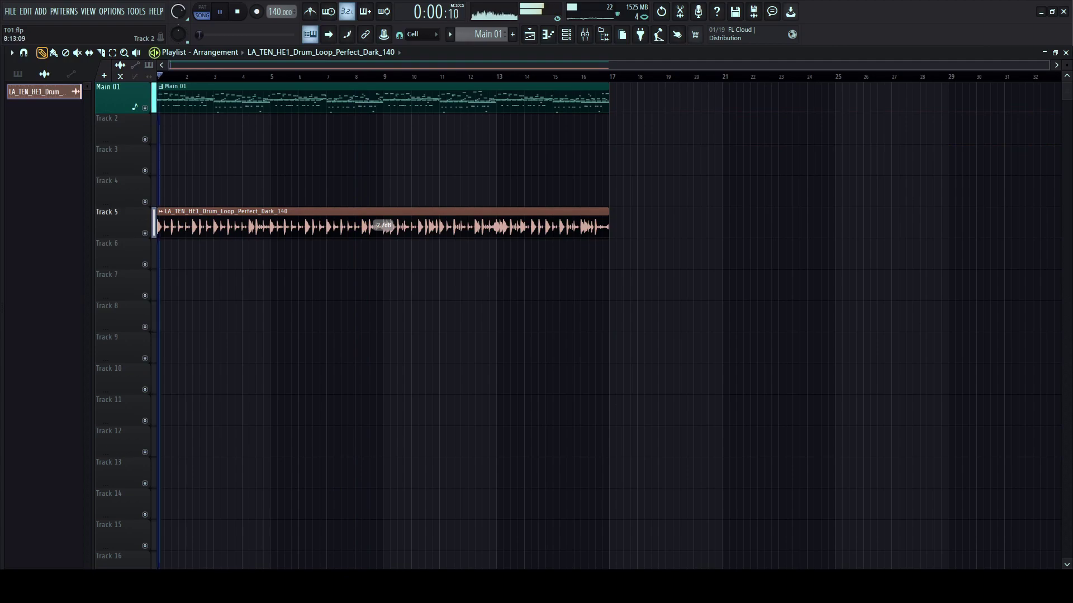
# - Open the Spire lead synth from the channel rack
pyautogui.moveTo(293, 251); pyautogui.dragTo(168, 252)
pyautogui.click(567, 35)
pyautogui.click(385, 253)
pyautogui.press('Escape')
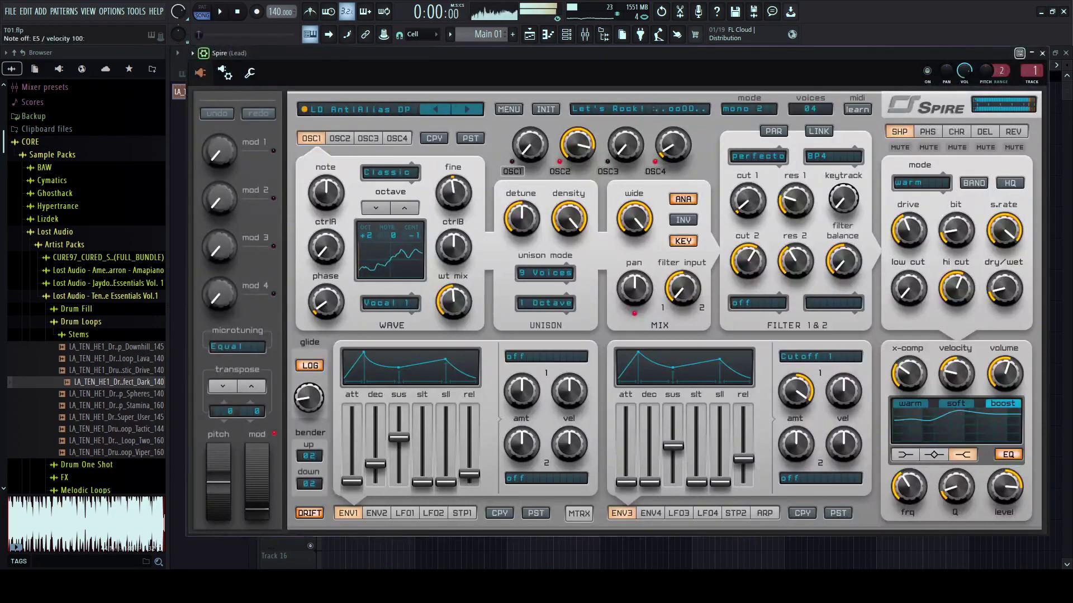
# - Adjust filter cutoff 1 and raise the keytrack of the LD AntiAlias DP lead during playback
pyautogui.moveTo(748, 200); pyautogui.dragTo(795, 212)
pyautogui.press('space')
pyautogui.moveTo(844, 199)
pyautogui.mouseDown()
pyautogui.moveTo(844, 151)
pyautogui.moveTo(844, 183)
pyautogui.mouseUp()
pyautogui.moveTo(747, 200); pyautogui.dragTo(747, 205)
# - Rebalance the lead's oscillator mix levels, bringing oscillator 4 up to full while listening
pyautogui.moveTo(625, 145); pyautogui.dragTo(625, 119)
pyautogui.moveTo(673, 145); pyautogui.dragTo(626, 201)
pyautogui.moveTo(577, 144); pyautogui.dragTo(577, 196)
pyautogui.moveTo(529, 144); pyautogui.dragTo(577, 109)
pyautogui.moveTo(326, 247)
pyautogui.mouseDown()
pyautogui.moveTo(326, 202)
pyautogui.moveTo(326, 251)
pyautogui.mouseUp()
pyautogui.moveTo(672, 145); pyautogui.dragTo(672, 115)
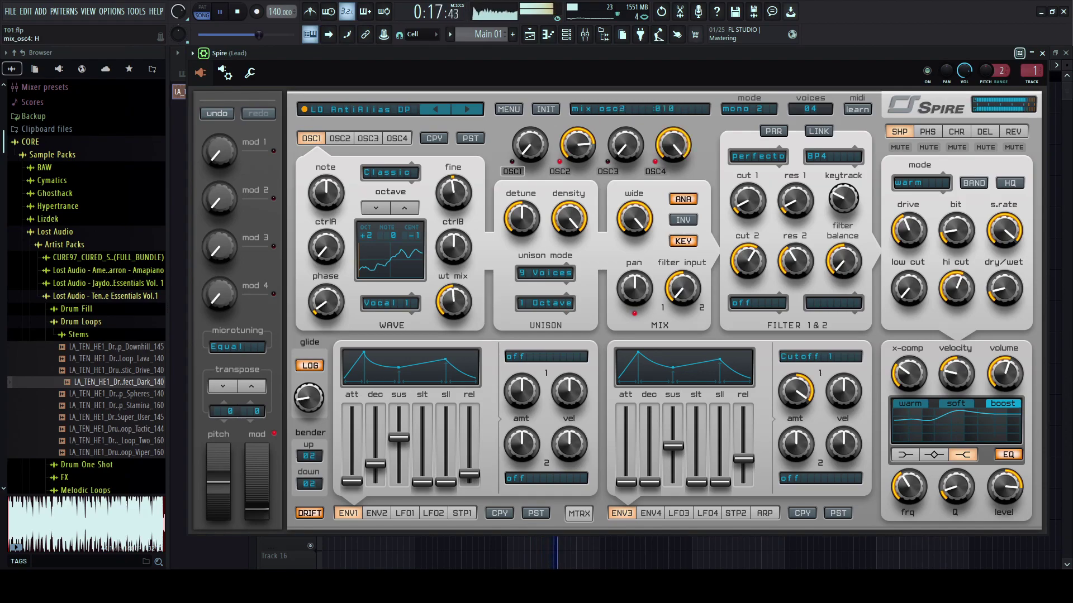
pyautogui.press('space')
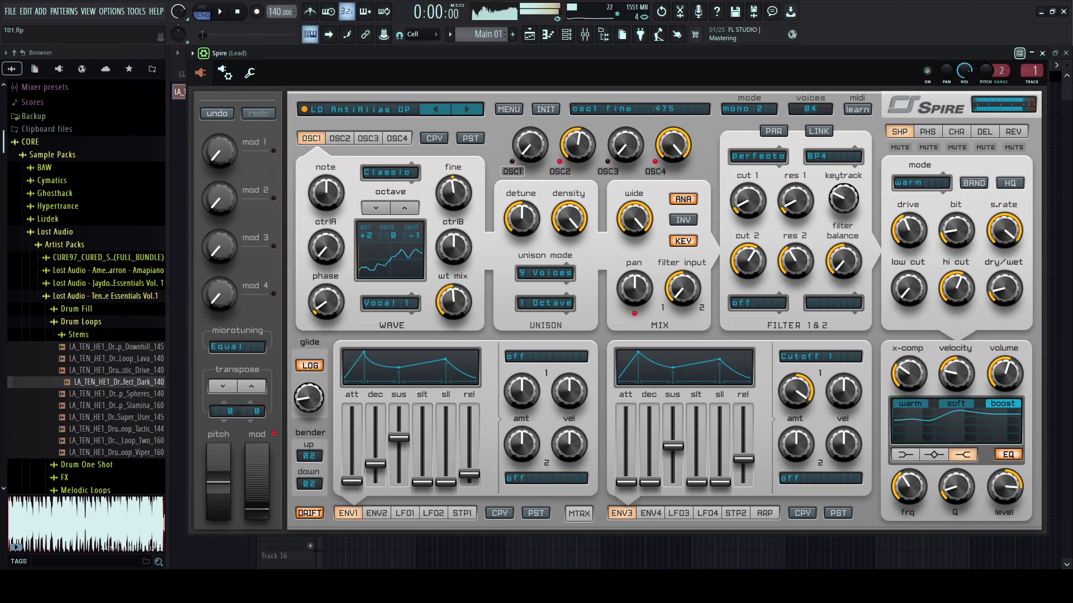
# - Detune oscillator 4 to note +11 and +99 cents, adjust its Ctrl B, and rebalance its mix level against oscillator 2
pyautogui.press('space')
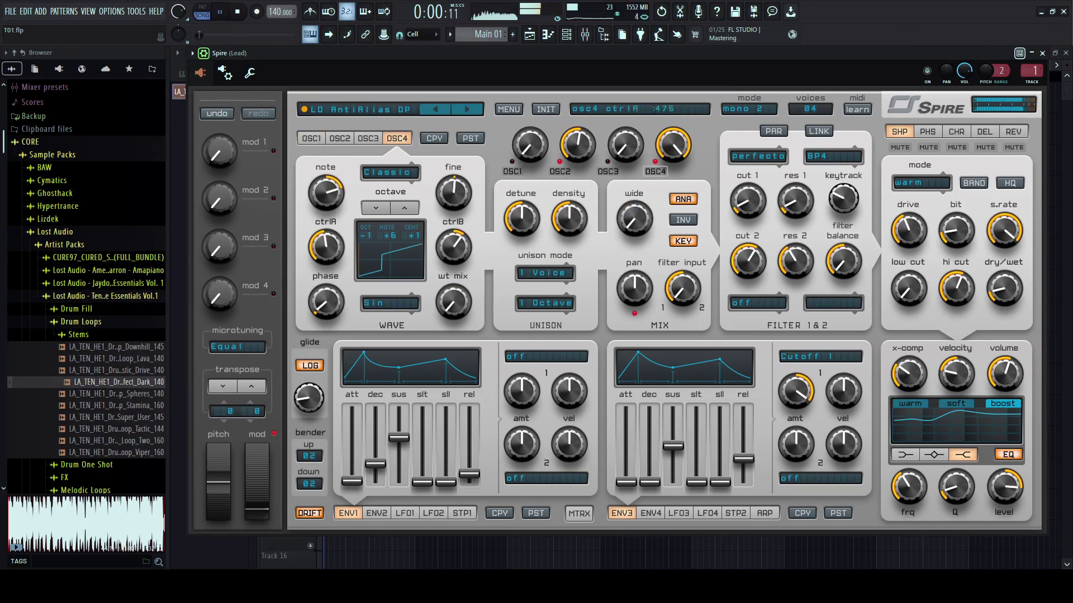
pyautogui.moveTo(453, 247); pyautogui.dragTo(454, 290)
pyautogui.moveTo(454, 193); pyautogui.dragTo(453, 139)
pyautogui.moveTo(326, 193); pyautogui.dragTo(326, 159)
pyautogui.moveTo(454, 193)
pyautogui.mouseDown()
pyautogui.moveTo(453, 210)
pyautogui.moveTo(453, 187)
pyautogui.mouseUp()
pyautogui.moveTo(673, 145); pyautogui.dragTo(673, 246)
pyautogui.moveTo(577, 146); pyautogui.dragTo(577, 122)
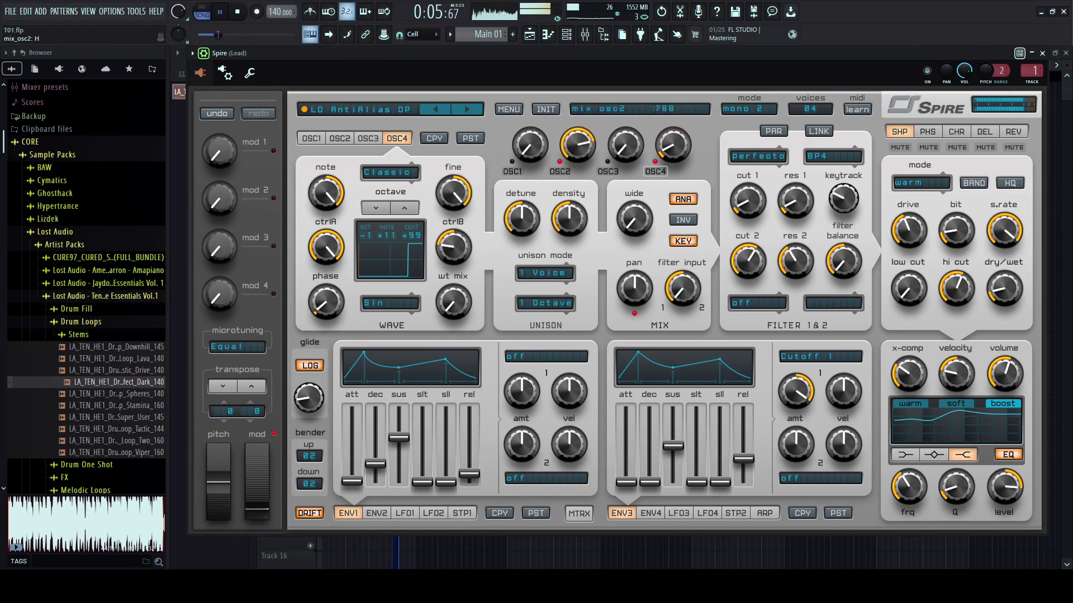
# - Try the oscillator's INV option, switch ANA off, and adjust the wide amount while replaying the track
pyautogui.press('space')
pyautogui.press('space')
pyautogui.click(683, 220)
pyautogui.click(682, 220)
pyautogui.click(683, 199)
pyautogui.moveTo(634, 219)
pyautogui.mouseDown()
pyautogui.moveTo(634, 140)
pyautogui.moveTo(634, 218)
pyautogui.mouseUp()
pyautogui.press('space')
pyautogui.press('space')
# - Tweak filter cutoff 1, set the shaper mode to fbsin, and adjust its drive
pyautogui.moveTo(748, 200)
pyautogui.mouseDown()
pyautogui.moveTo(747, 190)
pyautogui.moveTo(747, 202)
pyautogui.mouseUp()
pyautogui.press('space')
pyautogui.press('space')
pyautogui.click(917, 183)
pyautogui.moveTo(909, 230)
pyautogui.mouseDown()
pyautogui.moveTo(908, 193)
pyautogui.moveTo(908, 257)
pyautogui.moveTo(955, 193)
pyautogui.moveTo(956, 219)
pyautogui.moveTo(908, 219)
pyautogui.mouseUp()
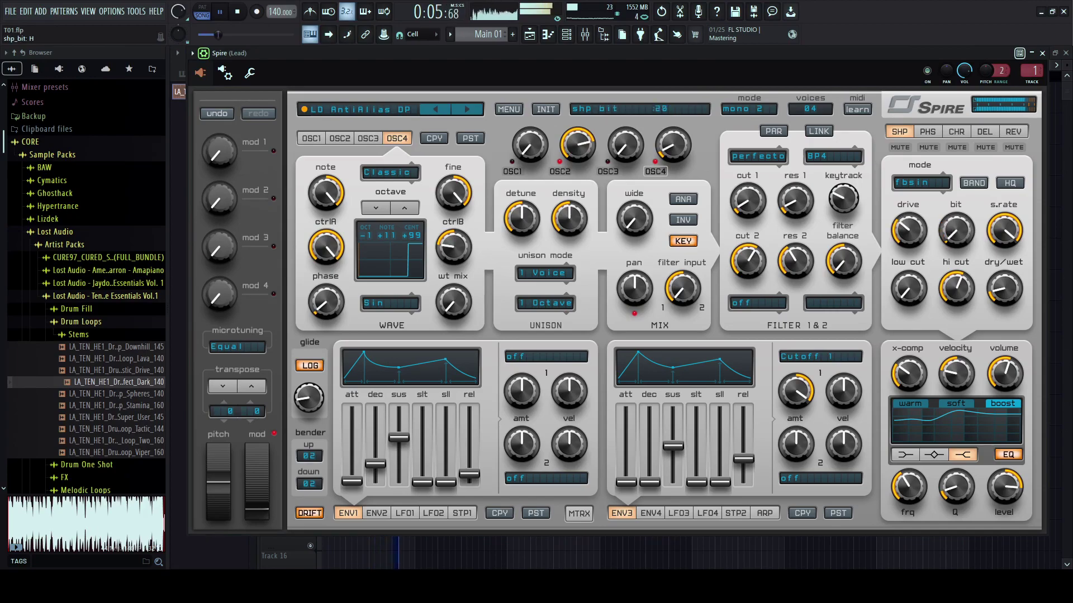
# - Step through the Spire lead presets and load LD Arp Me V
pyautogui.click(466, 109)
pyautogui.click(466, 109)
pyautogui.click(435, 109)
pyautogui.click(466, 108)
pyautogui.click(467, 109)
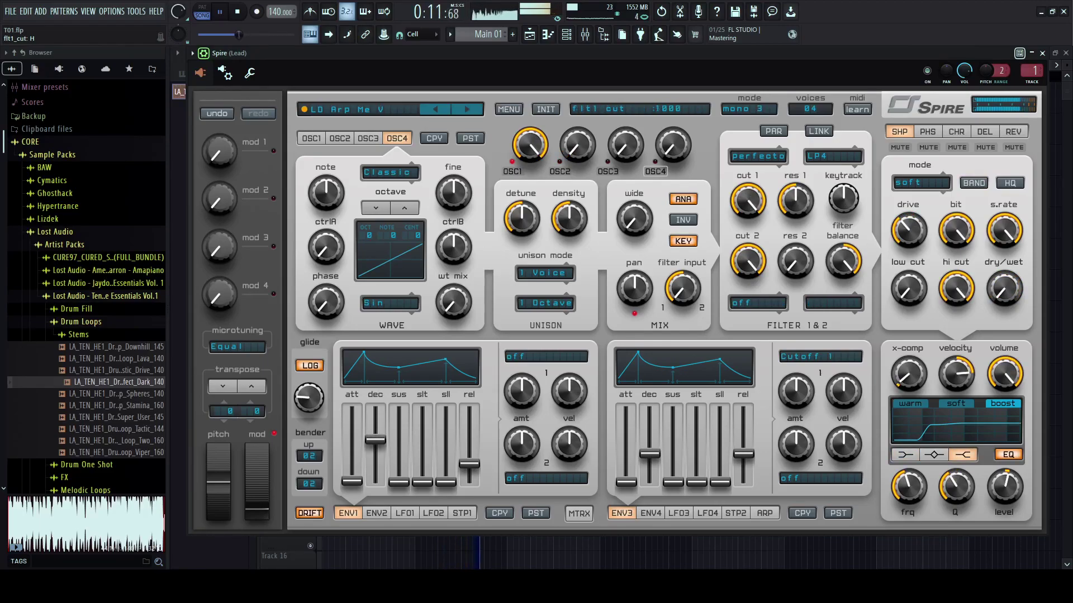
pyautogui.moveTo(559, 53); pyautogui.dragTo(543, 68)
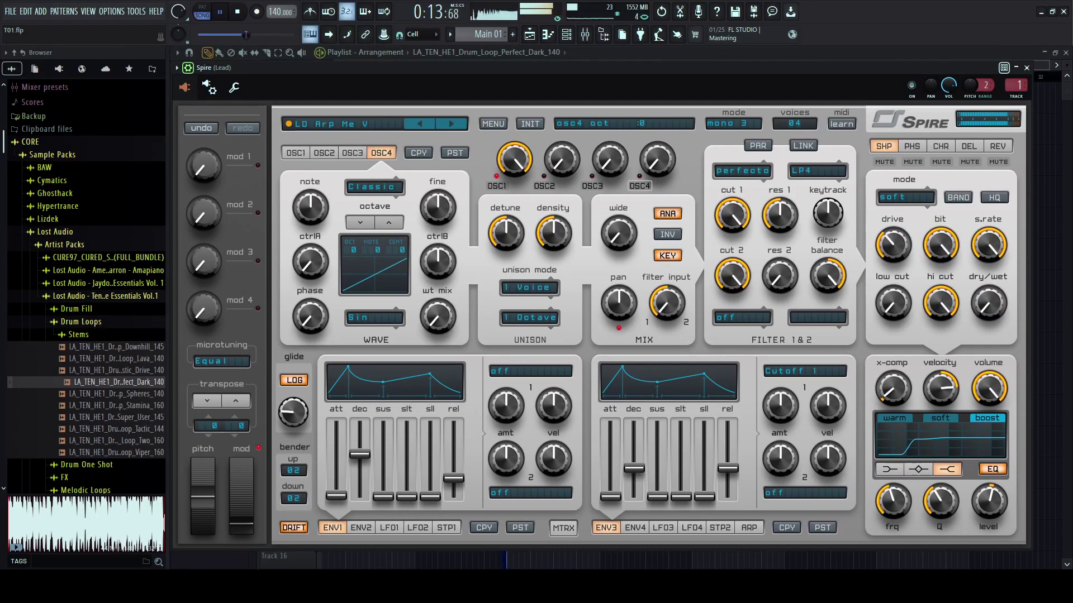
# - Try changes to oscillator 4's wave mode, Ctrl A and phase, and step through the presets back to LD Arp Me V
pyautogui.moveTo(515, 159)
pyautogui.mouseDown()
pyautogui.moveTo(514, 201)
pyautogui.moveTo(514, 156)
pyautogui.mouseUp()
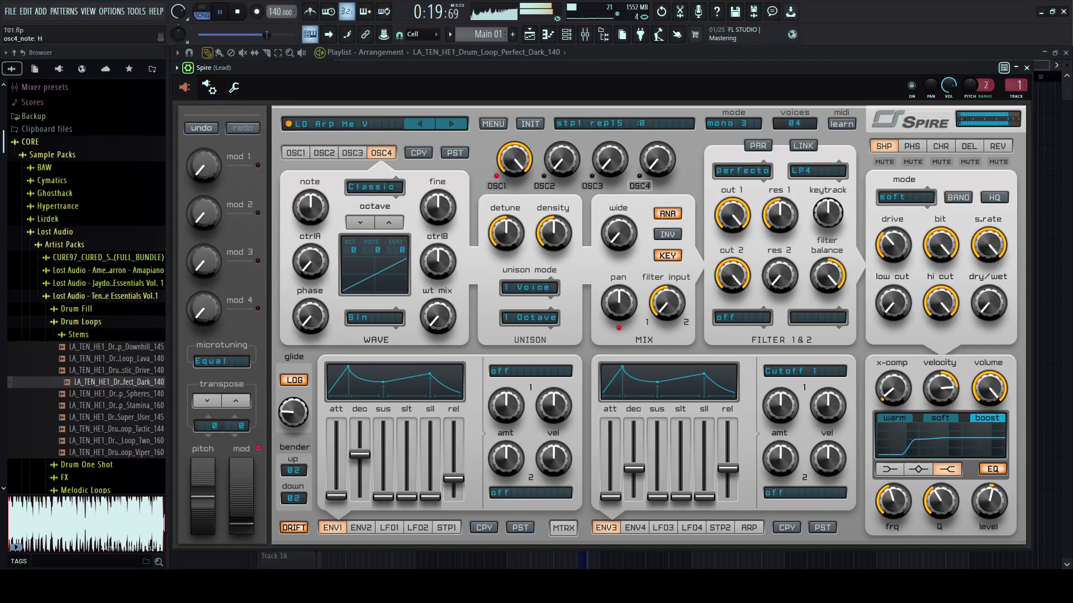
pyautogui.click(374, 187)
pyautogui.moveTo(311, 262)
pyautogui.mouseDown()
pyautogui.moveTo(310, 221)
pyautogui.moveTo(310, 245)
pyautogui.mouseUp()
pyautogui.moveTo(311, 317); pyautogui.dragTo(311, 268)
pyautogui.click(452, 124)
pyautogui.click(452, 124)
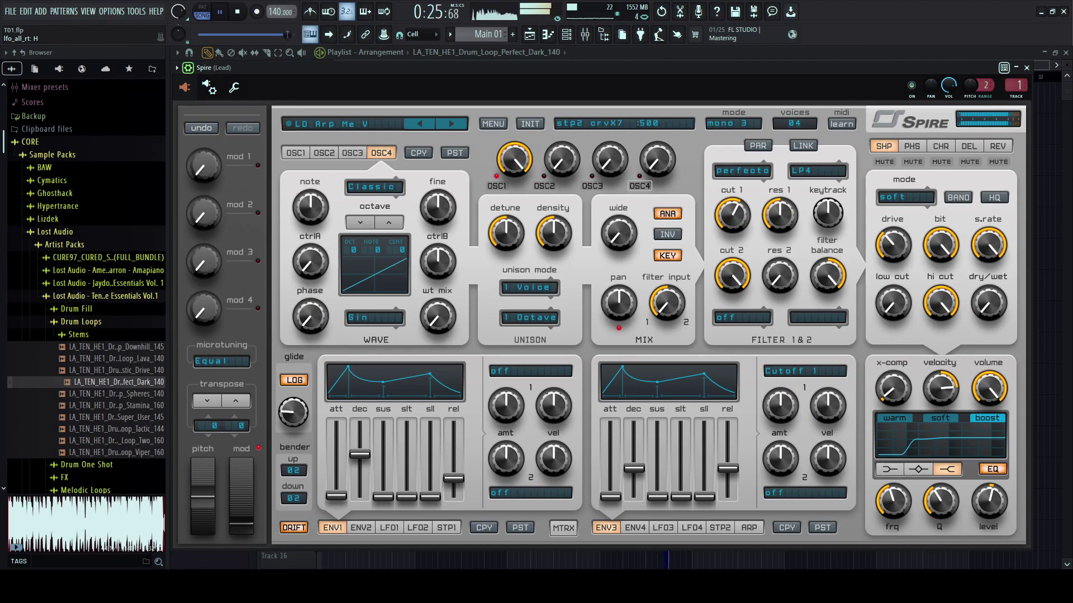
# - Give oscillator 4 the Bayan 1 waveform and raise its phase, wavetable mix and Ctrl A
pyautogui.moveTo(311, 316); pyautogui.dragTo(310, 272)
pyautogui.click(394, 324)
pyautogui.moveTo(438, 317); pyautogui.dragTo(437, 269)
pyautogui.moveTo(311, 262); pyautogui.dragTo(311, 230)
pyautogui.moveTo(514, 161)
pyautogui.mouseDown()
pyautogui.moveTo(514, 235)
pyautogui.moveTo(514, 161)
pyautogui.mouseUp()
# - Set oscillator 1's Ctrl A to 395
pyautogui.click(324, 153)
pyautogui.click(295, 153)
pyautogui.moveTo(310, 207)
pyautogui.mouseDown()
pyautogui.moveTo(310, 189)
pyautogui.moveTo(311, 204)
pyautogui.mouseUp()
pyautogui.moveTo(310, 262)
pyautogui.mouseDown()
pyautogui.moveTo(311, 240)
pyautogui.moveTo(311, 254)
pyautogui.mouseUp()
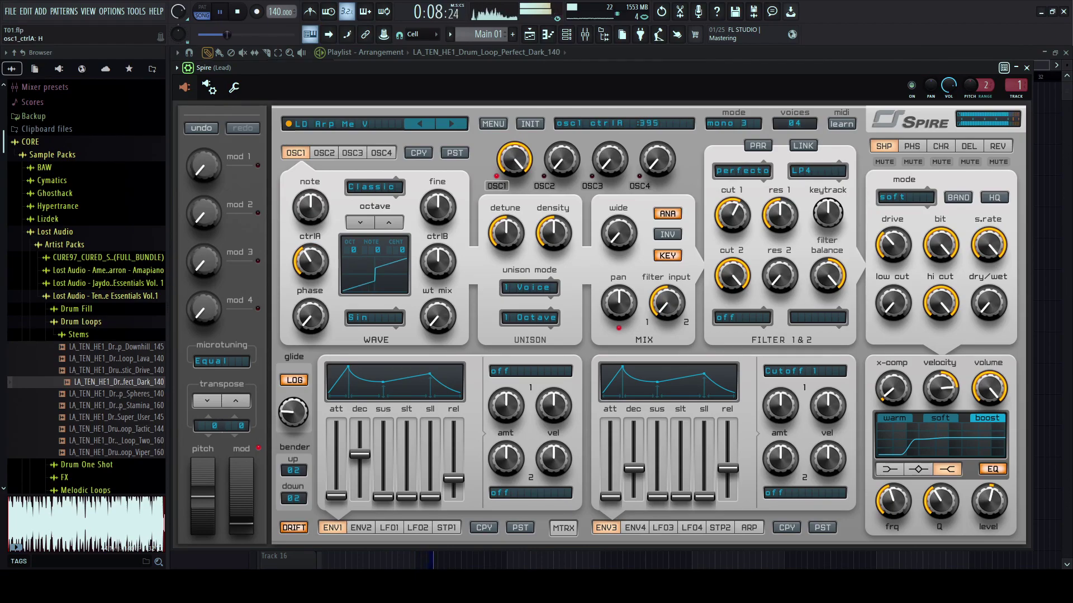
# - Raise oscillator 4's mix level to 700 and fine-tune the blend while listening
pyautogui.moveTo(657, 159); pyautogui.dragTo(657, 115)
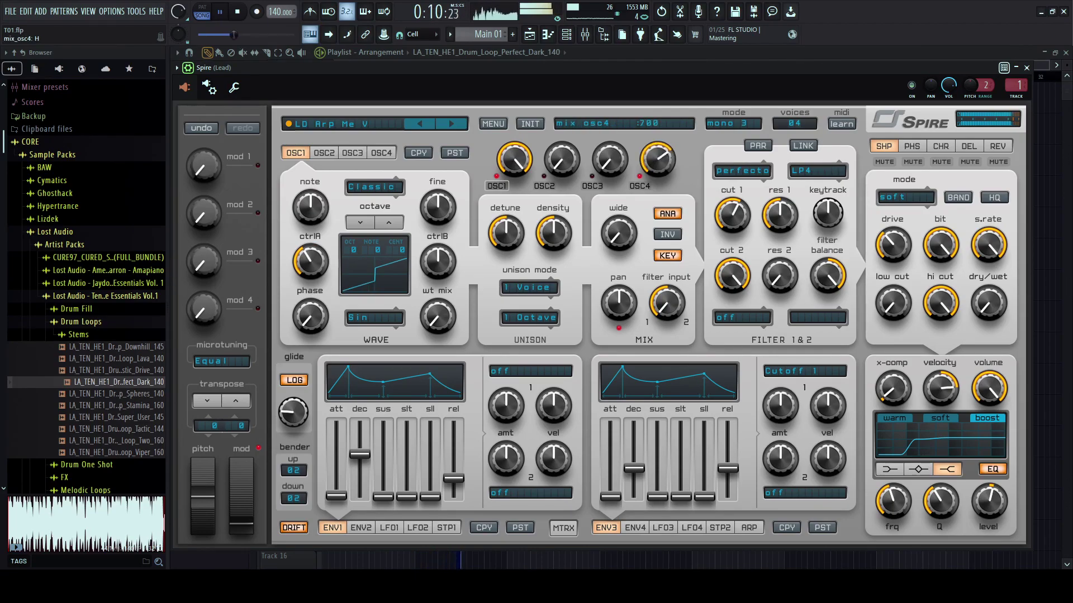
pyautogui.click(381, 153)
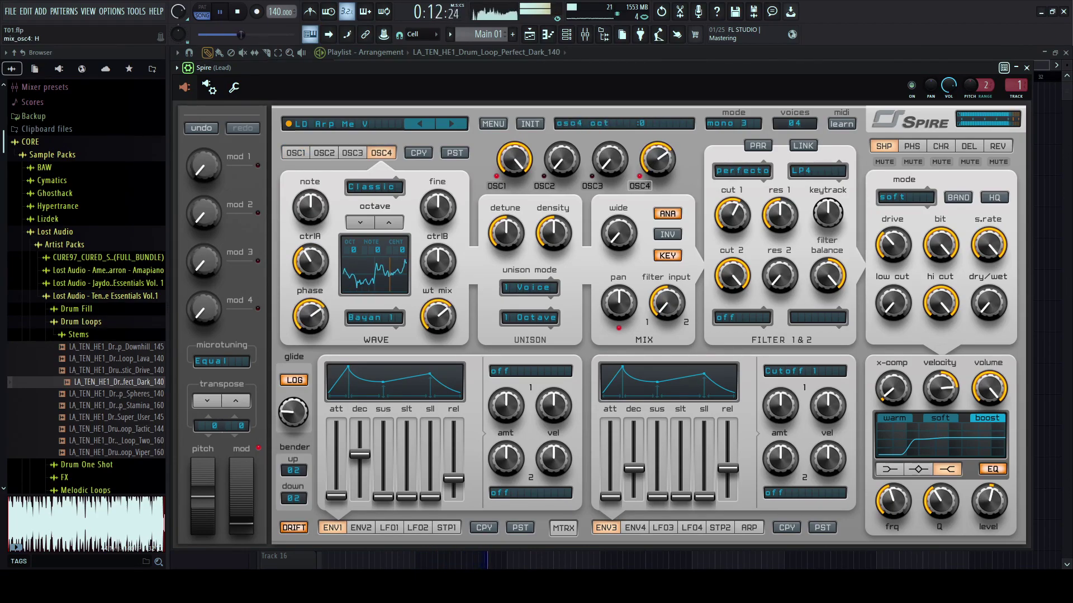
pyautogui.click(396, 196)
pyautogui.moveTo(657, 160); pyautogui.dragTo(658, 143)
# - Lower the cutoffs of filters 1 and 2 and raise the keytrack on the LD Arp Me V lead
pyautogui.moveTo(732, 215)
pyautogui.mouseDown()
pyautogui.moveTo(733, 181)
pyautogui.moveTo(732, 257)
pyautogui.moveTo(732, 213)
pyautogui.moveTo(733, 223)
pyautogui.moveTo(780, 201)
pyautogui.moveTo(780, 184)
pyautogui.moveTo(780, 214)
pyautogui.moveTo(732, 226)
pyautogui.mouseUp()
pyautogui.moveTo(828, 213); pyautogui.dragTo(828, 185)
pyautogui.moveTo(732, 215); pyautogui.dragTo(733, 219)
pyautogui.moveTo(732, 276); pyautogui.dragTo(732, 299)
pyautogui.moveTo(732, 215); pyautogui.dragTo(732, 223)
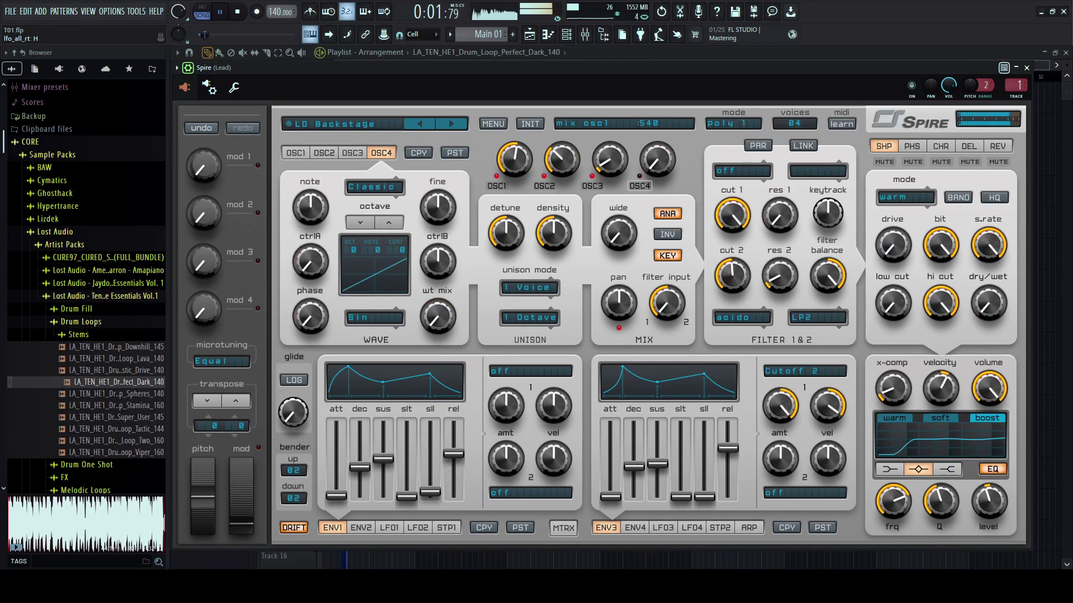
# - Audition the Spire lead presets following LD Backstage during playback, load LD Combo B OP, and stop playback
pyautogui.click(452, 124)
pyautogui.click(451, 124)
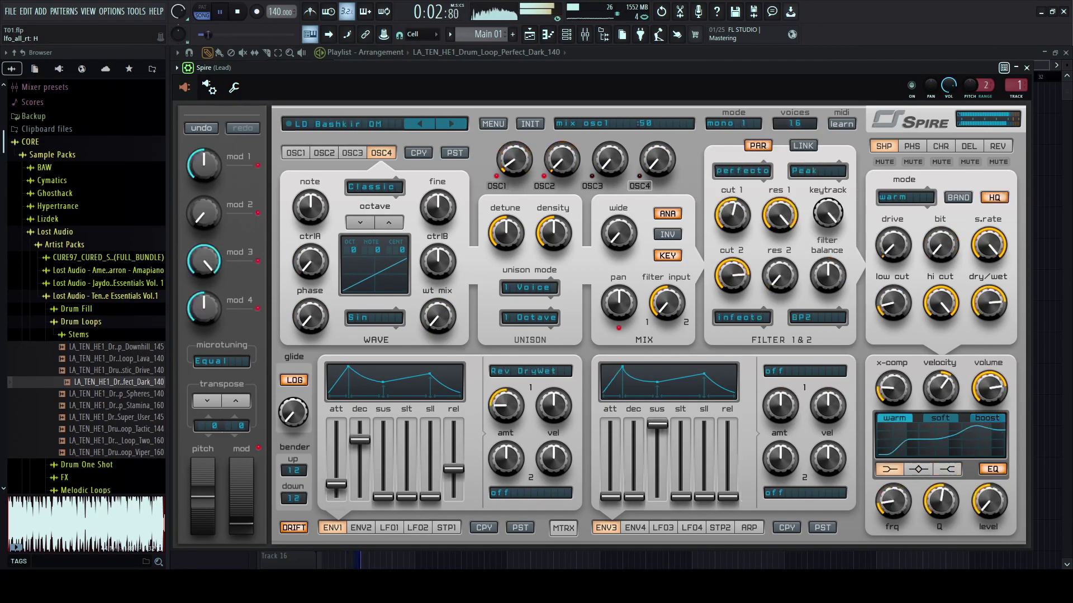
pyautogui.click(451, 123)
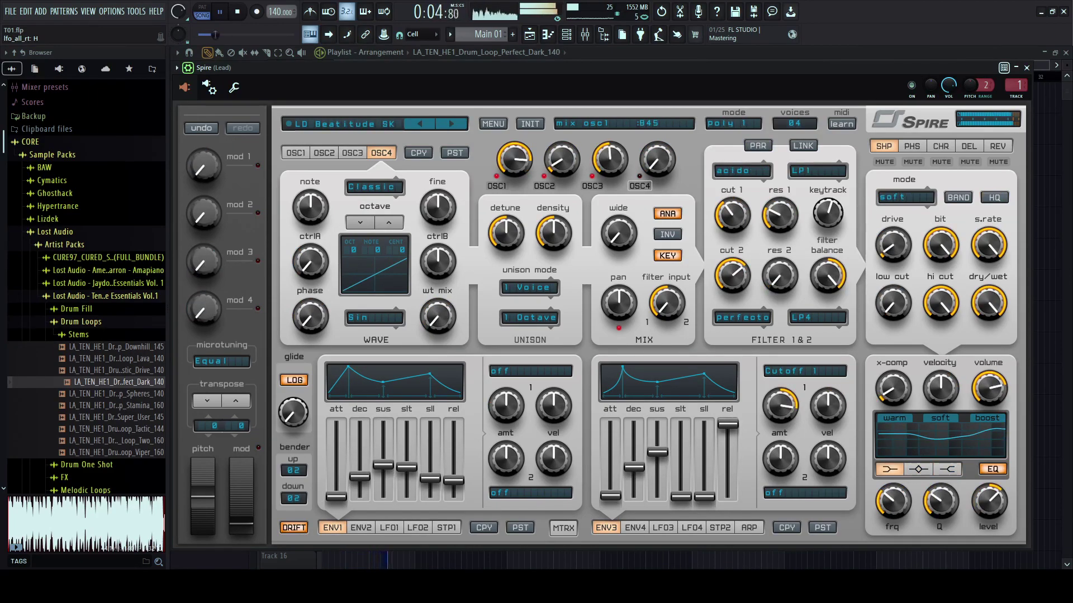
pyautogui.click(452, 124)
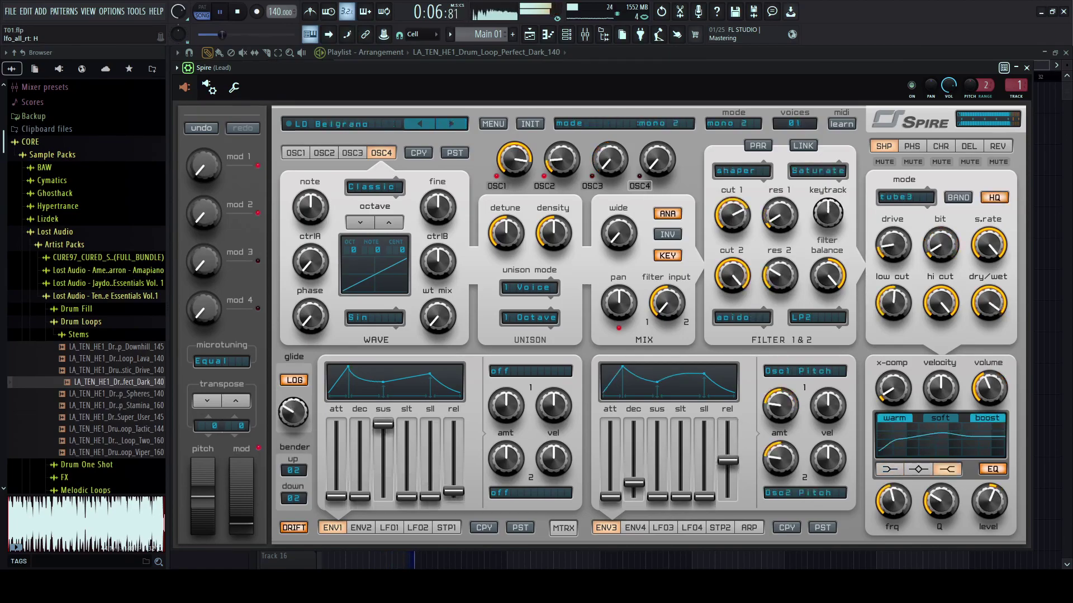
pyautogui.click(451, 124)
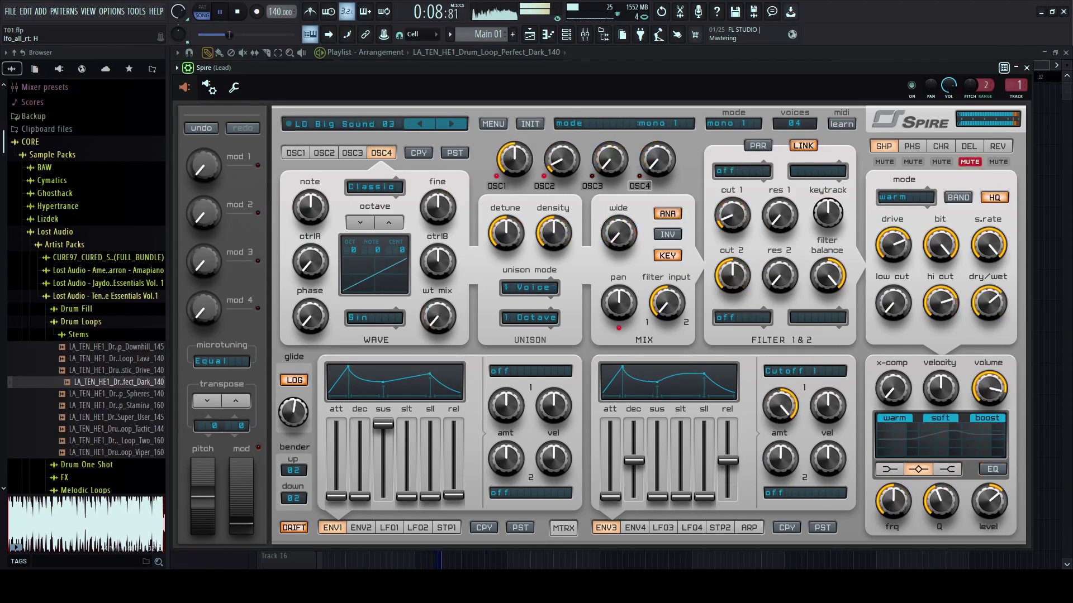
pyautogui.click(452, 123)
pyautogui.click(451, 123)
pyautogui.click(451, 123)
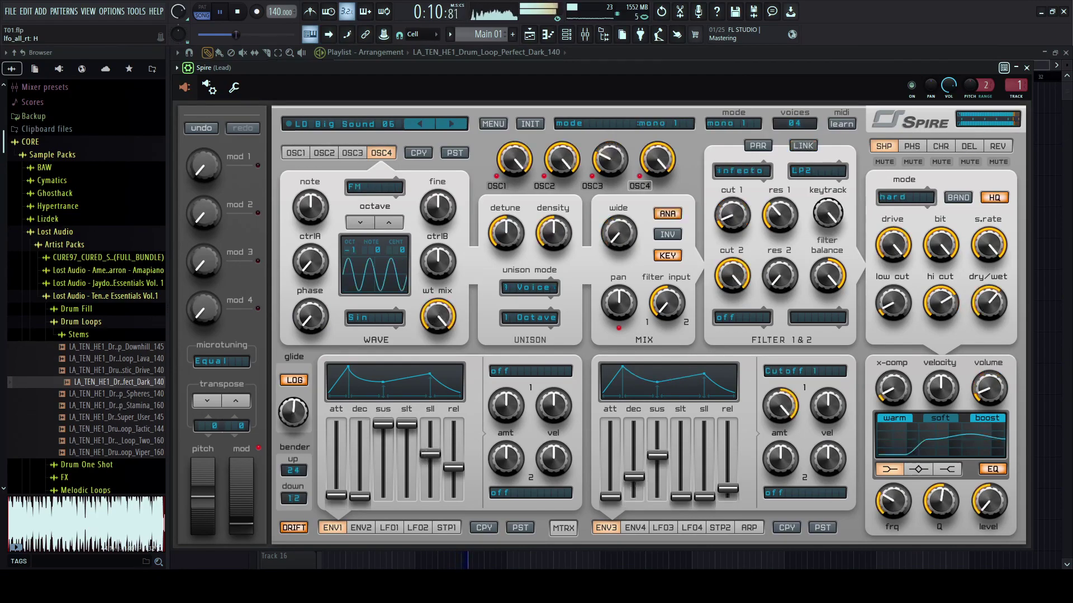
pyautogui.click(451, 124)
pyautogui.click(451, 123)
pyautogui.click(451, 123)
pyautogui.click(451, 124)
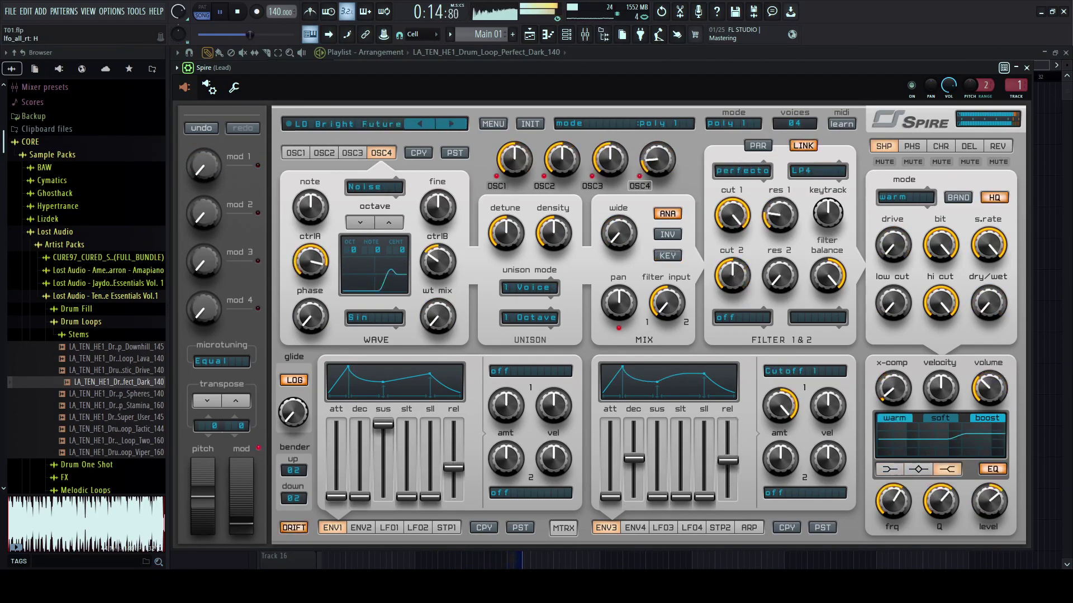
pyautogui.click(451, 123)
pyautogui.click(451, 123)
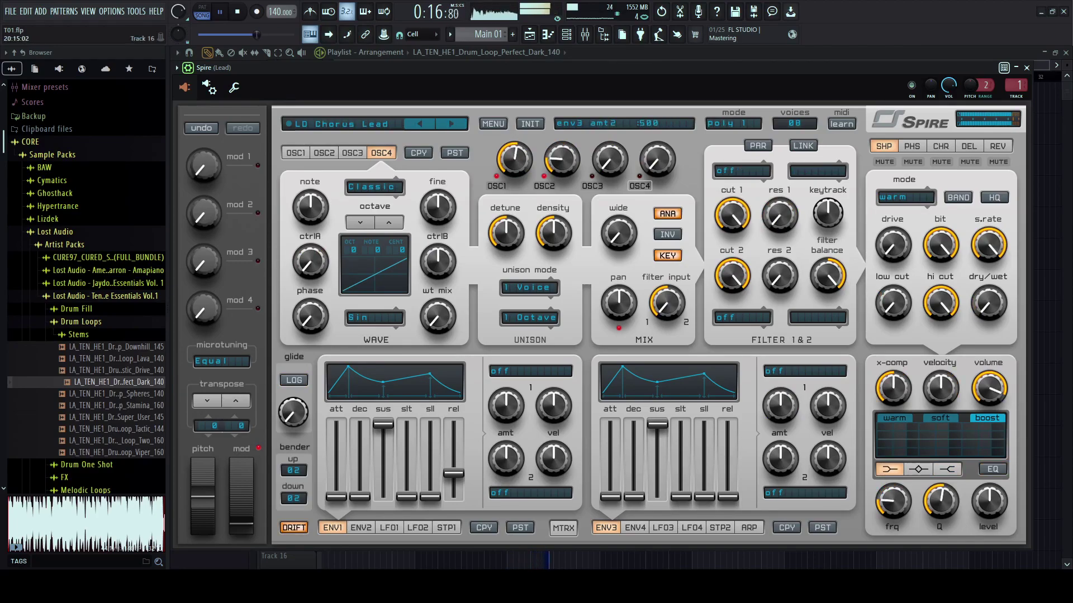
pyautogui.click(452, 124)
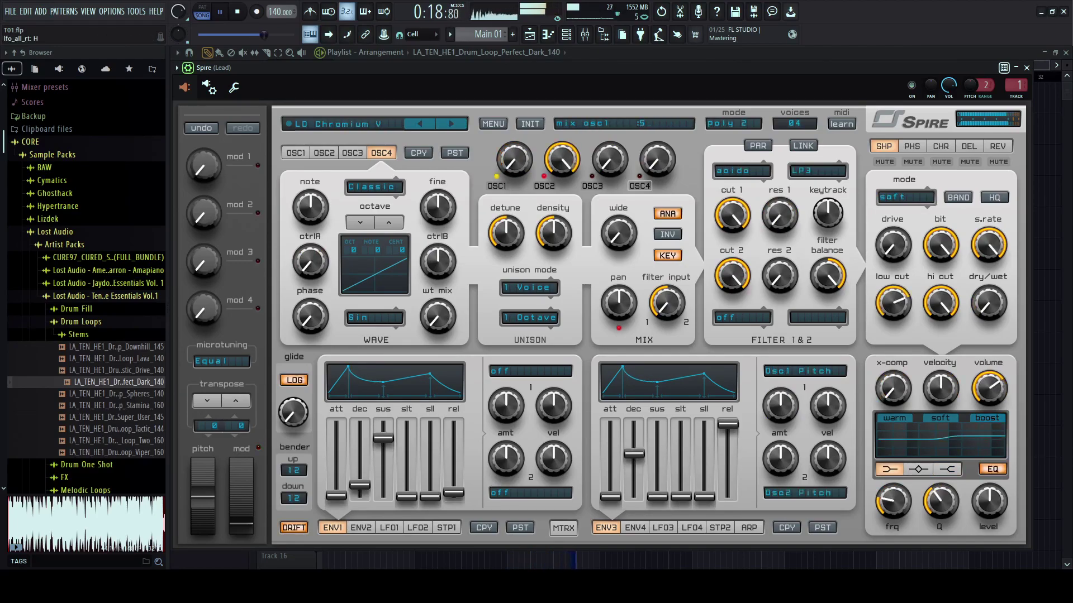
pyautogui.click(452, 123)
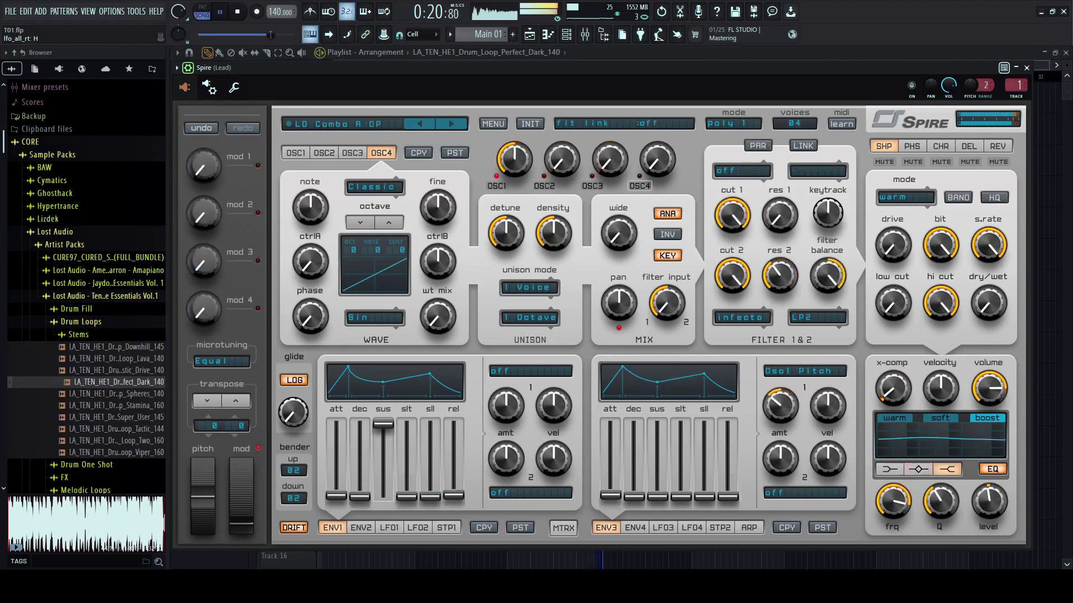
pyautogui.click(451, 124)
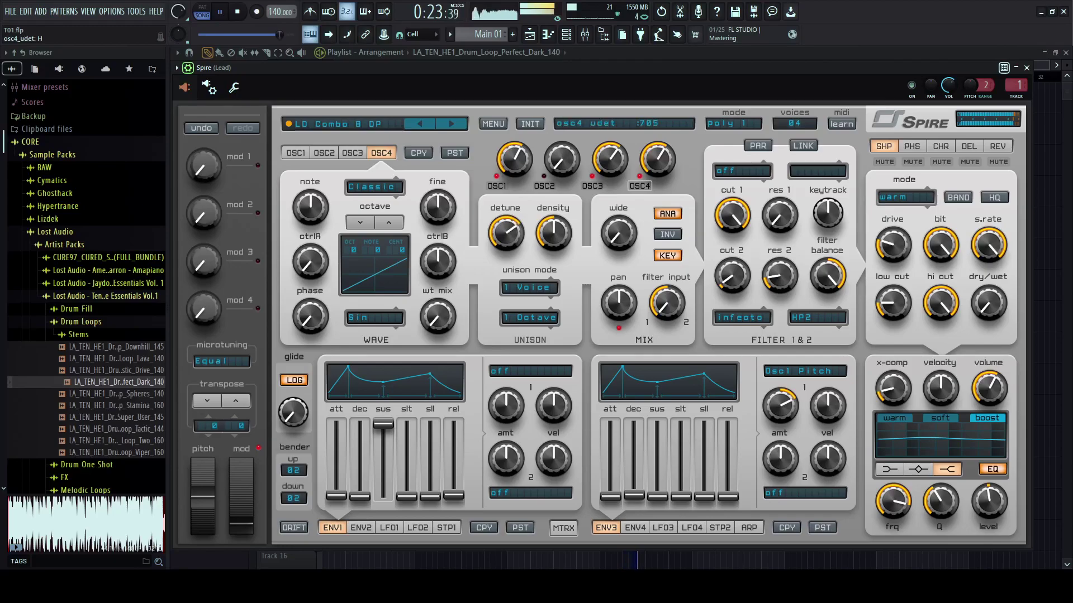
pyautogui.press('space')
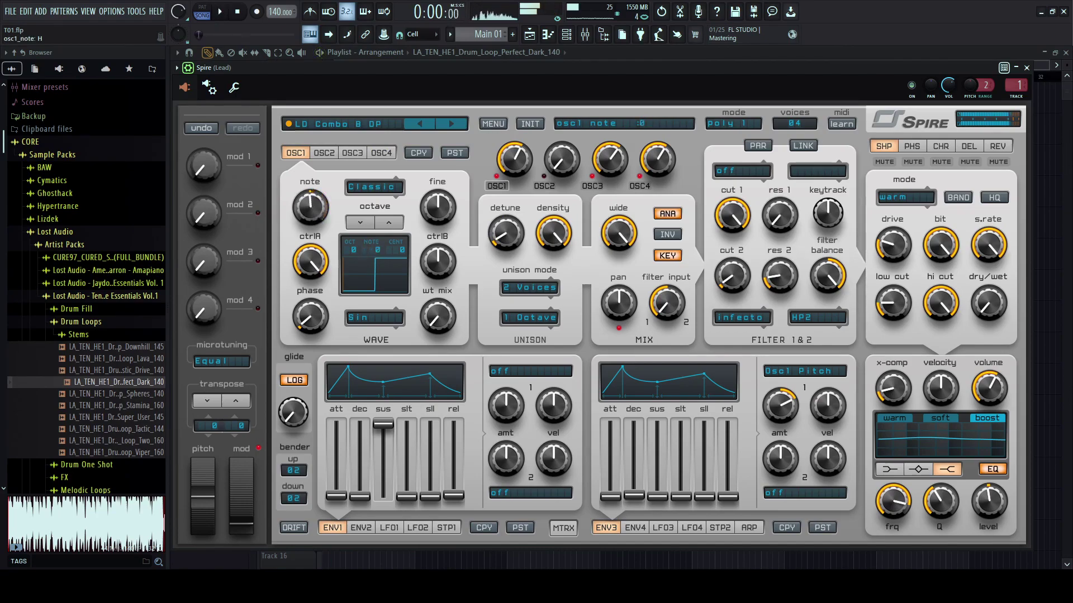
# - Play back the arrangement and check the playlist, channel rack and mixer tracks
pyautogui.press('space')
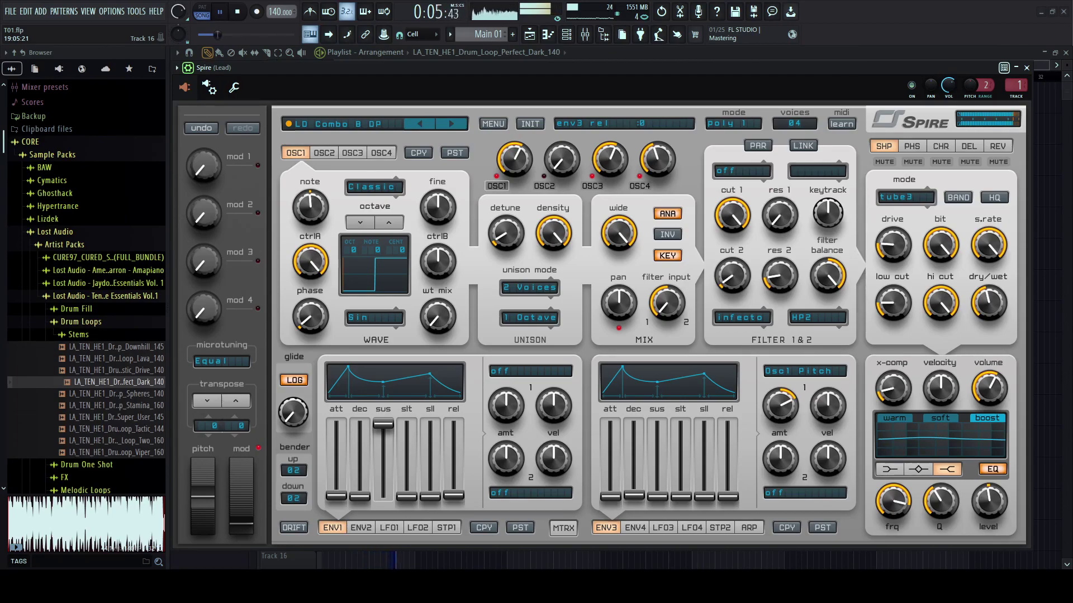
pyautogui.press('space')
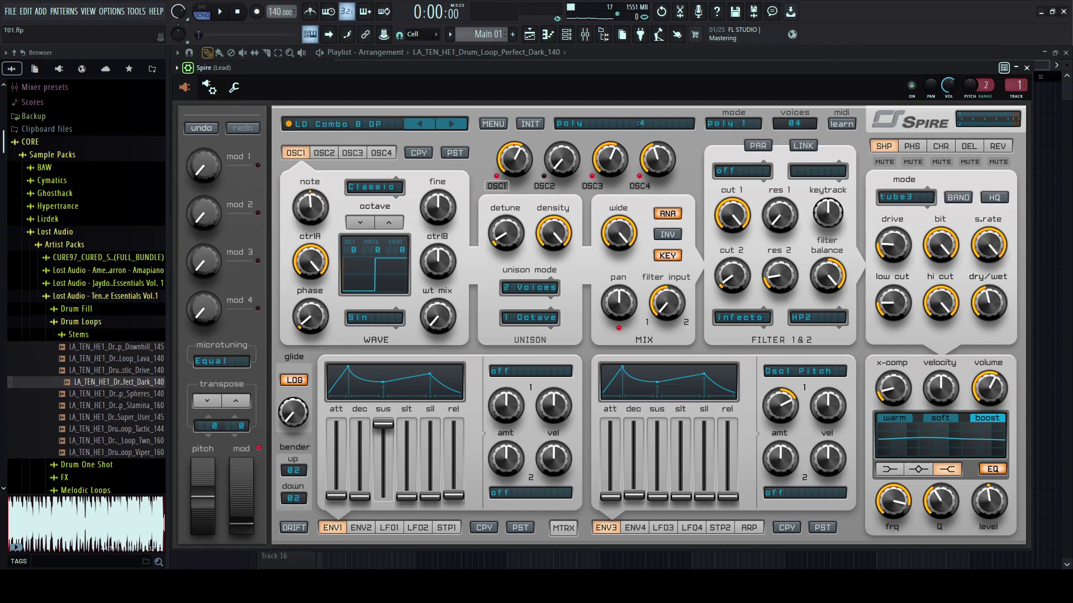
pyautogui.click(487, 52)
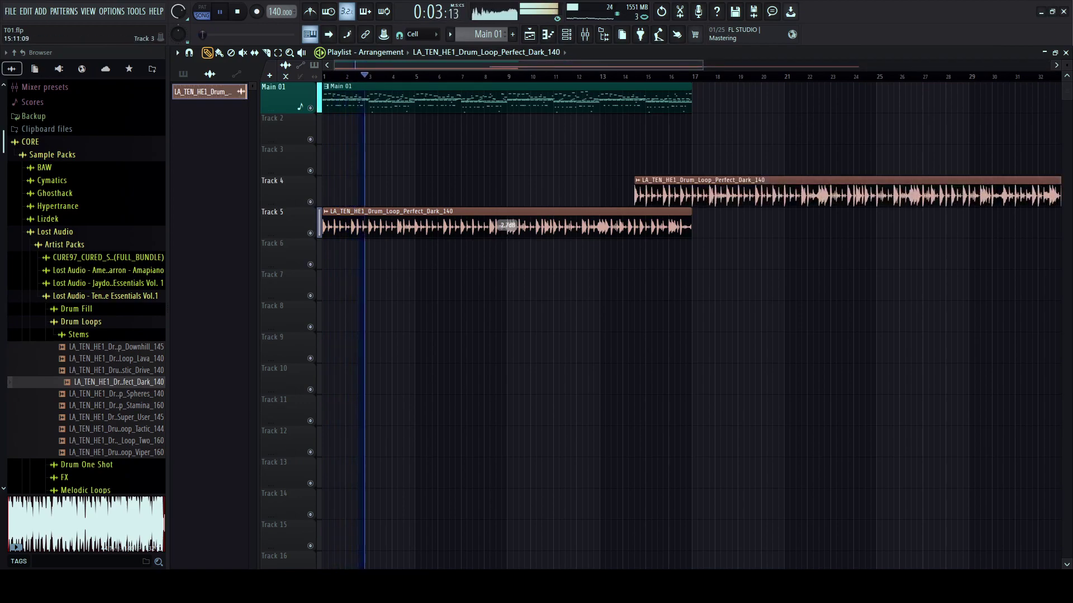
pyautogui.press('F6')
pyautogui.press('space')
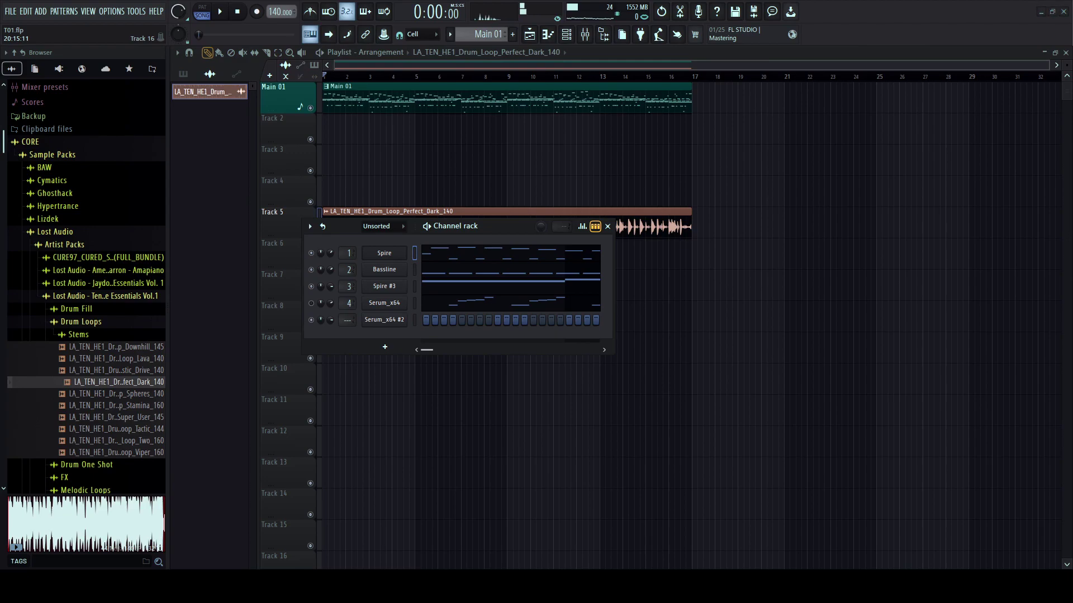
pyautogui.press('space')
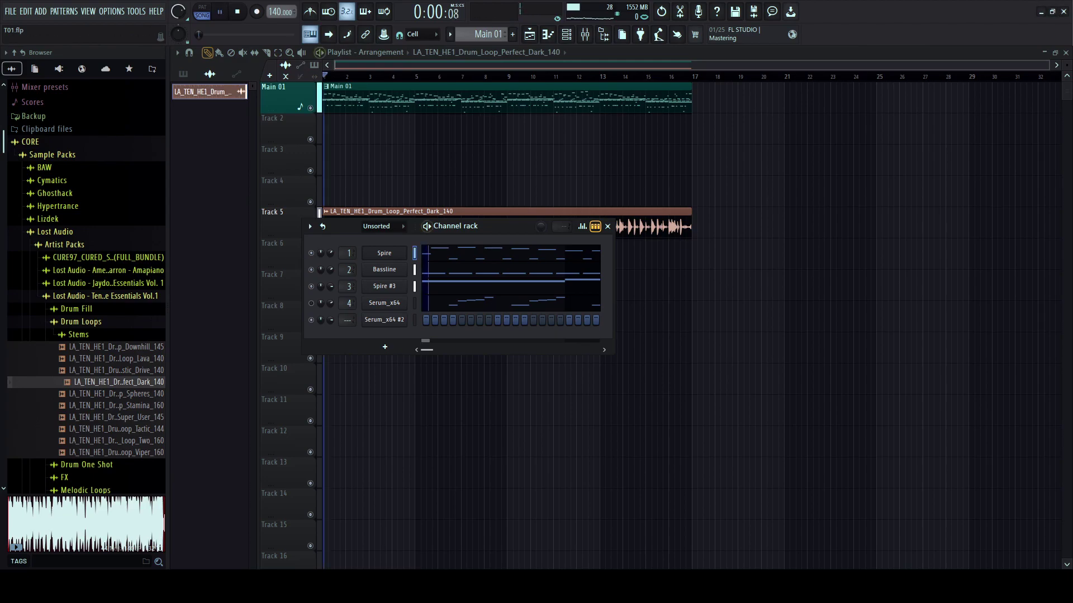
pyautogui.press('F6')
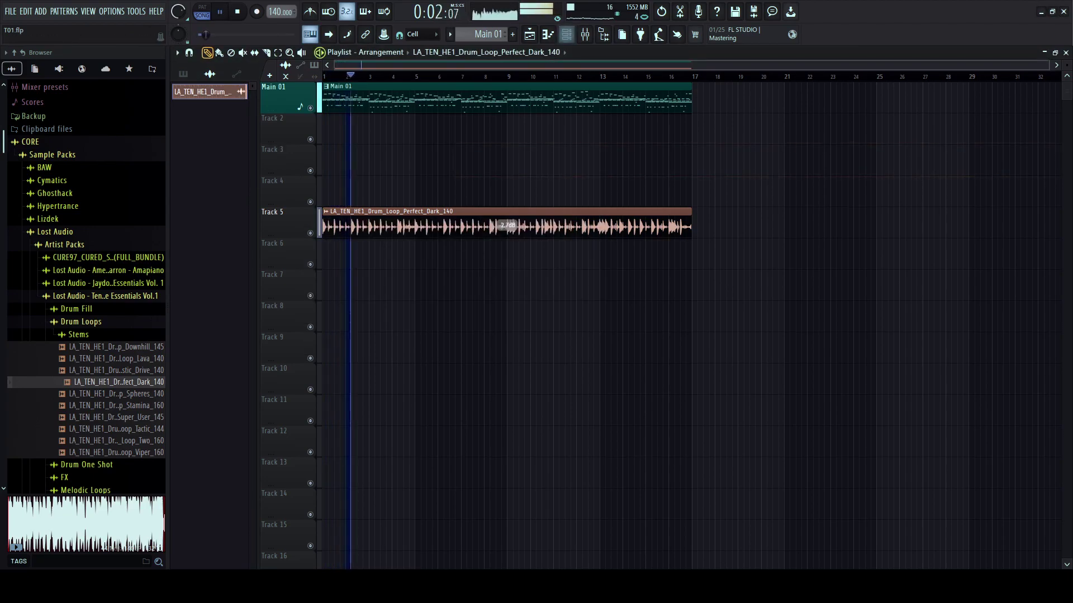
pyautogui.press('F9')
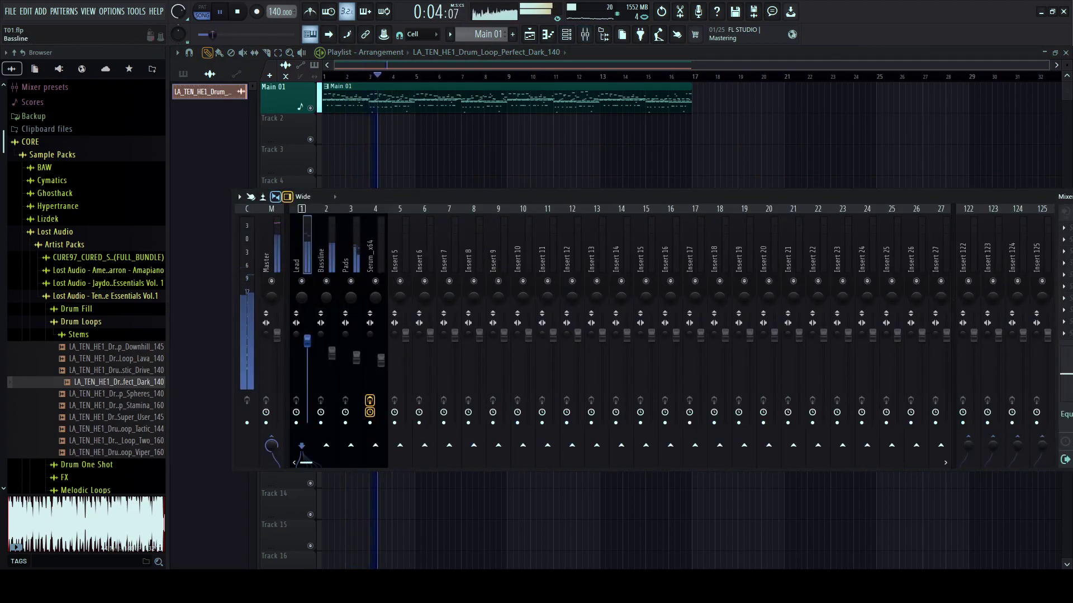
pyautogui.press('F9')
pyautogui.press('F9')
pyautogui.press('F9')
pyautogui.press('F6')
pyautogui.press('F6')
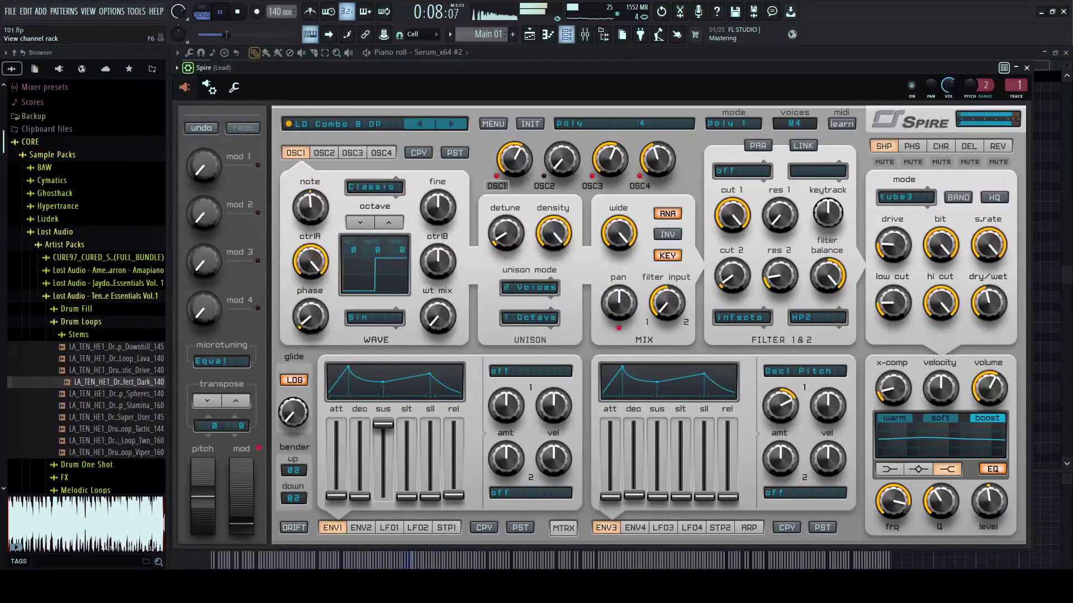
pyautogui.press('F6')
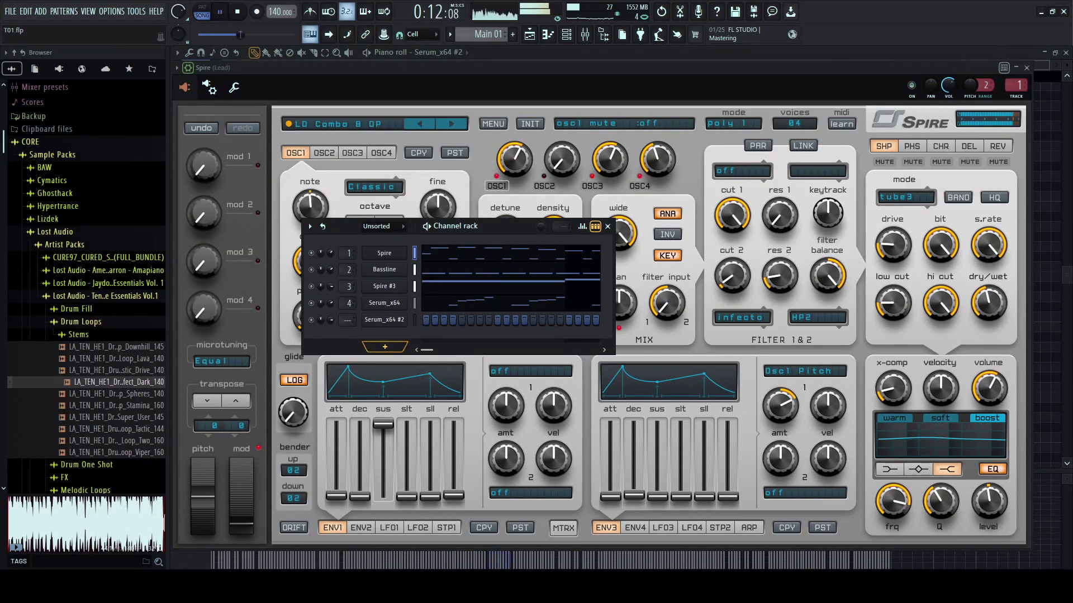
# - Check the Serum_x64 #2 synth, then open that channel's piano roll and hide the browser
pyautogui.click(384, 320)
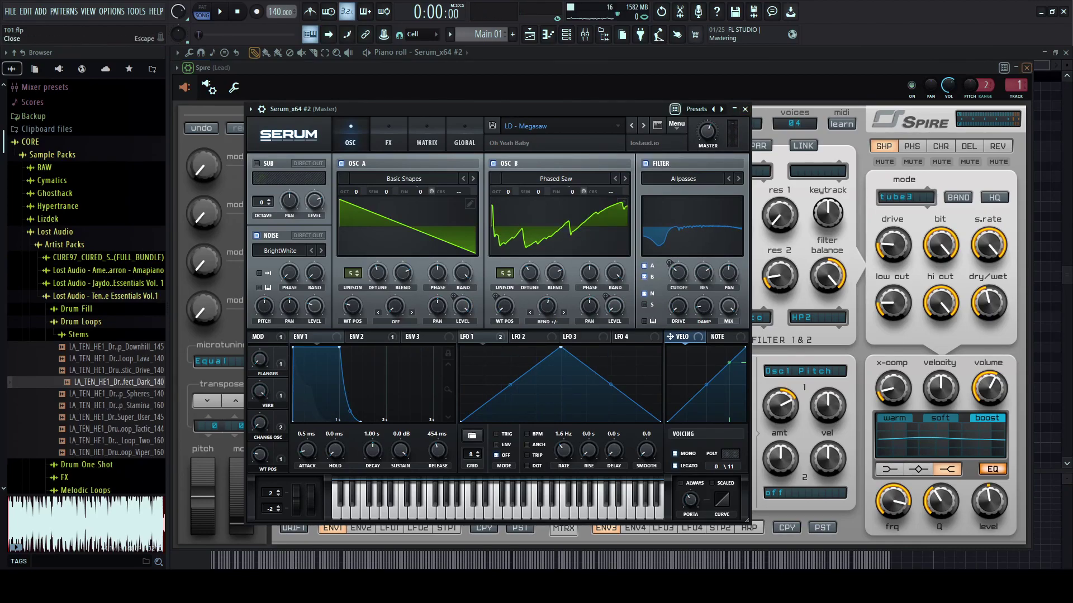
pyautogui.press('Escape')
pyautogui.press('Escape')
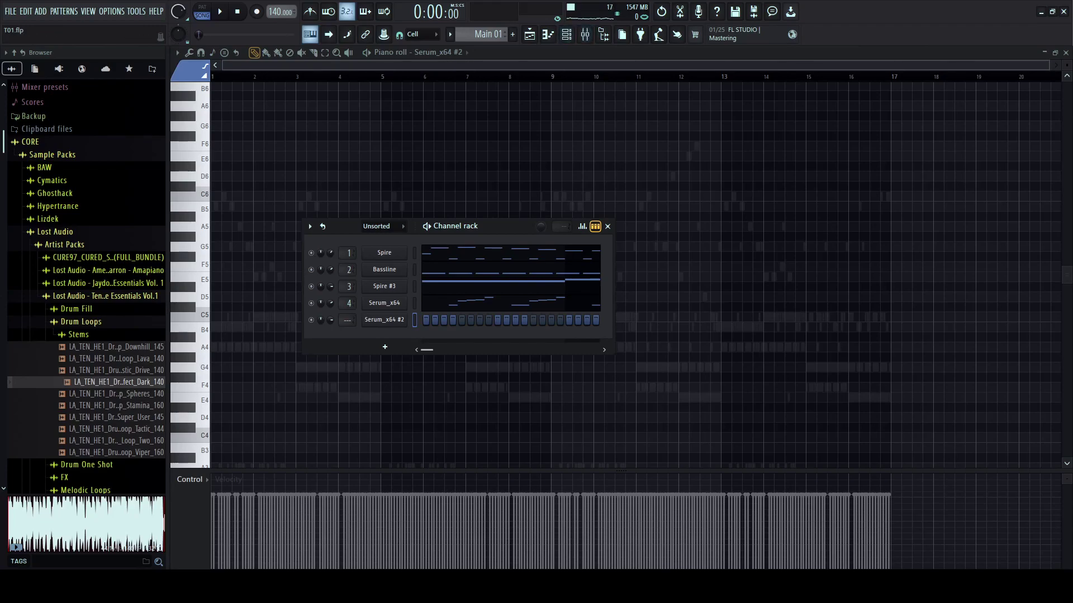
pyautogui.press('F7')
pyautogui.press('F7')
pyautogui.click(237, 176)
pyautogui.rightClick(237, 176)
pyautogui.scroll(5, 193, 107)
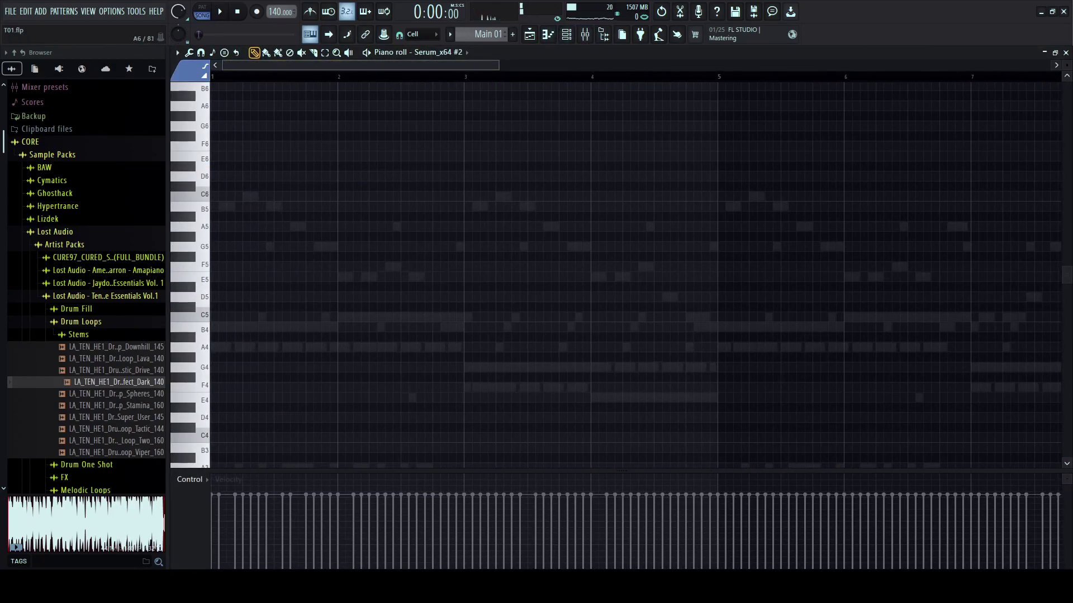
pyautogui.hotkey('alt', 'F8')
# - Draw short evenly spaced G5, B4 and C5 notes in bar 1 and audition them
pyautogui.click(58, 307)
pyautogui.rightClick(58, 307)
pyautogui.click(50, 267)
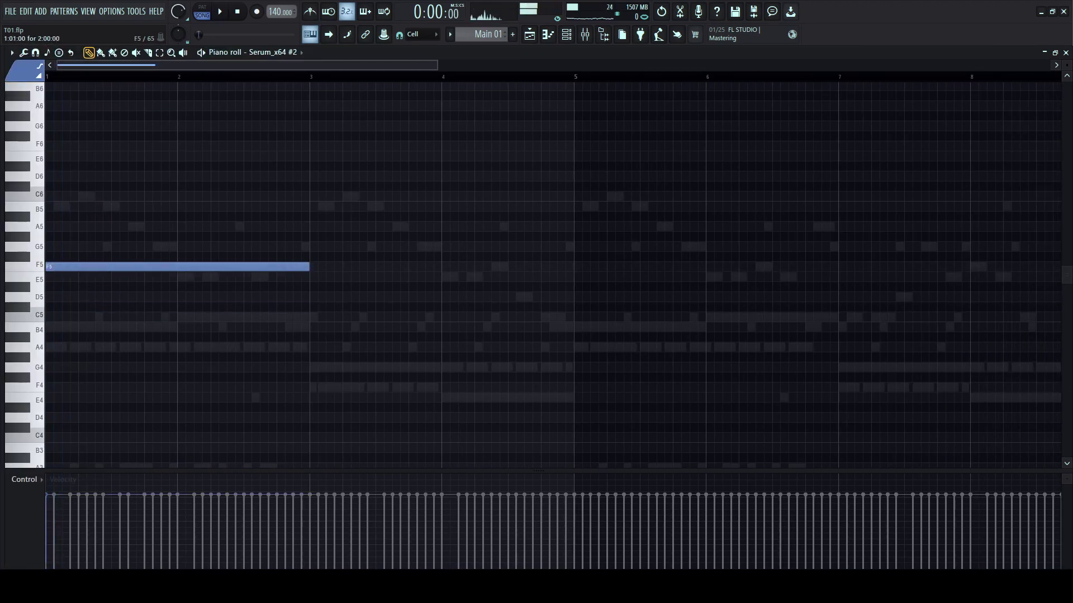
pyautogui.moveTo(307, 267); pyautogui.dragTo(84, 327)
pyautogui.press('space')
pyautogui.press('space')
pyautogui.press('space')
pyautogui.press('space')
pyautogui.press('space')
pyautogui.press('space')
pyautogui.press('space')
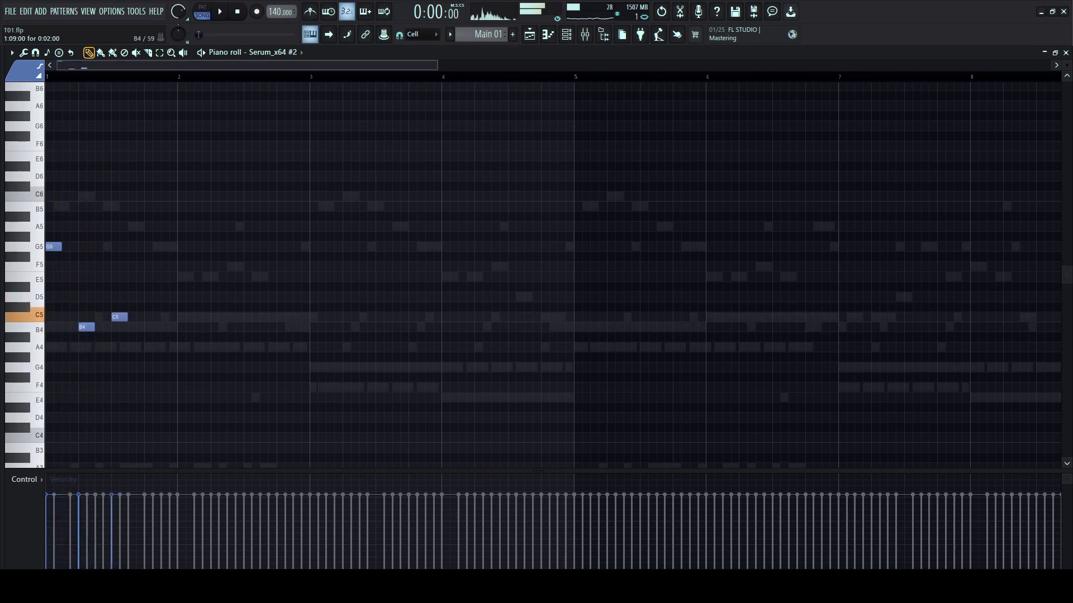
# - Replace the C5 note in bar 1 with E5 and add a closing B4 note
pyautogui.press('space')
pyautogui.press('space')
pyautogui.rightClick(117, 296)
pyautogui.click(117, 278)
pyautogui.press('space')
pyautogui.press('space')
pyautogui.press('space')
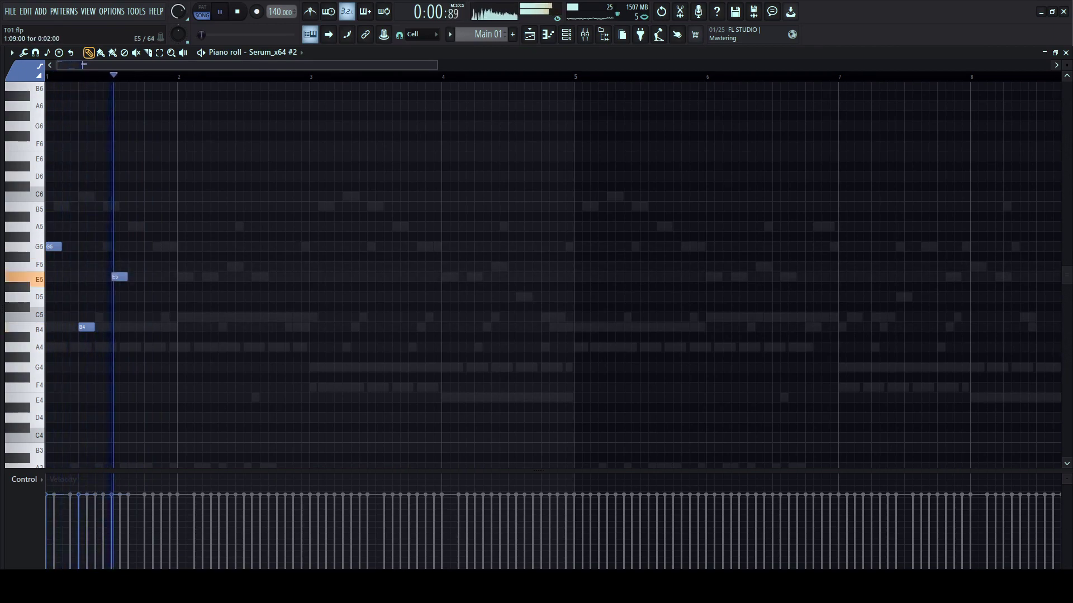
pyautogui.click(149, 327)
pyautogui.press('space')
# - Duplicate the four-note figure and align the copy with the start of bar 2
pyautogui.moveTo(48, 215); pyautogui.dragTo(201, 350)
pyautogui.hotkey('ctrl', 'b')
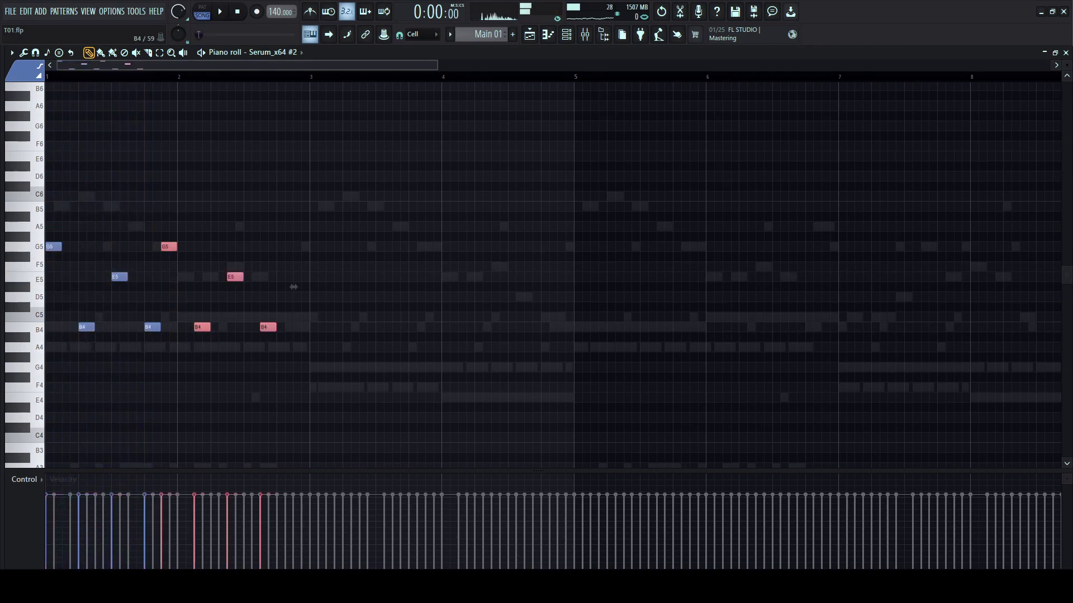
pyautogui.moveTo(169, 246); pyautogui.dragTo(185, 246)
pyautogui.scroll(-3, 247, 216)
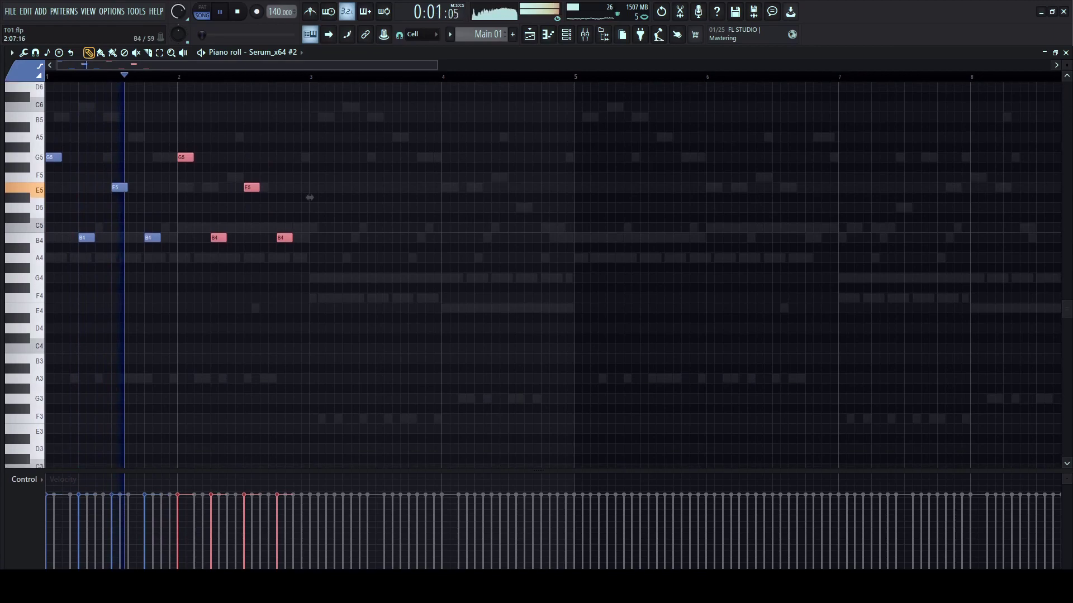
# - Duplicate the two-bar phrase into bars 3 and 4
pyautogui.click(299, 166)
pyautogui.rightClick(300, 166)
pyautogui.press('space')
pyautogui.press('space')
pyautogui.moveTo(43, 133); pyautogui.dragTo(347, 288)
pyautogui.hotkey('ctrl', 'b')
pyautogui.keyDown('ctrl'); pyautogui.click(352, 146); pyautogui.keyUp('ctrl')
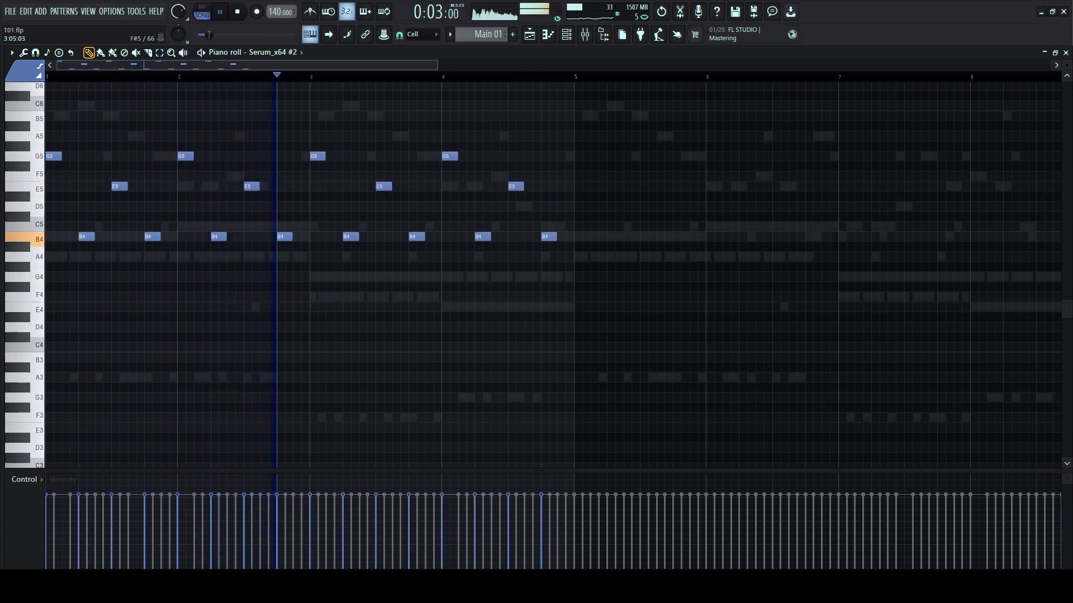
# - Try all the B4 notes an octave higher and as A#5, and return them to B4
pyautogui.scroll(-2, 387, 206)
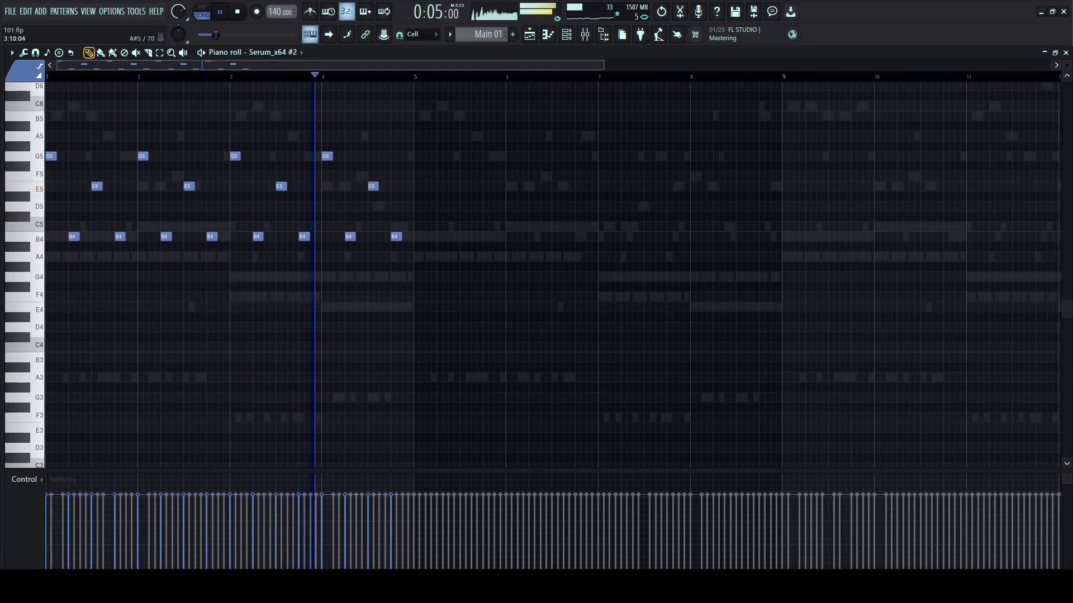
pyautogui.moveTo(417, 232); pyautogui.dragTo(43, 268)
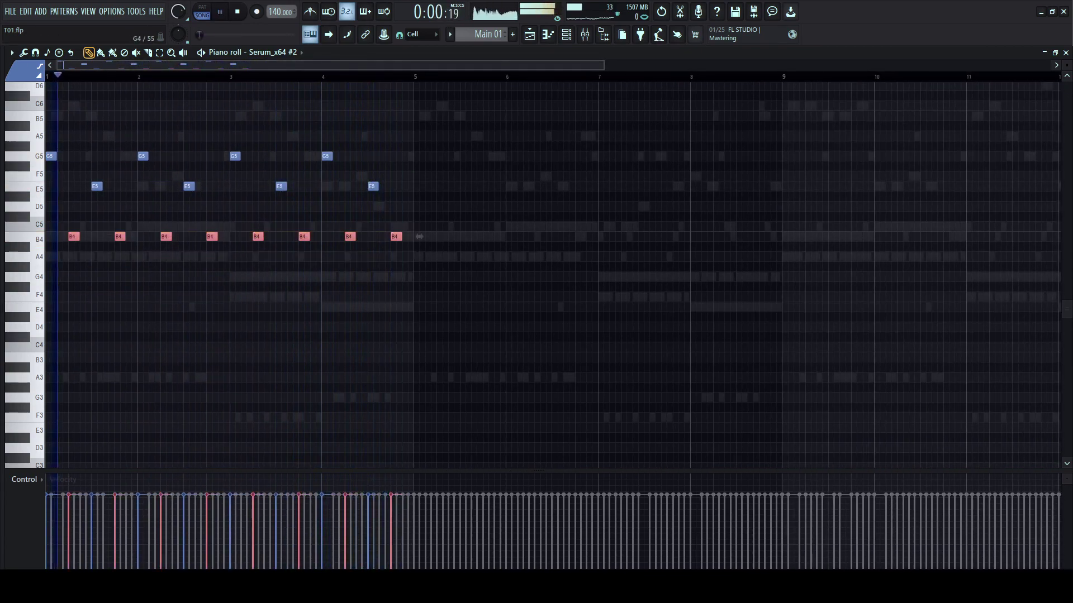
pyautogui.hotkey('ctrl', 'Up')
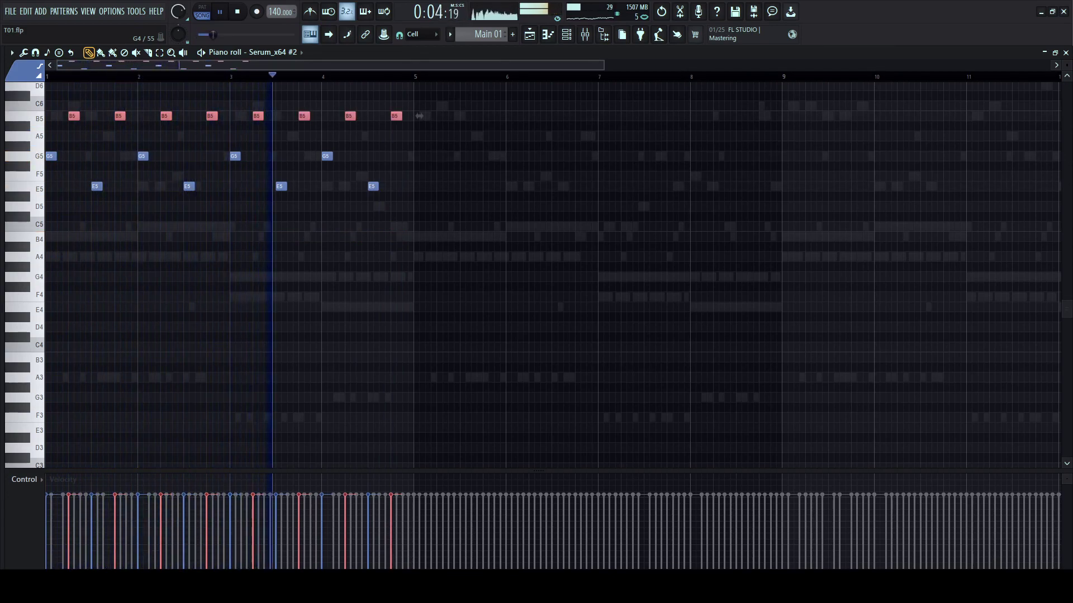
pyautogui.press('Down')
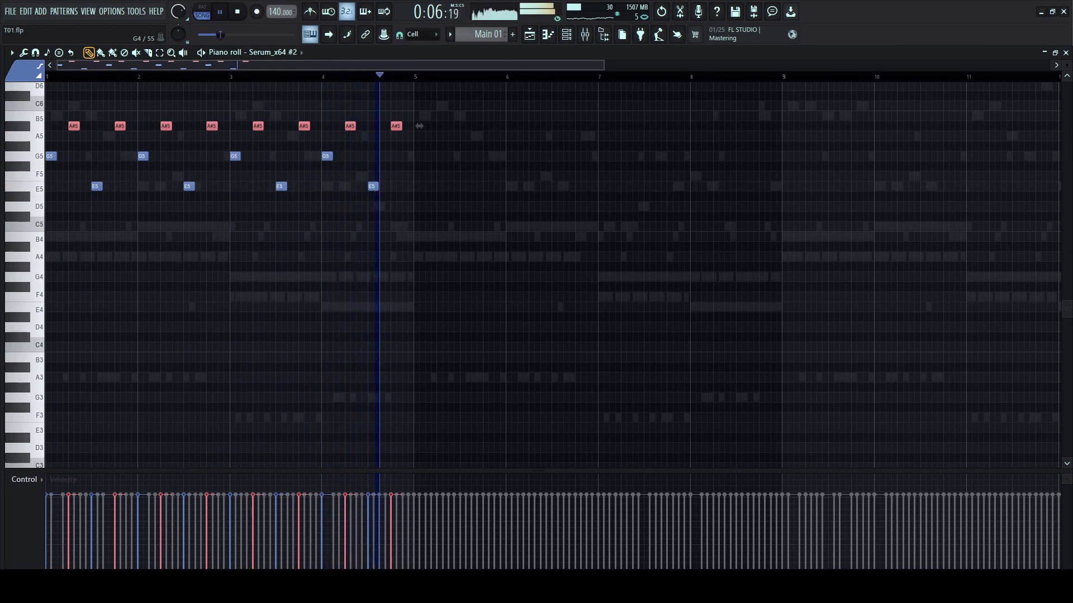
pyautogui.press('Up')
pyautogui.hotkey('ctrl', 'Down')
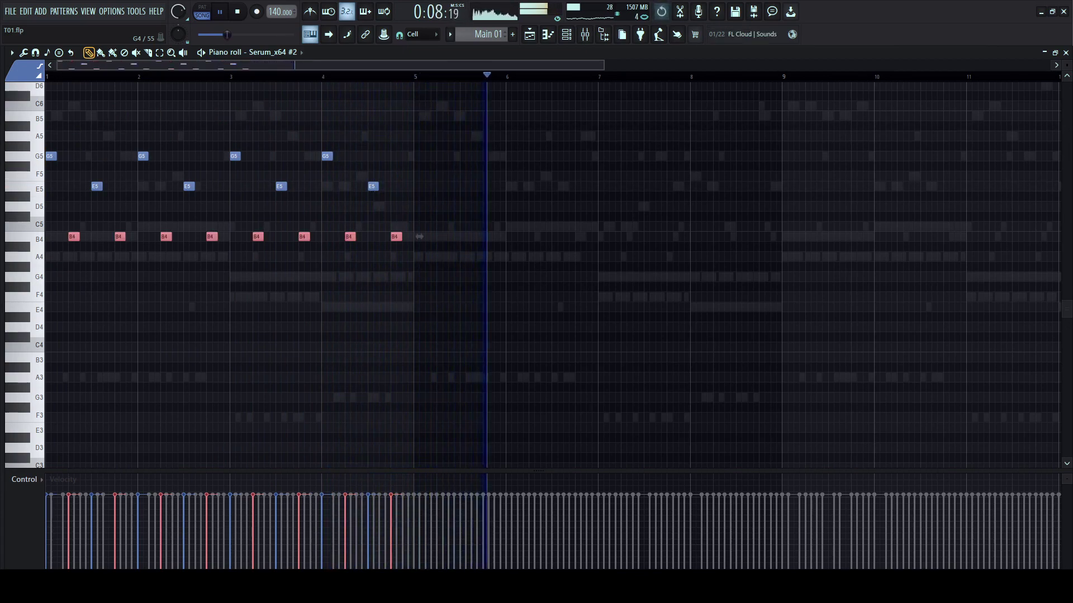
# - Play back the four-bar phrase from the start and listen to it against the other channels
pyautogui.press('space')
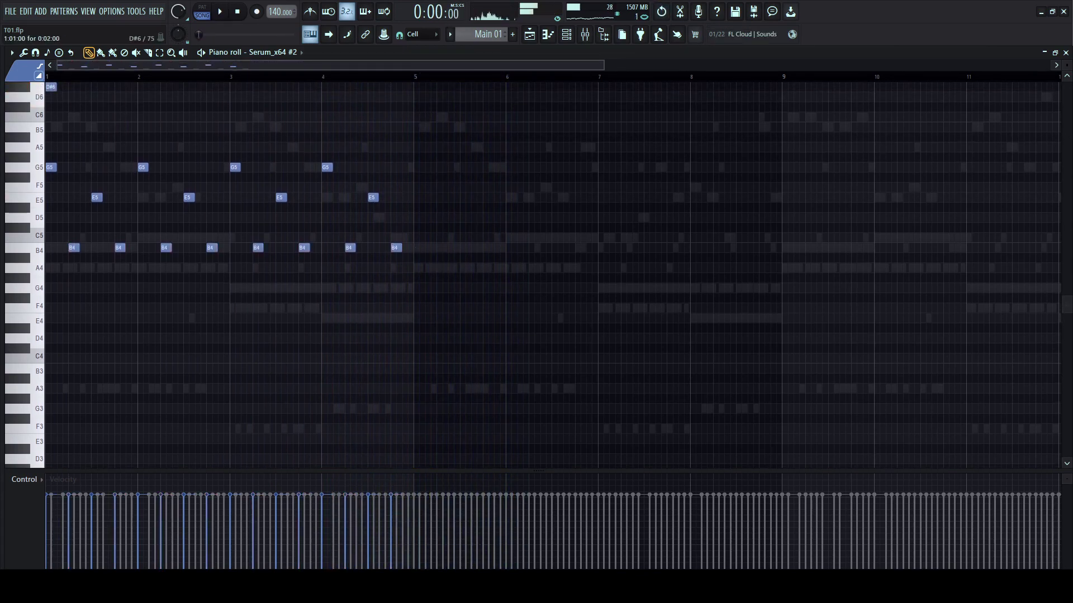
pyautogui.press('space')
pyautogui.scroll(3, 50, 77)
pyautogui.press('space')
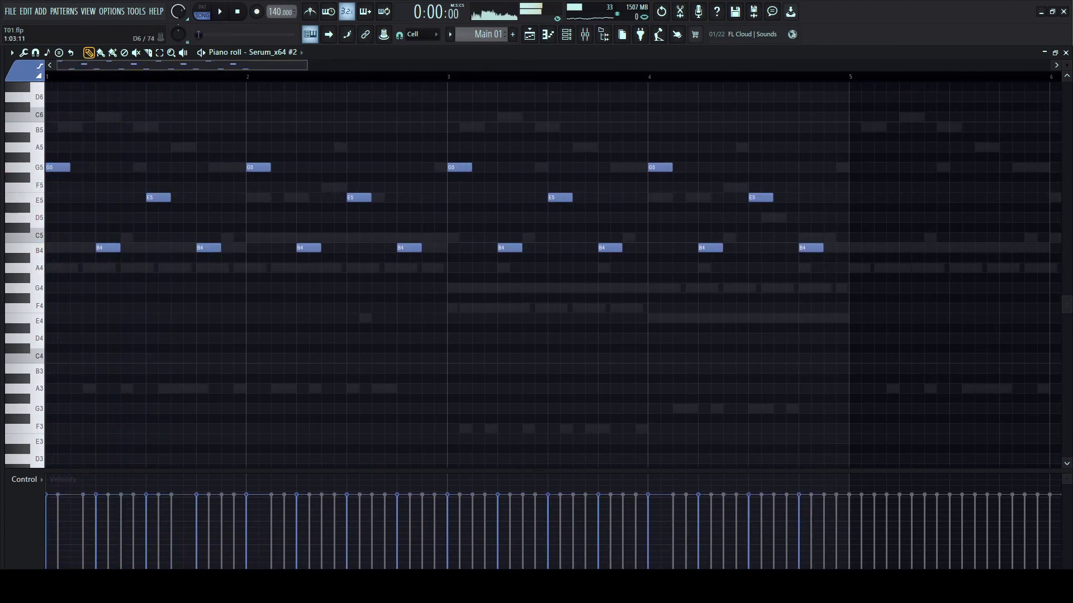
pyautogui.scroll(-3, 51, 76)
pyautogui.press('b')
pyautogui.press('space')
pyautogui.press('space')
pyautogui.press('space')
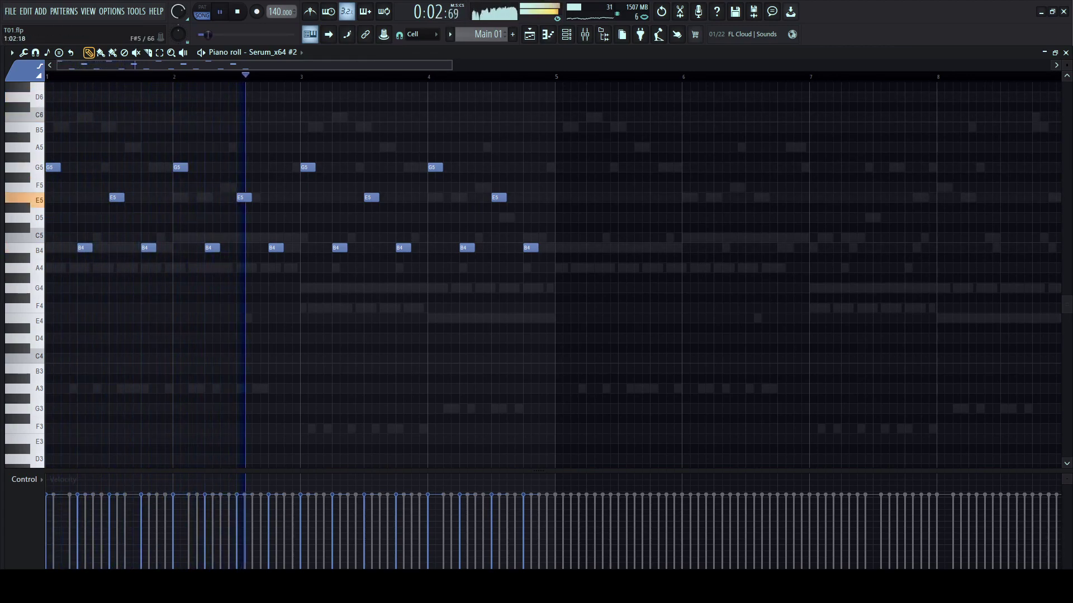
# - Transpose all notes of the four-bar phrase down two semitones
pyautogui.scroll(1, 125, 76)
pyautogui.moveTo(661, 132); pyautogui.dragTo(47, 288)
pyautogui.moveTo(639, 208); pyautogui.dragTo(639, 228)
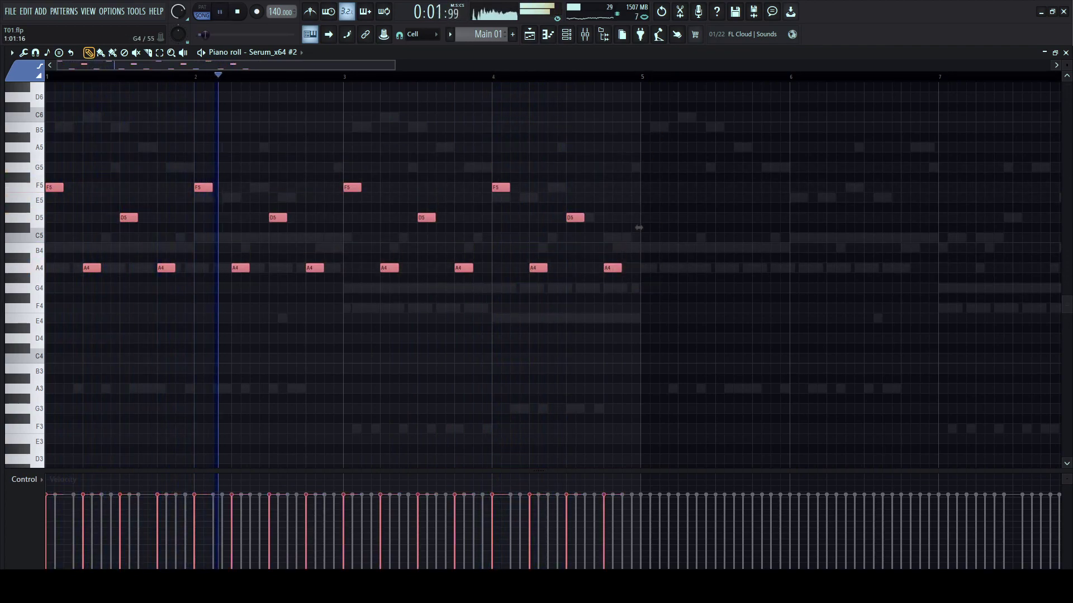
# - Raise all the D5 notes in the phrase to E5
pyautogui.moveTo(637, 206); pyautogui.dragTo(76, 233)
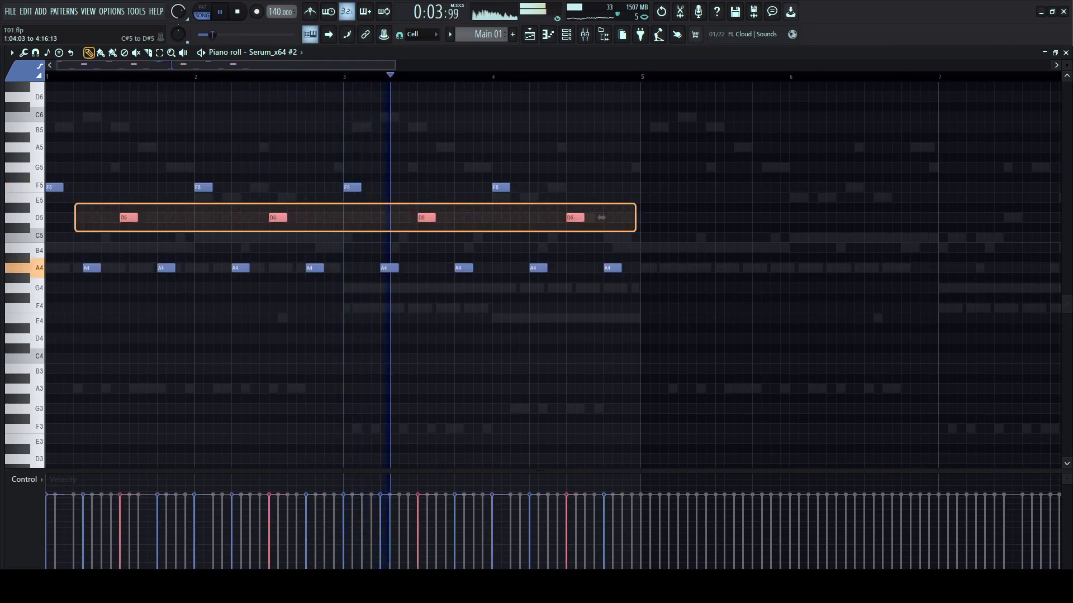
pyautogui.moveTo(601, 218); pyautogui.dragTo(601, 197)
pyautogui.moveTo(638, 262); pyautogui.dragTo(78, 281)
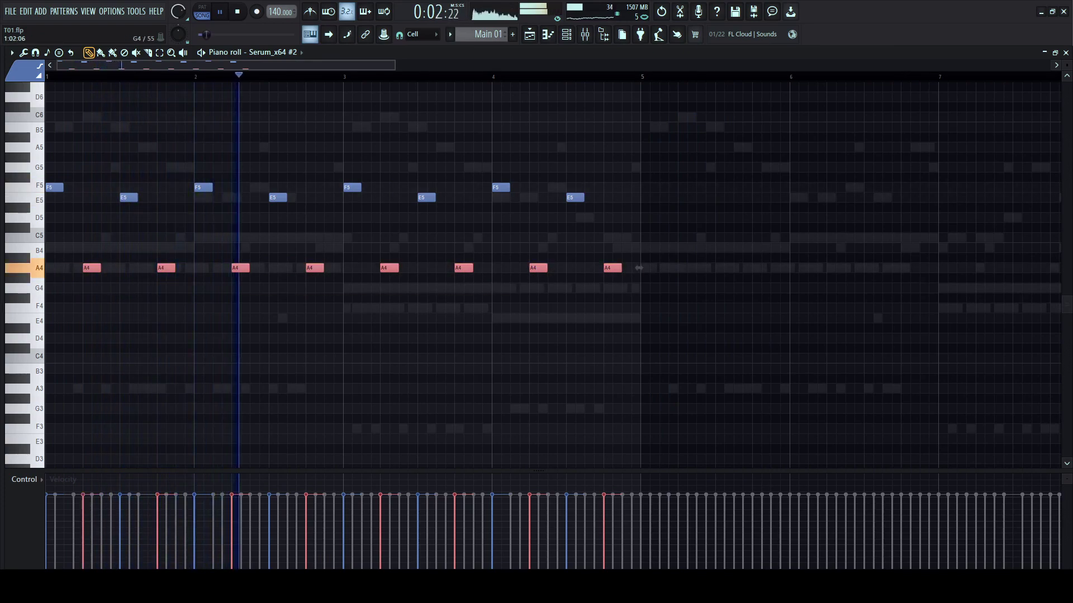
pyautogui.keyDown('ctrl'); pyautogui.click(416, 128); pyautogui.keyUp('ctrl')
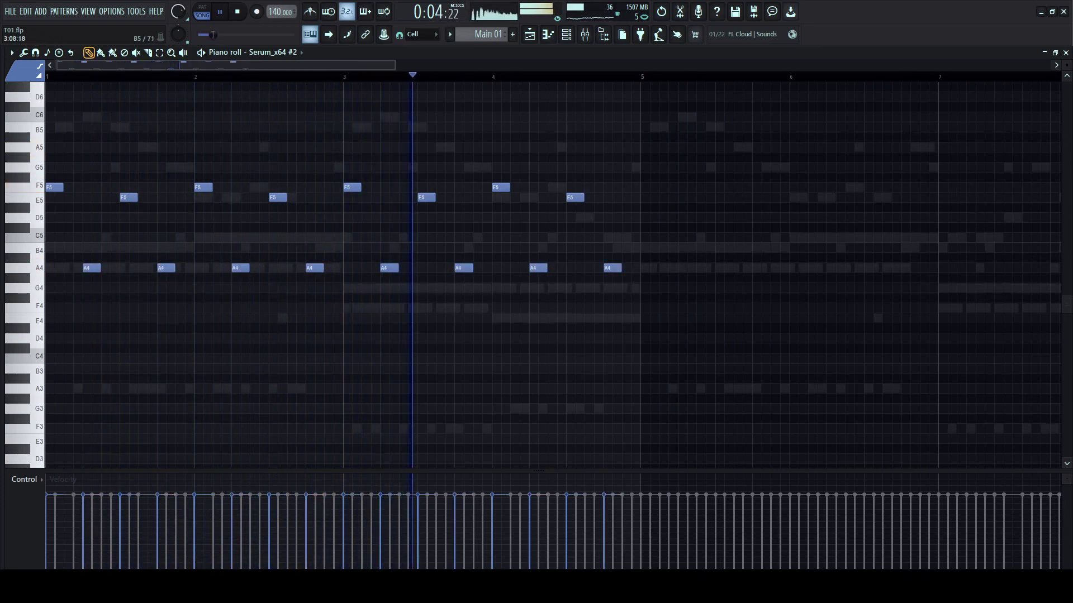
# - Change the four notes of bar 4 to G5, C5, G5 and B4, auditioning the variation
pyautogui.scroll(-1, 447, 167)
pyautogui.press('space')
pyautogui.moveTo(456, 188); pyautogui.dragTo(456, 162)
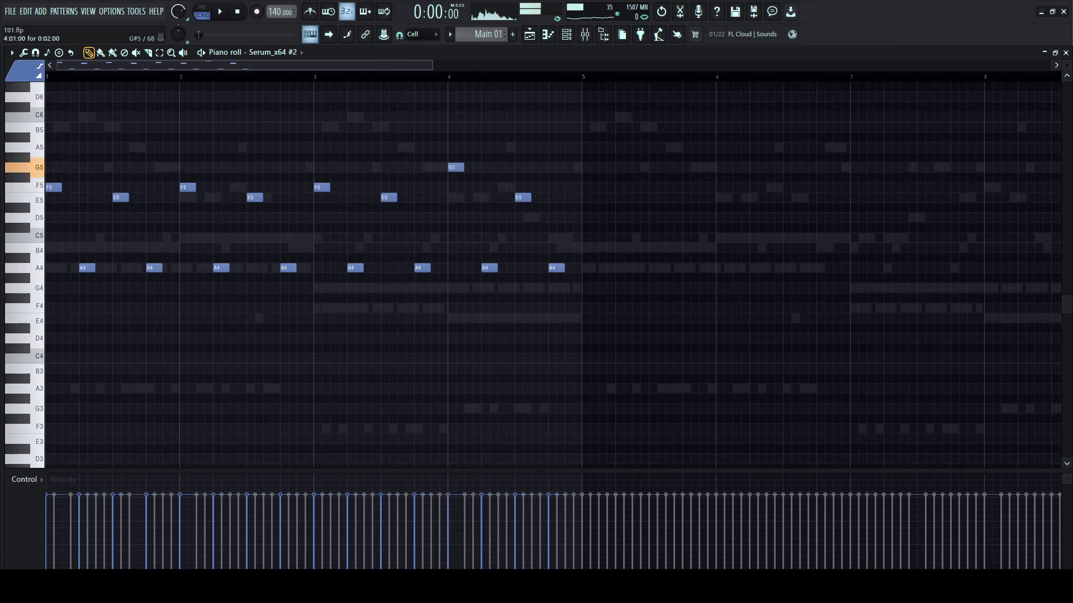
pyautogui.moveTo(489, 248); pyautogui.dragTo(490, 238)
pyautogui.press('space')
pyautogui.press('space')
pyautogui.press('space')
pyautogui.moveTo(557, 268); pyautogui.dragTo(556, 248)
pyautogui.press('space')
pyautogui.moveTo(522, 198); pyautogui.dragTo(523, 167)
pyautogui.press('space')
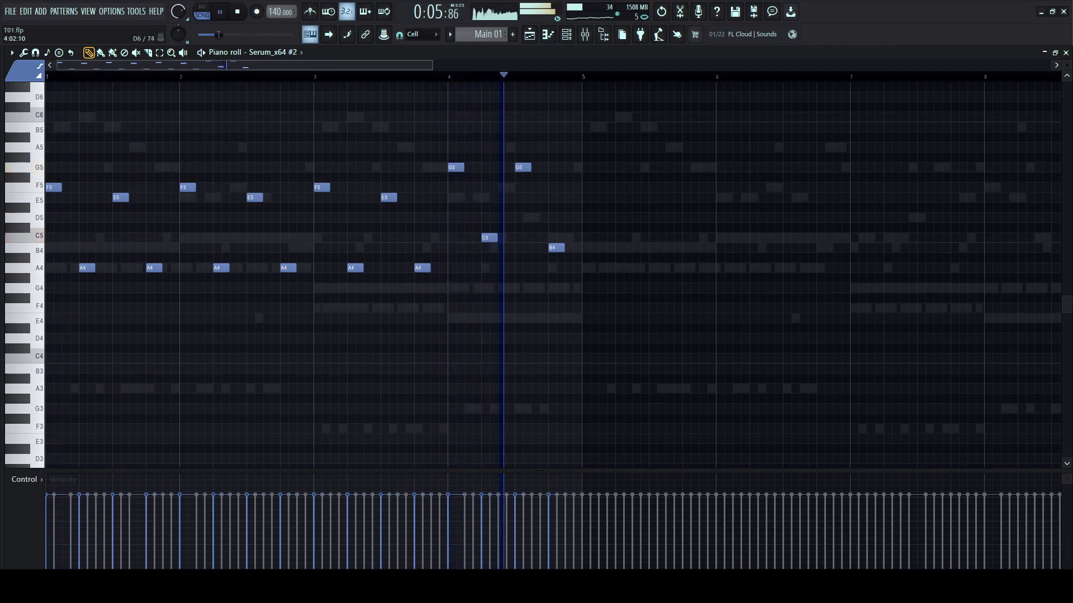
# - Lower the second note of bar 4 to A4 and play the phrase
pyautogui.press('space')
pyautogui.press('space')
pyautogui.moveTo(489, 238); pyautogui.dragTo(490, 268)
pyautogui.press('space')
pyautogui.press('space')
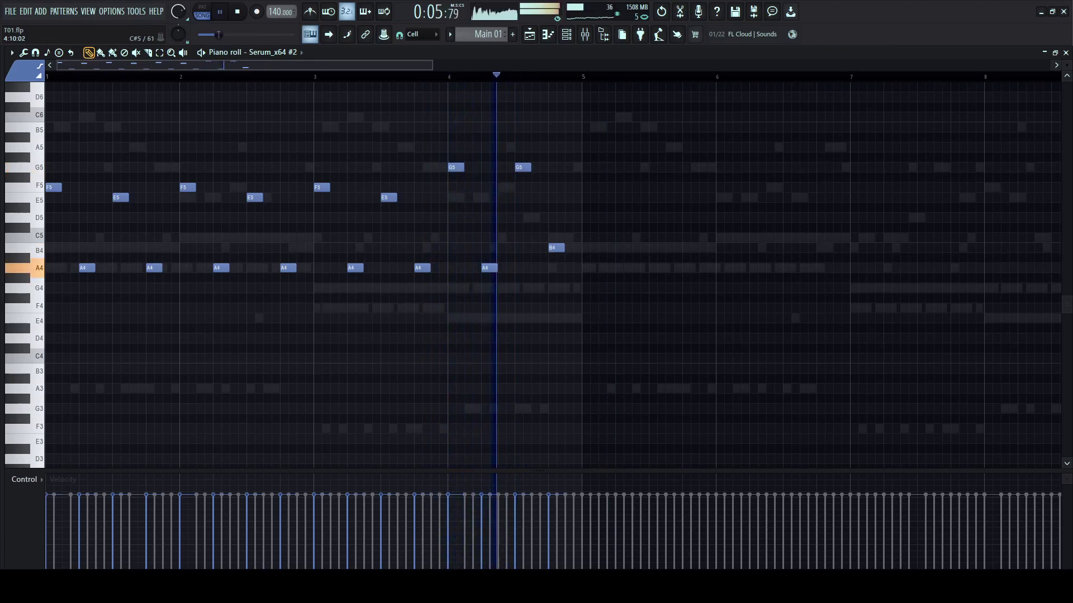
# - Try the third note of bar 4 as F5, return it to G5, and add an E5 at the start of bar 5
pyautogui.press('space')
pyautogui.moveTo(523, 168); pyautogui.dragTo(524, 190)
pyautogui.press('space')
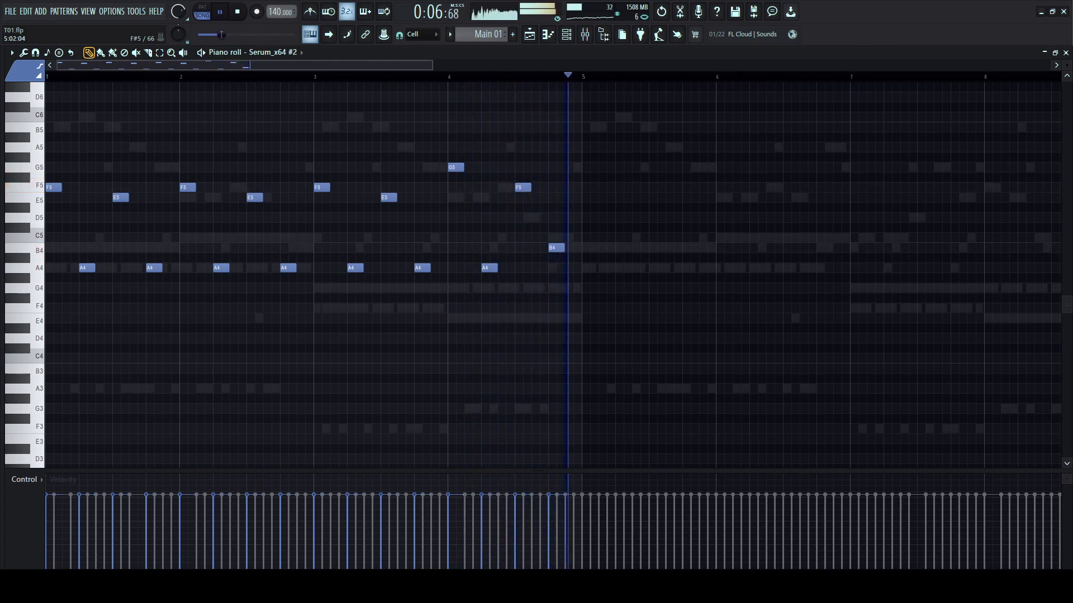
pyautogui.moveTo(596, 187); pyautogui.dragTo(588, 198)
pyautogui.press('space')
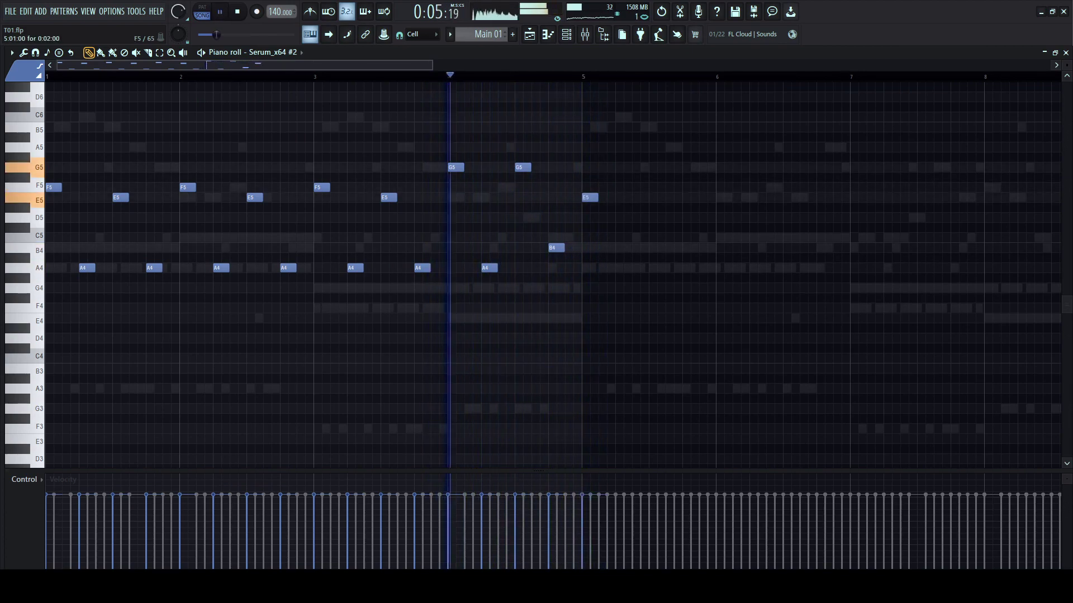
# - Delete the E5 at the start of bar 5 and duplicate the four-bar phrase into bars 5 to 8
pyautogui.scroll(-2, 465, 87)
pyautogui.press('space')
pyautogui.rightClick(455, 198)
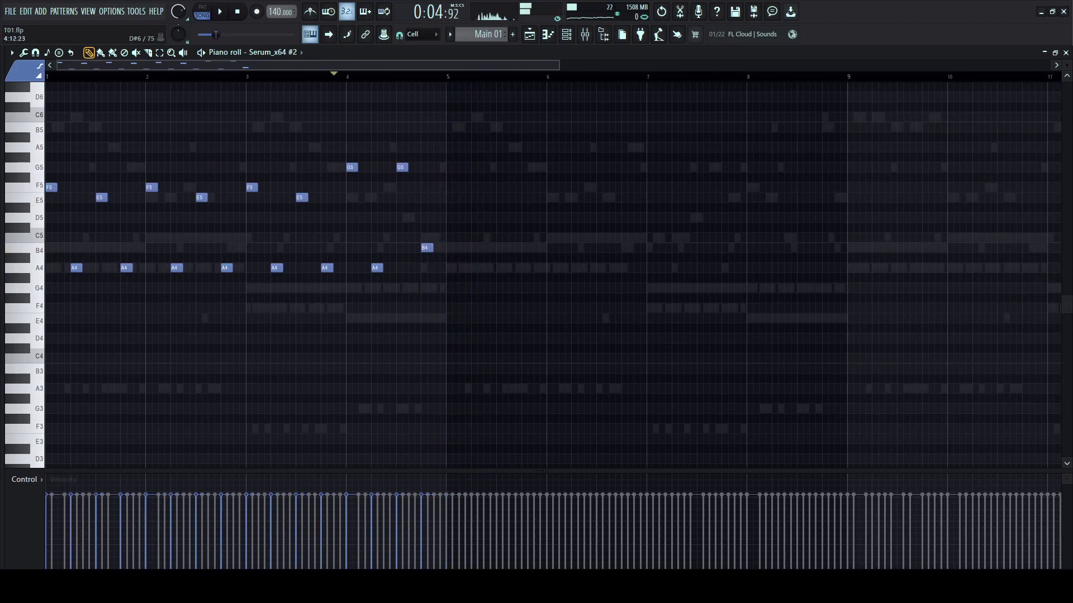
pyautogui.hotkey('ctrl', 'a')
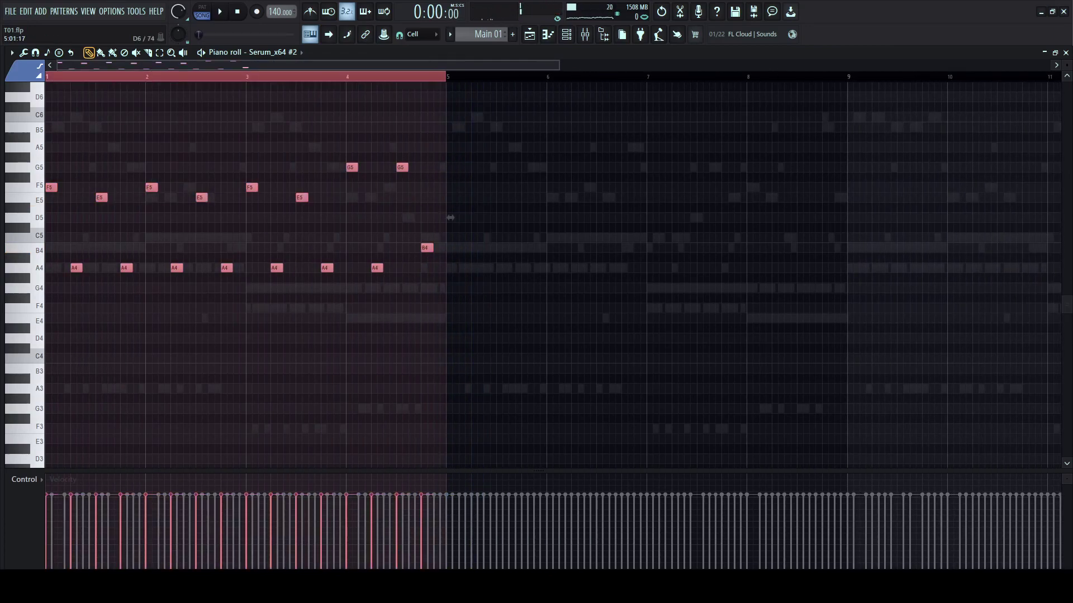
pyautogui.hotkey('ctrl', 'b')
# - Change the high notes in bars 5, 6 and 7 to E5 followed by F5 in each bar
pyautogui.press('space')
pyautogui.scroll(1, 424, 77)
pyautogui.press('space')
pyautogui.moveTo(457, 188); pyautogui.dragTo(457, 198)
pyautogui.press('space')
pyautogui.moveTo(515, 198); pyautogui.dragTo(633, 188)
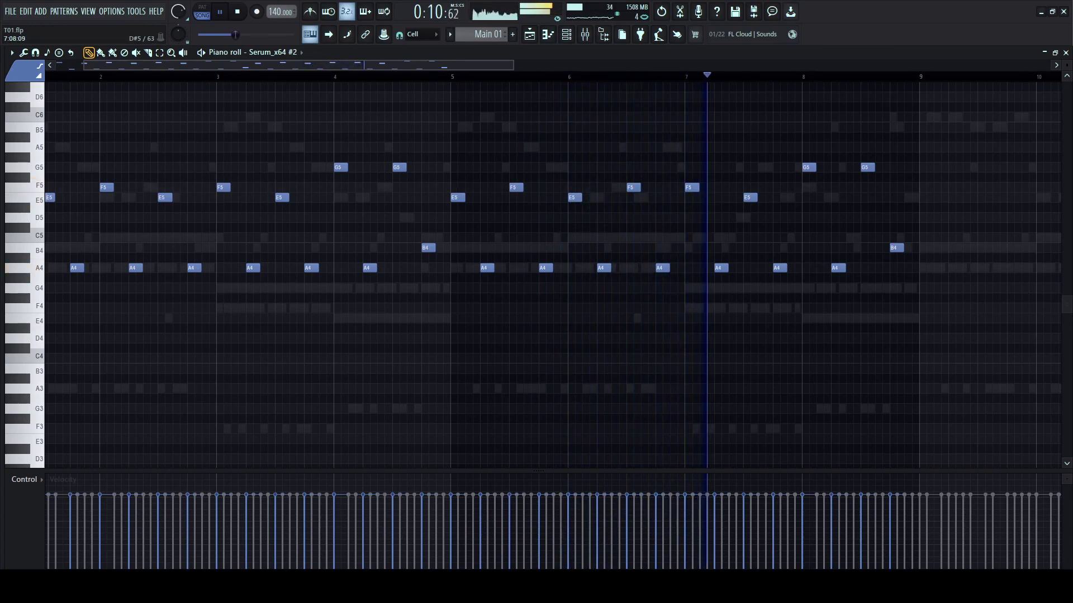
pyautogui.moveTo(691, 188); pyautogui.dragTo(750, 188)
pyautogui.press('space')
pyautogui.press('space')
pyautogui.press('space')
# - Lower the first note of bar 8 to D5 and play the second four-bar phrase
pyautogui.moveTo(809, 168); pyautogui.dragTo(808, 188)
pyautogui.press('space')
pyautogui.press('space')
pyautogui.press('space')
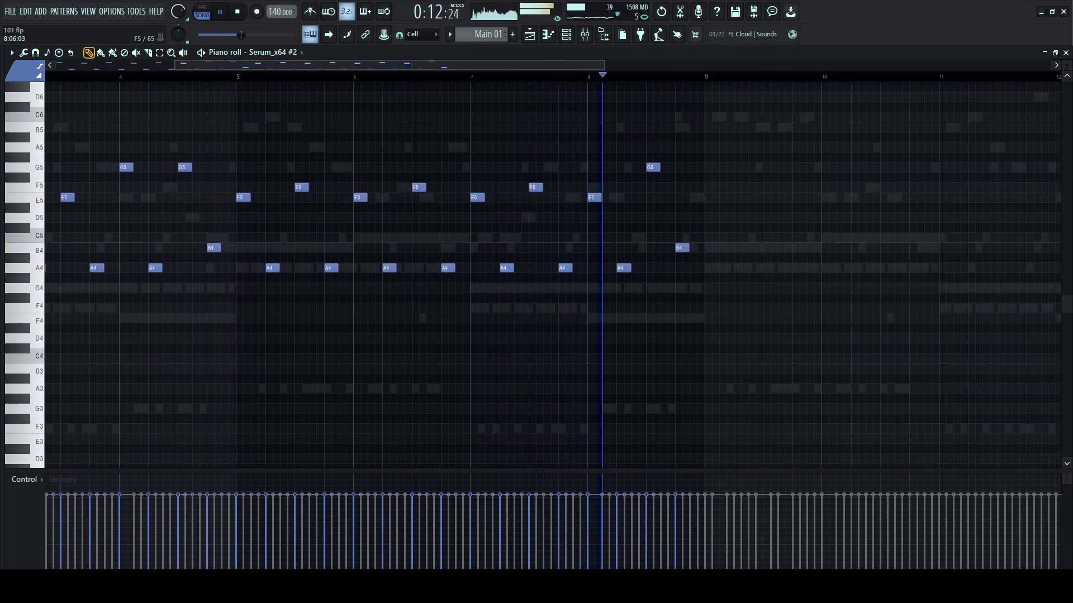
pyautogui.moveTo(595, 208); pyautogui.dragTo(595, 217)
pyautogui.press('space')
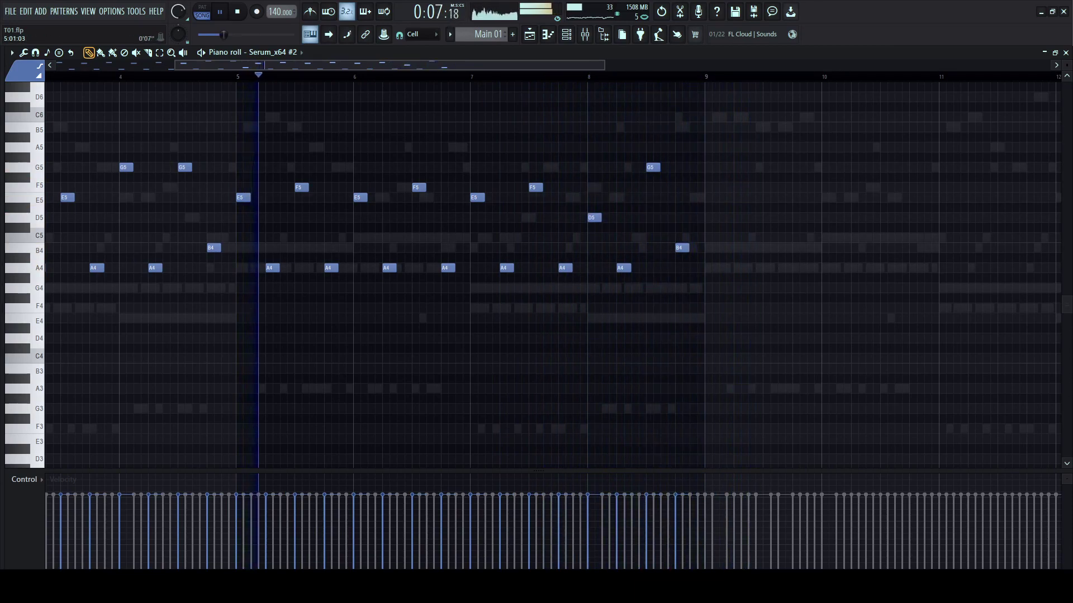
pyautogui.keyDown('ctrl'); pyautogui.scroll(-3, 553, 274); pyautogui.keyUp('ctrl')
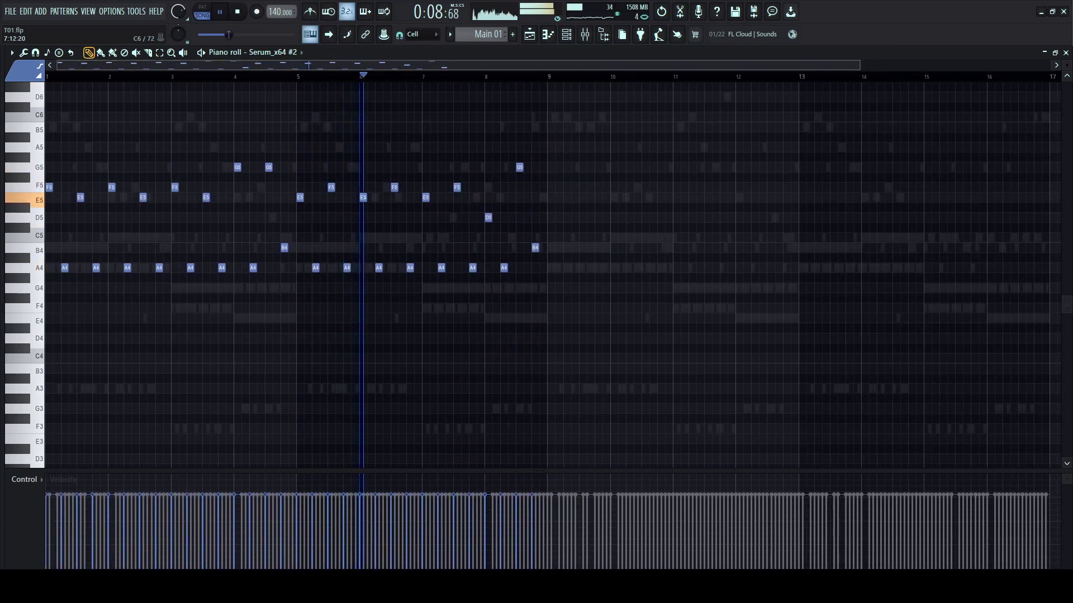
# - Route the Serum_x64 #2 channel to mixer track 5 and lower that track to about -2.9 dB during playback
pyautogui.press('space')
pyautogui.press('F6')
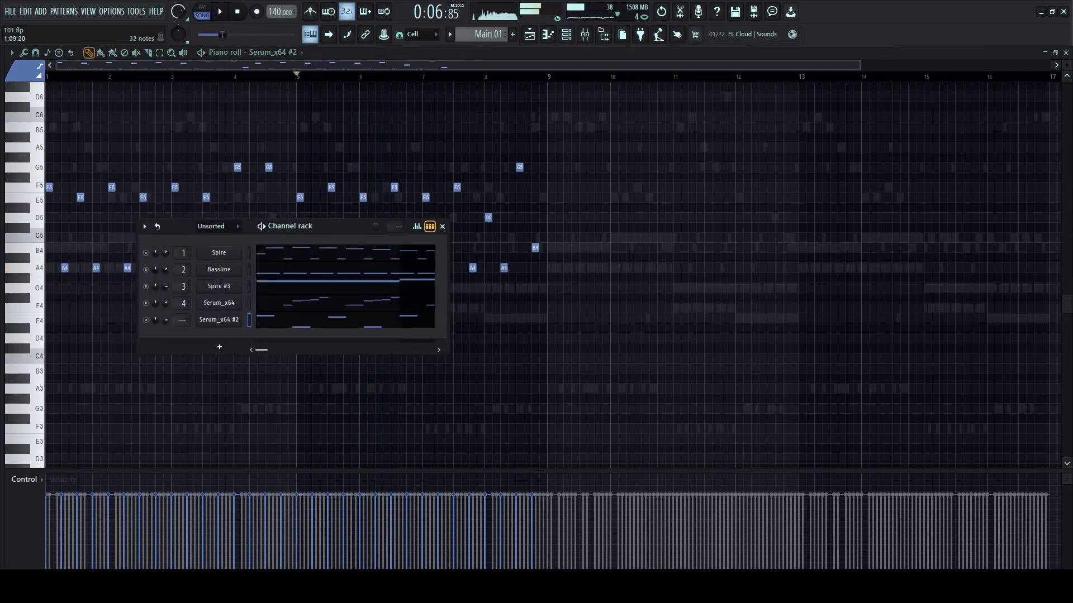
pyautogui.click(219, 320)
pyautogui.click(585, 35)
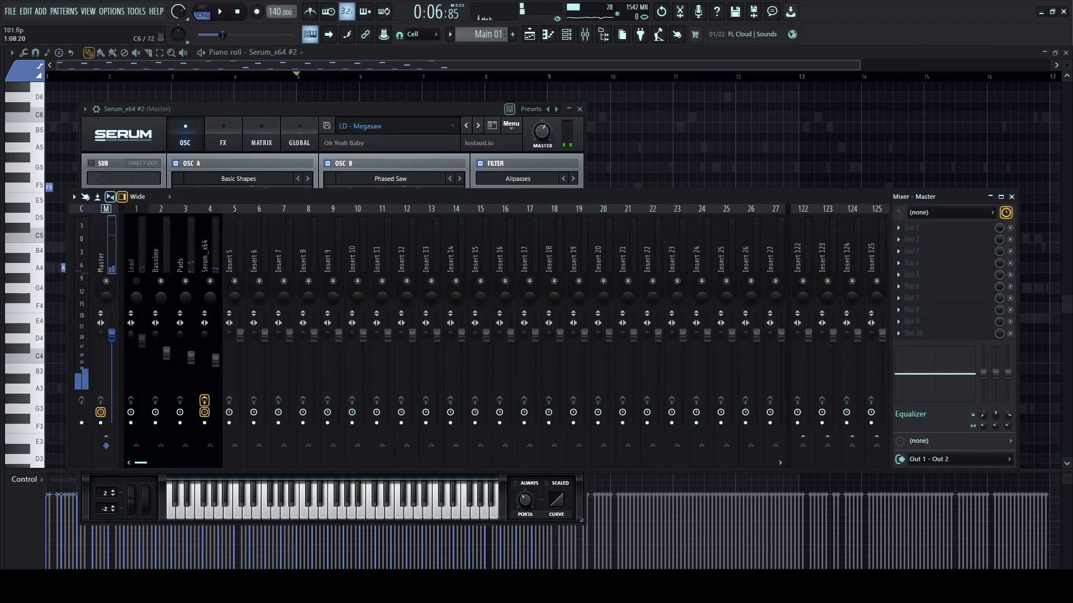
pyautogui.click(96, 109)
pyautogui.press('space')
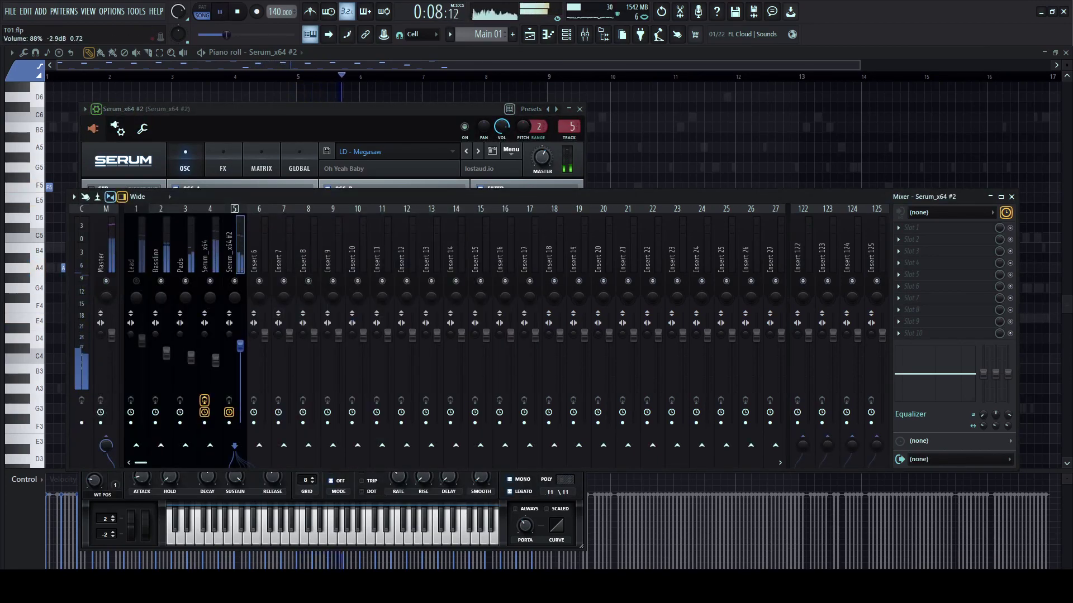
pyautogui.press('F12')
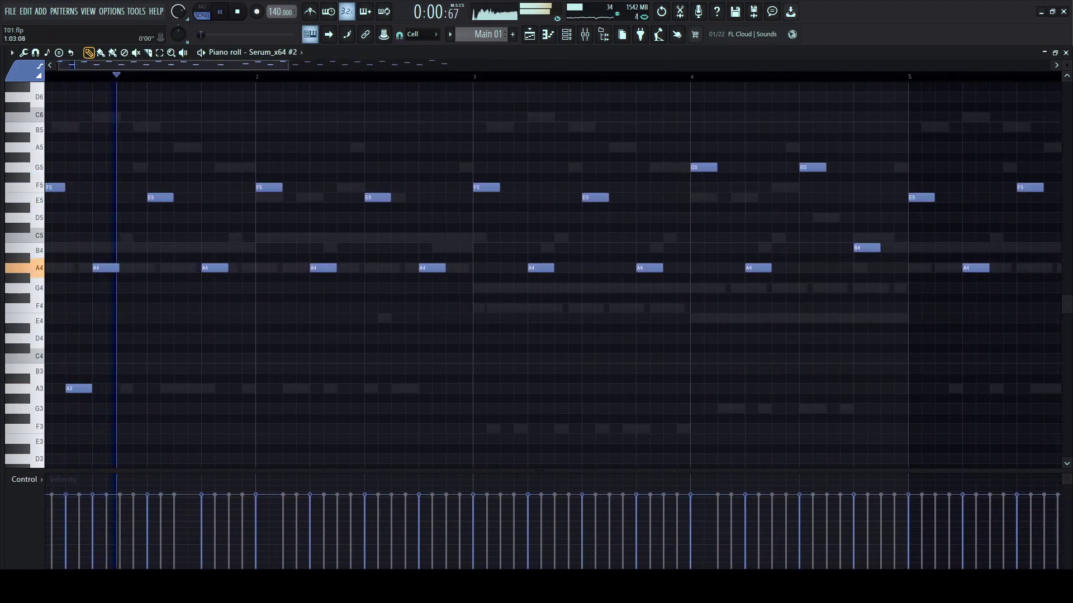
# - Fill bar 1 with four evenly spaced off-beat A3 notes, playing the bar after each addition
pyautogui.press('space')
pyautogui.press('space')
pyautogui.click(134, 389)
pyautogui.press('space')
pyautogui.press('space')
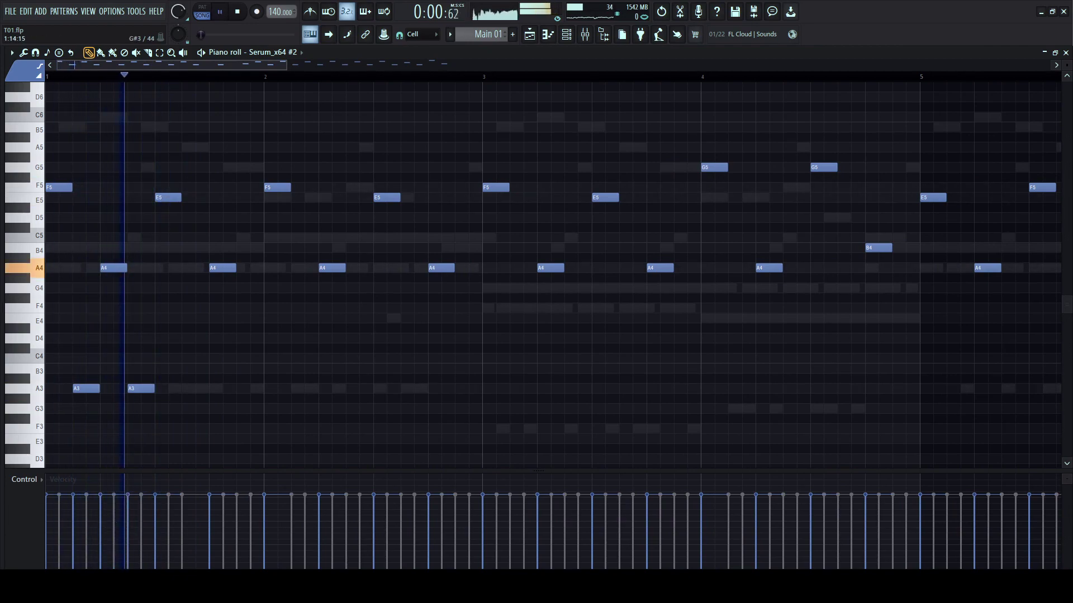
pyautogui.click(203, 389)
pyautogui.press('space')
pyautogui.press('space')
pyautogui.scroll(-1, 219, 357)
pyautogui.moveTo(208, 358); pyautogui.dragTo(194, 358)
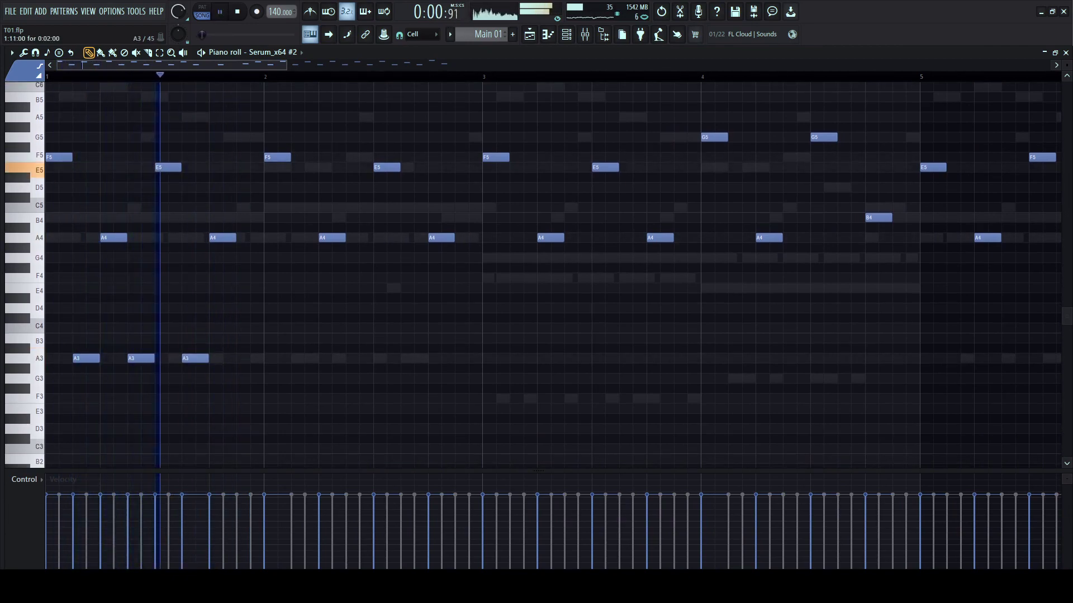
pyautogui.click(243, 358)
pyautogui.press('space')
pyautogui.press('space')
pyautogui.moveTo(293, 338); pyautogui.dragTo(69, 388)
pyautogui.keyDown('ctrl'); pyautogui.click(302, 319); pyautogui.keyUp('ctrl')
pyautogui.click(305, 298)
pyautogui.press('space')
pyautogui.press('space')
pyautogui.rightClick(305, 299)
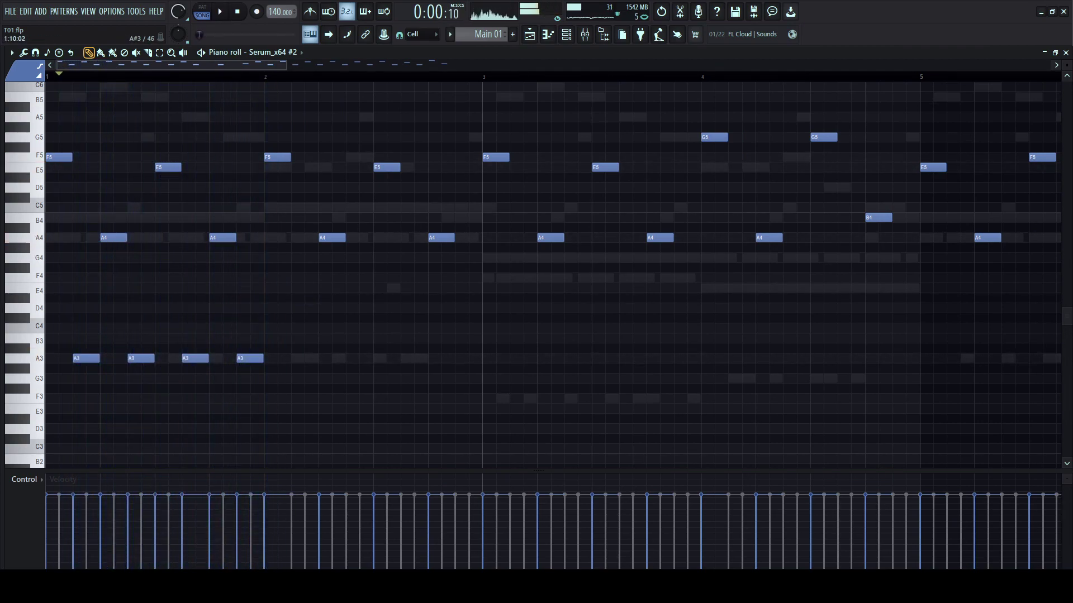
# - Try bar 1 without its first A3 note and undo the deletion
pyautogui.scroll(-2, 553, 274)
pyautogui.scroll(1, 553, 274)
pyautogui.press('space')
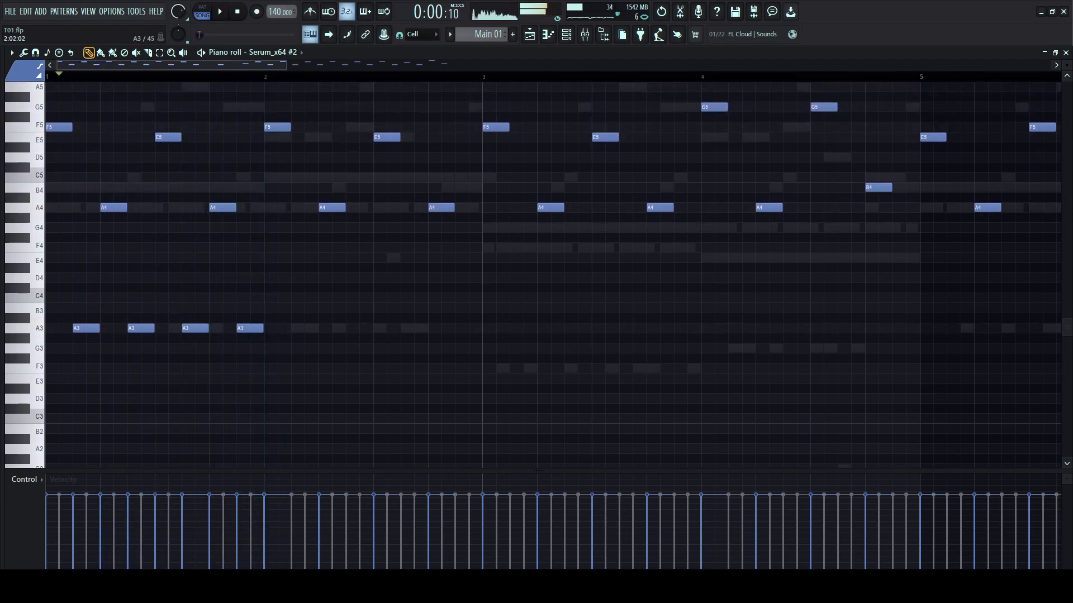
pyautogui.press('space')
pyautogui.press('space')
pyautogui.rightClick(85, 328)
pyautogui.press('space')
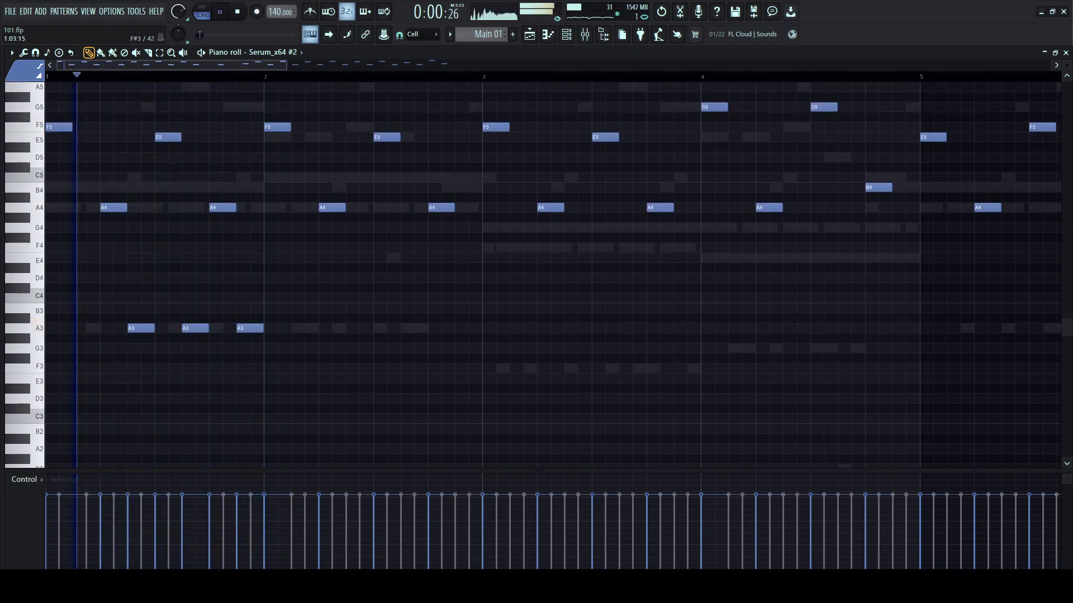
pyautogui.press('space')
pyautogui.hotkey('ctrl', 'z')
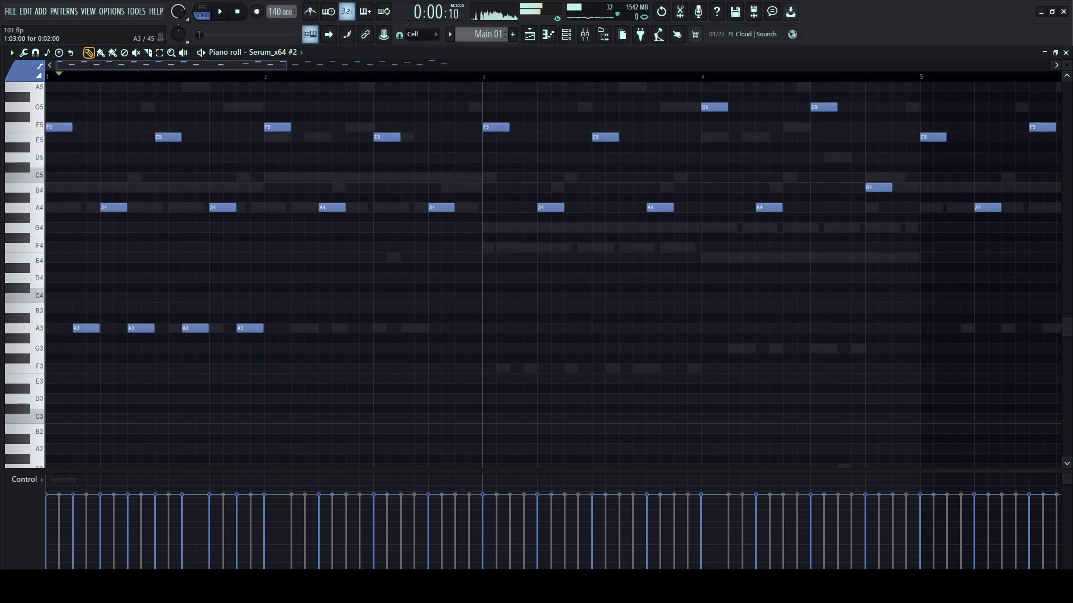
# - Audition bar 1 with the low A3 notes in pattern mode
pyautogui.press('space')
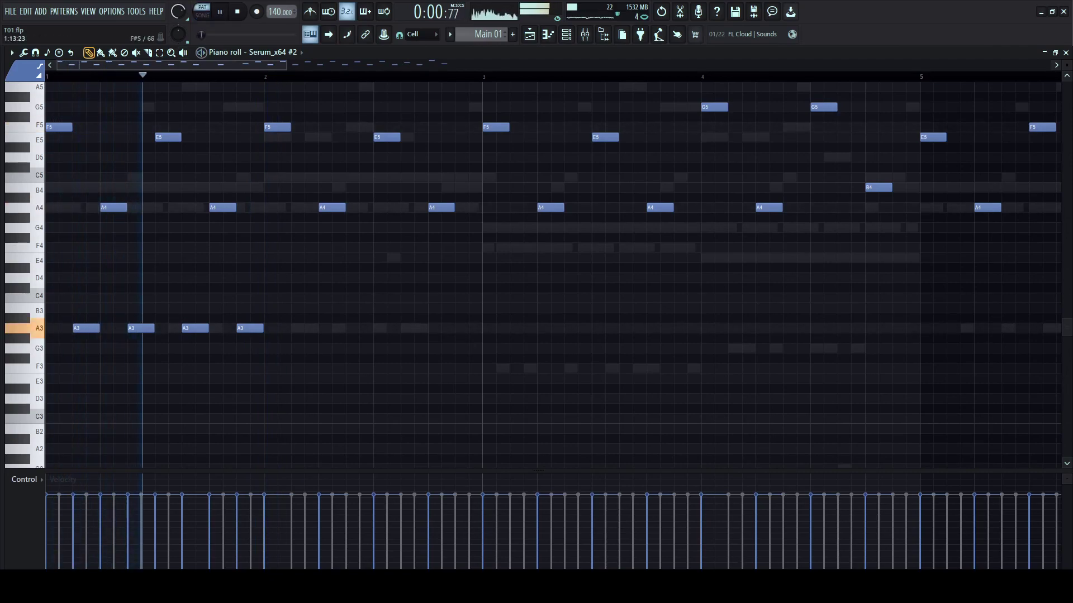
pyautogui.press('space')
pyautogui.scroll(-1, 105, 76)
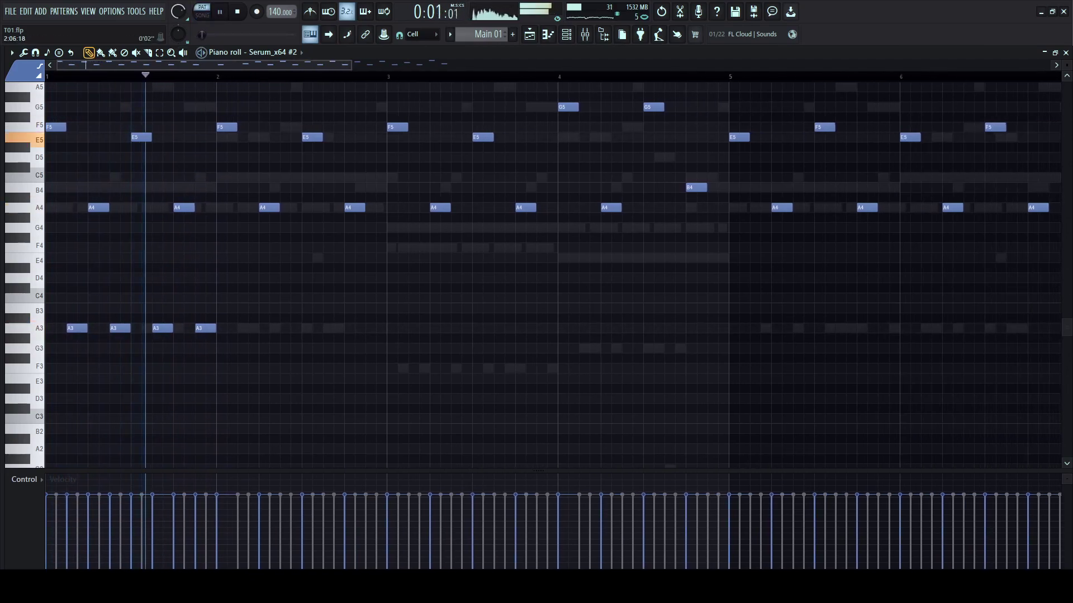
pyautogui.press('space')
pyautogui.press('space')
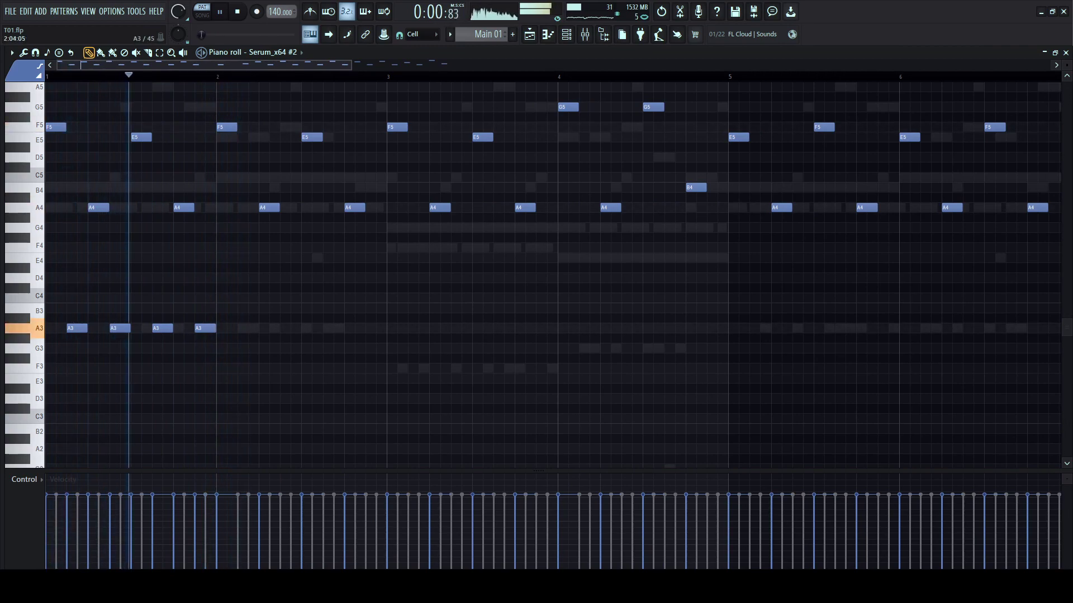
# - Continue the off-beat low notes with four A3 in bar 2, four F3 in bar 3 and four G3 in bar 4
pyautogui.moveTo(268, 308)
pyautogui.mouseDown()
pyautogui.moveTo(51, 348)
pyautogui.moveTo(288, 328)
pyautogui.moveTo(246, 328)
pyautogui.moveTo(386, 349)
pyautogui.moveTo(414, 373)
pyautogui.moveTo(585, 350)
pyautogui.mouseUp()
pyautogui.press('space')
pyautogui.scroll(-1, 531, 77)
pyautogui.scroll(-3, 524, 76)
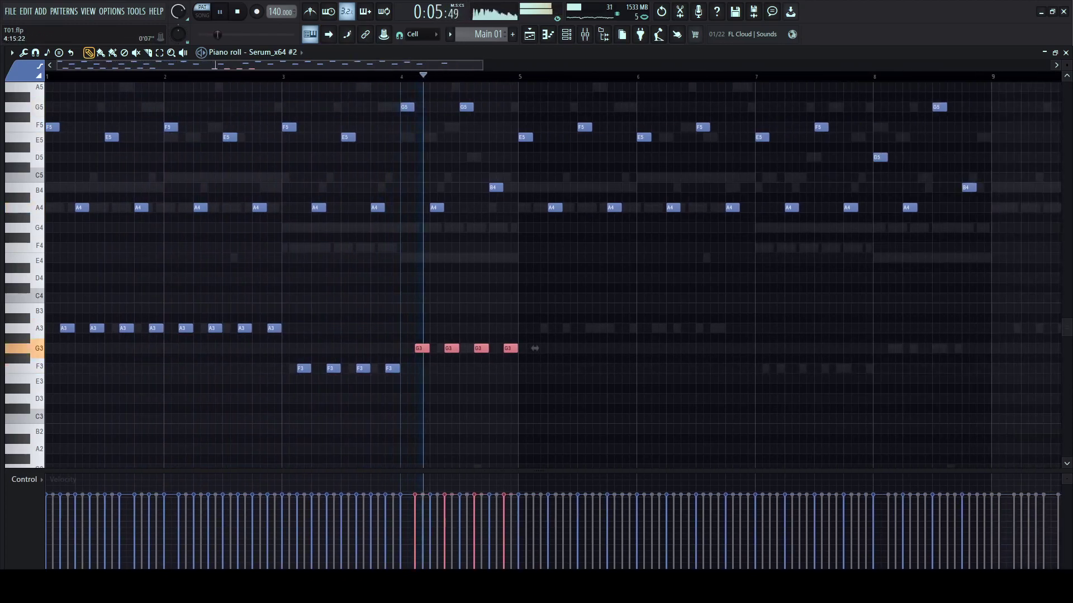
# - Copy the low A3, F3 and G3 notes of bars 1 to 4 into bars 5 to 8
pyautogui.scroll(1, 459, 286)
pyautogui.press('space')
pyautogui.moveTo(456, 305); pyautogui.dragTo(46, 452)
pyautogui.moveTo(61, 358); pyautogui.dragTo(423, 358)
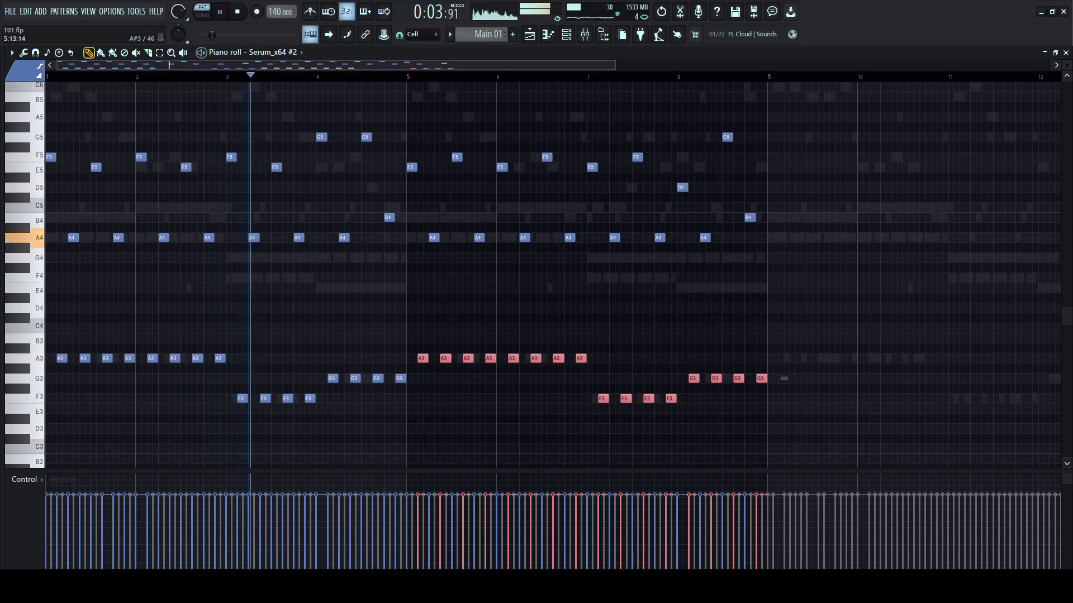
pyautogui.click(502, 318)
pyautogui.rightClick(503, 317)
# - Open the synth window of the Serum_x64 #2 channel and listen to the pattern with it
pyautogui.click(567, 34)
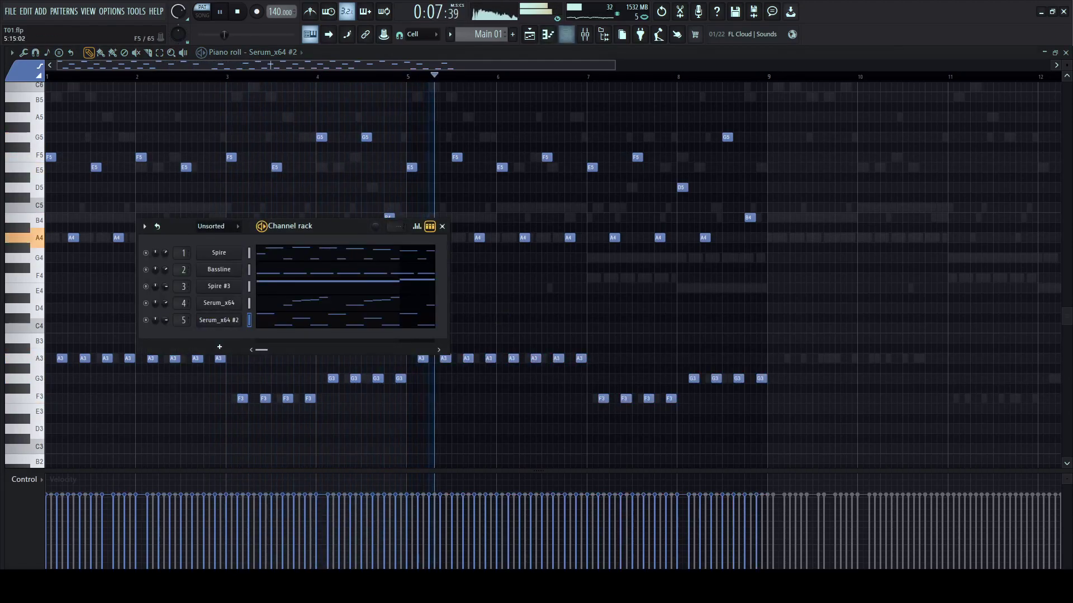
pyautogui.click(218, 320)
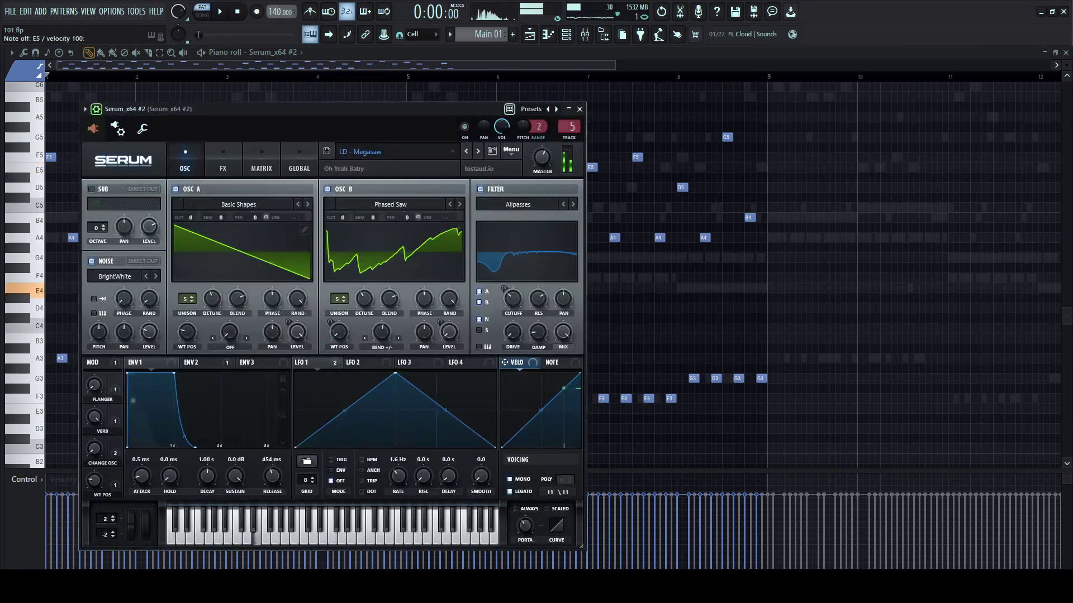
pyautogui.press('space')
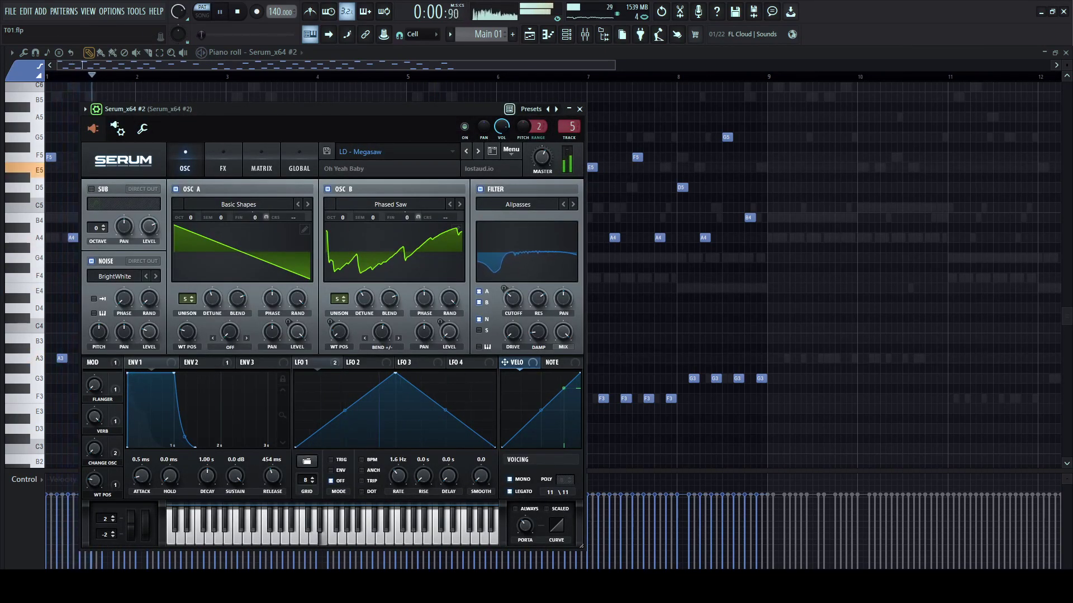
pyautogui.moveTo(415, 108); pyautogui.dragTo(569, 92)
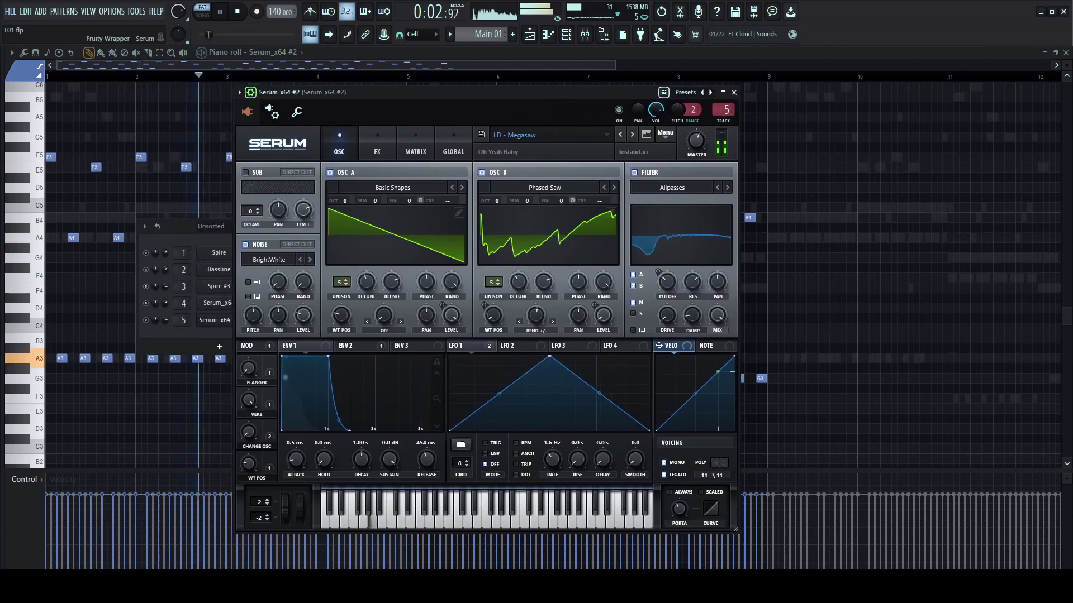
# - Show the playlist with the channel rack over it and stop playback after listening
pyautogui.click(548, 35)
pyautogui.click(530, 34)
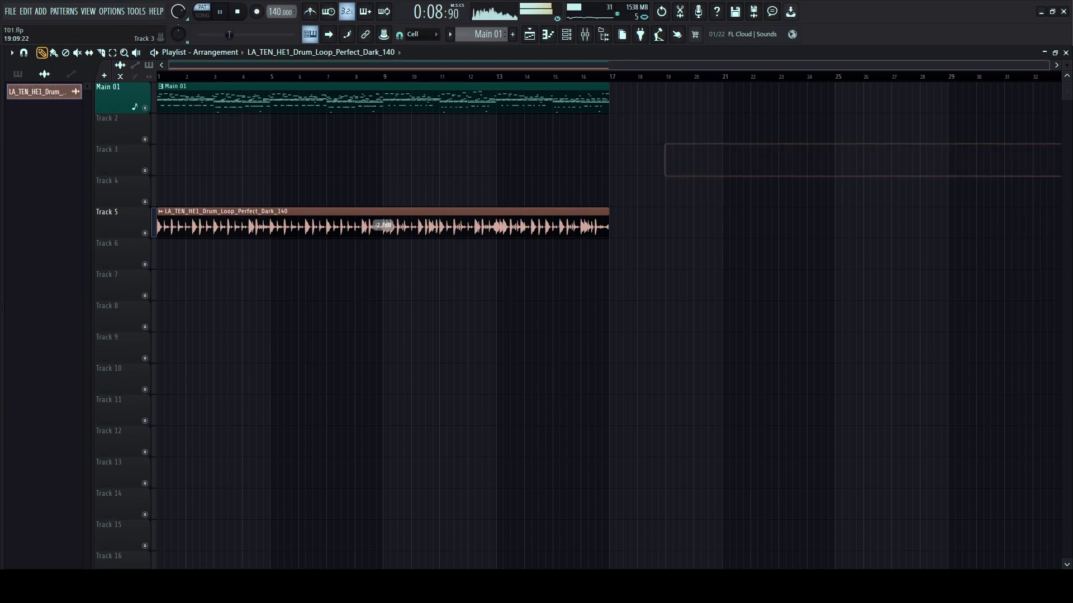
pyautogui.click(566, 35)
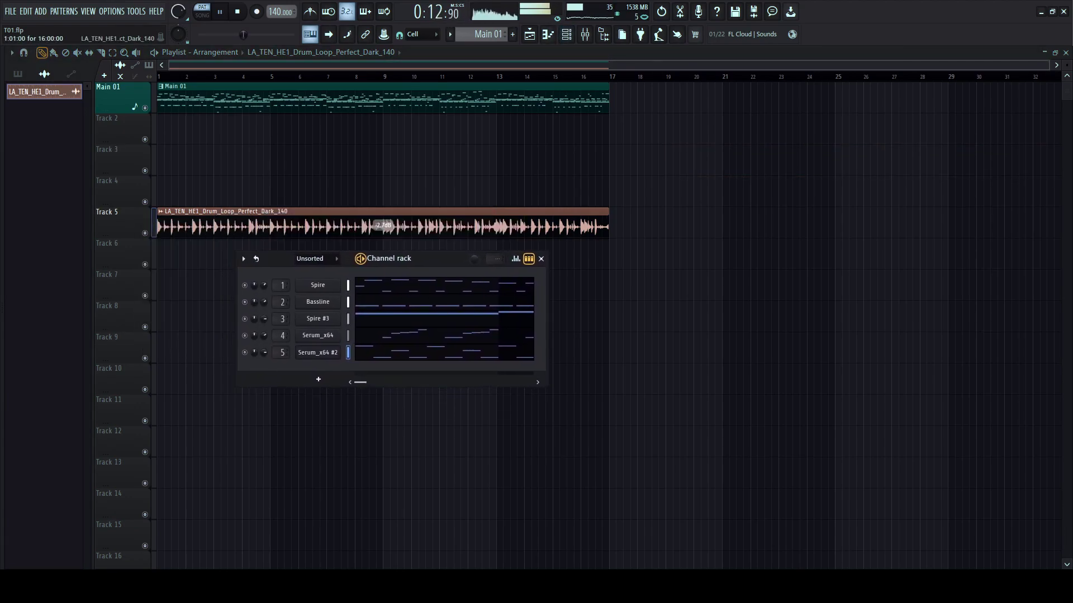
pyautogui.press('space')
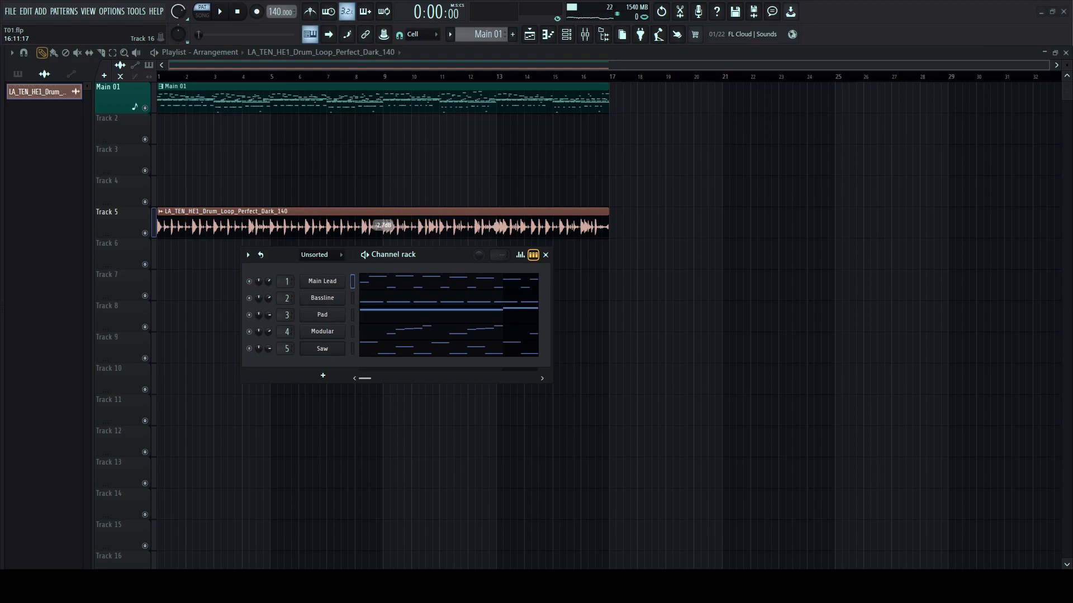
# - Close the channel rack, play the arrangement in song mode and show the sample browser at a narrower width
pyautogui.press('F6')
pyautogui.press('l')
pyautogui.press('space')
pyautogui.hotkey('alt', 'F8')
pyautogui.moveTo(259, 263); pyautogui.dragTo(234, 262)
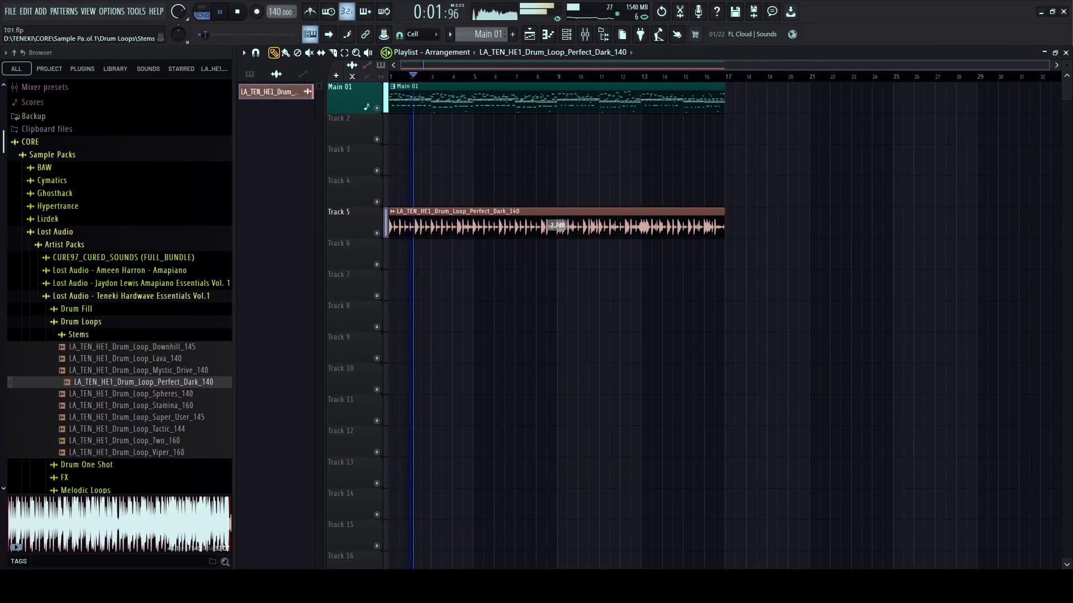
# - Stop playback and expand the FX and Downshifters Tonal folders of the Teneki Hardwave Essentials Vol.1 pack
pyautogui.scroll(-4, 167, 252)
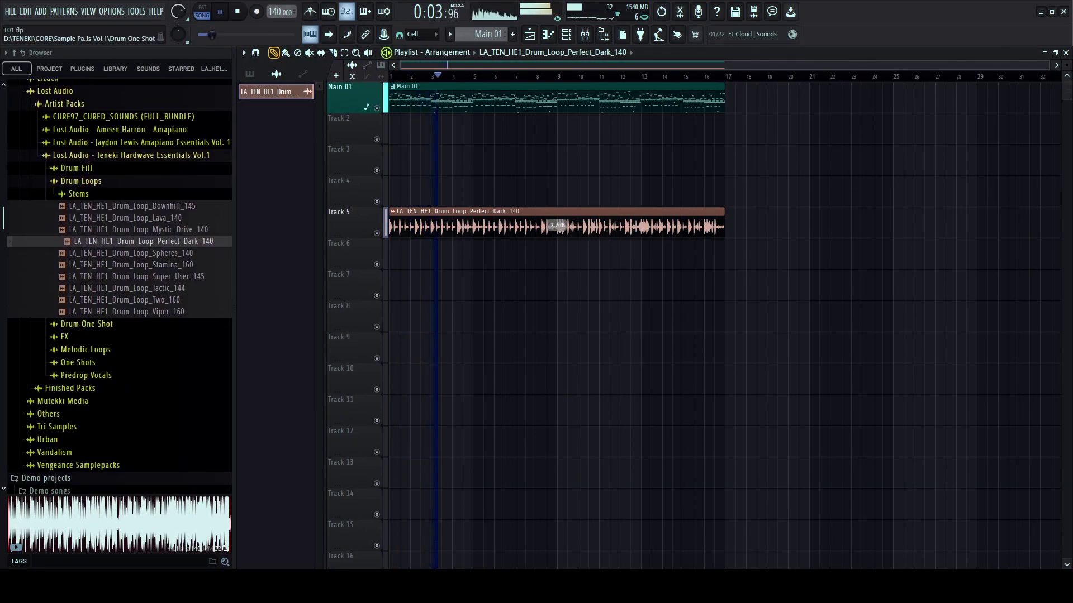
pyautogui.press('space')
pyautogui.click(65, 337)
pyautogui.click(101, 350)
# - Preview the tonal downshifter samples from LA_TEN_HE1_FX_Downshifter_7_A_140 to LA_TEN_HE1_FX_Downshifter_17_C_140
pyautogui.click(137, 358)
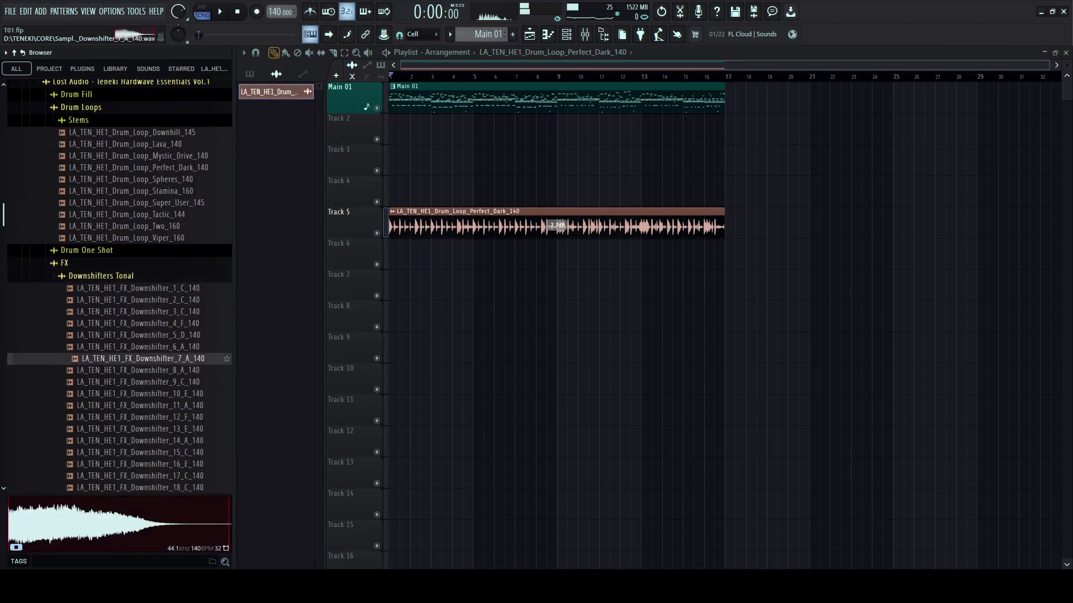
pyautogui.click(138, 382)
pyautogui.click(140, 429)
pyautogui.click(139, 417)
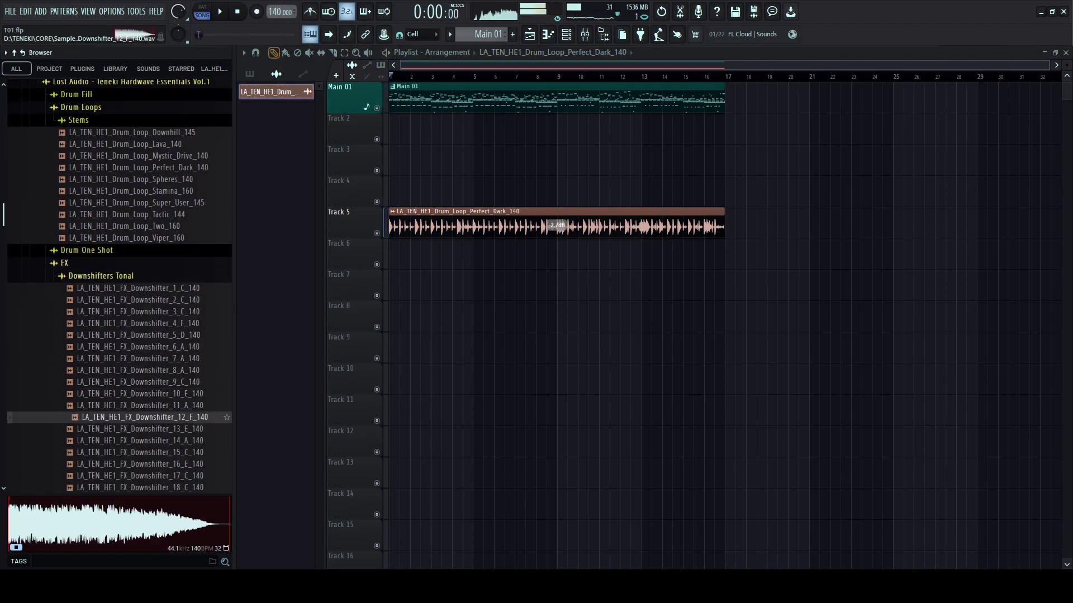
pyautogui.click(139, 406)
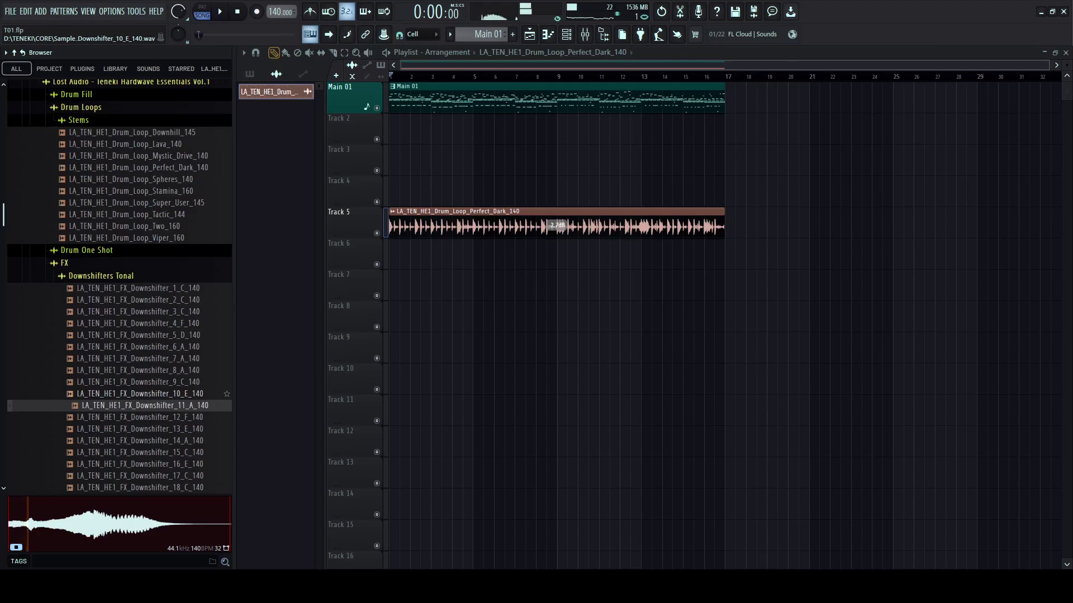
pyautogui.click(140, 394)
pyautogui.click(139, 429)
pyautogui.click(140, 440)
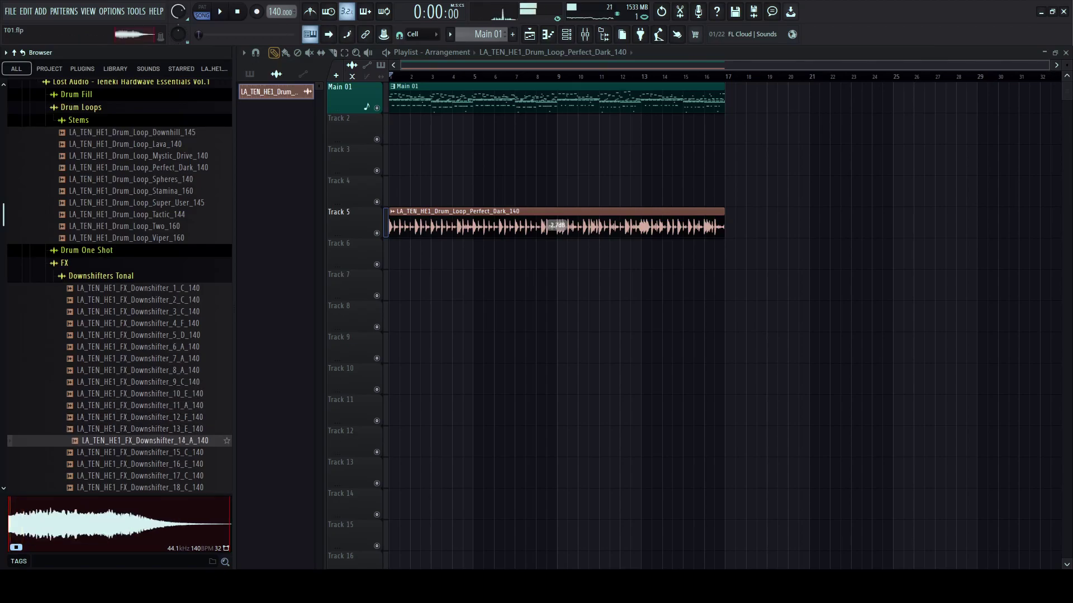
pyautogui.click(139, 452)
pyautogui.click(140, 464)
pyautogui.click(140, 476)
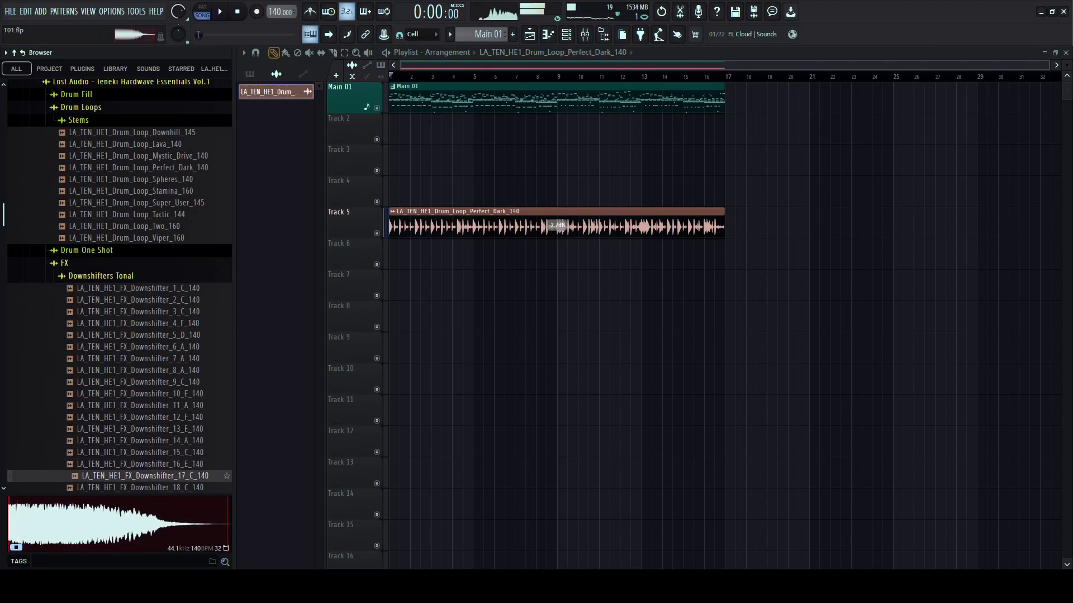
# - Preview more downshifter samples against the playing arrangement, including Downshifter_18_C, Downshifter_3_C, Downshifter_2_C and Downshifter_8_A
pyautogui.scroll(-3, 140, 476)
pyautogui.press('space')
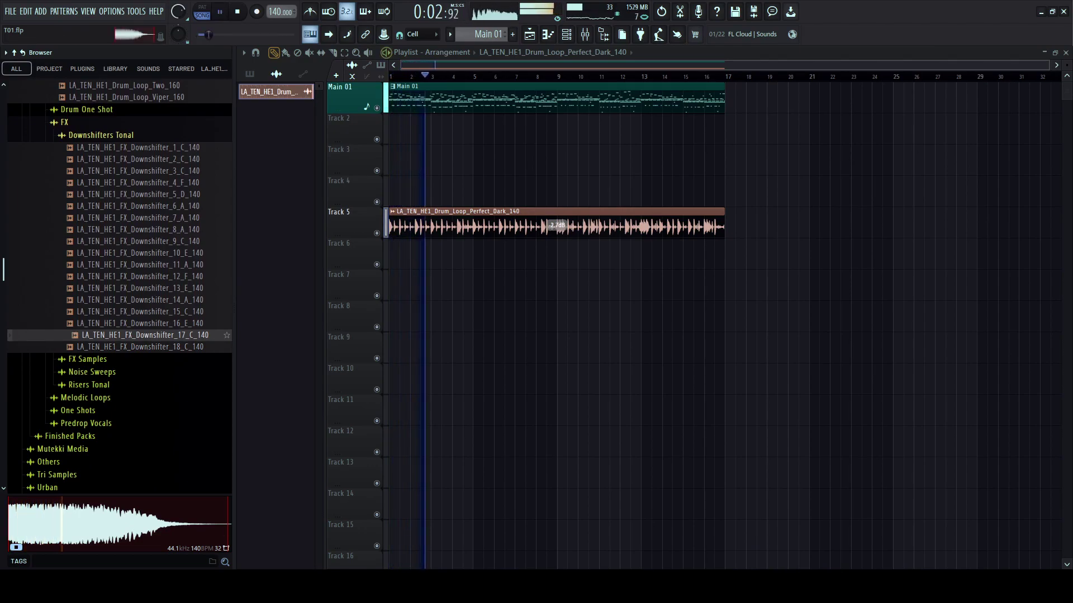
pyautogui.click(139, 347)
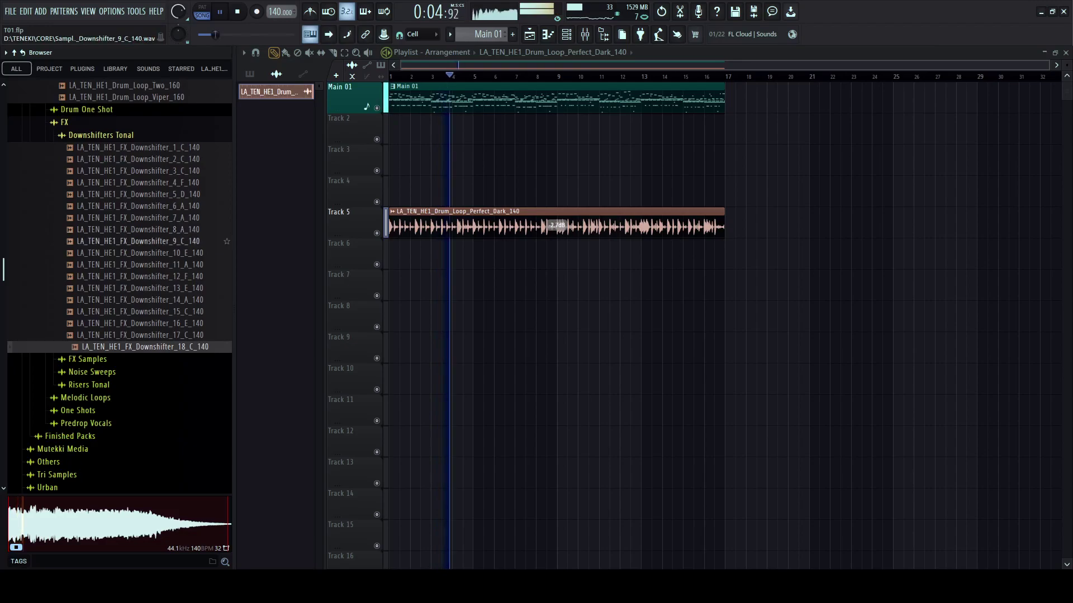
pyautogui.click(140, 170)
pyautogui.scroll(2, 140, 252)
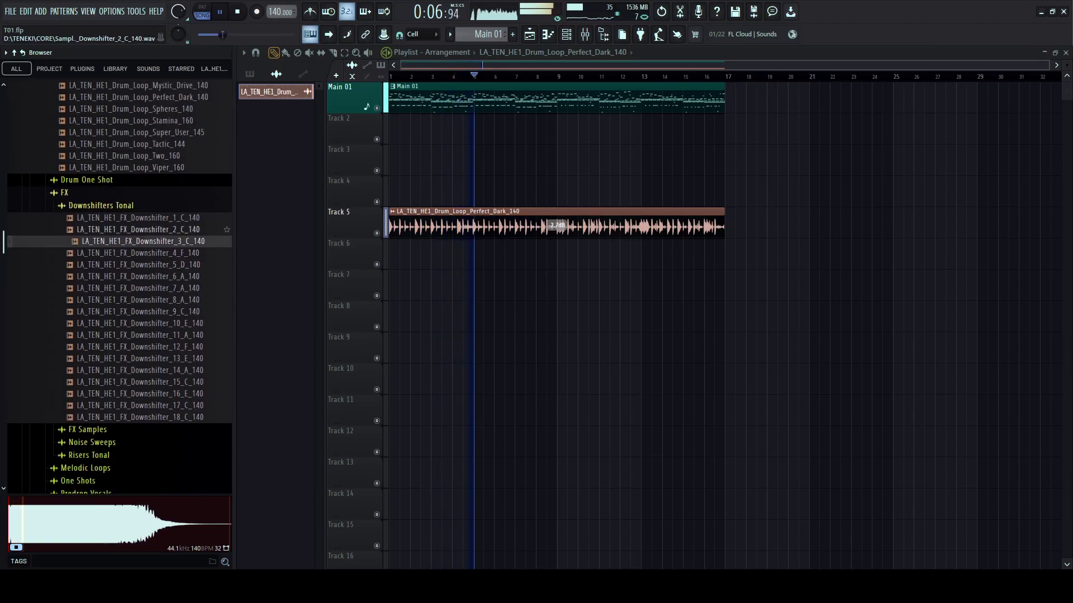
pyautogui.click(140, 229)
pyautogui.click(140, 300)
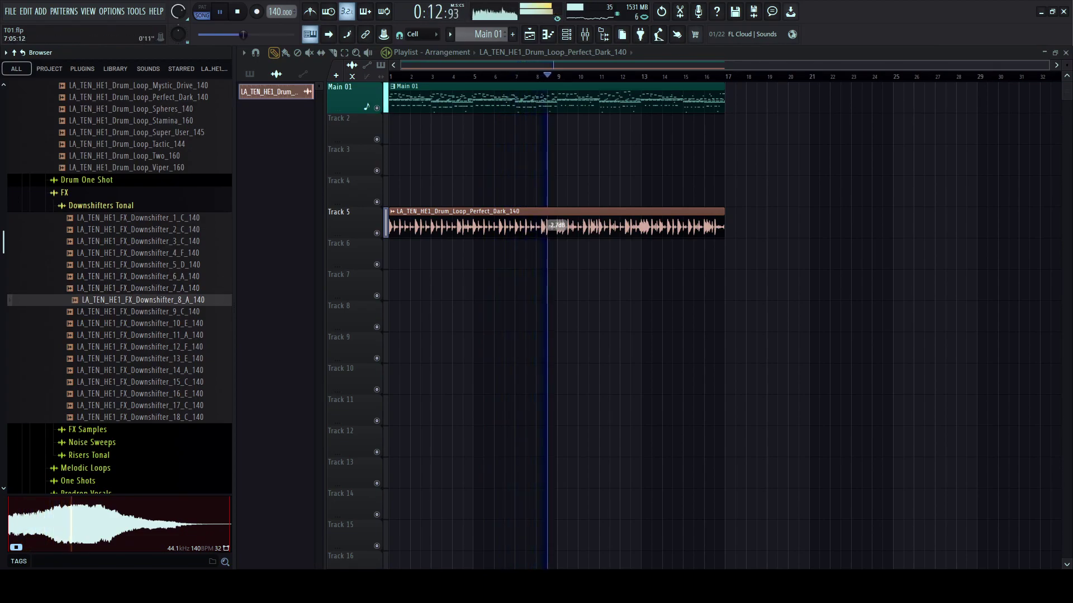
# - Stop playback, collapse the Downshifters Tonal, Drum Loops and FX folders, and expand One Shots and its Bass Oneshot folder
pyautogui.scroll(3, 522, 226)
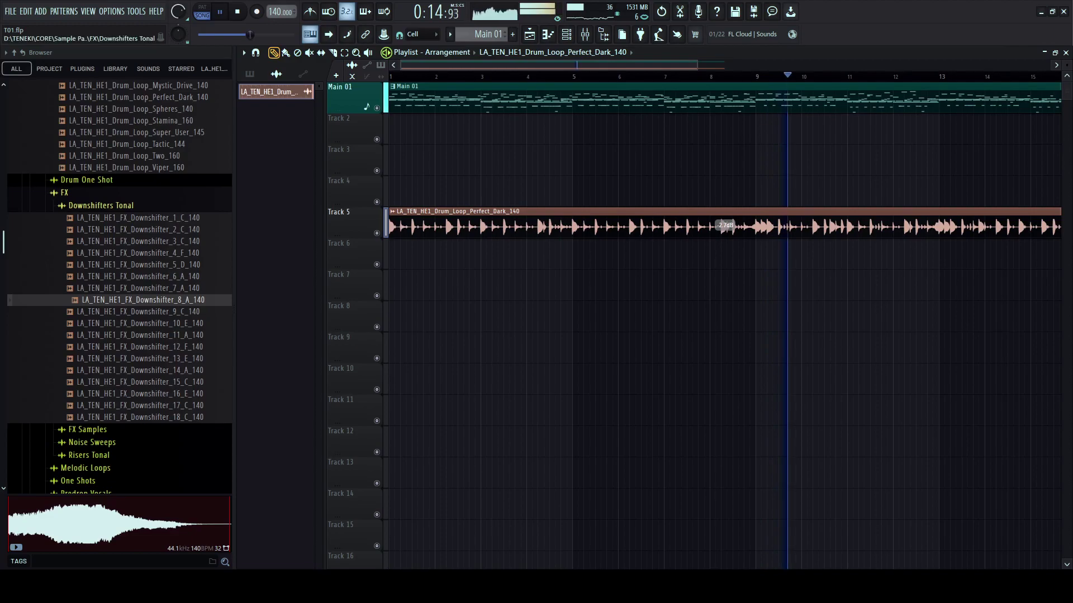
pyautogui.click(101, 206)
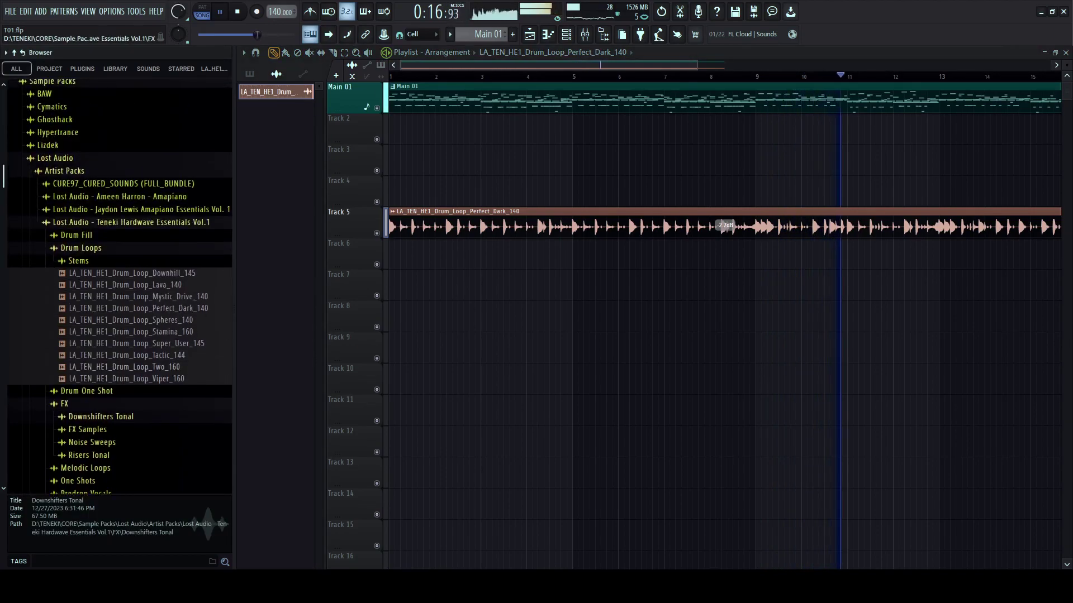
pyautogui.click(138, 308)
pyautogui.press('space')
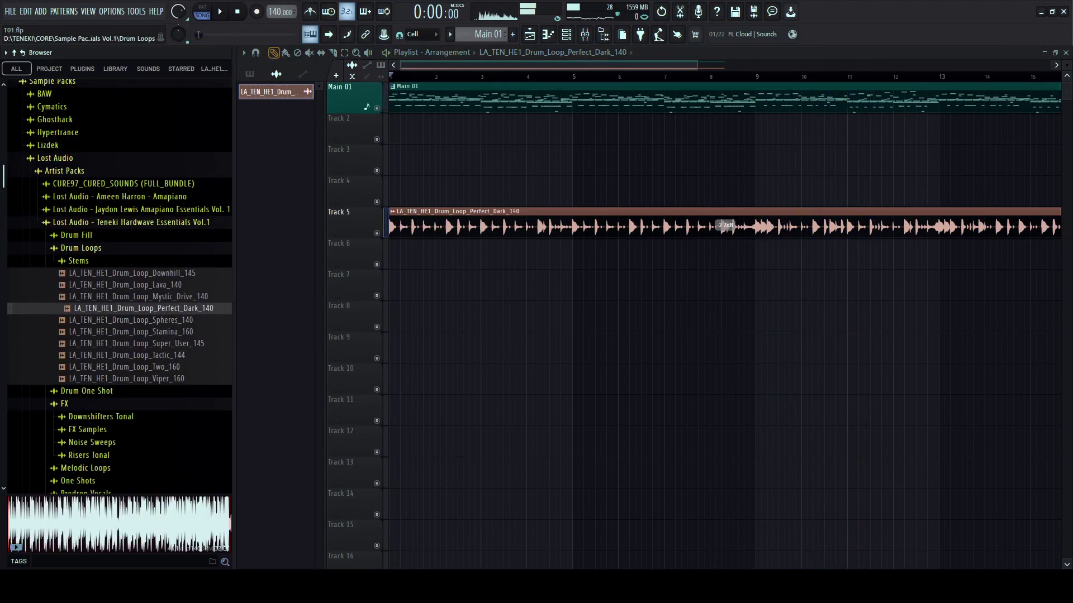
pyautogui.click(81, 247)
pyautogui.click(64, 273)
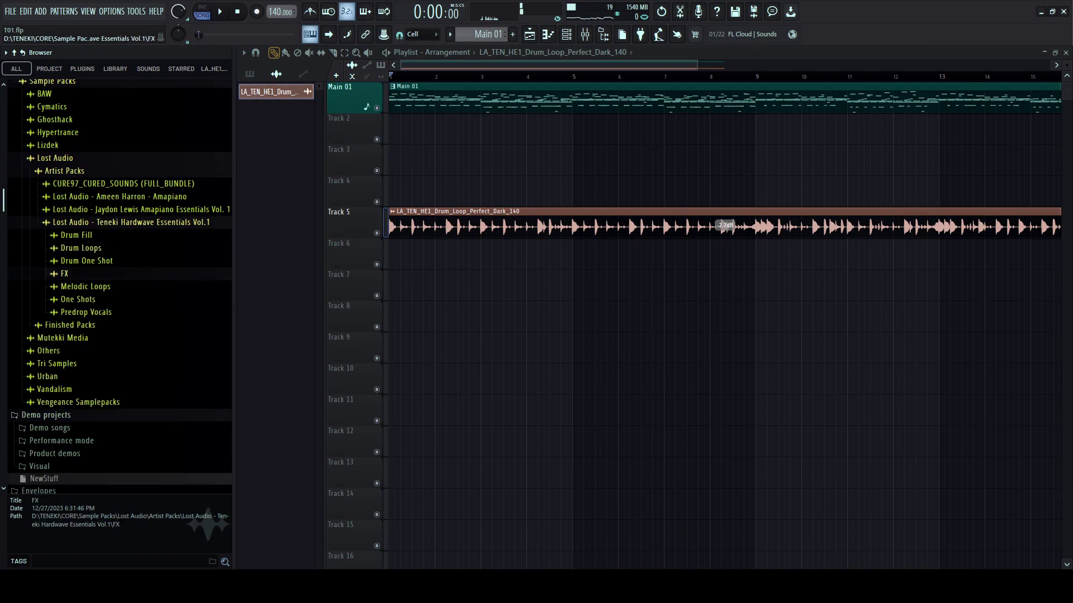
pyautogui.click(79, 300)
pyautogui.click(91, 311)
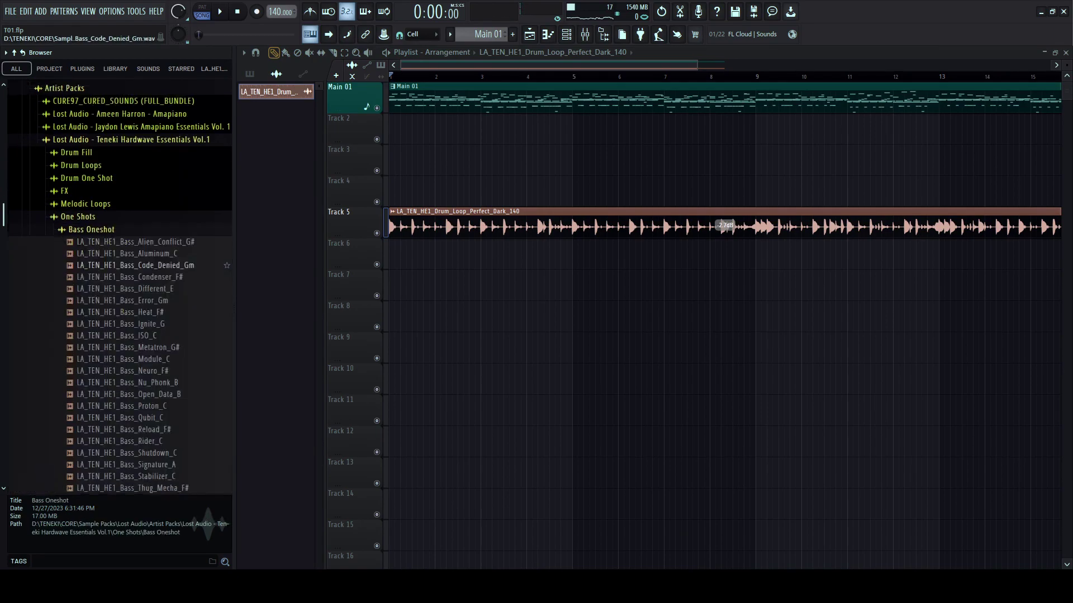
# - Preview the first bass one-shots, including LA_TEN_HE1_Bass_Condenser_F#, Code_Denied_Gm and Aluminum_C
pyautogui.click(120, 288)
pyautogui.click(134, 241)
pyautogui.click(134, 218)
pyautogui.click(134, 207)
pyautogui.click(134, 288)
pyautogui.click(134, 265)
pyautogui.click(135, 253)
pyautogui.click(134, 241)
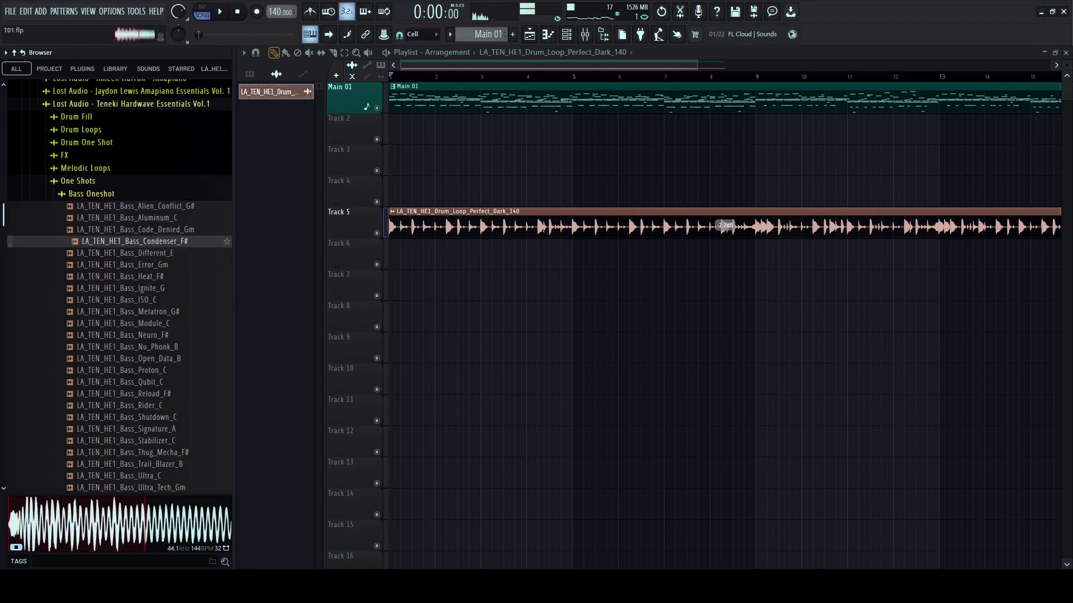
pyautogui.click(134, 229)
pyautogui.click(134, 217)
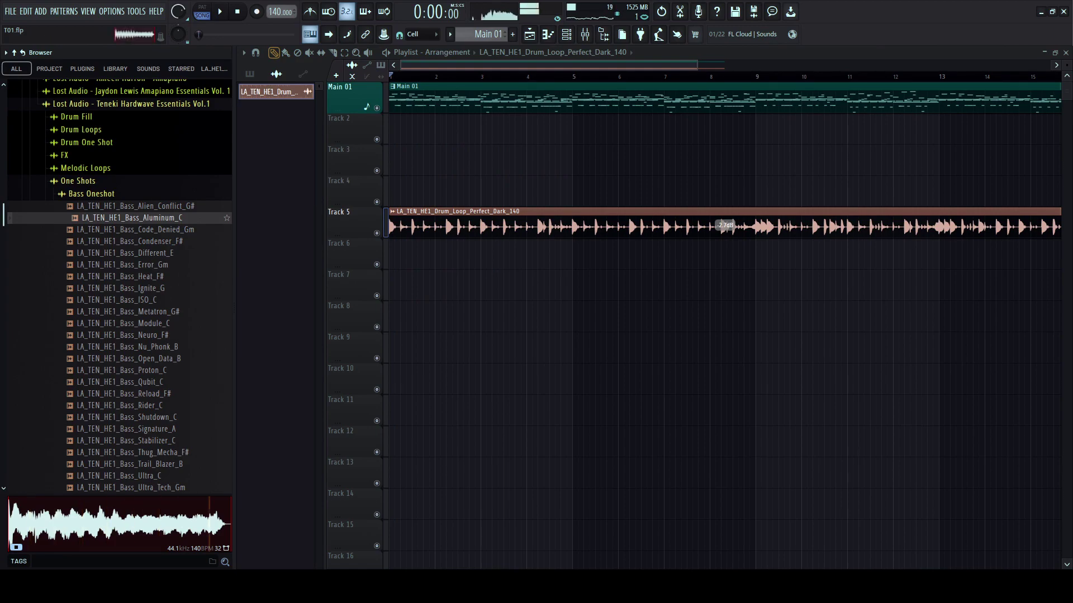
# - Play the arrangement and place the LA_TEN_HE1_Bass_Aluminum_C one-shot on Track 6 at the end of bar 8
pyautogui.press('space')
pyautogui.moveTo(134, 218); pyautogui.dragTo(754, 246)
pyautogui.scroll(3, 686, 254)
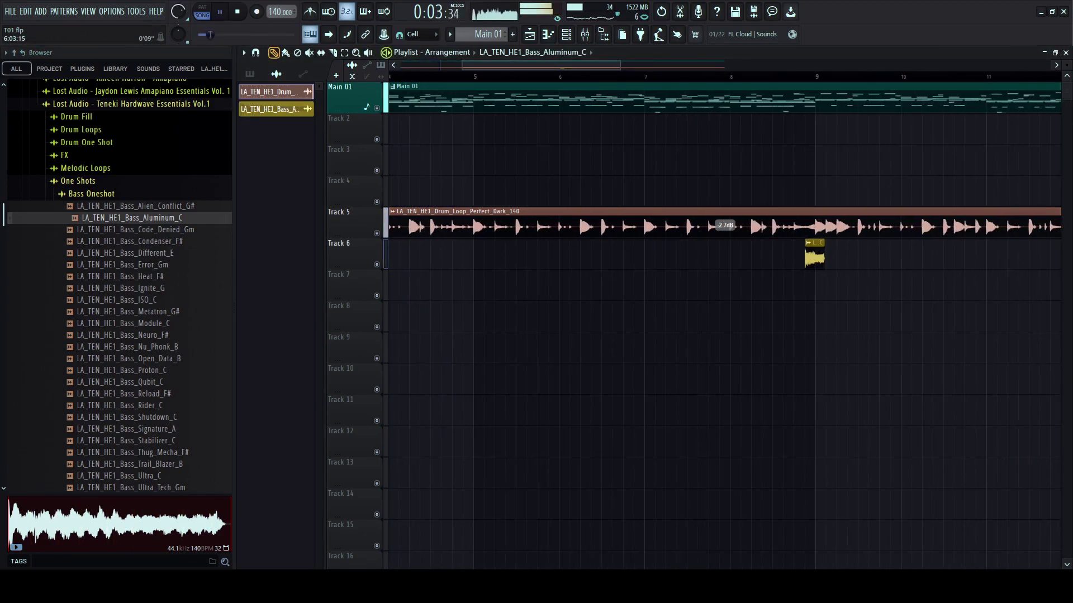
pyautogui.scroll(-1, 574, 256)
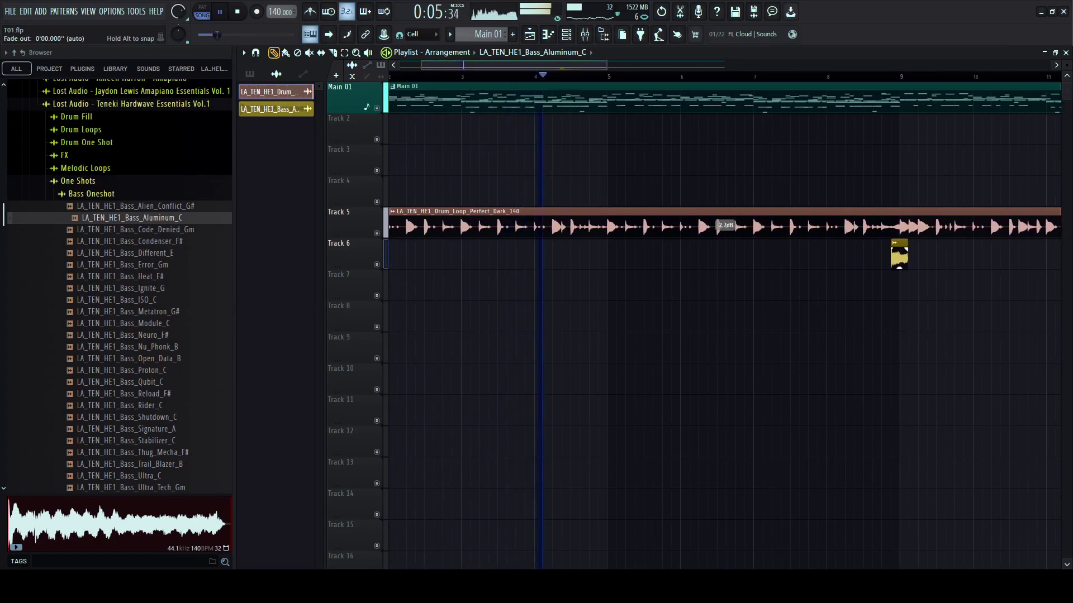
# - Move the Bass_Aluminum_C clip to the end of bar 4 and set its gain to -2.7 dB
pyautogui.moveTo(899, 257); pyautogui.dragTo(539, 257)
pyautogui.scroll(2, 631, 257)
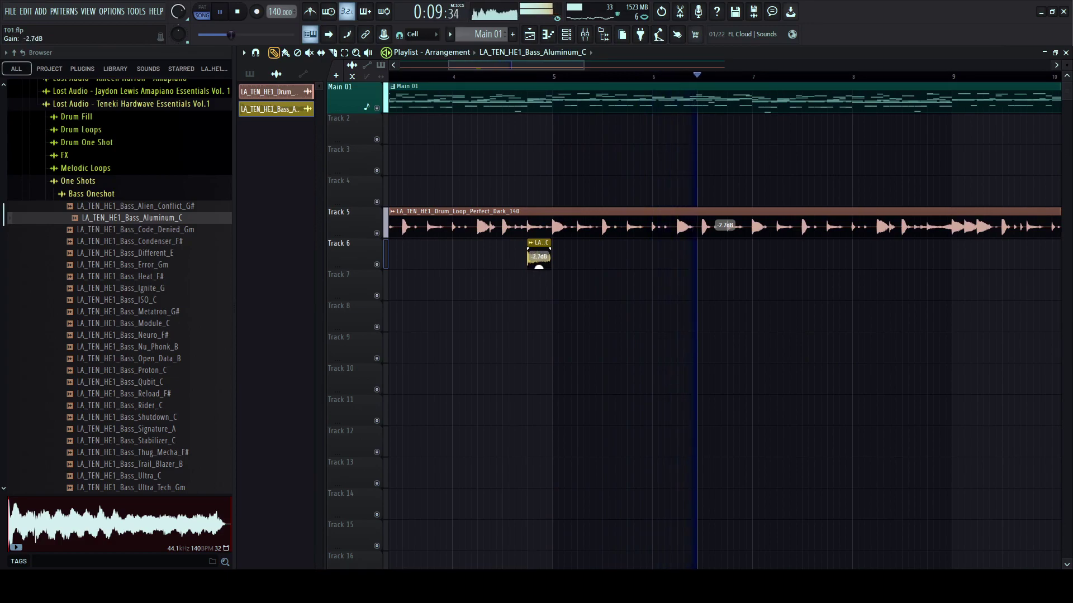
pyautogui.scroll(-3, 517, 257)
# - Make Track 5 taller and move the Bass_Aluminum_C clip to the end of bar 8 during playback
pyautogui.moveTo(358, 239); pyautogui.dragTo(358, 266)
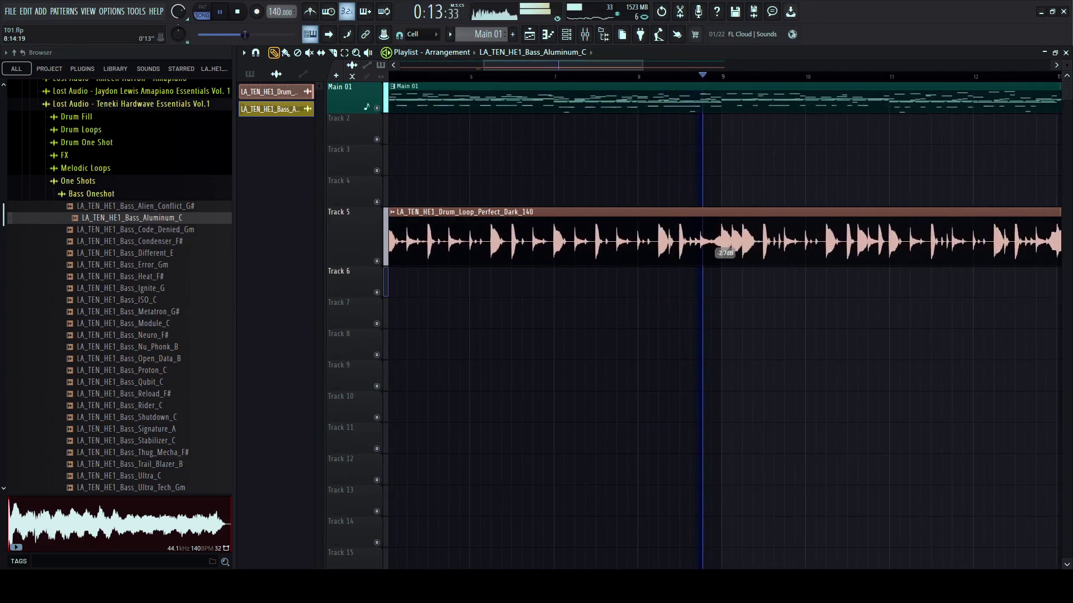
pyautogui.scroll(-4, 708, 280)
pyautogui.hscroll(-1, 708, 279)
pyautogui.click(544, 77)
pyautogui.moveTo(565, 161); pyautogui.dragTo(749, 166)
pyautogui.scroll(-3, 749, 167)
pyautogui.scroll(4, 749, 167)
pyautogui.press('space')
# - Preview the remaining bass one-shots, from LA_TEN_HE1_Bass_Error_Gm down to LA_TEN_HE1_Bass_Ultra_Tech_Gm
pyautogui.click(129, 265)
pyautogui.click(128, 288)
pyautogui.click(128, 335)
pyautogui.click(128, 371)
pyautogui.click(129, 394)
pyautogui.scroll(-2, 128, 393)
pyautogui.click(128, 336)
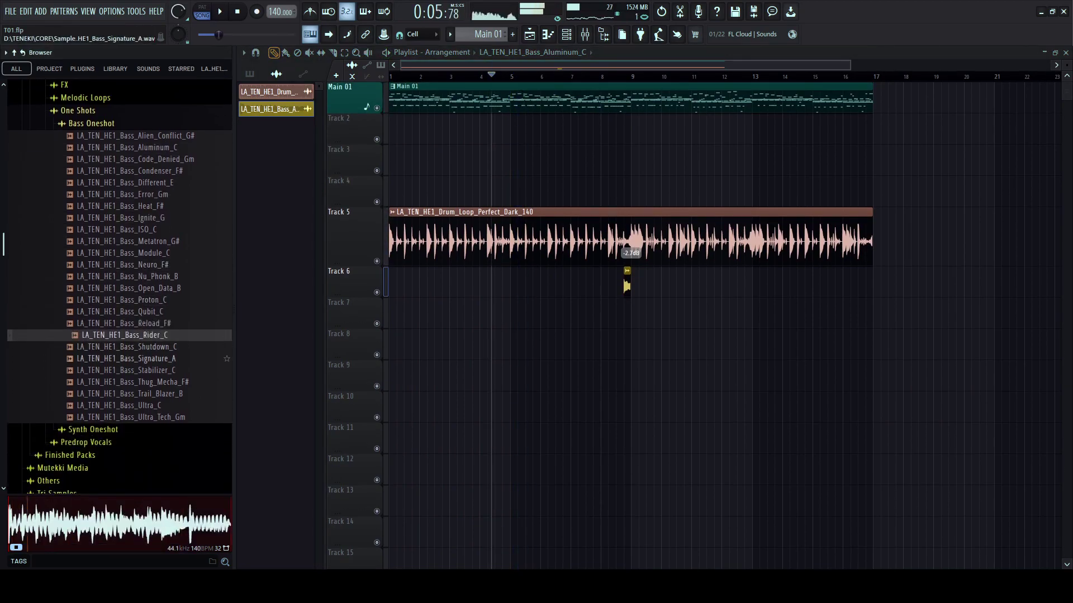
pyautogui.click(128, 358)
pyautogui.click(129, 370)
pyautogui.click(128, 382)
pyautogui.click(129, 394)
pyautogui.click(129, 405)
pyautogui.click(129, 417)
# - Place the LA_TEN_HE1_Bass_Ultra_Tech_Gm one-shot on Track 7 in bar 7 and check its clip settings
pyautogui.moveTo(129, 418); pyautogui.dragTo(594, 316)
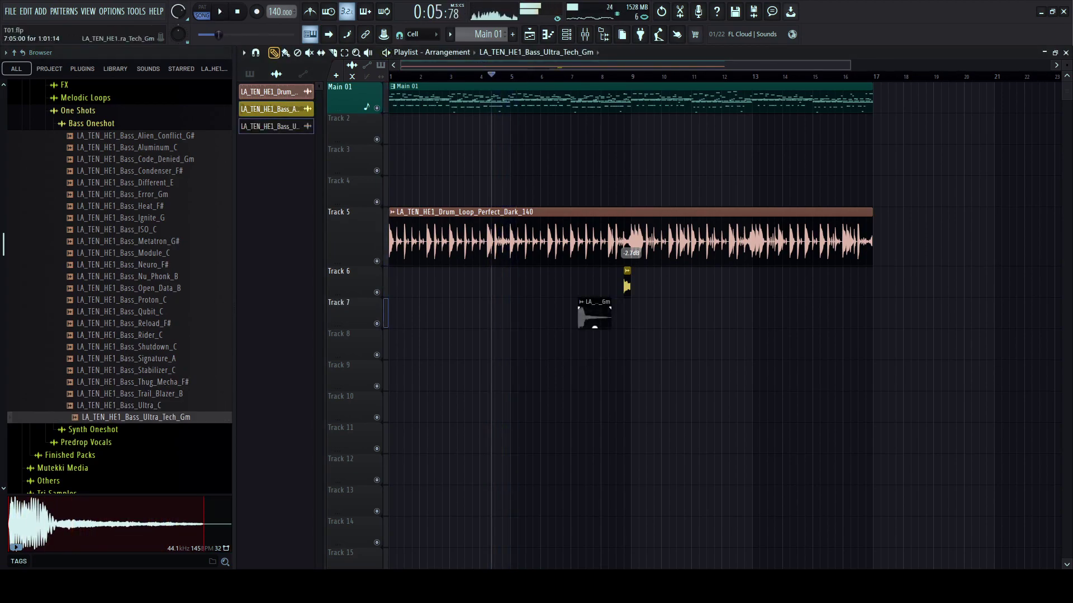
pyautogui.doubleClick(594, 326)
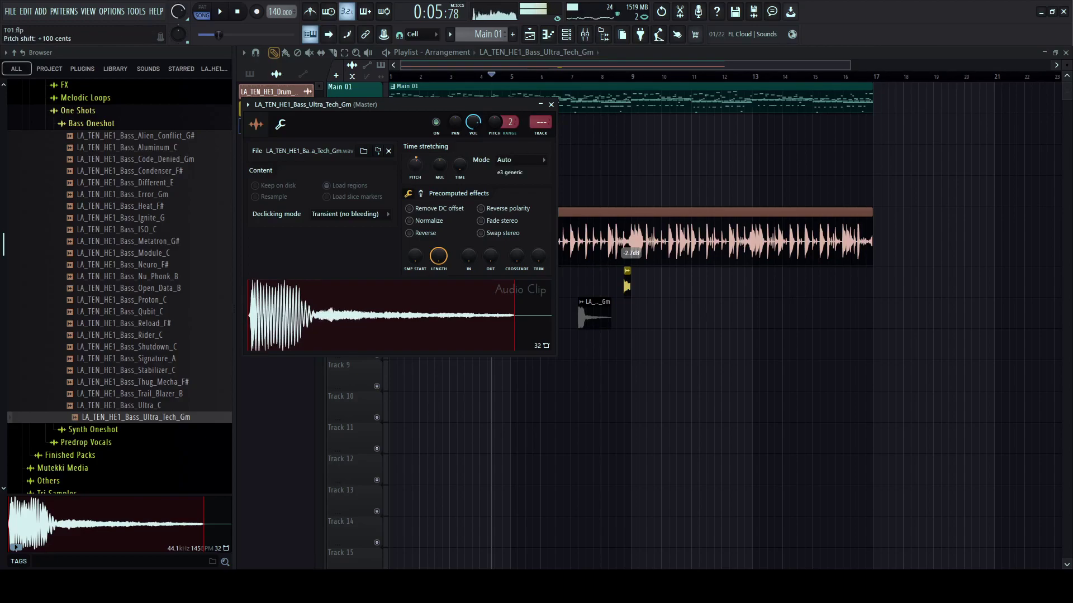
pyautogui.click(551, 104)
# - Play the arrangement and move the Bass_Ultra_Tech_Gm clip to the start of bar 8
pyautogui.scroll(3, 514, 313)
pyautogui.hscroll(-2, 586, 312)
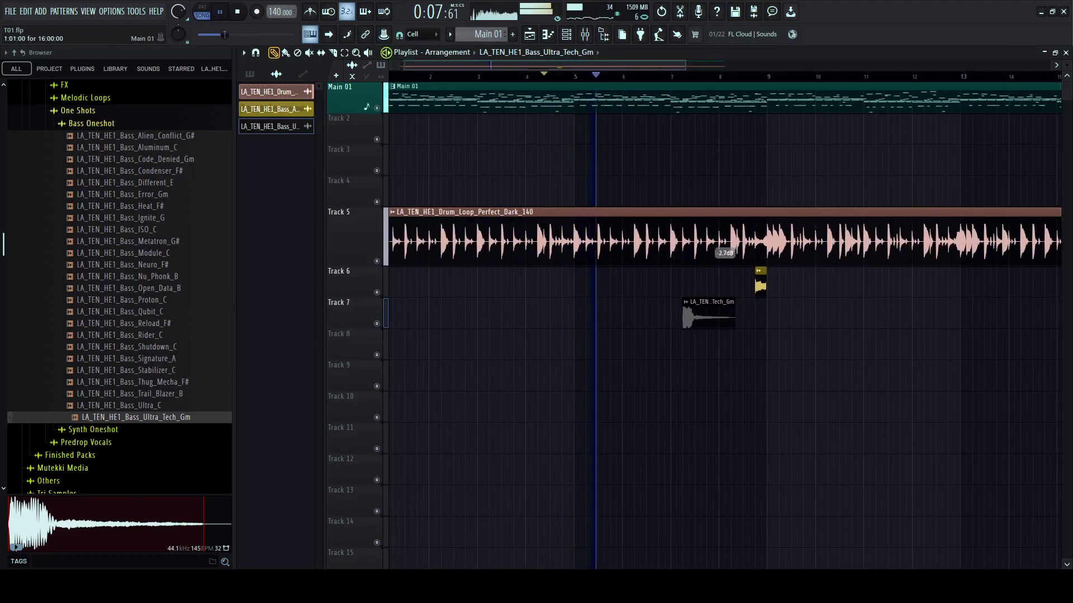
pyautogui.scroll(3, 614, 313)
pyautogui.hscroll(3, 630, 314)
pyautogui.moveTo(626, 313); pyautogui.dragTo(694, 314)
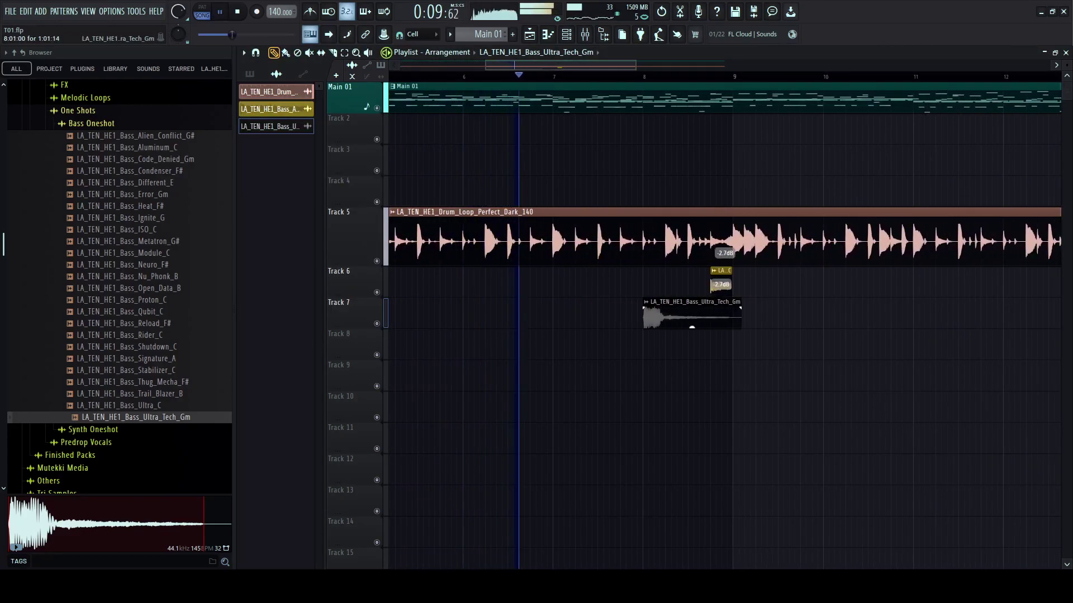
# - Adjust the sample start of the Bass_Ultra_Tech_Gm clip slightly in its settings and audition the sound
pyautogui.press('space')
pyautogui.doubleClick(692, 327)
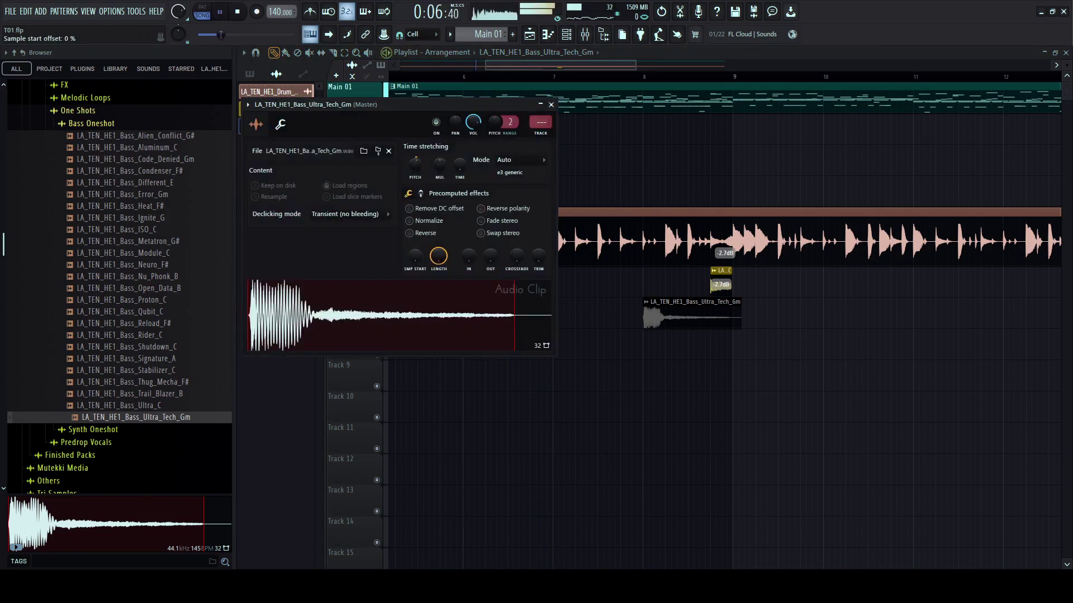
pyautogui.moveTo(415, 256); pyautogui.dragTo(415, 251)
pyautogui.press('q')
pyautogui.press('q')
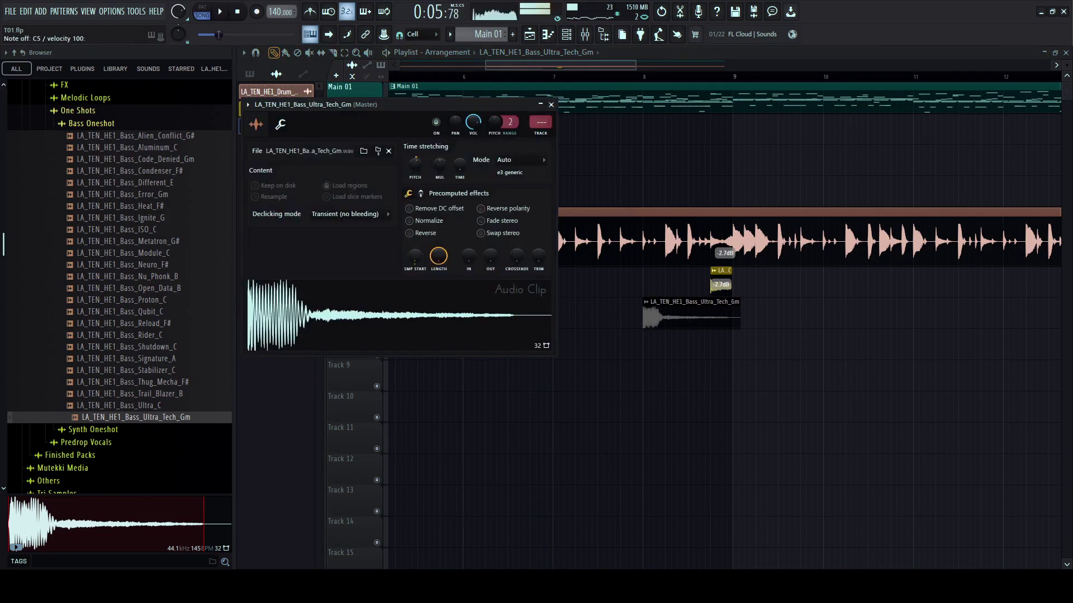
pyautogui.click(551, 105)
# - Play from just after bar 7 and move the Bass_Ultra_Tech_Gm clip to 8:09:00
pyautogui.click(567, 77)
pyautogui.press('space')
pyautogui.hscroll(1, 608, 280)
pyautogui.scroll(1, 609, 279)
pyautogui.press('space')
pyautogui.moveTo(626, 315); pyautogui.dragTo(671, 315)
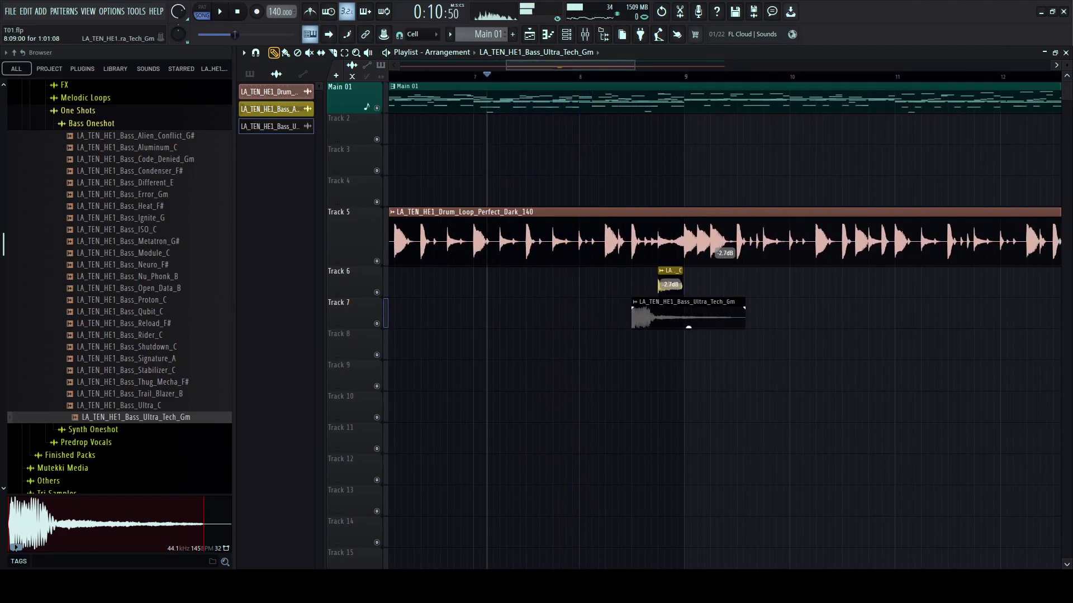
# - Shorten the Bass_Ultra_Tech_Gm clip to end around bar 9 and fade out its second half on a taller Track 7
pyautogui.press('space')
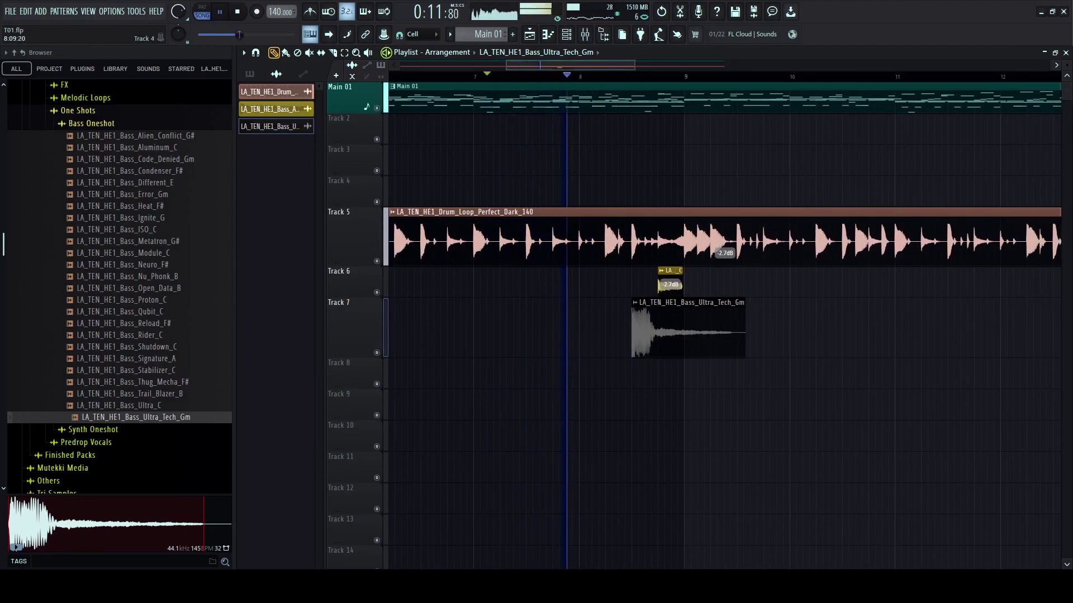
pyautogui.press('space')
pyautogui.moveTo(634, 324); pyautogui.dragTo(574, 324)
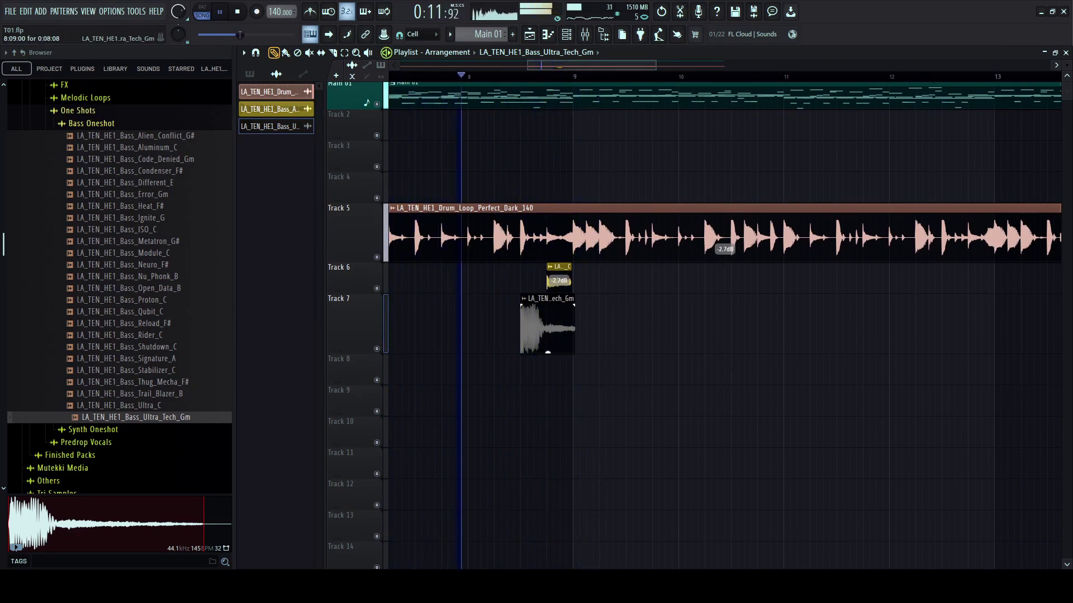
pyautogui.press('space')
pyautogui.scroll(1, 535, 330)
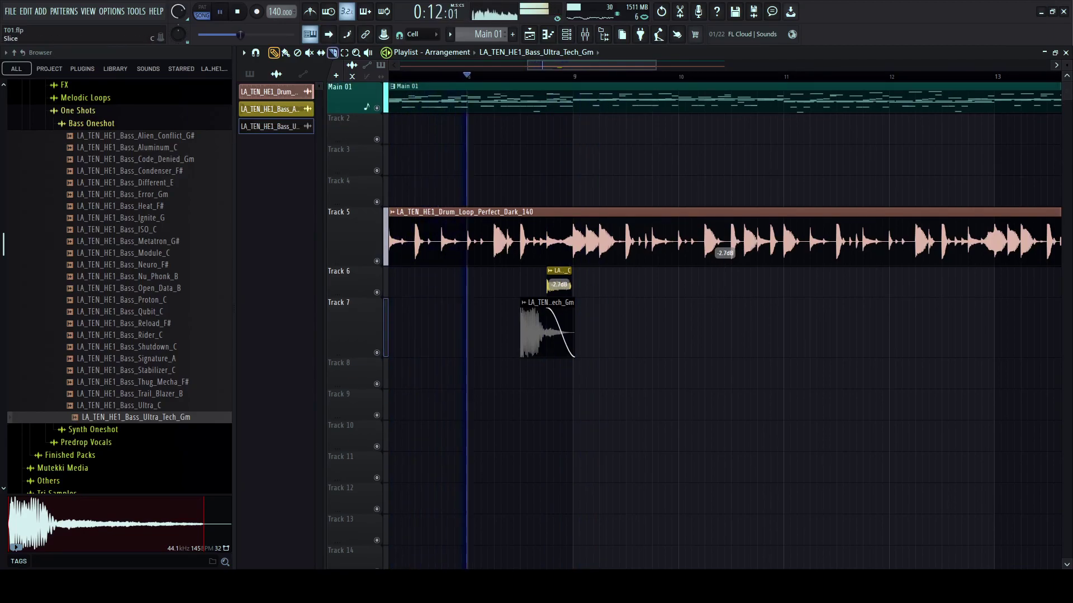
# - Slice the Main 01 pattern clip at 8:09, 8:13 and bar 9, and mute the two short slices before bar 9
pyautogui.press('c')
pyautogui.scroll(2, 533, 329)
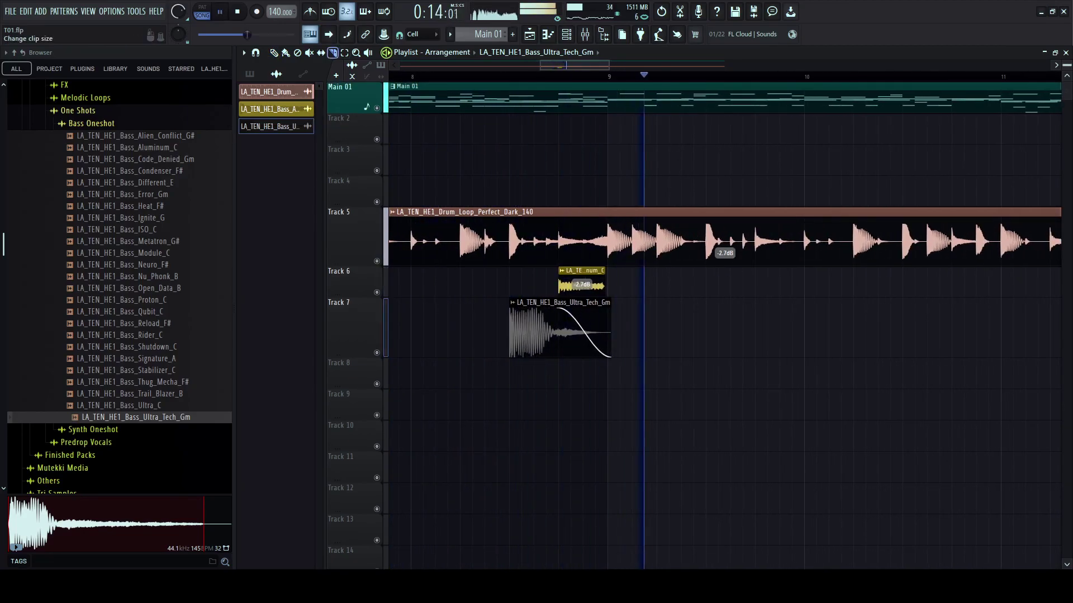
pyautogui.press('space')
pyautogui.press('space')
pyautogui.scroll(3, 605, 101)
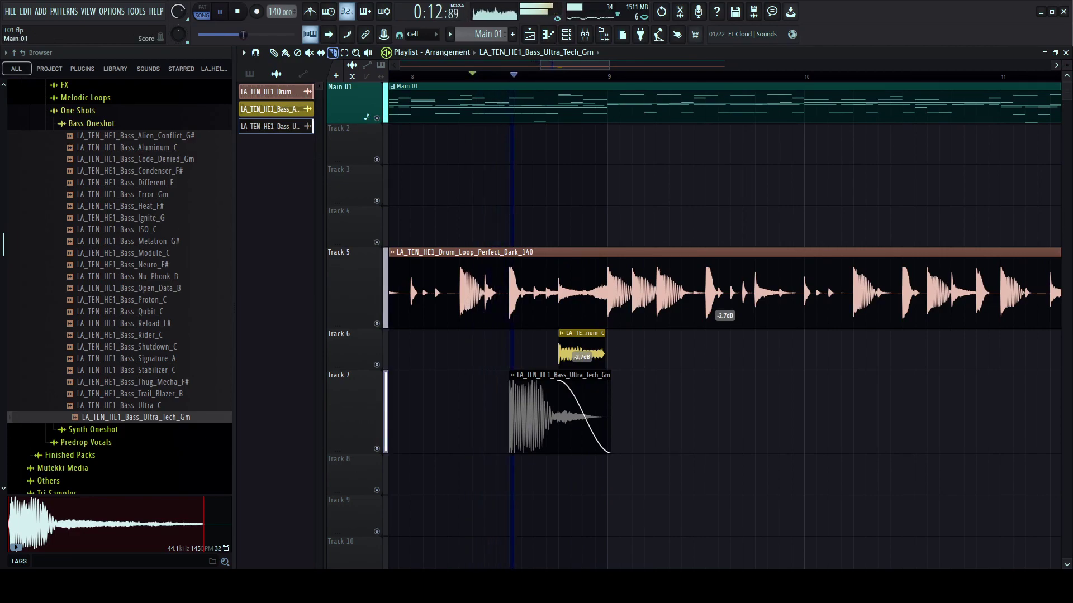
pyautogui.press('space')
pyautogui.scroll(1, 357, 112)
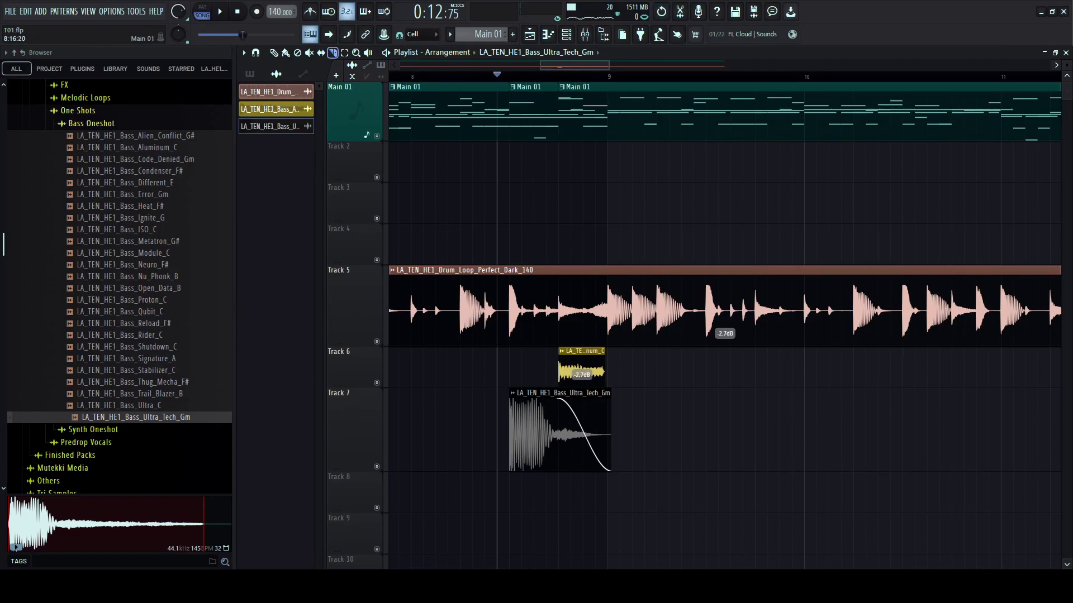
pyautogui.press('t')
pyautogui.moveTo(535, 113); pyautogui.dragTo(581, 113)
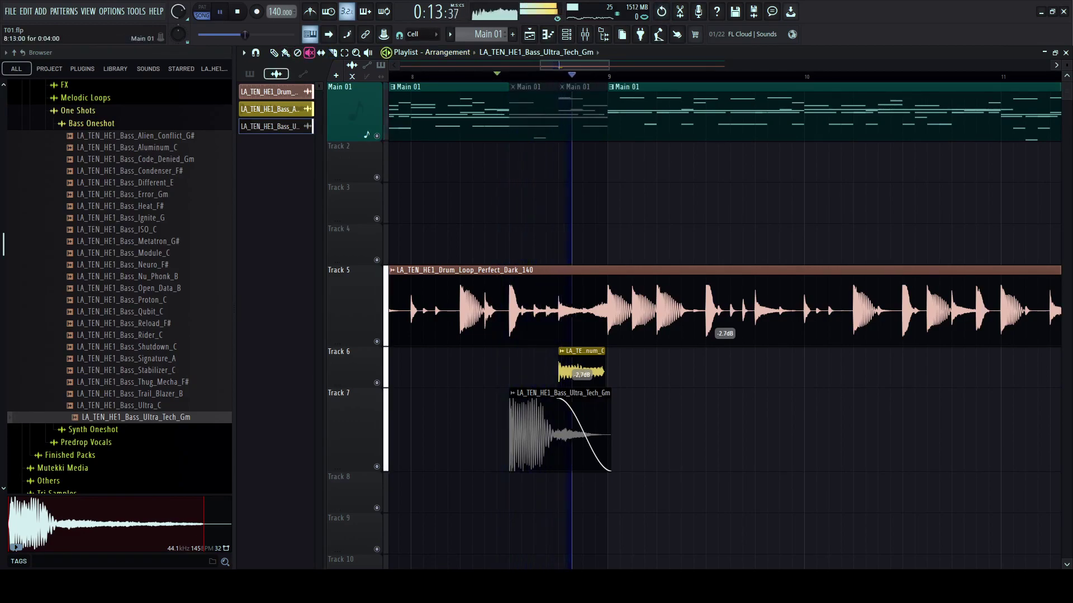
# - Shorten the fade-out of the Bass_Ultra_Tech_Gm clip so it covers only the clip's tail just before bar 9
pyautogui.scroll(1, 485, 114)
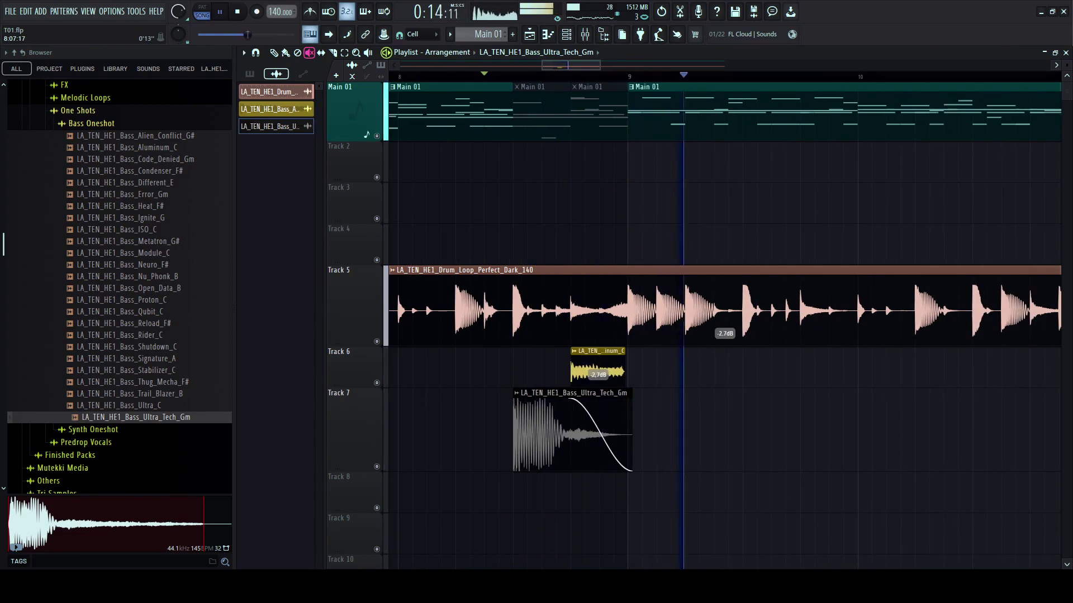
pyautogui.scroll(-4, 485, 114)
pyautogui.scroll(-2, 485, 114)
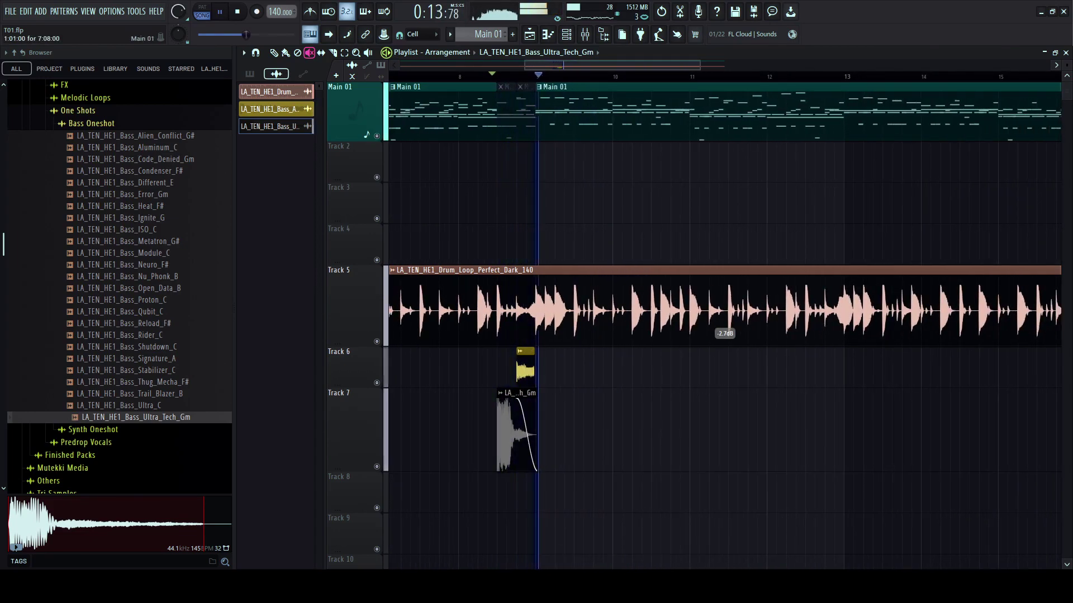
pyautogui.scroll(5, 487, 114)
pyautogui.click(274, 53)
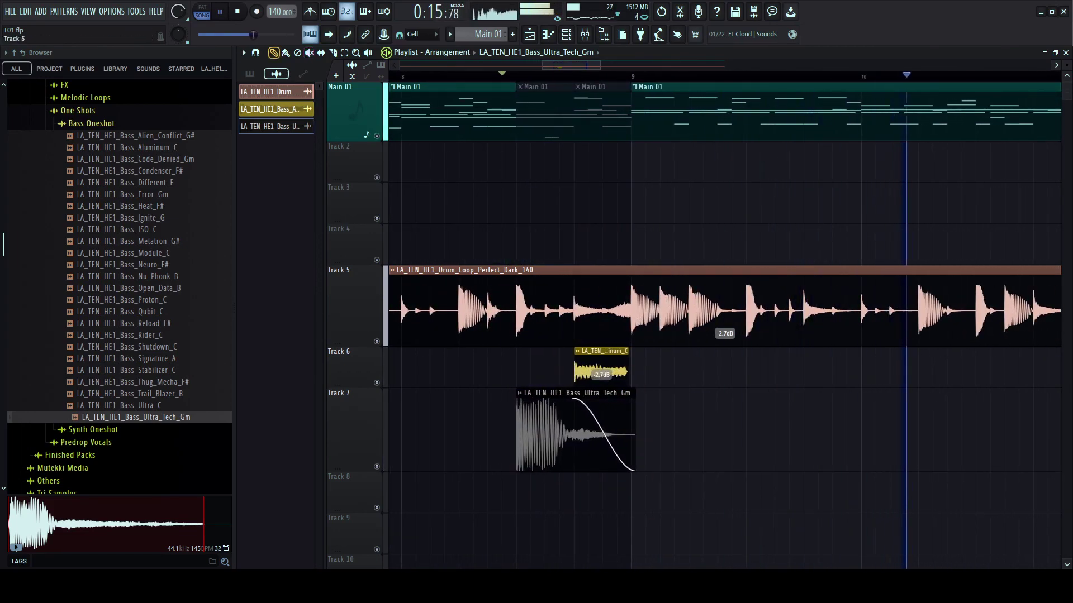
pyautogui.moveTo(551, 400); pyautogui.dragTo(620, 401)
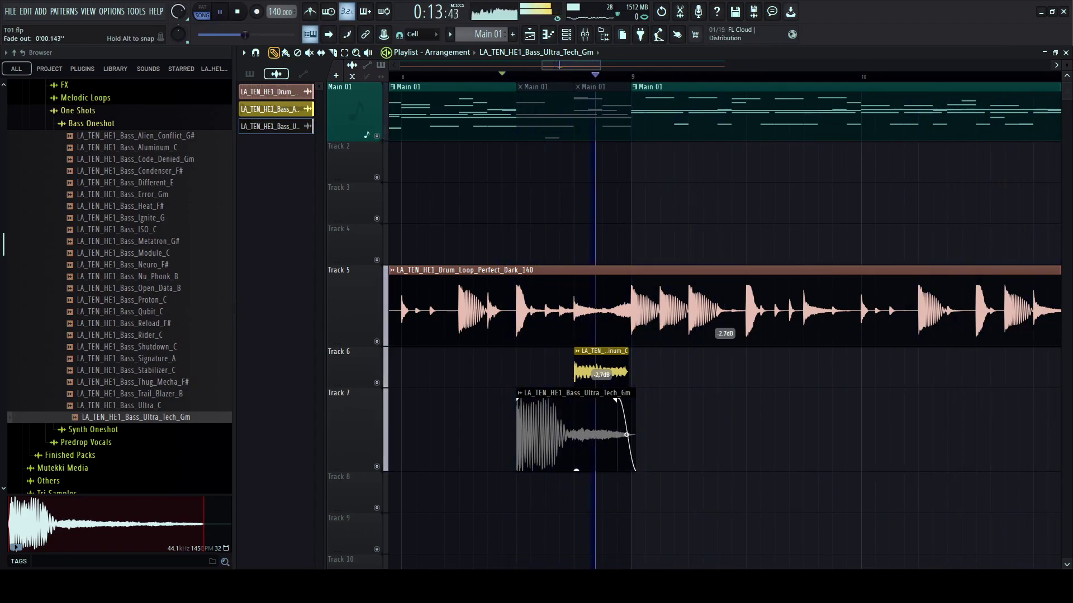
pyautogui.press('space')
# - Duplicate the Bass_Ultra_Tech_Gm clip onto Track 9, make the copy unique, and reverse its sample
pyautogui.moveTo(564, 431); pyautogui.dragTo(493, 534)
pyautogui.press('space')
pyautogui.press('space')
pyautogui.doubleClick(493, 535)
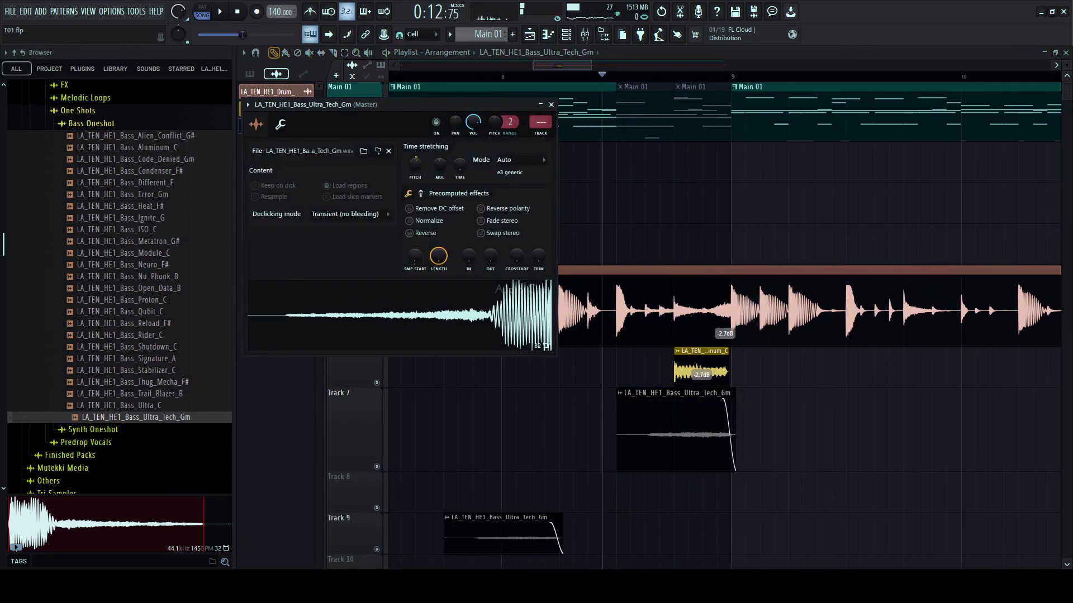
pyautogui.press('Escape')
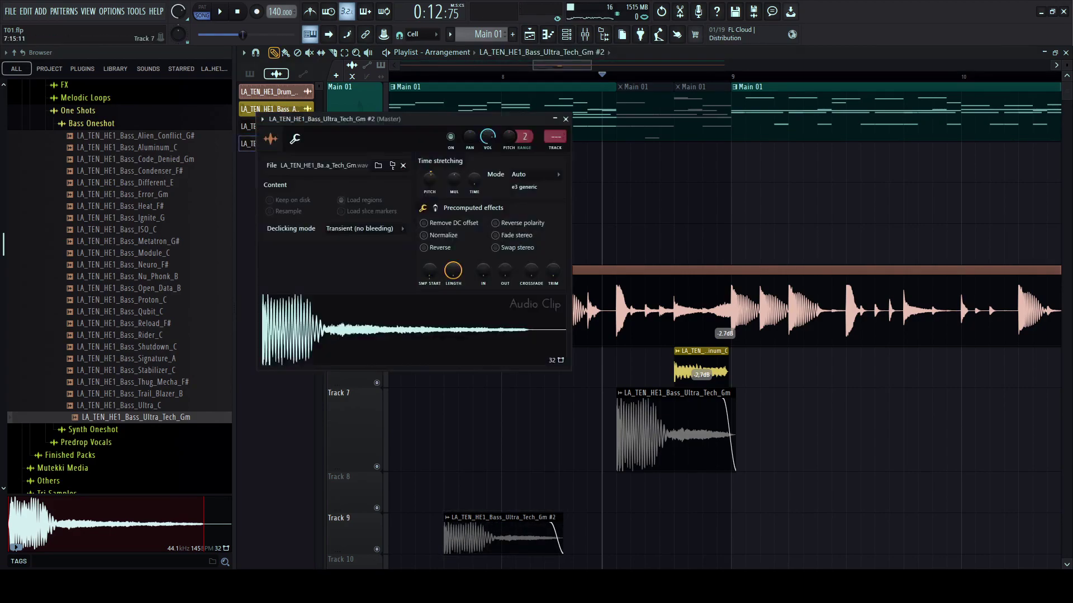
pyautogui.click(424, 247)
pyautogui.press('space')
pyautogui.click(565, 119)
pyautogui.press('space')
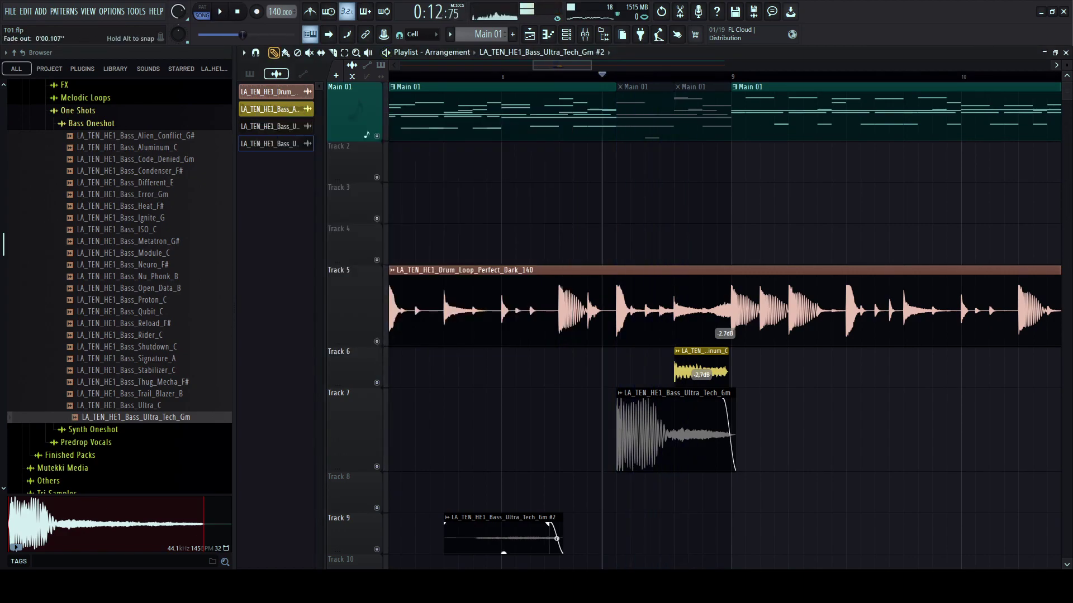
# - Extend the reversed Bass_Ultra_Tech_Gm #2 clip on Track 9 to show its full swell without the fade-out
pyautogui.moveTo(562, 538); pyautogui.dragTo(608, 536)
pyautogui.press('space')
pyautogui.press('space')
pyautogui.press('space')
pyautogui.press('space')
pyautogui.press('space')
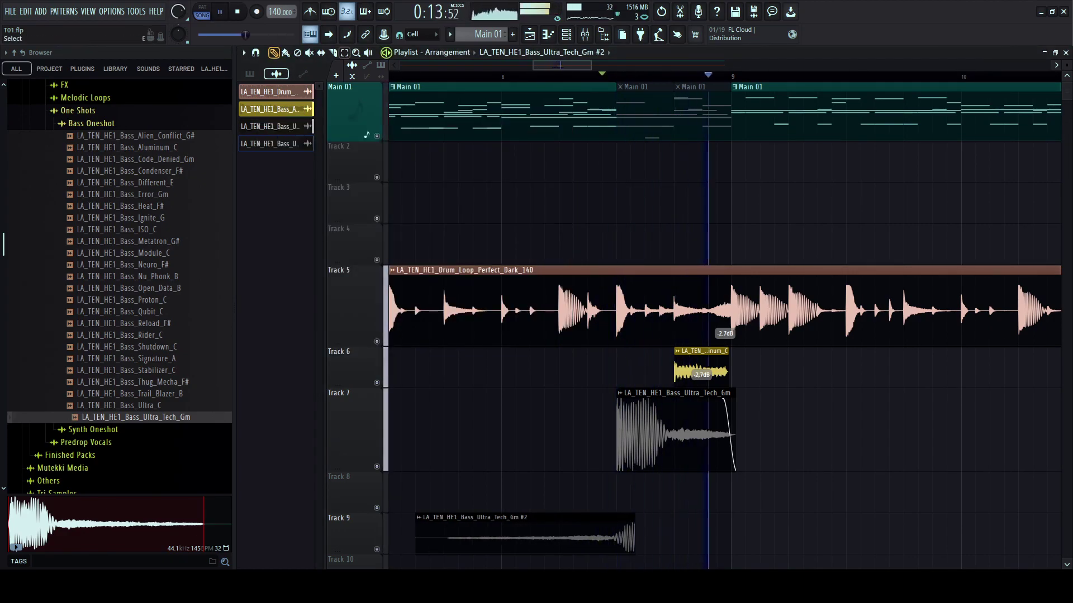
# - Slice the reversed Bass_Ultra_Tech_Gm #2 clip at 8:09 and remove the part after the cut
pyautogui.press('space')
pyautogui.scroll(-2, 525, 471)
pyautogui.press('space')
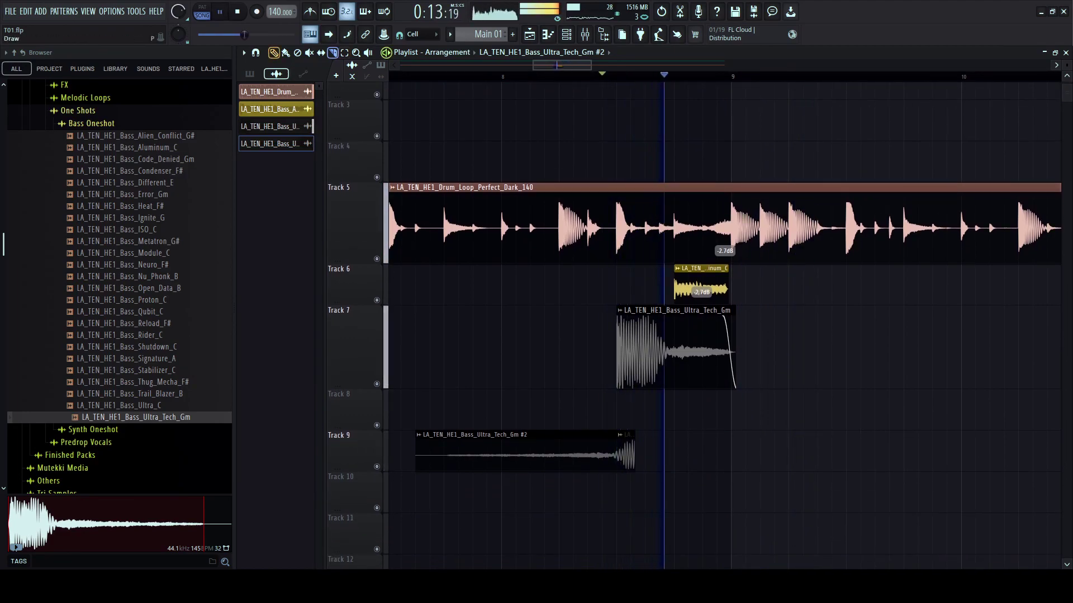
pyautogui.press('space')
pyautogui.scroll(2, 516, 503)
# - Place the reversed clip on Track 7 right before the original at 9.1 dB, with a fade-in across nearly its whole length
pyautogui.moveTo(515, 550); pyautogui.dragTo(516, 441)
pyautogui.press('space')
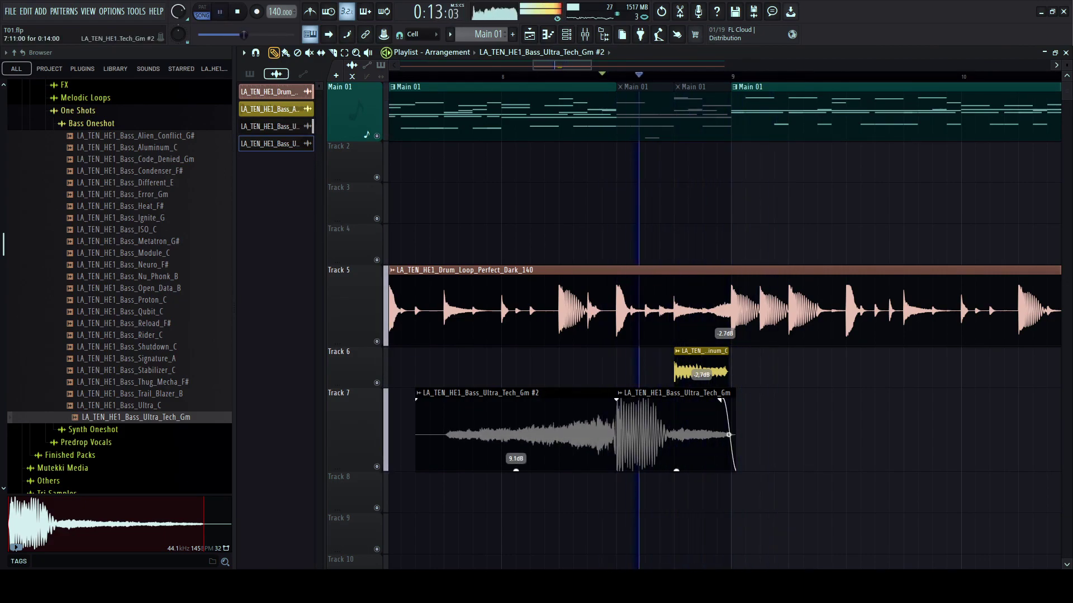
pyautogui.moveTo(417, 400); pyautogui.dragTo(608, 400)
# - Collapse the One Shots folder and open the Claps folder under Drum One Shot in the Teneki Hardwave pack
pyautogui.click(140, 159)
pyautogui.scroll(3, 140, 213)
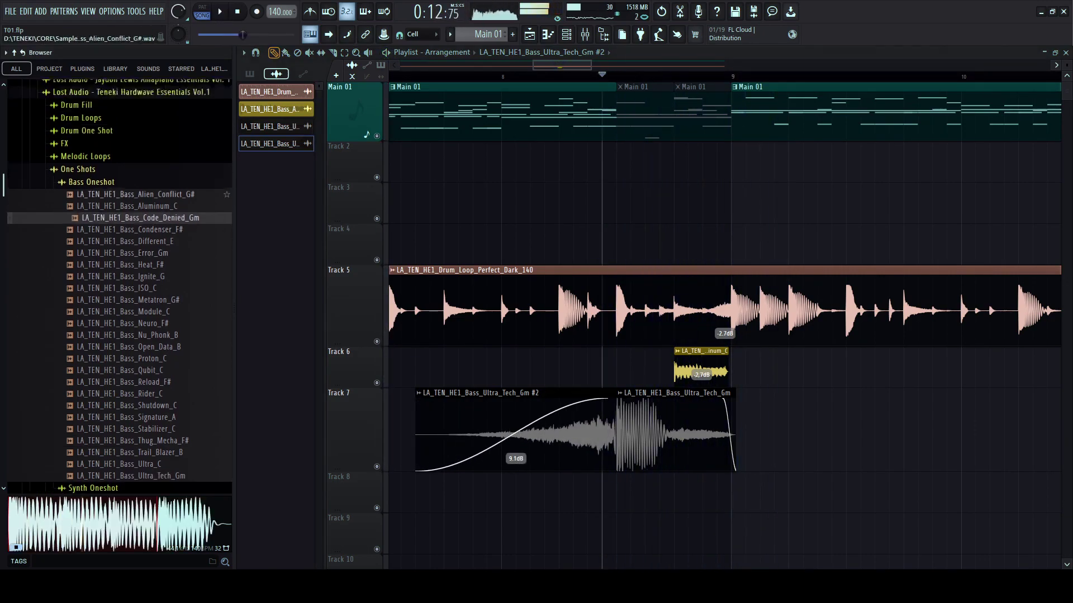
pyautogui.press('space')
pyautogui.click(78, 251)
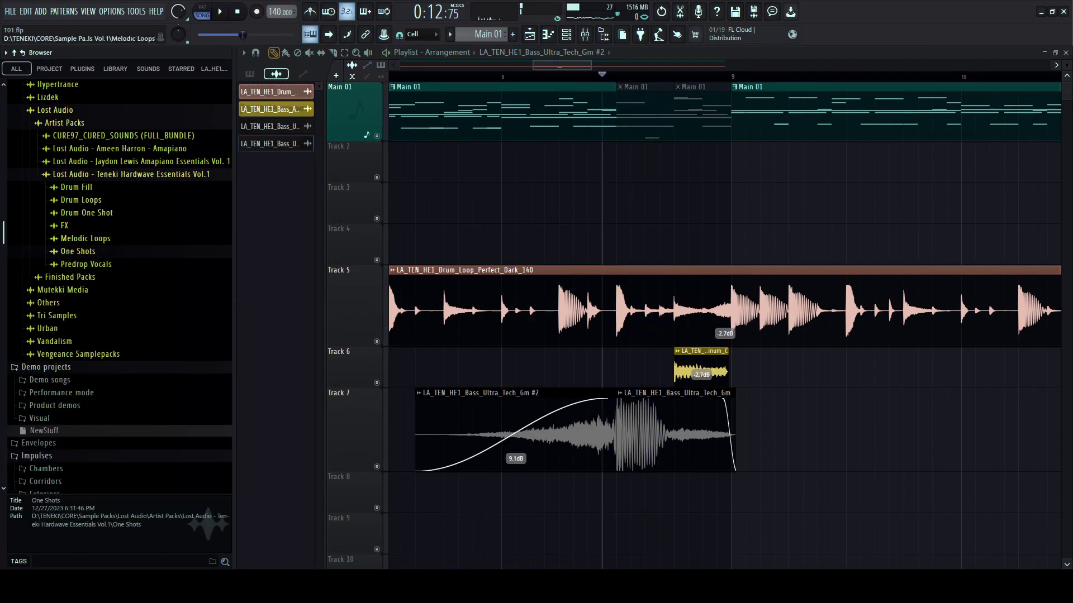
pyautogui.click(86, 212)
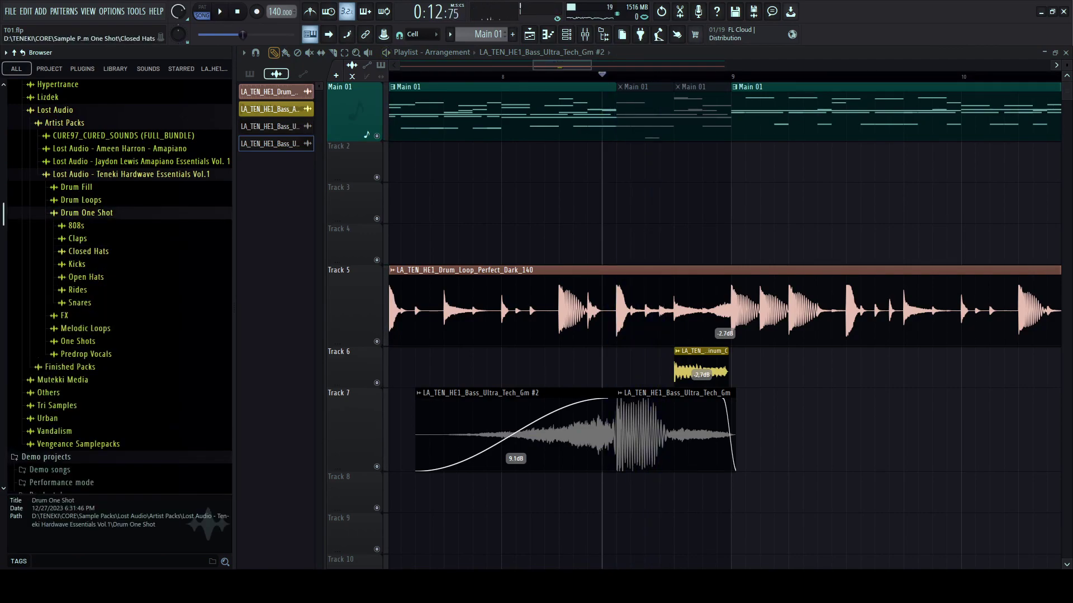
pyautogui.click(77, 239)
# - Audition the clap samples in the Claps folder to find one suited to a reversed fill
pyautogui.click(111, 263)
pyautogui.click(111, 275)
pyautogui.click(111, 297)
pyautogui.click(111, 333)
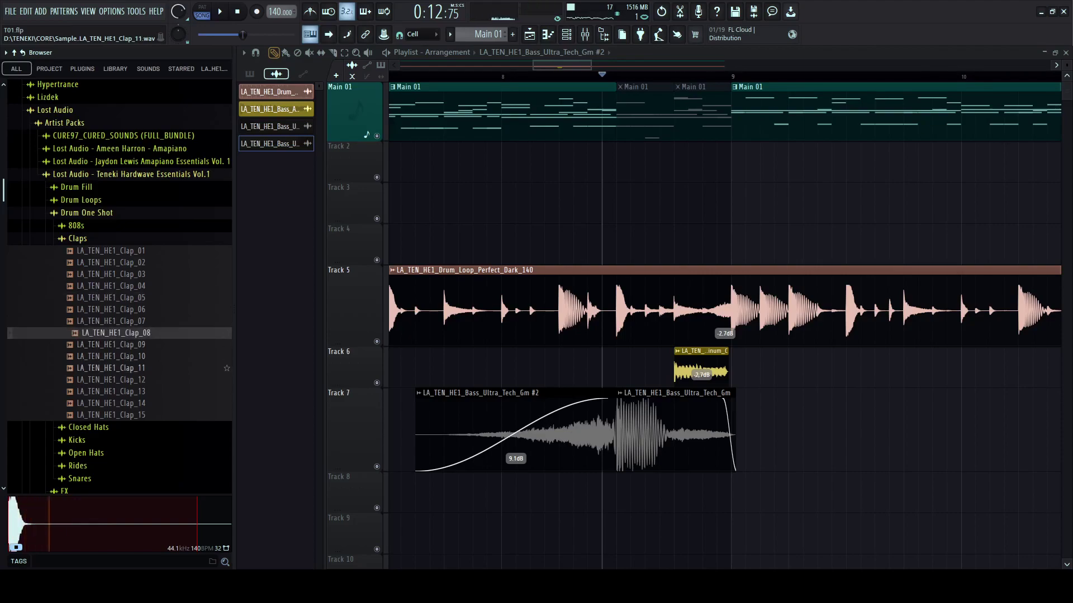
pyautogui.click(111, 368)
pyautogui.click(111, 380)
pyautogui.scroll(-2, 111, 380)
pyautogui.click(111, 333)
pyautogui.click(111, 345)
pyautogui.click(111, 321)
pyautogui.press('Up')
pyautogui.press('Up')
pyautogui.press('Up')
pyautogui.press('Up')
pyautogui.press('Up')
pyautogui.press('Up')
pyautogui.press('Up')
pyautogui.press('Up')
pyautogui.press('Up')
pyautogui.press('Up')
pyautogui.press('Up')
pyautogui.press('Up')
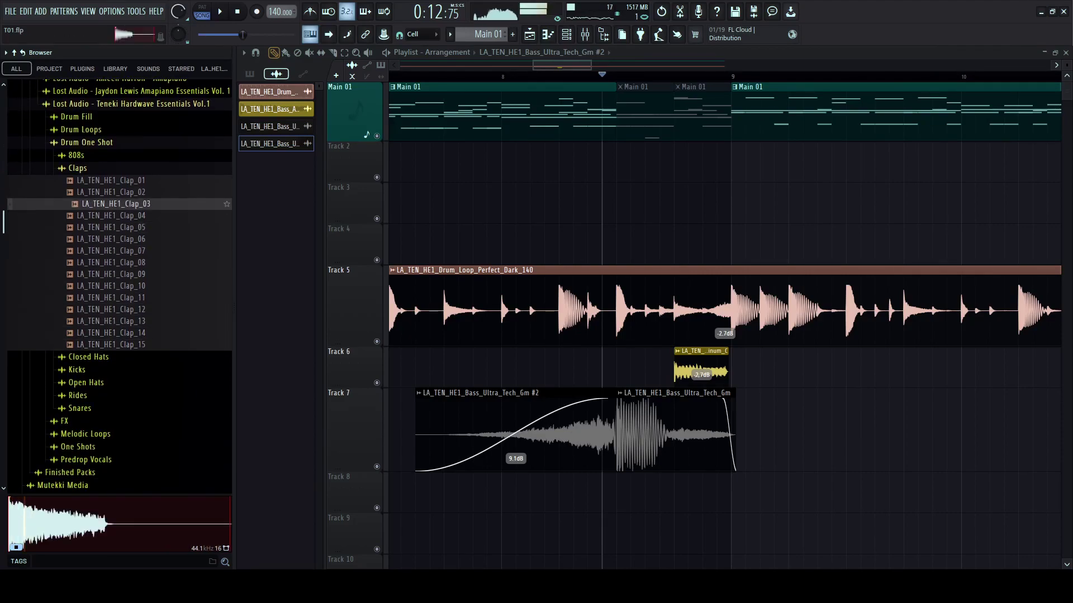
pyautogui.press('Down')
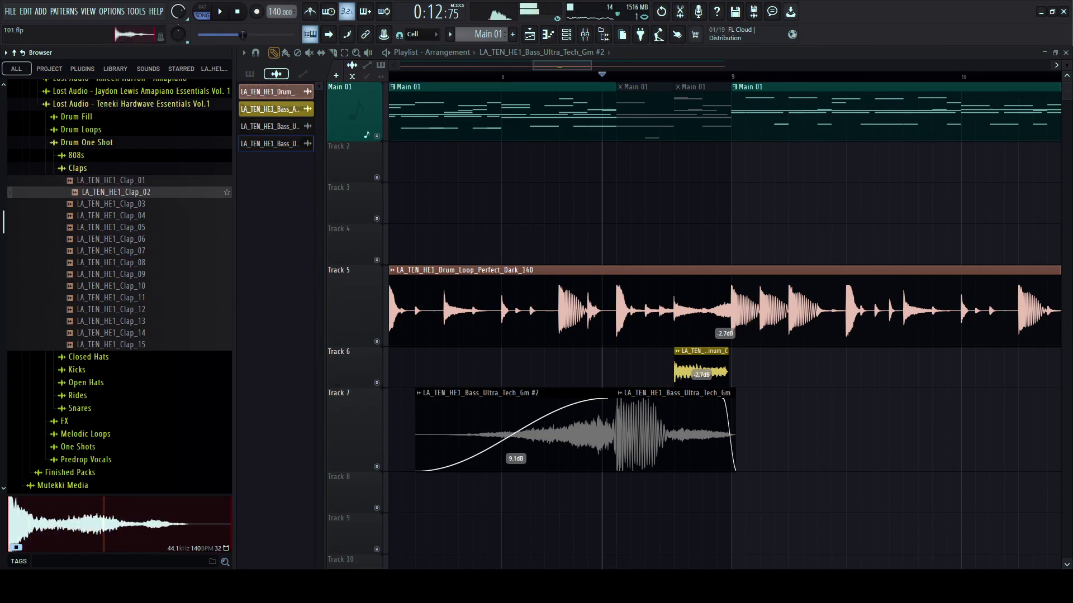
# - Add LA_TEN_HE1_Clap_02 to Track 8 in the second half of bar 8 and reverse the sample
pyautogui.moveTo(116, 192); pyautogui.dragTo(666, 491)
pyautogui.scroll(-4, 666, 492)
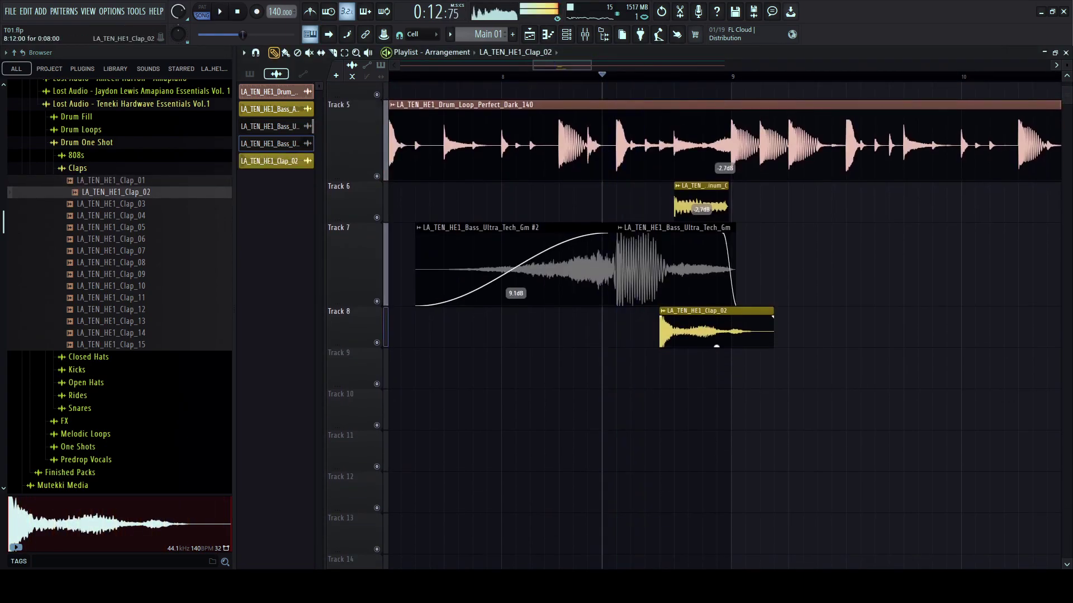
pyautogui.doubleClick(715, 342)
pyautogui.click(439, 262)
pyautogui.click(580, 133)
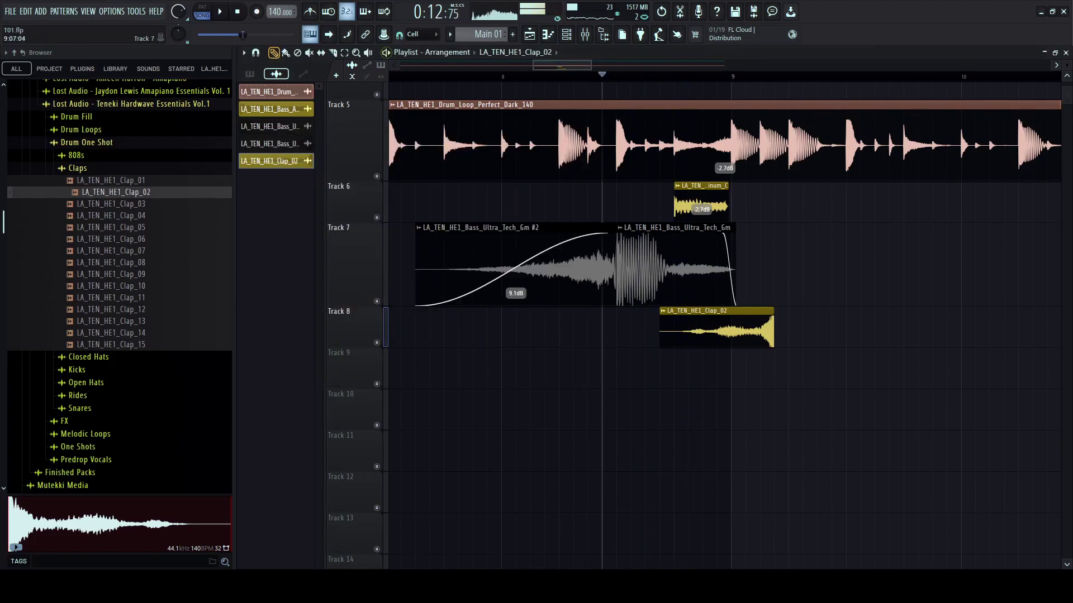
# - Slice the reversed Clap_02 clip at bar 9 and delete the part that extends past it
pyautogui.scroll(1, 731, 329)
pyautogui.scroll(3, 732, 330)
pyautogui.click(321, 53)
pyautogui.moveTo(731, 358); pyautogui.dragTo(731, 389)
pyautogui.press('space')
pyautogui.click(273, 53)
pyautogui.press('space')
pyautogui.rightClick(769, 371)
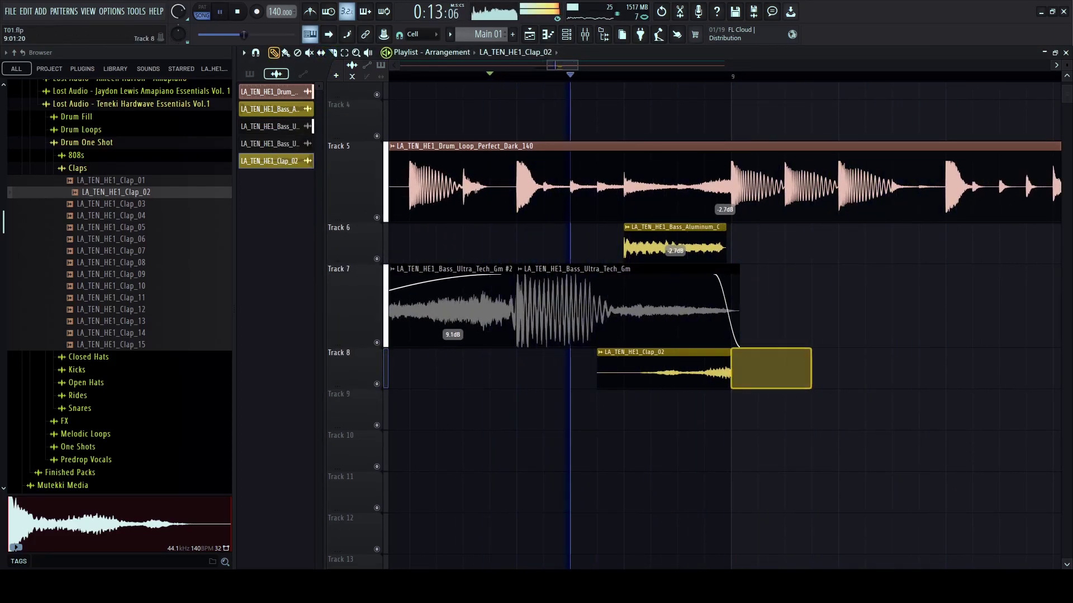
# - Add a full-length fade-in to the reversed Clap_02 clip and lower its level to -3.0 dB
pyautogui.press('space')
pyautogui.moveTo(597, 360); pyautogui.dragTo(731, 359)
pyautogui.press('space')
pyautogui.moveTo(664, 376); pyautogui.dragTo(663, 386)
pyautogui.press('space')
# - Play the fill through bar 9 to check how the reversed clap leads into the next section
pyautogui.press('space')
pyautogui.scroll(-3, 623, 121)
pyautogui.scroll(3, 622, 121)
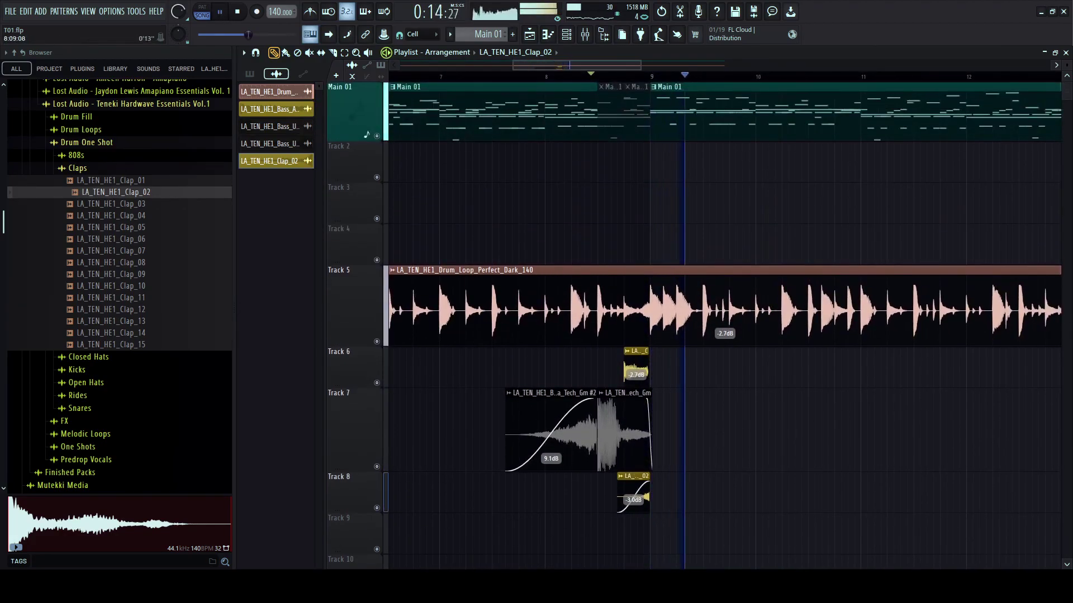
pyautogui.hscroll(2, 622, 120)
pyautogui.scroll(2, 570, 120)
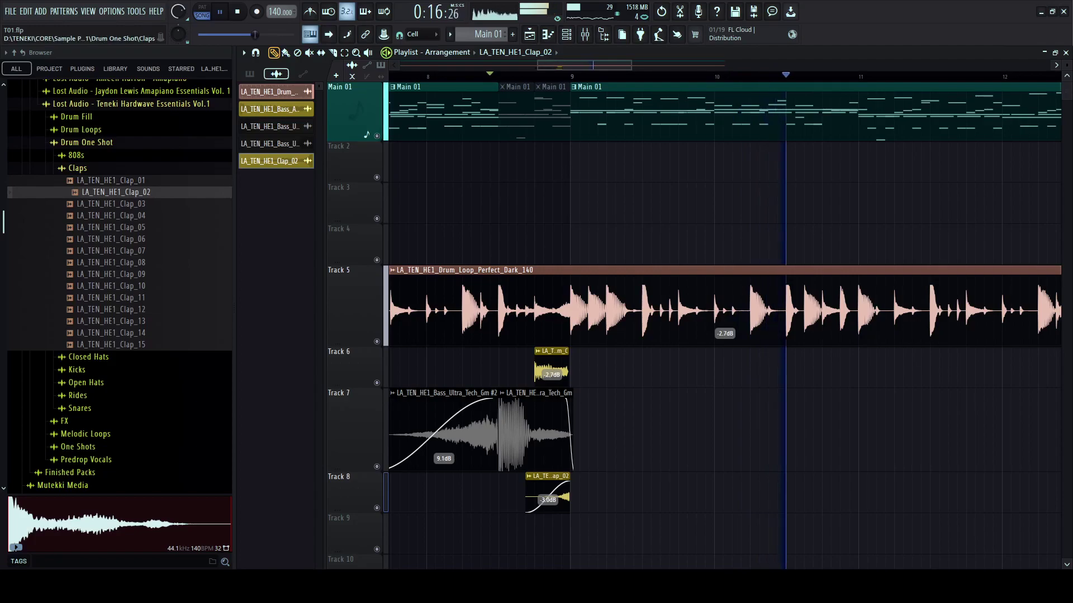
pyautogui.press('space')
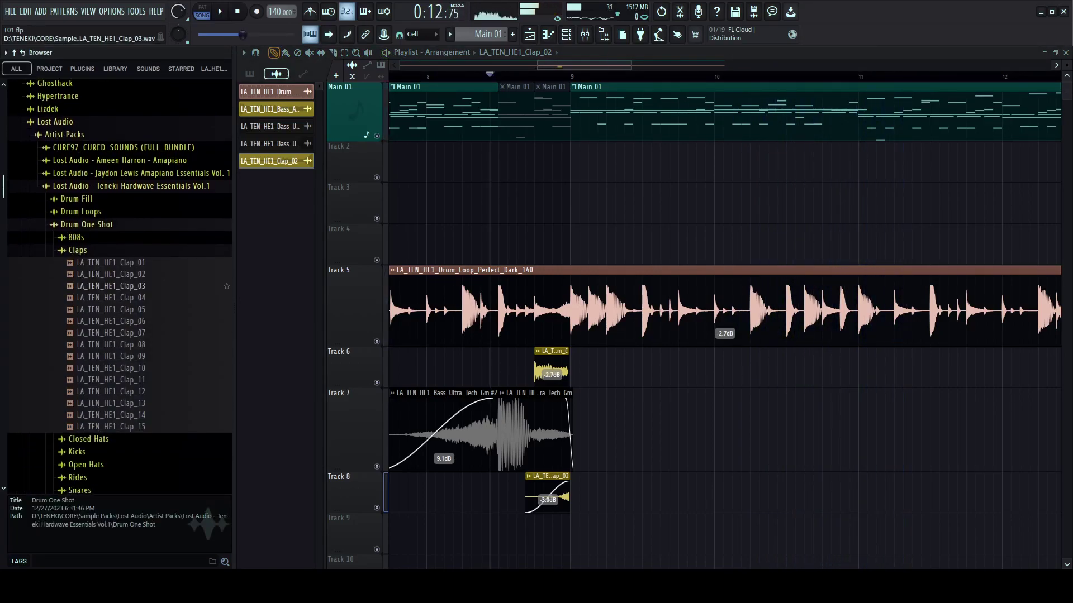
# - Audition further clap samples up to Clap_11 and play the fill again for comparison
pyautogui.click(112, 283)
pyautogui.click(111, 318)
pyautogui.click(112, 353)
pyautogui.click(112, 377)
pyautogui.press('space')
pyautogui.scroll(-1, 509, 313)
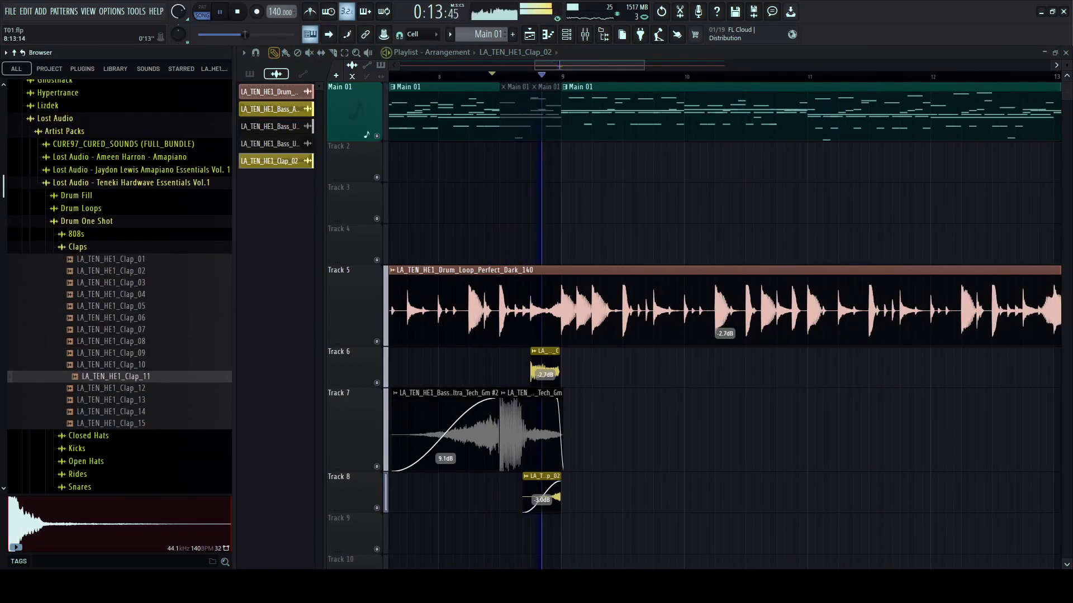
# - Set the playback start just before bar 8 and play the lead-in to the fill
pyautogui.hscroll(-1, 492, 111)
pyautogui.click(491, 87)
pyautogui.click(490, 76)
pyautogui.scroll(3, 491, 87)
pyautogui.press('space')
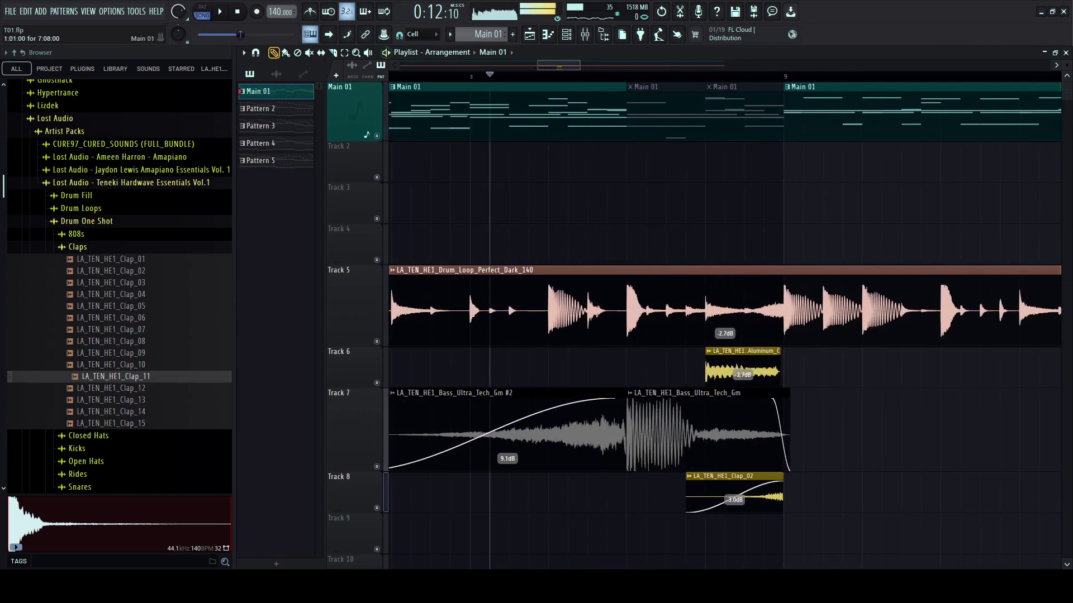
pyautogui.scroll(-2, 118, 318)
pyautogui.press('space')
# - Compare Clap_12 with Clap_11 and place LA_TEN_HE1_Clap_11 on Track 8 at 8:03
pyautogui.click(118, 317)
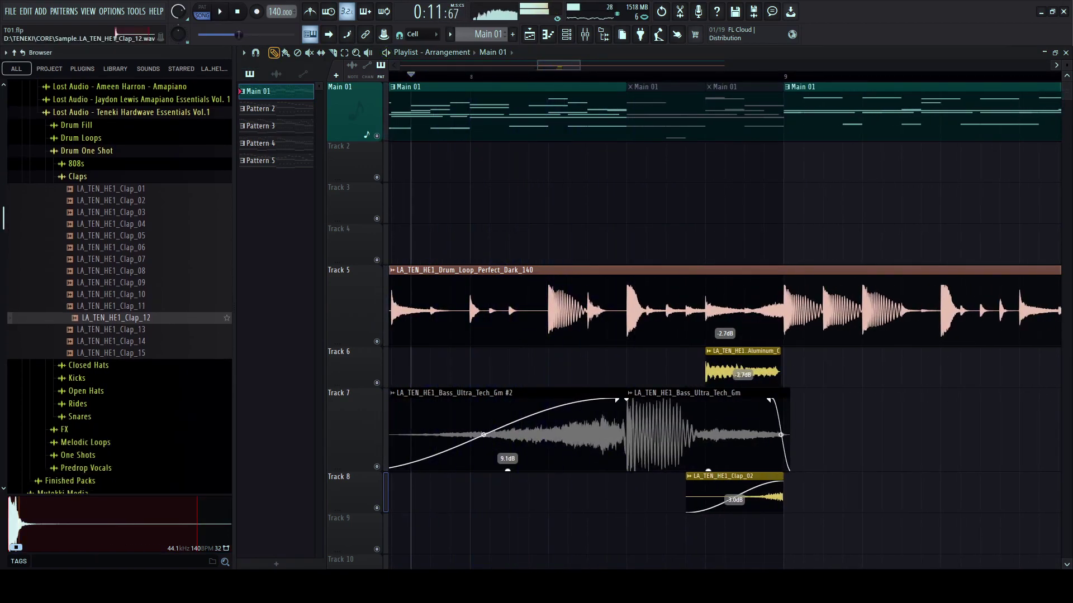
pyautogui.click(117, 306)
pyautogui.moveTo(116, 306); pyautogui.dragTo(516, 494)
pyautogui.press('space')
pyautogui.scroll(-3, 555, 410)
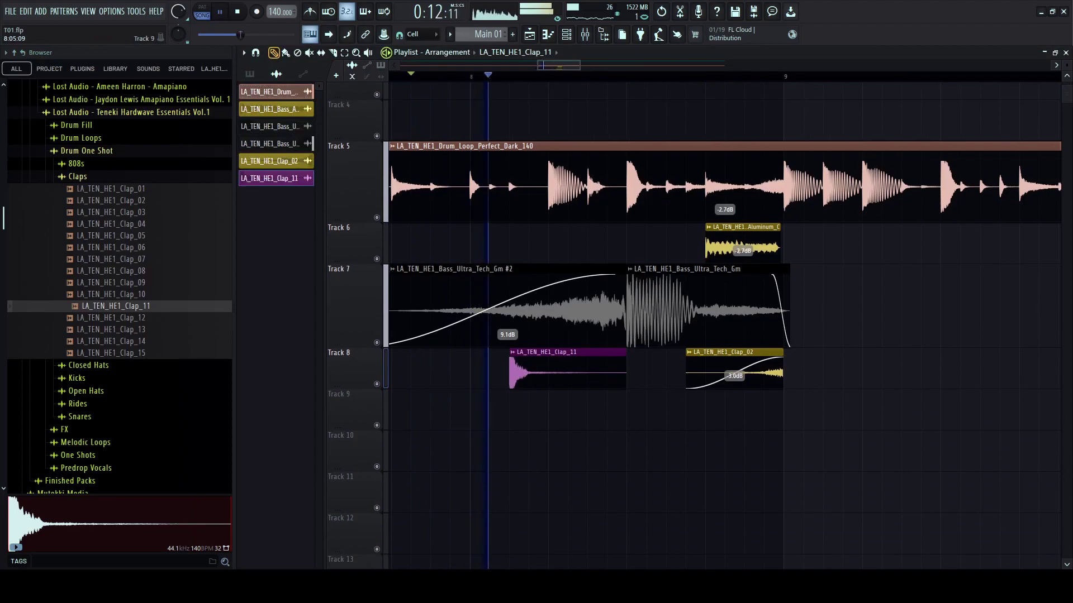
# - Shorten the Clap_11 clip to end at 8:05 with a short fade-out, at a level of -4.6 dB
pyautogui.press('space')
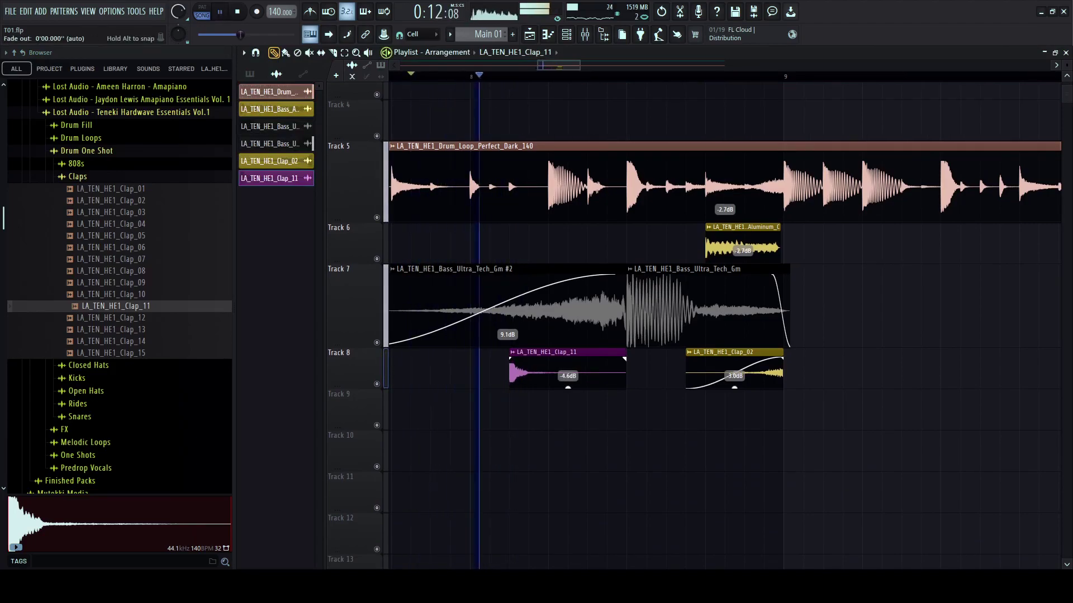
pyautogui.moveTo(624, 373); pyautogui.dragTo(547, 373)
pyautogui.press('space')
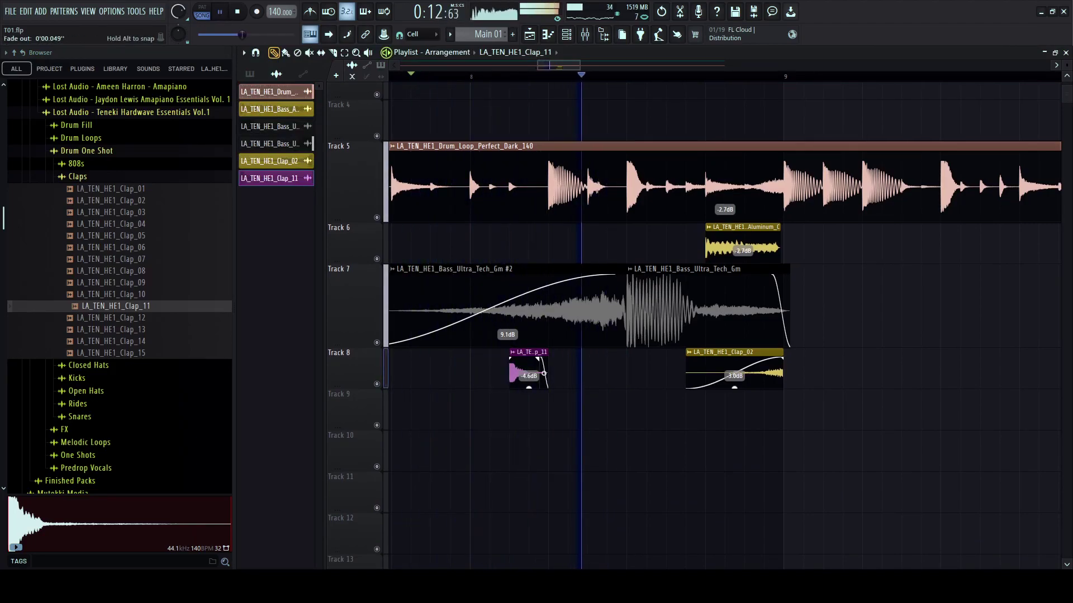
pyautogui.scroll(3, 693, 324)
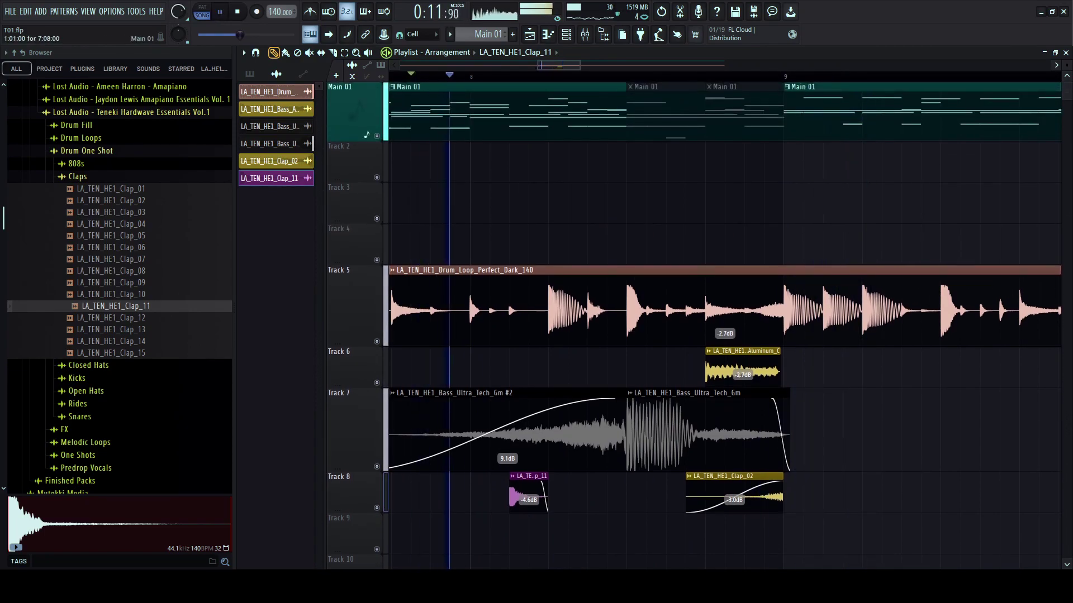
# - Delete the two muted Main 01 slices between 8:09 and bar 9 and play the result
pyautogui.scroll(-3, 566, 146)
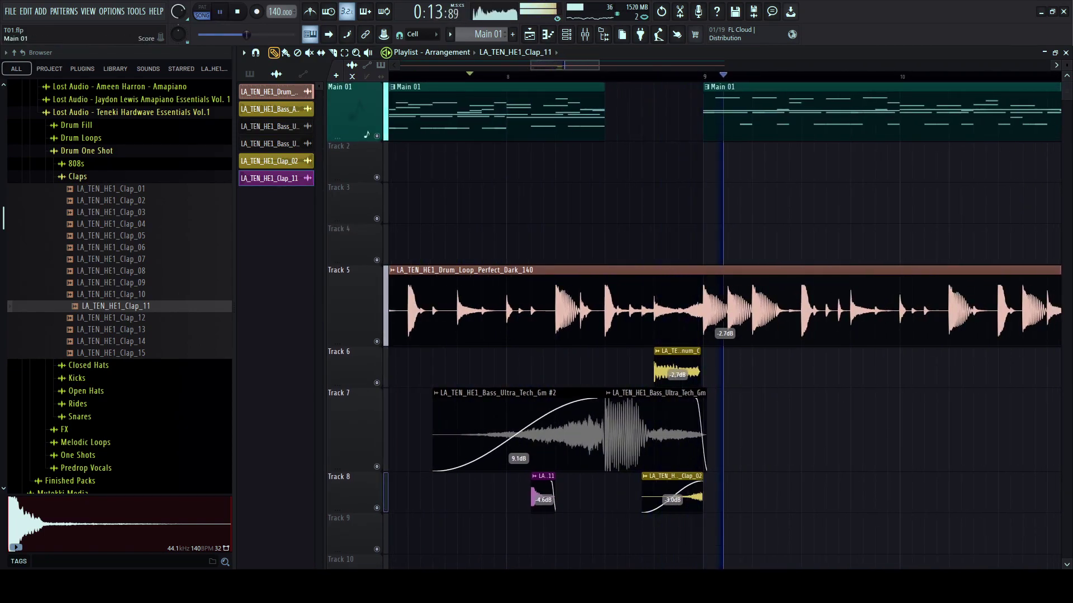
pyautogui.scroll(1, 566, 145)
pyautogui.press('space')
# - Return to the start of the arrangement and audition more clap samples, including Clap_13
pyautogui.scroll(-5, 565, 145)
pyautogui.scroll(-3, 550, 129)
pyautogui.hscroll(-5, 550, 128)
pyautogui.scroll(-2, 549, 129)
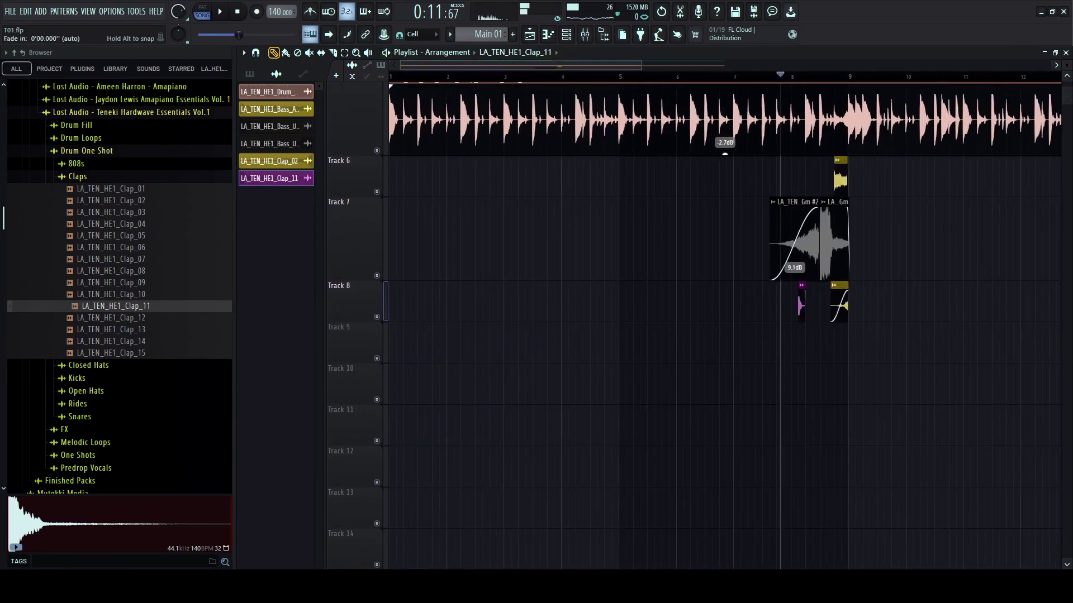
pyautogui.scroll(4, 549, 128)
pyautogui.click(112, 248)
pyautogui.click(112, 295)
pyautogui.click(112, 330)
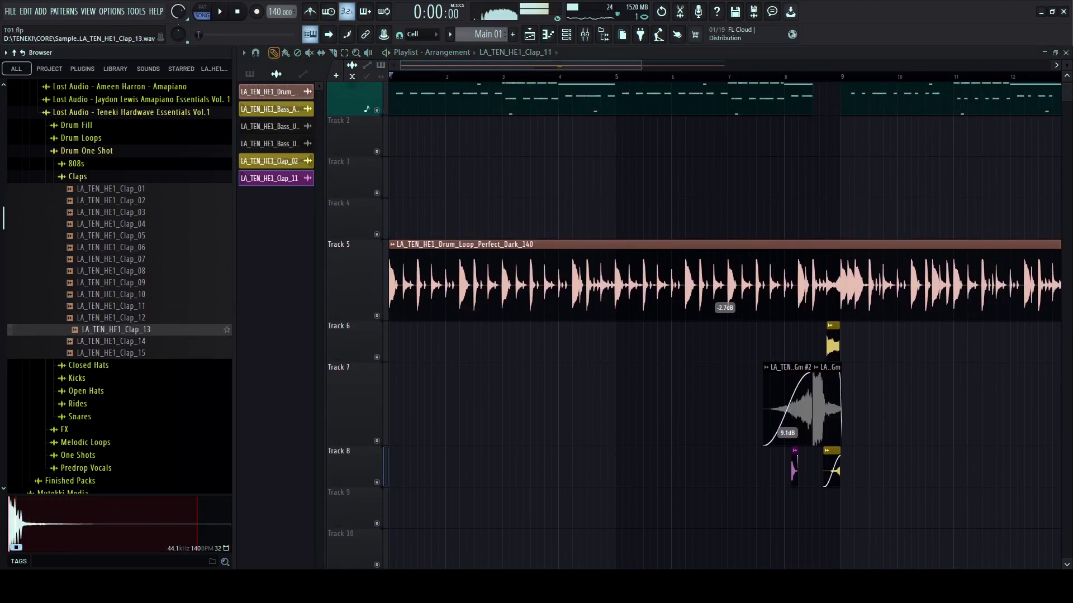
# - Open the 808s folder under Drum One Shot and audition the 808 samples from 808_1_G through 808_15_C
pyautogui.click(77, 176)
pyautogui.click(77, 163)
pyautogui.click(112, 188)
pyautogui.click(111, 246)
pyautogui.click(111, 282)
pyautogui.click(112, 305)
pyautogui.click(112, 176)
pyautogui.click(112, 188)
pyautogui.click(112, 176)
pyautogui.click(111, 188)
pyautogui.click(111, 199)
pyautogui.click(112, 211)
pyautogui.click(112, 223)
pyautogui.click(112, 246)
pyautogui.click(111, 269)
pyautogui.click(112, 293)
pyautogui.click(112, 223)
pyautogui.click(111, 235)
pyautogui.click(112, 293)
pyautogui.click(112, 317)
pyautogui.click(111, 328)
pyautogui.press('space')
pyautogui.click(112, 340)
pyautogui.press('space')
pyautogui.click(111, 294)
pyautogui.click(112, 282)
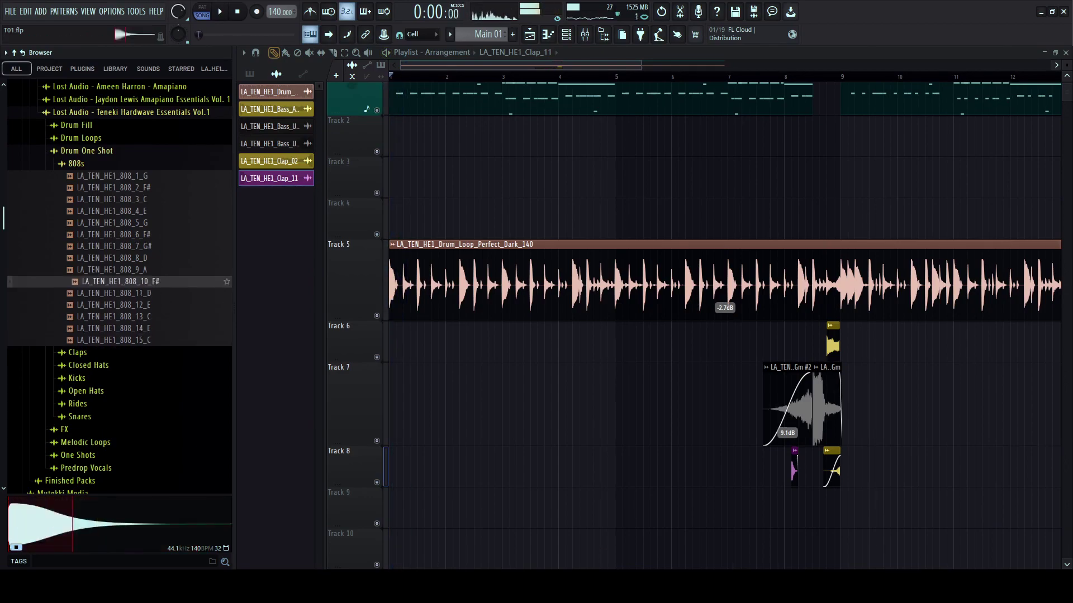
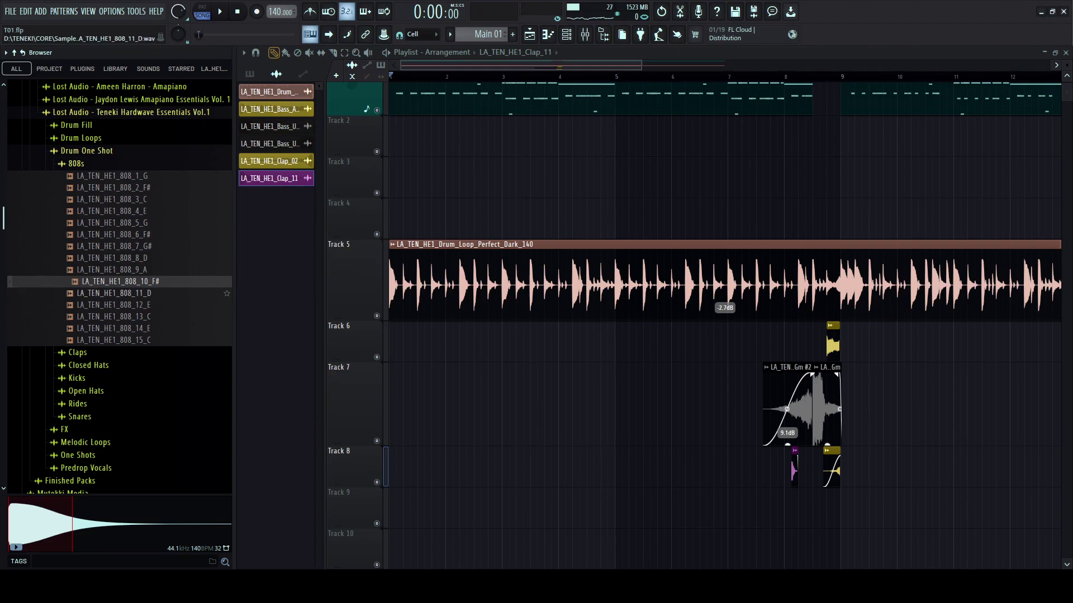
pyautogui.click(112, 294)
pyautogui.click(111, 329)
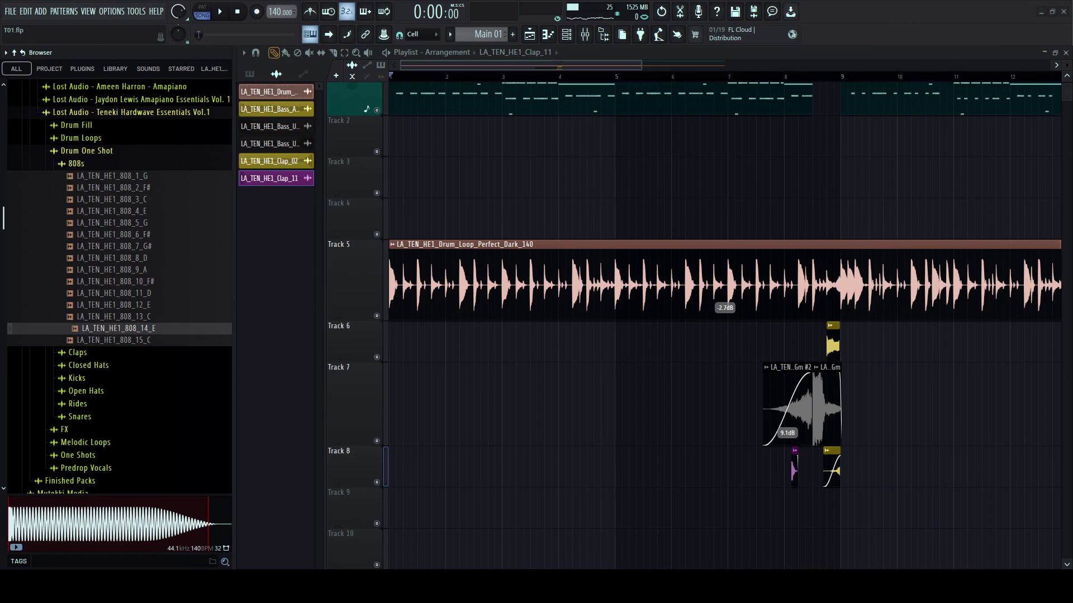
# - Audition the 808_7_G# sample, then open the Rides folder and audition its first samples
pyautogui.click(116, 244)
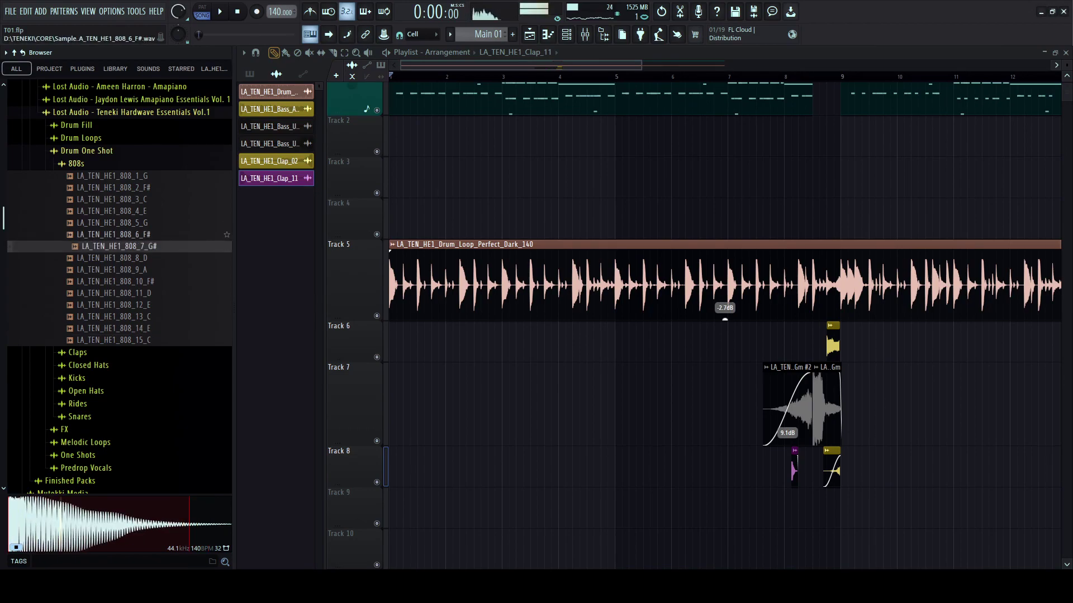
pyautogui.click(78, 404)
pyautogui.click(106, 418)
pyautogui.click(111, 383)
pyautogui.press('space')
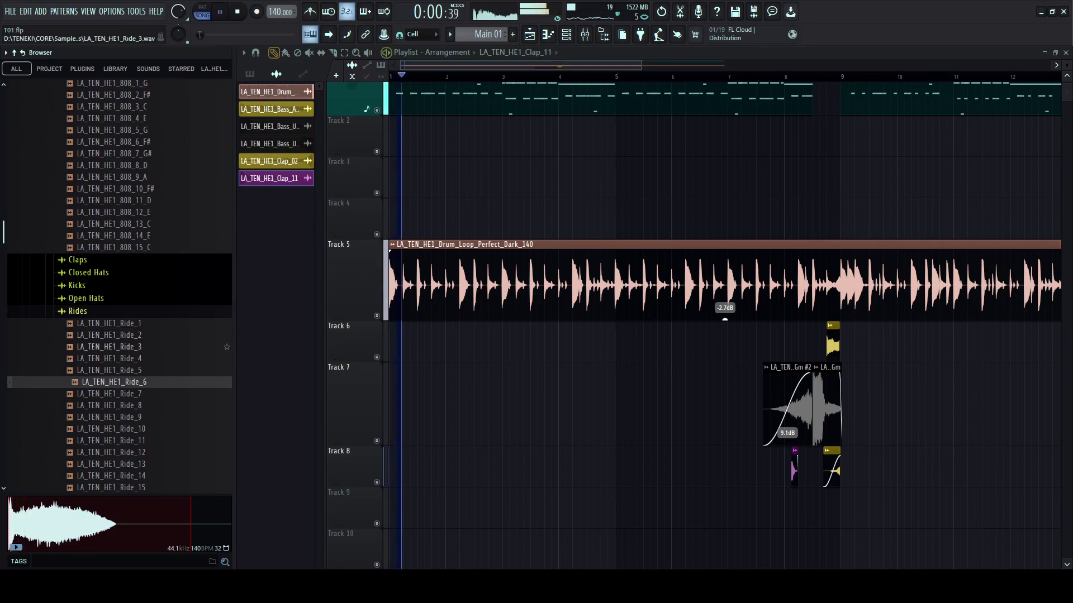
# - Play the arrangement around bar 9 and audition the ride samples up to Ride_14
pyautogui.scroll(-2, 433, 279)
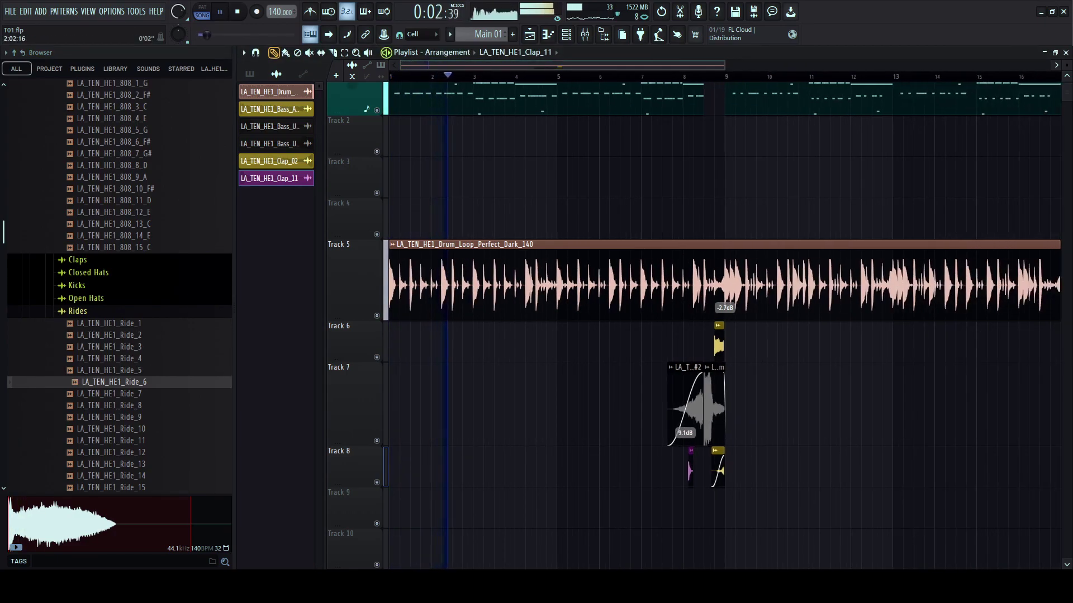
pyautogui.hscroll(5, 434, 279)
pyautogui.keyDown('ctrl'); pyautogui.scroll(5, 537, 280); pyautogui.keyUp('ctrl')
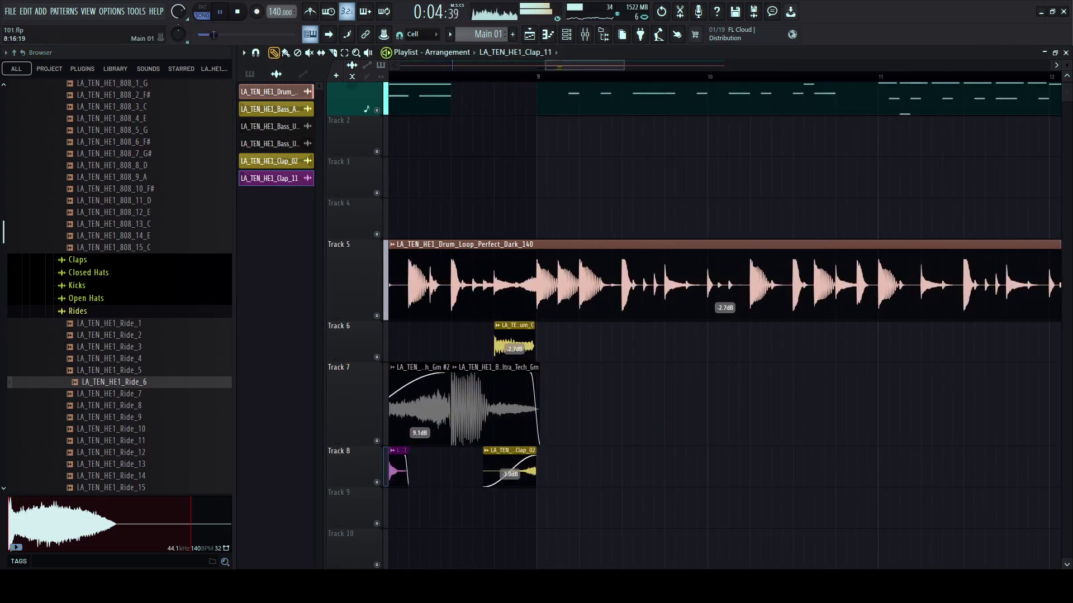
pyautogui.click(112, 393)
pyautogui.click(112, 406)
pyautogui.click(112, 417)
pyautogui.click(112, 406)
pyautogui.click(111, 394)
pyautogui.click(112, 382)
pyautogui.click(112, 359)
pyautogui.click(111, 347)
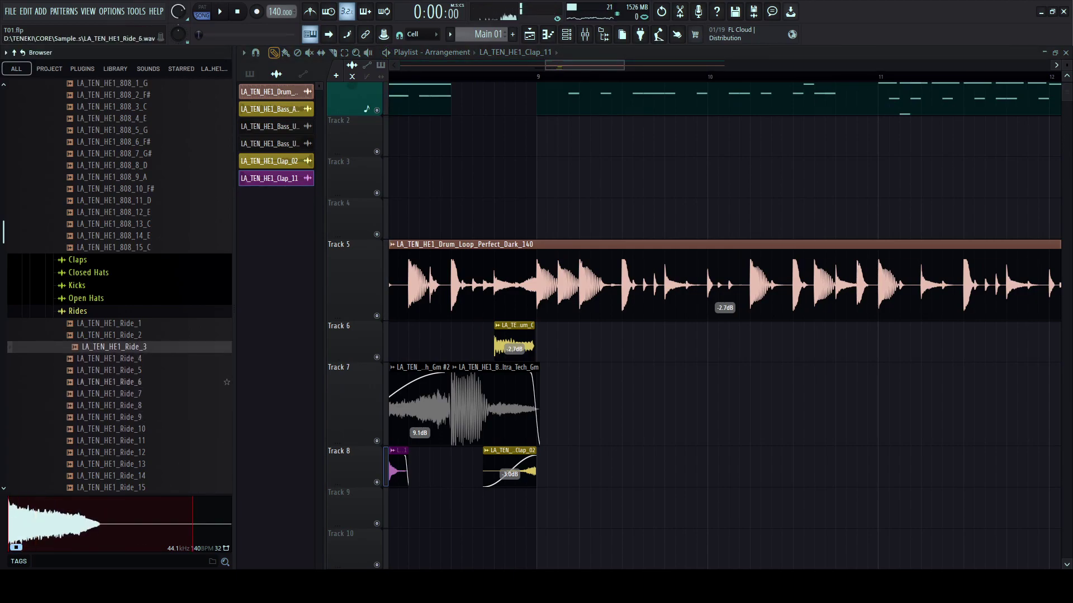
pyautogui.click(111, 418)
pyautogui.click(111, 441)
pyautogui.scroll(-3, 111, 441)
pyautogui.click(111, 336)
pyautogui.click(112, 299)
# - Place Ride_14 on Track 9 at bar 9, shorten it to half a bar and repeat it up to bar 13
pyautogui.moveTo(112, 335); pyautogui.dragTo(543, 508)
pyautogui.press('space')
pyautogui.scroll(-3, 543, 508)
pyautogui.click(626, 343)
pyautogui.moveTo(724, 343); pyautogui.dragTo(587, 343)
pyautogui.moveTo(586, 344); pyautogui.dragTo(768, 344)
pyautogui.moveTo(873, 344); pyautogui.dragTo(665, 344)
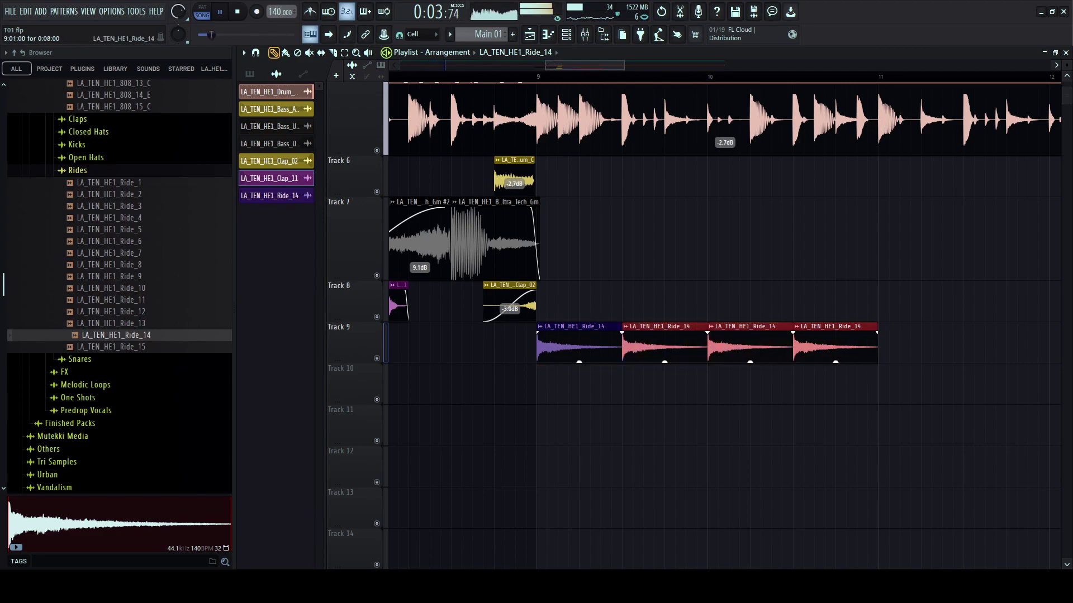
pyautogui.hotkey('ctrl', 'b')
# - Set the level of all the Ride_14 clips to about -10.6 dB while listening from just before bar 9
pyautogui.moveTo(553, 66); pyautogui.dragTo(583, 65)
pyautogui.scroll(-4, 601, 66)
pyautogui.click(643, 77)
pyautogui.press('space')
pyautogui.click(414, 76)
pyautogui.moveTo(395, 344); pyautogui.dragTo(786, 344)
pyautogui.press('space')
pyautogui.press('space')
pyautogui.moveTo(438, 362)
pyautogui.mouseDown()
pyautogui.moveTo(438, 386)
pyautogui.moveTo(438, 361)
pyautogui.mouseUp()
pyautogui.press('space')
pyautogui.press('space')
pyautogui.press('space')
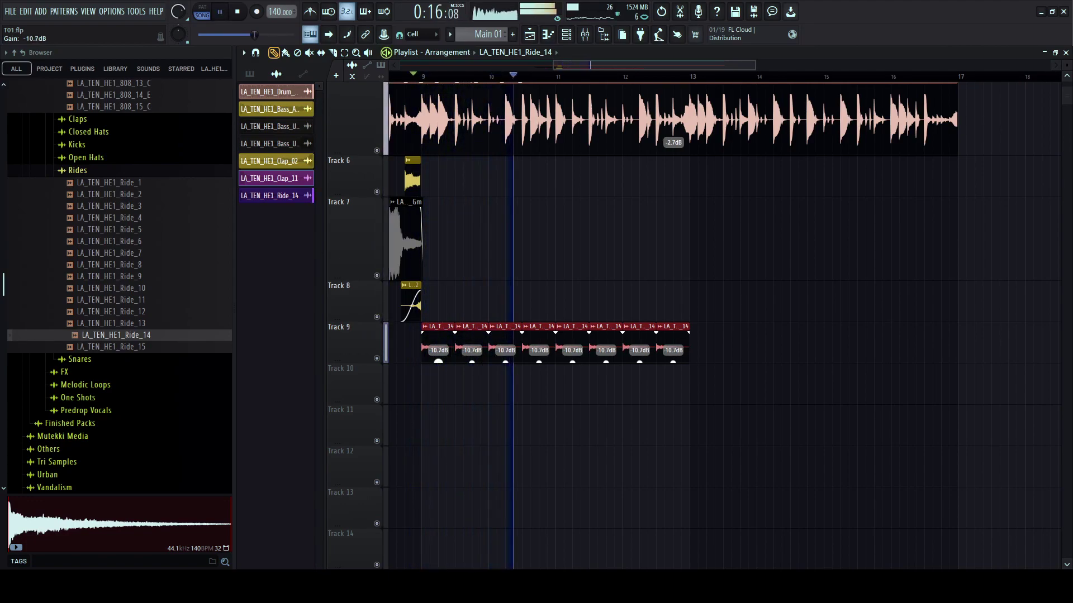
pyautogui.hotkey('ctrl', 'd')
# - Delete every second Ride_14 clip on Track 9, leaving one hit at the start of each bar
pyautogui.rightClick(468, 342)
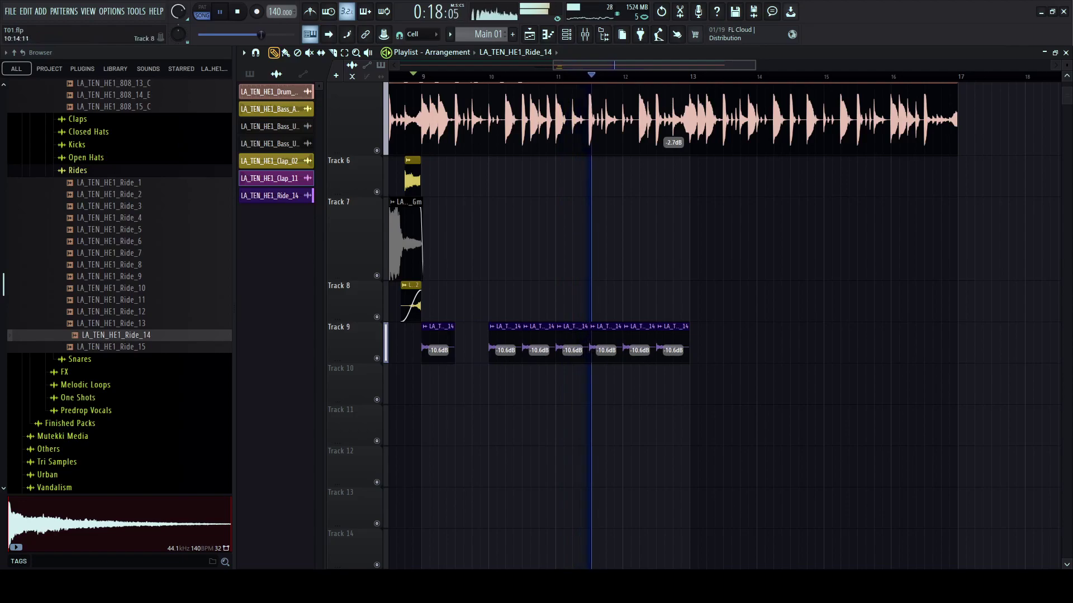
pyautogui.rightClick(540, 341)
pyautogui.rightClick(606, 340)
pyautogui.rightClick(673, 341)
pyautogui.press('space')
pyautogui.press('space')
# - Duplicate the four remaining Ride_14 clips into bars 13 to 16 on Track 9
pyautogui.click(396, 76)
pyautogui.moveTo(803, 304); pyautogui.dragTo(440, 386)
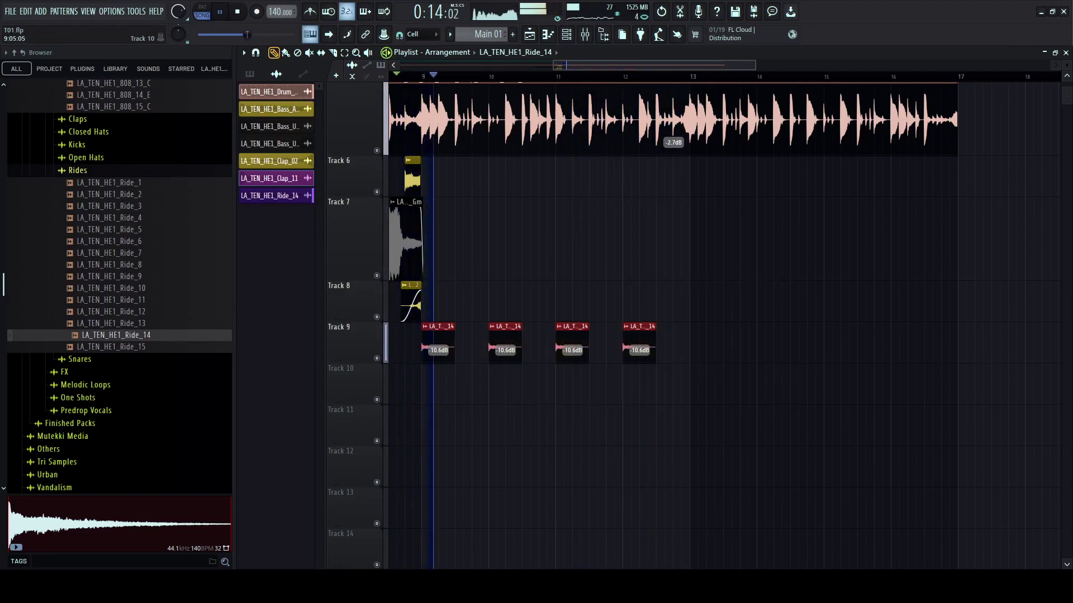
pyautogui.hotkey('ctrl', 'b')
pyautogui.click(719, 302)
pyautogui.rightClick(719, 302)
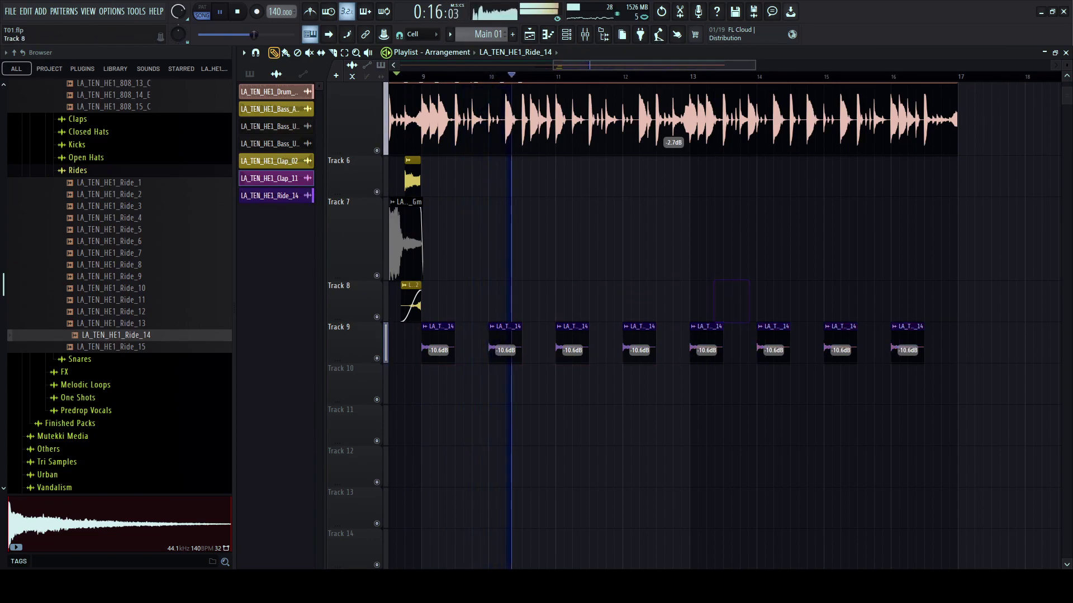
# - Stop playback and audition the other ride samples, from Ride_9 through Ride_15
pyautogui.press('space')
pyautogui.click(114, 312)
pyautogui.click(114, 323)
pyautogui.click(115, 335)
pyautogui.click(114, 347)
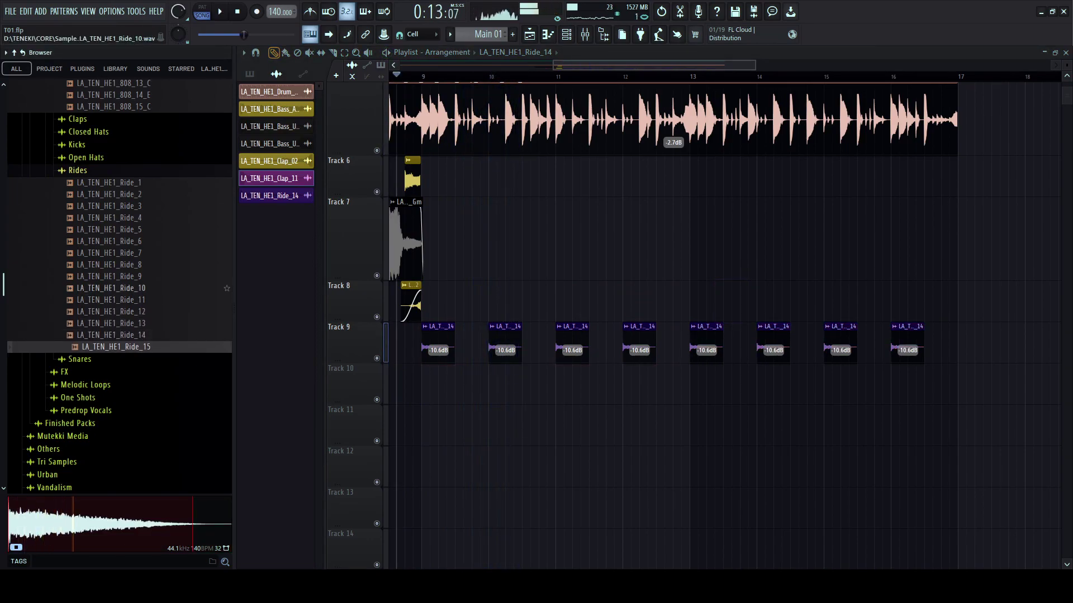
pyautogui.click(115, 288)
pyautogui.click(115, 277)
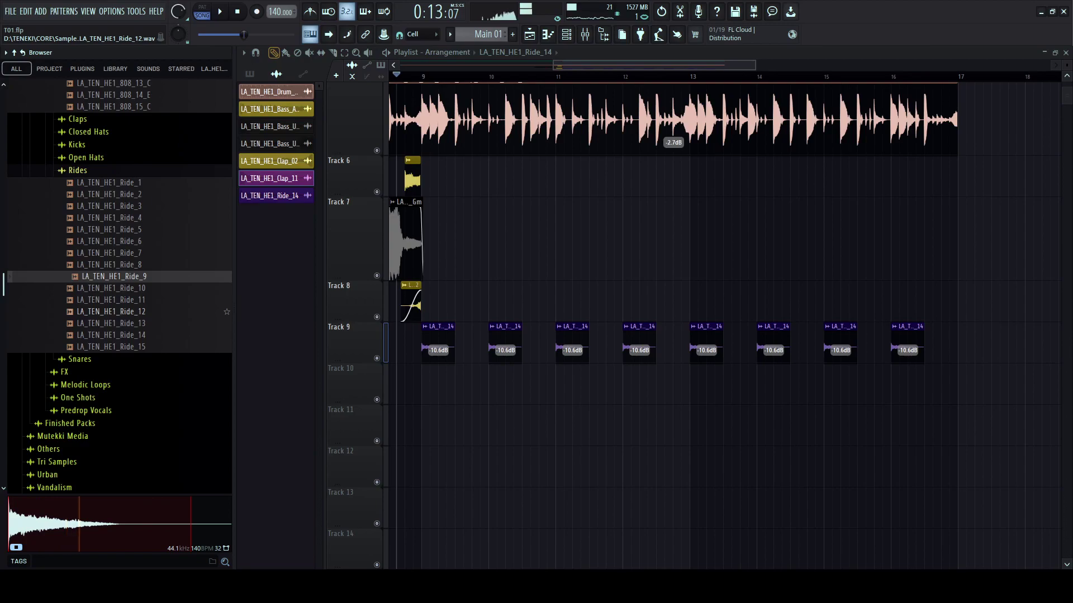
# - Place Ride_9 on Track 10 midway through bar 9, repeat it as eight one-bar clips and lower them to -11.9 dB
pyautogui.moveTo(114, 277)
pyautogui.mouseDown()
pyautogui.moveTo(480, 385)
pyautogui.moveTo(488, 417)
pyautogui.moveTo(579, 386)
pyautogui.moveTo(554, 385)
pyautogui.mouseUp()
pyautogui.press('space')
pyautogui.moveTo(612, 386)
pyautogui.mouseDown()
pyautogui.moveTo(480, 386)
pyautogui.moveTo(621, 386)
pyautogui.moveTo(612, 385)
pyautogui.mouseUp()
pyautogui.moveTo(741, 385)
pyautogui.mouseDown()
pyautogui.moveTo(488, 386)
pyautogui.moveTo(761, 386)
pyautogui.mouseUp()
pyautogui.click(760, 468)
pyautogui.rightClick(761, 468)
pyautogui.moveTo(1002, 385)
pyautogui.mouseDown()
pyautogui.moveTo(484, 385)
pyautogui.moveTo(488, 400)
pyautogui.mouseUp()
pyautogui.press('space')
pyautogui.press('space')
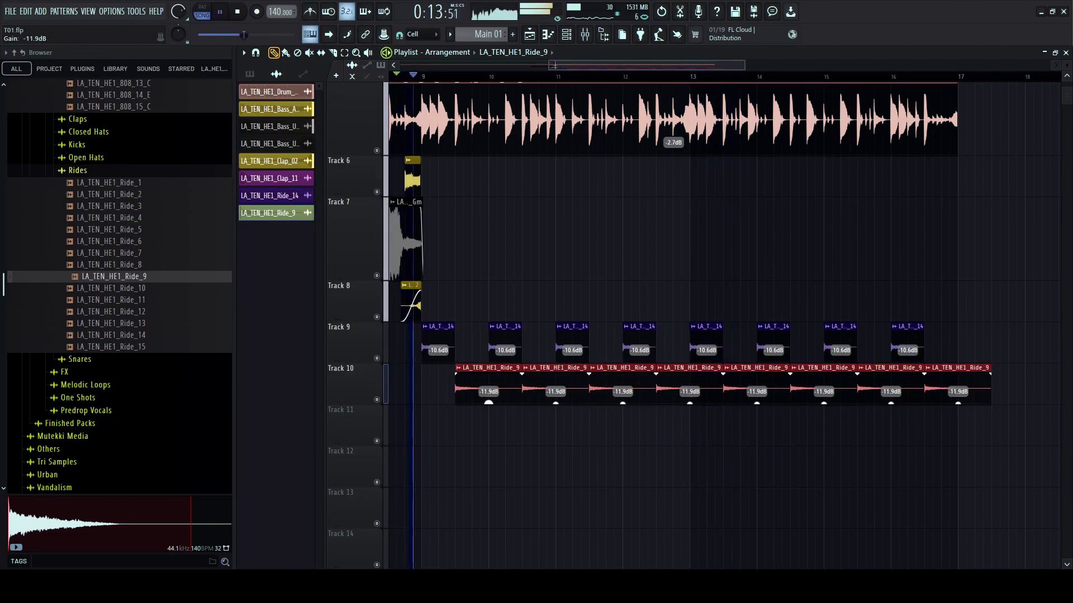
# - Lower the Ride_9 clips to -13.5 dB and shorten the last one to end just past bar 17
pyautogui.scroll(-3, 454, 335)
pyautogui.keyDown('ctrl'); pyautogui.scroll(-2, 451, 335); pyautogui.keyUp('ctrl')
pyautogui.scroll(4, 451, 336)
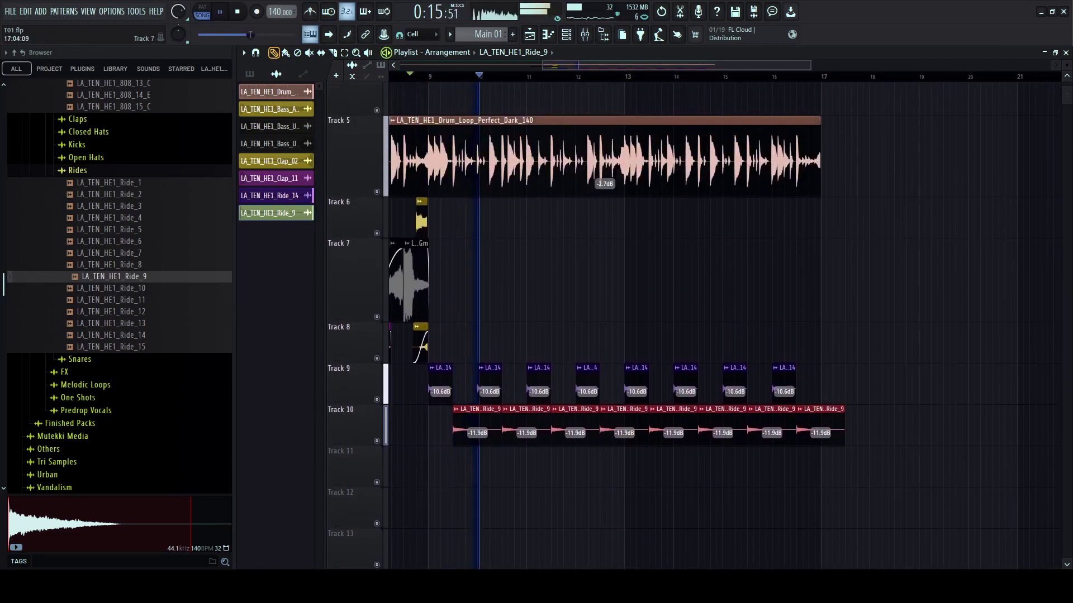
pyautogui.moveTo(477, 442); pyautogui.dragTo(477, 445)
pyautogui.click(655, 282)
pyautogui.rightClick(656, 282)
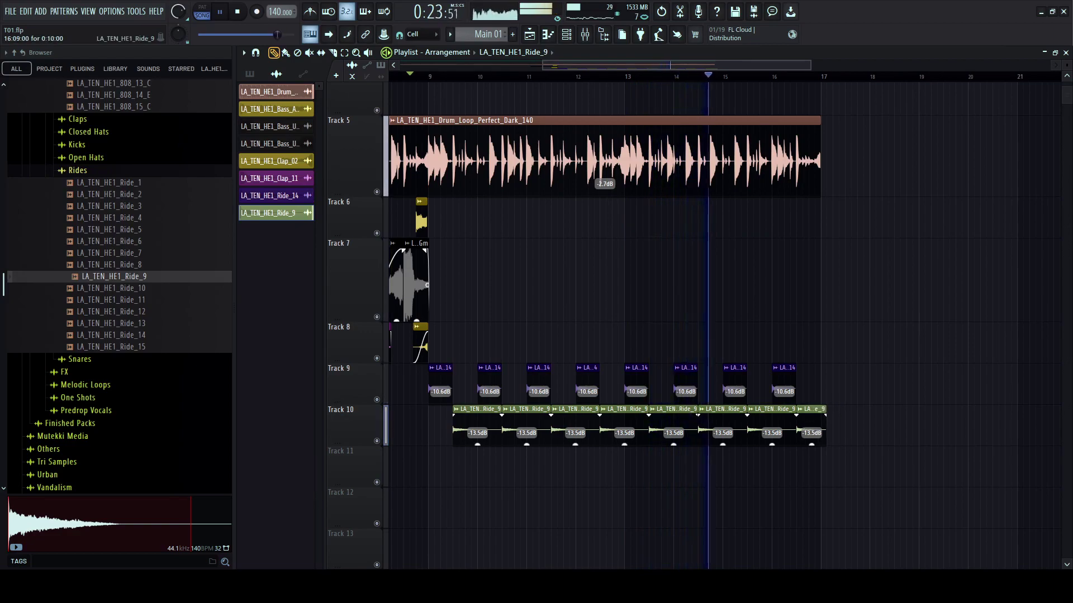
# - Split the drum loop on Track 5 at 16:13, near the end of bar 16
pyautogui.scroll(4, 601, 326)
pyautogui.moveTo(827, 115); pyautogui.dragTo(881, 112)
pyautogui.scroll(4, 890, 77)
pyautogui.scroll(2, 888, 268)
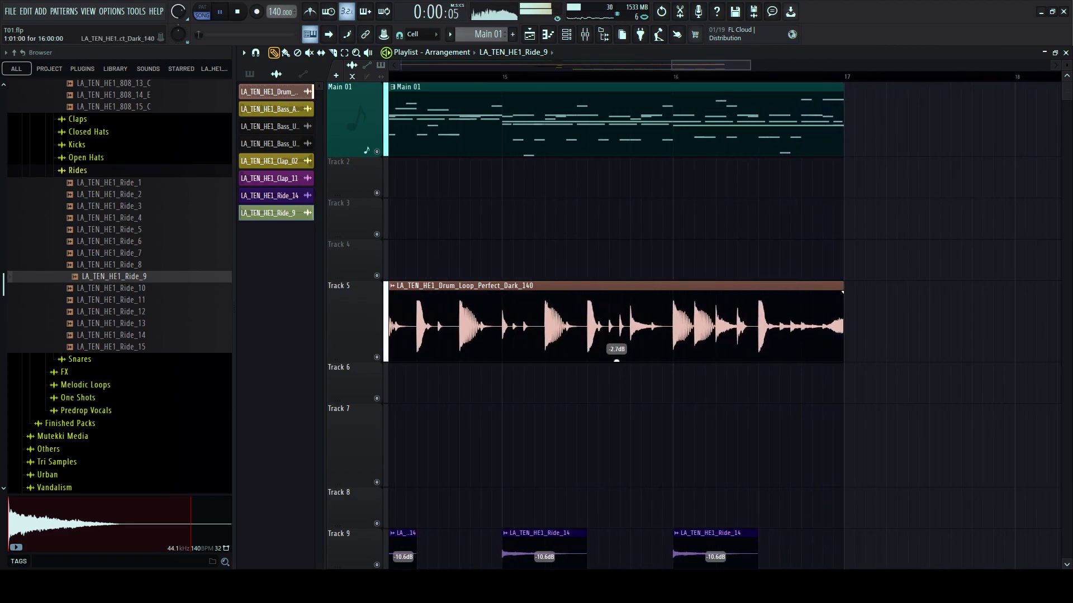
pyautogui.press('space')
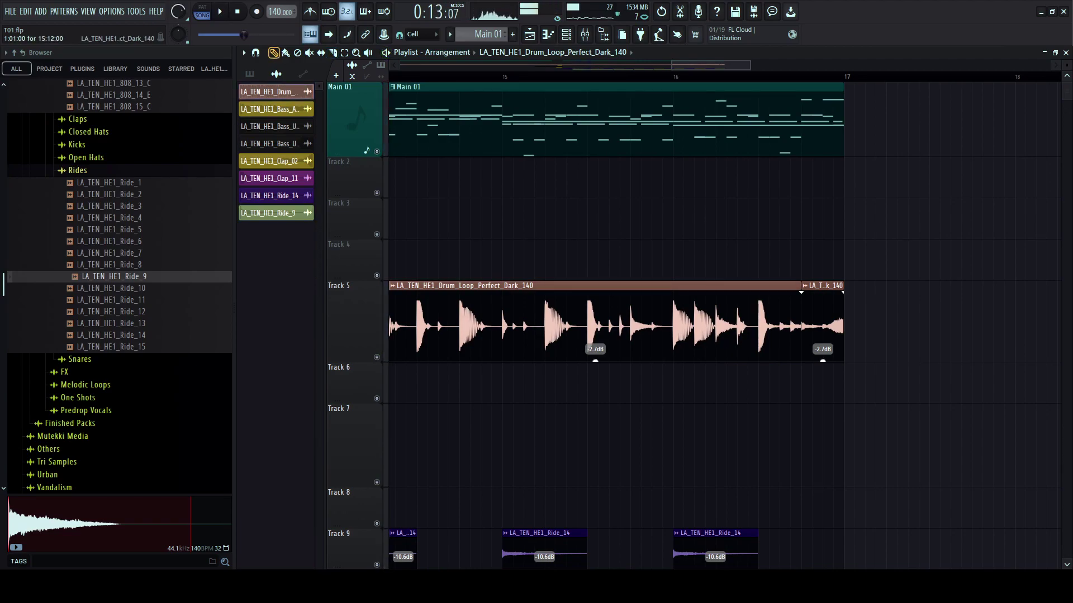
# - Shorten the first drum loop part to about 16:11 with a fade-out, and add a fade-in to the last slice
pyautogui.scroll(-3, 675, 112)
pyautogui.click(675, 77)
pyautogui.click(708, 76)
pyautogui.press('space')
pyautogui.scroll(3, 709, 324)
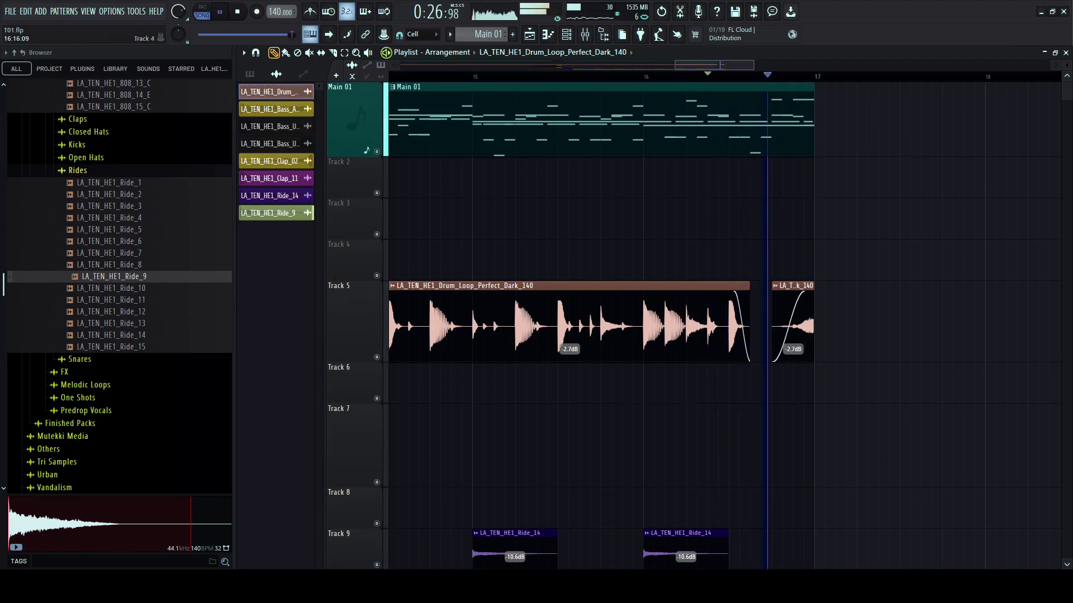
# - Play the arrangement from the start and look over all tracks with the sample browser narrowed
pyautogui.scroll(-5, 724, 261)
pyautogui.hscroll(-4, 724, 261)
pyautogui.scroll(-4, 724, 260)
pyautogui.scroll(-2, 724, 261)
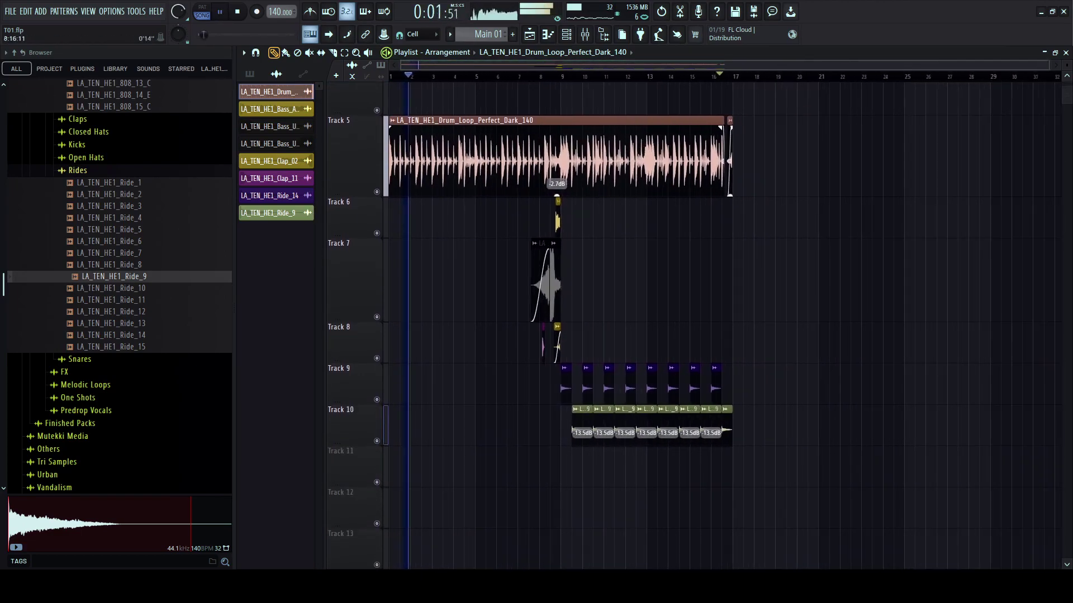
pyautogui.scroll(4, 559, 324)
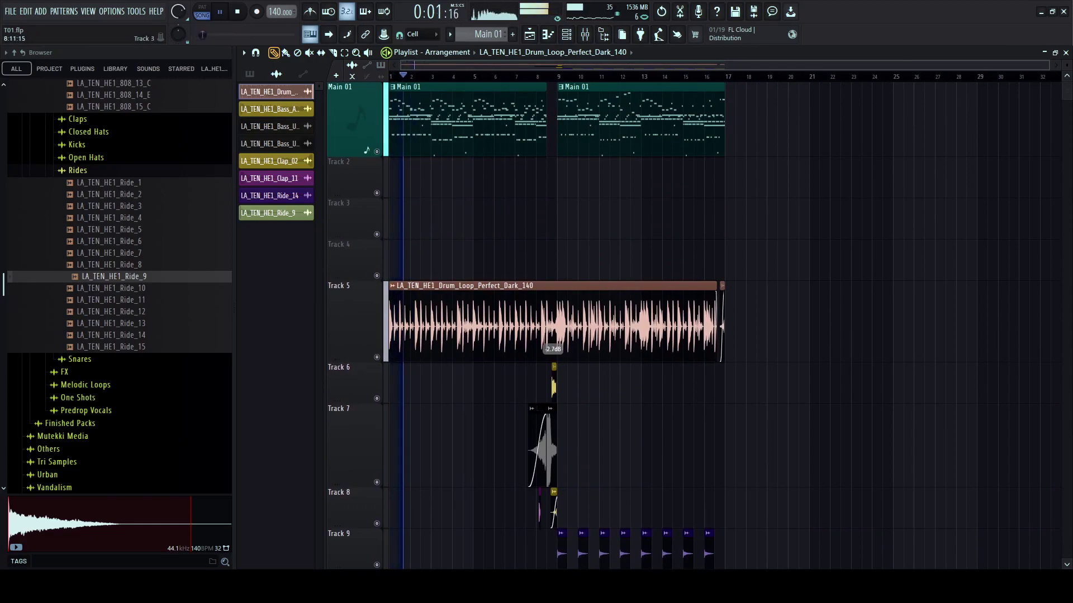
pyautogui.scroll(-3, 549, 219)
pyautogui.moveTo(235, 463); pyautogui.dragTo(172, 464)
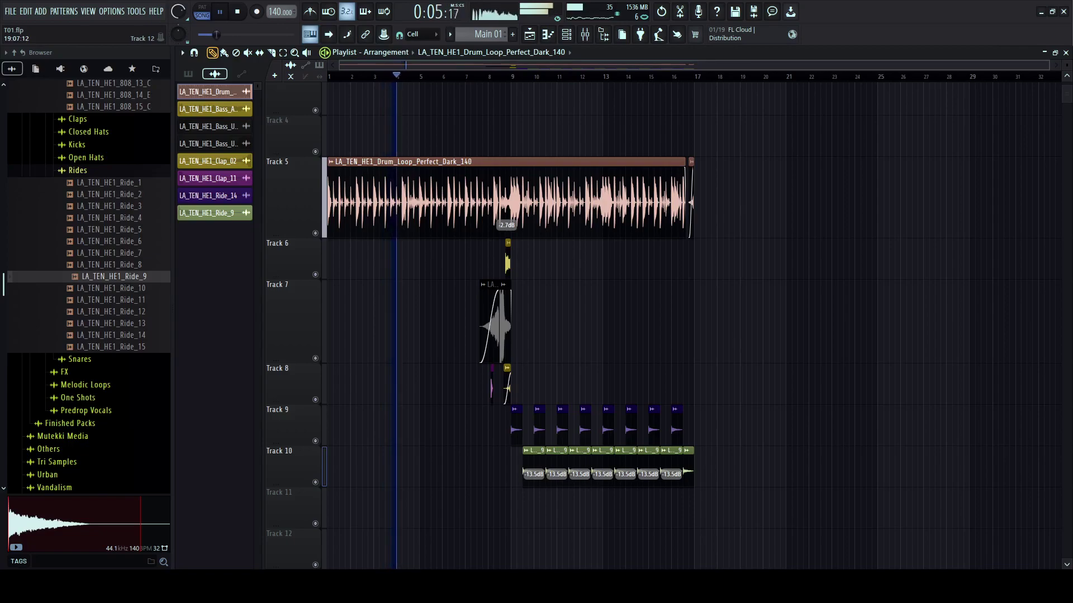
pyautogui.scroll(3, 315, 85)
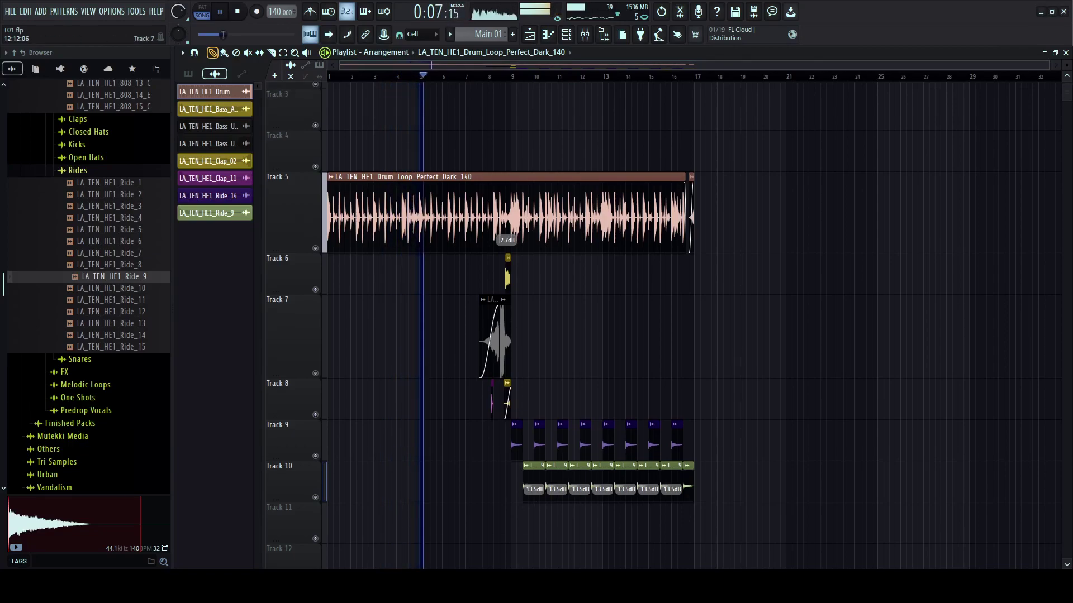
# - Replace the two Main 01 clips with one continuous clip running from bar 1 to bar 17
pyautogui.moveTo(499, 123); pyautogui.dragTo(699, 123)
pyautogui.rightClick(525, 123)
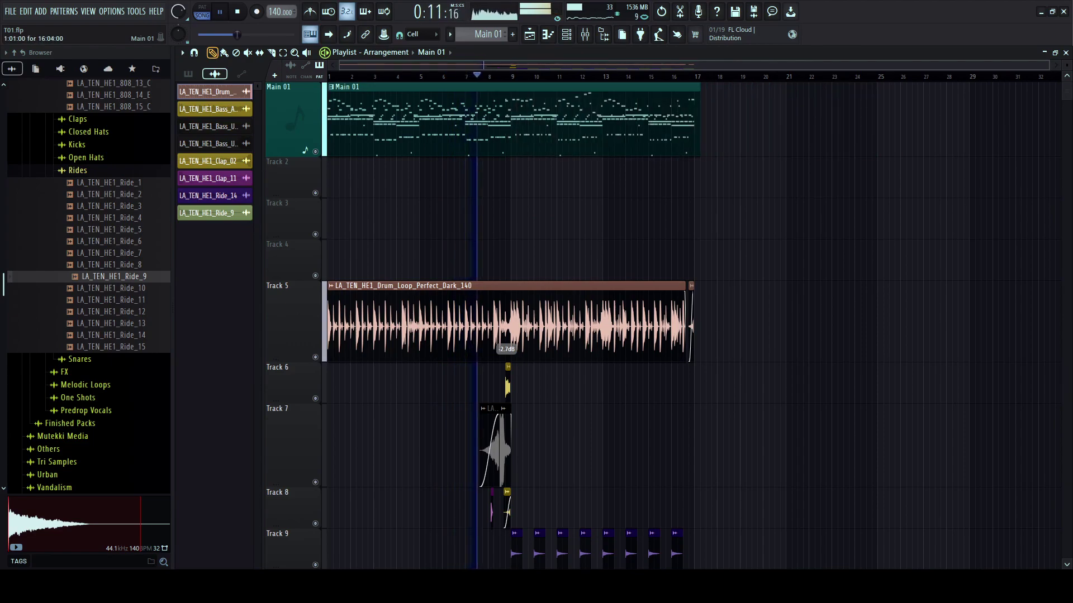
pyautogui.press('space')
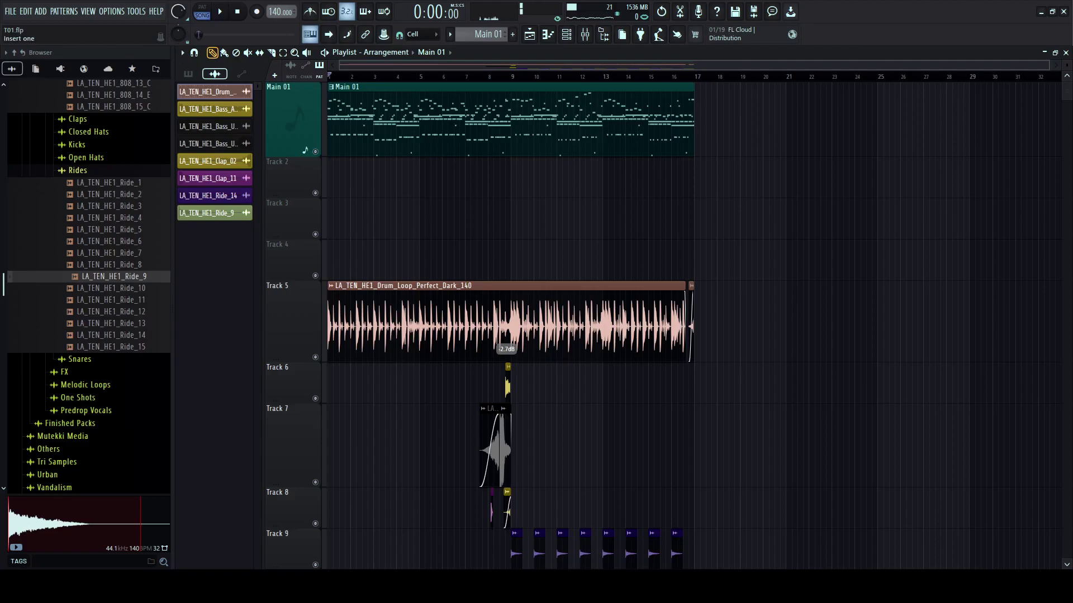
# - Split the Main 01 pattern by channel and lay its parts out on separate tracks, inserting a track above the drum loop
pyautogui.click(369, 184)
pyautogui.moveTo(414, 123); pyautogui.dragTo(413, 177)
pyautogui.press('space')
pyautogui.moveTo(414, 123); pyautogui.dragTo(413, 162)
pyautogui.press('space')
pyautogui.rightClick(294, 120)
pyautogui.click(312, 184)
pyautogui.scroll(1, 293, 159)
# - Repeat the eight-bar Saw clip from bar 9 to bar 17 and play the split arrangement from the start
pyautogui.press('space')
pyautogui.press('space')
pyautogui.moveTo(414, 87)
pyautogui.mouseDown()
pyautogui.moveTo(597, 87)
pyautogui.moveTo(413, 88)
pyautogui.mouseUp()
pyautogui.press('space')
pyautogui.press('space')
pyautogui.hotkey('ctrl', 'b')
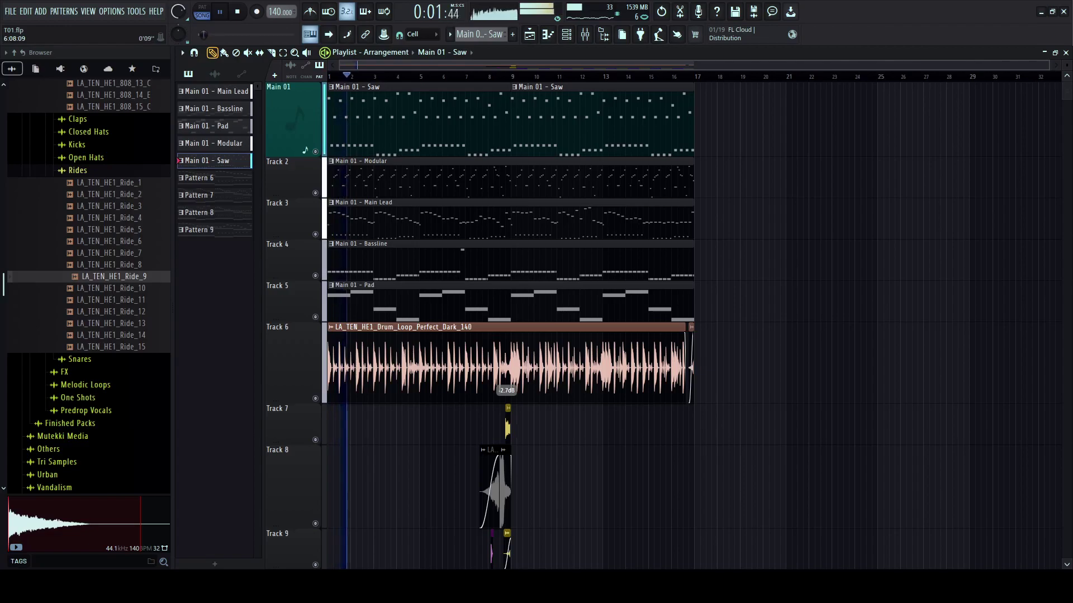
pyautogui.press('space')
pyautogui.press('space')
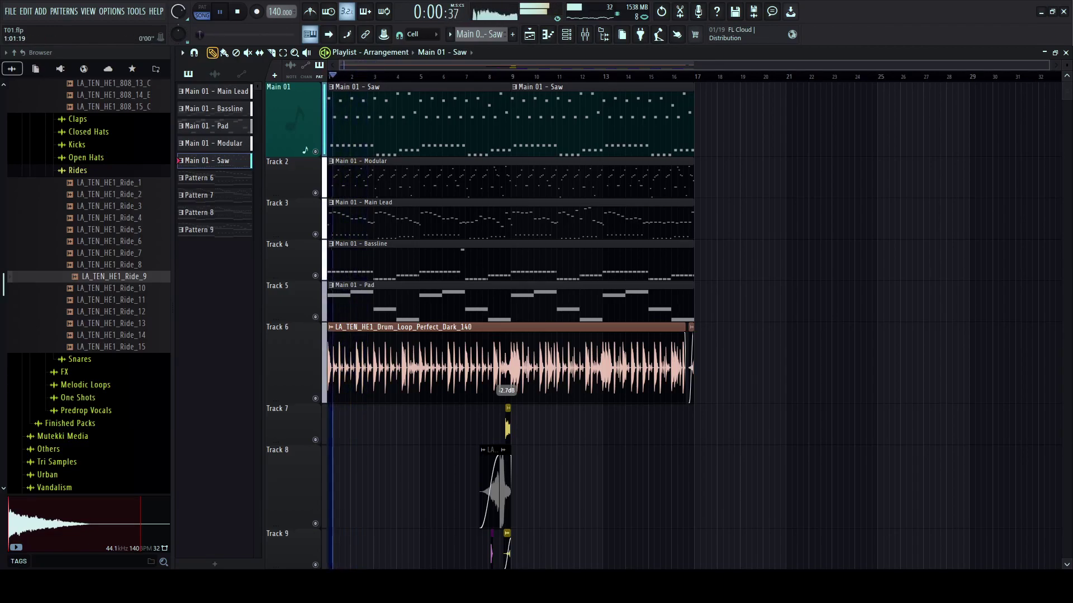
pyautogui.press('space')
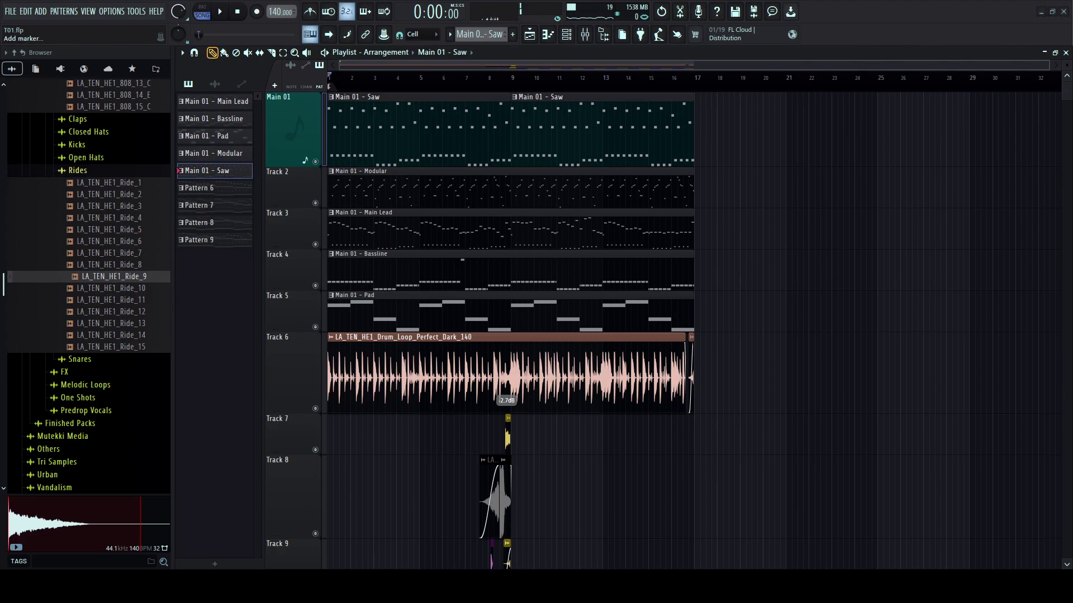
# - Mark the intro at bar 1, BUILD at bar 17 and DROP at bar 33, and duplicate the Saw clips across the build
pyautogui.press('Return')
pyautogui.press('space')
pyautogui.press('space')
pyautogui.click(693, 77)
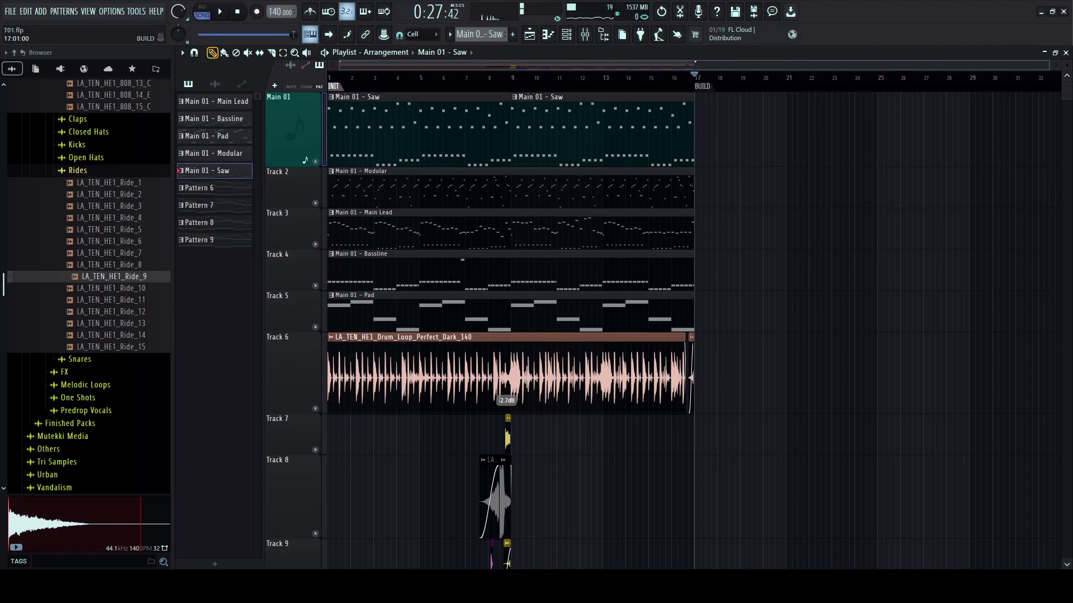
pyautogui.moveTo(711, 132); pyautogui.dragTo(497, 133)
pyautogui.hotkey('ctrl', 'b')
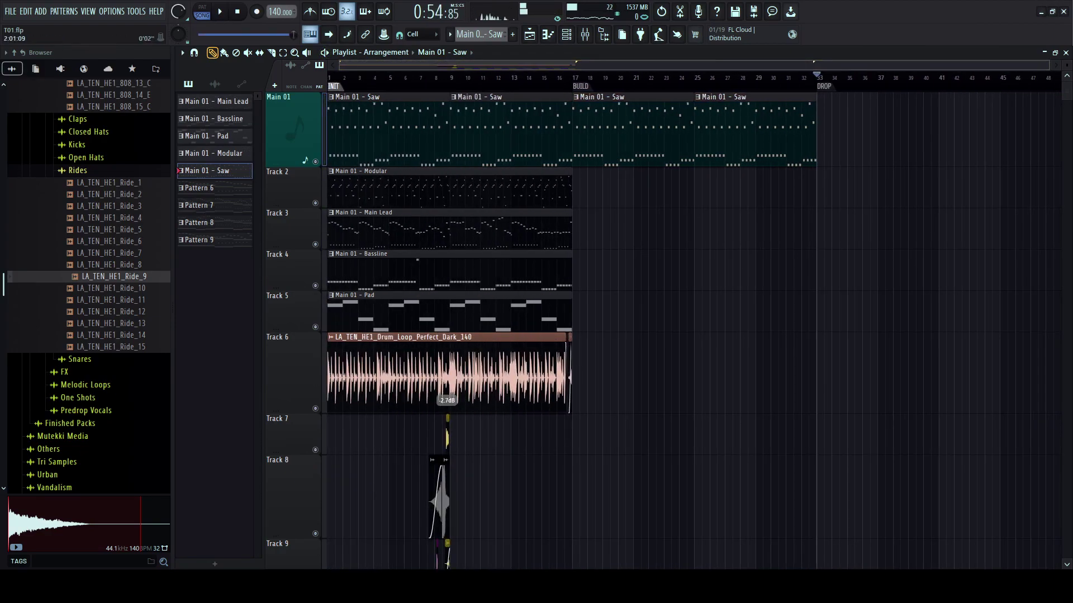
# - Copy all clips of the 16-bar intro section to the DROP marker at bar 33
pyautogui.moveTo(330, 79); pyautogui.dragTo(565, 79)
pyautogui.moveTo(383, 129); pyautogui.dragTo(872, 129)
pyautogui.press('space')
pyautogui.scroll(-3, 689, 131)
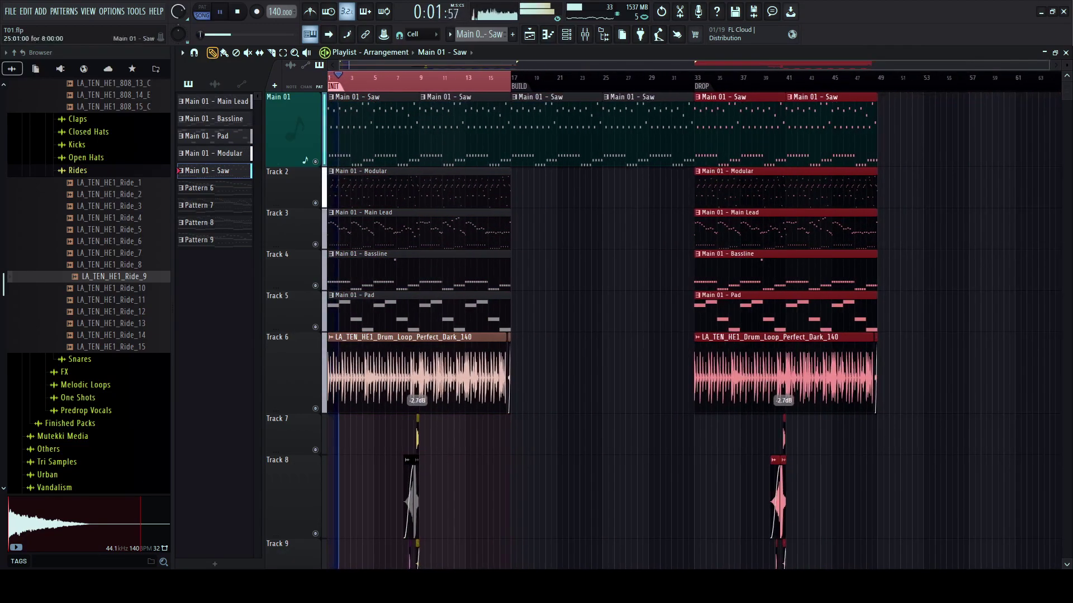
# - Duplicate the intro's Modular, Main Lead, Bassline and Pad clips into the BUILD section from bar 17
pyautogui.moveTo(538, 168); pyautogui.dragTo(394, 331)
pyautogui.hotkey('ctrl', 'b')
pyautogui.press('space')
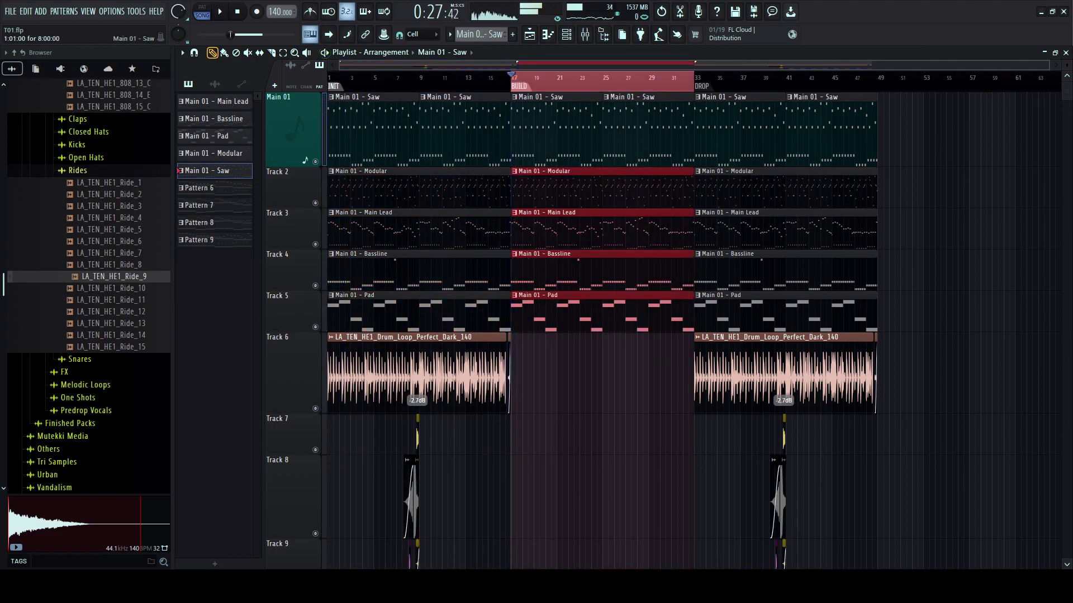
# - Play from the intro marker, clear the time selection and hide the sample browser to widen the playlist
pyautogui.doubleClick(333, 86)
pyautogui.press('space')
pyautogui.scroll(3, 334, 84)
pyautogui.hotkey('ctrl', 'd')
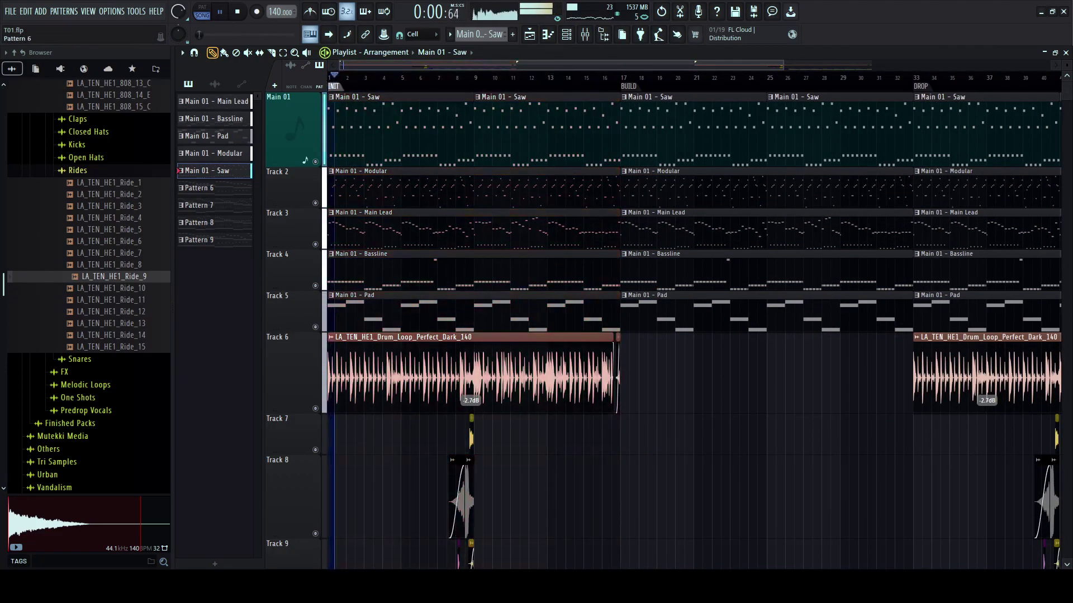
pyautogui.click(173, 193)
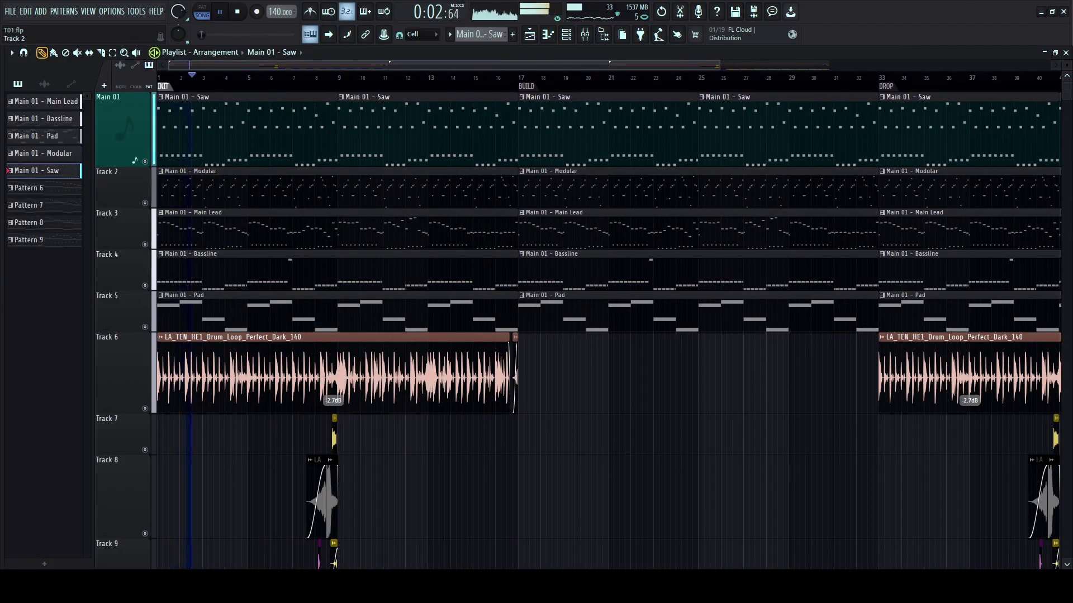
# - Toggle the Modular track on and off during playback, then delete its clip from the intro section
pyautogui.rightClick(145, 204)
pyautogui.rightClick(145, 204)
pyautogui.rightClick(222, 190)
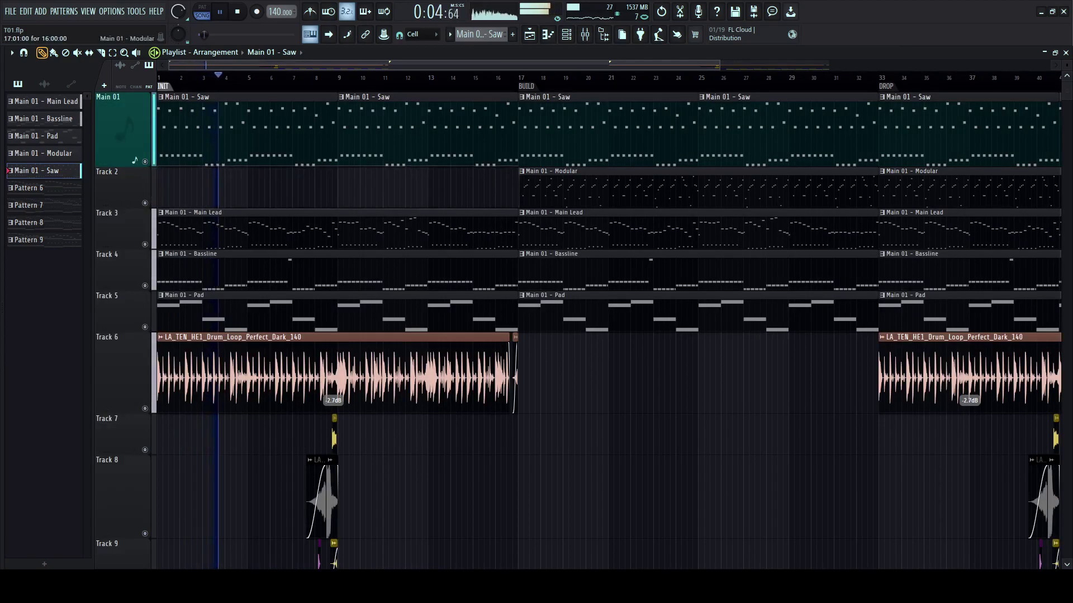
pyautogui.scroll(3, 228, 190)
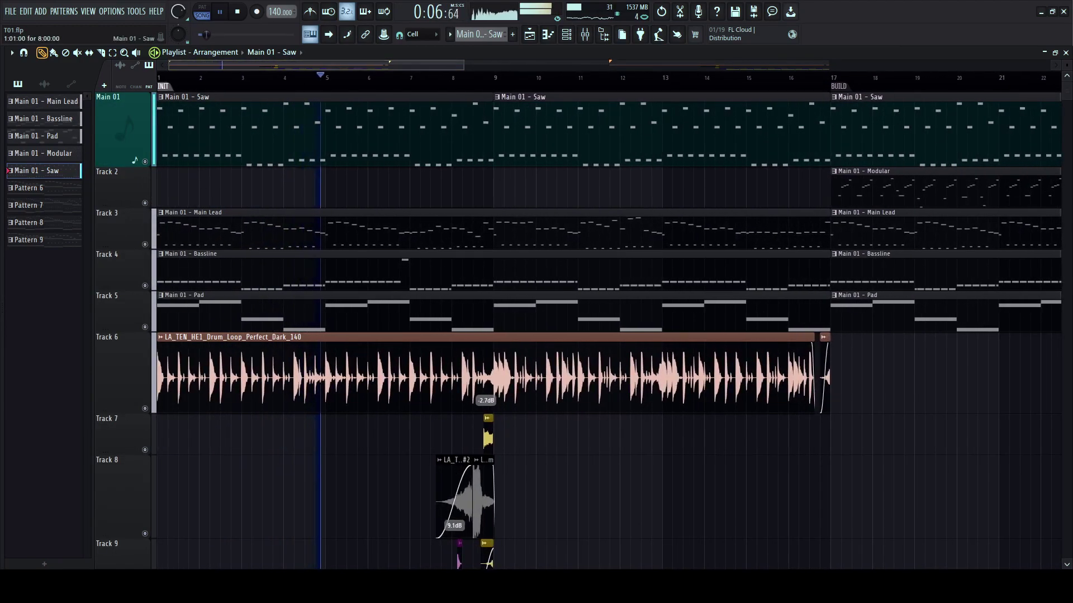
# - Trim the end of the intro's first Saw clip to leave a gap of about half a bar before bar 9
pyautogui.scroll(-2, 228, 190)
pyautogui.scroll(-2, 228, 190)
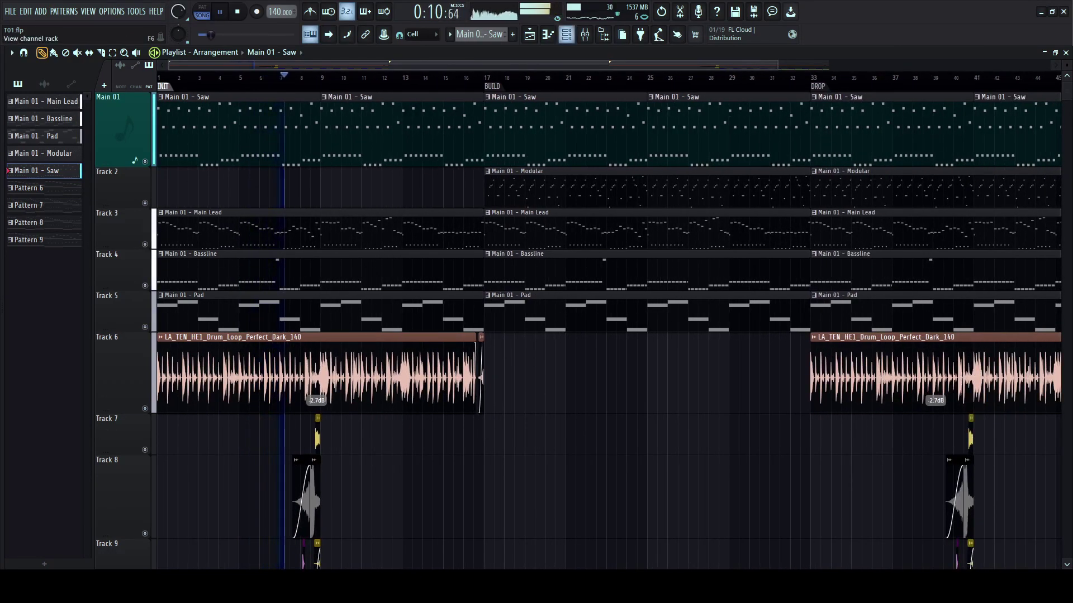
pyautogui.scroll(4, 228, 190)
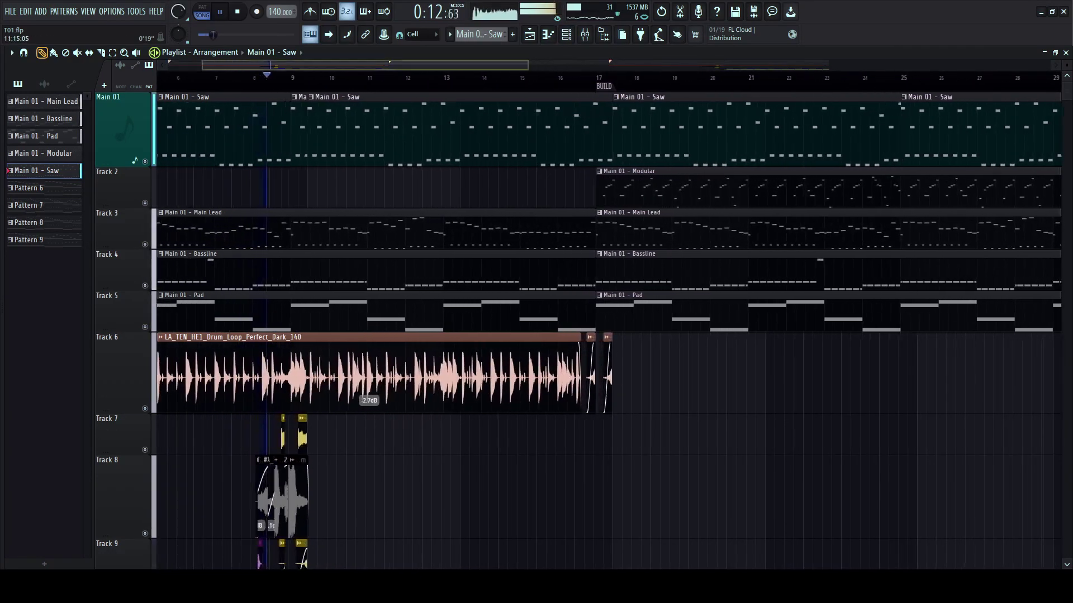
pyautogui.moveTo(459, 134); pyautogui.dragTo(441, 134)
pyautogui.scroll(-2, 441, 134)
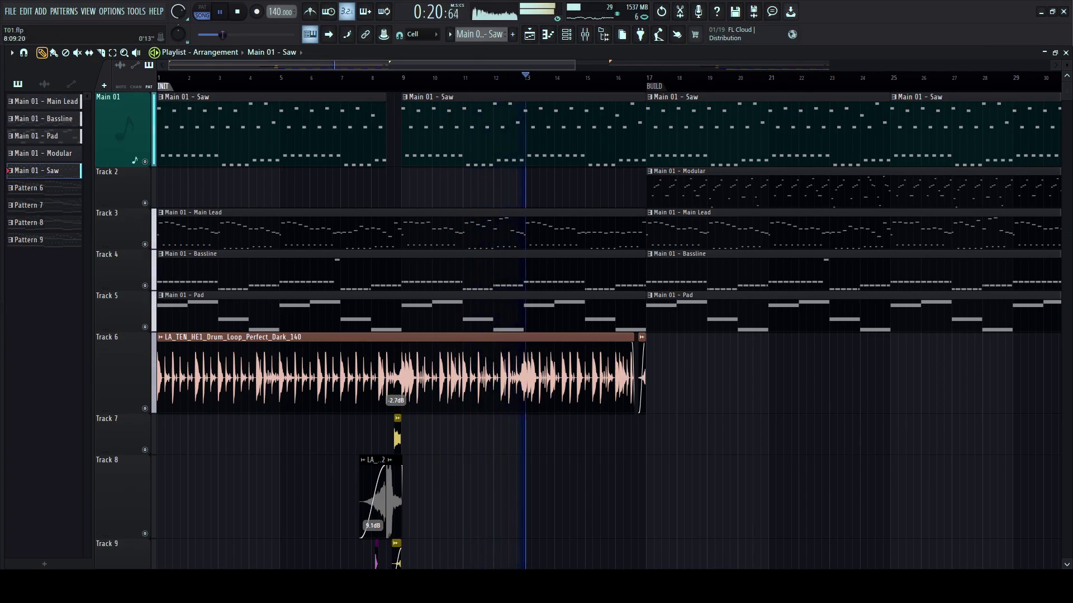
# - Delete both Main 01 - Saw clips from the BUILD section
pyautogui.scroll(-2, 440, 134)
pyautogui.scroll(3, 441, 134)
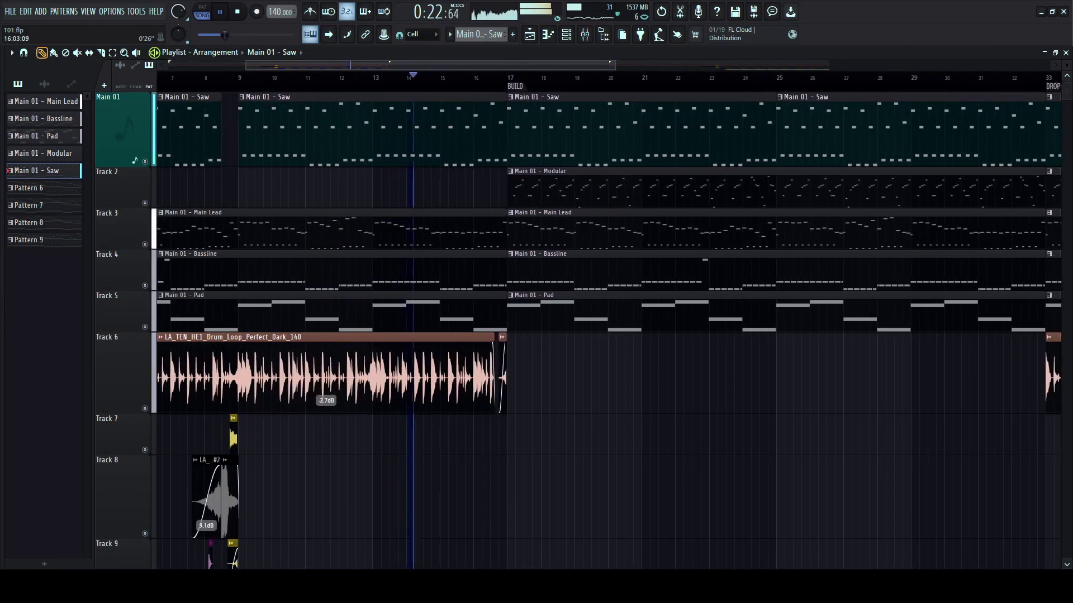
pyautogui.scroll(-2, 453, 135)
pyautogui.rightClick(475, 134)
pyautogui.rightClick(643, 134)
pyautogui.scroll(3, 360, 134)
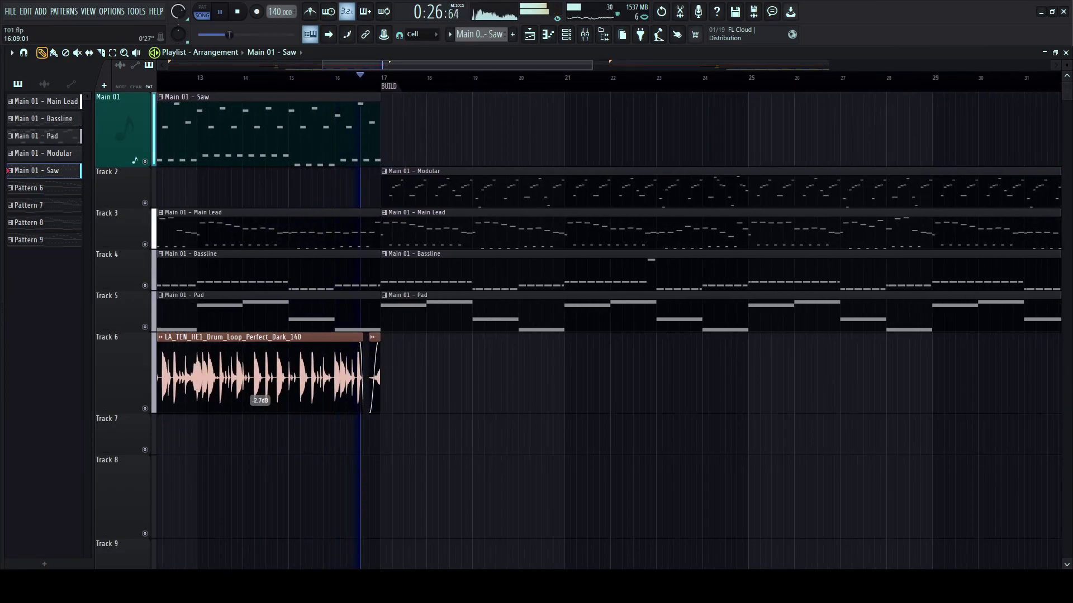
pyautogui.scroll(-2, 350, 134)
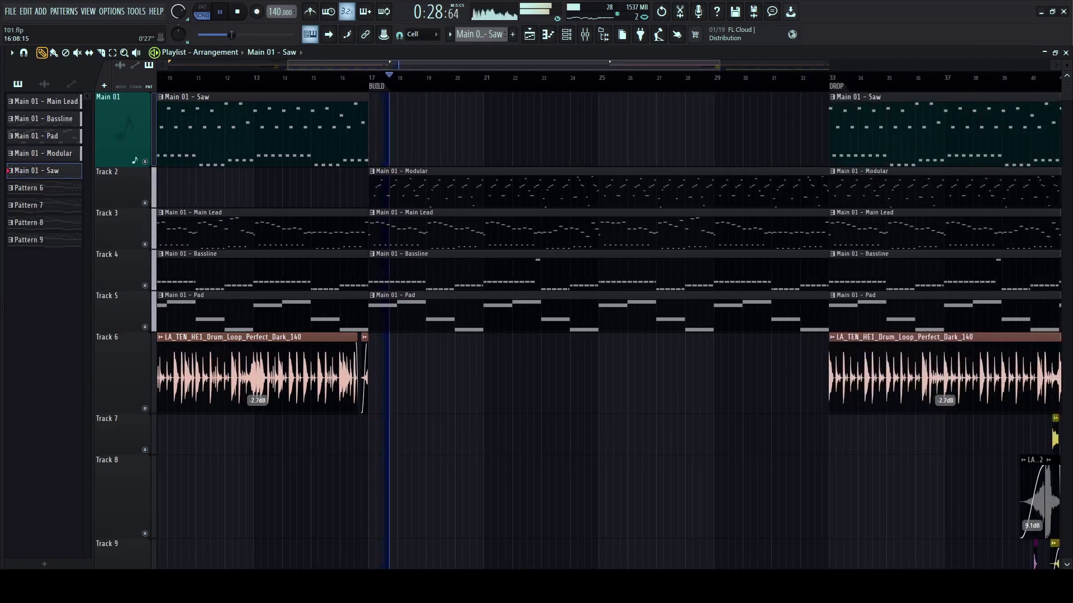
# - Trim the start of the BUILD section's Modular clip so that it begins at bar 25
pyautogui.scroll(-3, 351, 134)
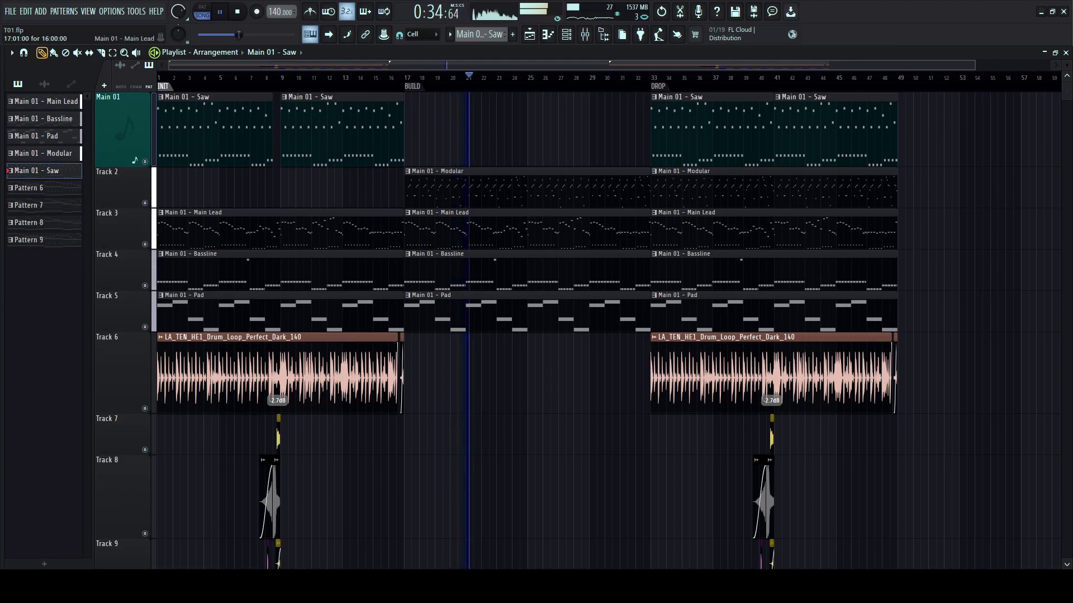
pyautogui.moveTo(406, 190); pyautogui.dragTo(521, 190)
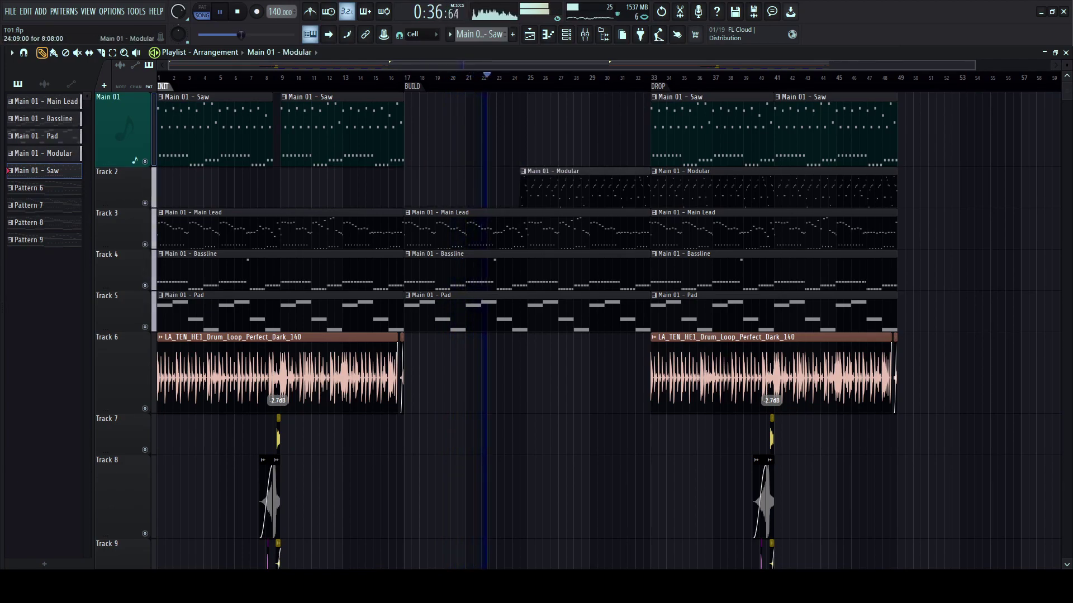
pyautogui.scroll(-1, 516, 251)
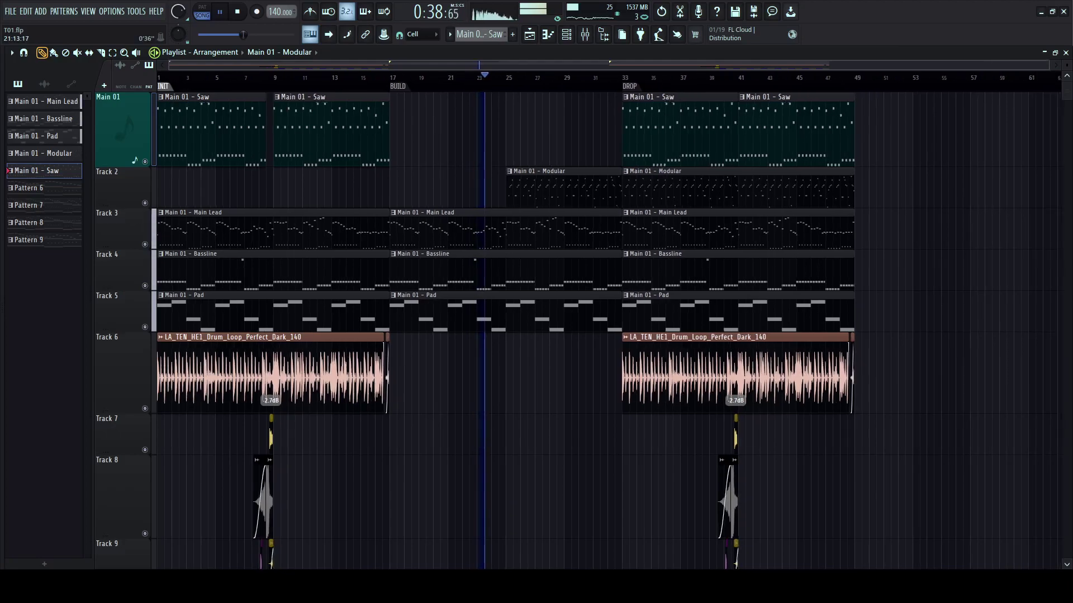
# - Shorten the BUILD's Modular clip to end about half a bar before bar 33, and delete the Modular clip from the DROP section
pyautogui.scroll(-5, 516, 250)
pyautogui.scroll(2, 516, 250)
pyautogui.scroll(-2, 517, 251)
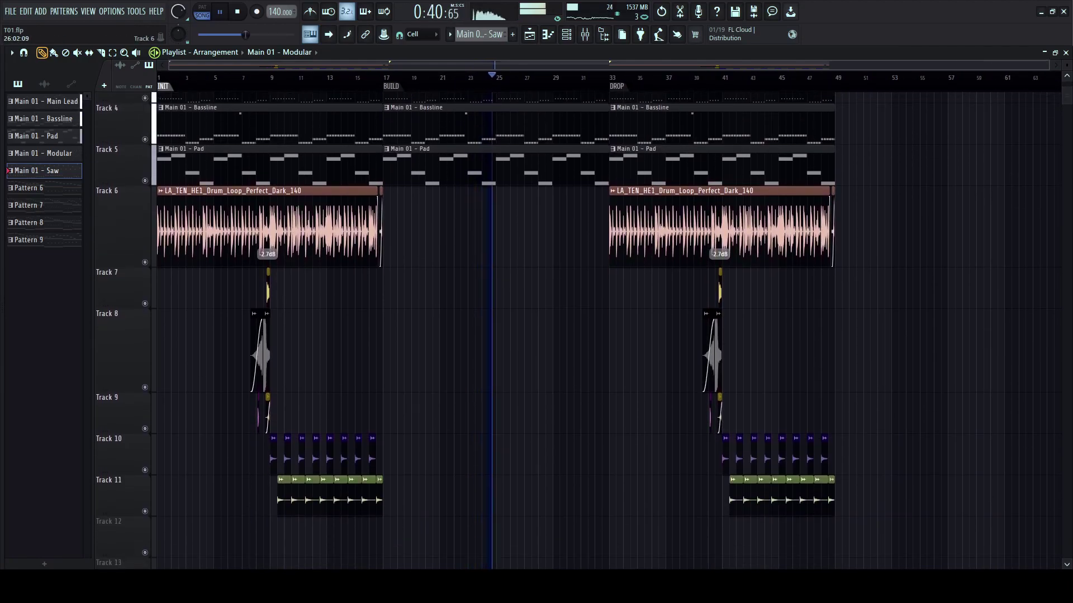
pyautogui.scroll(2, 516, 251)
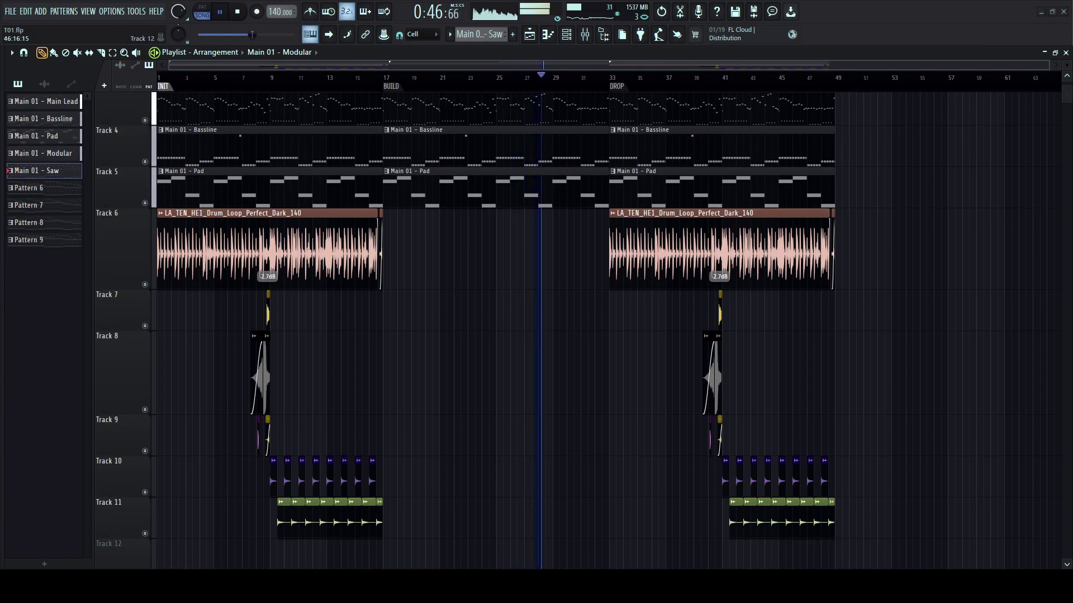
pyautogui.scroll(3, 516, 250)
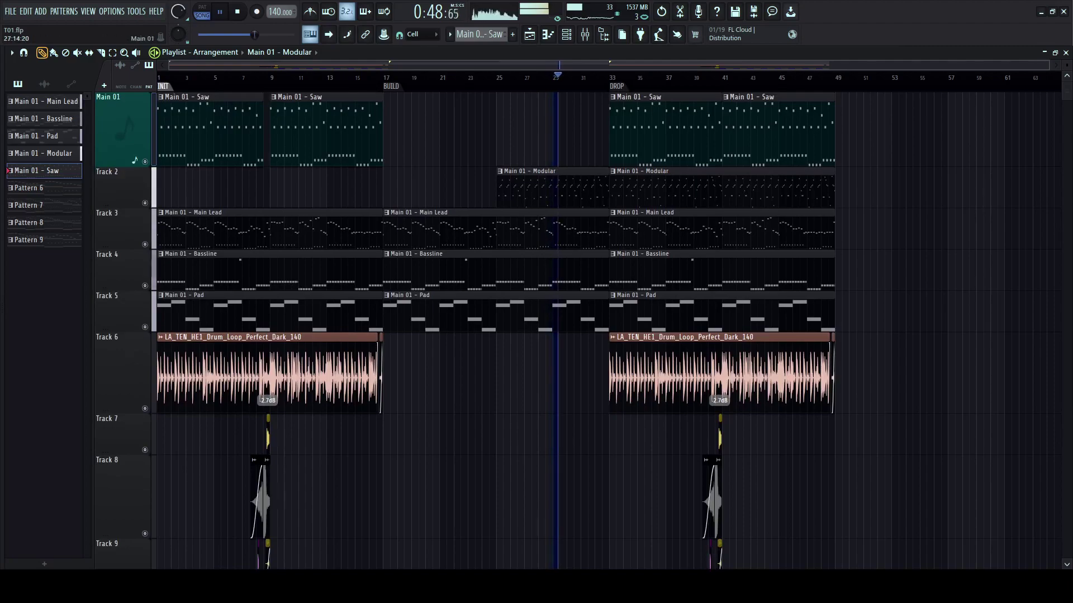
pyautogui.scroll(3, 510, 187)
pyautogui.hscroll(4, 510, 188)
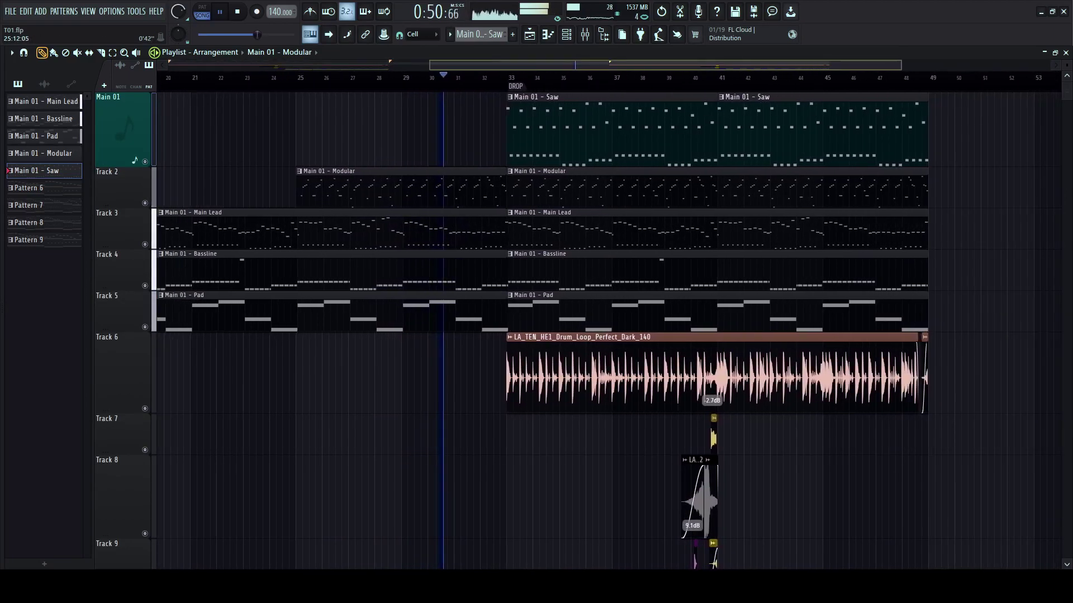
pyautogui.scroll(-2, 615, 369)
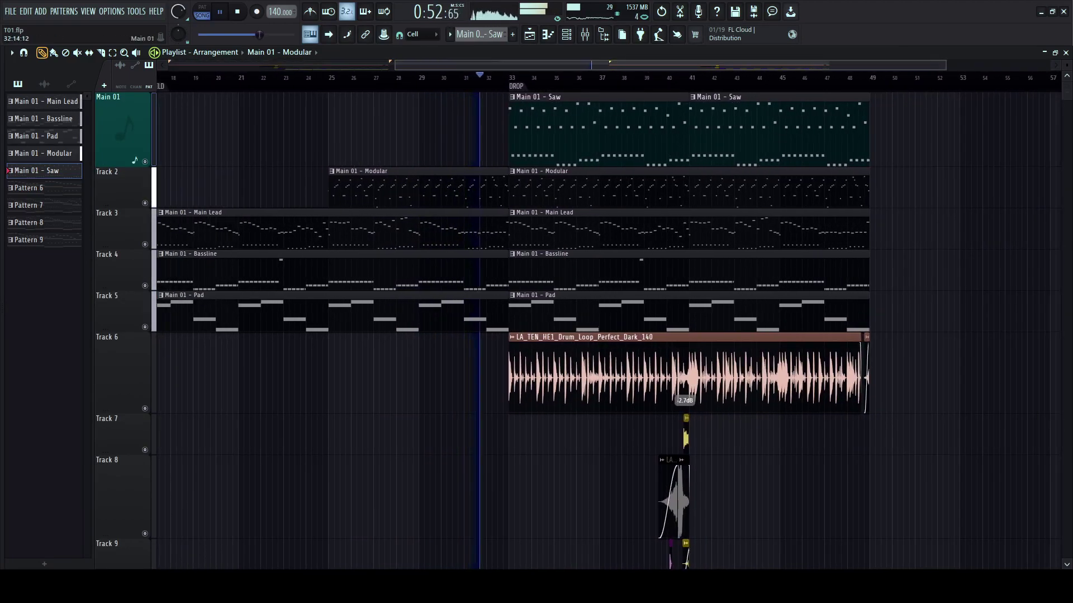
pyautogui.scroll(3, 509, 188)
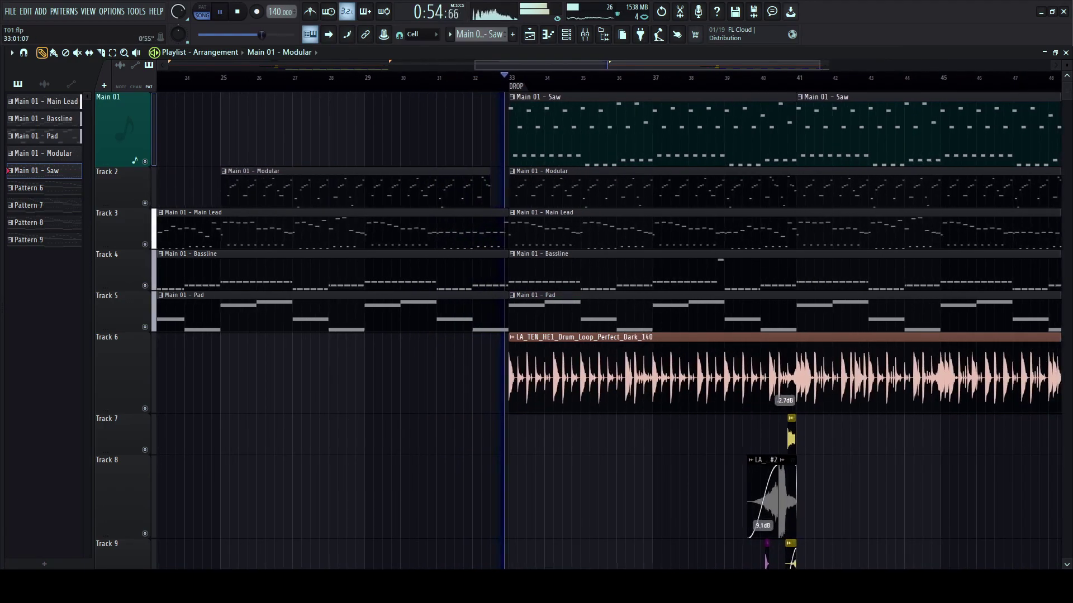
pyautogui.hscroll(2, 509, 187)
pyautogui.rightClick(660, 189)
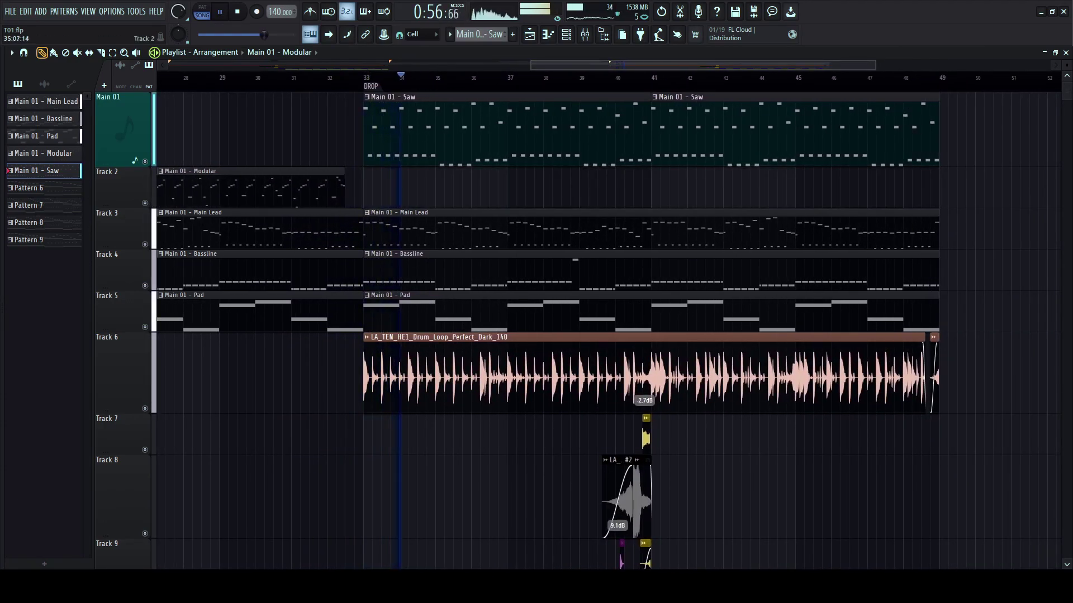
# - Duplicate all clips of the DROP section from bars 33 to 49 into the following 16 bars
pyautogui.scroll(-2, 389, 79)
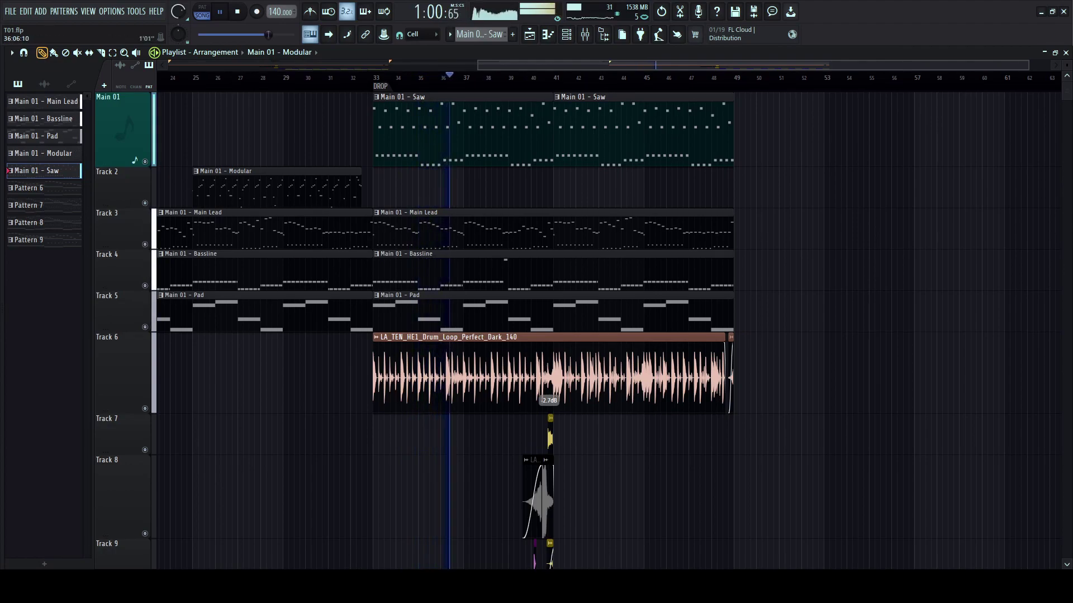
pyautogui.scroll(-1, 391, 80)
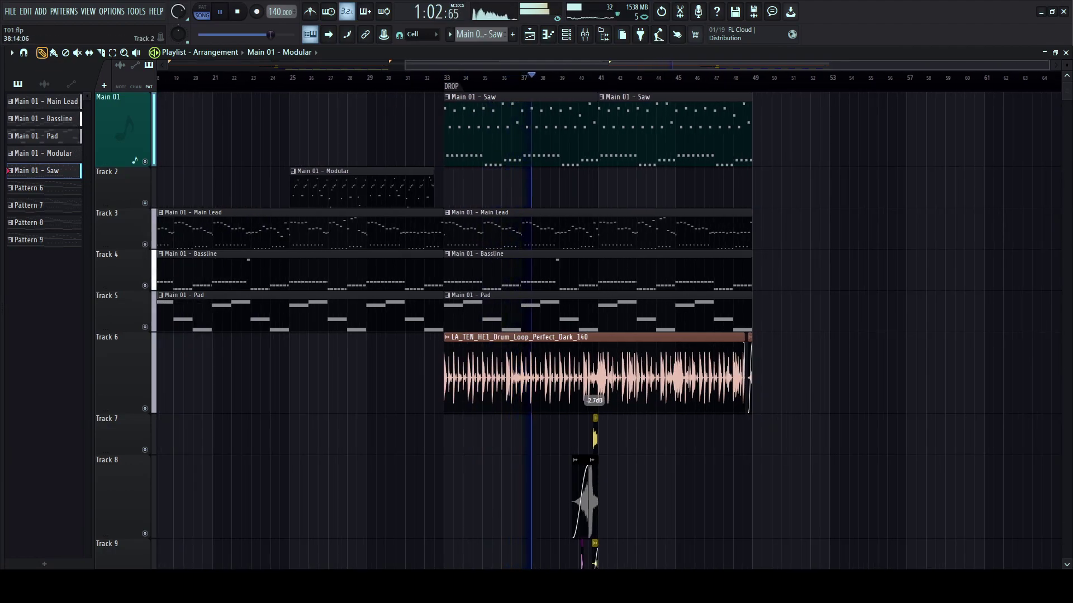
pyautogui.moveTo(457, 78); pyautogui.dragTo(764, 78)
pyautogui.press('space')
pyautogui.hotkey('ctrl', 'b')
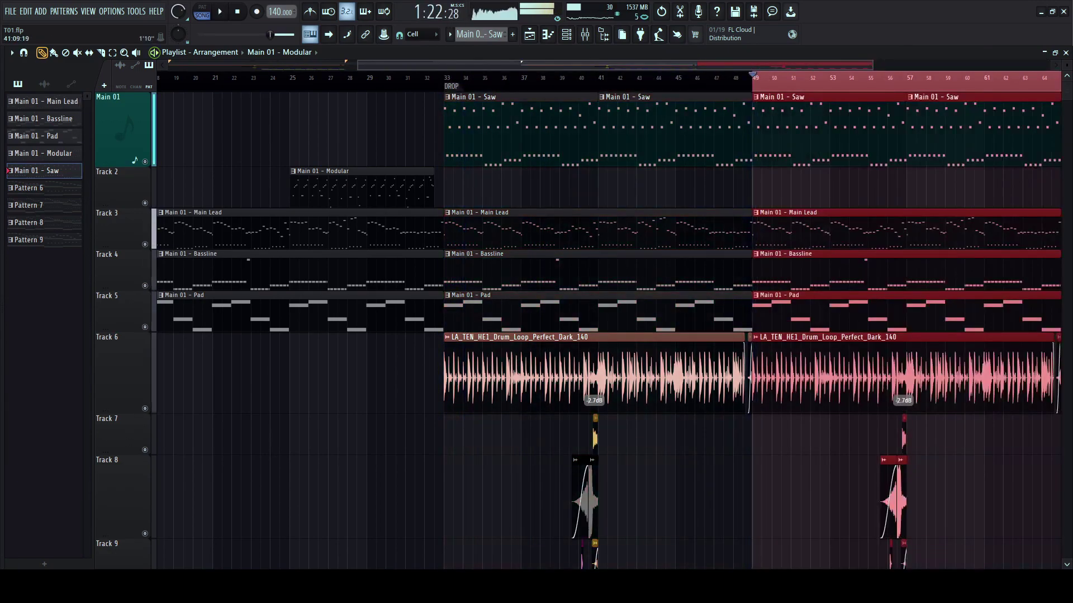
# - Delete both Saw clips from the first half of the drop and play from the DROP marker
pyautogui.scroll(-2, 589, 79)
pyautogui.rightClick(542, 131)
pyautogui.rightClick(631, 132)
pyautogui.press('space')
pyautogui.click(494, 78)
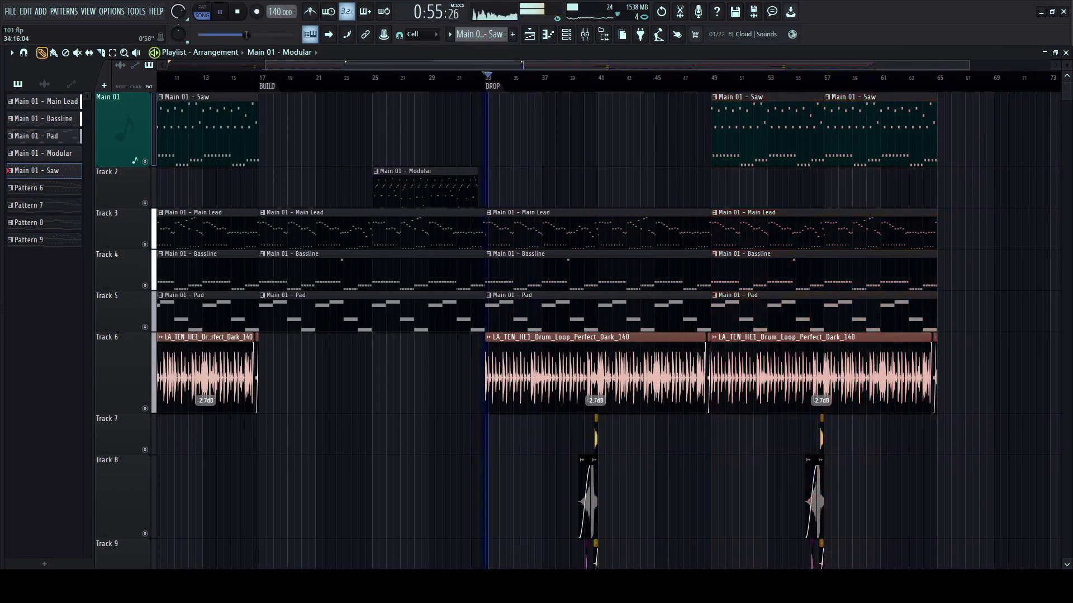
# - Add a time marker named BREAK at bar 65, the end of the second drop half
pyautogui.click(936, 78)
pyautogui.press('space')
pyautogui.hotkey('alt', 't')
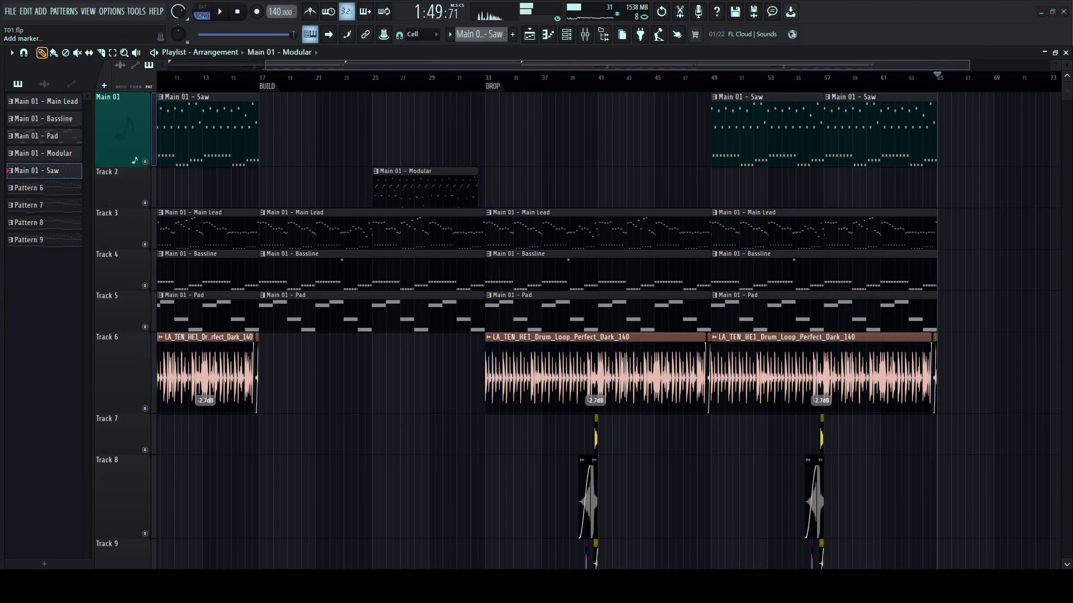
pyautogui.press('Return')
pyautogui.press('space')
# - Play back and look over the whole arrangement up to the BREAK marker, with all tracks fitted in the playlist
pyautogui.scroll(-2, 894, 125)
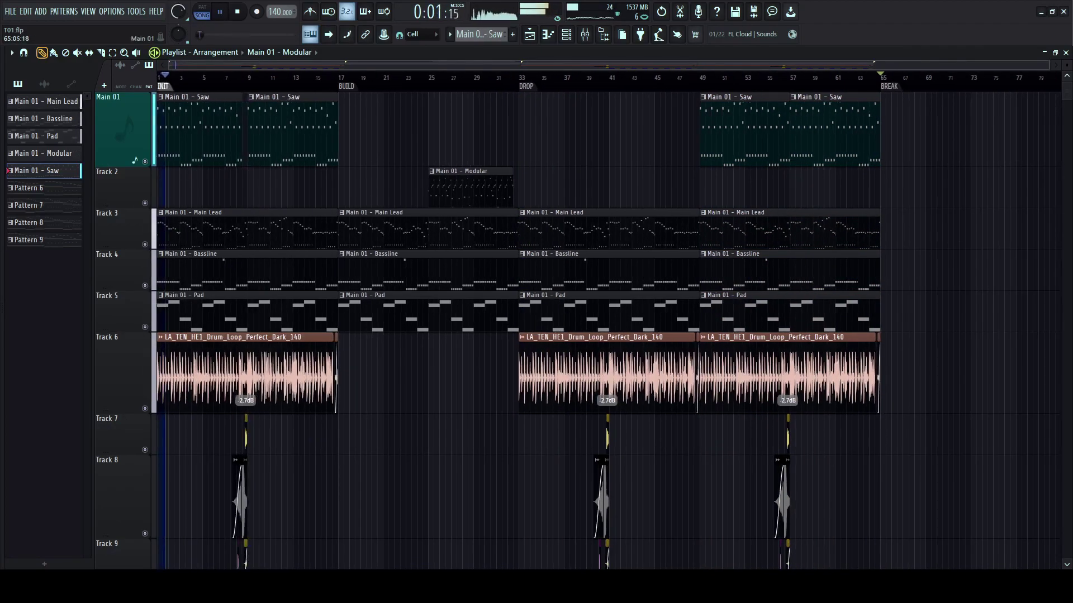
pyautogui.scroll(-6, 429, 229)
pyautogui.scroll(5, 429, 229)
pyautogui.click(878, 78)
pyautogui.click(863, 77)
pyautogui.click(874, 78)
pyautogui.press('space')
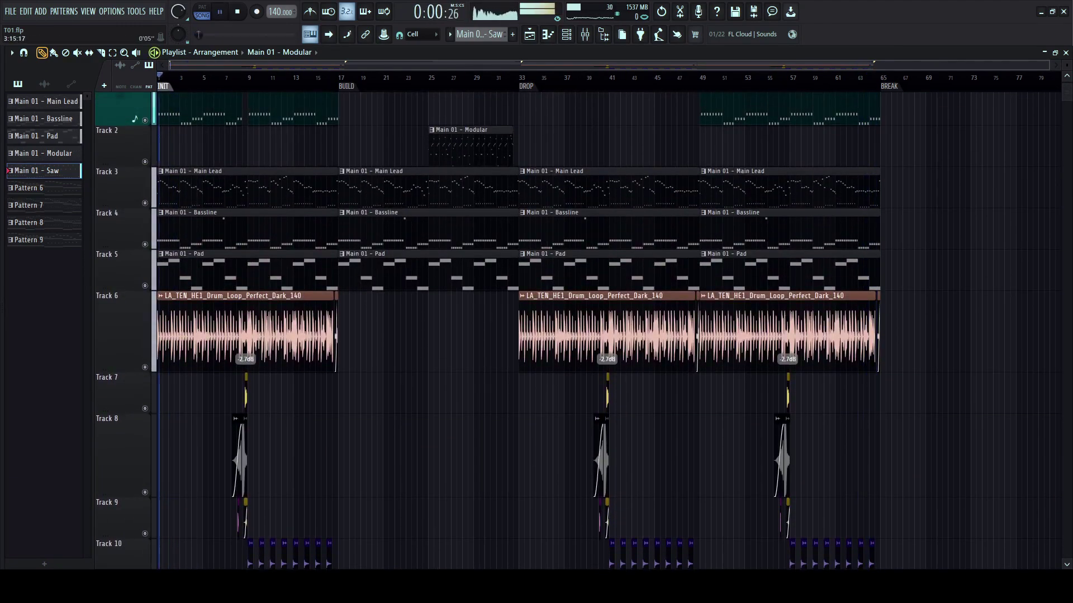
pyautogui.scroll(-4, 486, 329)
pyautogui.scroll(5, 486, 330)
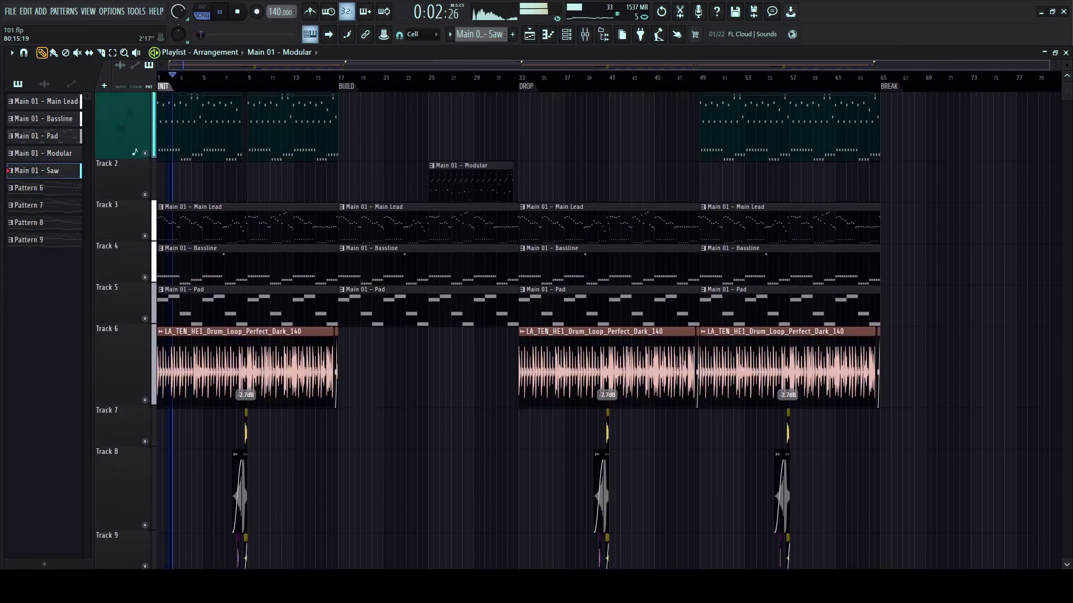
pyautogui.scroll(-2, 486, 330)
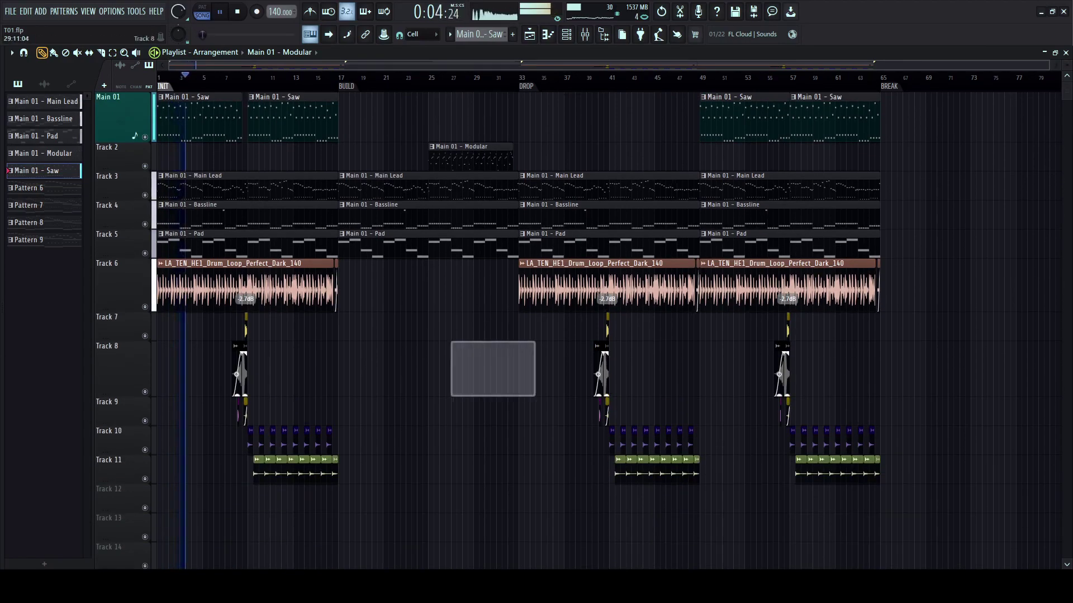
# - Stop playback, show the sample browser and collapse the Drum One Shot folders of the Teneki Hardwave Essentials Vol.1 pack
pyautogui.hotkey('alt', 'F8')
pyautogui.press('space')
pyautogui.click(111, 312)
pyautogui.click(109, 265)
pyautogui.click(109, 217)
pyautogui.click(89, 171)
pyautogui.scroll(5, 112, 283)
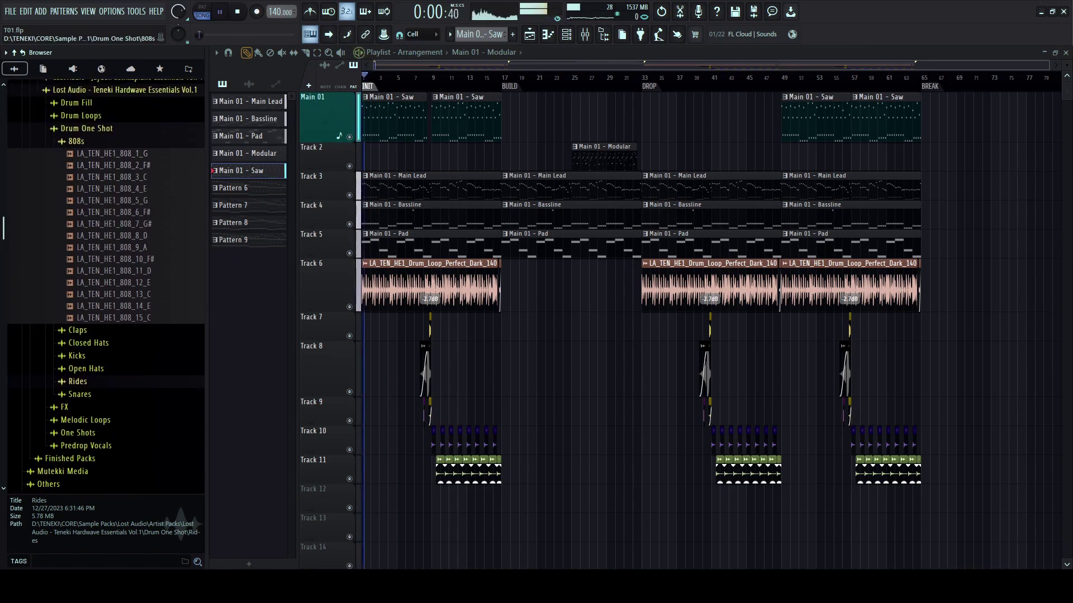
pyautogui.click(86, 129)
pyautogui.scroll(5, 87, 128)
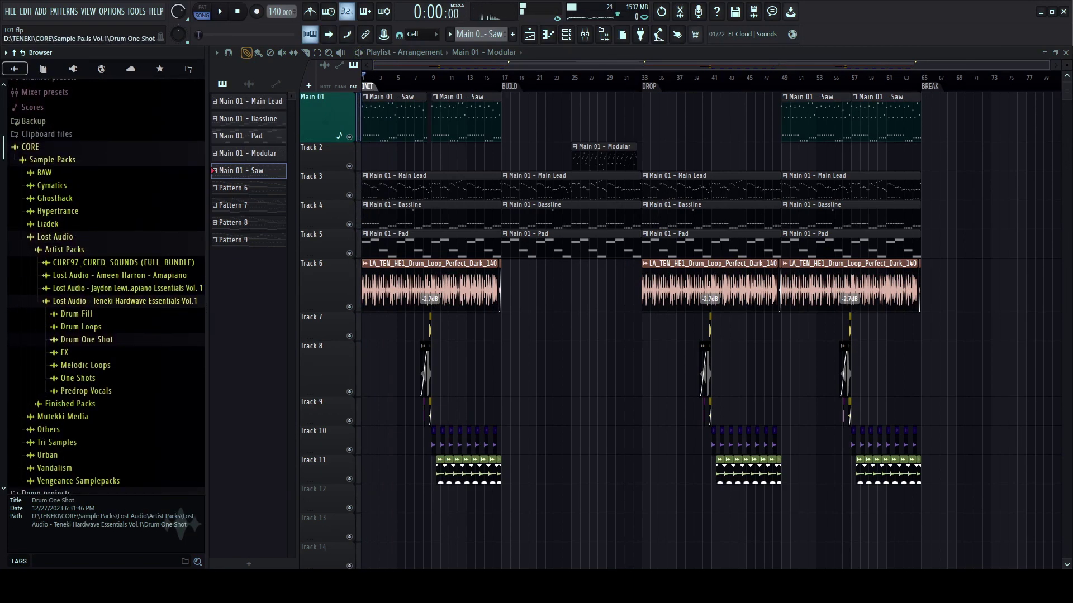
# - Preview the Dreamer_Bm_150 loop in the pack's Melodic Loops folder, widen the browser and expand the Stems folder
pyautogui.click(85, 366)
pyautogui.click(140, 358)
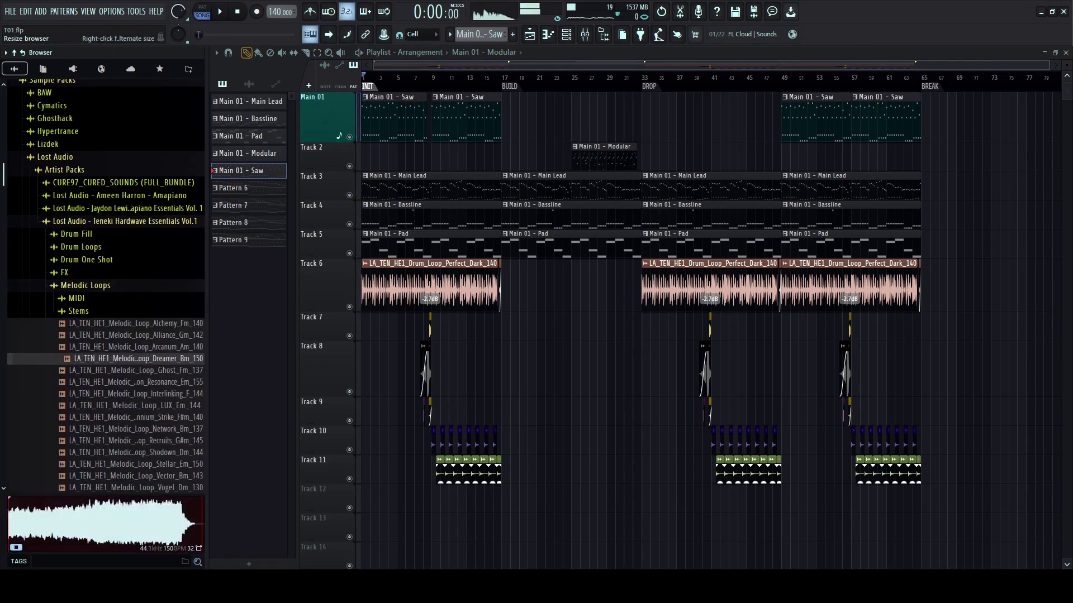
pyautogui.moveTo(207, 359); pyautogui.dragTo(325, 359)
pyautogui.click(79, 311)
pyautogui.scroll(-2, 89, 299)
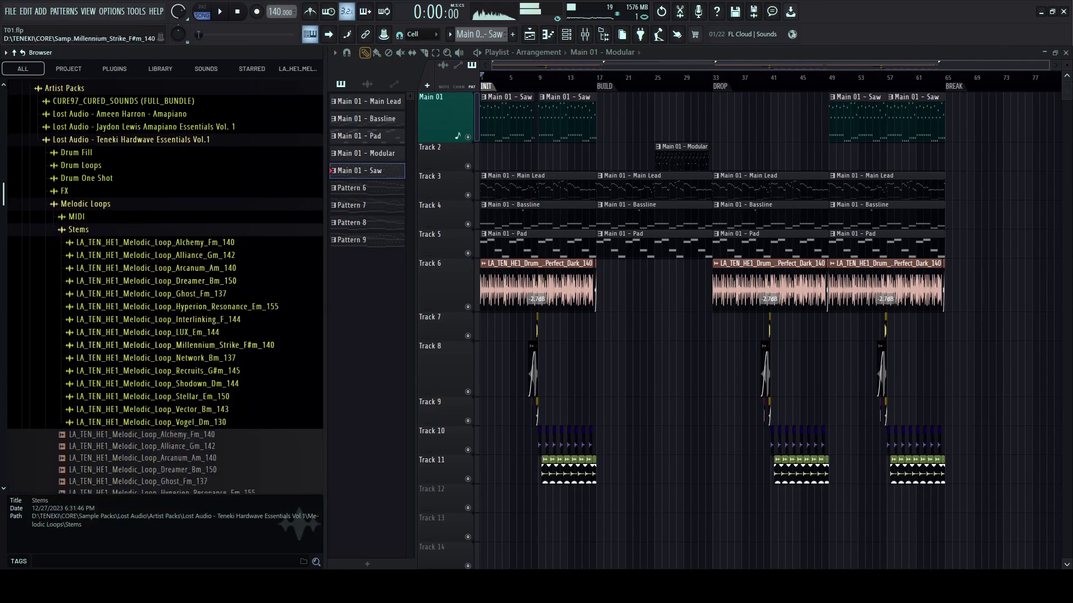
# - Expand the Arcanum_Am_140 stems and preview Bin Voices, Main Lead and Square Synth
pyautogui.click(155, 263)
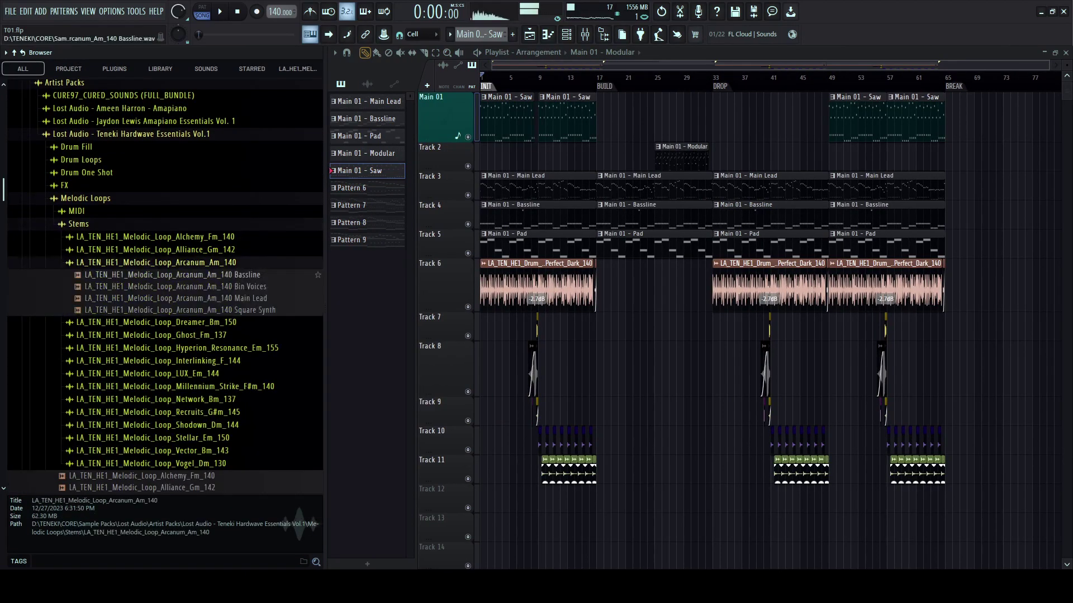
pyautogui.click(162, 286)
pyautogui.click(176, 298)
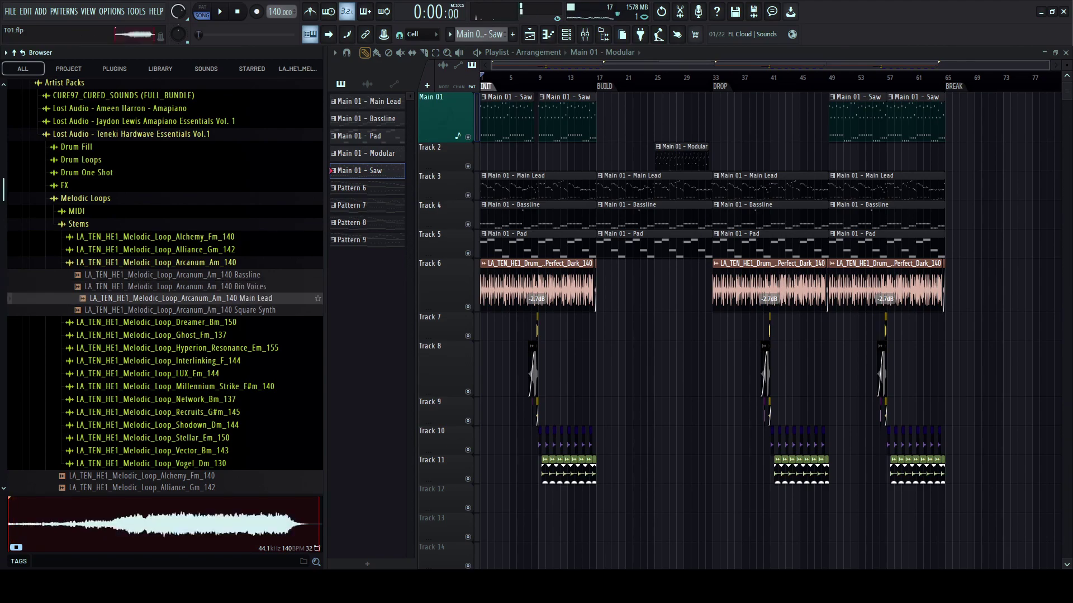
pyautogui.click(179, 310)
pyautogui.click(156, 263)
pyautogui.click(155, 263)
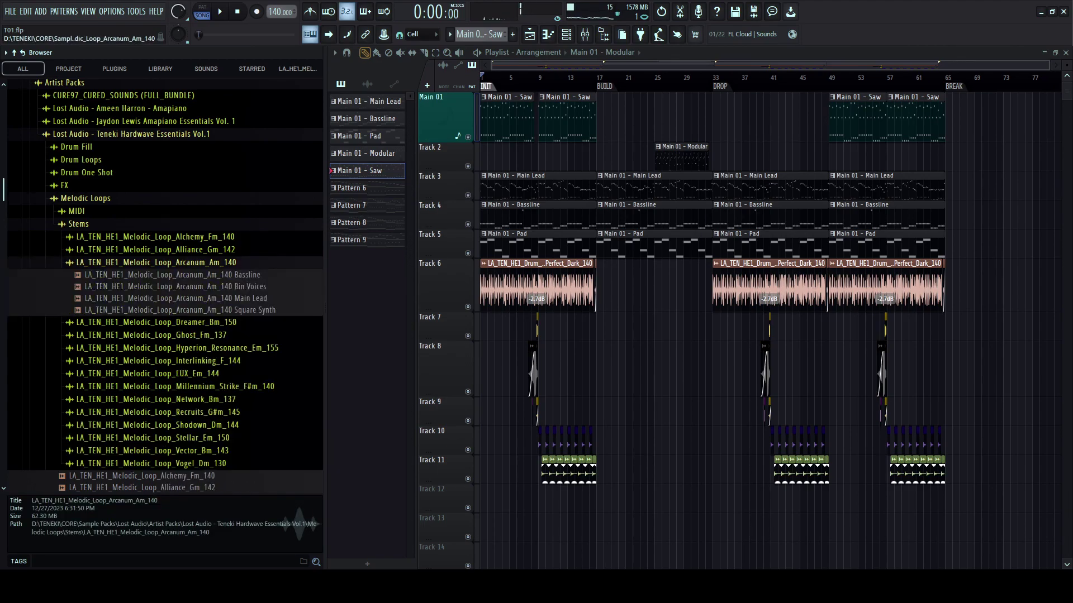
# - Place the Arcanum_Am_140 Square Synth stem on Track 8 at the BUILD marker on bar 17 and hide the browser
pyautogui.moveTo(179, 310); pyautogui.dragTo(600, 370)
pyautogui.press('space')
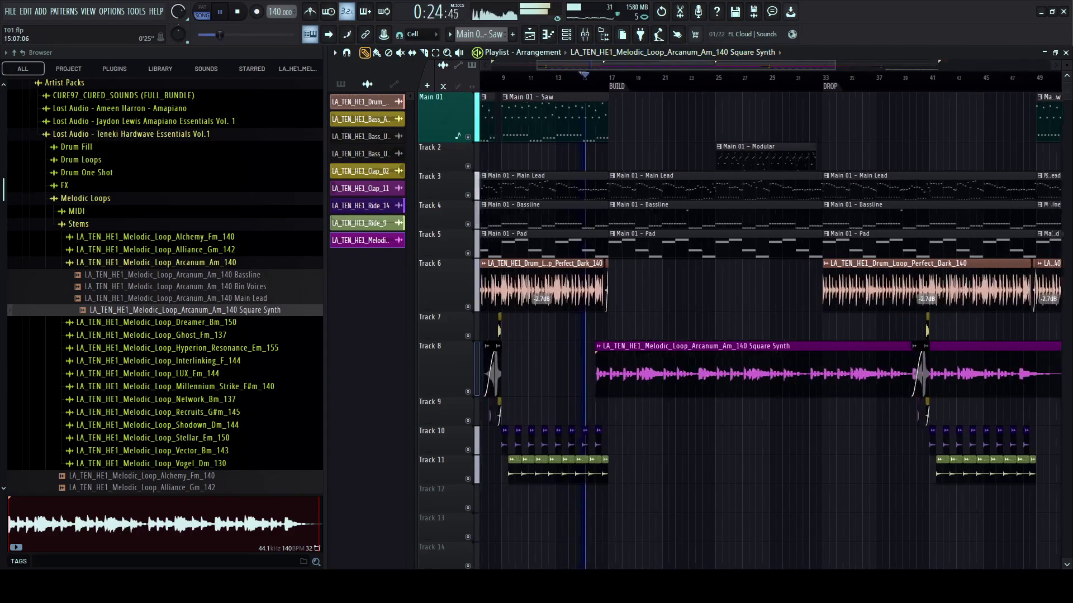
pyautogui.scroll(3, 637, 369)
pyautogui.moveTo(614, 370); pyautogui.dragTo(645, 370)
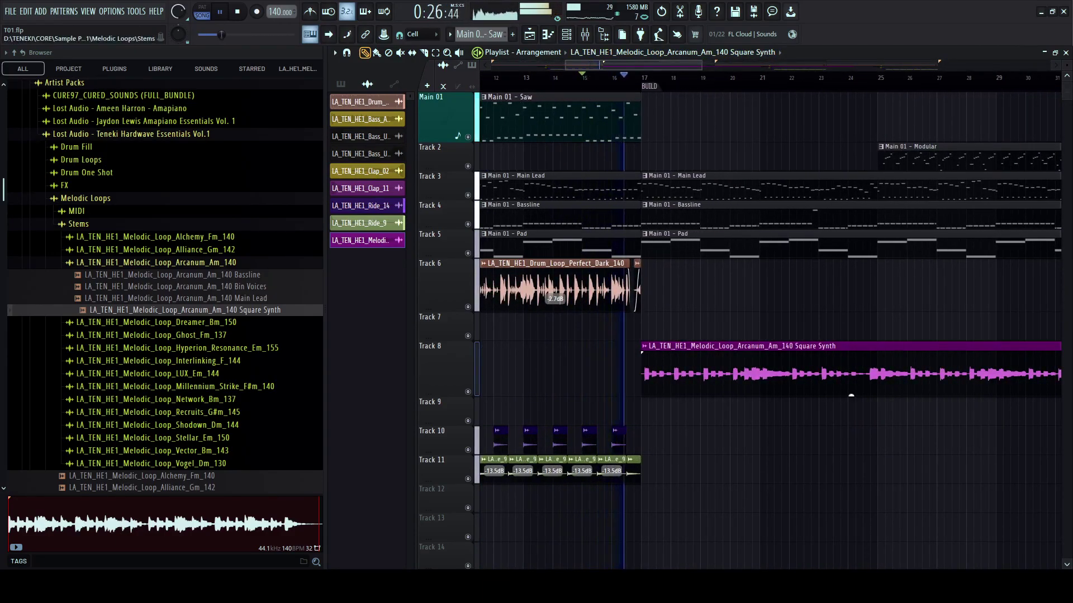
pyautogui.hotkey('alt', 'F8')
pyautogui.scroll(-2, 503, 369)
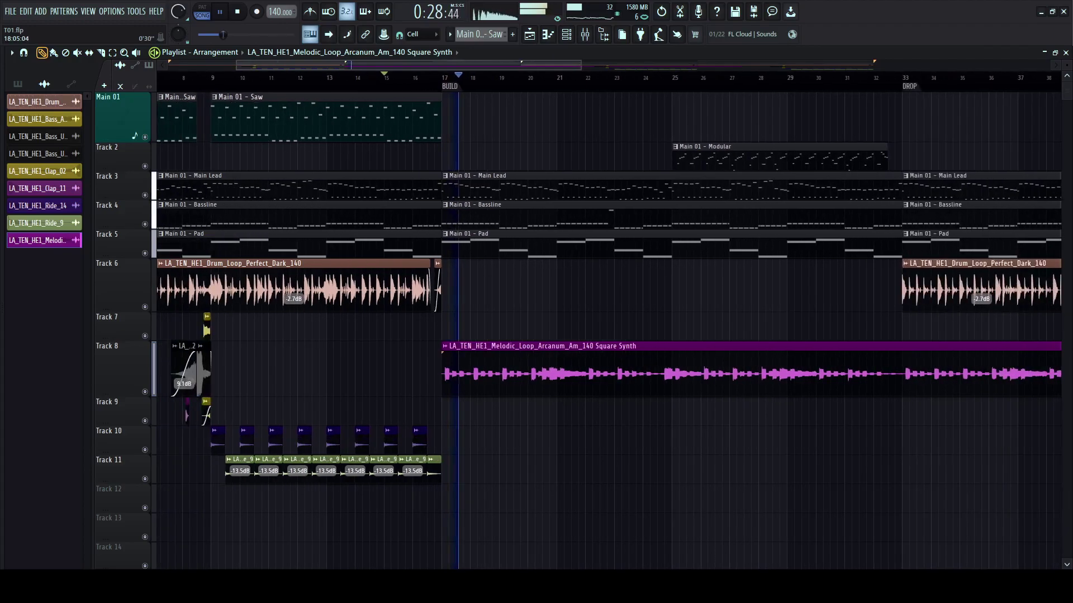
# - Slice the Square Synth stem at the DROP marker on bar 33, delete everything after it and lower the remaining clip's gain to -2.2 dB
pyautogui.hscroll(3, 503, 369)
pyautogui.scroll(-2, 550, 369)
pyautogui.hscroll(1, 550, 369)
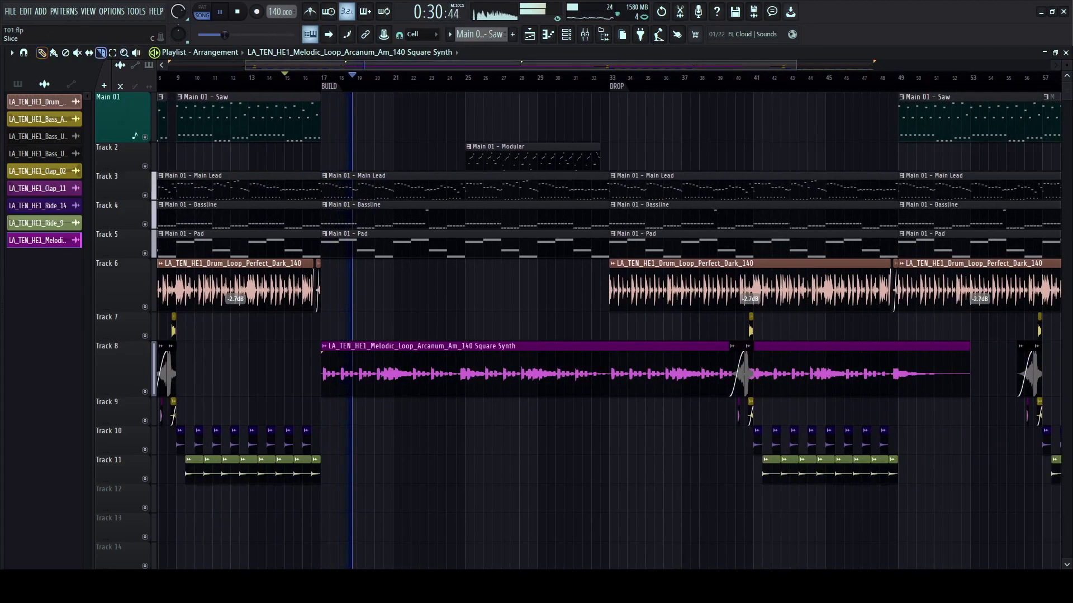
pyautogui.click(609, 368)
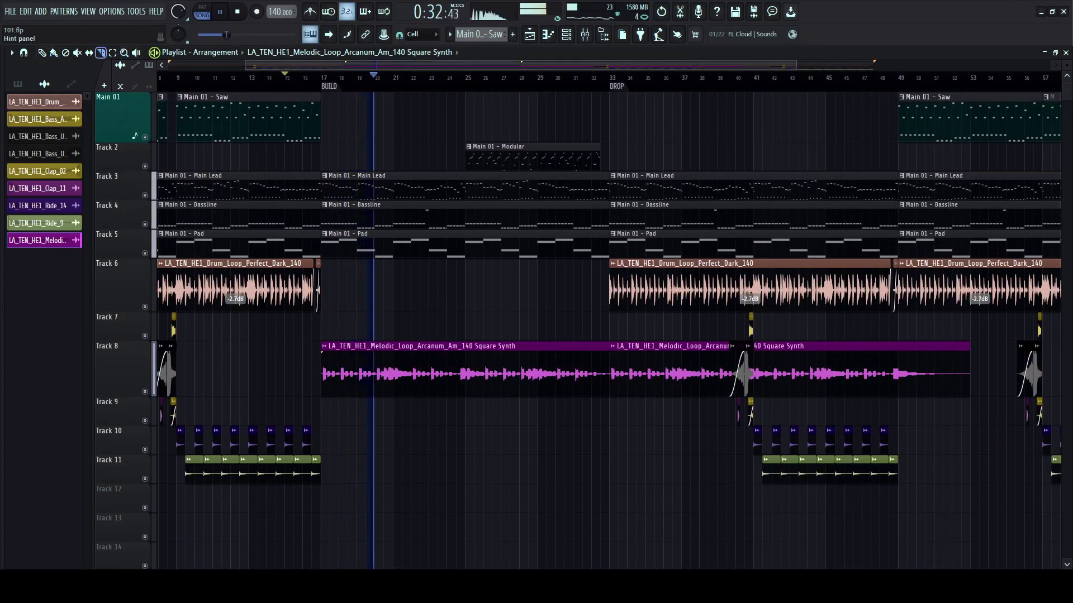
pyautogui.press('p')
pyautogui.rightClick(659, 372)
pyautogui.moveTo(465, 394); pyautogui.dragTo(464, 396)
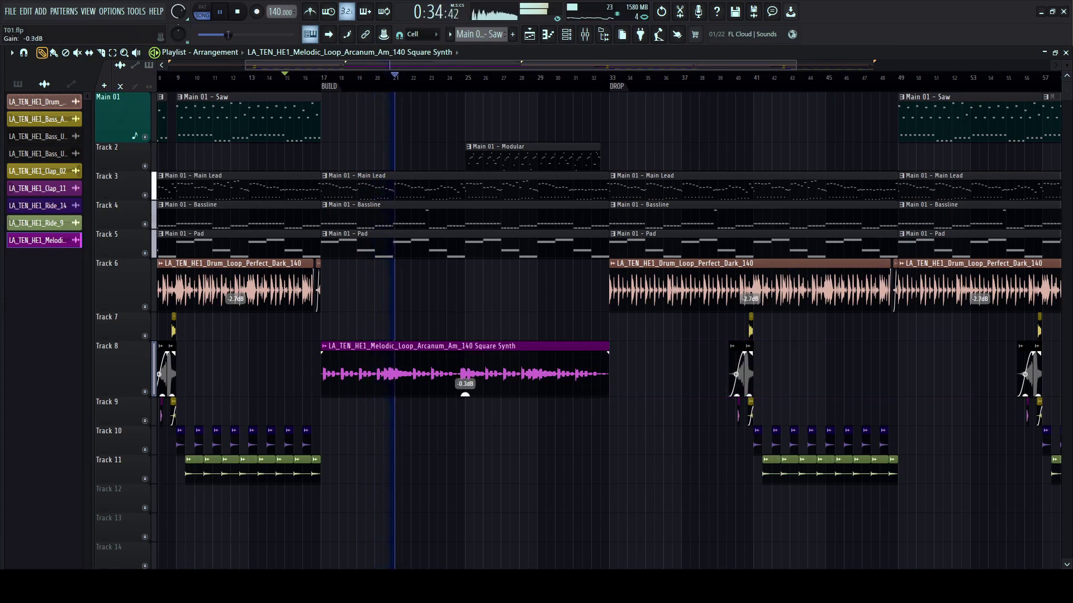
# - Slice the Square Synth clip on Track 8 at bar 21 and again late in bar 24
pyautogui.scroll(1, 386, 374)
pyautogui.press('c')
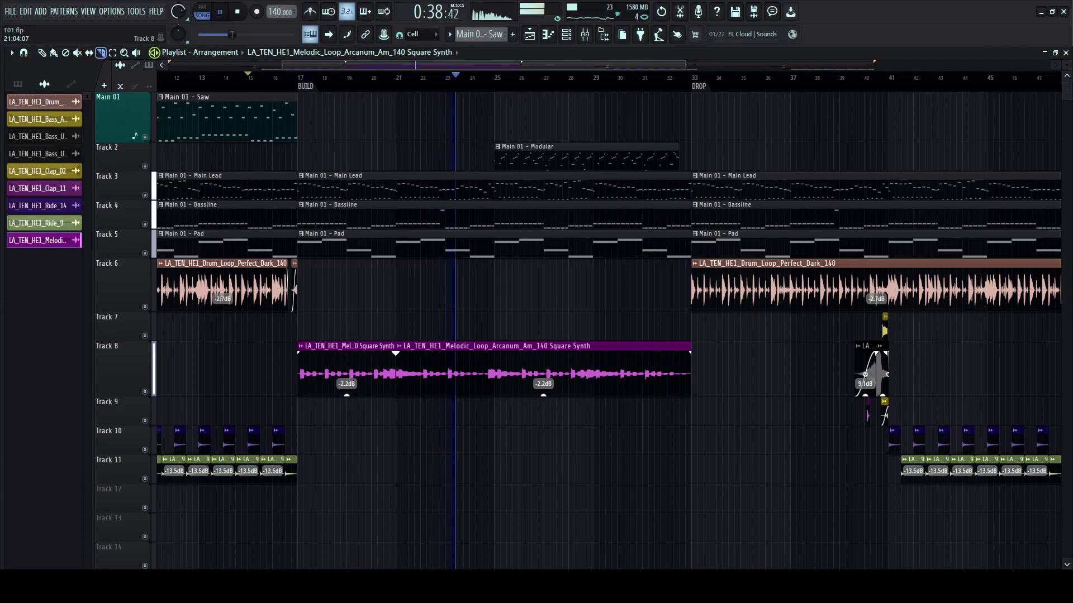
pyautogui.scroll(1, 447, 329)
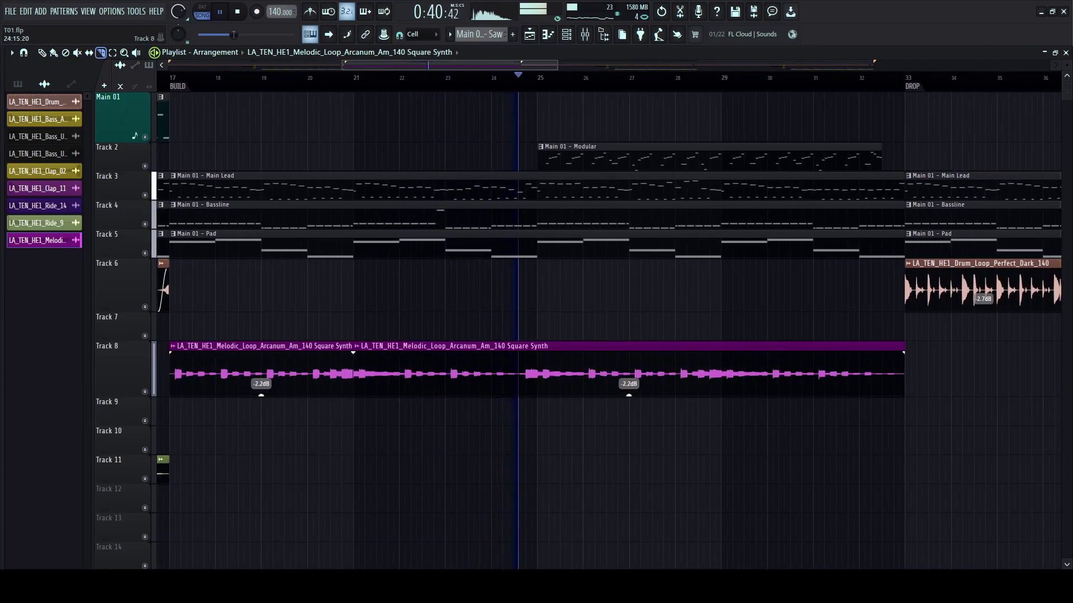
pyautogui.moveTo(526, 335); pyautogui.dragTo(525, 399)
pyautogui.press('p')
# - Make the Square Synth slice from bar 21 unique, place the play position just before it and open its channel settings
pyautogui.click(391, 402)
pyautogui.click(353, 102)
pyautogui.rightClick(353, 103)
pyautogui.click(345, 78)
pyautogui.doubleClick(385, 346)
pyautogui.press('space')
# - Set the slice's time-stretching mode to Auto and its pitch shift to +700 cents, auditioning the intermediate pitches, and close its settings
pyautogui.moveTo(284, 267); pyautogui.dragTo(285, 261)
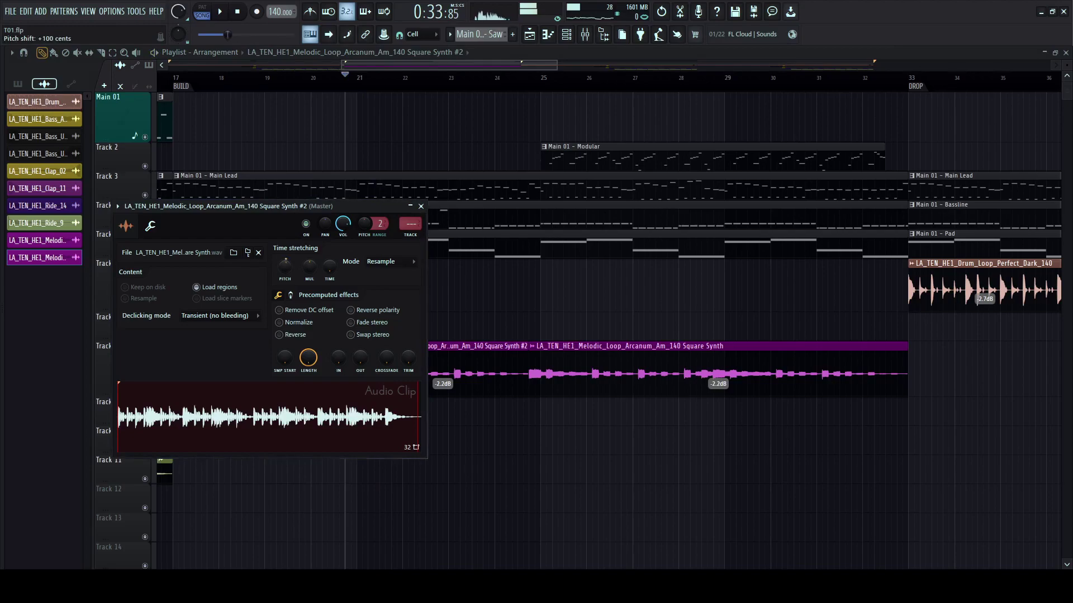
pyautogui.press('space')
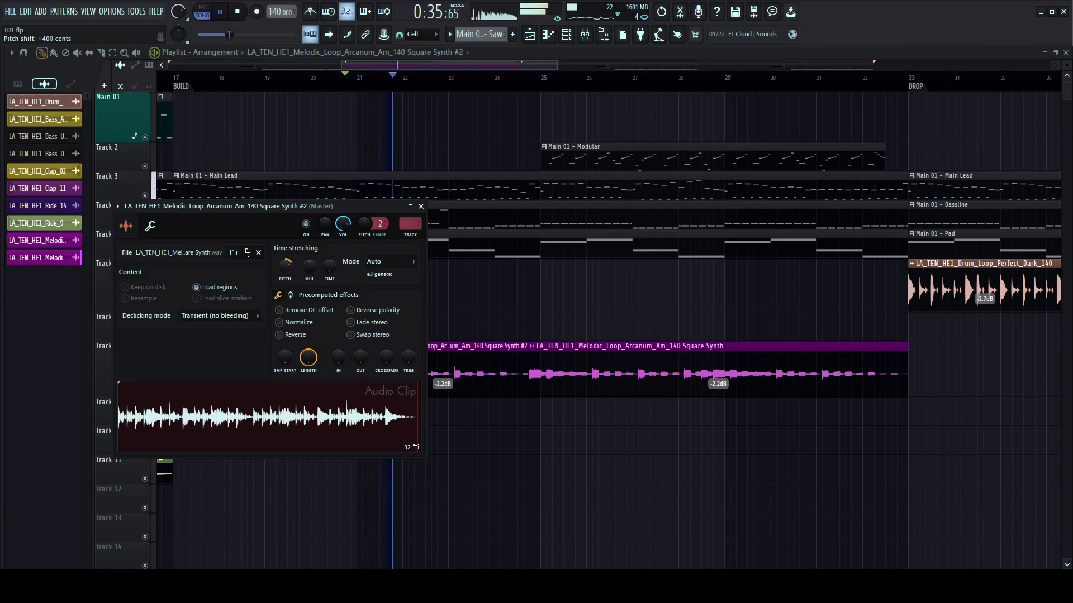
pyautogui.press('space')
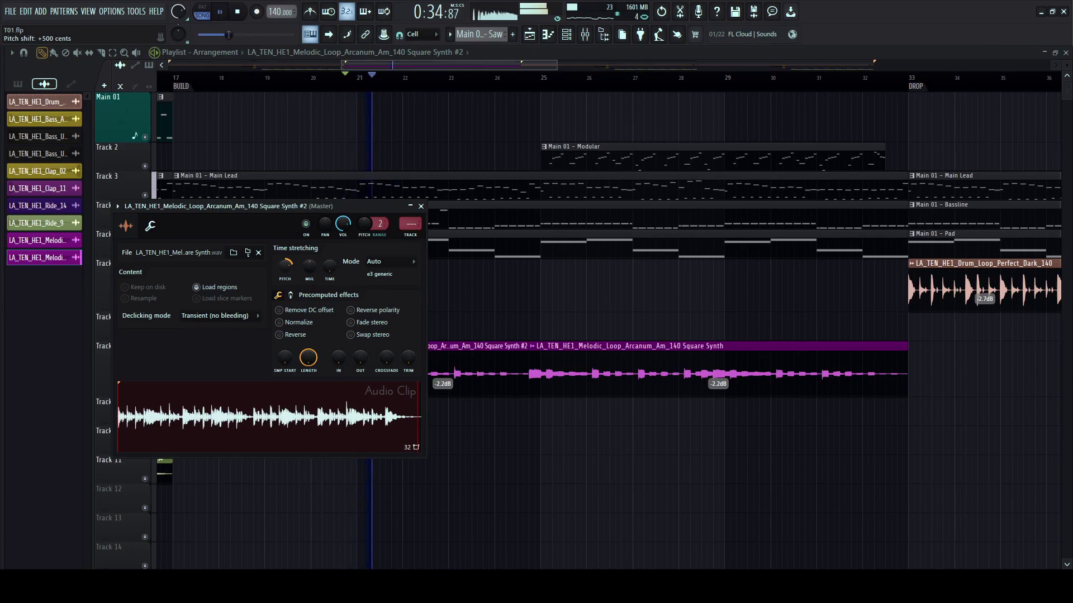
pyautogui.press('space')
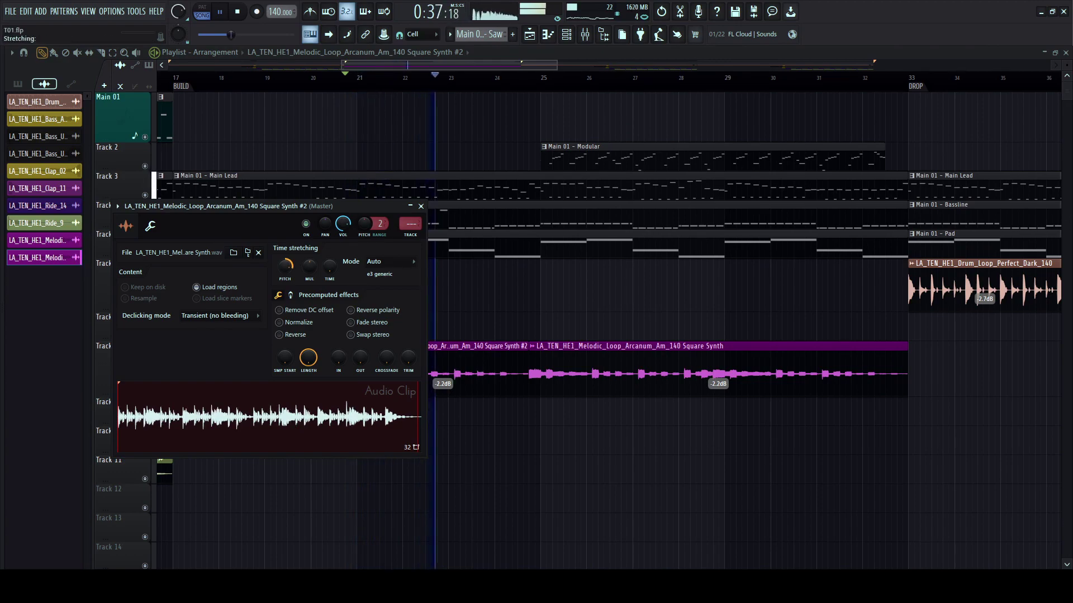
pyautogui.press('space')
pyautogui.press('space')
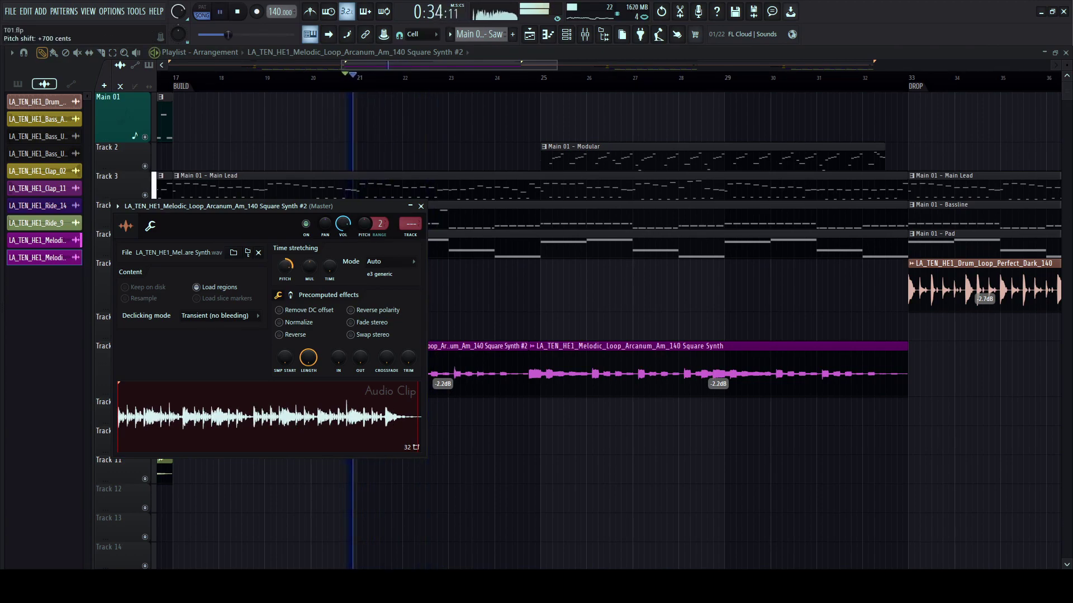
pyautogui.click(421, 206)
# - Audition the pitched Square Synth #2 slice and trim its start to 22:03
pyautogui.scroll(3, 340, 373)
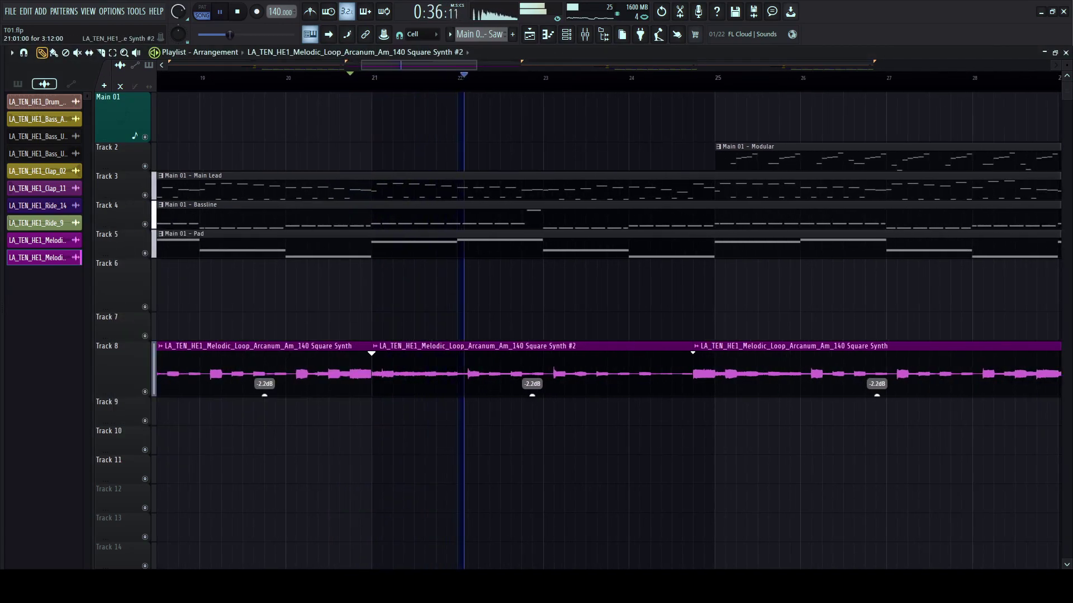
pyautogui.press('space')
pyautogui.press('space')
pyautogui.press('space')
pyautogui.press('space')
pyautogui.moveTo(393, 369); pyautogui.dragTo(467, 369)
# - Lower the first Square Synth clip's gain to -2.5 dB and delete the last slice before the DROP marker
pyautogui.scroll(-5, 451, 370)
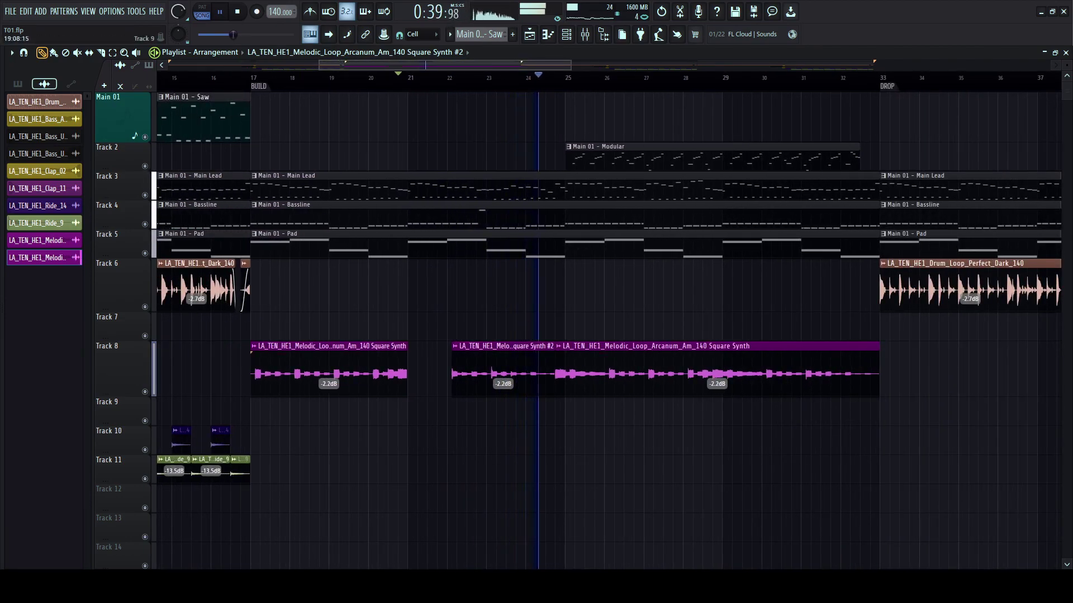
pyautogui.moveTo(328, 395); pyautogui.dragTo(328, 398)
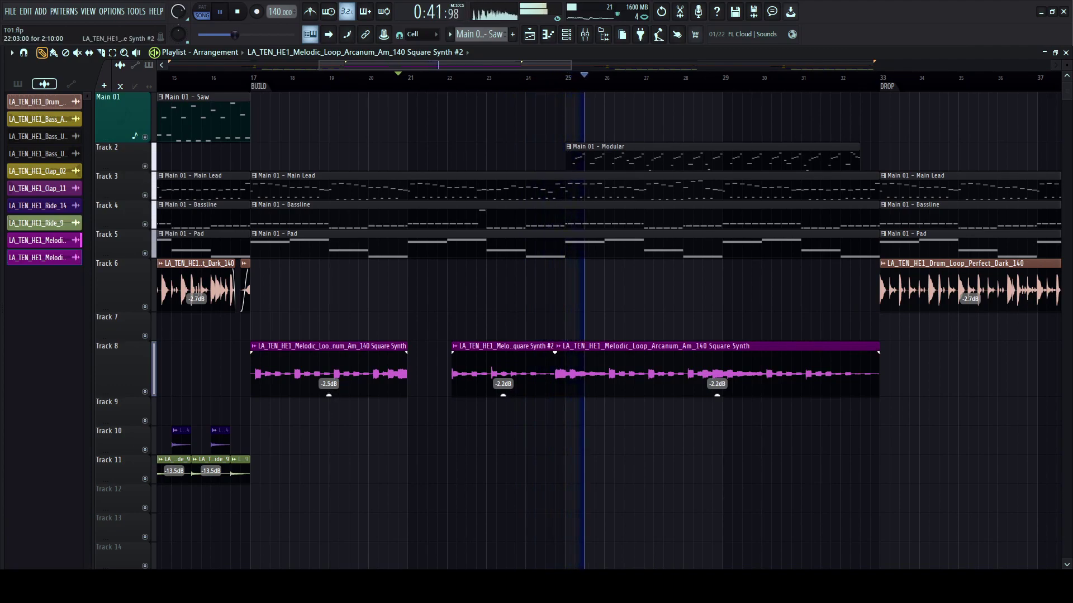
pyautogui.rightClick(603, 369)
# - Duplicate the two Square Synth clips so the copies start at bar 25, and audition the phrase
pyautogui.moveTo(581, 385)
pyautogui.keyDown('ctrl'); pyautogui.mouseDown()
pyautogui.moveTo(335, 363)
pyautogui.moveTo(651, 369)
pyautogui.mouseUp(); pyautogui.keyUp('ctrl')
pyautogui.click(717, 287)
pyautogui.rightClick(720, 288)
pyautogui.scroll(2, 724, 369)
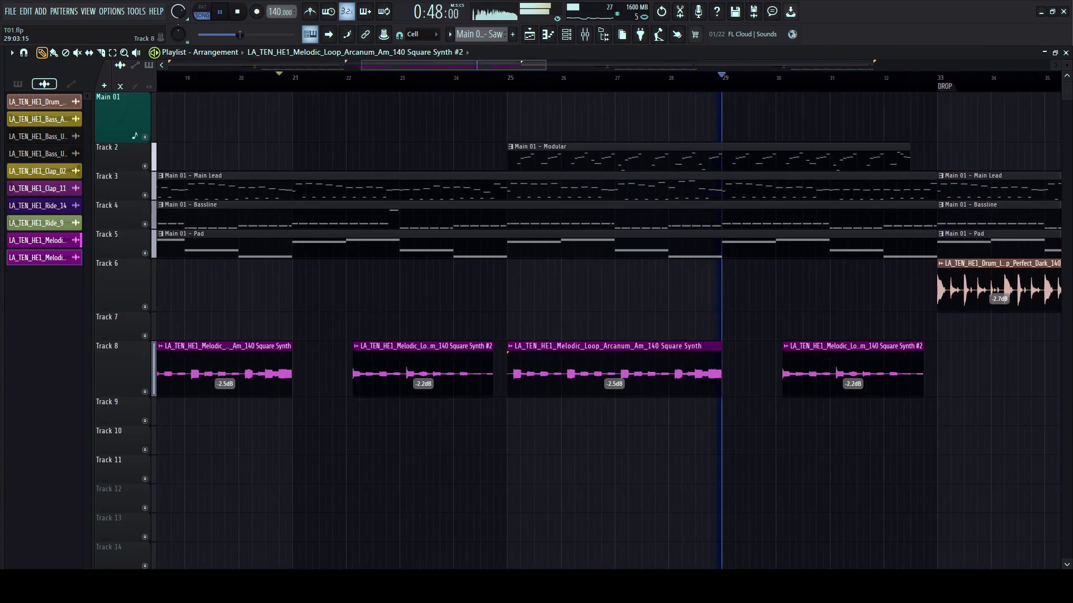
pyautogui.moveTo(721, 372)
pyautogui.mouseDown()
pyautogui.moveTo(694, 371)
pyautogui.moveTo(721, 371)
pyautogui.mouseUp()
pyautogui.press('space')
pyautogui.press('space')
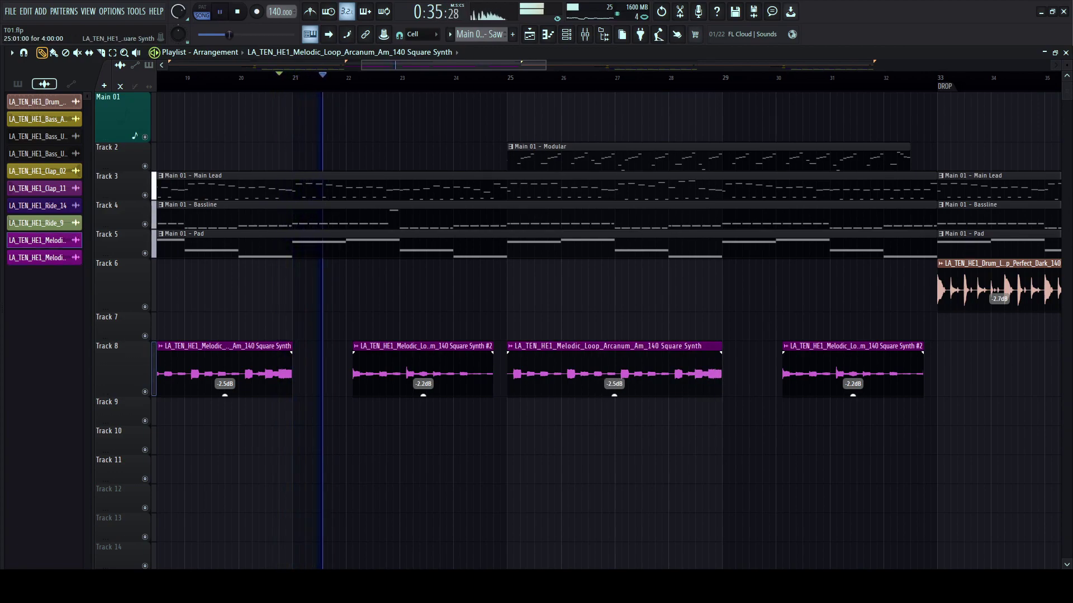
pyautogui.press('space')
# - Place a Square Synth copy on Track 9 at bar 21 and trim its end to where the #2 clip starts
pyautogui.moveTo(370, 66); pyautogui.dragTo(313, 65)
pyautogui.press('space')
pyautogui.press('space')
pyautogui.press('space')
pyautogui.moveTo(577, 412); pyautogui.dragTo(571, 412)
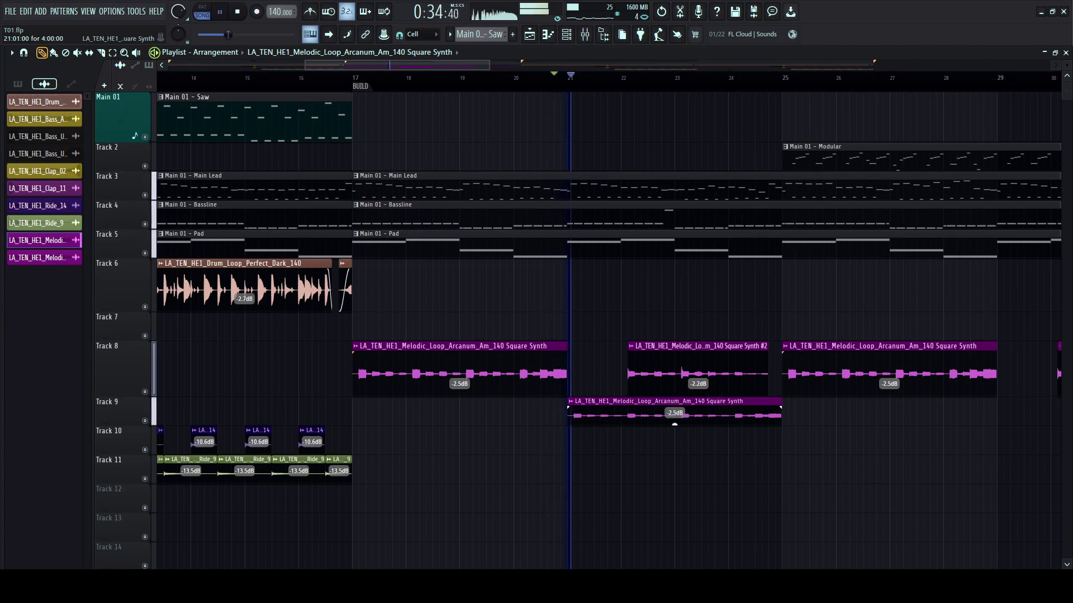
pyautogui.moveTo(779, 415)
pyautogui.mouseDown()
pyautogui.moveTo(615, 415)
pyautogui.moveTo(641, 415)
pyautogui.moveTo(627, 415)
pyautogui.mouseUp()
# - Audition from just before bar 21 and extend the end of the first Square Synth #2 clip to bar 25
pyautogui.press('space')
pyautogui.press('space')
pyautogui.moveTo(333, 65); pyautogui.dragTo(386, 66)
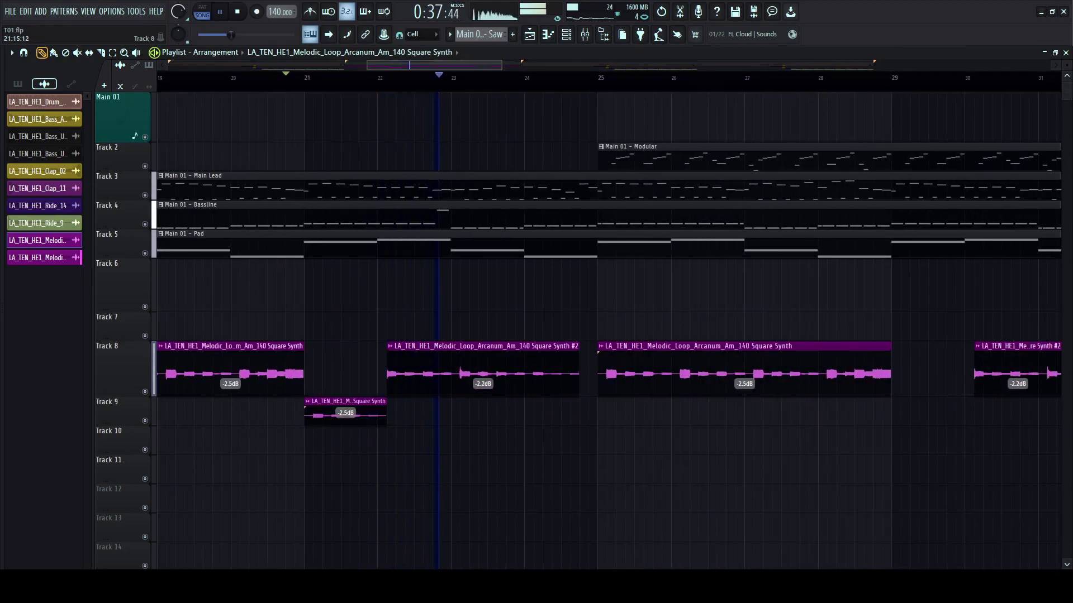
pyautogui.scroll(-2, 461, 114)
pyautogui.moveTo(562, 360); pyautogui.dragTo(576, 359)
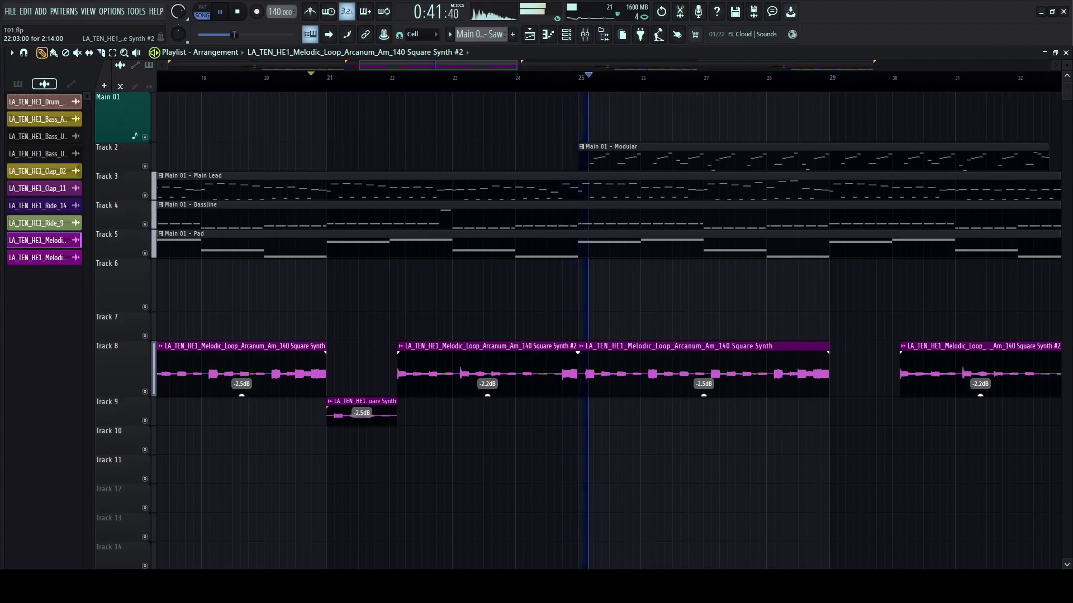
# - Duplicate the short Square Synth clip on Track 9 from bar 21 to bar 29
pyautogui.scroll(-3, 534, 301)
pyautogui.hscroll(1, 528, 301)
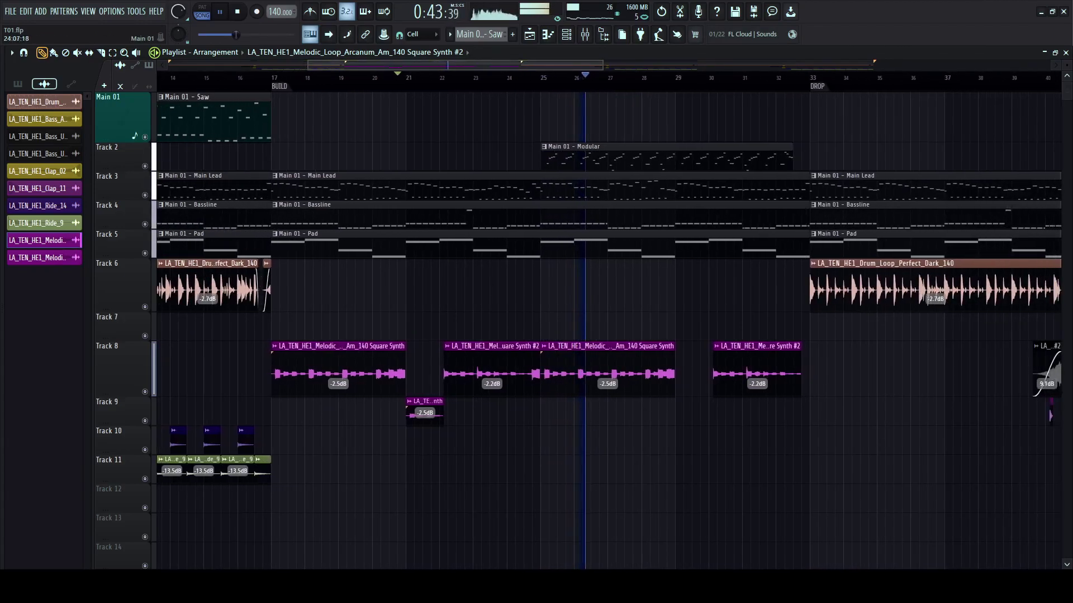
pyautogui.moveTo(464, 415); pyautogui.dragTo(427, 415)
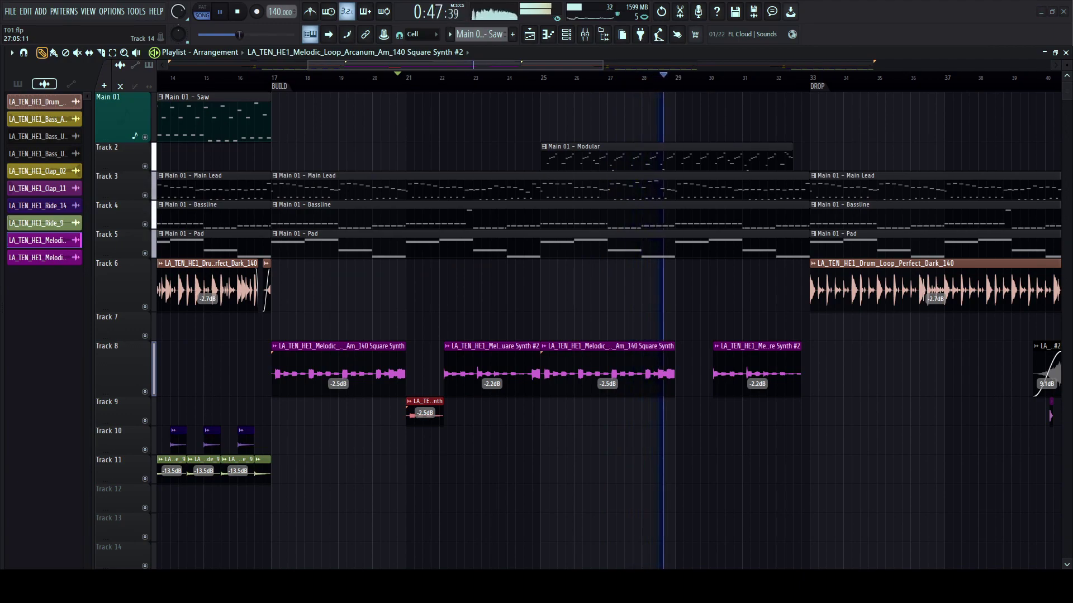
pyautogui.scroll(-3, 513, 302)
pyautogui.hscroll(1, 516, 335)
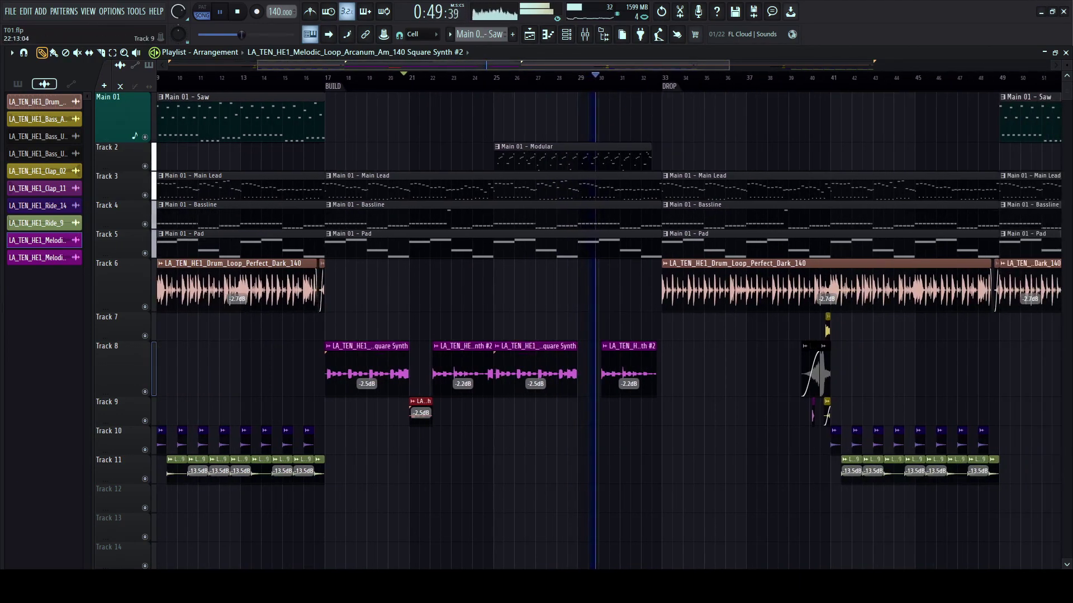
pyautogui.moveTo(421, 414); pyautogui.dragTo(589, 415)
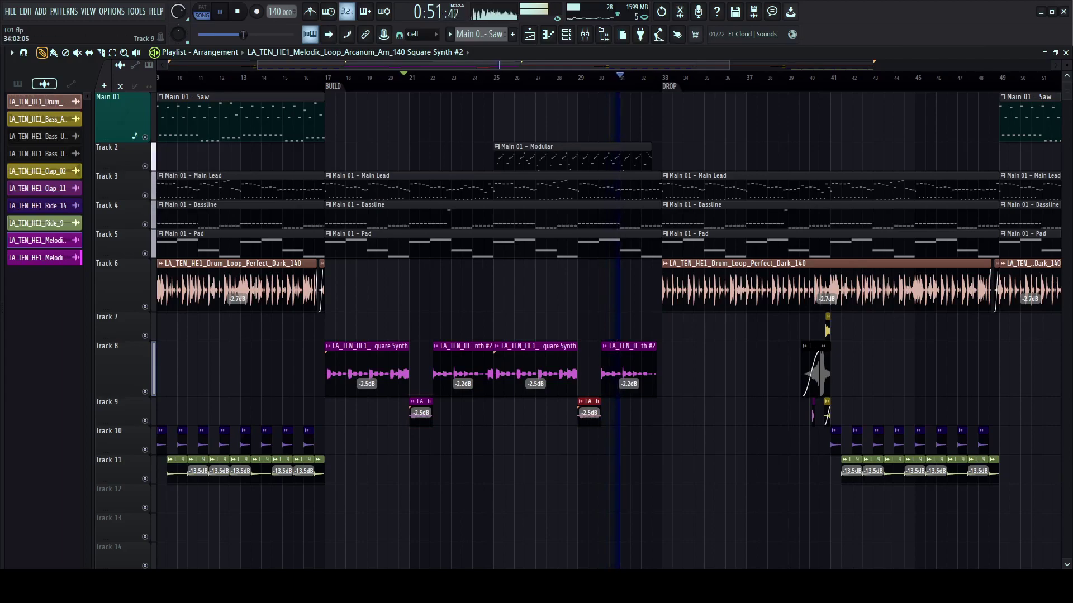
# - Insert an empty track above Track 8 and move the four long Square Synth clips onto it
pyautogui.scroll(-2, 559, 302)
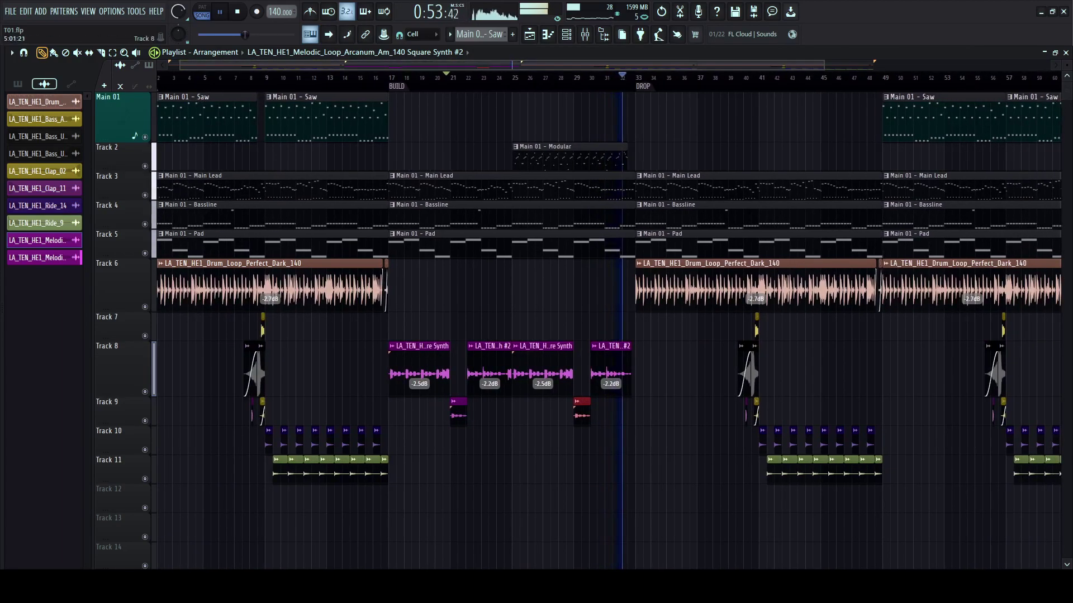
pyautogui.click(162, 447)
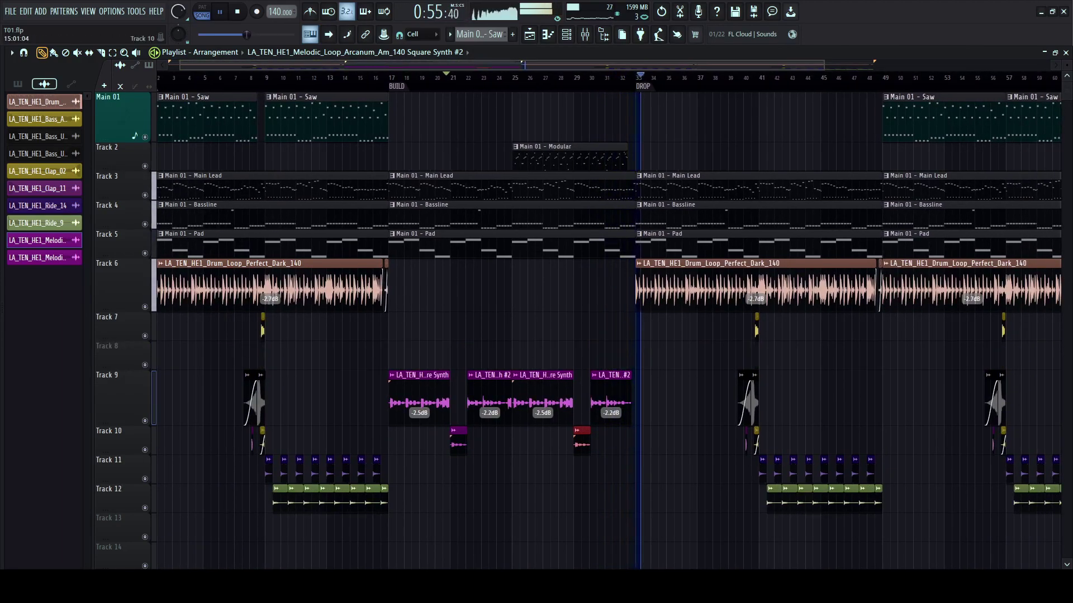
pyautogui.moveTo(369, 399); pyautogui.dragTo(609, 357)
pyautogui.press('space')
# - Play the arrangement from near its start and move the Square Synth track up to directly below the Pad track
pyautogui.scroll(-2, 324, 117)
pyautogui.press('space')
pyautogui.click(176, 77)
pyautogui.scroll(3, 123, 356)
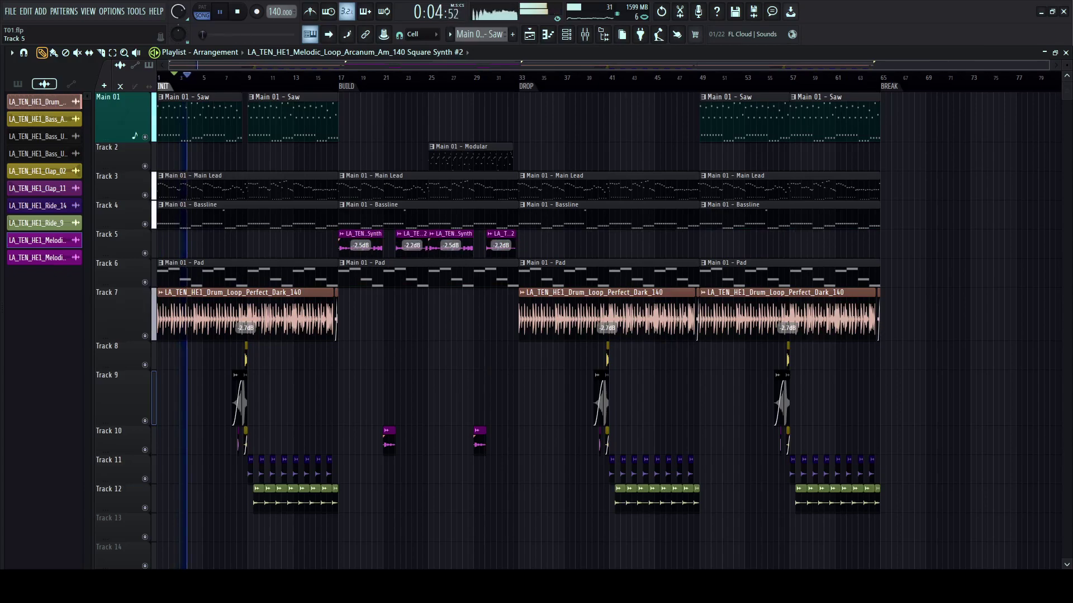
pyautogui.scroll(-1, 123, 243)
# - Recolour the Drum_Loop_Perfect_Dark_140 clips green
pyautogui.click(483, 315)
pyautogui.rightClick(483, 316)
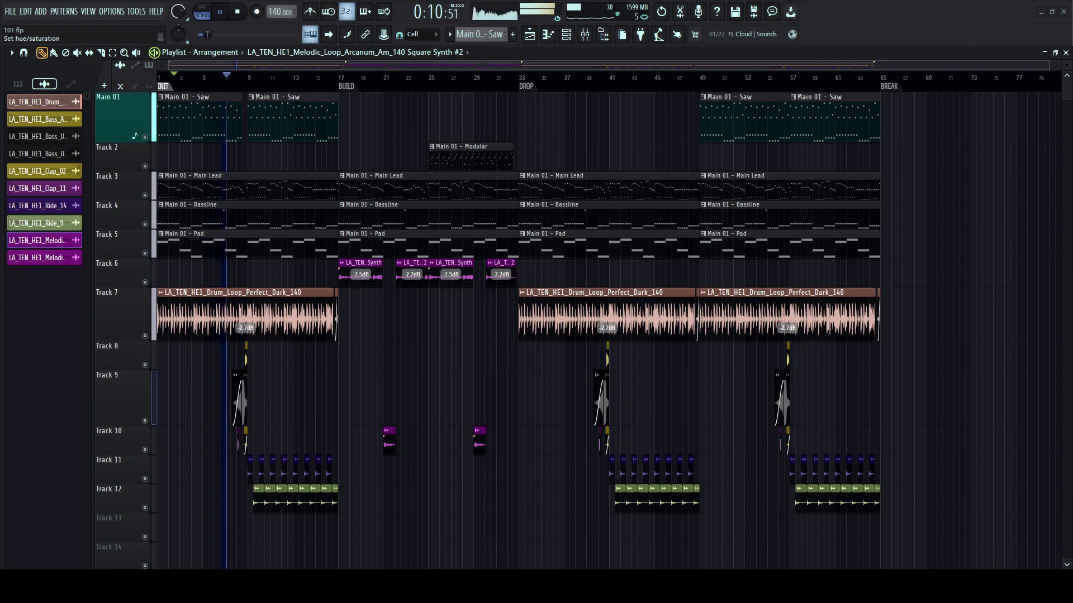
pyautogui.press('Return')
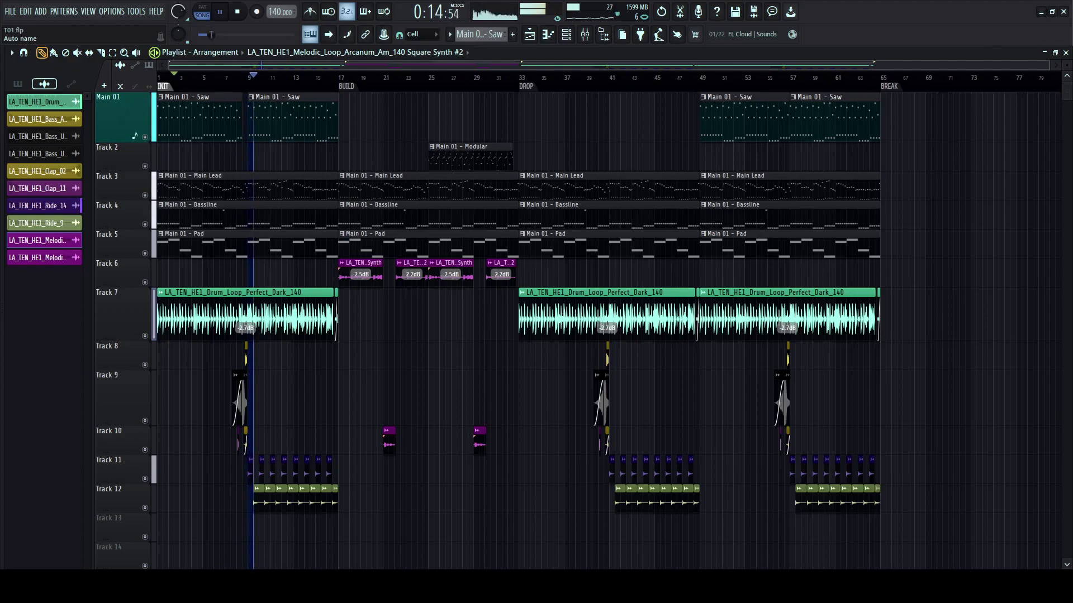
# - Auto-name Track 7 after its drum loop and reduce the track's height
pyautogui.click(131, 341)
pyautogui.moveTo(131, 341); pyautogui.dragTo(131, 323)
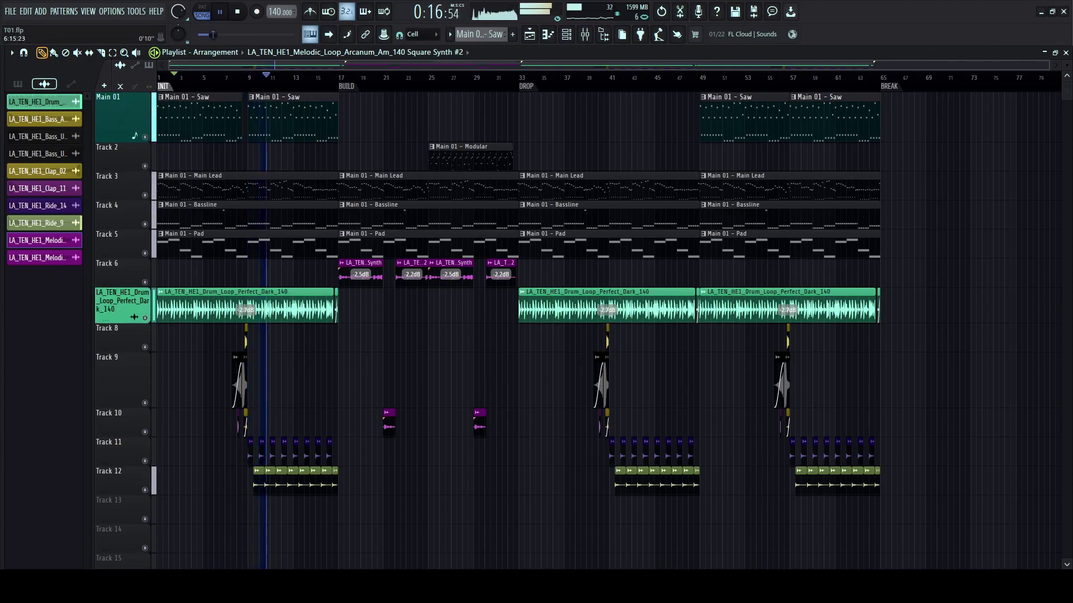
# - Lower the gain of the second Ultra_Tech bass clip before bar 9 to -3.2 dB and audition the fill from bar 8
pyautogui.scroll(5, 224, 371)
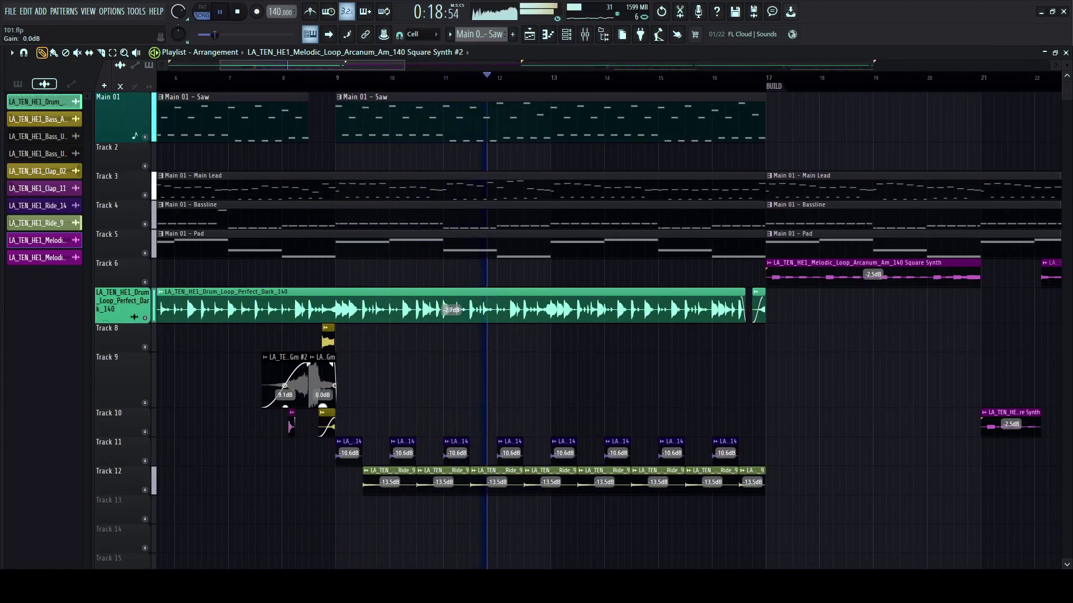
pyautogui.click(302, 74)
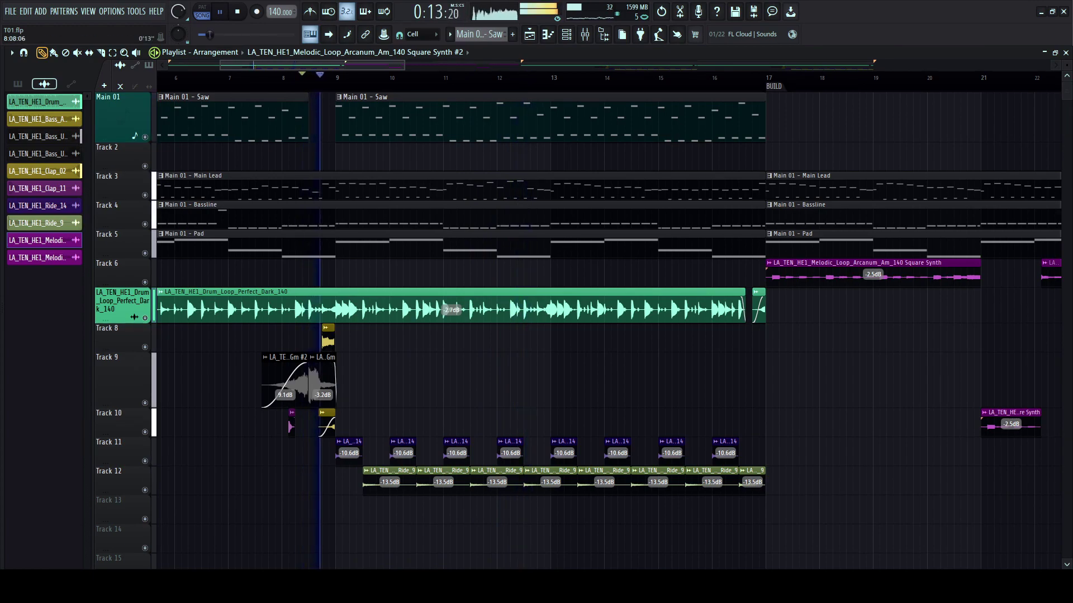
pyautogui.scroll(3, 303, 335)
pyautogui.press('space')
pyautogui.press('space')
# - Remove the Bassline section between the middle of bar 8 and bar 9 and play the fill
pyautogui.press('p')
pyautogui.rightClick(347, 214)
pyautogui.press('space')
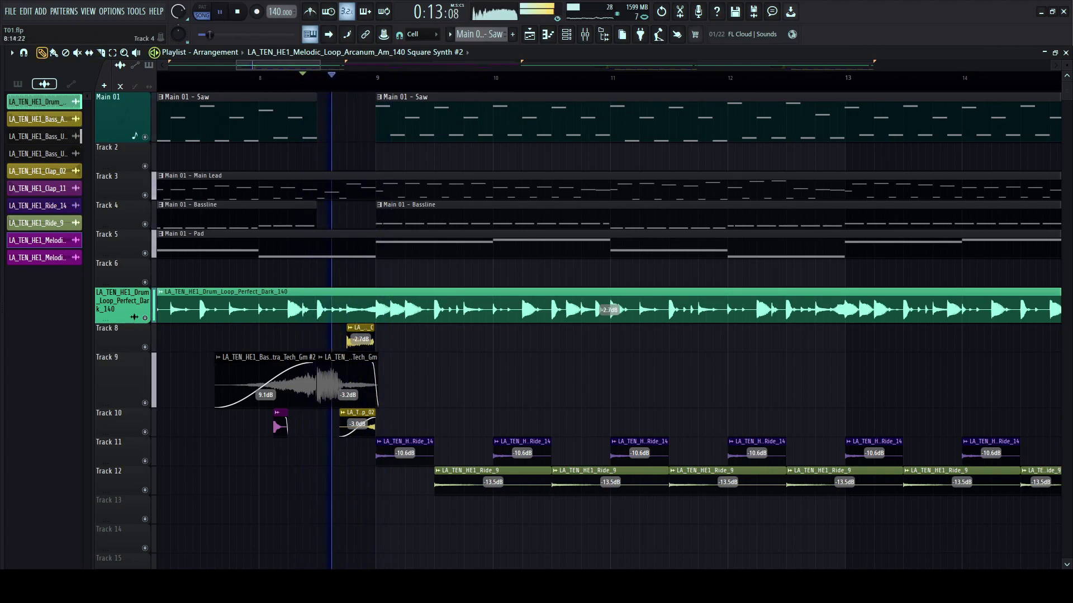
# - Slice the Pad at the middle of bar 8 and bar 9, delete the section between them and replay the fill
pyautogui.press('space')
pyautogui.press('c')
pyautogui.press('space')
pyautogui.click(215, 77)
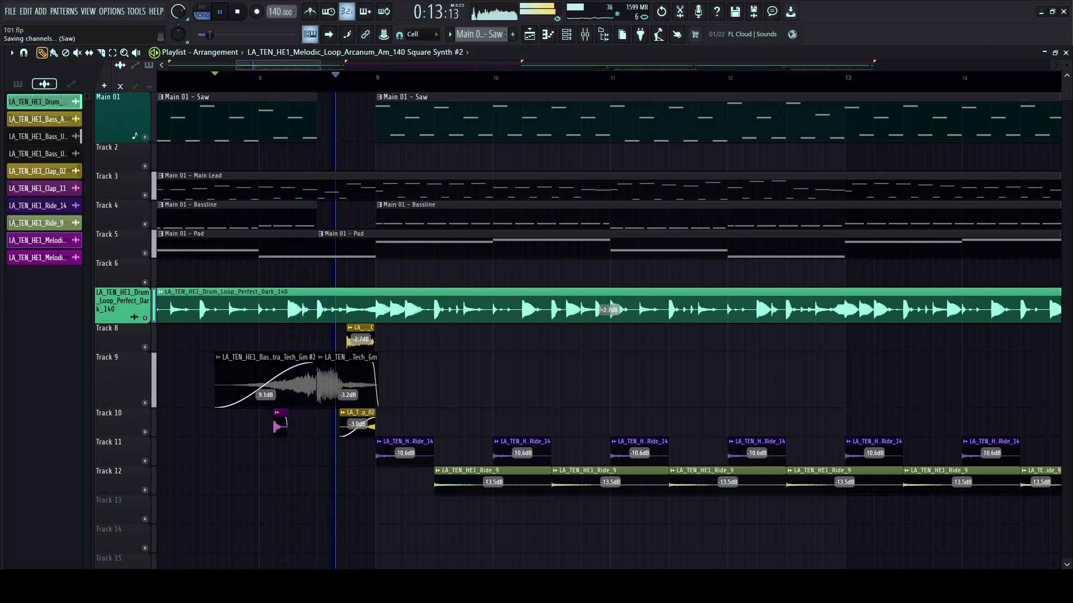
pyautogui.press('space')
pyautogui.press('p')
pyautogui.press('space')
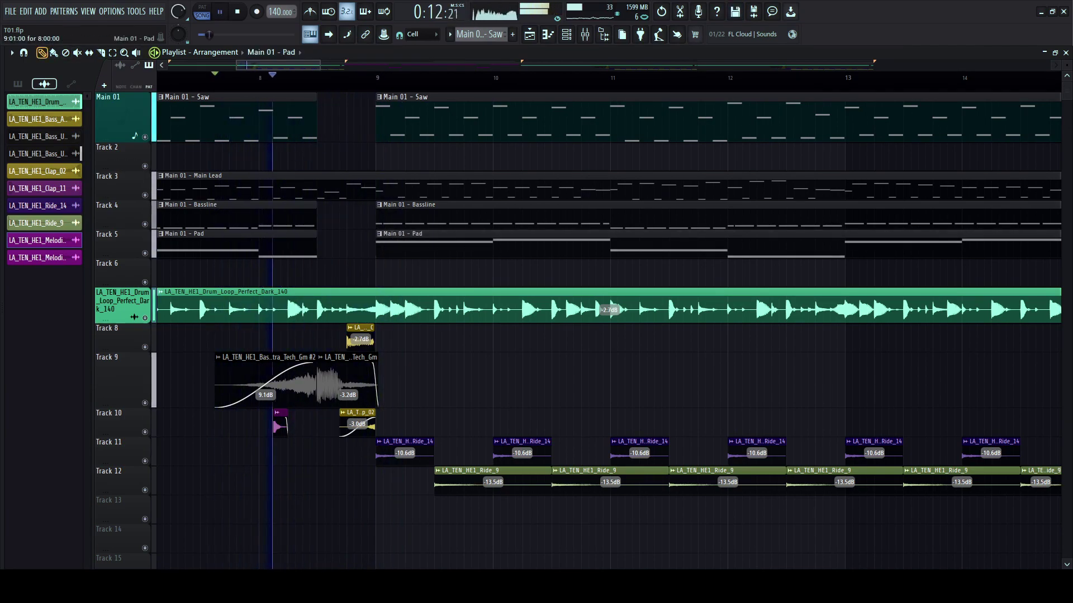
pyautogui.scroll(-3, 318, 240)
pyautogui.hscroll(-3, 343, 240)
pyautogui.scroll(-2, 189, 241)
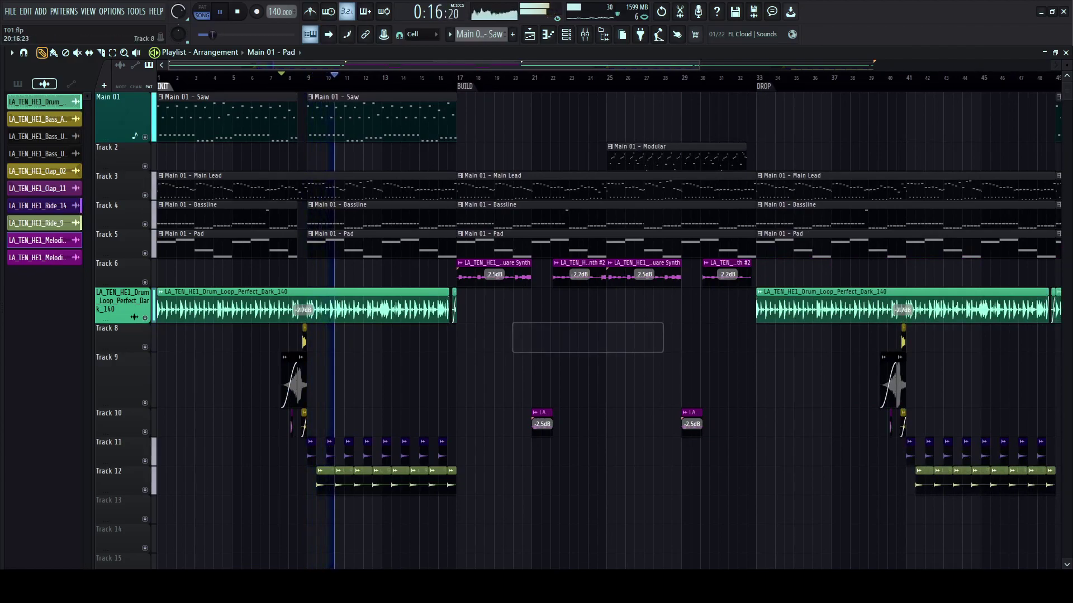
pyautogui.scroll(-1, 345, 338)
pyautogui.scroll(2, 345, 338)
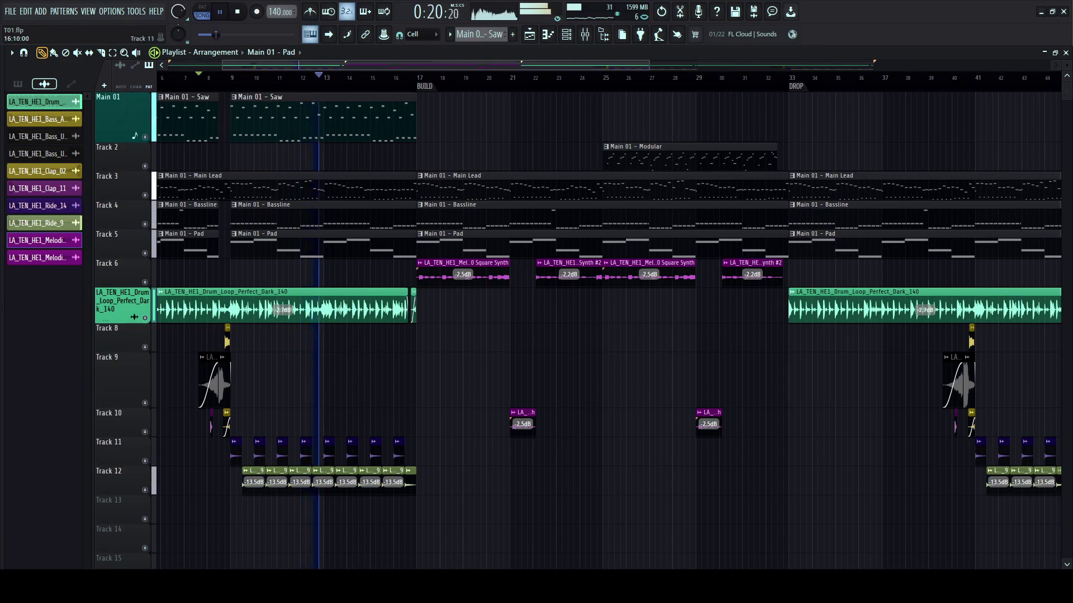
# - Lower the ride clips on Track 12 between bars 9 and 17 to -16.4 dB and audition the lead-in to the build
pyautogui.scroll(-1, 429, 423)
pyautogui.moveTo(429, 423); pyautogui.dragTo(227, 455)
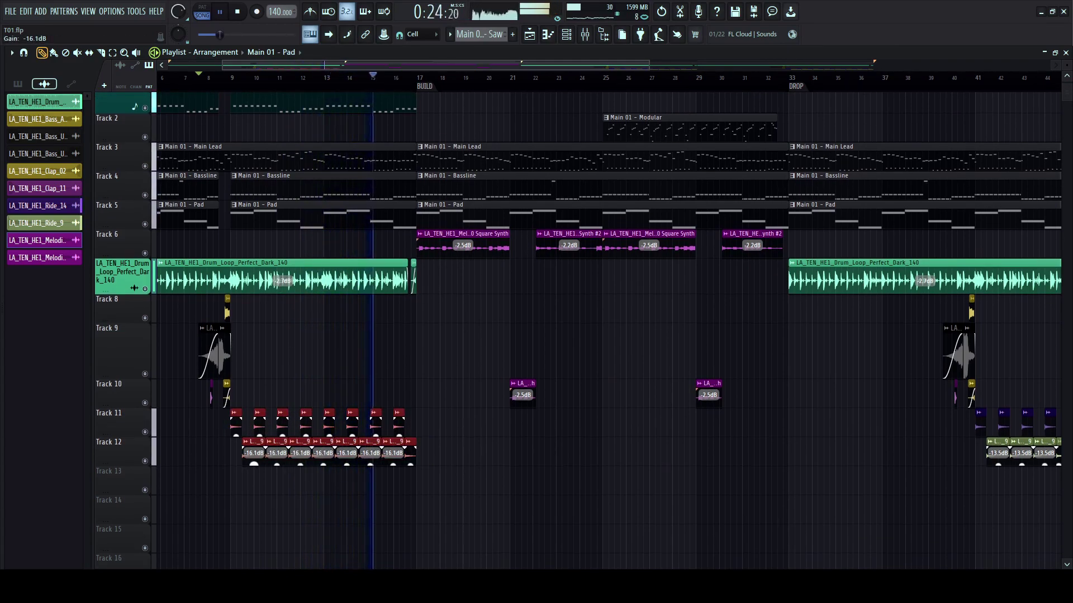
pyautogui.click(541, 482)
pyautogui.rightClick(541, 482)
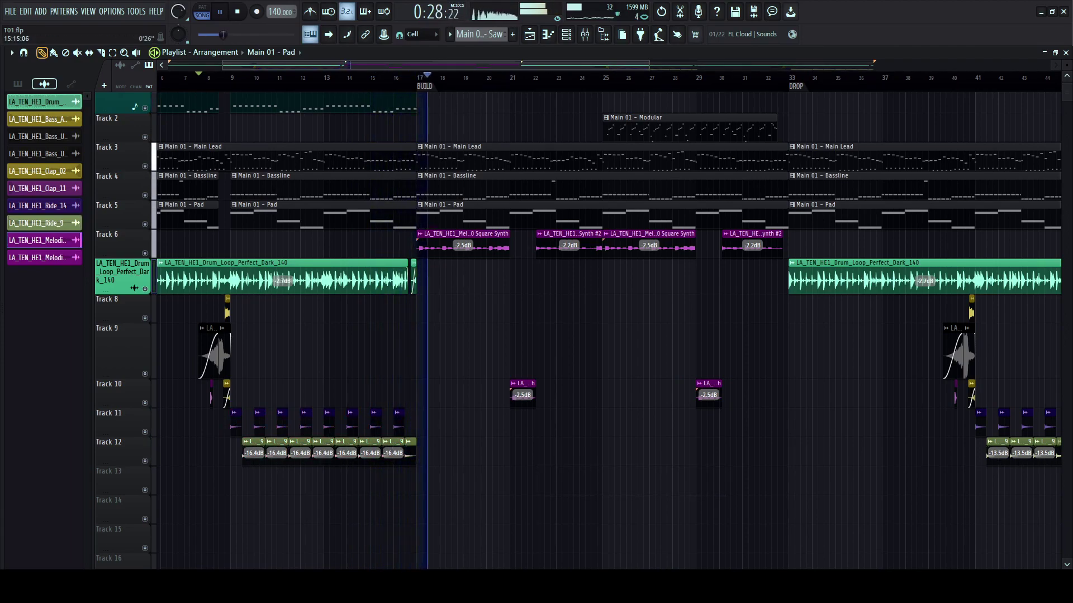
pyautogui.scroll(-3, 420, 78)
pyautogui.scroll(1, 421, 78)
pyautogui.click(408, 79)
pyautogui.scroll(3, 406, 78)
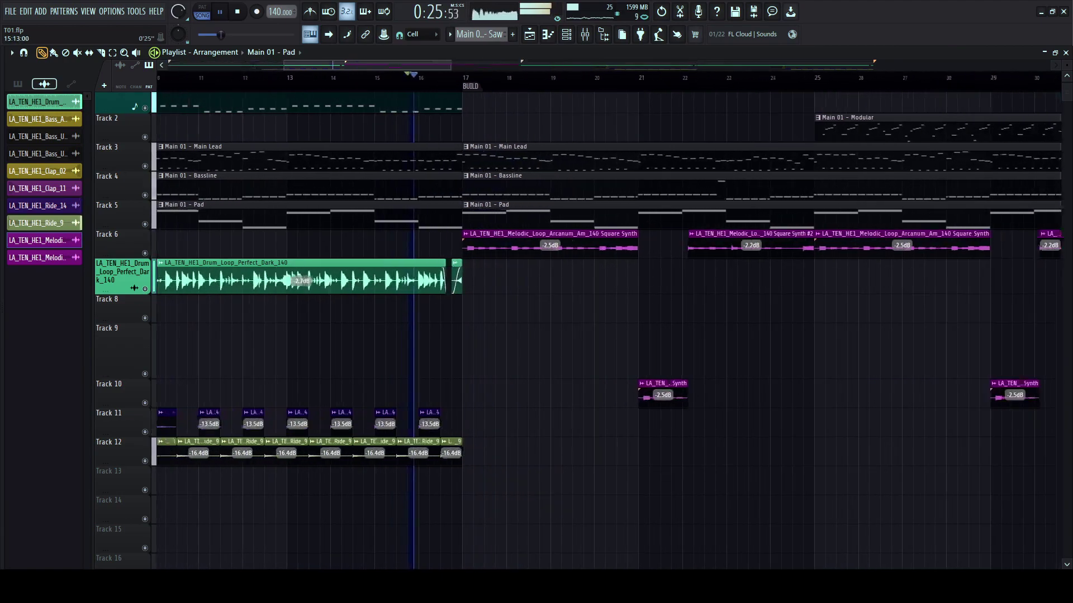
# - Delete the Main Lead clip from the intro on Track 3
pyautogui.scroll(-5, 439, 78)
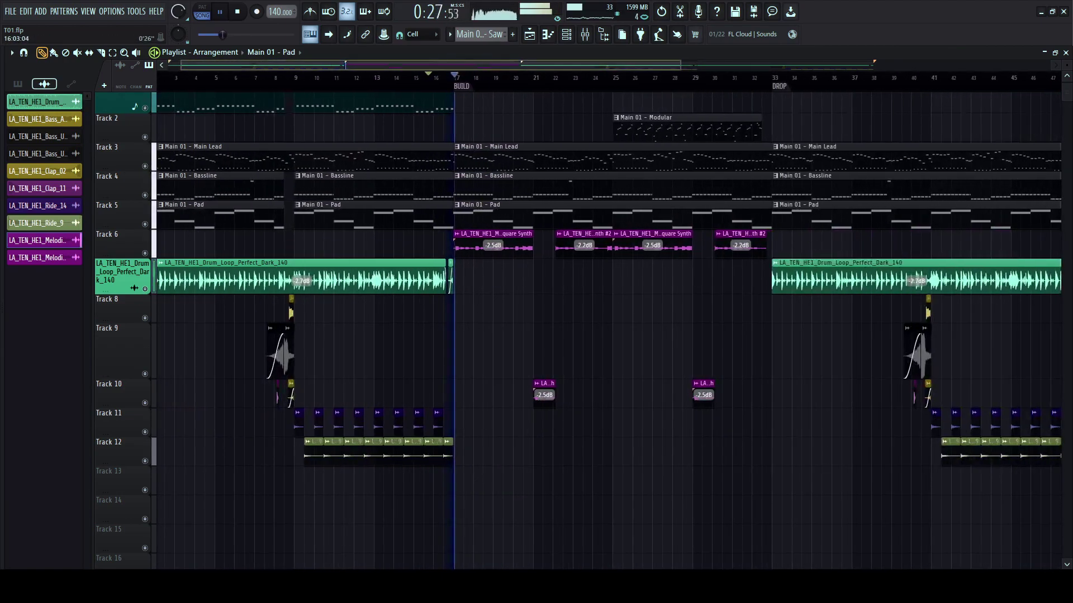
pyautogui.scroll(1, 484, 110)
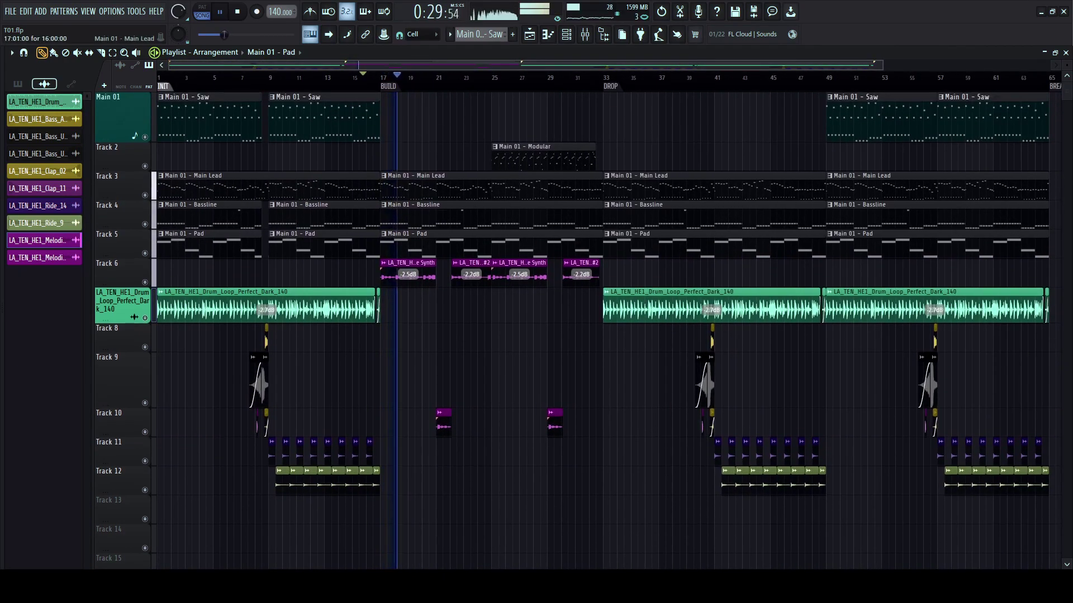
pyautogui.rightClick(313, 189)
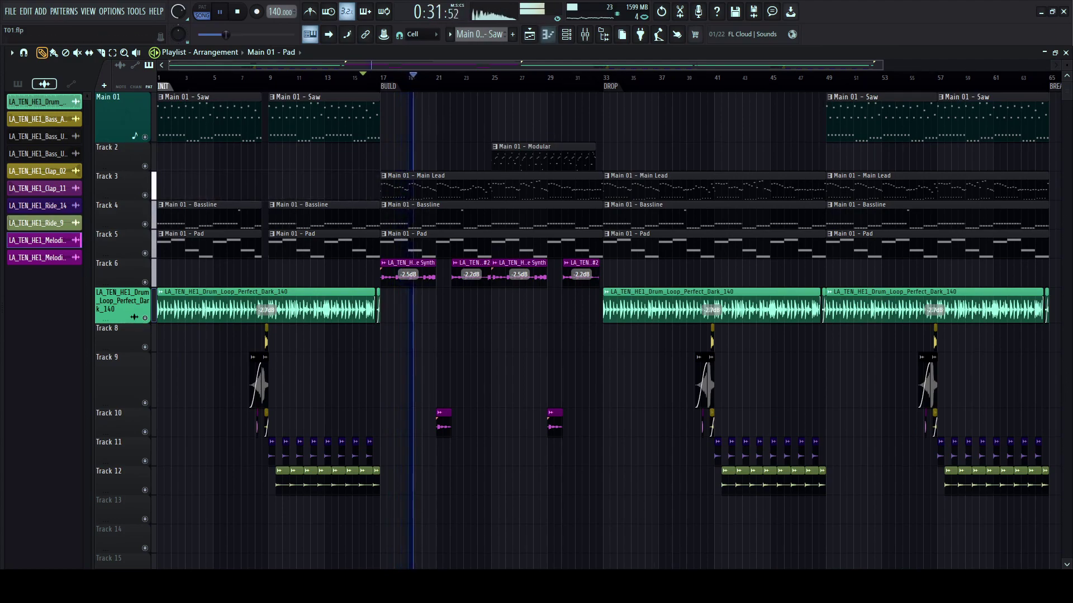
# - Open the drop's Main Lead pattern in the piano roll and bring up the mixer while auditioning the end of the intro
pyautogui.press('F6')
pyautogui.press('F6')
pyautogui.click(313, 244)
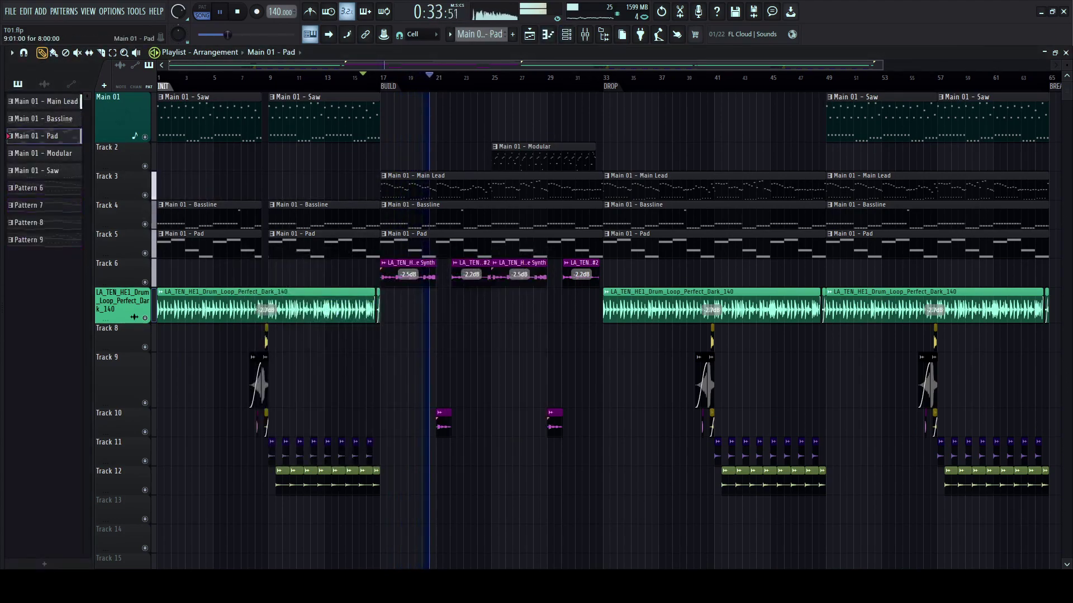
pyautogui.press('F6')
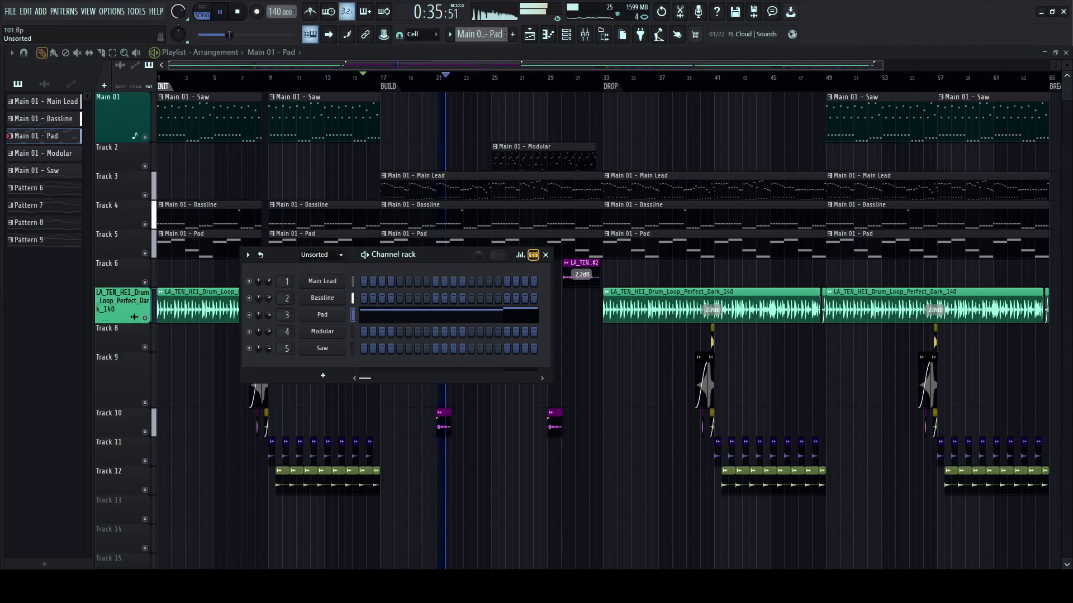
pyautogui.press('space')
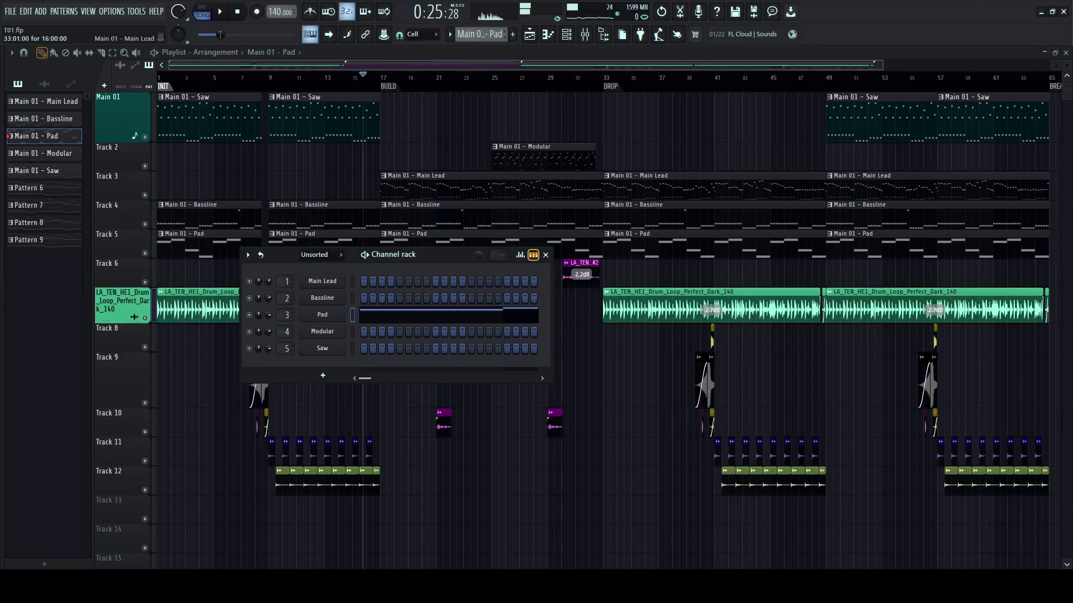
pyautogui.doubleClick(693, 187)
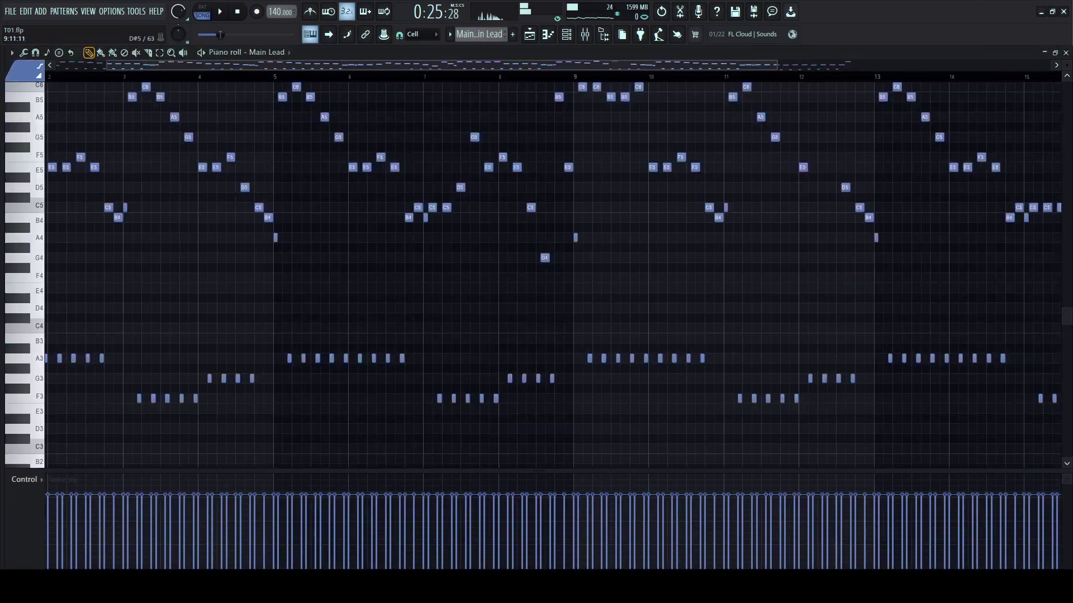
pyautogui.click(566, 34)
pyautogui.press('space')
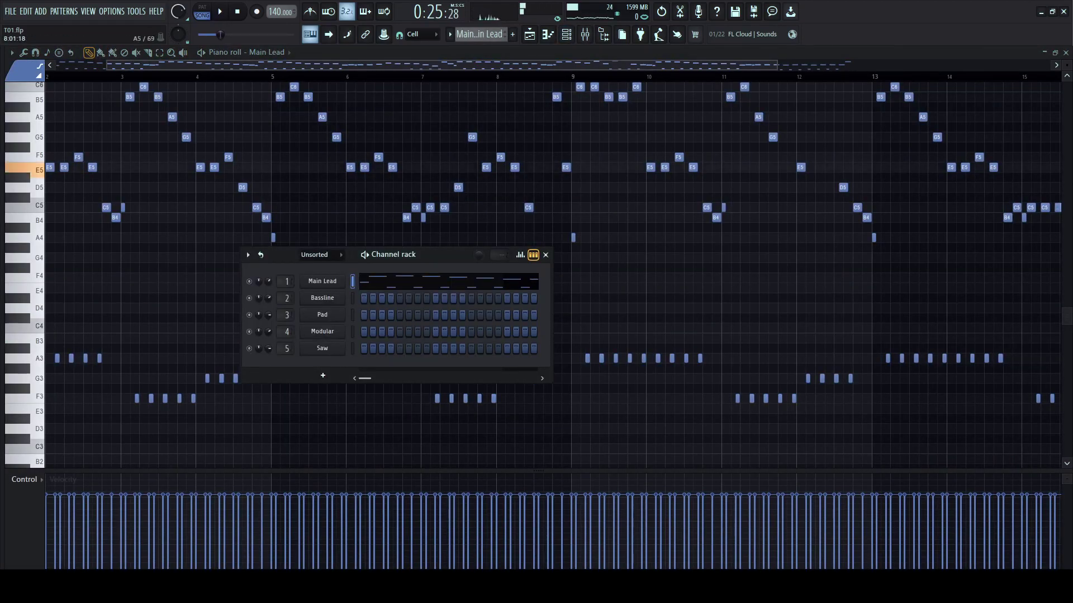
pyautogui.press('F9')
pyautogui.press('space')
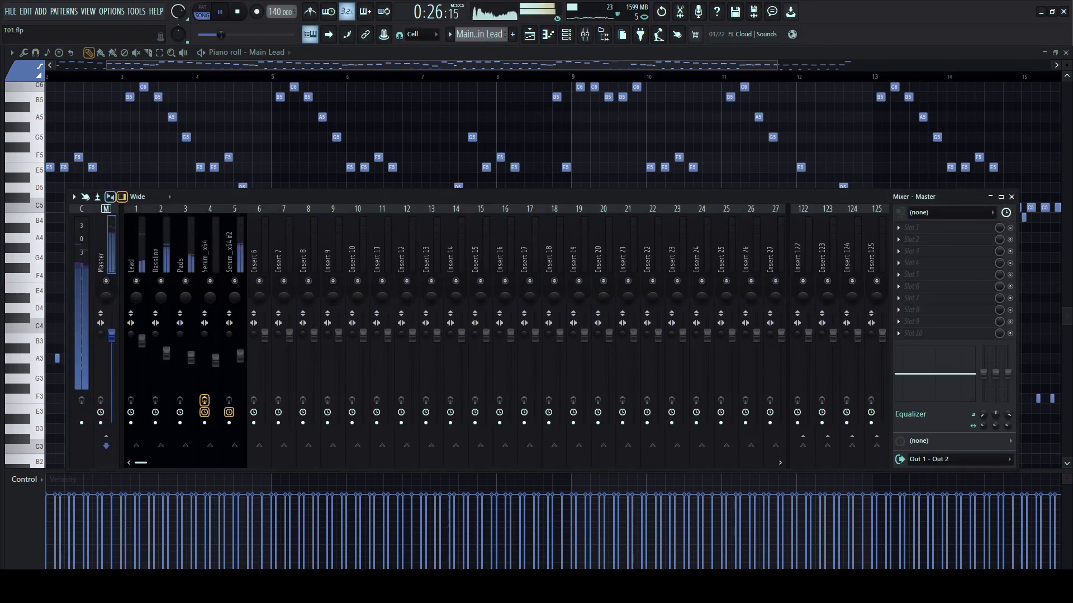
pyautogui.press('space')
pyautogui.press('space')
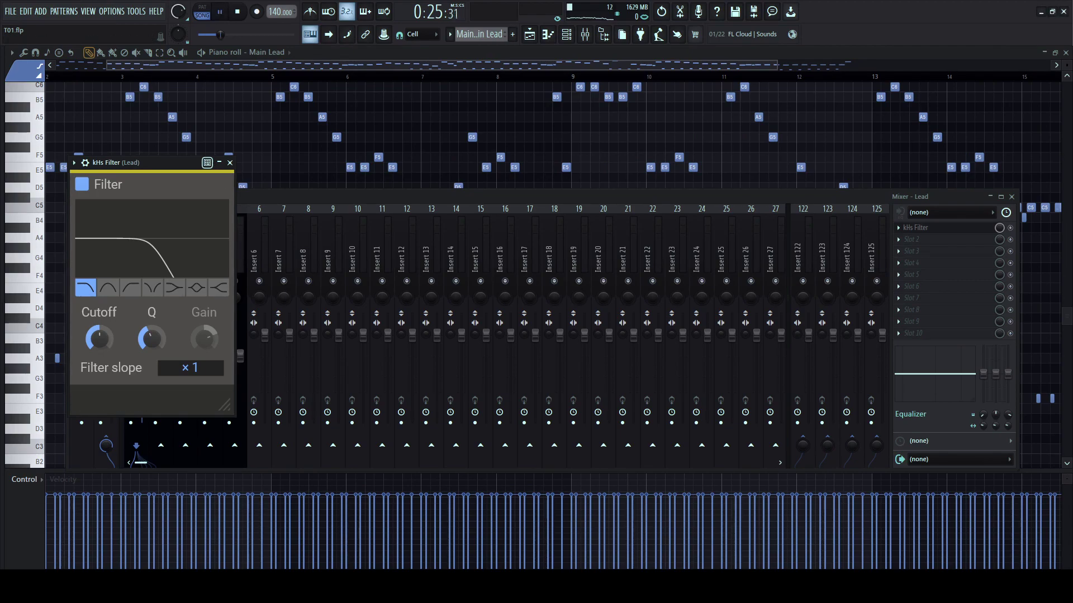
# - Move the Lead insert's kHs Filter window clear of the mixer strips and sweep its low-pass cutoff
pyautogui.moveTo(156, 163); pyautogui.dragTo(480, 137)
pyautogui.moveTo(423, 312); pyautogui.dragTo(424, 369)
pyautogui.moveTo(423, 312); pyautogui.dragTo(424, 313)
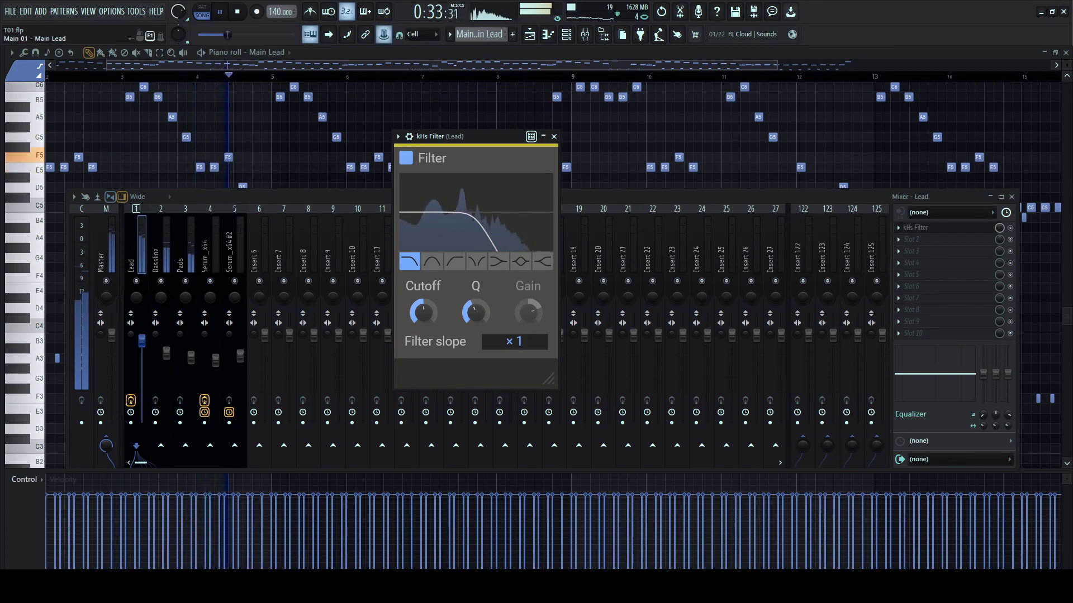
# - Return to the playlist, reopen kHs Filter on the Lead mixer insert and raise its cutoff slightly
pyautogui.click(529, 34)
pyautogui.click(567, 34)
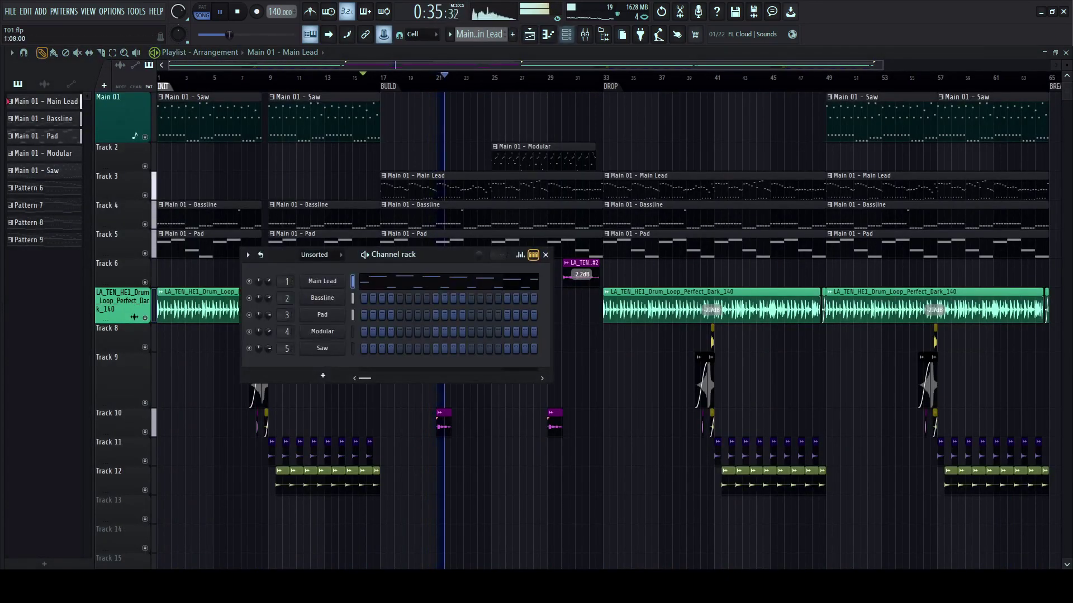
pyautogui.click(566, 35)
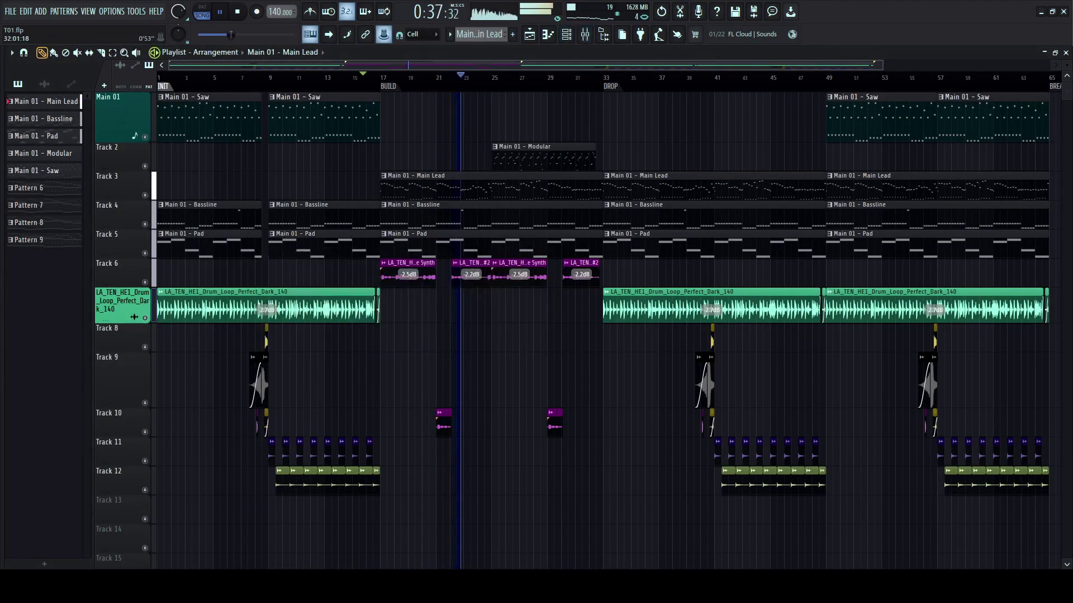
pyautogui.click(566, 35)
pyautogui.click(585, 34)
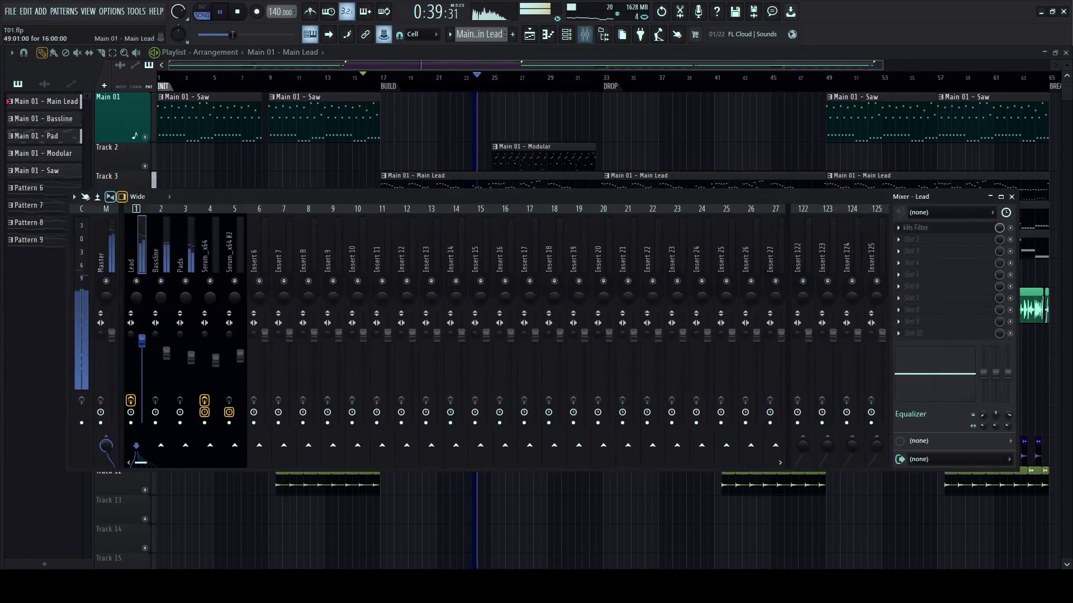
pyautogui.click(916, 228)
pyautogui.moveTo(423, 313); pyautogui.dragTo(423, 302)
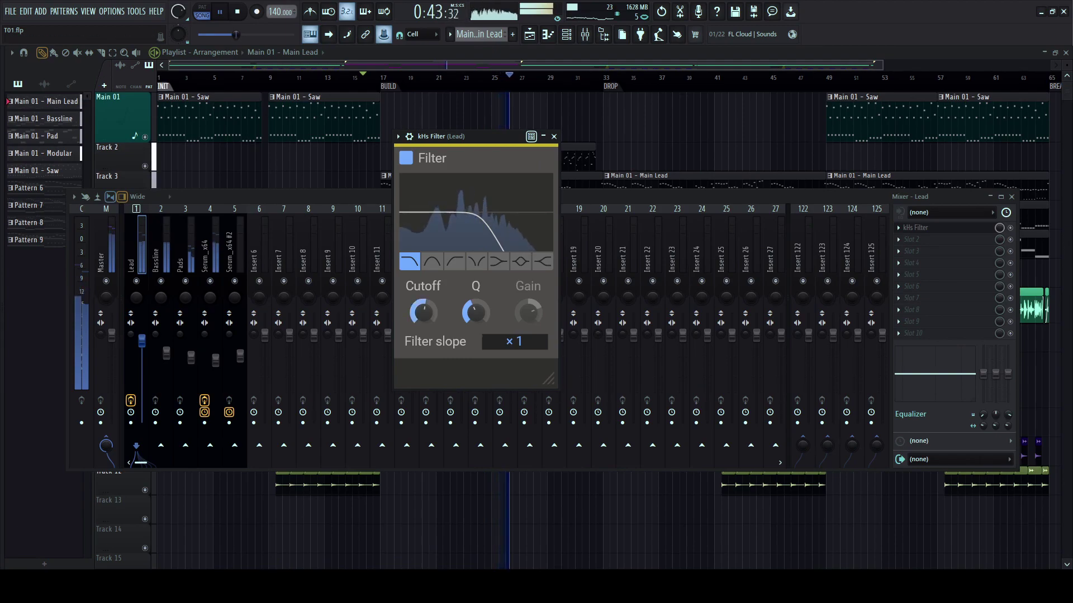
# - Create an automation clip for the Lead's kHs Filter cutoff and place it on Track 13 at bar 17
pyautogui.rightClick(383, 35)
pyautogui.moveTo(441, 500); pyautogui.dragTo(448, 500)
pyautogui.rightClick(448, 500)
pyautogui.click(382, 508)
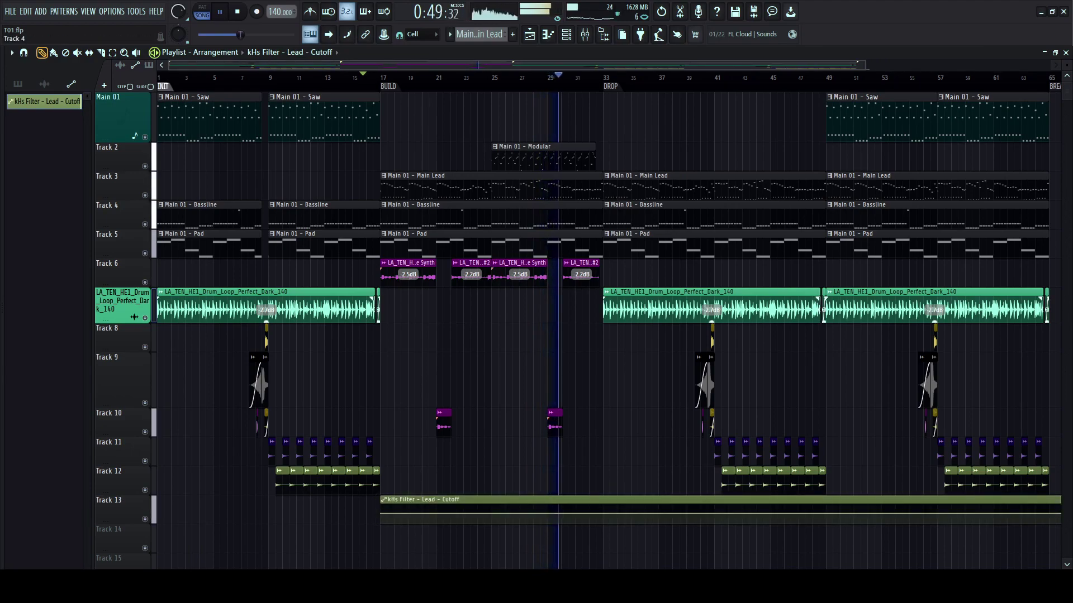
# - Move the cutoff automation clip onto its own track directly beneath Main Lead and enlarge Tracks 3 and 4
pyautogui.moveTo(124, 200); pyautogui.dragTo(124, 224)
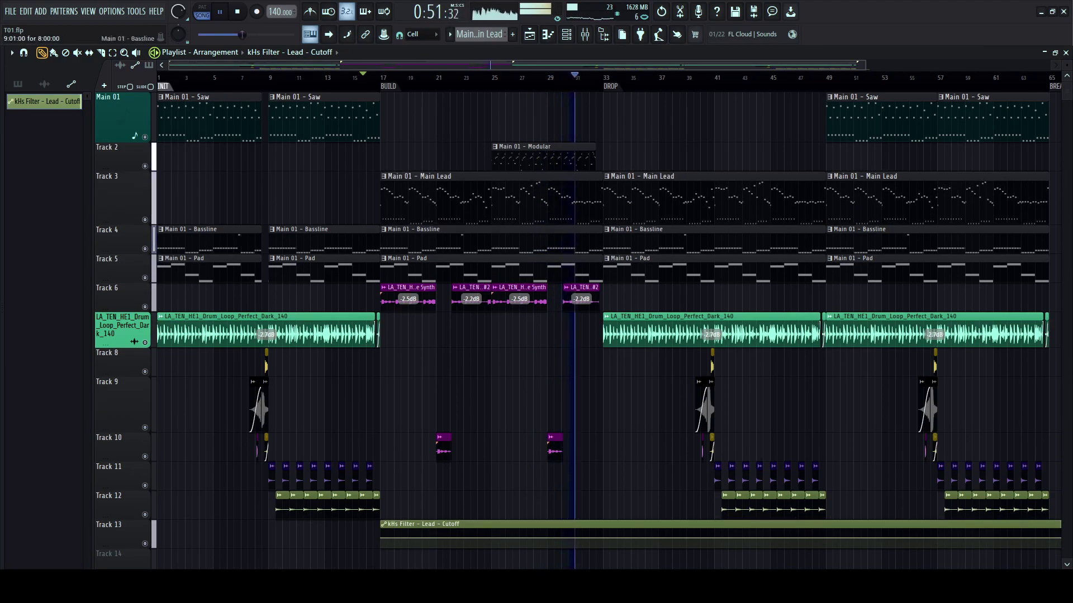
pyautogui.scroll(-2, 223, 369)
pyautogui.scroll(9, 120, 530)
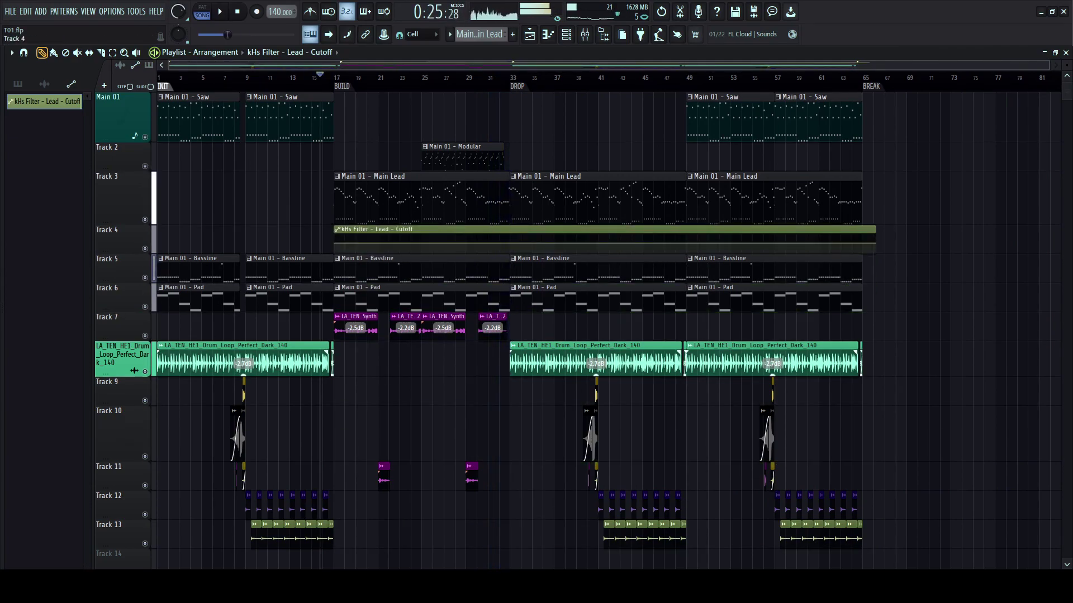
pyautogui.moveTo(124, 253); pyautogui.dragTo(124, 319)
pyautogui.scroll(2, 471, 274)
pyautogui.press('space')
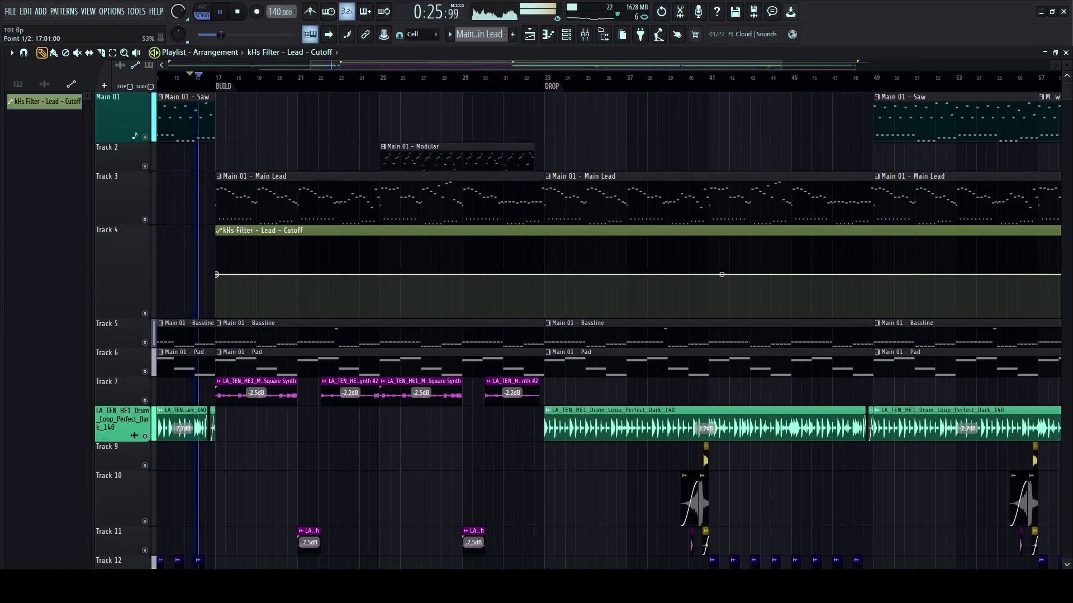
# - Raise the cutoff automation's start to maximum and add a point at maximum where the drop begins at bar 33
pyautogui.moveTo(216, 275); pyautogui.dragTo(216, 237)
pyautogui.rightClick(545, 244)
pyautogui.moveTo(544, 244); pyautogui.dragTo(544, 237)
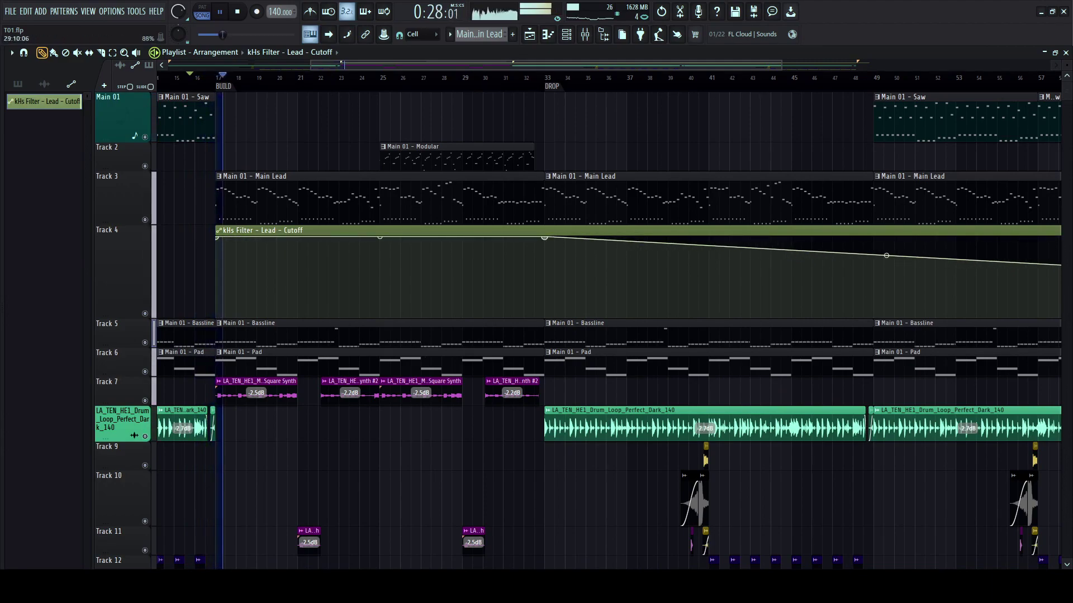
# - Shorten the build's Main Lead clip to bar 25, place another 8-bar Main Lead clip there and play the build
pyautogui.moveTo(543, 199); pyautogui.dragTo(379, 198)
pyautogui.click(389, 198)
pyautogui.press('space')
pyautogui.press('space')
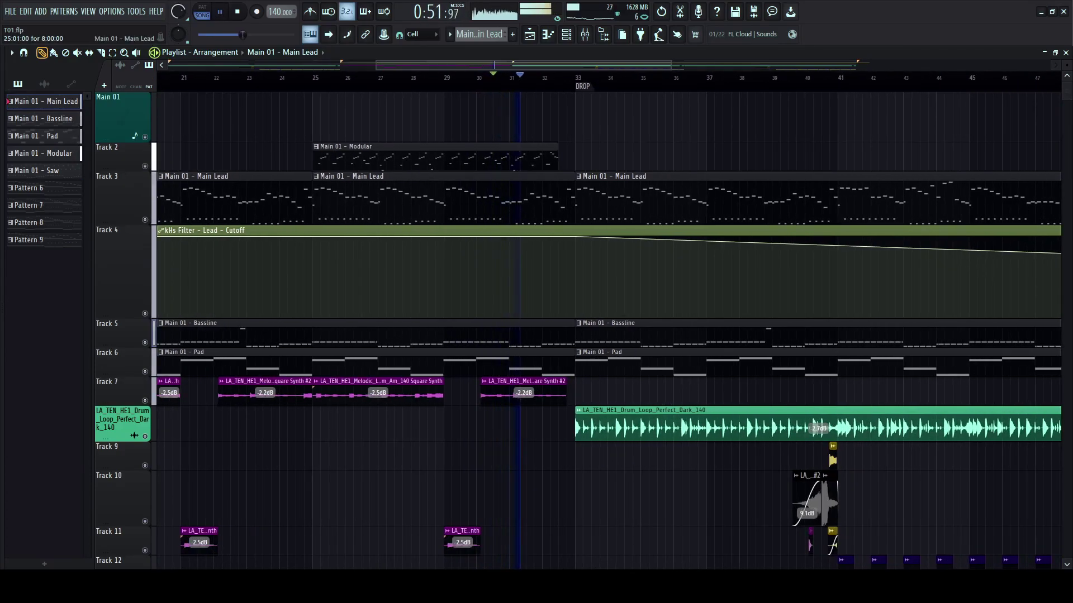
# - Shorten the build's Main Lead, Modular, Bassline and Pad clips to end at bar 32, leaving a gap before the drop
pyautogui.moveTo(573, 198); pyautogui.dragTo(540, 198)
pyautogui.moveTo(556, 161); pyautogui.dragTo(540, 161)
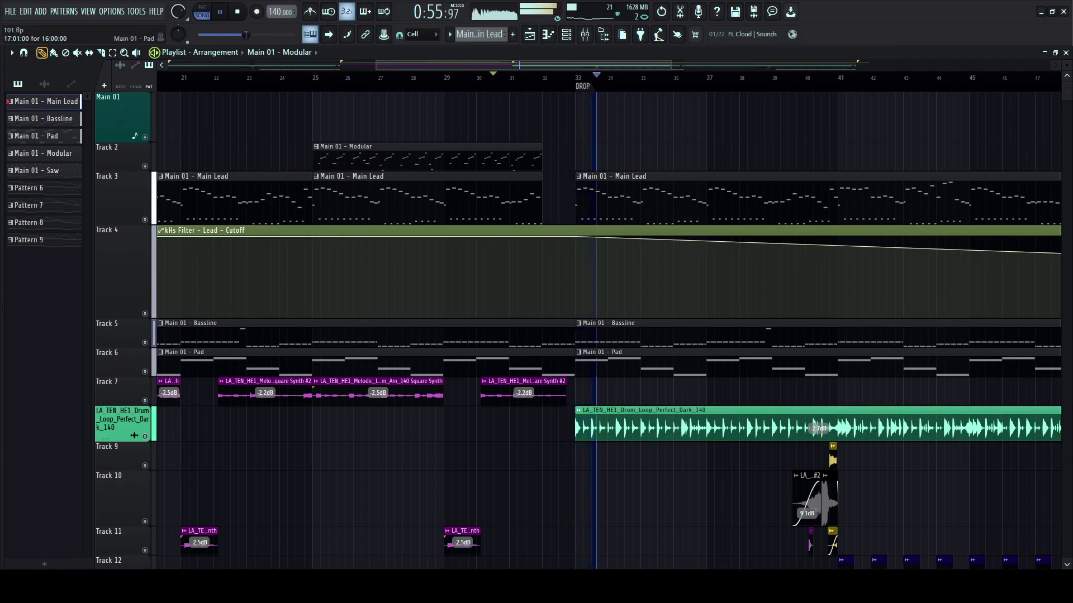
pyautogui.moveTo(573, 366); pyautogui.dragTo(540, 337)
pyautogui.scroll(-5, 515, 346)
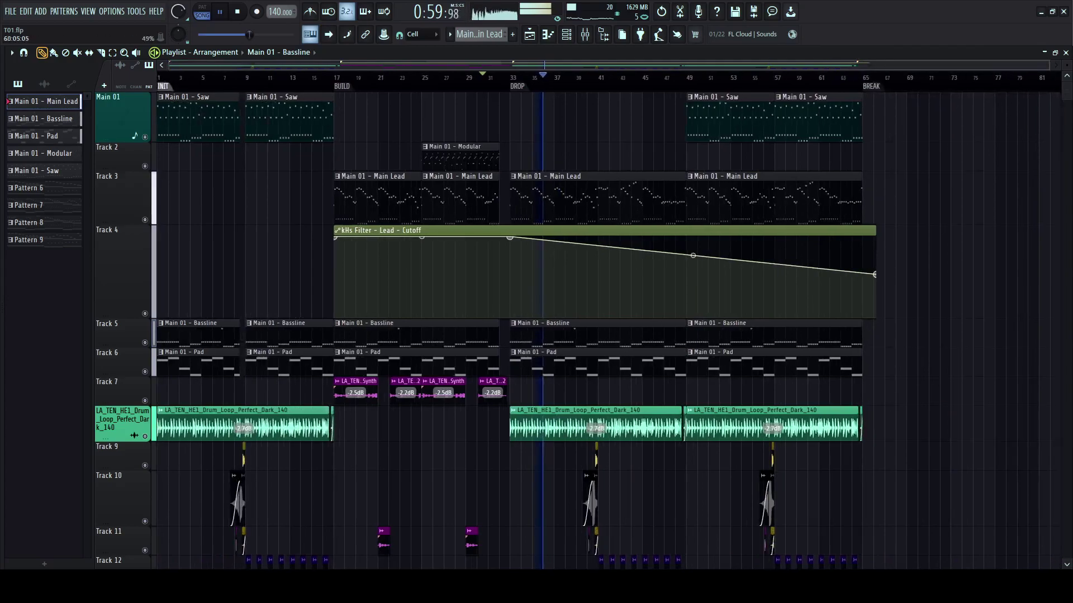
# - Raise the cutoff automation's end point to maximum and trim the clip to end at bar 65
pyautogui.moveTo(876, 274); pyautogui.dragTo(865, 237)
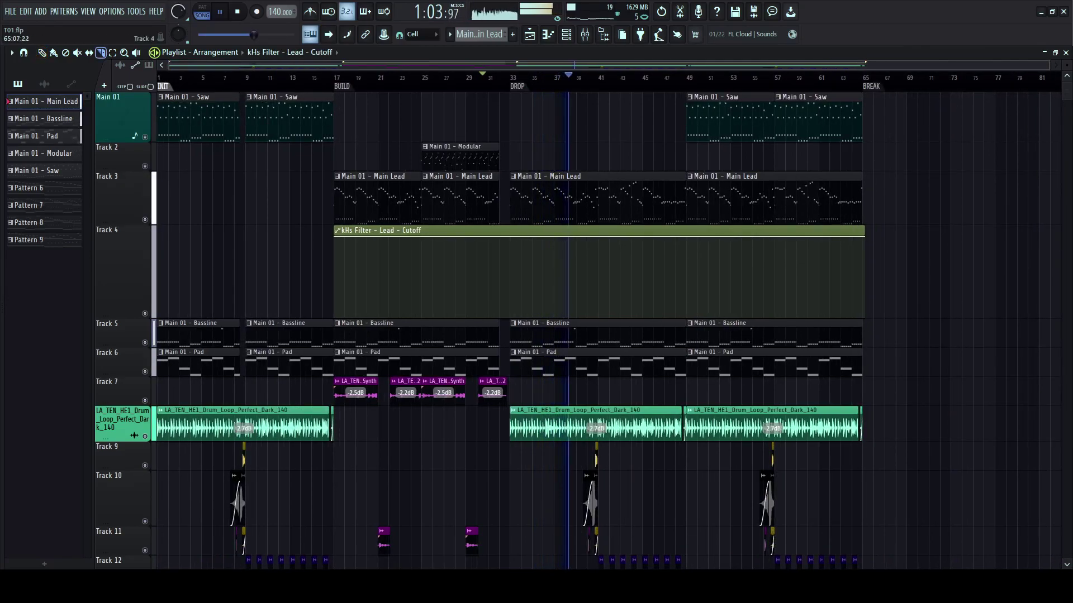
pyautogui.rightClick(863, 273)
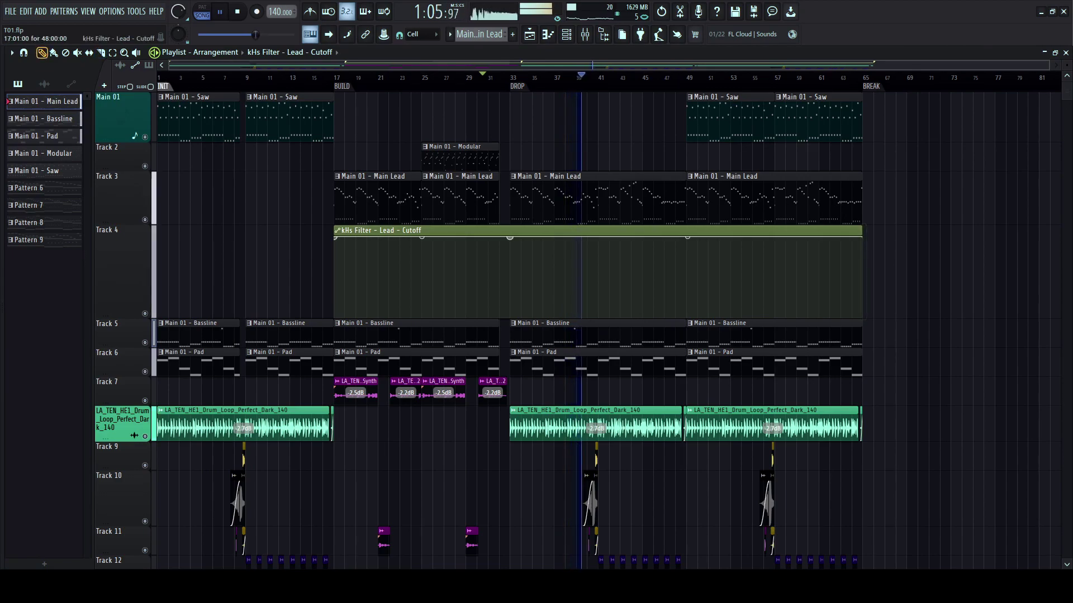
pyautogui.scroll(1, 477, 313)
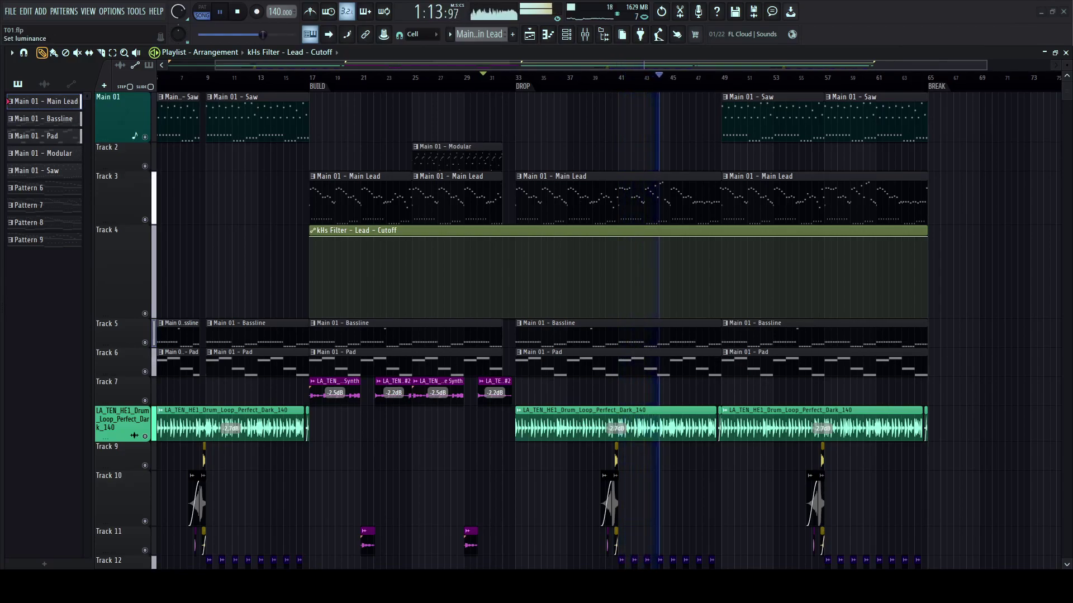
# - Recolor the cutoff automation clip purple, group Track 4 with the Main Lead track above and reduce its height
pyautogui.click(292, 276)
pyautogui.moveTo(123, 319); pyautogui.dragTo(123, 267)
pyautogui.click(163, 367)
# - Try to shorten the drop's first Main Lead clip so it ends just before bar 49
pyautogui.scroll(4, 717, 251)
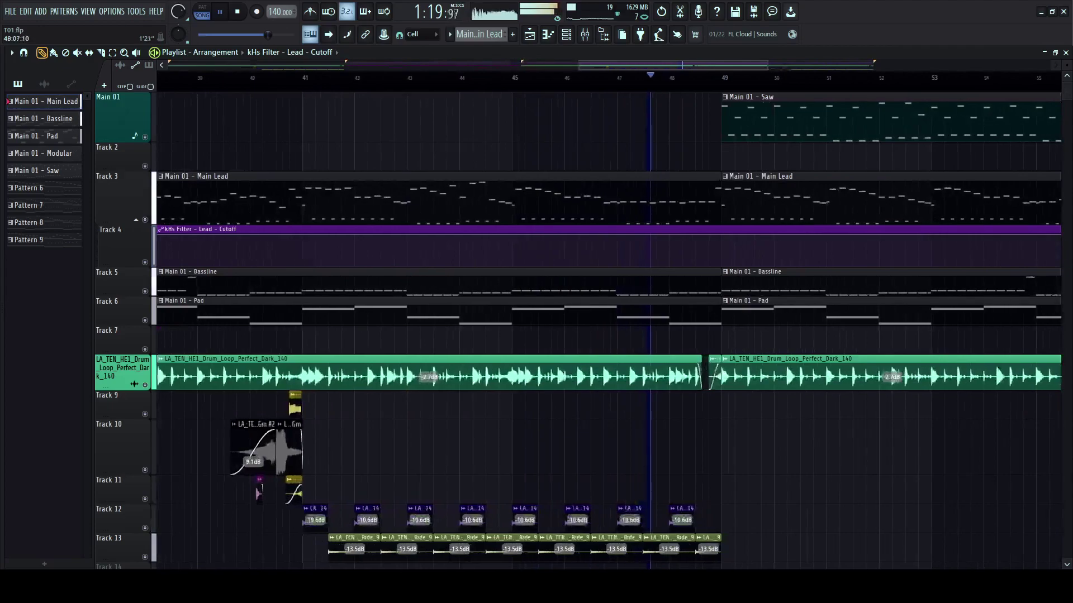
pyautogui.hscroll(3, 609, 251)
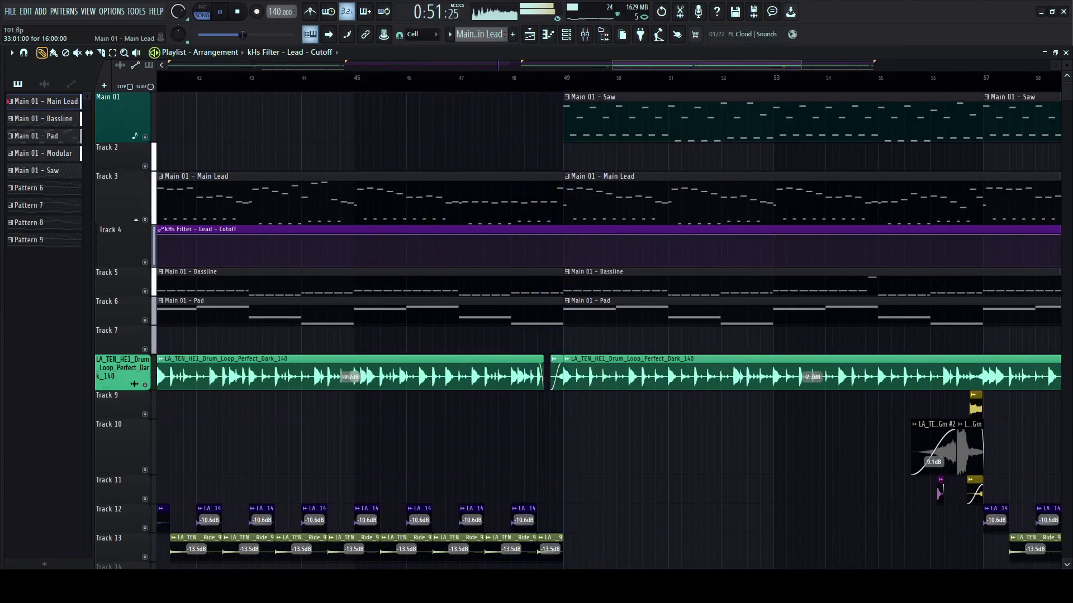
pyautogui.moveTo(561, 198); pyautogui.dragTo(548, 199)
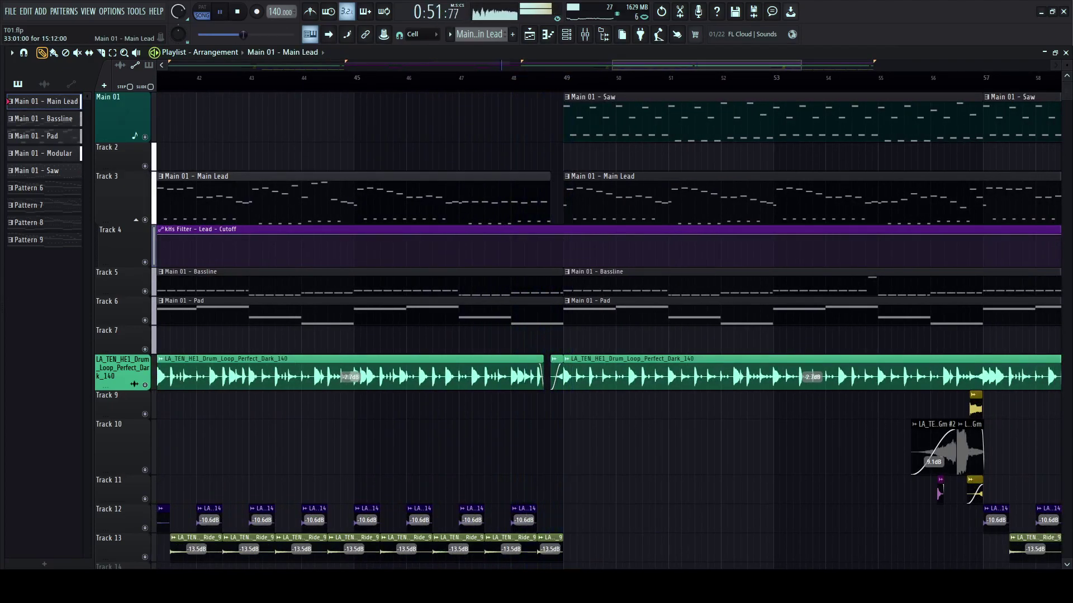
pyautogui.scroll(3, 475, 313)
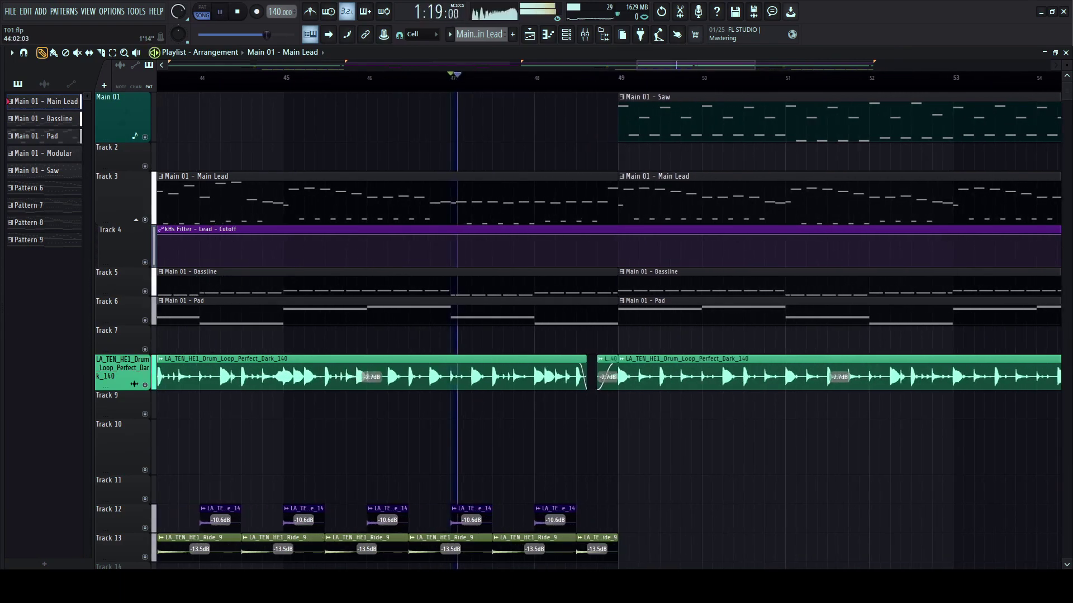
# - Cut out the Main Lead section from the middle of bar 48 to just before bar 49 and play the transition
pyautogui.click(101, 52)
pyautogui.moveTo(577, 187)
pyautogui.mouseDown()
pyautogui.moveTo(577, 215)
pyautogui.moveTo(588, 199)
pyautogui.moveTo(609, 199)
pyautogui.mouseUp()
pyautogui.click(42, 52)
pyautogui.press('space')
pyautogui.press('space')
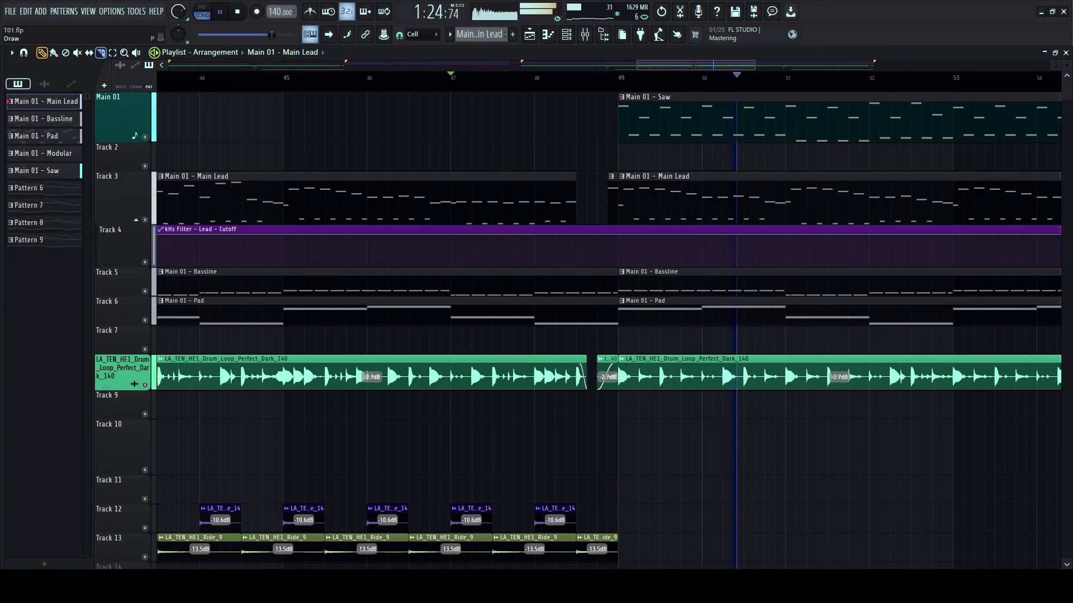
# - Shorten the drop's first Bassline clip to end at the middle of bar 48
pyautogui.moveTo(615, 283); pyautogui.dragTo(576, 283)
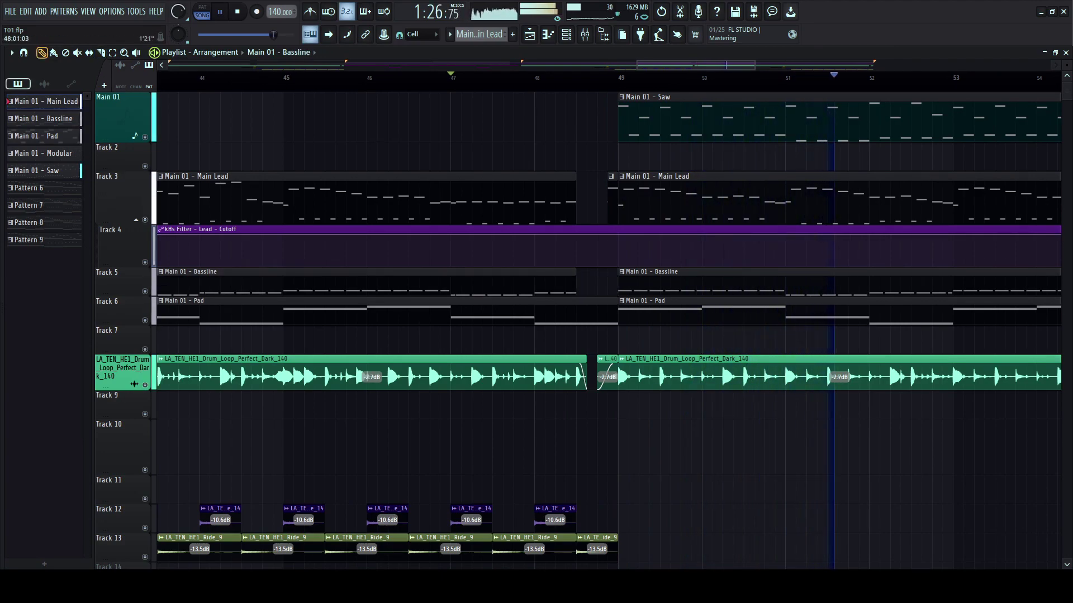
# - Duplicate the Track 12 and Track 13 clips from bars 41–49 to bar 49 and delete the originals
pyautogui.scroll(-4, 532, 341)
pyautogui.scroll(-4, 535, 341)
pyautogui.moveTo(570, 341); pyautogui.dragTo(370, 401)
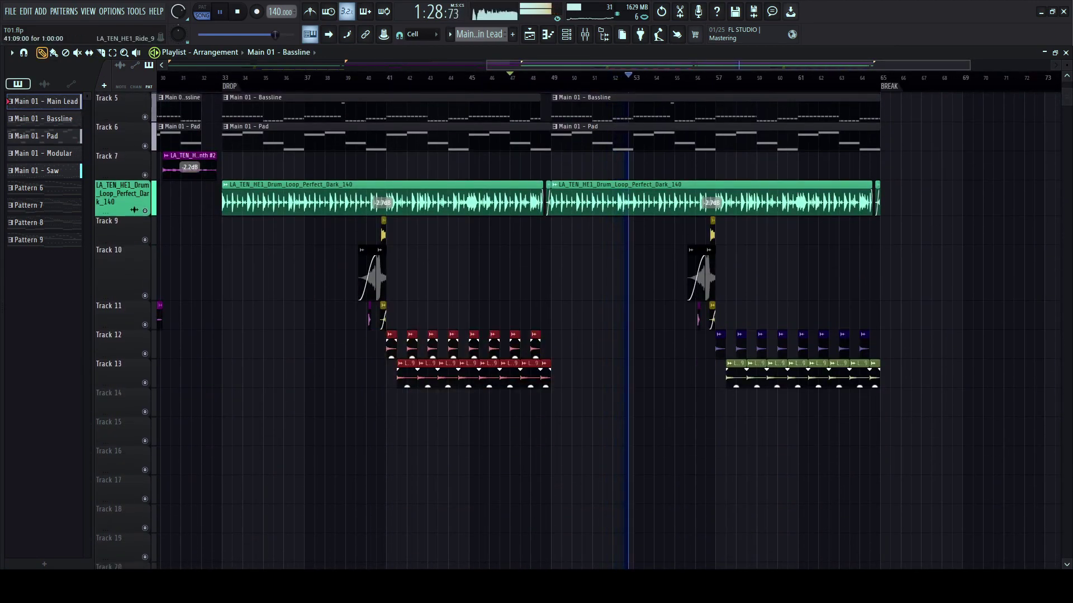
pyautogui.hotkey('ctrl', 'b')
pyautogui.moveTo(363, 332); pyautogui.dragTo(550, 416)
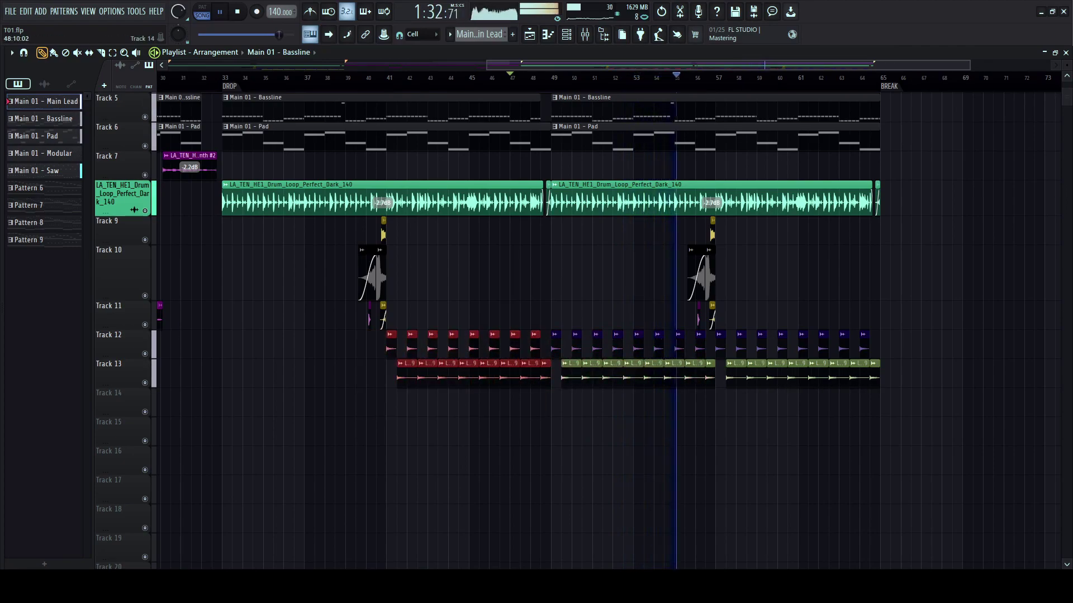
pyautogui.press('Delete')
pyautogui.scroll(-3, 580, 198)
pyautogui.scroll(2, 731, 167)
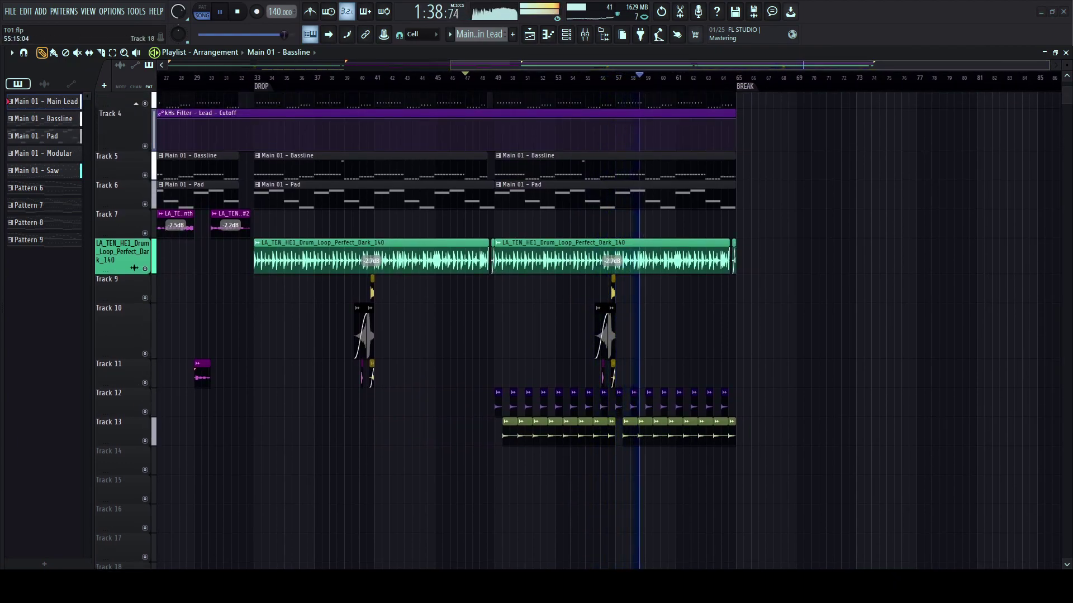
pyautogui.scroll(3, 441, 329)
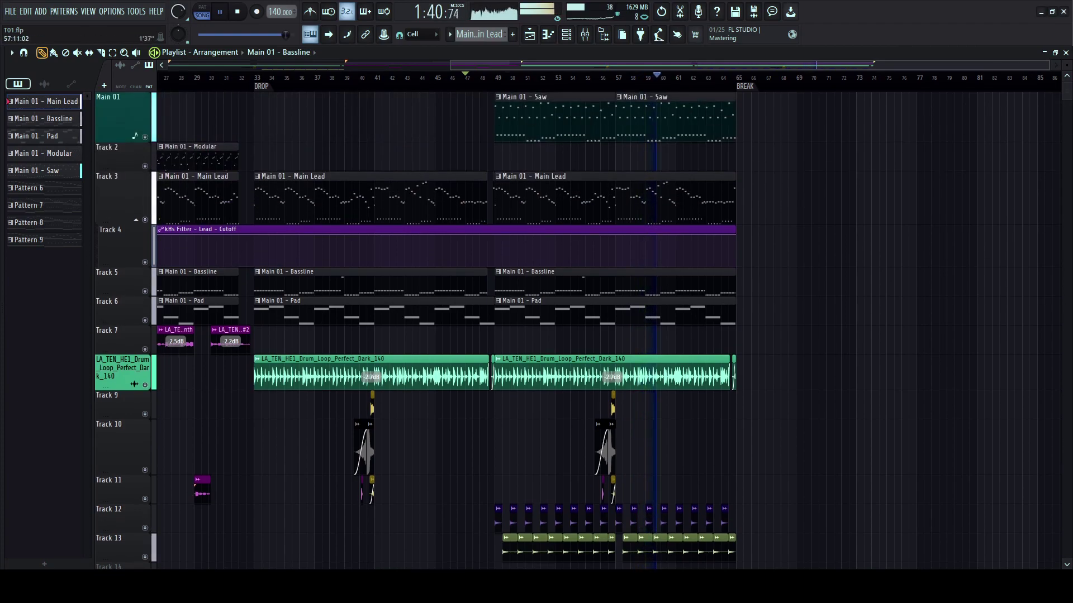
pyautogui.scroll(-1, 624, 330)
pyautogui.scroll(-1, 448, 330)
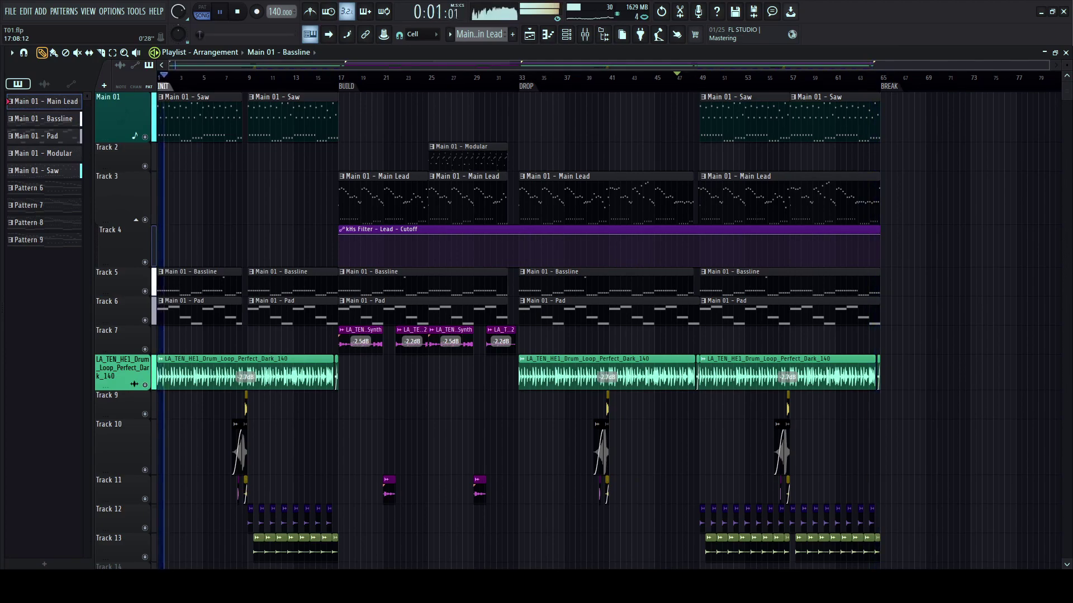
pyautogui.scroll(-5, 344, 331)
pyautogui.scroll(5, 343, 331)
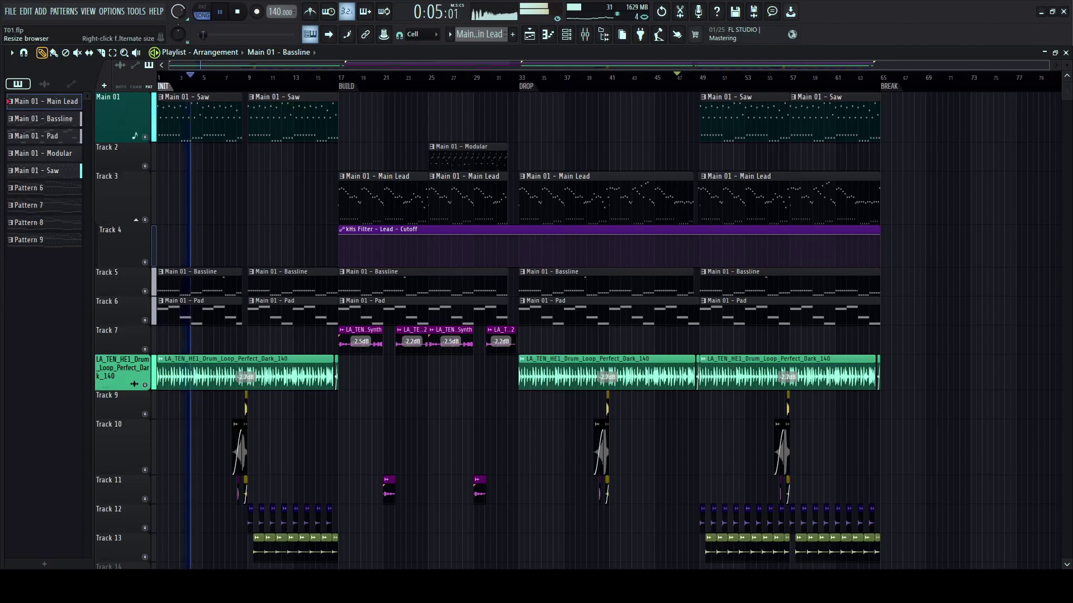
# - Widen the browser, stop playback and preview the Arcanum_Am_140 Bassline and Bin Voices stems
pyautogui.moveTo(3, 285); pyautogui.dragTo(274, 285)
pyautogui.press('space')
pyautogui.click(179, 274)
pyautogui.click(179, 286)
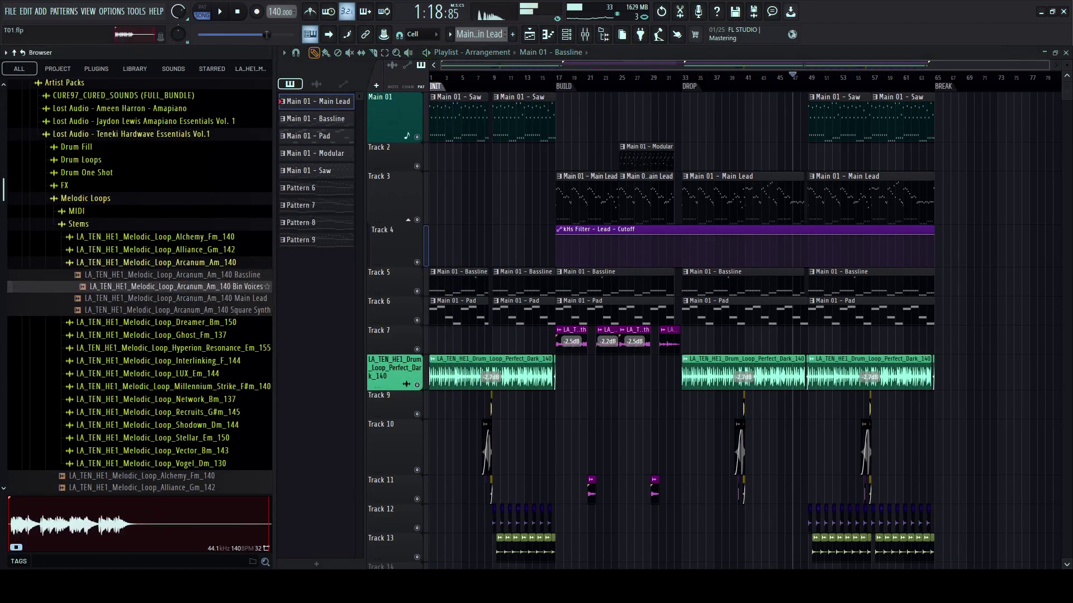
pyautogui.press('space')
pyautogui.click(190, 263)
# - Preview the Dreamer_Bm_150 Bassline Seq, Bassline, Lead Mix, Pads and Plucks stems
pyautogui.press('space')
pyautogui.click(190, 276)
pyautogui.click(189, 288)
pyautogui.click(190, 299)
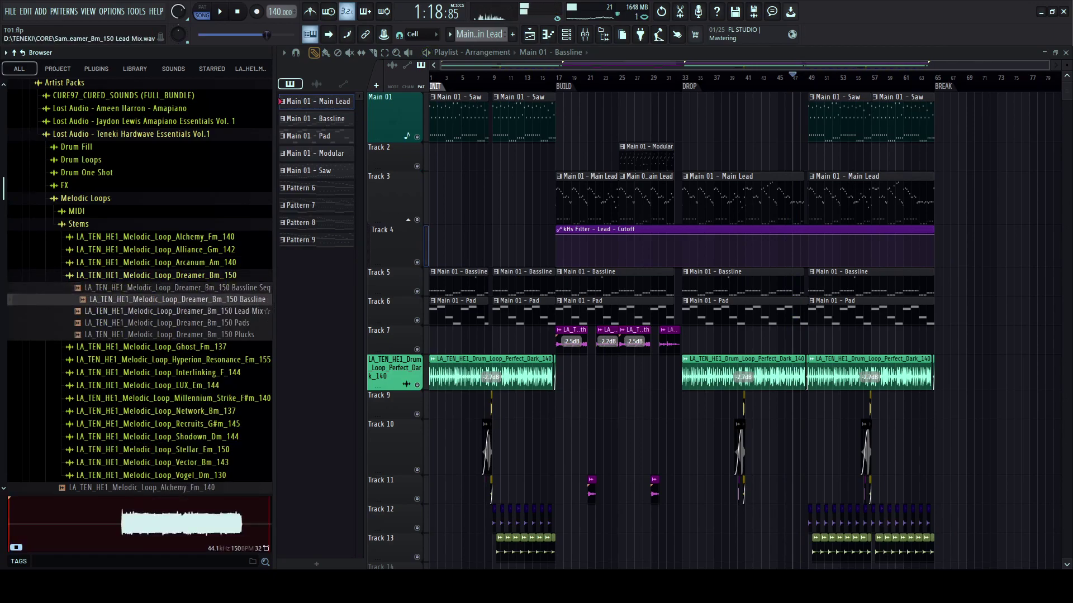
pyautogui.click(189, 312)
pyautogui.click(190, 323)
pyautogui.click(190, 335)
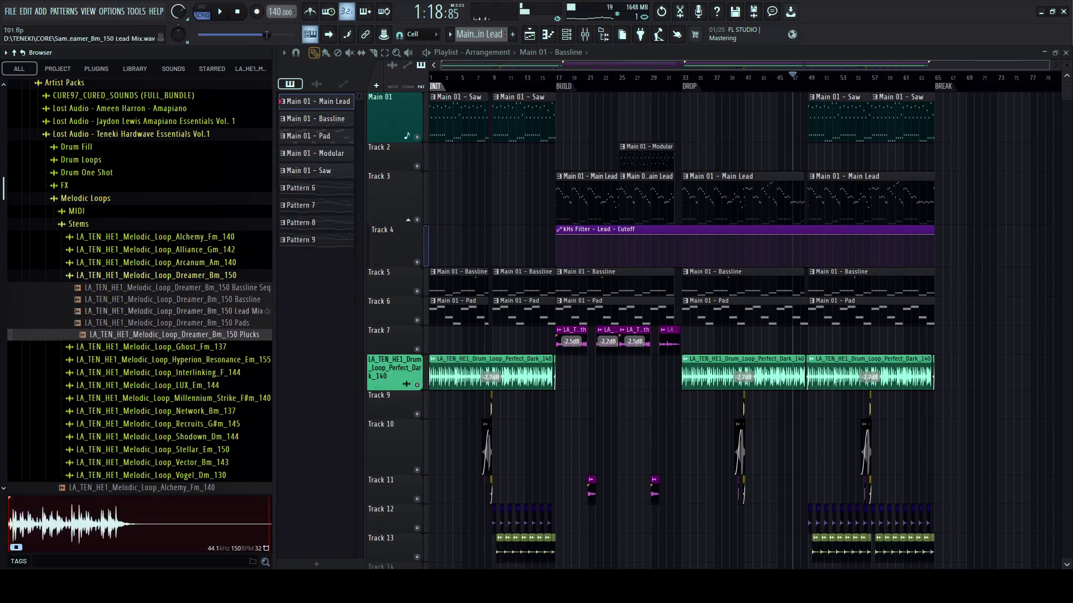
# - Preview the Lead Mix, Pads and Pluck Synth stems of Ghost_Fm_137 and collapse its folder
pyautogui.click(190, 276)
pyautogui.click(190, 288)
pyautogui.click(190, 312)
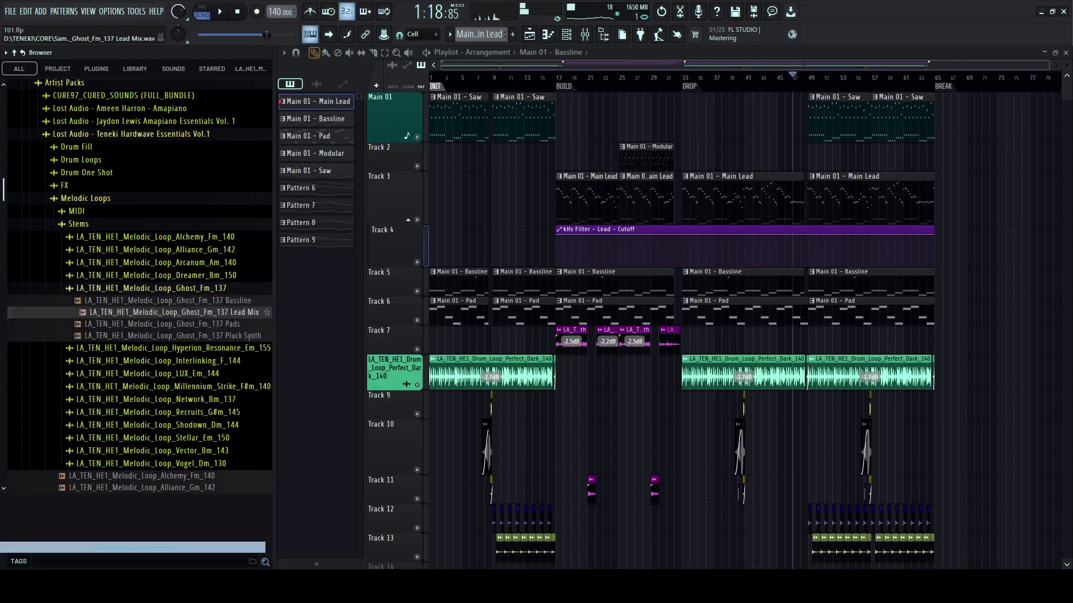
pyautogui.click(190, 324)
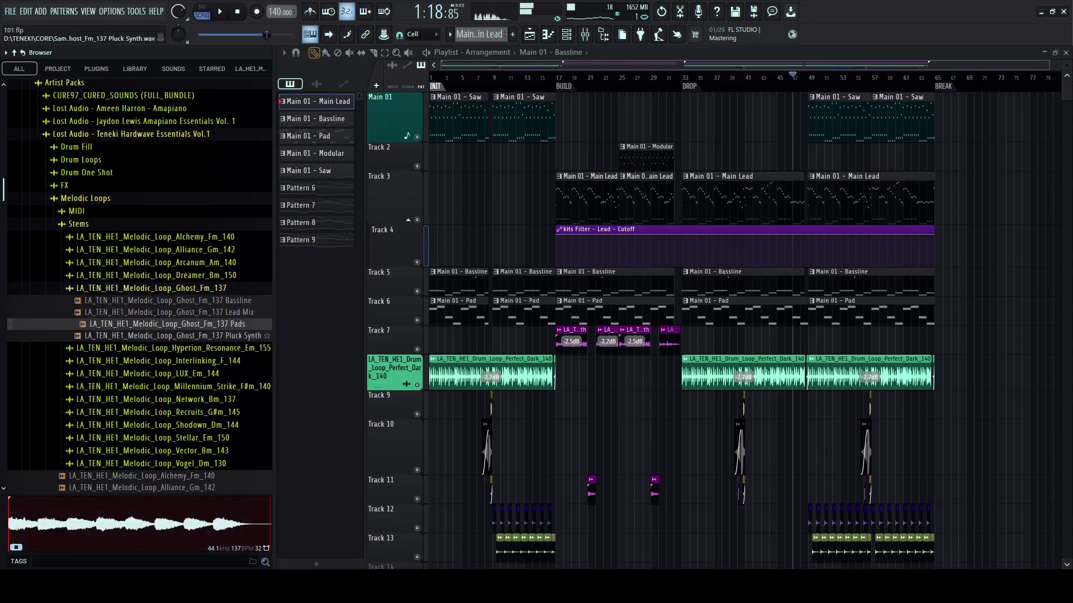
pyautogui.click(190, 335)
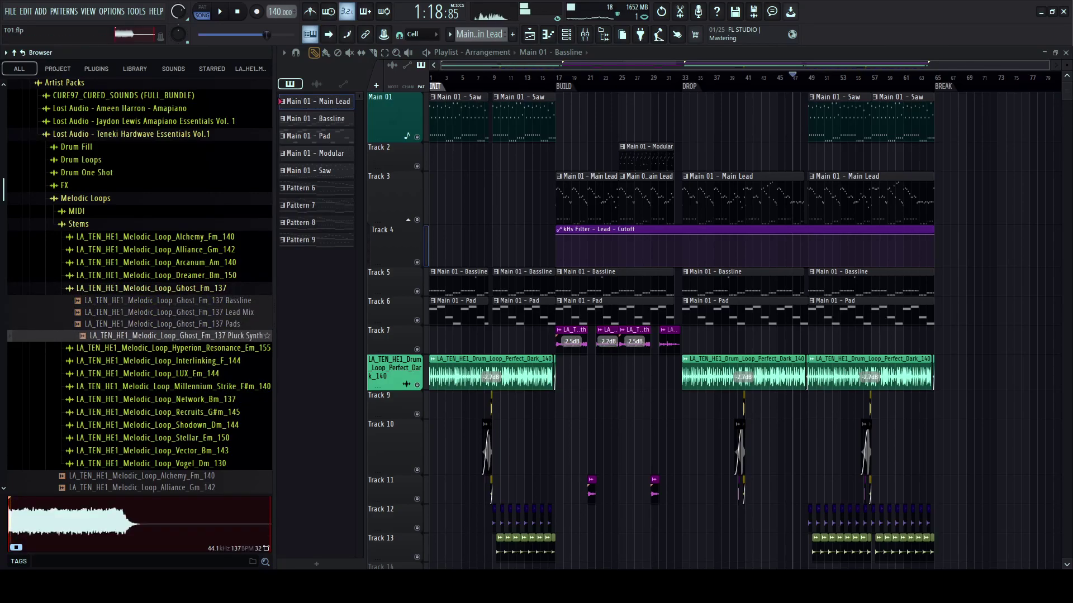
pyautogui.click(179, 288)
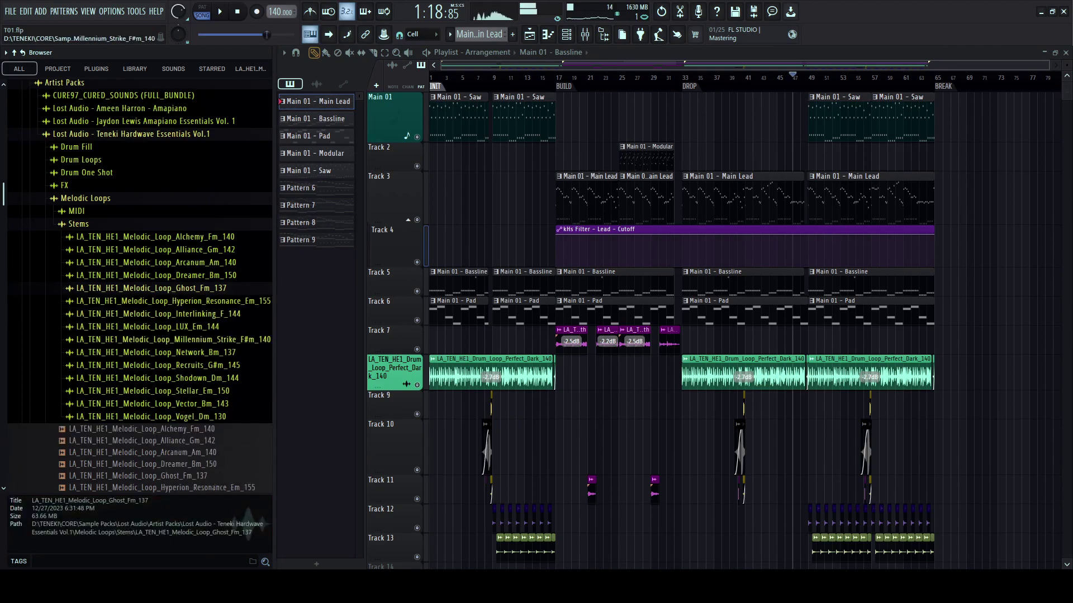
# - Preview the Hyperion_Resonance_Em_155 Lead Mix and Plucks stems and place Plucks on Track 2 at the start of the drop
pyautogui.scroll(-2, 179, 335)
pyautogui.click(179, 231)
pyautogui.click(184, 255)
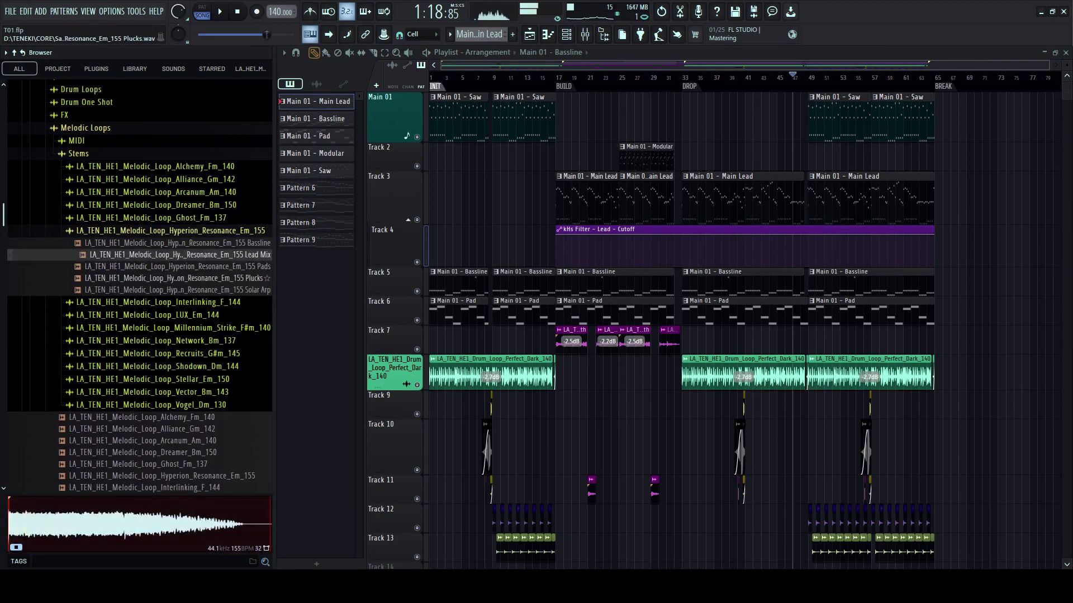
pyautogui.scroll(3, 676, 324)
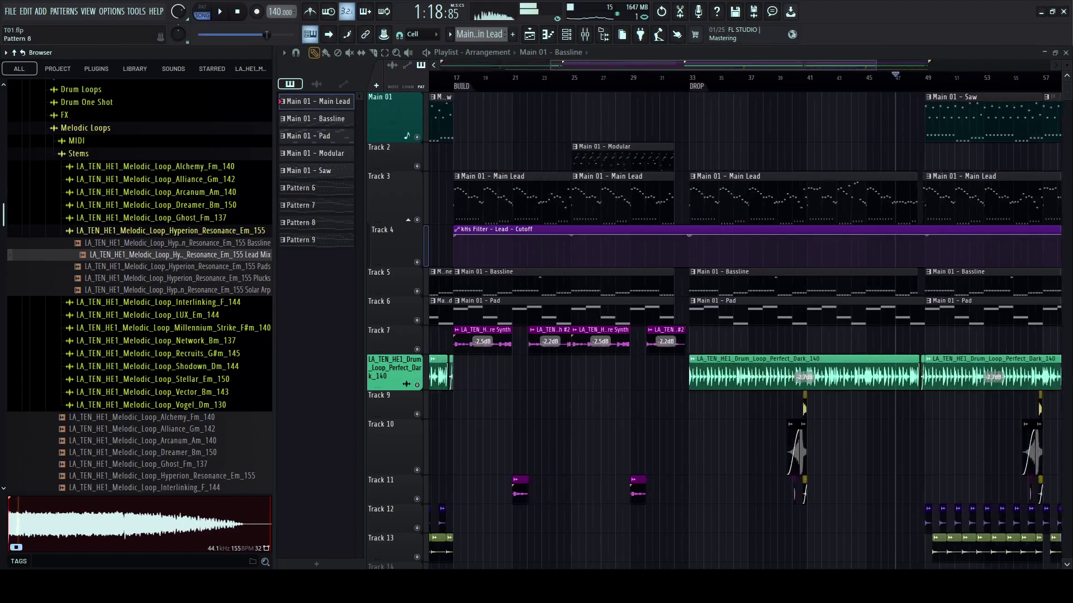
pyautogui.rightClick(275, 313)
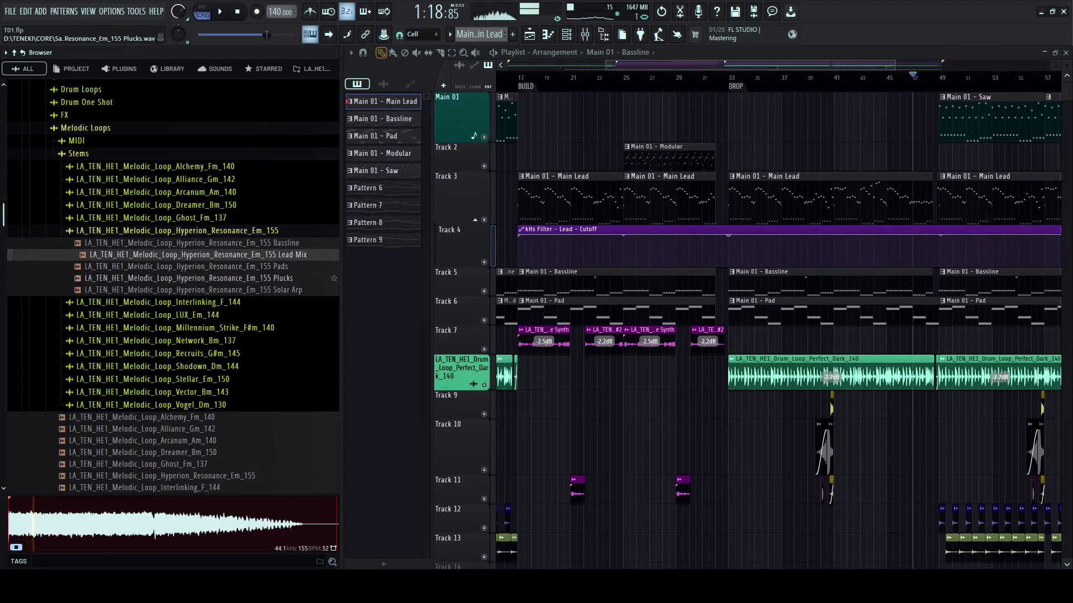
pyautogui.click(190, 278)
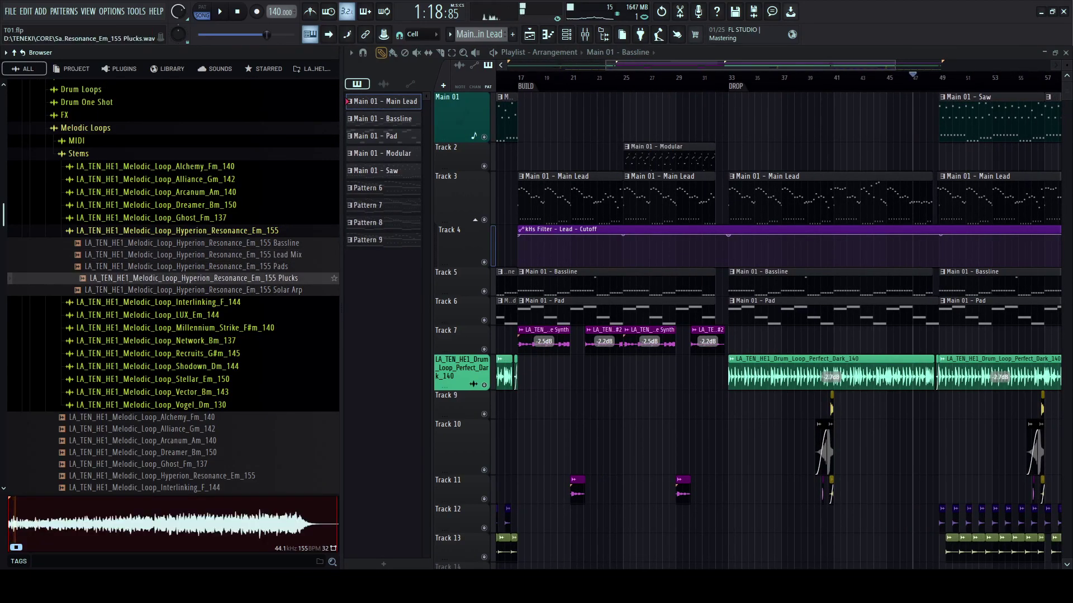
pyautogui.moveTo(190, 278); pyautogui.dragTo(679, 156)
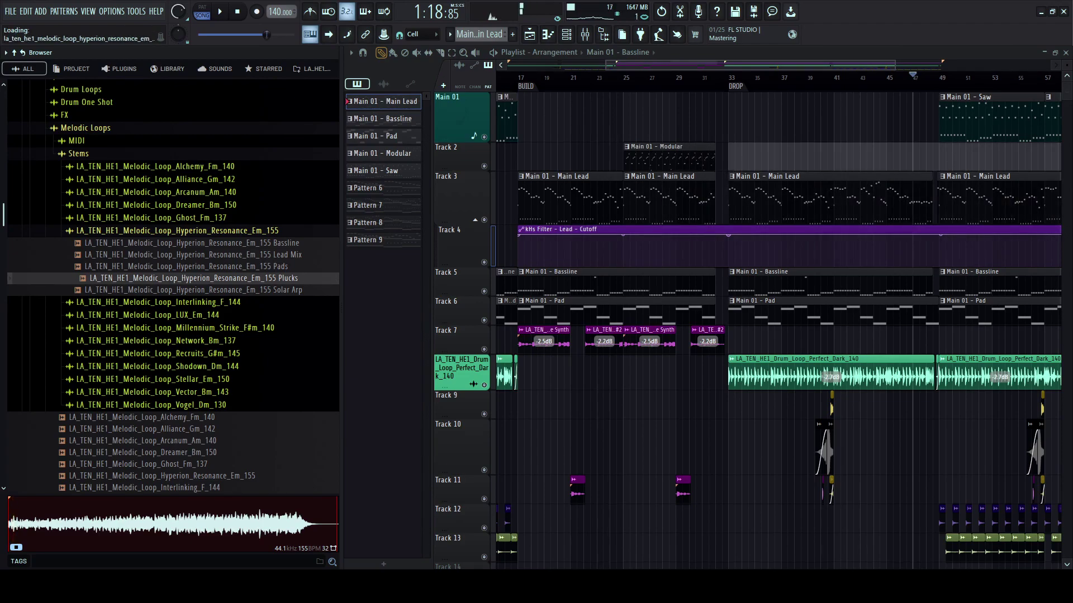
# - Play the drop, adjust the Plucks clip's time-stretching pitch to fit the track, and hide the browser
pyautogui.press('space')
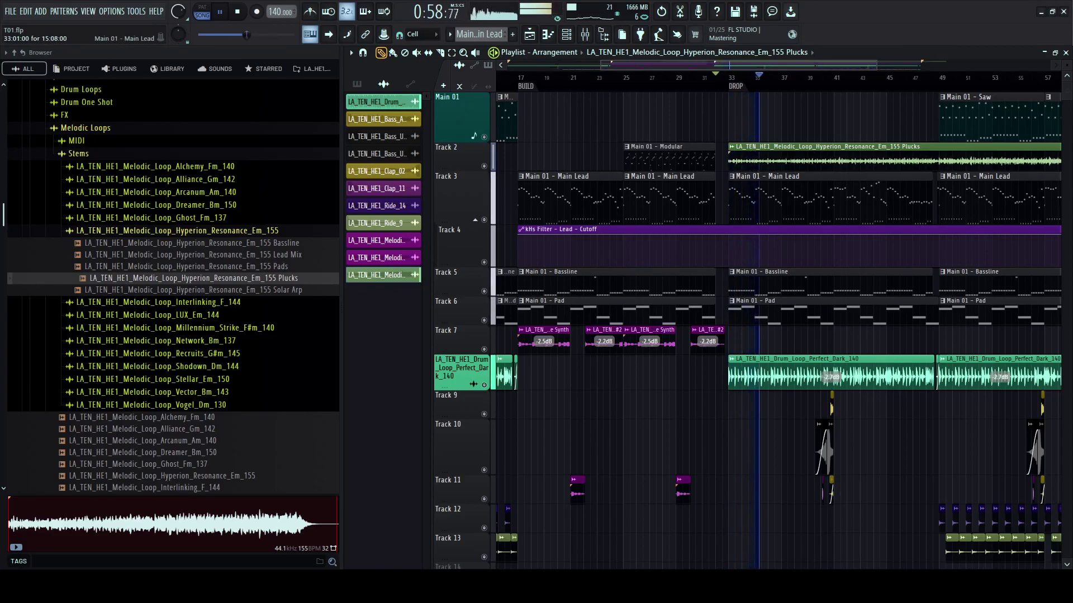
pyautogui.doubleClick(827, 158)
pyautogui.click(402, 139)
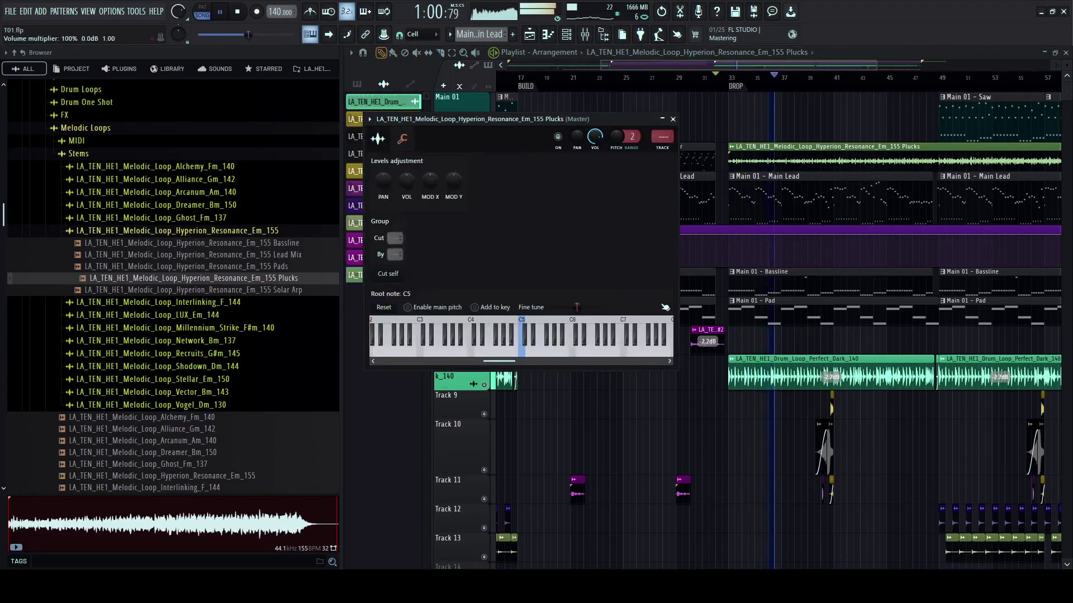
pyautogui.click(378, 139)
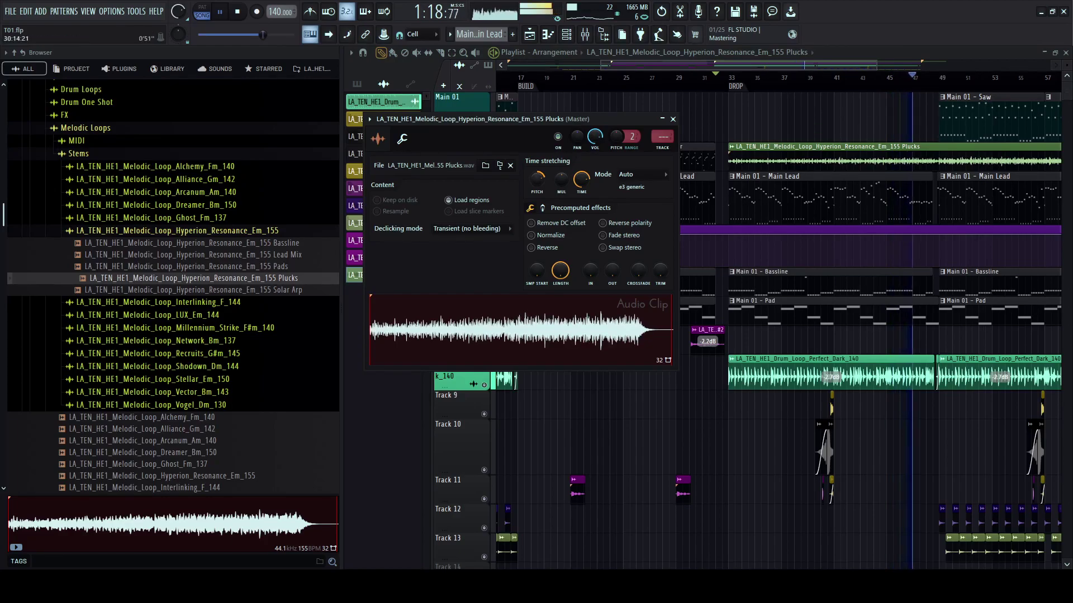
pyautogui.press('Escape')
pyautogui.hscroll(3, 699, 329)
pyautogui.hotkey('alt', 'F8')
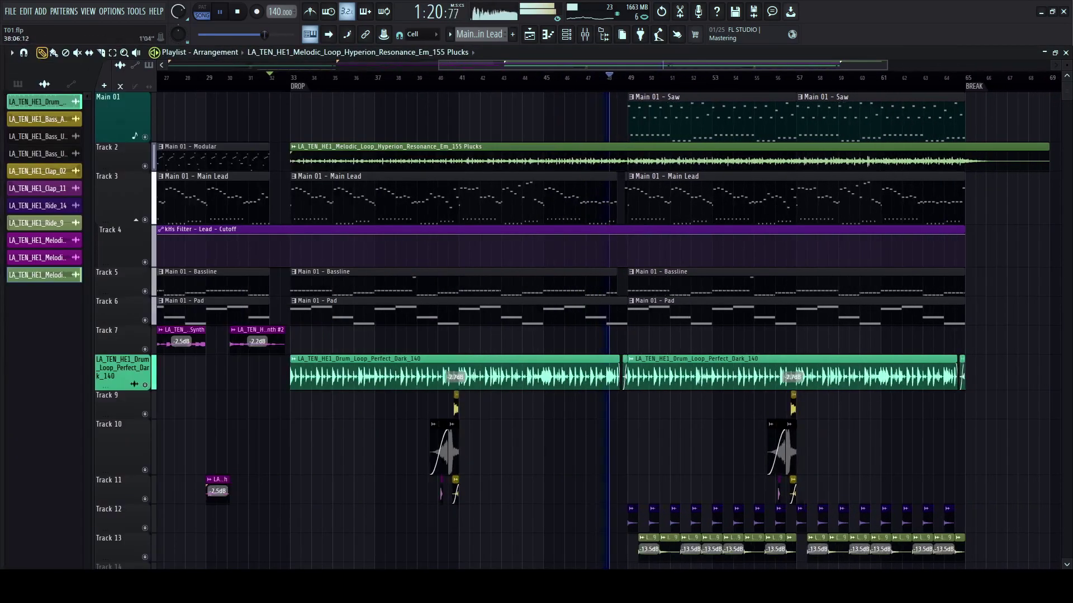
# - Slice the Plucks clip on Track 2 at bar 49 and delete the part after the cut
pyautogui.scroll(-2, 503, 161)
pyautogui.press('c')
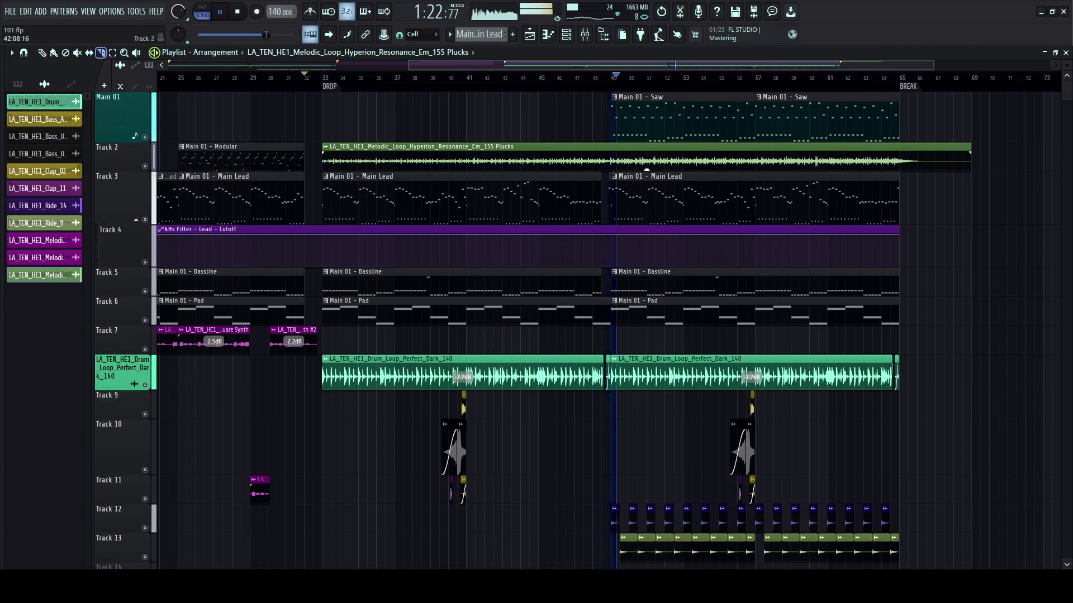
pyautogui.press('s')
pyautogui.press('c')
pyautogui.click(616, 160)
pyautogui.press('p')
pyautogui.rightClick(631, 160)
# - Lower the Plucks clip's volume to -4.8 dB and move it to Track 7 at bar 49
pyautogui.moveTo(581, 160); pyautogui.dragTo(599, 159)
pyautogui.moveTo(484, 170); pyautogui.dragTo(755, 169)
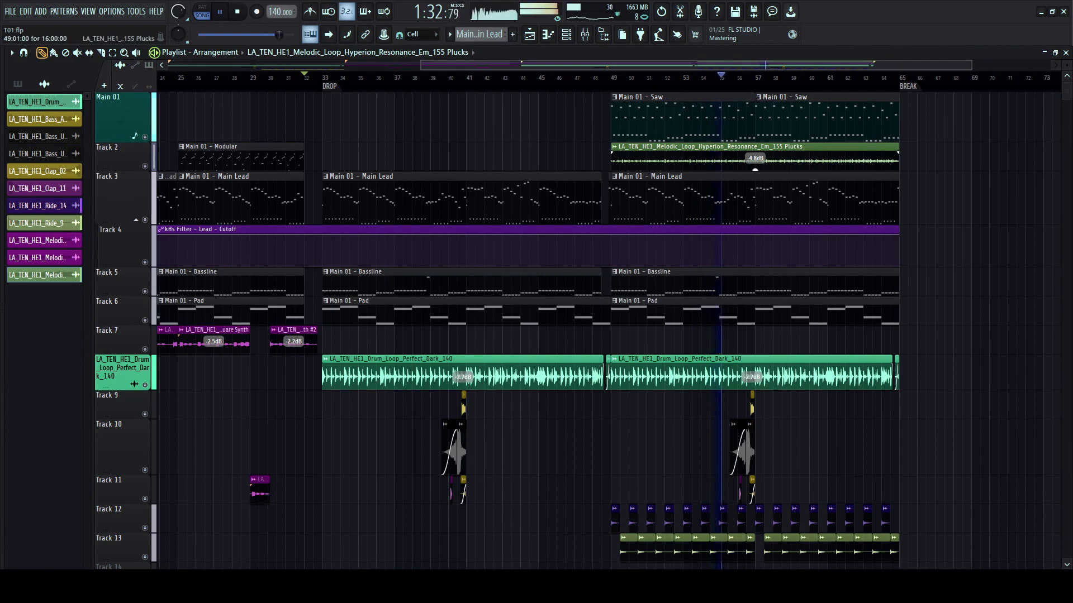
pyautogui.scroll(-3, 533, 335)
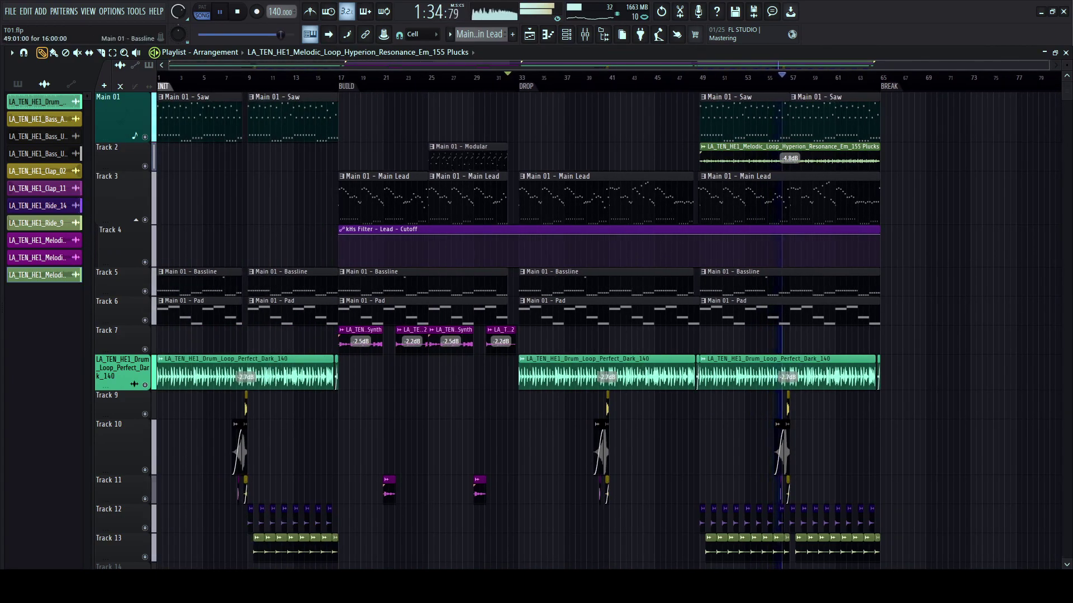
pyautogui.moveTo(782, 150); pyautogui.dragTo(782, 339)
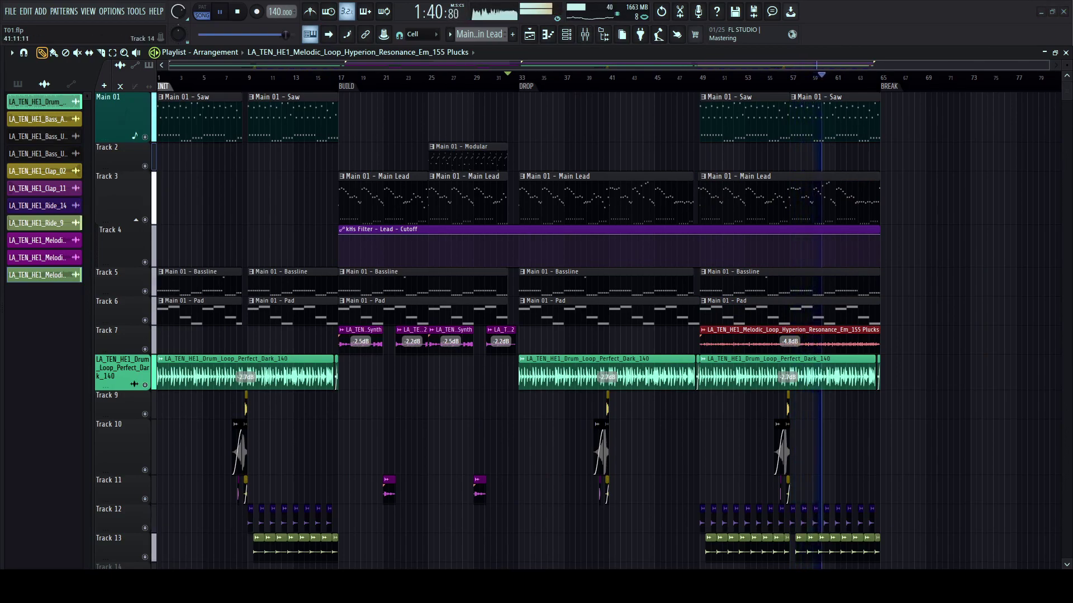
# - Reopen and widen the browser, split the Plucks clip on Track 7 at bar 57 and play across the cut
pyautogui.hotkey('alt', 'F8')
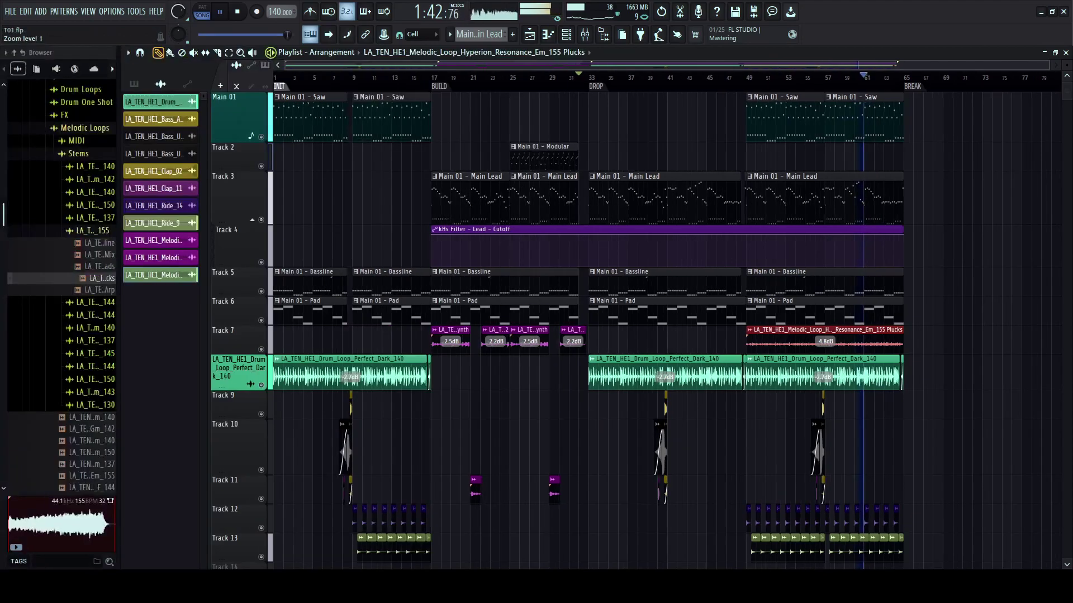
pyautogui.moveTo(127, 310); pyautogui.dragTo(262, 310)
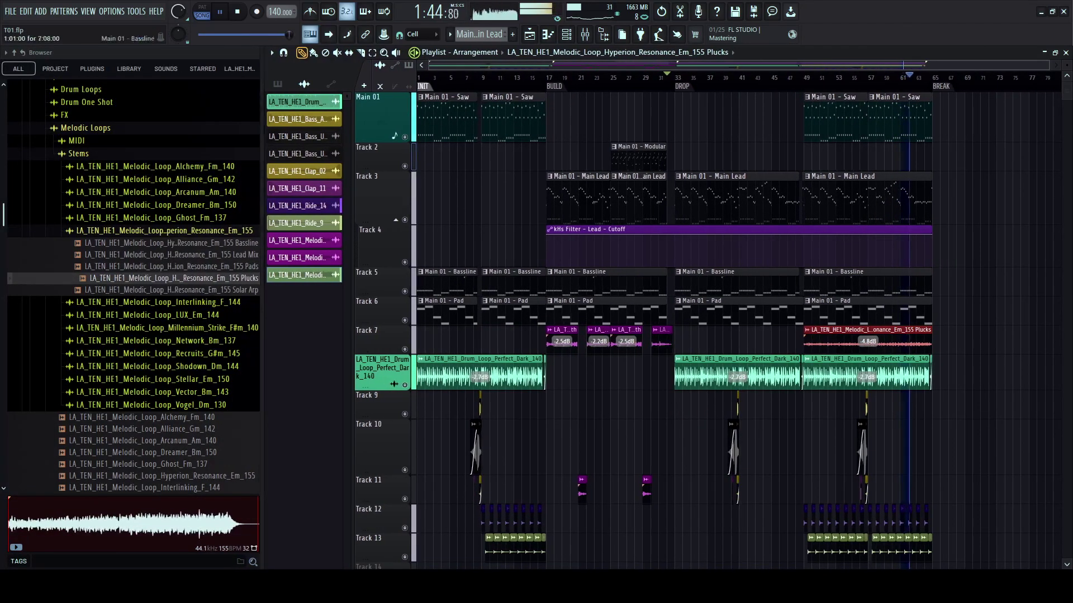
pyautogui.scroll(3, 870, 78)
pyautogui.hscroll(2, 838, 78)
pyautogui.scroll(4, 790, 78)
pyautogui.click(766, 77)
pyautogui.click(360, 52)
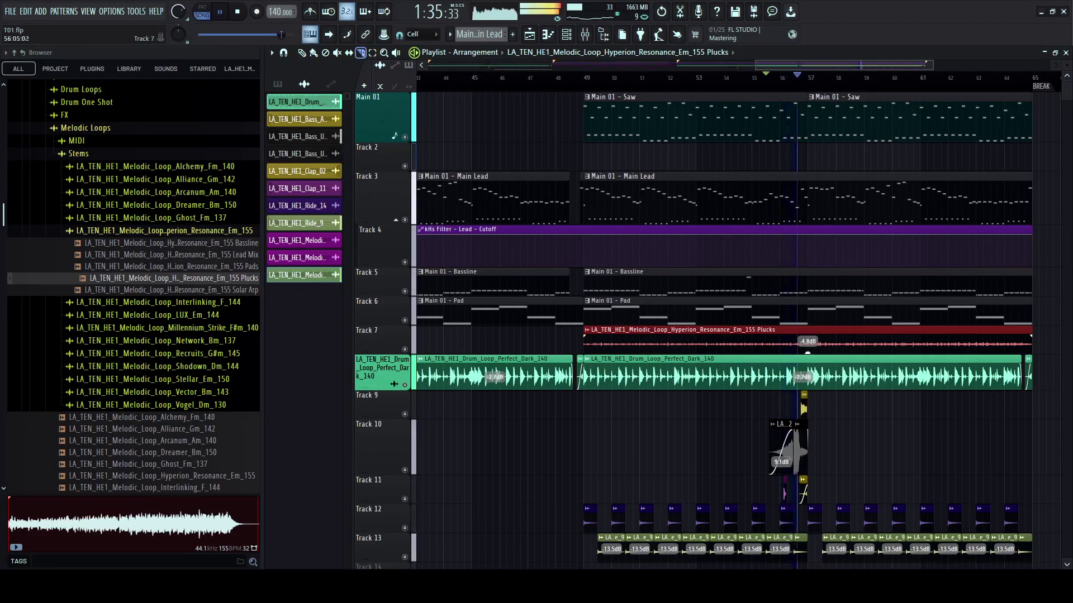
pyautogui.click(807, 335)
pyautogui.press('space')
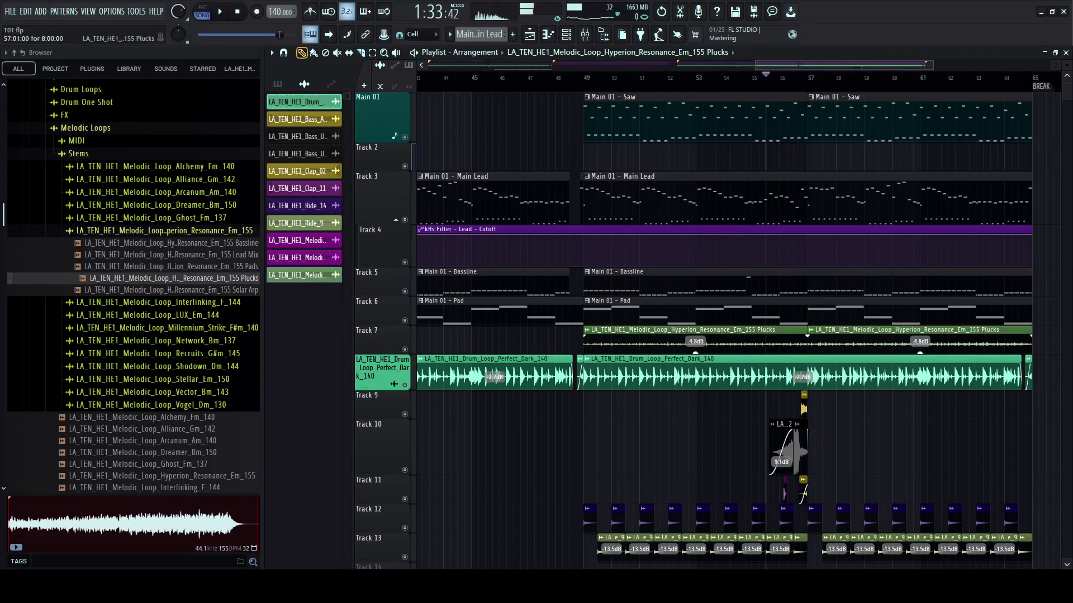
pyautogui.press('space')
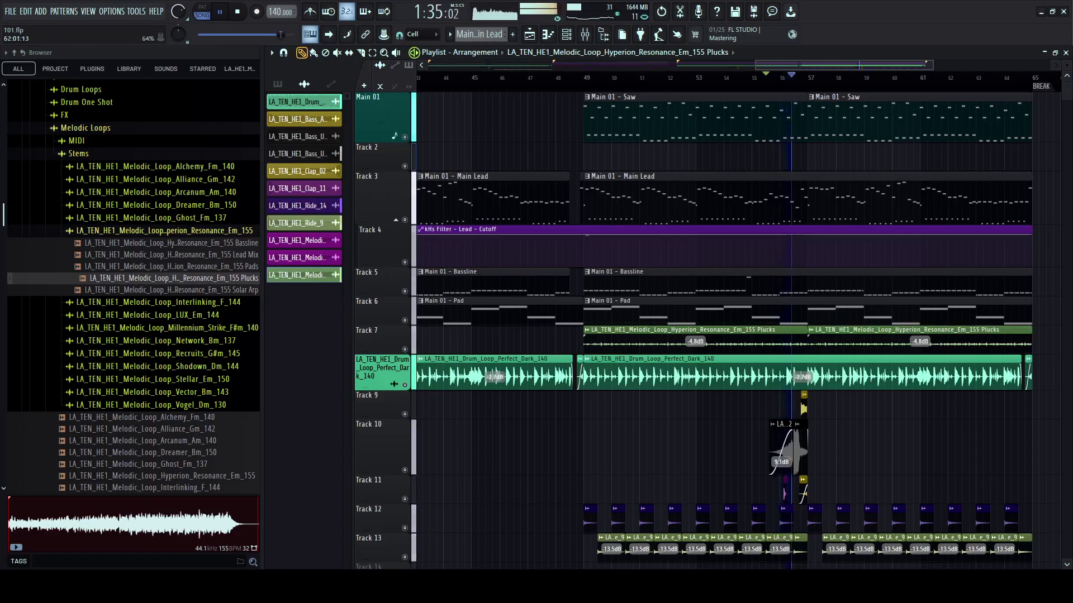
# - Play the arrangement from bar 1 and review the intro's clips up to the build
pyautogui.scroll(-3, 770, 282)
pyautogui.hscroll(-8, 770, 282)
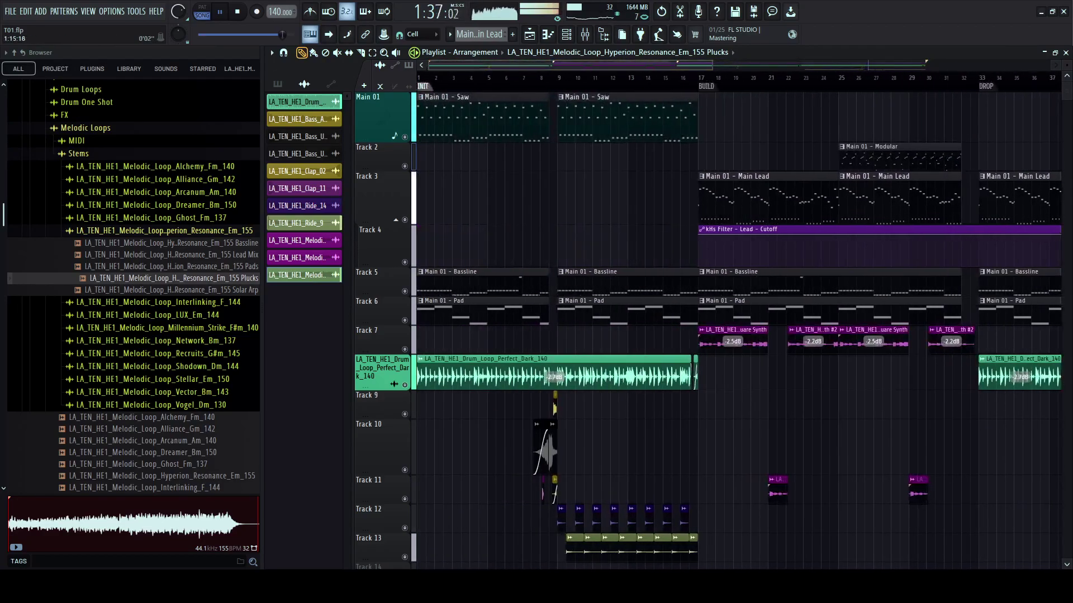
pyautogui.click(425, 78)
pyautogui.scroll(2, 425, 77)
pyautogui.click(423, 78)
pyautogui.click(423, 78)
pyautogui.scroll(-2, 423, 78)
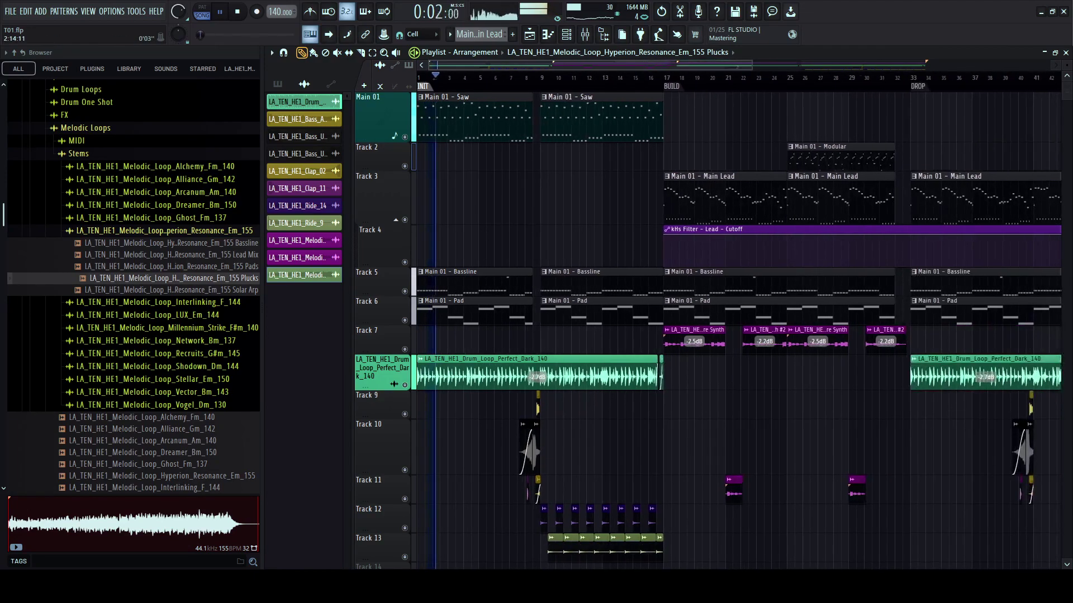
pyautogui.scroll(-5, 447, 342)
pyautogui.scroll(4, 447, 342)
pyautogui.moveTo(447, 342)
pyautogui.mouseDown()
pyautogui.moveTo(447, 312)
pyautogui.moveTo(447, 342)
pyautogui.mouseUp()
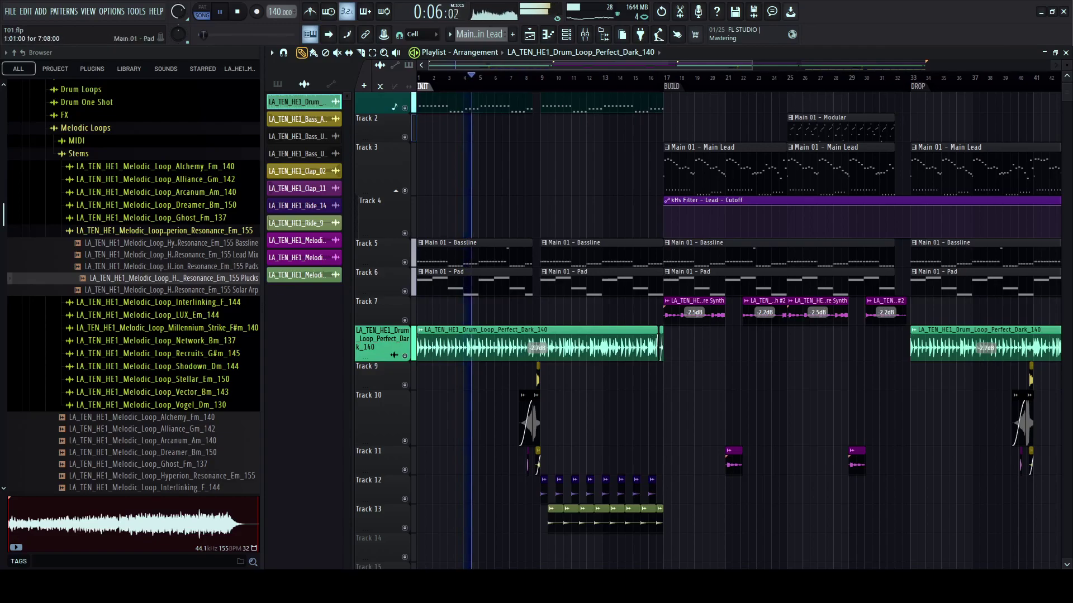
pyautogui.scroll(3, 423, 78)
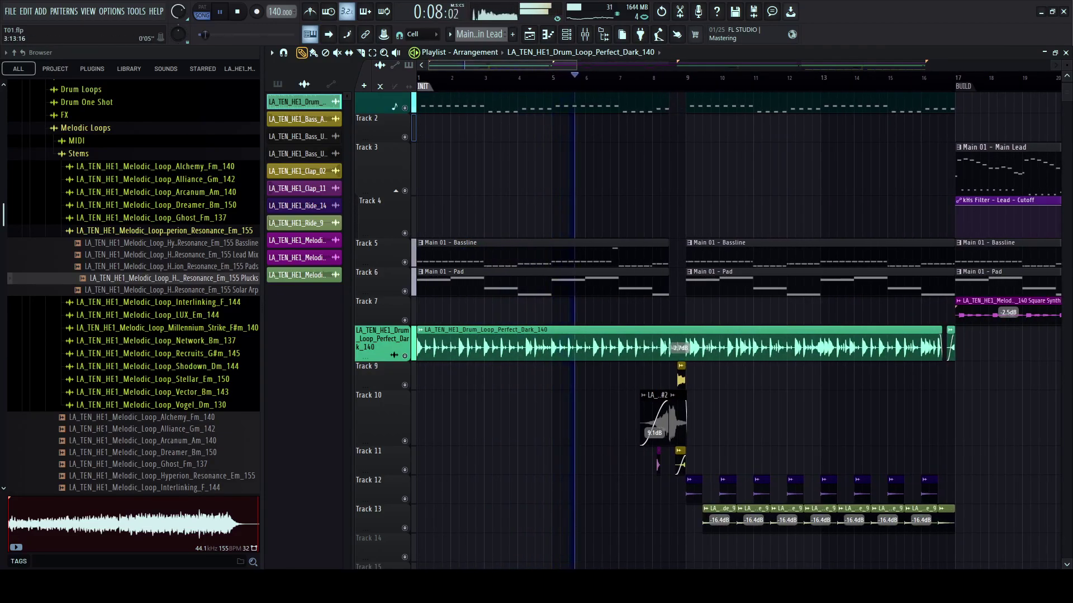
# - Close the Hyperion Resonance stems folder and audition the Network_Bm_137 stems: Main Lead, Atmos Pad, Strings and Sub Bass
pyautogui.scroll(-4, 512, 78)
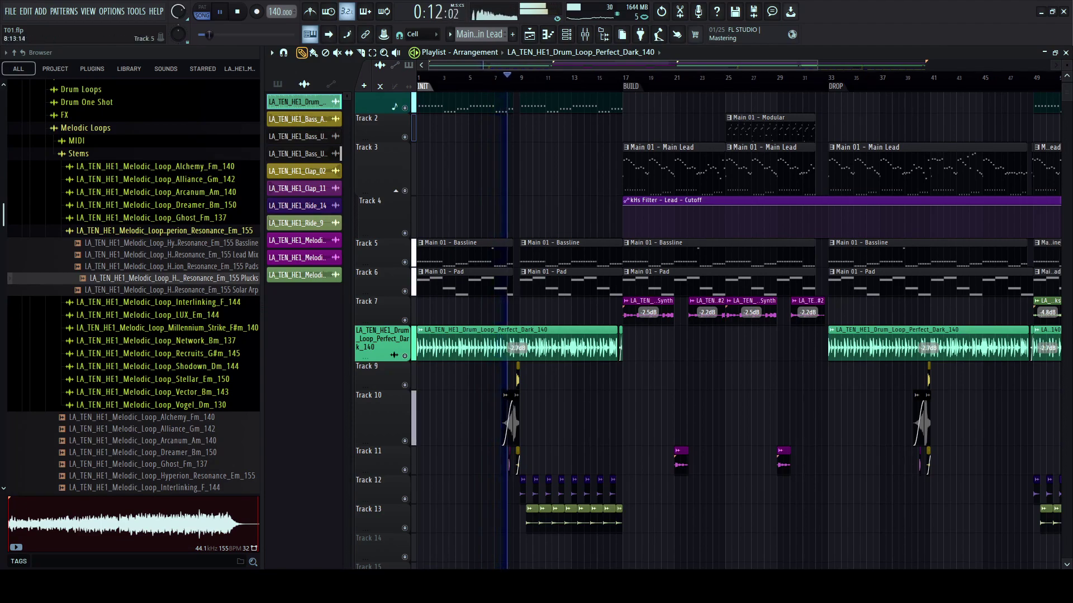
pyautogui.click(166, 230)
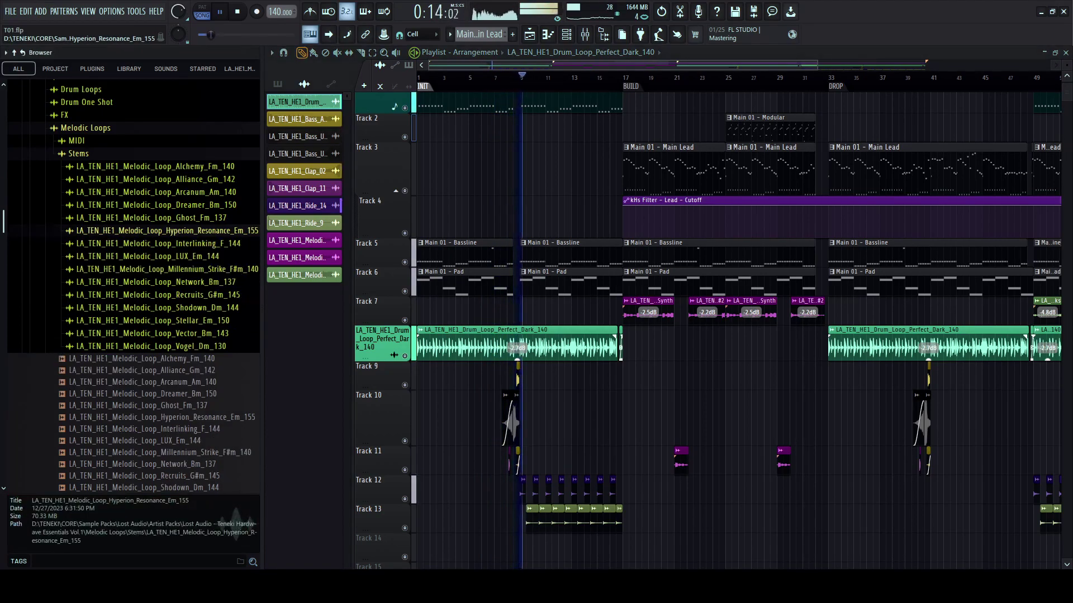
pyautogui.click(155, 282)
pyautogui.press('space')
pyautogui.click(173, 306)
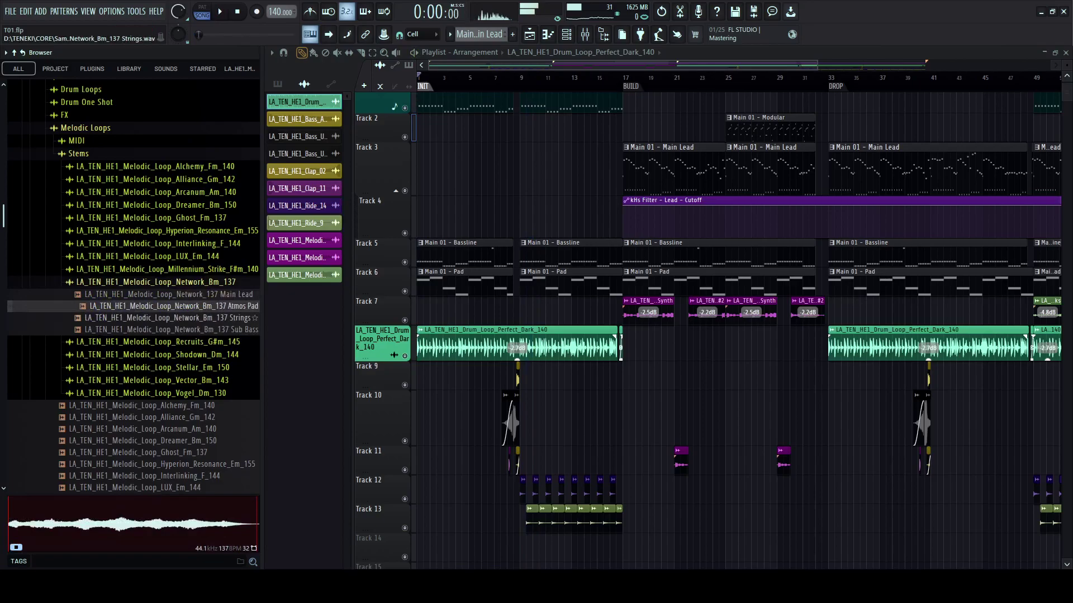
pyautogui.click(173, 318)
pyautogui.click(173, 294)
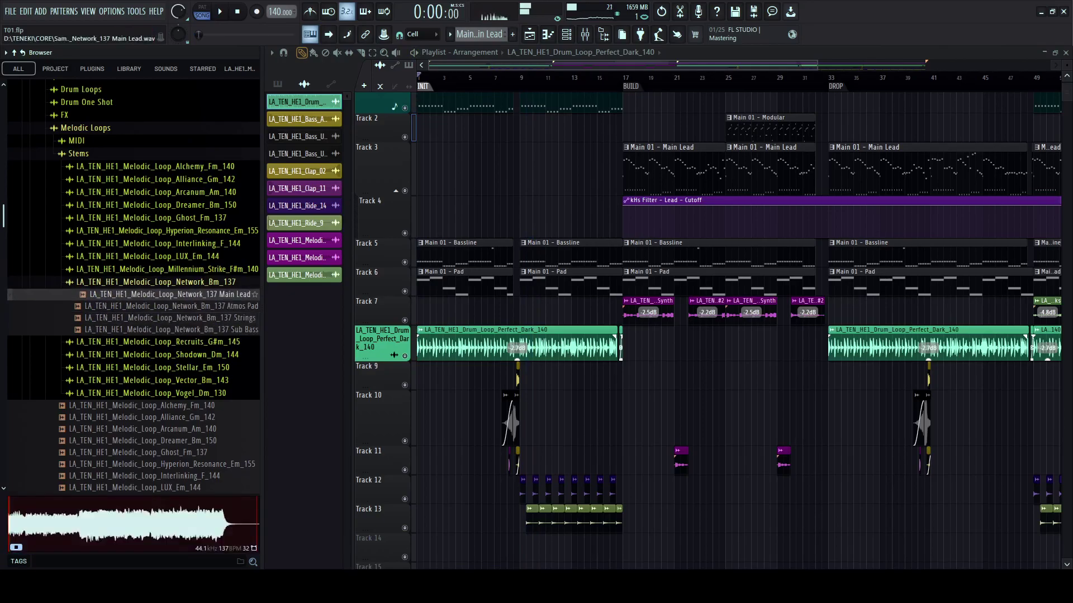
pyautogui.click(173, 330)
pyautogui.click(174, 306)
pyautogui.click(174, 294)
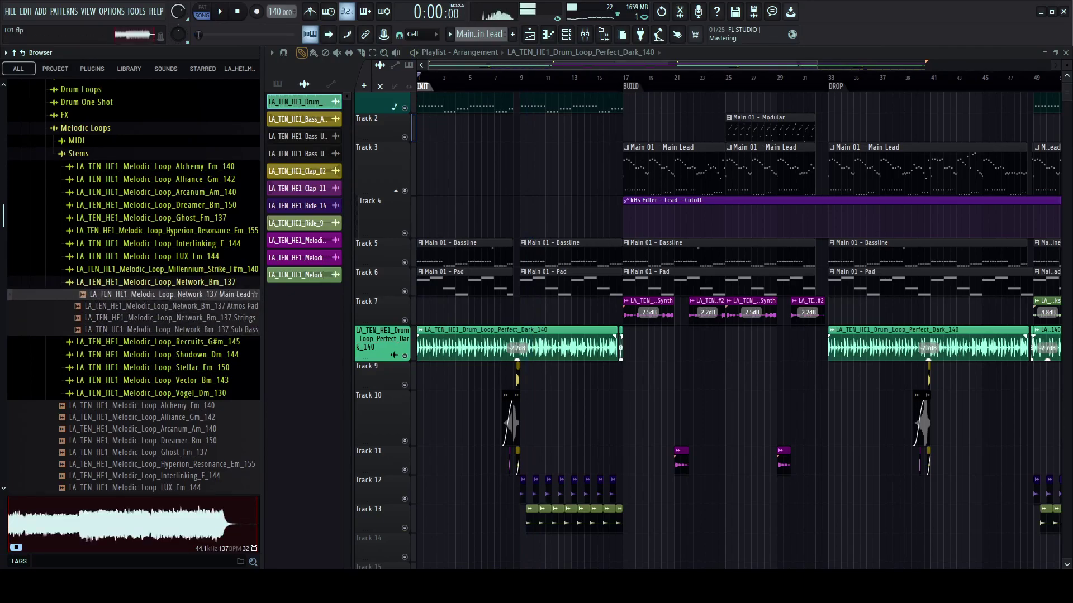
# - Widen the browser, collapse the Stems folder, audition the full melodic loops and place LA_TEN_HE1_Melodic_Loop_Network_Bm_137 on Track 4 at bar 1
pyautogui.scroll(3, 446, 128)
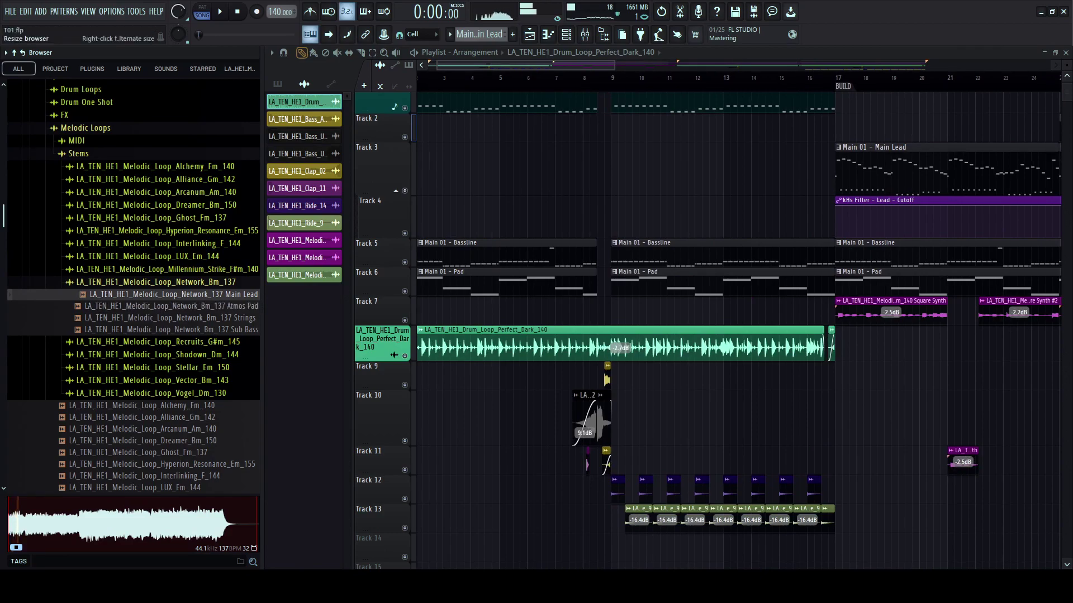
pyautogui.moveTo(263, 308); pyautogui.dragTo(324, 307)
pyautogui.click(156, 282)
pyautogui.click(78, 153)
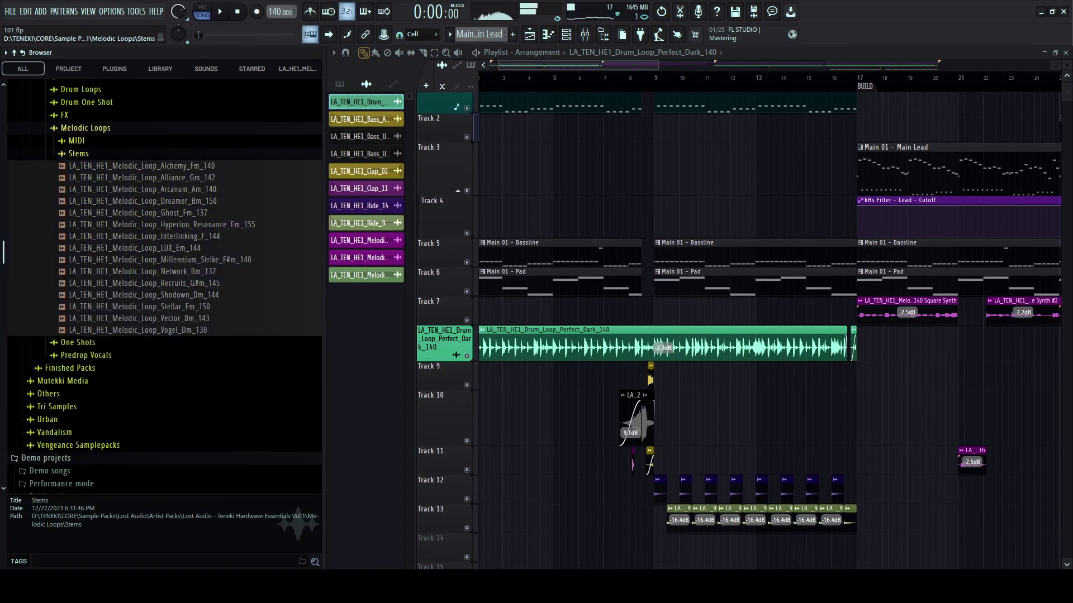
pyautogui.click(162, 283)
pyautogui.click(162, 306)
pyautogui.click(162, 260)
pyautogui.moveTo(162, 272); pyautogui.dragTo(550, 218)
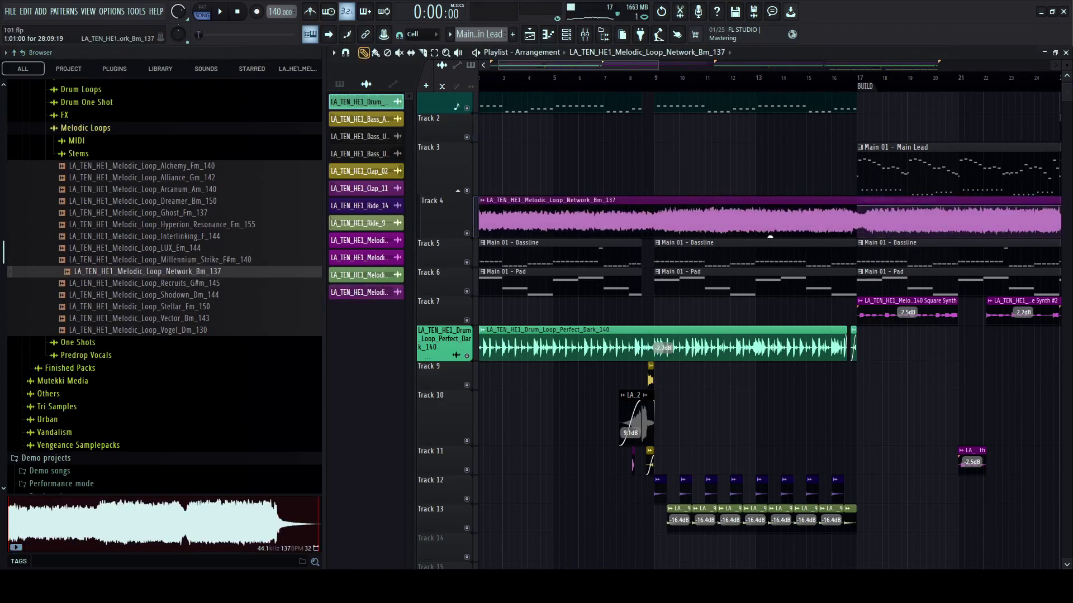
# - Move the Network_Bm_137 clip down to Track 9 at bar 1 and briefly play it
pyautogui.press('space')
pyautogui.scroll(1, 739, 331)
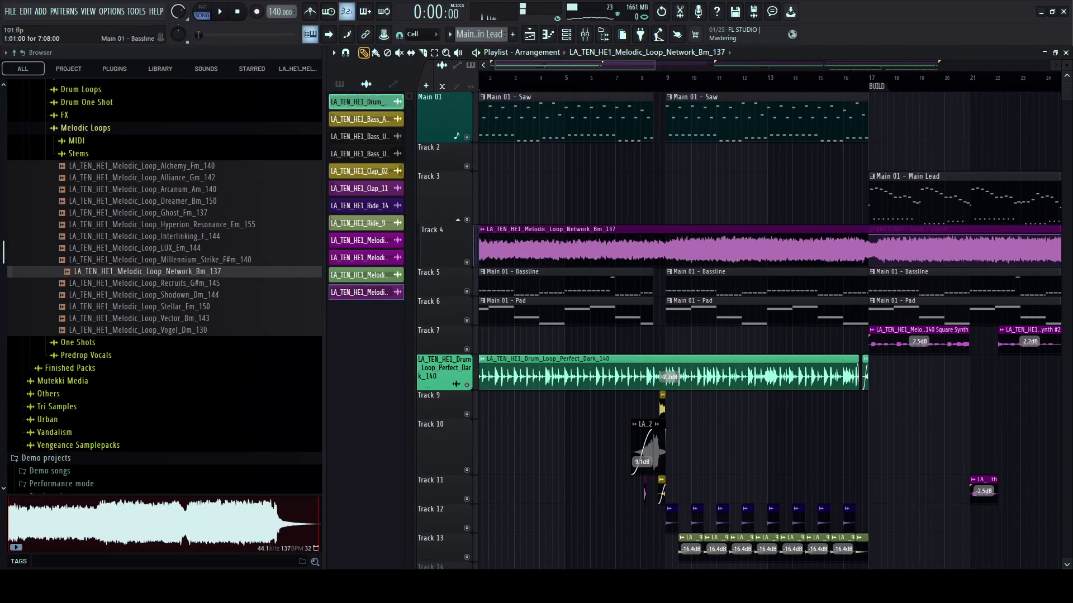
pyautogui.moveTo(769, 266); pyautogui.dragTo(770, 417)
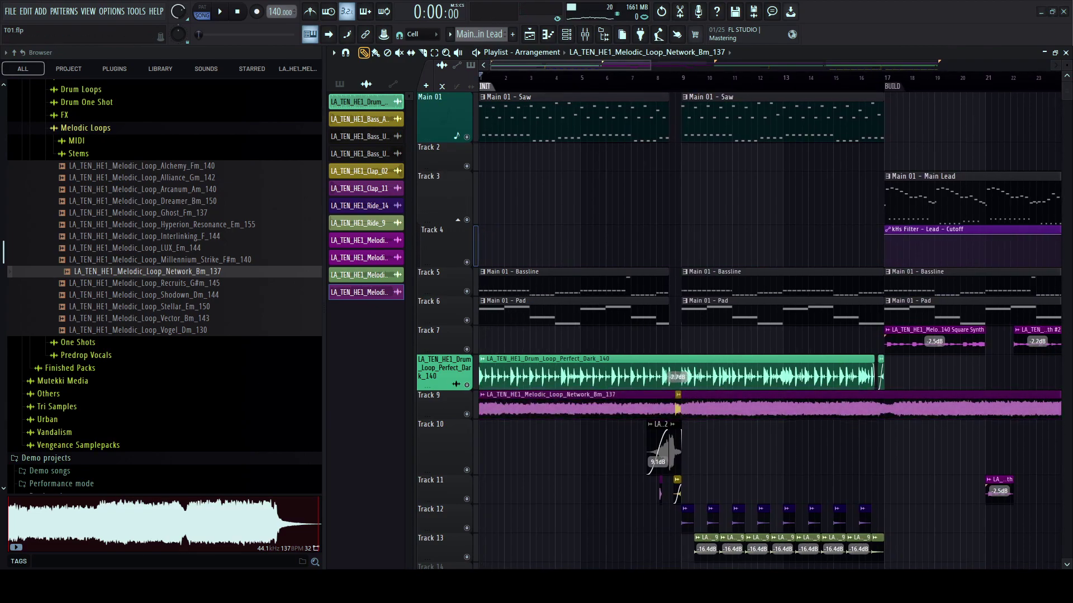
pyautogui.press('space')
pyautogui.press('space')
# - Mute the Main 01 track, Track 5 and Track 6 and play the Network_Bm_137 loop with the drums
pyautogui.click(467, 137)
pyautogui.click(466, 291)
pyautogui.press('space')
pyautogui.click(466, 320)
pyautogui.scroll(-3, 770, 329)
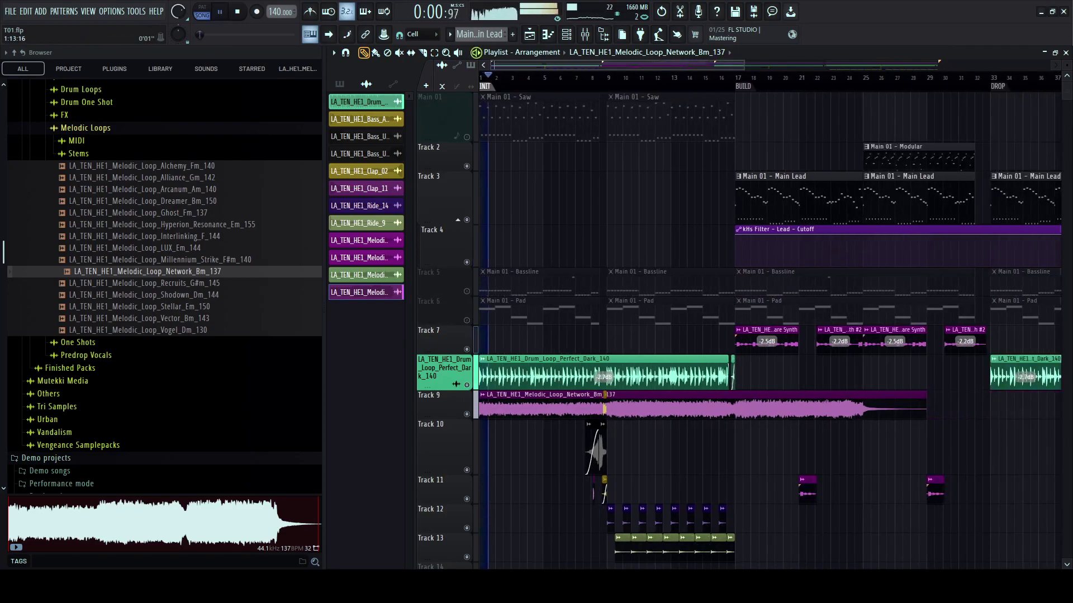
# - Narrow the browser, move the Network_Bm_137 clip to Track 14, make that track taller and set the clip's volume to -1.5 dB
pyautogui.scroll(-3, 769, 330)
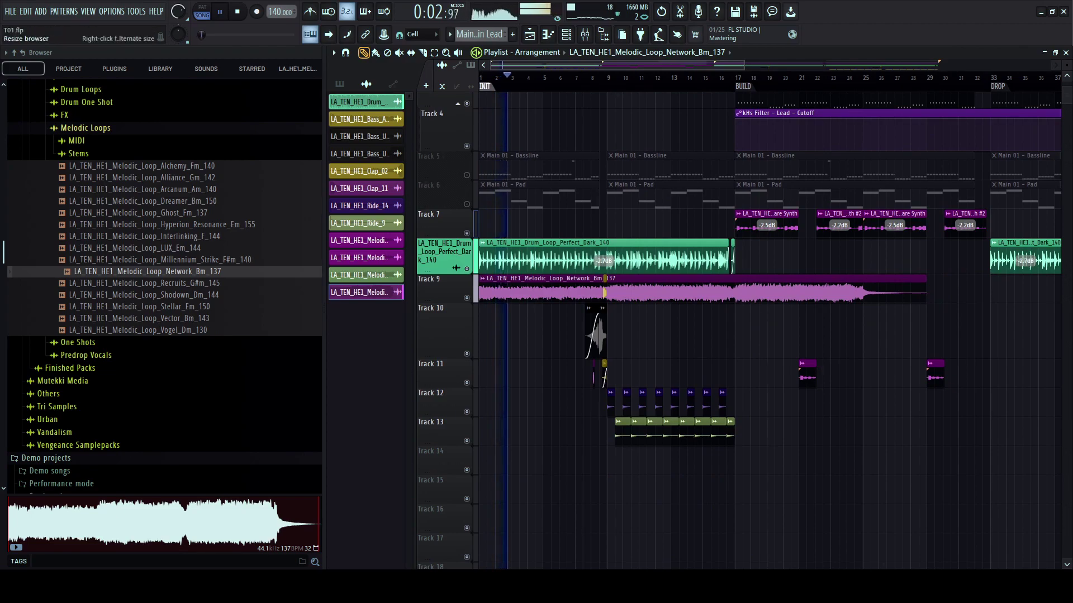
pyautogui.moveTo(324, 310); pyautogui.dragTo(263, 310)
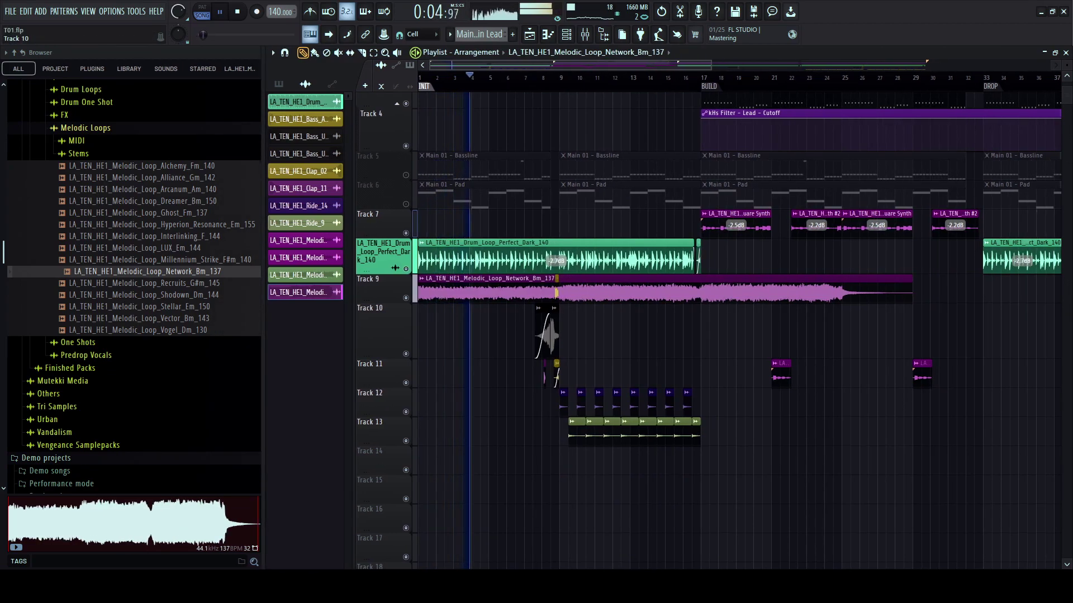
pyautogui.moveTo(665, 300); pyautogui.dragTo(665, 472)
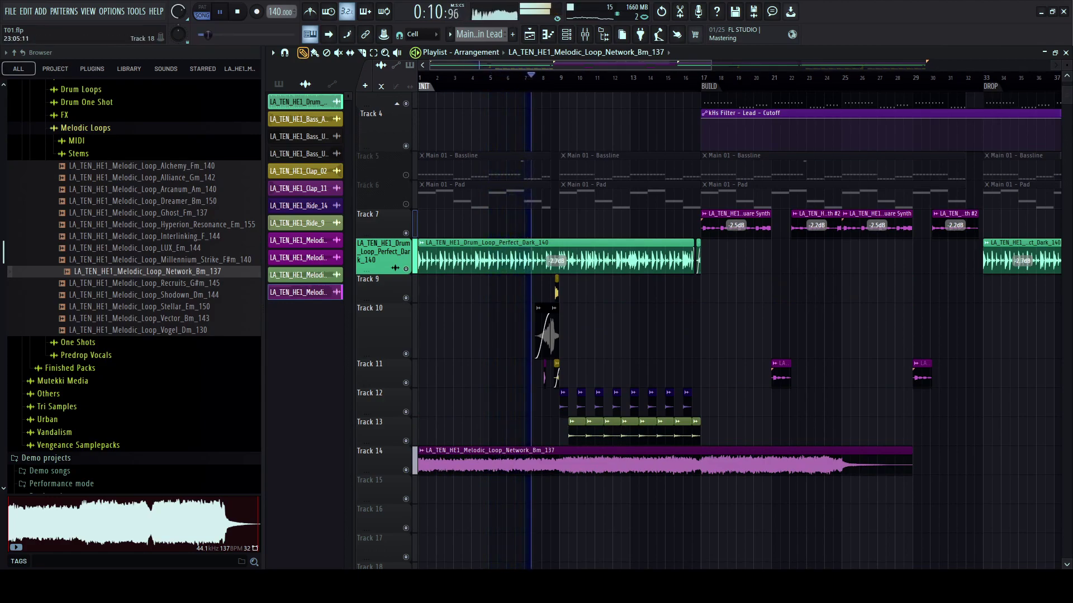
pyautogui.moveTo(384, 475); pyautogui.dragTo(384, 509)
pyautogui.moveTo(665, 507); pyautogui.dragTo(665, 515)
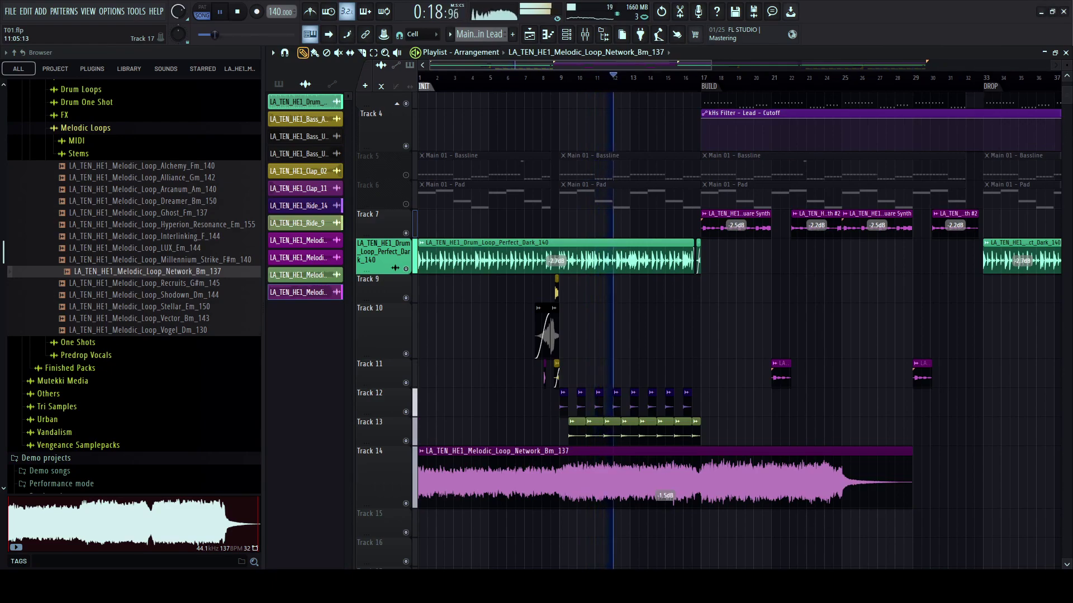
# - Review the arrangement with the Network_Bm_137 loop, readjust the browser's width and delete the clip from Track 14
pyautogui.scroll(4, 708, 331)
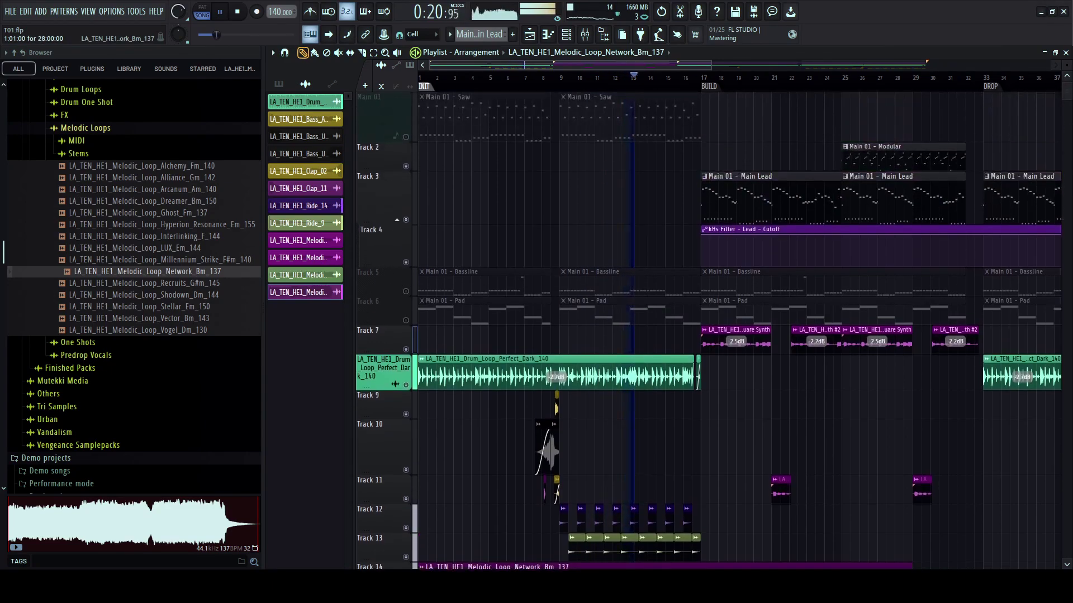
pyautogui.scroll(-5, 708, 331)
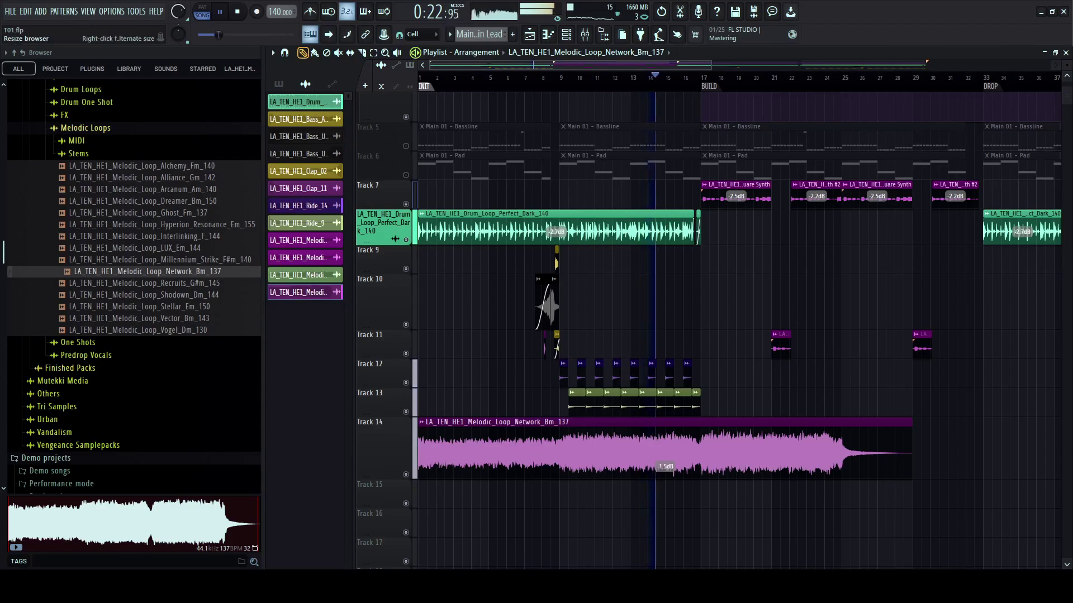
pyautogui.moveTo(263, 308); pyautogui.dragTo(220, 309)
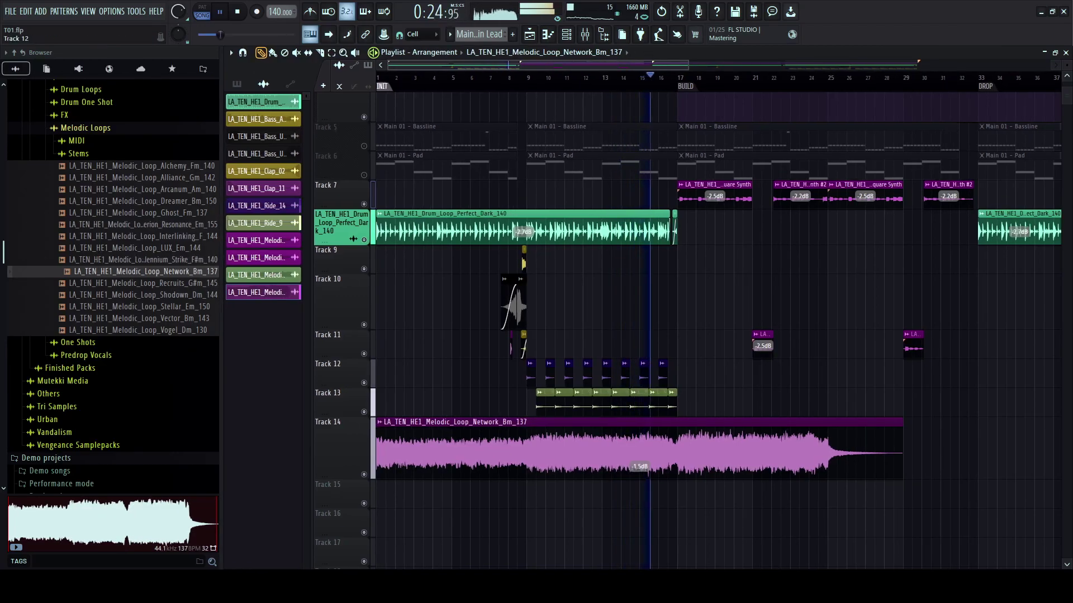
pyautogui.moveTo(222, 358); pyautogui.dragTo(294, 358)
pyautogui.press('space')
pyautogui.doubleClick(682, 475)
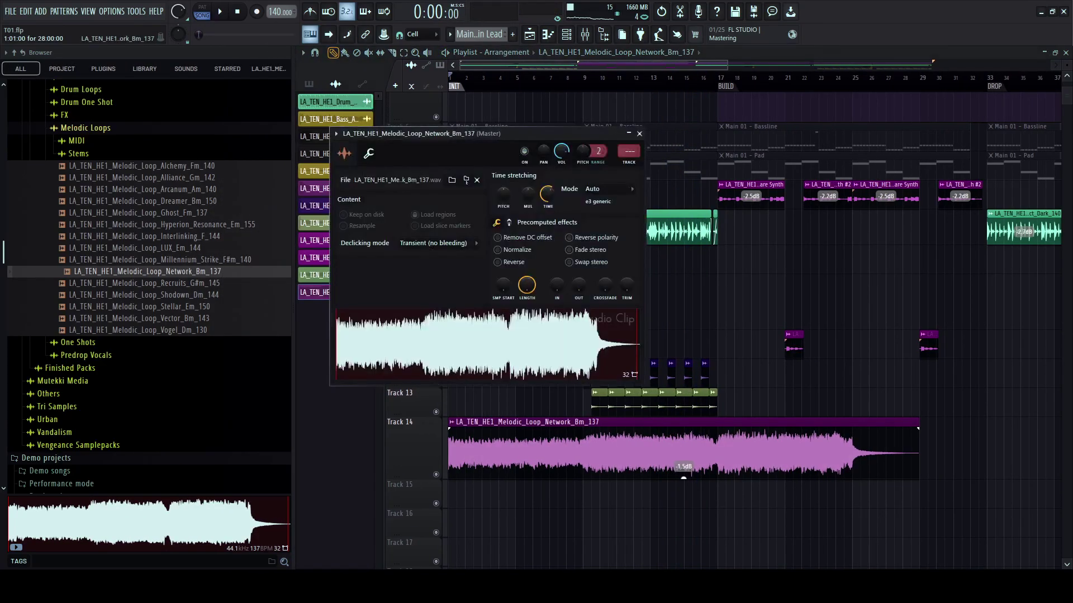
pyautogui.rightClick(559, 450)
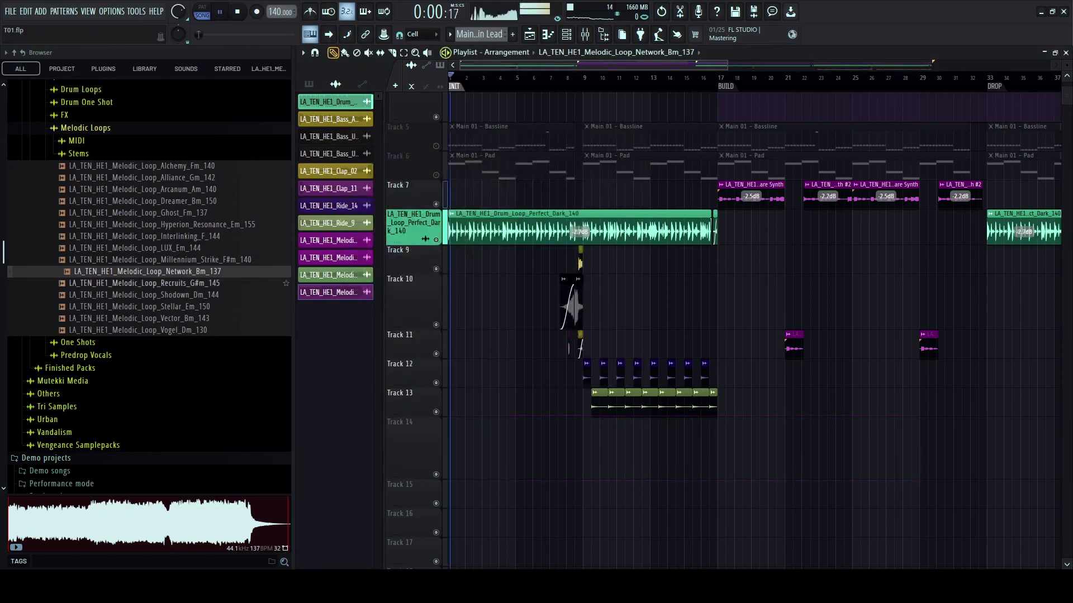
# - Audition the Recruits, Shodown, Stellar, Vector and Vogel melodic loops
pyautogui.click(167, 283)
pyautogui.click(167, 295)
pyautogui.click(167, 307)
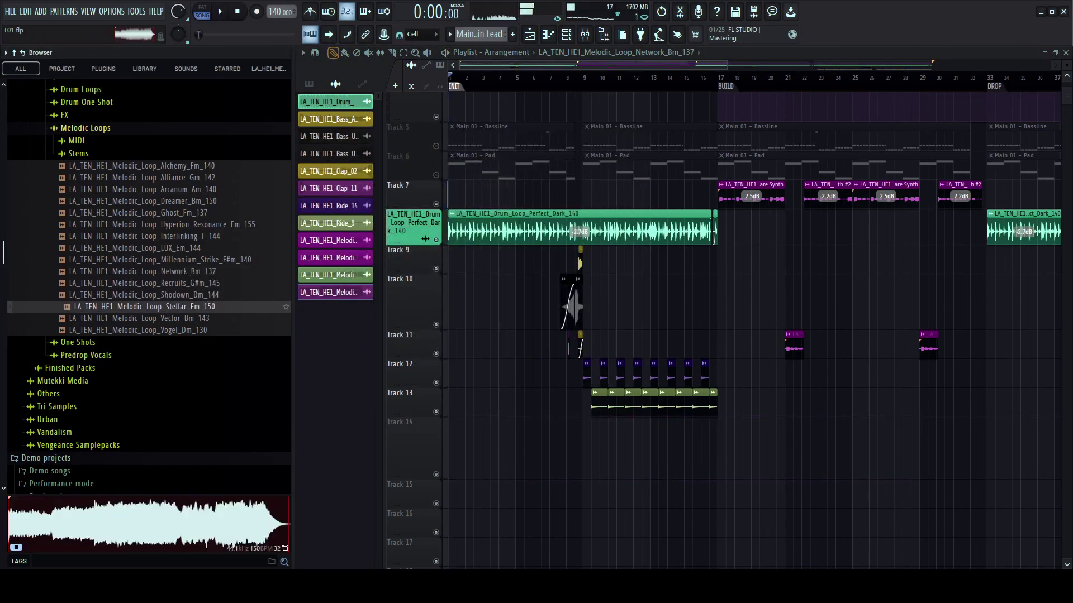
pyautogui.click(168, 318)
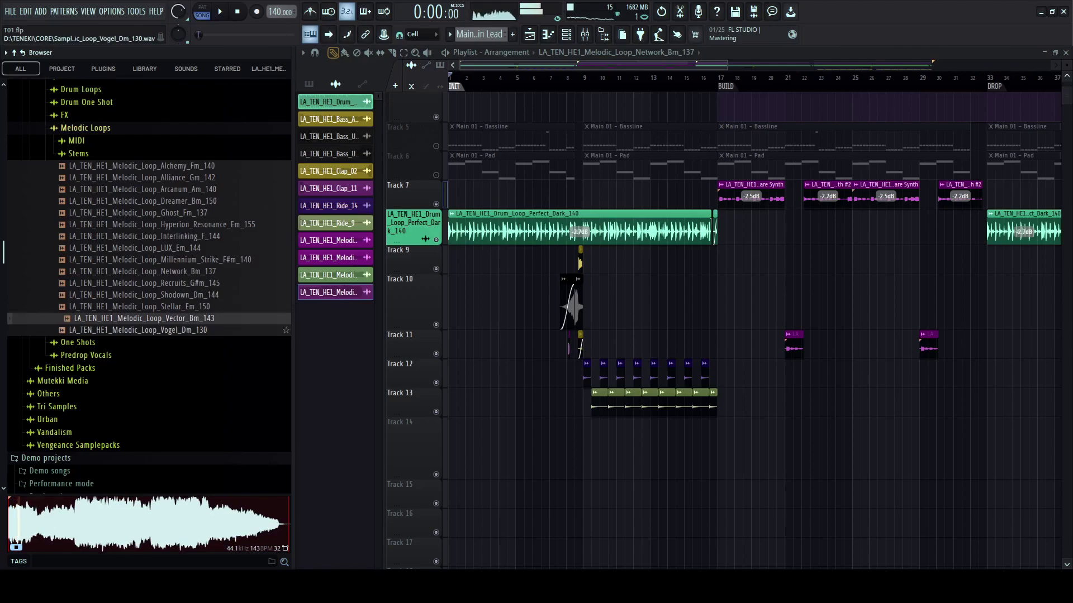
pyautogui.click(168, 330)
# - Collapse the Melodic Loops folder, open Predrop Vocals and audition Predrop_Vocals_2 and Predrop_Vocals_1
pyautogui.scroll(5, 168, 236)
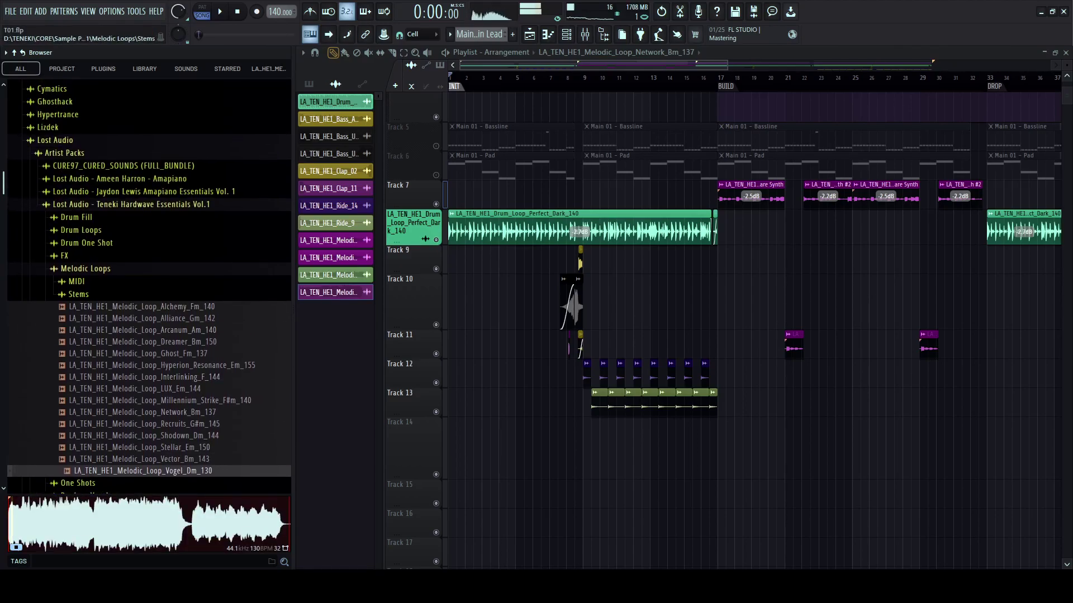
pyautogui.click(112, 269)
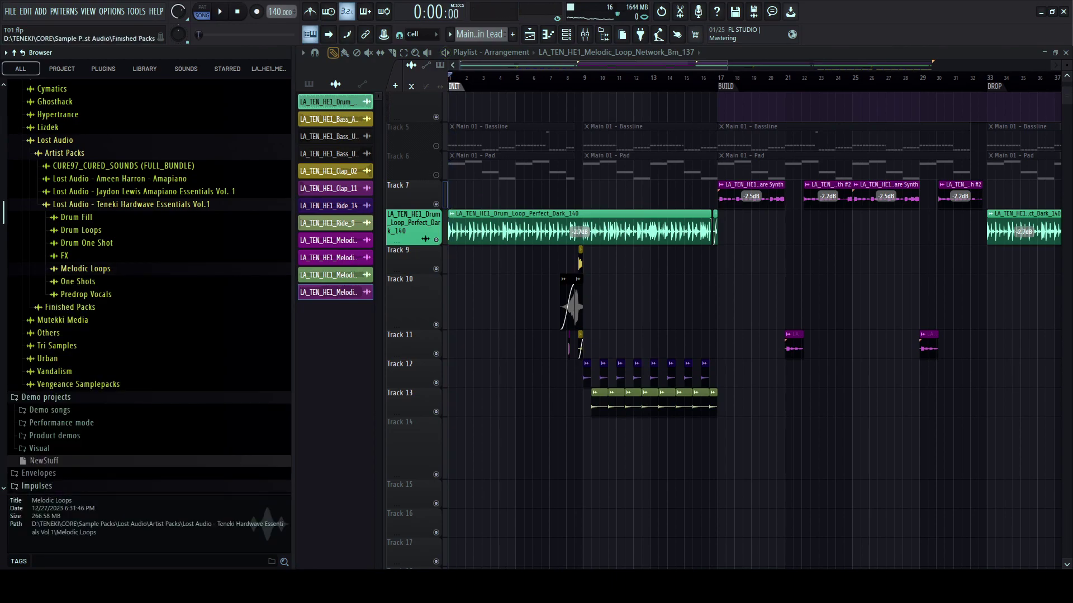
pyautogui.click(86, 294)
pyautogui.click(123, 318)
pyautogui.click(123, 306)
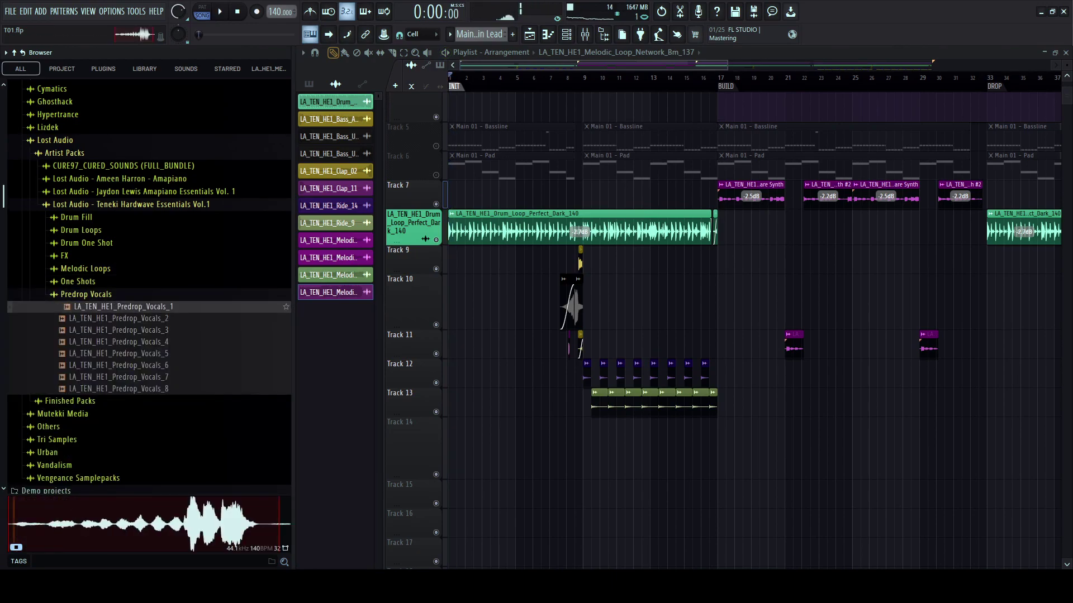
# - With Main 01 and Tracks 5 and 6 unmuted, play from bar 29 into the drop and narrow the browser
pyautogui.scroll(3, 498, 327)
pyautogui.press('space')
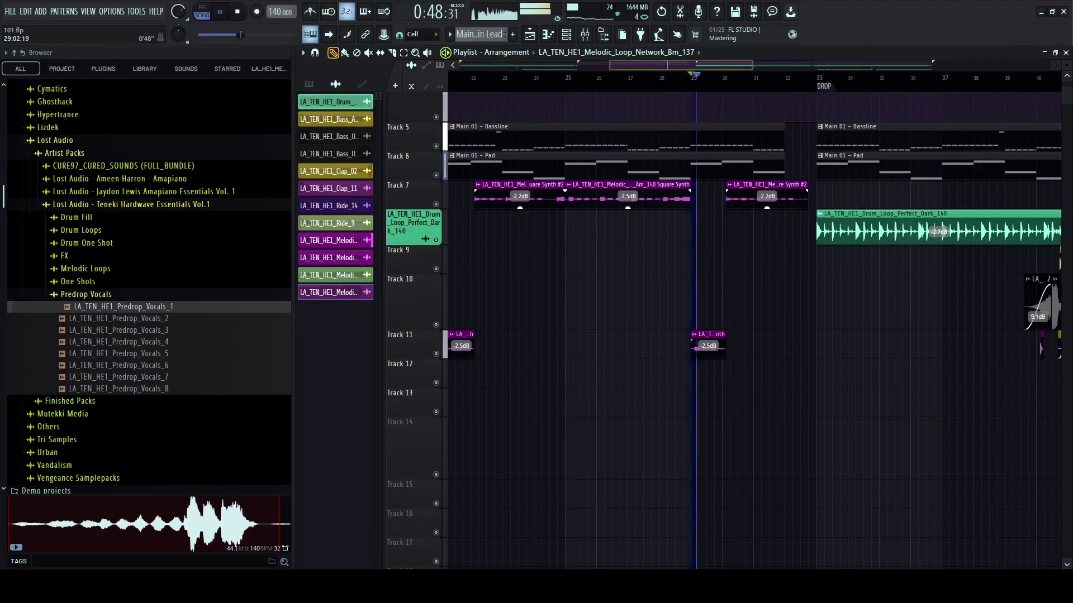
pyautogui.hscroll(3, 696, 327)
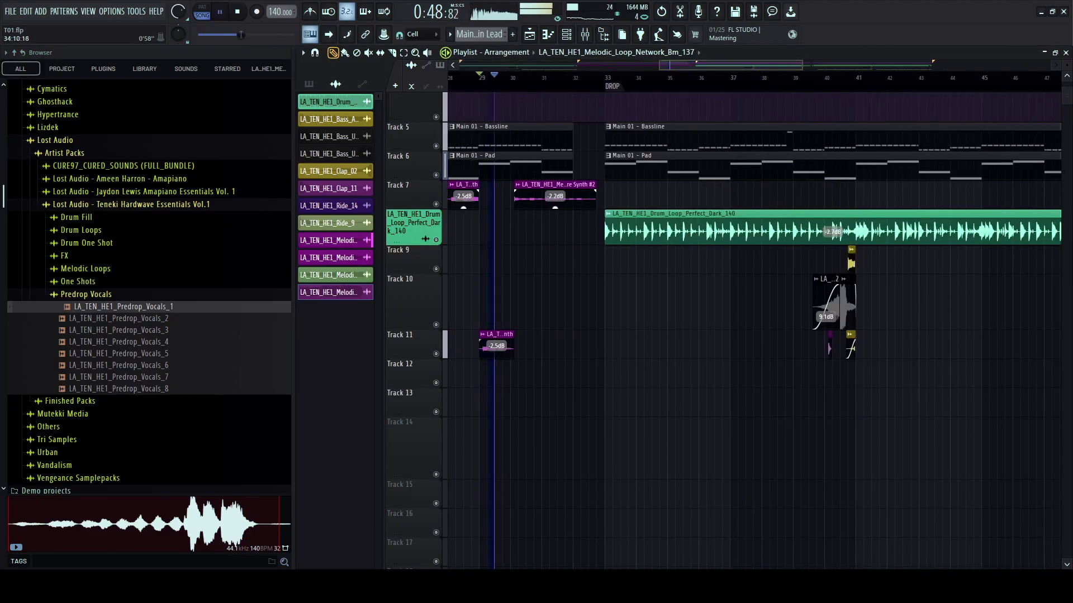
pyautogui.scroll(3, 633, 327)
pyautogui.scroll(4, 541, 327)
pyautogui.scroll(-2, 541, 327)
pyautogui.scroll(-3, 537, 327)
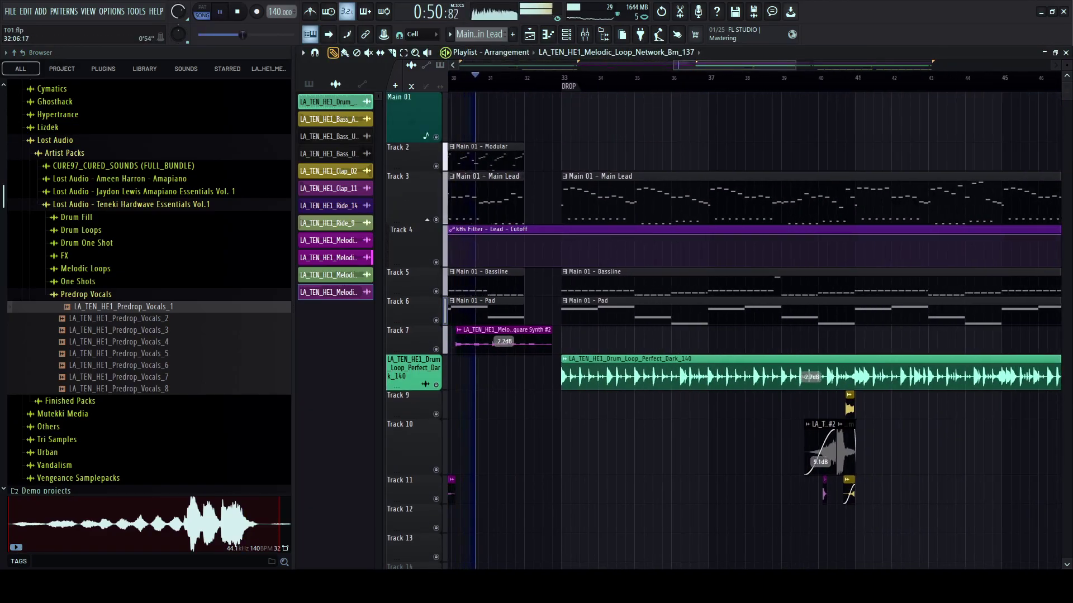
pyautogui.moveTo(293, 302); pyautogui.dragTo(203, 302)
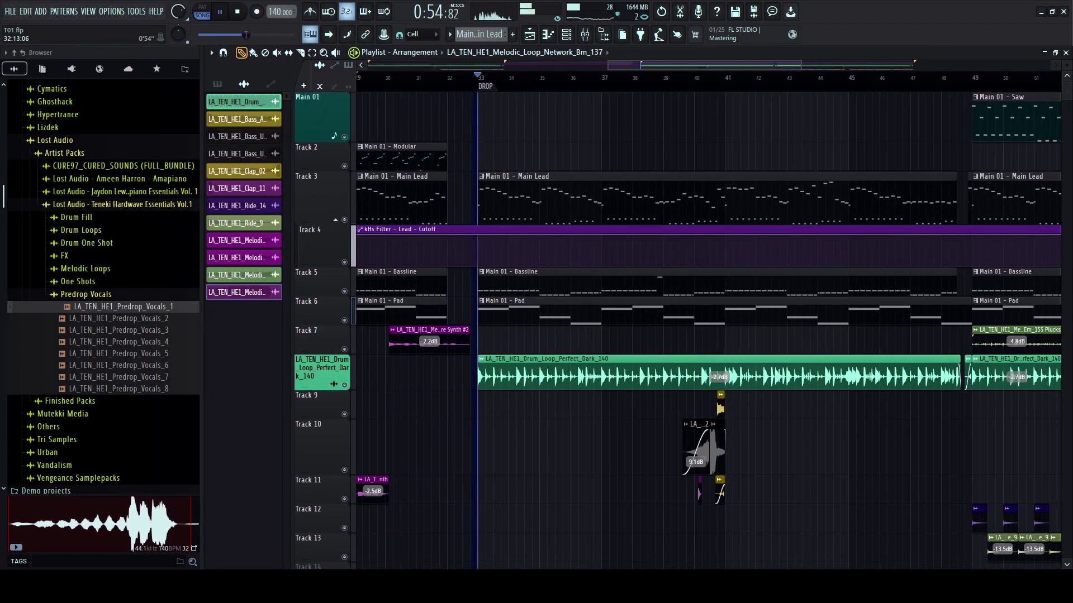
pyautogui.scroll(-4, 703, 446)
pyautogui.press('space')
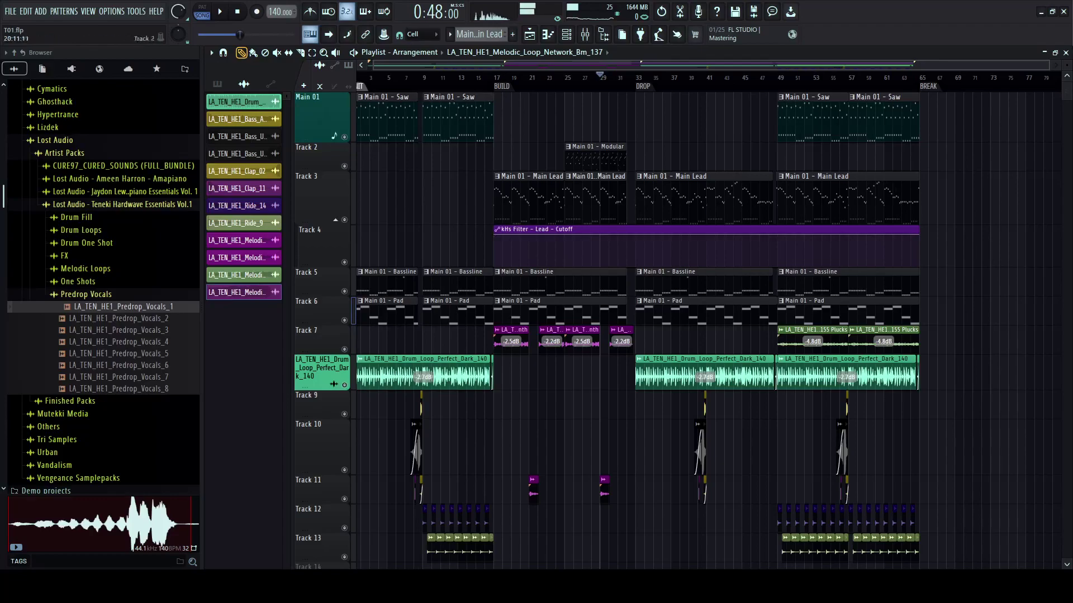
# - Add a point at bar 33 to the kHs Filter - Lead - Cutoff automation, lower its bar 17 start and curve the ramp between them
pyautogui.press('space')
pyautogui.scroll(3, 493, 168)
pyautogui.rightClick(855, 234)
pyautogui.moveTo(493, 234); pyautogui.dragTo(493, 258)
pyautogui.moveTo(674, 246); pyautogui.dragTo(674, 249)
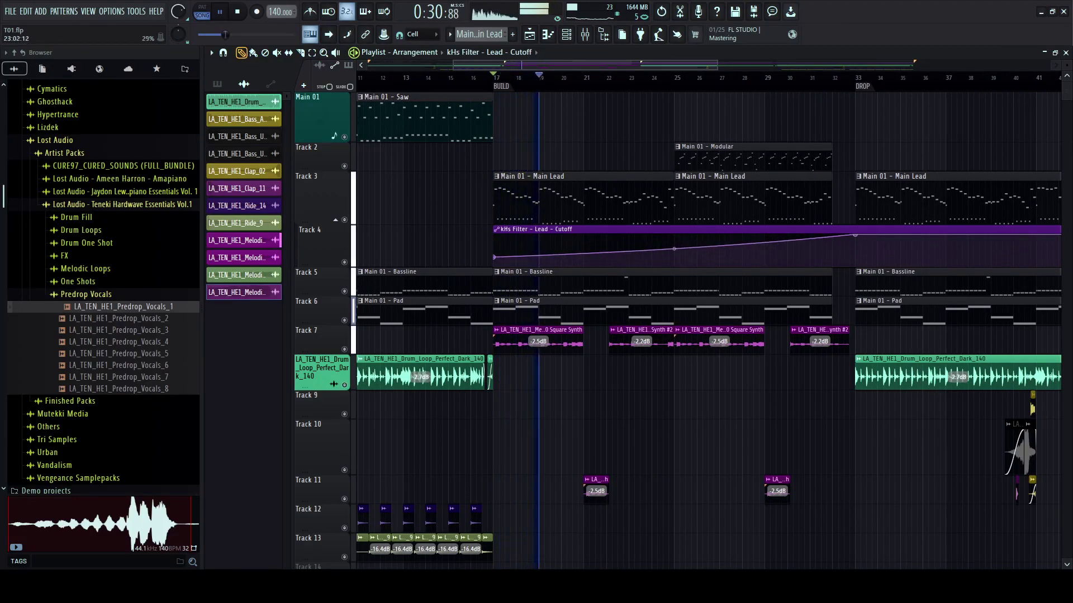
# - Set the cutoff automation's bar 17 start point to 36%, deepen the ramp's curve and listen through the build
pyautogui.moveTo(494, 257); pyautogui.dragTo(494, 255)
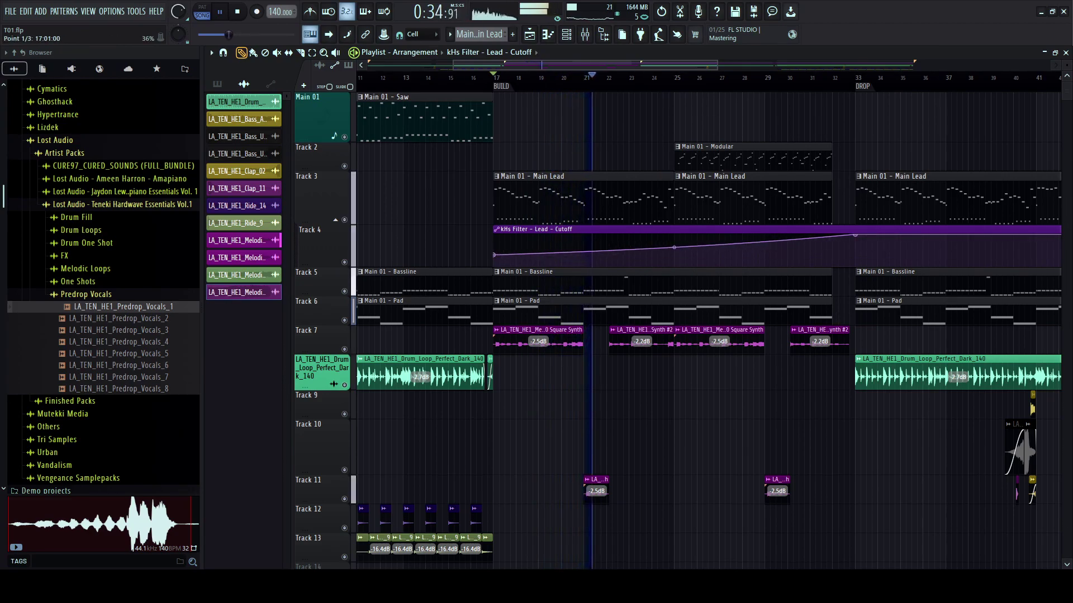
pyautogui.moveTo(674, 247); pyautogui.dragTo(674, 250)
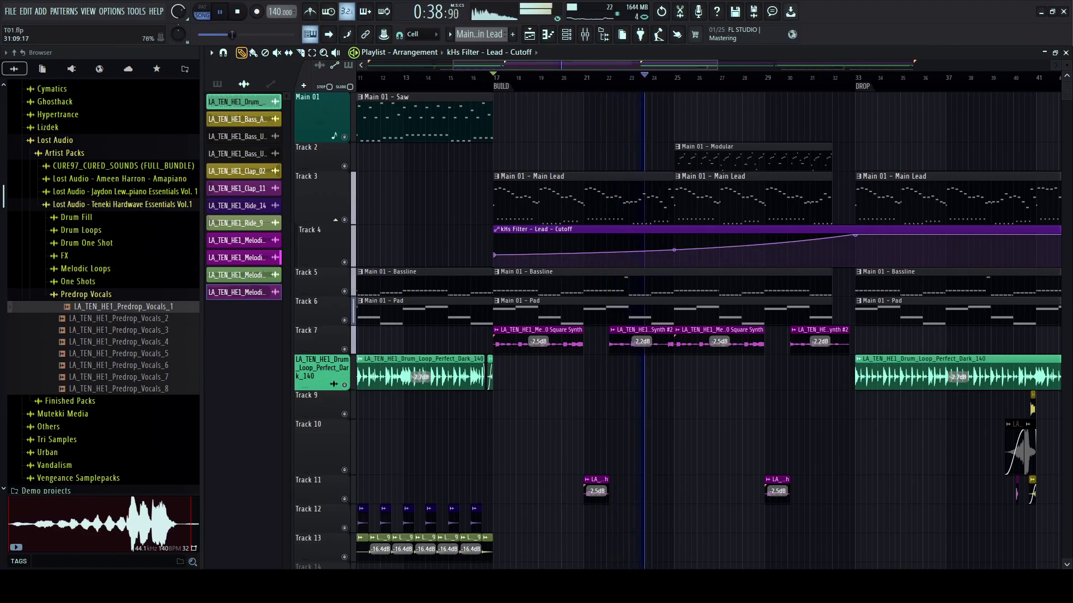
pyautogui.scroll(3, 835, 257)
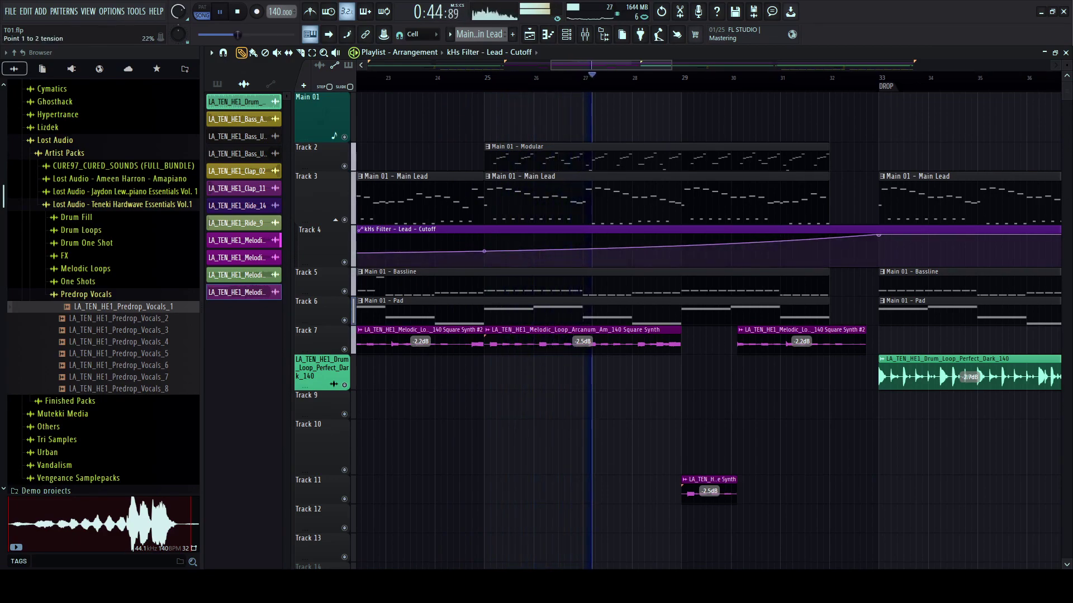
pyautogui.scroll(3, 833, 257)
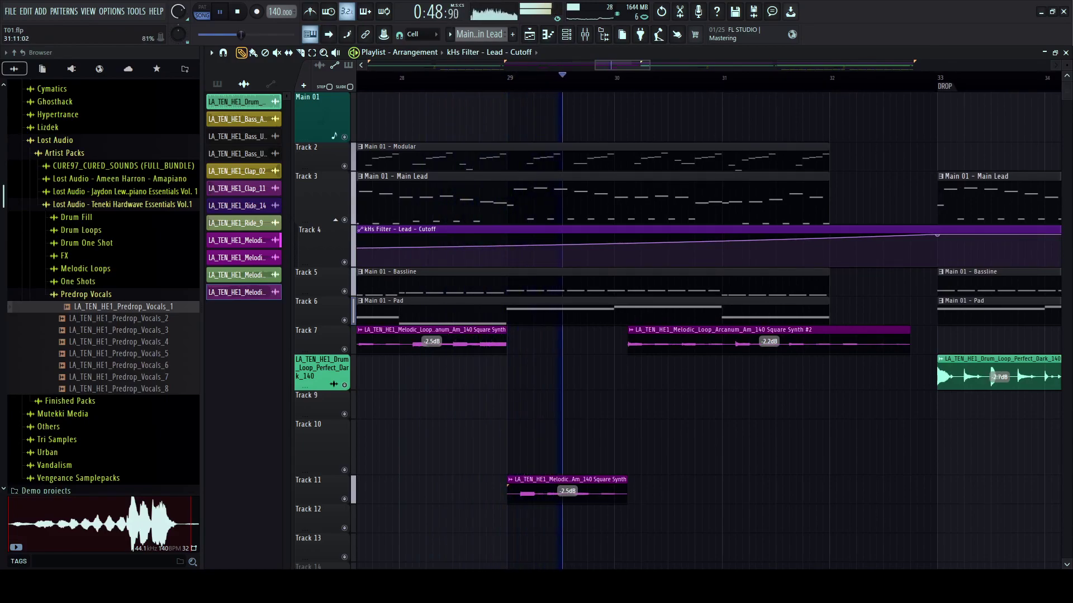
# - Add points to the kHs Filter - Lead - Cutoff automation at bar 32, dropping it to minimum with a curved rise to bar 33
pyautogui.rightClick(802, 235)
pyautogui.rightClick(830, 256)
pyautogui.moveTo(829, 255); pyautogui.dragTo(836, 270)
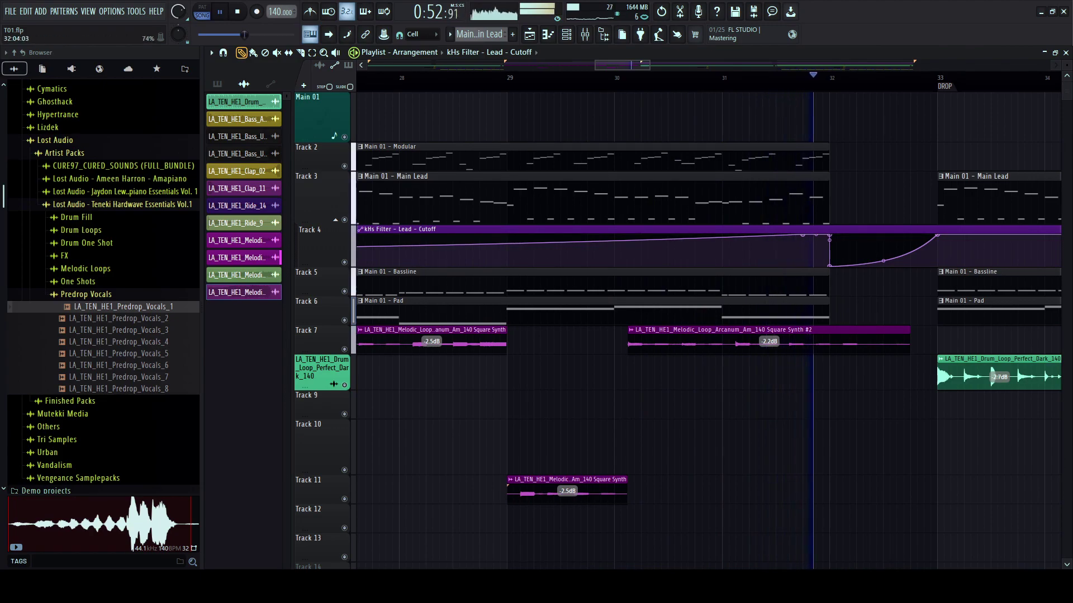
pyautogui.moveTo(835, 425); pyautogui.dragTo(642, 425)
pyautogui.scroll(-3, 643, 424)
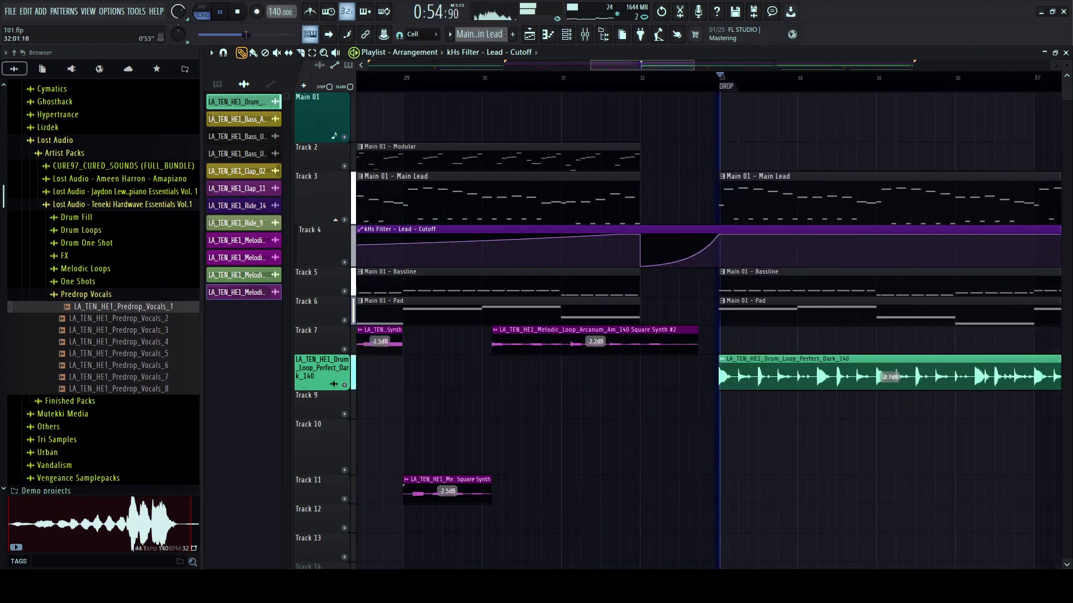
pyautogui.scroll(-4, 643, 424)
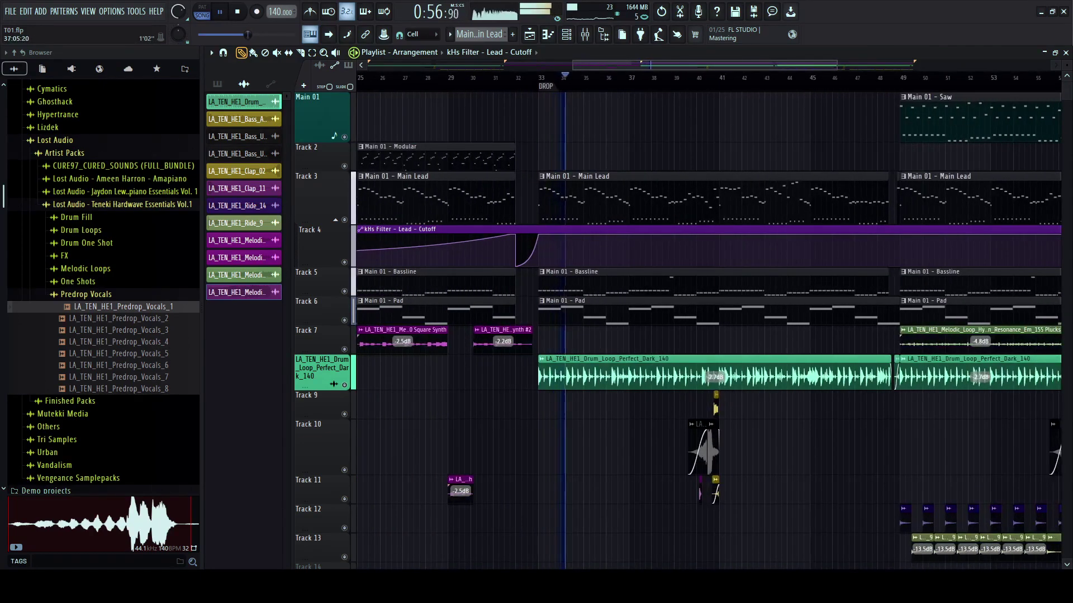
pyautogui.scroll(-3, 565, 425)
pyautogui.moveTo(580, 424); pyautogui.dragTo(774, 424)
pyautogui.scroll(-2, 514, 425)
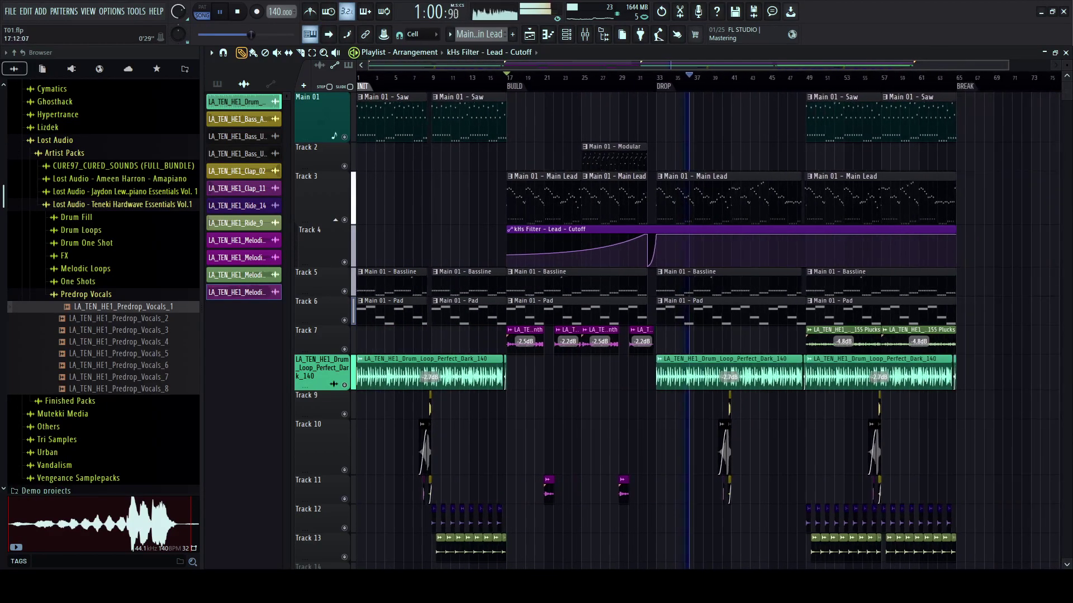
# - Reduce the height of Track 3 in the playlist and collapse the Predrop Vocals folder in the browser
pyautogui.moveTo(305, 224); pyautogui.dragTo(306, 205)
pyautogui.scroll(-1, 389, 224)
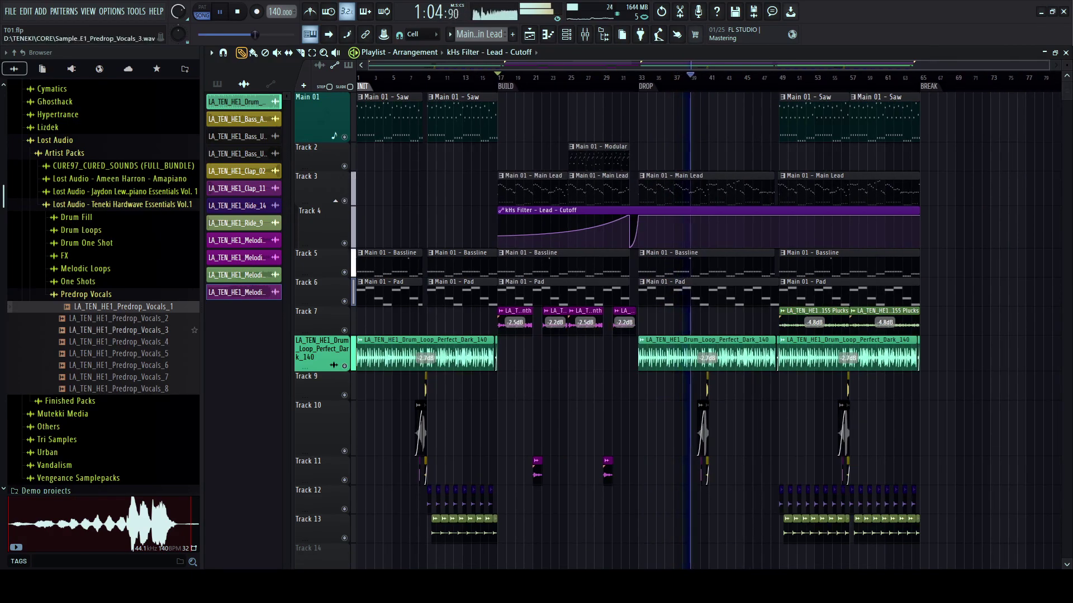
pyautogui.click(86, 295)
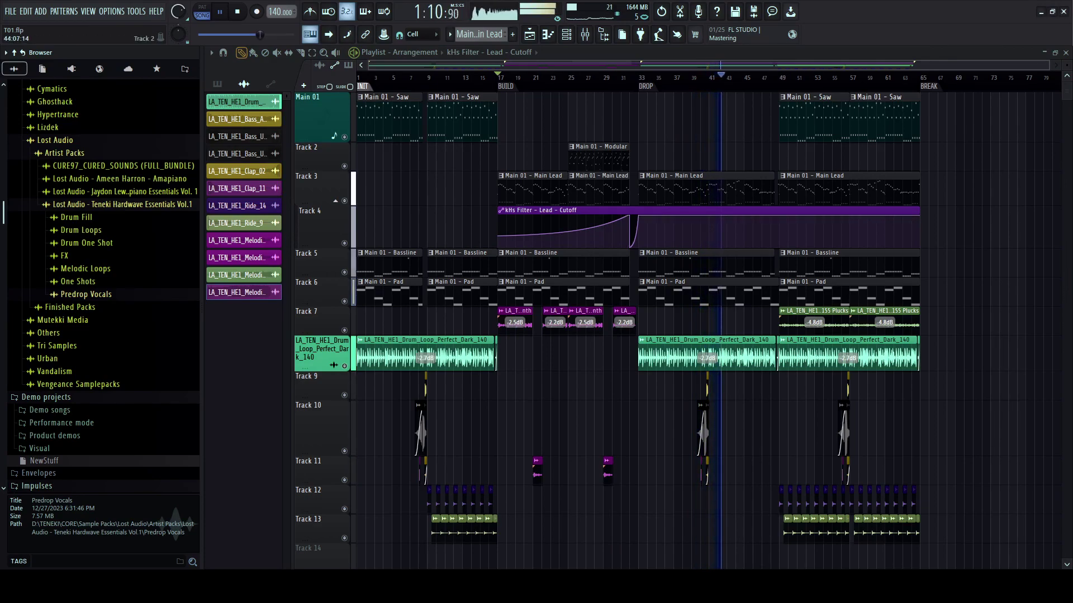
pyautogui.scroll(-2, 738, 157)
pyautogui.scroll(2, 738, 157)
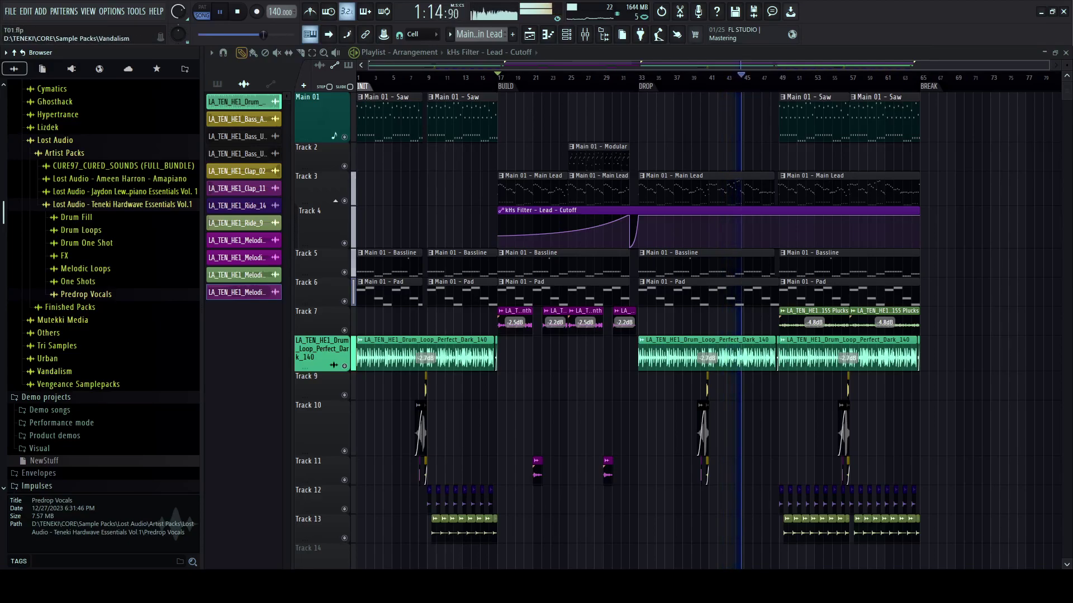
# - Hide the browser to widen the playlist and review the drop arrangement up to the break at bar 65 during playback
pyautogui.scroll(6, 749, 156)
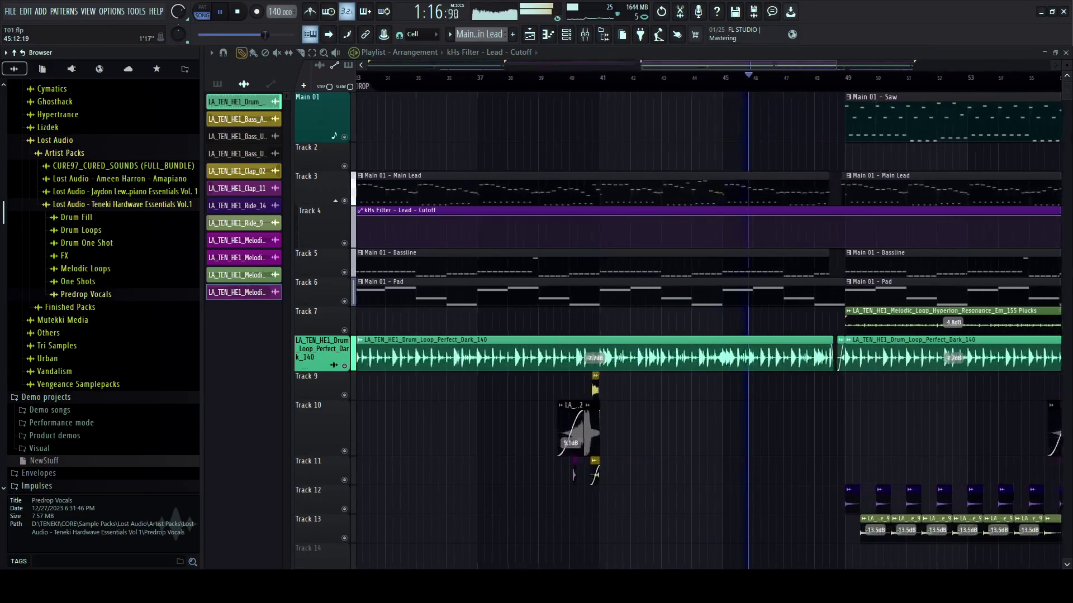
pyautogui.hscroll(3, 737, 156)
pyautogui.scroll(-1, 725, 156)
pyautogui.scroll(-1, 721, 157)
pyautogui.hscroll(3, 720, 157)
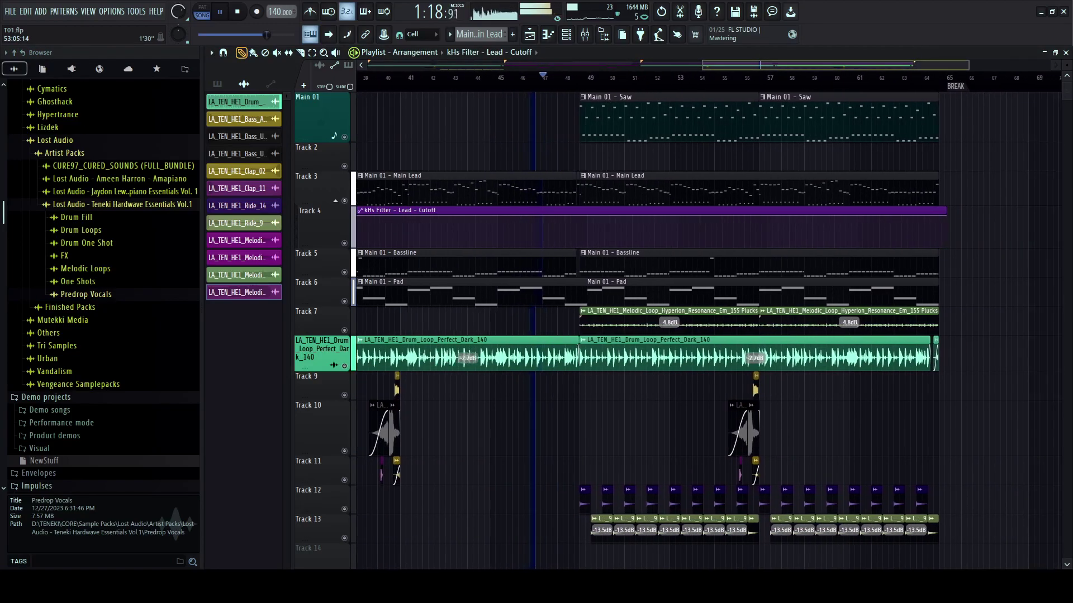
pyautogui.click(201, 191)
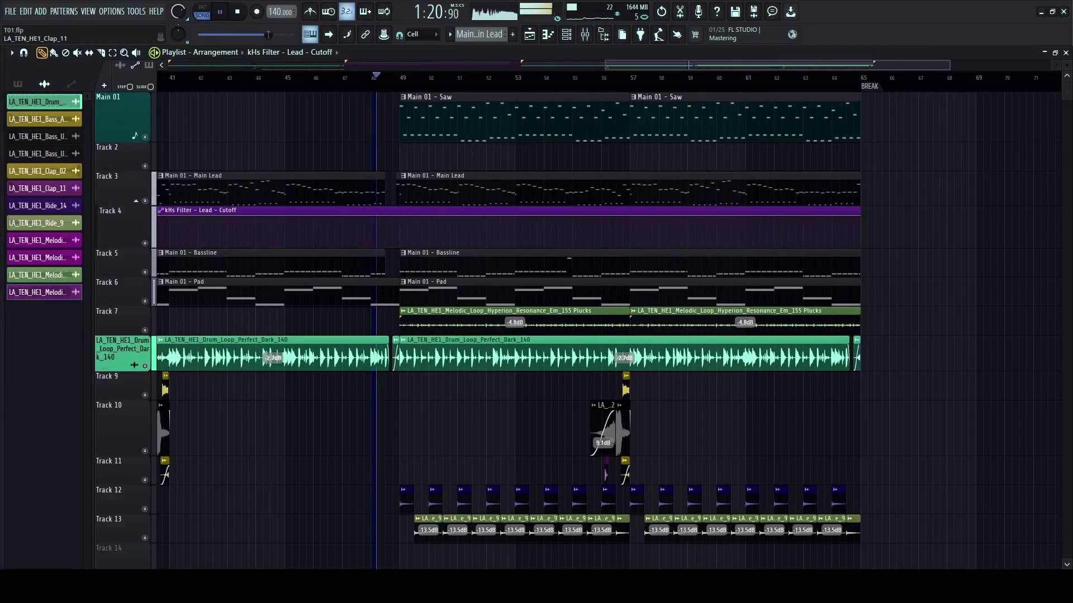
pyautogui.scroll(-4, 385, 190)
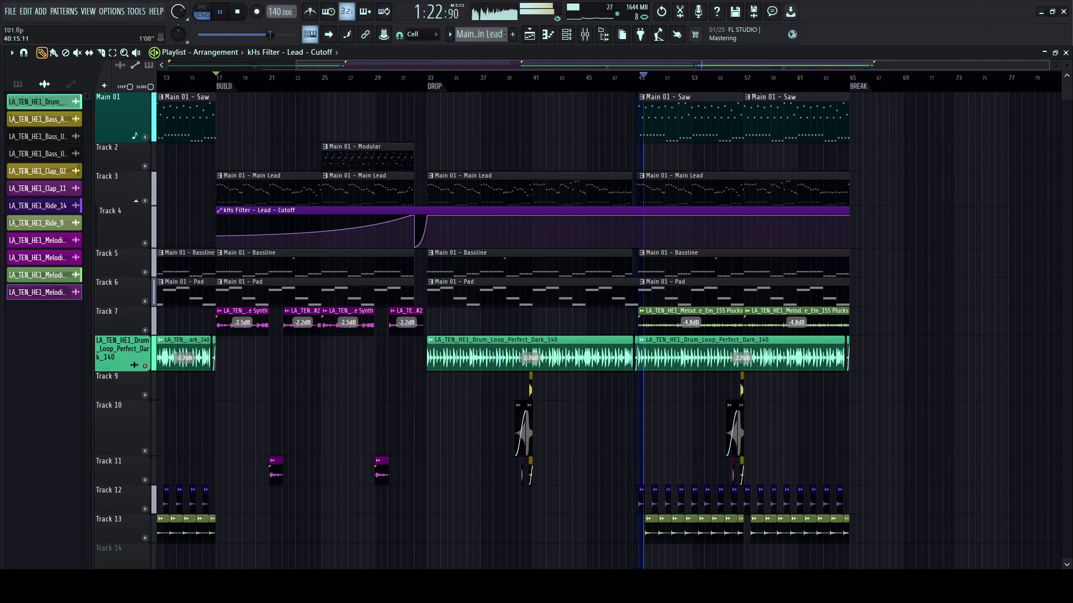
pyautogui.scroll(3, 614, 190)
pyautogui.scroll(2, 617, 322)
pyautogui.hscroll(3, 616, 322)
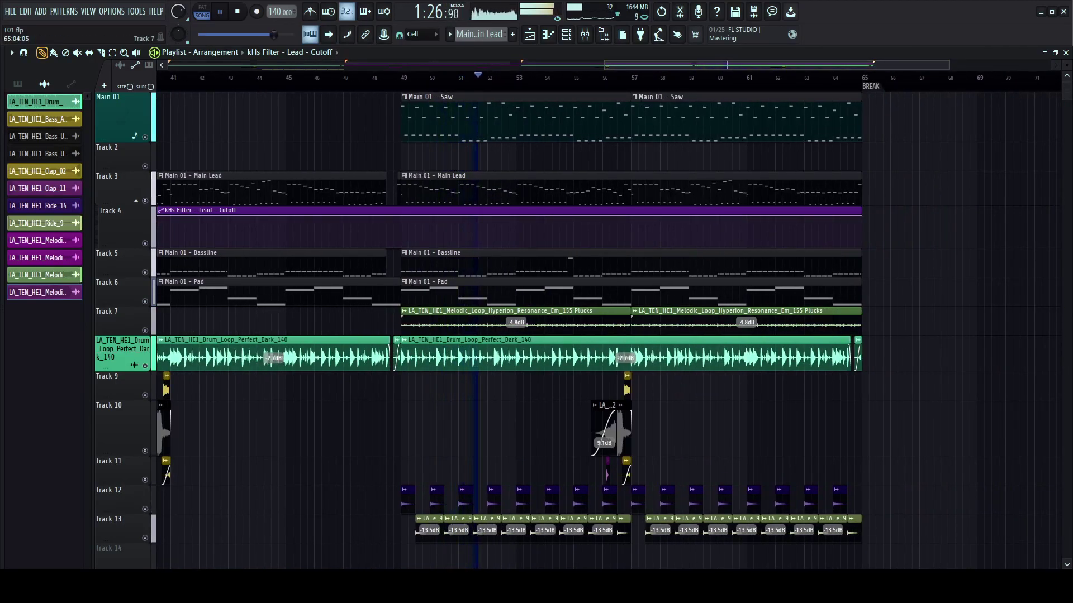
# - Enlarge Track 7 and lower the gain of both Hyperion Resonance Plucks clips to -7.0 dB
pyautogui.scroll(-2, 617, 323)
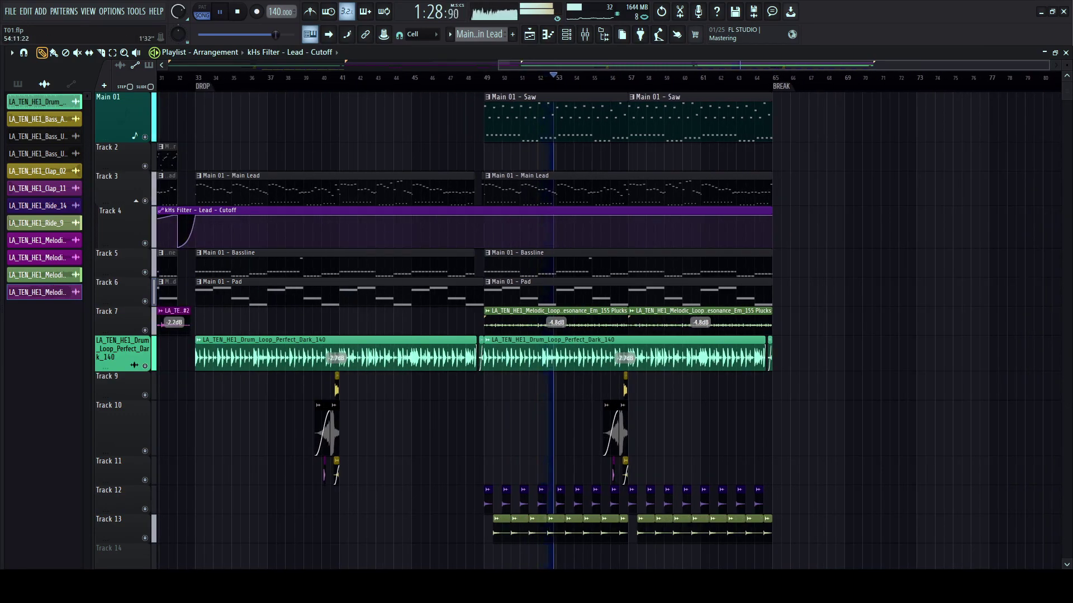
pyautogui.moveTo(124, 335); pyautogui.dragTo(124, 351)
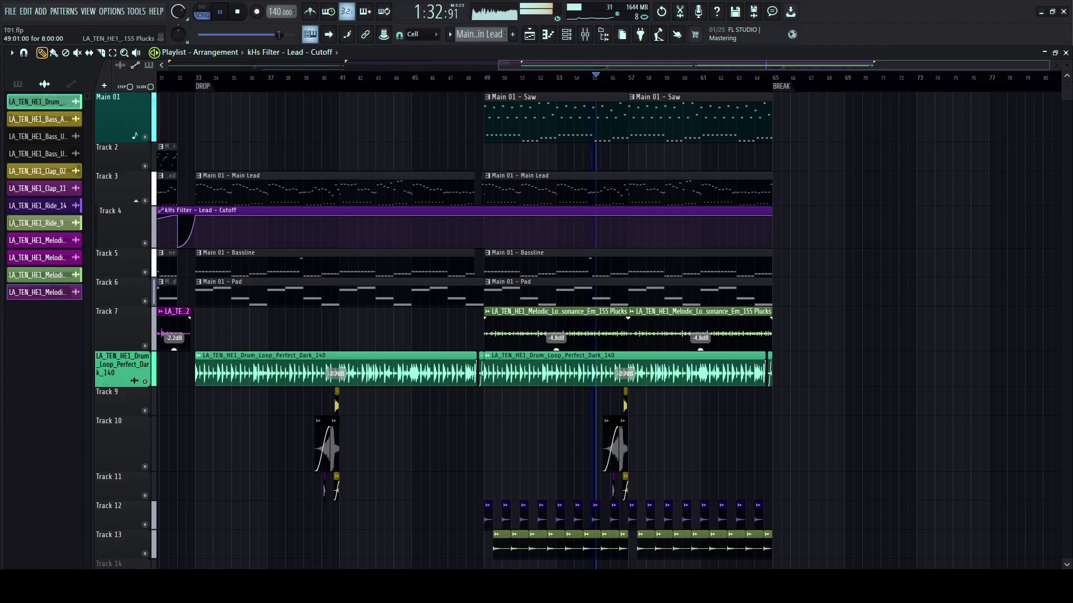
pyautogui.moveTo(771, 331); pyautogui.dragTo(556, 350)
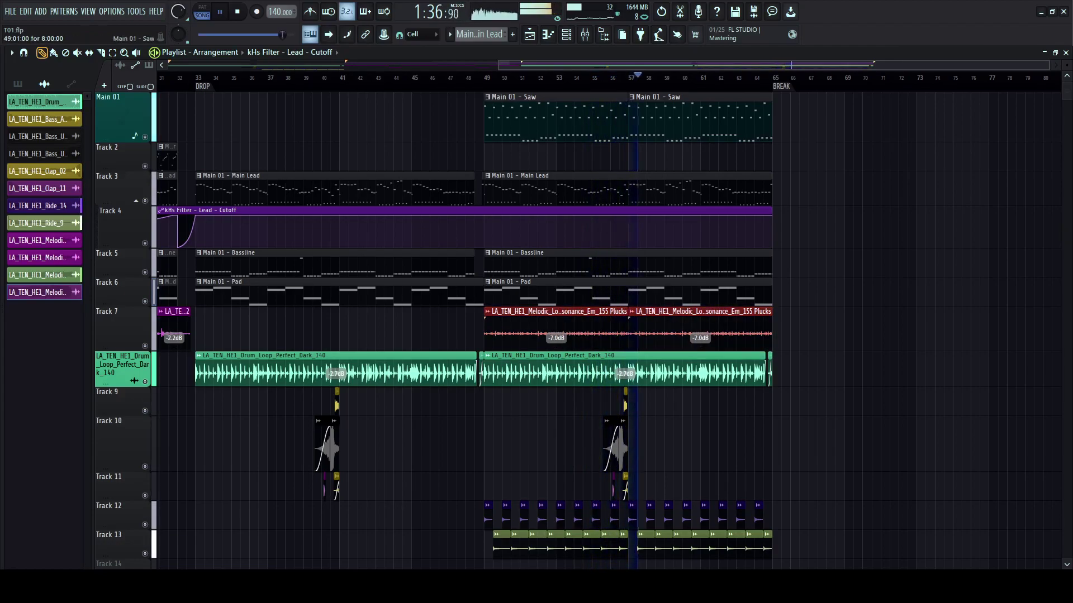
# - Slice the clips on tracks 1 to 7 half a bar before bar 57 and at bar 57, and delete the pieces in between
pyautogui.scroll(3, 619, 120)
pyautogui.scroll(3, 605, 224)
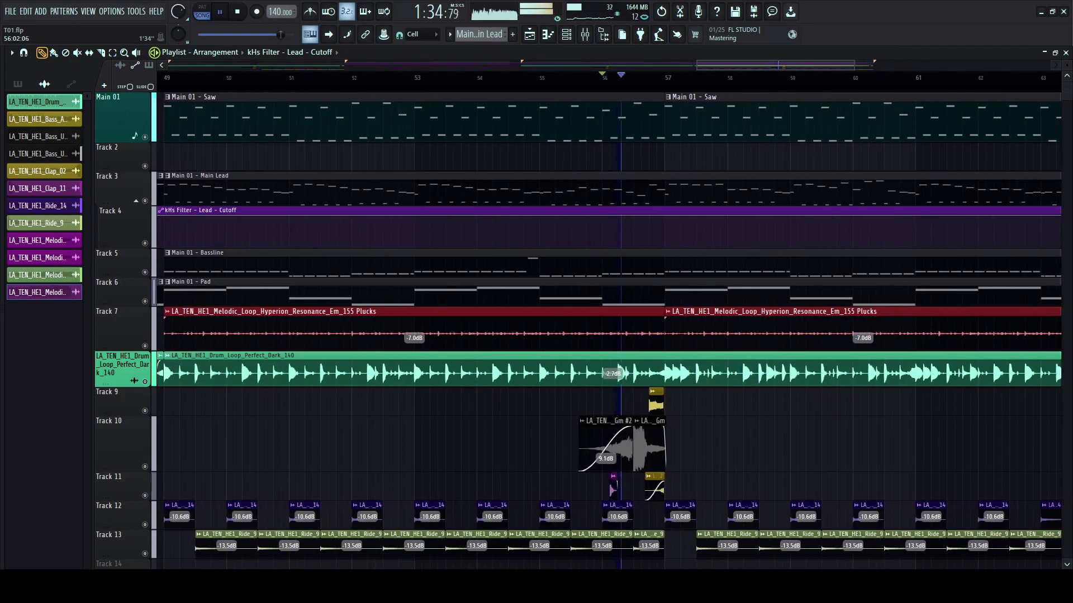
pyautogui.press('space')
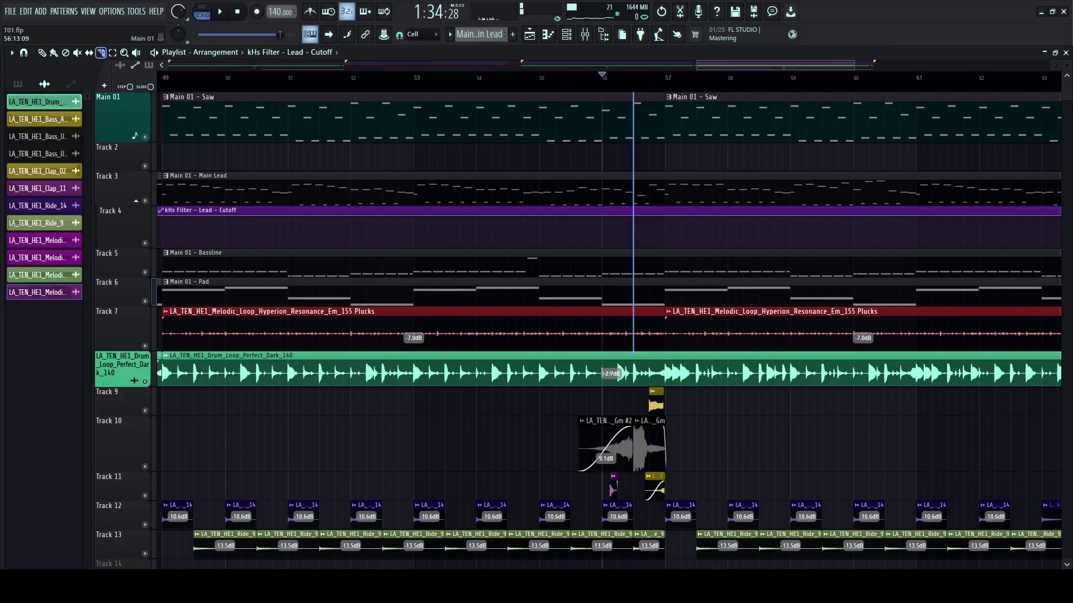
pyautogui.moveTo(633, 352); pyautogui.dragTo(633, 353)
pyautogui.moveTo(643, 116); pyautogui.dragTo(649, 331)
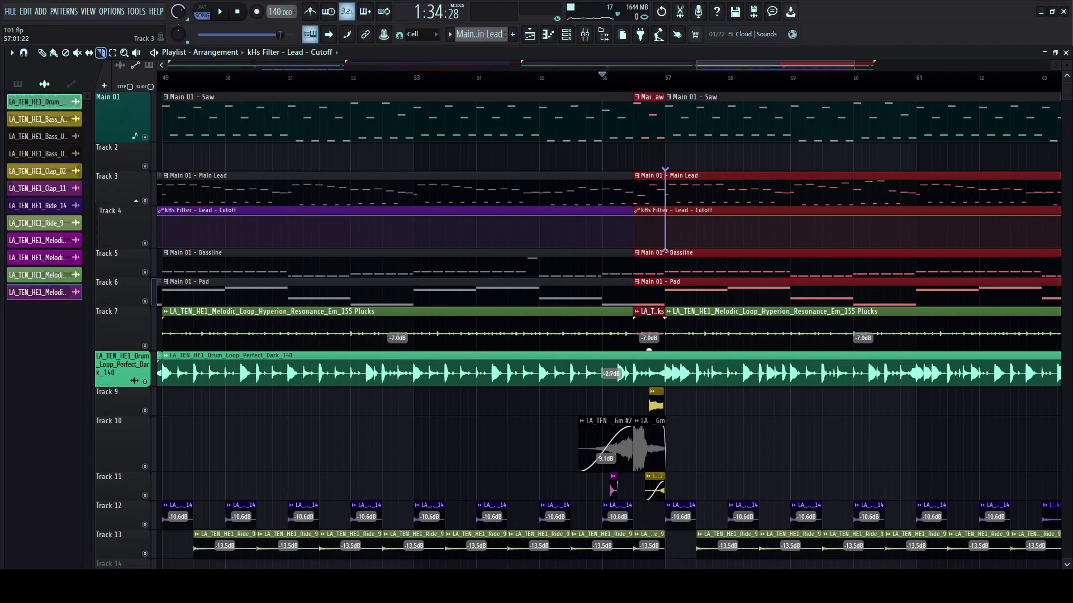
pyautogui.moveTo(672, 353); pyautogui.dragTo(672, 353)
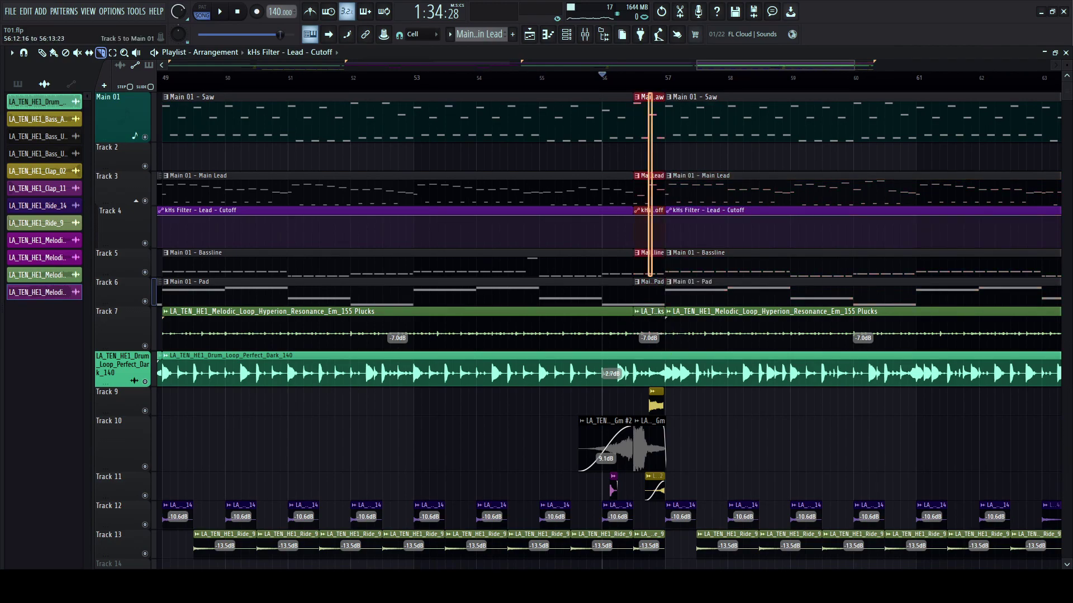
pyautogui.press('Delete')
pyautogui.press('space')
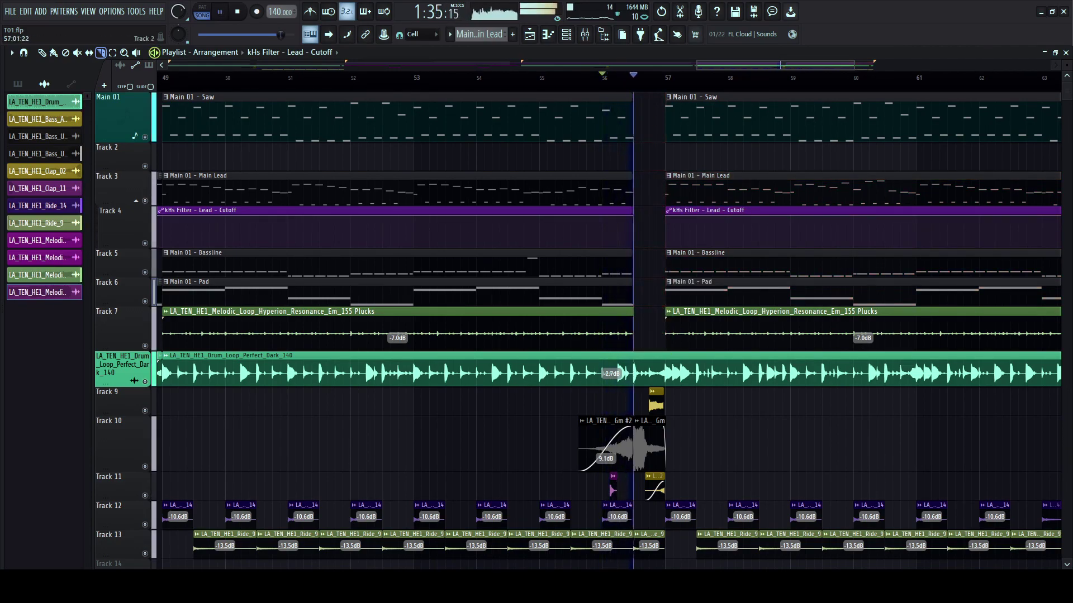
# - Play back the gap before bar 57 and delete the second Bass Ultra Tech clip inside it on Track 10
pyautogui.scroll(-4, 611, 270)
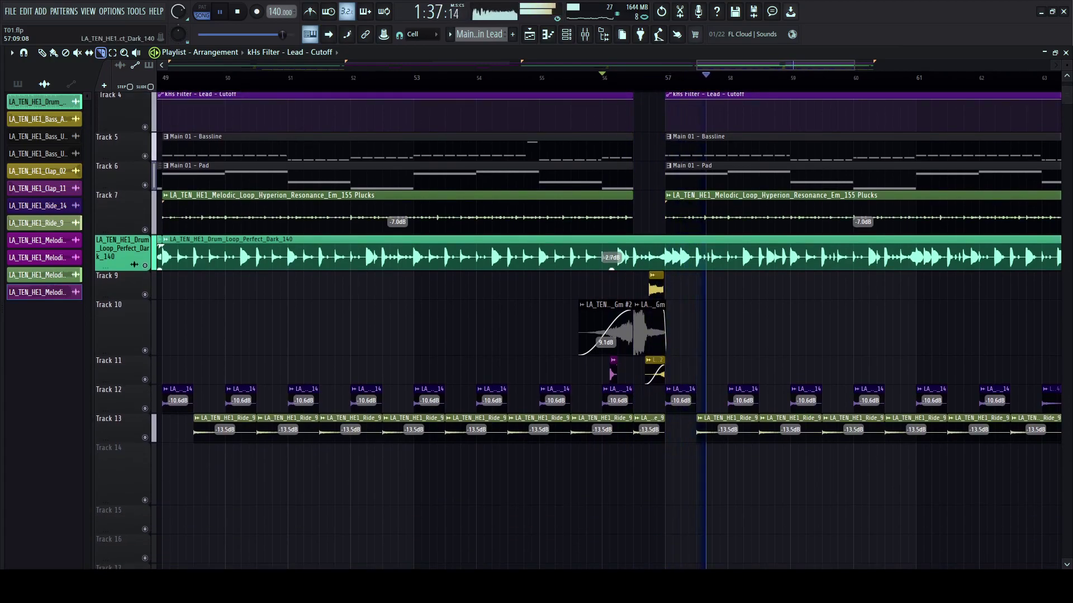
pyautogui.click(617, 77)
pyautogui.scroll(3, 617, 77)
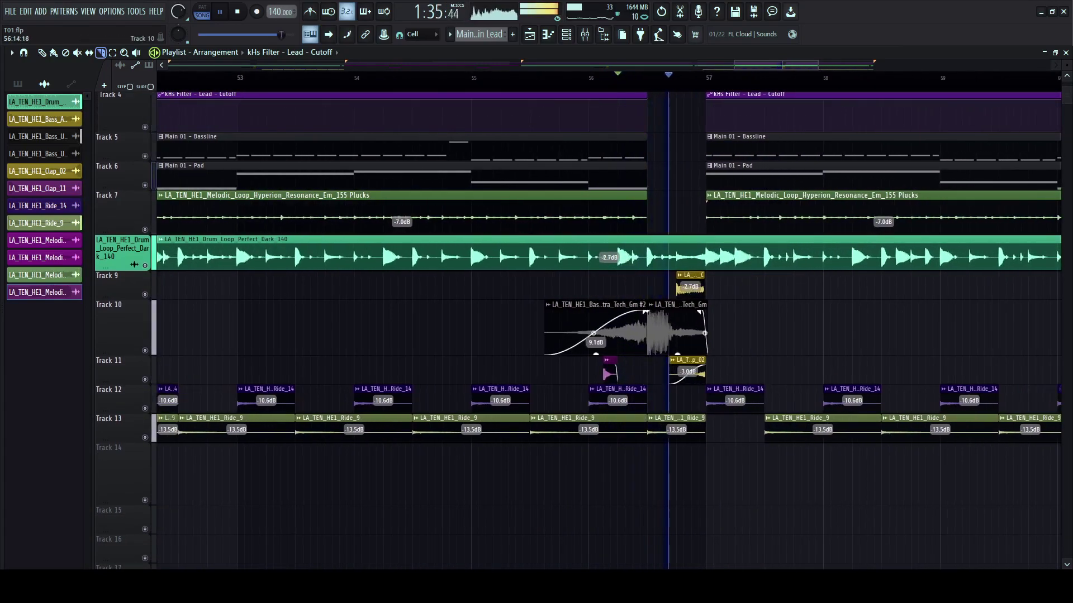
pyautogui.scroll(-4, 608, 329)
pyautogui.press('space')
pyautogui.press('space')
pyautogui.moveTo(639, 323); pyautogui.dragTo(672, 316)
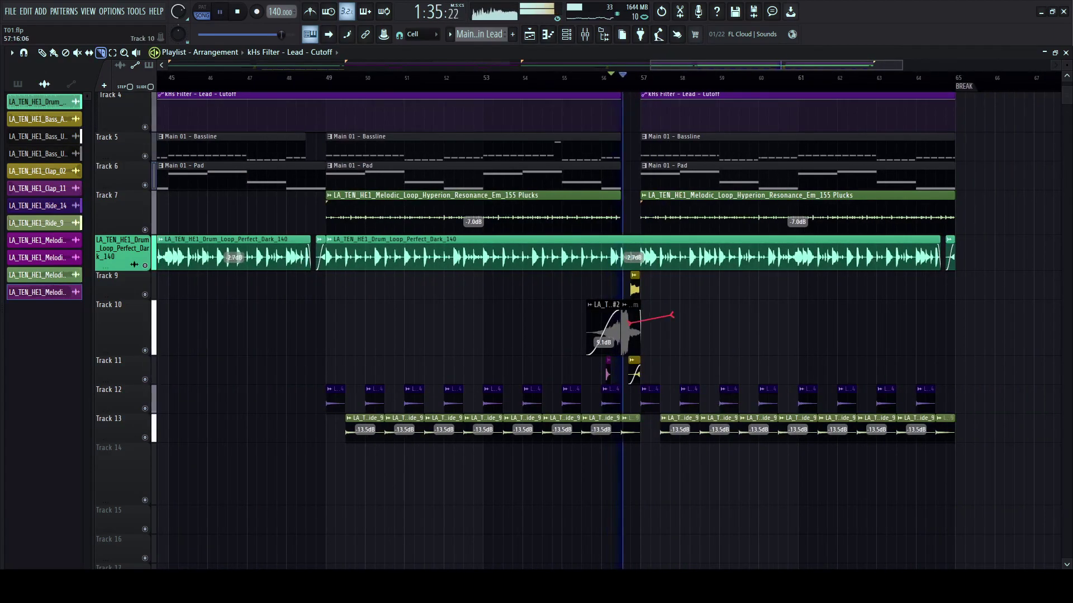
pyautogui.press('p')
pyautogui.press('space')
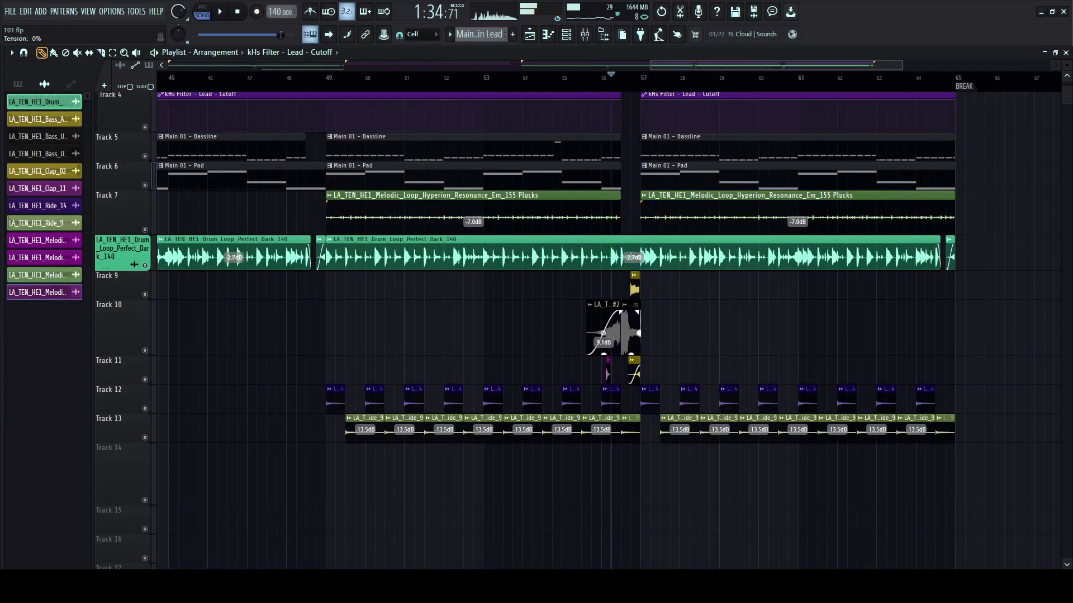
# - Show the sample browser and open the FX folder of Lost Audio - Virtual within the Finished Packs
pyautogui.hotkey('alt', 'F8')
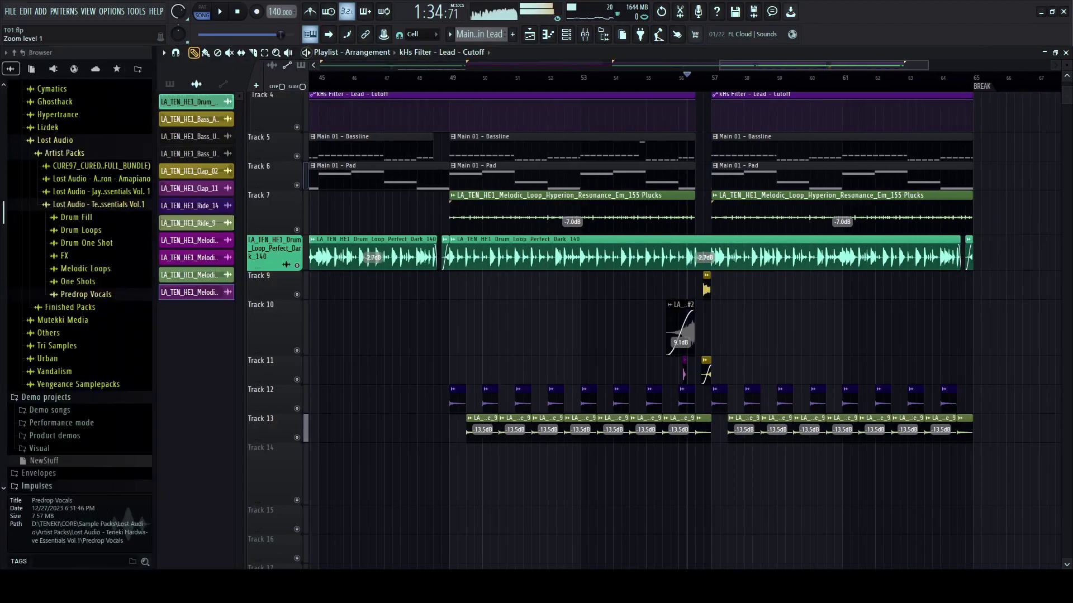
pyautogui.click(55, 141)
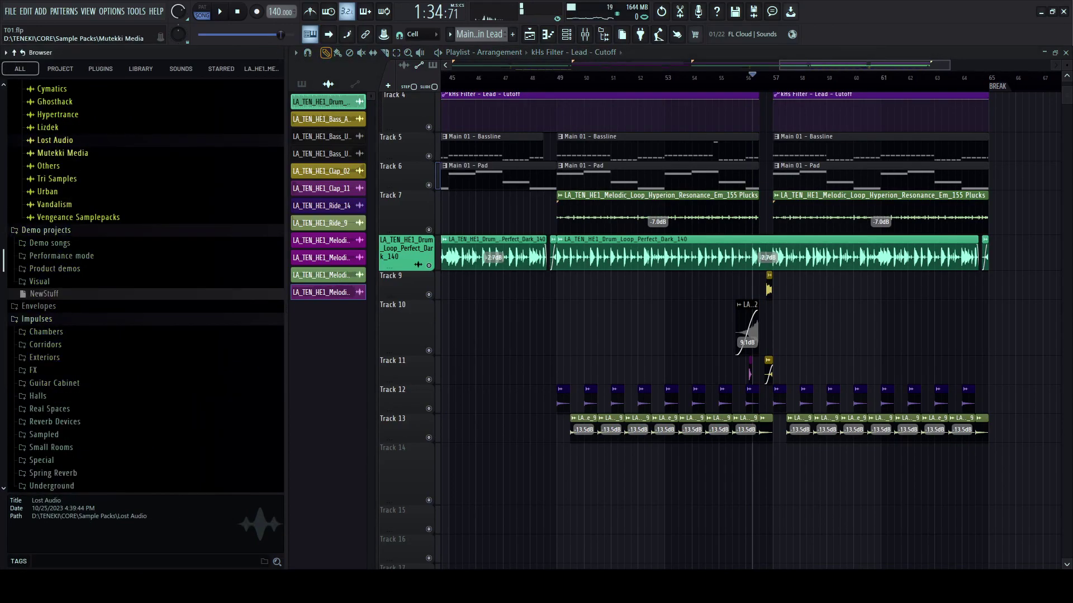
pyautogui.click(55, 140)
pyautogui.click(65, 153)
pyautogui.click(70, 166)
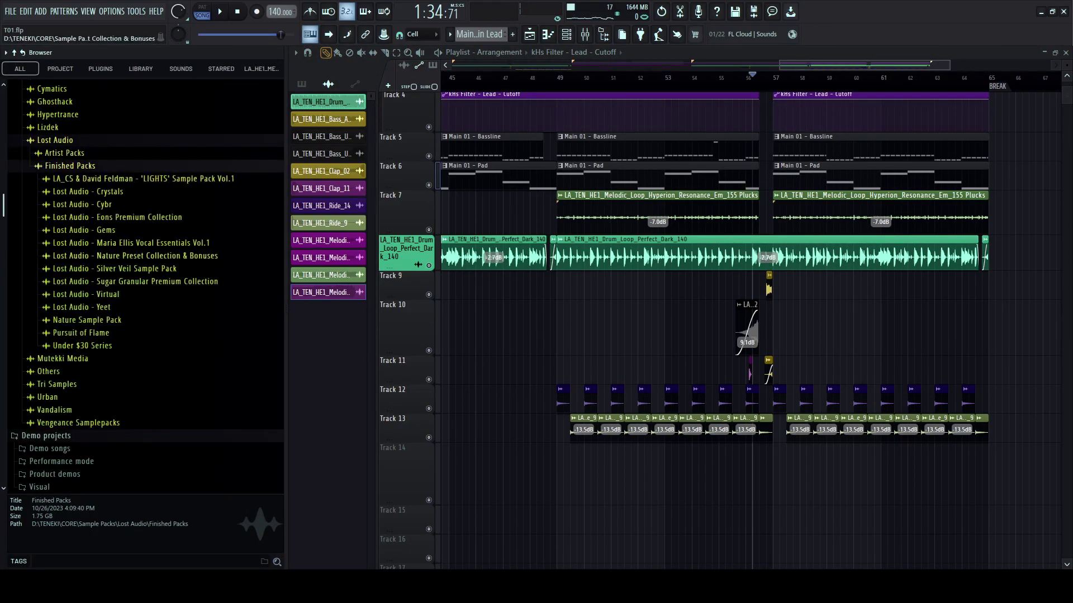
pyautogui.click(85, 294)
pyautogui.press('space')
pyautogui.press('space')
pyautogui.click(64, 358)
# - Audition LA_Virtual_Subdrop_1, Reverse_1 and Subdrop_4, and play back the gap before bar 57 for comparison
pyautogui.click(104, 382)
pyautogui.click(107, 359)
pyautogui.click(109, 417)
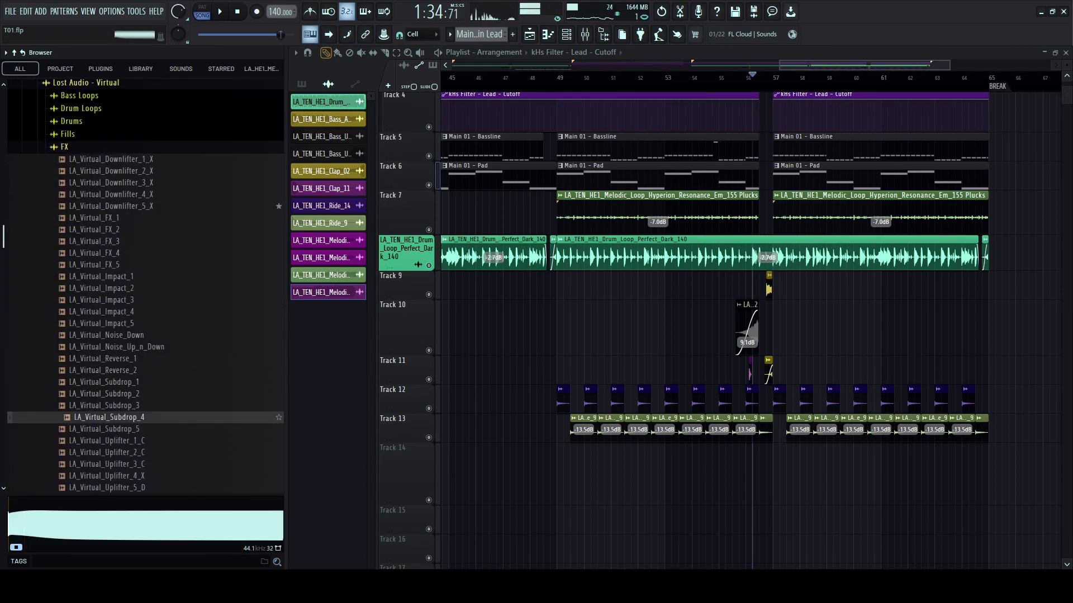
pyautogui.scroll(6, 773, 78)
pyautogui.click(721, 79)
pyautogui.press('space')
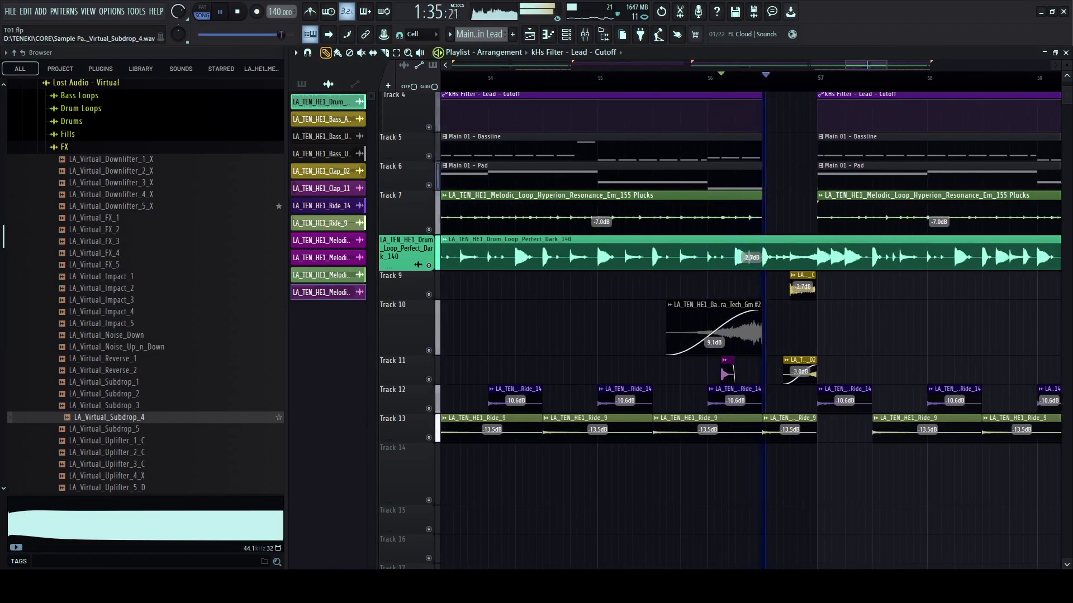
pyautogui.press('space')
# - Audition uplifter, FX and downlifter samples from the FX folder as candidates for the gap
pyautogui.click(112, 441)
pyautogui.click(112, 465)
pyautogui.click(100, 253)
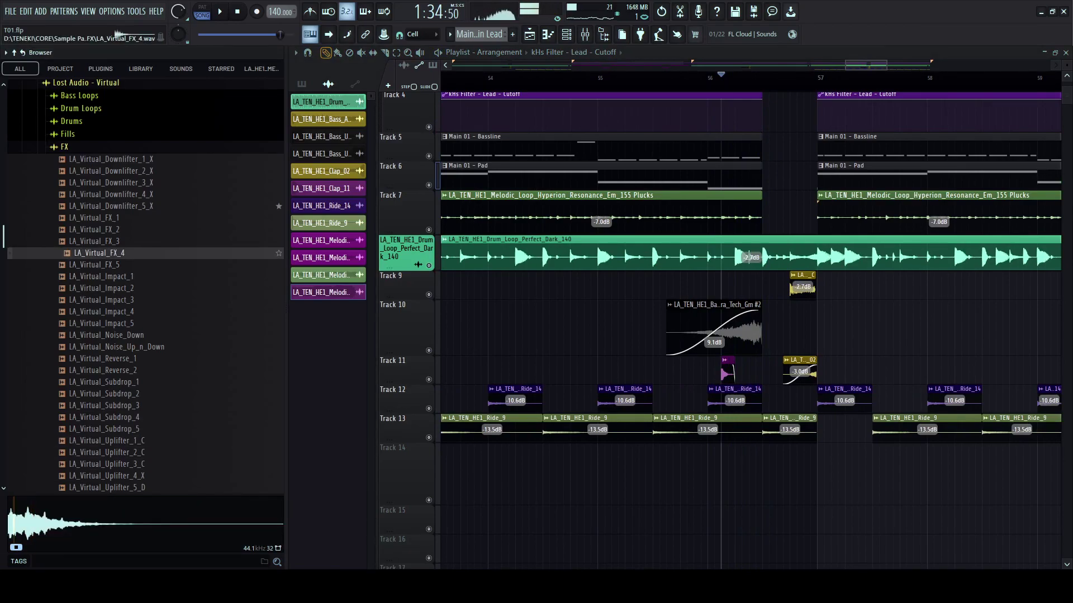
pyautogui.click(101, 265)
pyautogui.click(112, 206)
pyautogui.click(115, 195)
pyautogui.click(115, 171)
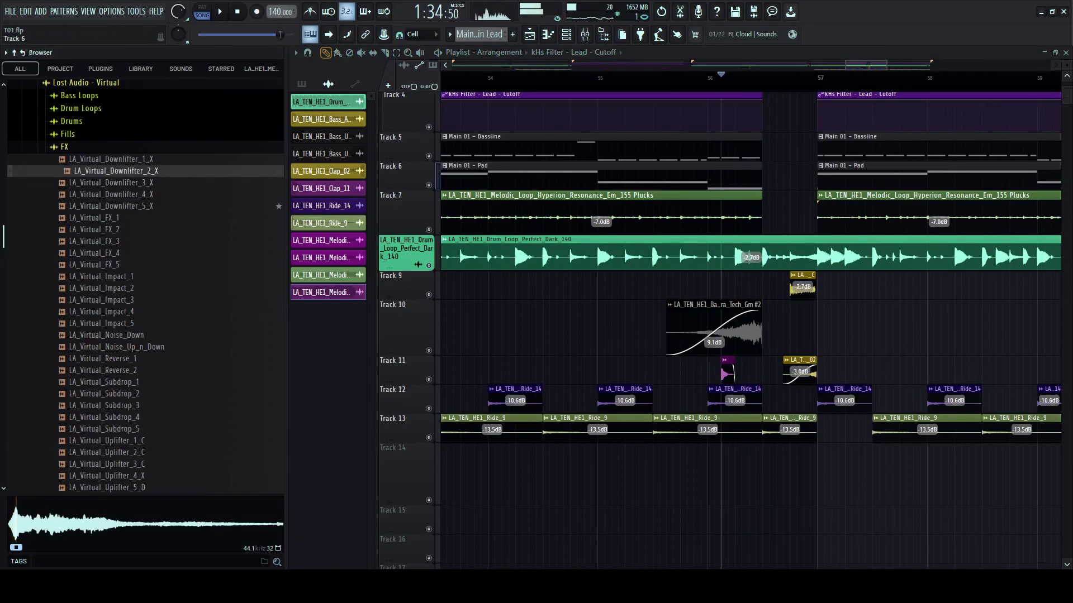
# - Audition LA_Virtual_Noise_Up_n_Down, the subdrops and the first two uplifters as candidates for the gap
pyautogui.scroll(-6, 652, 346)
pyautogui.click(101, 265)
pyautogui.click(115, 347)
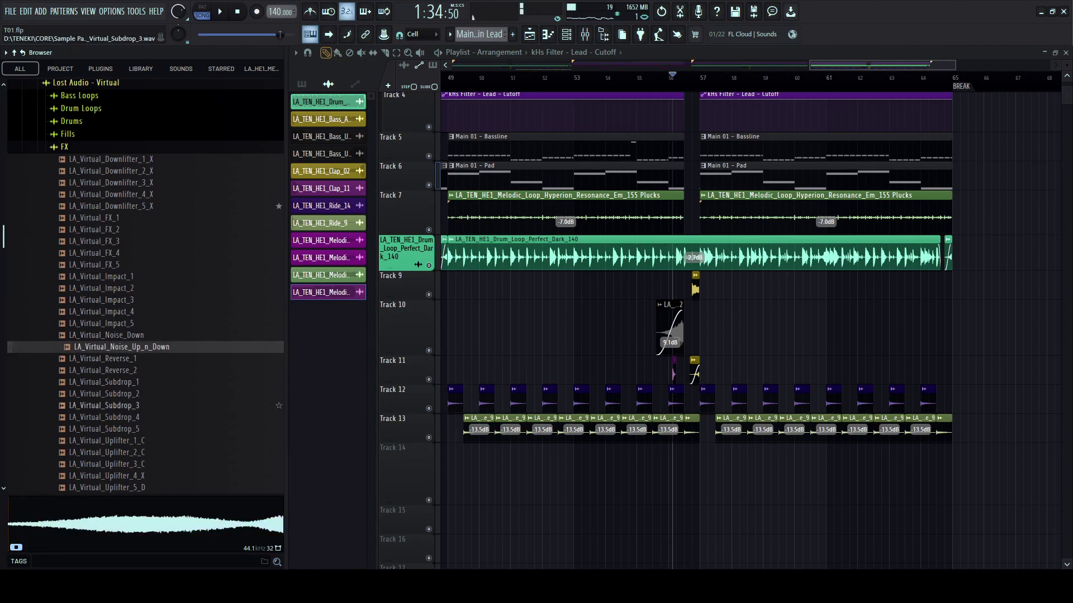
pyautogui.click(109, 430)
pyautogui.scroll(-4, 108, 335)
pyautogui.click(112, 311)
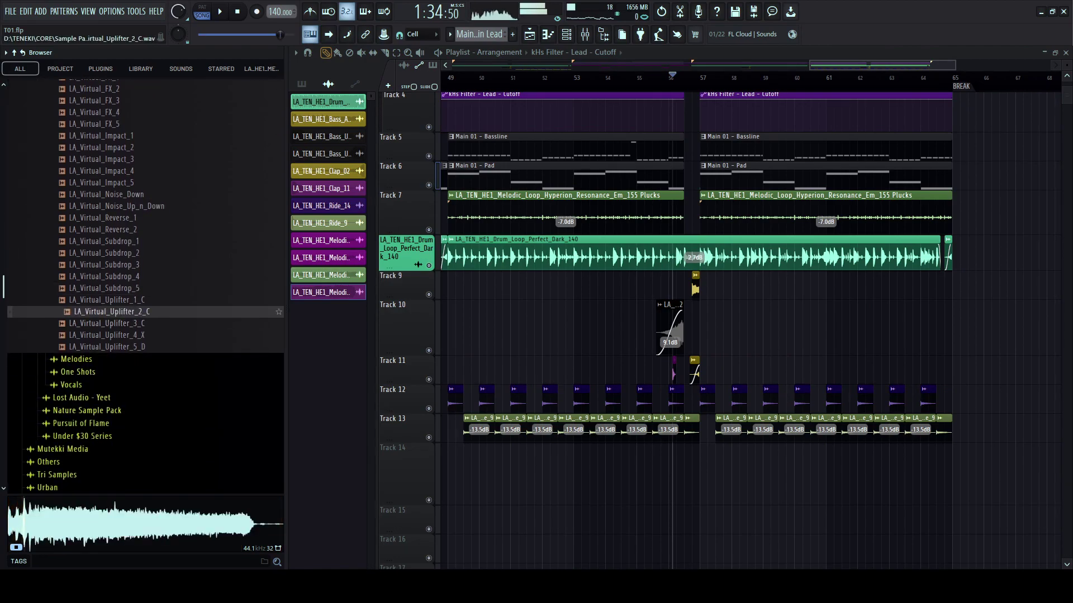
pyautogui.click(111, 300)
pyautogui.click(112, 288)
# - Place LA_Virtual_Subdrop_5 on Track 10 at the start of the gap before bar 57
pyautogui.press('space')
pyautogui.scroll(5, 677, 115)
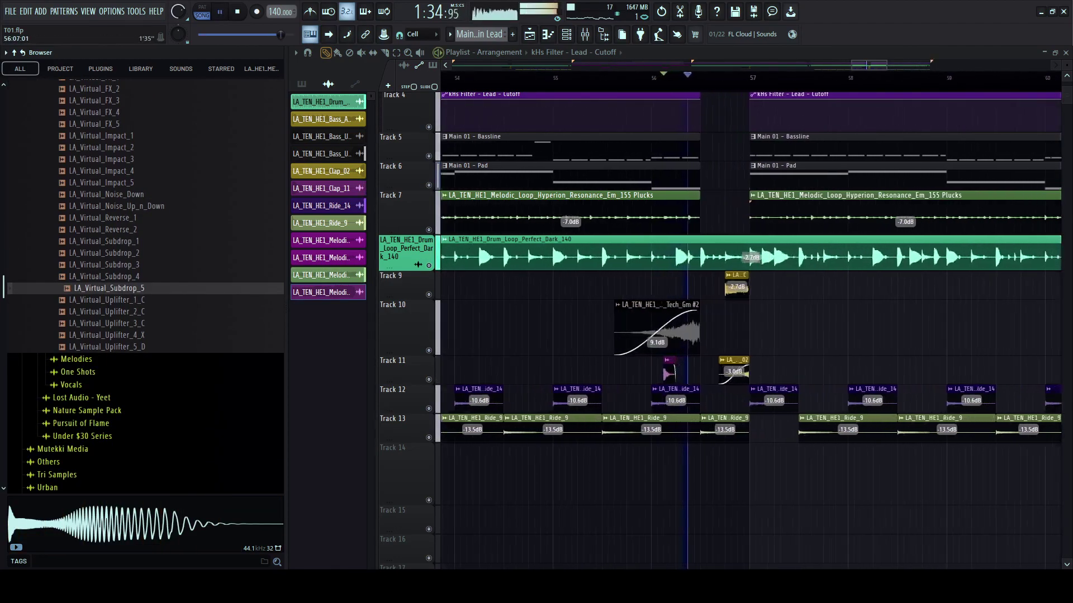
pyautogui.scroll(2, 751, 329)
pyautogui.press('space')
pyautogui.press('space')
pyautogui.moveTo(112, 289)
pyautogui.mouseDown()
pyautogui.moveTo(673, 331)
pyautogui.moveTo(712, 360)
pyautogui.mouseUp()
# - Play back the section around bar 56 and lower the Subdrop_5 clip's gain to -4.8 dB
pyautogui.press('space')
pyautogui.press('space')
pyautogui.click(652, 77)
pyautogui.press('space')
pyautogui.press('space')
pyautogui.press('space')
pyautogui.press('space')
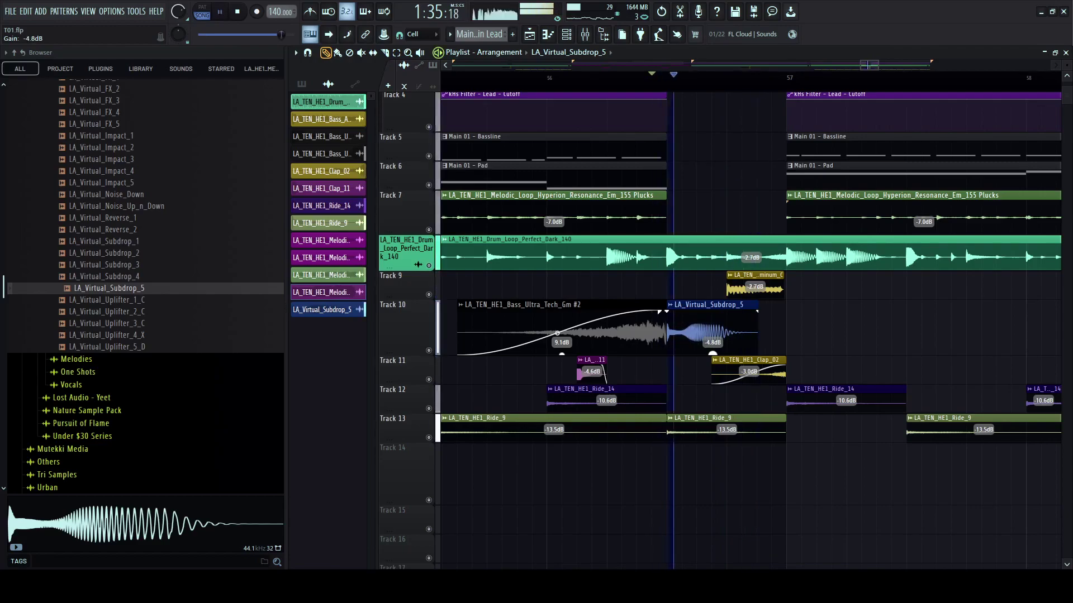
# - Delete the Ride_9 clip on Track 13 inside the gap before bar 57 and replay the section
pyautogui.rightClick(736, 430)
pyautogui.press('space')
pyautogui.press('space')
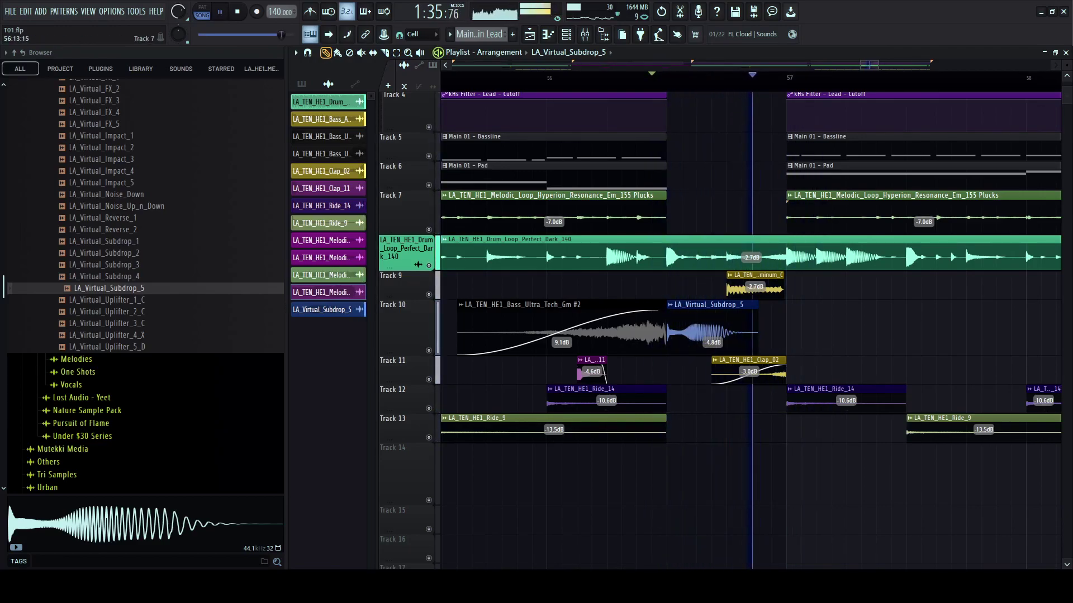
# - Slice the drum loop just before bar 57 and trim the first part back to just after the gap's start, with a short fade-out
pyautogui.press('c')
pyautogui.click(757, 249)
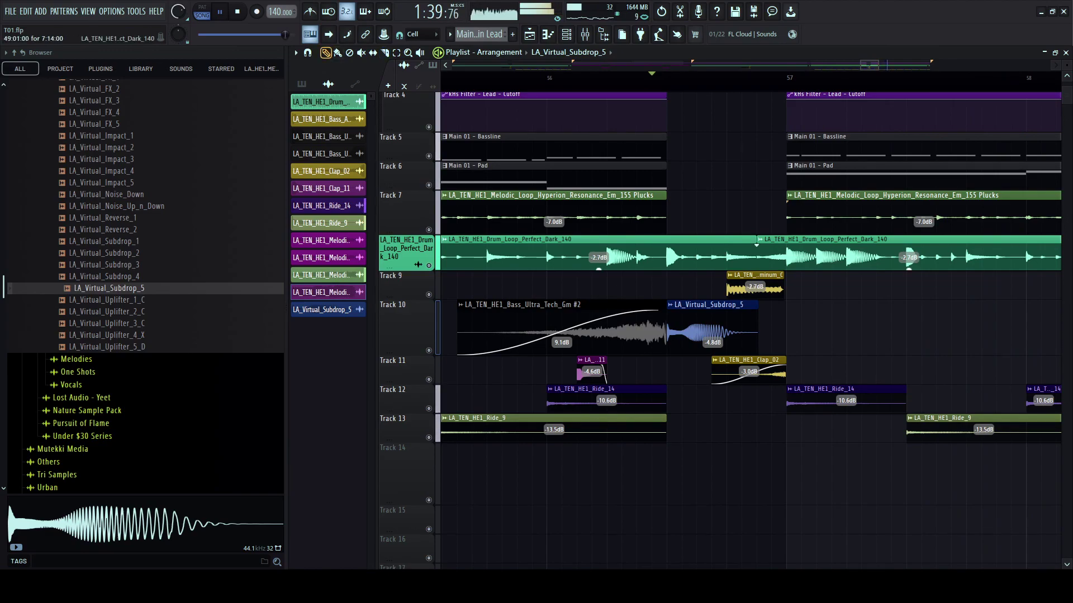
pyautogui.moveTo(756, 245); pyautogui.dragTo(710, 246)
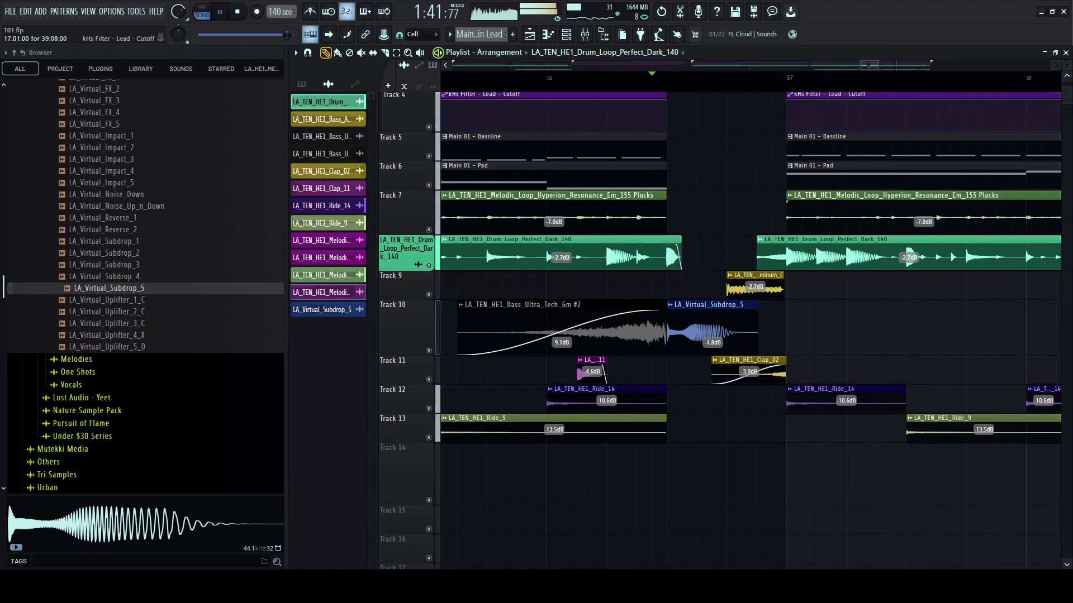
# - Stop playback and audition noise, impact and FX samples from the FX folder for the earlier sections
pyautogui.scroll(-10, 648, 291)
pyautogui.scroll(4, 664, 193)
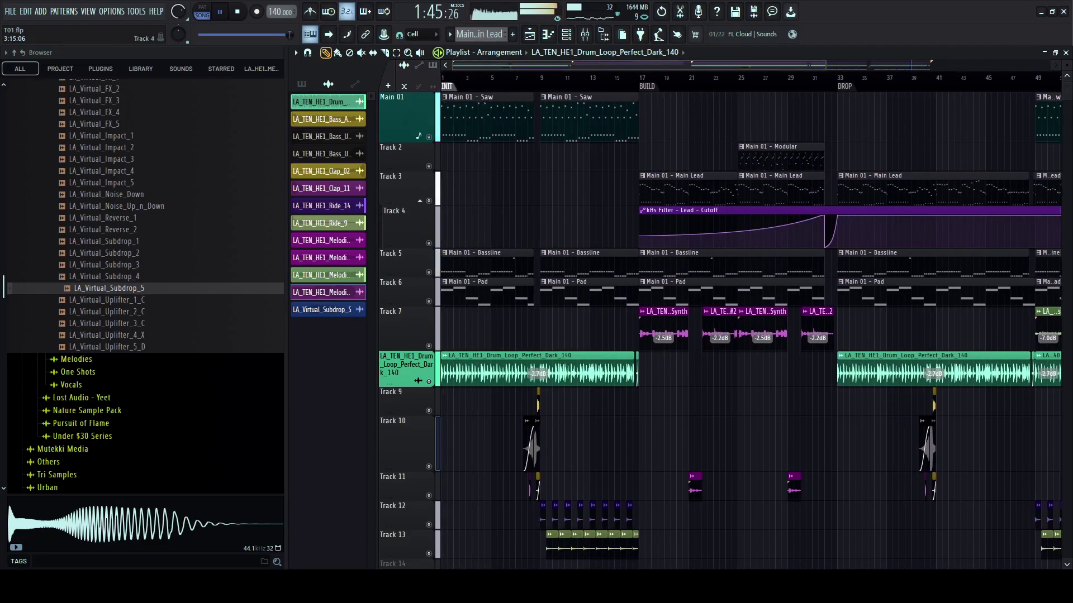
pyautogui.press('space')
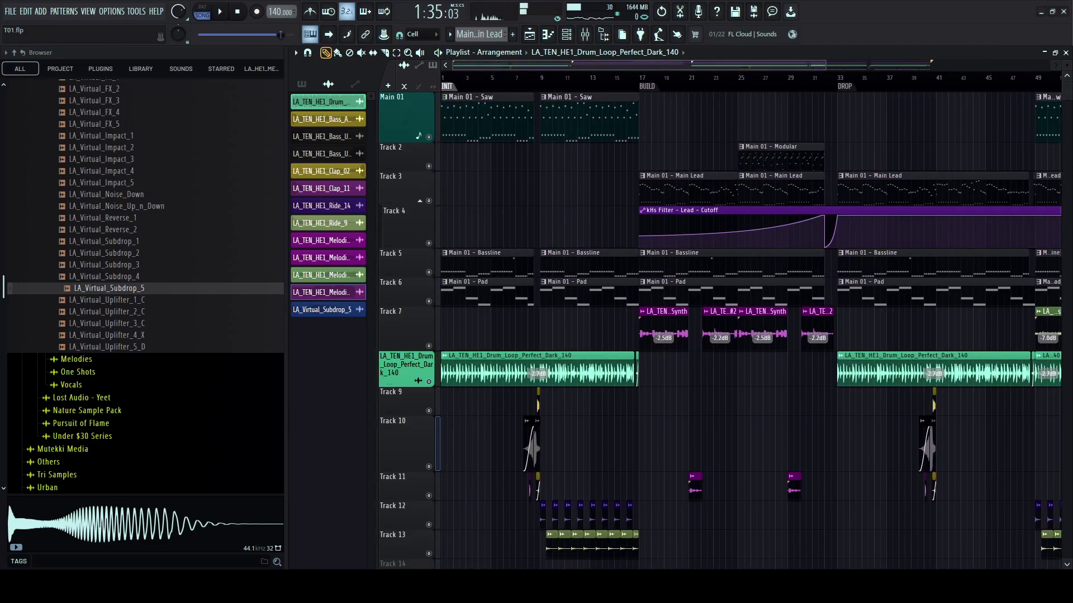
pyautogui.click(116, 206)
pyautogui.scroll(2, 117, 206)
pyautogui.click(106, 229)
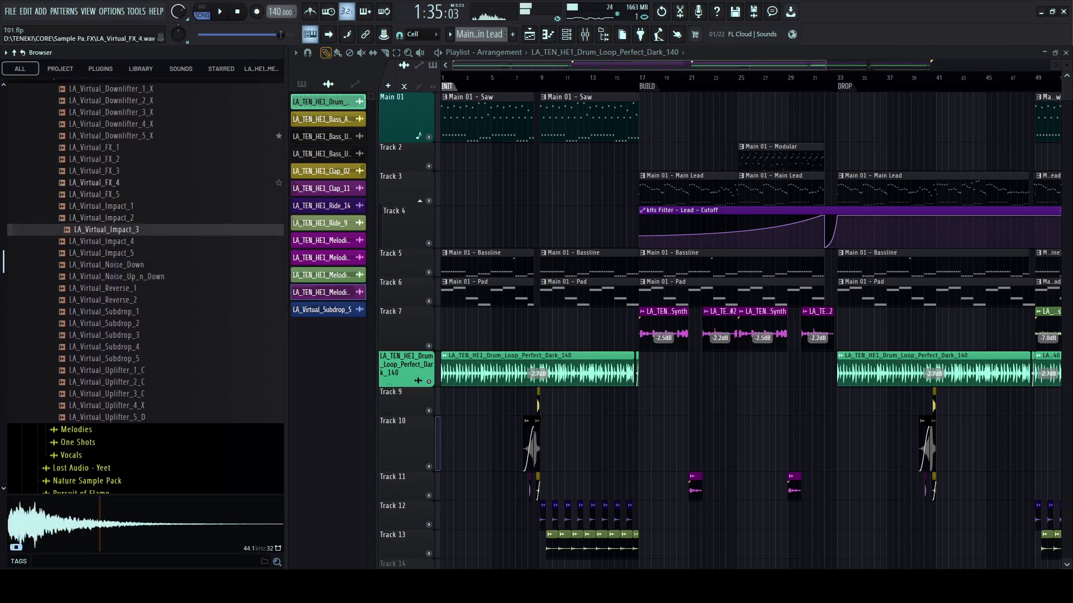
pyautogui.click(102, 171)
pyautogui.click(106, 206)
pyautogui.click(102, 159)
pyautogui.click(101, 148)
pyautogui.click(102, 160)
pyautogui.click(102, 182)
# - Audition a few more impact and FX samples and place LA_Virtual_FX_3 on Track 9 at bar 30, before the drop
pyautogui.scroll(3, 715, 424)
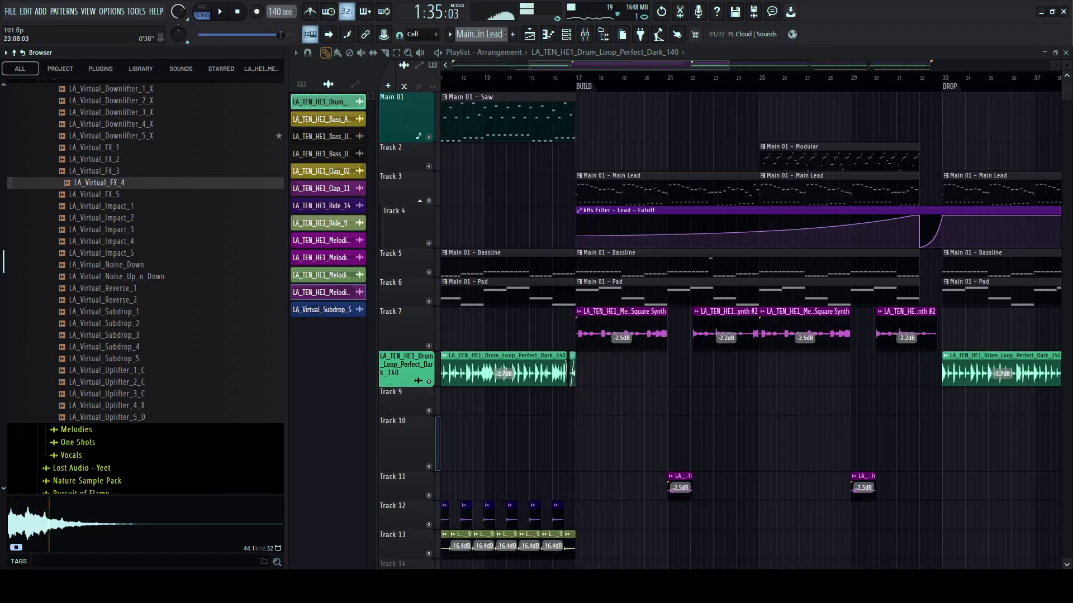
pyautogui.scroll(3, 721, 402)
pyautogui.hscroll(2, 715, 391)
pyautogui.hscroll(-1, 704, 363)
pyautogui.hscroll(5, 682, 335)
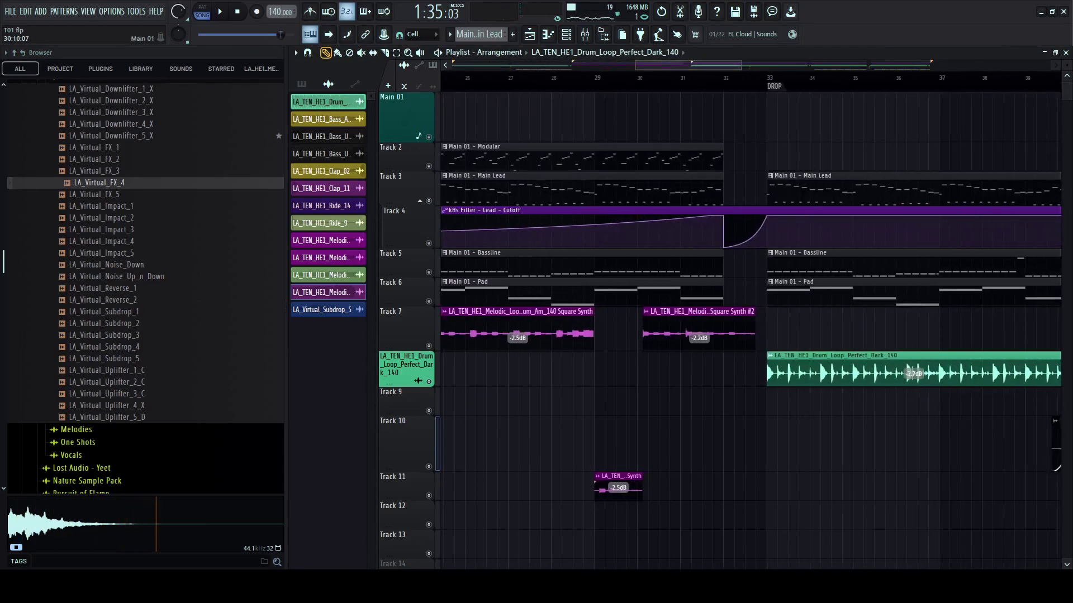
pyautogui.click(106, 218)
pyautogui.click(102, 194)
pyautogui.click(102, 182)
pyautogui.click(101, 171)
pyautogui.moveTo(102, 171); pyautogui.dragTo(639, 401)
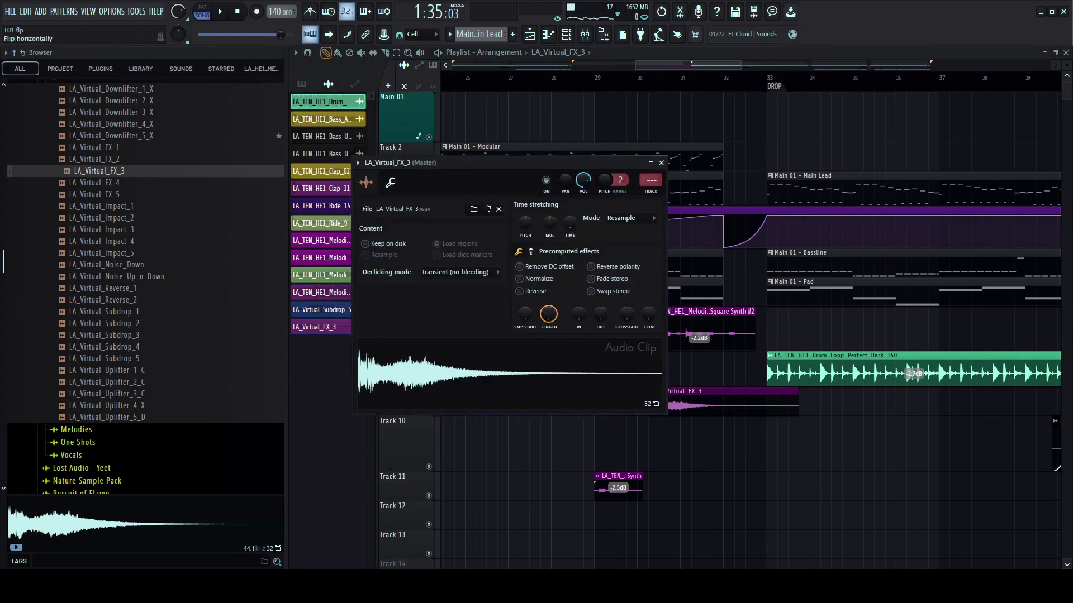
# - Reverse the LA_Virtual_FX_3 sample and move its clip to Track 12 so that it ends at bar 32
pyautogui.click(521, 291)
pyautogui.click(661, 162)
pyautogui.click(706, 373)
pyautogui.rightClick(708, 374)
pyautogui.press('space')
pyautogui.moveTo(710, 403); pyautogui.dragTo(648, 528)
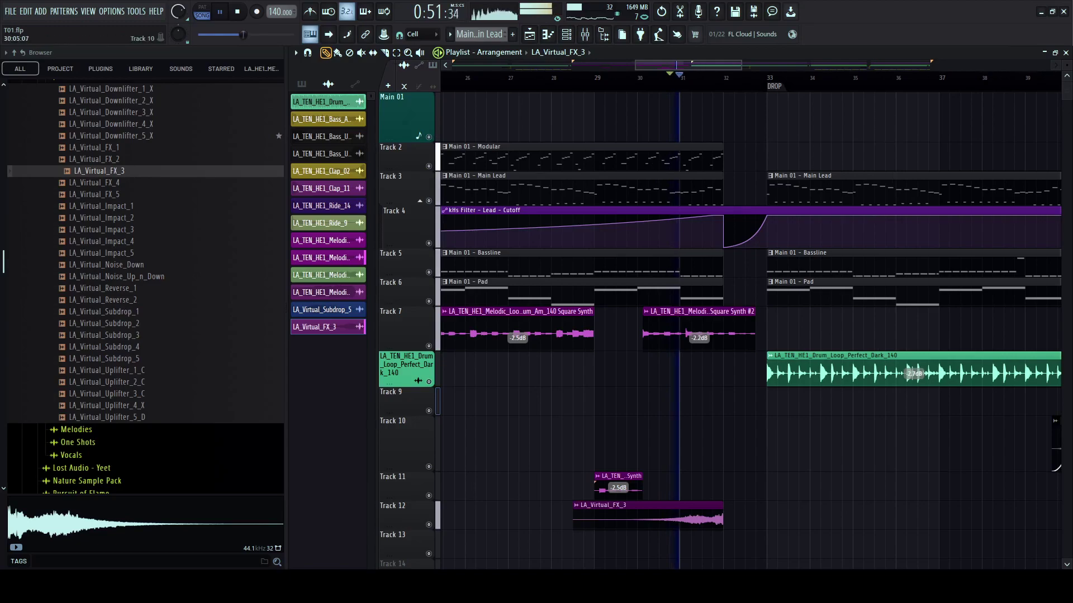
# - Move the short Square Synth clip at bar 29 from Track 11 up to Track 7 and play back the build's end
pyautogui.press('space')
pyautogui.moveTo(594, 482); pyautogui.dragTo(593, 318)
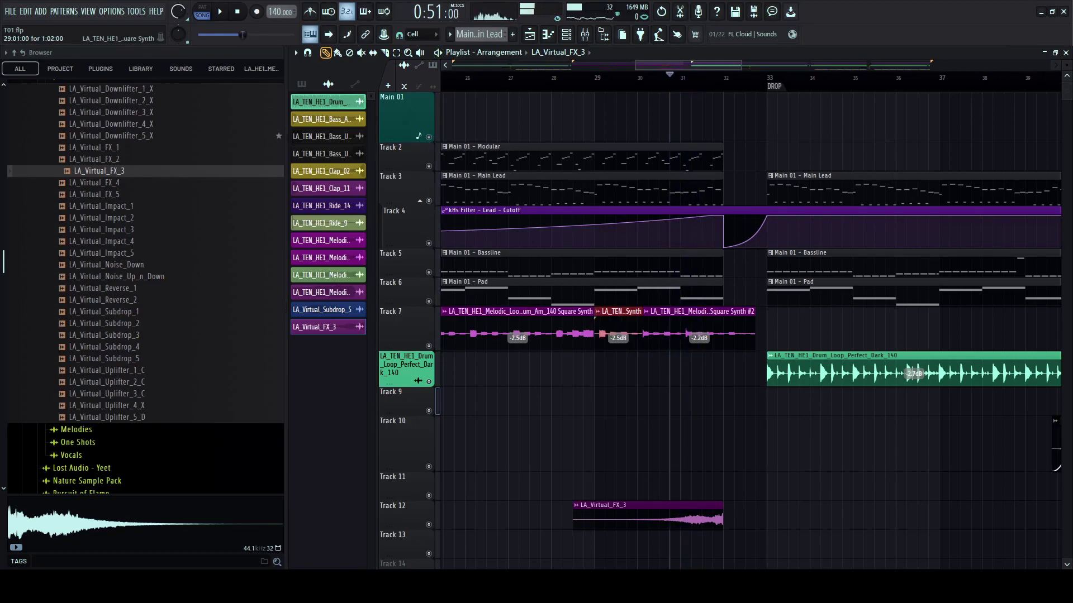
pyautogui.press('space')
pyautogui.scroll(3, 735, 429)
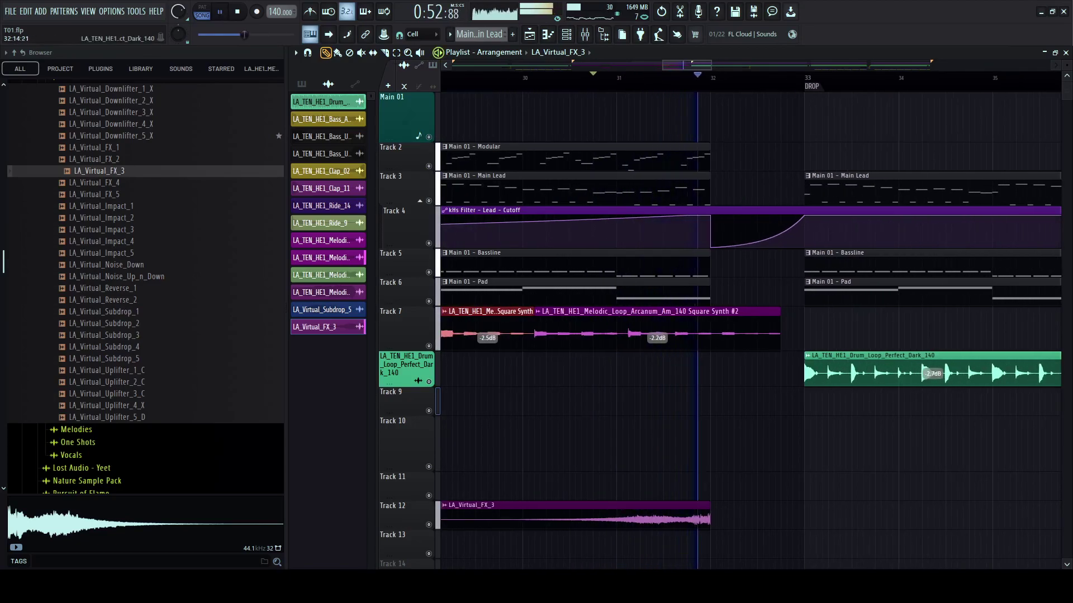
# - Trim the Square Synth #2 clip on Track 7 back to about bar 32, ending it with a short fade-out
pyautogui.scroll(-4, 735, 429)
pyautogui.moveTo(390, 433); pyautogui.dragTo(389, 442)
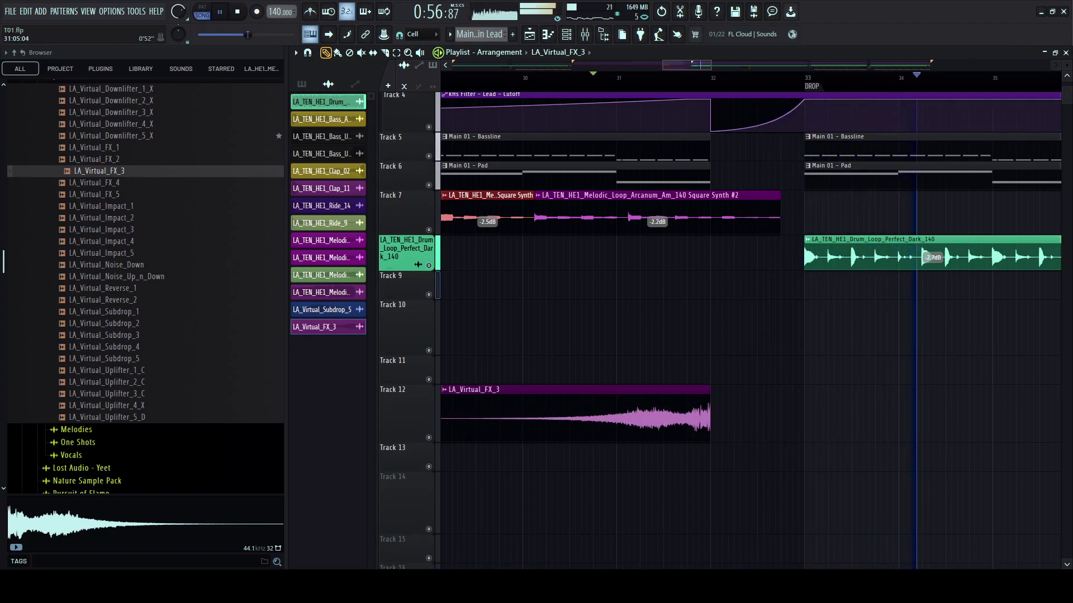
pyautogui.click(628, 79)
pyautogui.scroll(1, 629, 78)
pyautogui.moveTo(805, 216); pyautogui.dragTo(715, 203)
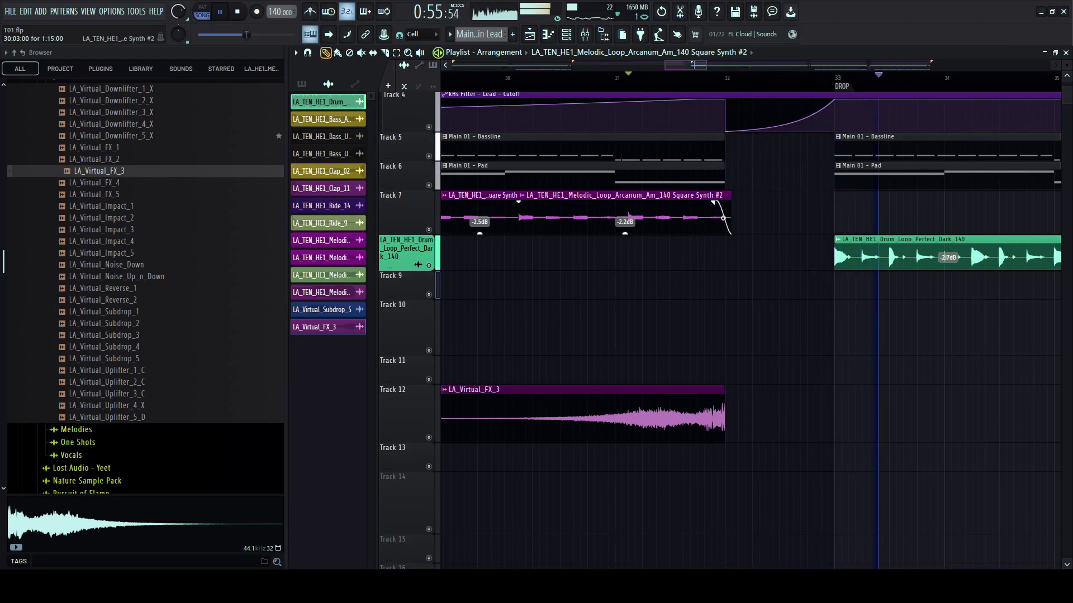
# - Lower the volume of the LA_Virtual_FX_3 clip on Track 12 to -3.0 dB
pyautogui.scroll(3, 705, 234)
pyautogui.scroll(-2, 656, 391)
pyautogui.scroll(-3, 650, 472)
pyautogui.moveTo(577, 405); pyautogui.dragTo(577, 415)
pyautogui.scroll(-3, 603, 385)
pyautogui.scroll(-2, 612, 335)
pyautogui.scroll(-2, 617, 335)
pyautogui.scroll(2, 617, 335)
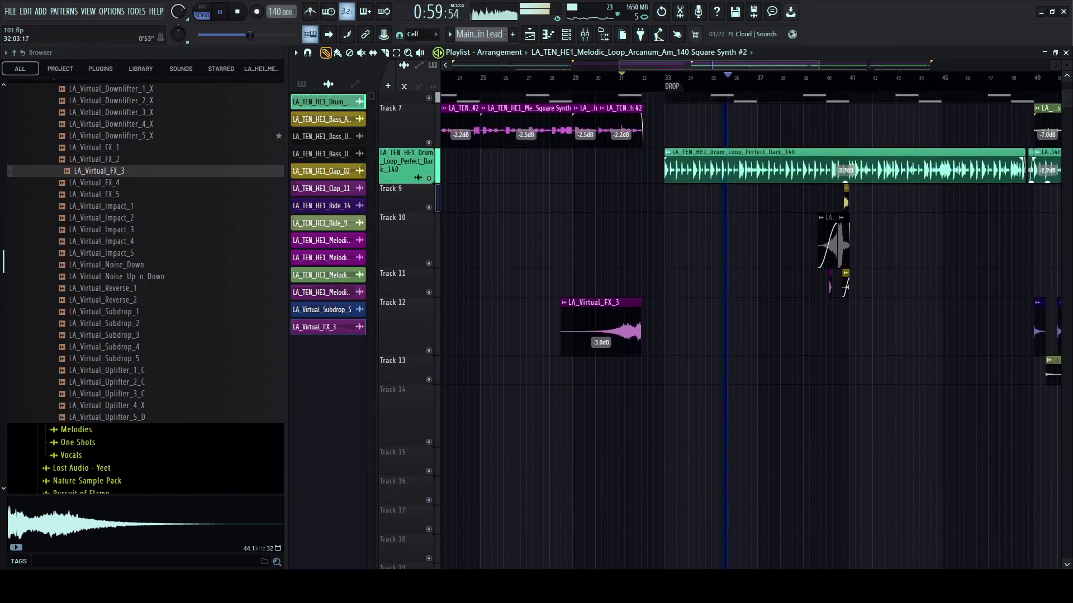
# - Review the arrangement from the build to the break during playback, stop it and hide the browser
pyautogui.hscroll(-3, 615, 335)
pyautogui.scroll(4, 612, 335)
pyautogui.scroll(-2, 600, 324)
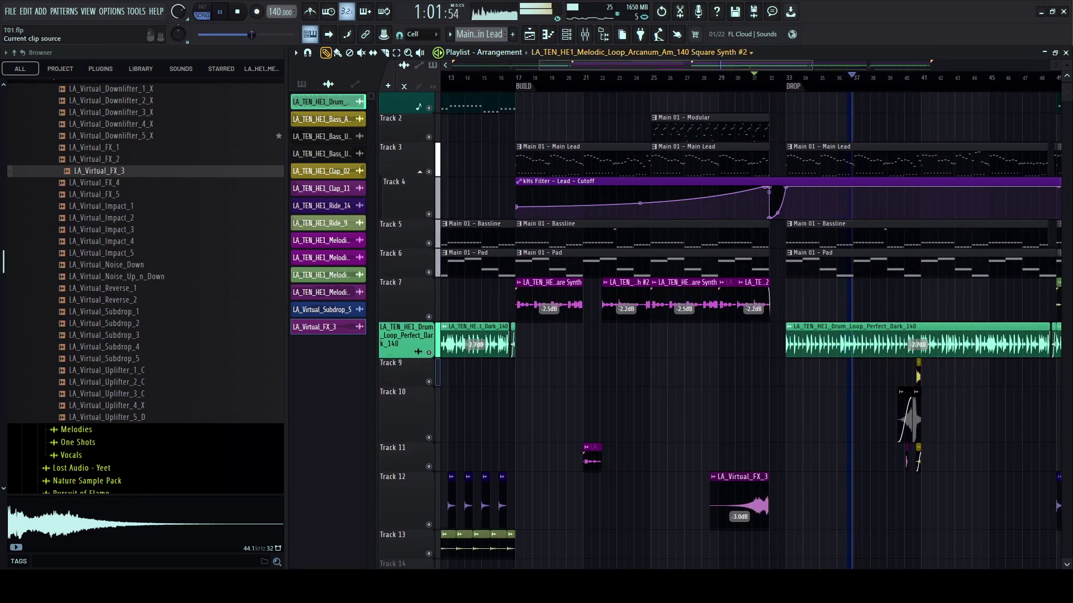
pyautogui.moveTo(670, 65); pyautogui.dragTo(796, 65)
pyautogui.scroll(-2, 759, 335)
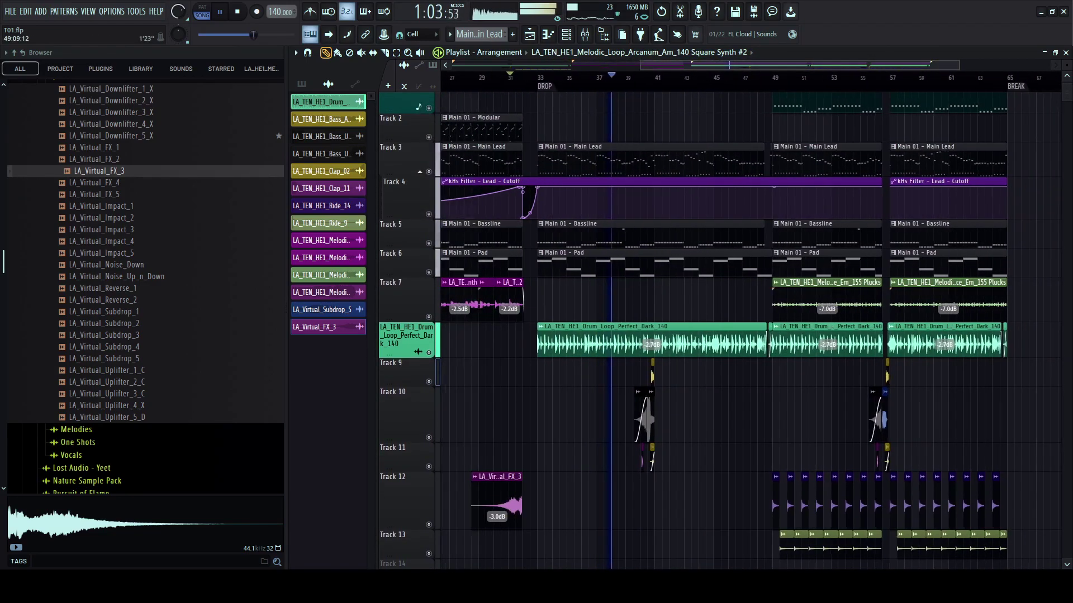
pyautogui.hscroll(2, 749, 335)
pyautogui.rightClick(287, 307)
pyautogui.press('space')
# - Insert a playlist track named Bass02 between the Bassline and Pad tracks and create a new pattern named Bass02
pyautogui.click(566, 35)
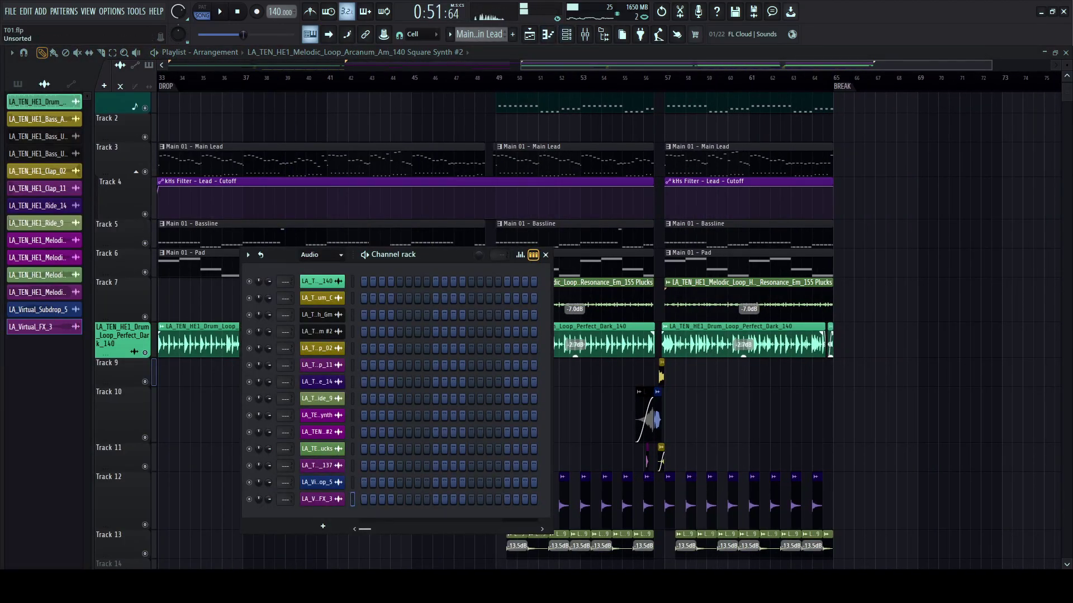
pyautogui.click(320, 302)
pyautogui.press('c')
pyautogui.press('F6')
pyautogui.hscroll(-2, 531, 234)
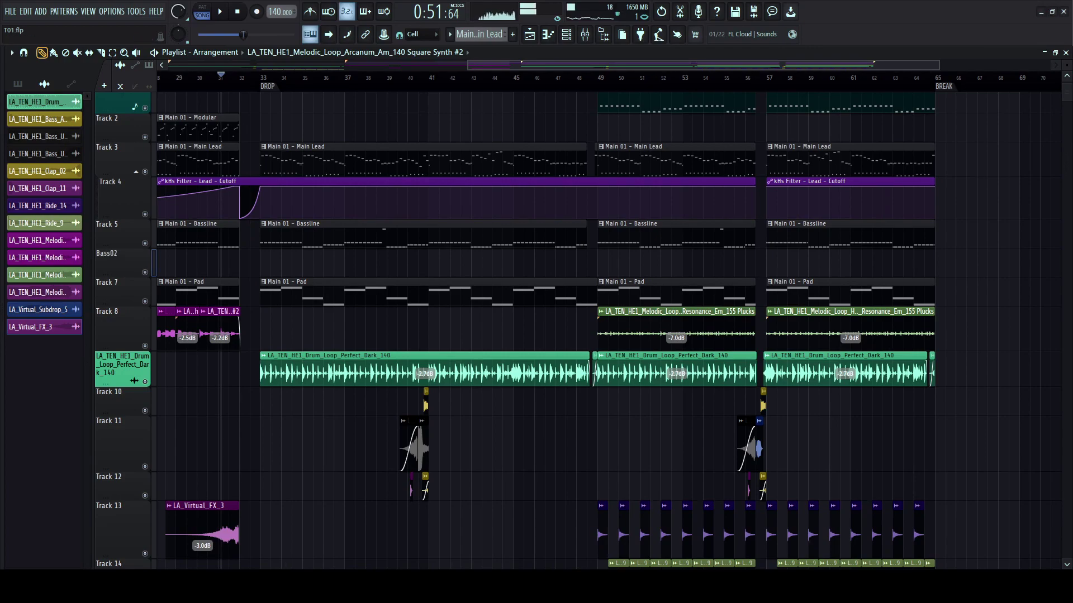
pyautogui.press('F4')
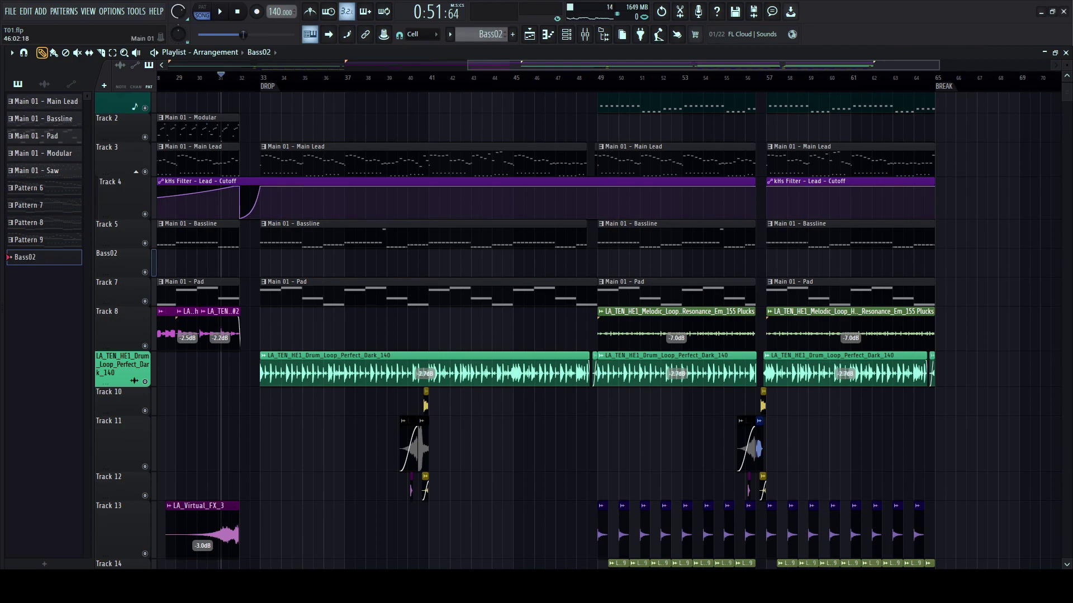
# - Add a JP6K synth channel to the Bass02 pattern and try out its sound
pyautogui.press('F6')
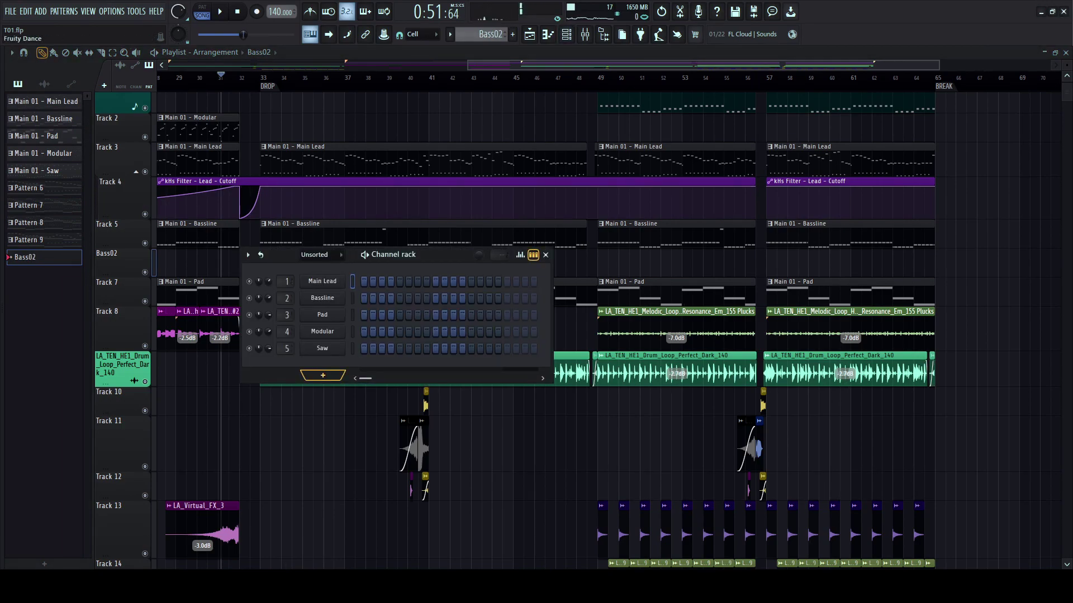
pyautogui.moveTo(346, 177); pyautogui.dragTo(462, 122)
pyautogui.click(696, 121)
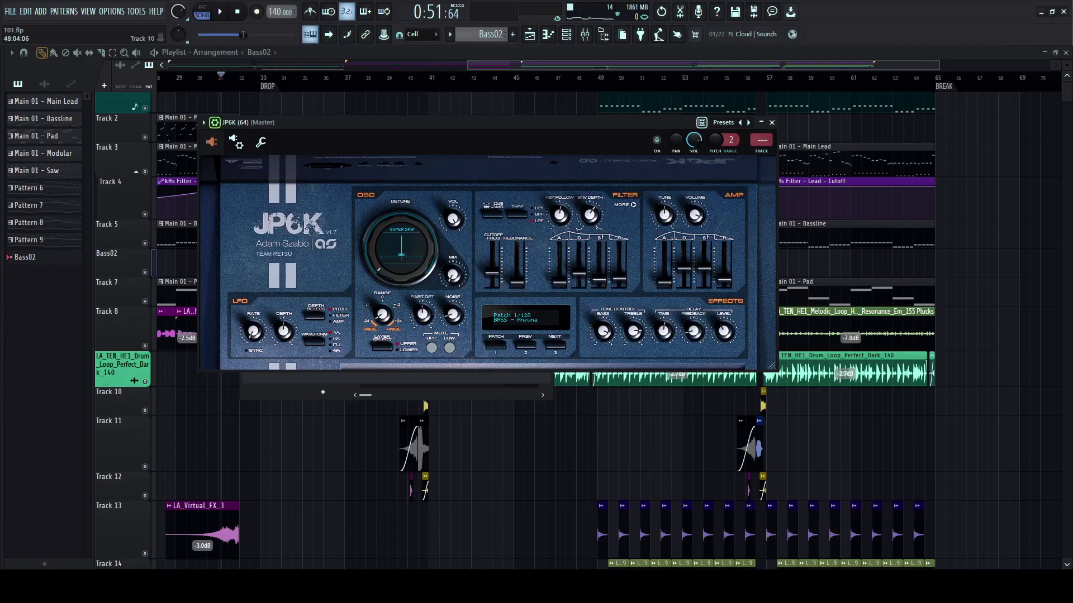
pyautogui.moveTo(391, 123); pyautogui.dragTo(403, 126)
pyautogui.press('z')
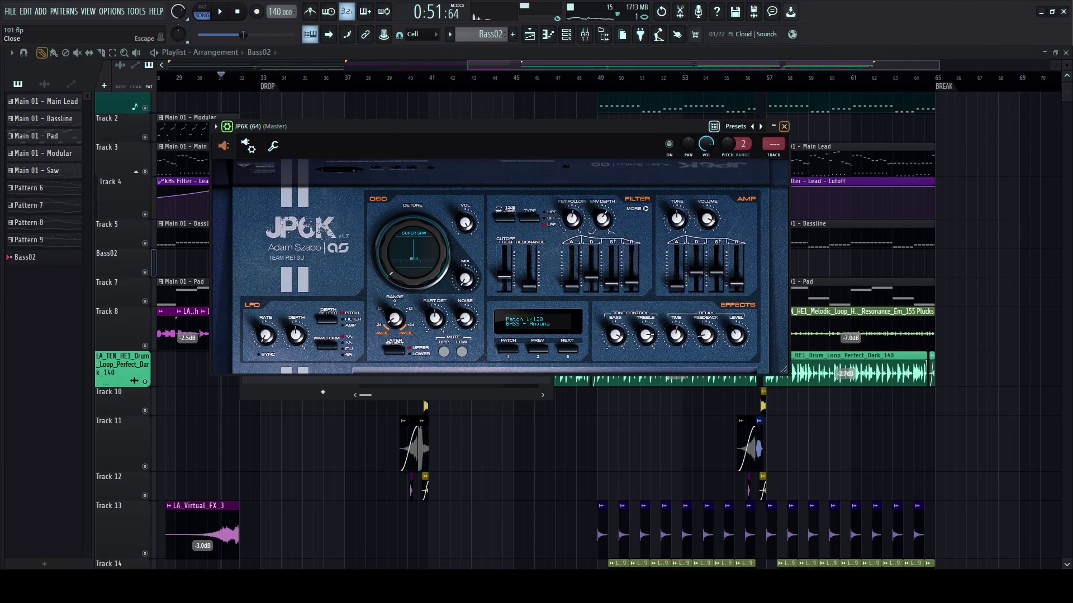
pyautogui.click(784, 127)
# - Create a one-bar A4 note at bar 1 of the JP6K piano roll and preview the pattern
pyautogui.press('F7')
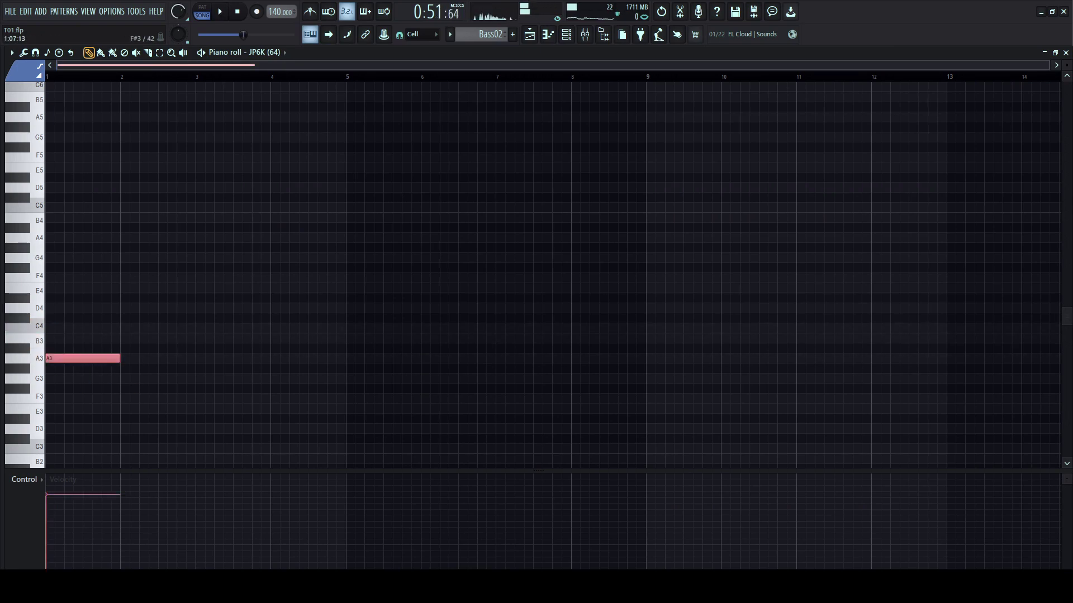
pyautogui.press('l')
pyautogui.press('space')
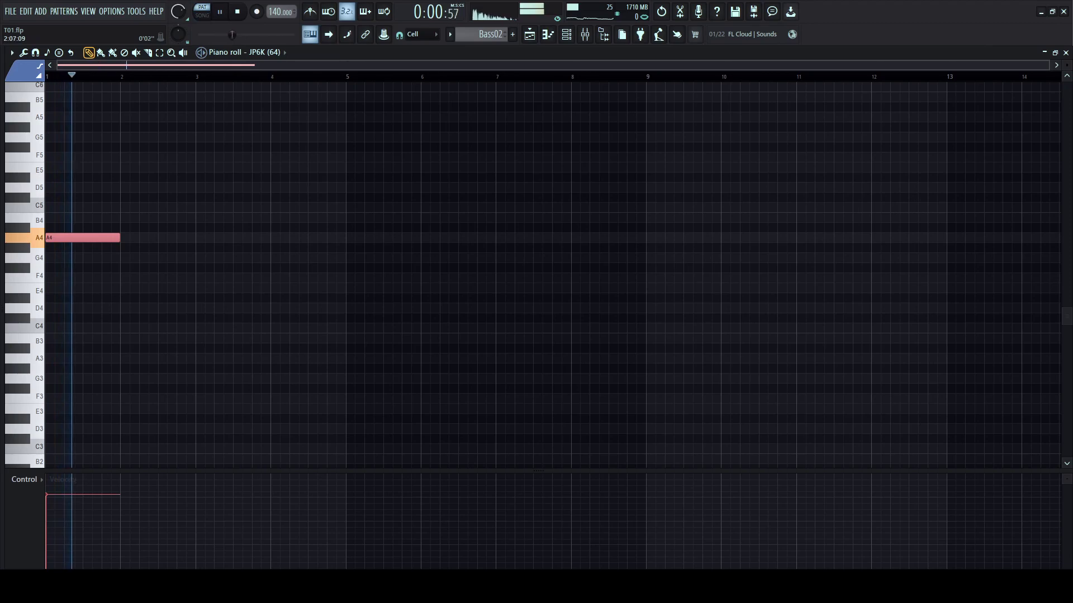
pyautogui.press('space')
pyautogui.scroll(4, 107, 66)
pyautogui.press('space')
pyautogui.scroll(-1, 101, 66)
pyautogui.press('space')
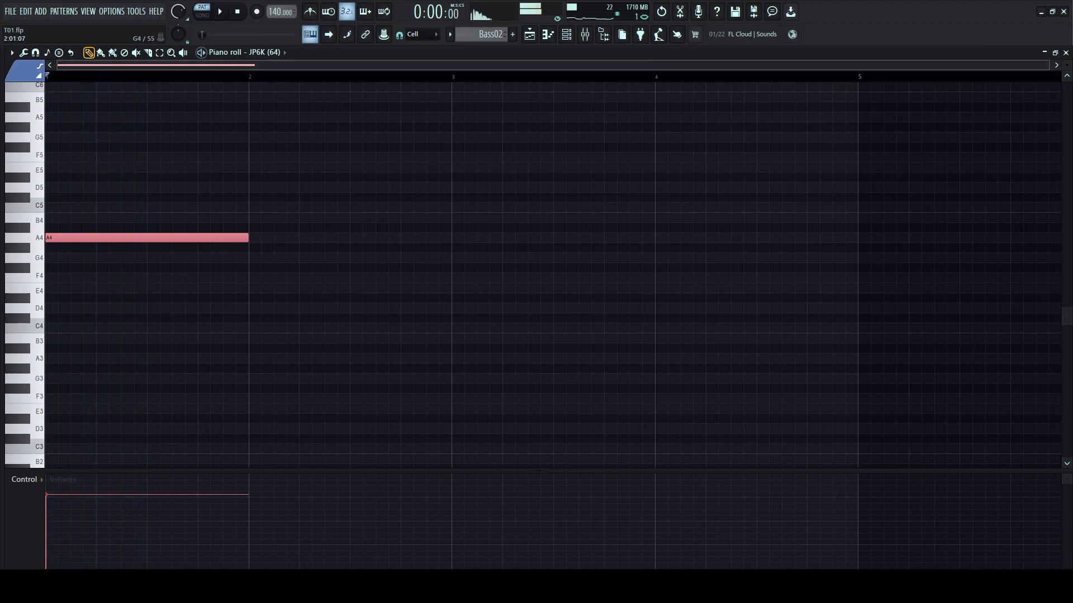
# - Add a one-bar F4 note at bar 2 and a one-bar G4 note at bar 3, previewing the melody
pyautogui.click(255, 258)
pyautogui.rightClick(254, 258)
pyautogui.click(254, 268)
pyautogui.moveTo(254, 268); pyautogui.dragTo(254, 278)
pyautogui.press('space')
pyautogui.moveTo(433, 258); pyautogui.dragTo(458, 258)
pyautogui.scroll(-2, 202, 65)
pyautogui.press('space')
pyautogui.press('space')
pyautogui.press('space')
# - Place a Bass02 clip on the Bass02 track at bar 33 and open its notes for editing
pyautogui.press('F5')
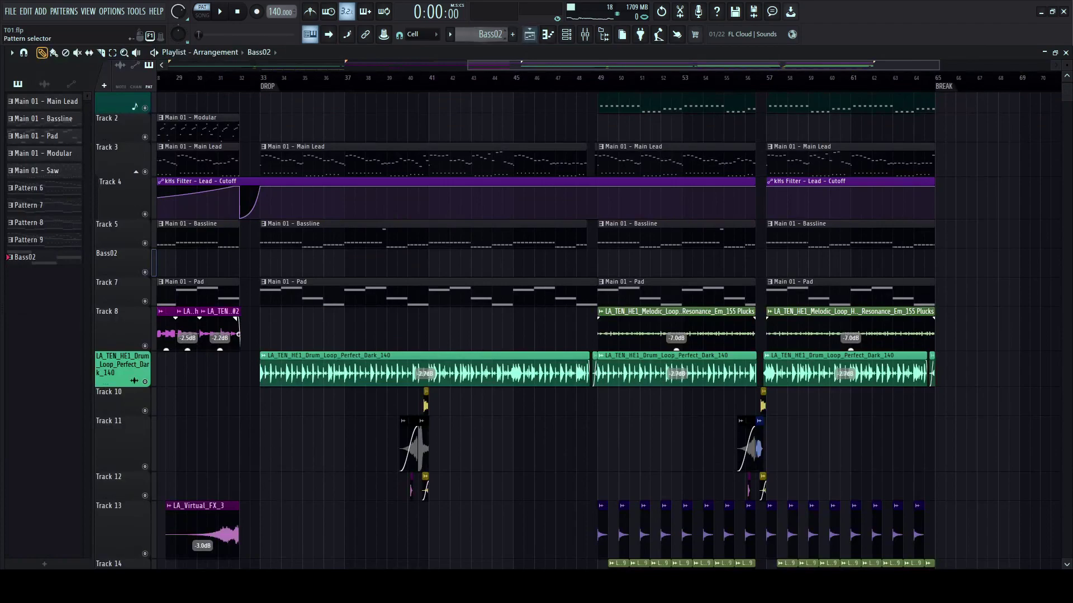
pyautogui.moveTo(313, 263); pyautogui.dragTo(270, 264)
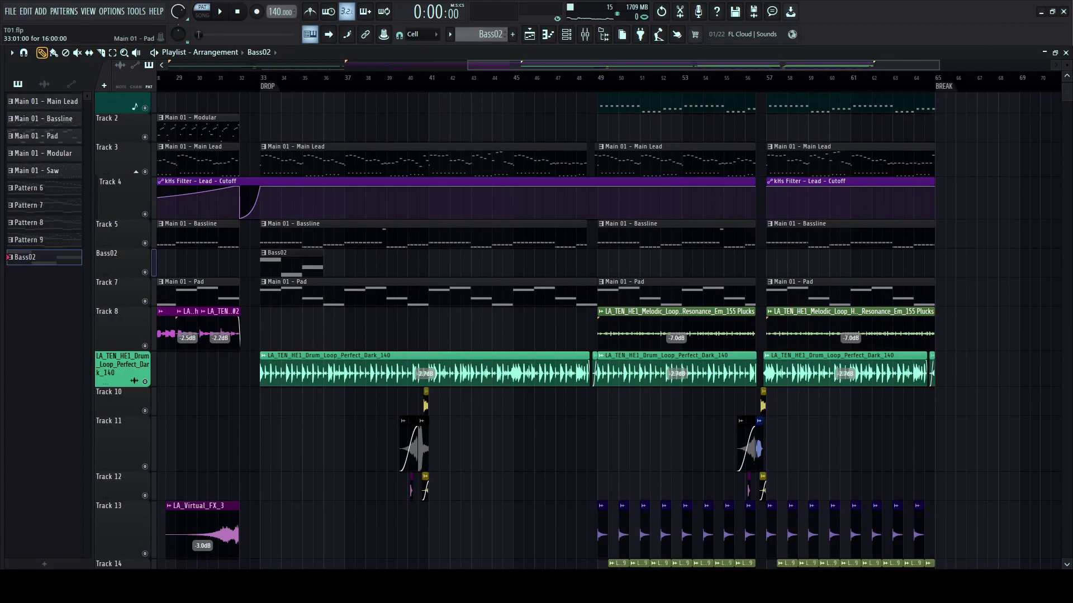
pyautogui.doubleClick(284, 265)
# - Lengthen the A4 note to two bars and shift the F4 and G4 notes to bars 3 and 4
pyautogui.hscroll(-2, 195, 335)
pyautogui.moveTo(189, 348); pyautogui.dragTo(257, 274)
pyautogui.moveTo(503, 233); pyautogui.dragTo(401, 278)
pyautogui.moveTo(189, 237); pyautogui.dragTo(317, 238)
pyautogui.press('space')
pyautogui.click(49, 76)
# - Duplicate the four-bar bass phrase into bars 5 to 8 and listen to it
pyautogui.scroll(-1, 49, 76)
pyautogui.moveTo(59, 174); pyautogui.dragTo(619, 353)
pyautogui.hotkey('ctrl', 'b')
pyautogui.scroll(-4, 553, 274)
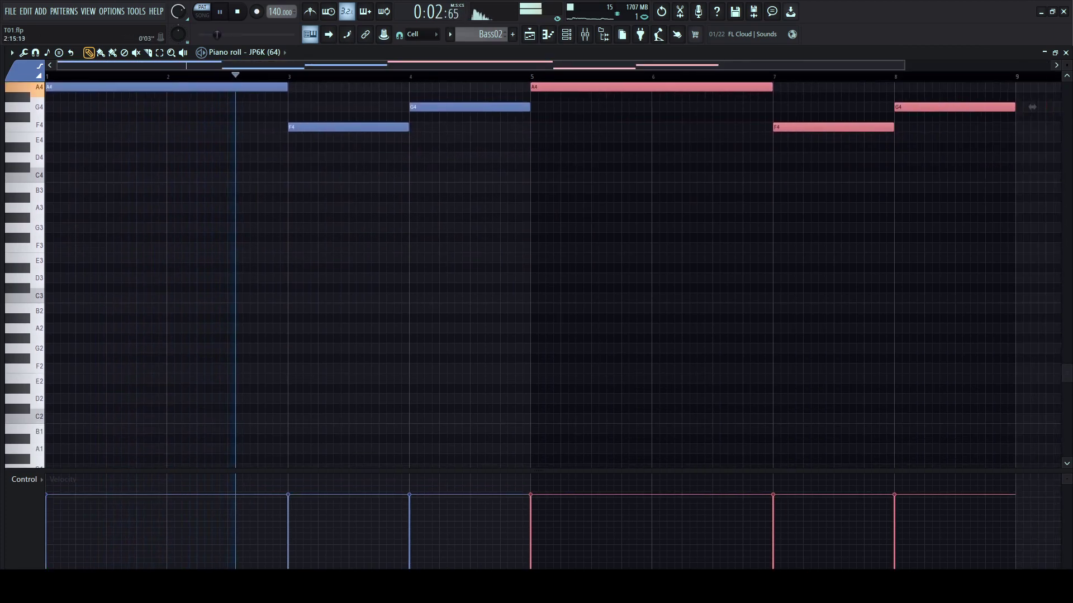
pyautogui.scroll(-1, 553, 274)
pyautogui.scroll(4, 553, 274)
pyautogui.press('space')
# - Switch the JP6K synth to the next preset, patch 2
pyautogui.click(567, 35)
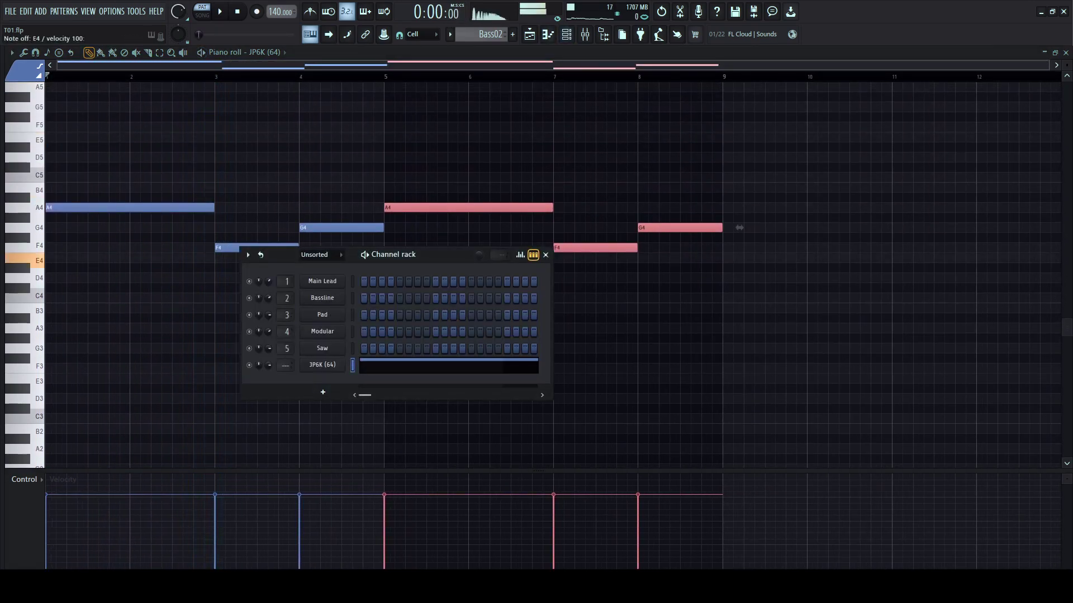
pyautogui.click(322, 365)
pyautogui.click(760, 126)
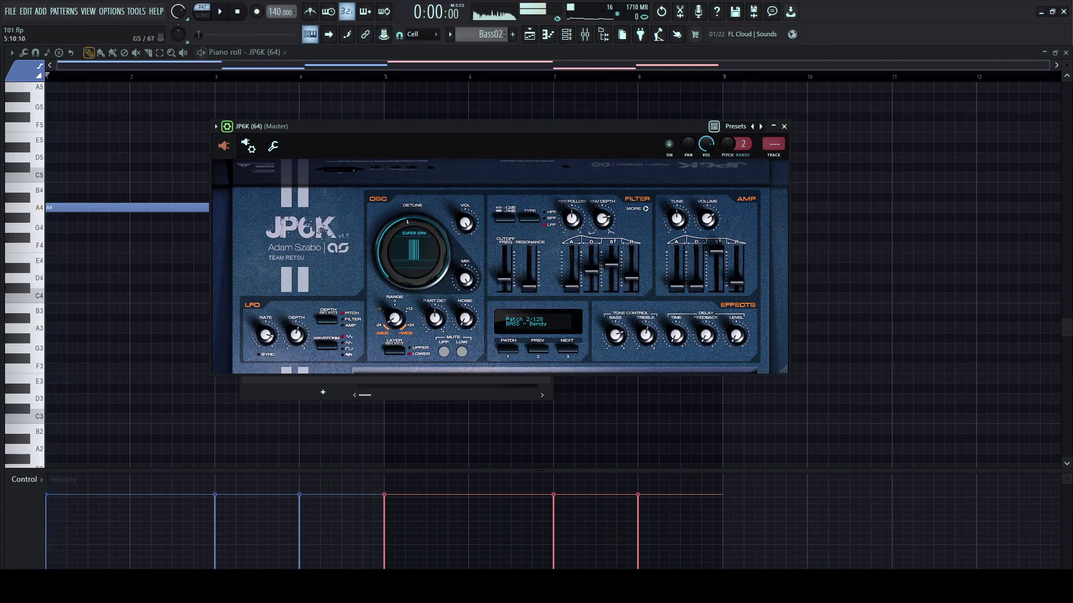
# - Route JP6K to mixer track 6, add a low-pass kHs Filter in slot 1 and adjust its cutoff
pyautogui.doubleClick(773, 145)
pyautogui.press('e')
pyautogui.press('c')
pyautogui.press('v')
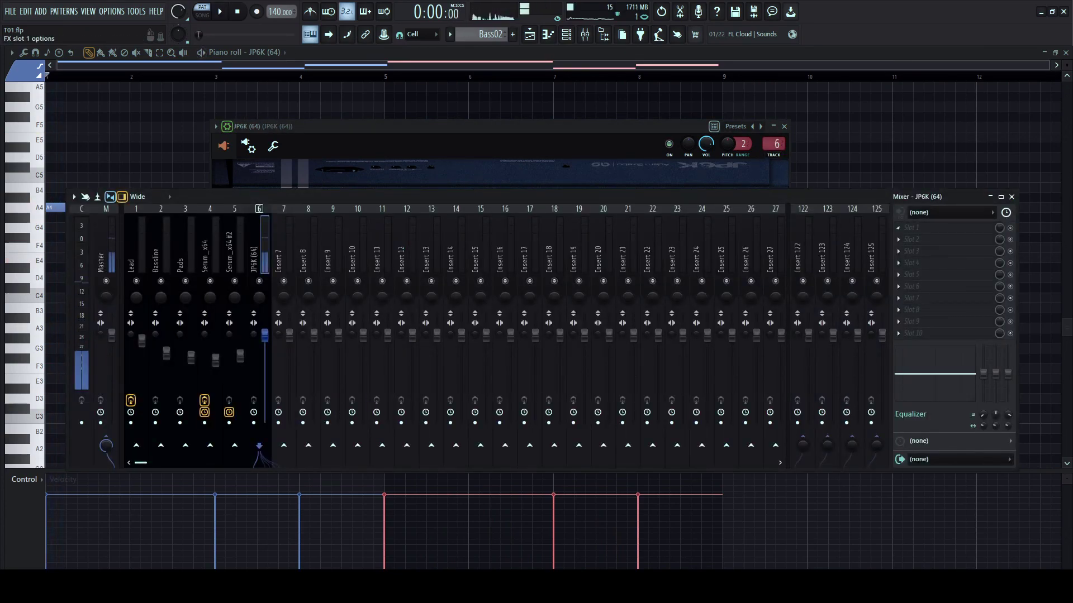
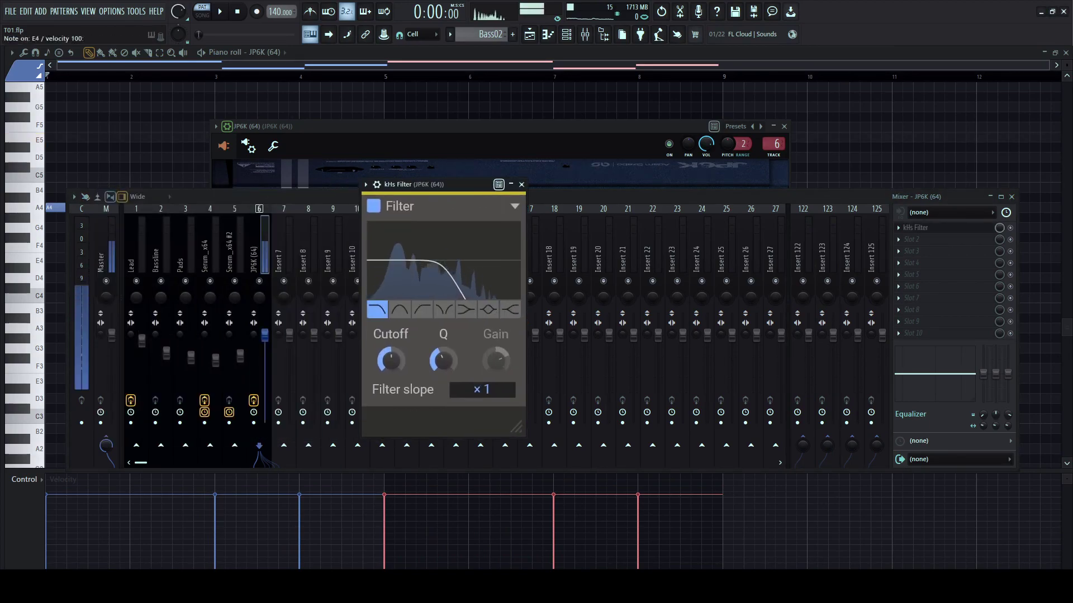
pyautogui.moveTo(391, 360); pyautogui.dragTo(391, 363)
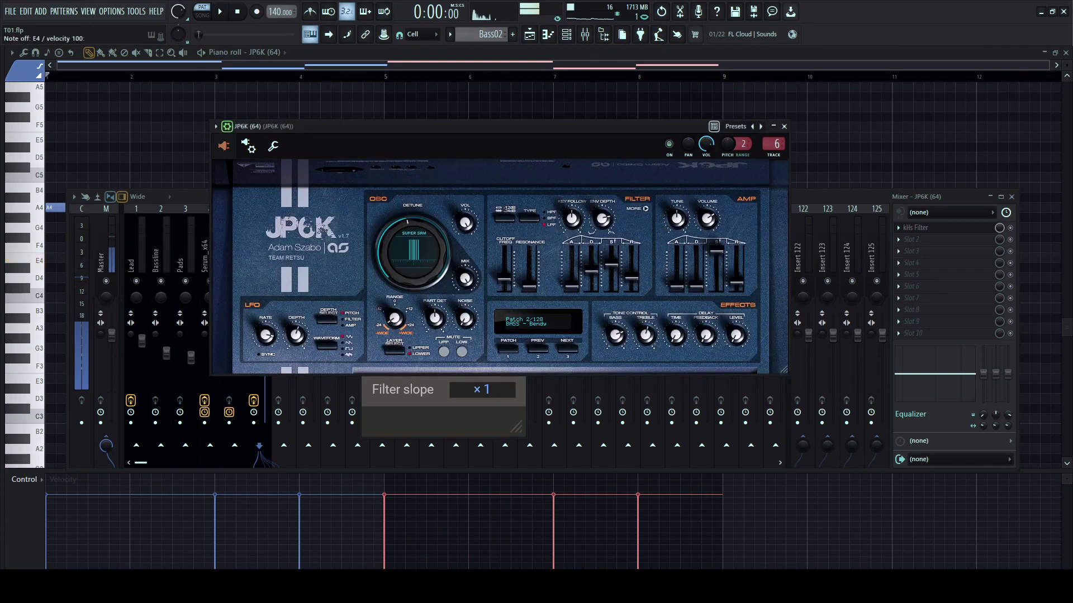
# - Play the pattern and mute JP6K's upper layer while keeping the lower layer active
pyautogui.click(219, 12)
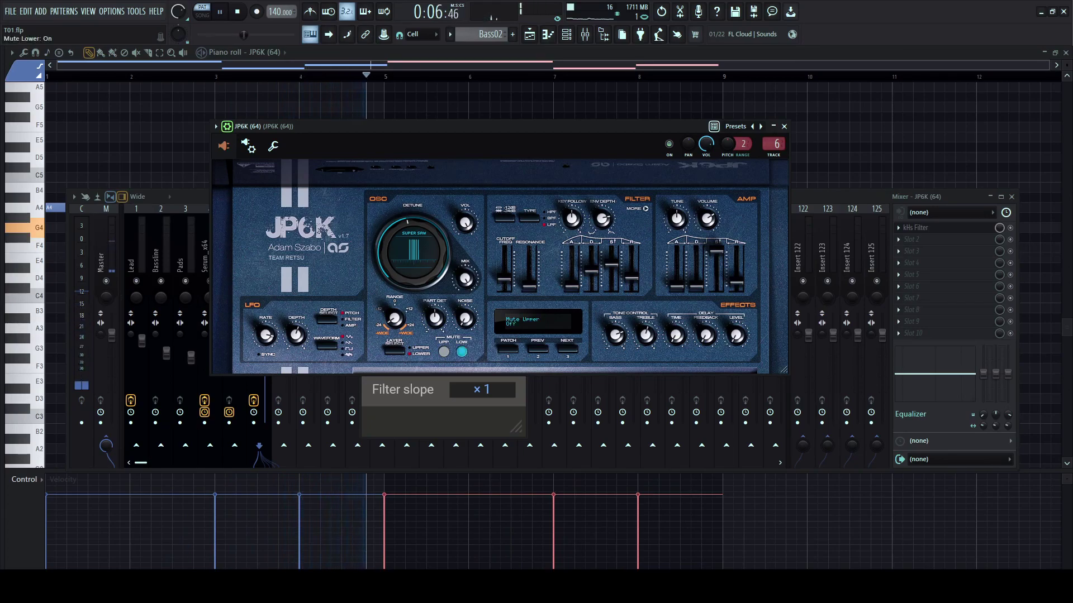
pyautogui.click(462, 352)
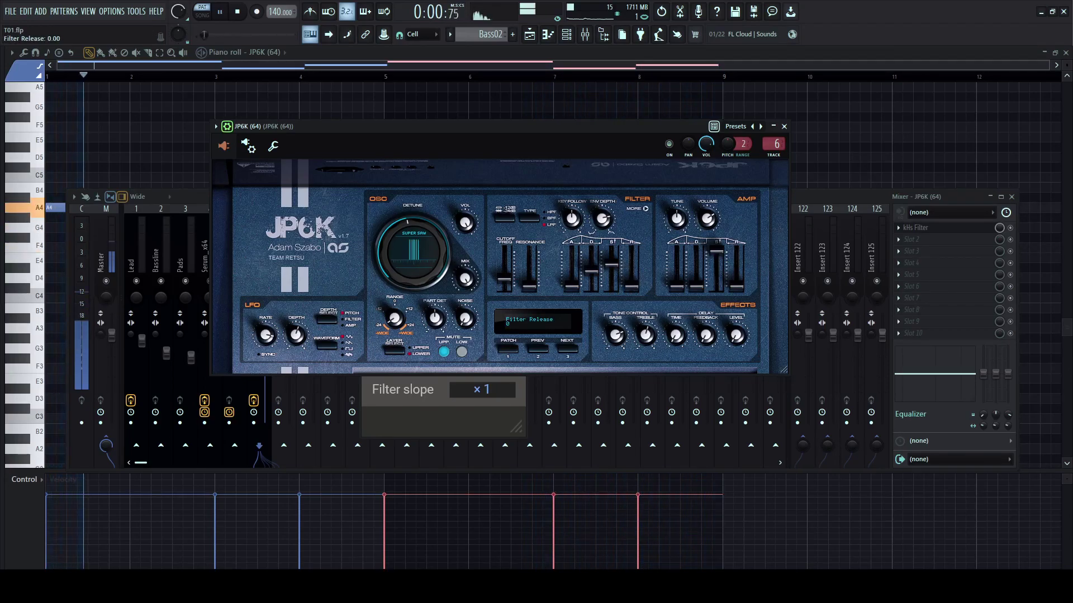
# - Transpose all the Bass02 notes down one octave and deselect them
pyautogui.press('F7')
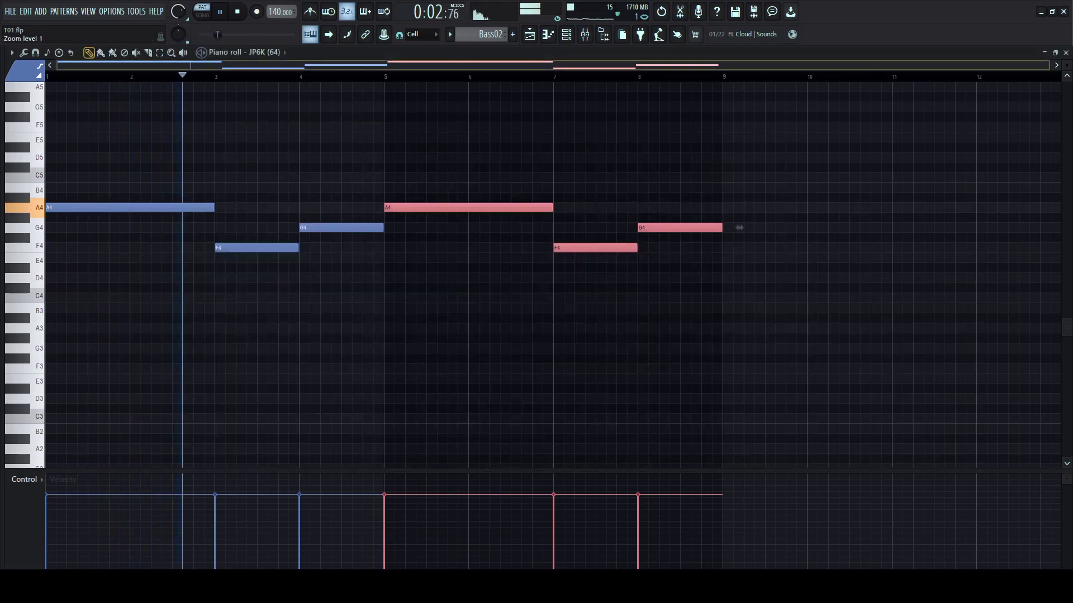
pyautogui.hotkey('ctrl', 'a')
pyautogui.hotkey('ctrl', 'Down')
pyautogui.hotkey('ctrl', 'd')
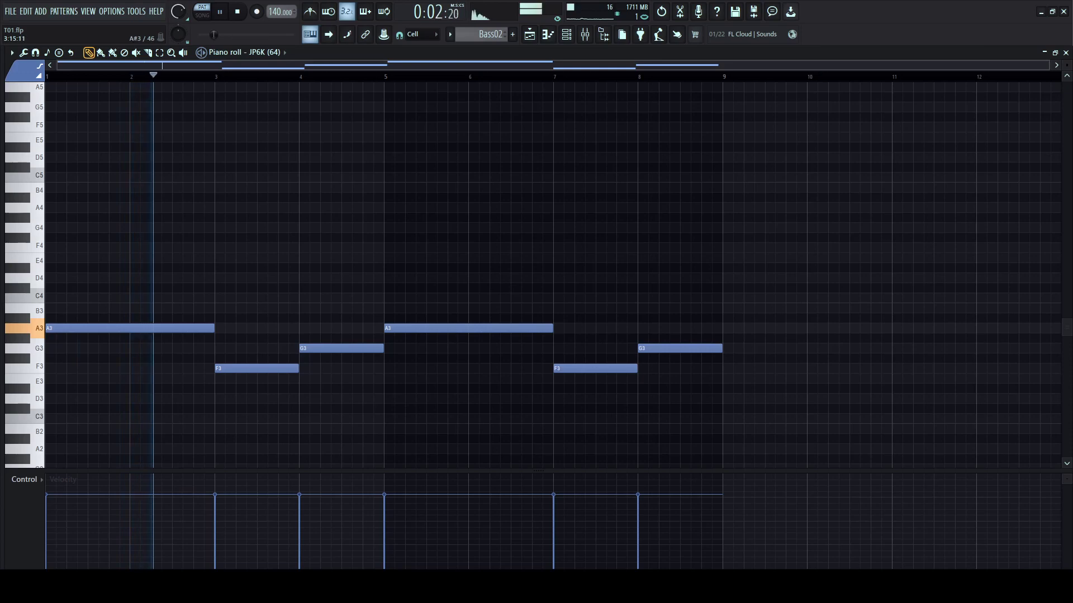
# - Raise only the F3 and G3 notes by one octave, to F4 and G4, and deselect them
pyautogui.moveTo(228, 345); pyautogui.dragTo(716, 392)
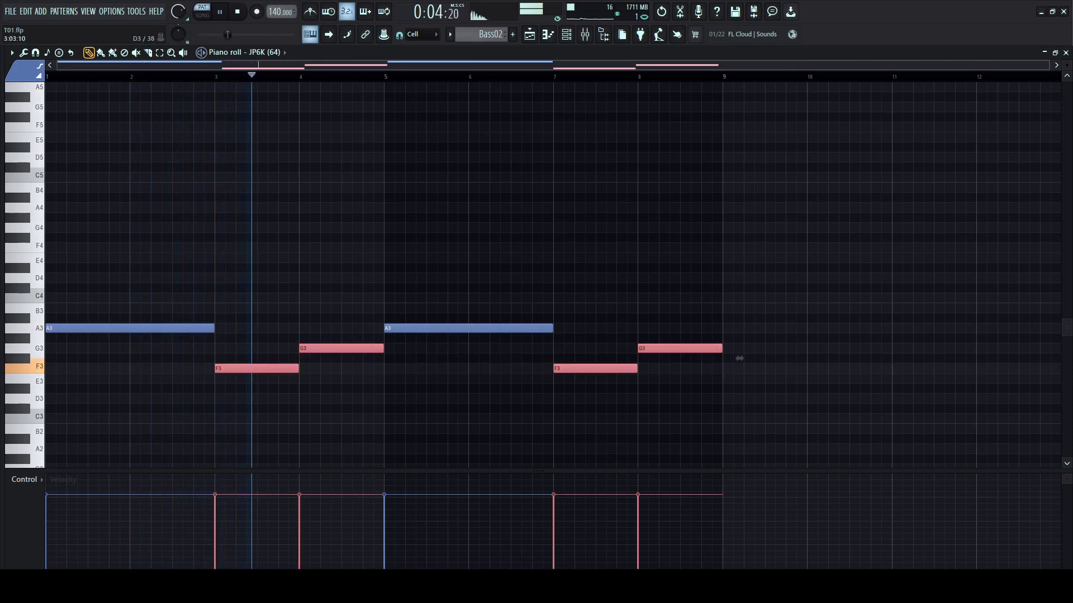
pyautogui.hotkey('ctrl', 'Up')
pyautogui.hotkey('ctrl', 'd')
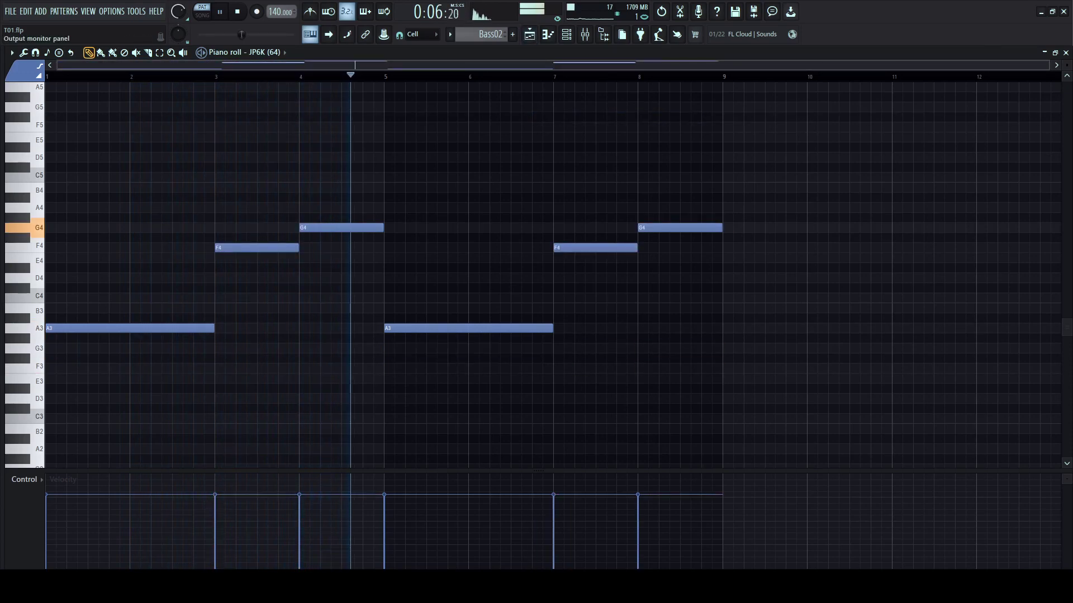
# - Play the song, add Bass02 clips at bars 41 and 49, and delete the Track 5 Bassline clip at the drop
pyautogui.press('F5')
pyautogui.press('l')
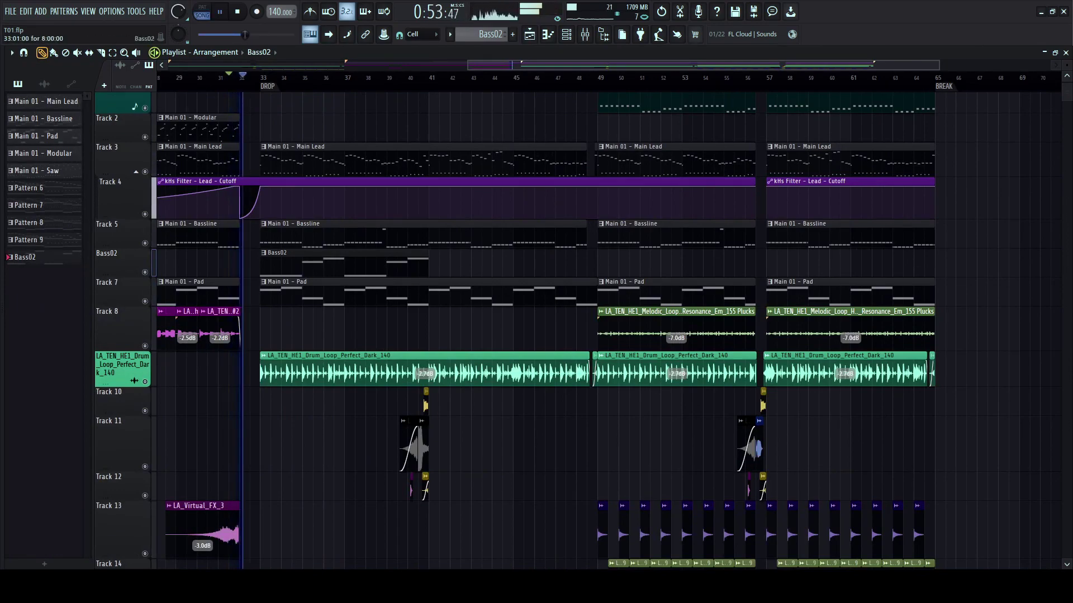
pyautogui.click(433, 264)
pyautogui.click(602, 266)
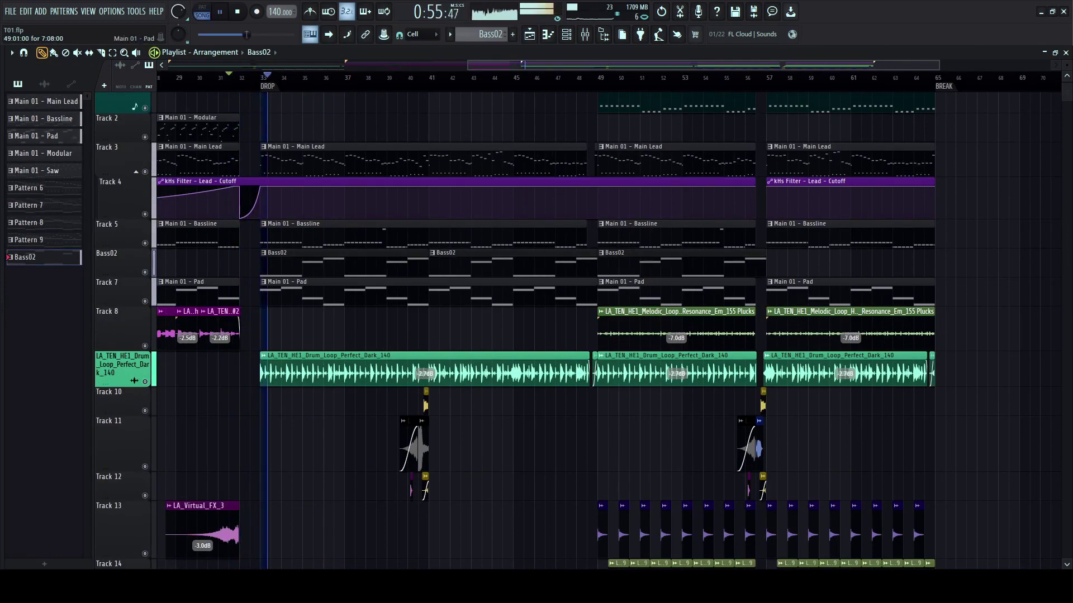
pyautogui.rightClick(581, 236)
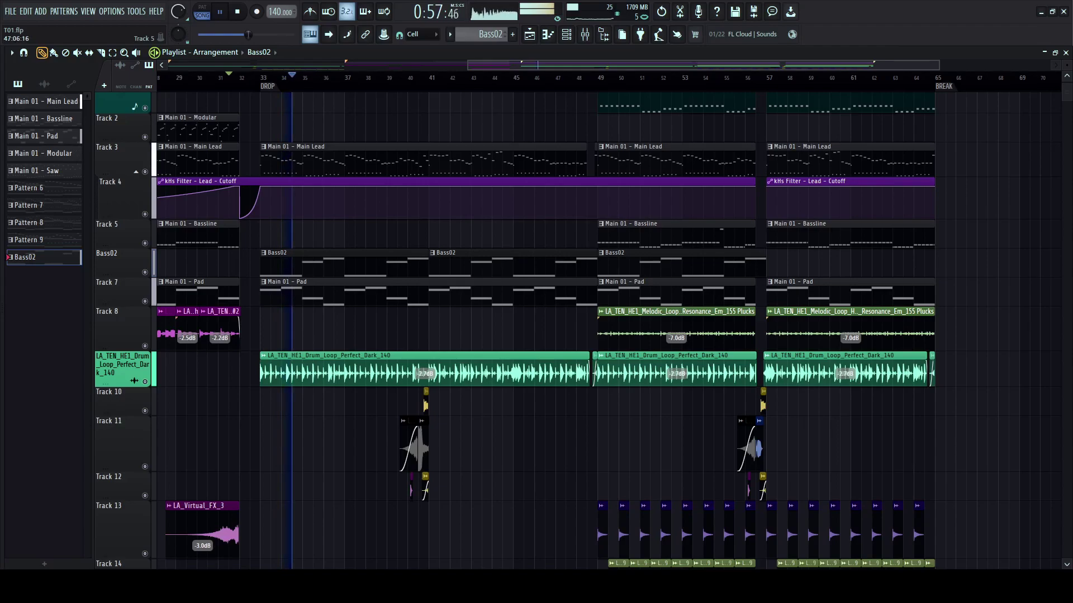
pyautogui.click(566, 34)
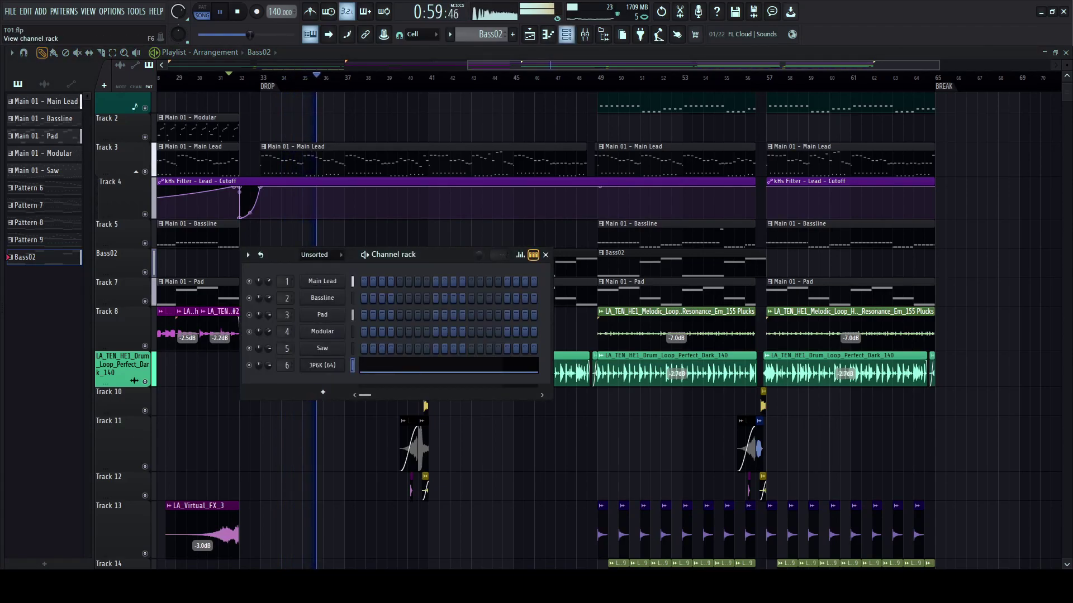
pyautogui.click(322, 365)
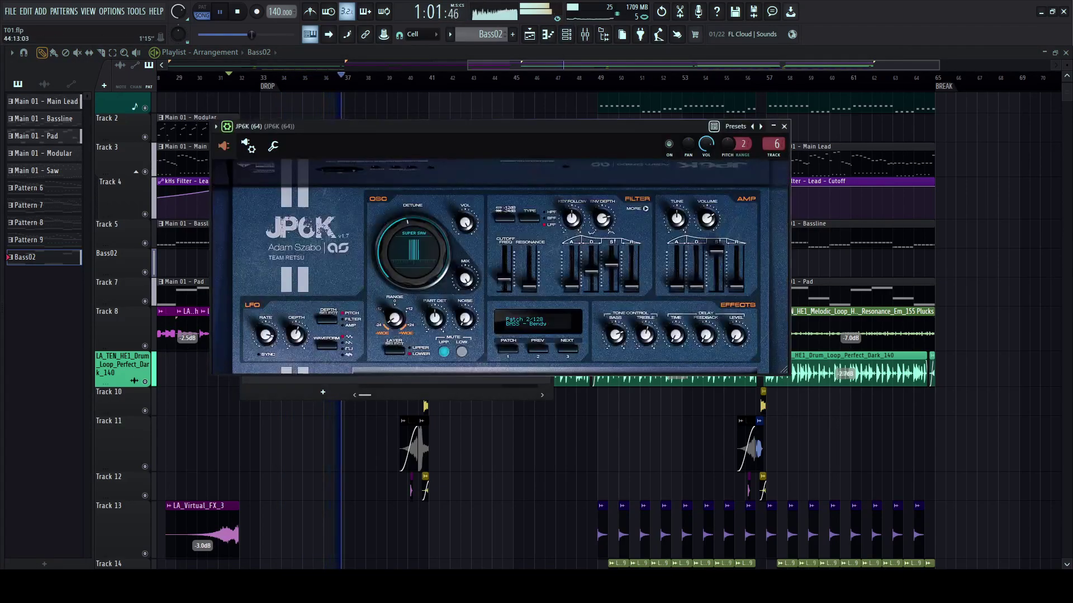
pyautogui.click(506, 66)
pyautogui.scroll(-2, 434, 78)
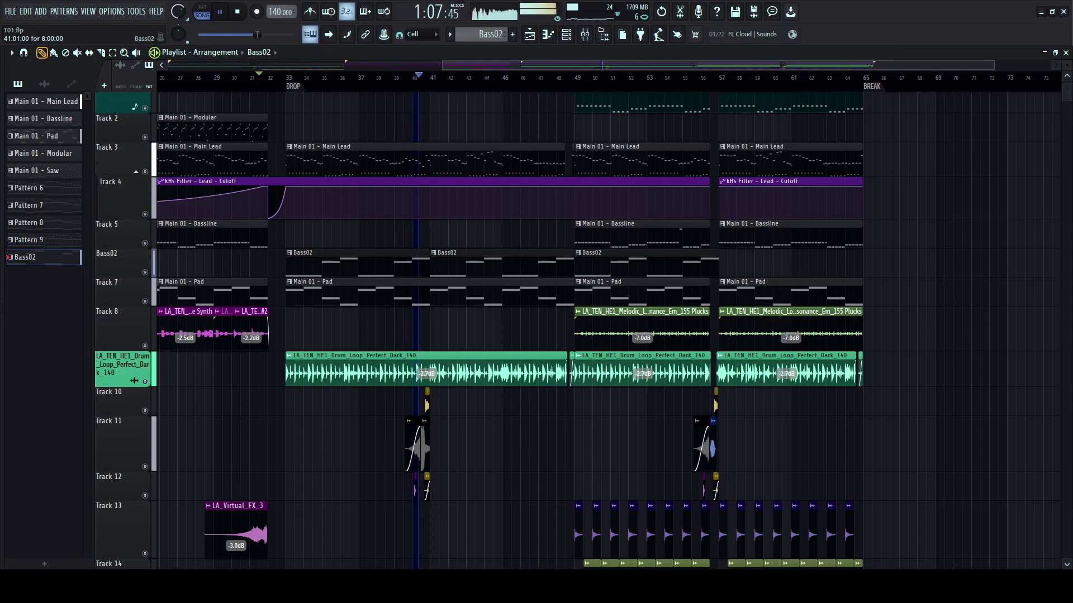
pyautogui.press('F6')
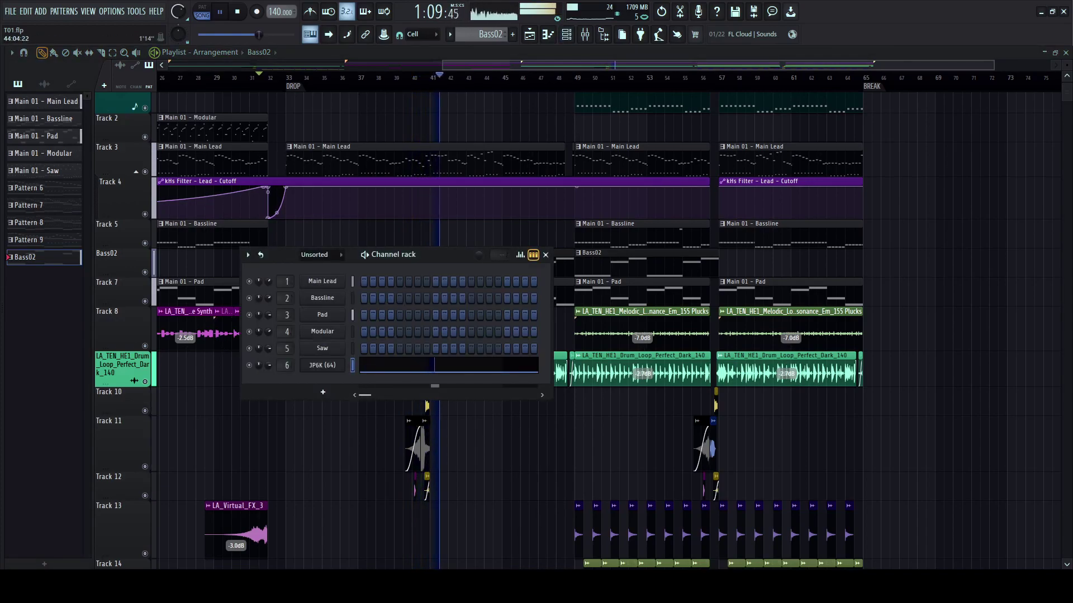
pyautogui.press('F6')
# - Move the transition FX clips on Tracks 10–12 from before bar 41 to just before bar 49, and delete the set before bar 57
pyautogui.scroll(-4, 502, 330)
pyautogui.moveTo(500, 279); pyautogui.dragTo(475, 229)
pyautogui.moveTo(477, 228); pyautogui.dragTo(560, 313)
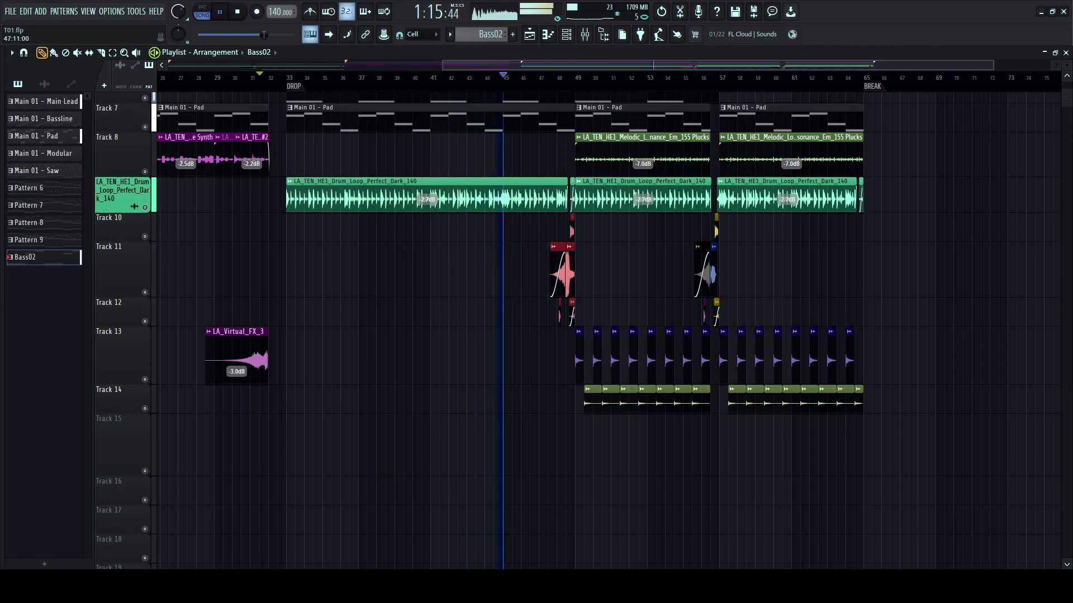
pyautogui.moveTo(670, 215); pyautogui.dragTo(755, 324)
pyautogui.press('Delete')
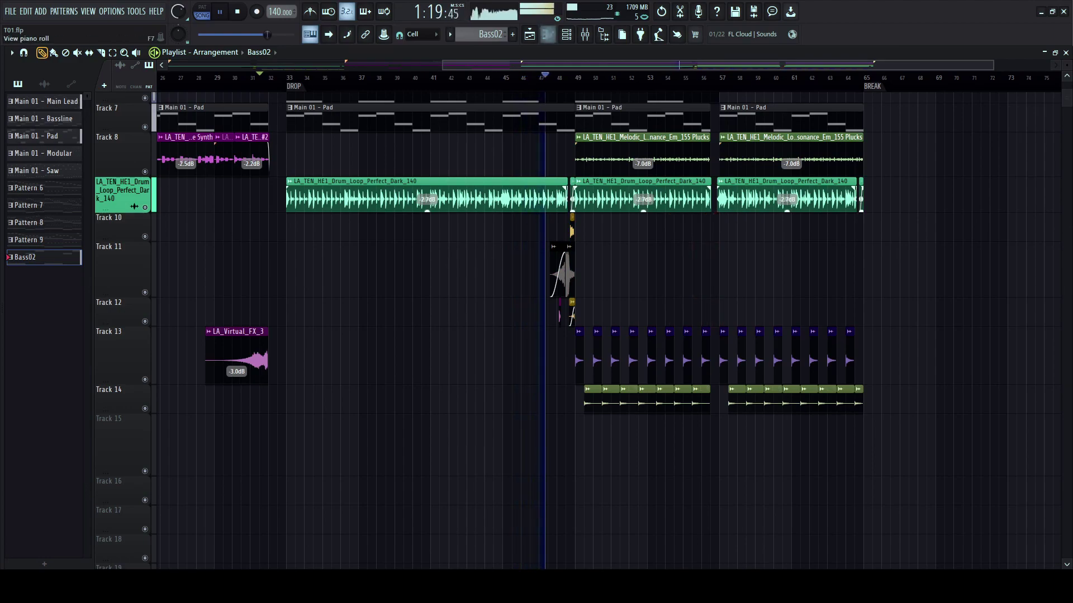
# - Remove the two Melodic Loop Hyperion Resonance Plucks clips at bars 49 and 57 from Track 8
pyautogui.scroll(3, 549, 269)
pyautogui.scroll(3, 561, 268)
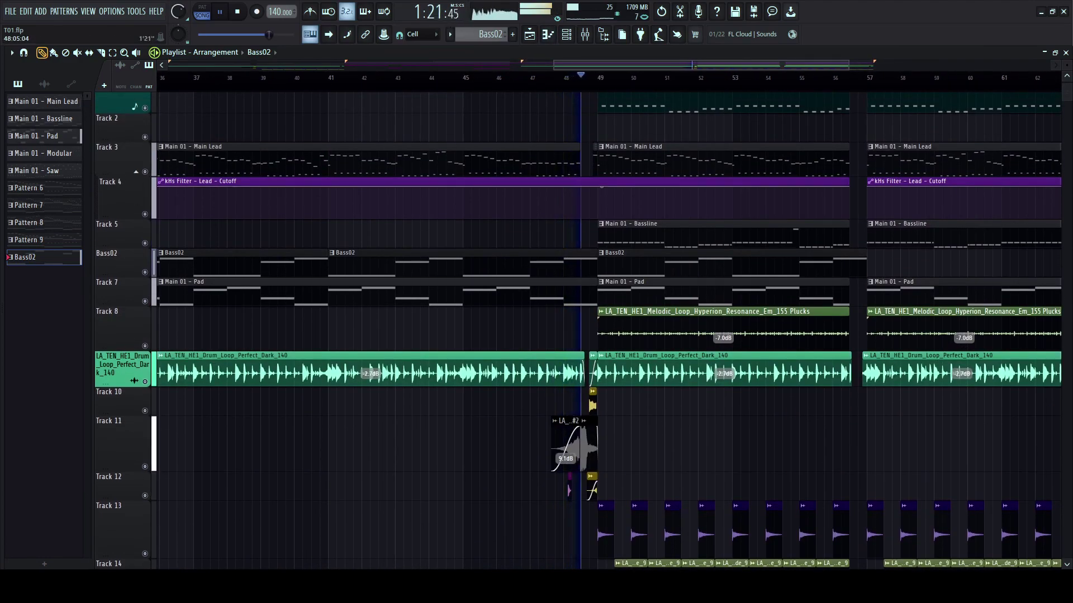
pyautogui.scroll(-2, 574, 268)
pyautogui.scroll(4, 574, 268)
pyautogui.scroll(-3, 573, 269)
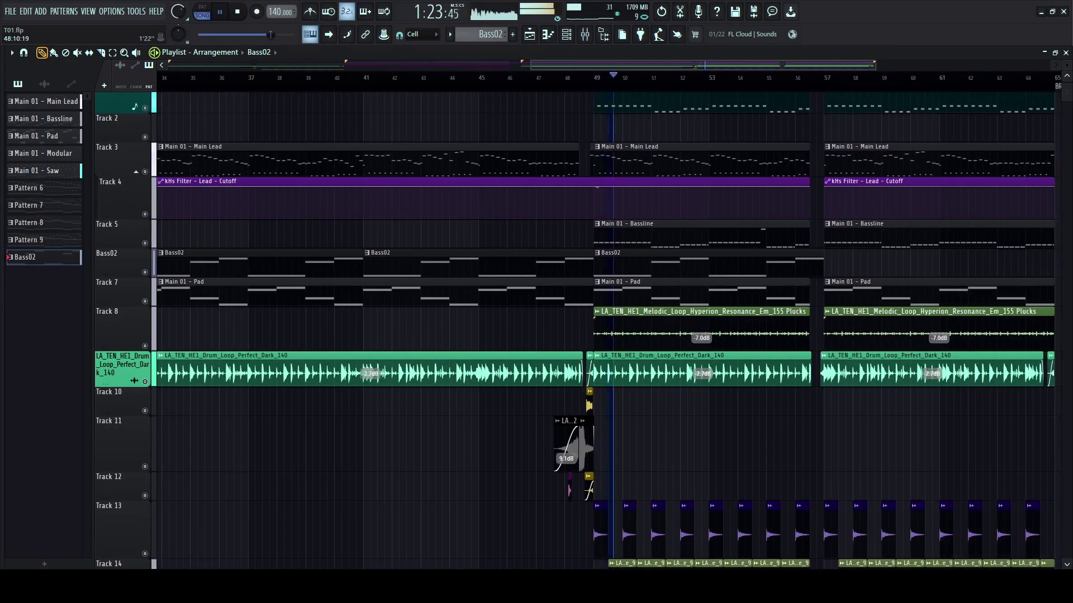
pyautogui.moveTo(576, 65); pyautogui.dragTo(591, 66)
pyautogui.scroll(-3, 590, 77)
pyautogui.moveTo(627, 332); pyautogui.dragTo(870, 338)
pyautogui.moveTo(659, 329); pyautogui.dragTo(957, 330)
pyautogui.click(44, 84)
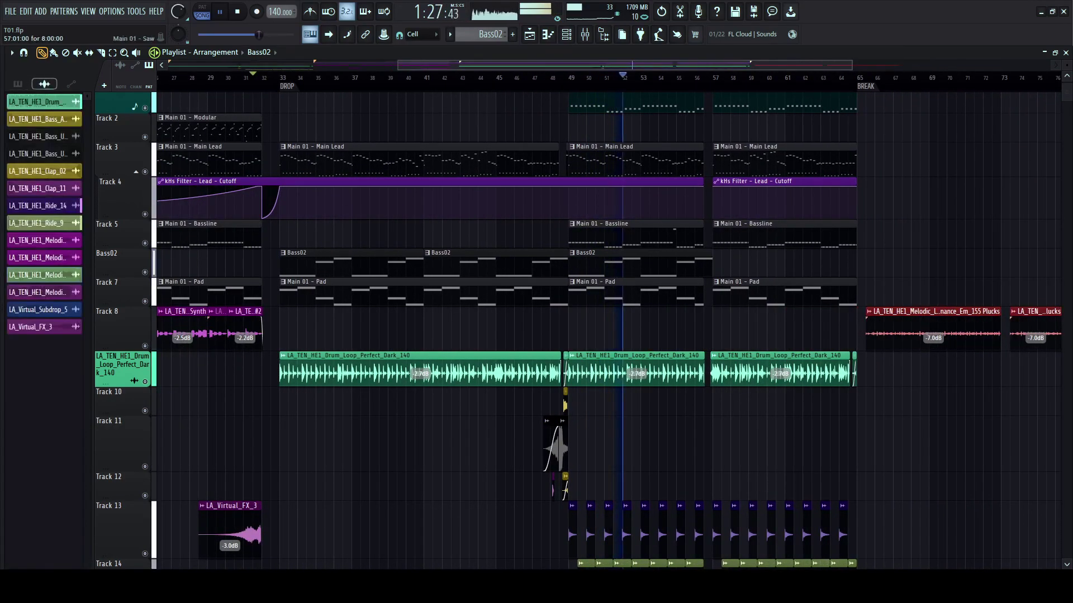
pyautogui.scroll(-3, 699, 329)
pyautogui.scroll(1, 698, 330)
pyautogui.press('Delete')
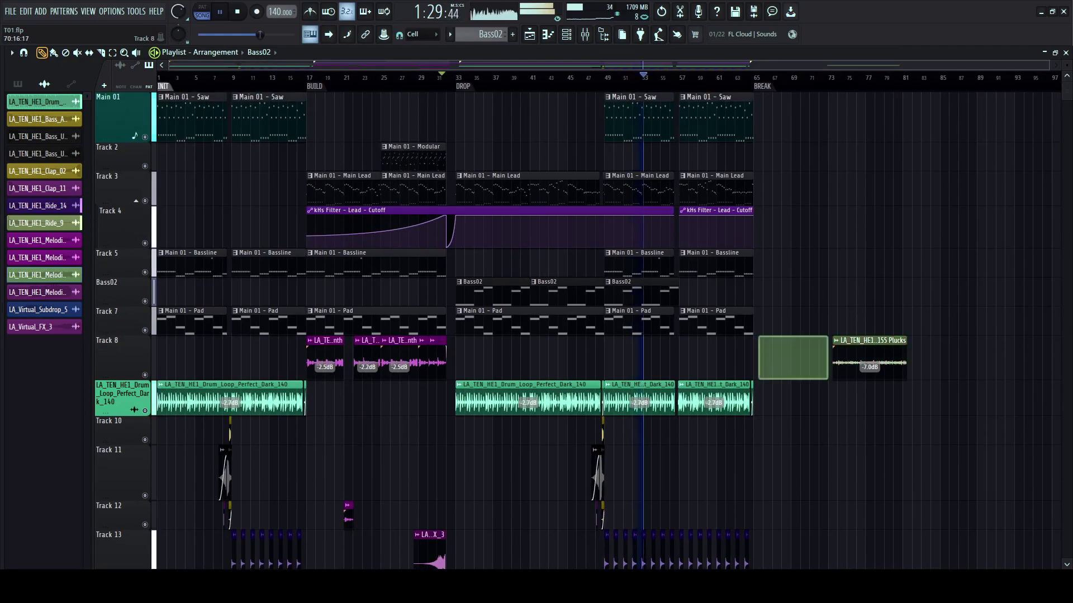
# - Select bars 1 to 65 across all tracks and duplicate the whole section directly after bar 65
pyautogui.moveTo(158, 77); pyautogui.dragTo(754, 77)
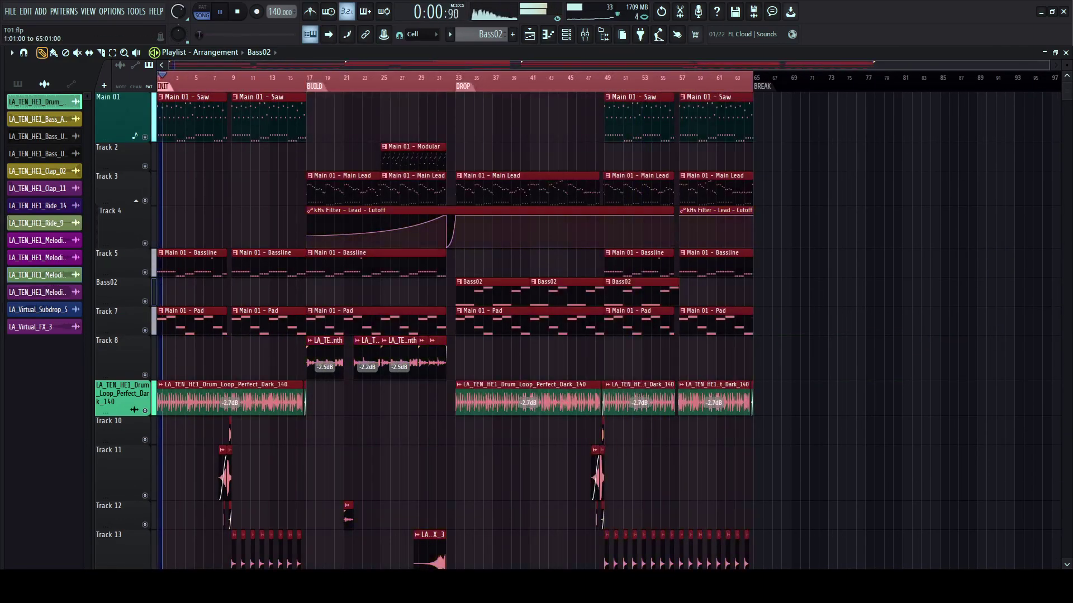
pyautogui.hotkey('ctrl', 'b')
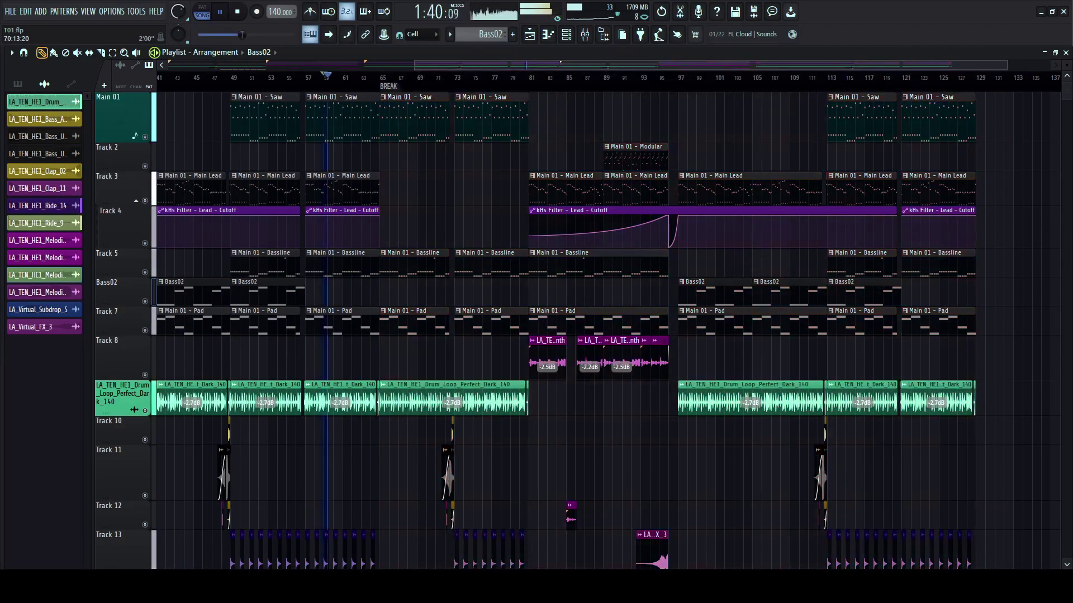
pyautogui.click(334, 78)
pyautogui.scroll(-2, 334, 78)
pyautogui.hscroll(-4, 333, 77)
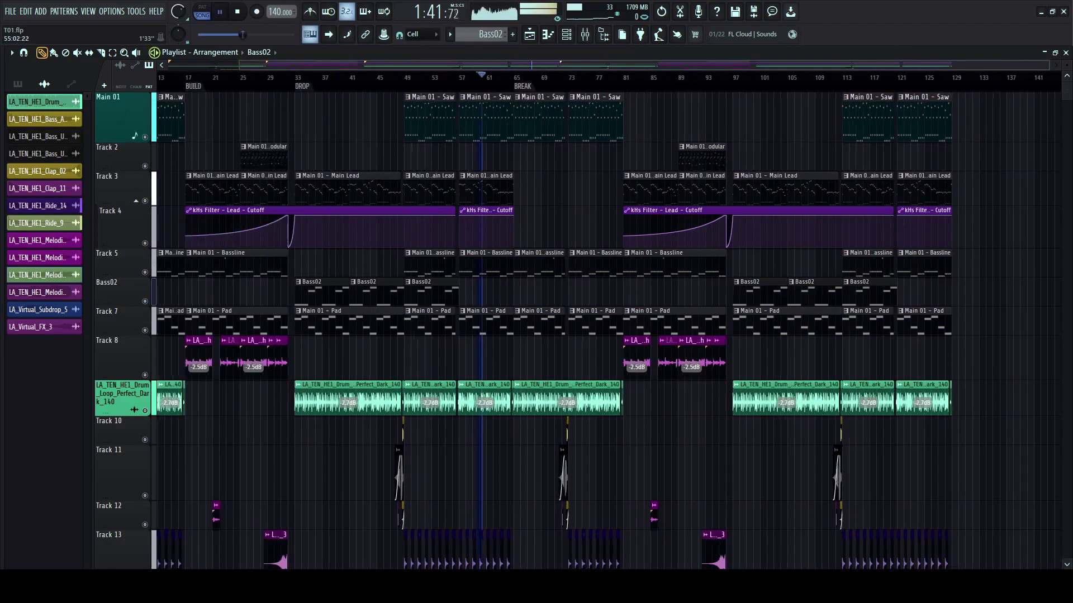
pyautogui.scroll(-1, 192, 78)
pyautogui.click(158, 78)
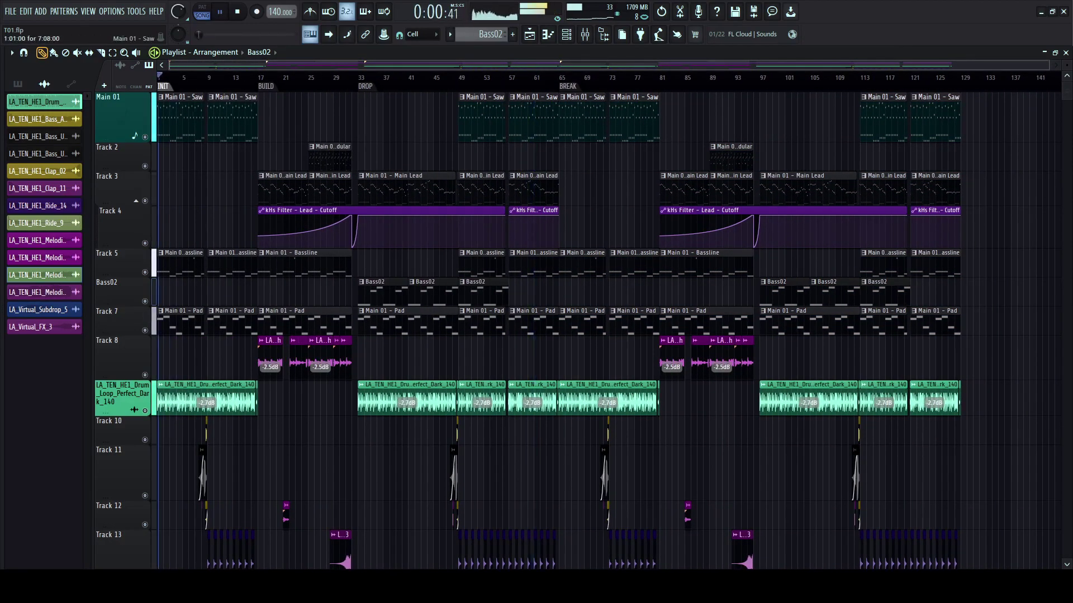
# - Move the Drum Loop Perfect Dark track above the Main 01 track as the first playlist track
pyautogui.scroll(-4, 438, 322)
pyautogui.press('space')
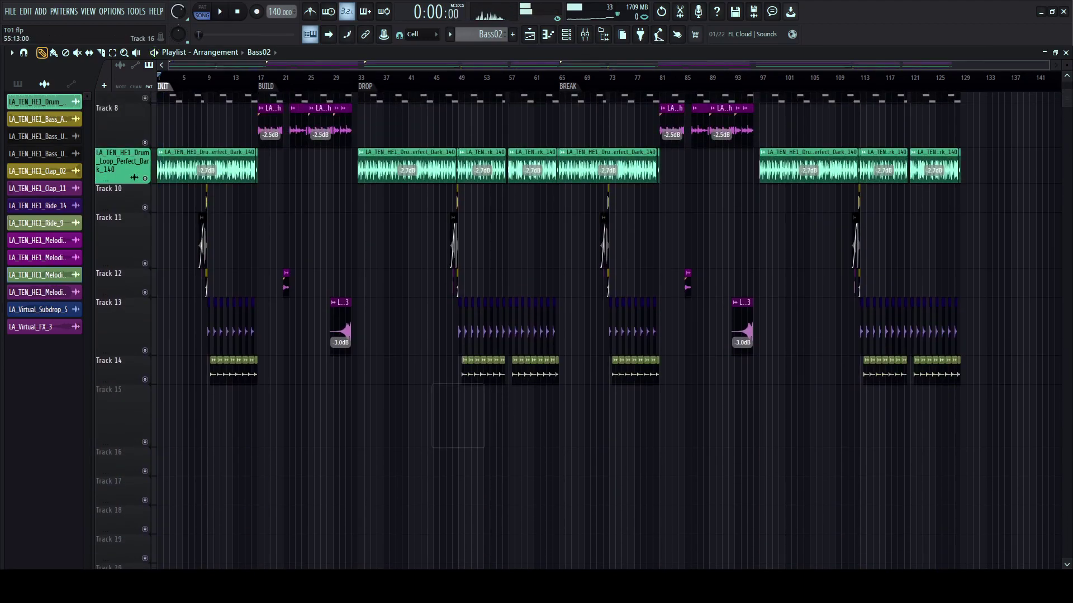
pyautogui.scroll(4, 527, 330)
pyautogui.press('space')
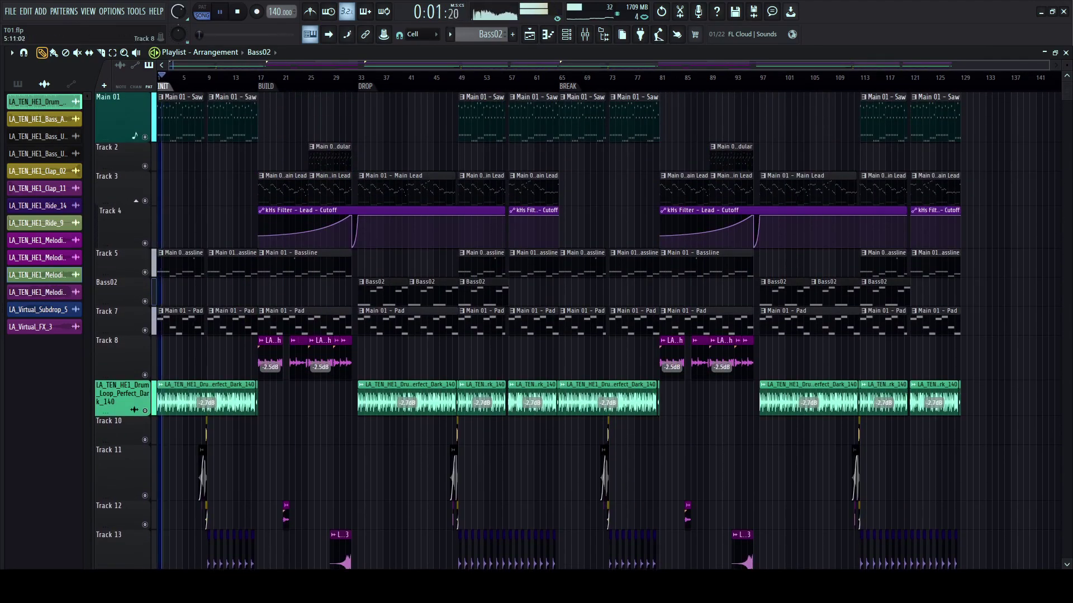
pyautogui.scroll(8, 123, 398)
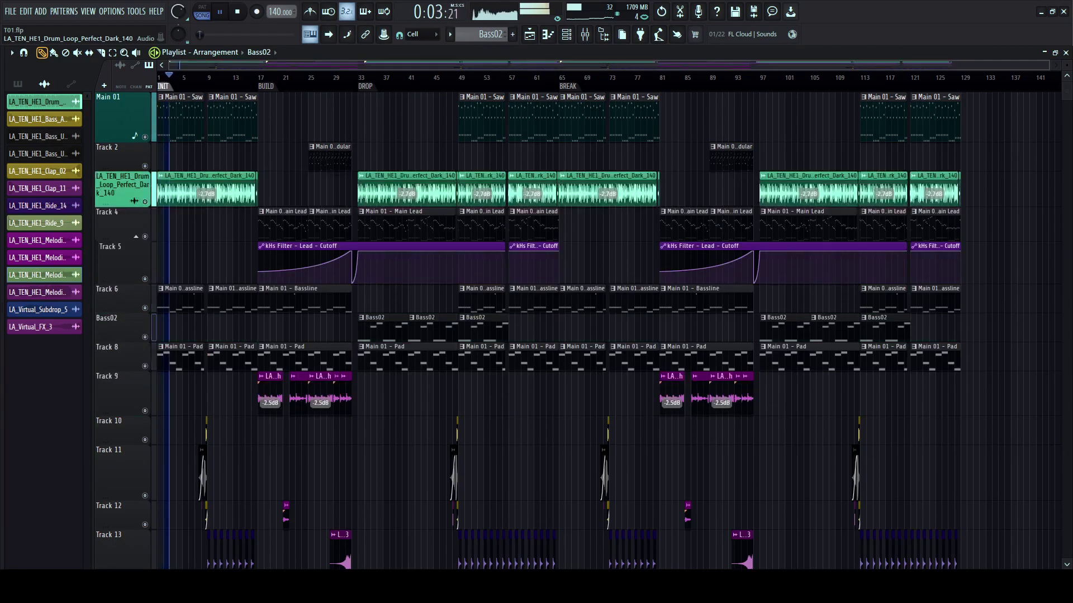
pyautogui.moveTo(120, 128); pyautogui.dragTo(120, 136)
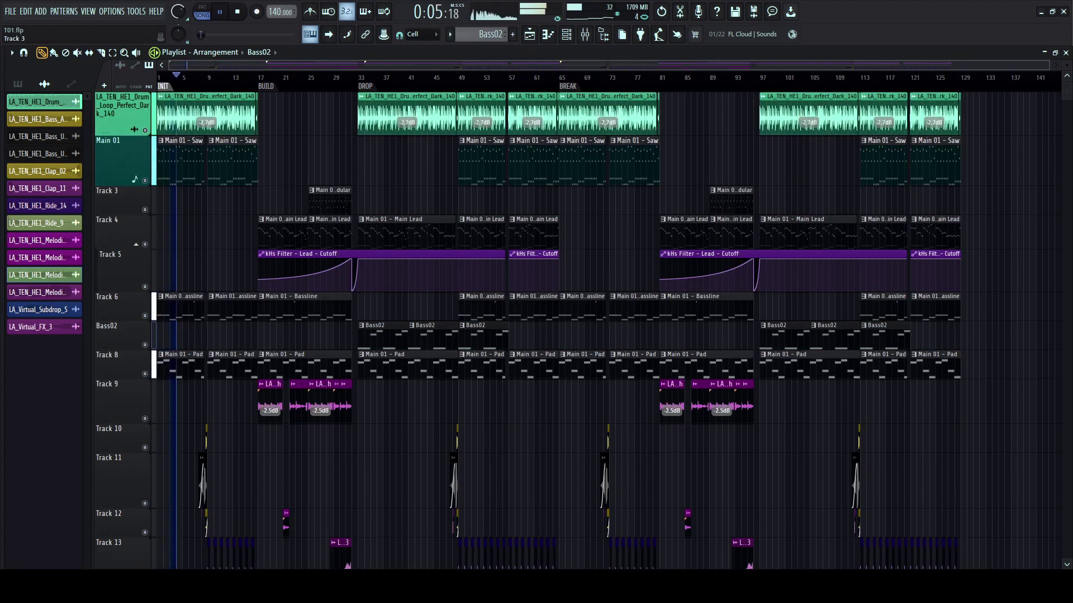
pyautogui.moveTo(121, 185); pyautogui.dragTo(120, 188)
# - Adjust Fruity parametric EQ 2 on the Saw's Serum_x64 #2 insert during playback, raising the main level and lowering bands 1 and 5
pyautogui.scroll(3, 286, 224)
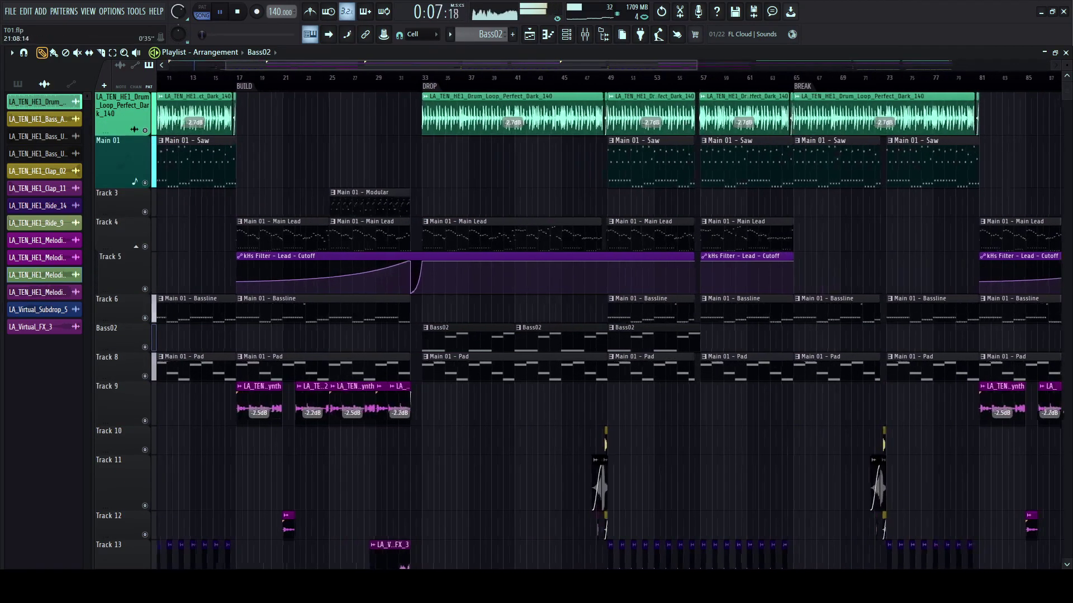
pyautogui.hscroll(-3, 286, 223)
pyautogui.scroll(3, 286, 223)
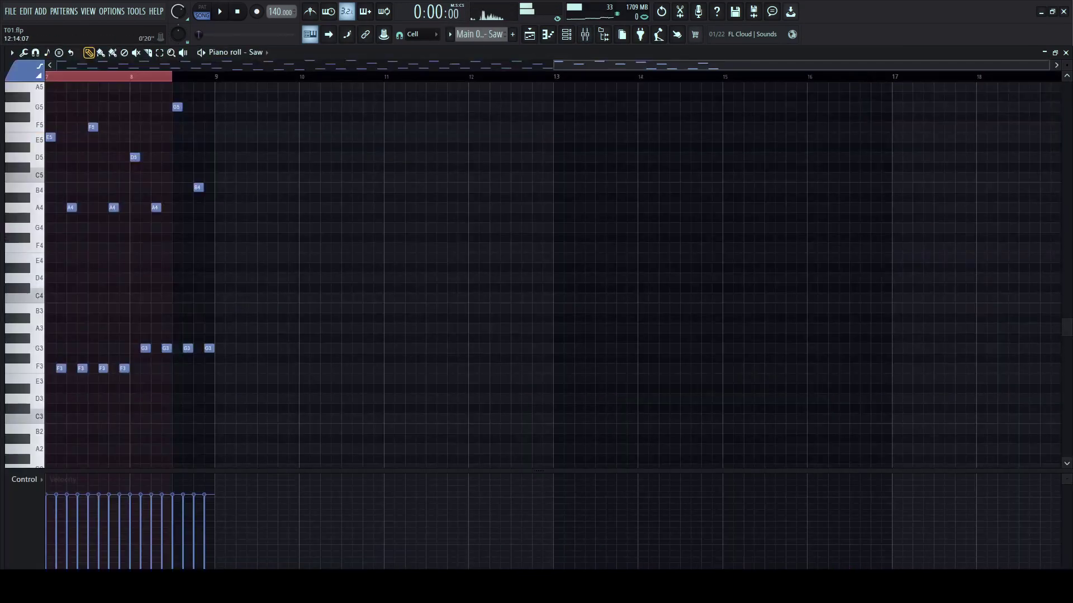
pyautogui.click(202, 49)
pyautogui.press('F9')
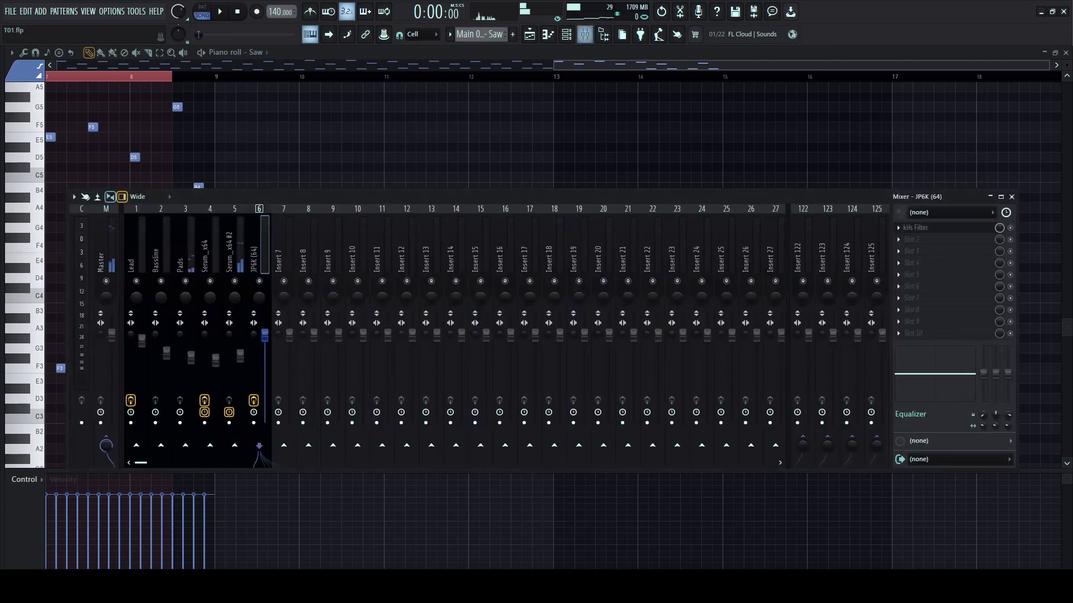
pyautogui.click(231, 254)
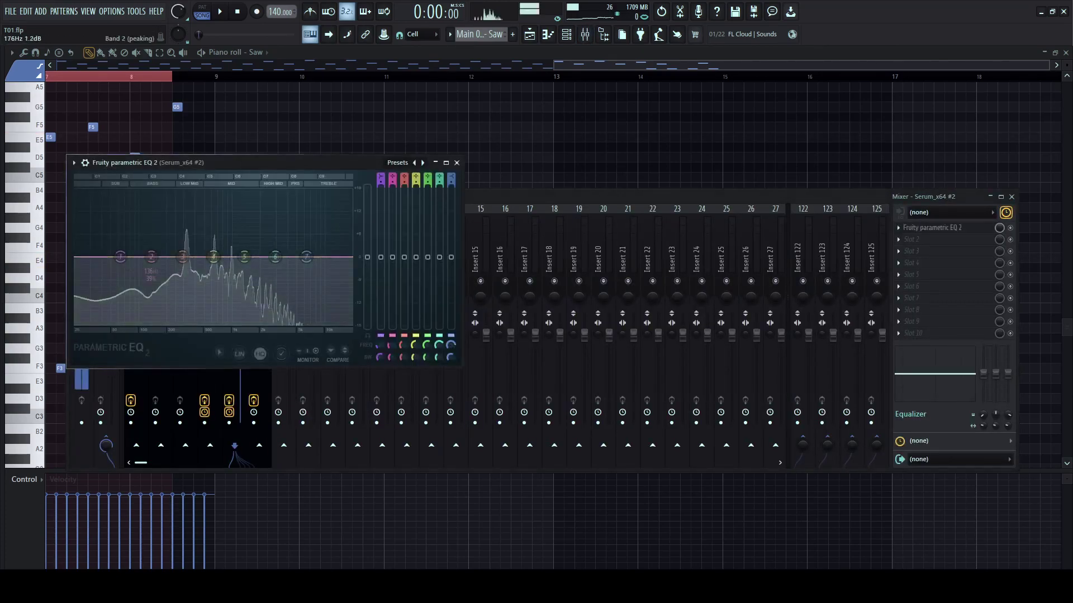
pyautogui.press('space')
pyautogui.moveTo(367, 257); pyautogui.dragTo(367, 242)
pyautogui.moveTo(224, 276); pyautogui.dragTo(243, 273)
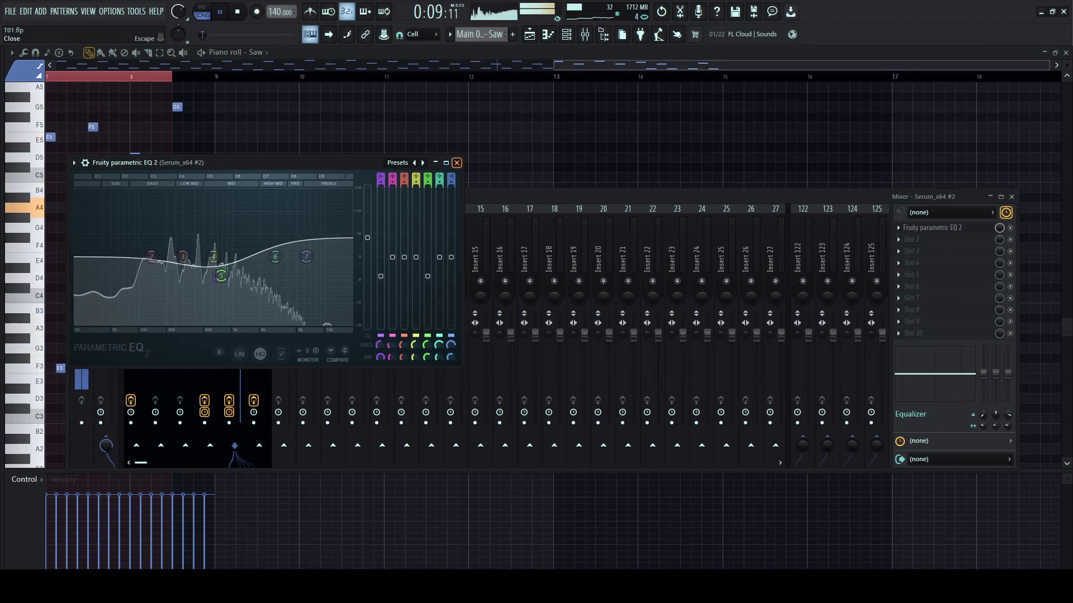
pyautogui.click(456, 163)
# - Return to the playlist and play the song from several positions to check the drop and the duplicated section
pyautogui.click(567, 34)
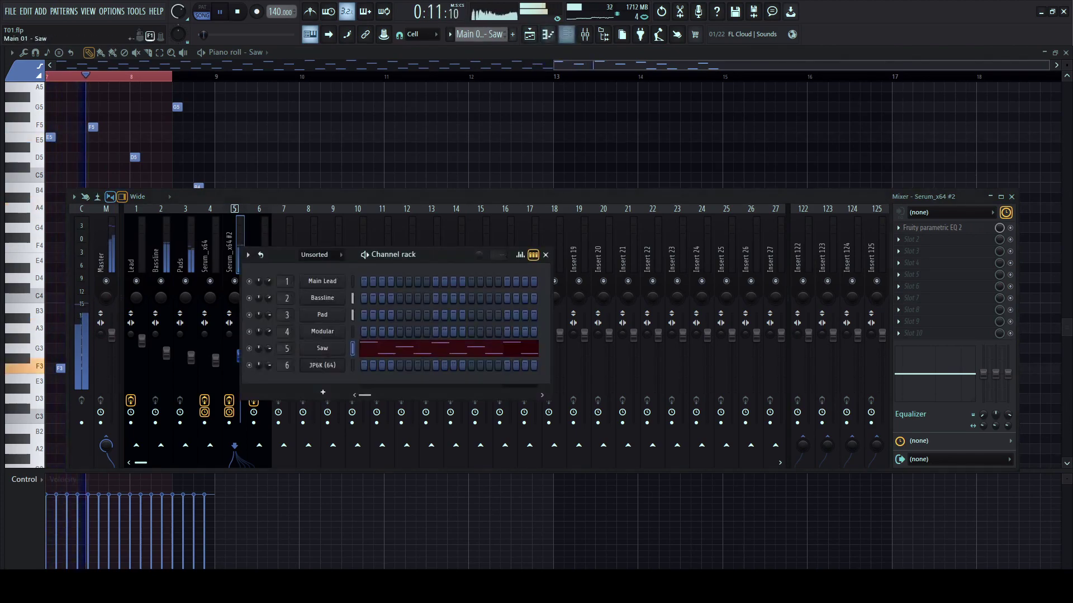
pyautogui.click(202, 11)
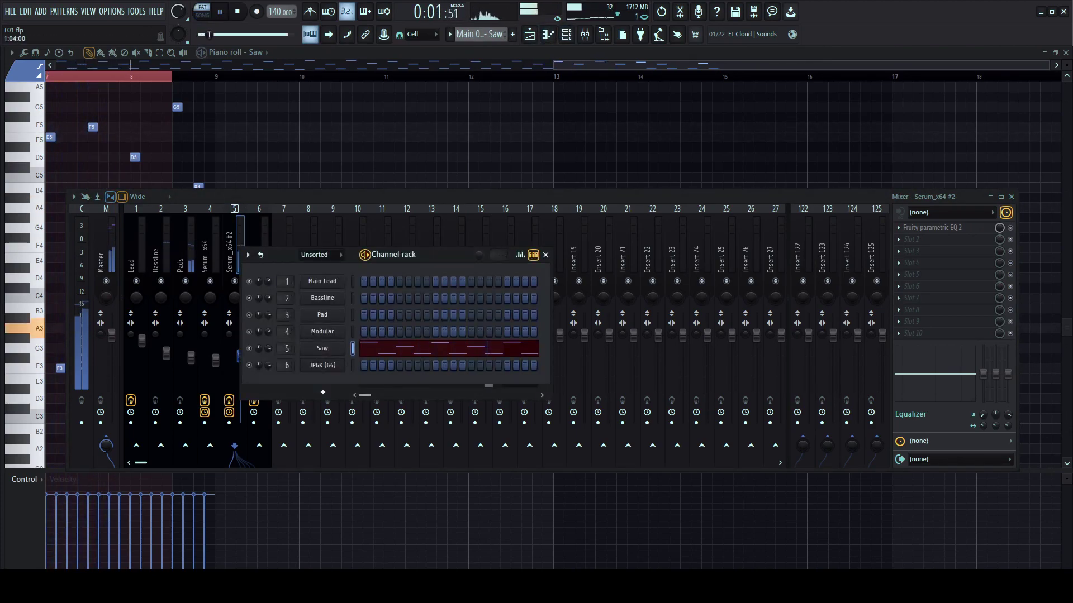
pyautogui.moveTo(435, 254); pyautogui.dragTo(448, 255)
pyautogui.click(529, 34)
pyautogui.scroll(-1, 452, 338)
pyautogui.click(452, 78)
pyautogui.scroll(-2, 469, 78)
pyautogui.click(478, 77)
pyautogui.scroll(-1, 478, 77)
pyautogui.moveTo(480, 66); pyautogui.dragTo(900, 65)
pyautogui.scroll(-1, 762, 65)
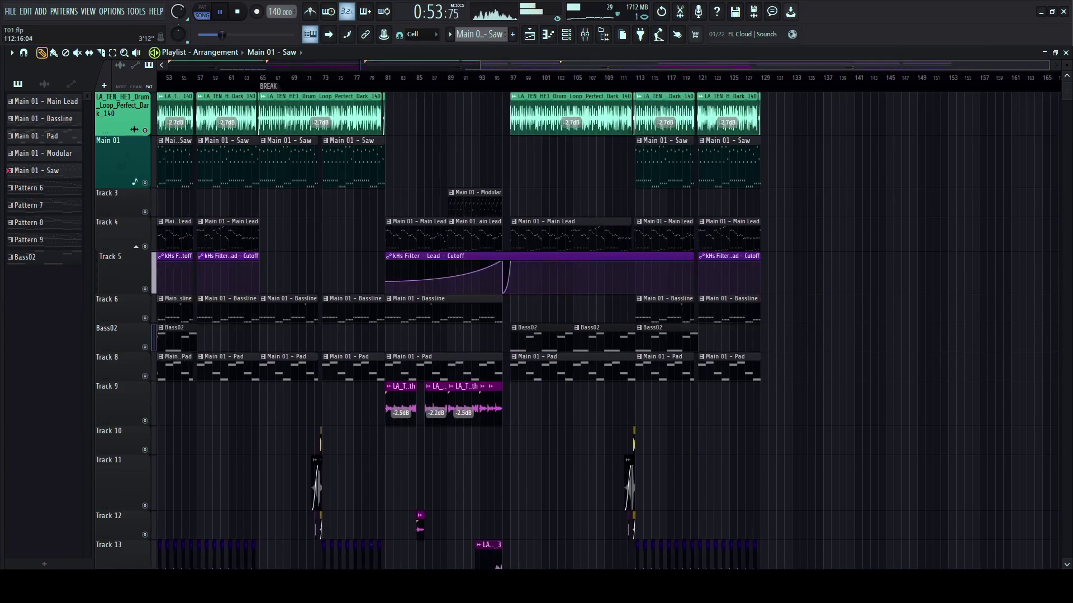
pyautogui.scroll(2, 520, 77)
pyautogui.scroll(-4, 519, 78)
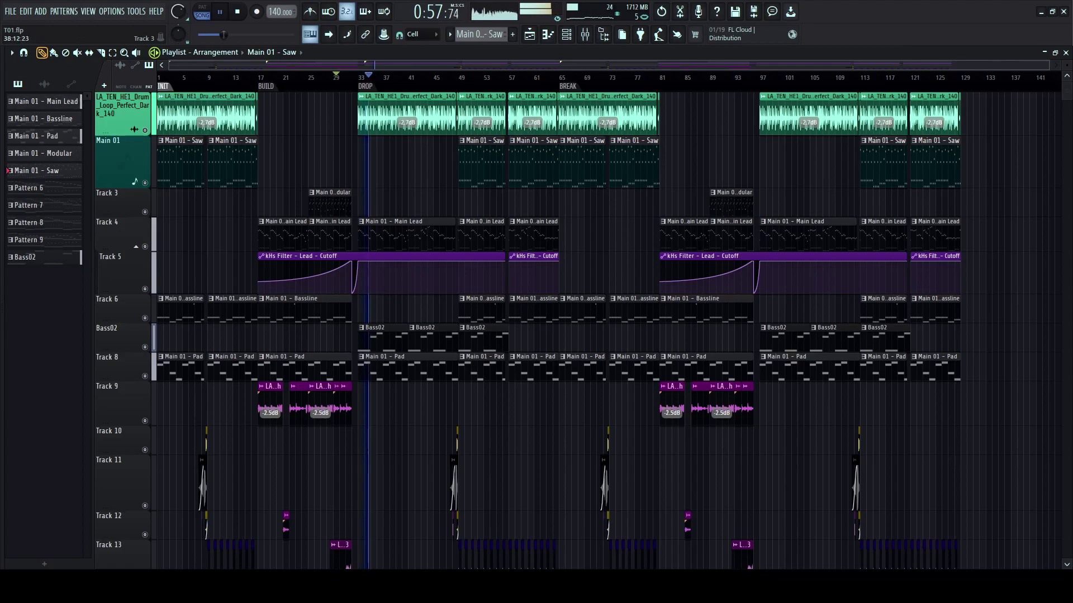
# - Open the Bass02 pattern's notes and raise only the two long A3 notes one octave to A4, leaving them deselected
pyautogui.doubleClick(386, 338)
pyautogui.moveTo(503, 66); pyautogui.dragTo(296, 65)
pyautogui.moveTo(688, 333); pyautogui.dragTo(190, 323)
pyautogui.hotkey('ctrl', 'Up')
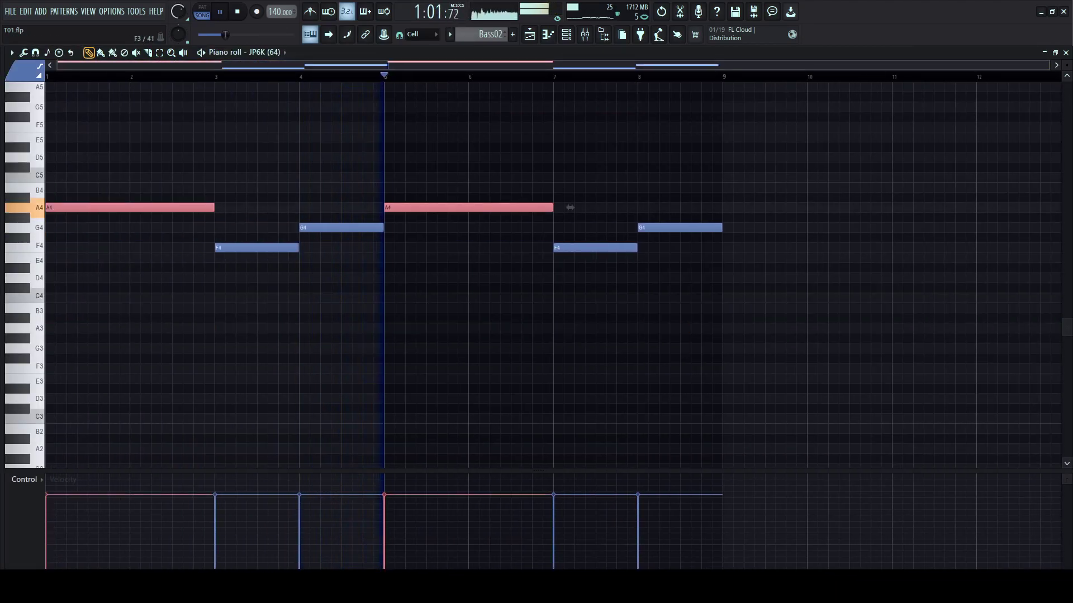
pyautogui.click(664, 177)
pyautogui.rightClick(664, 177)
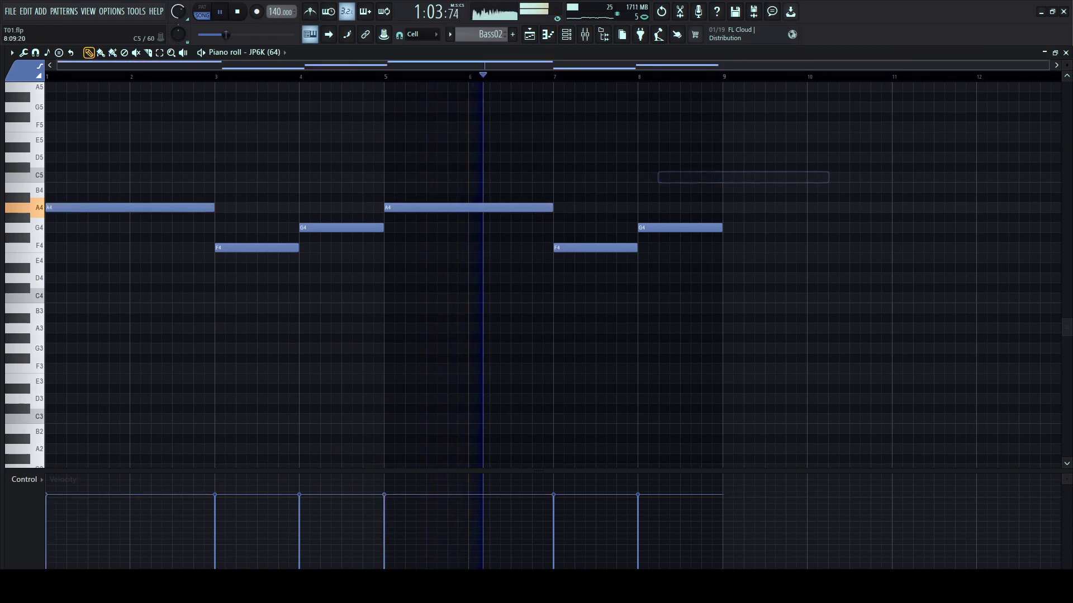
# - Split off the end of the second A4 note at 6:13, raise that short piece one octave to A5, and play the pattern
pyautogui.press('space')
pyautogui.click(536, 208)
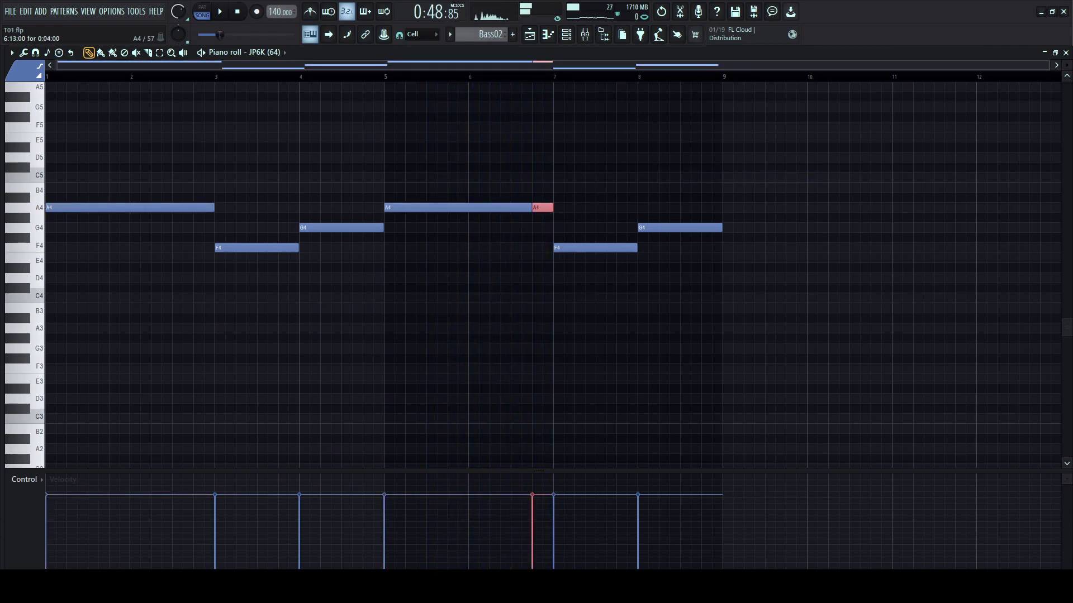
pyautogui.hotkey('ctrl', 'Up')
pyautogui.press('space')
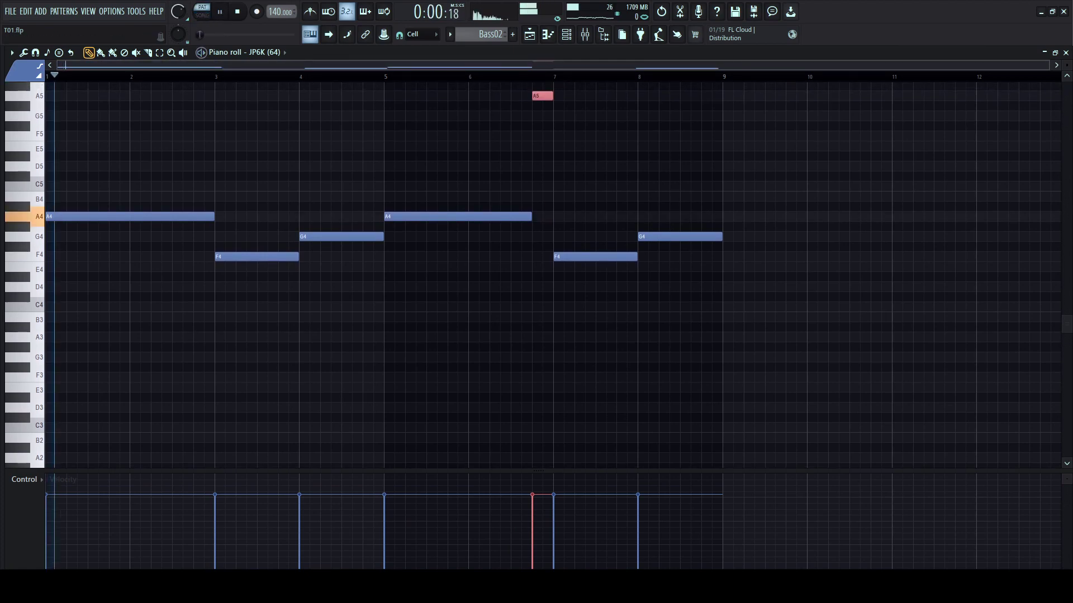
# - Set the kHs Filter cutoff on the JP6K mixer insert to 1.04 kHz while the Bass02 pattern plays
pyautogui.press('F6')
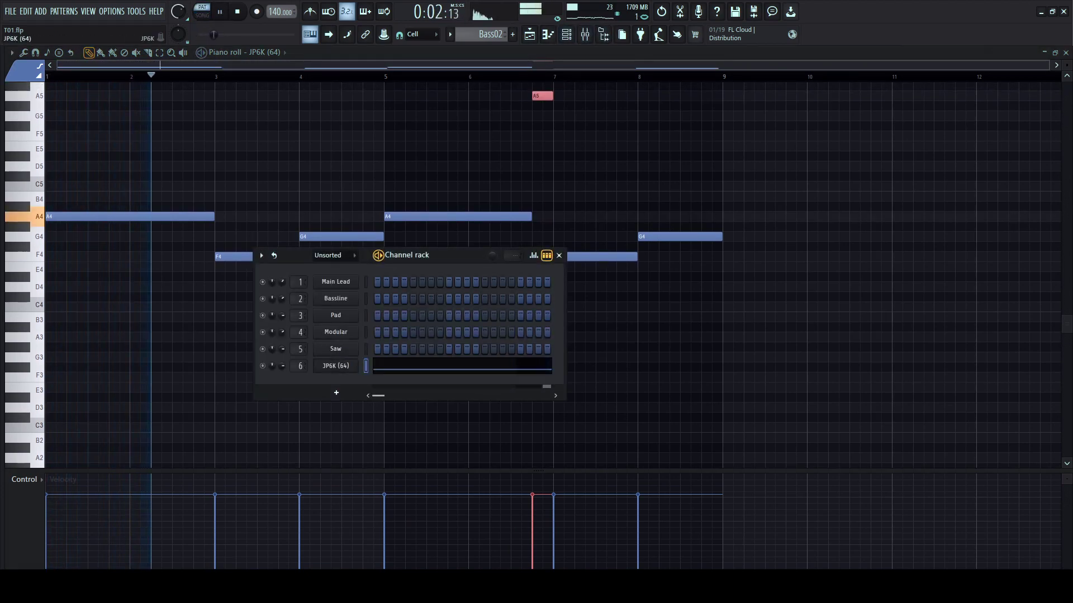
pyautogui.click(336, 366)
pyautogui.press('F9')
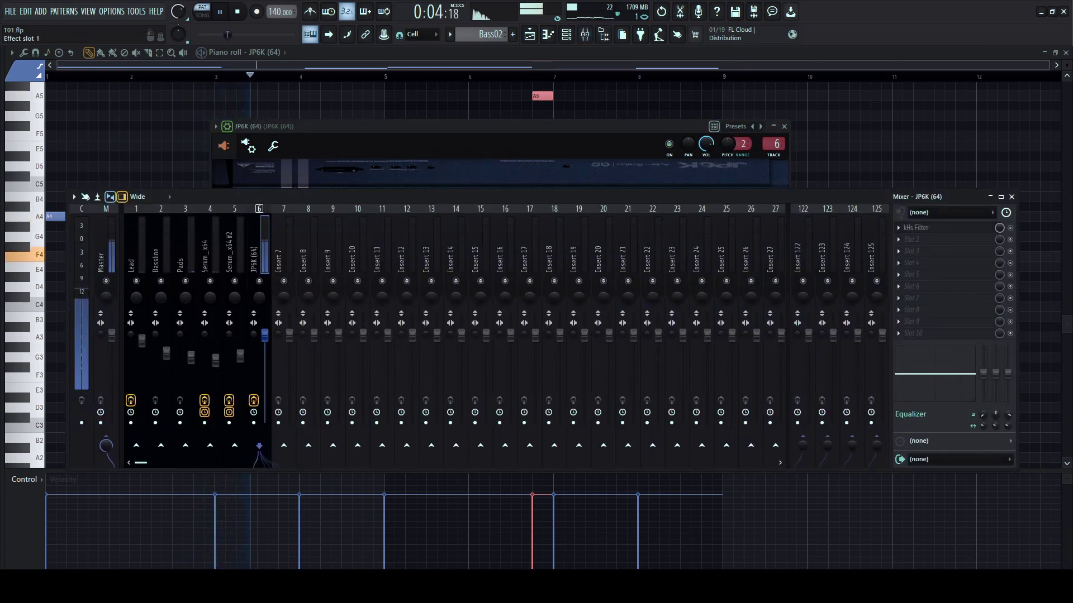
pyautogui.press('space')
pyautogui.click(916, 228)
pyautogui.press('space')
pyautogui.moveTo(390, 361); pyautogui.dragTo(391, 353)
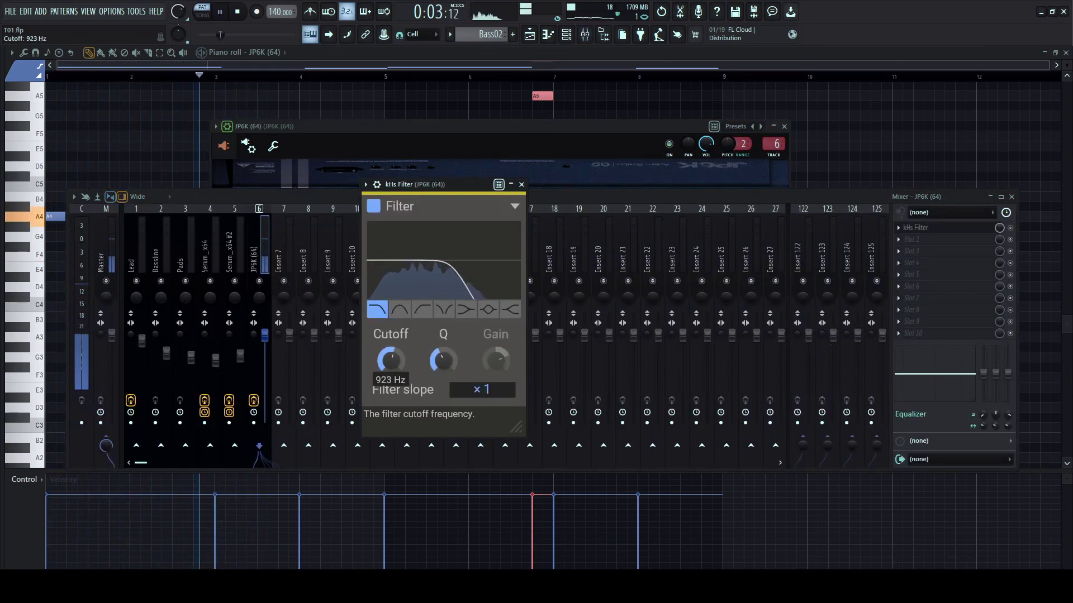
pyautogui.moveTo(390, 361); pyautogui.dragTo(390, 358)
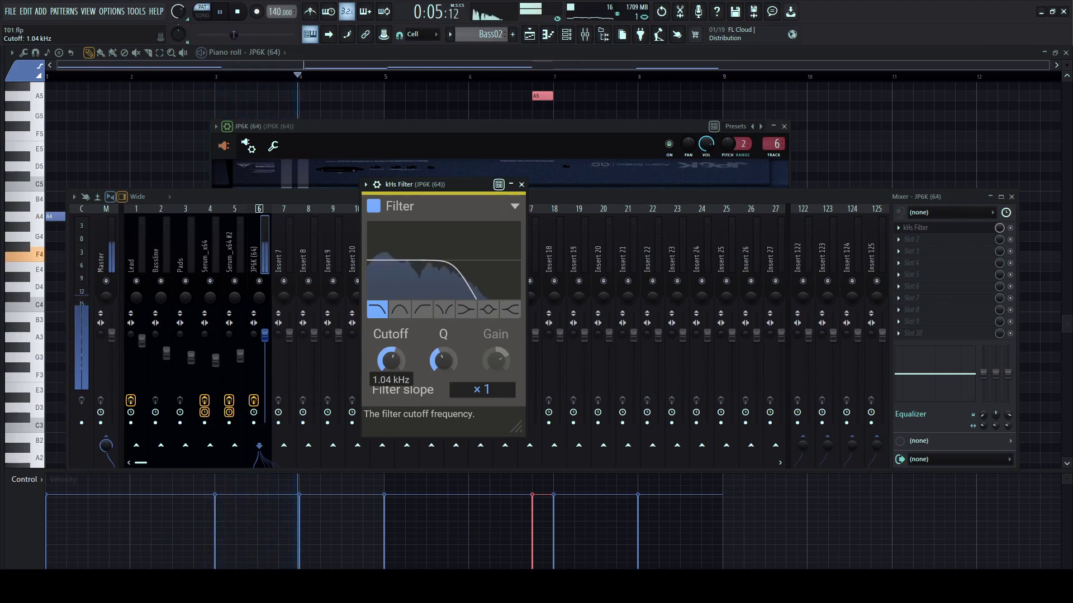
# - Raise the kHs Filter cutoff on the JP6K insert to 17.1 kHz, bring the JP6K synth forward and stop playback
pyautogui.moveTo(443, 360); pyautogui.dragTo(390, 344)
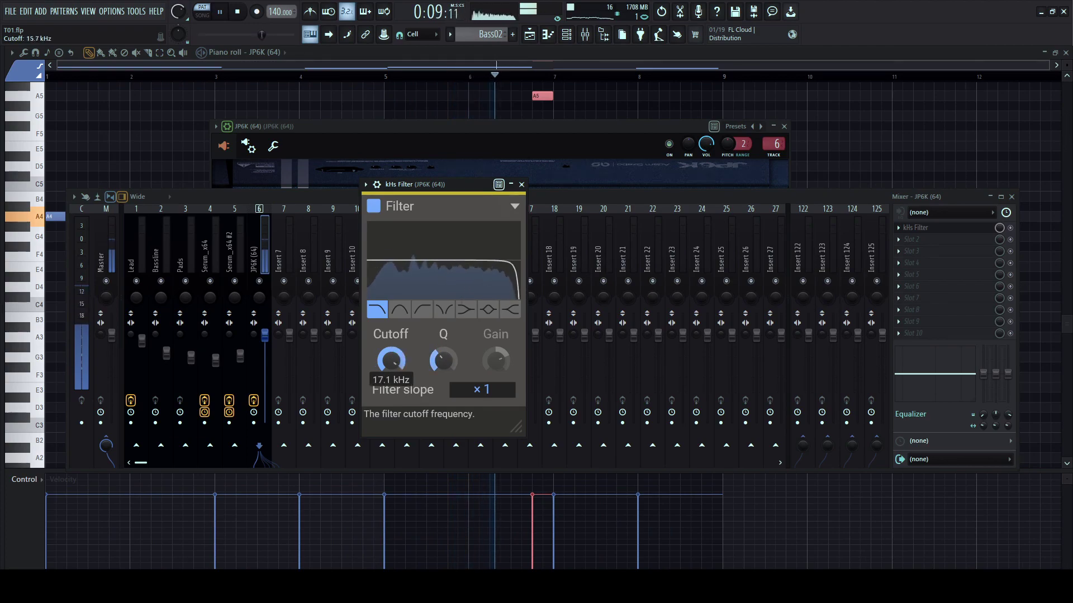
pyautogui.click(547, 146)
pyautogui.press('space')
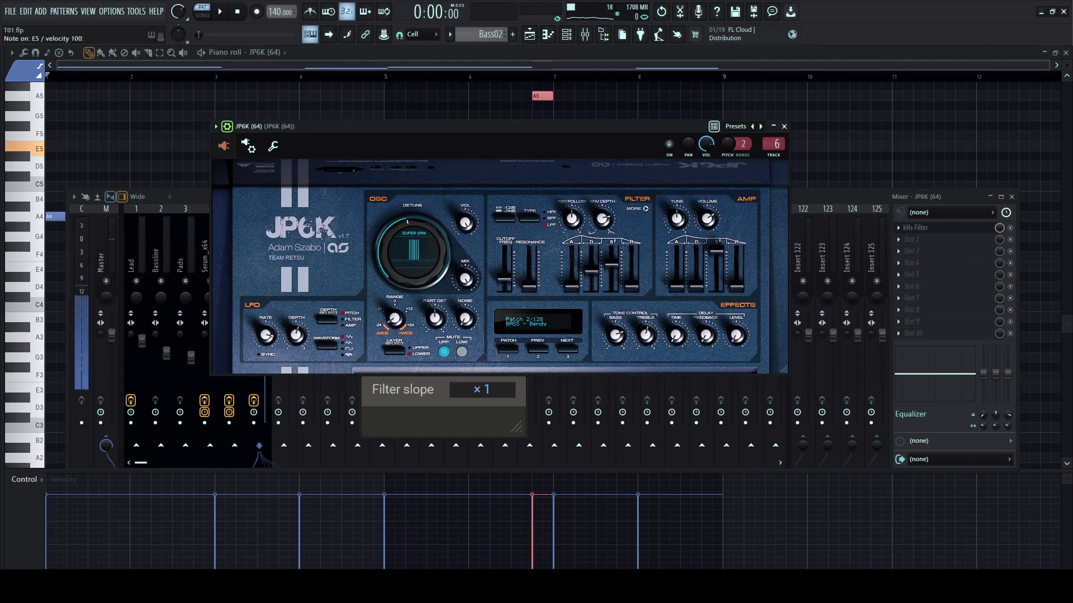
# - Replace the JP6K synth on the second bass channel with Serum and audition its initial sound with a single note
pyautogui.press('F6')
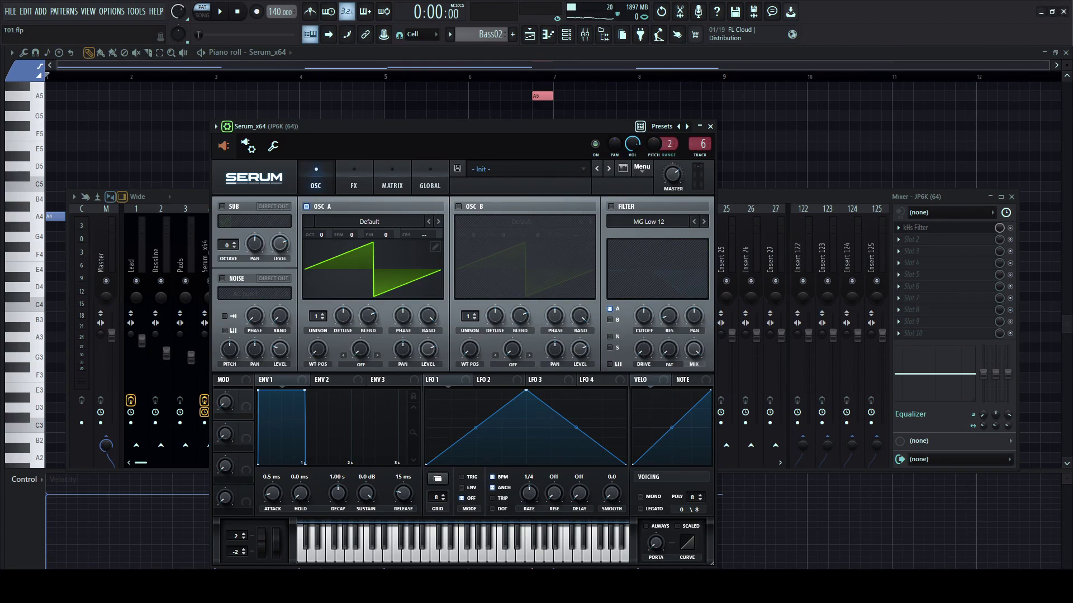
pyautogui.moveTo(464, 126); pyautogui.dragTo(471, 104)
pyautogui.press('c')
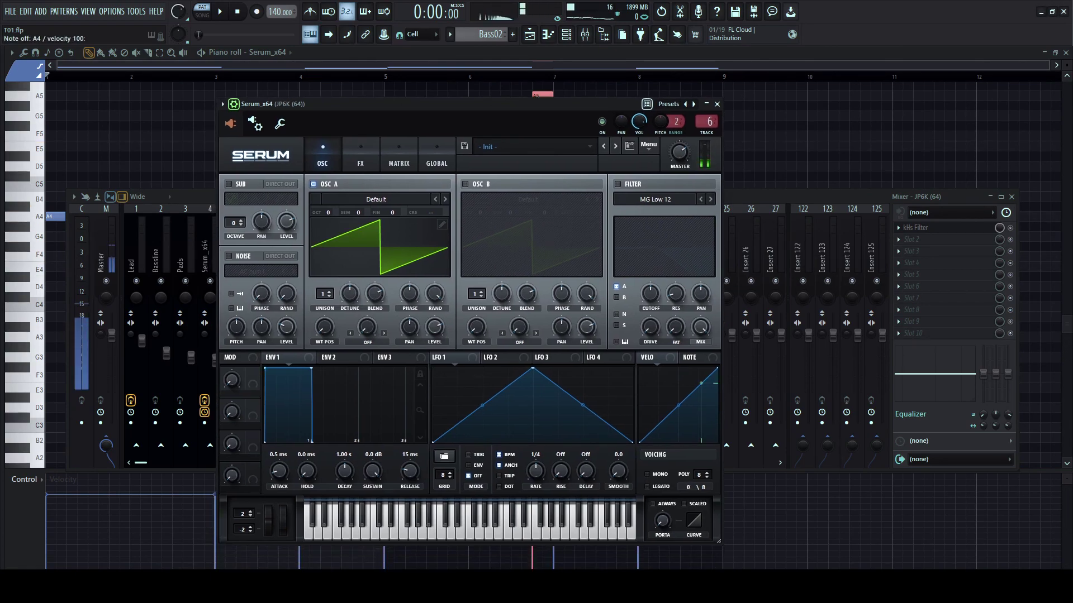
# - Load the BA - Bullets preset in Serum, audition it, and close the synth
pyautogui.press('space')
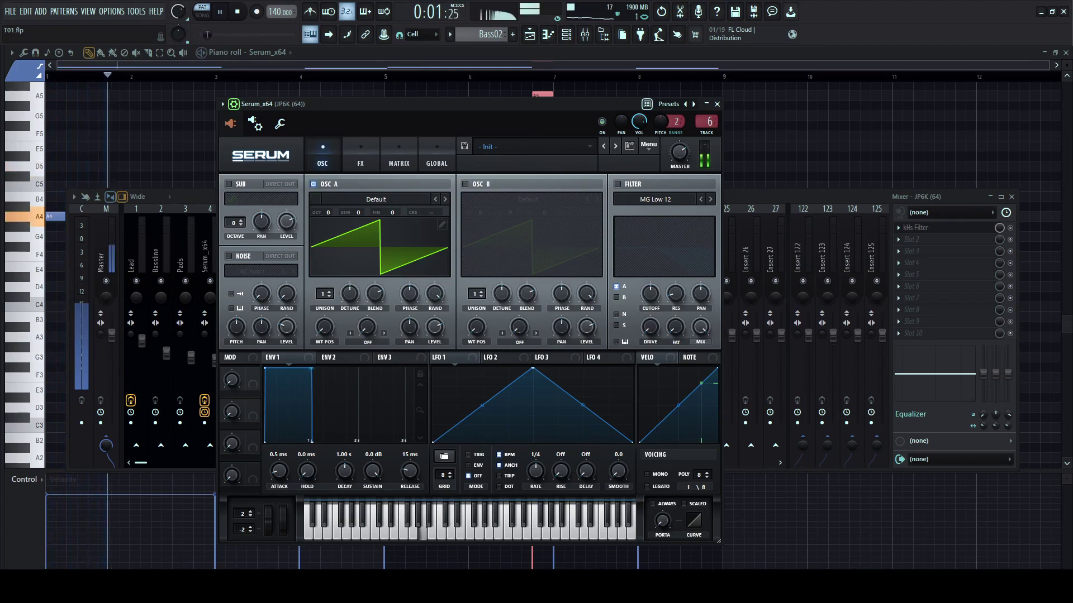
pyautogui.press('space')
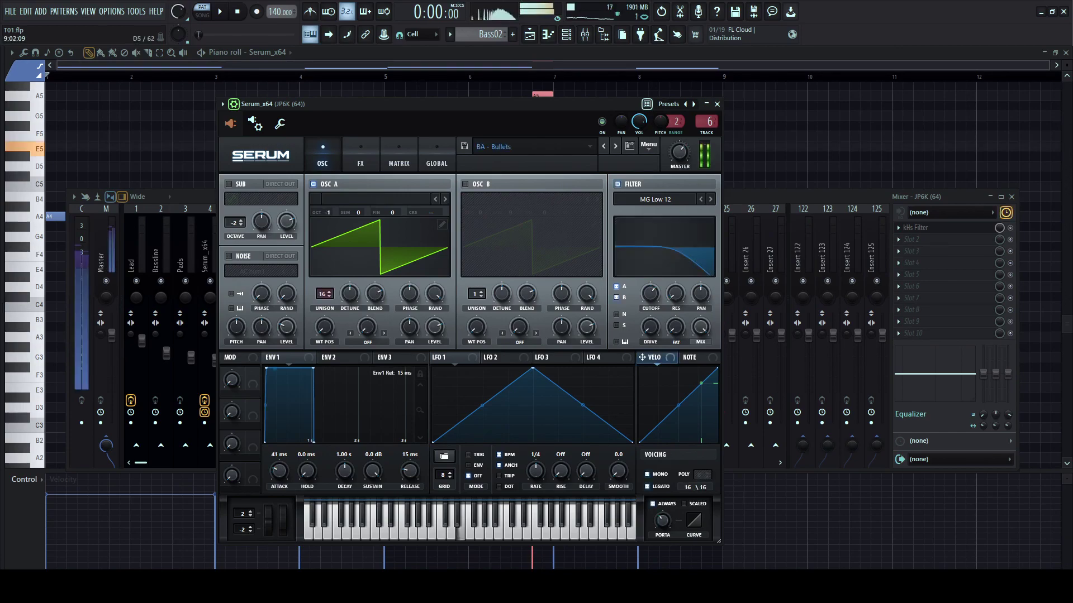
pyautogui.click(717, 104)
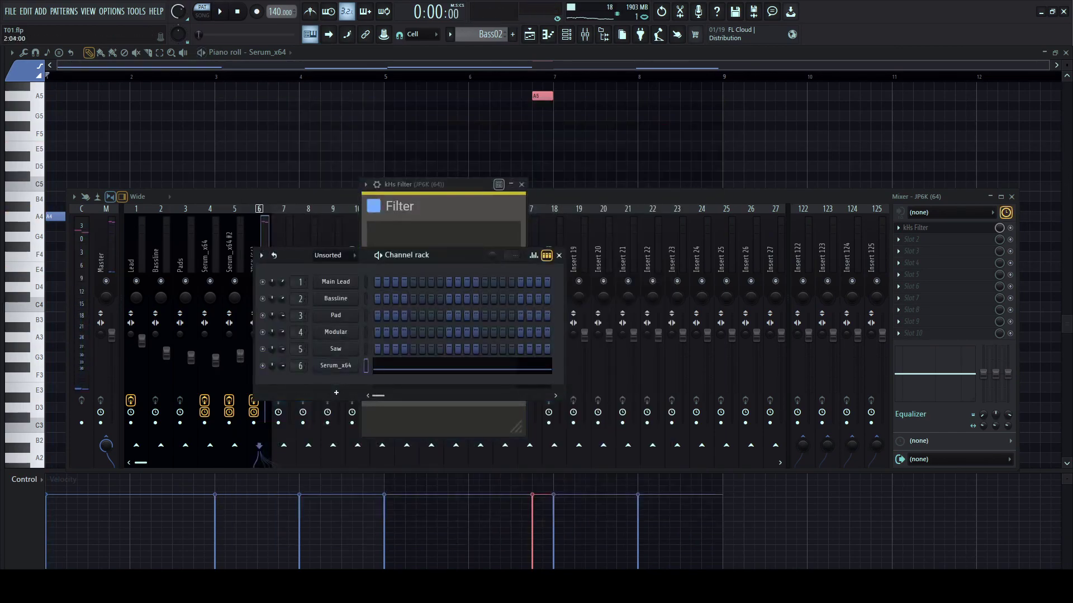
# - Open the Serum channel's Bass02 notes and lower only the two long A4 notes one octave to A3
pyautogui.click(585, 35)
pyautogui.click(585, 34)
pyautogui.click(548, 34)
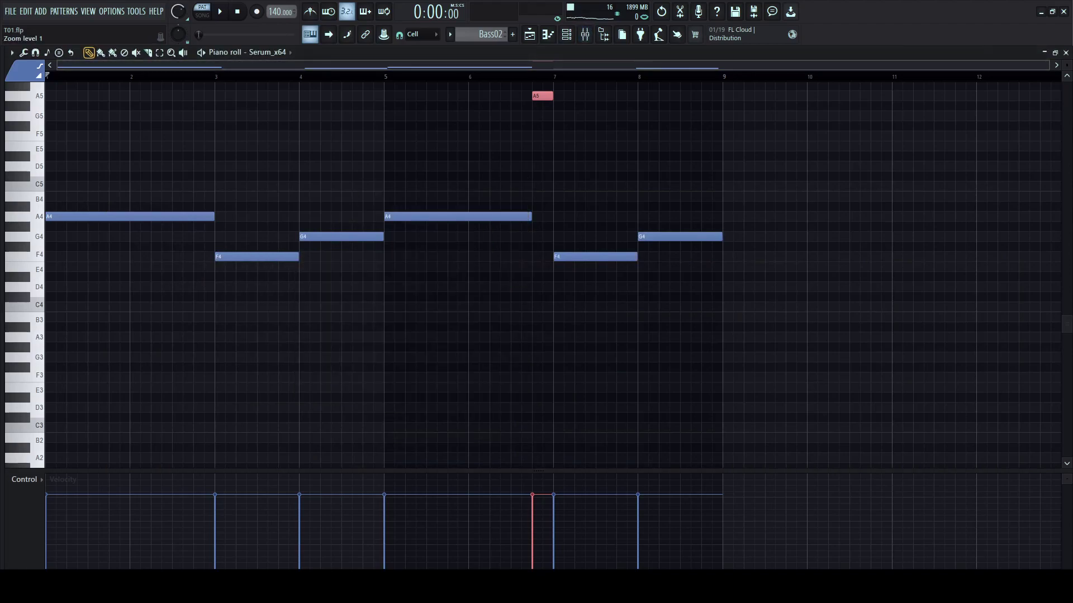
pyautogui.moveTo(735, 164); pyautogui.dragTo(165, 216)
pyautogui.hotkey('ctrl', 'Down')
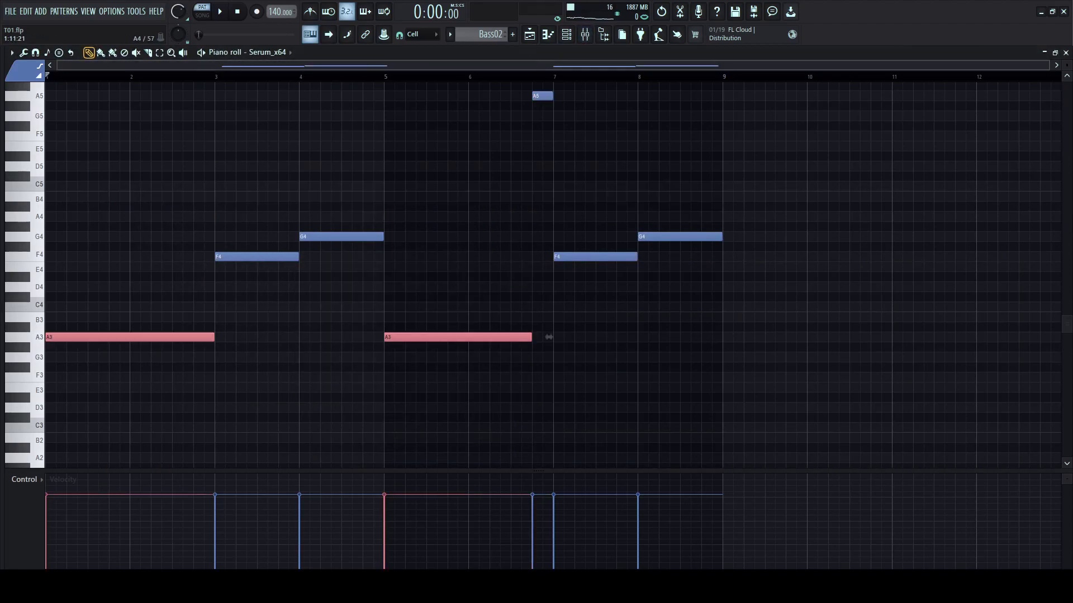
# - Lower the volume of the bass's mixer insert while the pattern plays, and play the song from the DROP marker
pyautogui.press('F9')
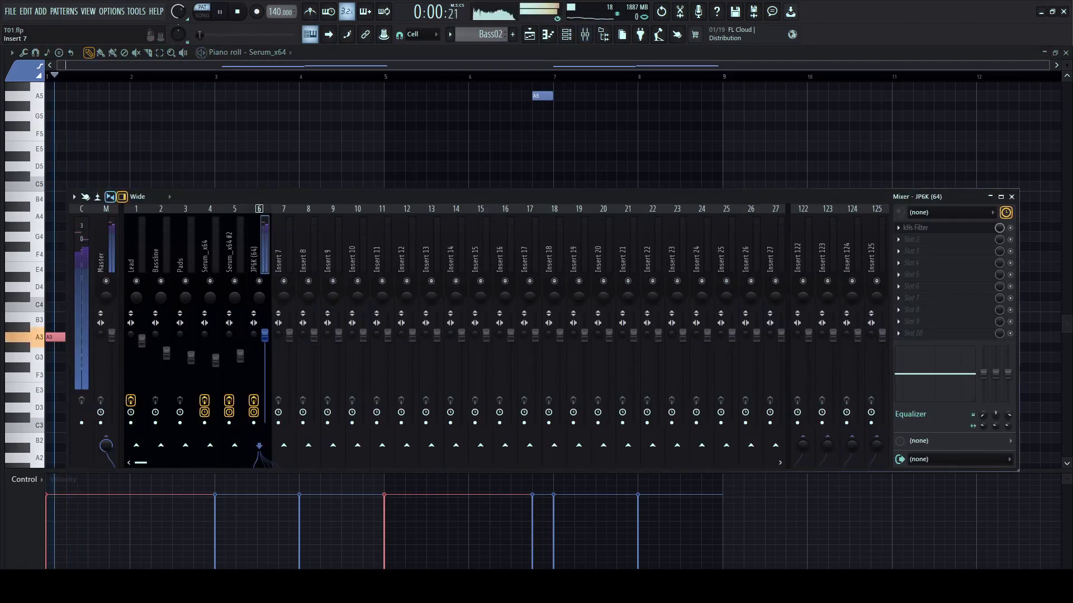
pyautogui.press('space')
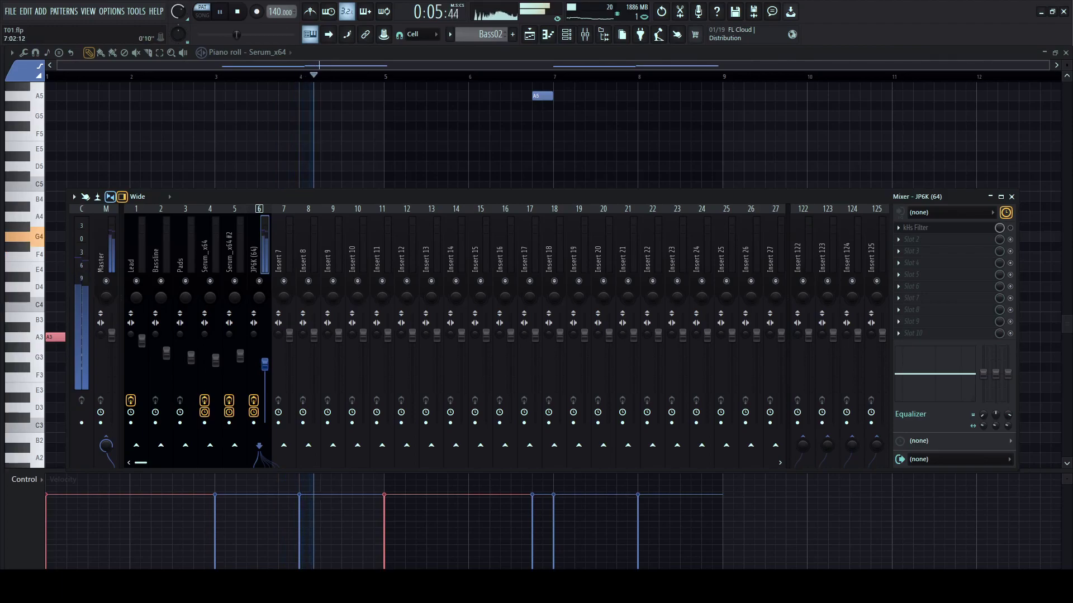
pyautogui.click(529, 34)
pyautogui.press('l')
pyautogui.doubleClick(362, 86)
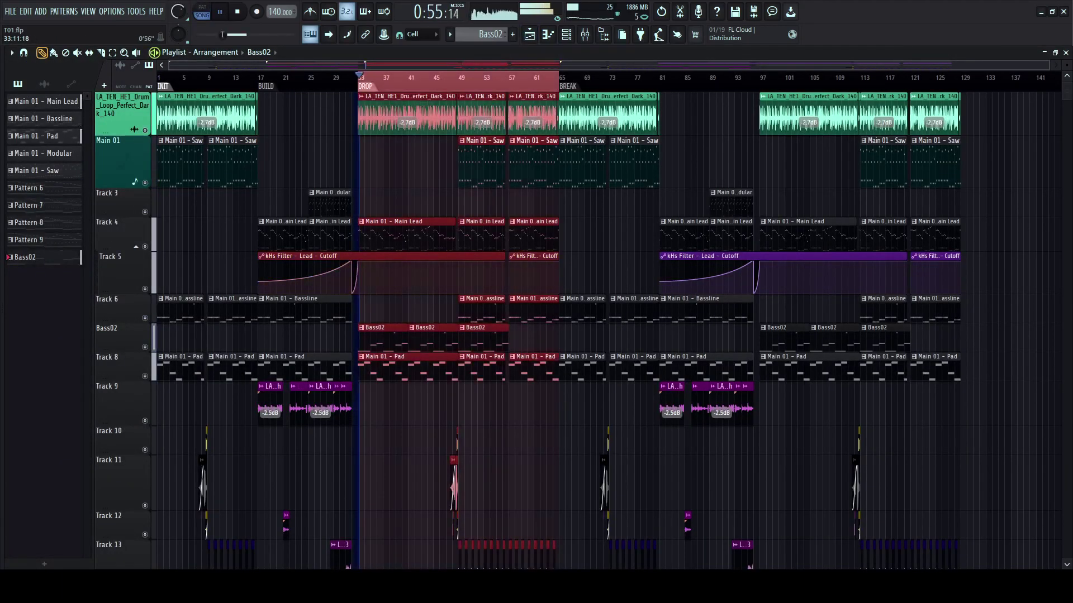
# - In the Bass02 notes, lower the F4 and G4 in bars 3 and 4 and the G4 in bar 8 one octave
pyautogui.click(547, 34)
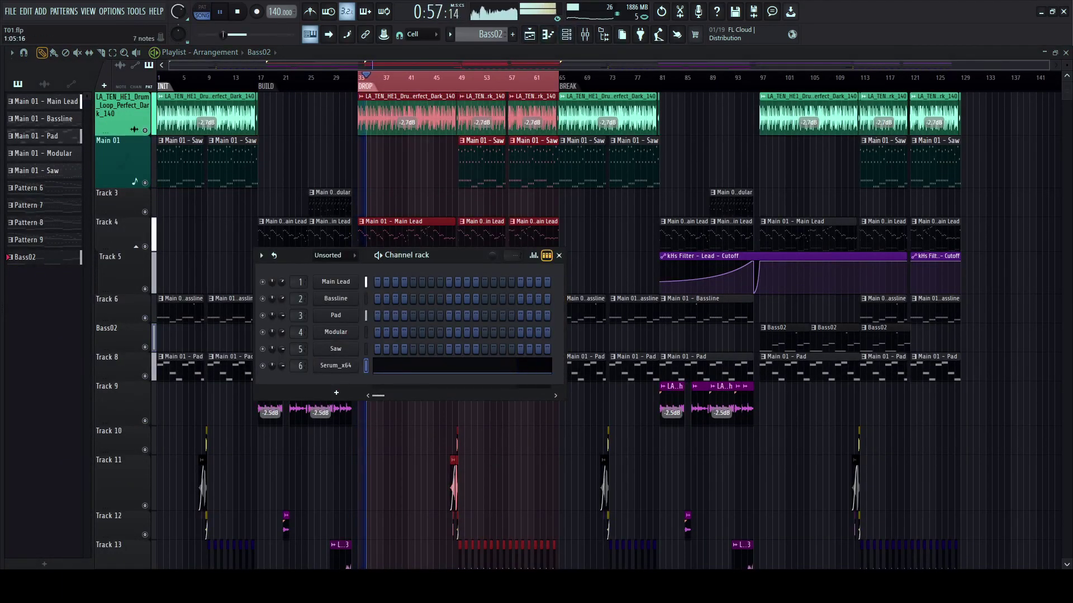
pyautogui.press('F7')
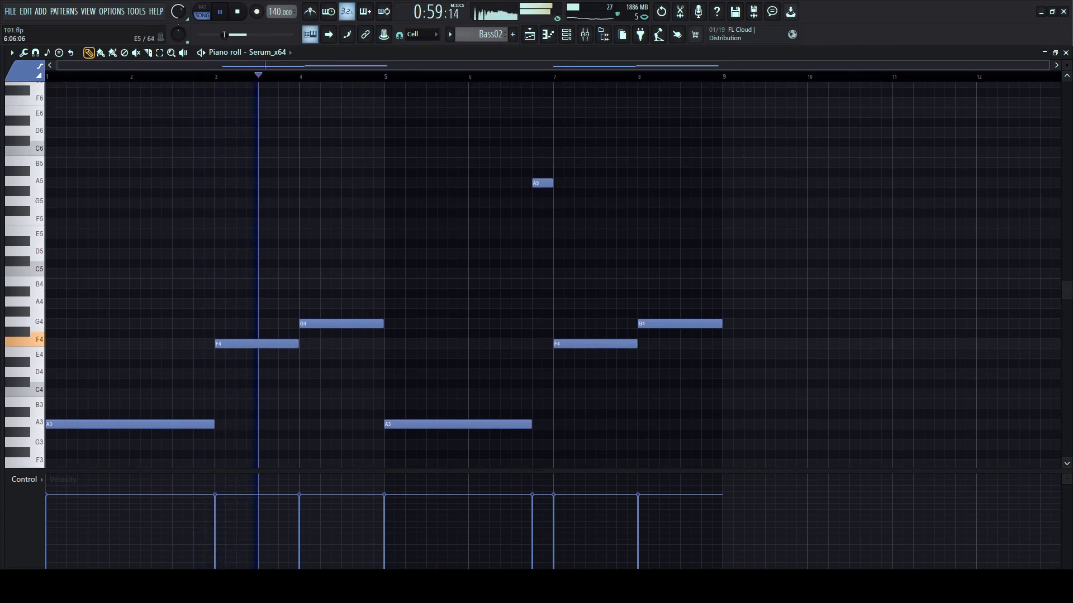
pyautogui.scroll(-2, 496, 231)
pyautogui.moveTo(360, 269); pyautogui.dragTo(267, 317)
pyautogui.hotkey('ctrl', 'Down')
pyautogui.hotkey('ctrl', 'Down')
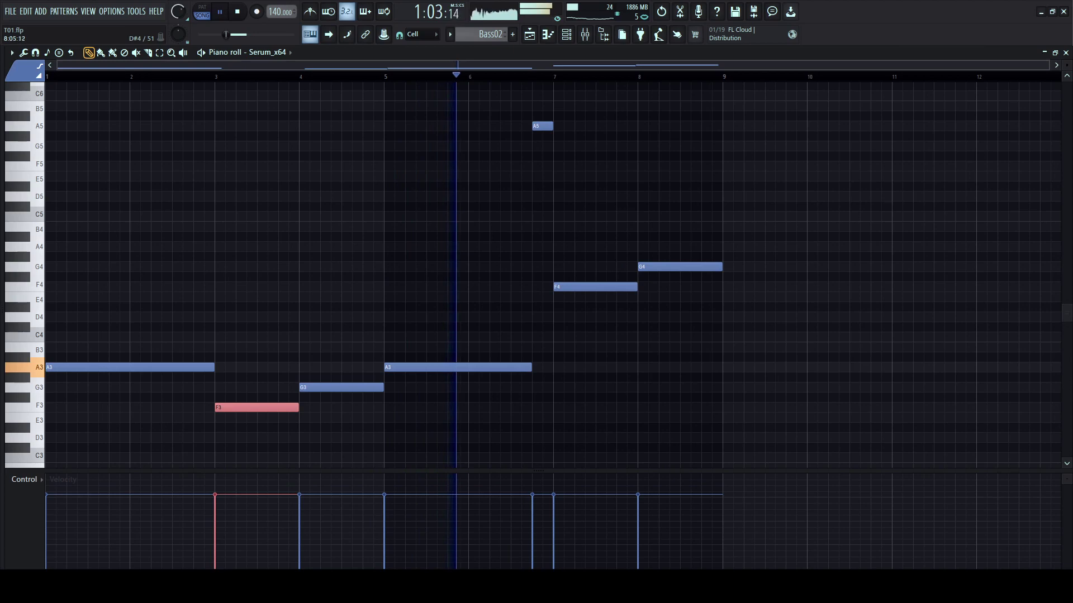
pyautogui.moveTo(675, 307); pyautogui.dragTo(657, 252)
pyautogui.hotkey('ctrl', 'Down')
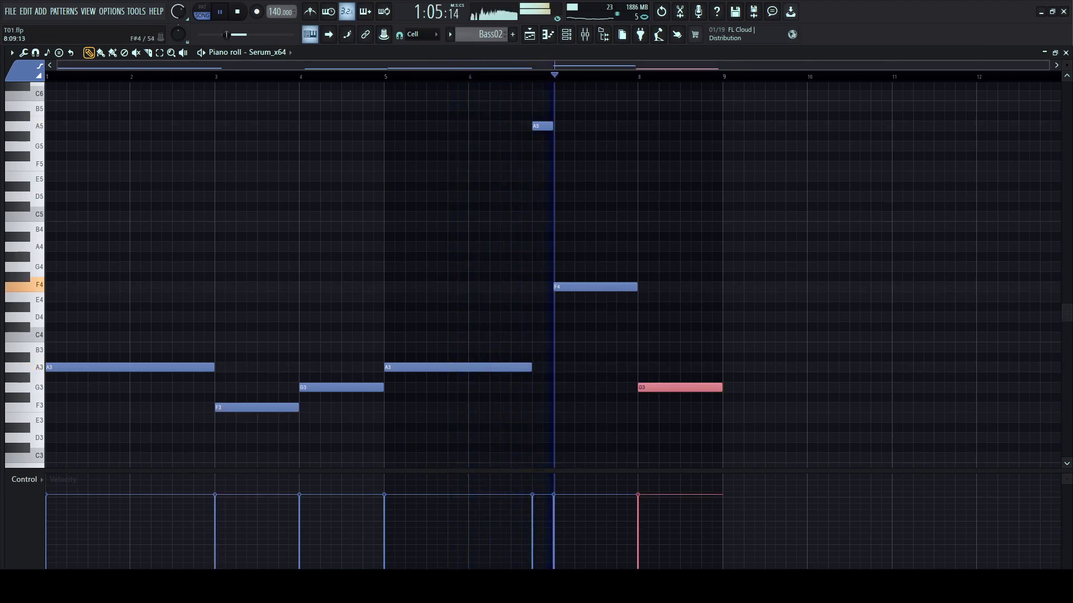
# - Extend the second A3 note to a shortened A5 starting at 6:15, and trim the last G3 to three quarters of a bar
pyautogui.moveTo(530, 367); pyautogui.dragTo(541, 368)
pyautogui.moveTo(540, 126); pyautogui.dragTo(552, 127)
pyautogui.scroll(-3, 659, 235)
pyautogui.moveTo(720, 267); pyautogui.dragTo(699, 267)
pyautogui.press('space')
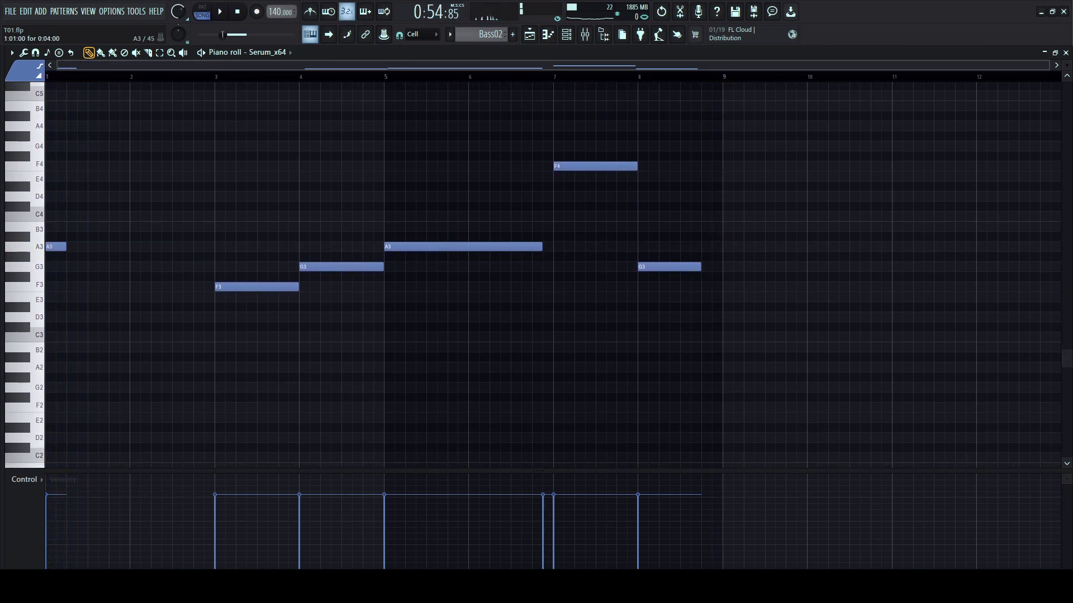
# - Shorten the first A3 note to one bar, lower it one octave to A2, and replay the section
pyautogui.hotkey('ctrl', 'Down')
pyautogui.press('space')
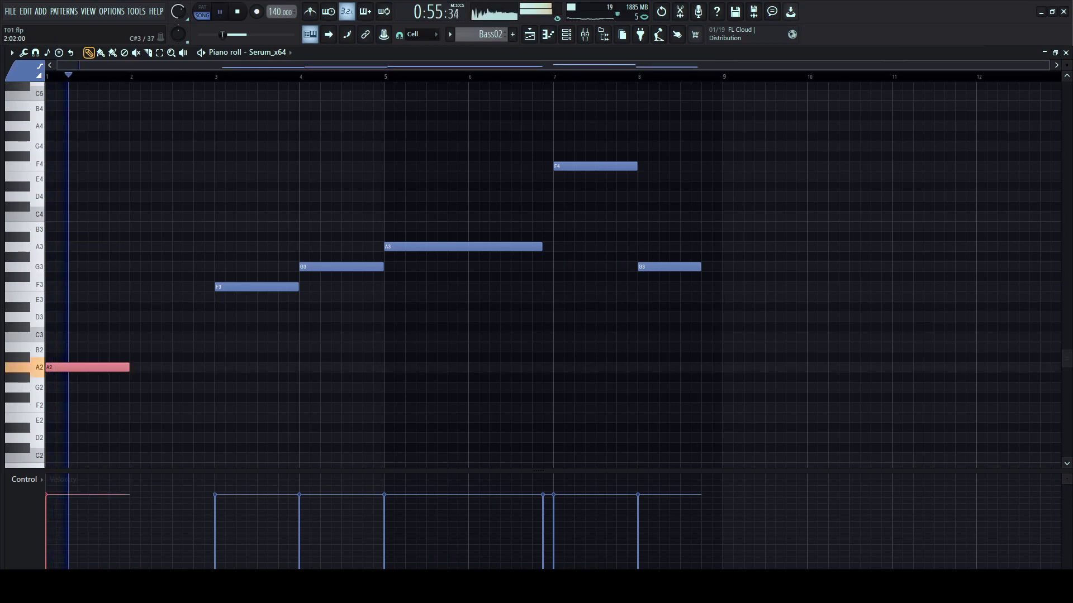
pyautogui.click(135, 327)
pyautogui.rightClick(135, 327)
pyautogui.press('space')
pyautogui.press('space')
pyautogui.moveTo(128, 367)
pyautogui.mouseDown()
pyautogui.moveTo(149, 369)
pyautogui.moveTo(129, 375)
pyautogui.mouseUp()
# - Add a half-bar A2 note at 2:05 followed by a quarter-bar A4 note at 2:13
pyautogui.click(156, 368)
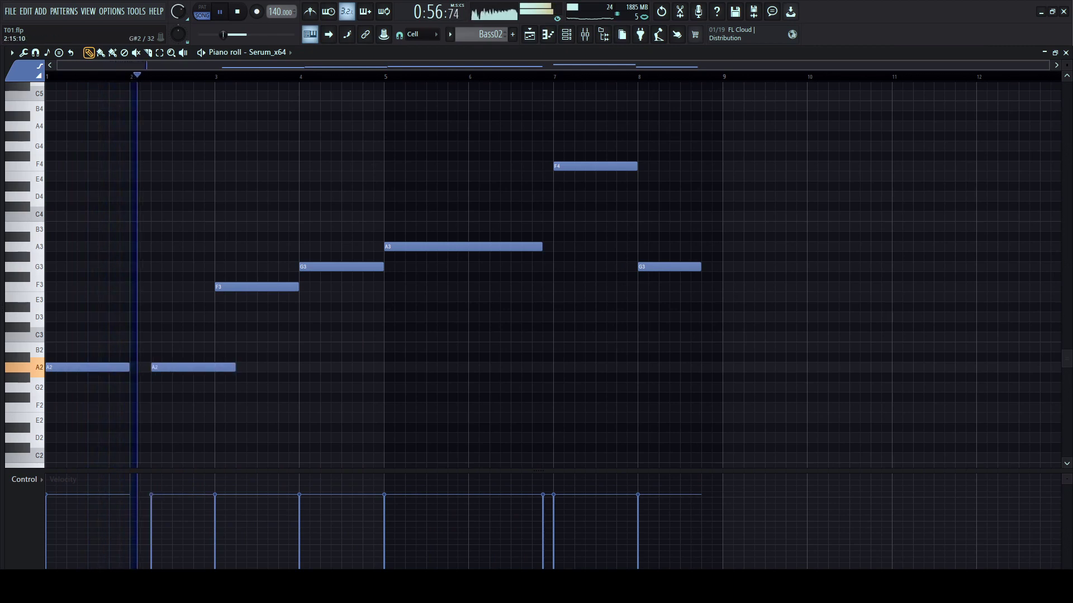
pyautogui.moveTo(233, 368); pyautogui.dragTo(204, 126)
pyautogui.click(197, 368)
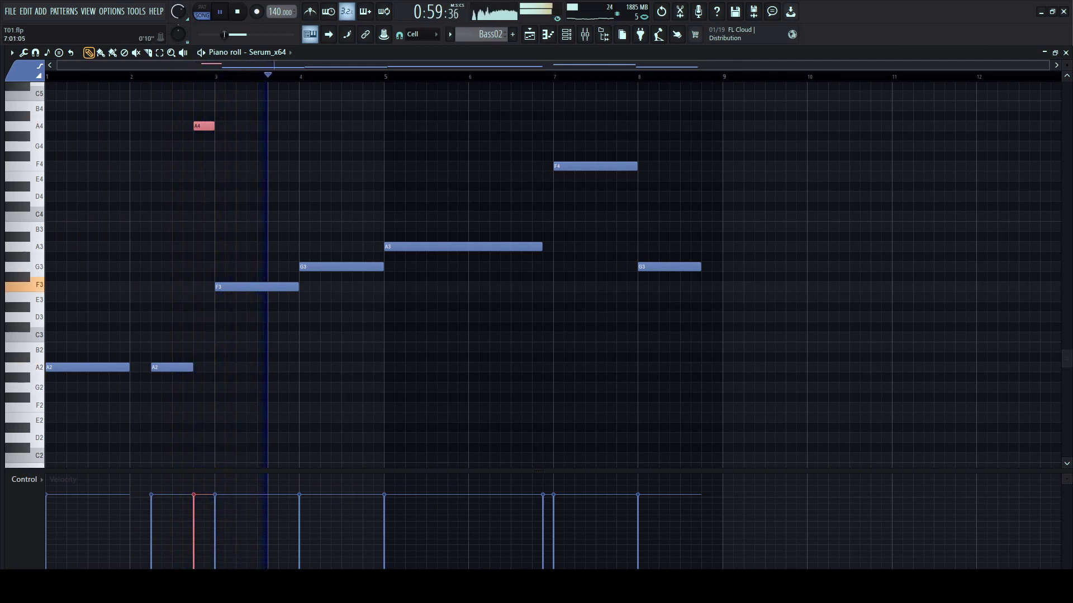
# - Shorten the G3 note in bar 4 to three quarters of a bar and replay the section
pyautogui.scroll(3, 536, 274)
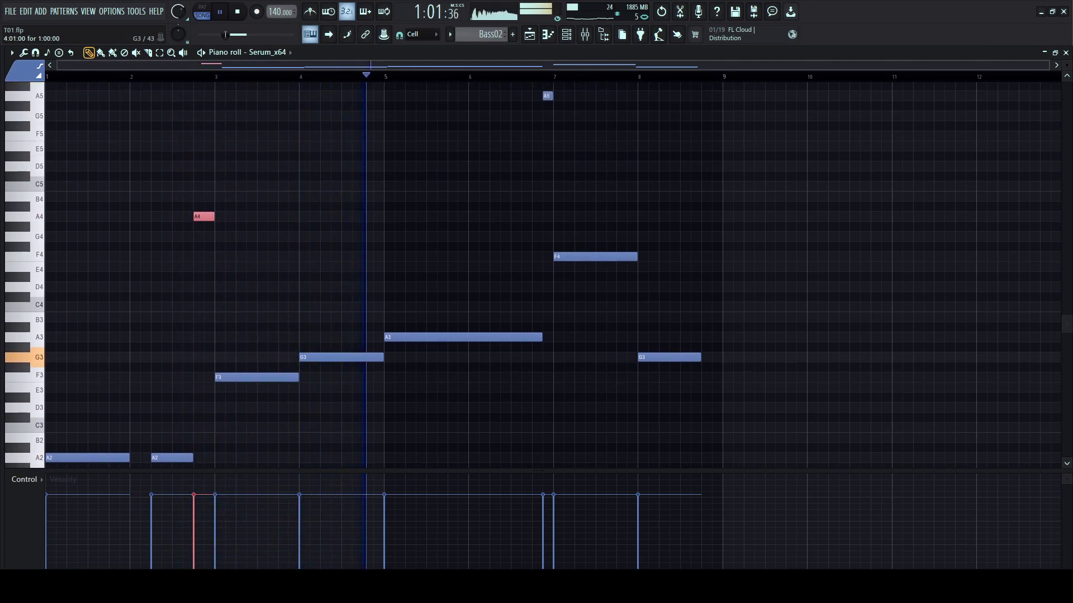
pyautogui.moveTo(382, 357); pyautogui.dragTo(360, 358)
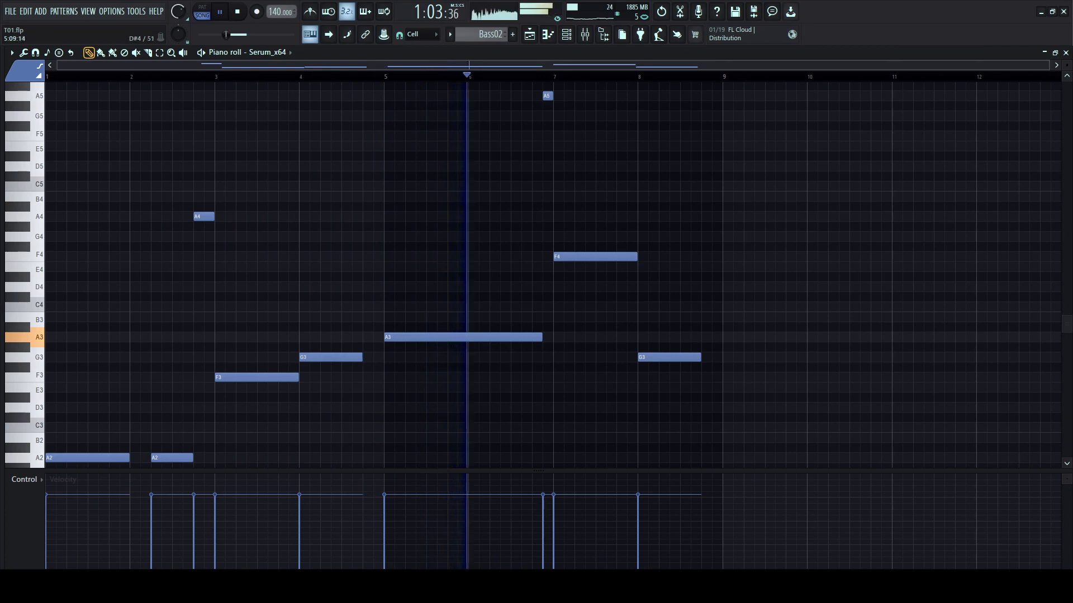
pyautogui.press('space')
pyautogui.press('space')
# - Trim the A3 note at bar 5 to one bar and add another A3 from 6:05 to the start of bar 7
pyautogui.moveTo(540, 338); pyautogui.dragTo(466, 337)
pyautogui.click(494, 338)
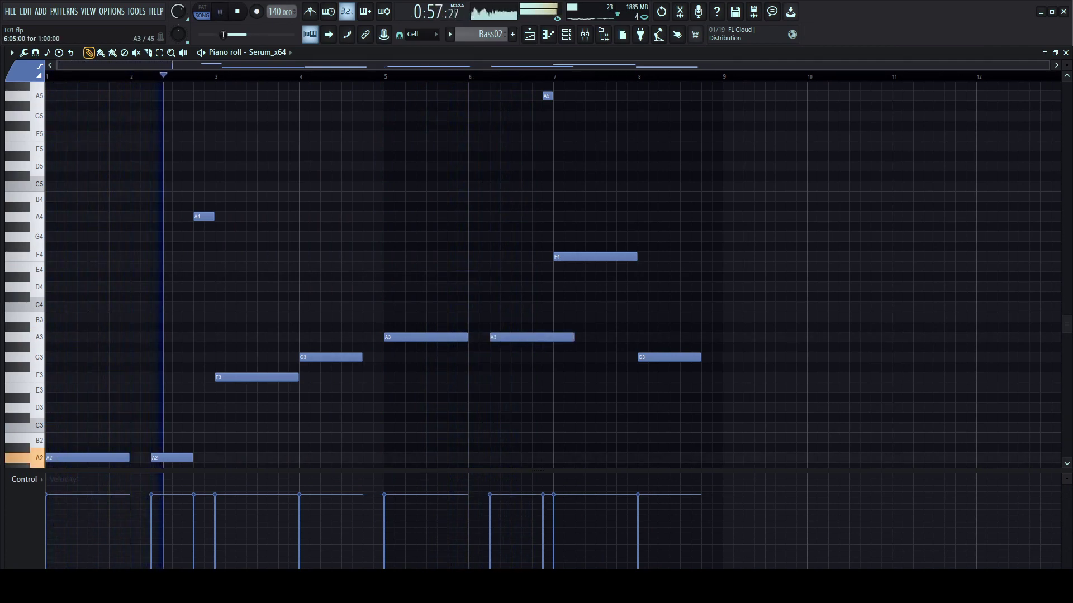
pyautogui.moveTo(572, 337); pyautogui.dragTo(552, 338)
# - Extend the G3 note in bar 4 to a full bar
pyautogui.scroll(-1, 537, 274)
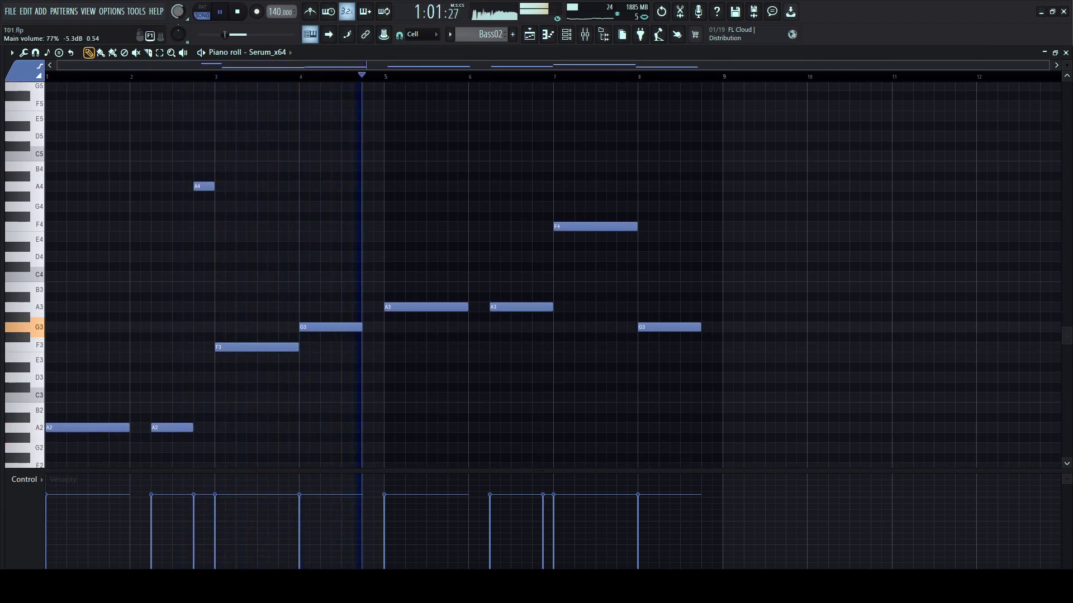
pyautogui.scroll(2, 536, 274)
pyautogui.scroll(-2, 536, 274)
pyautogui.moveTo(361, 327); pyautogui.dragTo(382, 327)
pyautogui.scroll(1, 537, 273)
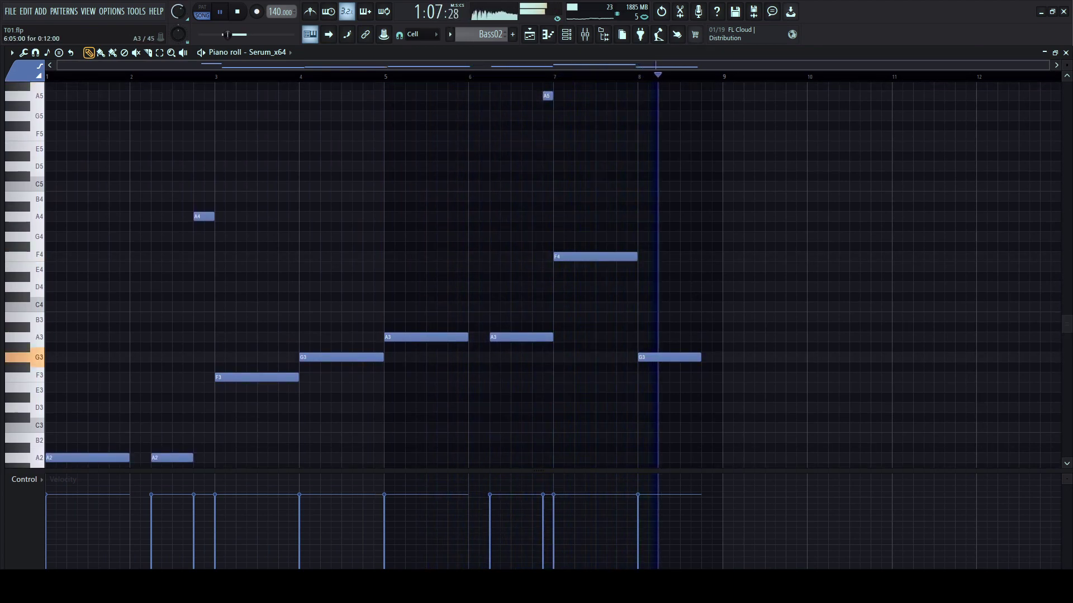
# - Shorten the G3 note at bar 8 to half a bar and add a quarter-bar G3 at 8:13
pyautogui.scroll(-1, 536, 274)
pyautogui.press('space')
pyautogui.moveTo(698, 327)
pyautogui.mouseDown()
pyautogui.moveTo(677, 327)
pyautogui.moveTo(720, 328)
pyautogui.mouseUp()
pyautogui.press('space')
pyautogui.click(706, 327)
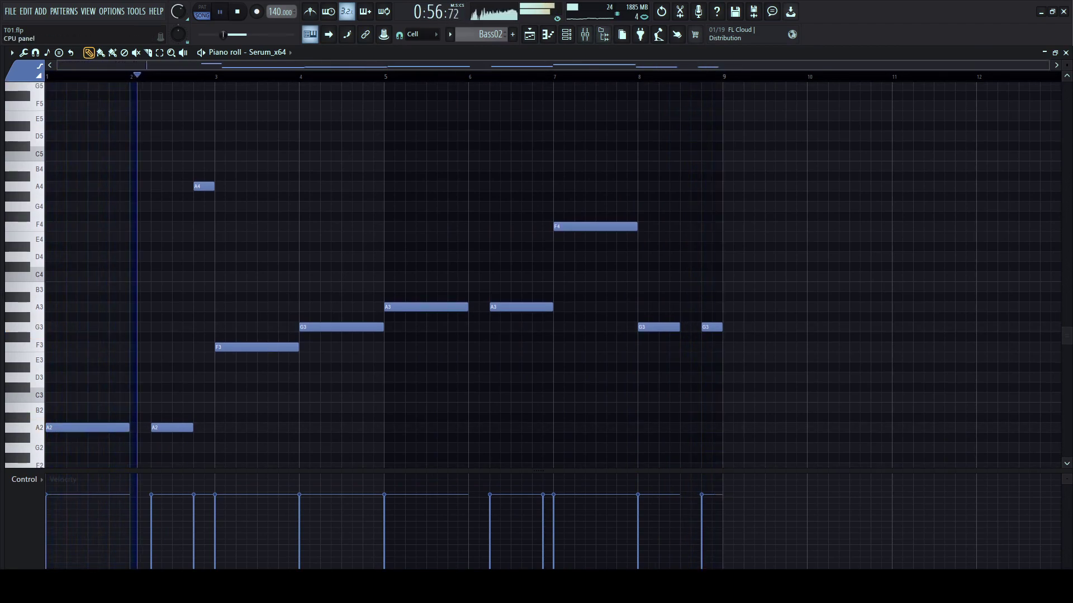
# - In the playlist, delete the Bass02 clip at bar 49 and make the Bass02 clip at bar 41 unique
pyautogui.click(529, 34)
pyautogui.scroll(4, 408, 308)
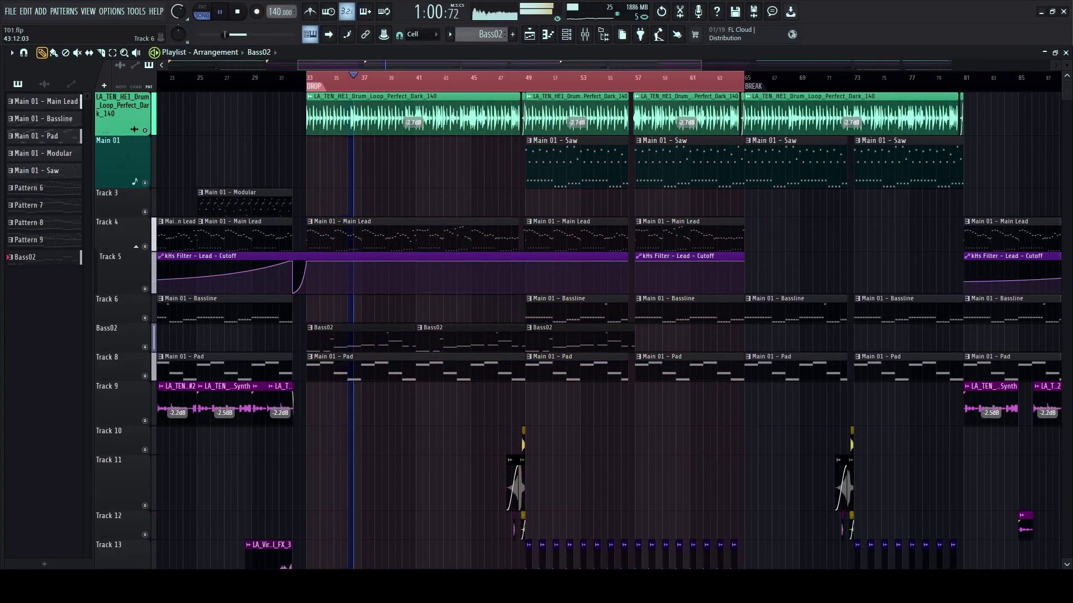
pyautogui.rightClick(553, 339)
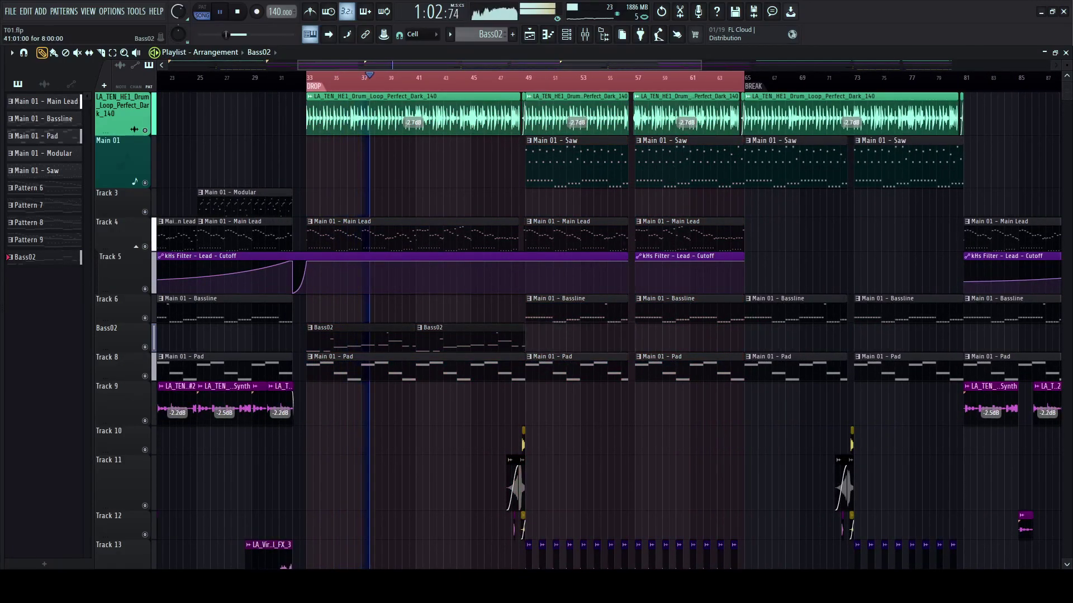
pyautogui.click(420, 328)
pyautogui.click(446, 380)
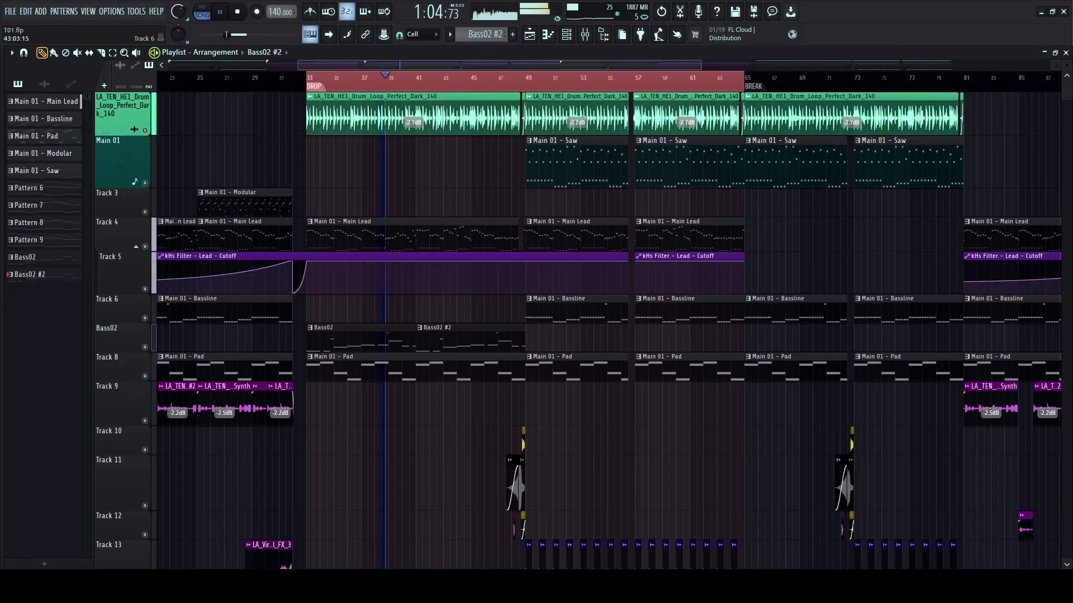
# - Open the notes of the unique bass pattern at bar 41 and raise its first A2 note two octaves to A4
pyautogui.doubleClick(445, 328)
pyautogui.scroll(3, 125, 341)
pyautogui.hscroll(-3, 111, 346)
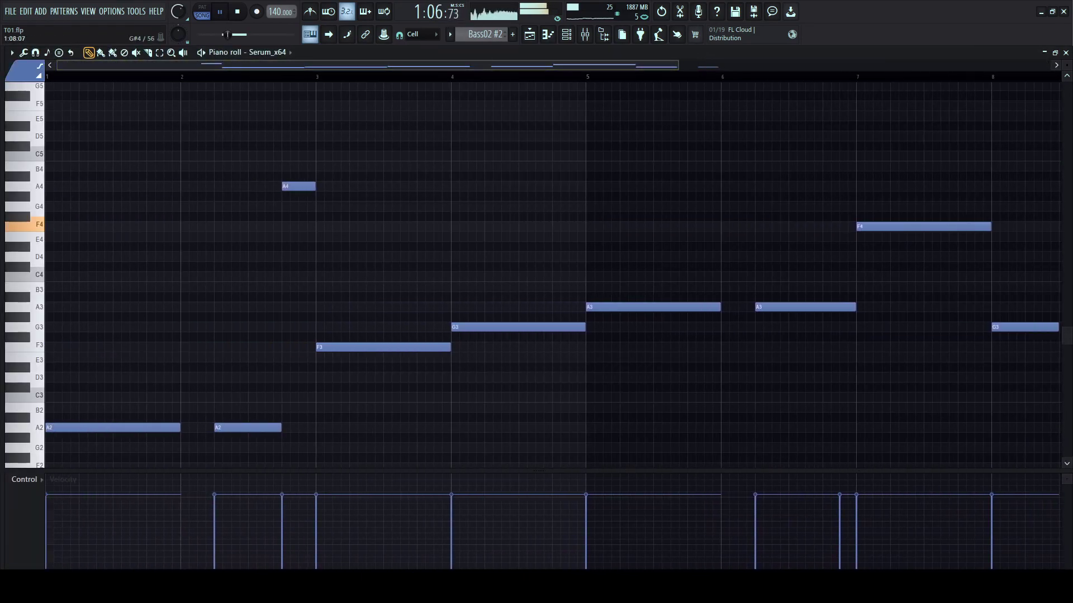
pyautogui.scroll(-1, 100, 357)
pyautogui.hotkey('ctrl', 'Up')
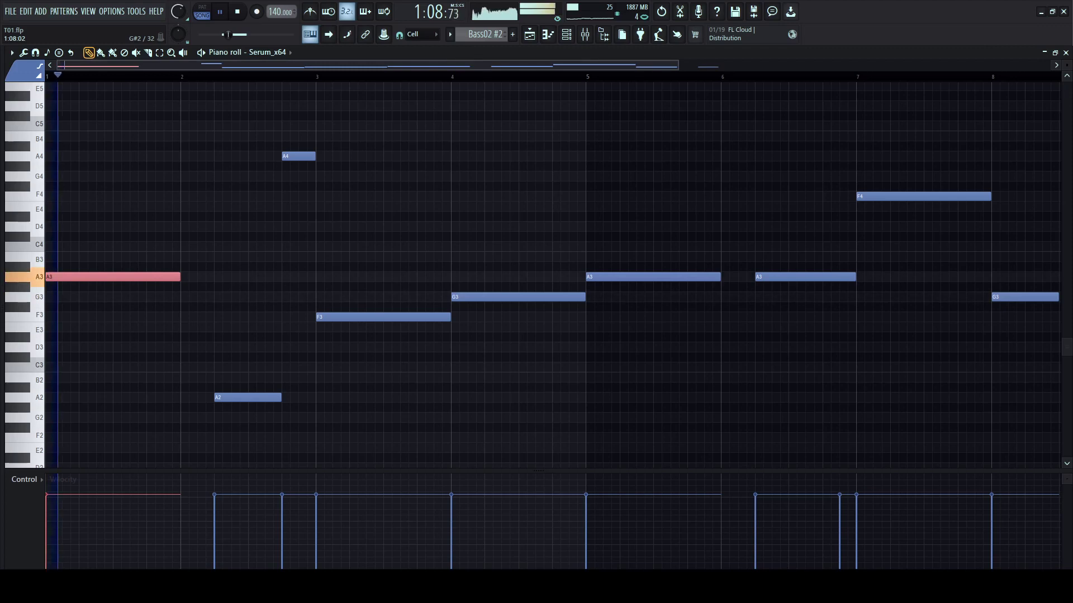
pyautogui.hotkey('ctrl', 'Up')
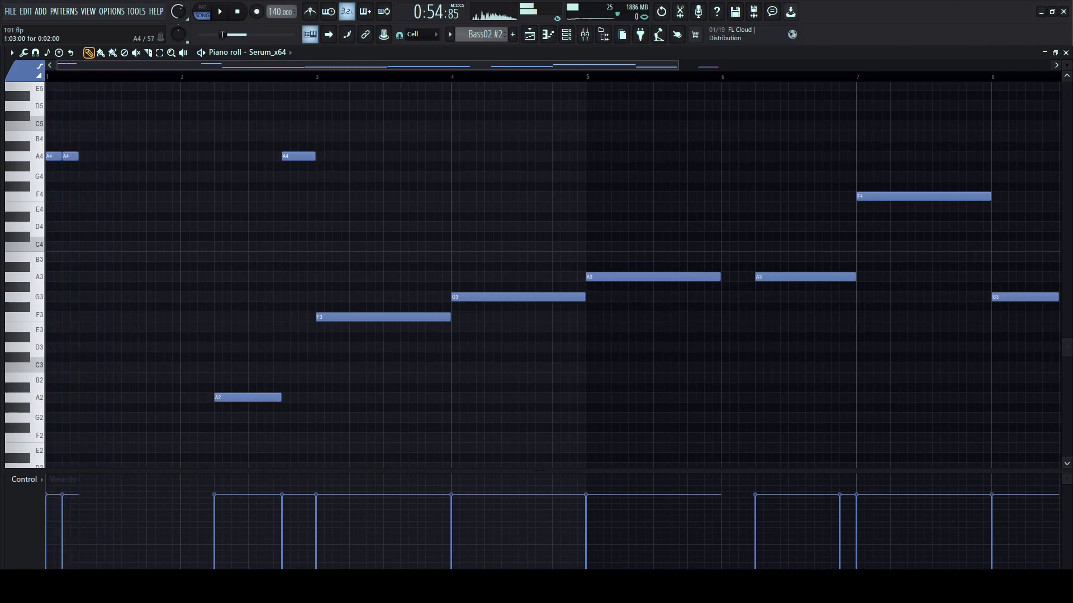
# - Shorten the opening A4 to three steps, with an A2 note from 1:03 to the end of bar 1, and stop playback
pyautogui.hotkey('ctrl', 'Down')
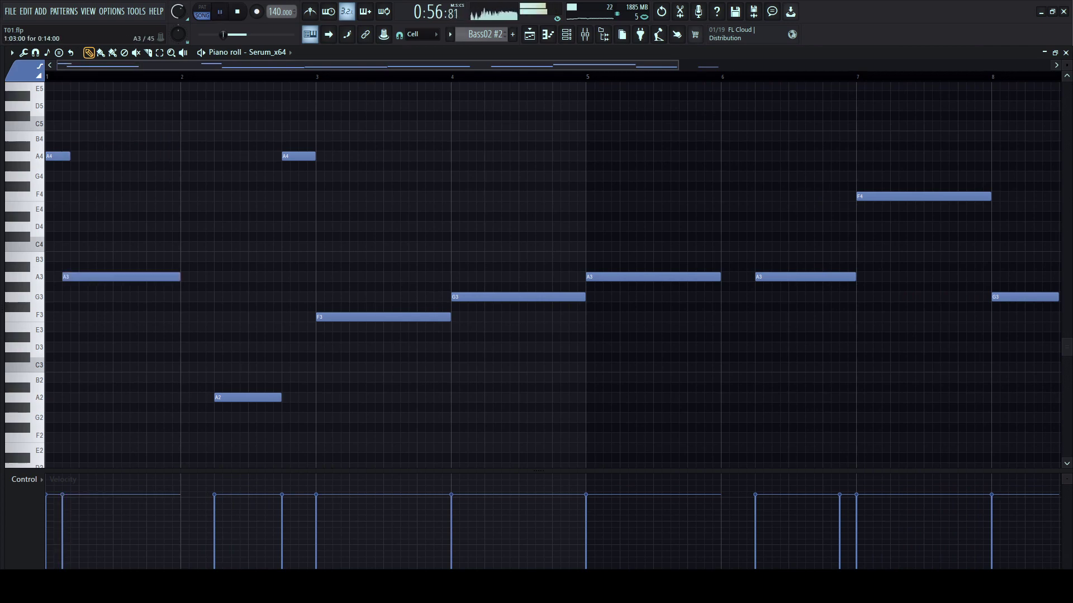
pyautogui.hotkey('ctrl', 'Down')
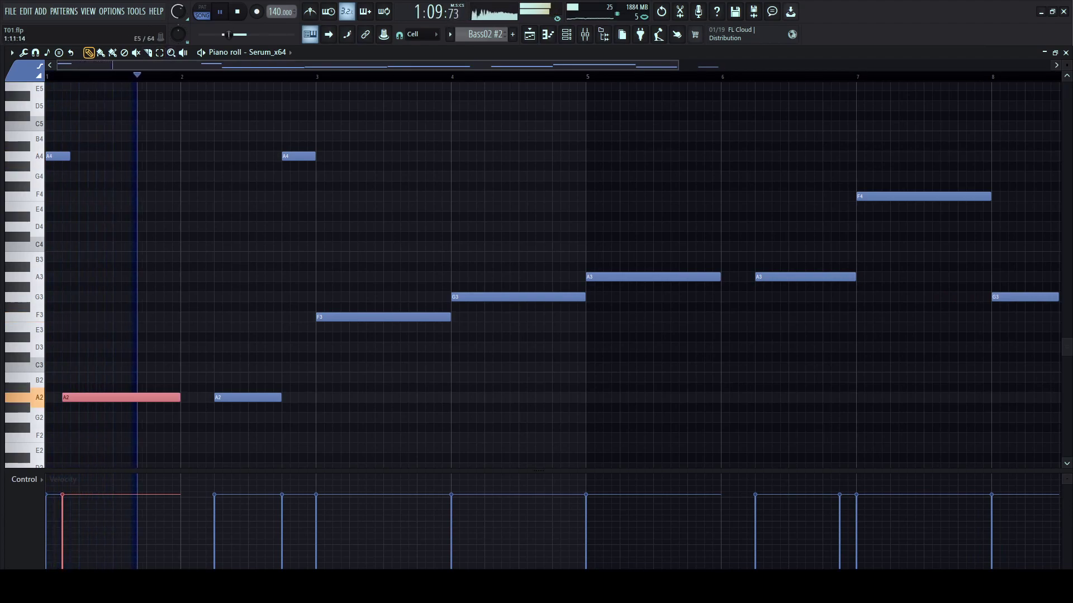
pyautogui.scroll(1, 117, 97)
pyautogui.press('space')
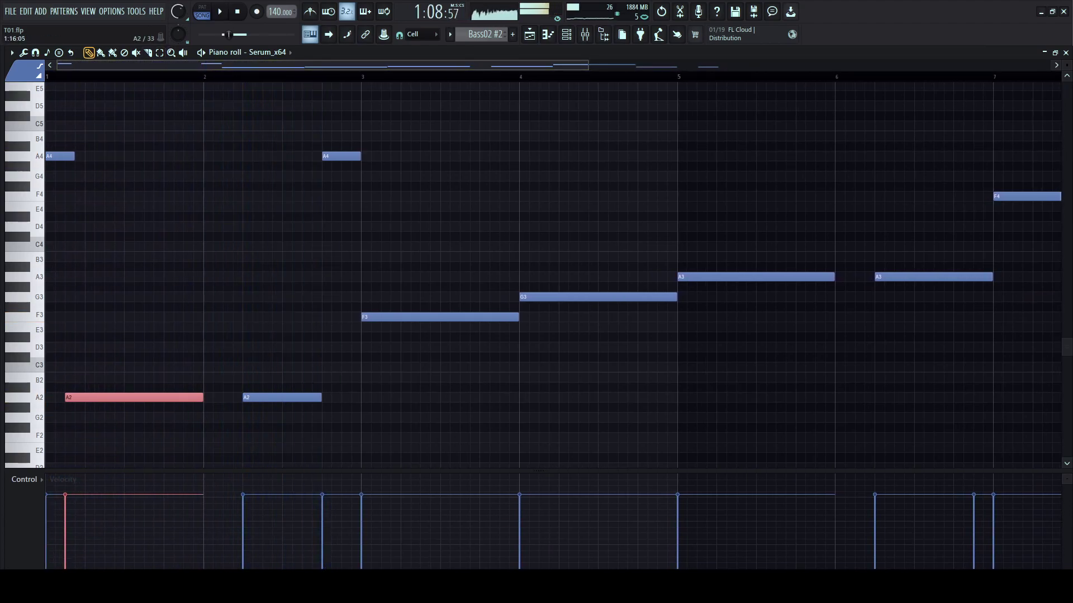
# - Play the pattern, shorten bar 1's A2 note to end at 1:13 and add a quarter-bar A3 there
pyautogui.press('space')
pyautogui.click(169, 398)
pyautogui.moveTo(169, 397); pyautogui.dragTo(168, 409)
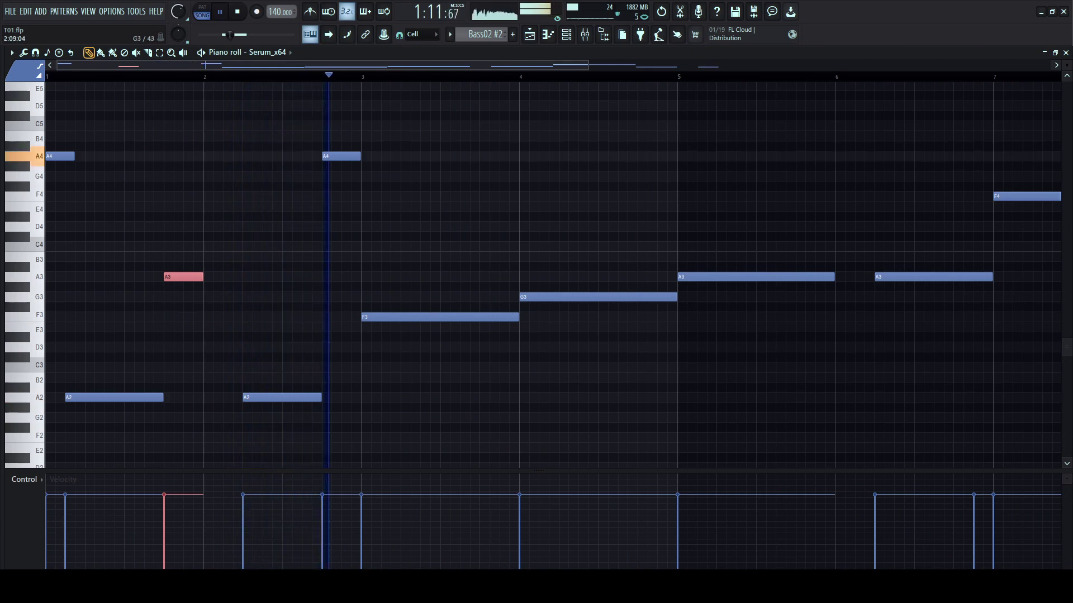
# - Shorten bar 4's G3 to half a bar, add a six-step G4 at 4:09 and a two-step G5 at 4:15
pyautogui.scroll(3, 536, 274)
pyautogui.scroll(-2, 346, 266)
pyautogui.hscroll(4, 414, 338)
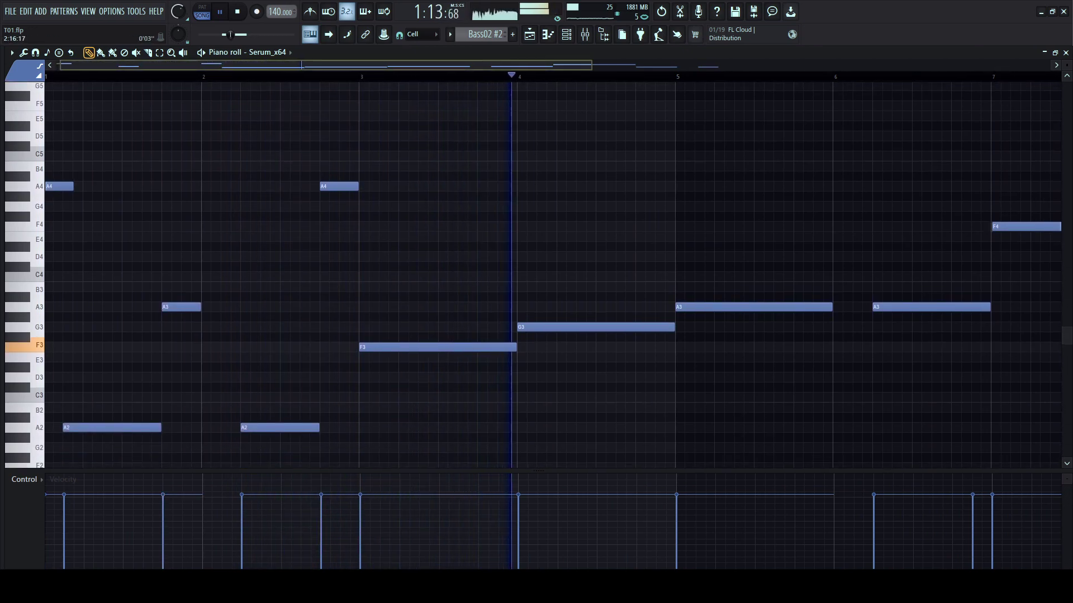
pyautogui.moveTo(453, 327); pyautogui.dragTo(454, 214)
pyautogui.click(440, 206)
pyautogui.moveTo(454, 220); pyautogui.dragTo(449, 192)
pyautogui.hotkey('ctrl', 'Up')
# - In bar 8, shorten the first G3 to a quarter bar, make the second a six-step note at 8:07, and stop playback
pyautogui.hscroll(5, 449, 192)
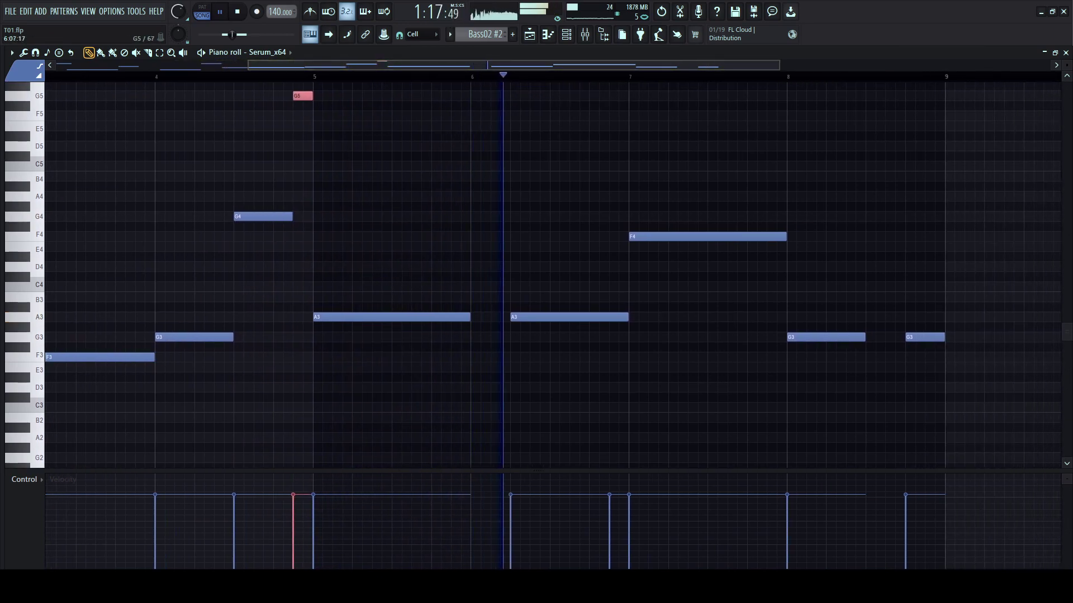
pyautogui.moveTo(510, 193); pyautogui.dragTo(527, 198)
pyautogui.hscroll(3, 527, 198)
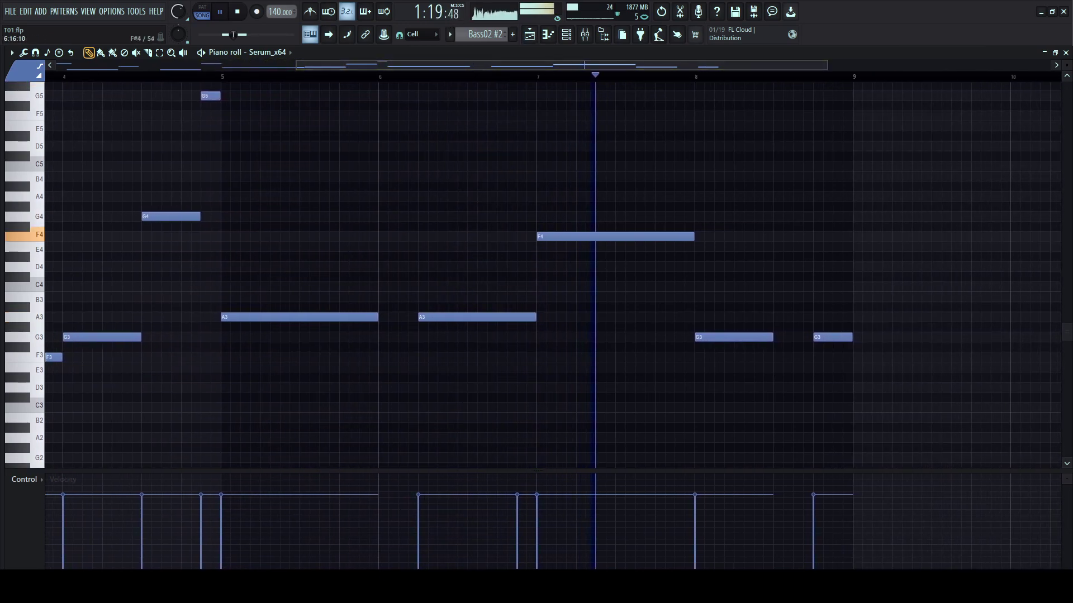
pyautogui.scroll(3, 527, 199)
pyautogui.scroll(-1, 527, 198)
pyautogui.moveTo(578, 66); pyautogui.dragTo(668, 65)
pyautogui.press('space')
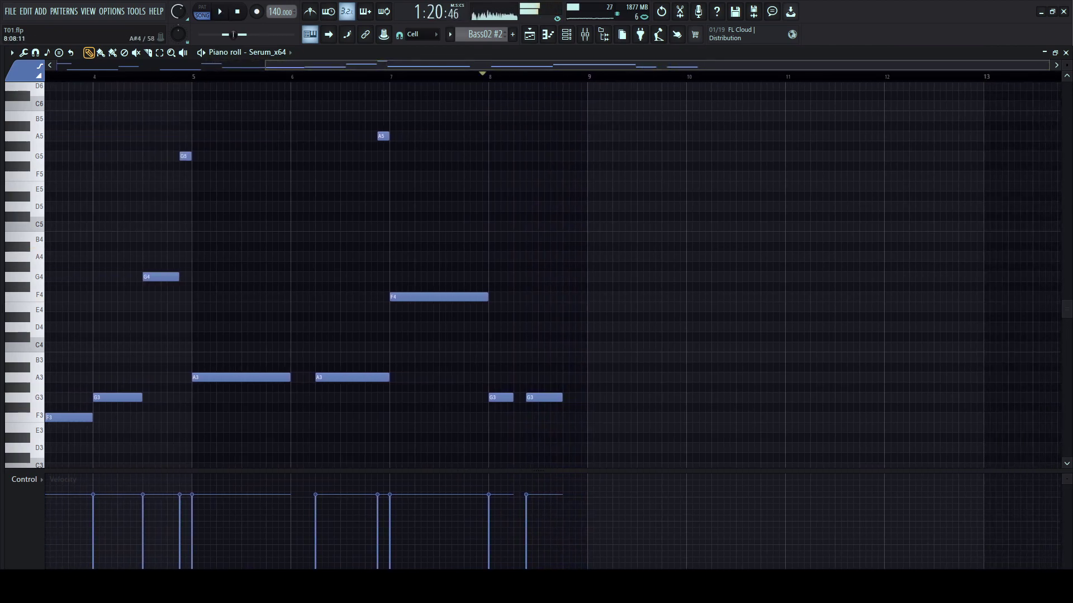
# - Return to the playlist and audition the reworked bass leading into bar 49 of the drop
pyautogui.scroll(3, 553, 273)
pyautogui.keyDown('ctrl'); pyautogui.scroll(2, 520, 274); pyautogui.keyUp('ctrl')
pyautogui.scroll(-5, 536, 96)
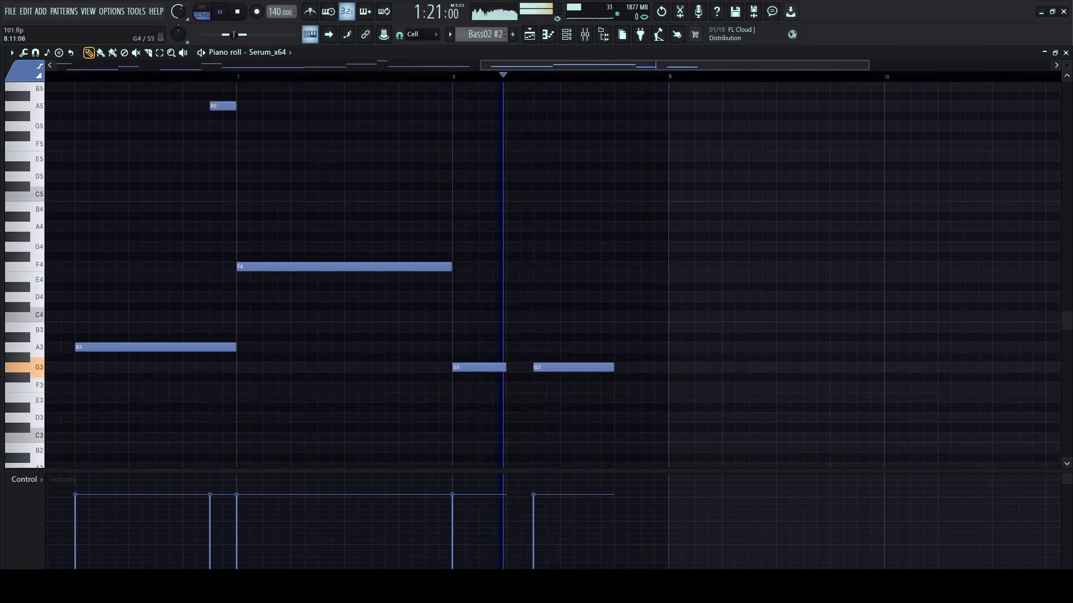
pyautogui.click(529, 35)
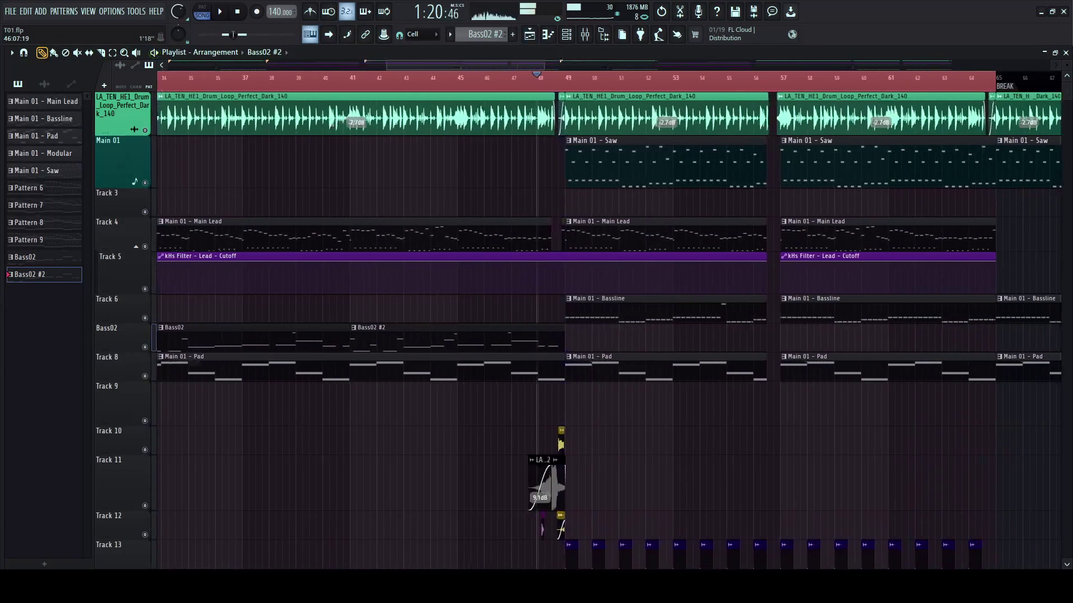
pyautogui.scroll(-3, 487, 424)
pyautogui.keyDown('ctrl'); pyautogui.scroll(4, 487, 425); pyautogui.keyUp('ctrl')
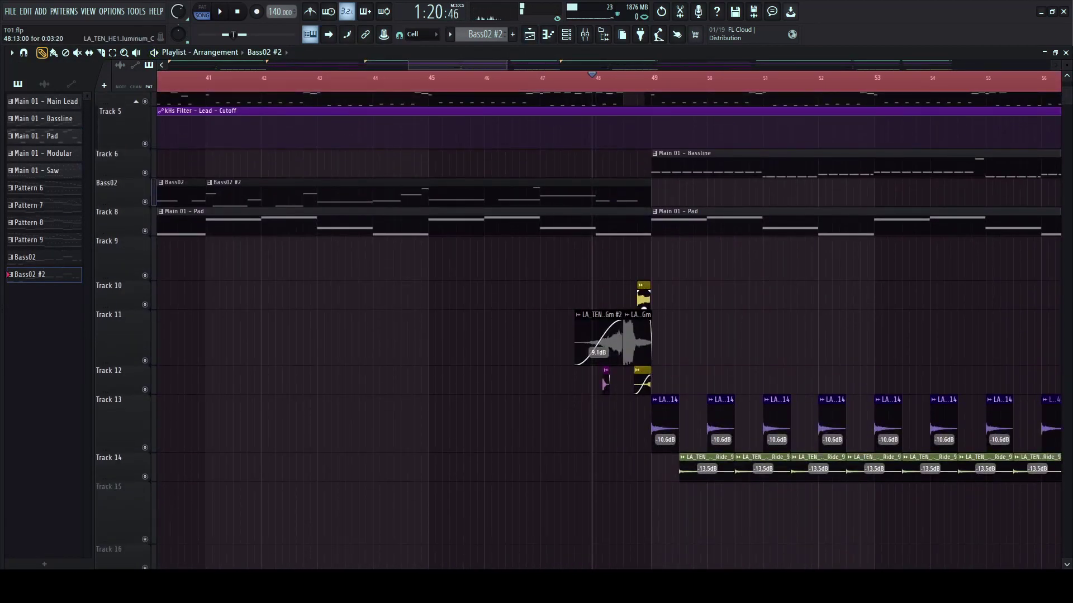
pyautogui.keyDown('ctrl'); pyautogui.scroll(1, 621, 335); pyautogui.keyUp('ctrl')
pyautogui.press('space')
pyautogui.keyDown('ctrl'); pyautogui.scroll(-2, 622, 335); pyautogui.keyUp('ctrl')
pyautogui.press('space')
pyautogui.press('space')
pyautogui.keyDown('ctrl'); pyautogui.scroll(-4, 550, 336); pyautogui.keyUp('ctrl')
pyautogui.keyDown('ctrl'); pyautogui.scroll(-6, 547, 335); pyautogui.keyUp('ctrl')
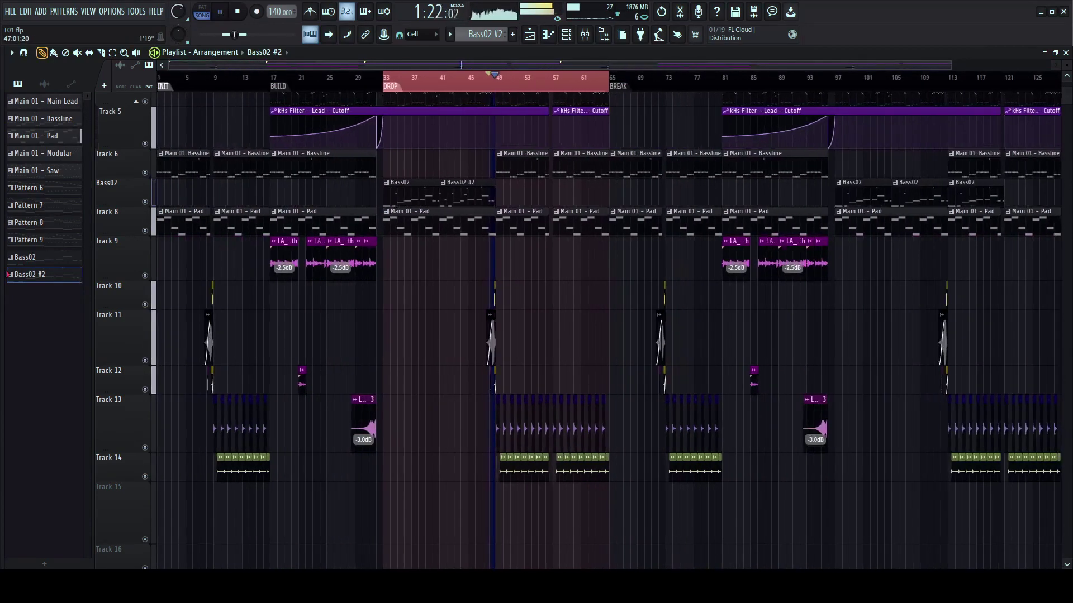
# - Review all tracks of the arrangement through the drop and break during playback
pyautogui.keyDown('ctrl'); pyautogui.scroll(6, 550, 100); pyautogui.keyUp('ctrl')
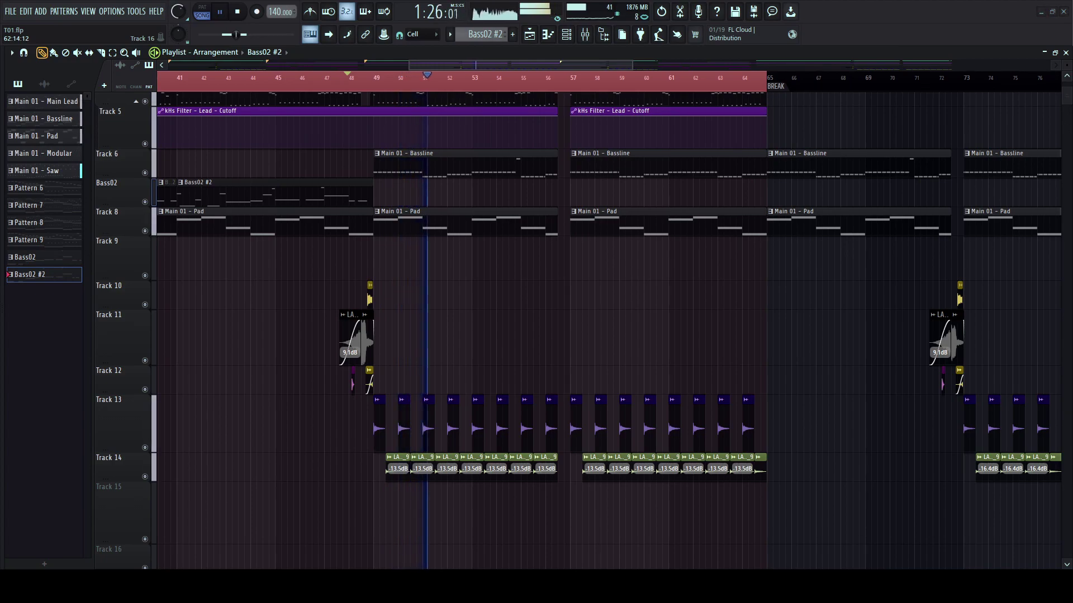
pyautogui.scroll(-5, 428, 165)
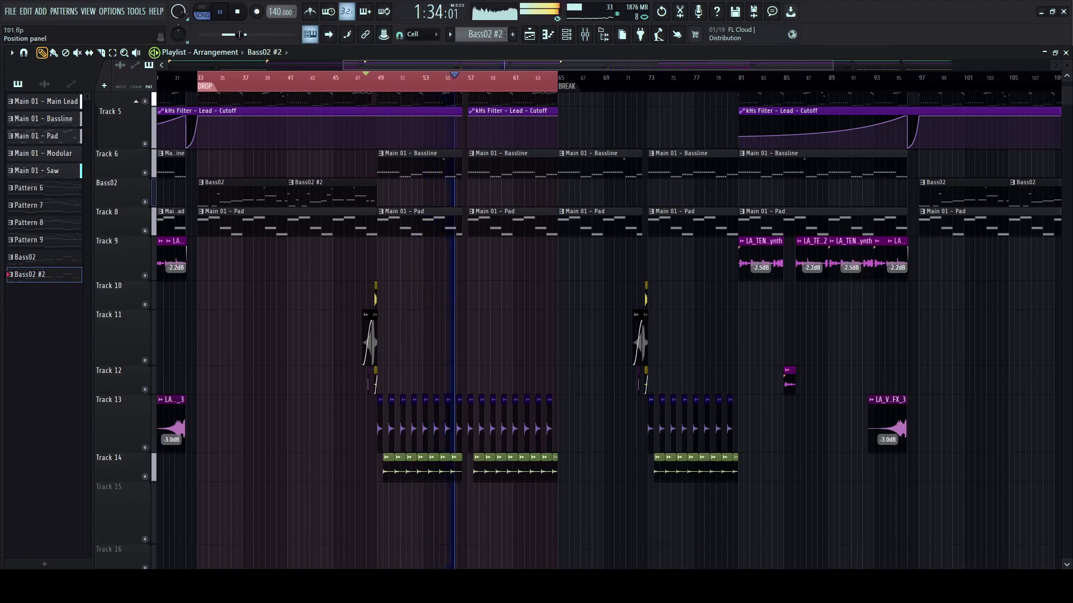
pyautogui.scroll(3, 571, 296)
pyautogui.scroll(-3, 456, 115)
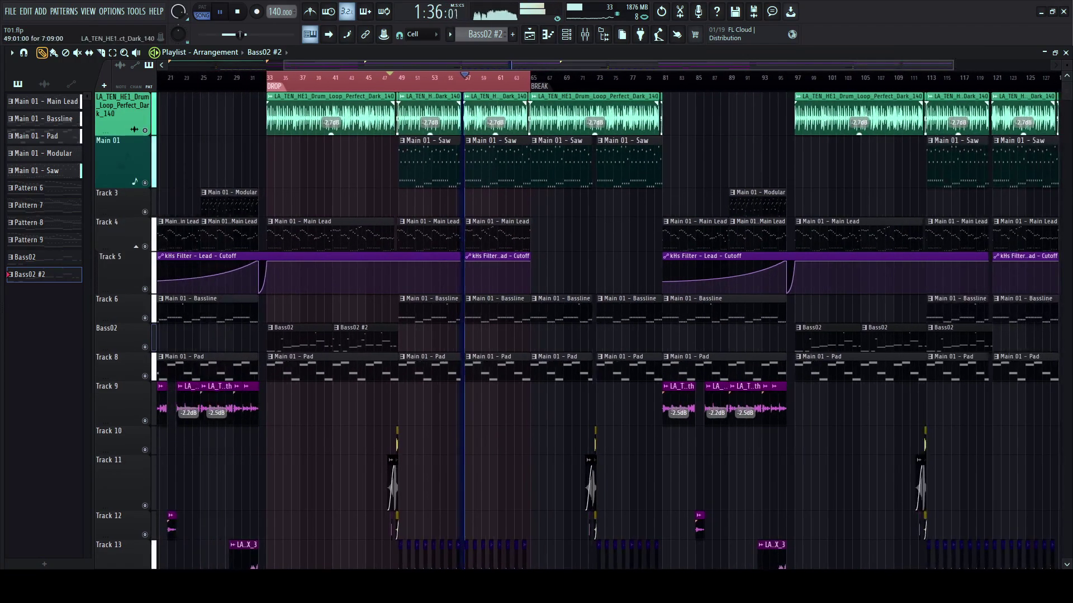
pyautogui.scroll(2, 452, 115)
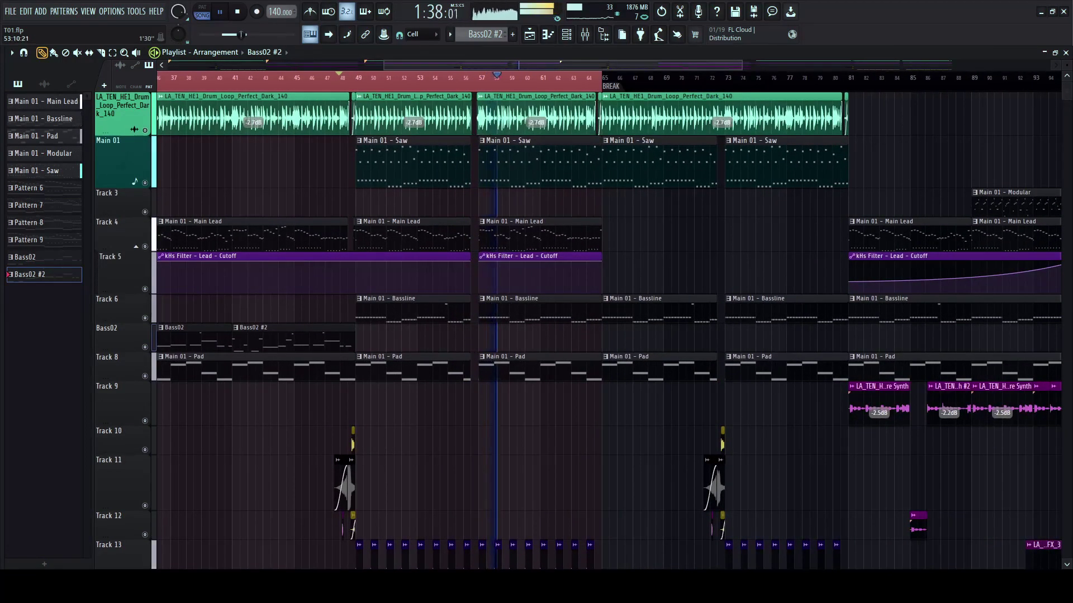
pyautogui.hscroll(-3, 435, 114)
pyautogui.scroll(-2, 367, 207)
pyautogui.scroll(-3, 367, 218)
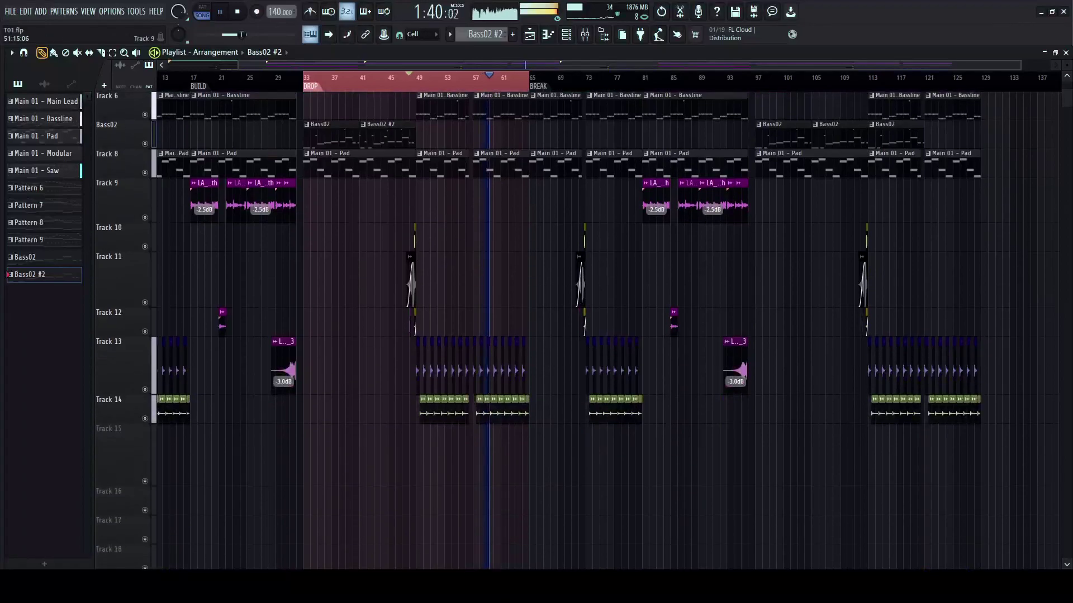
pyautogui.scroll(3, 367, 229)
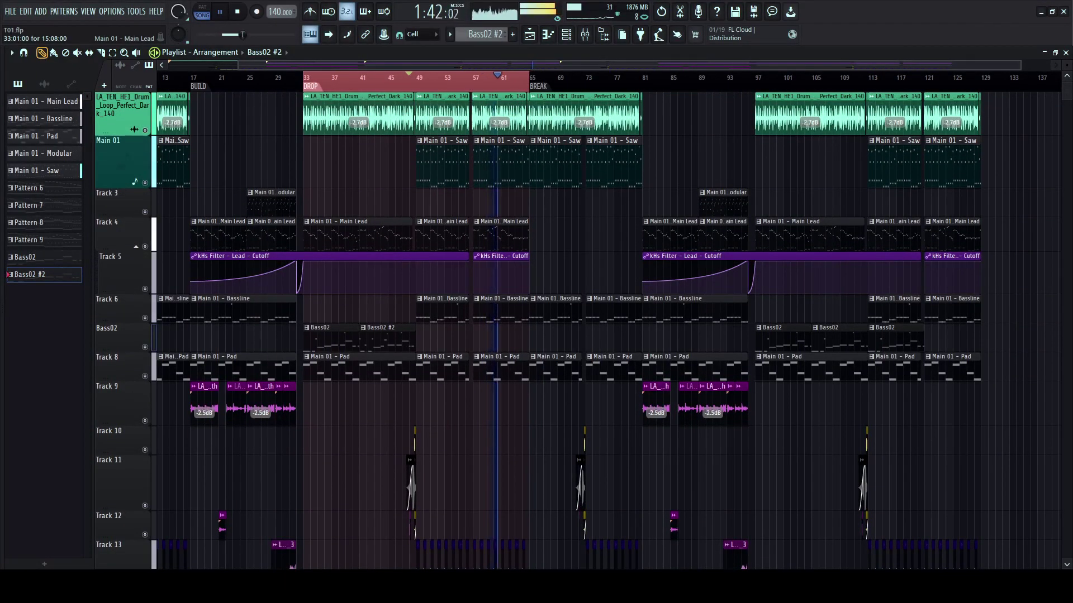
# - Recolour the Bass02 and Bass02 #2 patterns purple
pyautogui.scroll(-1, 538, 321)
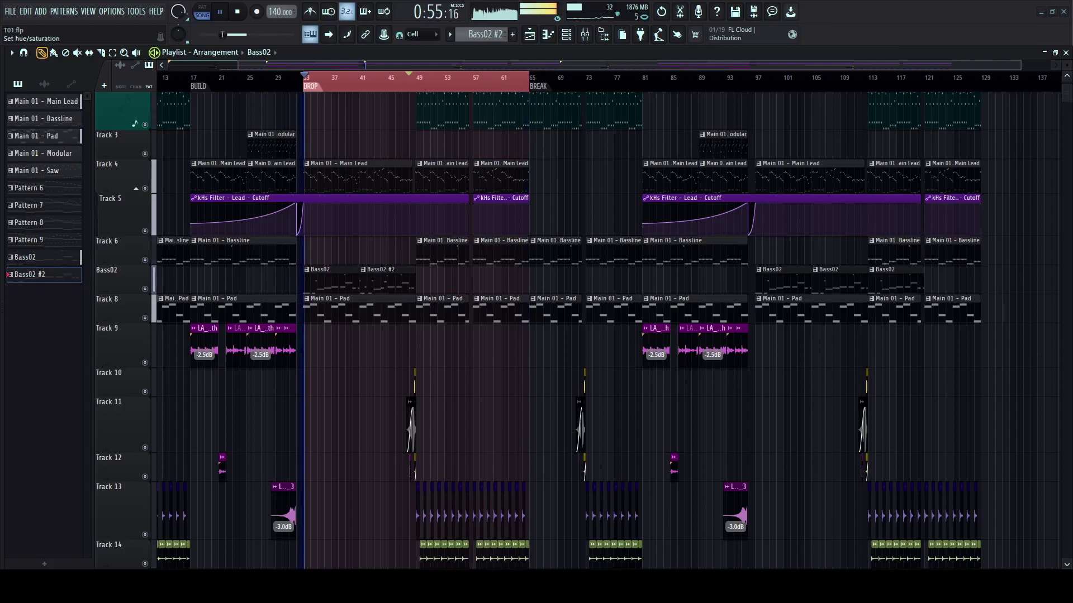
pyautogui.click(437, 346)
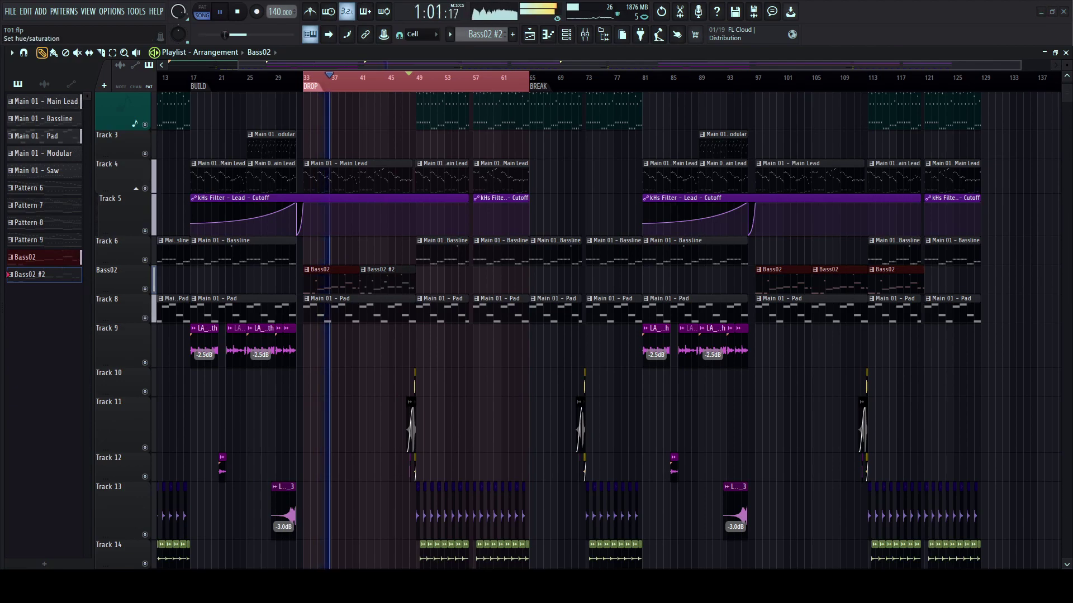
pyautogui.click(539, 347)
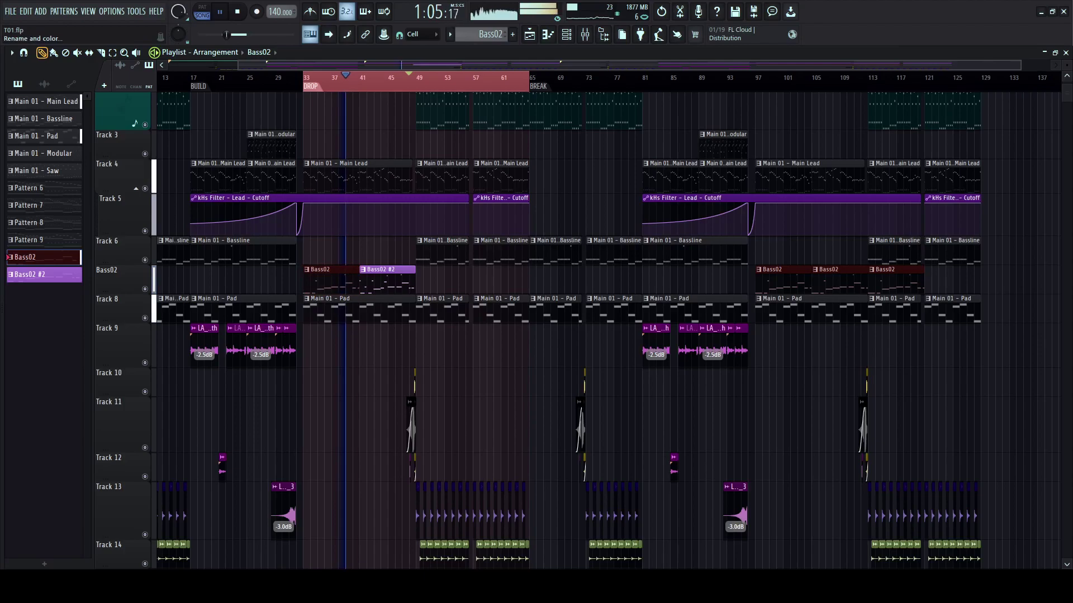
pyautogui.click(429, 382)
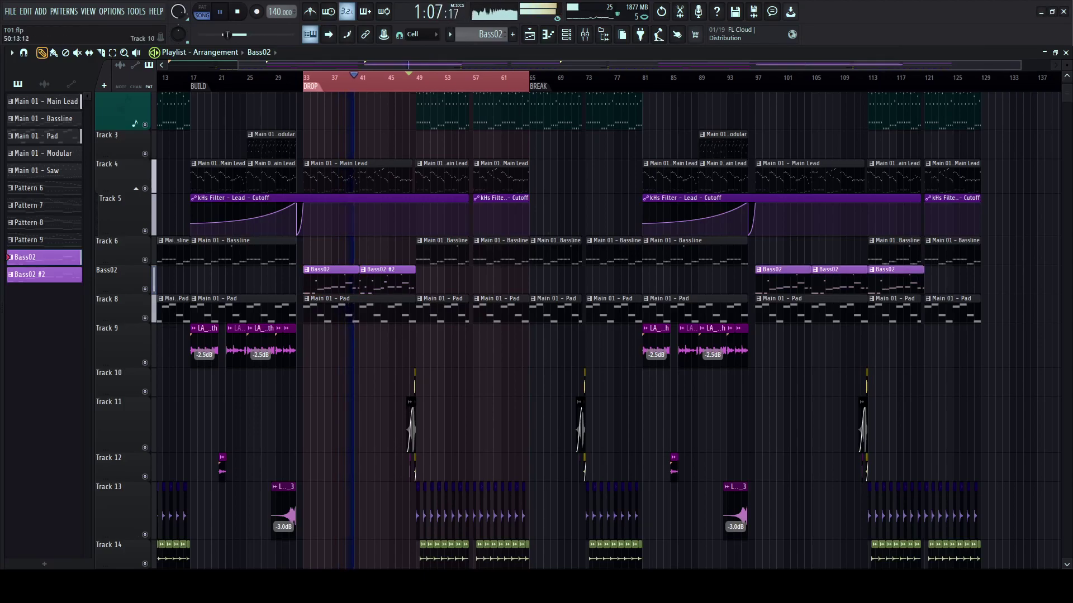
# - Show the sample browser and preview the LA_Virtual_Impact_5, LA_Virtual_Subdrop_5 and LA_Virtual_Uplifter_5_D samples
pyautogui.scroll(6, 340, 302)
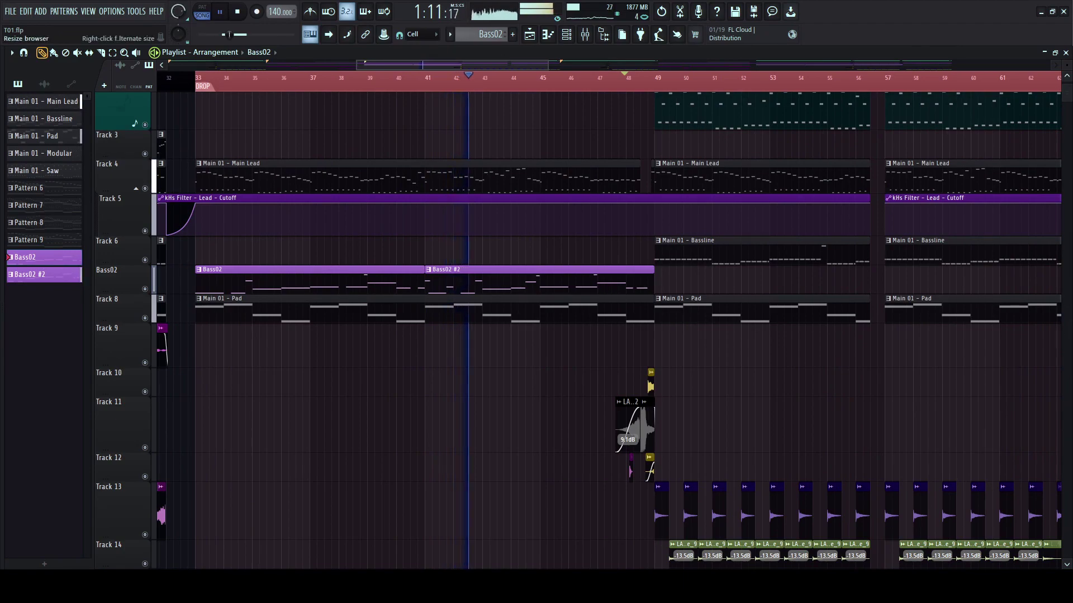
pyautogui.hotkey('alt', 'F8')
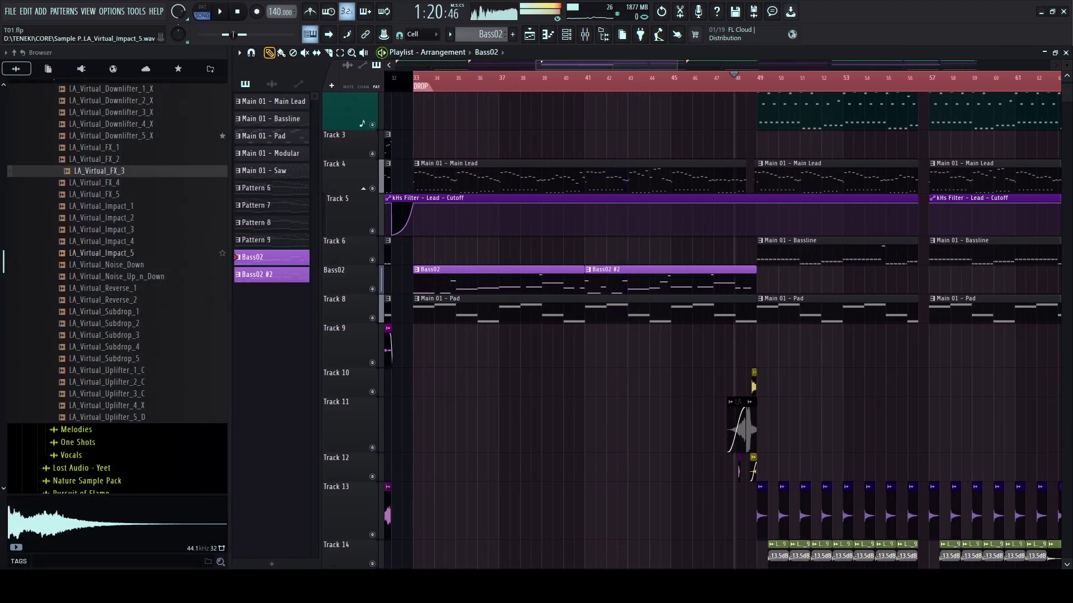
pyautogui.click(101, 253)
pyautogui.click(105, 358)
pyautogui.scroll(-2, 105, 358)
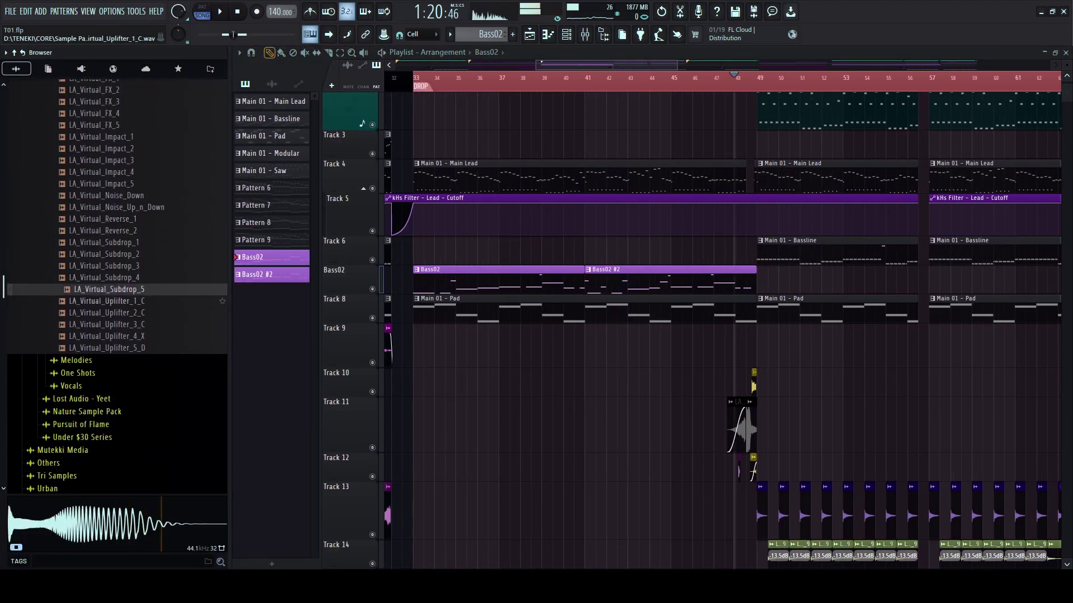
pyautogui.click(106, 335)
pyautogui.click(109, 347)
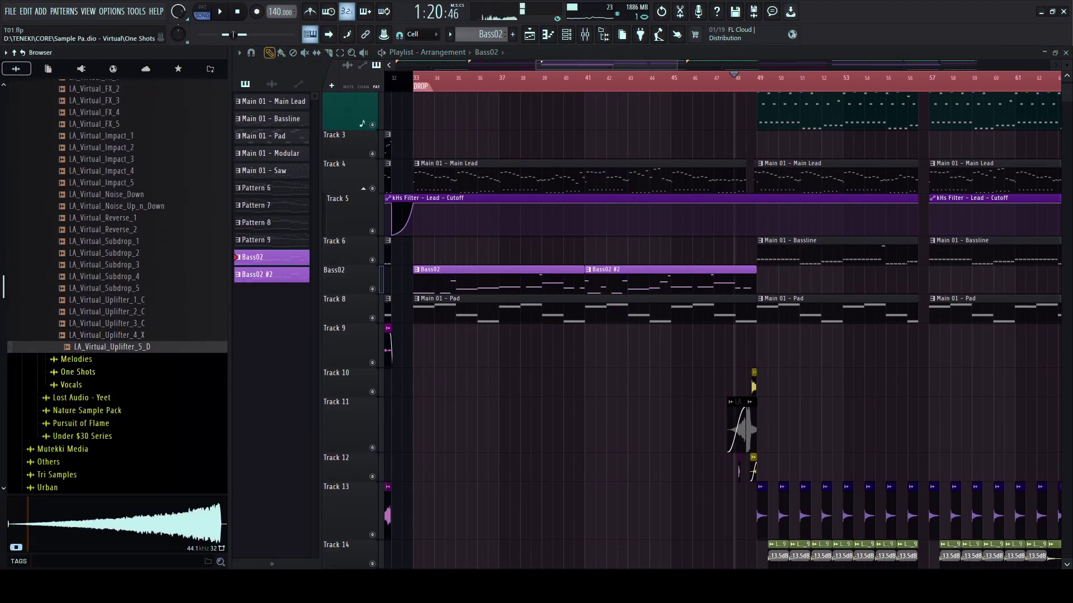
# - Open the One Shots folder and preview its synth samples down to LA_Virtual_SYNTH_41_C
pyautogui.click(78, 372)
pyautogui.click(109, 380)
pyautogui.click(109, 262)
pyautogui.click(114, 180)
pyautogui.click(109, 133)
pyautogui.click(109, 121)
pyautogui.click(109, 109)
pyautogui.click(109, 180)
pyautogui.click(109, 274)
pyautogui.click(108, 402)
pyautogui.click(109, 438)
pyautogui.scroll(-6, 109, 438)
pyautogui.click(109, 297)
pyautogui.click(109, 321)
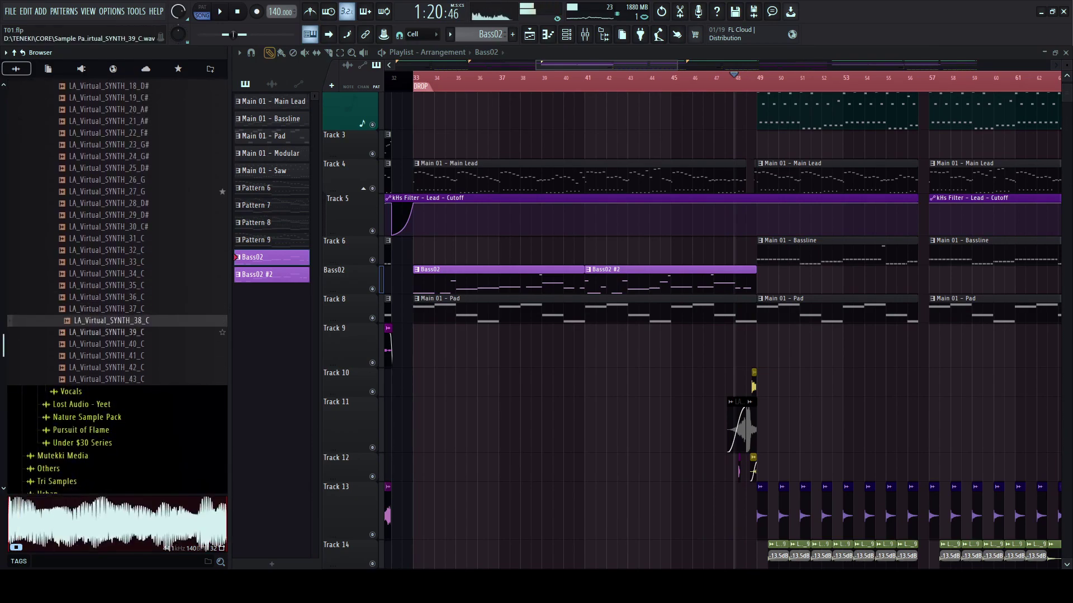
pyautogui.click(109, 344)
pyautogui.click(109, 355)
# - Play the track briefly for comparison and preview LA_Virtual_SYNTH_42_C and LA_Virtual_SYNTH_43_C
pyautogui.press('space')
pyautogui.press('space')
pyautogui.press('space')
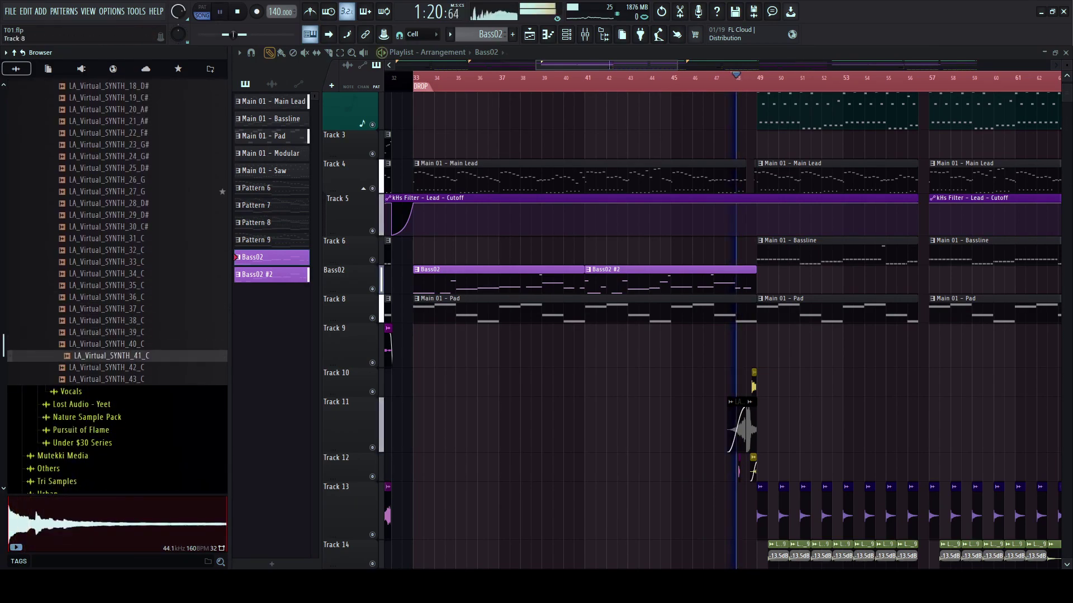
pyautogui.press('Down')
pyautogui.press('space')
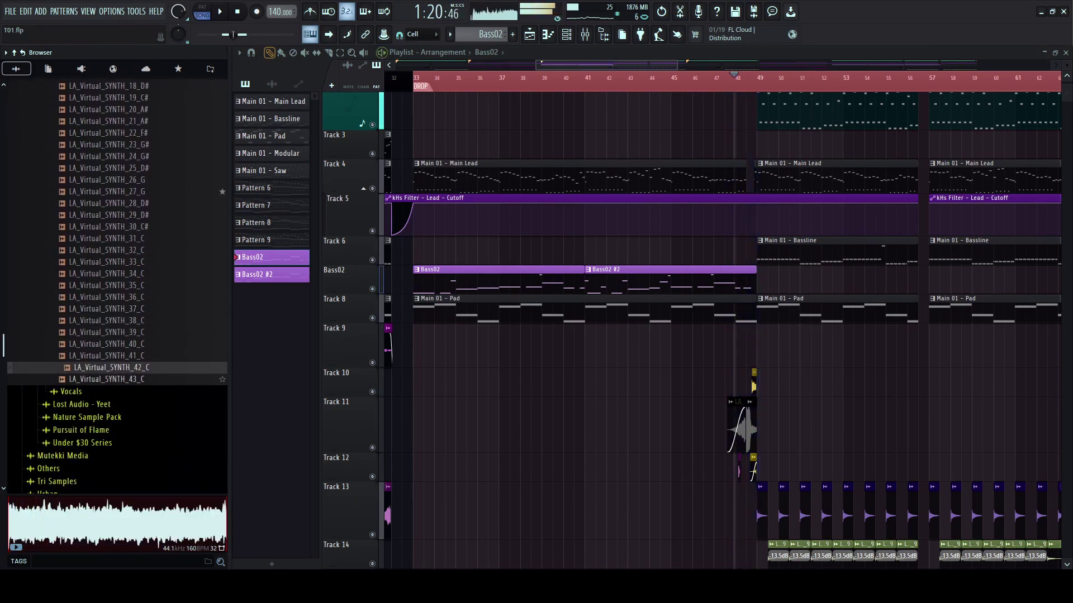
pyautogui.press('Down')
# - Preview synth one-shots further up the list, up to LA_Virtual_SYNTH_17_A#
pyautogui.click(109, 274)
pyautogui.click(109, 191)
pyautogui.click(109, 157)
pyautogui.scroll(1, 109, 168)
pyautogui.click(109, 192)
pyautogui.click(109, 145)
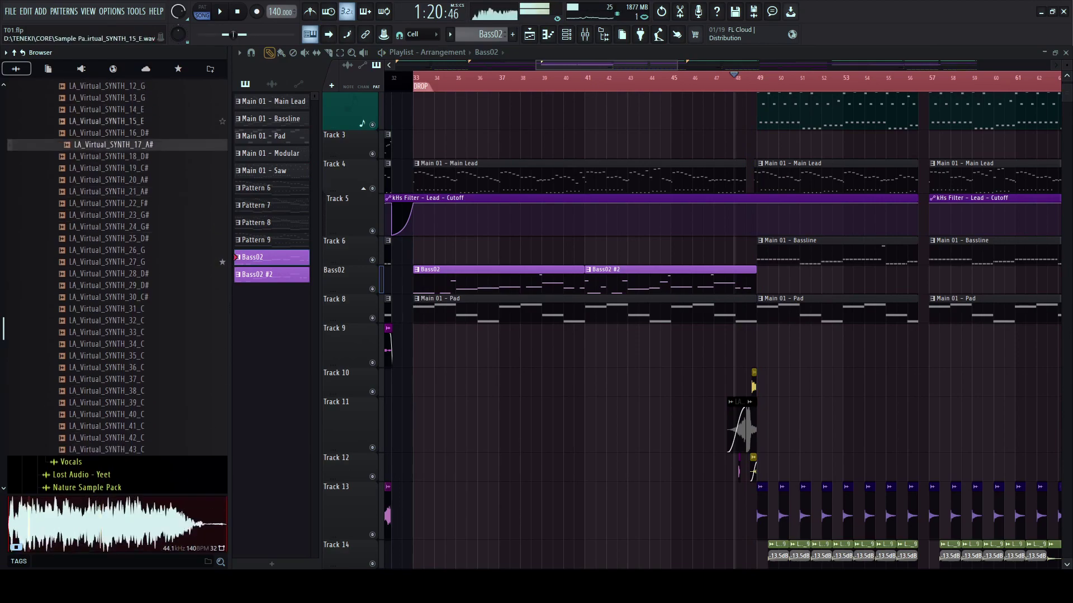
# - Preview the one-shots from LA_Virtual_SYNTH_15_E up through the first ones, comparing them with the track playing
pyautogui.click(109, 121)
pyautogui.scroll(3, 109, 121)
pyautogui.click(109, 273)
pyautogui.press('Up')
pyautogui.press('Up')
pyautogui.press('Up')
pyautogui.press('Up')
pyautogui.press('Up')
pyautogui.press('Up')
pyautogui.press('Up')
pyautogui.press('Up')
pyautogui.press('Up')
pyautogui.press('space')
pyautogui.press('Down')
pyautogui.press('Down')
pyautogui.press('Down')
pyautogui.press('Down')
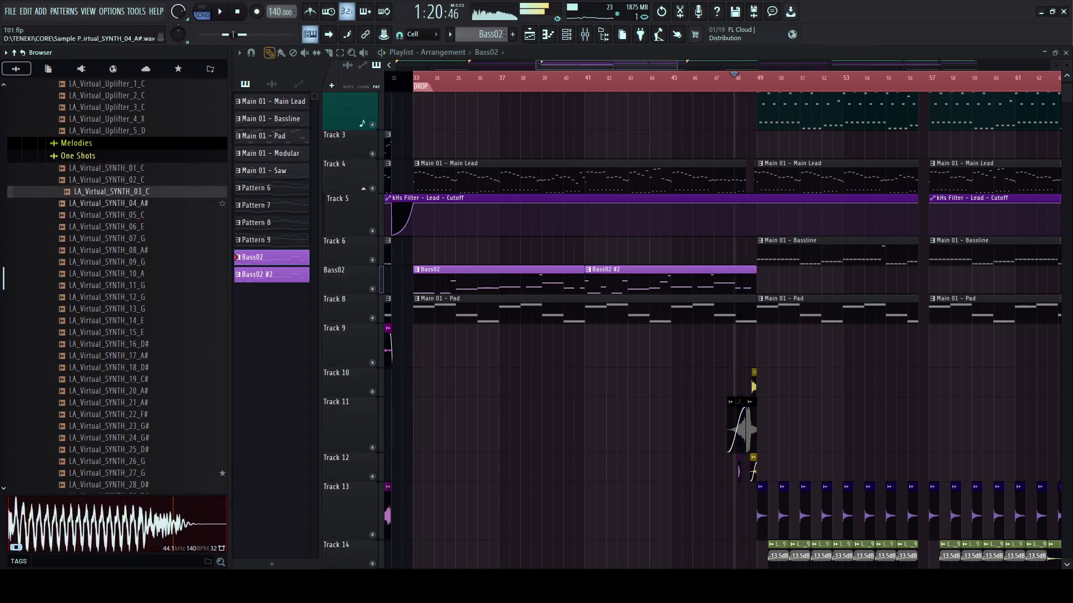
pyautogui.press('Down')
pyautogui.press('Up')
pyautogui.press('Up')
pyautogui.press('Up')
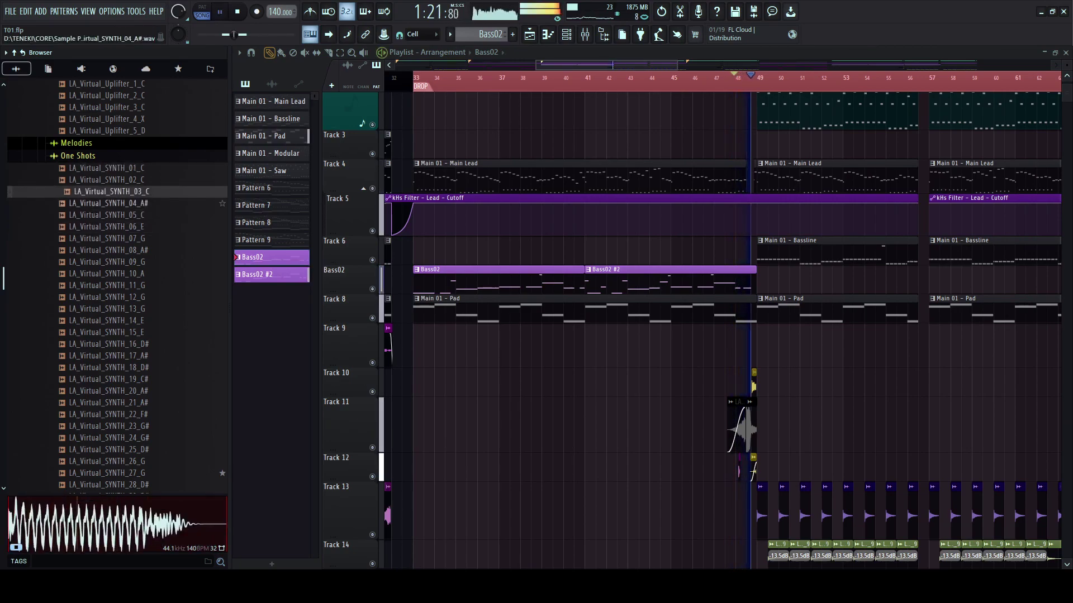
# - Preview the synth one-shots down to LA_Virtual_SYNTH_17_A# against the playing track
pyautogui.press('Down')
pyautogui.press('space')
pyautogui.press('Down')
pyautogui.press('Down')
pyautogui.press('Down')
pyautogui.press('Down')
pyautogui.press('Down')
pyautogui.press('Down')
pyautogui.press('Down')
pyautogui.press('space')
pyautogui.press('Down')
pyautogui.press('Down')
pyautogui.press('Down')
pyautogui.press('Down')
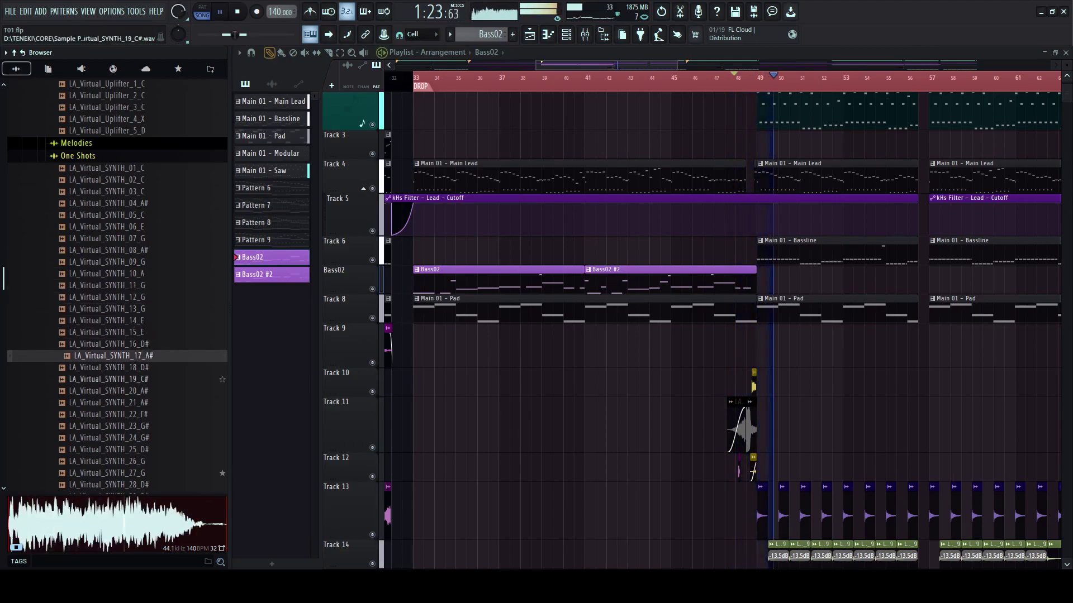
# - Collapse the One Shots folder and expand the Vocals folder
pyautogui.press('Left')
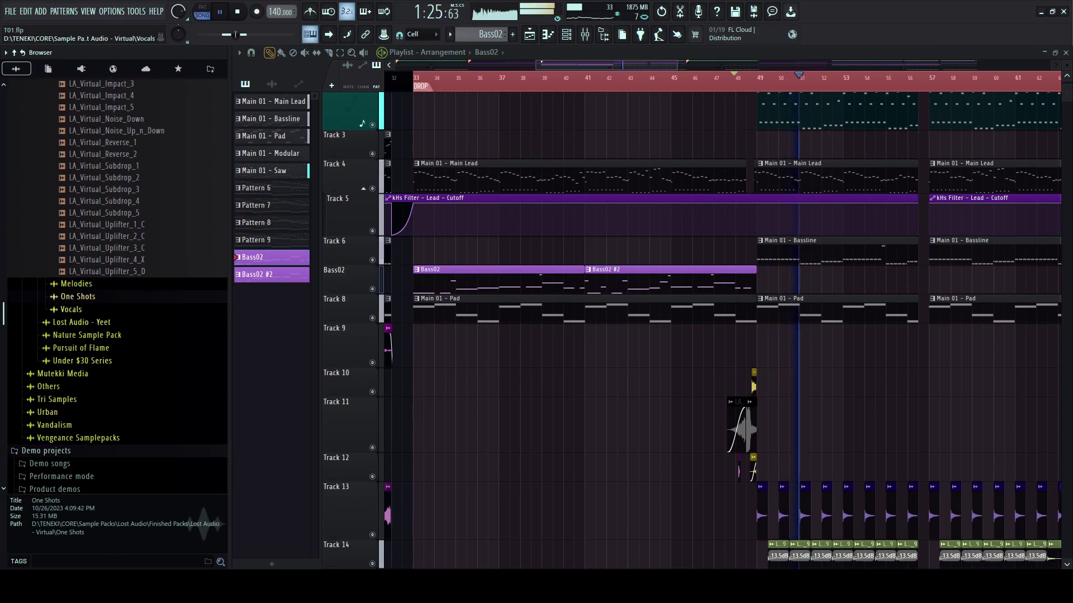
pyautogui.press('Down')
pyautogui.press('Right')
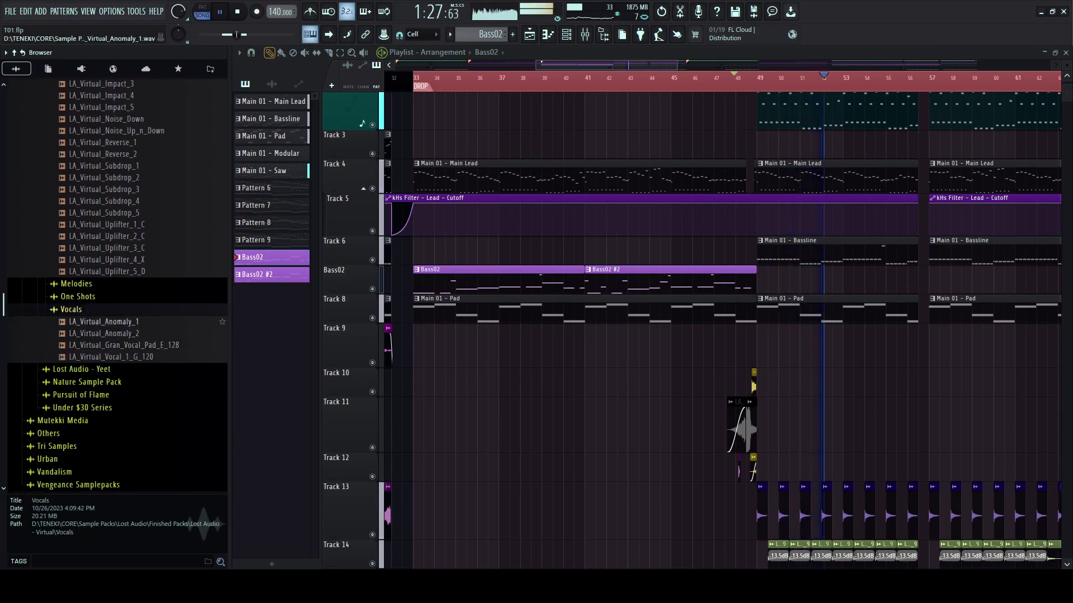
# - Look over the second half of the drop in the playlist and hide the sample browser
pyautogui.scroll(-2, 580, 357)
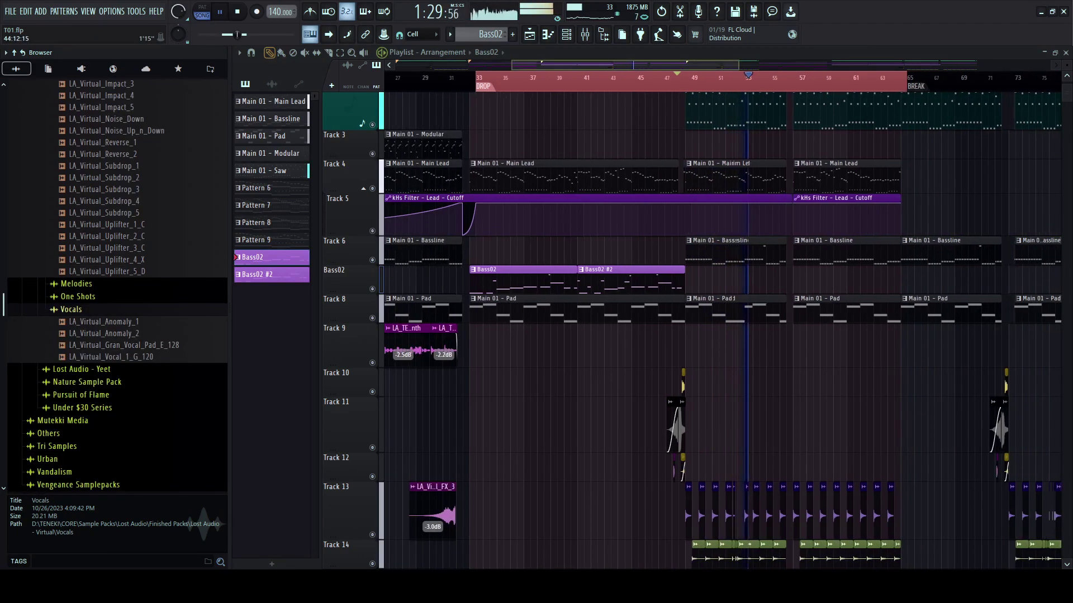
pyautogui.hscroll(2, 632, 357)
pyautogui.scroll(2, 631, 358)
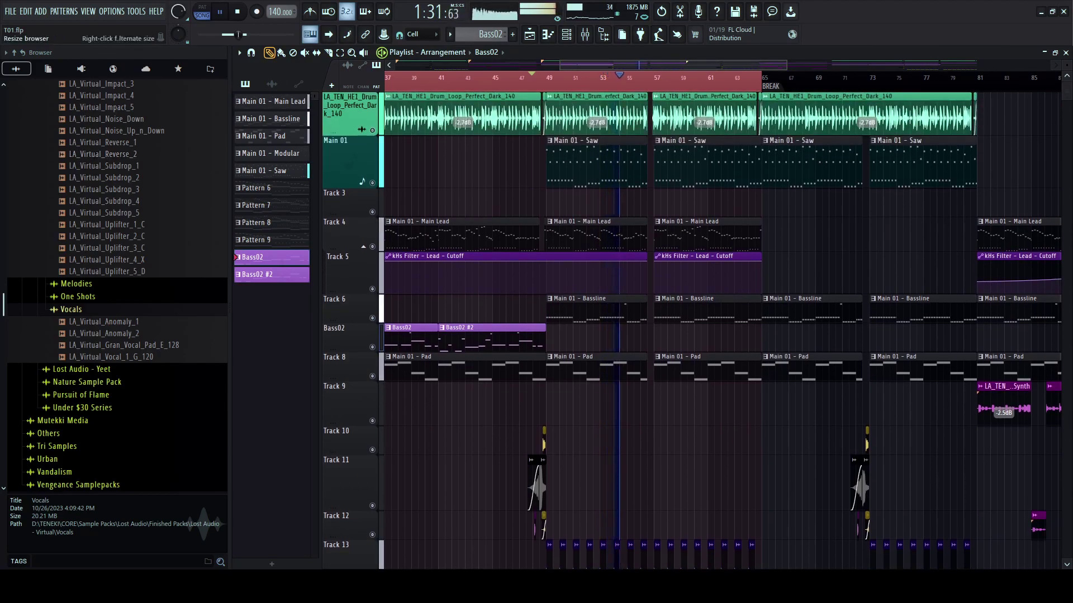
pyautogui.rightClick(230, 308)
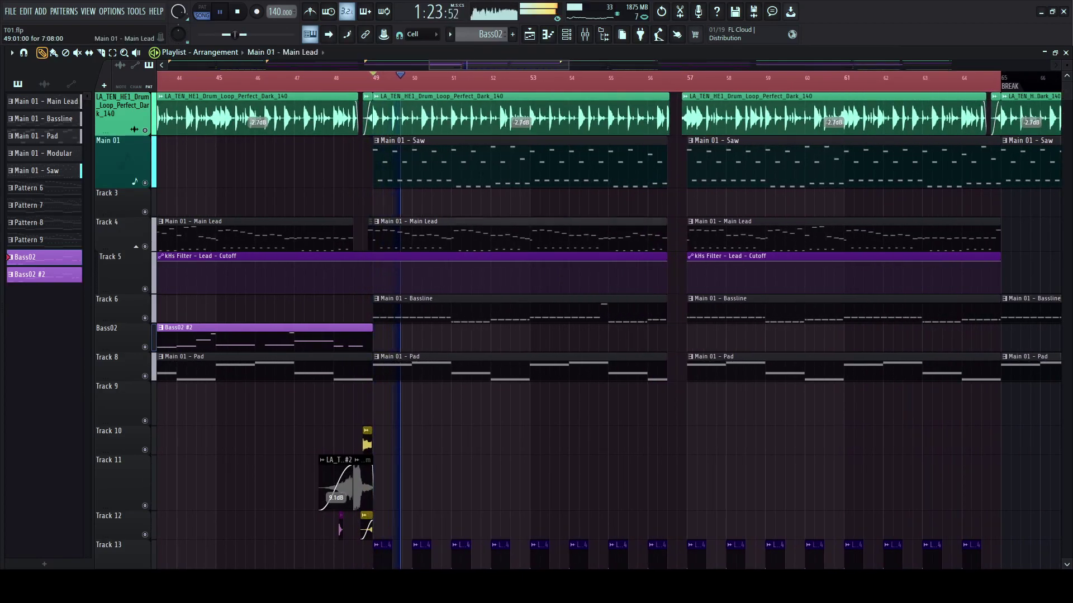
# - Try raising the C5 note near the end of bar 2 in the Main Lead by an octave
pyautogui.press('F7')
pyautogui.press('space')
pyautogui.press('space')
pyautogui.scroll(3, 396, 236)
pyautogui.rightClick(233, 247)
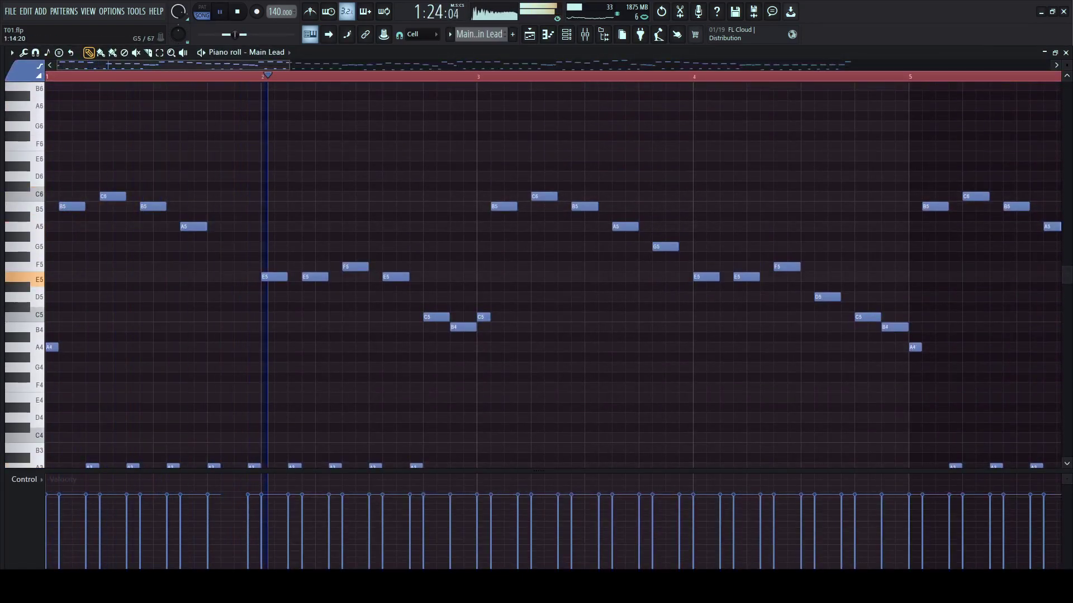
pyautogui.hotkey('ctrl', 'z')
pyautogui.press('space')
pyautogui.scroll(-1, 250, 287)
pyautogui.keyDown('ctrl'); pyautogui.click(437, 287); pyautogui.keyUp('ctrl')
pyautogui.hotkey('ctrl', 'Up')
pyautogui.scroll(-2, 472, 77)
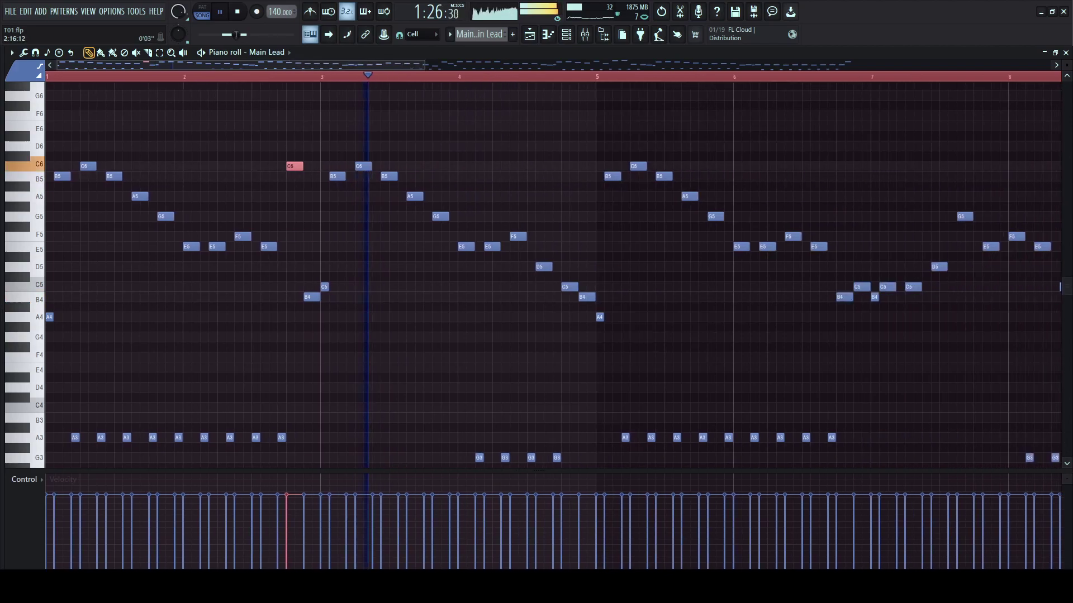
pyautogui.hotkey('ctrl', 'Down')
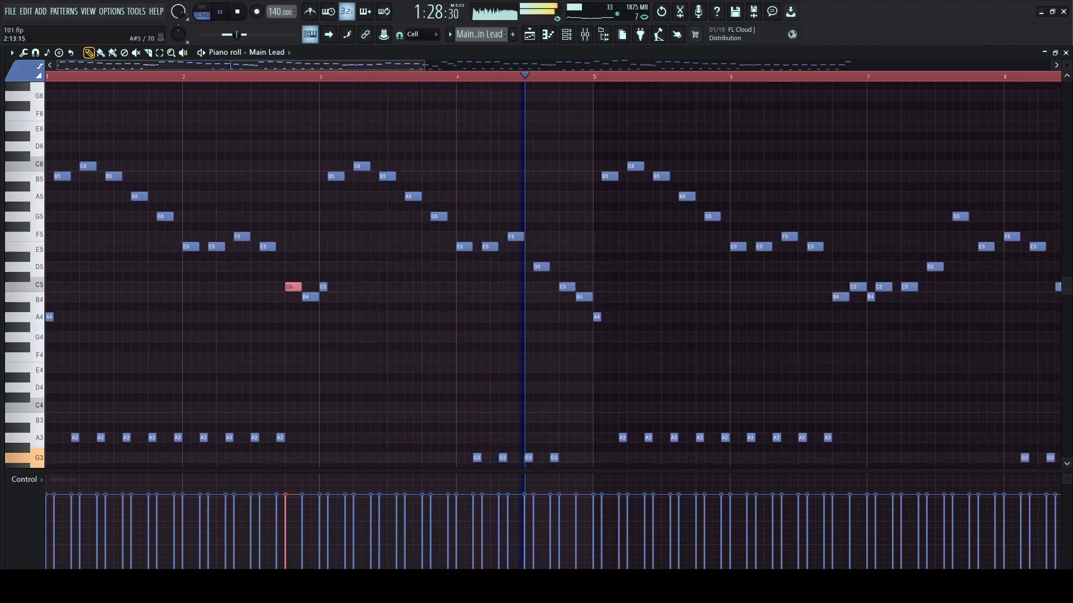
# - Add ValhallaShimmer to the Lead mixer track with the BlackHole preset and set its low cut to 440
pyautogui.press('F9')
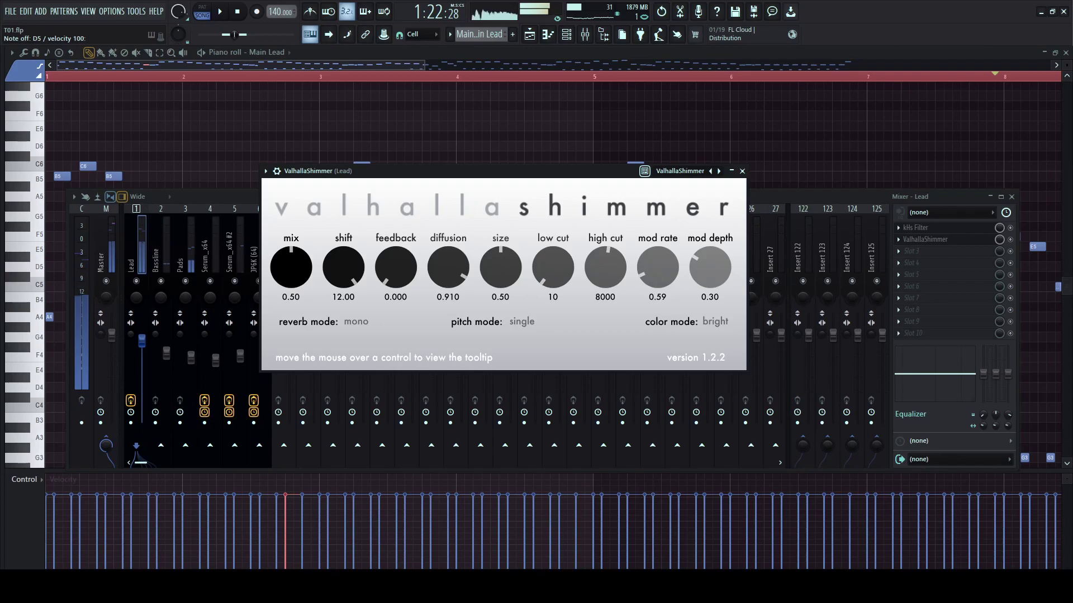
pyautogui.press('space')
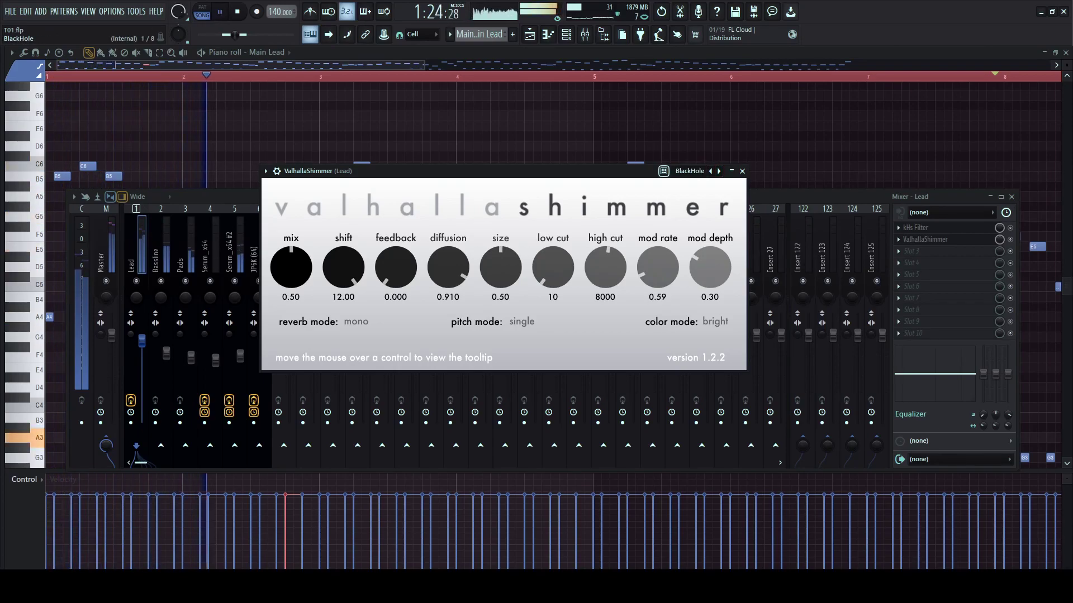
pyautogui.moveTo(552, 267)
pyautogui.mouseDown()
pyautogui.moveTo(553, 252)
pyautogui.moveTo(552, 269)
pyautogui.mouseUp()
pyautogui.moveTo(520, 171); pyautogui.dragTo(496, 167)
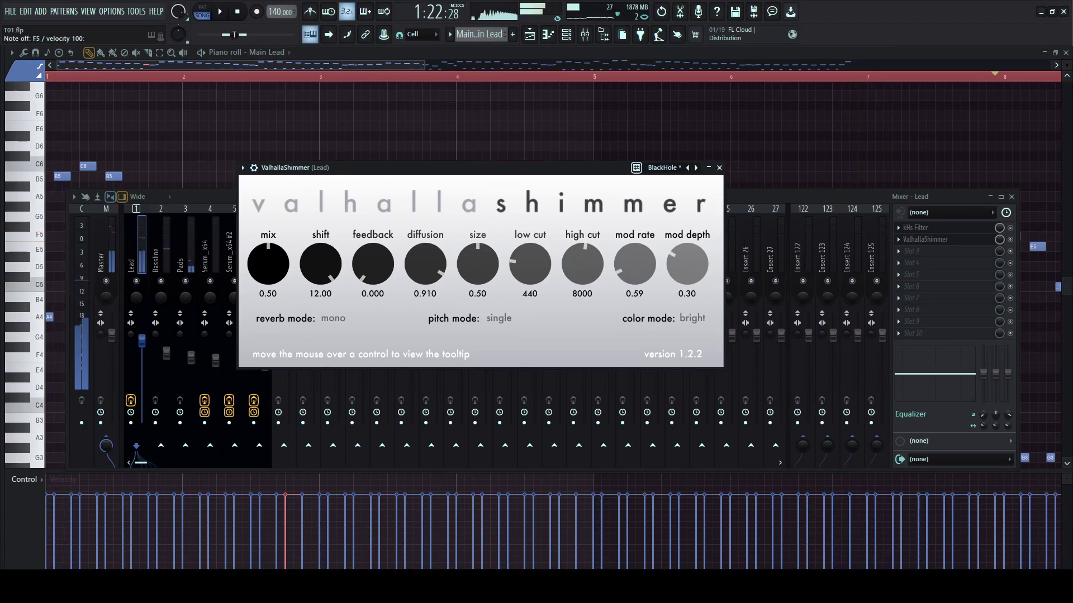
pyautogui.press('space')
pyautogui.press('space')
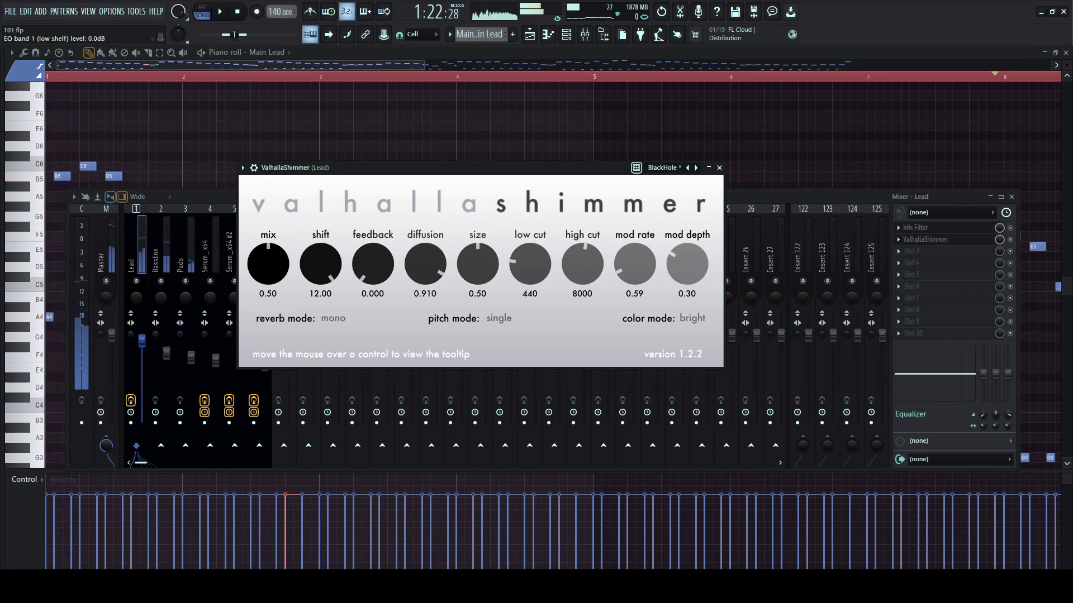
# - Lower the low shelf of the Lead track's built-in equalizer to -2.0 dB at 260 Hz
pyautogui.click(983, 404)
pyautogui.press('space')
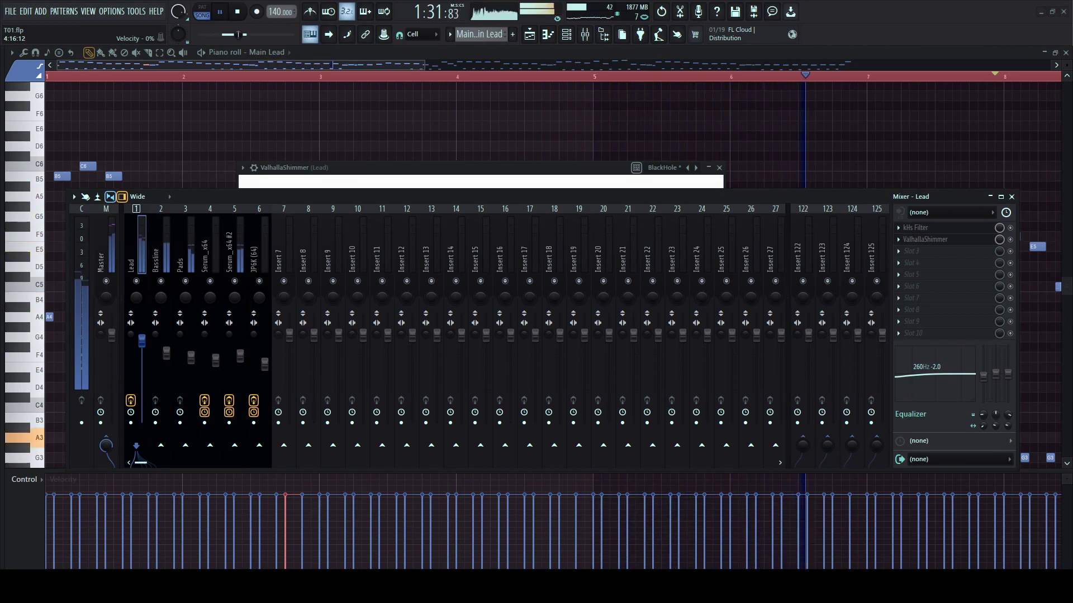
pyautogui.press('space')
# - Set the Lead's ValhallaShimmer mix to 0.18 and its low cut to 480 while the track plays
pyautogui.press('space')
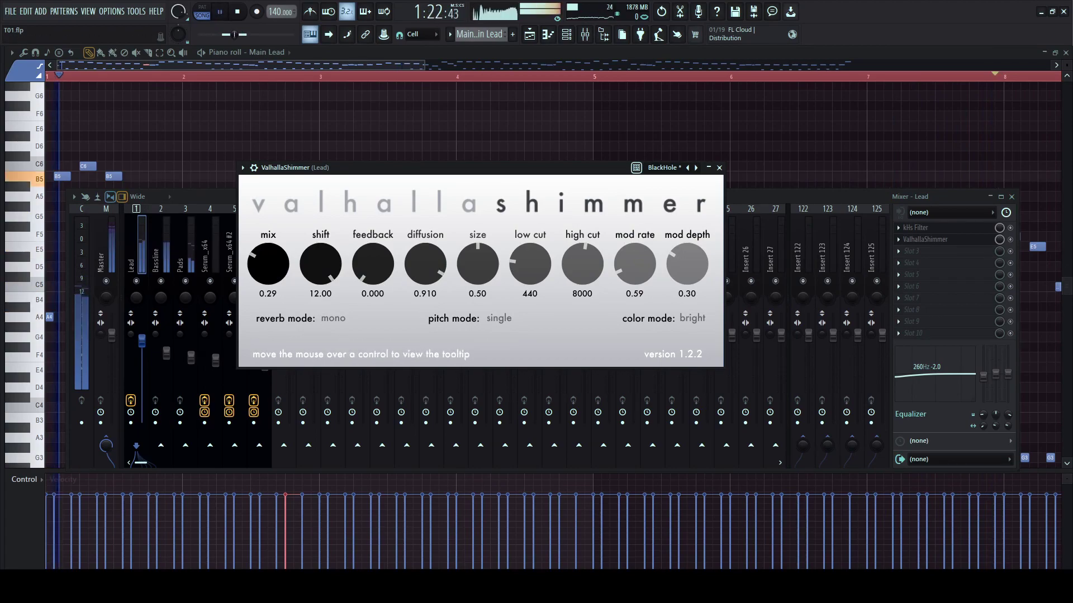
pyautogui.moveTo(268, 264); pyautogui.dragTo(268, 275)
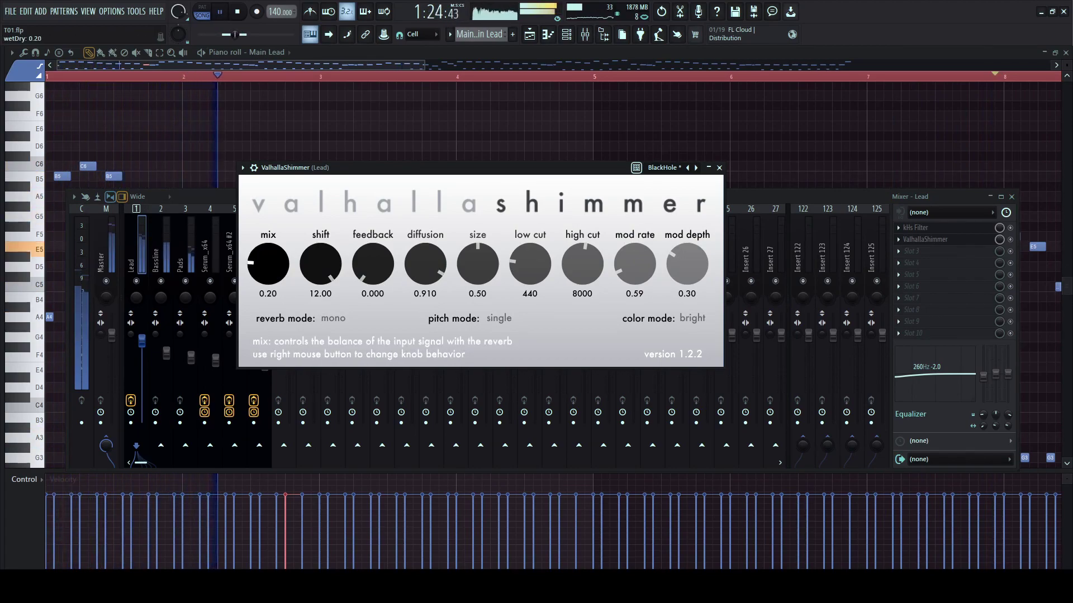
pyautogui.moveTo(529, 264); pyautogui.dragTo(530, 260)
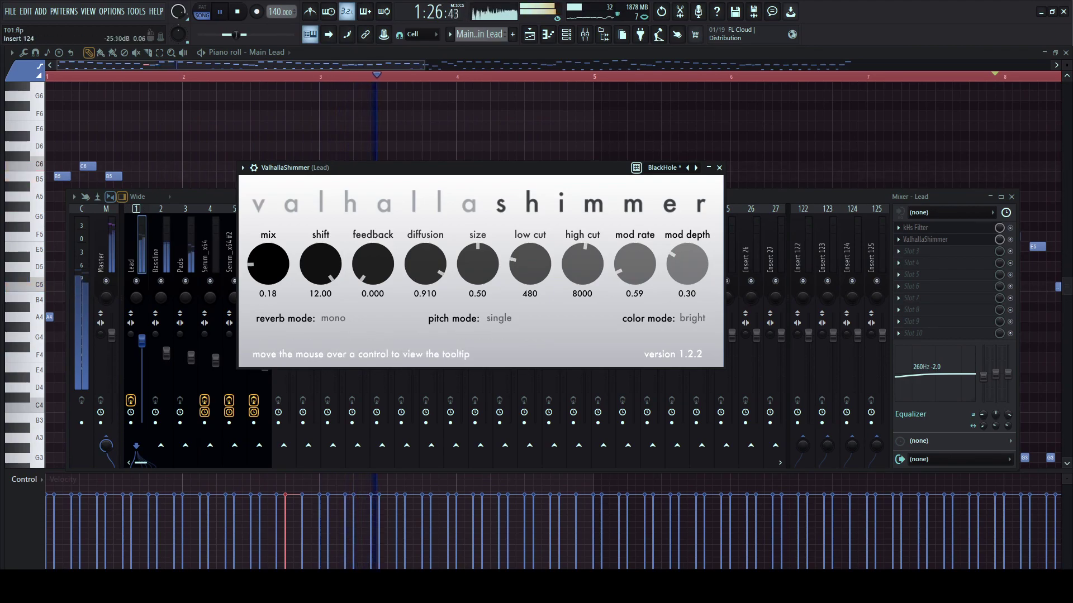
# - Add Fruity Parametric EQ 2 to the Lead, discard the band 2 cut and set the low shelf to about -1.4 dB at 491 Hz
pyautogui.click(898, 252)
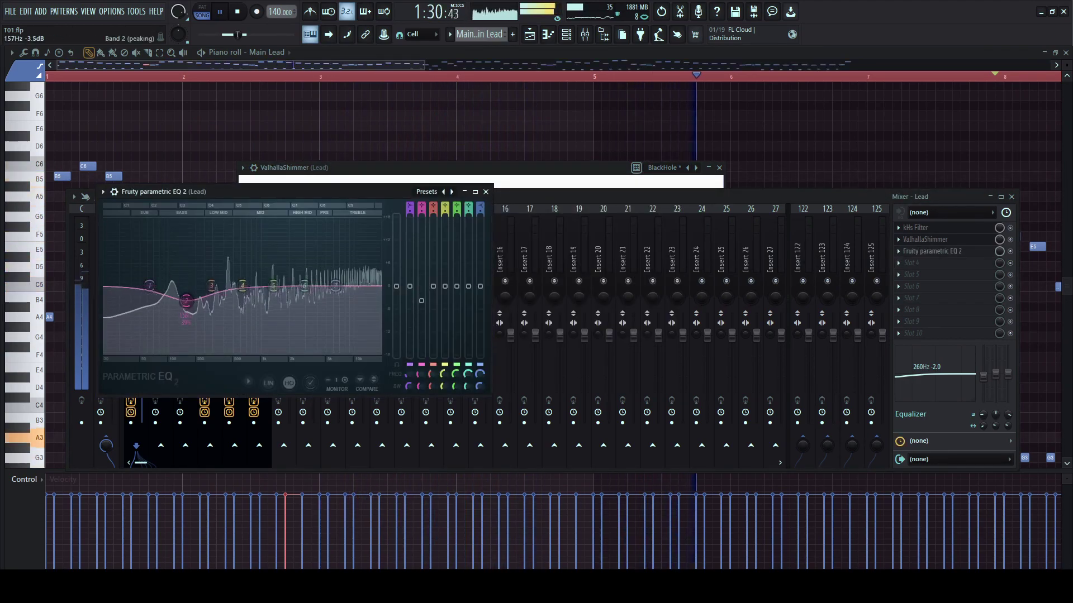
pyautogui.hotkey('ctrl', 'z')
pyautogui.moveTo(149, 285); pyautogui.dragTo(232, 291)
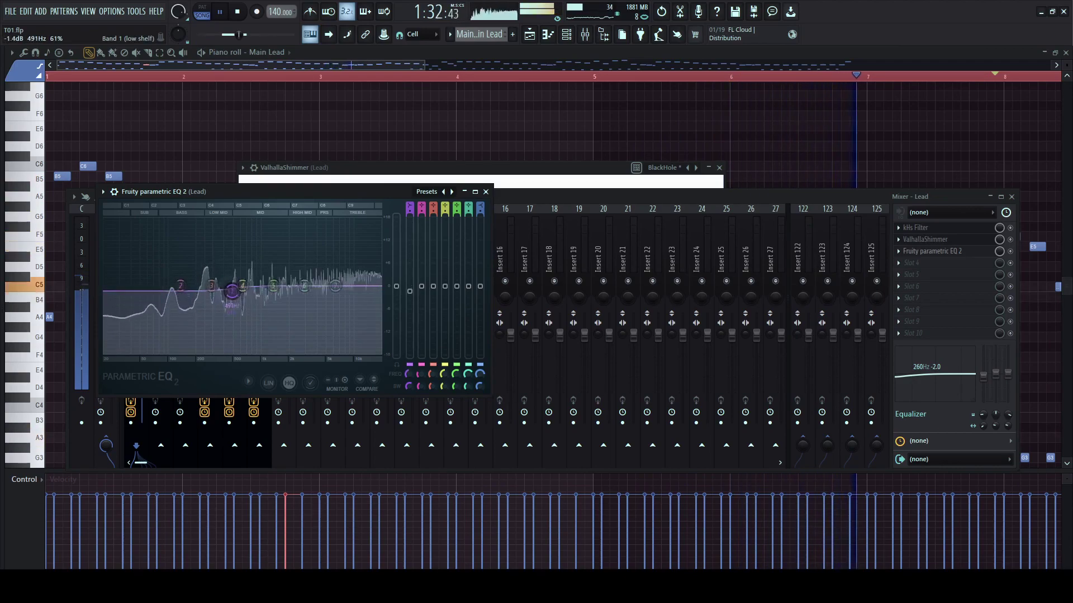
# - Cut the Lead EQ's band 7 at the extreme highs, boost band 6 slightly and turn on linear phase mode
pyautogui.moveTo(335, 286); pyautogui.dragTo(379, 302)
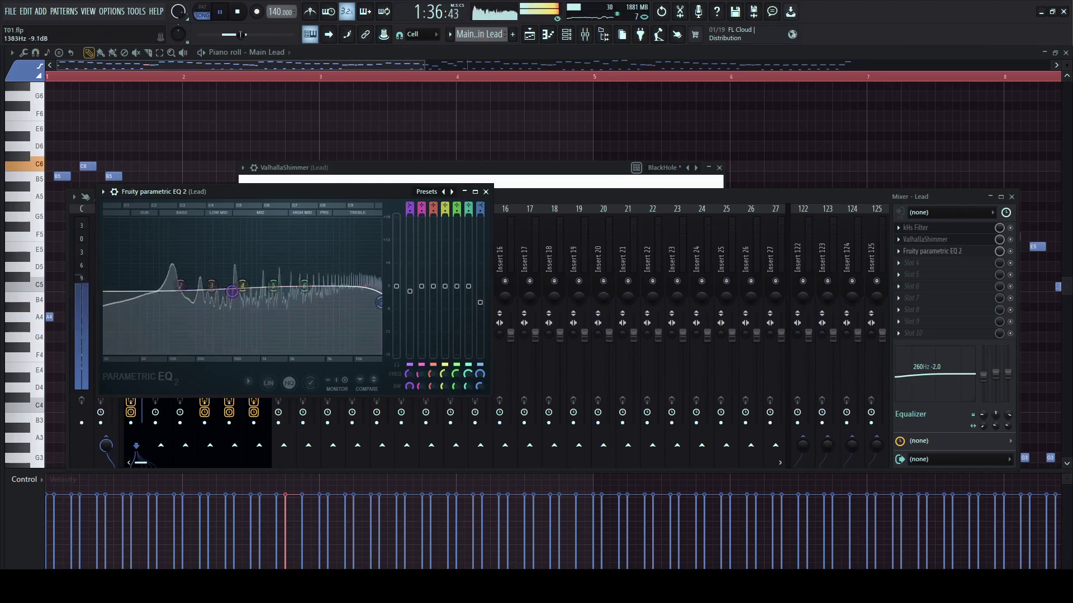
pyautogui.moveTo(304, 281); pyautogui.dragTo(303, 281)
pyautogui.click(268, 383)
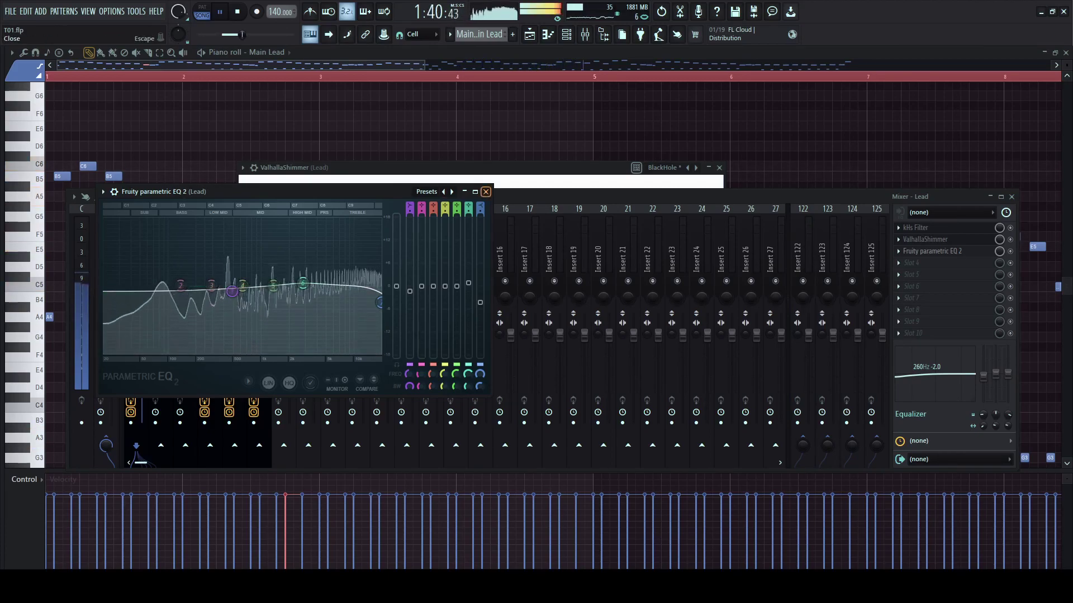
pyautogui.click(486, 191)
# - Look over the drop and break sections of the playlist arrangement while listening to the edited lead
pyautogui.click(566, 34)
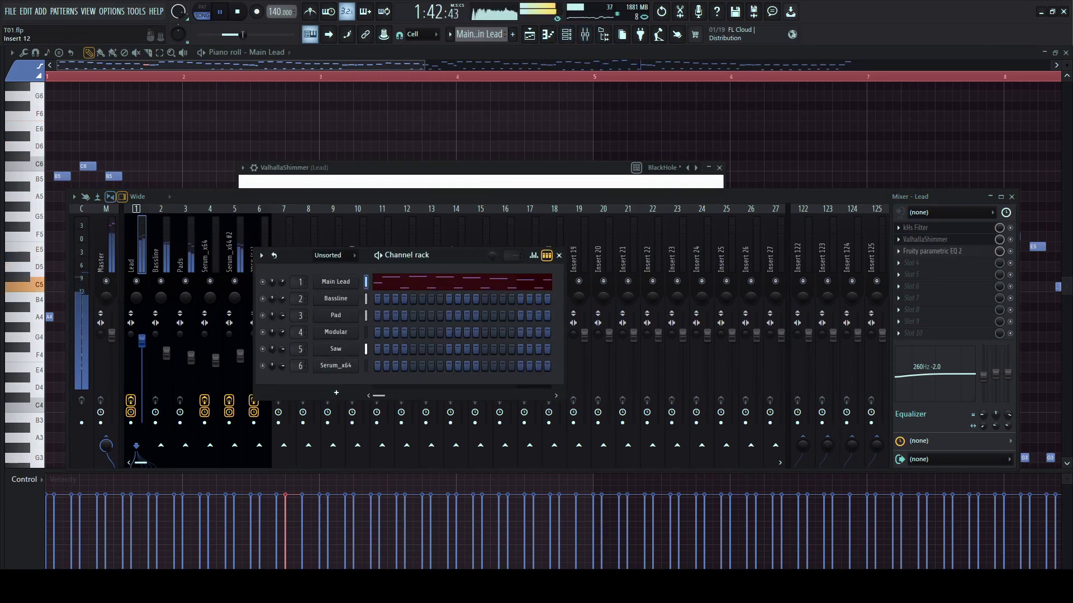
pyautogui.click(310, 34)
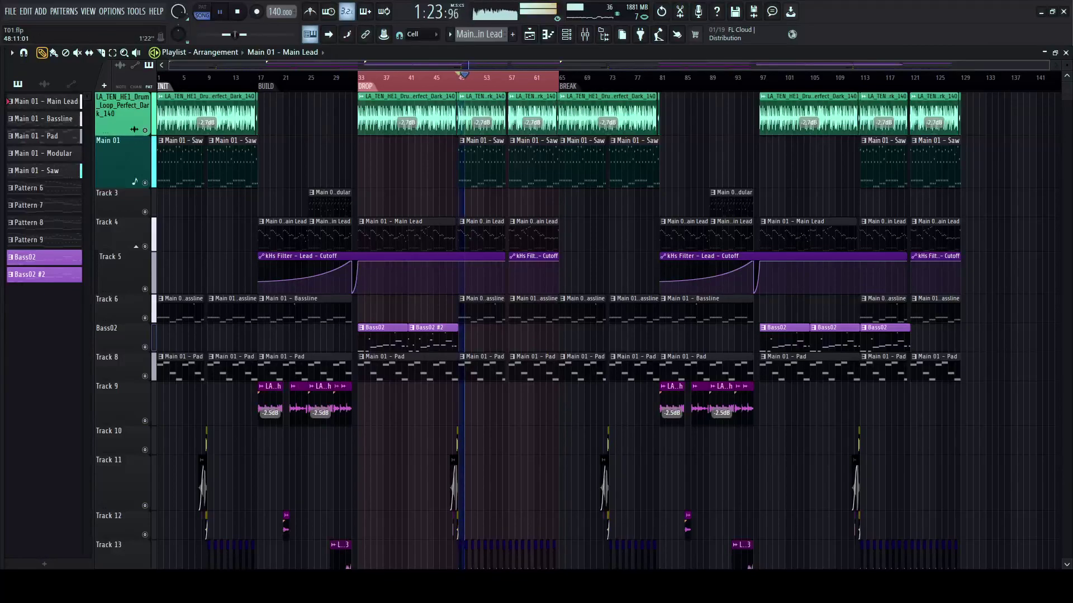
pyautogui.scroll(4, 171, 280)
pyautogui.hscroll(10, 195, 280)
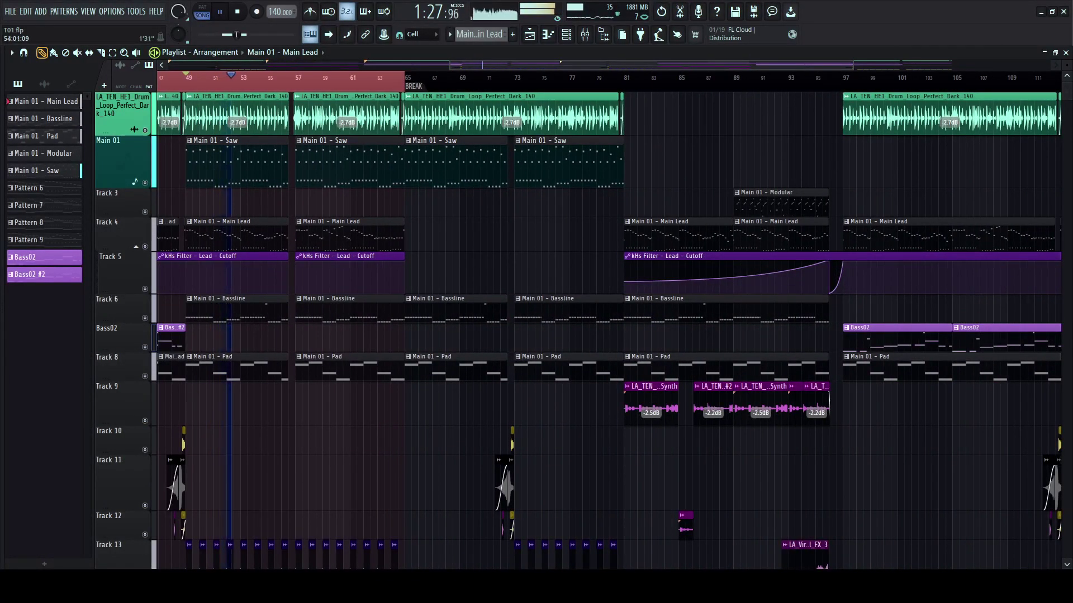
pyautogui.press('space')
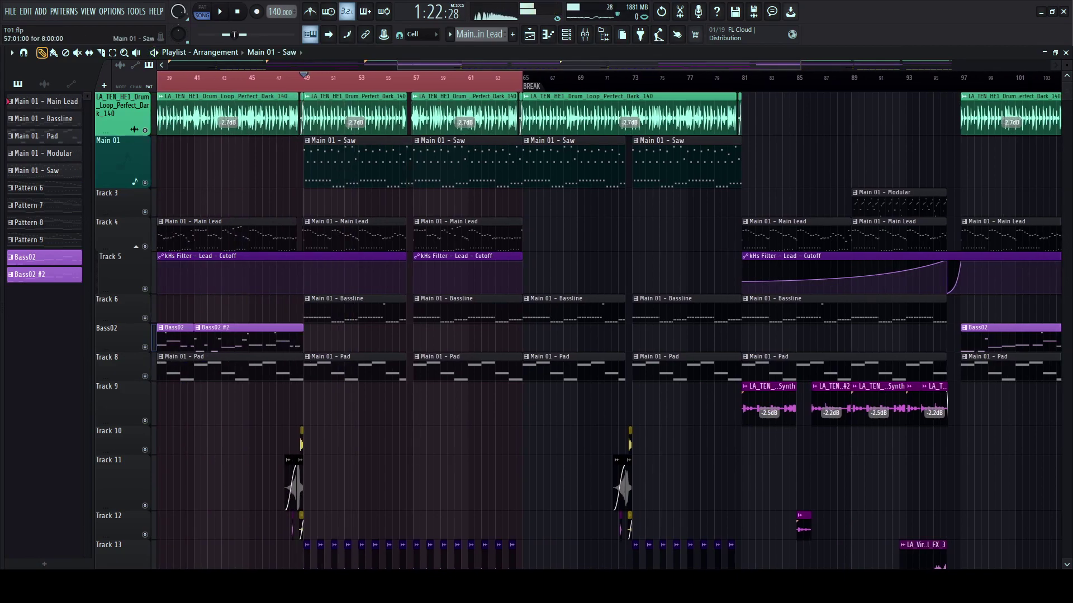
pyautogui.scroll(-3, 475, 162)
pyautogui.hscroll(-5, 587, 162)
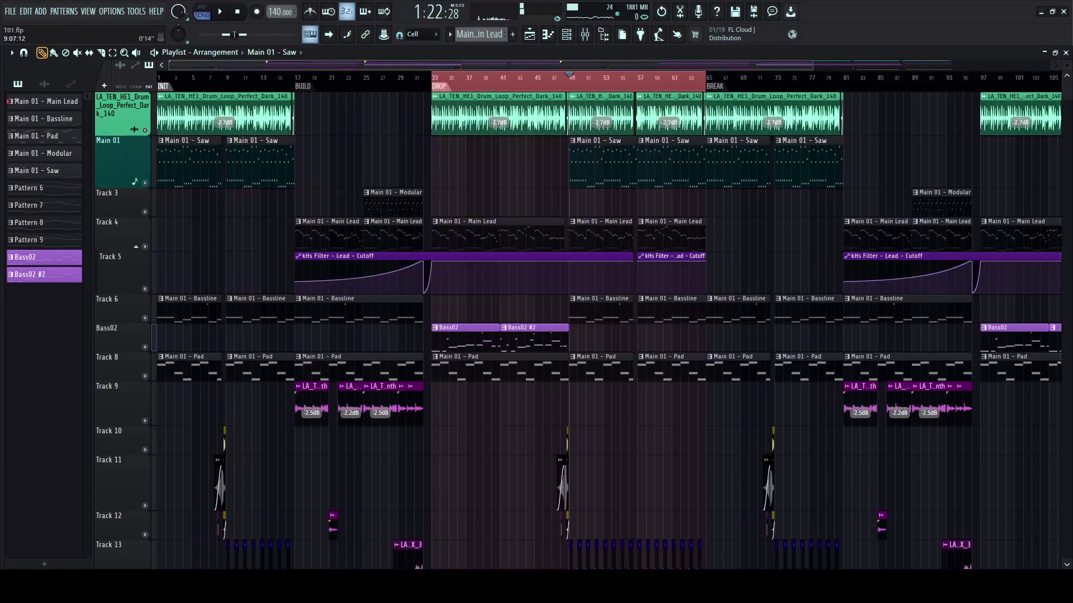
pyautogui.scroll(3, 645, 162)
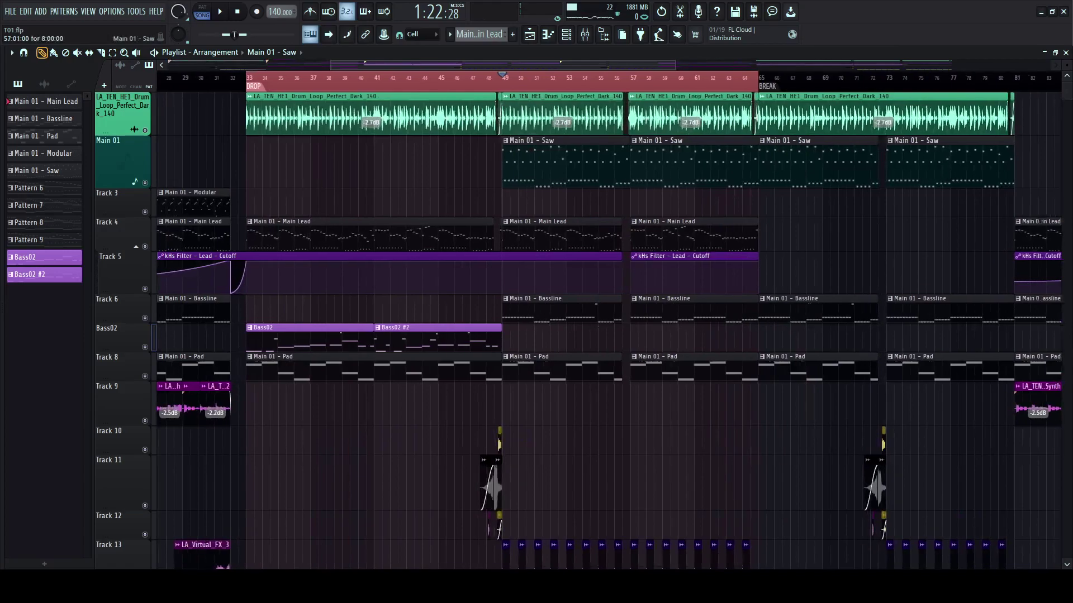
# - Try removing the Saw clips that follow the drop's first Saw clip, from bar 57 through the break
pyautogui.scroll(-3, 641, 162)
pyautogui.hscroll(2, 641, 162)
pyautogui.rightClick(743, 162)
pyautogui.rightClick(664, 162)
pyautogui.rightClick(587, 162)
pyautogui.press('space')
pyautogui.press('space')
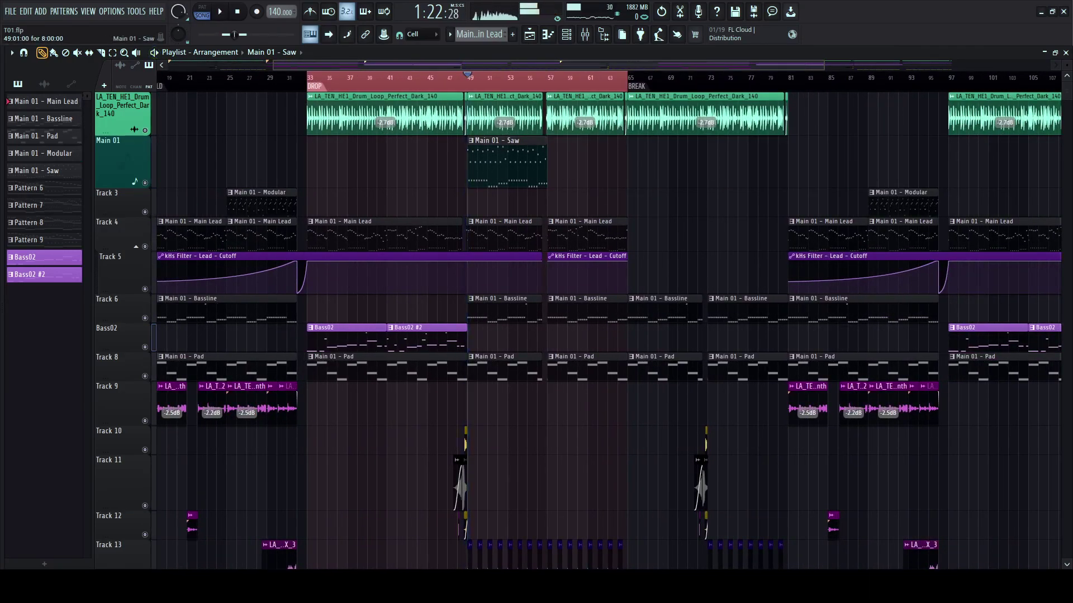
pyautogui.press('space')
pyautogui.hotkey('ctrl', 'z')
pyautogui.hotkey('ctrl', 'z')
pyautogui.hotkey('ctrl', 'z')
pyautogui.hotkey('ctrl', 'z')
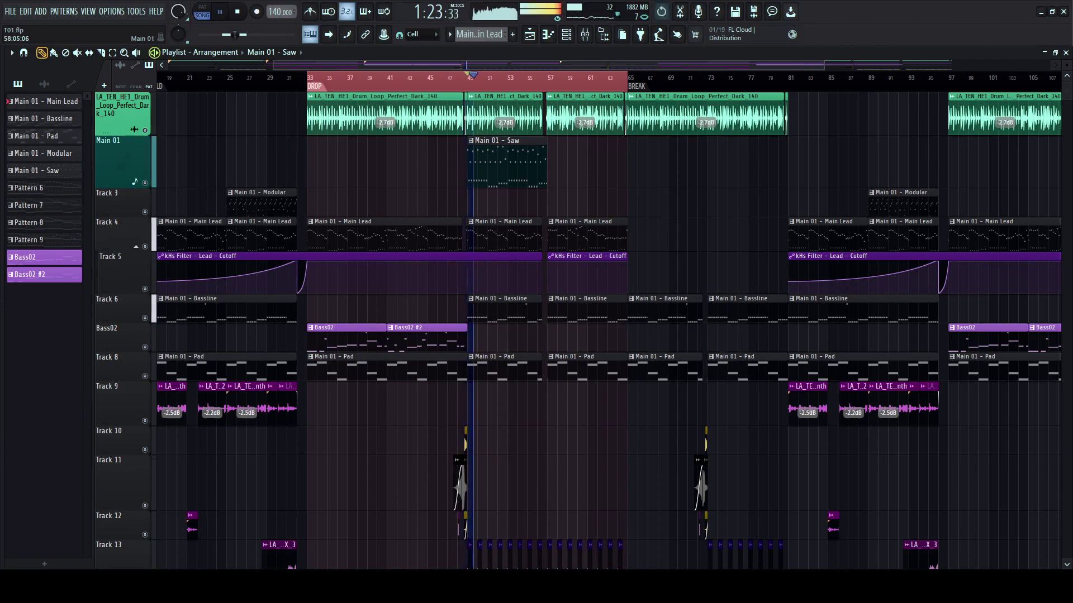
# - Delete the drop's second-half Main Lead clip at bar 57 and extend the clip starting at bar 49 to end at bar 65
pyautogui.rightClick(553, 235)
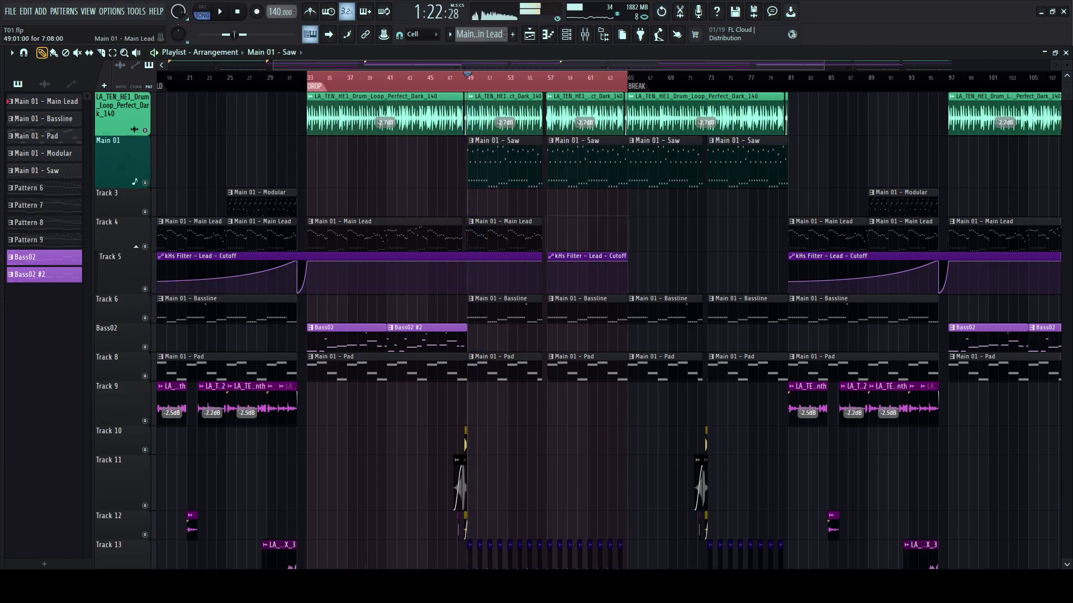
pyautogui.press('space')
pyautogui.moveTo(543, 237); pyautogui.dragTo(624, 237)
pyautogui.rightClick(624, 237)
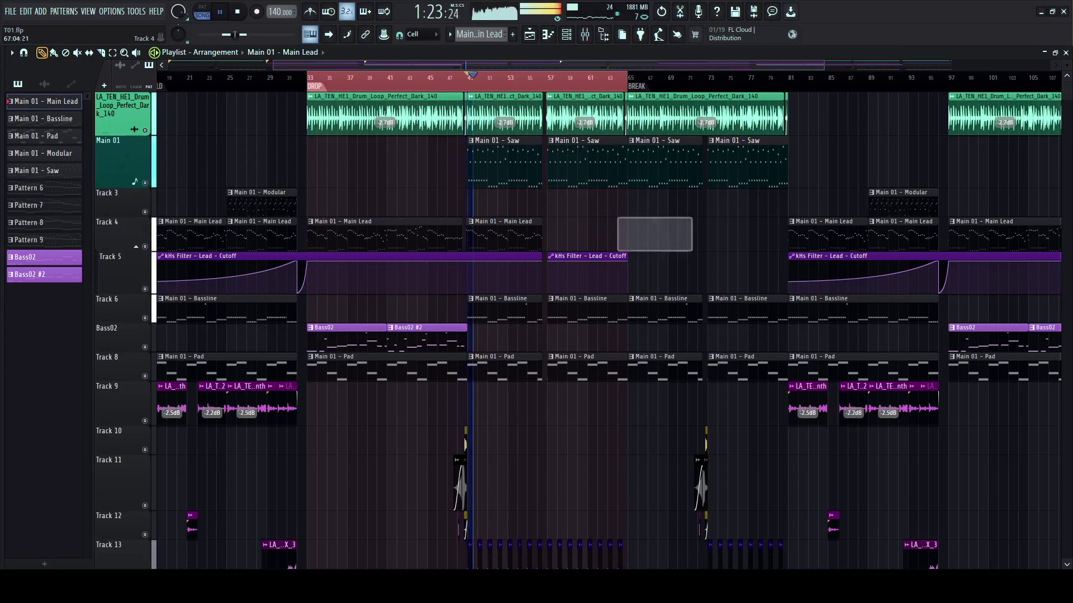
pyautogui.moveTo(540, 237)
pyautogui.mouseDown()
pyautogui.moveTo(790, 237)
pyautogui.moveTo(622, 237)
pyautogui.moveTo(628, 249)
pyautogui.mouseUp()
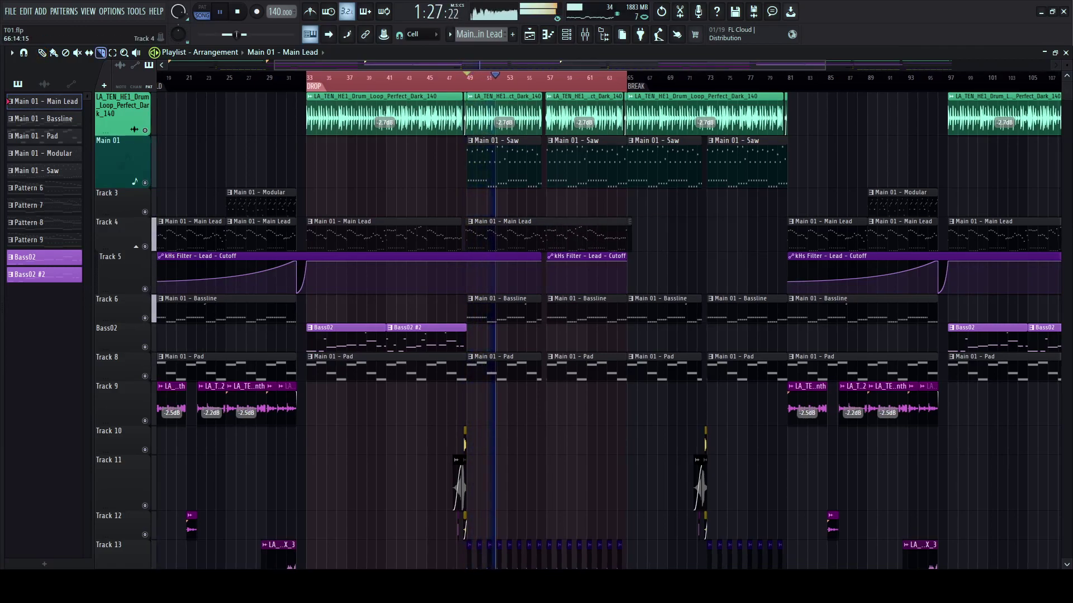
pyautogui.press('p')
pyautogui.rightClick(630, 237)
pyautogui.press('space')
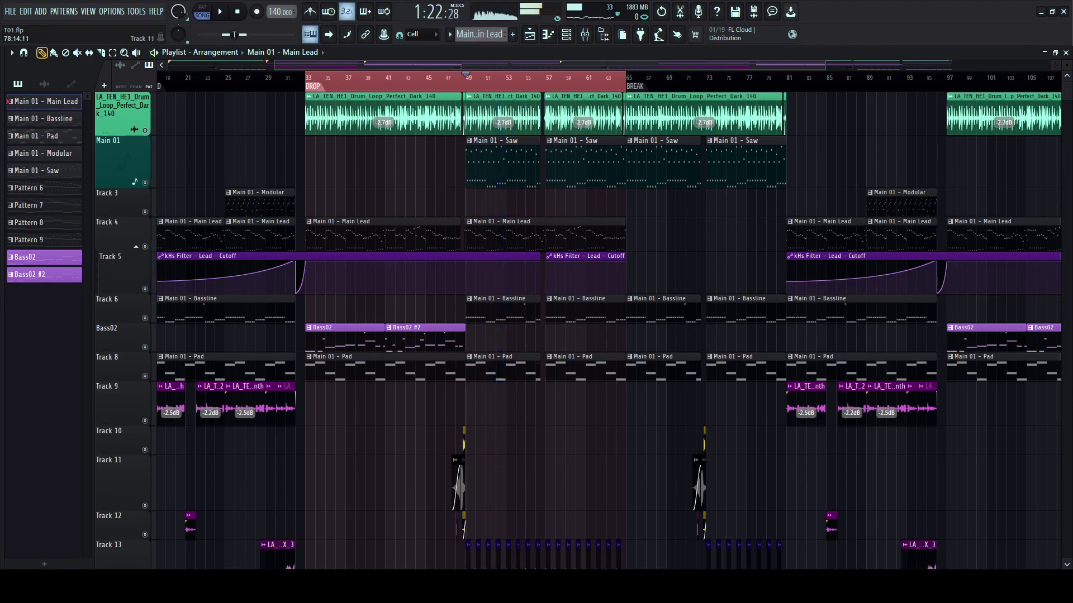
# - Recolor the Main Lead pattern blue
pyautogui.scroll(7, 480, 240)
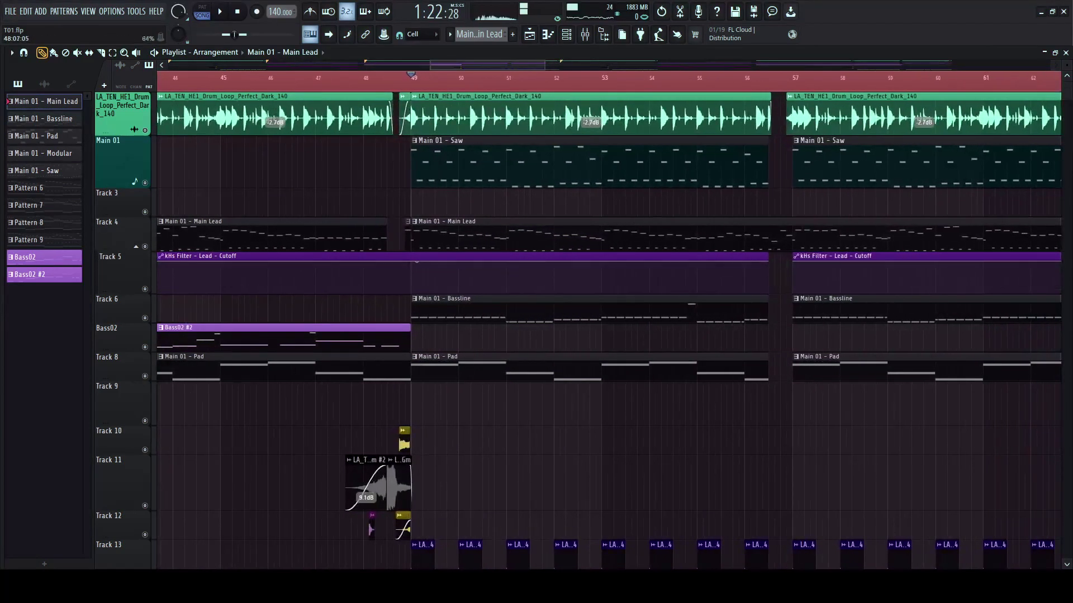
pyautogui.scroll(-2, 428, 301)
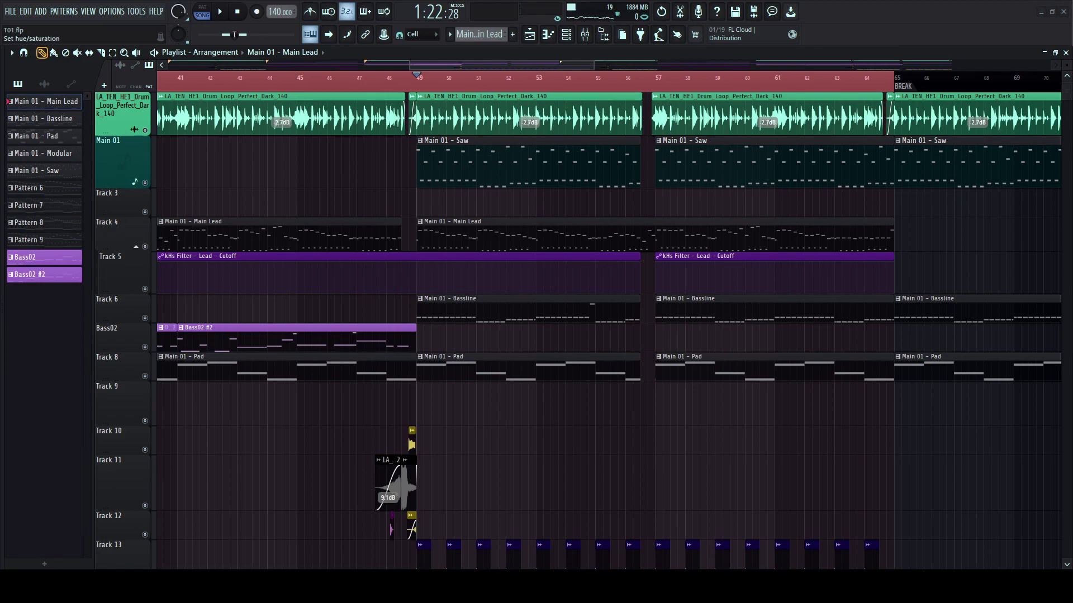
pyautogui.press('Return')
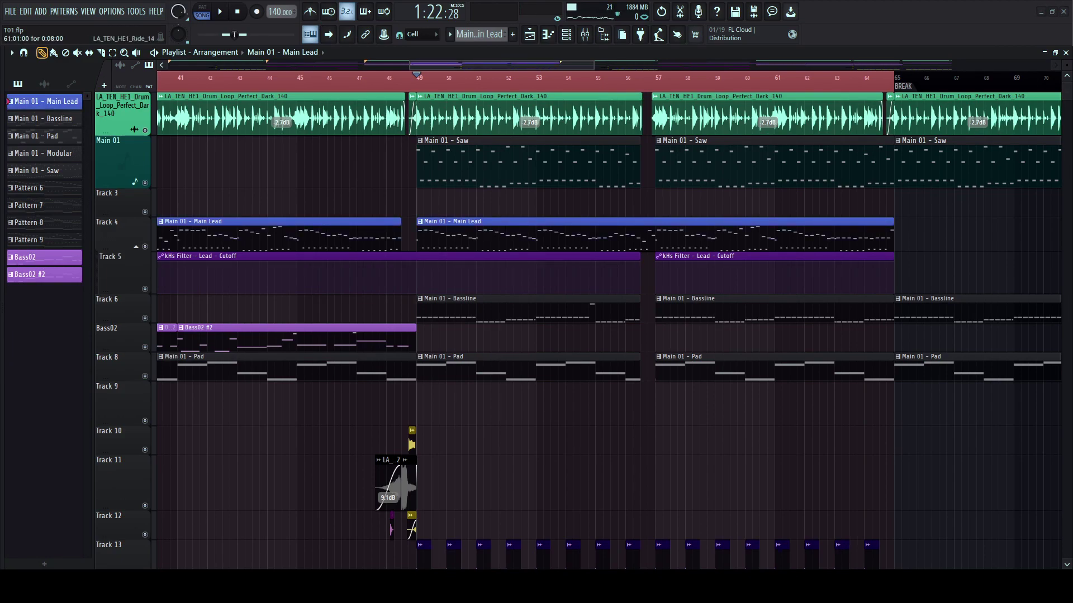
# - Recolor the Bassline pattern dark pink and give Track 6 the matching Main 01 - Bassline name and color
pyautogui.scroll(-5, 503, 336)
pyautogui.press('space')
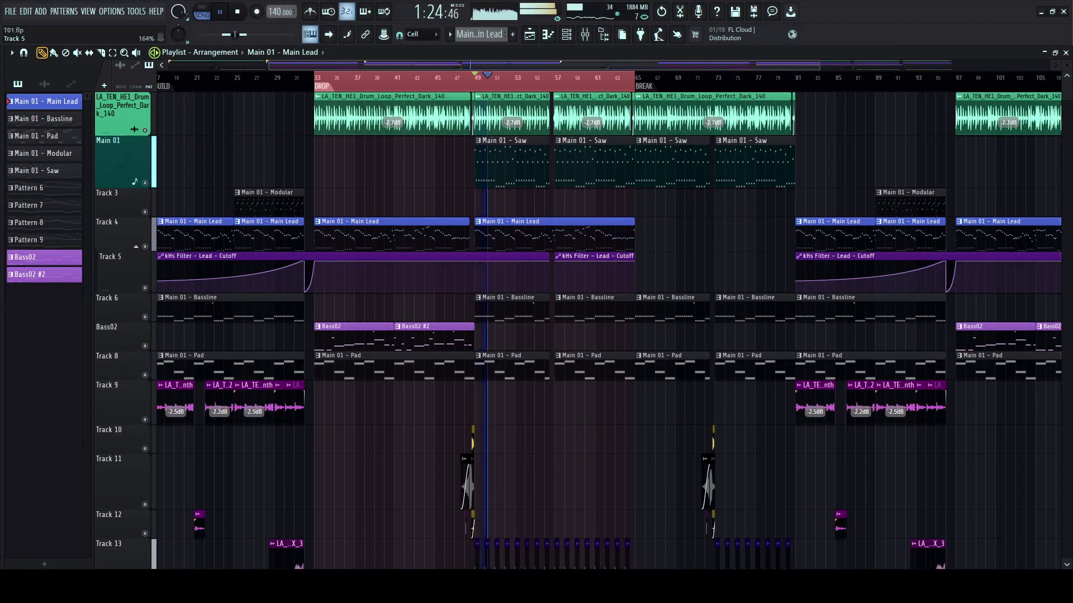
pyautogui.click(230, 307)
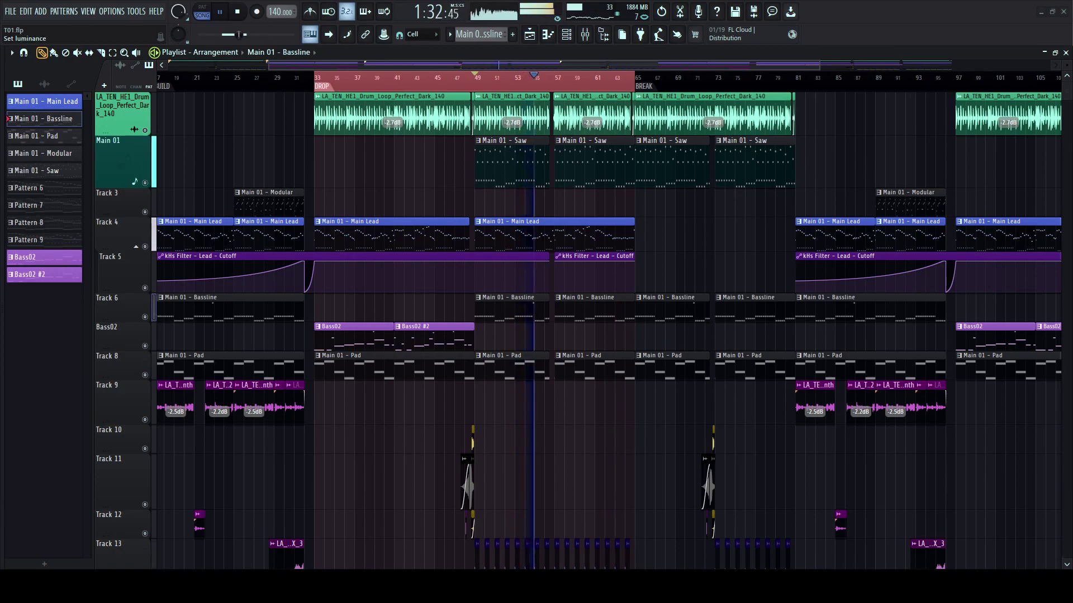
pyautogui.press('Return')
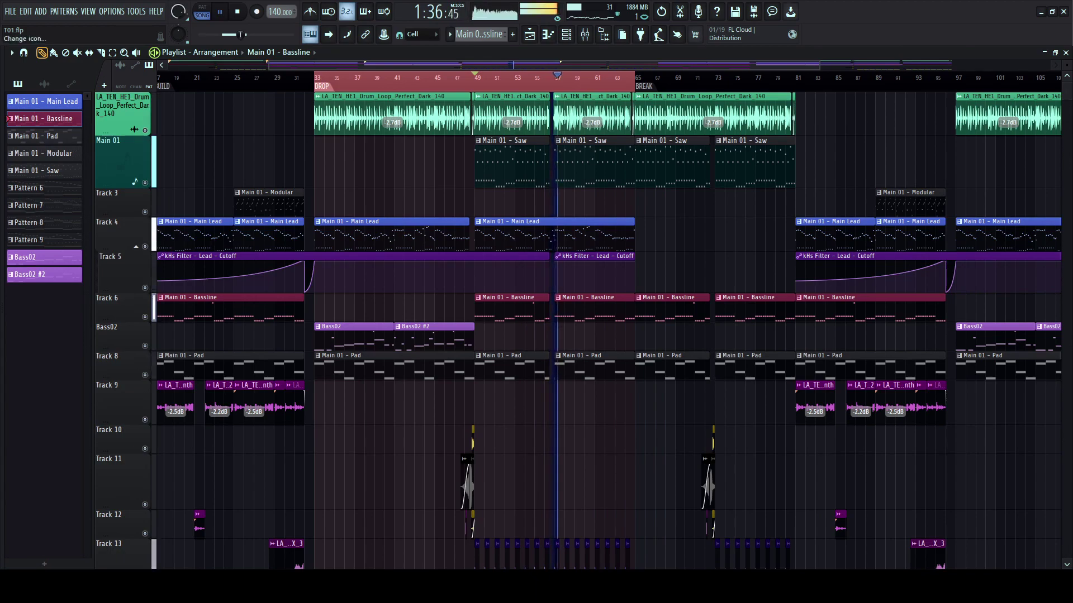
pyautogui.click(129, 336)
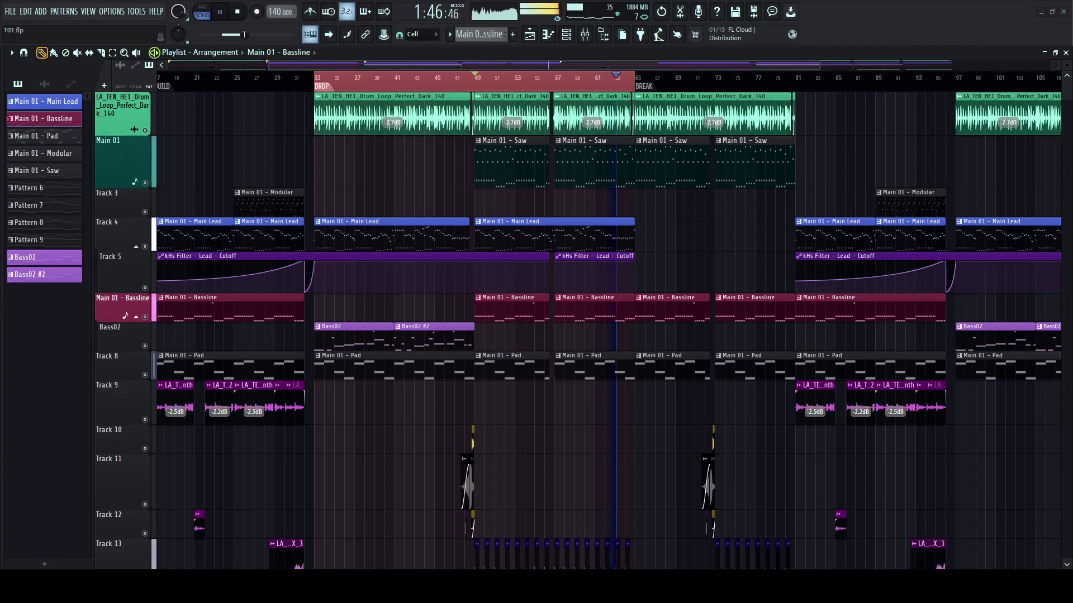
# - Replay the last part of the drop from about bar 58
pyautogui.click(586, 77)
pyautogui.scroll(3, 586, 77)
pyautogui.click(550, 78)
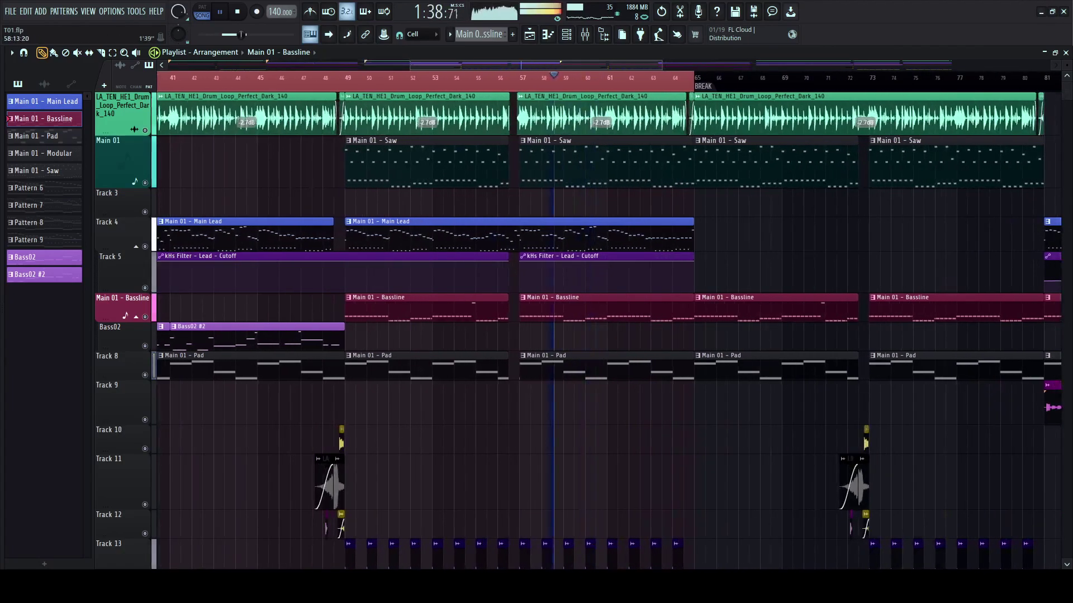
# - Open the Main Lead clip's notes and rework the start of bar 13 to E6, C6, B5 and C6
pyautogui.scroll(2, 551, 77)
pyautogui.doubleClick(558, 236)
pyautogui.scroll(2, 571, 77)
pyautogui.scroll(3, 536, 274)
pyautogui.press('space')
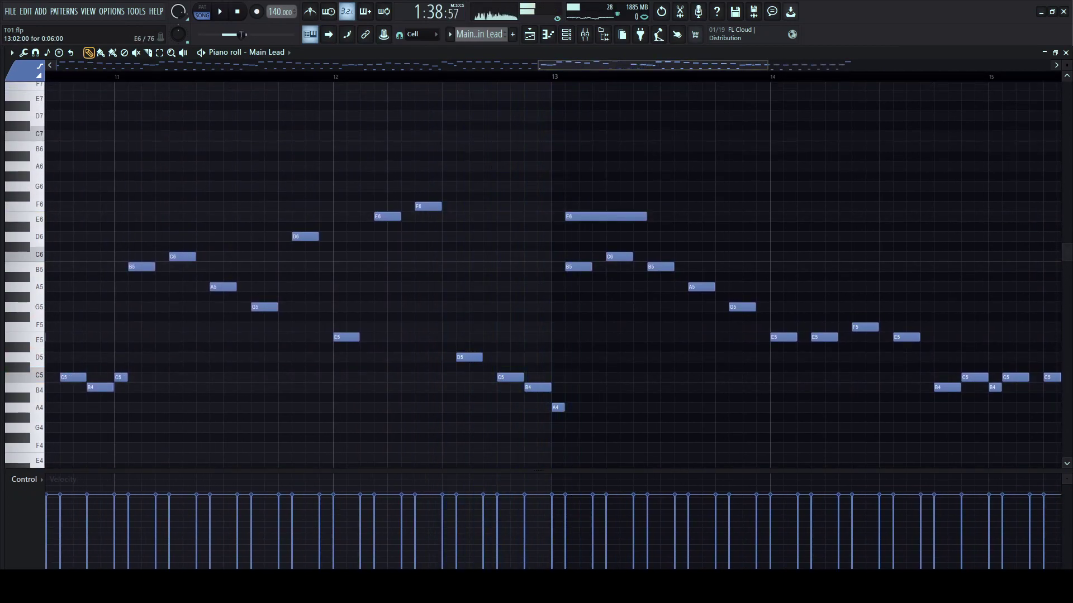
pyautogui.press('space')
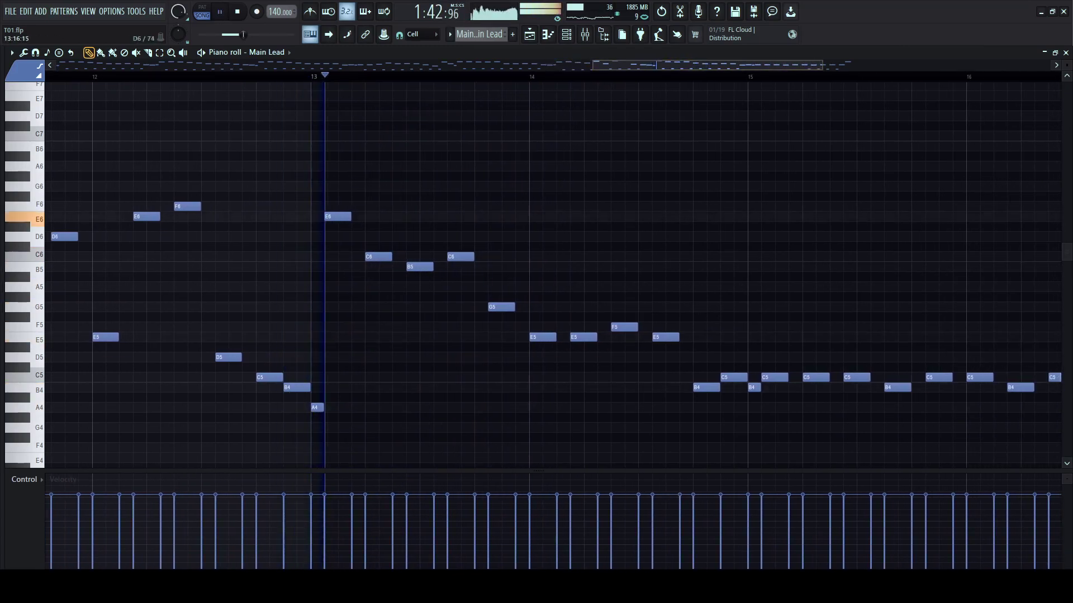
pyautogui.press('space')
# - Replace the G5 note at the end of bar 13 with short A5 and B5 notes and play the passage
pyautogui.moveTo(514, 308); pyautogui.dragTo(501, 307)
pyautogui.rightClick(495, 307)
pyautogui.click(509, 308)
pyautogui.rightClick(509, 308)
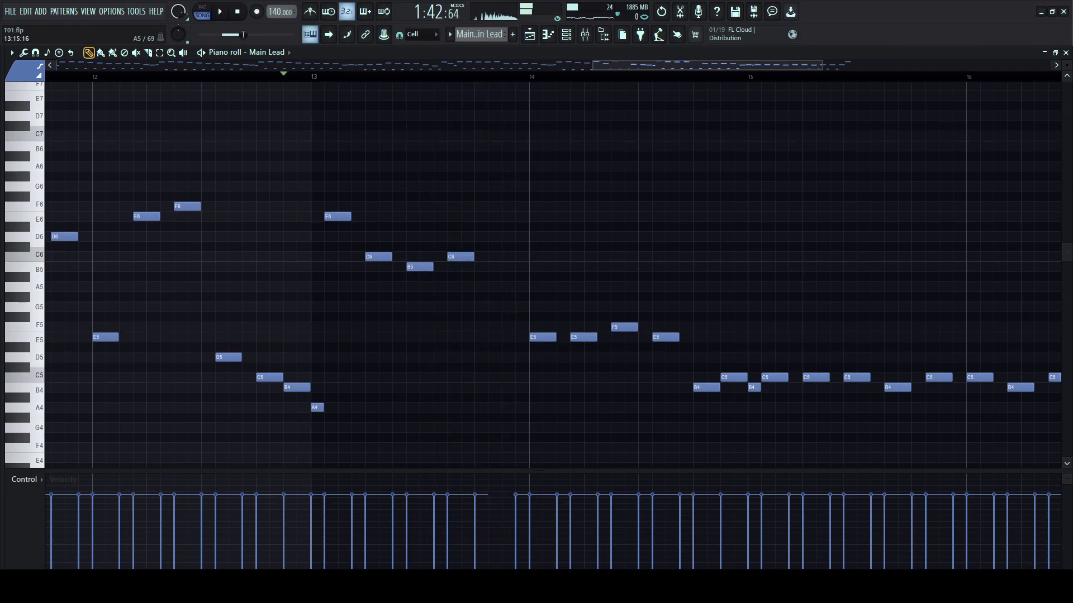
pyautogui.click(521, 266)
pyautogui.click(509, 297)
pyautogui.rightClick(509, 297)
pyautogui.click(507, 287)
pyautogui.rightClick(506, 286)
pyautogui.click(508, 286)
pyautogui.press('space')
pyautogui.scroll(-5, 507, 287)
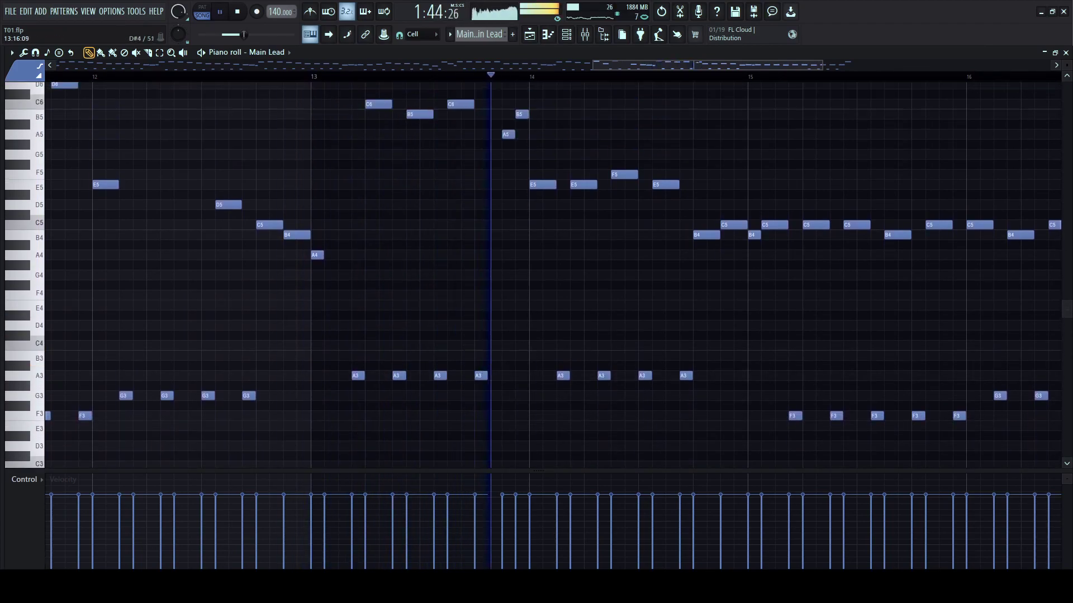
pyautogui.press('space')
pyautogui.press('space')
pyautogui.scroll(3, 520, 315)
pyautogui.scroll(-1, 507, 386)
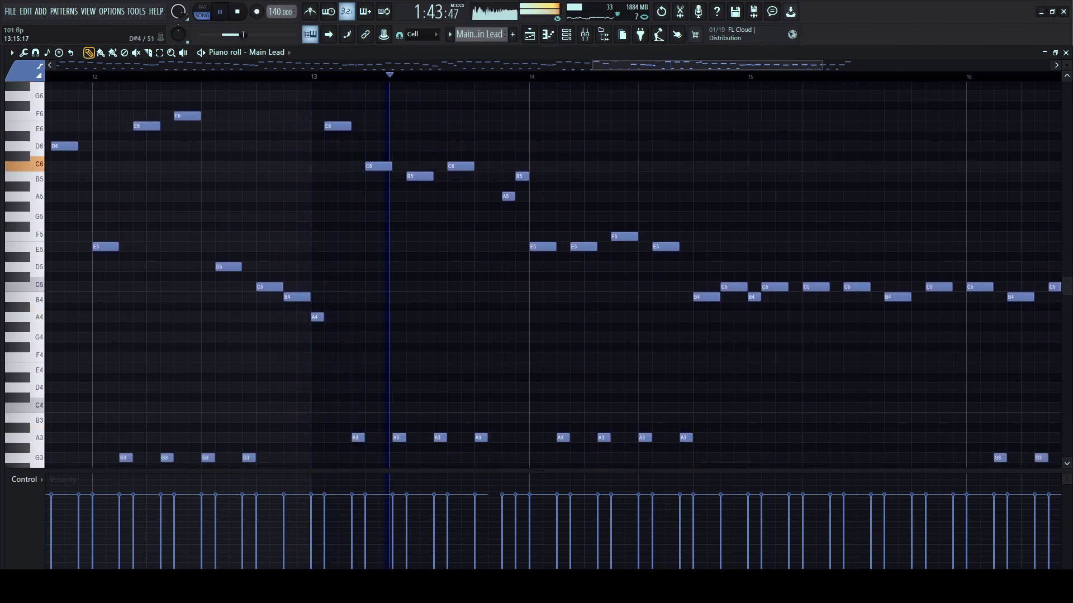
# - Move the short A5 and B5 notes one step earlier and extend the B5 up to bar 14
pyautogui.moveTo(493, 164); pyautogui.dragTo(545, 193)
pyautogui.hotkey('shift', 'Left')
pyautogui.press('space')
pyautogui.press('space')
pyautogui.keyDown('ctrl'); pyautogui.click(538, 196); pyautogui.keyUp('ctrl')
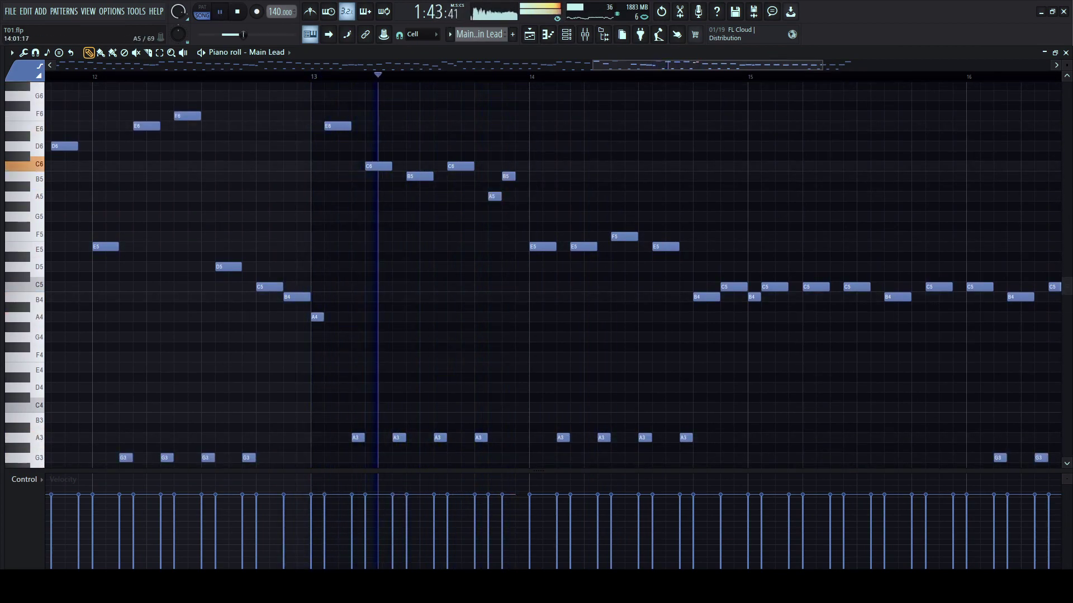
pyautogui.scroll(2, 537, 195)
pyautogui.press('space')
pyautogui.press('space')
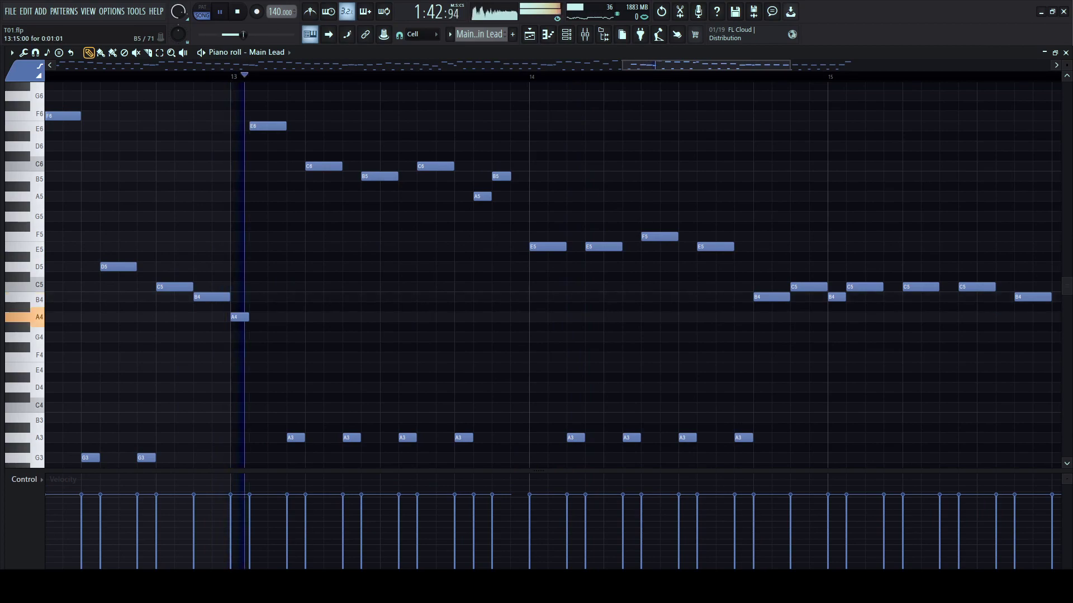
pyautogui.scroll(-2, 536, 274)
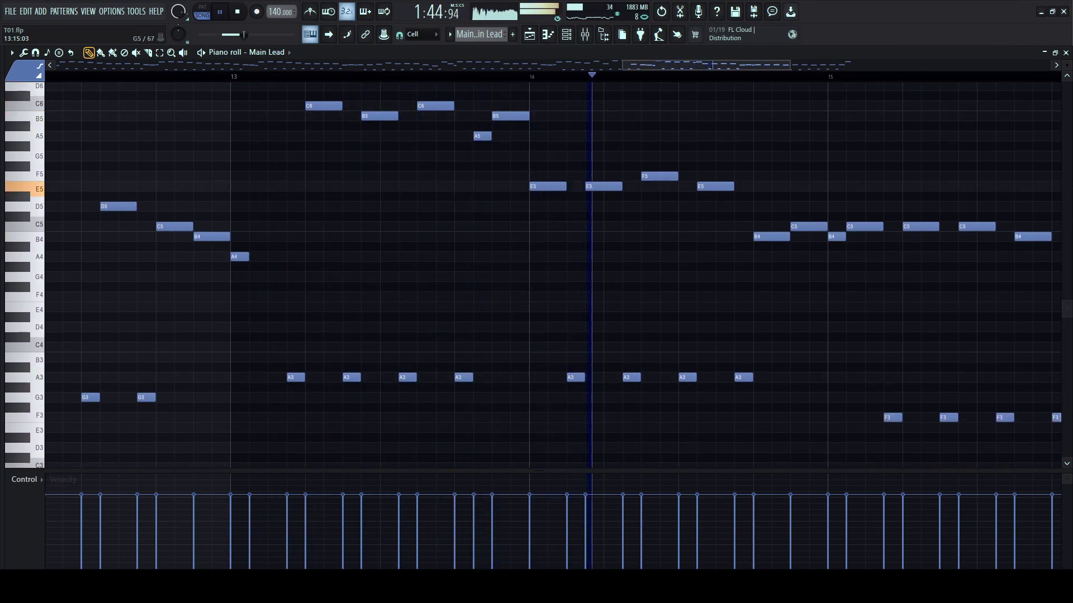
# - Try lowering the short A5 note before bar 14 to F5 and E5, playing bar 13 to compare
pyautogui.moveTo(482, 147); pyautogui.dragTo(483, 207)
pyautogui.scroll(1, 483, 166)
pyautogui.press('space')
pyautogui.press('space')
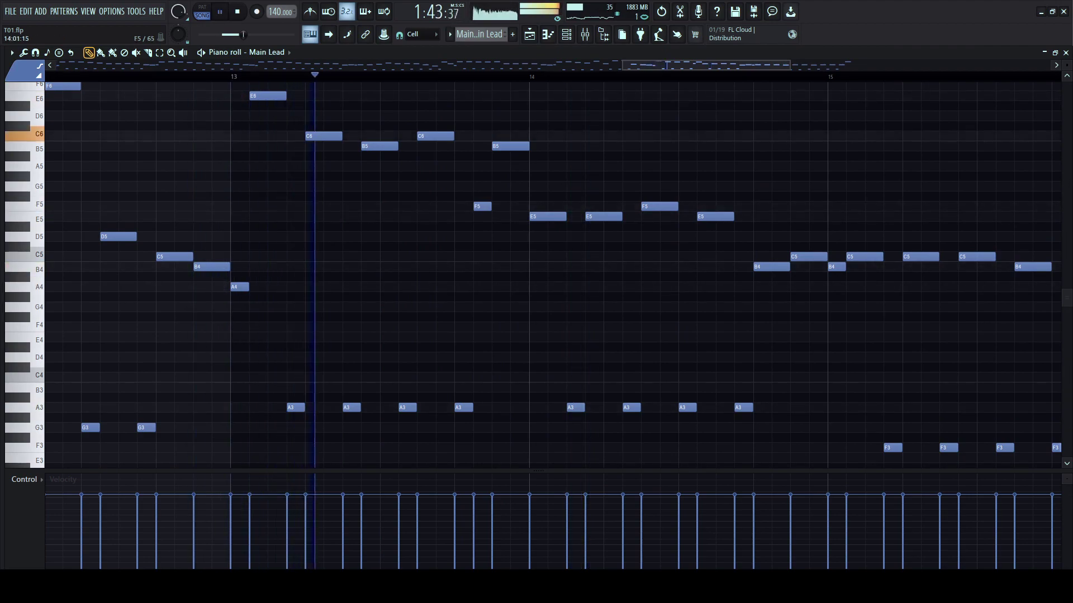
pyautogui.moveTo(483, 207); pyautogui.dragTo(482, 217)
pyautogui.scroll(3, 483, 216)
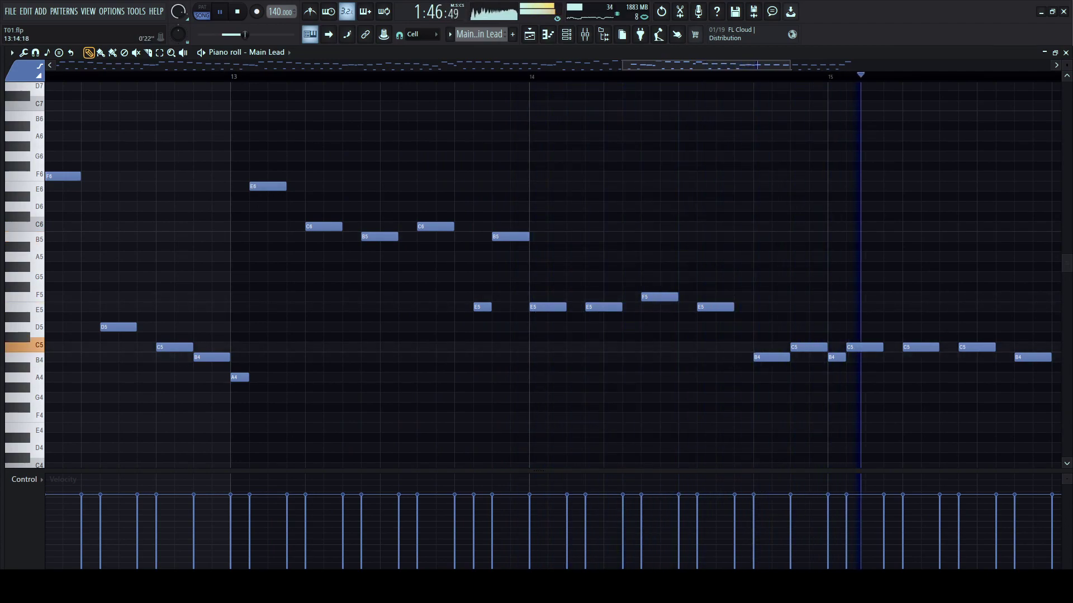
pyautogui.press('space')
pyautogui.press('space')
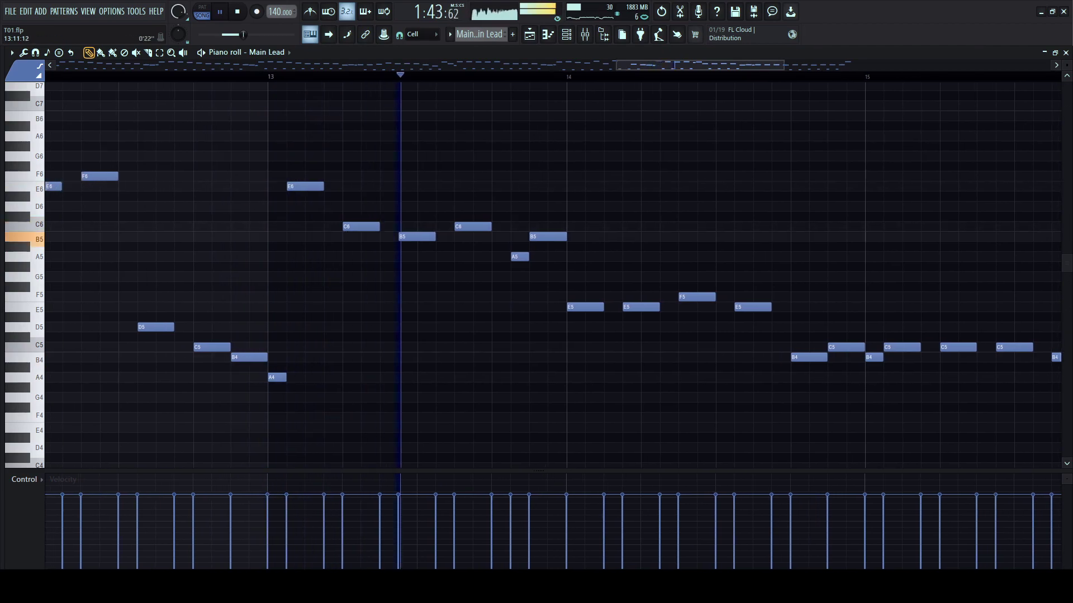
pyautogui.press('space')
pyautogui.press('space')
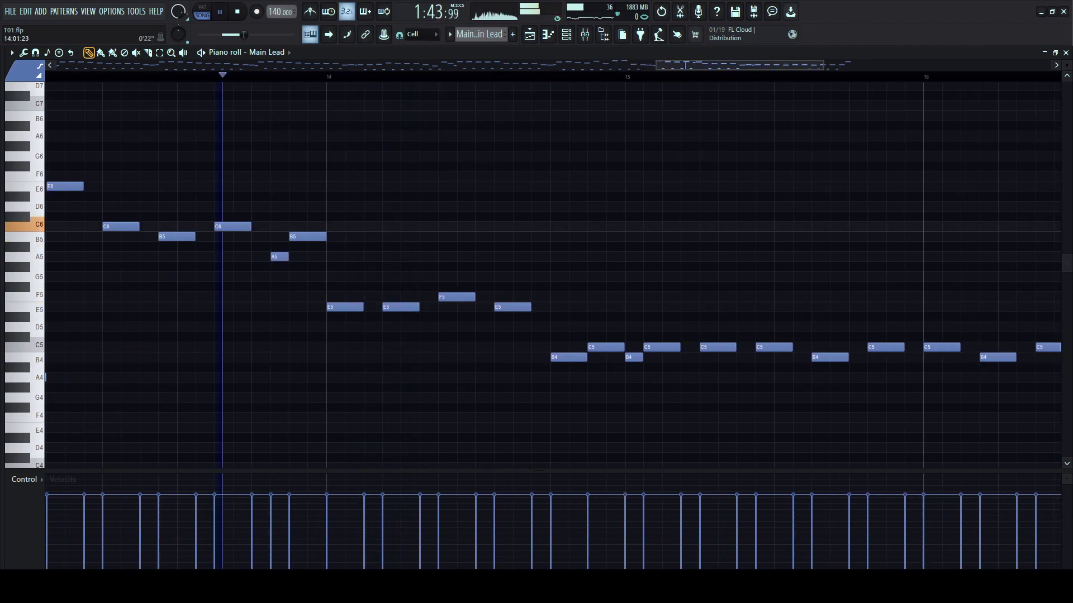
# - Play on to bar 15 and raise its third and fourth lead notes from C5 to G5
pyautogui.scroll(-1, 337, 95)
pyautogui.hscroll(2, 704, 95)
pyautogui.scroll(2, 418, 247)
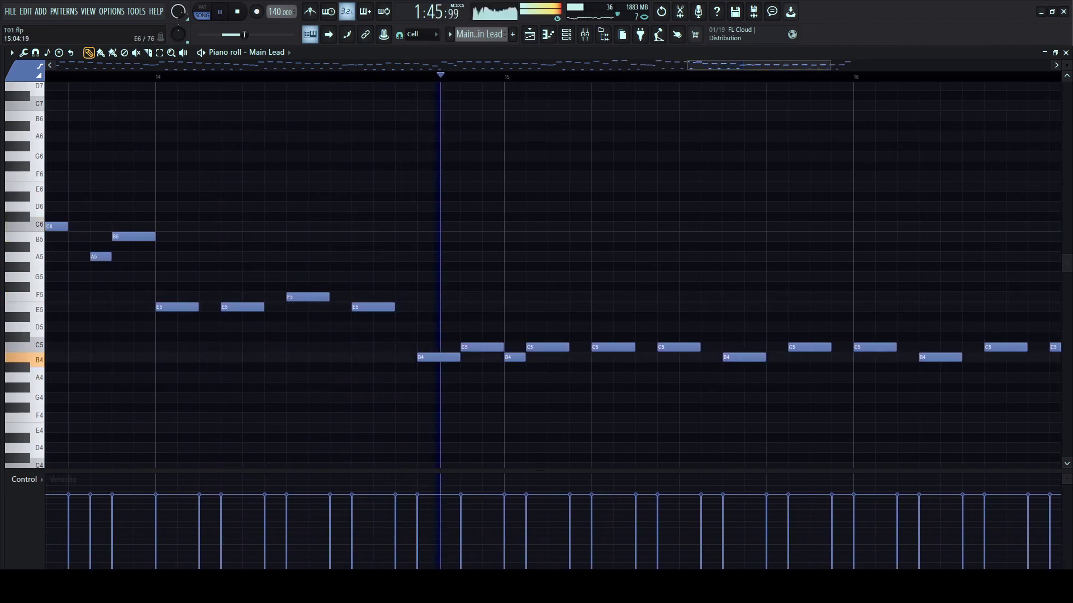
pyautogui.scroll(-2, 540, 247)
pyautogui.press('space')
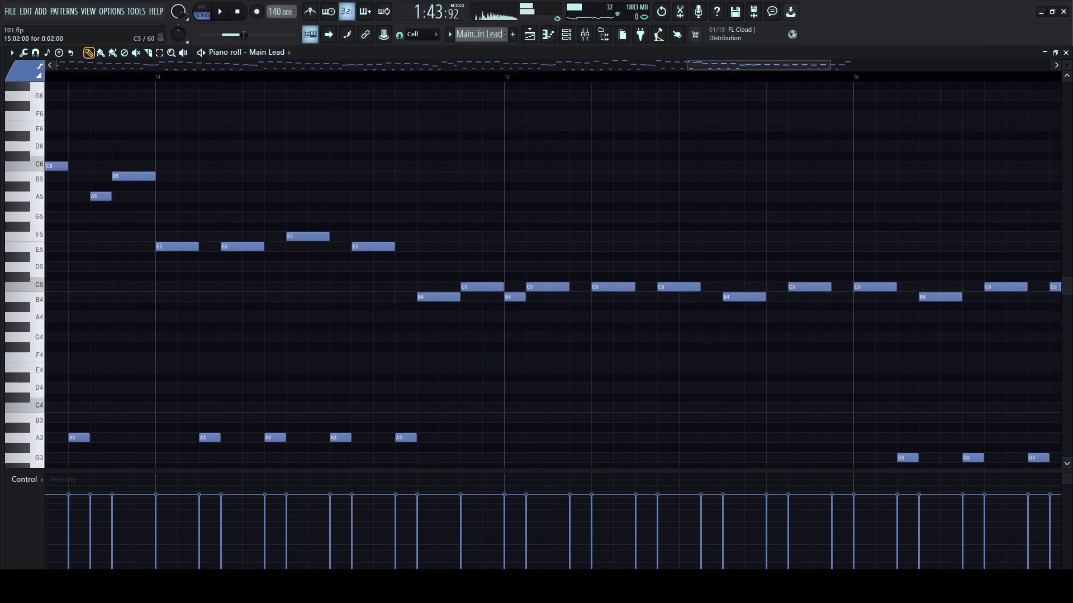
pyautogui.press('space')
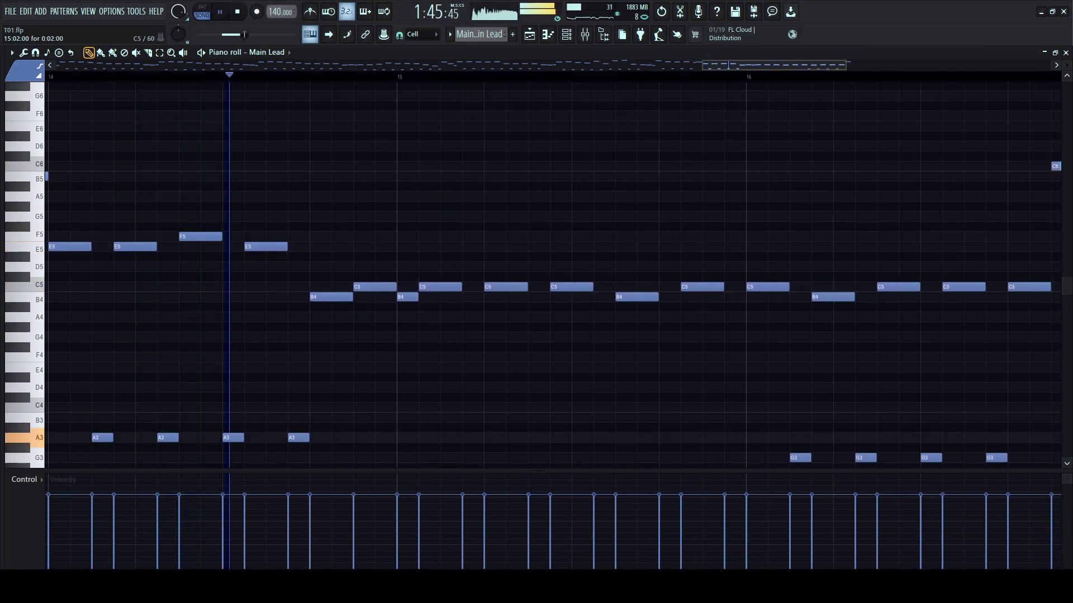
pyautogui.moveTo(438, 267); pyautogui.dragTo(489, 206)
pyautogui.moveTo(499, 267); pyautogui.dragTo(512, 216)
pyautogui.press('space')
pyautogui.press('space')
pyautogui.press('space')
pyautogui.press('space')
# - Raise the B4 note after bar 15's two G5 notes to A5, checking it by playback
pyautogui.keyDown('ctrl'); pyautogui.click(515, 197); pyautogui.keyUp('ctrl')
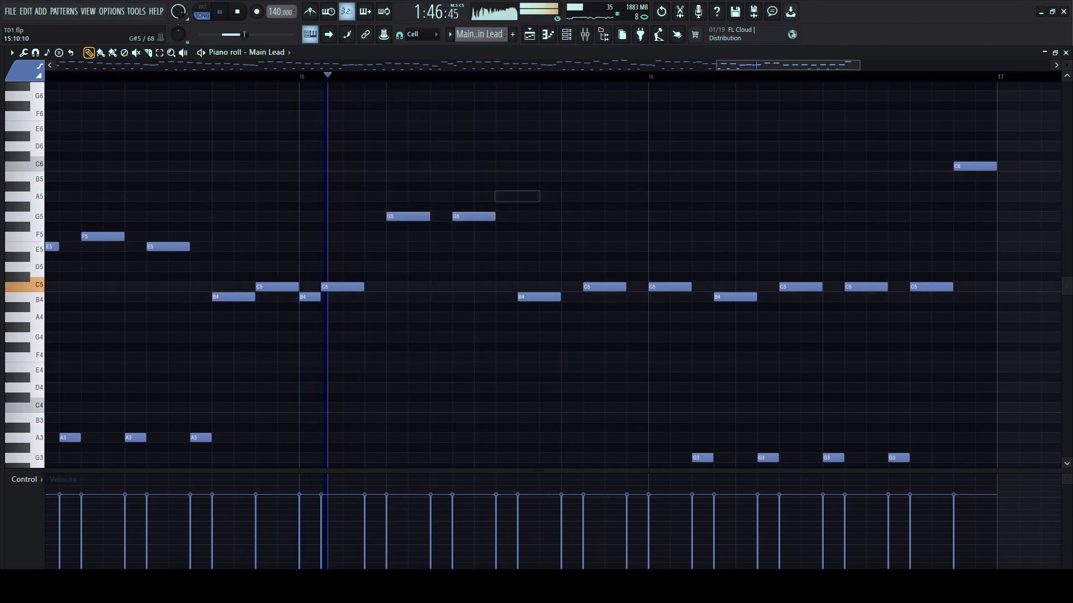
pyautogui.press('space')
pyautogui.press('space')
pyautogui.press('space')
pyautogui.press('space')
pyautogui.keyDown('ctrl'); pyautogui.click(539, 298); pyautogui.keyUp('ctrl')
pyautogui.hotkey('ctrl', 'Up')
pyautogui.press('space')
pyautogui.press('space')
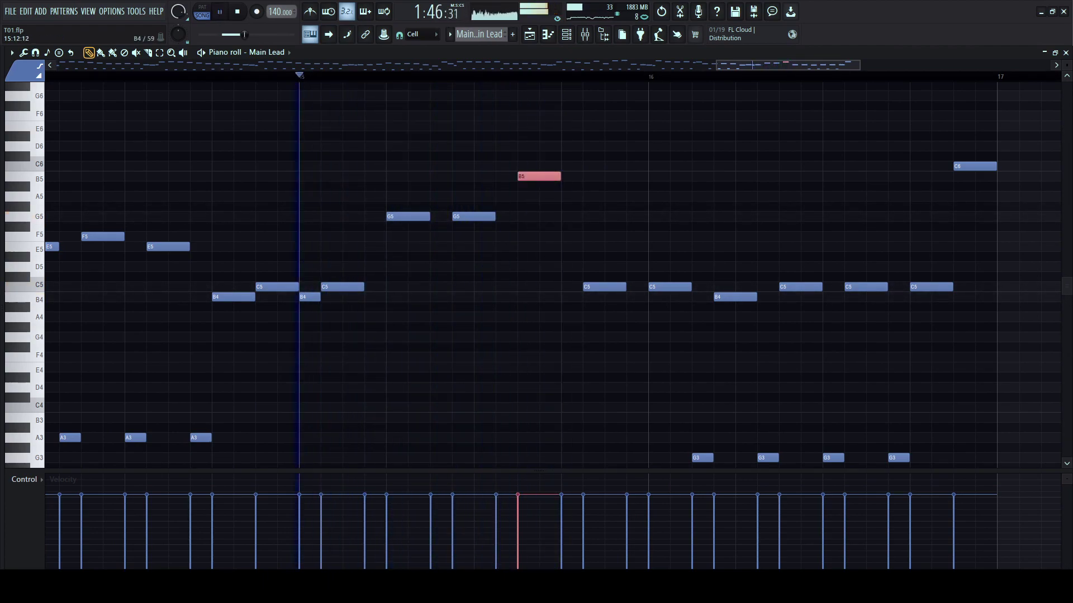
pyautogui.press('Down')
pyautogui.press('Down')
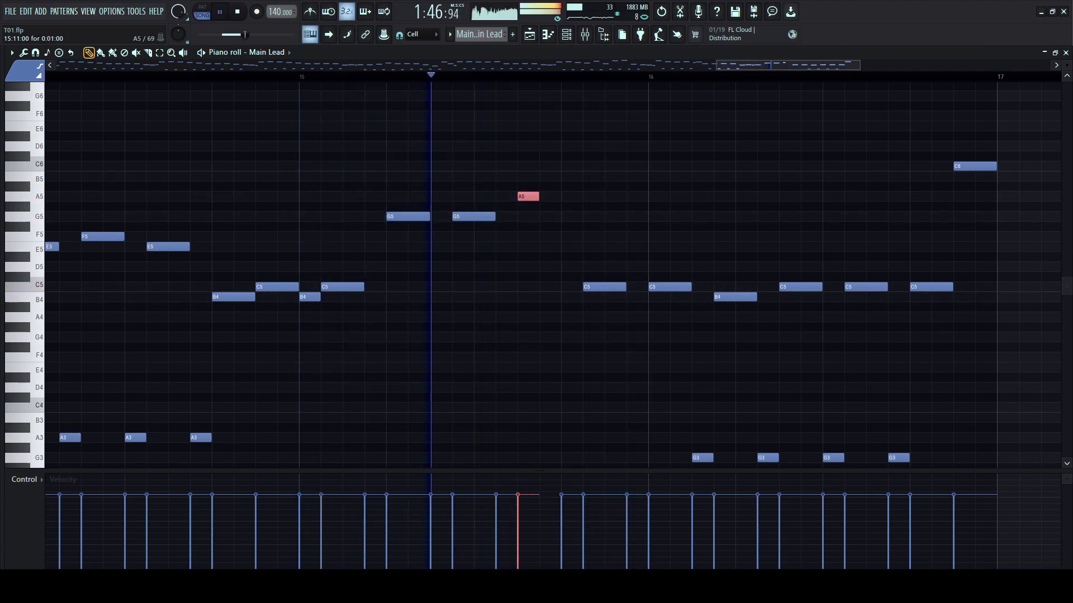
# - Raise the last C5 note of bar 15 by an octave to C6 and play it back
pyautogui.scroll(-5, 521, 275)
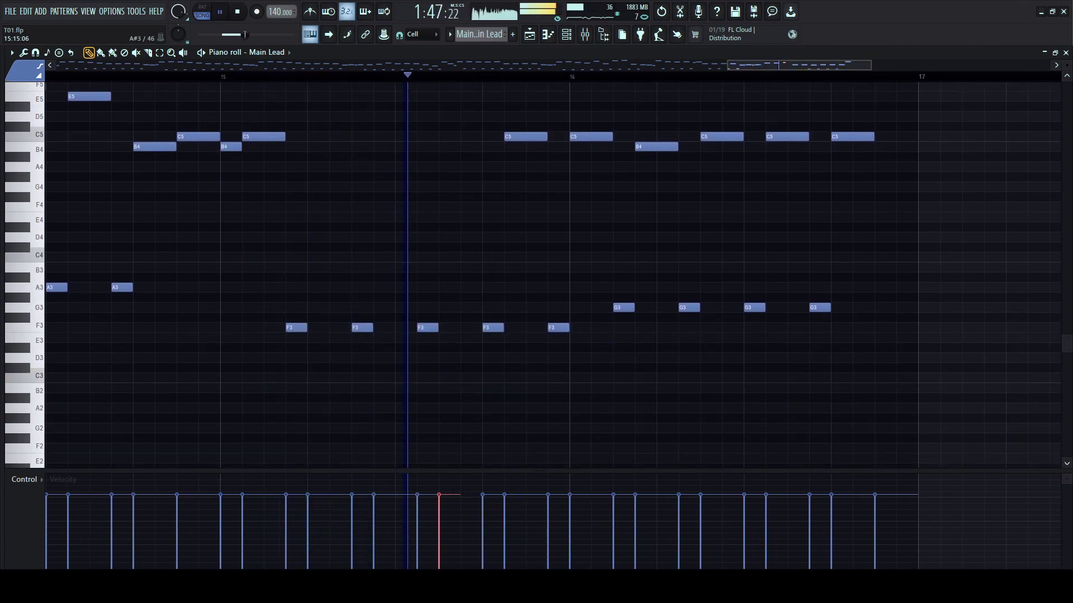
pyautogui.scroll(3, 526, 263)
pyautogui.press('space')
pyautogui.hotkey('ctrl', 'd')
pyautogui.press('space')
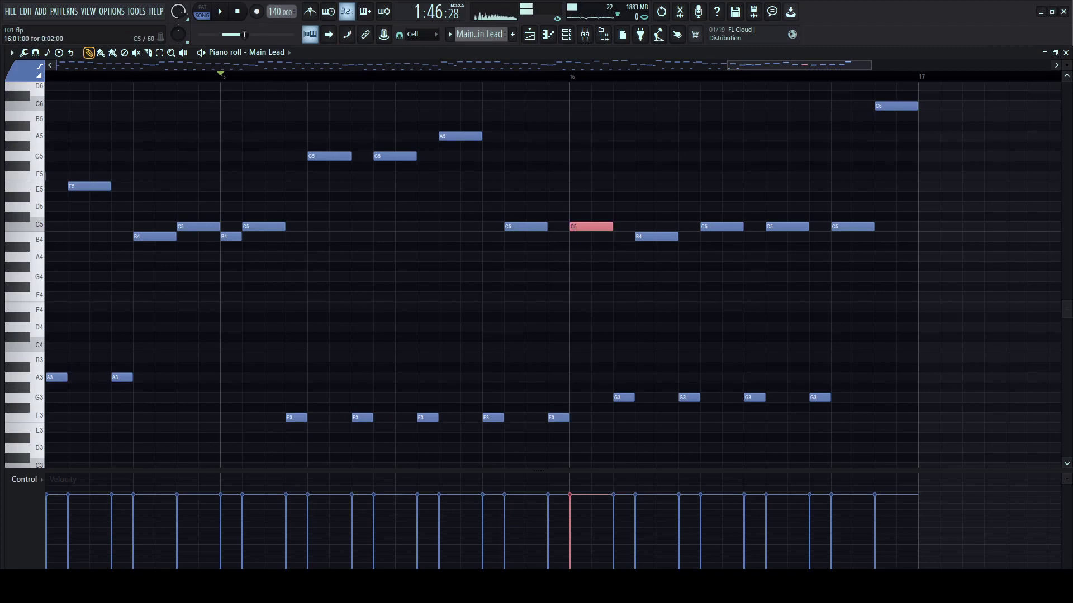
pyautogui.hotkey('ctrl', 'Up')
pyautogui.press('space')
pyautogui.hotkey('ctrl', 'd')
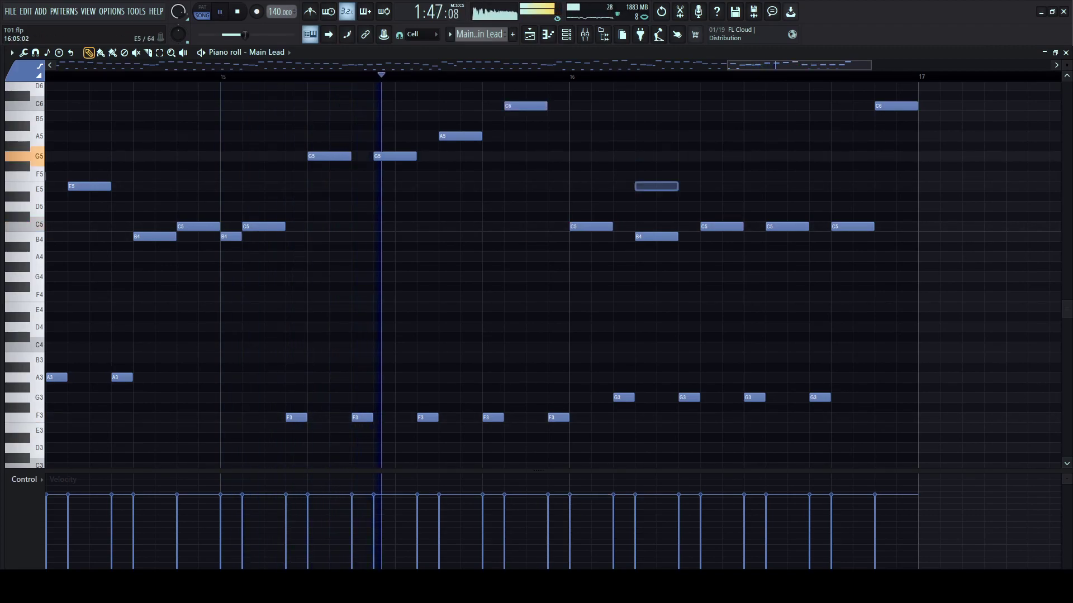
pyautogui.press('space')
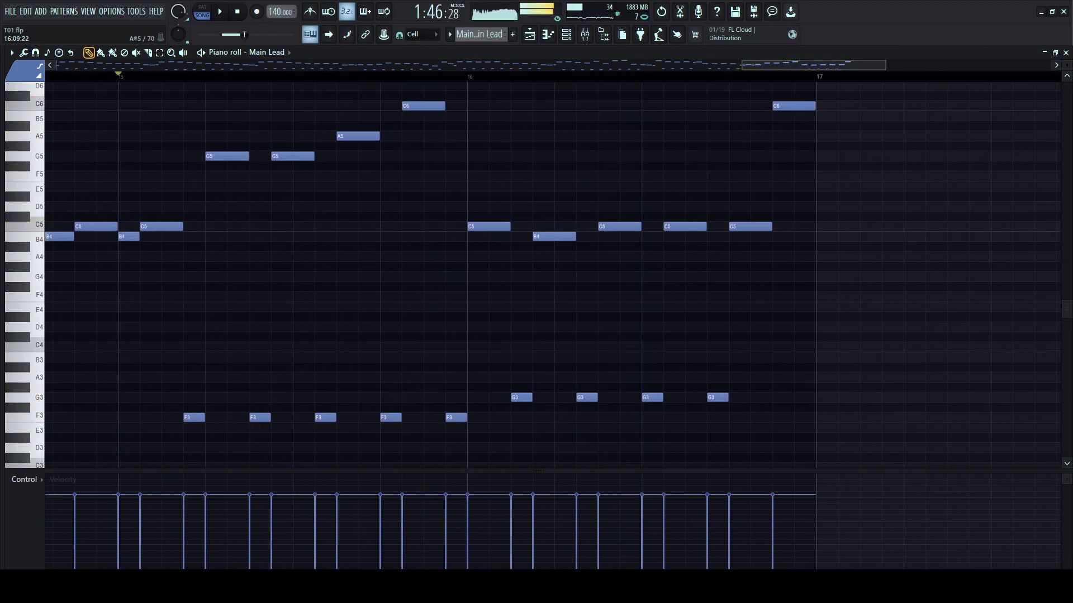
# - Raise the C5 note that follows the B4 in bar 16 to A5 and play the phrase
pyautogui.scroll(3, 598, 226)
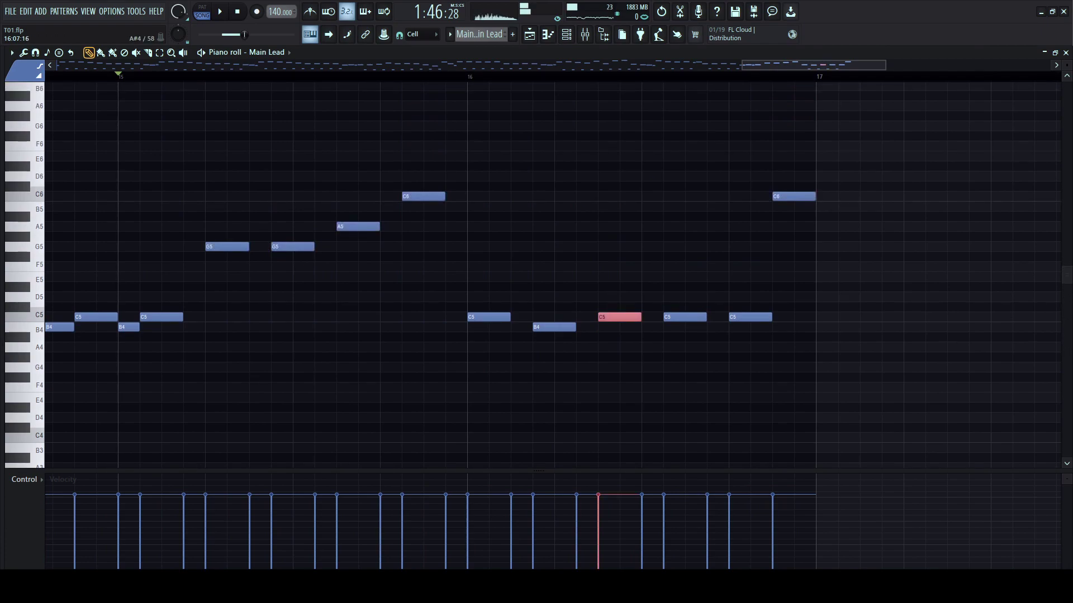
pyautogui.moveTo(619, 317); pyautogui.dragTo(619, 227)
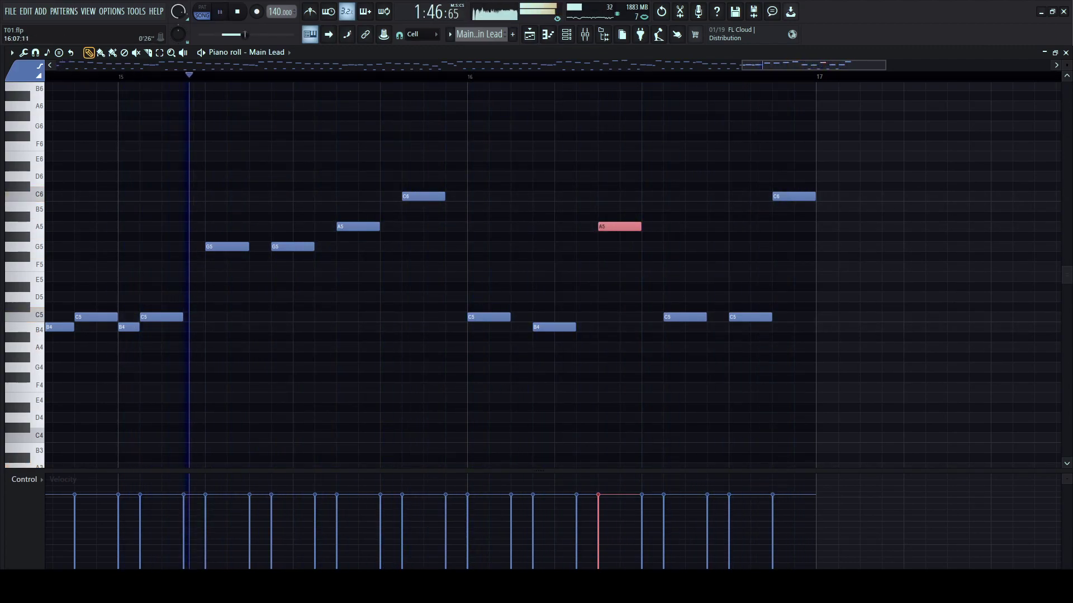
pyautogui.press('space')
# - Replace the last two lead notes of bar 16 with a single four-step D5 note
pyautogui.moveTo(540, 197); pyautogui.dragTo(540, 317)
pyautogui.press('space')
pyautogui.click(492, 317)
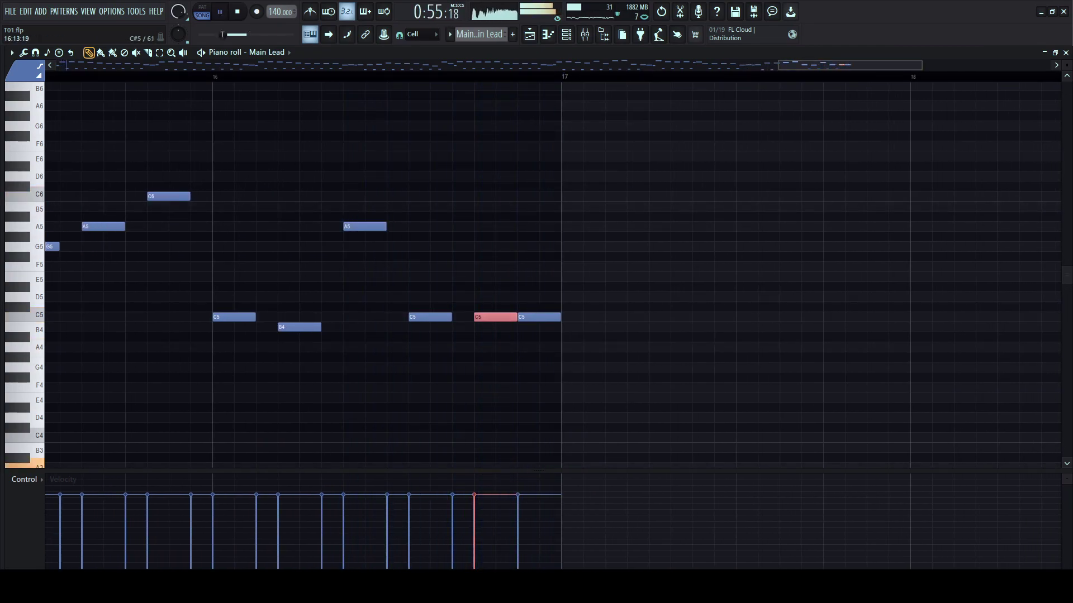
pyautogui.hotkey('ctrl', 'Down')
pyautogui.press('space')
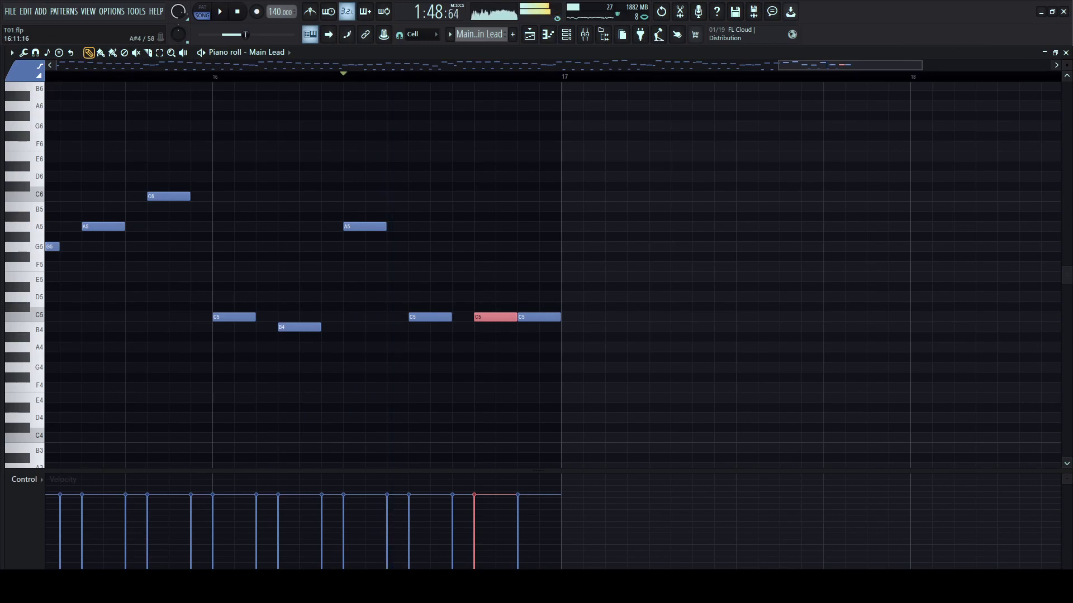
pyautogui.press('space')
pyautogui.rightClick(487, 357)
pyautogui.press('space')
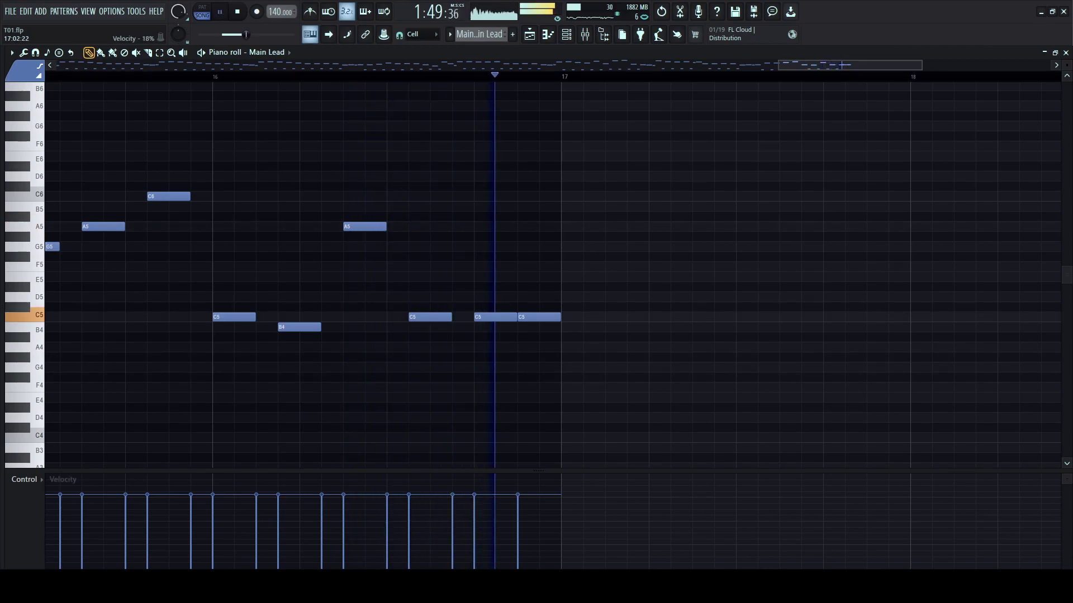
pyautogui.press('space')
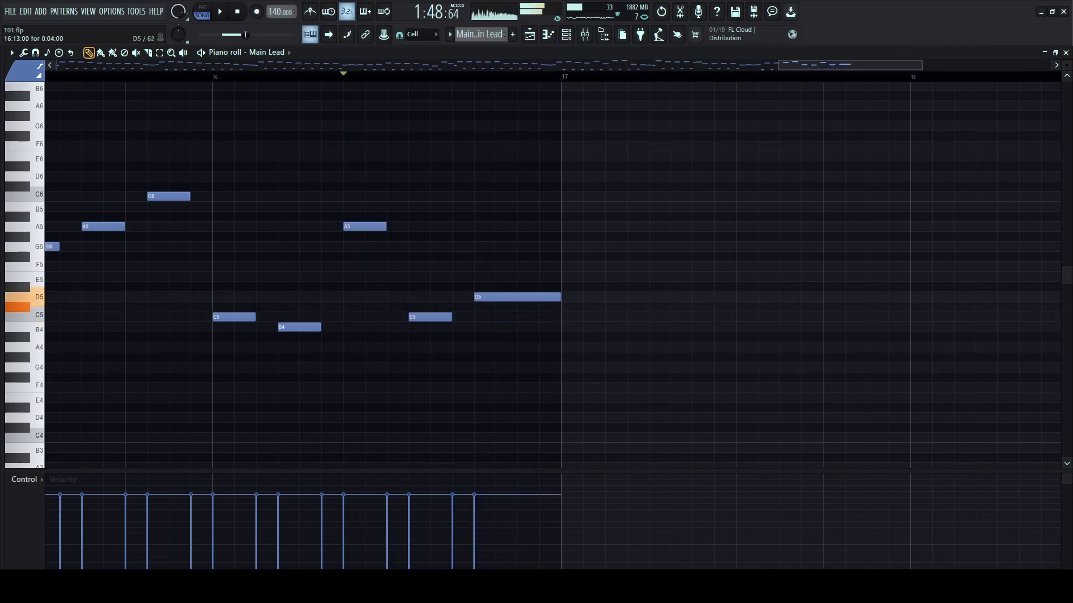
# - Try the long closing note of bar 16 at F5, E5 and G#4, playing each version
pyautogui.press('space')
pyautogui.moveTo(503, 297); pyautogui.dragTo(480, 266)
pyautogui.press('space')
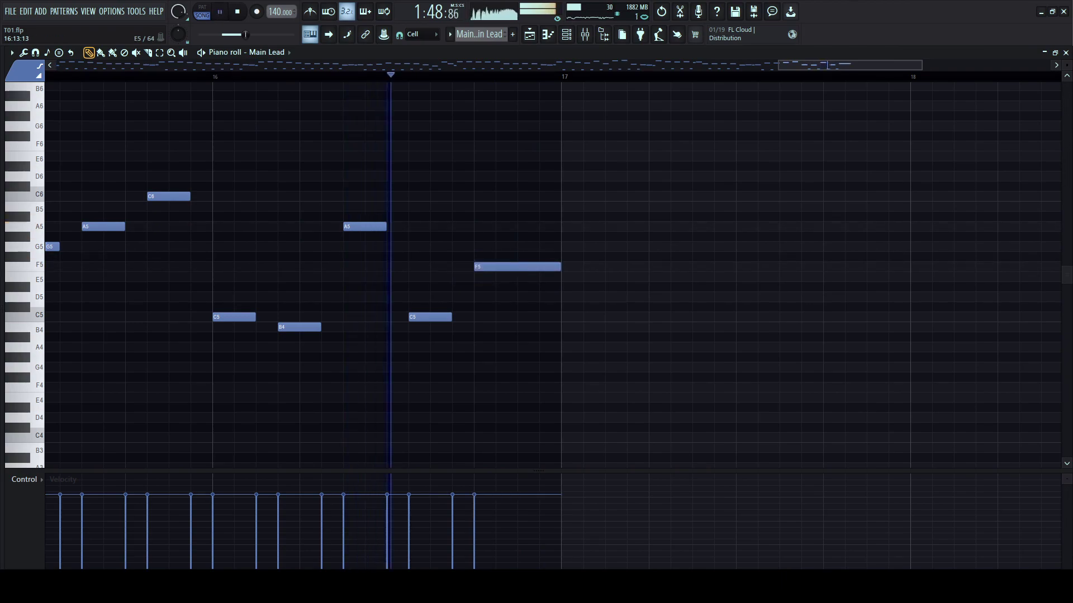
pyautogui.press('space')
pyautogui.moveTo(480, 266); pyautogui.dragTo(480, 277)
pyautogui.press('space')
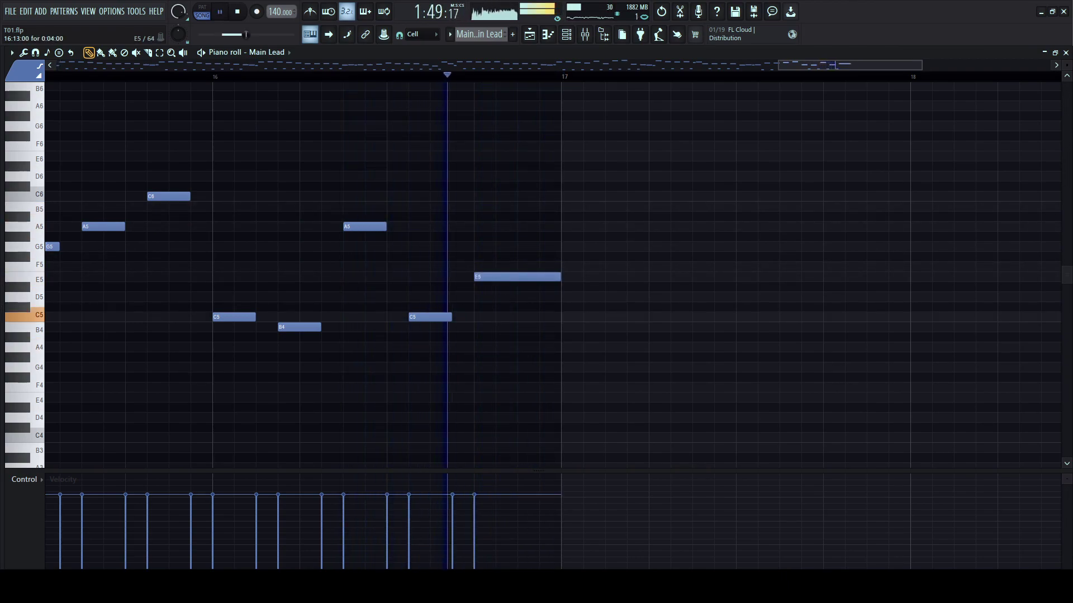
pyautogui.press('space')
pyautogui.rightClick(481, 277)
pyautogui.click(481, 357)
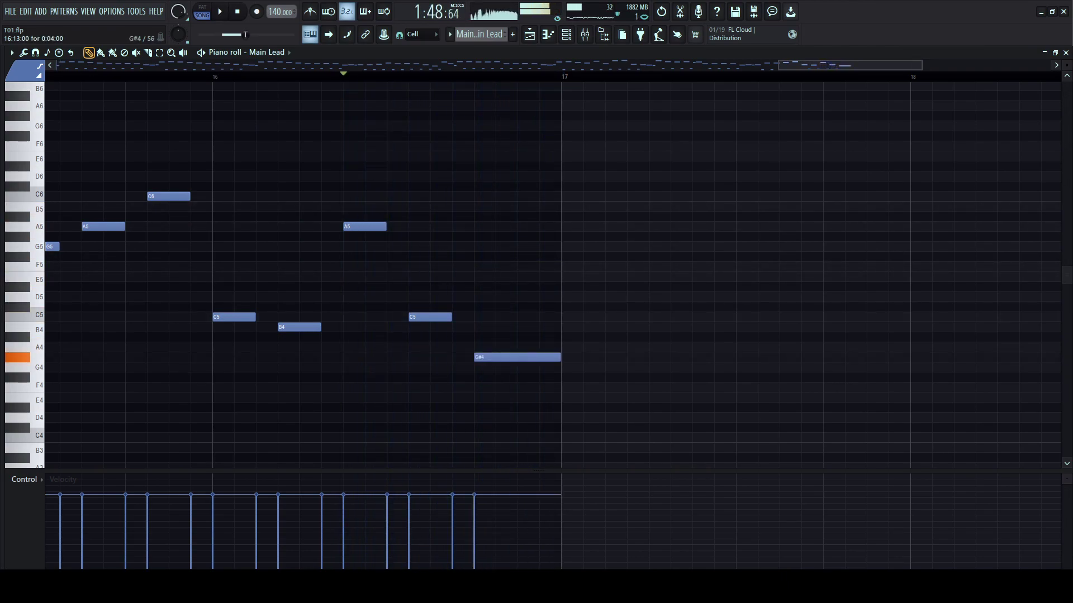
pyautogui.press('space')
pyautogui.press('space')
# - Set the closing note to D5, shorten it to two steps, and add an E5 note filling the rest of bar 16
pyautogui.moveTo(481, 358)
pyautogui.mouseDown()
pyautogui.moveTo(480, 418)
pyautogui.moveTo(480, 297)
pyautogui.mouseUp()
pyautogui.press('space')
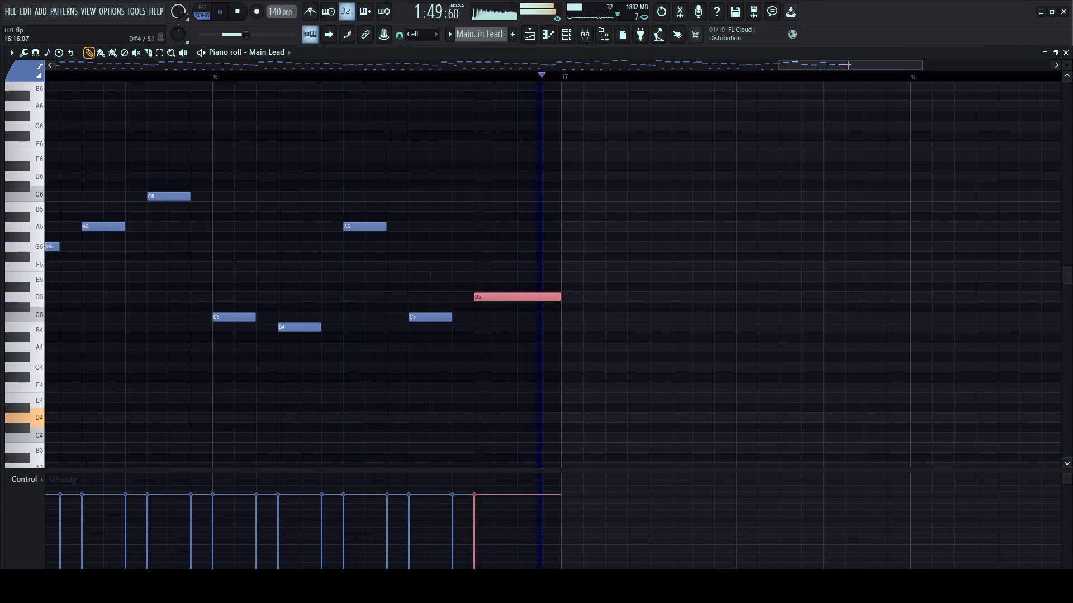
pyautogui.press('space')
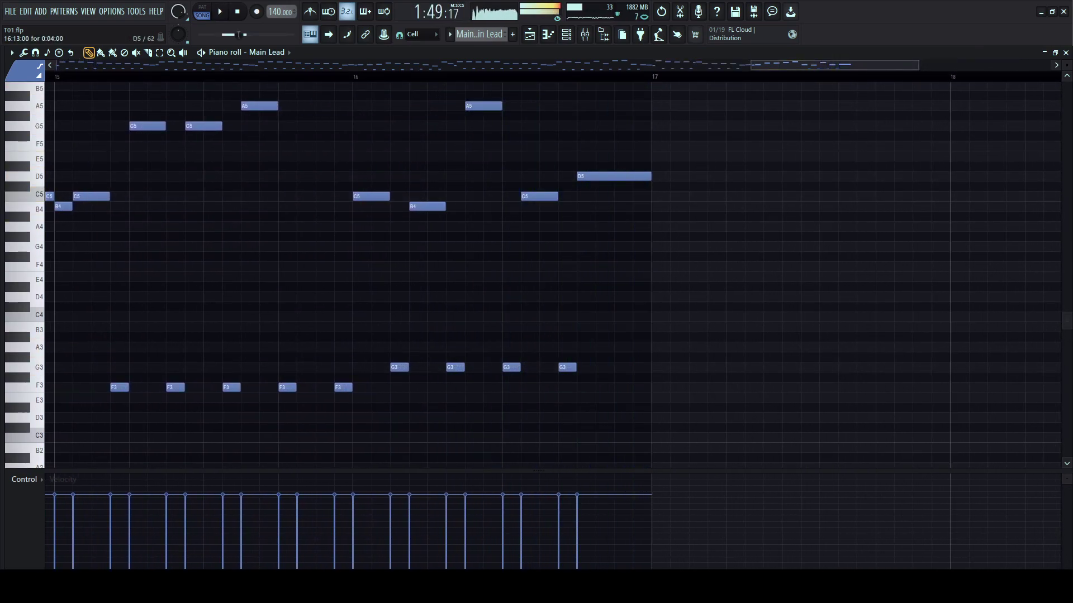
pyautogui.moveTo(650, 176); pyautogui.dragTo(613, 176)
pyautogui.click(620, 166)
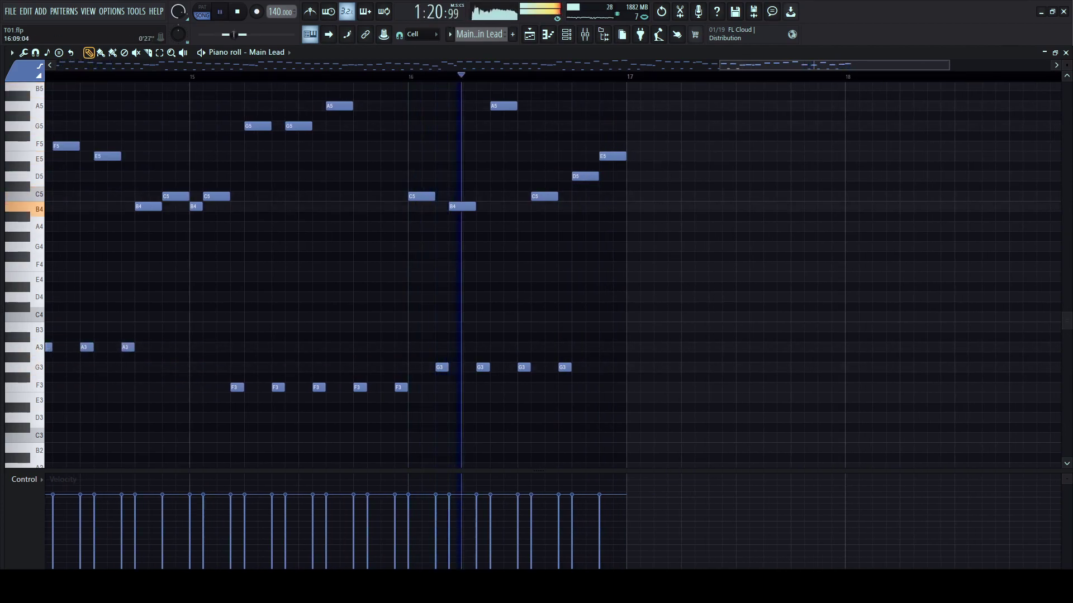
pyautogui.scroll(-3, 703, 274)
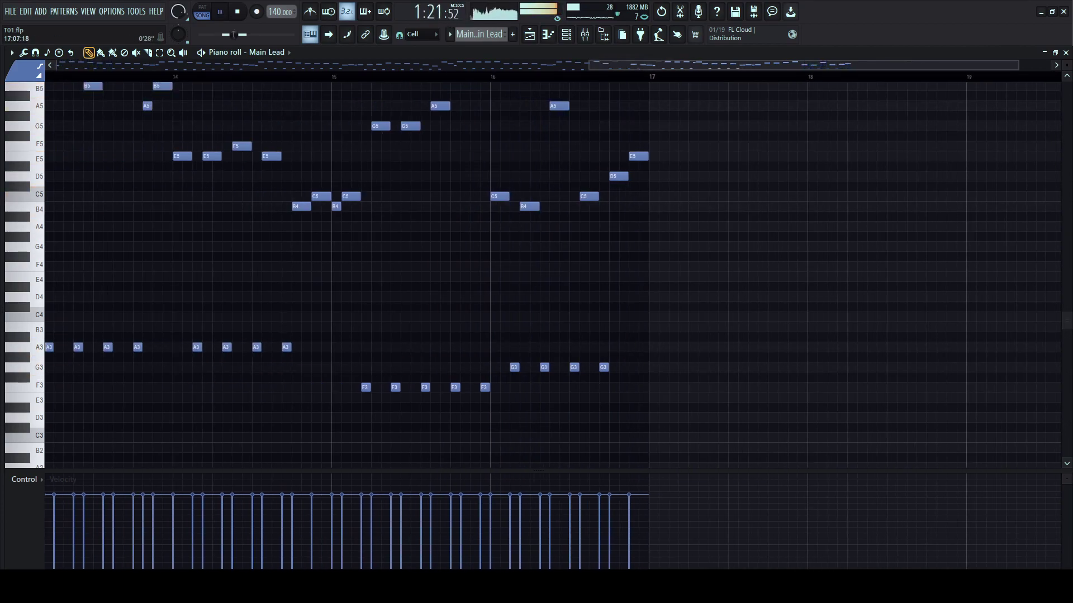
# - Stop playback and make the Main Lead clip starting at bar 49 in the playlist its own unique pattern
pyautogui.press('F5')
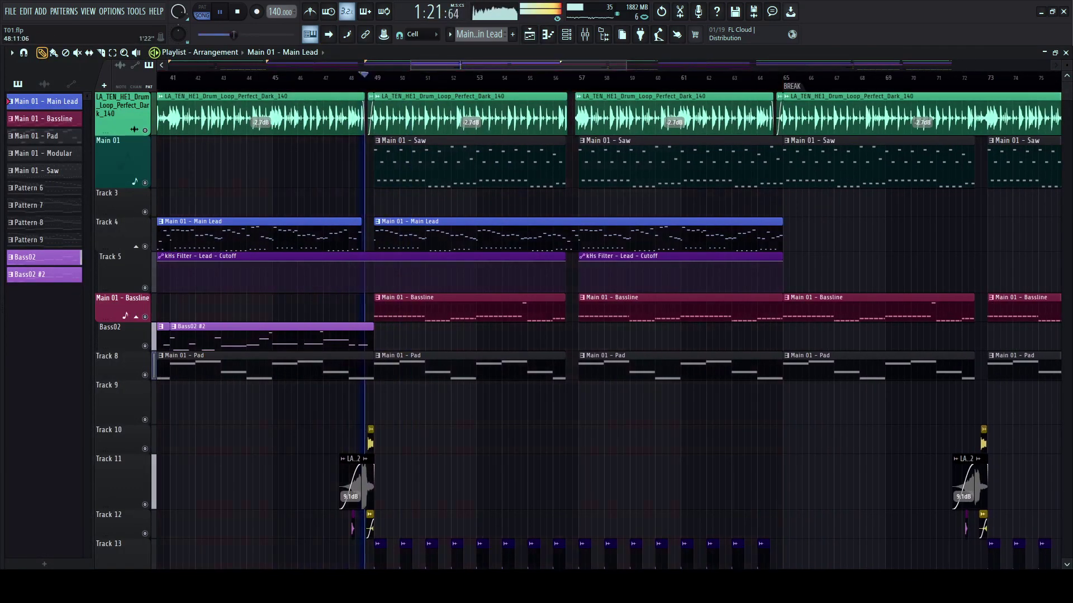
pyautogui.scroll(4, 364, 237)
pyautogui.press('space')
pyautogui.click(430, 280)
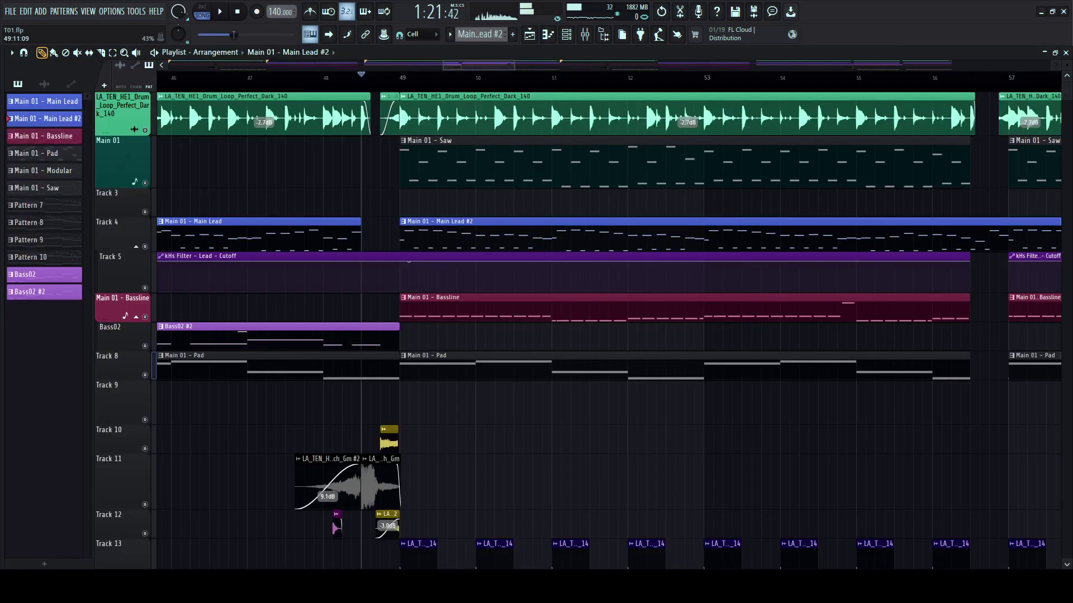
# - In the unique Main Lead #2 pattern, replace the B5 after the opening A4 with E5 and play it
pyautogui.doubleClick(423, 236)
pyautogui.scroll(3, 76, 157)
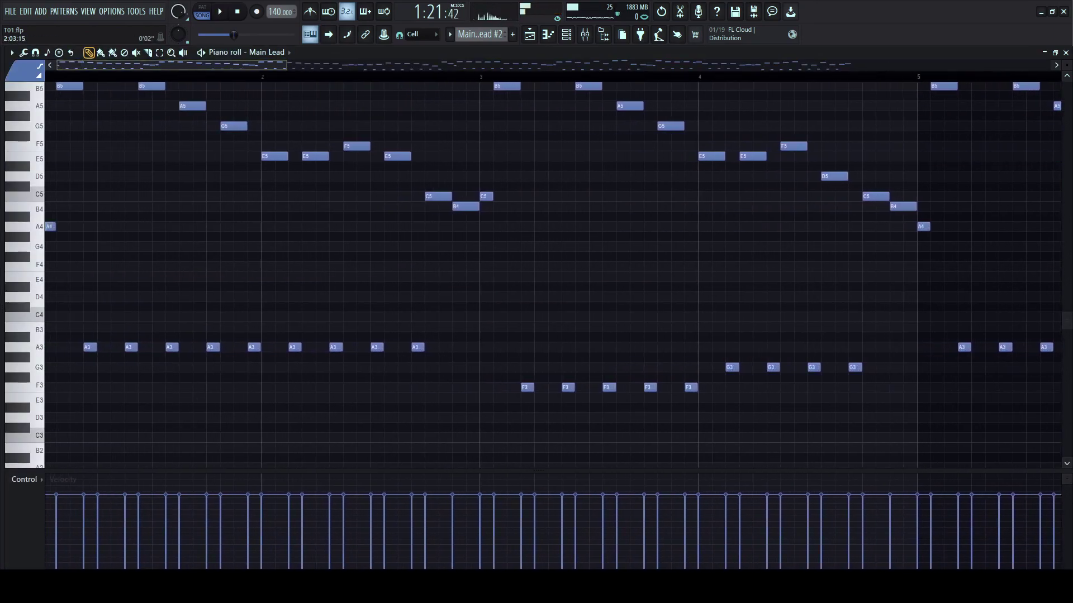
pyautogui.scroll(3, 76, 157)
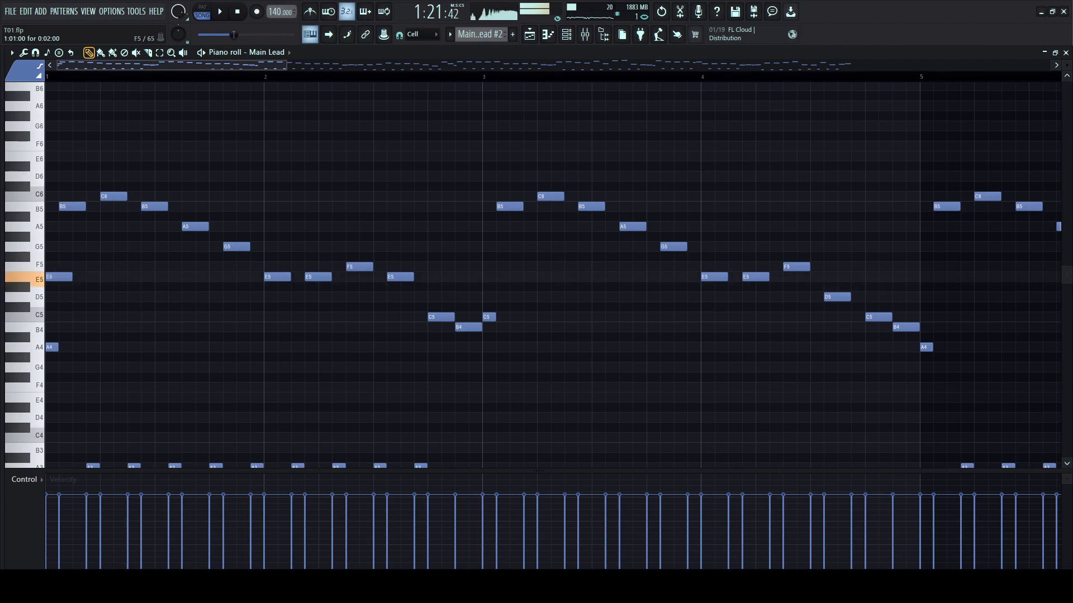
pyautogui.scroll(3, 72, 196)
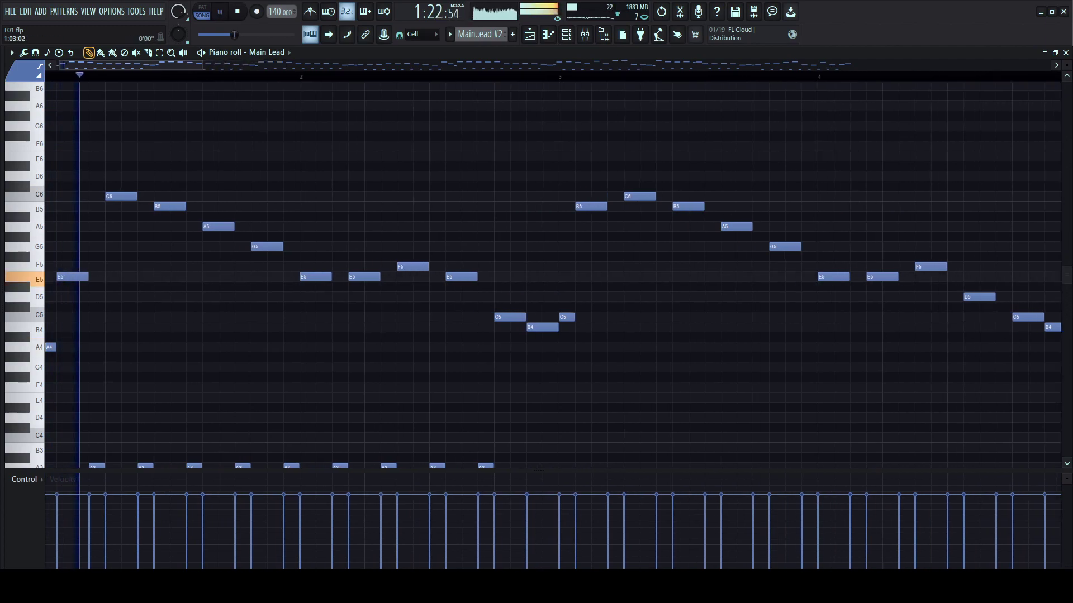
pyautogui.press('space')
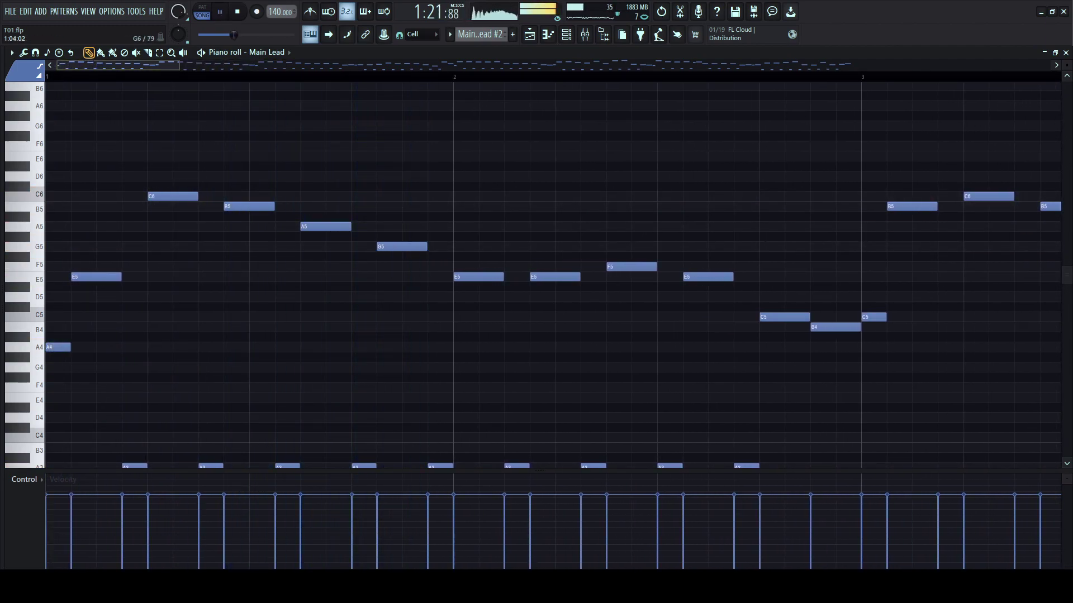
# - Raise the three descending notes after bar 1's C6 to C6, B5 and A5
pyautogui.moveTo(241, 207); pyautogui.dragTo(241, 196)
pyautogui.press('space')
pyautogui.moveTo(313, 227); pyautogui.dragTo(313, 206)
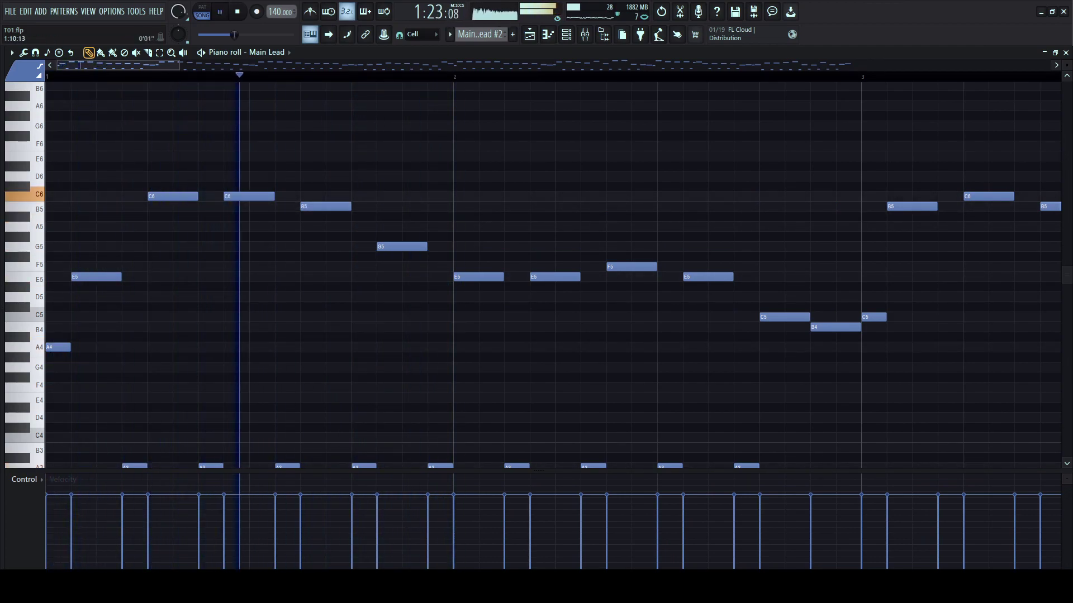
pyautogui.scroll(-1, 288, 77)
pyautogui.press('space')
pyautogui.moveTo(321, 246); pyautogui.dragTo(321, 226)
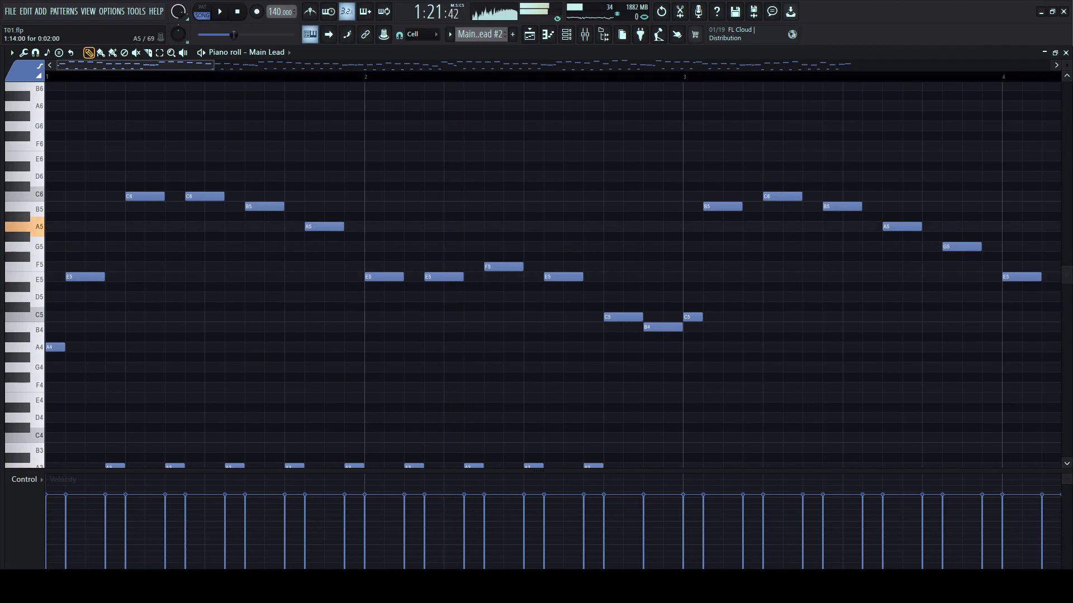
# - Play through the Main Lead #2 variation, return to the playlist and stop playback
pyautogui.press('space')
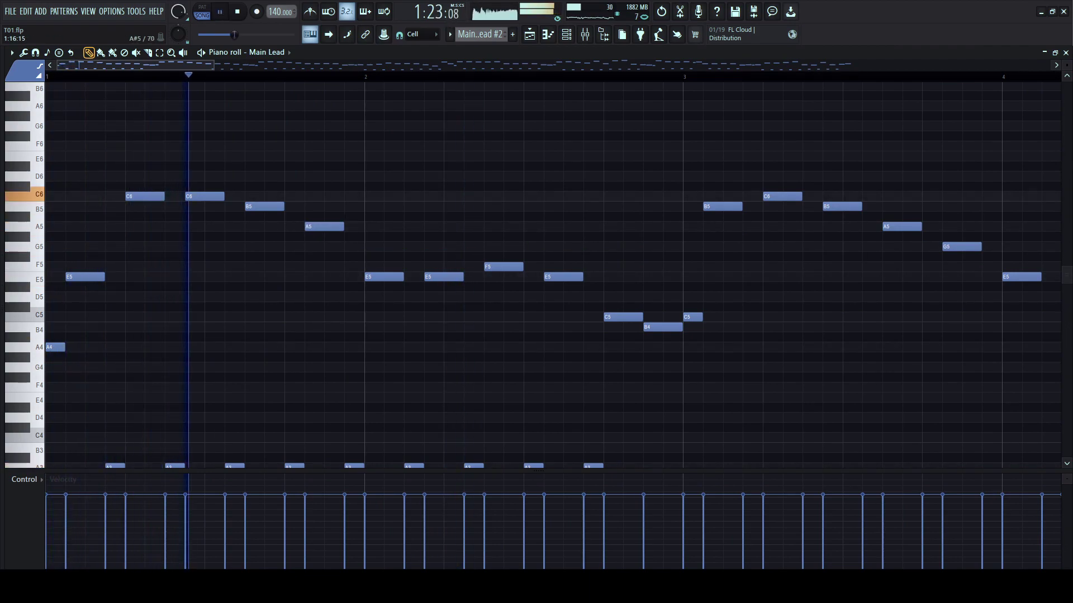
pyautogui.scroll(-3, 289, 76)
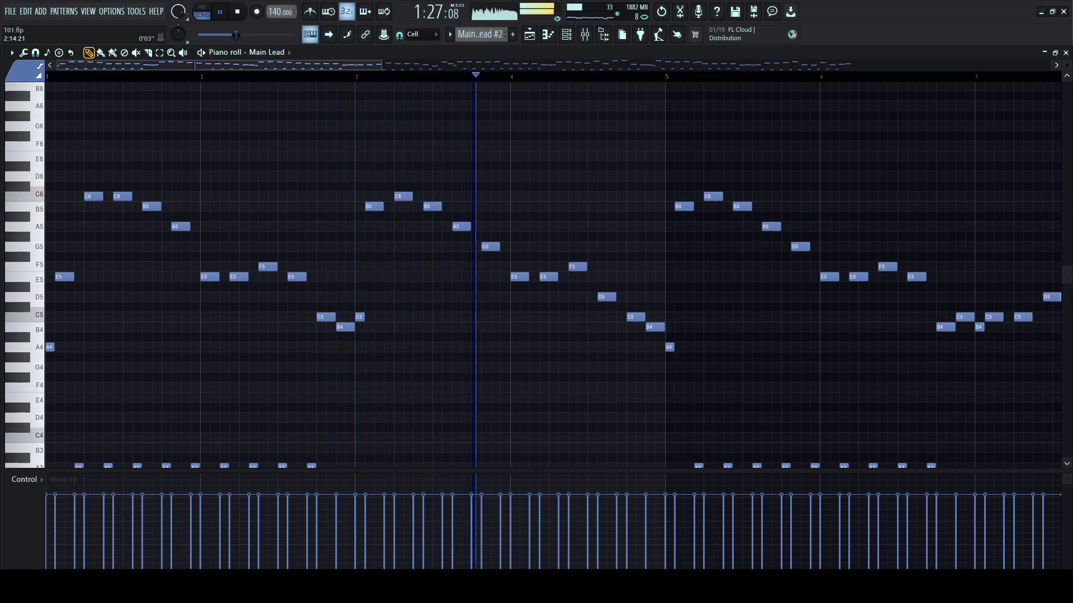
pyautogui.click(529, 34)
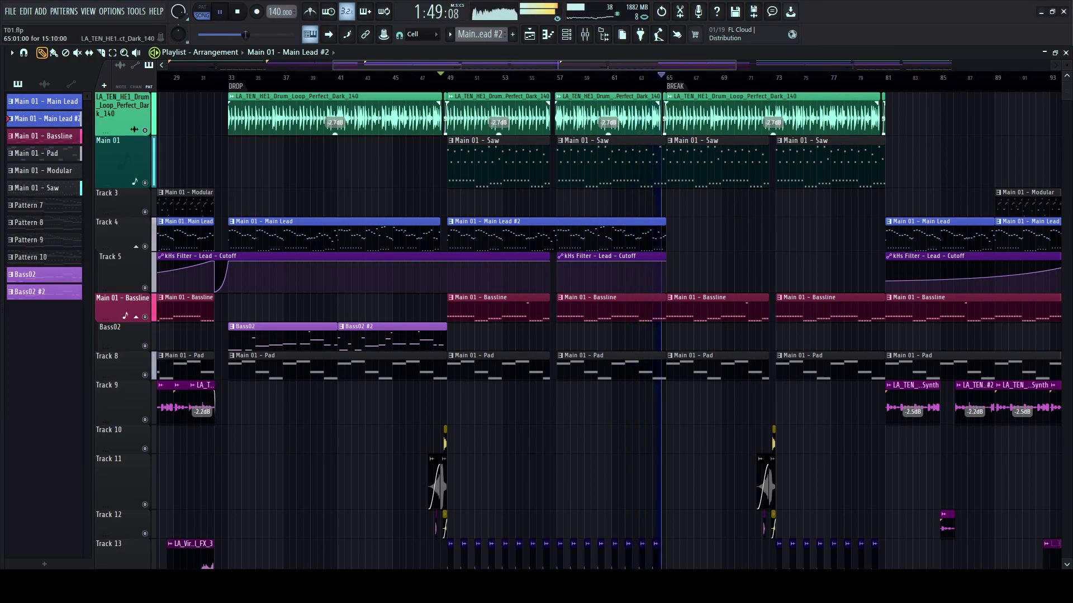
pyautogui.press('space')
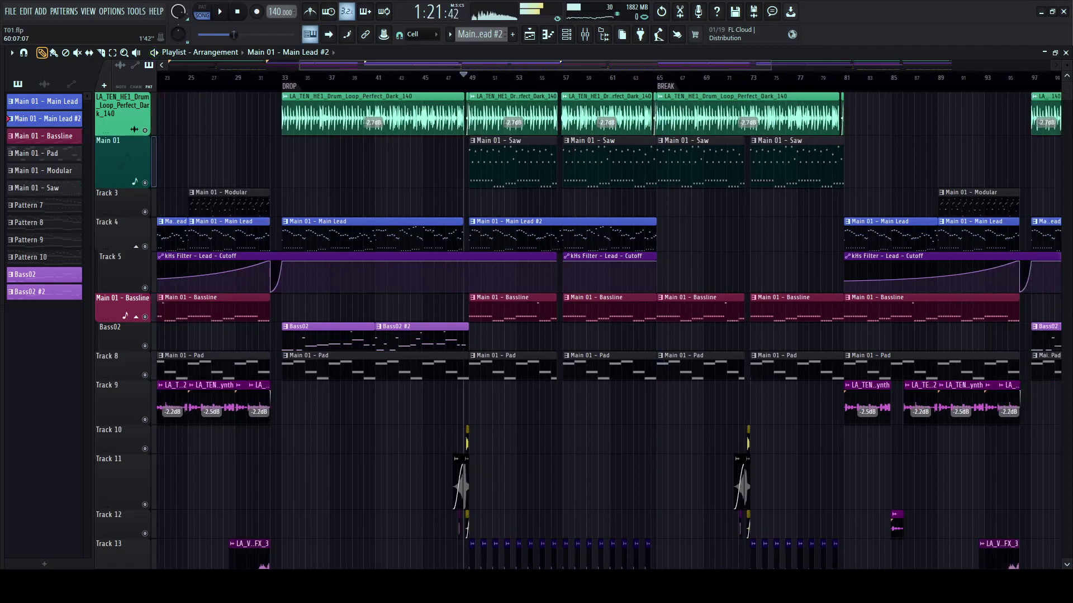
# - Play the arrangement from the start of the intro at bar 1
pyautogui.scroll(-2, 623, 313)
pyautogui.moveTo(624, 313); pyautogui.dragTo(537, 313)
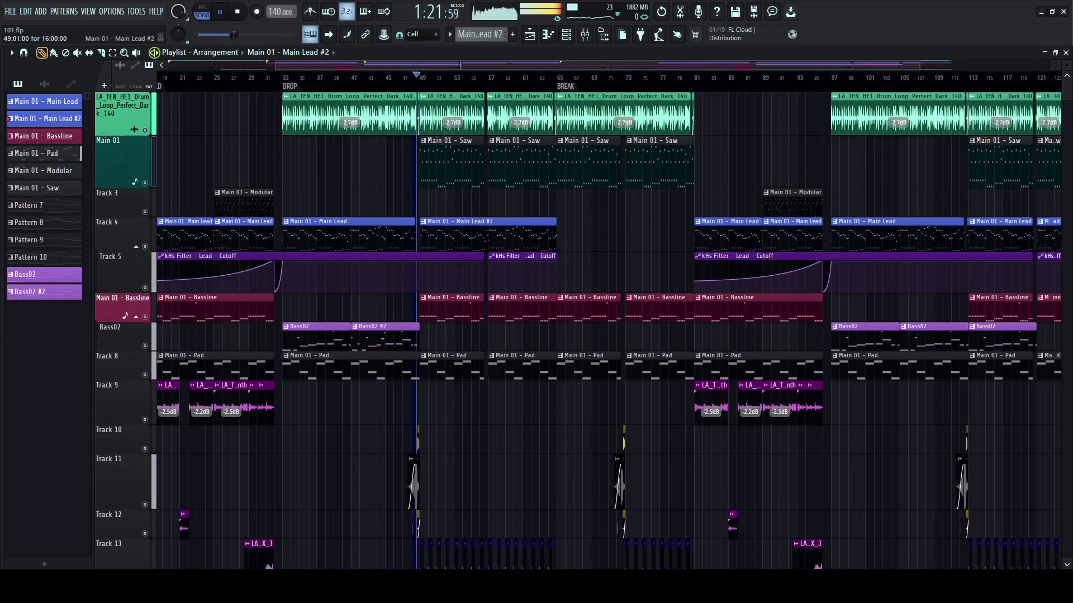
pyautogui.moveTo(283, 65); pyautogui.dragTo(177, 65)
pyautogui.click(158, 78)
pyautogui.press('space')
pyautogui.scroll(2, 162, 190)
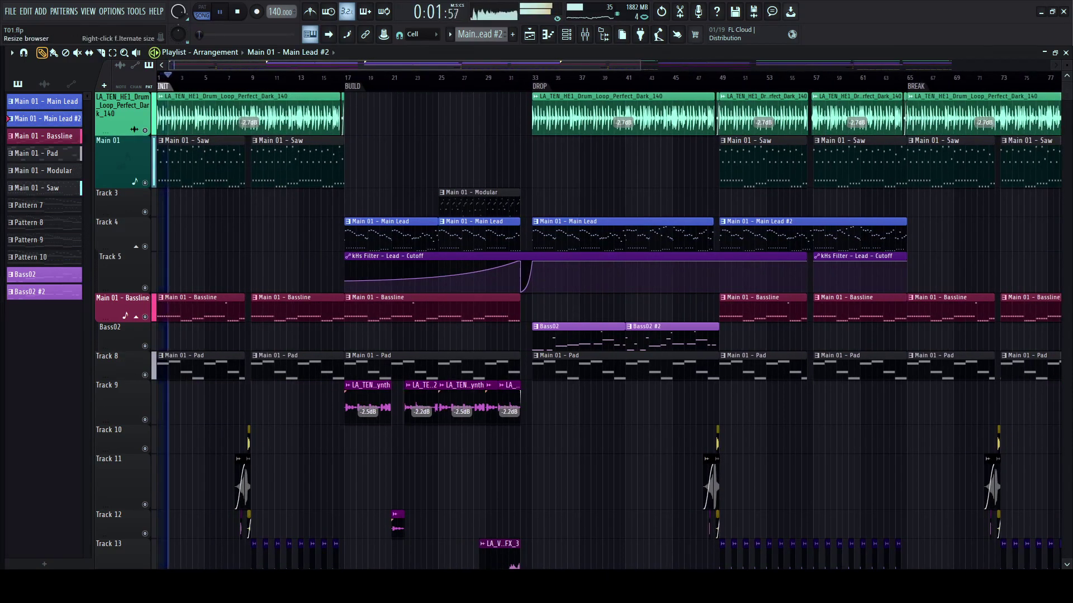
# - Open the sample browser, narrow it and look through the FX folder of the Lost Audio - Virtual pack
pyautogui.click(2, 234)
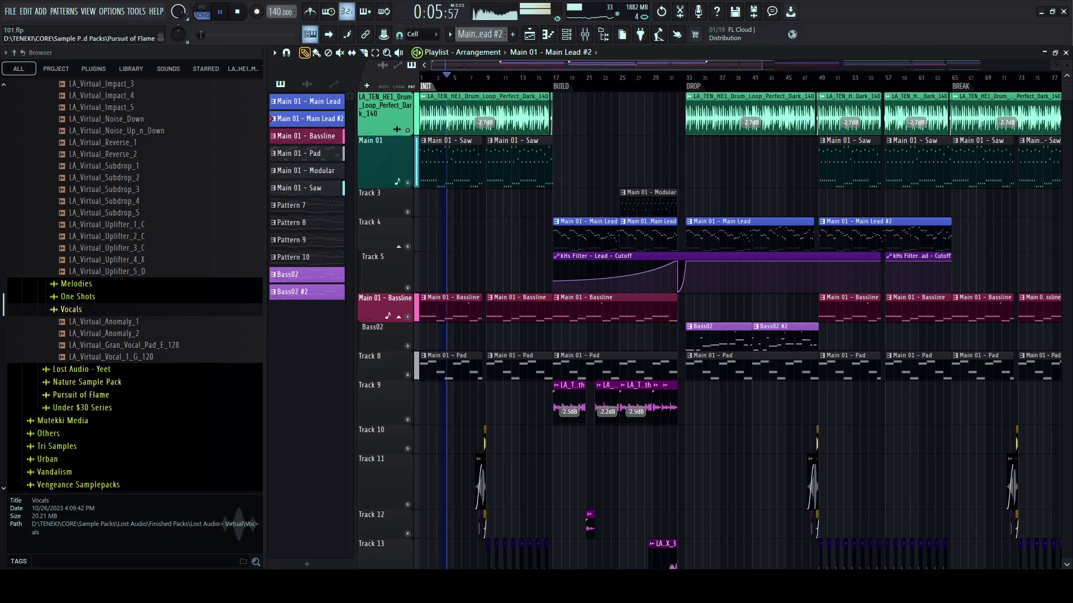
pyautogui.scroll(6, 140, 201)
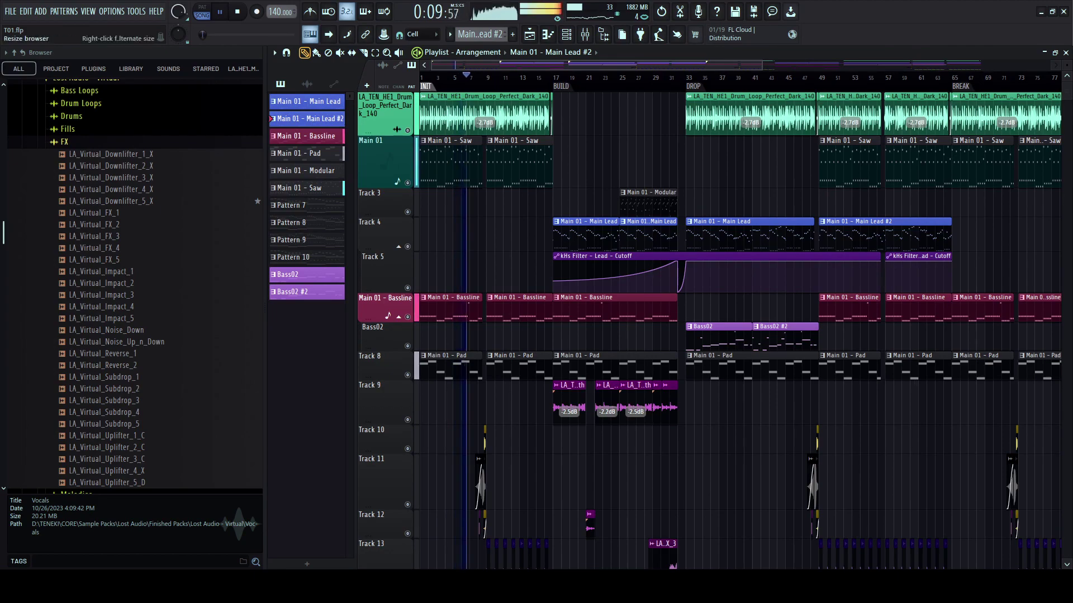
pyautogui.moveTo(265, 201); pyautogui.dragTo(175, 201)
pyautogui.scroll(2, 135, 224)
pyautogui.scroll(1, 372, 223)
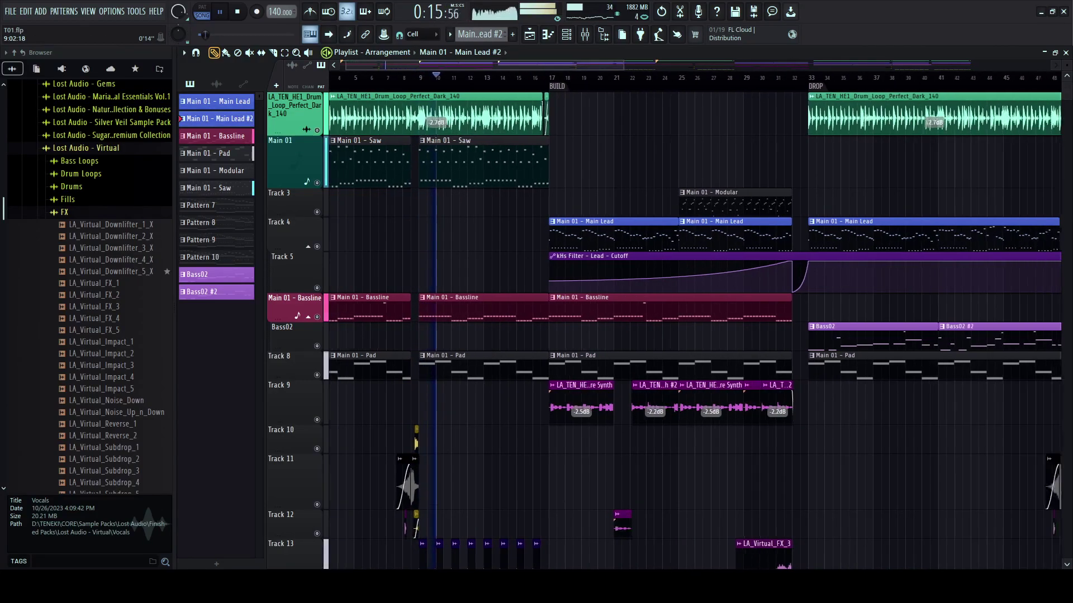
# - Assign the LA_TEN_HE1_Drum_Loop_Perfect_Dark_140 sample to a free mixer track and view it in the mixer during playback
pyautogui.press('F9')
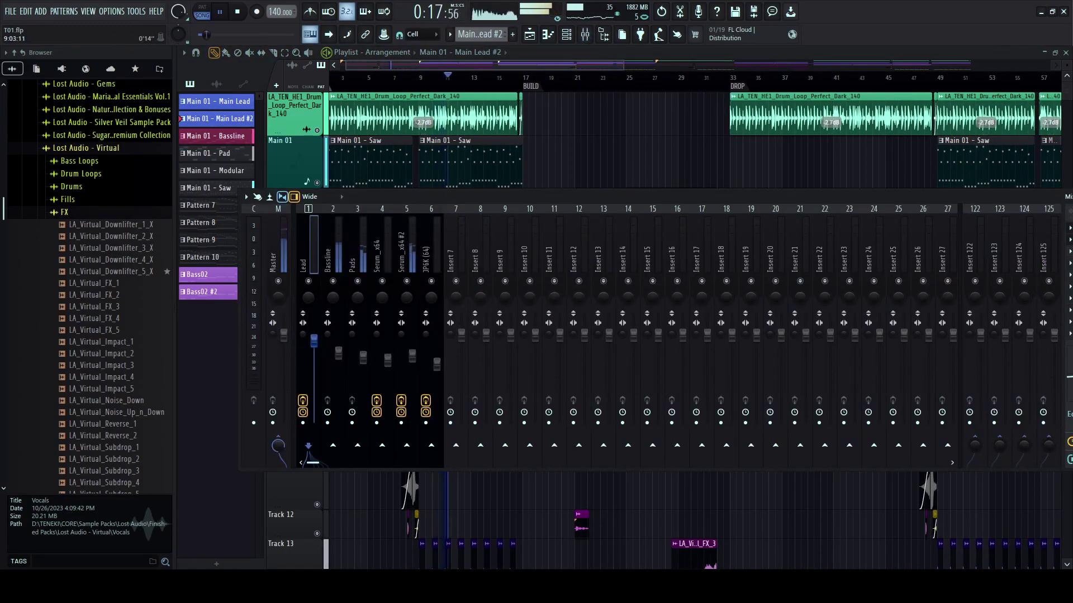
pyautogui.press('F9')
pyautogui.doubleClick(373, 118)
pyautogui.hotkey('ctrl', 'l')
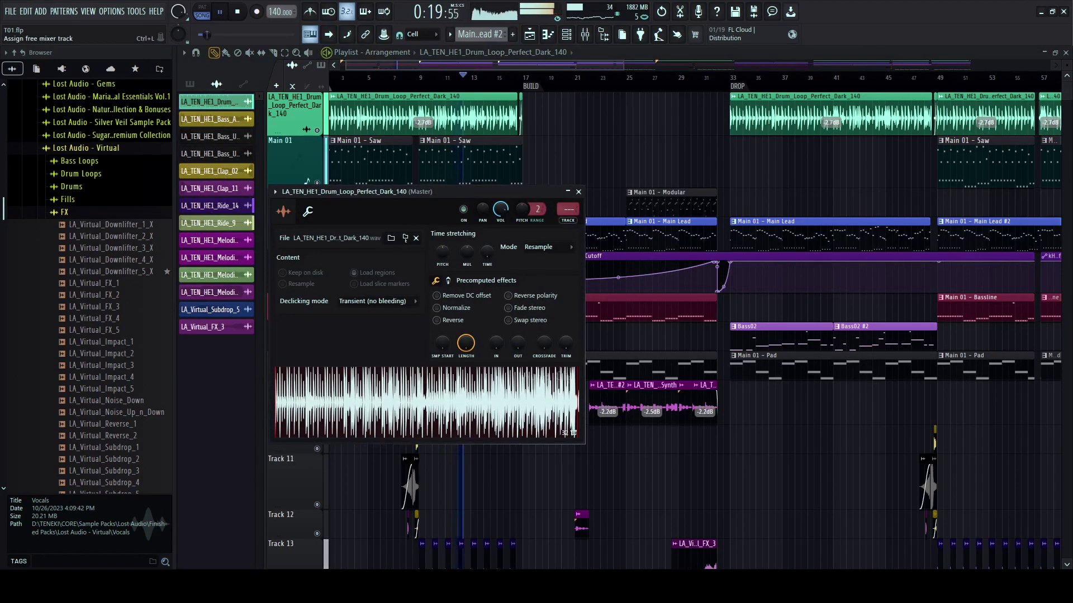
pyautogui.press('F9')
pyautogui.press('space')
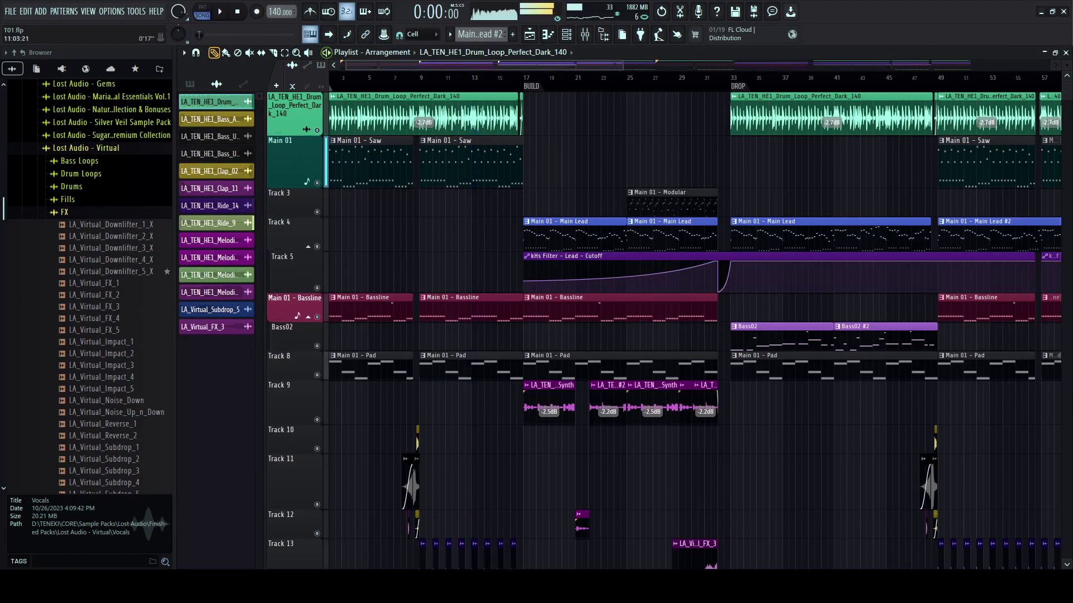
pyautogui.press('F9')
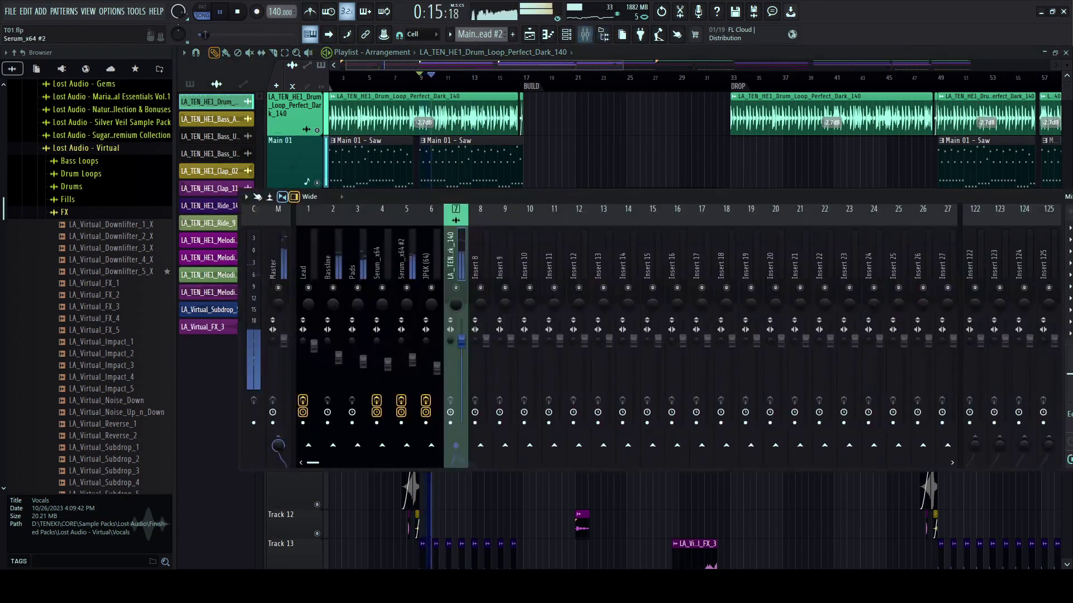
# - Hide the browser, solo mixer track 5 to identify its sound, and rename it Saw pluck
pyautogui.hotkey('alt', 'F8')
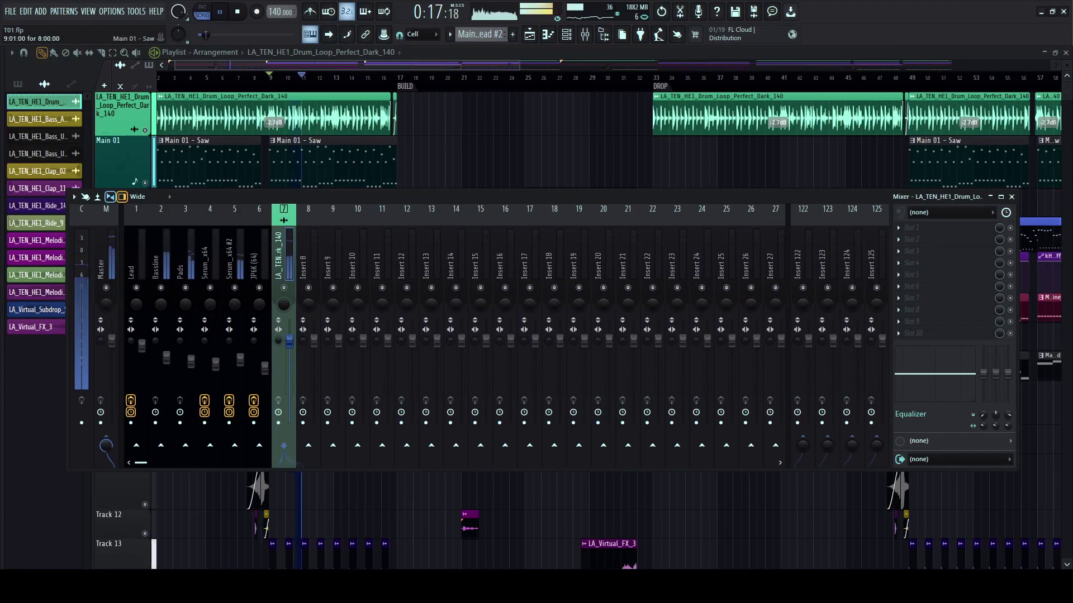
pyautogui.moveTo(382, 196); pyautogui.dragTo(399, 198)
pyautogui.rightClick(252, 289)
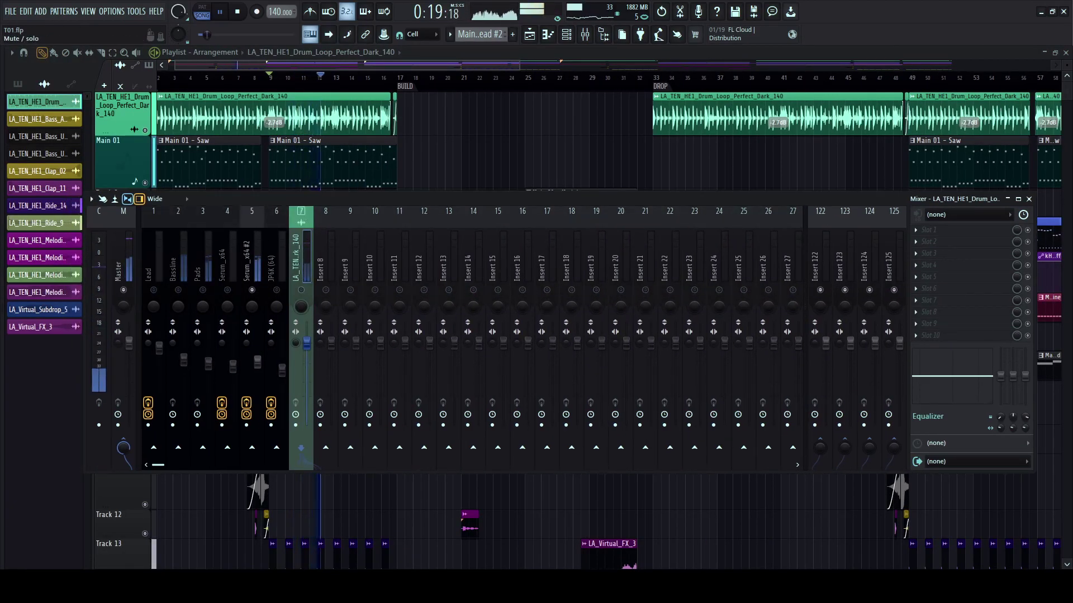
pyautogui.rightClick(252, 290)
pyautogui.click(249, 262)
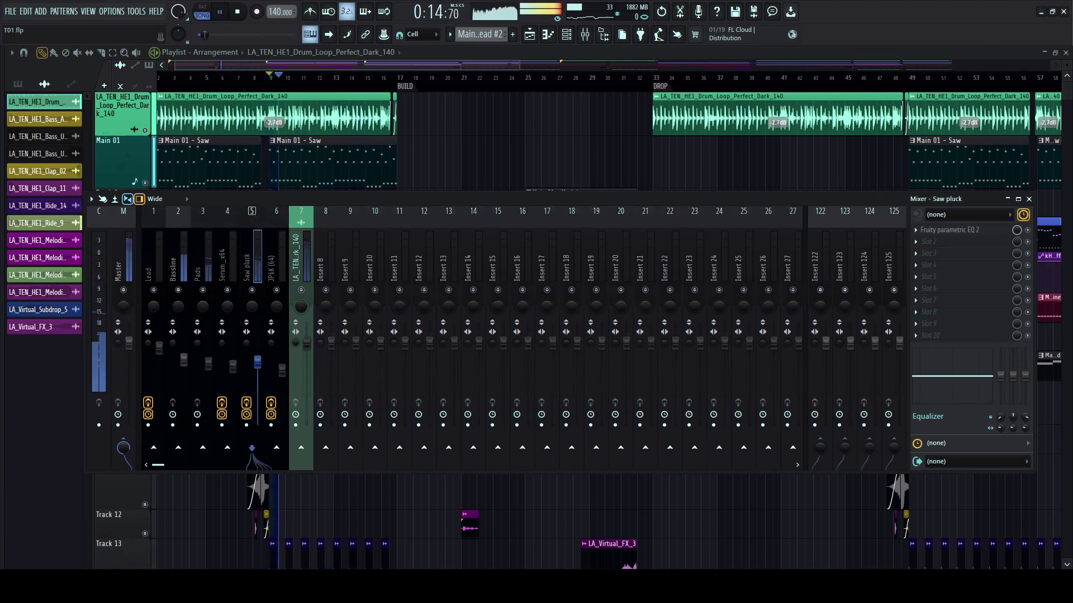
# - Solo the Pads mixer track and lower its low-shelf EQ at 90 Hz to -5.9 dB
pyautogui.click(202, 262)
pyautogui.rightClick(202, 290)
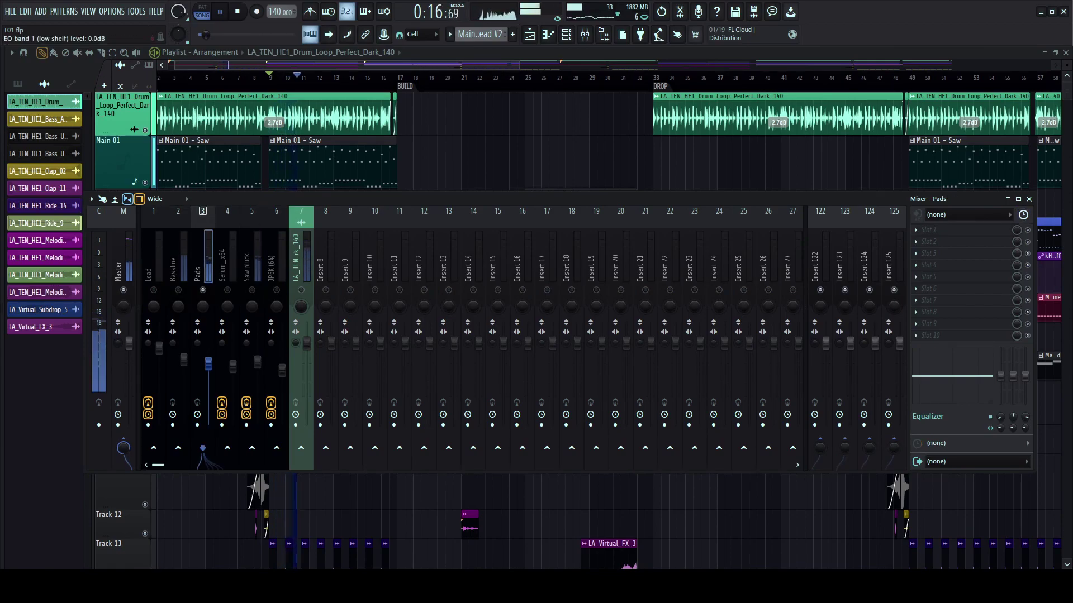
pyautogui.rightClick(203, 290)
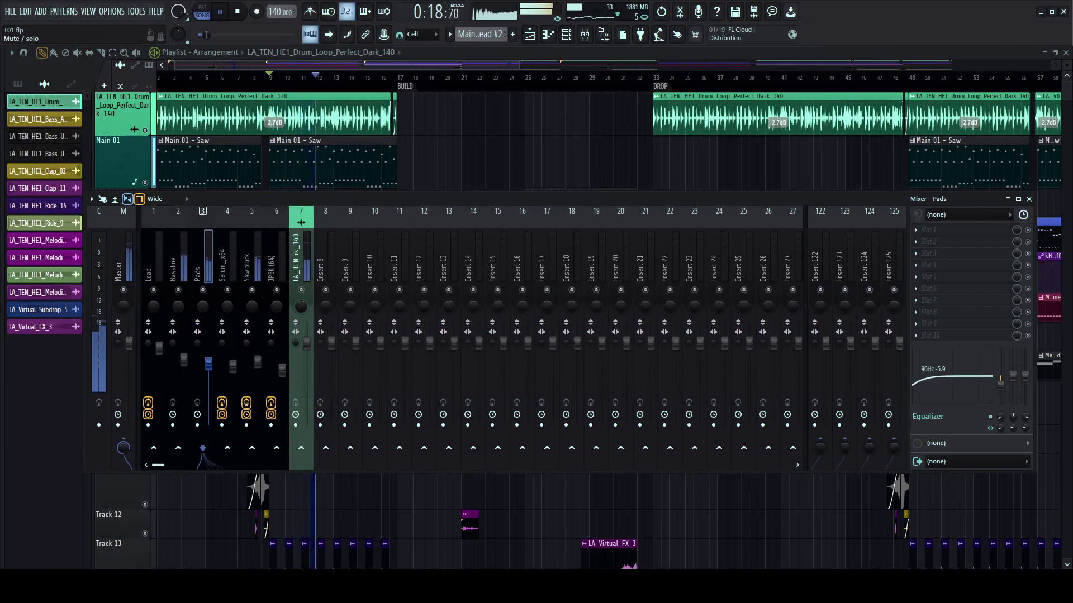
# - Audition the Saw pluck and JP6K (64) mixer tracks in solo
pyautogui.rightClick(252, 290)
pyautogui.rightClick(276, 289)
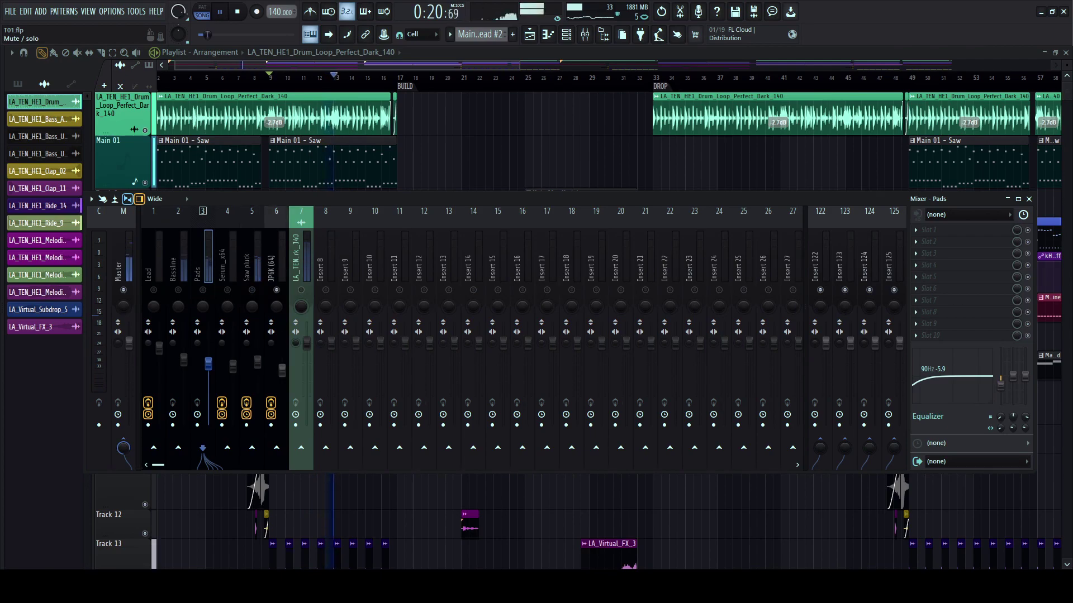
pyautogui.rightClick(276, 289)
# - Shift the drum loop to mixer track 8 and name the empty track 7 Synth Mix
pyautogui.click(322, 263)
pyautogui.hotkey('alt', 'Left')
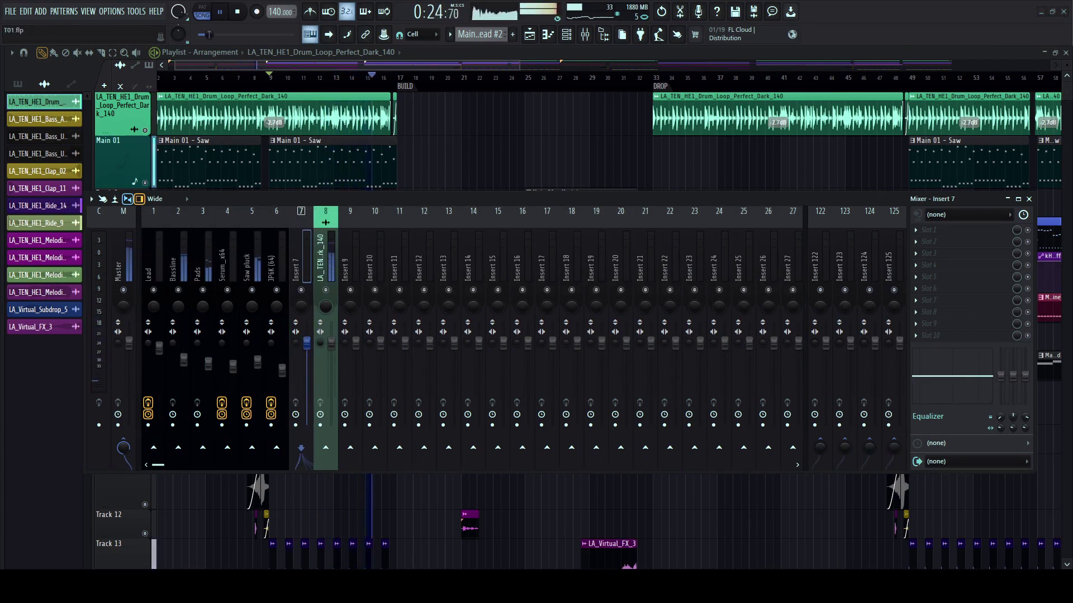
pyautogui.write('Synth Mix')
pyautogui.press('Return')
# - Color mixer tracks 1 to 6, from Lead through JP6K (64), magenta
pyautogui.moveTo(153, 257); pyautogui.dragTo(277, 257)
pyautogui.rightClick(276, 257)
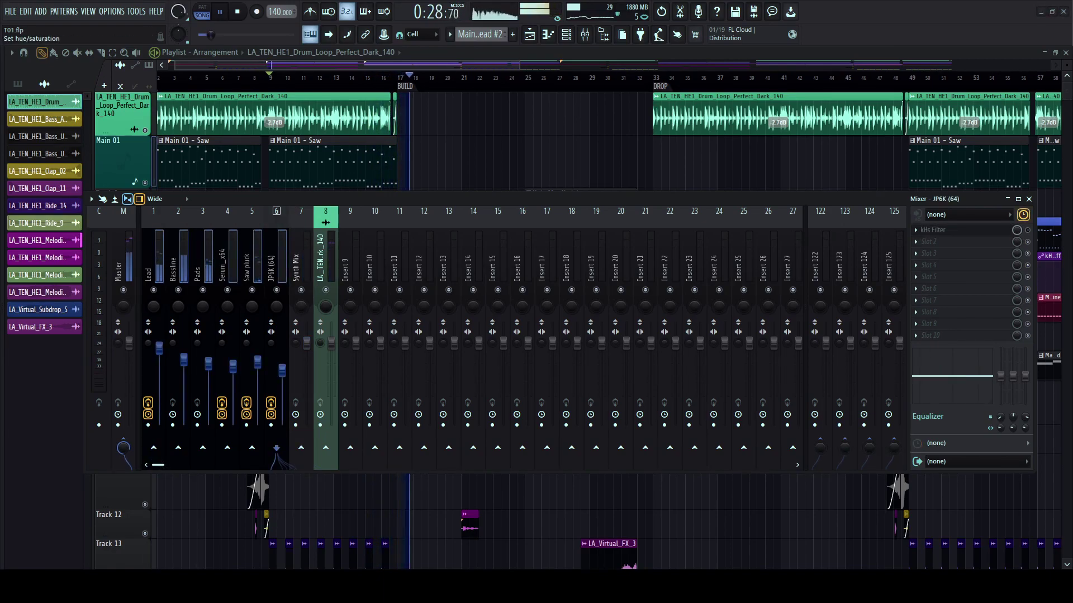
pyautogui.press('Return')
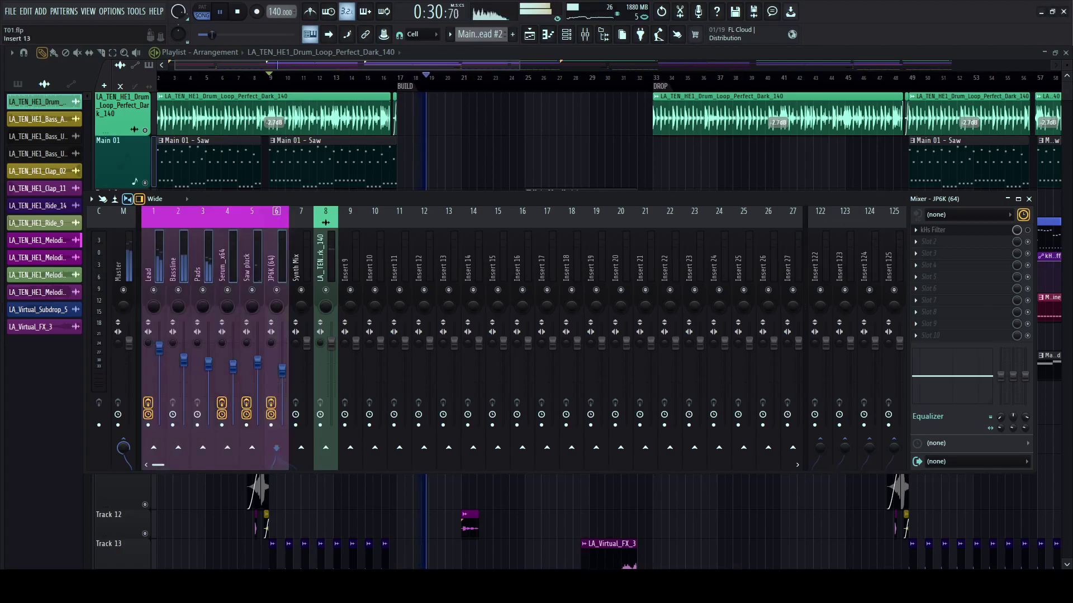
# - Color the Synth Mix track cyan and the drum loop's mixer track lime green
pyautogui.rightClick(301, 257)
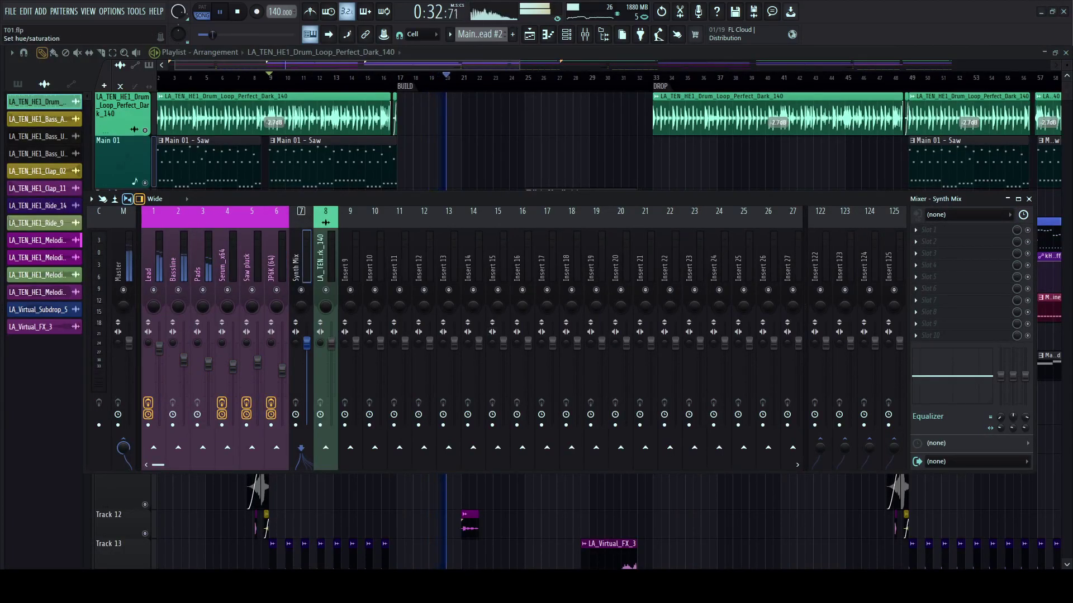
pyautogui.press('Return')
pyautogui.press('Return')
pyautogui.press('Return')
pyautogui.click(325, 257)
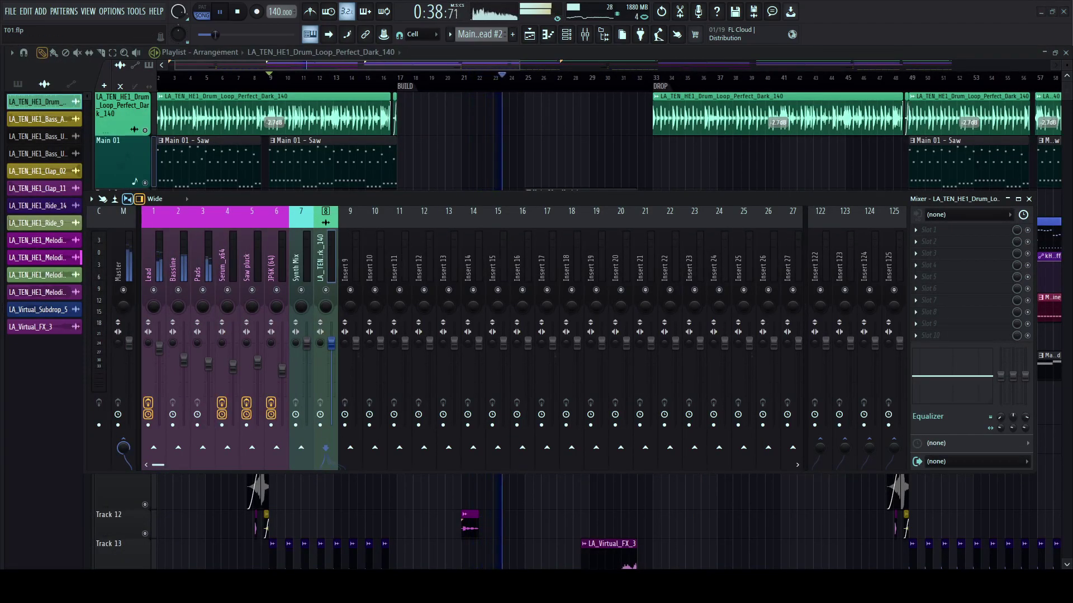
pyautogui.press('Return')
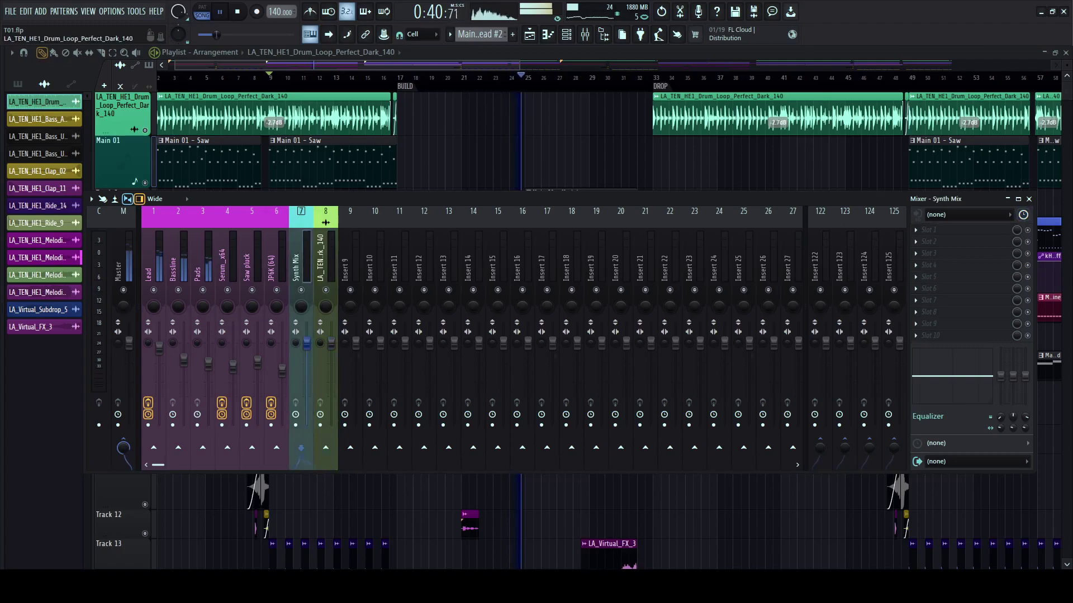
# - Set the drum loop's mixer track 8 apart with a separator and route tracks 1 to 6 into Synth Mix
pyautogui.click(357, 336)
pyautogui.rightClick(301, 257)
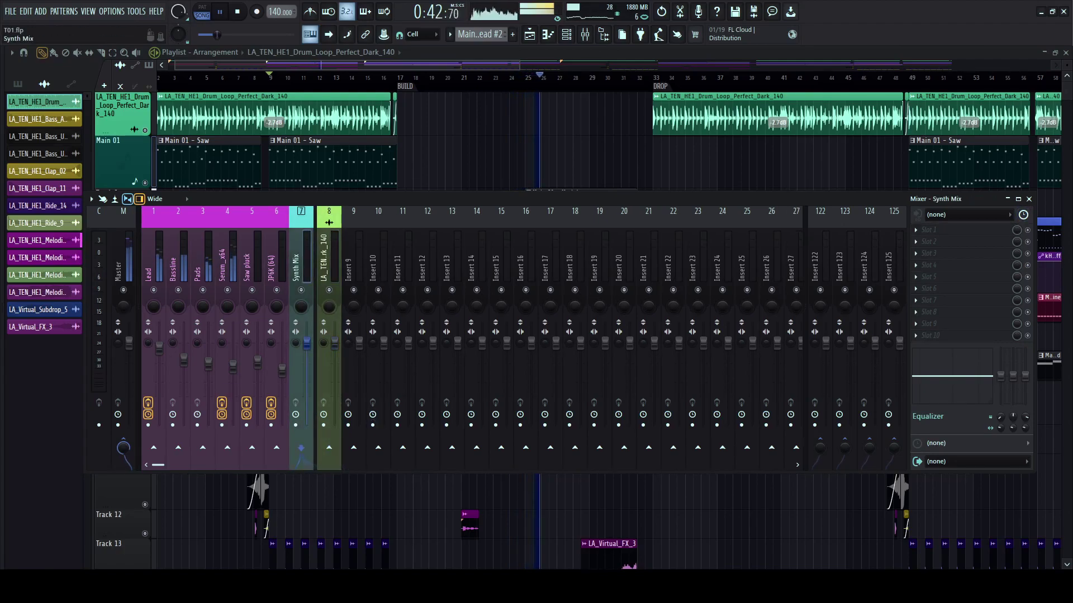
pyautogui.moveTo(157, 268); pyautogui.dragTo(274, 266)
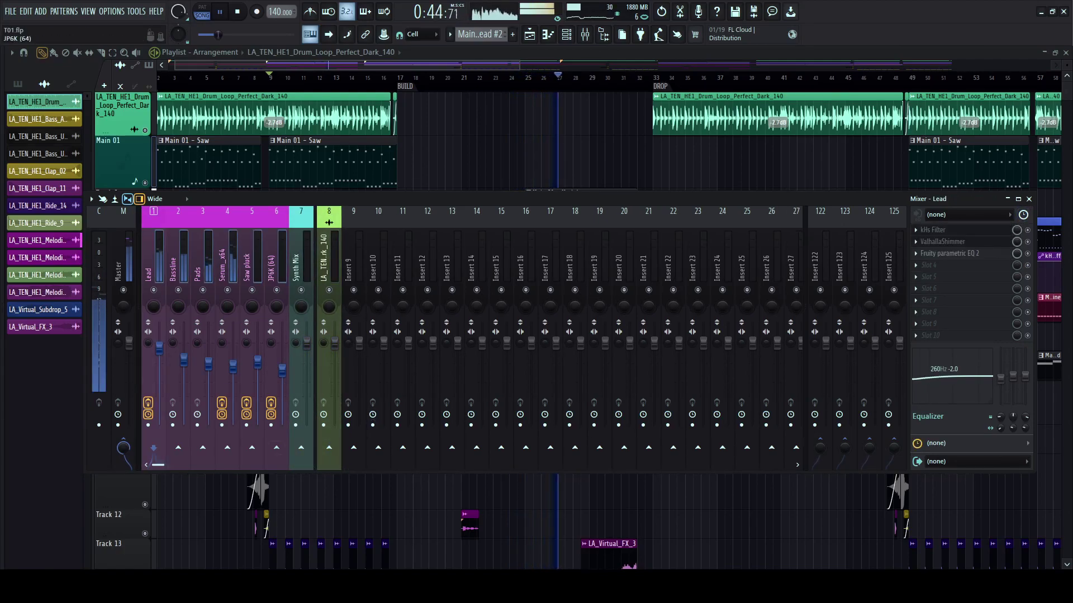
pyautogui.click(301, 448)
# - Sidechain the drum loop's mixer track to Synth Mix and load Trackspacer25 in the bus's first effect slot
pyautogui.click(300, 268)
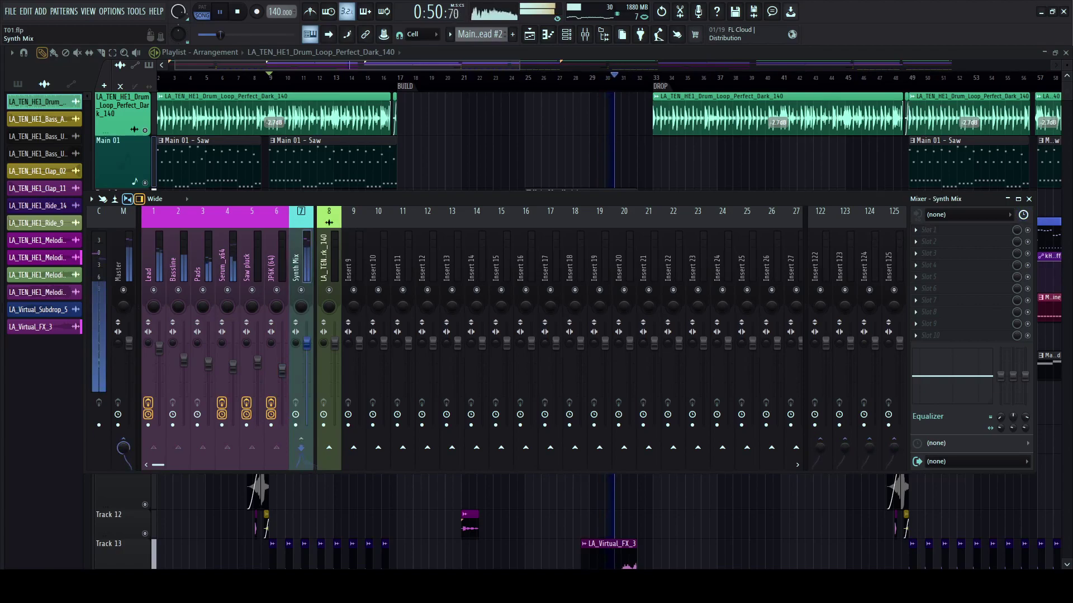
pyautogui.click(328, 263)
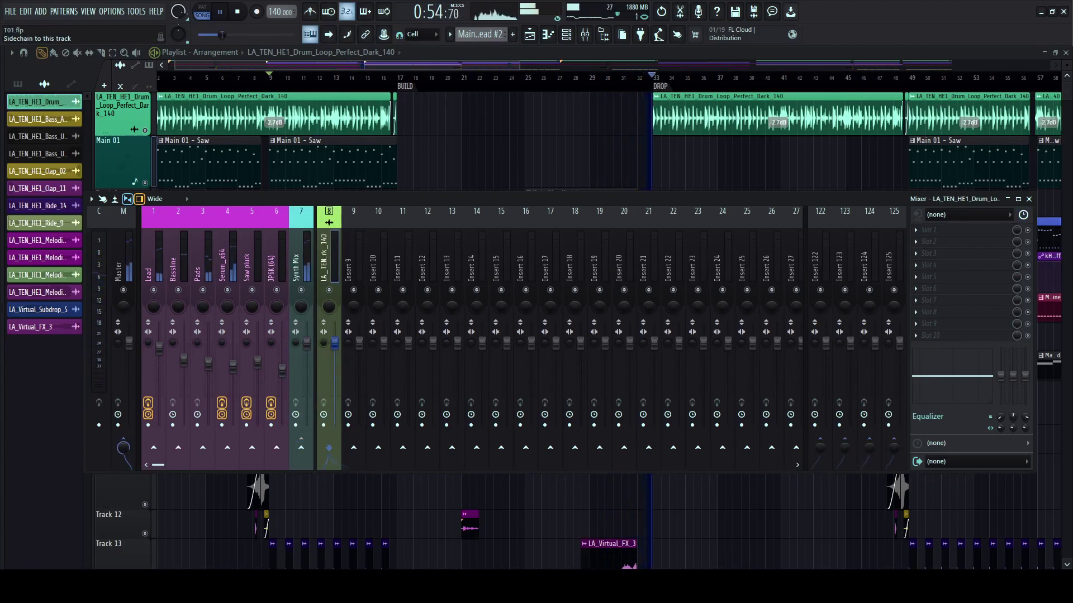
pyautogui.click(301, 268)
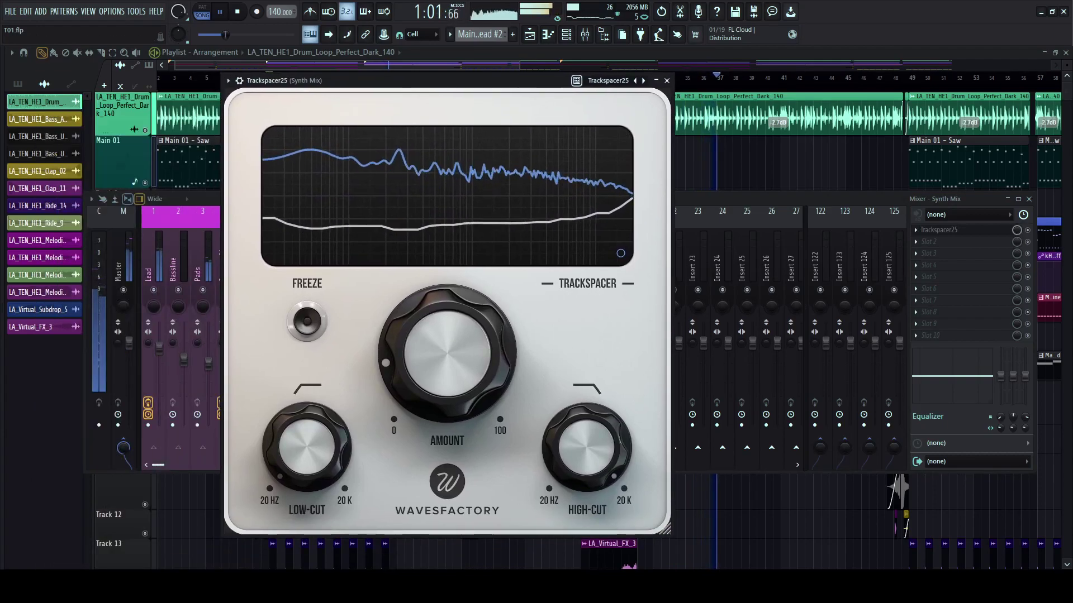
# - Assign the drum loop track as Trackspacer25's sidechain input in the plugin's processing connections
pyautogui.click(621, 254)
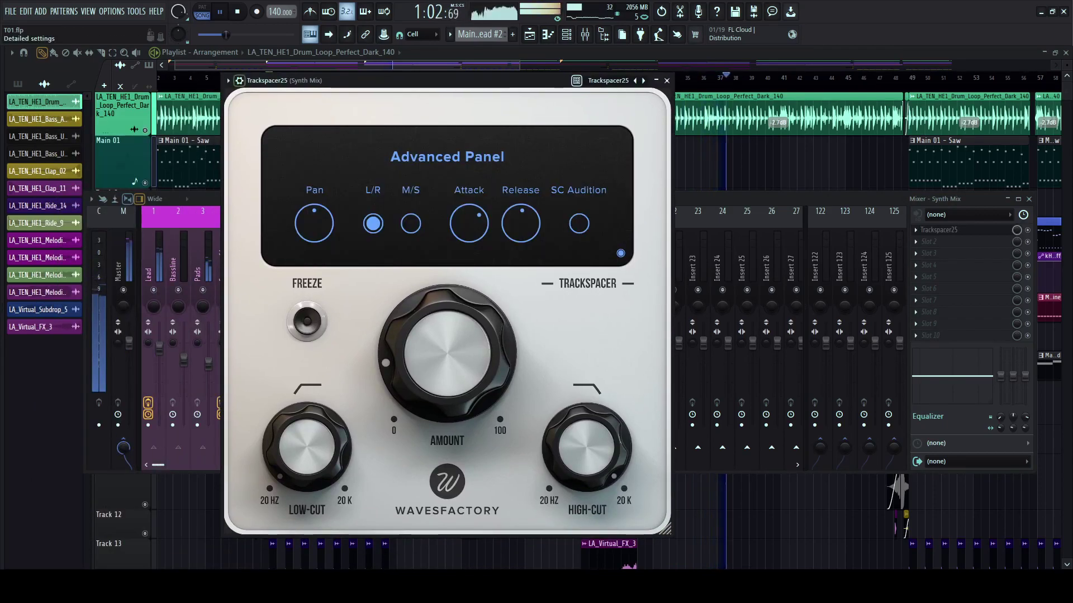
pyautogui.click(239, 81)
pyautogui.click(274, 124)
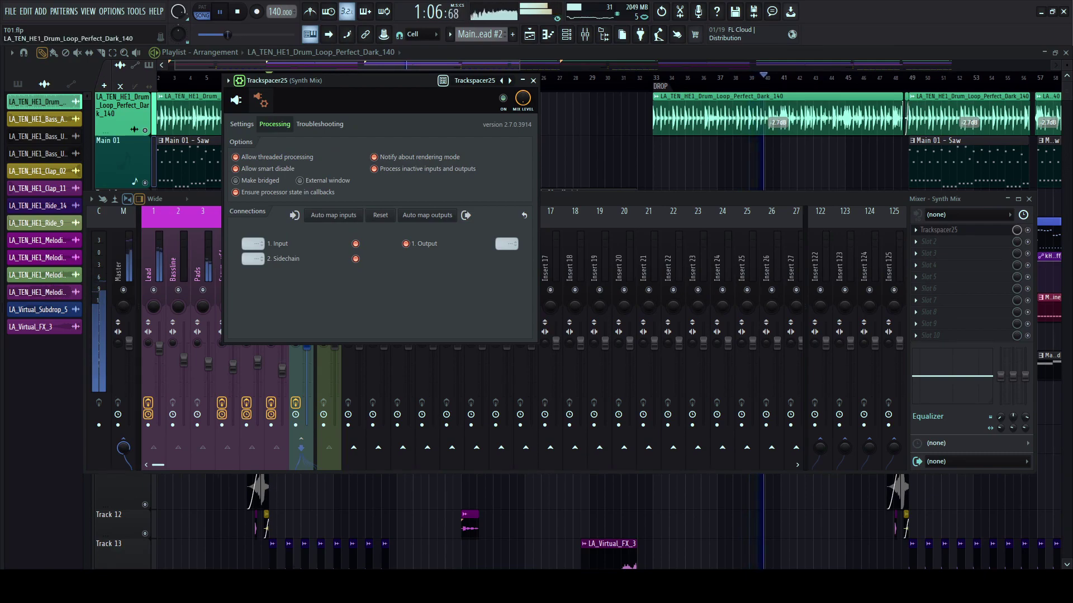
pyautogui.click(236, 100)
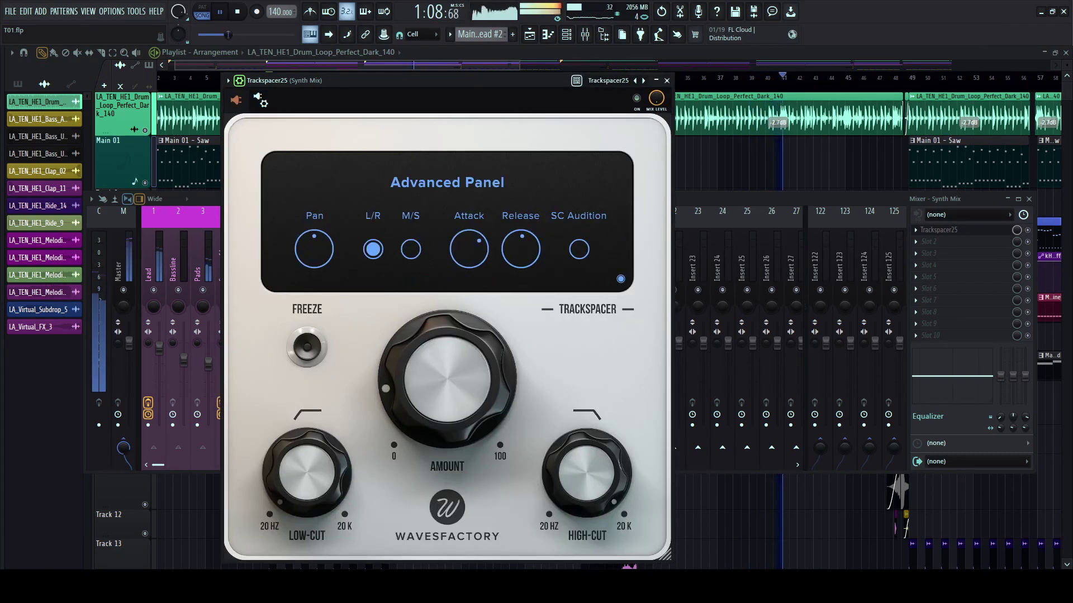
# - Lower Trackspacer25's high-cut to restrict it to the low end and set its amount to 31.4%
pyautogui.click(621, 278)
pyautogui.moveTo(586, 473); pyautogui.dragTo(586, 550)
pyautogui.moveTo(447, 379); pyautogui.dragTo(447, 354)
pyautogui.moveTo(448, 80); pyautogui.dragTo(465, 59)
pyautogui.moveTo(464, 359); pyautogui.dragTo(464, 362)
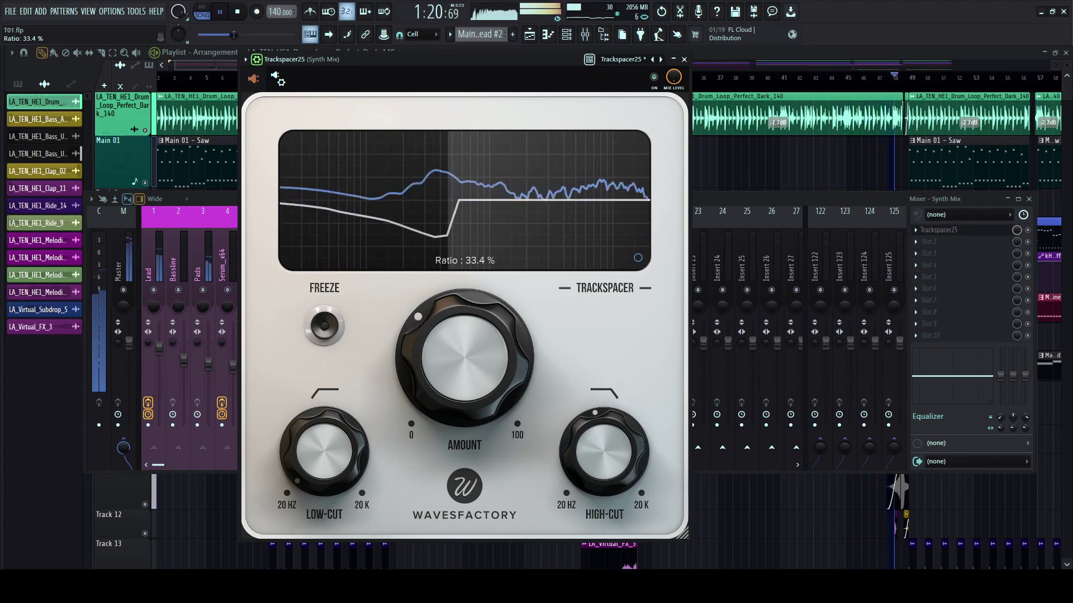
pyautogui.moveTo(464, 362); pyautogui.dragTo(464, 365)
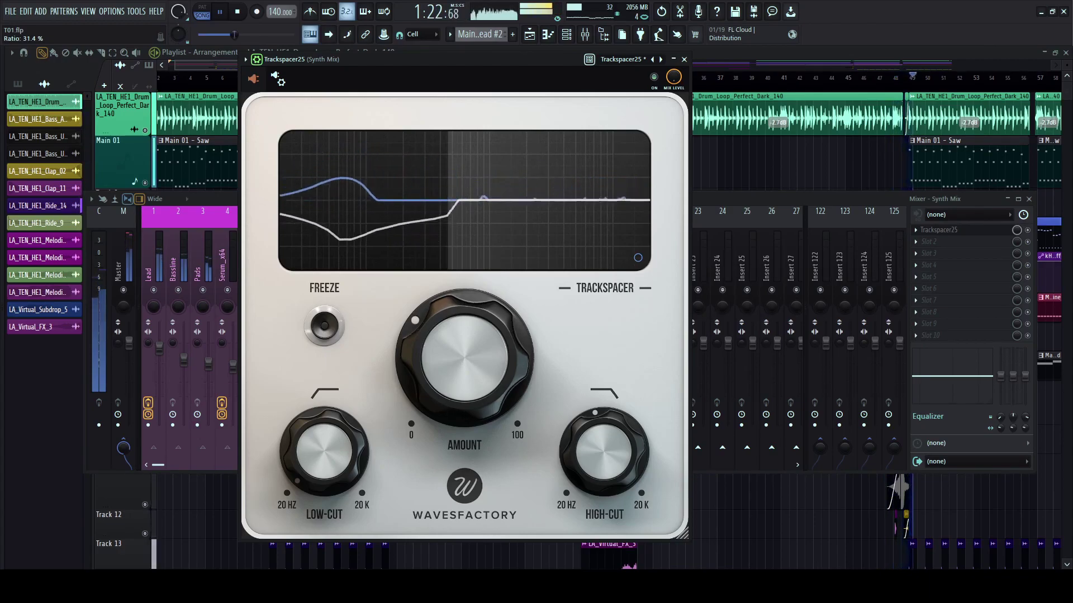
# - Play back the arrangement and check the ducked Synth Mix levels in the mixer
pyautogui.press('F5')
pyautogui.scroll(-2, 465, 363)
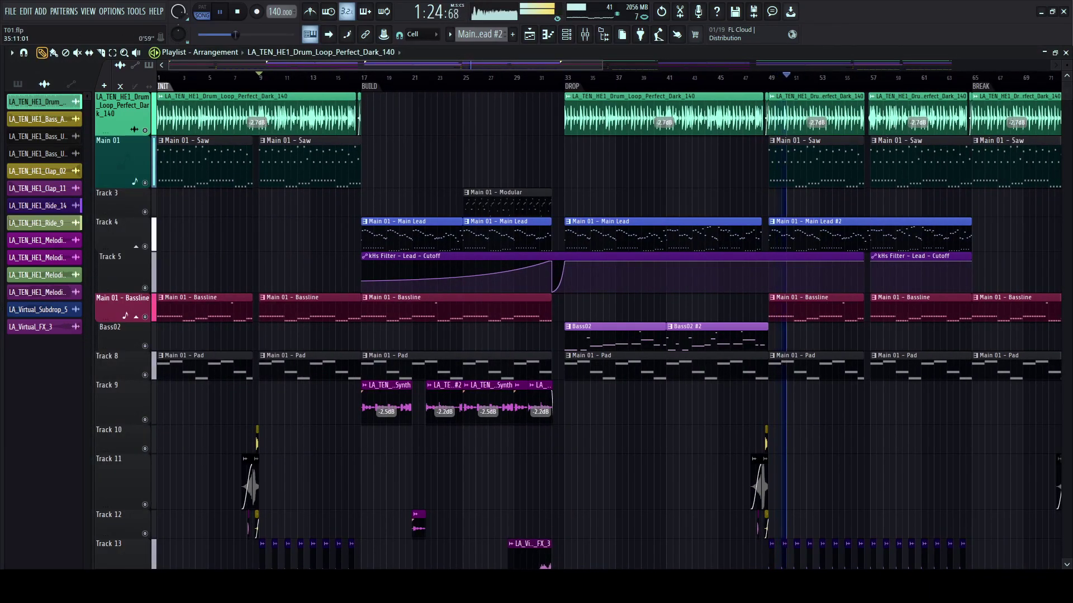
pyautogui.click(585, 34)
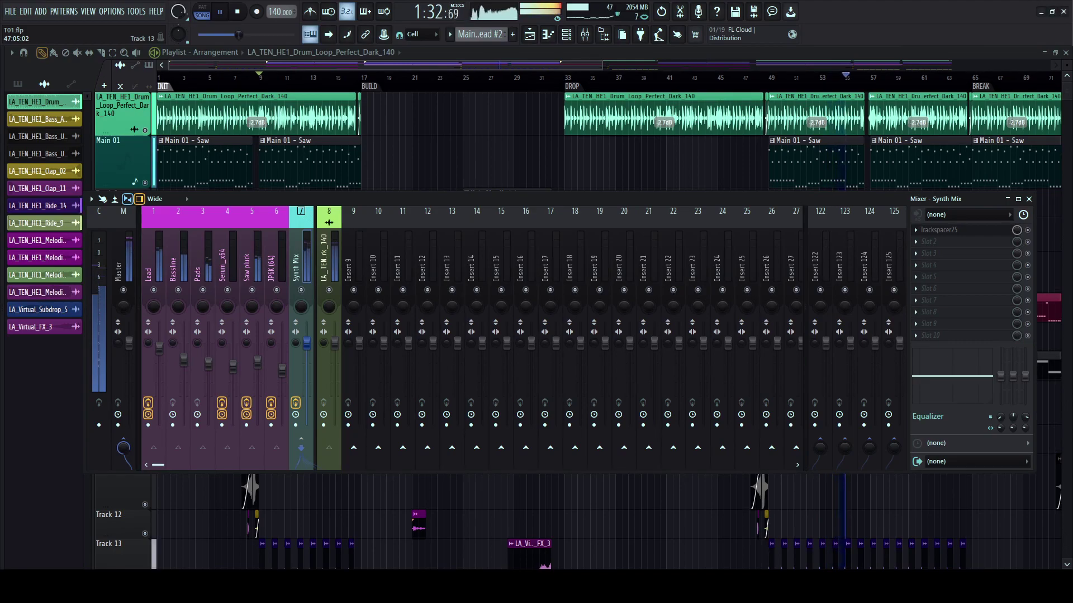
pyautogui.press('space')
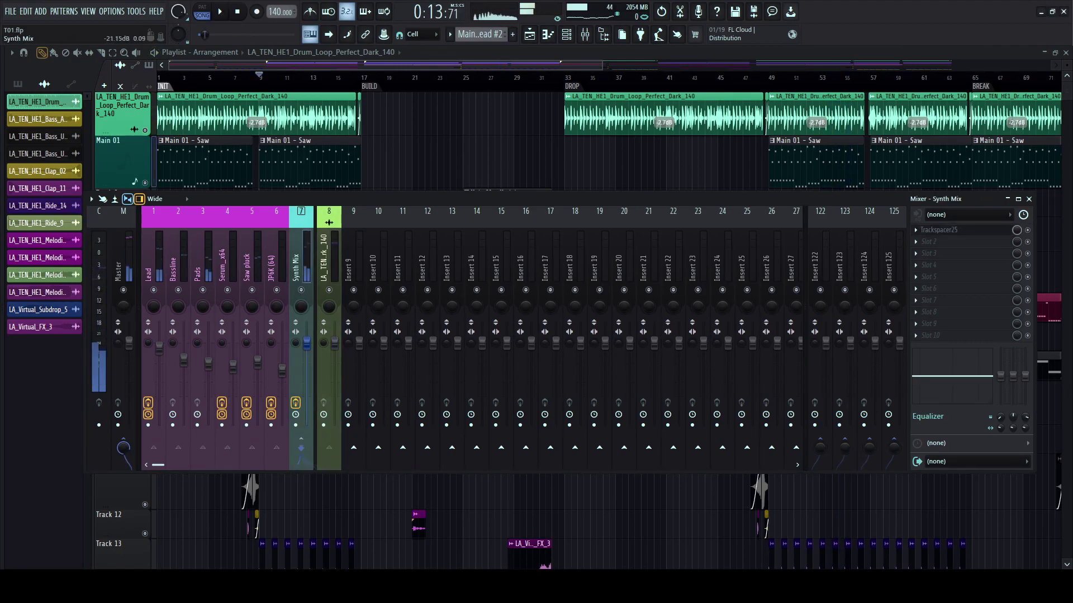
pyautogui.press('F9')
pyautogui.press('space')
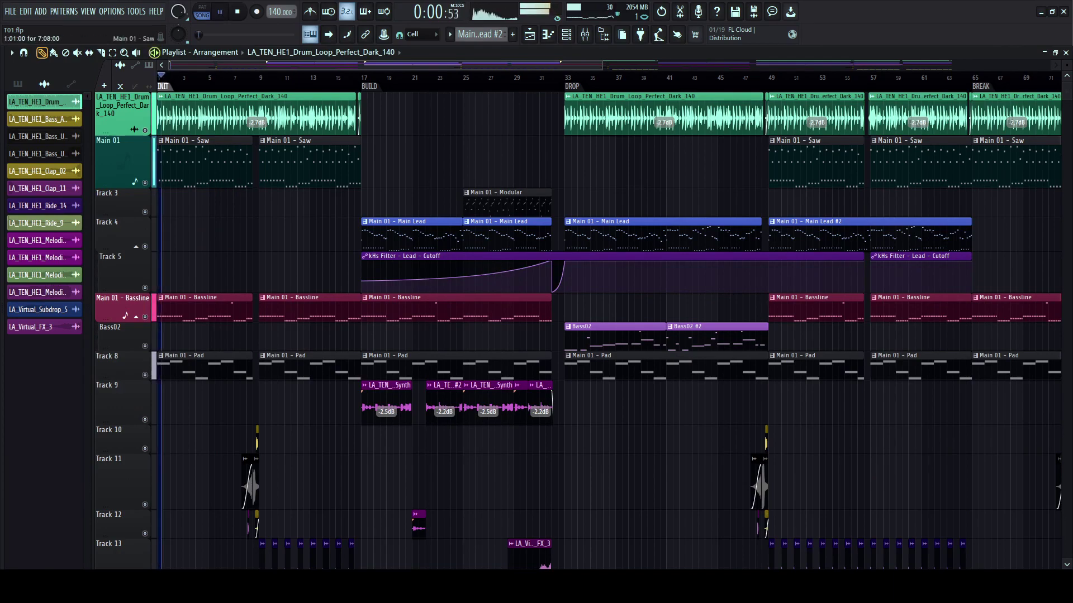
pyautogui.press('space')
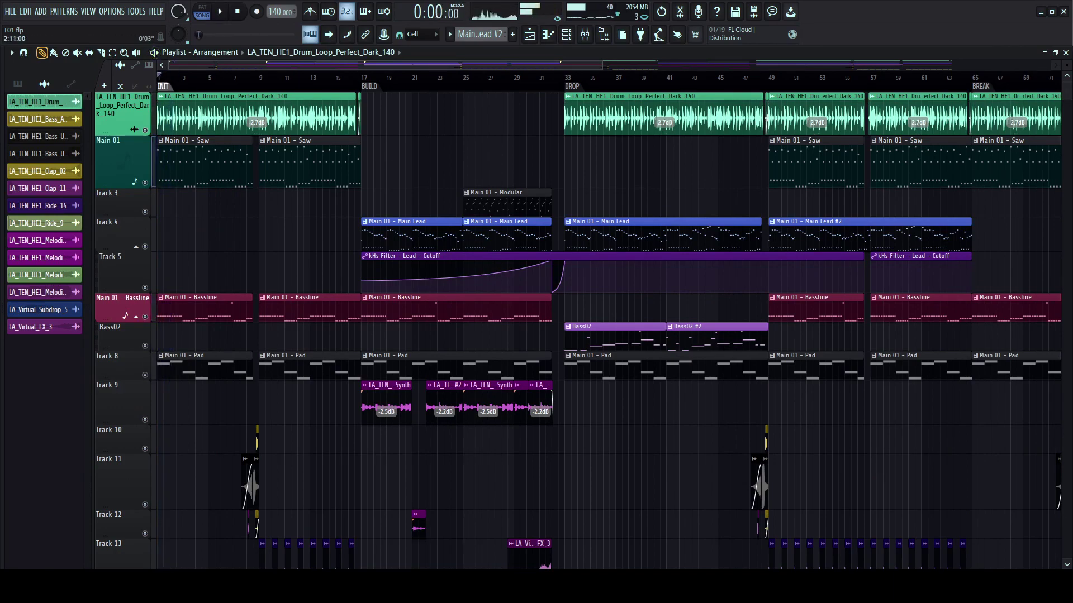
# - Load kHs Filter on the drum loop's mixer track and start playback of the intro
pyautogui.scroll(3, 238, 116)
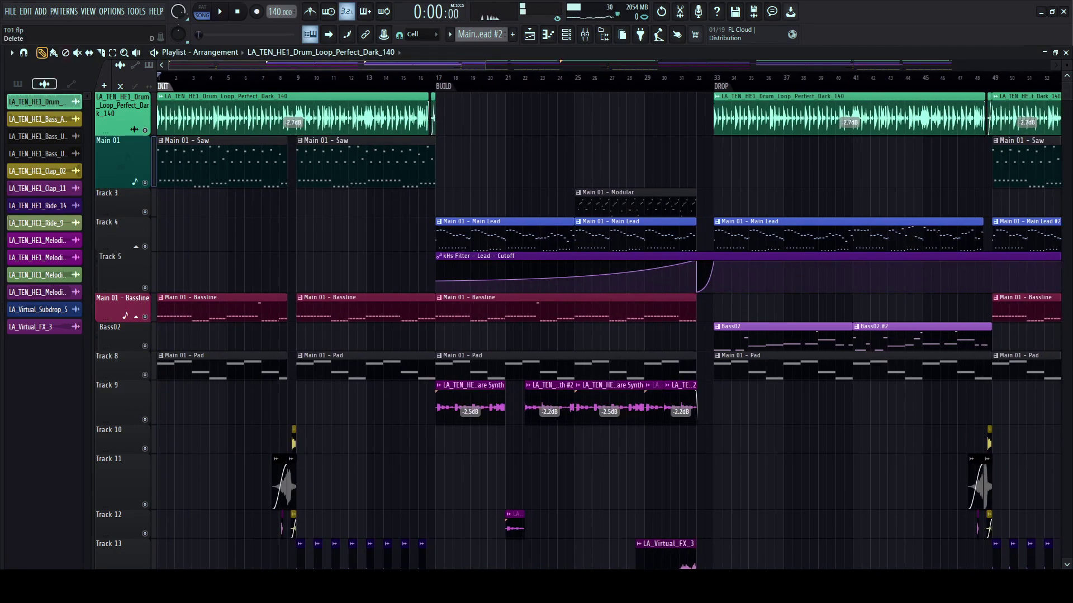
pyautogui.doubleClick(240, 117)
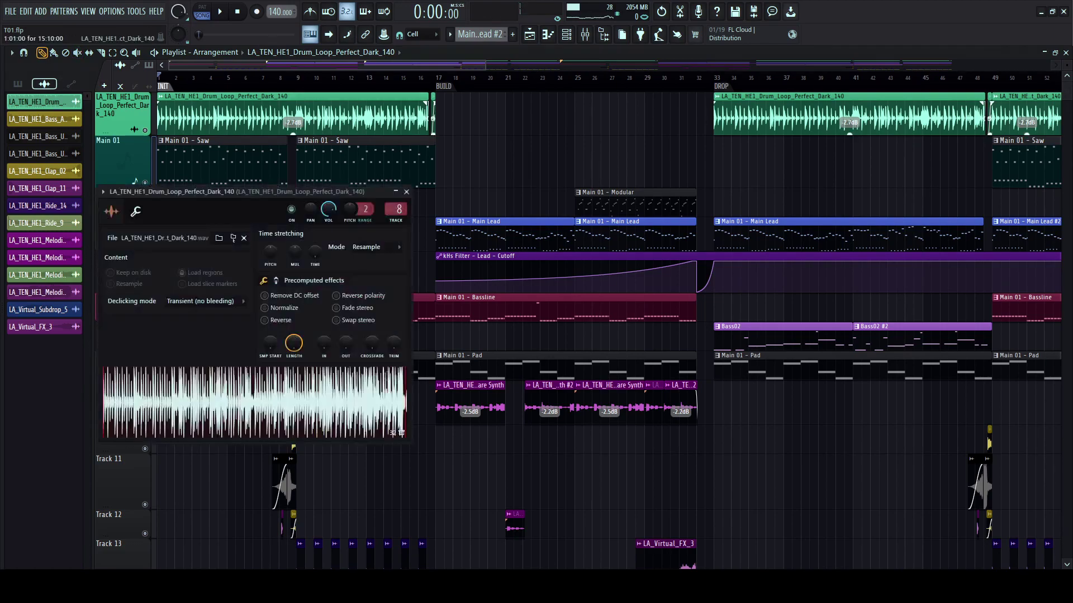
pyautogui.click(584, 34)
pyautogui.press('space')
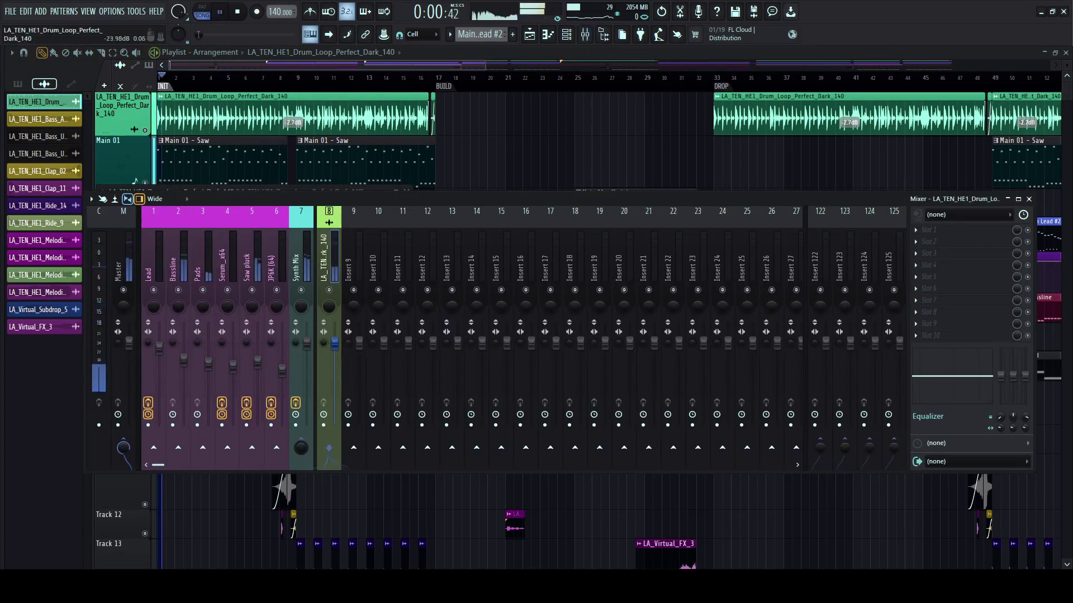
pyautogui.press('space')
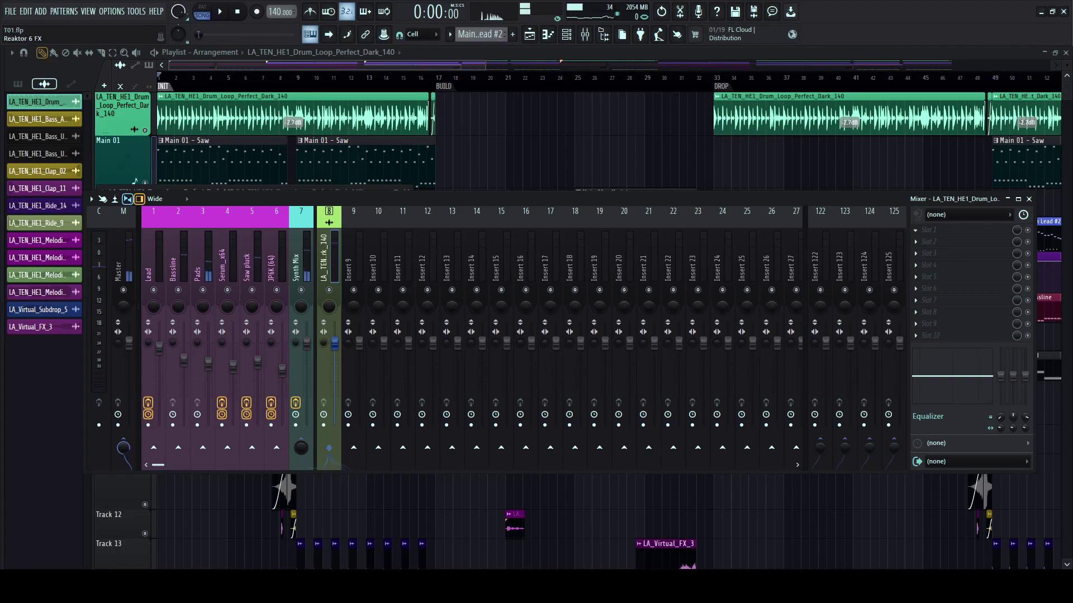
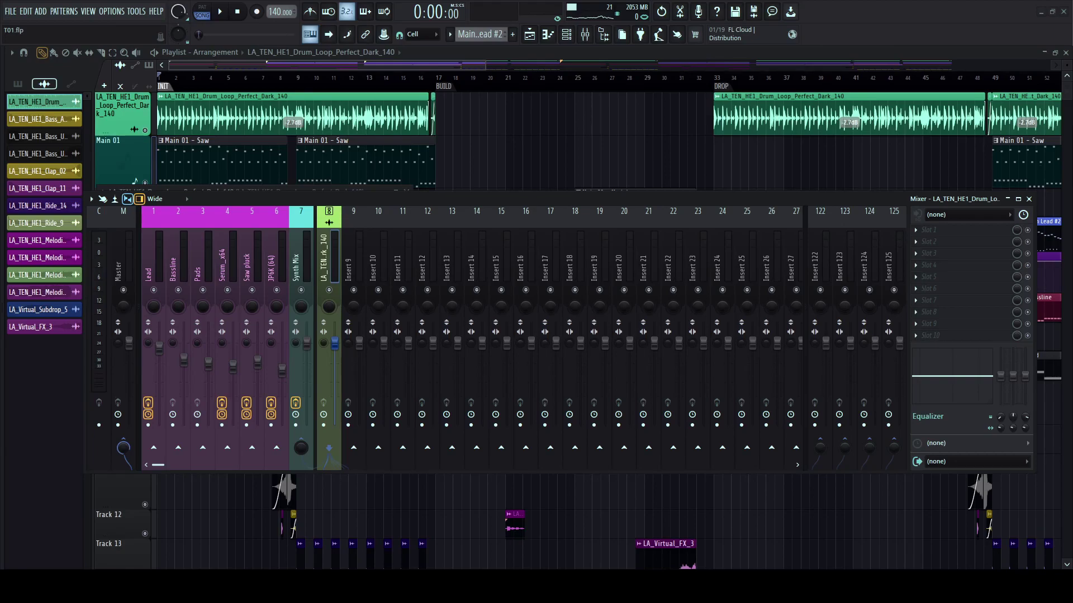
pyautogui.moveTo(90, 103); pyautogui.dragTo(431, 96)
pyautogui.press('space')
# - Lower the drum loop filter's cutoff and create an automation clip for it
pyautogui.moveTo(380, 272); pyautogui.dragTo(380, 302)
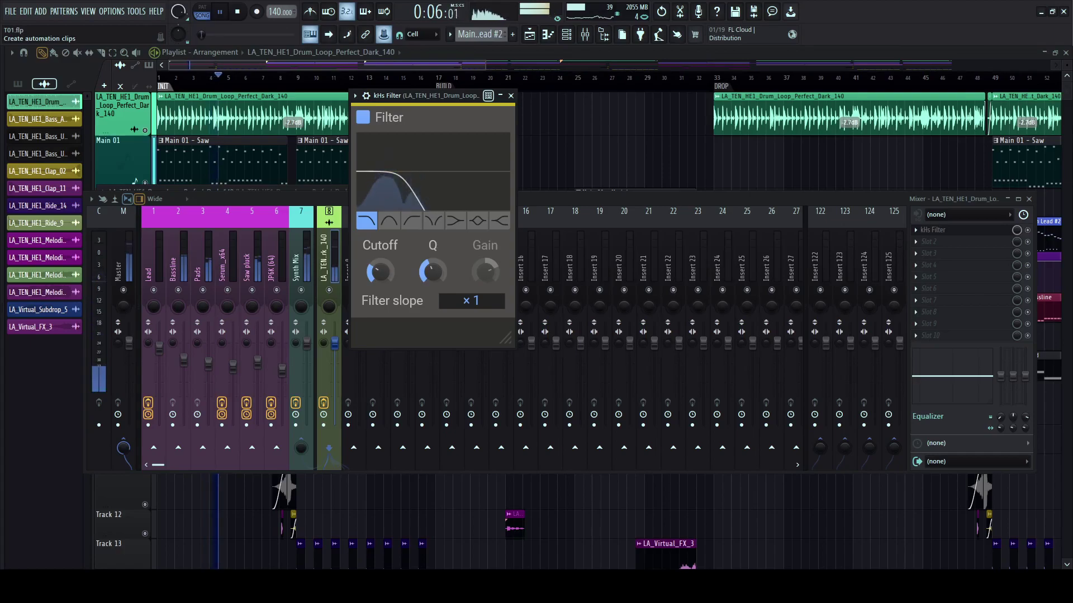
pyautogui.click(416, 59)
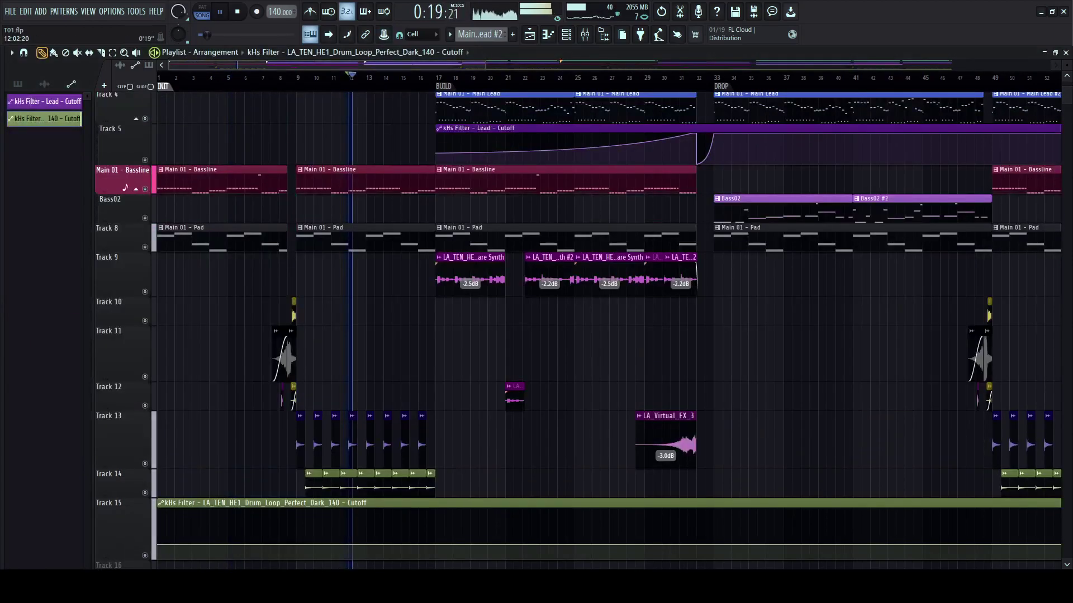
# - Move the drum loop's cutoff automation track directly beneath the drum loop, group it with that track and reduce its height
pyautogui.scroll(-3, 609, 329)
pyautogui.scroll(10, 122, 270)
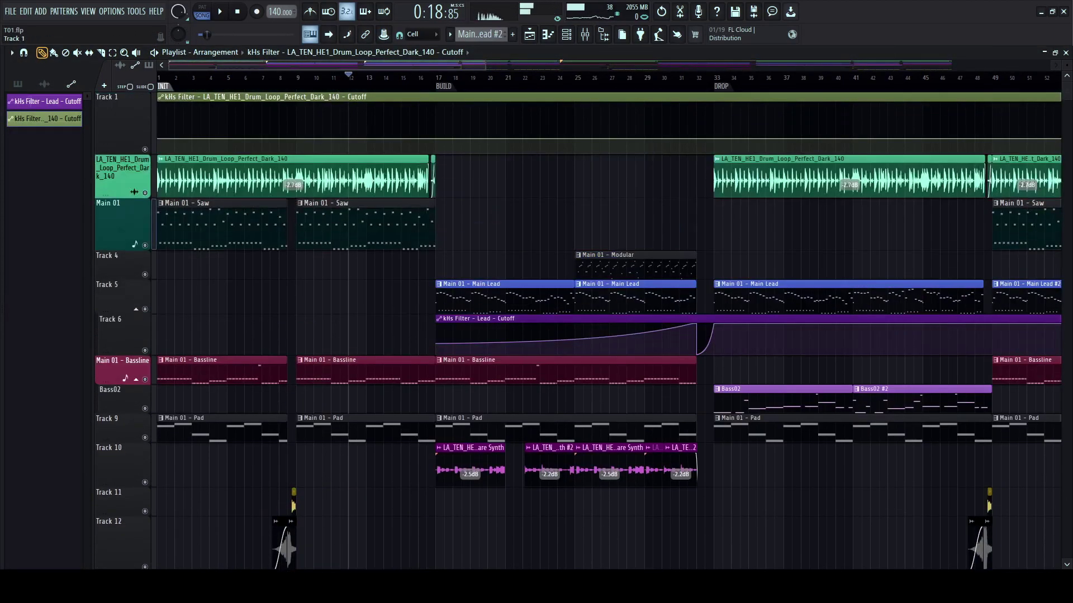
pyautogui.scroll(-1, 123, 144)
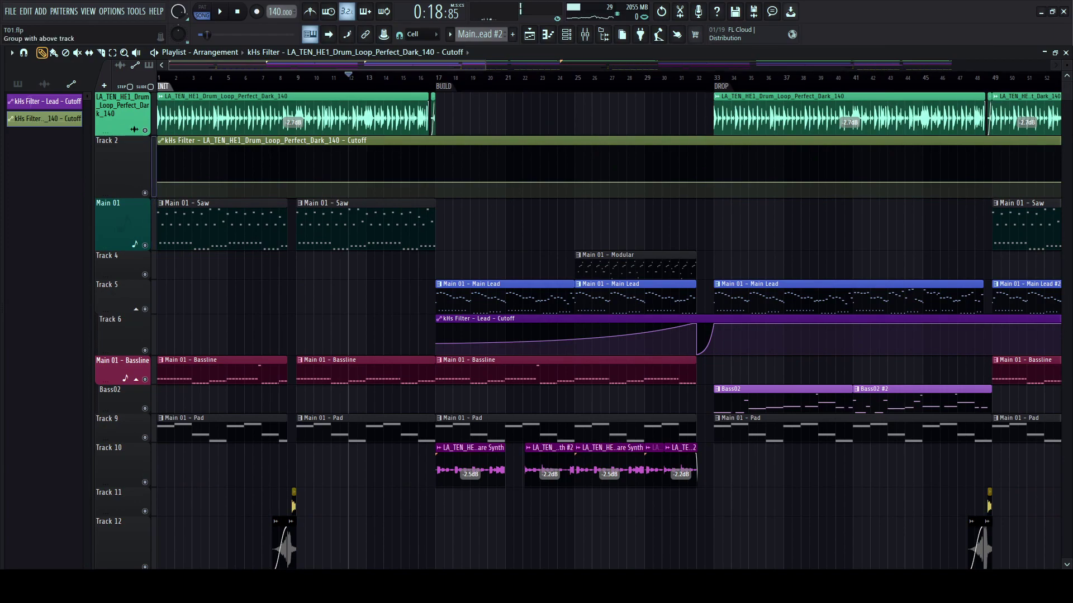
pyautogui.click(168, 302)
pyautogui.press('space')
pyautogui.moveTo(122, 197); pyautogui.dragTo(158, 145)
# - Add a 100% point at bar 17 and another point at bar 33 to the drum loop's cutoff automation
pyautogui.click(158, 78)
pyautogui.rightClick(435, 146)
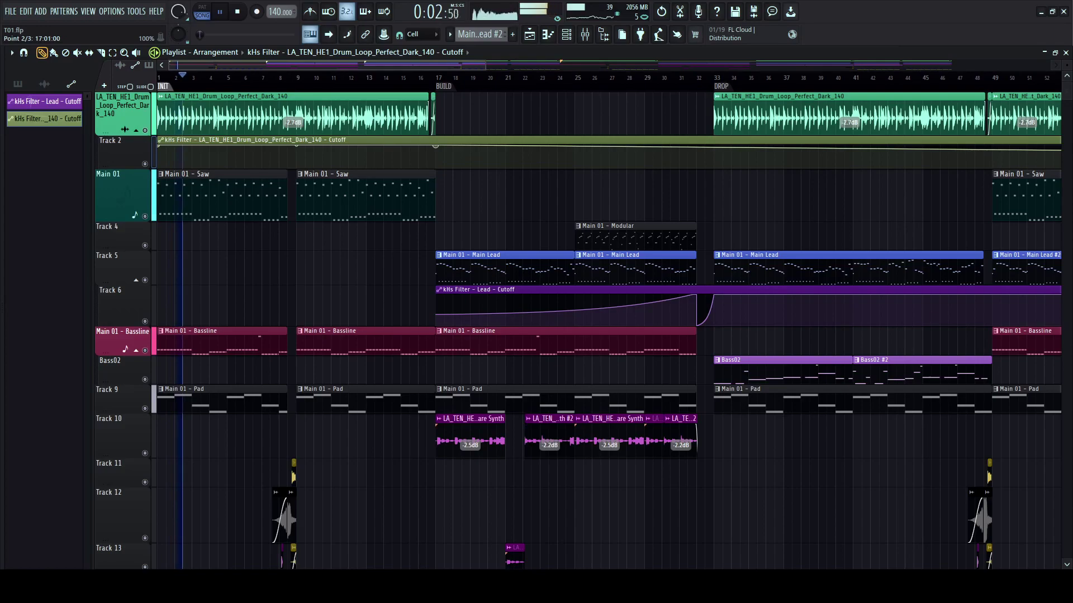
pyautogui.rightClick(713, 147)
pyautogui.scroll(-3, 710, 147)
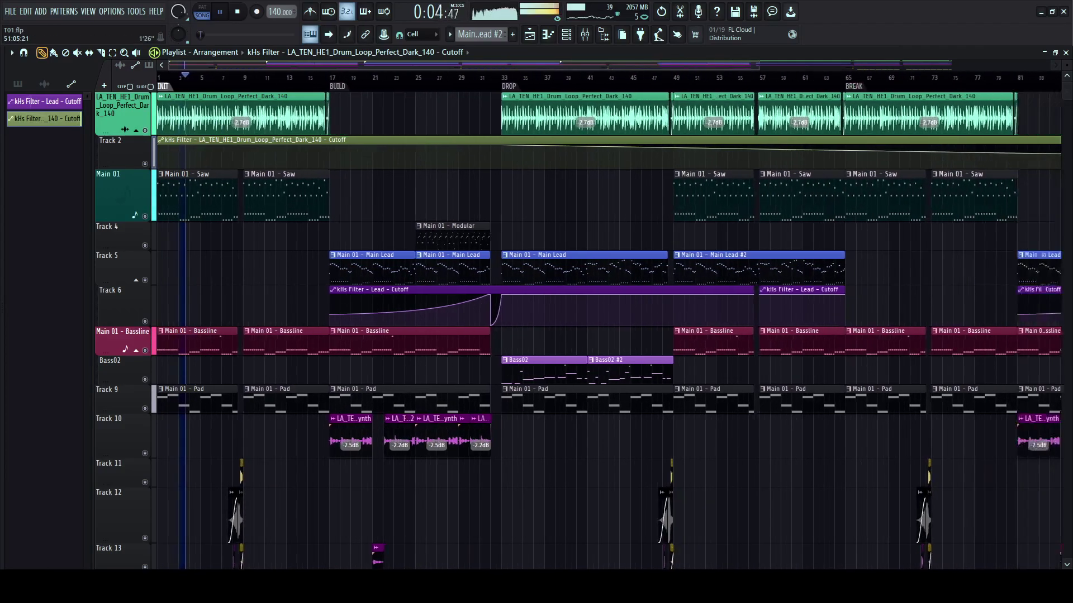
pyautogui.scroll(-3, 710, 147)
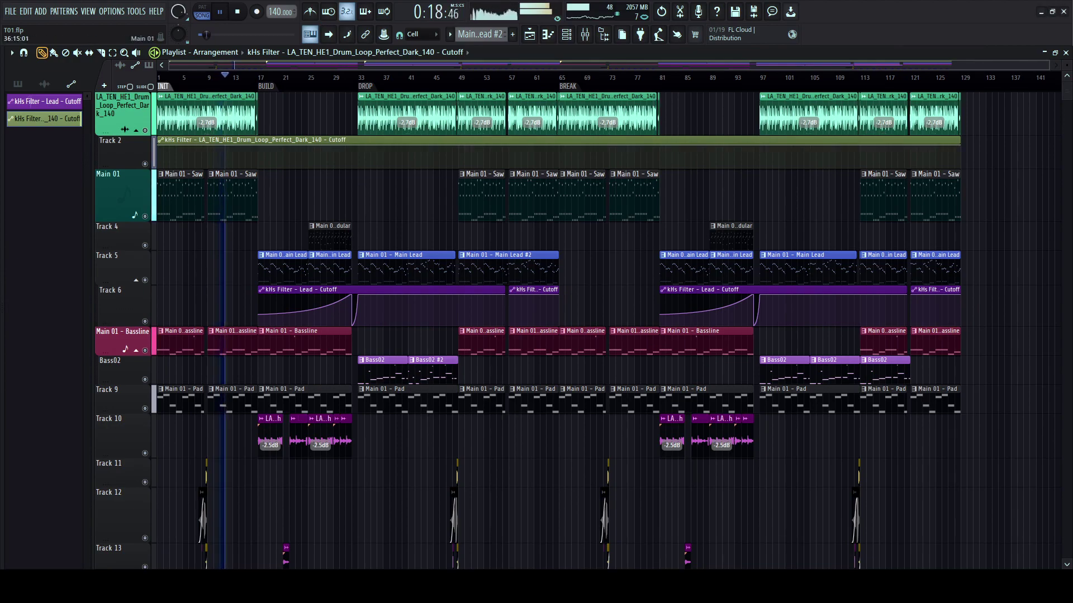
# - Browse the Lost Audio - Cybr sample pack, examining its Vox and One Shots folders
pyautogui.moveTo(2, 224); pyautogui.dragTo(270, 224)
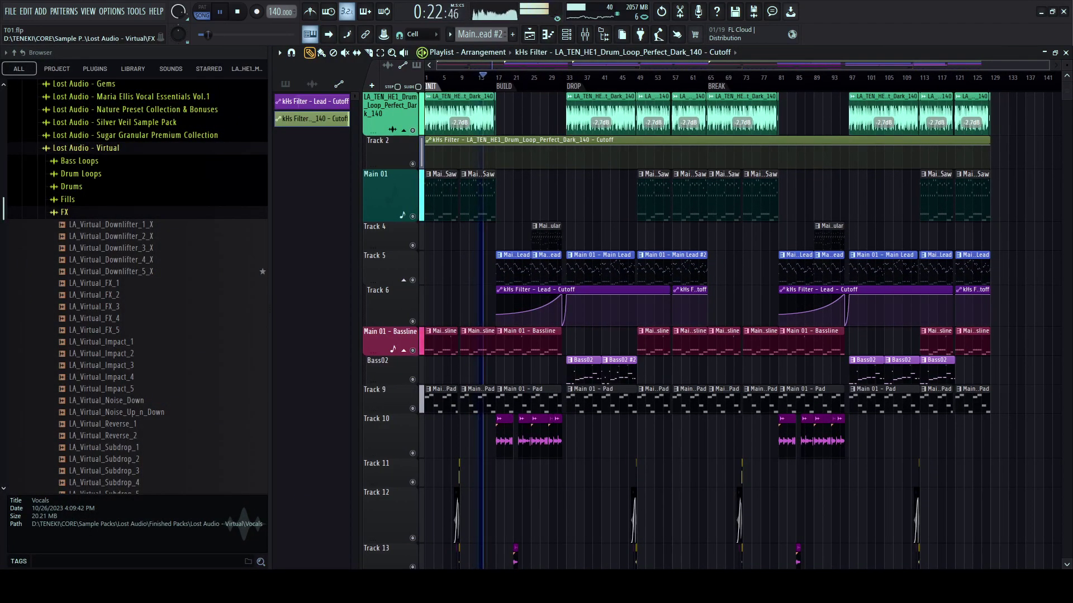
pyautogui.scroll(3, 561, 313)
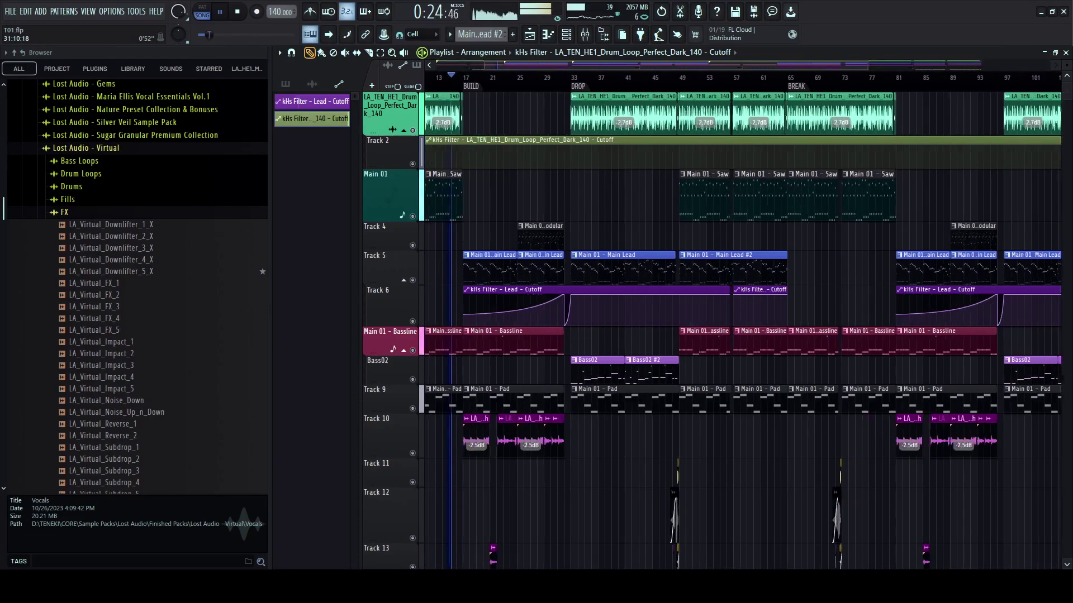
pyautogui.hscroll(-3, 560, 313)
pyautogui.click(65, 213)
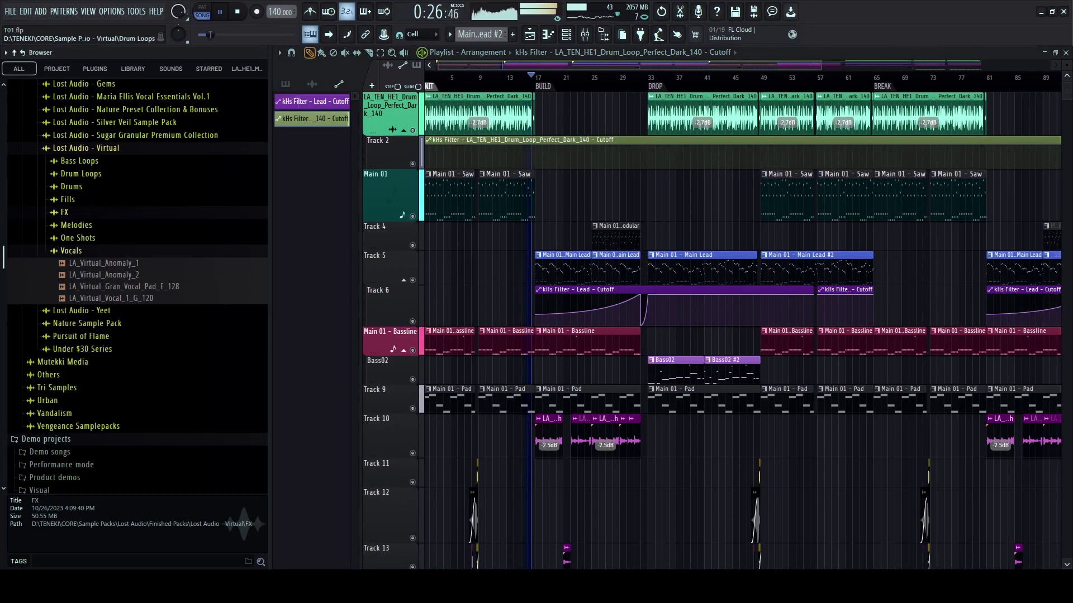
pyautogui.click(86, 148)
pyautogui.scroll(3, 90, 246)
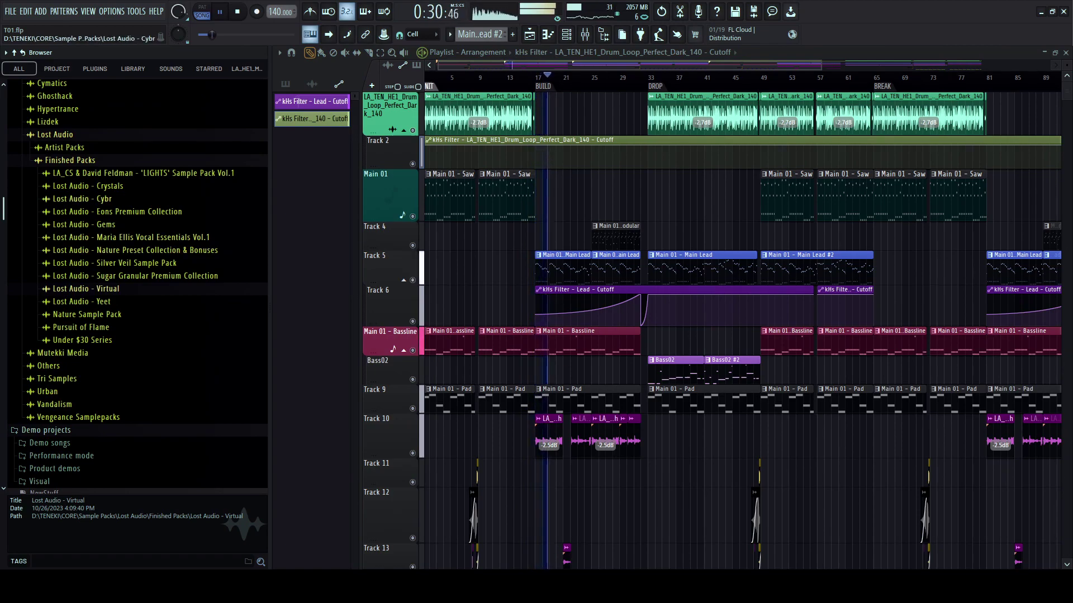
pyautogui.click(82, 199)
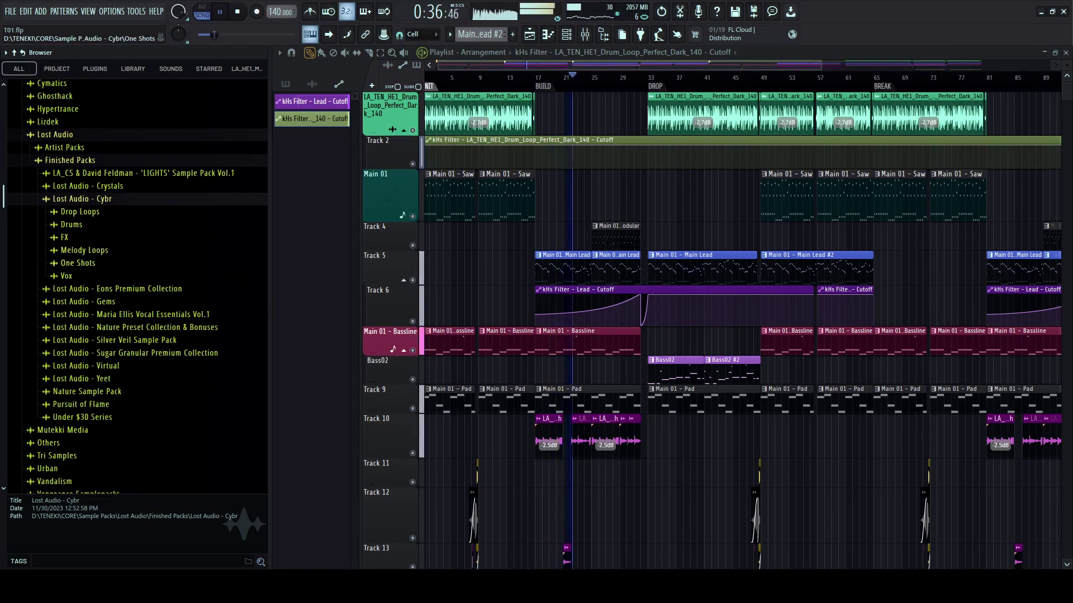
pyautogui.click(66, 276)
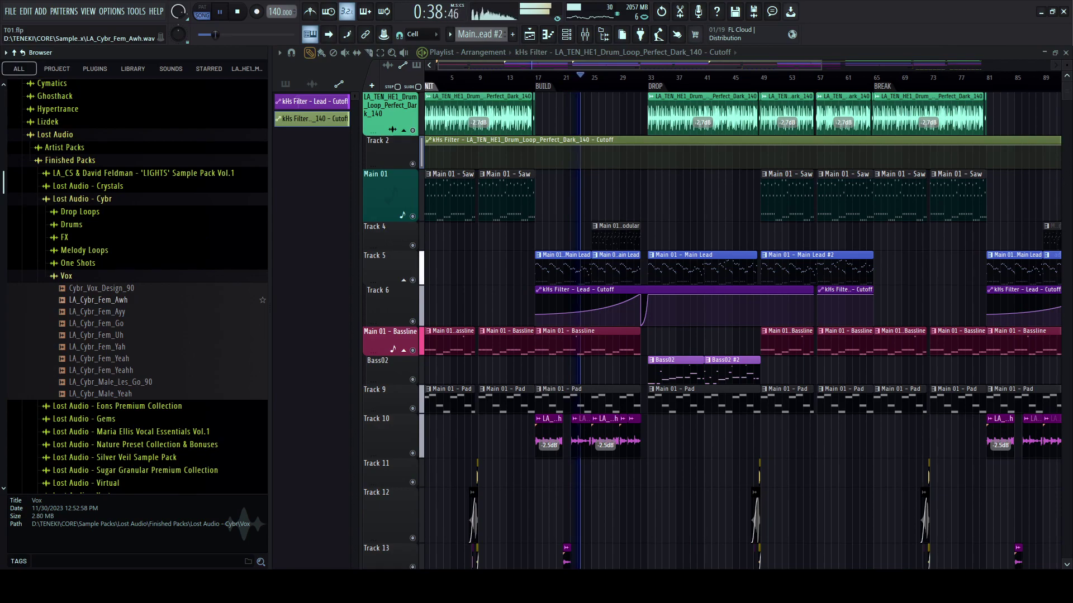
pyautogui.click(66, 276)
pyautogui.click(78, 263)
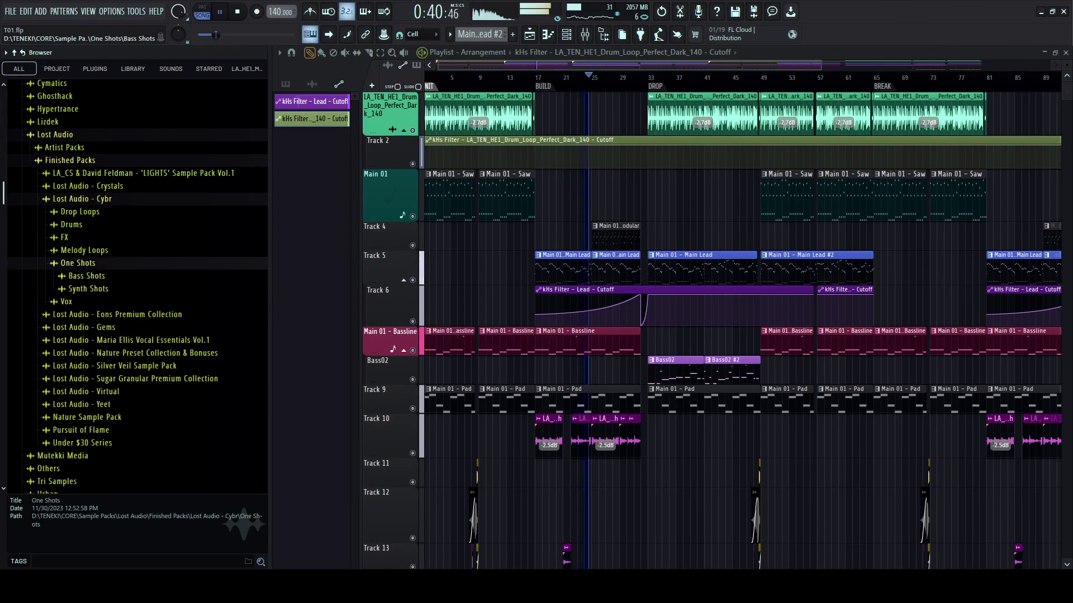
# - Audition samples in the Cybr pack's Bass Shots folder, including LA_Cyber_Bass_Oneshot_Crawler_E and LA_Cyber_Bass_Oneshot_Fowler_E
pyautogui.click(87, 276)
pyautogui.click(134, 300)
pyautogui.click(134, 312)
pyautogui.click(134, 324)
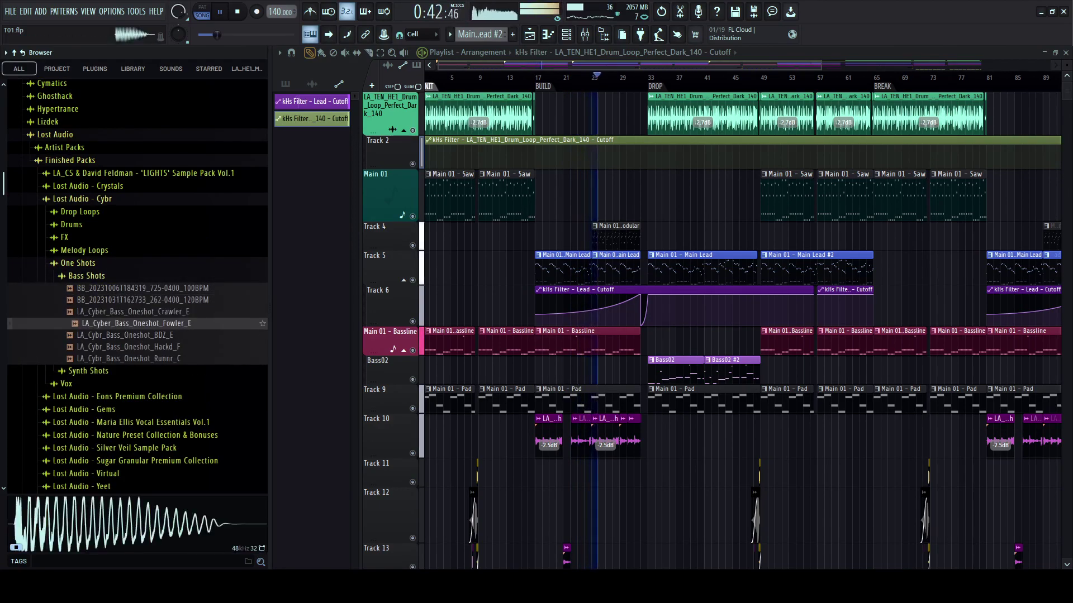
# - Audition the LA_Cybr_Bass_Oneshot_BDZ_E and LA_Cybr_Bass_Oneshot_Hackd_F samples in the Bass Shots folder
pyautogui.click(135, 335)
pyautogui.click(134, 347)
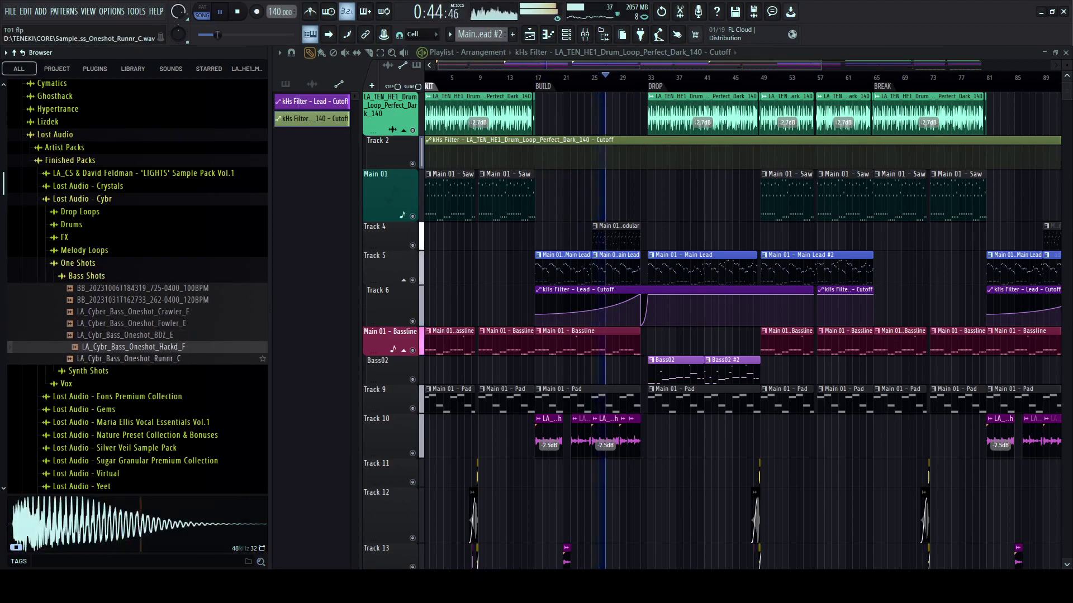
pyautogui.click(134, 336)
# - Narrow the sample browser to give the playlist more room around the drop section
pyautogui.scroll(6, 643, 77)
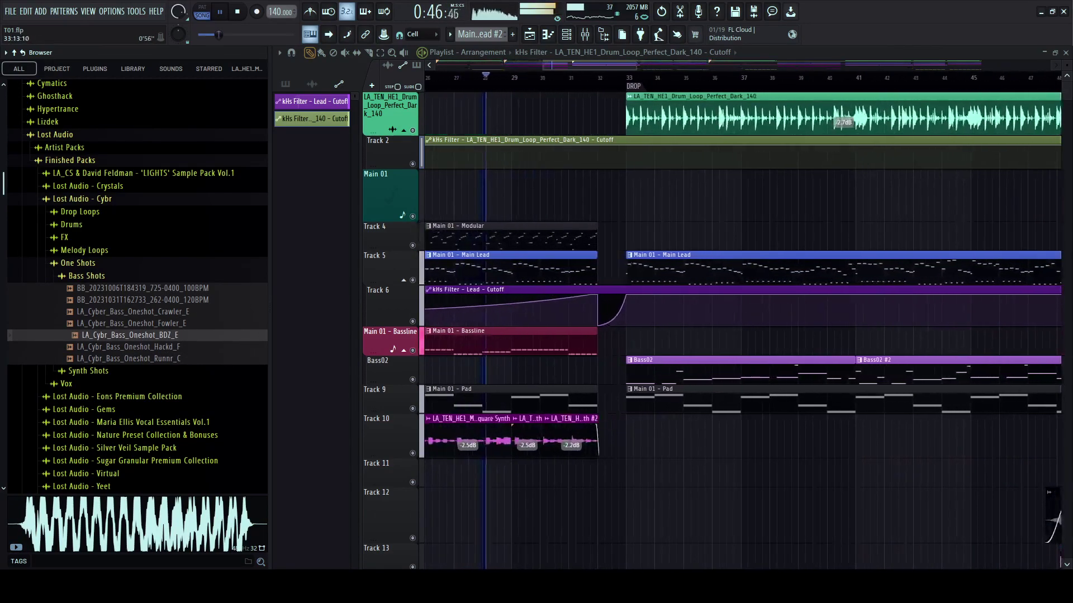
pyautogui.moveTo(592, 65); pyautogui.dragTo(638, 65)
pyautogui.scroll(-1, 637, 77)
pyautogui.scroll(-2, 636, 77)
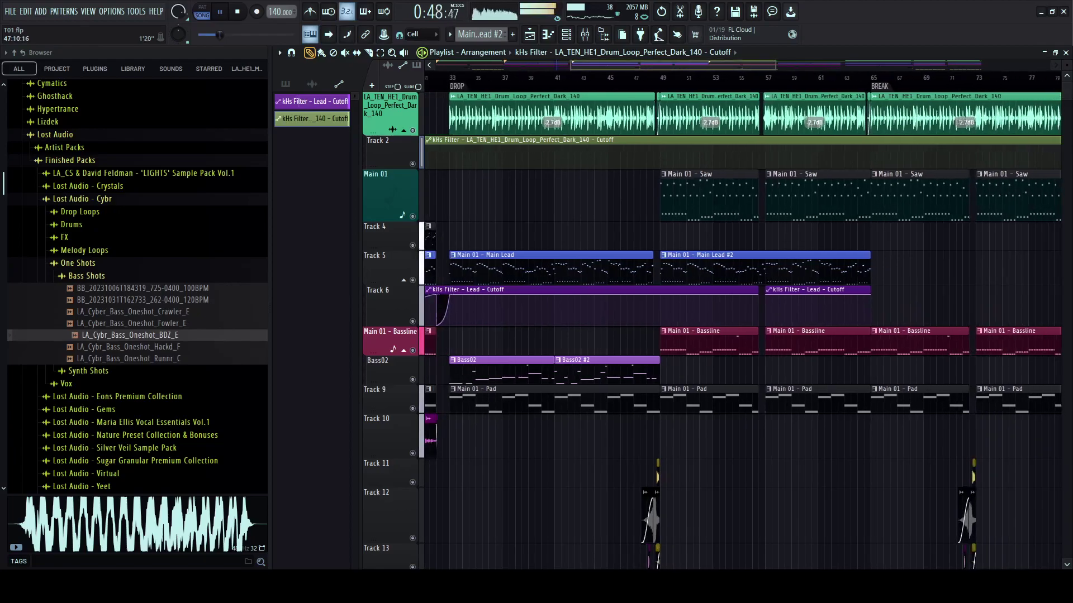
pyautogui.moveTo(271, 307); pyautogui.dragTo(200, 307)
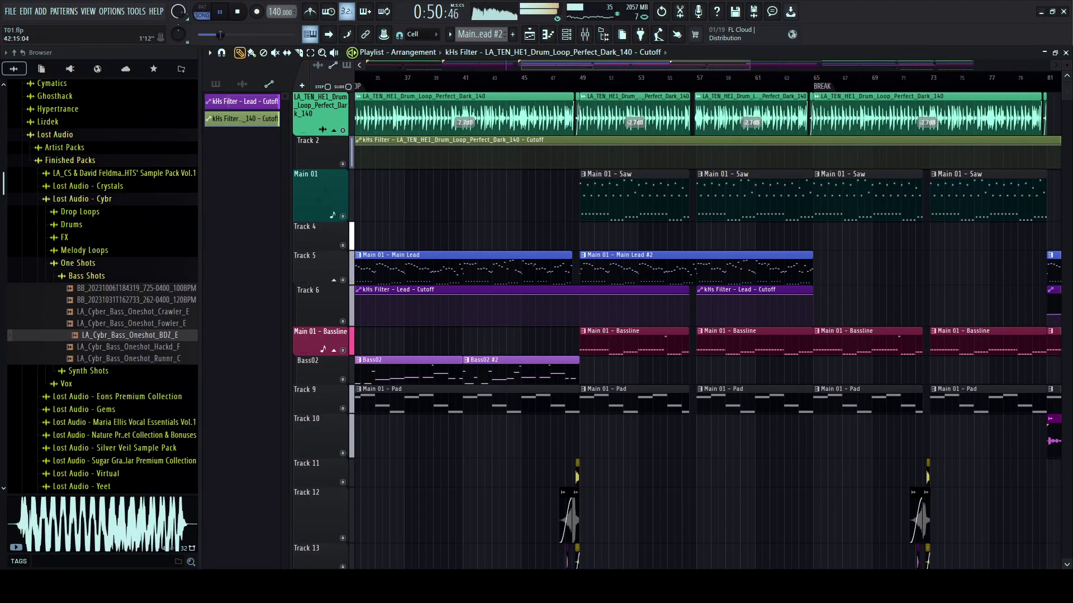
# - Play through the drop from bar 33 and examine the arrangement and fill clips around the bar 49 transition
pyautogui.scroll(3, 576, 66)
pyautogui.moveTo(576, 65); pyautogui.dragTo(556, 66)
pyautogui.scroll(-3, 533, 77)
pyautogui.scroll(3, 472, 77)
pyautogui.moveTo(613, 313); pyautogui.dragTo(543, 313)
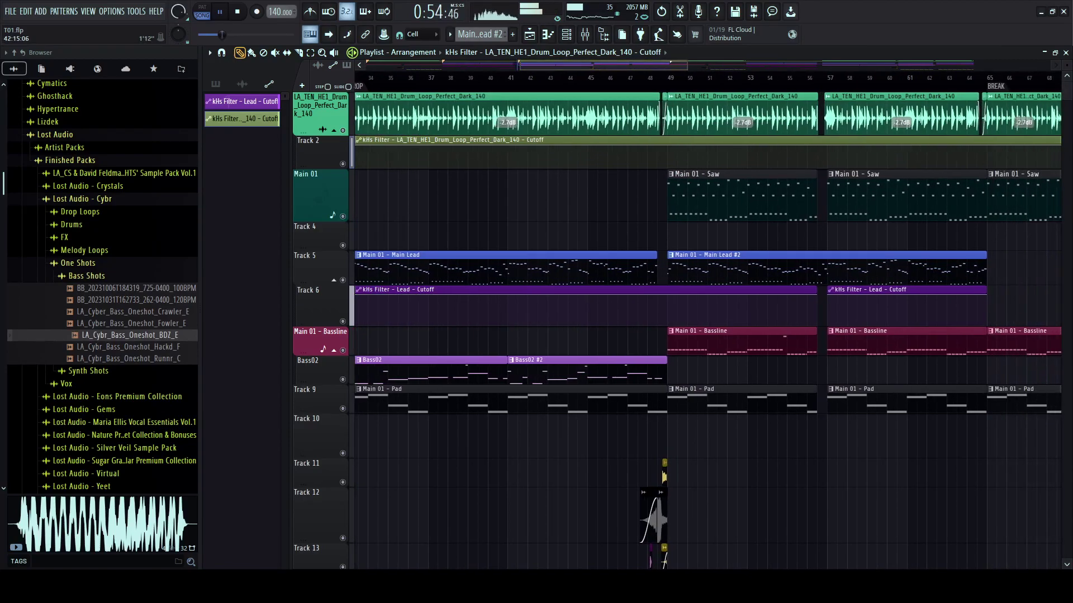
pyautogui.scroll(-1, 542, 312)
pyautogui.moveTo(610, 65); pyautogui.dragTo(633, 66)
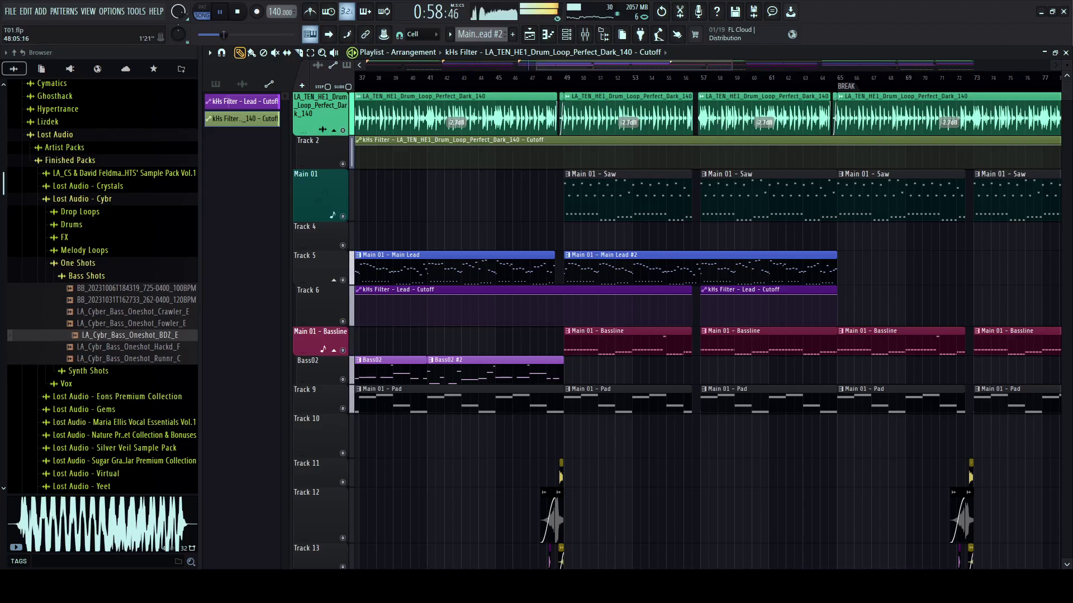
pyautogui.scroll(3, 547, 312)
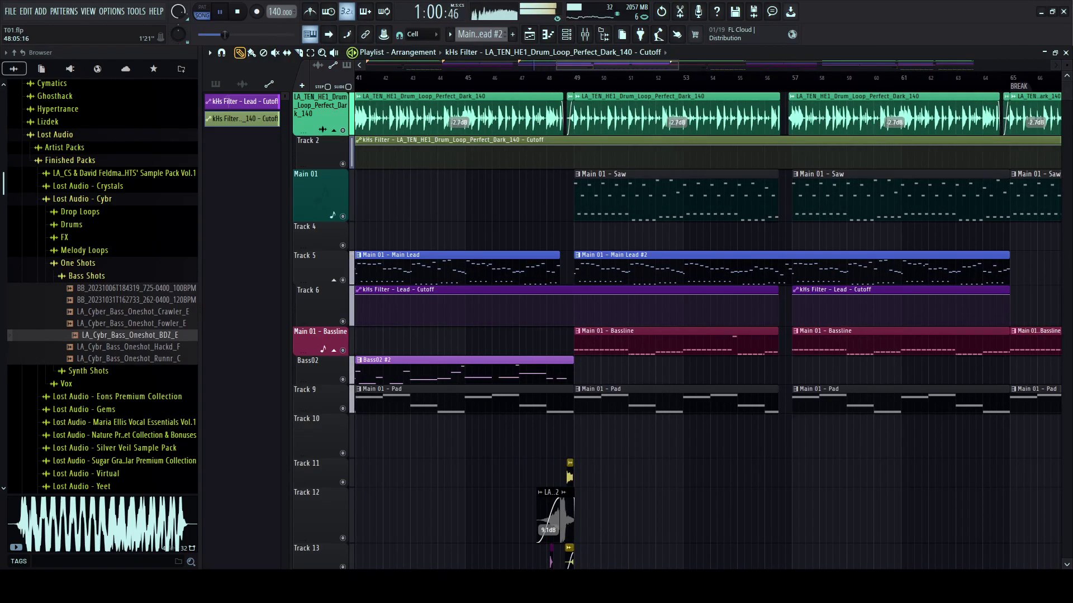
pyautogui.moveTo(572, 66)
pyautogui.mouseDown()
pyautogui.moveTo(537, 66)
pyautogui.moveTo(571, 65)
pyautogui.mouseUp()
pyautogui.scroll(4, 538, 223)
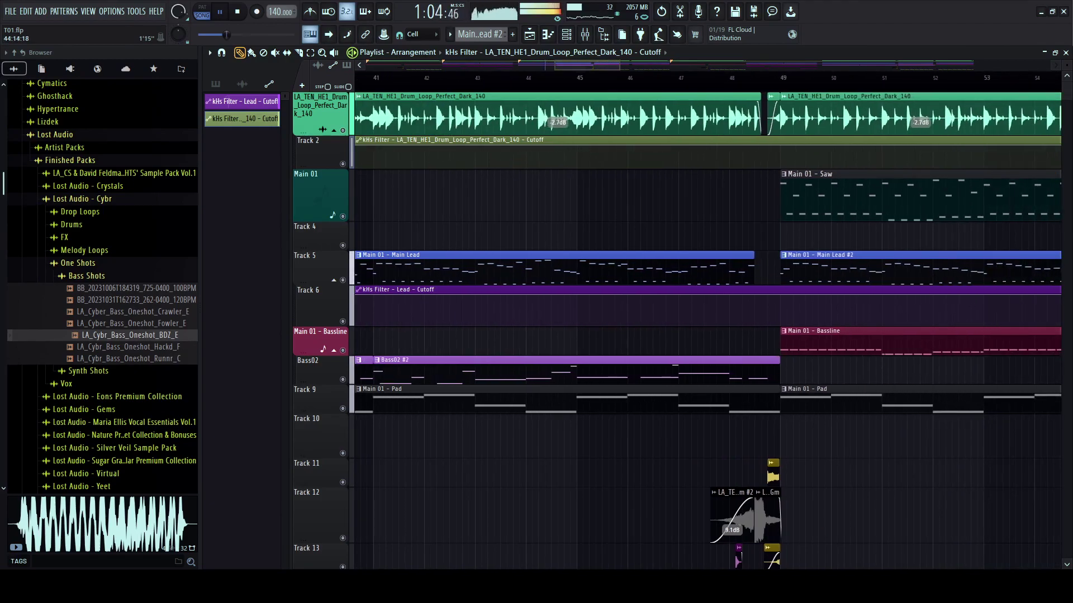
pyautogui.scroll(-3, 708, 330)
pyautogui.scroll(3, 708, 331)
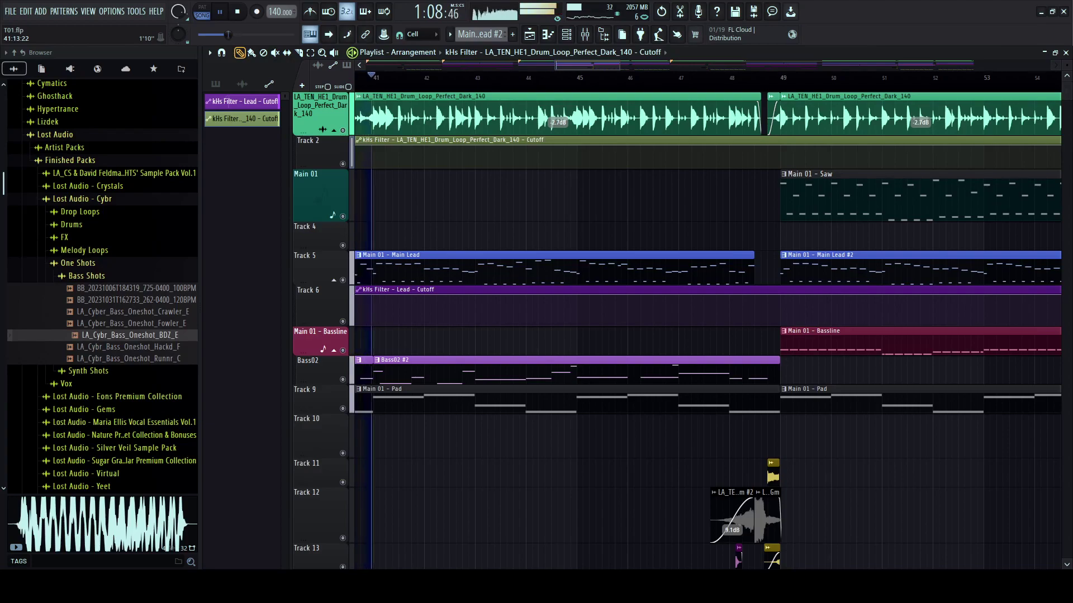
pyautogui.moveTo(575, 66); pyautogui.dragTo(582, 65)
pyautogui.moveTo(581, 330); pyautogui.dragTo(636, 331)
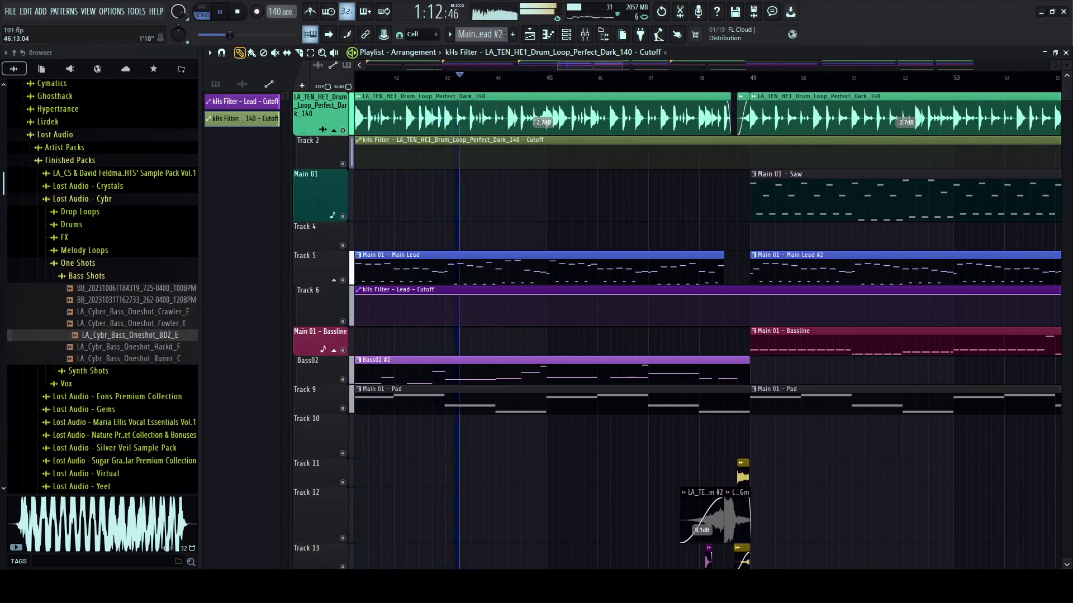
pyautogui.scroll(1, 581, 330)
pyautogui.scroll(1, 581, 331)
pyautogui.hscroll(2, 581, 330)
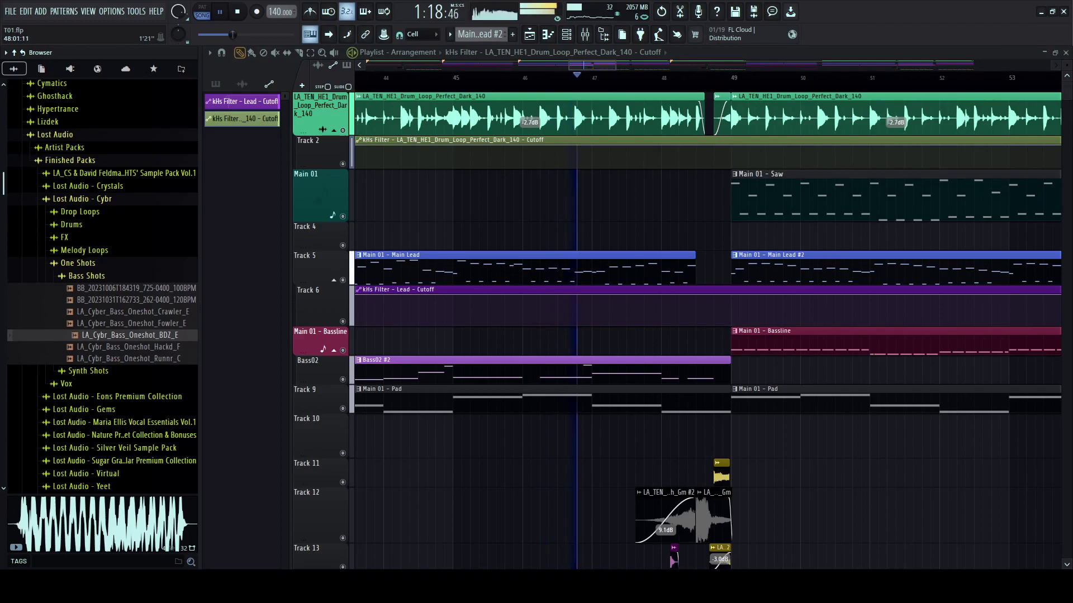
pyautogui.scroll(2, 854, 331)
pyautogui.scroll(-1, 589, 331)
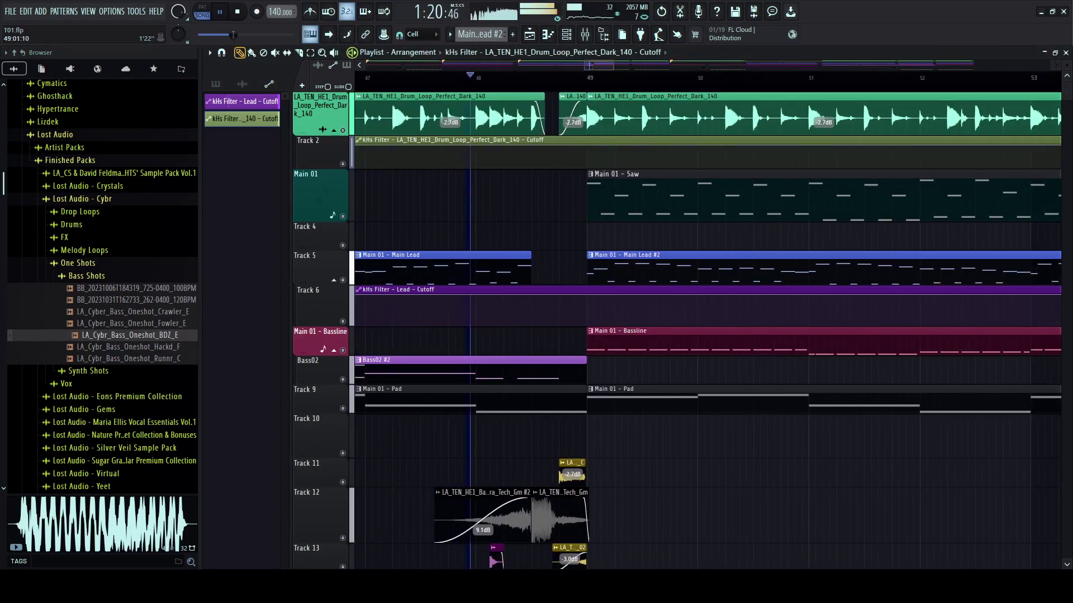
pyautogui.scroll(-4, 590, 331)
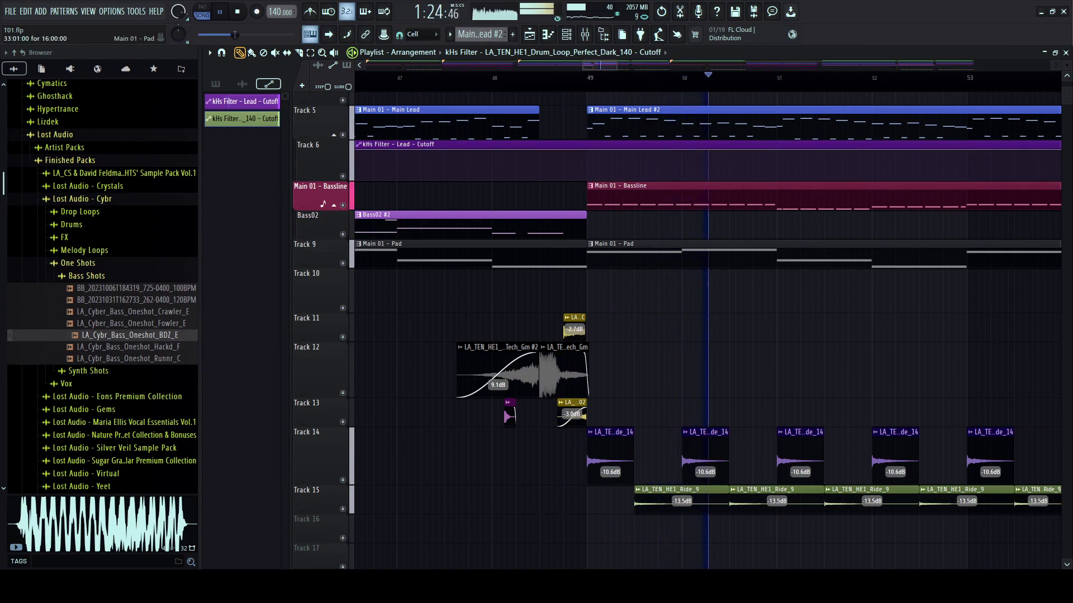
pyautogui.moveTo(584, 256); pyautogui.dragTo(567, 257)
pyautogui.scroll(-5, 570, 256)
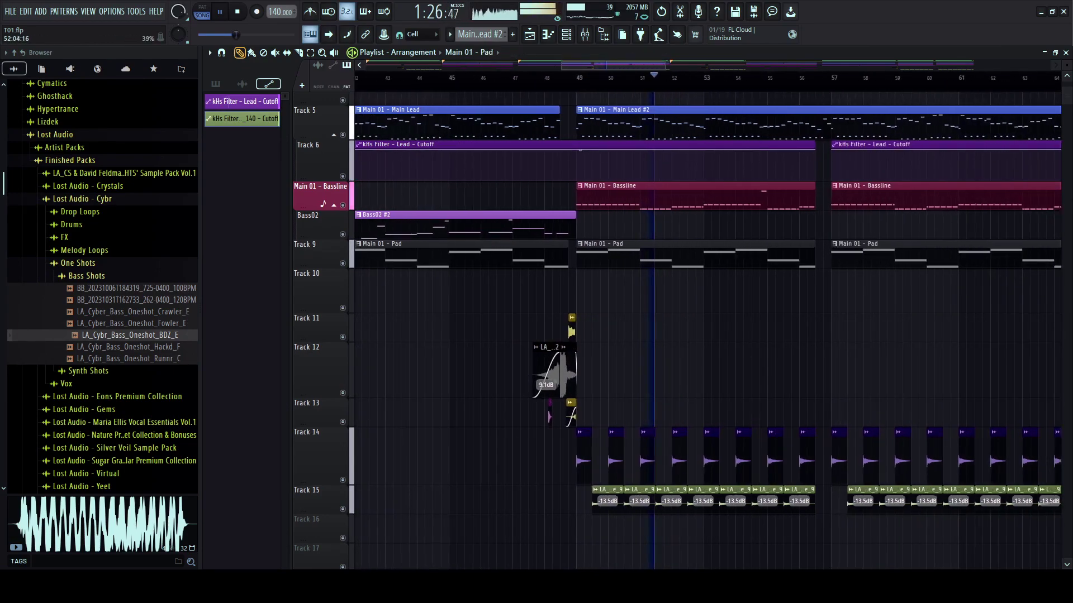
# - Delete the drum loop clip that runs through the break after bar 65
pyautogui.moveTo(663, 162); pyautogui.dragTo(546, 279)
pyautogui.scroll(-2, 562, 269)
pyautogui.moveTo(627, 215); pyautogui.dragTo(599, 238)
pyautogui.scroll(-1, 598, 239)
pyautogui.scroll(-2, 586, 66)
pyautogui.moveTo(584, 65); pyautogui.dragTo(623, 69)
pyautogui.scroll(-2, 624, 68)
pyautogui.scroll(1, 634, 143)
pyautogui.rightClick(636, 116)
# - Play and examine the transition from the end of the drop into the break at bar 65
pyautogui.scroll(-2, 623, 68)
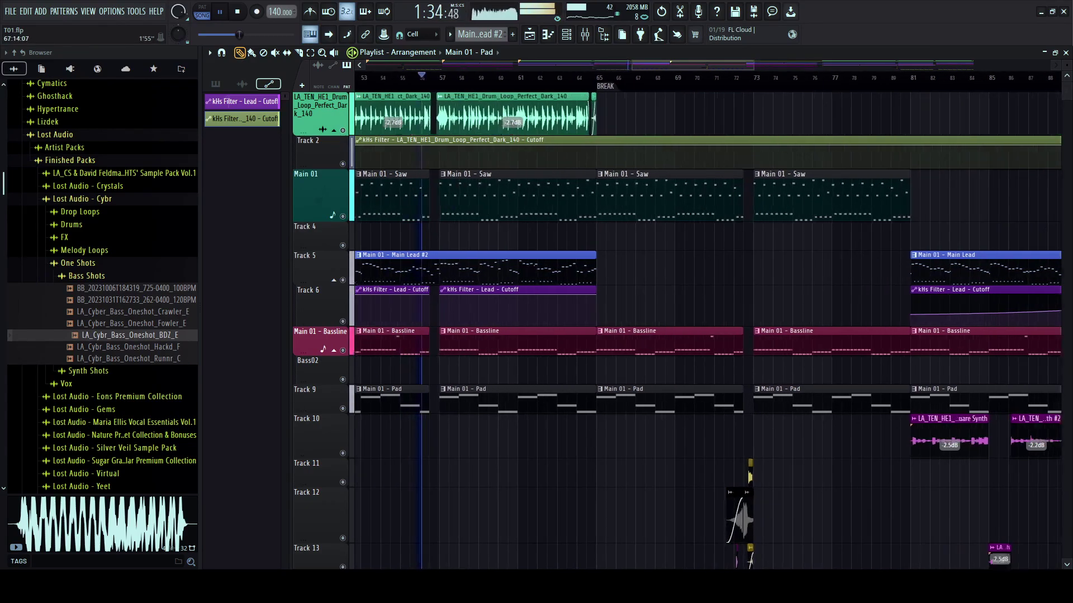
pyautogui.scroll(3, 695, 73)
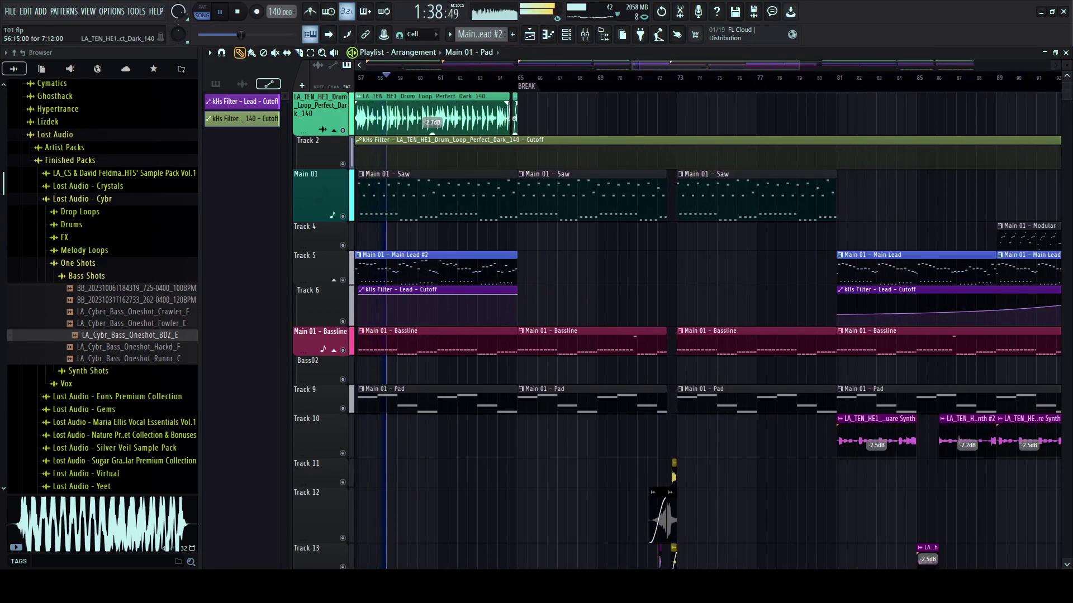
pyautogui.scroll(3, 512, 73)
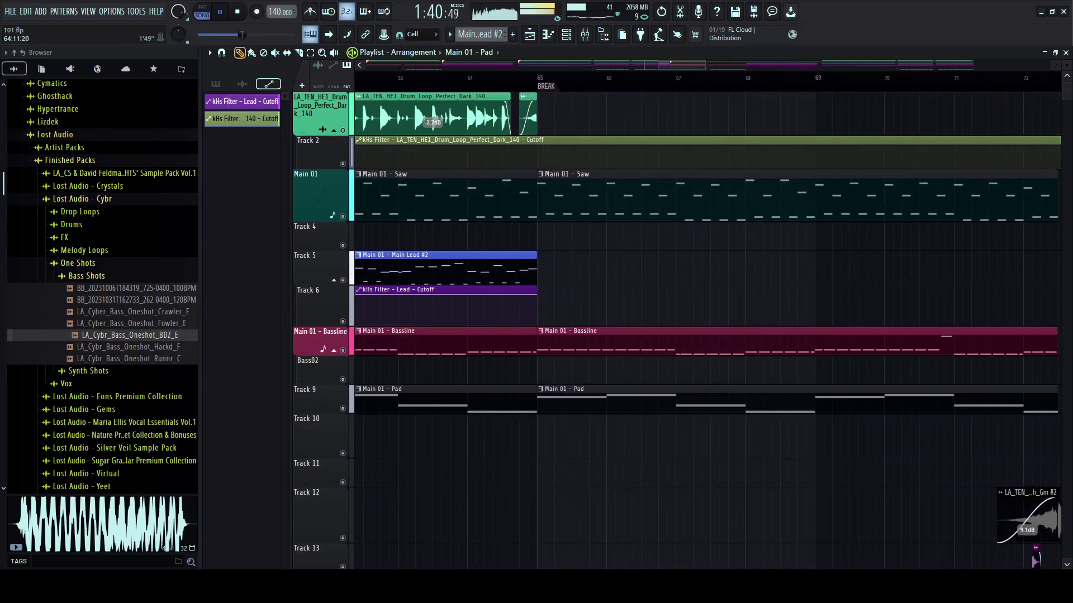
pyautogui.scroll(-3, 711, 72)
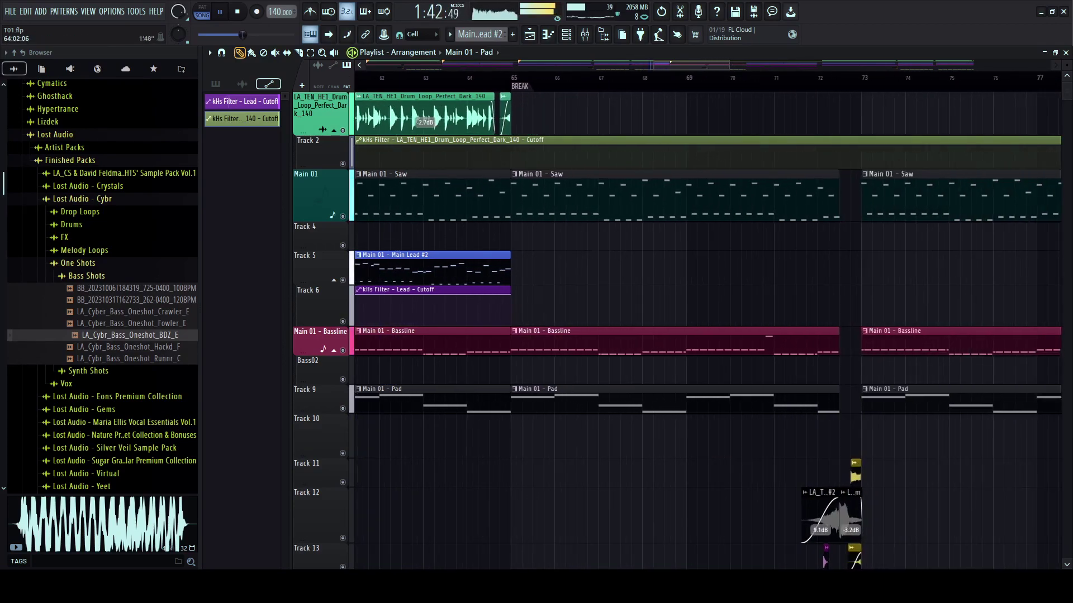
pyautogui.scroll(3, 641, 73)
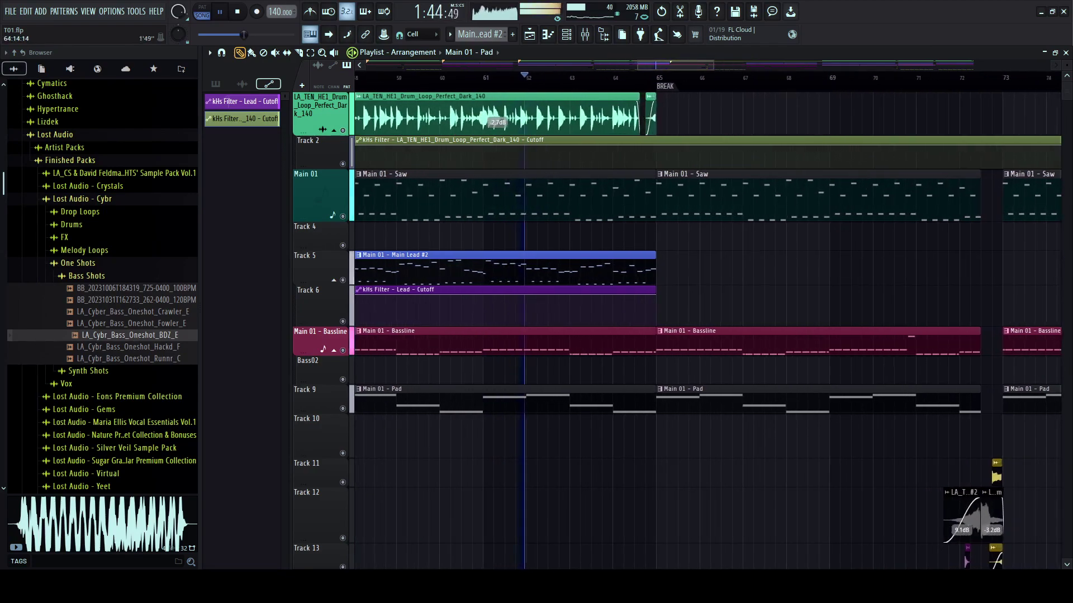
pyautogui.scroll(1, 626, 73)
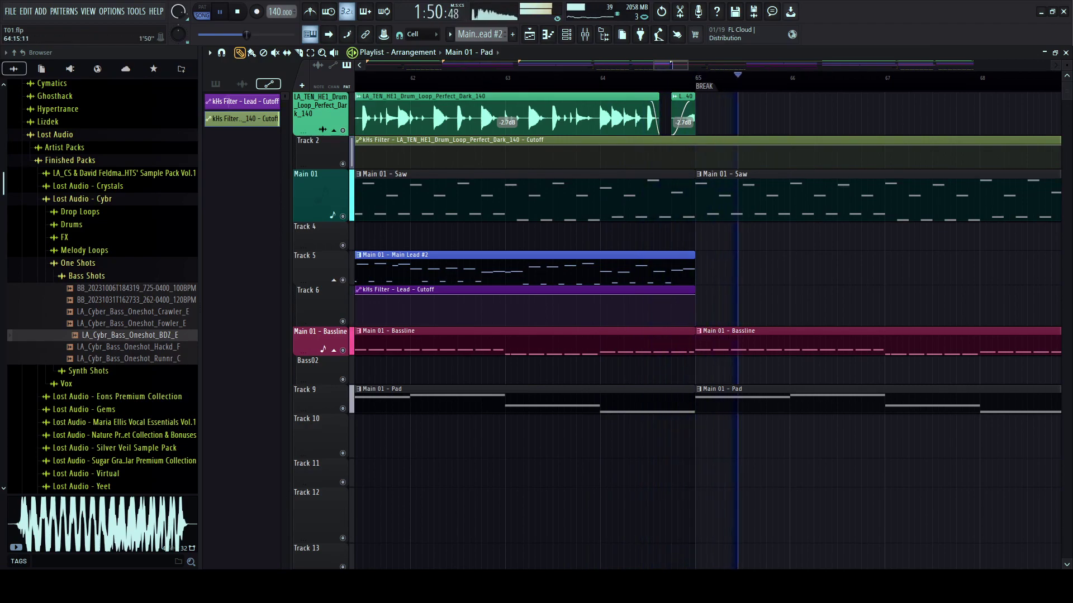
pyautogui.scroll(-4, 712, 73)
pyautogui.scroll(-1, 705, 73)
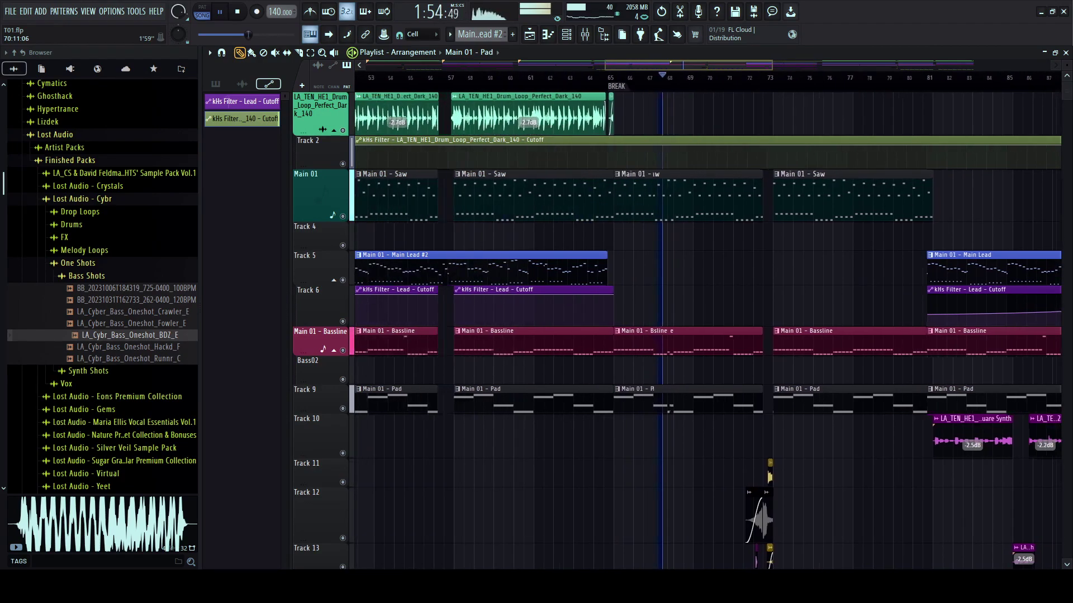
# - Replace the Main 01 - Bassline clips between bars 49 and 65 with copies of Bass02 and Bass02 #2, and play the result
pyautogui.scroll(-3, 705, 73)
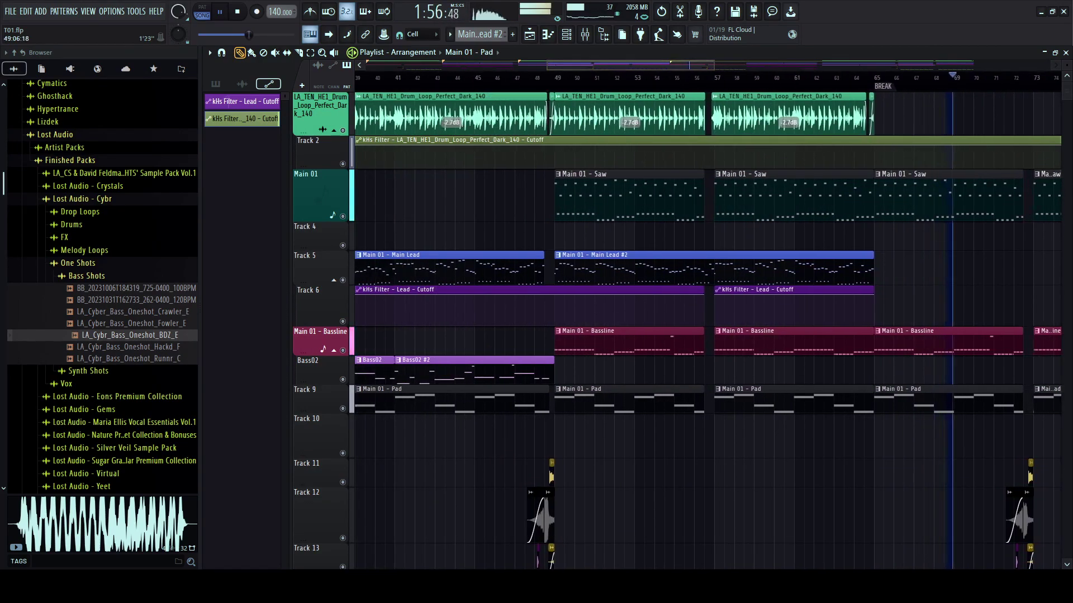
pyautogui.press('space')
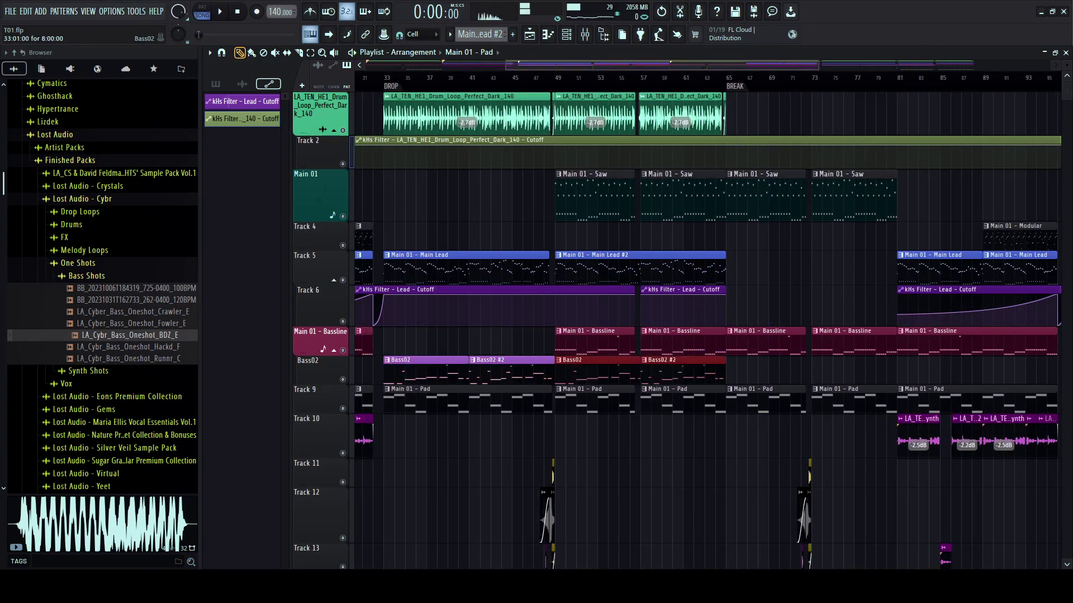
pyautogui.press('space')
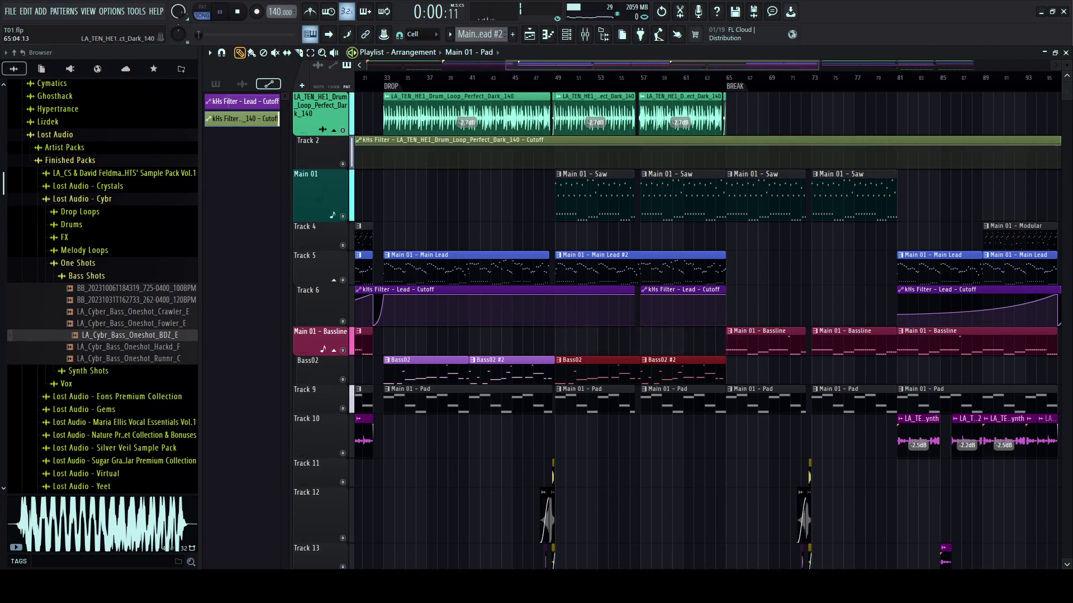
pyautogui.scroll(2, 705, 73)
pyautogui.scroll(4, 705, 73)
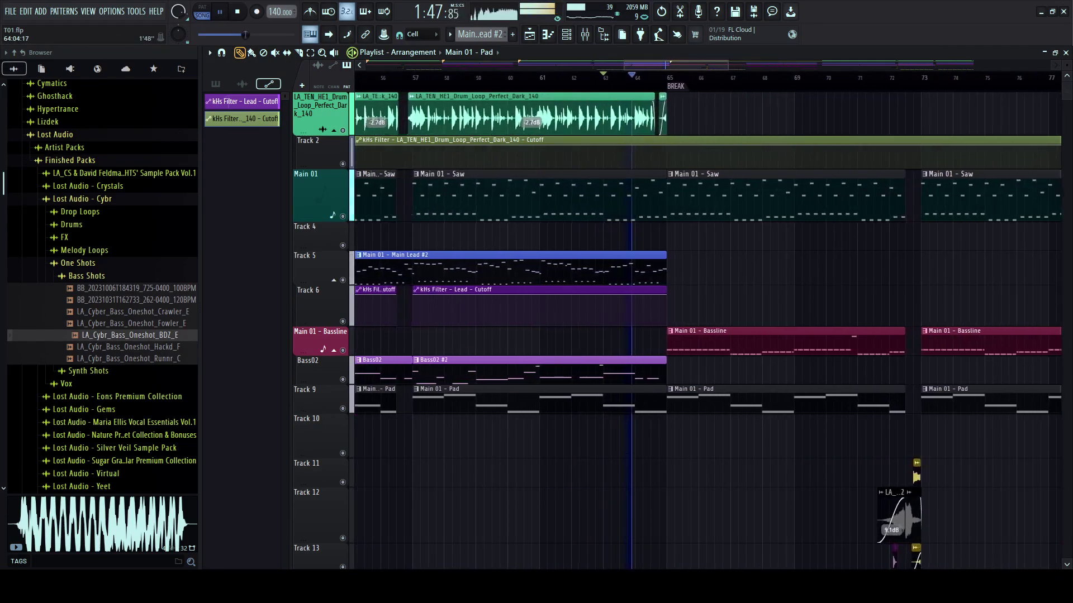
pyautogui.scroll(-2, 705, 73)
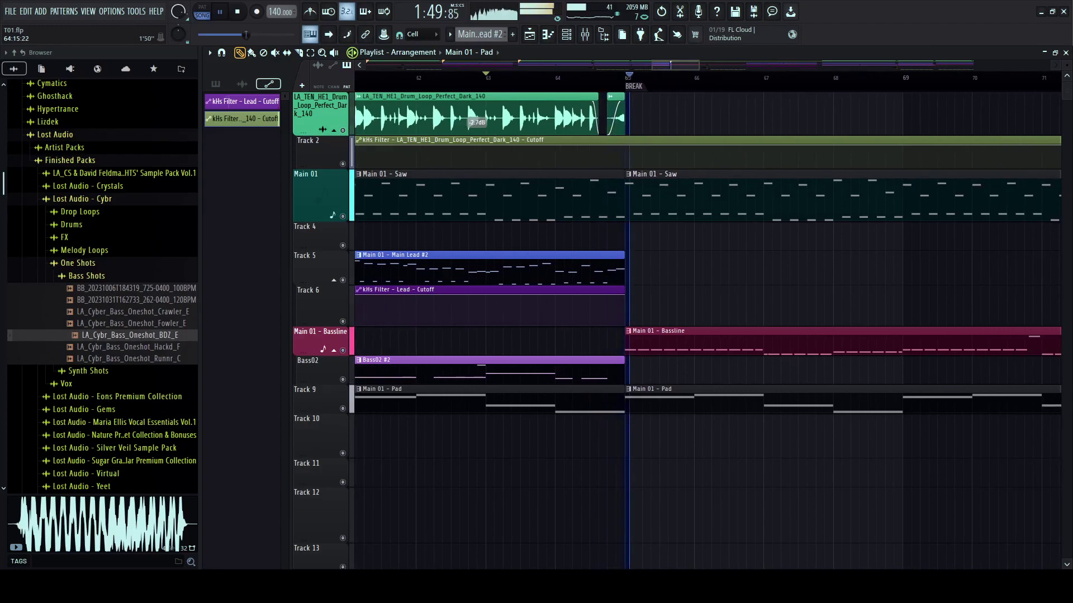
pyautogui.scroll(-4, 705, 72)
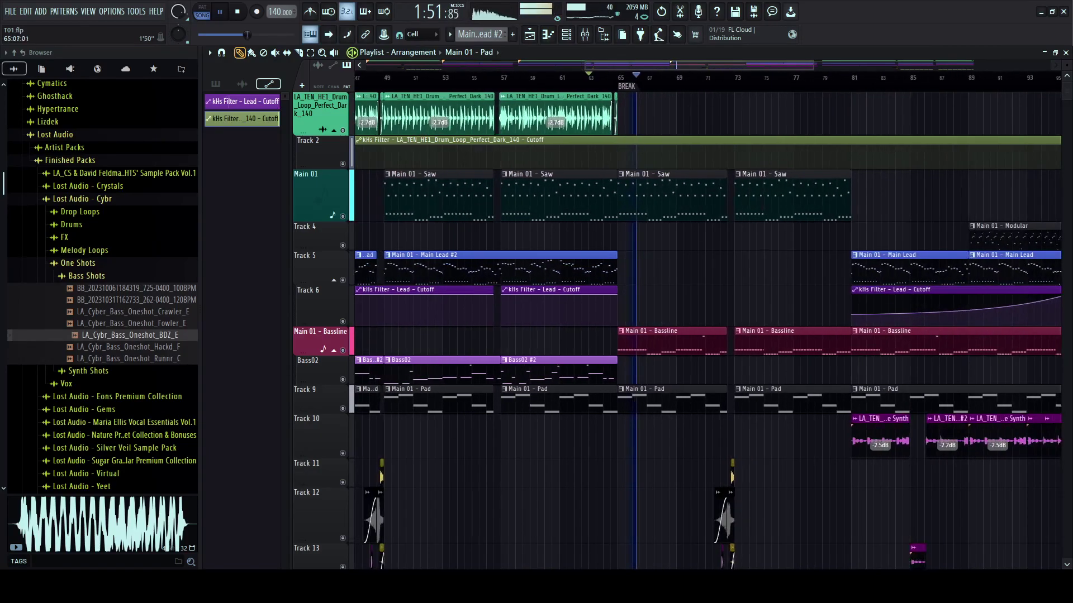
pyautogui.press('space')
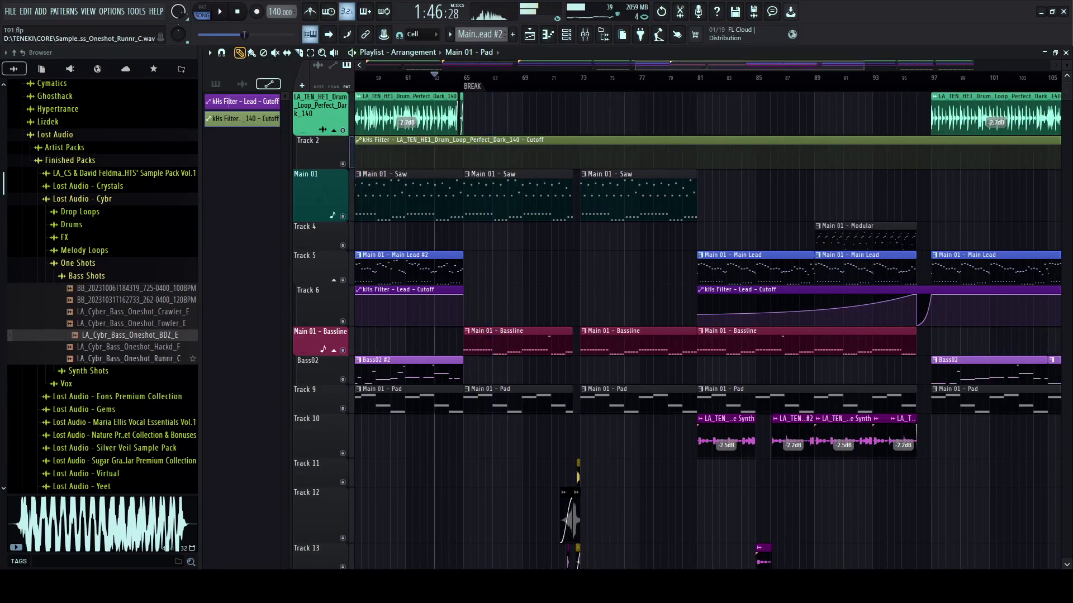
# - Audition LA_Cybr_Bass_Oneshot_Runnr_C and LA_Cybr_Bass_Oneshot_Hackd_F, and widen the sample browser slightly
pyautogui.click(134, 358)
pyautogui.click(134, 347)
pyautogui.moveTo(200, 346); pyautogui.dragTo(230, 347)
pyautogui.click(168, 358)
pyautogui.click(168, 347)
# - Play the bars leading into the break and place LA_Cybr_Bass_Oneshot_Hackd_F on Track 10 between bars 63 and 64
pyautogui.scroll(2, 541, 75)
pyautogui.scroll(2, 540, 75)
pyautogui.hscroll(-2, 536, 75)
pyautogui.click(410, 75)
pyautogui.press('space')
pyautogui.scroll(4, 410, 76)
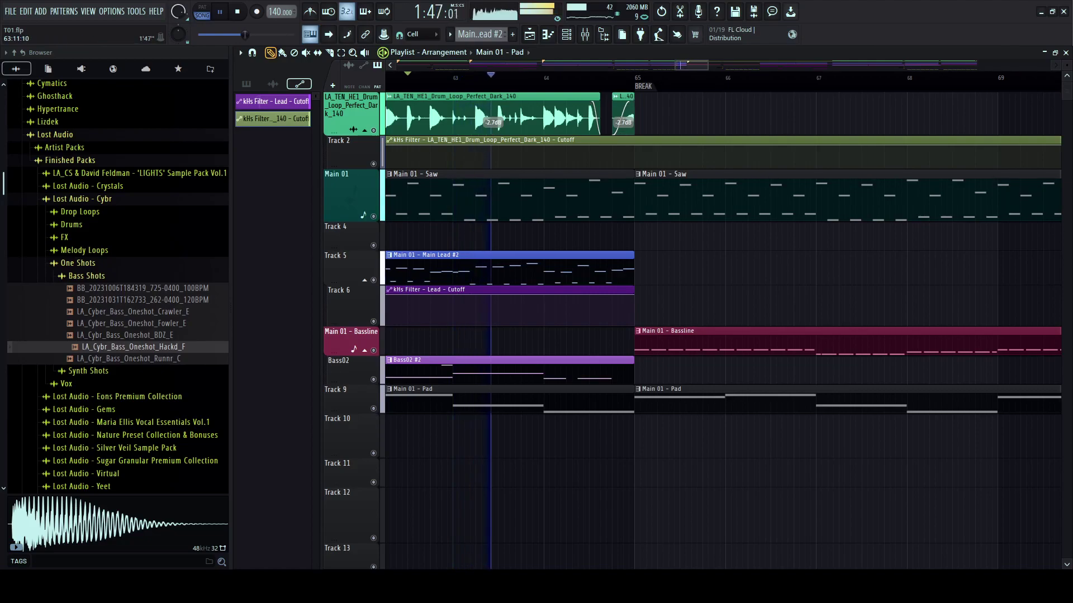
pyautogui.press('space')
pyautogui.moveTo(133, 347); pyautogui.dragTo(715, 441)
pyautogui.press('space')
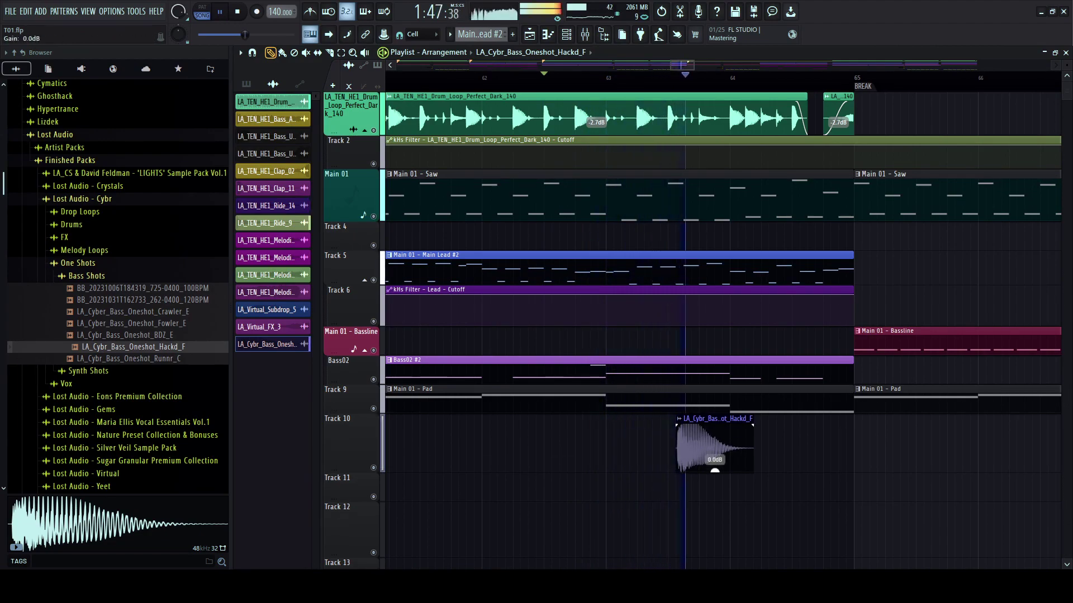
# - Reposition the Hackd_F one-shot in the second half of bar 63 during playback and lower its clip gain to -5.4 dB
pyautogui.press('space')
pyautogui.press('space')
pyautogui.moveTo(706, 444); pyautogui.dragTo(729, 444)
pyautogui.scroll(3, 729, 447)
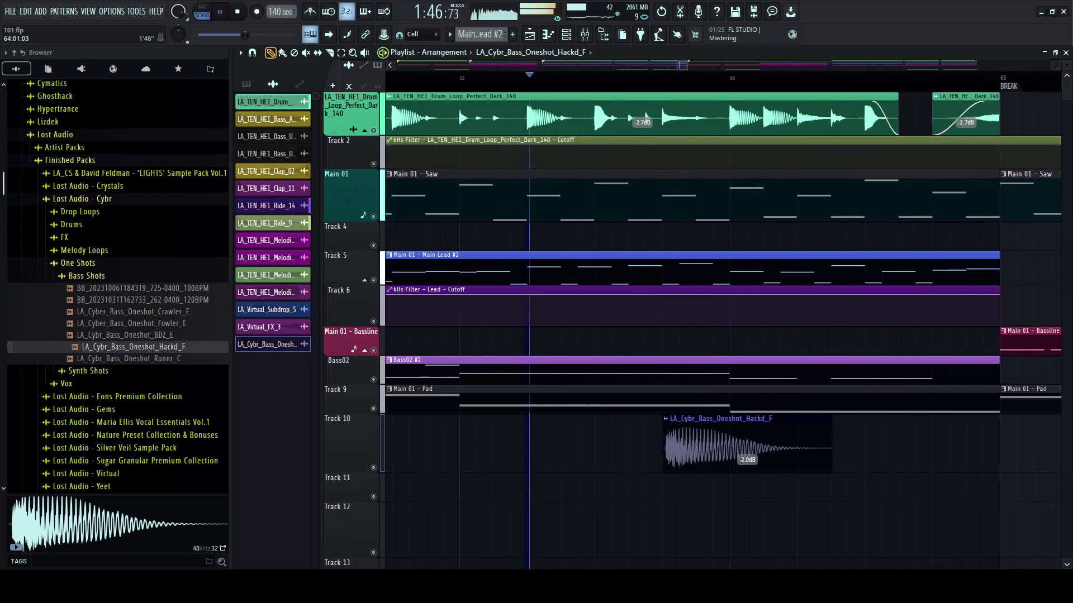
pyautogui.press('space')
pyautogui.scroll(-2, 747, 471)
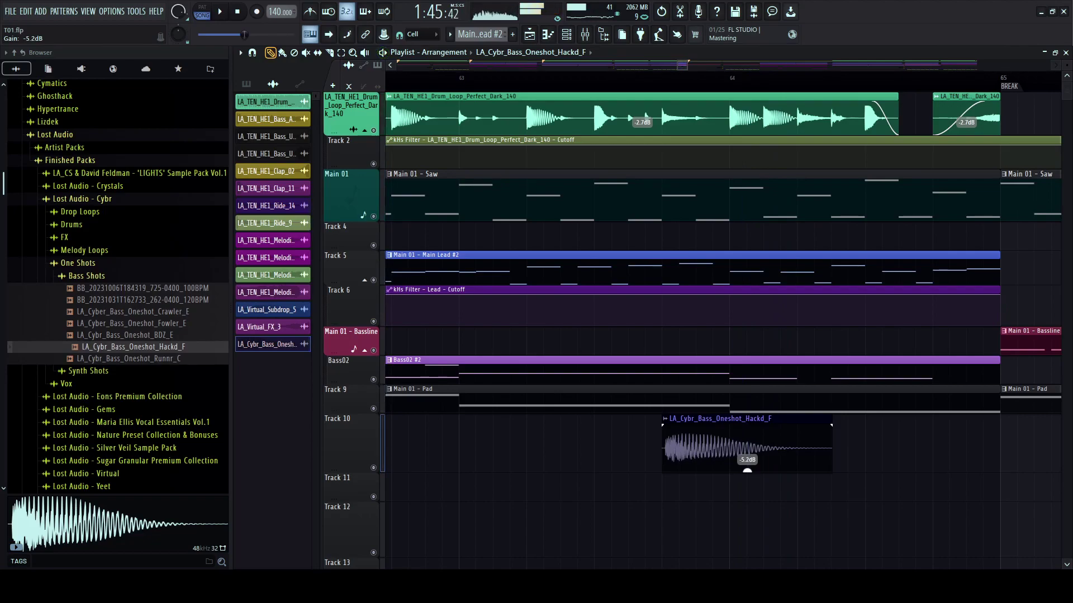
pyautogui.moveTo(730, 444); pyautogui.dragTo(696, 444)
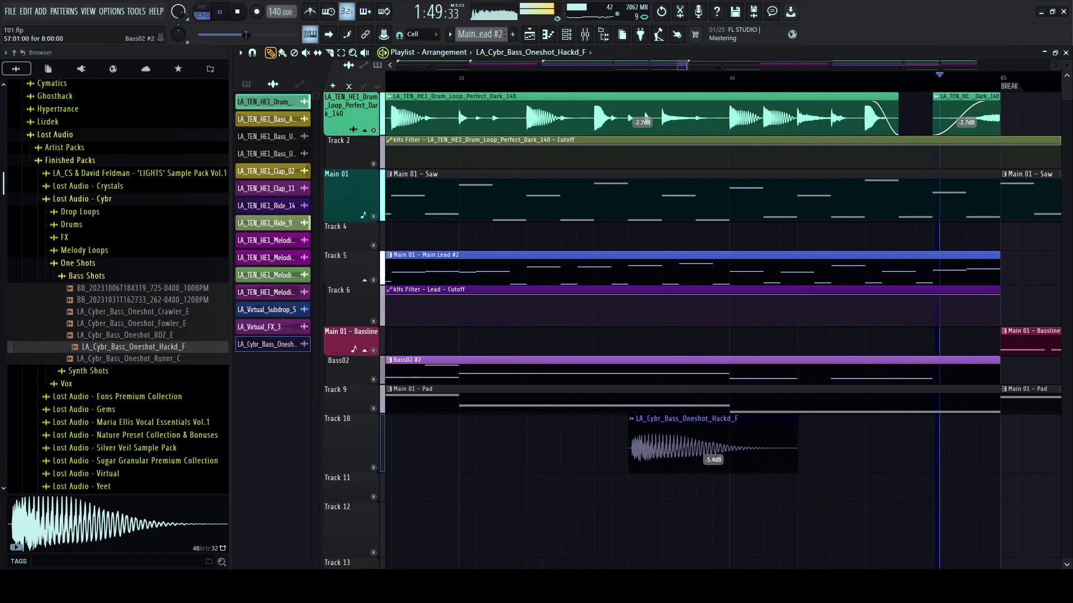
# - Slice Bass02 #2 at the Hackd_F one-shot's start and at bar 64, and delete the slice in between
pyautogui.press('space')
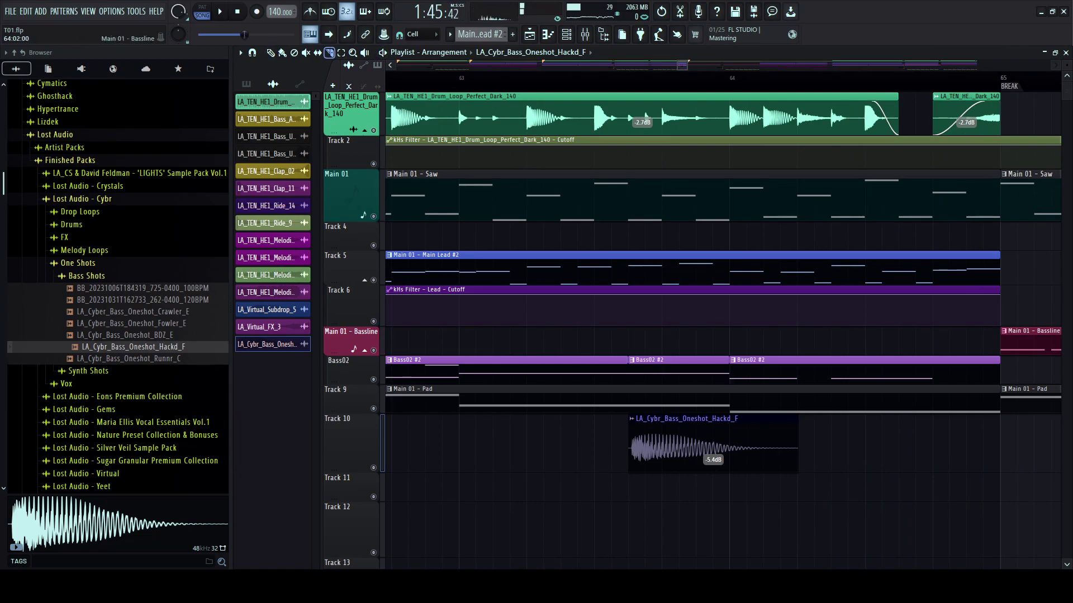
pyautogui.click(270, 53)
pyautogui.rightClick(678, 374)
# - Shift the Hackd_F one-shot slightly later in bar 63, with a long fade-out and a clip gain of -6.5 dB
pyautogui.press('space')
pyautogui.moveTo(739, 426)
pyautogui.mouseDown()
pyautogui.moveTo(672, 426)
pyautogui.moveTo(759, 420)
pyautogui.moveTo(726, 420)
pyautogui.mouseUp()
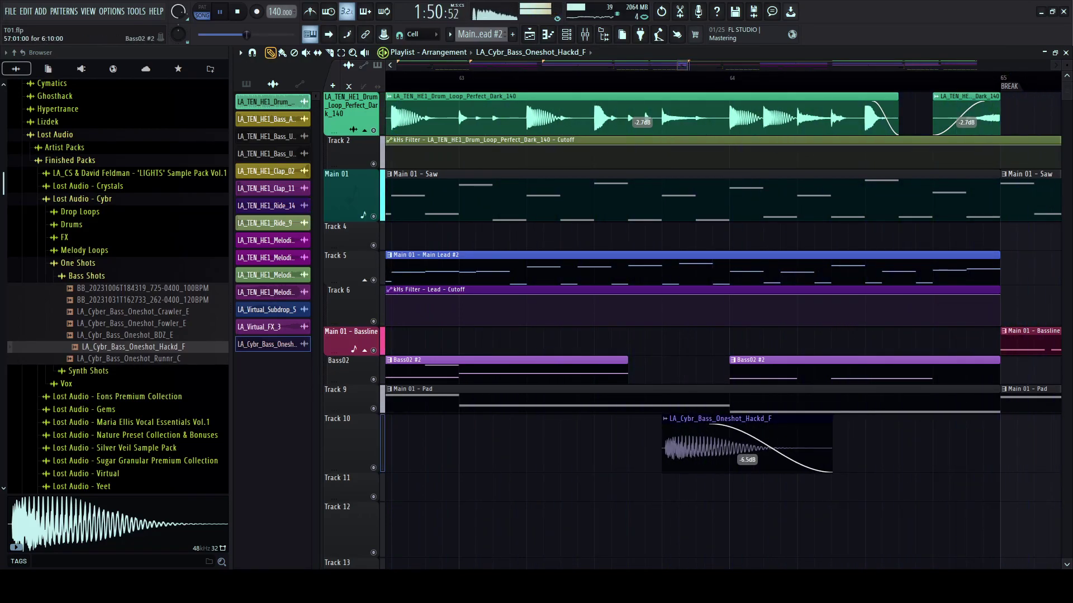
# - Extend the earlier Bass02 #2 clip to the Hackd_F one-shot's start and shorten the one-shot to end shortly after bar 64
pyautogui.moveTo(627, 361); pyautogui.dragTo(661, 360)
pyautogui.moveTo(830, 420); pyautogui.dragTo(780, 420)
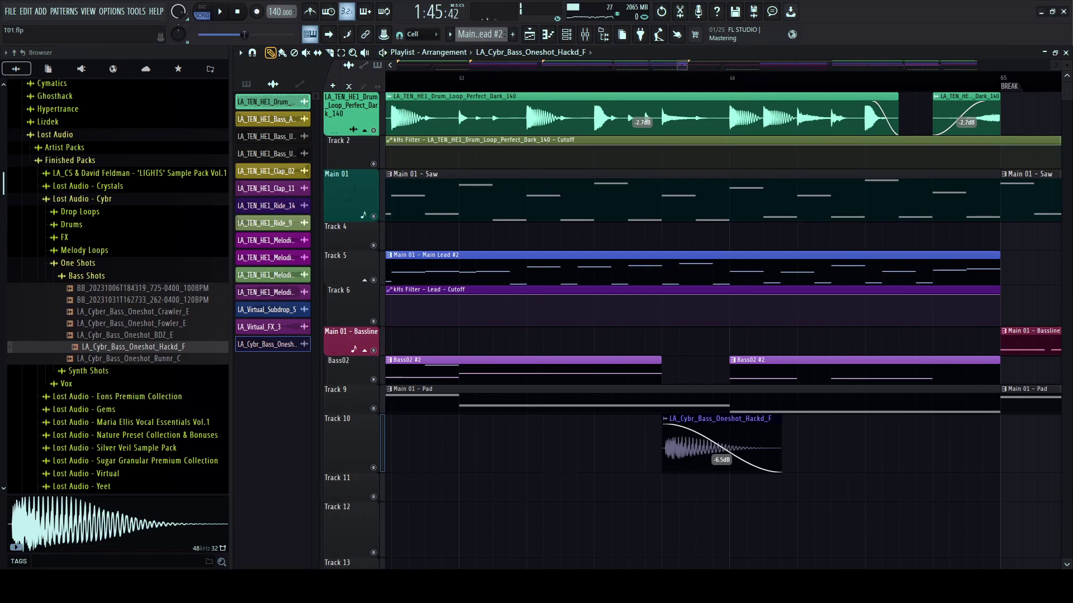
# - Audition other bass one-shots in the Cybr pack, including Crawler_E and Fowler_E
pyautogui.click(135, 311)
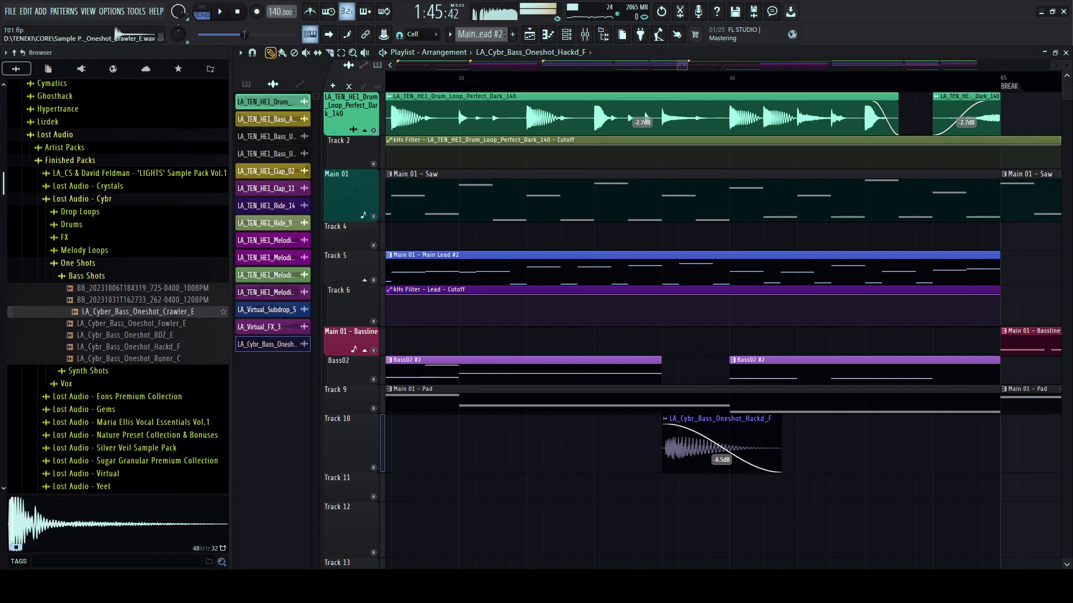
pyautogui.click(135, 300)
pyautogui.click(135, 312)
pyautogui.click(135, 324)
pyautogui.click(135, 311)
# - Play the bars leading into the break to hear the Hackd_F one-shot with the bassline
pyautogui.press('space')
pyautogui.click(424, 78)
pyautogui.scroll(-1, 420, 79)
pyautogui.scroll(2, 420, 78)
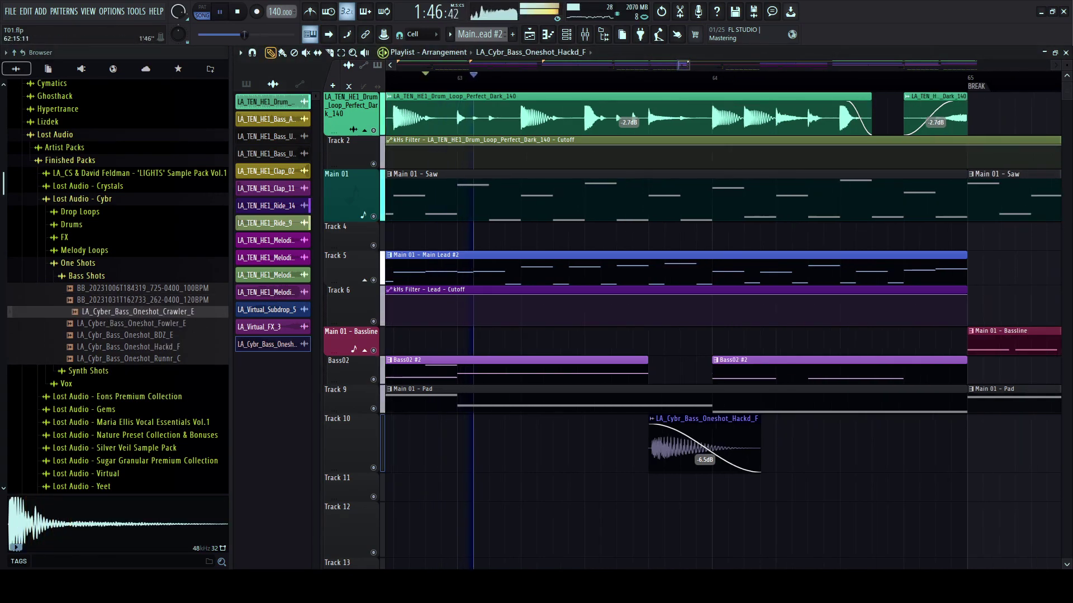
pyautogui.scroll(-6, 606, 79)
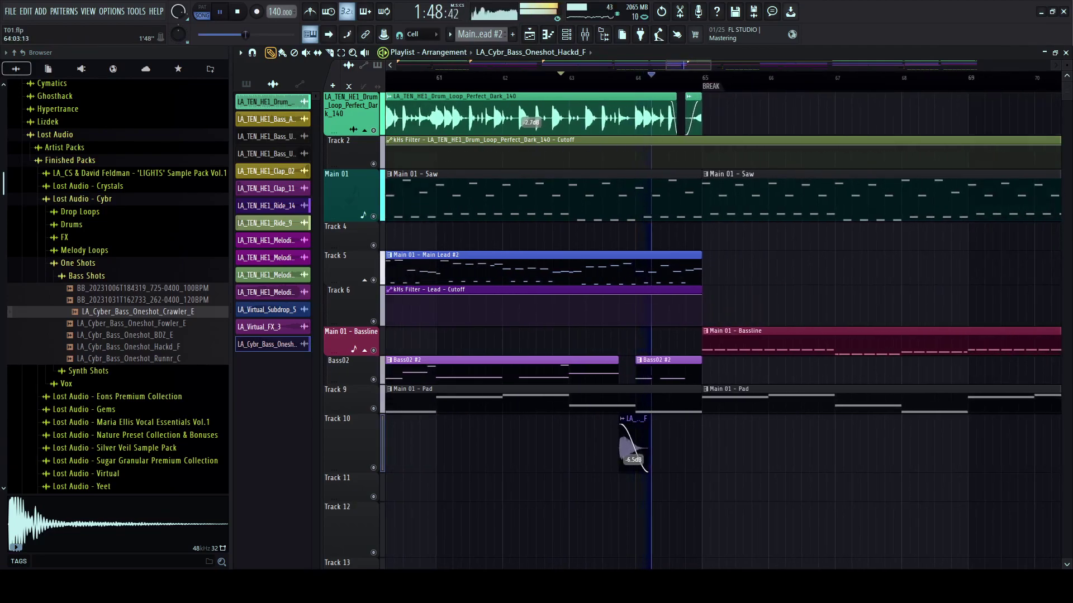
# - Play the section around bars 55 to 57 to review the gap between the two phrases
pyautogui.scroll(4, 695, 78)
pyautogui.scroll(-2, 695, 78)
pyautogui.hscroll(-5, 670, 78)
pyautogui.scroll(-5, 631, 78)
pyautogui.click(549, 78)
pyautogui.scroll(2, 549, 78)
pyautogui.scroll(3, 599, 78)
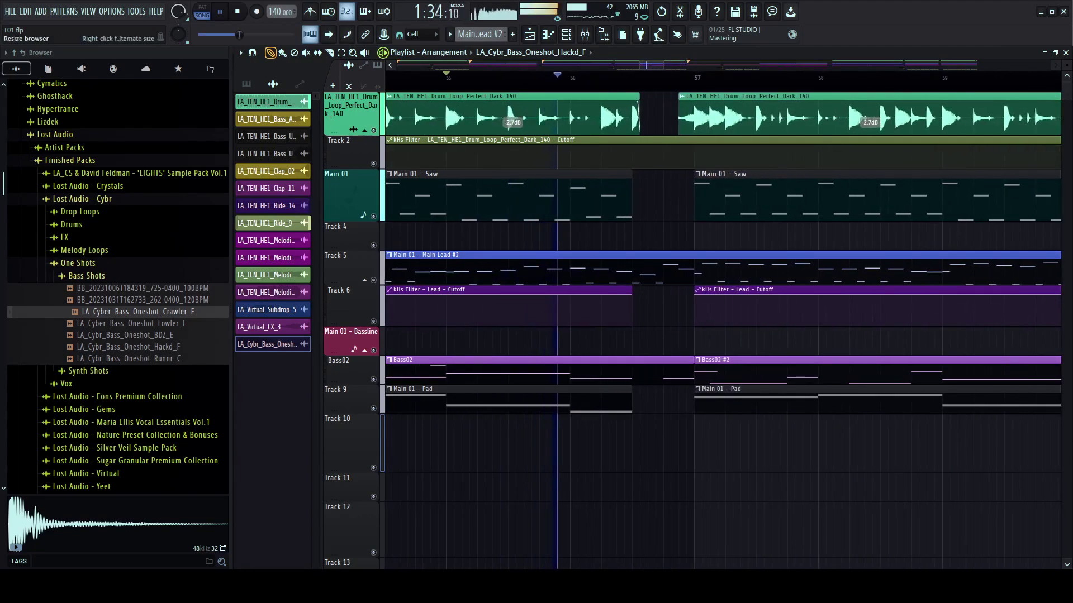
# - Stop playback and audition the two BB 100BPM samples among the Cybr bass one-shots
pyautogui.press('space')
pyautogui.click(146, 300)
pyautogui.click(142, 288)
# - Browse the Cybr pack's Synth Shots instead of Bass Shots and audition its samples, returning to LA_Cybr_Synth_Shot_Shiftz_Fm
pyautogui.click(87, 276)
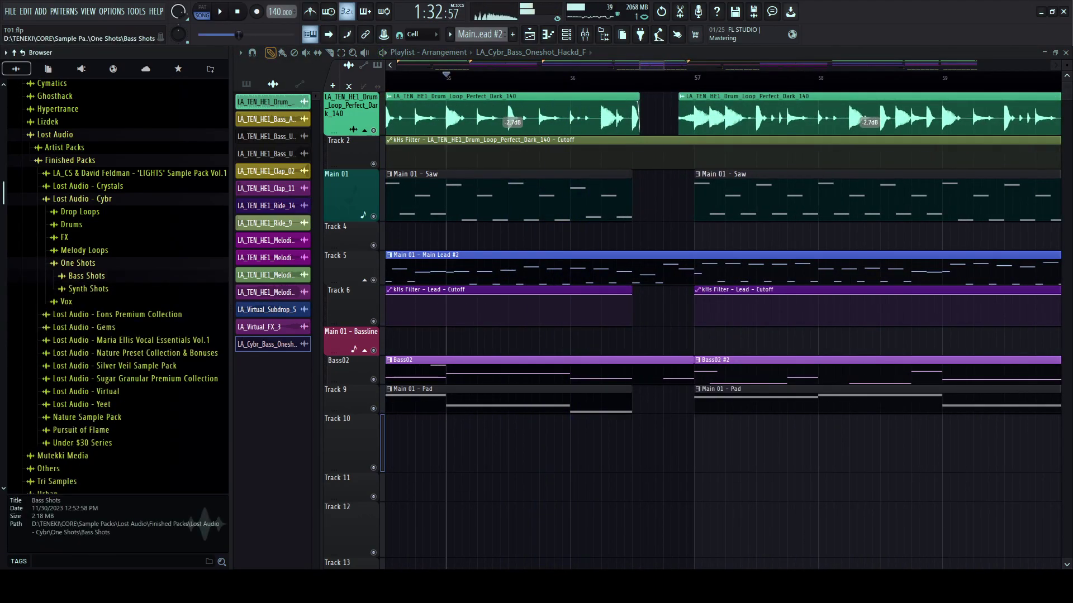
pyautogui.click(88, 289)
pyautogui.click(146, 301)
pyautogui.click(145, 312)
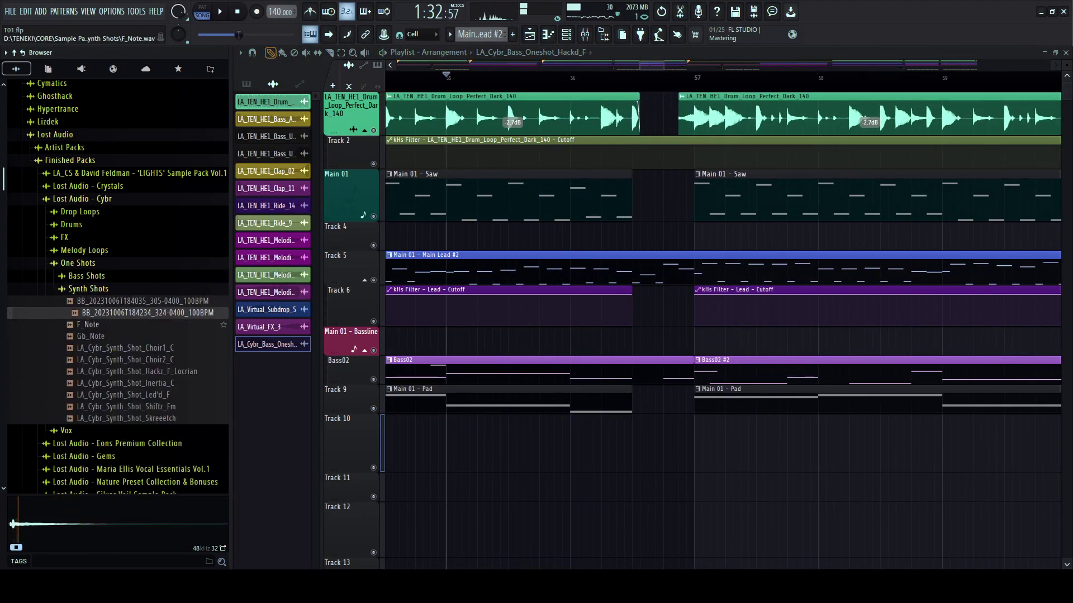
pyautogui.click(128, 325)
pyautogui.click(126, 336)
pyautogui.click(123, 348)
pyautogui.click(120, 372)
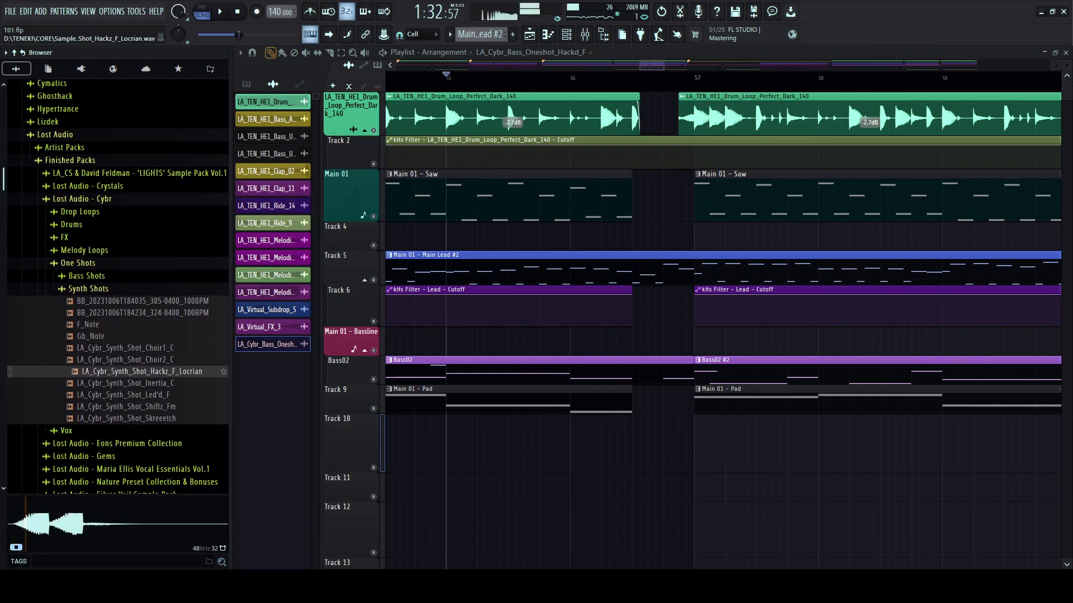
pyautogui.click(118, 395)
pyautogui.click(114, 407)
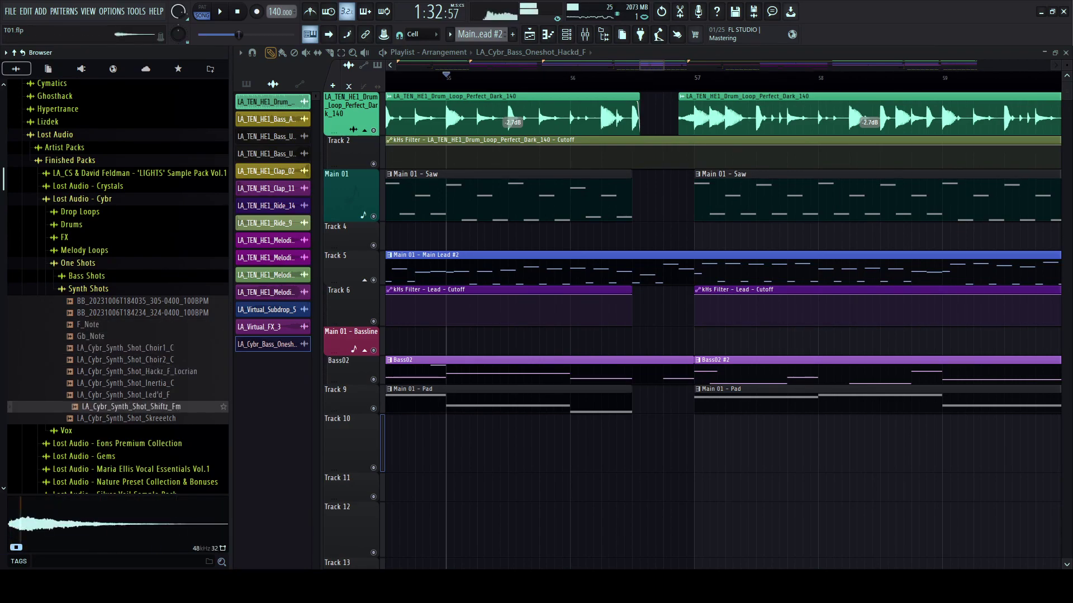
pyautogui.click(111, 418)
pyautogui.click(115, 406)
# - Play the track and check the transition around bars 48 and 49 for a one-shot spot
pyautogui.press('space')
pyautogui.scroll(-7, 695, 447)
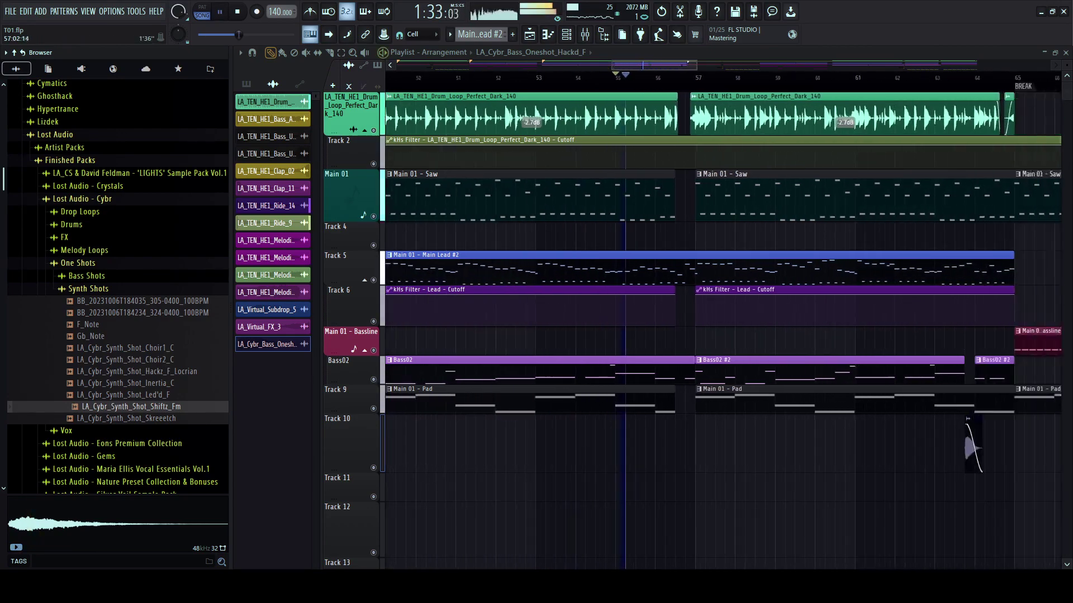
pyautogui.hscroll(-3, 694, 446)
pyautogui.click(437, 77)
pyautogui.scroll(5, 477, 503)
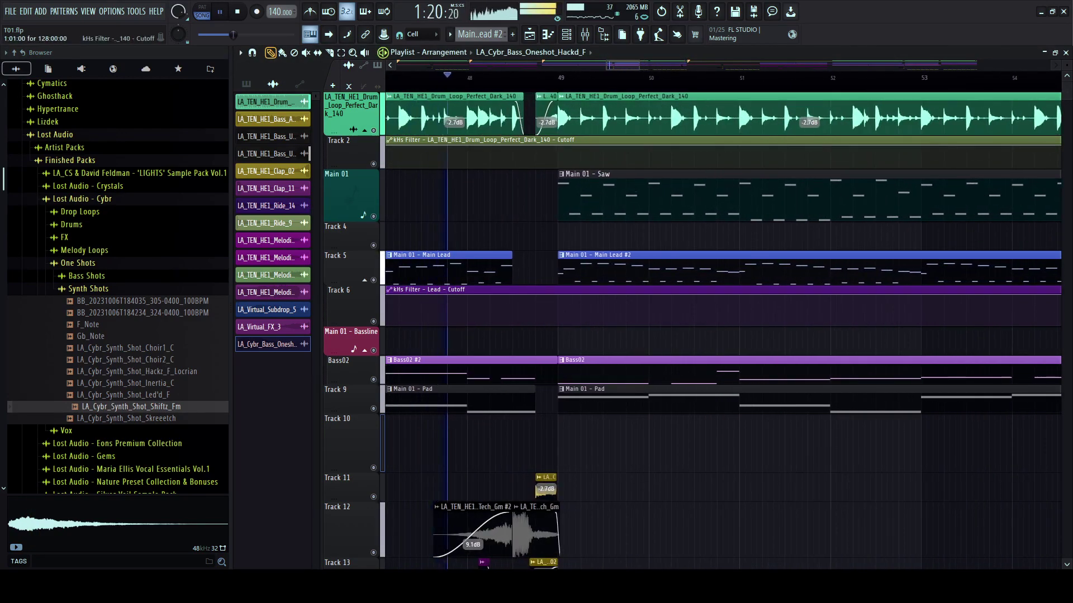
pyautogui.scroll(-3, 479, 502)
pyautogui.scroll(1, 480, 491)
pyautogui.scroll(2, 482, 492)
# - Place LA_Cybr_Synth_Shot_Shiftz_Fm on Track 10 shortly after bar 49 with a clip gain of 2.8 dB, and play it in context
pyautogui.press('space')
pyautogui.moveTo(413, 341); pyautogui.dragTo(463, 336)
pyautogui.moveTo(548, 360); pyautogui.dragTo(732, 384)
pyautogui.press('space')
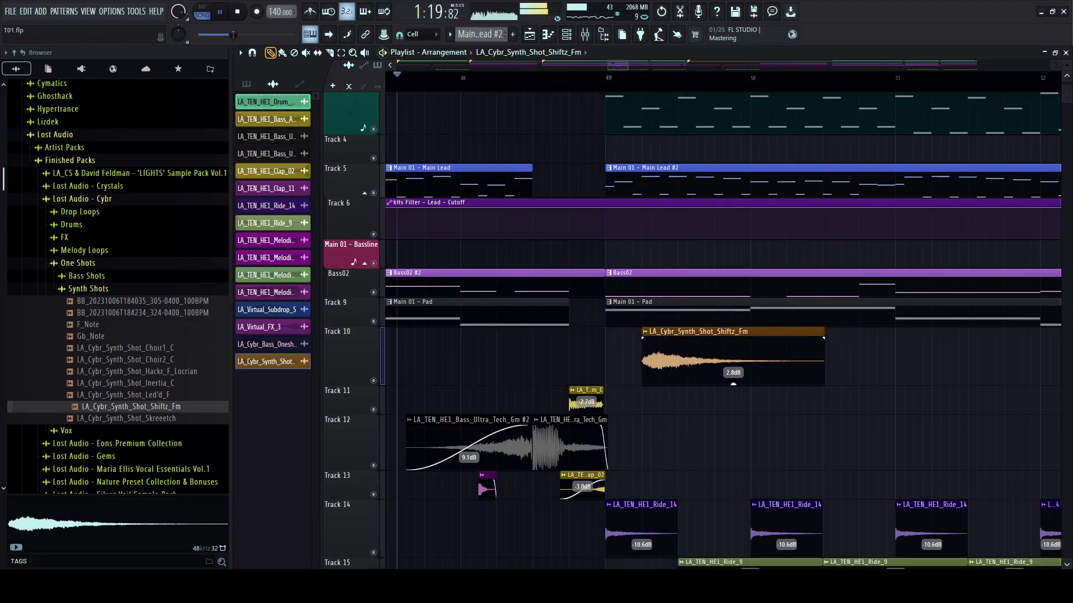
# - Stop playback and open the audio clip settings of the Shiftz_Fm one-shot
pyautogui.press('space')
pyautogui.doubleClick(733, 369)
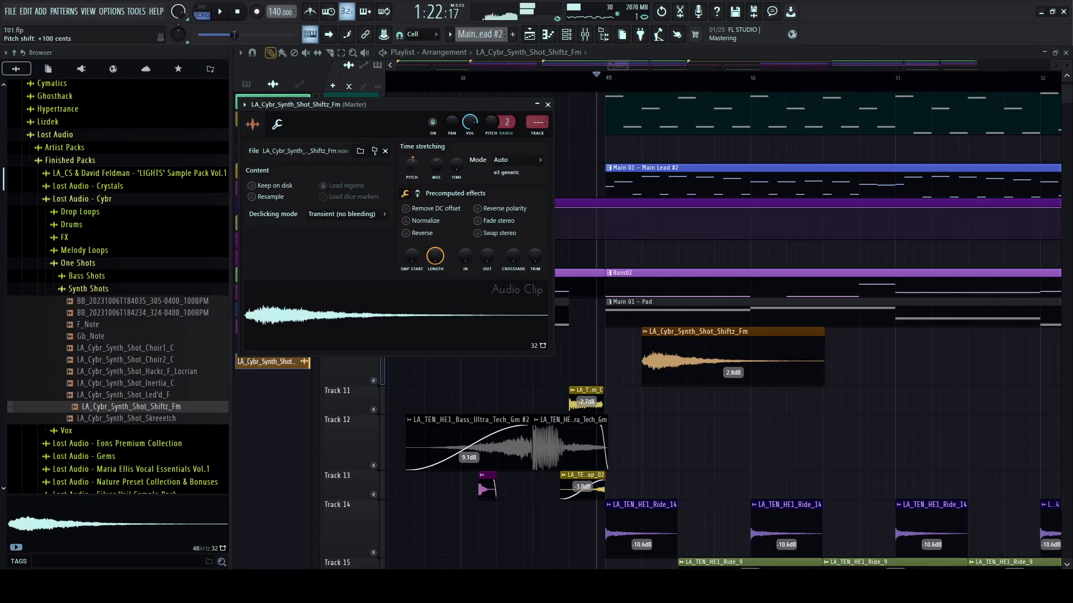
# - Shorten the LA_Cybr_Synth_Shot_Shiftz_Fm clip on Track 10 so it ends just before bar 50, and play it back
pyautogui.press('space')
pyautogui.press('Escape')
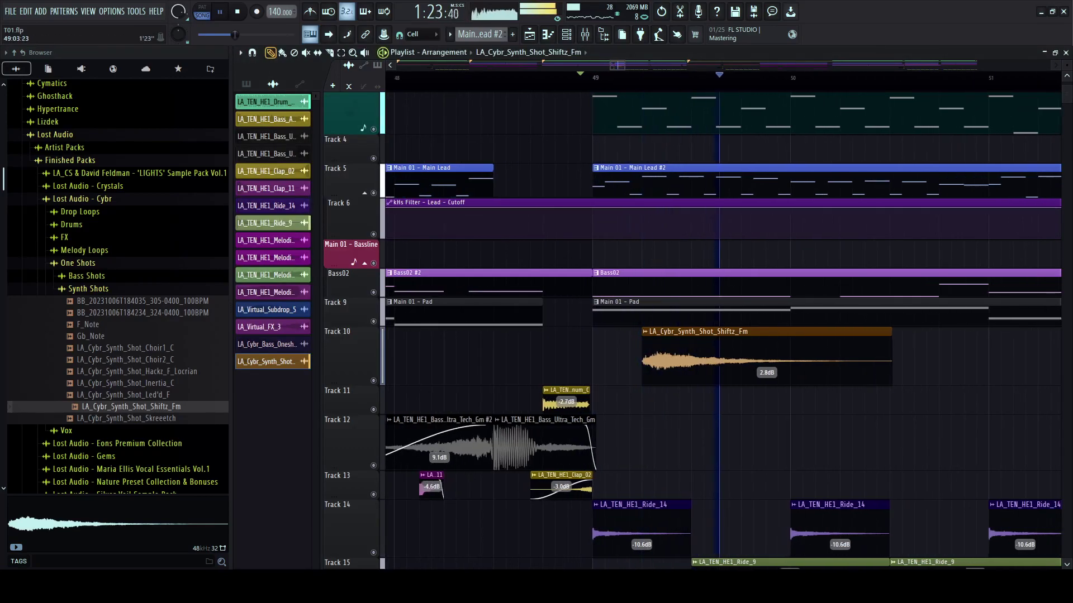
pyautogui.press('space')
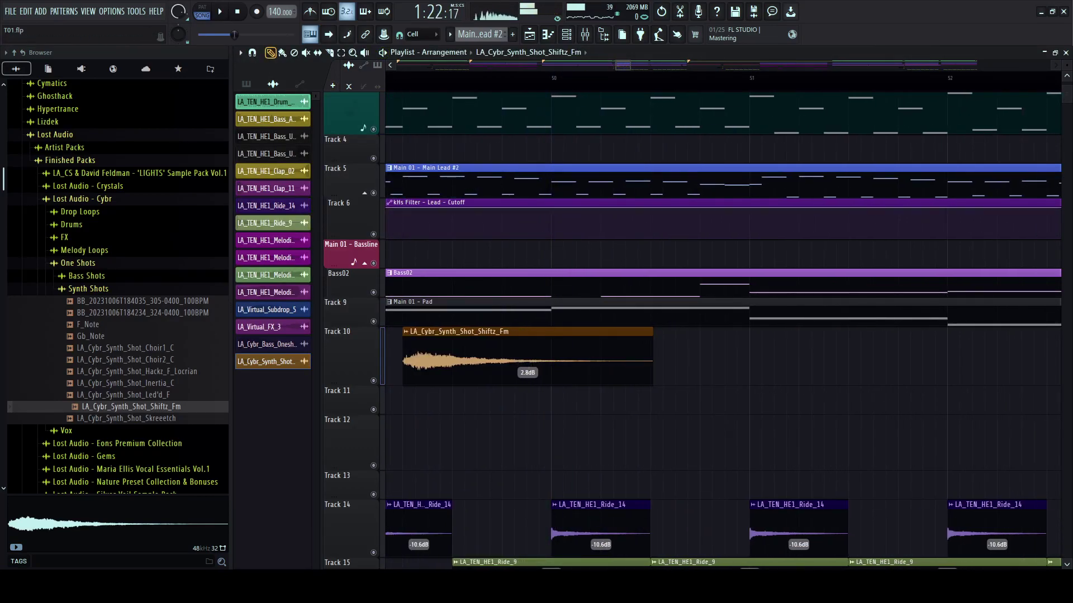
pyautogui.moveTo(652, 362); pyautogui.dragTo(541, 362)
pyautogui.press('space')
pyautogui.press('space')
# - Inspect the level and root note settings of the LA_Cybr_Synth_Shot_Shiftz_Fm audio clip while listening to it
pyautogui.doubleClick(472, 349)
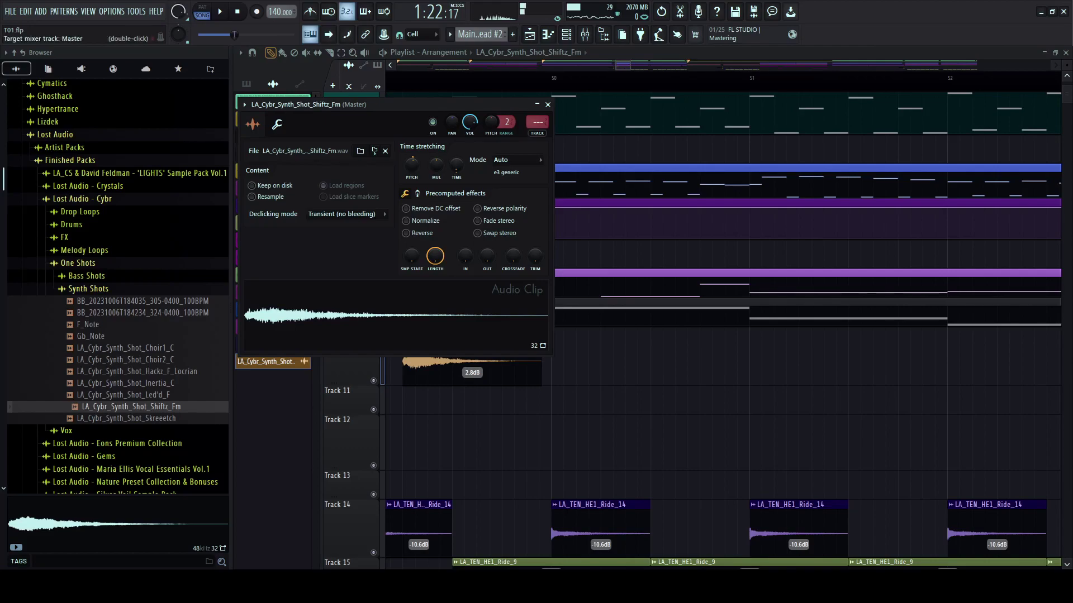
pyautogui.click(276, 124)
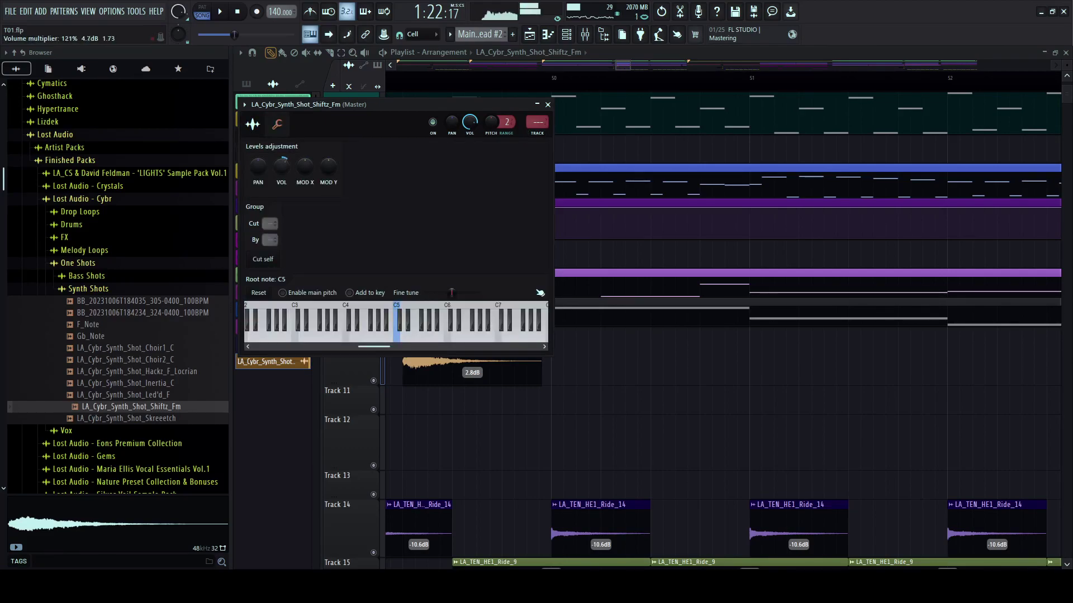
pyautogui.press('space')
pyautogui.press('space')
pyautogui.press('Escape')
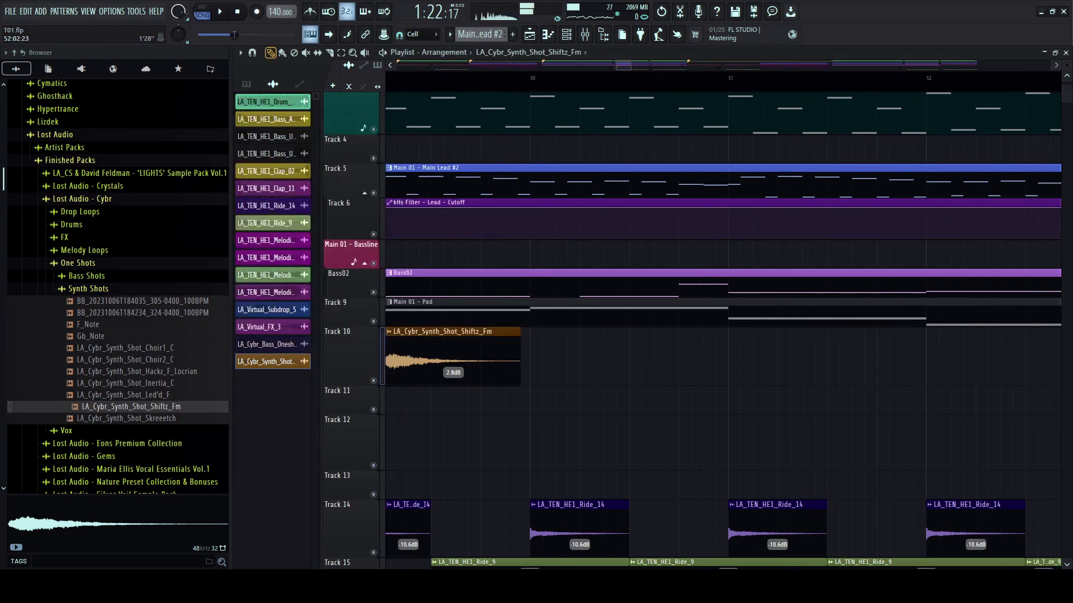
# - Shape the Lead Cutoff automation on Track 6 to curve down from bar 49 and drop to minimum at 49:05
pyautogui.scroll(3, 600, 224)
pyautogui.scroll(-3, 592, 236)
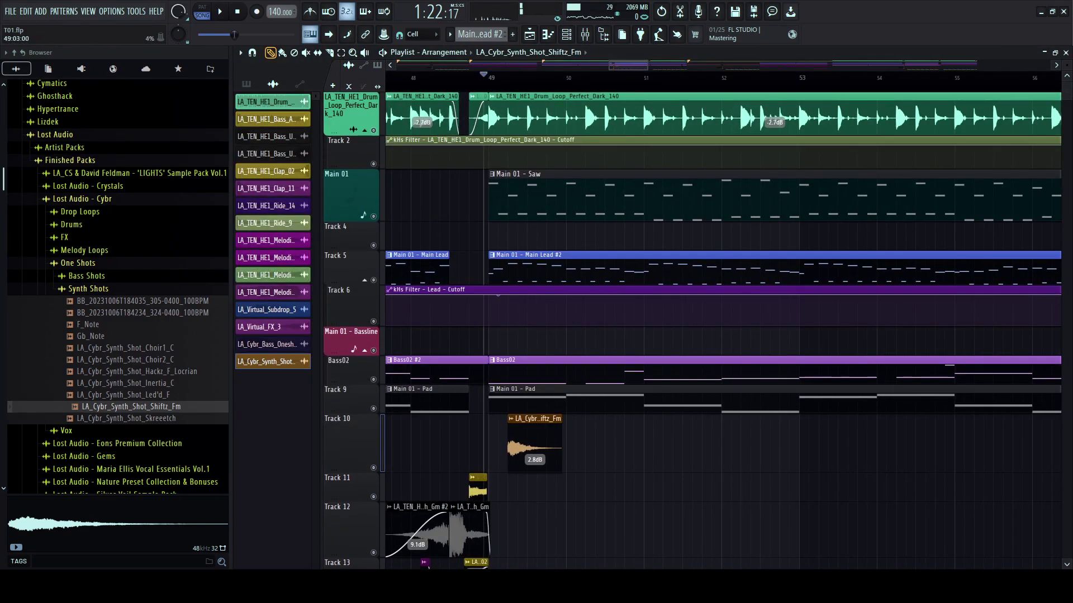
pyautogui.scroll(5, 503, 238)
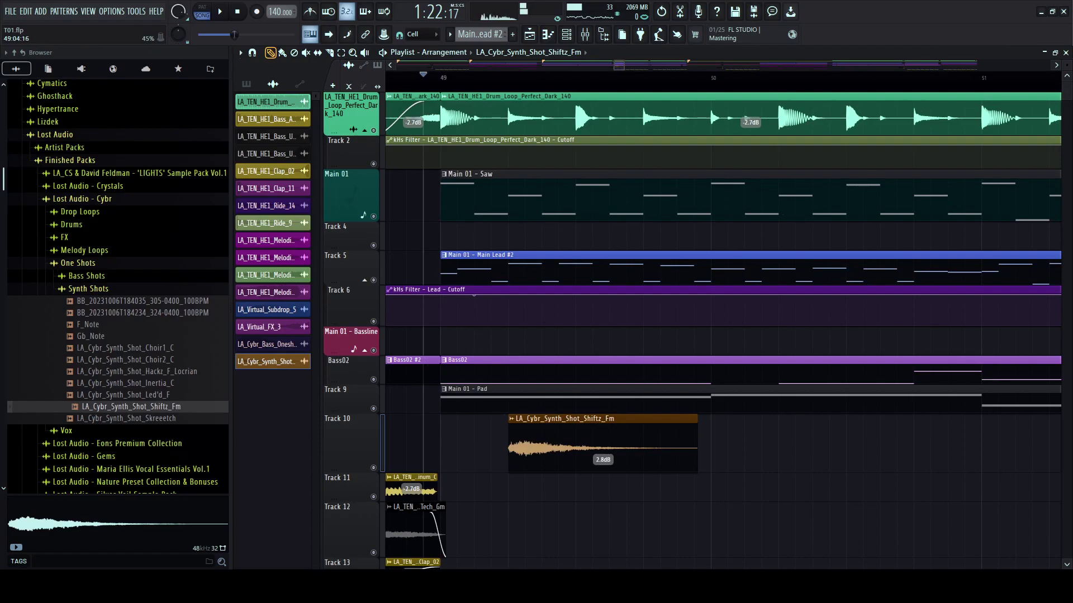
pyautogui.moveTo(474, 294); pyautogui.dragTo(508, 311)
pyautogui.moveTo(440, 300); pyautogui.dragTo(440, 295)
pyautogui.press('space')
pyautogui.press('space')
pyautogui.press('space')
pyautogui.moveTo(508, 311); pyautogui.dragTo(508, 309)
pyautogui.press('space')
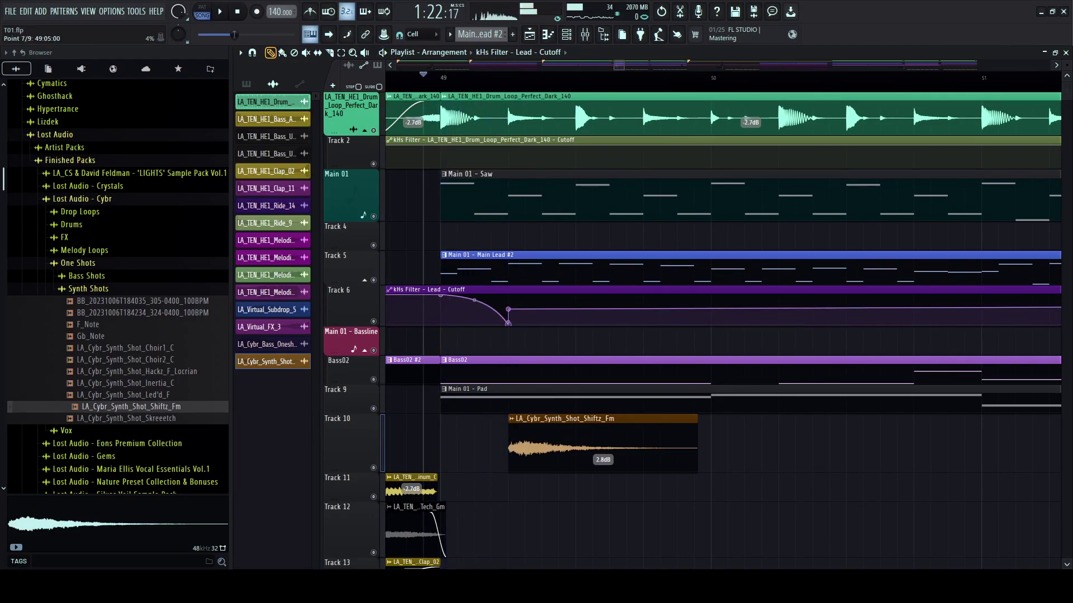
pyautogui.moveTo(508, 309); pyautogui.dragTo(508, 324)
pyautogui.press('space')
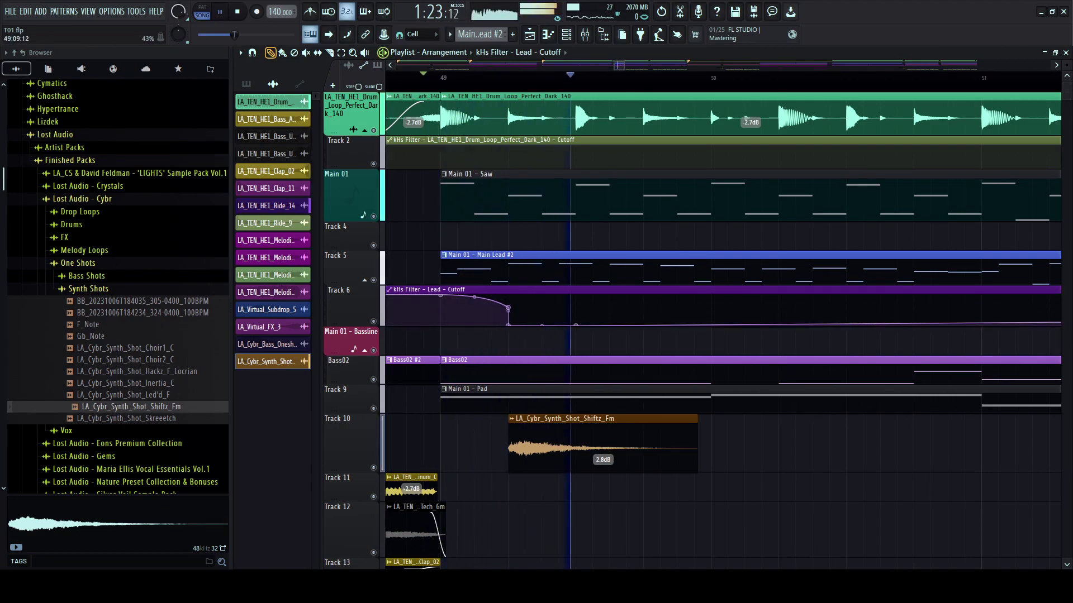
# - Raise the Lead Cutoff automation abruptly back to its full level at 49:09 and play the transition
pyautogui.press('space')
pyautogui.rightClick(576, 310)
pyautogui.moveTo(575, 310); pyautogui.dragTo(575, 295)
pyautogui.press('space')
pyautogui.press('space')
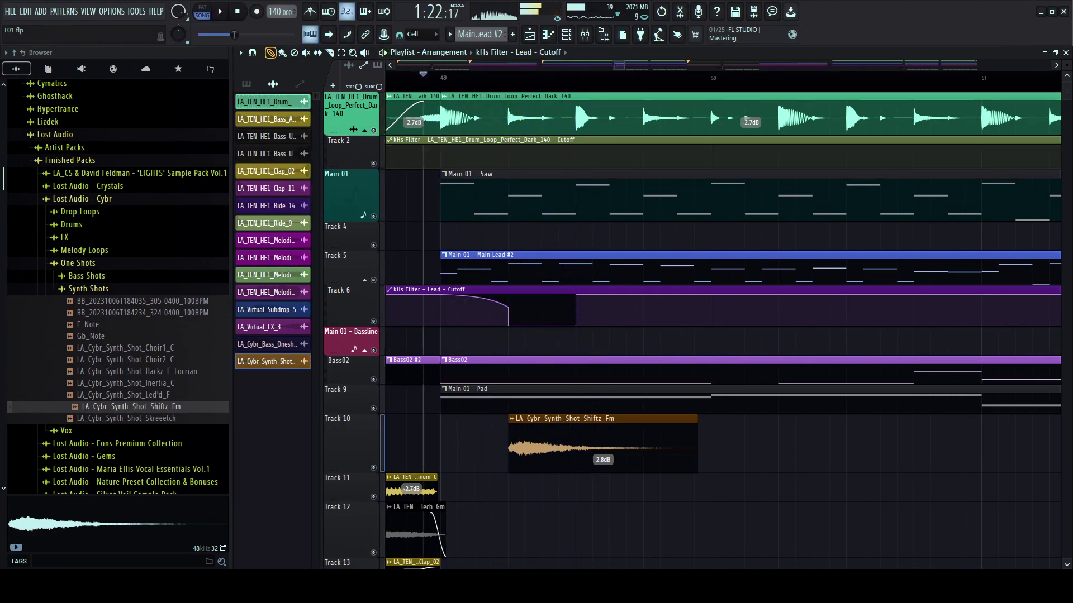
pyautogui.press('space')
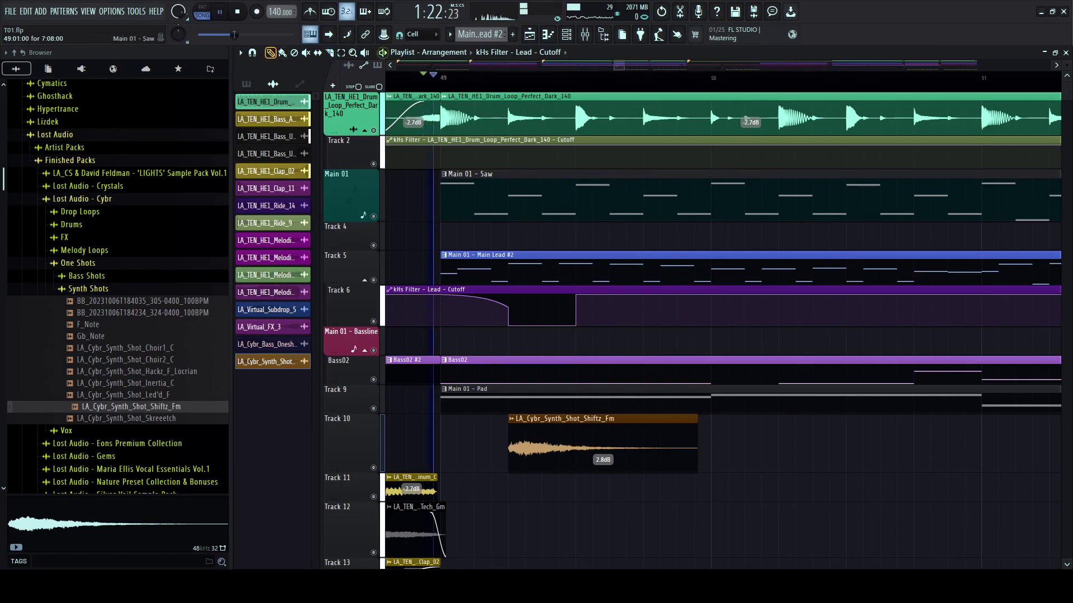
# - Try starting the Main 01 - Saw clip at 49:09 and listen to the transition
pyautogui.moveTo(442, 196); pyautogui.dragTo(575, 197)
pyautogui.press('space')
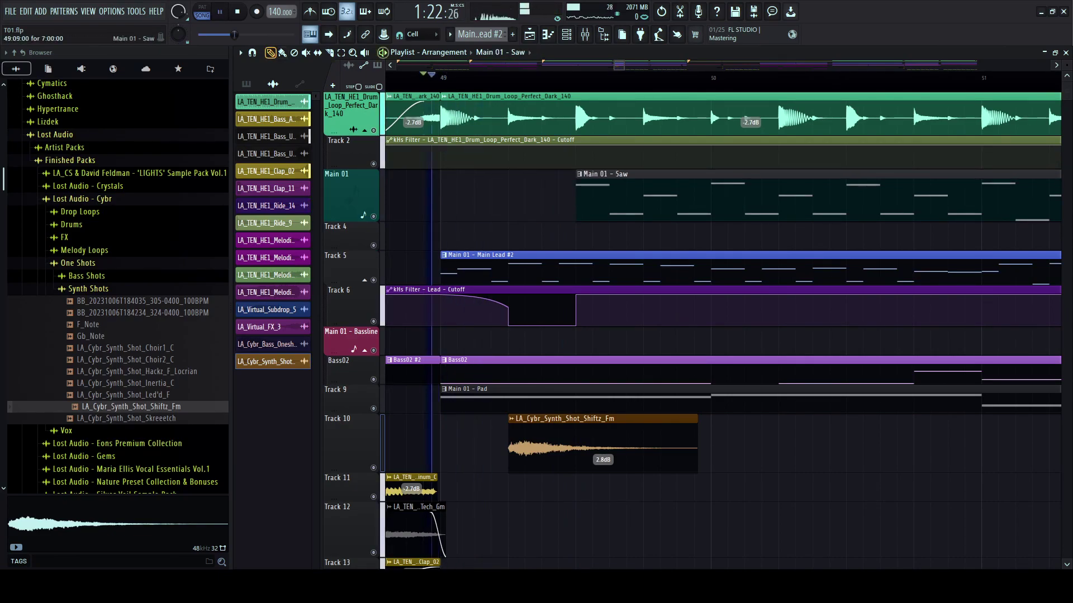
pyautogui.scroll(-2, 551, 196)
pyautogui.press('space')
pyautogui.press('space')
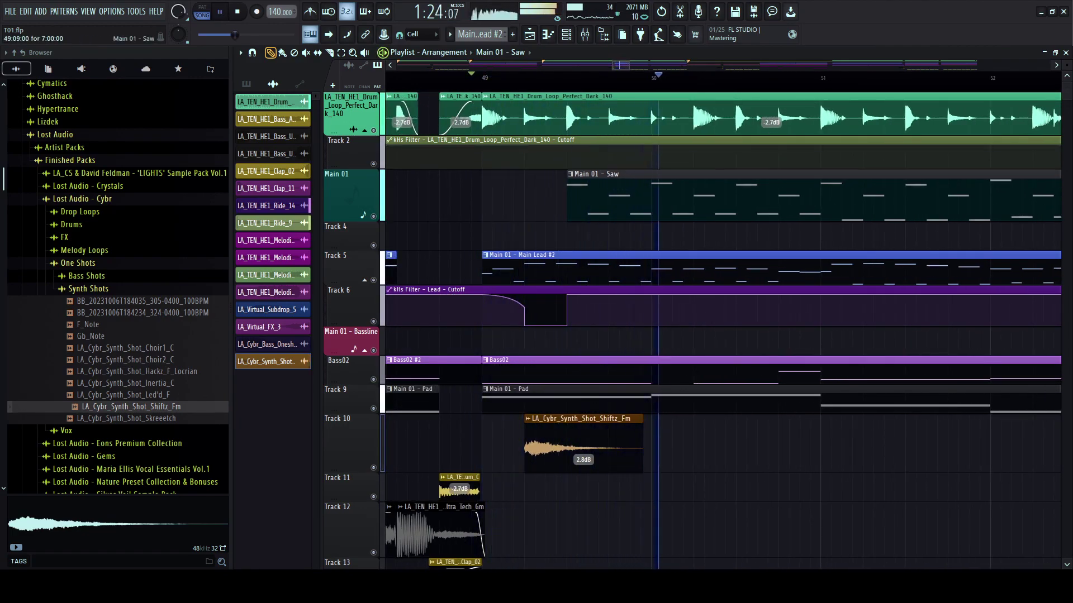
# - Try delaying the start of the Main 01 - Saw clip to bar 50 and play it back
pyautogui.moveTo(568, 196); pyautogui.dragTo(652, 196)
pyautogui.press('space')
pyautogui.press('space')
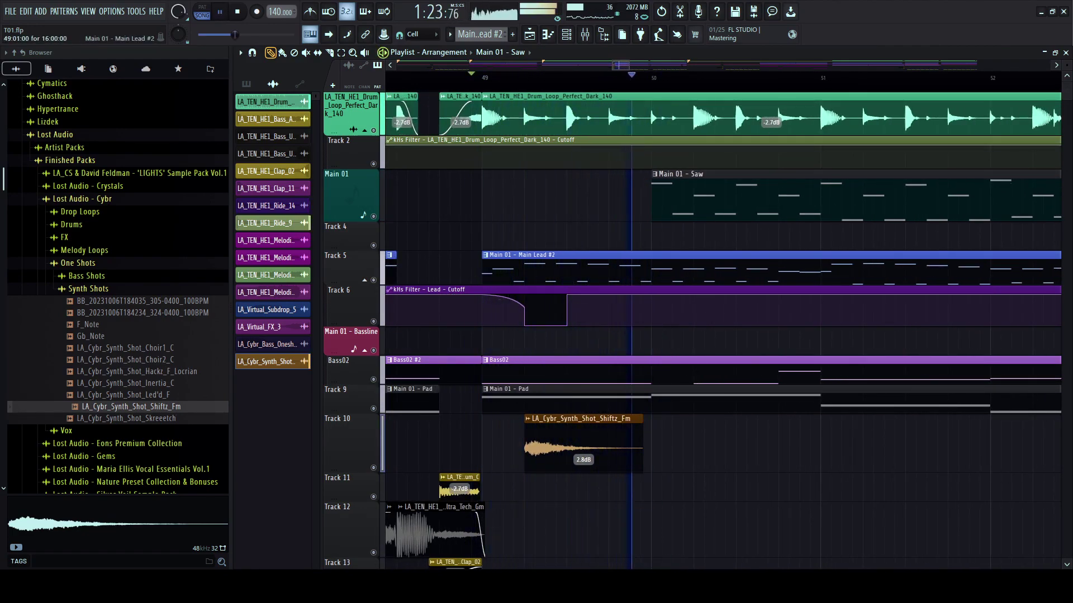
# - Rearrange the Main 01 - Saw part so one clip starts at bar 49 and another at bar 53
pyautogui.scroll(-2, 613, 196)
pyautogui.scroll(-5, 518, 196)
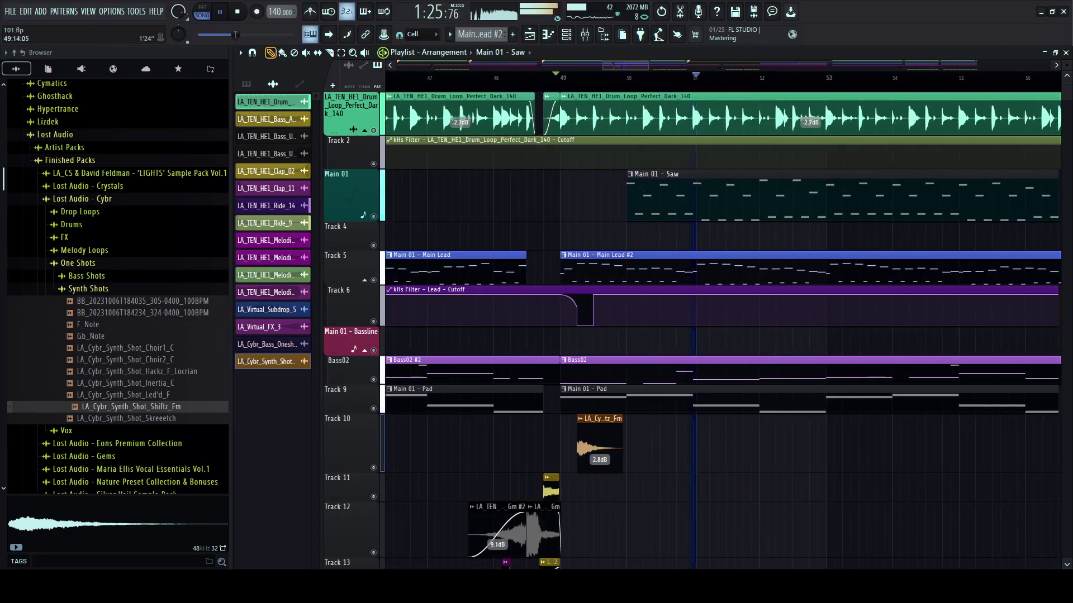
pyautogui.moveTo(557, 197)
pyautogui.mouseDown()
pyautogui.moveTo(663, 197)
pyautogui.moveTo(565, 196)
pyautogui.mouseUp()
pyautogui.press('space')
pyautogui.press('space')
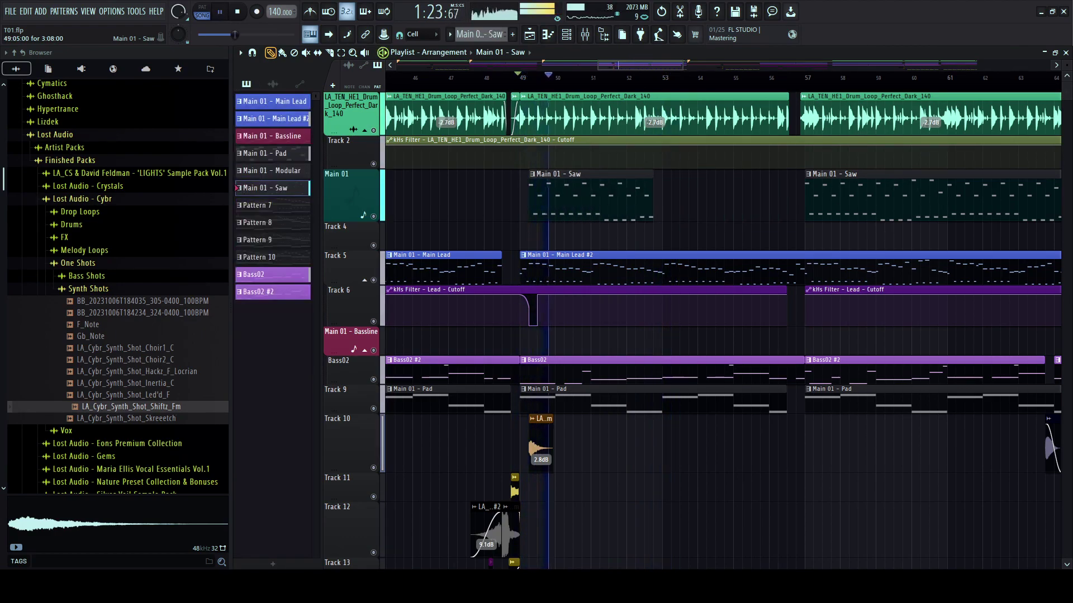
pyautogui.moveTo(652, 196)
pyautogui.mouseDown()
pyautogui.moveTo(662, 197)
pyautogui.moveTo(627, 196)
pyautogui.moveTo(662, 197)
pyautogui.mouseUp()
pyautogui.click(669, 197)
pyautogui.scroll(1, 653, 78)
pyautogui.hscroll(2, 645, 78)
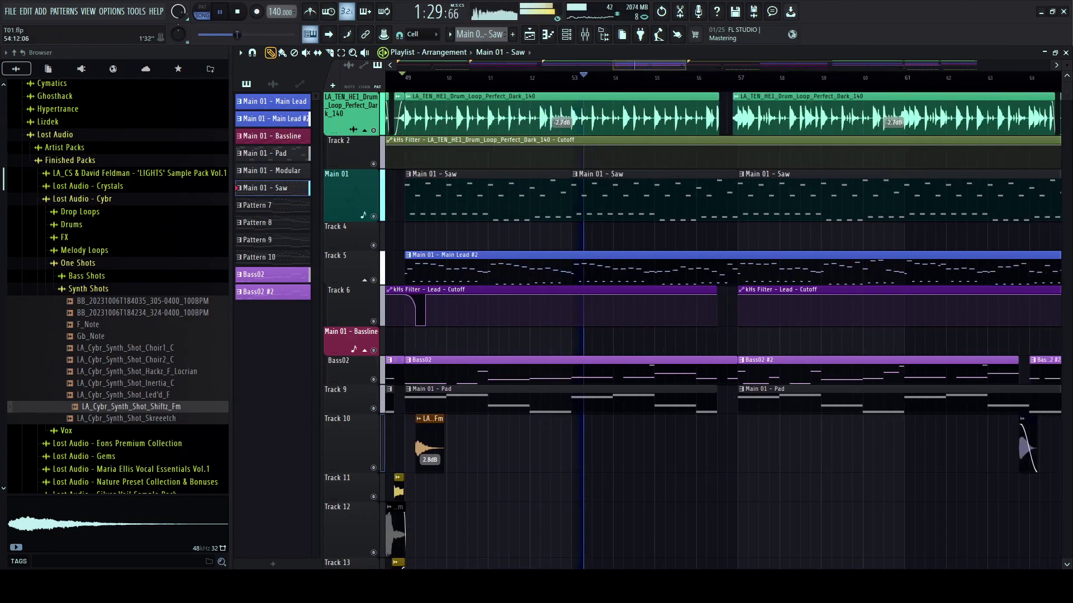
# - Slice the LA_TEN_HE1_Drum_Loop_Perfect_Dark_140 clip at about 49:04, just before the synth shot, and listen to the section
pyautogui.click(406, 79)
pyautogui.scroll(2, 406, 78)
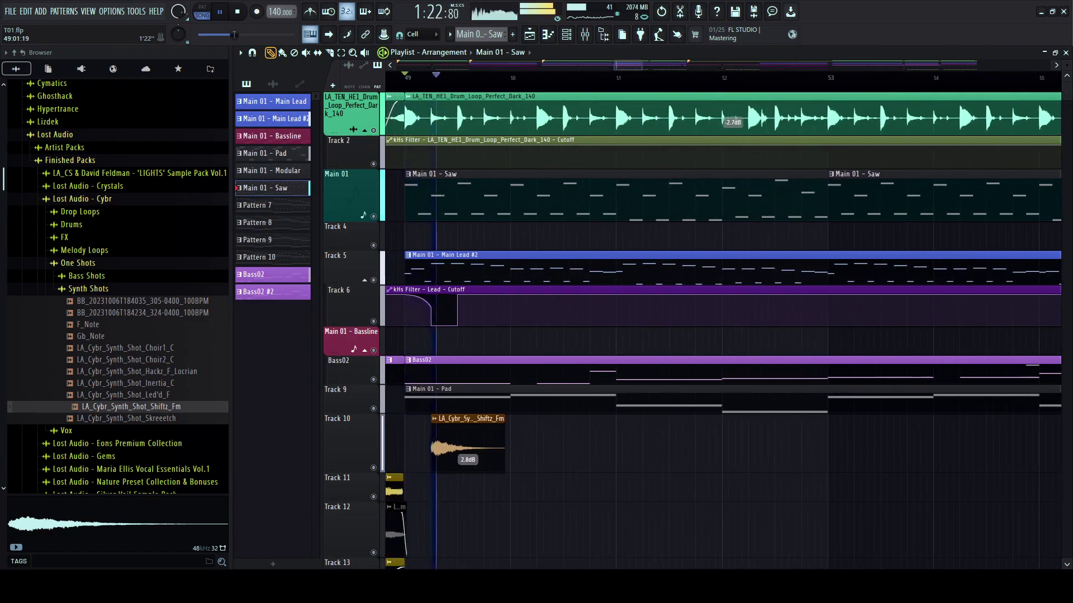
pyautogui.scroll(2, 406, 78)
pyautogui.press('space')
pyautogui.press('c')
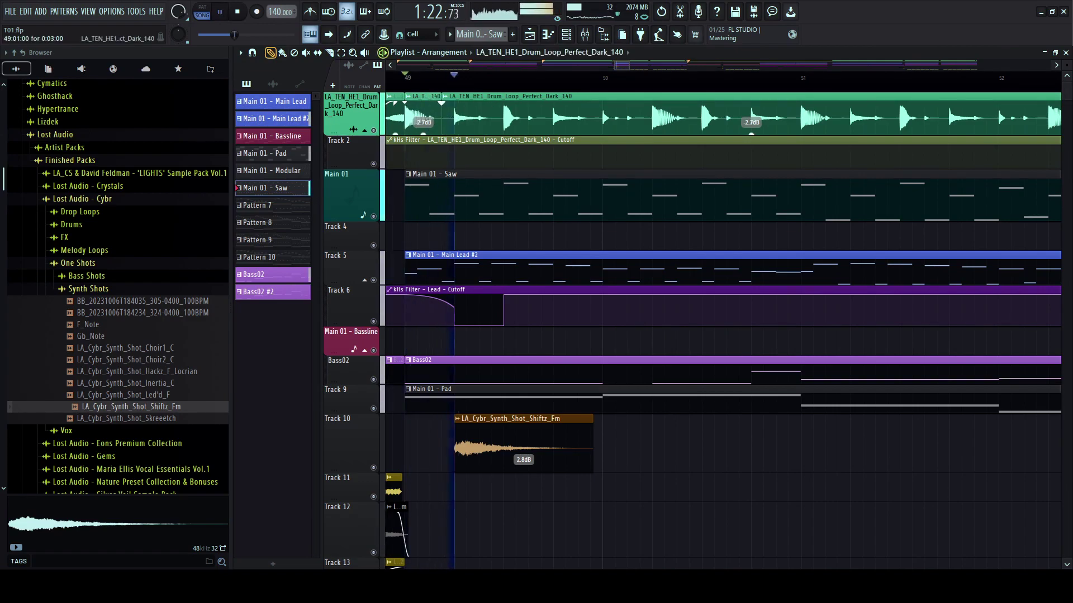
pyautogui.moveTo(443, 118)
pyautogui.mouseDown()
pyautogui.moveTo(491, 118)
pyautogui.moveTo(441, 118)
pyautogui.mouseUp()
pyautogui.press('space')
pyautogui.press('space')
pyautogui.press('space')
# - Trim the start of the second drum loop slice to 49:09, leaving a gap in the drums under the synth shot
pyautogui.moveTo(441, 118); pyautogui.dragTo(503, 118)
pyautogui.press('space')
pyautogui.press('space')
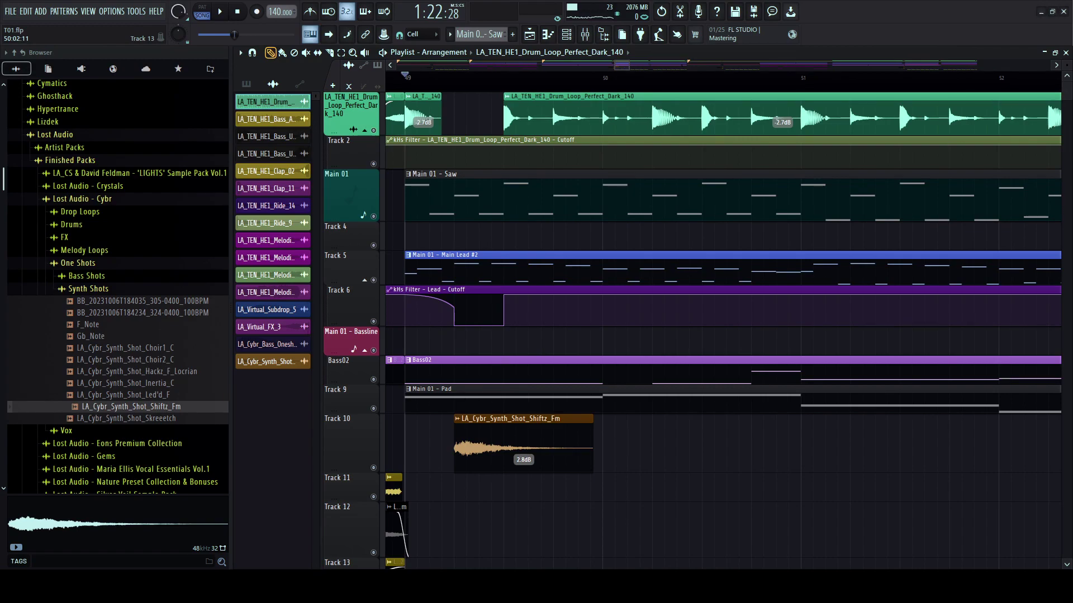
pyautogui.scroll(-3, 603, 336)
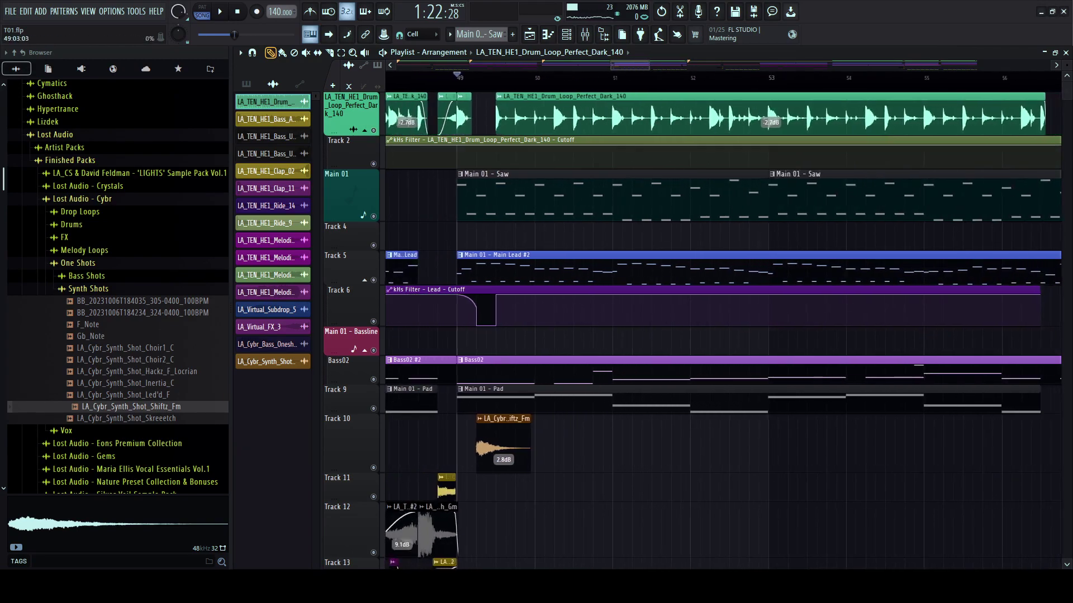
pyautogui.scroll(3, 478, 78)
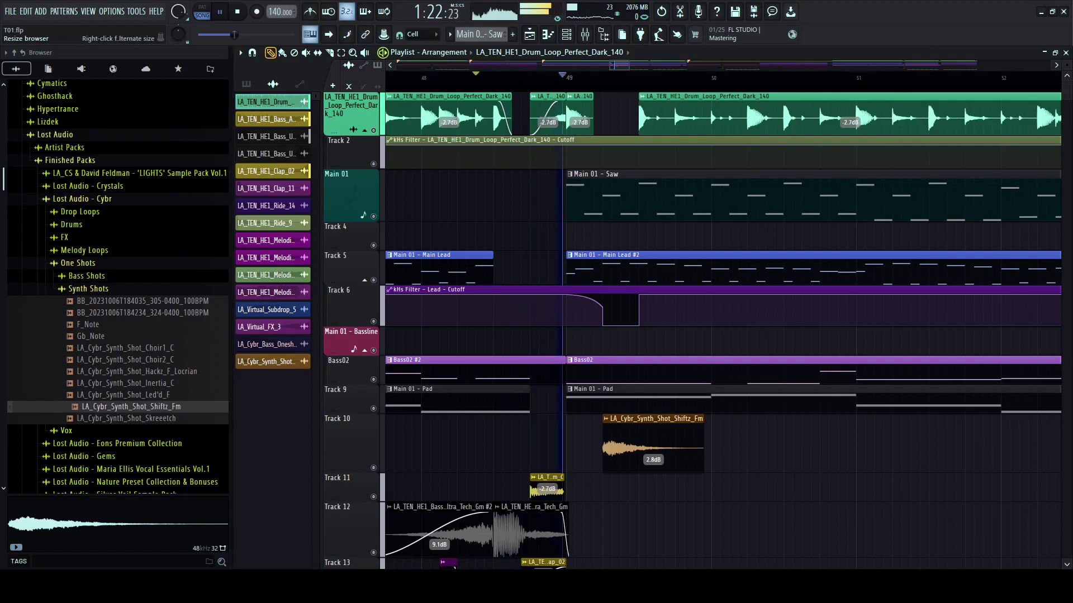
# - Narrow the sample browser and trim the Main 01 - Saw clip at bar 49 so it starts at 49:09
pyautogui.moveTo(231, 171); pyautogui.dragTo(171, 170)
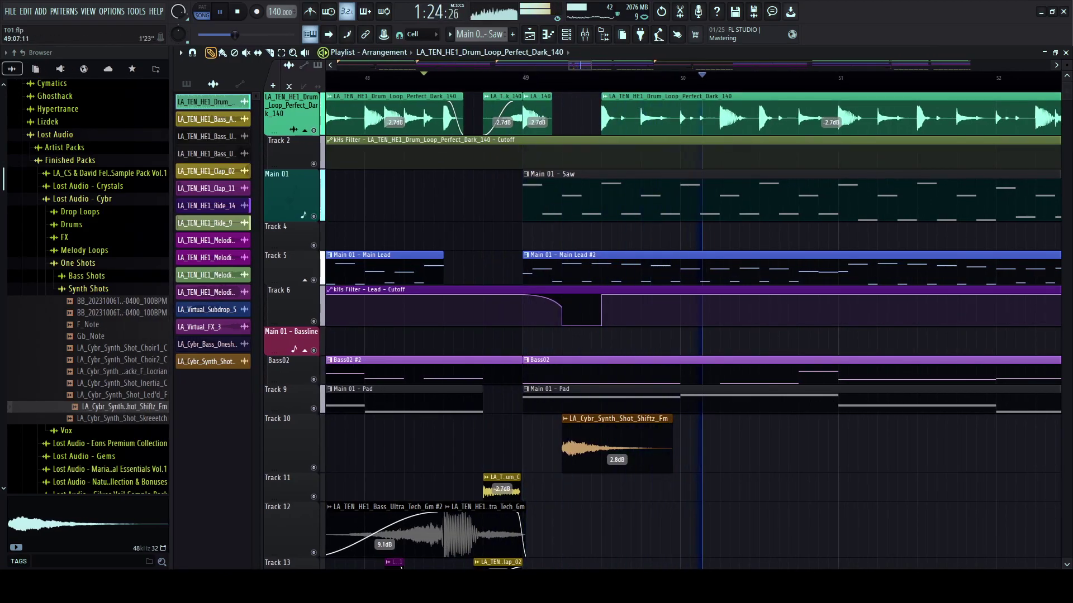
pyautogui.moveTo(524, 197); pyautogui.dragTo(602, 197)
pyautogui.press('space')
pyautogui.press('space')
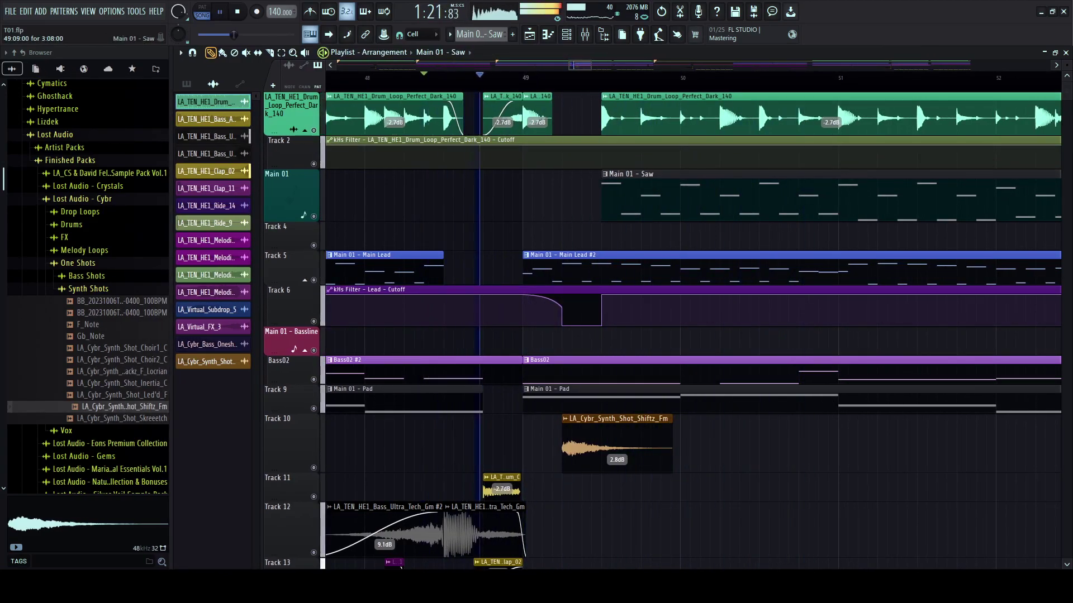
pyautogui.press('space')
# - Play from the drop and remove the Main 01 - Pad part between bars 33 and 49 on Track 9
pyautogui.moveTo(290, 414); pyautogui.dragTo(291, 460)
pyautogui.scroll(-4, 517, 77)
pyautogui.scroll(-5, 558, 78)
pyautogui.click(411, 77)
pyautogui.press('space')
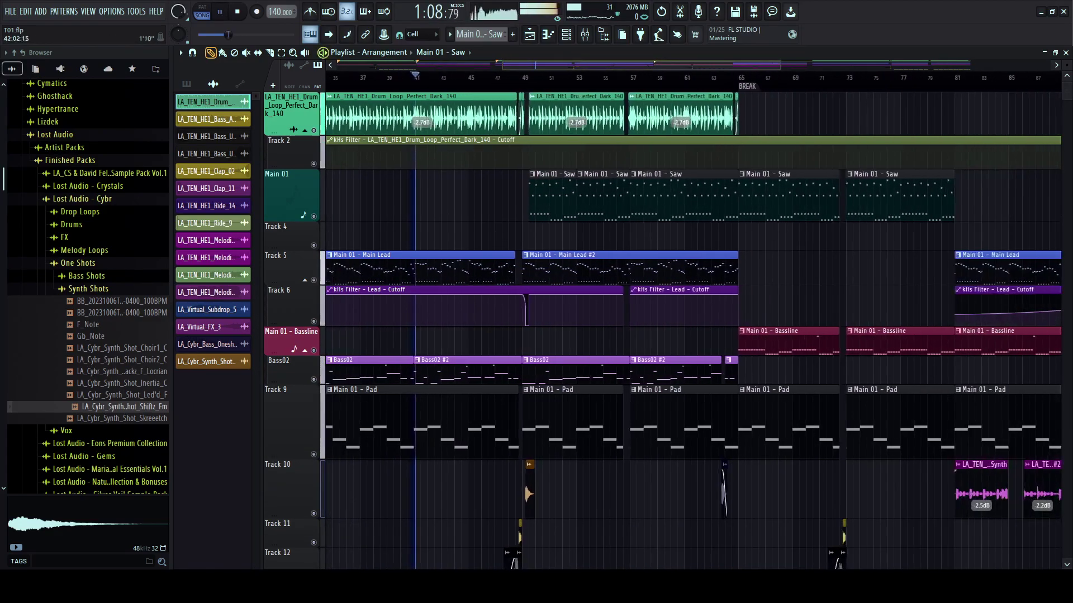
pyautogui.hscroll(-3, 411, 78)
pyautogui.click(372, 78)
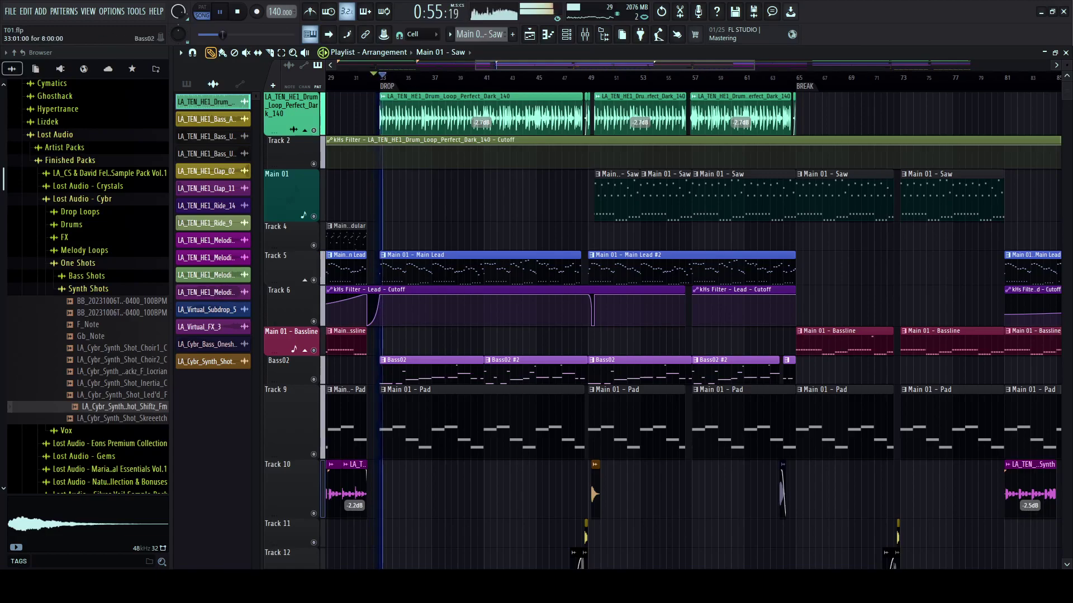
pyautogui.scroll(-4, 662, 330)
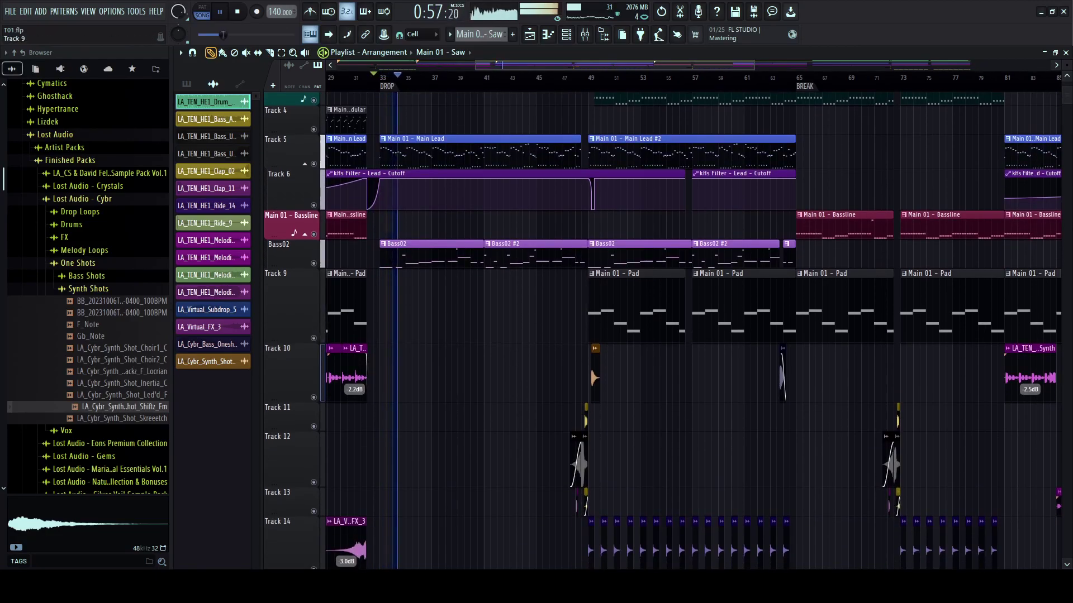
pyautogui.moveTo(292, 343); pyautogui.dragTo(292, 308)
# - Review the arrangement from the drop at bar 33 through the bar 49 transition to the break during playback
pyautogui.scroll(-2, 523, 313)
pyautogui.moveTo(512, 65); pyautogui.dragTo(392, 69)
pyautogui.scroll(-2, 625, 196)
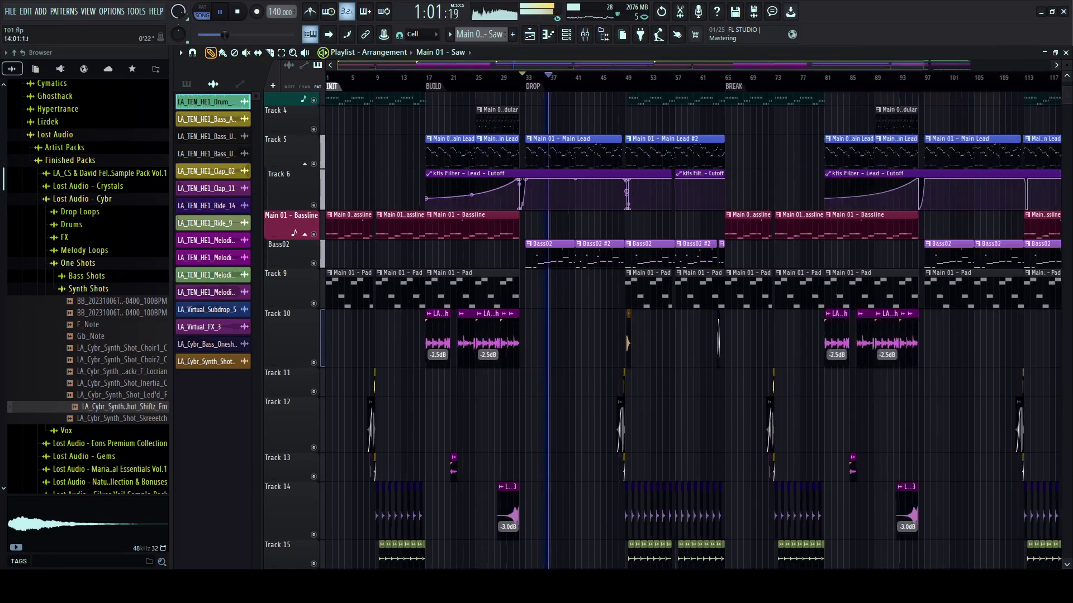
pyautogui.scroll(4, 624, 201)
pyautogui.scroll(4, 624, 207)
pyautogui.scroll(-3, 691, 324)
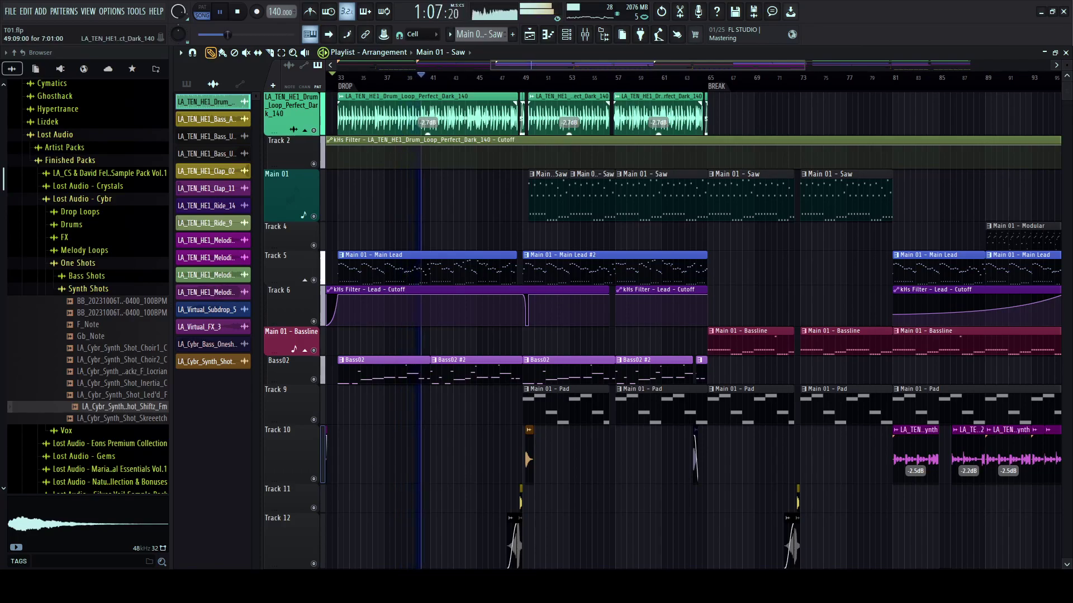
pyautogui.scroll(2, 545, 313)
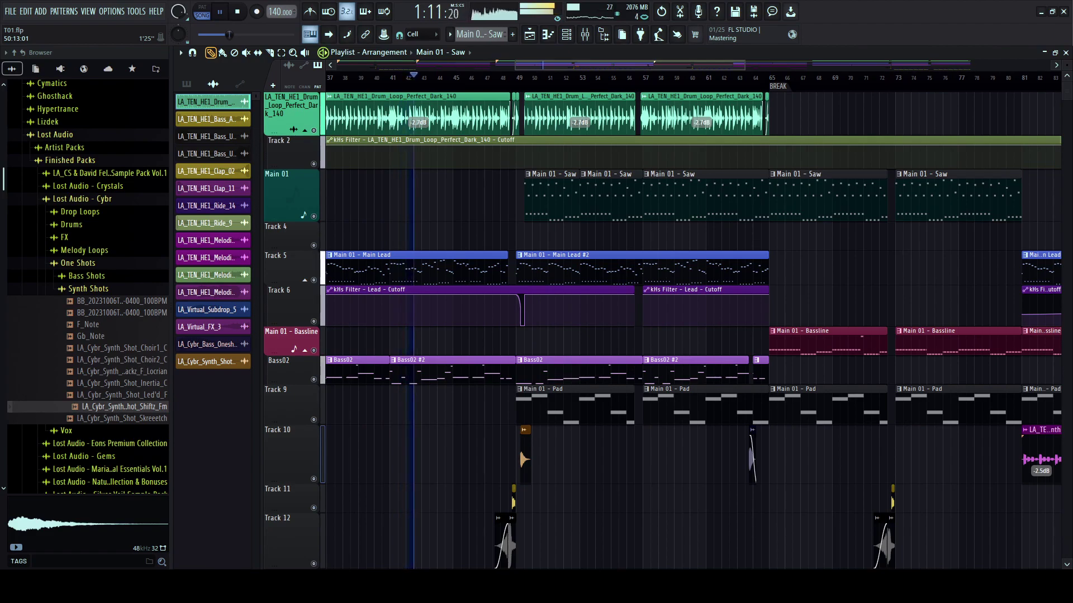
pyautogui.scroll(-2, 506, 312)
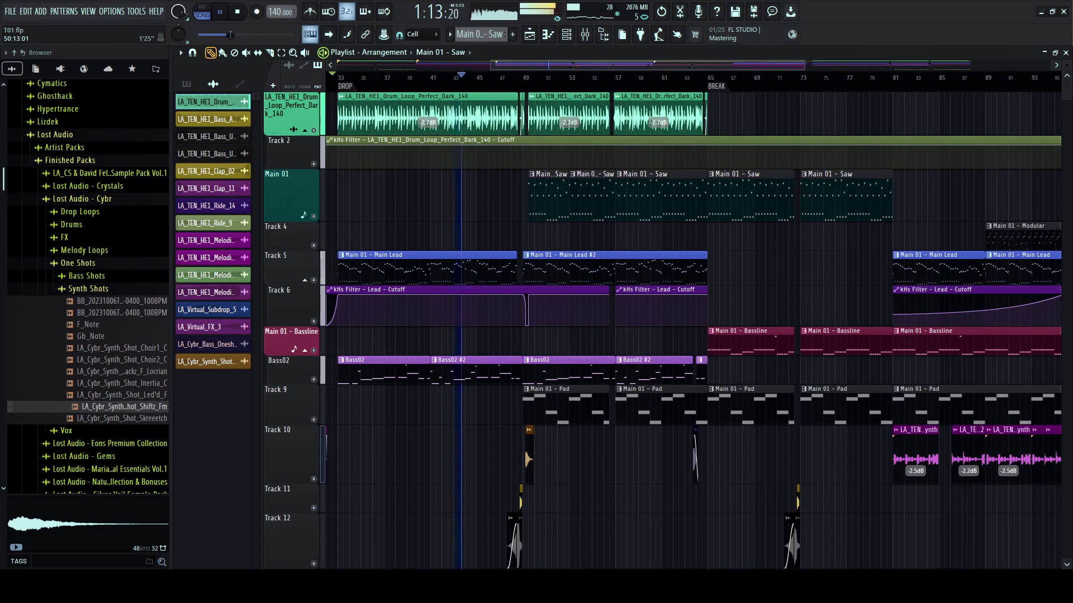
pyautogui.moveTo(545, 313); pyautogui.dragTo(595, 313)
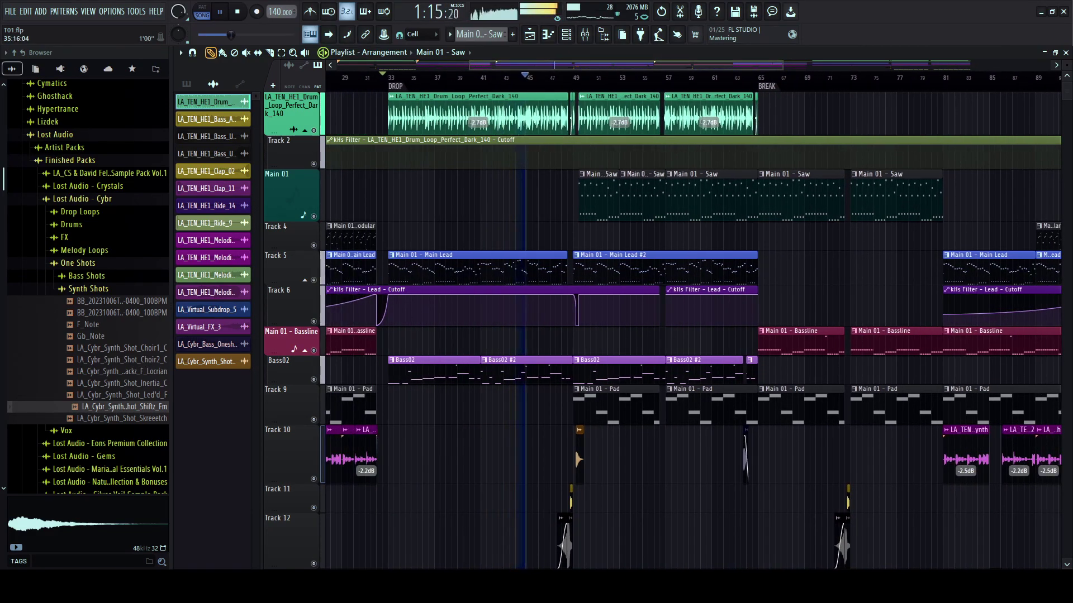
pyautogui.moveTo(171, 312)
pyautogui.mouseDown()
pyautogui.moveTo(190, 313)
pyautogui.moveTo(172, 313)
pyautogui.mouseUp()
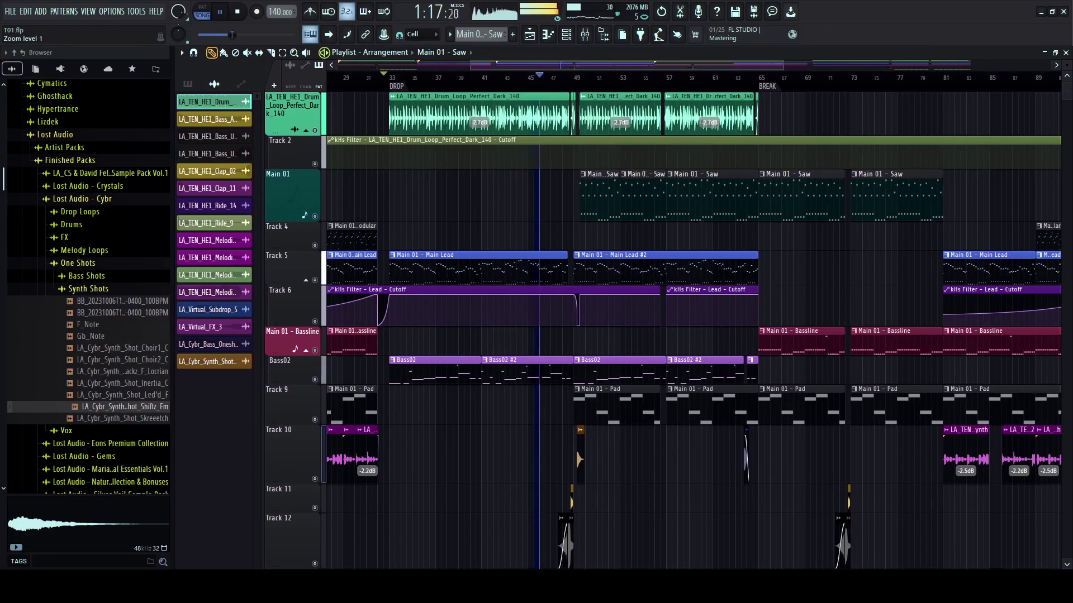
pyautogui.scroll(5, 595, 312)
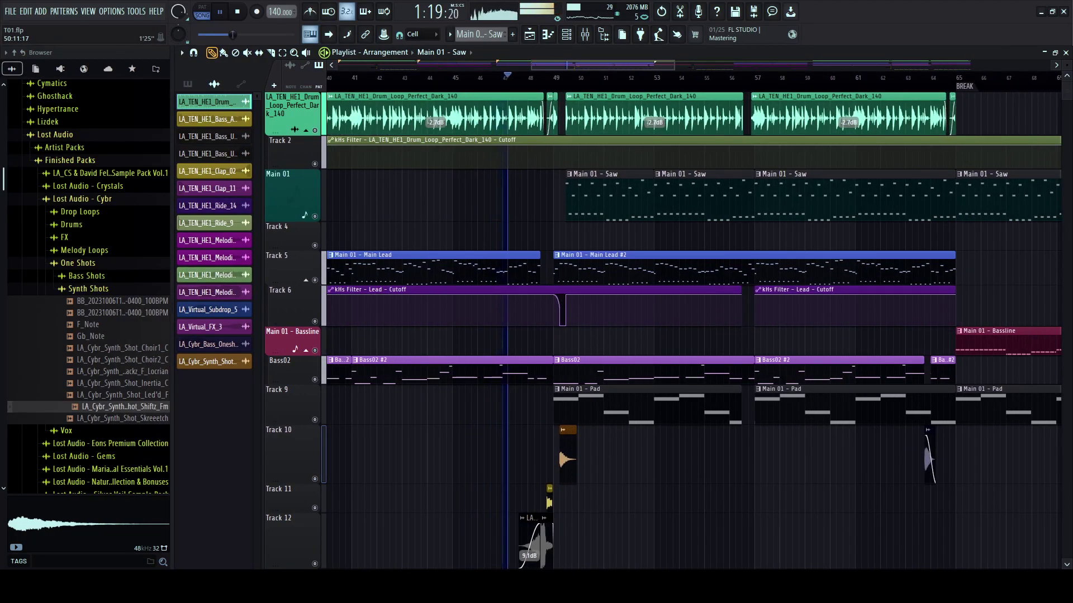
pyautogui.moveTo(172, 313)
pyautogui.mouseDown()
pyautogui.moveTo(227, 312)
pyautogui.moveTo(180, 313)
pyautogui.mouseUp()
pyautogui.scroll(-3, 580, 312)
pyautogui.moveTo(580, 313); pyautogui.dragTo(552, 313)
pyautogui.moveTo(585, 65); pyautogui.dragTo(602, 65)
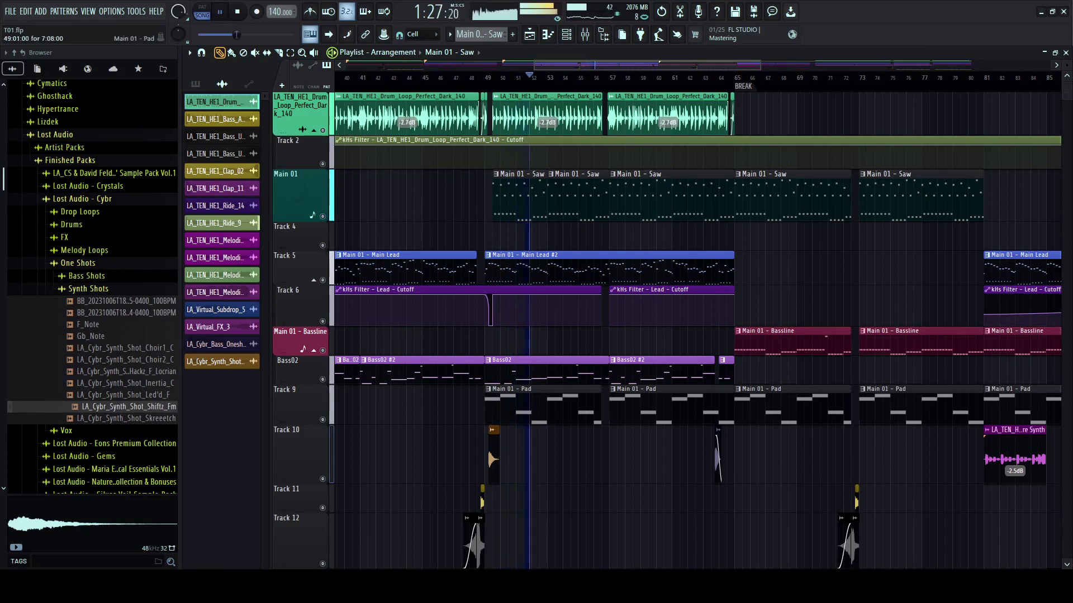
# - Remove the Main 01 - Pad clips between bars 49 and 65 on Track 9
pyautogui.rightClick(586, 407)
pyautogui.rightClick(617, 407)
pyautogui.scroll(-5, 621, 406)
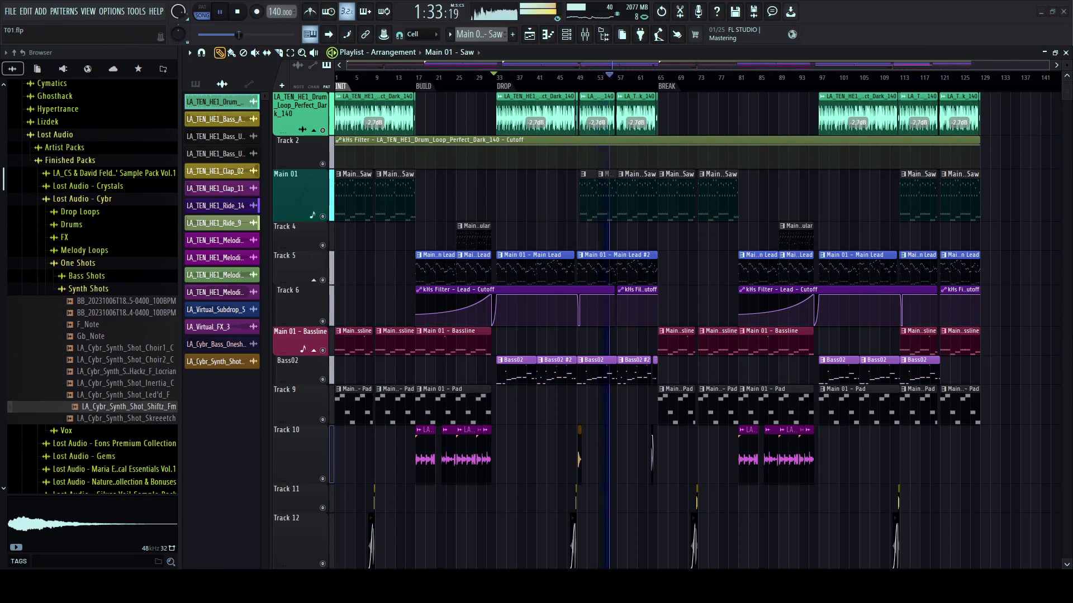
# - Colour Track 9 and its clips orange, name it Main 01 - Pad at reduced height, and name the lead track LEADS
pyautogui.click(322, 420)
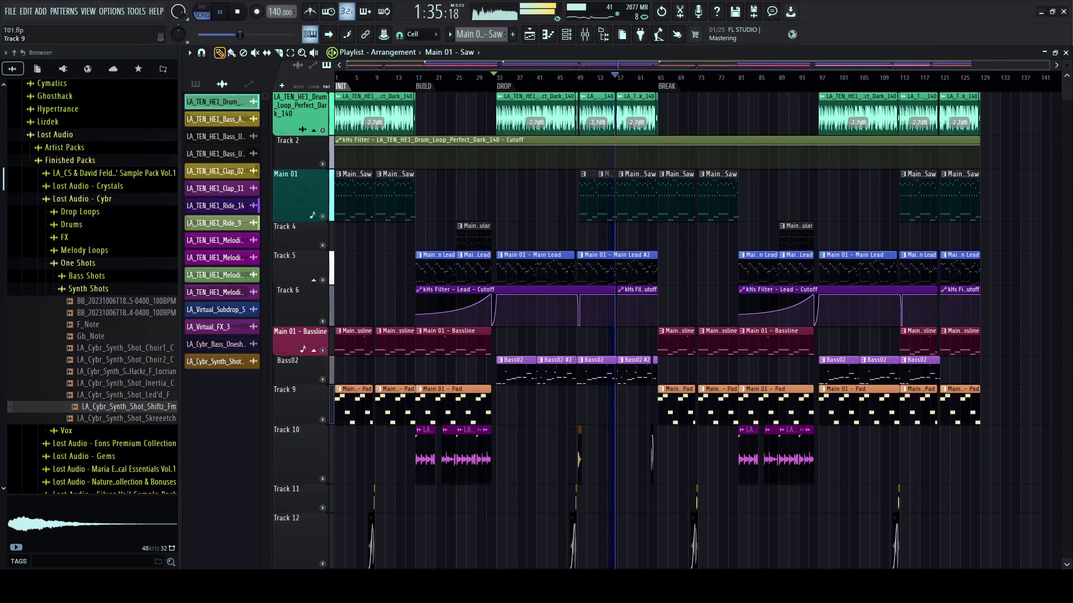
pyautogui.moveTo(344, 406); pyautogui.dragTo(302, 411)
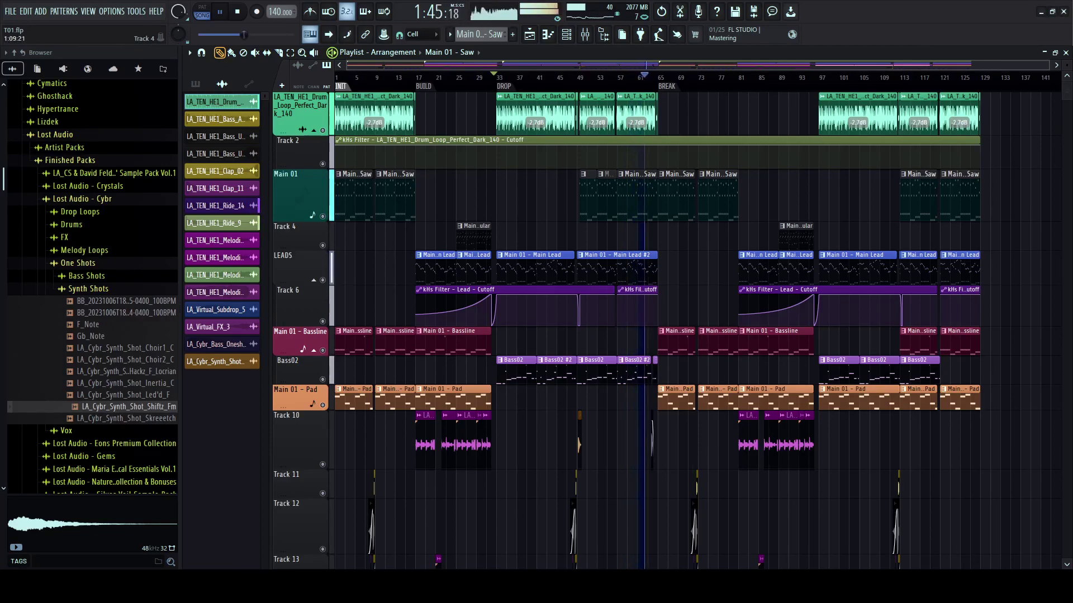
# - Play the arrangement from bar 1 and move the Main 01 saw track below the lead tracks, directly above Main 01 - Bassline
pyautogui.press('space')
pyautogui.click(340, 78)
pyautogui.scroll(3, 341, 78)
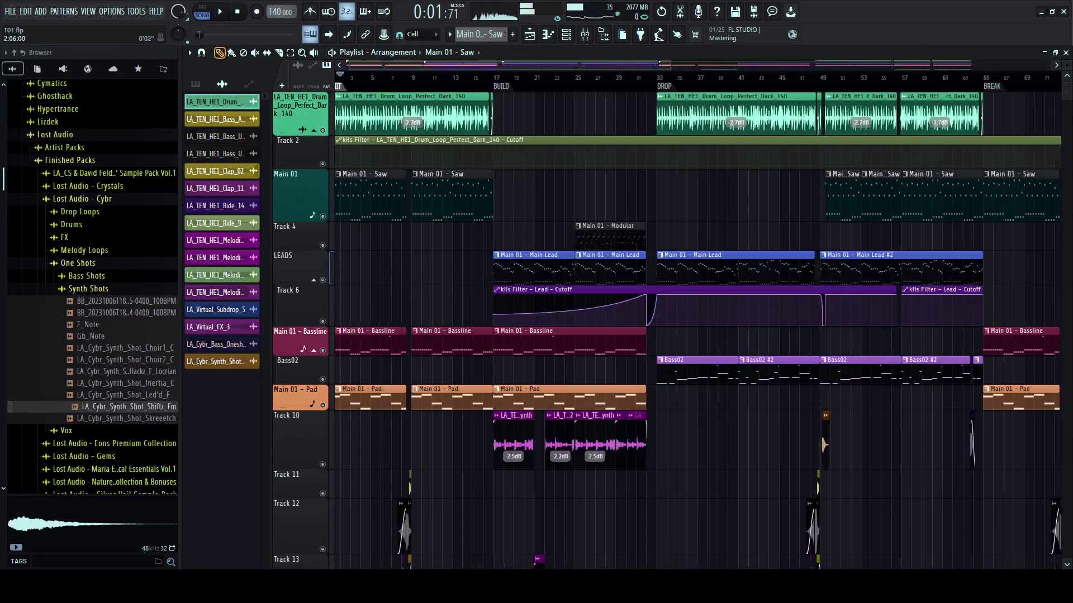
pyautogui.press('space')
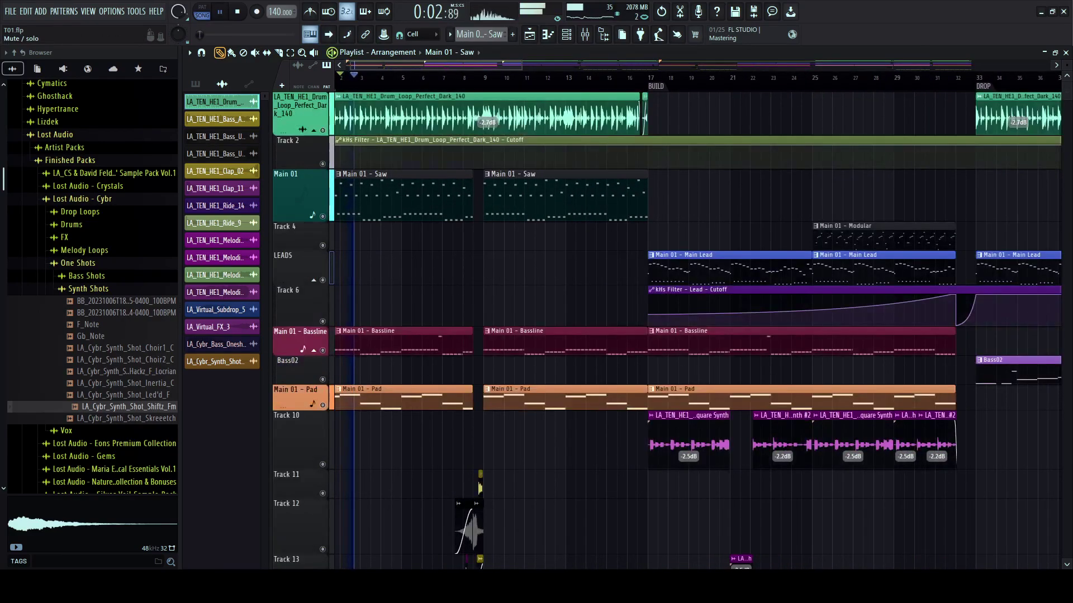
pyautogui.scroll(-3, 305, 195)
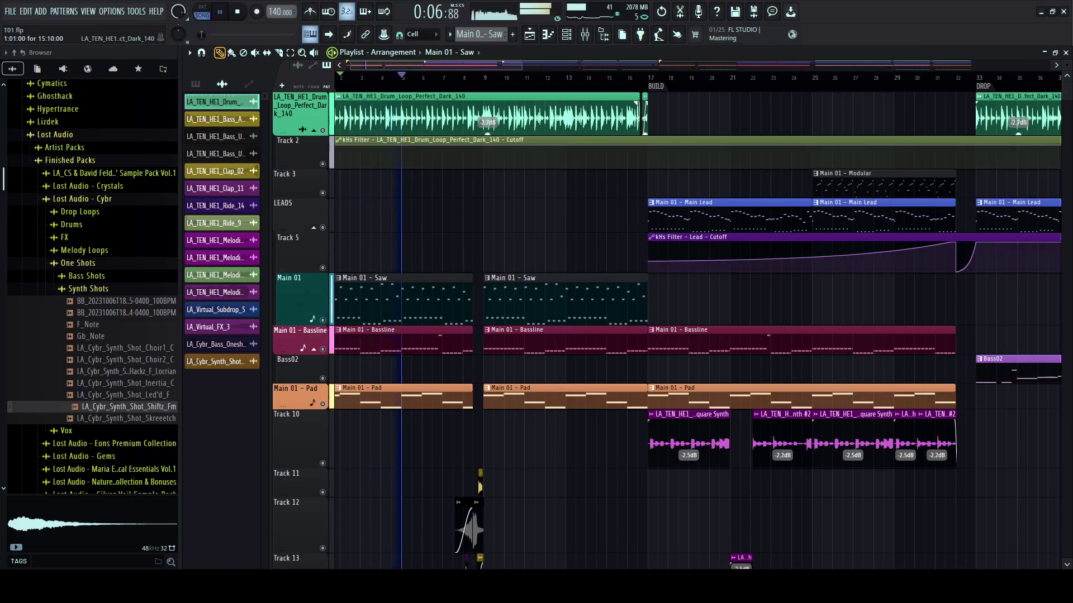
pyautogui.scroll(-5, 323, 268)
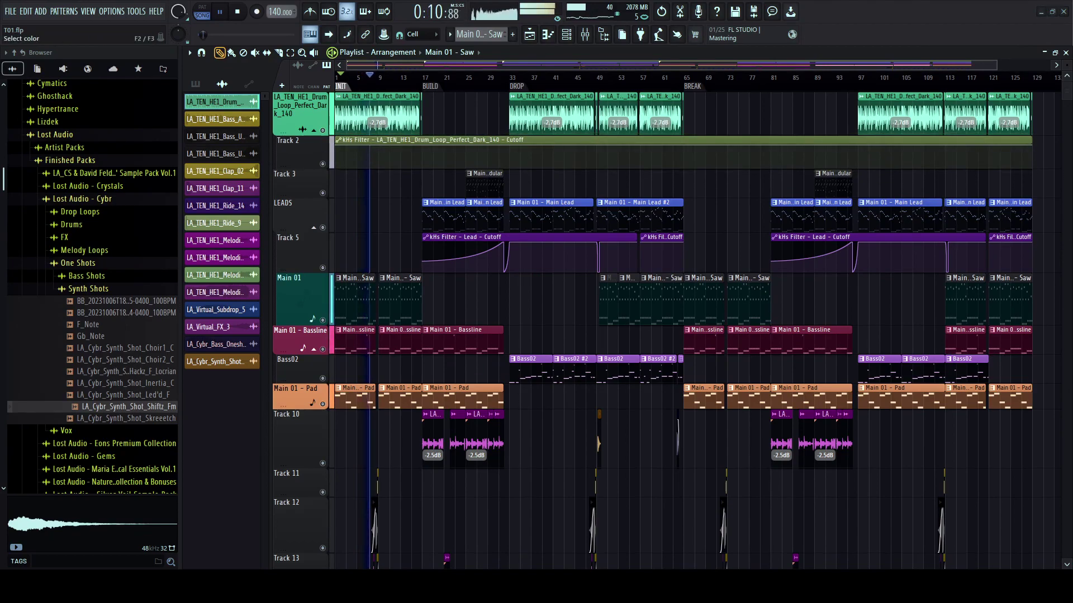
# - Colour Track 2 teal and name it after its kHs Filter drum loop cutoff automation
pyautogui.press('Return')
pyautogui.click(324, 190)
pyautogui.click(314, 130)
pyautogui.click(314, 131)
pyautogui.click(313, 130)
pyautogui.click(313, 130)
# - Solo Track 3 from bar 25 to hear the modular part, and colour and name the track as a blue Main 01 - Modular
pyautogui.click(467, 77)
pyautogui.scroll(5, 467, 77)
pyautogui.press('space')
pyautogui.rightClick(323, 192)
pyautogui.press('space')
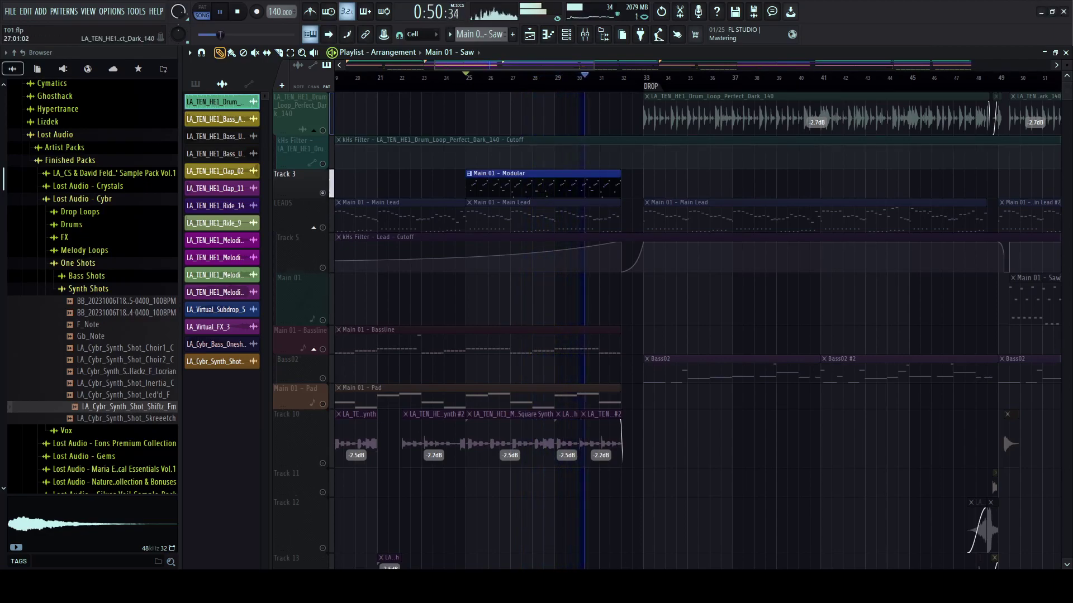
pyautogui.scroll(-2, 476, 184)
pyautogui.click(335, 223)
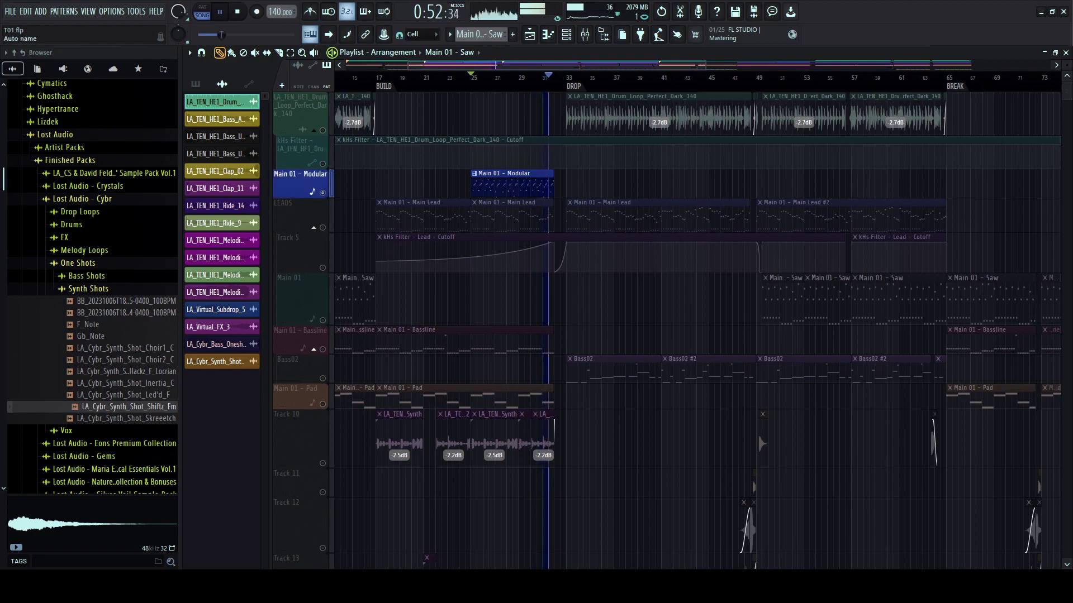
pyautogui.rightClick(323, 193)
# - Move the Main 01 - Modular clip from bar 25 to bar 1 and extend it to bar 17
pyautogui.press('space')
pyautogui.moveTo(491, 65); pyautogui.dragTo(358, 66)
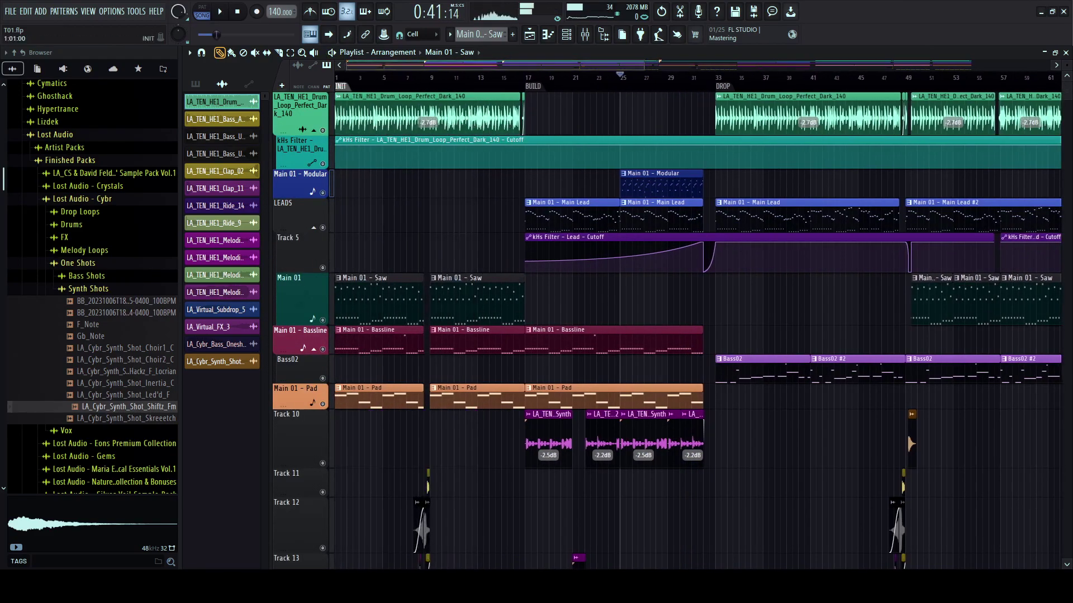
pyautogui.press('space')
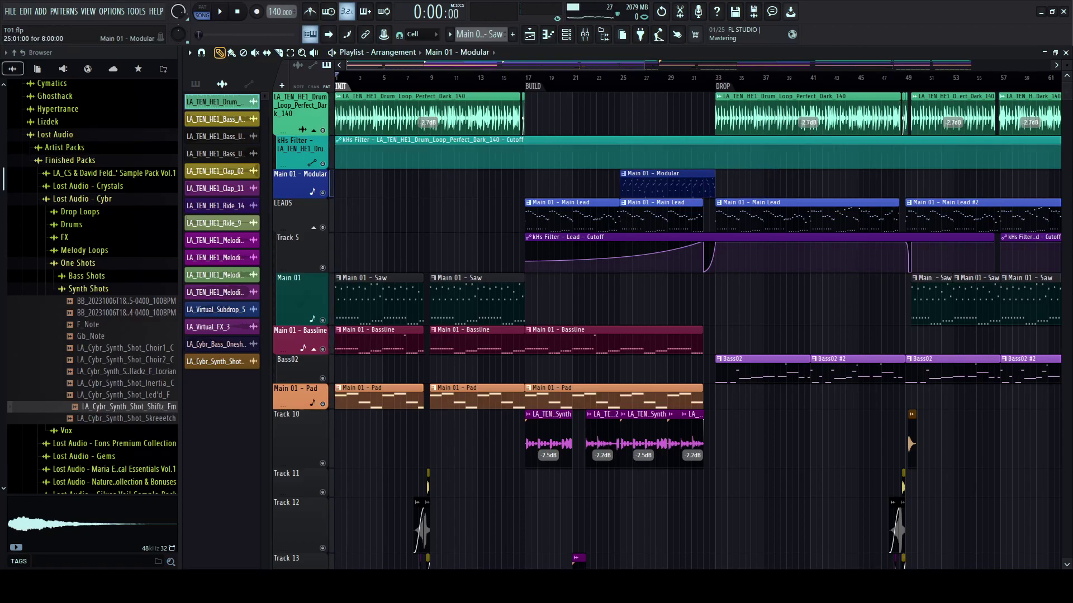
pyautogui.moveTo(570, 184); pyautogui.dragTo(380, 183)
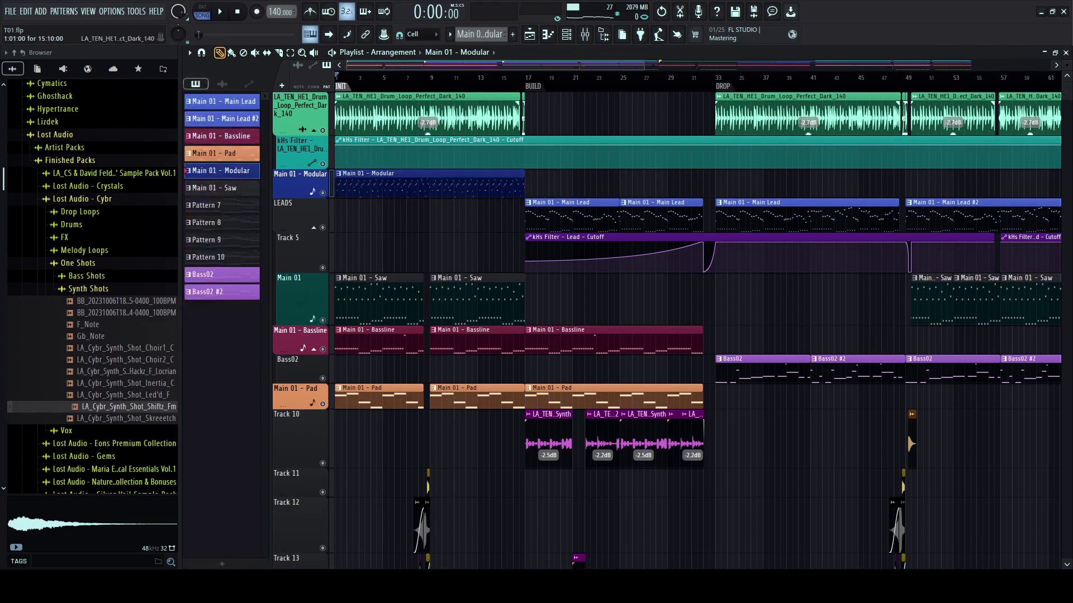
# - Remove the main drum loop clip from the intro starting at bar 1
pyautogui.press('space')
pyautogui.press('space')
pyautogui.rightClick(368, 116)
pyautogui.press('space')
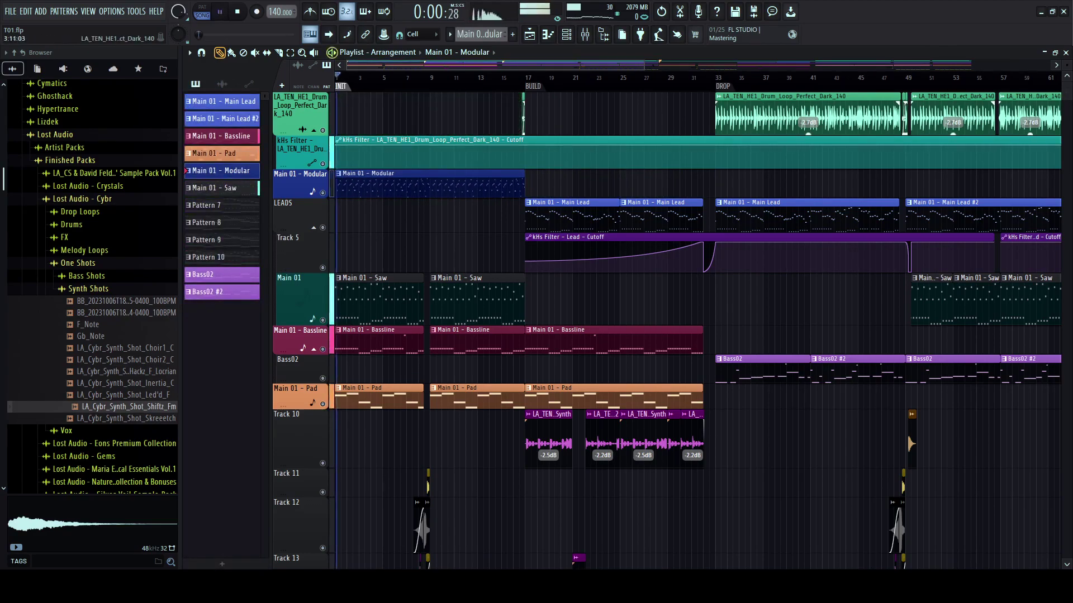
# - Remove the Main 01 - Saw and Main 01 - Bassline clips between bars 1 and 17
pyautogui.scroll(3, 403, 251)
pyautogui.press('space')
pyautogui.rightClick(413, 302)
pyautogui.press('space')
pyautogui.rightClick(550, 302)
pyautogui.scroll(-2, 544, 296)
pyautogui.press('space')
pyautogui.press('space')
pyautogui.rightClick(475, 283)
pyautogui.rightClick(545, 283)
pyautogui.scroll(2, 665, 330)
pyautogui.scroll(-2, 665, 330)
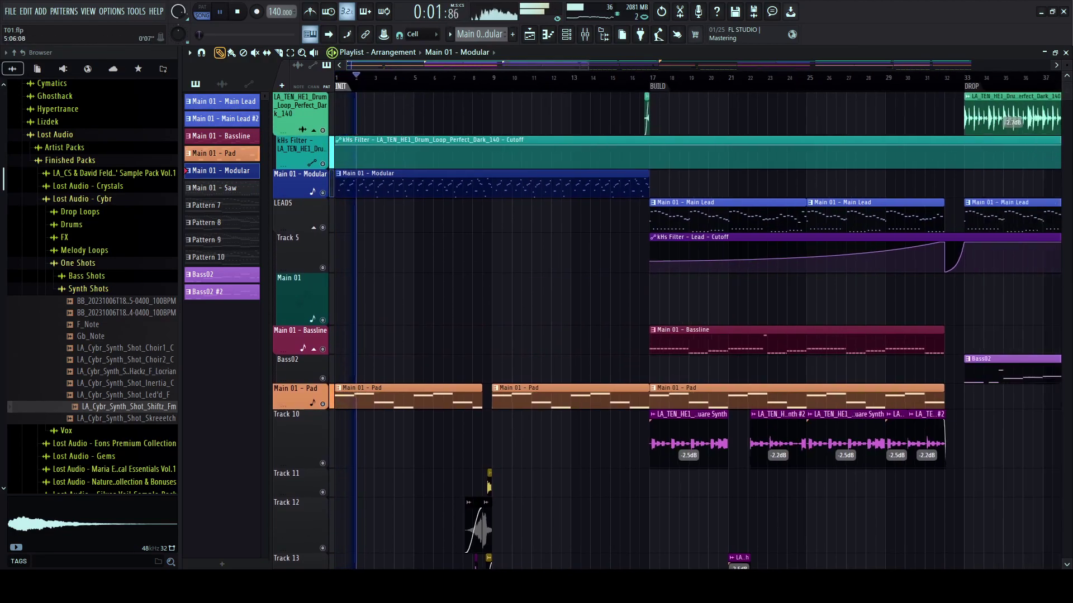
# - Widen the sample browser slightly and remove the fill, FX and percussion clips between bars 8 and 17 on Tracks 11 to 15
pyautogui.scroll(-2, 696, 330)
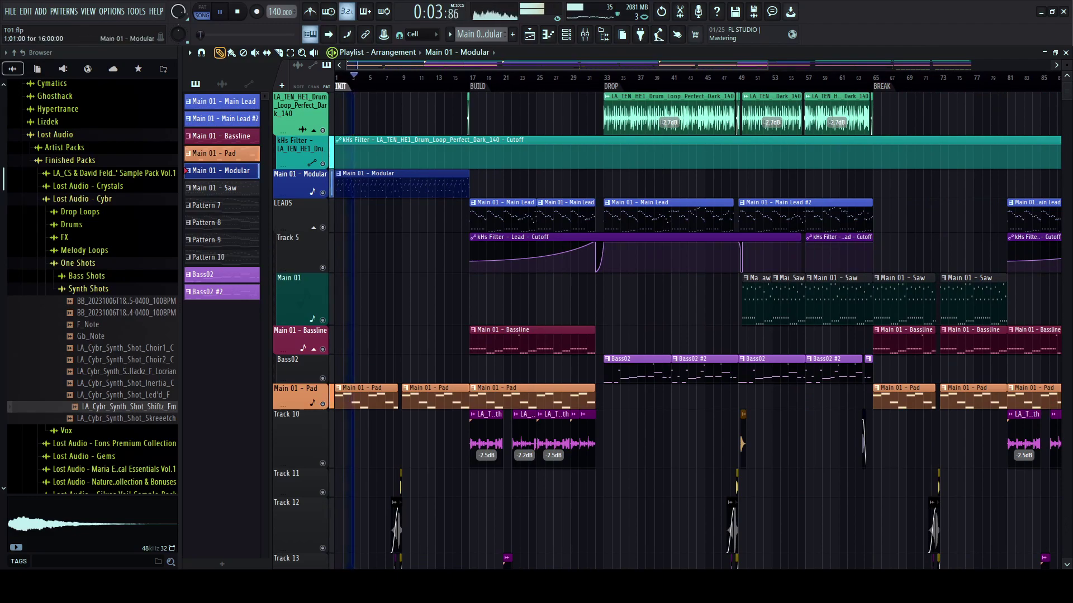
pyautogui.scroll(-2, 664, 330)
pyautogui.scroll(2, 665, 329)
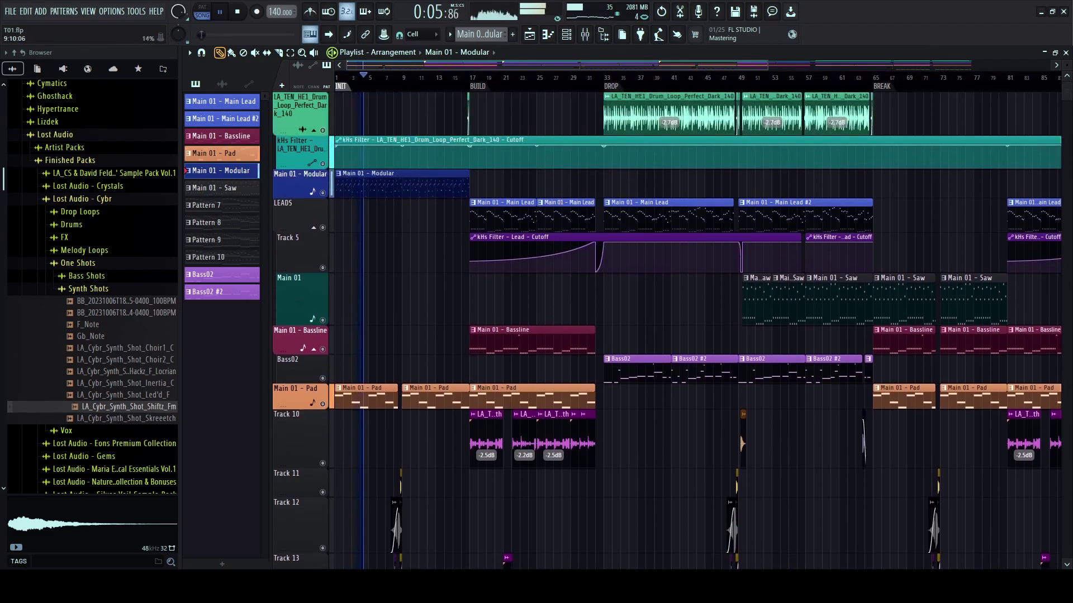
pyautogui.scroll(3, 665, 330)
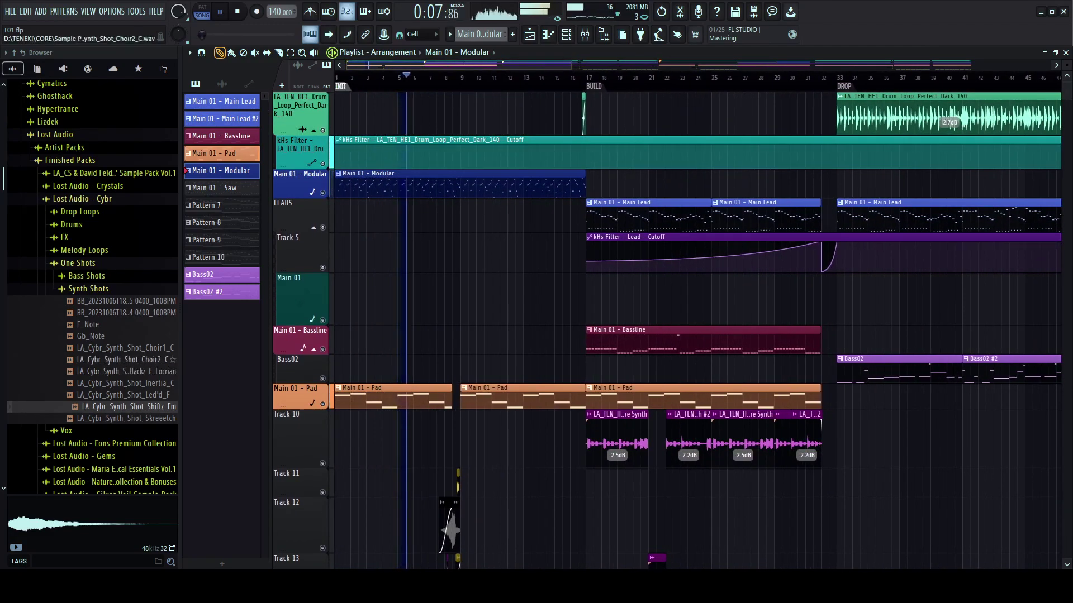
pyautogui.moveTo(180, 368)
pyautogui.mouseDown()
pyautogui.moveTo(276, 368)
pyautogui.moveTo(183, 369)
pyautogui.mouseUp()
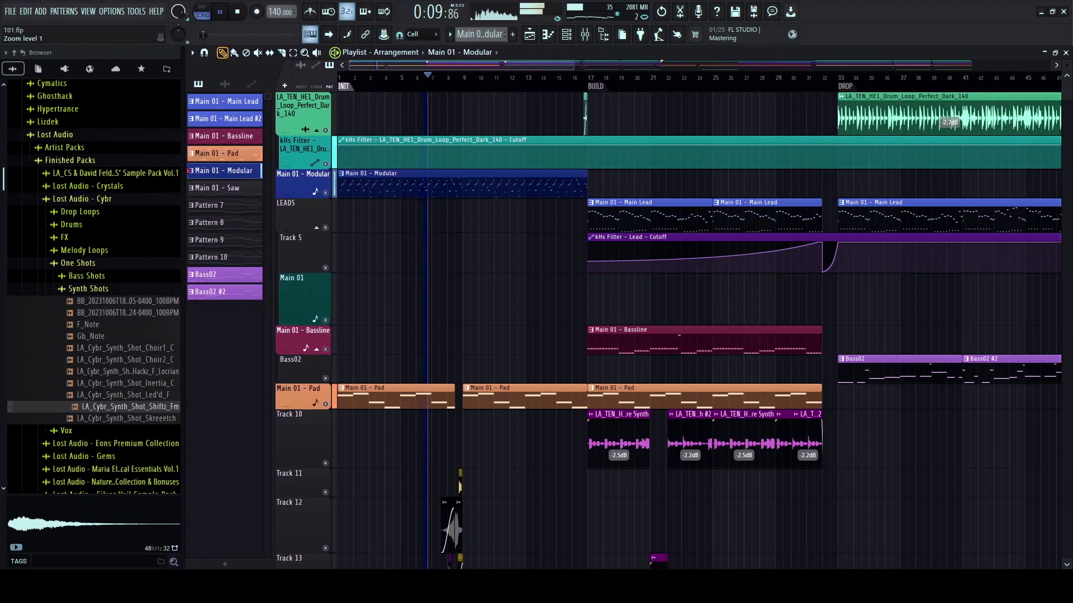
pyautogui.scroll(-2, 665, 329)
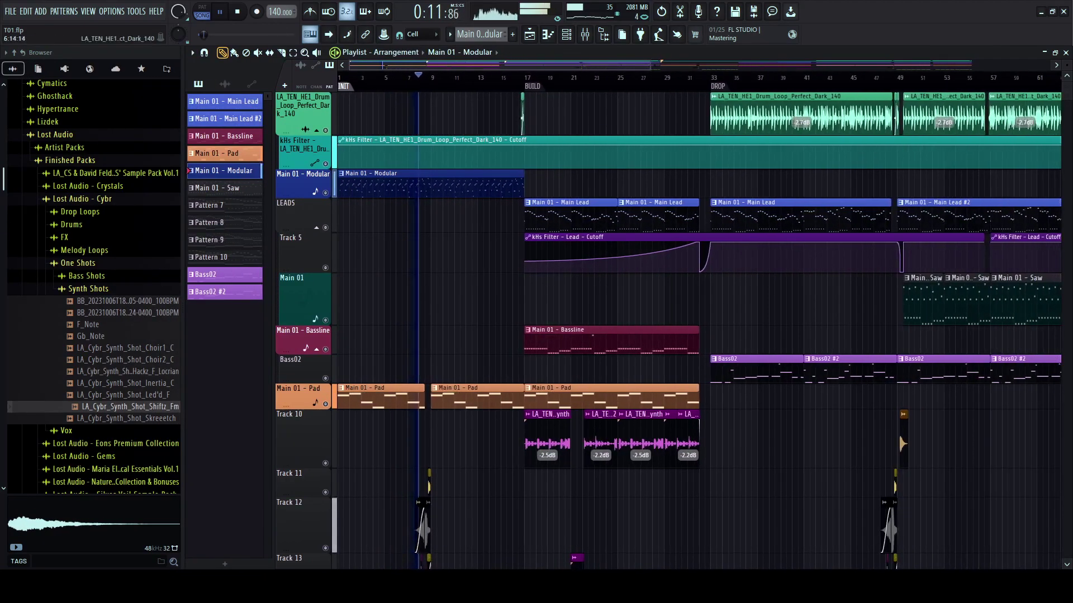
pyautogui.scroll(-4, 665, 330)
pyautogui.scroll(3, 410, 363)
pyautogui.moveTo(405, 338); pyautogui.dragTo(397, 251)
pyautogui.press('space')
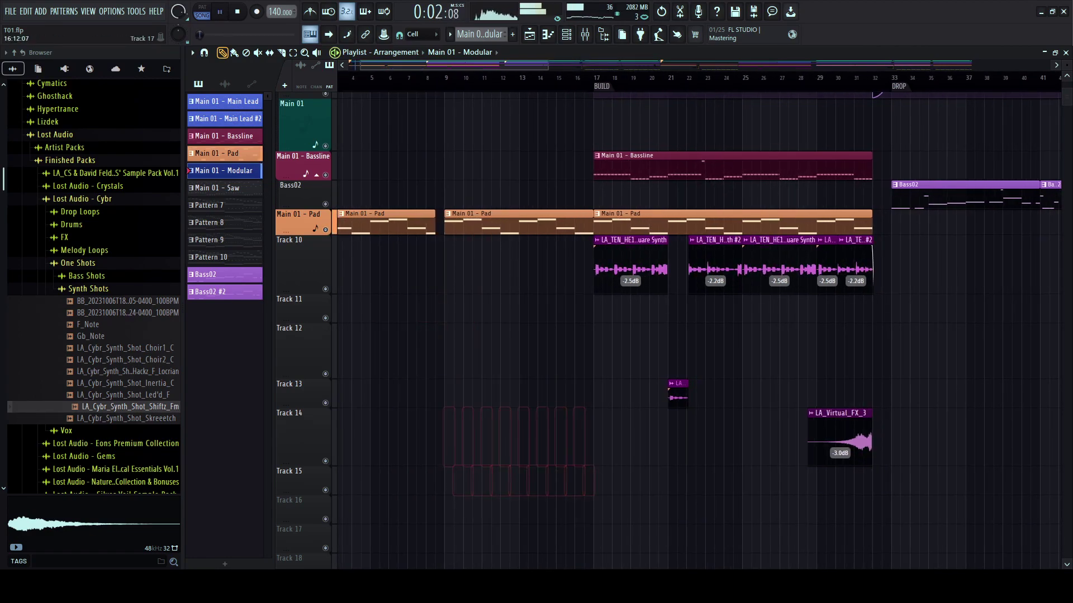
# - Trim the start of the build's Main 01 - Bassline clip from bar 17 to bar 25
pyautogui.scroll(3, 670, 335)
pyautogui.scroll(-3, 439, 79)
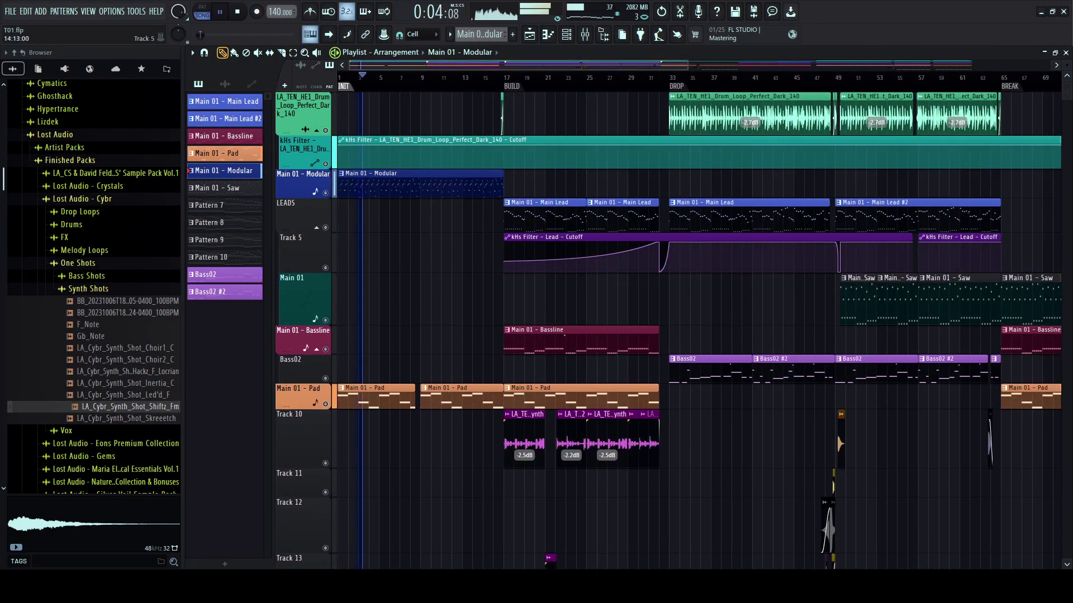
pyautogui.scroll(-2, 437, 313)
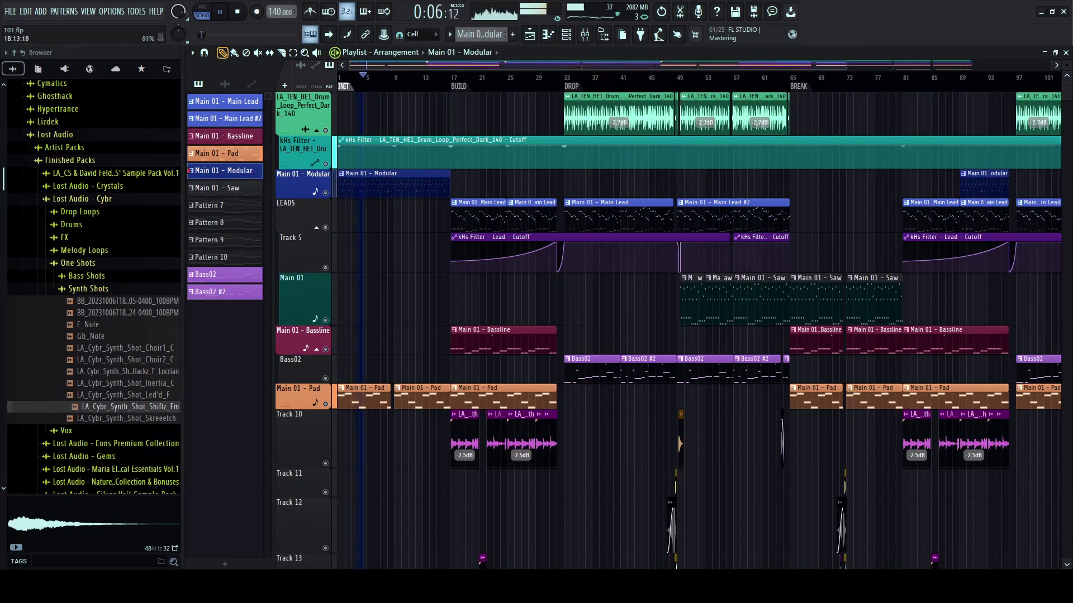
pyautogui.scroll(-4, 437, 313)
pyautogui.scroll(3, 437, 313)
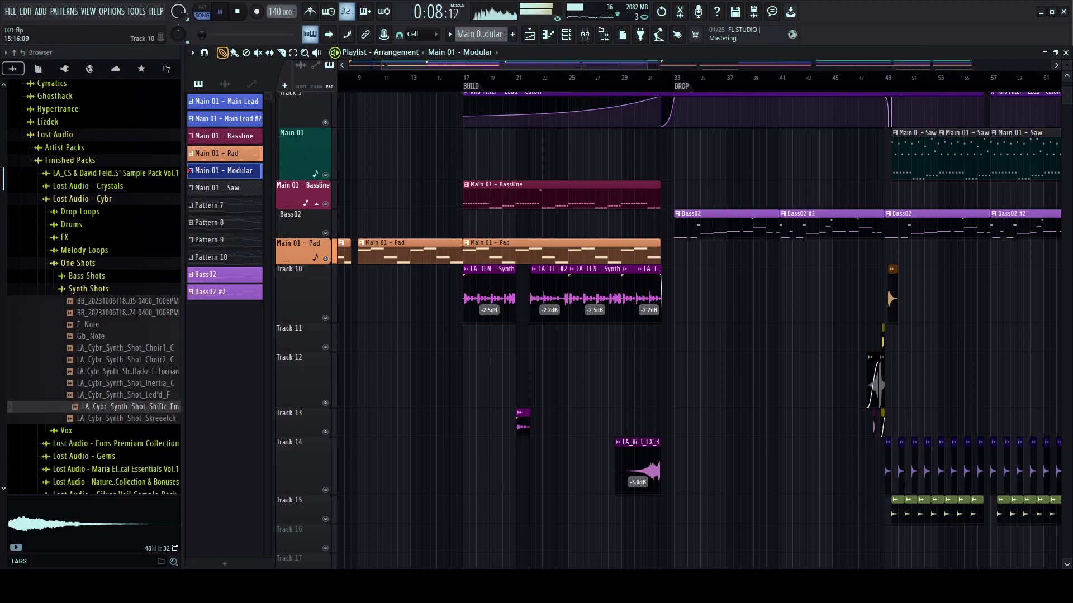
pyautogui.scroll(4, 437, 313)
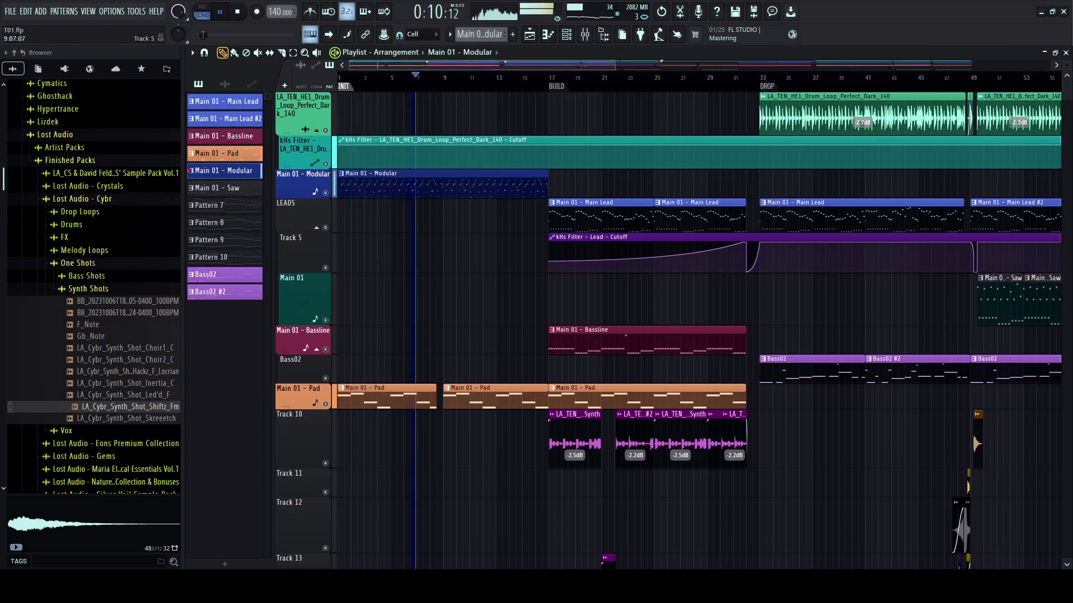
pyautogui.moveTo(549, 342); pyautogui.dragTo(656, 342)
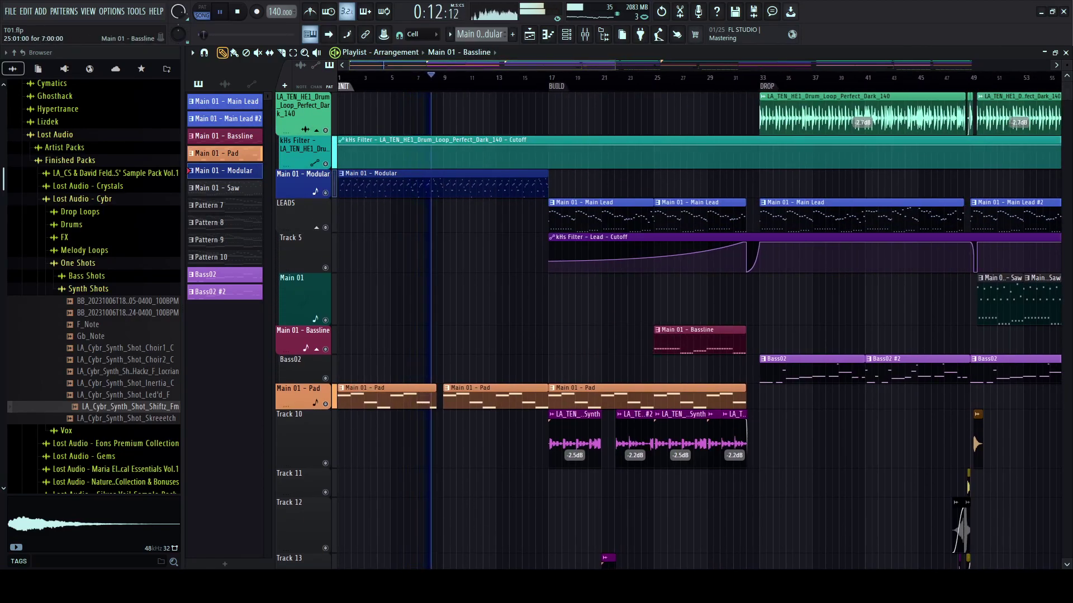
# - Reduce the height of all playlist tracks and widen the sample browser
pyautogui.scroll(-1, 655, 341)
pyautogui.scroll(-2, 655, 341)
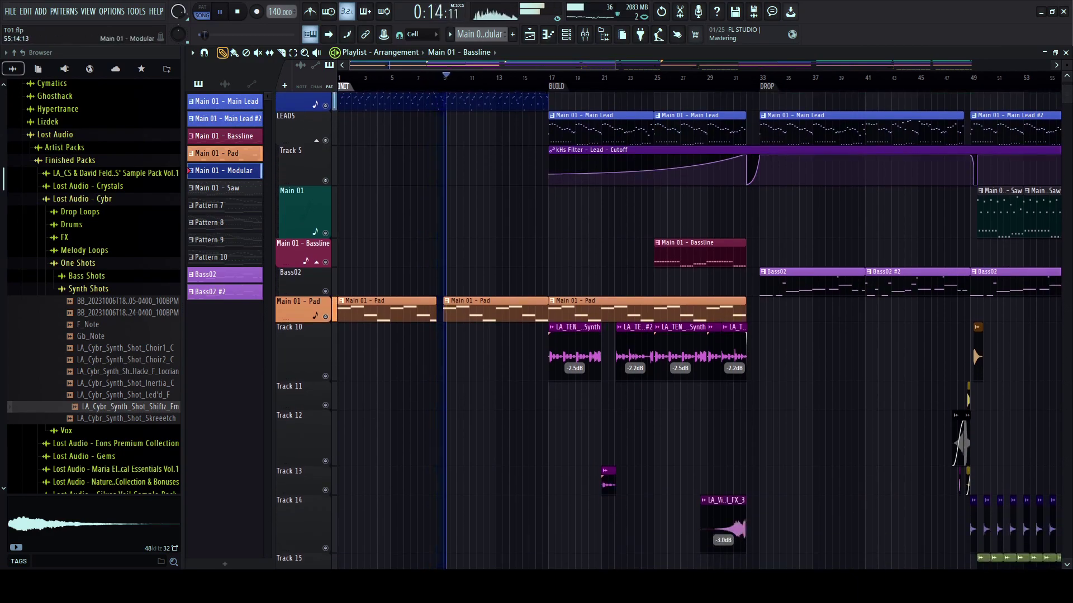
pyautogui.scroll(3, 655, 342)
pyautogui.scroll(-3, 655, 341)
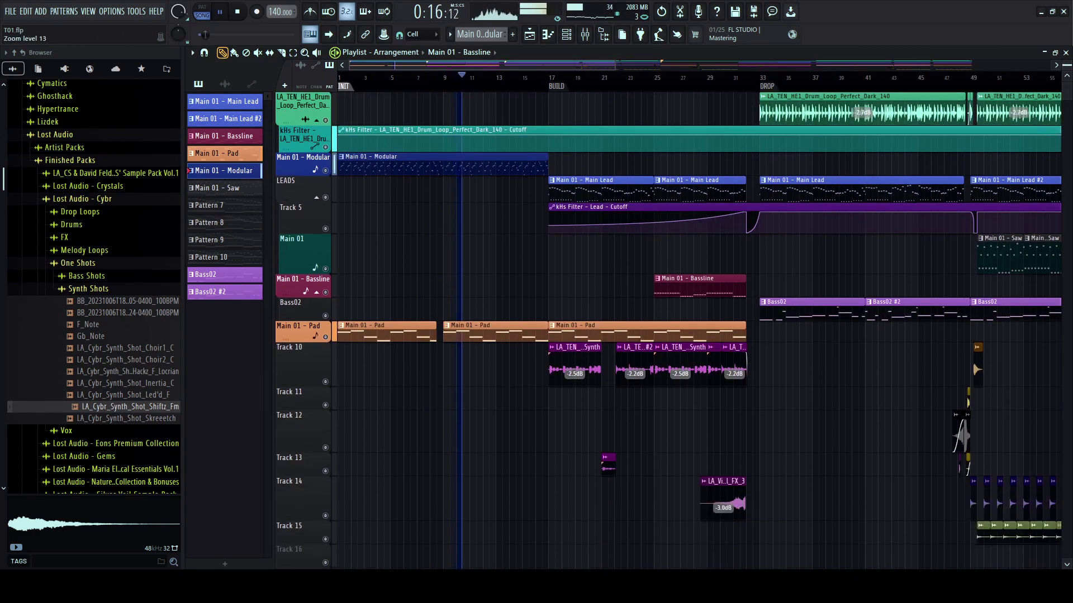
pyautogui.scroll(-3, 662, 342)
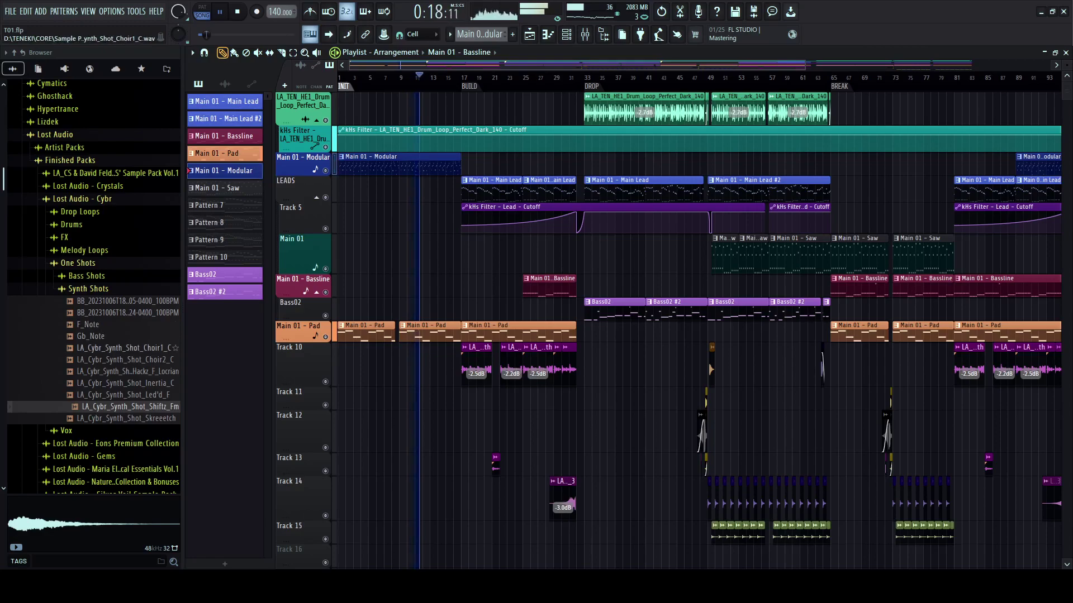
pyautogui.moveTo(183, 358); pyautogui.dragTo(192, 360)
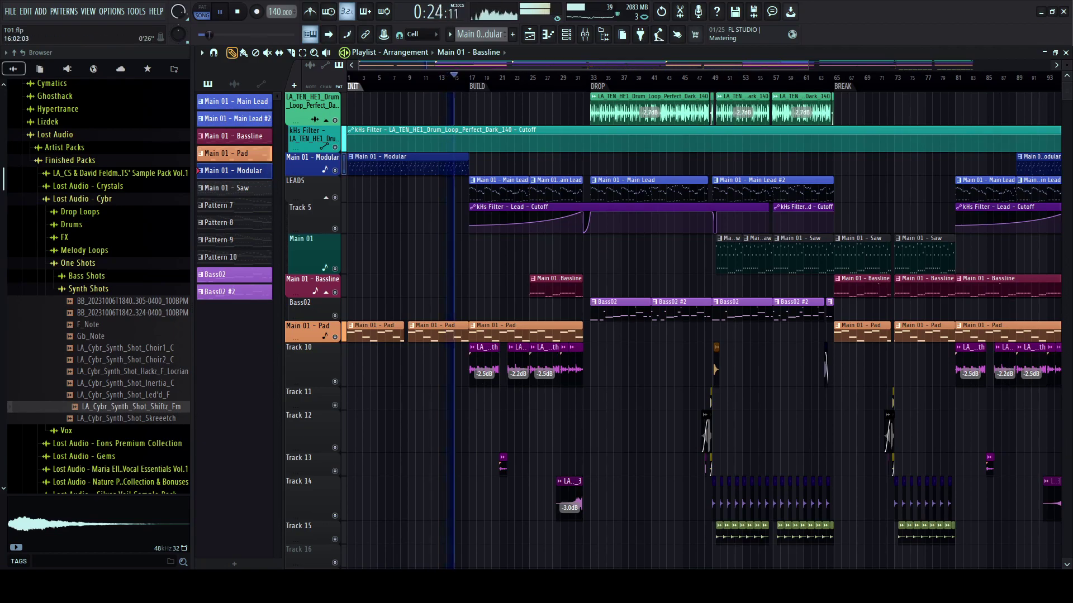
# - Replay the intro-to-build transition from bar 15 and increase the height of the Main 01 - Modular track
pyautogui.scroll(8, 463, 363)
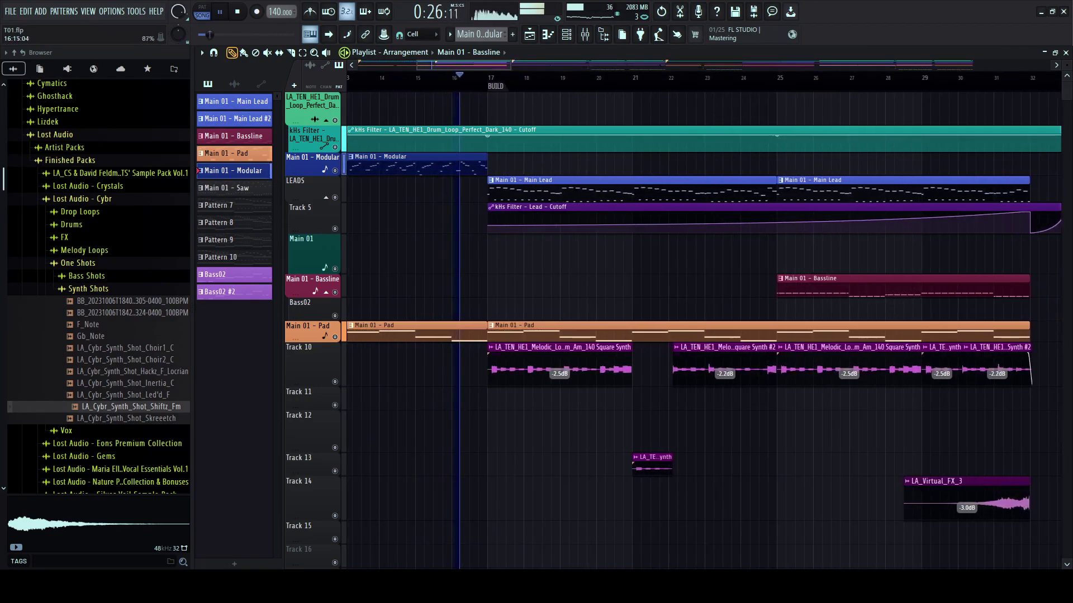
pyautogui.scroll(-4, 491, 363)
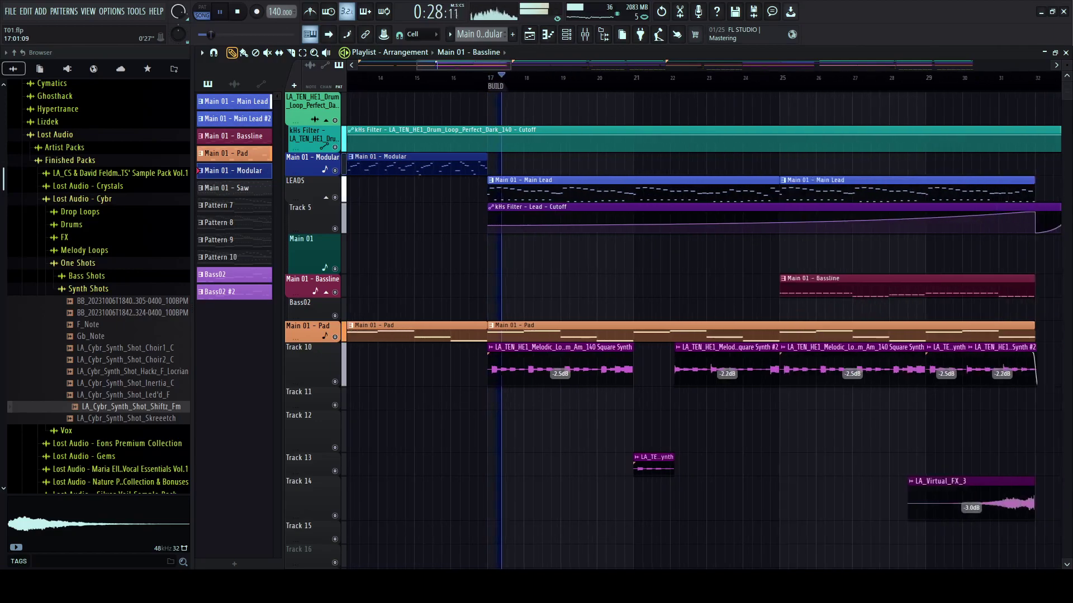
pyautogui.hscroll(-4, 487, 224)
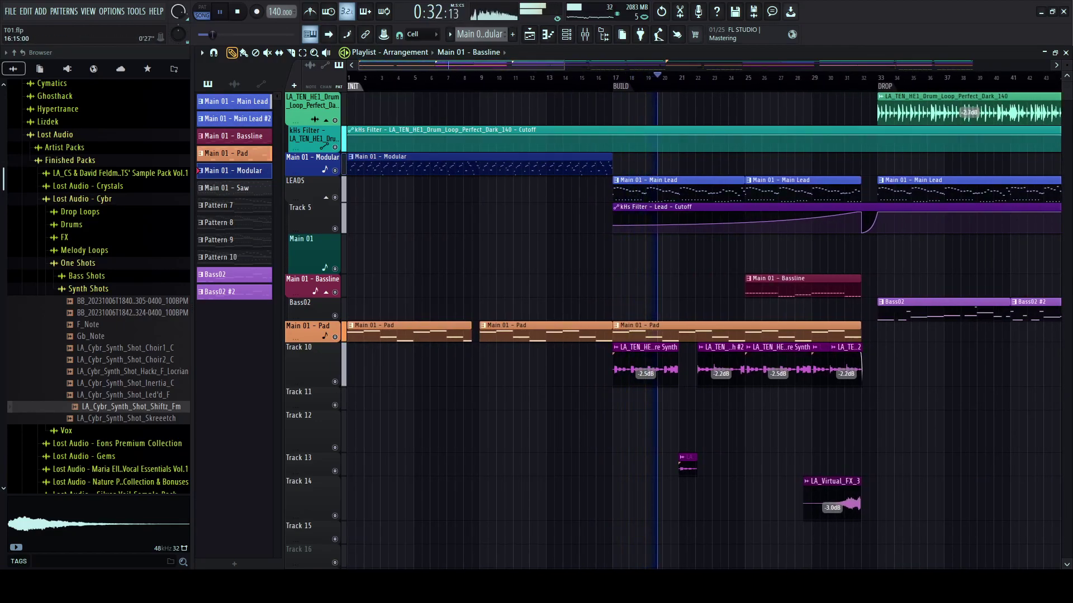
pyautogui.scroll(2, 607, 78)
pyautogui.click(584, 78)
pyautogui.scroll(3, 585, 78)
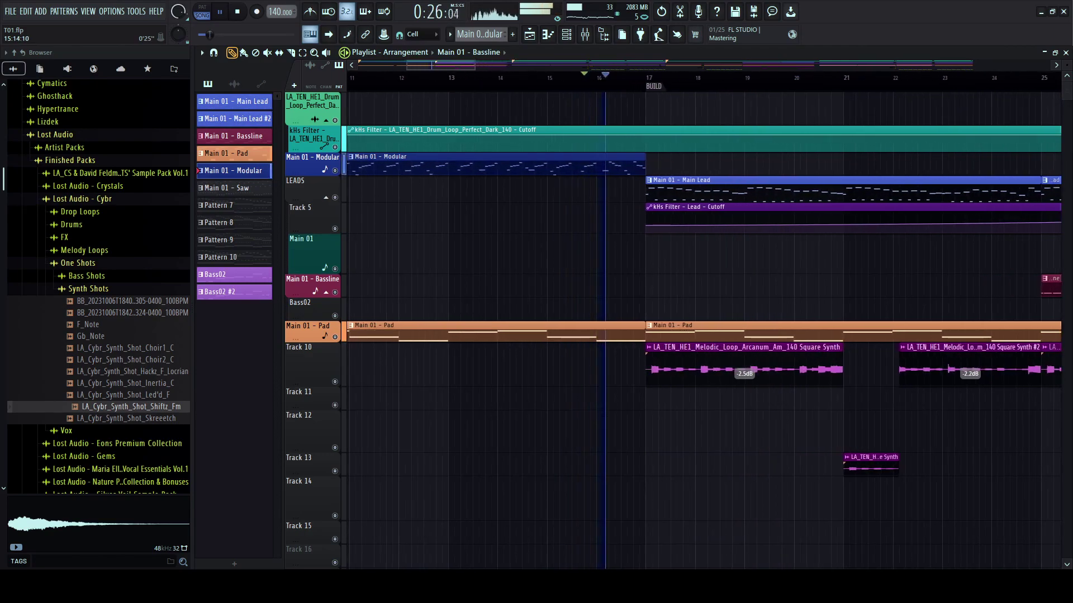
pyautogui.moveTo(583, 78); pyautogui.dragTo(547, 78)
pyautogui.scroll(3, 583, 78)
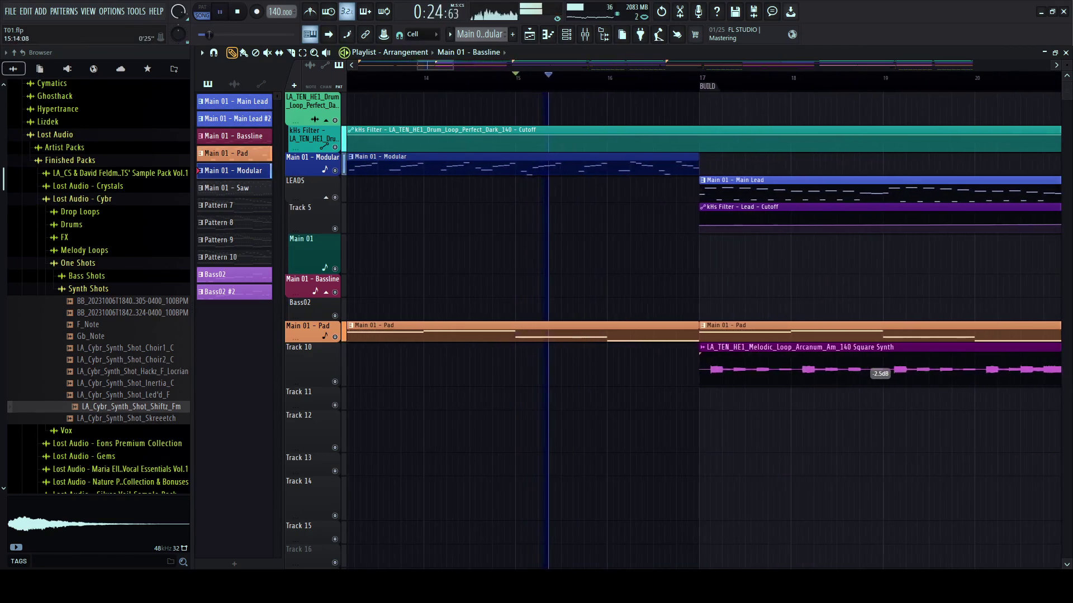
pyautogui.moveTo(313, 176); pyautogui.dragTo(313, 196)
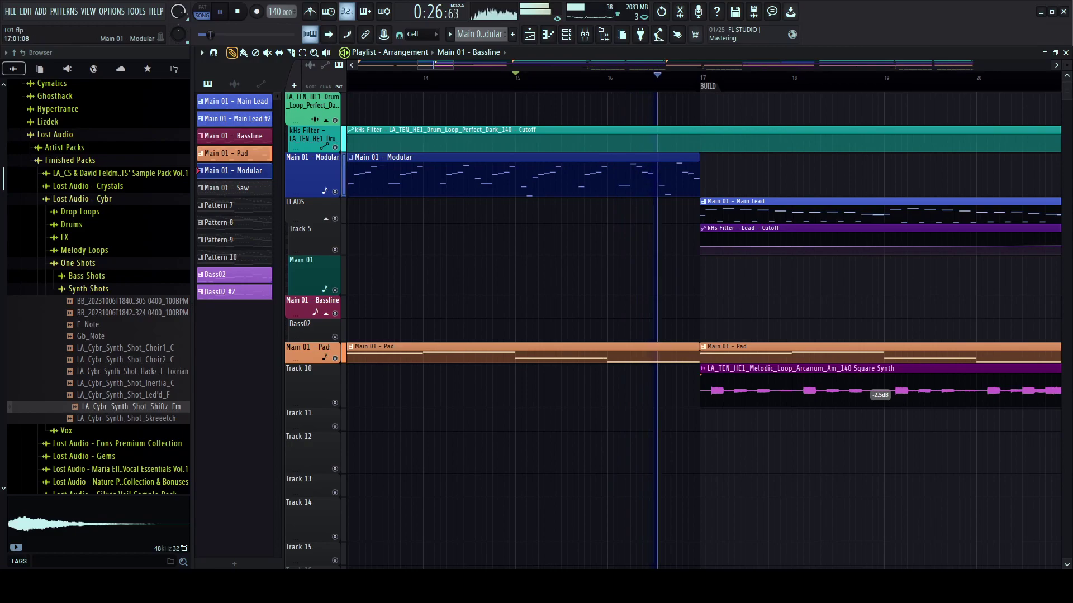
# - Trim the end of the intro's Main 01 - Modular clip to about three quarters through bar 16 and its Main 01 - Pad clip to bar 16
pyautogui.press('space')
pyautogui.press('space')
pyautogui.moveTo(698, 175); pyautogui.dragTo(675, 174)
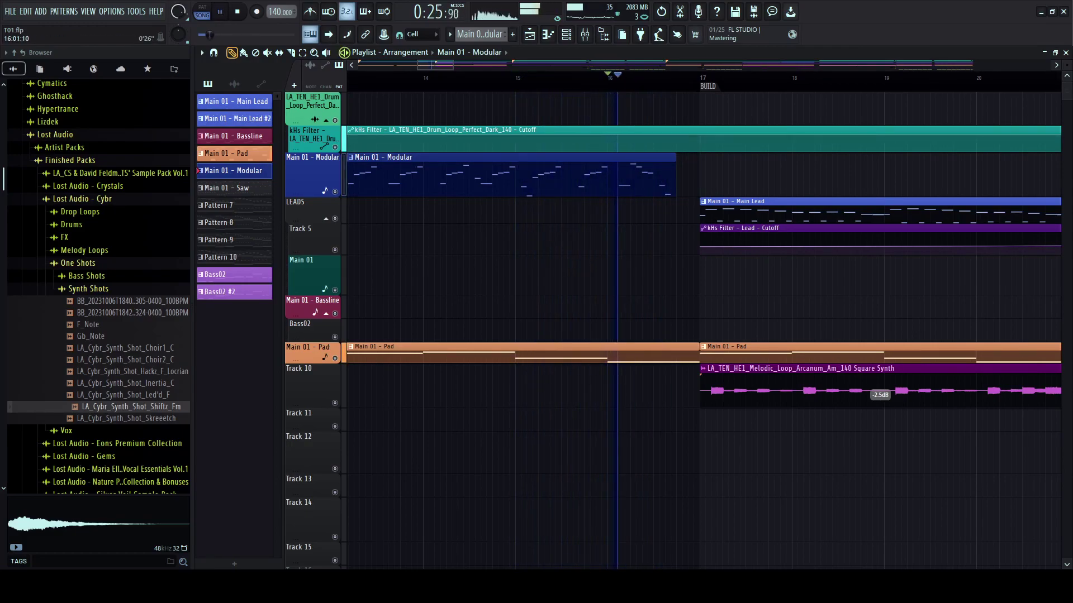
pyautogui.press('space')
pyautogui.moveTo(697, 355); pyautogui.dragTo(608, 355)
pyautogui.press('space')
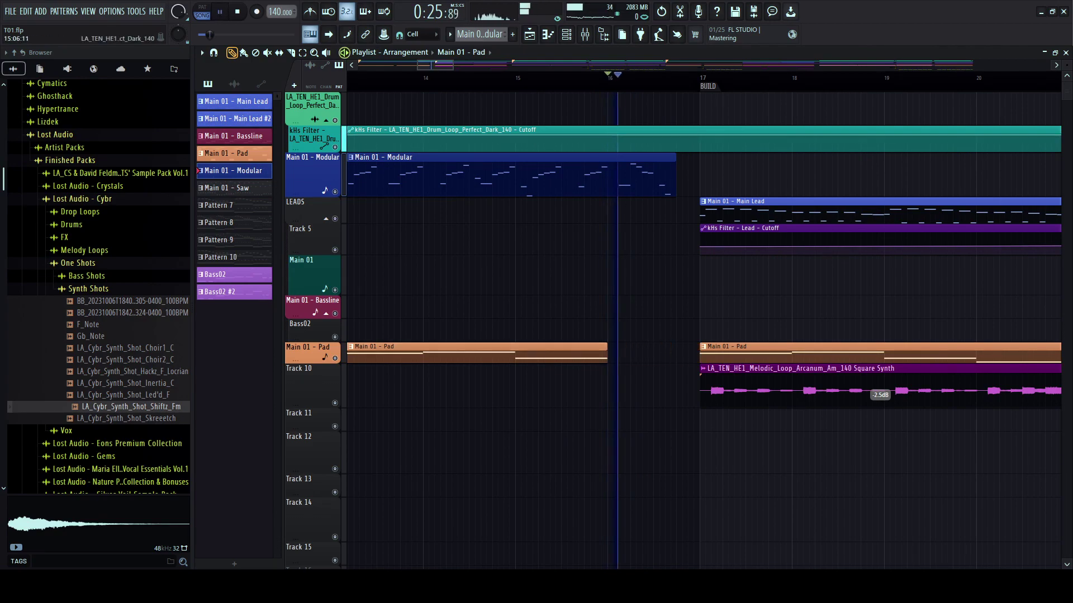
pyautogui.scroll(-5, 608, 356)
pyautogui.press('space')
# - Audition the synth and bass one-shots in the Lost Audio - Cybr pack, and collapse the One Shots folder
pyautogui.click(111, 325)
pyautogui.click(112, 301)
pyautogui.click(112, 313)
pyautogui.click(112, 360)
pyautogui.click(112, 406)
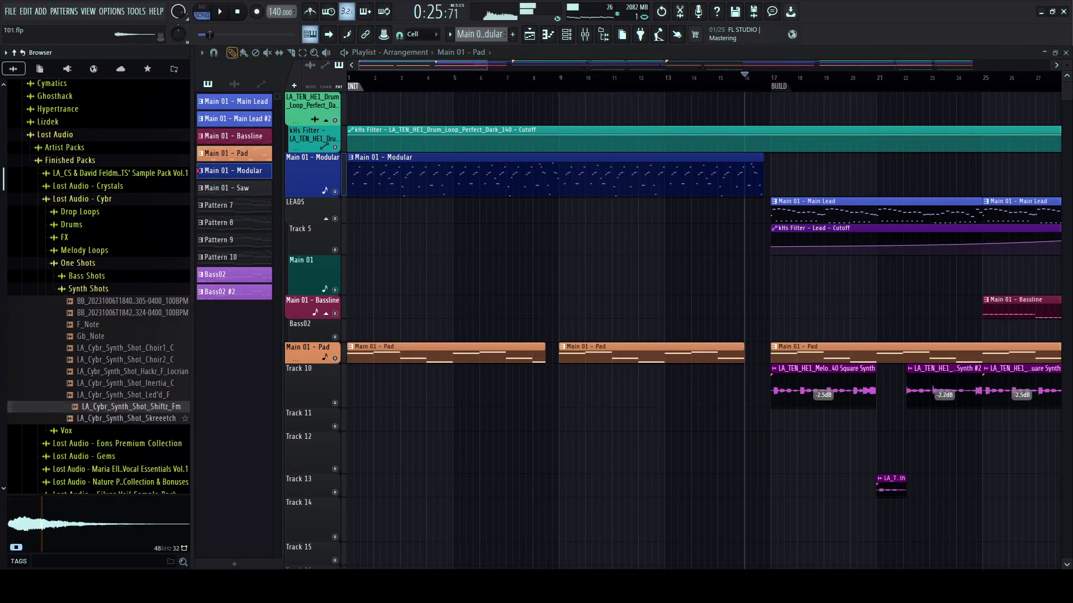
pyautogui.click(112, 418)
pyautogui.click(90, 289)
pyautogui.click(89, 276)
pyautogui.click(112, 288)
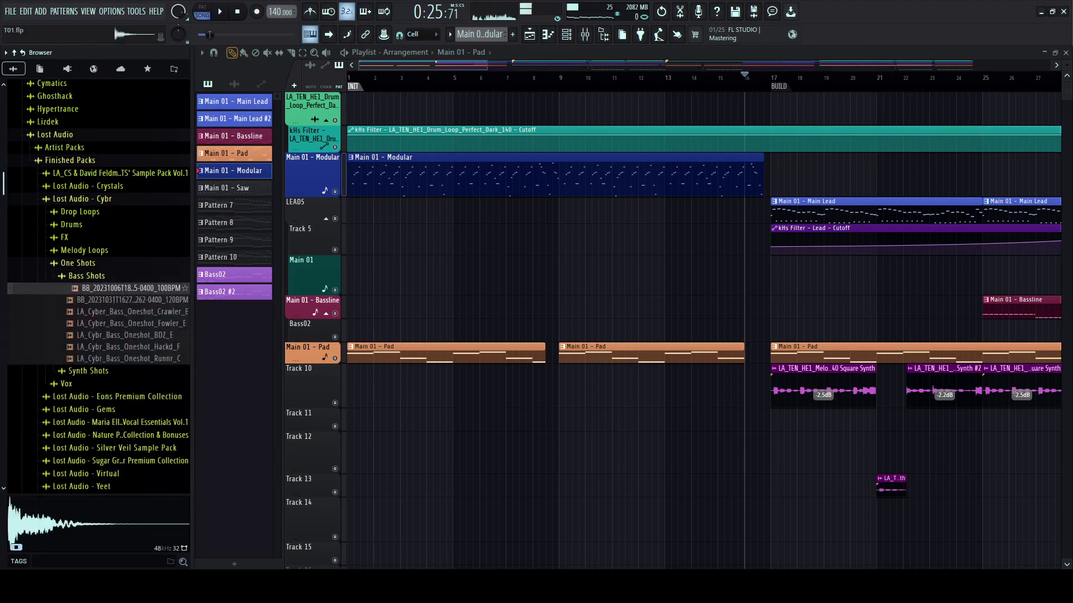
pyautogui.click(111, 346)
pyautogui.click(90, 263)
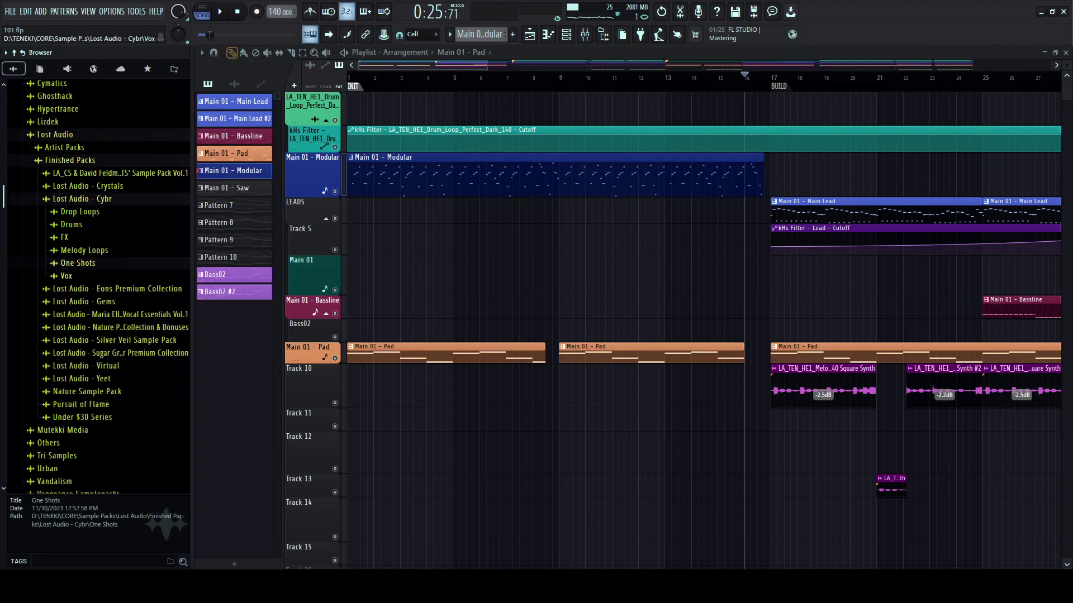
# - Audition the alarm samples in the Lost Audio - Cybr pack's FX folder
pyautogui.click(89, 237)
pyautogui.click(90, 251)
pyautogui.click(112, 263)
pyautogui.click(116, 286)
pyautogui.click(116, 333)
pyautogui.click(116, 345)
pyautogui.click(116, 321)
pyautogui.click(116, 286)
pyautogui.click(116, 274)
pyautogui.click(116, 262)
pyautogui.click(116, 310)
pyautogui.click(116, 333)
pyautogui.click(116, 345)
# - Audition the FX hit samples LA_Cyber_FX_Hit_1 to LA_Cyber_FX_Hit_5
pyautogui.click(84, 250)
pyautogui.click(75, 263)
pyautogui.click(116, 275)
pyautogui.click(116, 287)
pyautogui.click(116, 299)
pyautogui.click(116, 310)
pyautogui.click(116, 322)
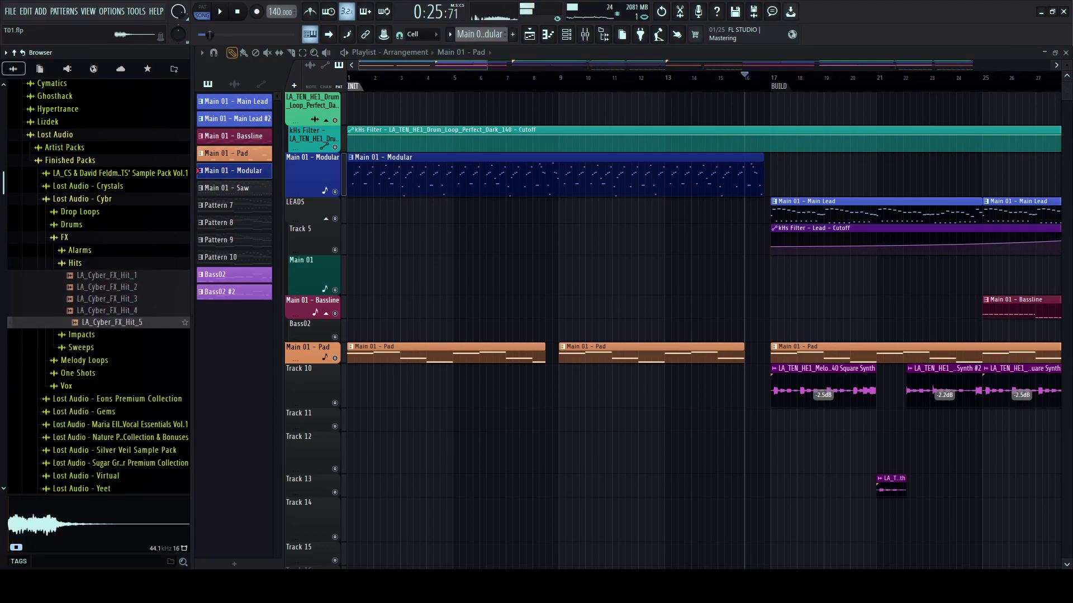
pyautogui.click(116, 310)
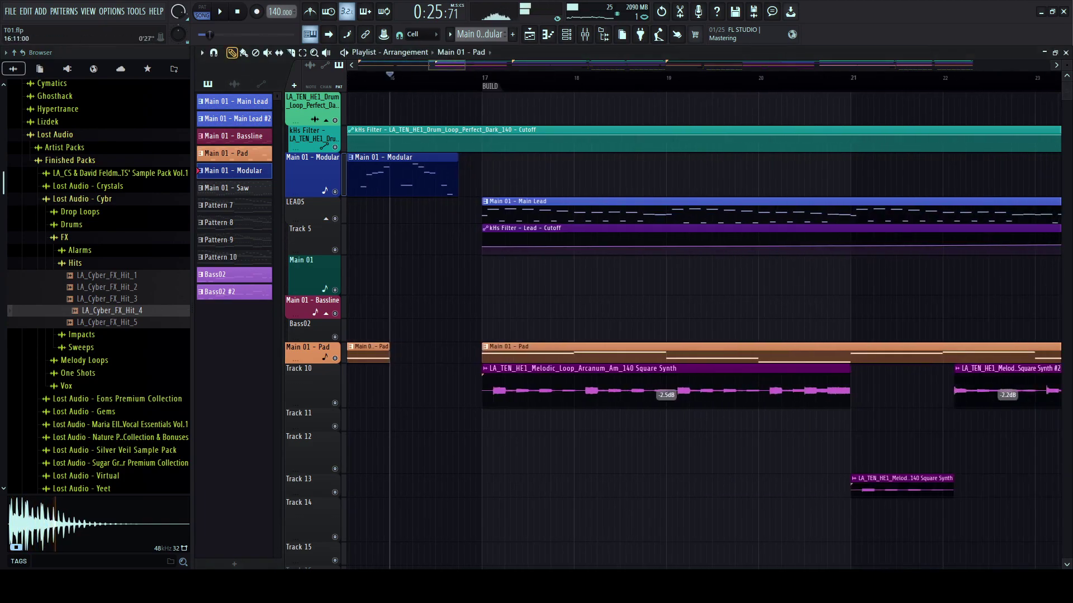
# - Try LA_Cyber_FX_Hit_4 at bar 1 on Track 11, remove the clip again and increase the track's height
pyautogui.hscroll(-6, 449, 391)
pyautogui.scroll(5, 369, 391)
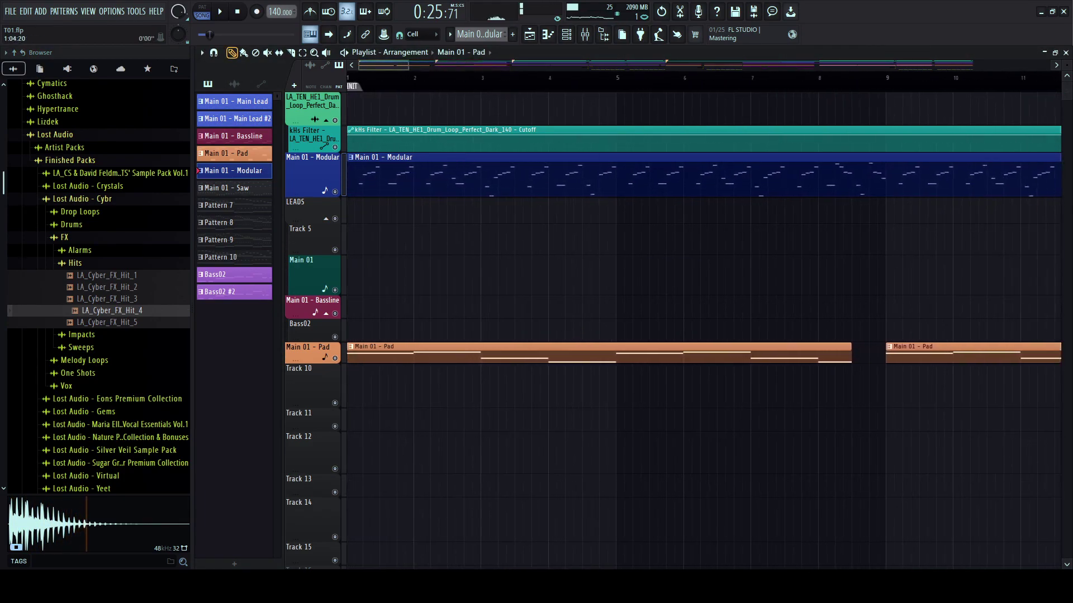
pyautogui.moveTo(576, 353); pyautogui.dragTo(576, 430)
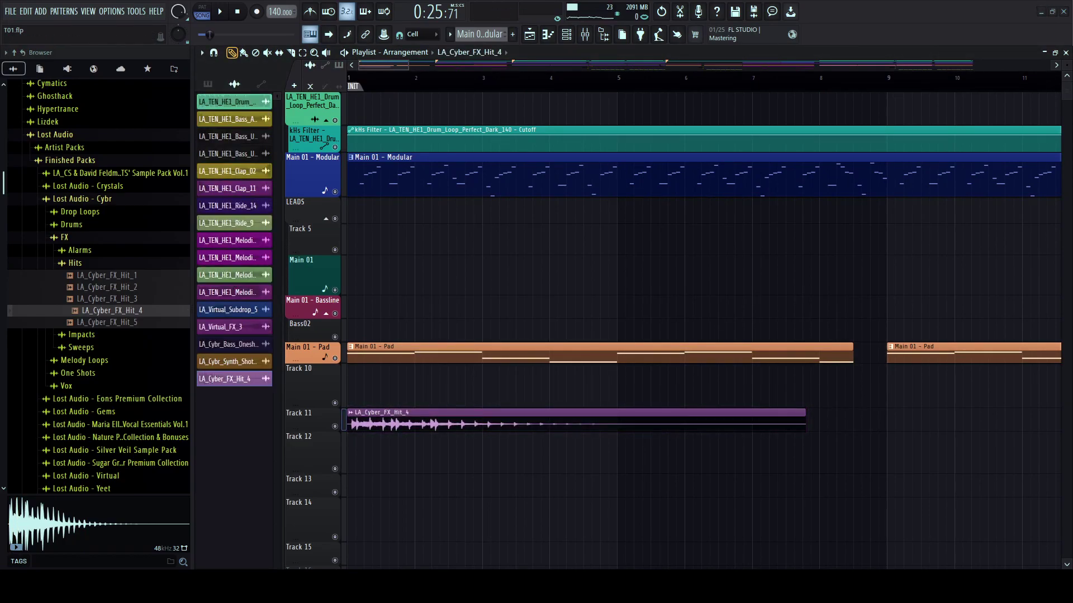
pyautogui.scroll(3, 360, 78)
pyautogui.click(360, 78)
pyautogui.moveTo(301, 432); pyautogui.dragTo(302, 478)
pyautogui.rightClick(356, 447)
# - Audition LA_Cyber_FX_Hit_5 and several samples in the pack's Impacts folder, including LA_CYBR_Impact_11 and LA_CYBR_Impact_12
pyautogui.click(110, 323)
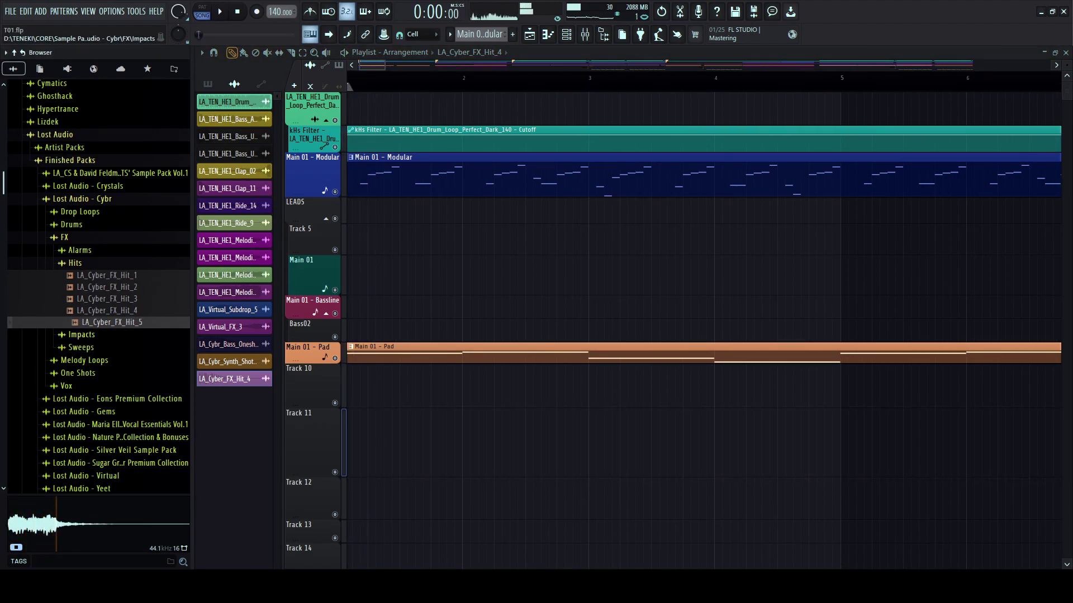
pyautogui.click(81, 335)
pyautogui.click(106, 348)
pyautogui.click(106, 394)
pyautogui.scroll(-5, 704, 330)
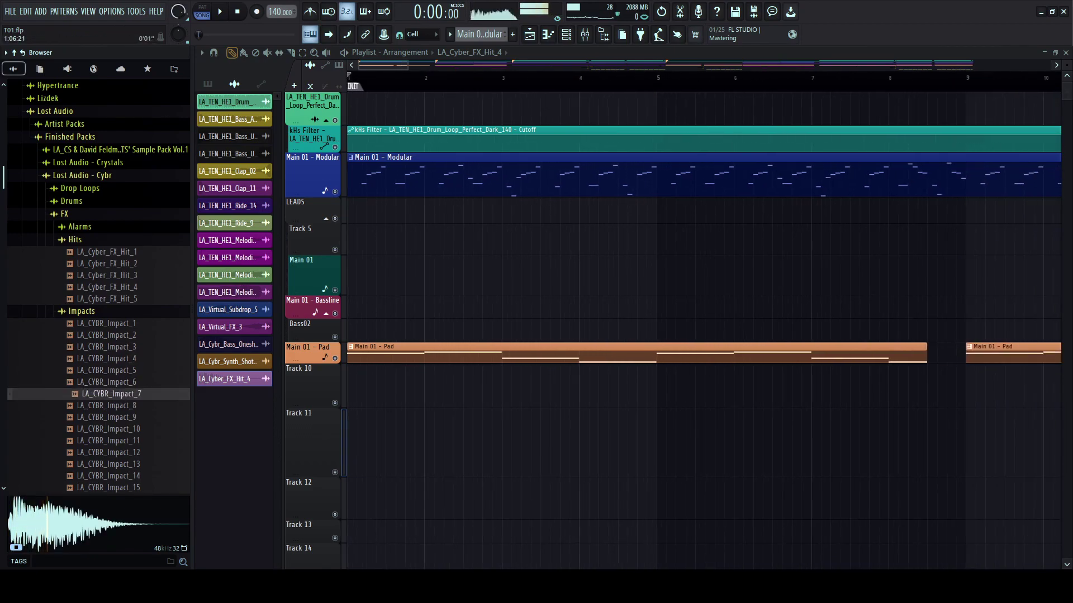
pyautogui.click(107, 440)
pyautogui.scroll(-4, 84, 373)
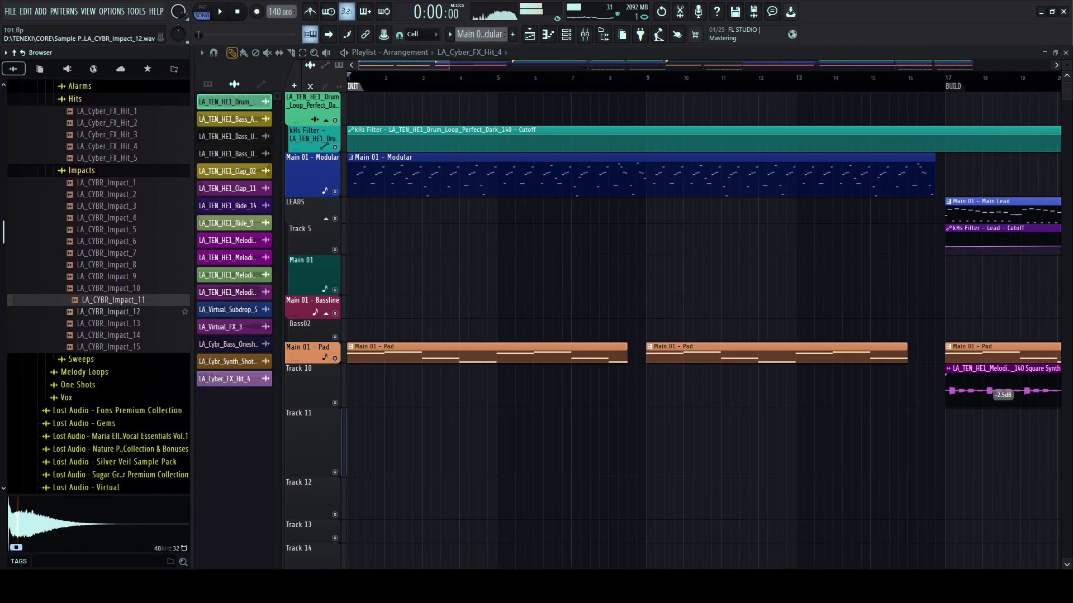
pyautogui.click(106, 312)
# - Place LA_CYBR_Impact_11 at bar 1 on Track 11 and lower its clip gain to -9.0 dB
pyautogui.moveTo(106, 300); pyautogui.dragTo(405, 441)
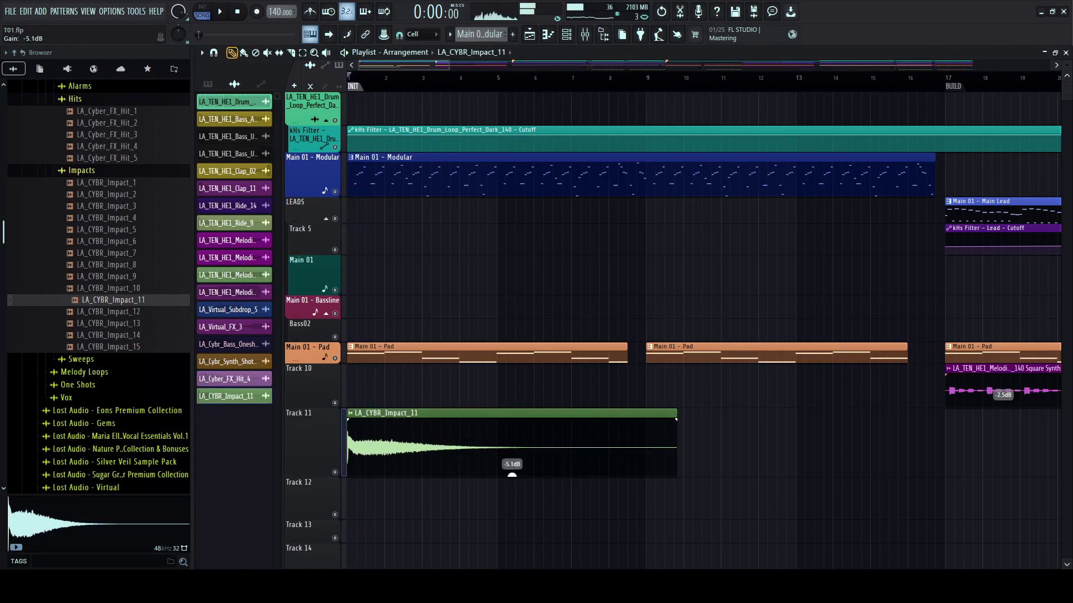
pyautogui.press('space')
pyautogui.moveTo(512, 474); pyautogui.dragTo(512, 492)
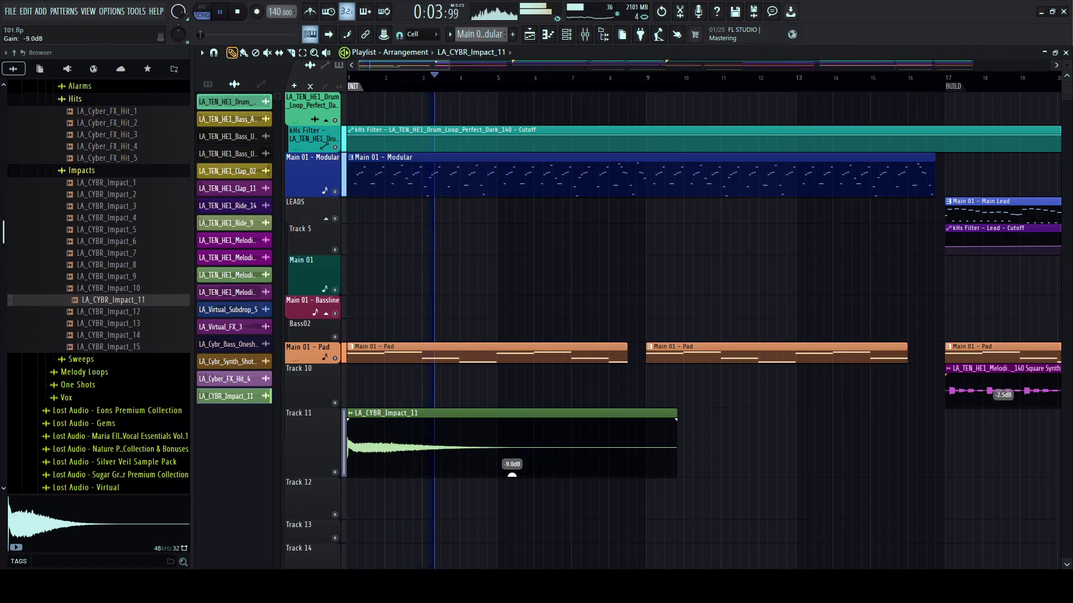
pyautogui.scroll(-3, 512, 475)
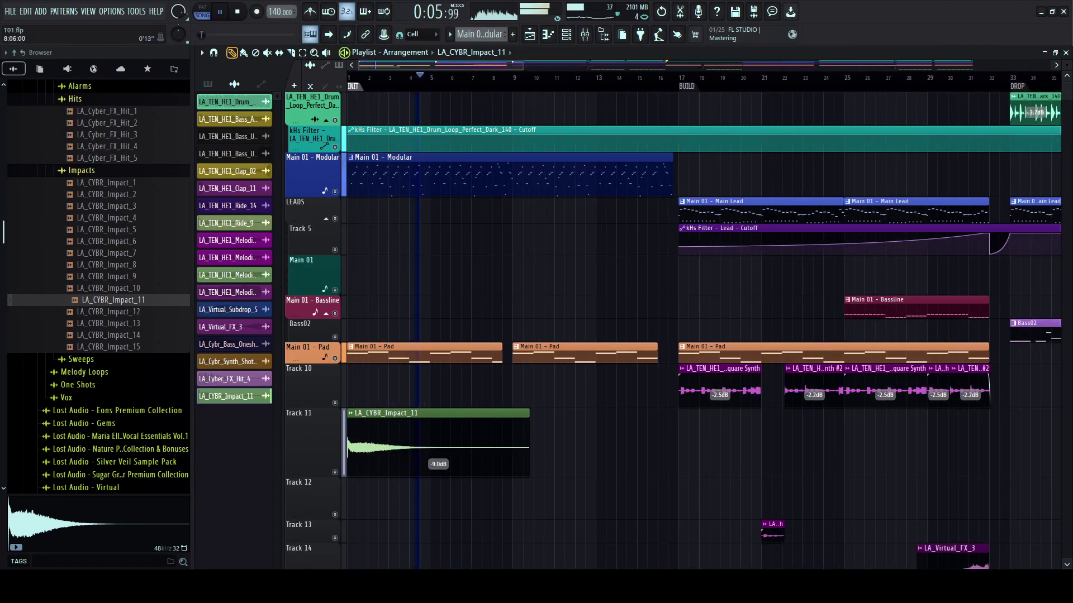
pyautogui.scroll(-2, 511, 475)
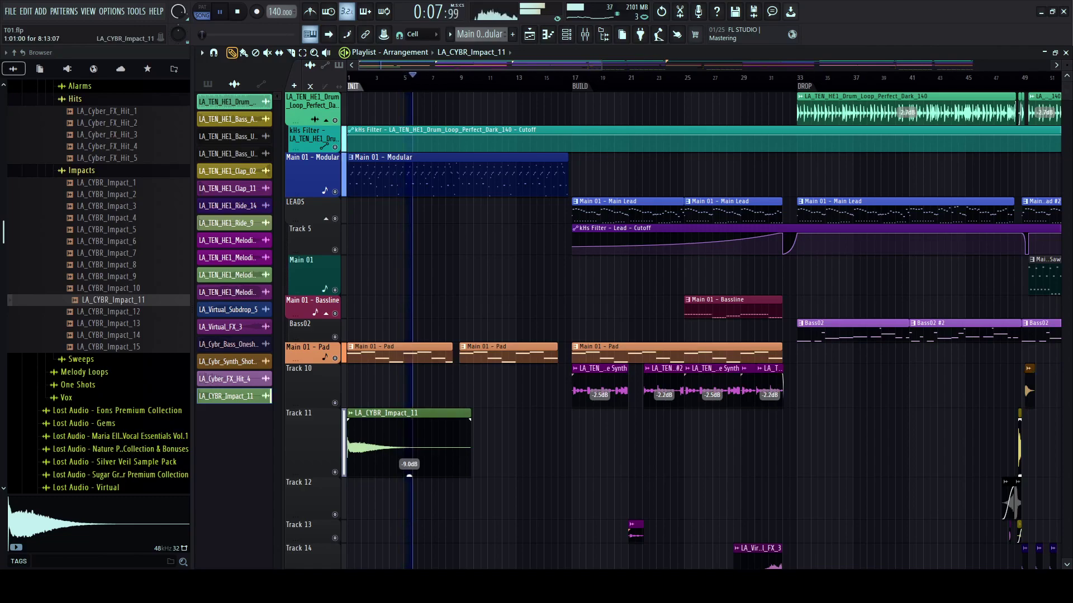
# - Route the LA_CYBR_Impact_11 channel to its own mixer track, number 9, and bring up the mixer
pyautogui.doubleClick(409, 441)
pyautogui.press('space')
pyautogui.hotkey('ctrl', 'l')
pyautogui.press('F9')
pyautogui.moveTo(559, 198); pyautogui.dragTo(425, 181)
# - Name mixer insert 10 FX and dock the Synth Mix track beside the Master
pyautogui.click(431, 240)
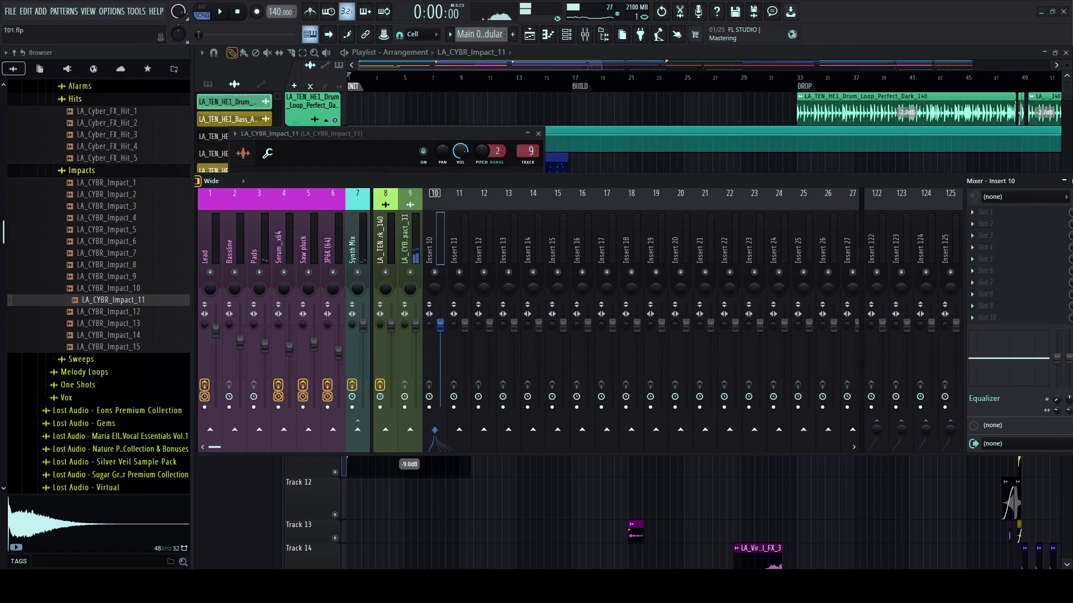
pyautogui.moveTo(419, 181); pyautogui.dragTo(575, 188)
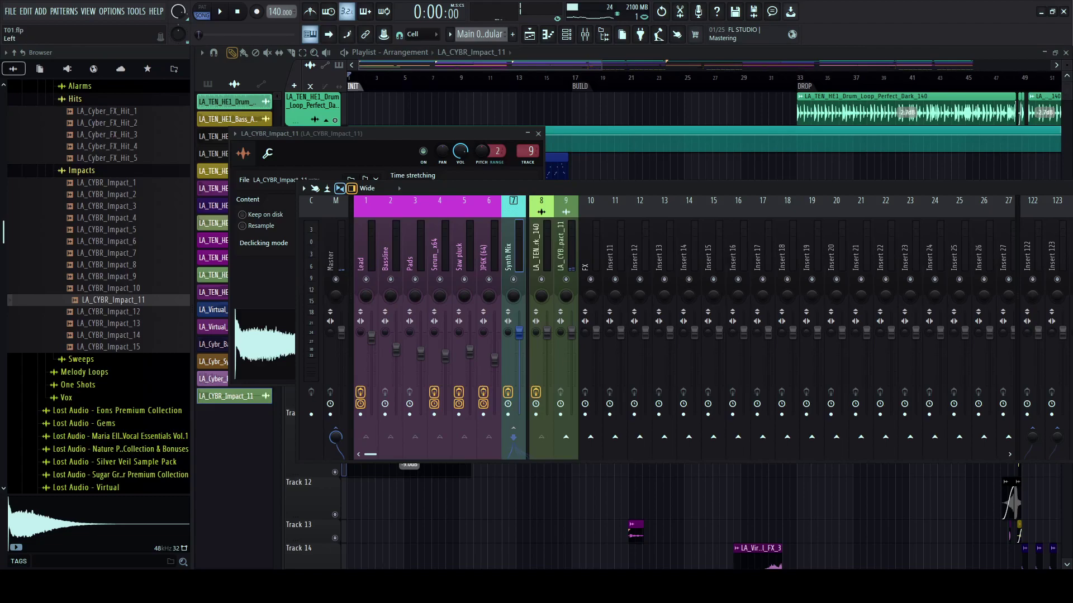
pyautogui.click(615, 279)
pyautogui.press('space')
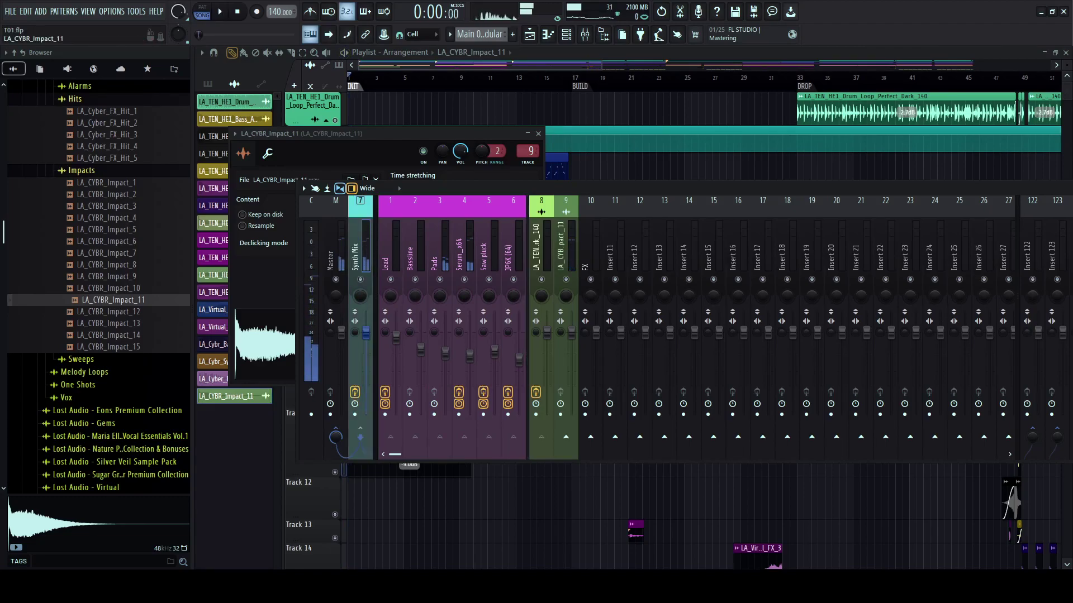
# - Dock the FX mixer track beside Synth Mix and route the LA_CYBR_Impact_11 track into it
pyautogui.click(592, 444)
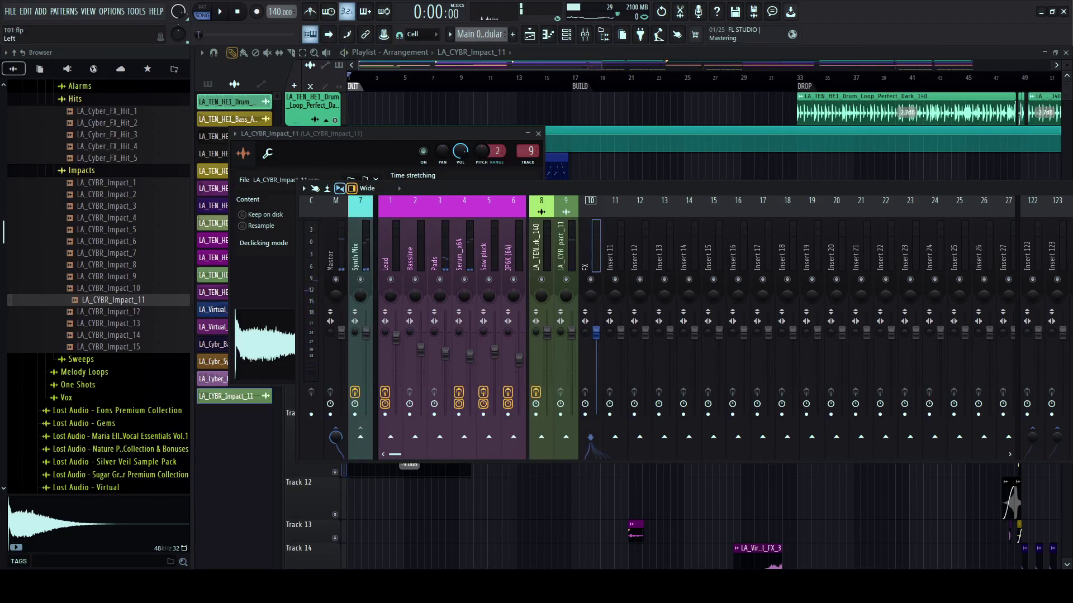
pyautogui.click(691, 280)
pyautogui.press('space')
pyautogui.click(587, 248)
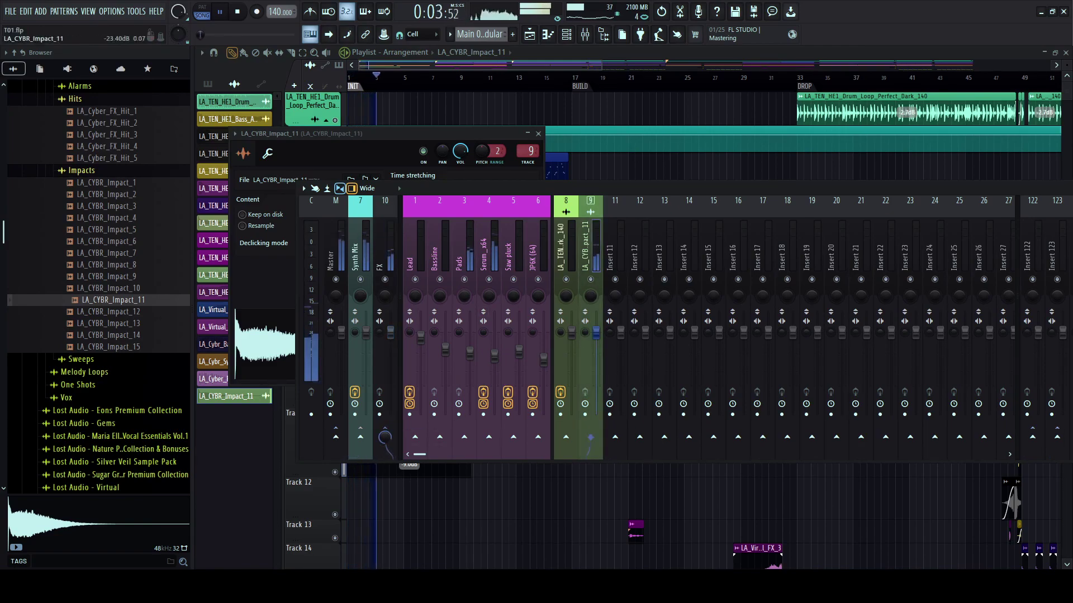
# - Reposition the mixer, and close it together with the LA_CYBR_Impact_11 channel settings
pyautogui.moveTo(671, 188); pyautogui.dragTo(569, 188)
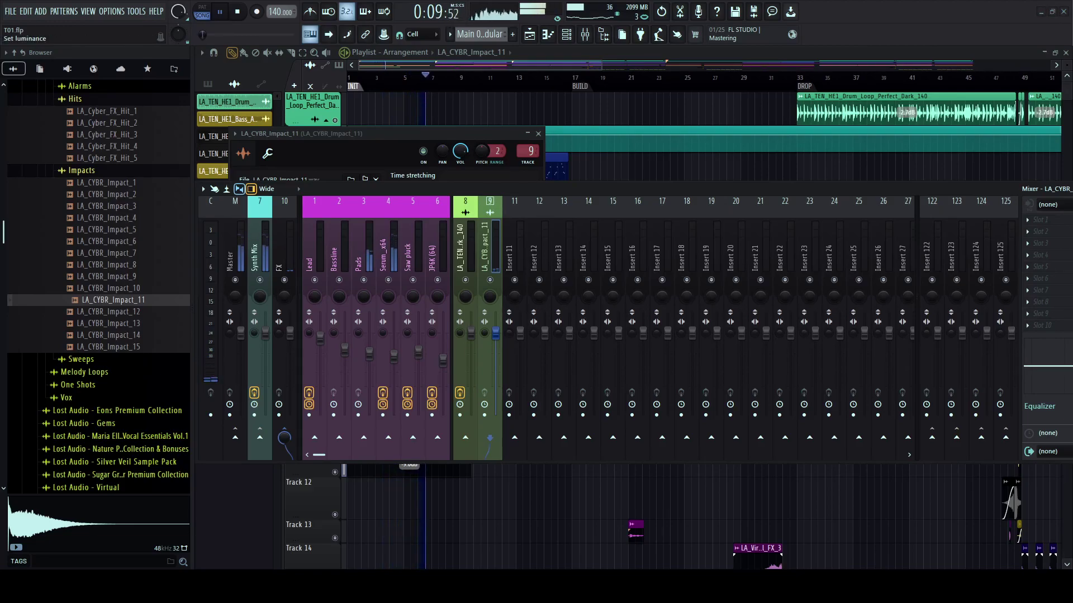
pyautogui.press('Return')
pyautogui.press('Return')
pyautogui.click(527, 152)
pyautogui.click(538, 133)
pyautogui.press('F9')
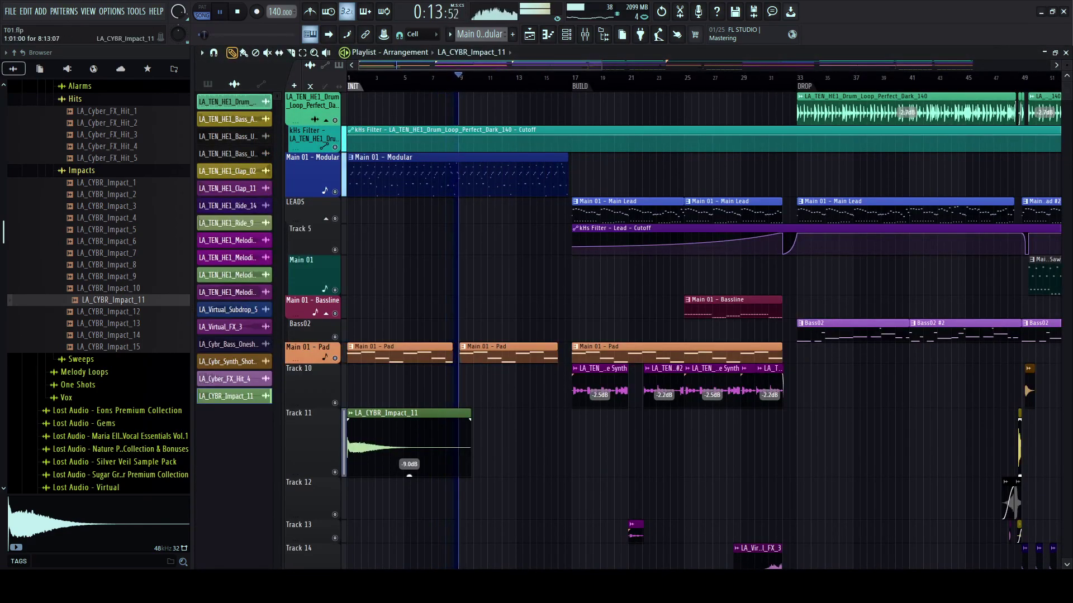
# - Listen through the intro and audition LA_CYBR_Impact_4, LA_CYBR_Impact_14 and LA_CYBR_Impact_15 for its ending
pyautogui.scroll(-3, 409, 444)
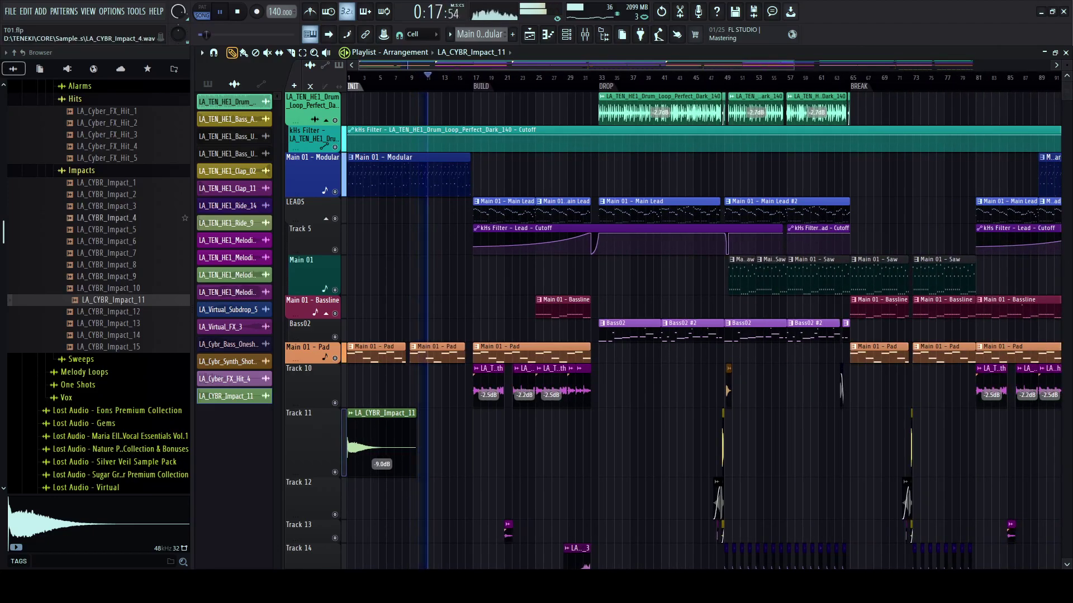
pyautogui.scroll(4, 379, 445)
pyautogui.hscroll(-2, 392, 445)
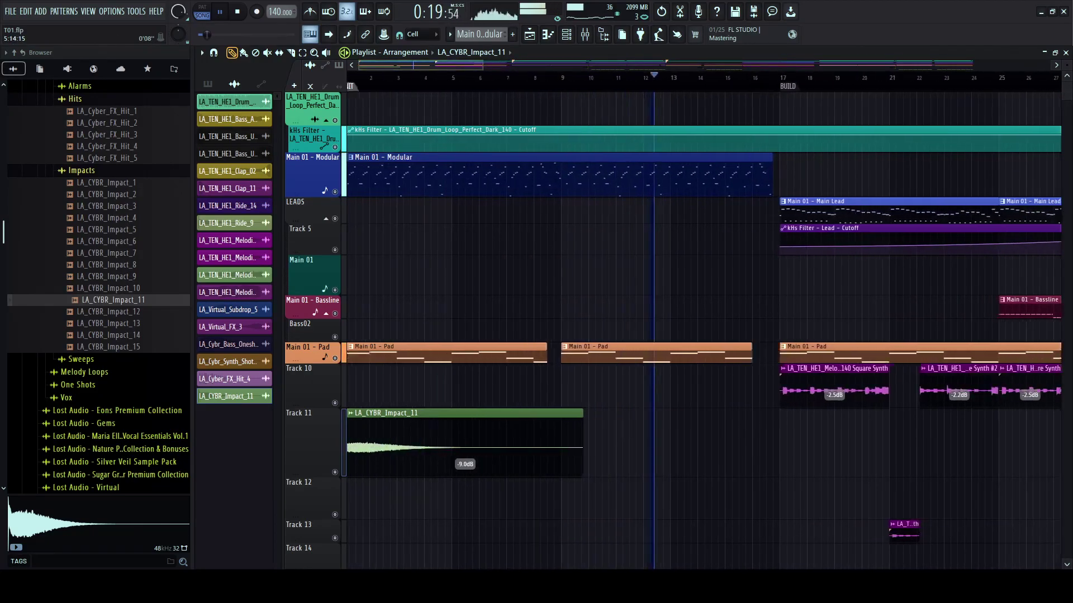
pyautogui.scroll(-1, 393, 444)
pyautogui.press('space')
pyautogui.click(111, 218)
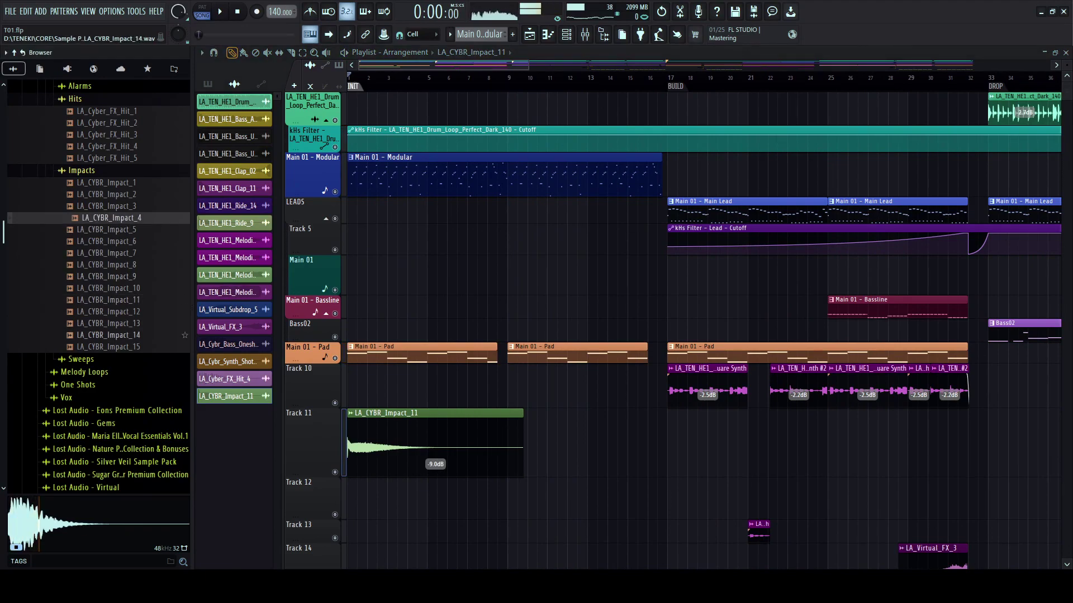
pyautogui.click(112, 335)
pyautogui.click(112, 347)
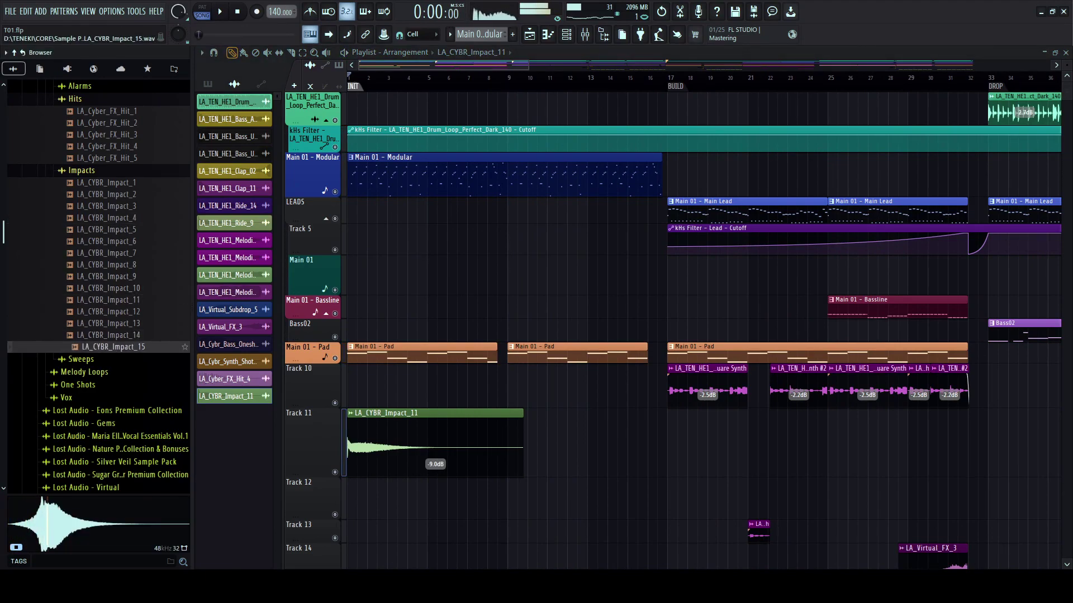
# - Place LA_CYBR_Impact_15 on Track 11 starting just before bar 16
pyautogui.scroll(1, 634, 109)
pyautogui.moveTo(661, 109); pyautogui.dragTo(418, 106)
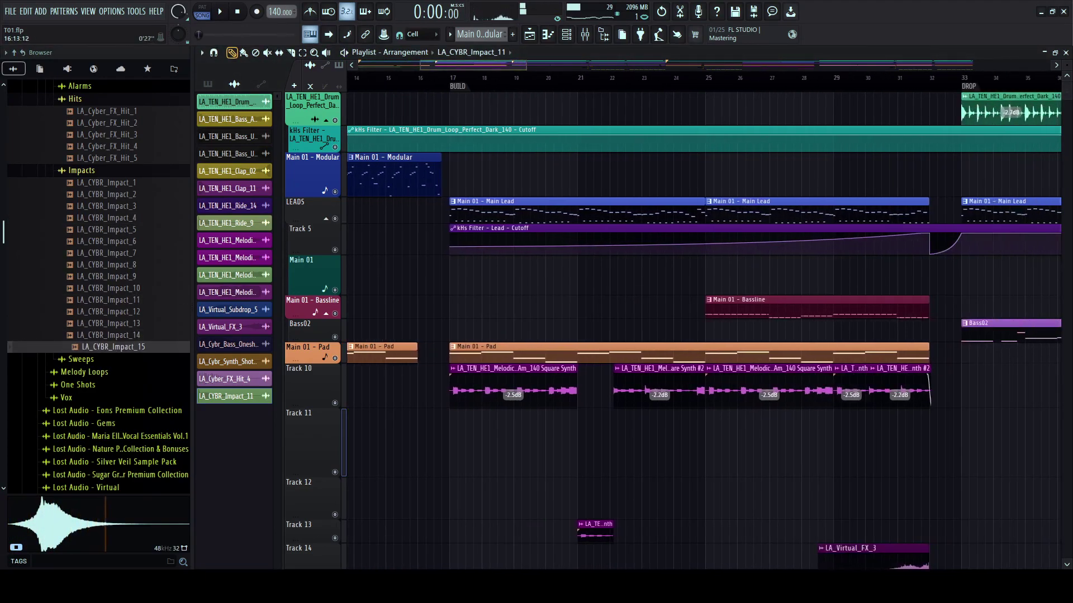
pyautogui.click(417, 78)
pyautogui.scroll(2, 418, 79)
pyautogui.moveTo(335, 441); pyautogui.dragTo(413, 442)
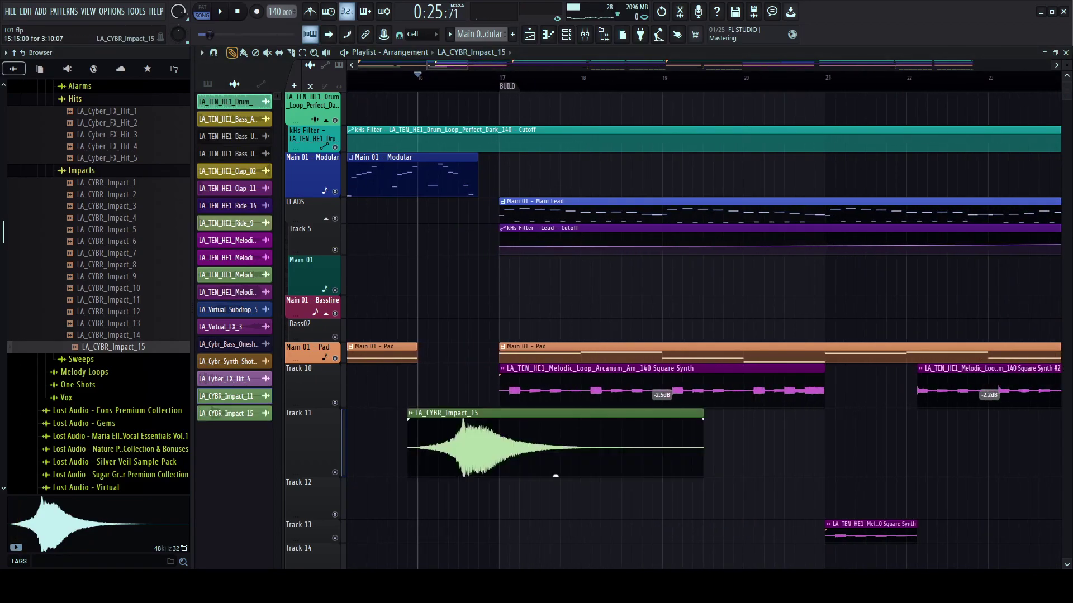
# - Slice the LA_CYBR_Impact_15 clip midway through bar 16, delete the part after the cut and play the transition
pyautogui.scroll(2, 673, 476)
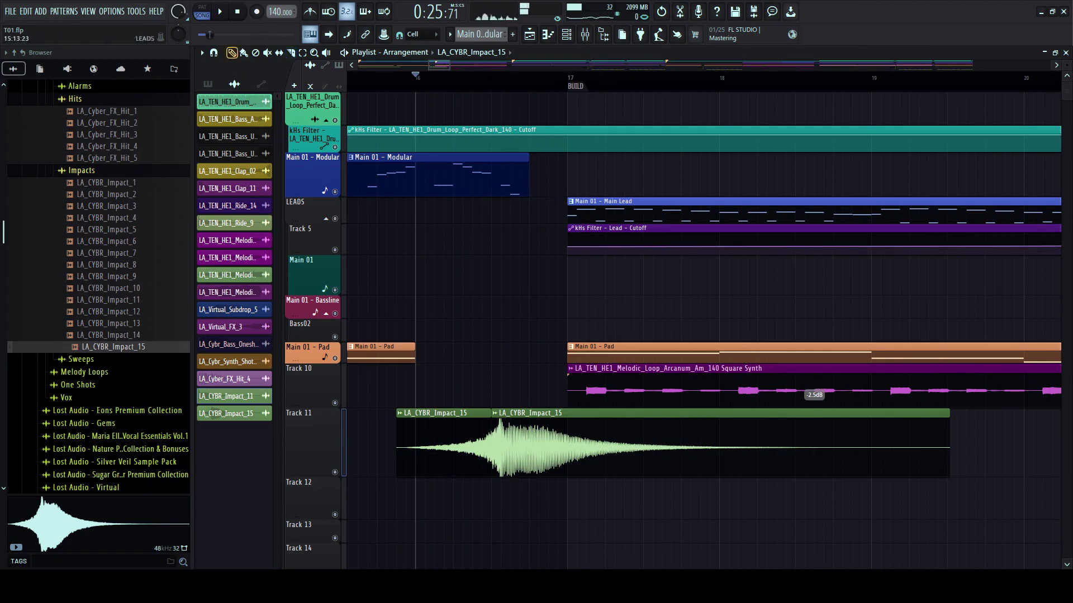
pyautogui.rightClick(530, 444)
pyautogui.press('space')
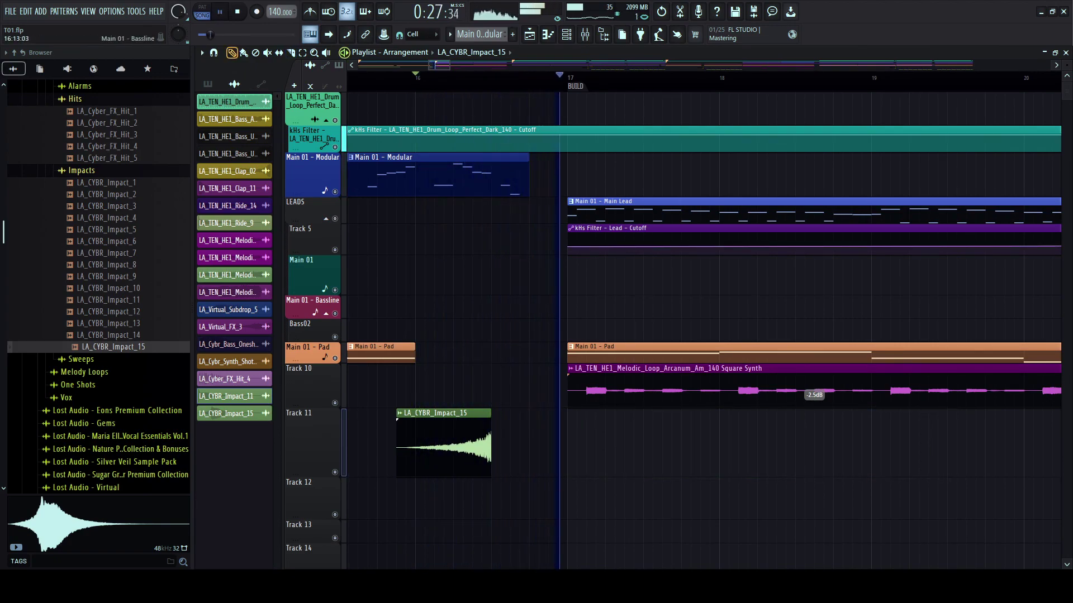
pyautogui.scroll(-2, 515, 441)
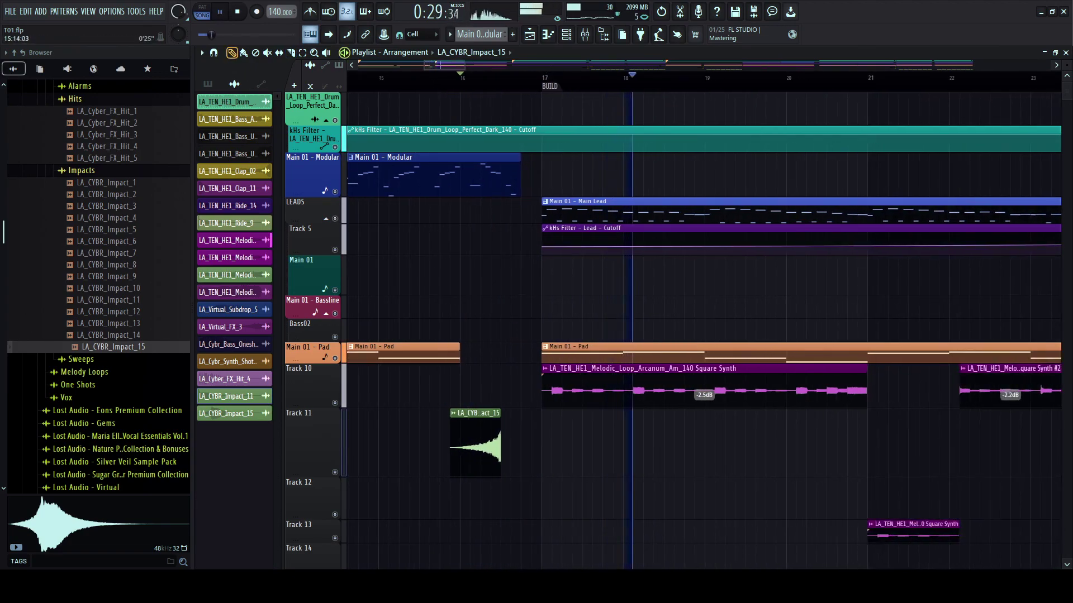
# - Add a fade-in to the shortened LA_CYBR_Impact_15 clip and replay the transition into the build from just before bar 16
pyautogui.scroll(2, 442, 424)
pyautogui.moveTo(456, 420); pyautogui.dragTo(503, 420)
pyautogui.click(456, 78)
pyautogui.scroll(-2, 456, 77)
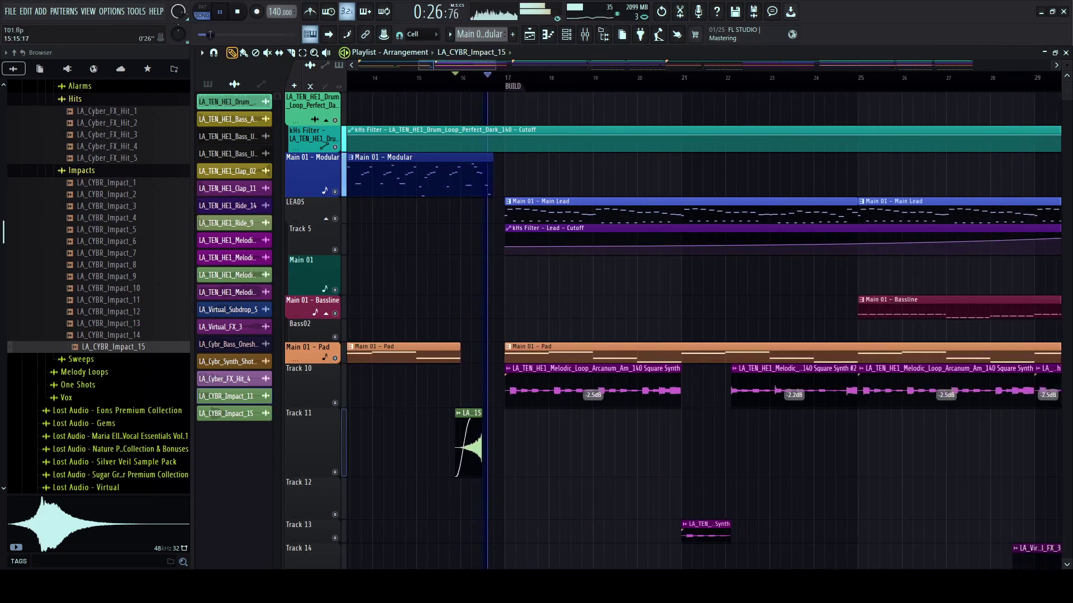
pyautogui.scroll(4, 456, 78)
pyautogui.scroll(-2, 439, 78)
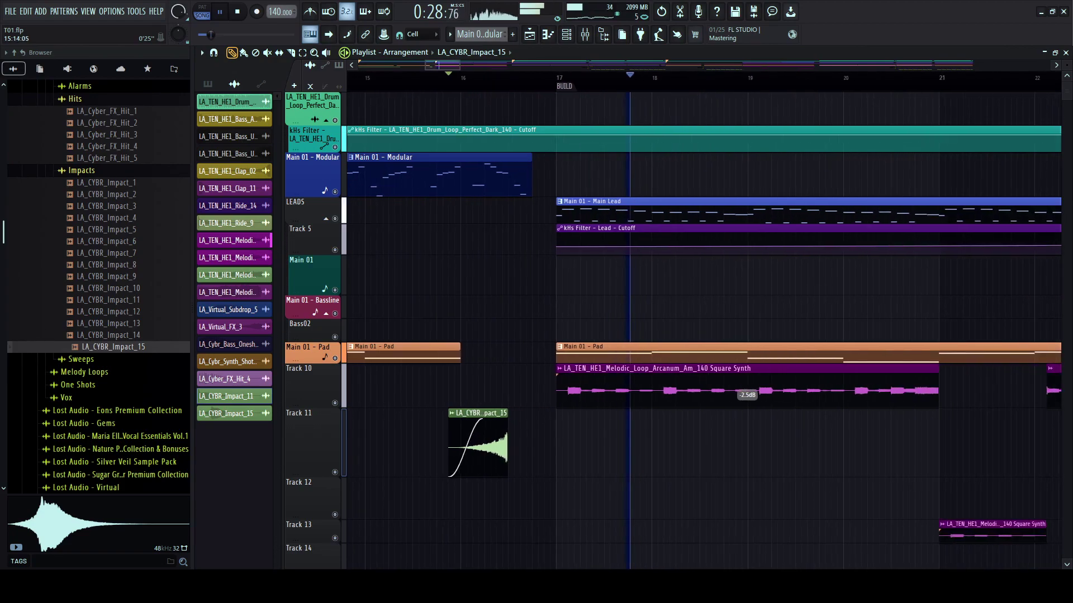
pyautogui.scroll(-3, 440, 78)
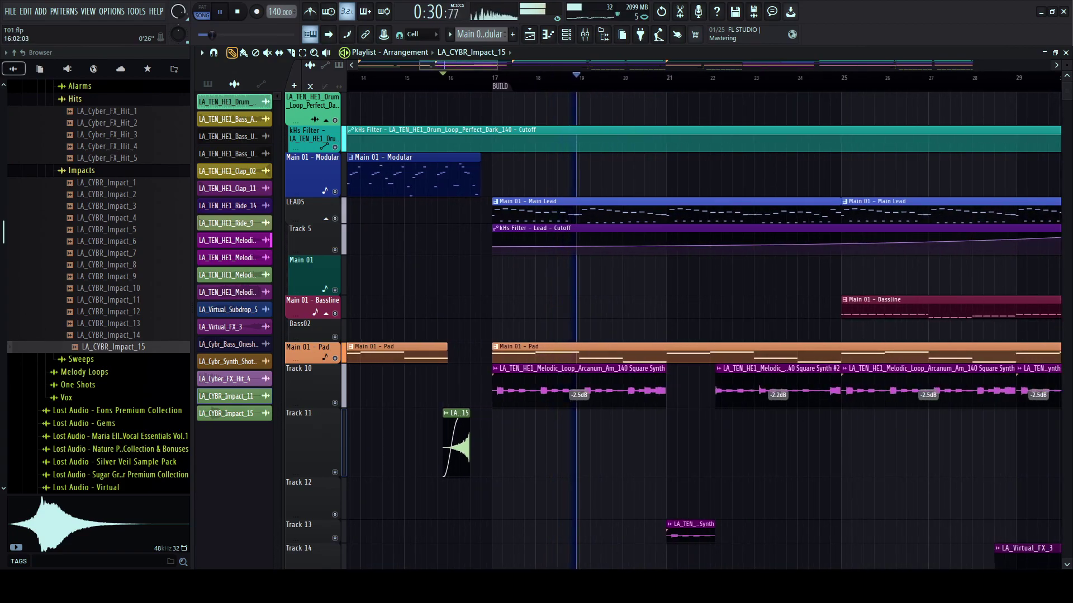
# - Collapse the Lost Audio - Cybr sample folders, widen the browser and stop playback
pyautogui.scroll(-3, 523, 77)
pyautogui.hscroll(3, 523, 251)
pyautogui.click(82, 170)
pyautogui.scroll(3, 81, 170)
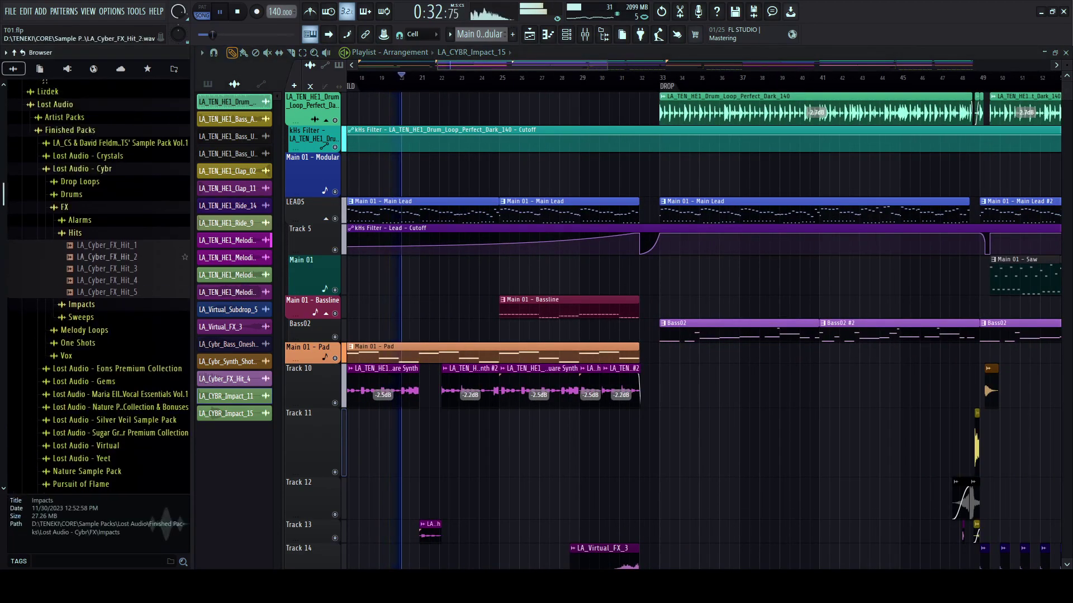
pyautogui.click(65, 214)
pyautogui.click(81, 176)
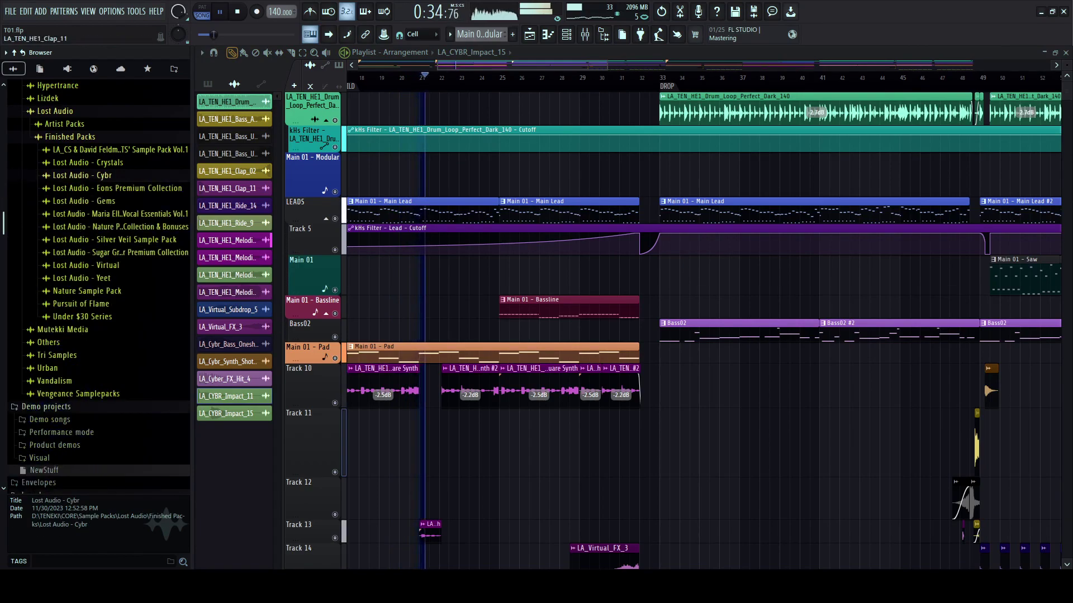
pyautogui.moveTo(192, 212); pyautogui.dragTo(254, 212)
pyautogui.press('space')
# - Open the Glitch folder under Lost Audio - Gems, Basses, and audition LA_Gems_Glitch_Bass_Glitched_E and LA_Gems_Melodic_Glitch_Gran_Am
pyautogui.click(83, 201)
pyautogui.click(92, 214)
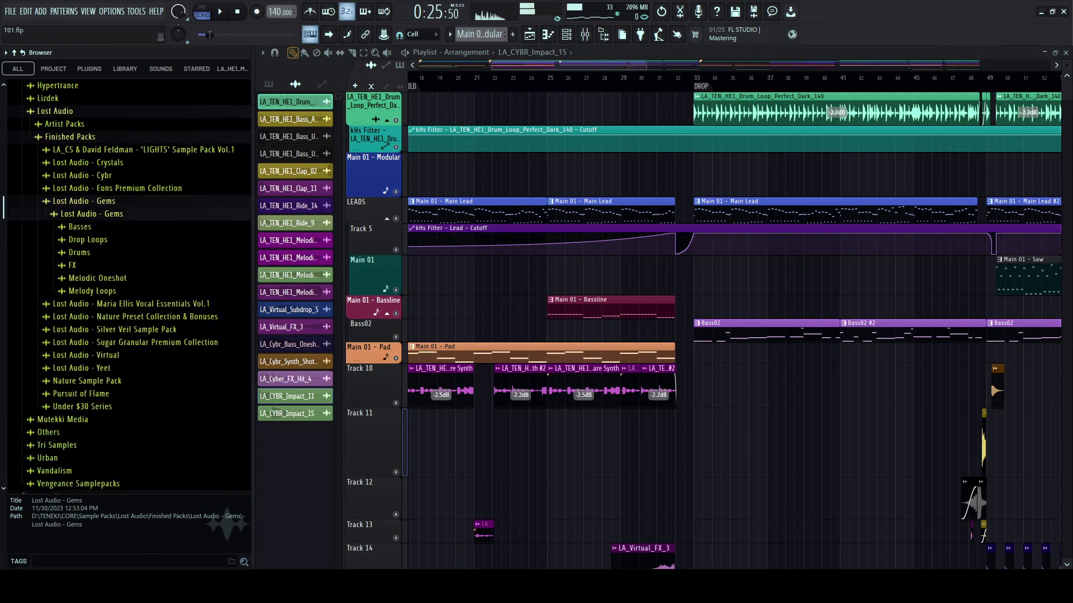
pyautogui.click(80, 226)
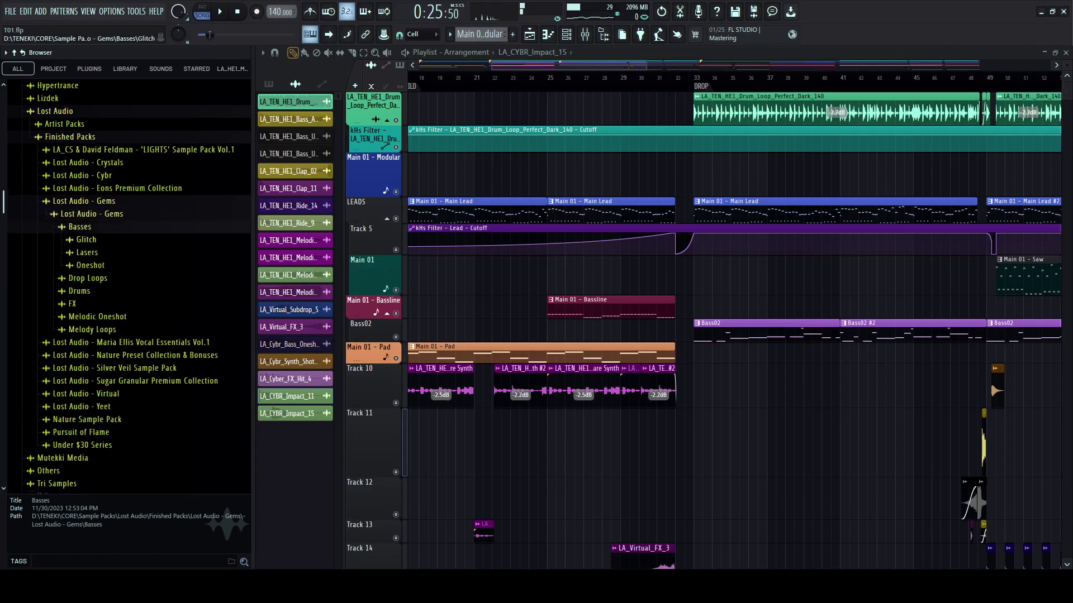
pyautogui.click(86, 239)
pyautogui.click(140, 252)
pyautogui.click(139, 311)
# - Play the end of the build through the empty bar 32 into the drop
pyautogui.scroll(3, 675, 81)
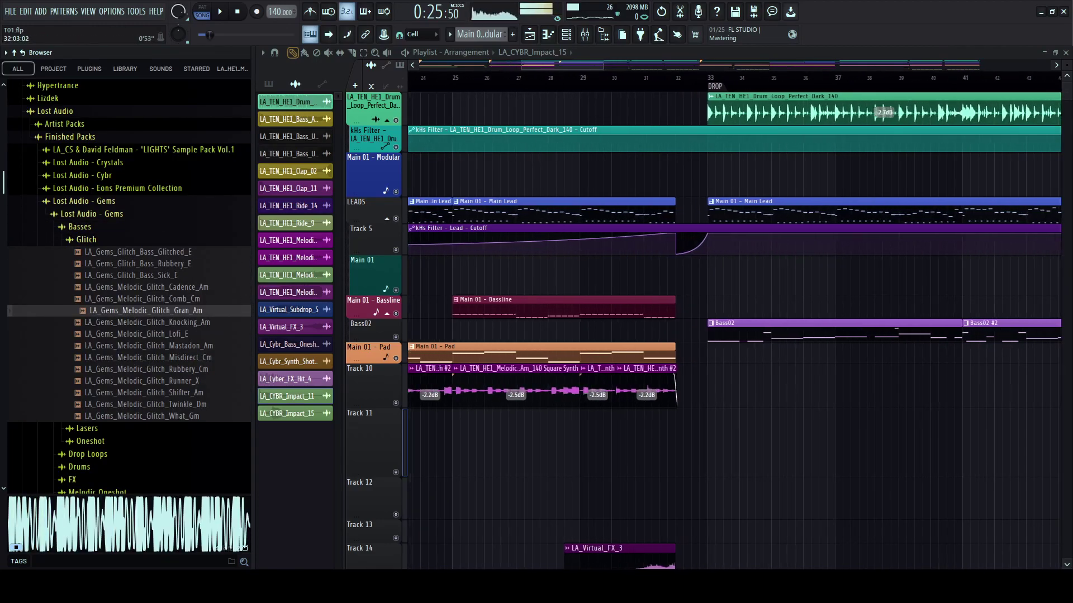
pyautogui.click(675, 78)
pyautogui.press('space')
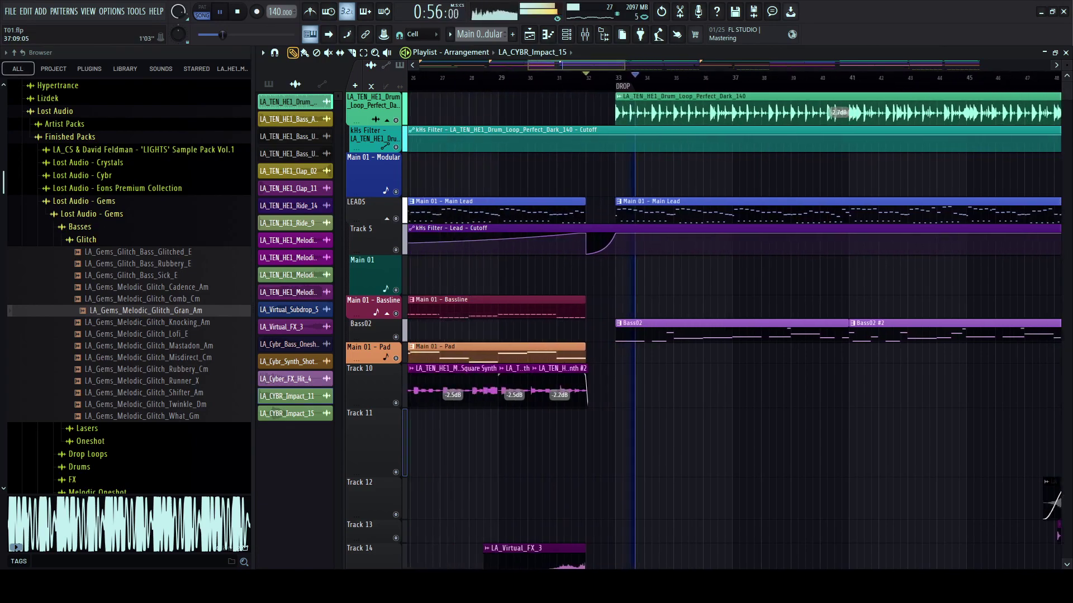
pyautogui.scroll(3, 726, 78)
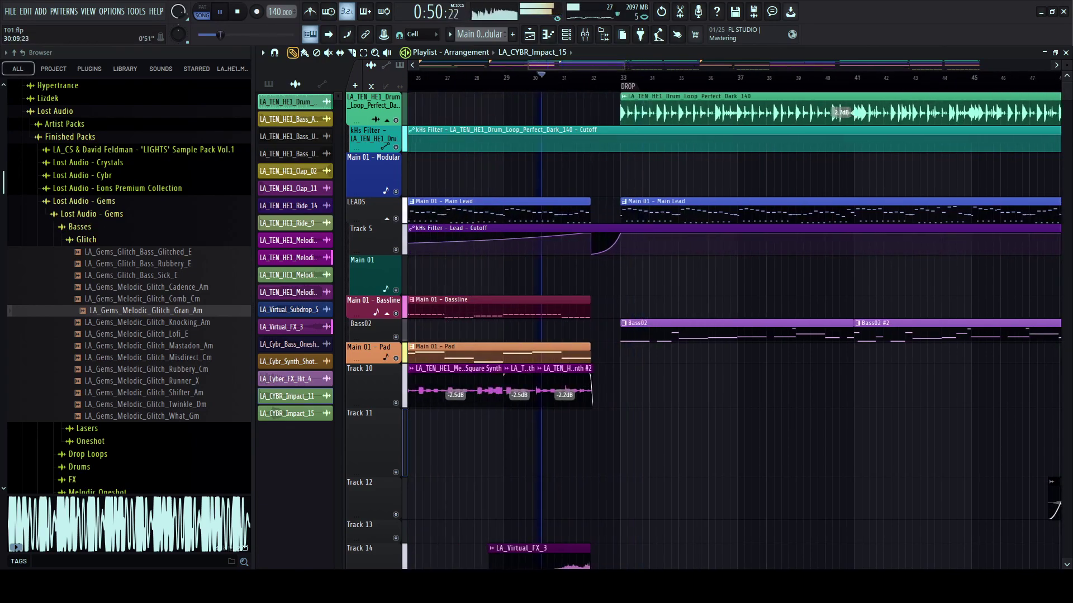
pyautogui.scroll(2, 747, 78)
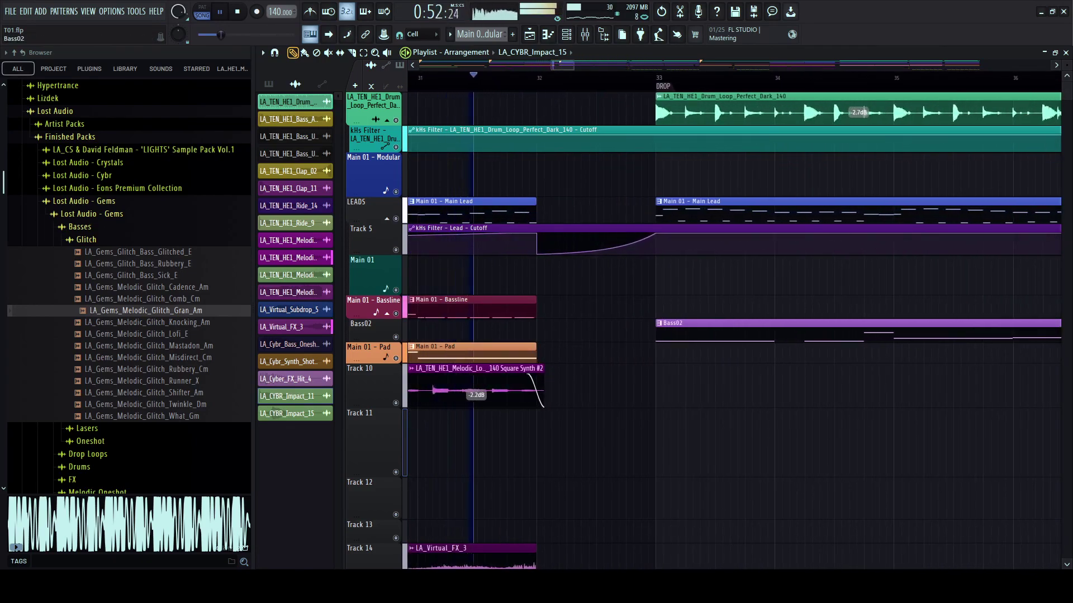
pyautogui.scroll(-3, 732, 330)
pyautogui.scroll(1, 731, 330)
pyautogui.scroll(1, 732, 329)
pyautogui.press('space')
# - Place LA_Gems_Melodic_Glitch_Gran_Am on Track 11 at bar 32 and time-stretch it to end at the drop
pyautogui.moveTo(143, 311); pyautogui.dragTo(539, 327)
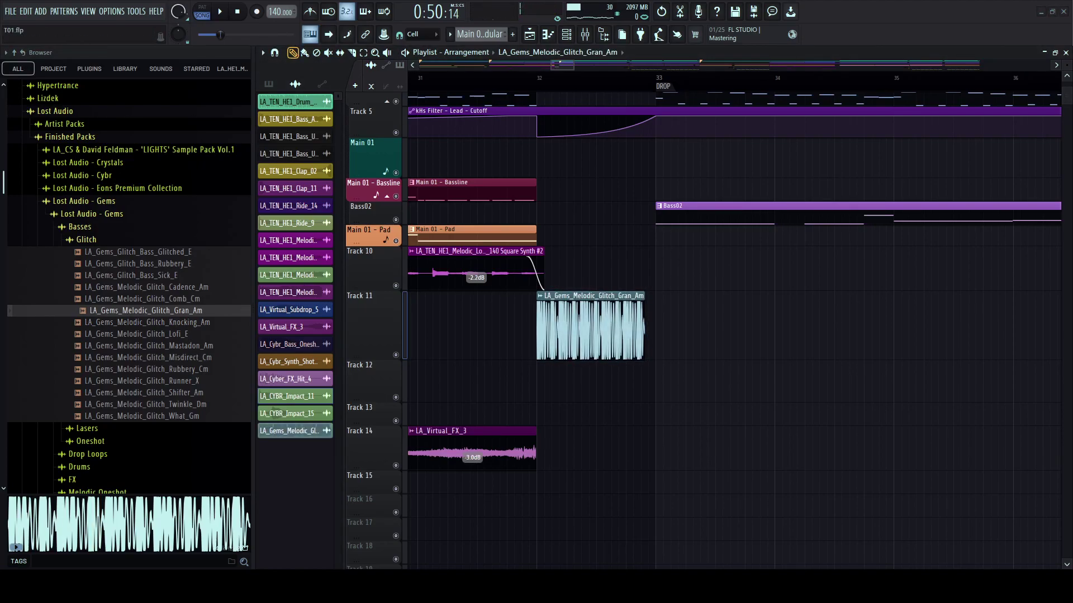
pyautogui.scroll(3, 590, 78)
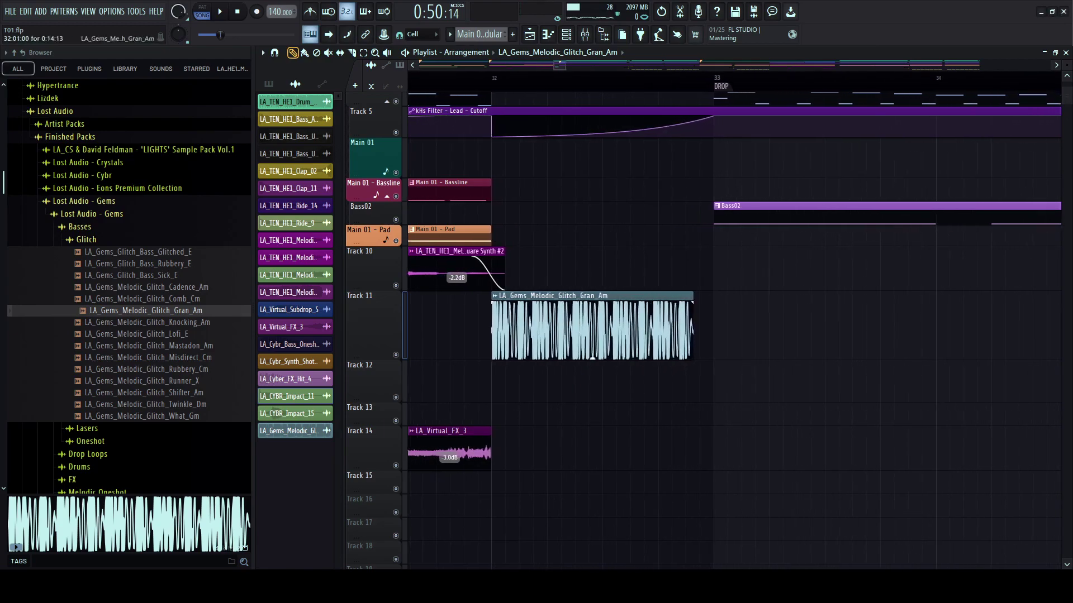
pyautogui.doubleClick(592, 358)
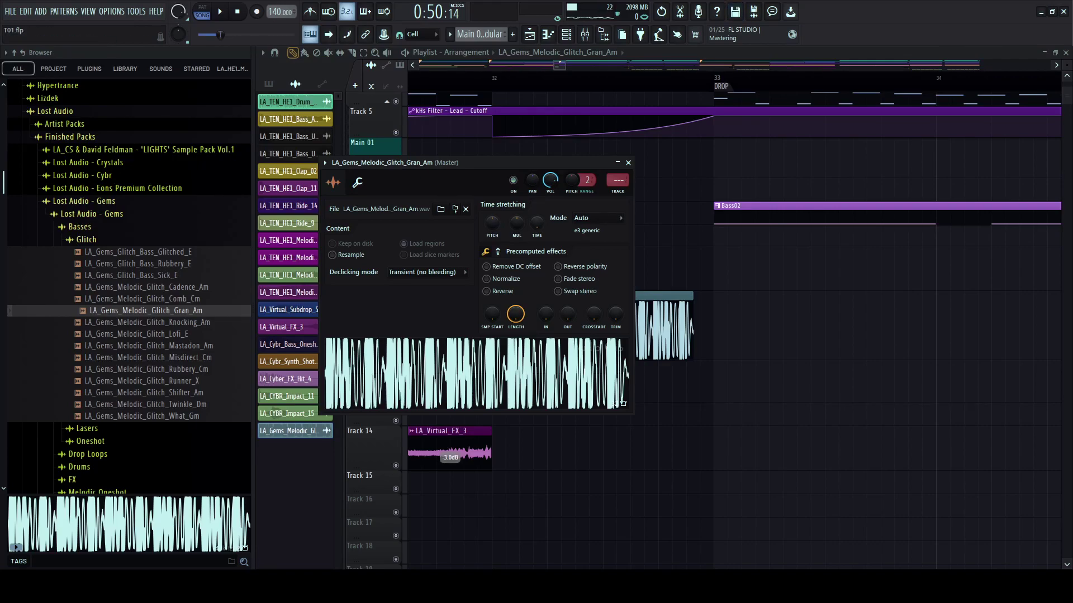
pyautogui.click(564, 305)
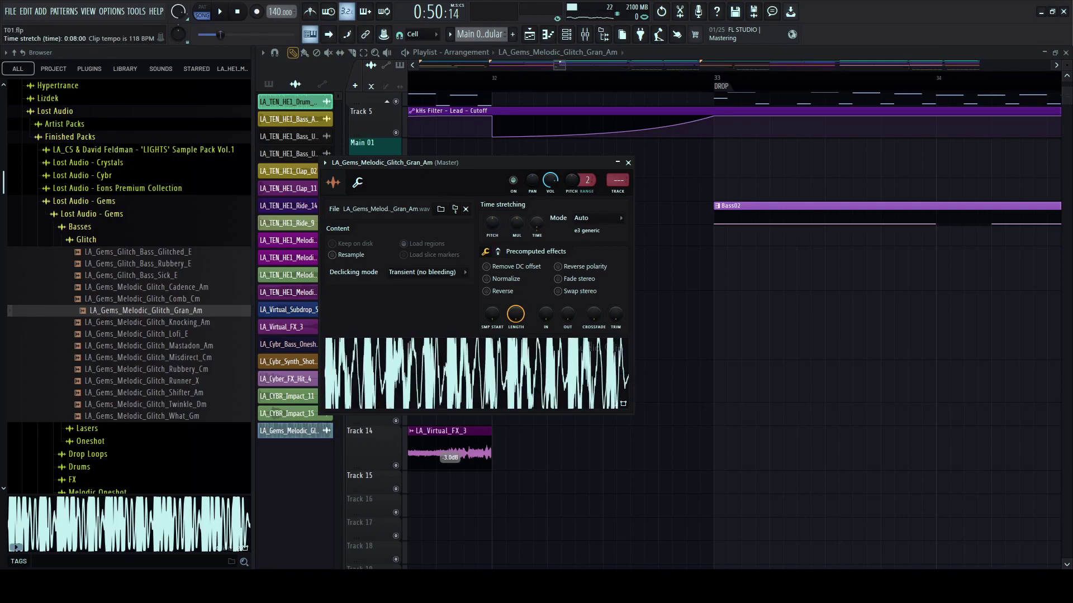
pyautogui.click(564, 328)
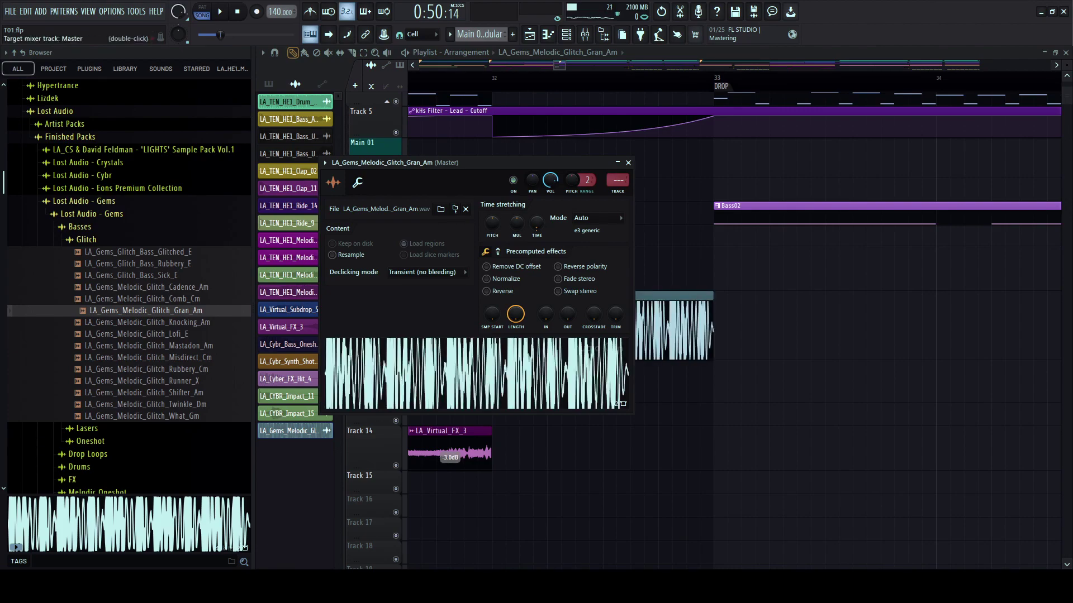
pyautogui.click(628, 163)
# - Lower the Gran_Am glitch clip's gain to about -5 dB and replay the transition from bar 32
pyautogui.moveTo(602, 357); pyautogui.dragTo(602, 379)
pyautogui.press('space')
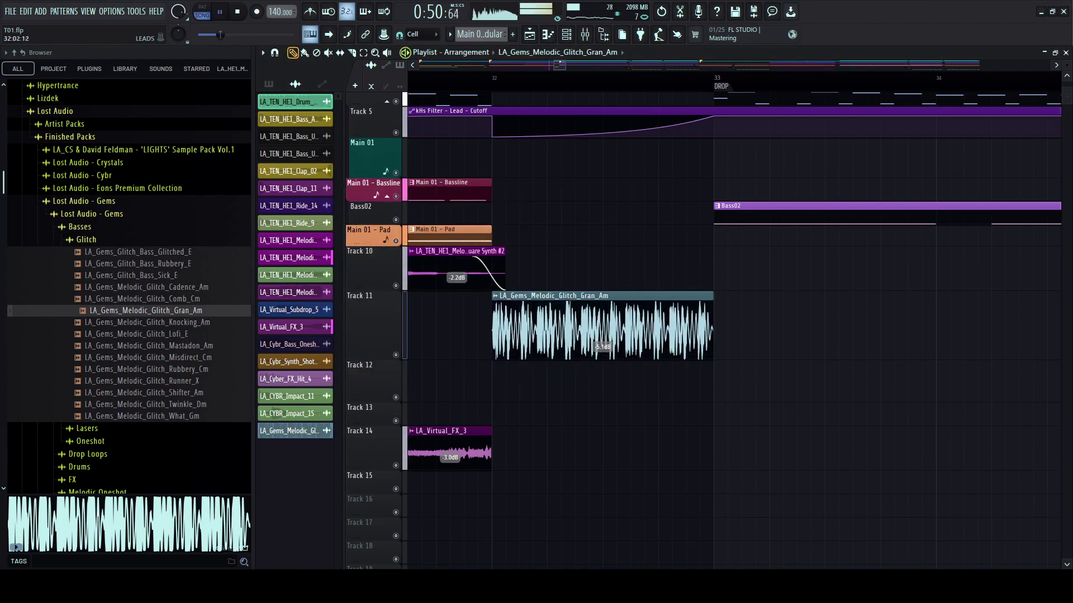
pyautogui.scroll(-2, 452, 77)
pyautogui.press('space')
pyautogui.click(351, 52)
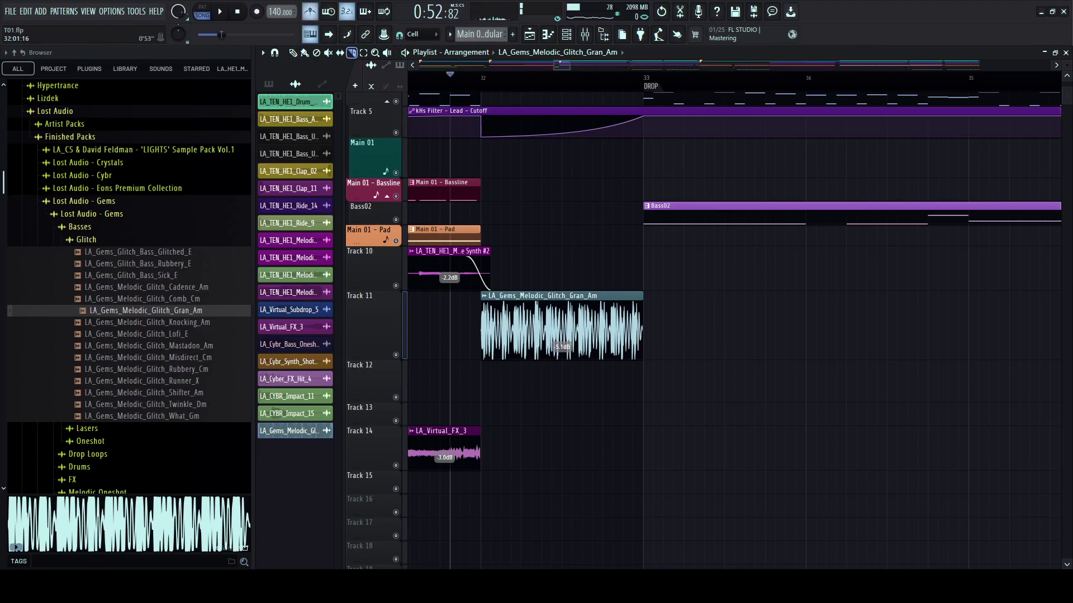
pyautogui.click(485, 77)
pyautogui.press('space')
pyautogui.scroll(2, 482, 77)
pyautogui.scroll(2, 482, 77)
pyautogui.press('space')
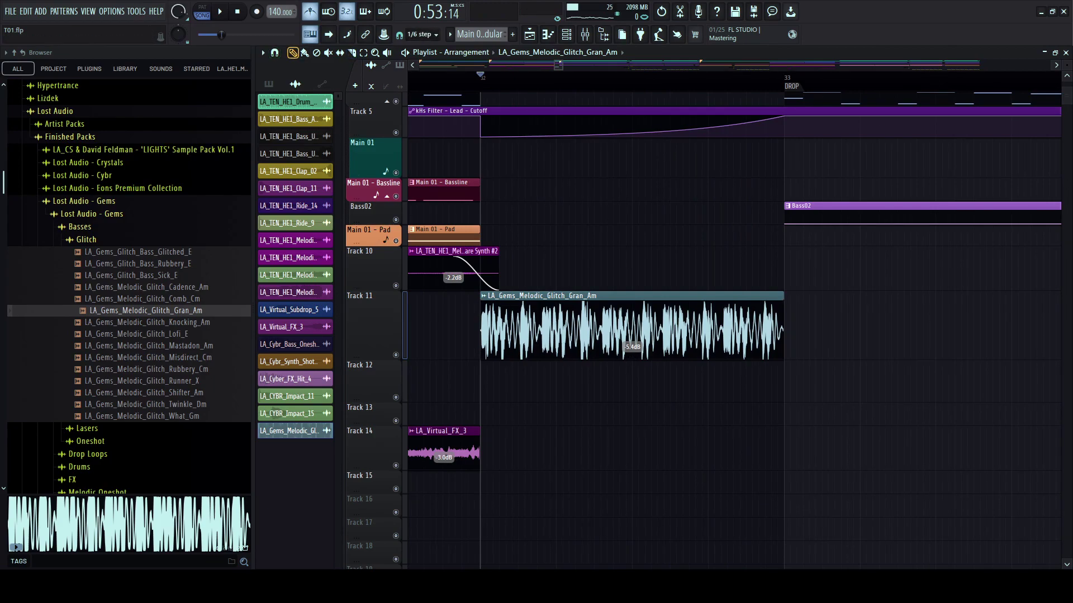
pyautogui.press('space')
pyautogui.press('space')
# - Lower the Gran_Am glitch clip's gain to -9.1 dB, shorten it to 14 steps and replay it
pyautogui.moveTo(779, 330); pyautogui.dragTo(784, 330)
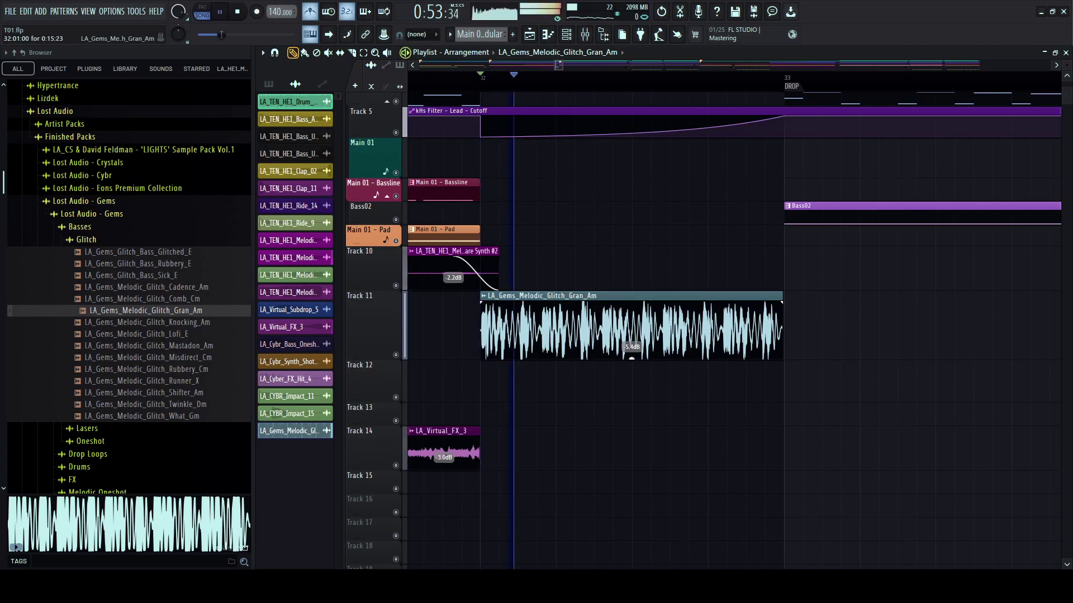
pyautogui.moveTo(631, 358); pyautogui.dragTo(632, 366)
pyautogui.press('space')
pyautogui.press('space')
pyautogui.press('space')
pyautogui.press('space')
pyautogui.press('space')
pyautogui.press('space')
pyautogui.moveTo(781, 313); pyautogui.dragTo(765, 313)
pyautogui.press('space')
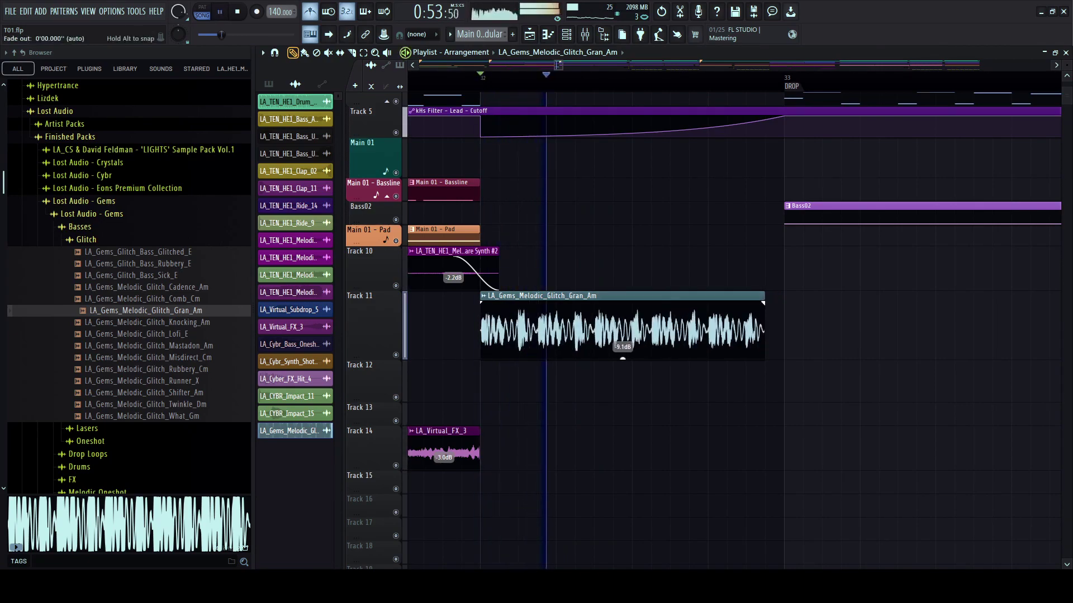
pyautogui.press('space')
pyautogui.press('space')
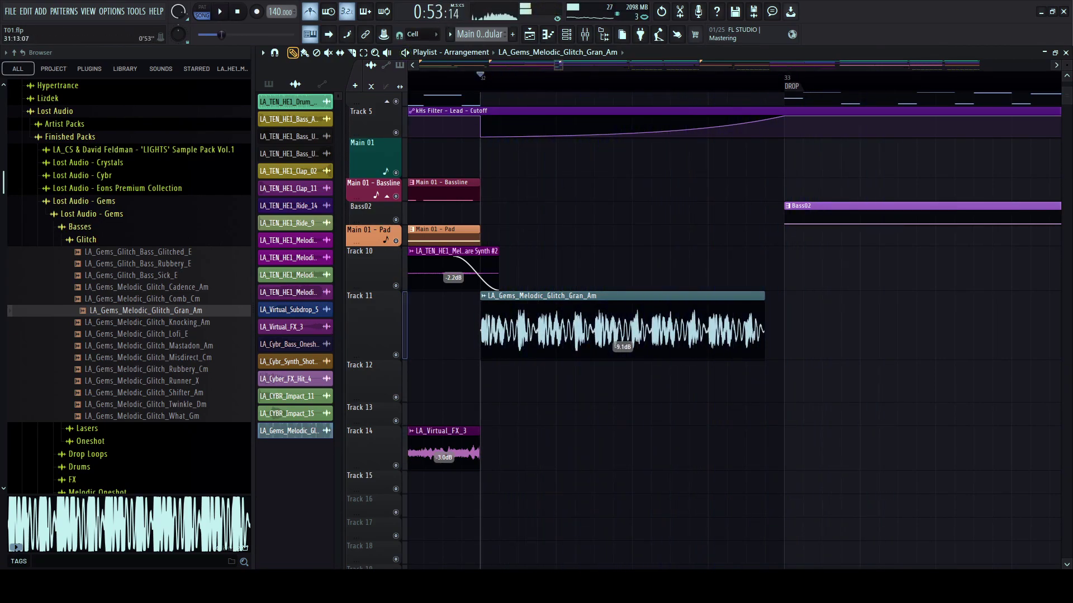
pyautogui.press('space')
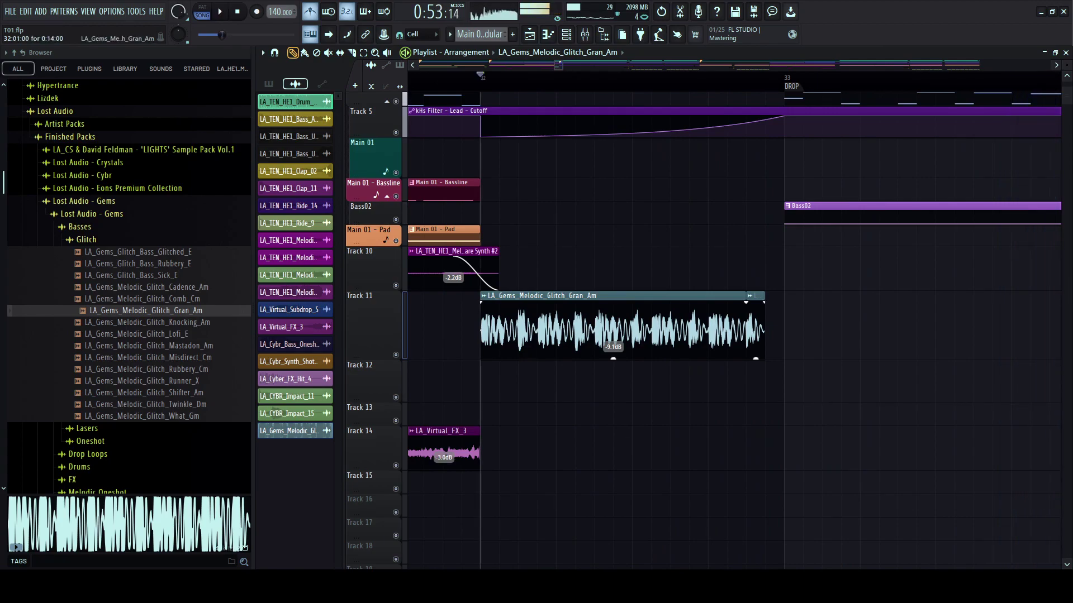
# - Select both pieces of the Gran_Am glitch clip and lower their gain to -10.6 dB
pyautogui.keyDown('ctrl'); pyautogui.click(612, 324); pyautogui.keyUp('ctrl')
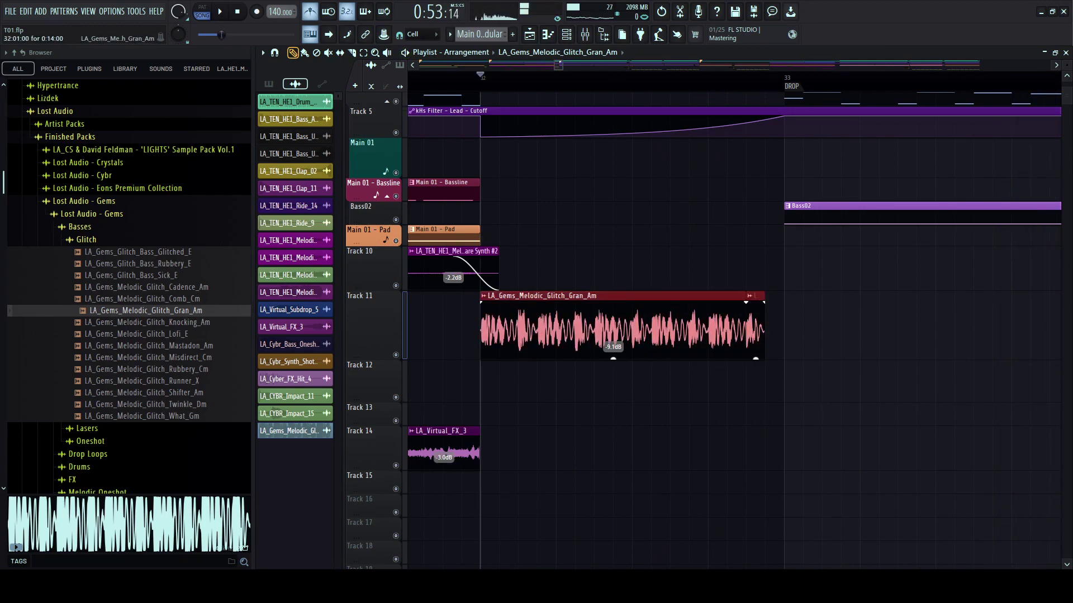
pyautogui.press('space')
pyautogui.click(621, 269)
pyautogui.rightClick(693, 270)
pyautogui.press('space')
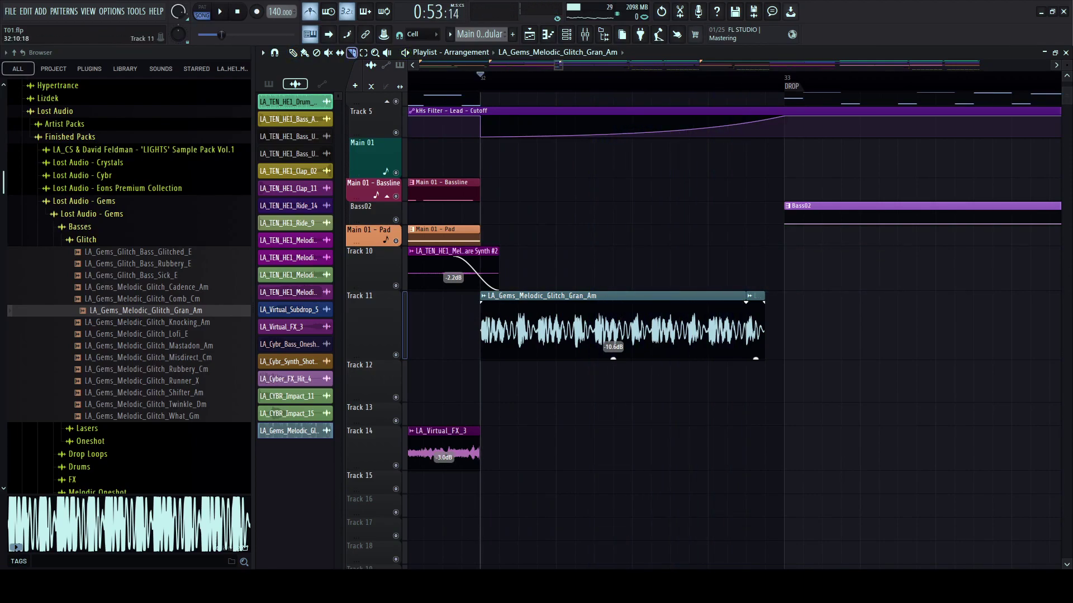
# - Slice the Gran_Am clip 12 steps into bar 32, delete its last piece and make the remaining end piece unique
pyautogui.click(708, 325)
pyautogui.press('space')
pyautogui.press('p')
pyautogui.rightClick(756, 326)
pyautogui.press('space')
pyautogui.click(711, 296)
pyautogui.press('u')
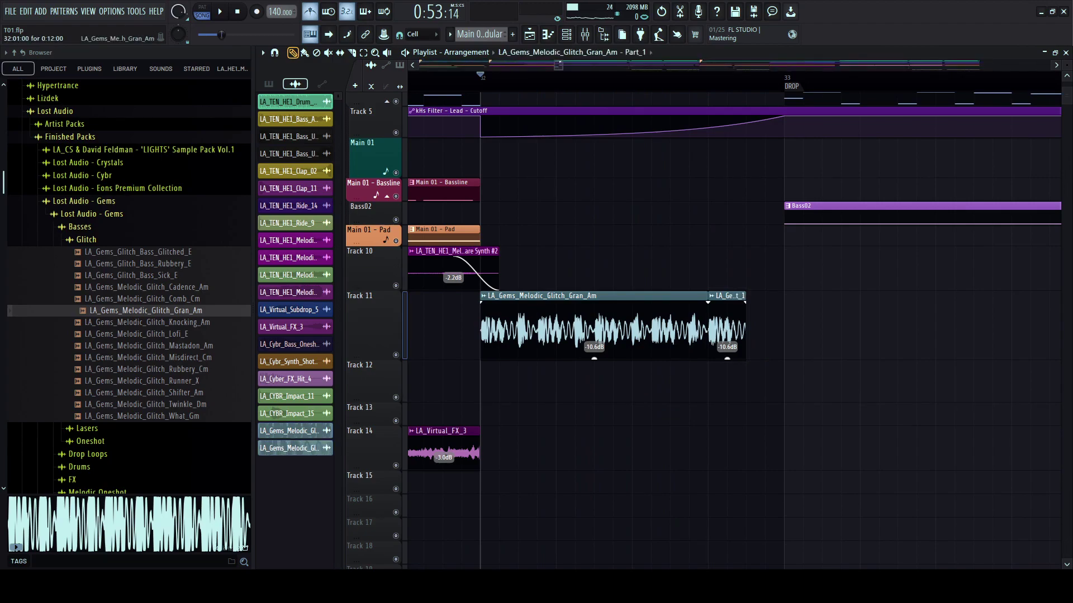
# - Replay the fill and extend its unique end piece up to the drop at bar 33
pyautogui.press('space')
pyautogui.press('space')
pyautogui.press('space')
pyautogui.press('space')
pyautogui.press('space')
pyautogui.moveTo(744, 326); pyautogui.dragTo(782, 326)
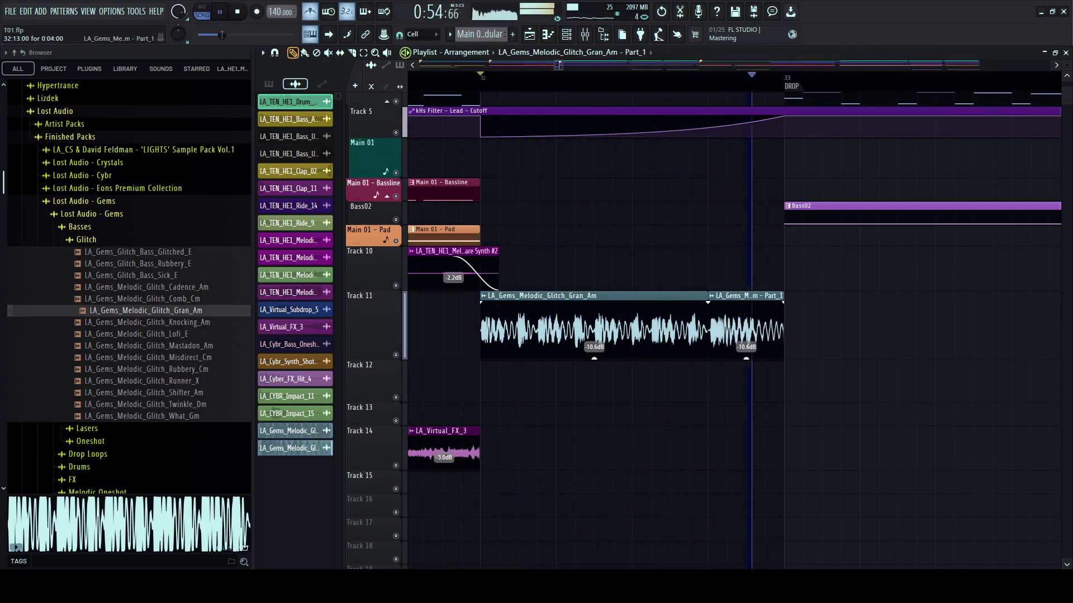
# - Adjust the ring modulation mix and frequency and the pogo effect on the end piece's sample while replaying the fill
pyautogui.doubleClick(746, 325)
pyautogui.click(512, 267)
pyautogui.moveTo(557, 285); pyautogui.dragTo(579, 296)
pyautogui.press('space')
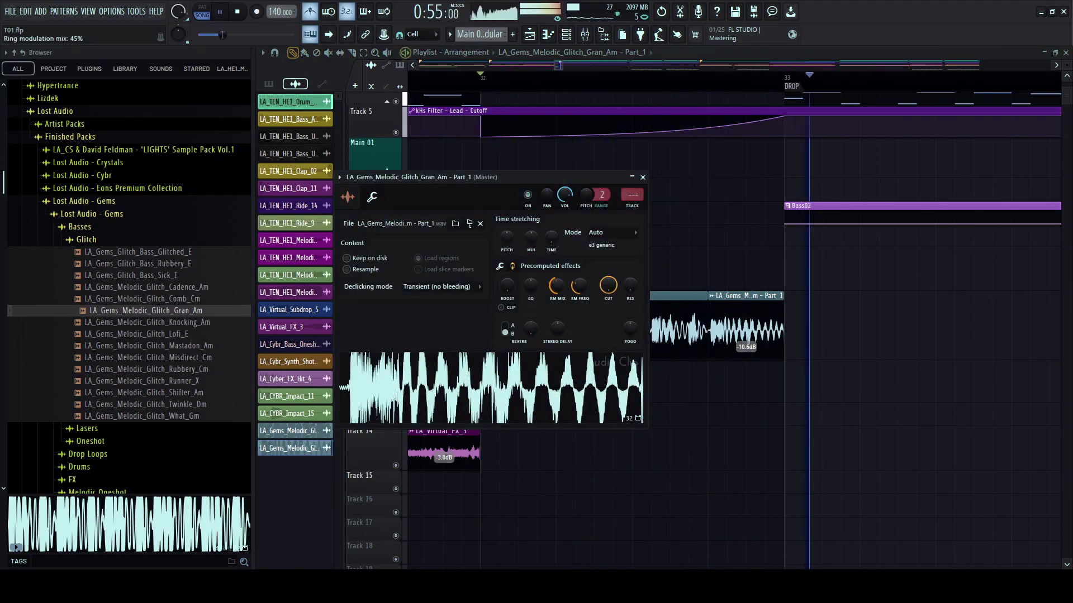
pyautogui.moveTo(630, 330)
pyautogui.mouseDown()
pyautogui.moveTo(630, 349)
pyautogui.moveTo(631, 319)
pyautogui.mouseUp()
pyautogui.moveTo(557, 286); pyautogui.dragTo(580, 270)
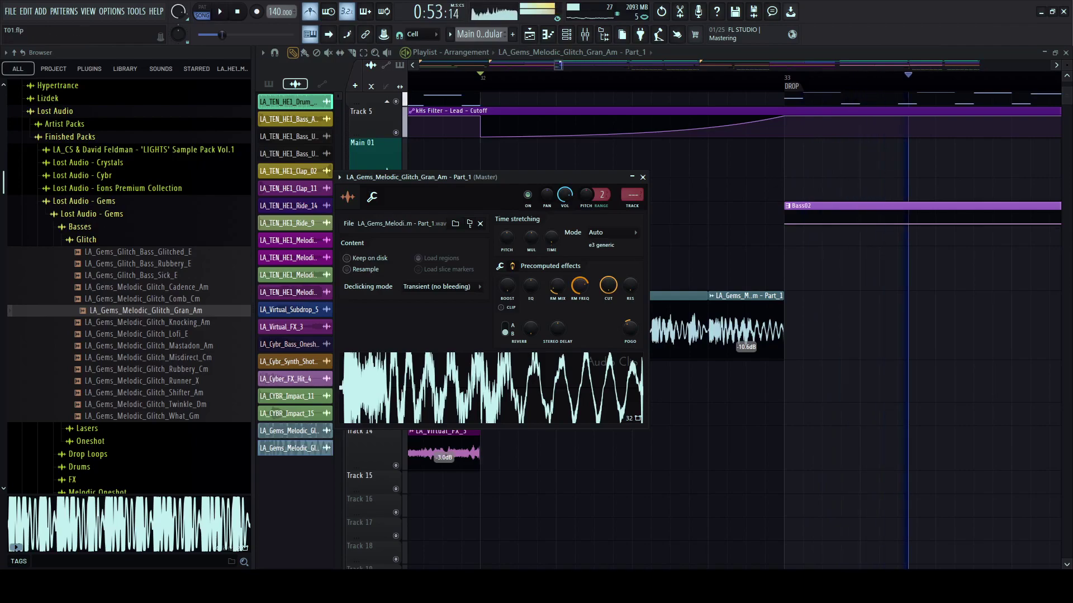
pyautogui.click(642, 177)
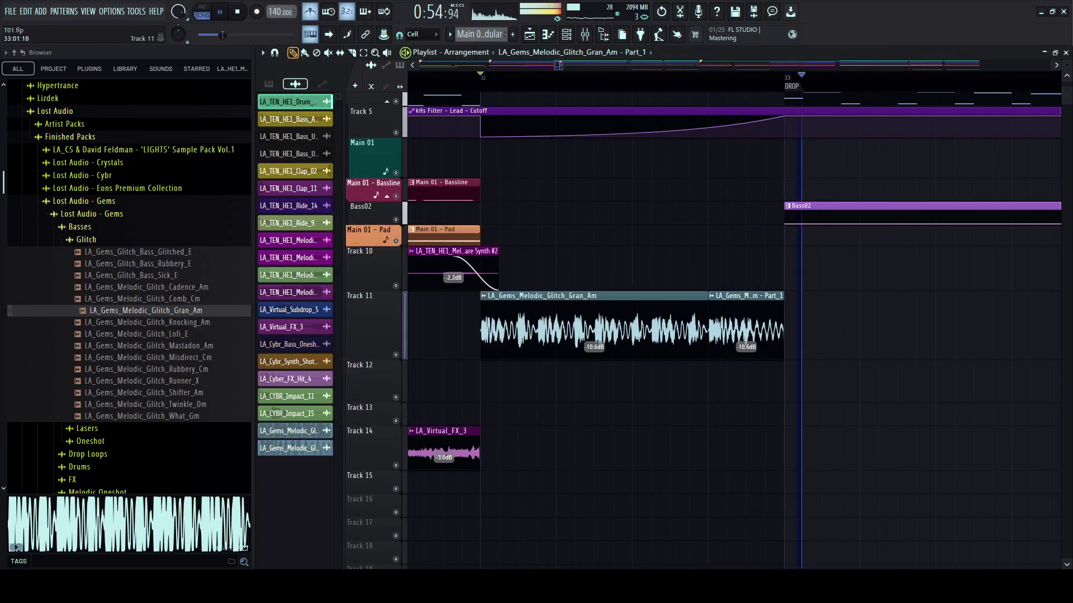
# - Select both glitch clips, audition LA_Gems_Melodic_Glitch_Lofi_E and replay the build's end into the drop
pyautogui.moveTo(800, 375); pyautogui.dragTo(665, 330)
pyautogui.press('Down')
pyautogui.press('Down')
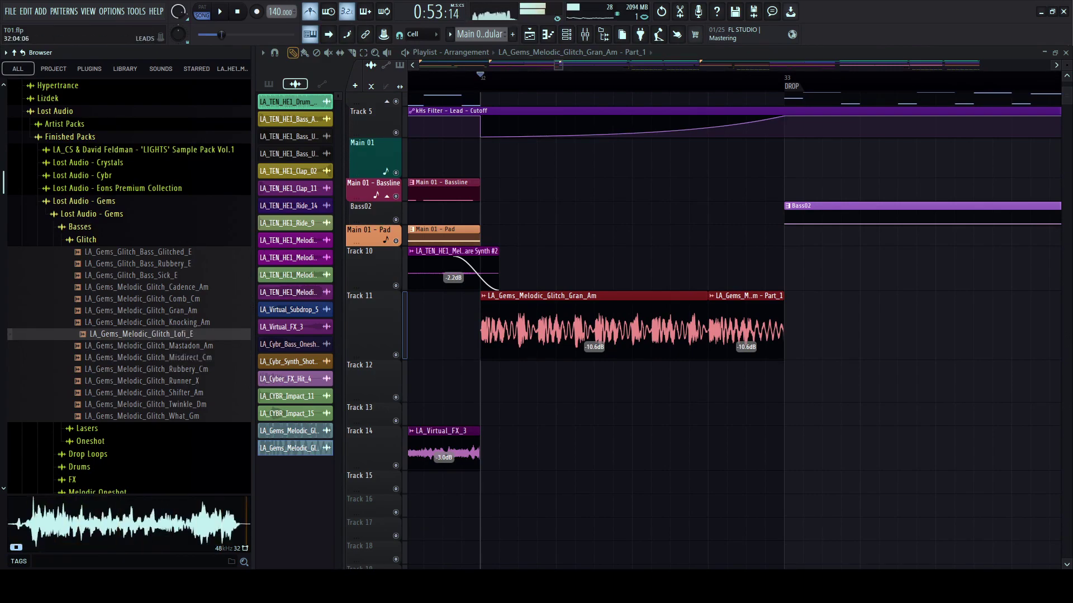
pyautogui.scroll(-2, 499, 330)
pyautogui.click(441, 77)
pyautogui.press('space')
pyautogui.scroll(-2, 537, 79)
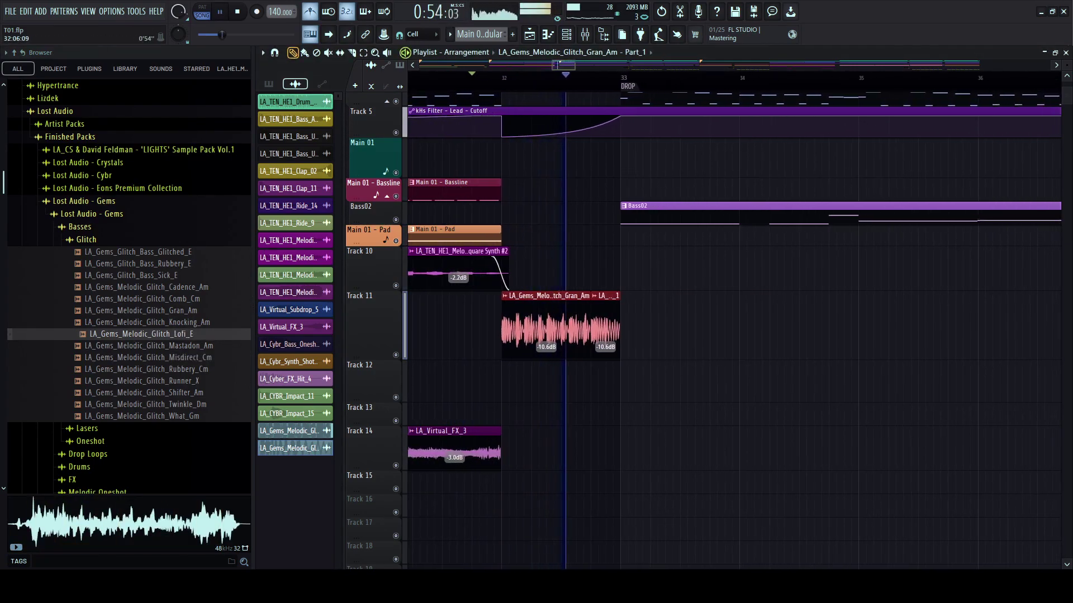
pyautogui.hscroll(-1, 543, 329)
pyautogui.hscroll(1, 561, 329)
pyautogui.scroll(2, 560, 330)
pyautogui.press('space')
pyautogui.press('space')
pyautogui.scroll(1, 553, 329)
pyautogui.press('space')
# - Audition LA_Gems_Melodic_Glitch_Mastadon_Am and place it on Track 11 starting in the last beat before bar 35
pyautogui.click(150, 346)
pyautogui.click(146, 334)
pyautogui.click(151, 346)
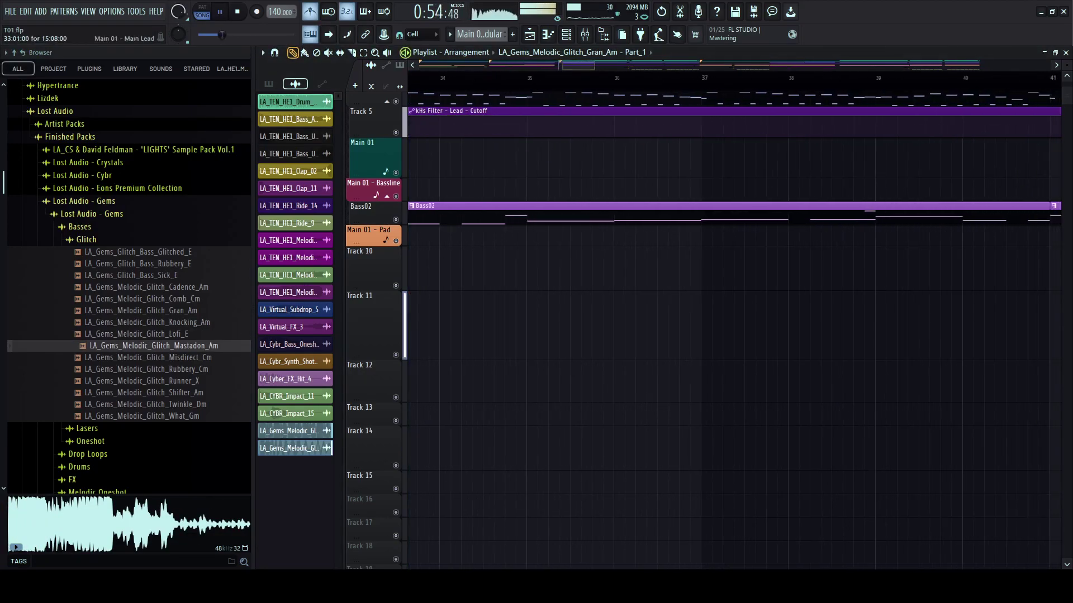
pyautogui.scroll(-2, 541, 329)
pyautogui.moveTo(253, 330); pyautogui.dragTo(584, 327)
# - Slice the Mastadon_Am clip at bar 35, delete the rest and move the four-step piece to end at bar 36
pyautogui.scroll(2, 415, 329)
pyautogui.scroll(2, 410, 329)
pyautogui.press('space')
pyautogui.press('space')
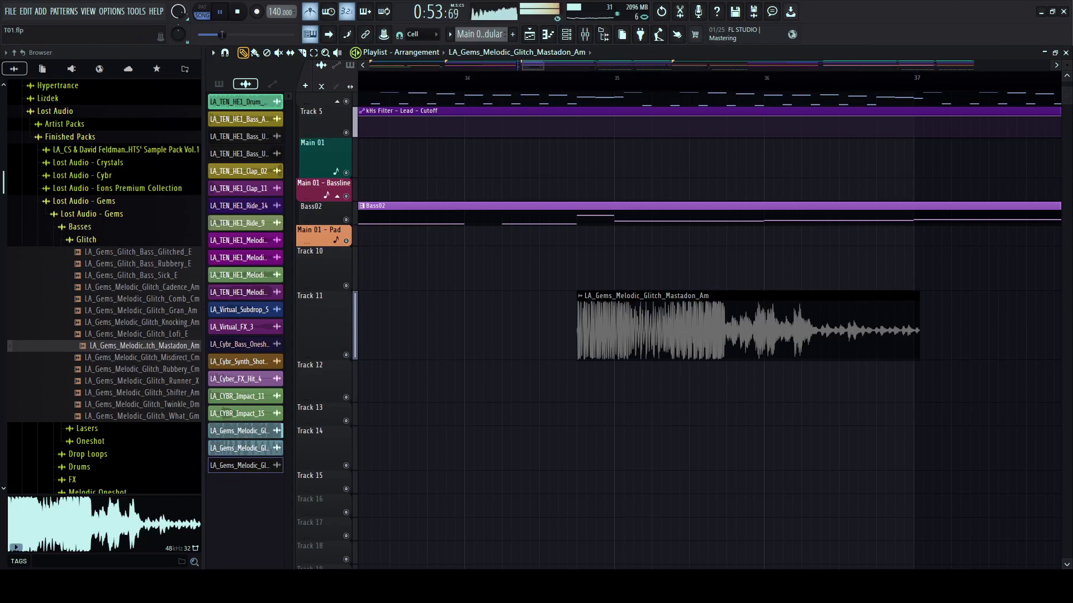
pyautogui.press('p')
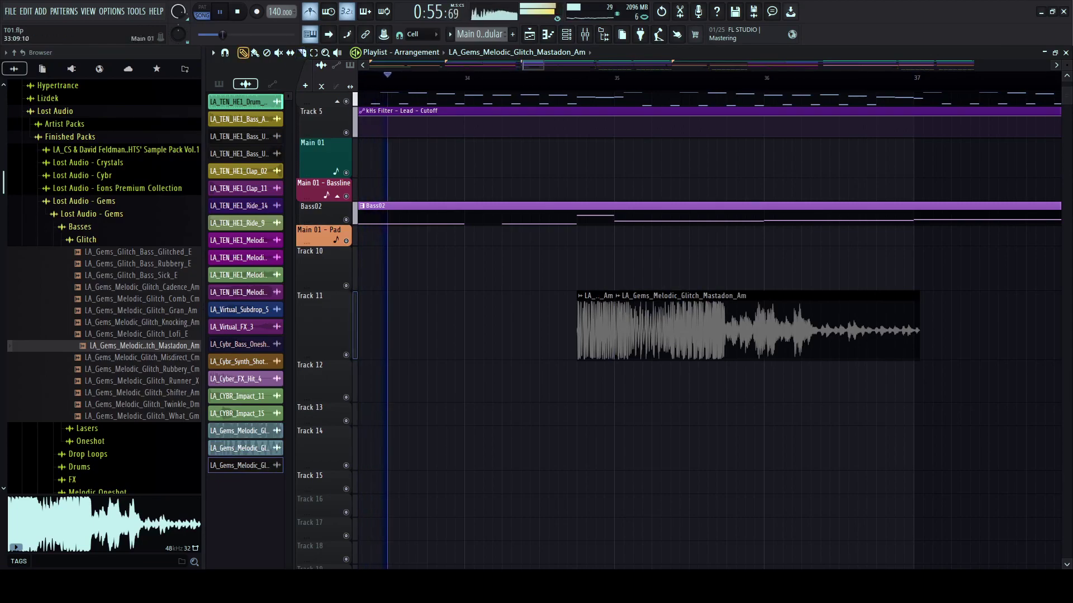
pyautogui.rightClick(665, 329)
pyautogui.moveTo(595, 330)
pyautogui.mouseDown()
pyautogui.moveTo(764, 330)
pyautogui.moveTo(745, 329)
pyautogui.mouseUp()
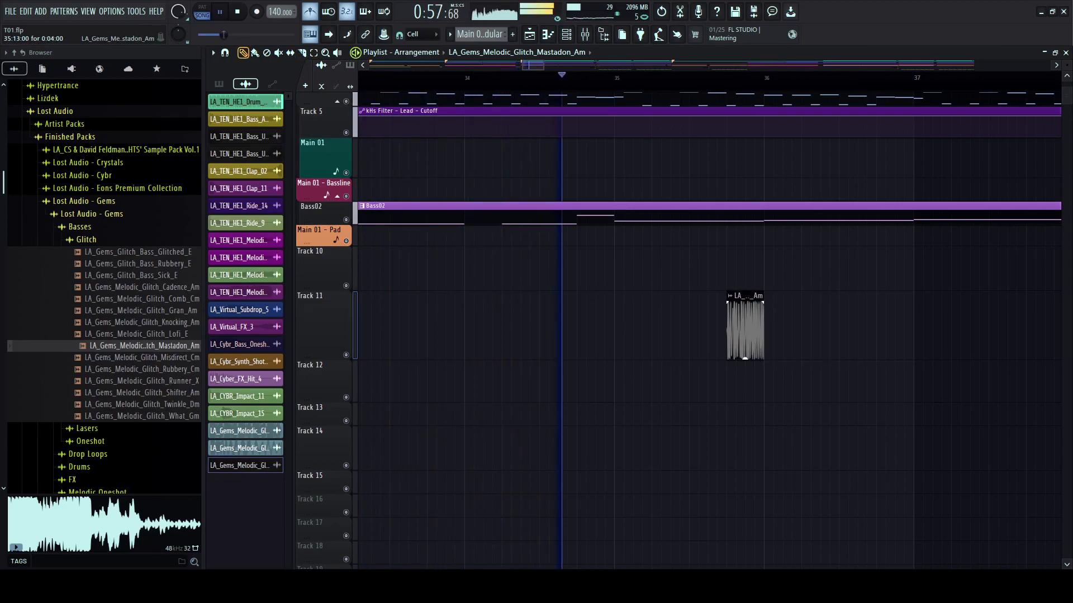
# - Set the short Mastadon_Am clip's gain to -2.2 dB and replay the drop from the transition
pyautogui.scroll(2, 793, 269)
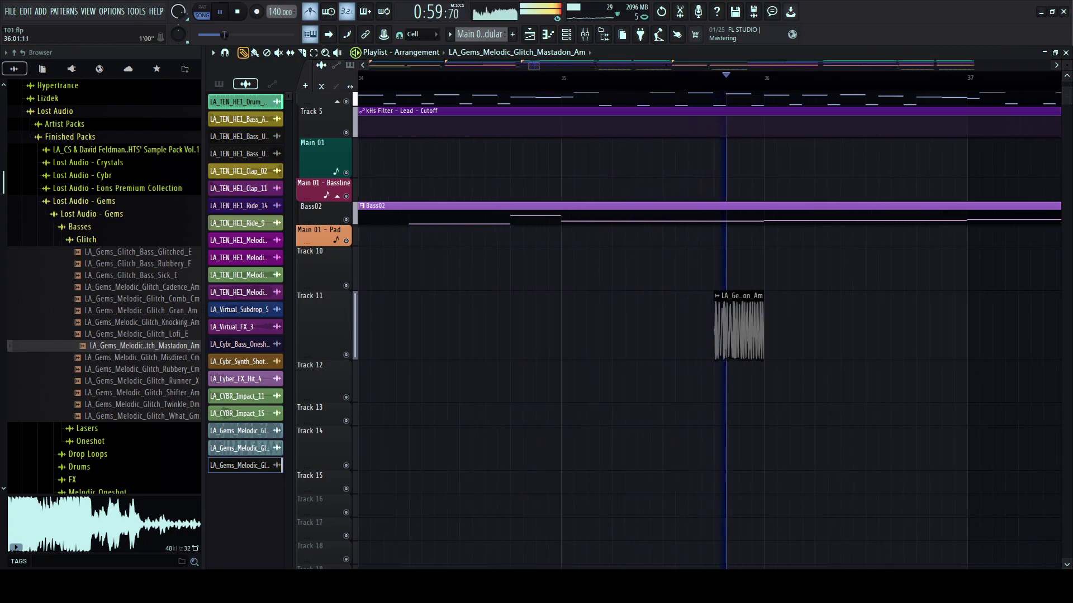
pyautogui.scroll(-2, 737, 330)
pyautogui.moveTo(740, 330); pyautogui.dragTo(529, 353)
pyautogui.scroll(-3, 529, 353)
pyautogui.press('space')
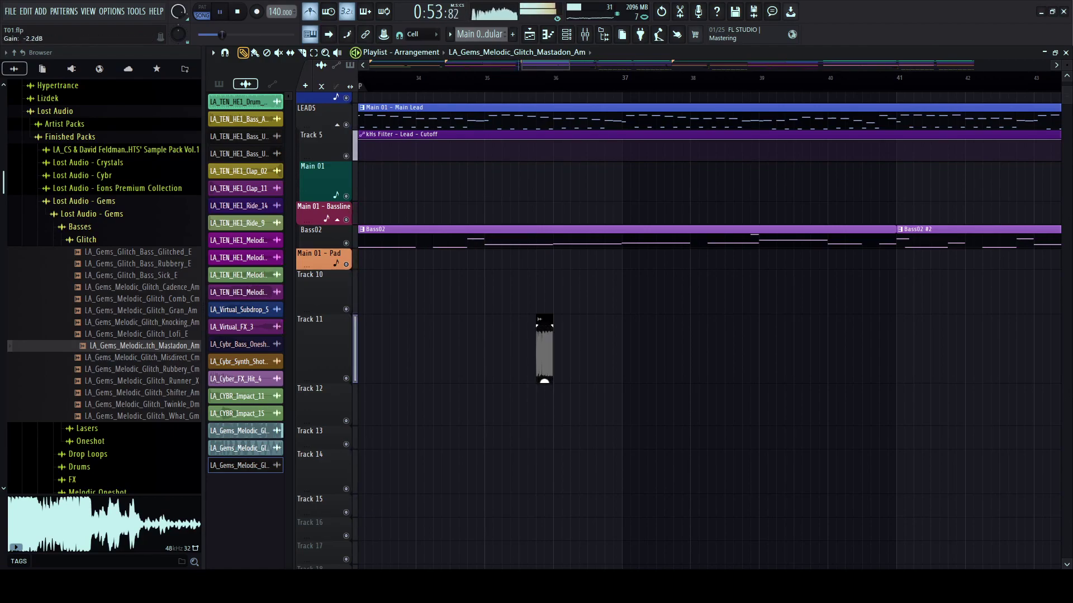
# - Hide the browser, move the short Mastadon_Am clip to end at bar 41 and set its gain to -2.6 dB
pyautogui.scroll(2, 392, 346)
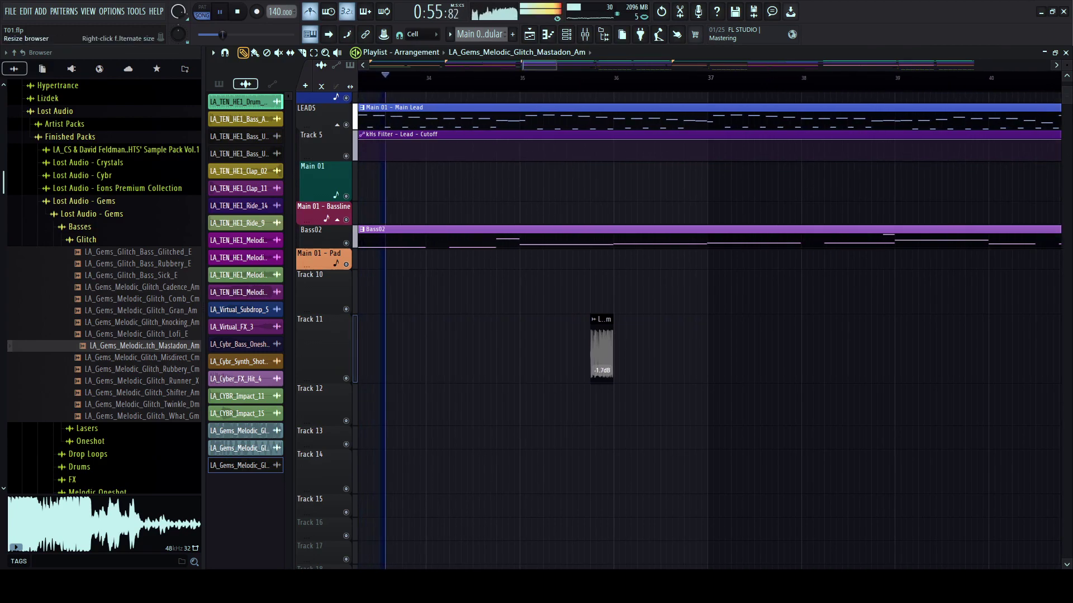
pyautogui.hotkey('alt', 'F8')
pyautogui.scroll(2, 340, 346)
pyautogui.hscroll(-3, 373, 346)
pyautogui.scroll(-2, 374, 347)
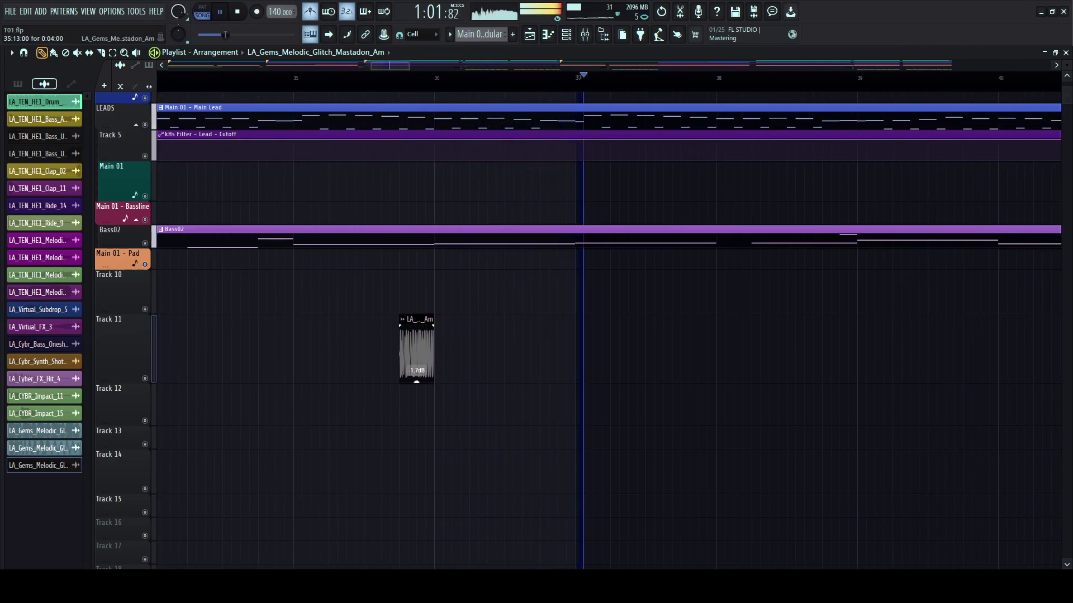
pyautogui.moveTo(416, 349)
pyautogui.mouseDown()
pyautogui.moveTo(557, 349)
pyautogui.moveTo(408, 368)
pyautogui.moveTo(762, 367)
pyautogui.moveTo(377, 368)
pyautogui.mouseUp()
pyautogui.scroll(-2, 557, 349)
pyautogui.scroll(2, 783, 369)
pyautogui.scroll(2, 377, 368)
pyautogui.click(374, 77)
pyautogui.press('space')
# - Cut the last beat before bar 41 out of the Bass02 and Main Lead clips and replay the transition
pyautogui.moveTo(504, 256); pyautogui.dragTo(439, 256)
pyautogui.press('space')
pyautogui.scroll(3, 441, 215)
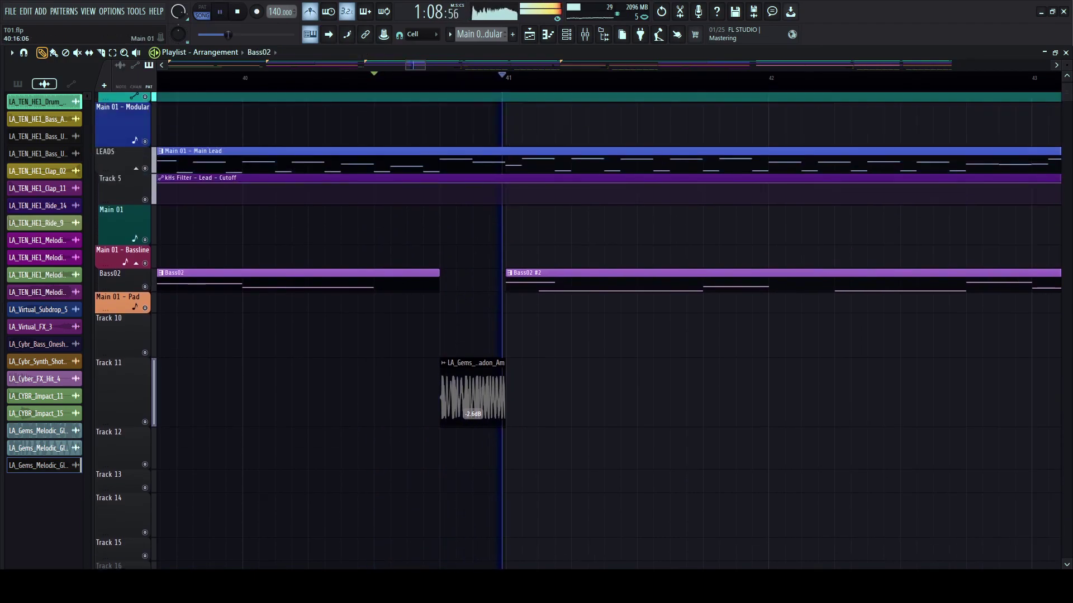
pyautogui.press('space')
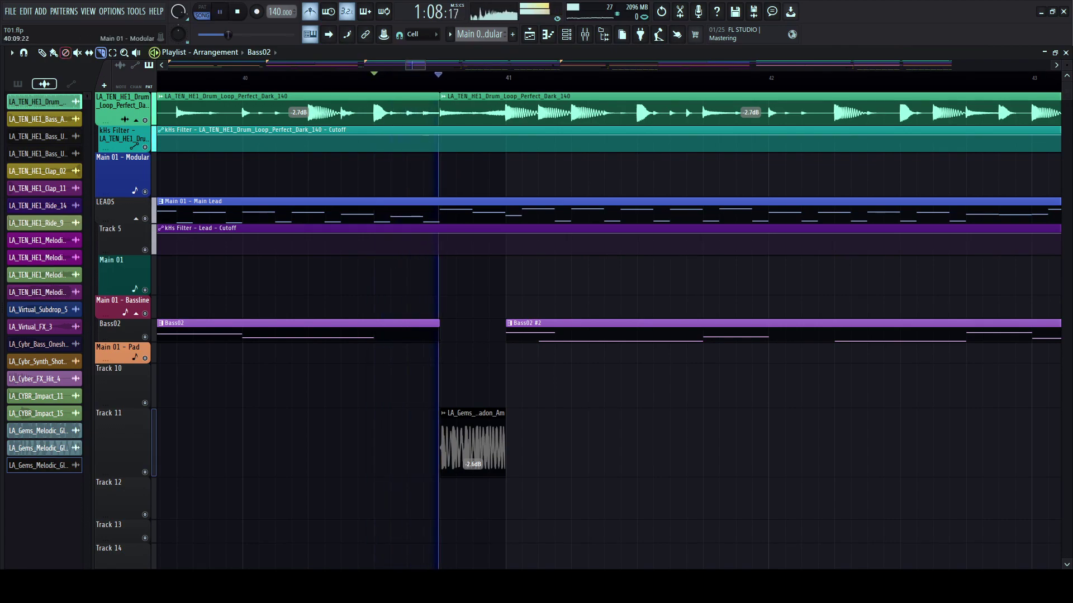
pyautogui.press('p')
pyautogui.press('space')
pyautogui.rightClick(472, 212)
pyautogui.press('space')
pyautogui.press('space')
pyautogui.press('space')
# - Add a short fade-in to the drum loop clip starting one beat before bar 41 and set the Mastadon_Am clip's gain to -3.5 dB
pyautogui.moveTo(440, 114); pyautogui.dragTo(457, 114)
pyautogui.press('space')
pyautogui.press('space')
pyautogui.hotkey('ctrl', 'z')
pyautogui.press('space')
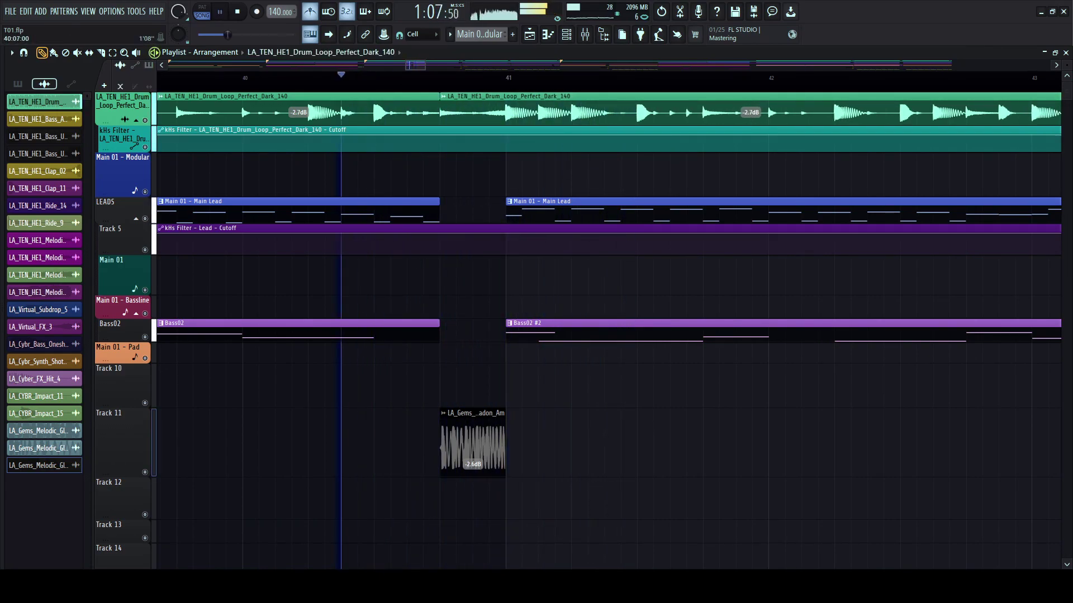
pyautogui.press('space')
pyautogui.press('space')
pyautogui.press('space')
pyautogui.scroll(2, 342, 302)
pyautogui.press('space')
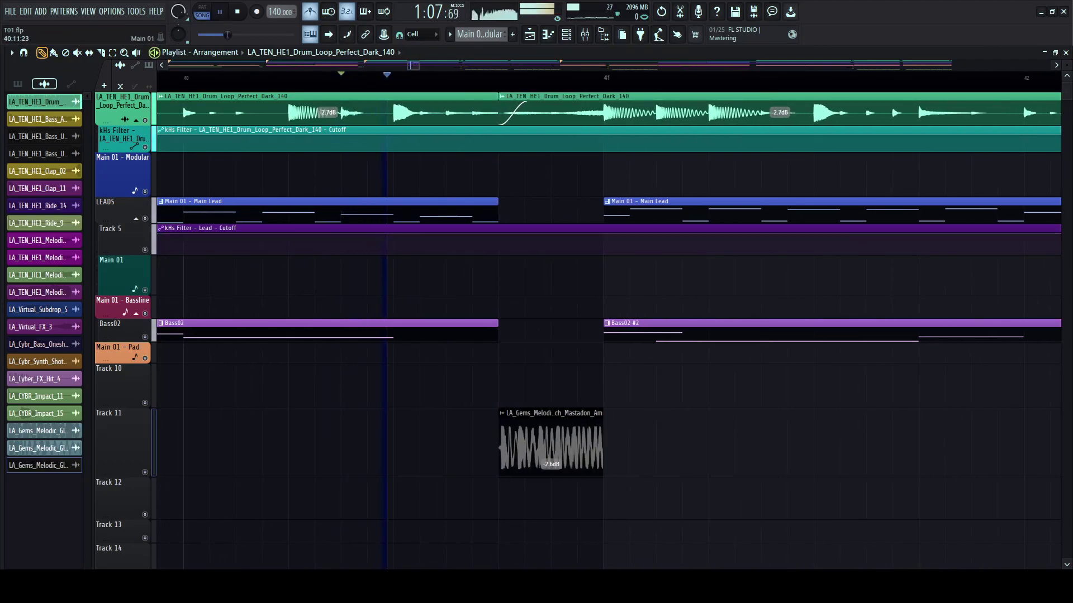
pyautogui.scroll(-3, 495, 474)
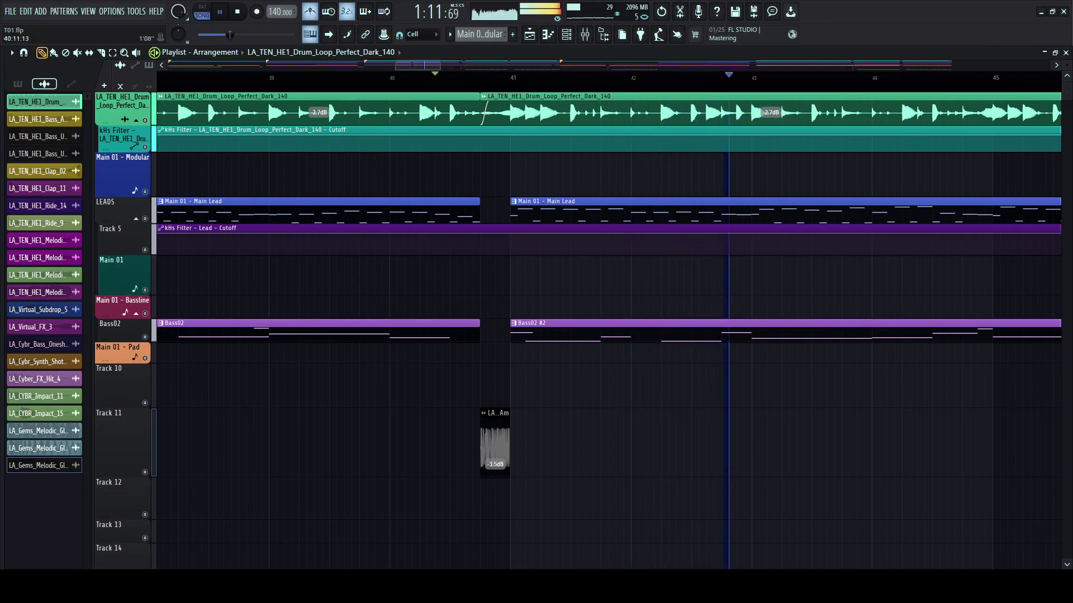
# - Show the browser again and widen it while playing through the first half of the drop
pyautogui.scroll(-4, 495, 475)
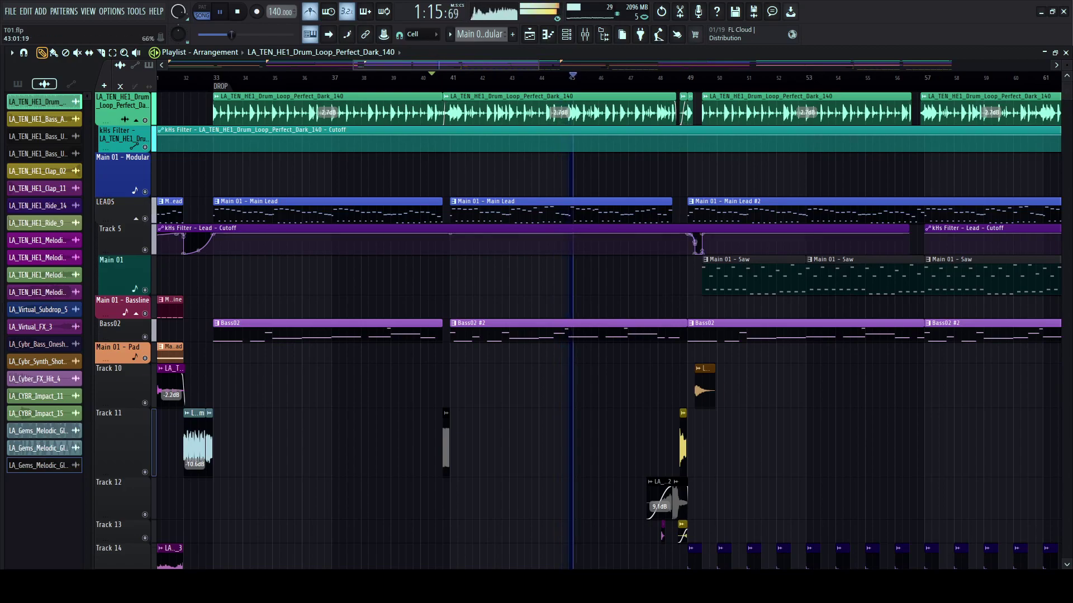
pyautogui.scroll(-3, 532, 229)
pyautogui.scroll(-2, 475, 234)
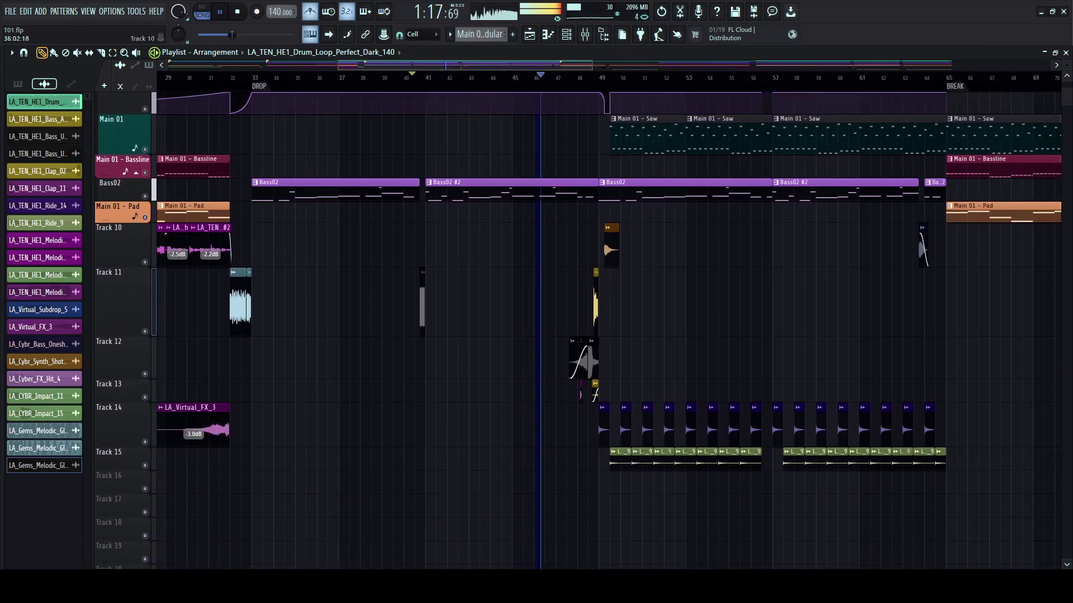
pyautogui.rightClick(2, 268)
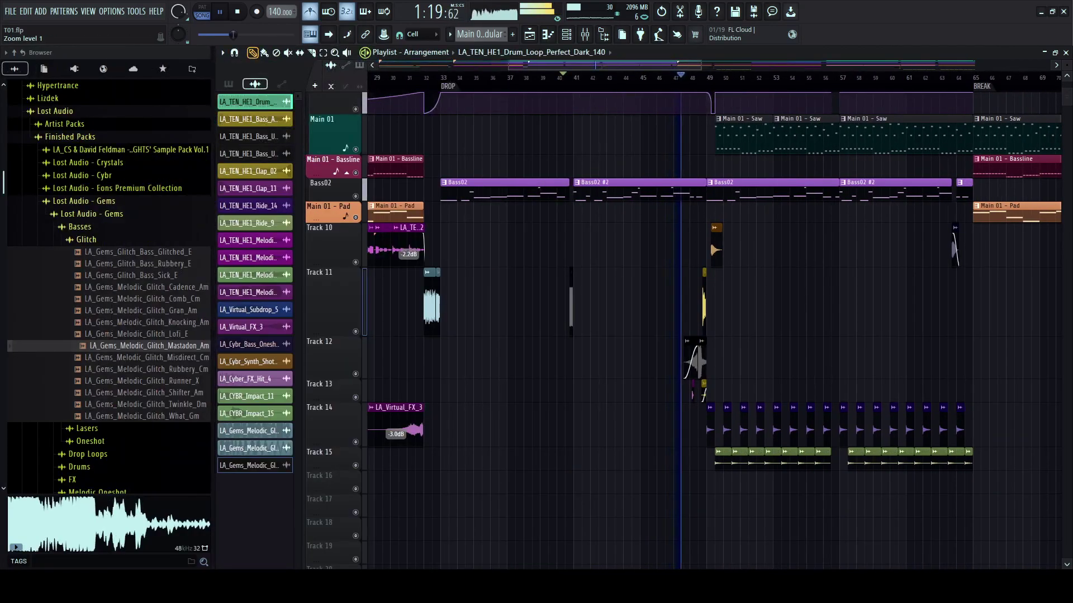
pyautogui.moveTo(214, 307); pyautogui.dragTo(258, 307)
pyautogui.scroll(2, 553, 335)
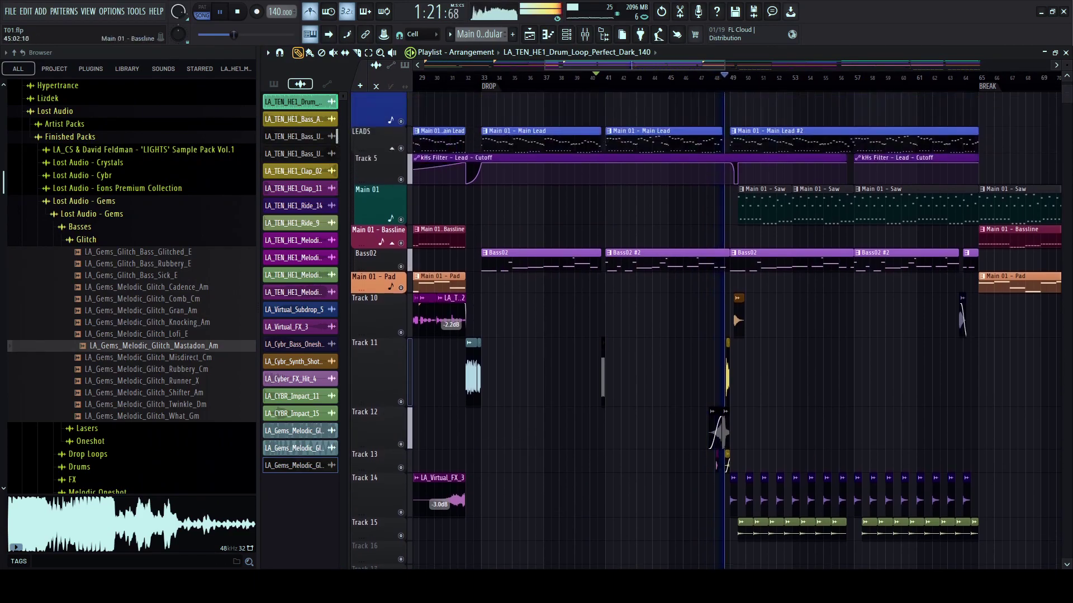
# - Listen to the second half of the drop and examine the whole arrangement's layout, then stop playback
pyautogui.hscroll(3, 553, 335)
pyautogui.scroll(3, 670, 330)
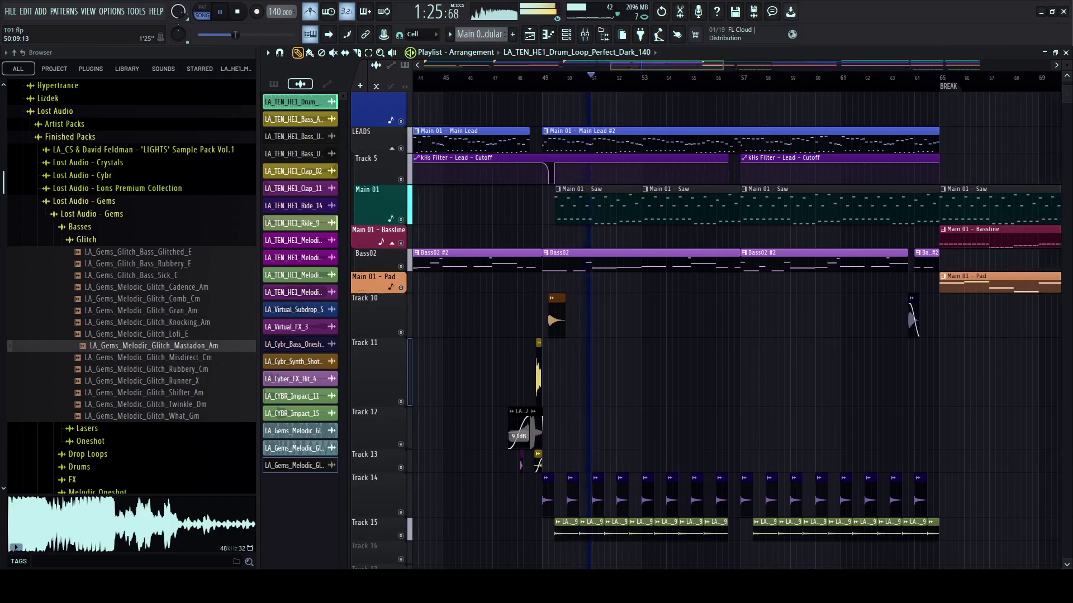
pyautogui.hscroll(3, 726, 329)
pyautogui.scroll(2, 726, 330)
pyautogui.scroll(-3, 726, 329)
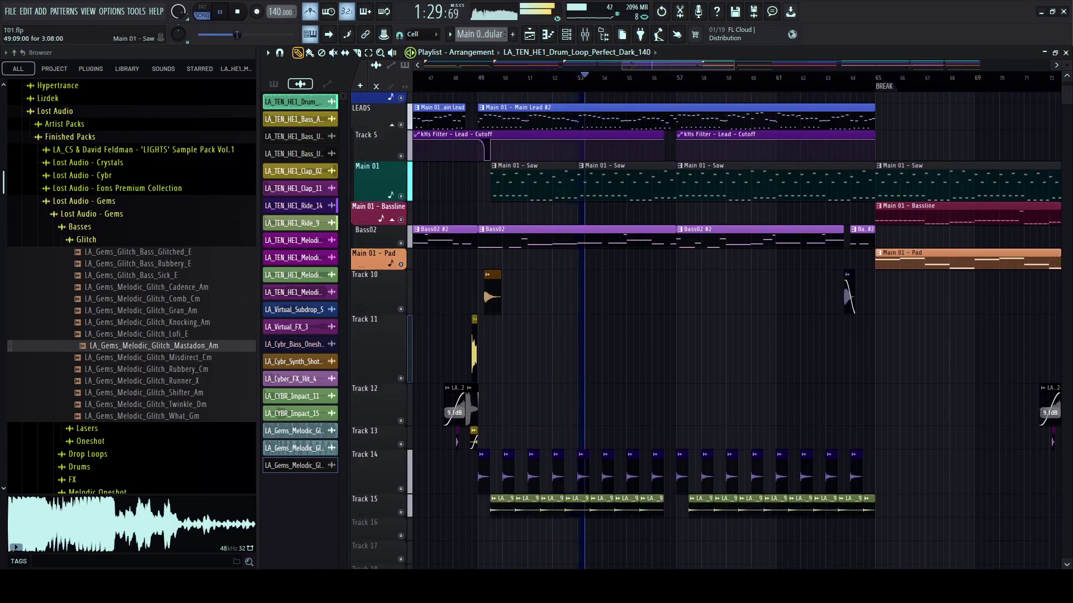
pyautogui.scroll(-2, 726, 329)
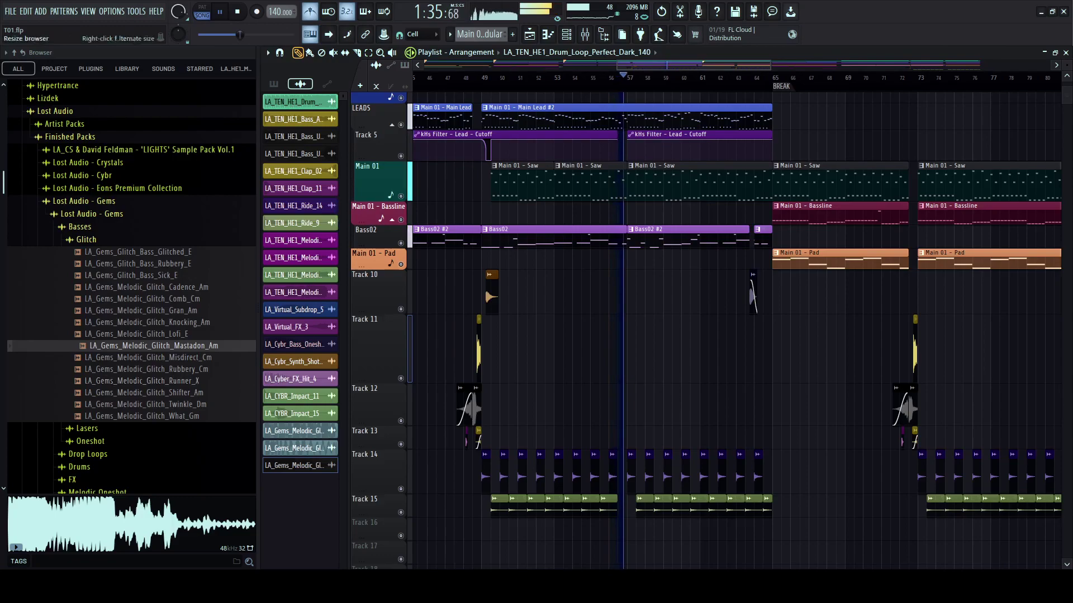
pyautogui.scroll(-2, 726, 329)
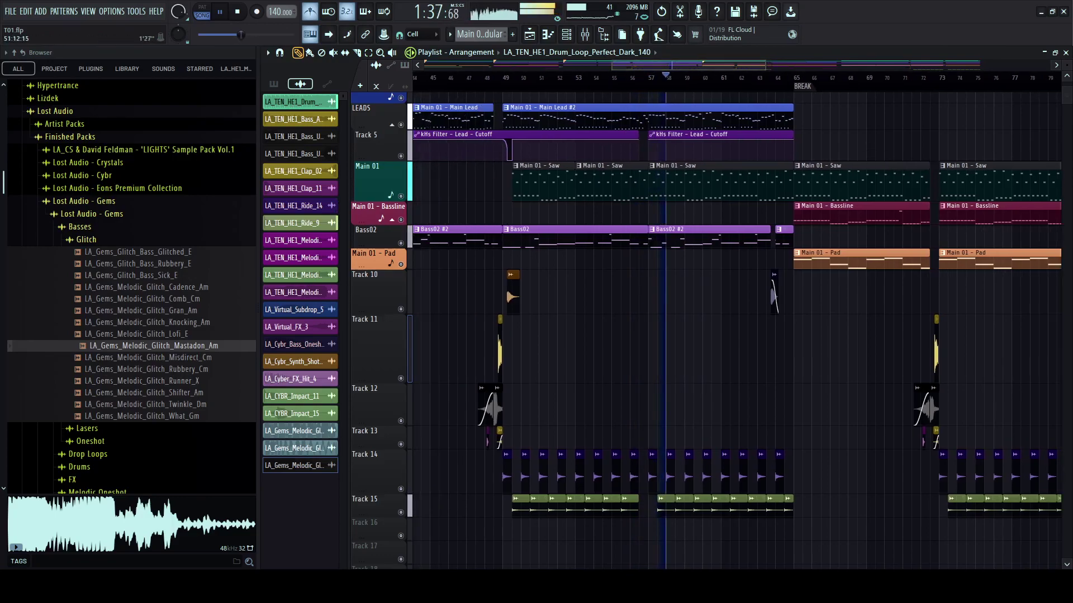
pyautogui.scroll(-3, 525, 330)
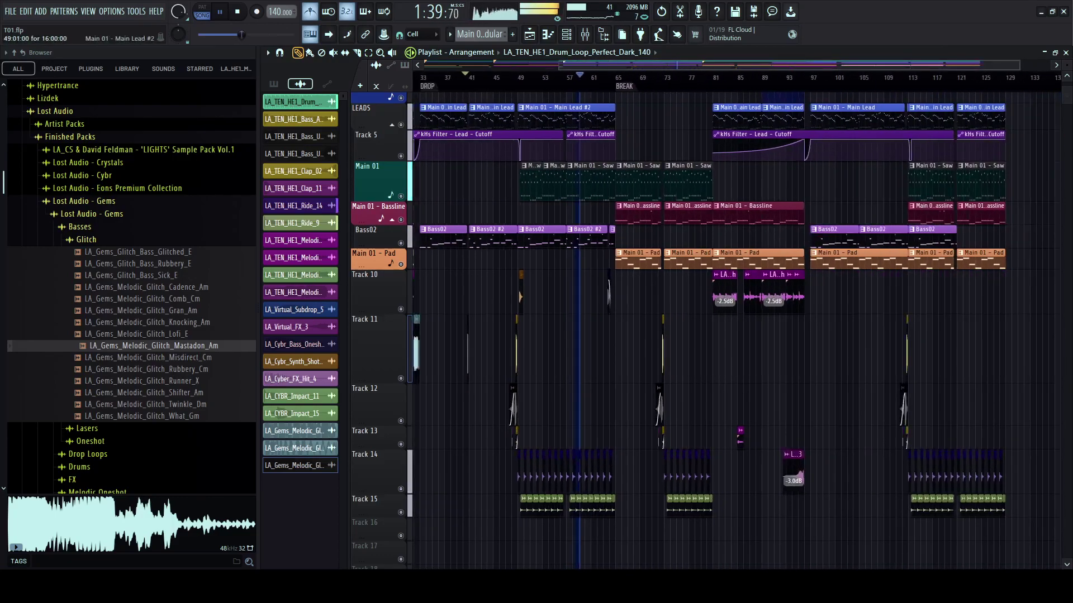
pyautogui.scroll(3, 525, 329)
pyautogui.scroll(-1, 525, 330)
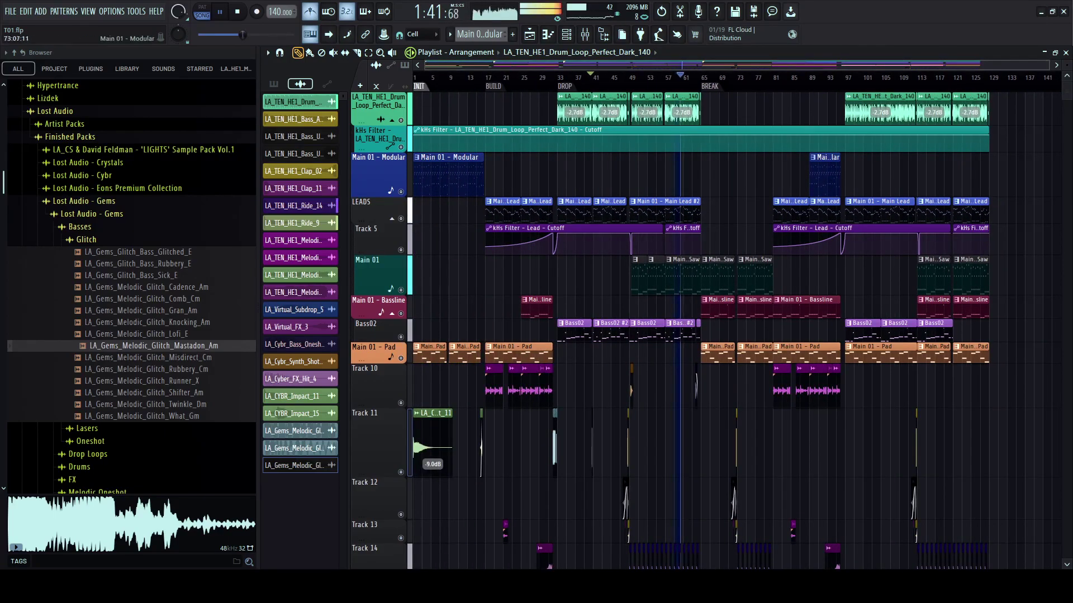
pyautogui.scroll(-3, 380, 190)
pyautogui.press('space')
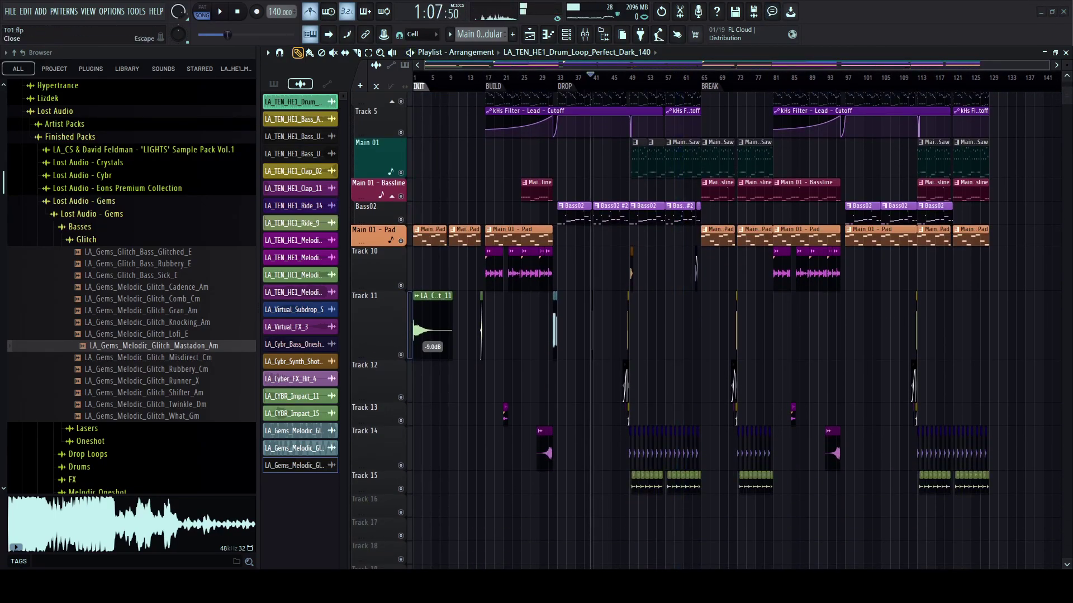
# - Audition the Knocking_Am, Rubbery_Cm, Shifter_Am, Runner_X, Twinkle_Dm and What_Gm glitch samples, playing the start of the drop in between
pyautogui.click(150, 322)
pyautogui.click(149, 370)
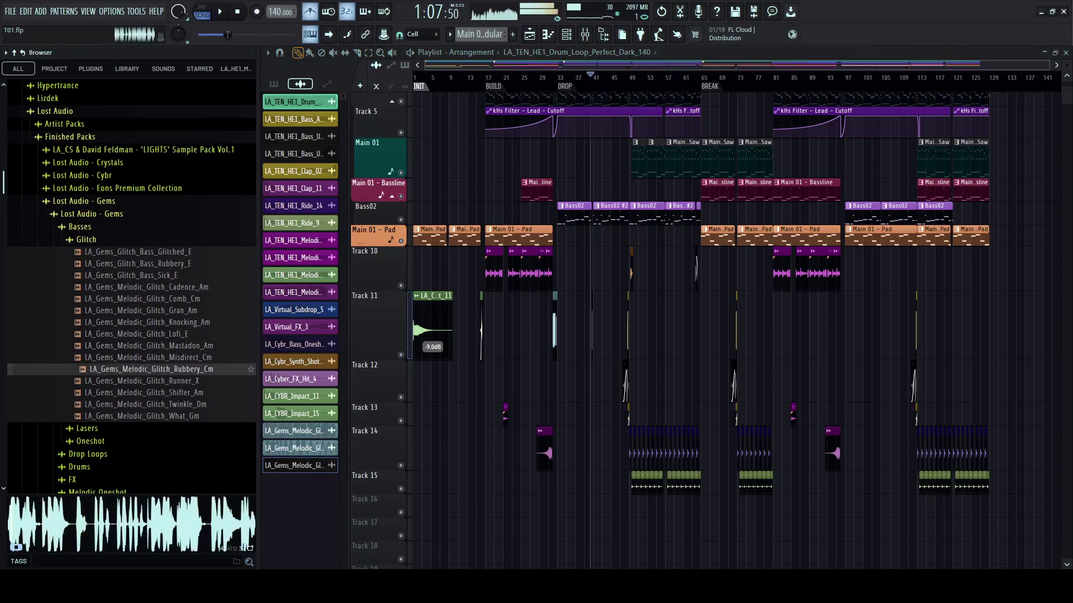
pyautogui.scroll(4, 625, 330)
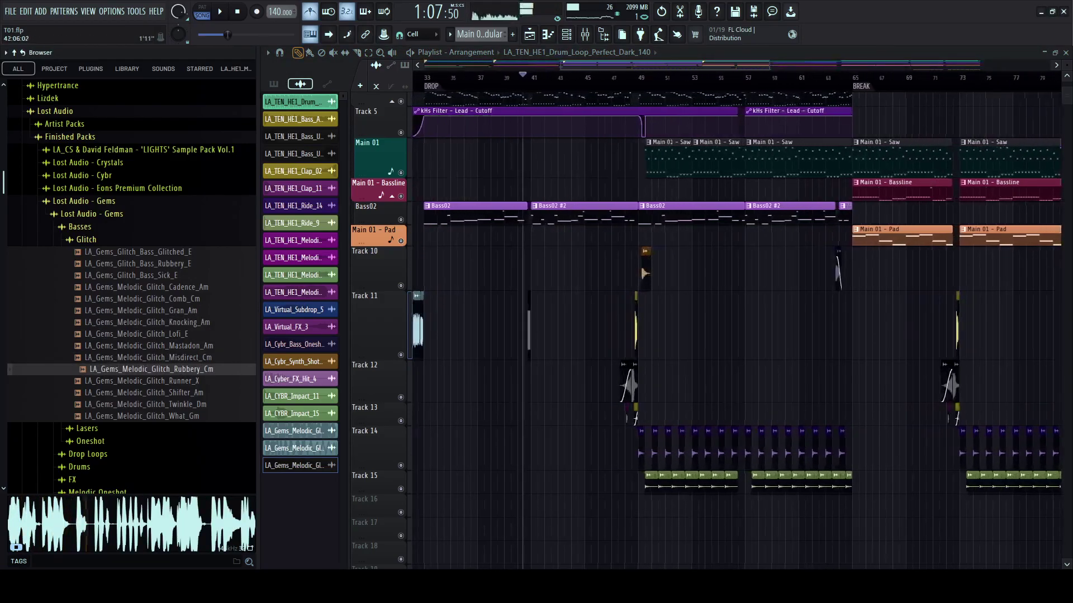
pyautogui.click(425, 78)
pyautogui.press('space')
pyautogui.click(150, 392)
pyautogui.click(149, 381)
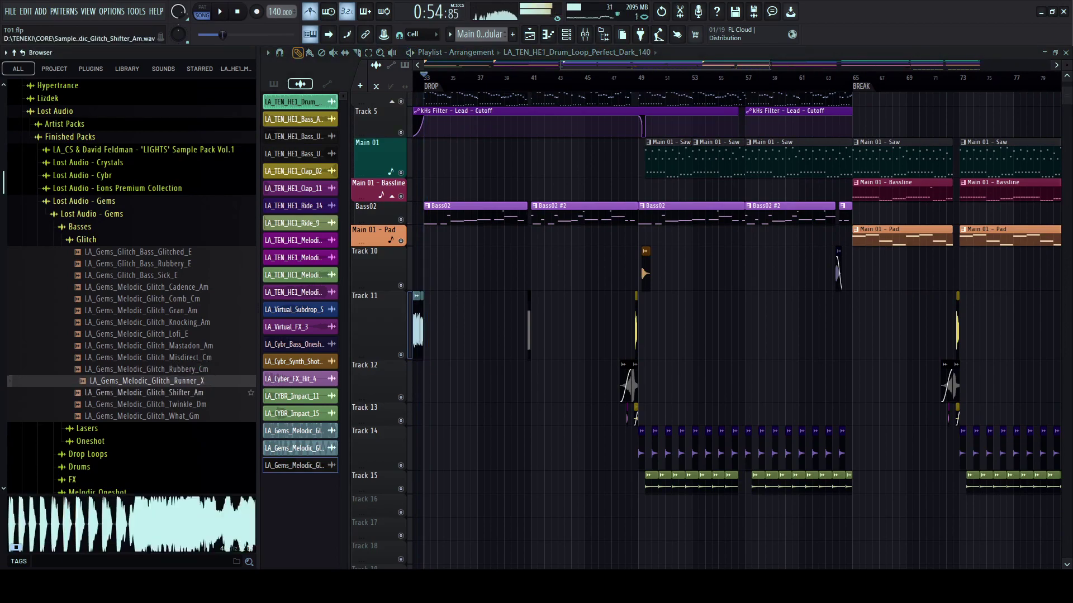
pyautogui.click(149, 404)
pyautogui.click(150, 416)
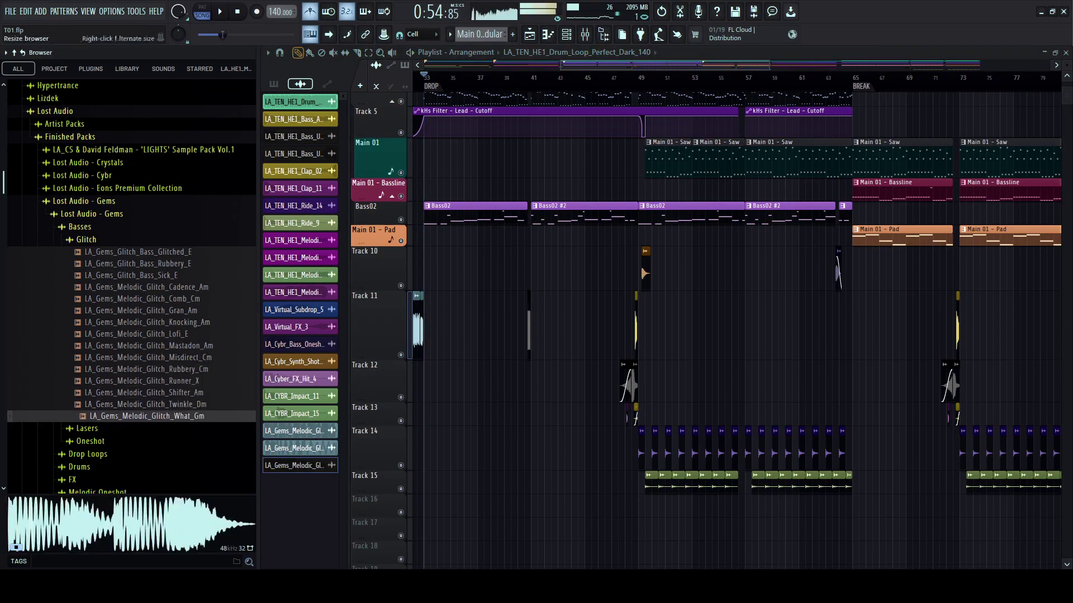
# - Replay the transition into bar 49 and examine its clips and the overall arrangement
pyautogui.scroll(3, 637, 77)
pyautogui.click(637, 77)
pyautogui.press('space')
pyautogui.scroll(3, 637, 77)
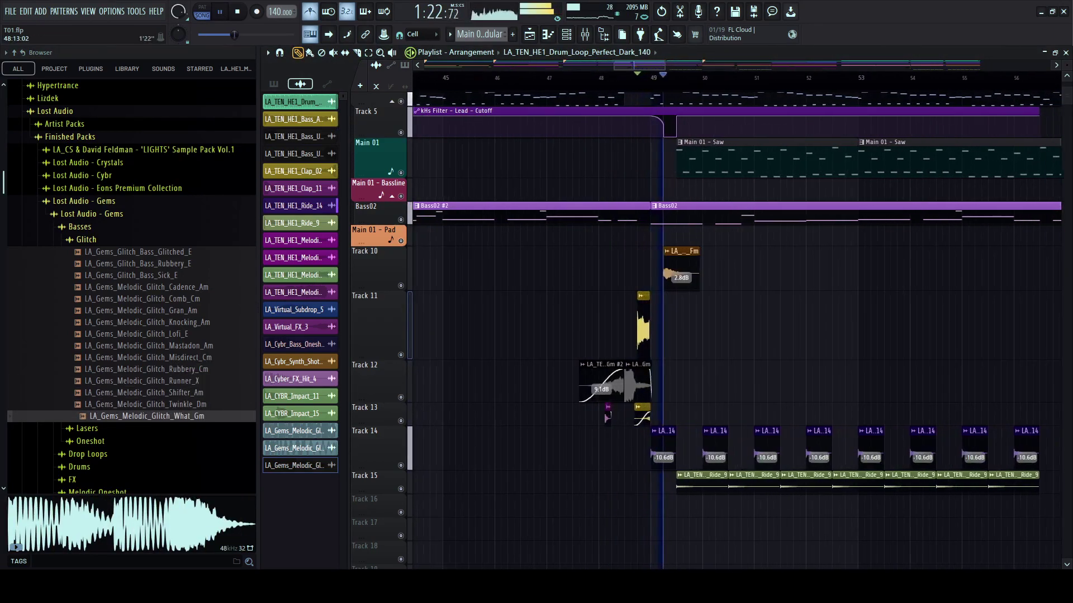
pyautogui.hscroll(3, 637, 78)
pyautogui.scroll(4, 517, 307)
pyautogui.scroll(2, 585, 335)
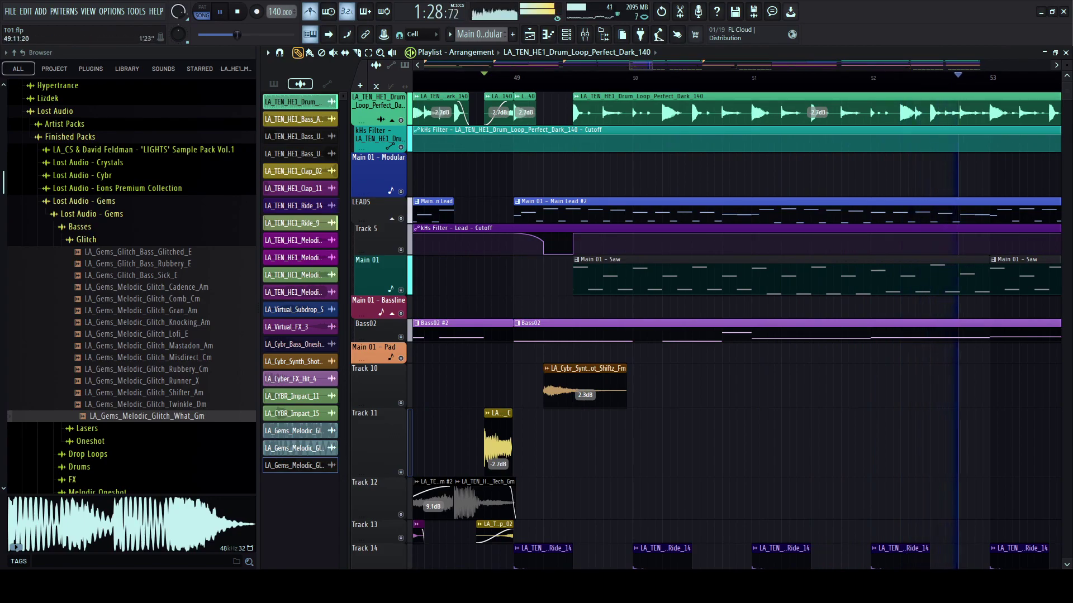
pyautogui.scroll(-3, 587, 335)
pyautogui.scroll(-5, 586, 335)
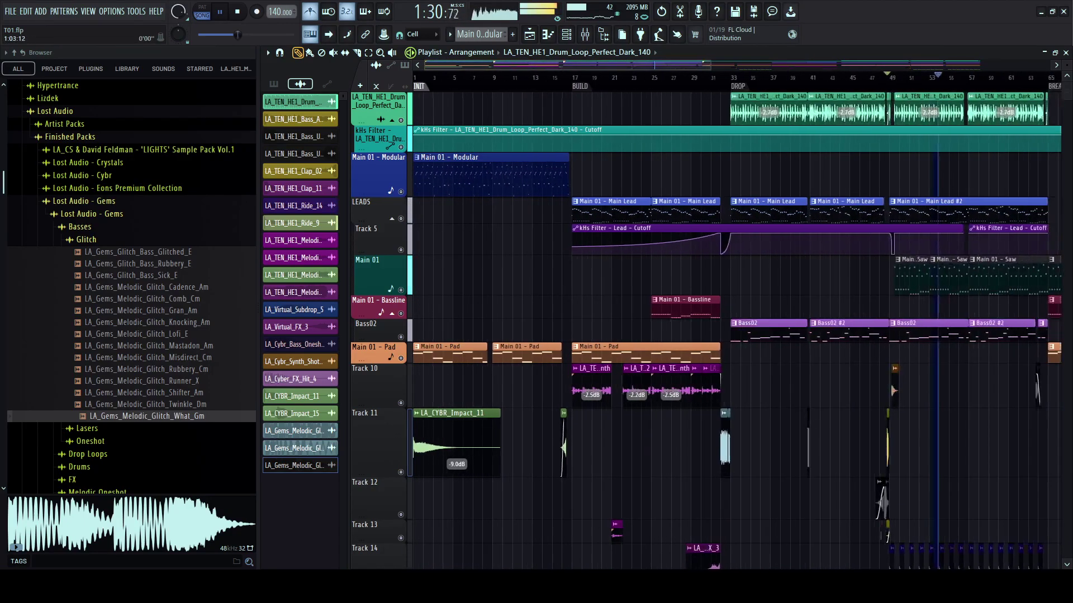
pyautogui.scroll(-2, 587, 335)
# - Open the mixer with the browser hidden, select the drum loop track, stop playback, and resize and reposition the mixer window
pyautogui.press('F9')
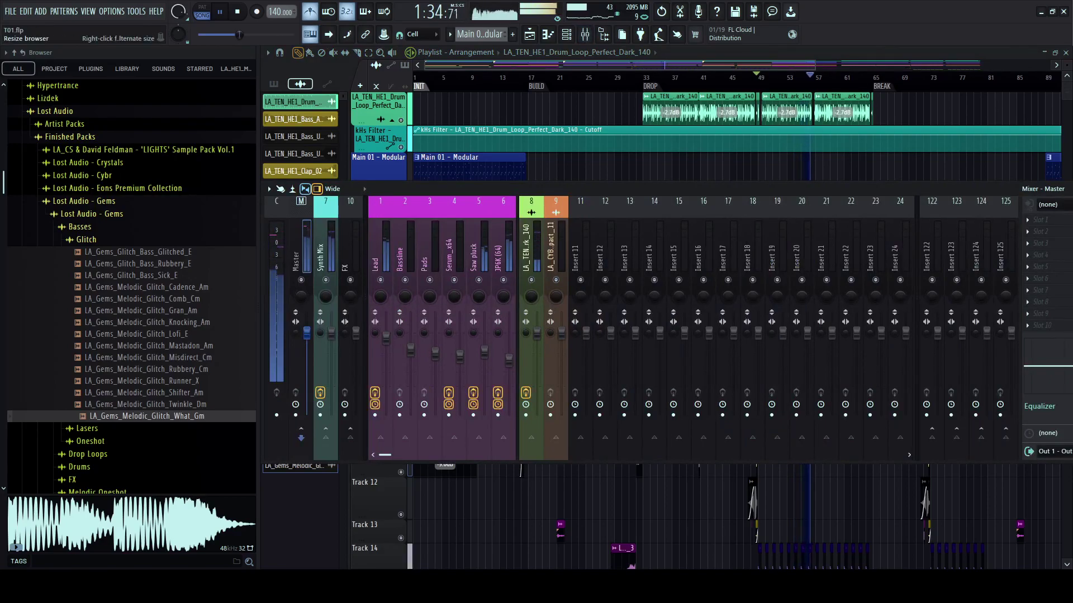
pyautogui.hotkey('alt', 'F8')
pyautogui.moveTo(536, 189)
pyautogui.mouseDown()
pyautogui.moveTo(488, 199)
pyautogui.moveTo(549, 199)
pyautogui.mouseUp()
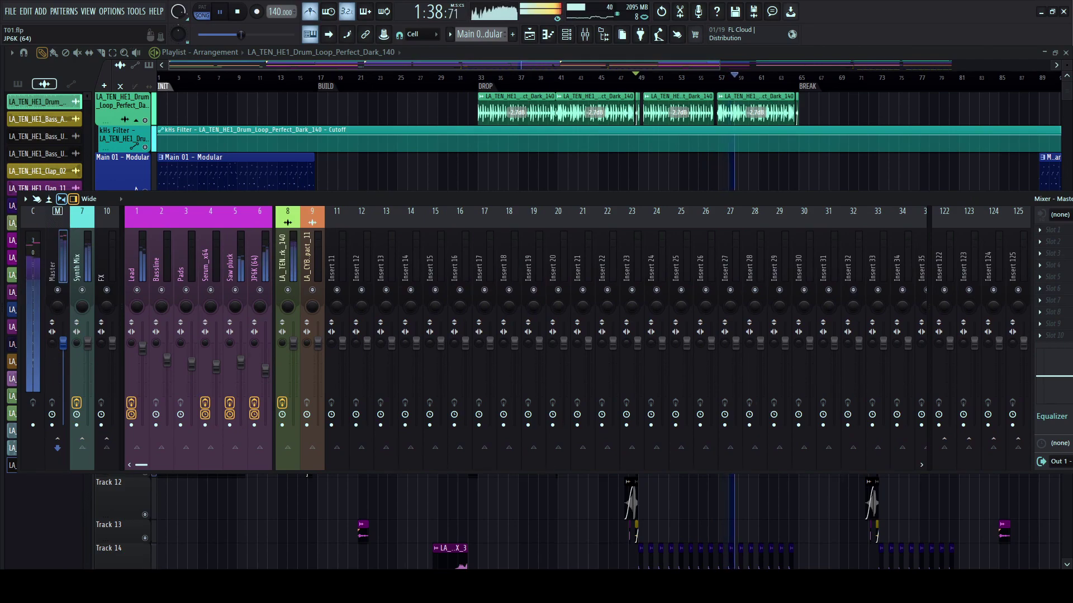
pyautogui.click(288, 258)
pyautogui.moveTo(337, 199); pyautogui.dragTo(179, 203)
pyautogui.press('space')
pyautogui.moveTo(1003, 251); pyautogui.dragTo(684, 252)
pyautogui.moveTo(502, 203); pyautogui.dragTo(776, 227)
# - Load ShaperBox 3 in the second effect slot of the Synth Mix track and add its Volume shaper
pyautogui.click(274, 285)
pyautogui.click(249, 285)
pyautogui.click(195, 285)
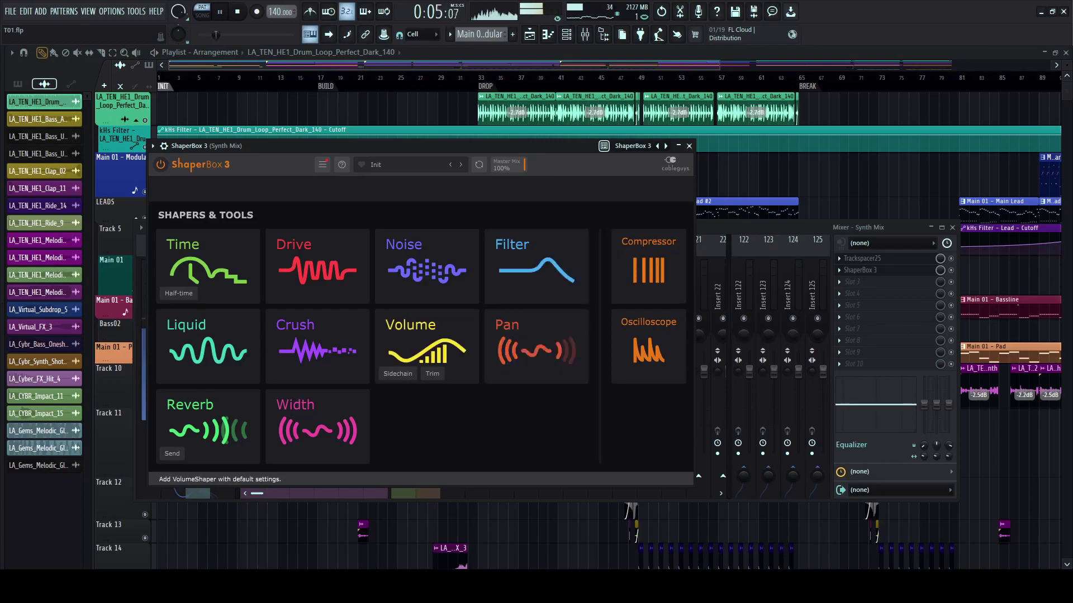
pyautogui.click(426, 341)
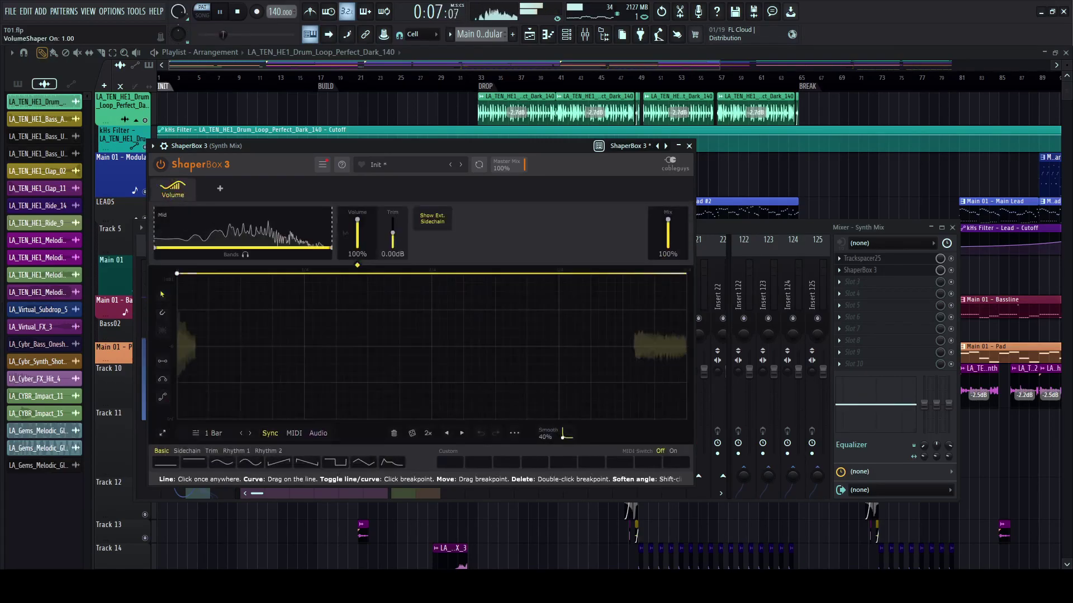
# - Set up the sidechain input in ShaperBox 3's processing connections, return to its interface and move its window
pyautogui.click(152, 145)
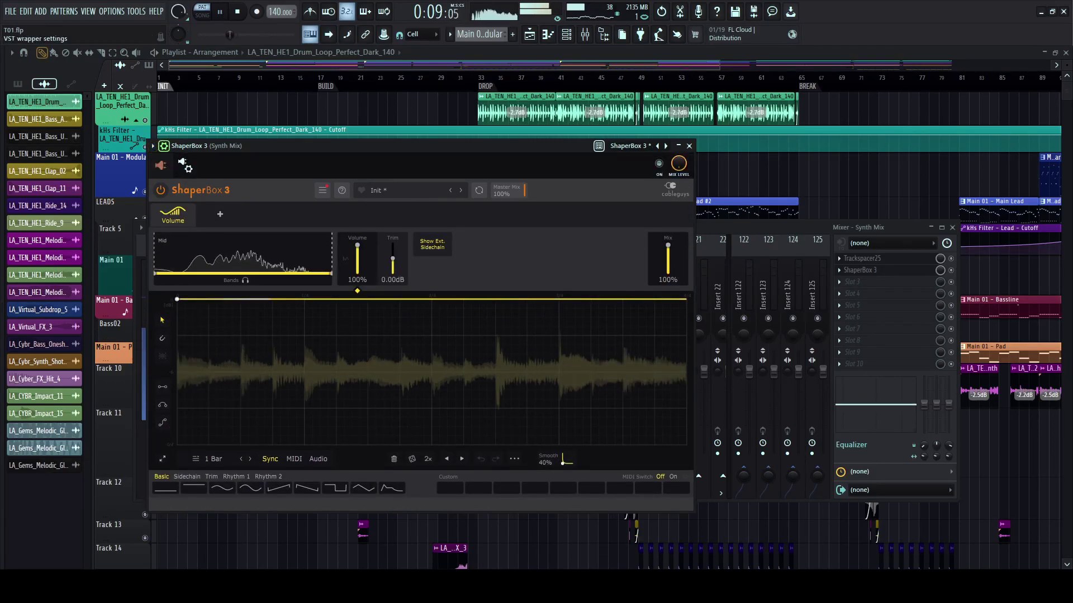
pyautogui.click(184, 166)
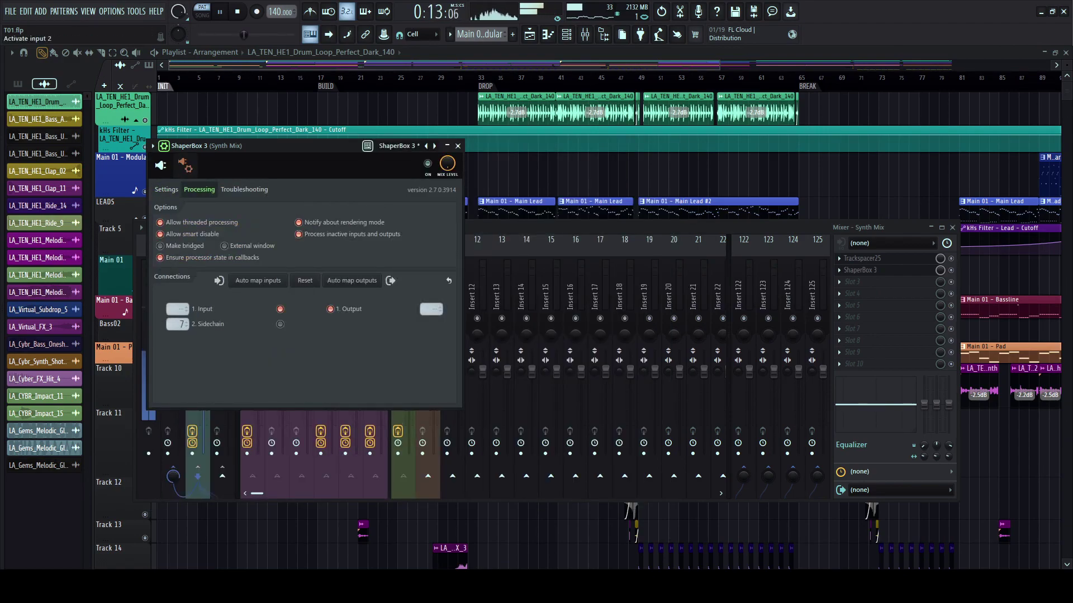
pyautogui.click(161, 165)
pyautogui.moveTo(224, 146); pyautogui.dragTo(344, 120)
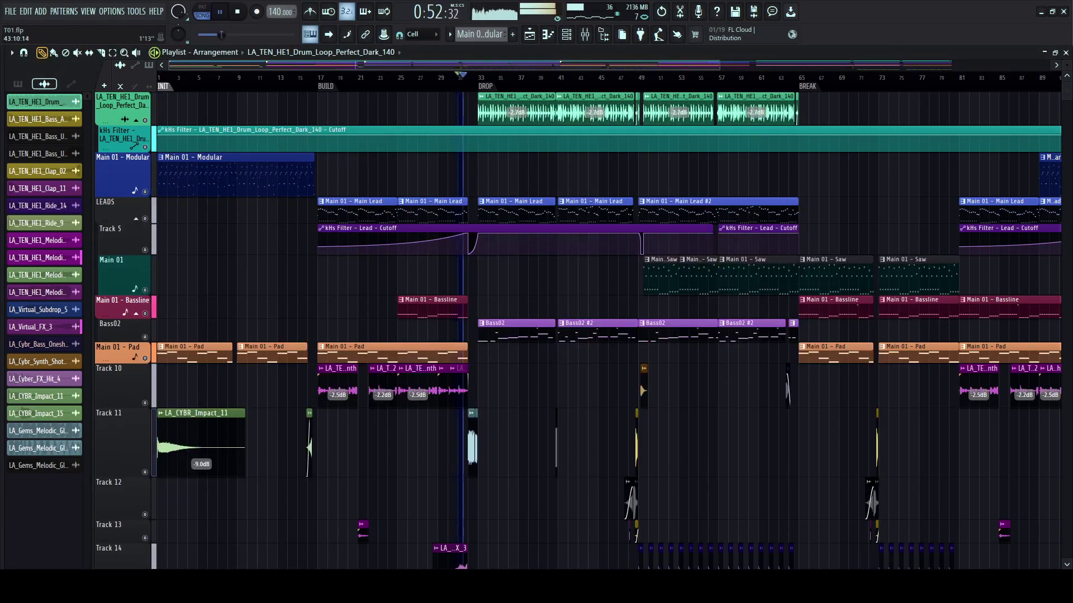
# - Reopen ShaperBox 3 from the Synth Mix track during playback and switch its Volume shaper to Audio triggering
pyautogui.click(585, 34)
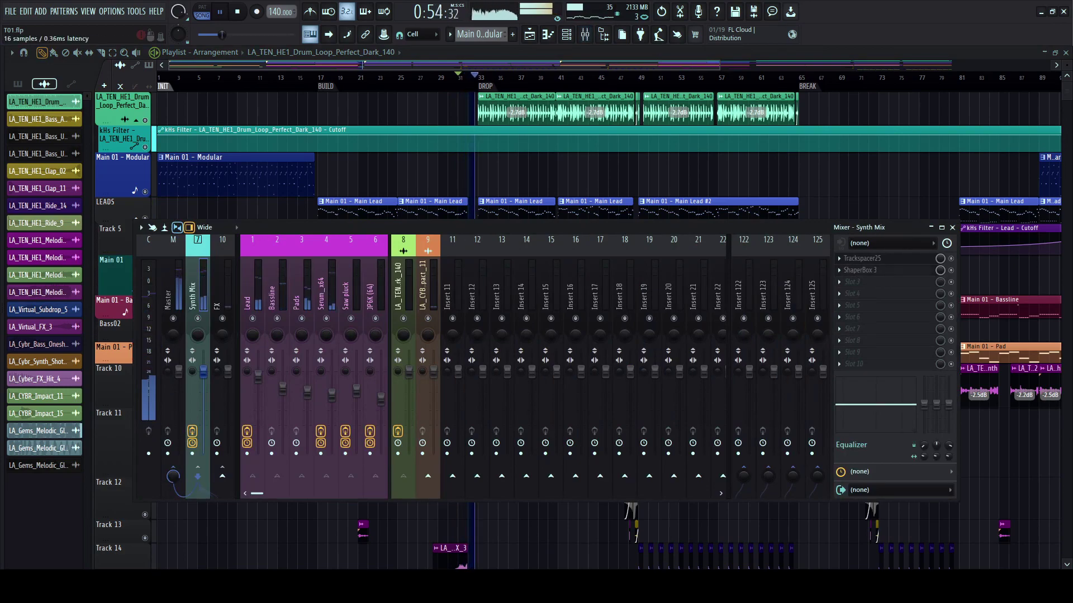
pyautogui.click(861, 270)
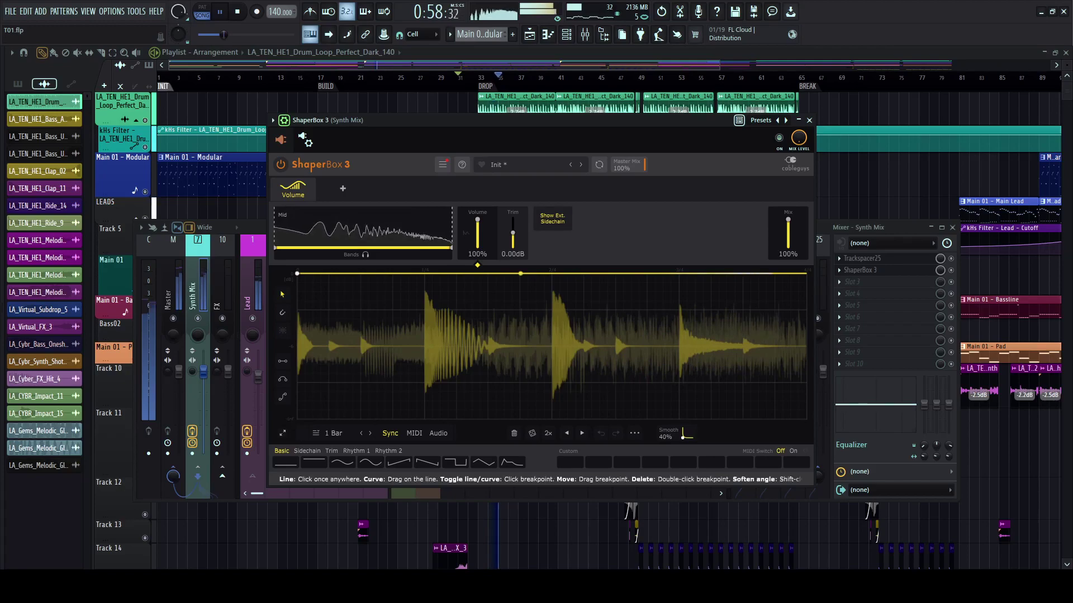
pyautogui.click(437, 432)
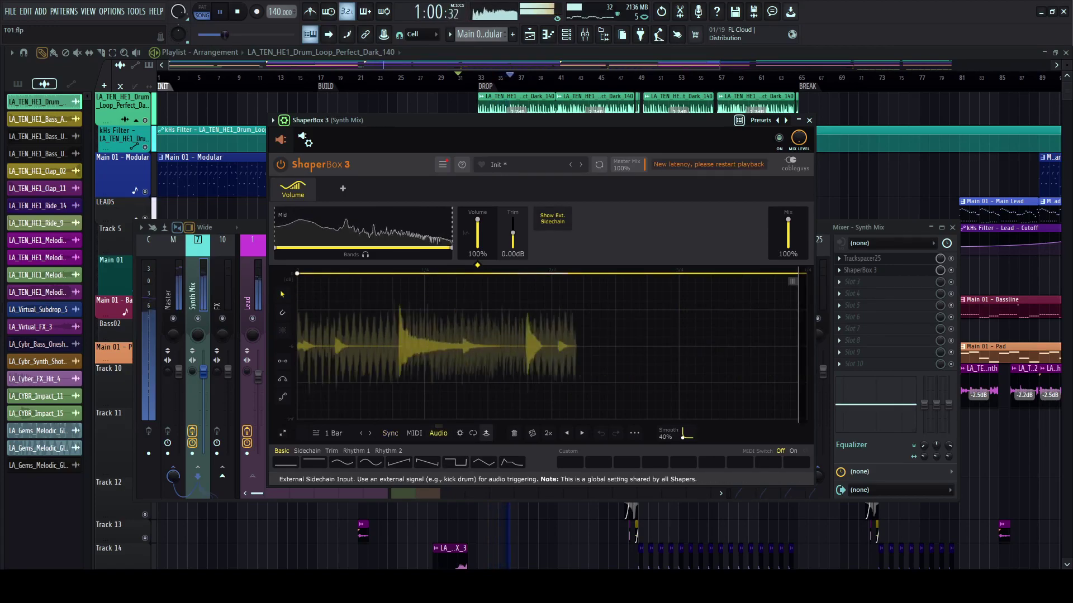
# - Enable the external sidechain input in ShaperBox 3 and set the global audio trigger threshold to -2.92 dB
pyautogui.click(486, 434)
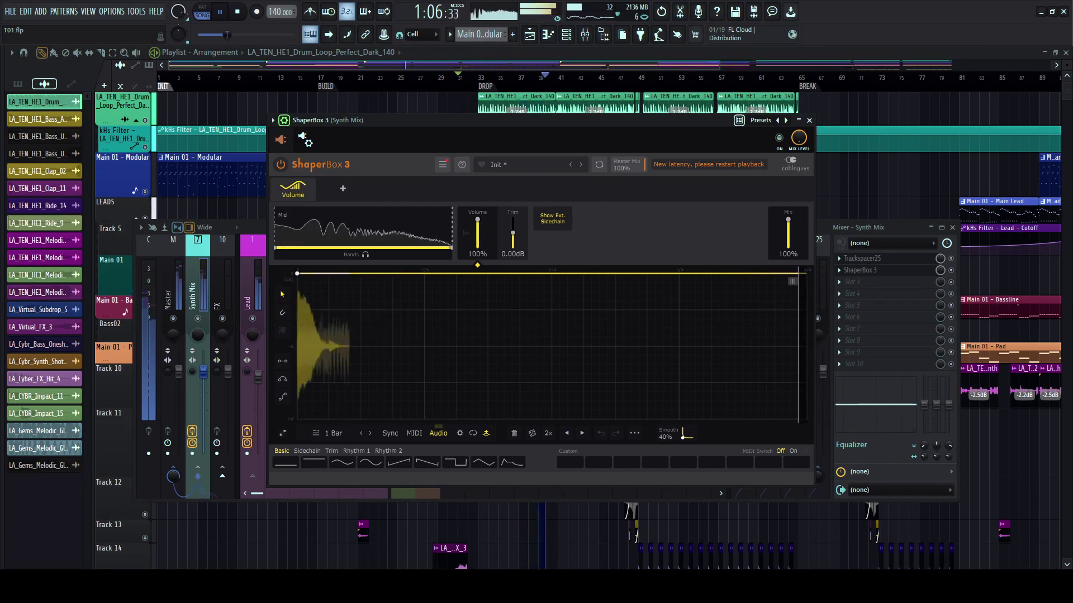
pyautogui.click(459, 433)
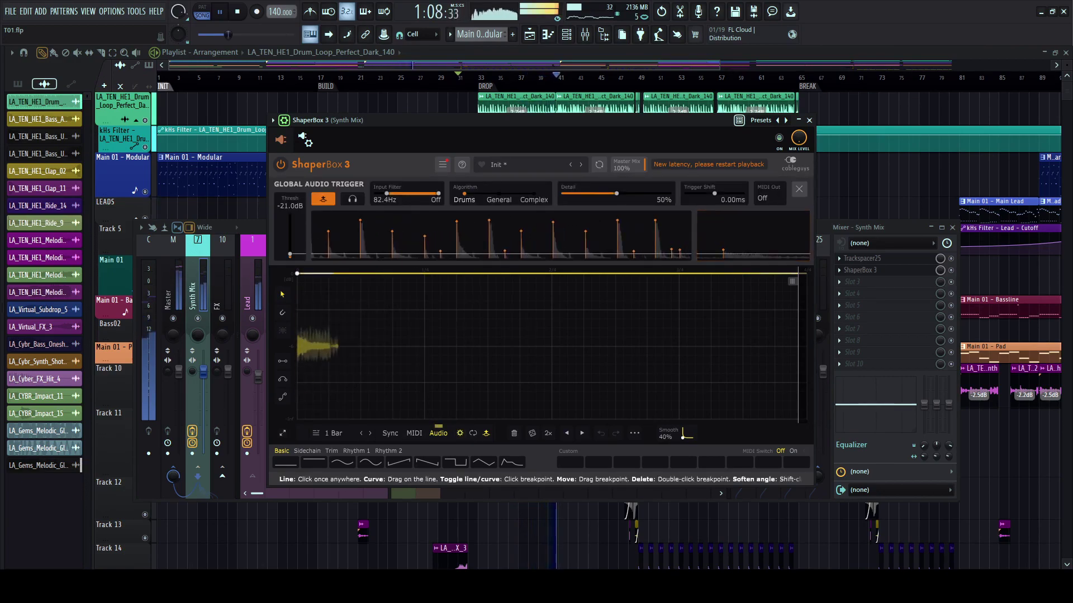
pyautogui.moveTo(289, 254); pyautogui.dragTo(290, 226)
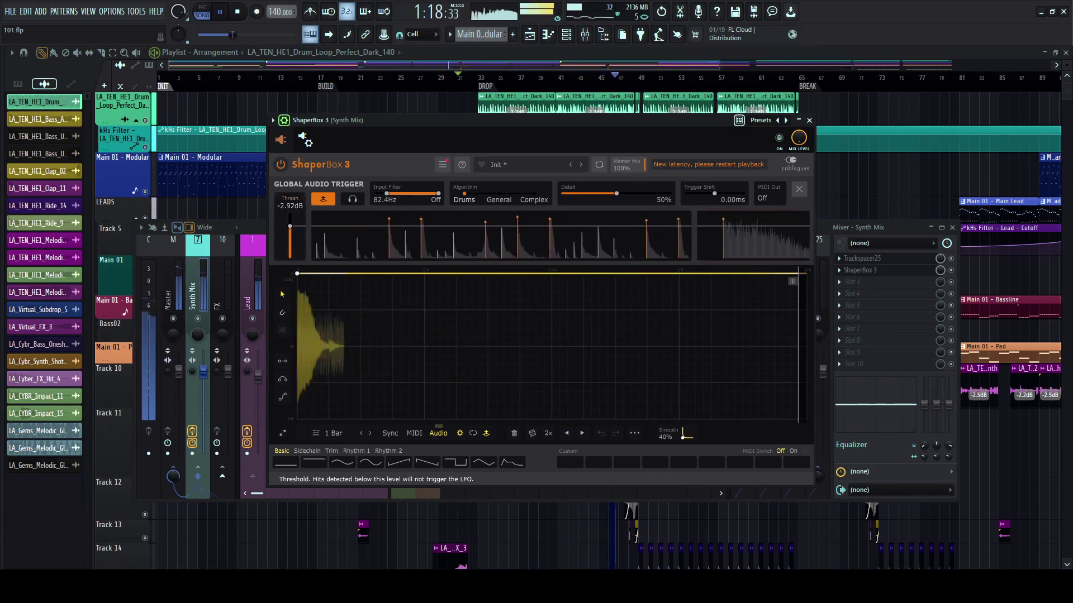
# - Load the Sidechain 1 curve in the Volume shaper and try lowering its starting point to the minimum
pyautogui.click(314, 462)
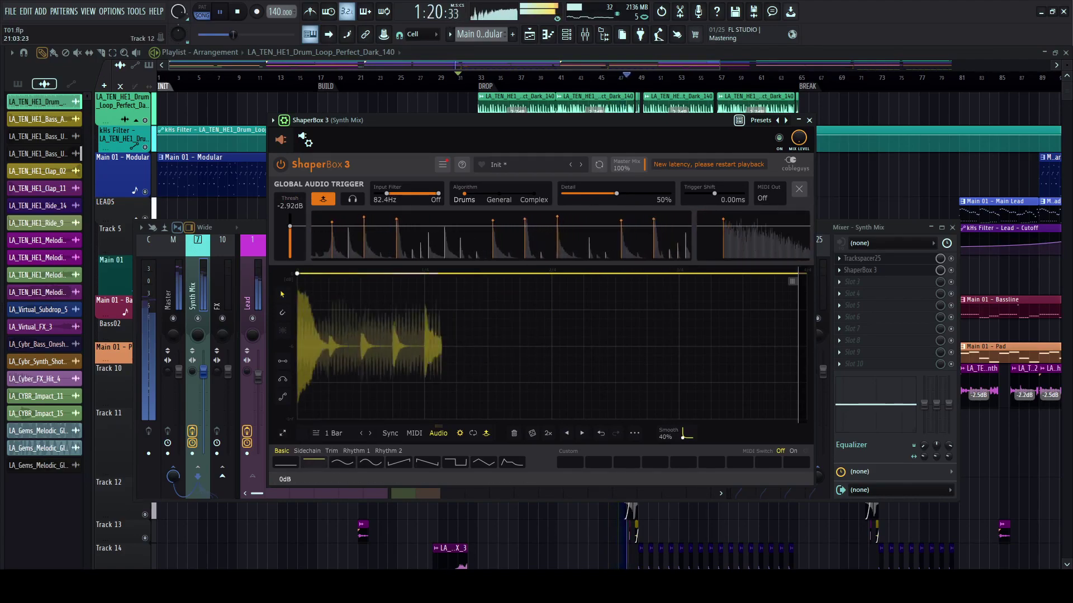
pyautogui.click(341, 463)
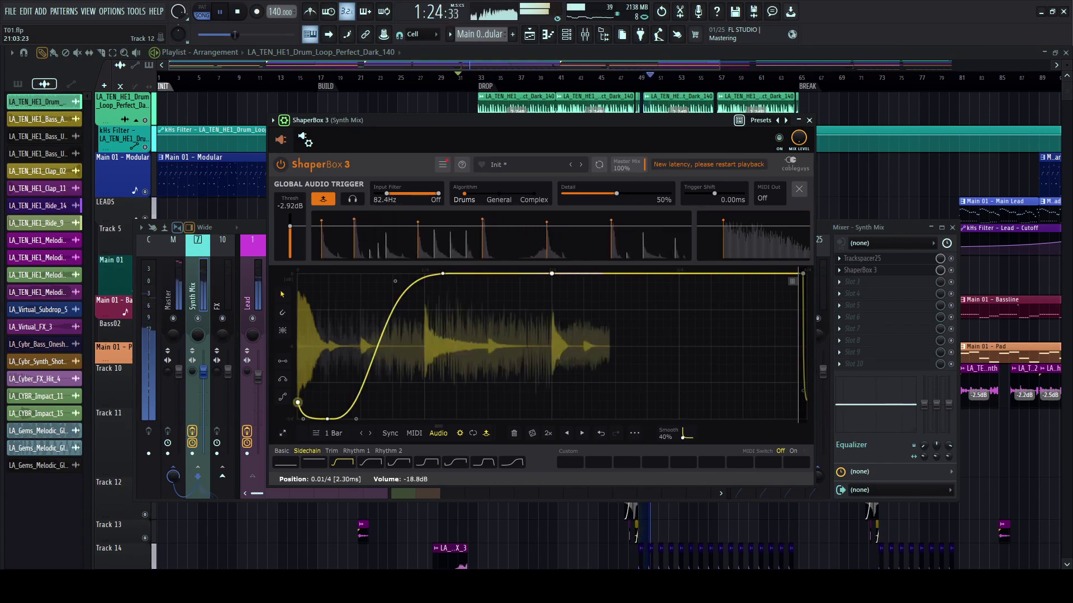
pyautogui.moveTo(297, 402); pyautogui.dragTo(297, 419)
# - Compare Volume shaper LFO lengths of 1/4 and 1 Bar, then set the length to 1/2 with the Sidechain 1 curve
pyautogui.click(360, 433)
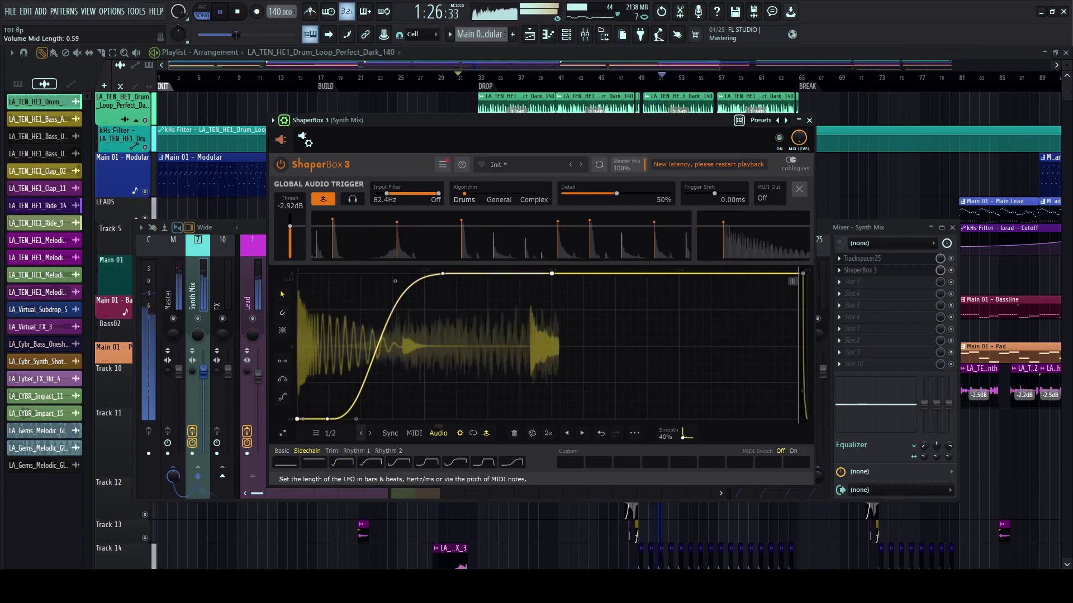
pyautogui.click(360, 434)
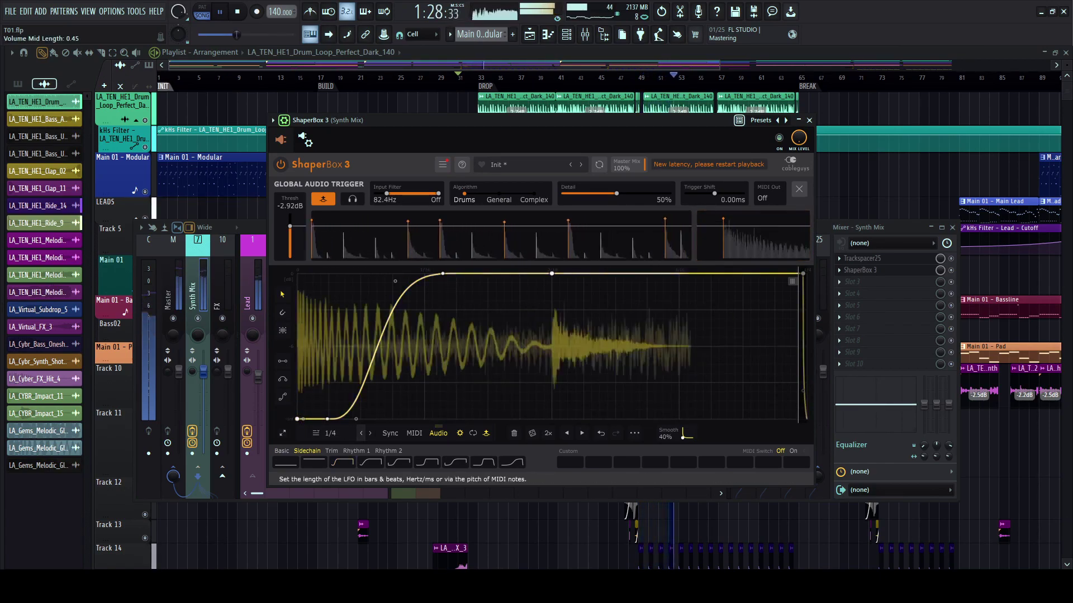
pyautogui.click(369, 434)
pyautogui.click(369, 434)
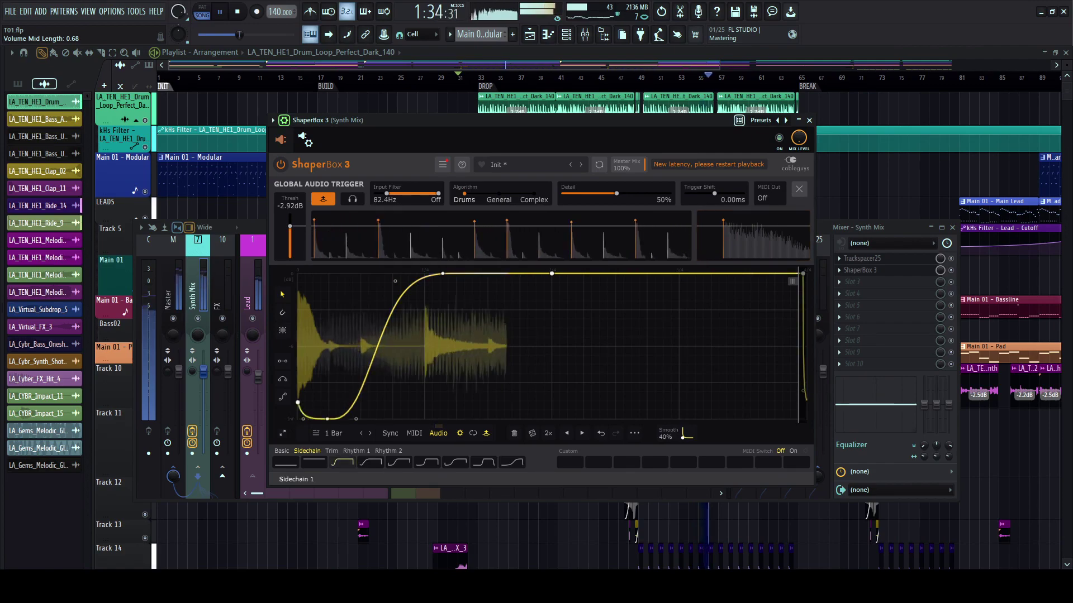
pyautogui.click(362, 433)
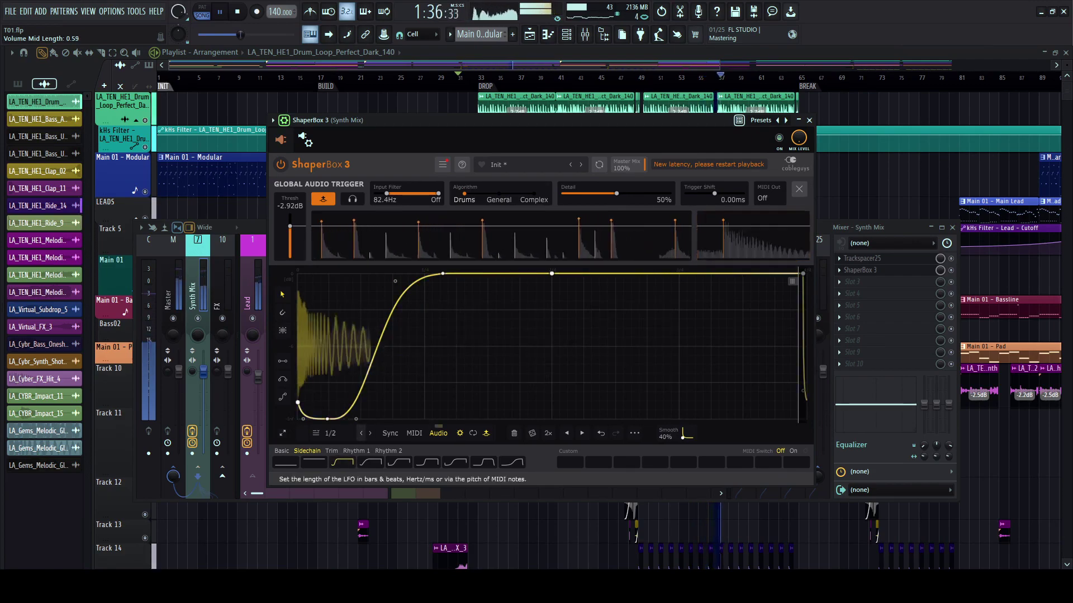
pyautogui.click(361, 434)
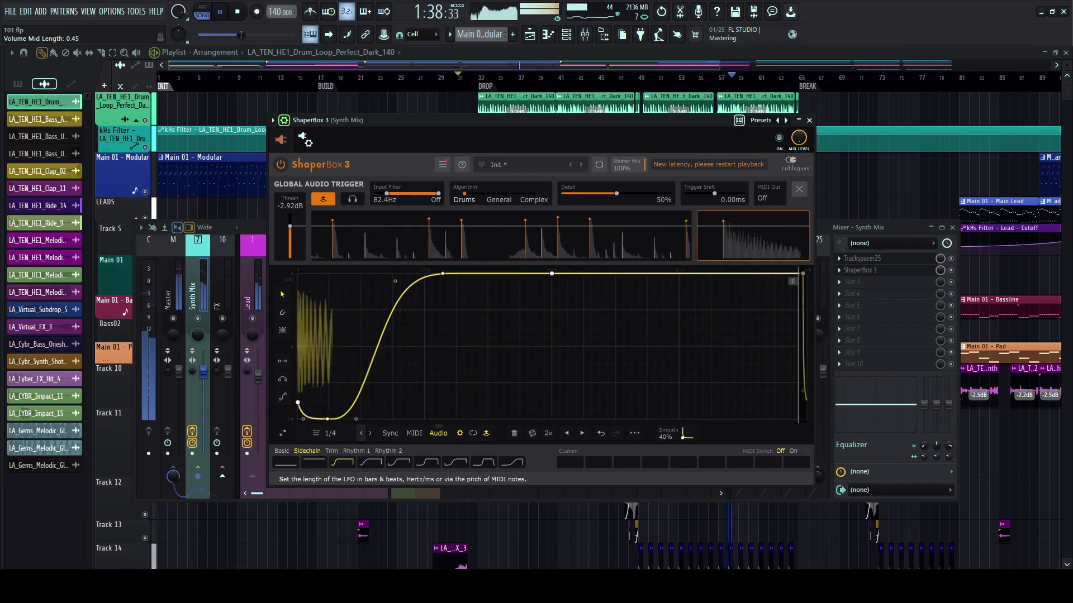
pyautogui.click(369, 434)
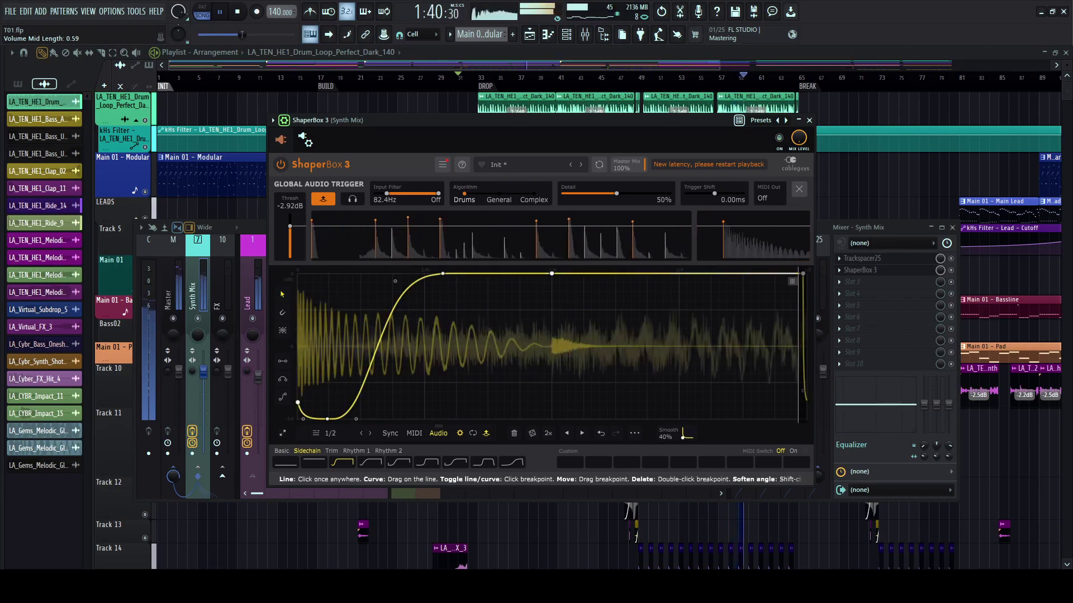
# - Shift the ducking curve's low point and rise handle earlier, set the trigger threshold to -2.98 dB and close ShaperBox 3
pyautogui.moveTo(395, 281); pyautogui.dragTo(371, 281)
pyautogui.moveTo(356, 419); pyautogui.dragTo(308, 418)
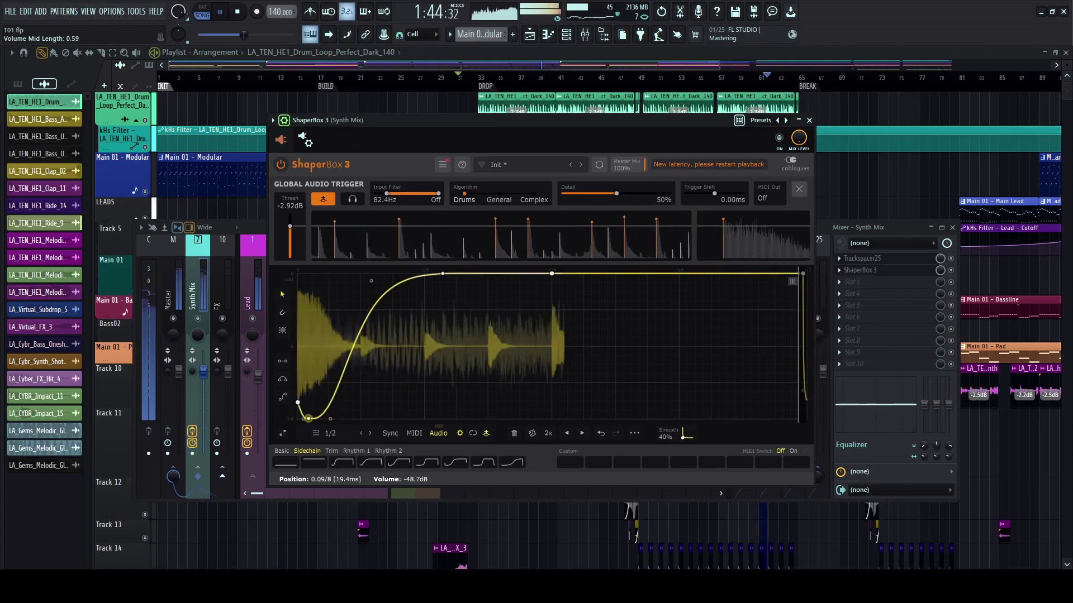
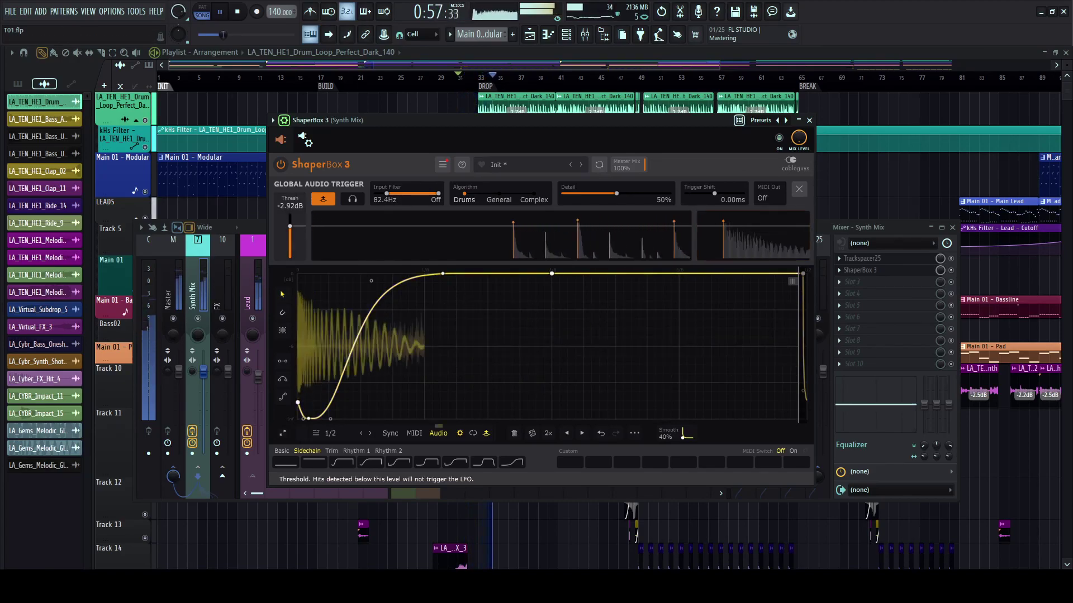
pyautogui.moveTo(290, 226); pyautogui.dragTo(290, 227)
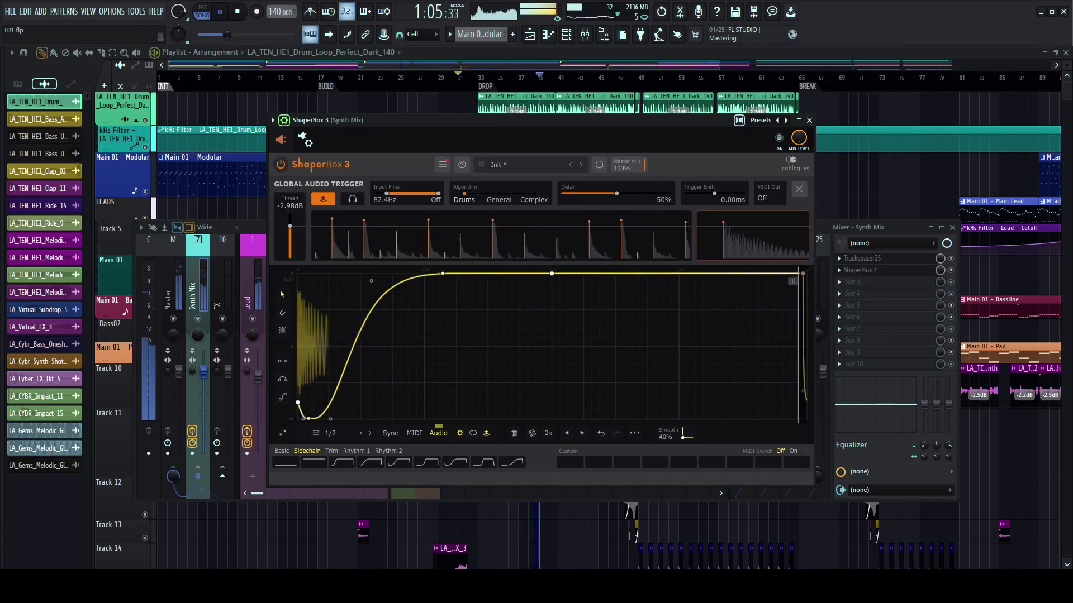
pyautogui.press('Escape')
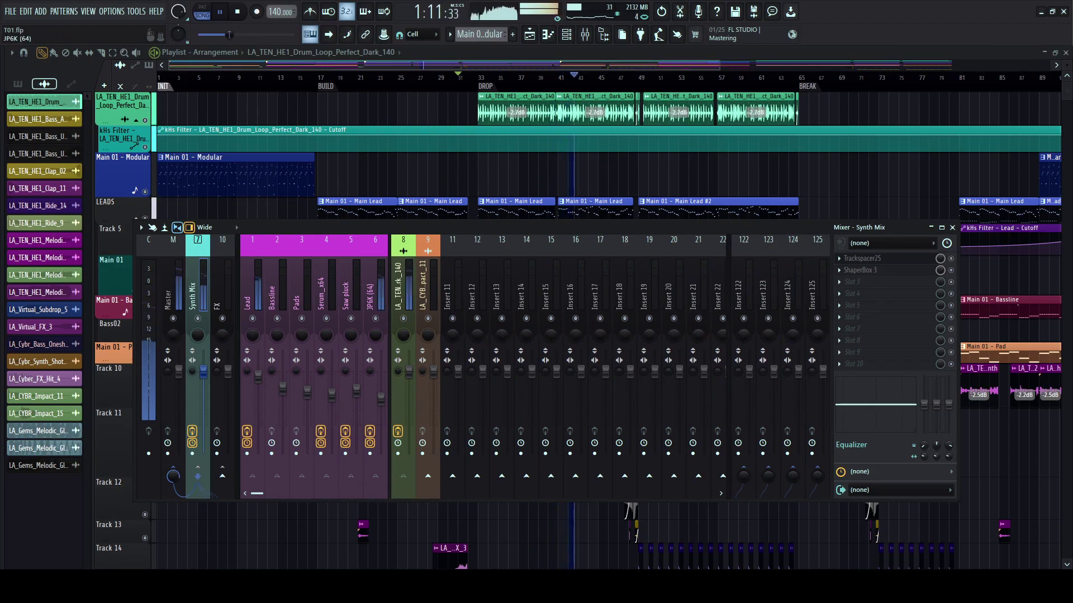
# - Select the JP6K (64) mixer track, stop playback and show the Unsorted channels in the channel rack
pyautogui.click(371, 297)
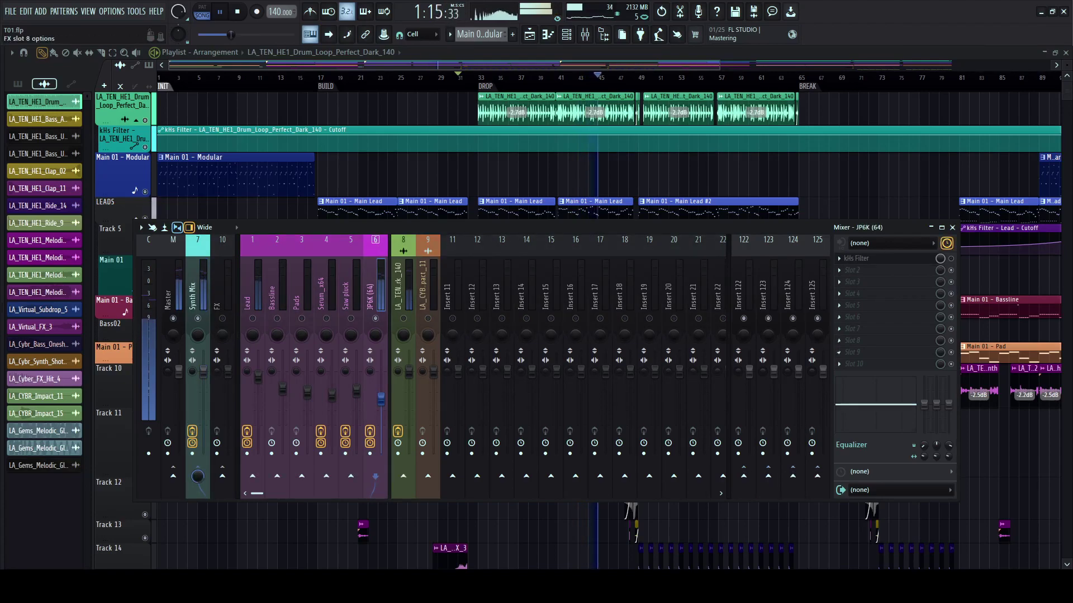
pyautogui.press('space')
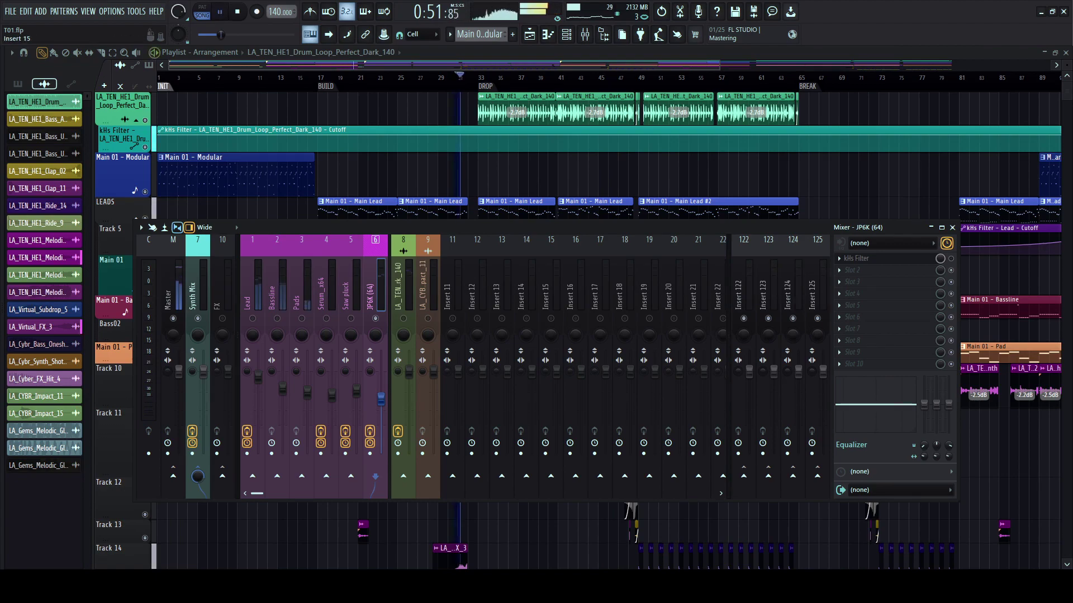
pyautogui.press('F6')
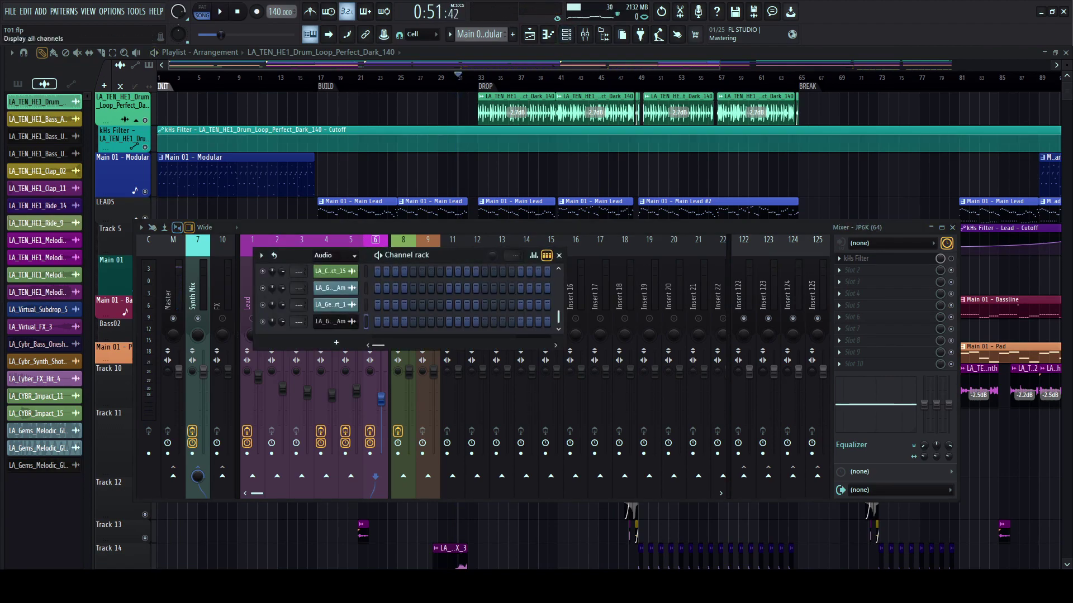
pyautogui.click(334, 297)
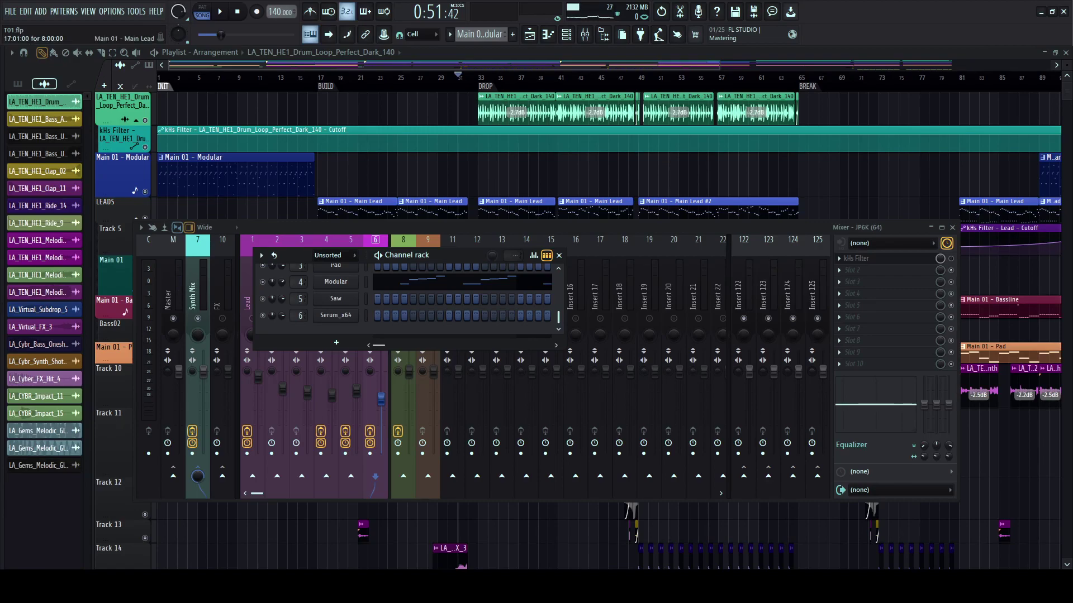
# - Enlarge the channel rack, open the Serum_x64 instrument and show its effects page
pyautogui.press('space')
pyautogui.scroll(2, 408, 296)
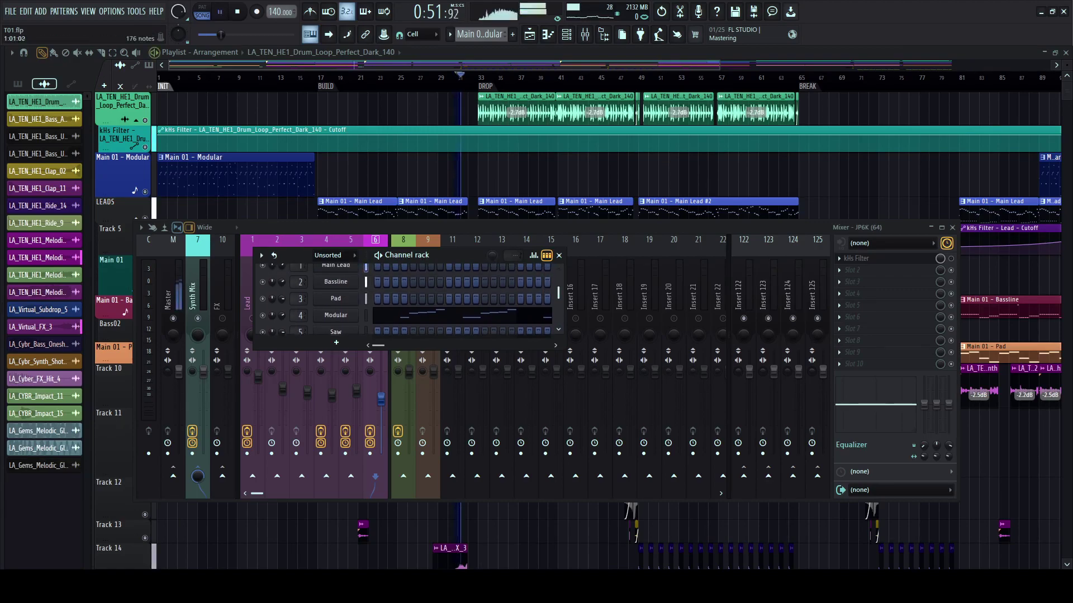
pyautogui.press('Return')
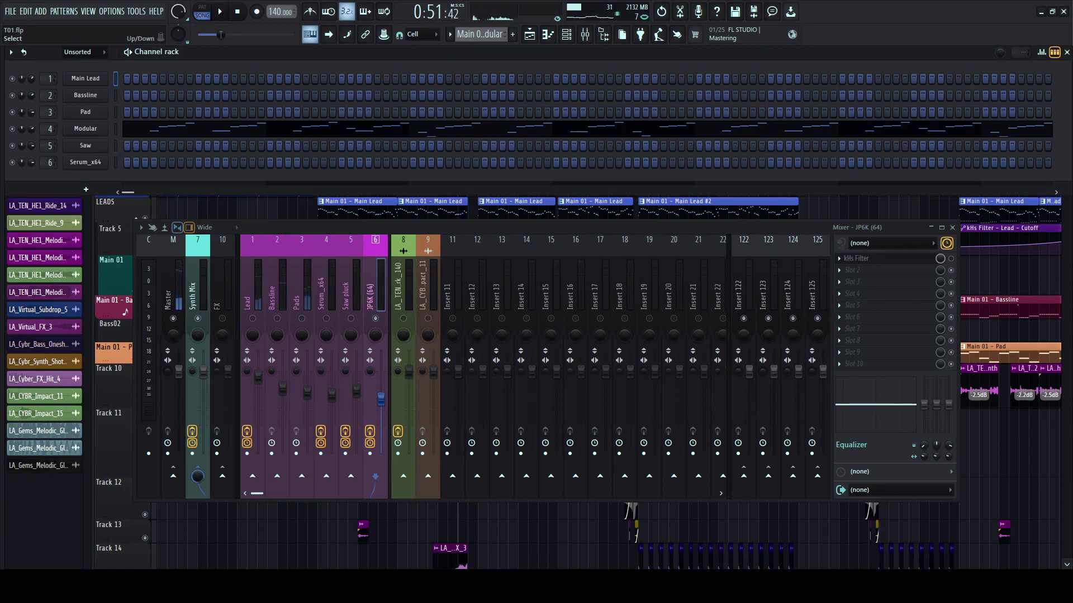
pyautogui.click(85, 163)
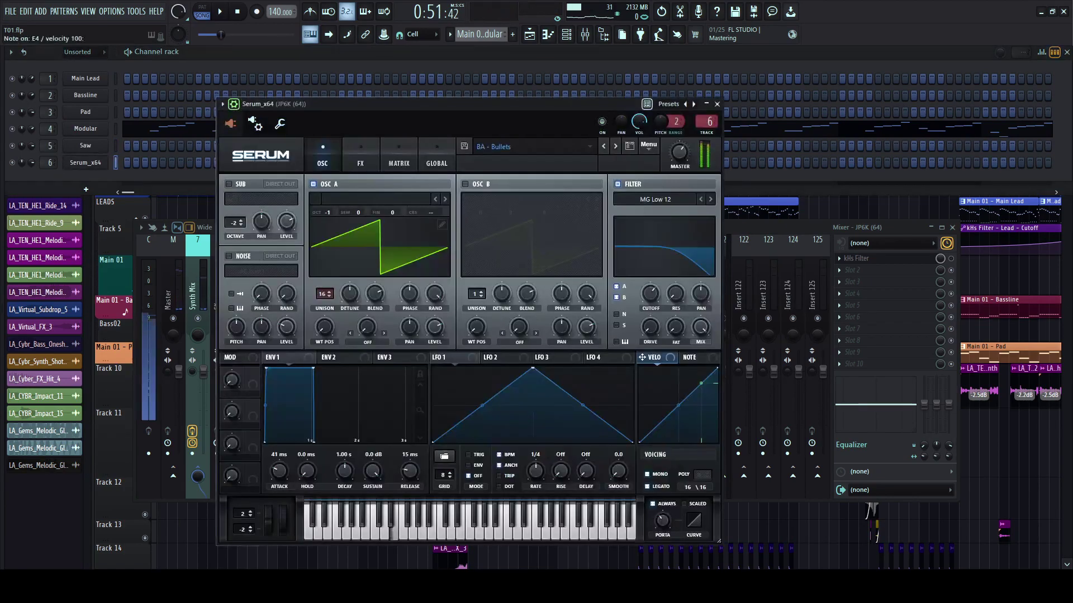
pyautogui.click(361, 156)
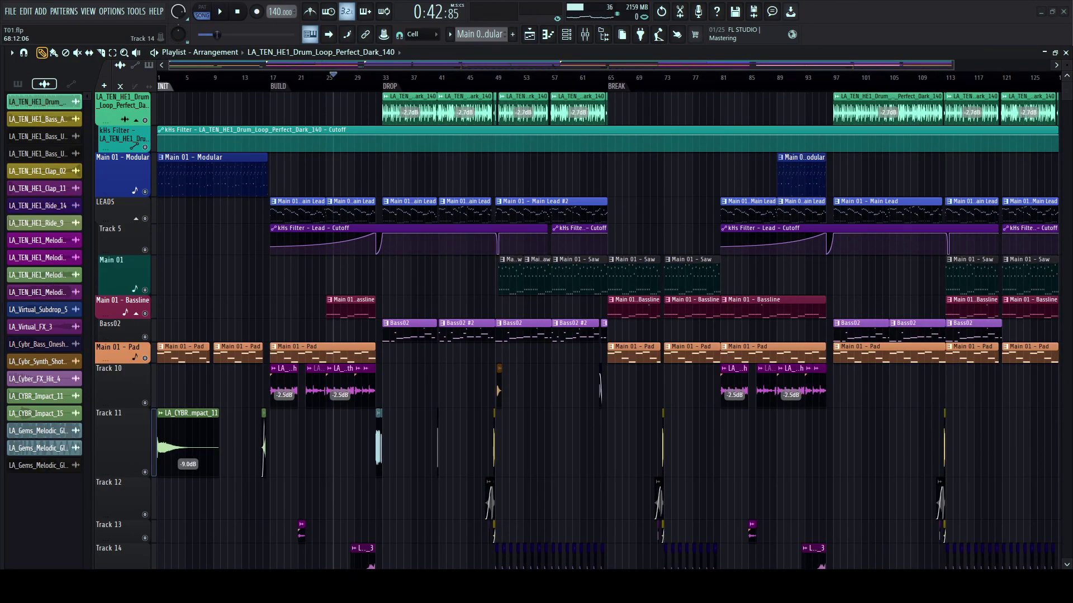
# - Reveal the sample browser and audition the Glitch bass samples Rubbery_E, Sick_E and Comb_Cm
pyautogui.moveTo(2, 268); pyautogui.dragTo(299, 268)
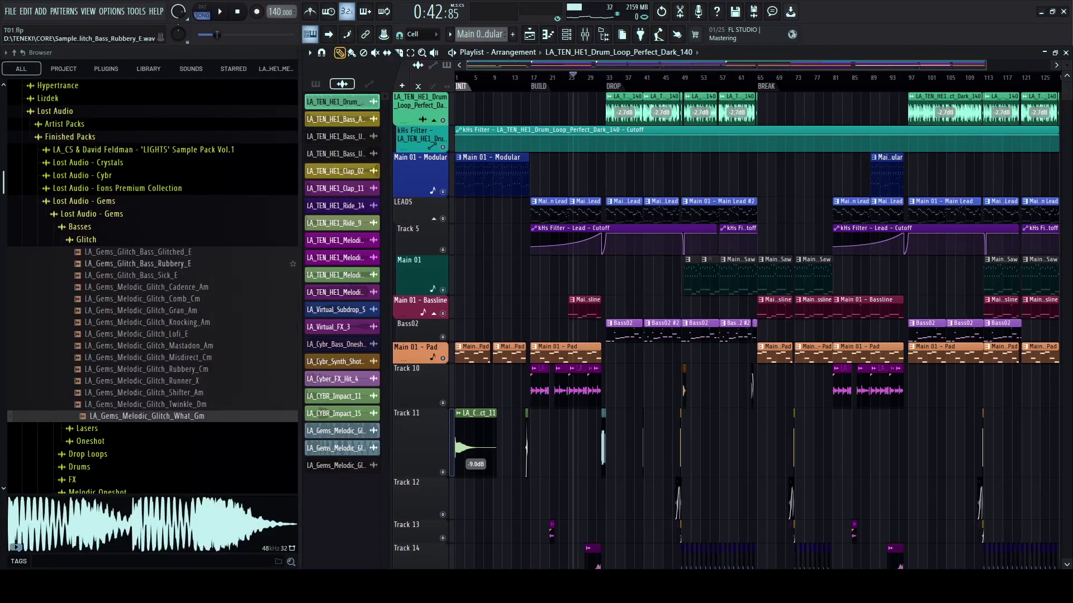
pyautogui.click(168, 264)
pyautogui.click(168, 275)
pyautogui.click(167, 298)
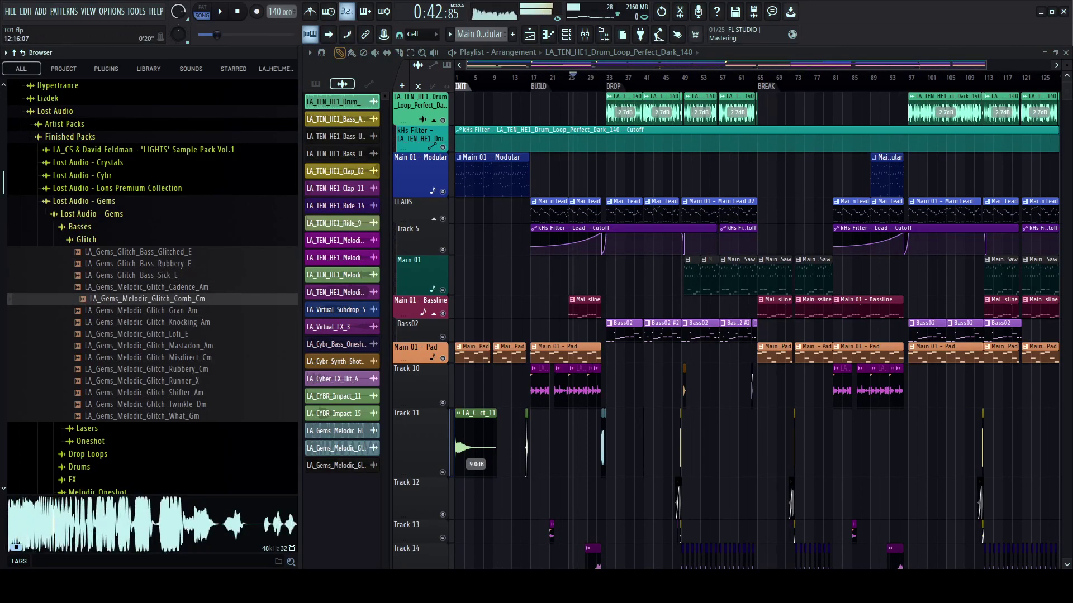
# - Hide the sample browser and play the arrangement from the start
pyautogui.moveTo(300, 134); pyautogui.dragTo(2, 134)
pyautogui.press('space')
pyautogui.click(603, 34)
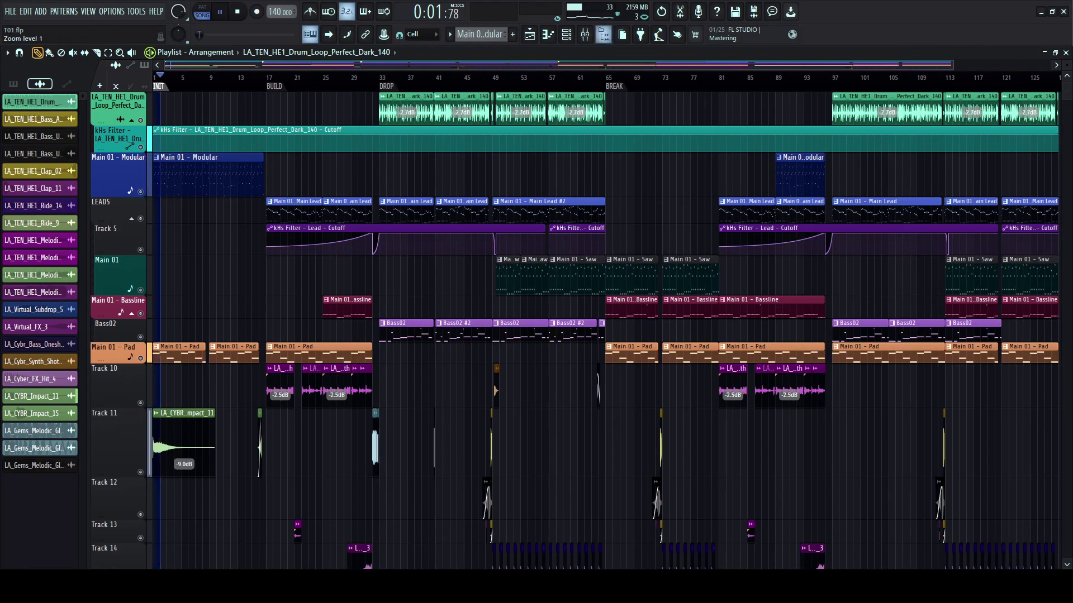
pyautogui.click(584, 34)
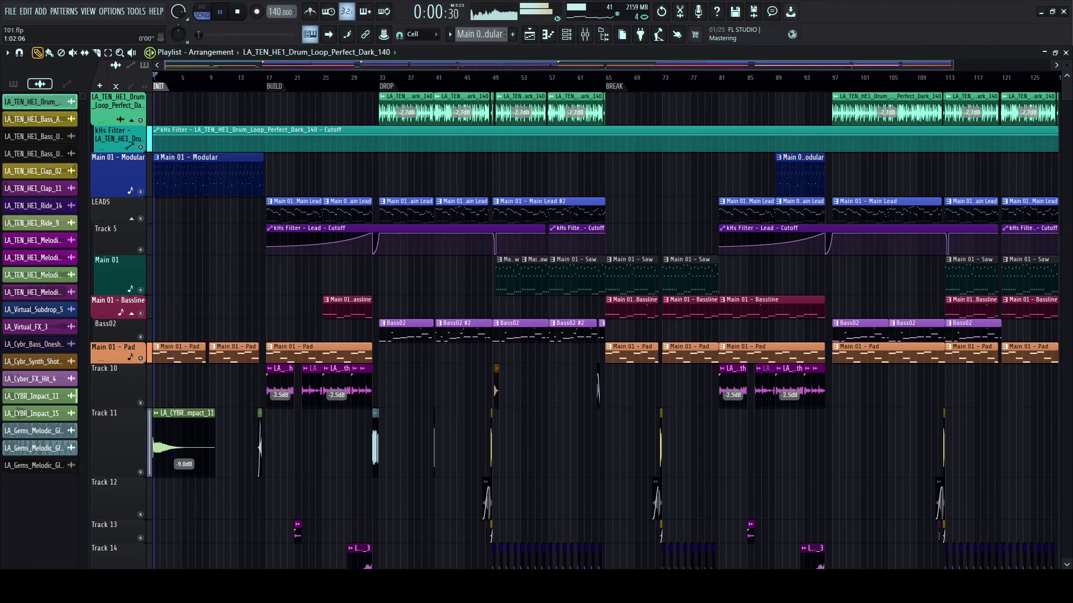
# - Select the two Main 01 - Pad clips in the intro section of the playlist
pyautogui.scroll(3, 558, 335)
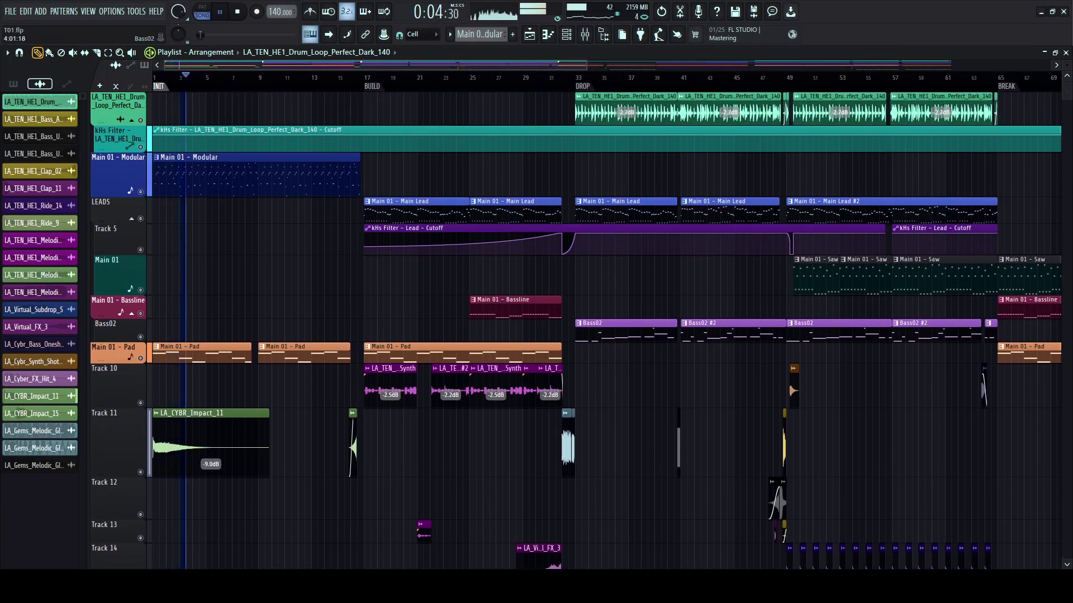
pyautogui.moveTo(169, 353); pyautogui.dragTo(301, 355)
pyautogui.scroll(-1, 450, 109)
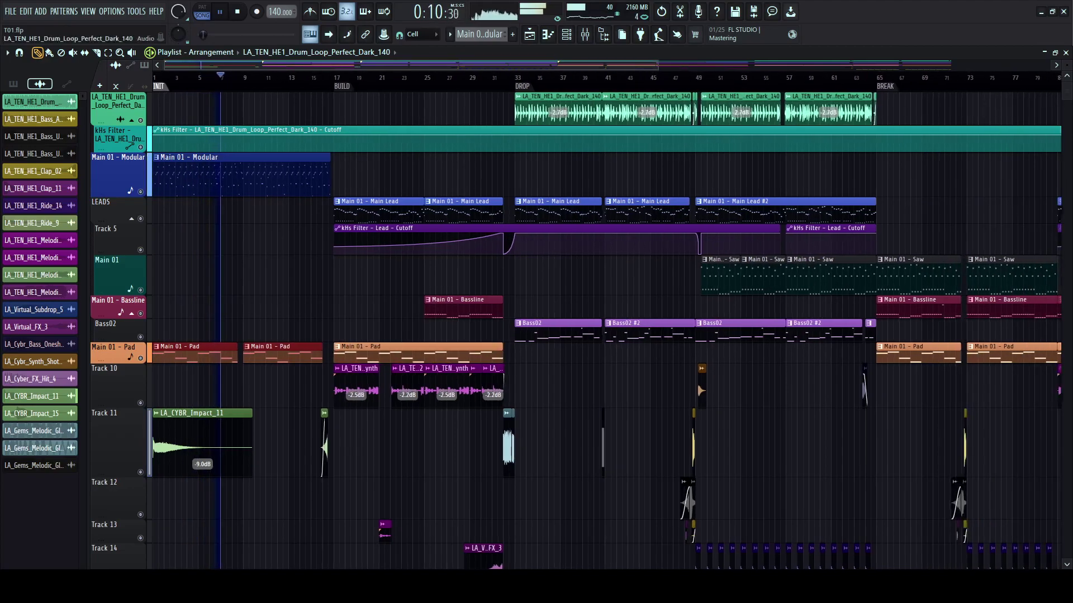
# - Reopen the sample browser, search it for "amen break" and stop playback
pyautogui.moveTo(1, 302); pyautogui.dragTo(230, 302)
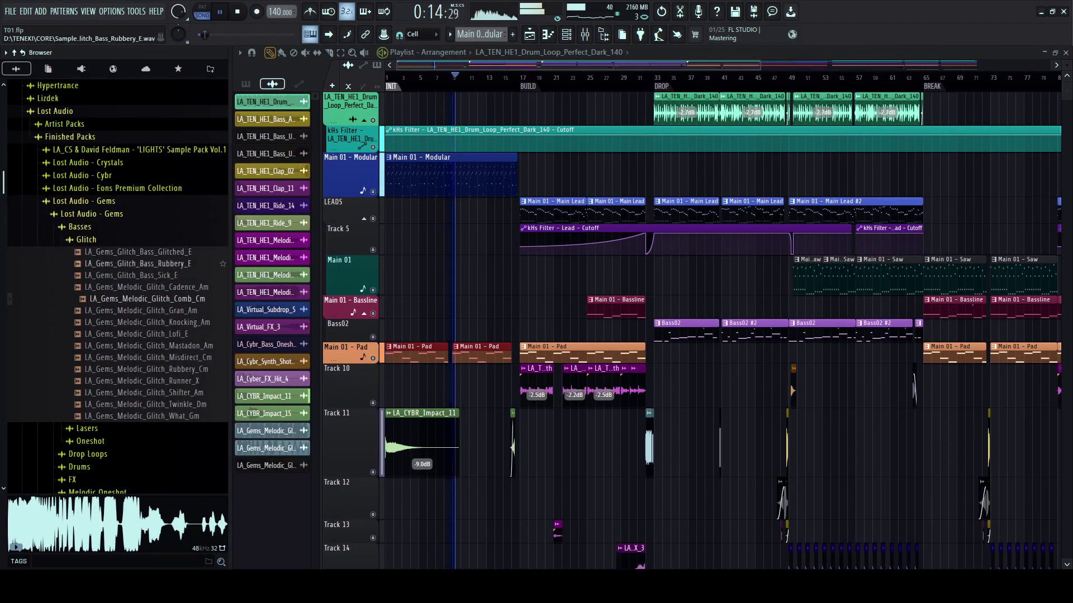
pyautogui.scroll(2, 428, 251)
pyautogui.click(84, 201)
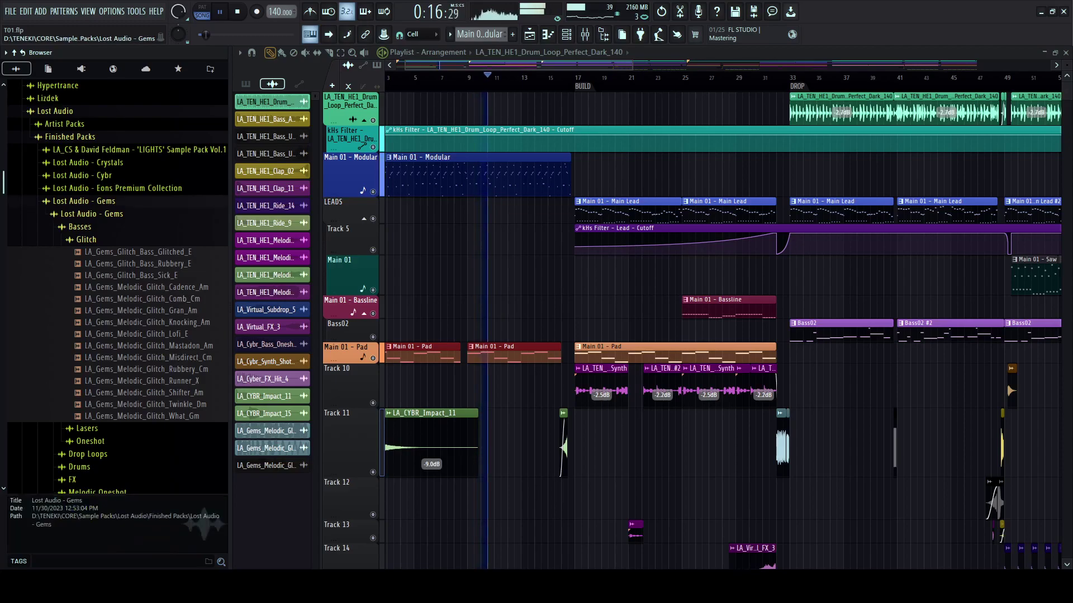
pyautogui.write('amen break')
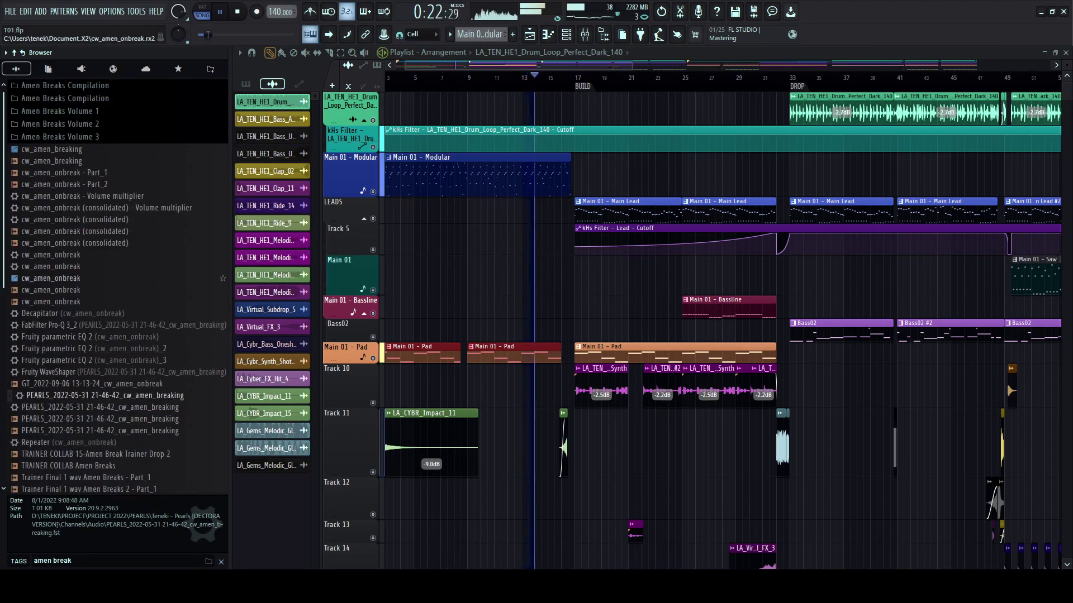
pyautogui.press('space')
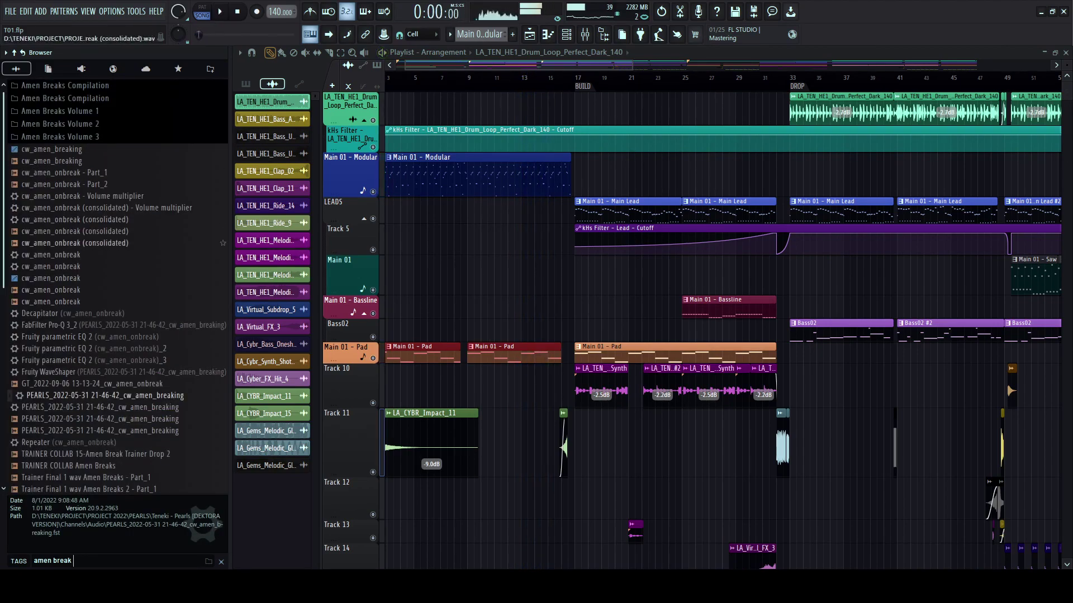
# - Audition the cw_amen_onbreak and cw_amen_breaking samples with the playlist focused on the intro
pyautogui.click(56, 290)
pyautogui.click(56, 301)
pyautogui.scroll(4, 451, 312)
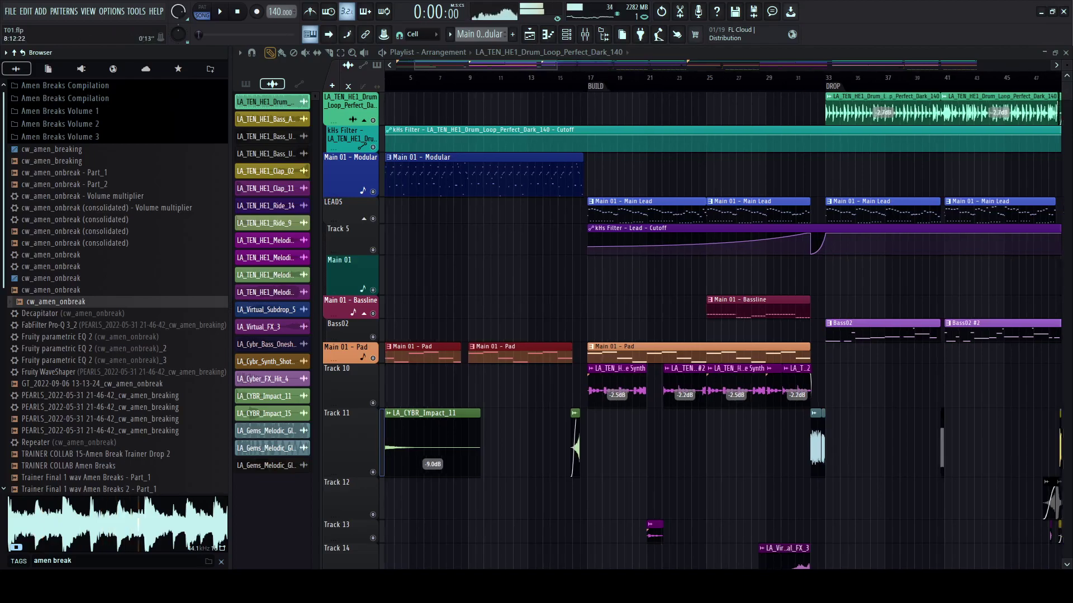
pyautogui.hscroll(-4, 670, 335)
pyautogui.click(61, 172)
pyautogui.click(50, 185)
pyautogui.click(63, 173)
pyautogui.click(57, 161)
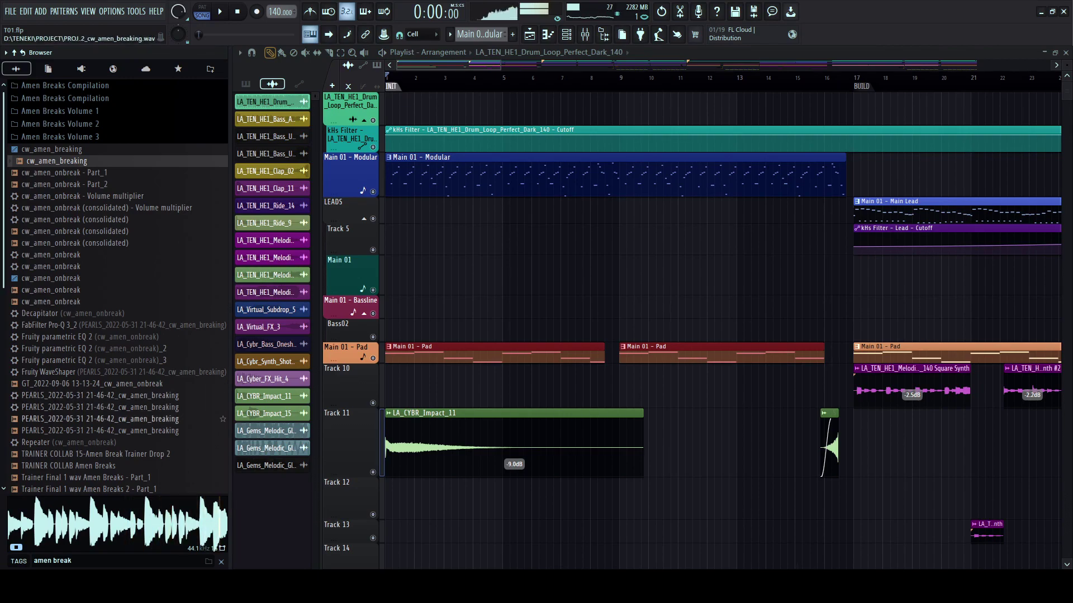
# - Audition the PEARLS cw_amen_breaking and Trainer Final 1 wav Amen Breaks samples in the search results
pyautogui.click(100, 419)
pyautogui.click(105, 430)
pyautogui.scroll(-1, 114, 313)
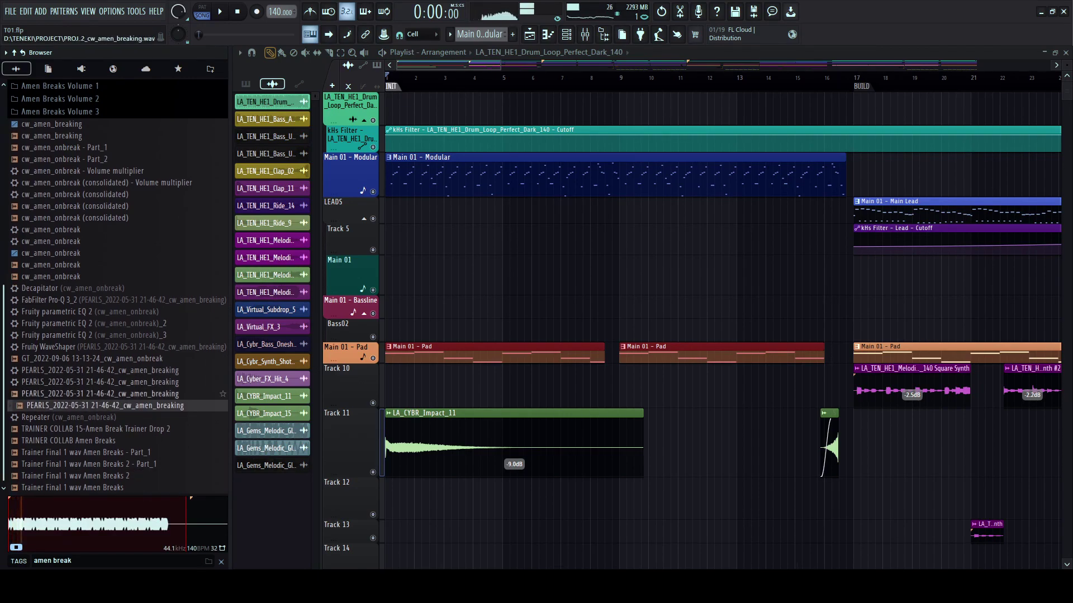
pyautogui.click(105, 429)
pyautogui.click(101, 452)
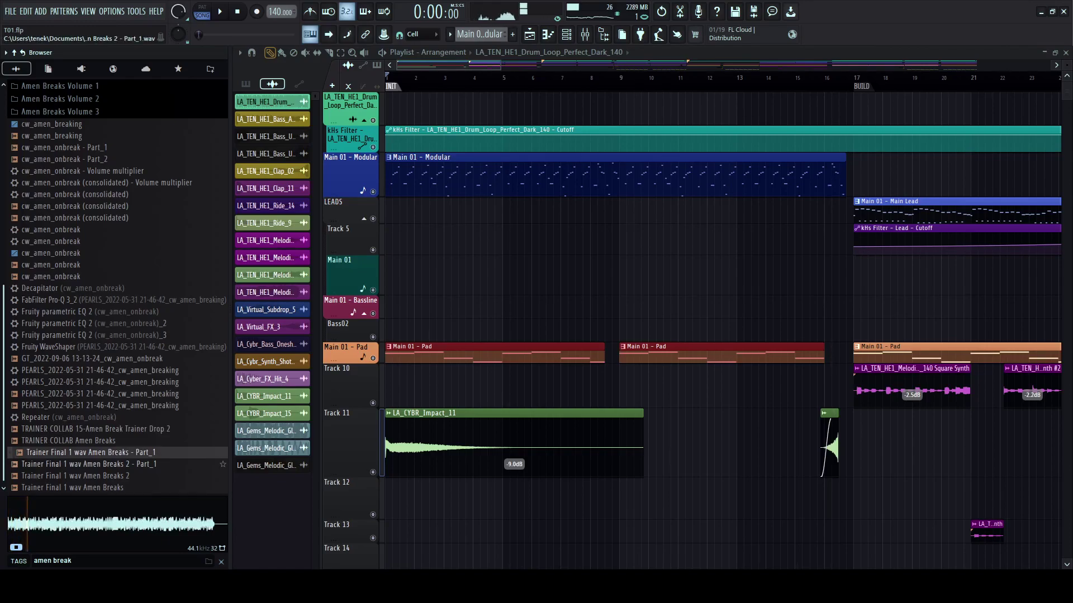
pyautogui.click(101, 464)
pyautogui.click(101, 476)
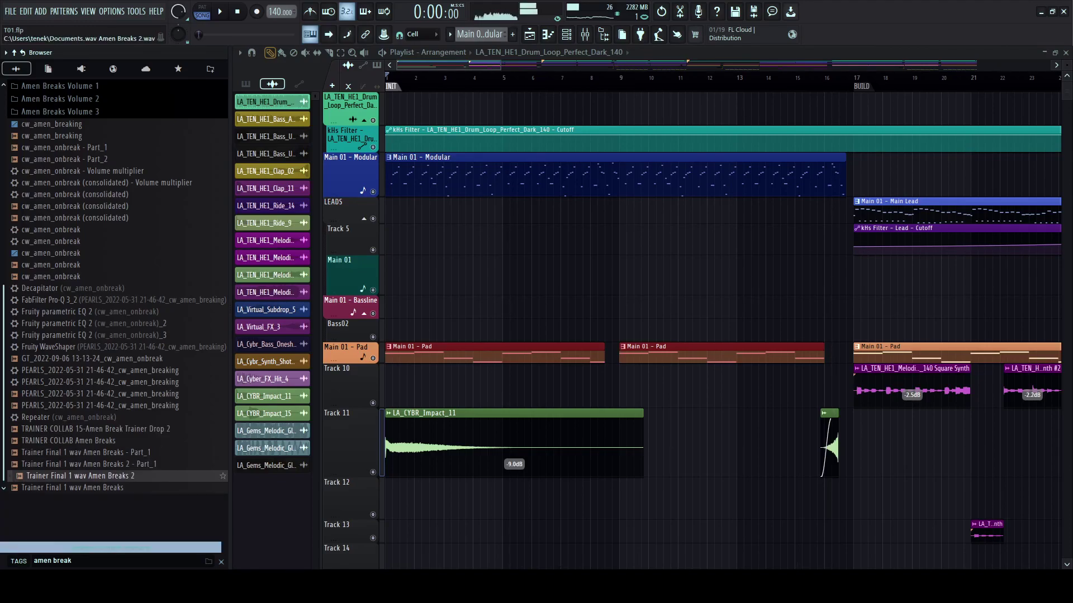
pyautogui.click(101, 488)
pyautogui.click(101, 464)
pyautogui.click(100, 452)
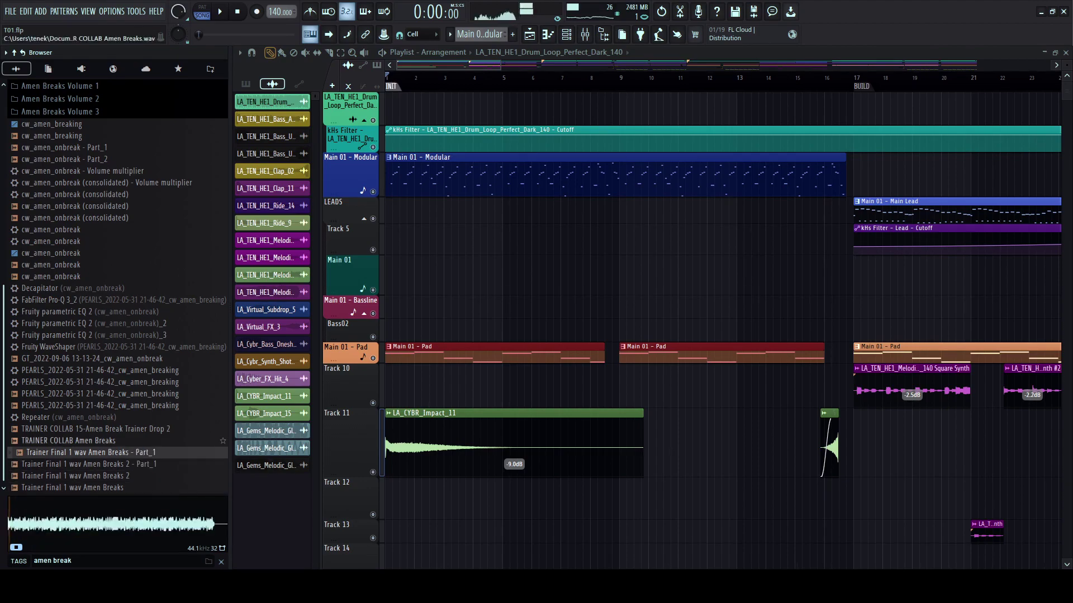
pyautogui.scroll(1, 112, 240)
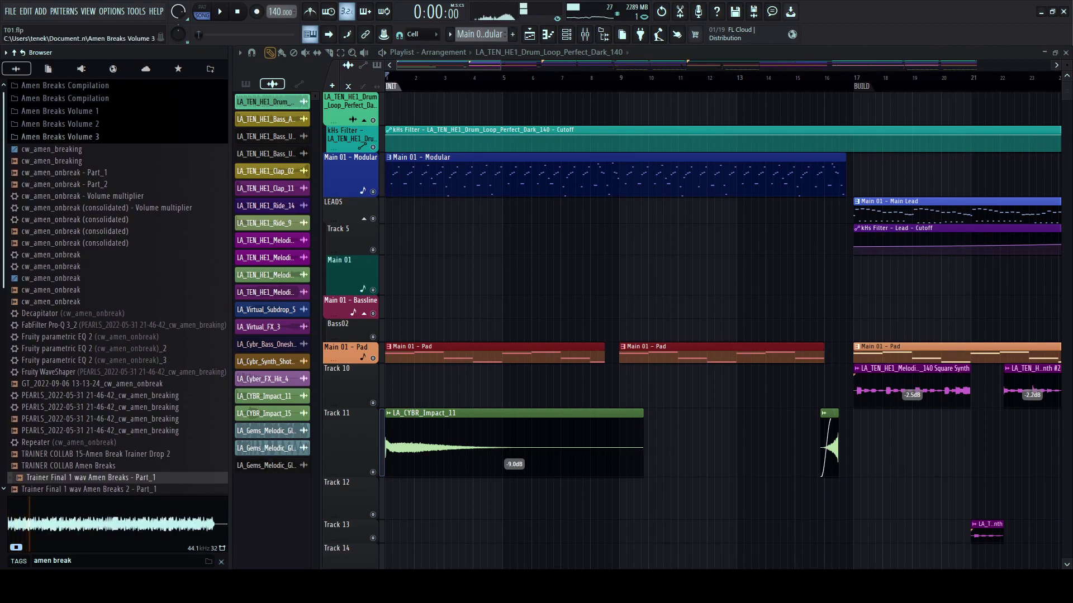
# - Open the WAV folder of Amen Breaks Volume 3 and audition its Creek, Grid and Hydro breaks
pyautogui.click(60, 137)
pyautogui.click(36, 162)
pyautogui.click(61, 217)
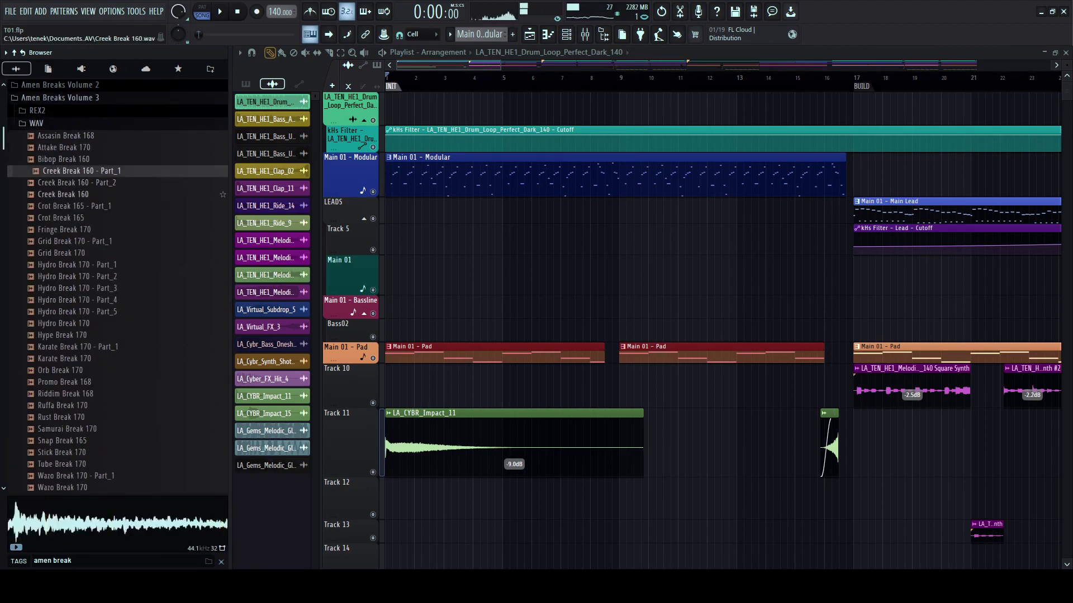
pyautogui.click(67, 241)
pyautogui.click(65, 253)
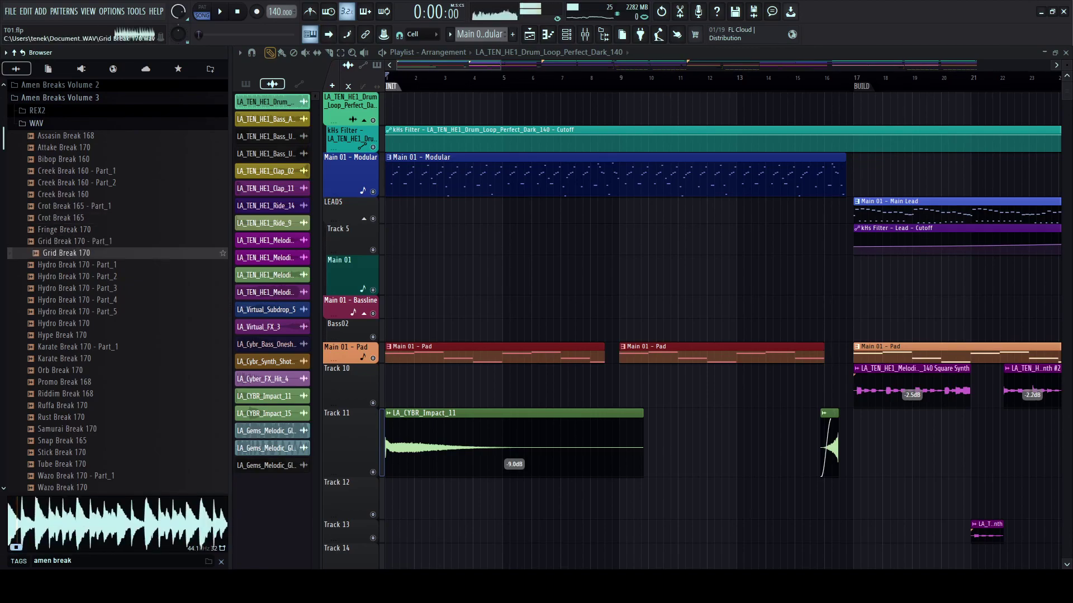
pyautogui.click(70, 264)
pyautogui.click(65, 253)
# - Place Grid Break 170 on Track 12 at bar 9 and repeat it up to bar 17
pyautogui.moveTo(64, 253); pyautogui.dragTo(409, 385)
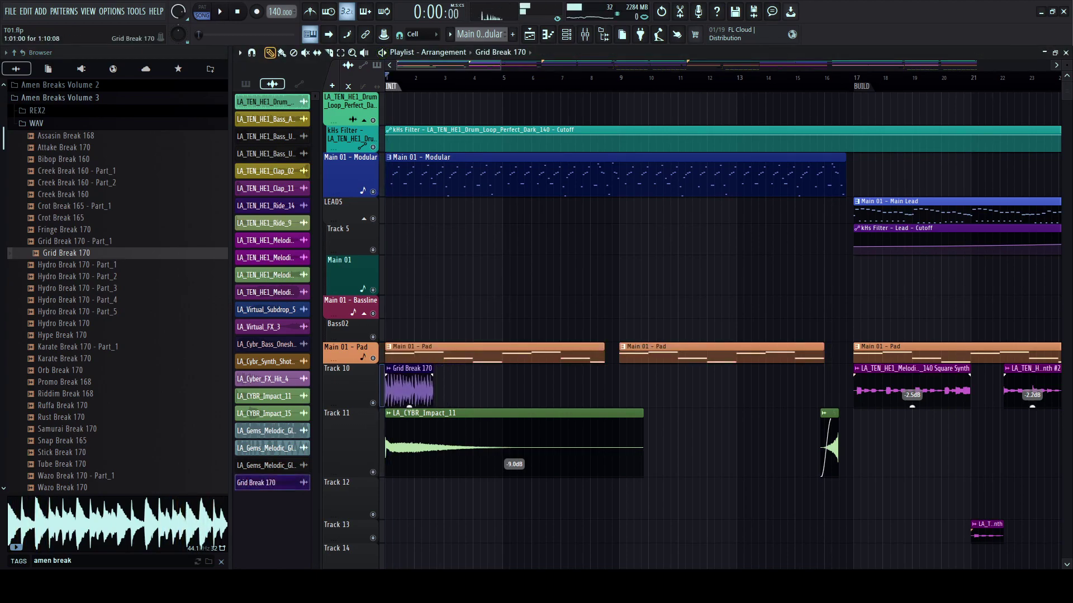
pyautogui.moveTo(409, 386); pyautogui.dragTo(648, 528)
pyautogui.press('space')
pyautogui.moveTo(704, 499); pyautogui.dragTo(682, 499)
pyautogui.moveTo(732, 531); pyautogui.dragTo(631, 497)
pyautogui.hotkey('ctrl', 'b')
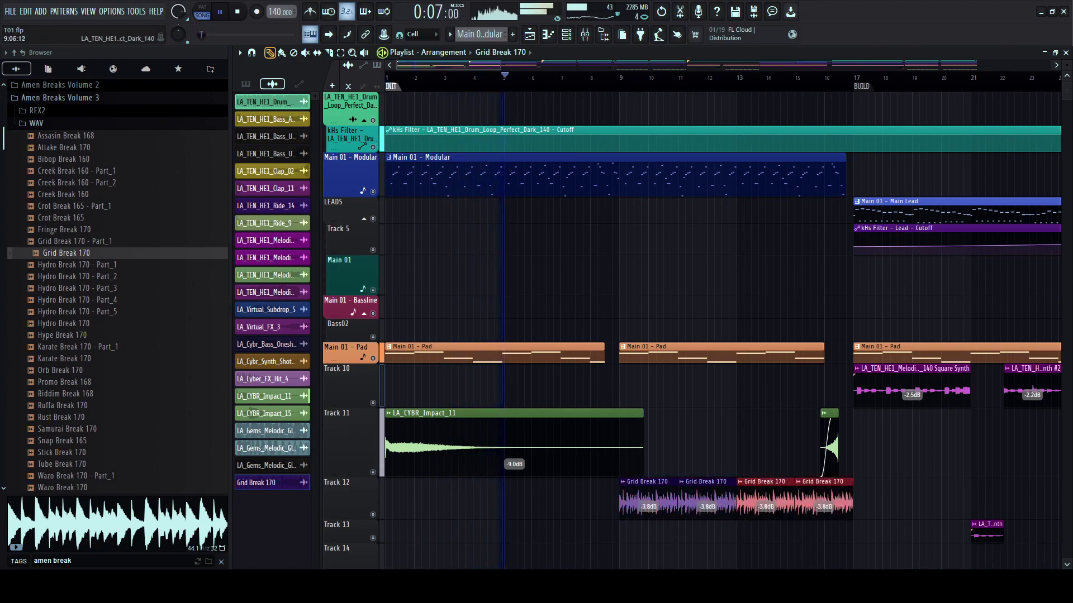
# - Play from just before bar 9 and lower the gain of all Grid Break 170 clips to -7.5 dB
pyautogui.click(612, 78)
pyautogui.hotkey('ctrl', 'd')
pyautogui.moveTo(668, 503); pyautogui.dragTo(440, 529)
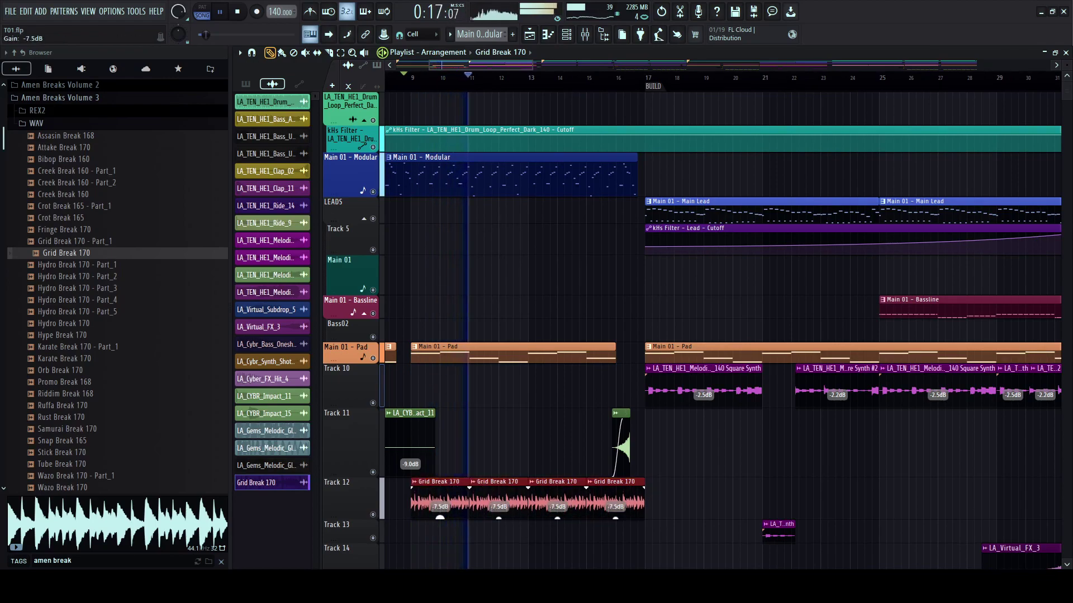
pyautogui.scroll(3, 404, 502)
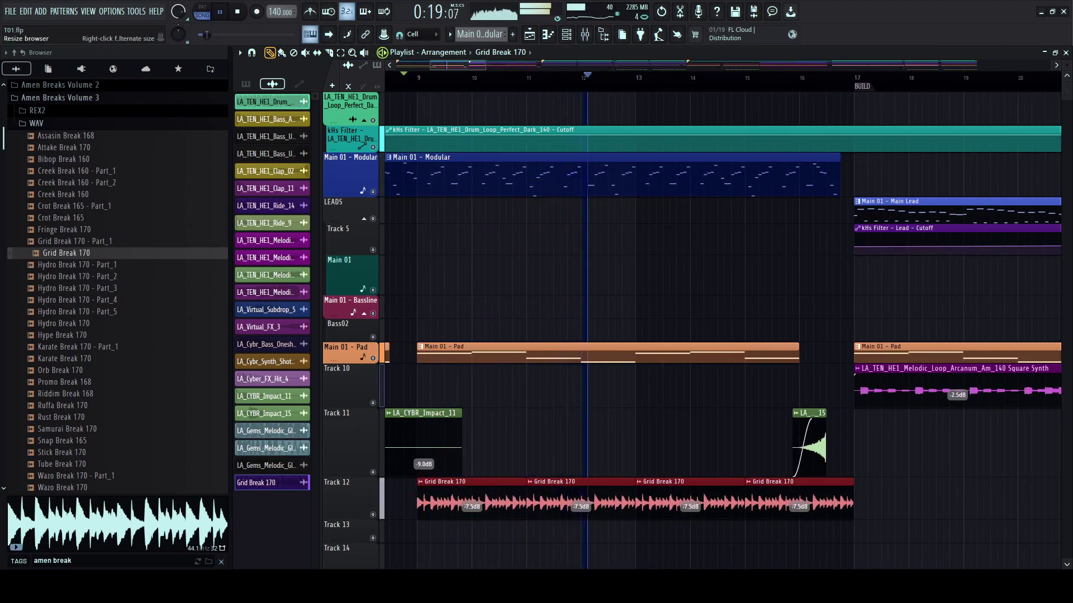
# - Narrow the sample browser, stop playback and audition the Hydro, Hype and Karate breaks
pyautogui.moveTo(230, 290); pyautogui.dragTo(154, 290)
pyautogui.press('space')
pyautogui.click(78, 300)
pyautogui.click(77, 324)
pyautogui.click(77, 346)
pyautogui.click(77, 323)
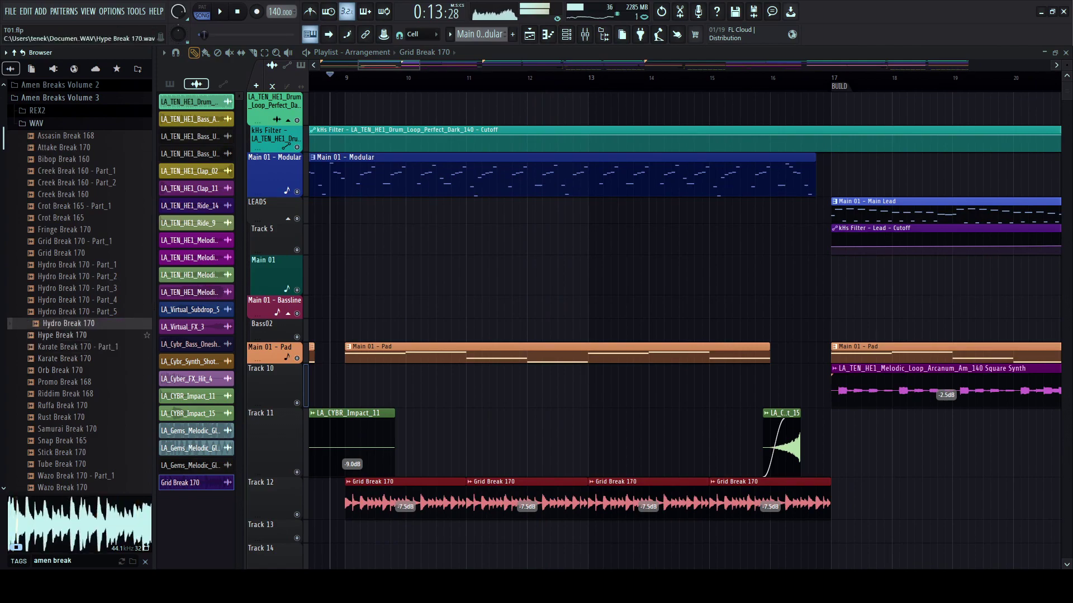
pyautogui.click(77, 347)
pyautogui.click(77, 359)
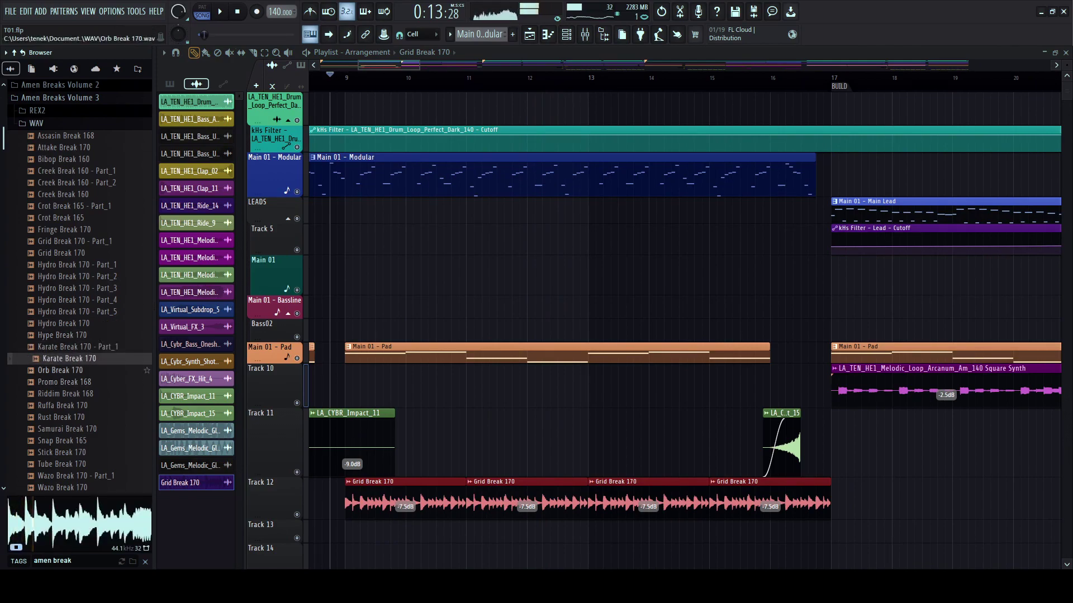
# - Audition the remaining Volume 3 breaks from Orb Break 170 through Snap Break 165 to Wazo Break 170
pyautogui.scroll(-3, 402, 436)
pyautogui.press('space')
pyautogui.click(77, 371)
pyautogui.press('space')
pyautogui.click(77, 382)
pyautogui.click(77, 394)
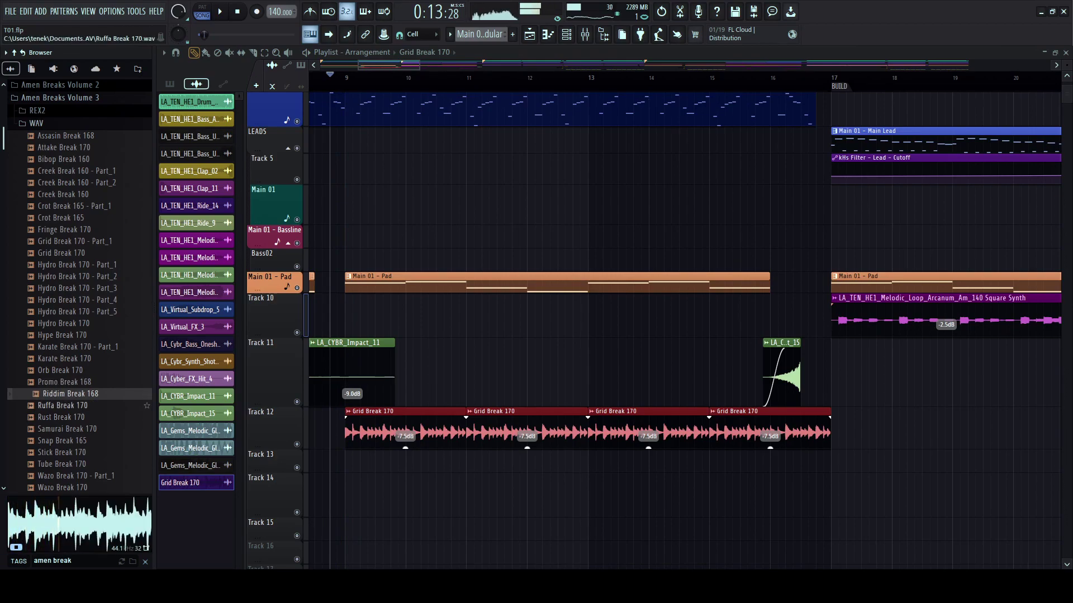
pyautogui.click(77, 405)
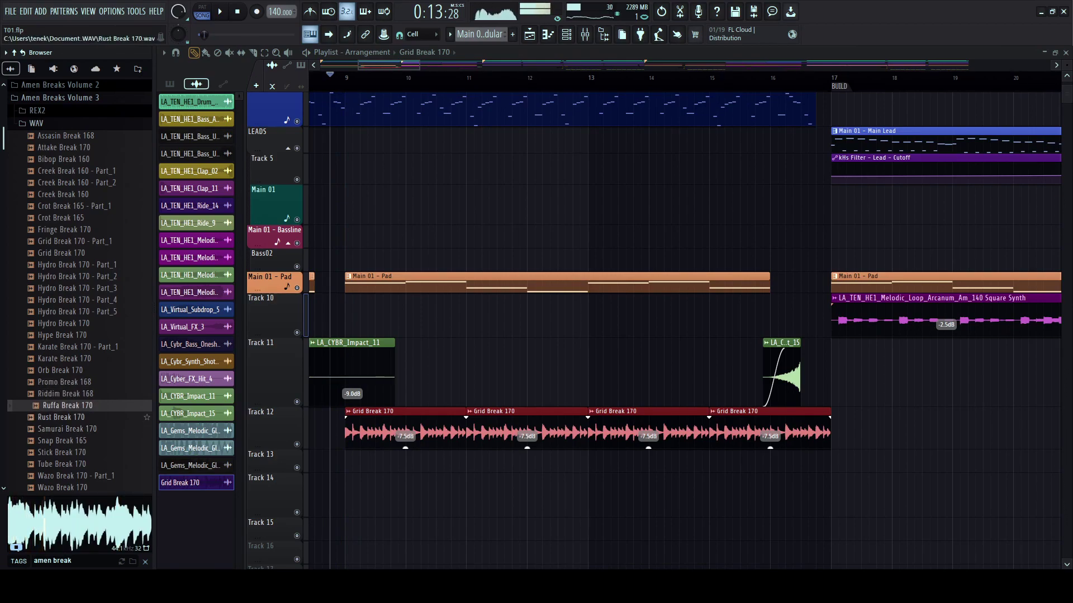
pyautogui.click(77, 418)
pyautogui.click(77, 441)
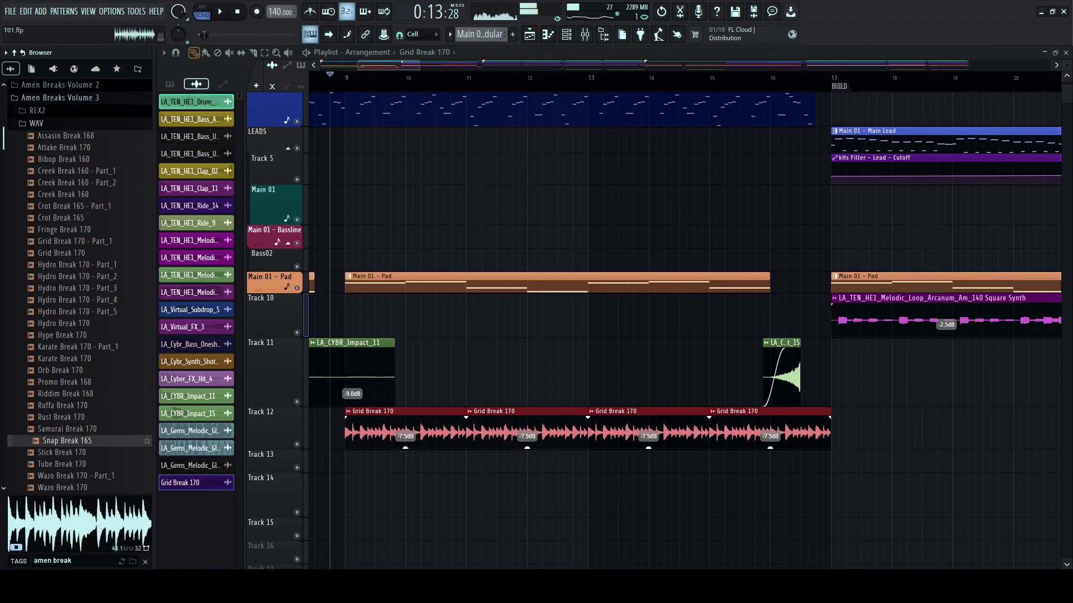
pyautogui.scroll(-2, 77, 435)
pyautogui.click(77, 405)
pyautogui.click(77, 417)
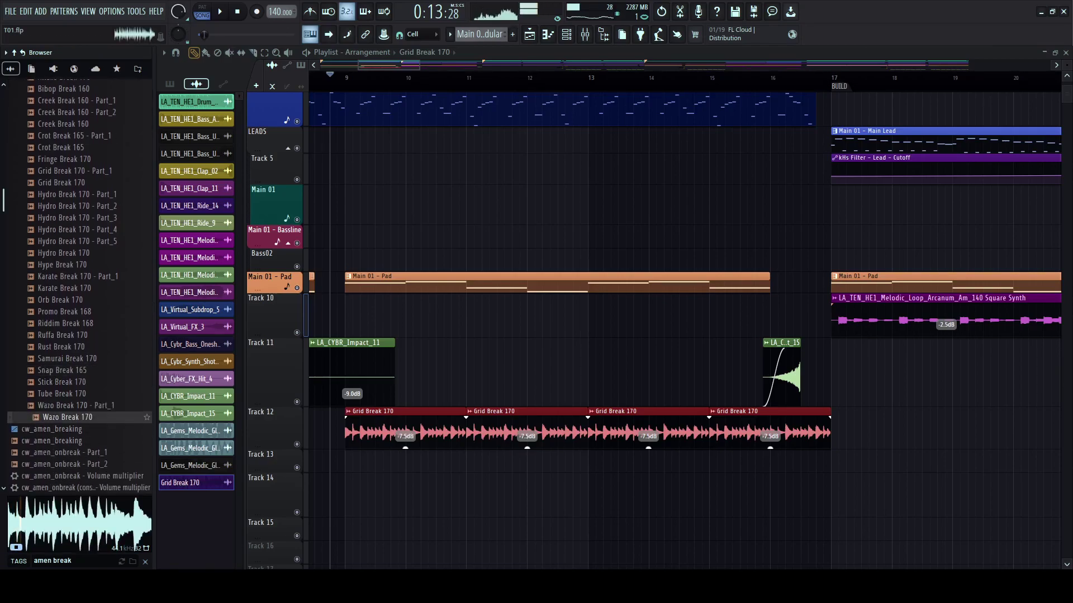
# - Replace the Grid Break 170 clips on Track 12 with one Wazo Break 170 clip at bar 9 and hide the browser
pyautogui.moveTo(77, 417); pyautogui.dragTo(405, 431)
pyautogui.press('space')
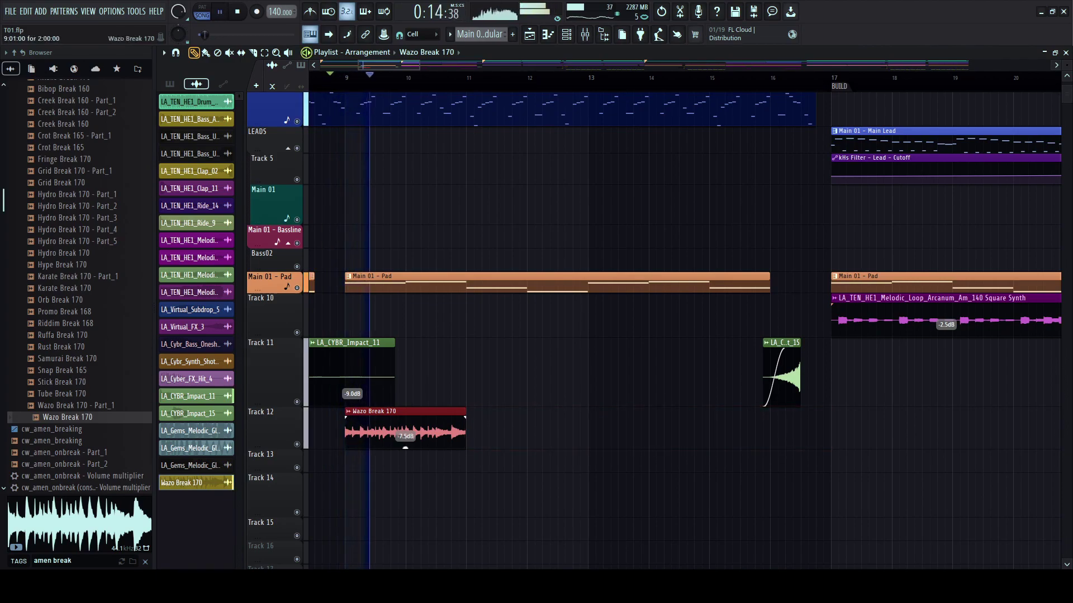
pyautogui.press('space')
pyautogui.press('space')
pyautogui.scroll(2, 370, 79)
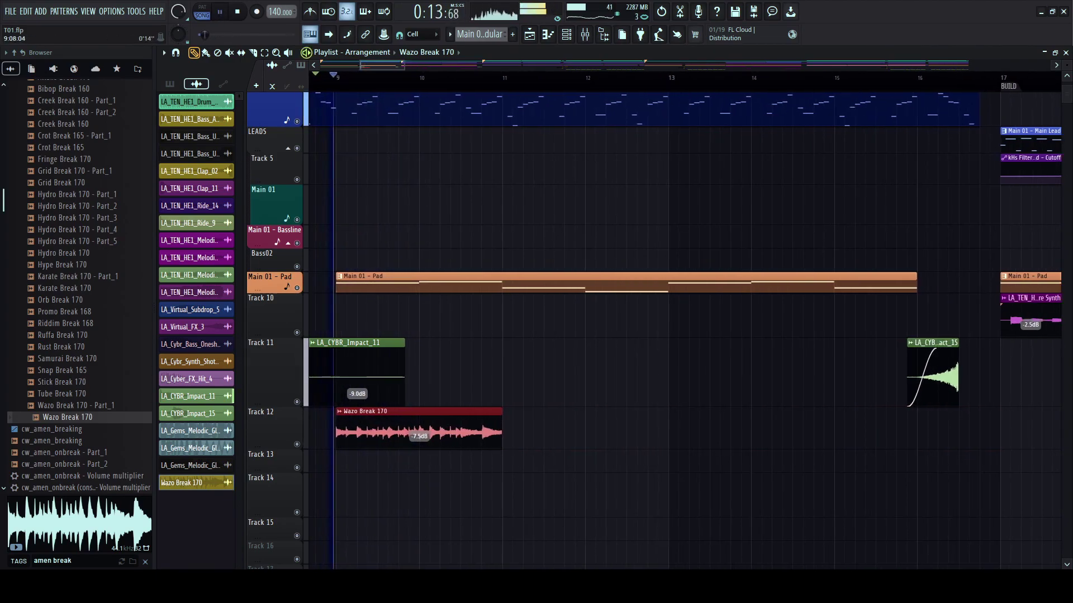
pyautogui.hscroll(-1, 373, 252)
pyautogui.moveTo(155, 257); pyautogui.dragTo(50, 257)
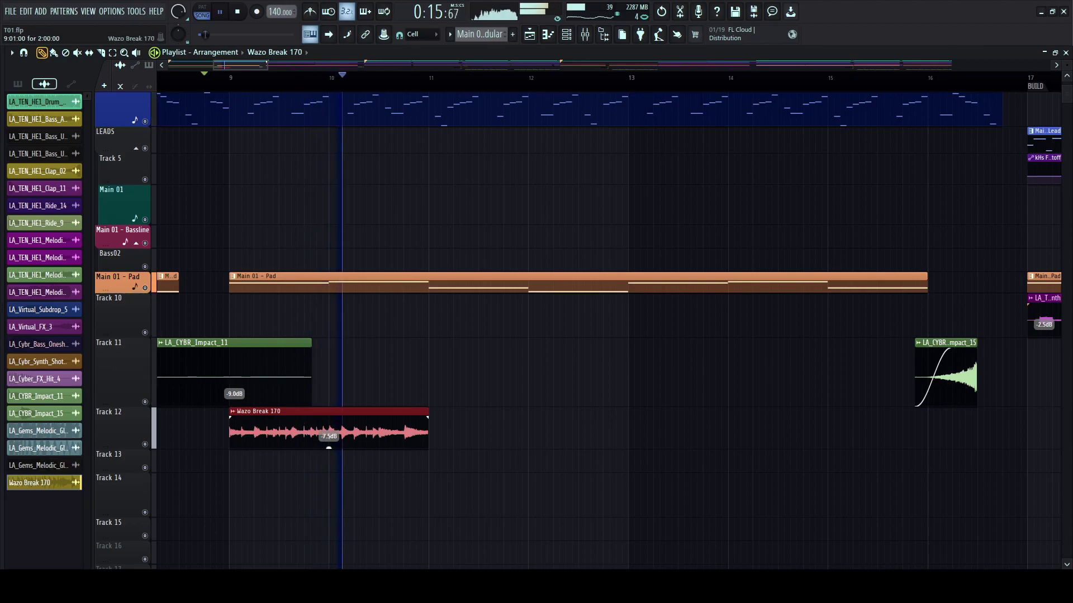
# - Duplicate the Wazo Break 170 clip, then cut the bar 9 part into two back-to-back slices of 12 steps each
pyautogui.hotkey('ctrl', 'b')
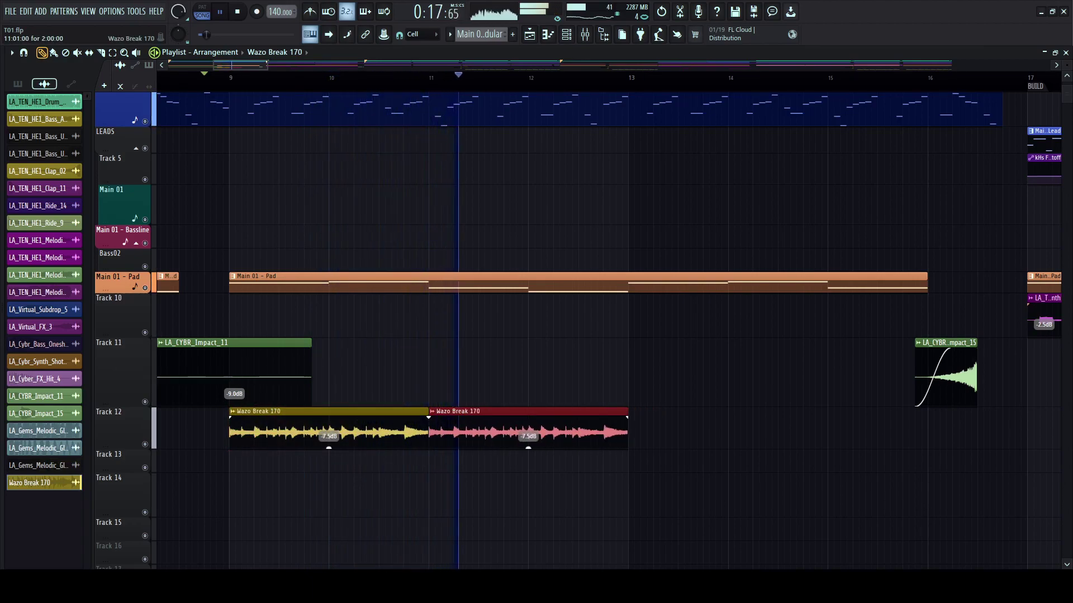
pyautogui.scroll(1, 229, 78)
pyautogui.click(229, 78)
pyautogui.press('space')
pyautogui.press('space')
pyautogui.moveTo(391, 419); pyautogui.dragTo(391, 419)
pyautogui.press('space')
pyautogui.press('space')
pyautogui.press('space')
pyautogui.moveTo(460, 433); pyautogui.dragTo(360, 433)
pyautogui.press('space')
pyautogui.press('space')
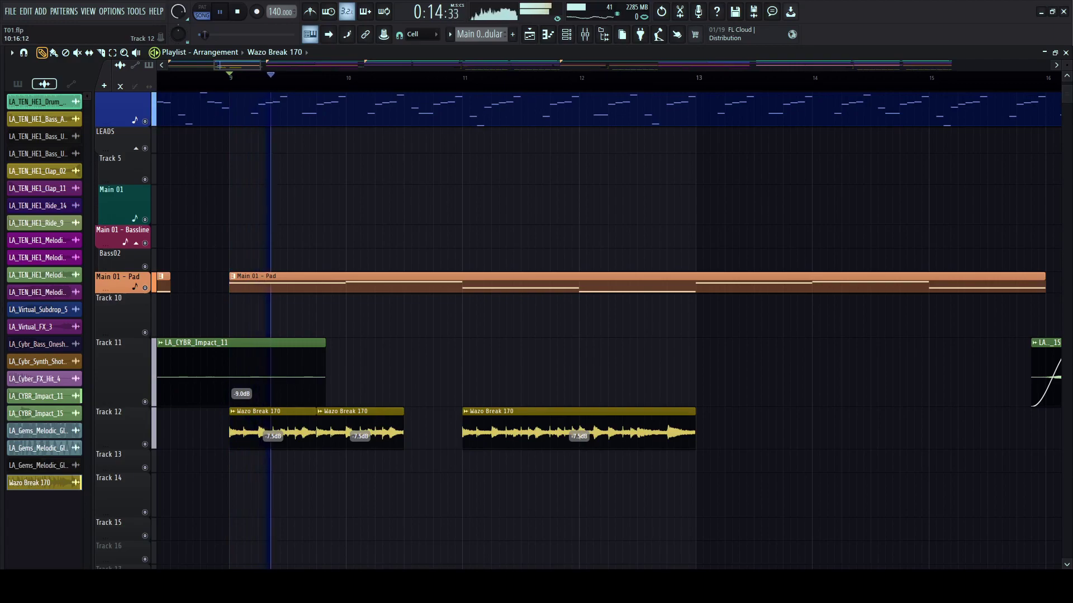
# - Delete the full-length Wazo Break 170 clip at bar 11 and add a third slice trimmed to end at bar 11
pyautogui.rightClick(519, 432)
pyautogui.press('space')
pyautogui.keyDown('shift'); pyautogui.moveTo(359, 430); pyautogui.dragTo(447, 430); pyautogui.keyUp('shift')
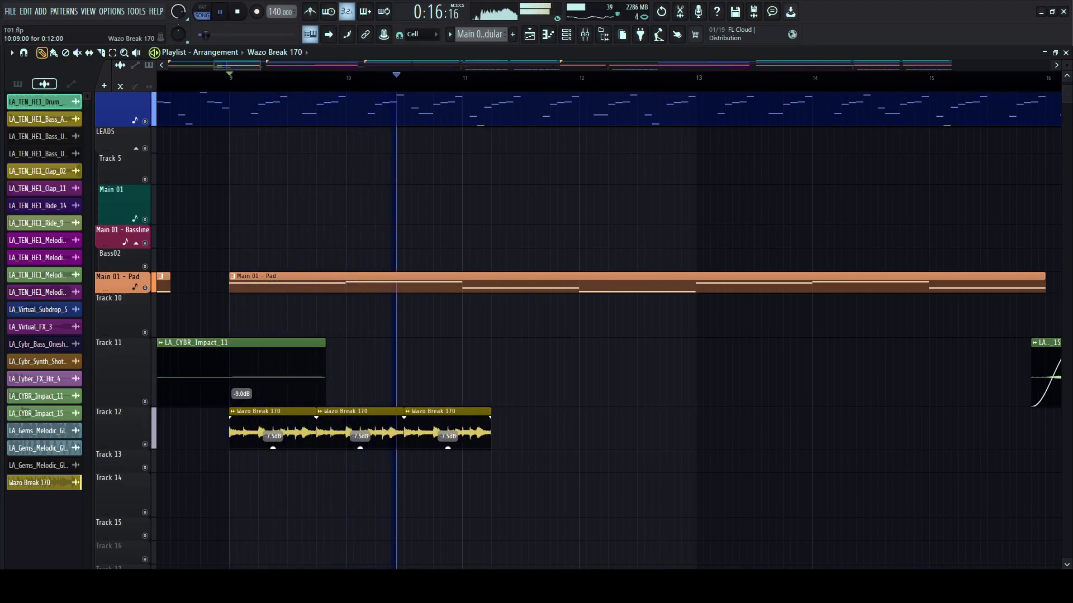
pyautogui.press('space')
pyautogui.press('space')
pyautogui.moveTo(490, 433); pyautogui.dragTo(461, 433)
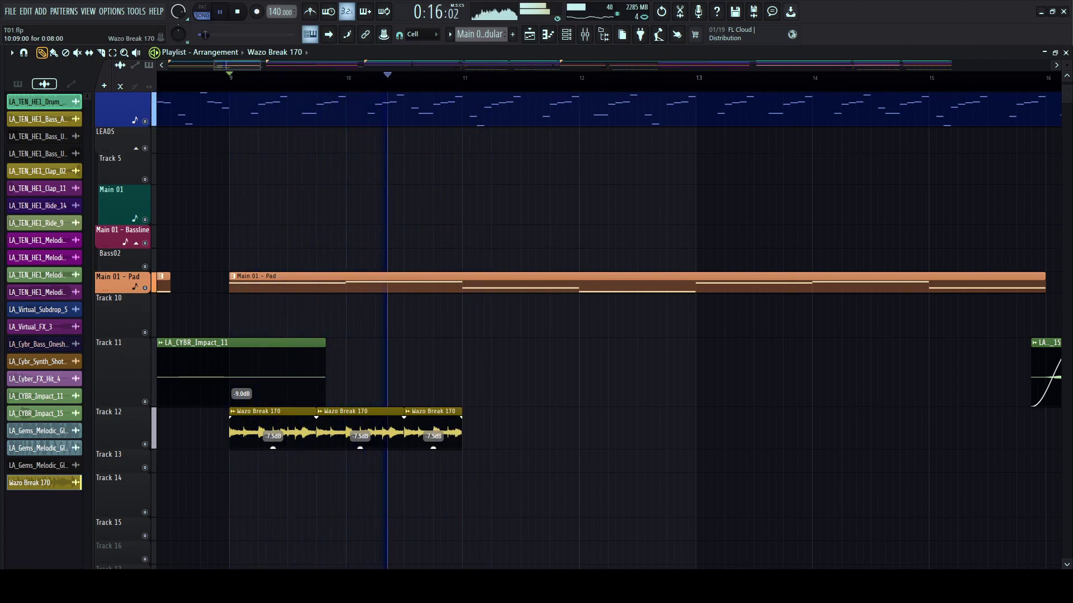
pyautogui.press('space')
# - Follow the 6-step third slice with a tiny repeat slice that fills the gap before bar 11
pyautogui.scroll(2, 406, 458)
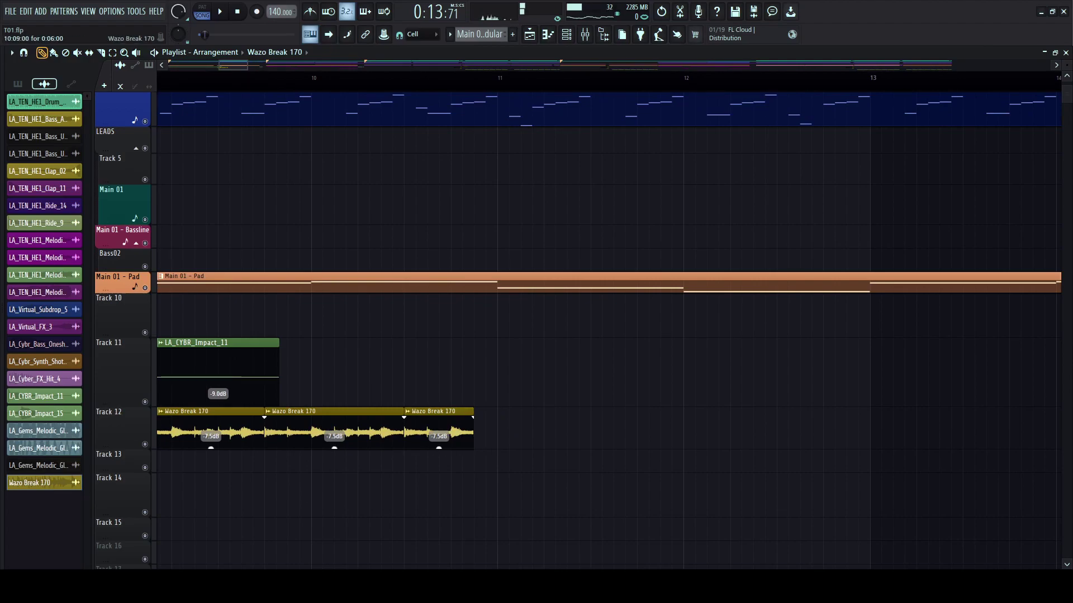
pyautogui.hotkey('ctrl', 'b')
pyautogui.press('space')
pyautogui.moveTo(542, 431); pyautogui.dragTo(484, 430)
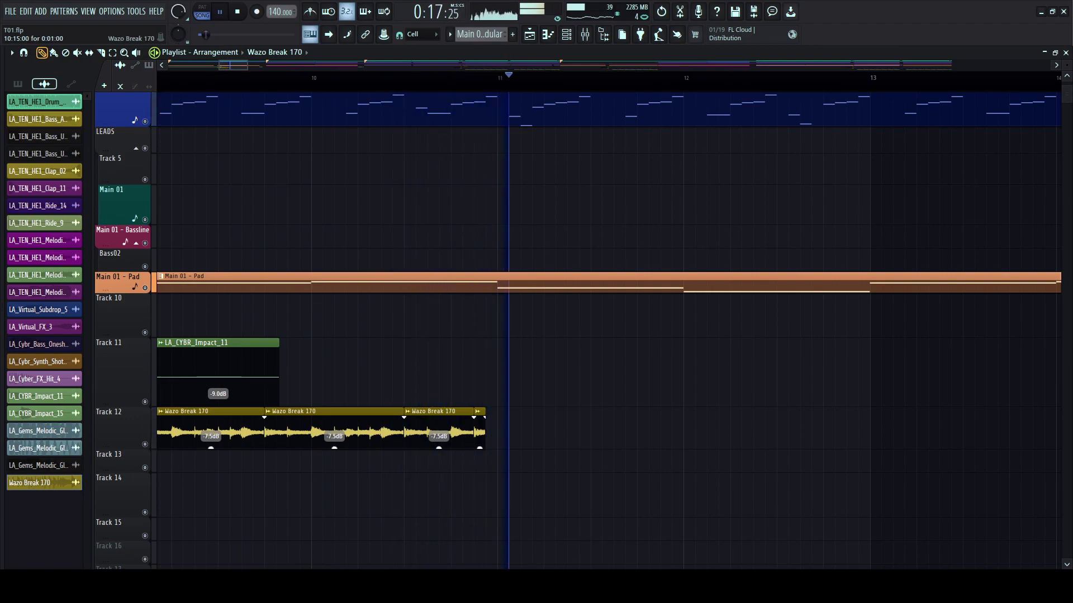
pyautogui.scroll(-2, 418, 141)
# - Duplicate all the Wazo Break 170 slices on Track 12 to fill bars 11 and 12, and replay from bar 9
pyautogui.moveTo(523, 432); pyautogui.dragTo(222, 432)
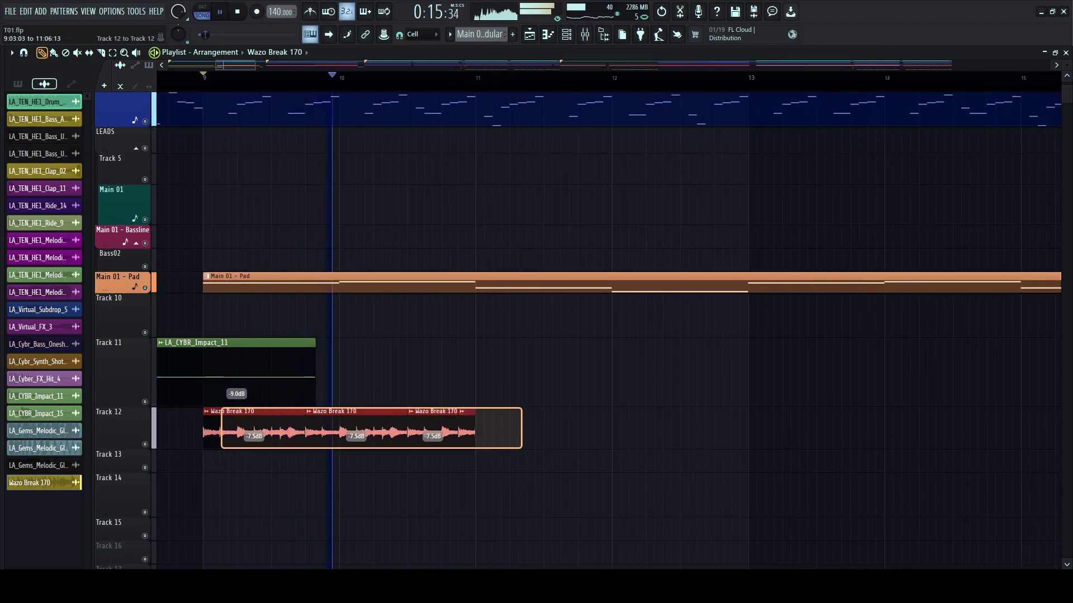
pyautogui.hotkey('ctrl', 'b')
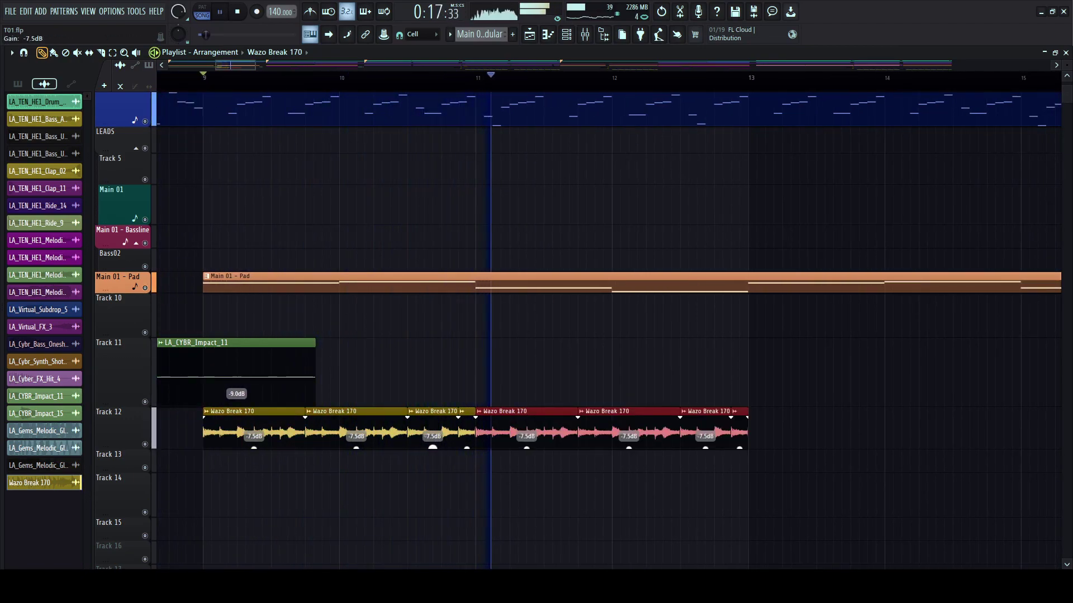
pyautogui.click(559, 371)
pyautogui.rightClick(553, 372)
pyautogui.press('space')
pyautogui.press('space')
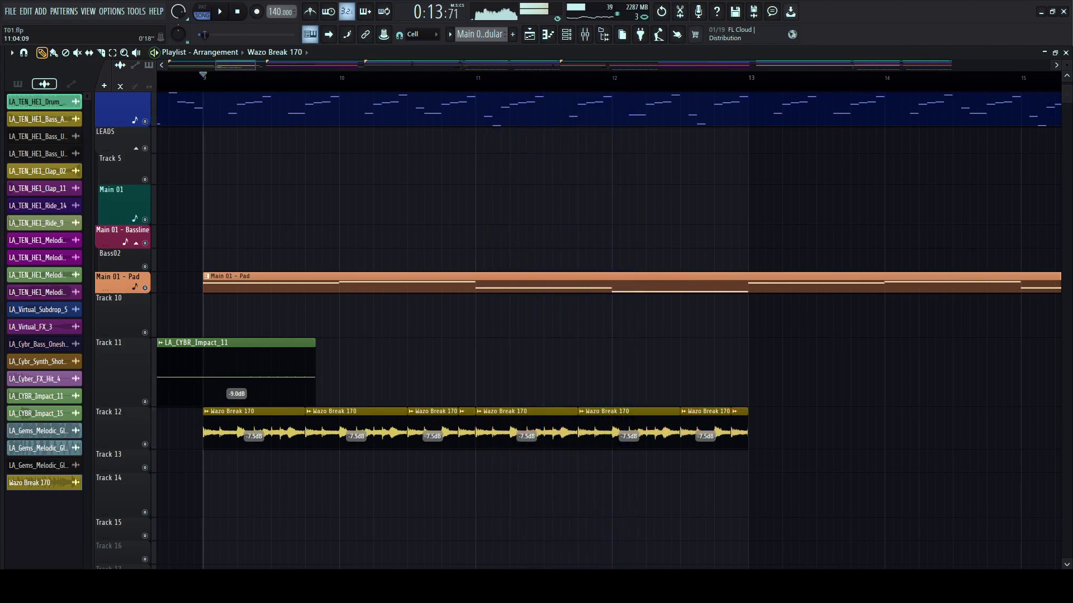
# - Slice the Wazo Break 170 clip on Track 12 at bar 12 while checking the pattern by ear
pyautogui.scroll(1, 501, 335)
pyautogui.hscroll(2, 671, 237)
pyautogui.scroll(-2, 479, 238)
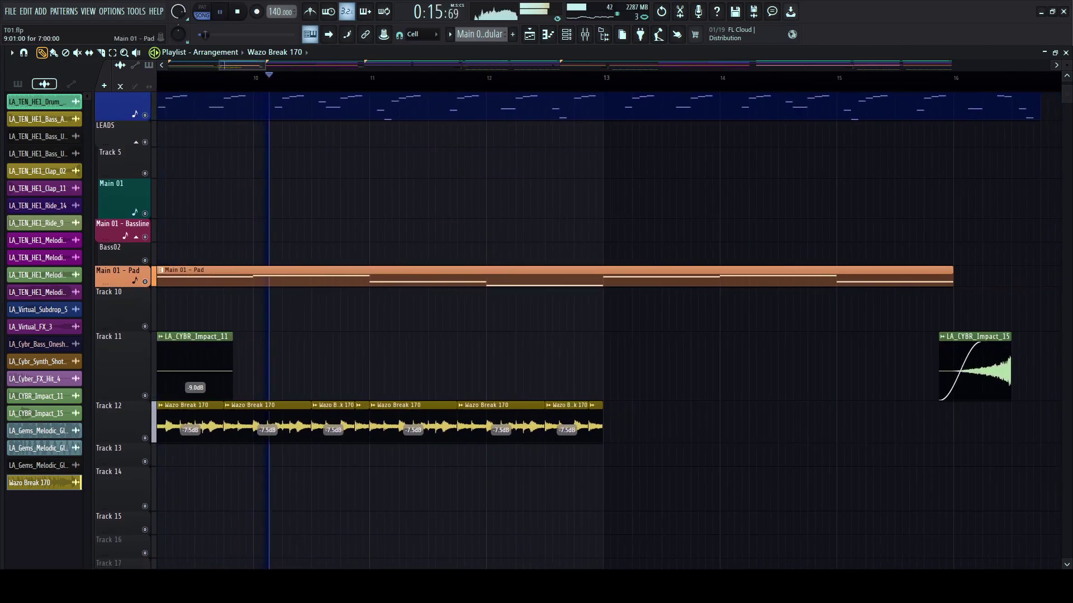
pyautogui.scroll(-2, 472, 238)
pyautogui.scroll(1, 467, 237)
pyautogui.scroll(1, 464, 237)
pyautogui.press('c')
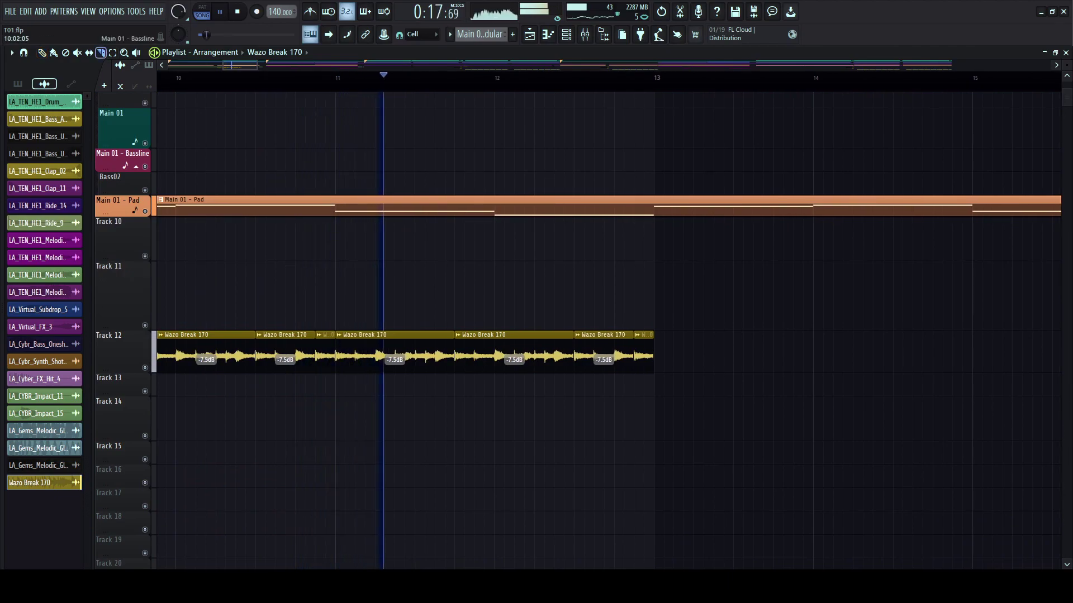
pyautogui.moveTo(494, 327); pyautogui.dragTo(494, 379)
pyautogui.press('p')
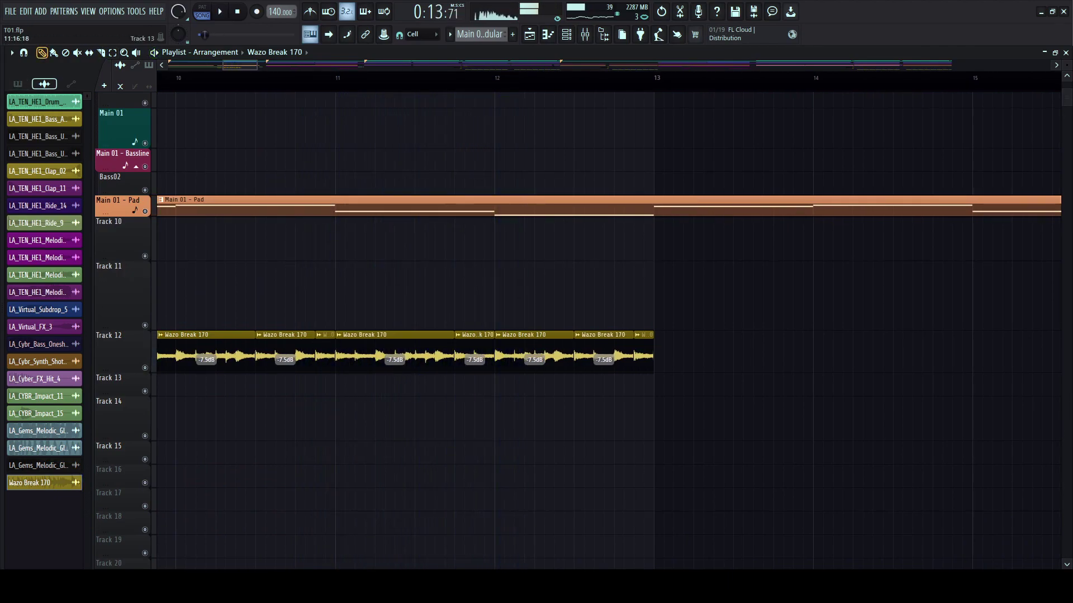
# - Add a 3-step Wazo Break 170 slice on Track 13 shortly after bar 12 and adjust its position while listening
pyautogui.scroll(2, 494, 380)
pyautogui.press('space')
pyautogui.click(564, 385)
pyautogui.press('space')
pyautogui.press('space')
pyautogui.press('space')
pyautogui.press('space')
pyautogui.moveTo(565, 386); pyautogui.dragTo(589, 387)
pyautogui.press('space')
pyautogui.press('space')
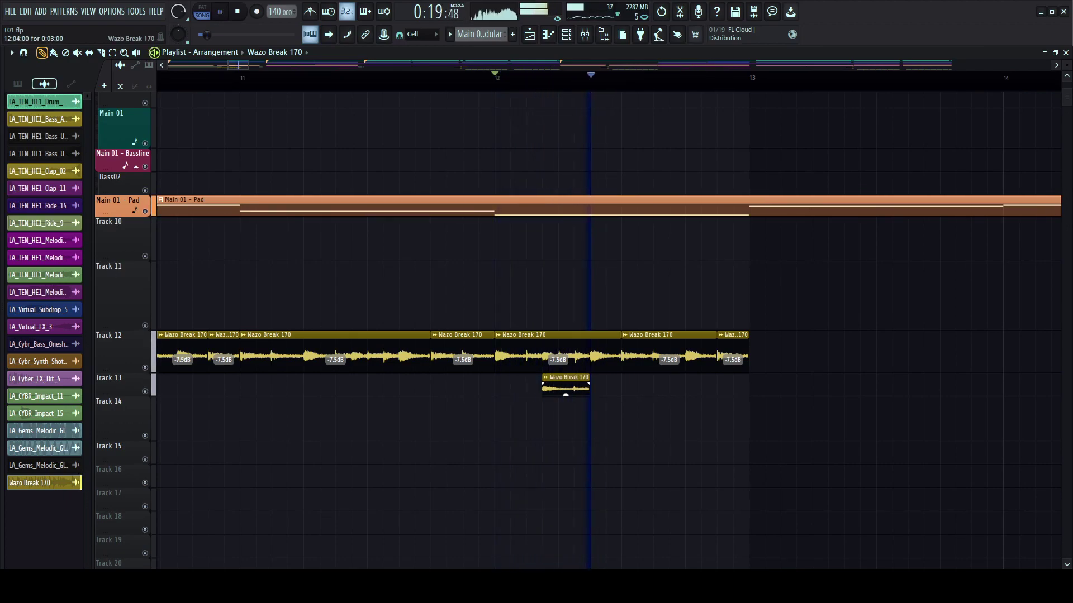
pyautogui.press('space')
pyautogui.press('space')
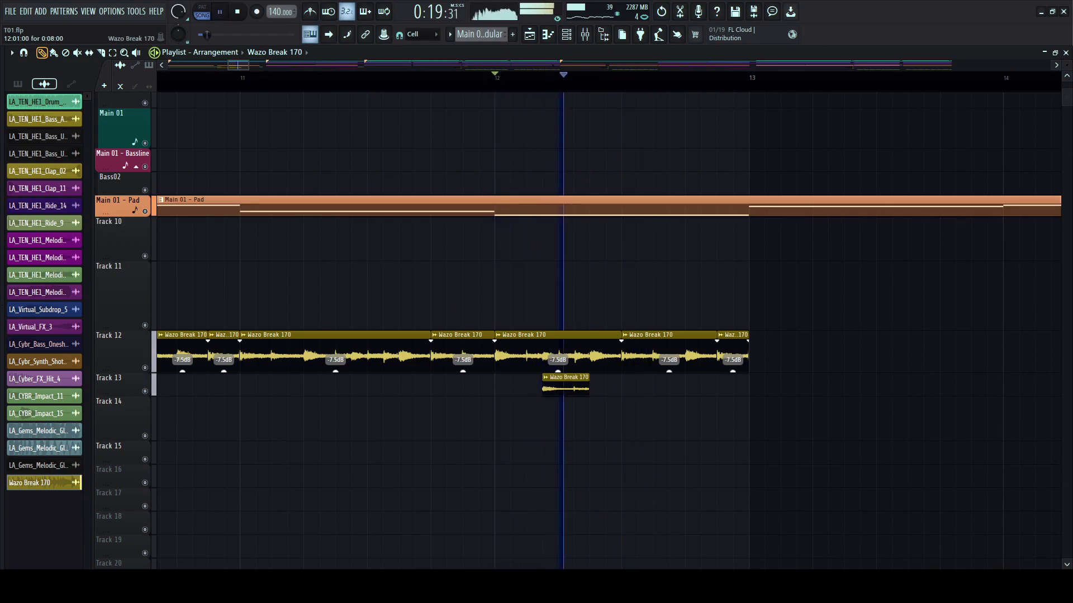
# - Shorten the Track 12 slice starting at bar 12 so it ends where the Track 13 slice begins, and replay it
pyautogui.moveTo(620, 354); pyautogui.dragTo(541, 357)
pyautogui.press('space')
pyautogui.press('space')
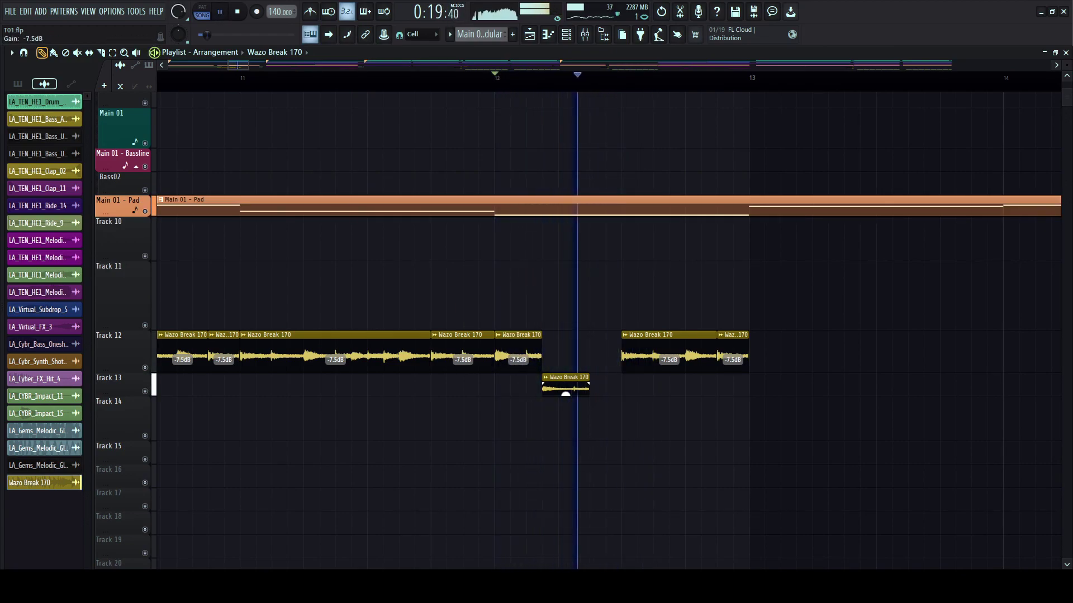
# - Add another short Wazo Break 170 slice on Track 13 to fill the gap before the Track 12 slices resume, and replay it
pyautogui.click(592, 386)
pyautogui.press('space')
pyautogui.press('space')
pyautogui.moveTo(636, 387); pyautogui.dragTo(621, 386)
pyautogui.press('space')
pyautogui.press('space')
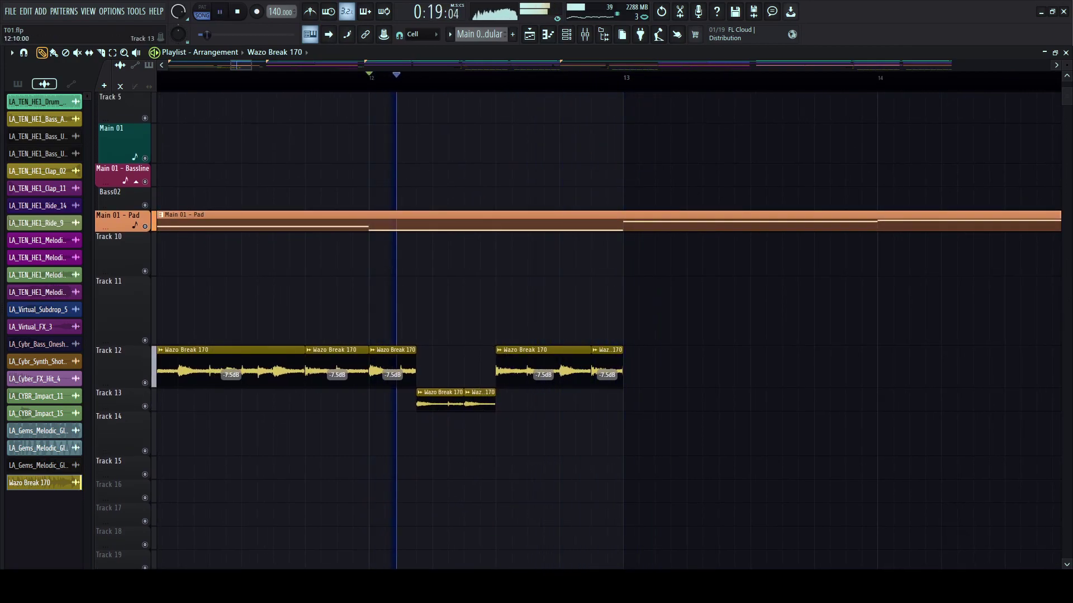
# - Slice the end of the Wazo Break 170 clip on Track 12 before bar 13 into one-step pieces and add a one-step slice on Track 13
pyautogui.press('c')
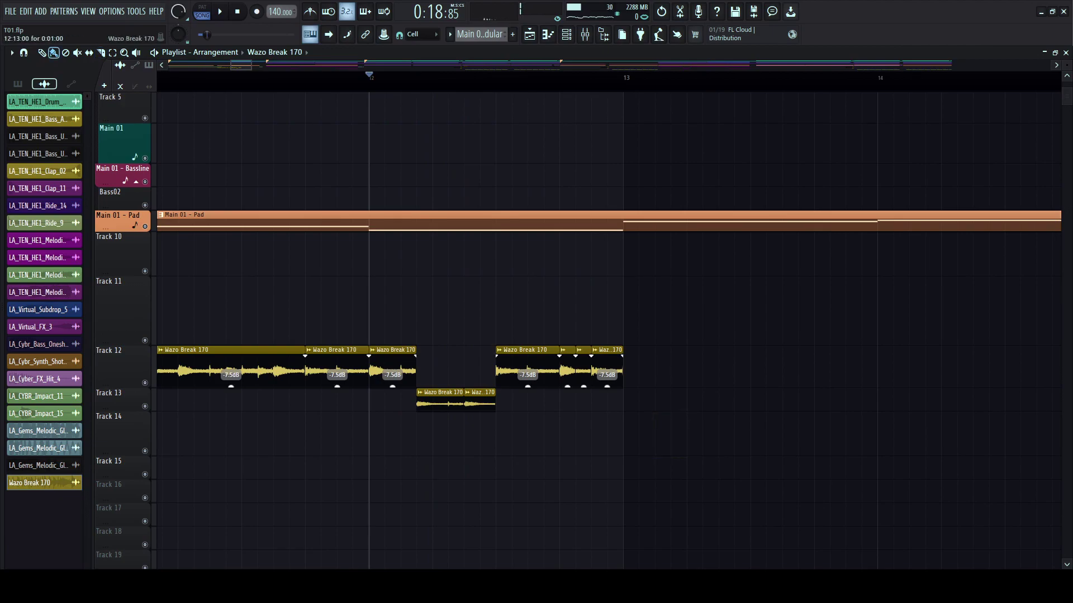
pyautogui.click(550, 400)
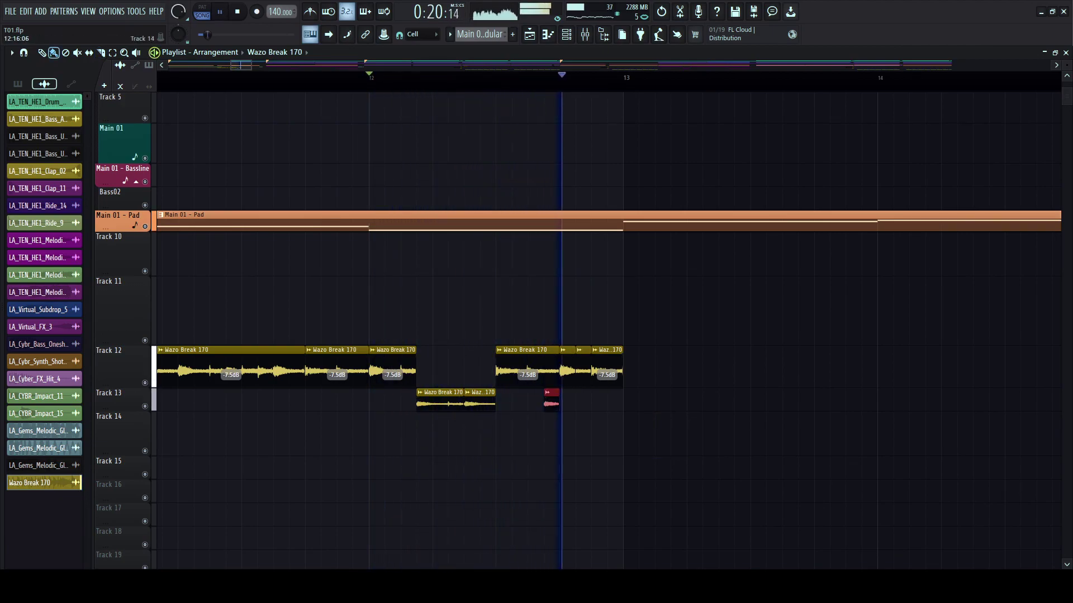
pyautogui.press('space')
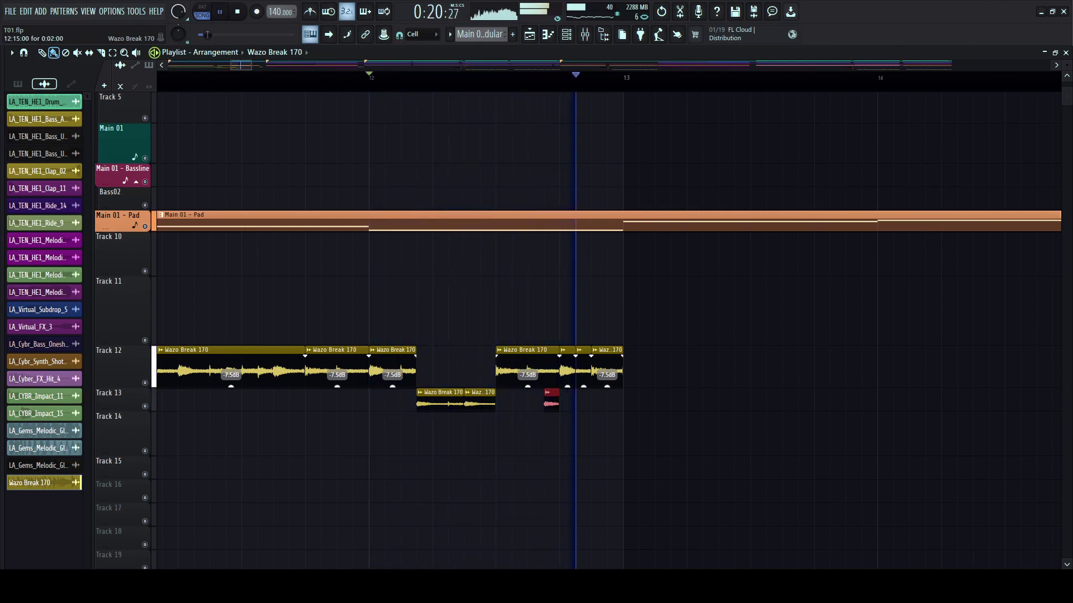
pyautogui.moveTo(621, 369); pyautogui.dragTo(607, 369)
pyautogui.click(615, 369)
pyautogui.press('space')
pyautogui.press('space')
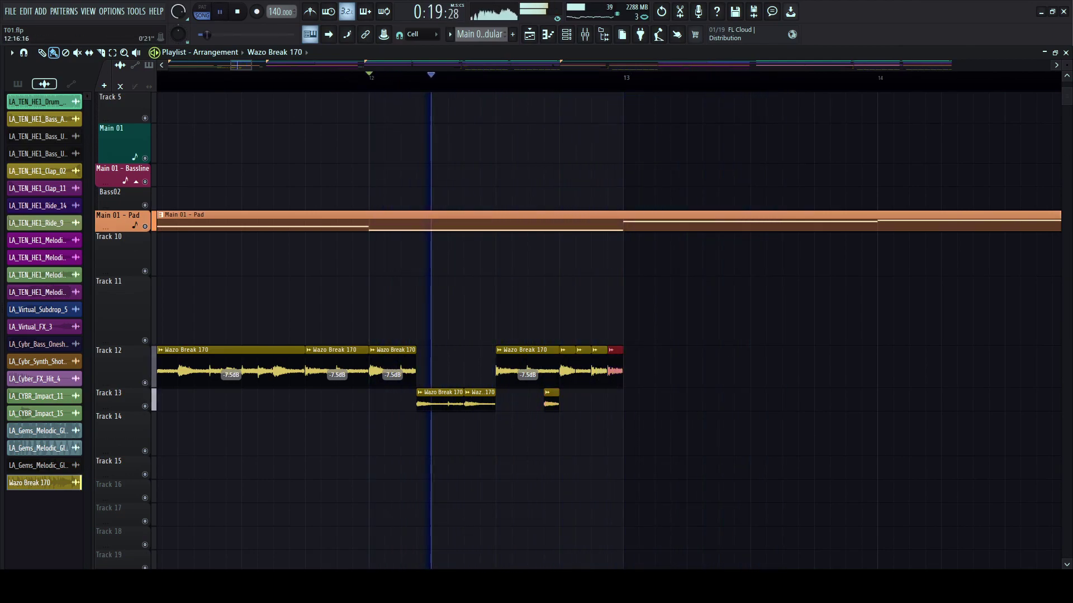
# - Set the playlist snap to 1/4 step and chop the final Track 12 slice before bar 13 into finer pieces while checking by ear
pyautogui.scroll(2, 607, 369)
pyautogui.click(423, 34)
pyautogui.click(423, 95)
pyautogui.moveTo(643, 366); pyautogui.dragTo(601, 370)
pyautogui.press('space')
pyautogui.press('space')
pyautogui.press('space')
pyautogui.press('space')
# - Duplicate the bars 9 to 12 Wazo Break 170 slices from bar 13 and delete the copies past bar 16 and on Track 13
pyautogui.scroll(-5, 533, 372)
pyautogui.click(312, 78)
pyautogui.moveTo(609, 368); pyautogui.dragTo(334, 399)
pyautogui.hotkey('ctrl', 'b')
pyautogui.hotkey('ctrl', 'd')
pyautogui.rightClick(746, 367)
pyautogui.rightClick(711, 367)
pyautogui.rightClick(720, 400)
pyautogui.rightClick(729, 400)
pyautogui.rightClick(745, 400)
pyautogui.scroll(1, 601, 400)
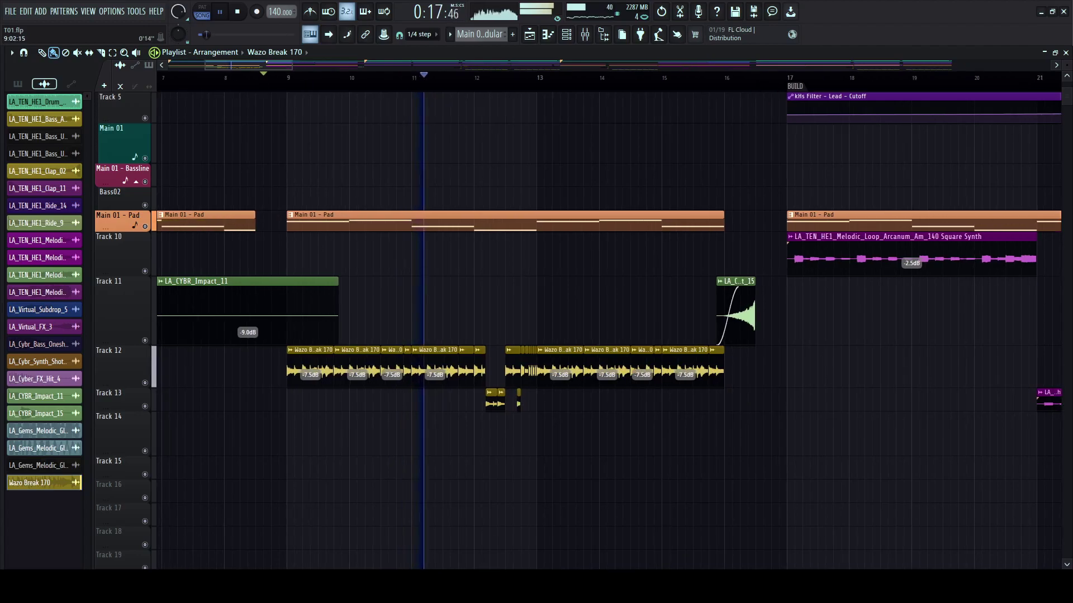
# - Set the playlist snap back to Cell and listen through the break pattern into the build
pyautogui.hscroll(1, 602, 399)
pyautogui.click(422, 35)
pyautogui.click(420, 59)
pyautogui.scroll(-2, 271, 369)
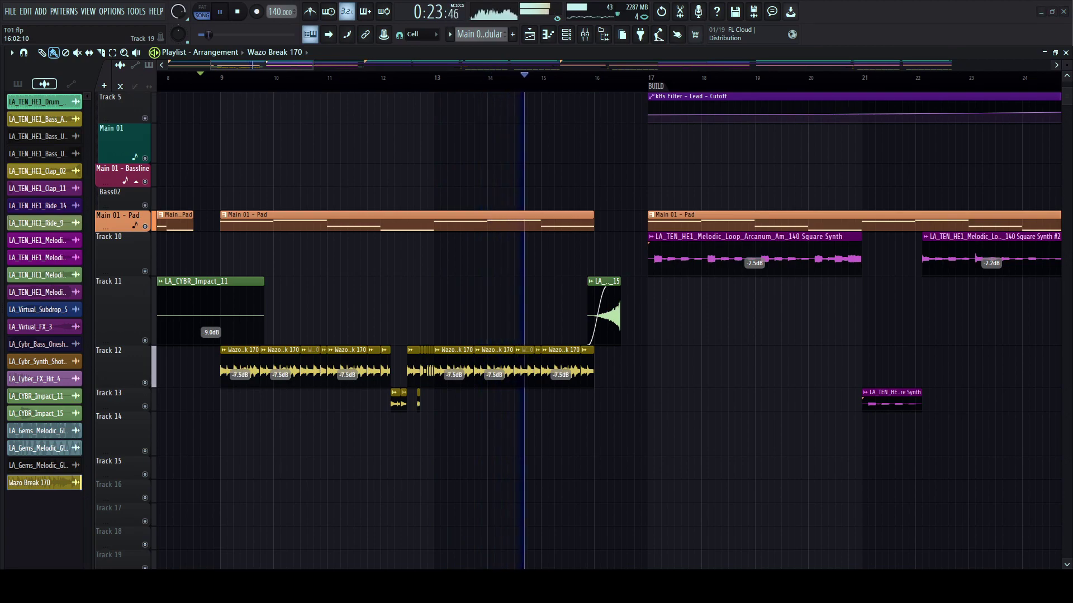
pyautogui.scroll(1, 687, 458)
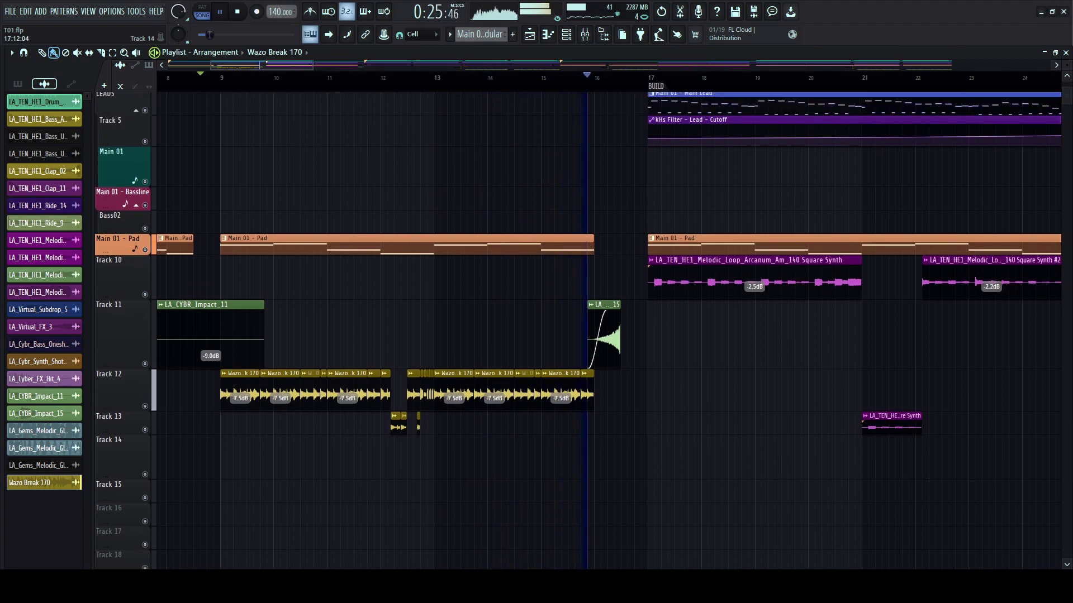
pyautogui.scroll(2, 573, 167)
pyautogui.scroll(4, 592, 168)
pyautogui.scroll(-2, 612, 167)
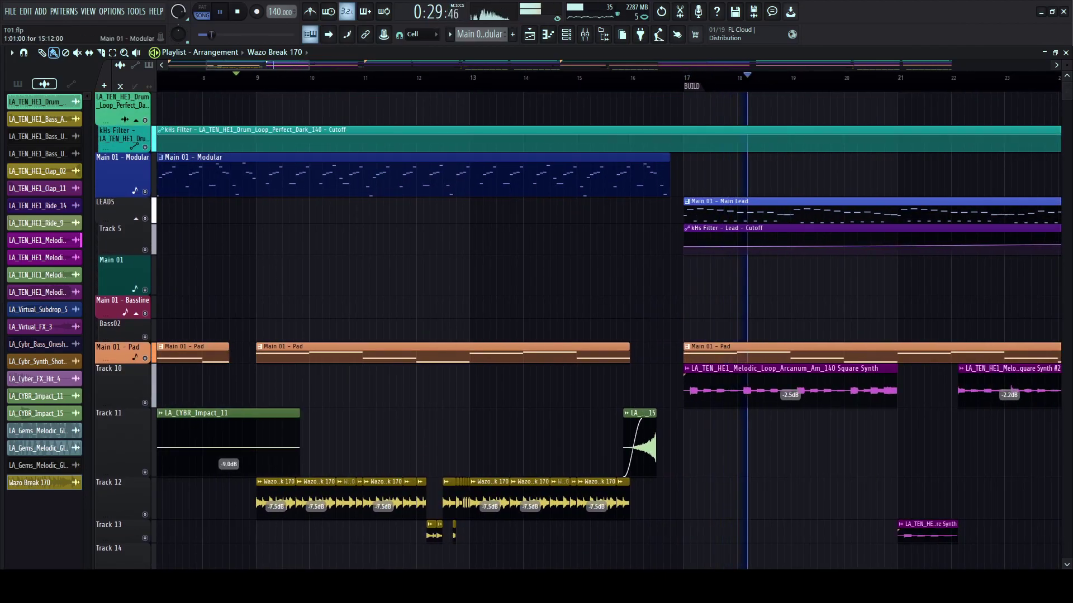
pyautogui.scroll(-4, 611, 167)
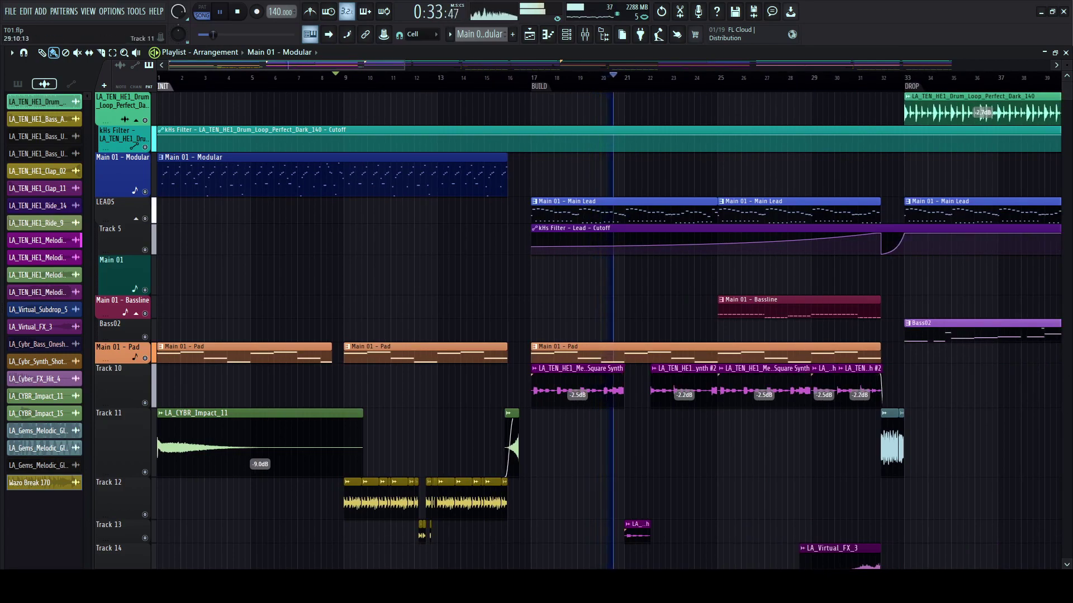
# - Lower the build's Track 10 melodic loop clips to -3.0 dB and -2.6 dB, and move the Track 13 loop clip up to Track 10
pyautogui.moveTo(518, 384); pyautogui.dragTo(842, 494)
pyautogui.scroll(-4, 576, 412)
pyautogui.moveTo(577, 407); pyautogui.dragTo(640, 420)
pyautogui.hotkey('shift', 'Up')
pyautogui.hotkey('shift', 'Up')
pyautogui.hotkey('shift', 'Up')
pyautogui.scroll(3, 578, 331)
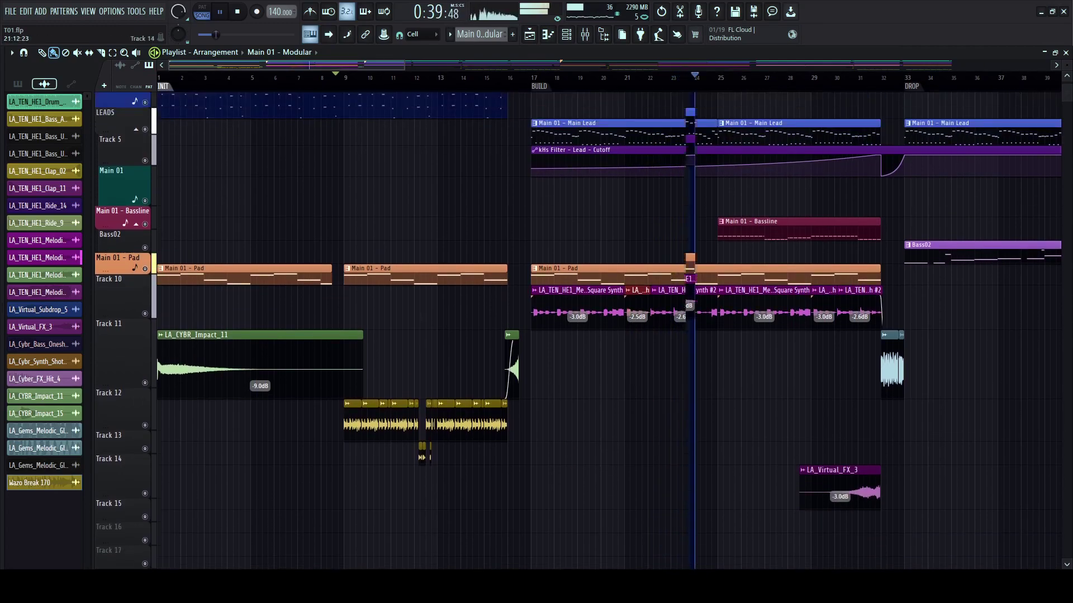
# - Listen through the build and preview amen break samples such as Hype Break 170, Tube Break 170 and Hydro Break 170 - Part_5
pyautogui.scroll(-1, 705, 88)
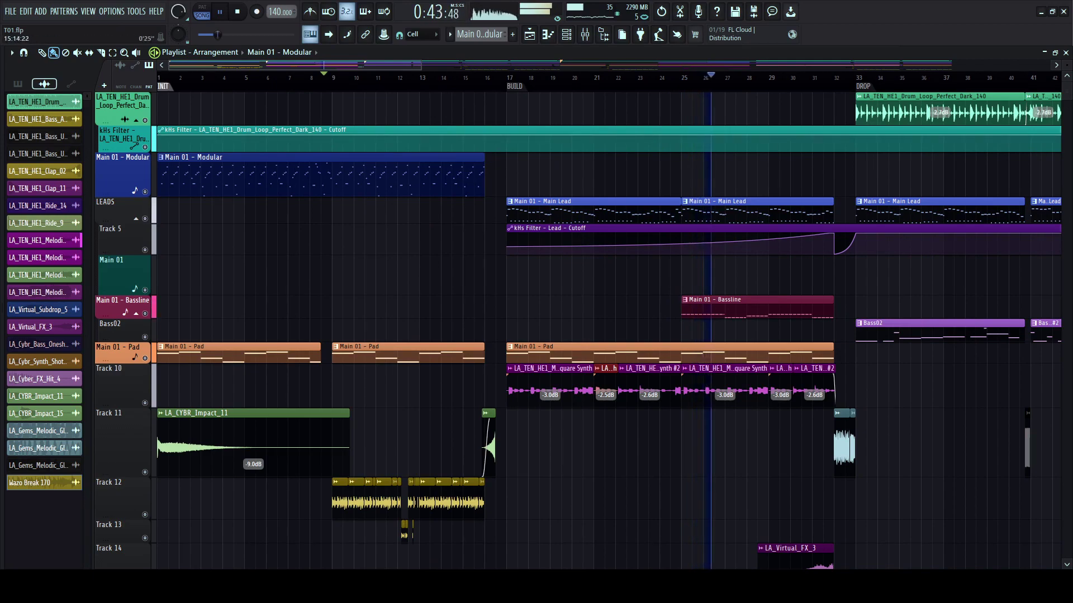
pyautogui.scroll(-1, 705, 88)
pyautogui.scroll(-3, 321, 385)
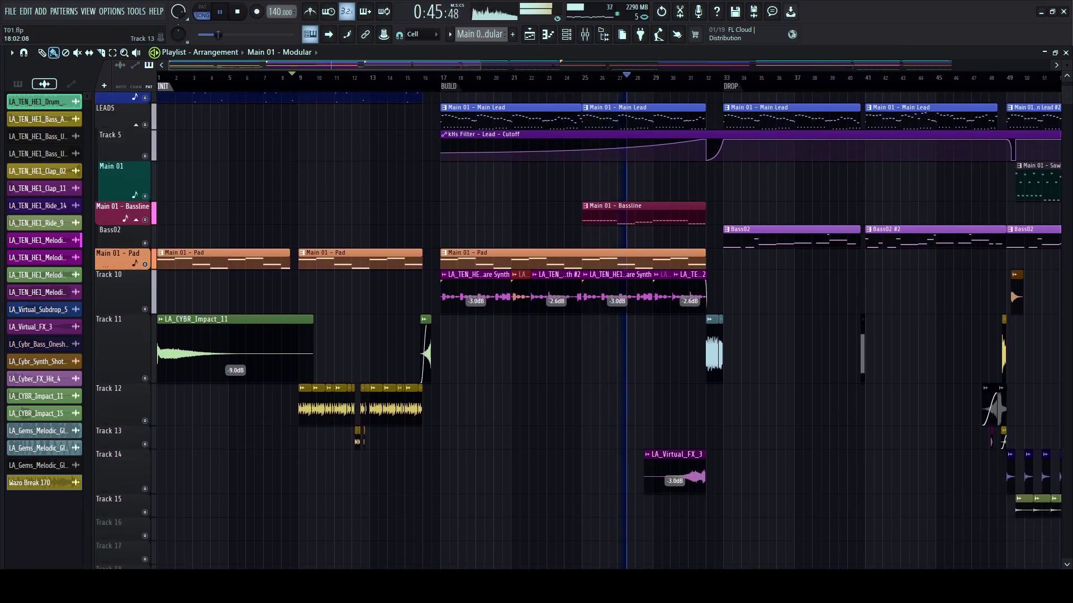
pyautogui.scroll(3, 320, 385)
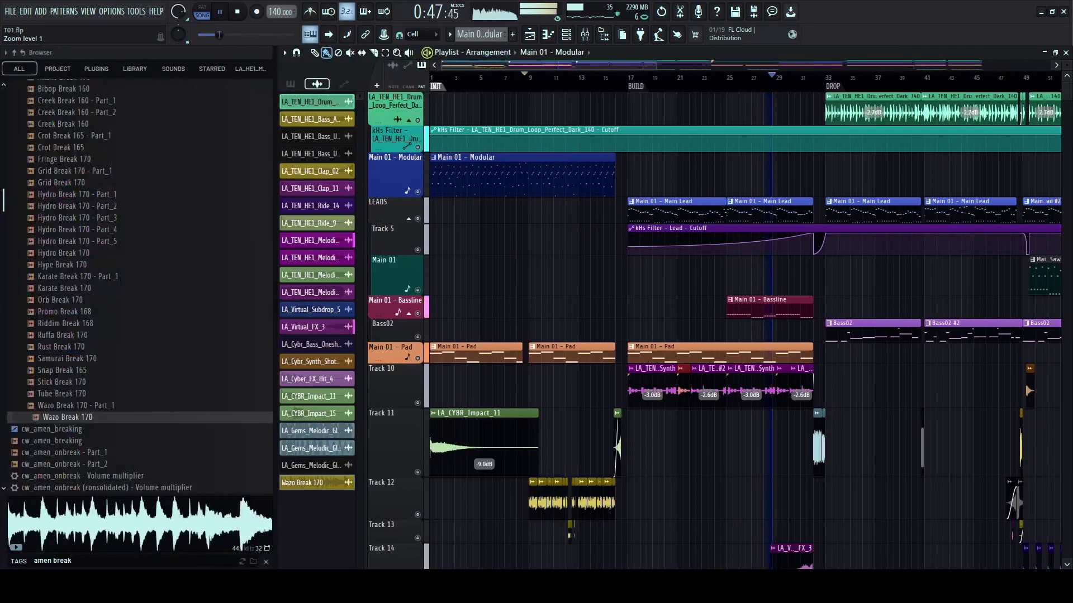
pyautogui.press('space')
pyautogui.click(62, 394)
pyautogui.click(67, 265)
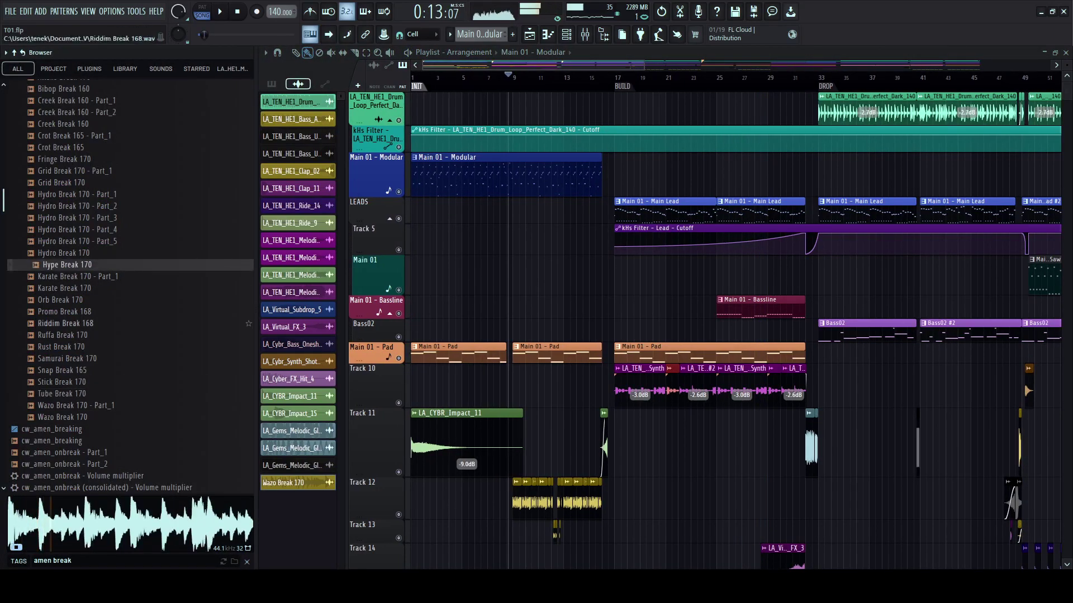
pyautogui.click(66, 393)
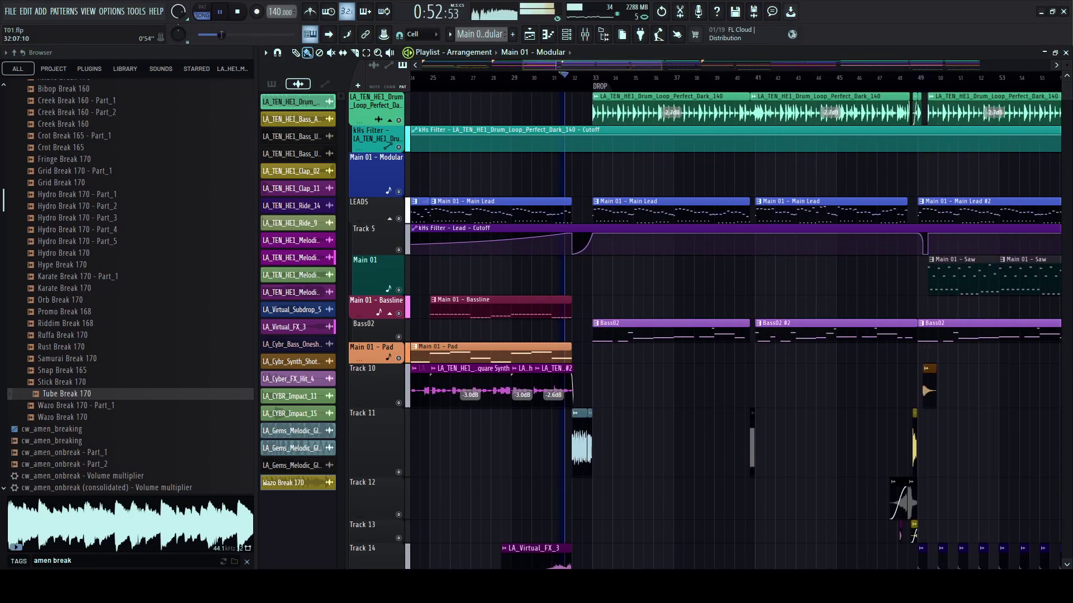
pyautogui.hscroll(1, 580, 77)
pyautogui.press('space')
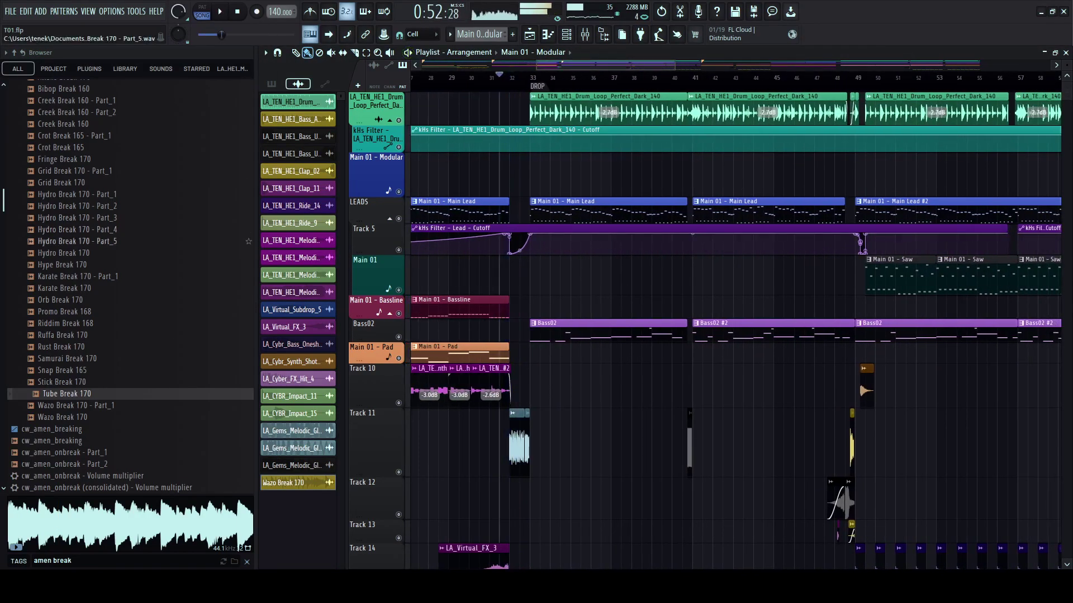
pyautogui.click(82, 230)
pyautogui.click(81, 241)
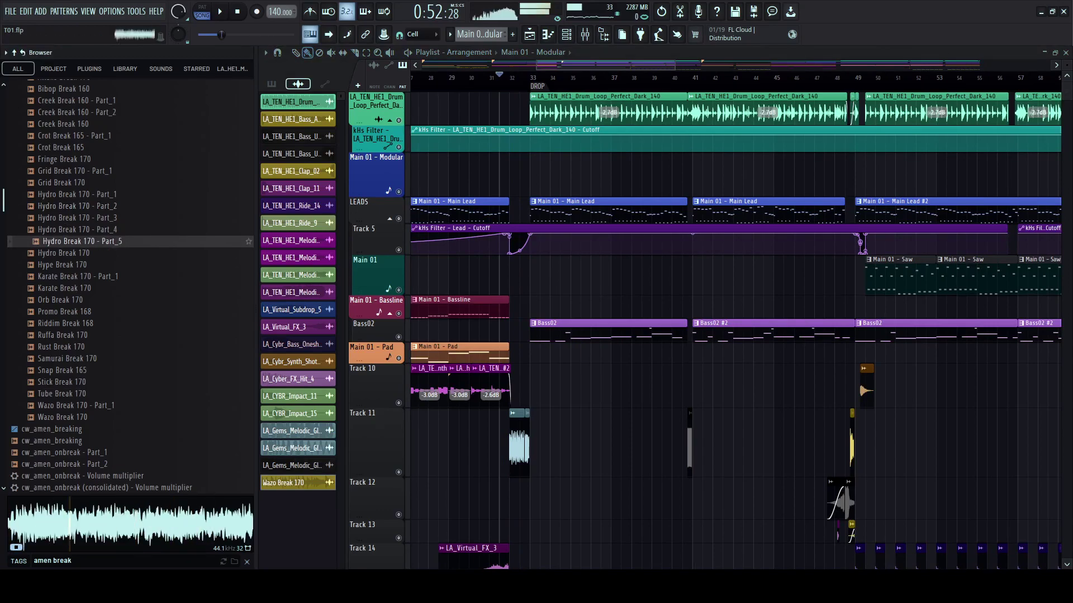
pyautogui.press('space')
# - Preview the Karate Break samples and place Karate Break 170 - Part_1 on Track 11 shortly before bar 34, checking it in playback
pyautogui.scroll(5, 540, 111)
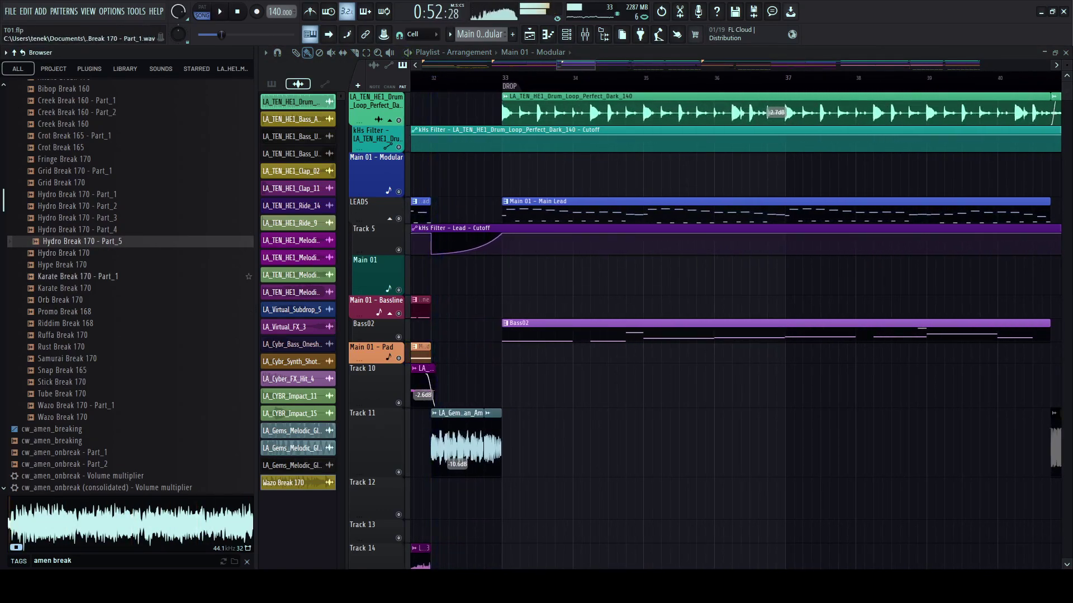
pyautogui.click(78, 276)
pyautogui.click(64, 288)
pyautogui.moveTo(77, 277); pyautogui.dragTo(561, 445)
pyautogui.press('space')
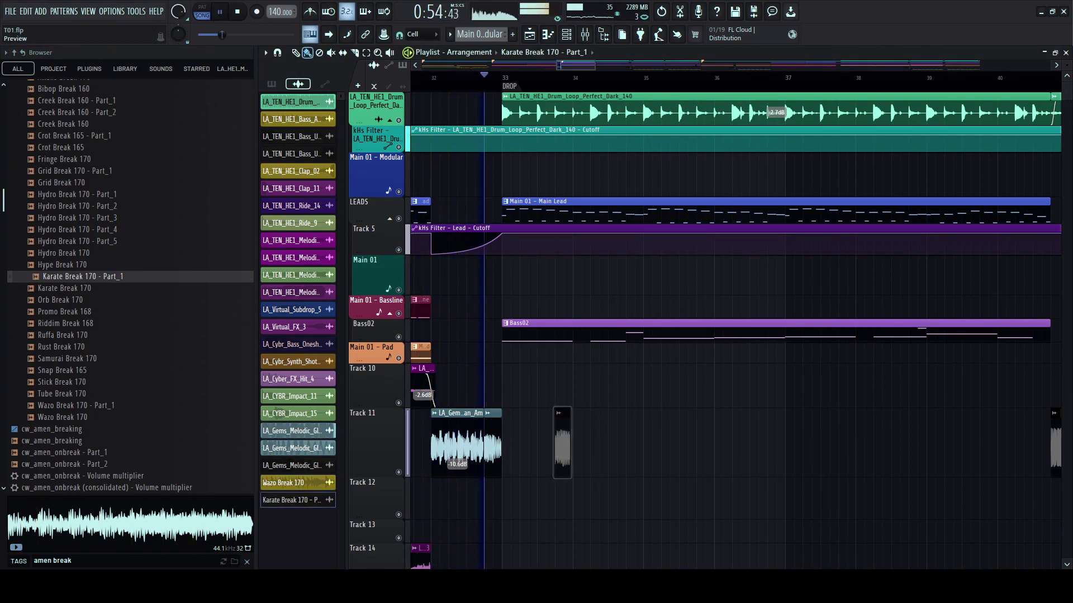
pyautogui.press('space')
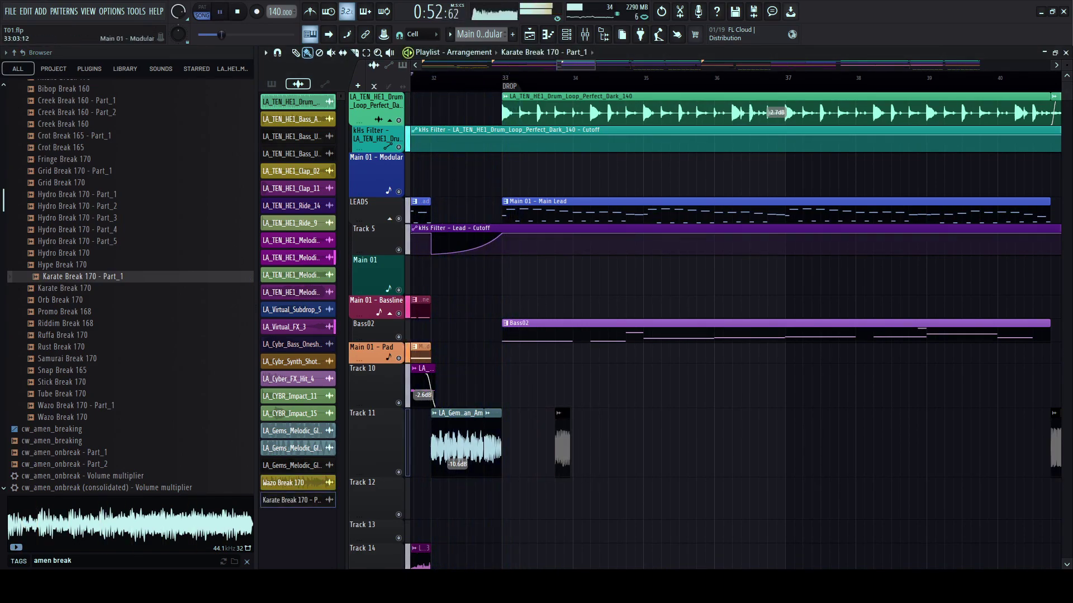
# - Stretch the Karate Break 170 - Part_1 clip on Track 11 to one beat so it ends at bar 34
pyautogui.scroll(3, 475, 444)
pyautogui.click(256, 444)
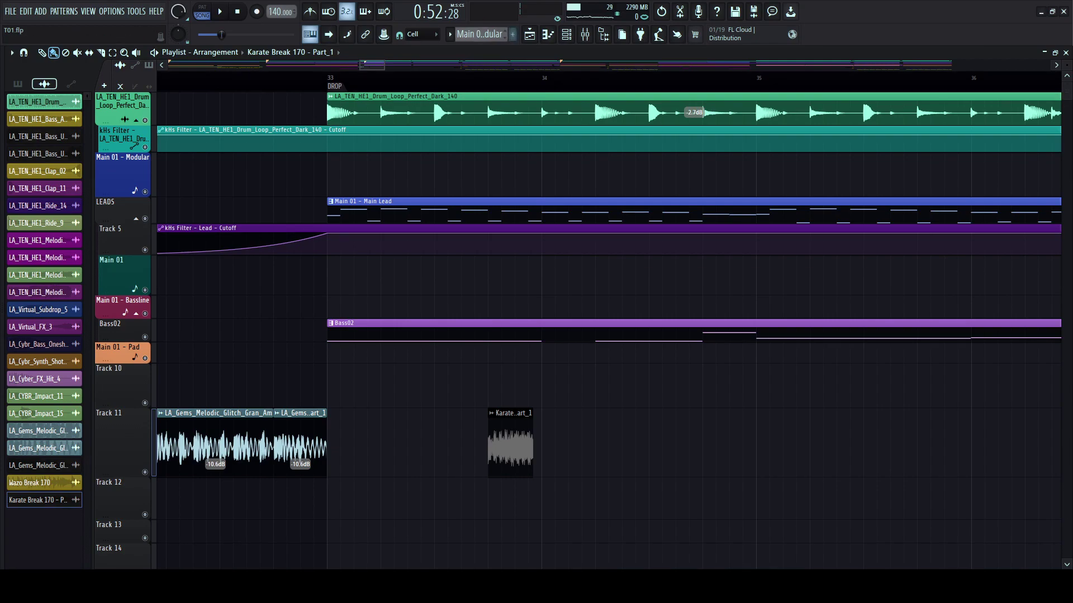
pyautogui.scroll(3, 487, 444)
pyautogui.click(492, 414)
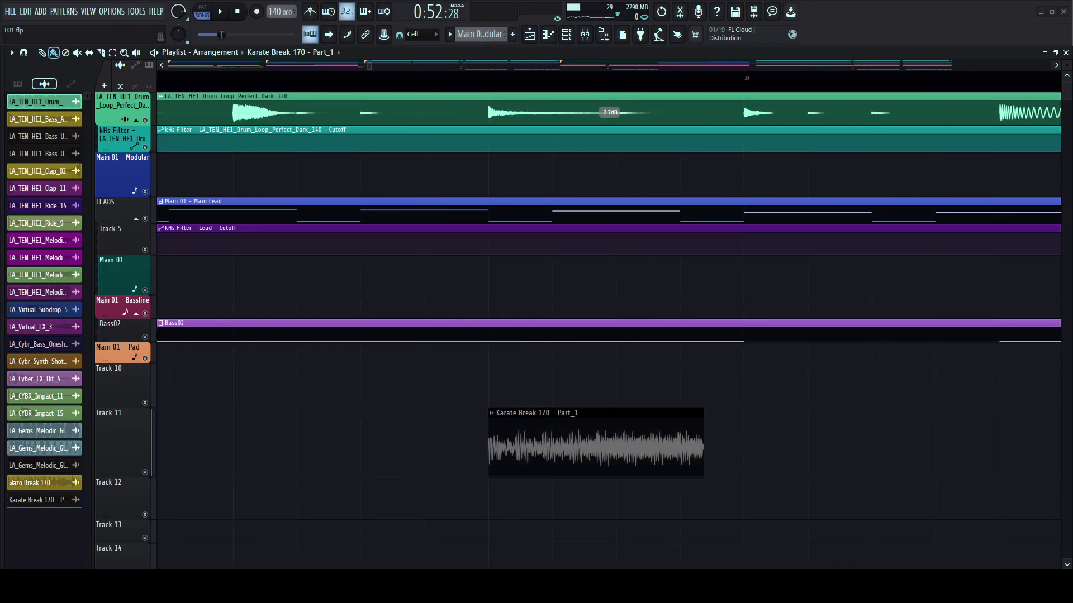
pyautogui.scroll(-3, 489, 444)
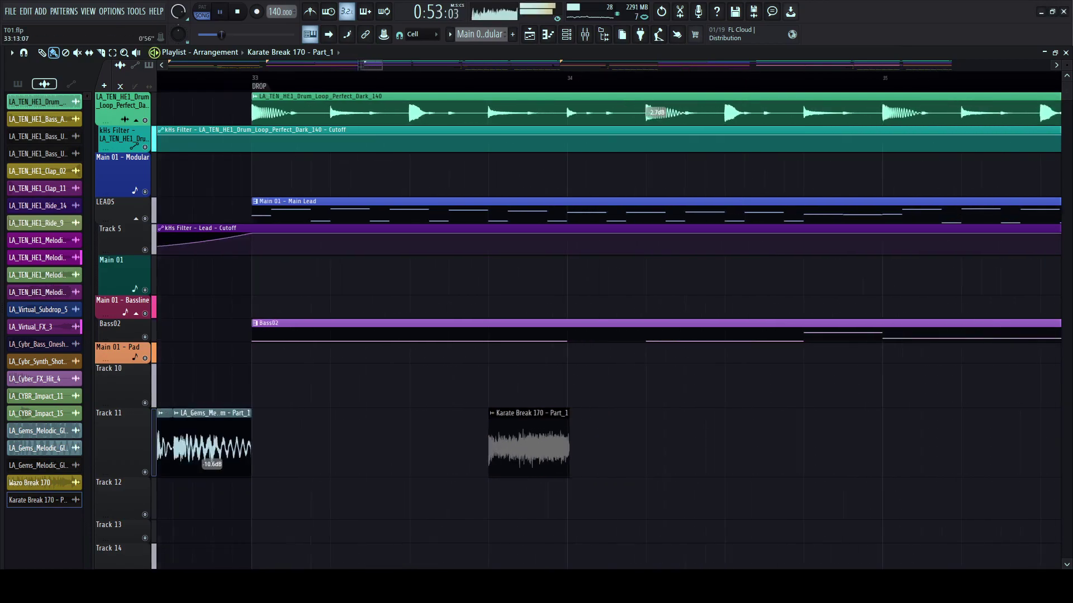
# - Move the Karate Break 170 - Part_1 clip to end at bar 37, with a fade-in and a gain of -1.9 dB
pyautogui.moveTo(488, 420); pyautogui.dragTo(986, 438)
pyautogui.scroll(-2, 506, 447)
pyautogui.press('space')
pyautogui.press('space')
pyautogui.hscroll(5, 986, 439)
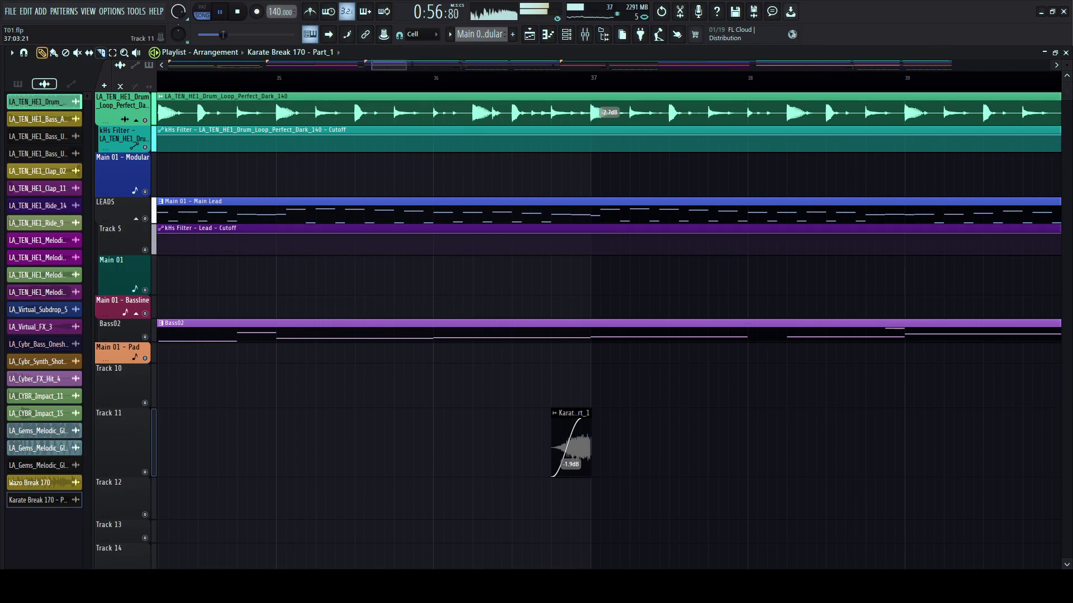
# - Move the Karate Break 170 - Part_1 clip on Track 11 to directly before the glitch clip that leads into bar 41
pyautogui.moveTo(573, 441); pyautogui.dragTo(731, 442)
pyautogui.rightClick(731, 441)
pyautogui.scroll(-4, 545, 441)
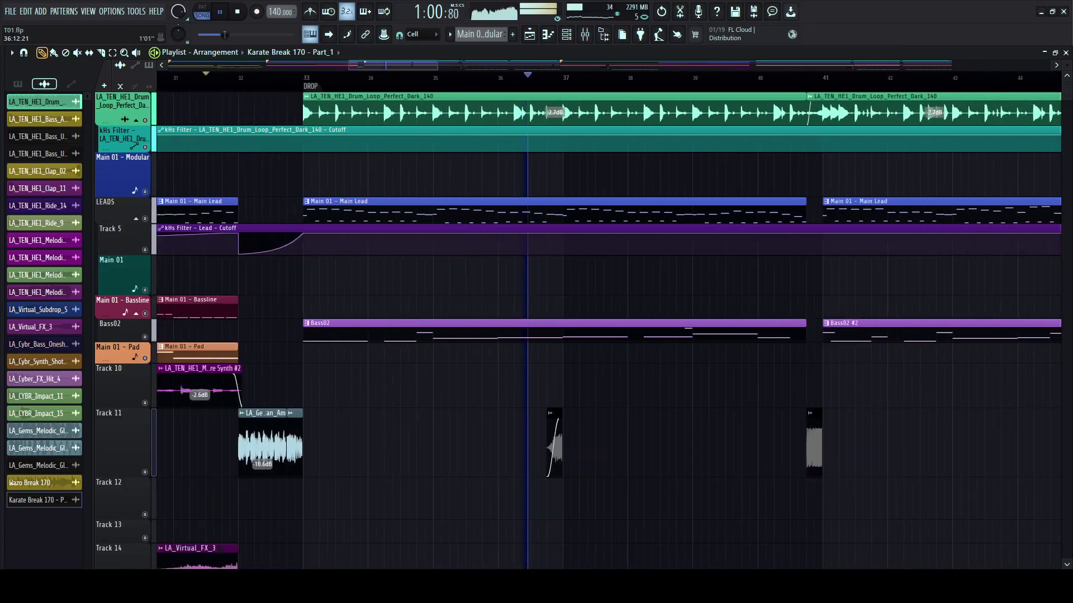
pyautogui.hscroll(3, 546, 442)
pyautogui.scroll(4, 447, 441)
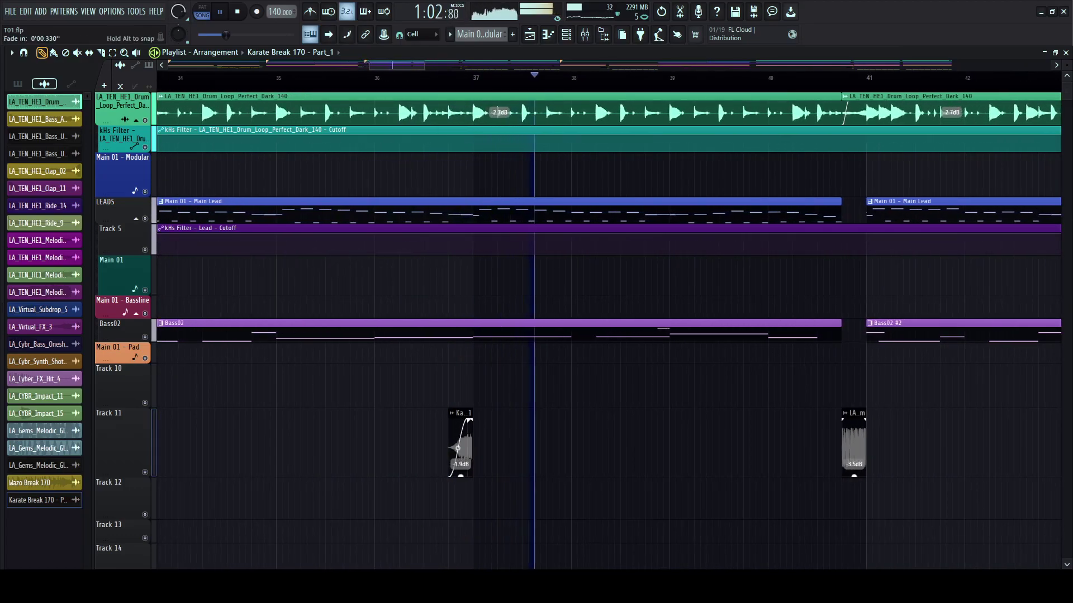
pyautogui.moveTo(460, 441); pyautogui.dragTo(829, 441)
# - Put the Karate Break clip on Track 10 in the last beat before bar 41 and shift the Track 11 glitch clip one beat earlier
pyautogui.hscroll(4, 949, 386)
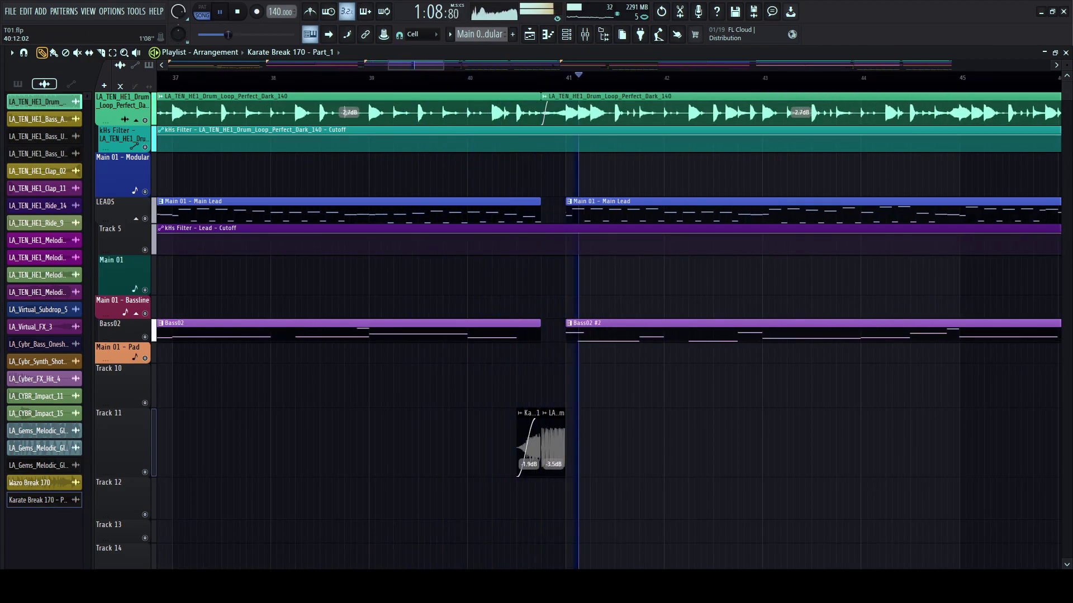
pyautogui.scroll(2, 536, 441)
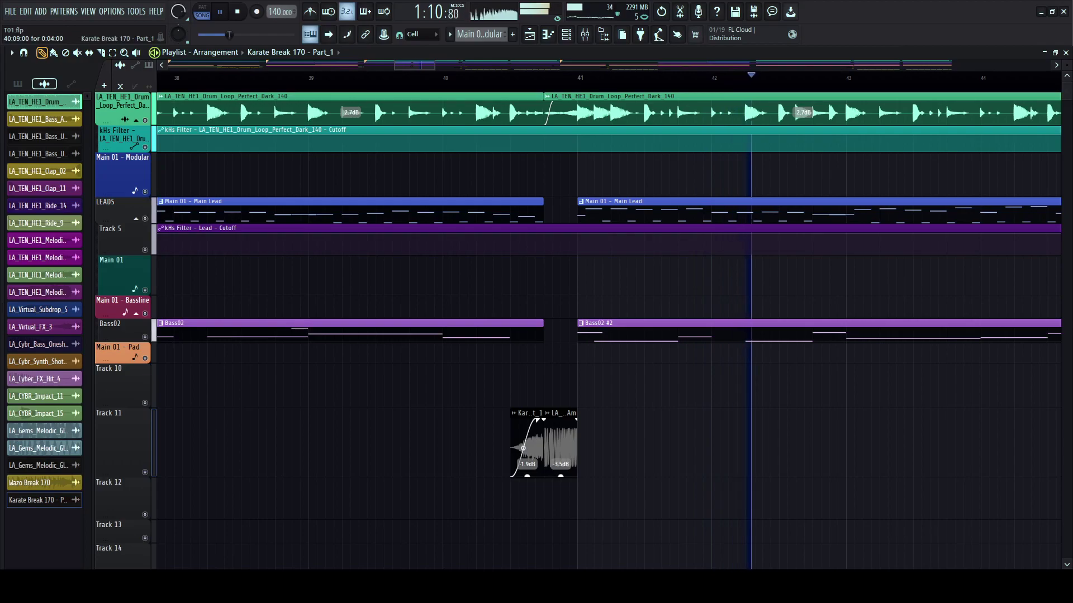
pyautogui.moveTo(529, 438); pyautogui.dragTo(546, 391)
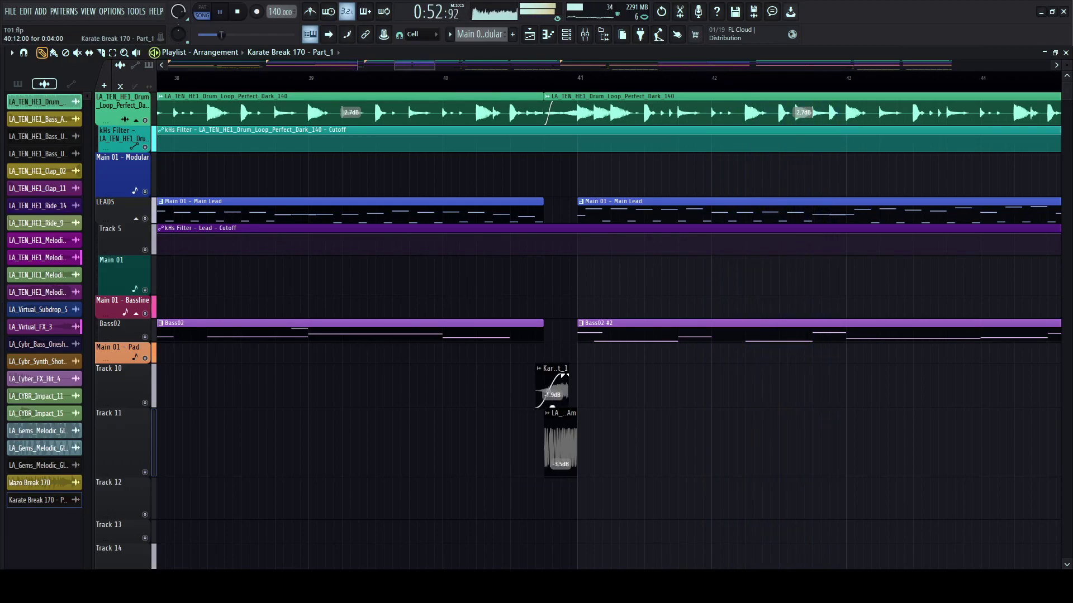
pyautogui.moveTo(561, 441); pyautogui.dragTo(527, 442)
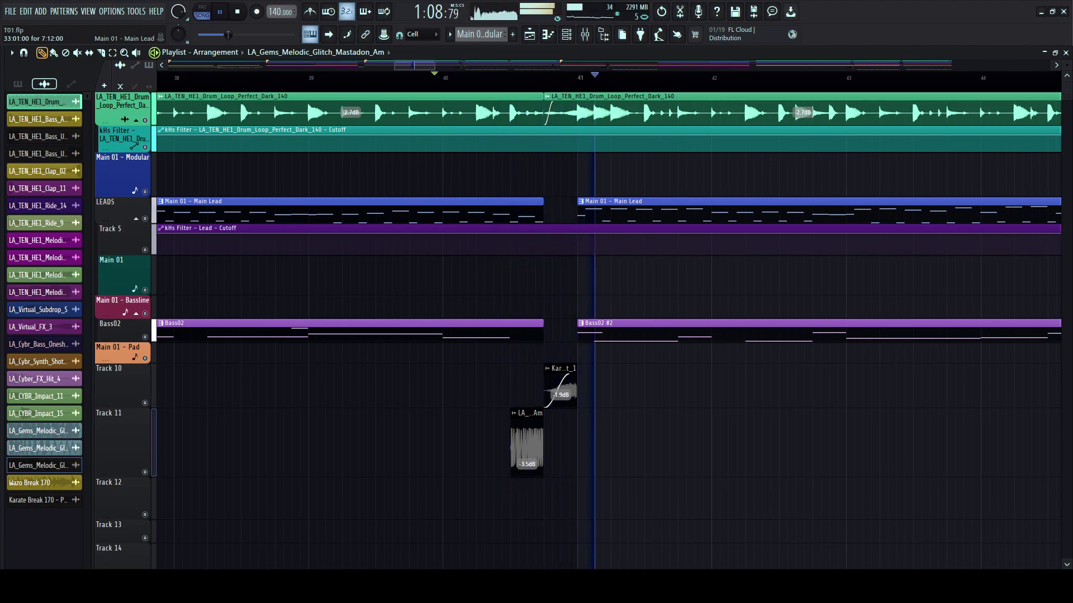
# - Shorten the drop's first Main Lead clip to end where the glitch clip starts, remove the Karate Break clip's fade-in, and replay
pyautogui.press('space')
pyautogui.moveTo(542, 212); pyautogui.dragTo(517, 212)
pyautogui.press('space')
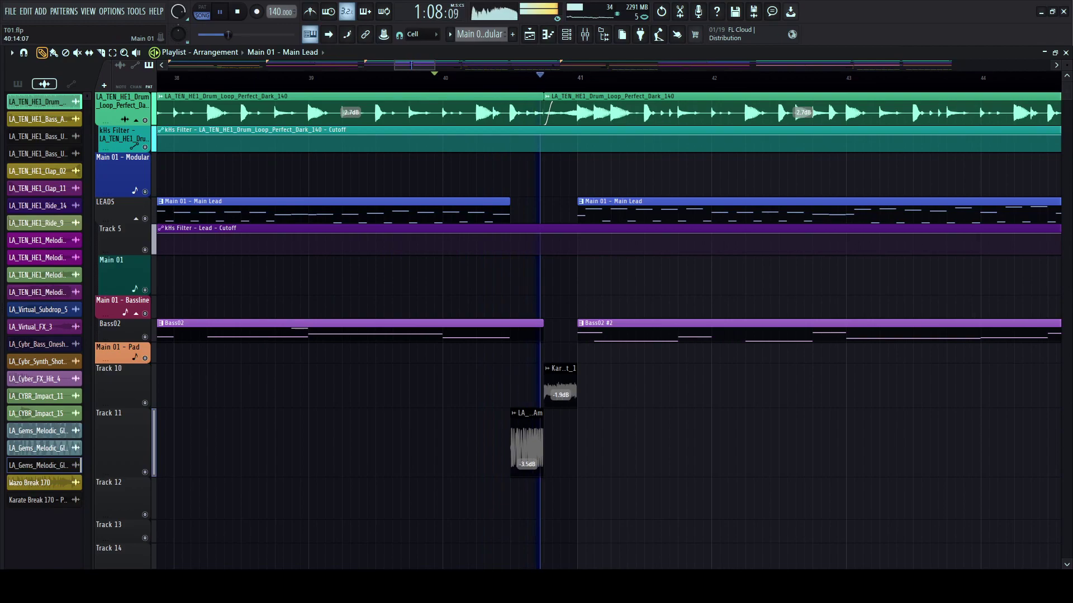
pyautogui.scroll(-2, 524, 79)
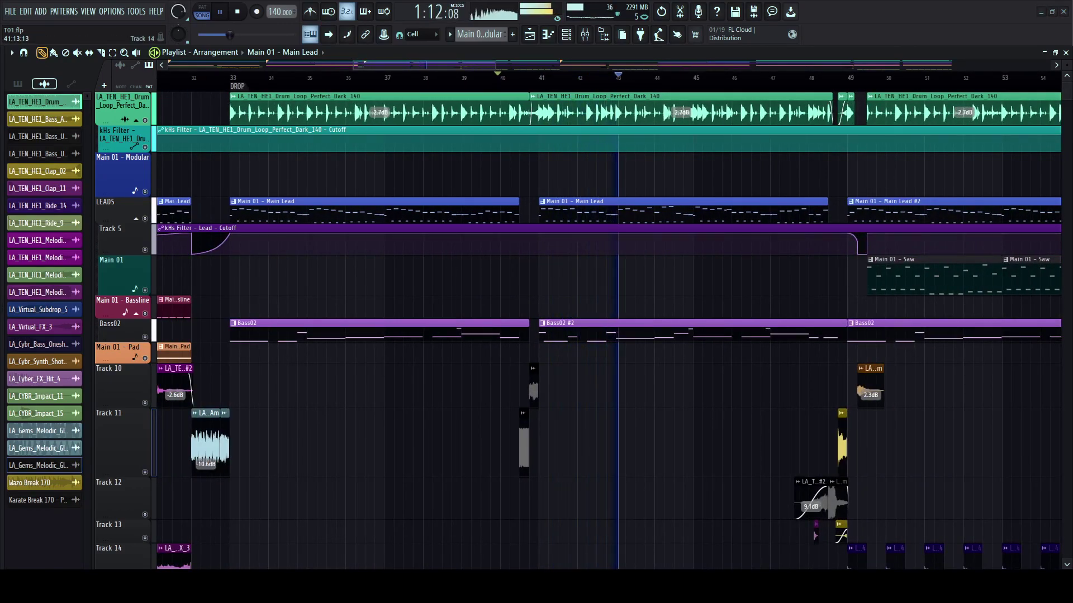
# - Audition more amen breaks in the browser, from Promo Break 168 to Samurai Break 170, as fills for the drop
pyautogui.moveTo(2, 307); pyautogui.dragTo(351, 307)
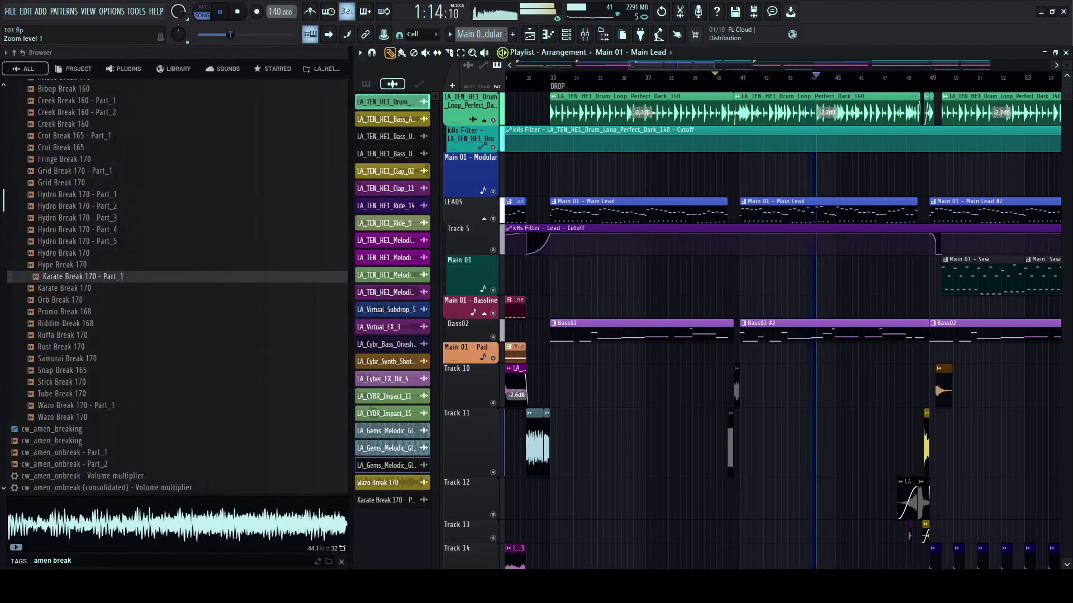
pyautogui.click(65, 312)
pyautogui.press('space')
pyautogui.click(70, 323)
pyautogui.press('Down')
pyautogui.press('Down')
pyautogui.press('Down')
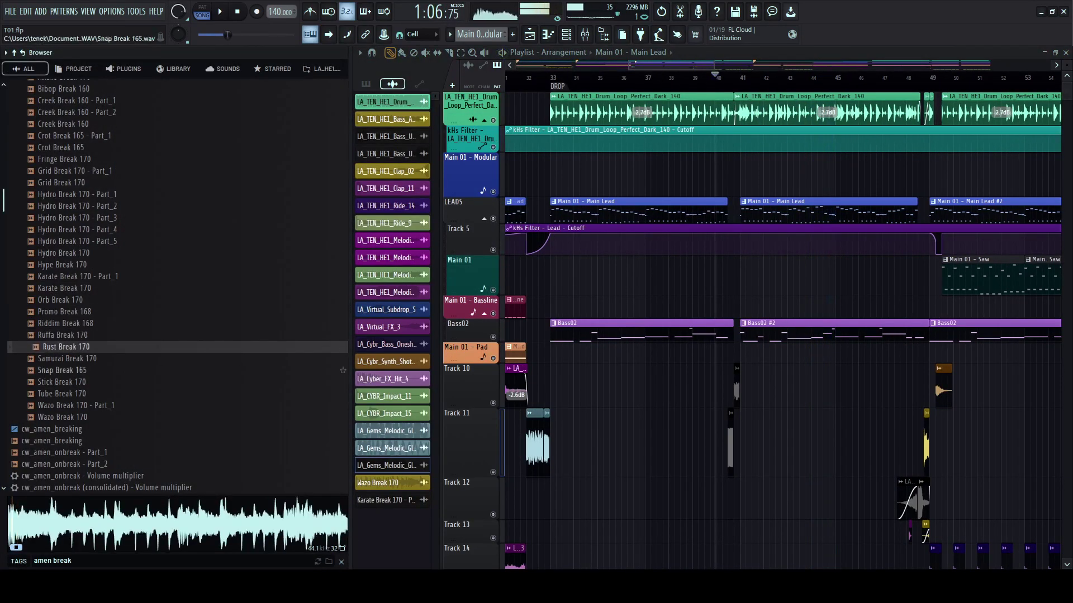
pyautogui.press('space')
pyautogui.scroll(-5, 531, 279)
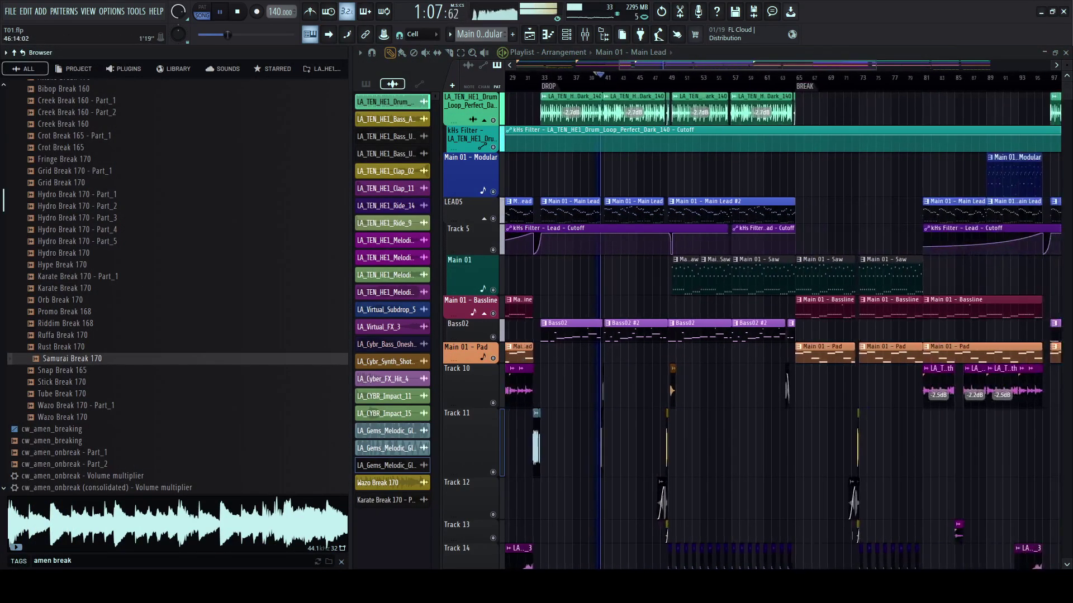
pyautogui.hscroll(-5, 531, 279)
pyautogui.moveTo(351, 308); pyautogui.dragTo(2, 307)
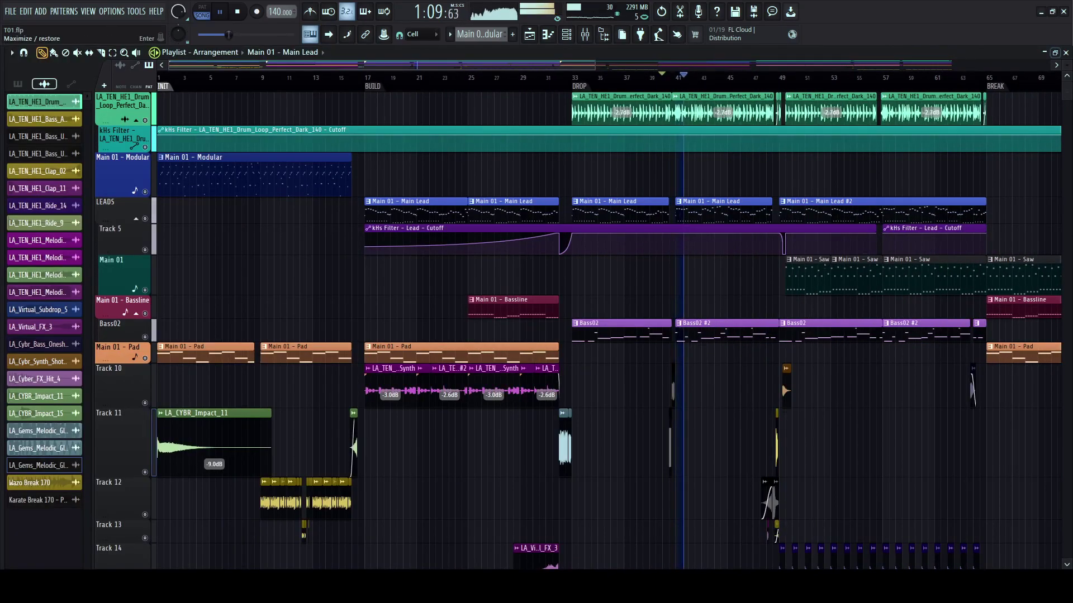
# - Play the arrangement from bar 1 to review the intro
pyautogui.moveTo(1067, 65)
pyautogui.mouseDown()
pyautogui.moveTo(1066, 81)
pyautogui.moveTo(1067, 67)
pyautogui.mouseUp()
pyautogui.press('space')
pyautogui.moveTo(169, 77); pyautogui.dragTo(158, 77)
pyautogui.press('space')
pyautogui.press('space')
pyautogui.moveTo(2, 308); pyautogui.dragTo(114, 307)
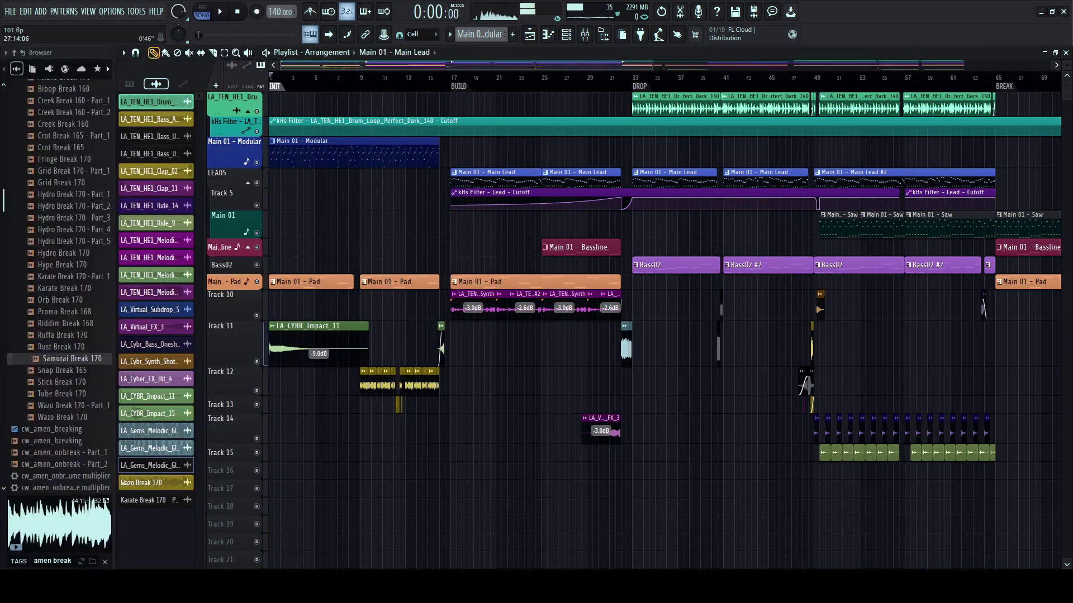
# - Preview the Main Lead pattern on its own in the channel rack and return to the arrangement
pyautogui.press('F6')
pyautogui.click(197, 52)
pyautogui.click(208, 101)
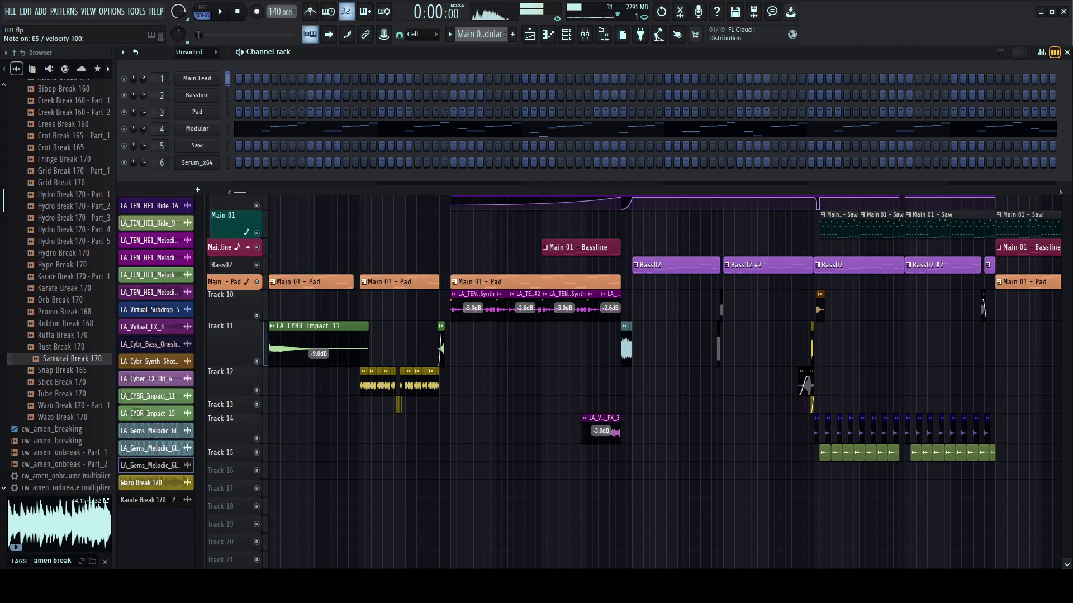
pyautogui.press('l')
pyautogui.scroll(3, 479, 35)
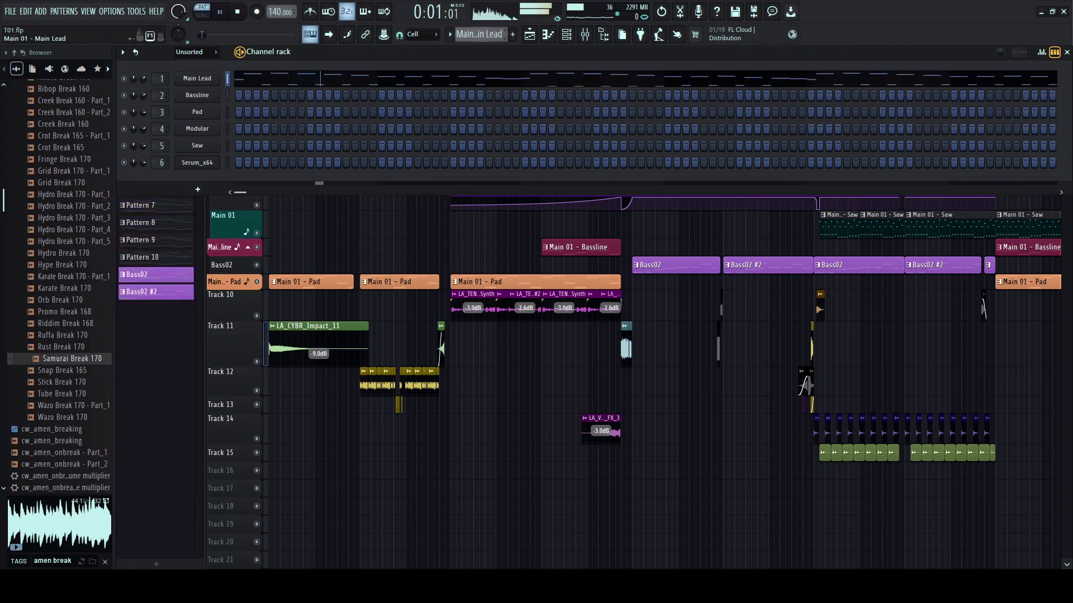
pyautogui.click(529, 34)
pyautogui.click(202, 11)
pyautogui.press('l')
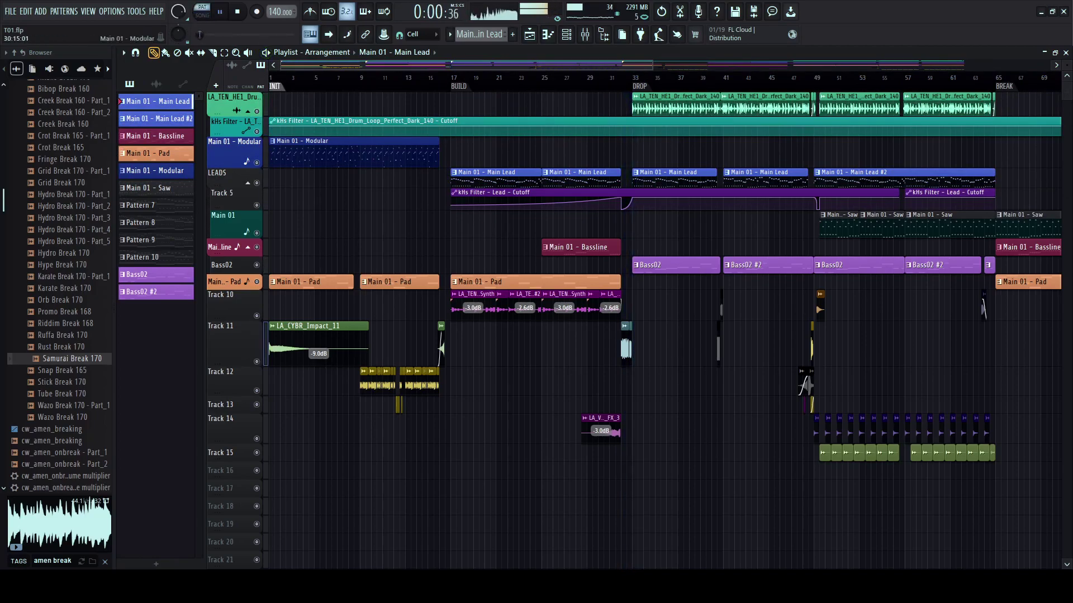
# - Open the drop's first Main Lead clip in the piano roll after checking the Modular pattern
pyautogui.doubleClick(383, 143)
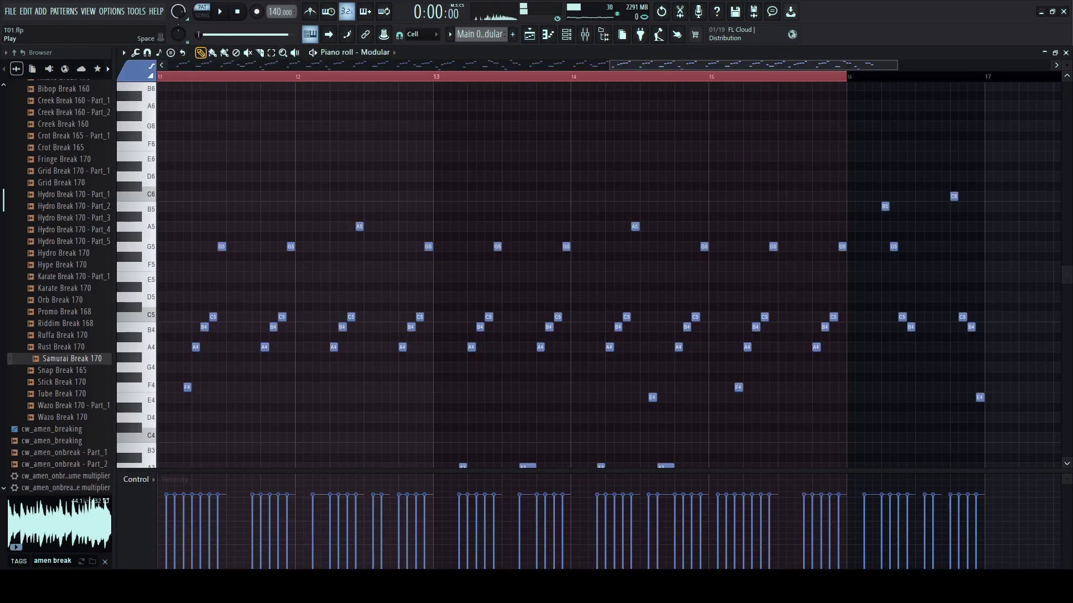
pyautogui.press('F5')
pyautogui.press('space')
pyautogui.doubleClick(669, 177)
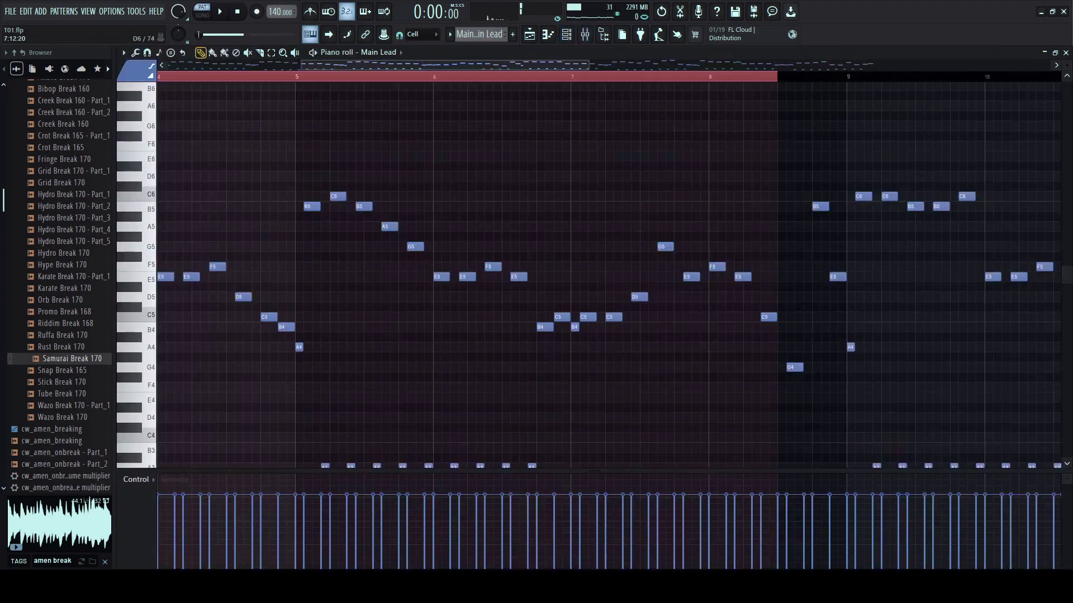
# - Add a second Serum_x64 channel with the LD - Angels Formant preset and reduce its master volume
pyautogui.press('F6')
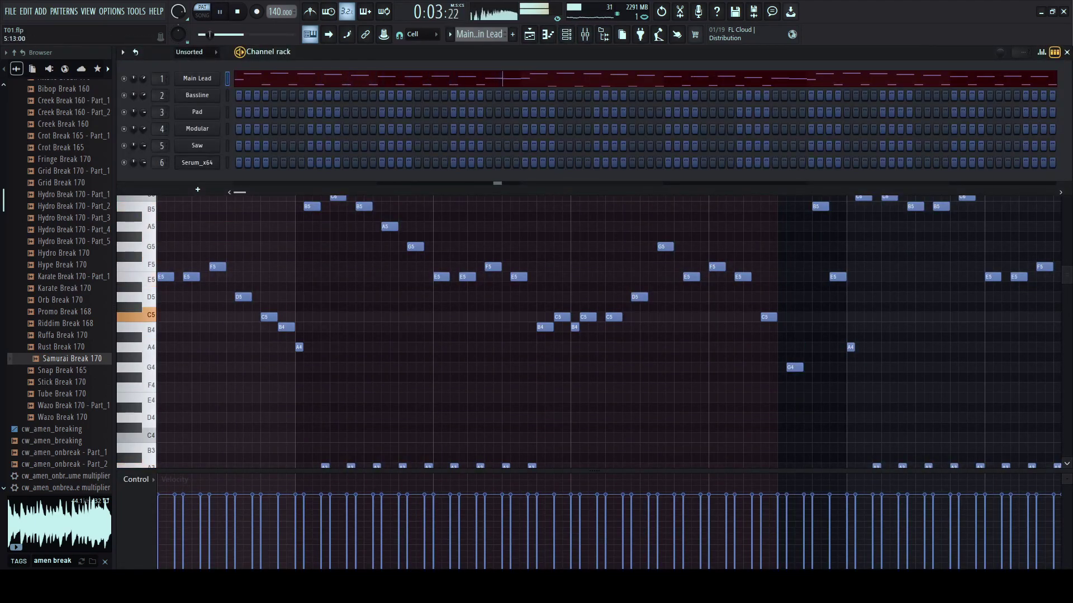
pyautogui.press('Return')
pyautogui.moveTo(677, 350); pyautogui.dragTo(855, 401)
pyautogui.press('space')
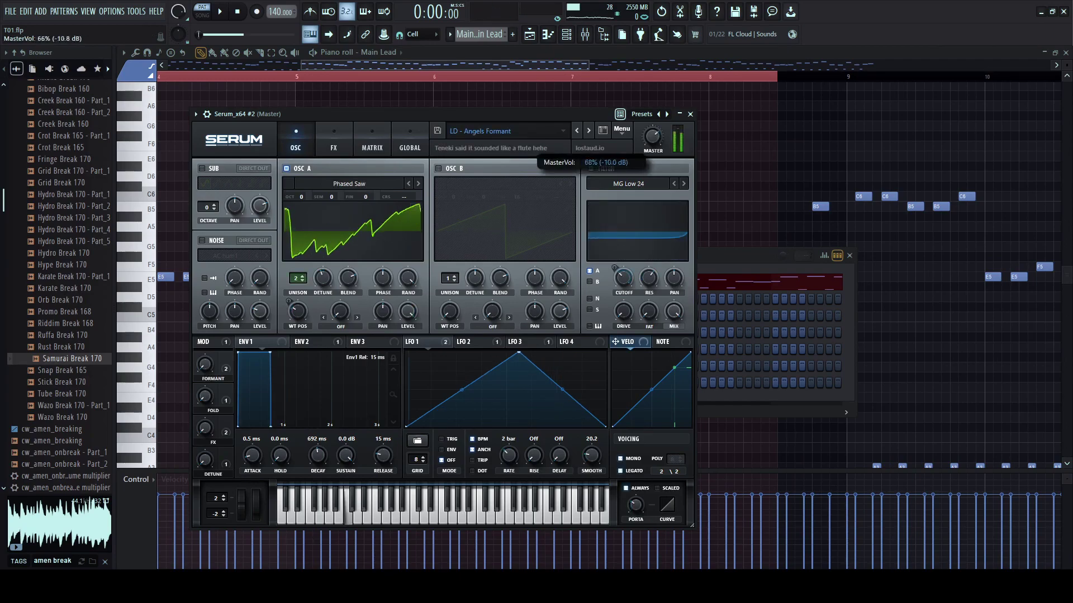
pyautogui.press('Escape')
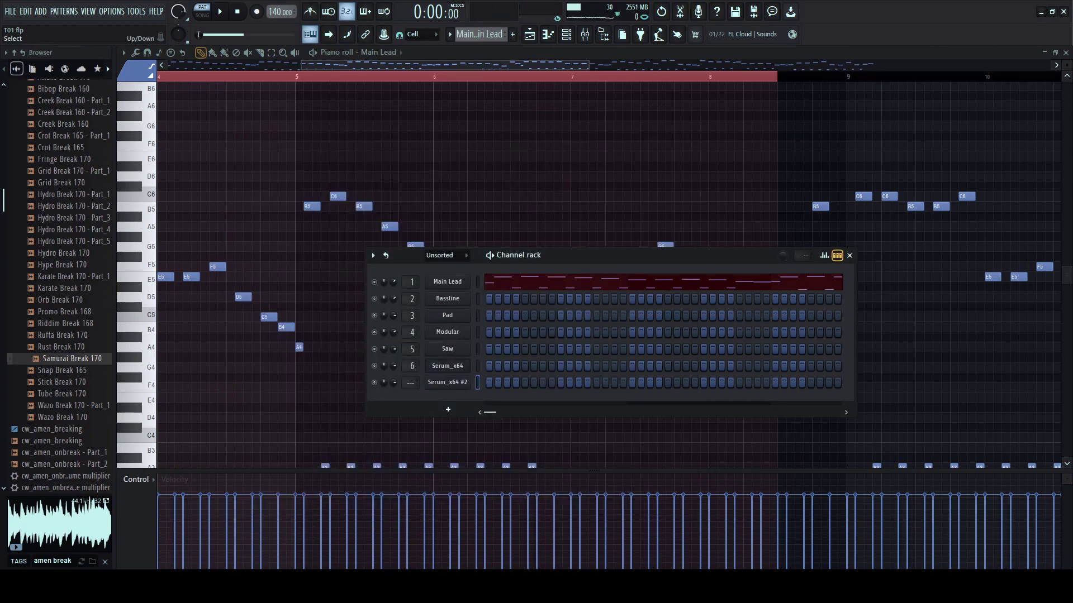
# - Paste the Main Lead notes into the Serum_x64 #2 channel and play the pattern
pyautogui.click(478, 383)
pyautogui.hotkey('ctrl', 'v')
pyautogui.press('space')
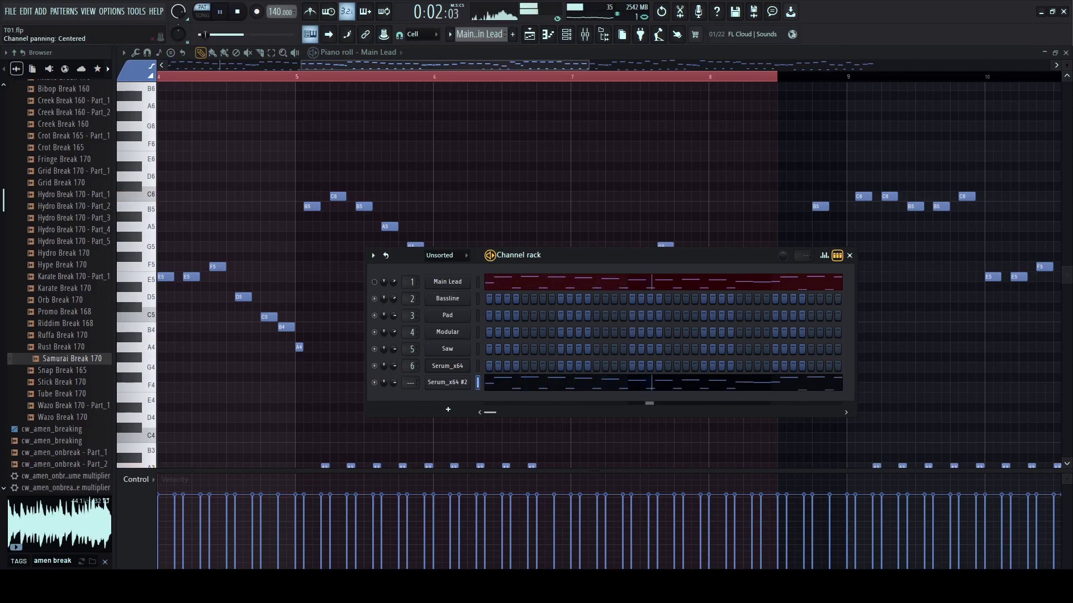
# - Assign the Serum_x64 #2 channel to mixer track 11 and route that track to the Synth Mix bus
pyautogui.moveTo(586, 255); pyautogui.dragTo(495, 215)
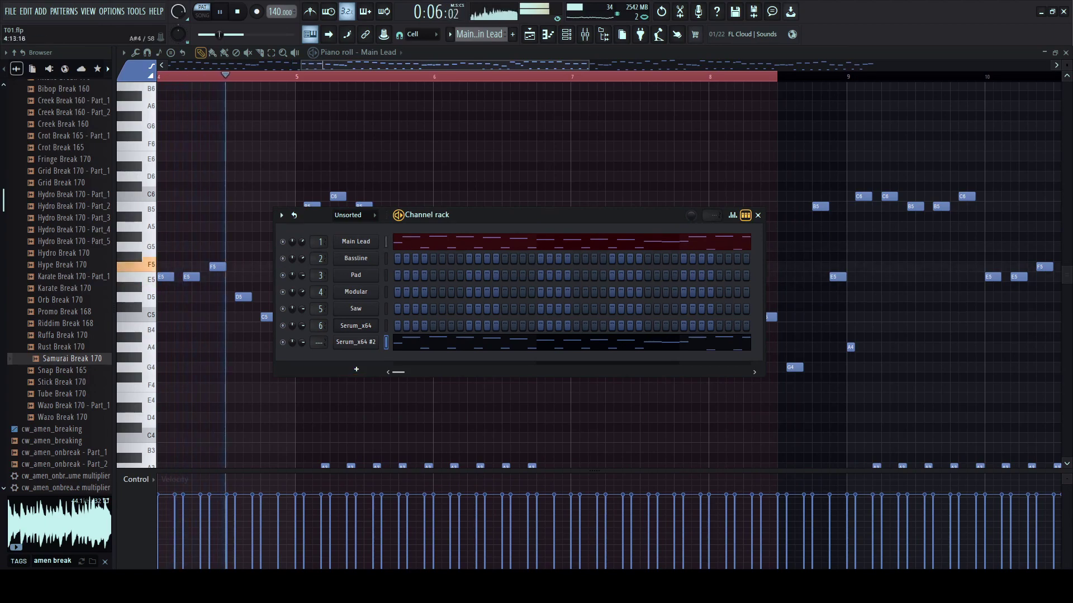
pyautogui.click(114, 324)
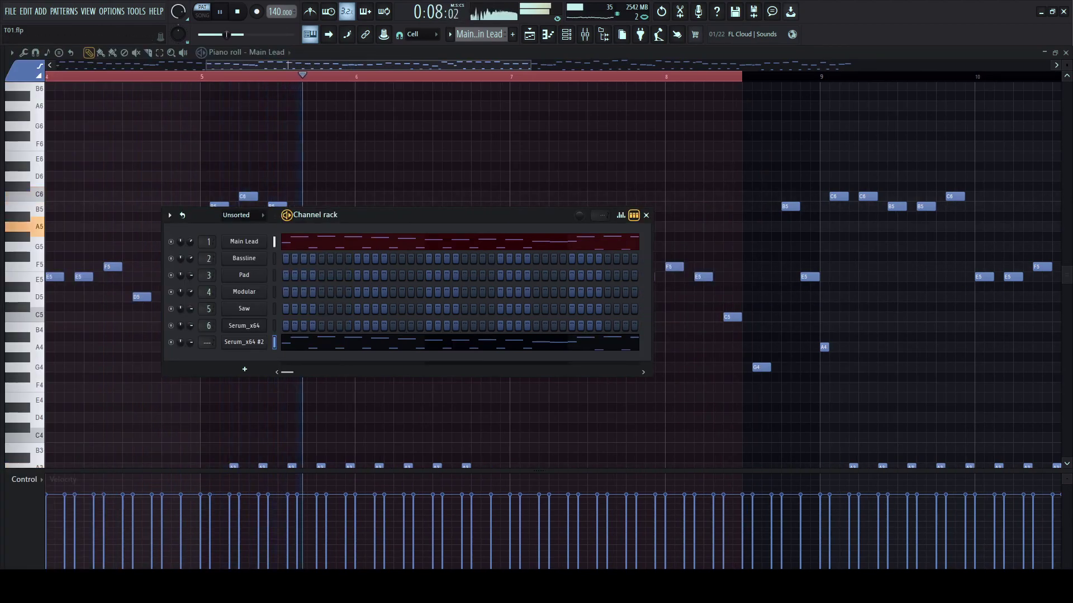
pyautogui.hotkey('ctrl', 'l')
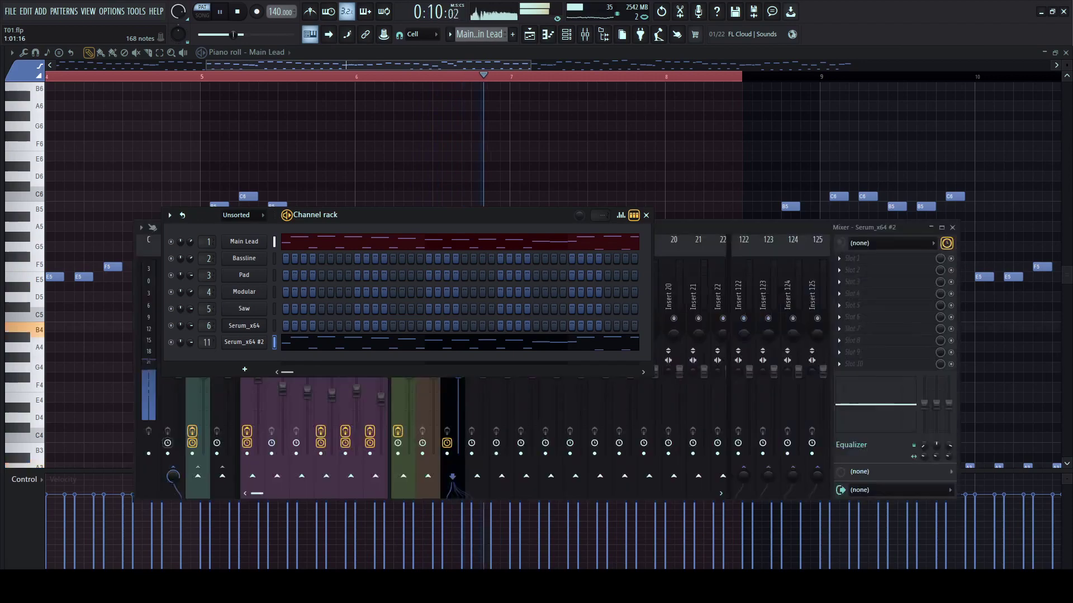
pyautogui.press('F6')
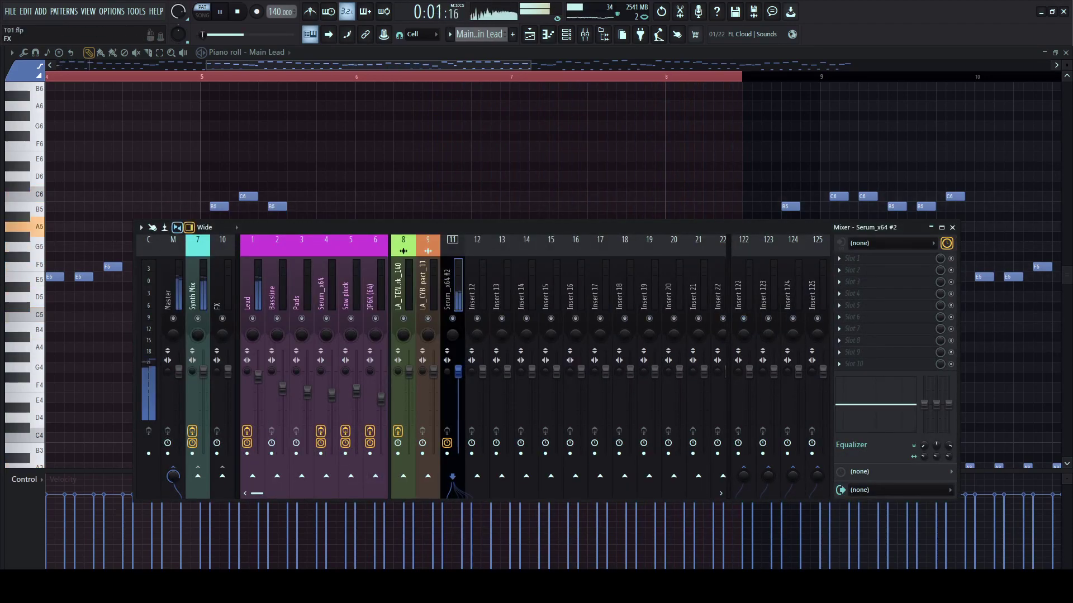
pyautogui.click(198, 476)
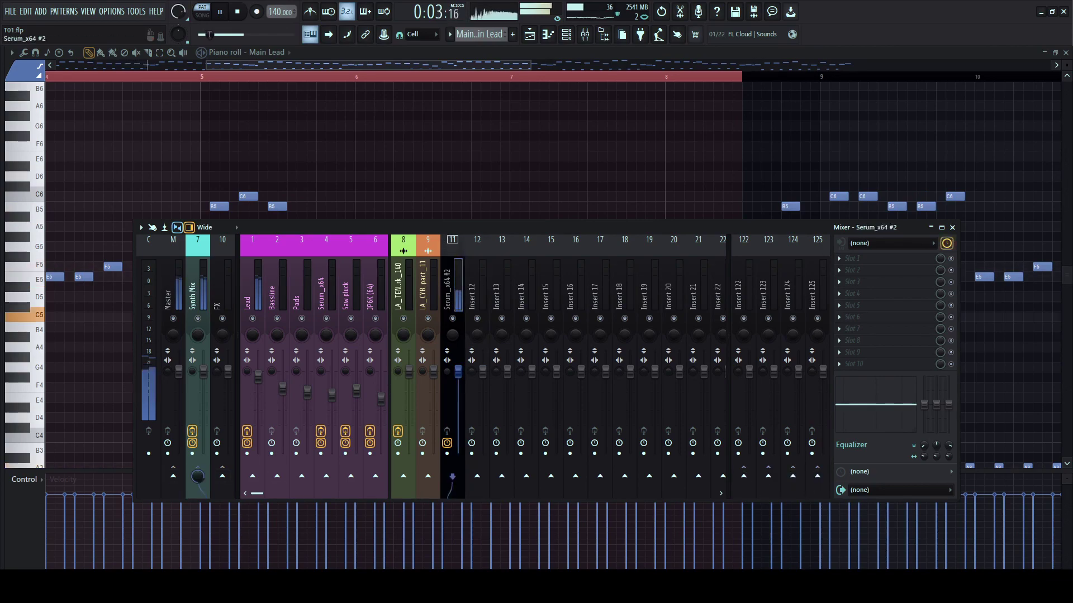
# - Move the Serum_x64 #2 mixer track directly after Saw pluck, reduce its equalizer's low band, and replay the arrangement
pyautogui.hotkey('alt', 'Left')
pyautogui.hotkey('alt', 'Left')
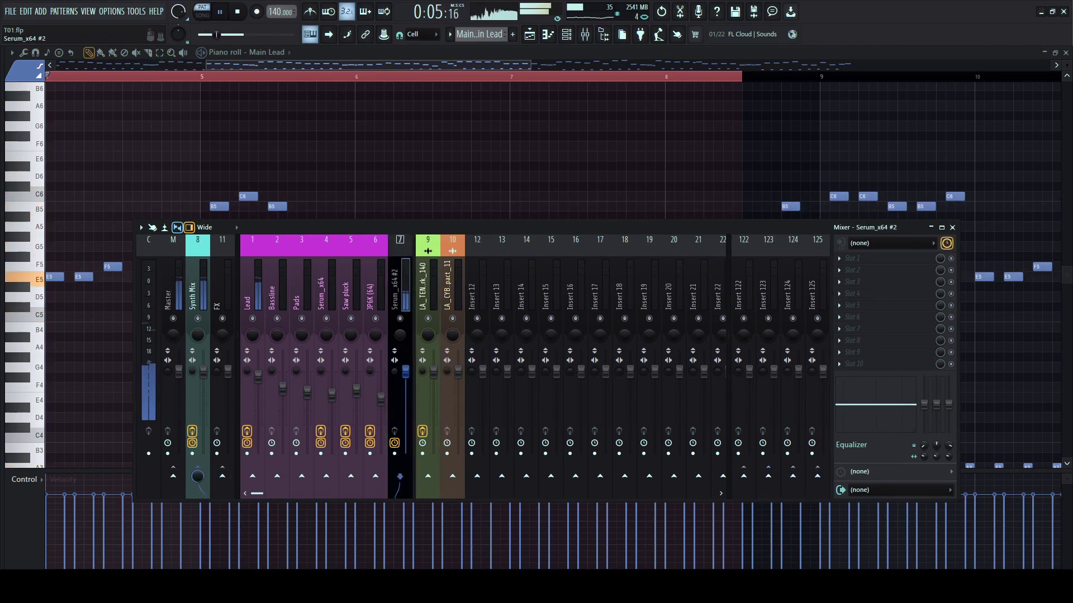
pyautogui.hotkey('alt', 'Left')
pyautogui.hotkey('alt', 'Left')
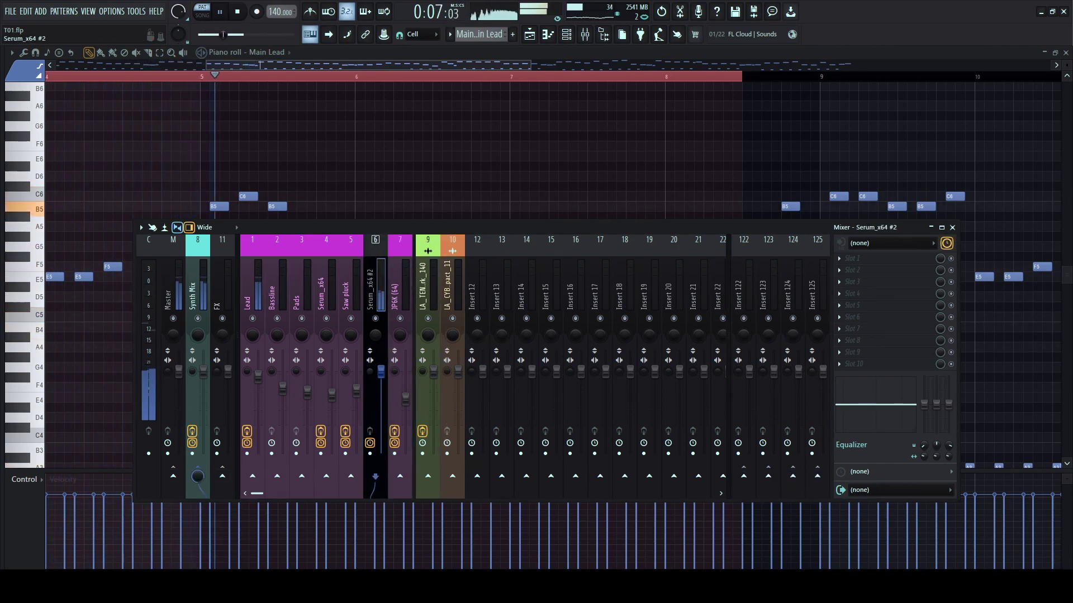
pyautogui.moveTo(924, 405); pyautogui.dragTo(924, 409)
pyautogui.moveTo(924, 446)
pyautogui.mouseDown()
pyautogui.moveTo(924, 437)
pyautogui.moveTo(924, 466)
pyautogui.mouseUp()
pyautogui.click(529, 34)
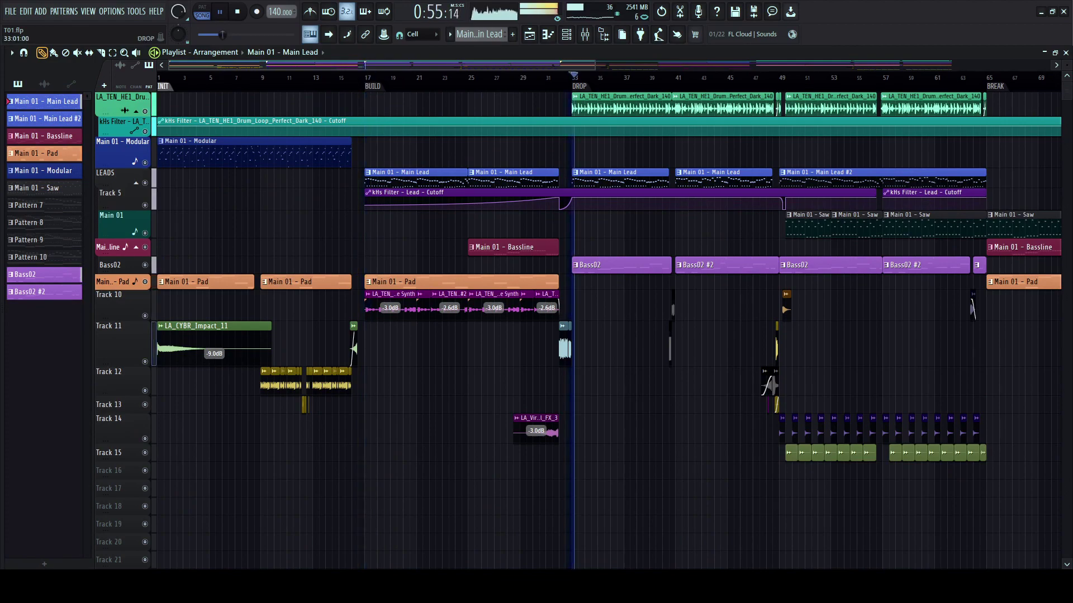
pyautogui.press('space')
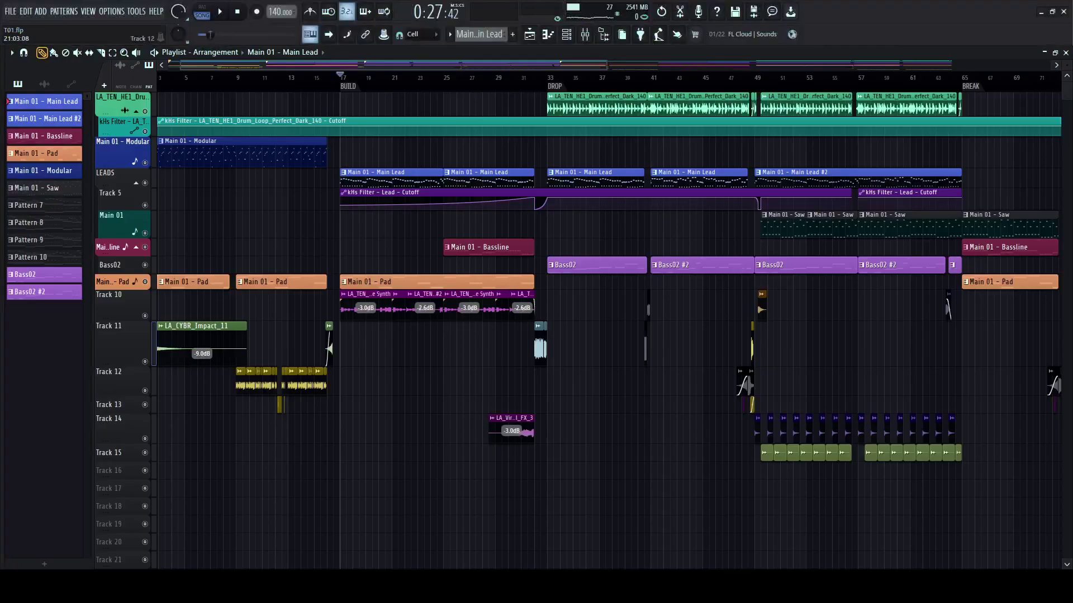
# - Audition the remaining amen breaks from Snap Break 165 to cw_amen_onbreak - Part_2
pyautogui.hotkey('alt', 'F8')
pyautogui.press('Down')
pyautogui.press('Down')
pyautogui.press('Down')
pyautogui.press('Down')
pyautogui.press('Down')
pyautogui.press('Down')
pyautogui.press('Down')
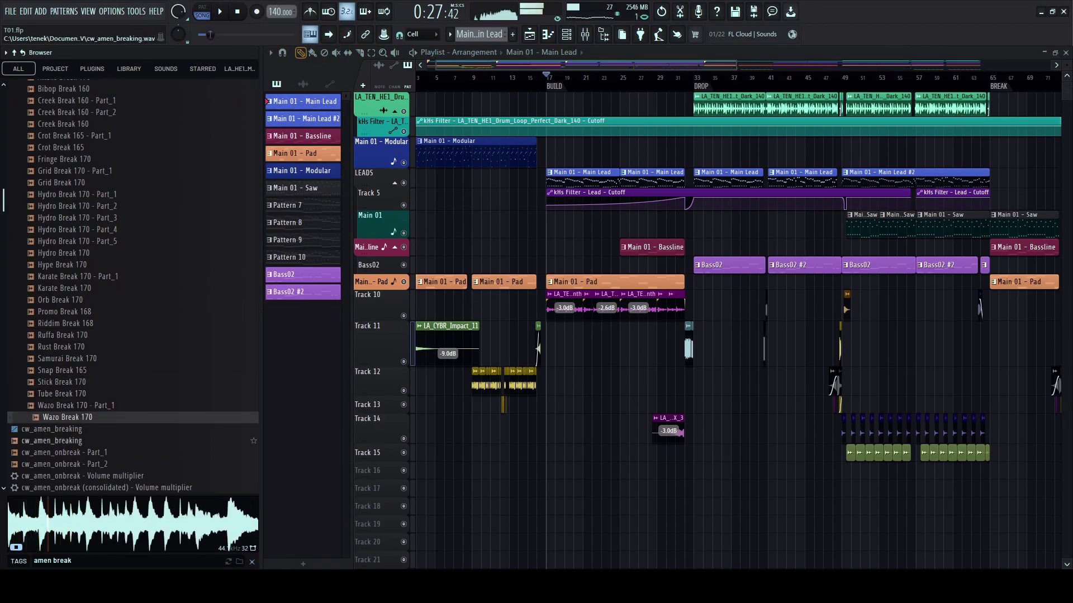
pyautogui.press('Down')
pyautogui.press('Down')
pyautogui.press('Down')
pyautogui.press('Down')
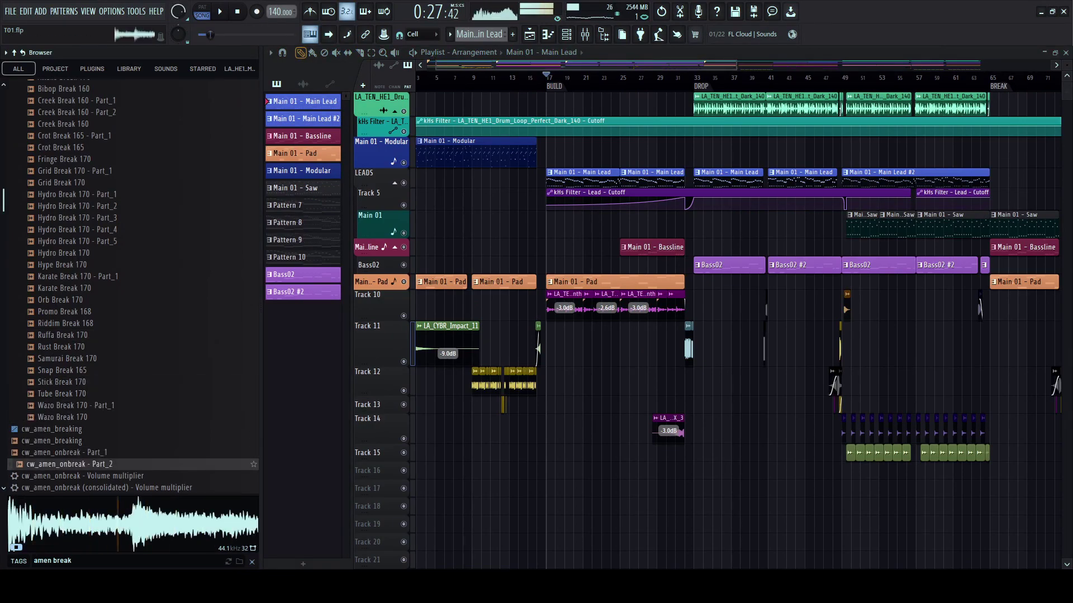
pyautogui.press('Up')
pyautogui.press('Down')
pyautogui.press('space')
# - Look through the REX2 and WAV folders of Amen Breaks Volume 3 and clear the amen break tag search
pyautogui.scroll(5, 64, 311)
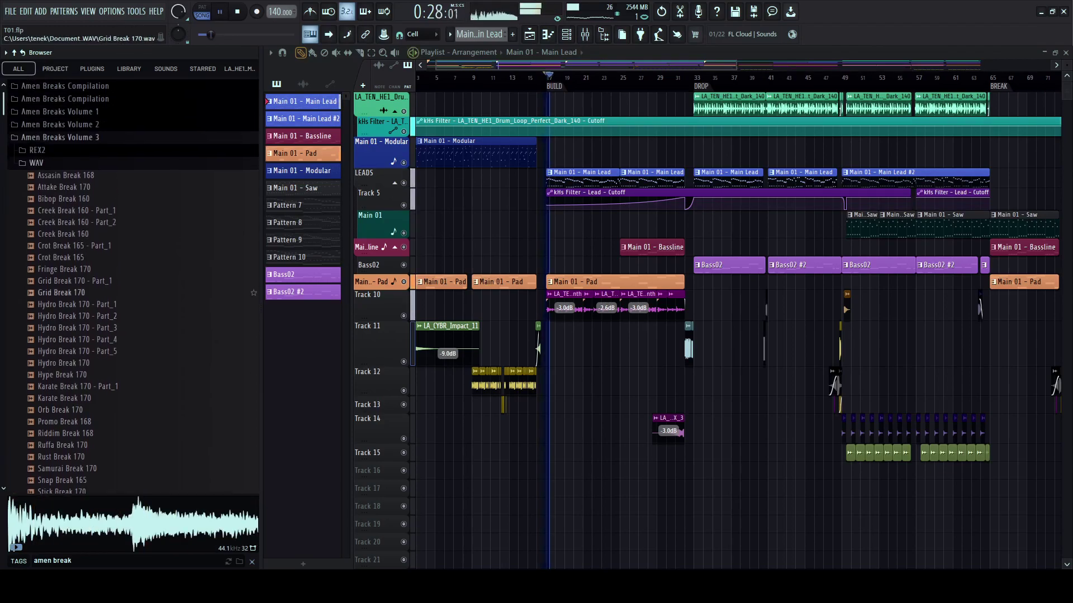
pyautogui.click(61, 136)
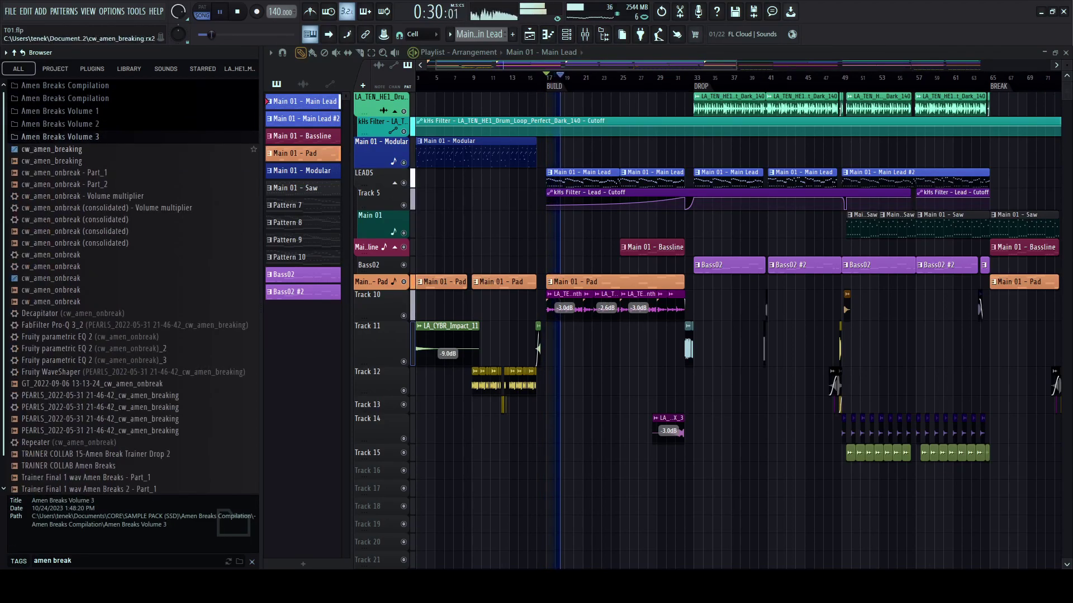
pyautogui.click(61, 137)
pyautogui.click(37, 126)
pyautogui.scroll(1, 37, 128)
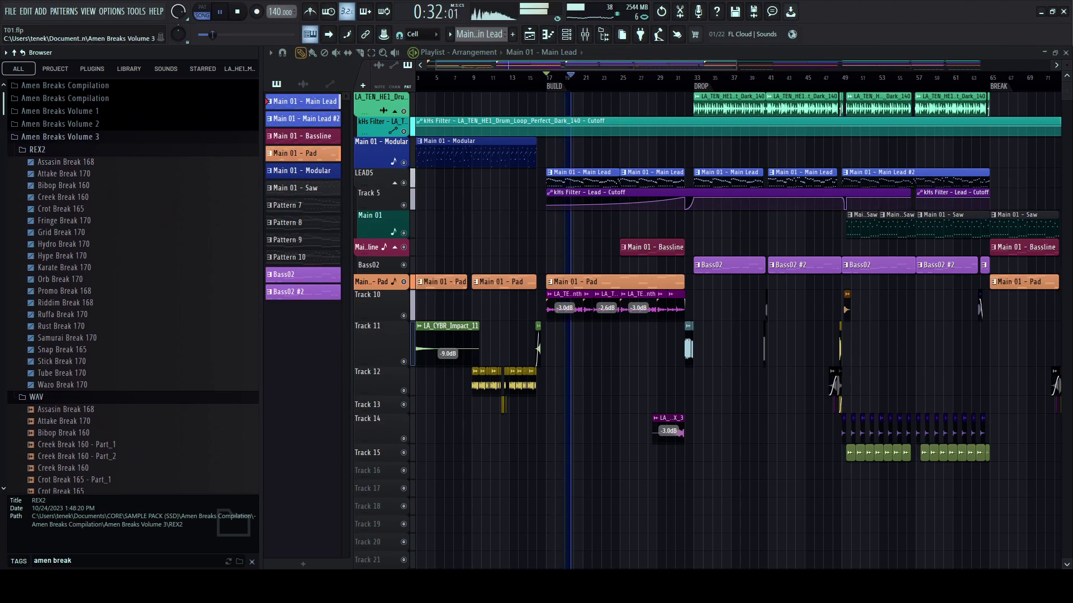
pyautogui.scroll(-15, 133, 302)
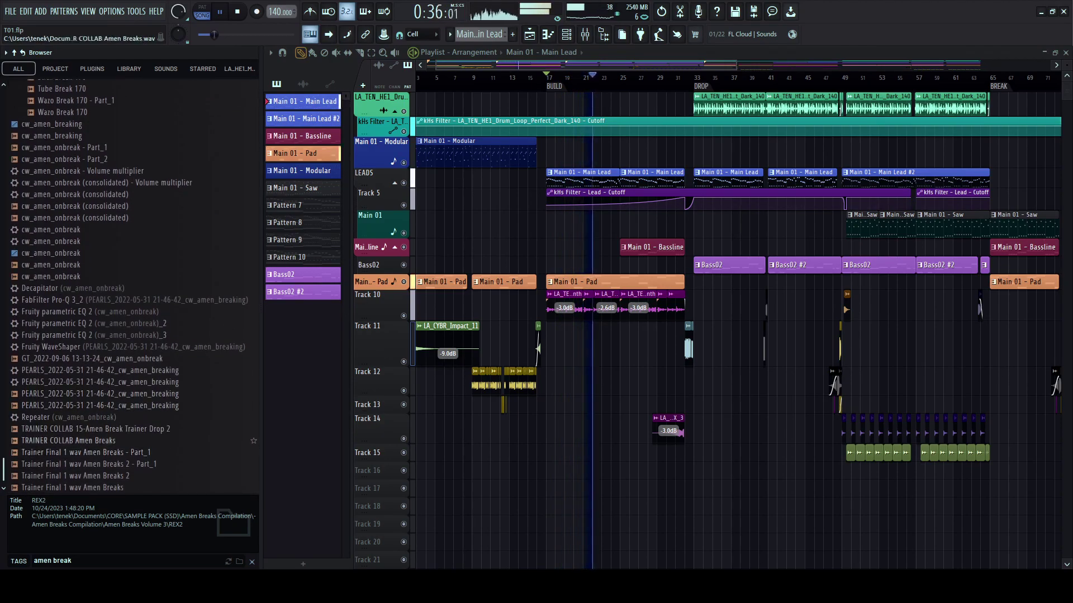
pyautogui.scroll(15, 132, 285)
pyautogui.click(252, 562)
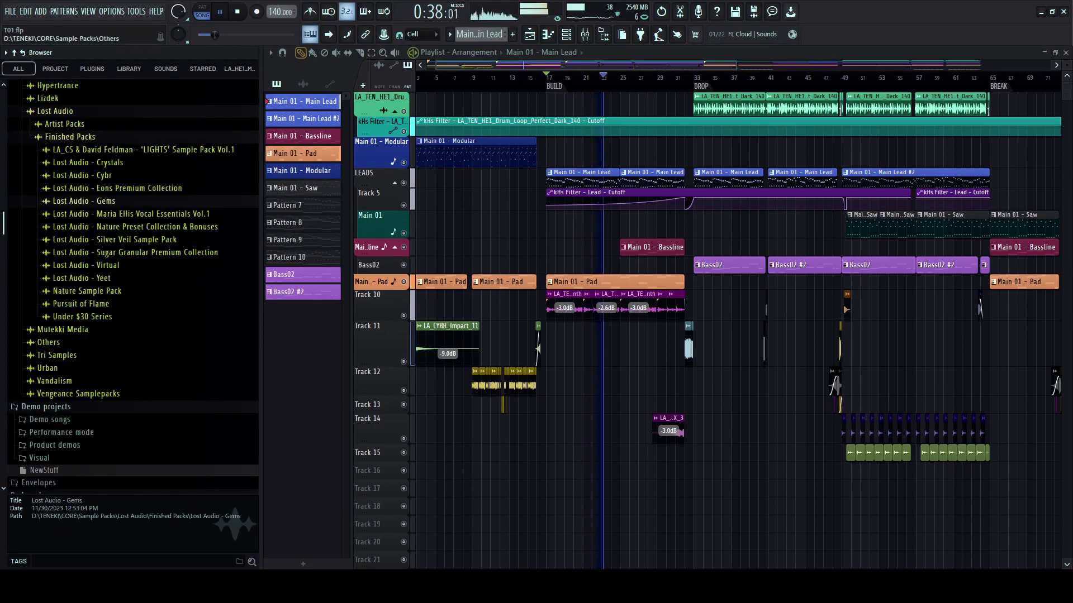
# - Browse to the Lost Audio - Virtual drum loop Buildups and audition the build-up samples, including LA_Virtual_Build_Up_3_140
pyautogui.click(118, 188)
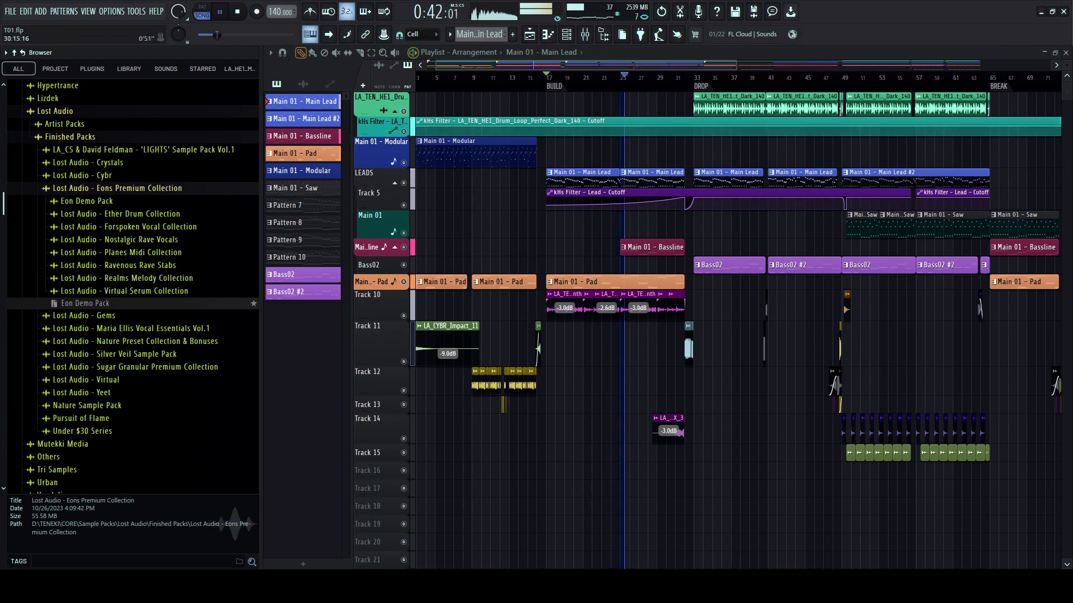
pyautogui.click(117, 188)
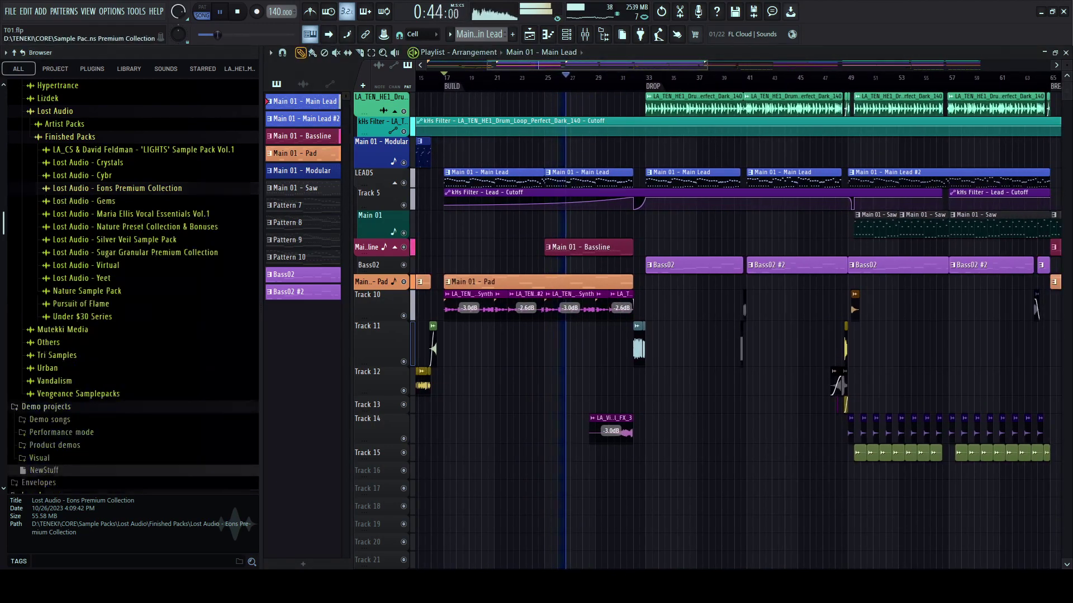
pyautogui.click(86, 266)
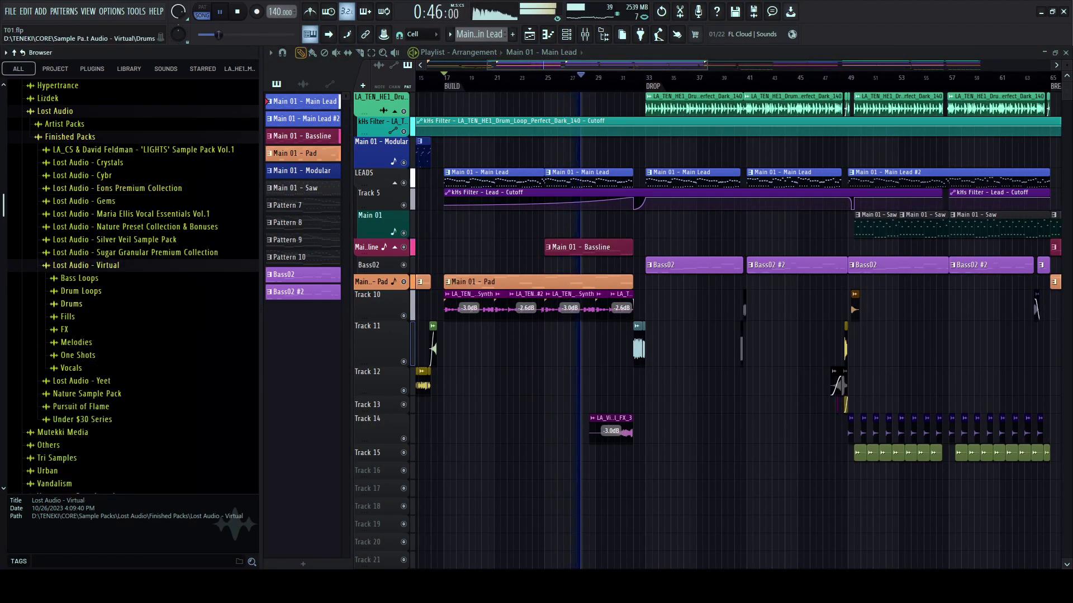
pyautogui.click(81, 291)
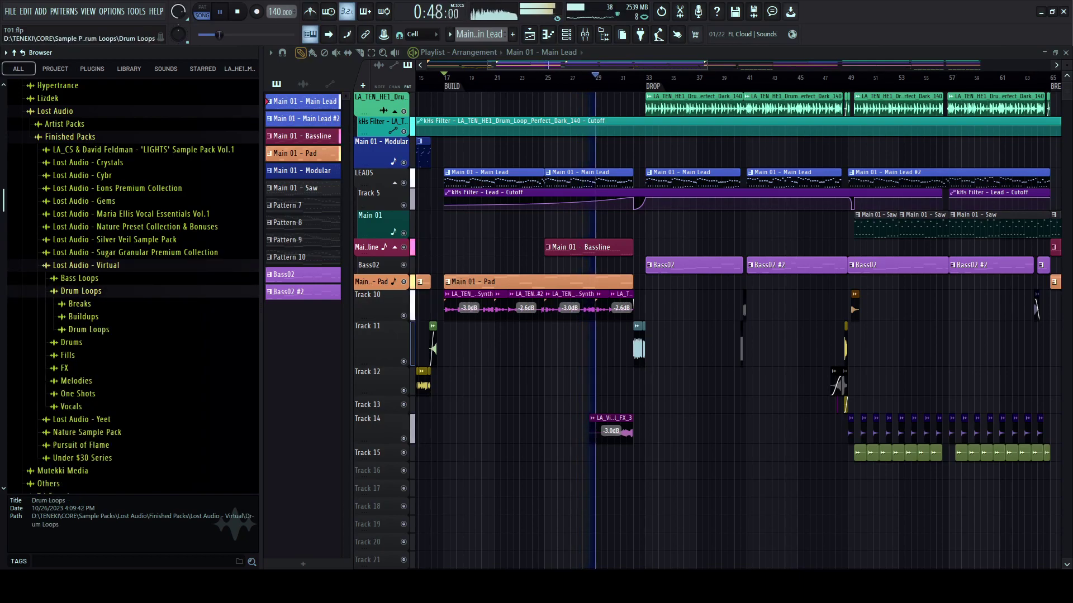
pyautogui.click(83, 317)
pyautogui.press('space')
pyautogui.click(120, 341)
pyautogui.click(121, 352)
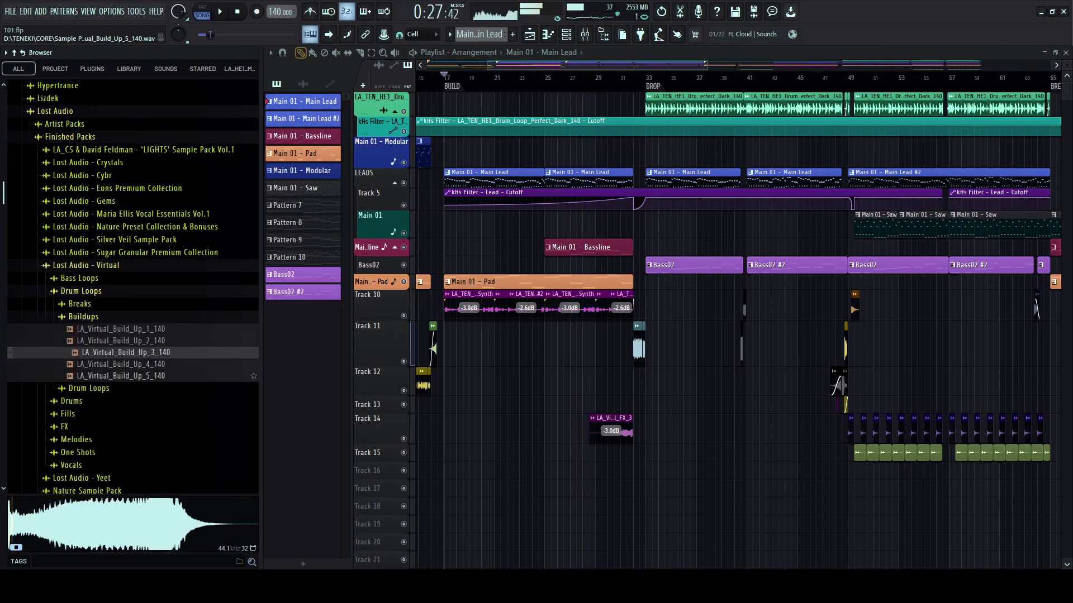
# - Place LA_Virtual_Build_Up_3_140 on Track 16 starting at bar 25 and play the arrangement
pyautogui.moveTo(121, 352); pyautogui.dragTo(449, 470)
pyautogui.moveTo(383, 480); pyautogui.dragTo(382, 499)
pyautogui.press('space')
pyautogui.moveTo(518, 493); pyautogui.dragTo(617, 494)
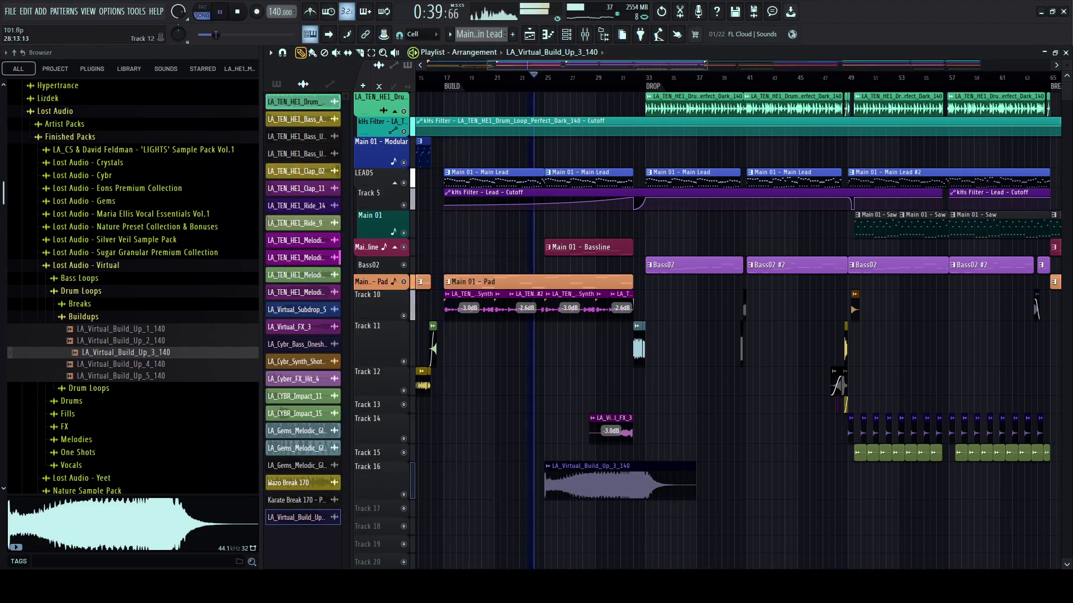
# - Lower the gain of the LA_Virtual_Build_Up_3_140 clip on Track 16 to -8.6 dB while listening to the arrangement
pyautogui.moveTo(620, 498); pyautogui.dragTo(619, 512)
pyautogui.press('space')
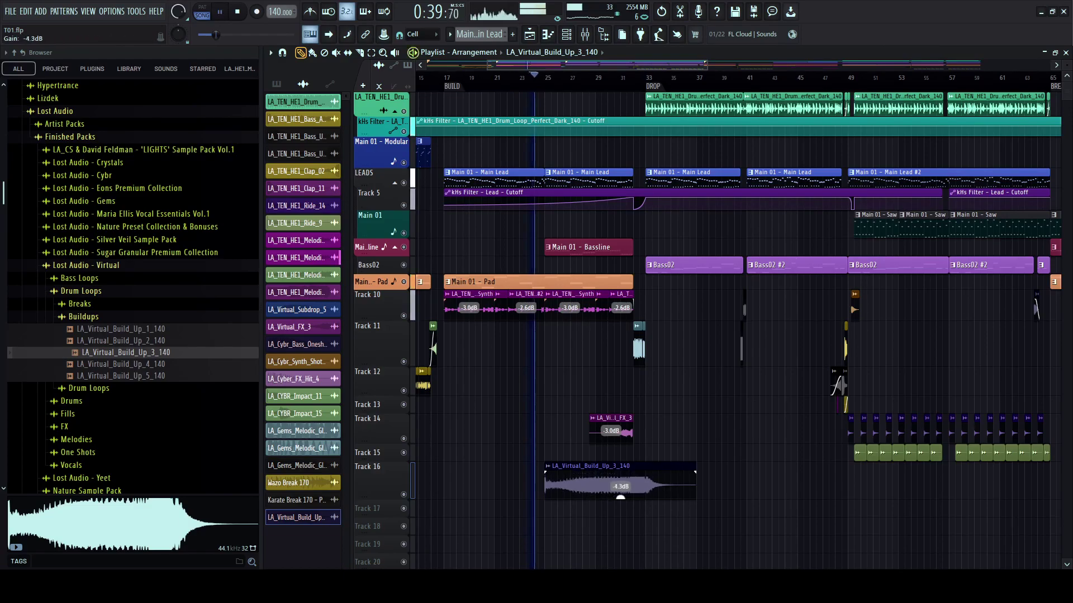
pyautogui.scroll(2, 618, 511)
pyautogui.scroll(3, 617, 511)
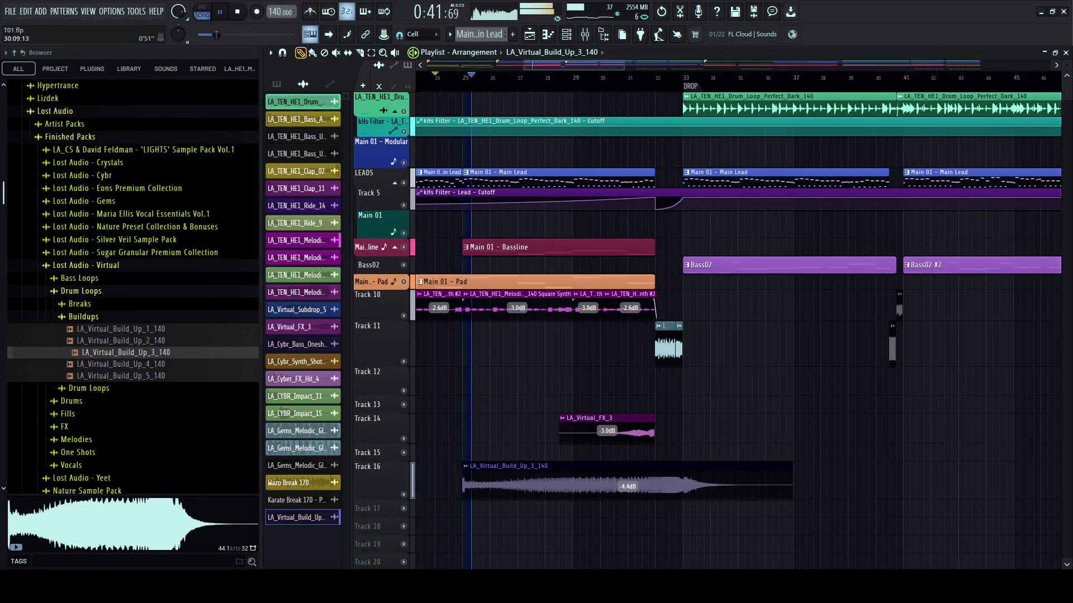
pyautogui.moveTo(261, 224); pyautogui.dragTo(184, 223)
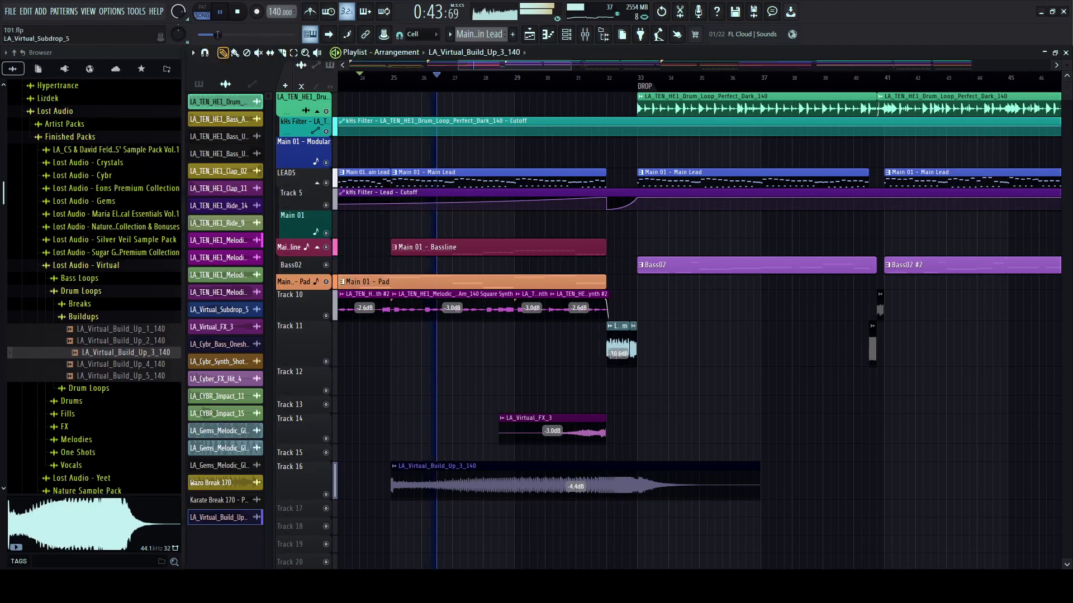
pyautogui.doubleClick(575, 494)
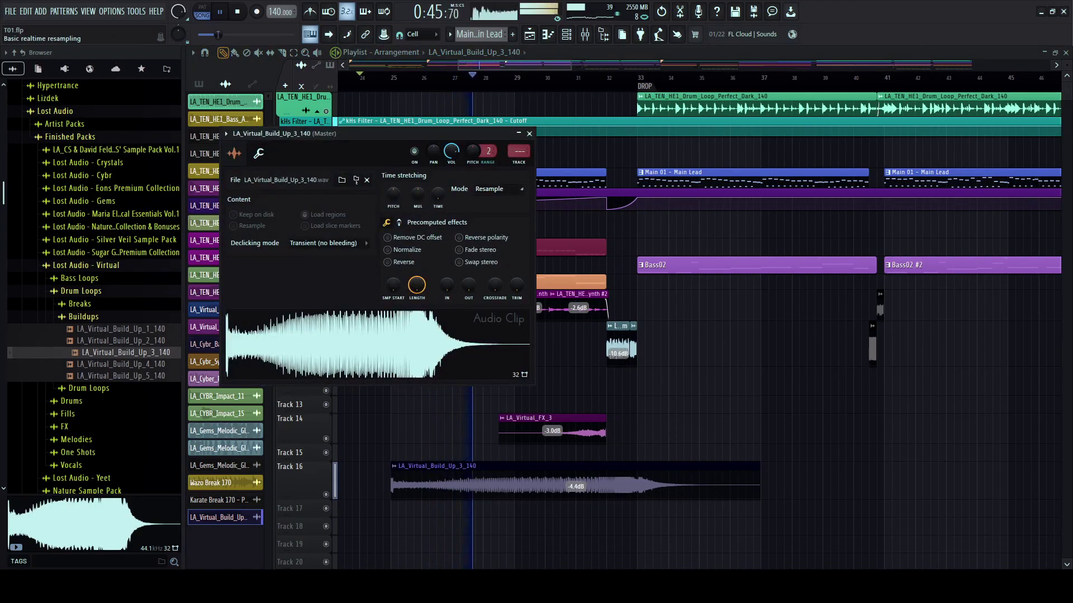
pyautogui.press('Escape')
pyautogui.moveTo(575, 487)
pyautogui.mouseDown()
pyautogui.moveTo(575, 500)
pyautogui.moveTo(576, 484)
pyautogui.mouseUp()
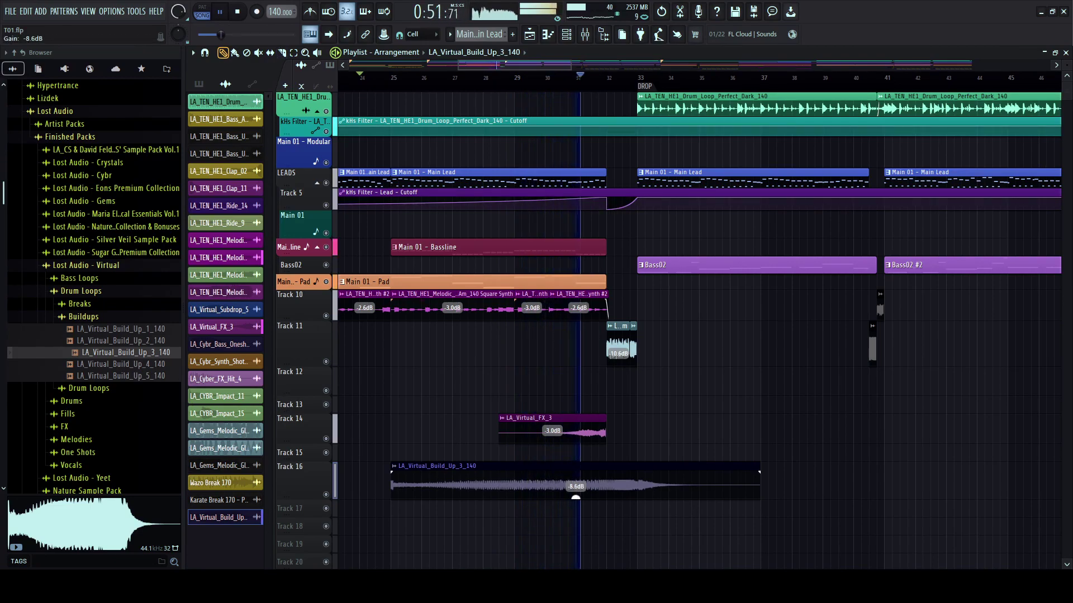
# - Slice the Track 16 build-up clip at about bar 32.5 and delete the part after the cut
pyautogui.press('c')
pyautogui.scroll(3, 614, 492)
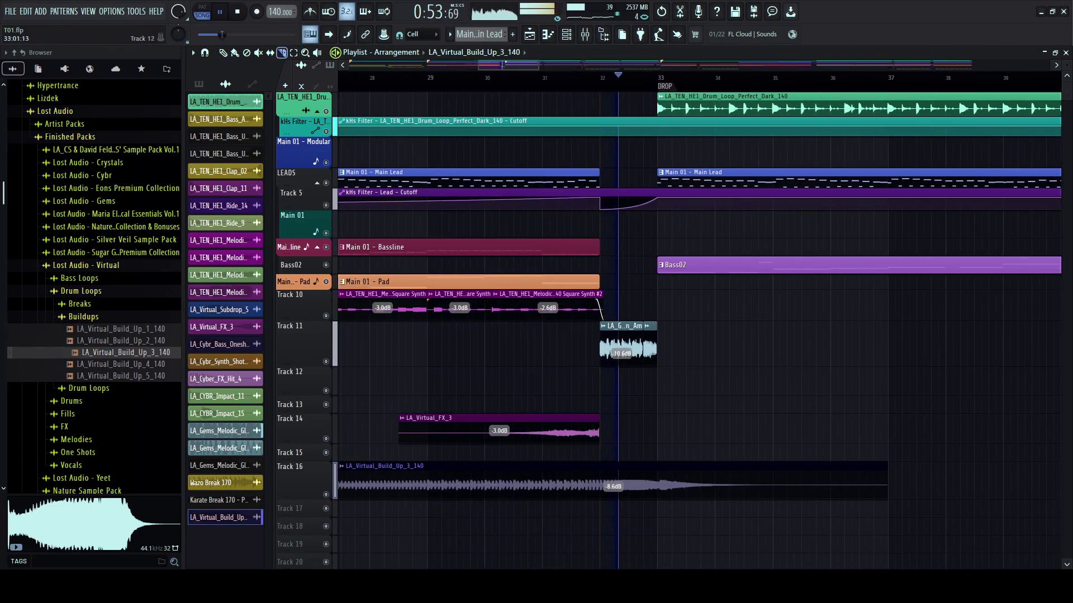
pyautogui.press('space')
pyautogui.moveTo(629, 468); pyautogui.dragTo(628, 494)
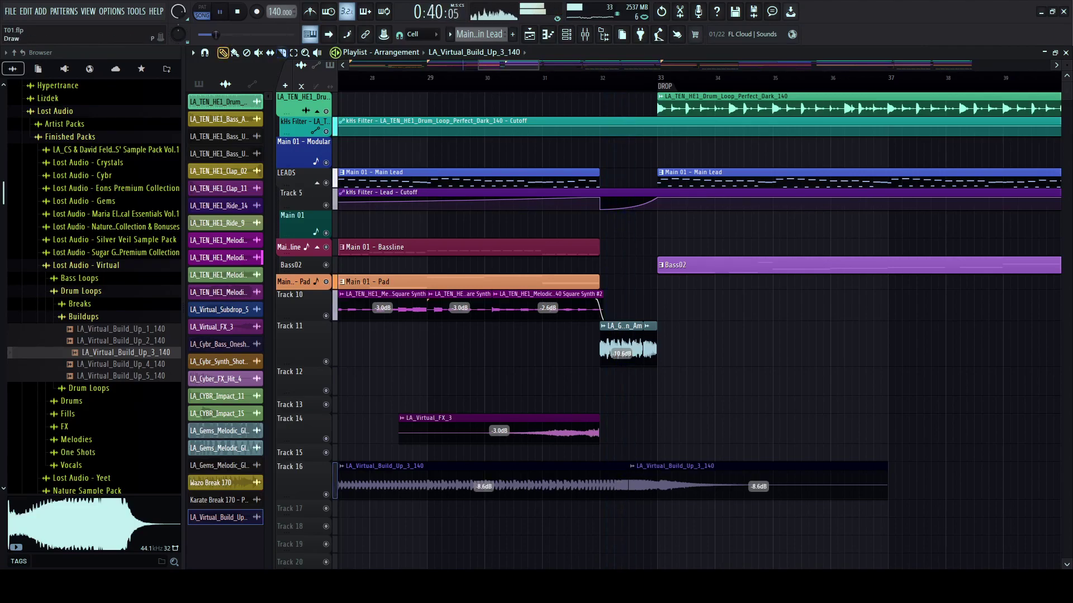
pyautogui.rightClick(759, 481)
# - Replay the transition into the DROP section from just before bar 32 to check the shortened build-up
pyautogui.click(594, 77)
pyautogui.scroll(3, 593, 77)
pyautogui.click(592, 77)
pyautogui.moveTo(607, 343)
pyautogui.mouseDown()
pyautogui.moveTo(660, 344)
pyautogui.moveTo(605, 344)
pyautogui.mouseUp()
pyautogui.scroll(-2, 563, 77)
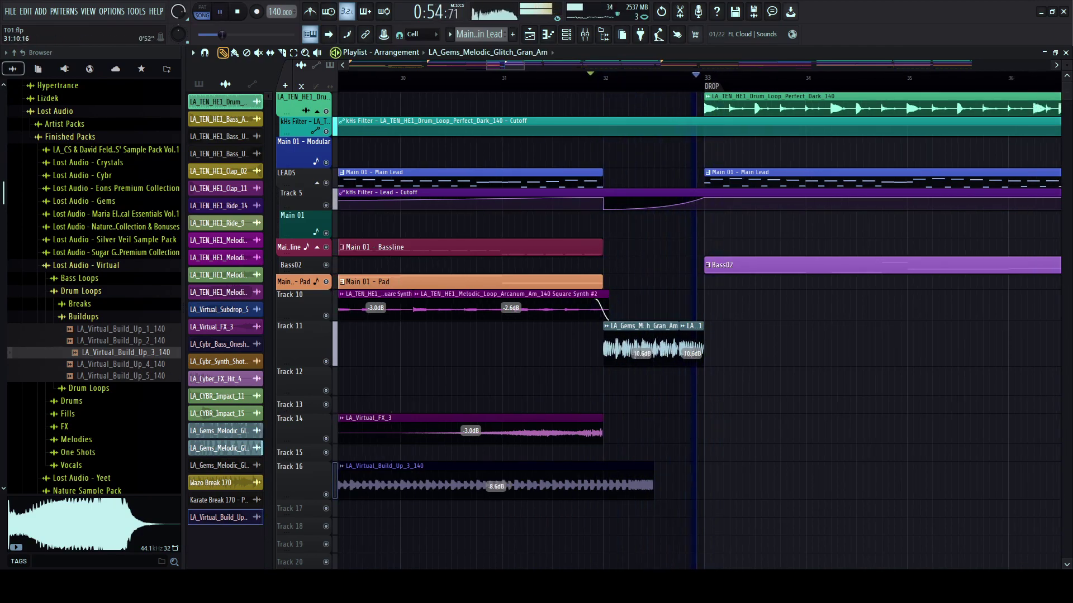
pyautogui.hscroll(2, 563, 77)
pyautogui.click(464, 77)
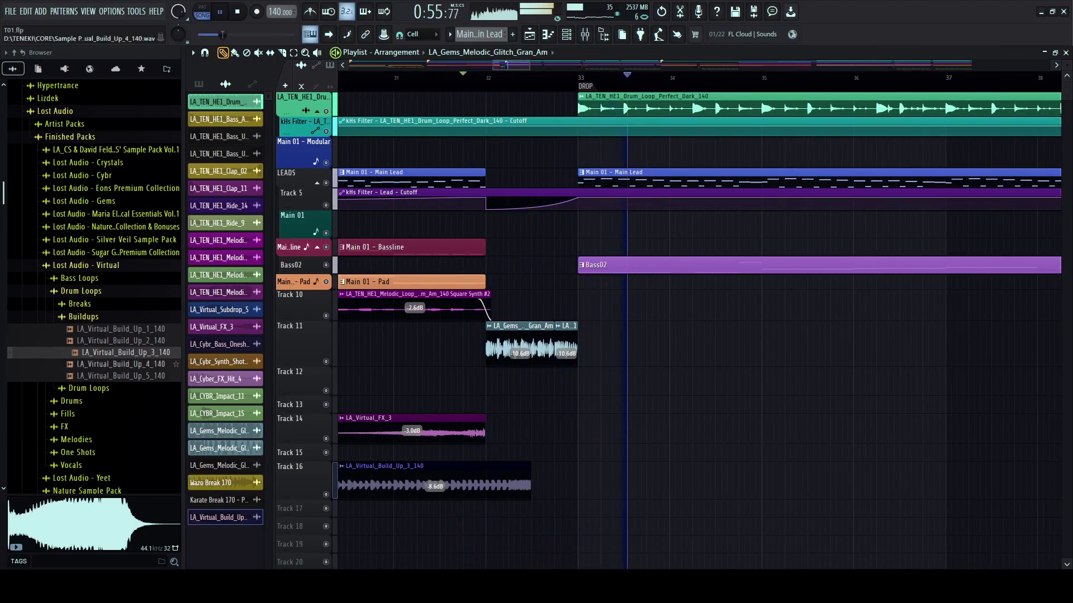
pyautogui.moveTo(185, 352); pyautogui.dragTo(183, 346)
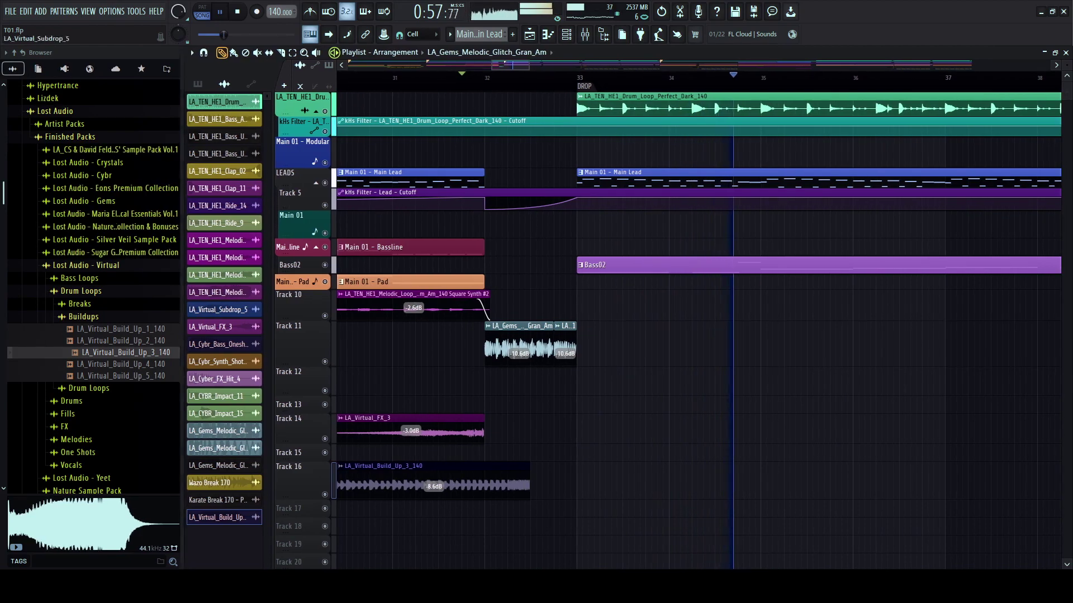
pyautogui.scroll(-3, 463, 268)
pyautogui.scroll(-3, 529, 247)
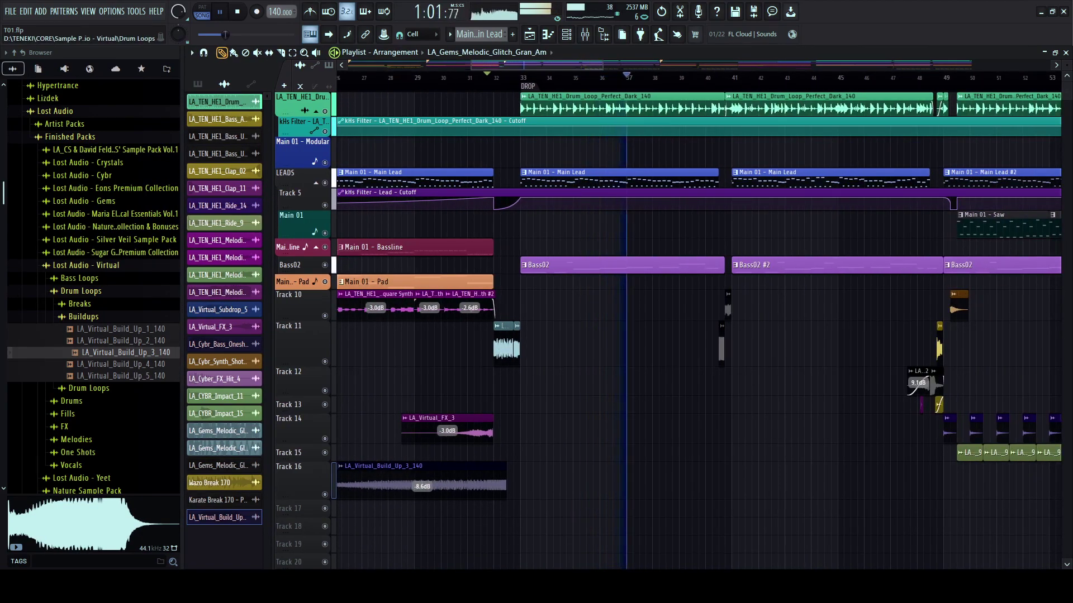
# - Collapse the Lost Audio - Virtual sample folder and narrow the browser to give the playlist more room
pyautogui.click(86, 265)
pyautogui.moveTo(184, 330); pyautogui.dragTo(263, 329)
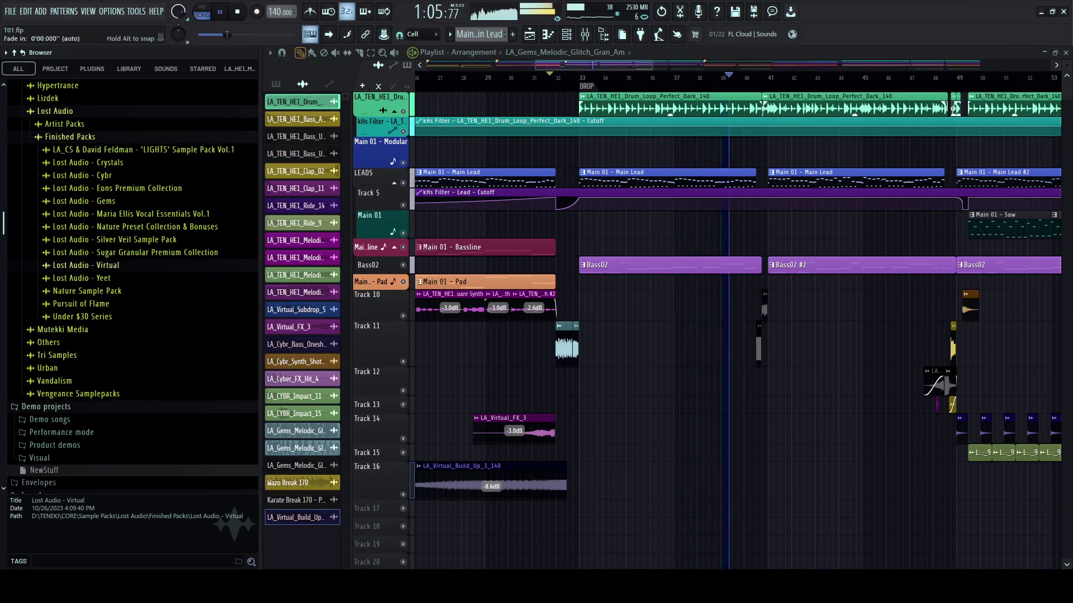
pyautogui.hscroll(2, 665, 341)
pyautogui.moveTo(261, 335); pyautogui.dragTo(146, 335)
pyautogui.scroll(-2, 481, 335)
pyautogui.hscroll(1, 482, 335)
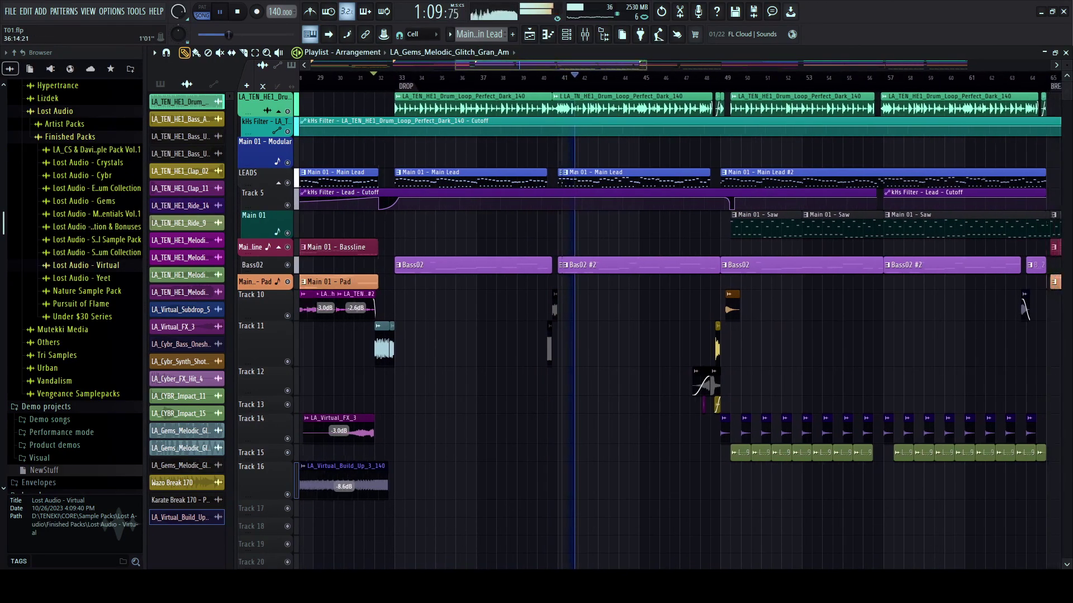
# - Filter the channel rack to the Unsorted channels
pyautogui.press('F6')
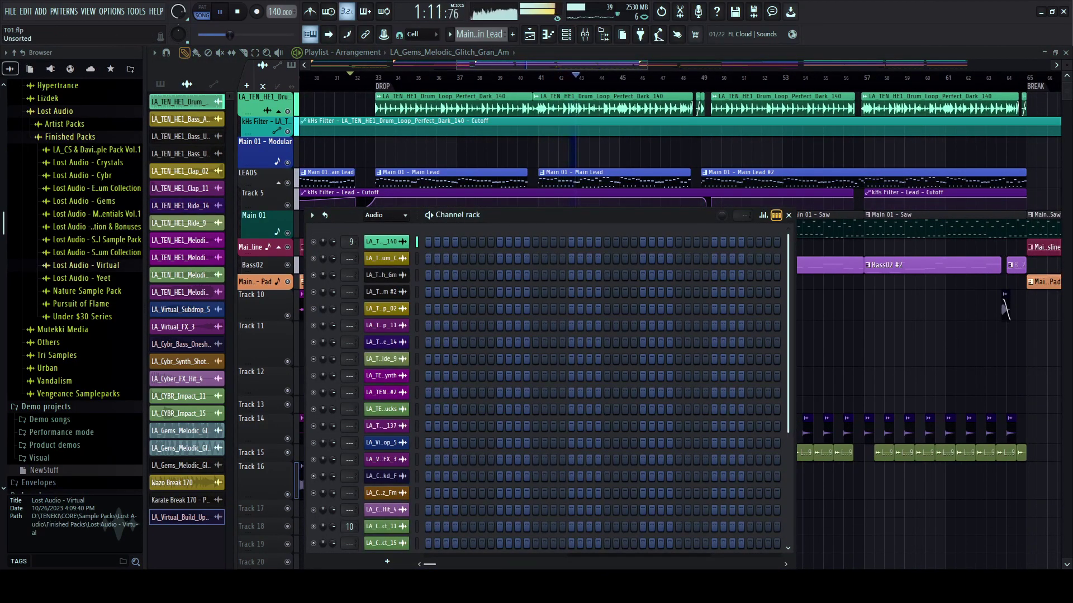
pyautogui.click(386, 252)
pyautogui.moveTo(508, 215); pyautogui.dragTo(508, 187)
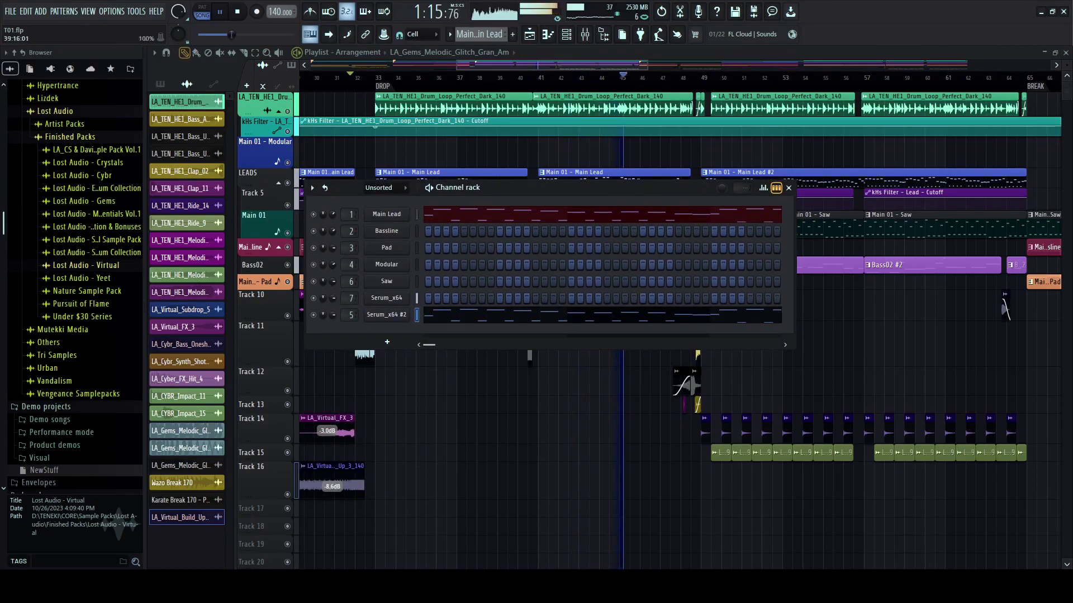
pyautogui.press('F6')
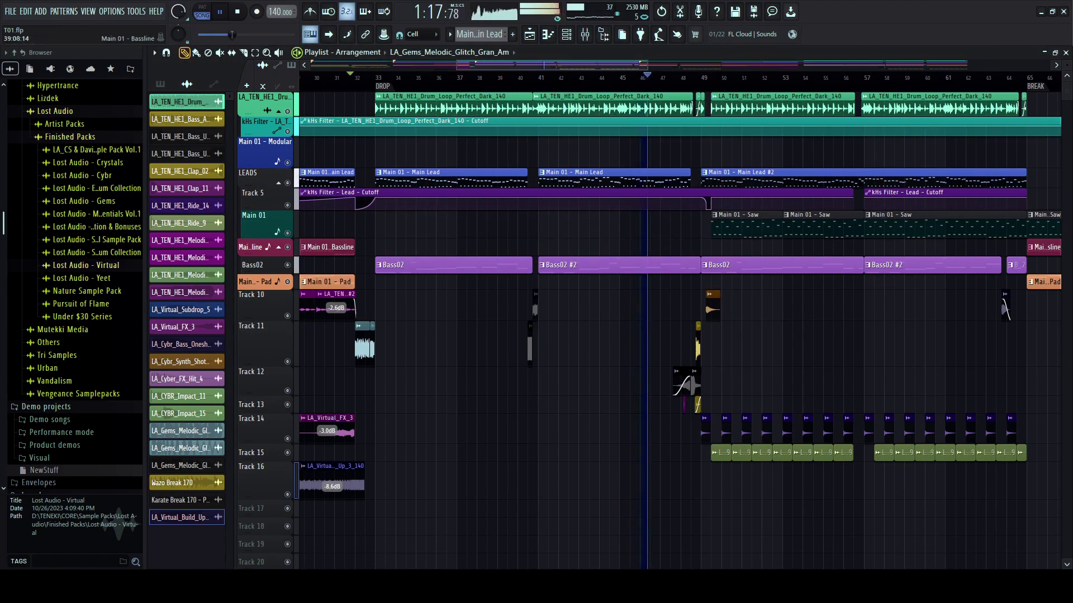
# - Open the Bass02 pattern's Serum_x64 instrument and set its sub oscillator to octave 0 with direct out enabled
pyautogui.doubleClick(464, 265)
pyautogui.press('F6')
pyautogui.press('space')
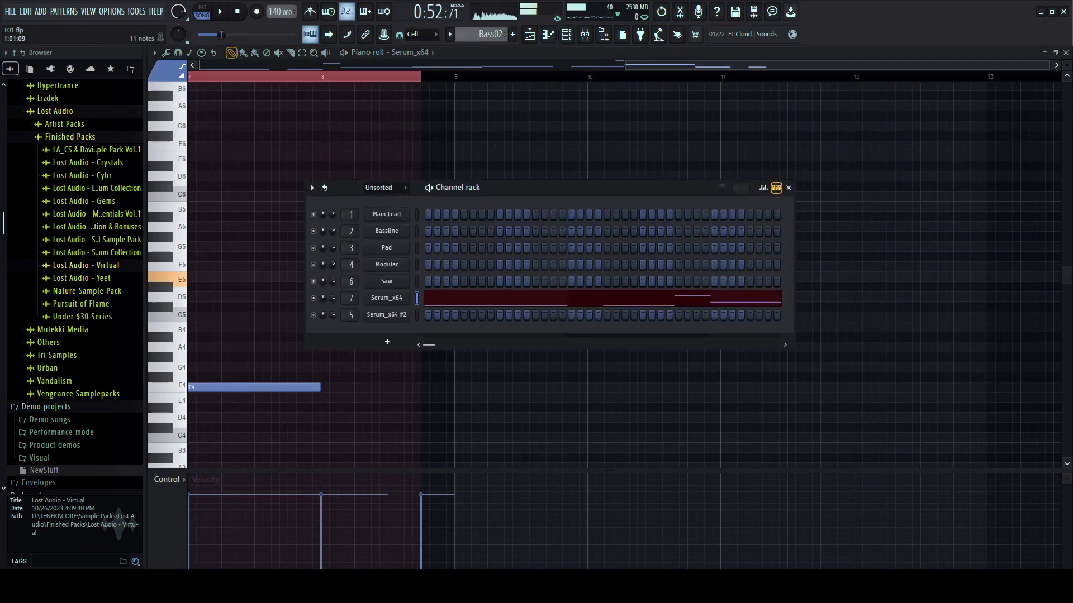
pyautogui.click(385, 299)
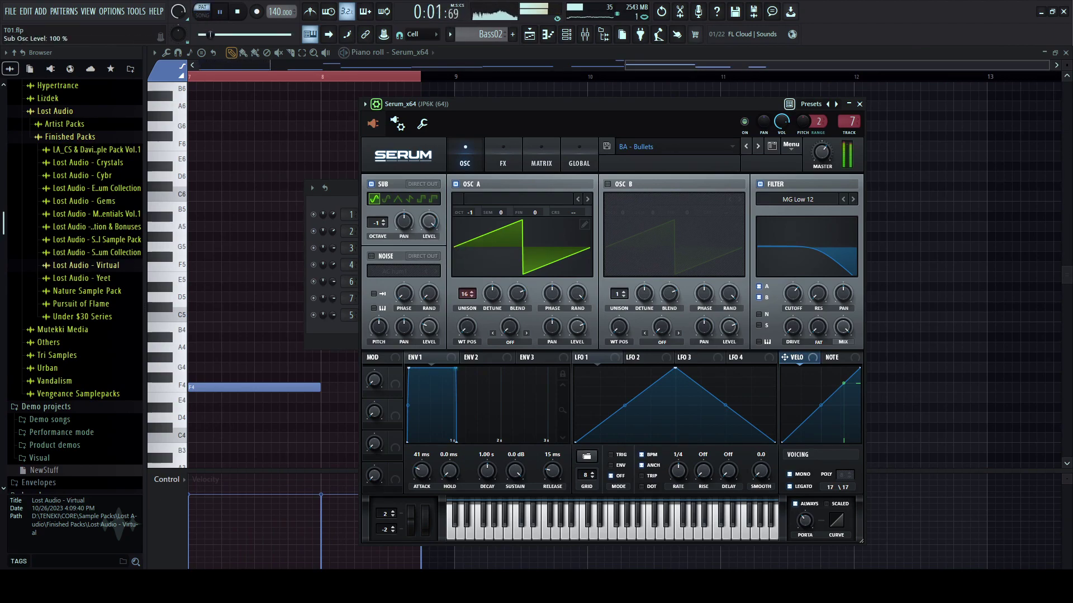
pyautogui.click(383, 221)
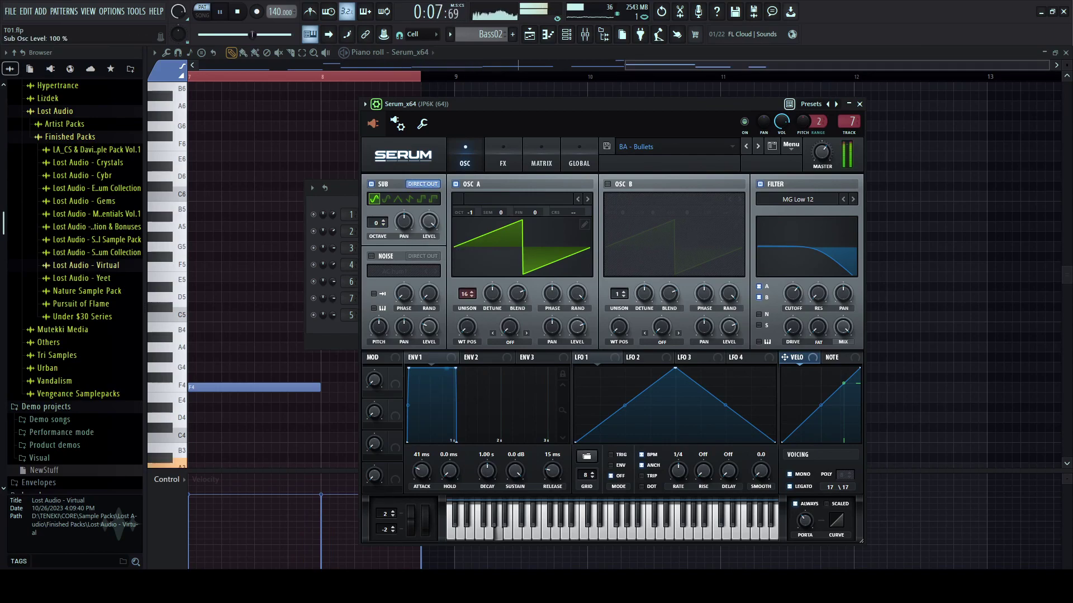
pyautogui.click(422, 123)
pyautogui.click(373, 123)
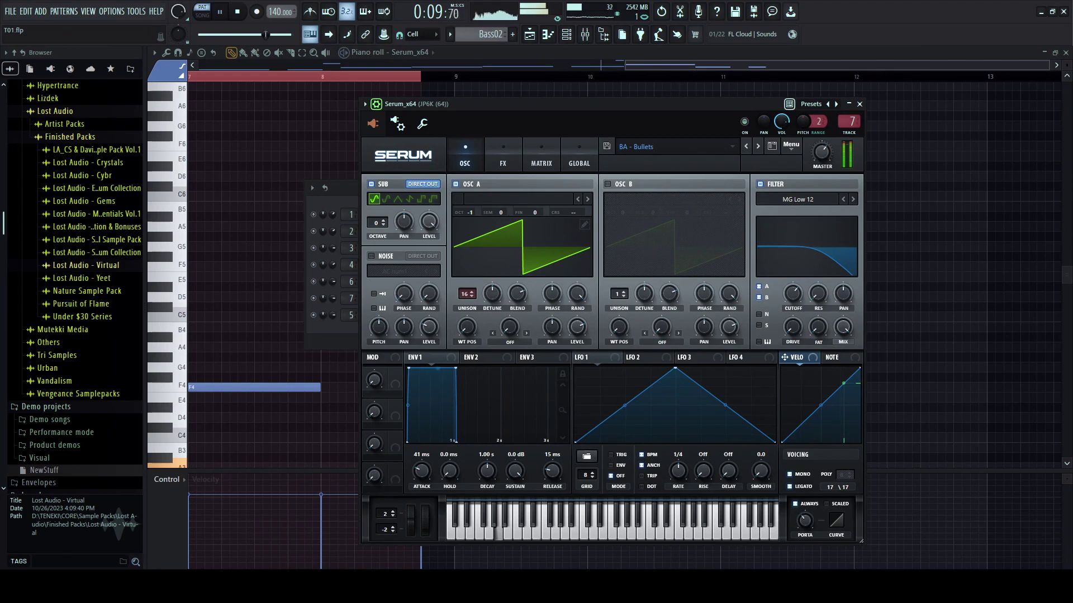
# - Switch back to song playback and listen to the bass in the DROP section, rechecking the Serum_x64 settings
pyautogui.click(202, 12)
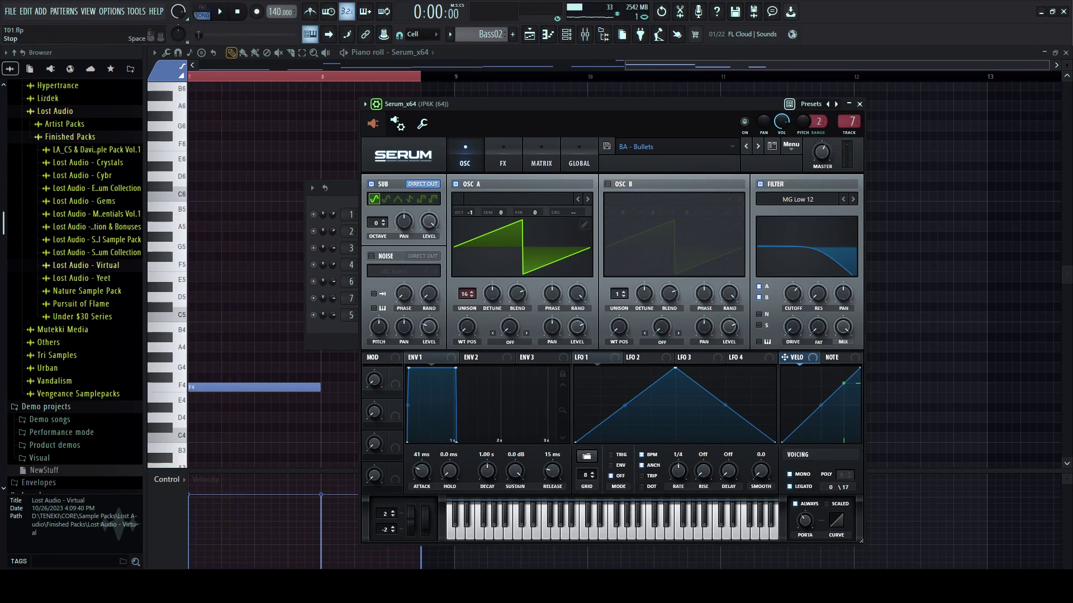
pyautogui.press('F5')
pyautogui.press('space')
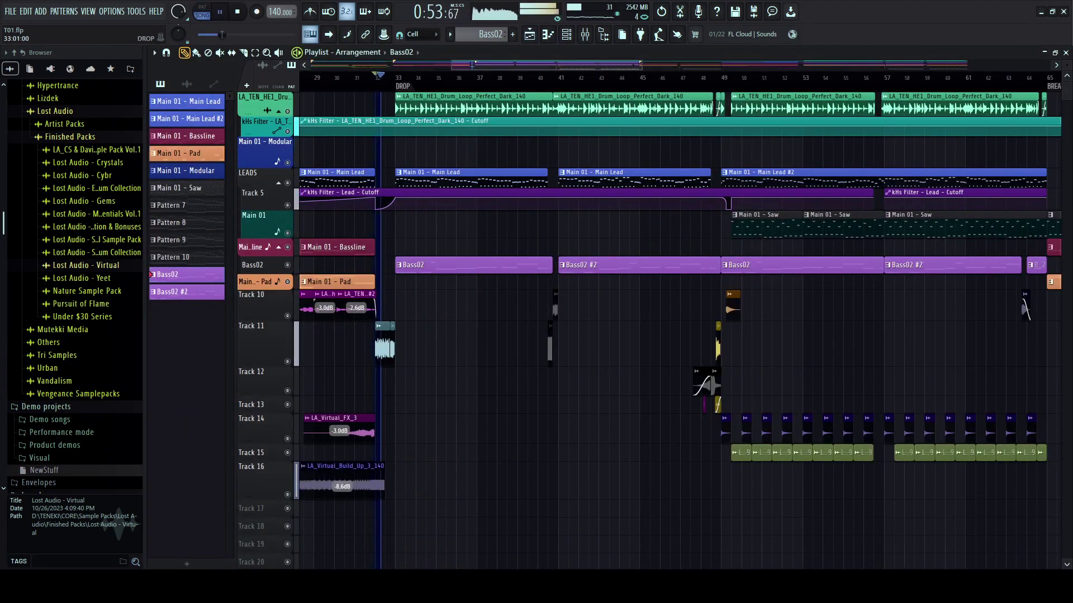
pyautogui.click(567, 35)
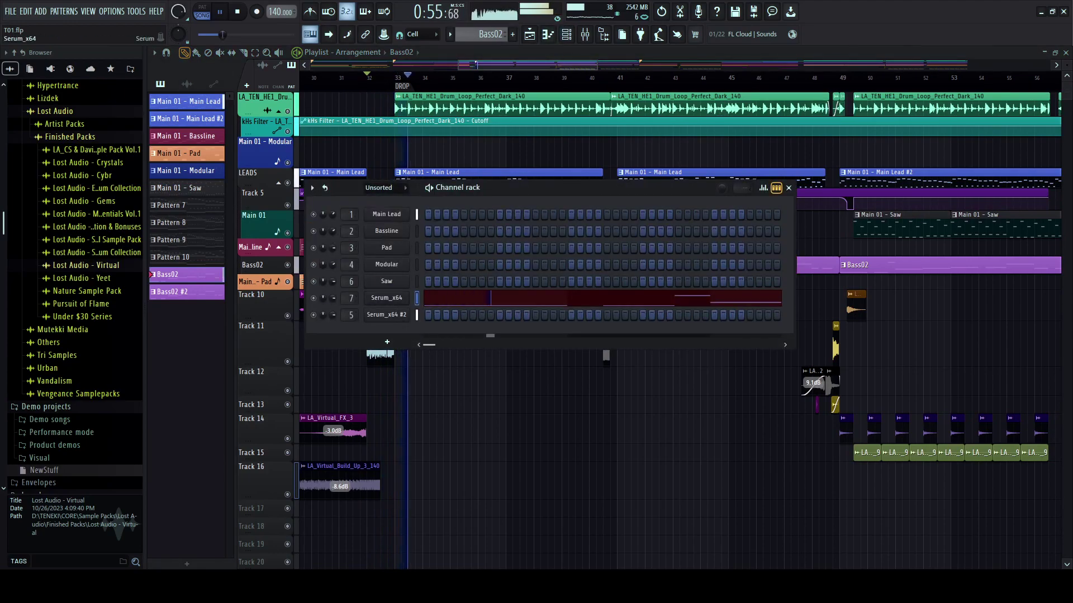
pyautogui.click(386, 299)
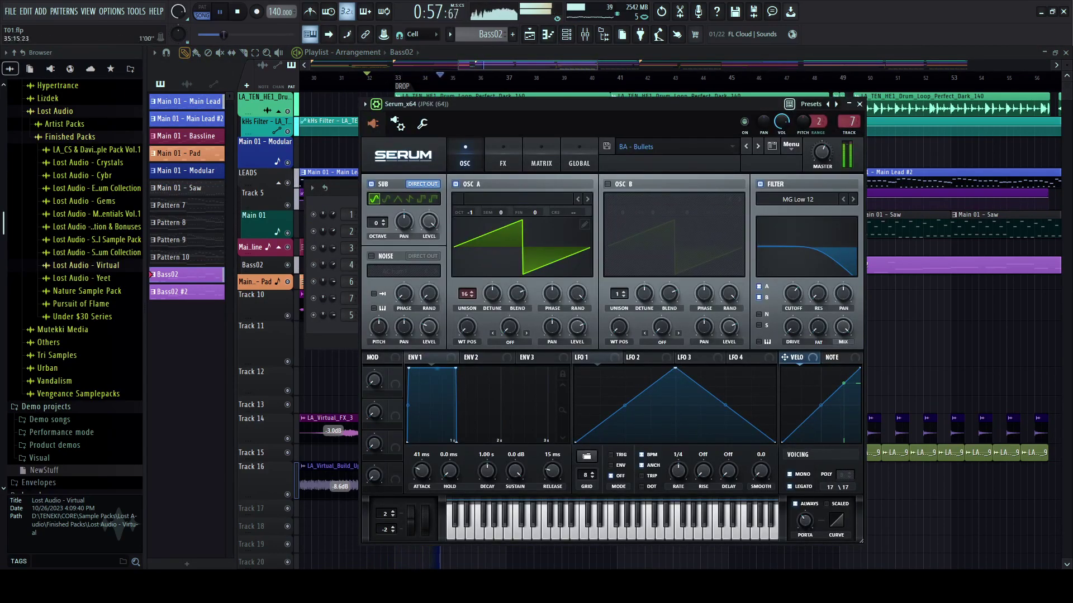
pyautogui.press('F5')
pyautogui.scroll(-5, 481, 302)
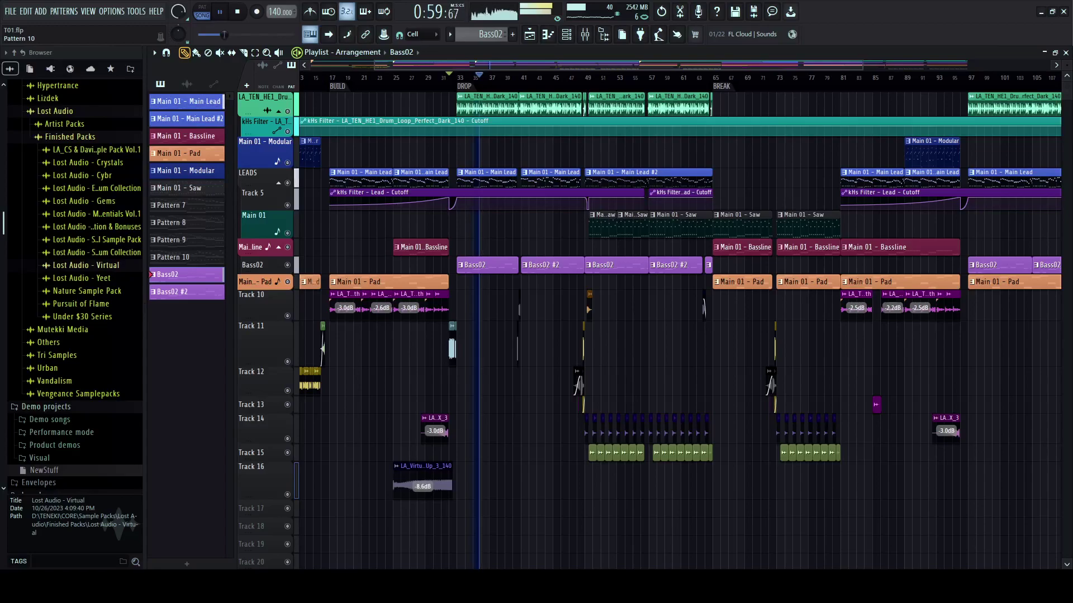
# - Widen the browser again and replay the arrangement from about bar 16, just before the BUILD section
pyautogui.moveTo(145, 303); pyautogui.dragTo(281, 303)
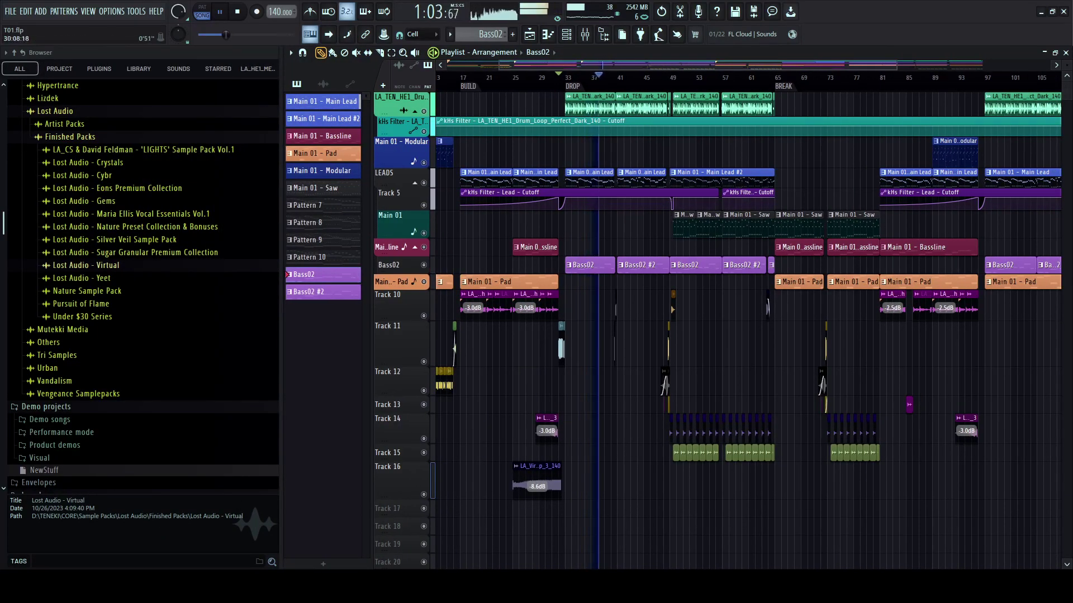
pyautogui.hscroll(-3, 549, 224)
pyautogui.click(499, 76)
pyautogui.scroll(5, 499, 126)
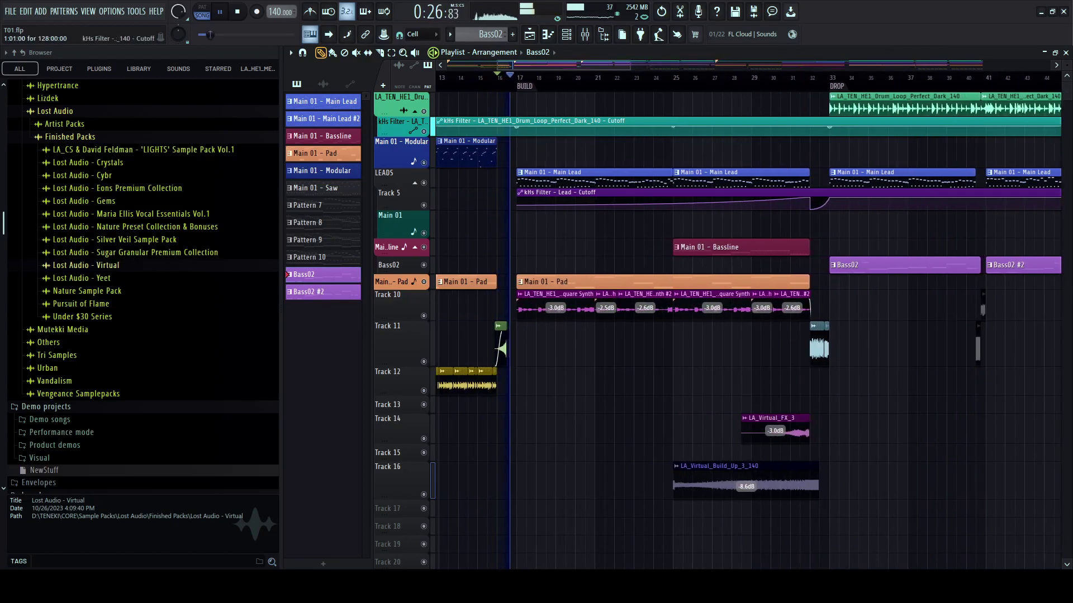
pyautogui.hscroll(1, 615, 190)
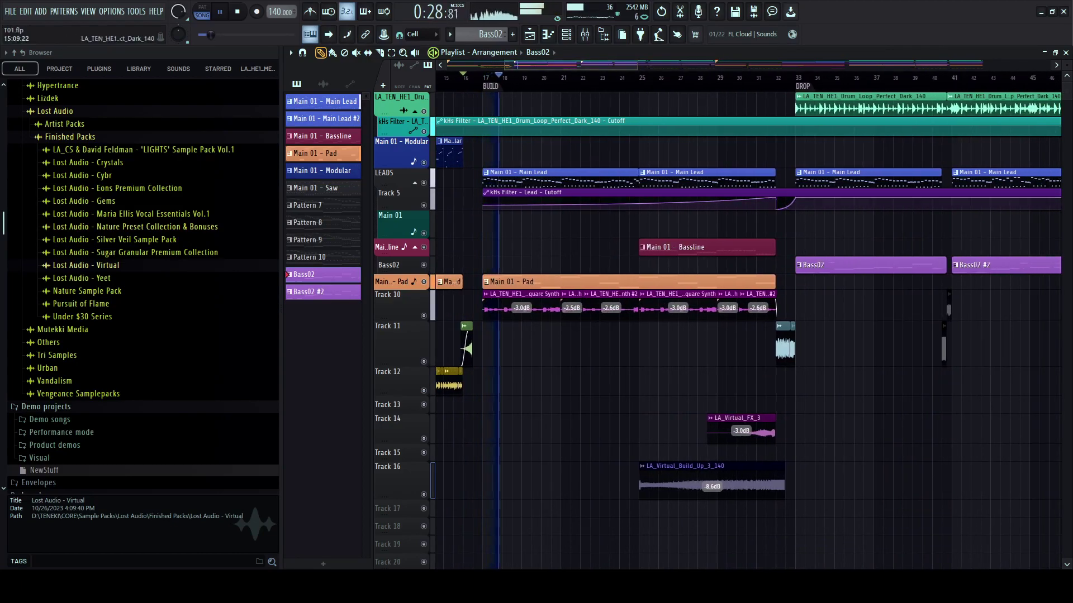
pyautogui.hscroll(3, 536, 152)
pyautogui.scroll(-2, 536, 152)
pyautogui.scroll(1, 536, 152)
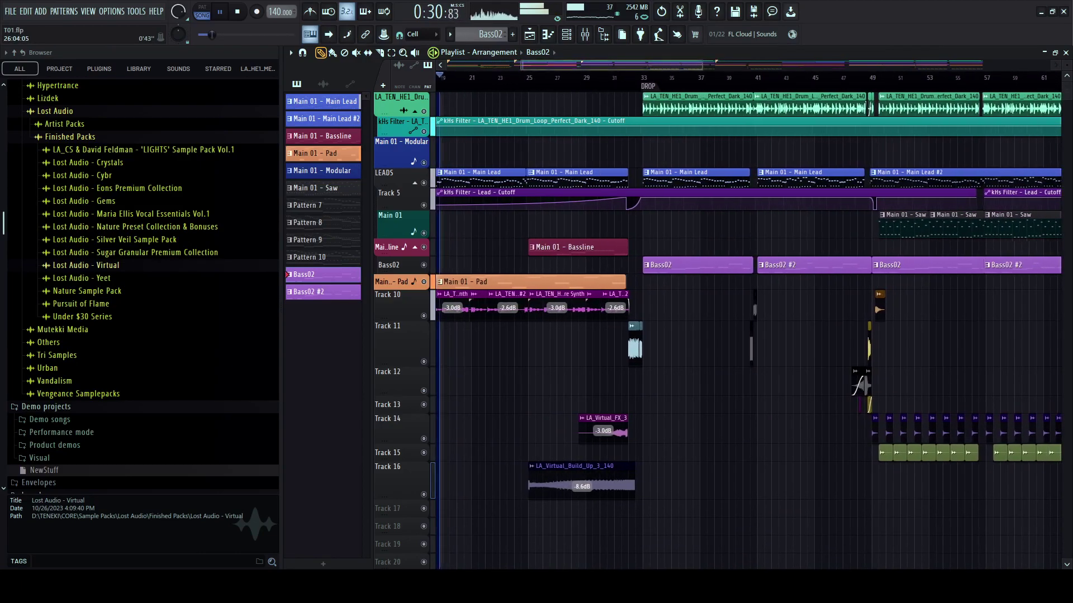
# - Select the Main 01 - Main Lead pattern from its playlist clip and narrow the browser to give the arrangement more room
pyautogui.hscroll(-3, 544, 173)
pyautogui.doubleClick(544, 178)
pyautogui.moveTo(281, 234); pyautogui.dragTo(159, 229)
pyautogui.click(530, 35)
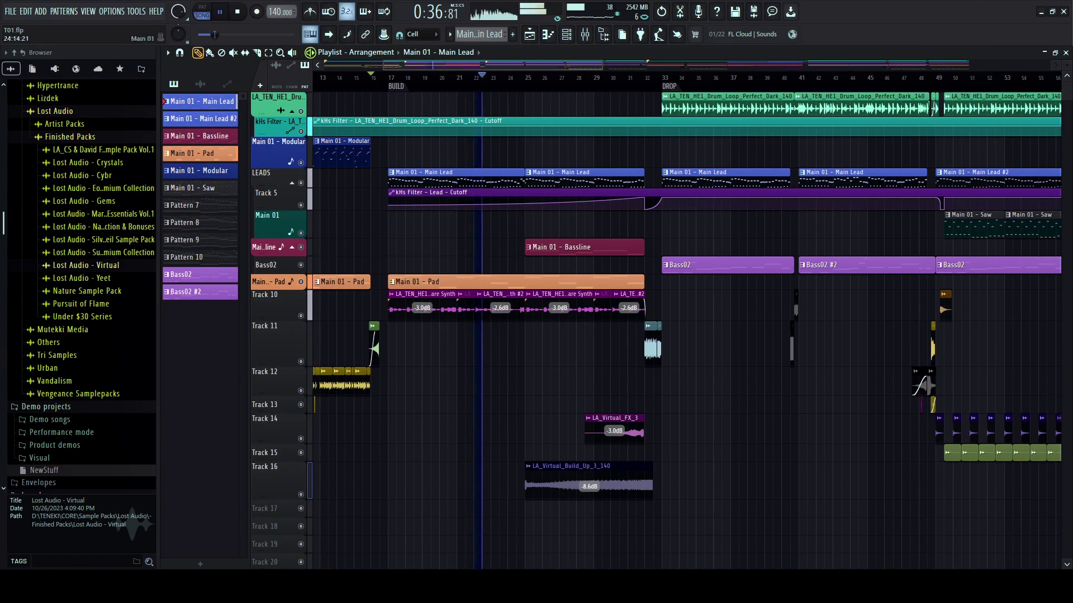
# - Lower the Pads mixer track's volume to about 66% (-8.2 dB), leaving only the playlist in view
pyautogui.press('F9')
pyautogui.rightClick(458, 319)
pyautogui.moveTo(464, 392); pyautogui.dragTo(463, 398)
pyautogui.rightClick(457, 318)
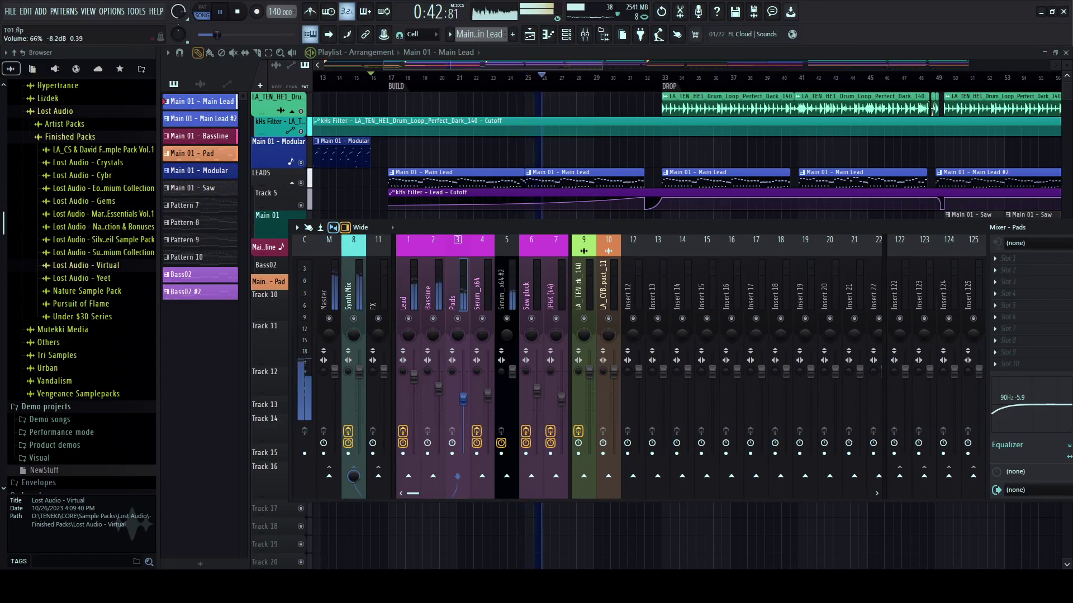
pyautogui.press('F9')
# - Follow the playback from the BUILD into the DROP and widen the browser again
pyautogui.hscroll(5, 547, 347)
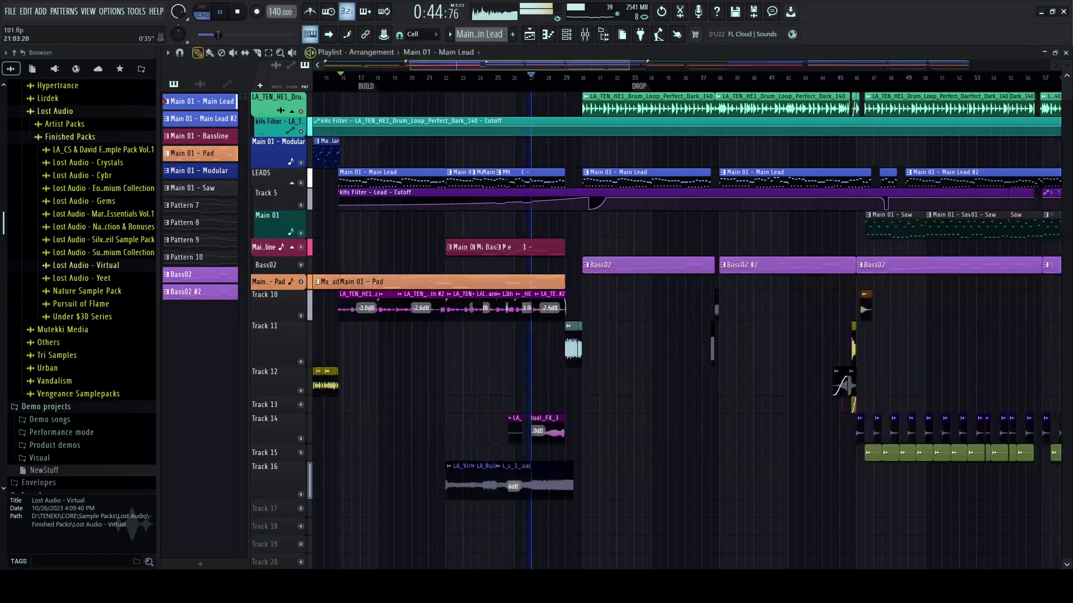
pyautogui.scroll(-3, 547, 346)
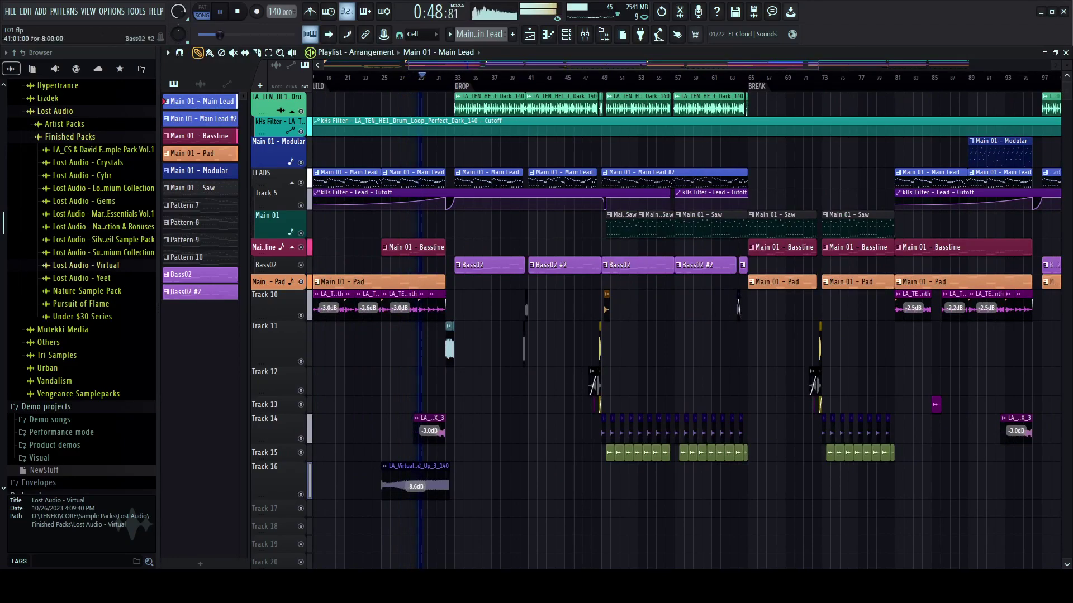
pyautogui.scroll(3, 458, 346)
pyautogui.scroll(2, 458, 87)
pyautogui.scroll(-4, 457, 86)
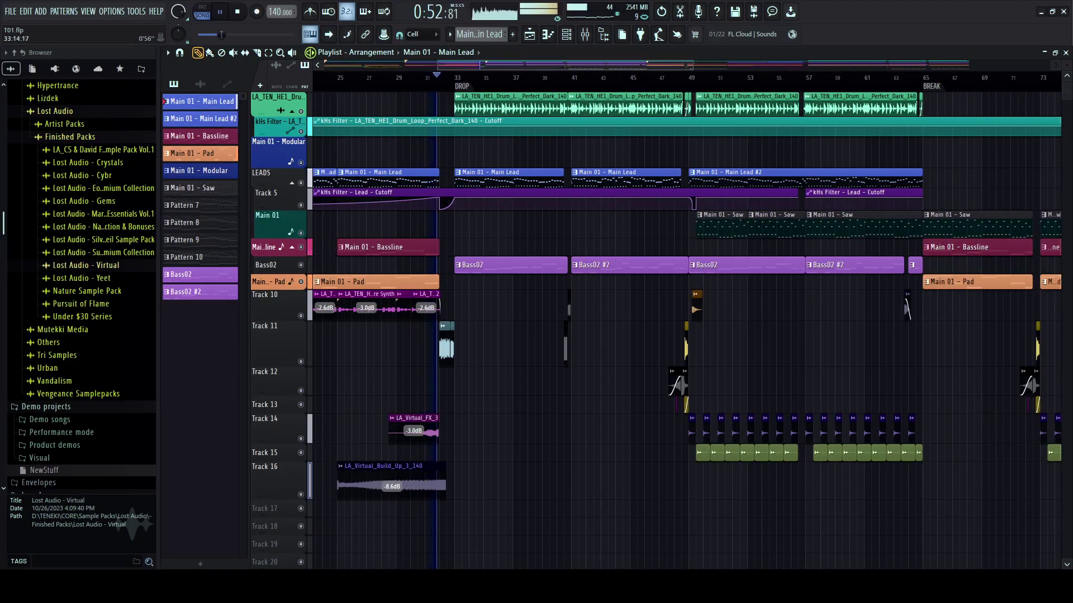
pyautogui.moveTo(158, 228); pyautogui.dragTo(217, 228)
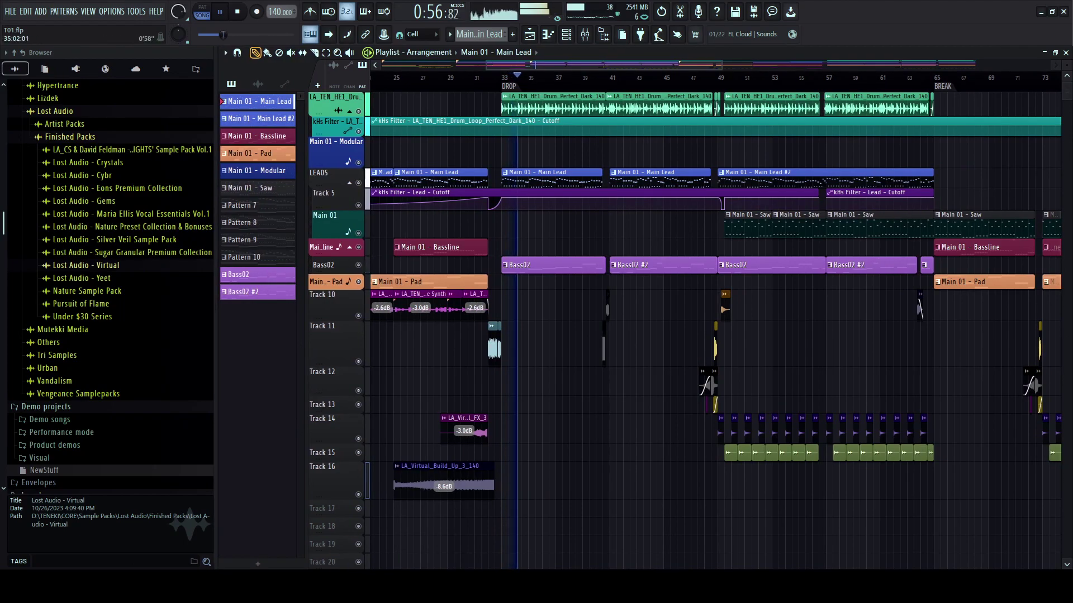
# - Stop playback and set the filter cutoff of the Serum_x64 bass on channel 7 to about 370 Hz
pyautogui.click(566, 35)
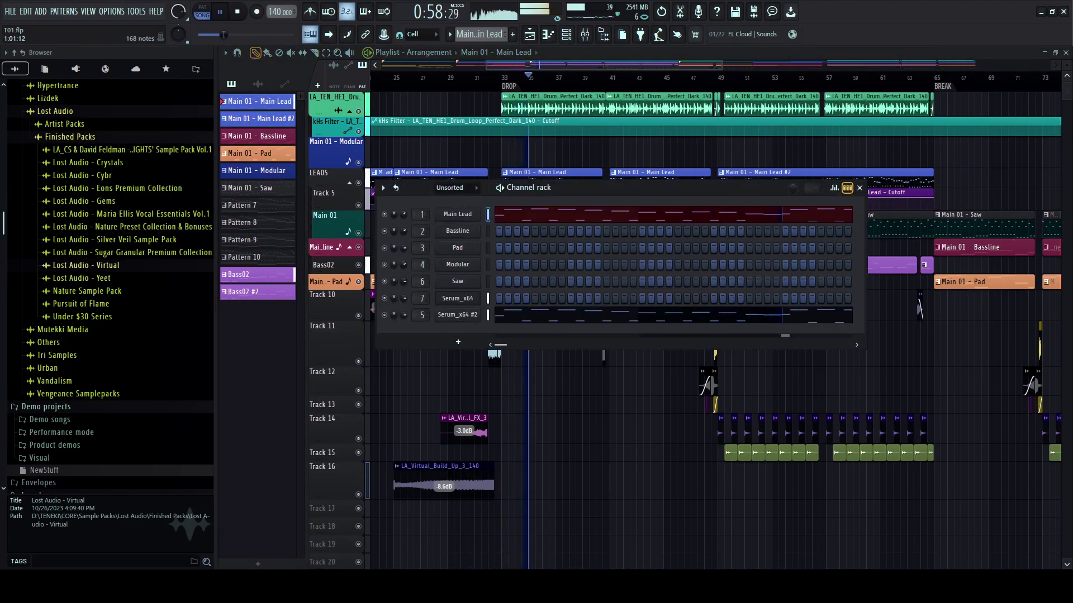
pyautogui.press('space')
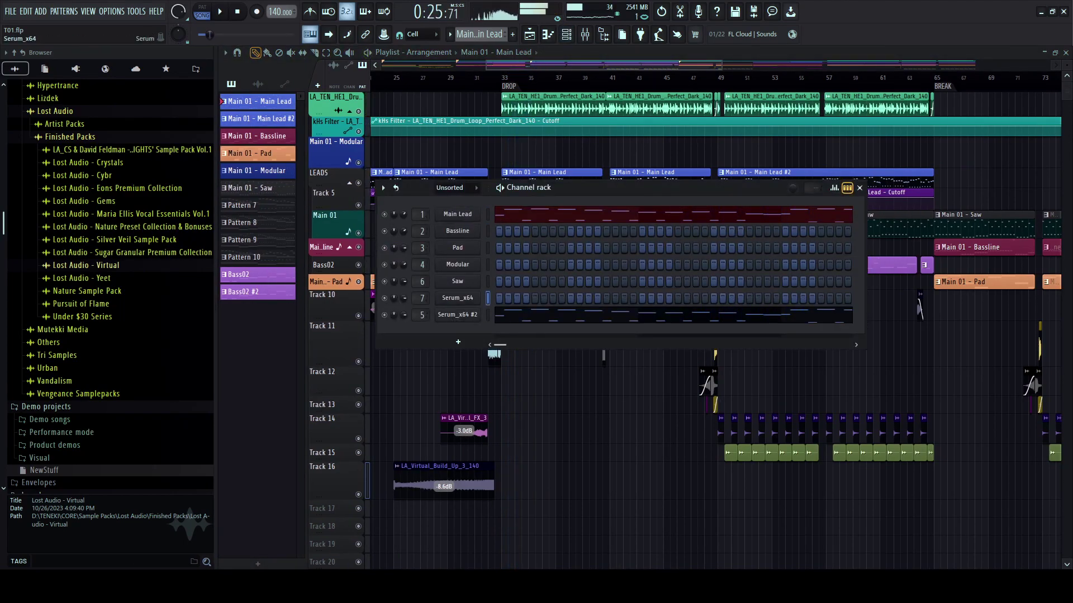
pyautogui.click(457, 297)
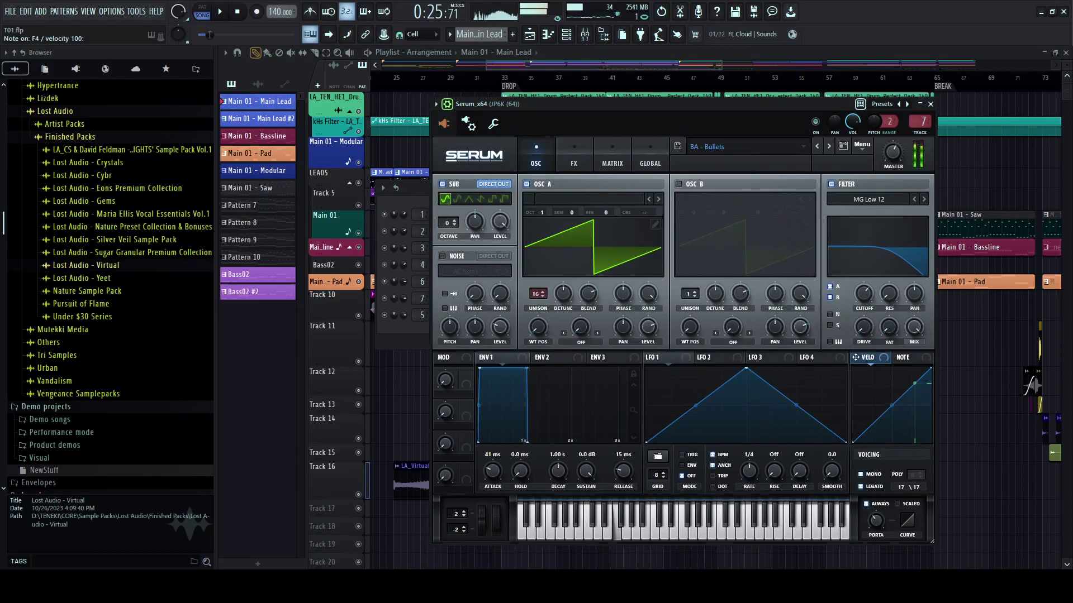
pyautogui.moveTo(864, 293); pyautogui.dragTo(864, 246)
pyautogui.moveTo(864, 293); pyautogui.dragTo(864, 313)
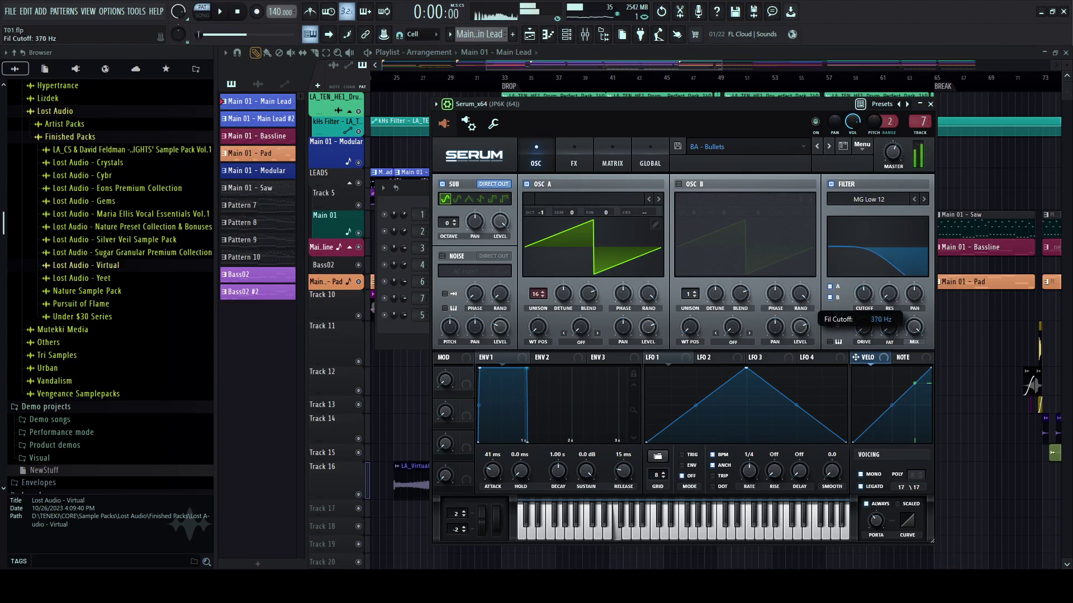
pyautogui.moveTo(864, 293); pyautogui.dragTo(864, 295)
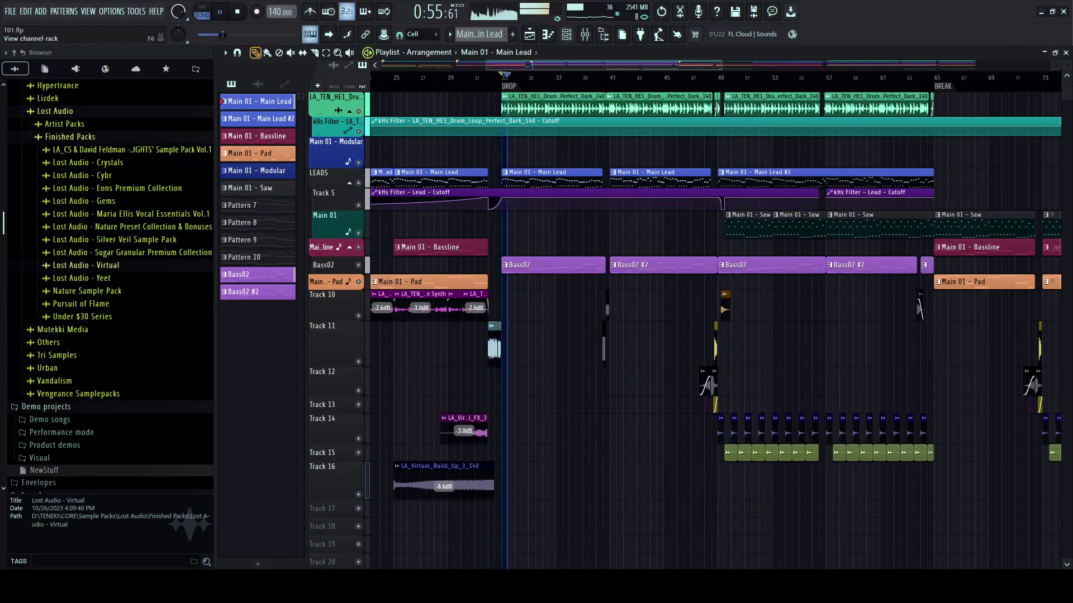
# - Raise the Serum_x64 bass's master volume slightly while the DROP plays, and display its distortion and compressor effects
pyautogui.click(566, 34)
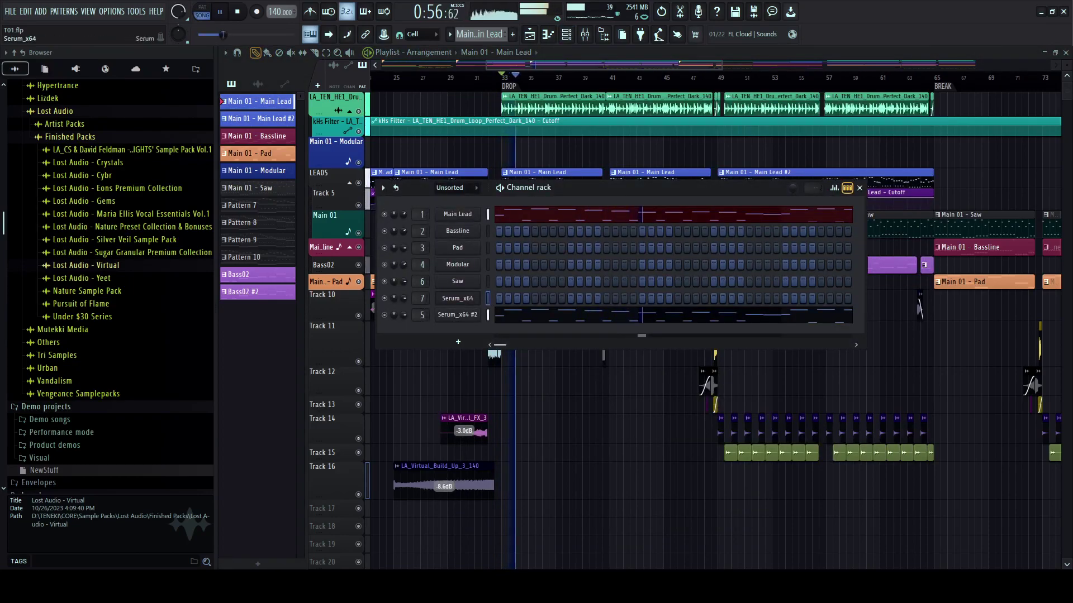
pyautogui.click(458, 298)
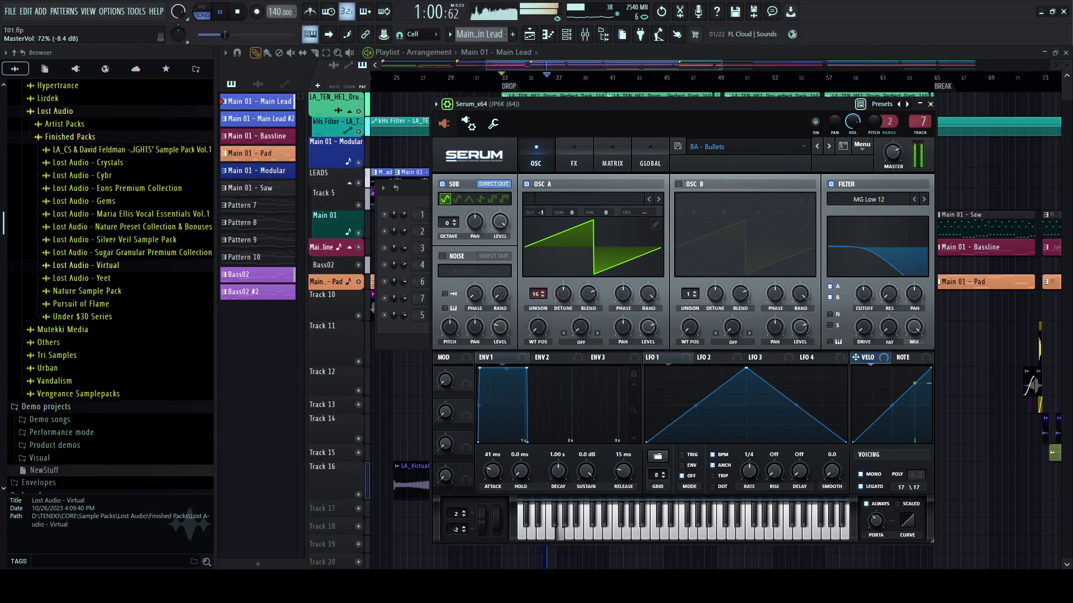
pyautogui.moveTo(893, 152); pyautogui.dragTo(893, 142)
pyautogui.click(574, 156)
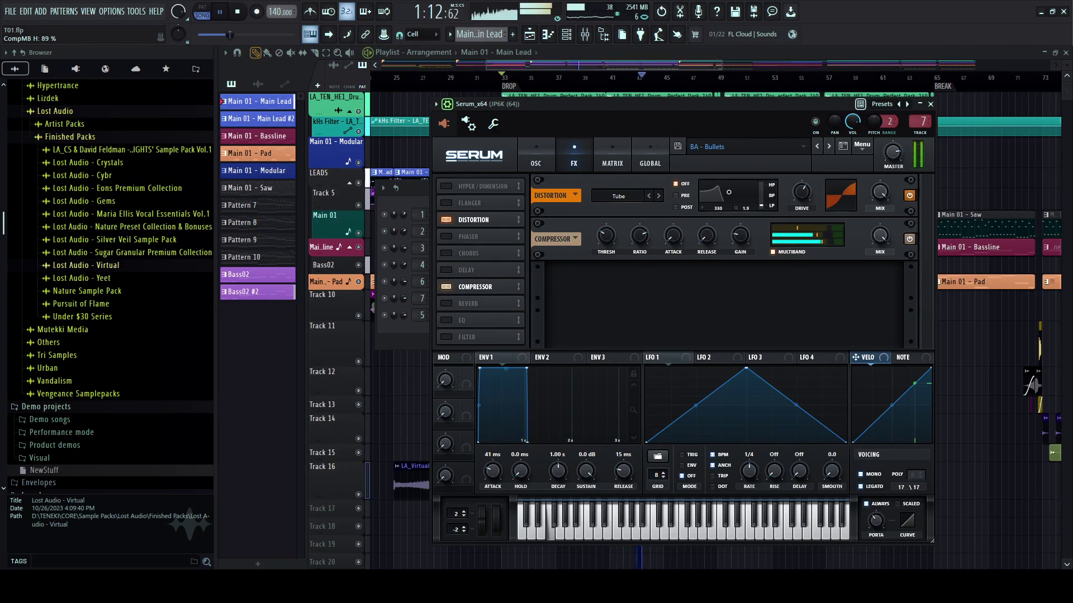
# - Set the gain of Serum's compressor effect to 9.0 dB and bring up the mixer
pyautogui.moveTo(740, 235); pyautogui.dragTo(740, 218)
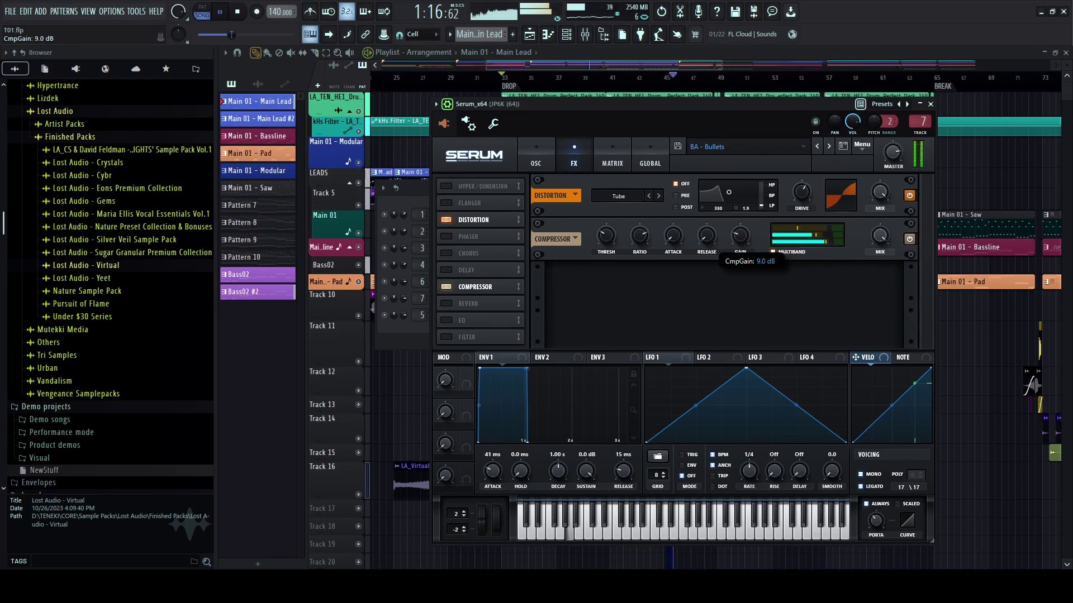
pyautogui.press('F9')
pyautogui.moveTo(642, 227); pyautogui.dragTo(498, 217)
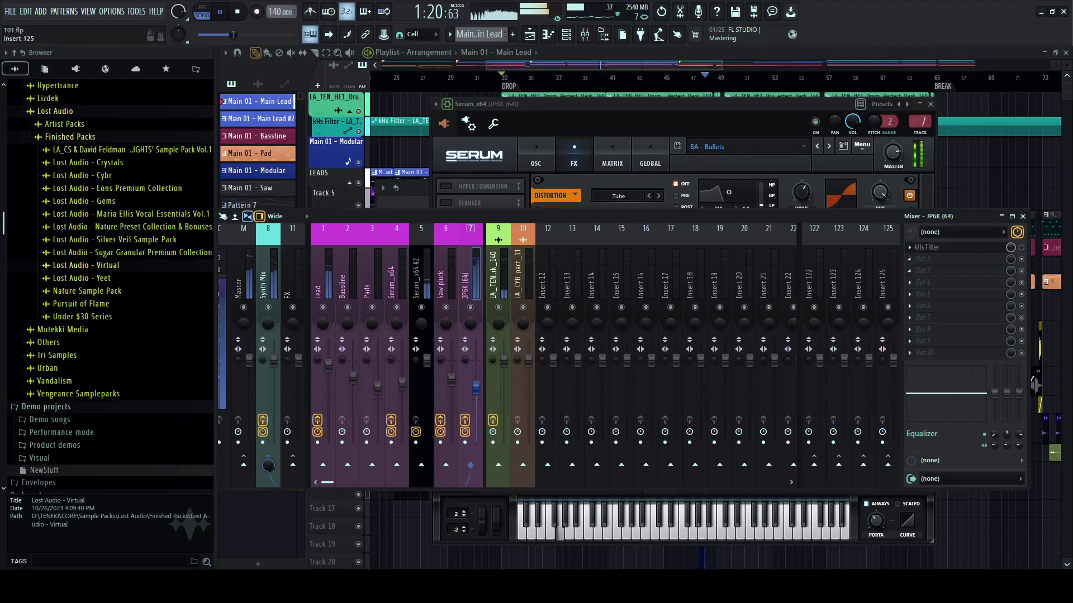
# - Hide the browser, select the Synth Mix mixer track and replay the drop from bar 33
pyautogui.press('space')
pyautogui.moveTo(498, 216); pyautogui.dragTo(642, 217)
pyautogui.hotkey('alt', 'F8')
pyautogui.click(195, 280)
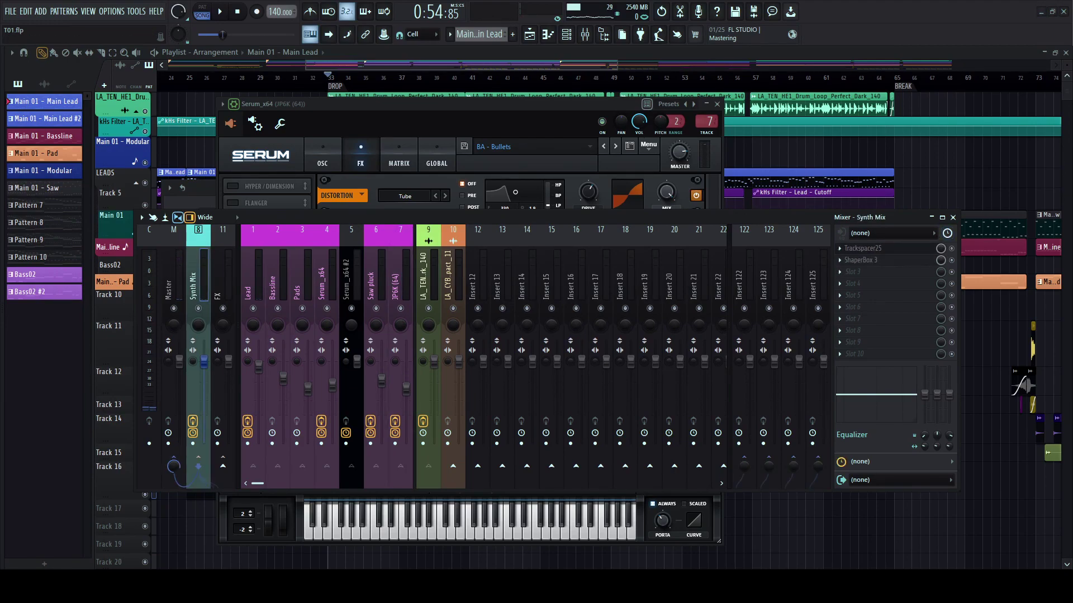
pyautogui.press('space')
pyautogui.press('space')
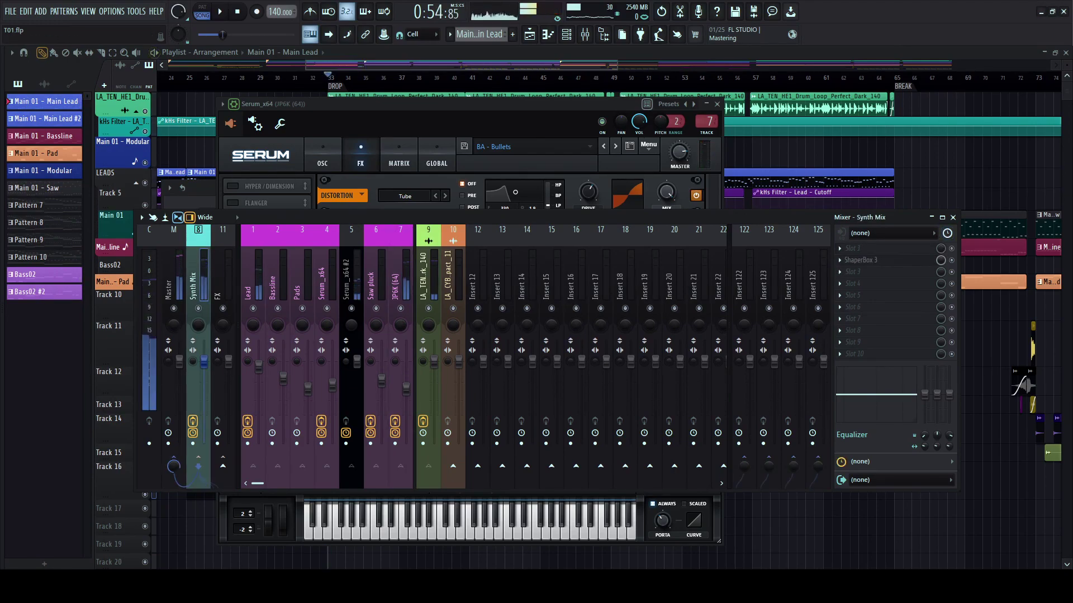
pyautogui.press('space')
# - Set Serum's filter cutoff to 1642 Hz, the filter resonance to 22% and the master volume to 47%
pyautogui.moveTo(679, 151); pyautogui.dragTo(679, 151)
pyautogui.click(322, 157)
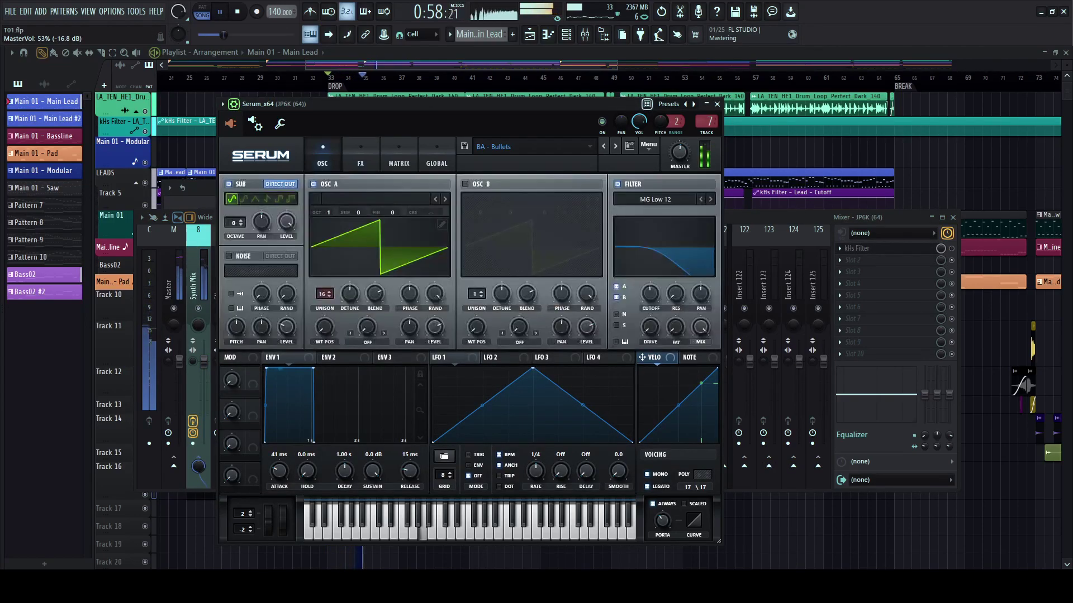
pyautogui.moveTo(649, 294); pyautogui.dragTo(650, 288)
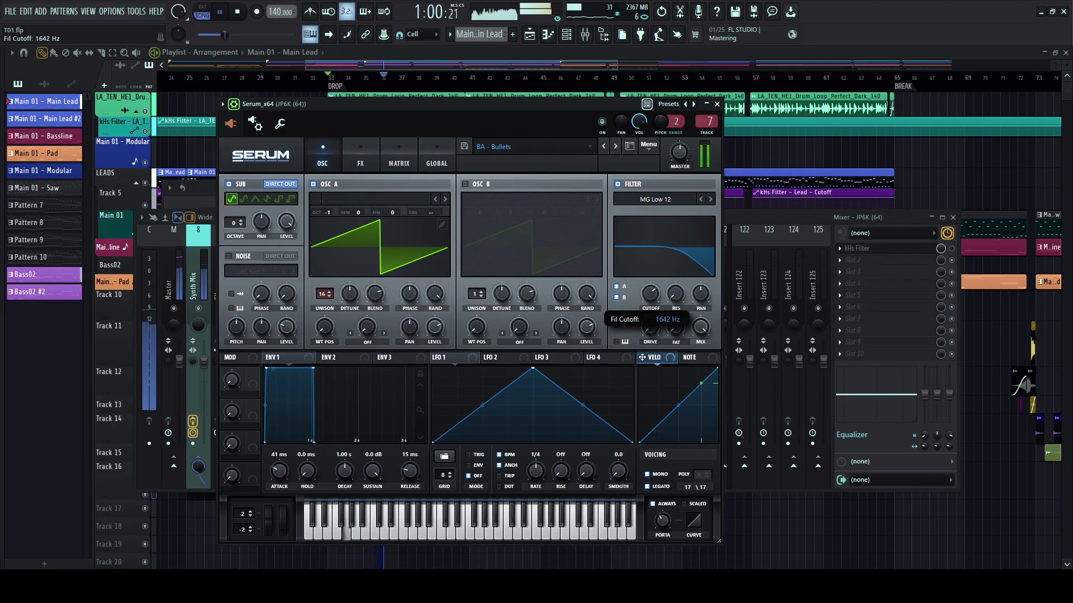
pyautogui.moveTo(679, 152); pyautogui.dragTo(679, 156)
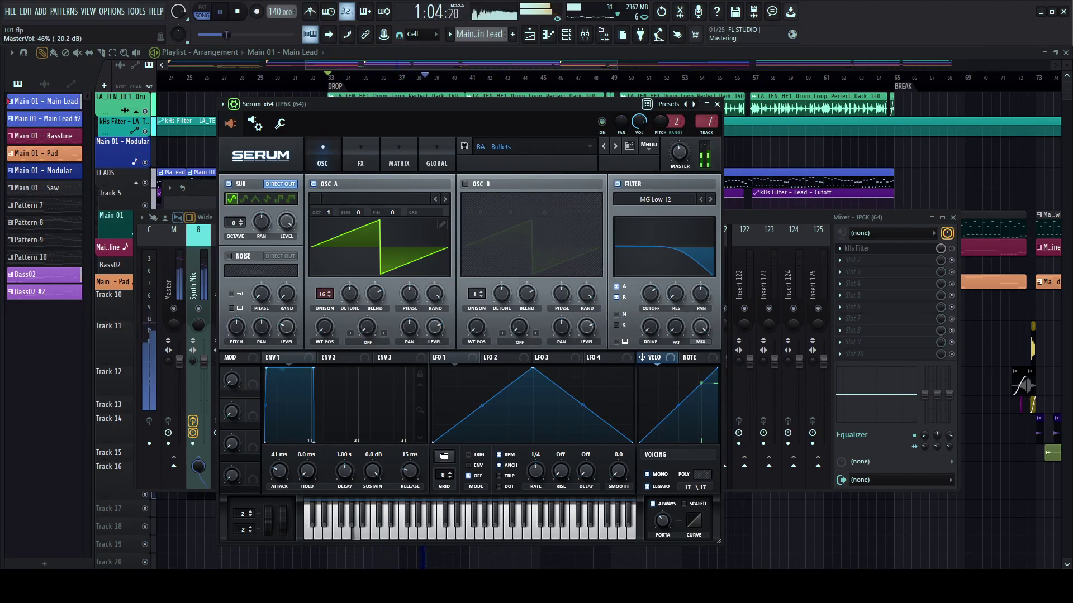
pyautogui.moveTo(679, 152); pyautogui.dragTo(679, 149)
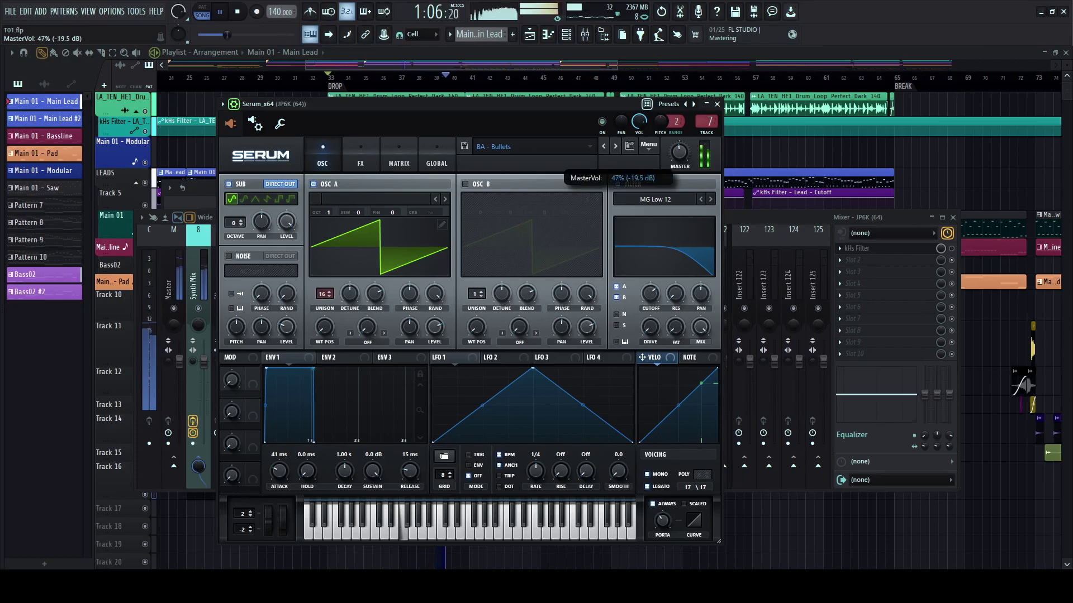
pyautogui.moveTo(676, 293); pyautogui.dragTo(675, 287)
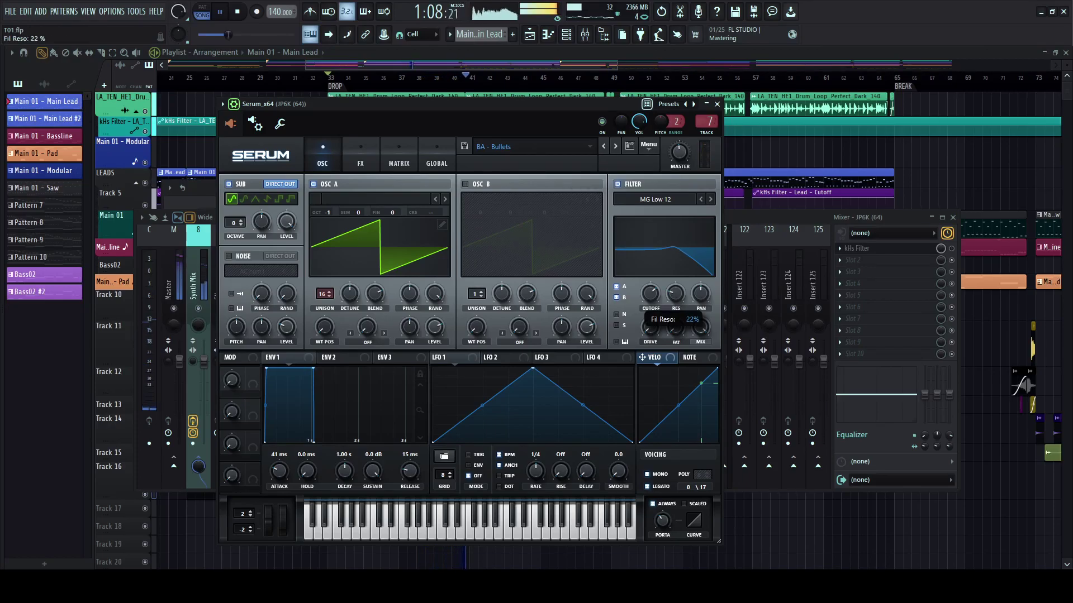
# - Set the volume of the melodic glitch clip on Track 11 just before bar 41 to -7.0 dB and replay that transition
pyautogui.press('F5')
pyautogui.scroll(6, 470, 381)
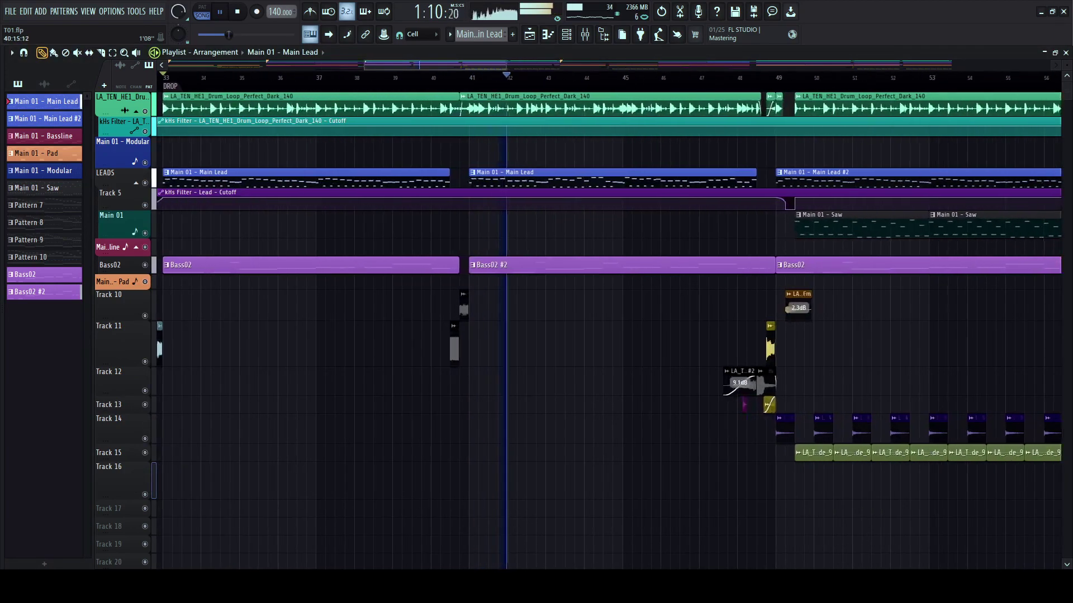
pyautogui.press('space')
pyautogui.press('space')
pyautogui.moveTo(459, 364); pyautogui.dragTo(459, 366)
pyautogui.press('space')
pyautogui.press('space')
pyautogui.press('space')
pyautogui.press('space')
pyautogui.press('space')
pyautogui.press('space')
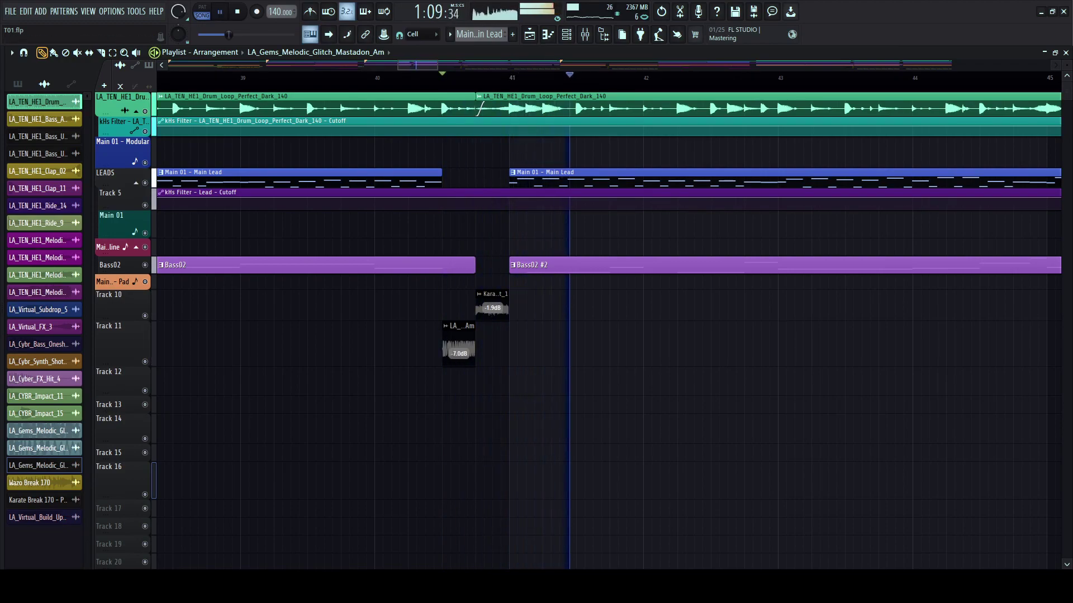
# - Show the browser again and audition samples in the Eon Demo Pack of Lost Audio - Eons Premium Collection, including LA_Ether_Perc_4 and LA_Ether_Swung_Hardwave_Drum_Loop_140
pyautogui.scroll(-6, 436, 364)
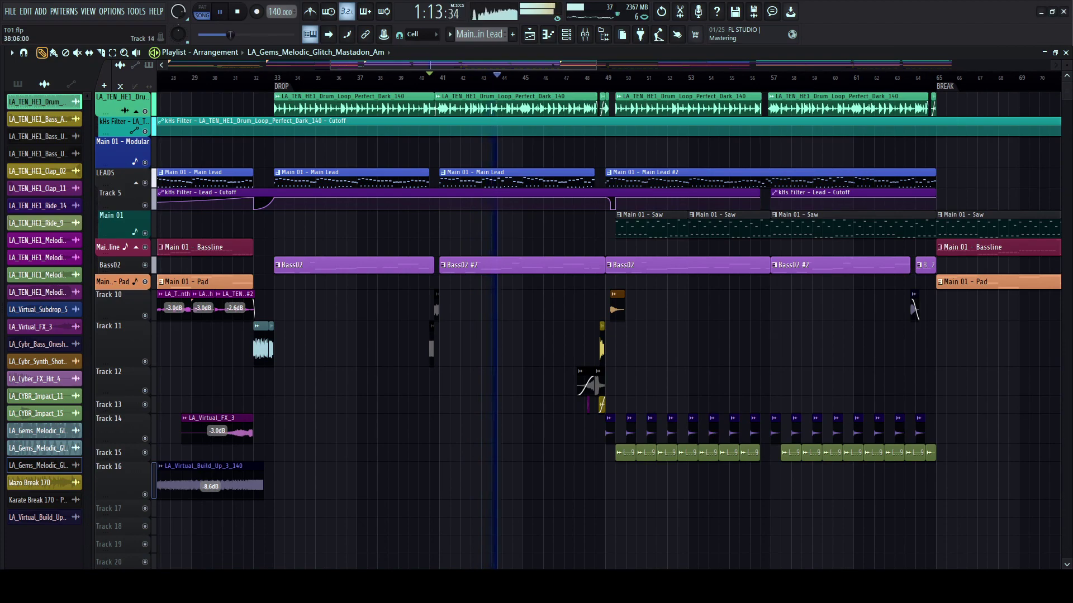
pyautogui.scroll(-5, 596, 336)
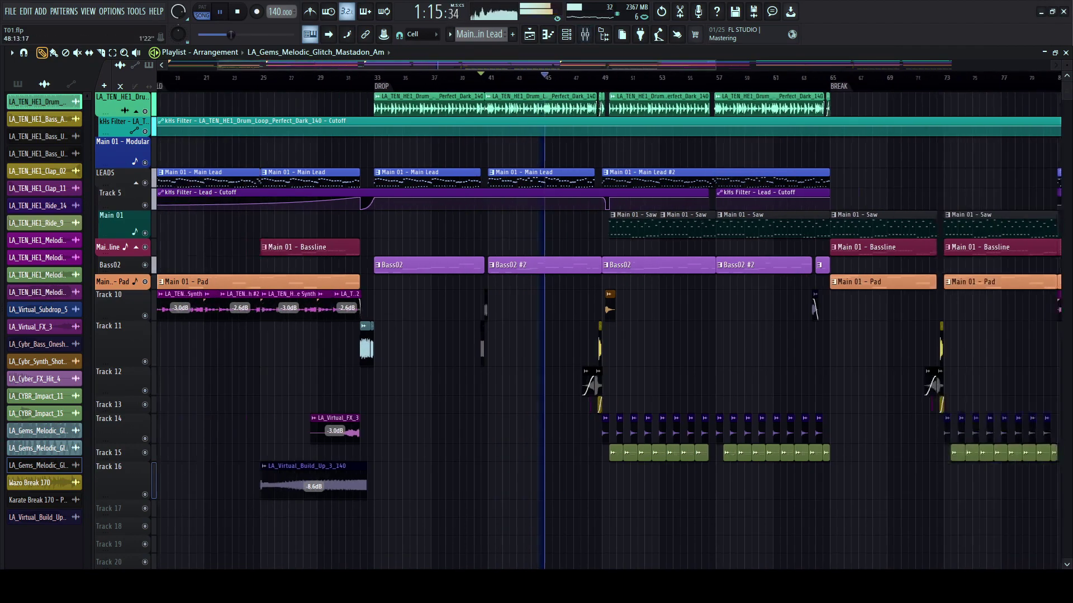
pyautogui.hotkey('alt', 'F8')
pyautogui.press('space')
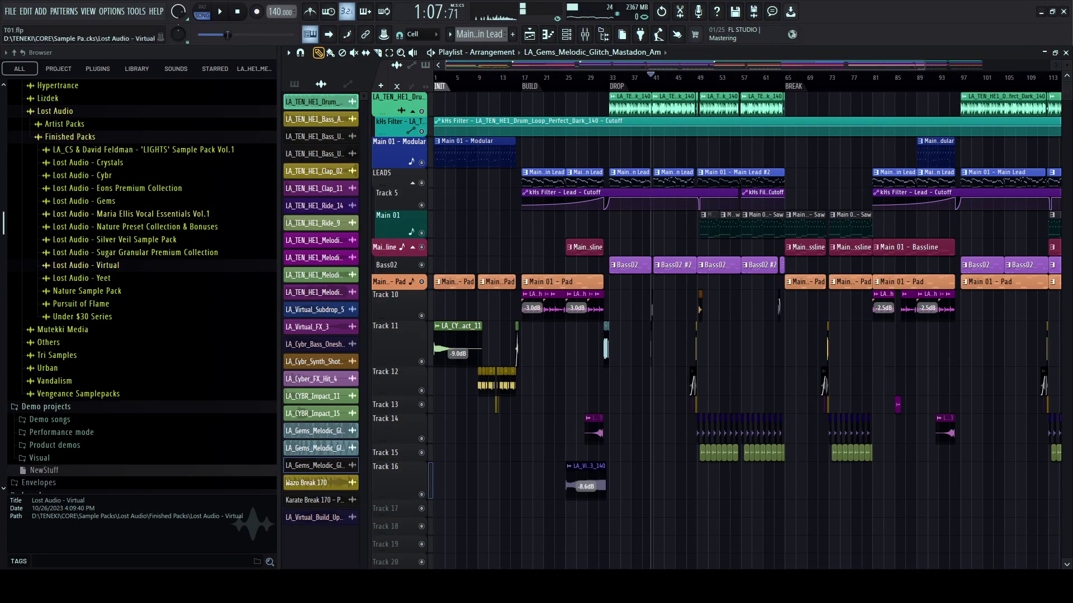
pyautogui.click(117, 189)
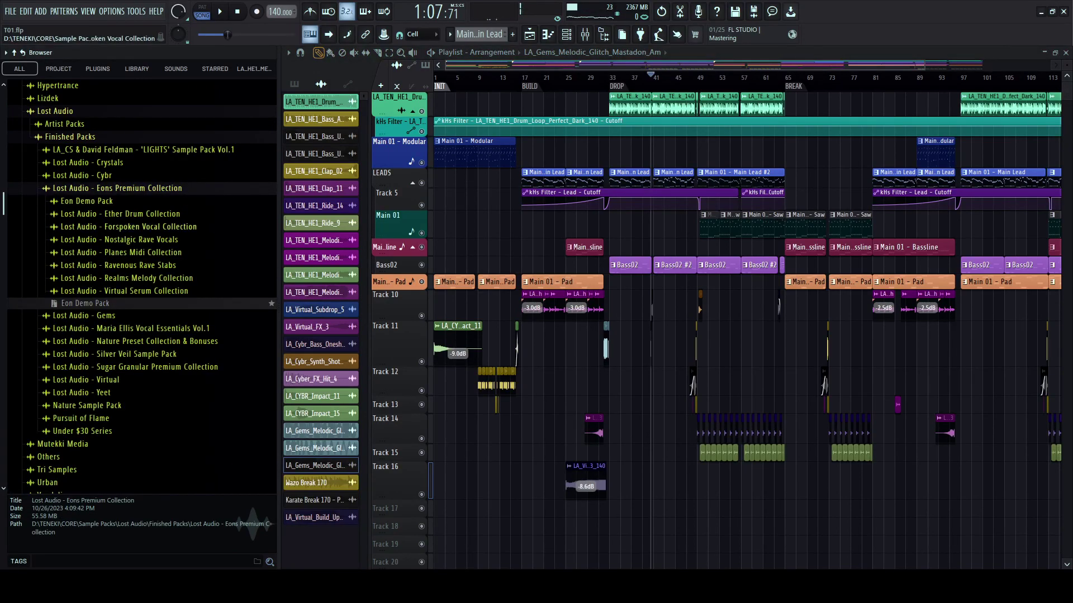
pyautogui.click(93, 201)
pyautogui.click(96, 171)
pyautogui.click(98, 194)
pyautogui.click(106, 183)
pyautogui.click(101, 264)
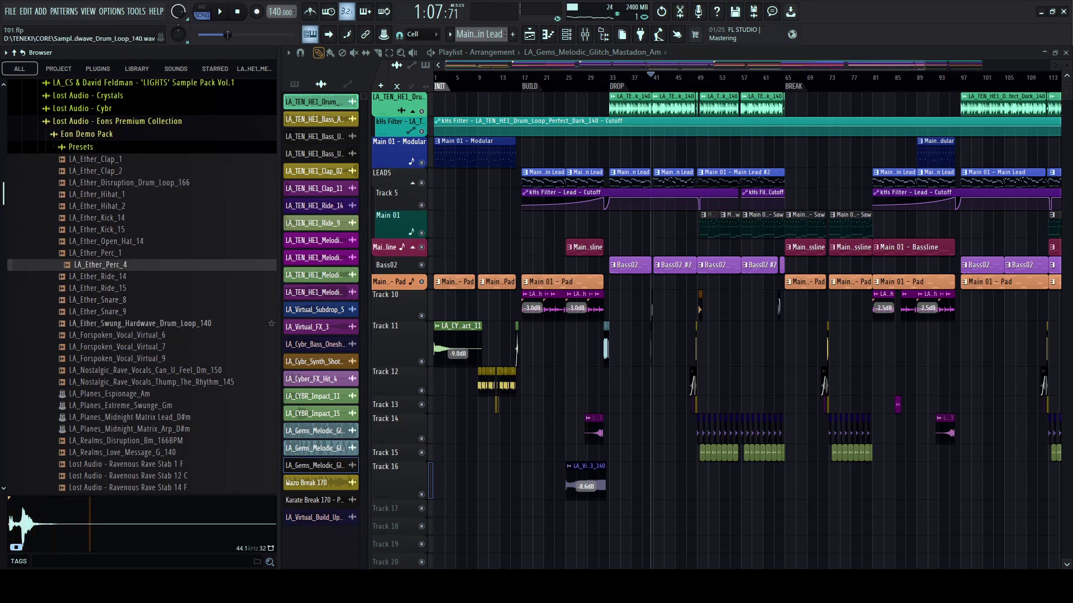
pyautogui.click(139, 323)
pyautogui.click(117, 121)
pyautogui.scroll(2, 111, 269)
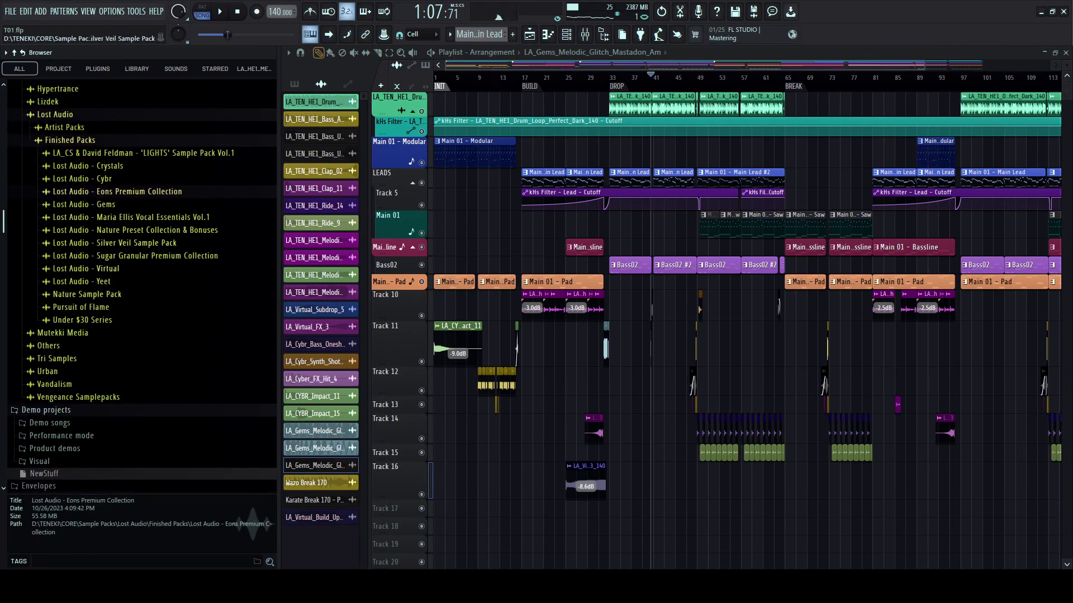
# - Play up to the break and delete the two Saw pattern clips from the break section between bars 65 and 81
pyautogui.press('space')
pyautogui.click(473, 78)
pyautogui.press('space')
pyautogui.press('space')
pyautogui.scroll(4, 473, 78)
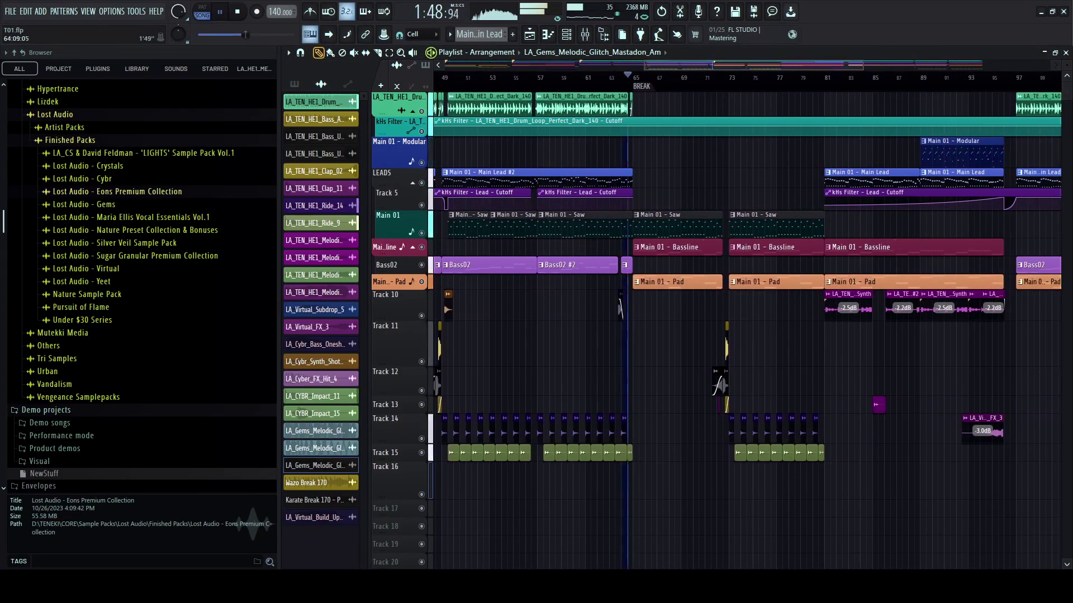
pyautogui.hscroll(2, 684, 357)
pyautogui.click(539, 78)
pyautogui.rightClick(598, 225)
pyautogui.rightClick(623, 225)
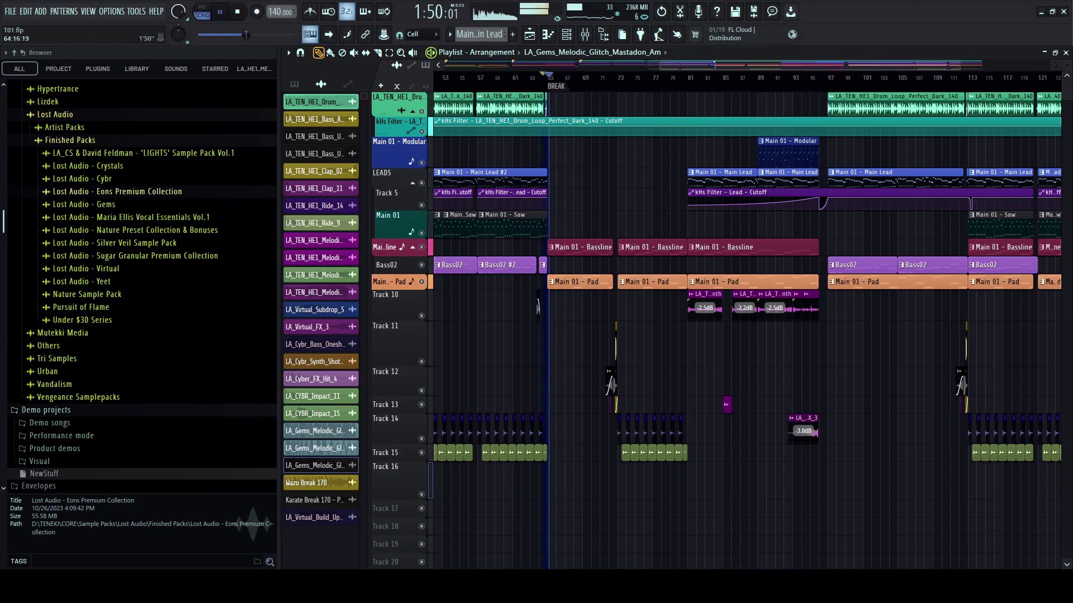
# - Place two Main 01 - Main Lead clips on the LEADS track at bars 65 and 73 in the break
pyautogui.scroll(-2, 686, 152)
pyautogui.scroll(3, 686, 152)
pyautogui.click(733, 181)
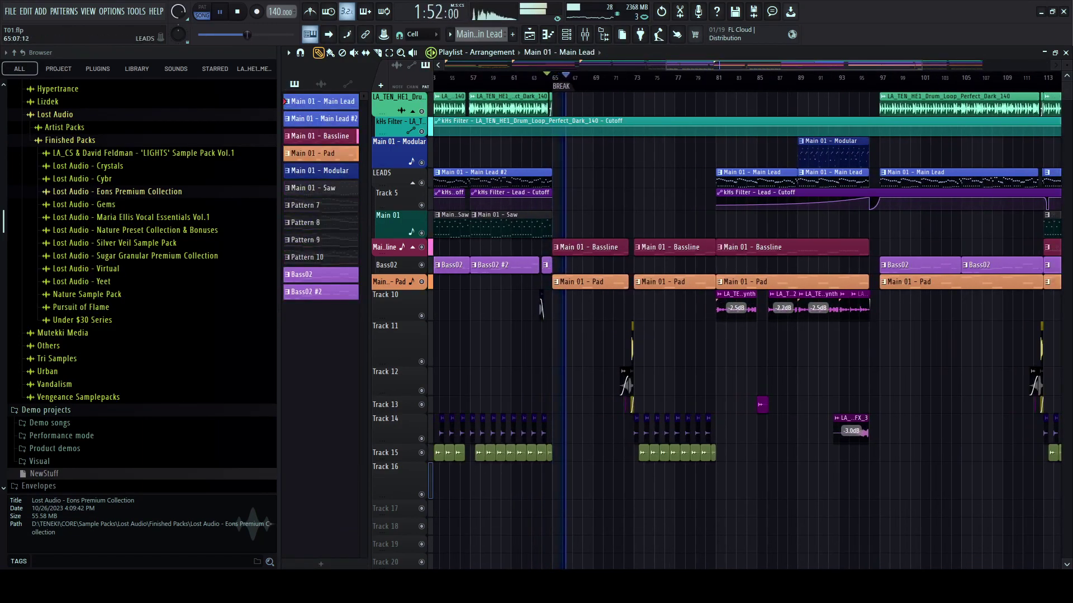
pyautogui.click(557, 179)
pyautogui.click(639, 180)
pyautogui.press('space')
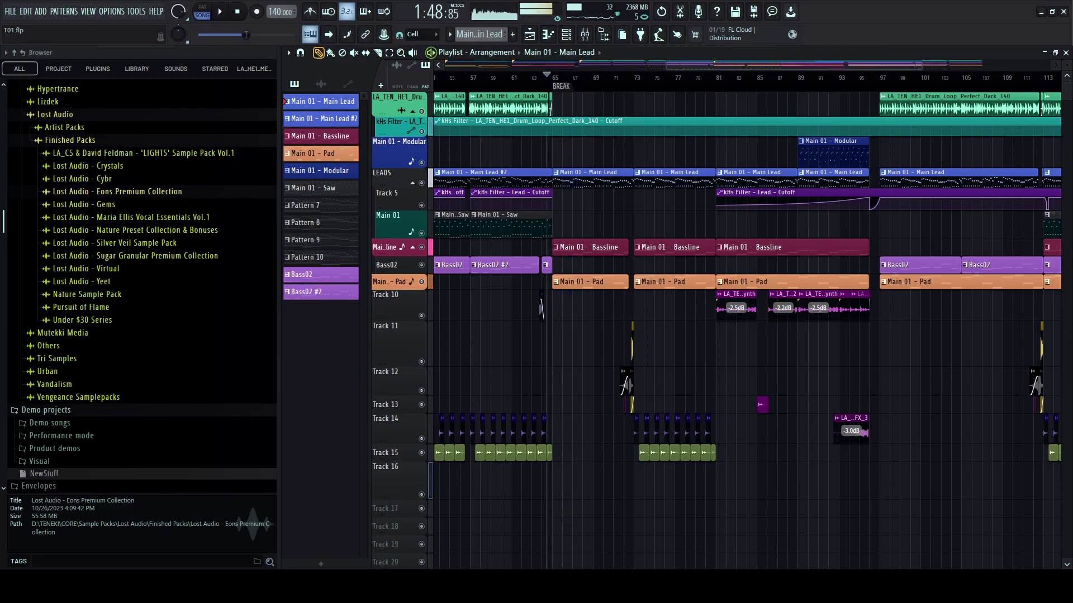
# - Audition the Eon Demo Pack drum samples from LA_Ether_Disruption_Drum_Loop_166 through LA_Ether_Swung_Hardwave_Drum_Loop_140, and play the break for comparison
pyautogui.click(117, 191)
pyautogui.click(100, 182)
pyautogui.press('Up')
pyautogui.press('Up')
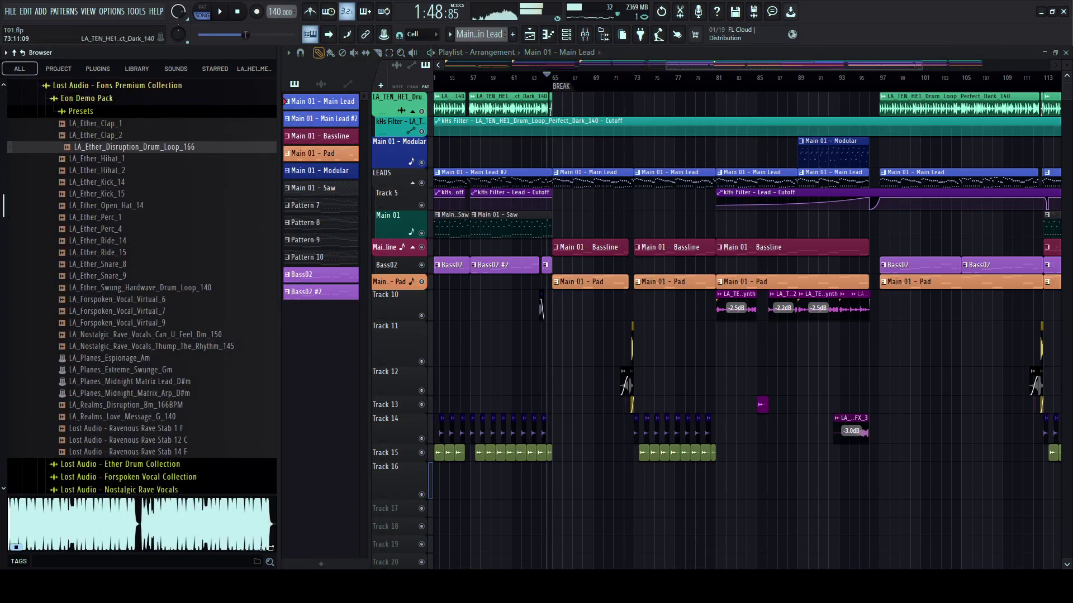
pyautogui.press('space')
pyautogui.press('Down')
pyautogui.press('Down')
pyautogui.press('Down')
pyautogui.press('Down')
pyautogui.press('space')
pyautogui.press('Down')
pyautogui.press('Down')
pyautogui.press('Down')
pyautogui.press('Down')
pyautogui.press('Down')
pyautogui.press('Down')
pyautogui.press('Down')
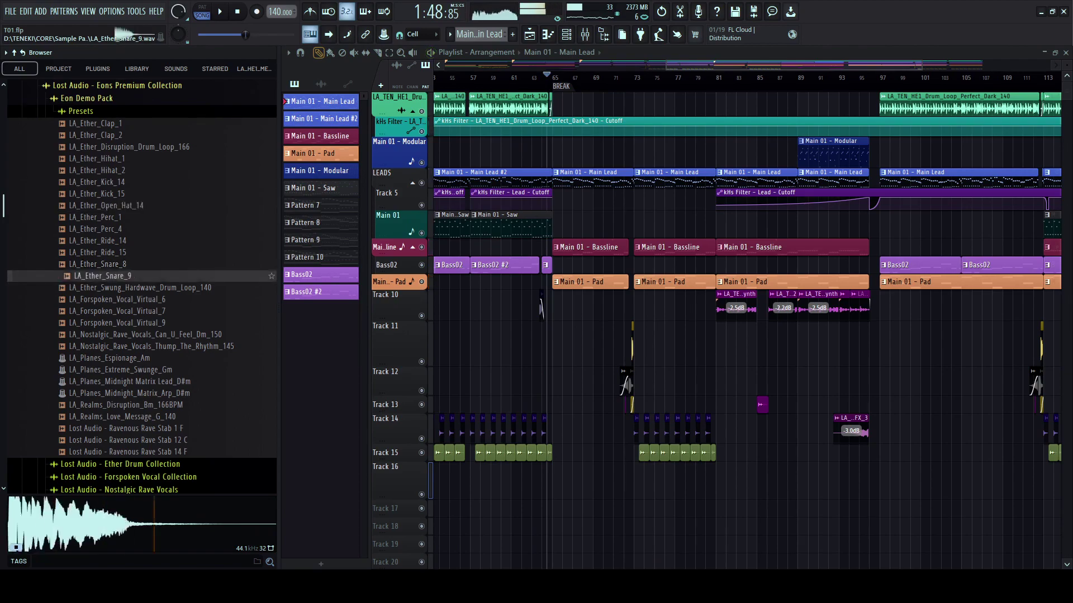
pyautogui.press('space')
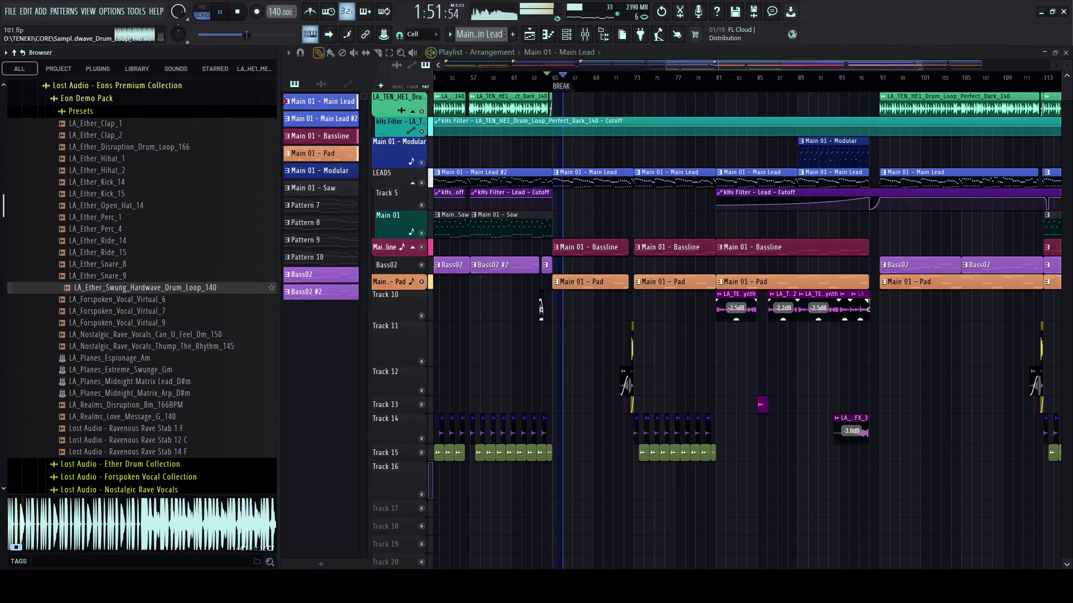
pyautogui.press('space')
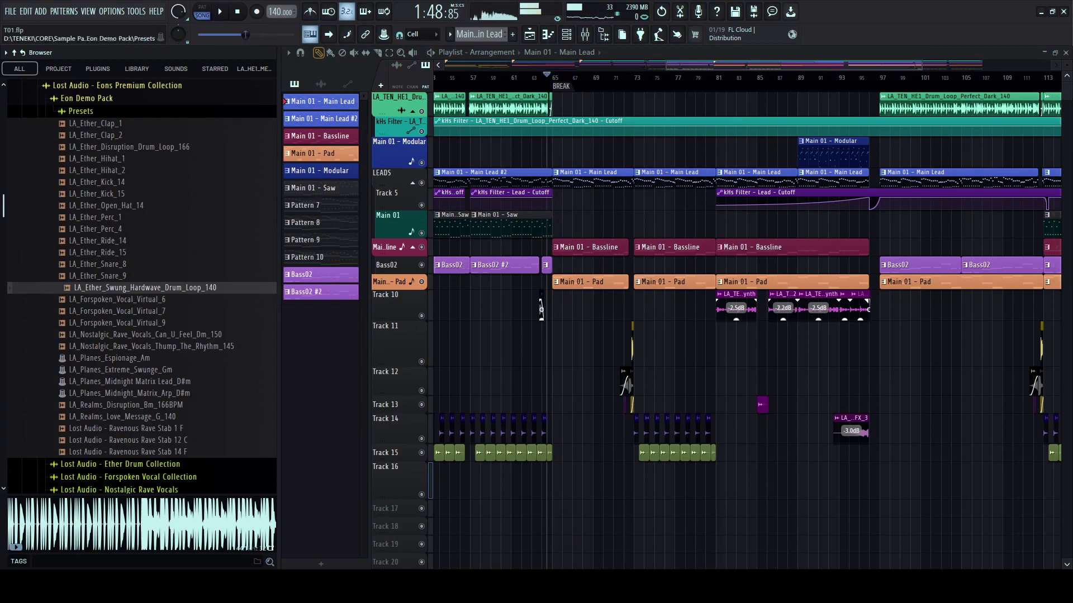
# - Collapse the Eons Premium Collection folder and move the playback position to the drop at bar 33
pyautogui.click(117, 85)
pyautogui.scroll(5, 139, 279)
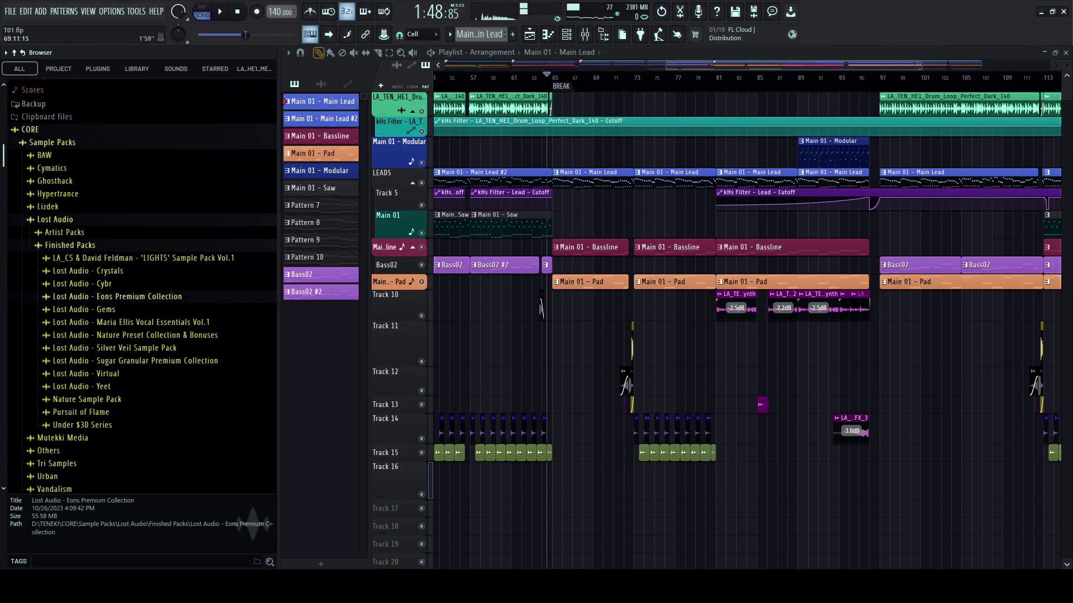
pyautogui.scroll(-4, 800, 335)
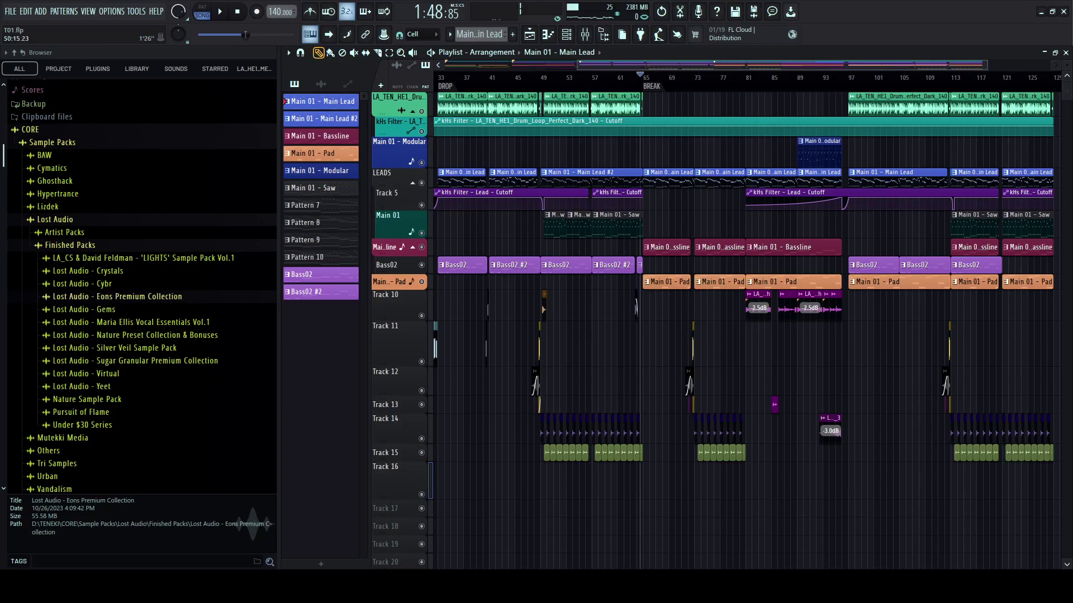
pyautogui.hscroll(-2, 531, 335)
pyautogui.click(468, 78)
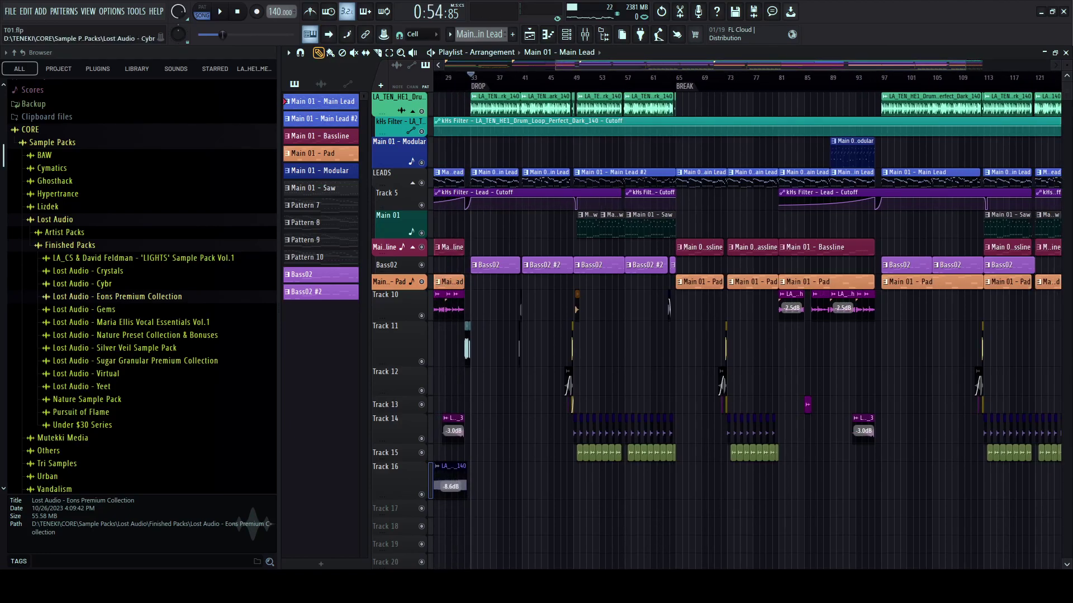
# - Audition the FX background loops in Lost Audio - Crystals, including LA_Crystals_LaserBG_150, and play the start of the drop for comparison
pyautogui.click(88, 271)
pyautogui.click(66, 309)
pyautogui.click(84, 322)
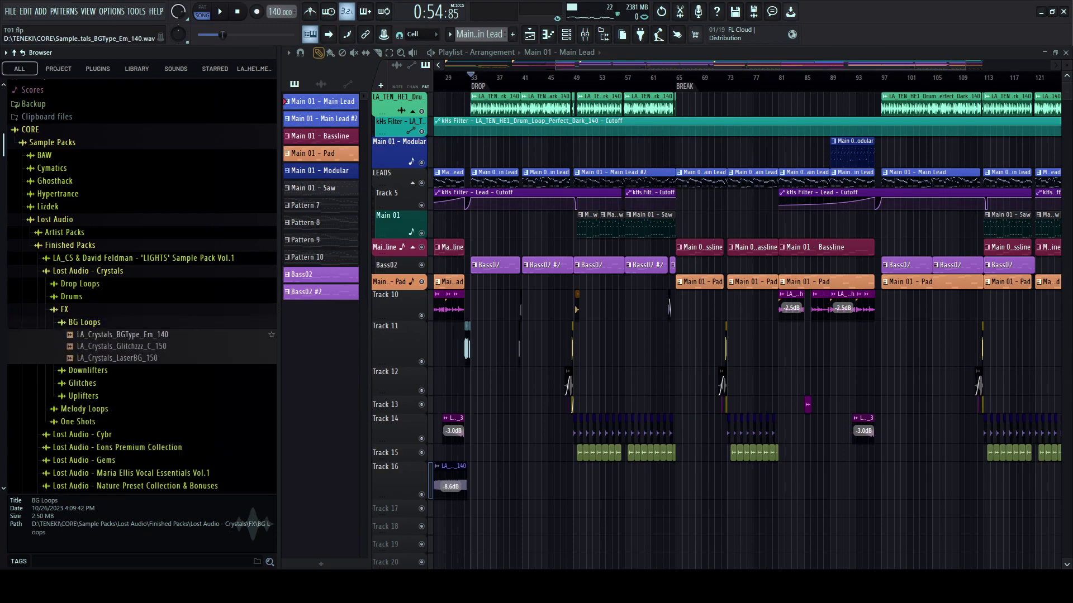
pyautogui.click(123, 335)
pyautogui.click(122, 346)
pyautogui.click(122, 358)
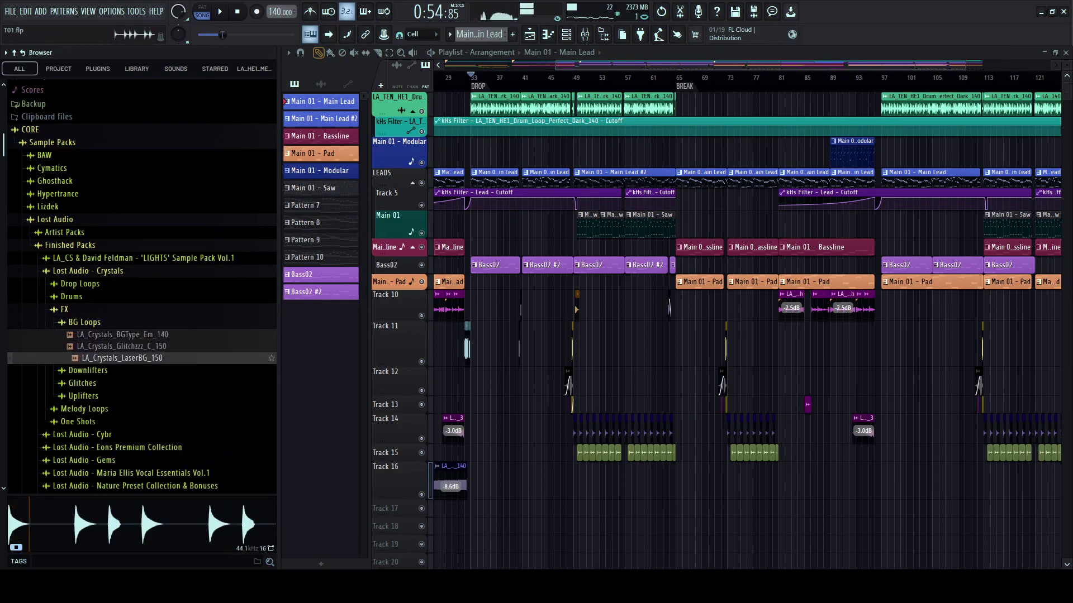
pyautogui.scroll(8, 475, 335)
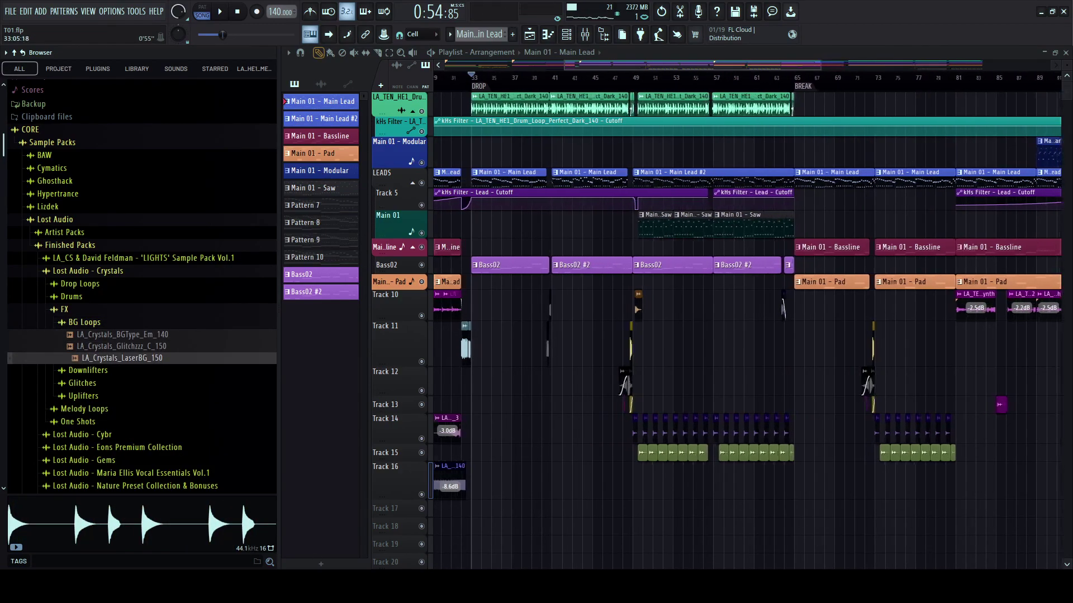
pyautogui.press('space')
pyautogui.press('space')
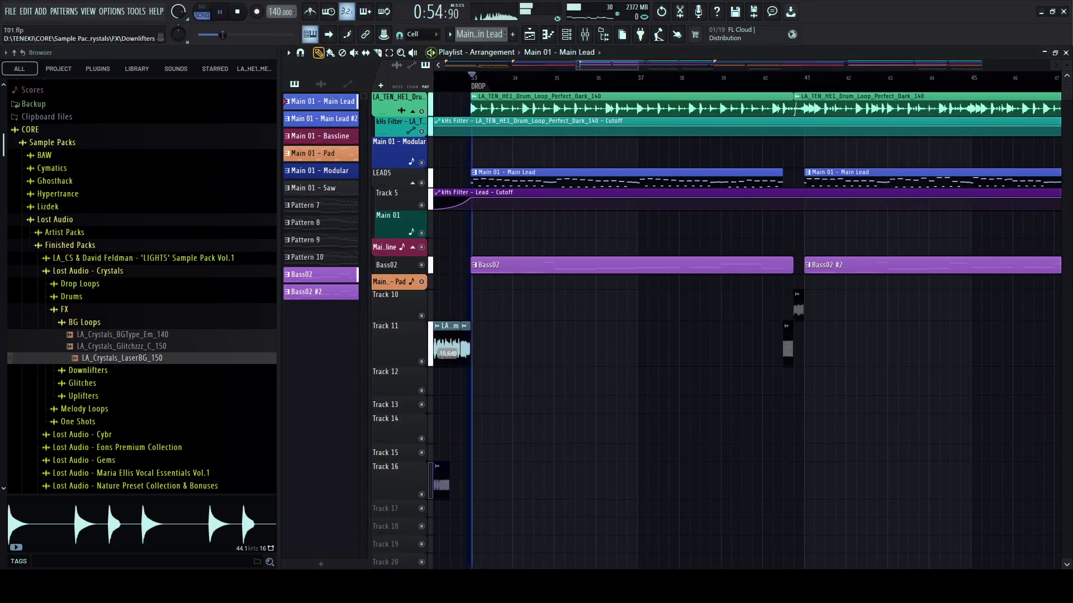
pyautogui.press('space')
pyautogui.press('space')
# - Open the Downlifters folder in the Crystals FX samples and audition its downlifter sounds
pyautogui.press('Up')
pyautogui.press('Up')
pyautogui.press('Left')
pyautogui.click(88, 335)
pyautogui.click(123, 347)
pyautogui.press('Down')
pyautogui.press('Down')
pyautogui.press('Down')
pyautogui.press('Down')
pyautogui.press('Down')
pyautogui.press('Down')
pyautogui.press('Down')
pyautogui.press('Down')
pyautogui.press('Down')
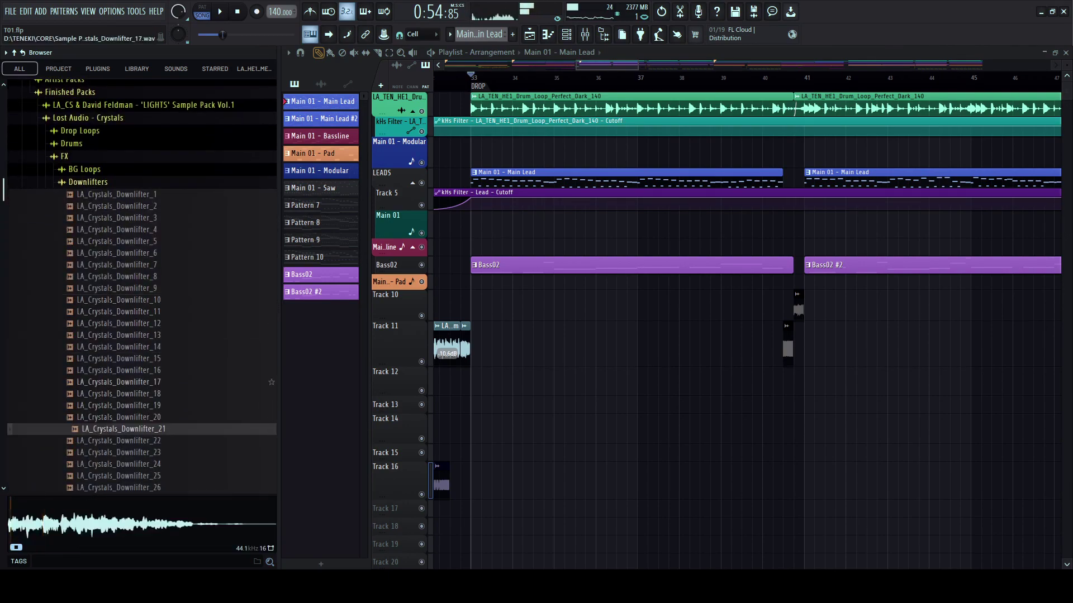
pyautogui.scroll(-3, 476, 127)
pyautogui.click(125, 300)
pyautogui.click(126, 405)
pyautogui.click(125, 418)
# - Open the Glitches folder in the Crystals FX samples and audition its glitch fills, including LA_Crystals_Glitch_Fill_150_4
pyautogui.click(82, 429)
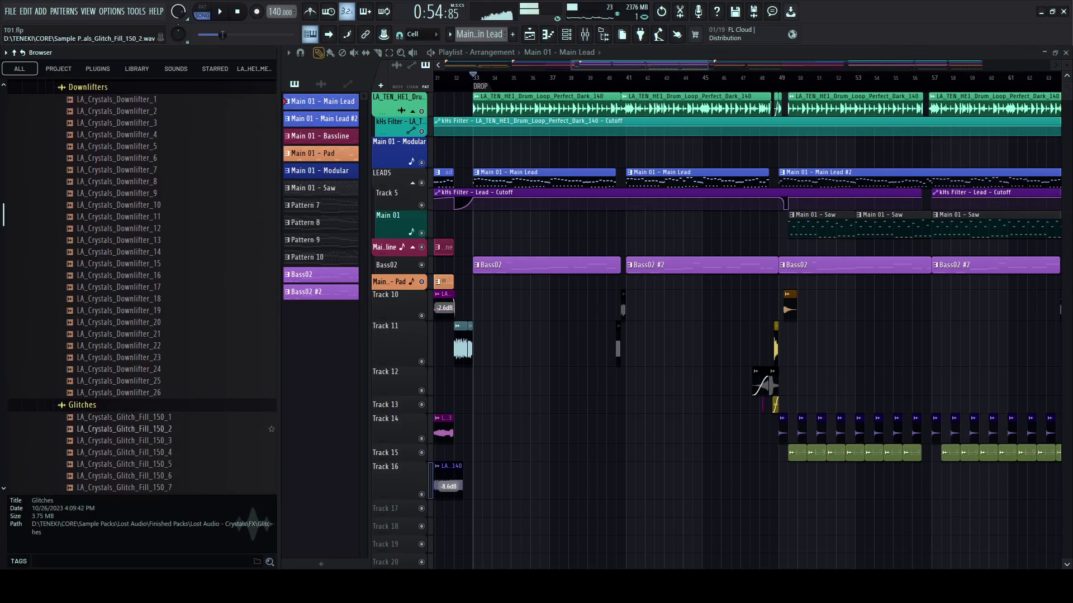
pyautogui.click(112, 430)
pyautogui.scroll(-3, 112, 430)
pyautogui.click(118, 346)
pyautogui.click(124, 312)
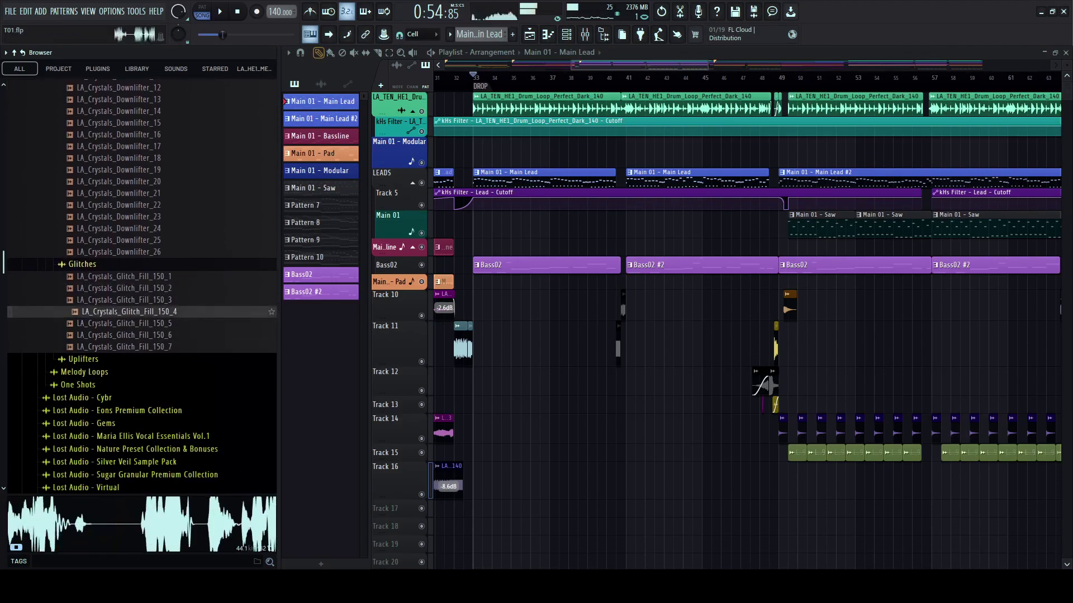
# - Audition the remaining glitch fills, including LA_Crystals_Glitch_Fill_150_2, against the drop and collapse the Glitches folder
pyautogui.press('space')
pyautogui.click(124, 324)
pyautogui.click(124, 288)
pyautogui.press('space')
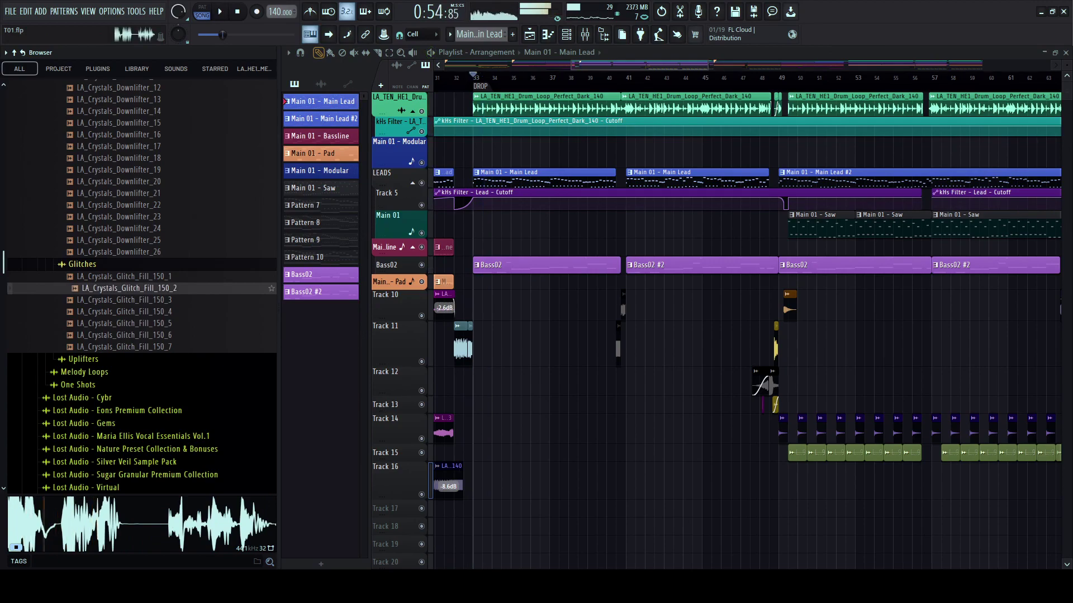
pyautogui.click(124, 312)
pyautogui.click(124, 277)
pyautogui.click(82, 265)
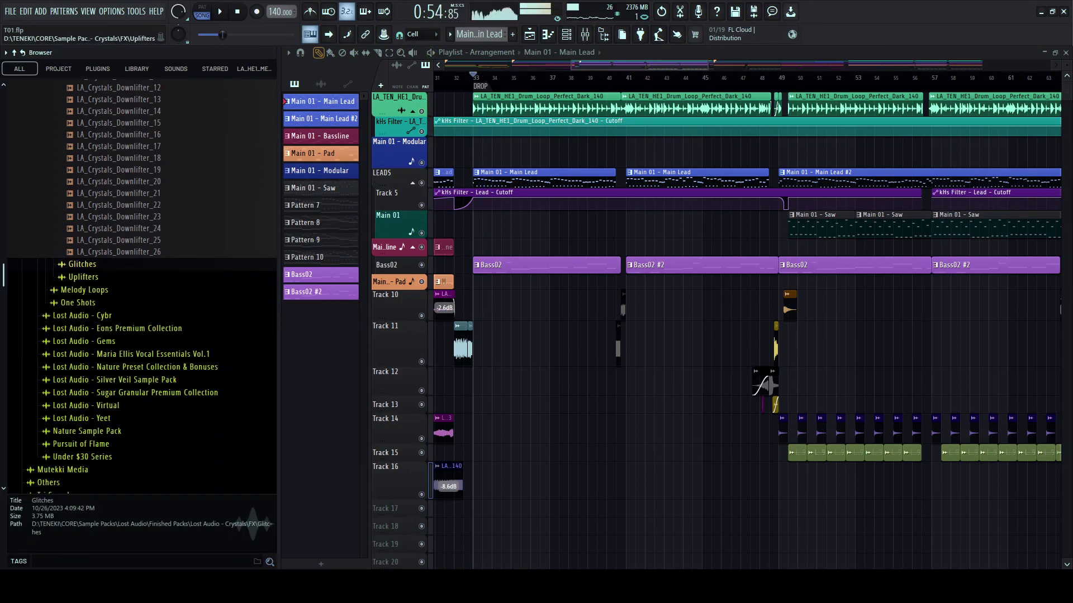
# - Collapse Finished Packs and audition VMT1 ReverseUplifter 28 from the VET1 Reverse & Uplifter folder in Vengeance Melodic Techno V1
pyautogui.scroll(10, 83, 277)
pyautogui.click(70, 328)
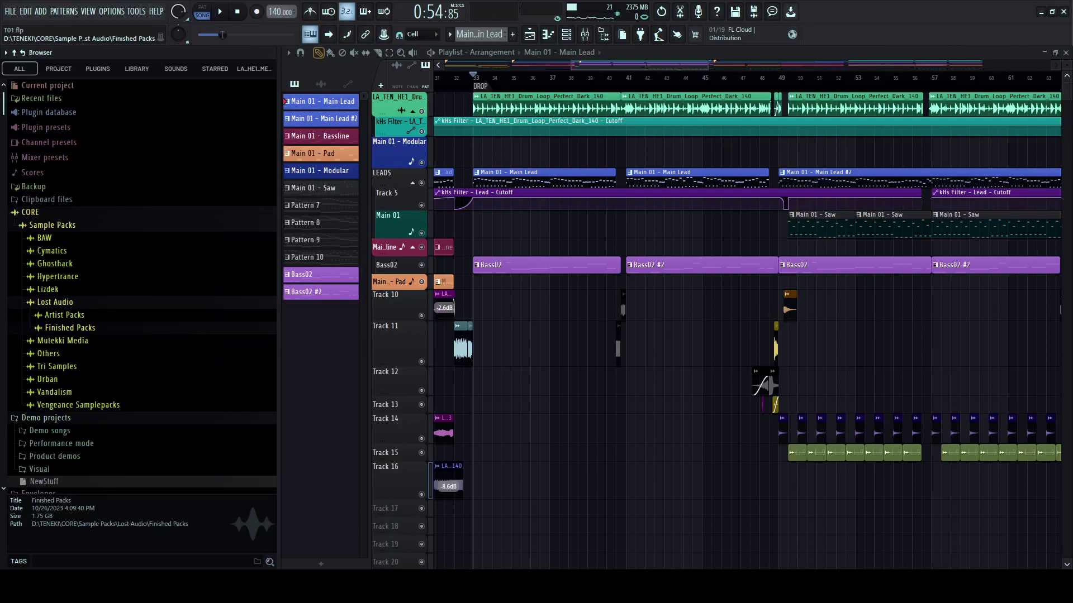
pyautogui.click(78, 405)
pyautogui.scroll(-4, 79, 405)
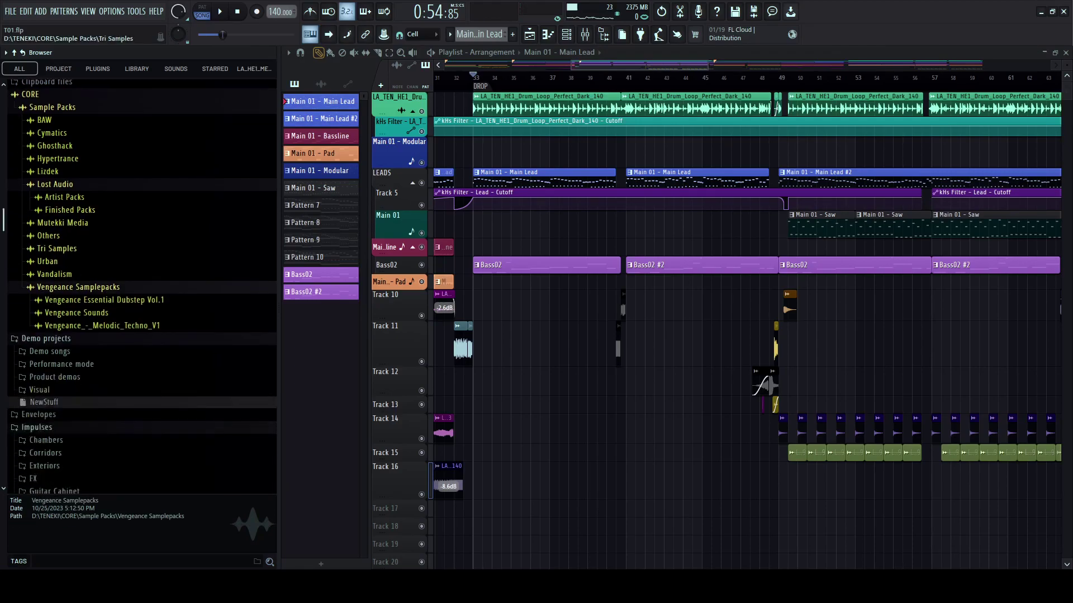
pyautogui.click(98, 303)
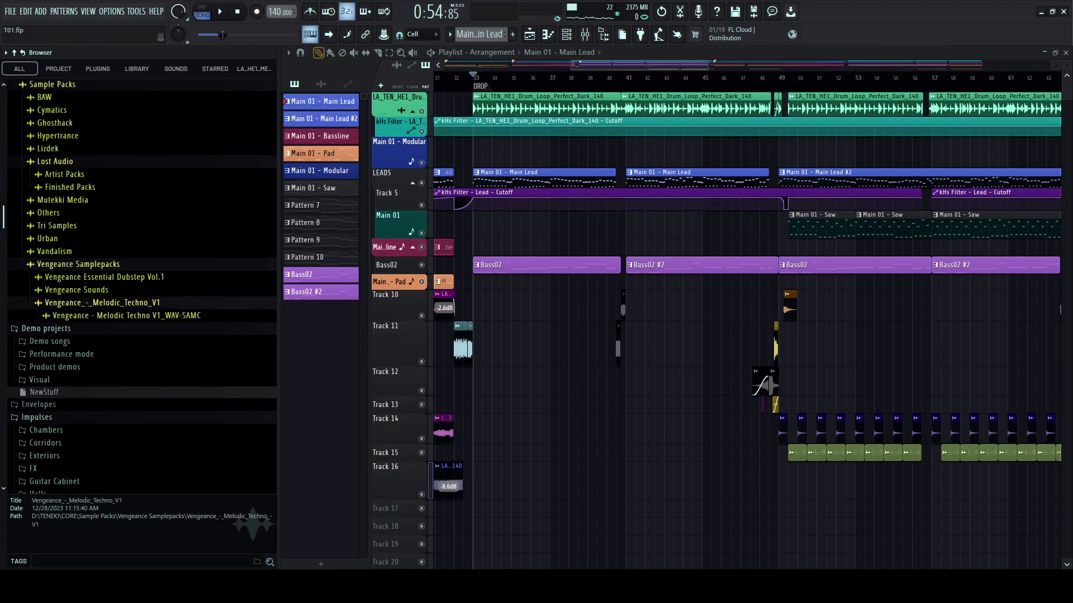
pyautogui.click(98, 315)
pyautogui.click(89, 367)
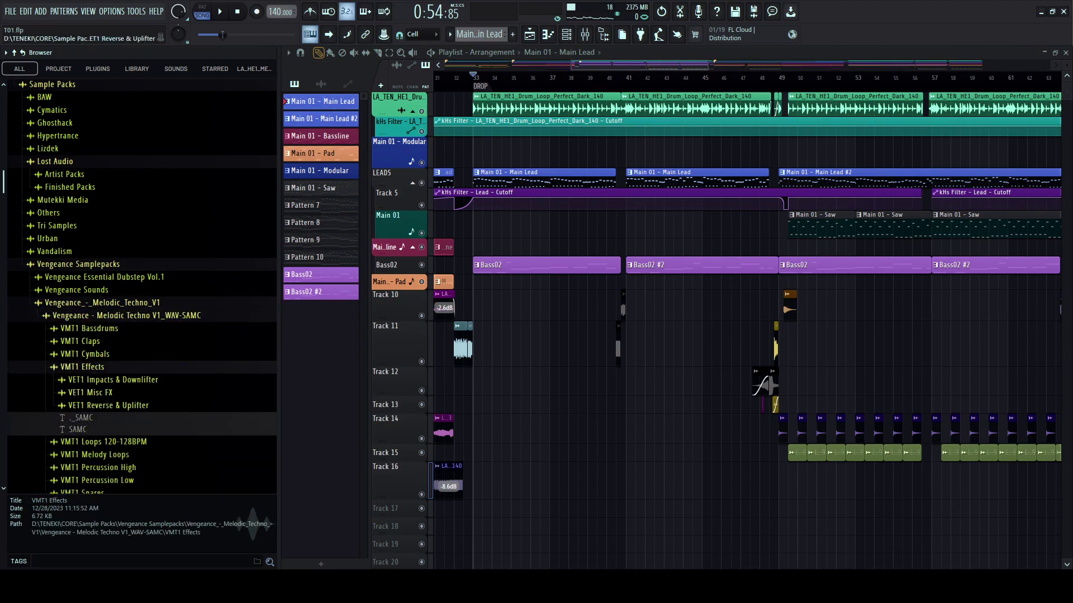
pyautogui.click(109, 406)
pyautogui.click(118, 414)
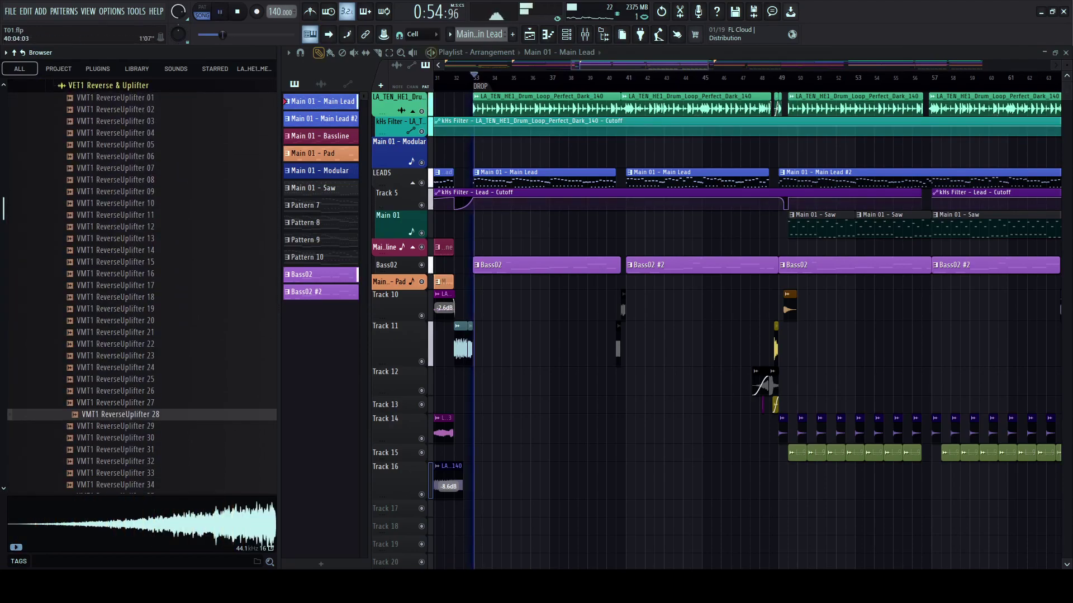
# - Play the build-up and drop around bar 33, and narrow the browser to widen the playlist
pyautogui.press('space')
pyautogui.moveTo(581, 65); pyautogui.dragTo(624, 66)
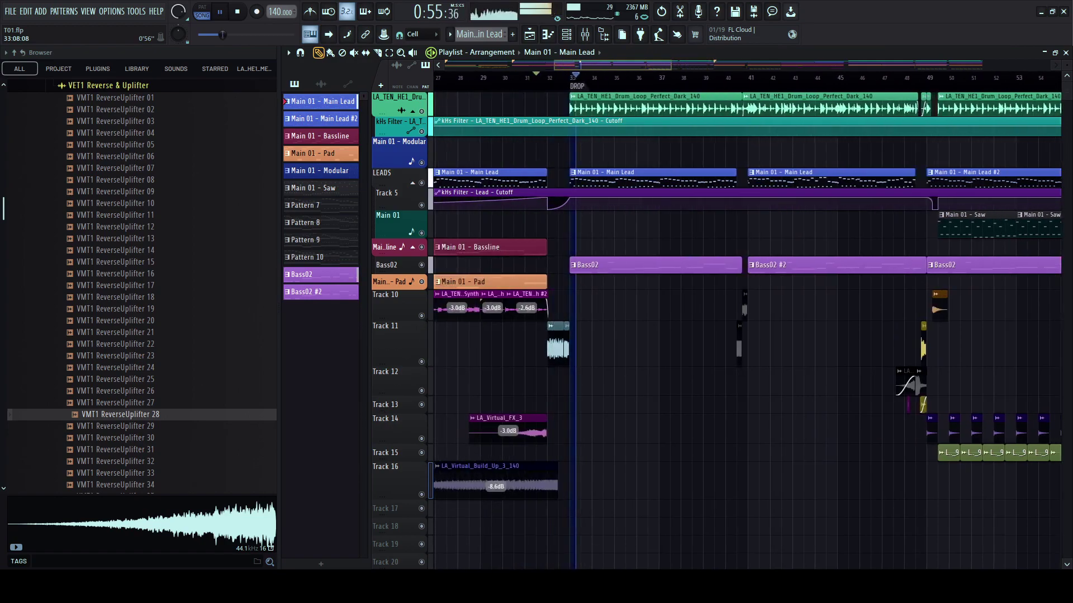
pyautogui.moveTo(279, 335); pyautogui.dragTo(159, 335)
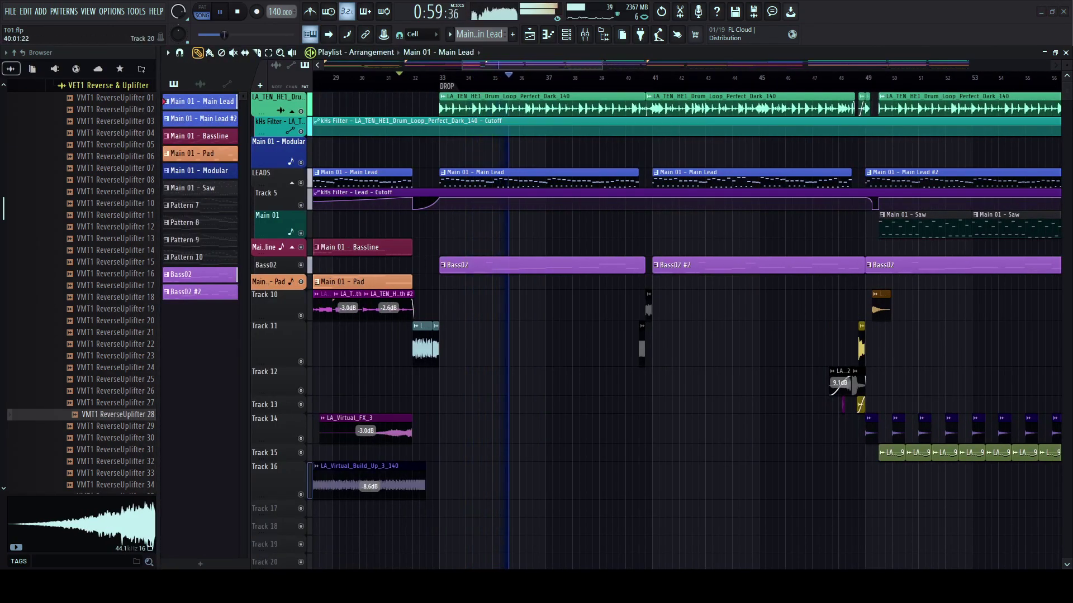
pyautogui.press('space')
# - Show the Unsorted instrument channels in the channel rack, then play the drop from bar 33
pyautogui.click(566, 34)
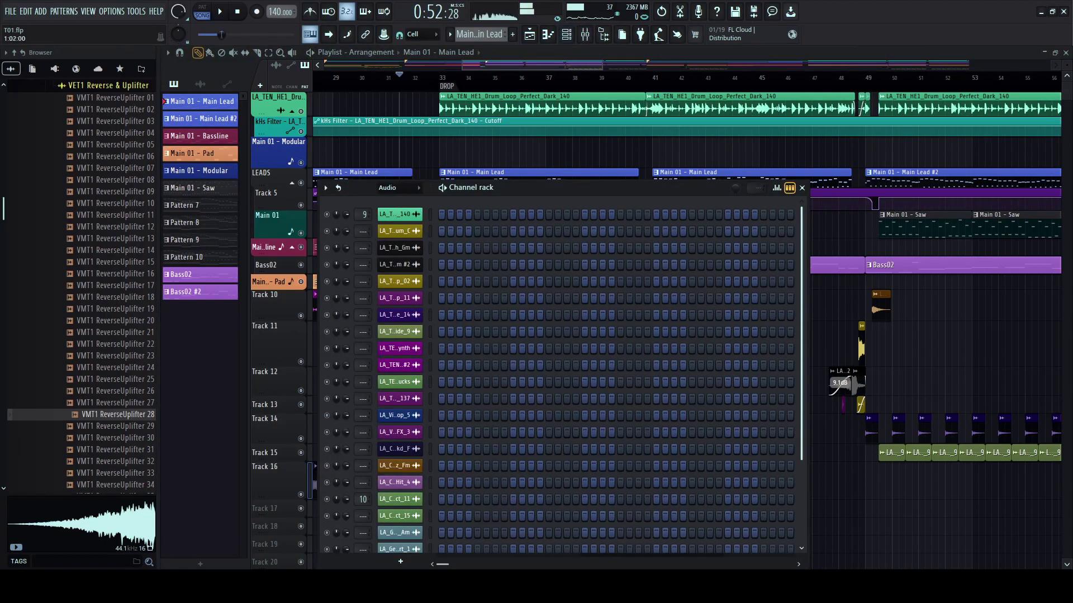
pyautogui.click(398, 232)
pyautogui.scroll(-6, 489, 425)
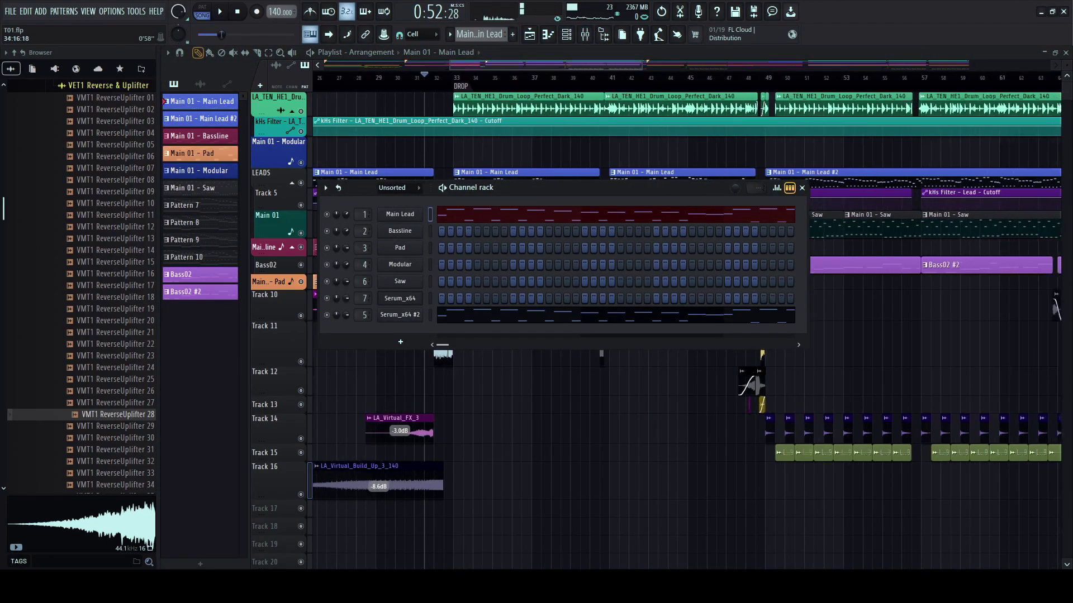
pyautogui.click(202, 11)
pyautogui.press('space')
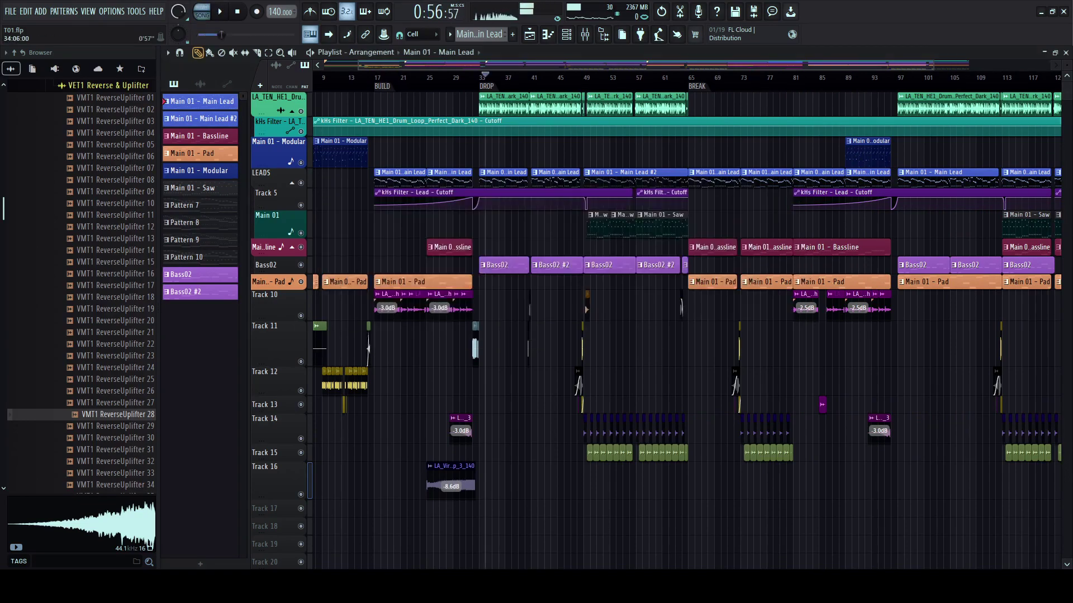
pyautogui.click(480, 78)
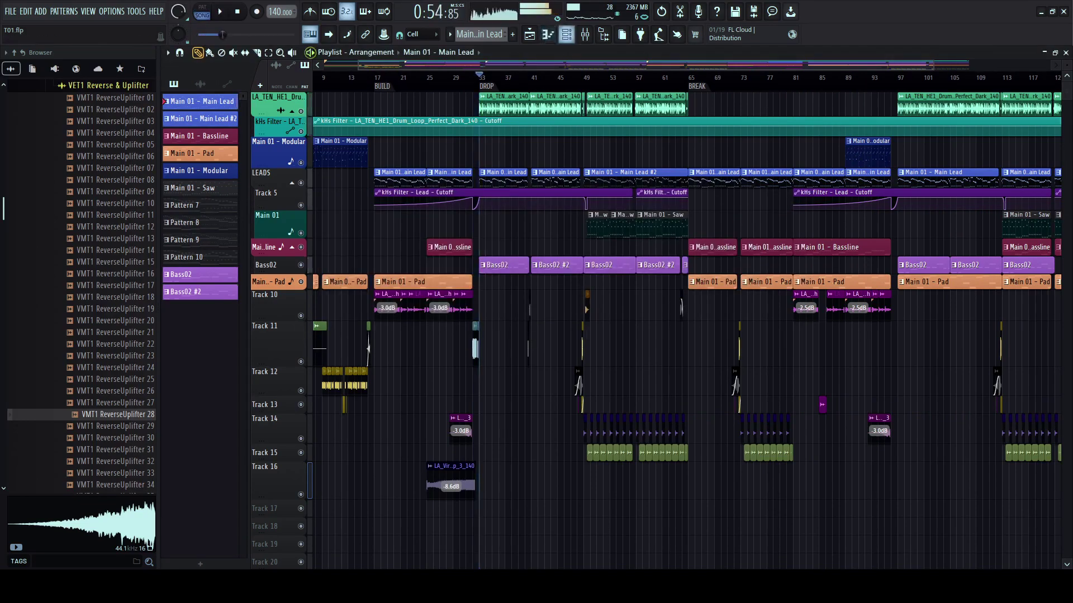
# - Open the Main Lead channel's Spire synth and play its pattern on its own in pattern mode
pyautogui.click(566, 34)
pyautogui.click(416, 215)
pyautogui.click(202, 11)
pyautogui.press('space')
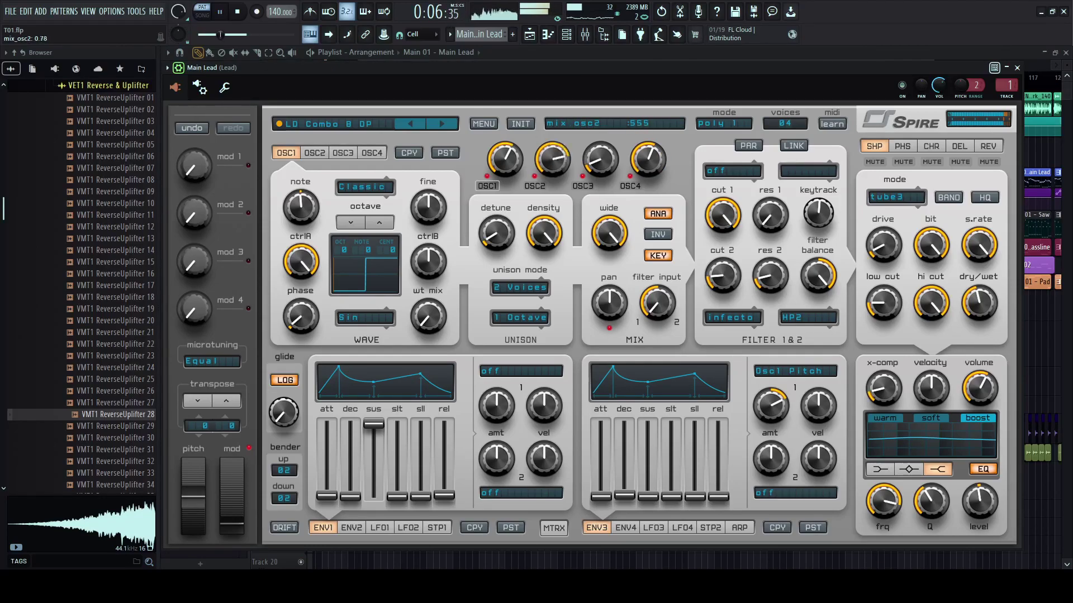
# - Check the Main Lead's phaser and chorus settings in Spire and turn its reverb dry/wet down to 0
pyautogui.click(902, 146)
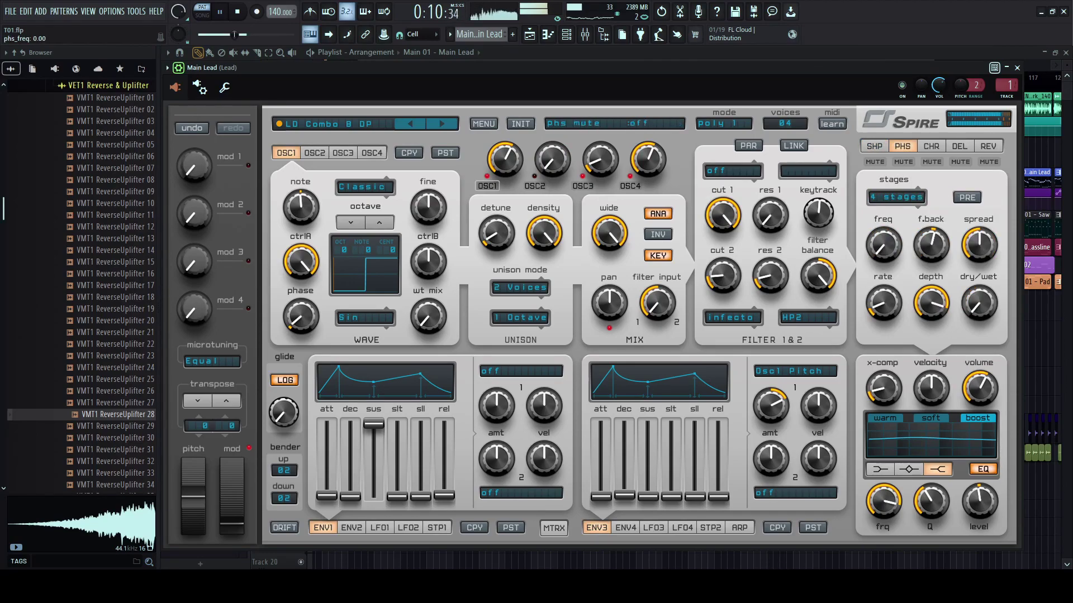
pyautogui.click(931, 146)
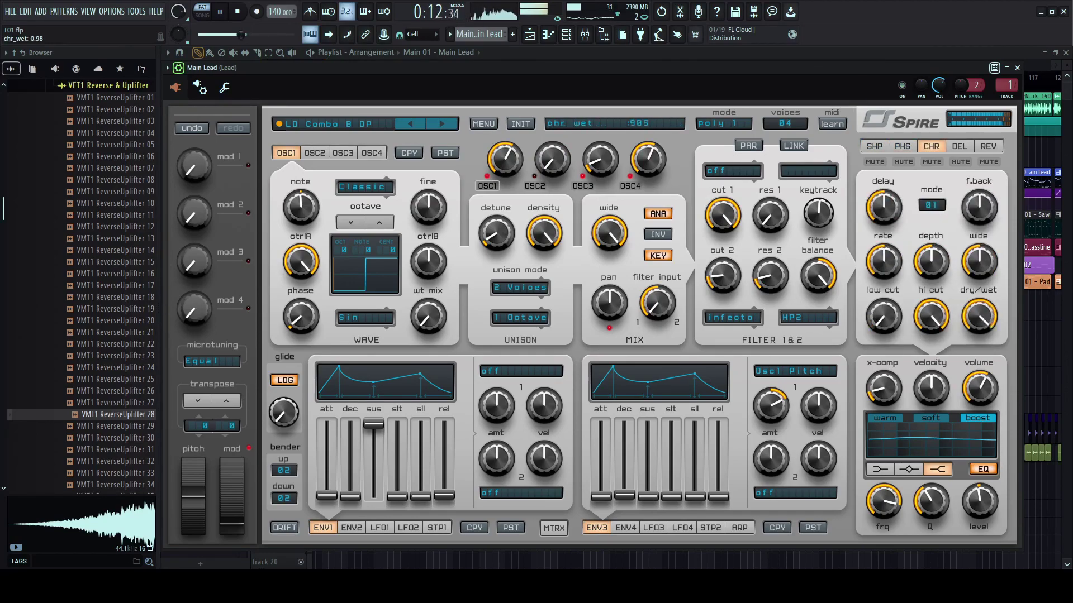
pyautogui.click(987, 146)
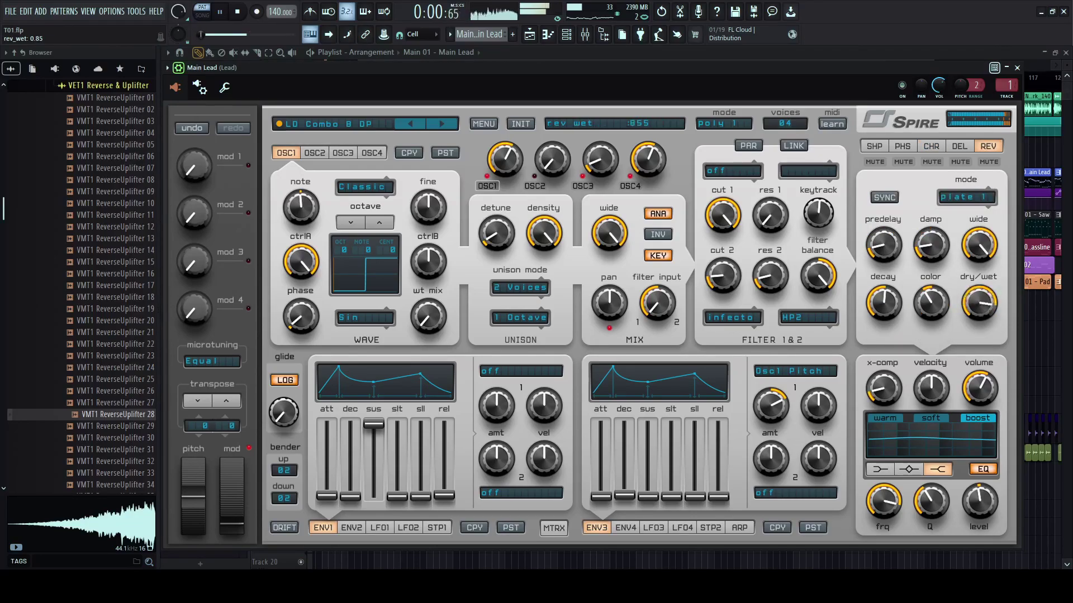
pyautogui.moveTo(979, 304); pyautogui.dragTo(979, 296)
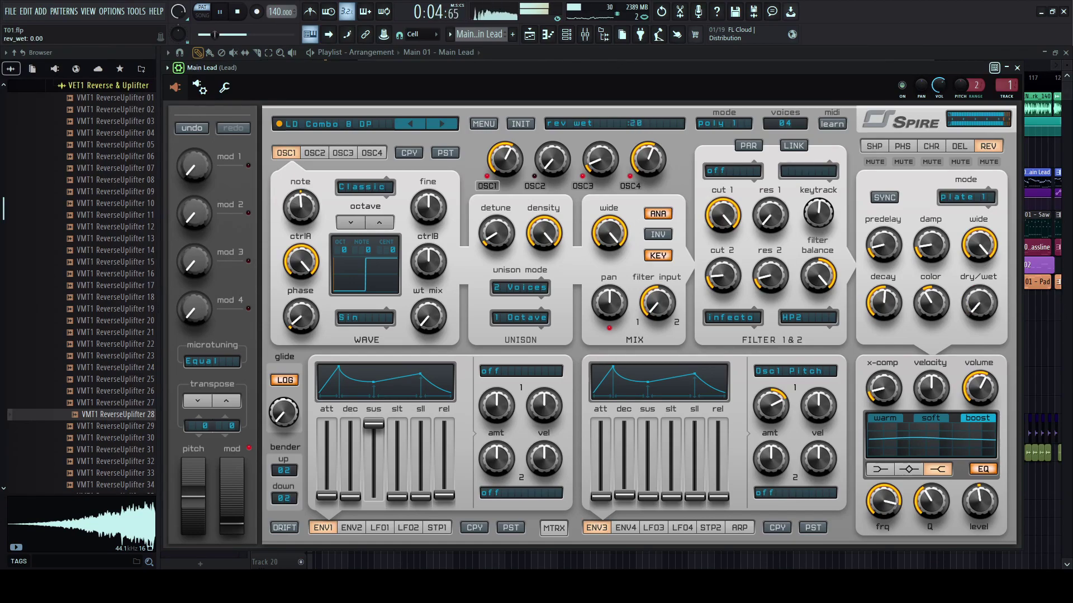
pyautogui.press('space')
# - Open the mixer and check ValhallaShimmer and Fruity parametric EQ 2 on the Lead track while the lead plays
pyautogui.press('F9')
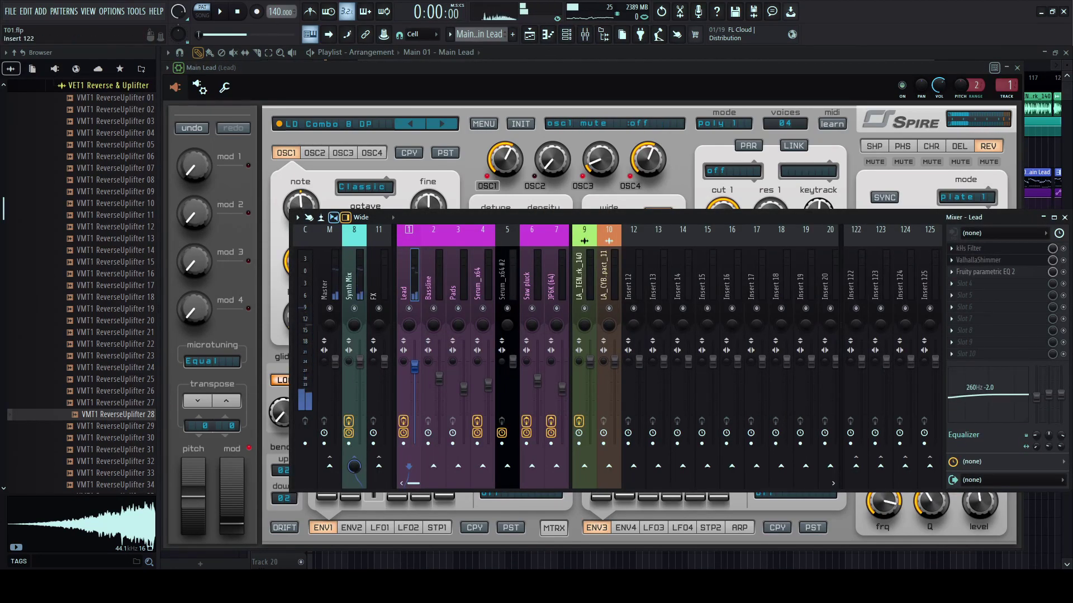
pyautogui.moveTo(855, 217); pyautogui.dragTo(797, 209)
pyautogui.press('space')
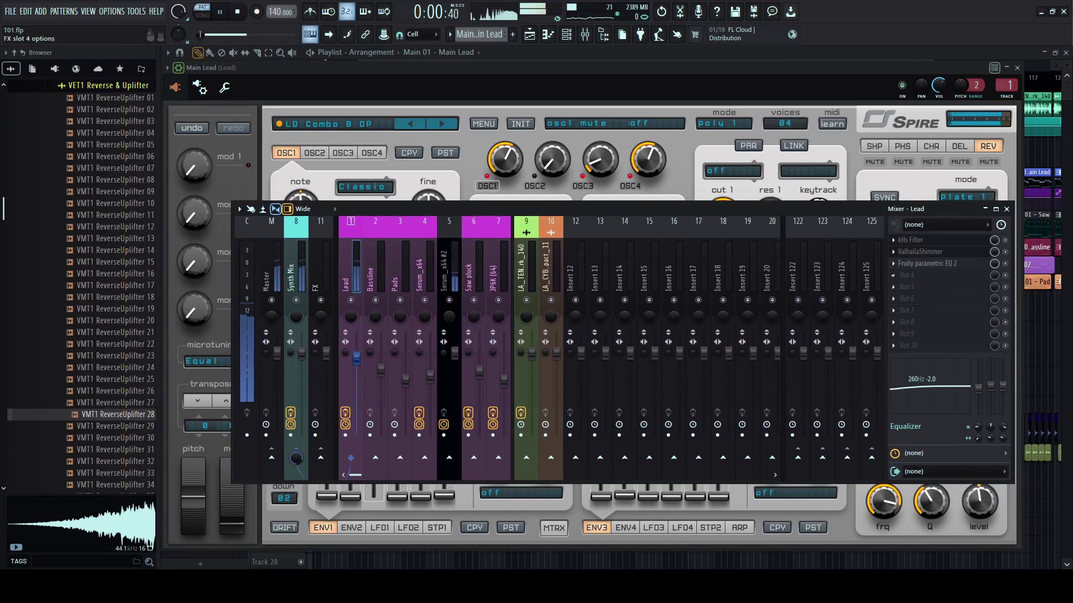
pyautogui.click(920, 252)
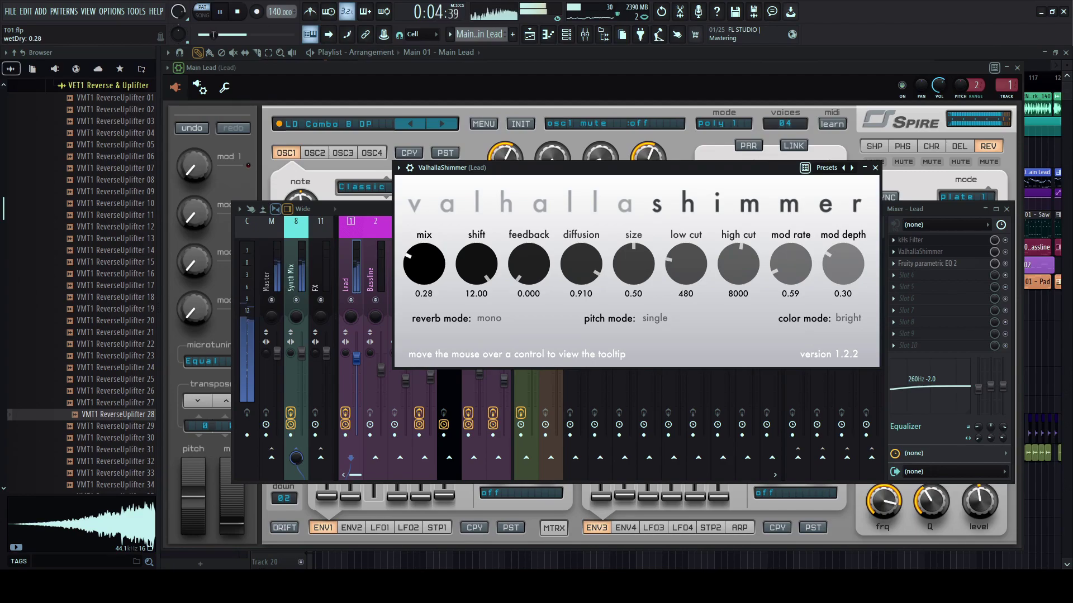
pyautogui.click(928, 263)
pyautogui.press('space')
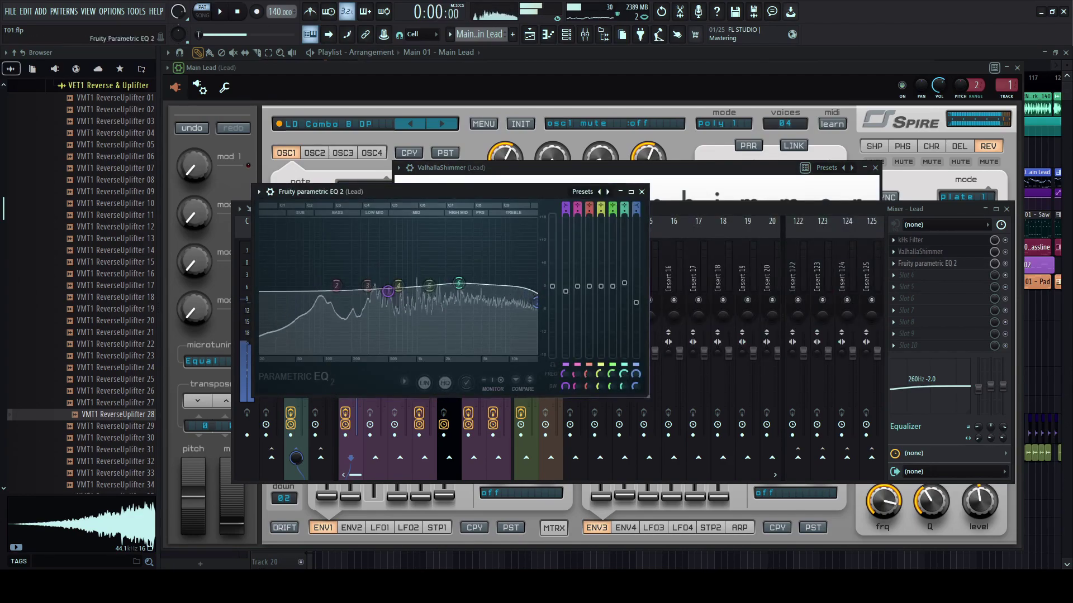
pyautogui.click(927, 263)
# - Add ValhallaVintageVerb to the Lead track's slot 4, load the Big Shimmerspace Huge preset and set its mix to 25.9 %
pyautogui.click(906, 276)
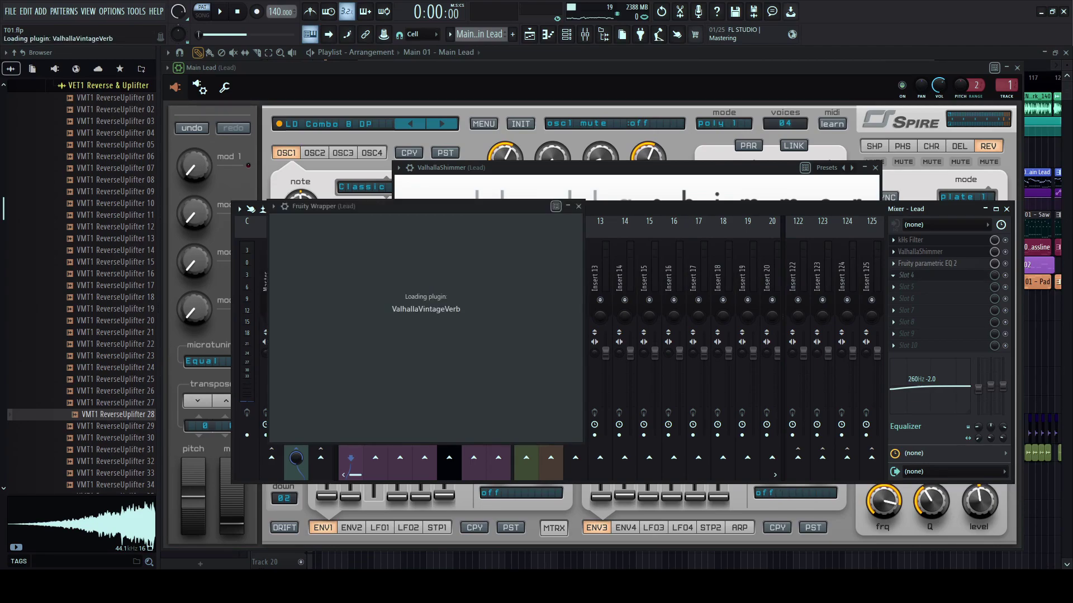
pyautogui.press('space')
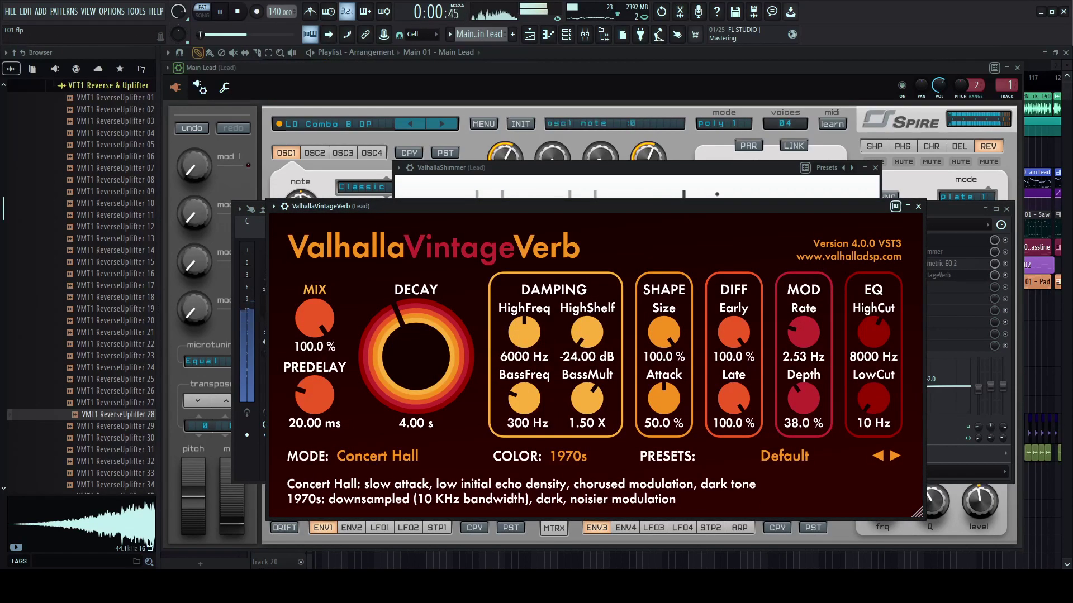
pyautogui.moveTo(315, 319); pyautogui.dragTo(314, 357)
pyautogui.moveTo(314, 318); pyautogui.dragTo(314, 458)
pyautogui.click(894, 456)
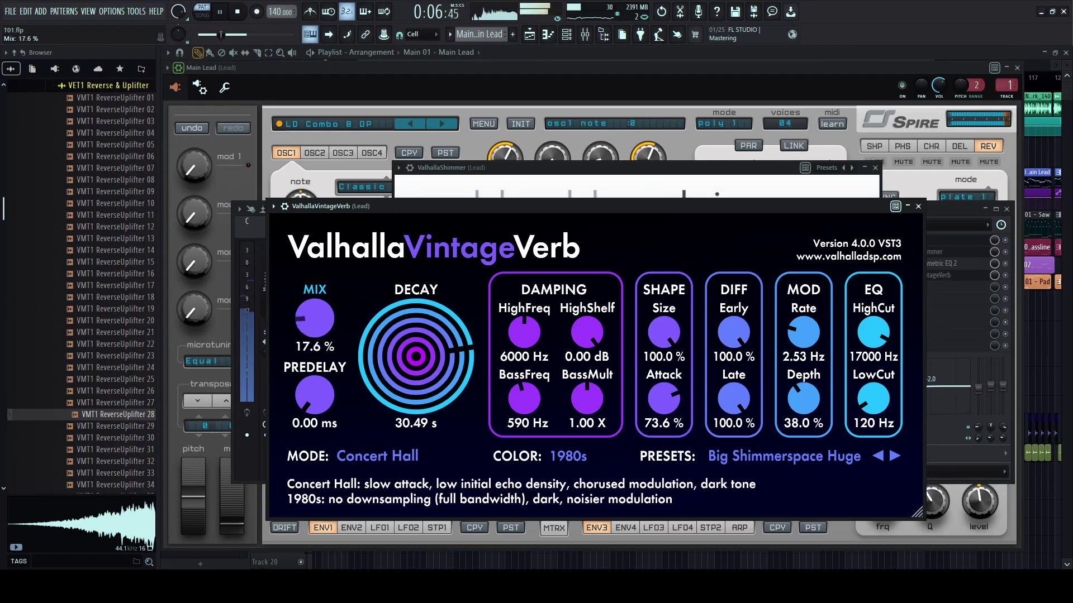
pyautogui.moveTo(315, 274)
pyautogui.mouseDown()
pyautogui.moveTo(314, 318)
pyautogui.moveTo(315, 282)
pyautogui.mouseUp()
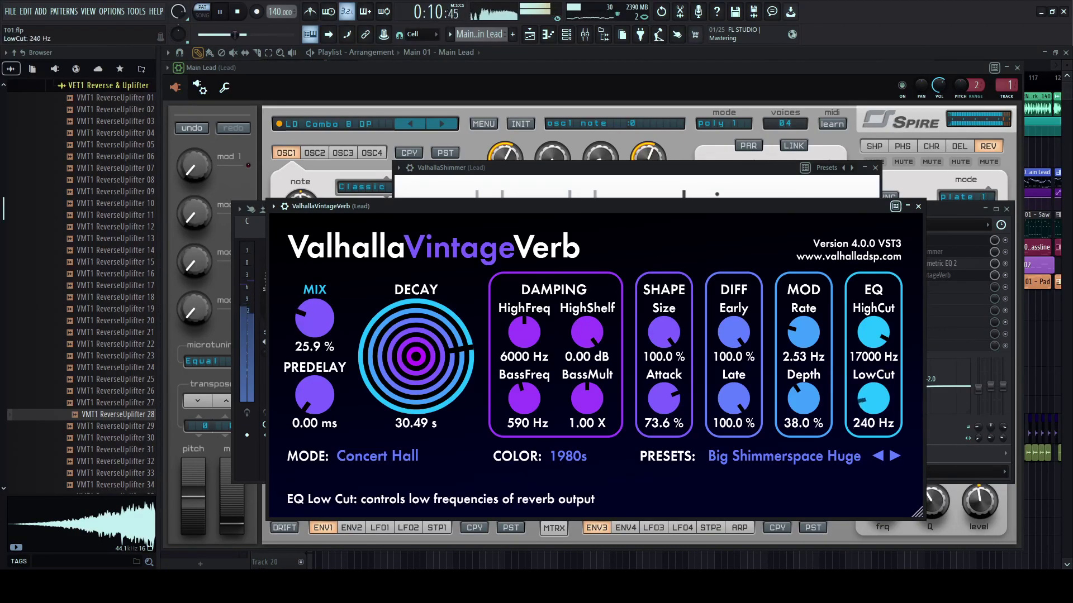
# - Set the VintageVerb high cut to 19340 Hz, low cut to 440 Hz, early diffusion to 62.2 %, mod depth to 72.6 % and mix to 0 %
pyautogui.moveTo(873, 333); pyautogui.dragTo(873, 316)
pyautogui.moveTo(874, 398); pyautogui.dragTo(873, 391)
pyautogui.moveTo(734, 333); pyautogui.dragTo(733, 349)
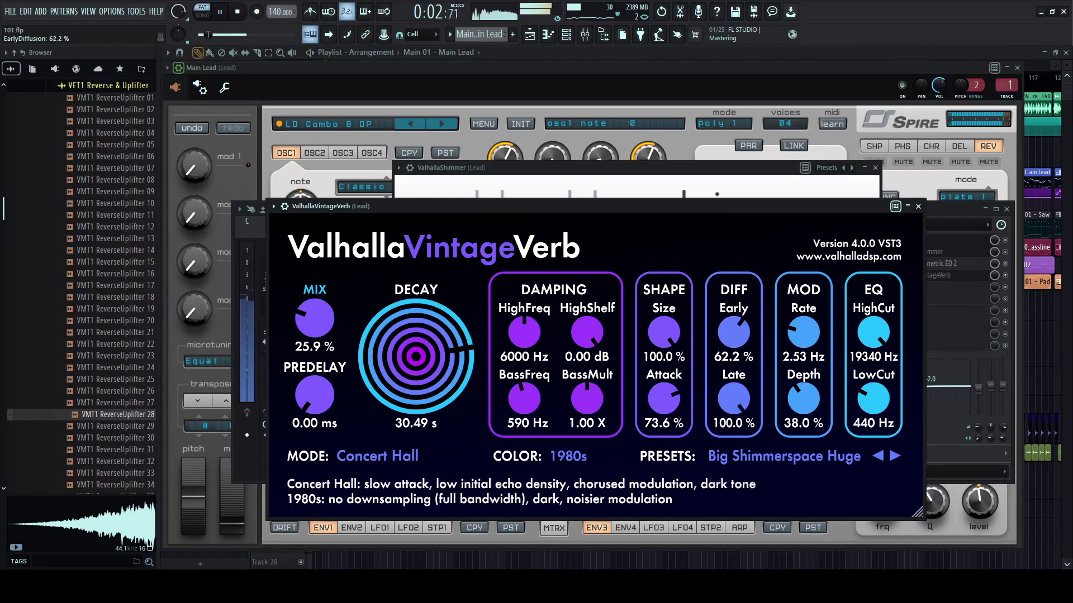
pyautogui.moveTo(664, 333); pyautogui.dragTo(664, 327)
pyautogui.moveTo(804, 399)
pyautogui.mouseDown()
pyautogui.moveTo(803, 378)
pyautogui.moveTo(803, 399)
pyautogui.mouseUp()
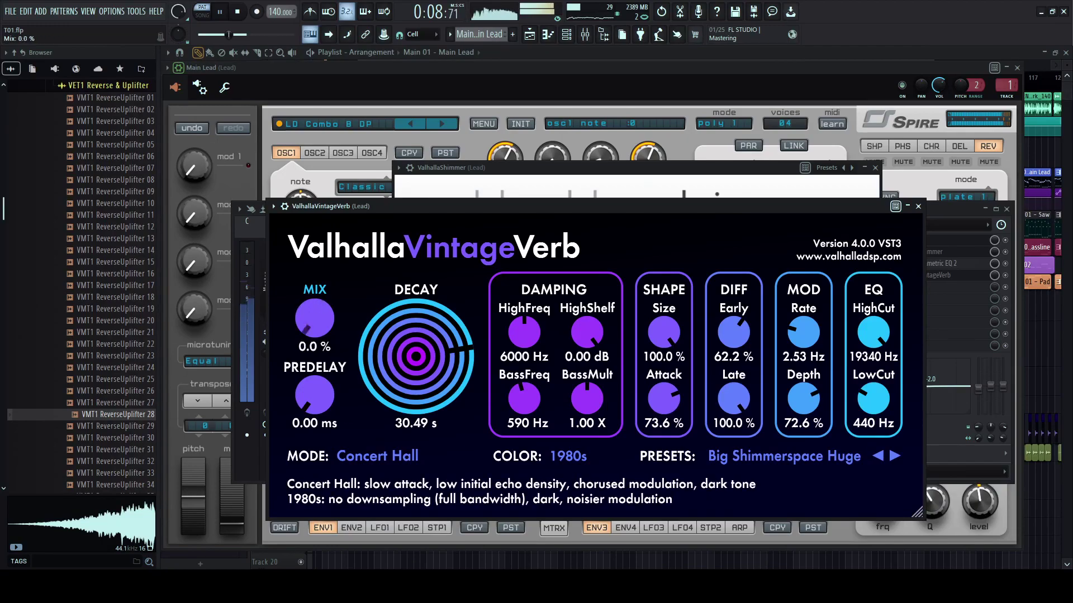
pyautogui.moveTo(315, 318)
pyautogui.mouseDown()
pyautogui.moveTo(314, 304)
pyautogui.moveTo(314, 341)
pyautogui.moveTo(315, 285)
pyautogui.moveTo(314, 346)
pyautogui.moveTo(315, 280)
pyautogui.moveTo(314, 320)
pyautogui.mouseUp()
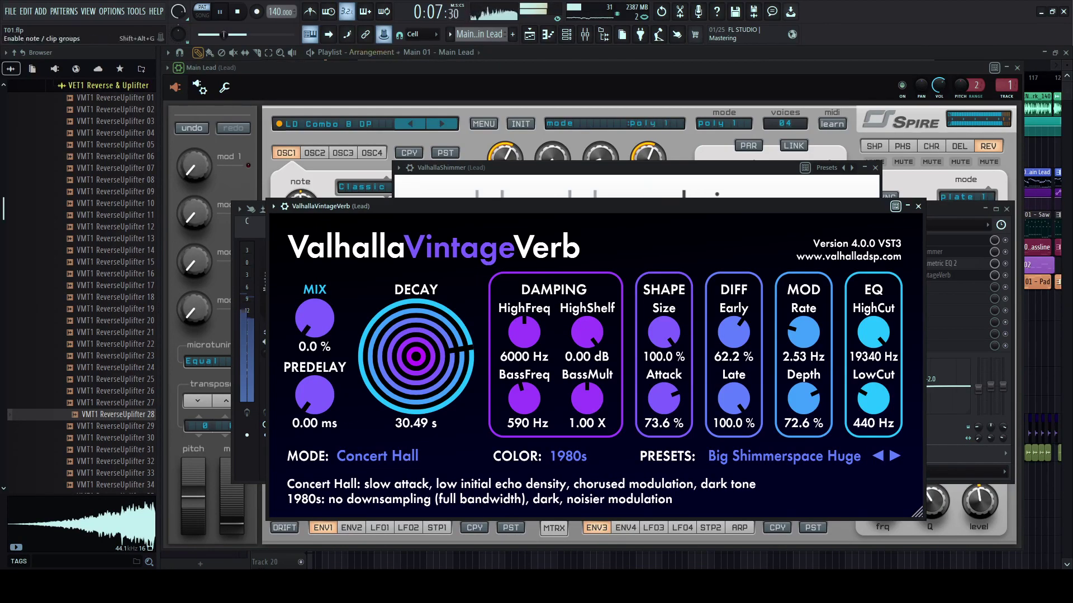
# - Create an automation clip for the VintageVerb mix, move it up to Track 3 and increase that track's height
pyautogui.press('space')
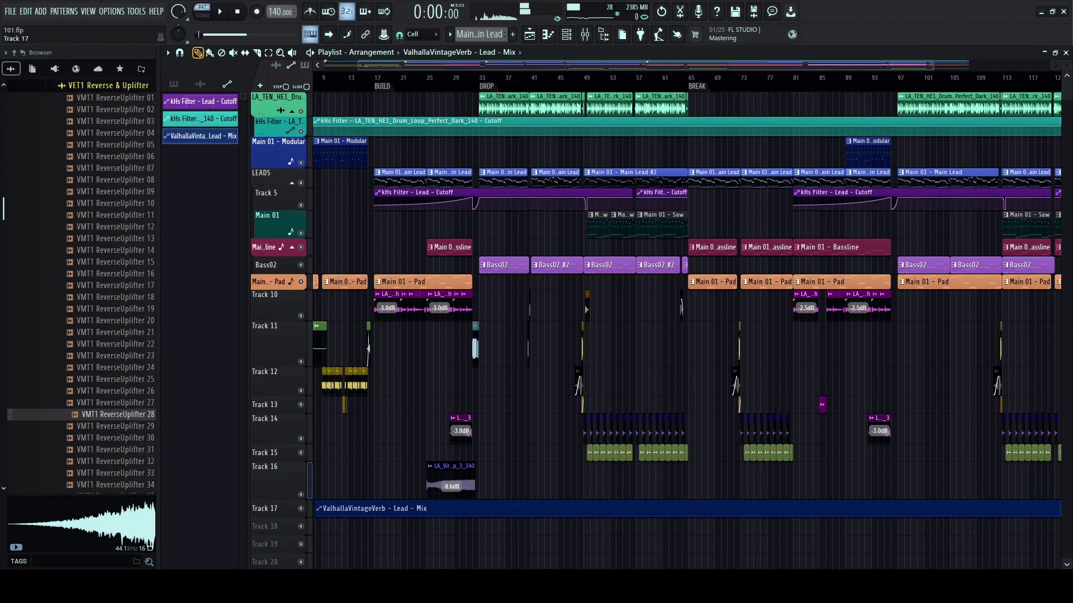
pyautogui.scroll(14, 275, 509)
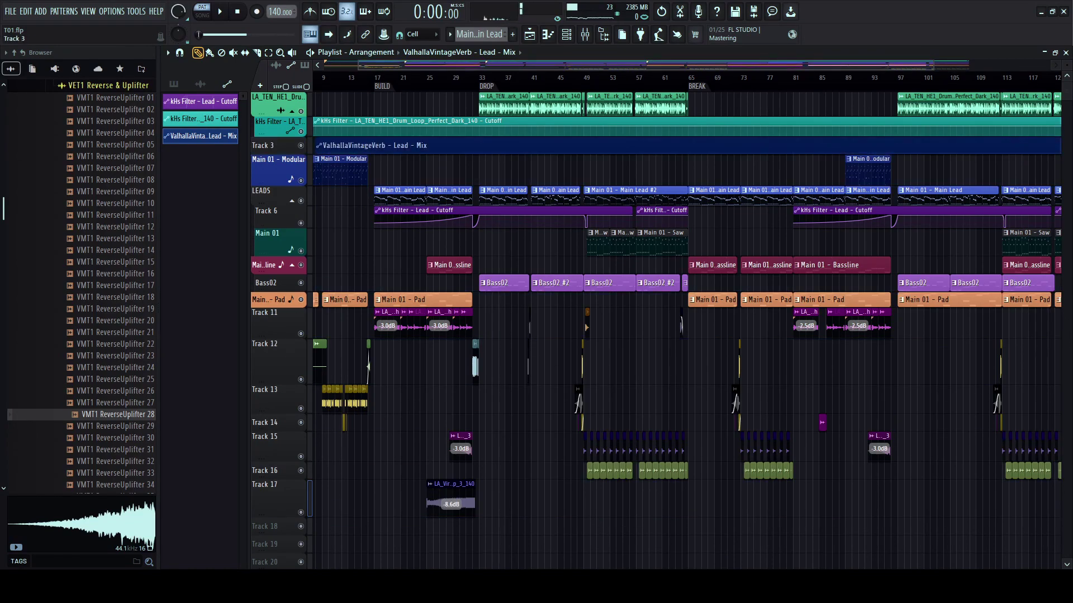
pyautogui.moveTo(279, 154); pyautogui.dragTo(280, 217)
# - Switch to song mode, play around the drop, and add a mix automation point at bar 33
pyautogui.press('l')
pyautogui.click(485, 77)
pyautogui.scroll(4, 486, 77)
pyautogui.press('space')
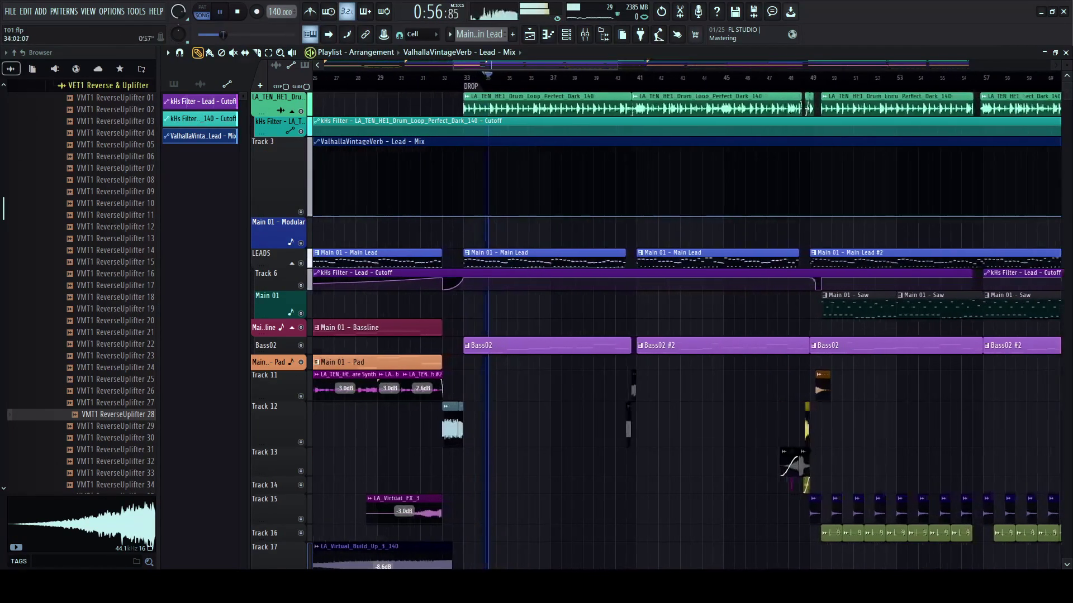
pyautogui.press('space')
pyautogui.scroll(3, 486, 78)
pyautogui.press('space')
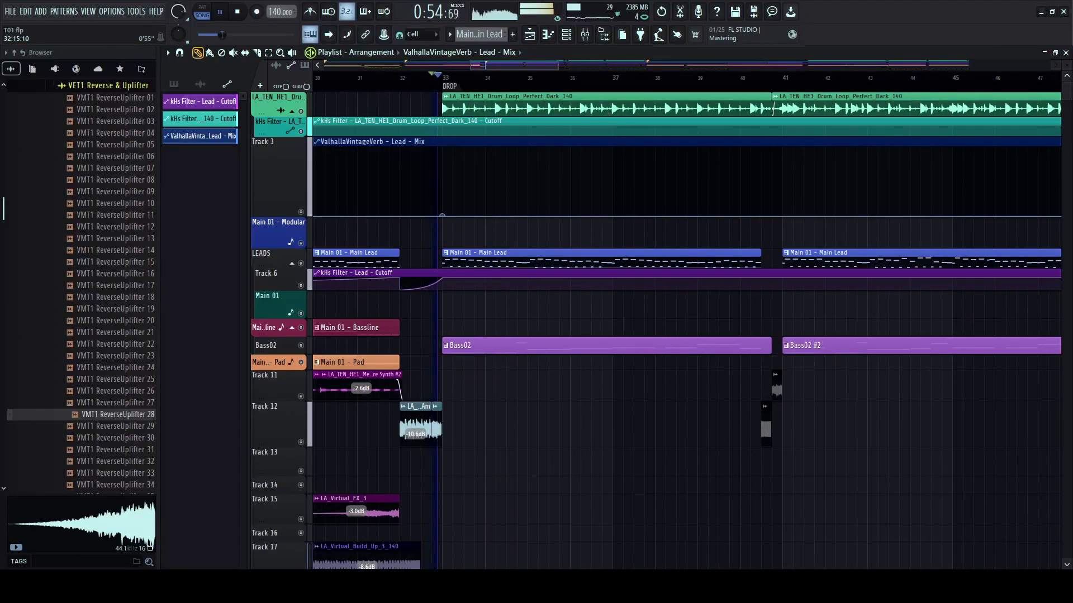
# - Shape the VintageVerb mix automation as a curved rise from bar 33 to 34 with an instant drop to zero at bar 34
pyautogui.scroll(3, 442, 215)
pyautogui.rightClick(543, 190)
pyautogui.press('space')
pyautogui.press('space')
pyautogui.rightClick(543, 215)
pyautogui.moveTo(496, 212); pyautogui.dragTo(496, 216)
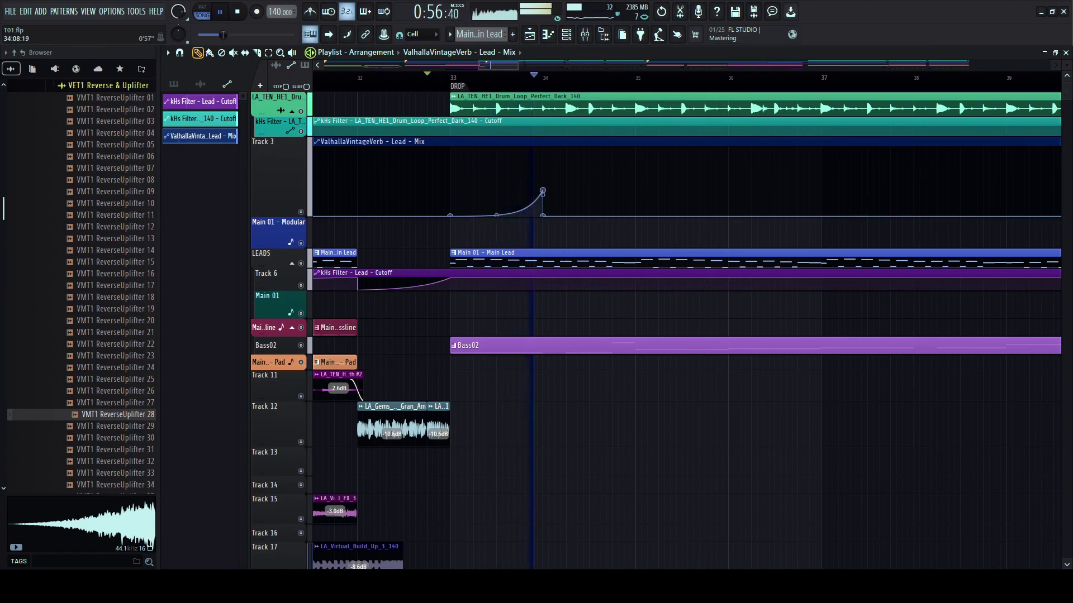
# - Raise the VintageVerb mix automation peak at bar 34 and play the passage to check it
pyautogui.scroll(2, 548, 193)
pyautogui.press('space')
pyautogui.press('space')
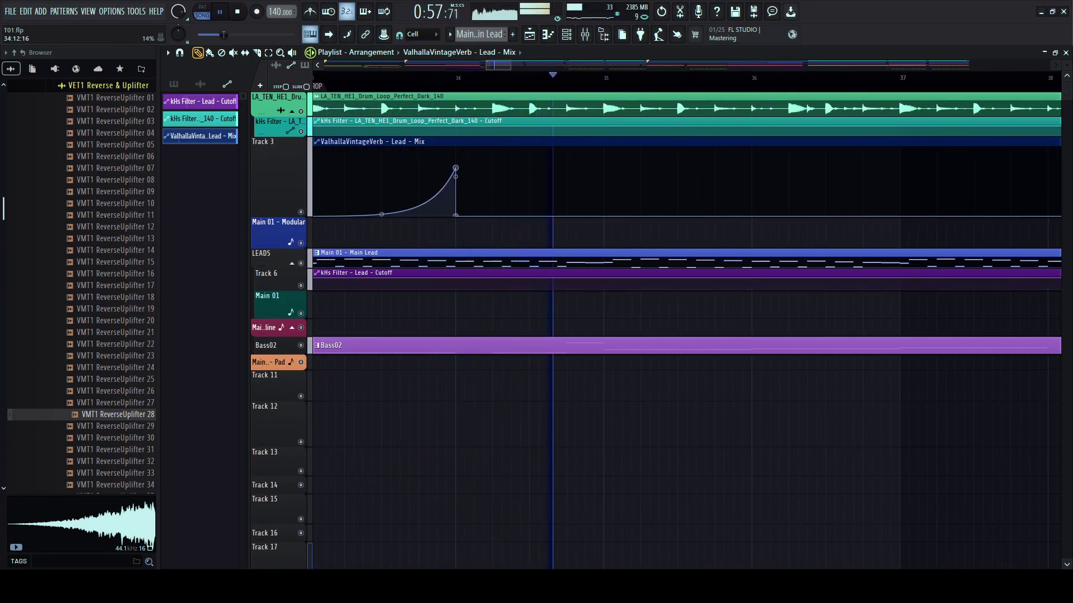
# - Add a second curved swell to the VintageVerb mix automation, peaking slightly lower at bar 35 with an instant drop to zero
pyautogui.press('space')
pyautogui.rightClick(604, 188)
pyautogui.press('space')
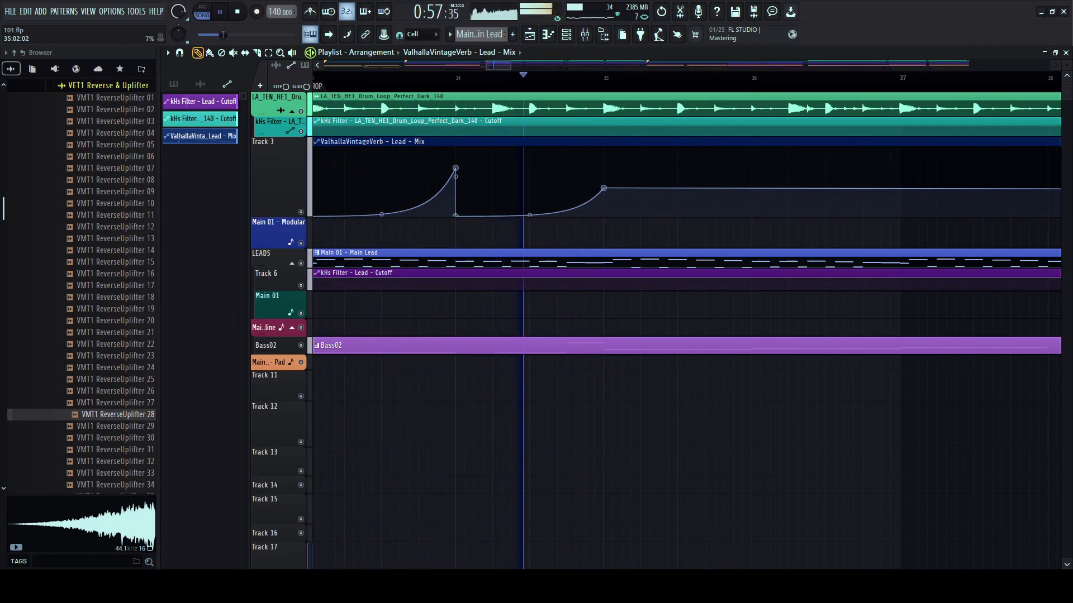
pyautogui.rightClick(605, 215)
pyautogui.press('space')
pyautogui.press('space')
pyautogui.moveTo(529, 215); pyautogui.dragTo(529, 212)
pyautogui.scroll(-5, 496, 206)
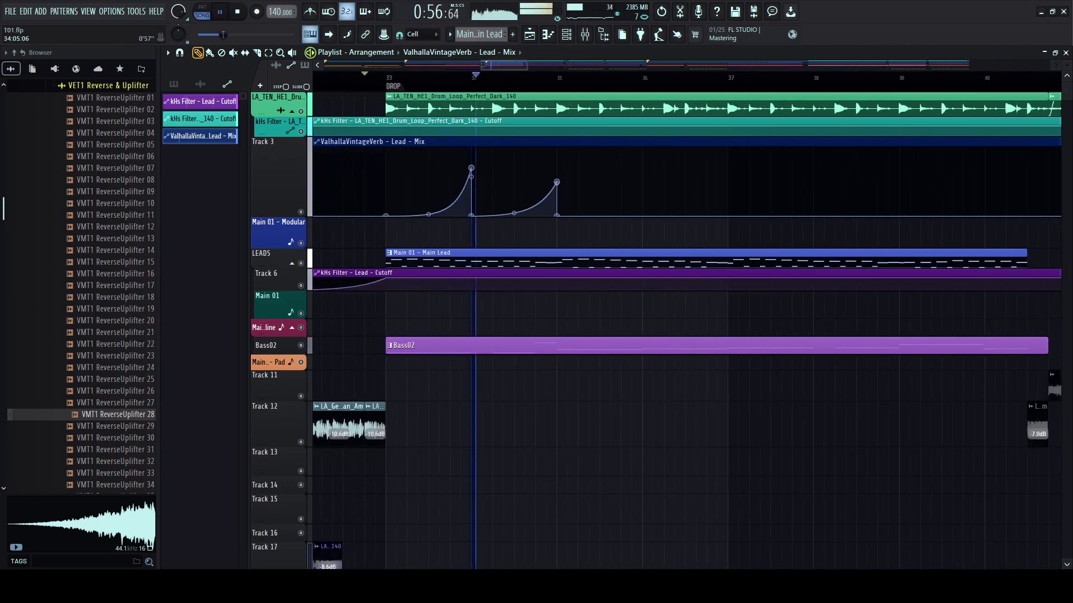
# - Add a third curved rise to the VintageVerb mix automation from bar 36 to bar 37 while auditioning the drop
pyautogui.hscroll(2, 496, 207)
pyautogui.scroll(-1, 496, 207)
pyautogui.click(256, 53)
pyautogui.click(198, 52)
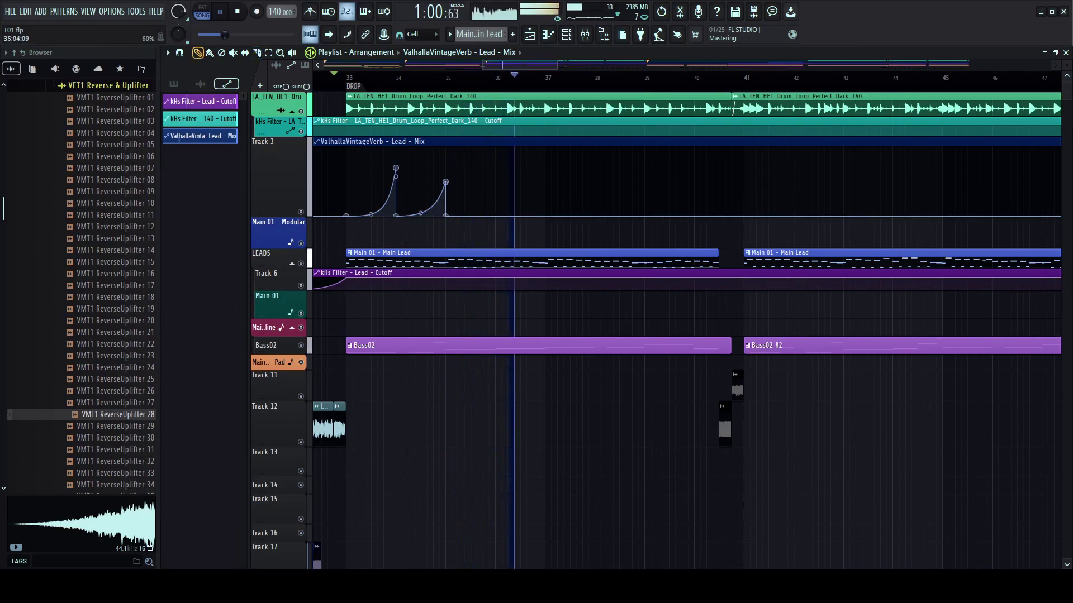
pyautogui.press('space')
pyautogui.press('space')
pyautogui.rightClick(501, 216)
pyautogui.rightClick(546, 166)
pyautogui.press('space')
pyautogui.press('space')
pyautogui.press('space')
pyautogui.press('space')
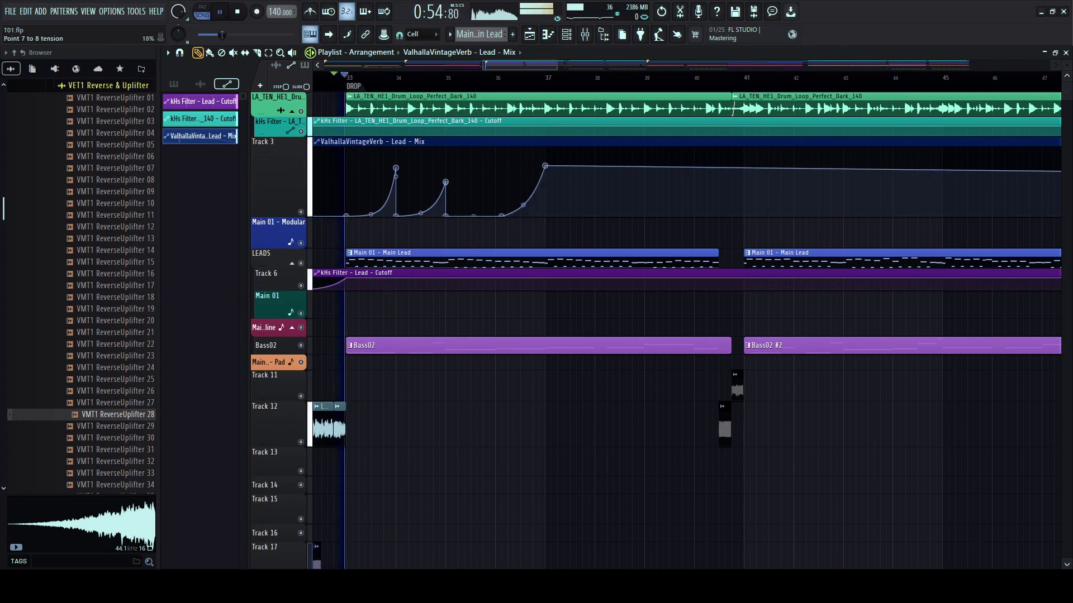
# - Finish the third mix swell with an instant drop to zero at bar 37, lower its peak slightly and audition the result
pyautogui.click(514, 78)
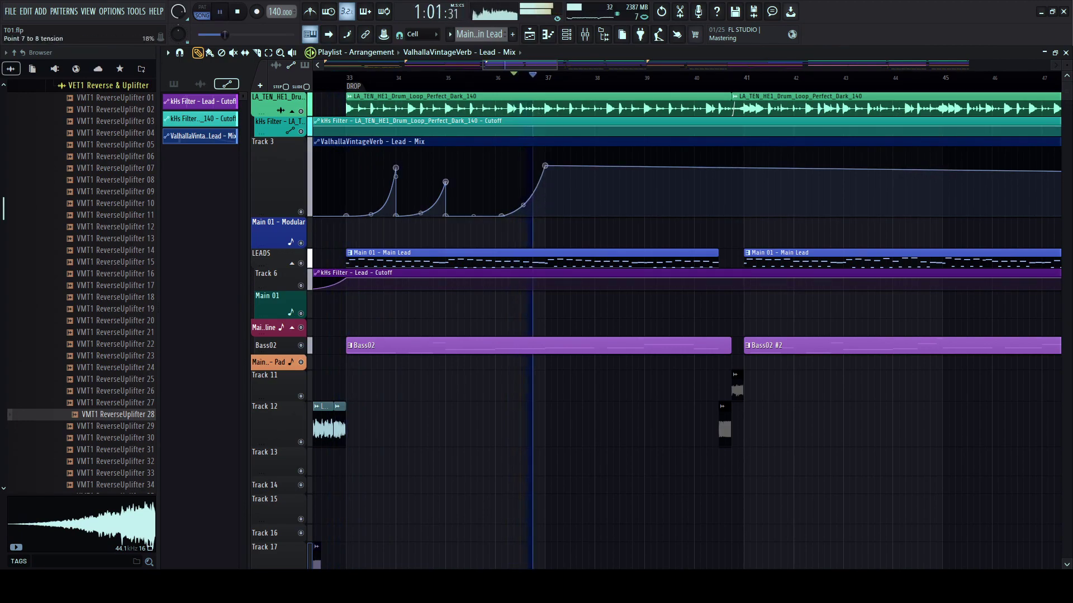
pyautogui.press('space')
pyautogui.press('space')
pyautogui.rightClick(532, 173)
pyautogui.press('space')
pyautogui.press('space')
pyautogui.press('space')
pyautogui.moveTo(545, 166)
pyautogui.mouseDown()
pyautogui.moveTo(545, 216)
pyautogui.moveTo(546, 157)
pyautogui.moveTo(545, 176)
pyautogui.mouseUp()
pyautogui.press('space')
pyautogui.press('space')
pyautogui.press('space')
pyautogui.press('space')
pyautogui.press('space')
pyautogui.press('space')
pyautogui.press('space')
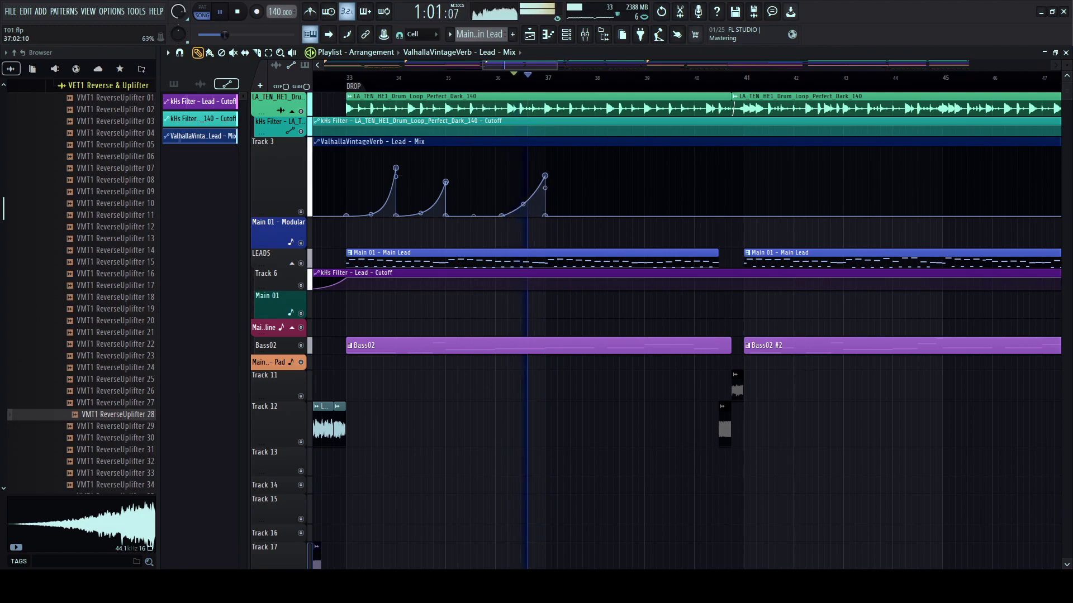
# - Move ValhallaVintageVerb to the first effect slot of the Lead mixer track and play the passage to compare the sound
pyautogui.click(603, 34)
pyautogui.click(603, 34)
pyautogui.click(585, 34)
pyautogui.press('space')
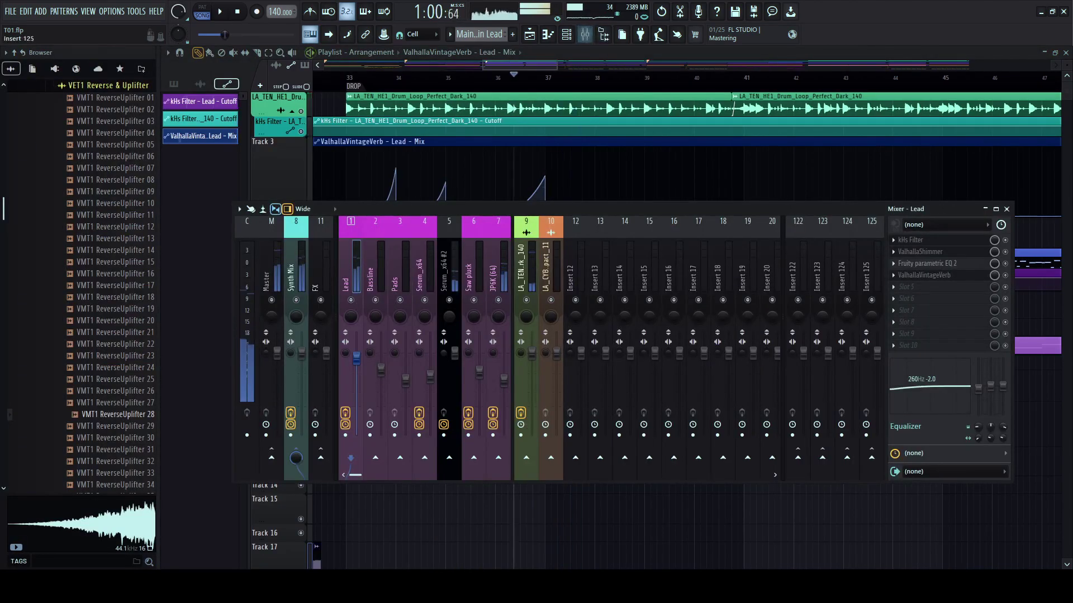
pyautogui.press('space')
pyautogui.scroll(3, 925, 276)
pyautogui.press('space')
pyautogui.press('space')
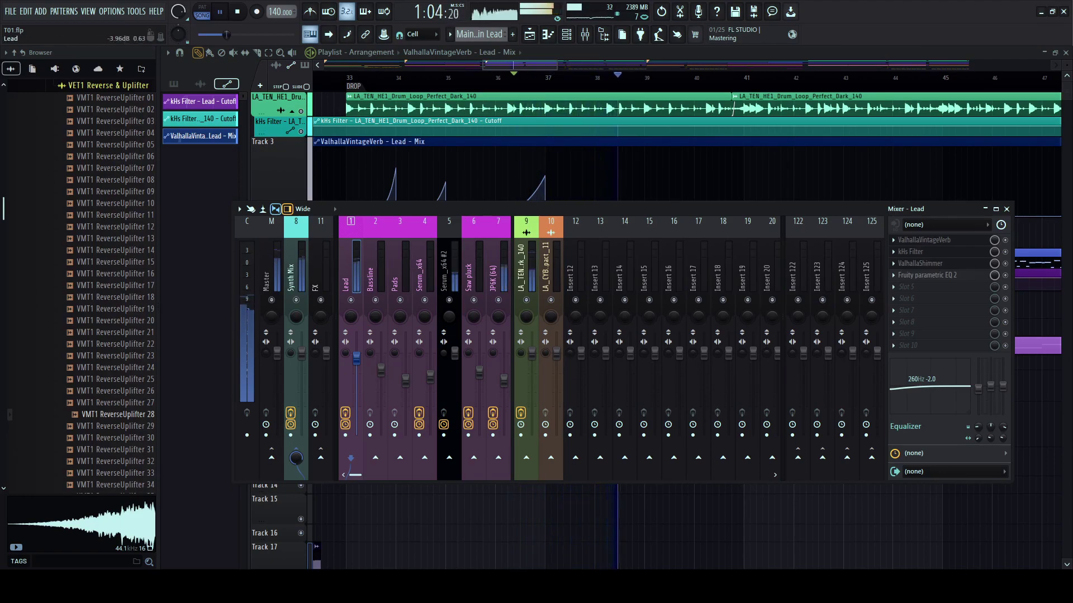
pyautogui.press('space')
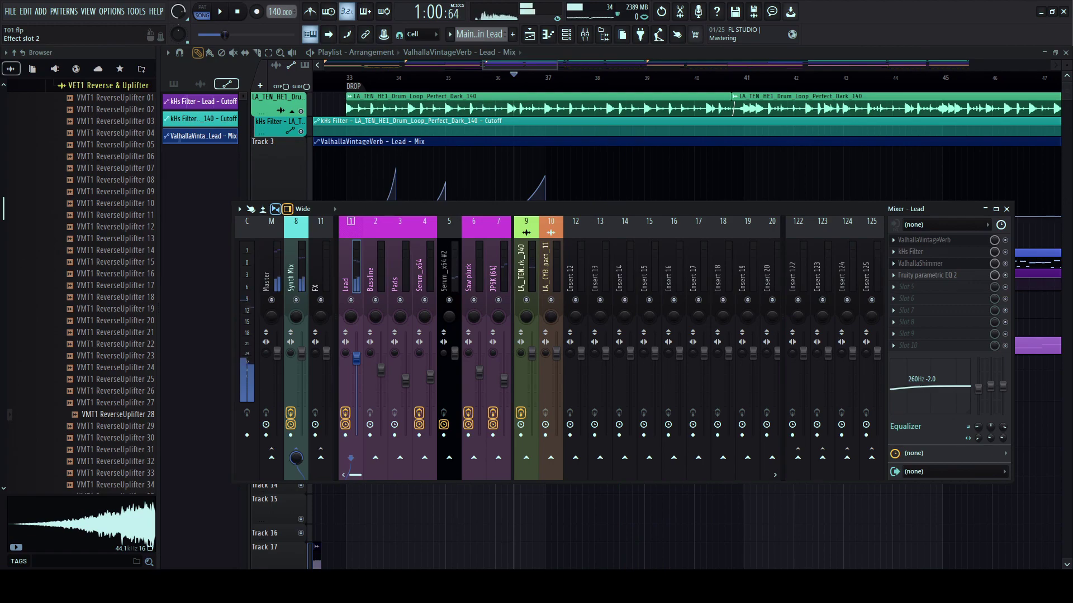
# - Check the Lead track's kHs Filter and Fruity parametric EQ 2 while playing the drop
pyautogui.click(916, 252)
pyautogui.press('space')
pyautogui.press('space')
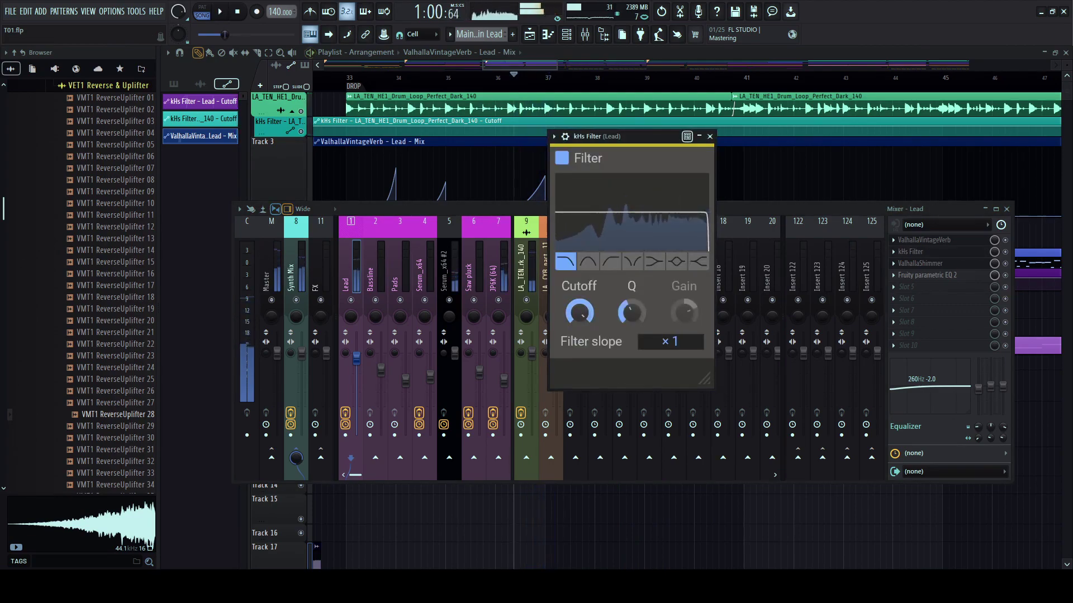
pyautogui.press('space')
pyautogui.click(927, 275)
pyautogui.press('space')
pyautogui.press('space')
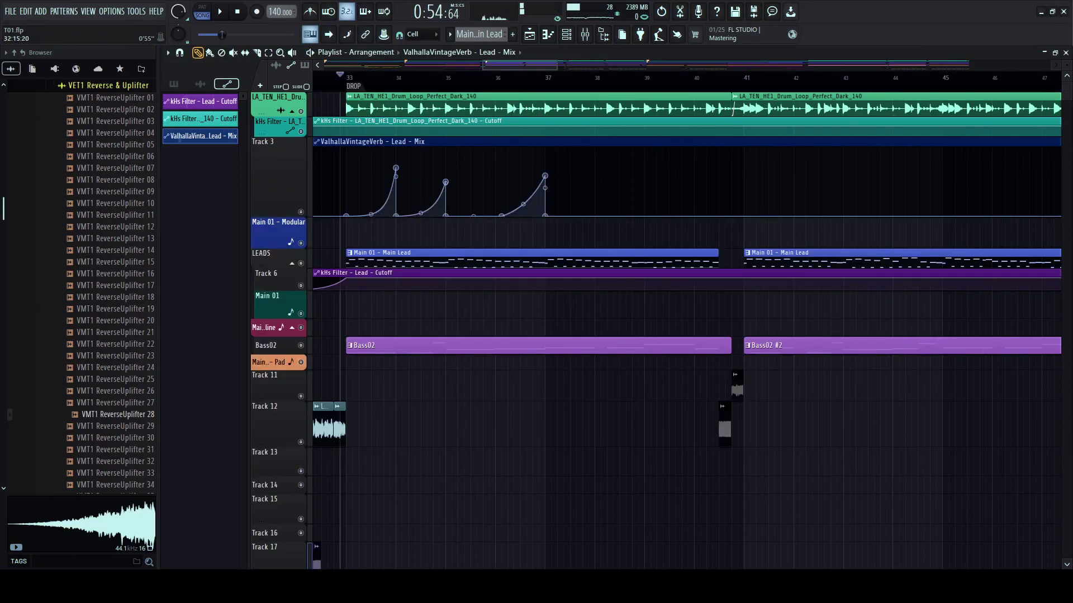
# - Slice the VintageVerb mix automation clip on Track 3 at bar 33 and bar 37
pyautogui.scroll(-5, 341, 78)
pyautogui.press('space')
pyautogui.scroll(2, 342, 78)
pyautogui.click(257, 52)
pyautogui.moveTo(341, 159); pyautogui.dragTo(341, 195)
pyautogui.click(198, 52)
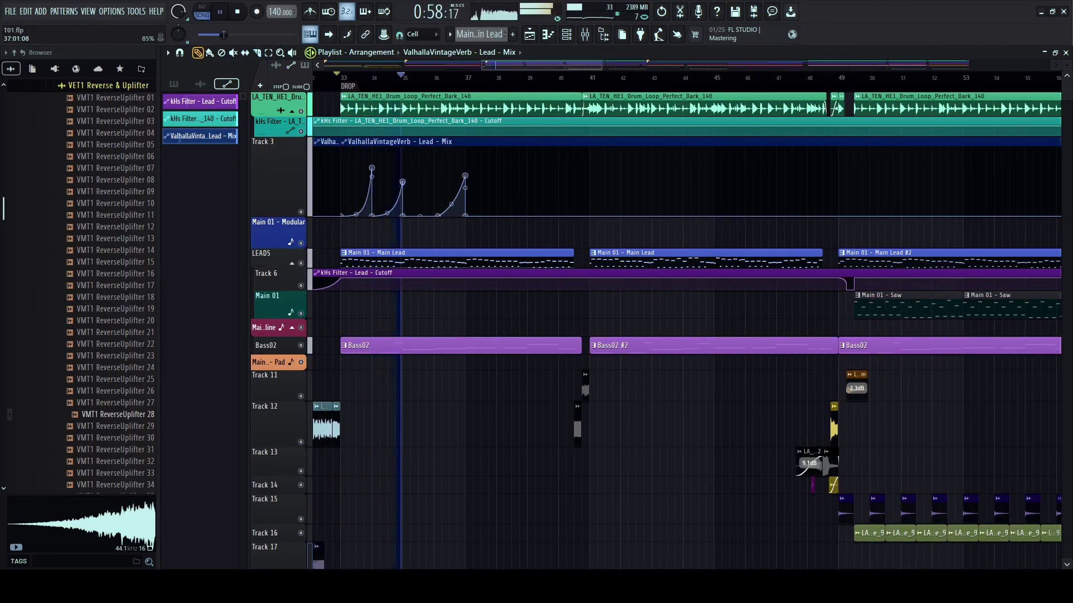
pyautogui.click(257, 53)
pyautogui.moveTo(465, 159); pyautogui.dragTo(465, 195)
pyautogui.click(198, 53)
# - Delete the automation remainder after bar 37 and duplicate the four-bar swell section until it fills the drop up to bar 49
pyautogui.rightClick(491, 142)
pyautogui.hotkey('ctrl', 'b')
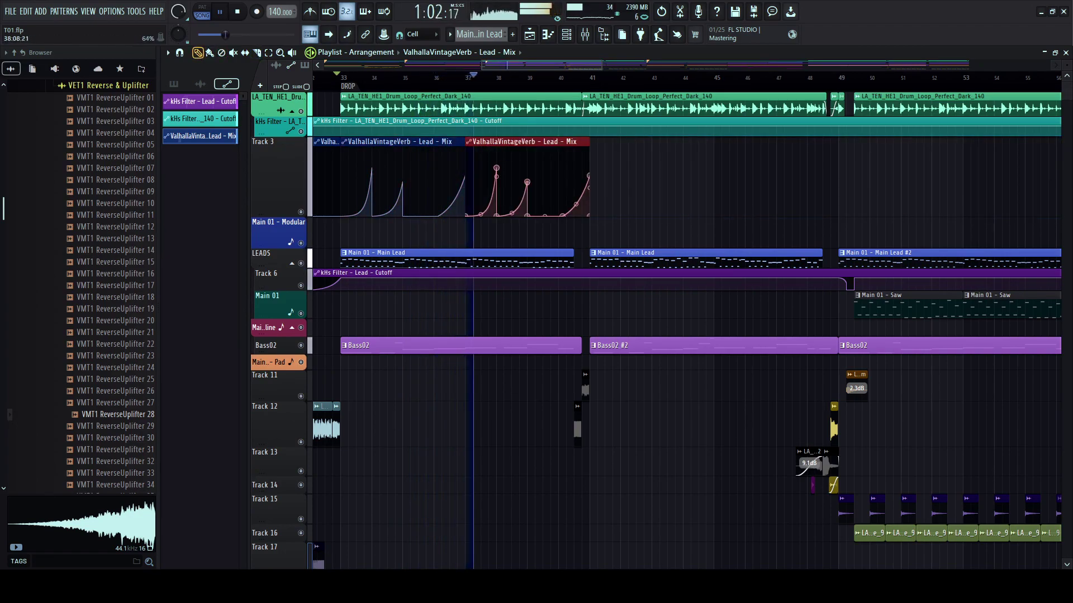
pyautogui.moveTo(358, 167); pyautogui.dragTo(576, 211)
pyautogui.hotkey('ctrl', 'd')
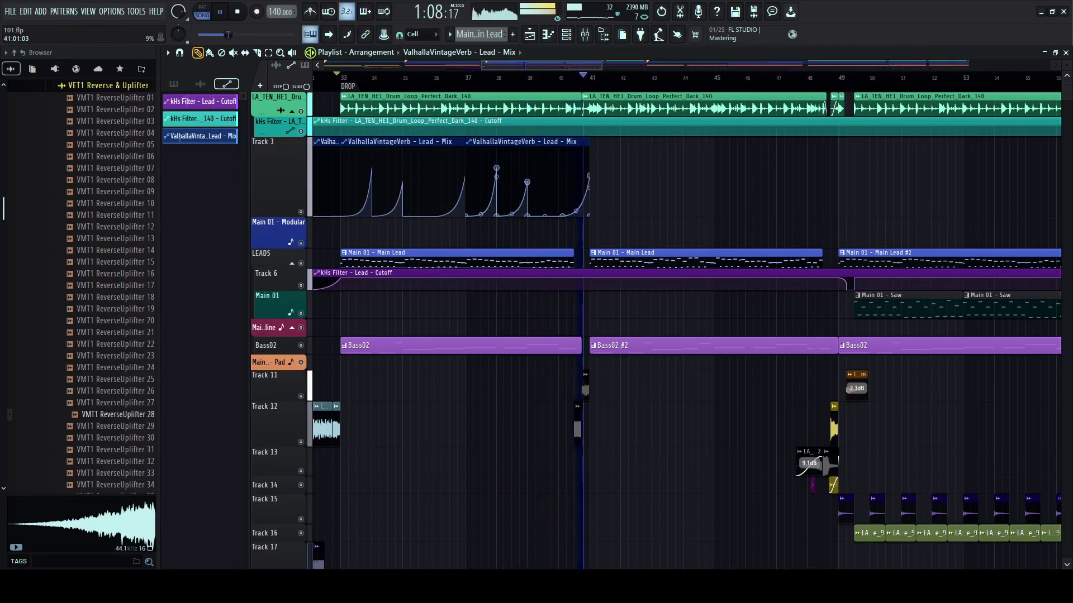
pyautogui.moveTo(610, 184); pyautogui.dragTo(412, 184)
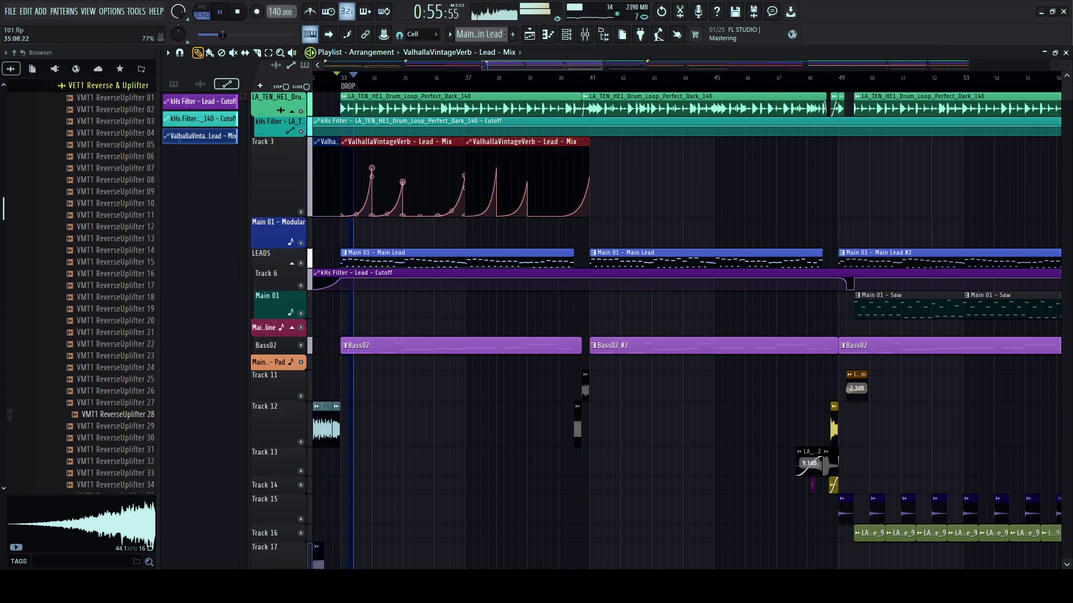
pyautogui.hotkey('ctrl', 'b')
# - Audition several VMT1 ReverseUplifter samples, comparing them with the build-up before the drop
pyautogui.scroll(-3, 481, 108)
pyautogui.press('space')
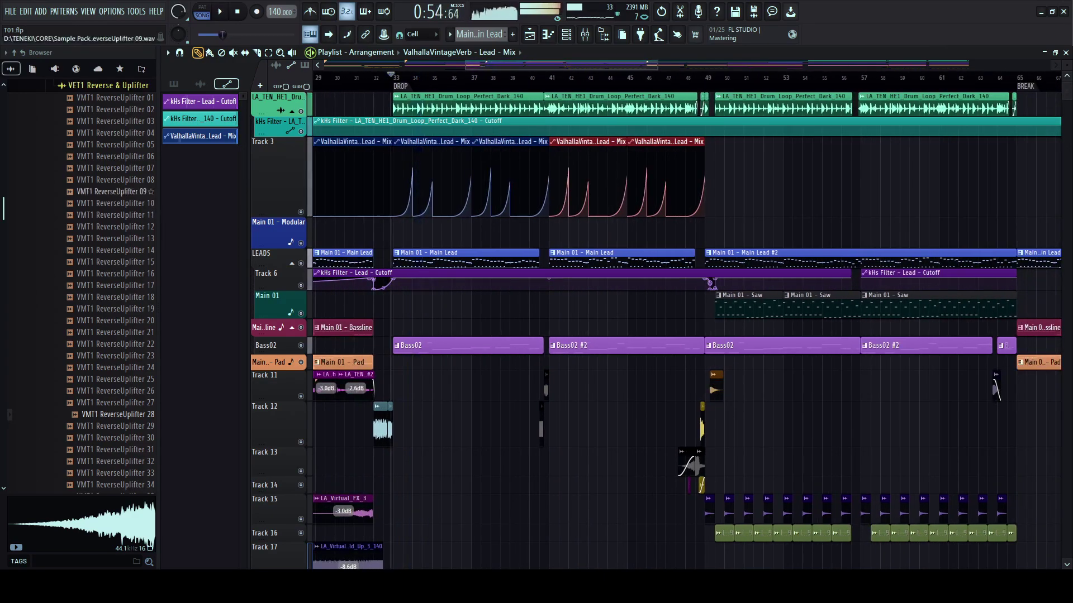
pyautogui.click(116, 192)
pyautogui.press('Down')
pyautogui.press('Down')
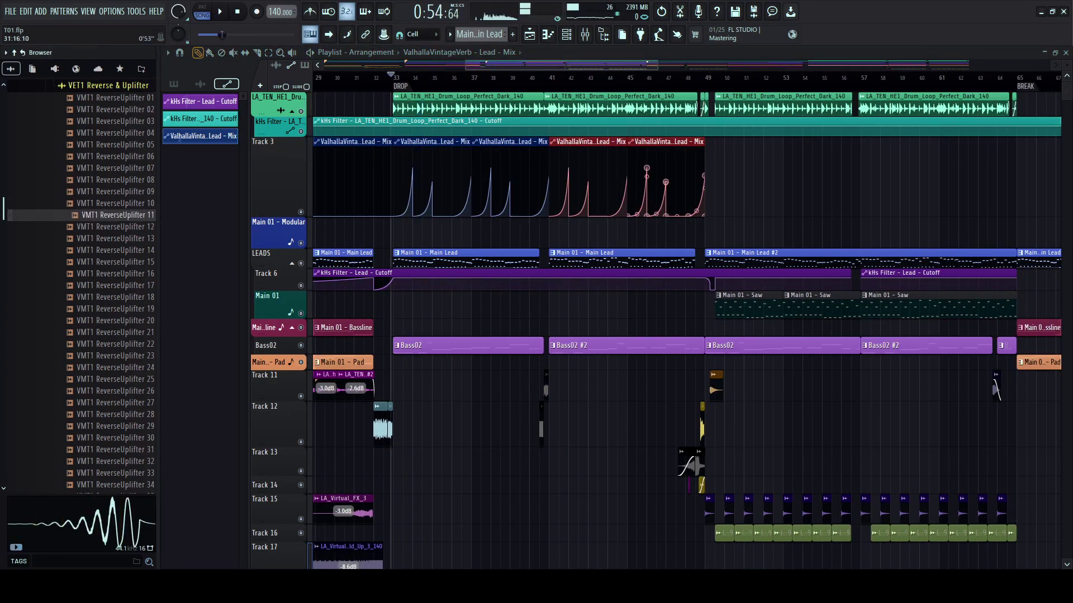
pyautogui.scroll(3, 368, 76)
pyautogui.click(370, 75)
pyautogui.click(116, 274)
pyautogui.click(116, 332)
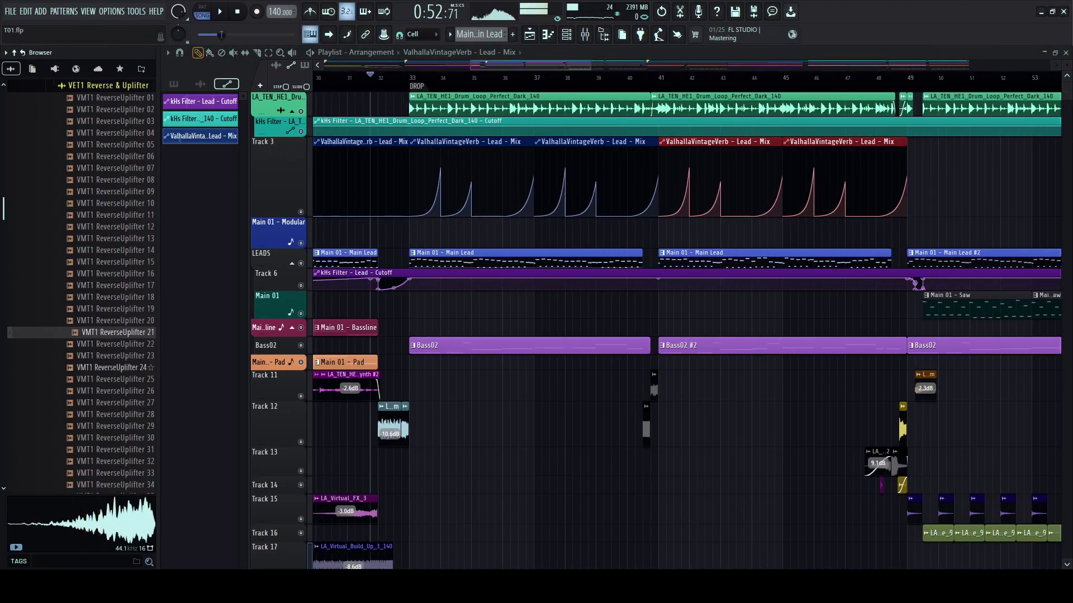
pyautogui.press('space')
pyautogui.click(116, 367)
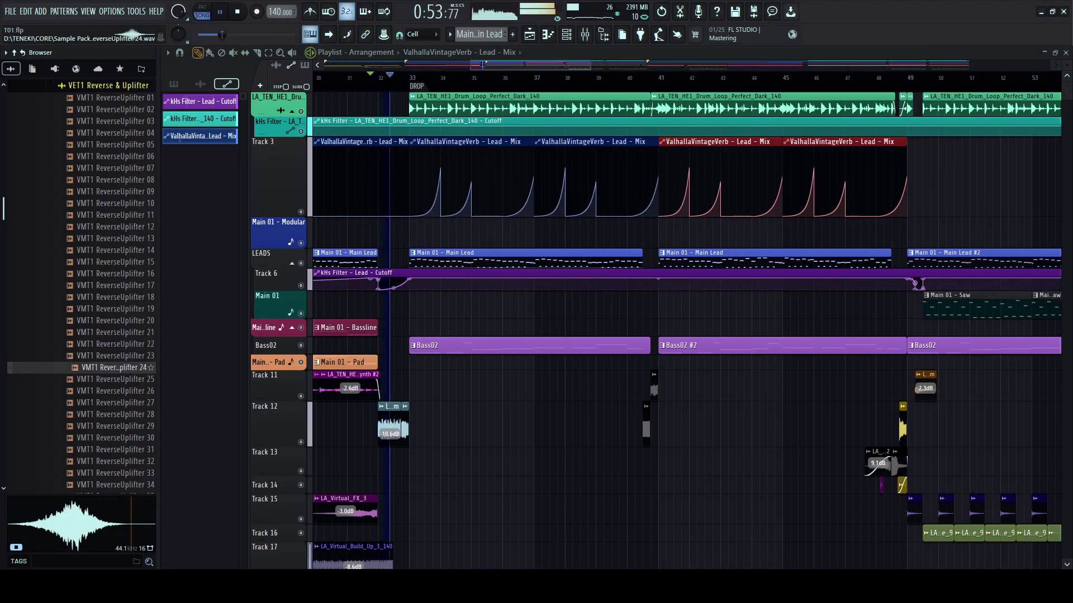
pyautogui.press('space')
pyautogui.press('Down')
pyautogui.press('Down')
pyautogui.press('Down')
pyautogui.press('Down')
pyautogui.press('Down')
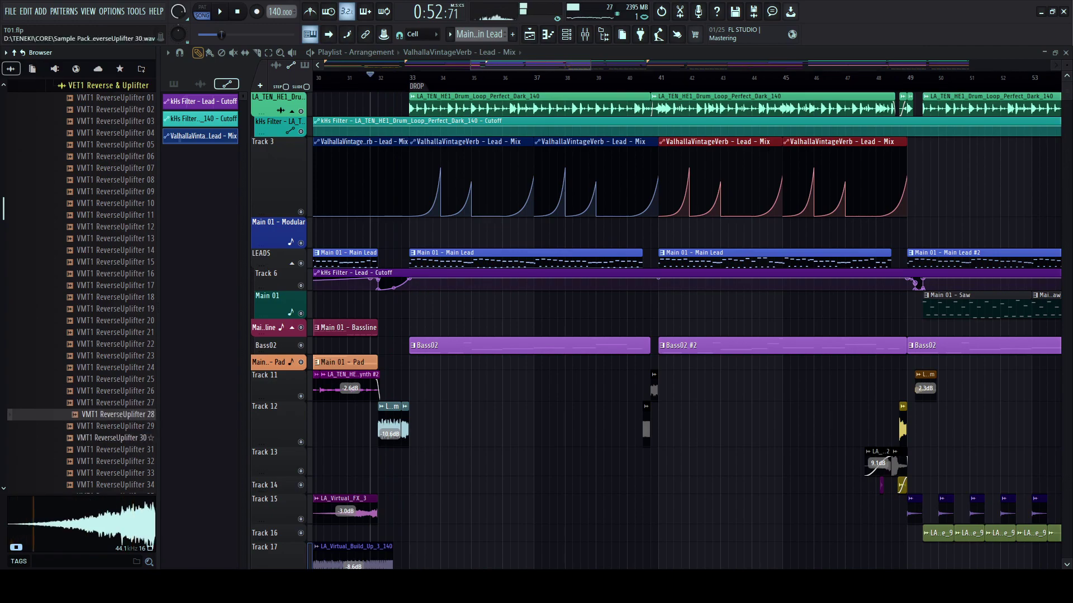
# - Place the VMT1 ReverseUplifter 29 sample on Track 13 so that it ends at bar 37
pyautogui.moveTo(423, 425); pyautogui.dragTo(608, 474)
pyautogui.click(116, 415)
pyautogui.press('space')
pyautogui.scroll(5, 606, 461)
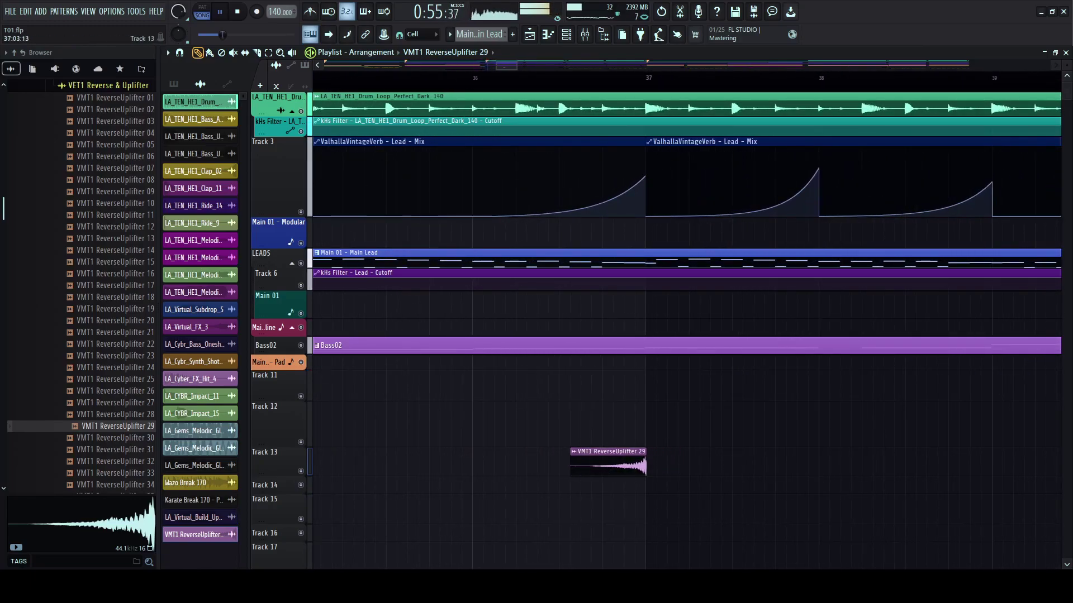
# - Widen the sample browser, play through the drop and increase the height of the LEADS track
pyautogui.scroll(-5, 608, 475)
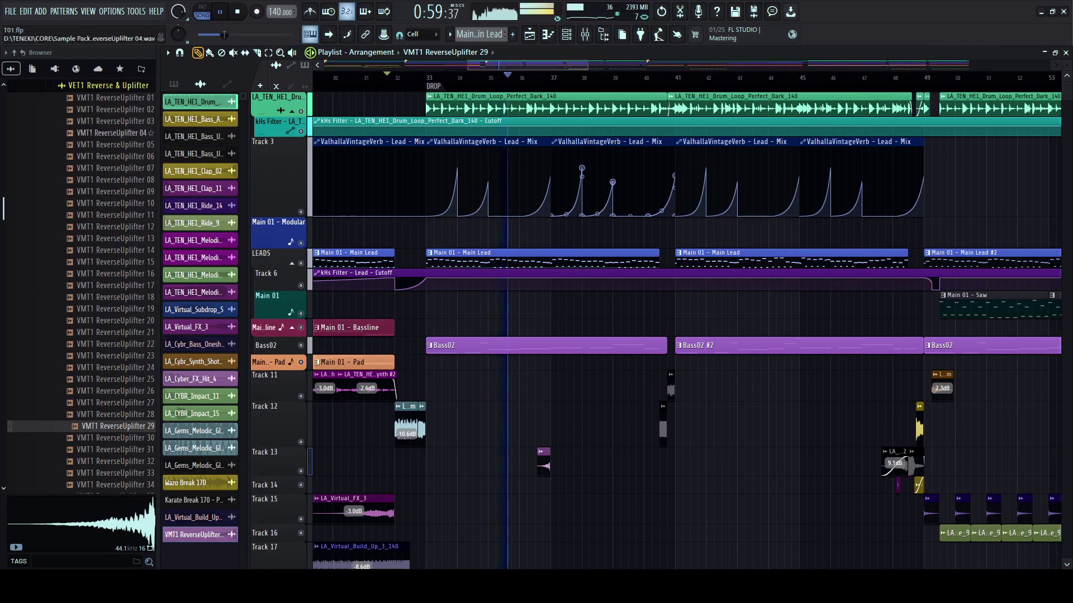
pyautogui.moveTo(158, 147); pyautogui.dragTo(183, 146)
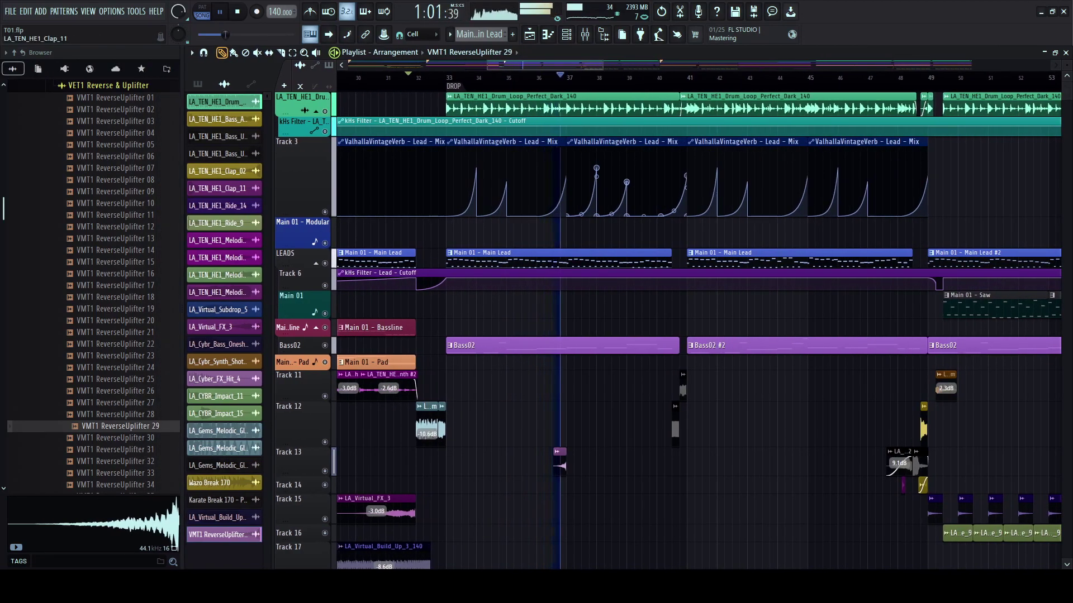
pyautogui.hscroll(1, 517, 391)
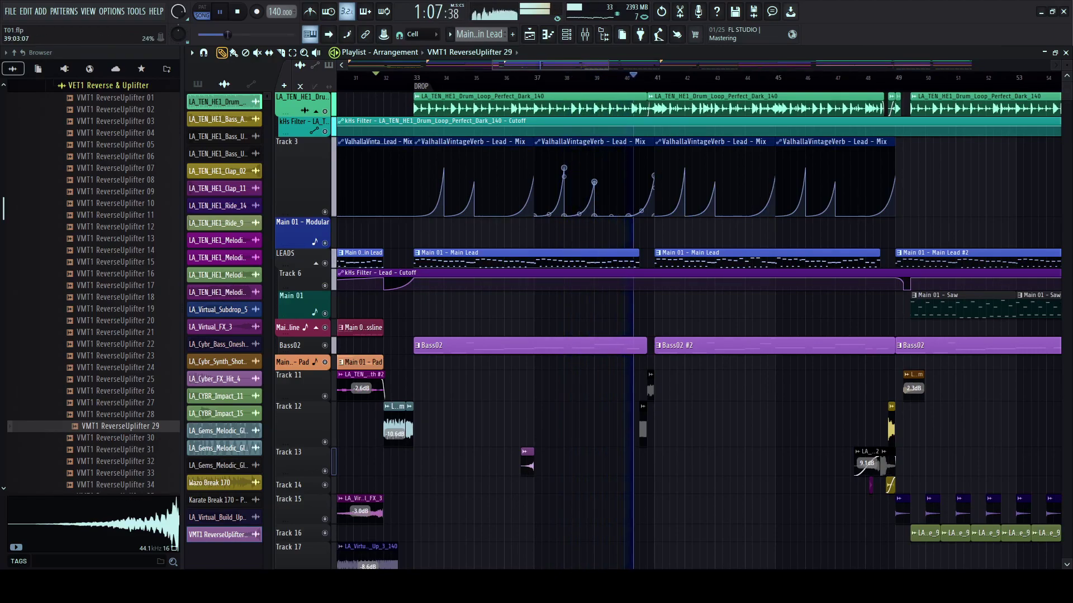
pyautogui.hscroll(1, 698, 313)
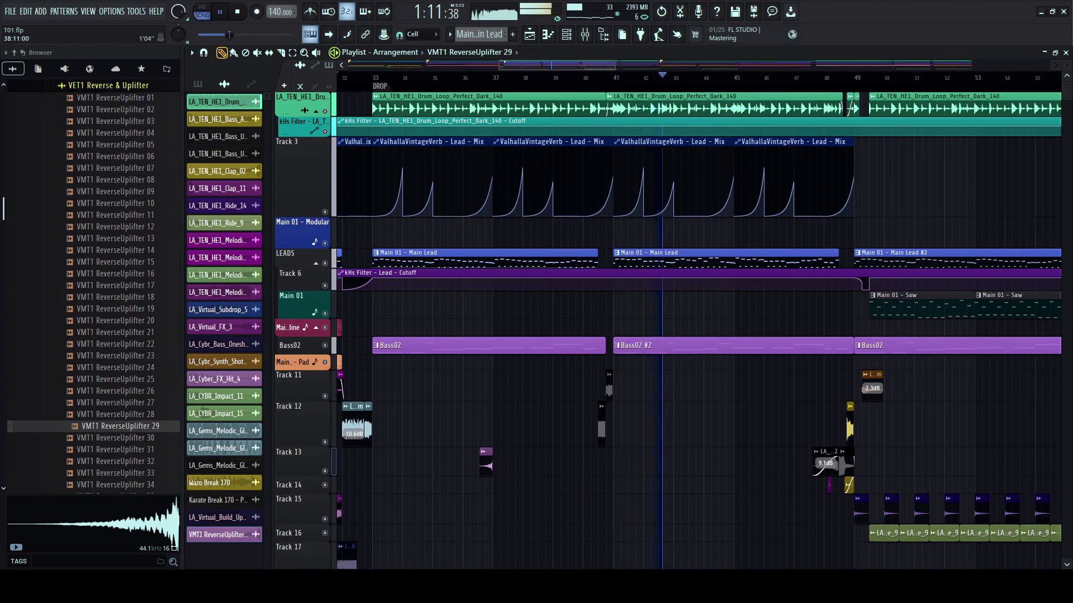
pyautogui.scroll(-3, 539, 313)
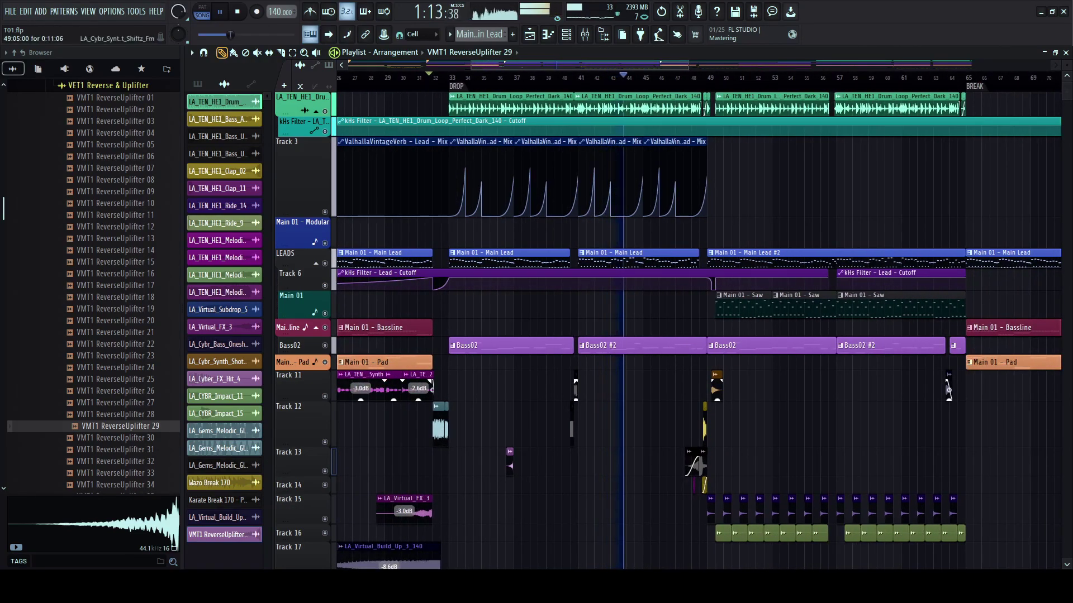
pyautogui.moveTo(302, 268); pyautogui.dragTo(302, 282)
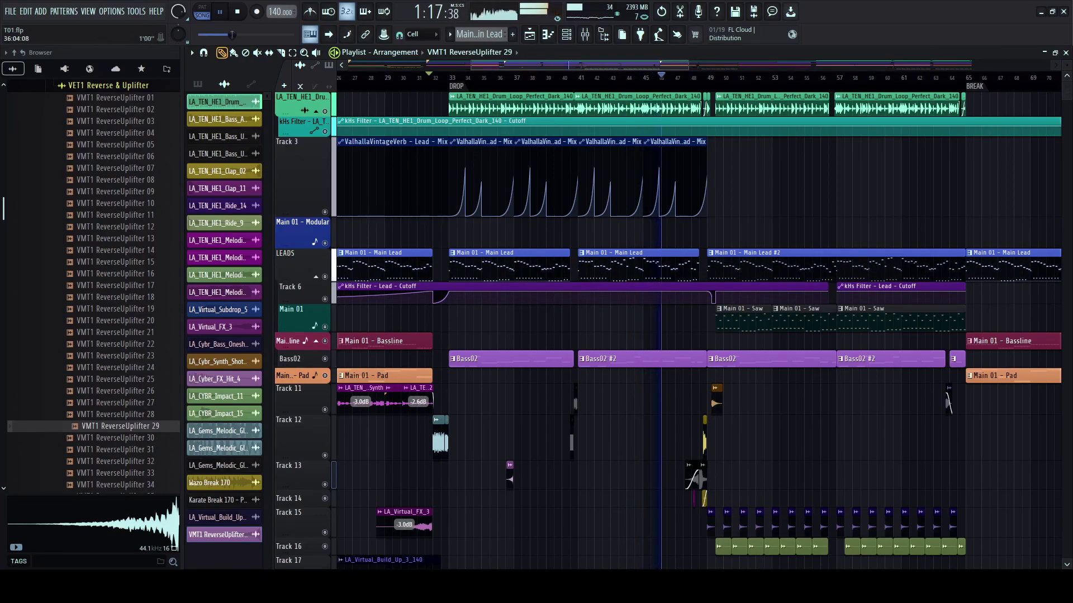
# - Show the unsorted channels, cut the Serum_x64 #2 notes from the lead pattern and create a new pattern named Layer
pyautogui.click(566, 34)
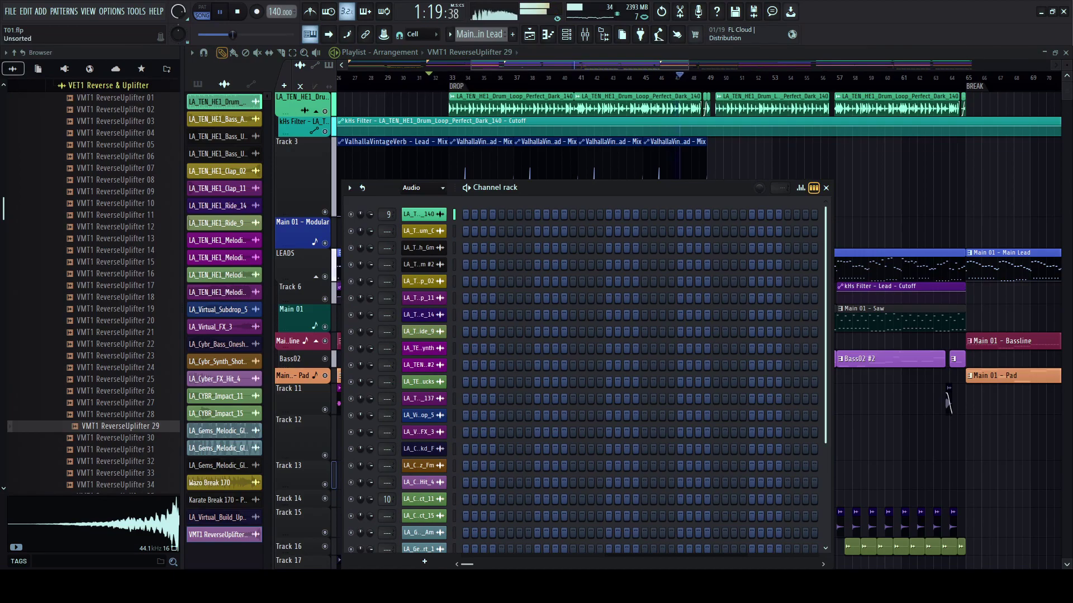
pyautogui.click(420, 235)
pyautogui.press('space')
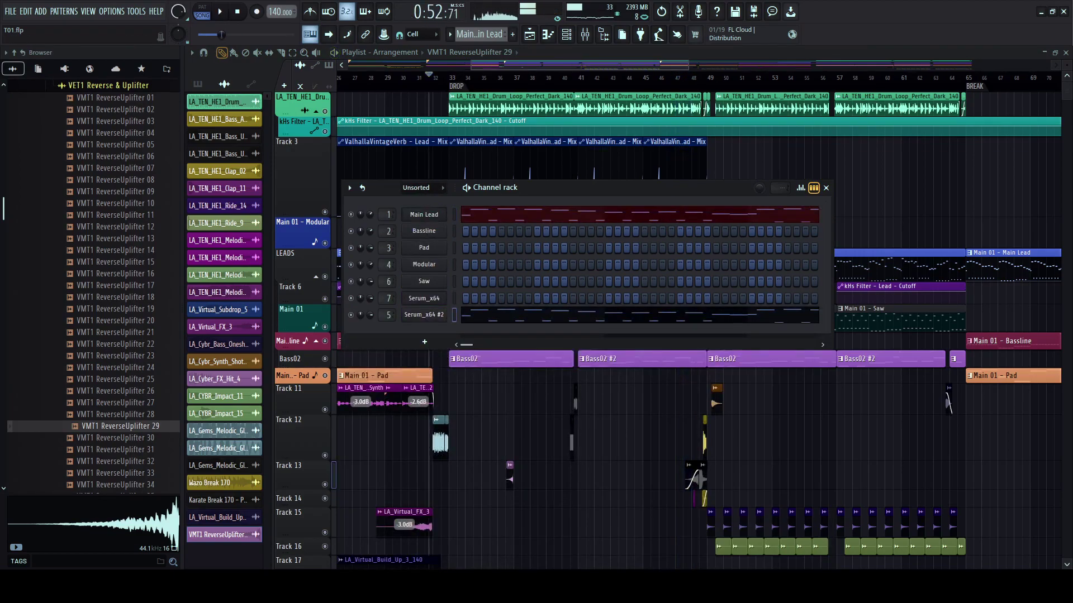
pyautogui.hotkey('ctrl', 'x')
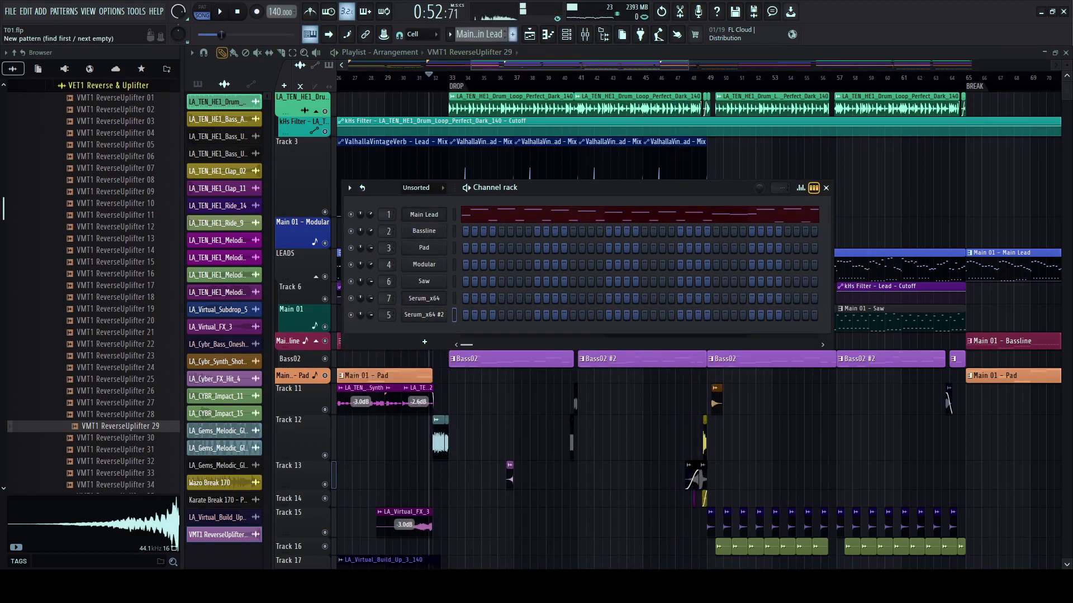
pyautogui.click(512, 34)
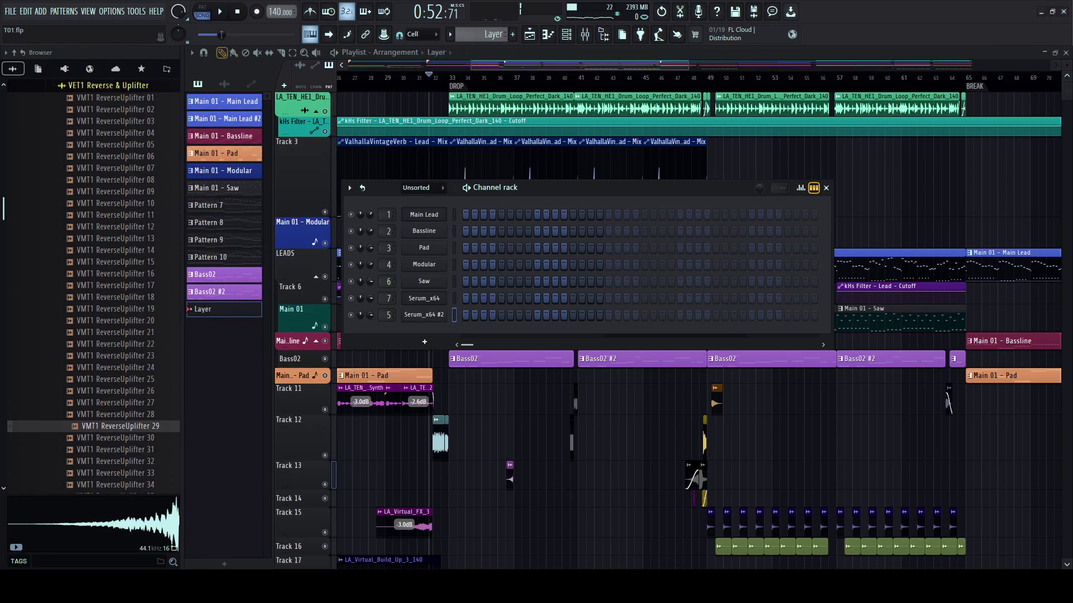
# - Place the Layer pattern from bar 49 to 65 on a new track below the lead's cutoff automation and play the section
pyautogui.press('F6')
pyautogui.press('space')
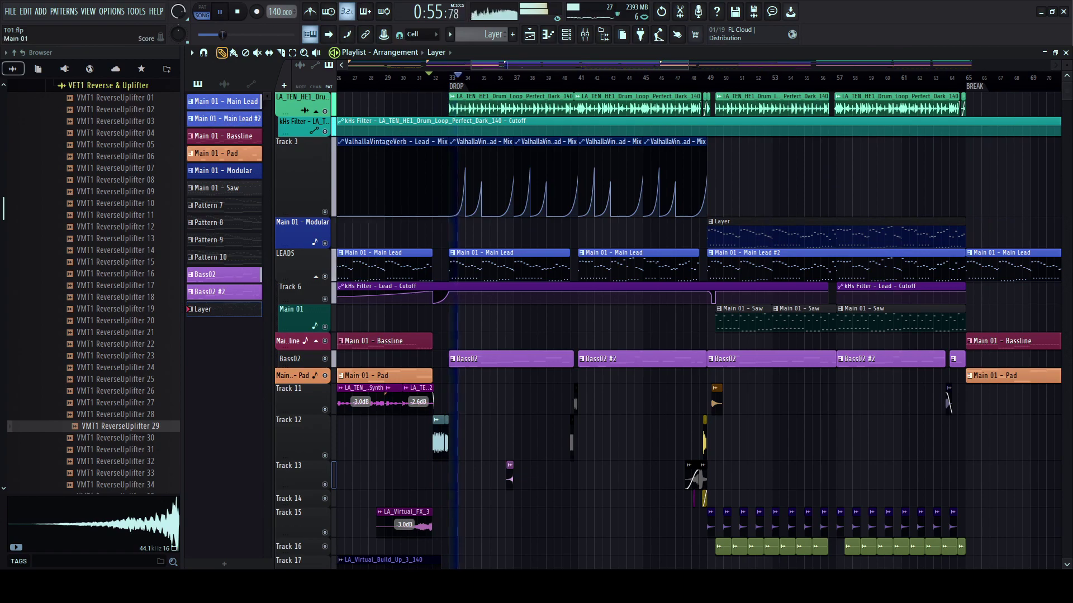
pyautogui.click(341, 413)
pyautogui.press('space')
pyautogui.keyDown('ctrl'); pyautogui.moveTo(697, 232); pyautogui.dragTo(723, 314); pyautogui.keyUp('ctrl')
pyautogui.press('space')
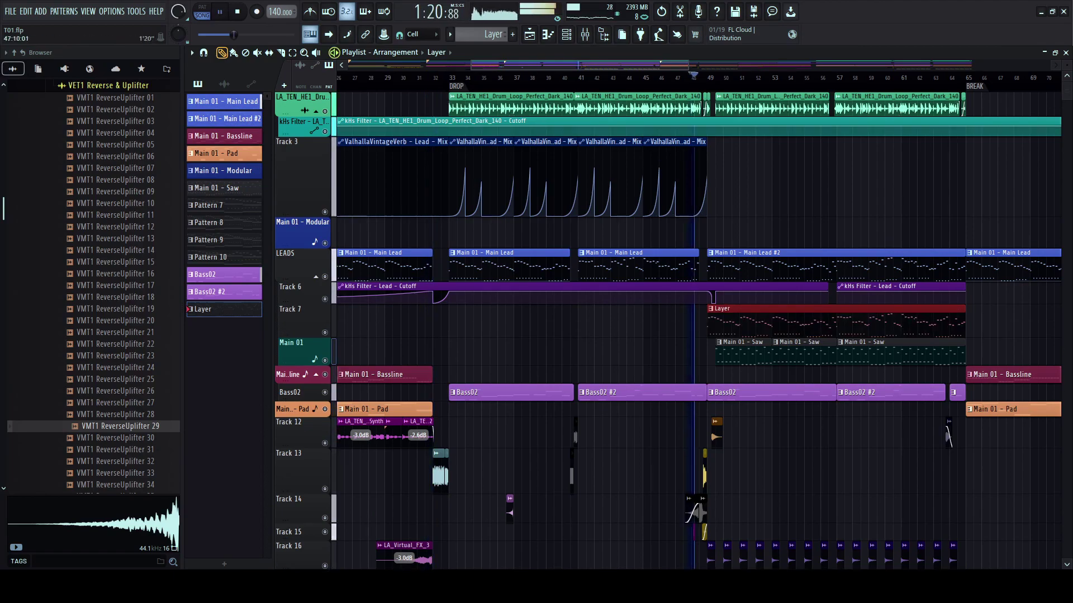
# - Extend the last VintageVerb mix automation clip on Track 3 from bar 49 to the break at bar 65
pyautogui.scroll(-2, 687, 322)
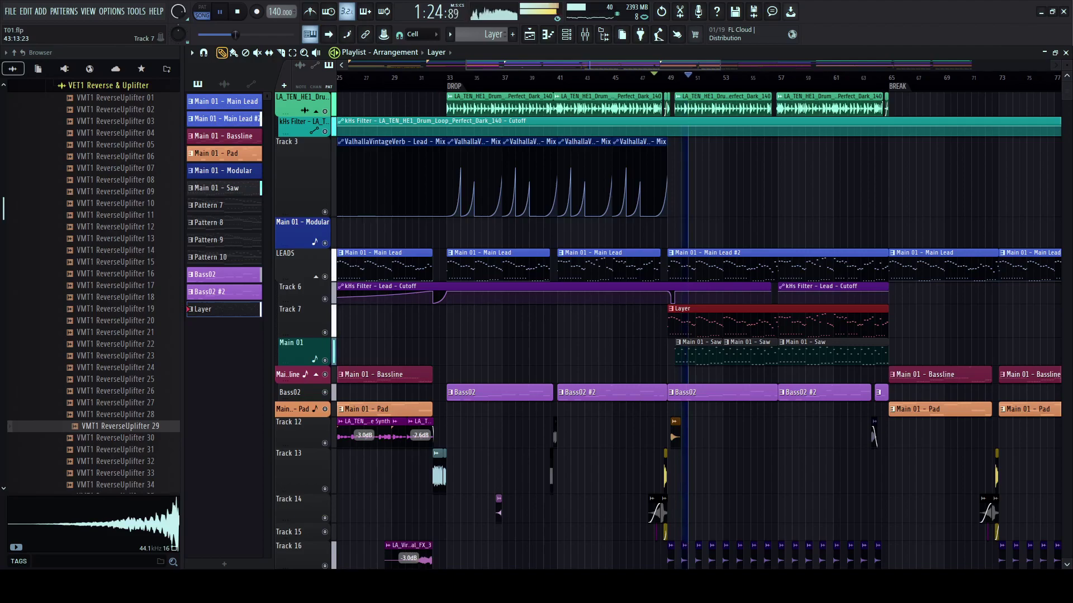
pyautogui.moveTo(666, 143); pyautogui.dragTo(888, 143)
pyautogui.hscroll(2, 871, 167)
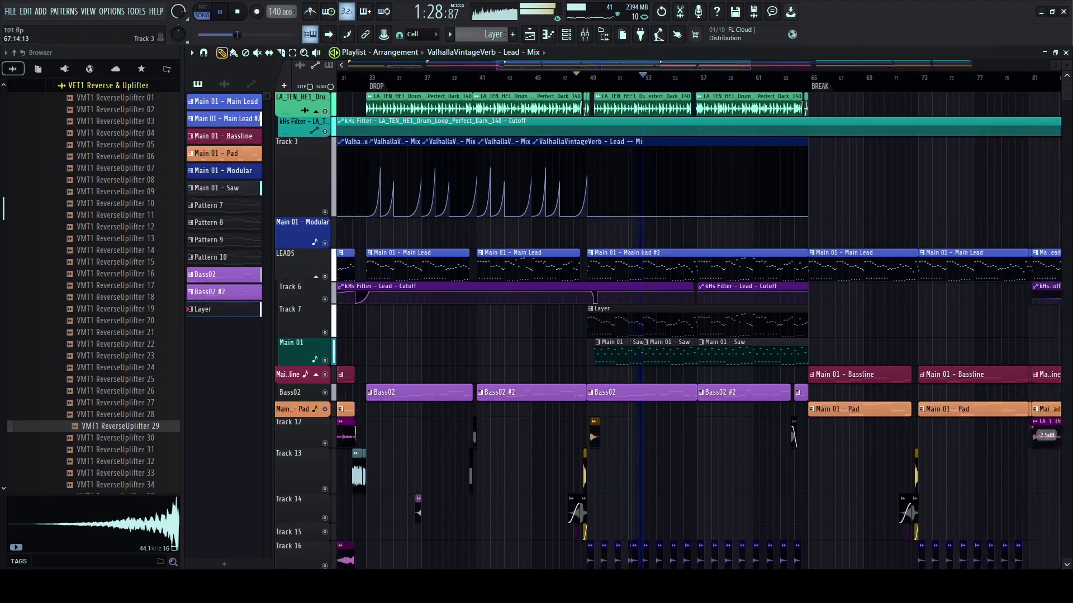
# - Trim the last VintageVerb mix automation clip to bar 49 and duplicate the clips of bars 33 to 49 through to bar 65
pyautogui.moveTo(802, 143); pyautogui.dragTo(581, 143)
pyautogui.moveTo(615, 187); pyautogui.dragTo(374, 190)
pyautogui.hotkey('ctrl', 'b')
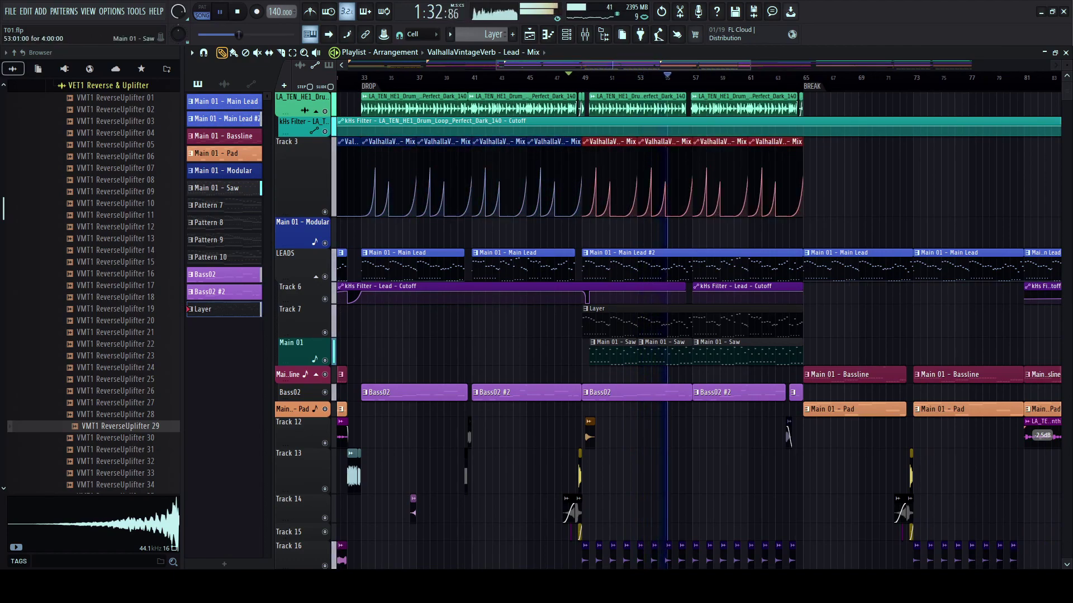
# - Solo the Layer pattern's track for a listen, restore all tracks and deselect the automation clips
pyautogui.rightClick(325, 332)
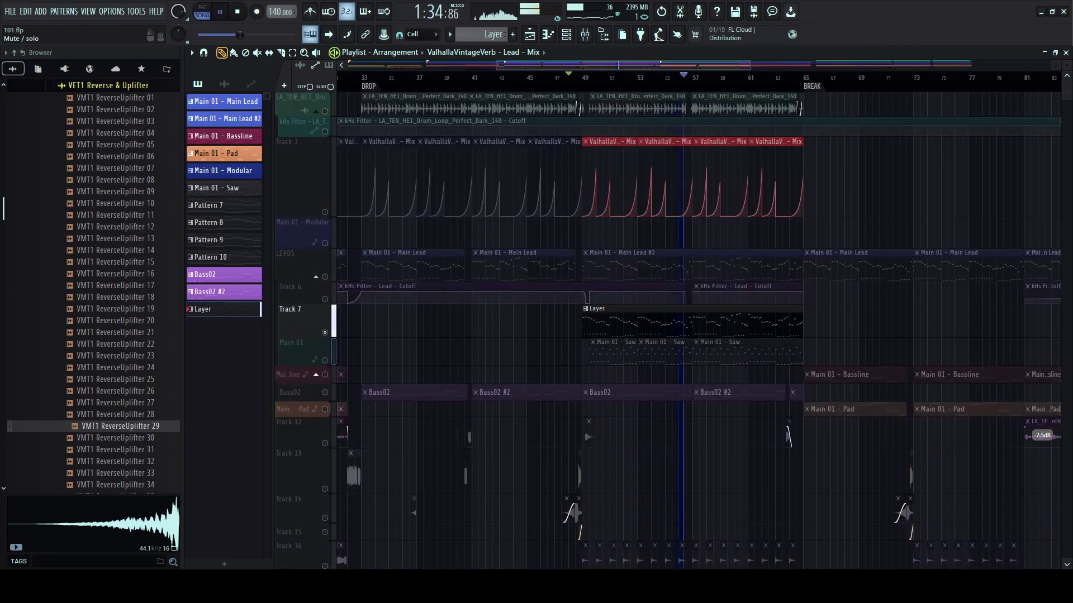
pyautogui.rightClick(334, 322)
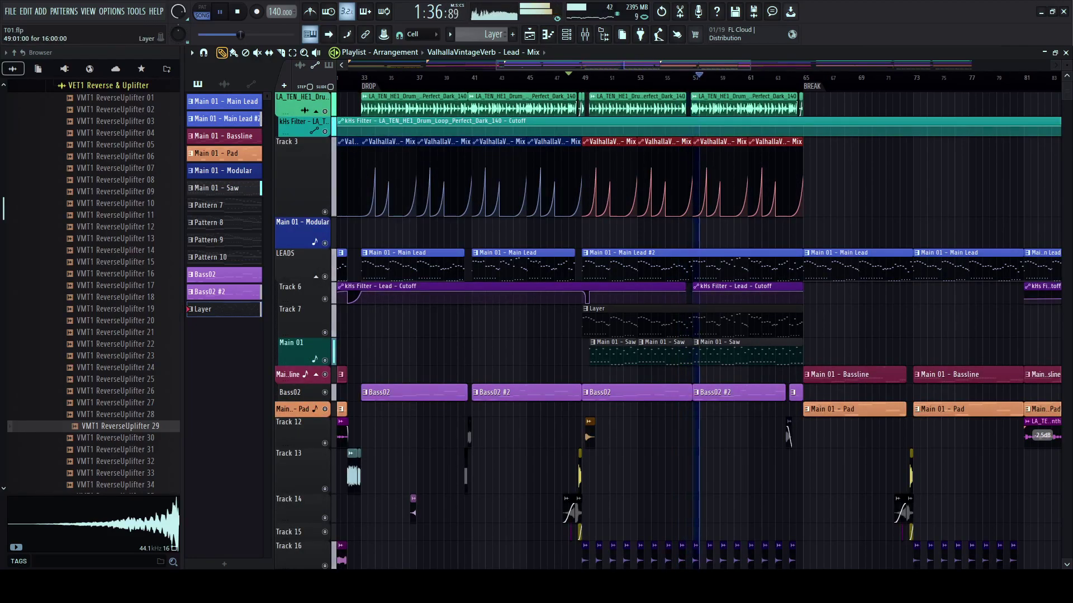
pyautogui.click(637, 320)
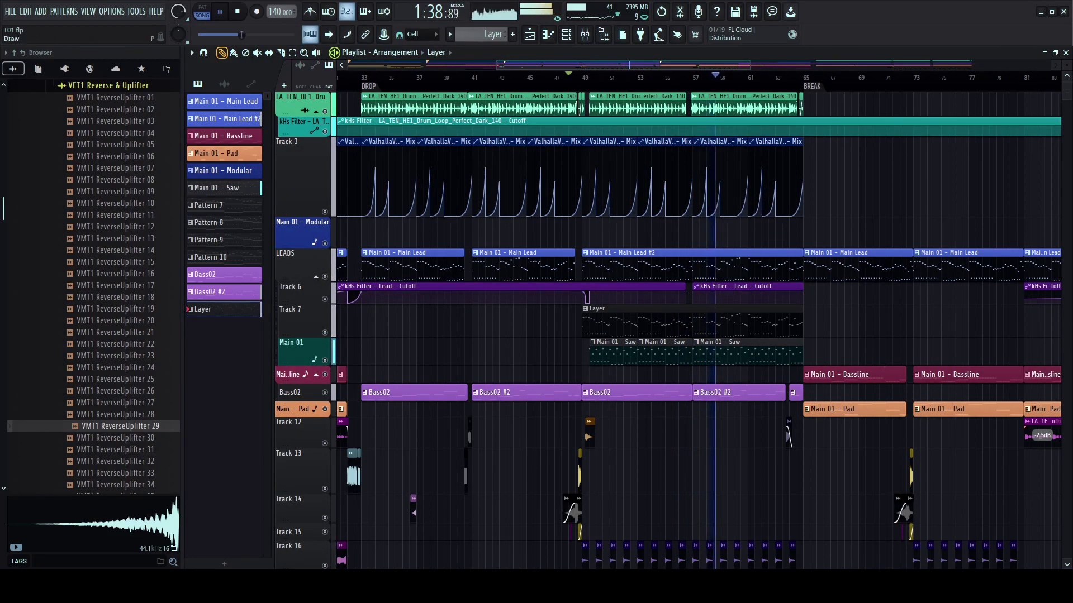
# - Stop playback and preview VMT1 ReverseUplifter samples up to number 33, including number 24
pyautogui.scroll(-2, 359, 313)
pyautogui.press('space')
pyautogui.click(116, 157)
pyautogui.click(116, 227)
pyautogui.click(120, 367)
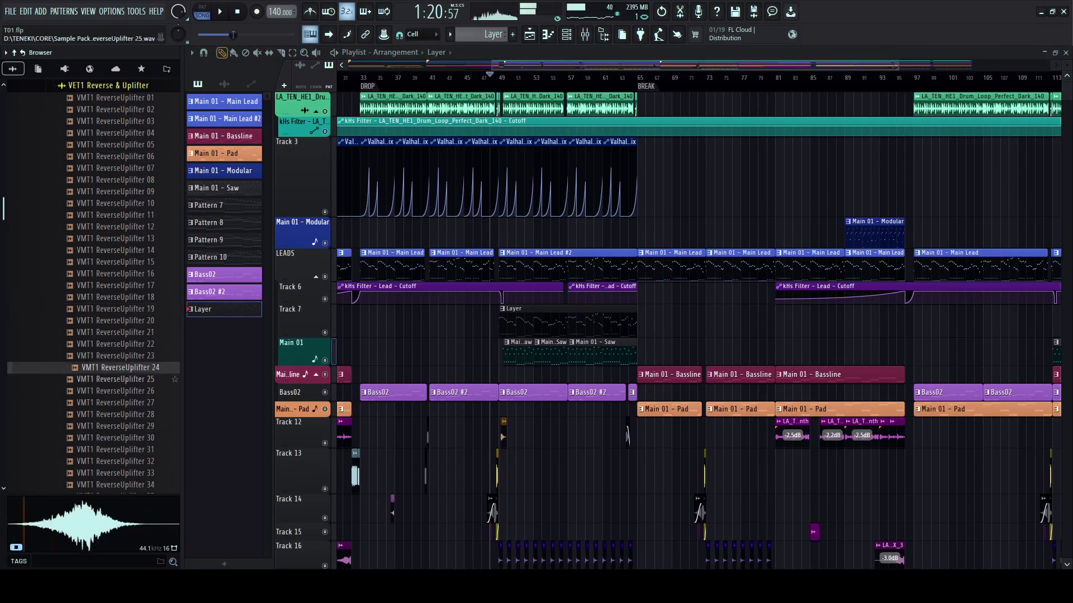
pyautogui.press('space')
pyautogui.click(116, 450)
pyautogui.click(115, 473)
pyautogui.moveTo(473, 469); pyautogui.dragTo(508, 469)
# - Play the drop from bar 33 and open the Main Lead pattern's notes, then check the mixer and channel rack
pyautogui.click(386, 78)
pyautogui.scroll(3, 396, 266)
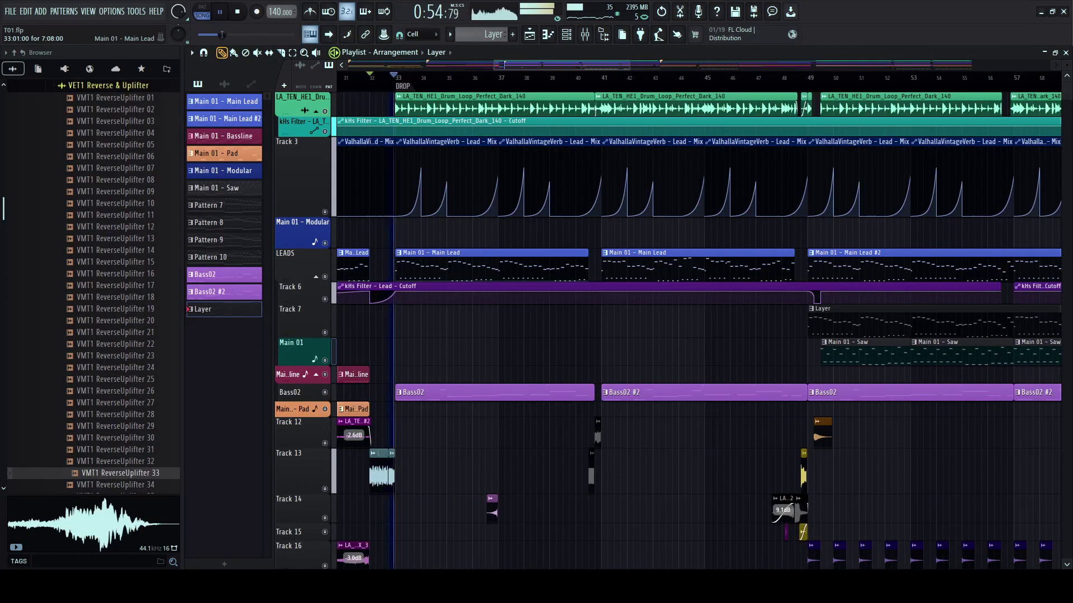
pyautogui.doubleClick(464, 264)
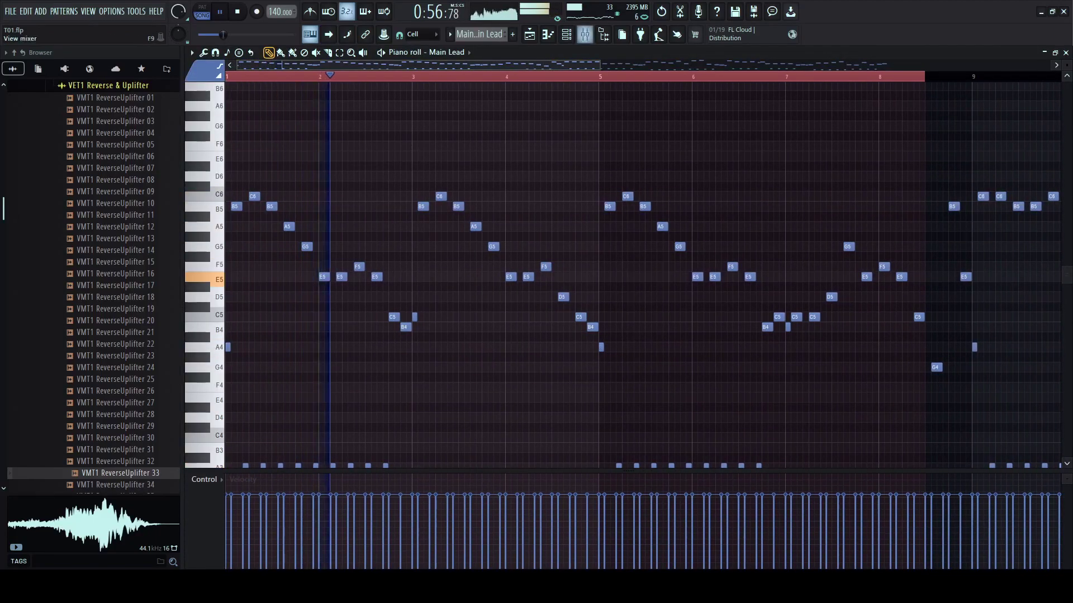
pyautogui.click(585, 34)
pyautogui.click(566, 34)
pyautogui.press('space')
pyautogui.press('F7')
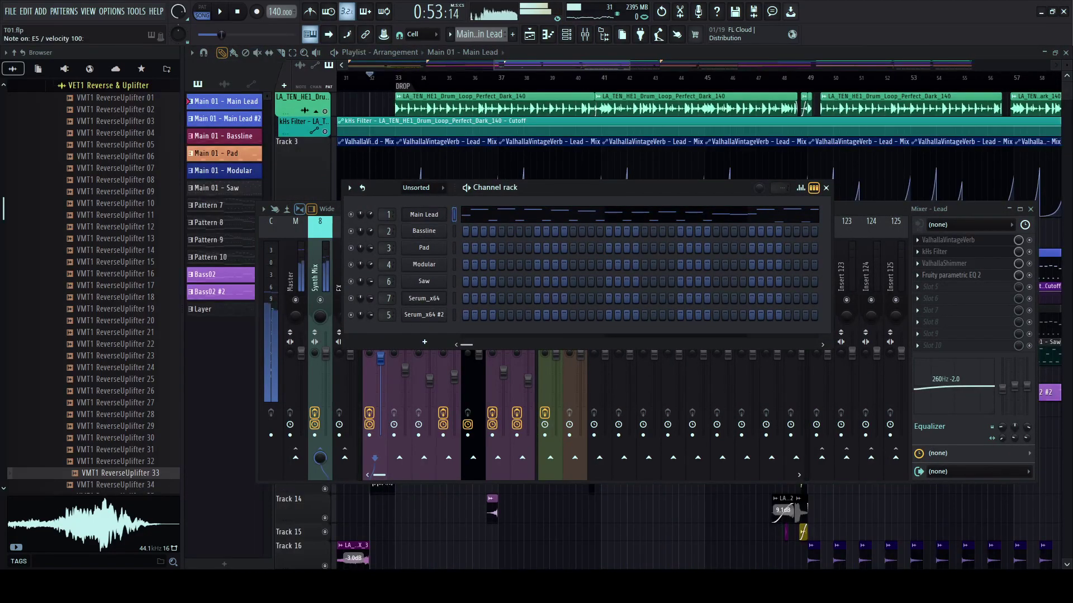
# - Switch playback to pattern mode and reopen the Main Lead notes in the piano roll
pyautogui.press('space')
pyautogui.middleClick(730, 171)
pyautogui.click(419, 78)
pyautogui.click(203, 11)
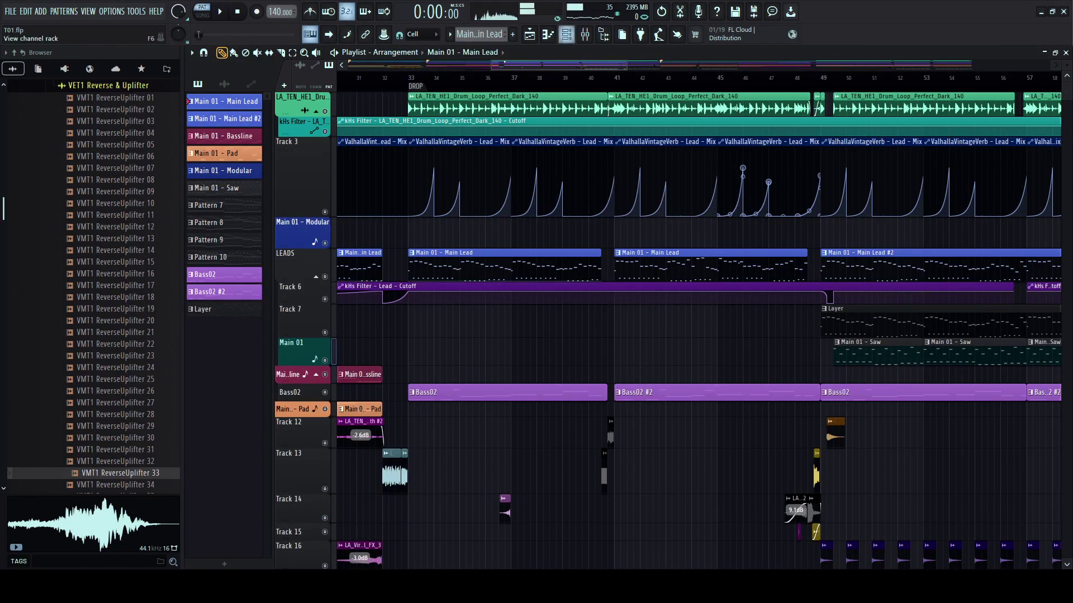
pyautogui.press('F6')
pyautogui.press('F7')
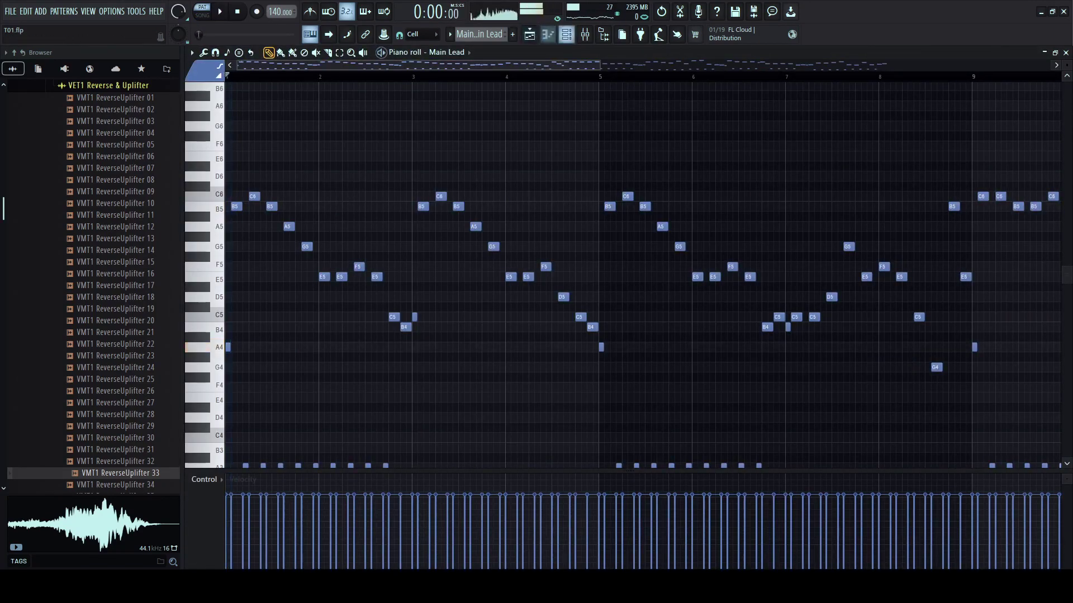
# - Clone the Main Lead Spire channel as Main Lead #2, paste the lead notes into it and mute the original channel
pyautogui.press('F6')
pyautogui.press('space')
pyautogui.press('space')
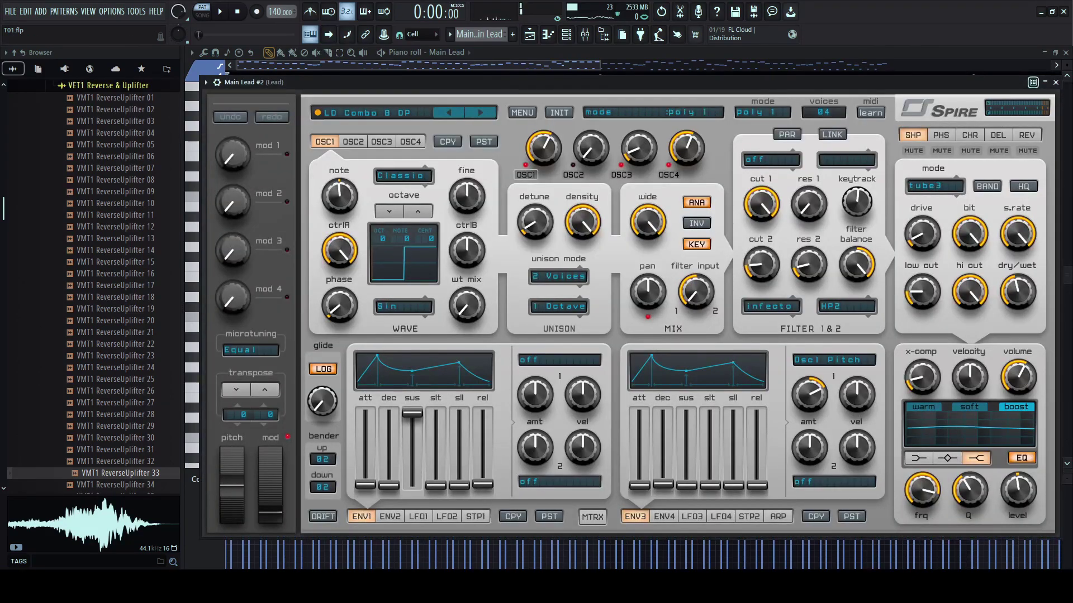
pyautogui.click(1055, 82)
pyautogui.hotkey('ctrl', 'v')
pyautogui.press('space')
pyautogui.click(351, 214)
pyautogui.press('space')
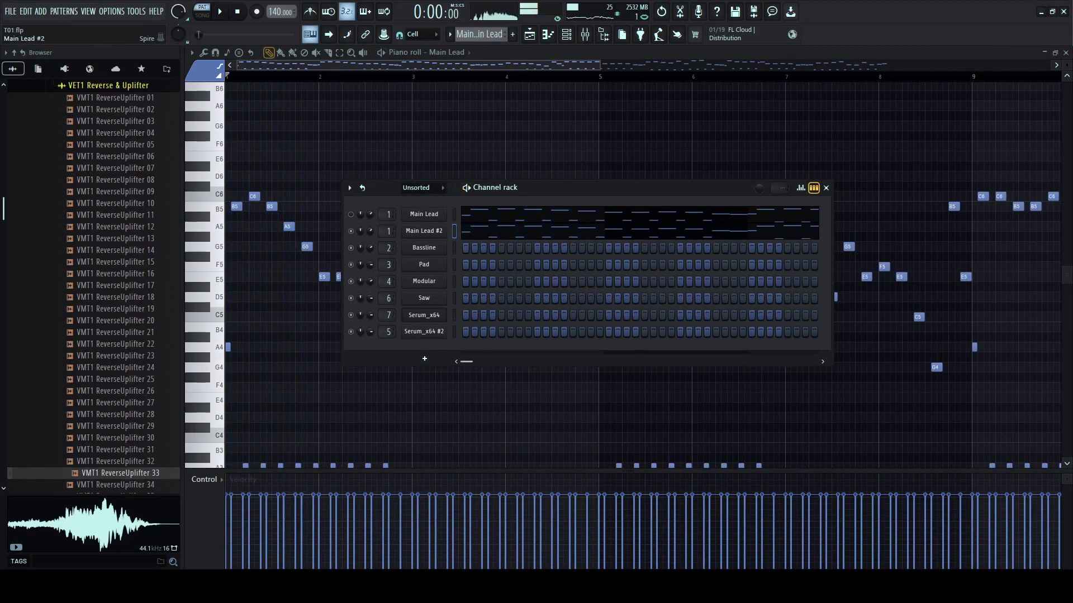
# - Play the pattern and audition Spire presets on Main Lead #2, including LD Condemned, LD Crysis and LD Dancer IPM
pyautogui.click(424, 231)
pyautogui.press('v')
pyautogui.click(481, 113)
pyautogui.press('space')
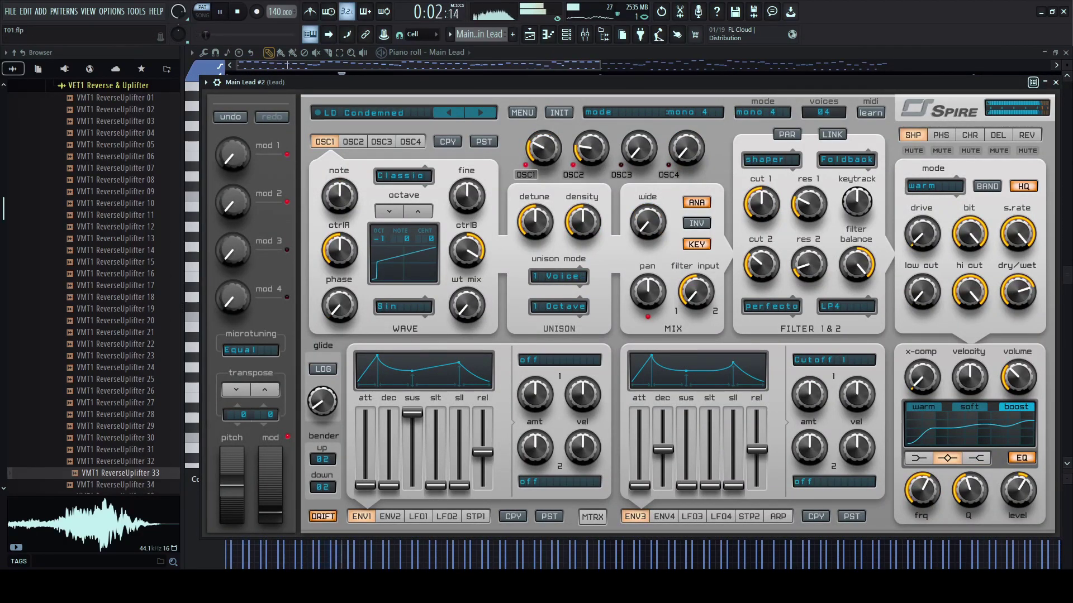
pyautogui.click(480, 113)
pyautogui.click(481, 113)
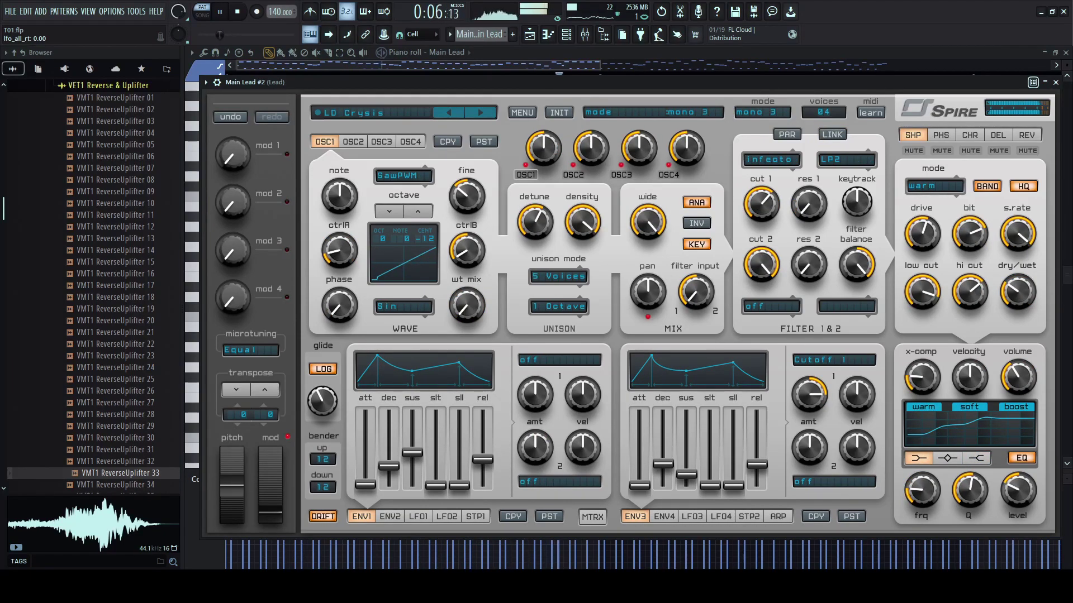
pyautogui.click(481, 113)
pyautogui.click(481, 113)
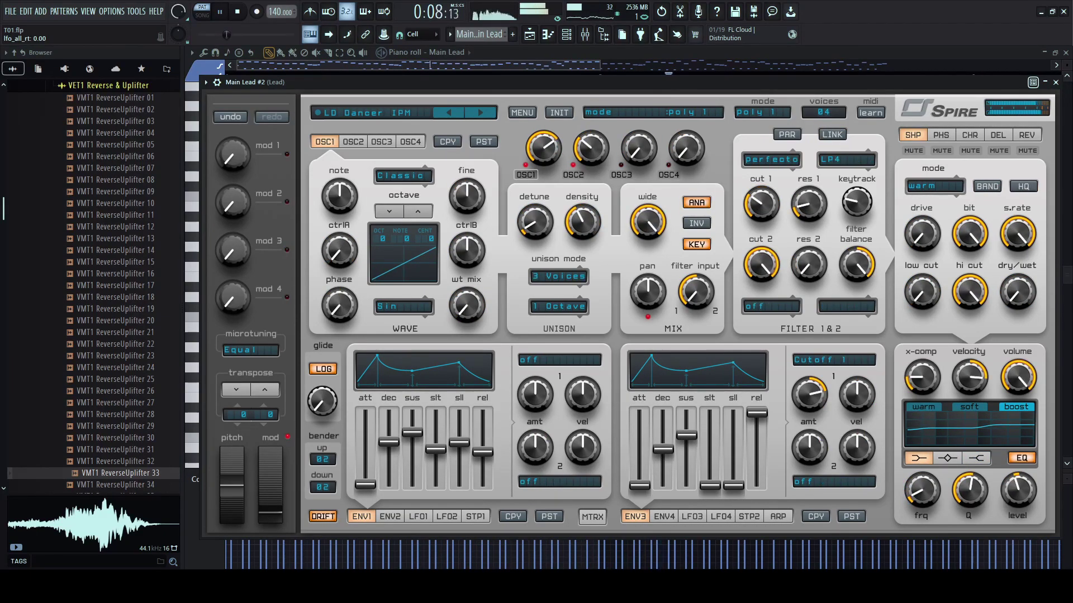
# - Try the LD Cysteral preset on Main Lead #2 with raised sustain on the first envelope
pyautogui.click(449, 113)
pyautogui.click(205, 82)
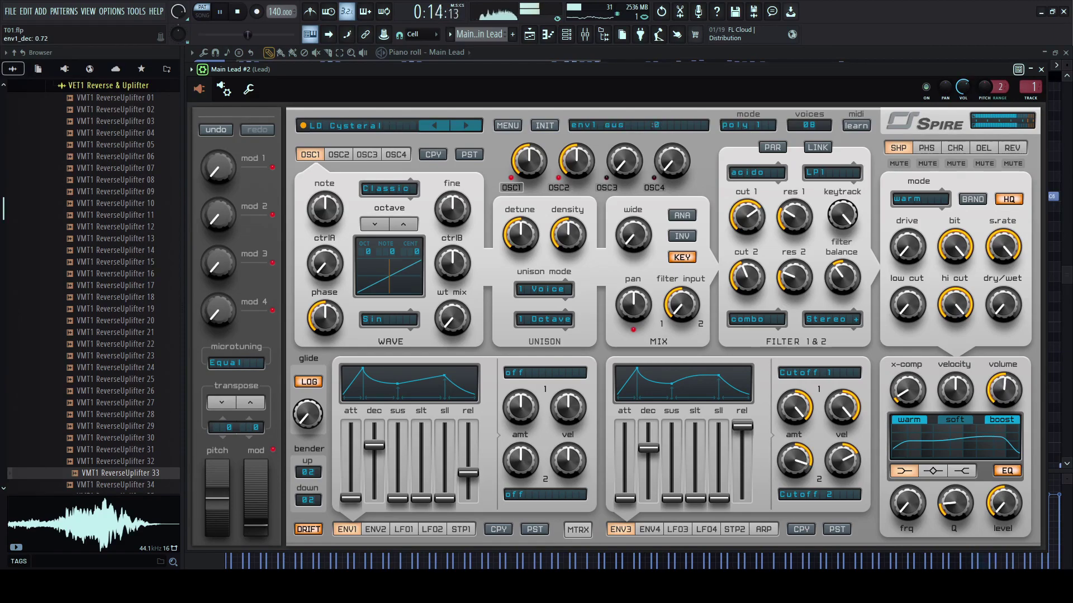
pyautogui.moveTo(397, 478); pyautogui.dragTo(398, 465)
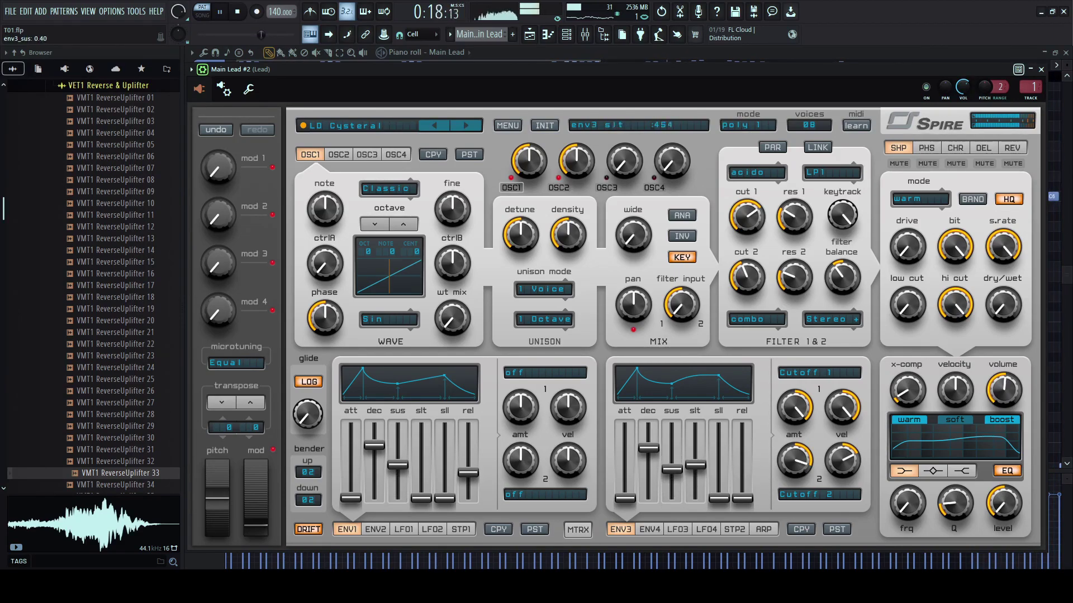
# - Load the LD Dash Berlin preset on Main Lead #2, lower its envelope sustains and releases, and play it with Main Lead unmuted
pyautogui.click(466, 126)
pyautogui.click(466, 126)
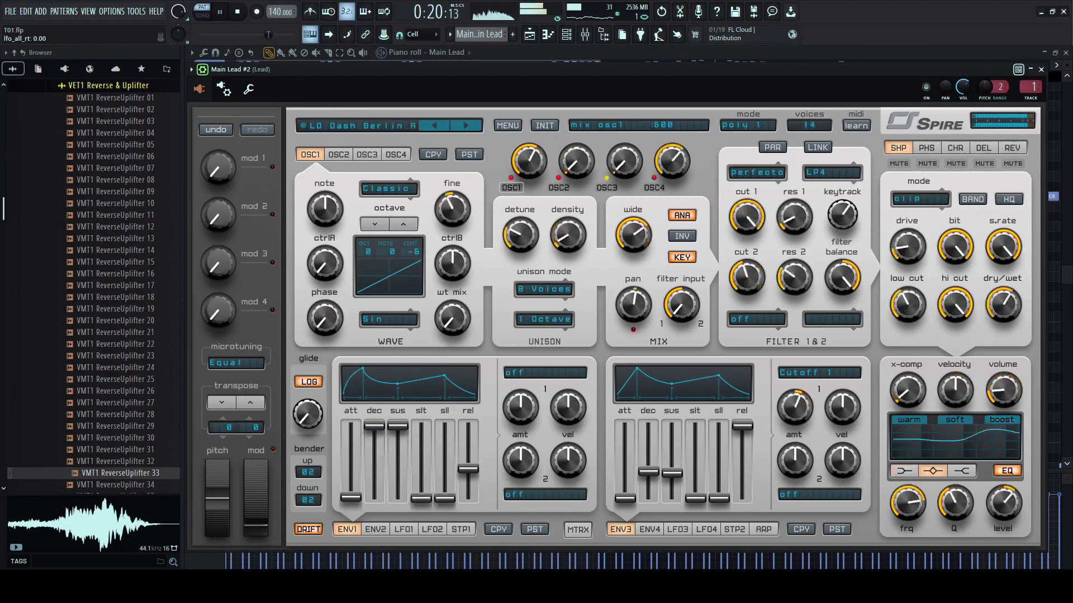
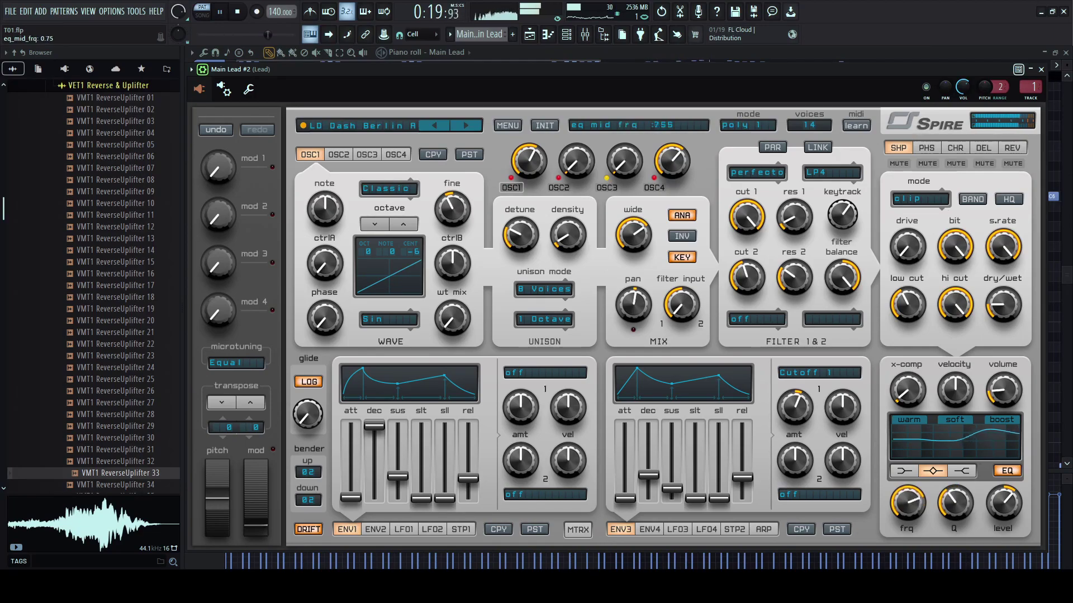
pyautogui.click(1041, 69)
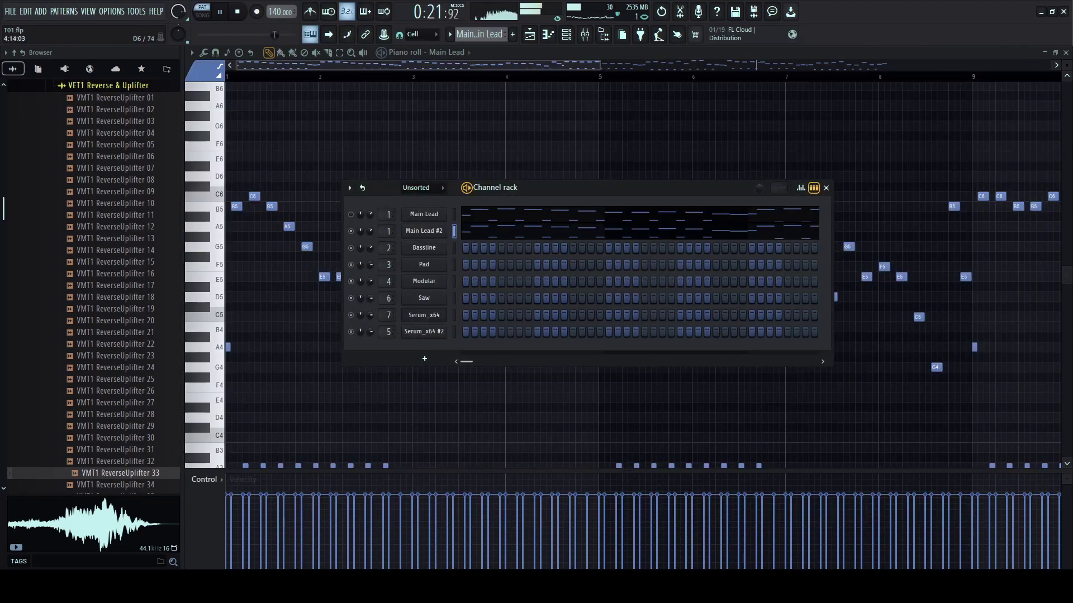
pyautogui.press('space')
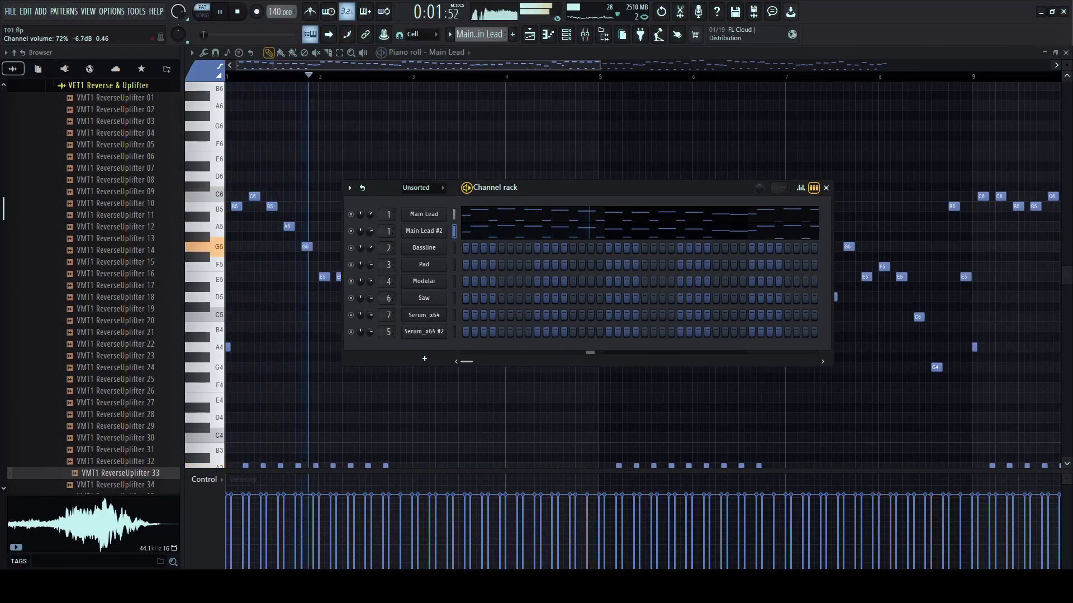
pyautogui.press('space')
# - Assign Main Lead #2 to mixer track 12 feeding the Lead track, cut its lows at 159 Hz by 18 dB and colour it purple
pyautogui.click(423, 231)
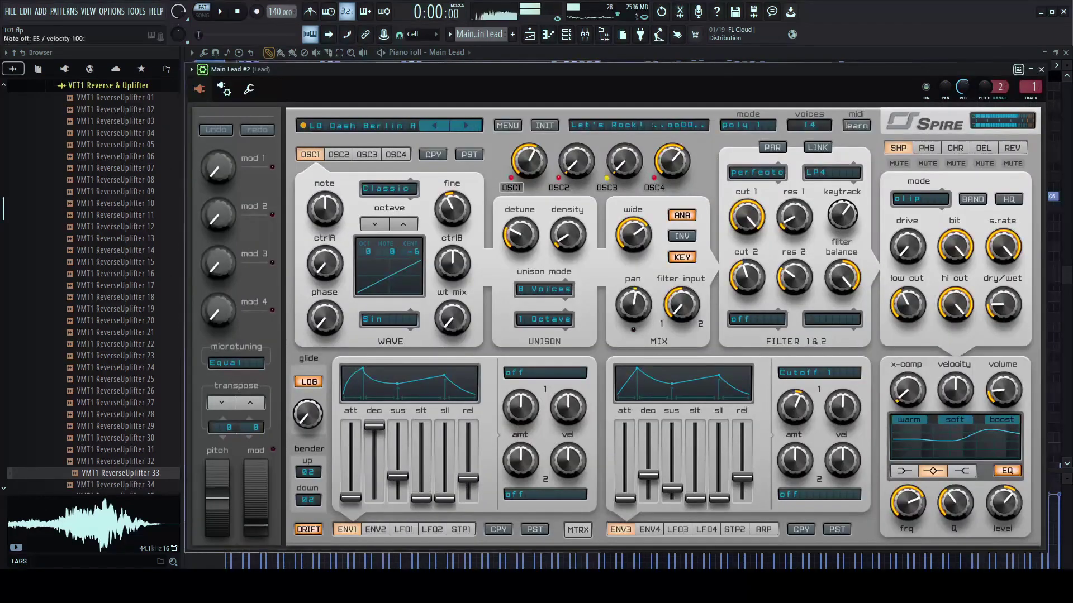
pyautogui.click(1030, 98)
pyautogui.press('space')
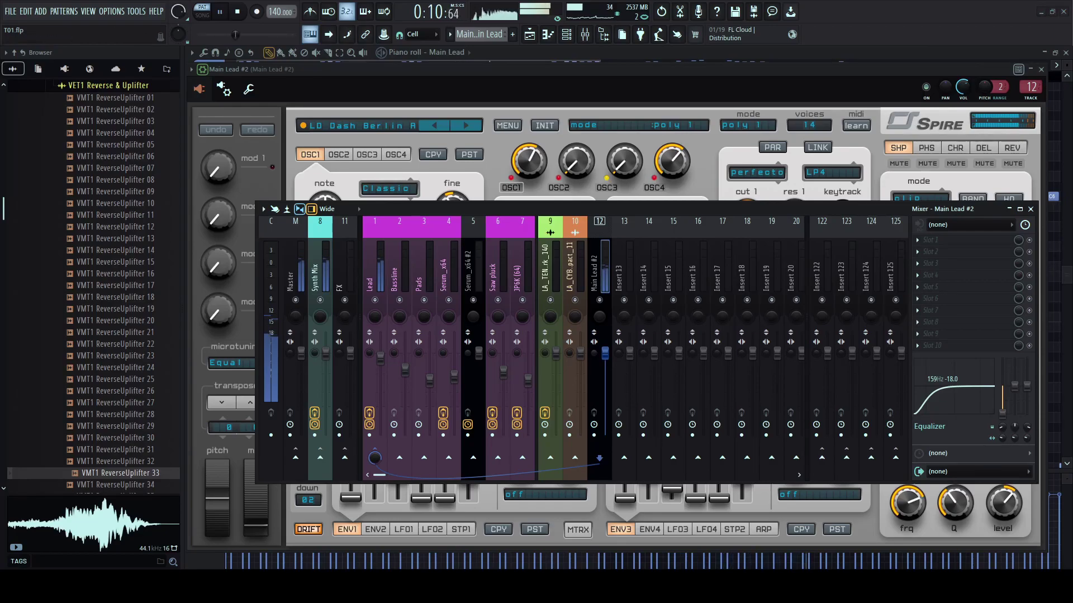
pyautogui.press('Return')
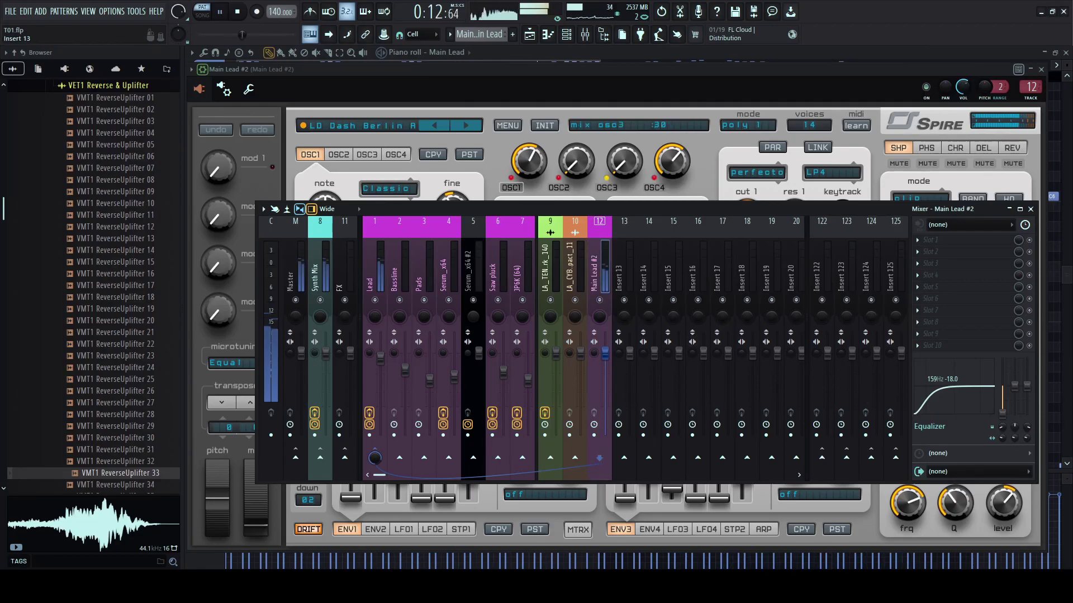
pyautogui.press('F9')
pyautogui.press('space')
# - Check the channel rack, return to the playlist and play the drop in song mode with the doubled lead
pyautogui.click(567, 34)
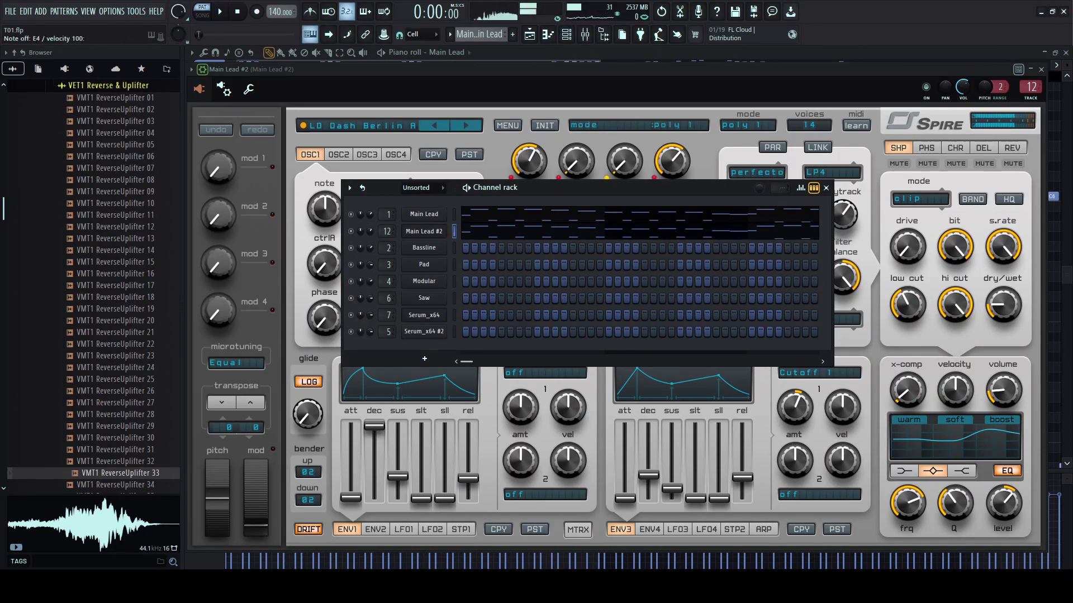
pyautogui.press('F6')
pyautogui.press('F6')
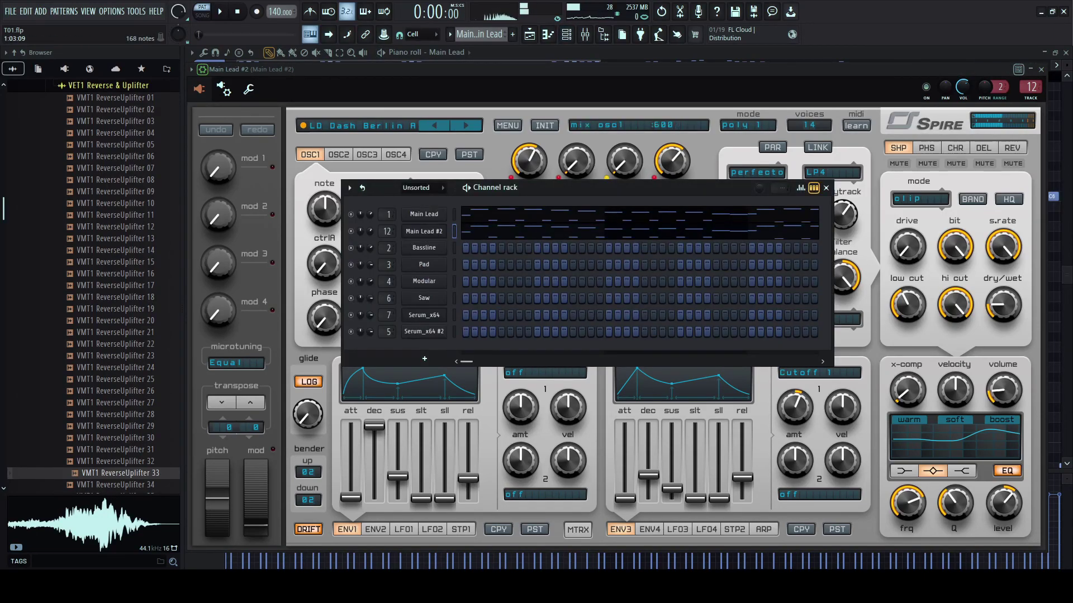
pyautogui.press('F5')
pyautogui.press('space')
pyautogui.scroll(-5, 406, 78)
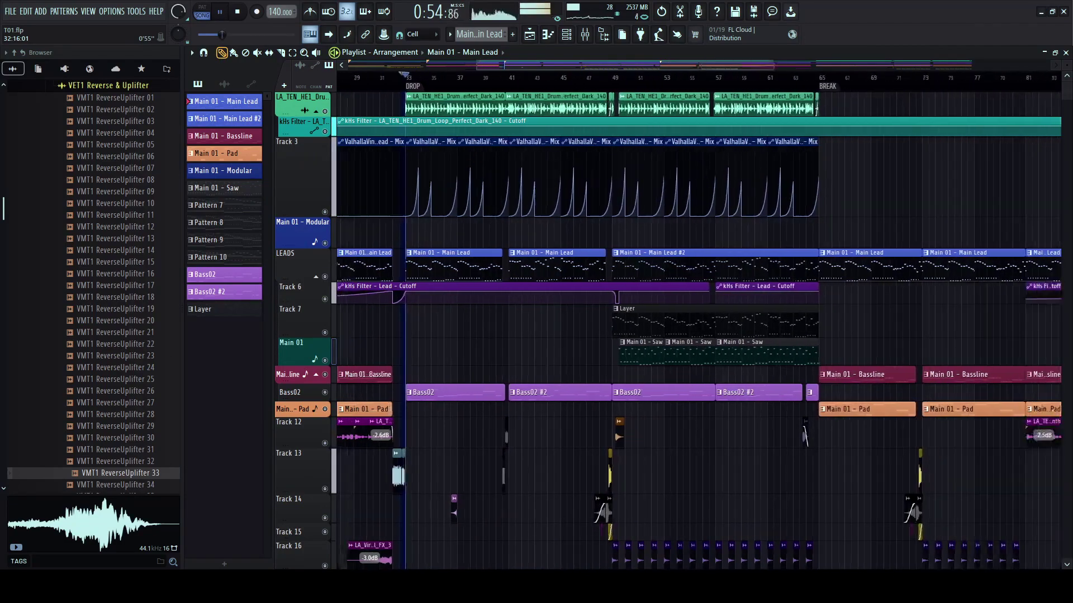
pyautogui.press('space')
# - Hide the sample browser, play the arrangement up to the break and restart playback from bar 1
pyautogui.hotkey('alt', 'F8')
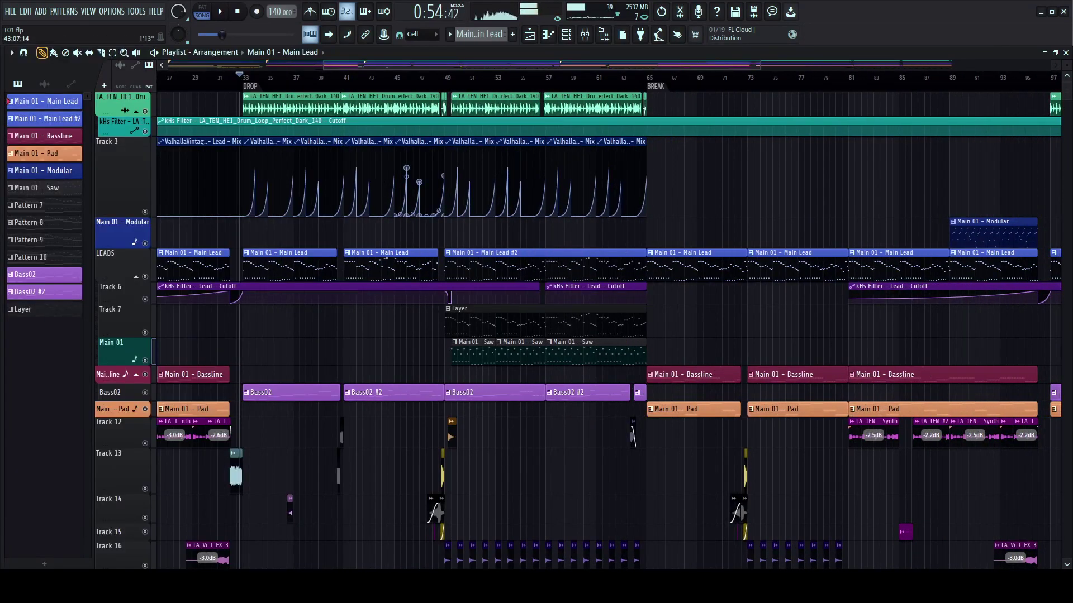
pyautogui.press('space')
pyautogui.scroll(-3, 564, 78)
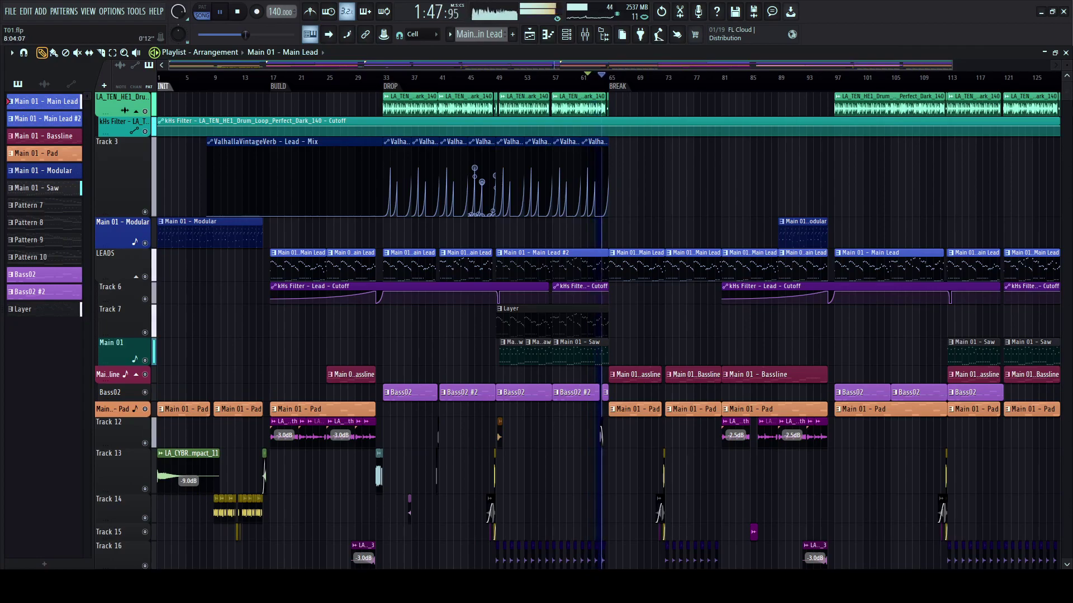
pyautogui.click(159, 78)
pyautogui.scroll(3, 181, 78)
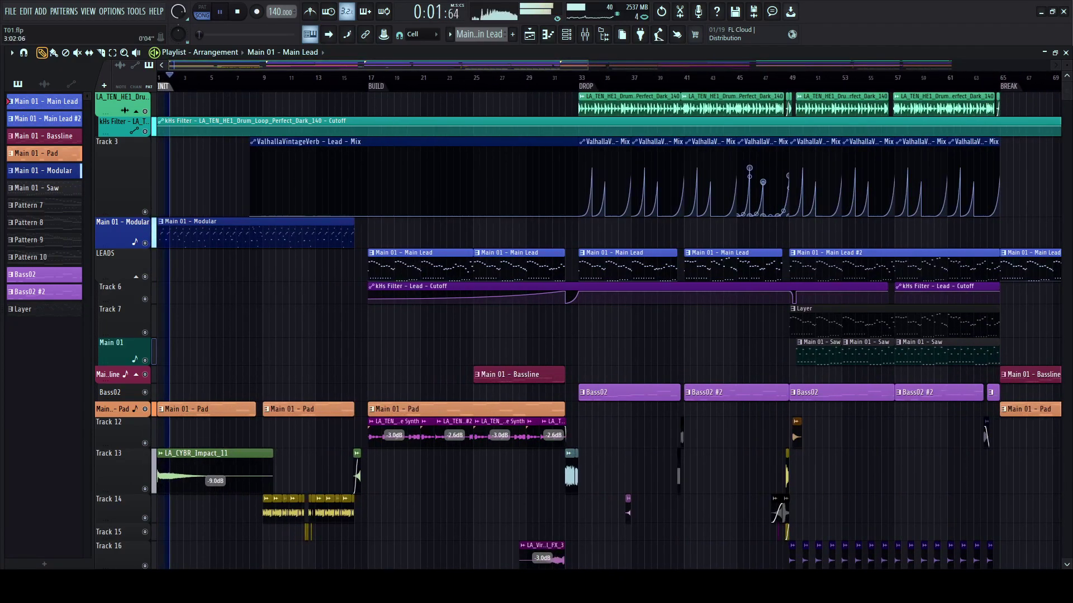
# - Open the Modular clip's notes, select its Serum_x64 mixer track and check the SSLComp Stereo compressor on it
pyautogui.hotkey('alt', 'F8')
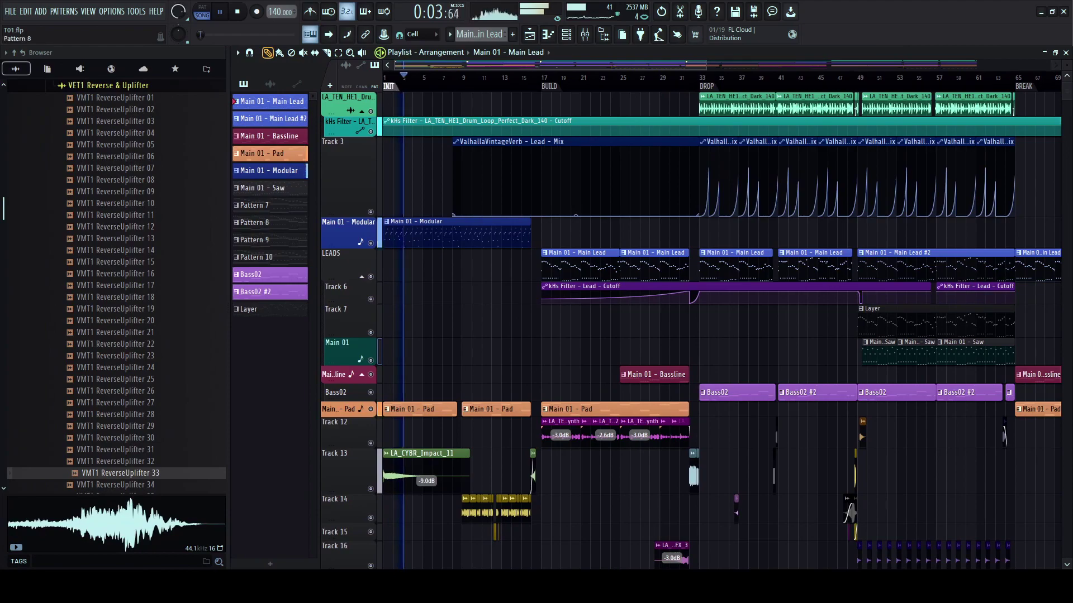
pyautogui.doubleClick(445, 231)
pyautogui.hotkey('alt', 'F8')
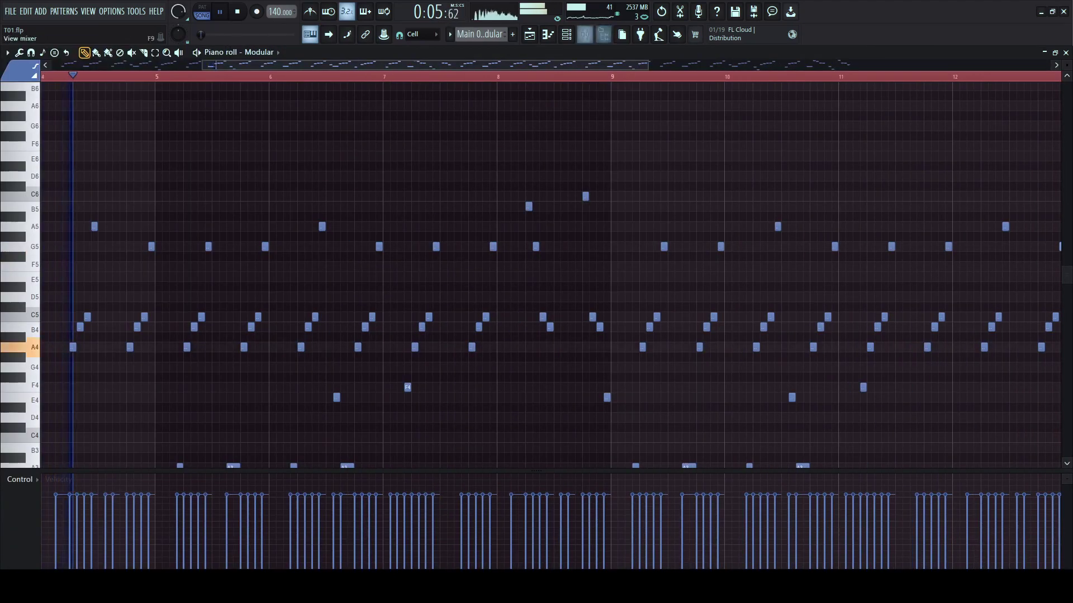
pyautogui.press('F9')
pyautogui.click(261, 274)
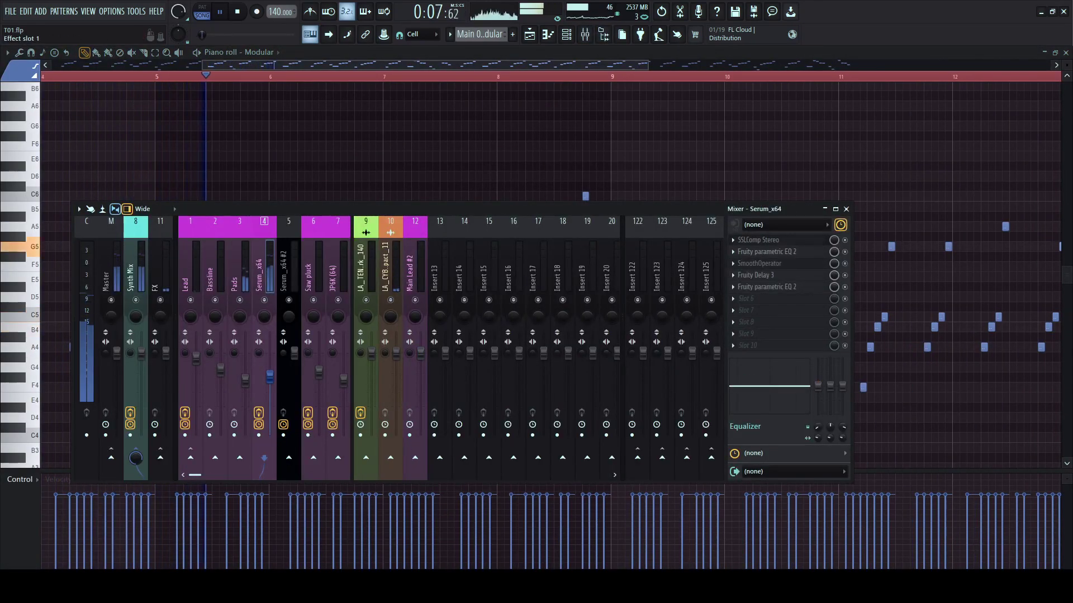
pyautogui.click(758, 239)
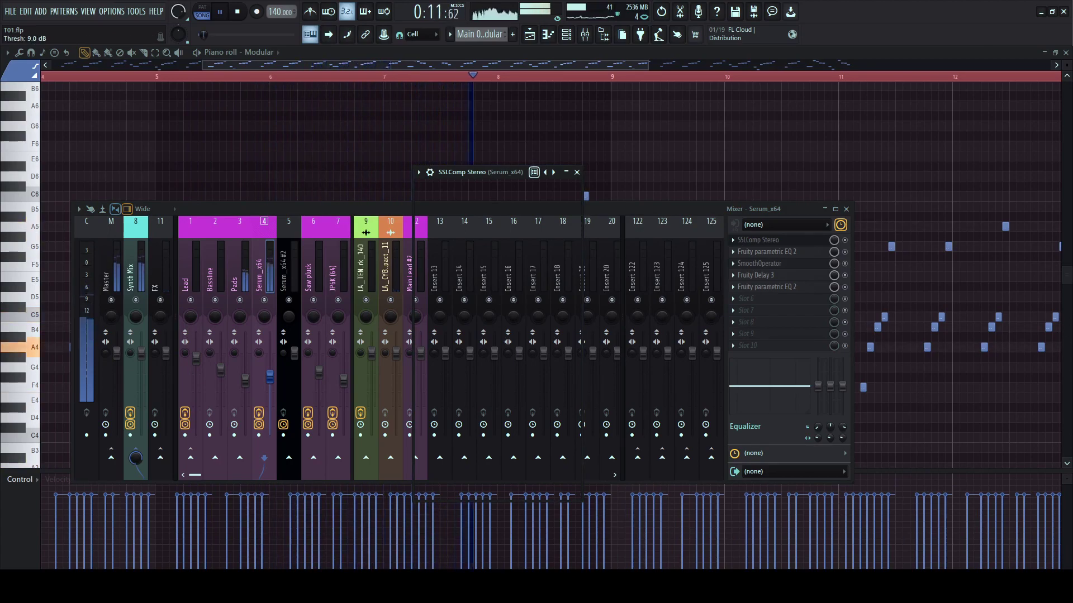
# - Boost the lows of the Serum_x64 track with band 2 of its first Fruity parametric EQ 2
pyautogui.click(767, 252)
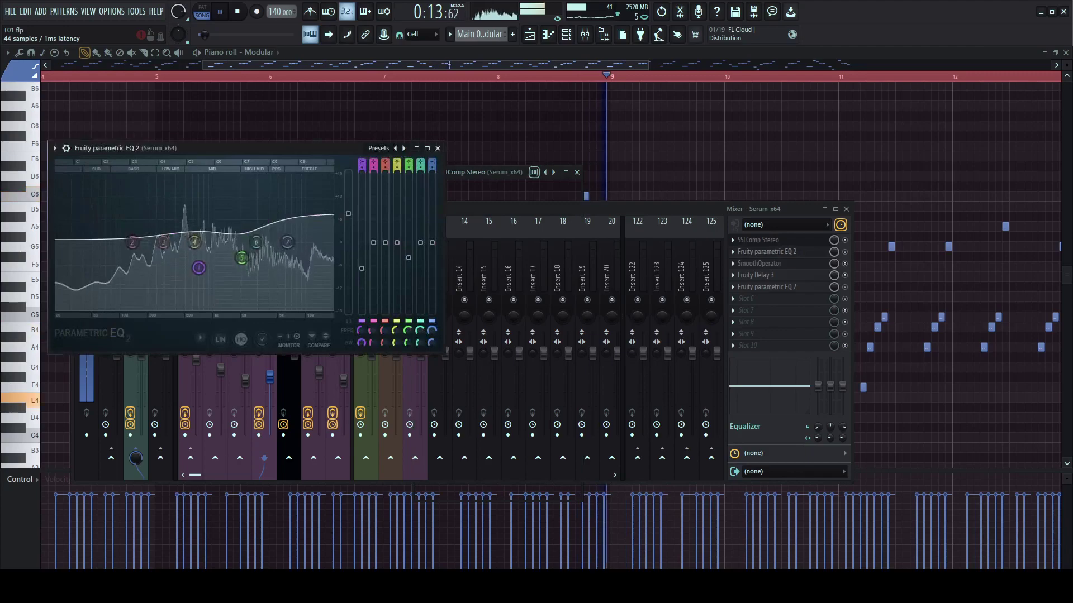
pyautogui.moveTo(132, 242); pyautogui.dragTo(117, 224)
pyautogui.scroll(5, 112, 225)
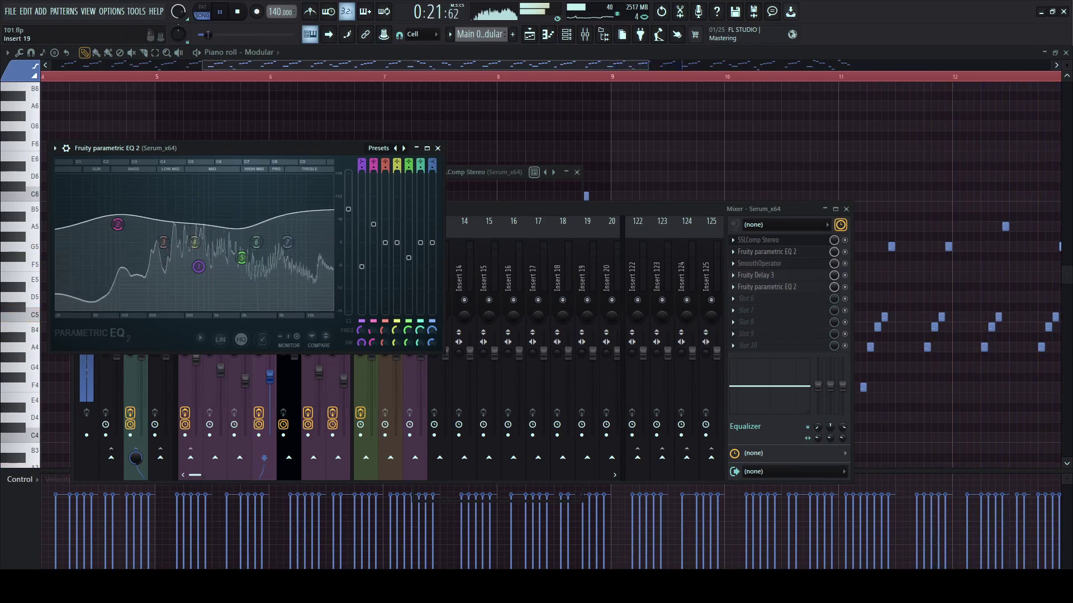
pyautogui.click(437, 148)
pyautogui.click(766, 252)
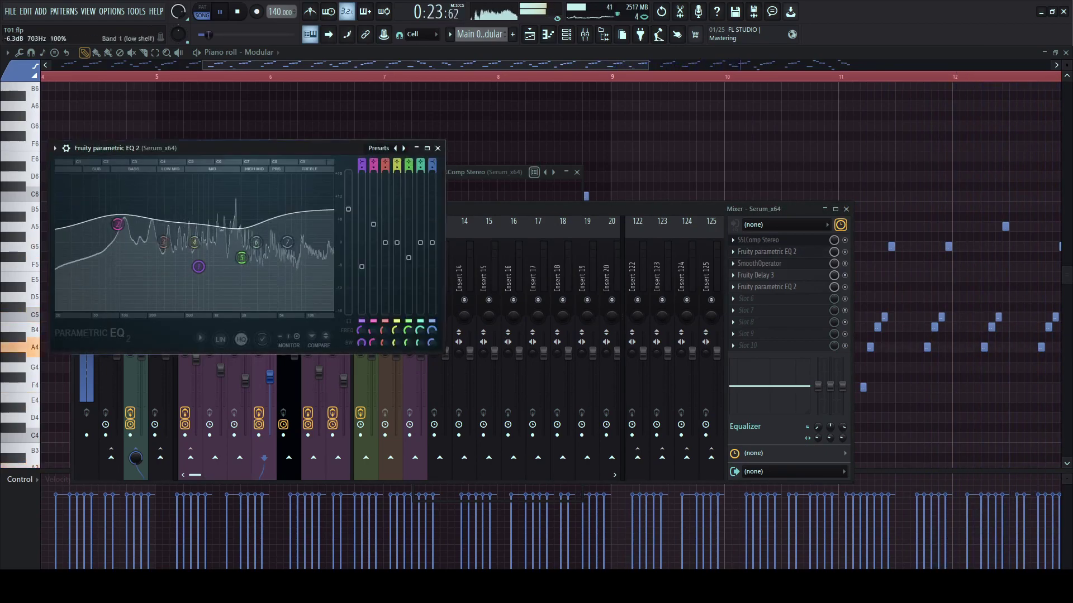
# - Reshape the SmoothOperator curve on the Serum_x64 track, with the left node at about 235 Hz, -3.0 dB and 0.2 Q
pyautogui.press('space')
pyautogui.click(760, 264)
pyautogui.press('space')
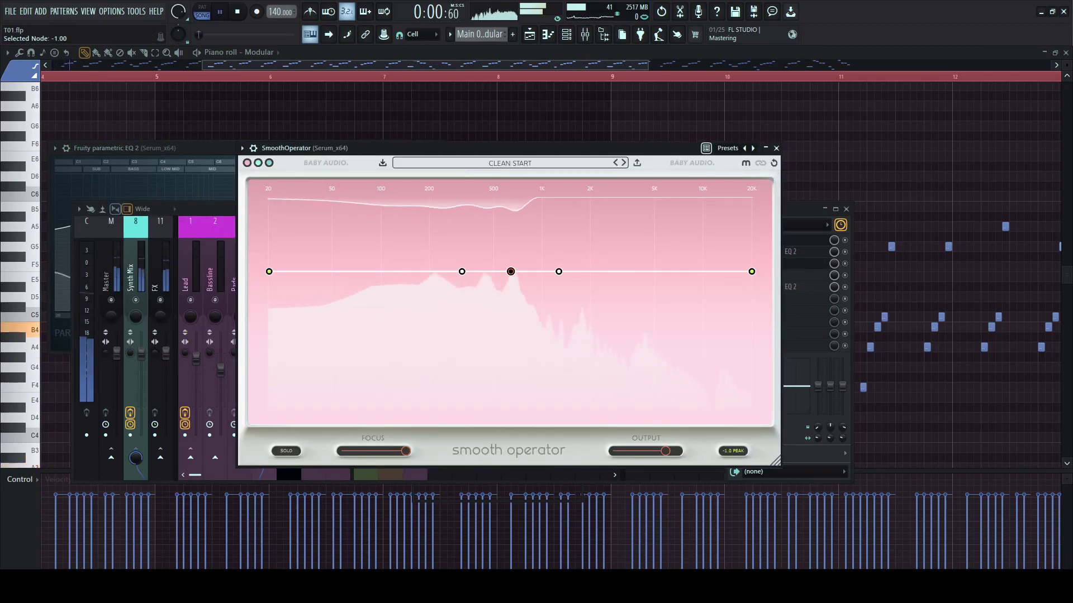
pyautogui.moveTo(510, 271); pyautogui.dragTo(556, 263)
pyautogui.moveTo(462, 253); pyautogui.dragTo(447, 263)
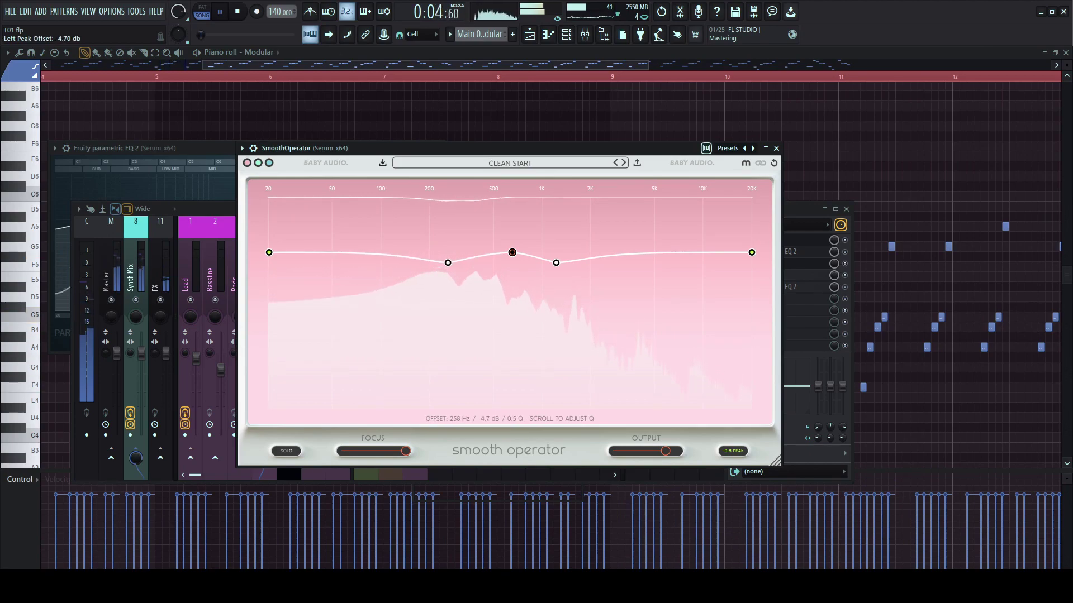
pyautogui.scroll(-3, 447, 262)
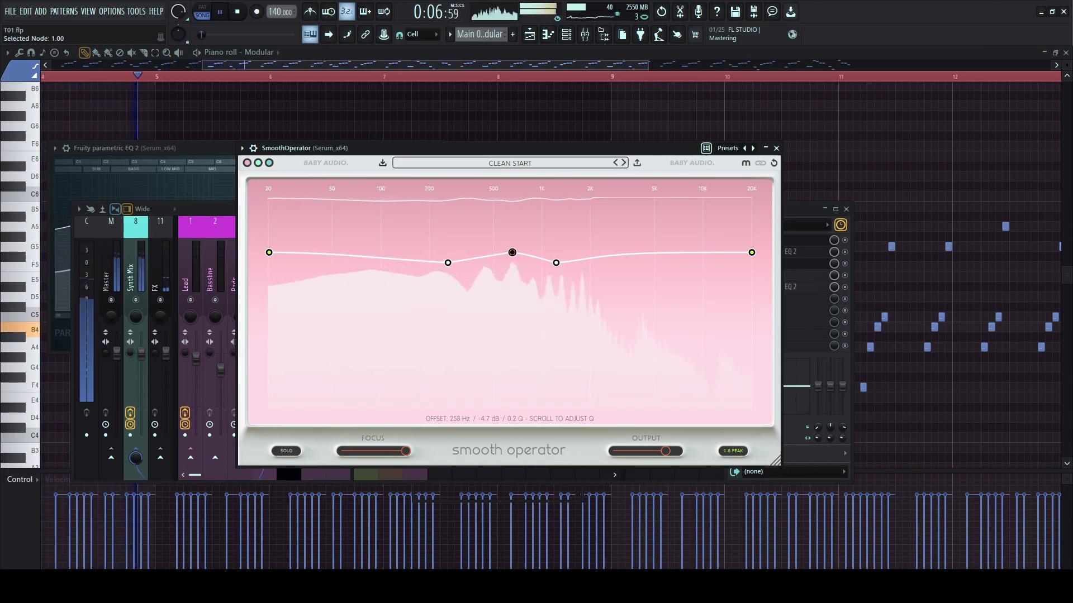
pyautogui.moveTo(512, 253); pyautogui.dragTo(513, 255)
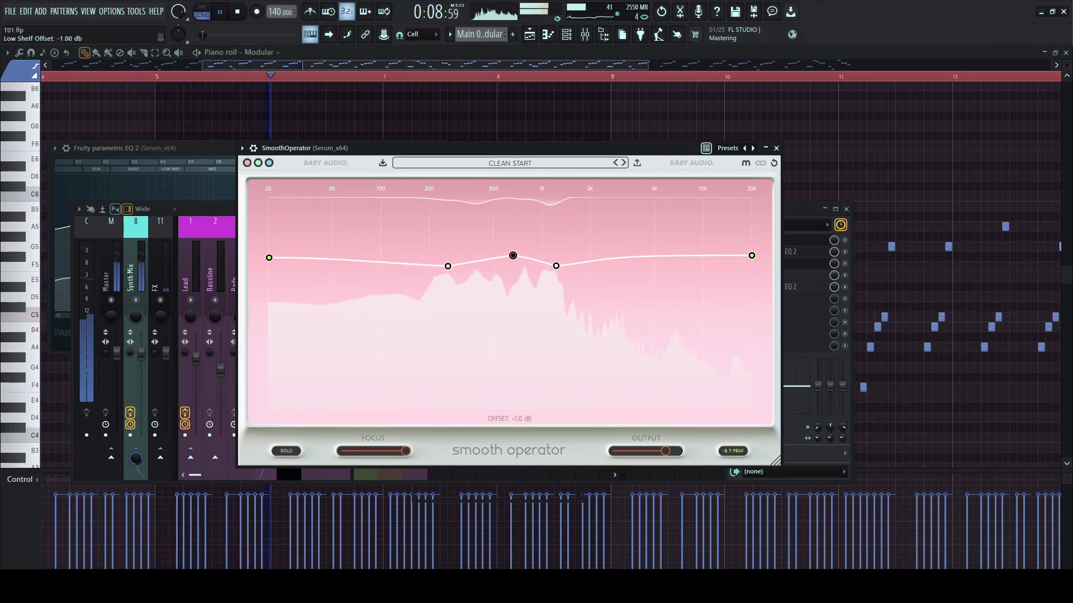
pyautogui.moveTo(447, 265); pyautogui.dragTo(433, 266)
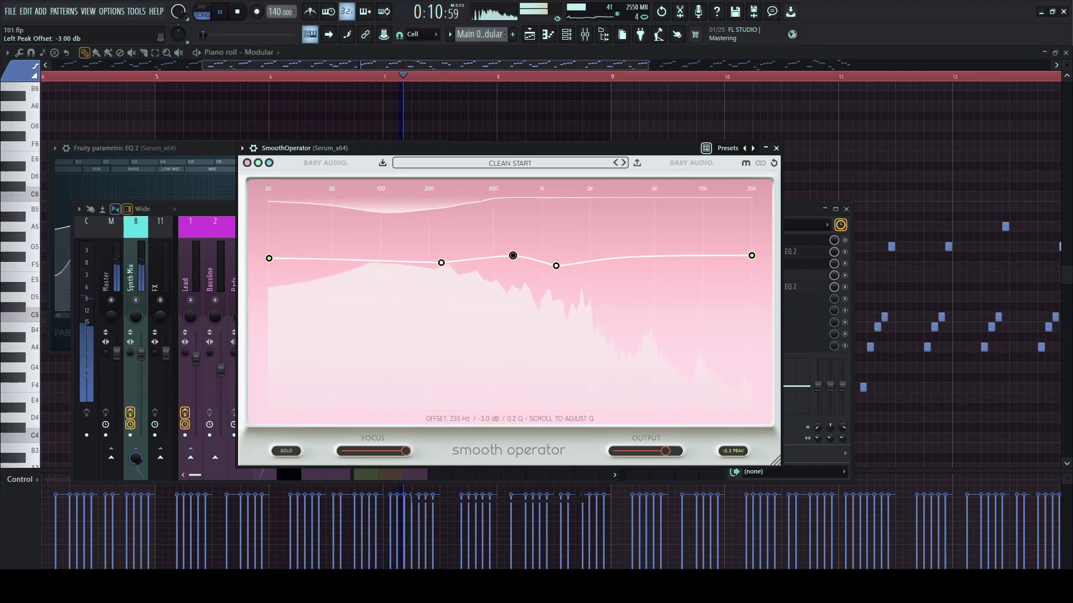
# - Open the Modular channel's Serum synth and set its Disto macro to 30%
pyautogui.click(566, 34)
pyautogui.click(240, 281)
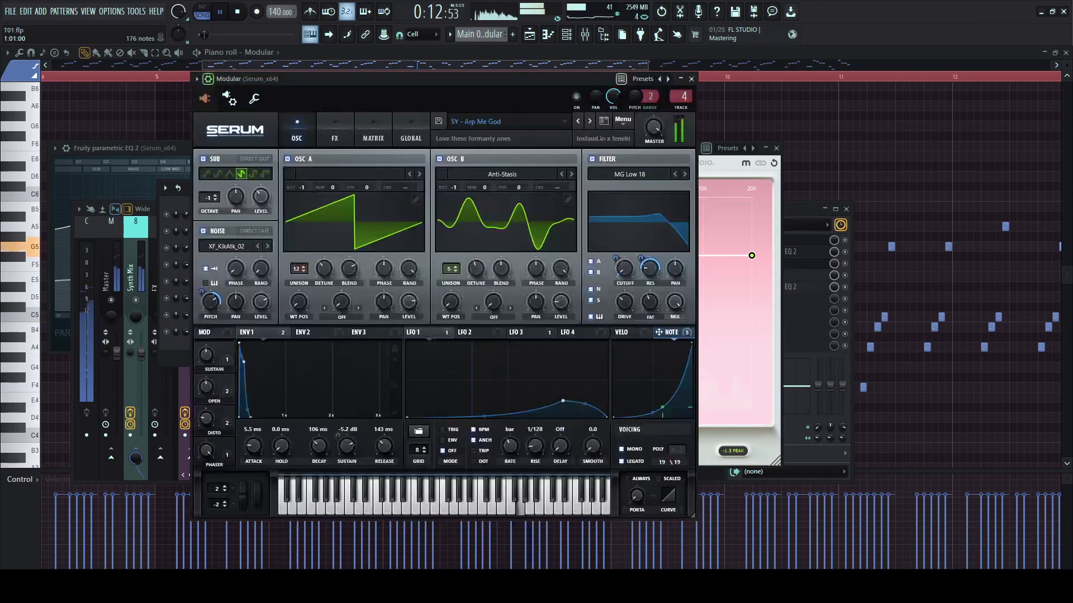
pyautogui.moveTo(206, 417)
pyautogui.mouseDown()
pyautogui.moveTo(206, 398)
pyautogui.moveTo(206, 436)
pyautogui.mouseUp()
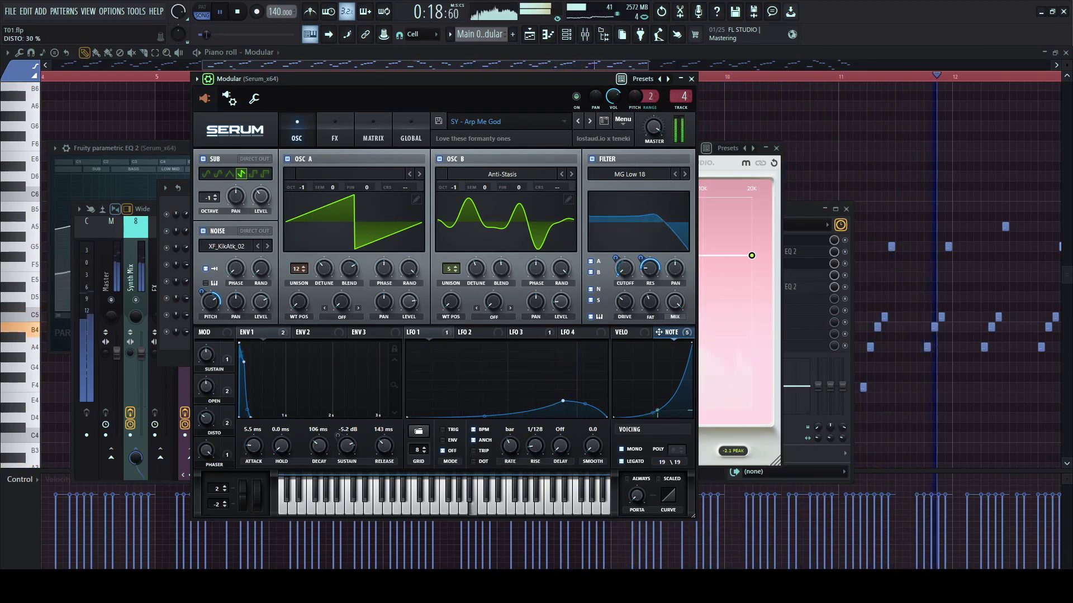
pyautogui.click(548, 35)
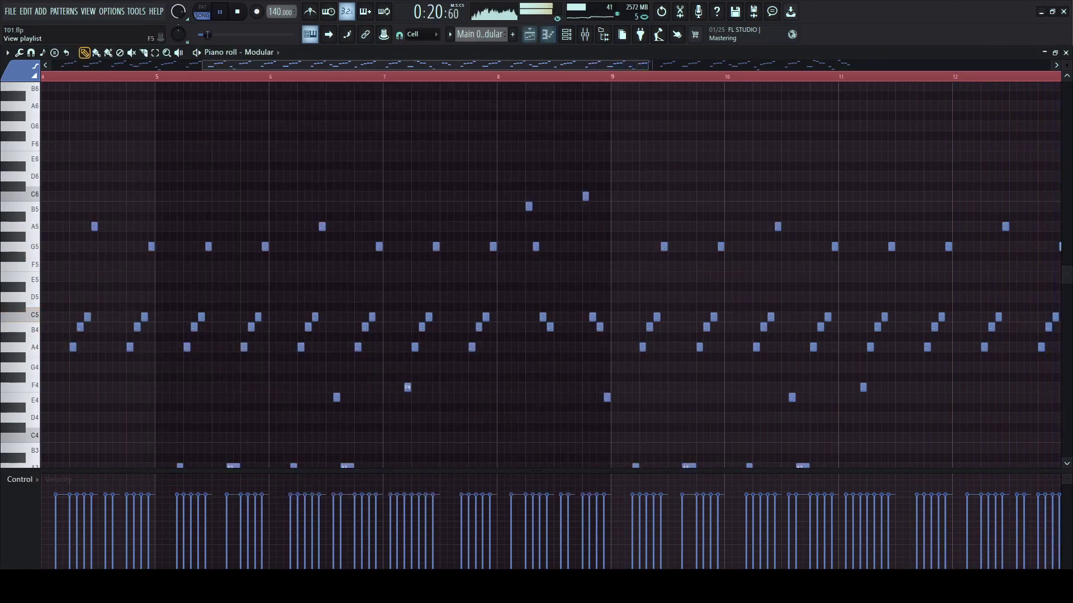
# - Select the Wazo Break 170 clips of the intro in the playlist and set their gain to -7.5 dB
pyautogui.click(529, 35)
pyautogui.scroll(-2, 384, 419)
pyautogui.moveTo(378, 457); pyautogui.dragTo(259, 414)
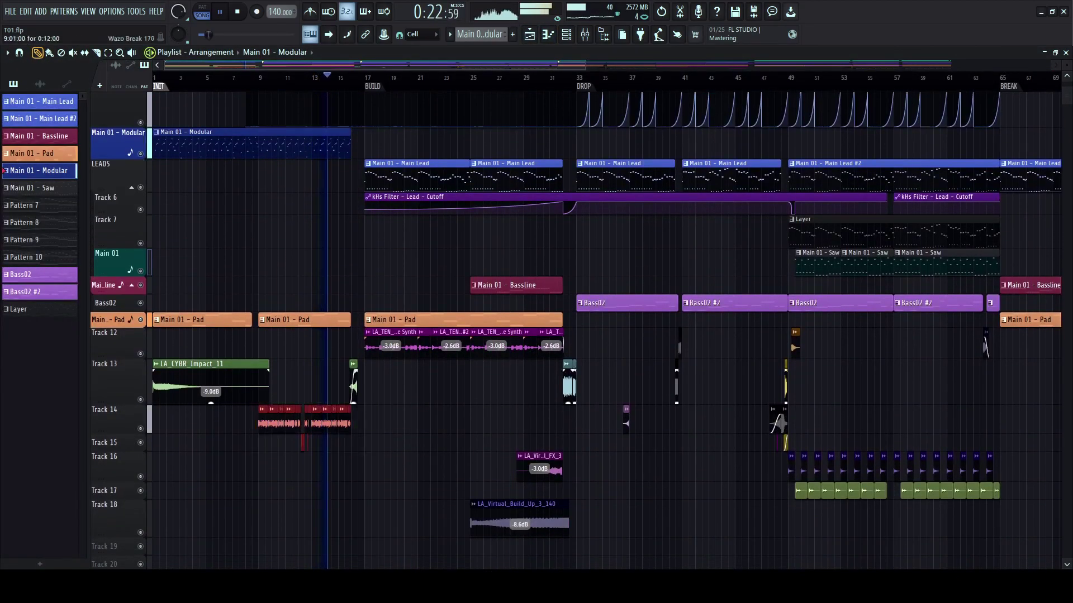
pyautogui.scroll(10, 254, 419)
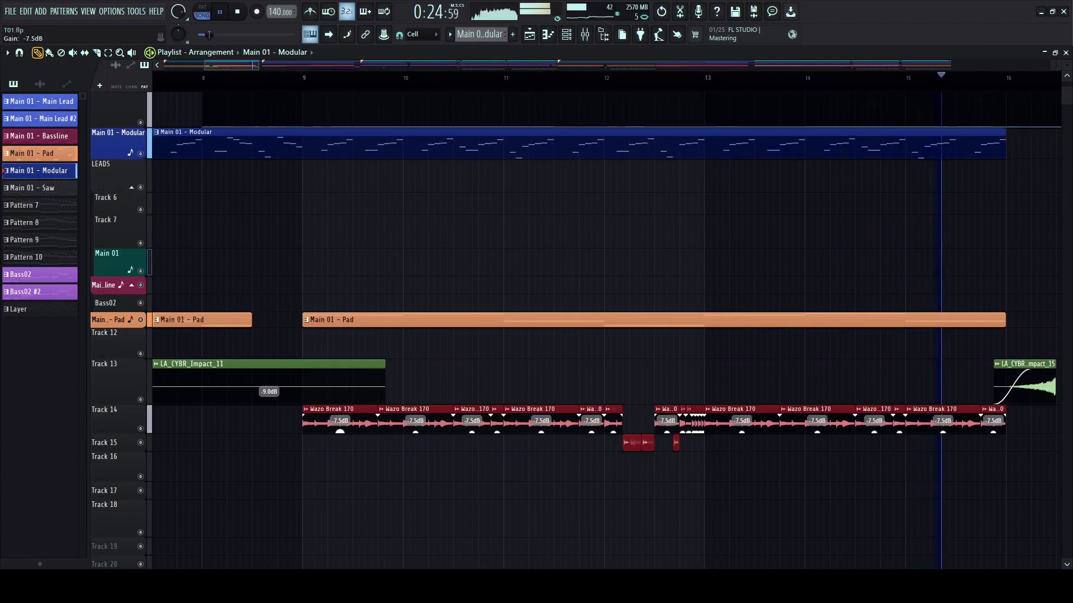
pyautogui.scroll(-6, 363, 419)
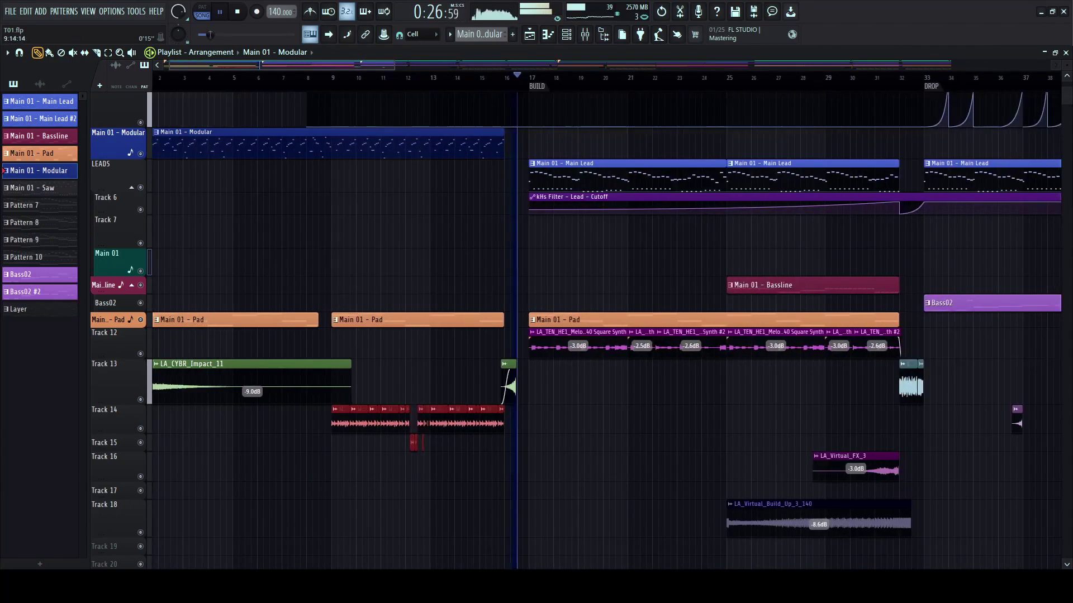
# - Delete the Square Synth melody clips on Track 12 between bars 17 and 25 of the build and enlarge the Pad track
pyautogui.scroll(2, 364, 391)
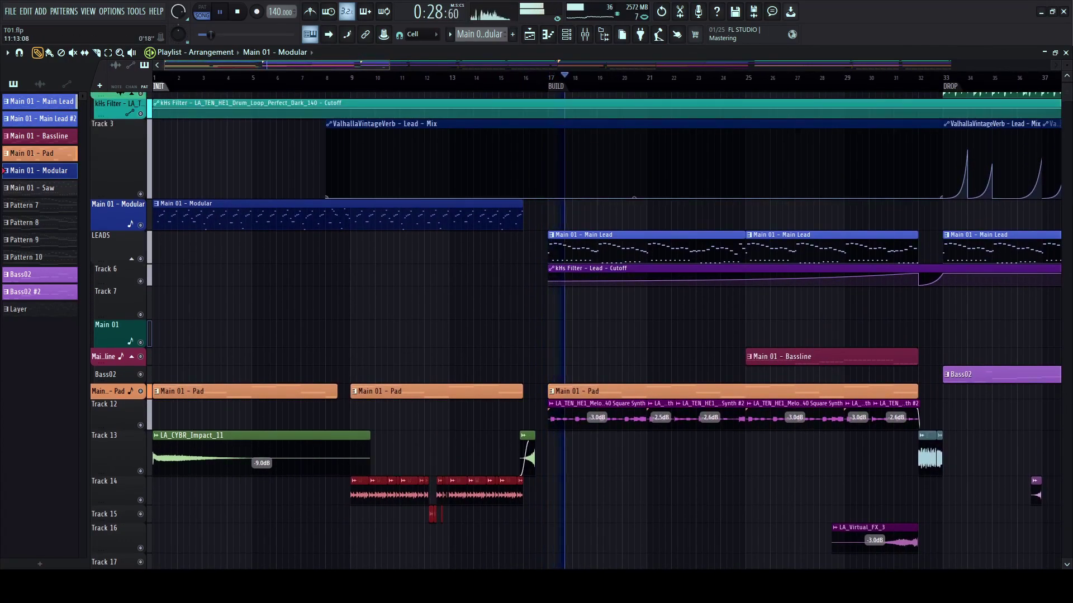
pyautogui.scroll(-1, 408, 157)
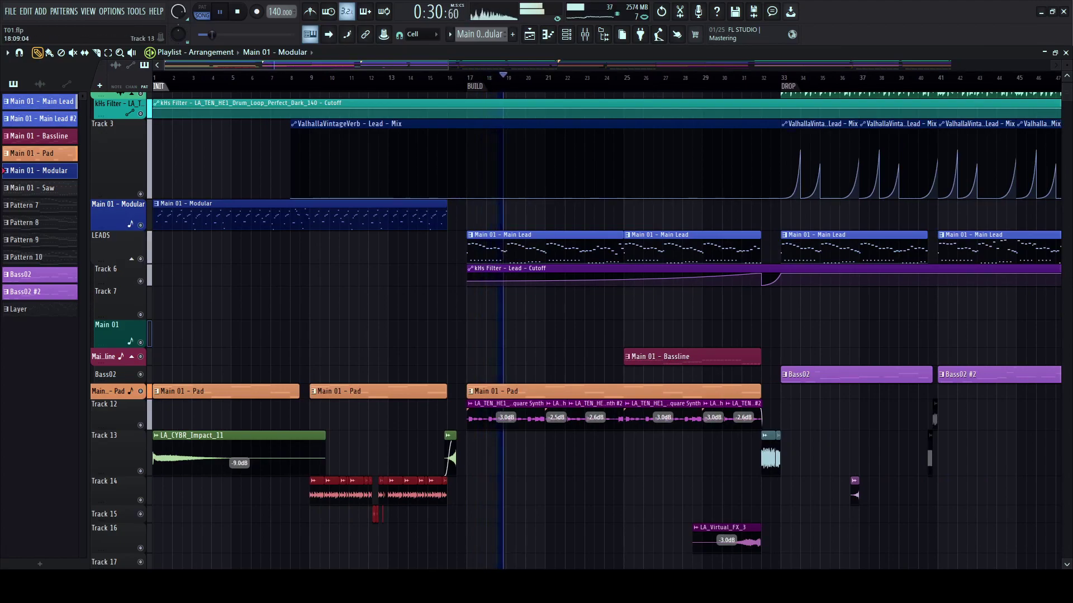
pyautogui.keyDown('ctrl'); pyautogui.click(505, 466); pyautogui.keyUp('ctrl')
pyautogui.rightClick(512, 420)
pyautogui.rightClick(556, 420)
pyautogui.rightClick(578, 421)
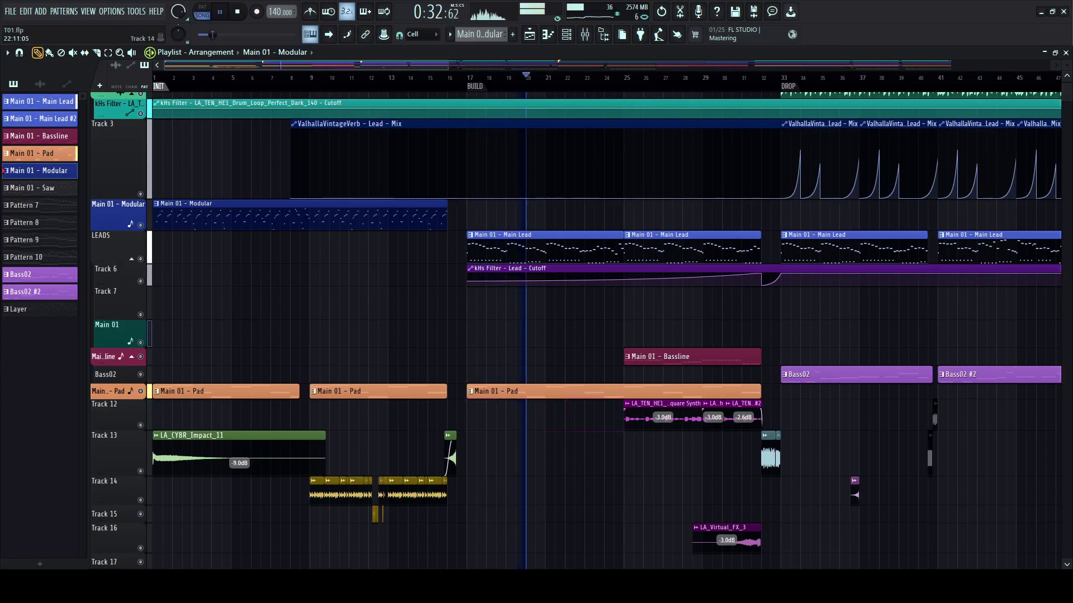
pyautogui.scroll(3, 558, 392)
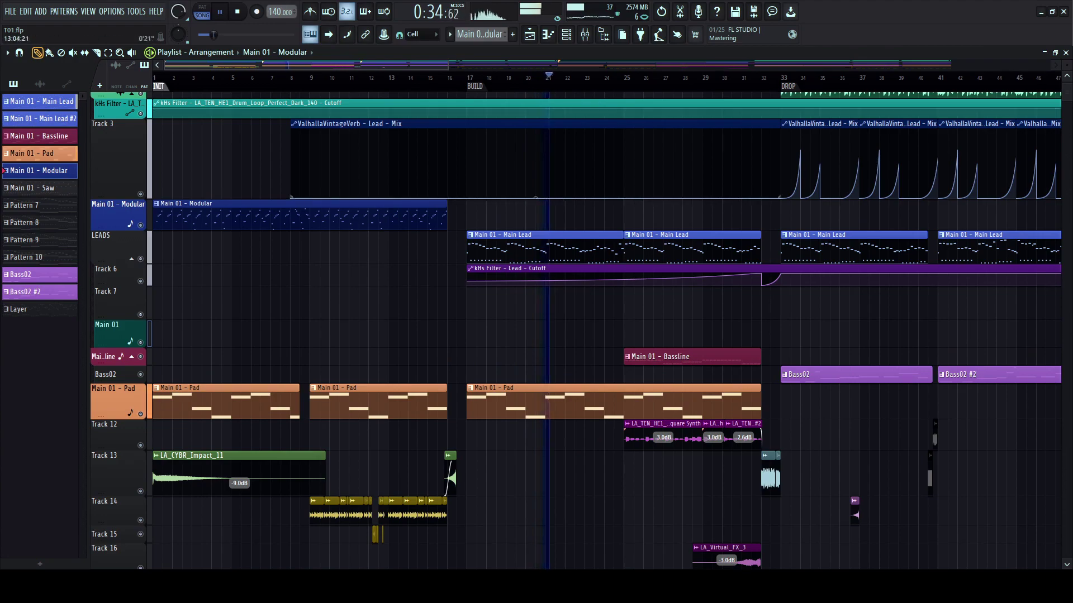
pyautogui.scroll(-2, 782, 338)
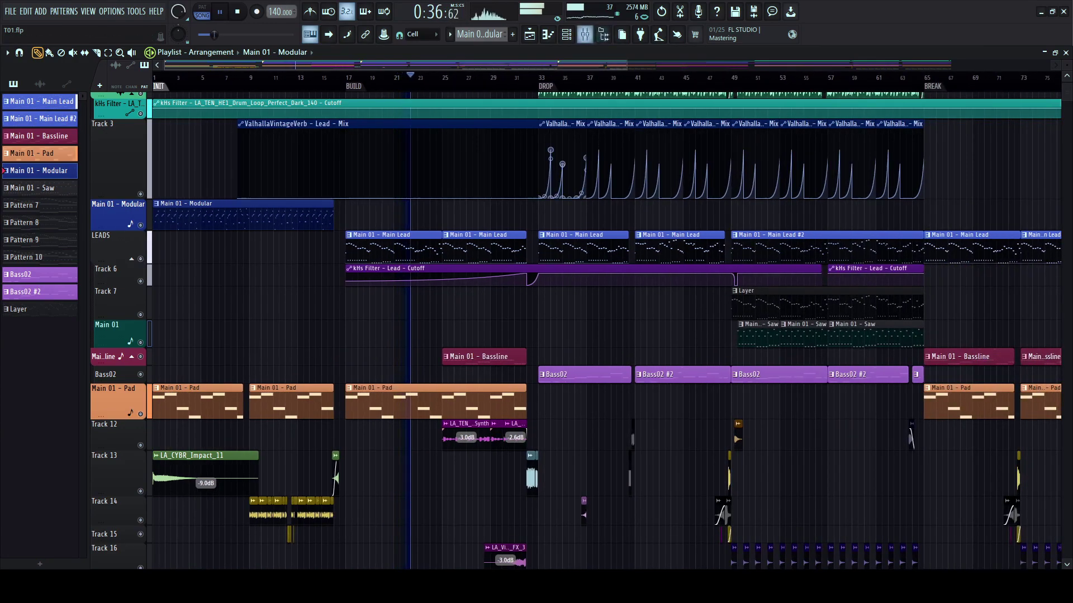
# - Stop playback and audition the VMT1 ReverseUplifter samples in the sample browser, ending with number 80
pyautogui.click(565, 35)
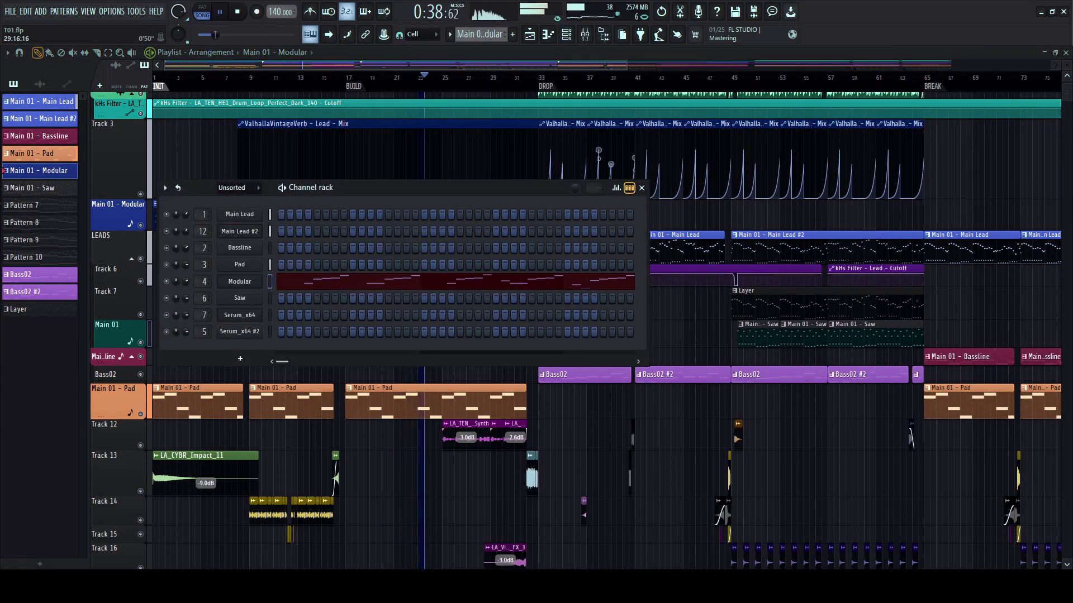
pyautogui.click(604, 35)
pyautogui.press('space')
pyautogui.click(118, 262)
pyautogui.click(117, 402)
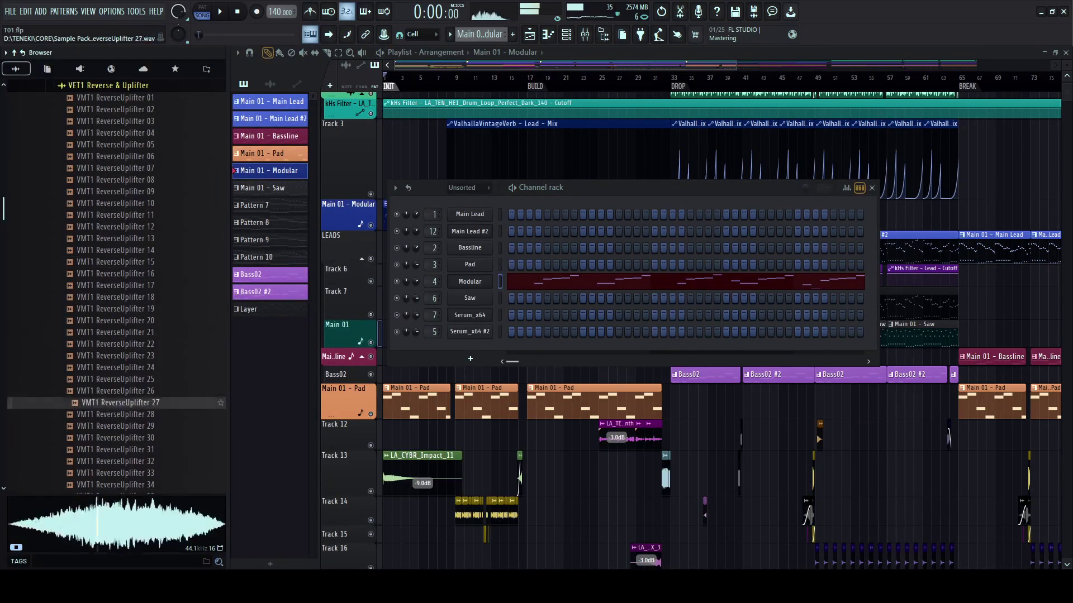
pyautogui.scroll(-6, 117, 262)
pyautogui.click(118, 263)
pyautogui.click(117, 403)
pyautogui.click(117, 450)
pyautogui.scroll(-6, 118, 441)
pyautogui.click(118, 321)
pyautogui.click(117, 461)
pyautogui.click(117, 473)
pyautogui.scroll(-6, 117, 461)
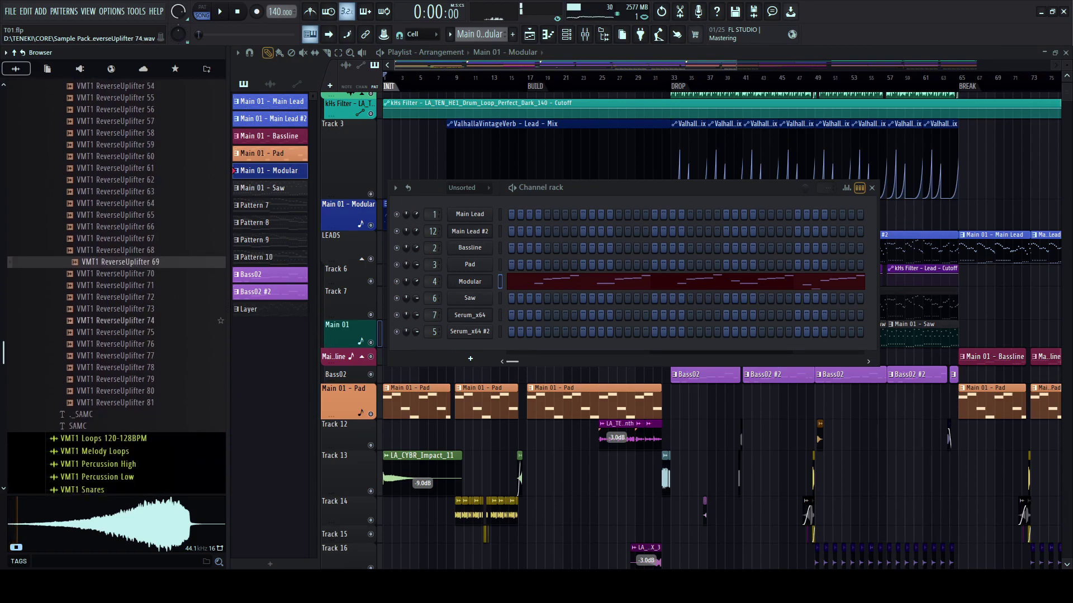
pyautogui.click(118, 320)
pyautogui.click(117, 391)
pyautogui.scroll(-4, 117, 335)
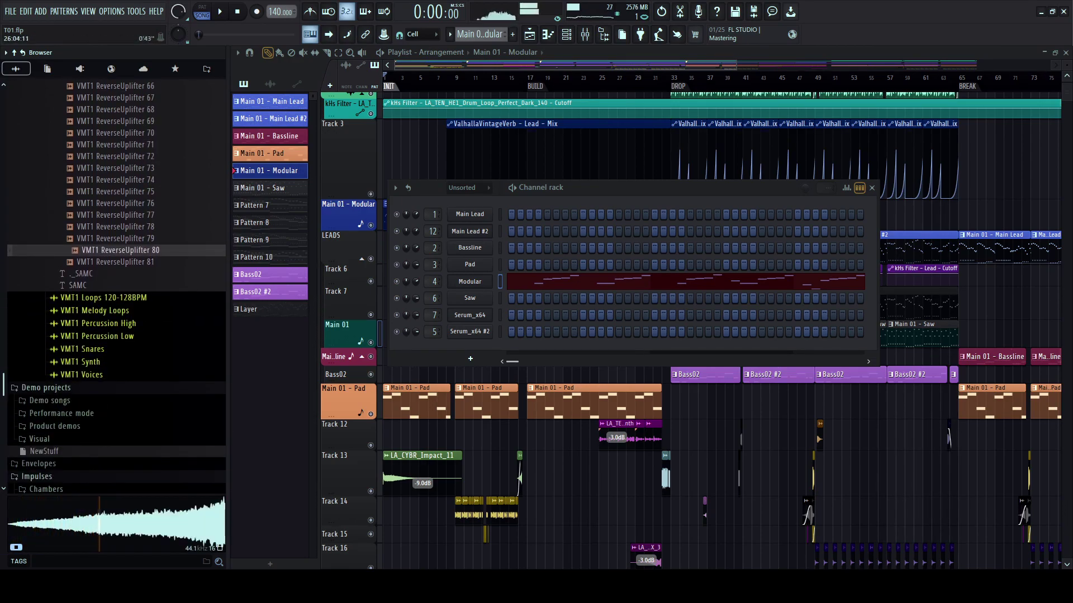
pyautogui.press('F6')
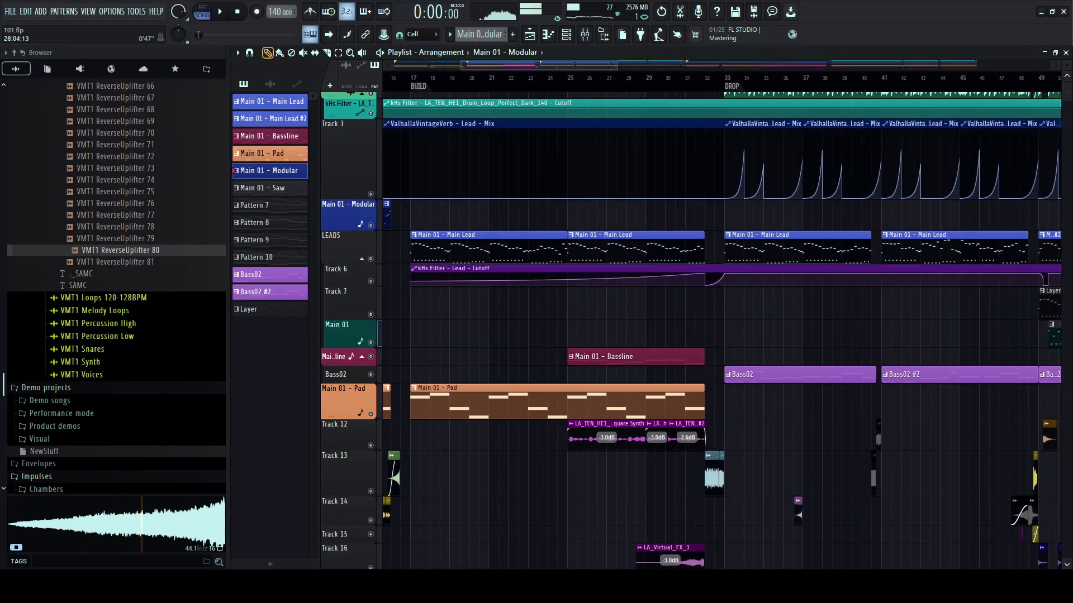
# - Play the end of the drop and place VMT1 ReverseUplifter 80 on Track 19 at bar 60, before the break
pyautogui.press('space')
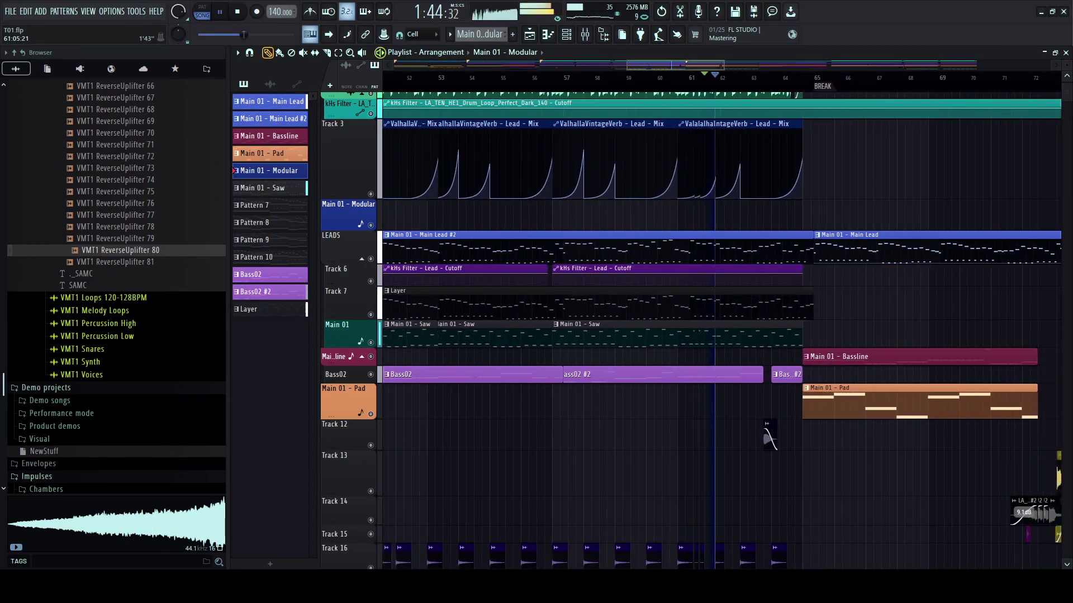
pyautogui.scroll(-7, 639, 327)
pyautogui.press('space')
pyautogui.moveTo(120, 250); pyautogui.dragTo(522, 243)
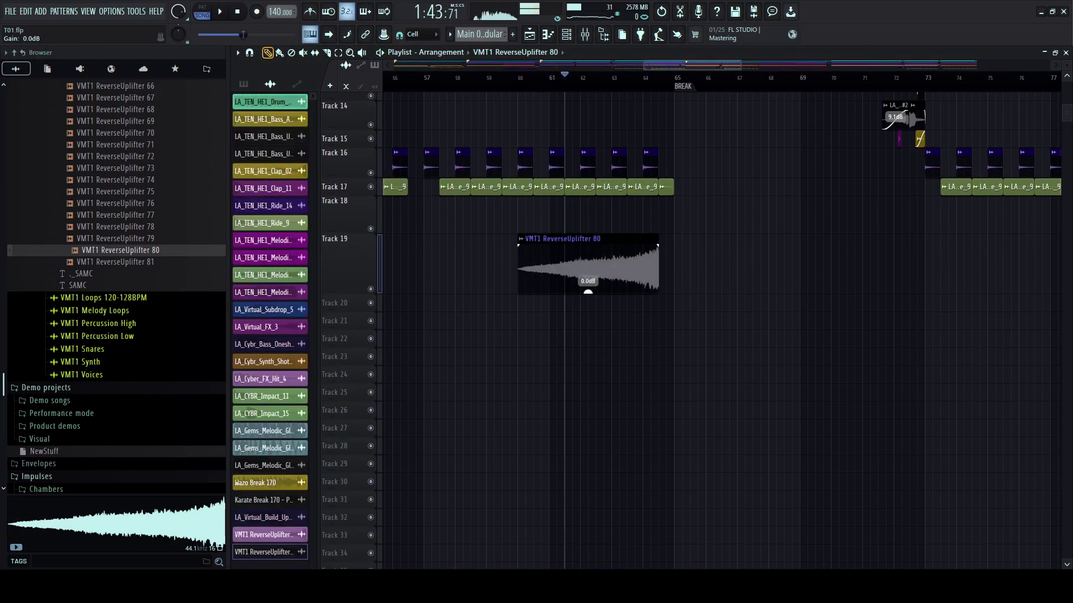
# - Play the reverse uplifter in context and lower its clip gain to -5.2 dB
pyautogui.press('space')
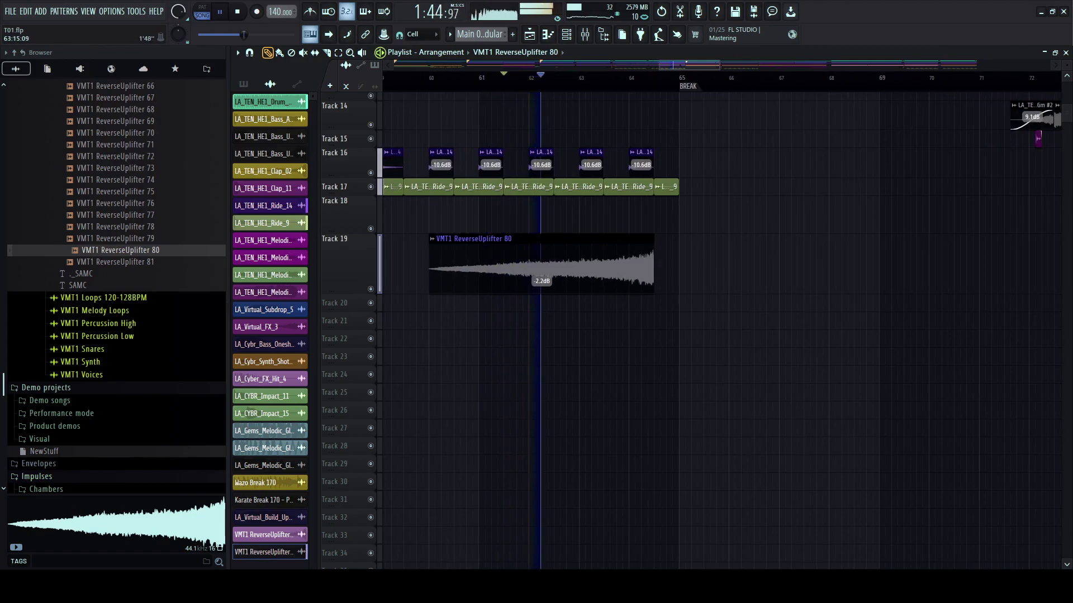
pyautogui.scroll(3, 589, 268)
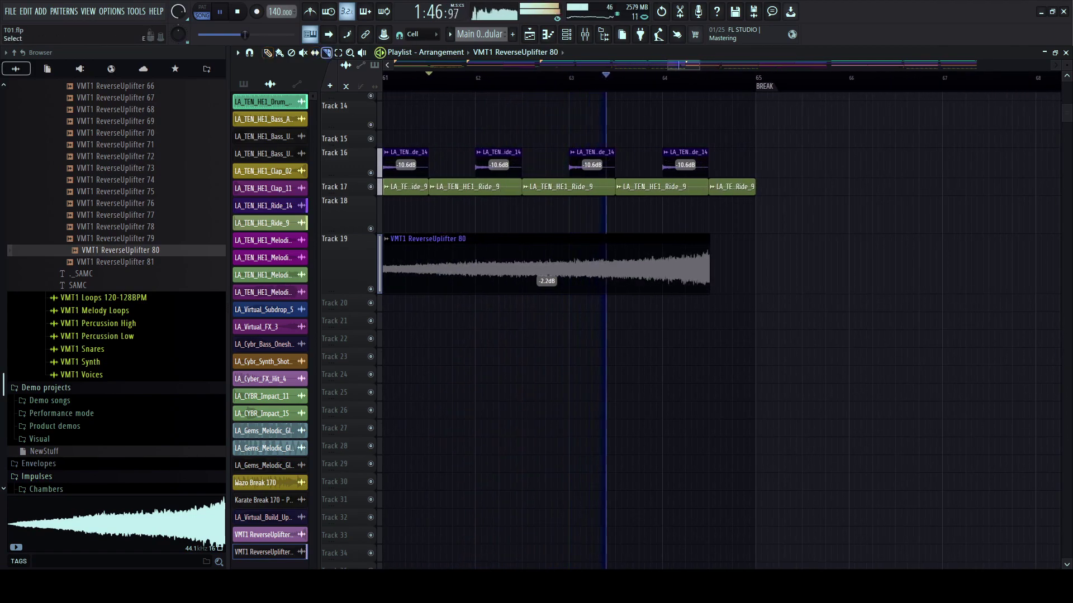
pyautogui.press('space')
pyautogui.moveTo(547, 291); pyautogui.dragTo(547, 302)
pyautogui.press('space')
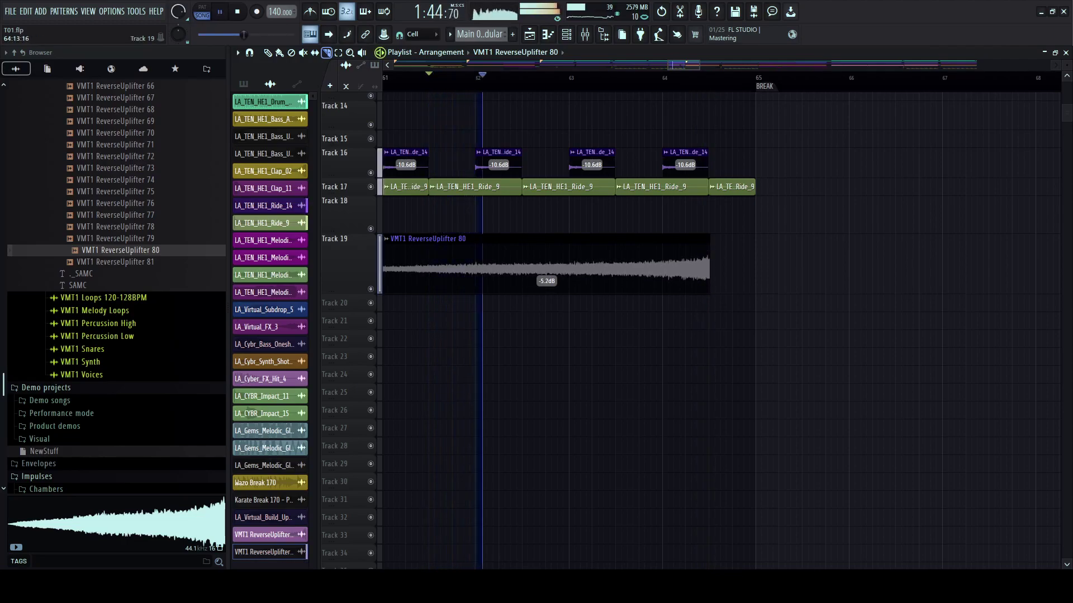
# - Slice the reverse uplifter clip at bar 64 and delete the piece after the cut
pyautogui.scroll(4, 697, 321)
pyautogui.moveTo(662, 360); pyautogui.dragTo(662, 403)
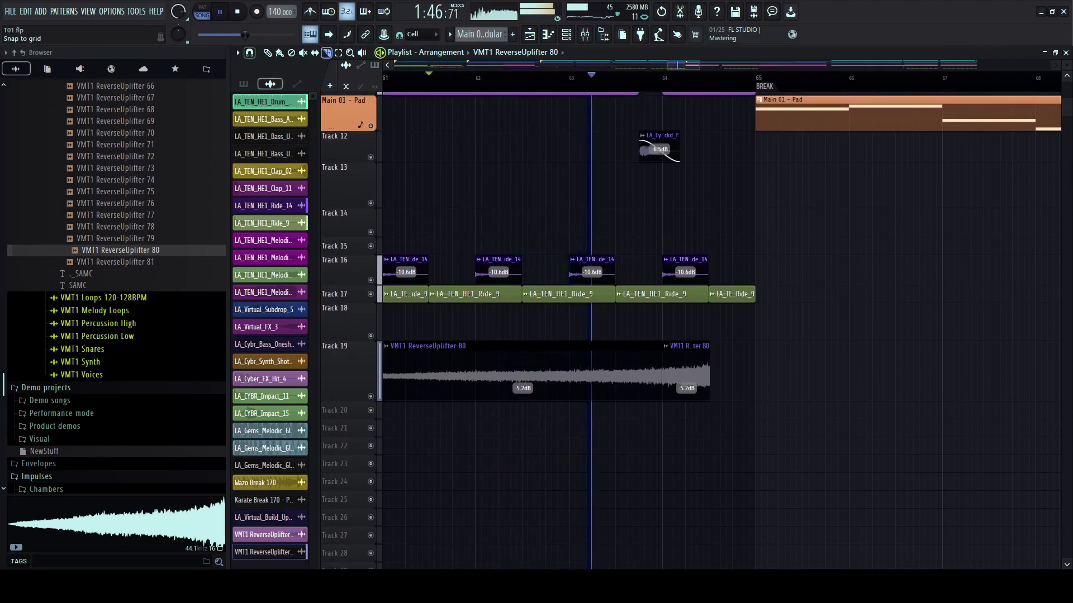
pyautogui.rightClick(665, 358)
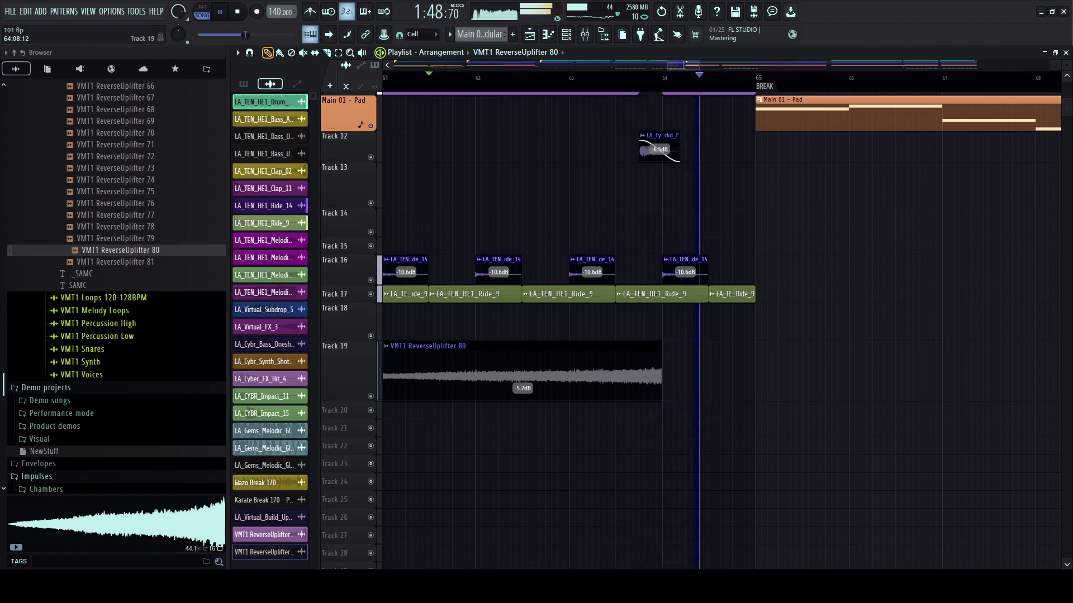
# - Extend the reverse uplifter clip on Track 19 to the middle of bar 64 and play the transition into the break
pyautogui.press('space')
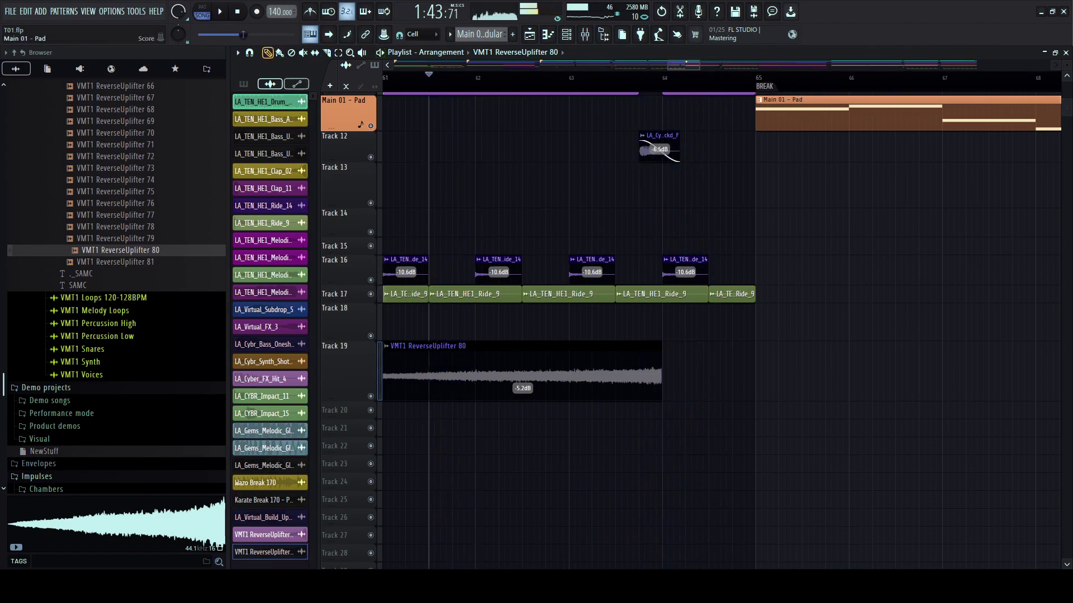
pyautogui.press('space')
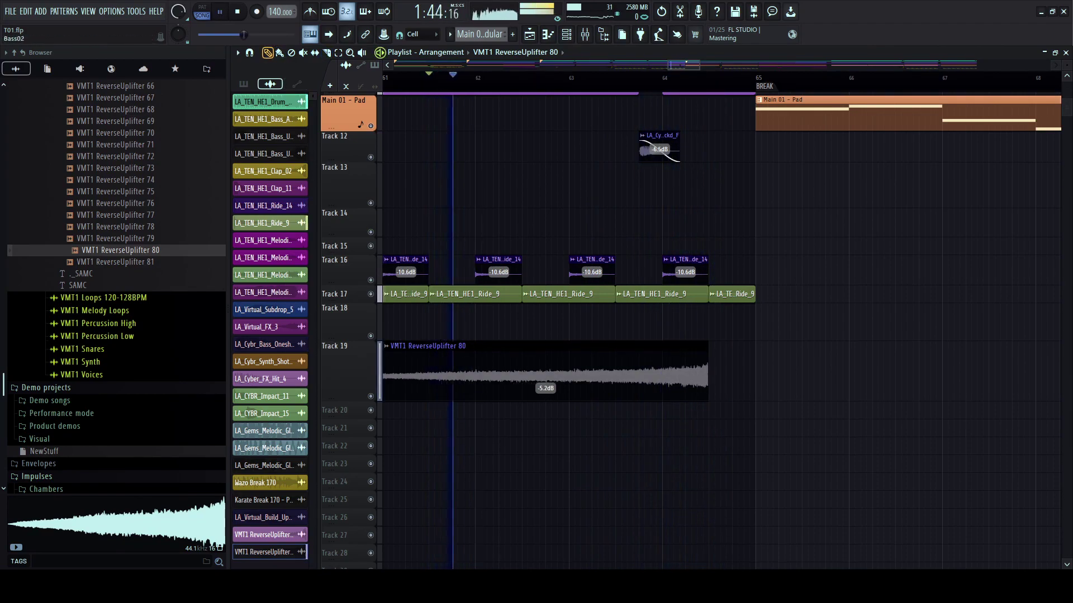
pyautogui.press('s')
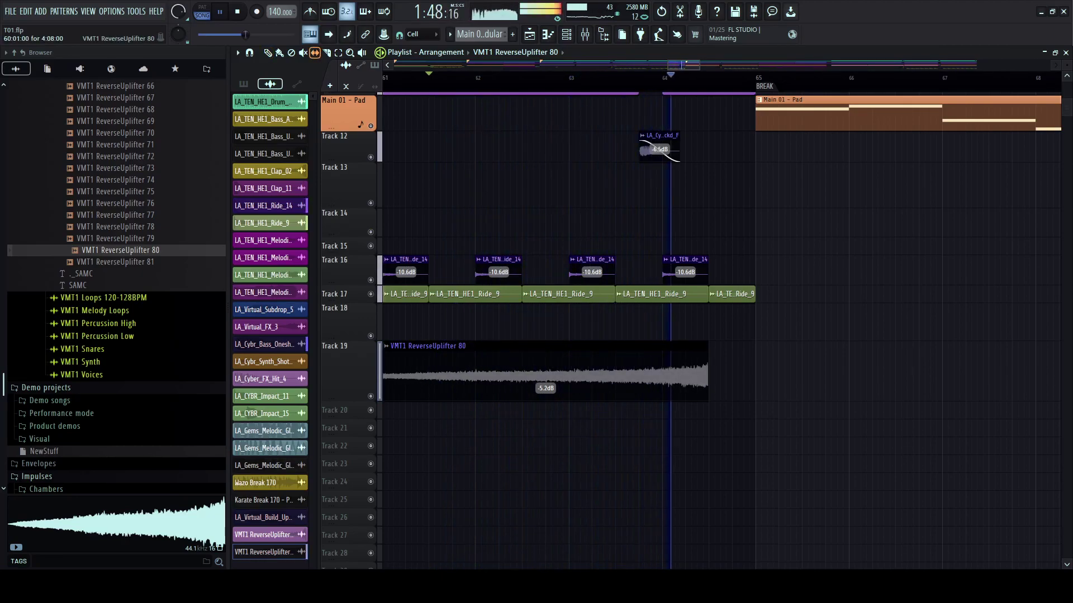
pyautogui.press('space')
pyautogui.scroll(3, 735, 369)
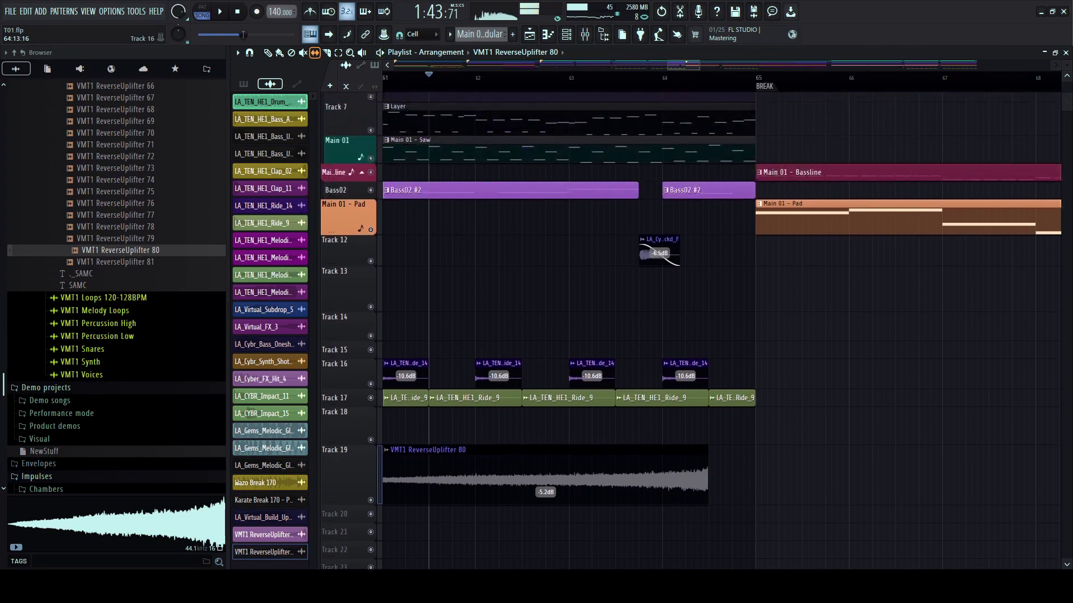
pyautogui.press('space')
pyautogui.scroll(3, 740, 427)
pyautogui.click(668, 77)
pyautogui.scroll(3, 726, 223)
pyautogui.press('space')
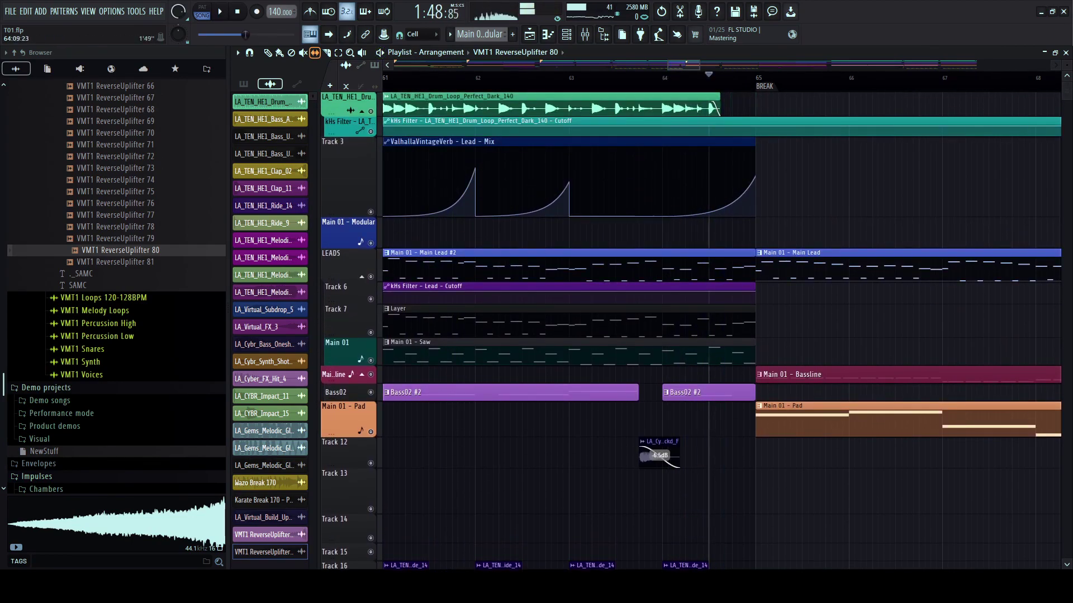
# - Shorten the Main Lead #2 clip before the break so it ends at bar 64, and play the transition
pyautogui.moveTo(754, 266); pyautogui.dragTo(742, 266)
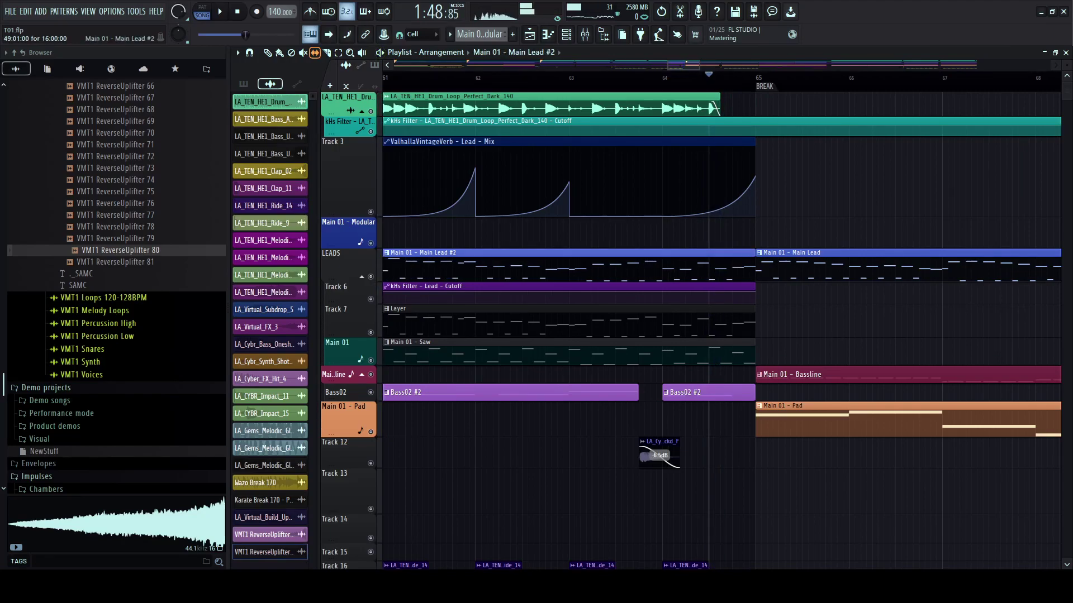
pyautogui.press('space')
pyautogui.moveTo(747, 265); pyautogui.dragTo(702, 265)
pyautogui.press('space')
pyautogui.press('space')
pyautogui.press('space')
pyautogui.click(632, 78)
pyautogui.press('space')
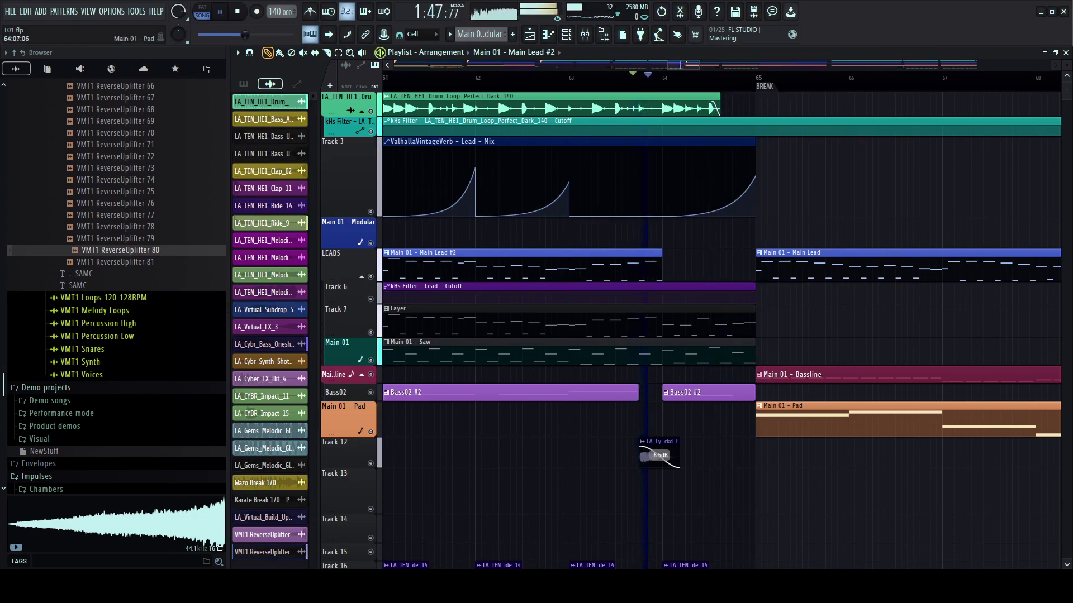
# - Delete the Bass02 #2 clip at bar 64, enlarge the Bass02 and Bassline tracks, and replay the transition
pyautogui.rightClick(693, 393)
pyautogui.moveTo(331, 400); pyautogui.dragTo(331, 415)
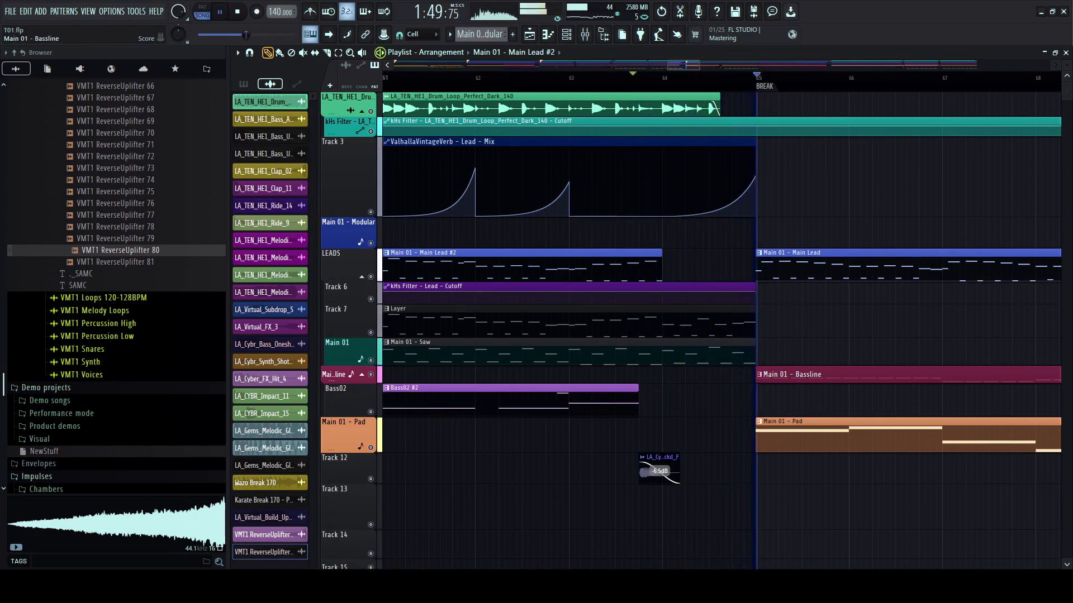
pyautogui.press('space')
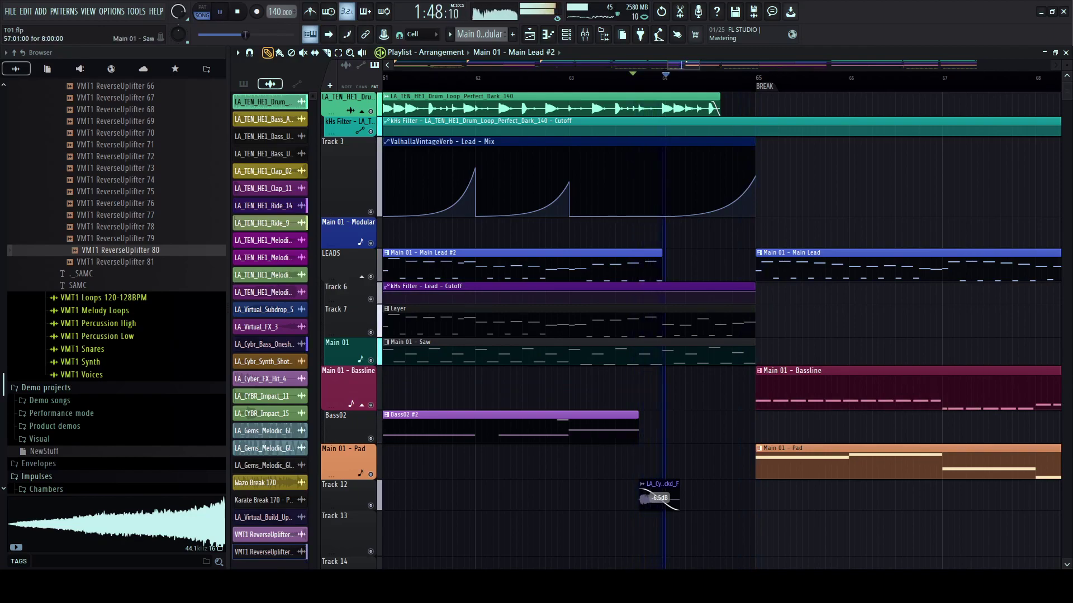
pyautogui.press('space')
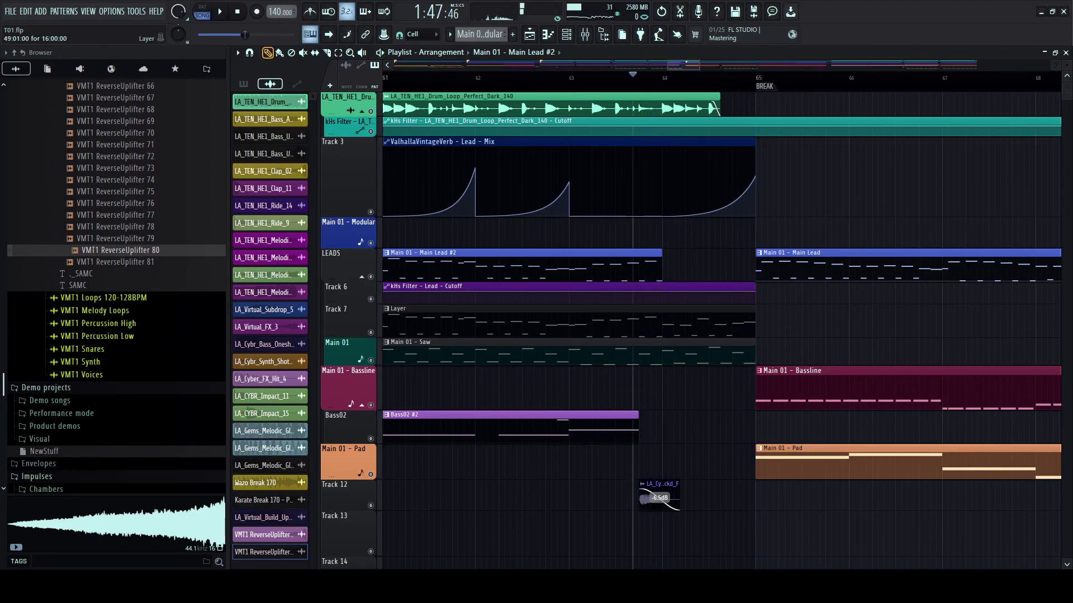
# - Shorten the Main 01 - Saw clip so it ends in the middle of bar 64
pyautogui.press('space')
pyautogui.press('space')
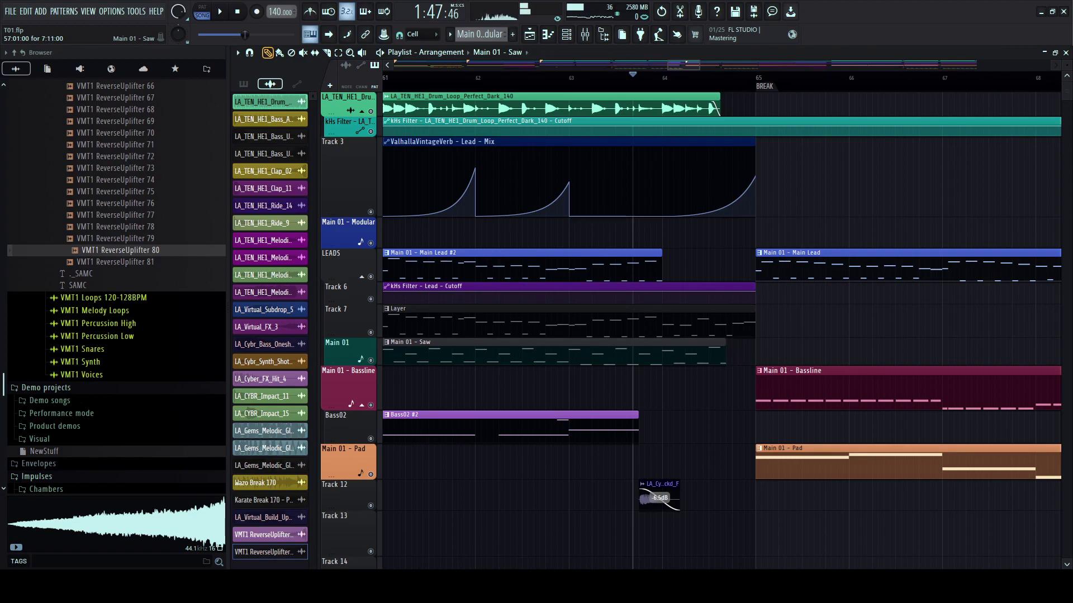
pyautogui.press('space')
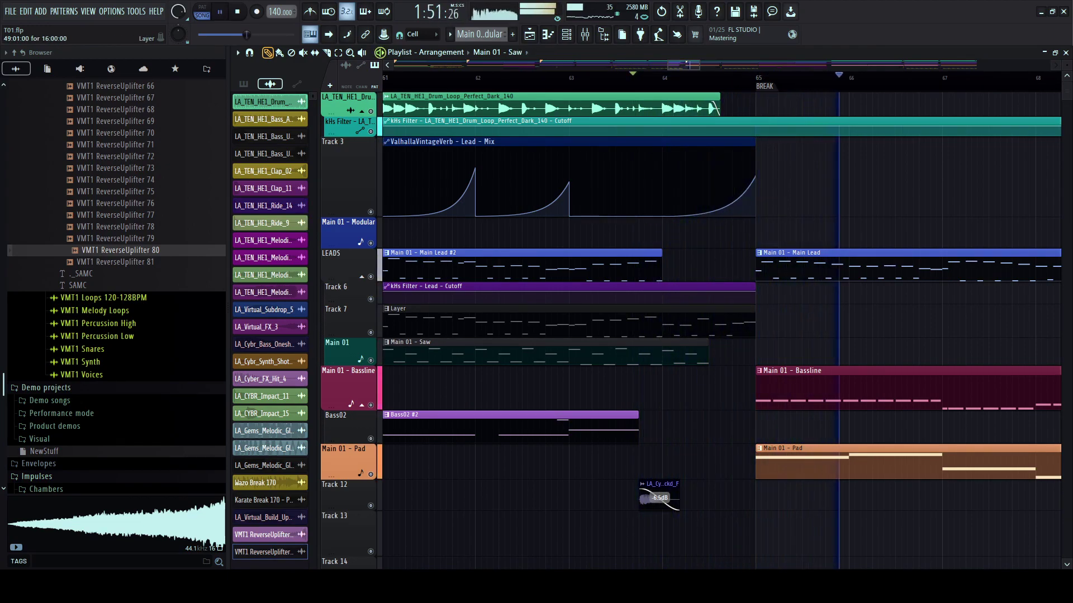
# - Trim the Layer clip to the middle of bar 64 and extend the ValhallaVintageVerb - Lead - Mix automation past bar 66
pyautogui.moveTo(754, 195); pyautogui.dragTo(697, 195)
pyautogui.scroll(-7, 737, 195)
pyautogui.press('space')
pyautogui.scroll(-3, 737, 196)
pyautogui.scroll(4, 593, 195)
pyautogui.scroll(-2, 593, 196)
pyautogui.click(594, 77)
pyautogui.scroll(3, 596, 496)
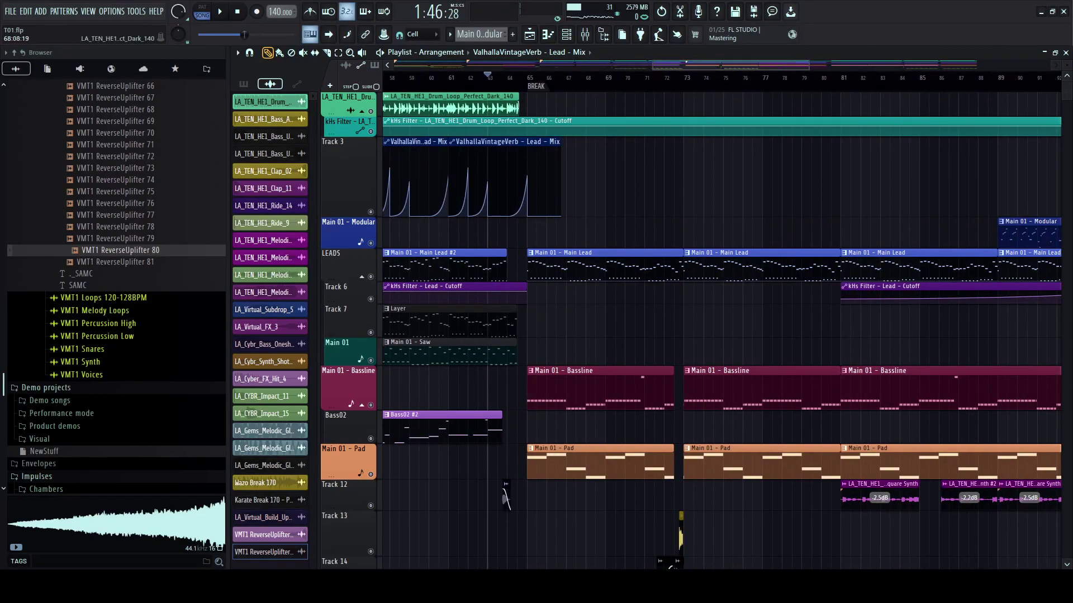
# - Make the two Main Lead clips at bars 65 and 73 a unique pattern, open its notes, and play it in pattern mode
pyautogui.scroll(-3, 503, 497)
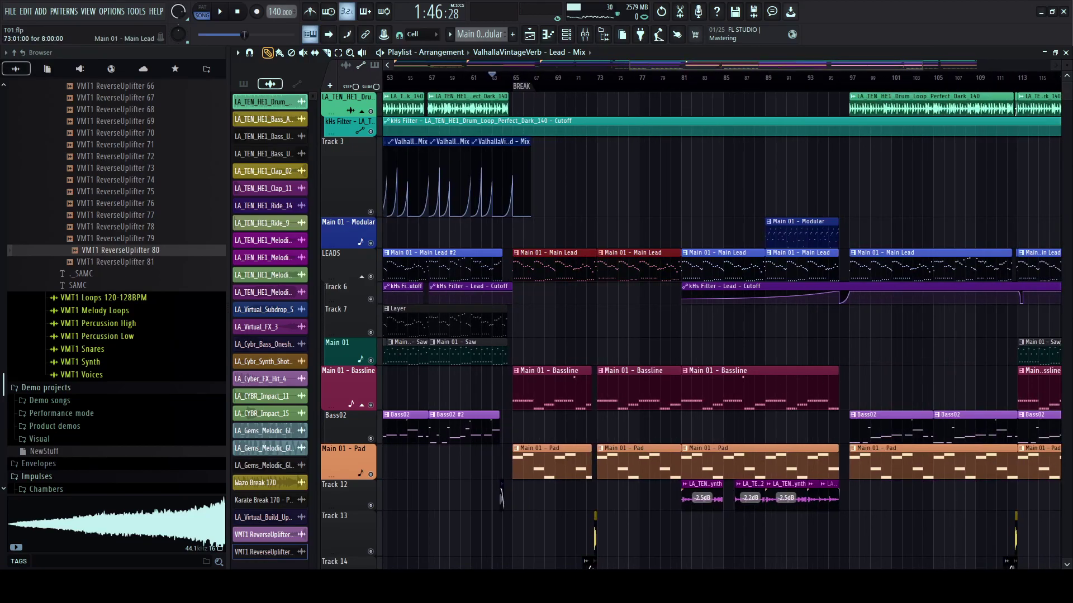
pyautogui.hotkey('ctrl', 'g')
pyautogui.doubleClick(597, 263)
pyautogui.hscroll(-2, 597, 262)
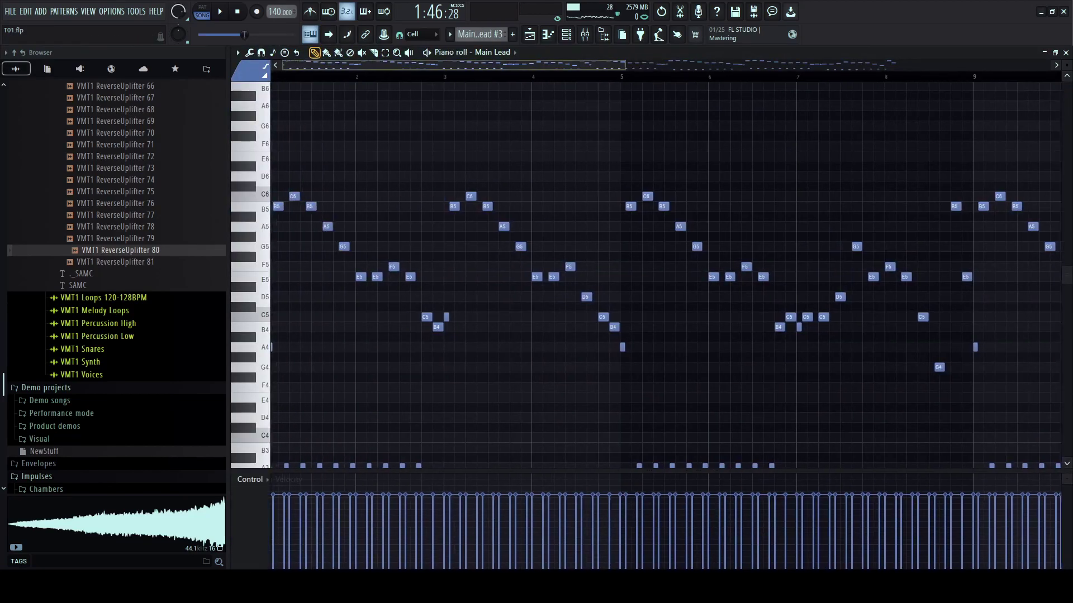
pyautogui.click(202, 11)
pyautogui.press('space')
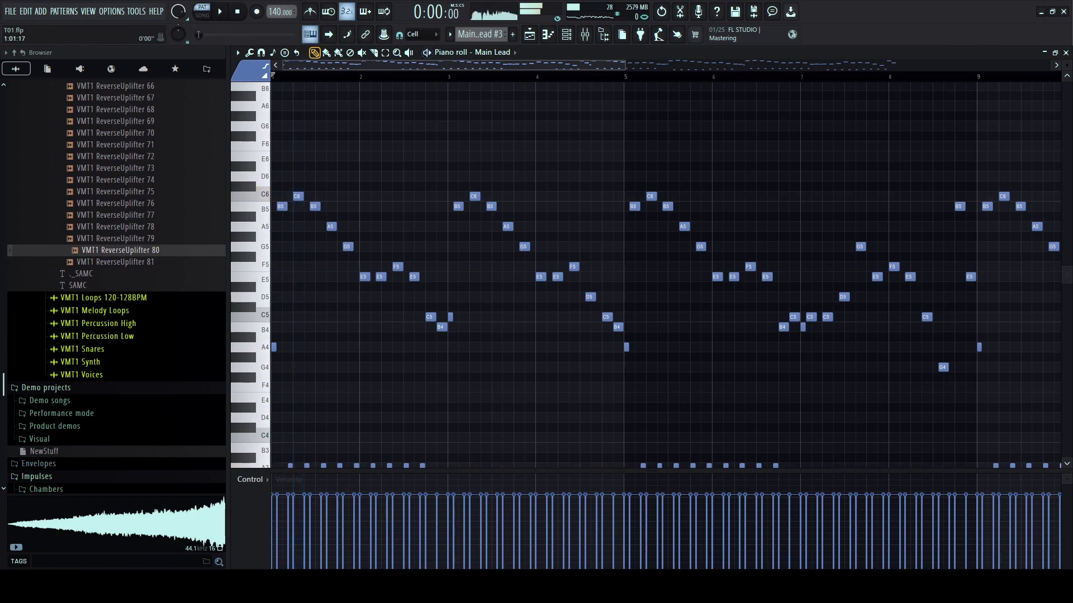
# - Lower the opening B5, C6 and B5 notes of the lead by an octave and move the following A5 to C5
pyautogui.press('space')
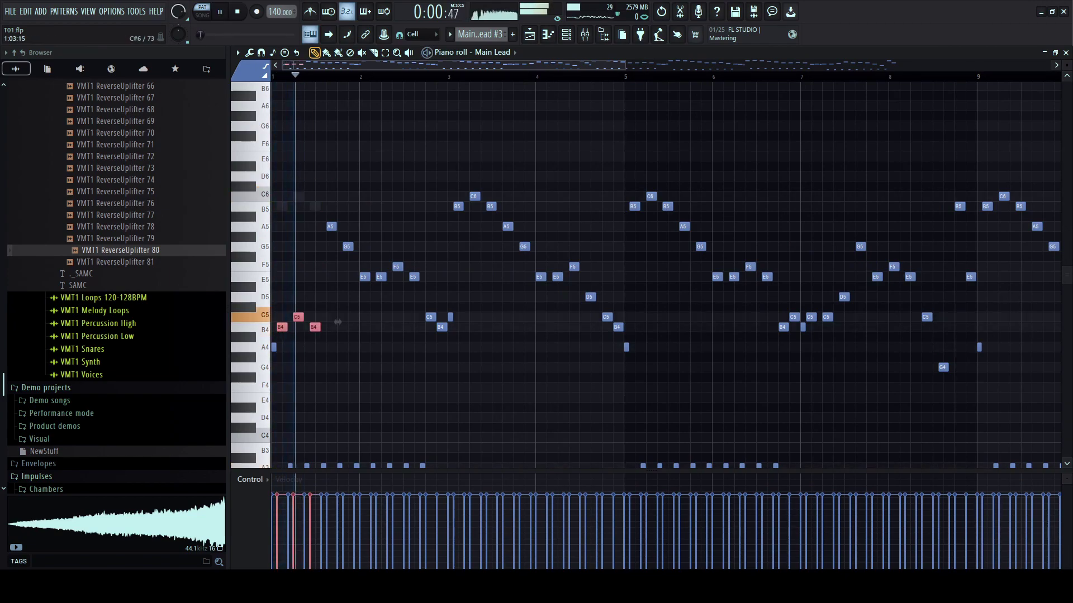
pyautogui.scroll(2, 338, 323)
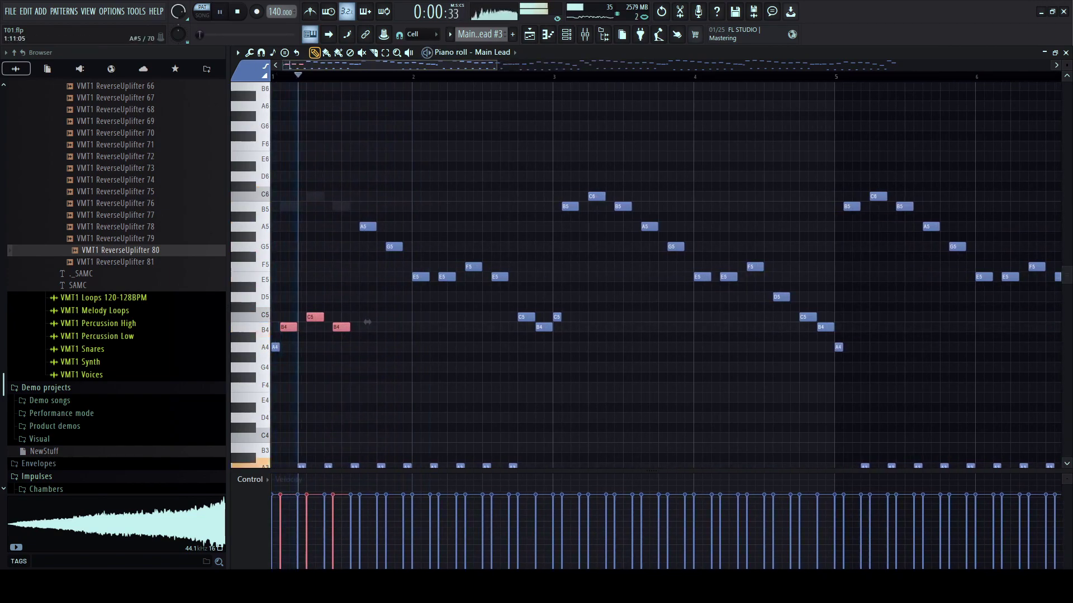
pyautogui.click(419, 236)
pyautogui.moveTo(366, 227); pyautogui.dragTo(366, 297)
pyautogui.press('space')
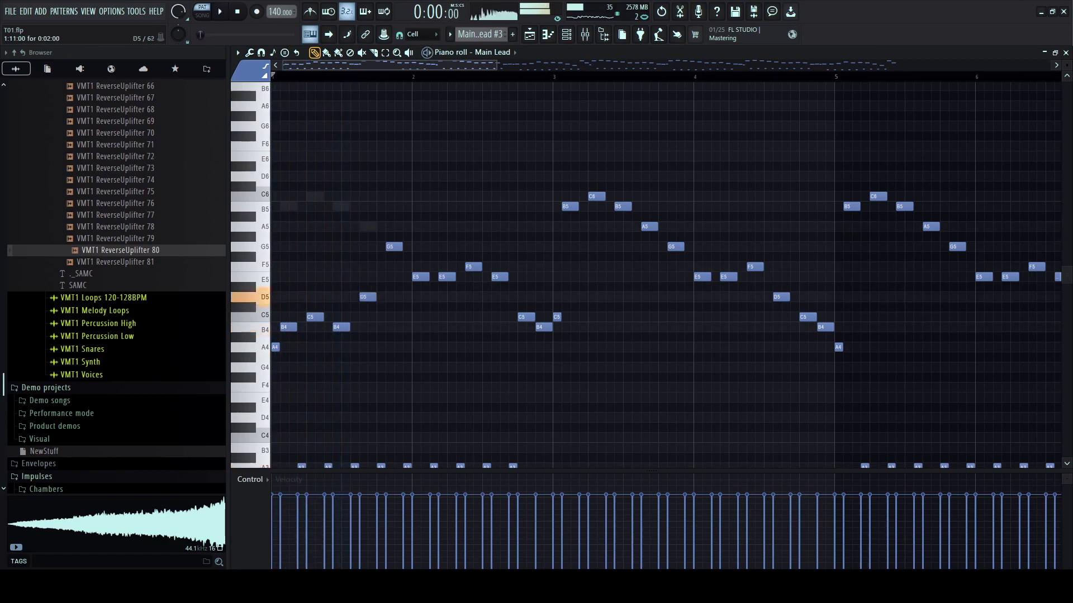
# - Move the Layer channel to the start of the channel rack and open its layering settings beside the rack
pyautogui.press('F6')
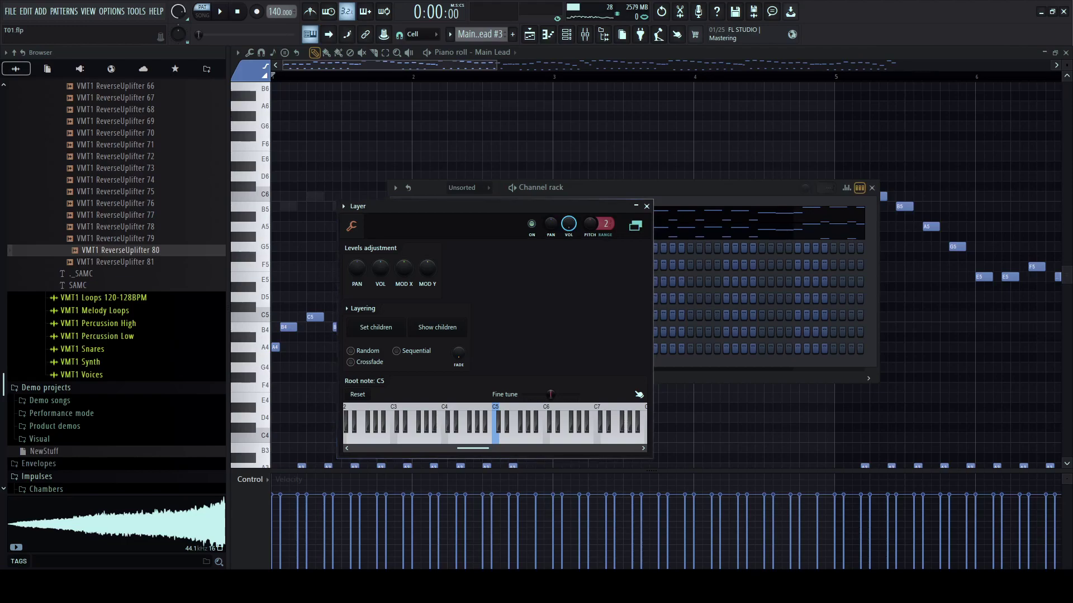
pyautogui.press('Escape')
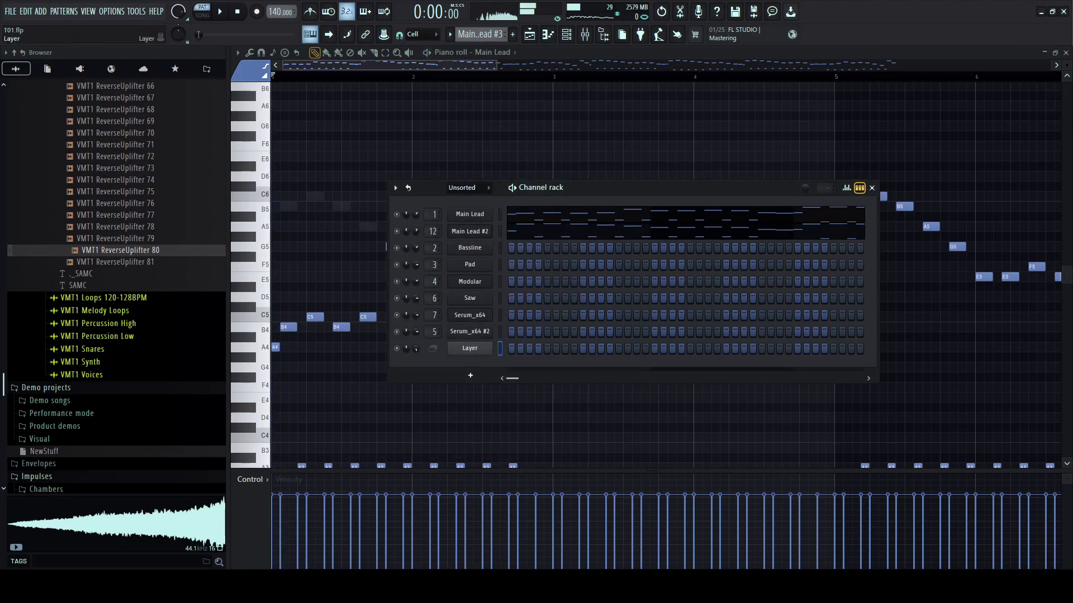
pyautogui.hotkey('alt', 'Up')
pyautogui.hotkey('alt', 'Up')
pyautogui.hotkey('alt', 'Up')
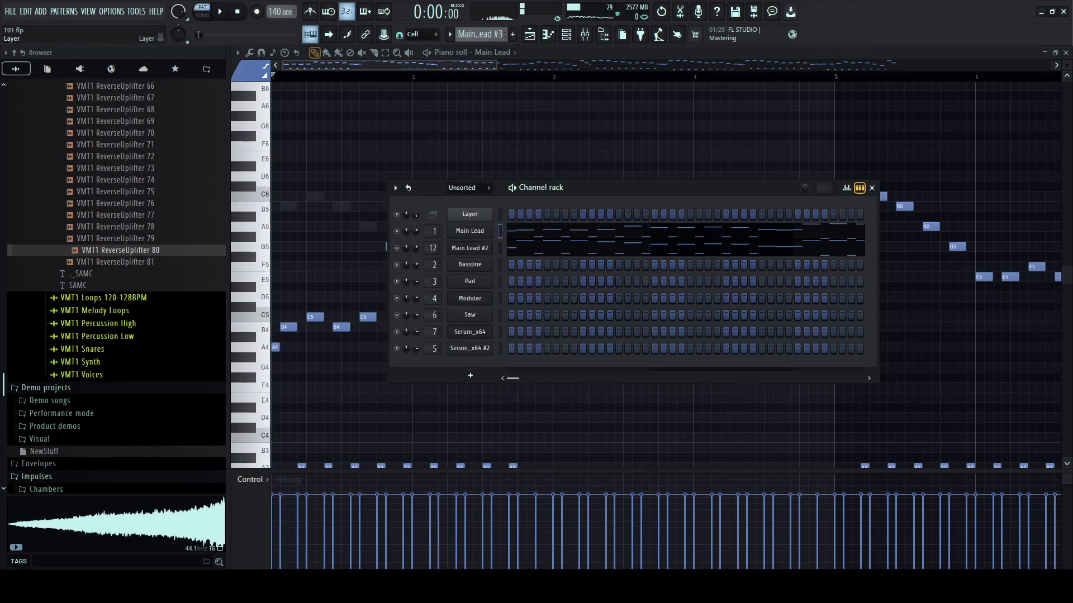
pyautogui.click(469, 215)
pyautogui.moveTo(470, 205); pyautogui.dragTo(714, 188)
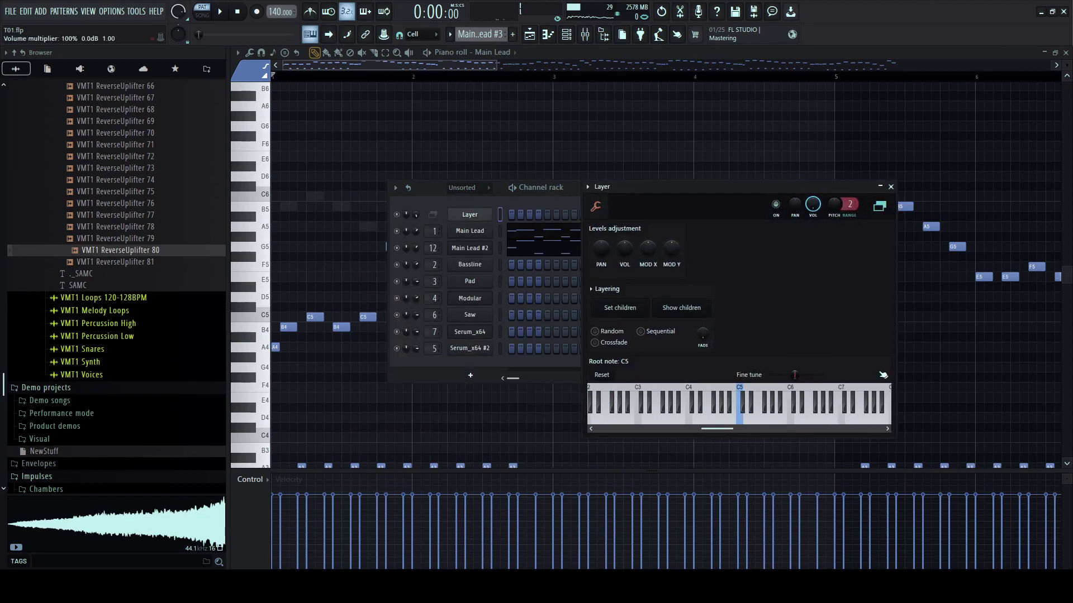
# - Select the Main Lead and Main Lead #2 channels together with the Layer channel
pyautogui.click(499, 231)
pyautogui.click(469, 215)
pyautogui.click(470, 215)
pyautogui.click(500, 248)
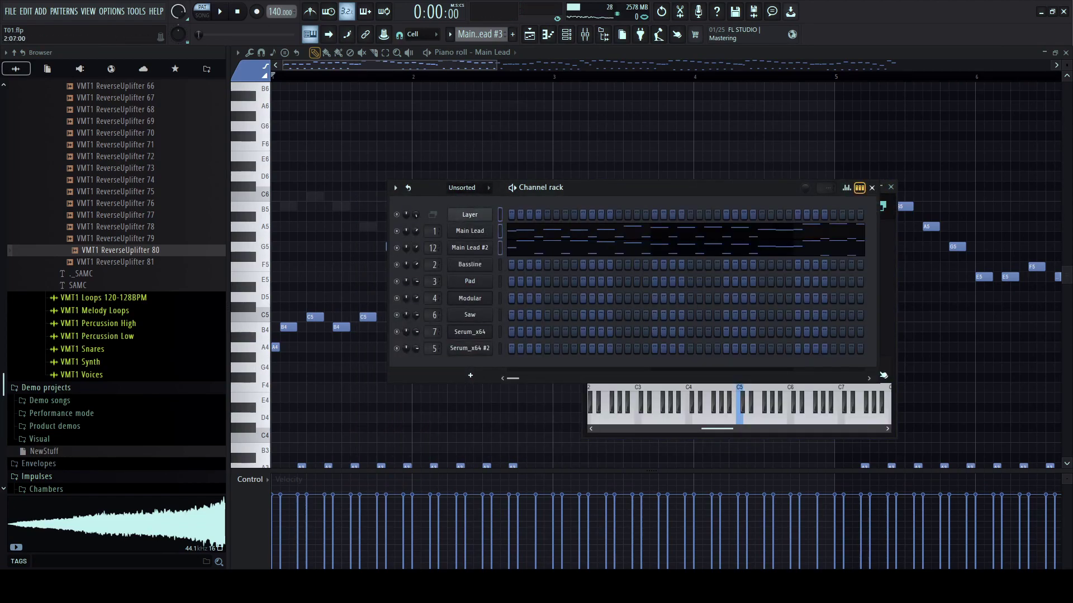
# - Cut the notes from the Main Lead channel, paste them into the Layer channel, and play them in its piano roll
pyautogui.moveTo(642, 188); pyautogui.dragTo(558, 181)
pyautogui.click(698, 279)
pyautogui.hotkey('ctrl', 'x')
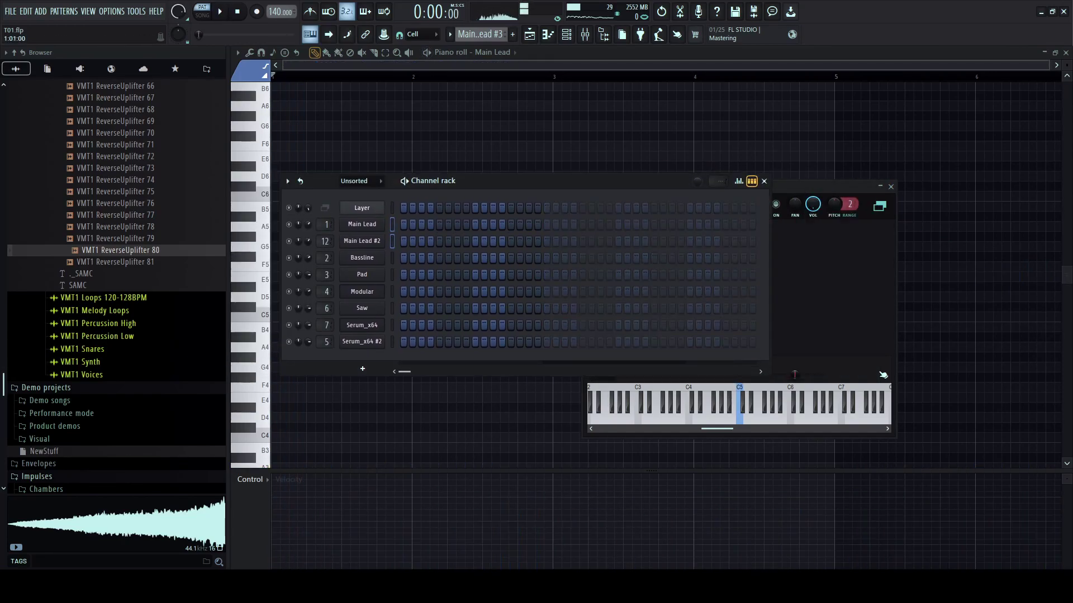
pyautogui.hotkey('ctrl', 'v')
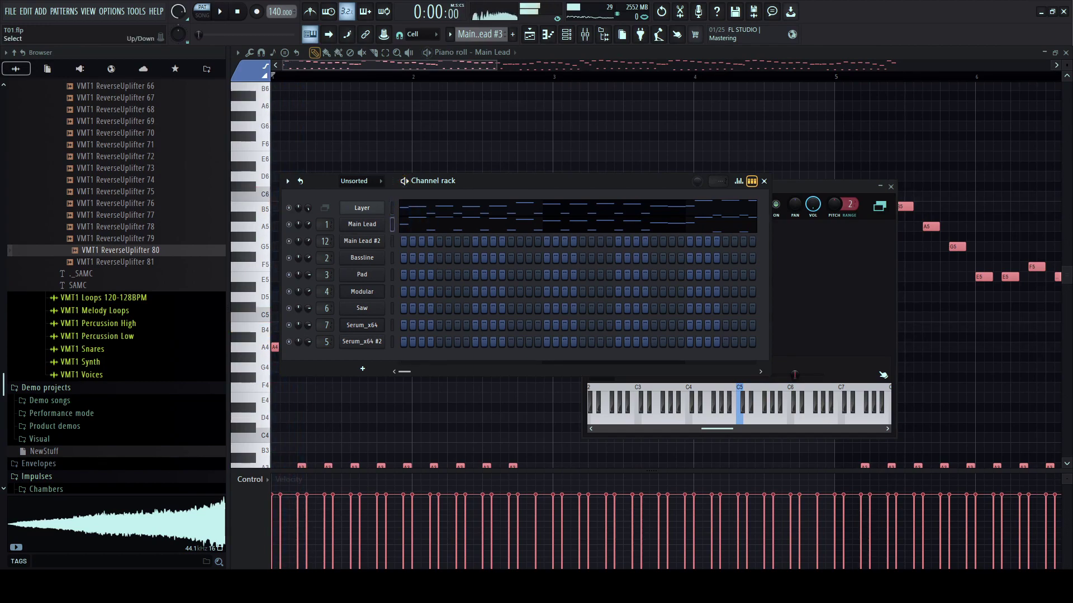
pyautogui.press('space')
pyautogui.moveTo(480, 181); pyautogui.dragTo(527, 198)
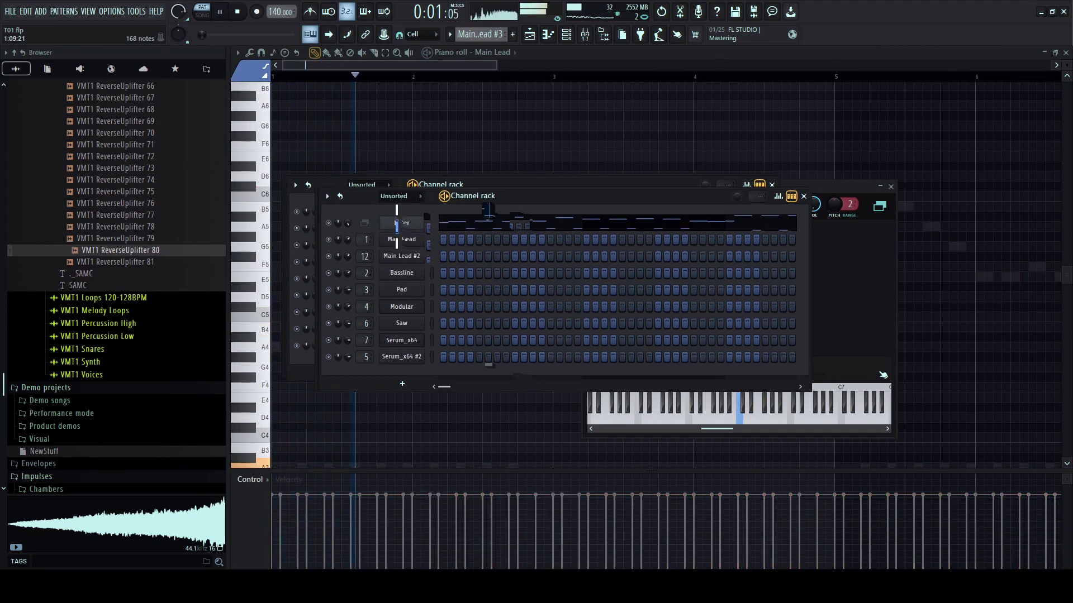
pyautogui.click(525, 224)
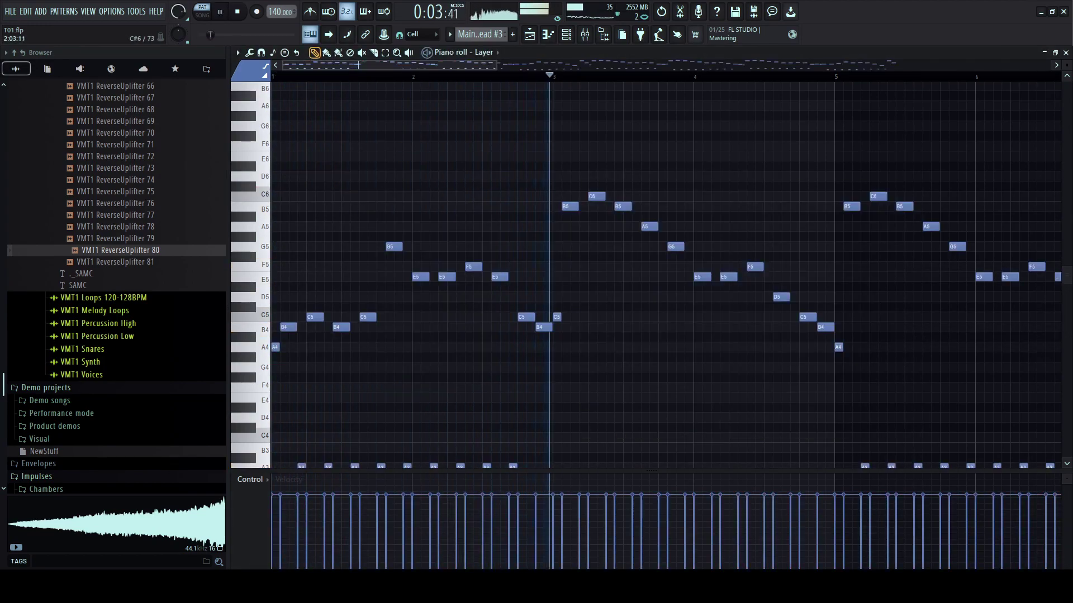
# - Lower the B5, C6 and B5 notes at the start of bar 3 by an octave and play the whole Layer melody
pyautogui.moveTo(496, 66); pyautogui.dragTo(526, 65)
pyautogui.press('space')
pyautogui.press('space')
pyautogui.moveTo(510, 172); pyautogui.dragTo(605, 323)
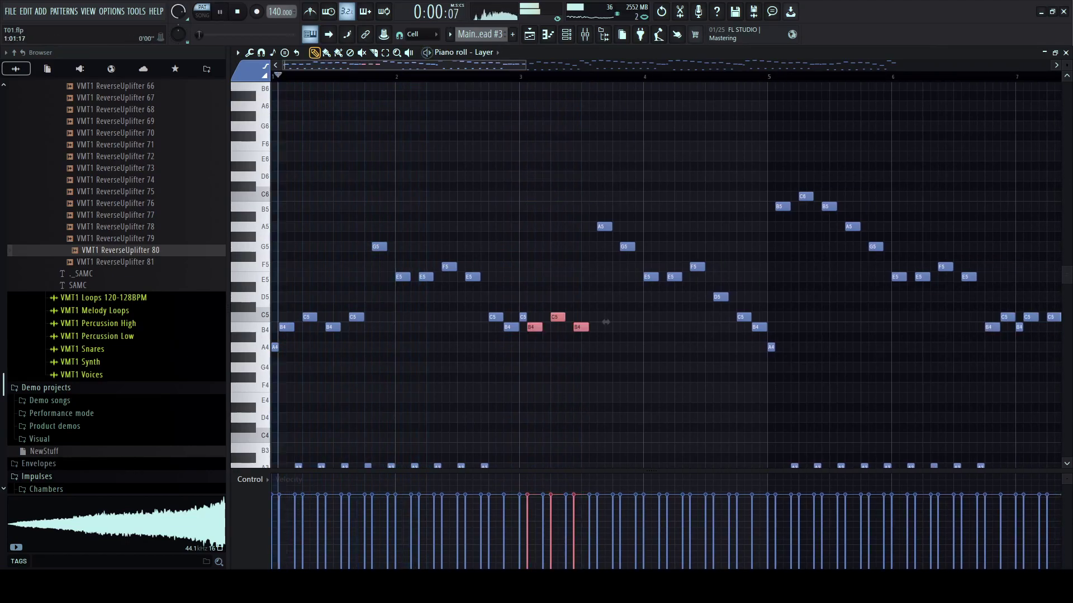
pyautogui.scroll(-2, 453, 268)
pyautogui.scroll(-3, 453, 268)
pyautogui.scroll(-3, 452, 268)
pyautogui.click(451, 276)
pyautogui.rightClick(451, 277)
pyautogui.scroll(-1, 457, 267)
pyautogui.rightClick(227, 129)
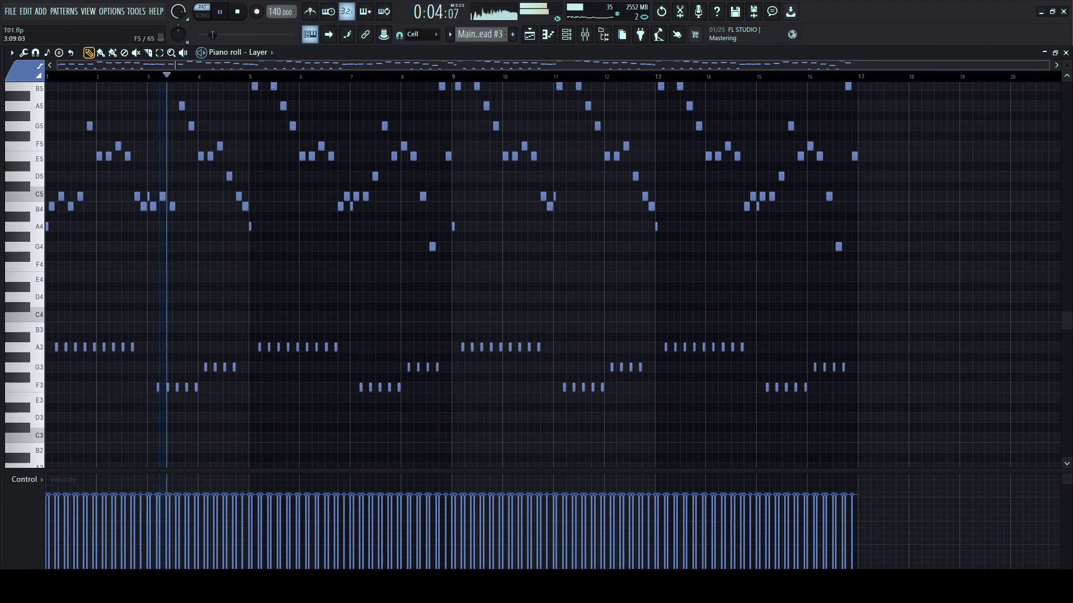
# - Flip the Layer notes horizontally with the Score flipper, compare the flip variants during playback, and undo the vertical flip
pyautogui.scroll(3, 173, 145)
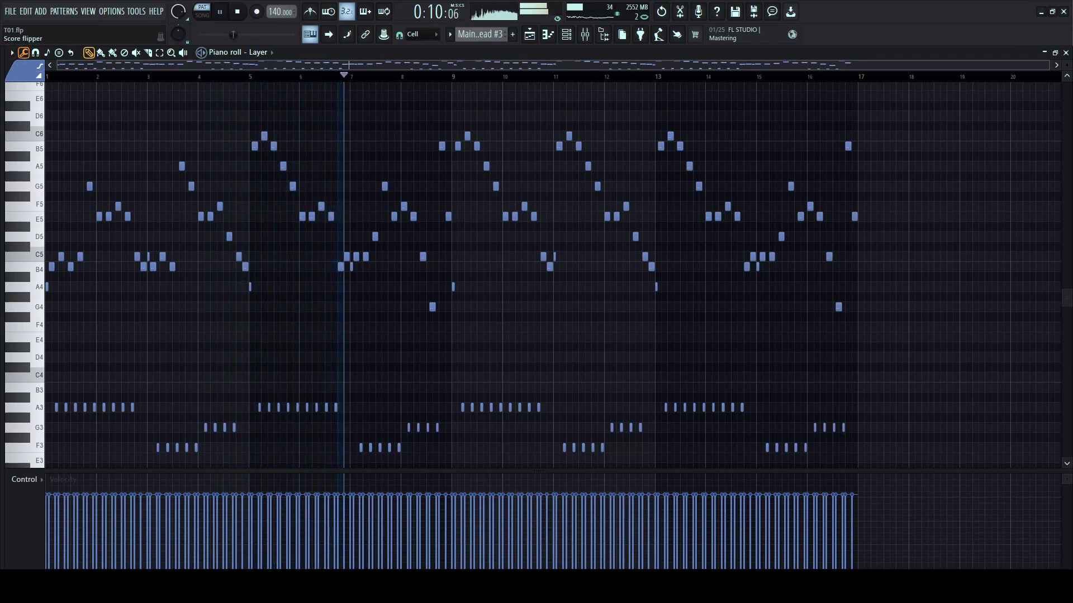
pyautogui.click(24, 52)
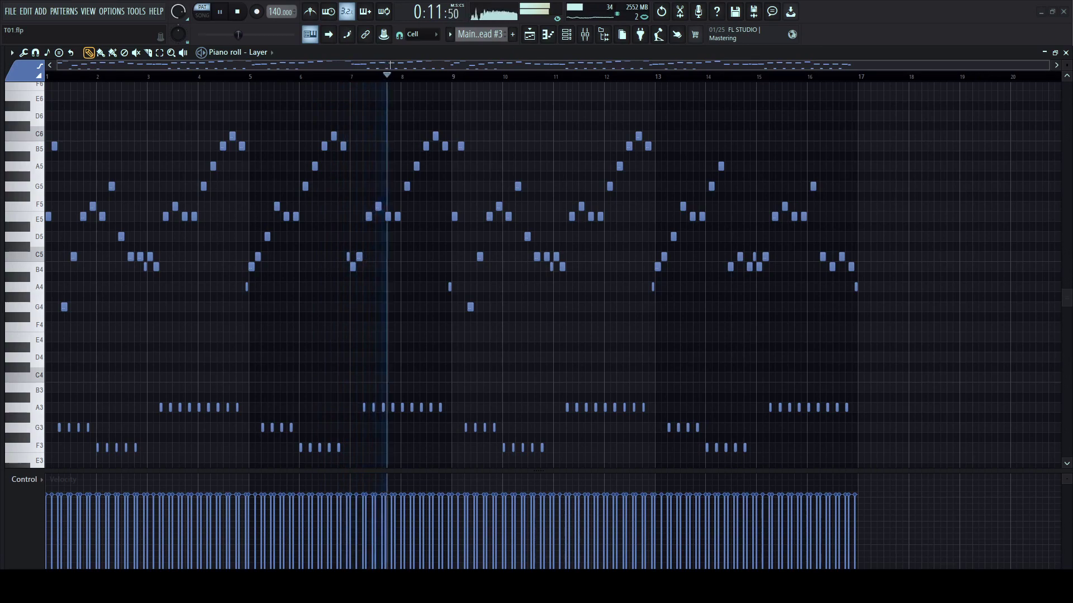
pyautogui.hotkey('ctrl', 'z')
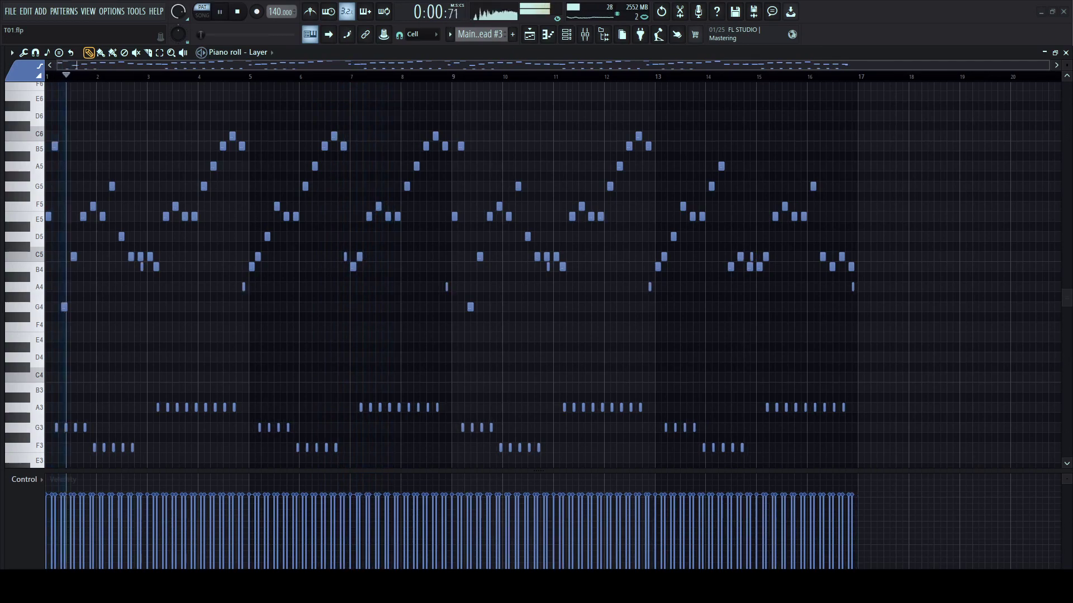
pyautogui.hotkey('ctrl', 'z')
pyautogui.hotkey('ctrl', 'z')
pyautogui.press('space')
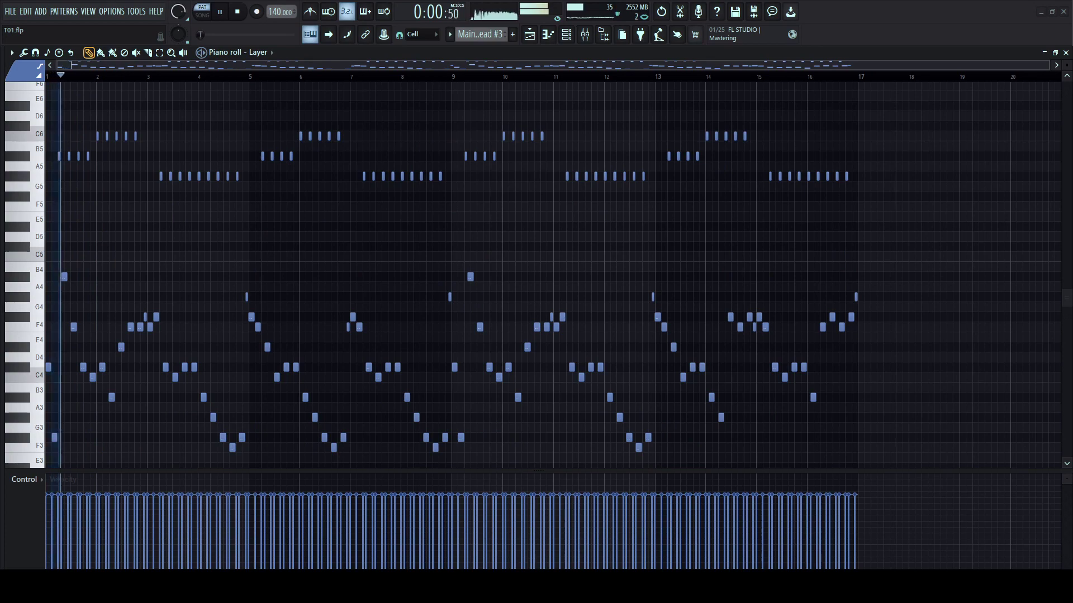
pyautogui.hotkey('ctrl', 'z')
pyautogui.press('space')
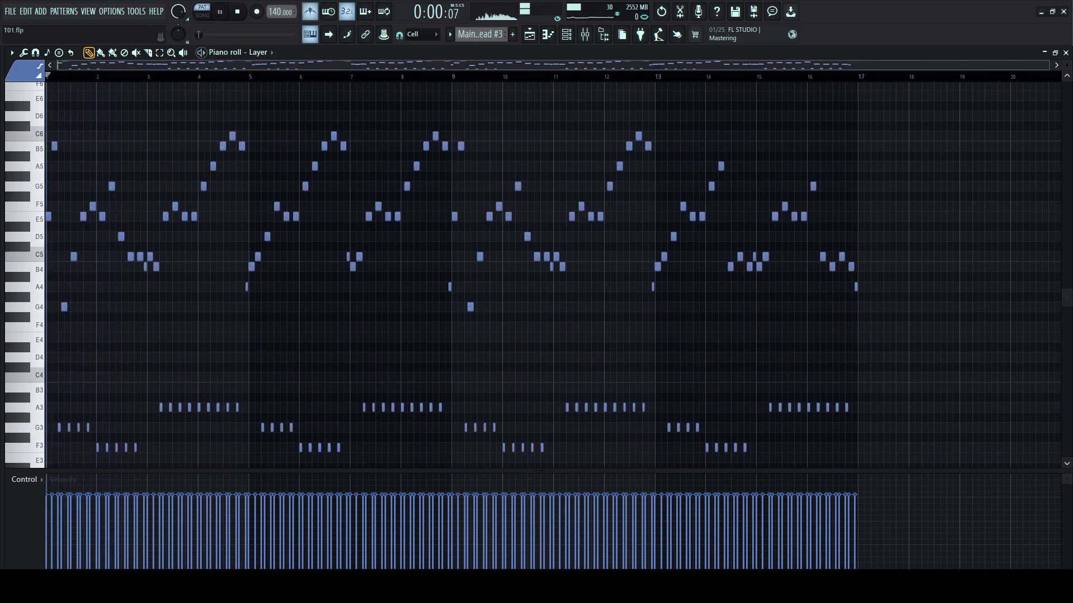
# - Play the Layer melody through, then set the playback start to bar 2 and play it from there
pyautogui.scroll(3, 81, 77)
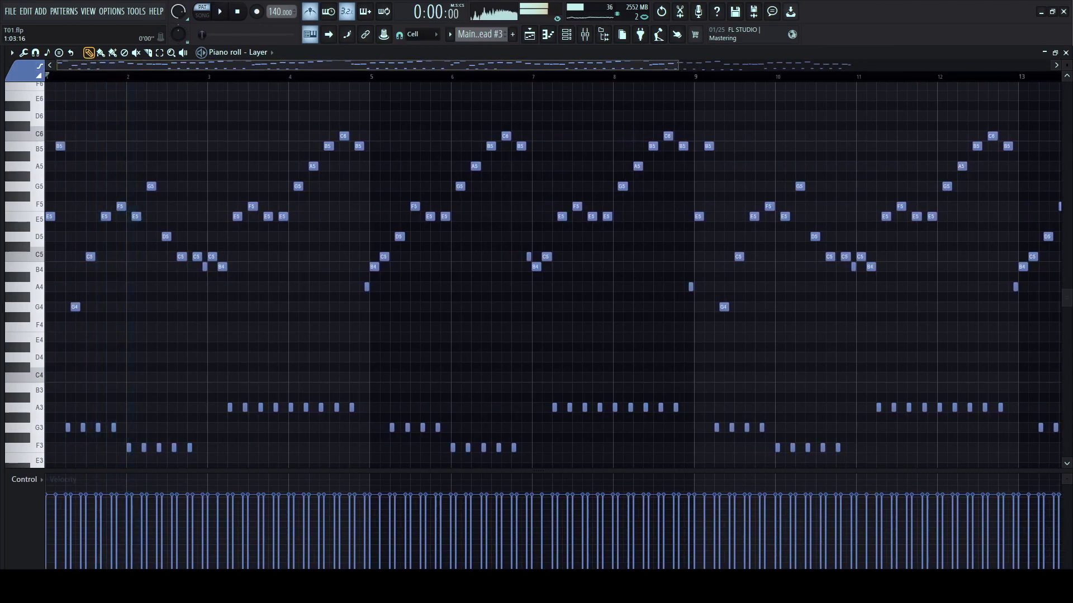
pyautogui.scroll(-1, 80, 76)
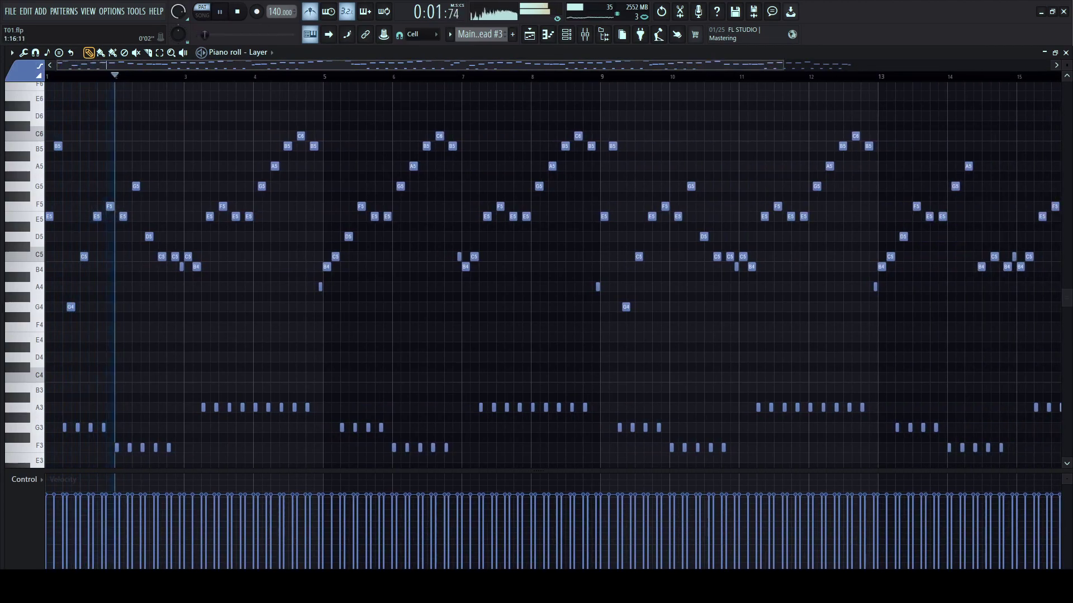
pyautogui.scroll(-1, 81, 76)
pyautogui.click(118, 76)
pyautogui.scroll(2, 106, 77)
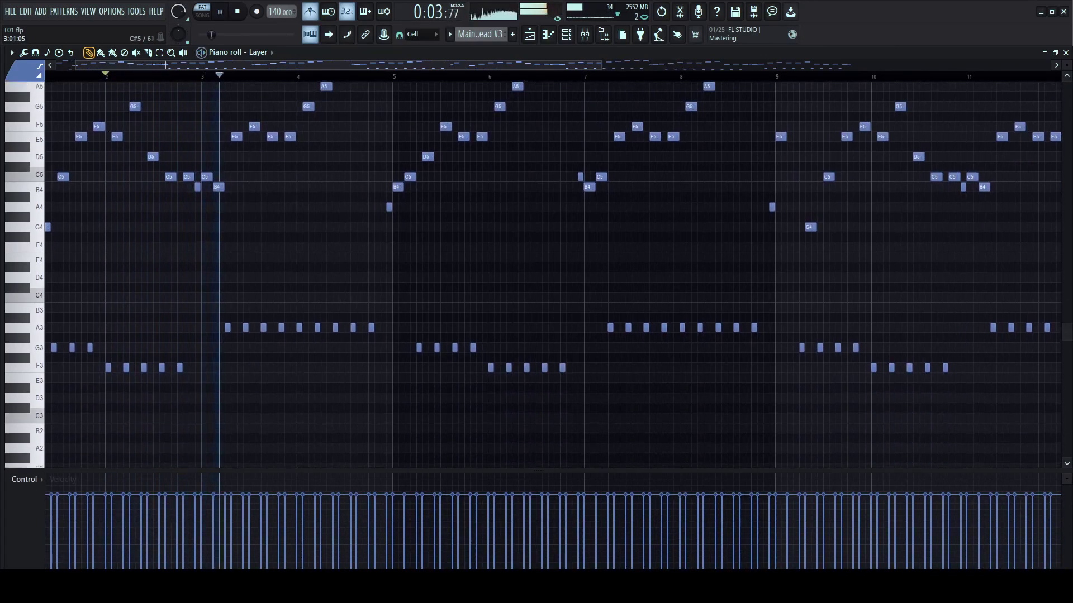
pyautogui.scroll(-2, 106, 76)
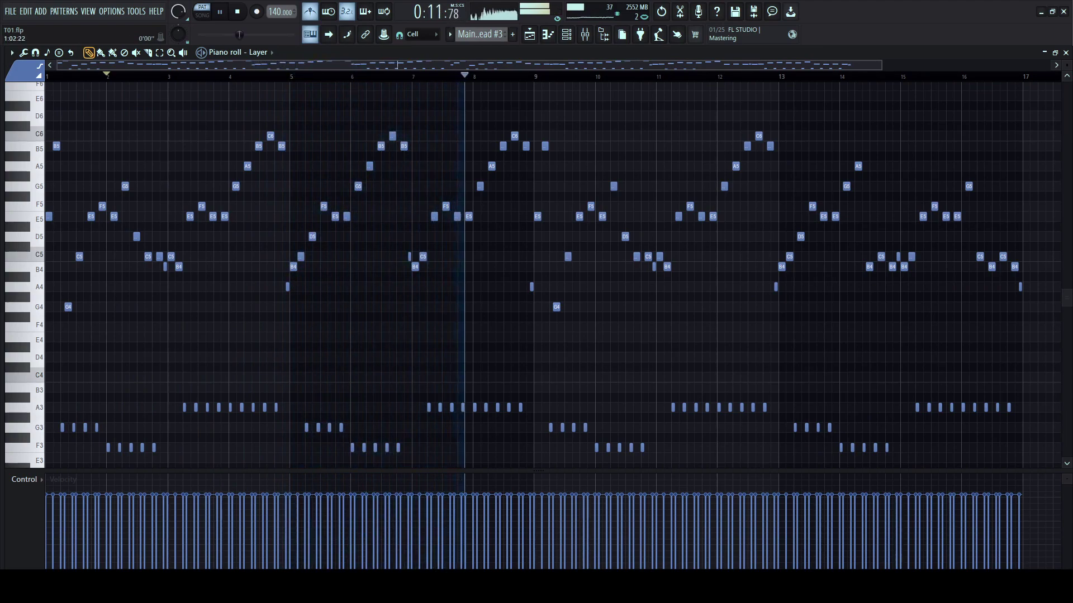
# - Try the Layer melody flipped horizontally once more, play it from bar 2, and flip the notes back
pyautogui.click(52, 76)
pyautogui.moveTo(52, 76); pyautogui.dragTo(127, 297)
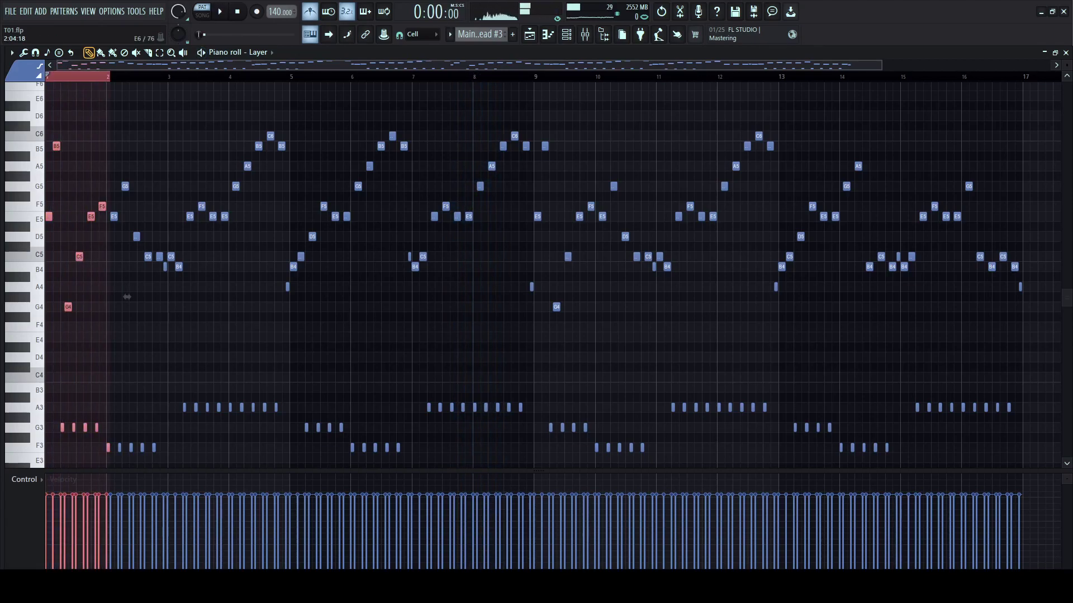
pyautogui.hotkey('ctrl', 'Delete')
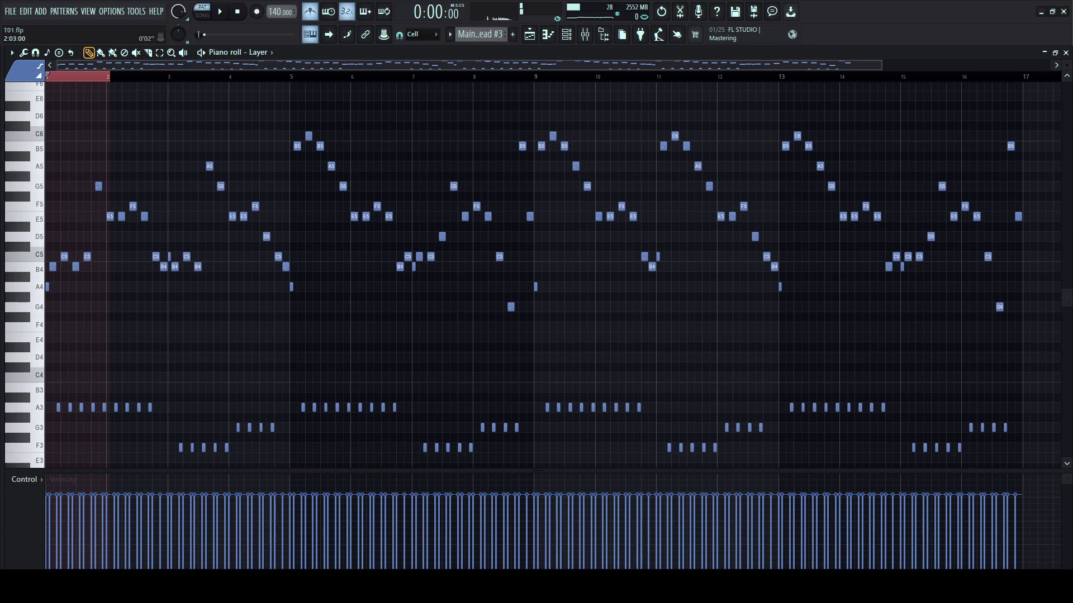
pyautogui.press('space')
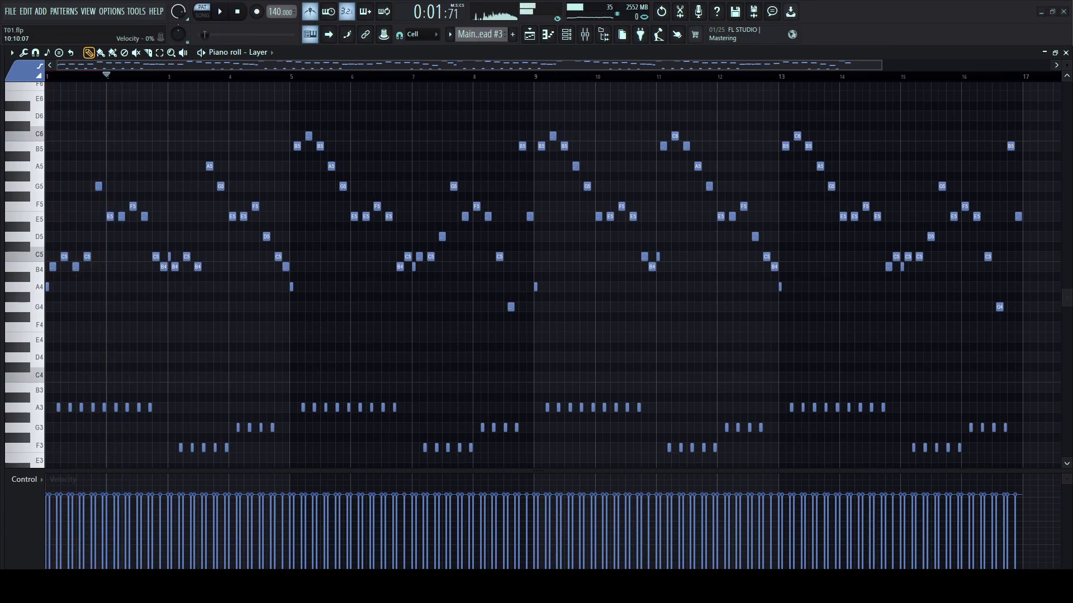
pyautogui.press('space')
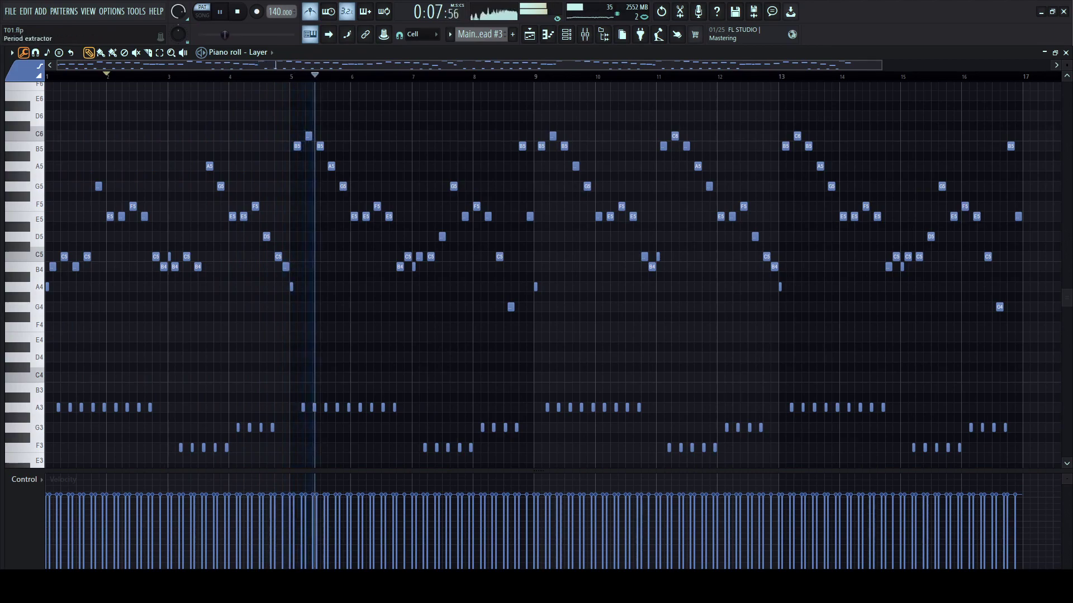
pyautogui.hotkey('alt', 'y')
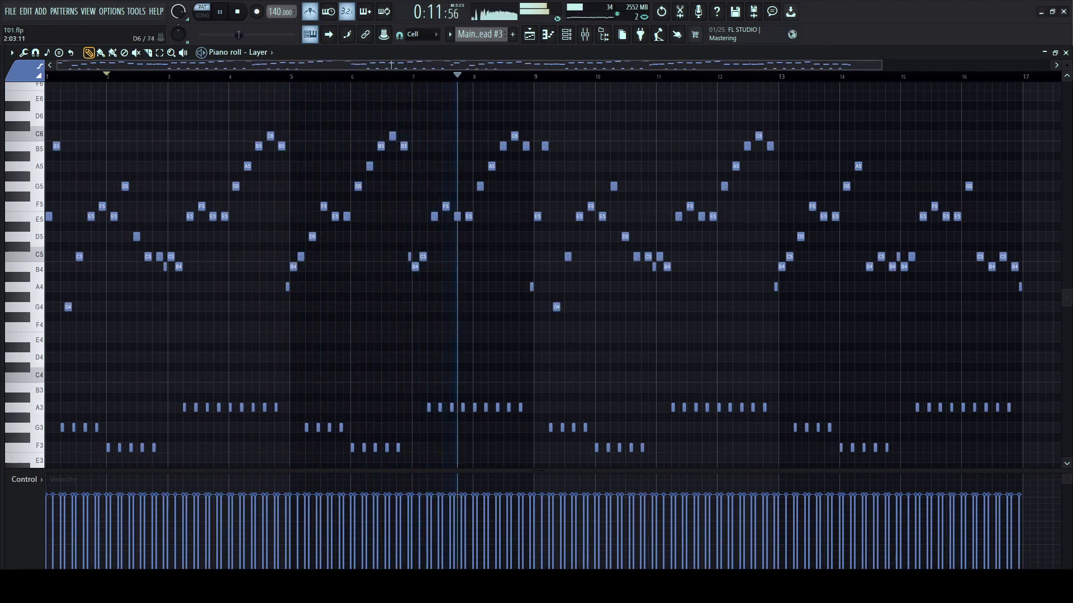
# - Remove the first bar of the Layer melody, shift all following notes one bar earlier, and play the result
pyautogui.scroll(3, 51, 77)
pyautogui.click(50, 77)
pyautogui.moveTo(48, 76); pyautogui.dragTo(159, 77)
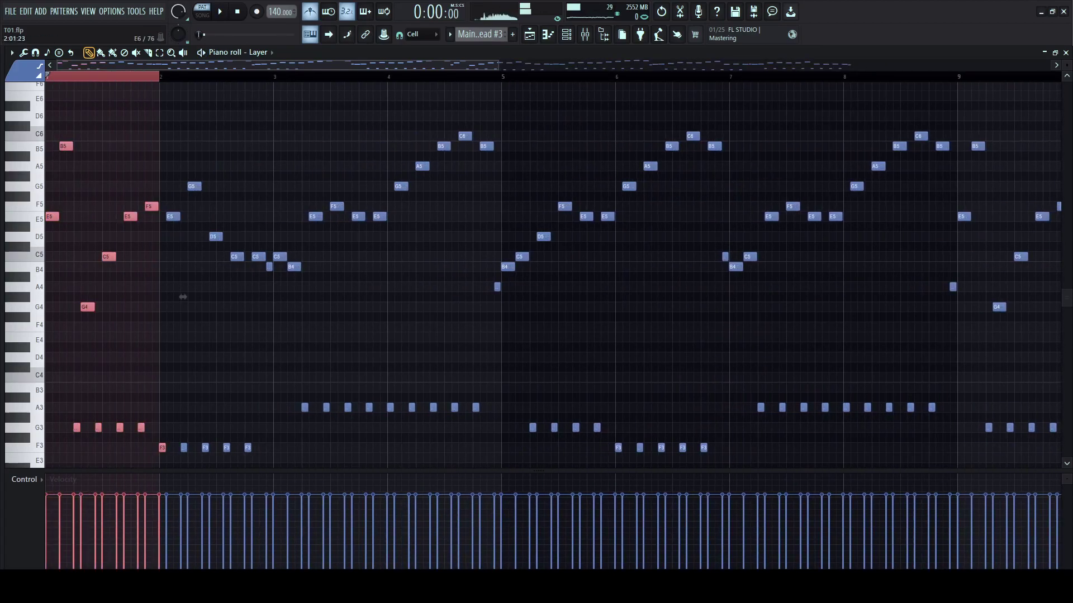
pyautogui.press('Delete')
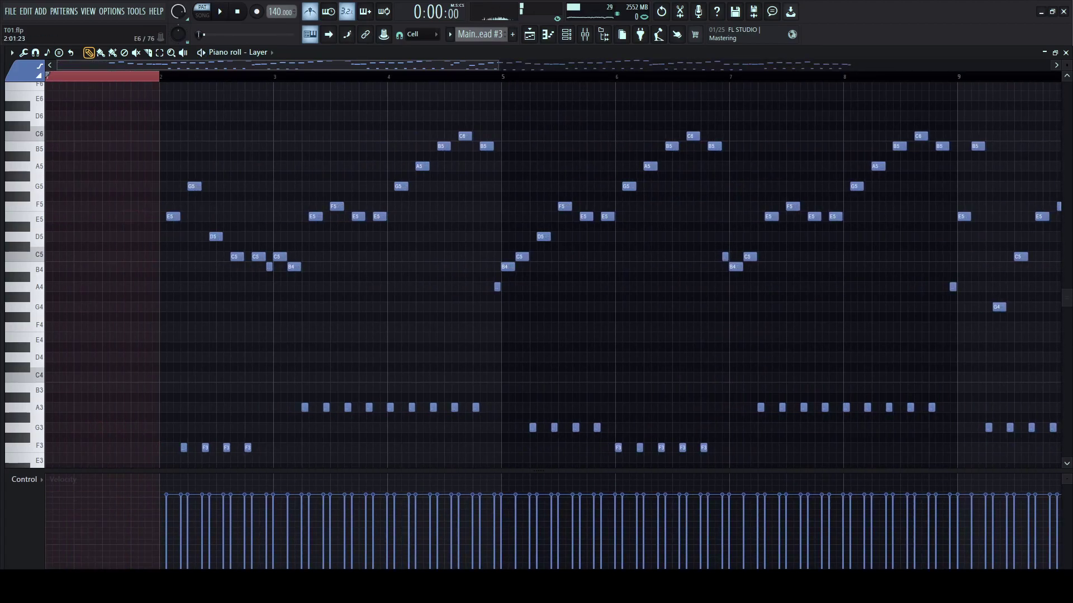
pyautogui.hotkey('ctrl', 'Delete')
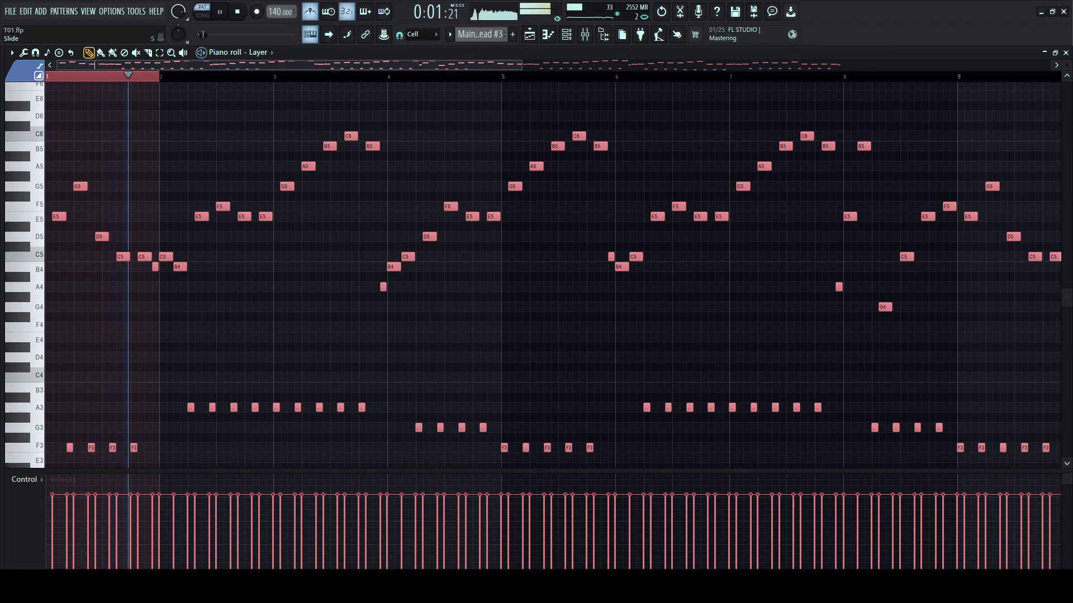
pyautogui.scroll(-3, 54, 77)
pyautogui.scroll(-3, 864, 292)
pyautogui.keyDown('ctrl'); pyautogui.click(865, 292); pyautogui.keyUp('ctrl')
pyautogui.scroll(-5, 864, 292)
pyautogui.scroll(5, 864, 292)
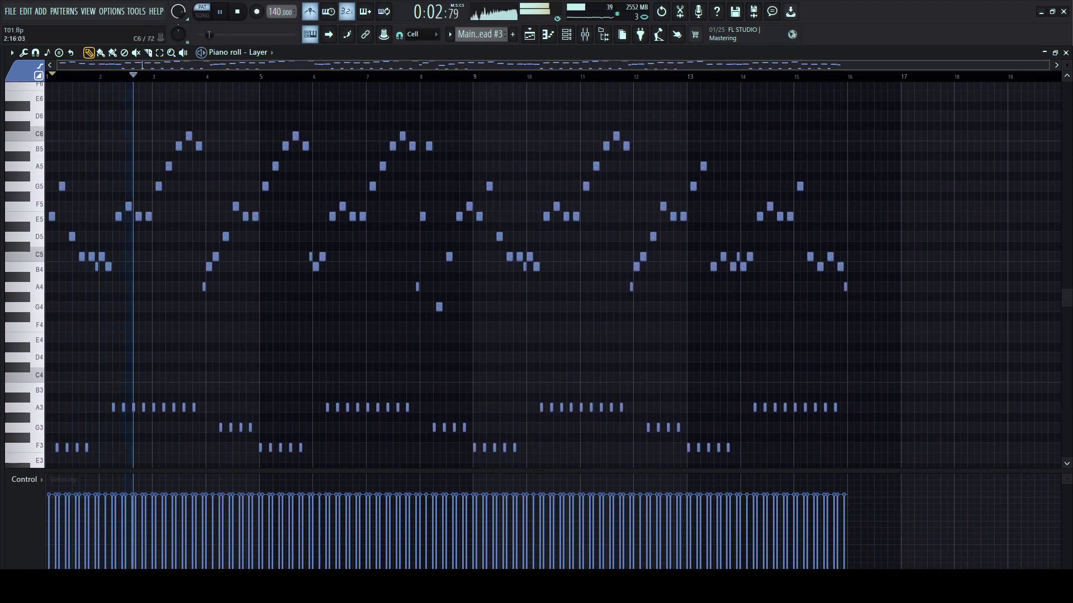
pyautogui.scroll(-3, 159, 136)
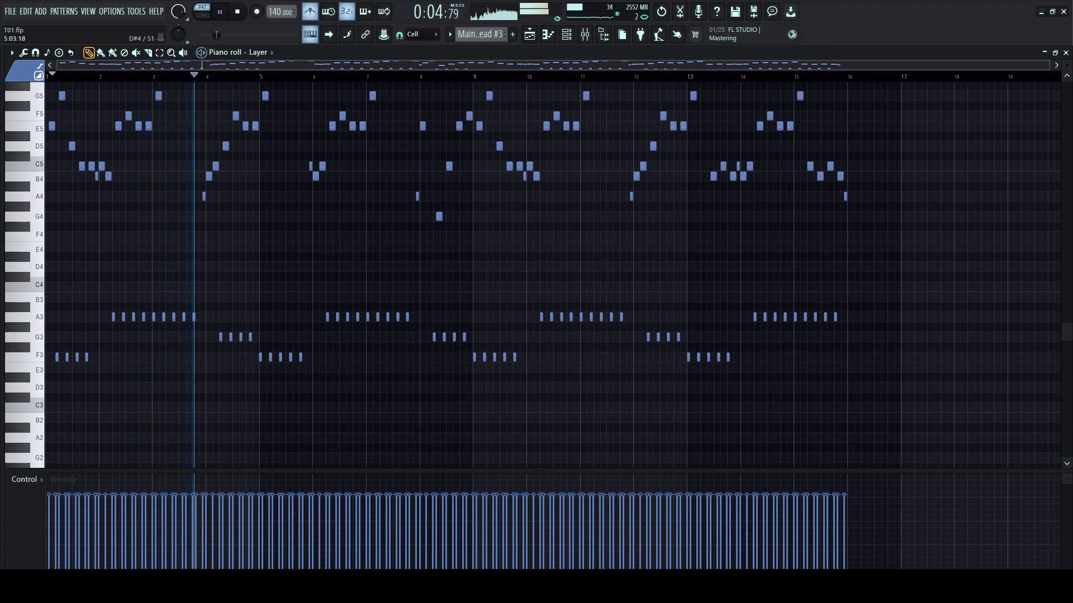
pyautogui.scroll(1, 410, 257)
# - Try the four F3 notes in the first bar at E3, D3 and F#3 during playback, and return them to F3
pyautogui.press('space')
pyautogui.press('space')
pyautogui.press('space')
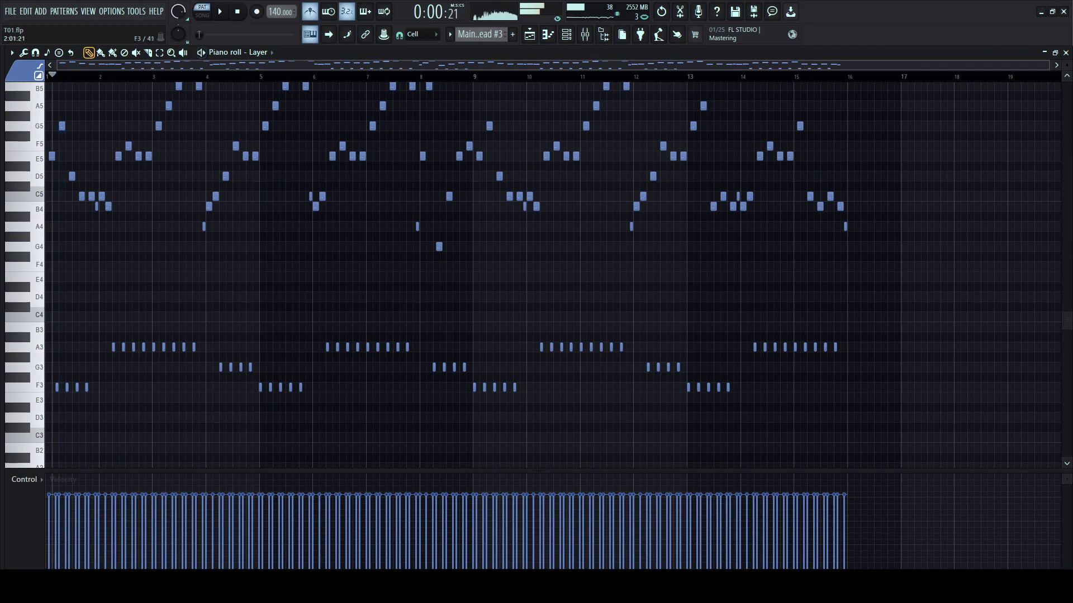
pyautogui.press('space')
pyautogui.hotkey('shift', 'Down')
pyautogui.press('space')
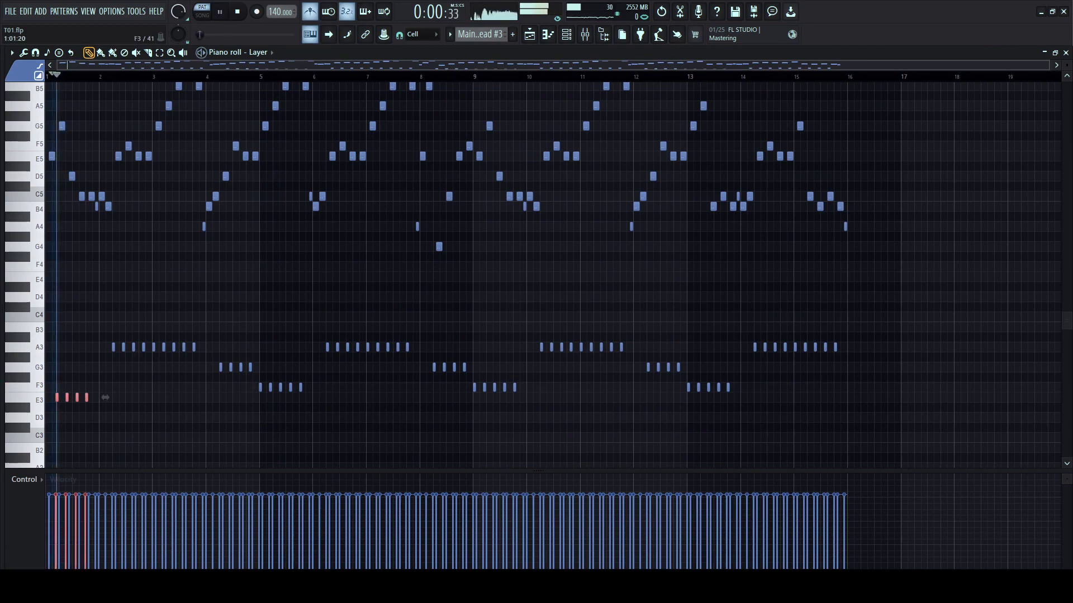
pyautogui.press('space')
pyautogui.hotkey('shift', 'Down')
pyautogui.hotkey('shift', 'Down')
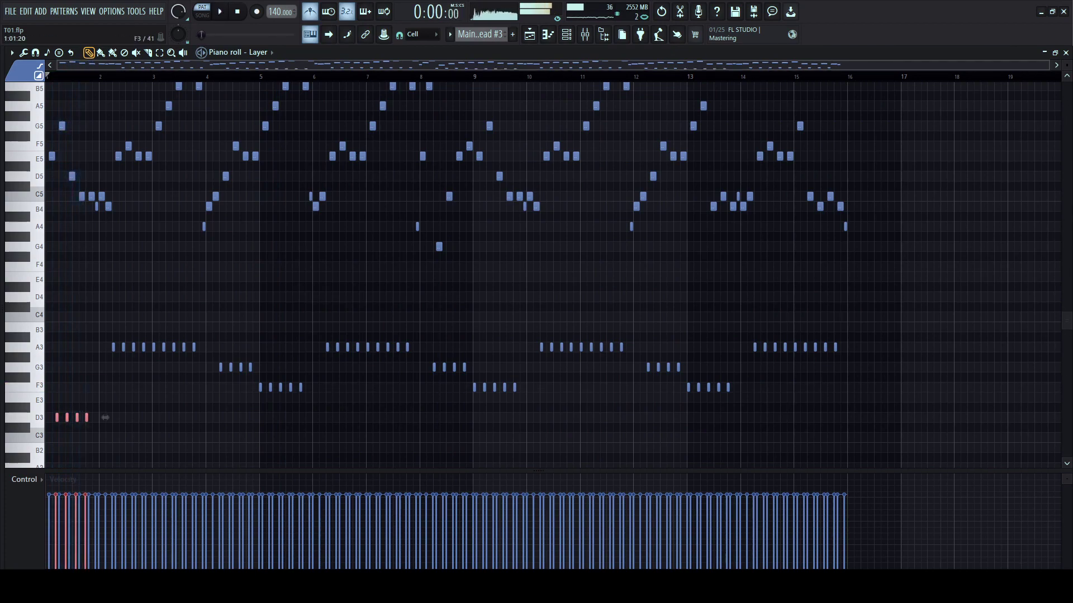
pyautogui.hotkey('shift', 'Up')
pyautogui.hotkey('shift', 'Up')
pyautogui.hotkey('shift', 'Up')
pyautogui.press('space')
pyautogui.press('space')
pyautogui.hotkey('shift', 'Up')
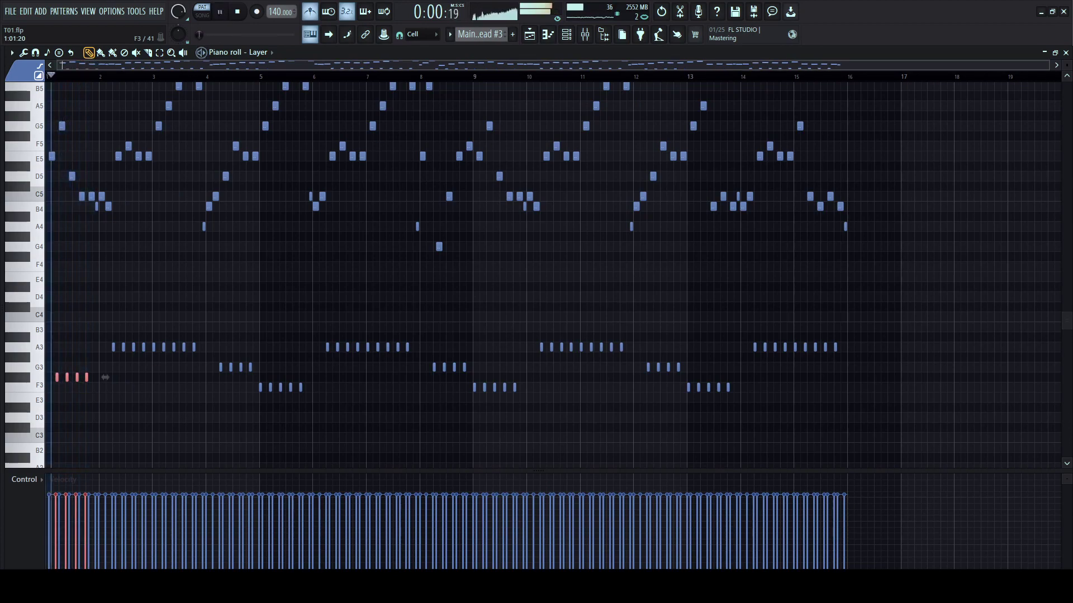
pyautogui.hotkey('shift', 'Down')
pyautogui.press('space')
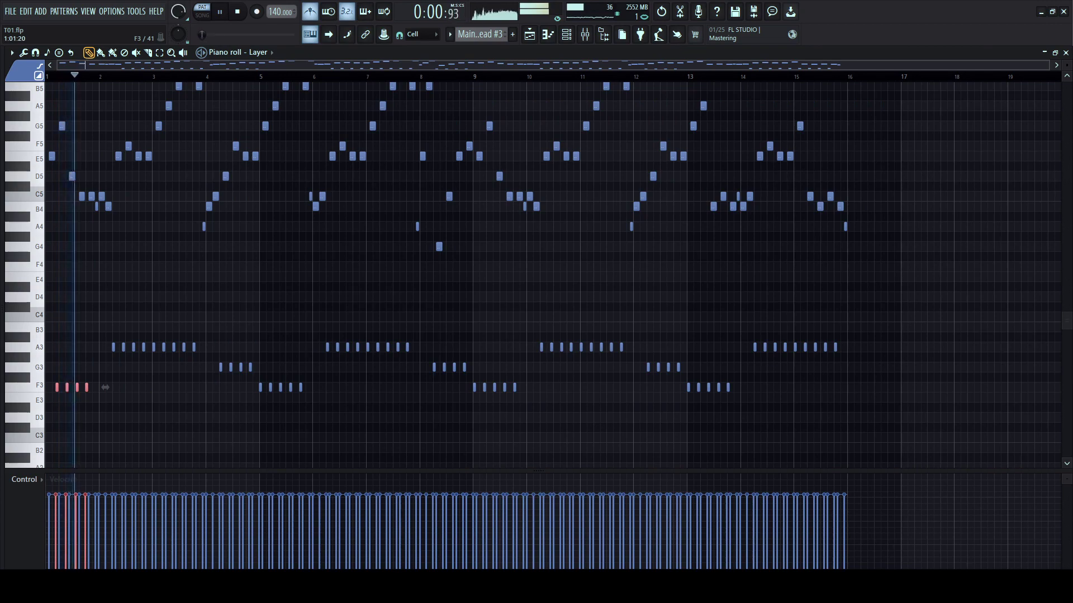
pyautogui.click(390, 416)
pyautogui.rightClick(390, 417)
pyautogui.scroll(2, 433, 395)
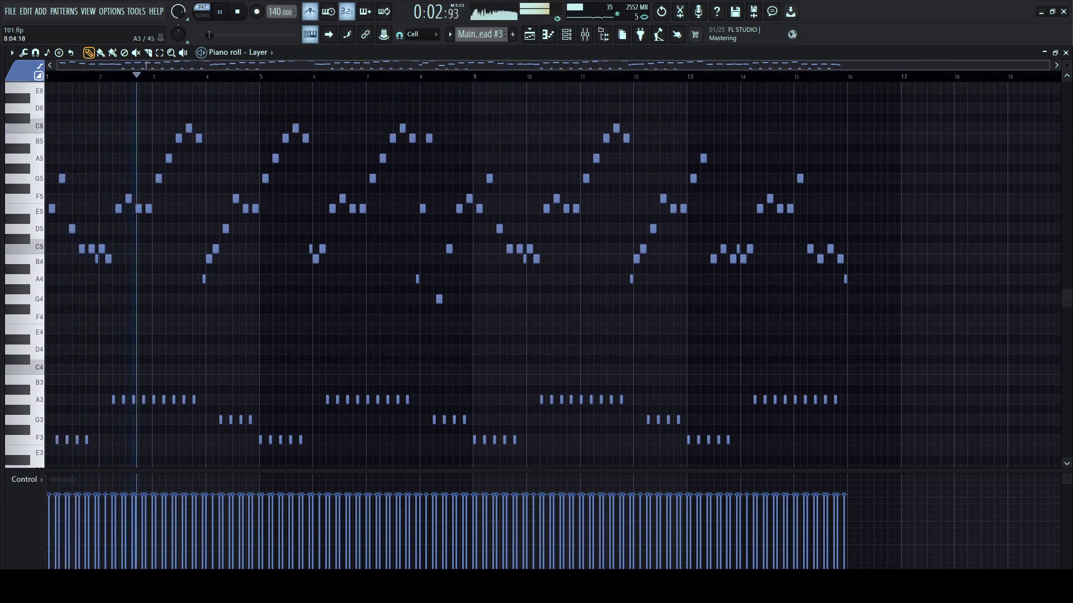
# - Lower the B5 and C6 notes throughout the Layer melody by an octave and play it from the start
pyautogui.click(310, 12)
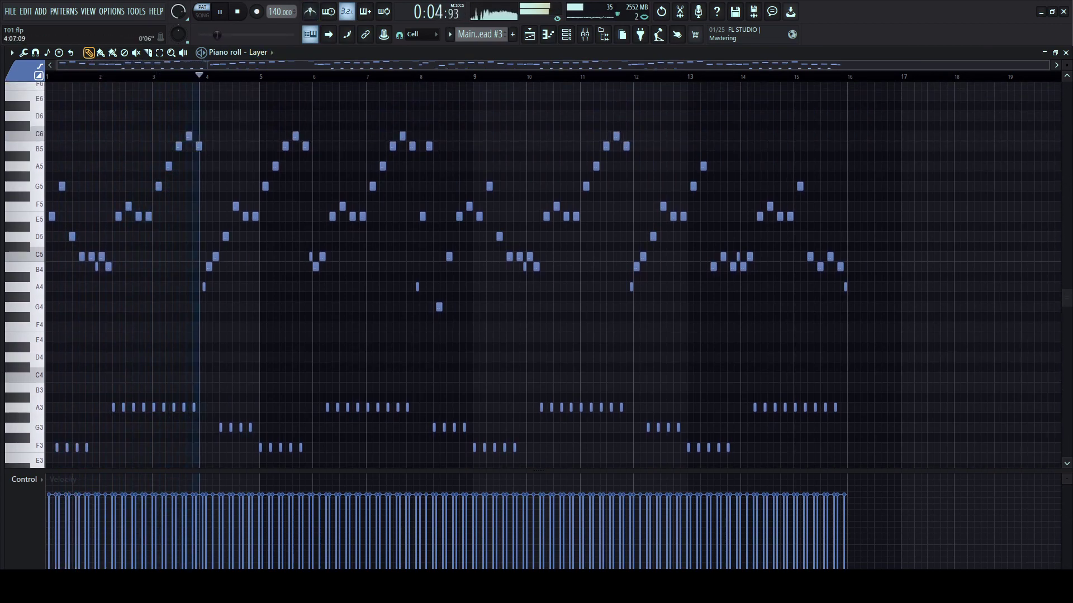
pyautogui.moveTo(162, 119); pyautogui.dragTo(647, 141)
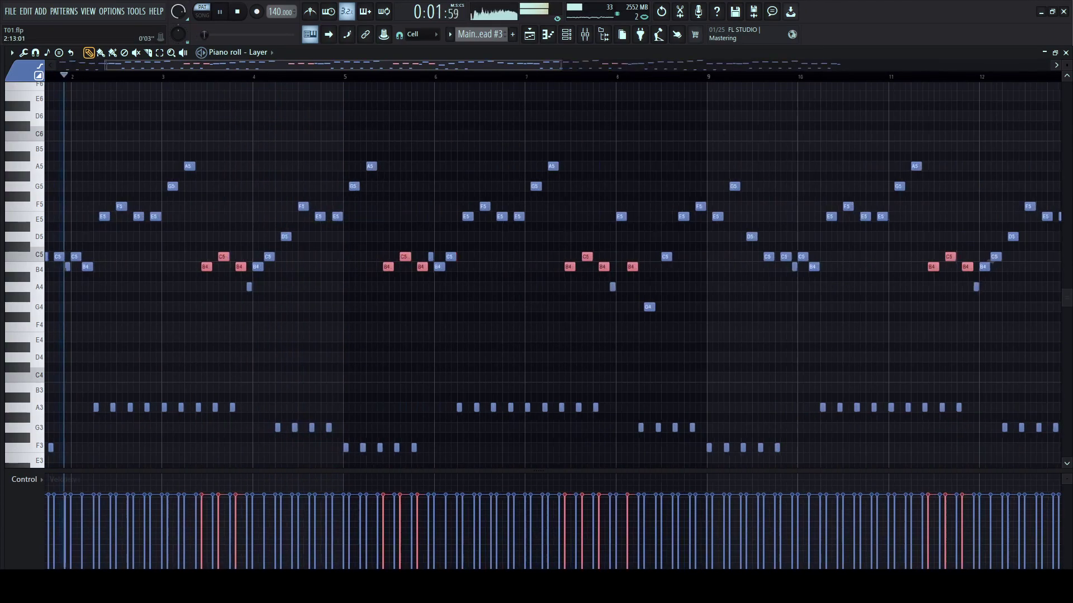
pyautogui.hscroll(-2, 990, 261)
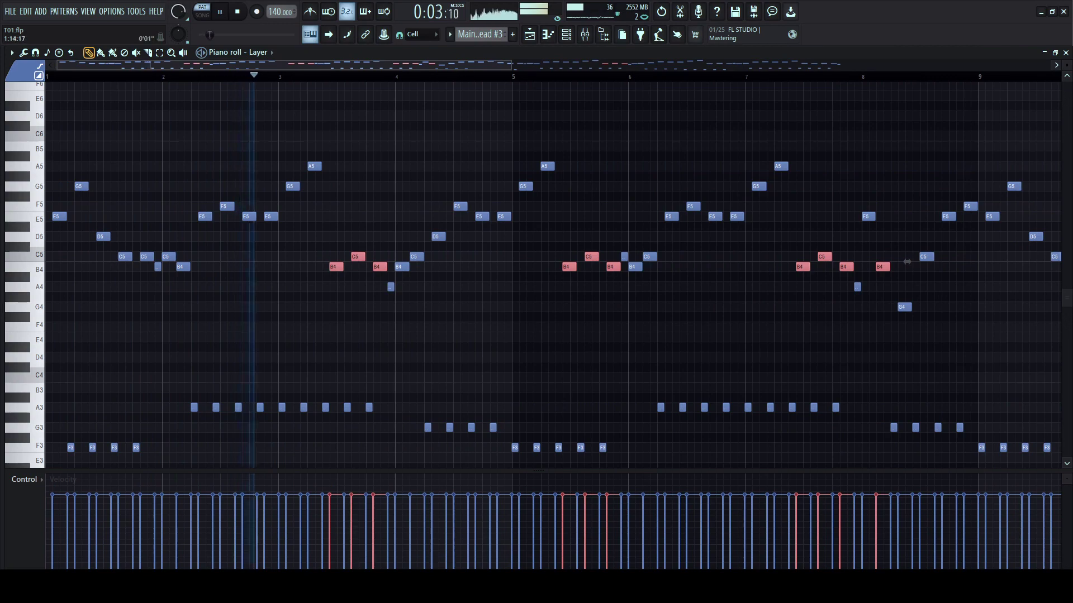
pyautogui.click(310, 11)
pyautogui.moveTo(65, 77); pyautogui.dragTo(50, 77)
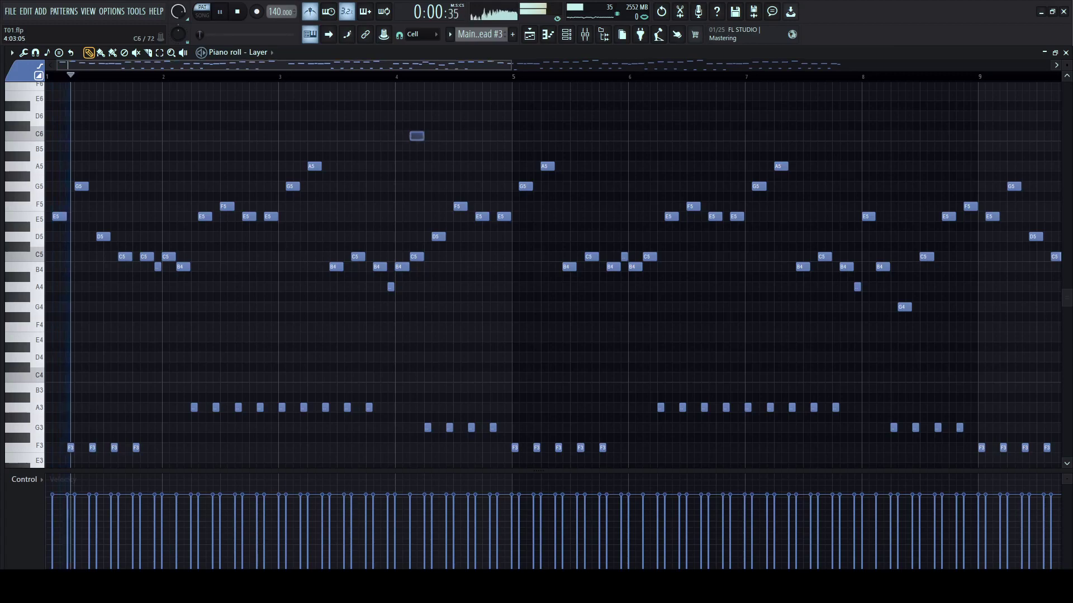
# - Show the channel rack and colour the Main Lead channel red
pyautogui.press('F6')
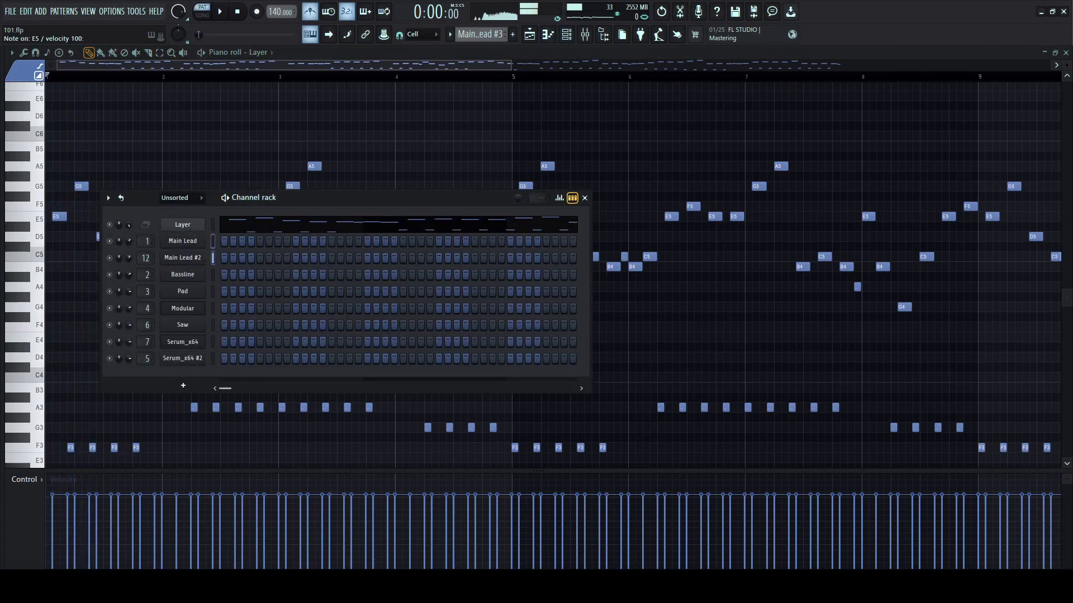
pyautogui.click(183, 257)
pyautogui.press('Escape')
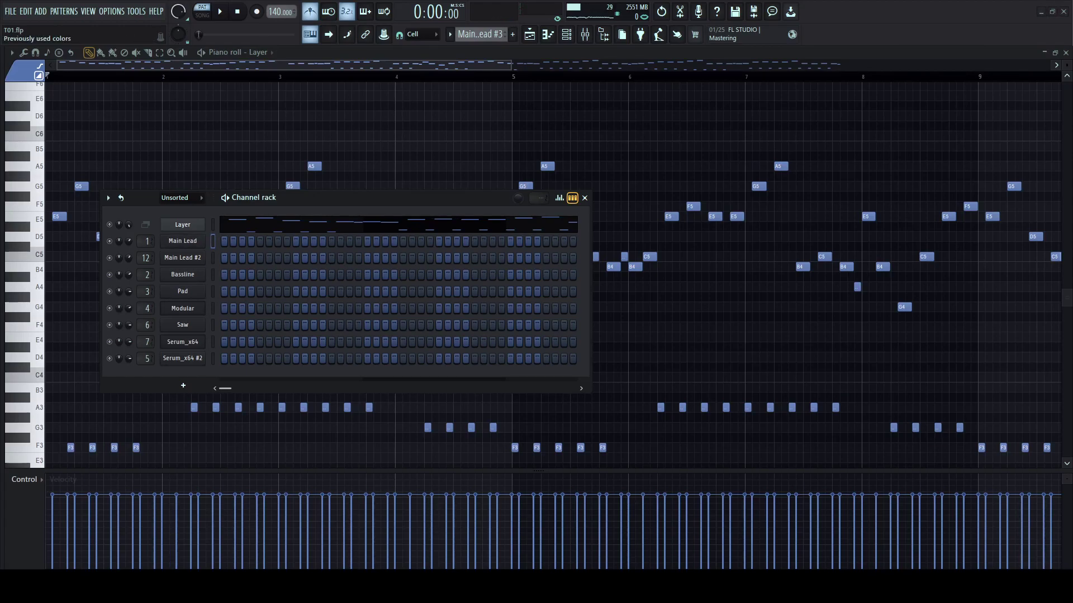
pyautogui.press('Return')
pyautogui.press('space')
pyautogui.press('space')
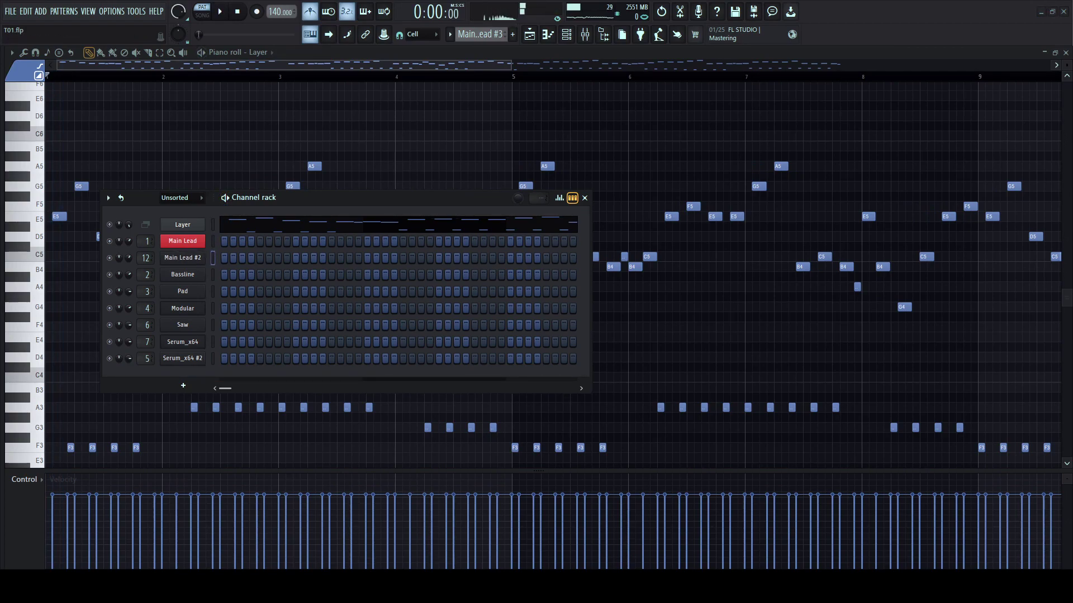
# - Colour the Main Lead #2 channel light red, clone it, and close the clone's plugin window
pyautogui.press('space')
pyautogui.rightClick(182, 258)
pyautogui.click(209, 346)
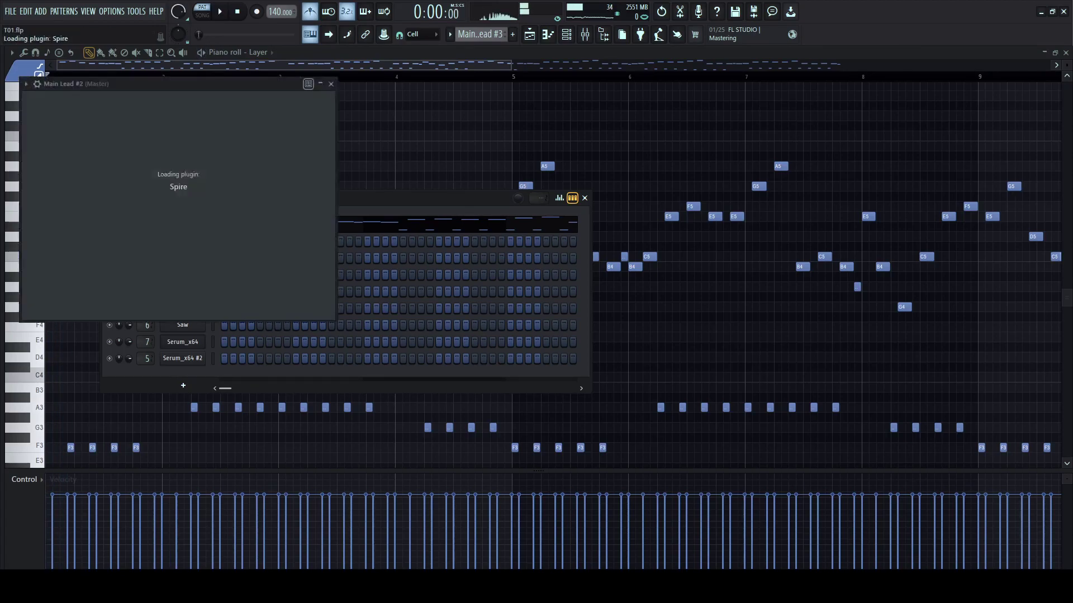
pyautogui.click(877, 83)
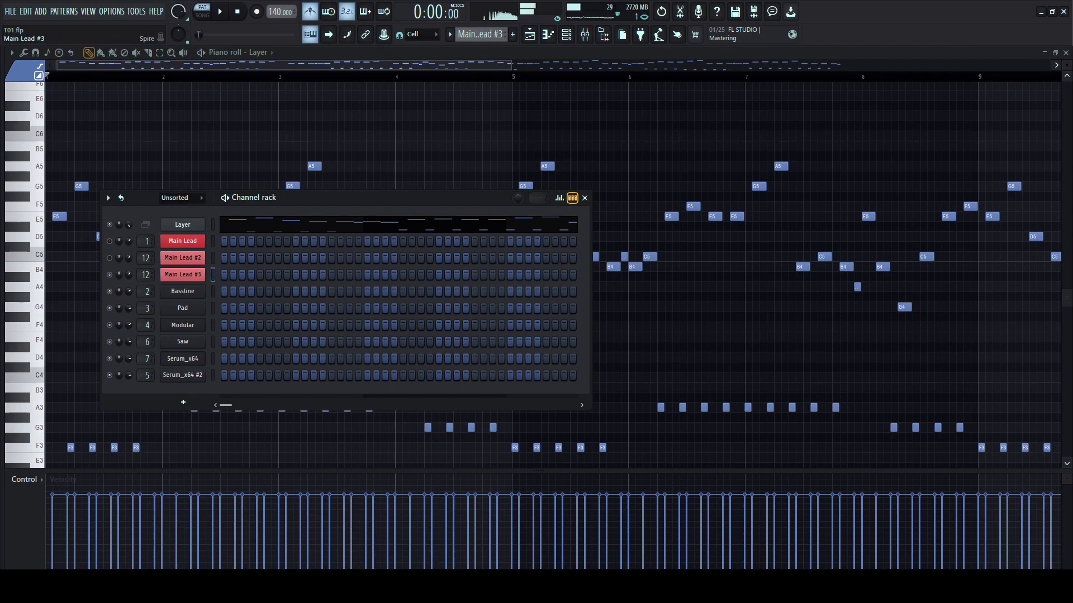
# - Check Main Lead #3 in Spire, then set it as a child of the Layer channel and play the pattern
pyautogui.click(183, 274)
pyautogui.moveTo(184, 84); pyautogui.dragTo(232, 84)
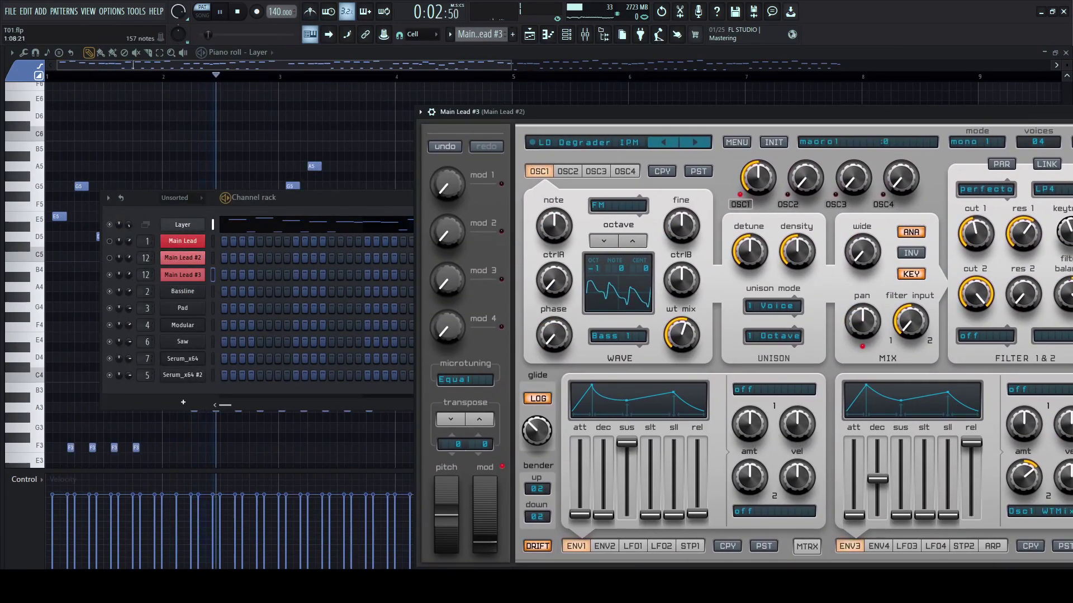
pyautogui.press('space')
pyautogui.click(182, 224)
pyautogui.press('space')
pyautogui.rightClick(213, 274)
pyautogui.click(620, 285)
pyautogui.press('space')
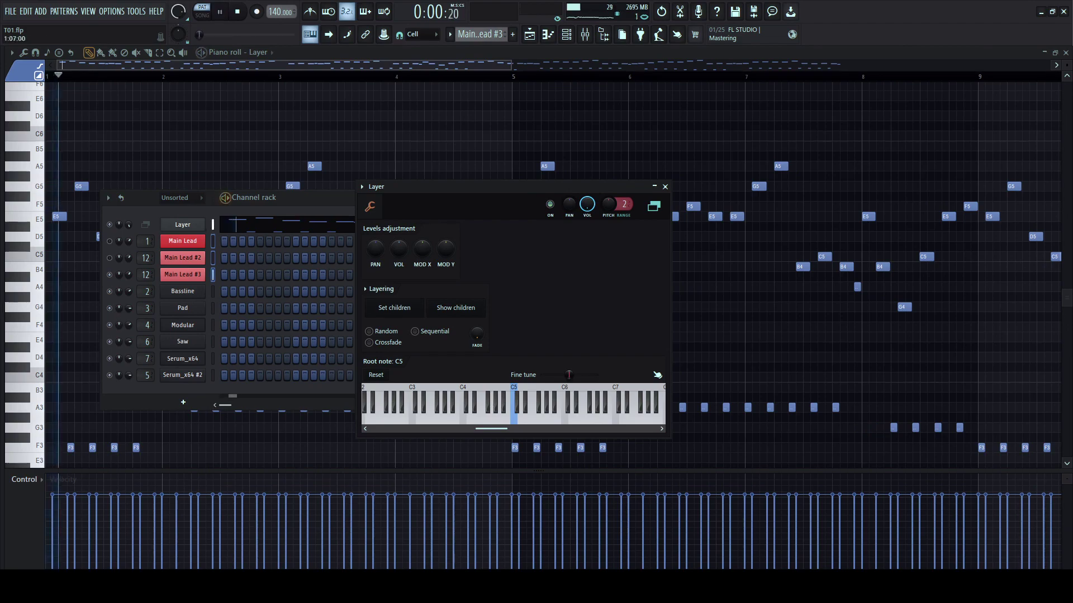
pyautogui.press('space')
# - Audition further Spire lead presets on Main Lead #3 during playback, stepping past LD Digital Egypt and LD Dirty Saw MLM
pyautogui.click(110, 241)
pyautogui.click(183, 275)
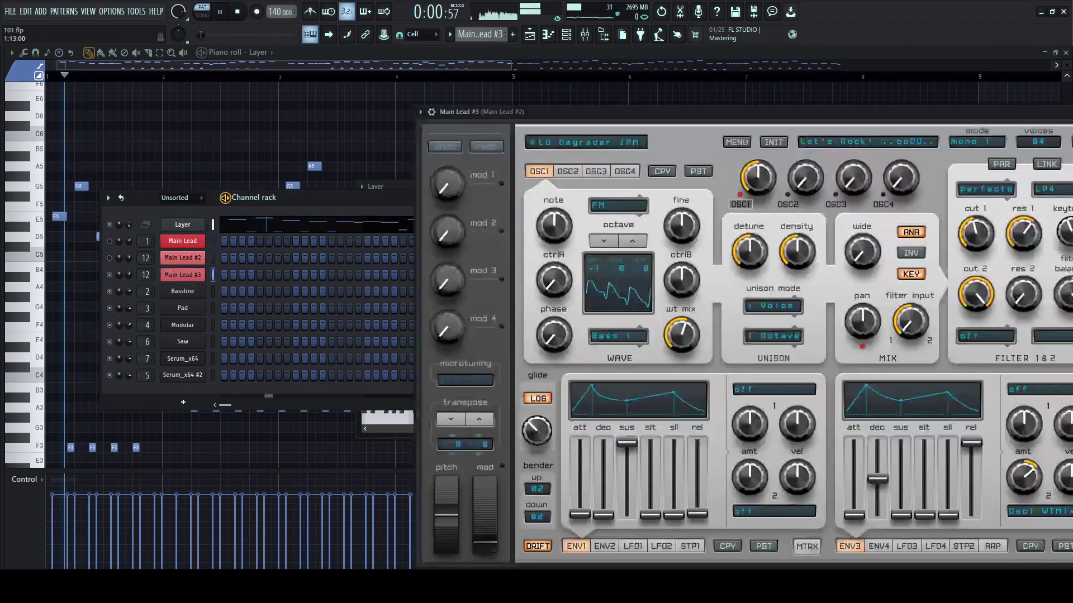
pyautogui.moveTo(559, 111); pyautogui.dragTo(373, 87)
pyautogui.click(509, 117)
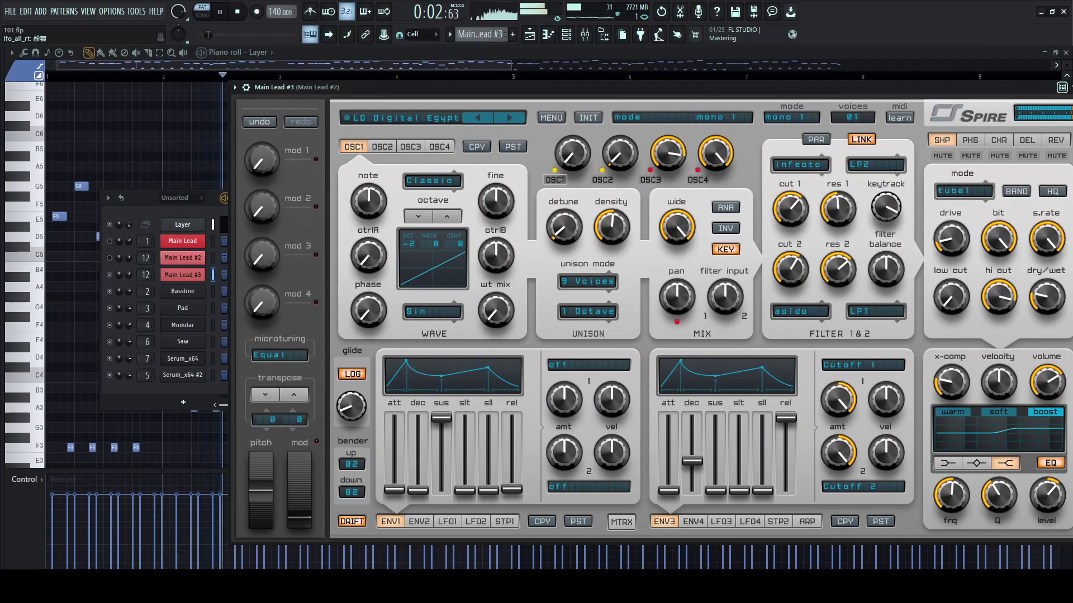
pyautogui.click(509, 117)
pyautogui.moveTo(506, 87); pyautogui.dragTo(384, 92)
pyautogui.click(387, 122)
pyautogui.click(387, 122)
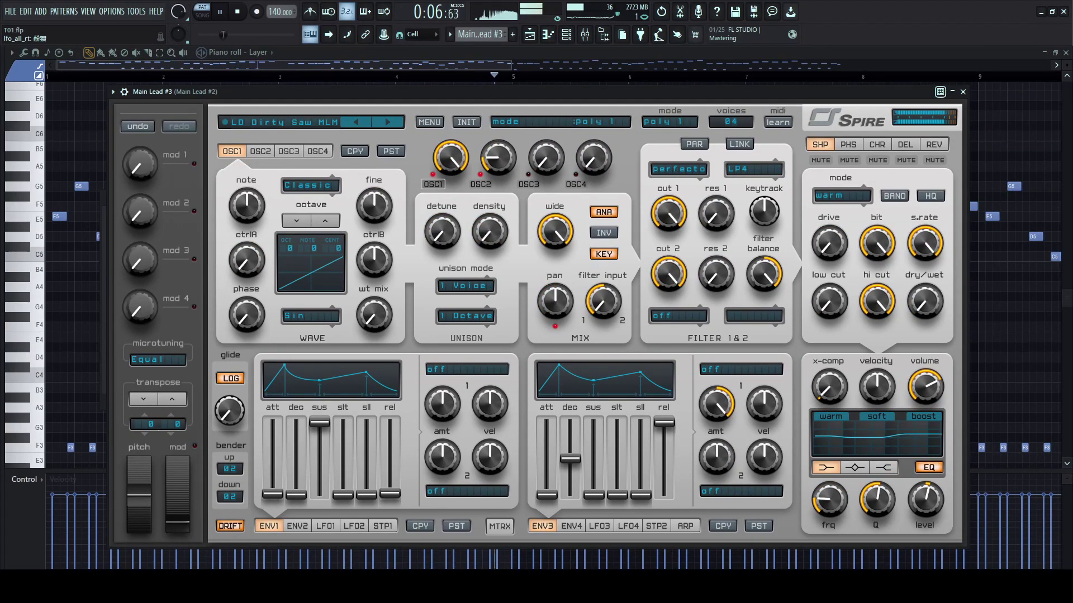
pyautogui.click(387, 122)
# - Set Main Lead #3's root note to C4 in its channel settings and move its window clear of the channel rack
pyautogui.click(124, 91)
pyautogui.click(170, 112)
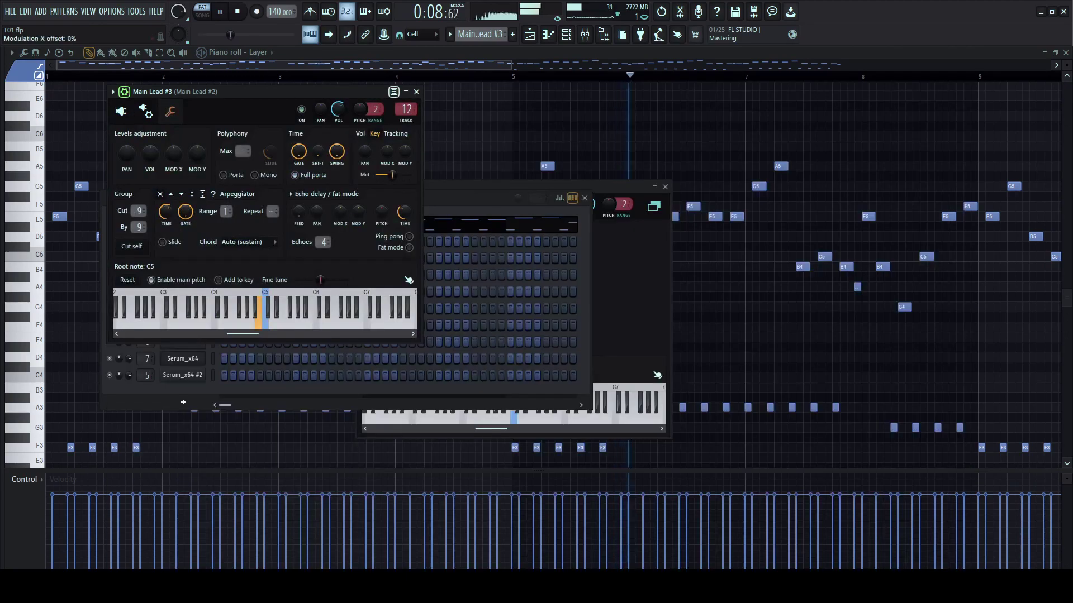
pyautogui.rightClick(214, 323)
pyautogui.moveTo(252, 91); pyautogui.dragTo(512, 96)
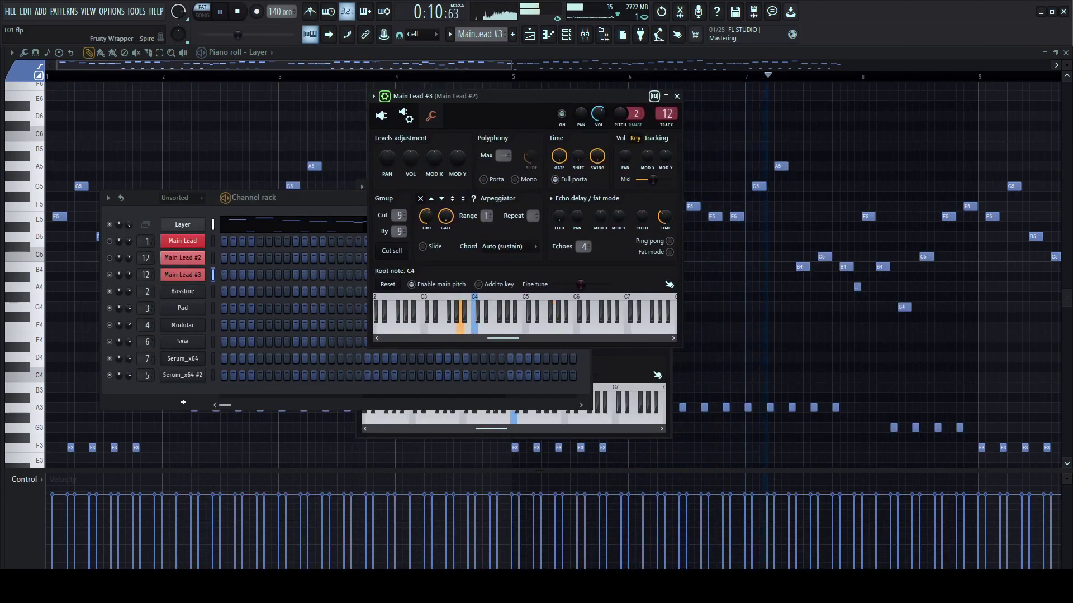
# - Close the Main Lead #3 settings, toggle the Main Lead channel's mute, and lower the Main Lead #3 channel volume
pyautogui.click(183, 275)
pyautogui.click(110, 241)
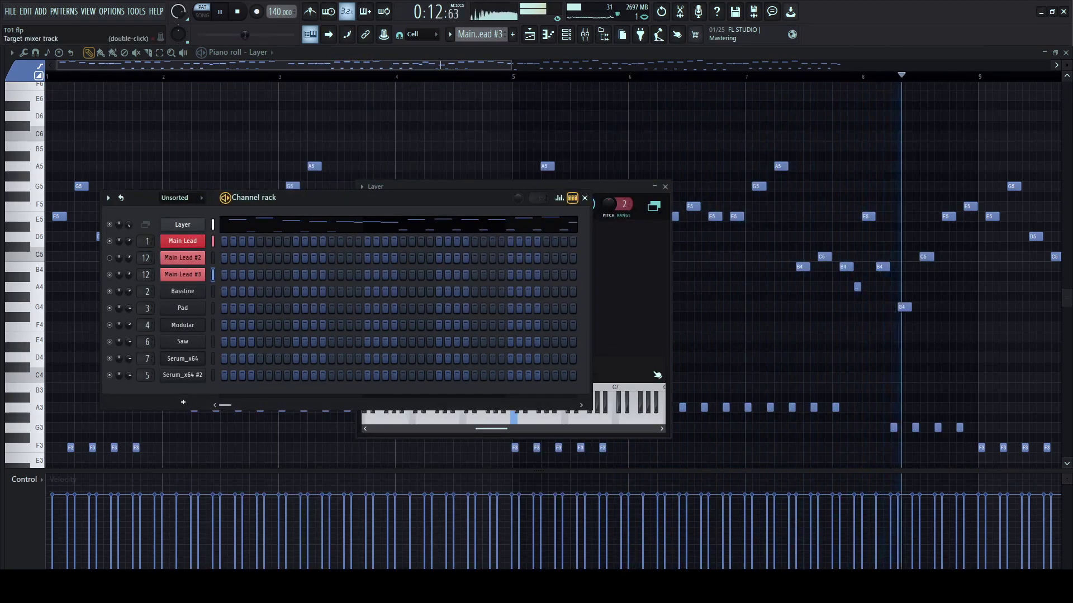
pyautogui.moveTo(128, 275); pyautogui.dragTo(129, 285)
# - Reopen Spire on Main Lead #3 and step forward through its lead presets during playback, from LD Dirt Adagio to LD Exhale AS
pyautogui.click(182, 275)
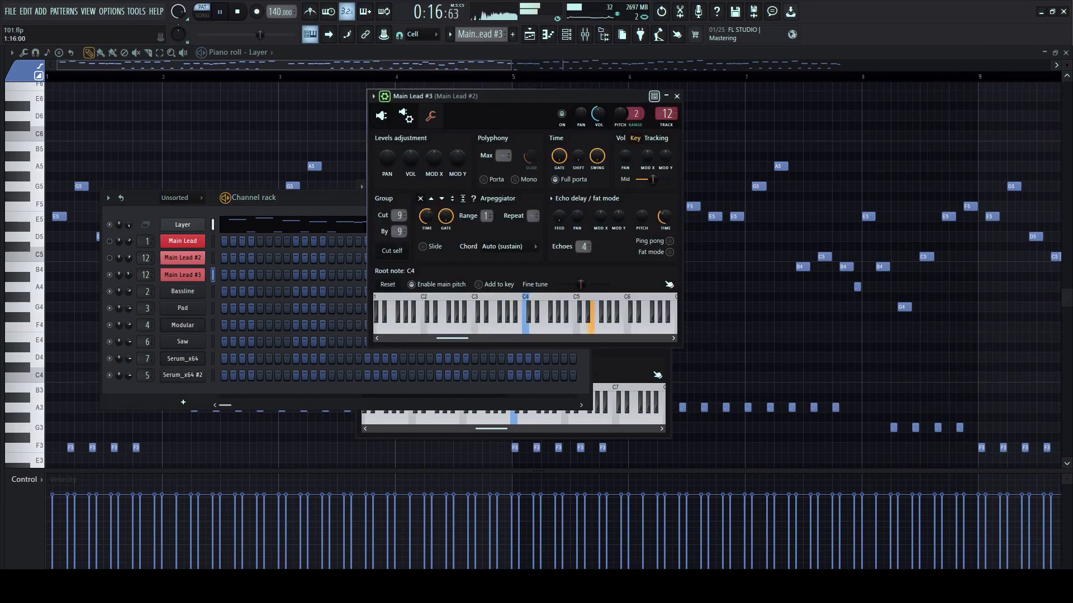
pyautogui.click(378, 115)
pyautogui.moveTo(565, 96); pyautogui.dragTo(345, 72)
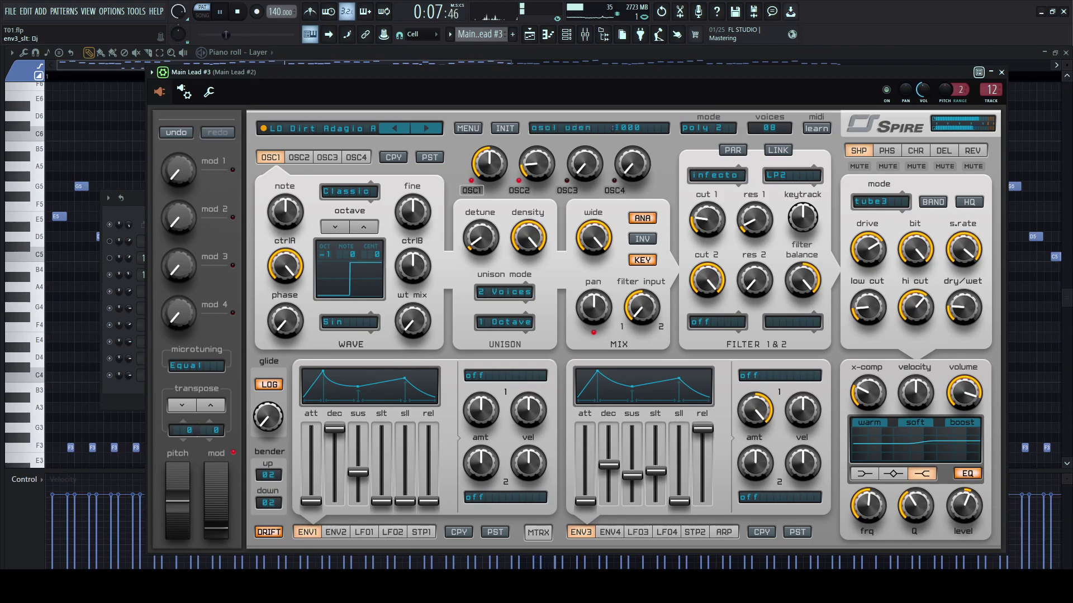
pyautogui.click(427, 129)
pyautogui.click(426, 128)
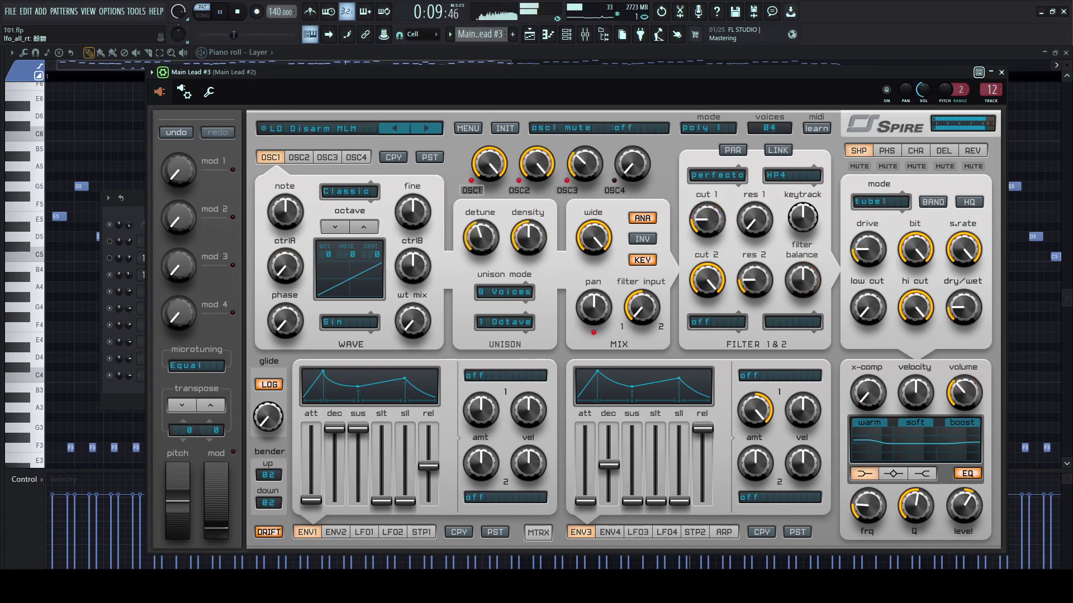
pyautogui.click(426, 129)
pyautogui.click(426, 129)
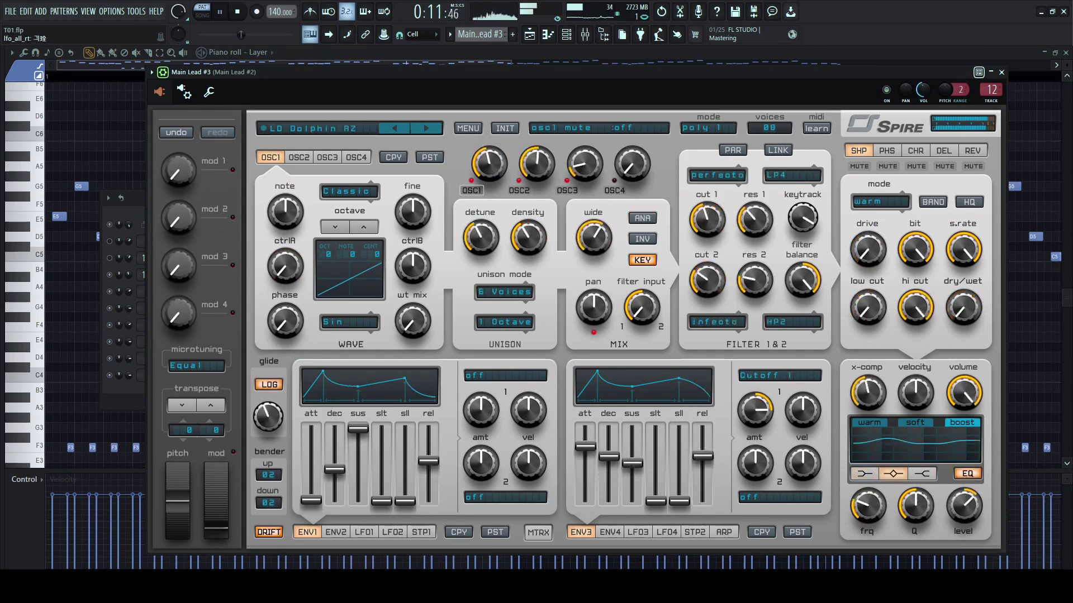
pyautogui.click(426, 128)
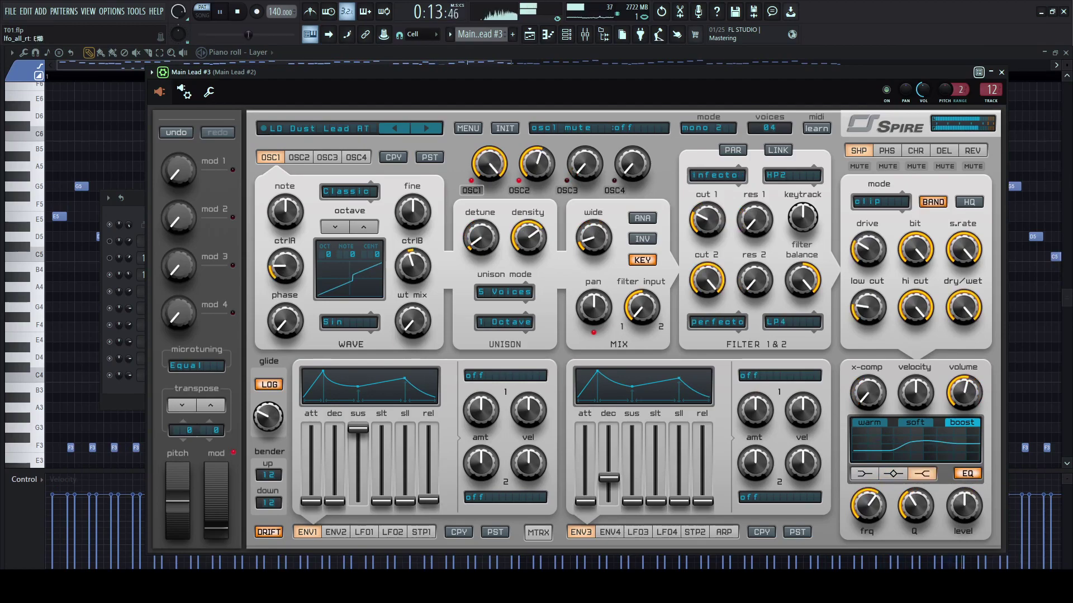
pyautogui.click(426, 128)
pyautogui.click(426, 129)
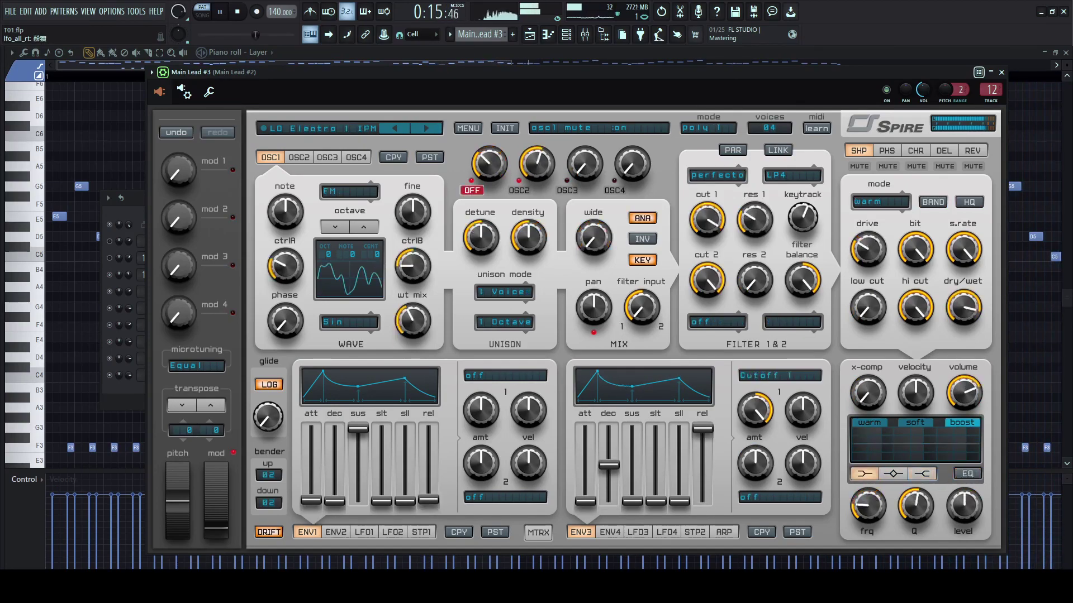
pyautogui.click(426, 128)
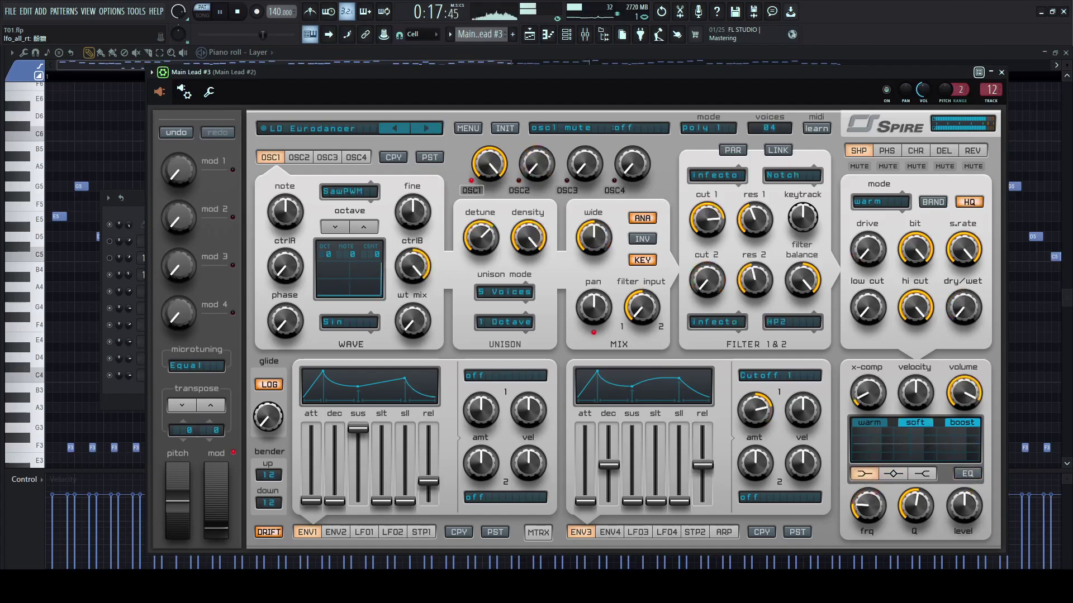
pyautogui.click(426, 128)
pyautogui.click(426, 128)
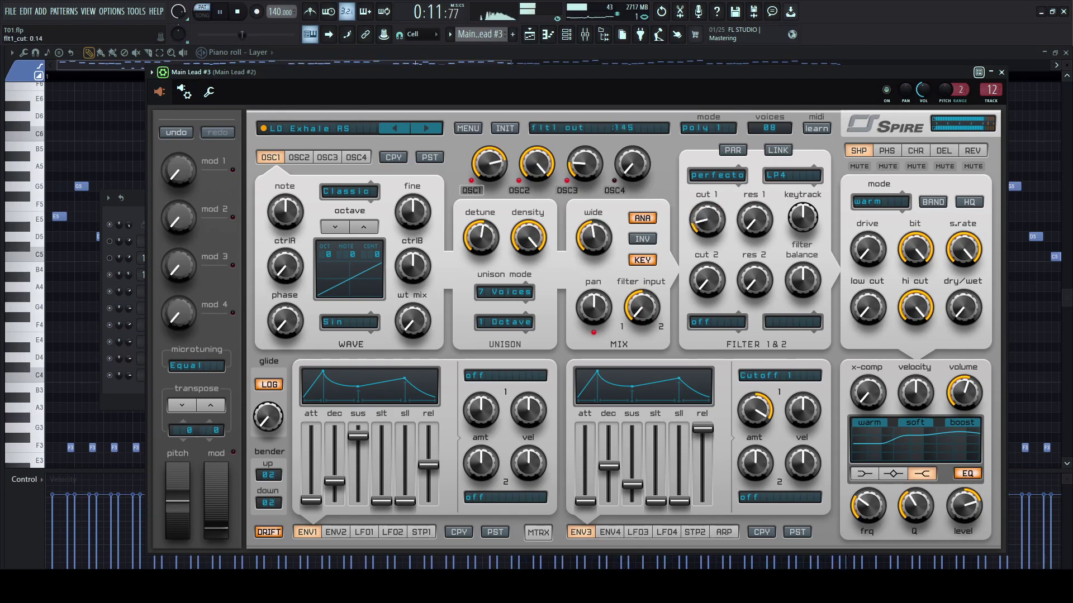
# - Bring up the channel rack and draw a one-bar F3 note in bar 1 of the Bassline channel's piano roll, checking it with playback
pyautogui.press('F6')
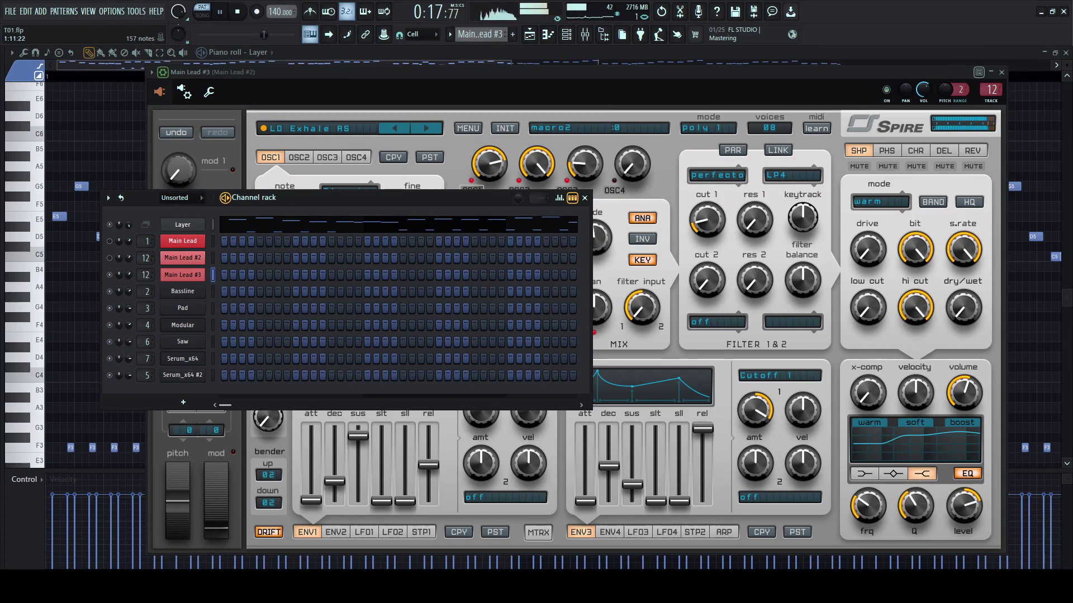
pyautogui.moveTo(358, 198); pyautogui.dragTo(395, 182)
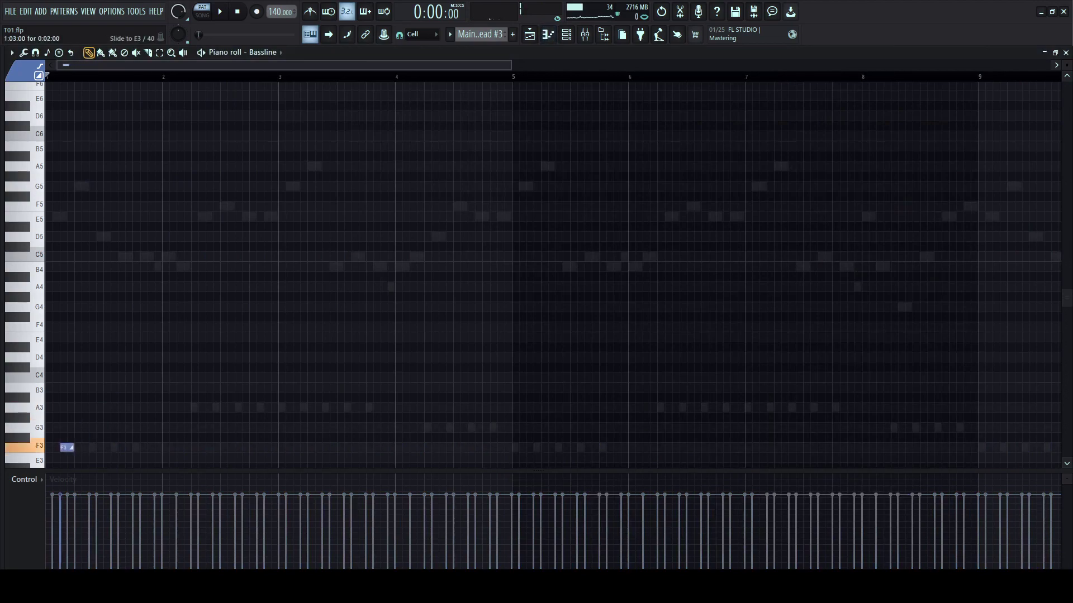
pyautogui.moveTo(58, 447); pyautogui.dragTo(161, 448)
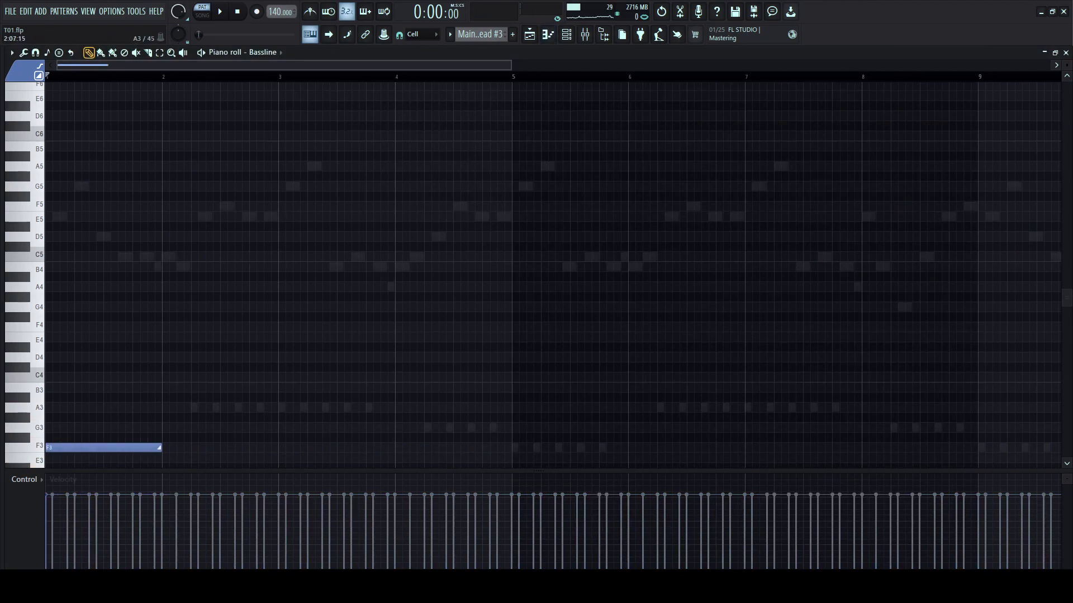
pyautogui.click(136, 52)
pyautogui.press('space')
pyautogui.scroll(-3, 167, 357)
pyautogui.press('space')
# - Try the bar 1 bass note an octave higher during playback, and return it to its original octave
pyautogui.keyDown('ctrl'); pyautogui.moveTo(170, 314); pyautogui.dragTo(70, 367); pyautogui.keyUp('ctrl')
pyautogui.hotkey('ctrl', 'Up')
pyautogui.press('space')
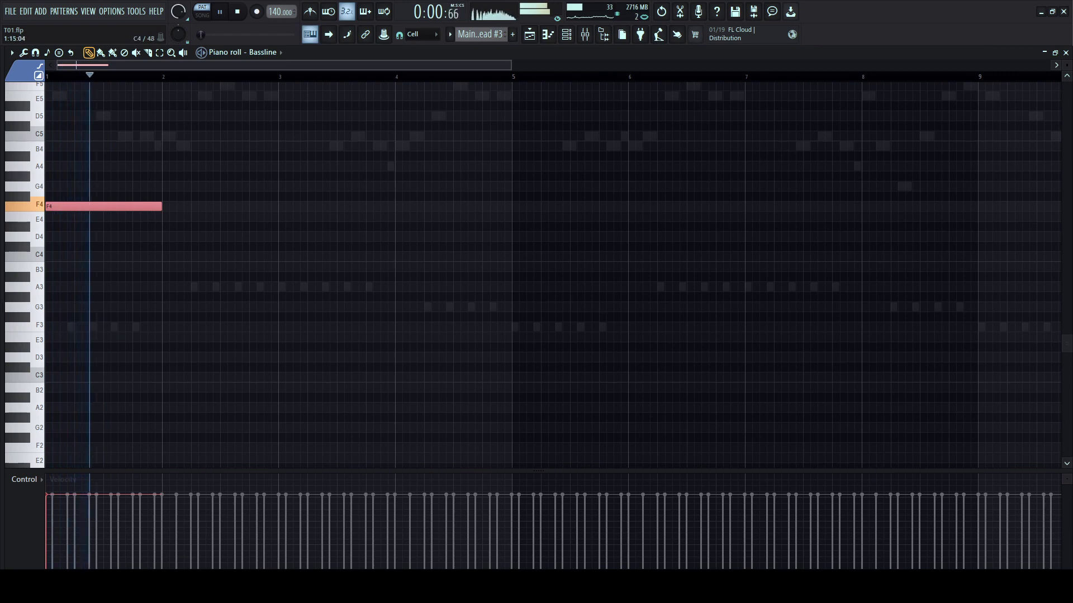
pyautogui.scroll(2, 553, 274)
pyautogui.press('space')
pyautogui.hotkey('ctrl', 'Down')
pyautogui.hotkey('shift', 'Down')
pyautogui.hotkey('shift', 'Up')
pyautogui.moveTo(195, 347); pyautogui.dragTo(166, 347)
pyautogui.press('space')
pyautogui.press('space')
pyautogui.click(159, 378)
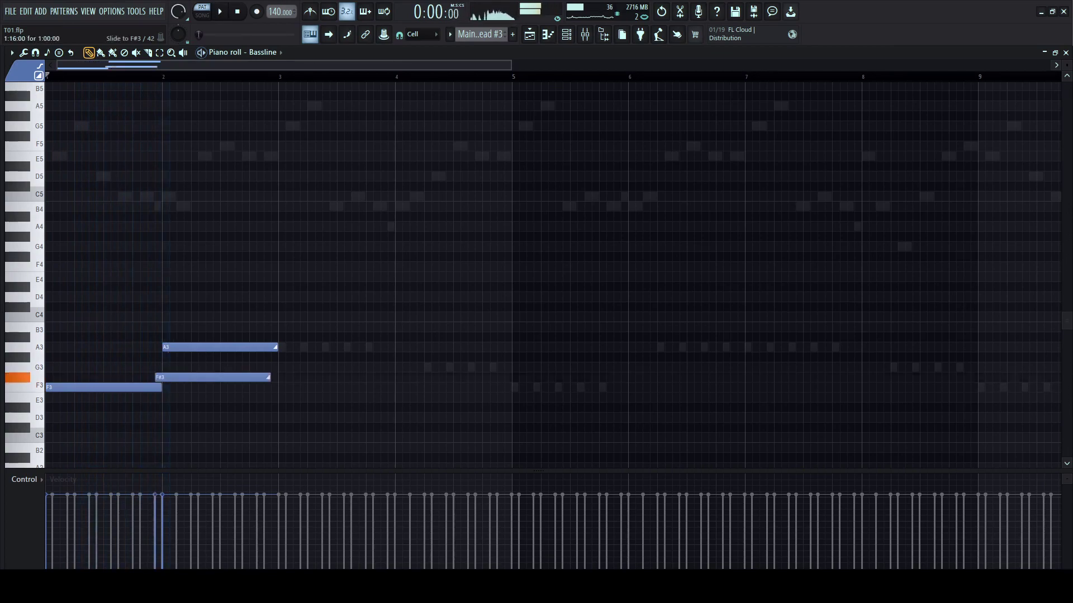
pyautogui.rightClick(182, 348)
pyautogui.moveTo(159, 378); pyautogui.dragTo(167, 348)
pyautogui.rightClick(172, 348)
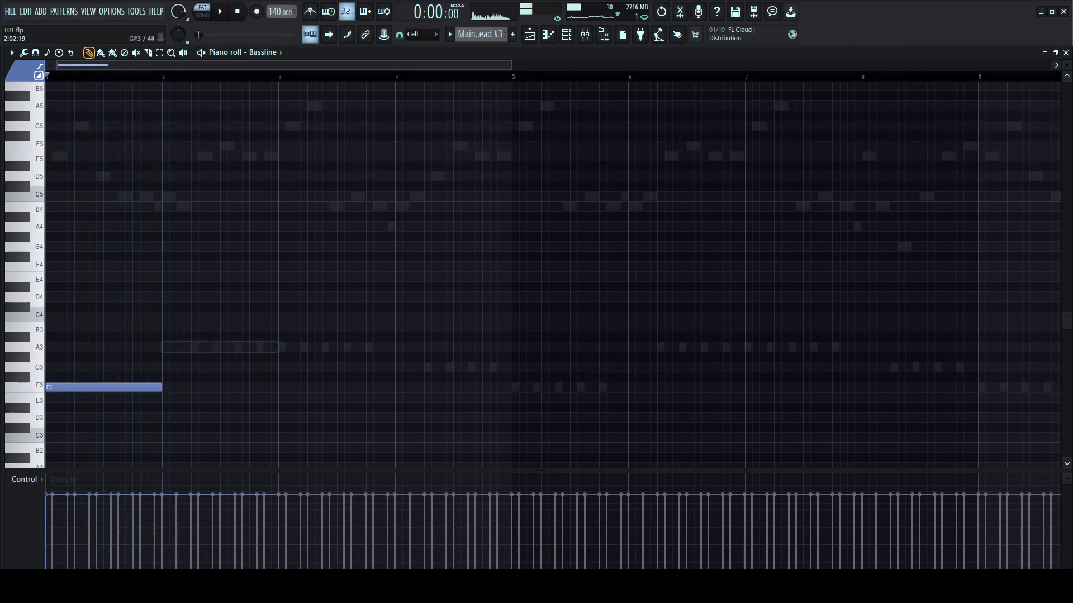
# - Add an A3 bass note spanning bars 2 and 3 and a one-bar G3 note in bar 4
pyautogui.click(167, 348)
pyautogui.press('space')
pyautogui.moveTo(276, 347); pyautogui.dragTo(399, 367)
pyautogui.click(406, 367)
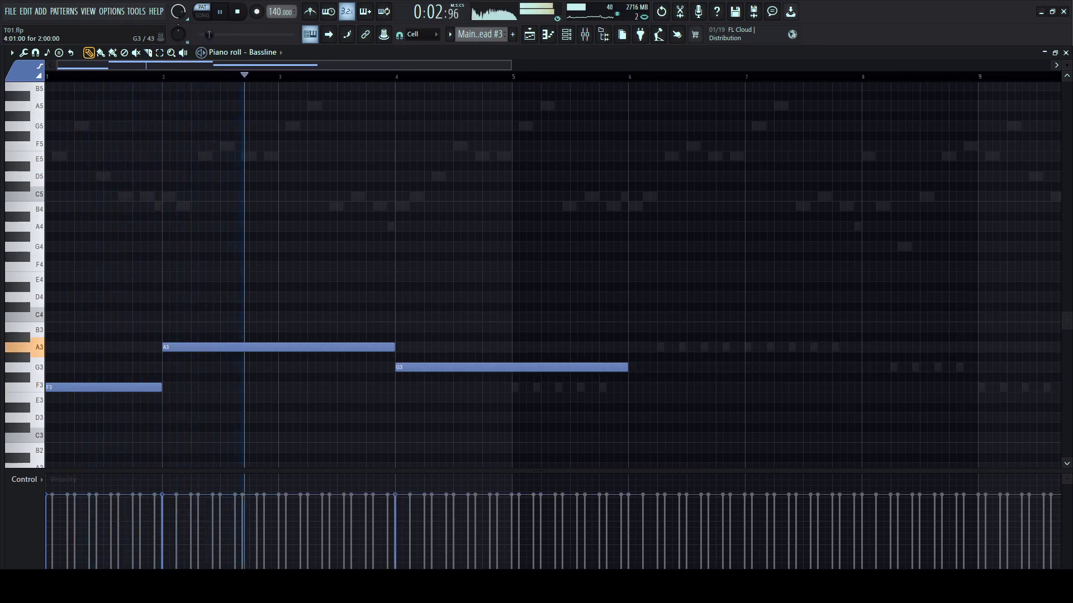
pyautogui.moveTo(625, 367); pyautogui.dragTo(510, 375)
# - Duplicate the four-bar bass phrase into bars 5 to 8 and transpose all its notes up one octave
pyautogui.hotkey('ctrl', 'a')
pyautogui.hotkey('ctrl', 'b')
pyautogui.moveTo(715, 293); pyautogui.dragTo(957, 370)
pyautogui.hotkey('ctrl', 'a')
pyautogui.hotkey('ctrl', 'Up')
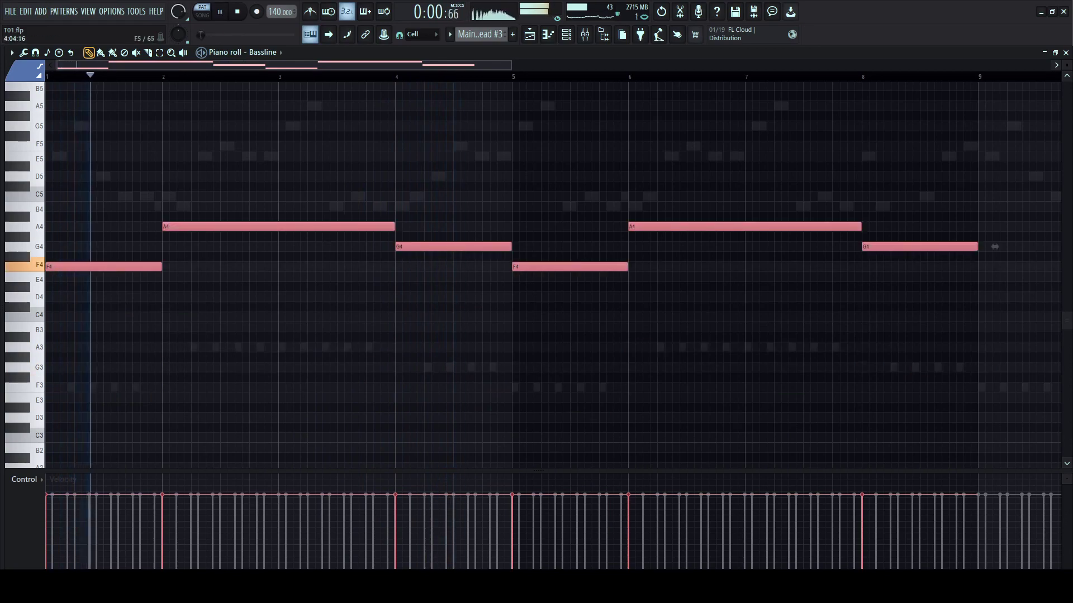
# - Remove the stray note above the bass phrase, duplicate the eight-bar phrase into bars 9 to 16, and deselect the notes
pyautogui.scroll(3, 423, 157)
pyautogui.click(434, 166)
pyautogui.rightClick(435, 166)
pyautogui.scroll(-2, 427, 166)
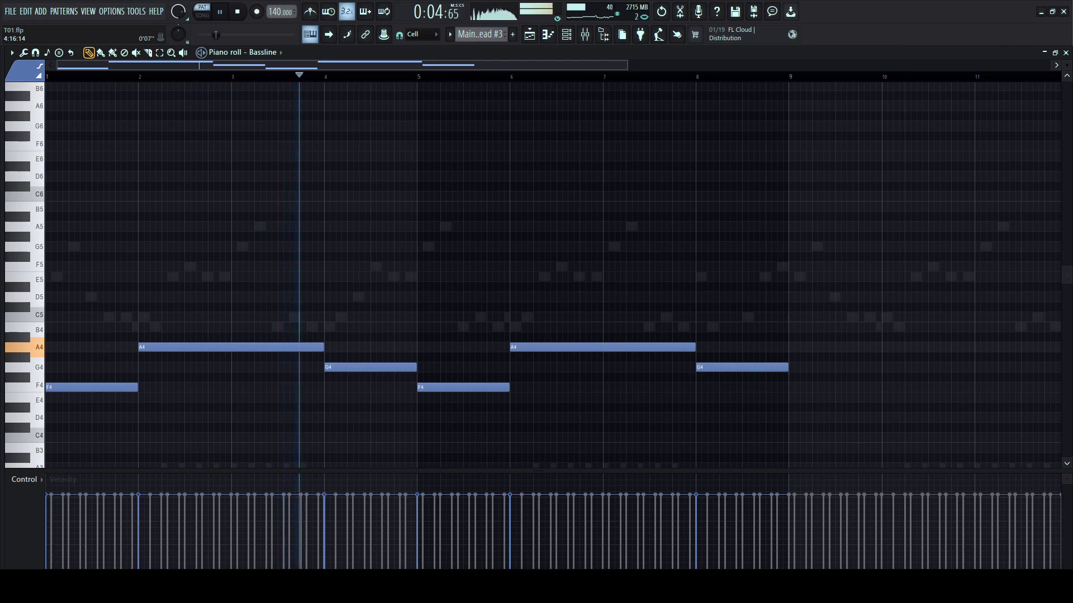
pyautogui.scroll(-2, 628, 166)
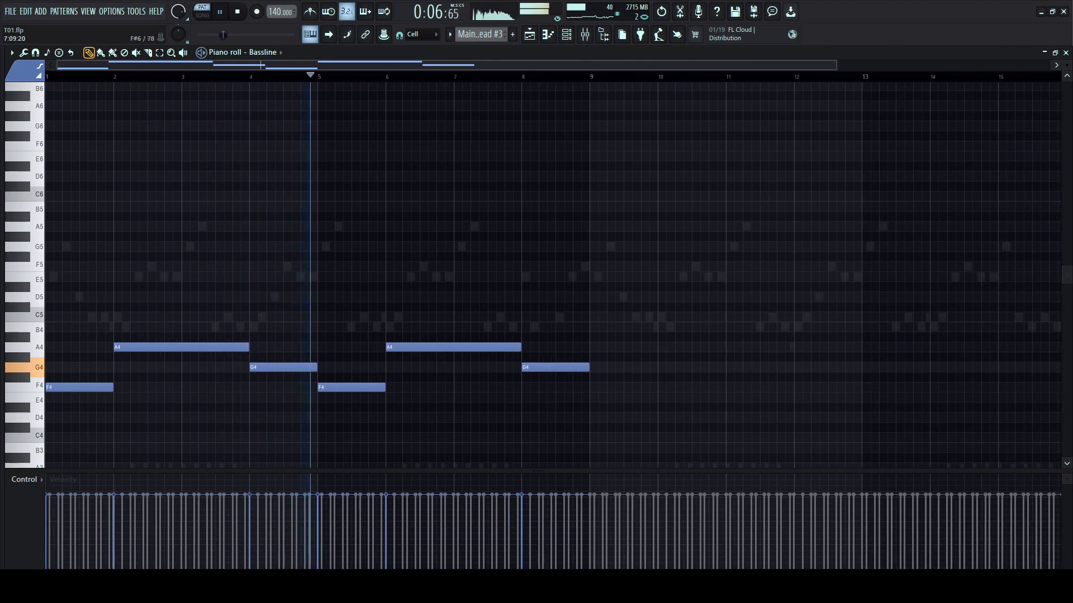
pyautogui.scroll(-1, 375, 115)
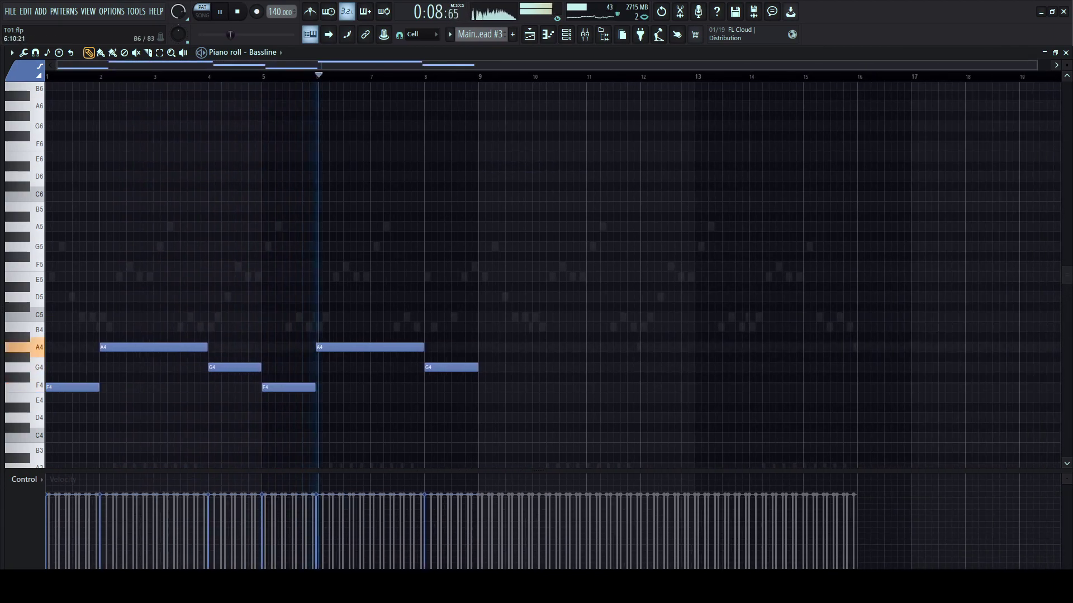
pyautogui.scroll(-2, 409, 106)
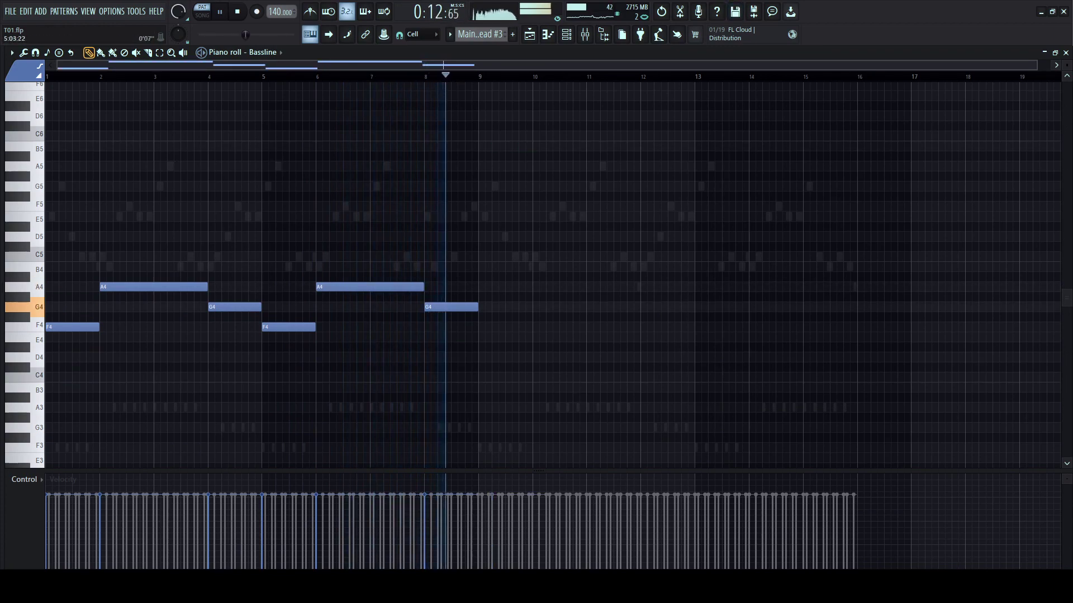
pyautogui.scroll(1, 271, 252)
pyautogui.hscroll(-1, 272, 251)
pyautogui.hotkey('ctrl', 'b')
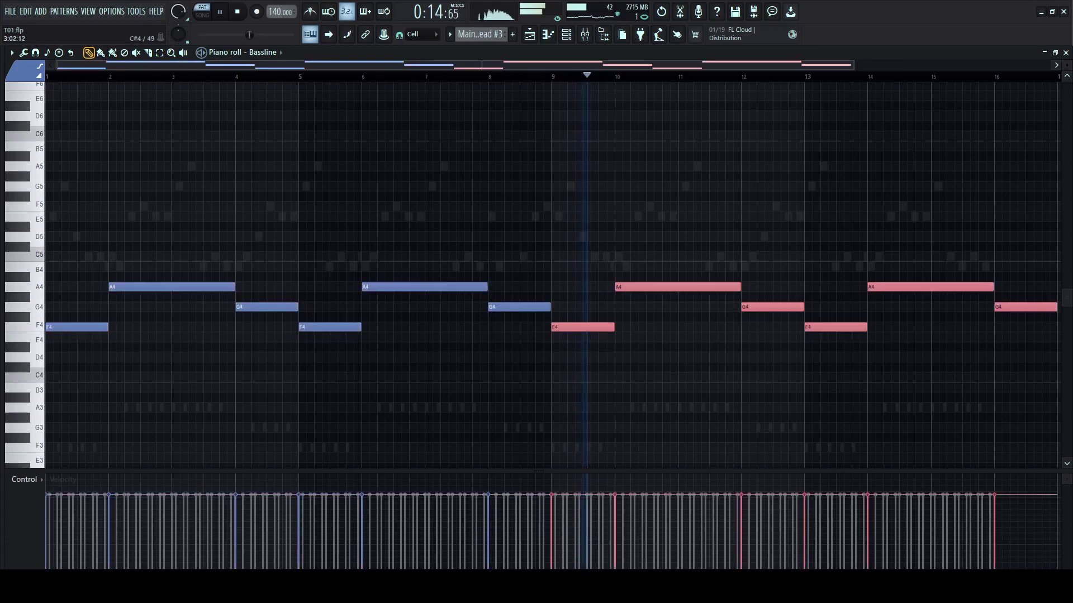
pyautogui.hotkey('ctrl', 'd')
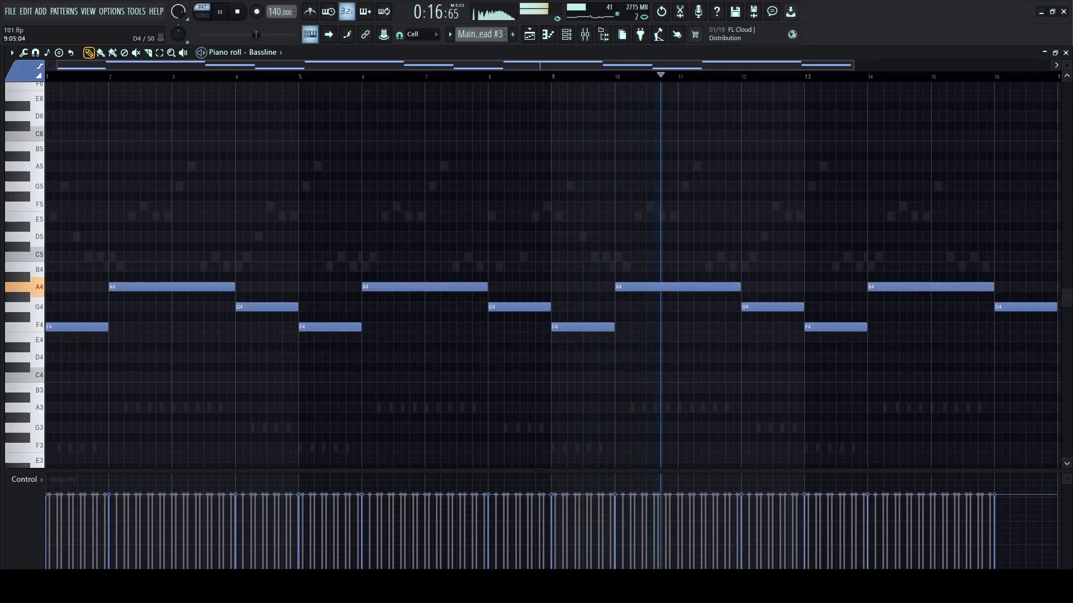
# - Shorten the F4 bass note in bar 9 from its start by one beat and turn on the metronome
pyautogui.moveTo(586, 328); pyautogui.dragTo(613, 328)
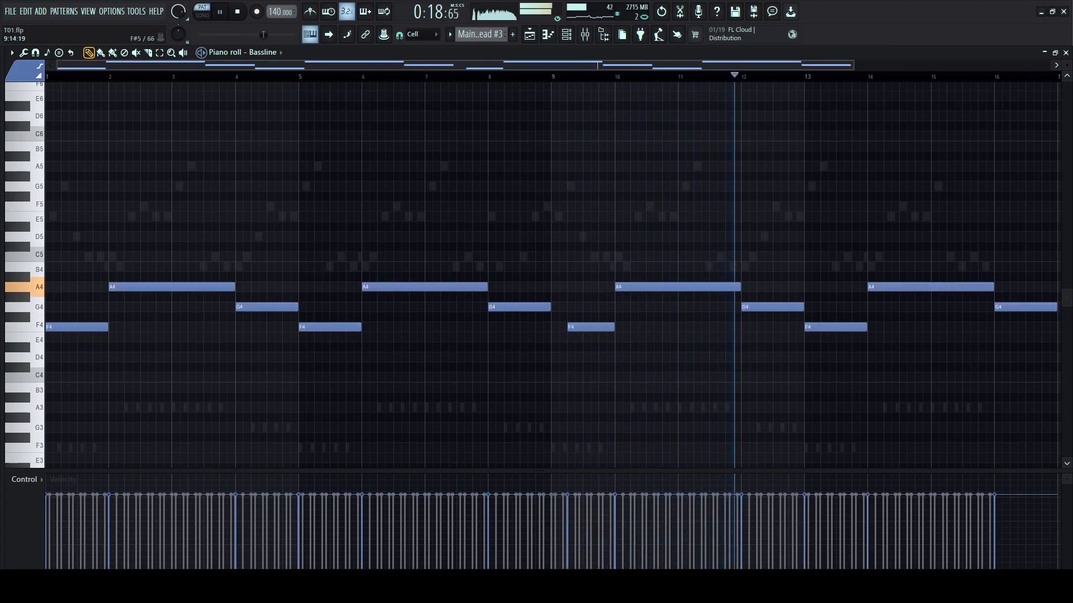
pyautogui.scroll(-1, 528, 77)
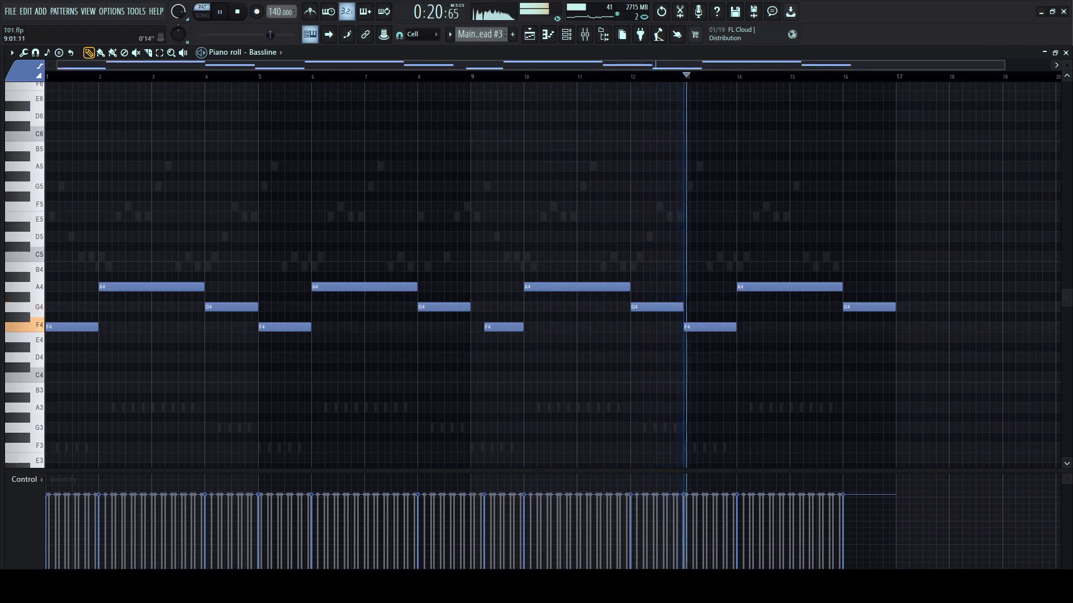
pyautogui.click(310, 11)
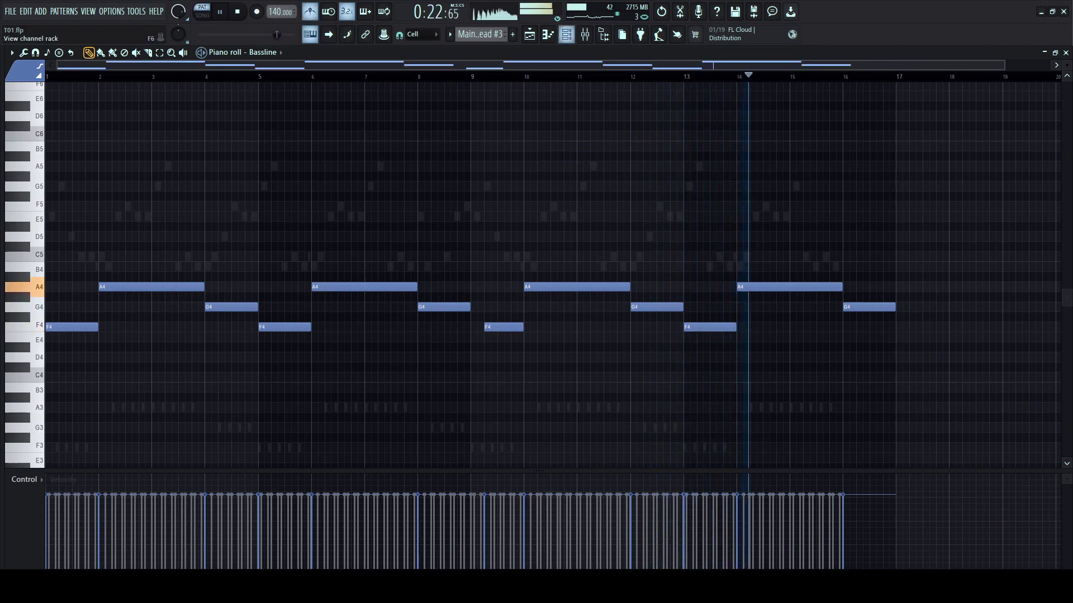
# - Open the Layer channel's piano roll from the channel rack and examine the melody notes against the new bass notes
pyautogui.press('F6')
pyautogui.click(331, 209)
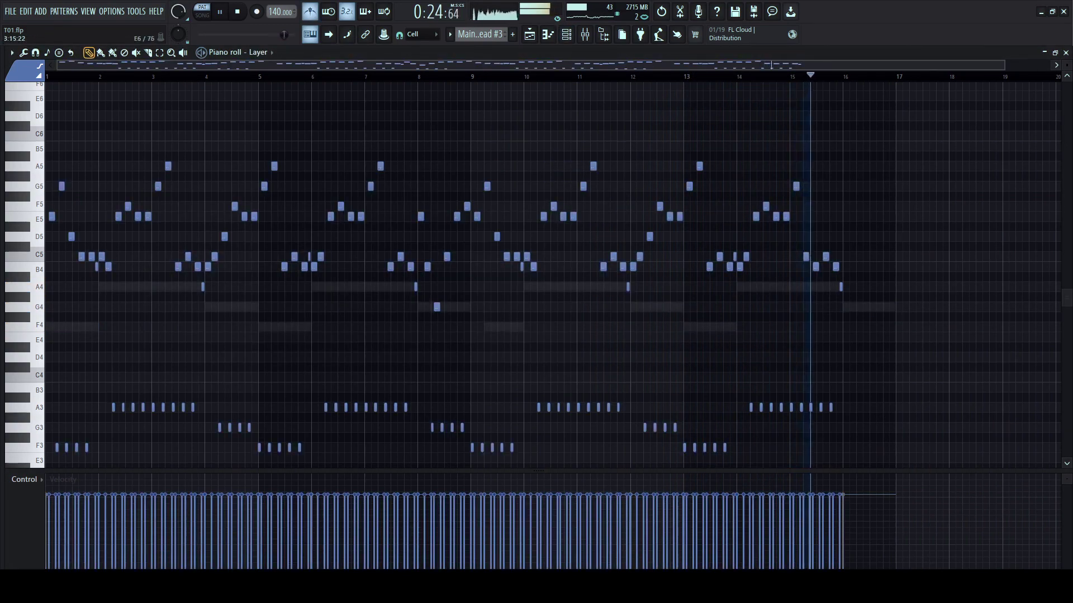
pyautogui.scroll(2, 324, 209)
pyautogui.scroll(3, 163, 76)
pyautogui.moveTo(179, 66); pyautogui.dragTo(156, 65)
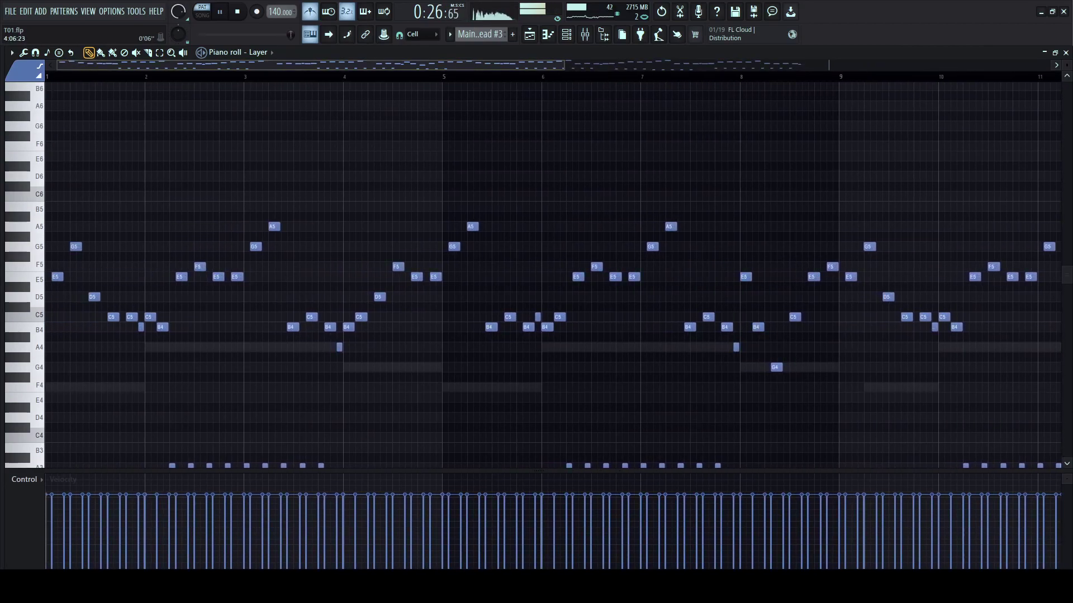
# - Create a new empty pattern
pyautogui.press('F4')
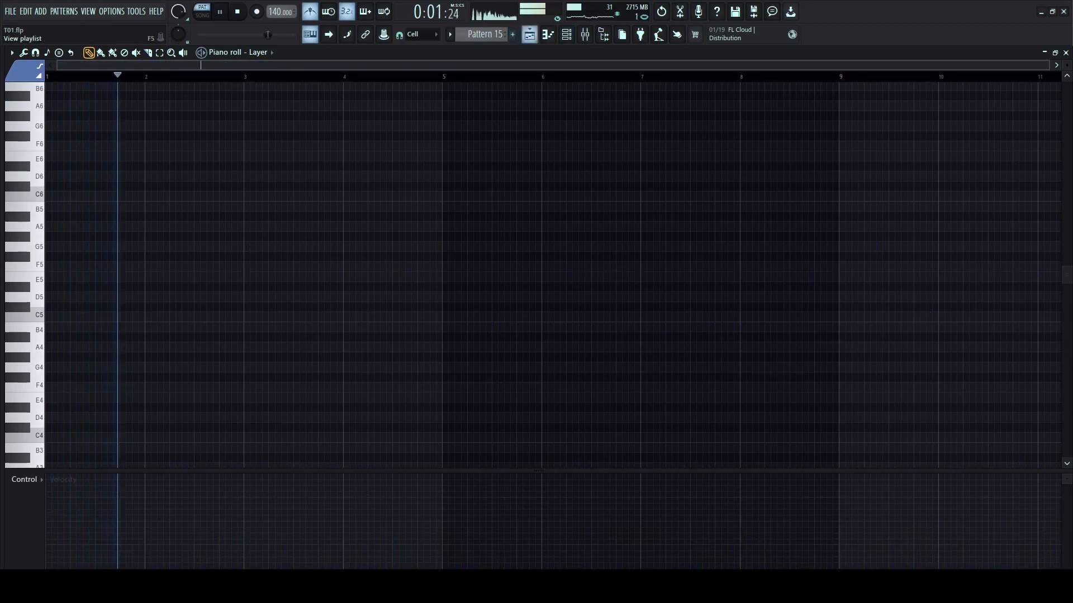
pyautogui.scroll(1, 484, 34)
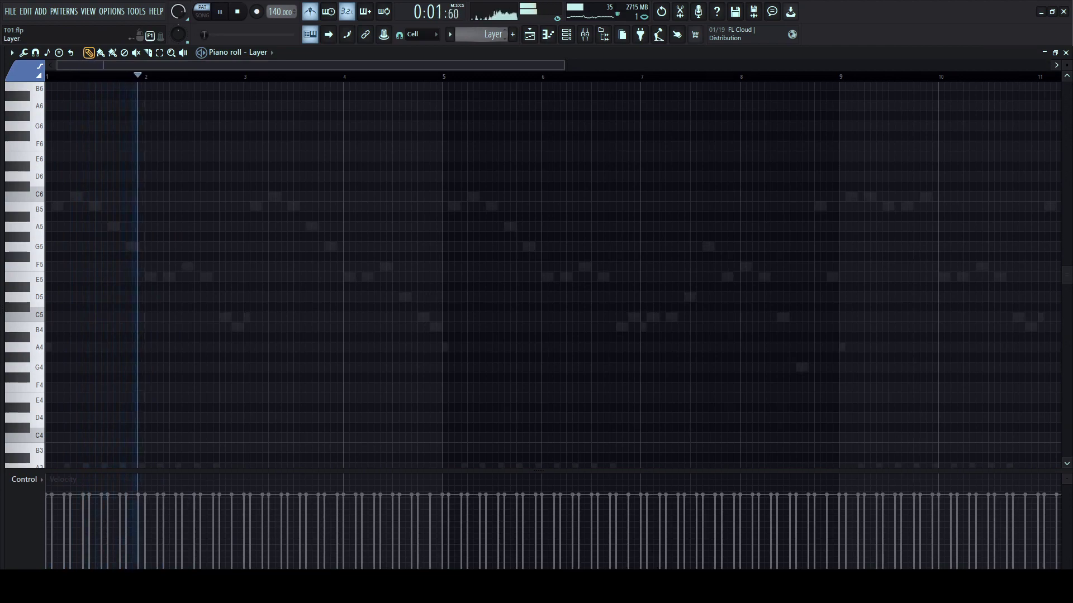
pyautogui.click(512, 35)
# - Show the playlist, switch to song mode, and play the arrangement from just before the BREAK marker at bar 65
pyautogui.click(530, 35)
pyautogui.press('l')
pyautogui.click(328, 76)
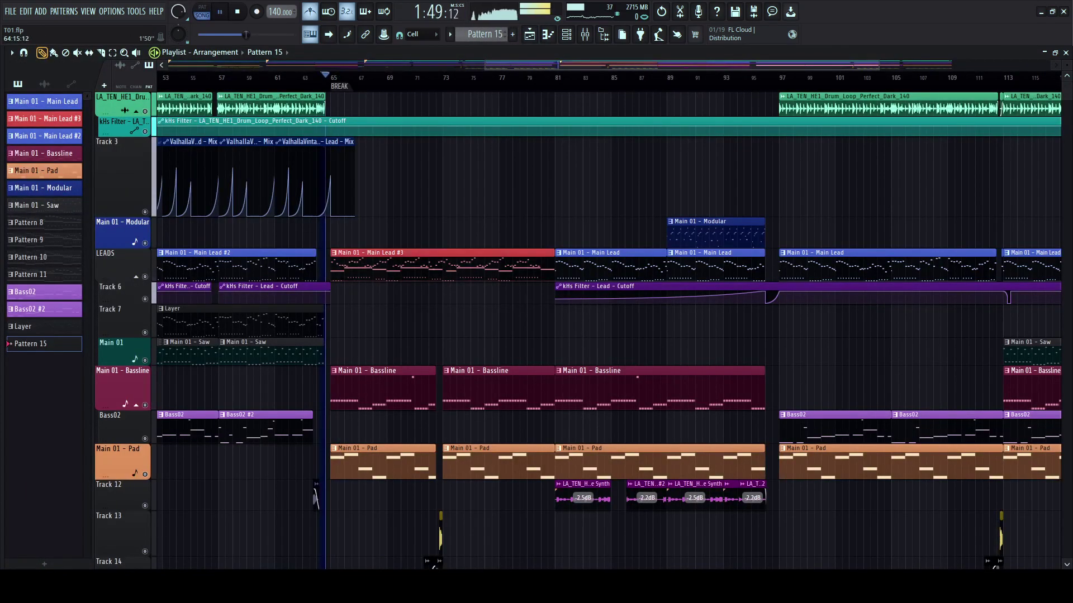
pyautogui.scroll(-1, 474, 312)
pyautogui.hscroll(1, 474, 313)
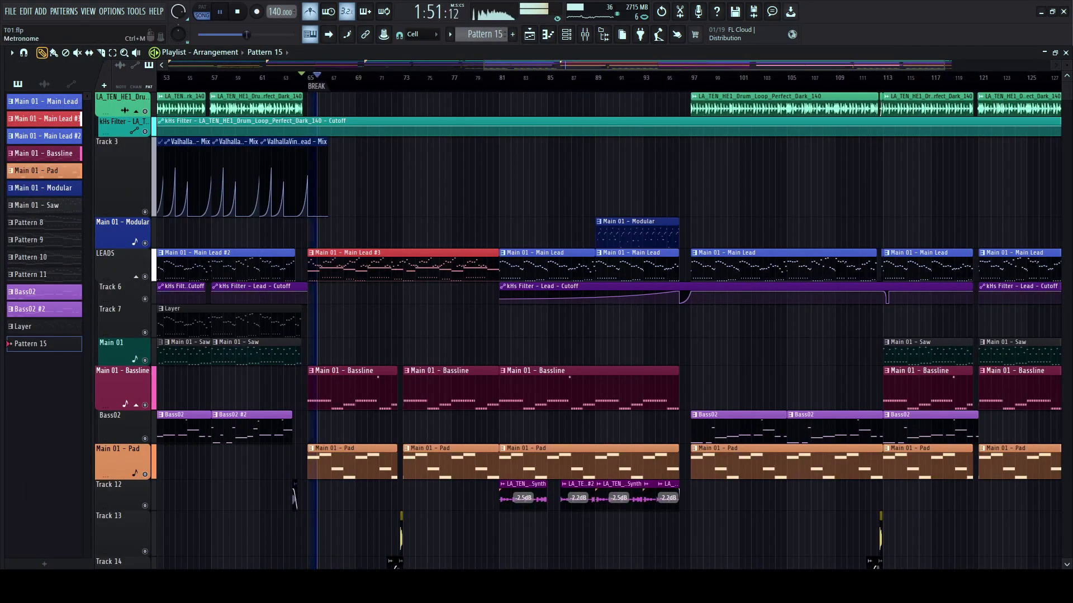
pyautogui.hscroll(1, 474, 313)
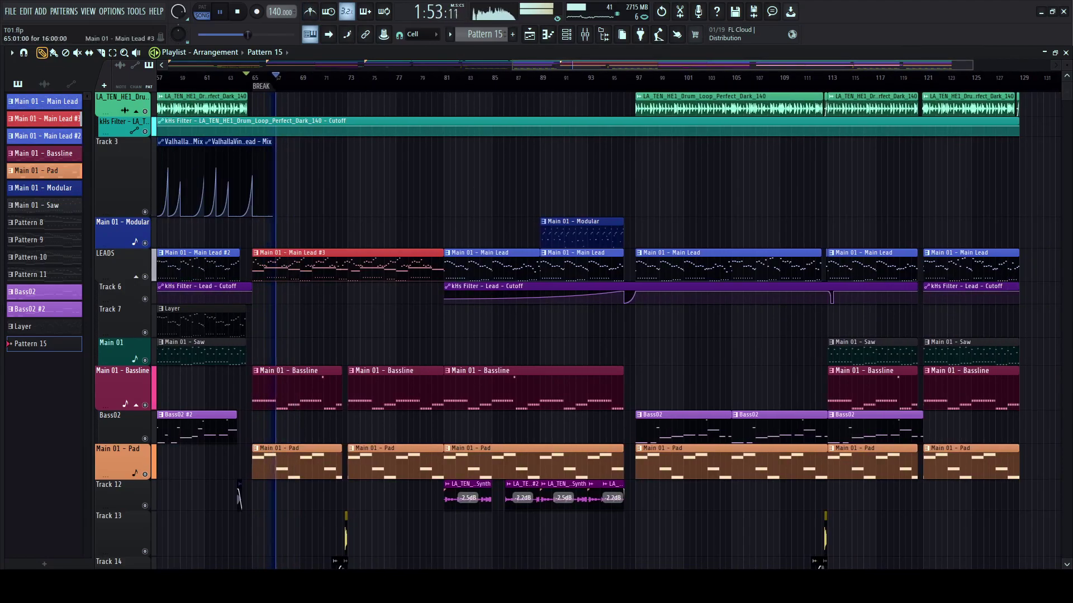
# - Try deleting the three Bassline clips between bars 65 and 96 from the playlist
pyautogui.rightClick(306, 387)
pyautogui.rightClick(373, 387)
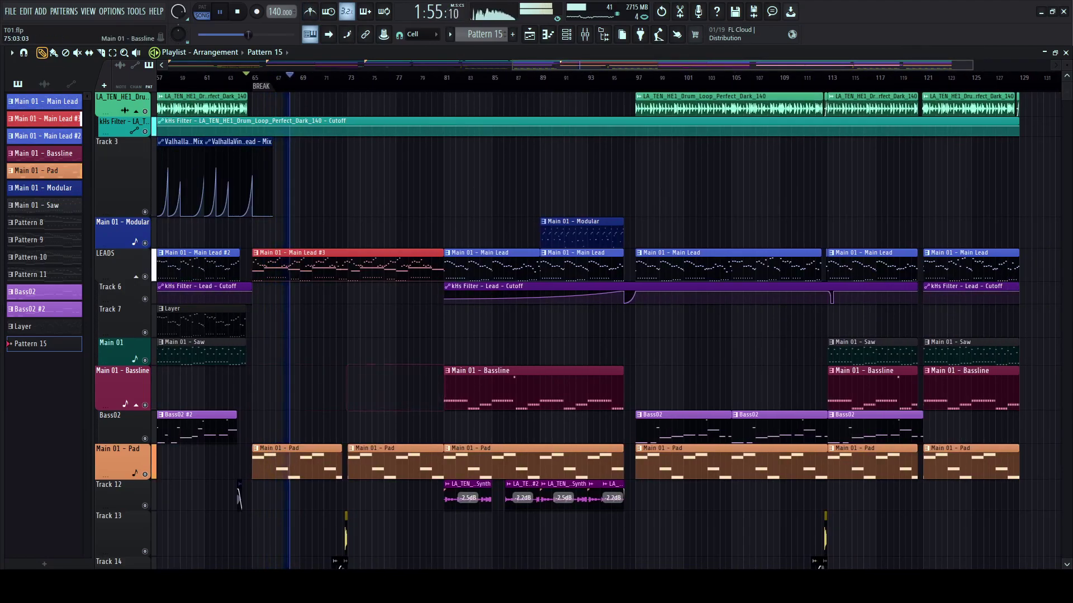
pyautogui.rightClick(502, 391)
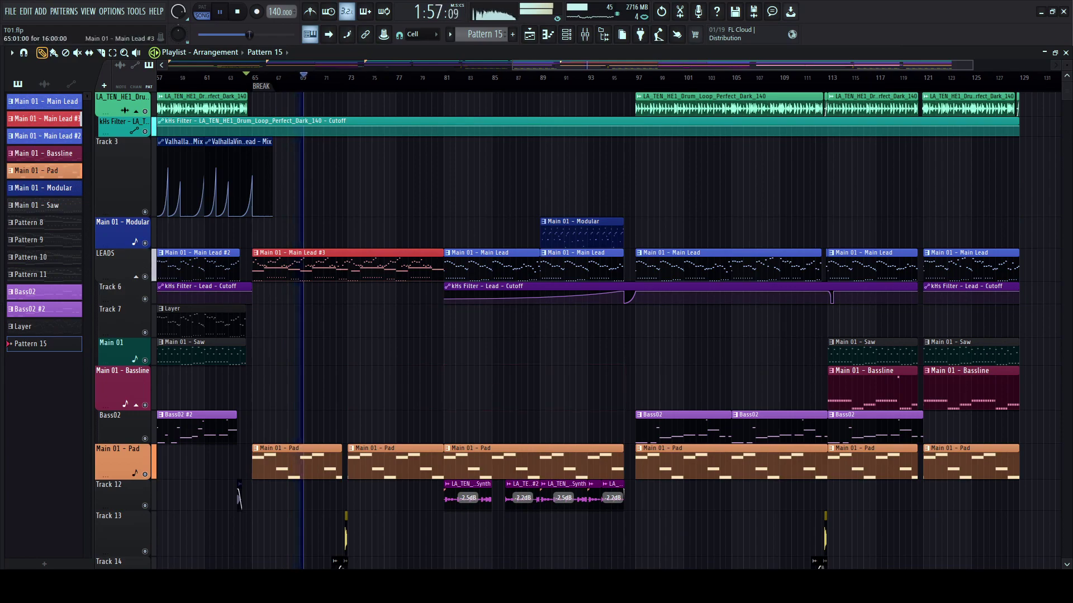
pyautogui.click(347, 266)
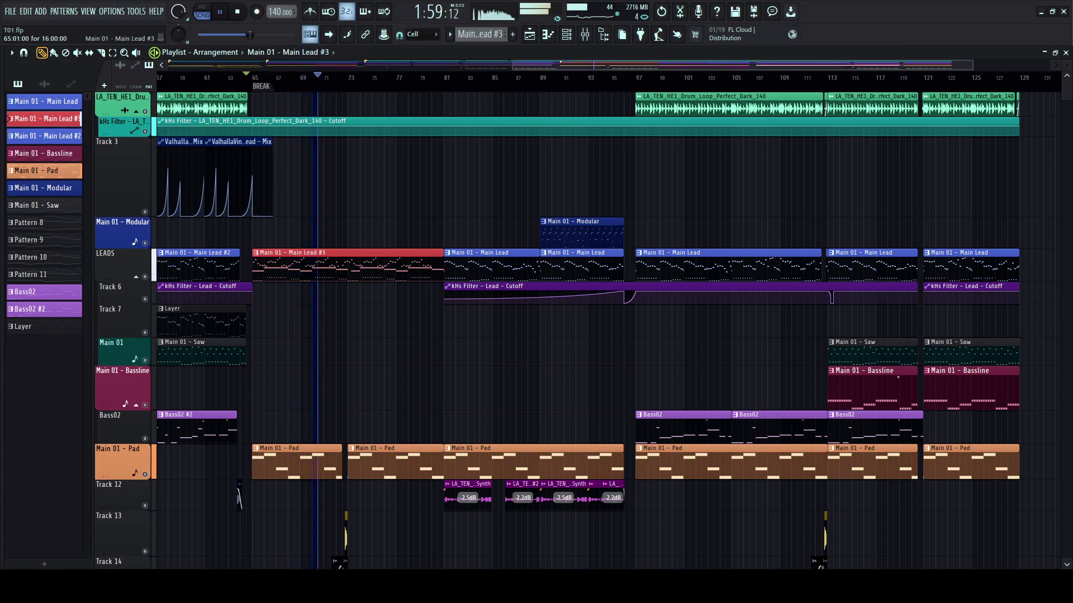
pyautogui.hotkey('ctrl', 'z')
pyautogui.hotkey('ctrl', 'z')
pyautogui.hotkey('ctrl', 'z')
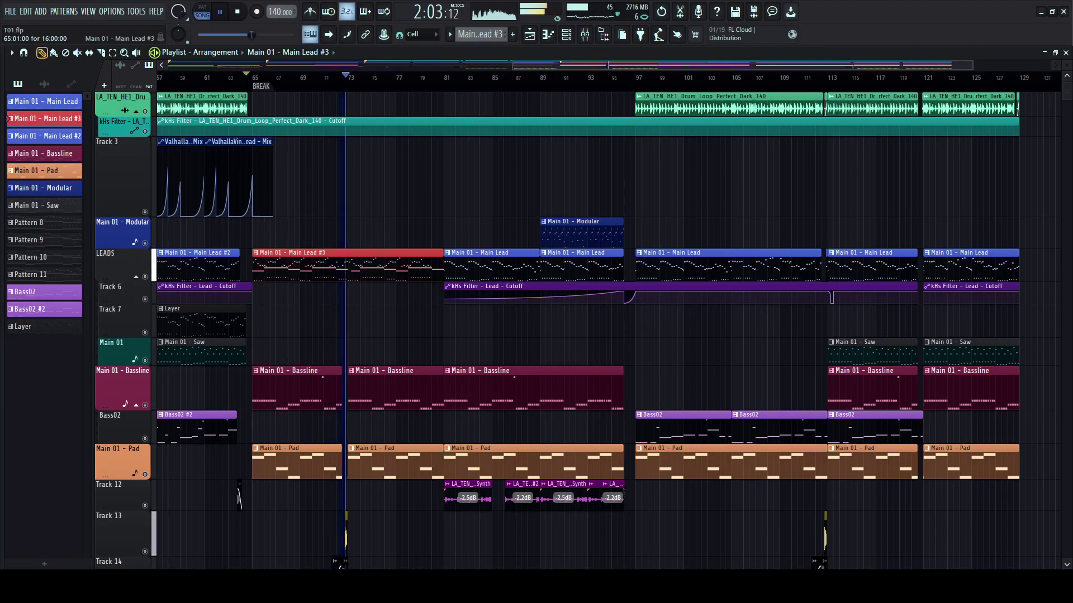
# - Return the Main Lead #3 clip to bar 81 on Track 7 and delete the two Main Lead clips from bars 81 to 96
pyautogui.hotkey('ctrl', 'z')
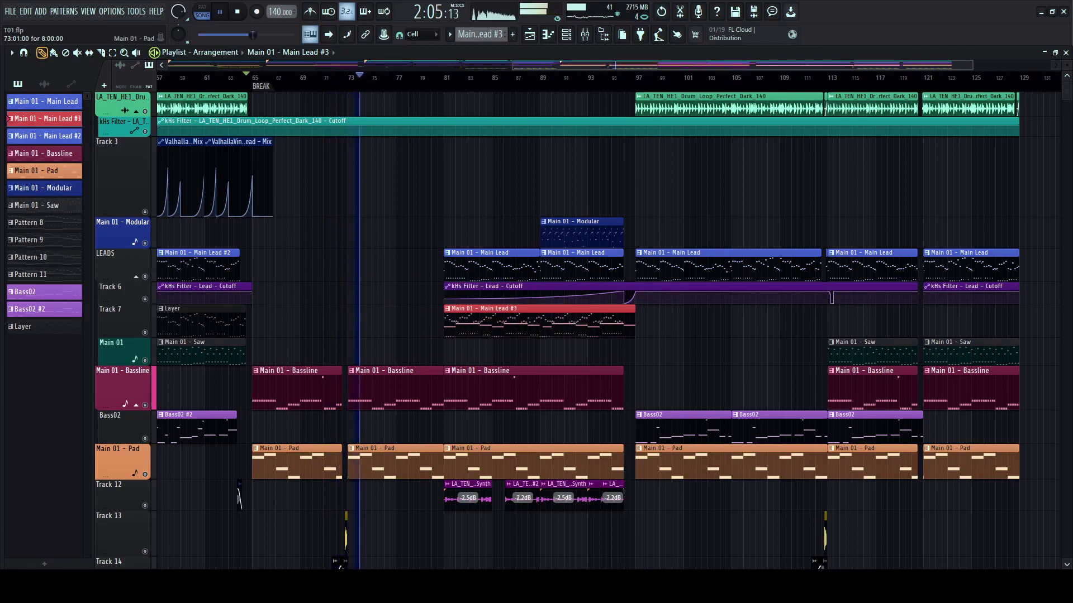
pyautogui.scroll(-5, 359, 407)
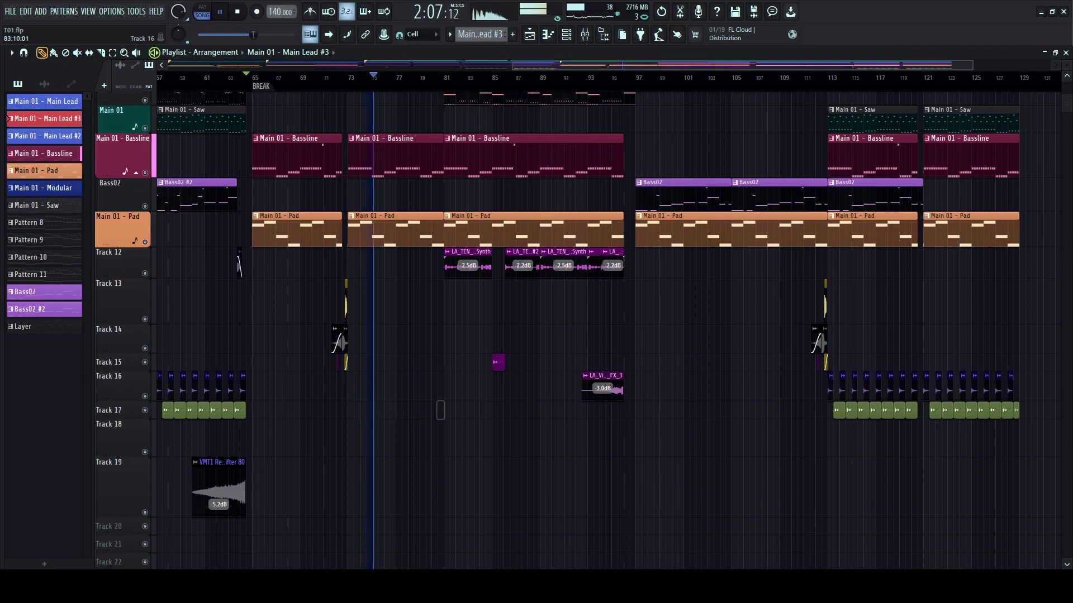
pyautogui.scroll(5, 440, 411)
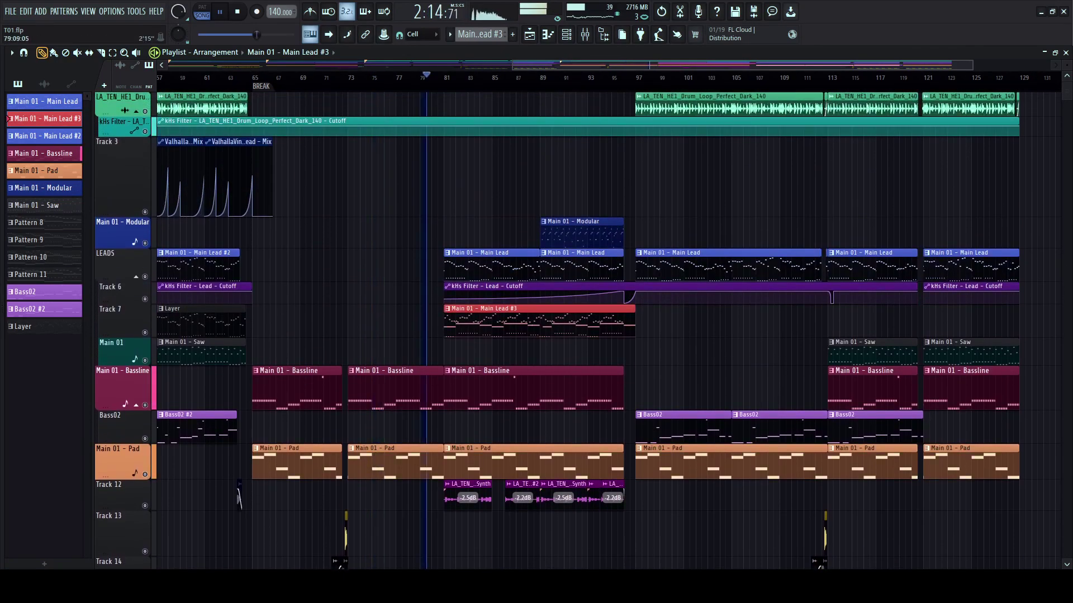
pyautogui.scroll(2, 440, 411)
pyautogui.scroll(1, 427, 363)
pyautogui.rightClick(586, 267)
pyautogui.rightClick(657, 267)
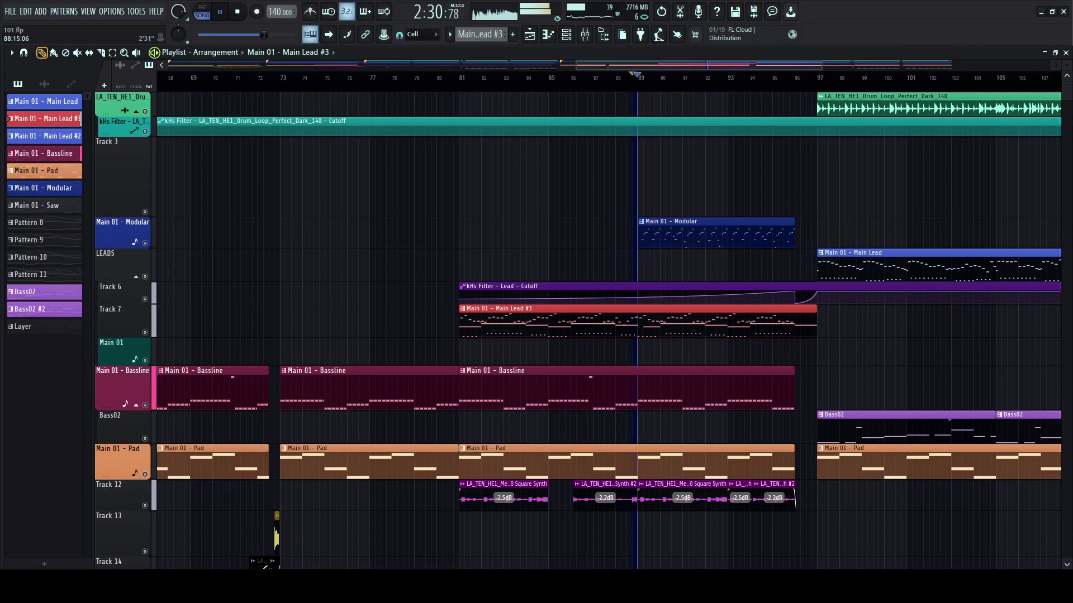
# - Delete the Bassline clip spanning bars 81 to 96 while the arrangement plays
pyautogui.hscroll(3, 609, 313)
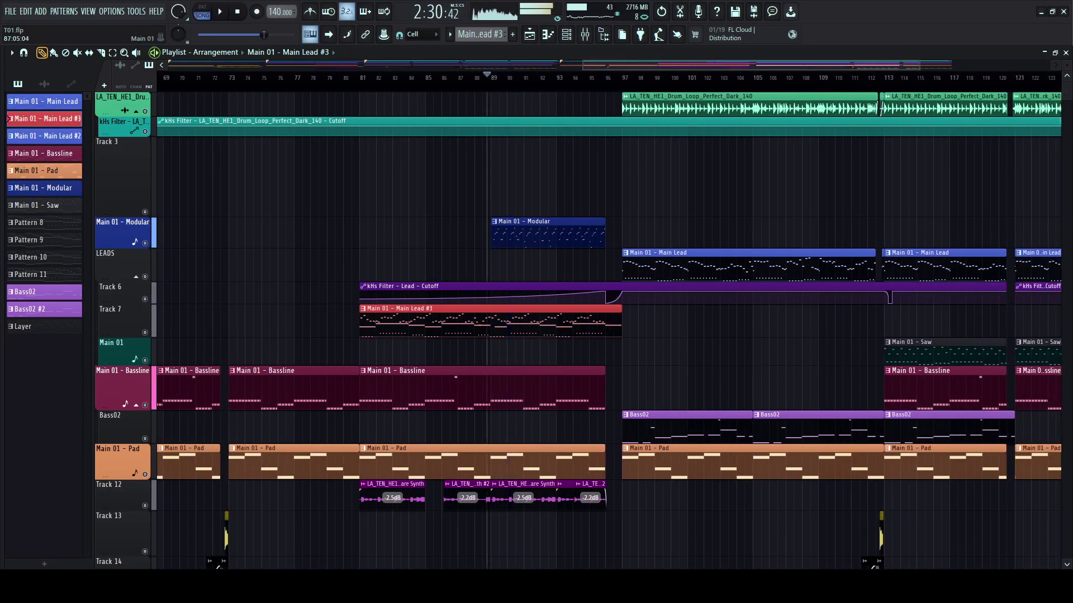
pyautogui.press('Delete')
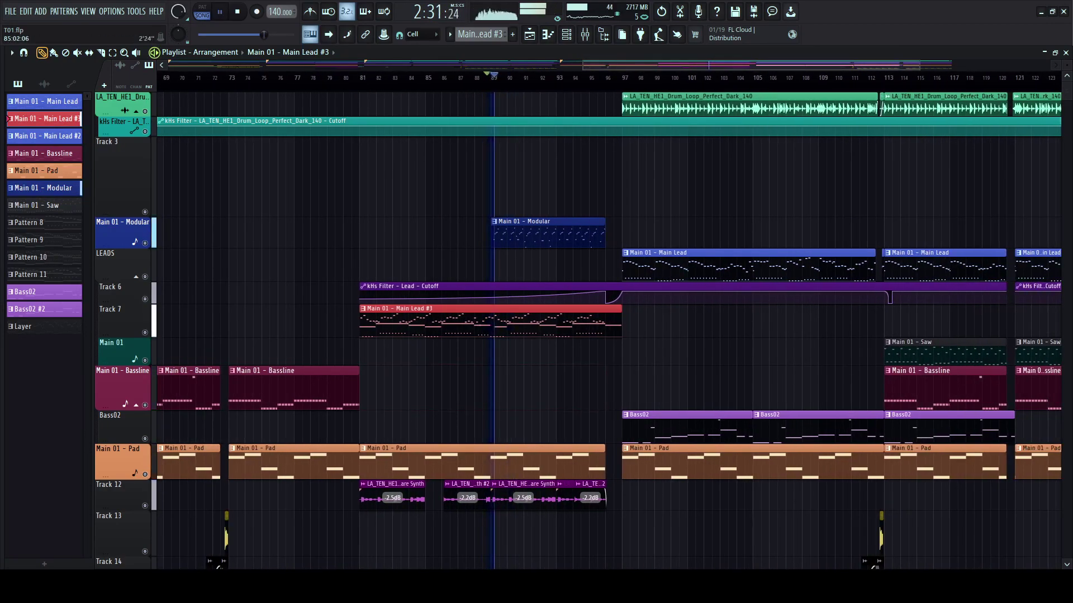
pyautogui.hscroll(2, 421, 385)
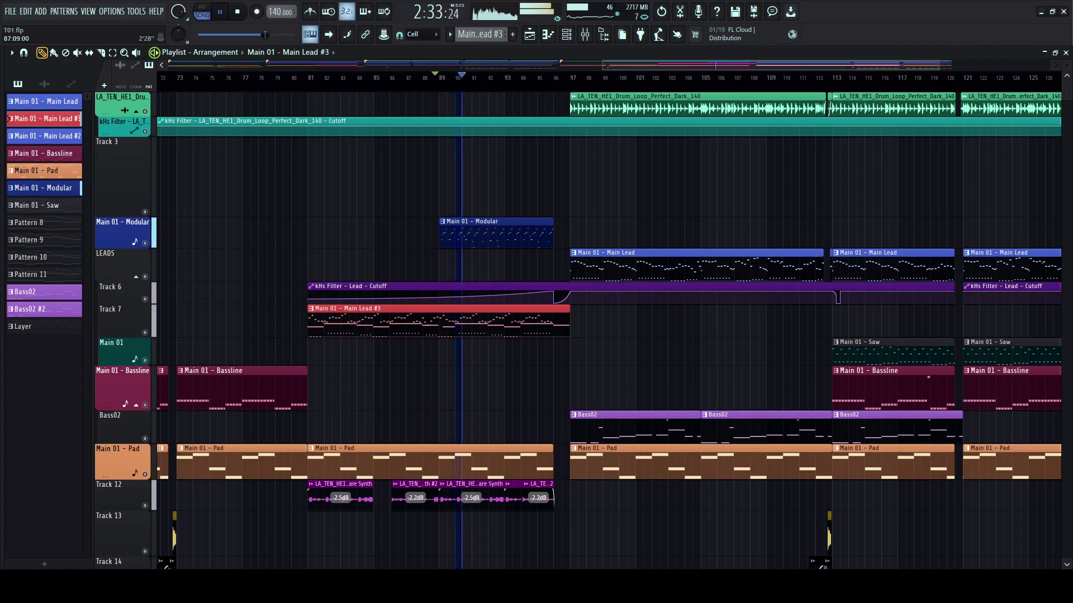
pyautogui.scroll(2, 497, 336)
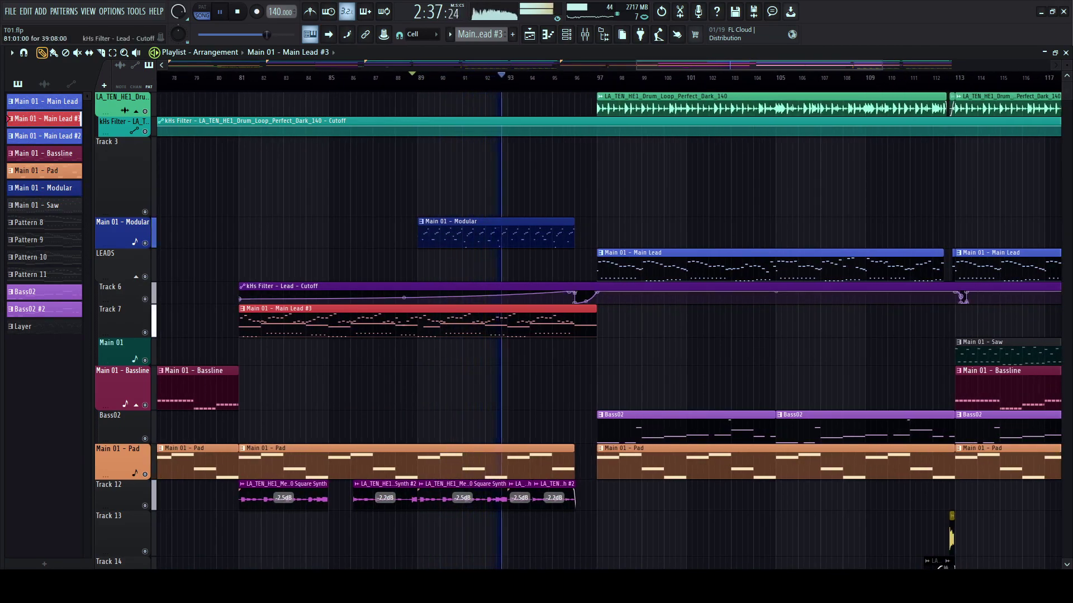
pyautogui.scroll(-2, 452, 321)
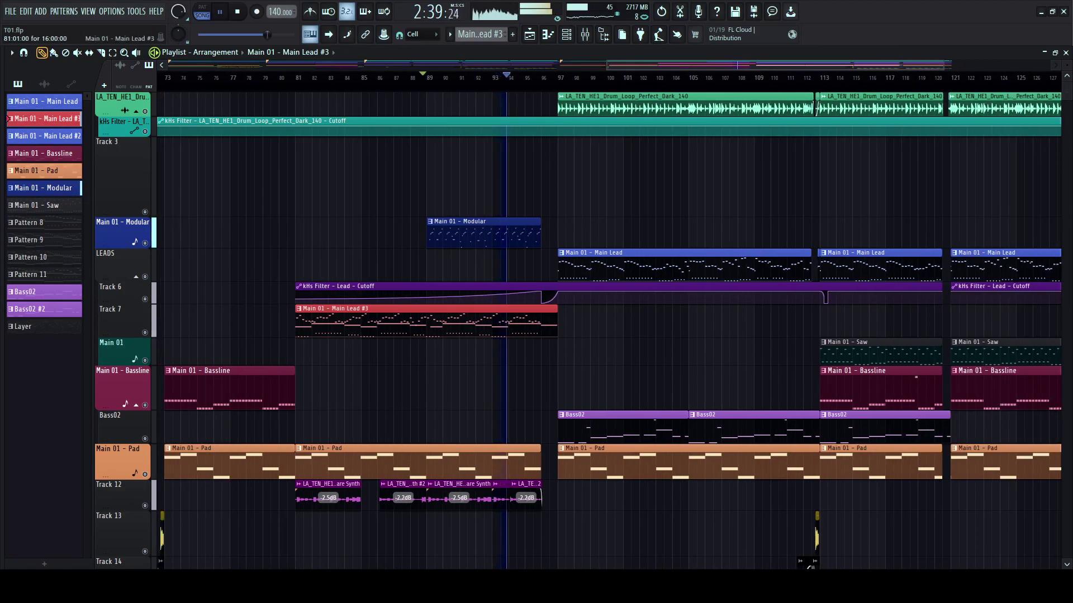
# - Make Track 7 taller in the playlist and restart playback from bar 81
pyautogui.moveTo(123, 337); pyautogui.dragTo(123, 357)
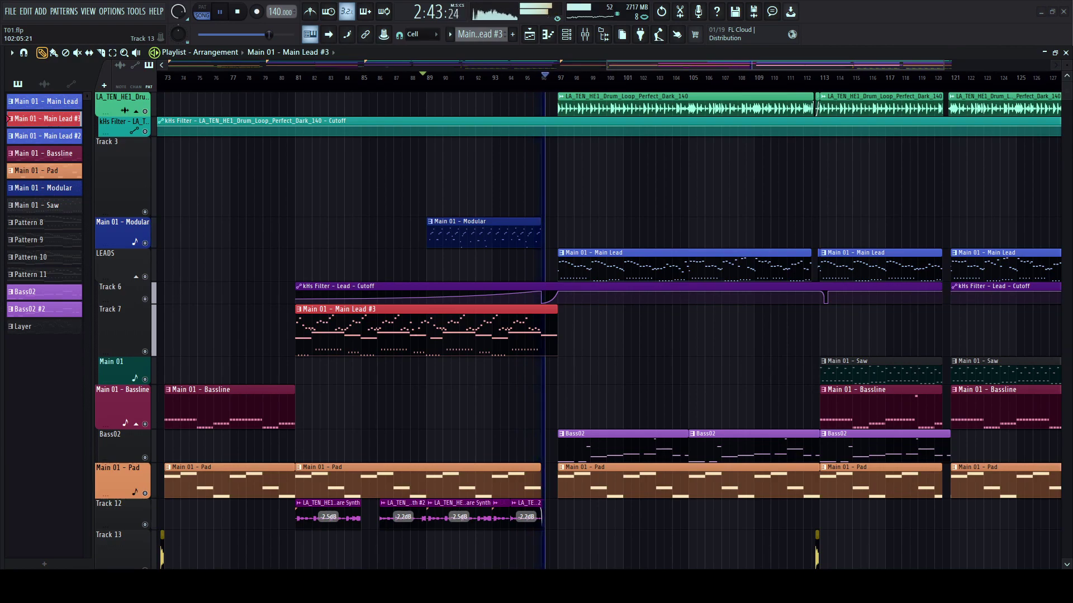
pyautogui.press('space')
pyautogui.click(296, 78)
pyautogui.press('space')
pyautogui.scroll(3, 296, 173)
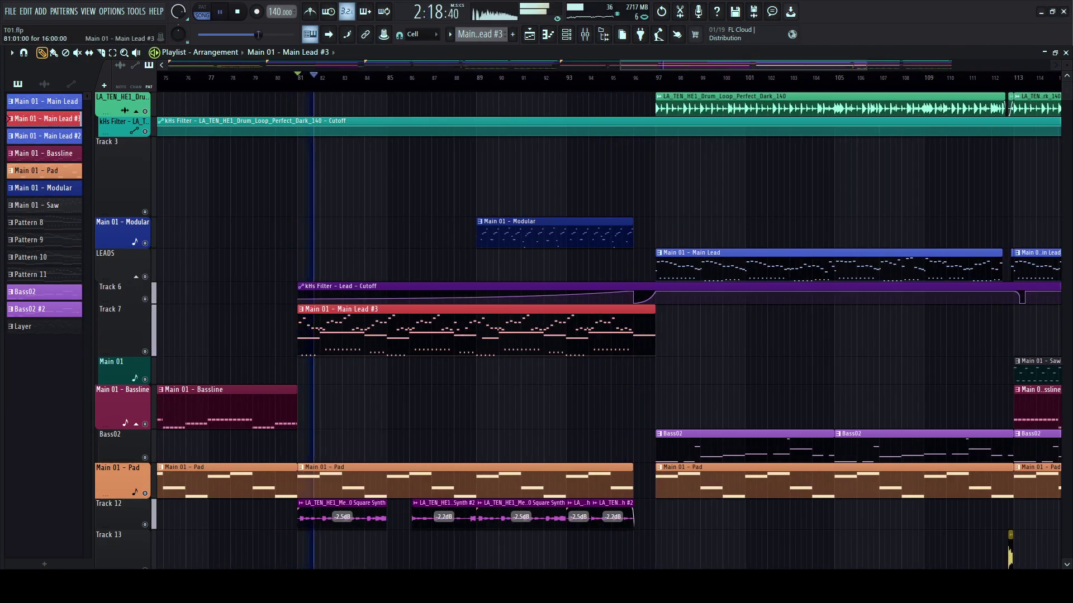
# - Check the lead pattern's piano roll and channel rack, and replay the arrangement from bar 81 in the playlist
pyautogui.press('F7')
pyautogui.press('F6')
pyautogui.press('space')
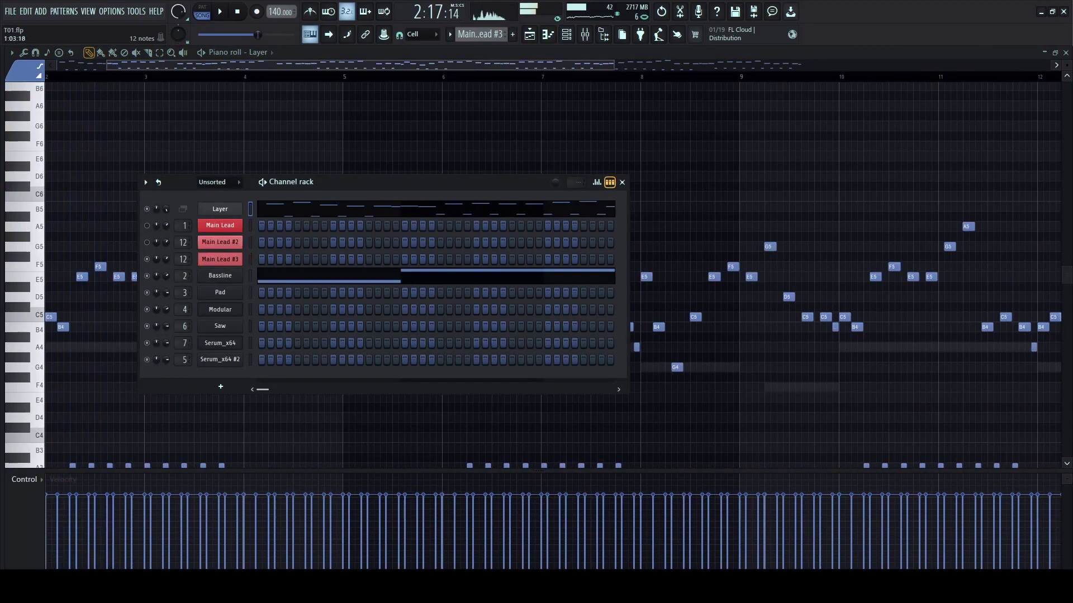
pyautogui.click(530, 34)
pyautogui.click(566, 35)
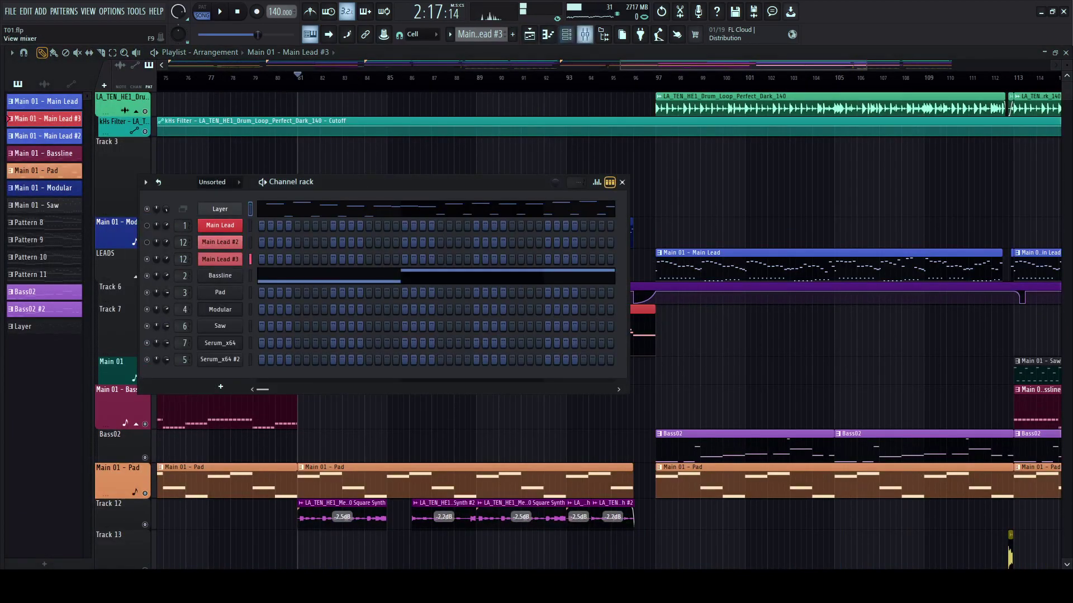
pyautogui.press('space')
pyautogui.press('space')
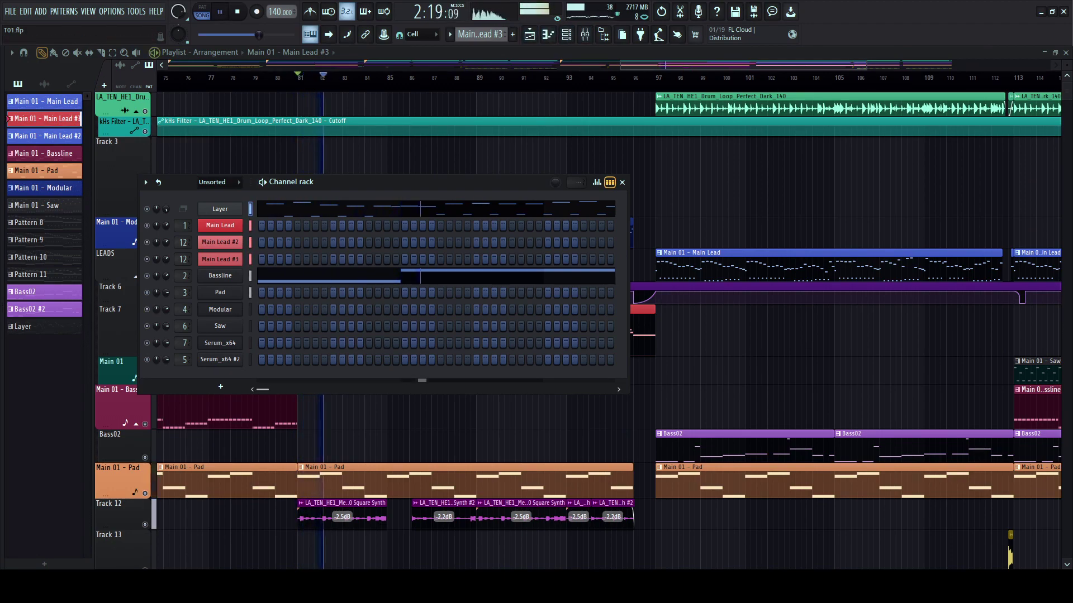
pyautogui.click(530, 34)
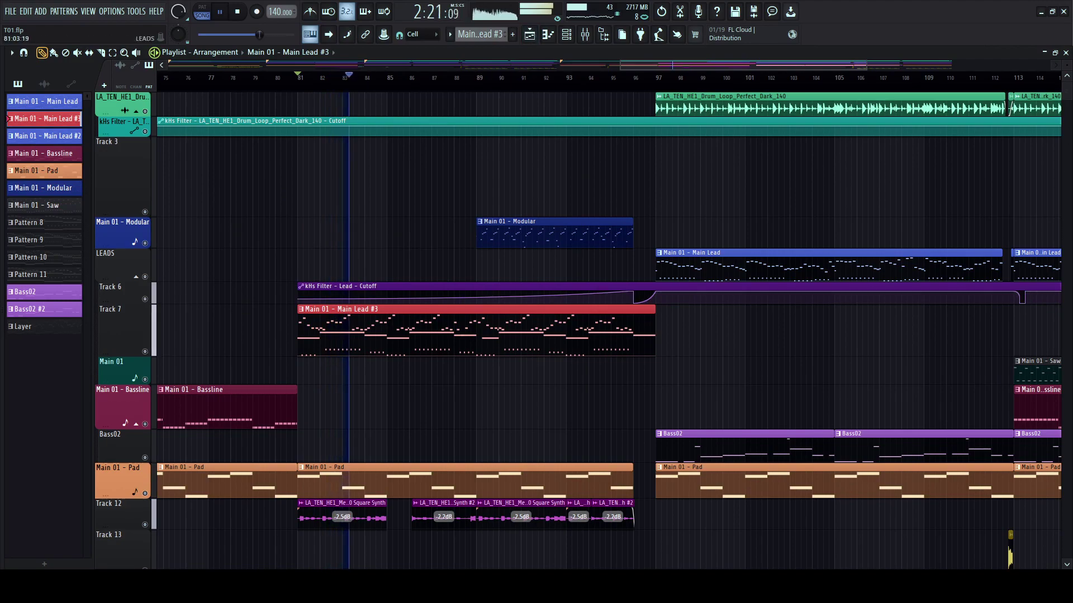
# - Make Track 15 taller and review the clips layered under the lead from bar 81 during playback
pyautogui.scroll(-2, 314, 79)
pyautogui.scroll(-4, 426, 266)
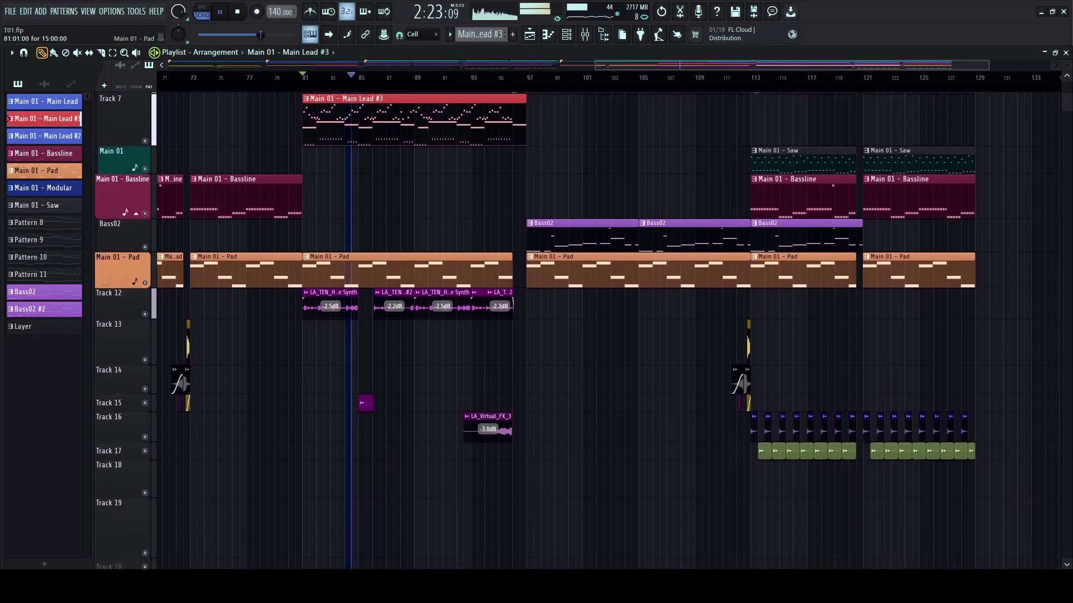
pyautogui.scroll(3, 337, 302)
pyautogui.scroll(4, 338, 335)
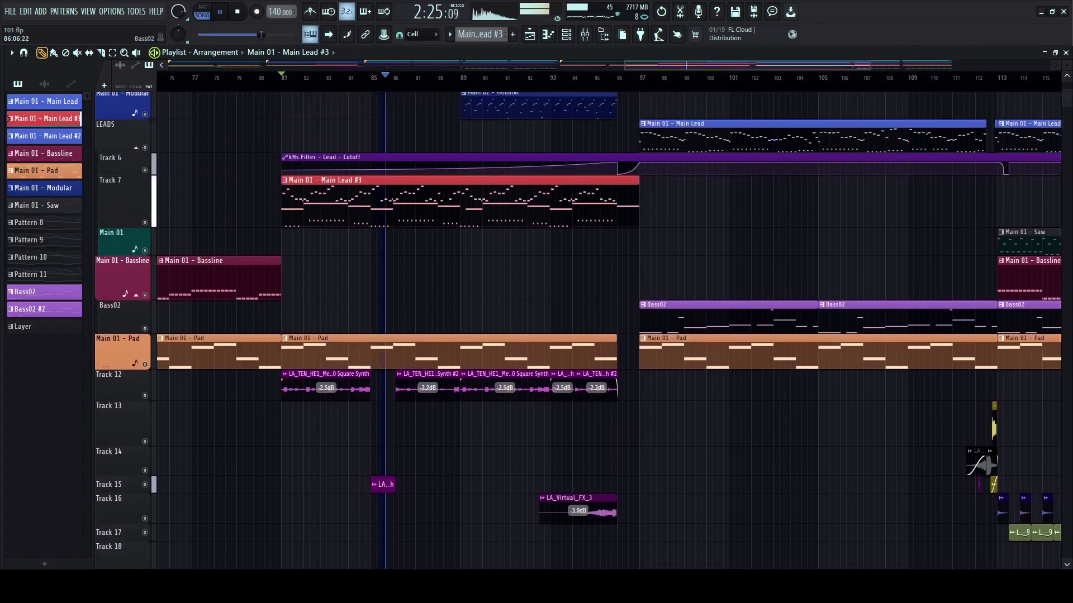
pyautogui.moveTo(124, 497); pyautogui.dragTo(124, 511)
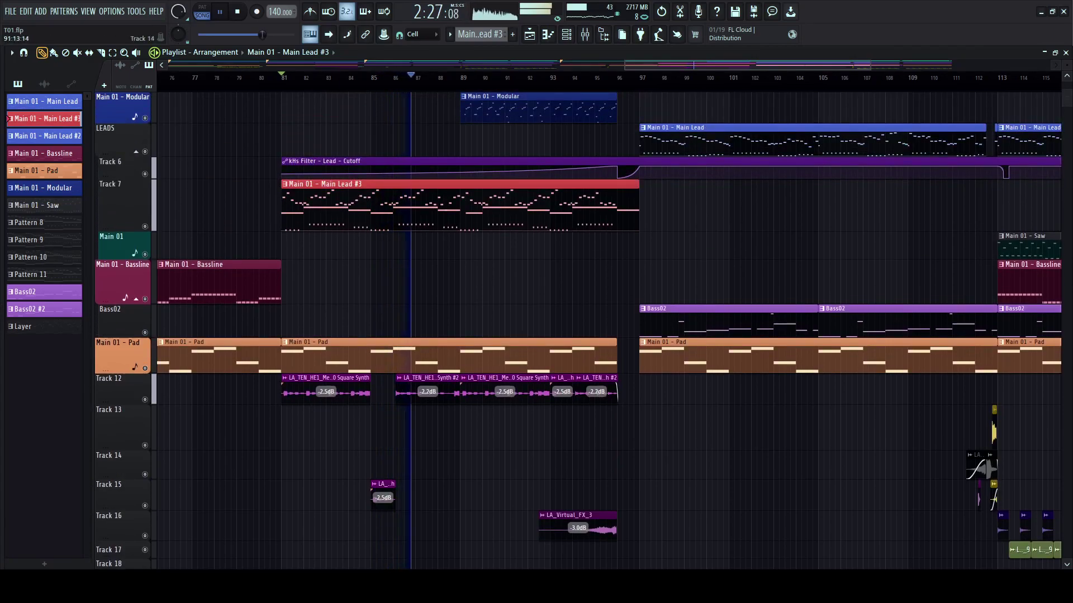
pyautogui.scroll(2, 508, 302)
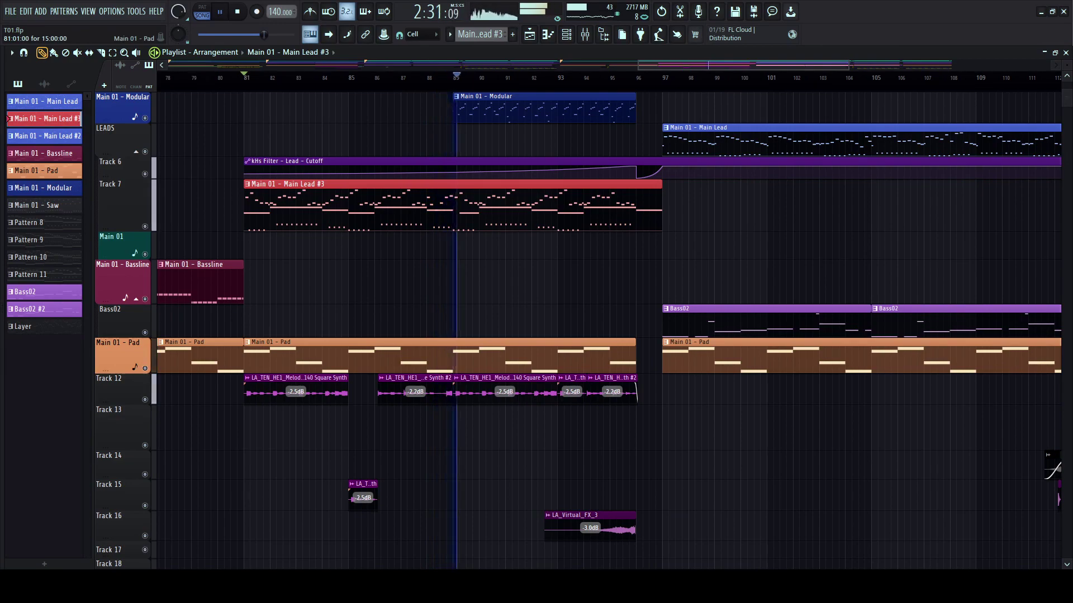
pyautogui.scroll(3, 577, 331)
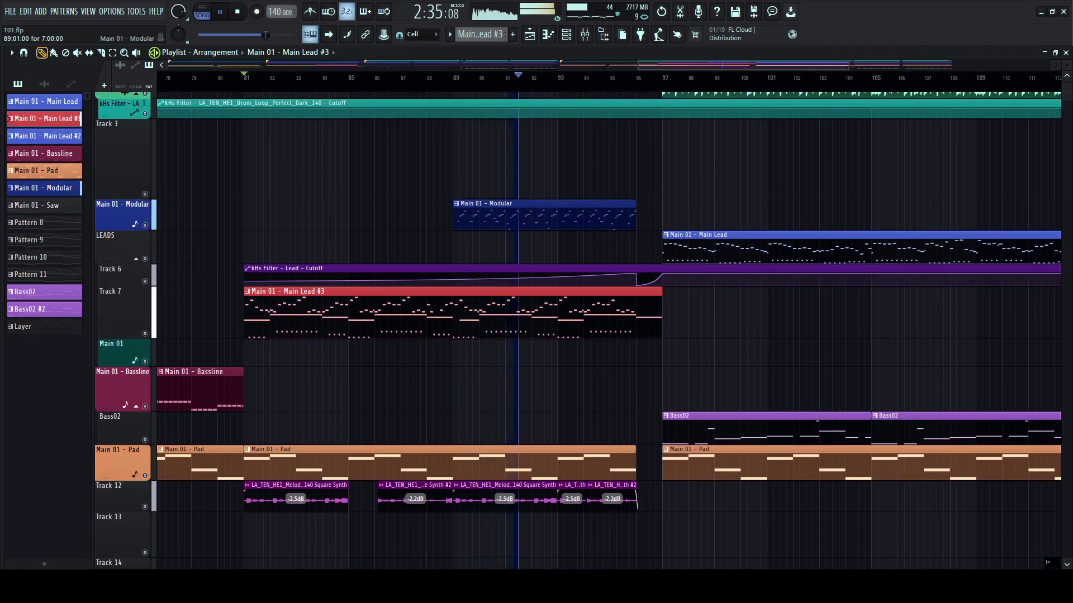
# - Make the Modular clip at bar 89 a unique pattern and open its notes in the piano roll
pyautogui.click(457, 204)
pyautogui.click(484, 226)
pyautogui.press('space')
pyautogui.doubleClick(484, 221)
pyautogui.scroll(-1, 215, 267)
pyautogui.scroll(-4, 215, 267)
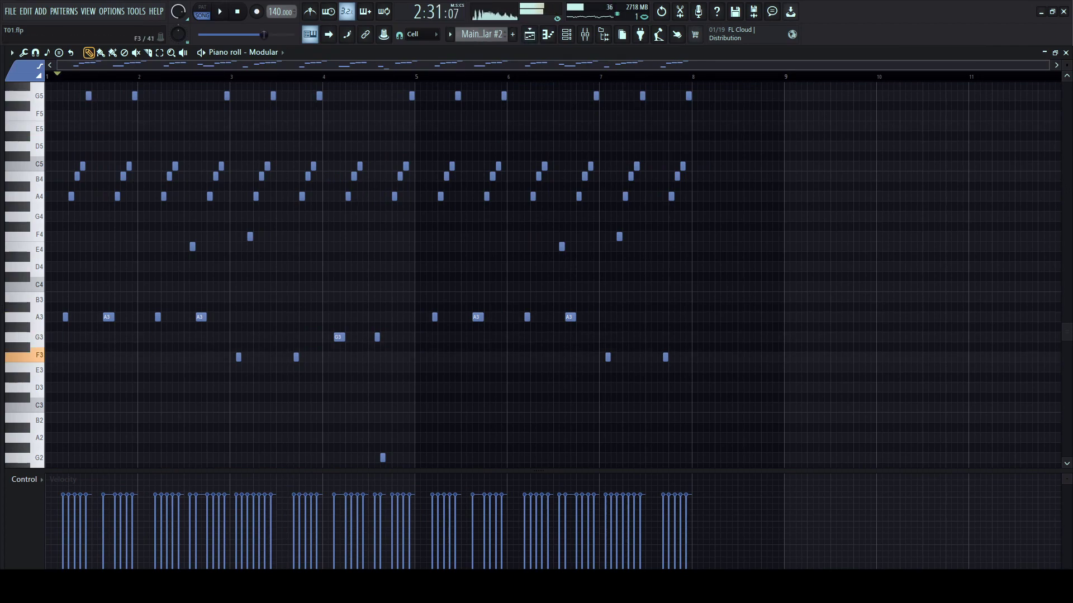
# - Lower the two A3 notes in bar 1 to F3 and raise the two F3 notes in bar 3 to A3
pyautogui.moveTo(54, 301); pyautogui.dragTo(123, 332)
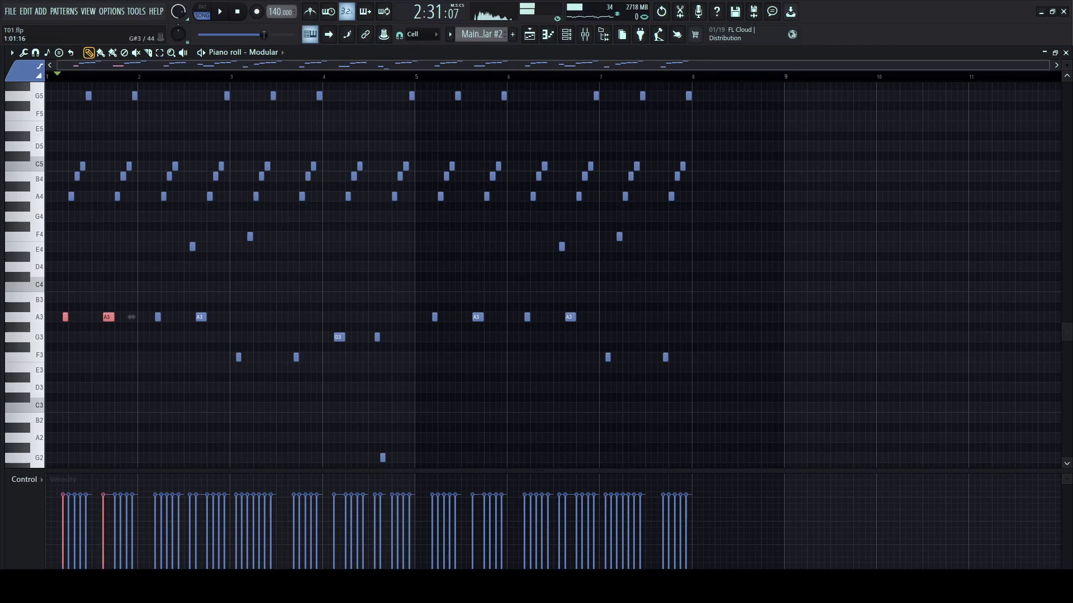
pyautogui.press('space')
pyautogui.moveTo(221, 332); pyautogui.dragTo(315, 317)
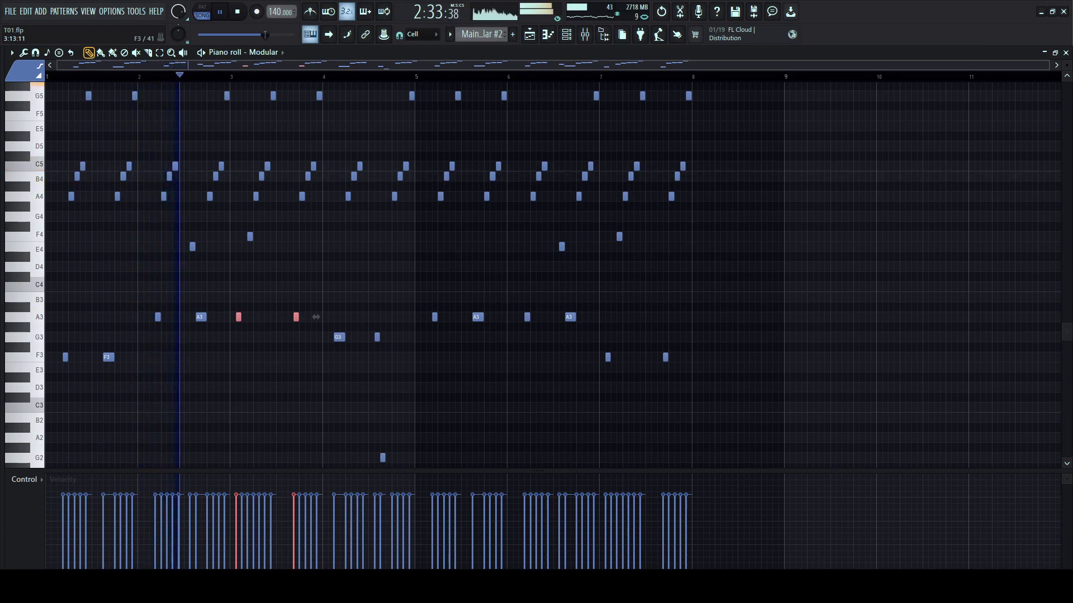
# - Delete the lowest bass notes in bars 3 and 4 of the Modular pattern
pyautogui.scroll(-5, 315, 317)
pyautogui.keyDown('ctrl'); pyautogui.click(312, 246); pyautogui.keyUp('ctrl')
pyautogui.rightClick(244, 357)
pyautogui.scroll(1, 305, 363)
pyautogui.scroll(2, 537, 274)
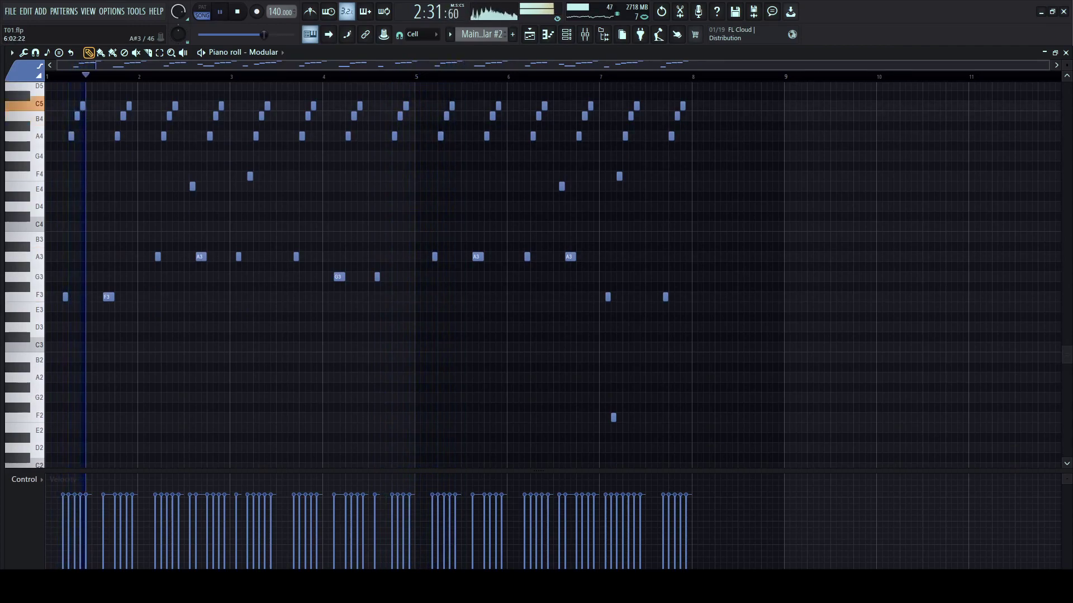
# - Lower the two A3 notes in bar 5 of the Modular pattern to F3
pyautogui.moveTo(412, 243); pyautogui.dragTo(499, 271)
pyautogui.press('Down')
pyautogui.press('Down')
pyautogui.press('Down')
pyautogui.press('Down')
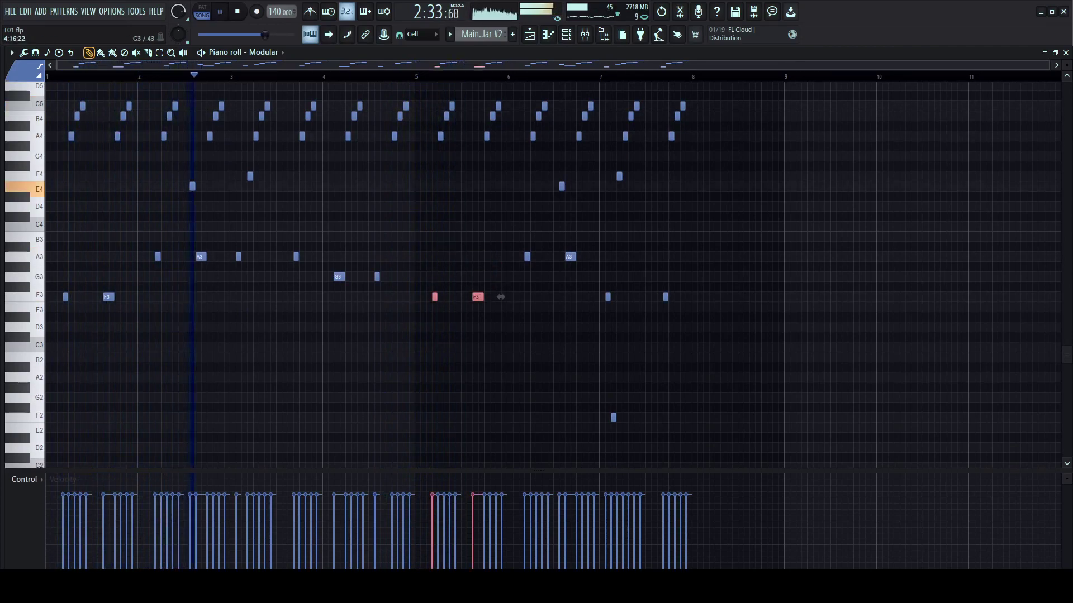
# - Raise the two F3 notes in bar 7 to A3 and delete the low F2 note in that bar
pyautogui.scroll(-1, 623, 326)
pyautogui.scroll(1, 622, 327)
pyautogui.moveTo(725, 273); pyautogui.dragTo(599, 308)
pyautogui.hotkey('shift', 'Up')
pyautogui.hotkey('shift', 'Up')
pyautogui.hotkey('shift', 'Up')
pyautogui.press('Up')
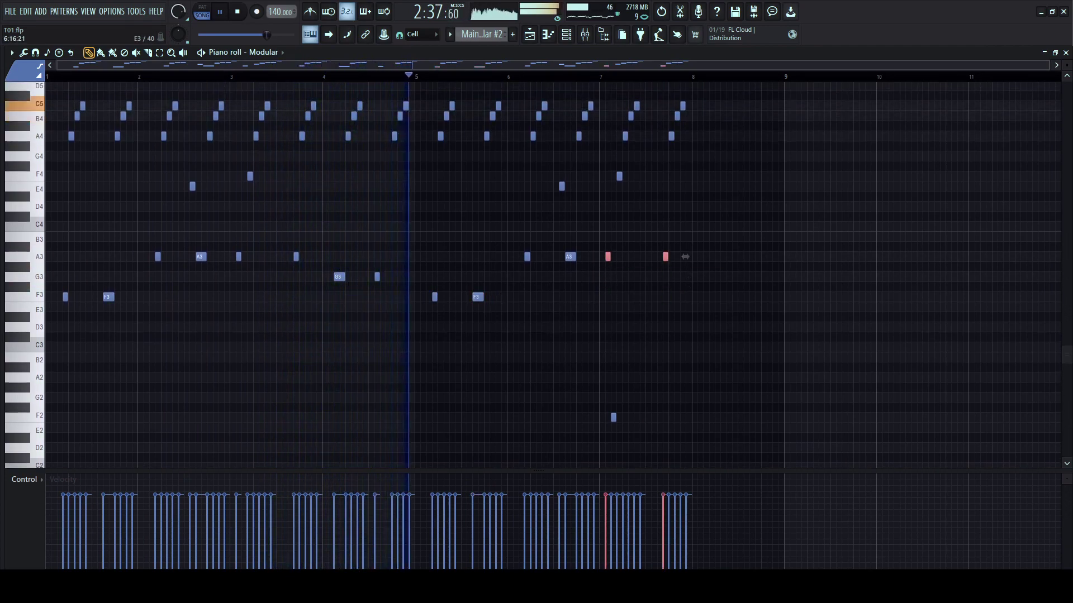
pyautogui.moveTo(563, 403); pyautogui.dragTo(642, 443)
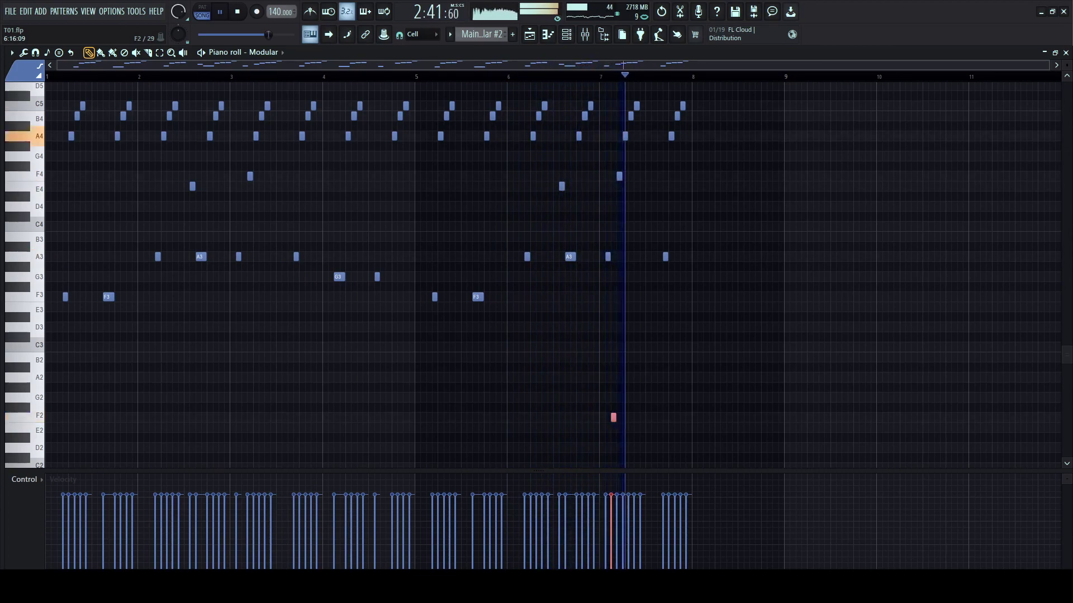
pyautogui.scroll(3, 545, 186)
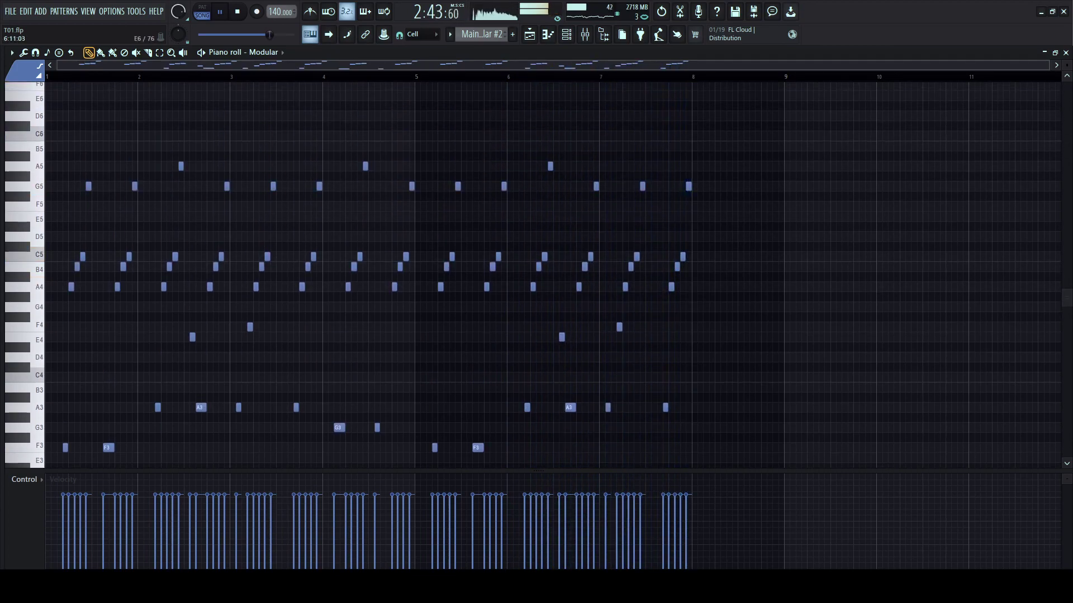
# - Copy all the notes of bar 4 of the Modular pattern into bar 8
pyautogui.press('space')
pyautogui.scroll(-1, 536, 274)
pyautogui.moveTo(334, 76); pyautogui.dragTo(431, 266)
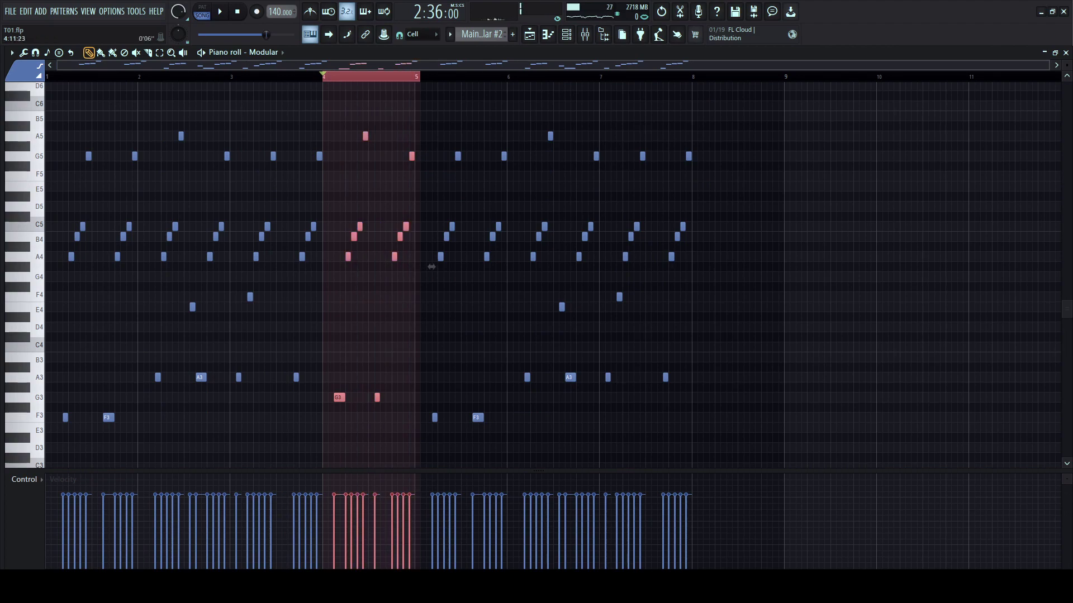
pyautogui.scroll(2, 431, 266)
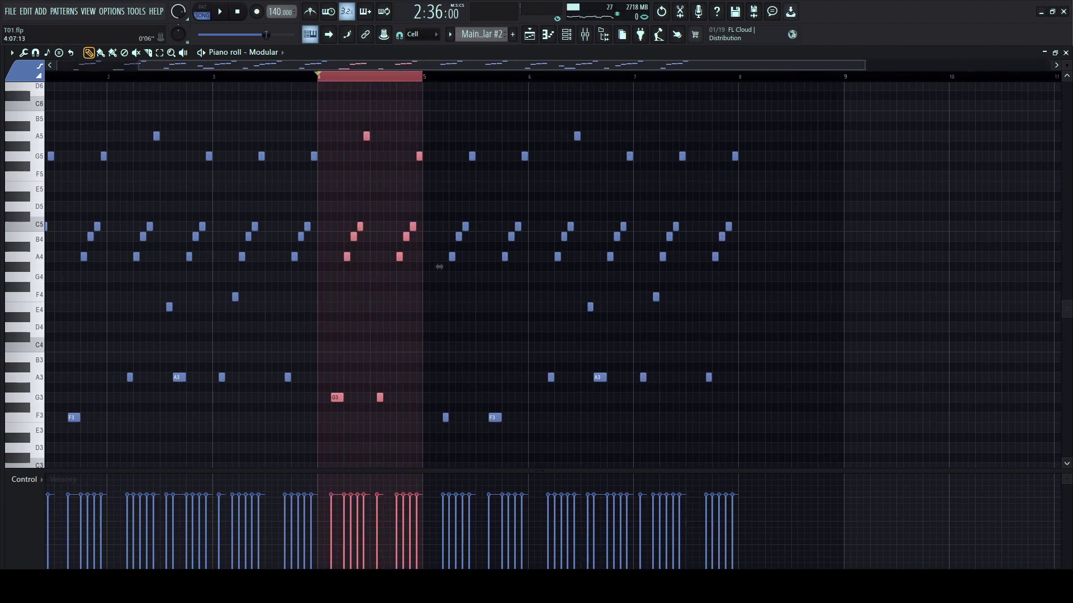
pyautogui.scroll(-2, 353, 76)
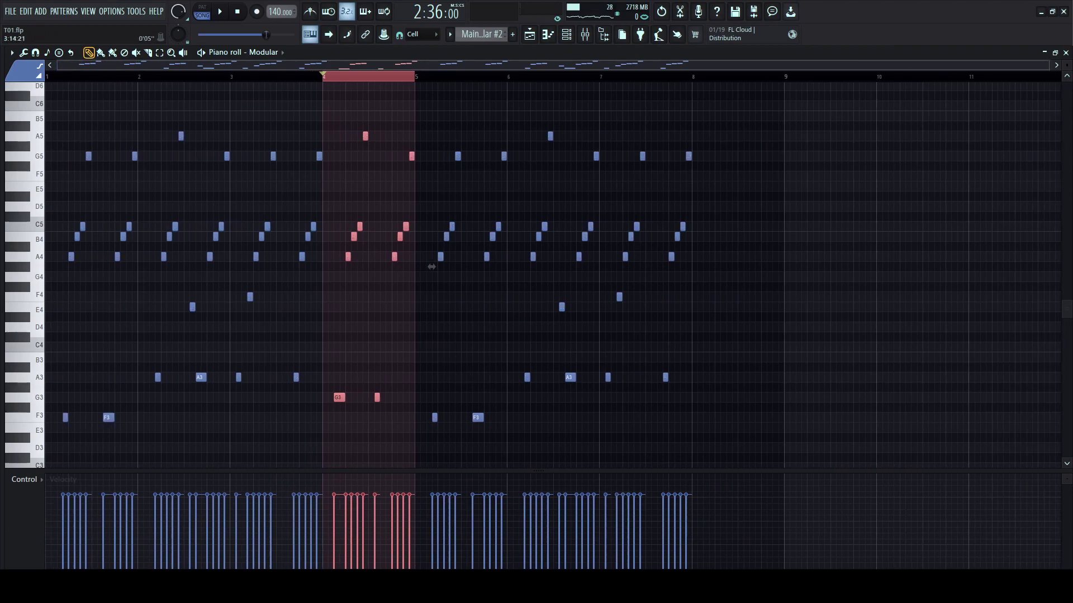
pyautogui.scroll(2, 335, 77)
pyautogui.scroll(-1, 446, 266)
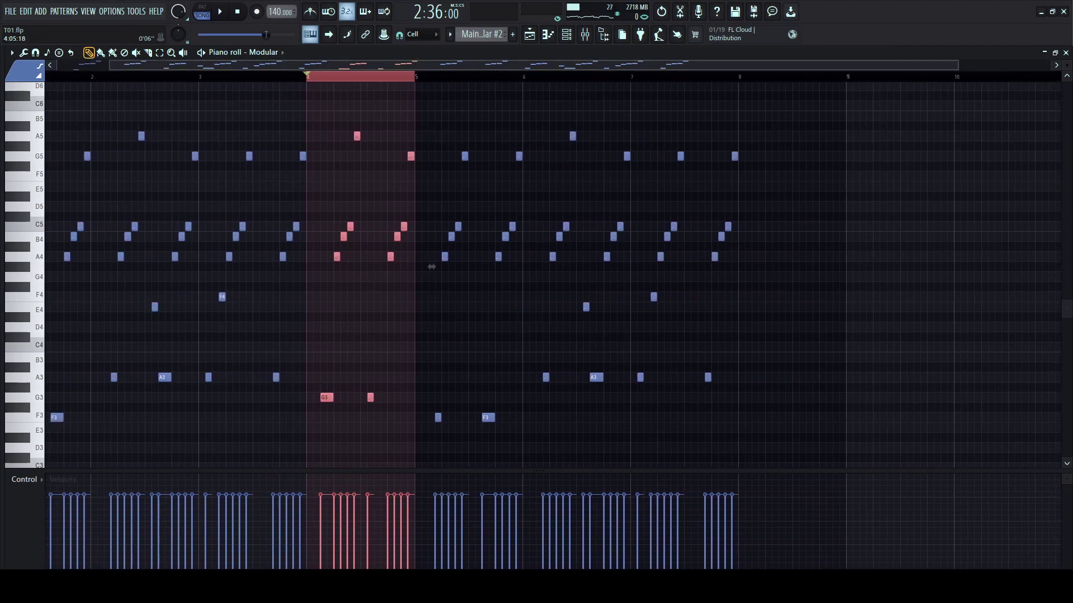
pyautogui.moveTo(431, 266); pyautogui.dragTo(863, 266)
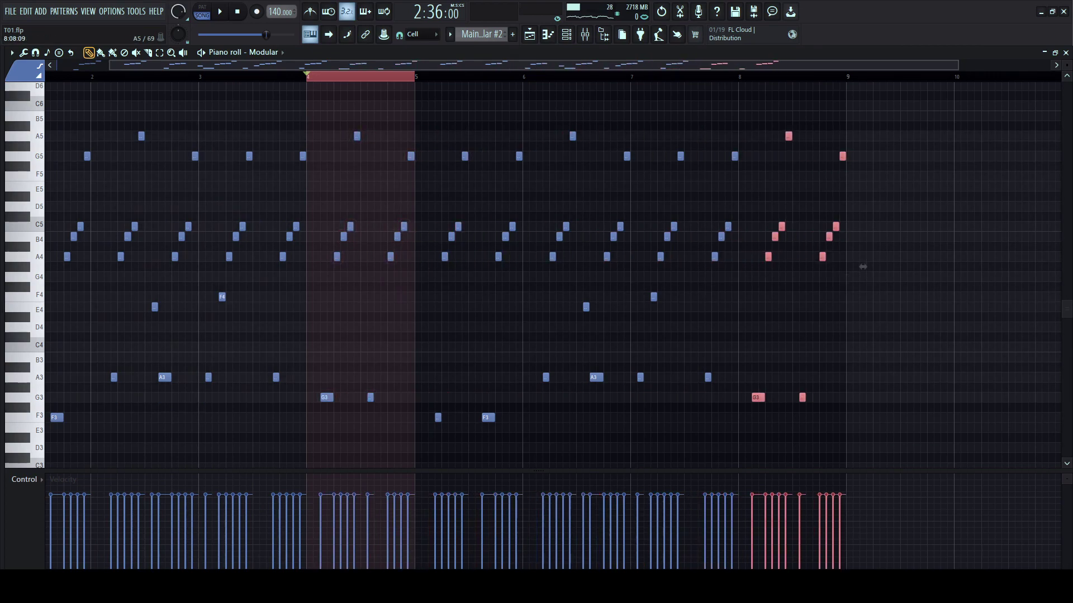
pyautogui.press('space')
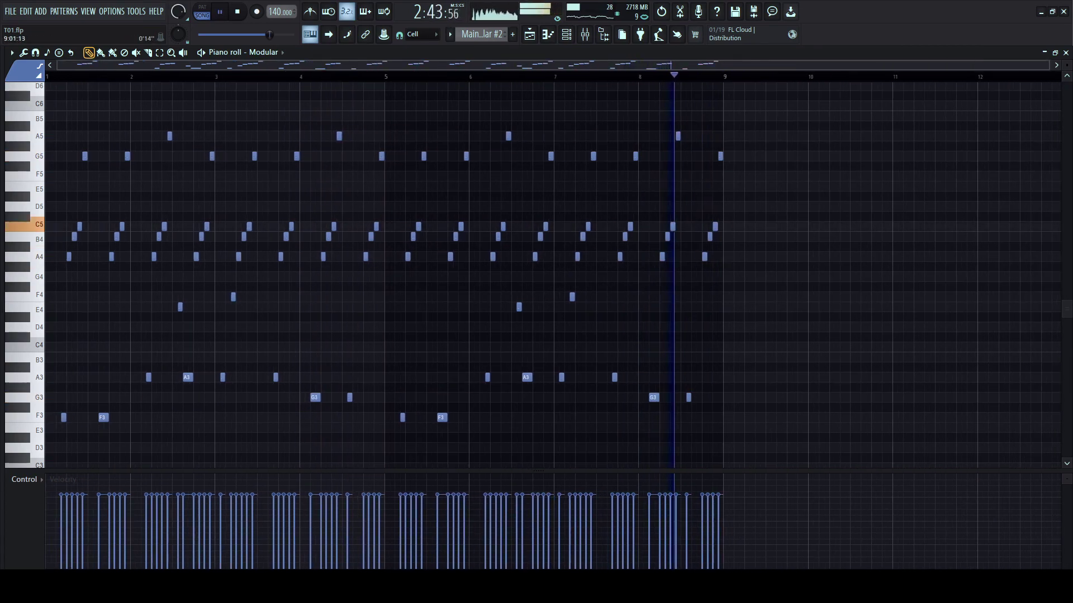
# - Return to the playlist and delete the Main Lead clips on the LEADS track from bar 97 onward
pyautogui.press('F5')
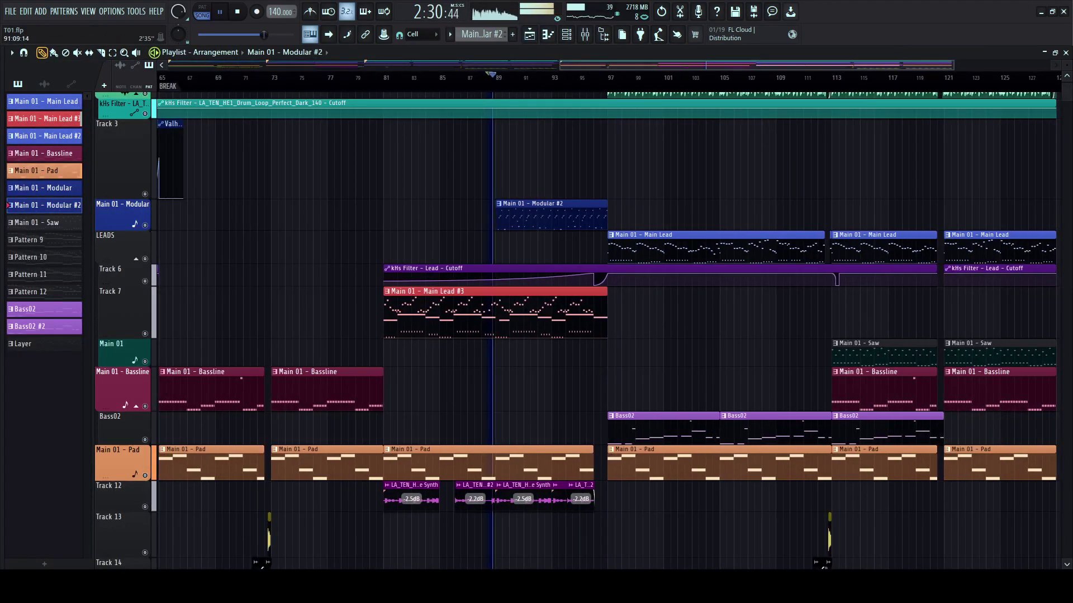
pyautogui.scroll(-2, 609, 329)
pyautogui.press('Delete')
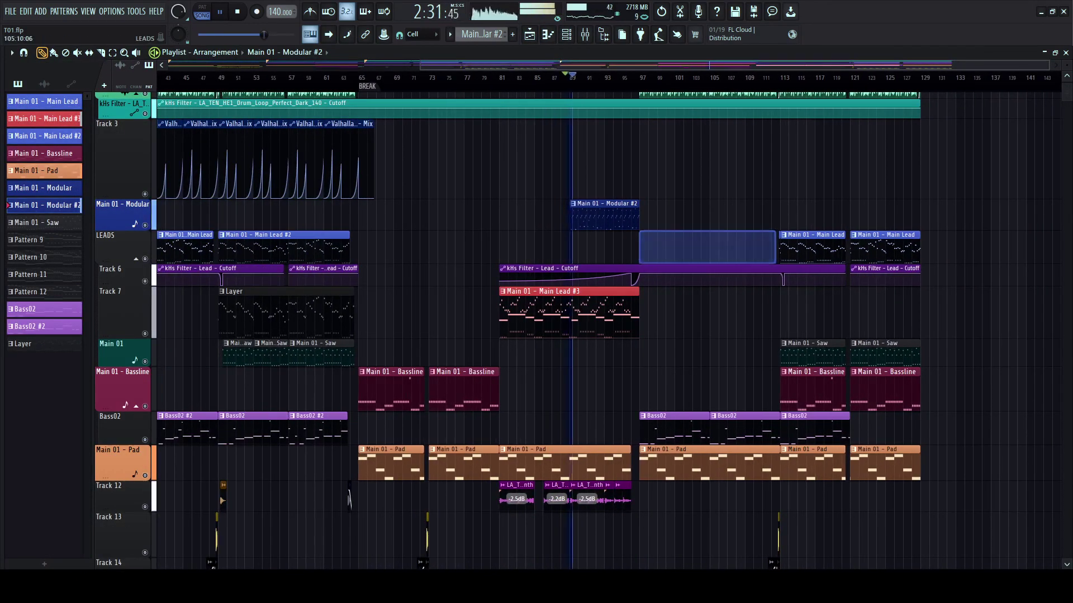
# - Duplicate the Main Lead #3 clip to bar 97 and shorten the original so it ends at bar 96
pyautogui.scroll(3, 682, 246)
pyautogui.hscroll(2, 659, 262)
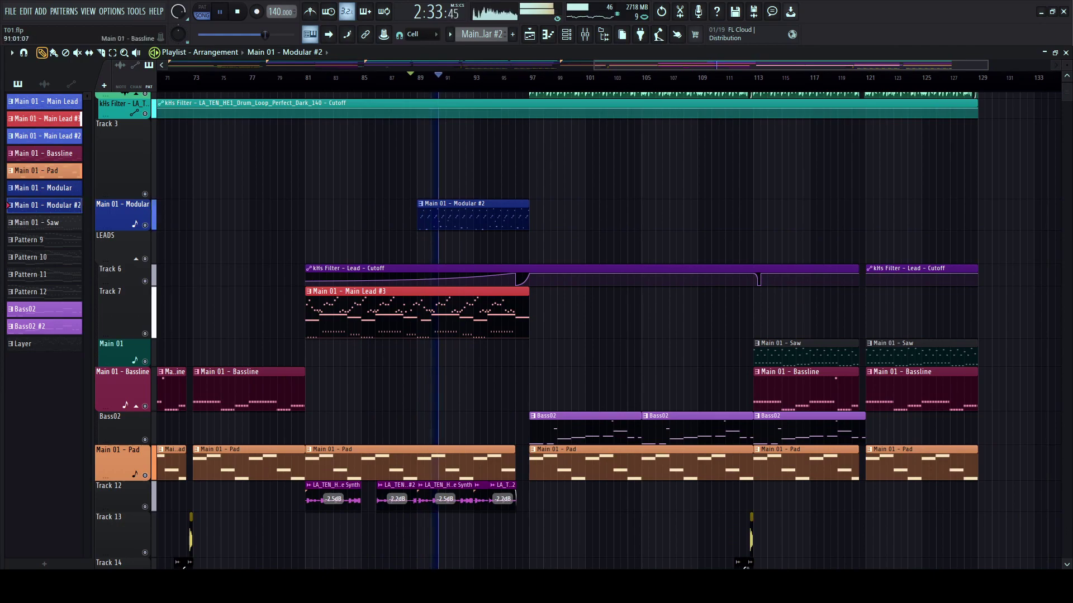
pyautogui.hotkey('ctrl', 'b')
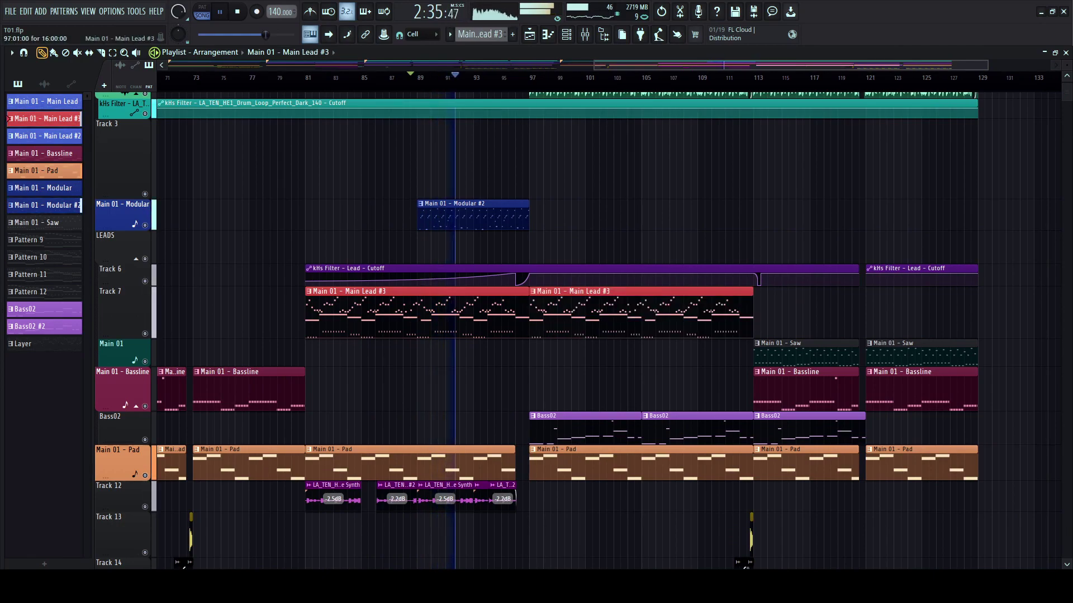
pyautogui.moveTo(528, 313); pyautogui.dragTo(513, 312)
pyautogui.click(700, 216)
pyautogui.rightClick(702, 215)
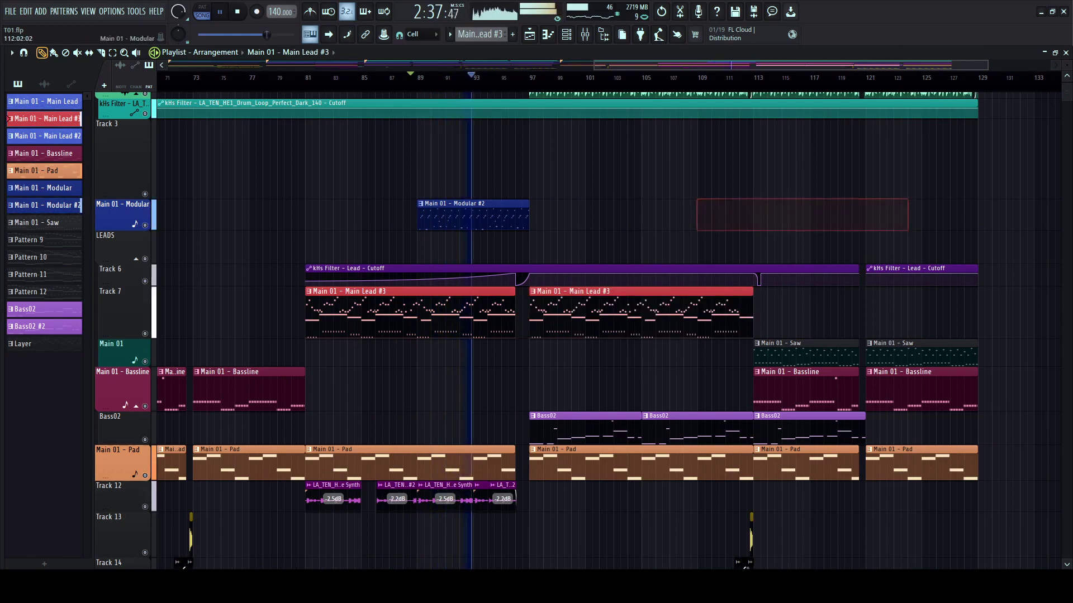
# - Duplicate the Main Lead #3 clip to bar 113 and delete the two Bassline clips at bars 113 and 121
pyautogui.scroll(-1, 529, 329)
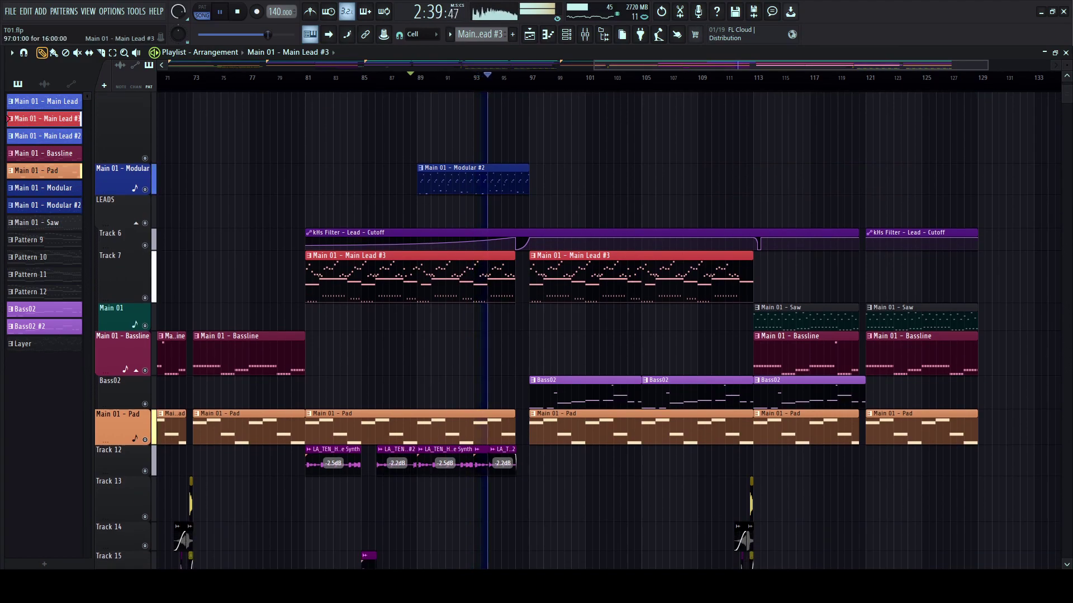
pyautogui.hotkey('ctrl', 'b')
pyautogui.rightClick(806, 353)
pyautogui.rightClick(917, 353)
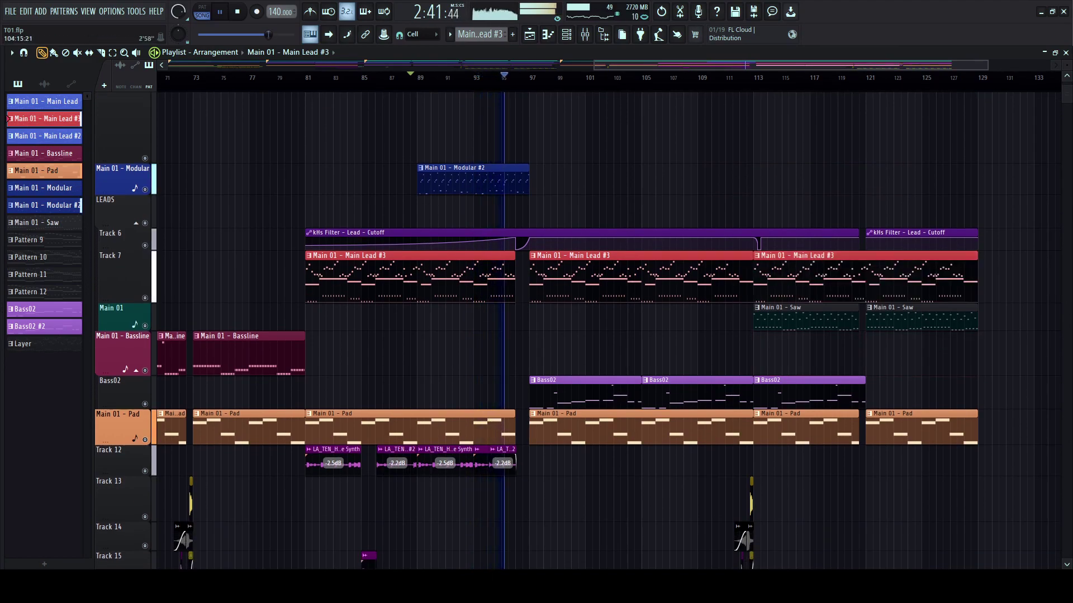
# - Delete the three Bass02 clips from bar 97 onward
pyautogui.hscroll(2, 642, 346)
pyautogui.scroll(-2, 559, 346)
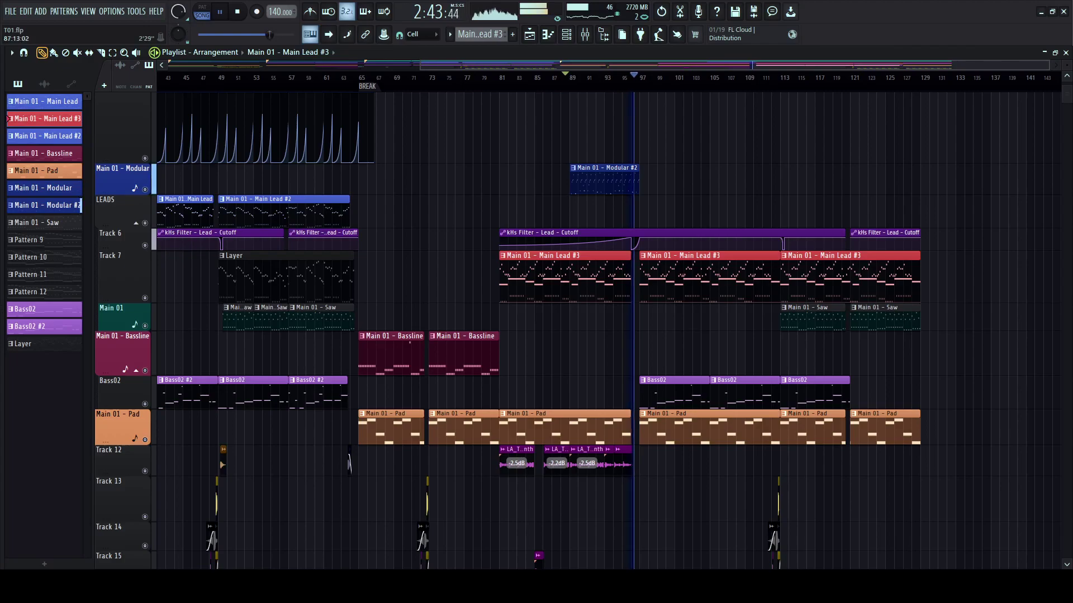
pyautogui.hscroll(2, 559, 347)
pyautogui.scroll(2, 562, 346)
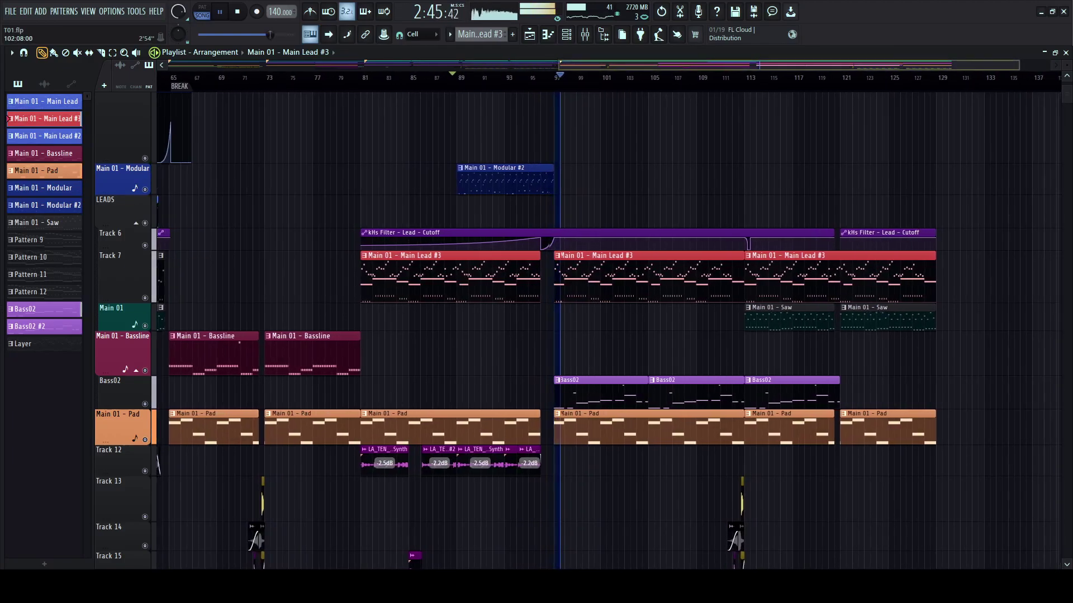
pyautogui.hscroll(1, 559, 347)
pyautogui.scroll(3, 559, 346)
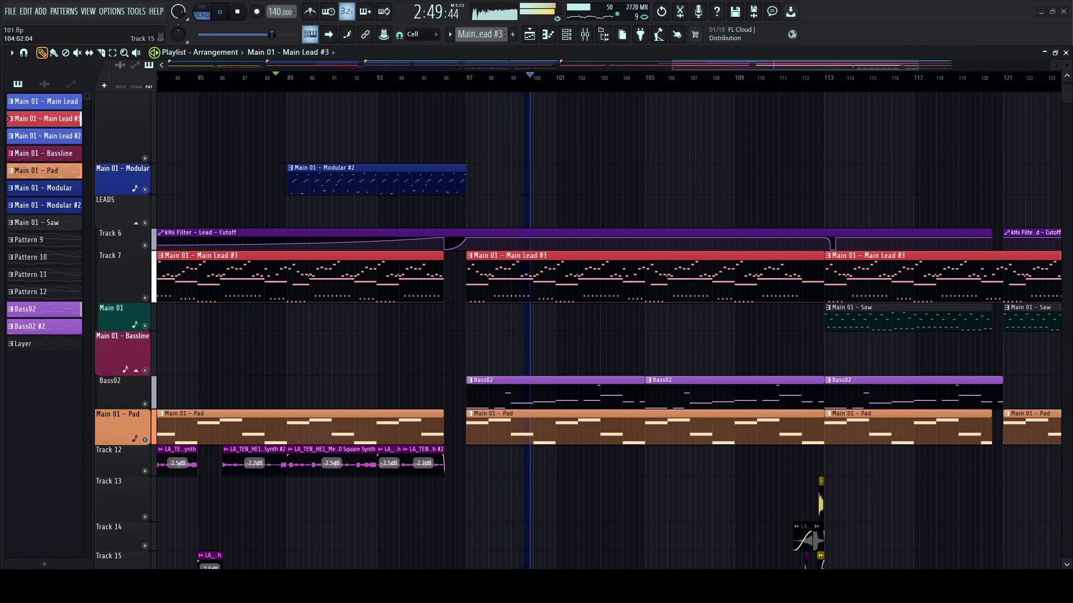
pyautogui.scroll(-3, 559, 335)
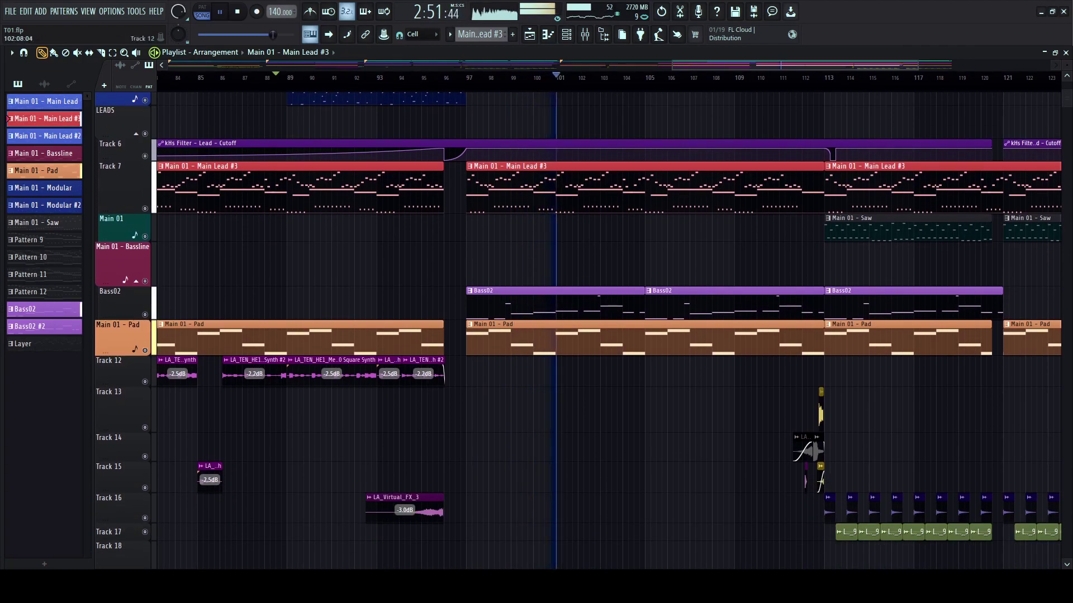
pyautogui.rightClick(593, 304)
pyautogui.rightClick(732, 305)
pyautogui.rightClick(888, 305)
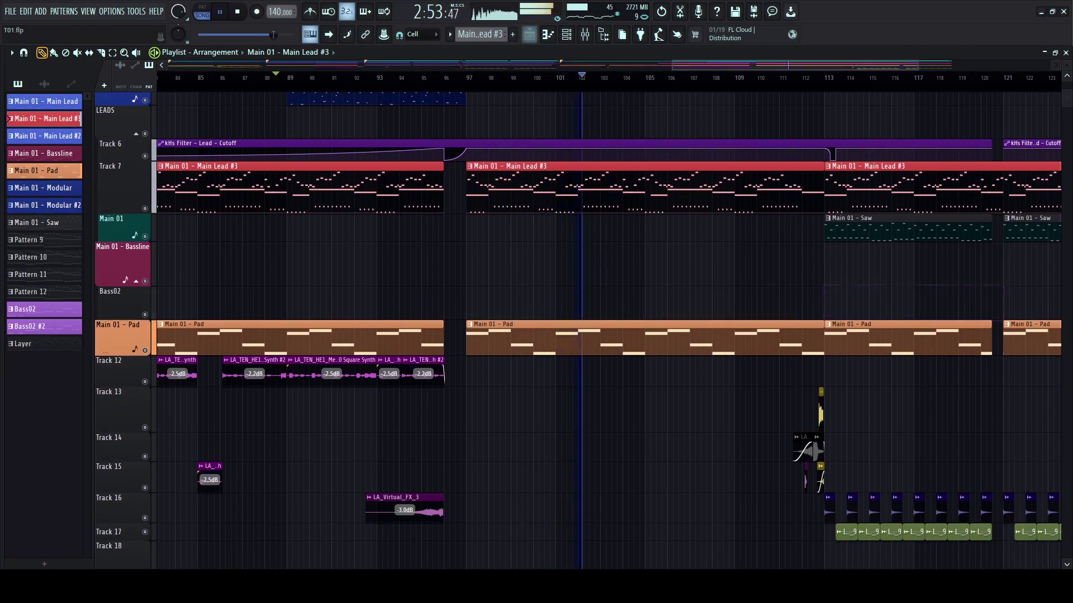
# - Make the Main 01 - Saw clip at bar 113 a separate pattern and open its notes for editing
pyautogui.scroll(-1, 608, 313)
pyautogui.hscroll(5, 607, 313)
pyautogui.scroll(4, 559, 279)
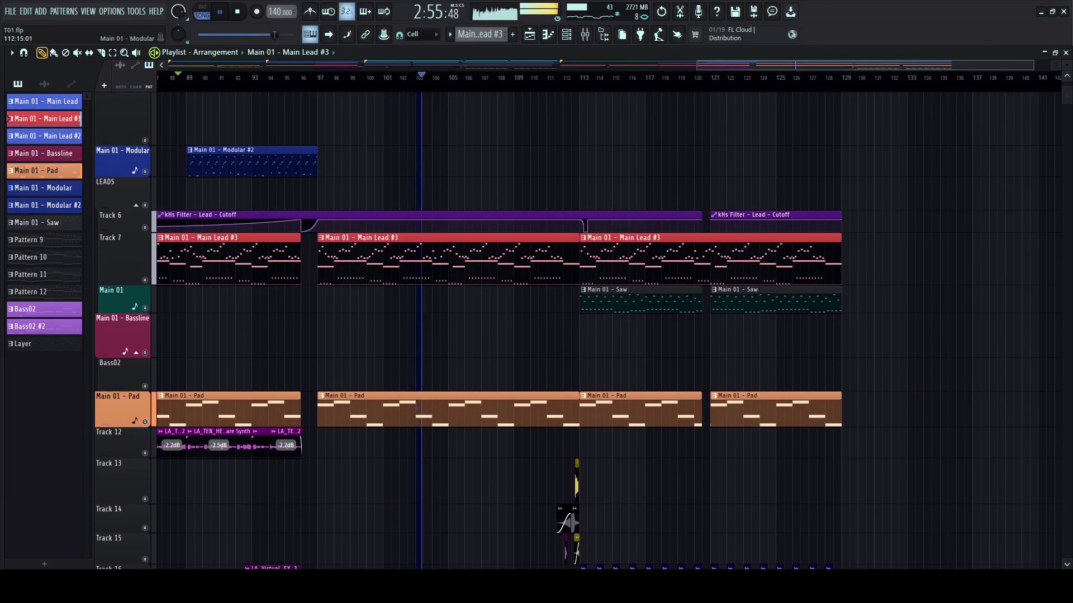
pyautogui.scroll(4, 558, 335)
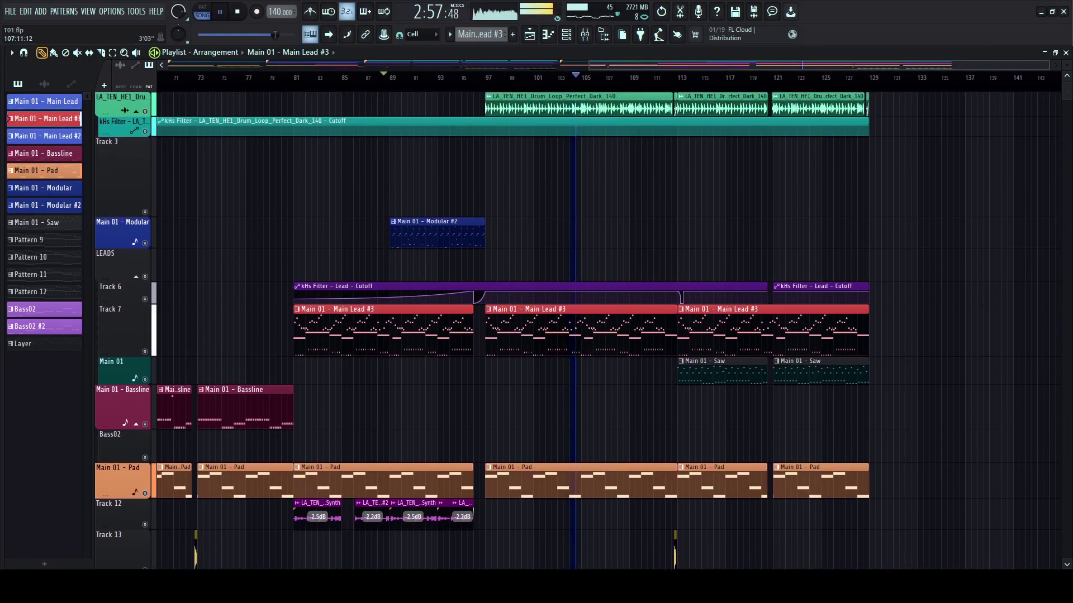
pyautogui.scroll(2, 559, 336)
pyautogui.hscroll(1, 558, 335)
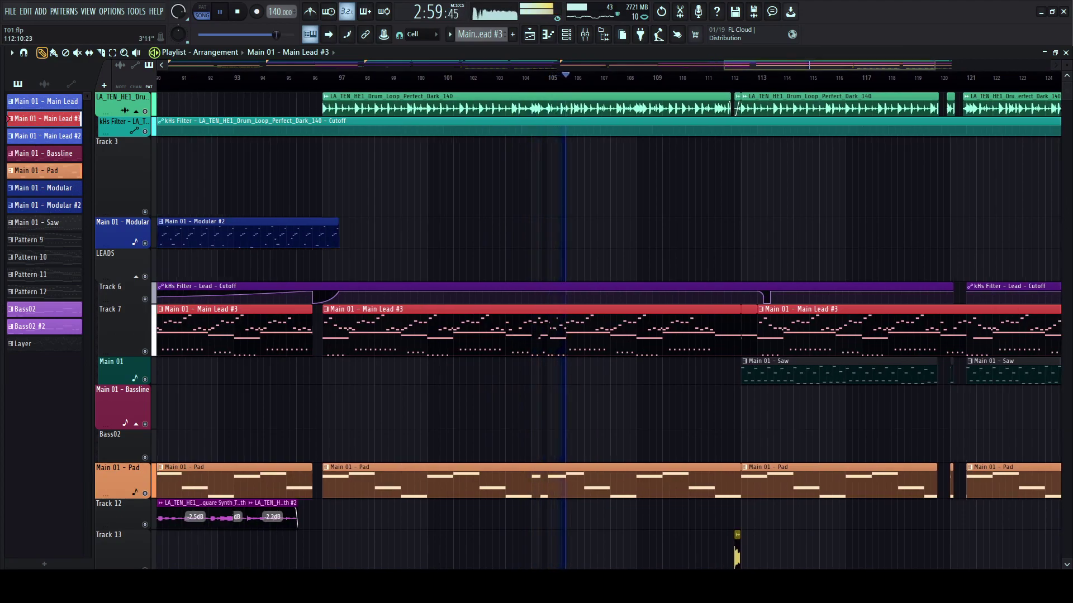
pyautogui.scroll(-2, 645, 335)
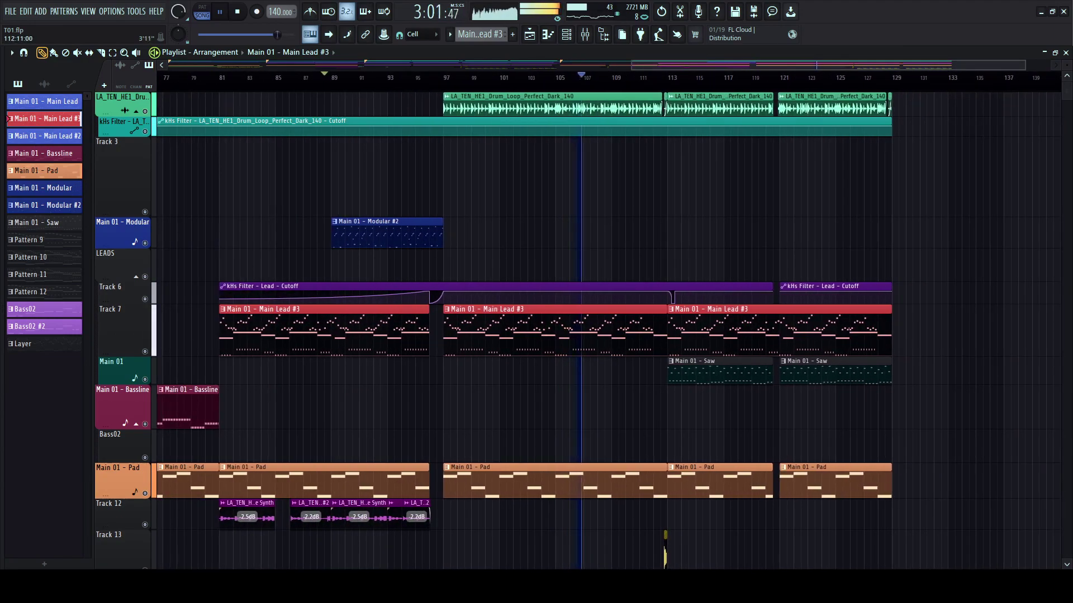
pyautogui.hscroll(1, 559, 335)
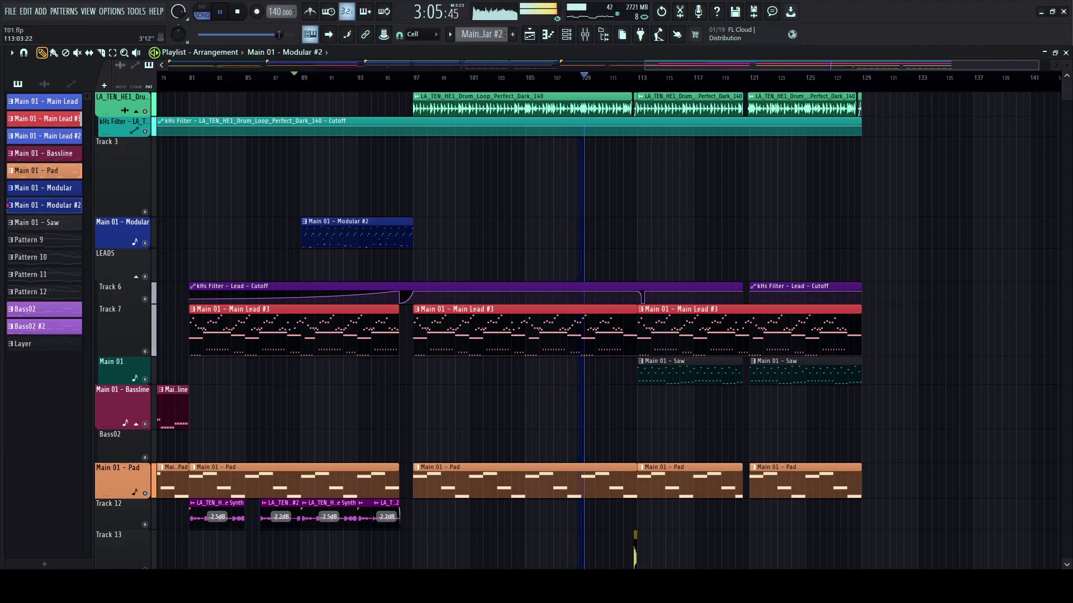
pyautogui.click(657, 371)
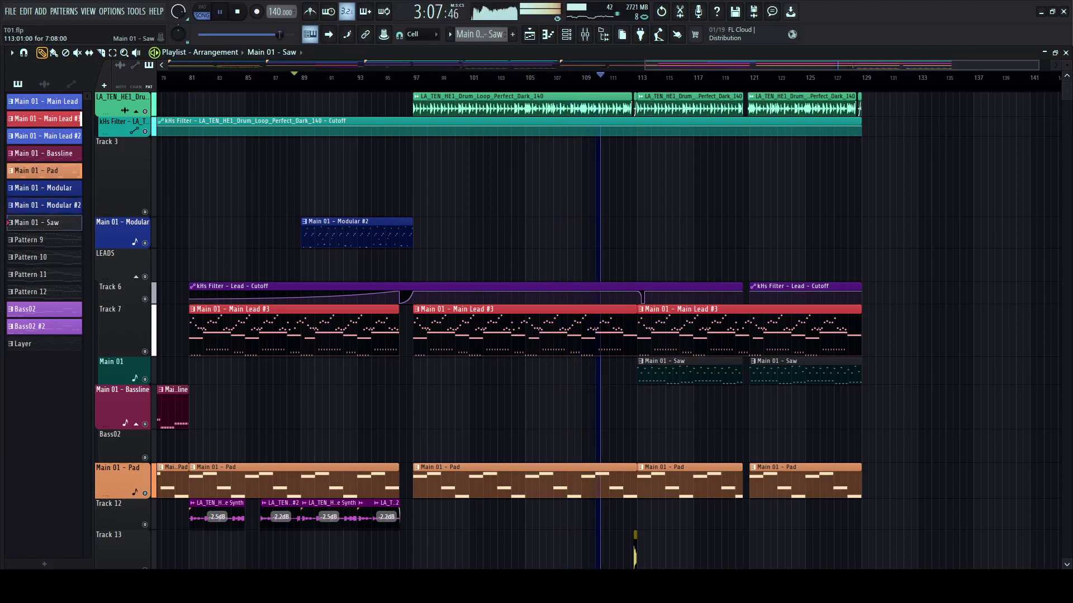
pyautogui.click(641, 361)
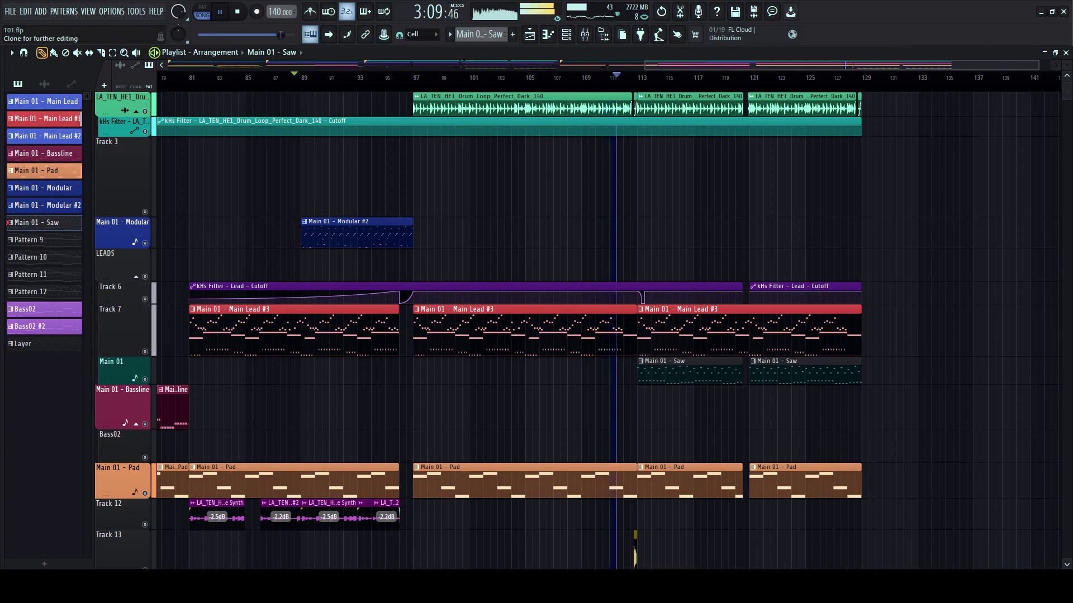
pyautogui.click(664, 388)
pyautogui.doubleClick(654, 360)
# - In the cloned Saw pattern, lower the four A3 notes in bar 1 to F3 and raise the four F3 notes in bar 3 to A3
pyautogui.hscroll(-2, 153, 246)
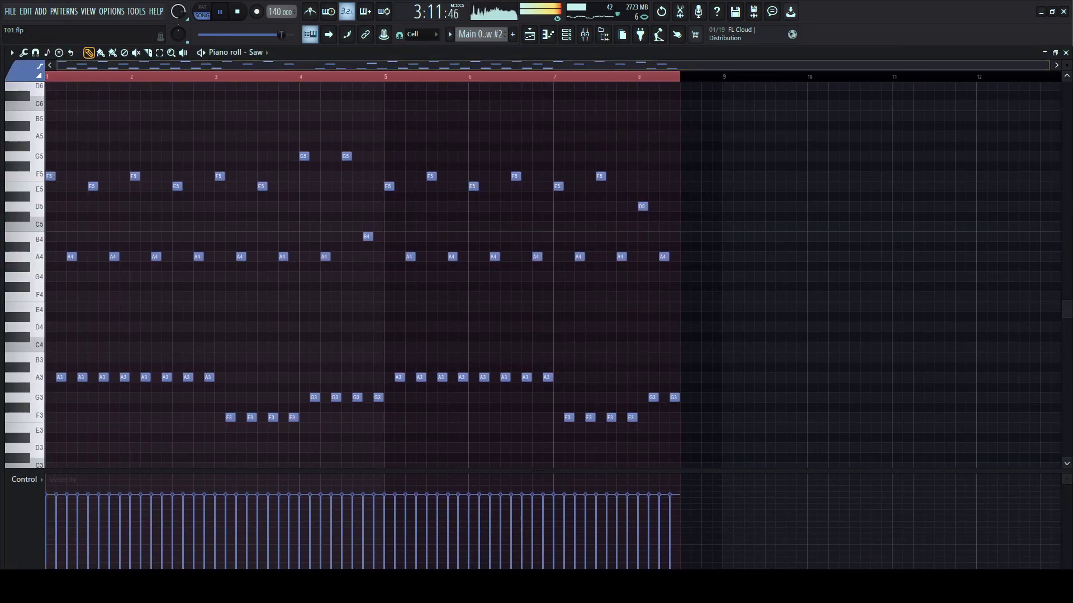
pyautogui.scroll(-5, 153, 247)
pyautogui.moveTo(50, 254); pyautogui.dragTo(229, 209)
pyautogui.moveTo(135, 209); pyautogui.dragTo(48, 256)
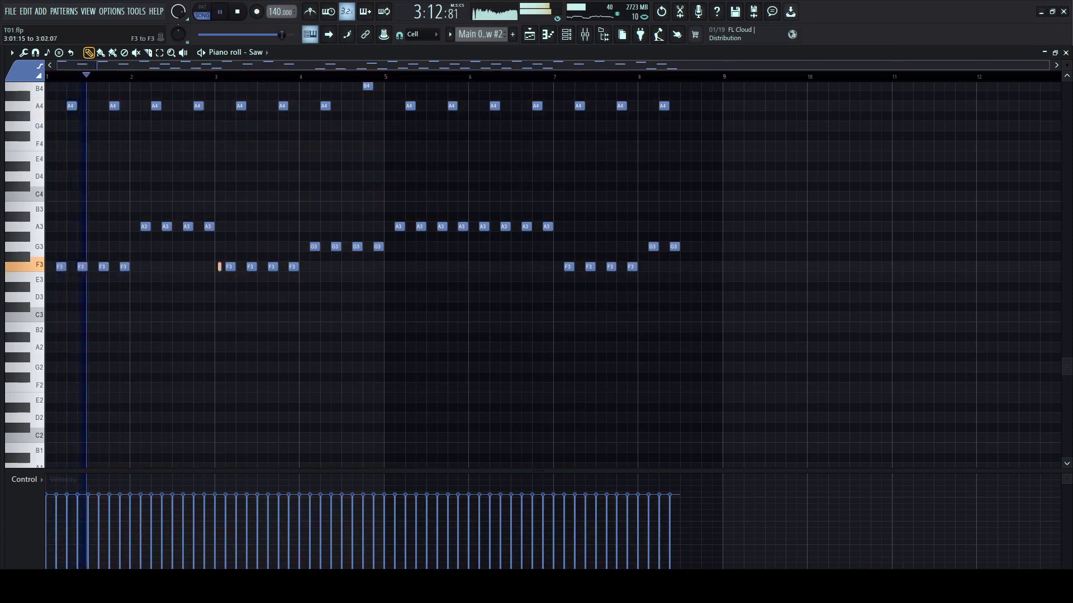
pyautogui.moveTo(229, 266); pyautogui.dragTo(229, 246)
pyautogui.hotkey('shift', 'Up')
pyautogui.hotkey('shift', 'Up')
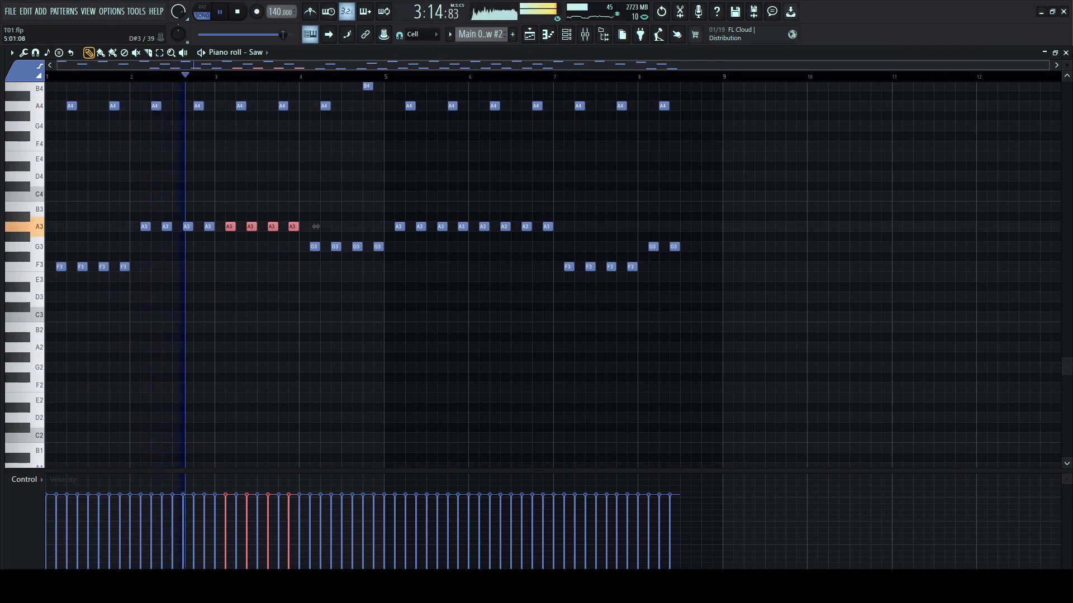
# - Lower the four A3 notes in bar 5 of the Saw pattern to F3
pyautogui.moveTo(385, 241); pyautogui.dragTo(467, 202)
pyautogui.moveTo(467, 240); pyautogui.dragTo(469, 240)
pyautogui.hotkey('shift', 'Down')
pyautogui.hotkey('shift', 'Down')
pyautogui.hotkey('shift', 'Down')
pyautogui.hotkey('shift', 'Down')
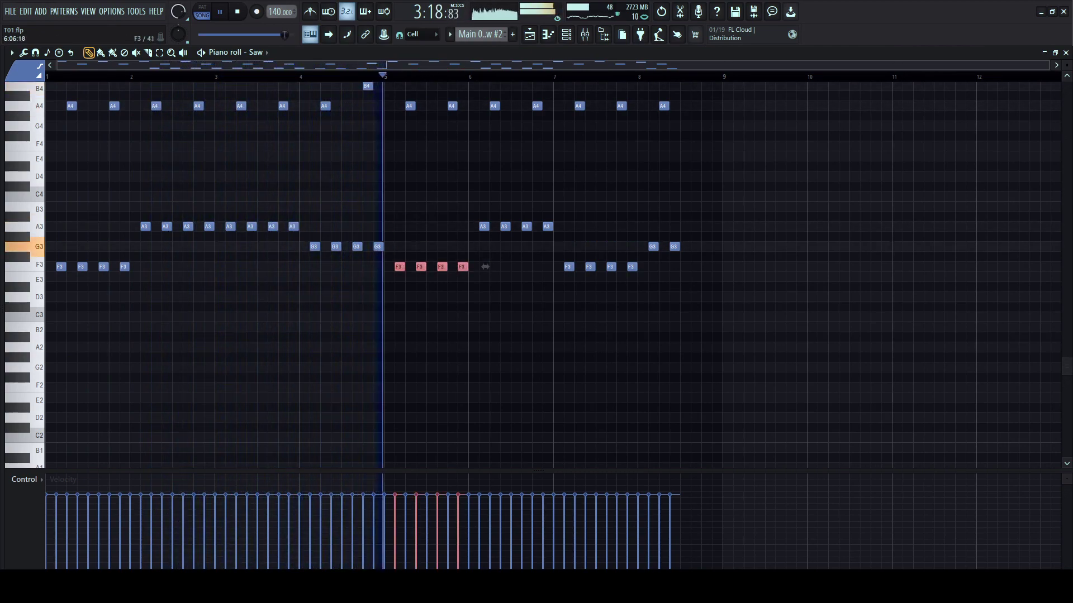
# - Raise the four F3 notes in bar 7 of the Saw pattern to A3
pyautogui.moveTo(551, 256); pyautogui.dragTo(635, 277)
pyautogui.hotkey('shift', 'Up')
pyautogui.hotkey('shift', 'Up')
pyautogui.hotkey('shift', 'Up')
pyautogui.hotkey('shift', 'Up')
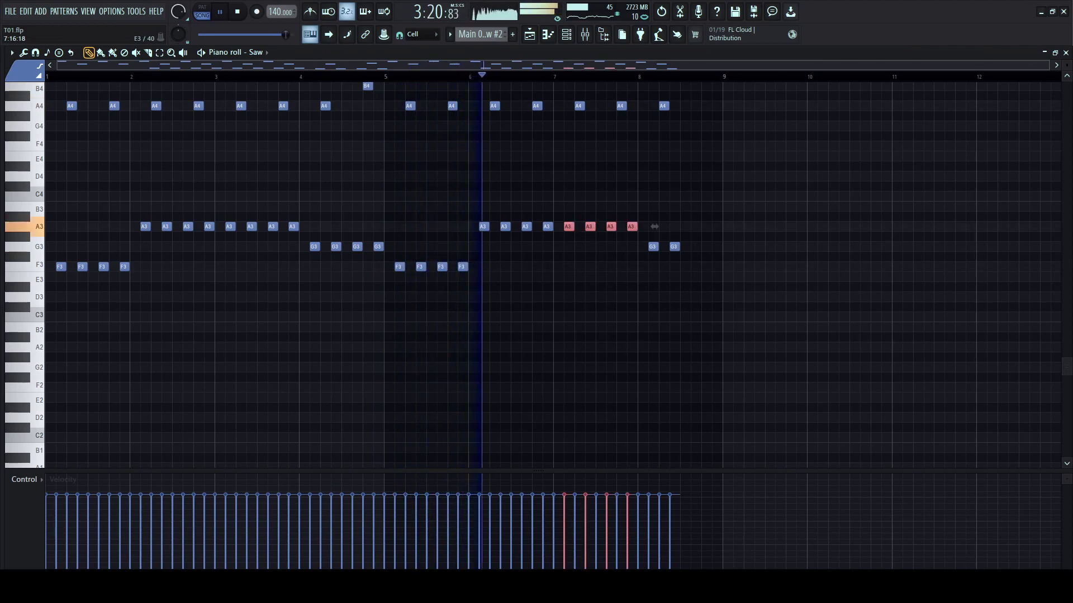
pyautogui.scroll(5, 536, 274)
# - Place two Main 01 - Modular #2 clips on the Modular track of the playlist at bars 129 and 137
pyautogui.press('F5')
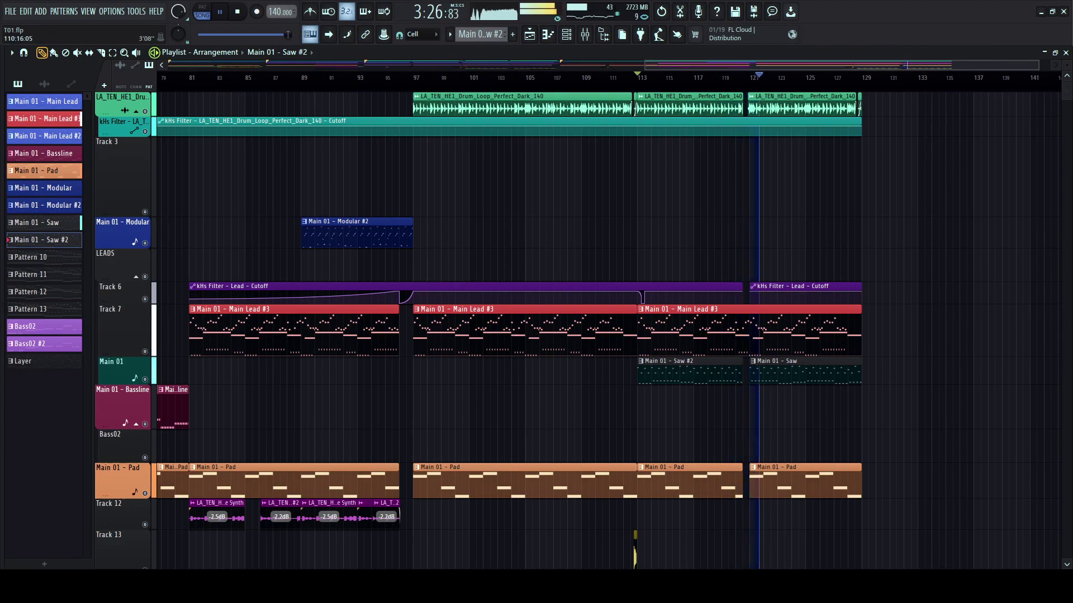
pyautogui.press('F9')
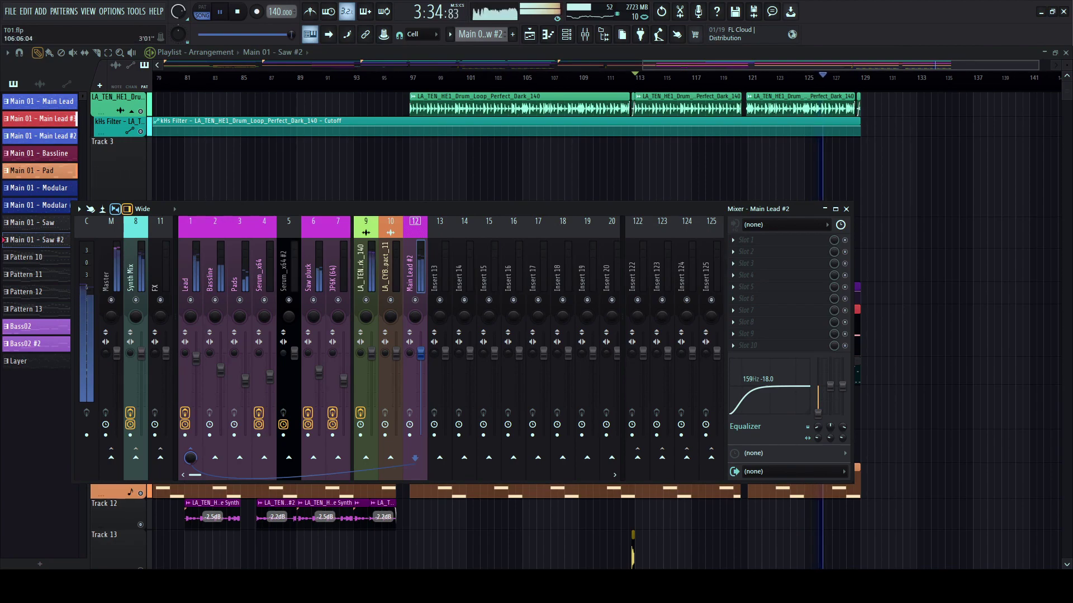
pyautogui.press('F9')
pyautogui.moveTo(268, 236); pyautogui.dragTo(831, 236)
pyautogui.click(895, 235)
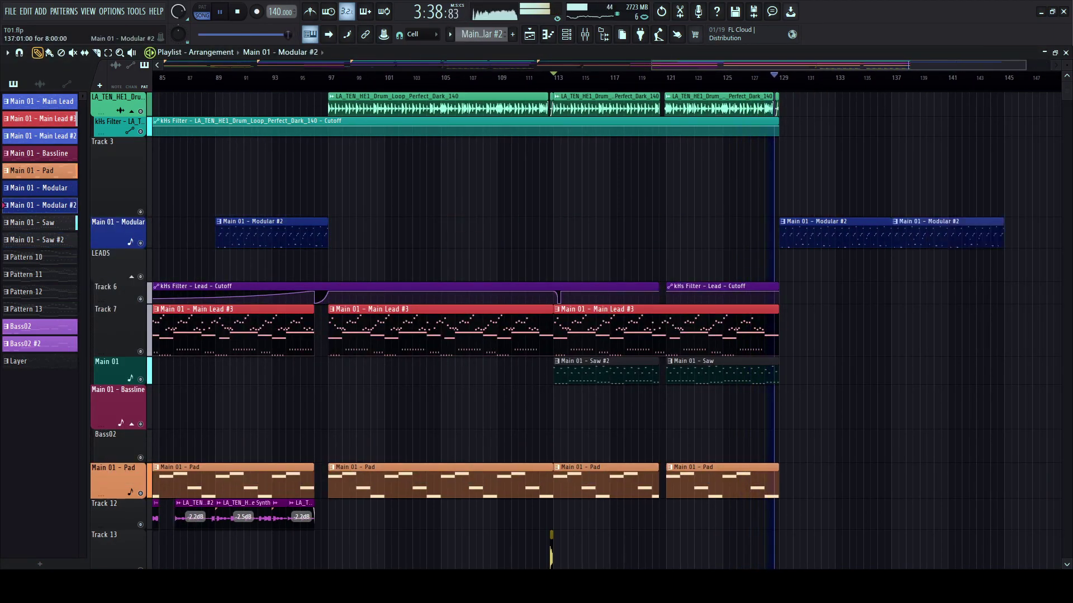
# - Place two Main 01 - Pad clips on the Pad track at bars 129 and 137
pyautogui.click(738, 482)
pyautogui.click(789, 483)
pyautogui.moveTo(789, 482); pyautogui.dragTo(782, 483)
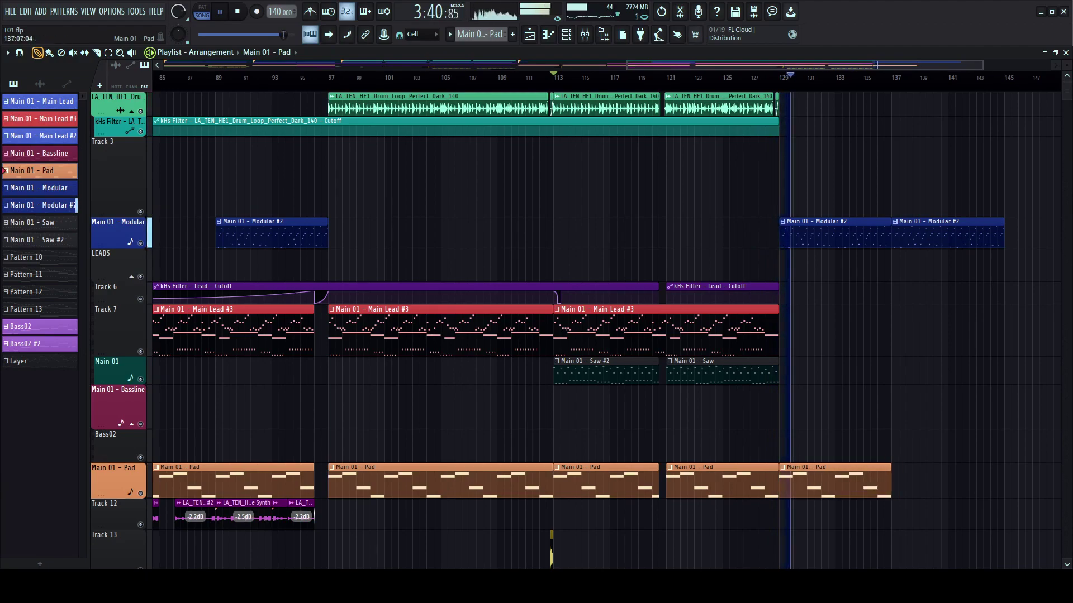
pyautogui.click(896, 482)
pyautogui.moveTo(897, 482); pyautogui.dragTo(715, 483)
pyautogui.scroll(-1, 716, 483)
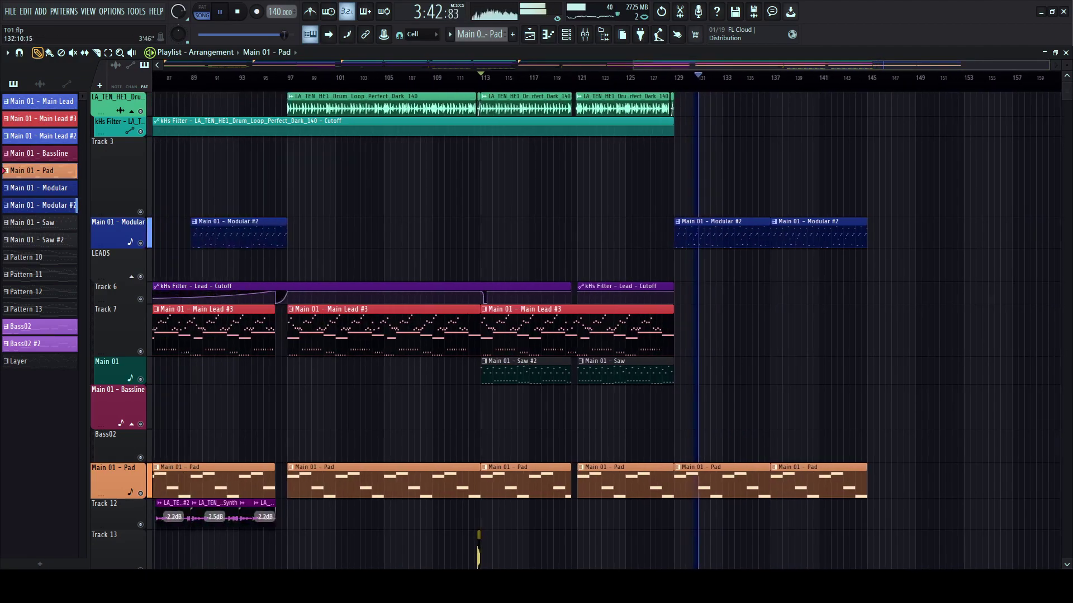
# - Copy the audio clips on Tracks 12, 15 and 16 from the section starting at bar 81 to bar 129
pyautogui.scroll(-5, 480, 329)
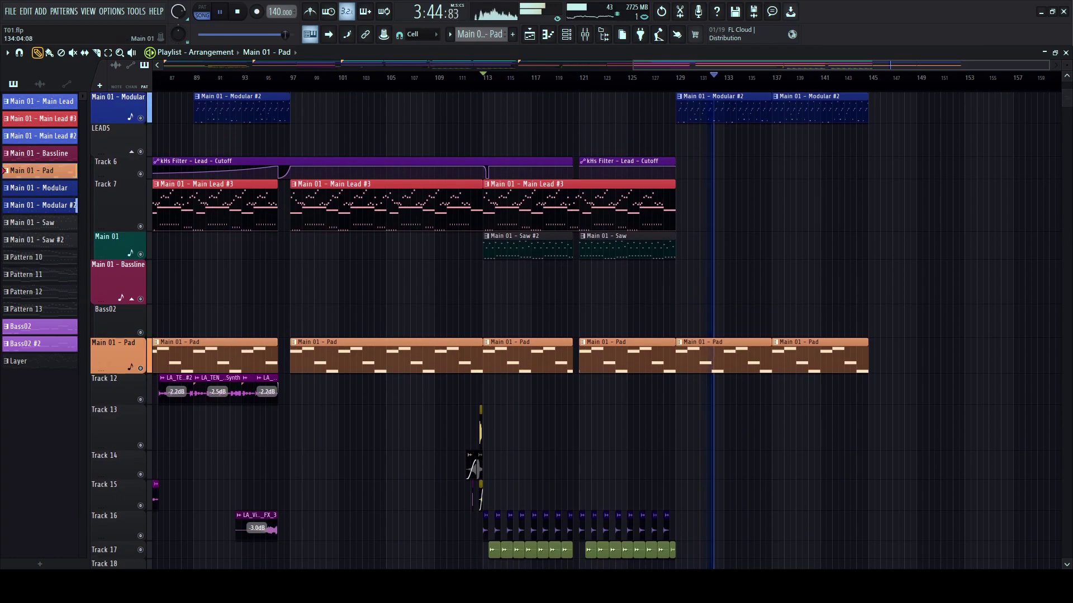
pyautogui.scroll(-2, 726, 246)
pyautogui.scroll(-3, 721, 240)
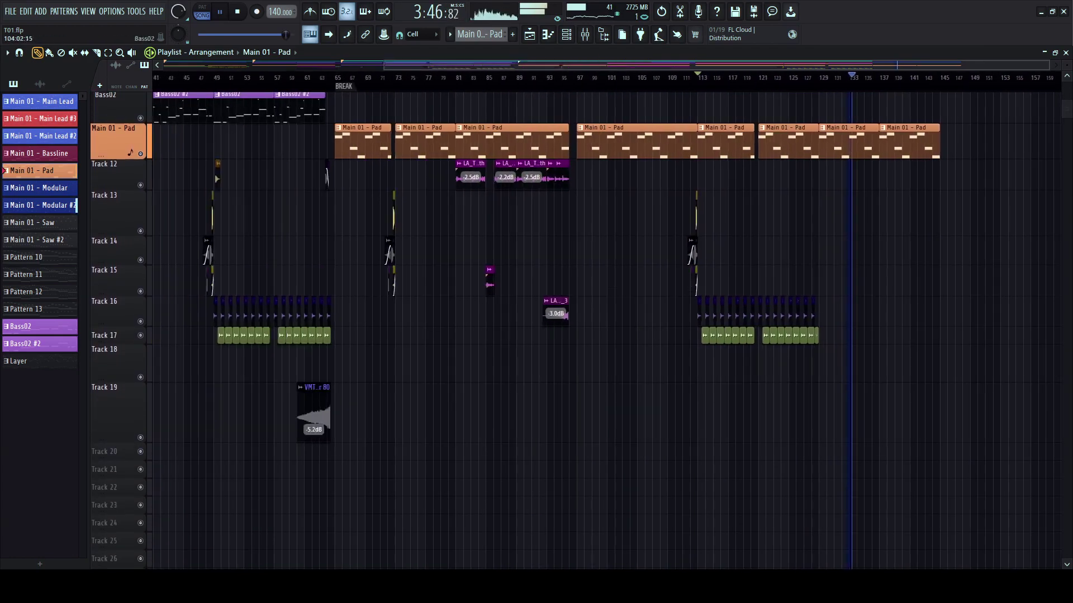
pyautogui.scroll(6, 690, 224)
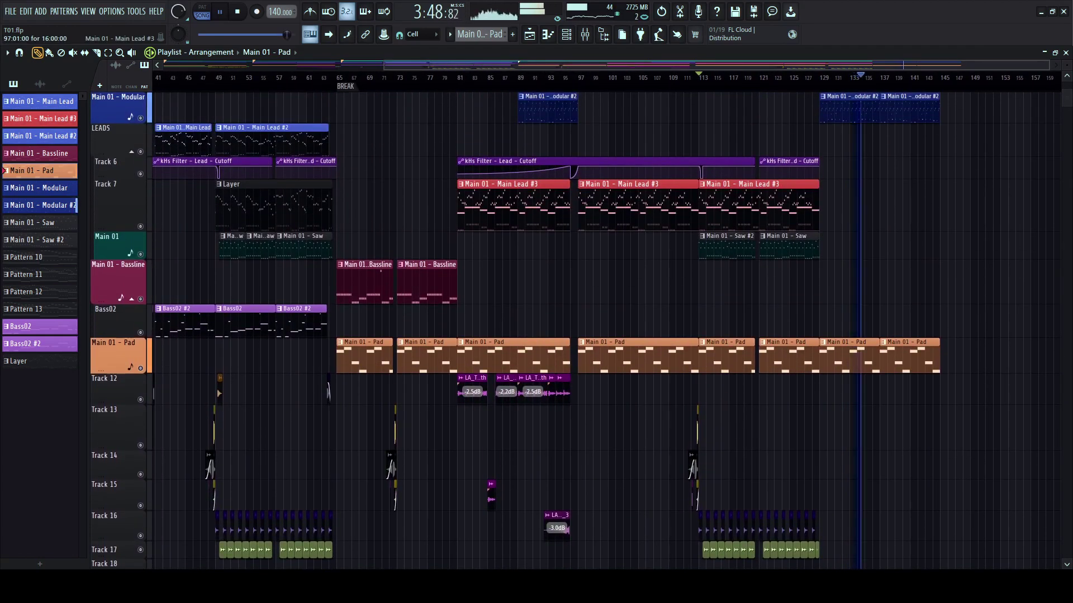
pyautogui.moveTo(612, 391); pyautogui.dragTo(454, 551)
pyautogui.moveTo(475, 391); pyautogui.dragTo(836, 391)
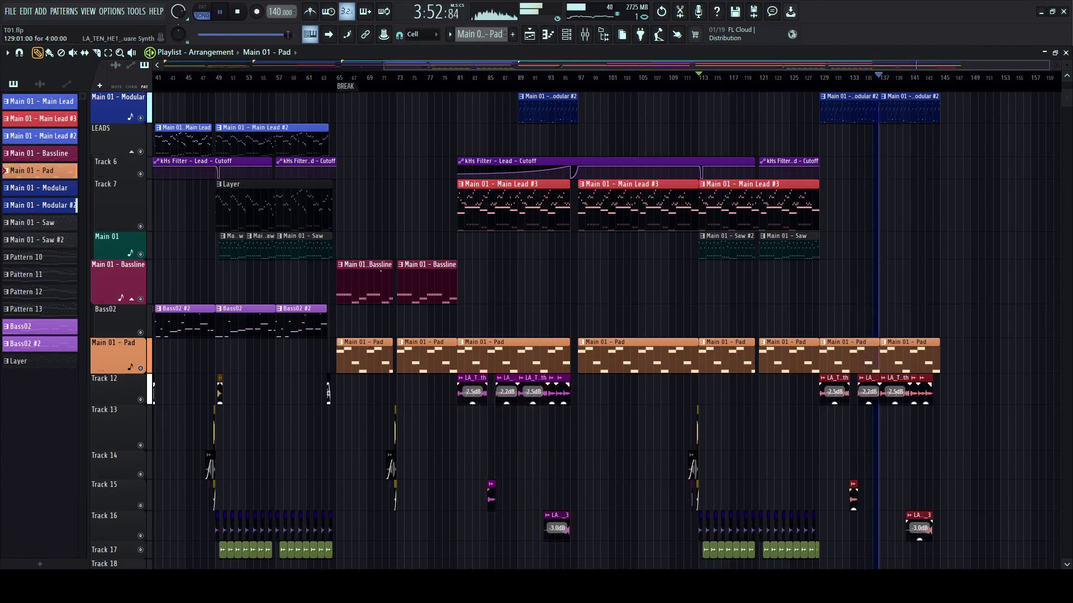
# - Delete the copied synth clips between bars 129 and 137 on Track 12 and the copied clip on Track 15
pyautogui.scroll(5, 789, 358)
pyautogui.hscroll(5, 783, 357)
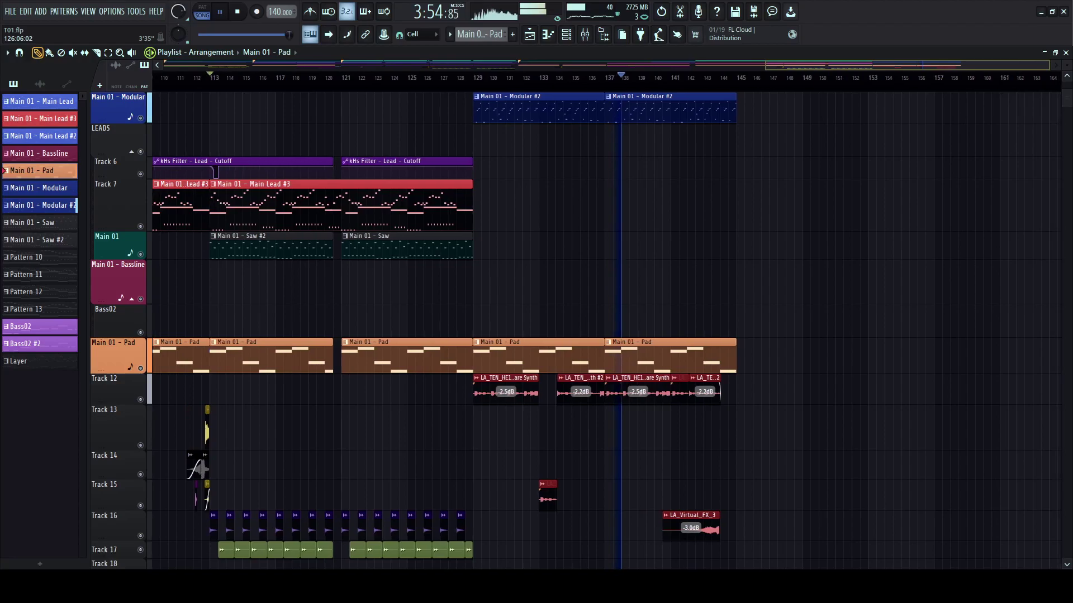
pyautogui.keyDown('ctrl'); pyautogui.click(596, 428); pyautogui.keyUp('ctrl')
pyautogui.rightClick(581, 392)
pyautogui.rightClick(522, 392)
pyautogui.rightClick(547, 496)
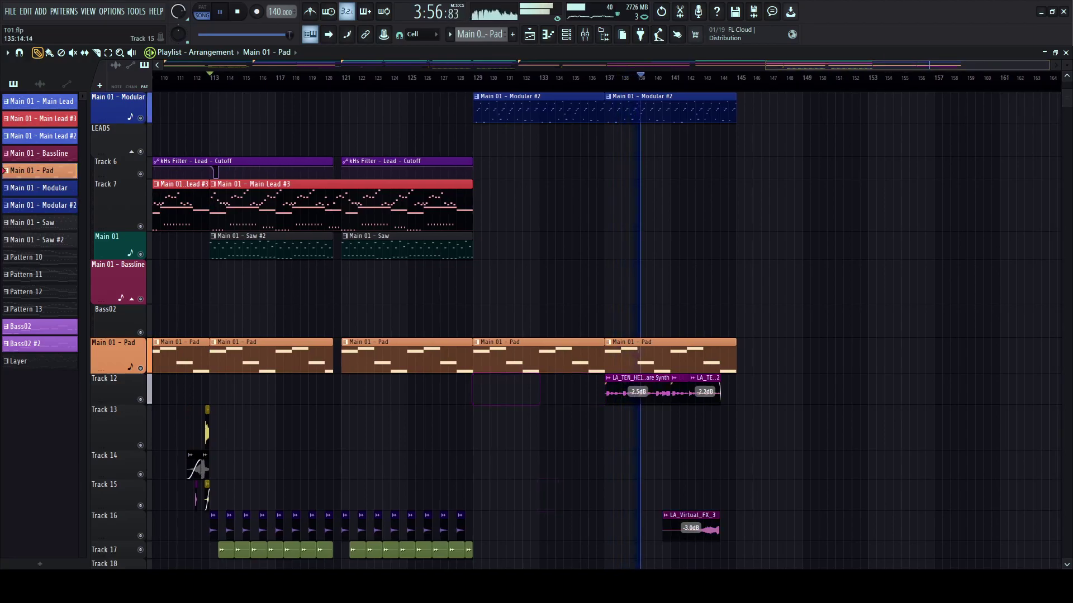
# - Review the arrangement from the outro back to the drop and listen to the section from bar 49
pyautogui.scroll(-2, 620, 458)
pyautogui.scroll(4, 626, 481)
pyautogui.scroll(2, 413, 329)
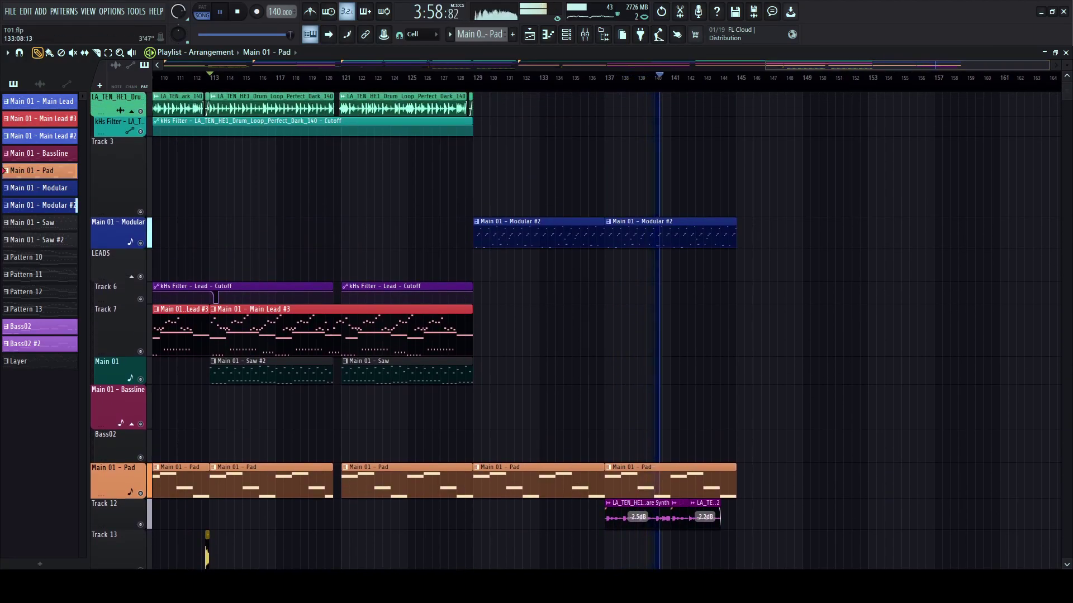
pyautogui.scroll(-3, 553, 335)
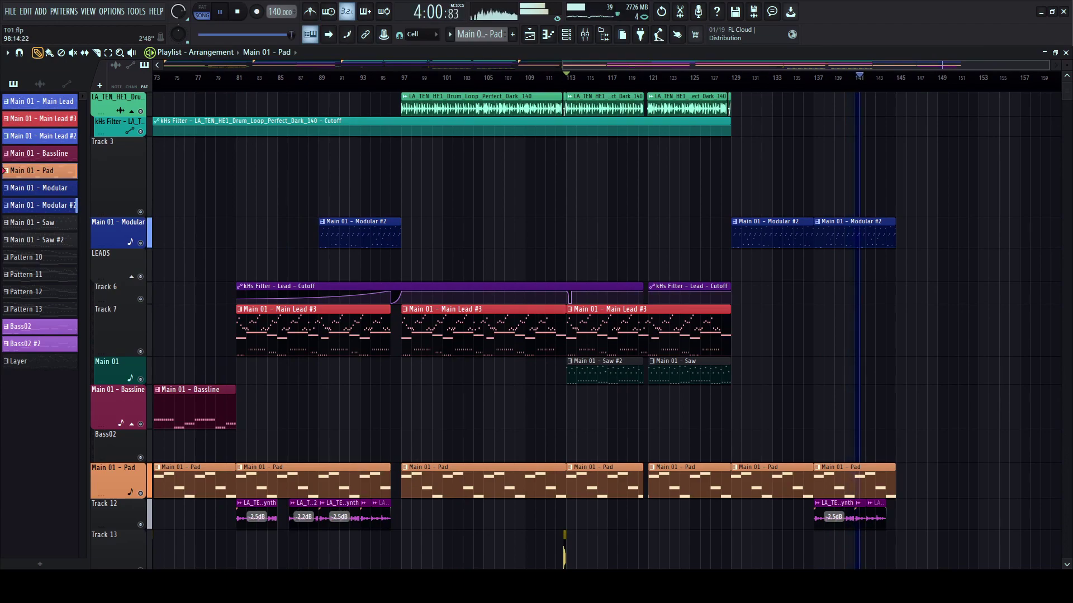
pyautogui.hscroll(-8, 420, 335)
pyautogui.hscroll(2, 420, 335)
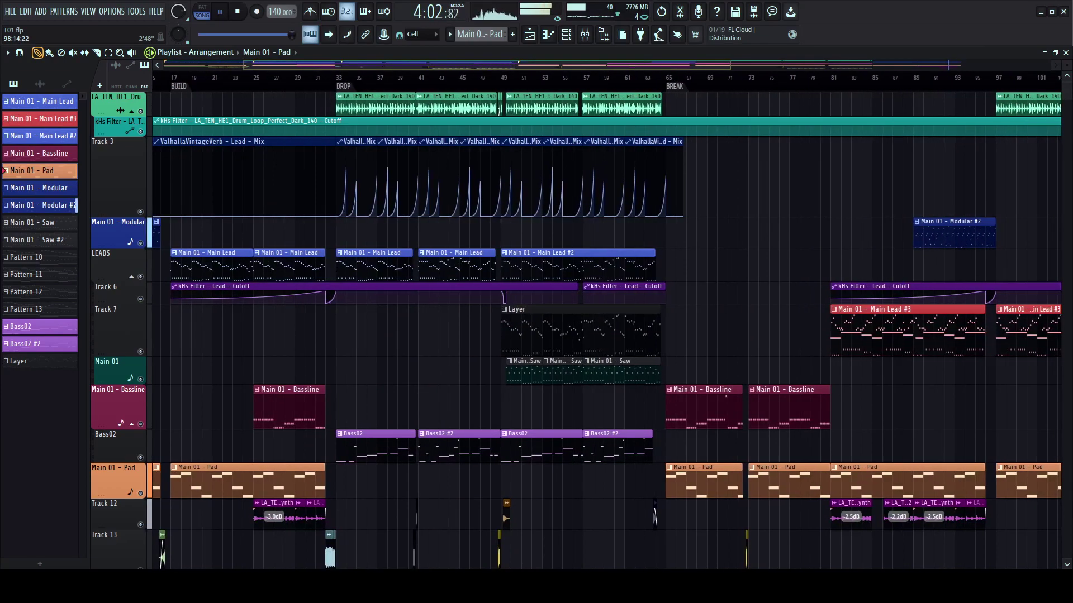
pyautogui.hscroll(1, 606, 329)
pyautogui.scroll(-3, 377, 335)
pyautogui.click(426, 77)
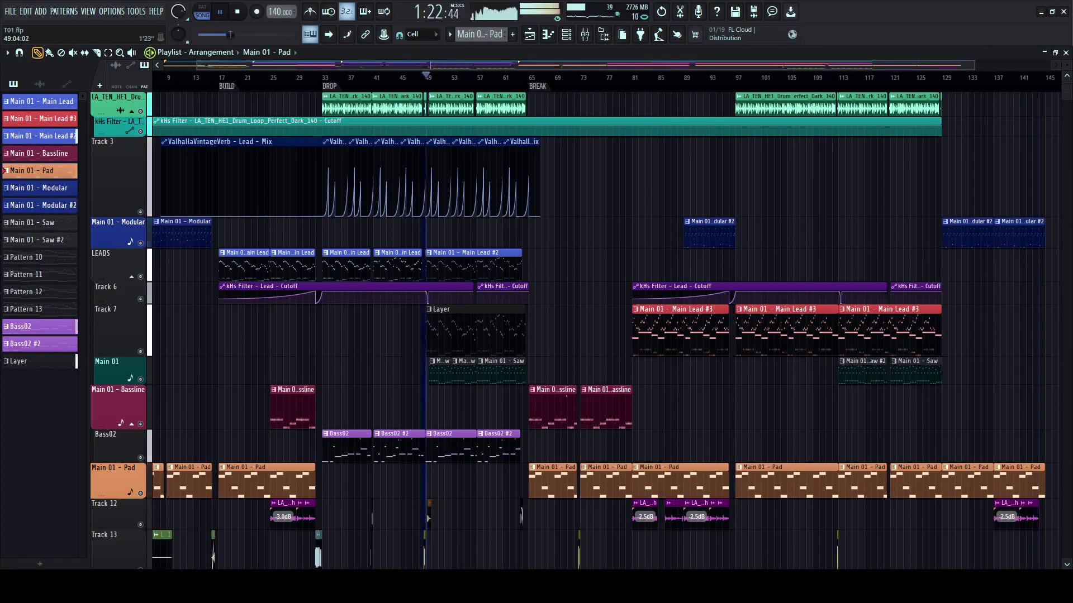
pyautogui.scroll(2, 426, 268)
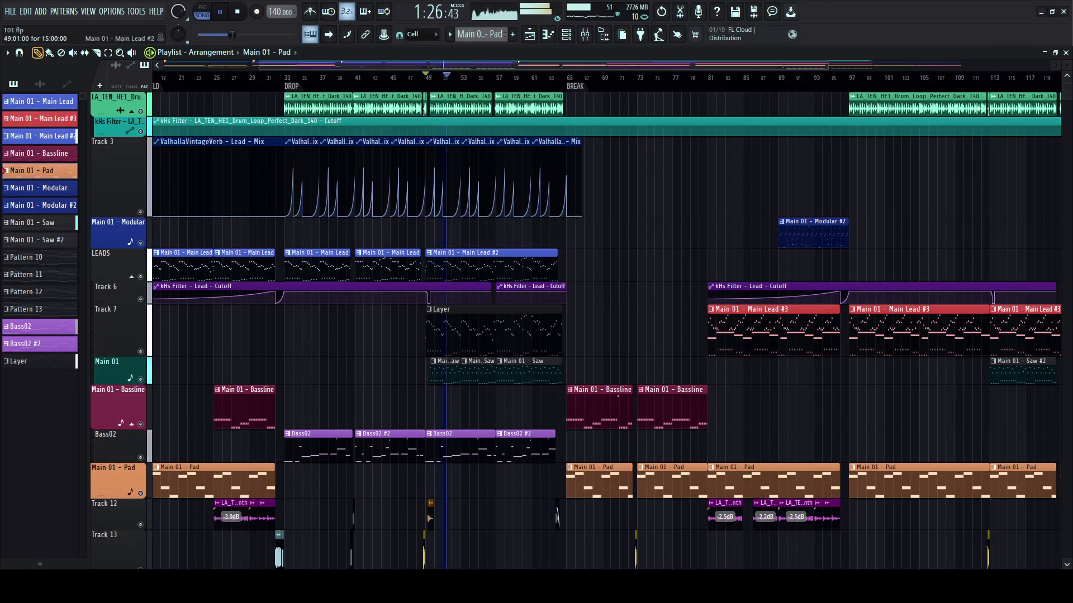
pyautogui.press('space')
# - Open the Layer channel's piano roll for the Main Lead #3 pattern and examine its full note sequence
pyautogui.doubleClick(492, 265)
pyautogui.click(566, 35)
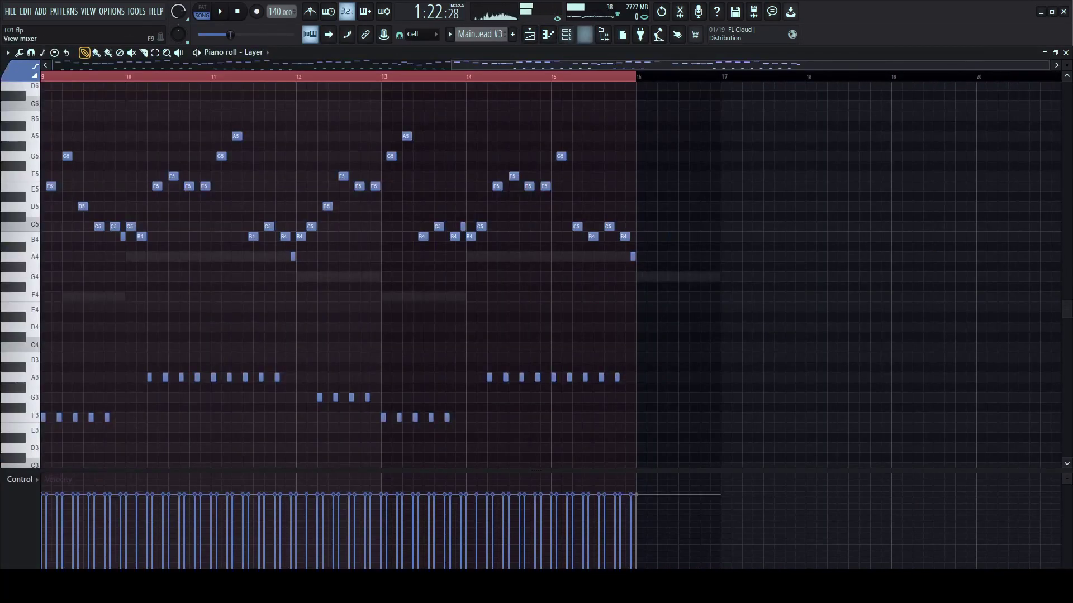
pyautogui.click(566, 35)
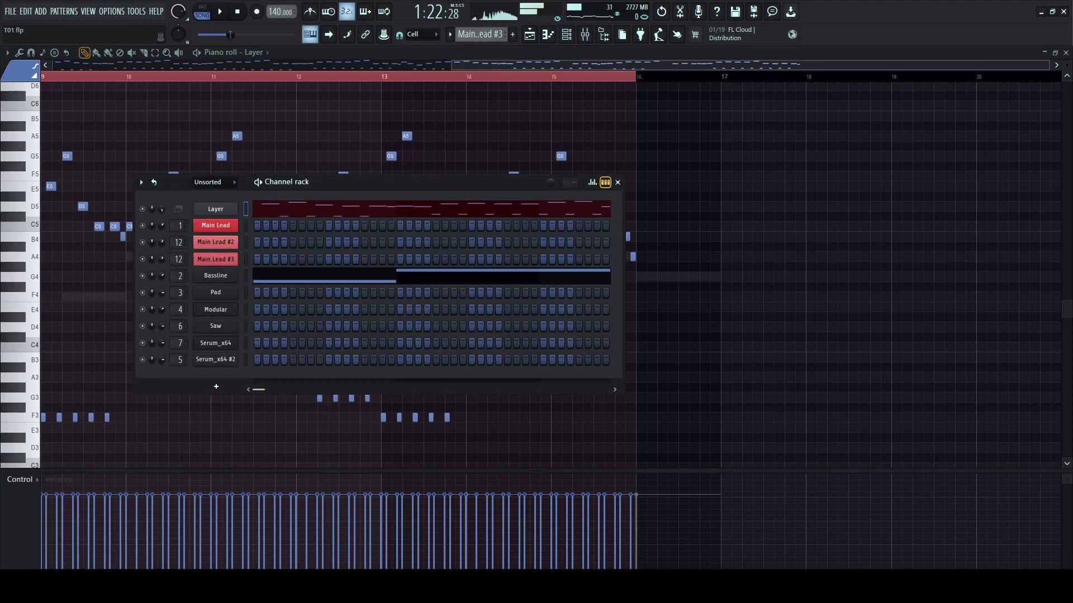
pyautogui.hotkey('ctrl', 'a')
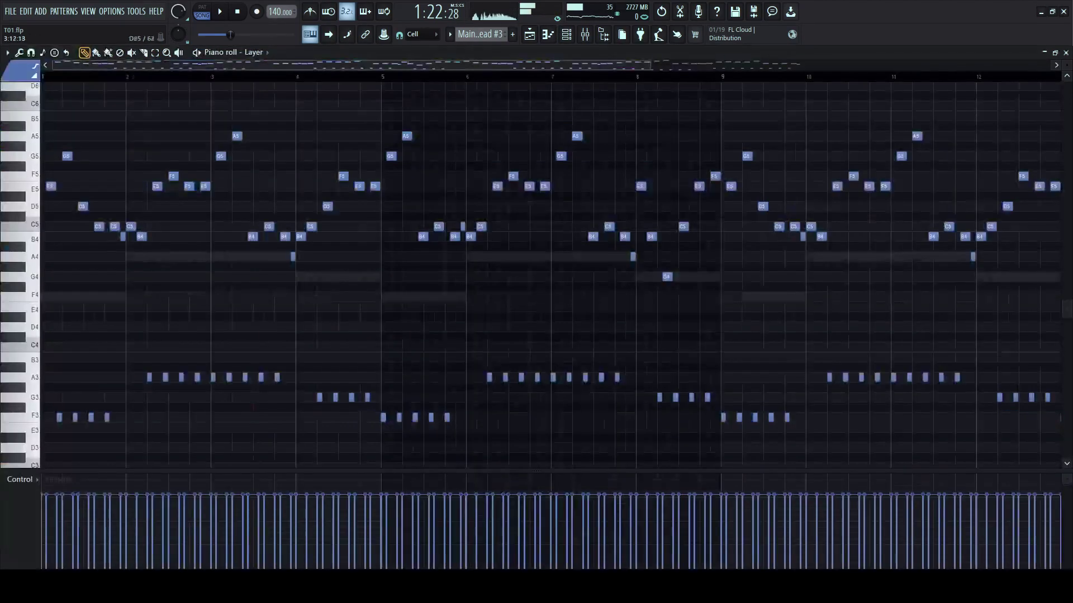
pyautogui.scroll(-3, 551, 273)
pyautogui.press('space')
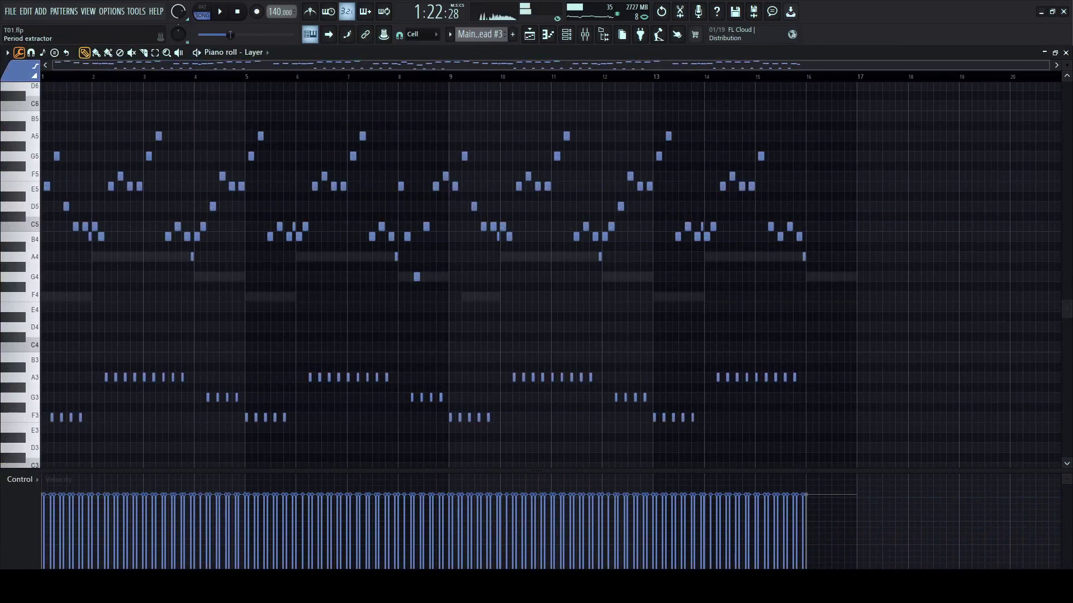
# - Reverse the Layer melody in time and remove the stretch from 1:01:00 to 2:03:00, closing the gap
pyautogui.hotkey('alt', 'y')
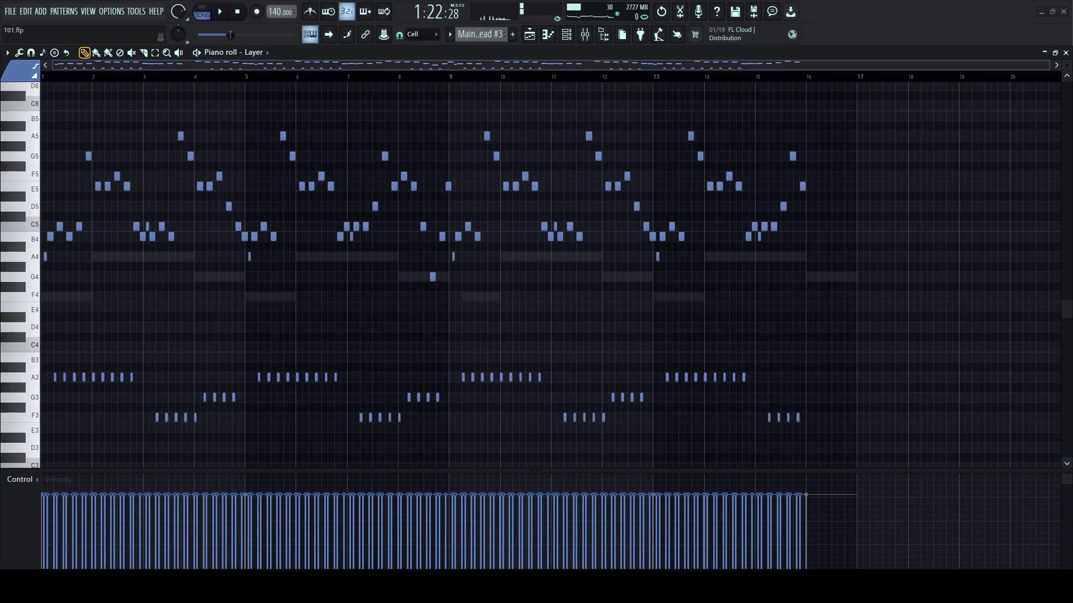
pyautogui.moveTo(43, 77); pyautogui.dragTo(117, 266)
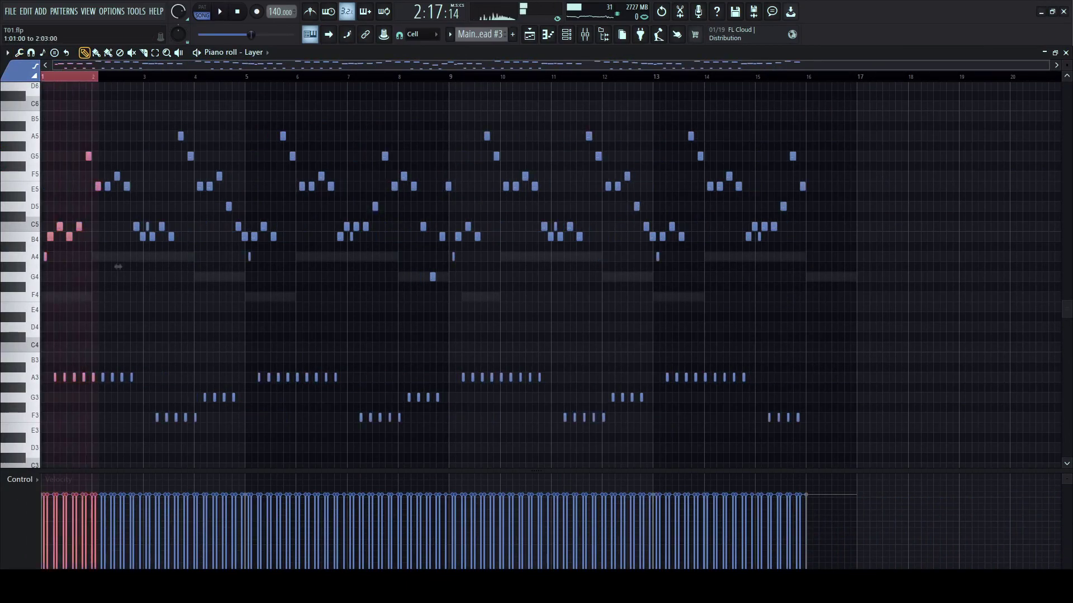
pyautogui.hotkey('ctrl', 'Delete')
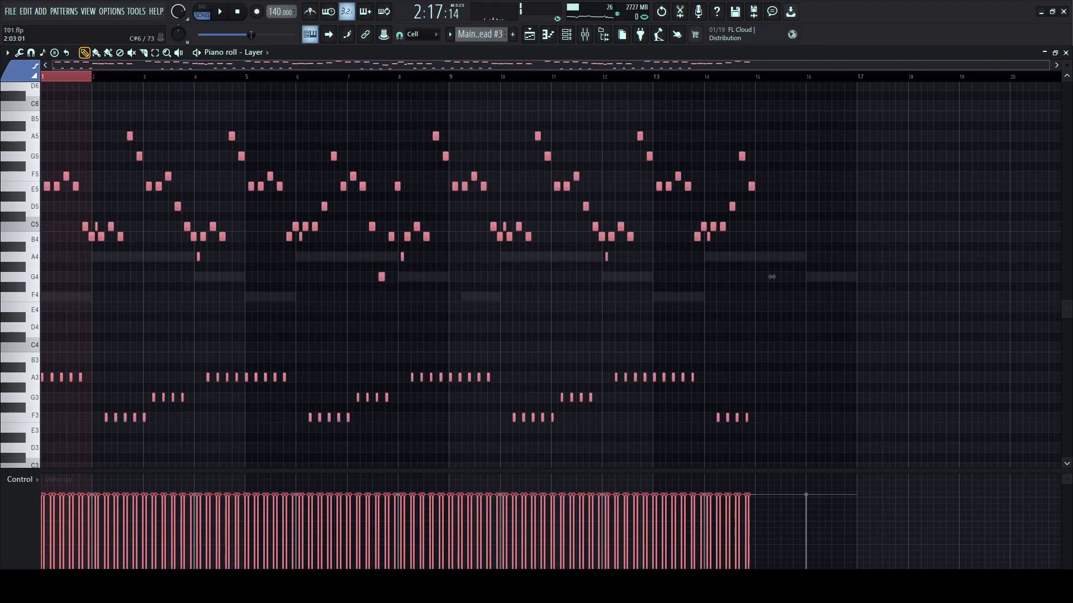
pyautogui.hotkey('ctrl', 'd')
# - Play the arrangement from bar 81 and check how the edited lead sits against the modular, pad and loop tracks
pyautogui.press('space')
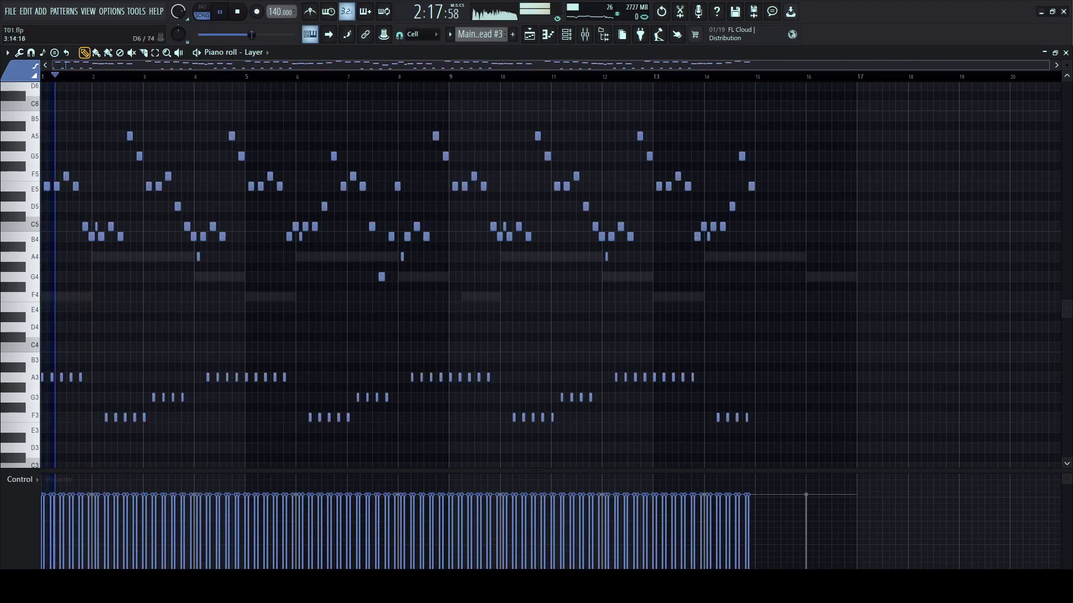
pyautogui.scroll(2, 188, 84)
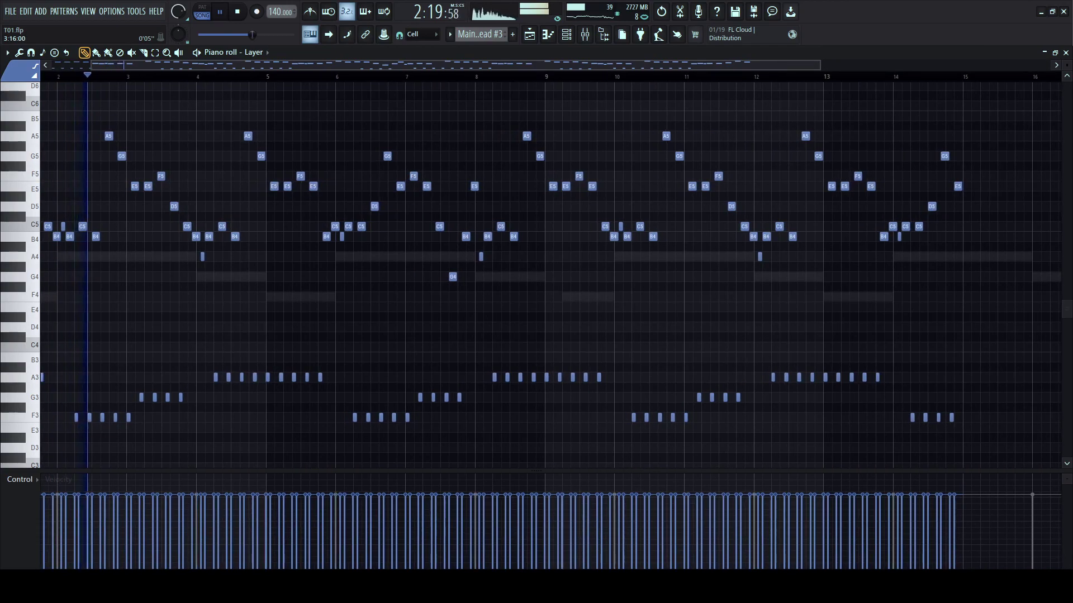
pyautogui.hscroll(-2, 224, 79)
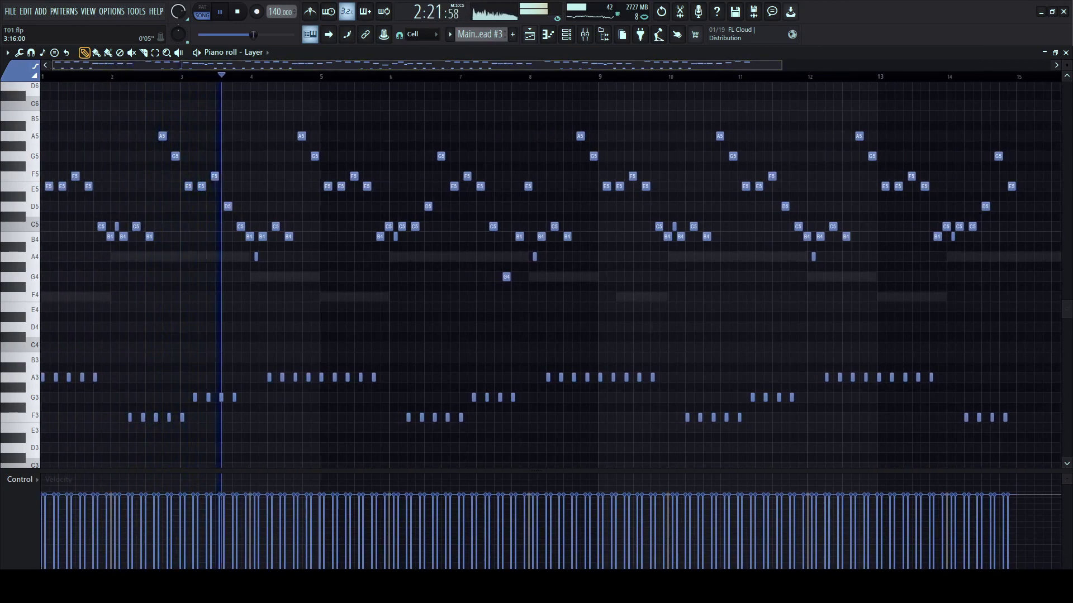
pyautogui.press('F5')
pyautogui.scroll(3, 487, 330)
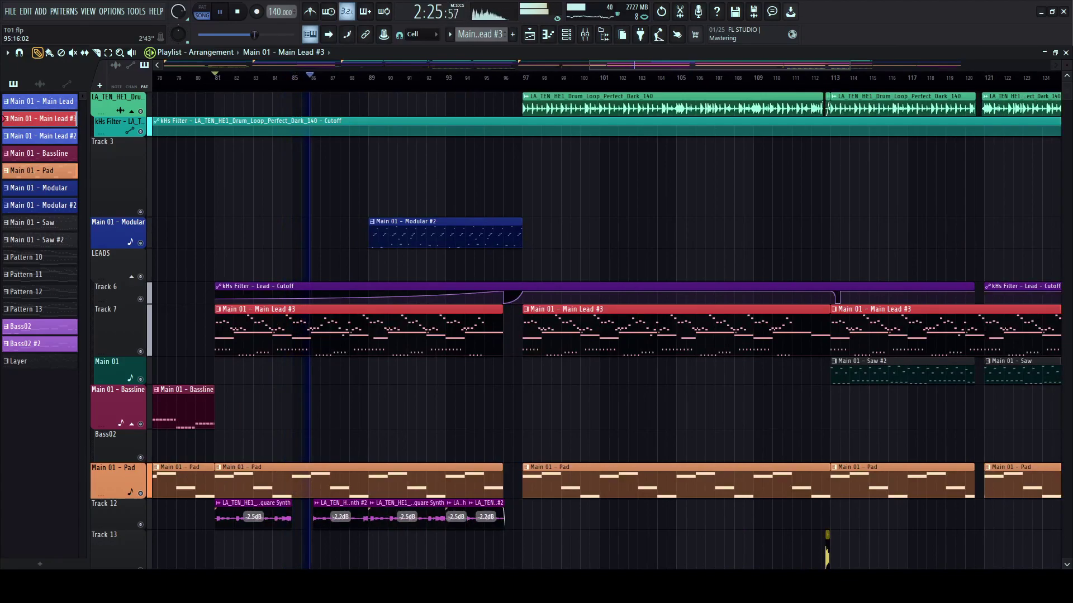
pyautogui.scroll(3, 284, 331)
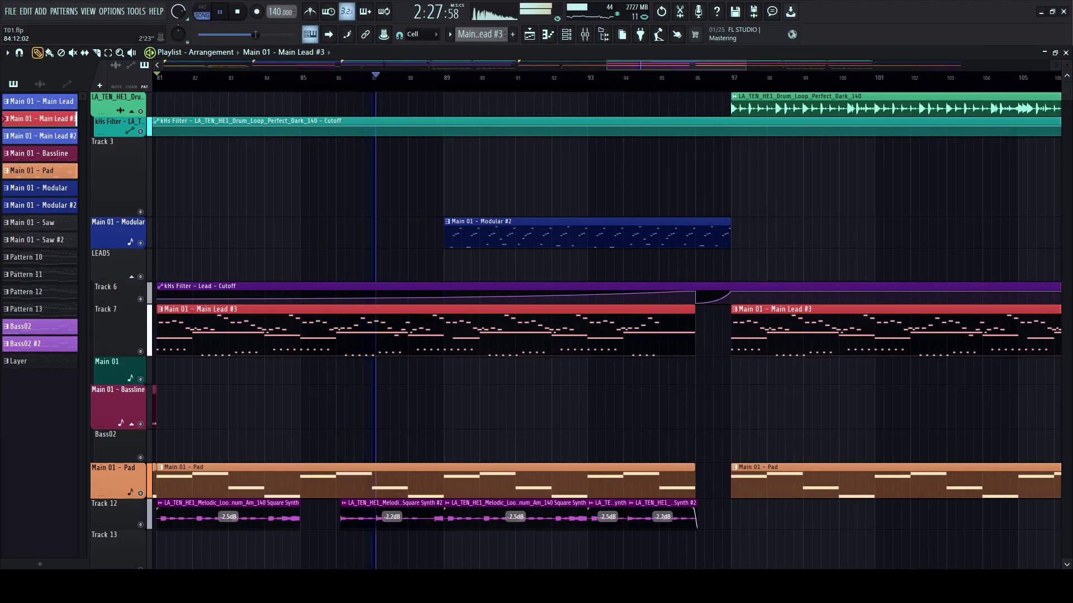
pyautogui.moveTo(294, 179); pyautogui.dragTo(415, 170)
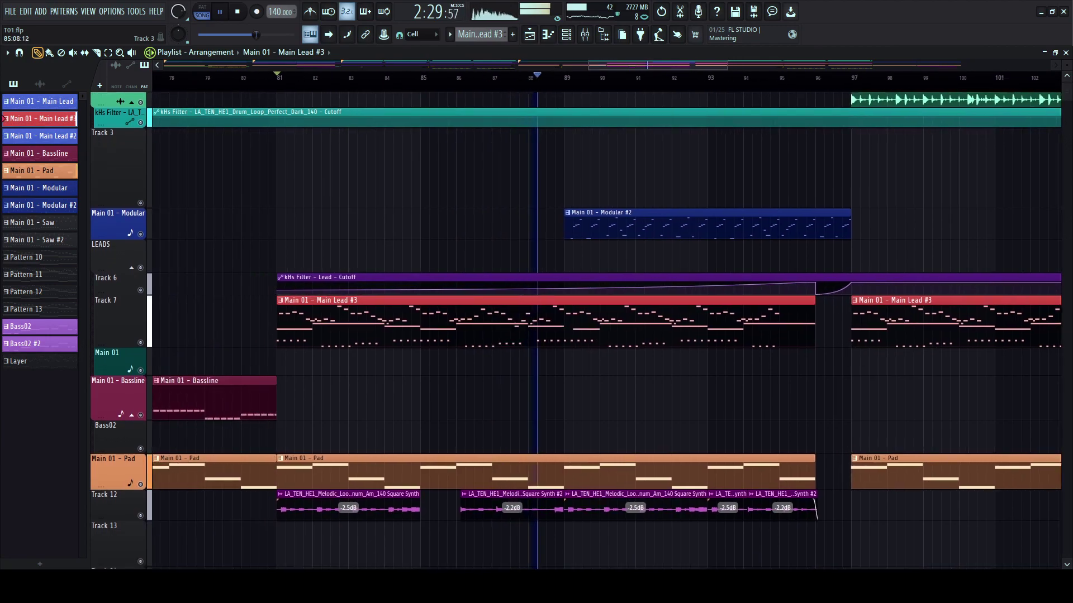
pyautogui.scroll(-2, 415, 170)
pyautogui.scroll(-3, 323, 170)
# - Mute the Bassline channel while replaying the section from bar 81, and return to the Layer notes
pyautogui.press('space')
pyautogui.click(566, 34)
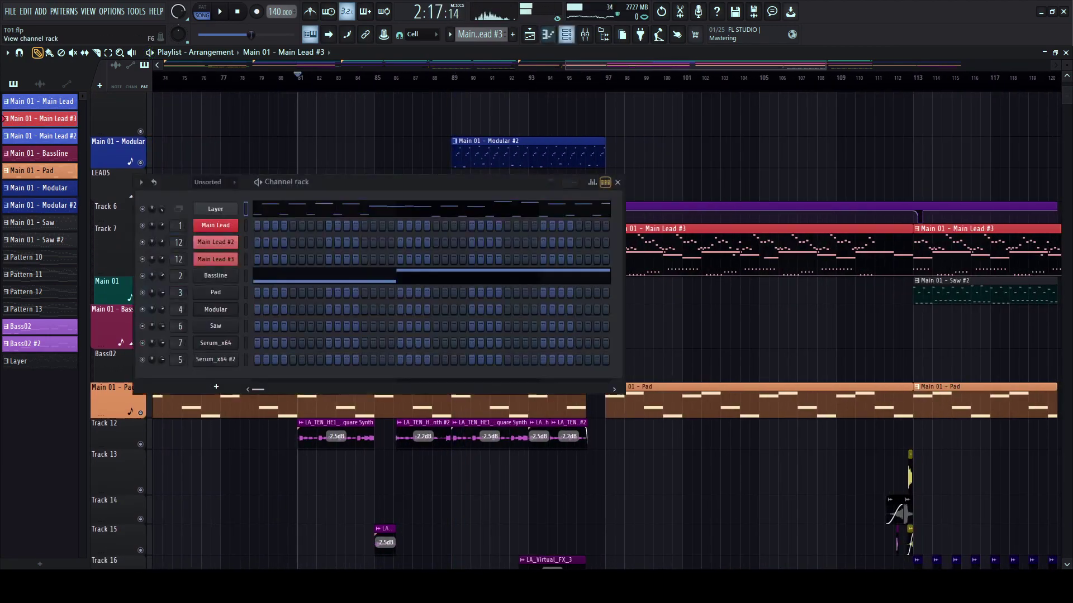
pyautogui.press('space')
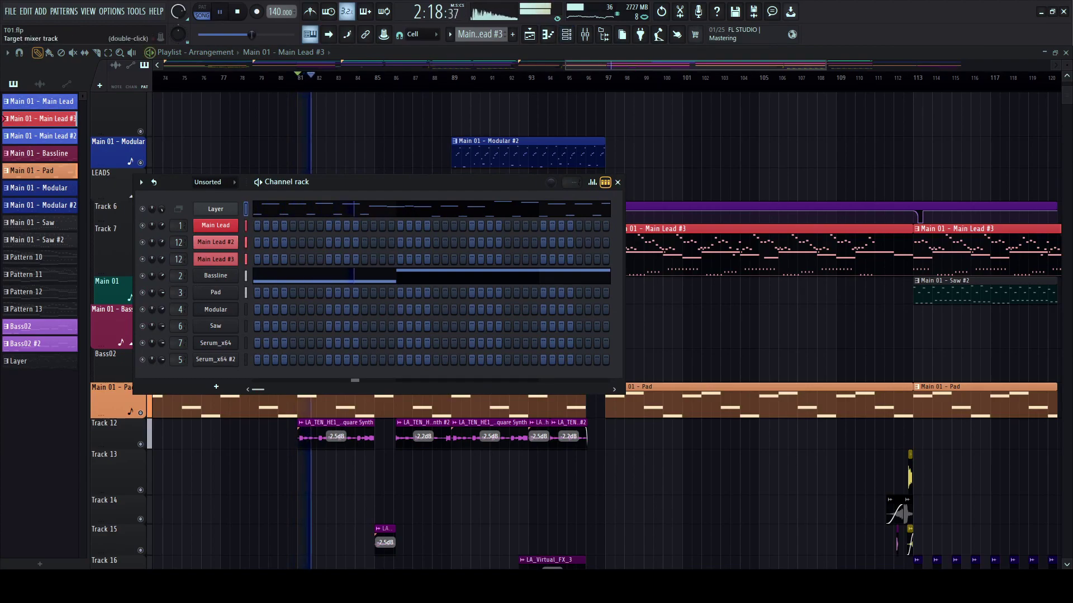
pyautogui.click(143, 276)
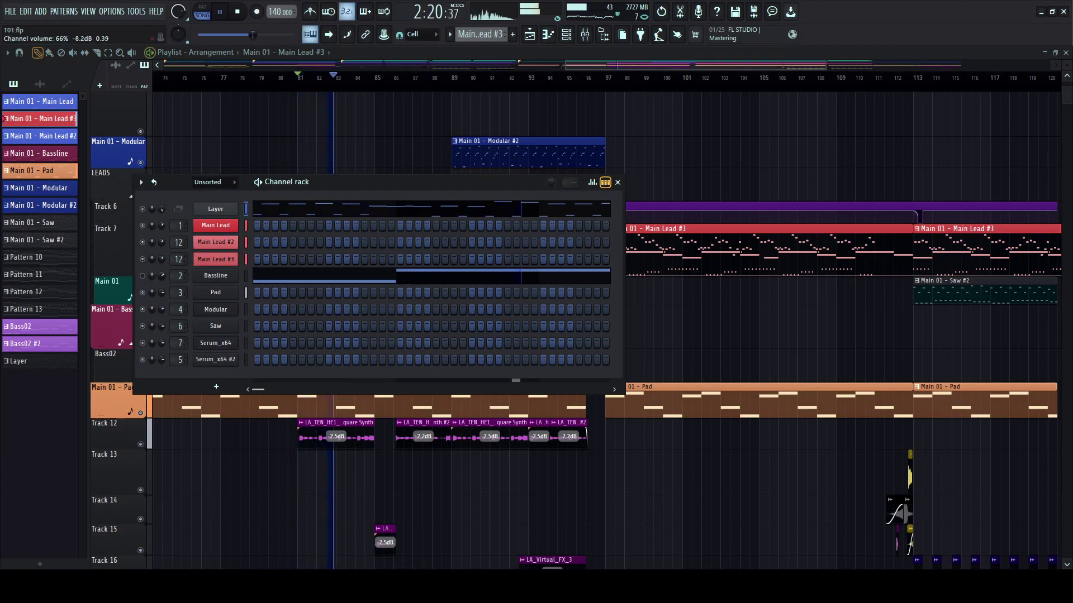
pyautogui.press('F7')
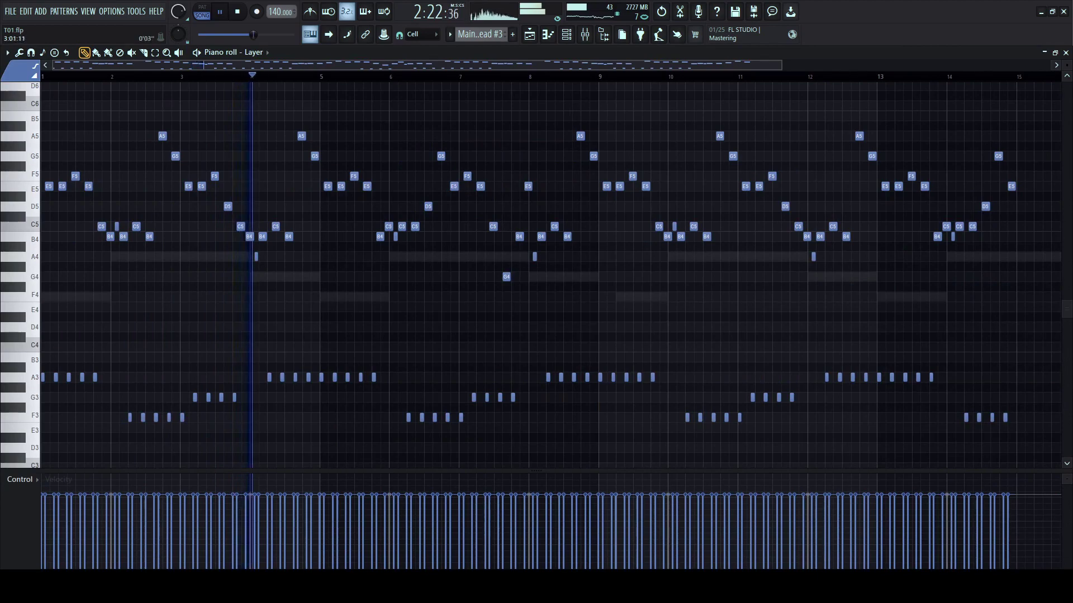
# - Undo the removal of the opening stretch and replay the reversed Layer melody from the start
pyautogui.scroll(2, 45, 76)
pyautogui.scroll(-3, 44, 76)
pyautogui.scroll(-3, 121, 220)
pyautogui.scroll(4, 121, 206)
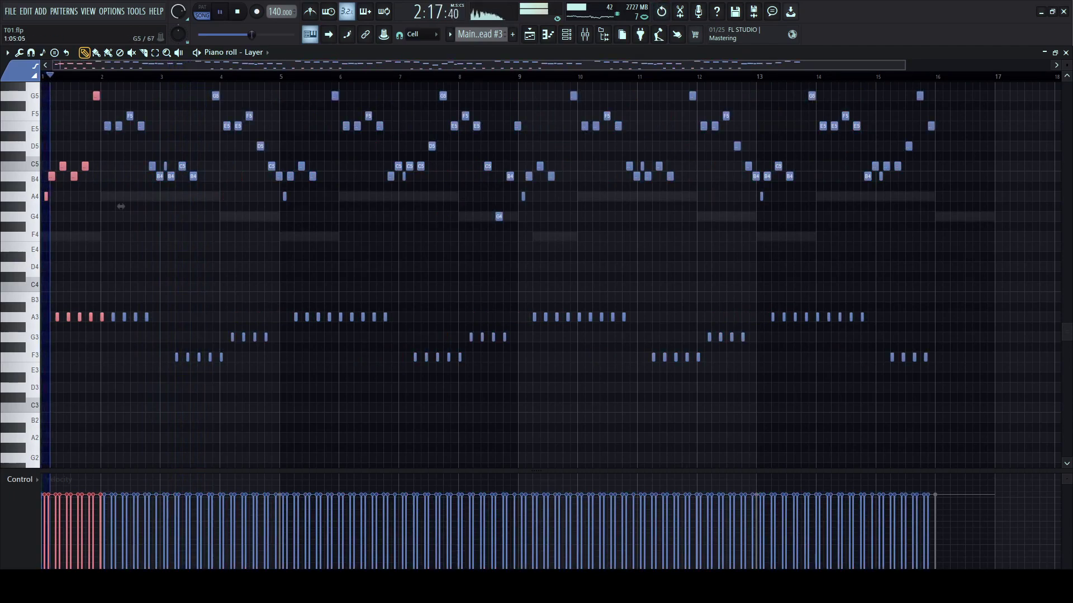
pyautogui.press('space')
pyautogui.press('space')
pyautogui.scroll(4, 121, 206)
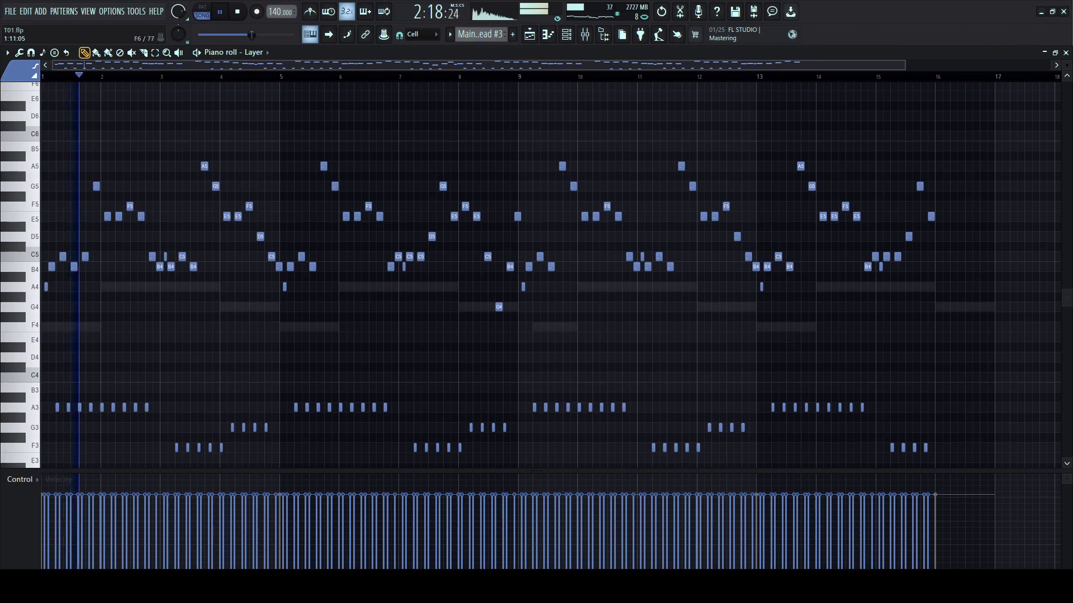
# - Save the project and play the Main Lead #3 pattern on its own in pattern mode
pyautogui.scroll(4, 80, 86)
pyautogui.hscroll(-1, 80, 86)
pyautogui.scroll(-1, 51, 77)
pyautogui.hotkey('ctrl', 's')
pyautogui.scroll(-1, 51, 77)
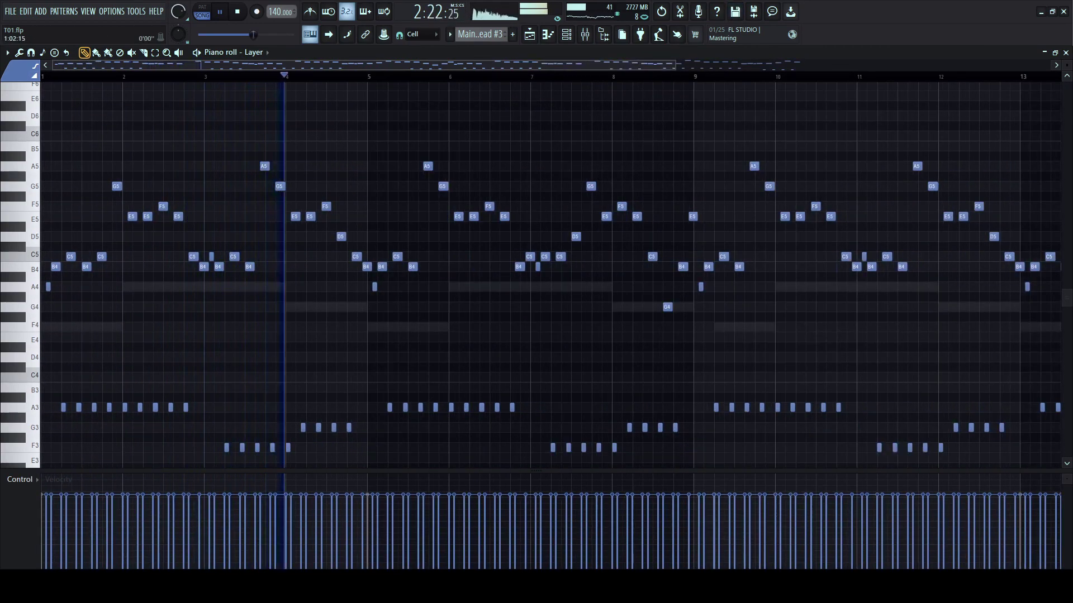
pyautogui.press('space')
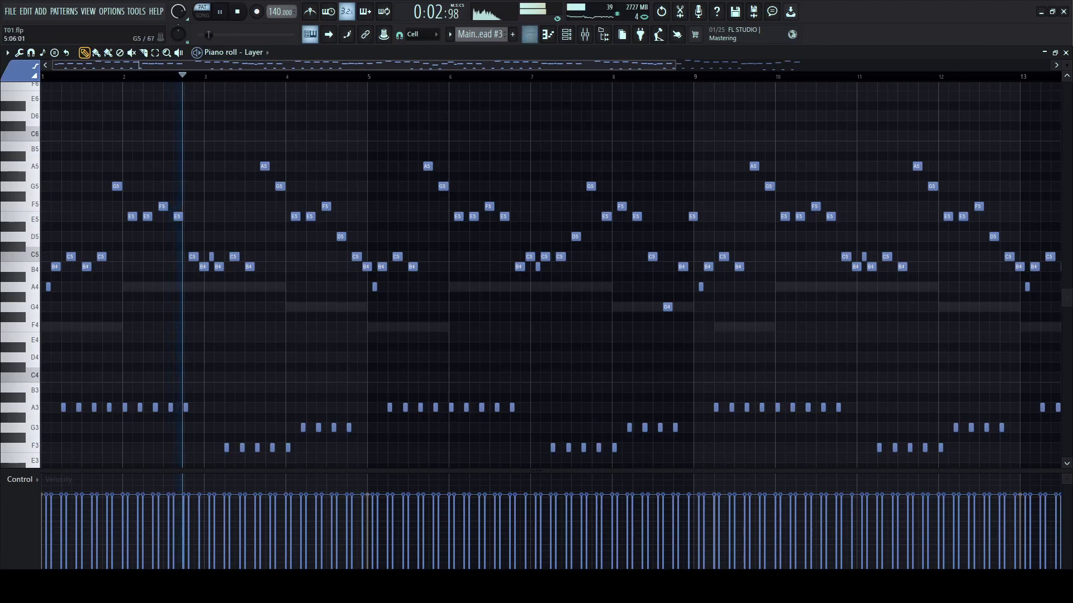
# - Undo the reversal of the Layer melody and play the pattern from its start
pyautogui.scroll(-4, 419, 166)
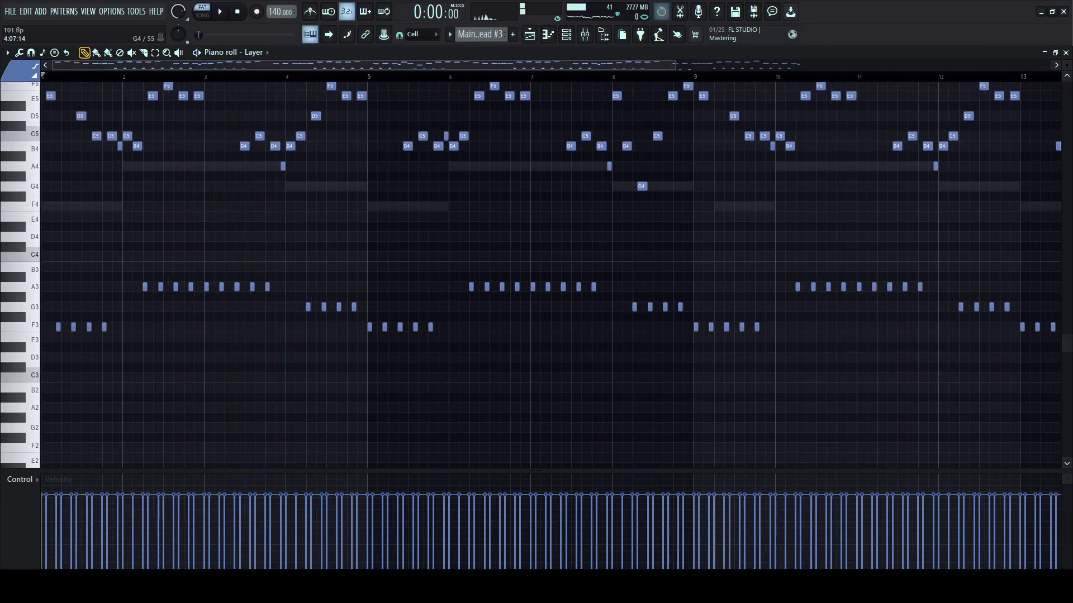
pyautogui.press('space')
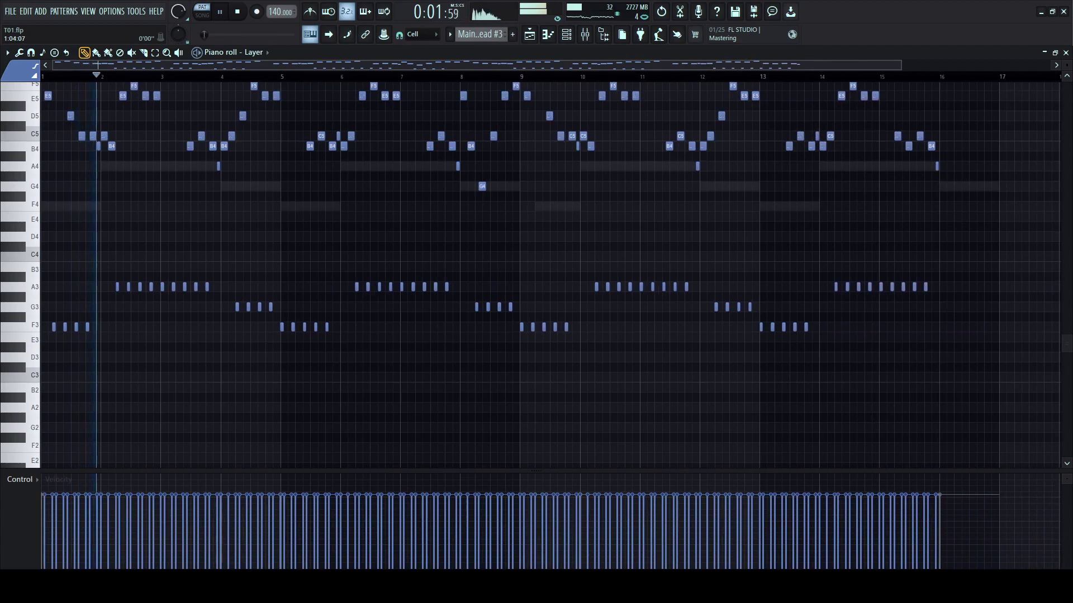
pyautogui.scroll(3, 536, 176)
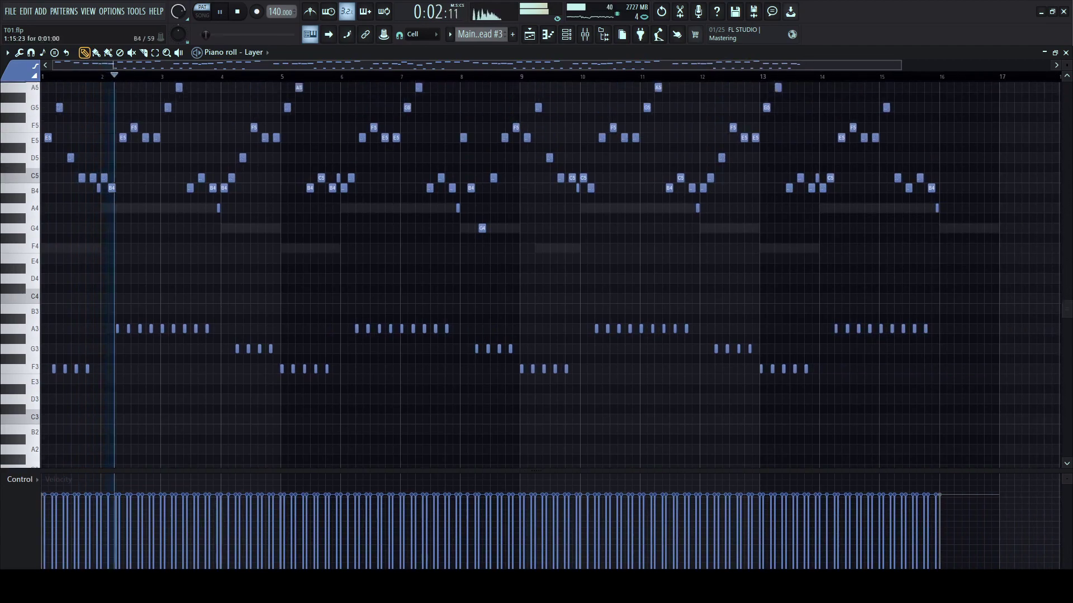
# - Delete all Layer notes from the Main Lead #3 pattern and return to the playlist with playback stopped
pyautogui.press('F6')
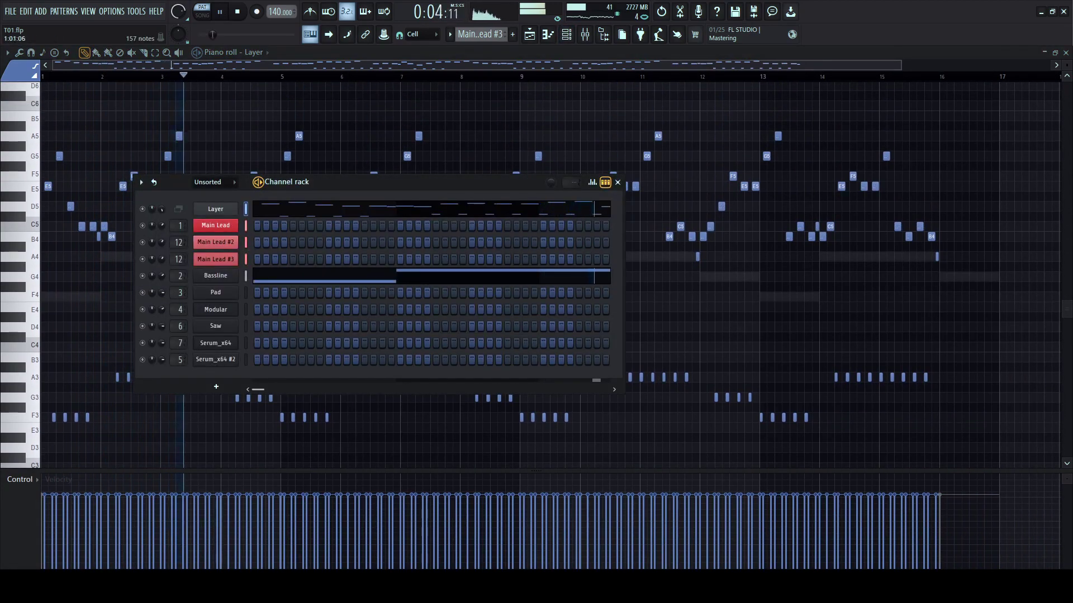
pyautogui.press('F5')
pyautogui.press('space')
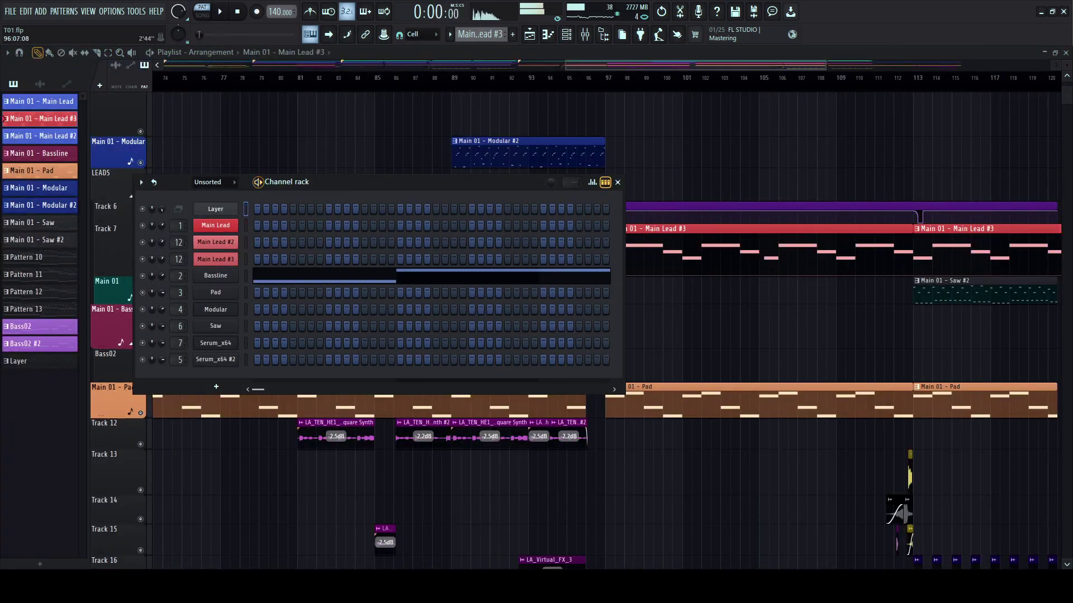
# - Open the Main Lead #2 clip from the drop section in the piano roll and play its melody in pattern mode
pyautogui.press('F6')
pyautogui.press('l')
pyautogui.press('space')
pyautogui.scroll(-3, 569, 301)
pyautogui.hscroll(-8, 606, 330)
pyautogui.hscroll(-1, 606, 330)
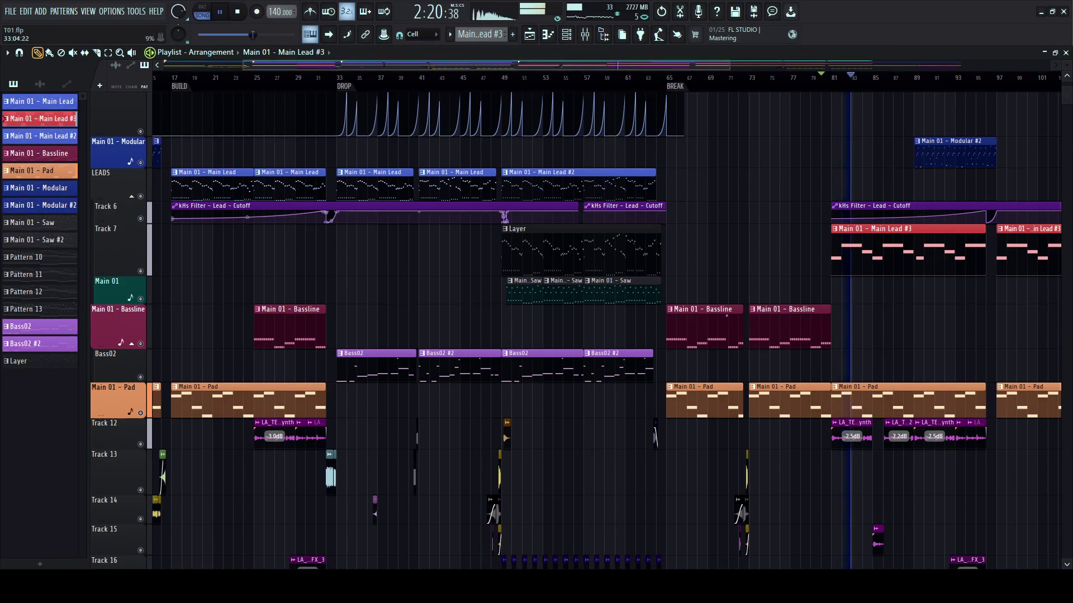
pyautogui.press('space')
pyautogui.doubleClick(575, 187)
pyautogui.click(202, 12)
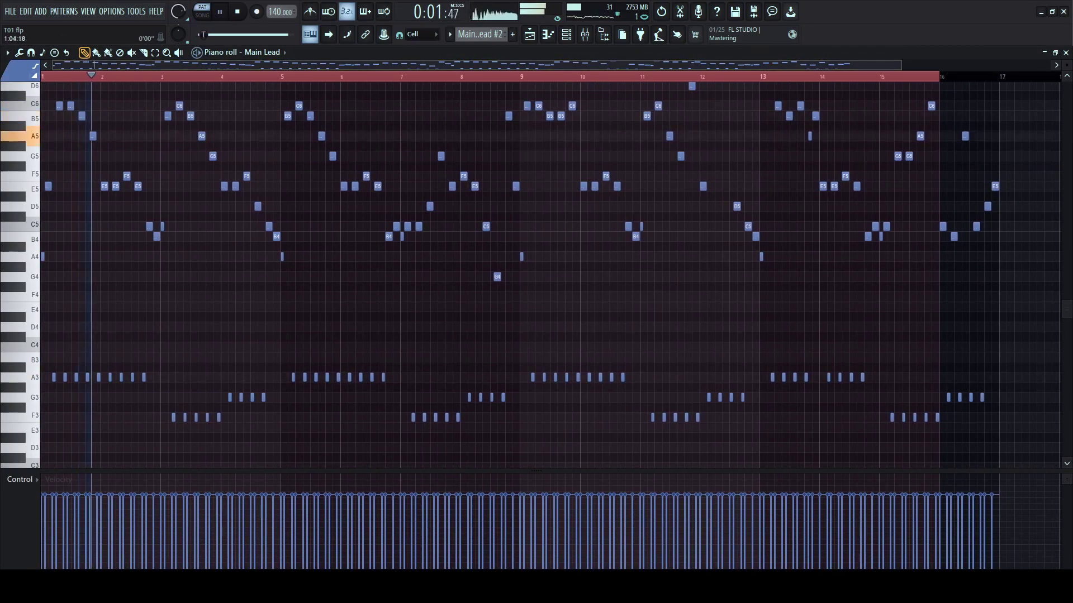
# - Copy the Main Lead #2 melody into the Layer channel of the Main Lead #3 pattern
pyautogui.press('F6')
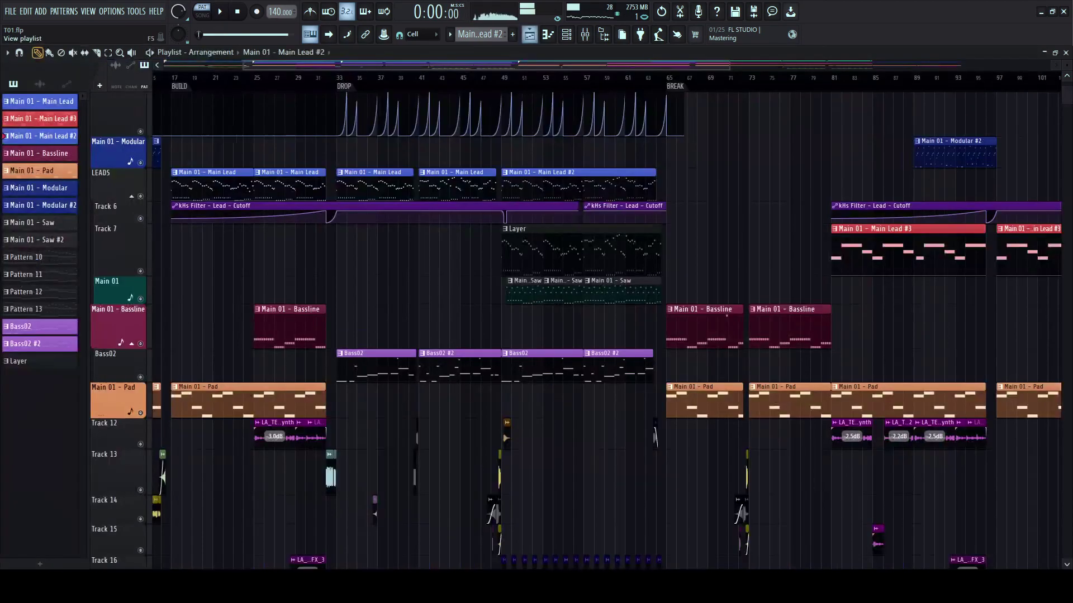
pyautogui.press('space')
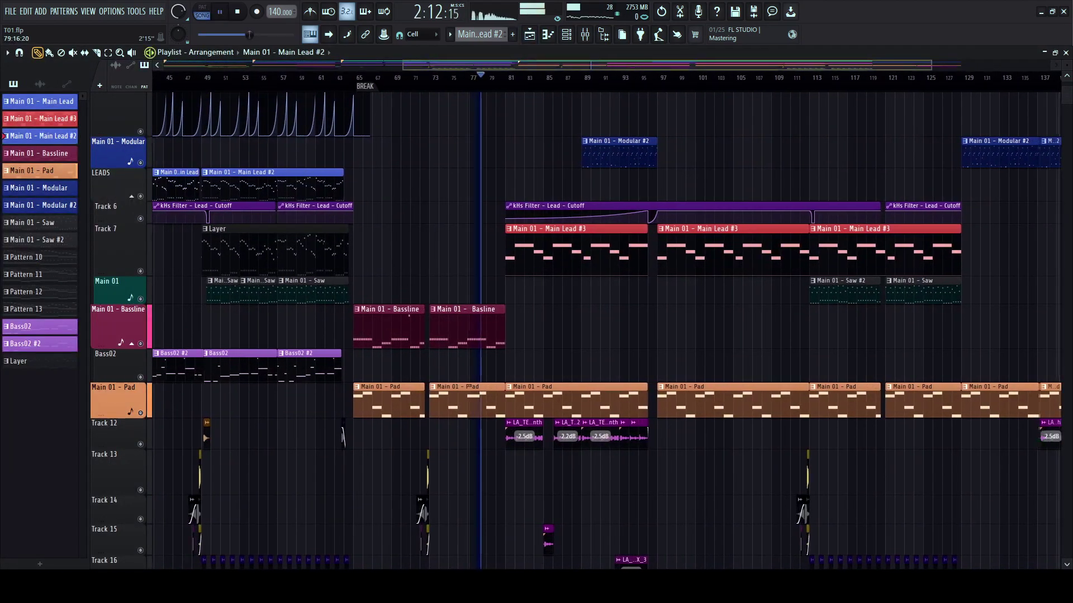
pyautogui.press('F7')
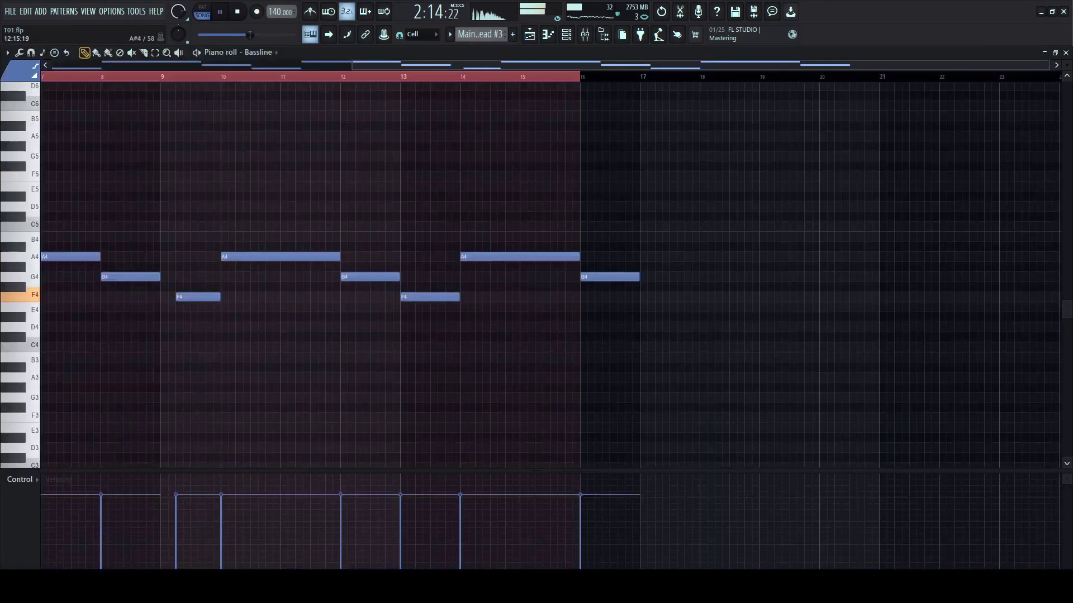
pyautogui.click(566, 34)
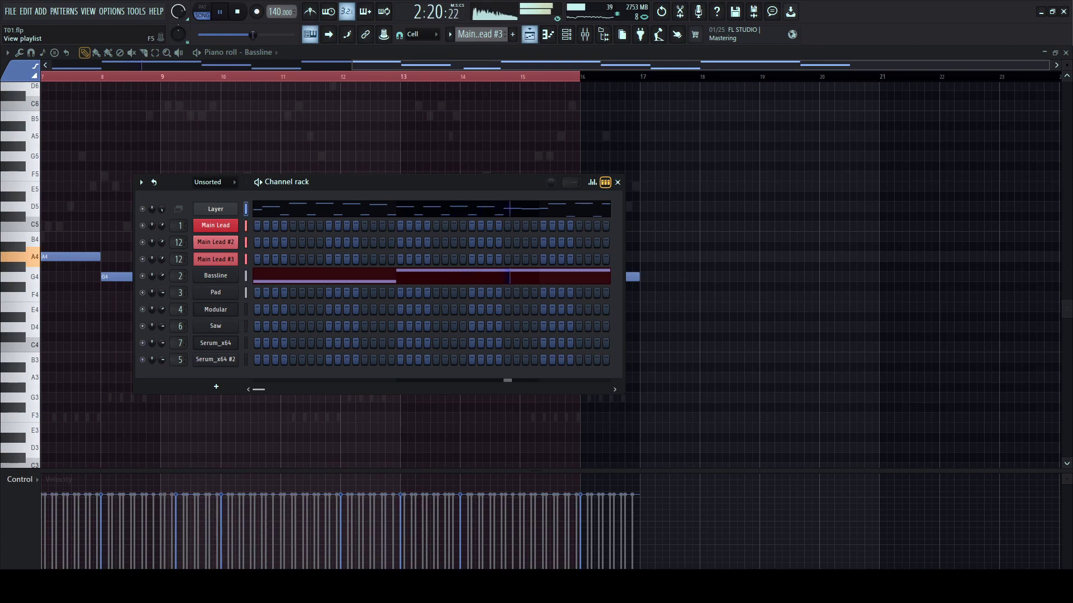
# - Play the arrangement from shortly before bar 81 to hear the new Main Lead #3 melody in context
pyautogui.press('F5')
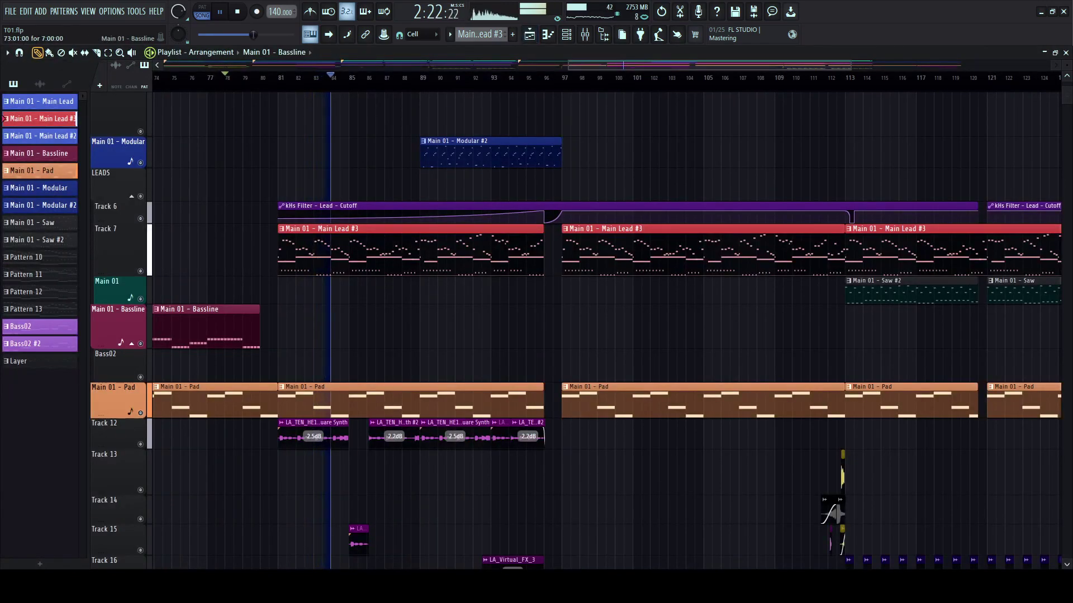
pyautogui.click(251, 77)
pyautogui.scroll(2, 252, 77)
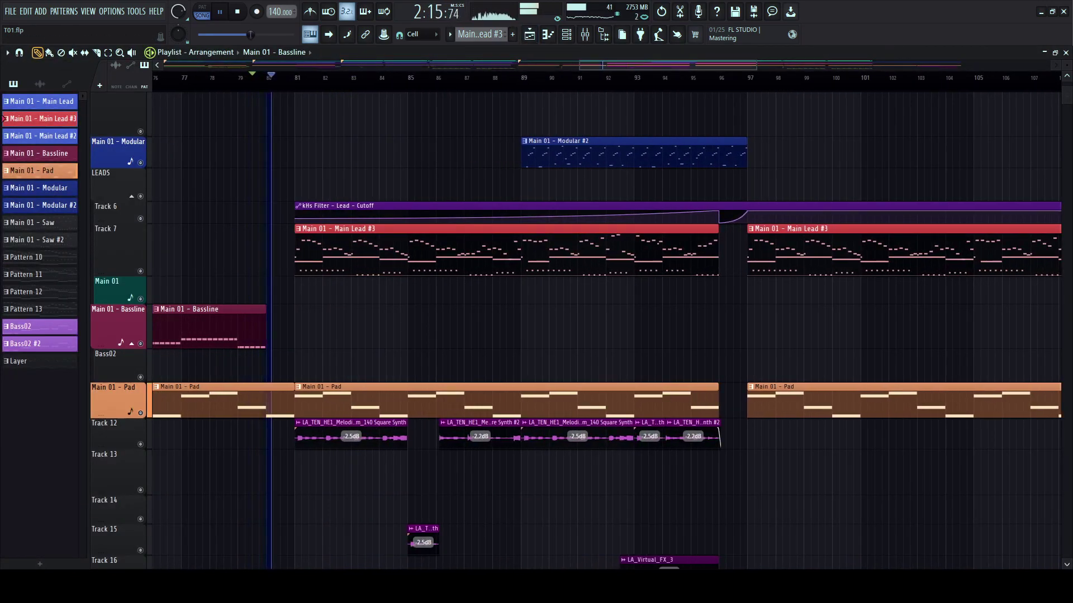
# - Examine the Layer notes of Main Lead #3 against the bassline ghost notes while the song plays
pyautogui.click(566, 34)
pyautogui.press('F7')
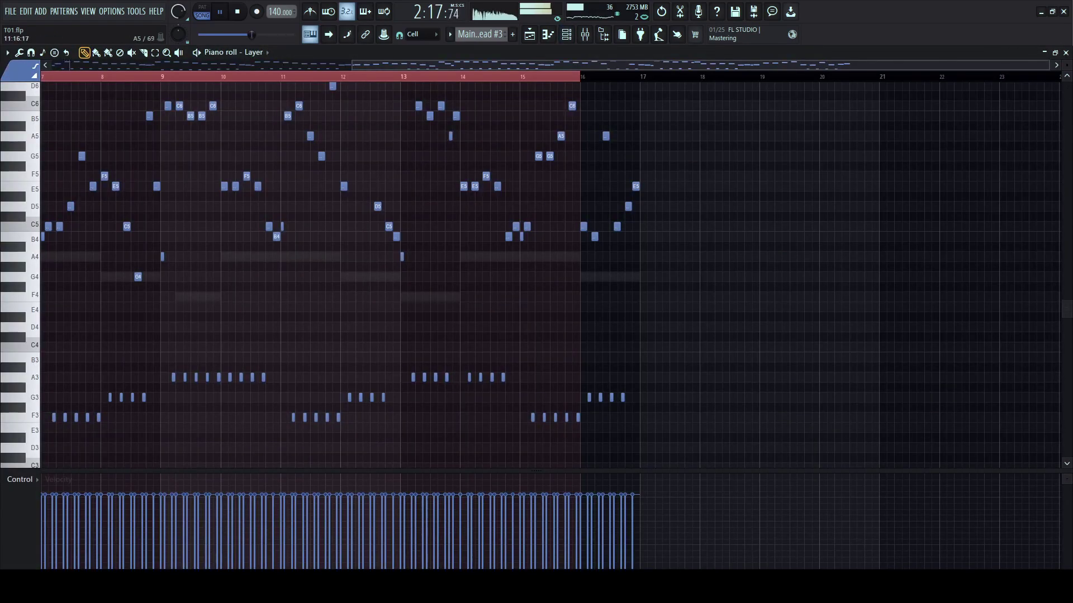
pyautogui.scroll(-2, 339, 135)
pyautogui.scroll(1, 292, 156)
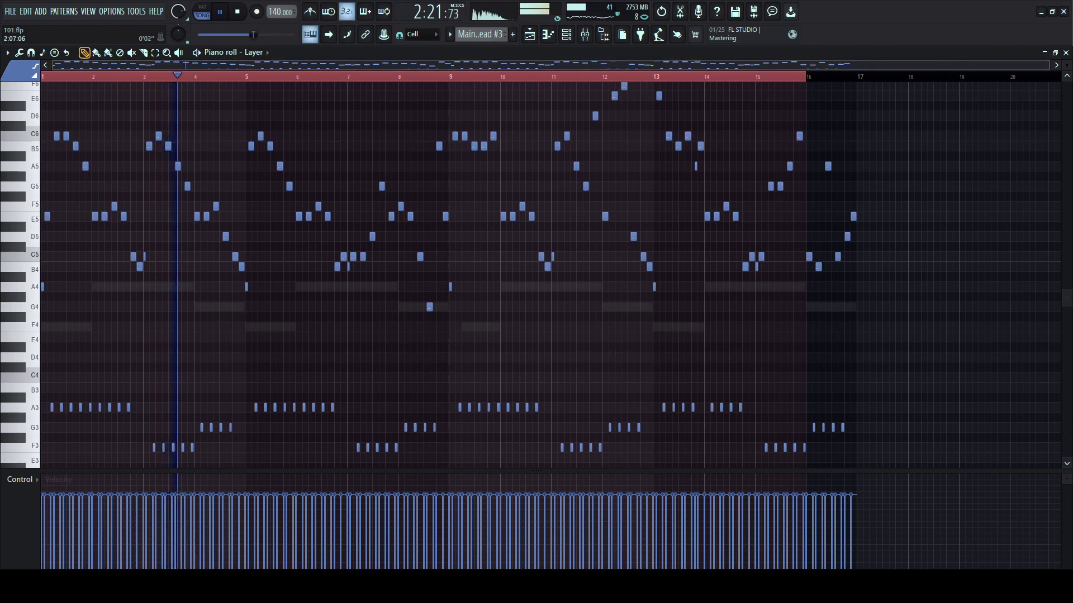
pyautogui.scroll(-2, 536, 274)
pyautogui.scroll(-2, 536, 274)
pyautogui.scroll(2, 536, 273)
pyautogui.scroll(-1, 536, 274)
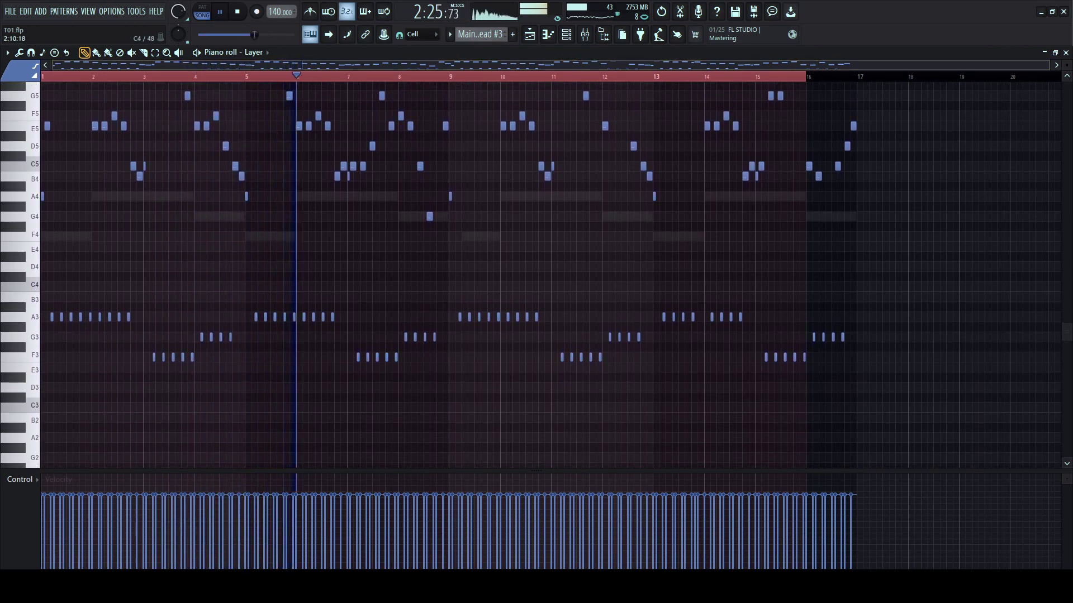
# - Clear the time selection over the Layer melody, stop playback and return to the pattern's start
pyautogui.moveTo(91, 307); pyautogui.dragTo(42, 347)
pyautogui.click(337, 226)
pyautogui.rightClick(338, 227)
pyautogui.scroll(6, 358, 224)
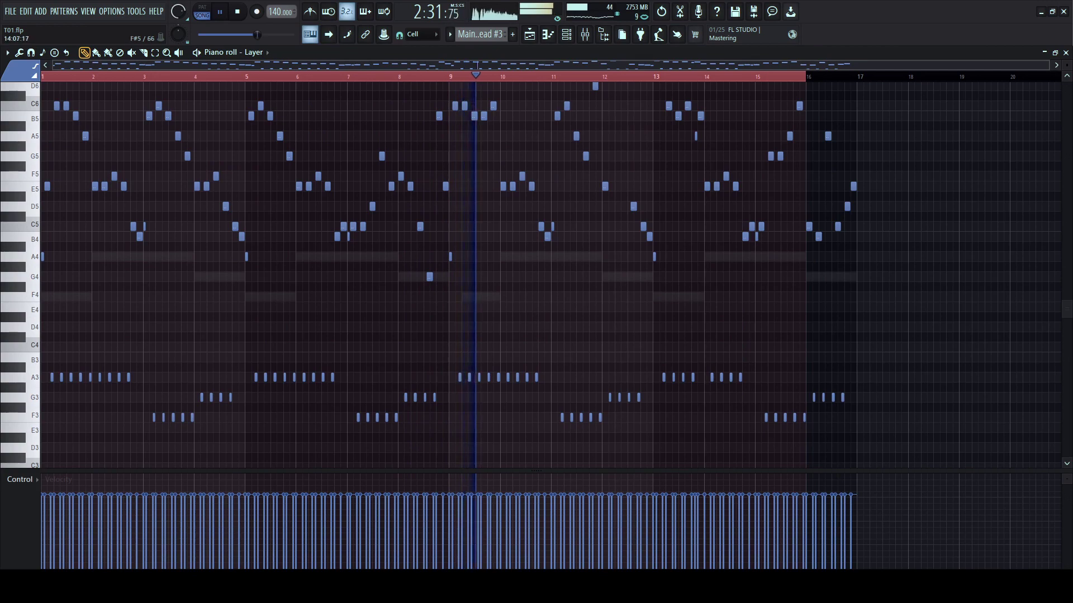
pyautogui.click(46, 77)
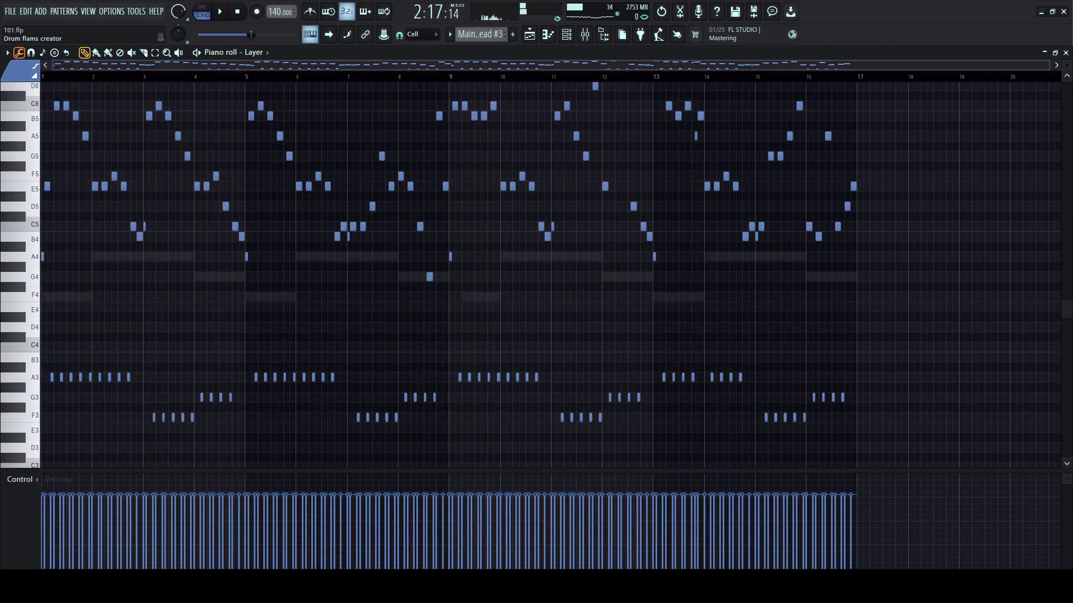
# - Flip the Layer notes of Main Lead #3 horizontally and delete the first bar, shifting the remaining notes one bar earlier
pyautogui.hotkey('alt', 'y')
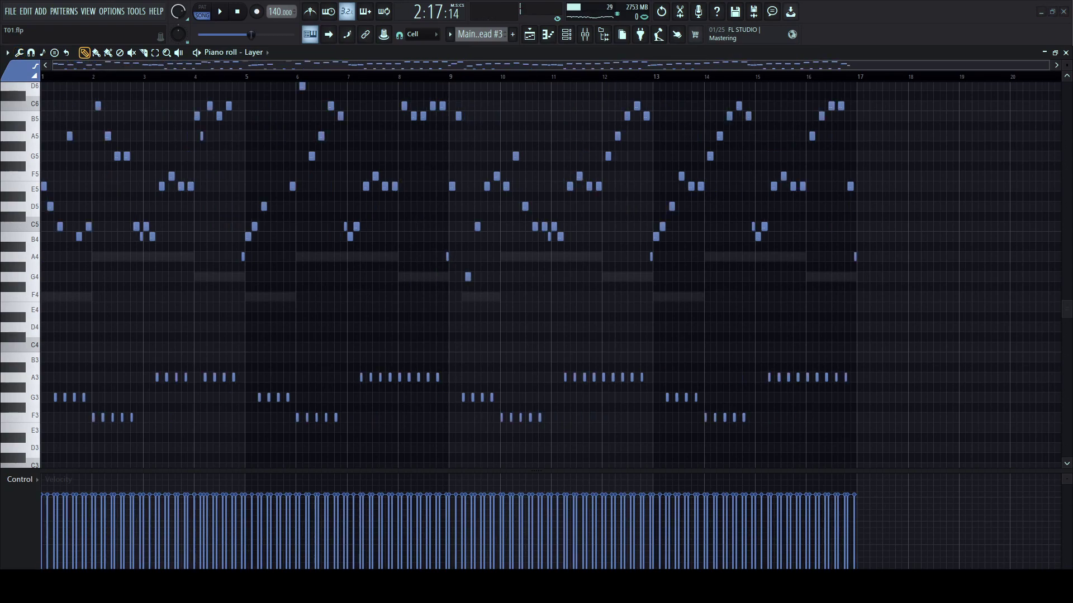
pyautogui.click(45, 77)
pyautogui.moveTo(45, 76); pyautogui.dragTo(108, 267)
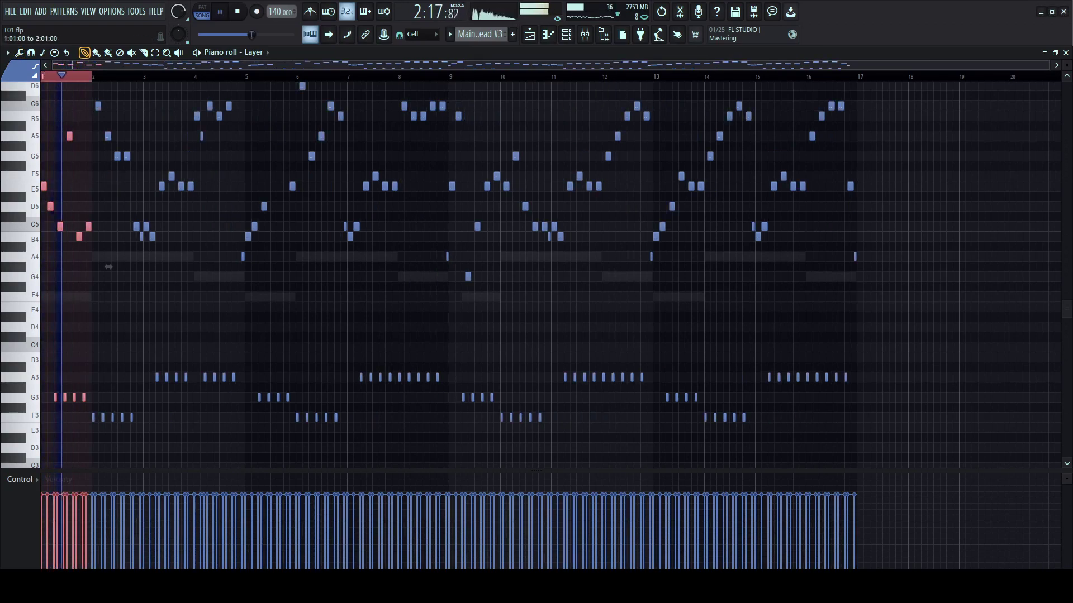
pyautogui.hotkey('ctrl', 'Delete')
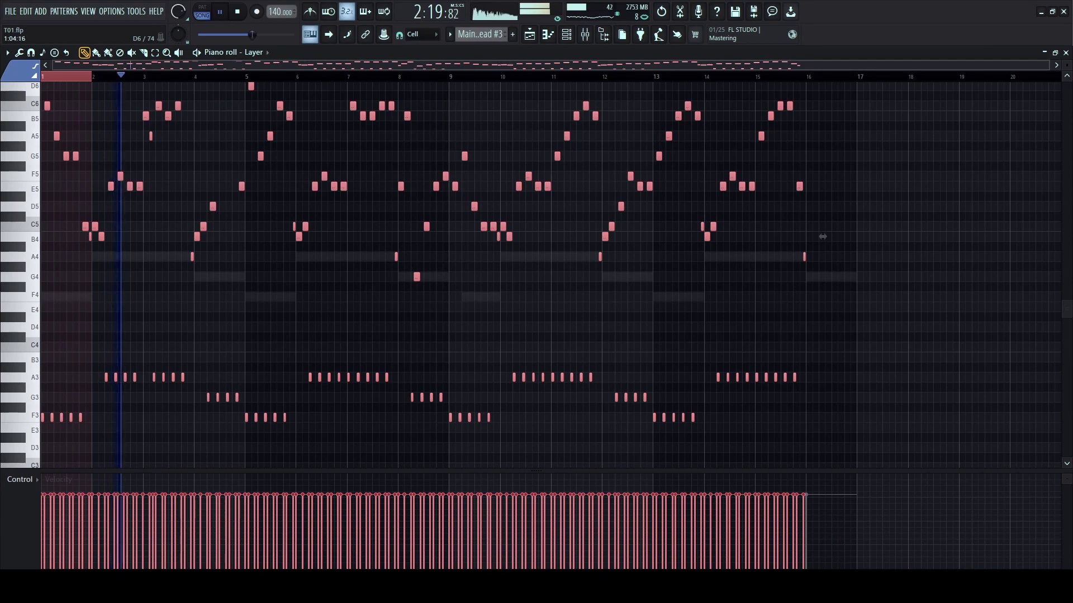
# - Review the Main Lead #3 clips against the drum, saw and pad tracks from about bar 89 to 129 during playback
pyautogui.press('F5')
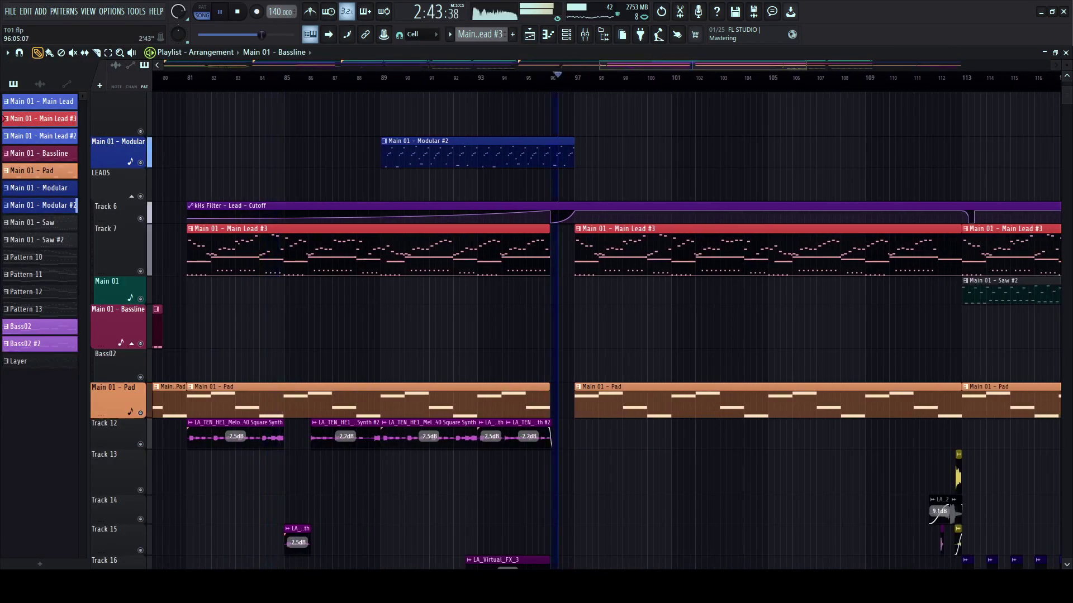
pyautogui.hscroll(3, 624, 331)
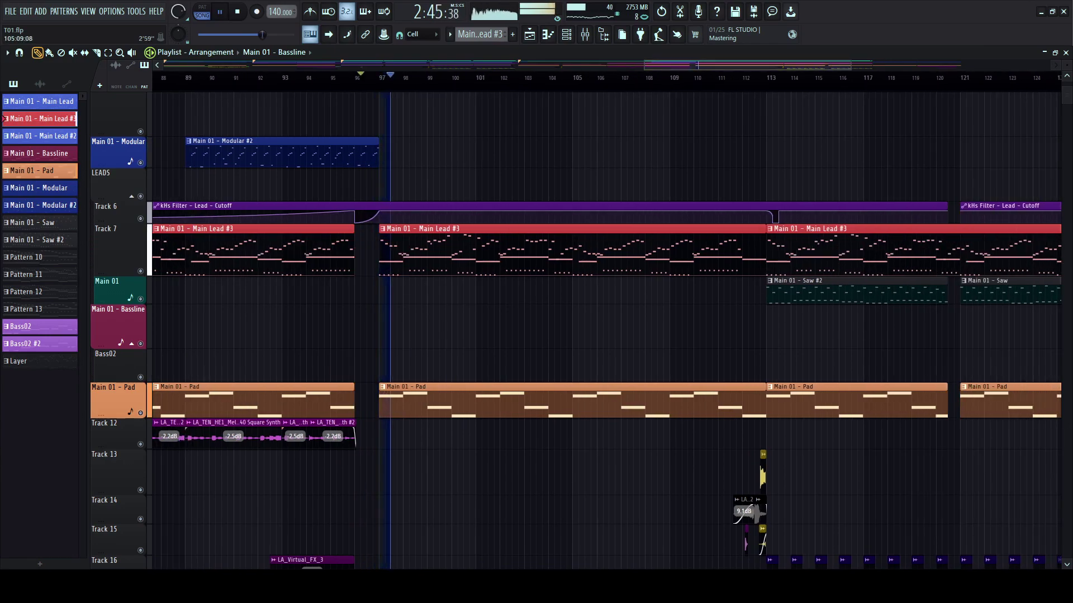
pyautogui.scroll(-1, 586, 331)
pyautogui.hscroll(2, 586, 331)
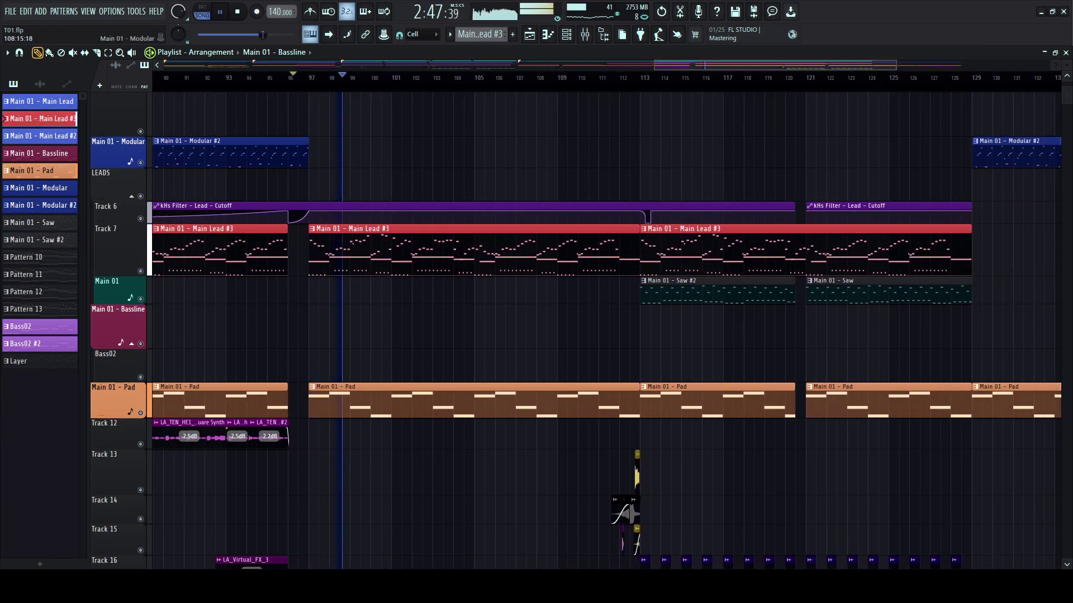
pyautogui.scroll(1, 624, 536)
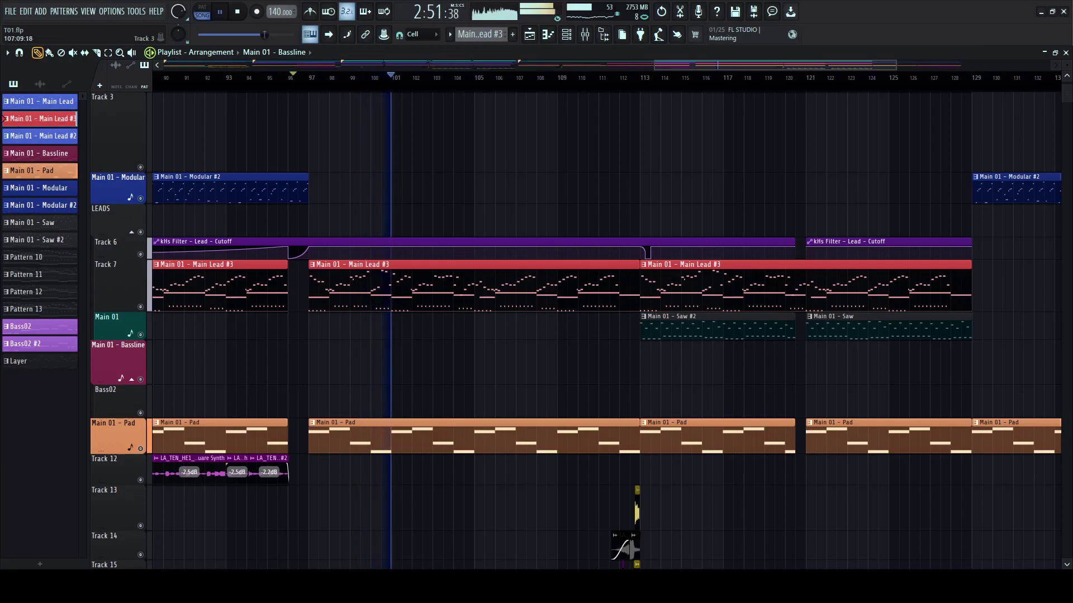
pyautogui.scroll(3, 625, 550)
pyautogui.scroll(1, 624, 550)
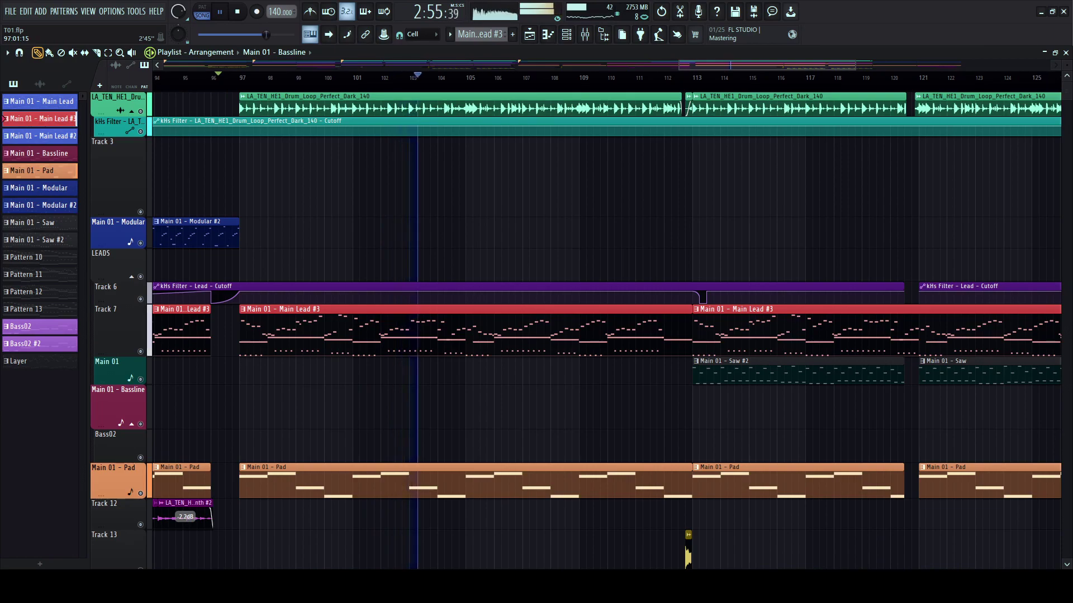
pyautogui.scroll(-1, 241, 335)
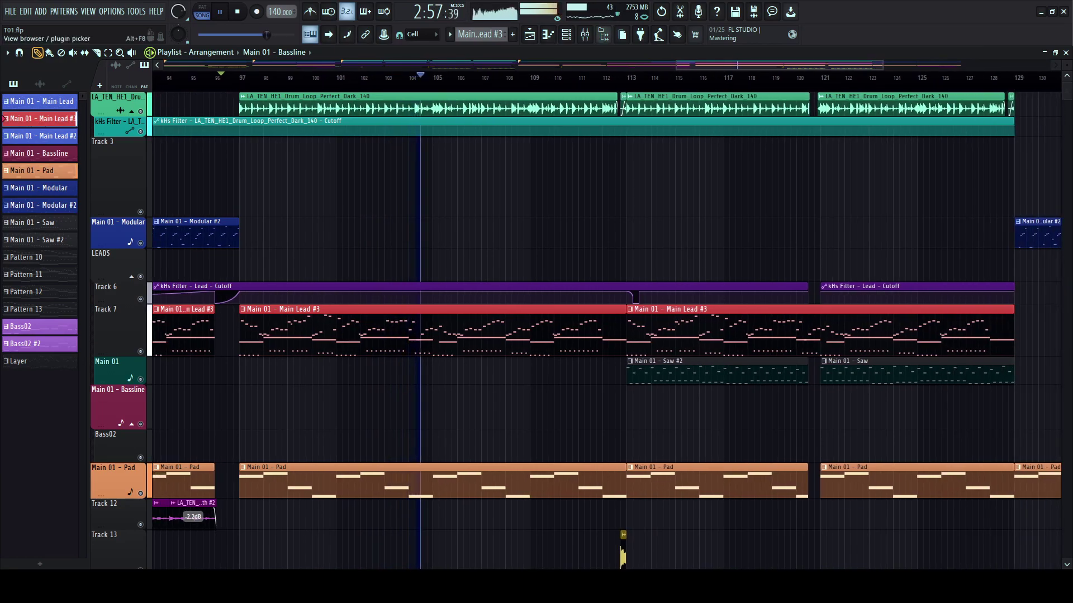
# - Check the Layer's lead channels in the channel rack and the Main Lead #2 mixer track, and close both
pyautogui.click(566, 34)
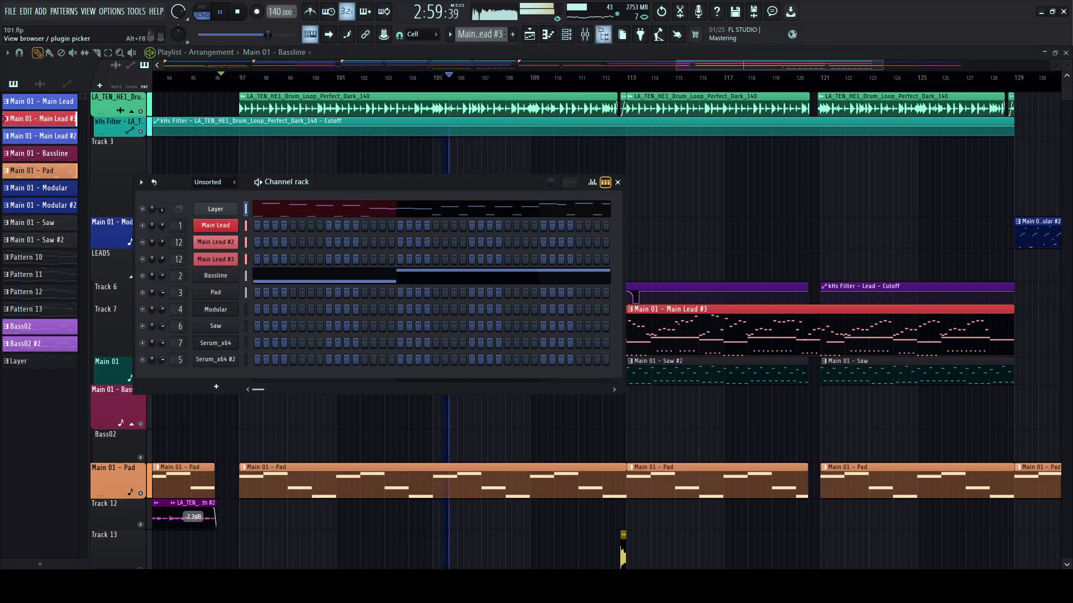
pyautogui.click(585, 34)
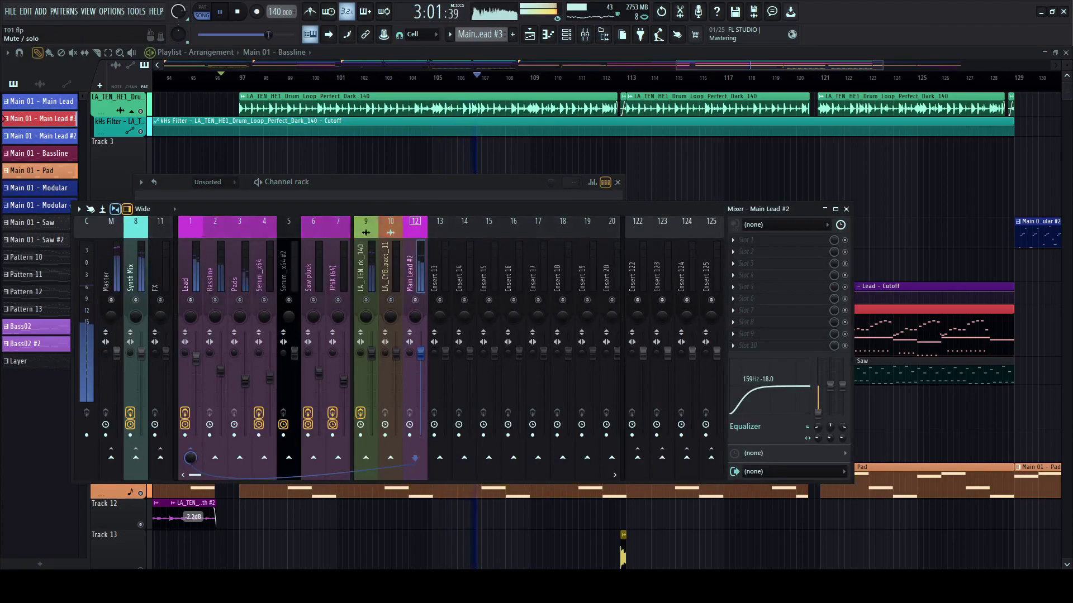
pyautogui.press('F9')
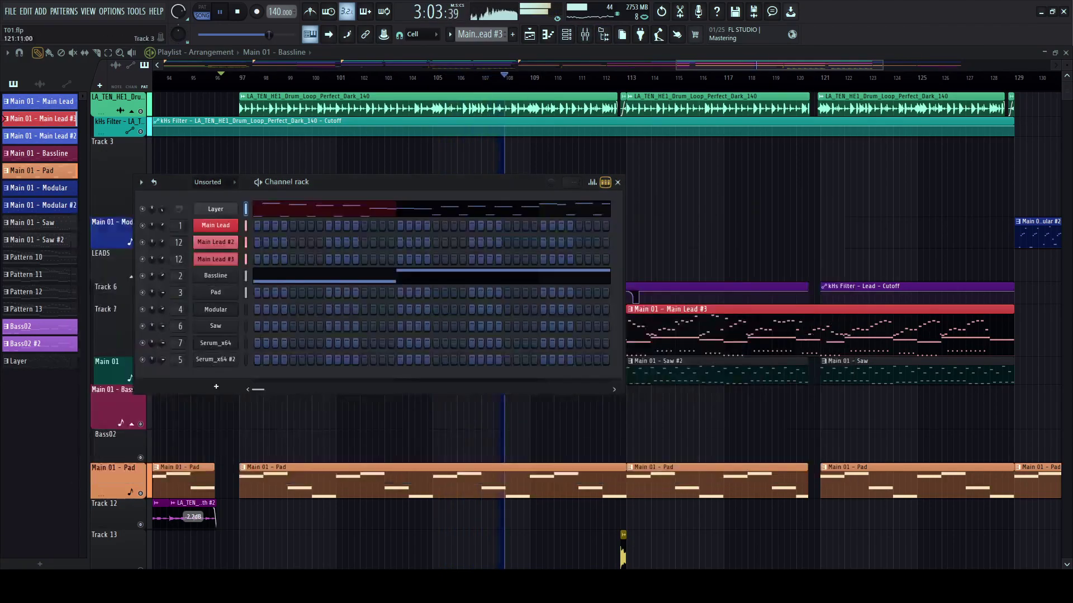
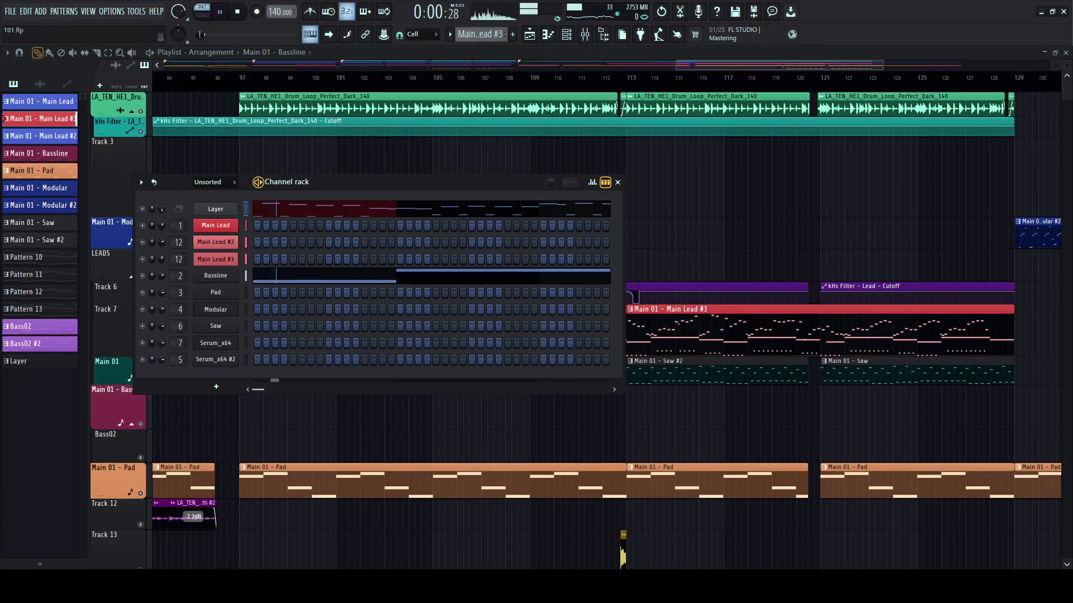
pyautogui.moveTo(402, 182); pyautogui.dragTo(405, 182)
pyautogui.press('F6')
# - Play the arrangement around bar 97 and from shortly before bar 81 to hear the reversed melody in context
pyautogui.hscroll(-3, 606, 329)
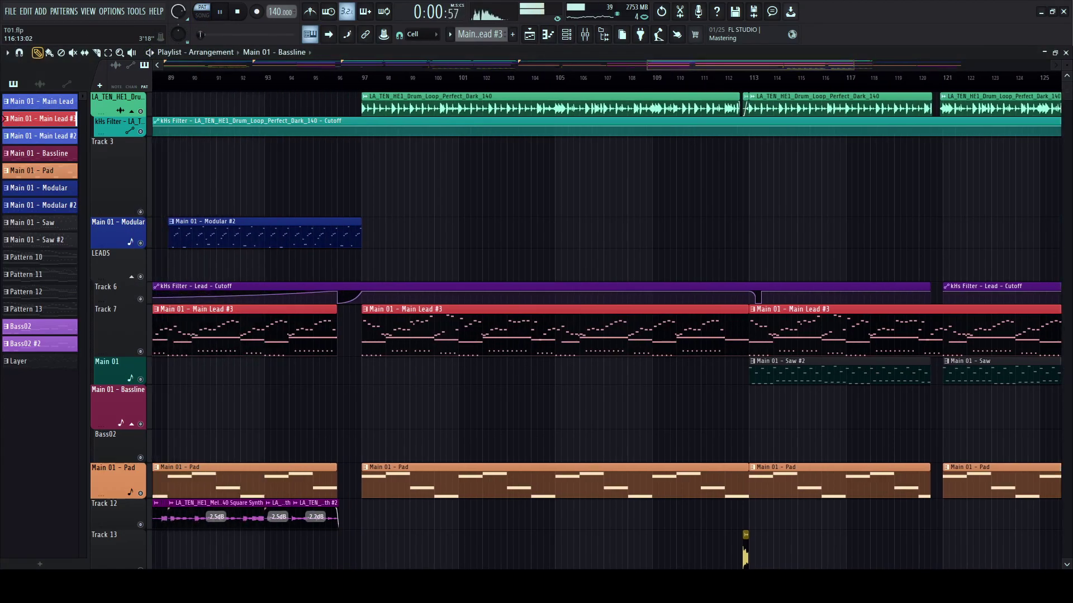
pyautogui.scroll(-3, 402, 330)
pyautogui.click(384, 78)
pyautogui.scroll(-2, 386, 78)
pyautogui.scroll(5, 433, 78)
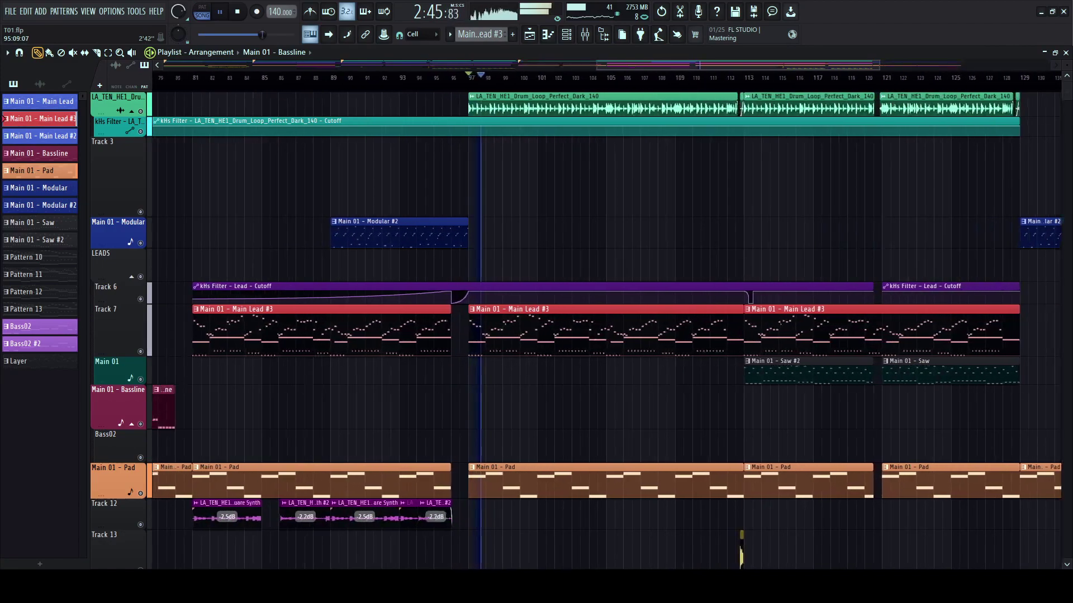
pyautogui.hscroll(-3, 442, 77)
pyautogui.click(230, 77)
pyautogui.scroll(2, 230, 78)
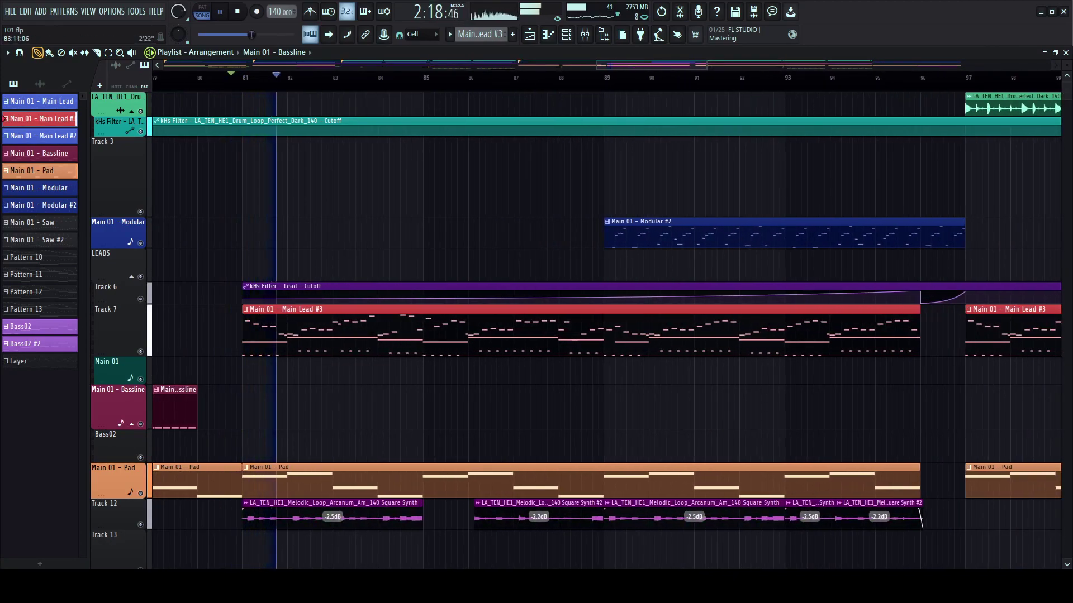
# - Lower the first high melody note in bar 1 of the Layer by an octave to C5
pyautogui.press('space')
pyautogui.press('F7')
pyautogui.scroll(3, 83, 151)
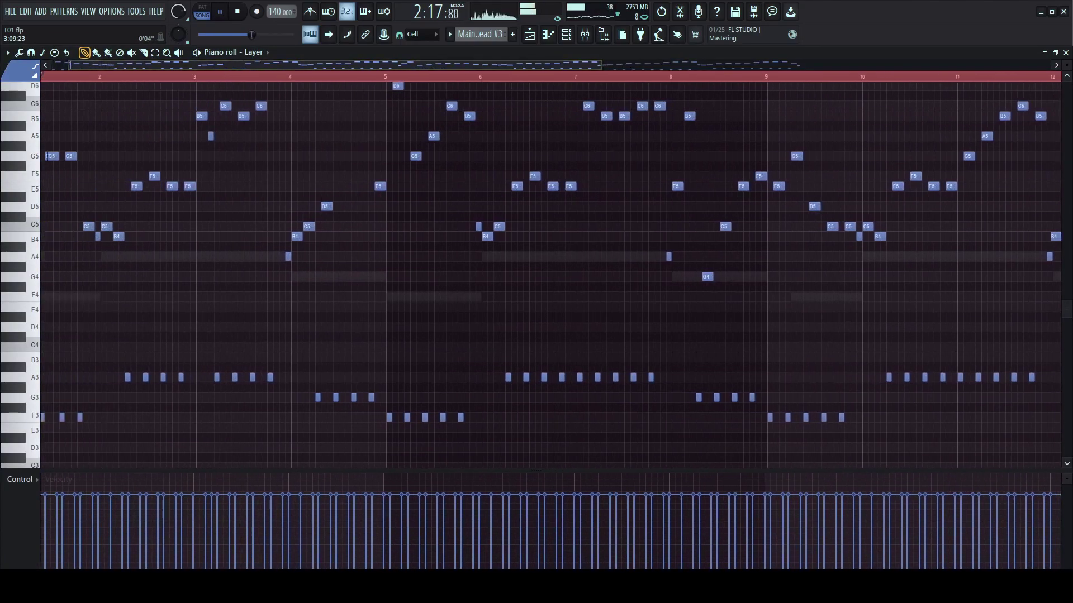
pyautogui.hscroll(-1, 78, 150)
pyautogui.scroll(1, 56, 146)
pyautogui.keyDown('ctrl'); pyautogui.click(53, 137); pyautogui.keyUp('ctrl')
pyautogui.hotkey('ctrl', 'Down')
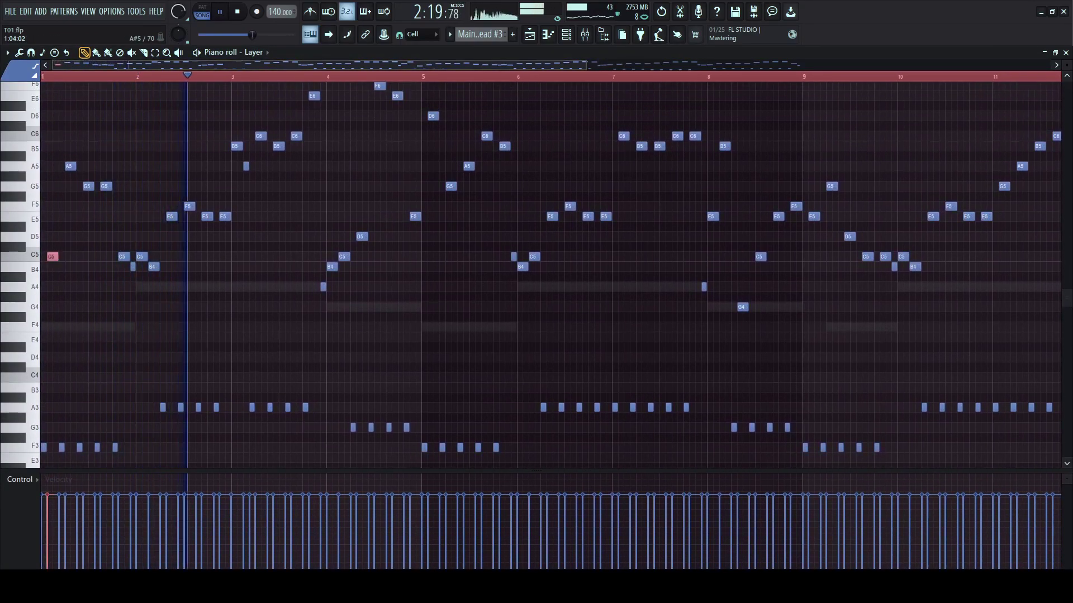
# - Replay the opening of the melody and raise the last C5 note in bar 1 by an octave to C6
pyautogui.press('space')
pyautogui.press('space')
pyautogui.scroll(4, 58, 134)
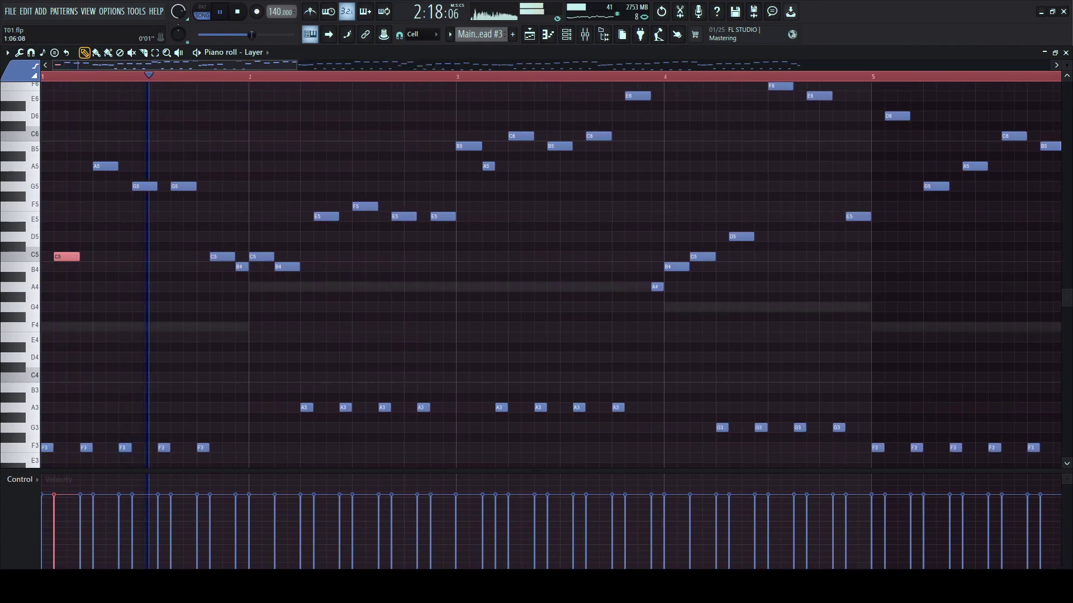
pyautogui.scroll(-2, 110, 100)
pyautogui.press('space')
pyautogui.press('space')
pyautogui.keyDown('ctrl'); pyautogui.click(155, 258); pyautogui.keyUp('ctrl')
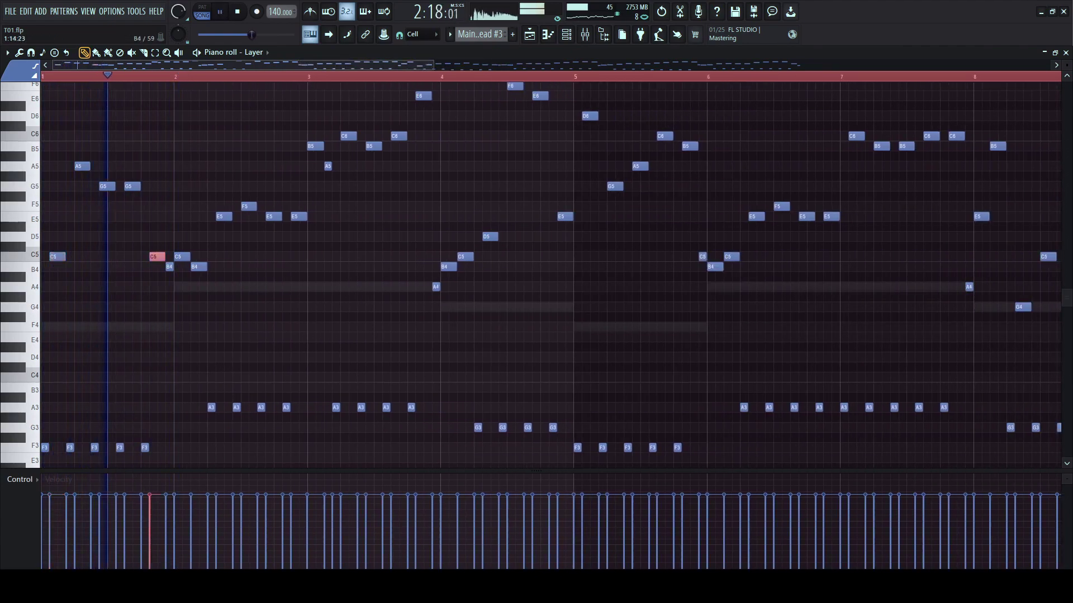
pyautogui.hotkey('ctrl', 'Up')
# - Lengthen the C6 note near the end of bar 1 to the start of bar 2 and listen to it
pyautogui.press('space')
pyautogui.press('space')
pyautogui.scroll(1, 124, 125)
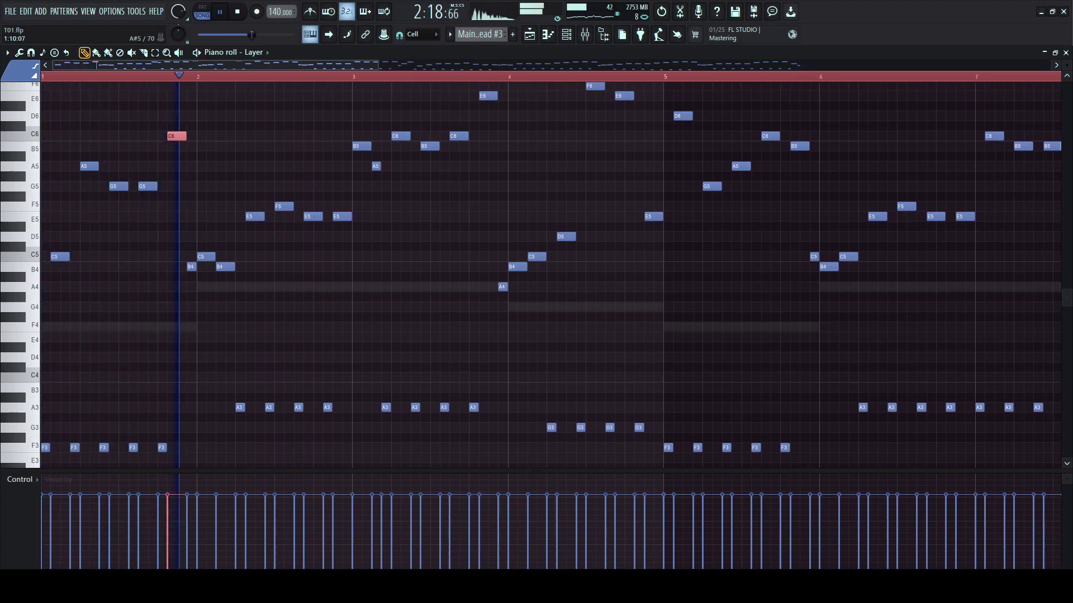
pyautogui.moveTo(183, 136); pyautogui.dragTo(193, 137)
pyautogui.scroll(2, 201, 184)
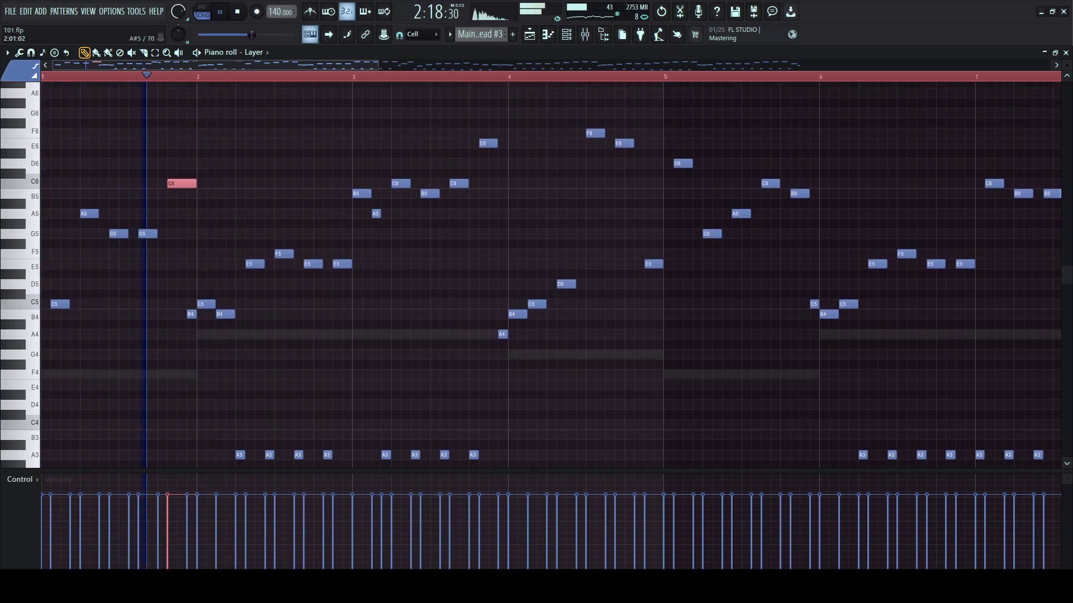
pyautogui.scroll(-3, 206, 224)
pyautogui.press('space')
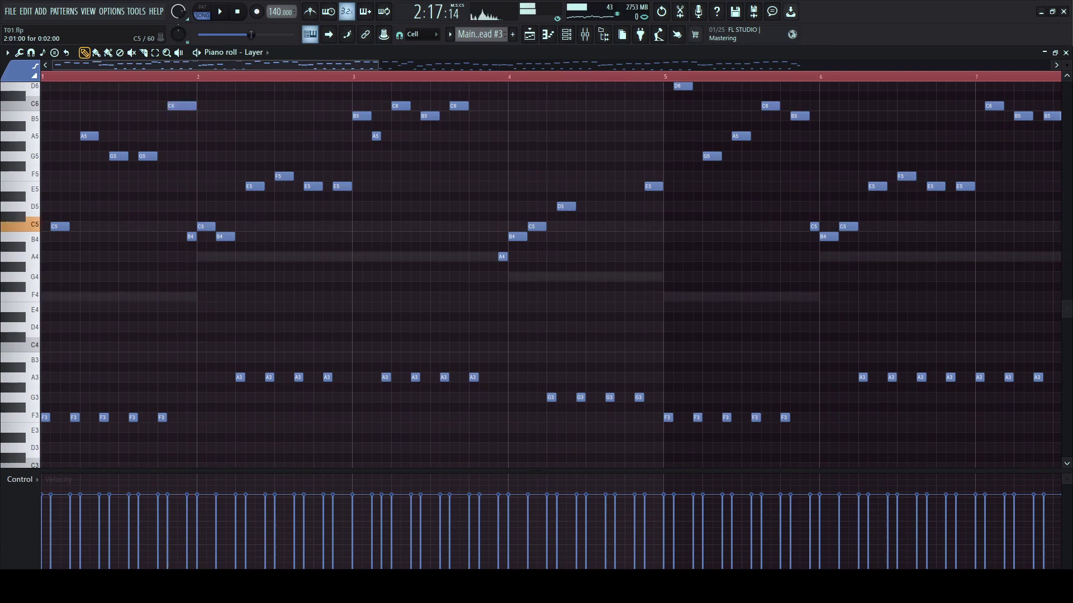
# - Remove the short B4 ending bar 1 and replace bar 2's opening C5 and B4 with an E5 note
pyautogui.press('space')
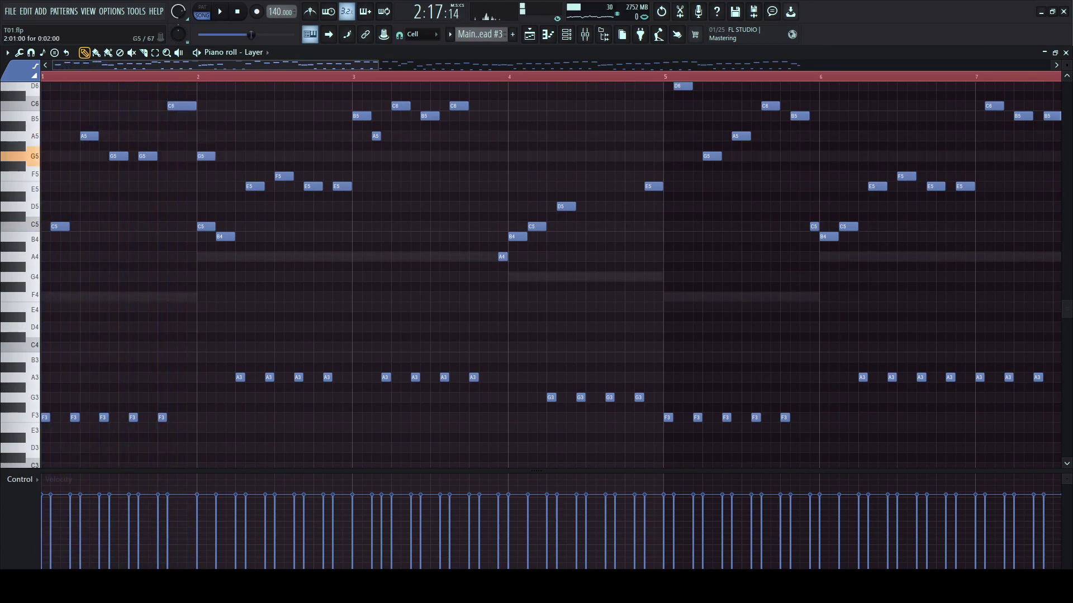
pyautogui.press('space')
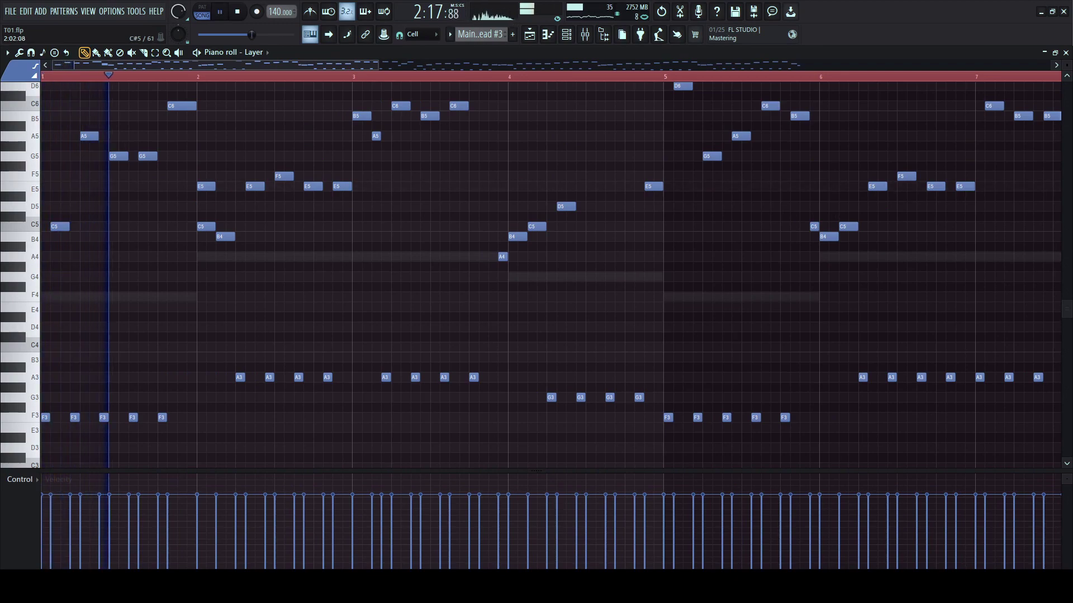
pyautogui.rightClick(206, 226)
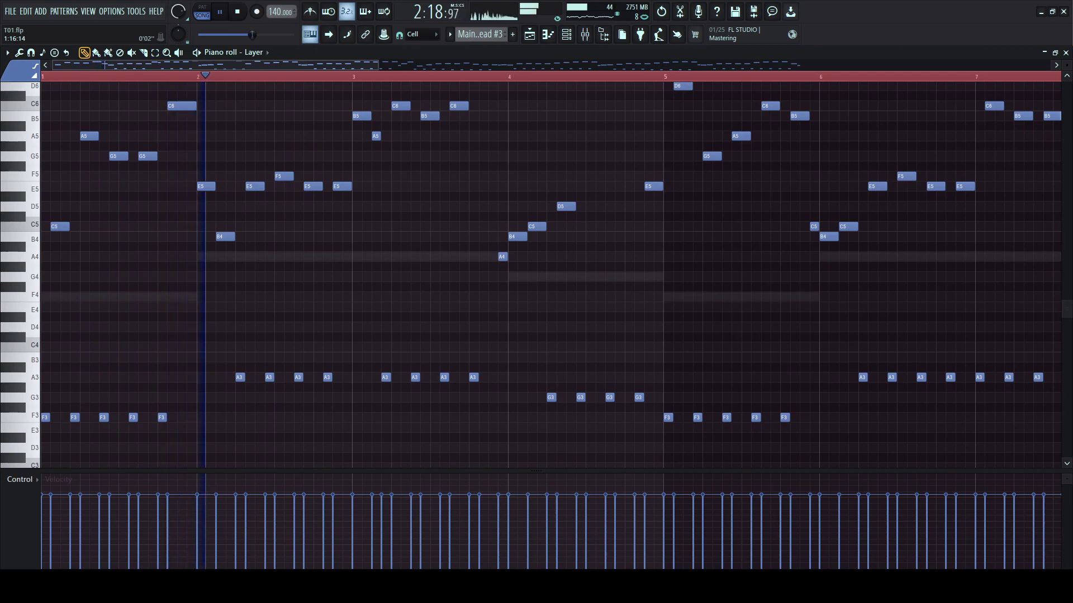
pyautogui.press('space')
pyautogui.press('space')
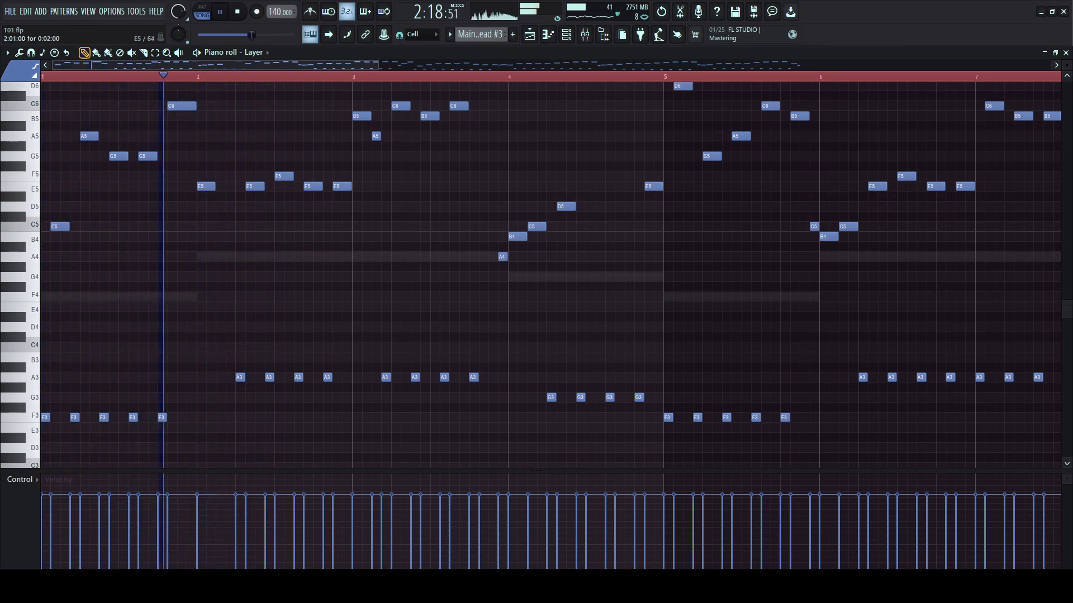
# - Add a note right after the E5 opening bar 2, raise it an octave to E6 and replay the phrase
pyautogui.click(220, 186)
pyautogui.keyDown('ctrl'); pyautogui.click(220, 186); pyautogui.keyUp('ctrl')
pyautogui.hotkey('ctrl', 'Up')
pyautogui.press('space')
pyautogui.press('space')
pyautogui.moveTo(204, 217); pyautogui.dragTo(214, 216)
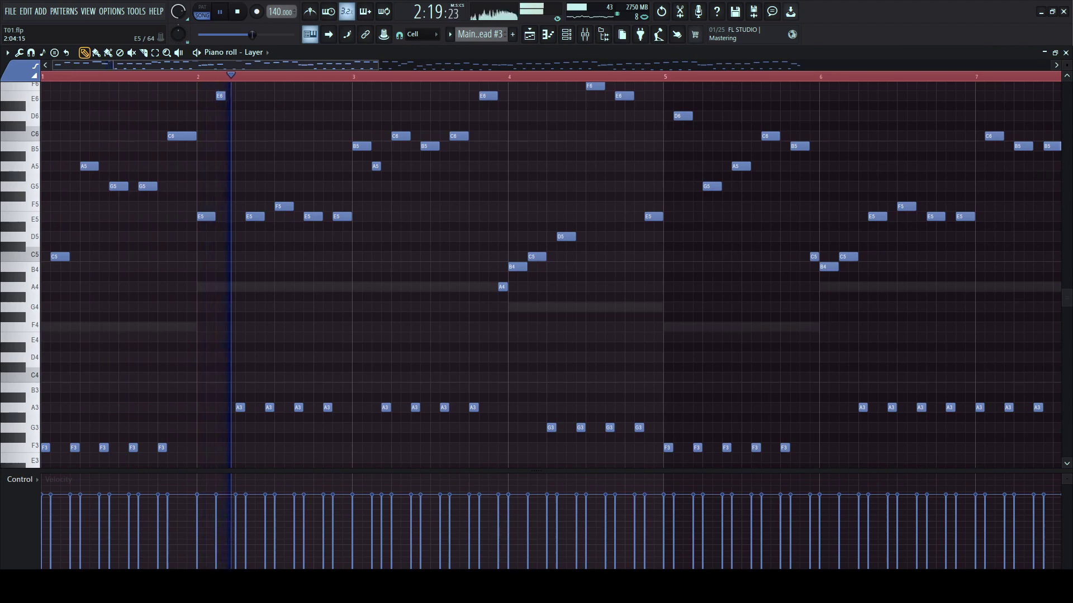
# - Play the arrangement from bar 97 and return to the Layer notes of Main Lead #3
pyautogui.press('F5')
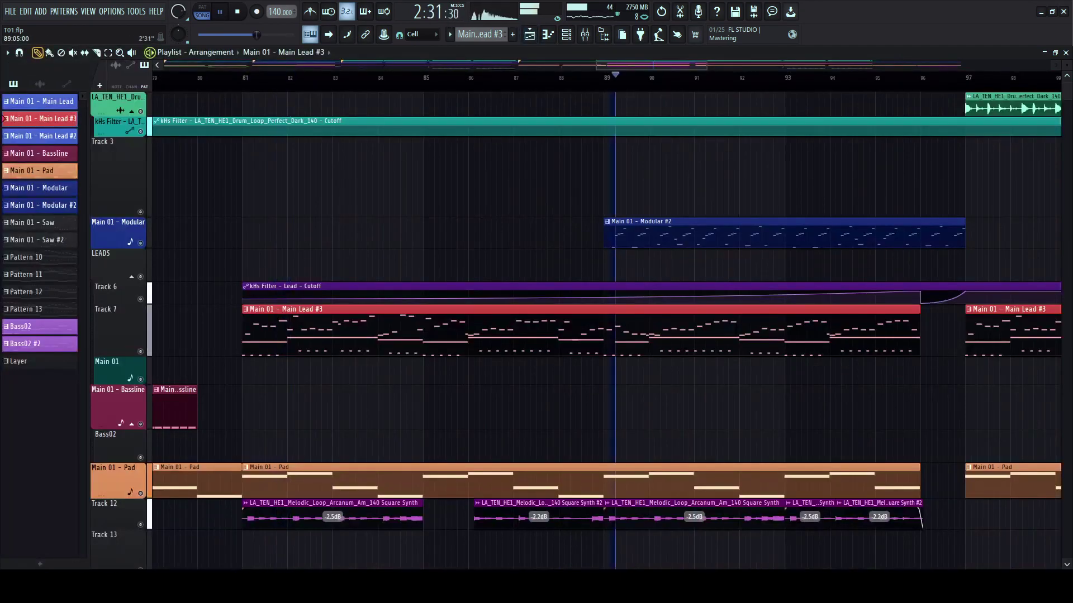
pyautogui.scroll(-2, 607, 330)
pyautogui.hscroll(3, 607, 329)
pyautogui.press('space')
pyautogui.click(587, 78)
pyautogui.hscroll(2, 606, 330)
pyautogui.press('F7')
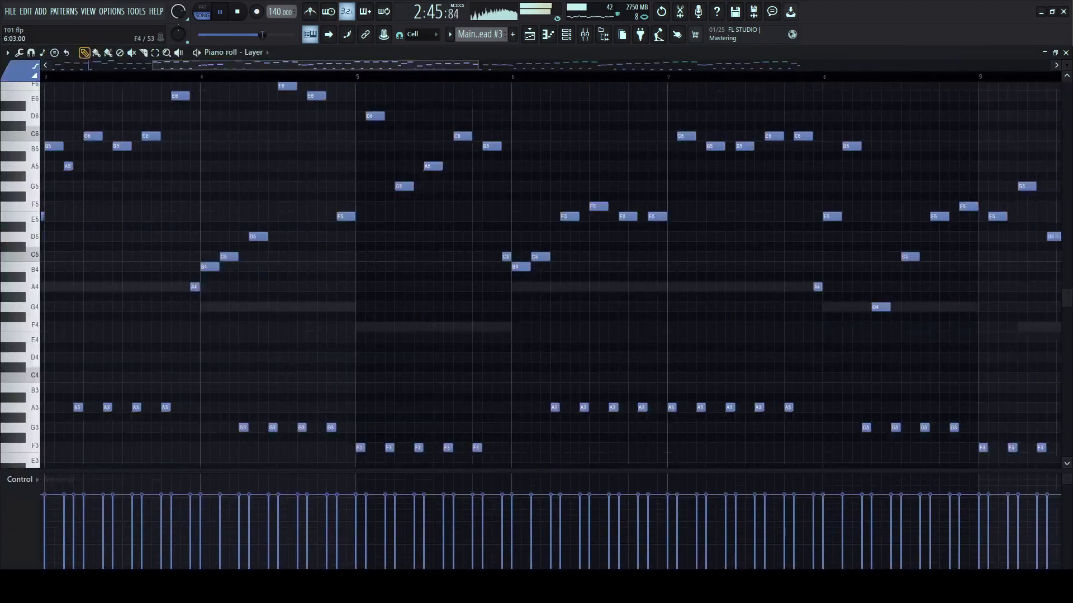
# - Turn on the metronome, go back to the pattern's start and delete the E6 note in bar 2
pyautogui.click(44, 77)
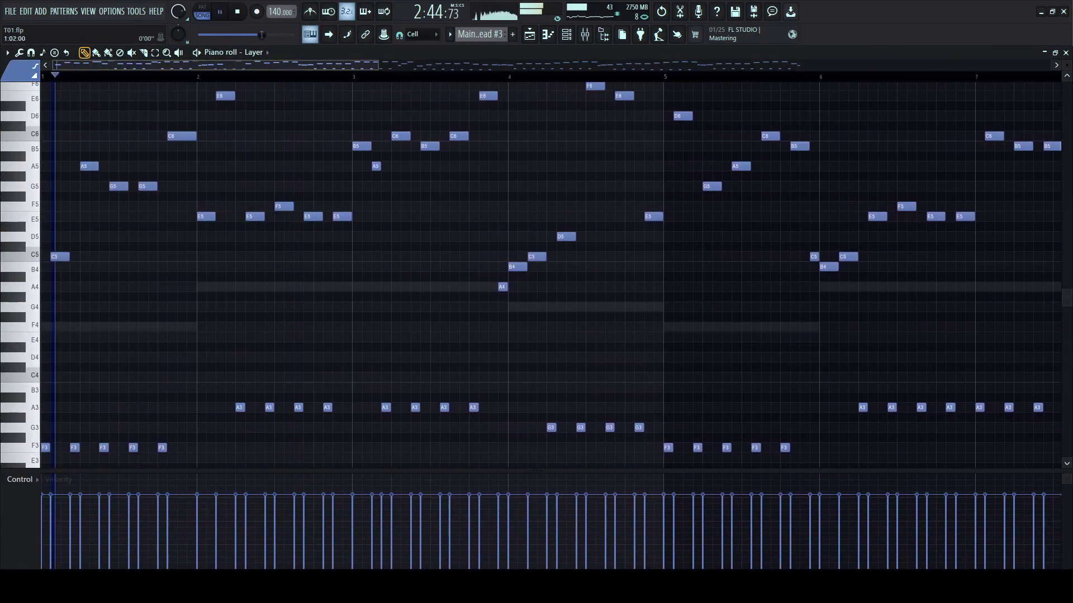
pyautogui.scroll(1, 212, 115)
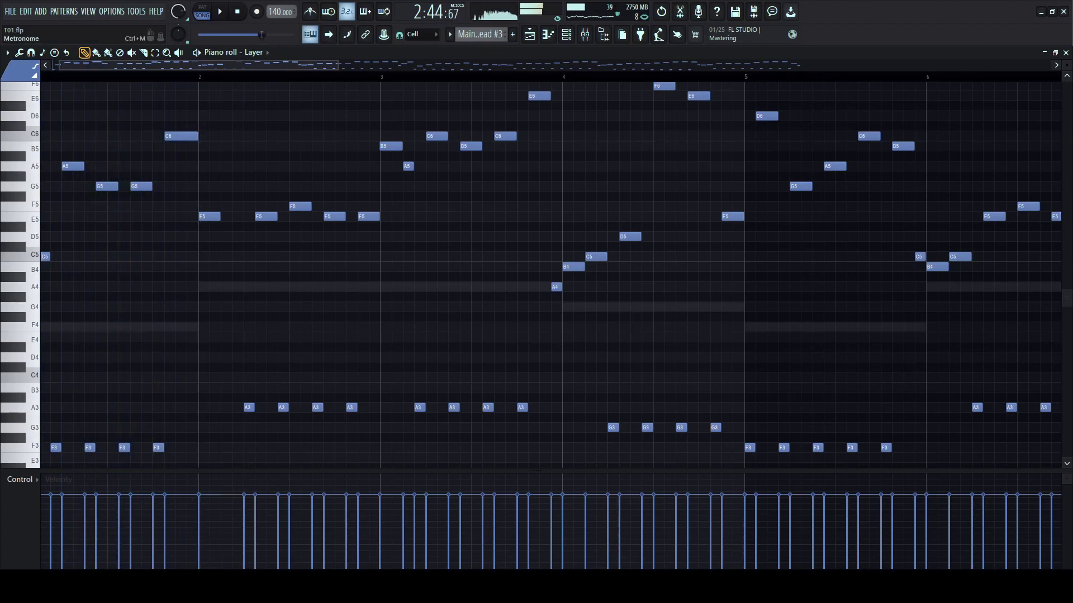
pyautogui.click(42, 77)
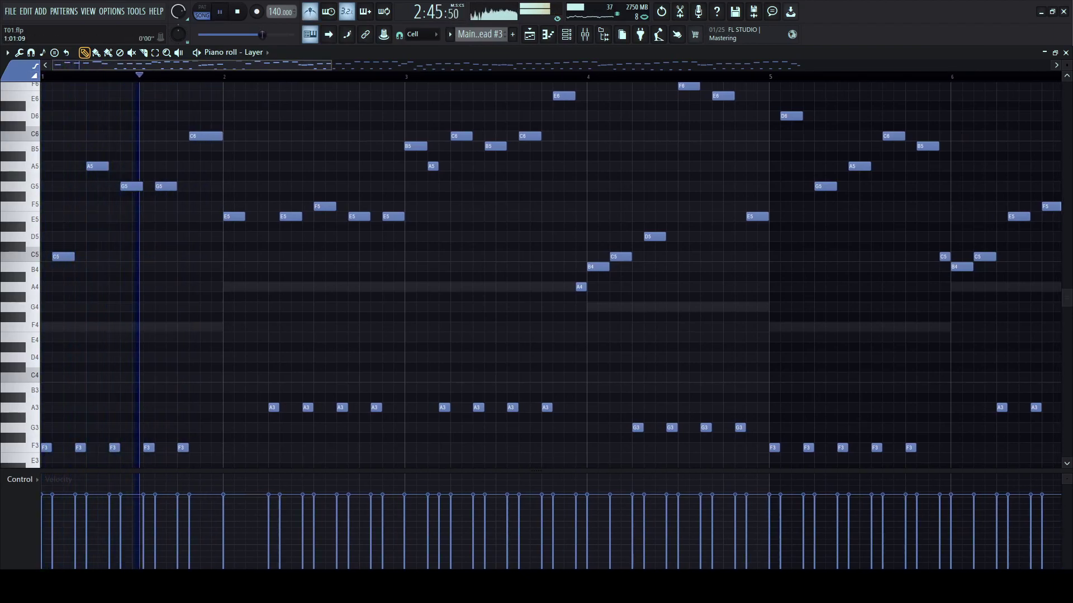
# - Add an A4 note right after the E5 opening bar 2 and play the melody from the pattern's start
pyautogui.press('space')
pyautogui.press('space')
pyautogui.scroll(-2, 274, 223)
pyautogui.press('space')
pyautogui.click(251, 227)
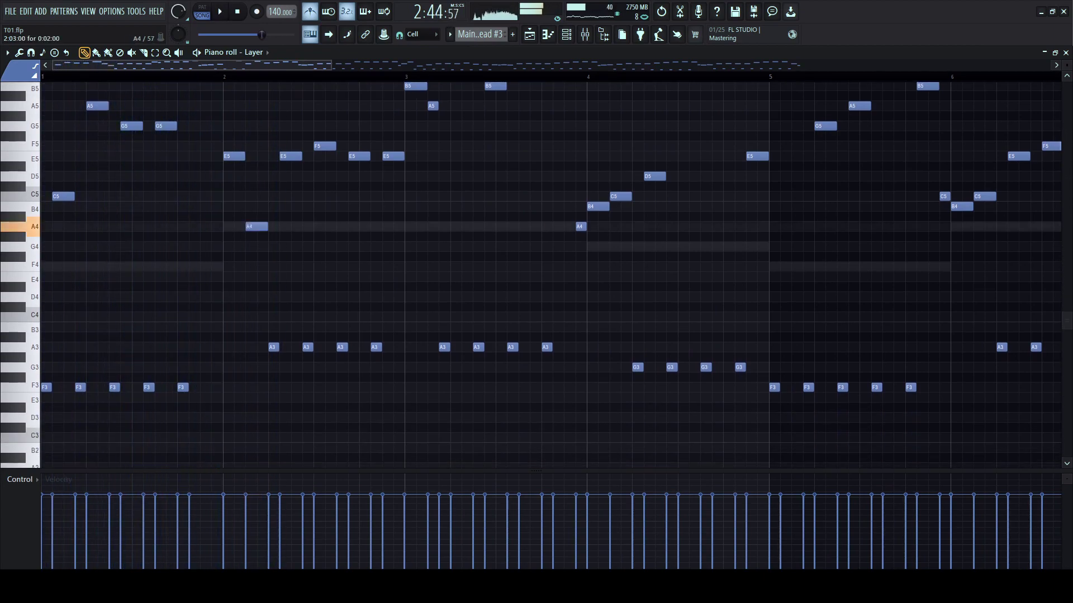
pyautogui.press('space')
pyautogui.scroll(2, 536, 274)
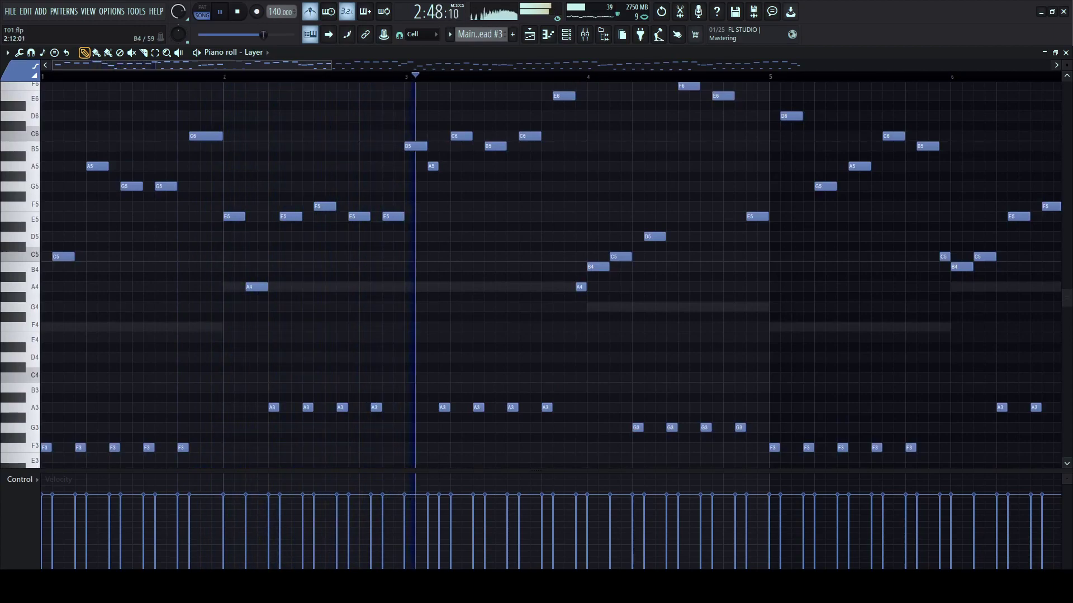
# - Lower the B5 opening bar 3 to F5 and the bar's first C6 to C5, replaying the melody after each change
pyautogui.moveTo(415, 146); pyautogui.dragTo(415, 207)
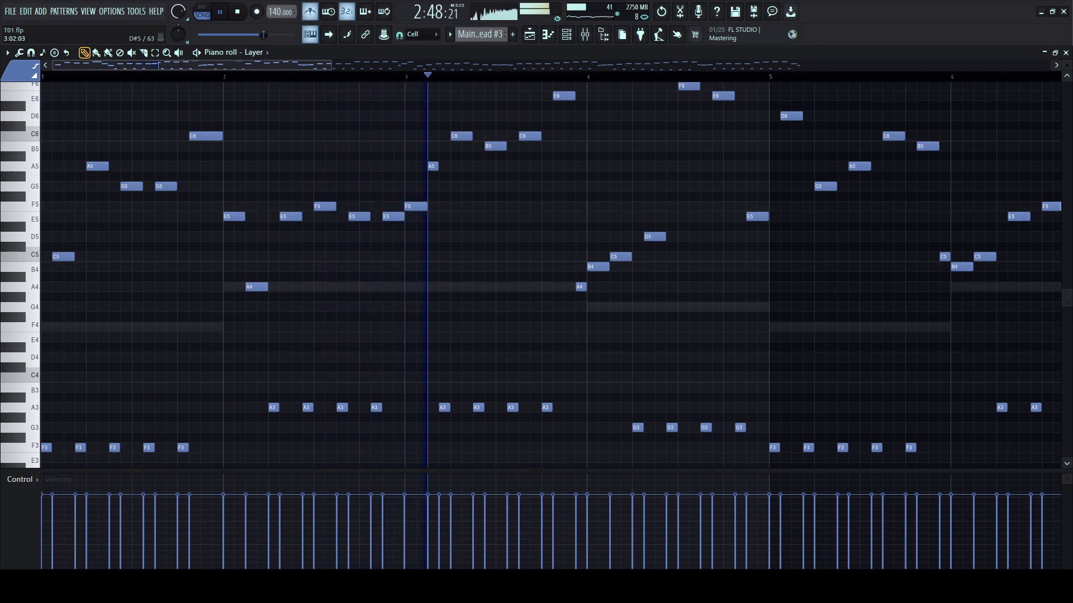
pyautogui.press('space')
pyautogui.press('space')
pyautogui.moveTo(459, 136); pyautogui.dragTo(460, 166)
pyautogui.hotkey('ctrl', 'Down')
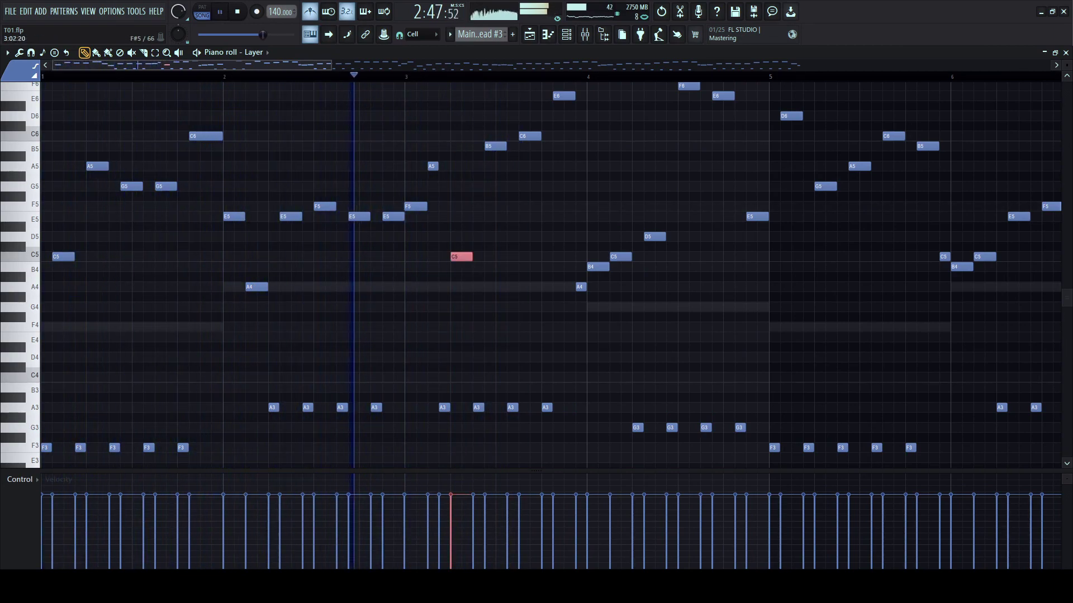
pyautogui.press('space')
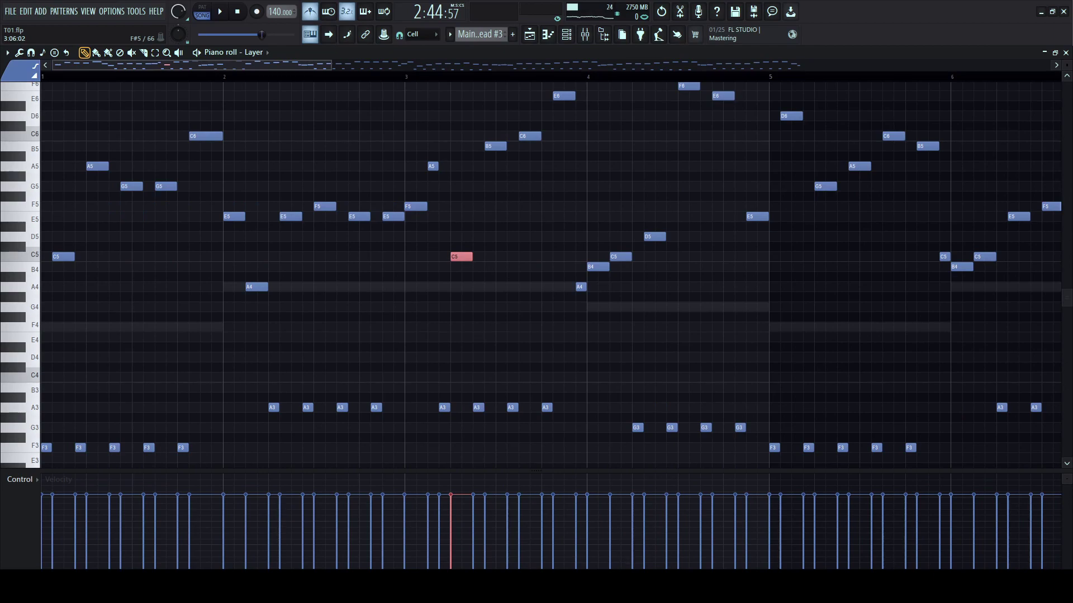
pyautogui.press('space')
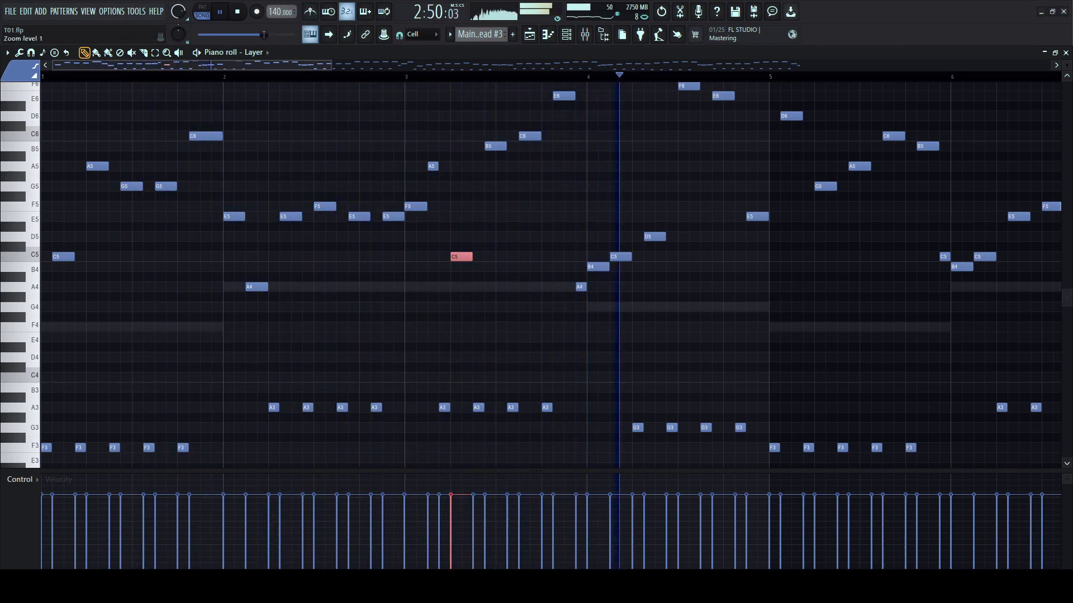
# - Lower the F6 and E6 notes in bar 4 by an octave to F5 and E5
pyautogui.scroll(-1, 537, 136)
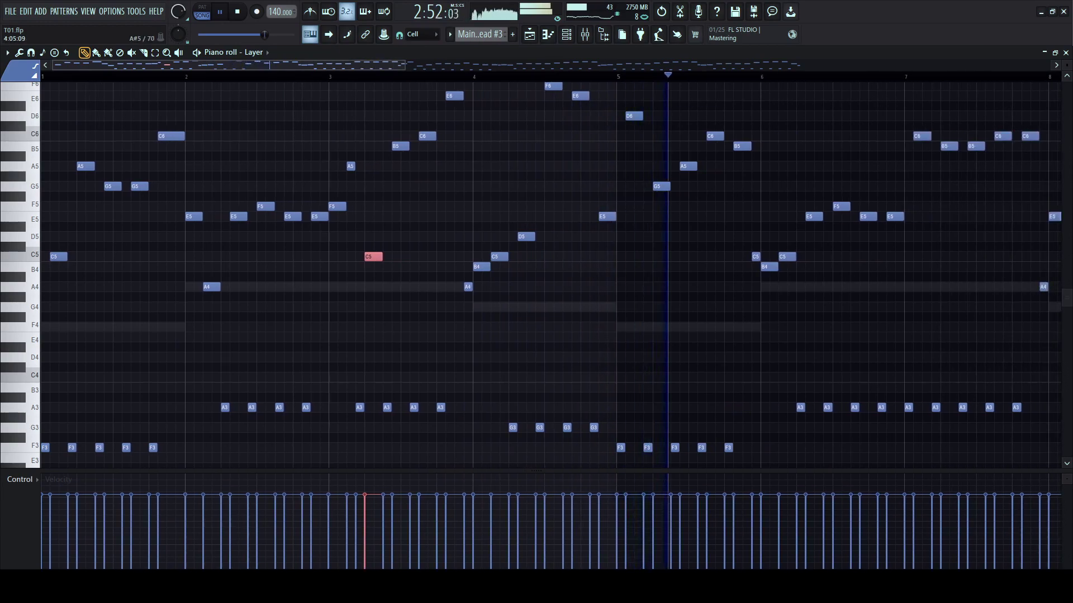
pyautogui.scroll(1, 537, 136)
pyautogui.hotkey('ctrl', 'Down')
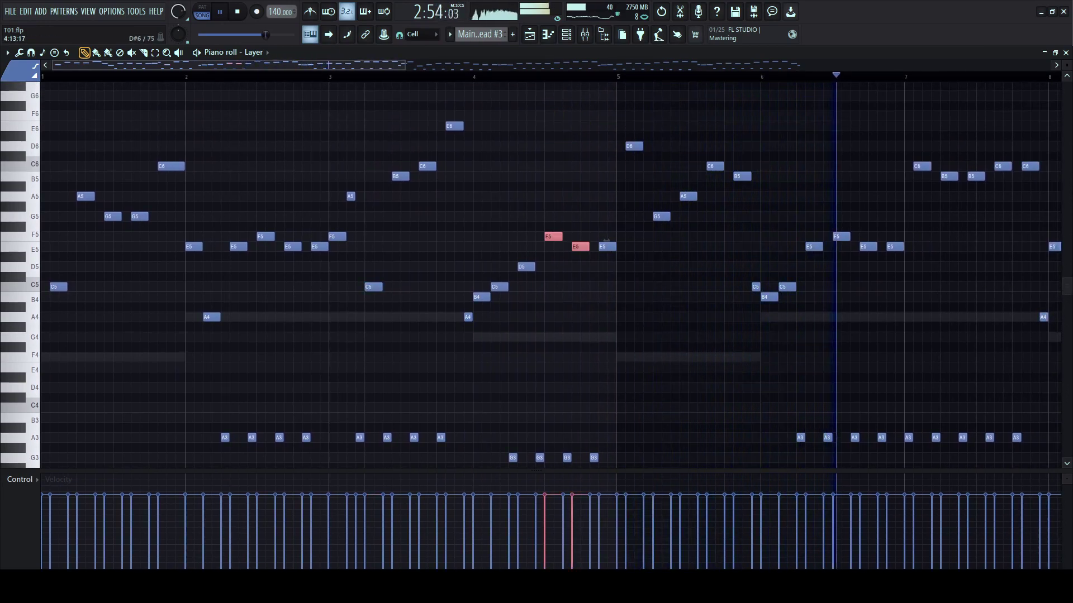
# - Select all Layer notes from bar 9 to the end of bar 16 and delete them
pyautogui.scroll(-1, 532, 241)
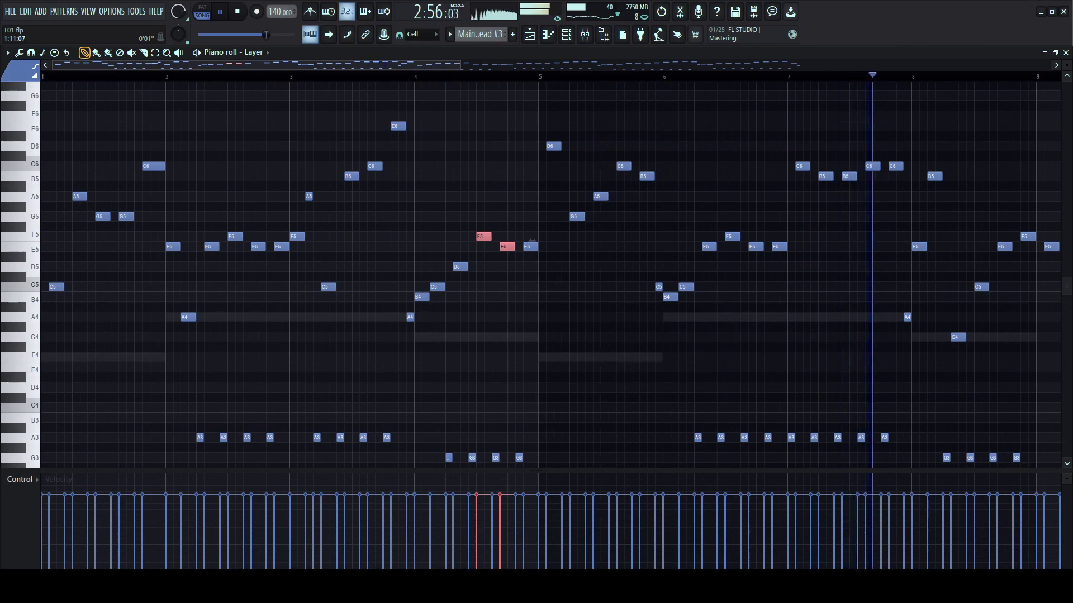
pyautogui.scroll(-1, 532, 240)
pyautogui.scroll(-1, 356, 241)
pyautogui.scroll(-1, 356, 242)
pyautogui.scroll(-2, 287, 241)
pyautogui.scroll(1, 287, 122)
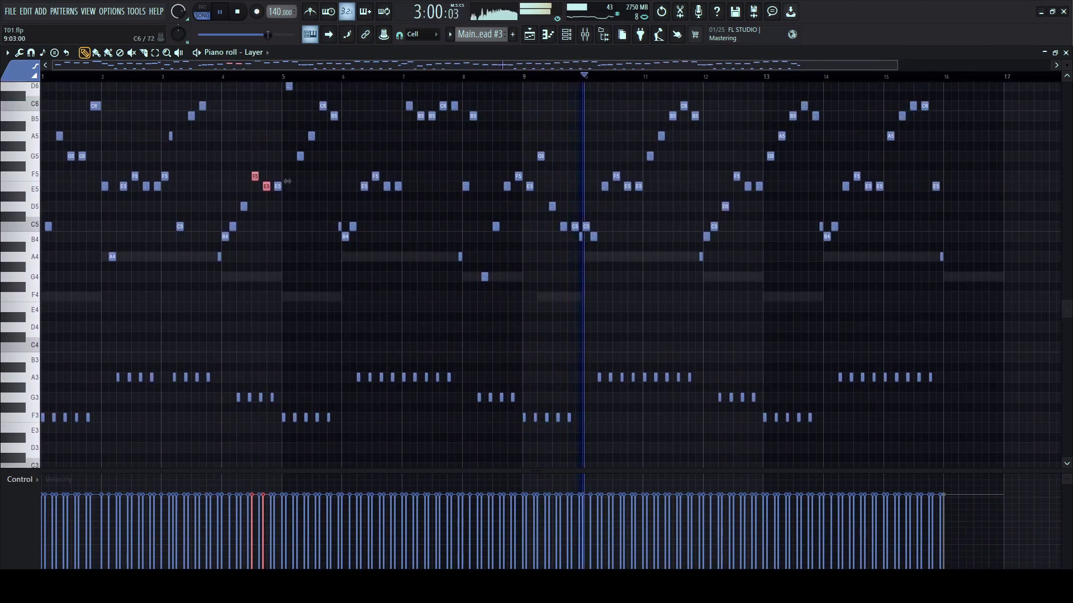
pyautogui.moveTo(524, 77); pyautogui.dragTo(981, 78)
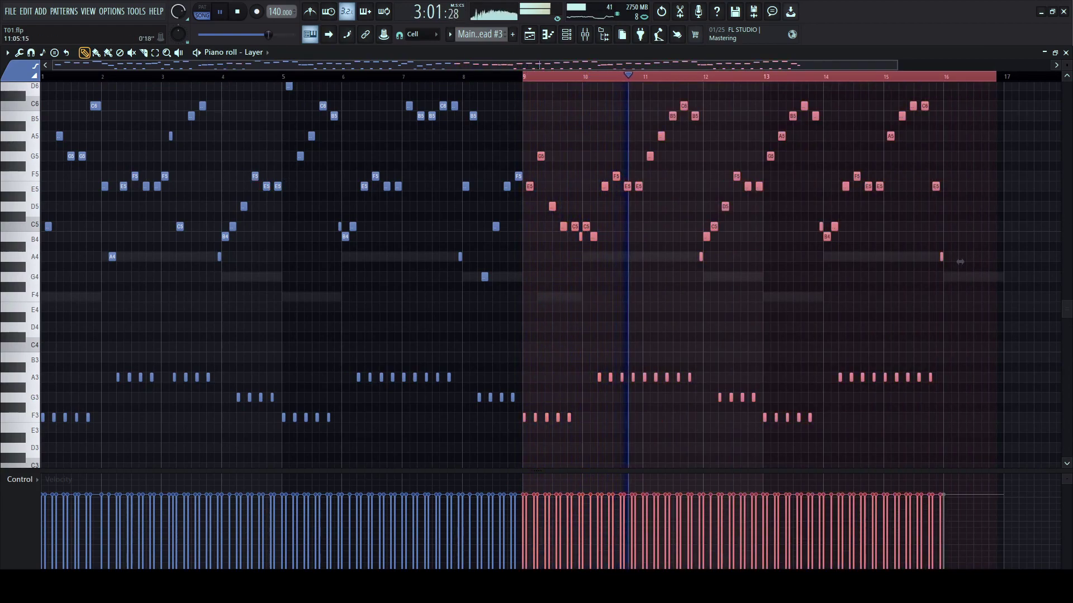
pyautogui.press('space')
pyautogui.moveTo(524, 77); pyautogui.dragTo(1004, 76)
pyautogui.press('Delete')
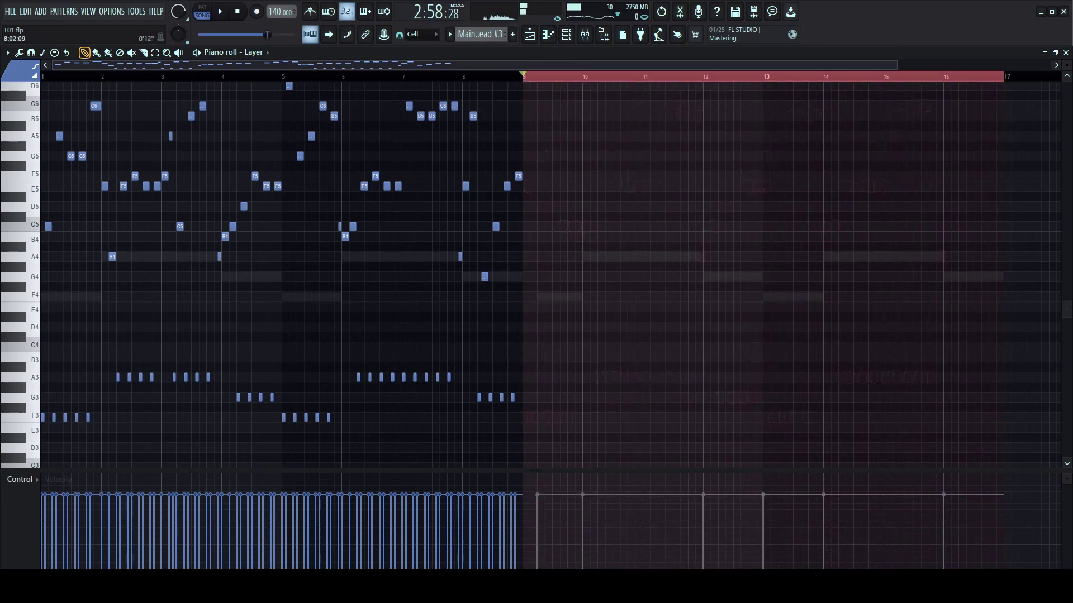
# - Duplicate the reworked Layer notes of bars 1 to 8 into bars 9 to 16 and clear the selection
pyautogui.moveTo(43, 77); pyautogui.dragTo(539, 241)
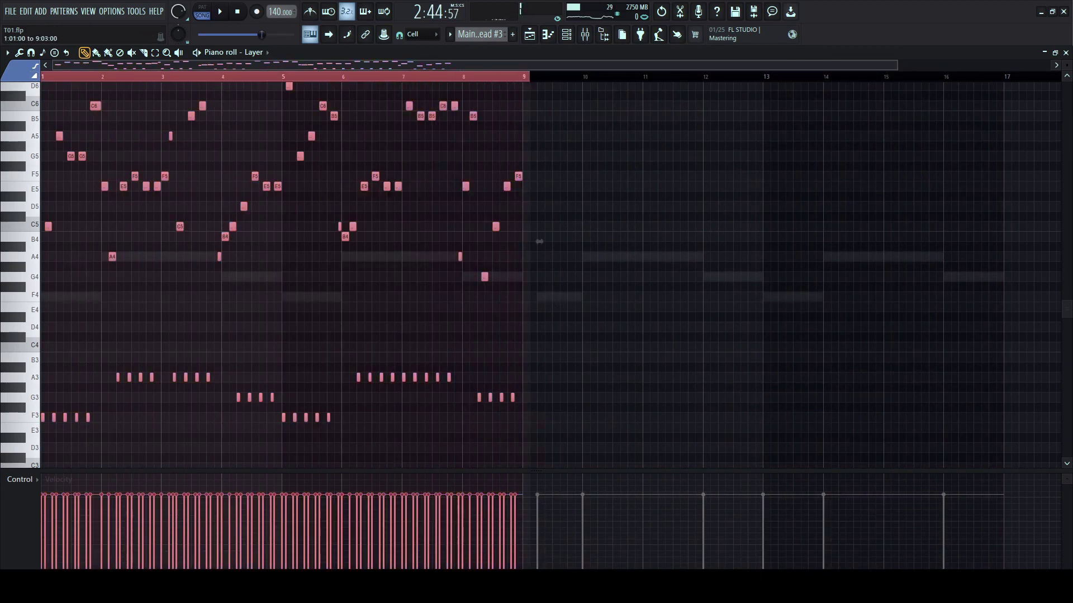
pyautogui.hotkey('ctrl', 'b')
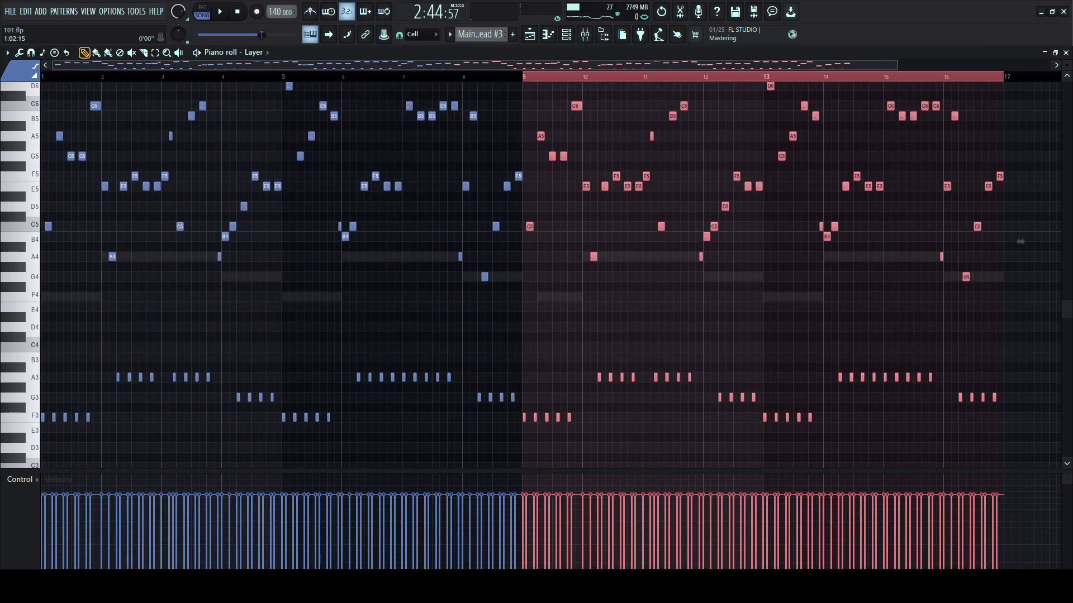
pyautogui.hotkey('ctrl', 'd')
# - Play the reworked melody, then play the arrangement from shortly before bar 95 to hear the second half
pyautogui.press('space')
pyautogui.scroll(1, 268, 146)
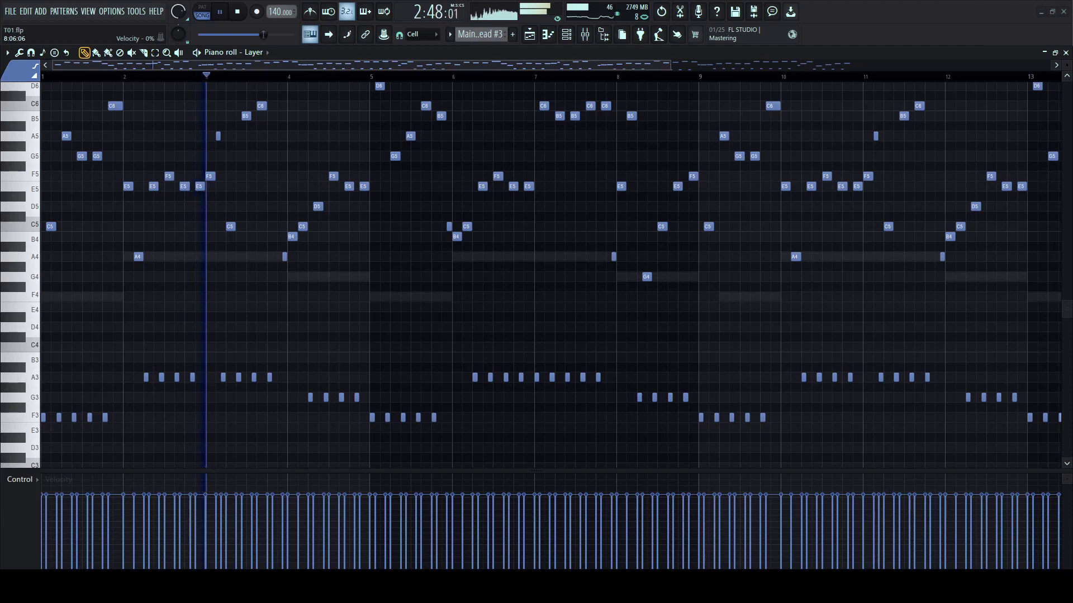
pyautogui.scroll(3, 185, 137)
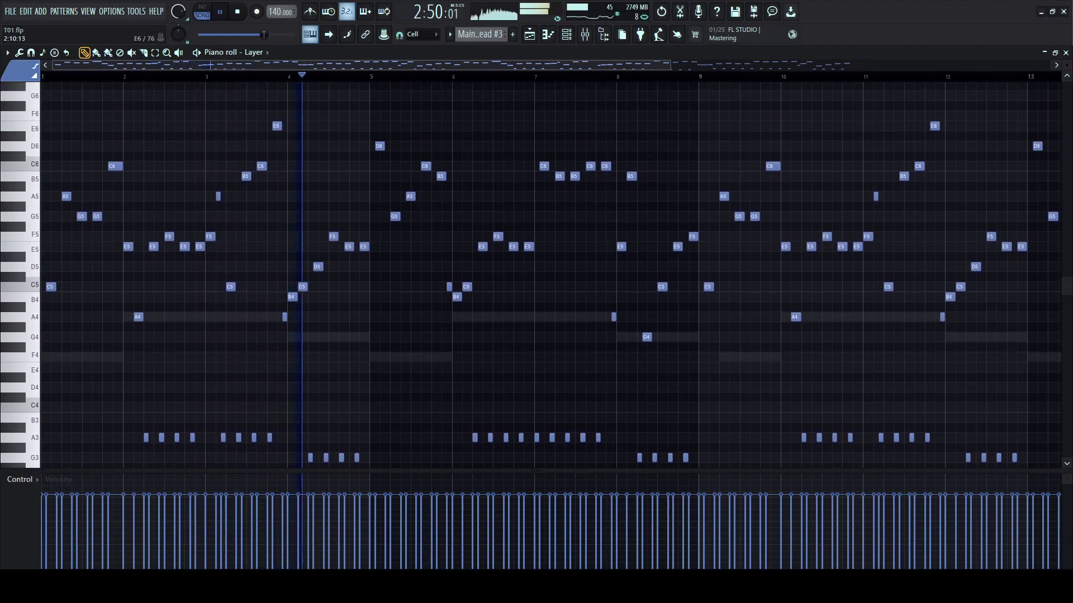
pyautogui.scroll(2, 147, 133)
pyautogui.moveTo(78, 65); pyautogui.dragTo(52, 65)
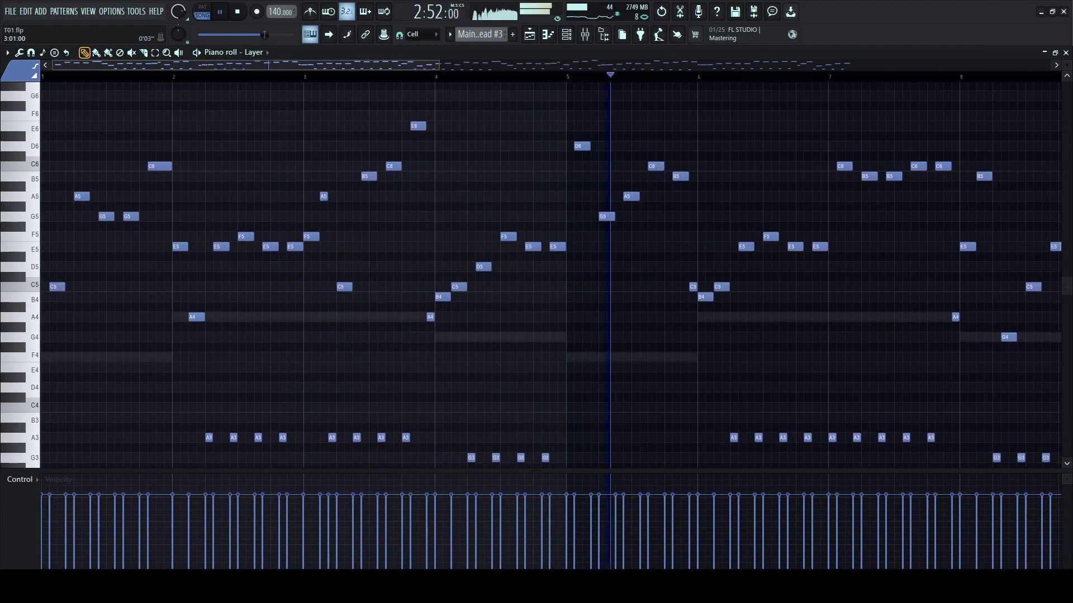
pyautogui.click(529, 35)
pyautogui.click(404, 77)
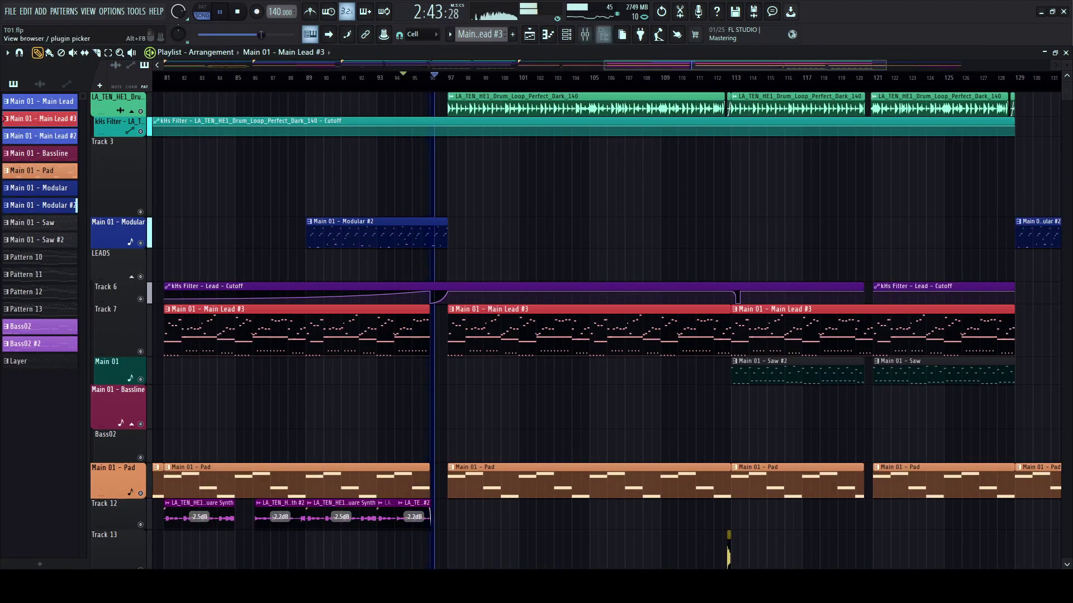
pyautogui.scroll(2, 413, 77)
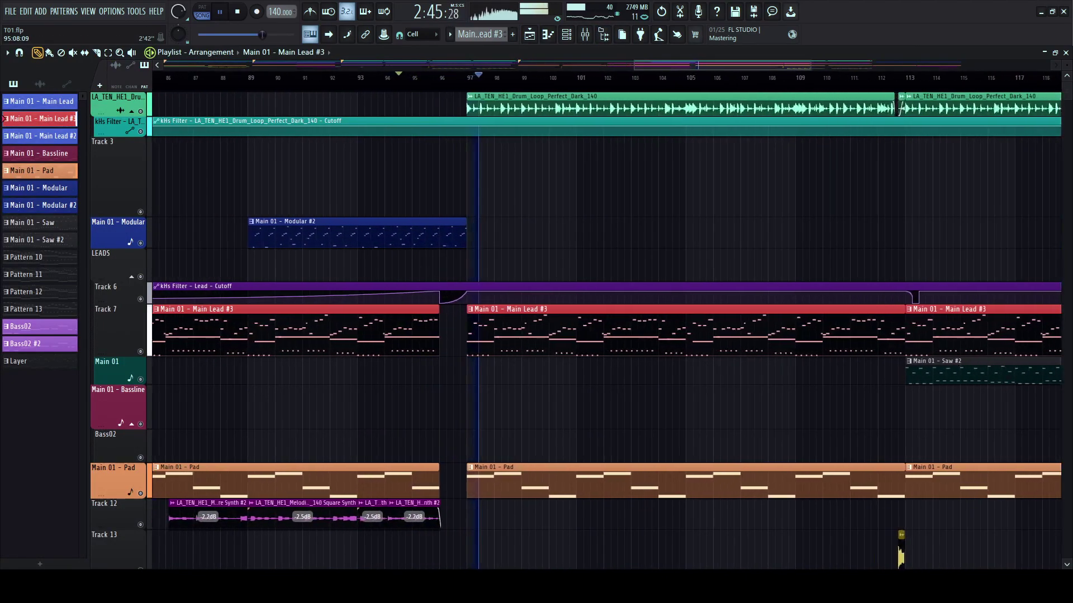
# - Check the Bassline track in the mixer while the arrangement plays, then close the mixer
pyautogui.click(585, 35)
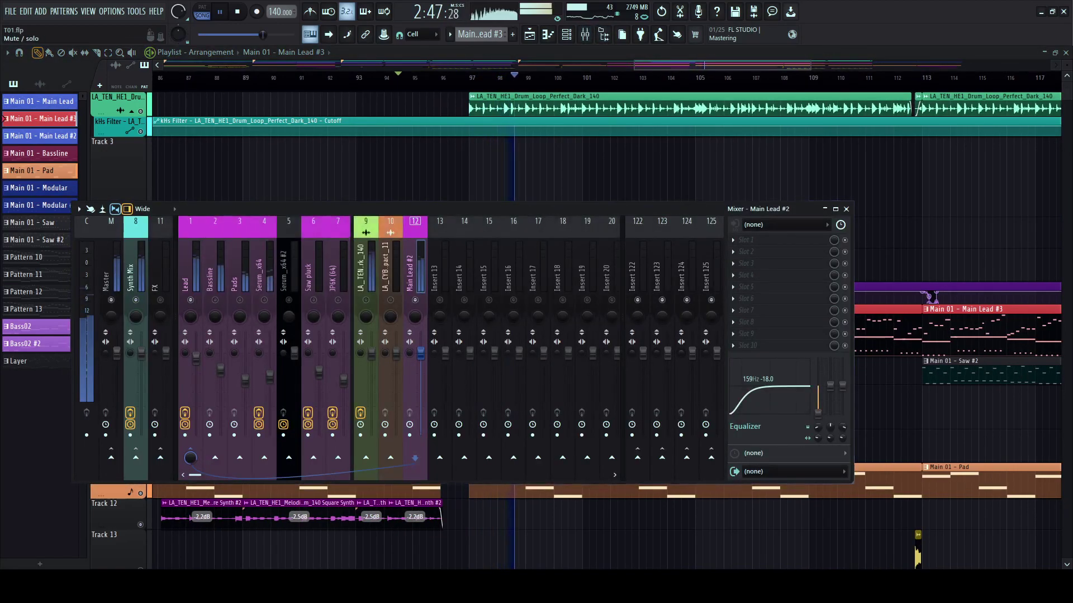
pyautogui.click(211, 278)
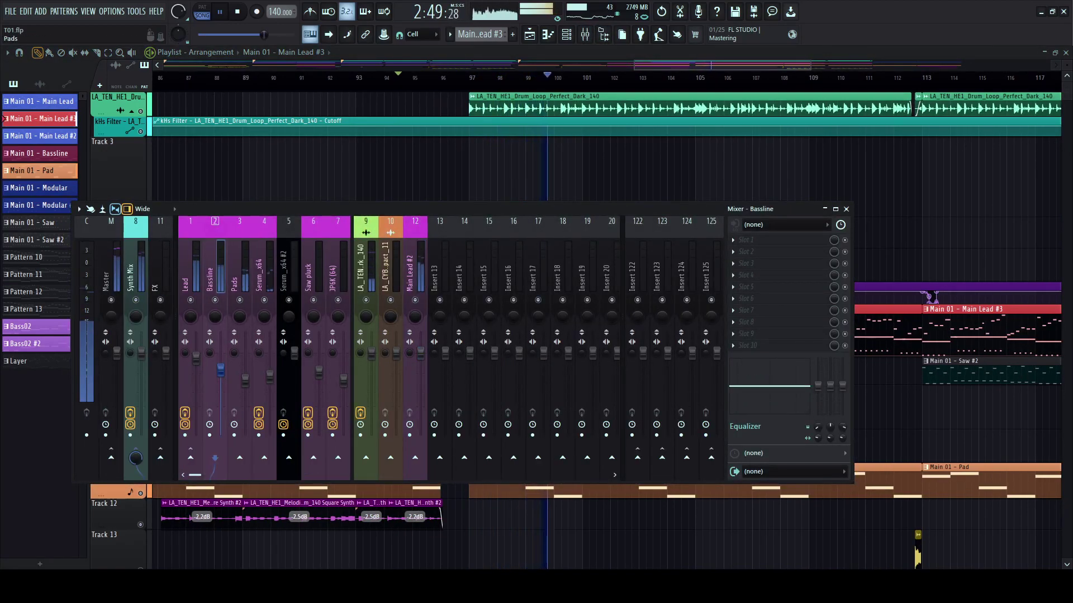
pyautogui.press('F9')
pyautogui.hscroll(1, 573, 330)
pyautogui.scroll(-2, 565, 330)
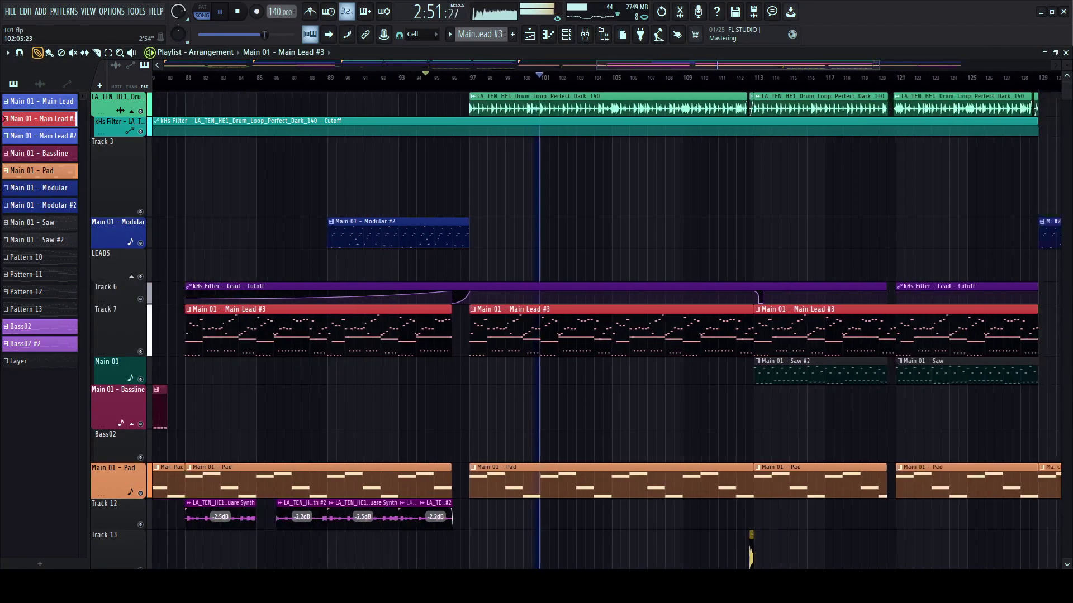
# - Move the pattern's Bassline notes to the Serum_x64 channel and play the arrangement with them
pyautogui.press('space')
pyautogui.press('F7')
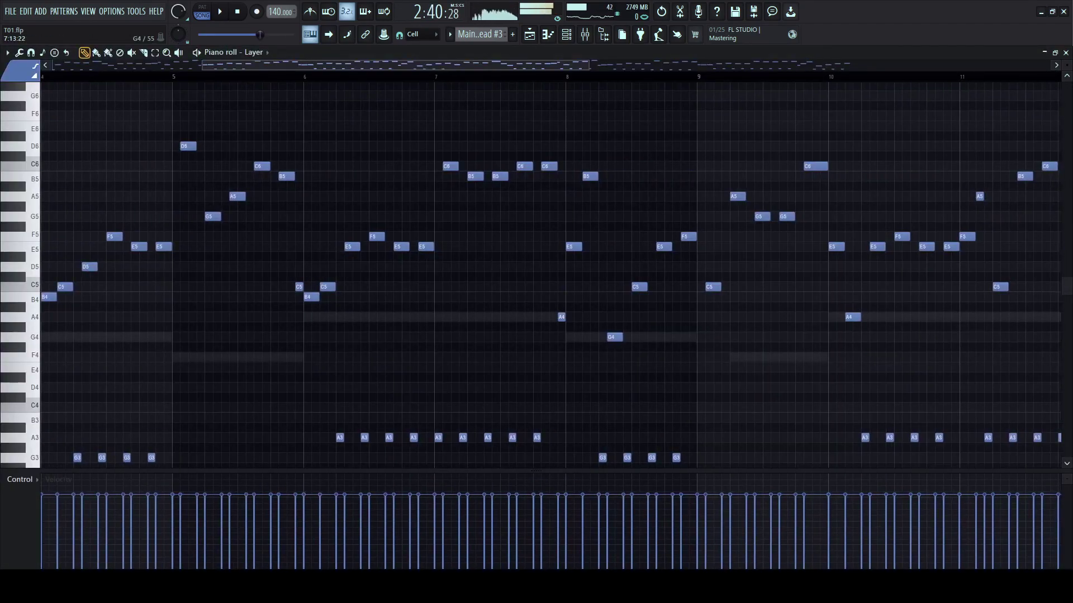
pyautogui.press('F6')
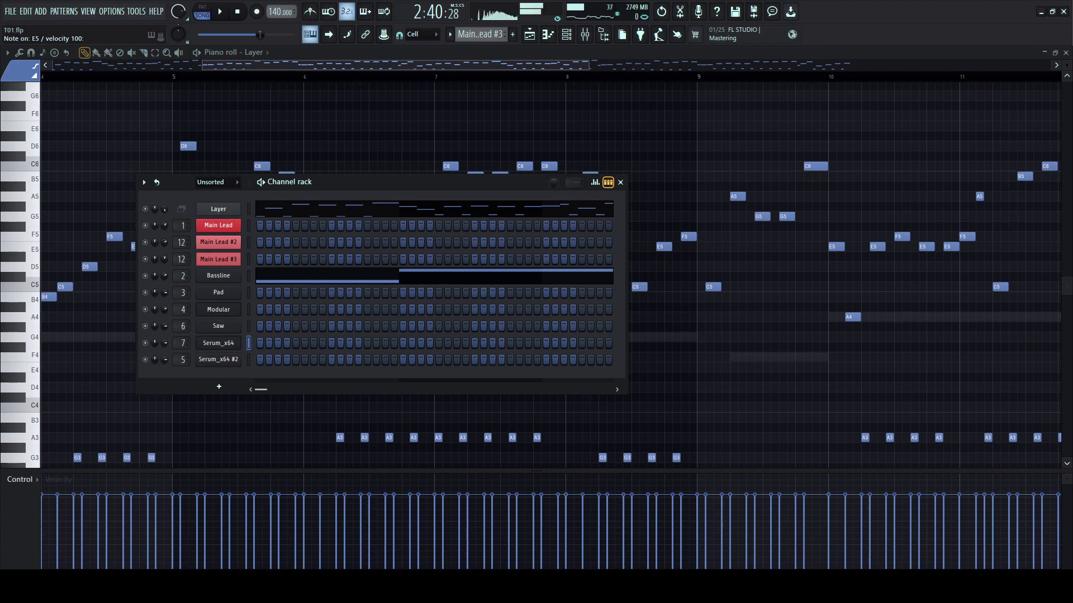
pyautogui.press('space')
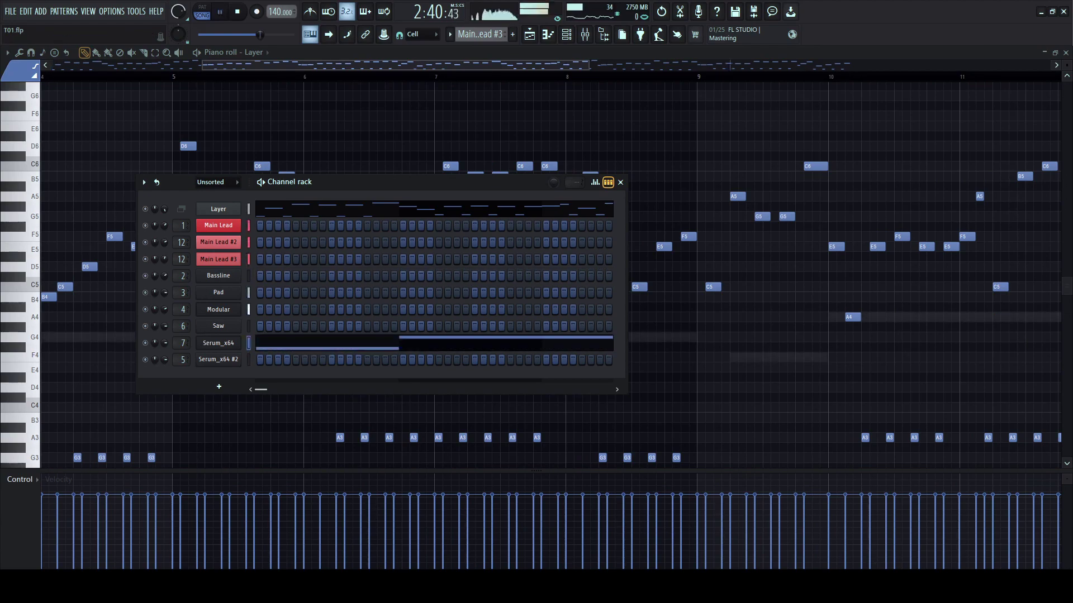
pyautogui.click(529, 34)
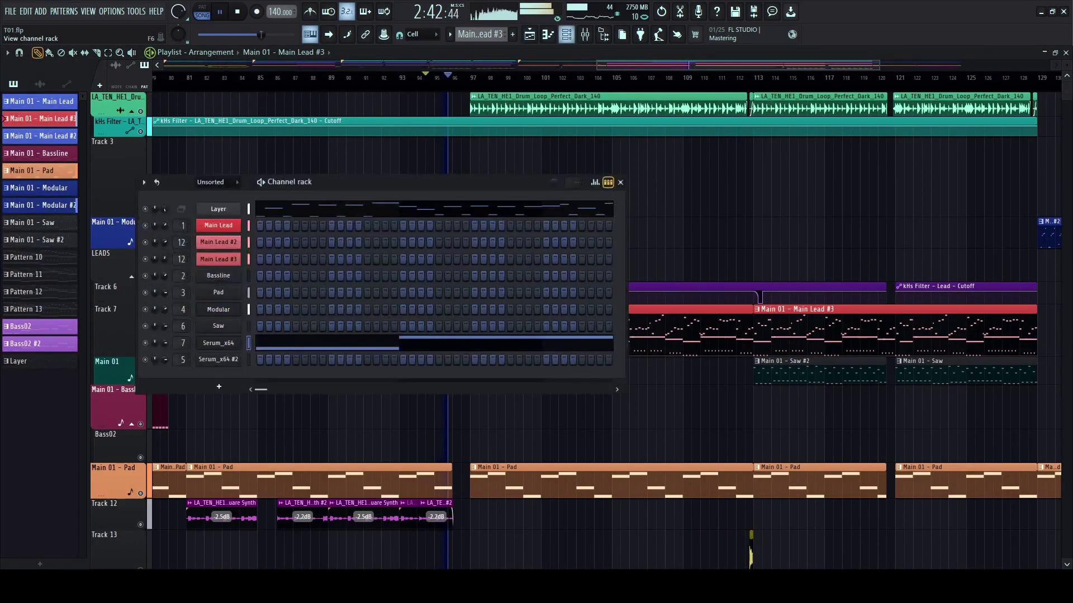
# - Lower all Serum_x64 notes by an octave to F3, A3 and G3 and clear the selection
pyautogui.click(352, 343)
pyautogui.scroll(-4, 310, 313)
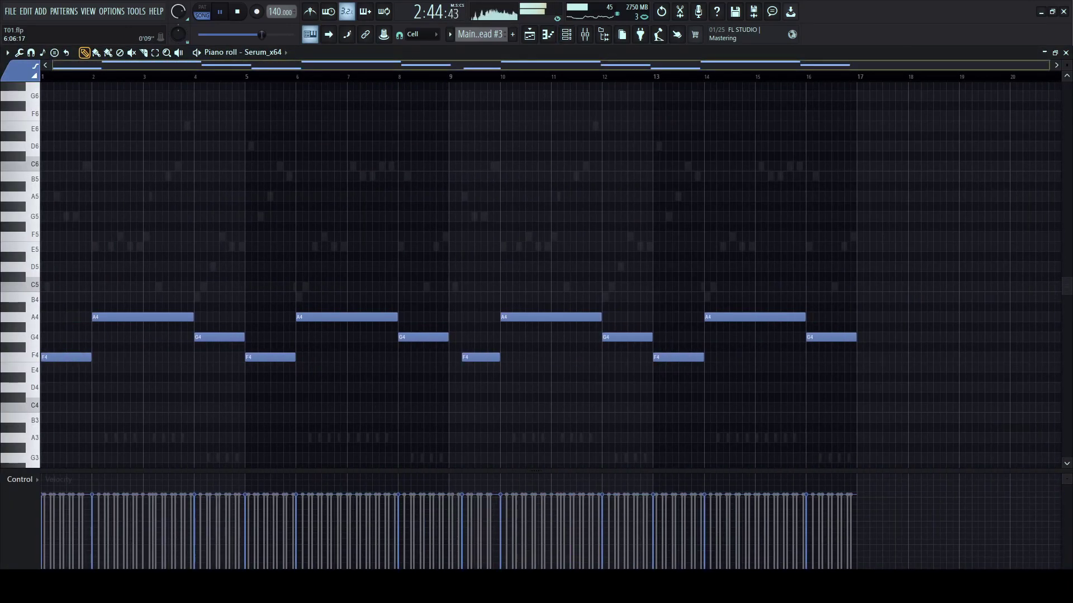
pyautogui.scroll(-3, 550, 275)
pyautogui.hotkey('ctrl', 'a')
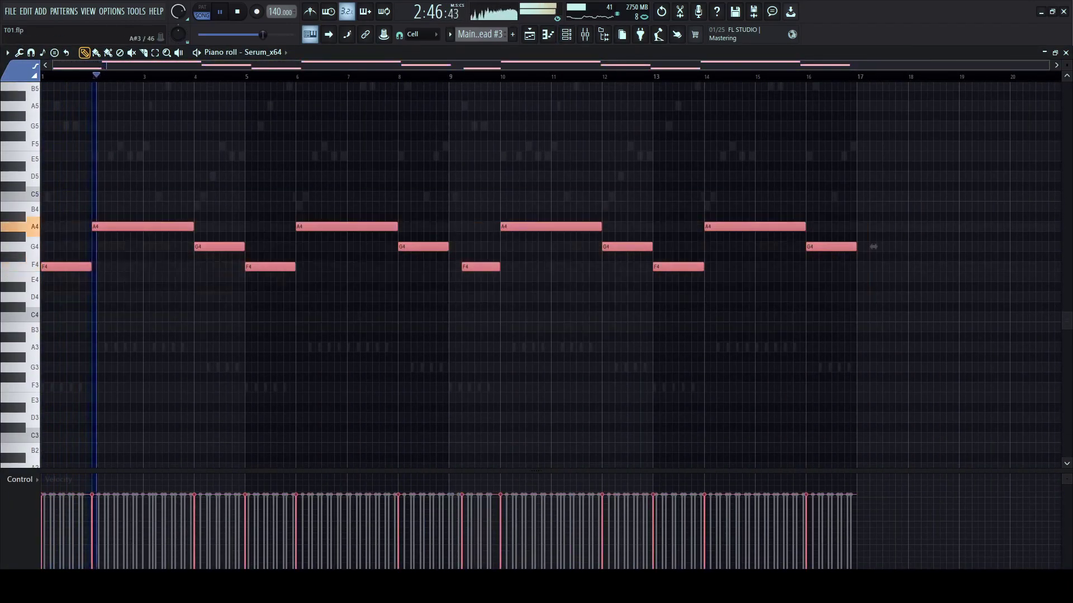
pyautogui.hotkey('ctrl', 'Down')
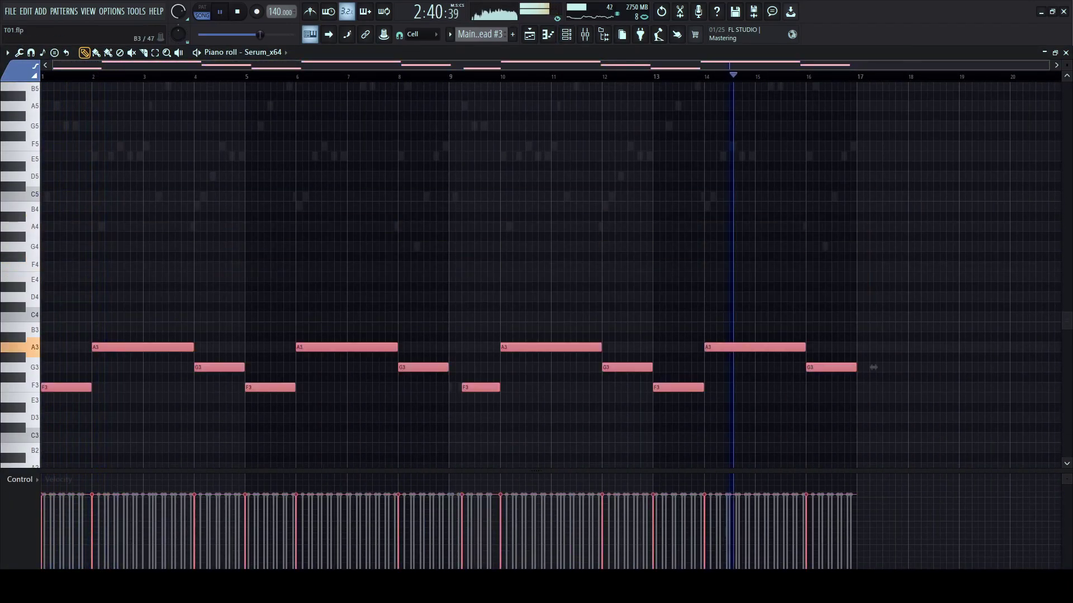
pyautogui.hotkey('ctrl', 'd')
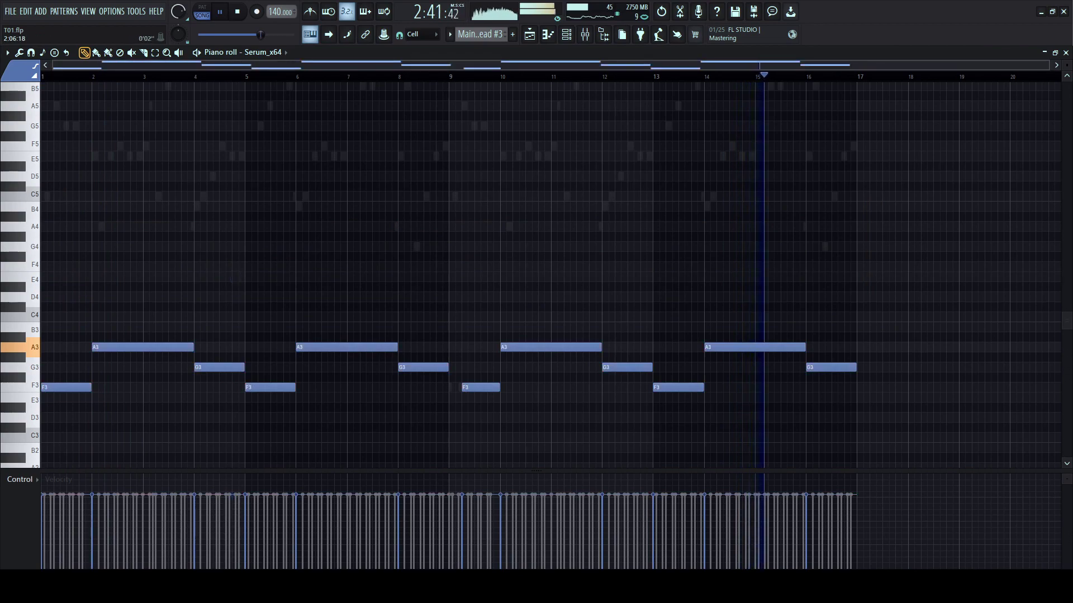
# - Return to the arrangement and replay it from bar 96 to hear the lowered Serum_x64 bass
pyautogui.press('space')
pyautogui.scroll(2, 44, 77)
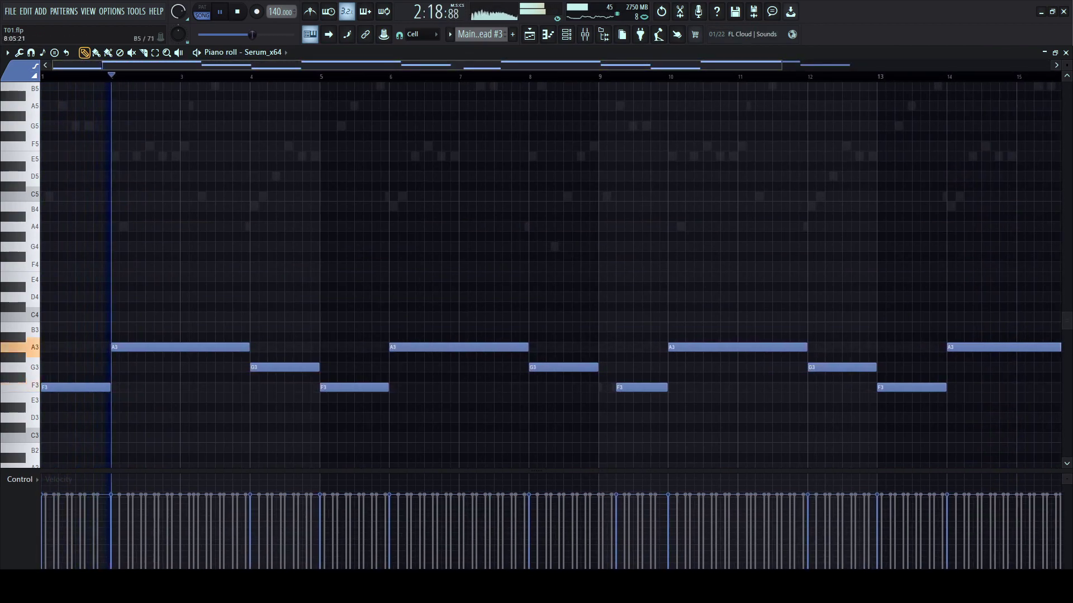
pyautogui.click(548, 35)
pyautogui.click(453, 77)
pyautogui.scroll(2, 453, 77)
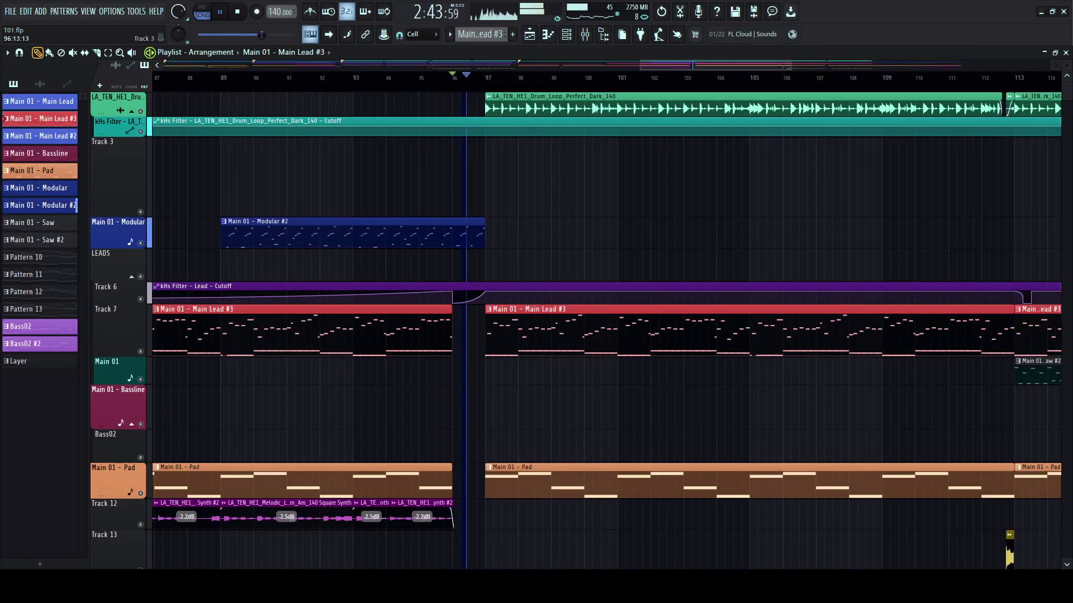
pyautogui.press('space')
pyautogui.press('space')
# - Shorten the end of the Main 01 - Modular #2 clip before bar 97 by about half a bar and keep listening
pyautogui.moveTo(484, 235); pyautogui.dragTo(468, 234)
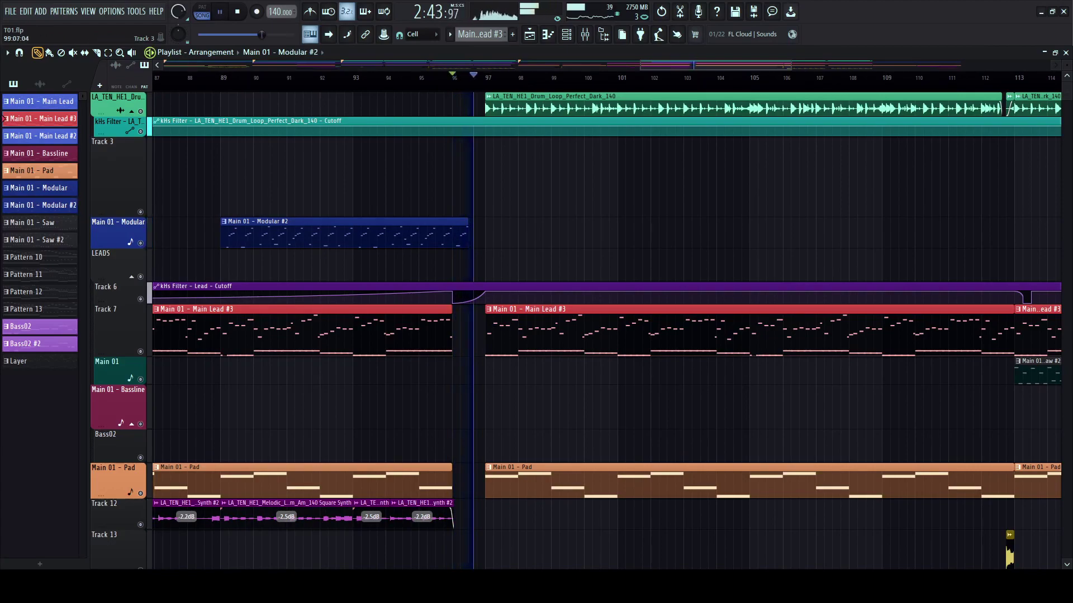
pyautogui.scroll(-4, 607, 313)
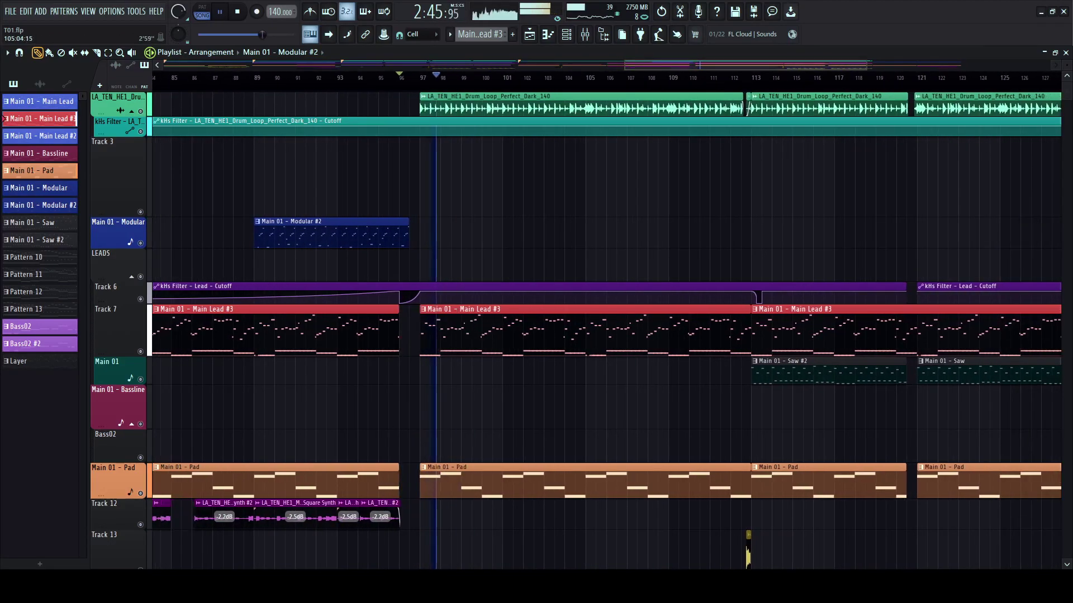
pyautogui.hscroll(1, 456, 312)
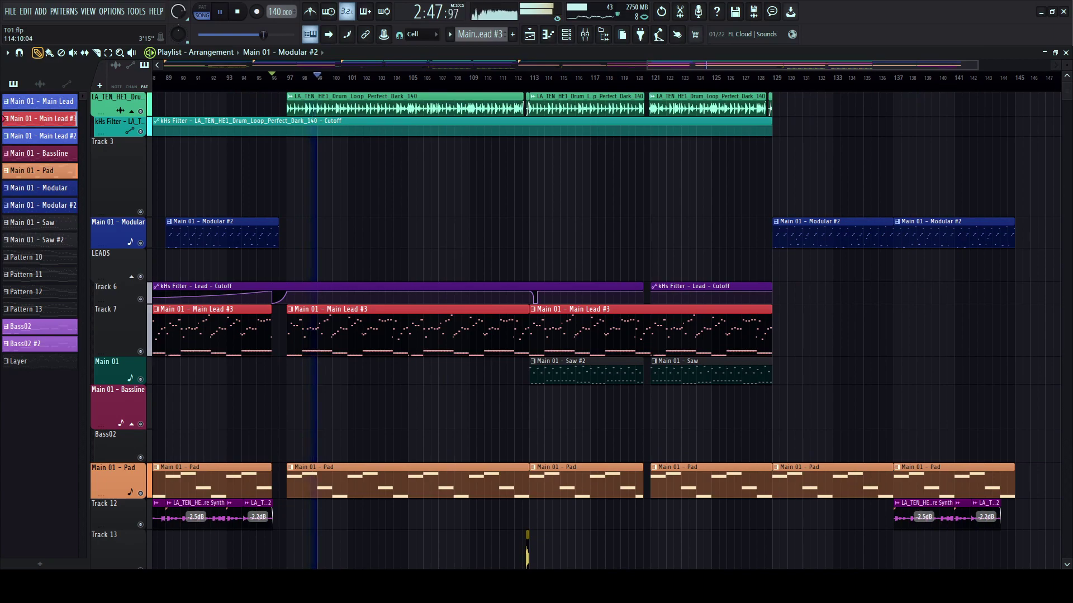
pyautogui.scroll(-1, 553, 312)
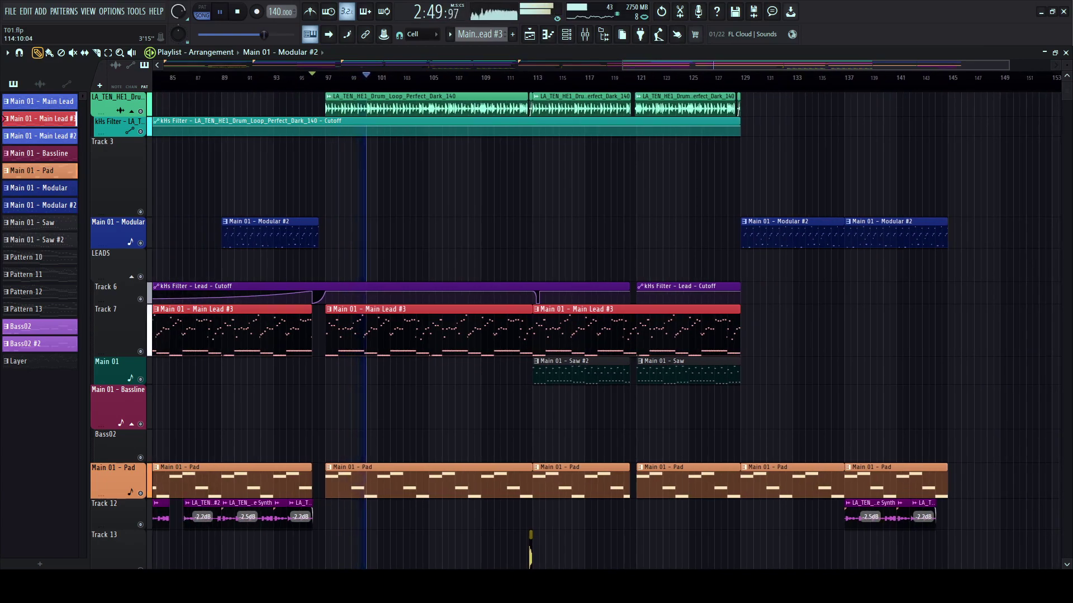
pyautogui.scroll(3, 557, 313)
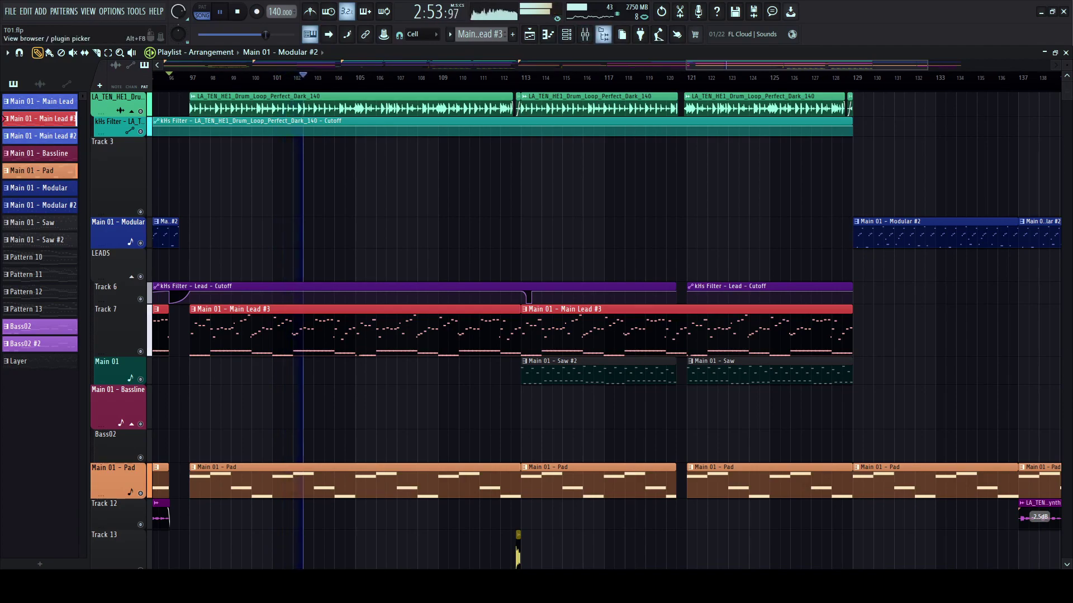
# - Shorten the end of the Main 01 - Pad clip before bar 113 by one bar
pyautogui.hscroll(-2, 414, 313)
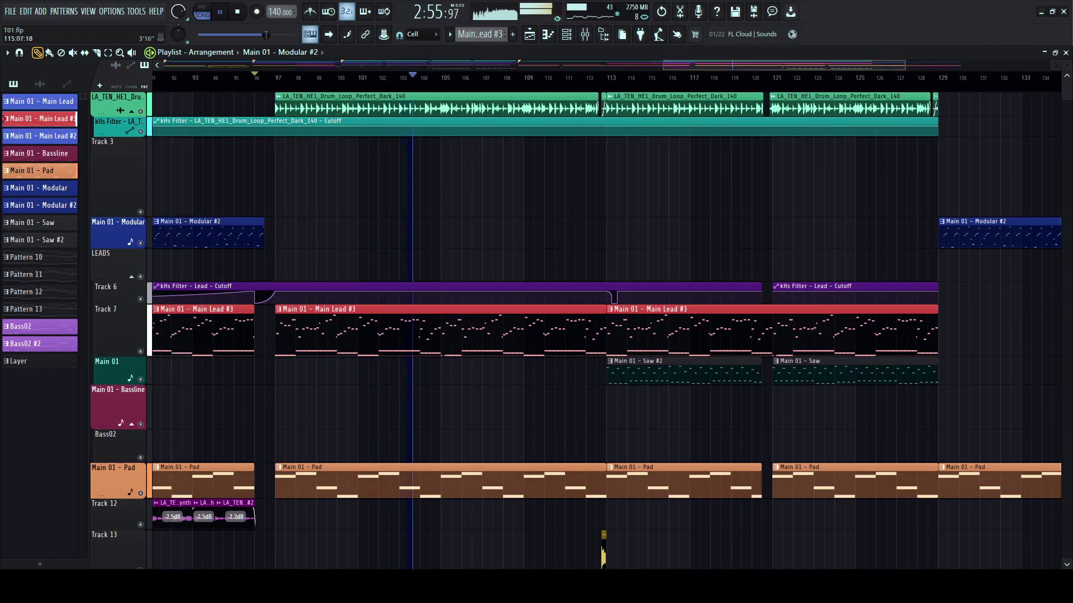
pyautogui.scroll(-2, 415, 312)
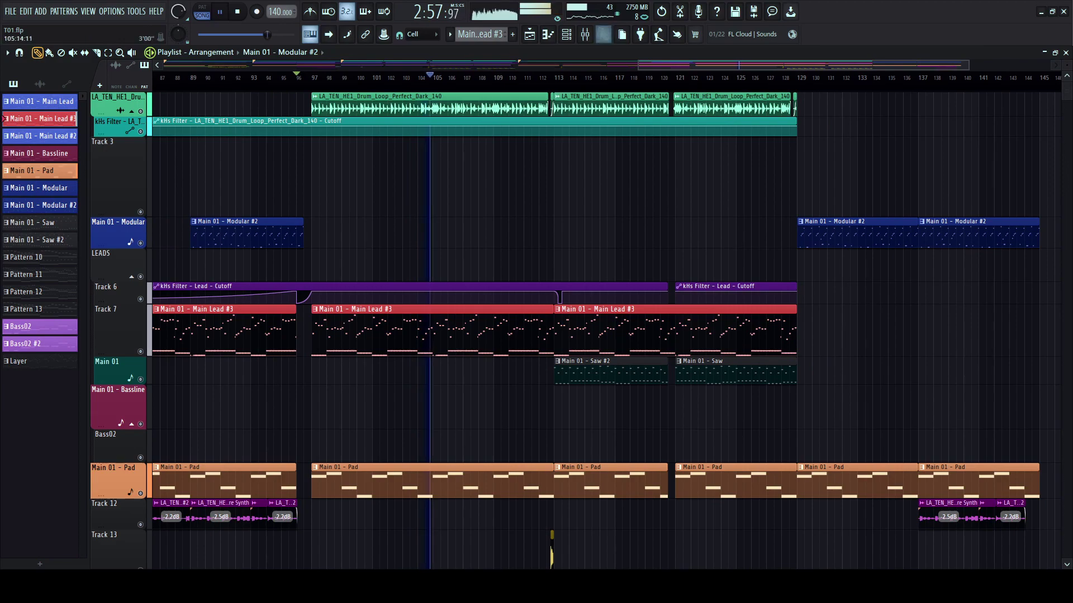
pyautogui.scroll(3, 425, 313)
pyautogui.scroll(-2, 391, 313)
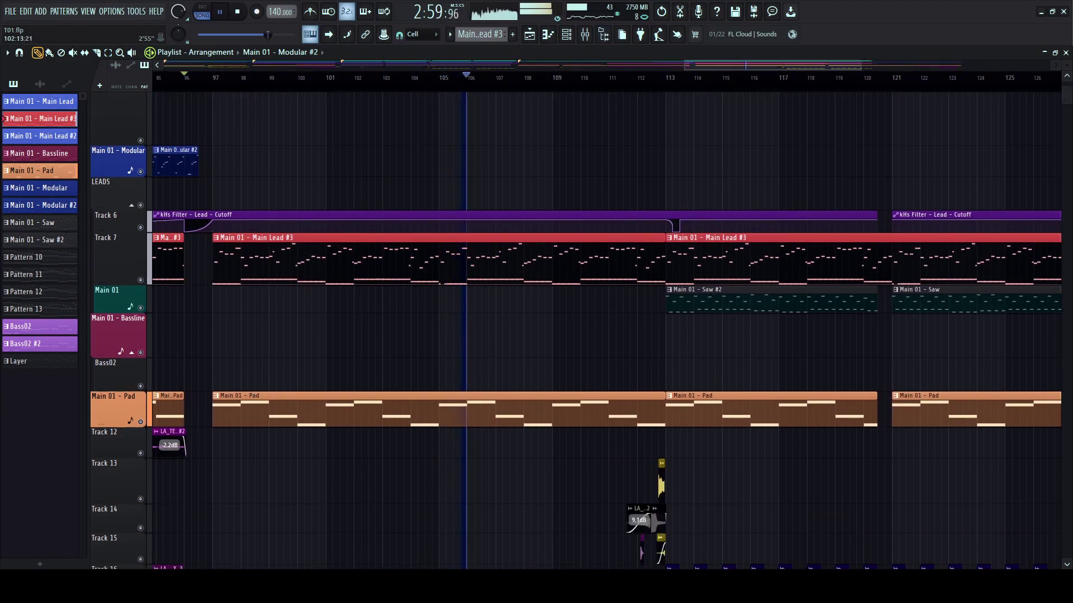
pyautogui.scroll(-4, 374, 313)
pyautogui.scroll(-3, 391, 313)
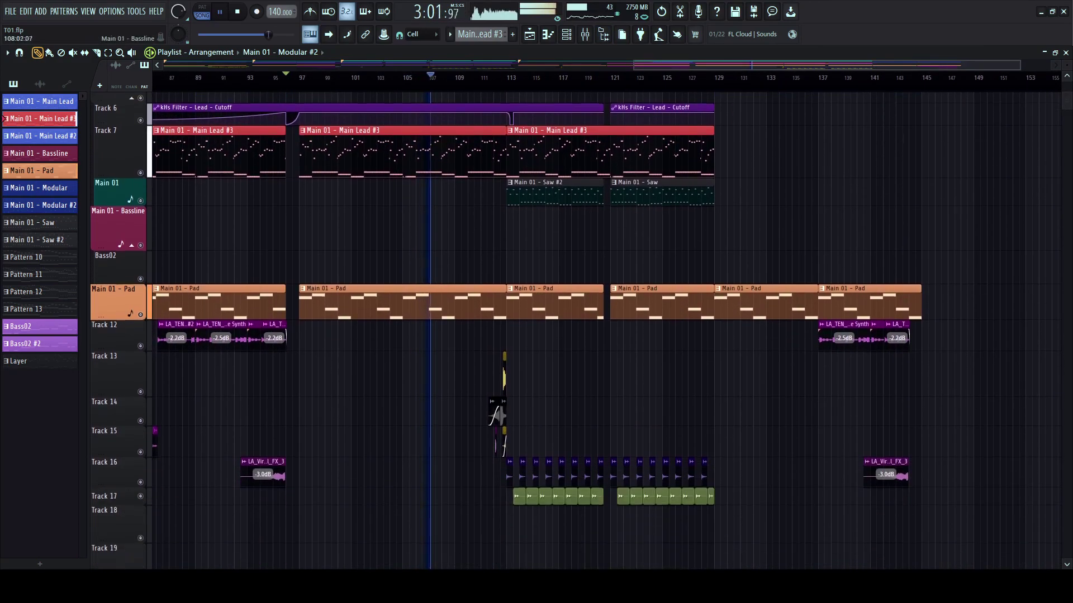
pyautogui.scroll(3, 485, 305)
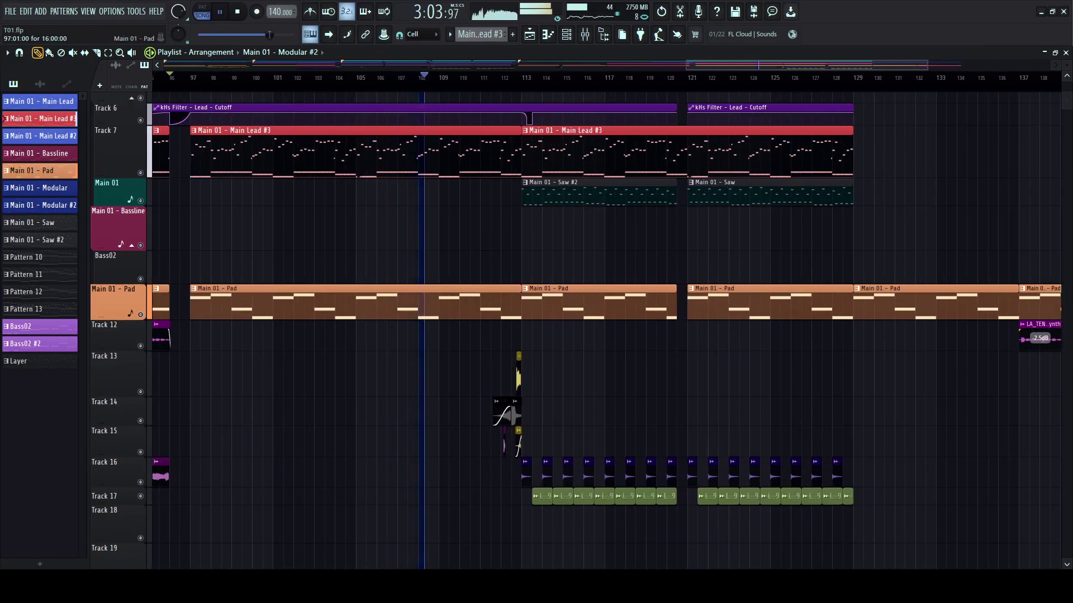
pyautogui.moveTo(520, 302); pyautogui.dragTo(500, 302)
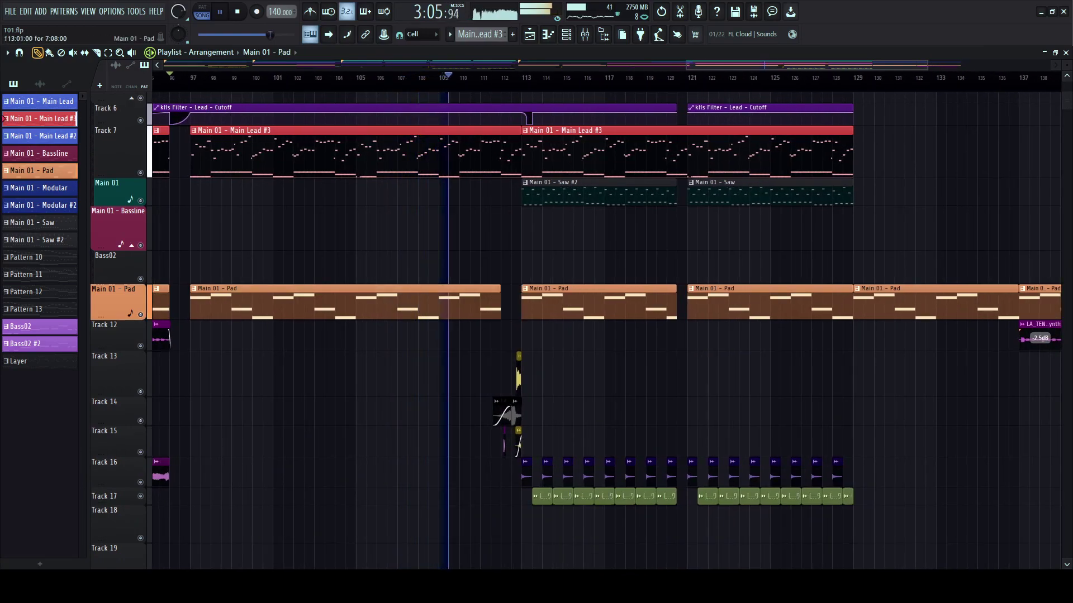
# - Shorten the end of the Main 01 - Main Lead #3 clip before bar 113 by one beat
pyautogui.scroll(3, 500, 303)
pyautogui.scroll(3, 497, 302)
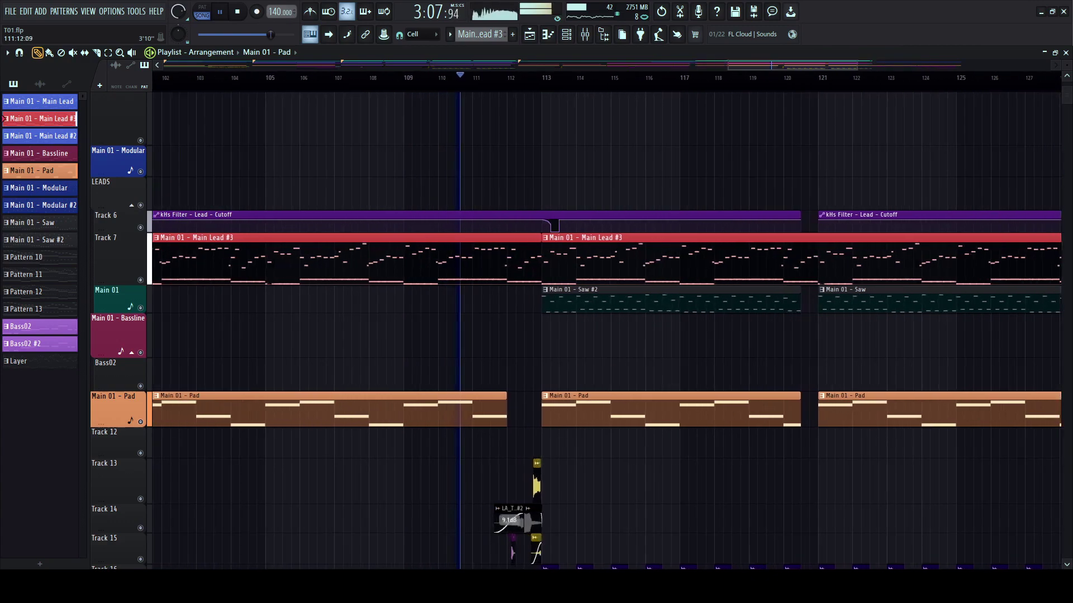
pyautogui.scroll(2, 497, 302)
pyautogui.scroll(2, 525, 329)
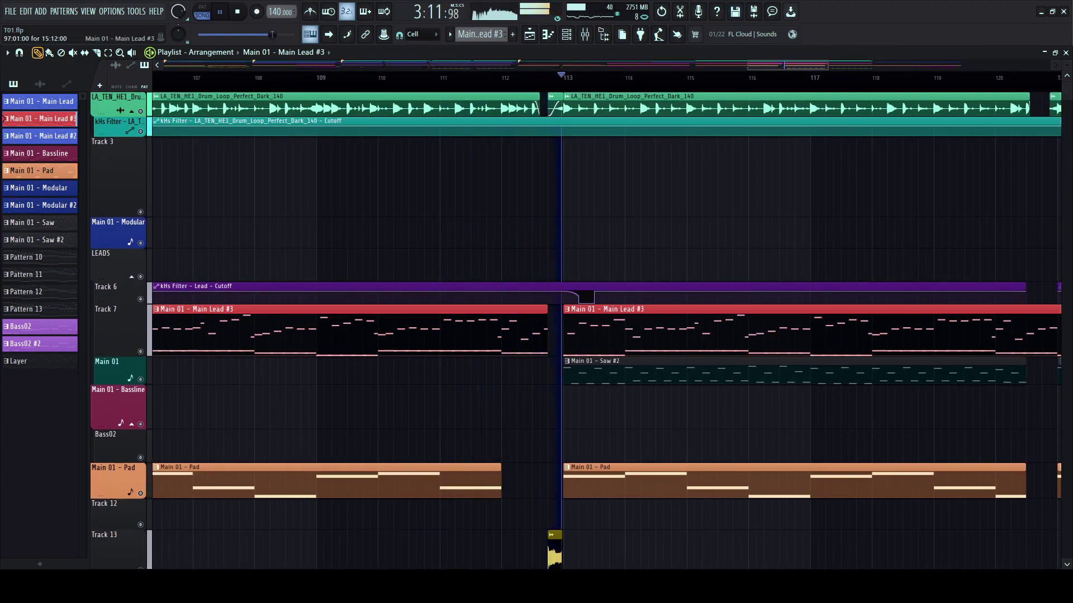
# - Show the browser, collapse the Vengeance Samplepacks and Lost Audio folders, glance at the mixer and hide the browser again
pyautogui.scroll(-6, 542, 330)
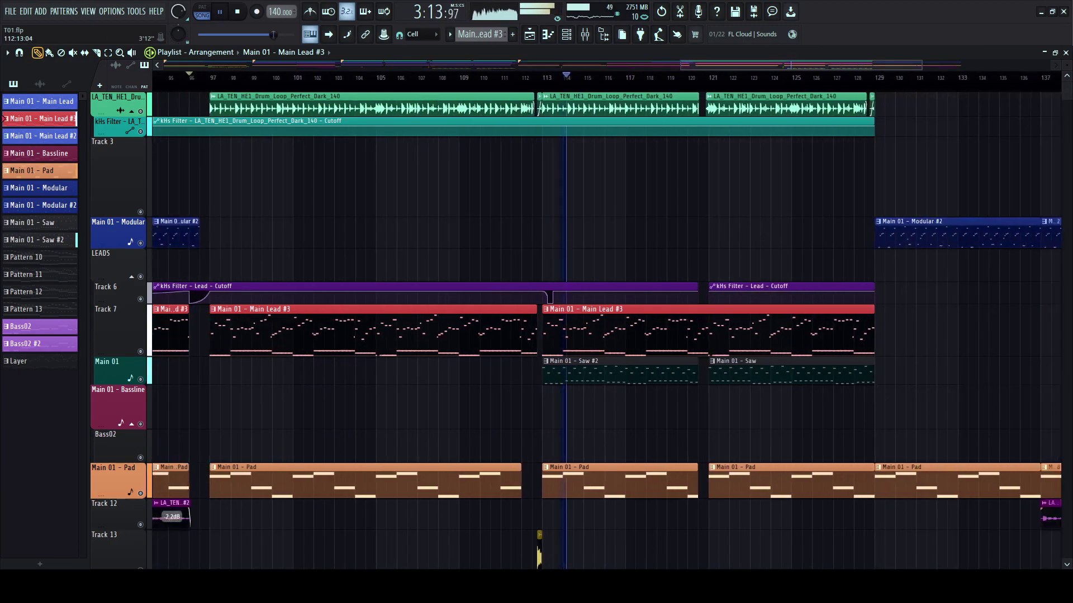
pyautogui.scroll(-3, 525, 329)
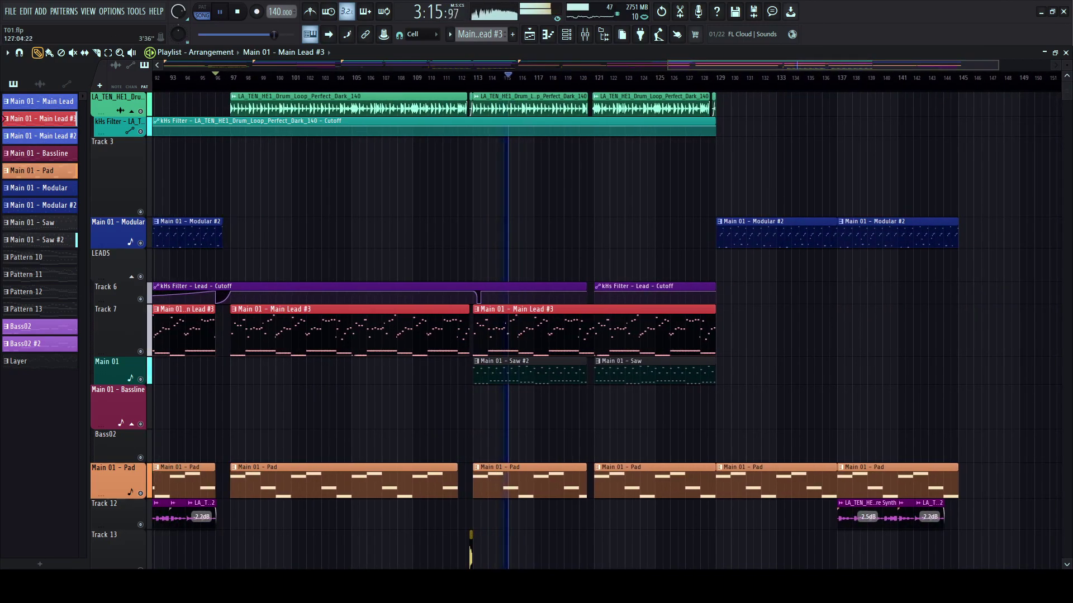
pyautogui.moveTo(727, 66); pyautogui.dragTo(744, 65)
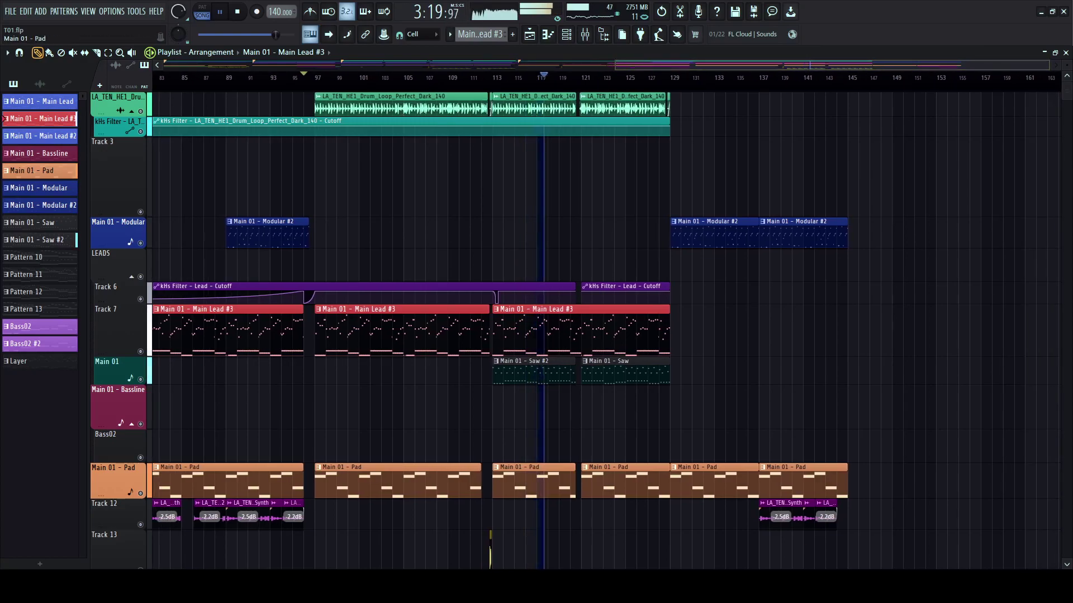
pyautogui.click(566, 34)
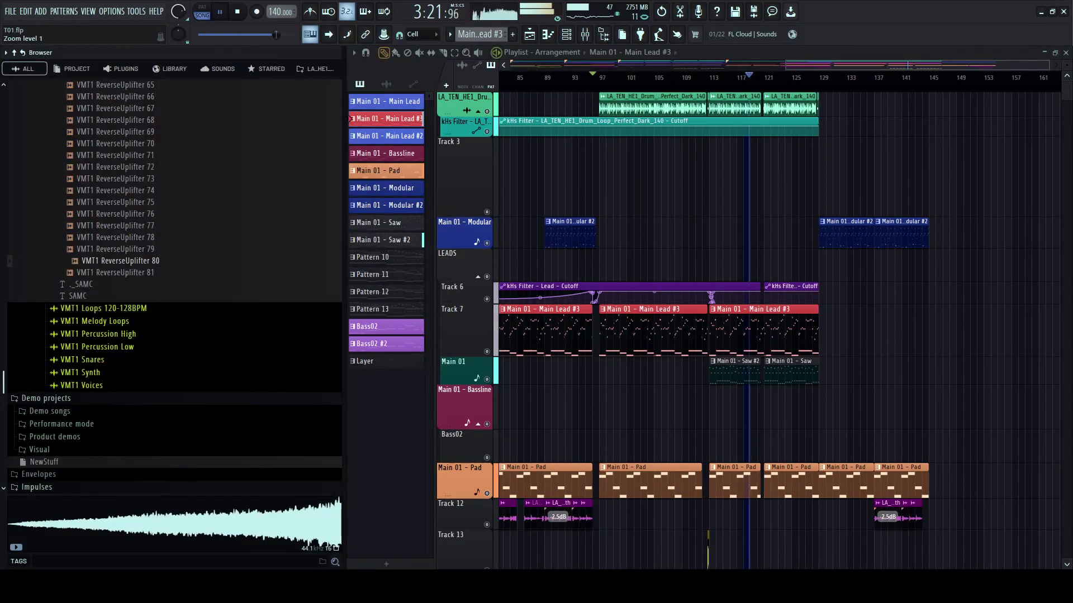
pyautogui.scroll(12, 168, 274)
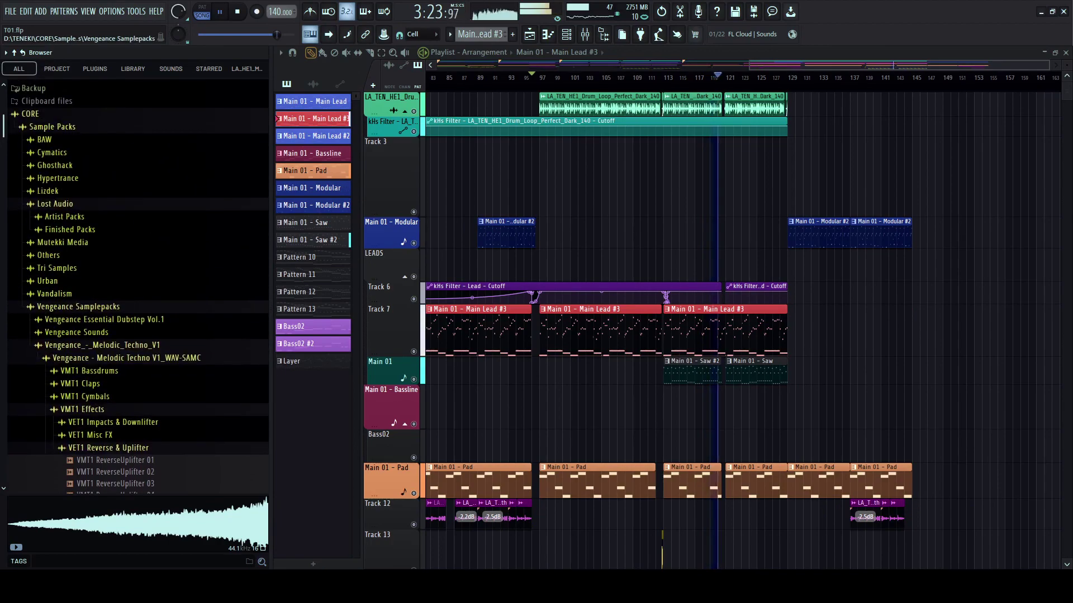
pyautogui.click(79, 307)
pyautogui.click(54, 204)
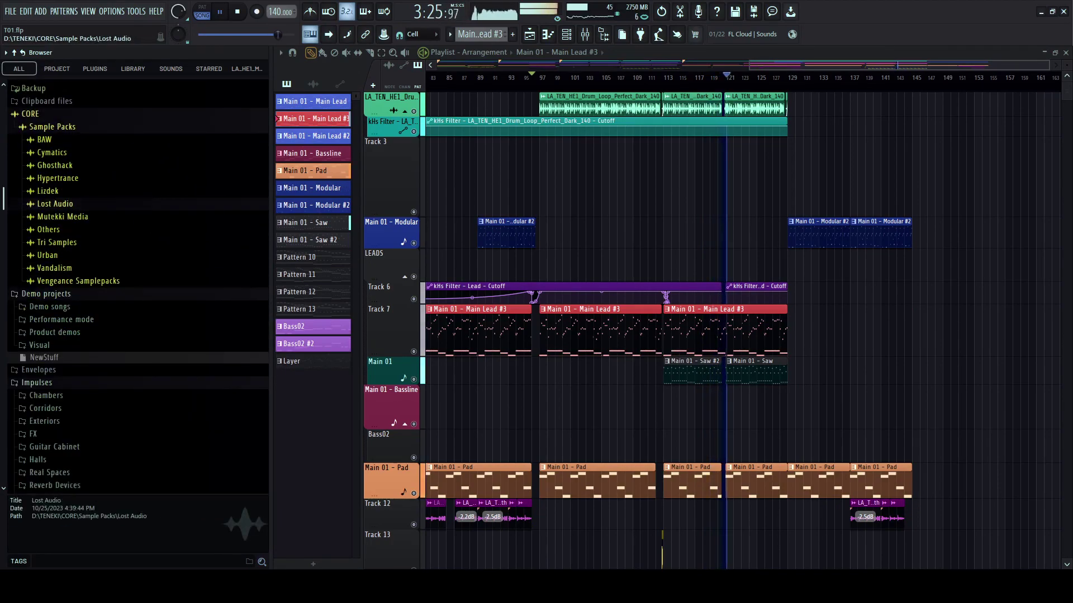
pyautogui.scroll(3, 602, 403)
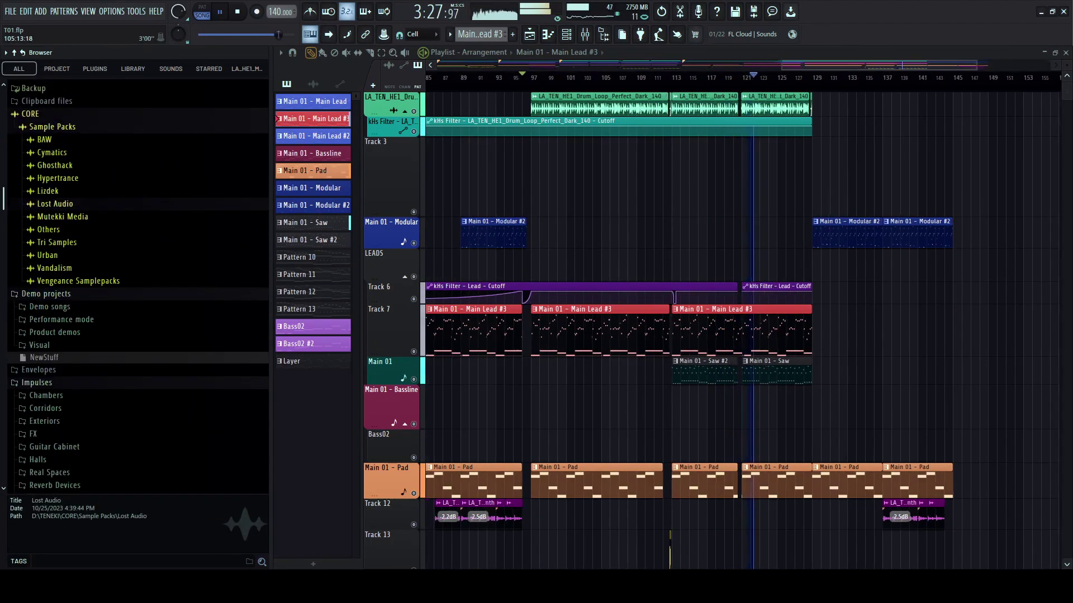
pyautogui.press('F9')
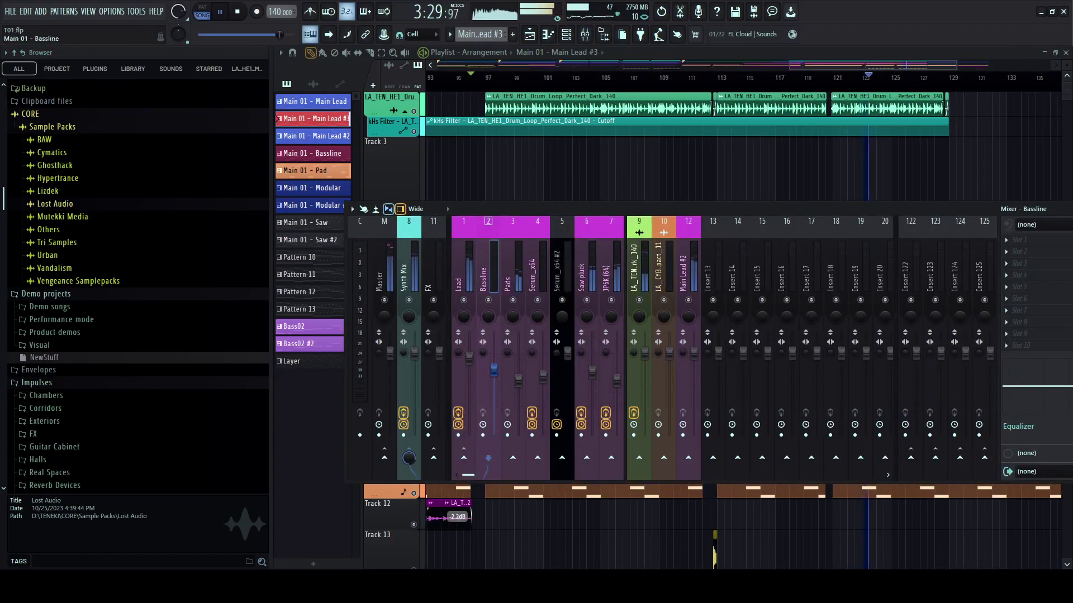
pyautogui.rightClick(271, 307)
pyautogui.press('F9')
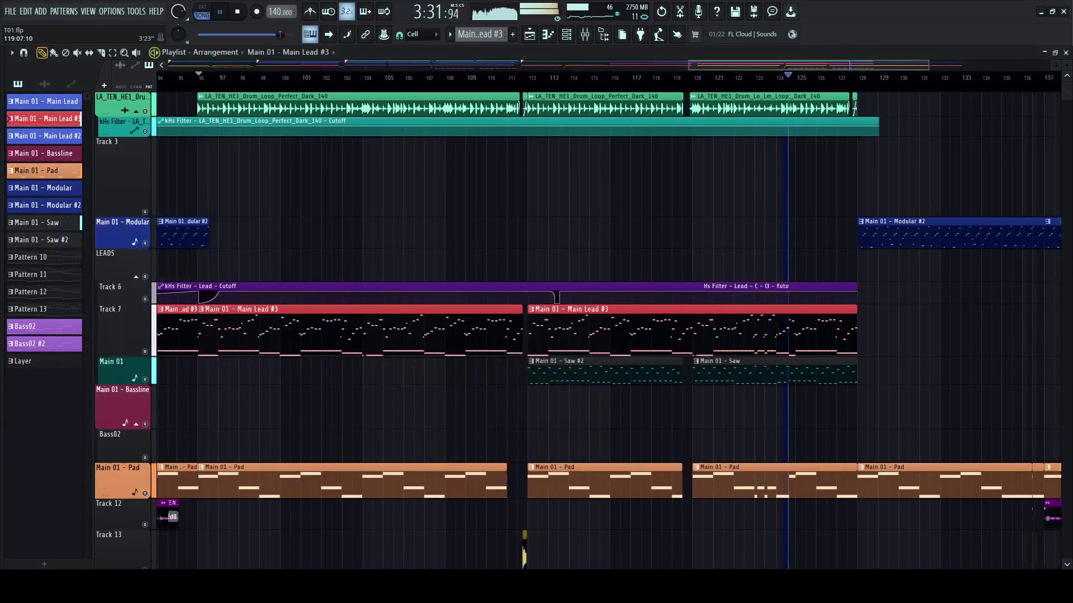
# - Replace the Main 01 - Saw clip at bar 121 with a Main 01 - Saw #2 clip
pyautogui.click(519, 373)
pyautogui.rightClick(613, 374)
pyautogui.click(613, 373)
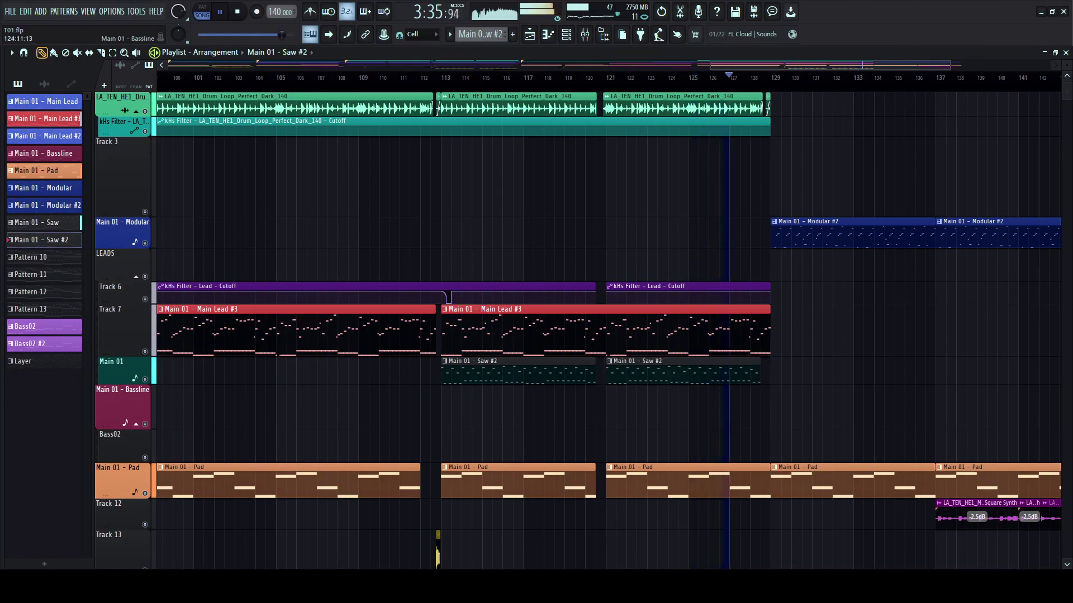
# - Add Main 01 - Saw #2 clips at bars 129 and 137 on the Main 01 track
pyautogui.scroll(-2, 577, 330)
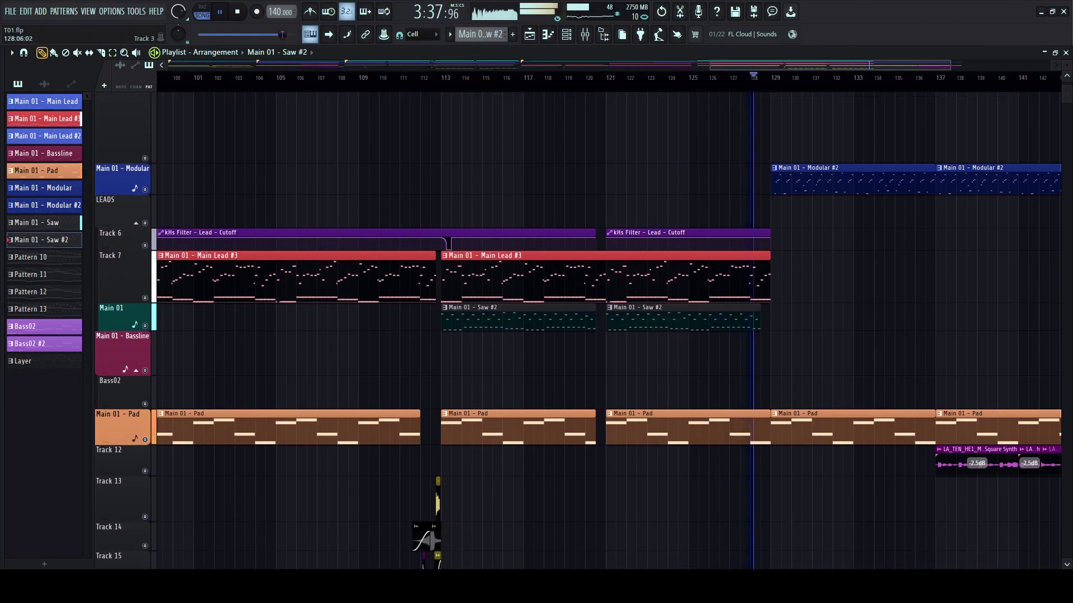
pyautogui.click(774, 319)
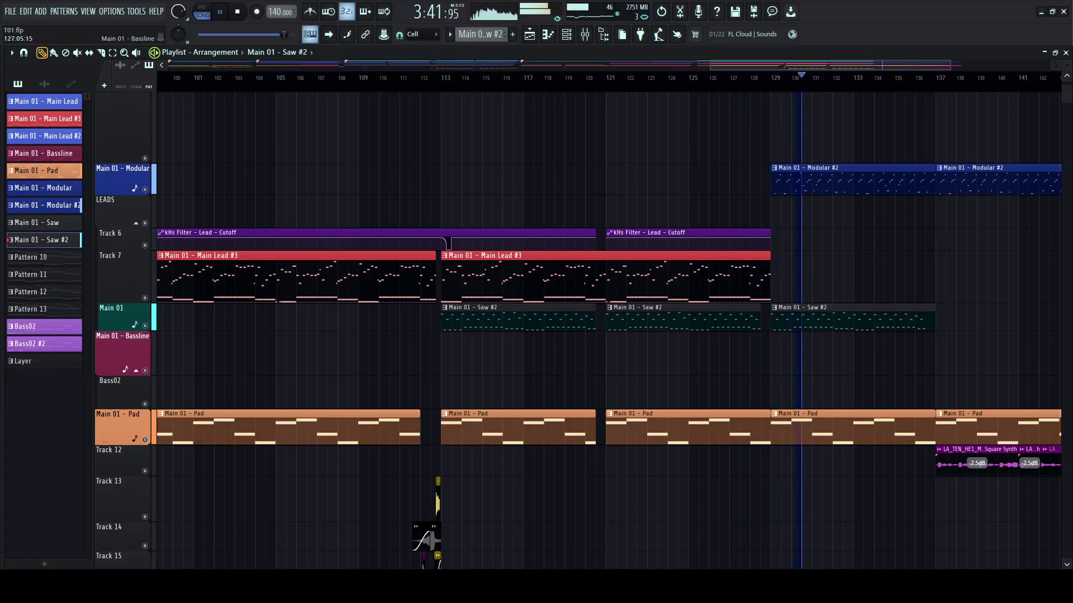
pyautogui.hscroll(5, 609, 330)
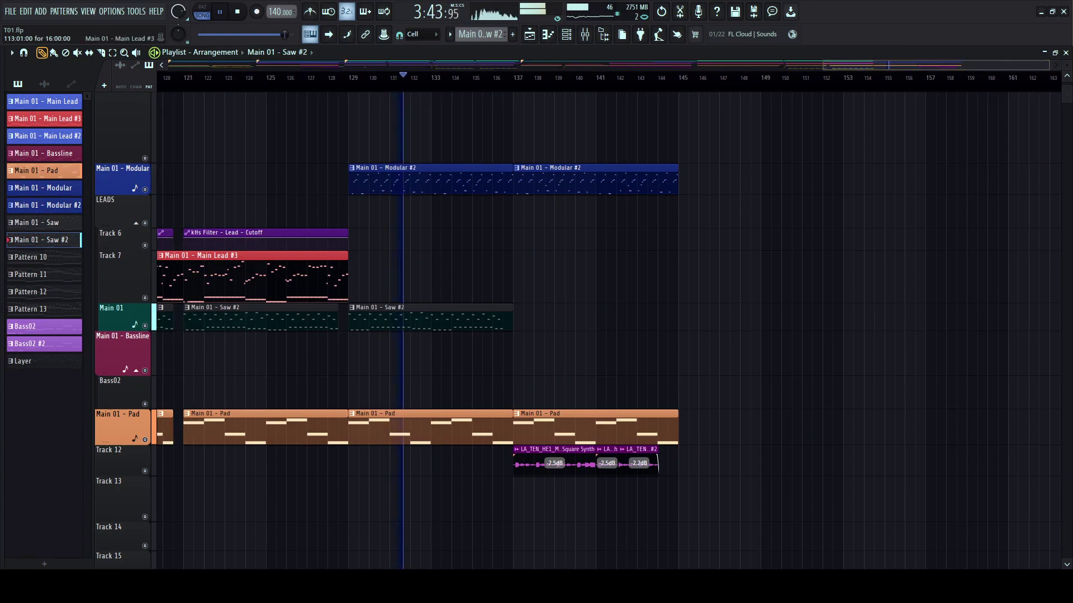
pyautogui.click(566, 34)
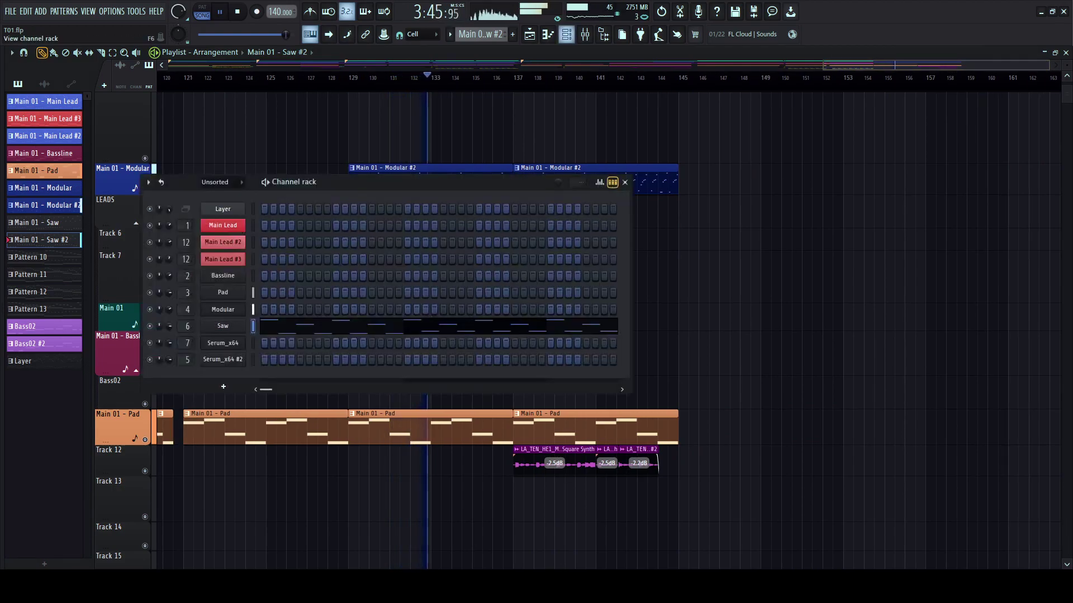
pyautogui.click(566, 34)
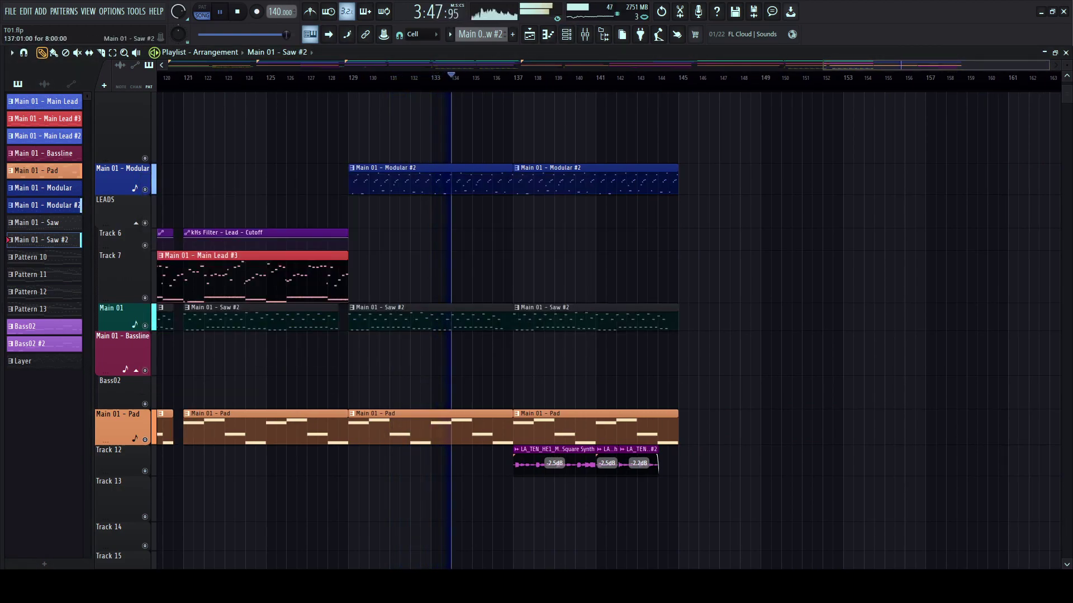
# - Show the sample browser and review the whole arrangement on all tracks from the intro to bar 145
pyautogui.scroll(-3, 635, 79)
pyautogui.scroll(2, 813, 179)
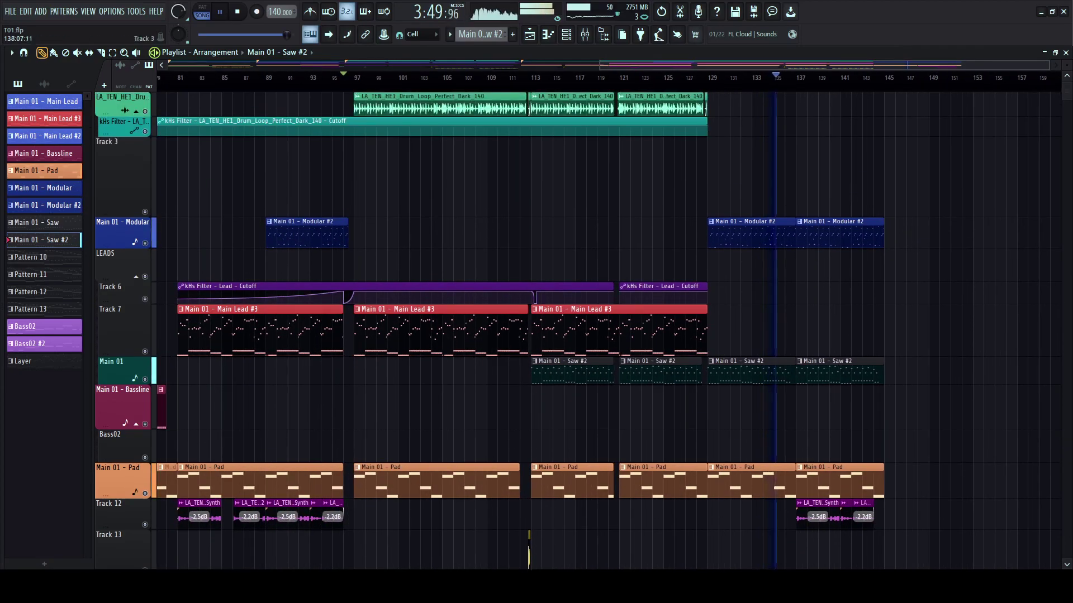
pyautogui.scroll(3, 686, 79)
pyautogui.scroll(-2, 686, 80)
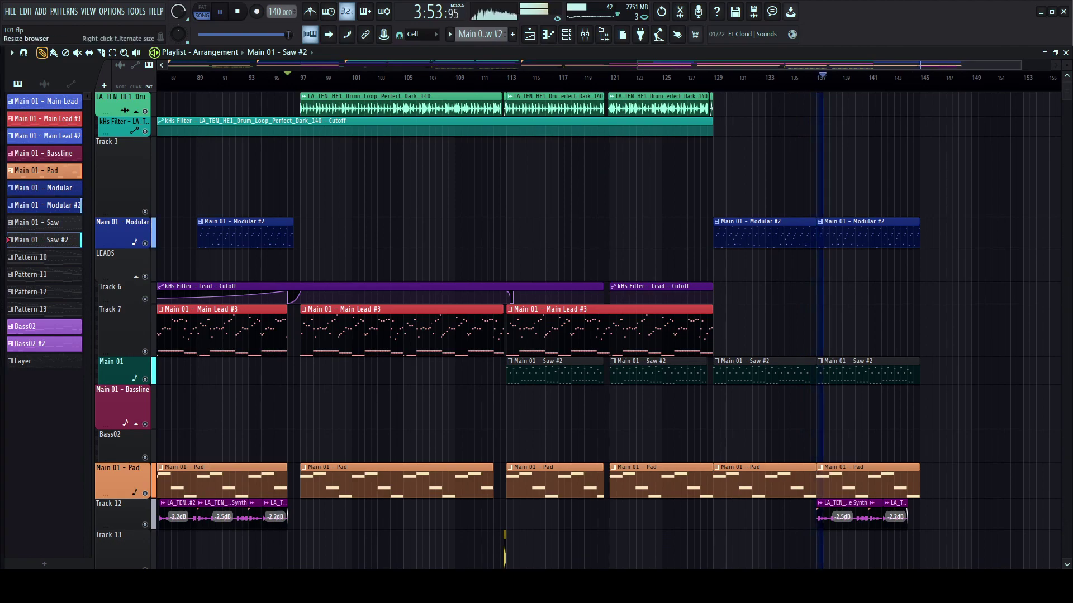
pyautogui.hotkey('alt', 'F8')
pyautogui.moveTo(114, 313); pyautogui.dragTo(157, 313)
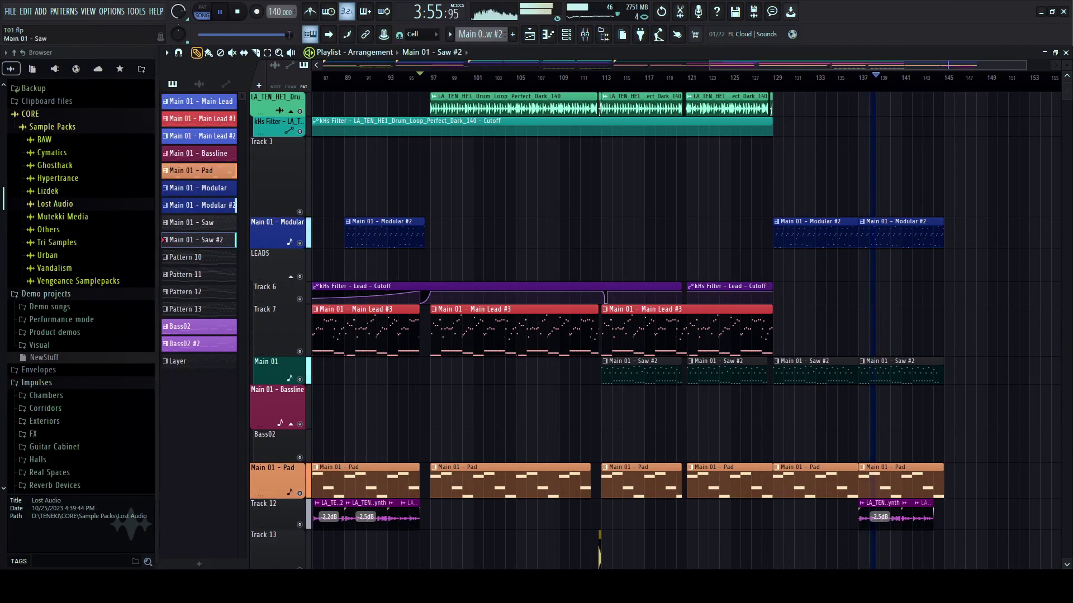
pyautogui.scroll(-3, 524, 313)
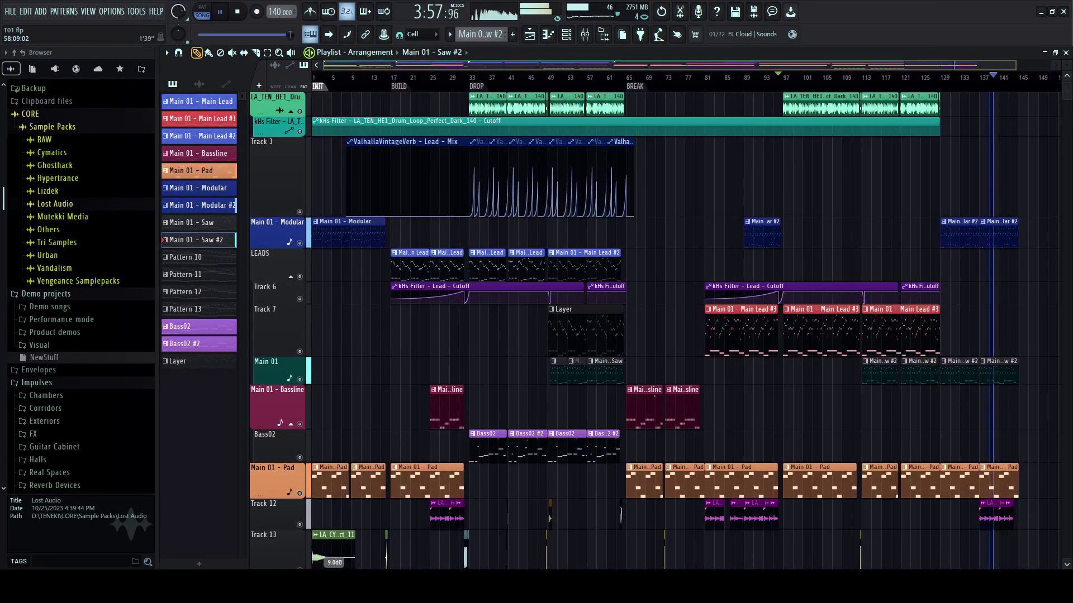
pyautogui.scroll(-5, 274, 296)
pyautogui.scroll(-3, 274, 296)
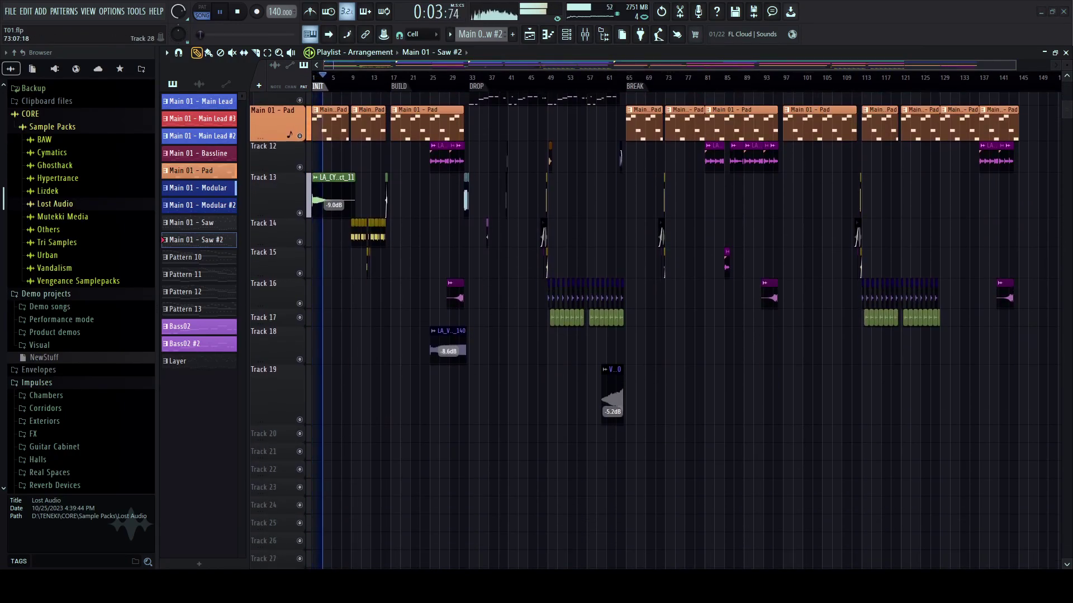
pyautogui.scroll(10, 274, 291)
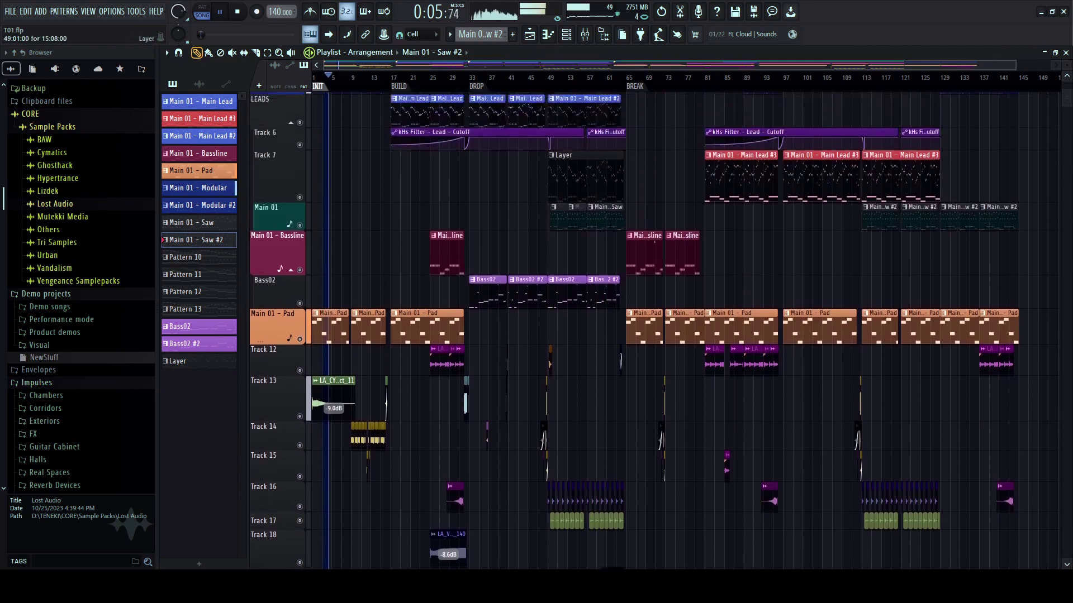
# - Widen the browser, stop playback and open the HTS Closed Hats folder in the Hypertrance pack's 03 HTS Cymbals
pyautogui.moveTo(157, 192); pyautogui.dragTo(271, 216)
pyautogui.press('space')
pyautogui.click(58, 179)
pyautogui.click(88, 191)
pyautogui.click(79, 230)
pyautogui.click(88, 242)
# - Audition the HTS Closed Hats samples 01 and 08 to 16, then play the arrangement from the start beside a narrower browser
pyautogui.click(99, 255)
pyautogui.click(104, 337)
pyautogui.press('Down')
pyautogui.press('Down')
pyautogui.press('Down')
pyautogui.press('Down')
pyautogui.press('Down')
pyautogui.press('Down')
pyautogui.press('Down')
pyautogui.press('Down')
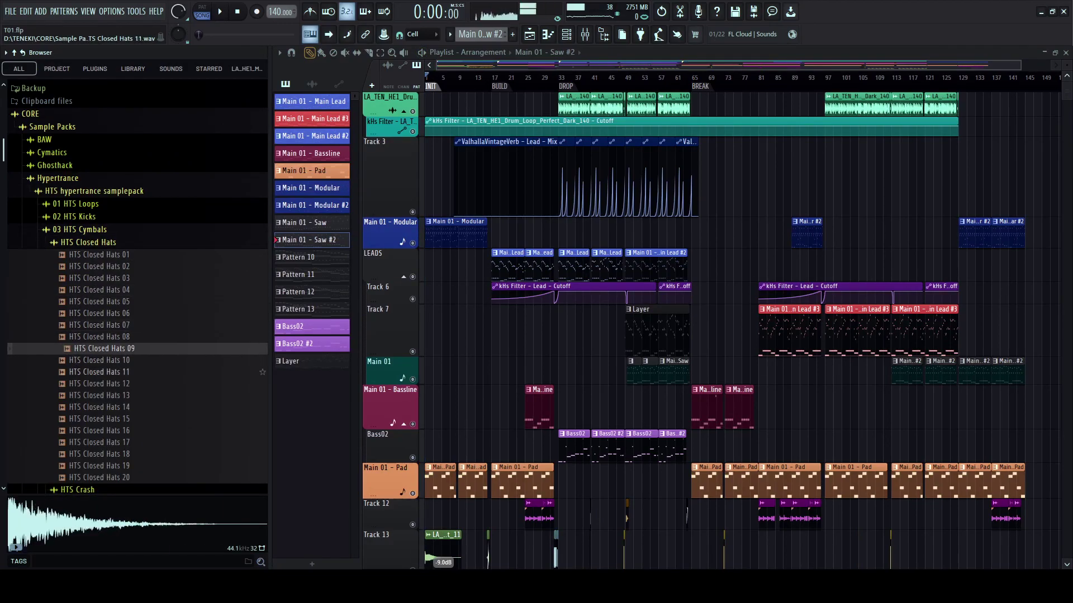
pyautogui.press('space')
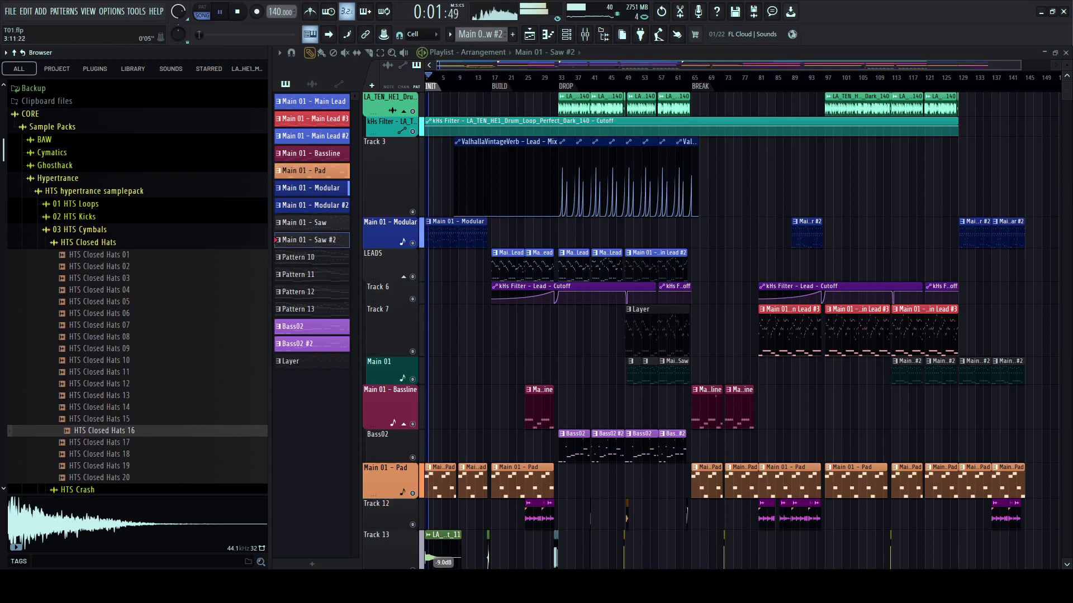
pyautogui.scroll(5, 435, 234)
pyautogui.moveTo(270, 245); pyautogui.dragTo(183, 246)
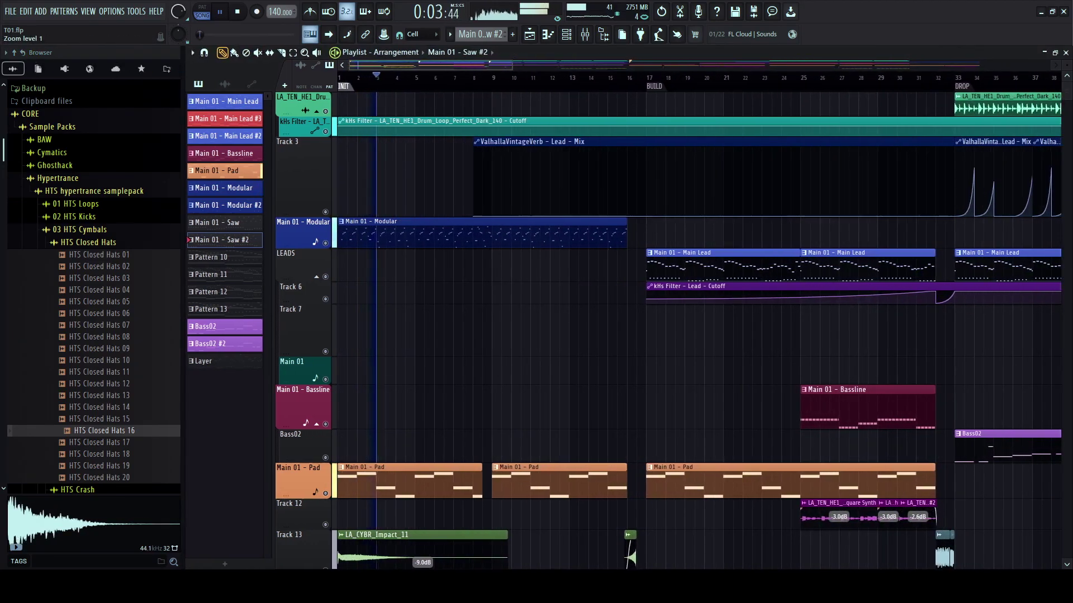
# - Collapse the HTS Closed Hats folder, open HTS Crash and audition its HTS 909 Crash samples against the playing intro
pyautogui.click(88, 243)
pyautogui.click(88, 242)
pyautogui.click(88, 243)
pyautogui.click(78, 255)
pyautogui.click(97, 278)
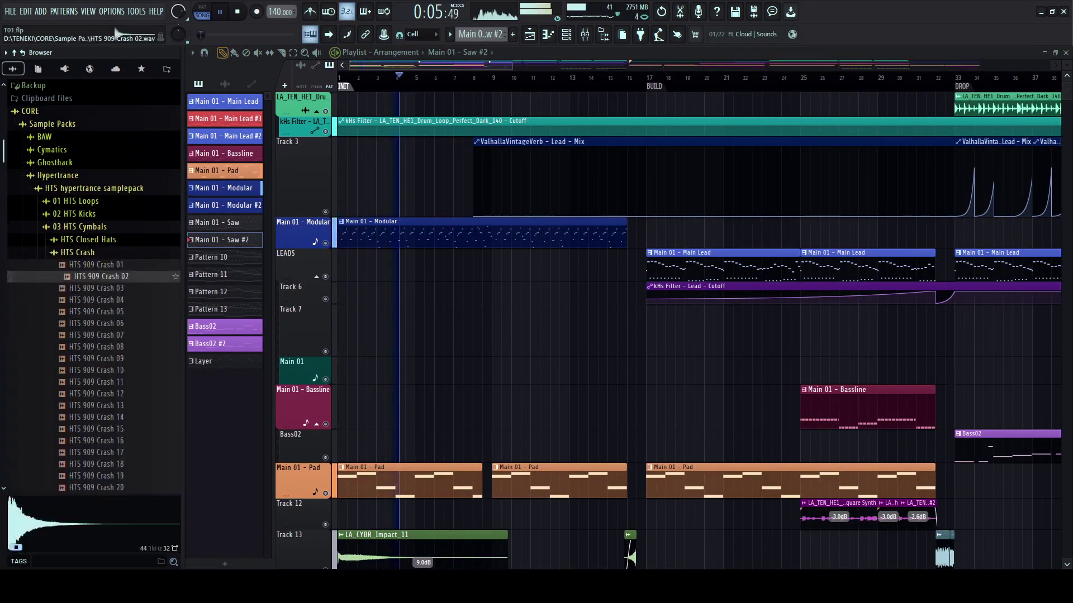
pyautogui.click(96, 337)
pyautogui.scroll(-2, 96, 337)
pyautogui.click(100, 312)
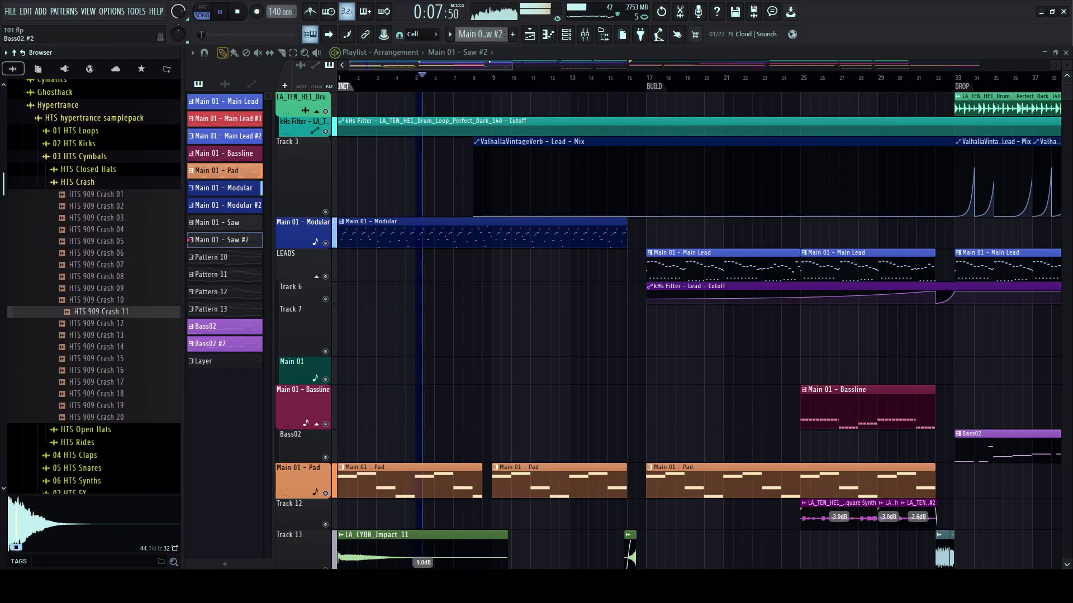
pyautogui.click(100, 369)
pyautogui.click(100, 382)
pyautogui.scroll(-4, 100, 381)
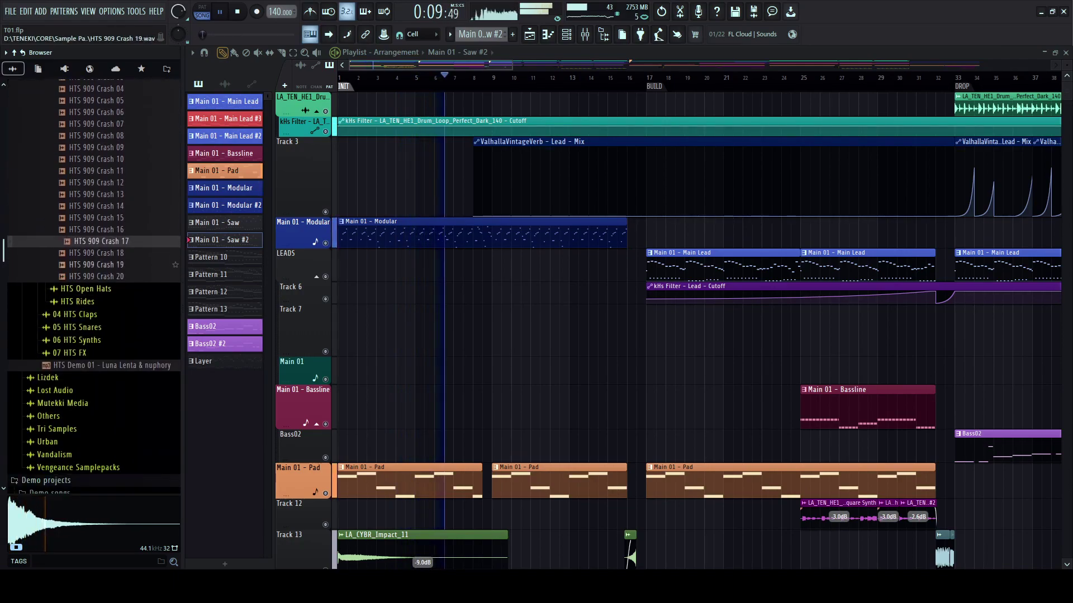
# - Audition further HTS 909 Crash samples, including 18 to 20, 14 and 08, against the playing intro
pyautogui.click(100, 253)
pyautogui.click(100, 264)
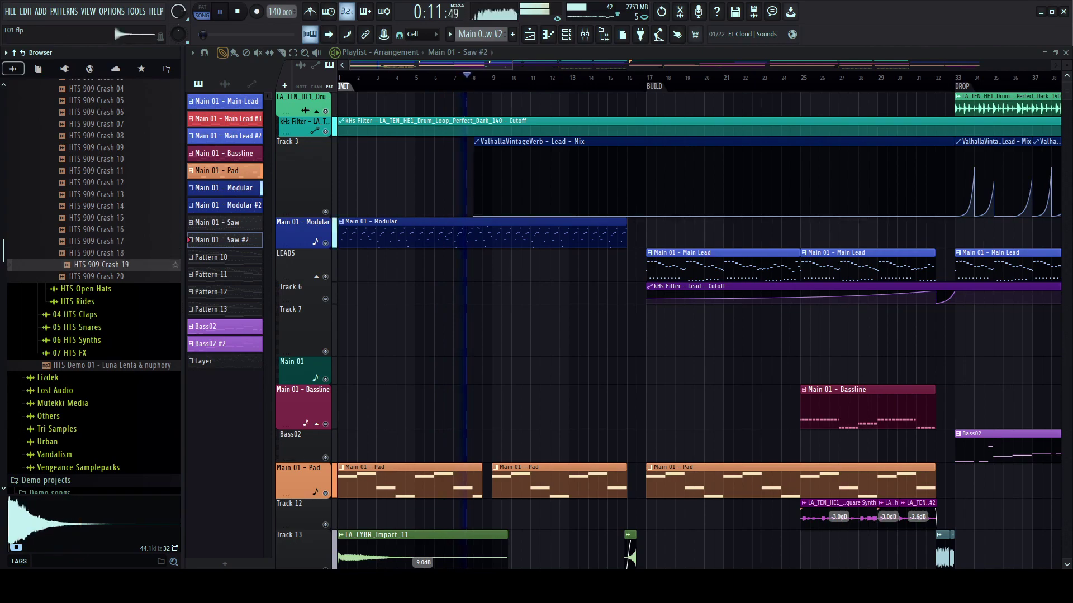
pyautogui.scroll(-4, 100, 265)
pyautogui.click(101, 136)
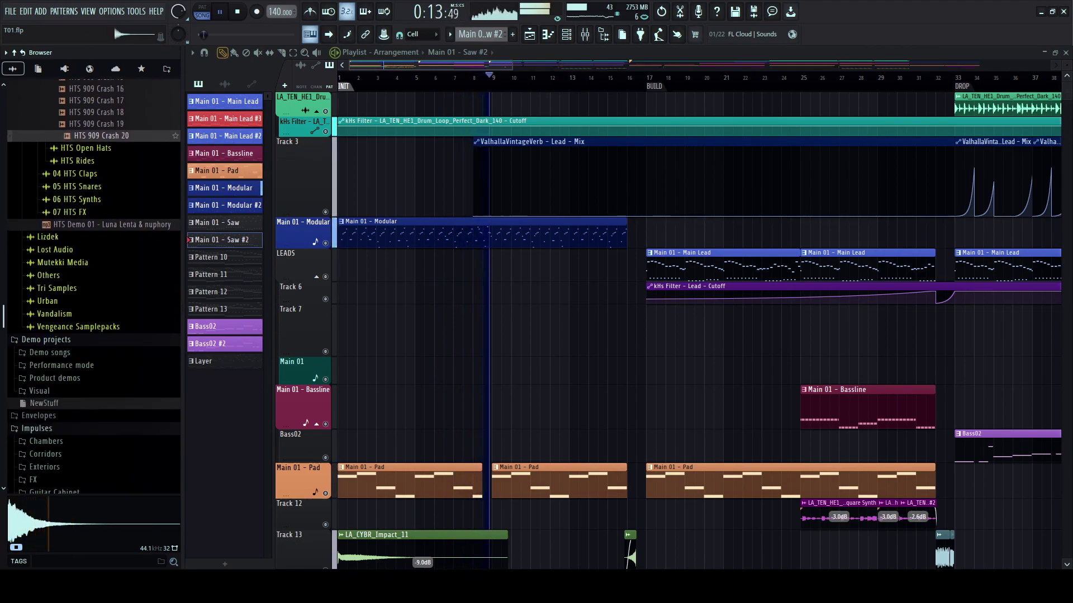
pyautogui.moveTo(416, 66); pyautogui.dragTo(530, 65)
pyautogui.scroll(6, 101, 280)
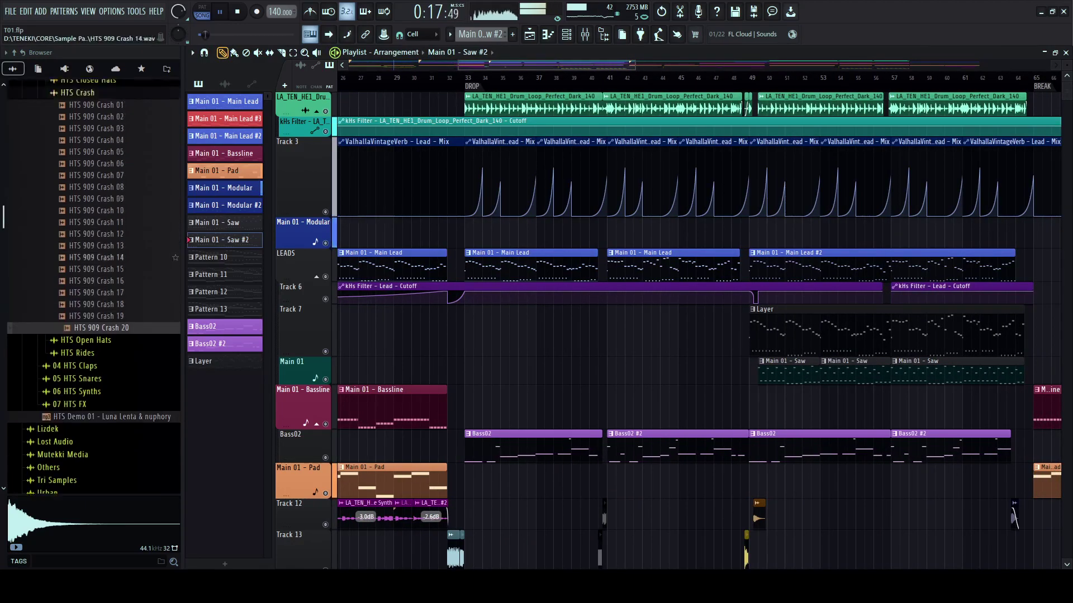
pyautogui.click(101, 253)
pyautogui.click(101, 206)
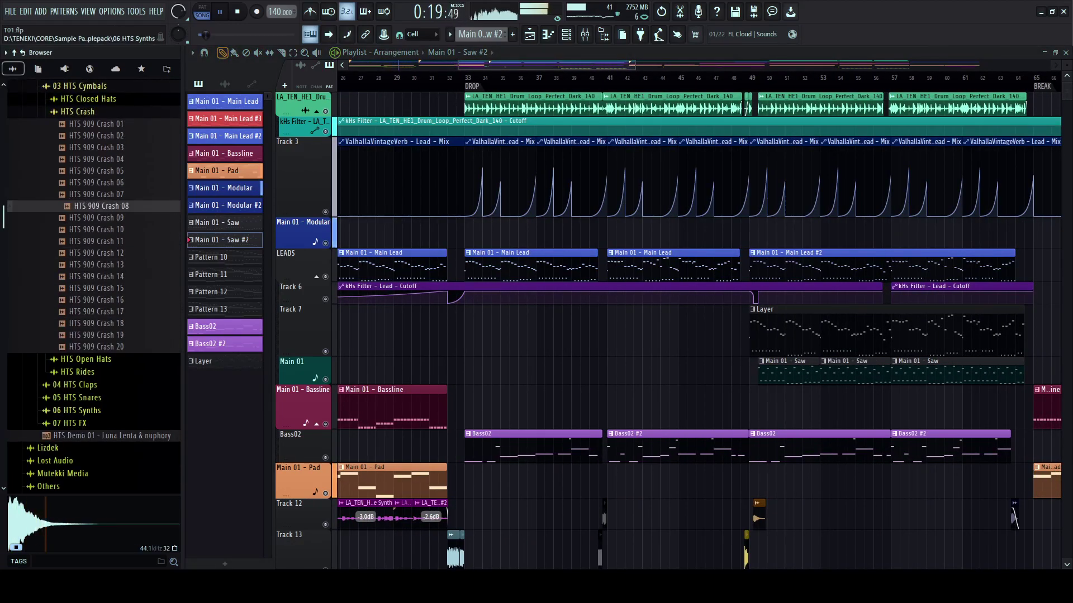
# - Open the HTS Impacts folder in 07 HTS FX and audition HTS Impact 08 and 14
pyautogui.click(69, 424)
pyautogui.scroll(-2, 73, 416)
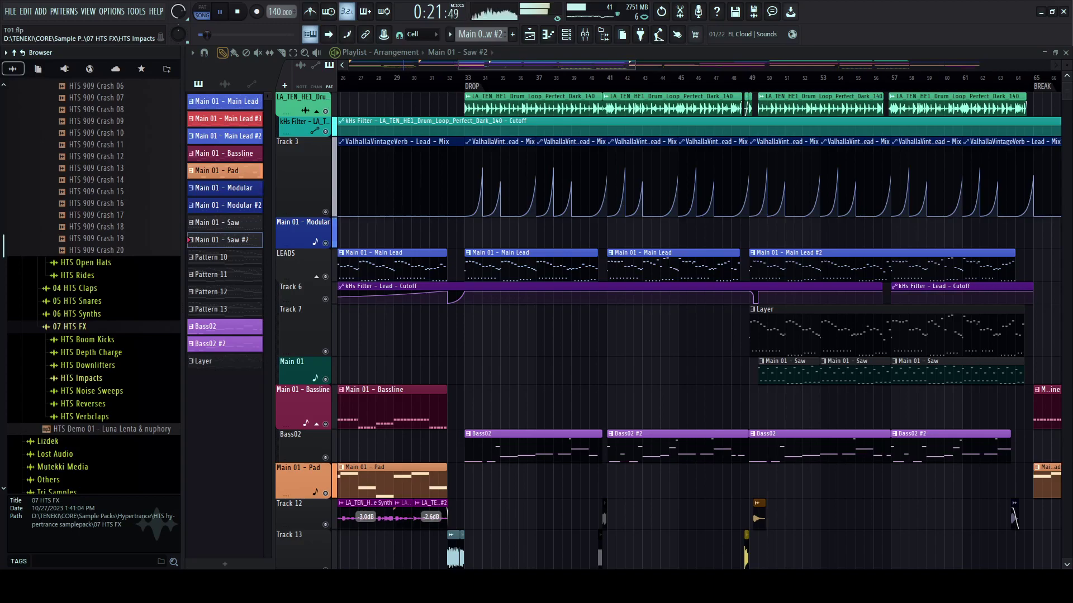
pyautogui.click(81, 377)
pyautogui.click(96, 346)
pyautogui.click(96, 417)
# - Lower the gain of the LA_CYBR_Impact_15 clip just before the BUILD marker on Track 13 to -2.3 dB
pyautogui.moveTo(496, 66); pyautogui.dragTo(385, 65)
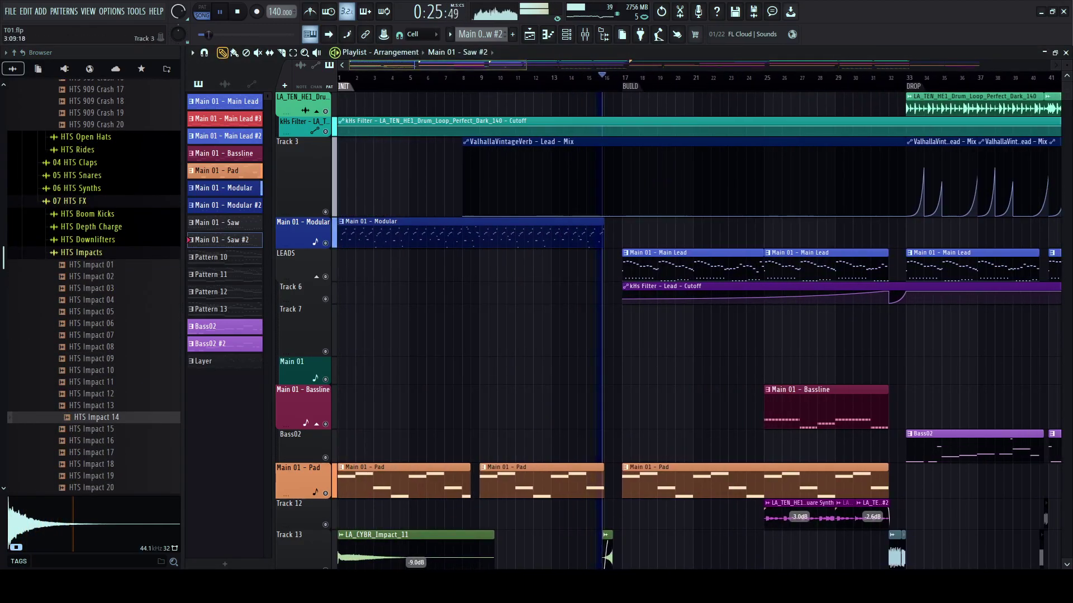
pyautogui.scroll(-3, 486, 313)
pyautogui.hscroll(4, 486, 312)
pyautogui.scroll(4, 486, 313)
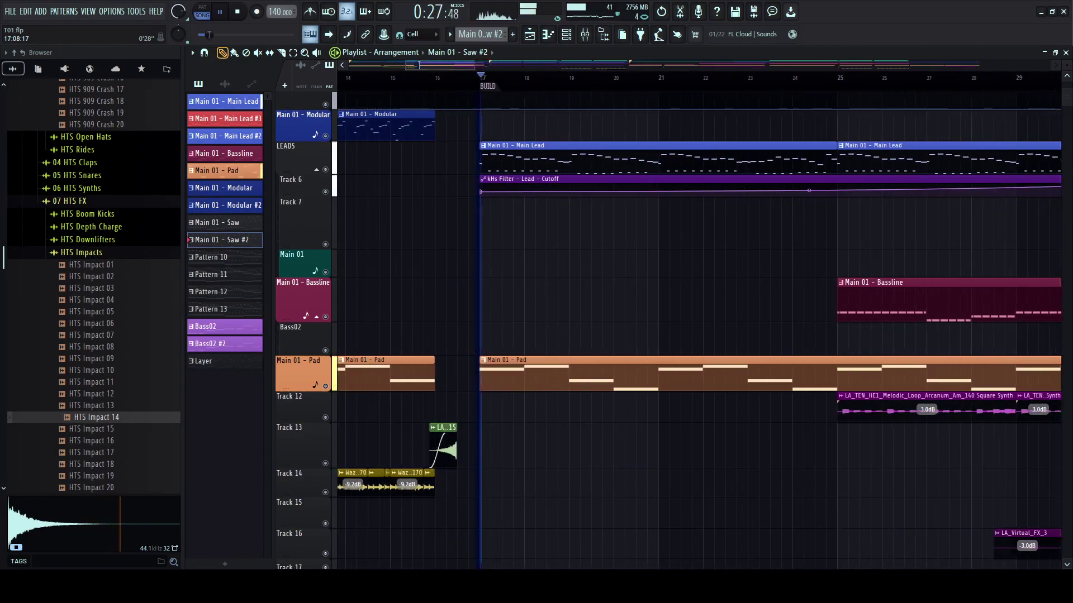
pyautogui.scroll(-1, 516, 357)
pyautogui.moveTo(443, 420); pyautogui.dragTo(442, 429)
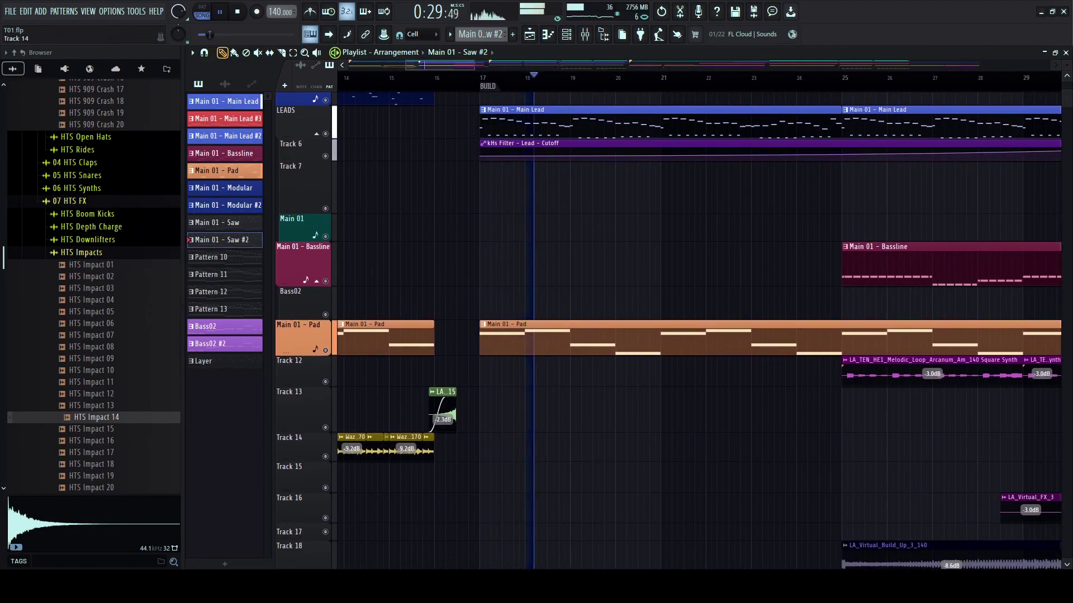
# - Audition HTS Impact 15 to 18, place HTS Impact 18 on Track 14 at bar 17 and stop playback
pyautogui.press('Down')
pyautogui.press('Down')
pyautogui.press('Down')
pyautogui.press('Down')
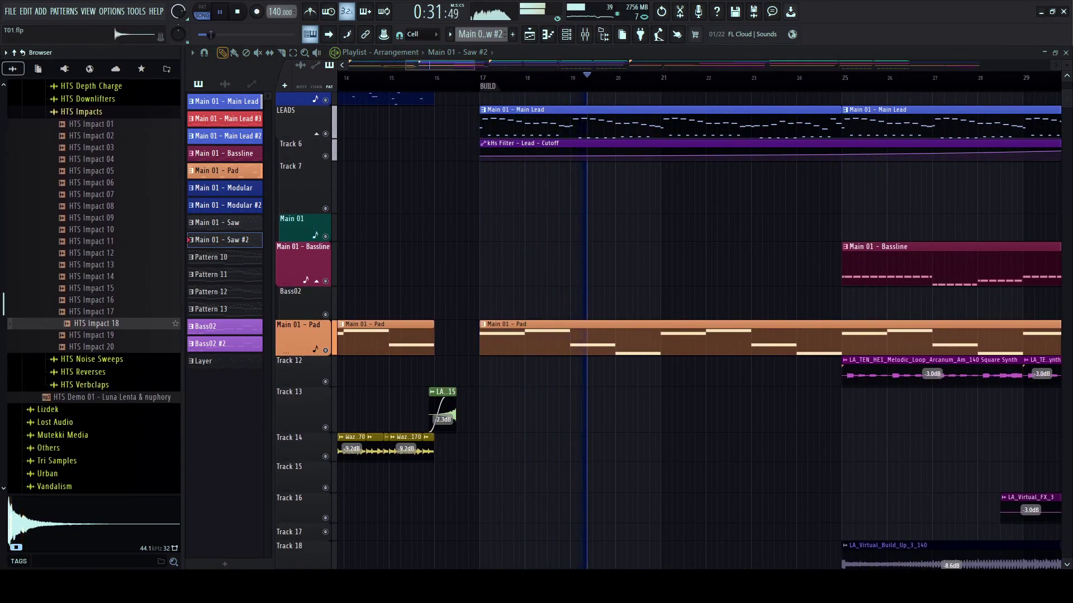
pyautogui.moveTo(92, 323); pyautogui.dragTo(485, 444)
pyautogui.press('space')
# - Inspect the HTS Impact 18 clip's channel settings and the mixer, then close both and play the arrangement
pyautogui.doubleClick(492, 438)
pyautogui.press('F9')
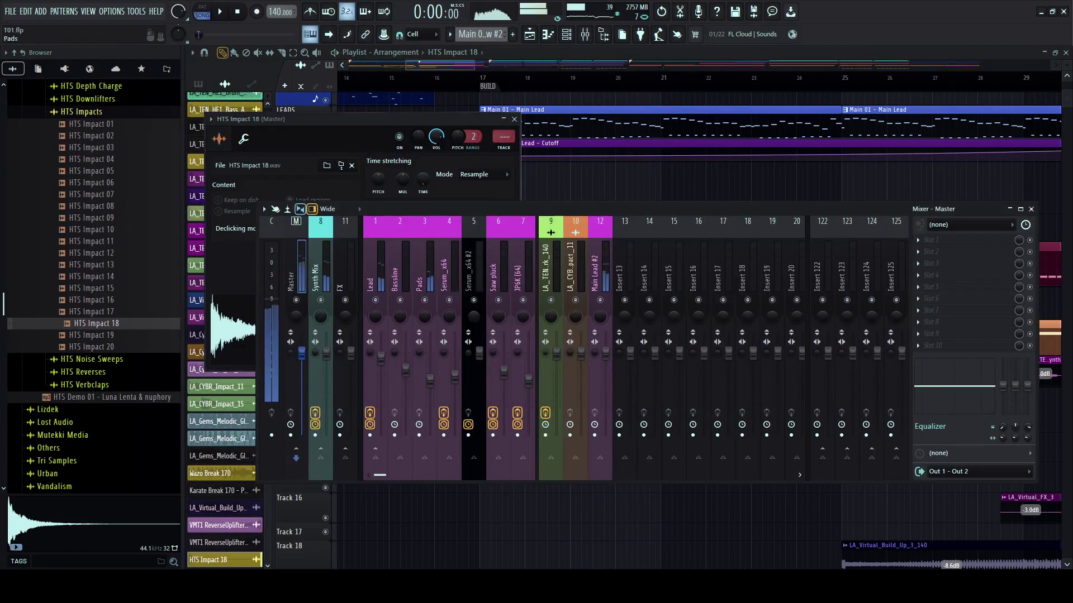
pyautogui.click(503, 136)
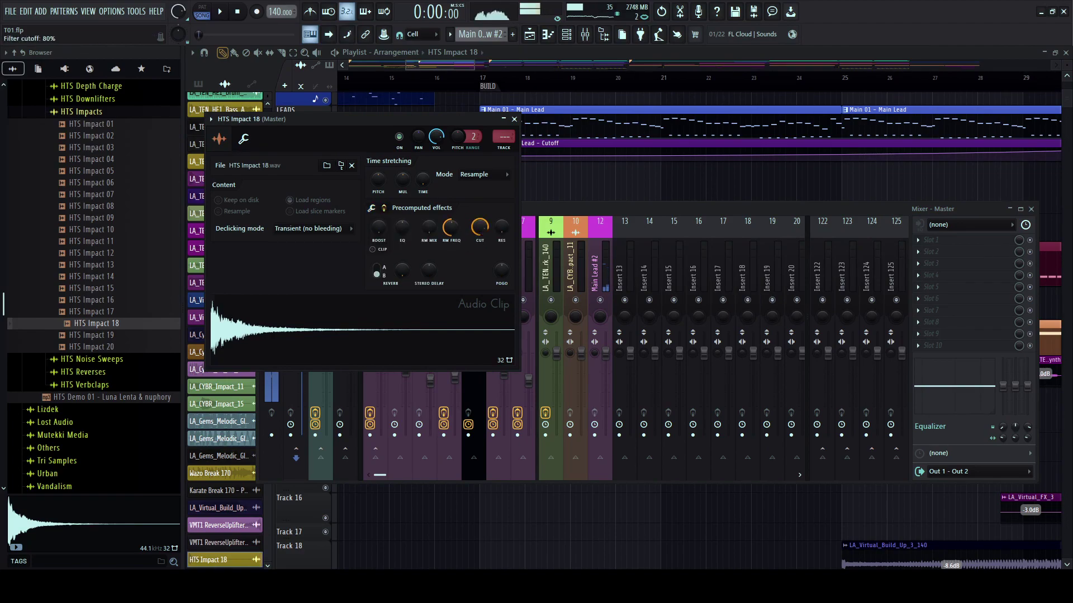
pyautogui.press('F12')
pyautogui.press('space')
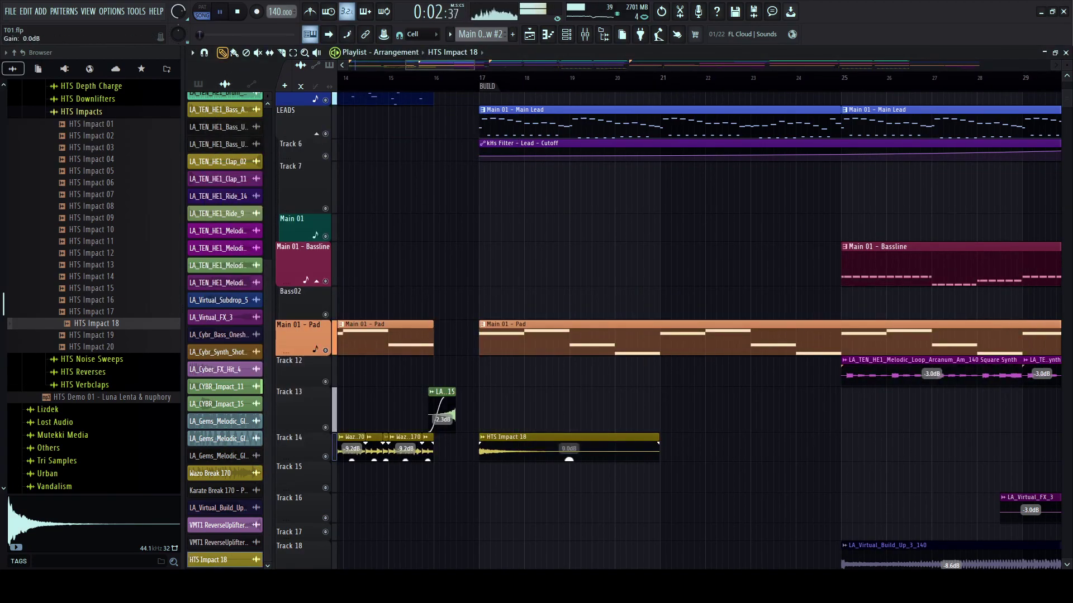
# - Lower the HTS Impact 18 clip's gain to -13.1 dB and move it down to Track 18 at bar 17
pyautogui.hscroll(3, 460, 409)
pyautogui.scroll(-3, 467, 342)
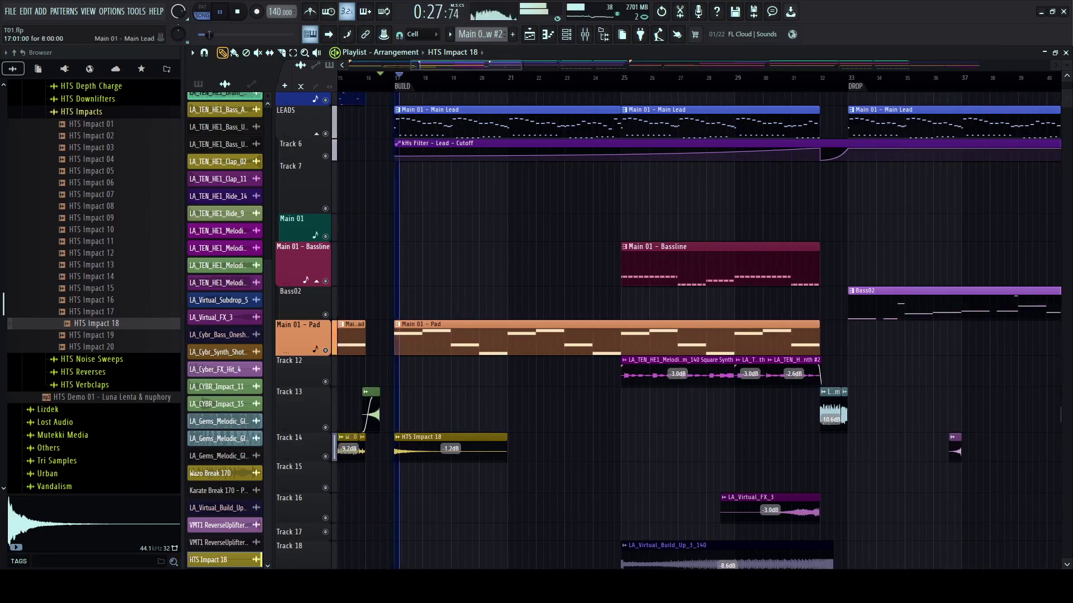
pyautogui.scroll(-3, 467, 341)
pyautogui.press('space')
pyautogui.press('space')
pyautogui.moveTo(450, 352); pyautogui.dragTo(450, 360)
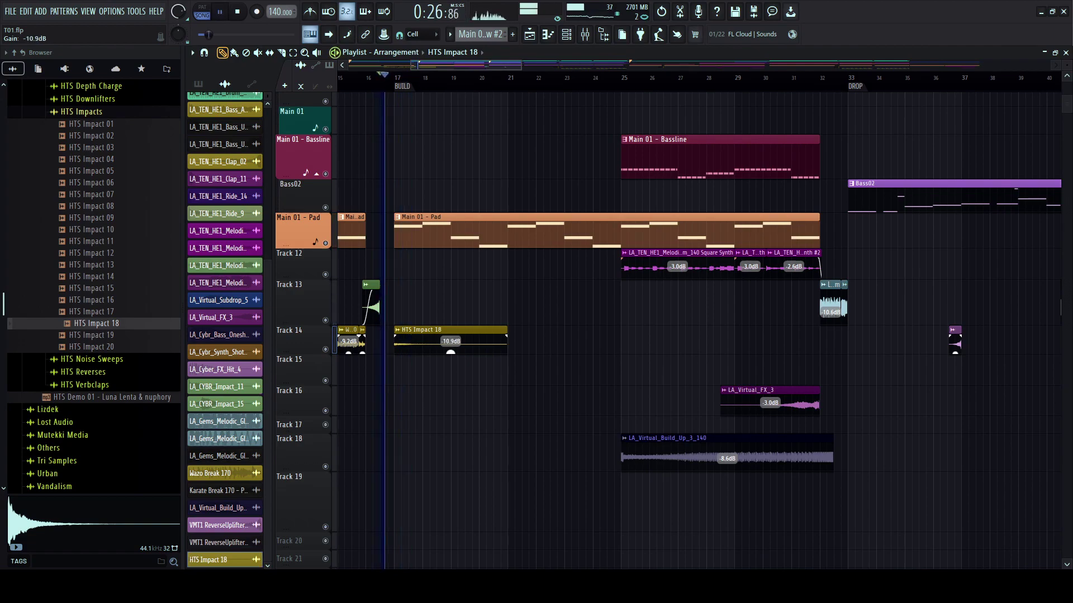
pyautogui.moveTo(436, 330); pyautogui.dragTo(436, 441)
# - Audition HTS Impact 19, then replace the Impacts list with the HTS Noise Sweeps folder and audition Noisesweeps 02
pyautogui.press('Down')
pyautogui.press('Down')
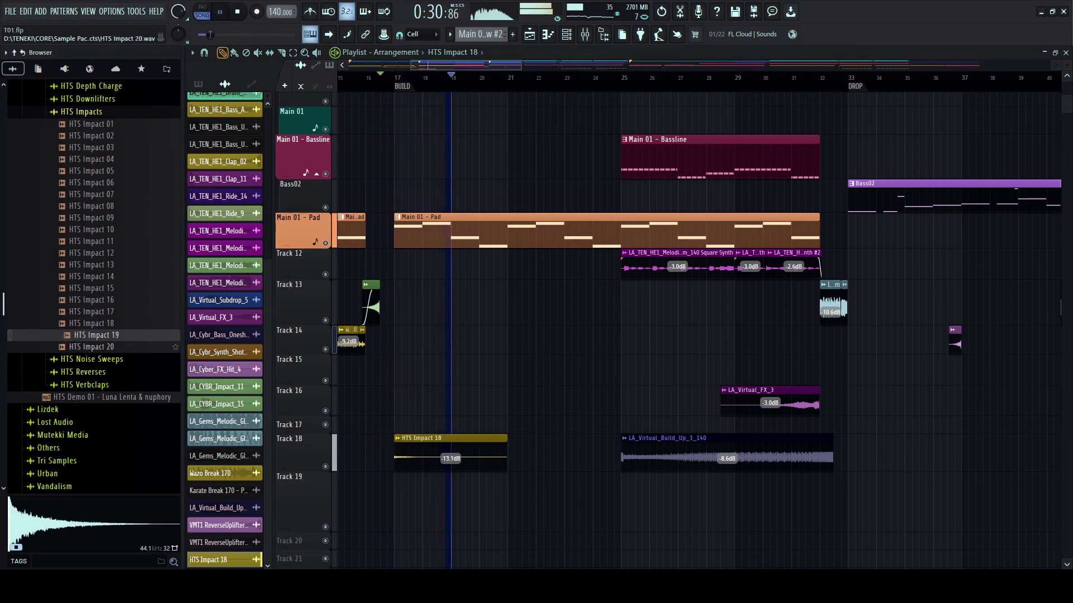
pyautogui.click(81, 112)
pyautogui.press('space')
pyautogui.click(92, 124)
pyautogui.click(106, 149)
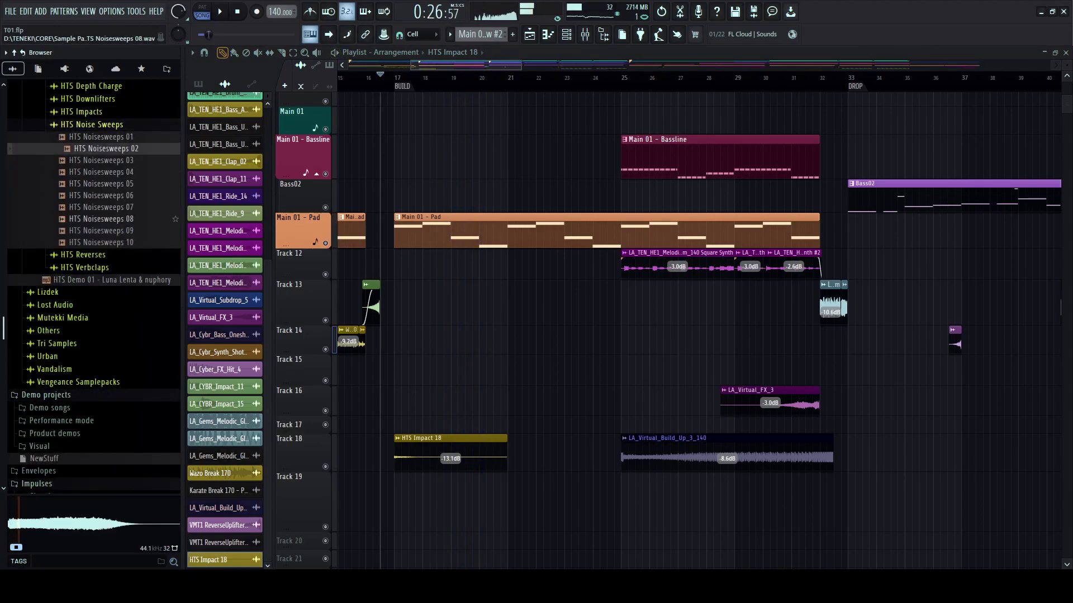
# - Play and review the arrangement from bar 6 towards the drop, then stop with the play position at bar 16
pyautogui.press('space')
pyautogui.scroll(-2, 459, 156)
pyautogui.hscroll(-3, 436, 134)
pyautogui.click(386, 78)
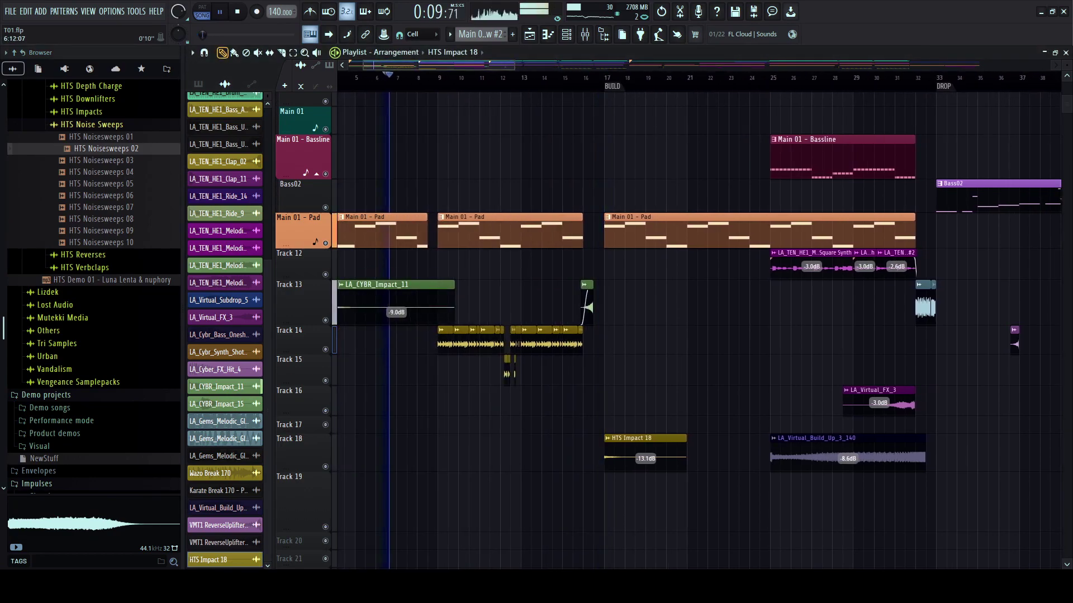
pyautogui.scroll(-1, 393, 112)
pyautogui.scroll(1, 460, 151)
pyautogui.scroll(1, 460, 150)
pyautogui.hscroll(4, 460, 151)
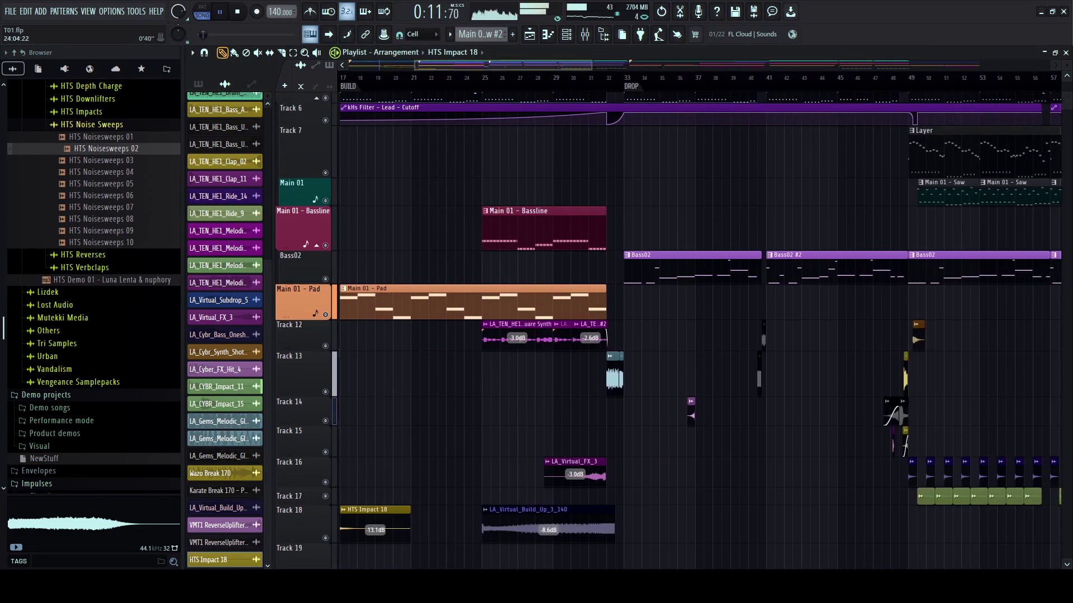
pyautogui.hscroll(-1, 392, 111)
pyautogui.click(373, 77)
pyautogui.scroll(3, 374, 79)
pyautogui.press('space')
# - Audition the HTS Noisesweeps samples from 02 to 08 with the arrangement stopped
pyautogui.click(105, 172)
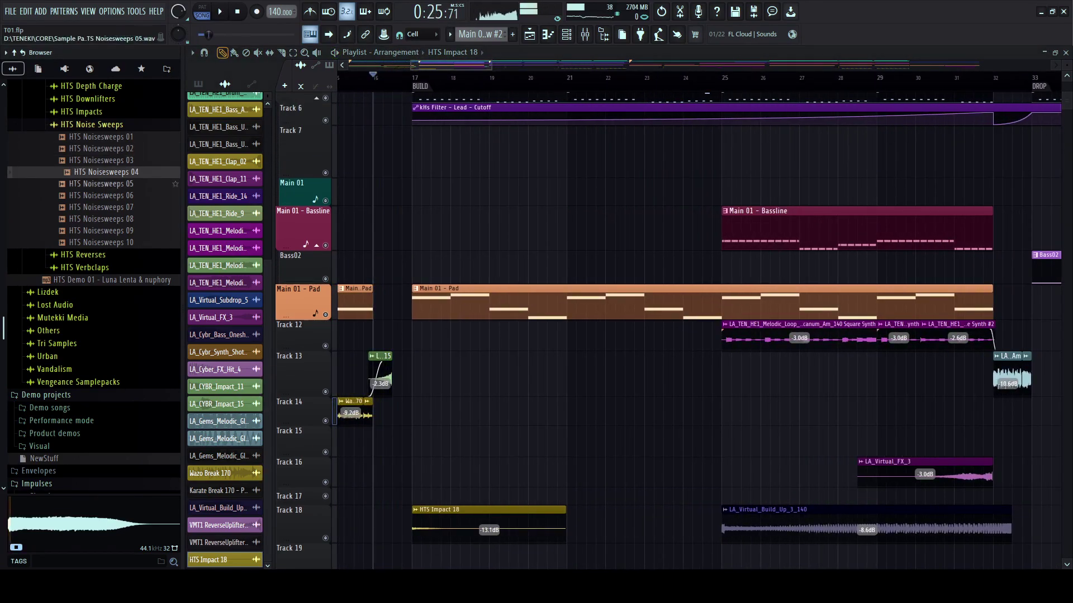
pyautogui.press('Up')
pyautogui.press('Up')
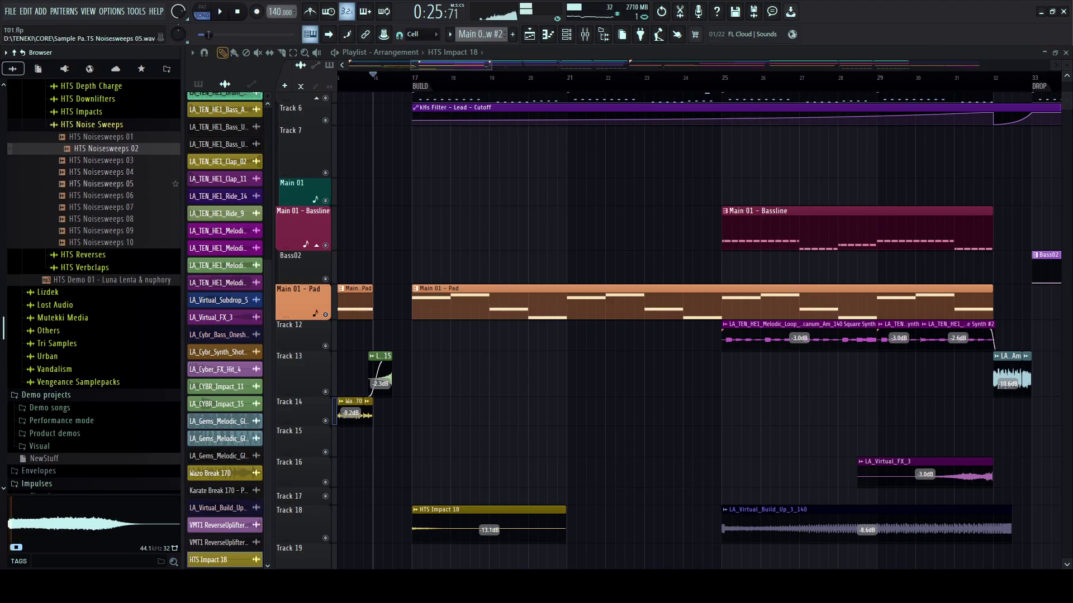
pyautogui.press('Down')
pyautogui.press('Down')
pyautogui.press('Down')
pyautogui.press('Down')
pyautogui.press('Down')
pyautogui.press('Down')
# - Place HTS Noisesweeps 08 at bar 17 on Track 16, make the track taller and lower the clip's gain to -13.2 dB
pyautogui.moveTo(106, 220); pyautogui.dragTo(416, 468)
pyautogui.press('space')
pyautogui.scroll(-1, 418, 466)
pyautogui.moveTo(608, 469); pyautogui.dragTo(608, 531)
pyautogui.scroll(3, 608, 467)
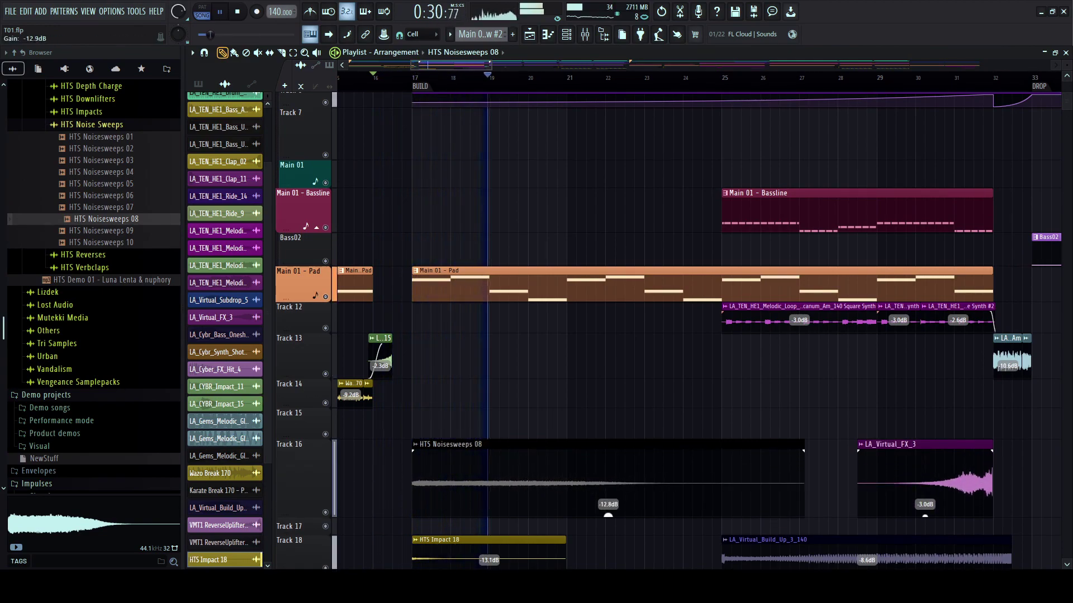
pyautogui.scroll(-3, 526, 391)
pyautogui.hscroll(1, 519, 391)
pyautogui.scroll(-2, 486, 391)
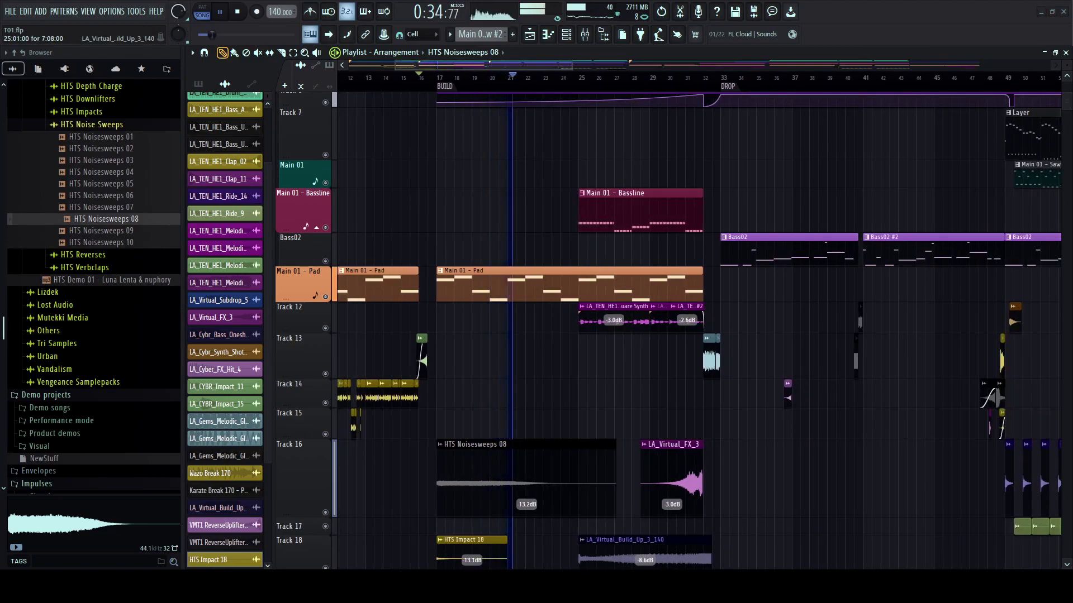
# - Audition another HTS noise sweep, then open the HTS Reverses folder and audition HTS Reverses 02
pyautogui.click(107, 242)
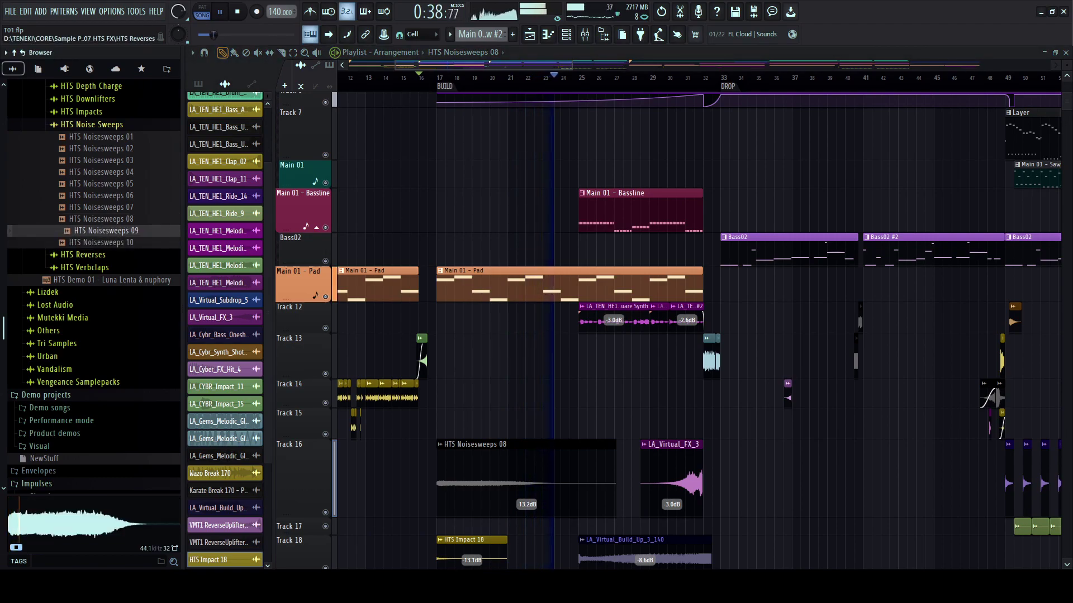
pyautogui.click(84, 255)
pyautogui.click(100, 276)
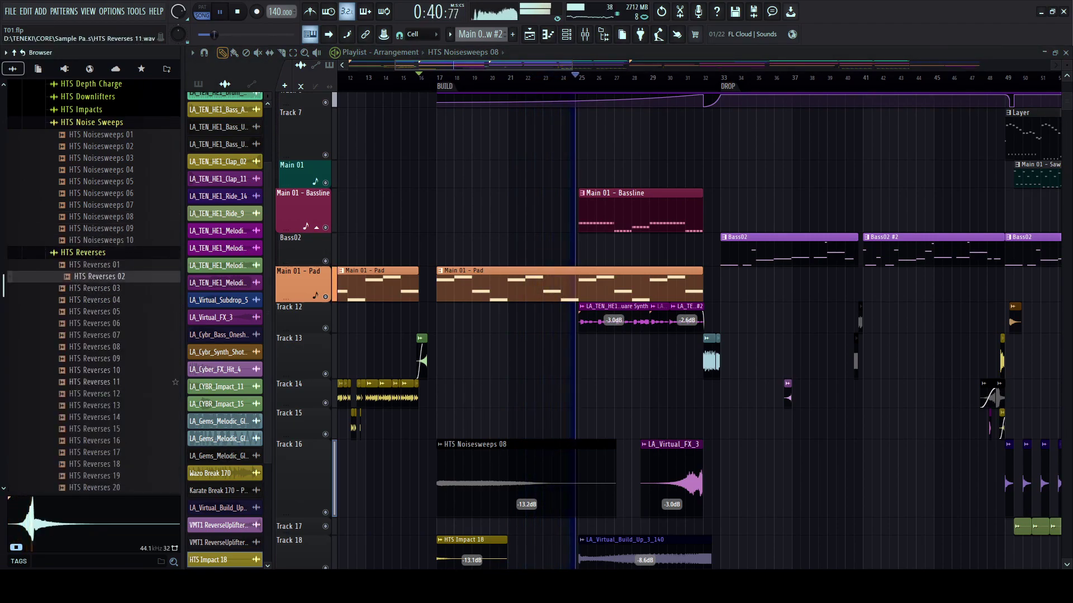
# - Make Track 18 taller and lower the LA_Virtual_Build_Up_3_140 clip's gain to -10.4 dB
pyautogui.keyDown('ctrl'); pyautogui.scroll(4, 598, 321); pyautogui.keyUp('ctrl')
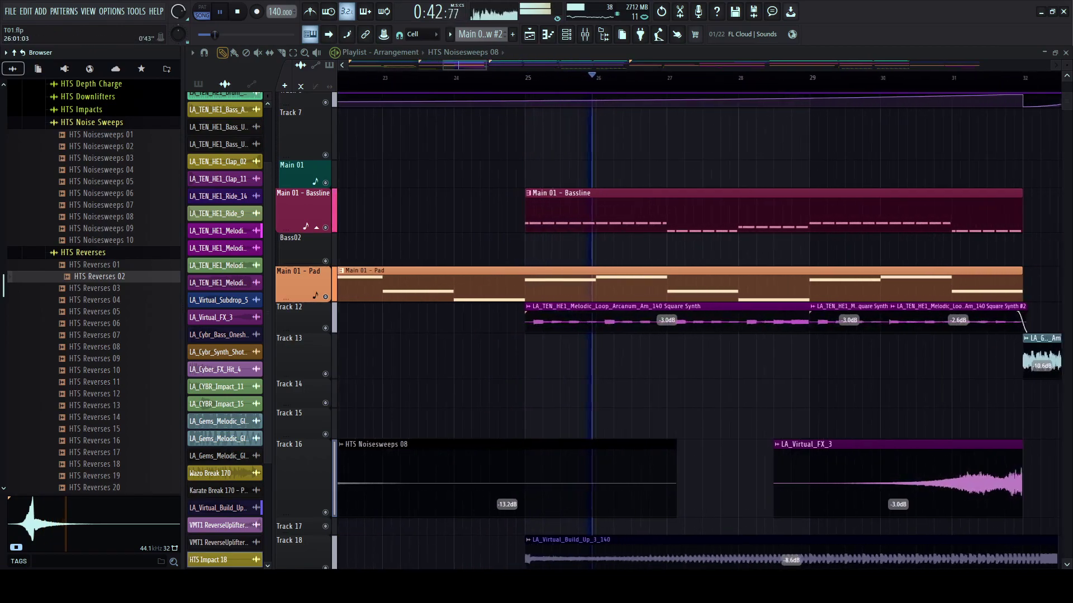
pyautogui.scroll(-4, 643, 335)
pyautogui.keyDown('ctrl'); pyautogui.scroll(-2, 642, 336); pyautogui.keyUp('ctrl')
pyautogui.keyDown('shift'); pyautogui.scroll(-2, 535, 391); pyautogui.keyUp('shift')
pyautogui.moveTo(302, 358); pyautogui.dragTo(302, 401)
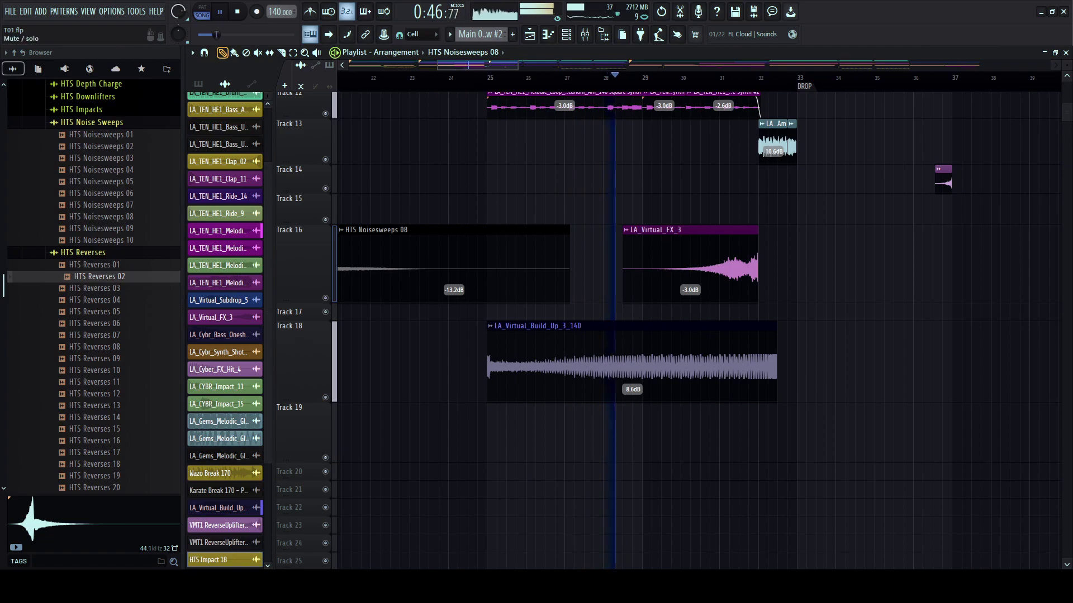
pyautogui.scroll(1, 532, 447)
pyautogui.moveTo(632, 435); pyautogui.dragTo(632, 442)
pyautogui.scroll(3, 671, 363)
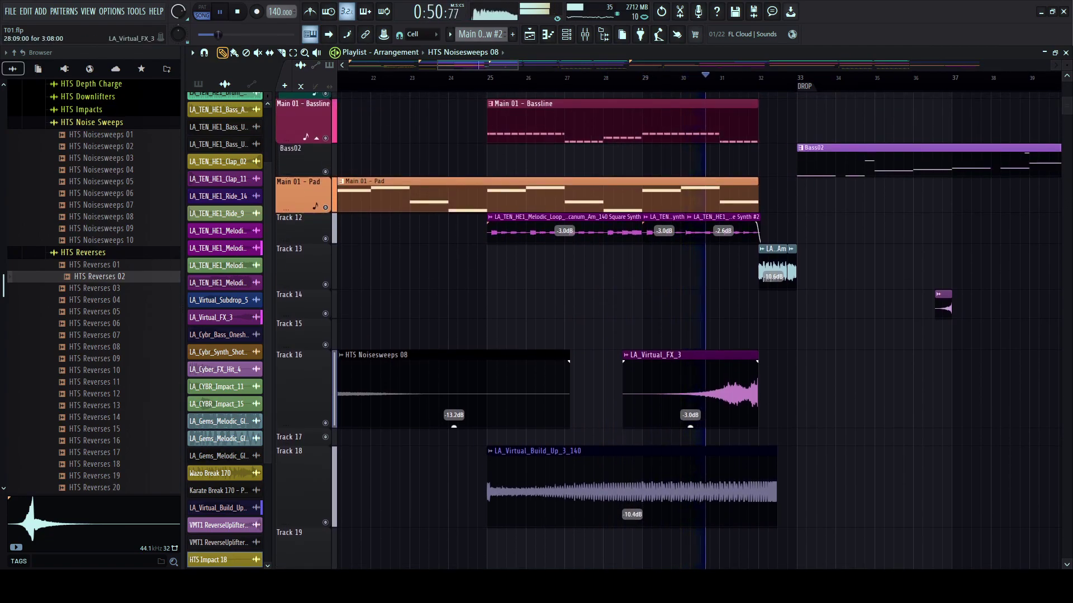
# - Follow playback past the build into the drop and open the Bass02 clip's notes in the piano roll
pyautogui.scroll(3, 671, 363)
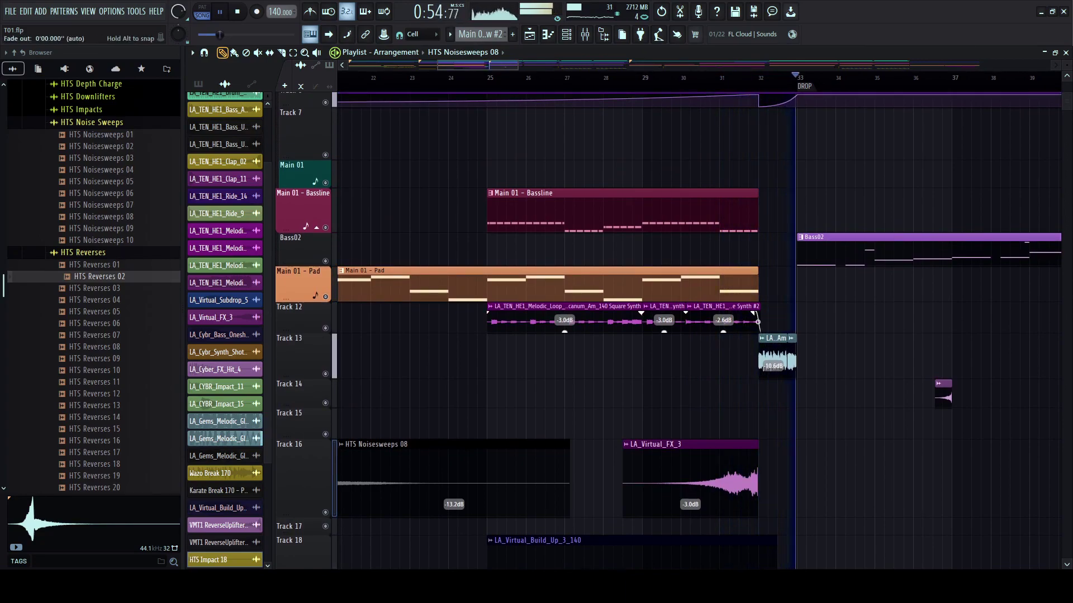
pyautogui.hscroll(5, 530, 320)
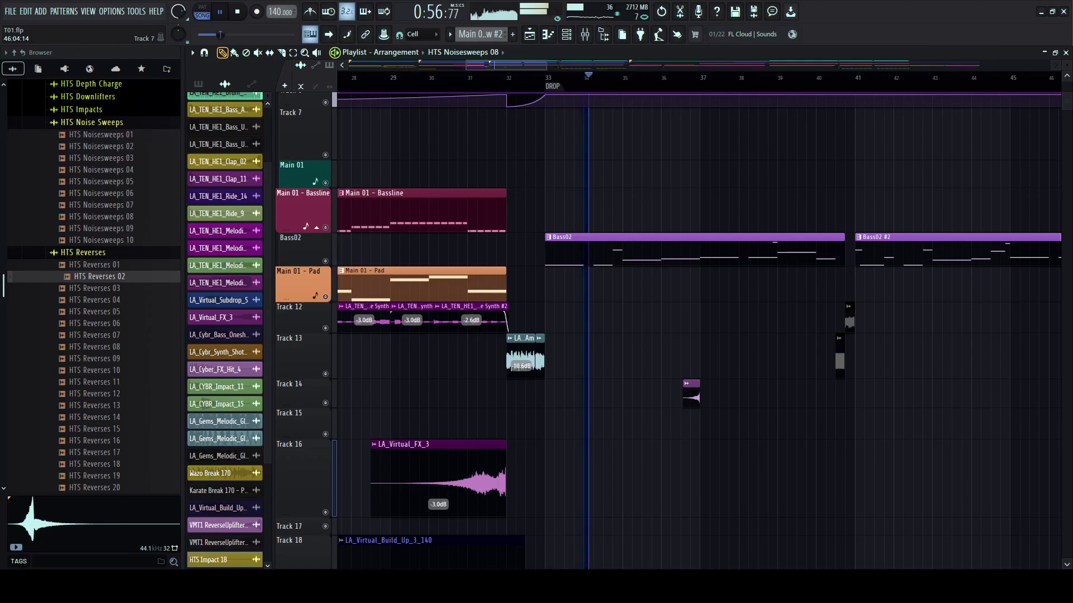
pyautogui.scroll(6, 698, 330)
pyautogui.hscroll(3, 574, 335)
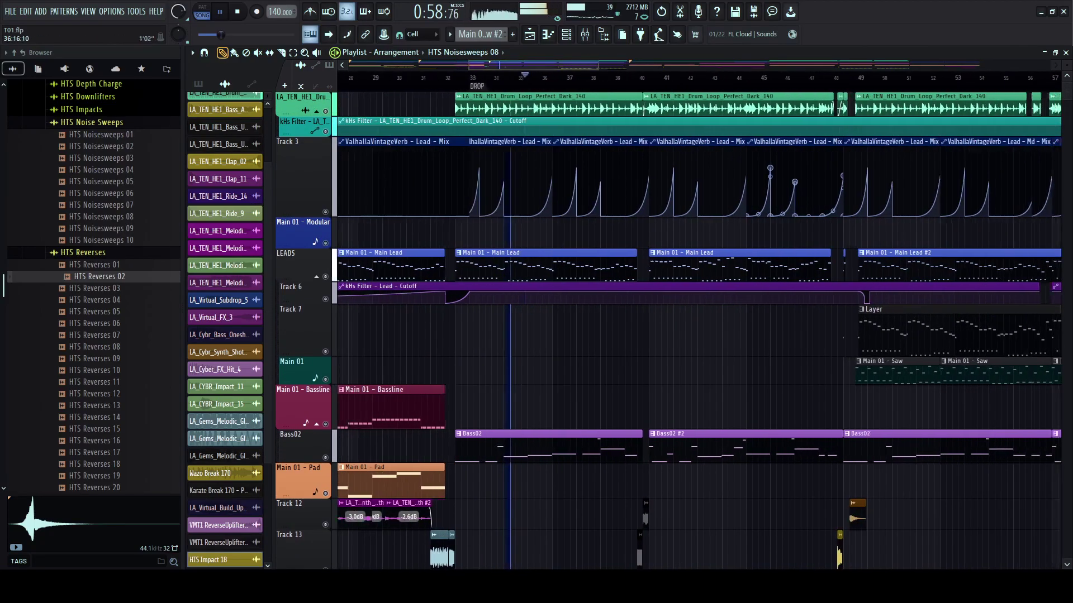
pyautogui.scroll(-3, 575, 340)
pyautogui.doubleClick(575, 342)
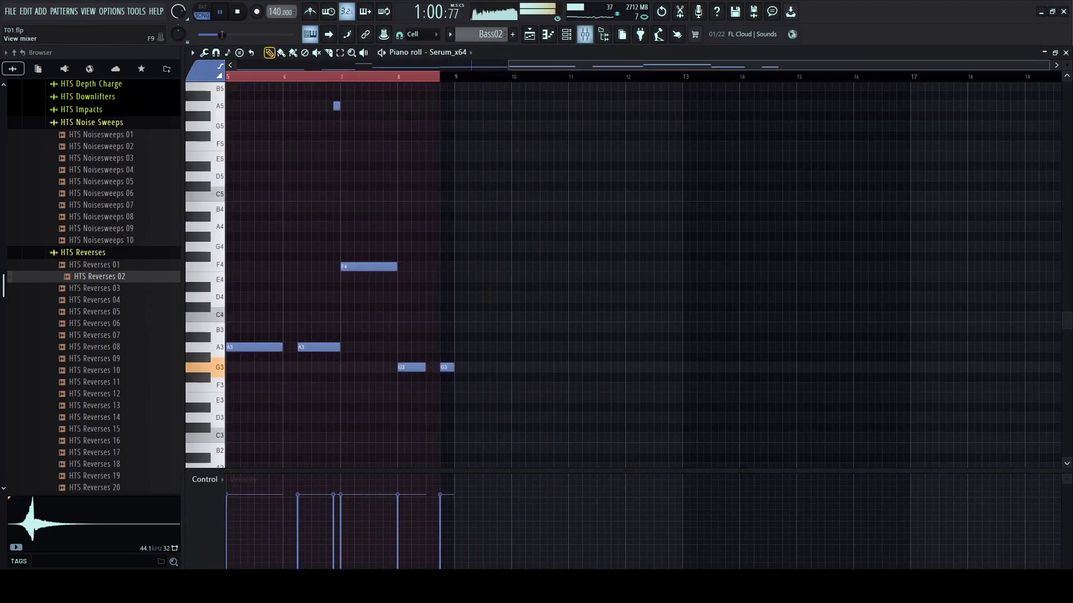
# - Add Fruity WaveShaper to the JP6K (64) mixer track's second slot and bend its curve upward until it flattens at maximum
pyautogui.press('F9')
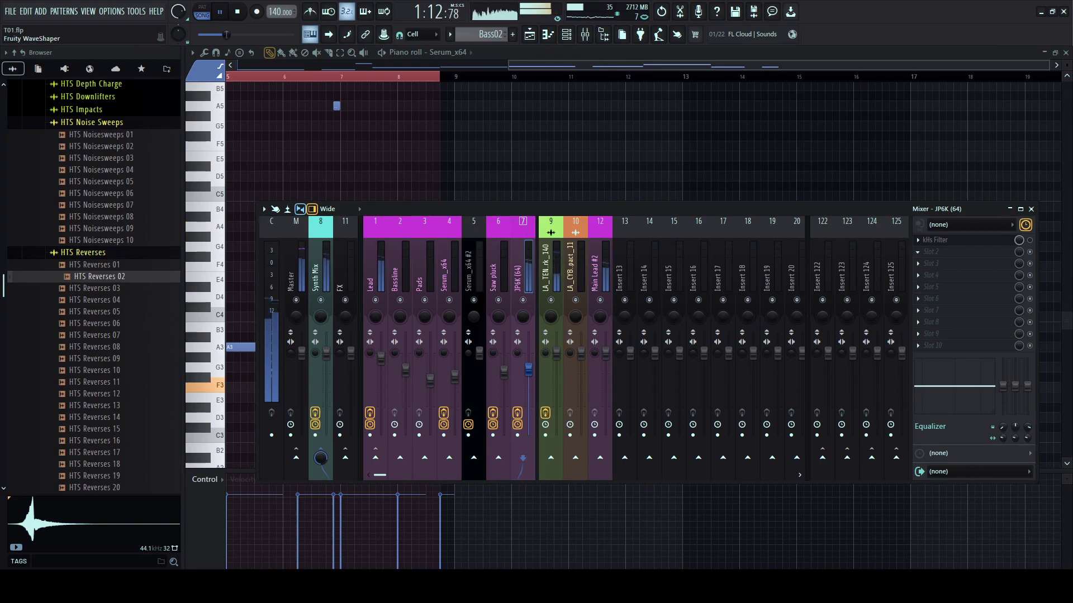
pyautogui.rightClick(399, 239)
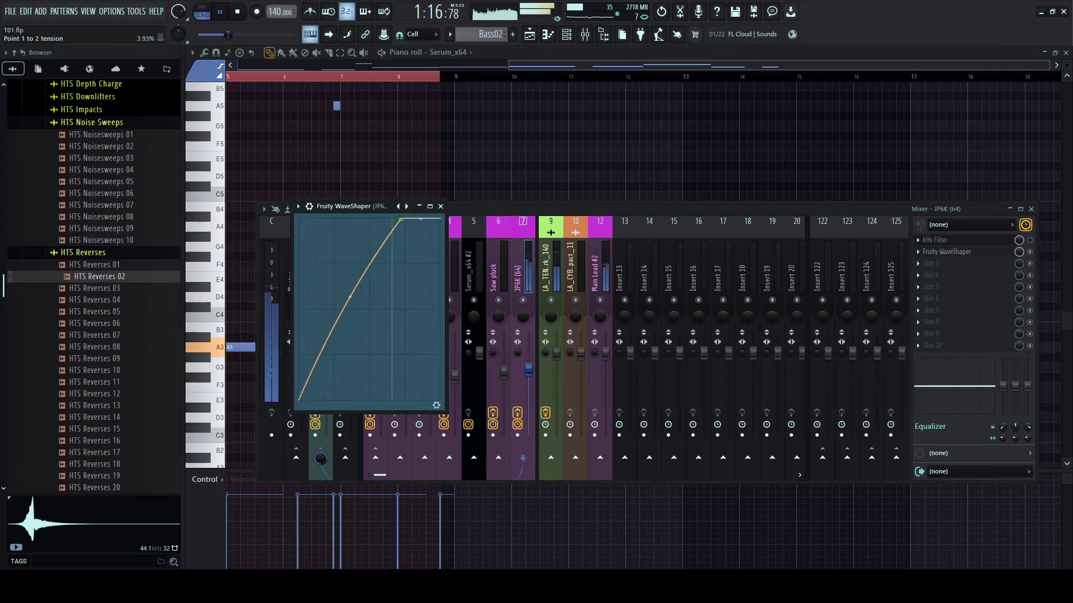
# - Add Fruity Parametric EQ 2 to the JP6K (64) track's third slot, dip band 5 by 1.4 dB at 2574 Hz and raise the main level slightly
pyautogui.click(917, 264)
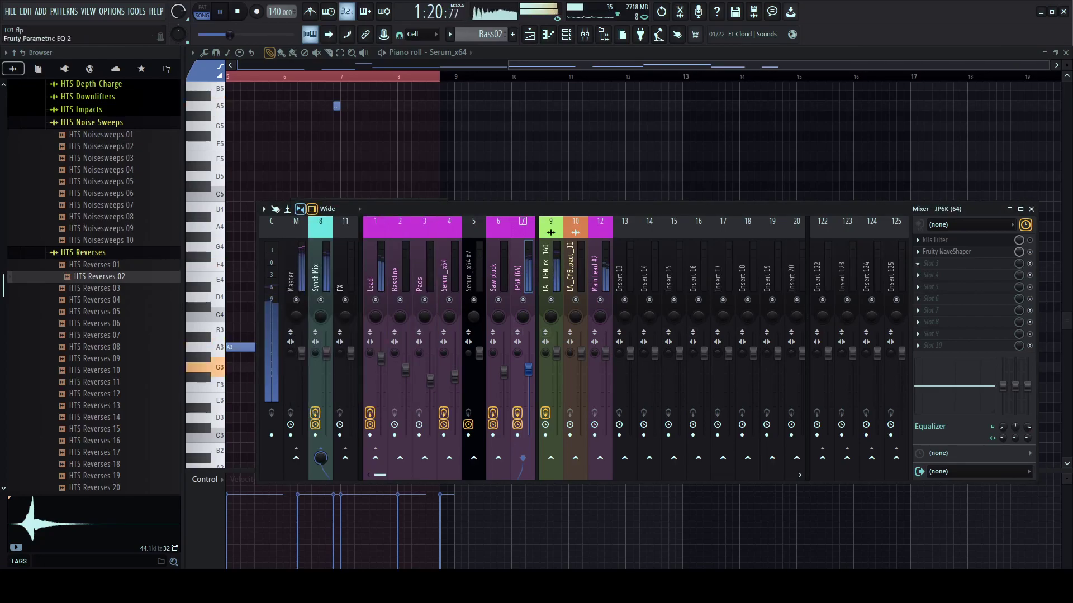
pyautogui.moveTo(367, 200); pyautogui.dragTo(391, 205)
pyautogui.moveTo(489, 199); pyautogui.dragTo(489, 192)
pyautogui.moveTo(391, 205)
pyautogui.mouseDown()
pyautogui.moveTo(430, 192)
pyautogui.moveTo(390, 205)
pyautogui.mouseUp()
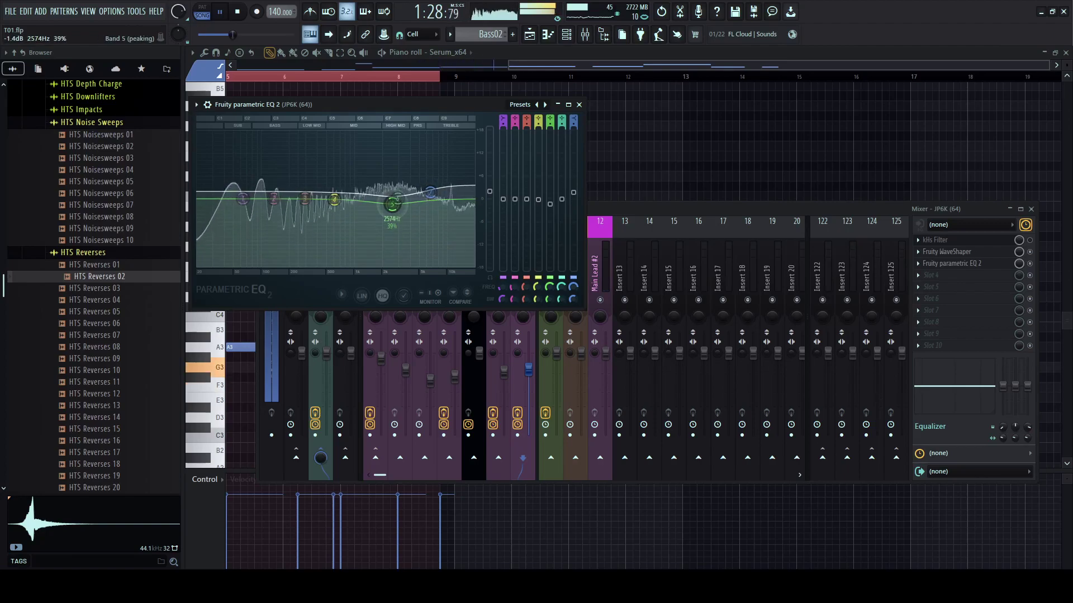
# - Adjust the lower bands of the JP6K (64) Parametric EQ 2, close it, narrow the browser and return to the playlist
pyautogui.click(334, 200)
pyautogui.moveTo(274, 200); pyautogui.dragTo(304, 191)
pyautogui.press('Escape')
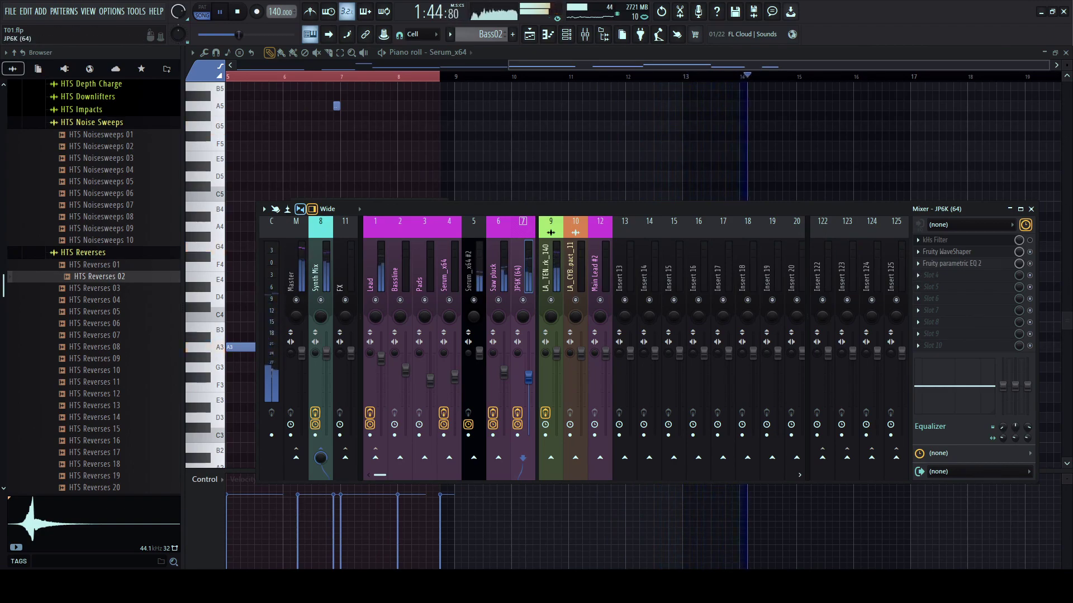
pyautogui.moveTo(183, 265); pyautogui.dragTo(151, 265)
pyautogui.press('F5')
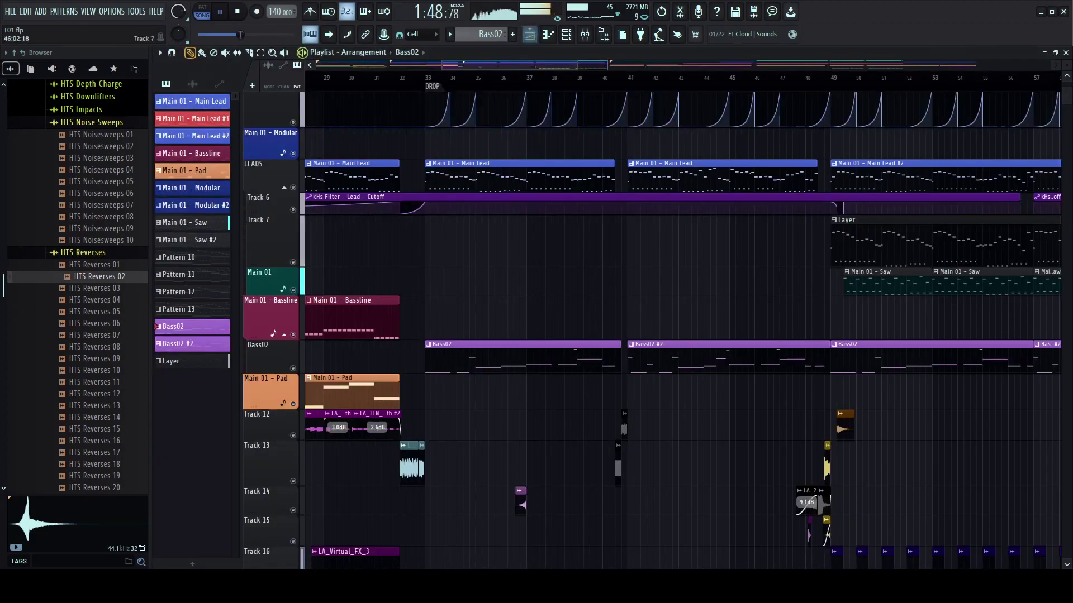
# - Lower the VMT1 ReverseUplifter 80 clip's gain on Track 19 to -8.4 dB and replay the passage leading into the BREAK marker
pyautogui.scroll(-4, 570, 324)
pyautogui.scroll(-4, 570, 324)
pyautogui.hscroll(3, 592, 335)
pyautogui.scroll(3, 622, 335)
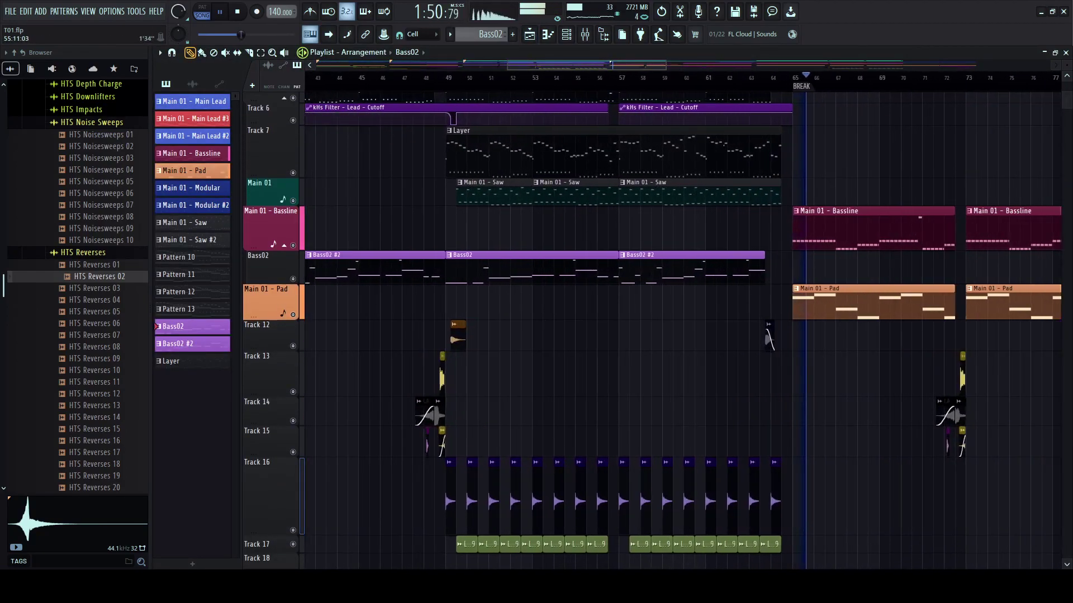
pyautogui.hscroll(4, 622, 335)
pyautogui.scroll(-5, 559, 391)
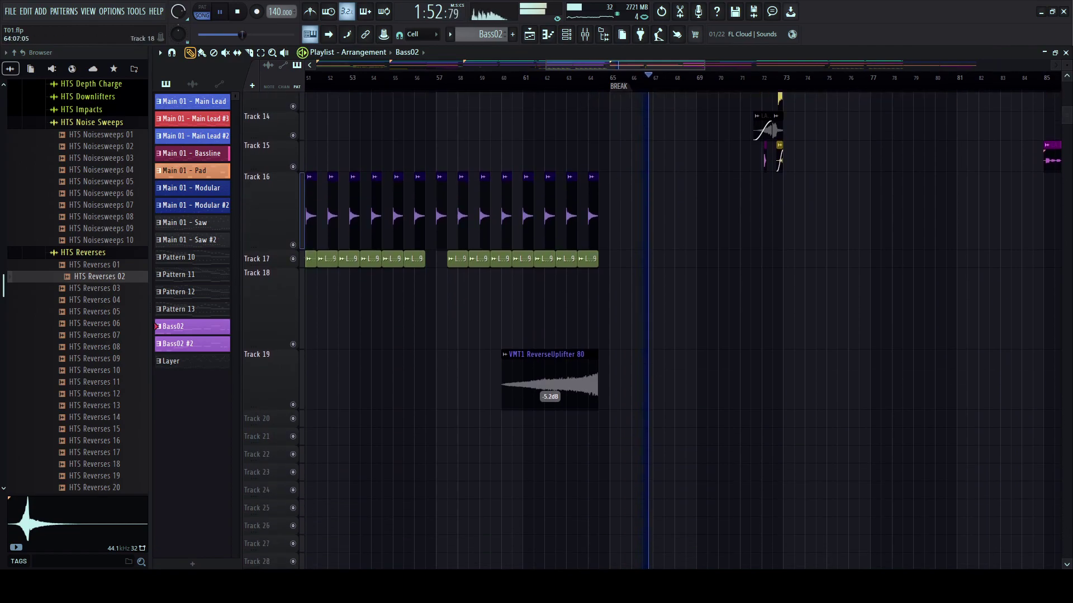
pyautogui.moveTo(550, 407); pyautogui.dragTo(517, 412)
pyautogui.click(576, 77)
pyautogui.scroll(2, 586, 386)
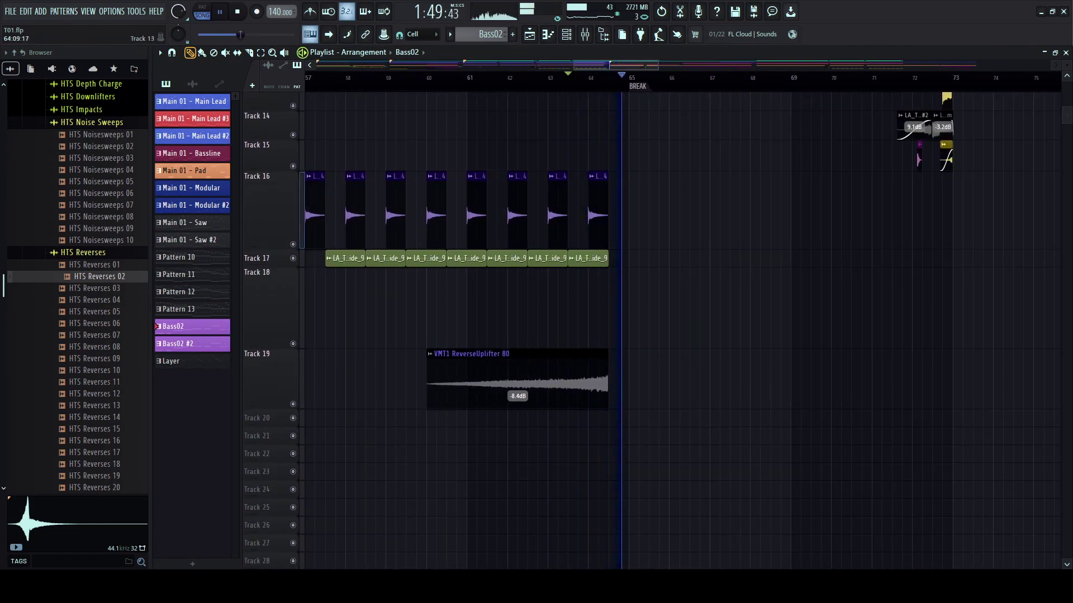
# - Review the arrangement around the break and restart playback just before the DROP marker
pyautogui.scroll(-2, 606, 358)
pyautogui.hscroll(3, 718, 335)
pyautogui.scroll(6, 717, 335)
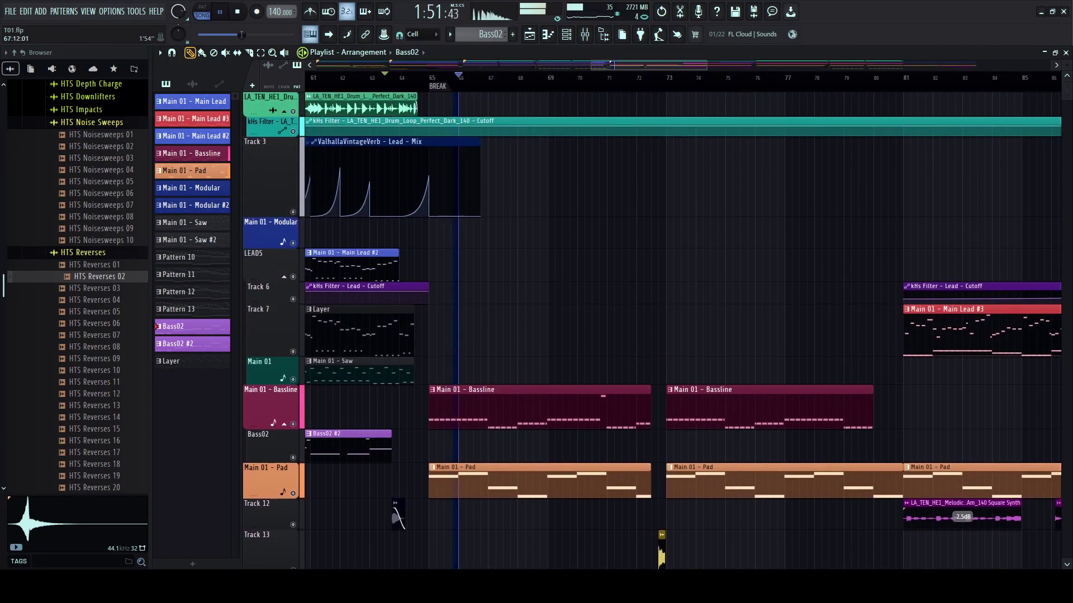
pyautogui.scroll(-2, 712, 335)
pyautogui.hscroll(-3, 708, 335)
pyautogui.hscroll(-5, 683, 335)
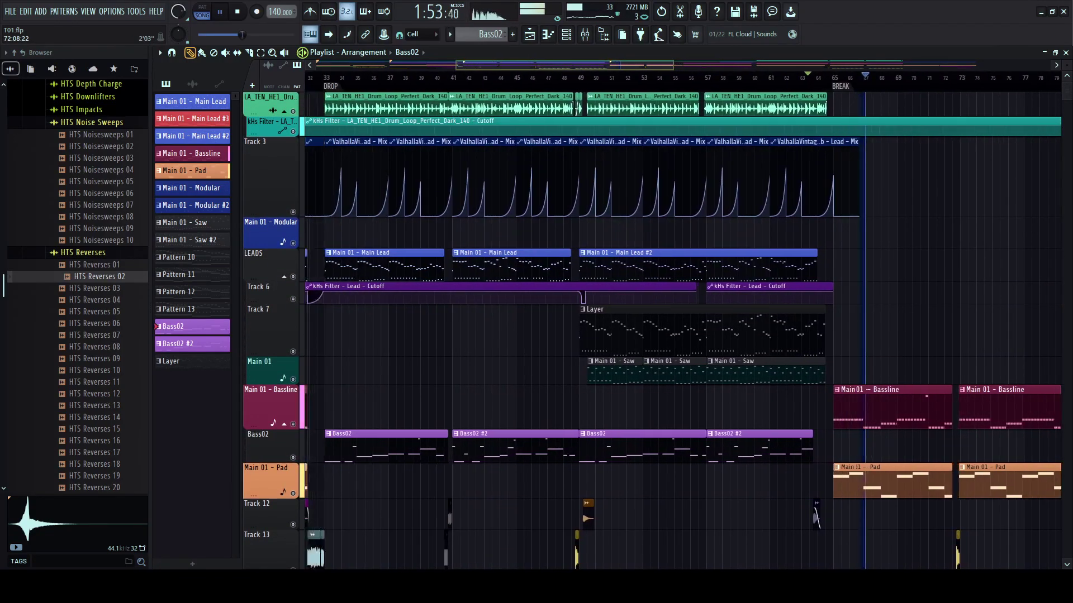
pyautogui.click(387, 78)
pyautogui.scroll(2, 683, 336)
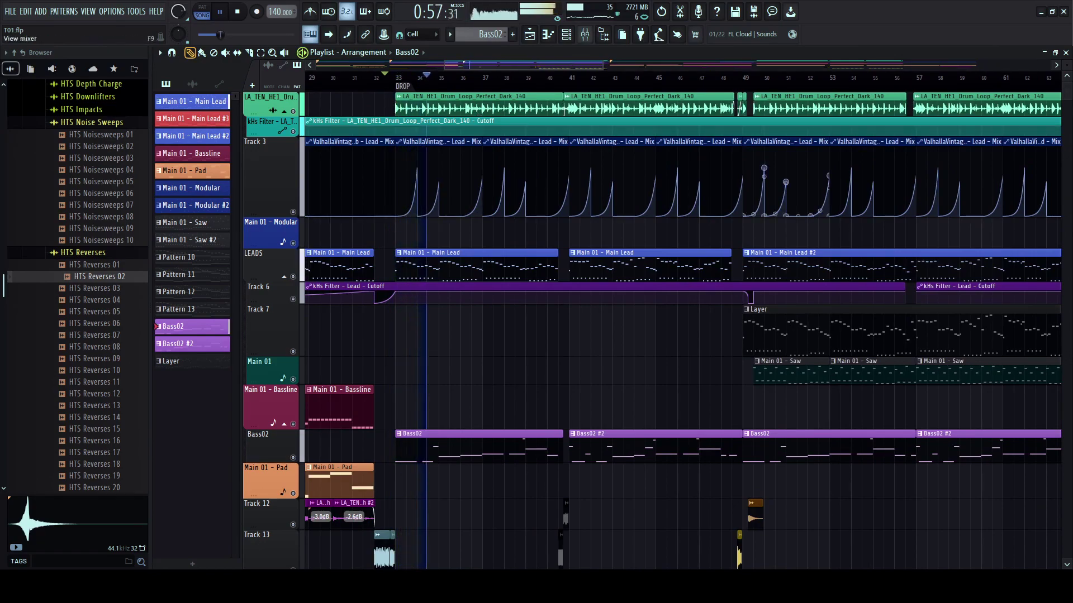
# - Load soothe2_x64 into the Lead mixer track's fifth slot, replace it with Fruity Spectroman, examine the spectrum and close the analyser window
pyautogui.press('F9')
pyautogui.click(340, 274)
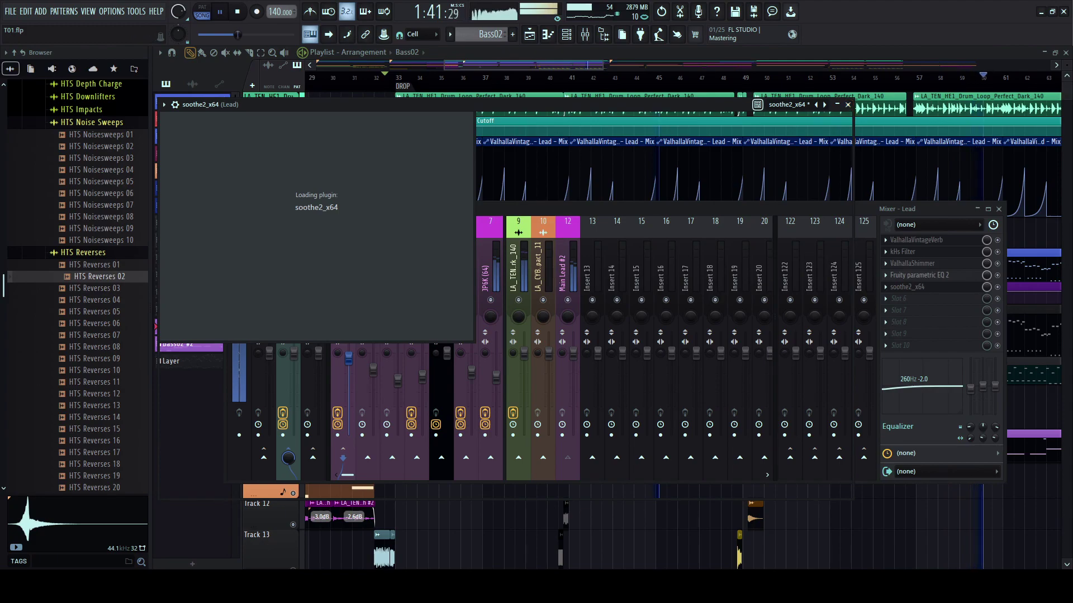
pyautogui.click(885, 287)
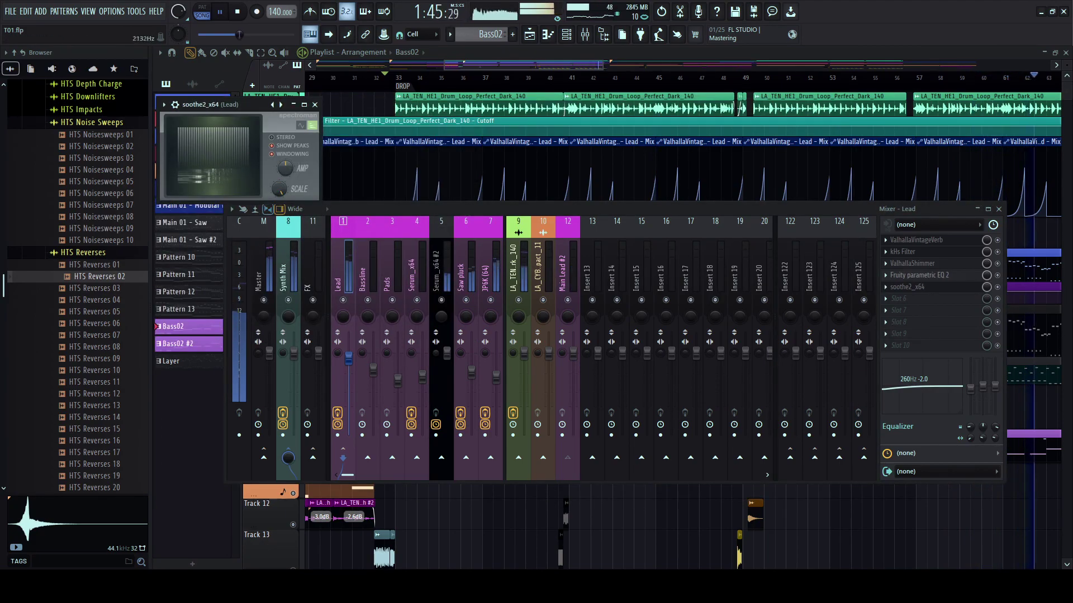
pyautogui.moveTo(240, 104); pyautogui.dragTo(347, 108)
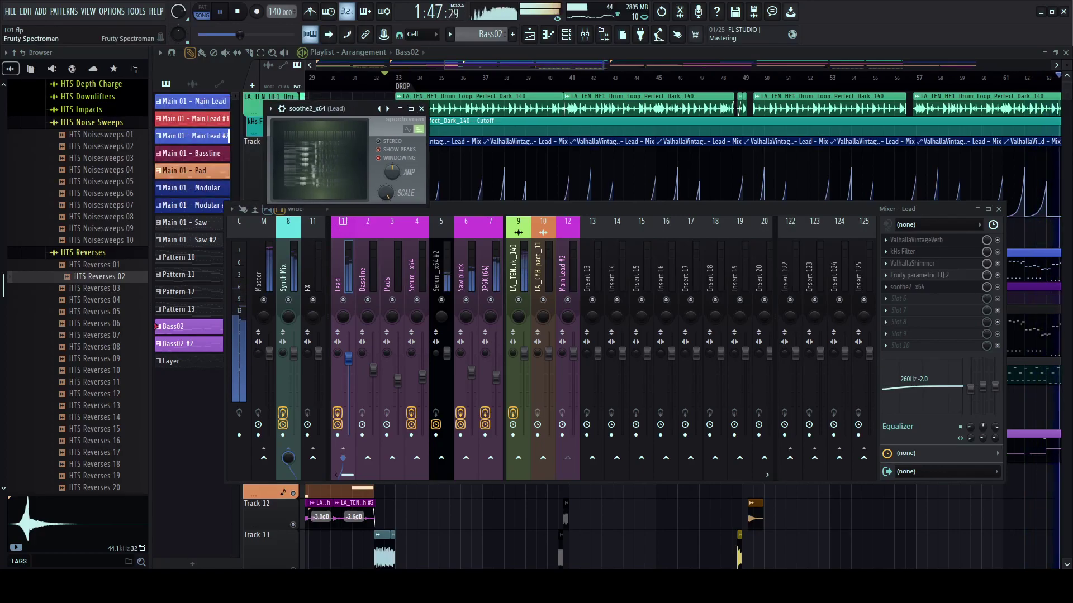
pyautogui.press('space')
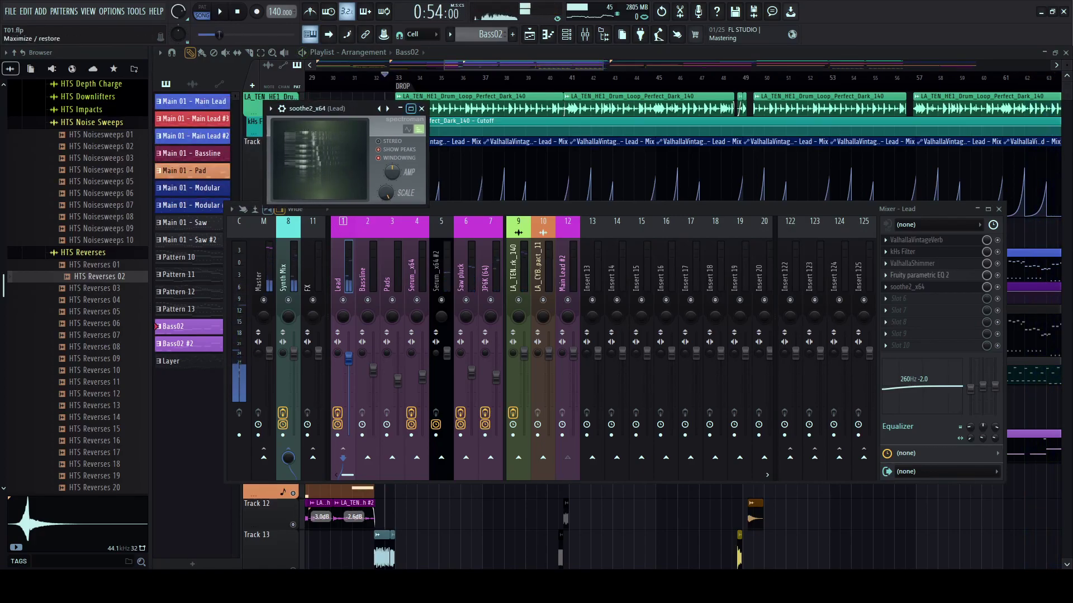
pyautogui.click(411, 108)
pyautogui.click(1055, 53)
pyautogui.press('space')
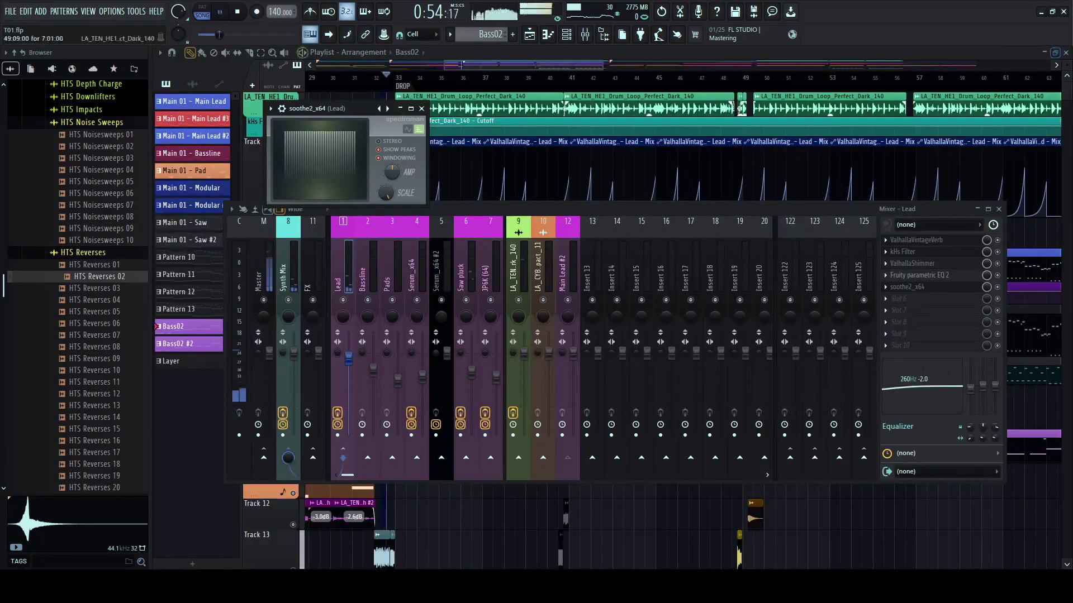
pyautogui.click(422, 108)
# - Select the Synth Mix mixer track and briefly audition the passage before the drop
pyautogui.click(286, 274)
pyautogui.press('space')
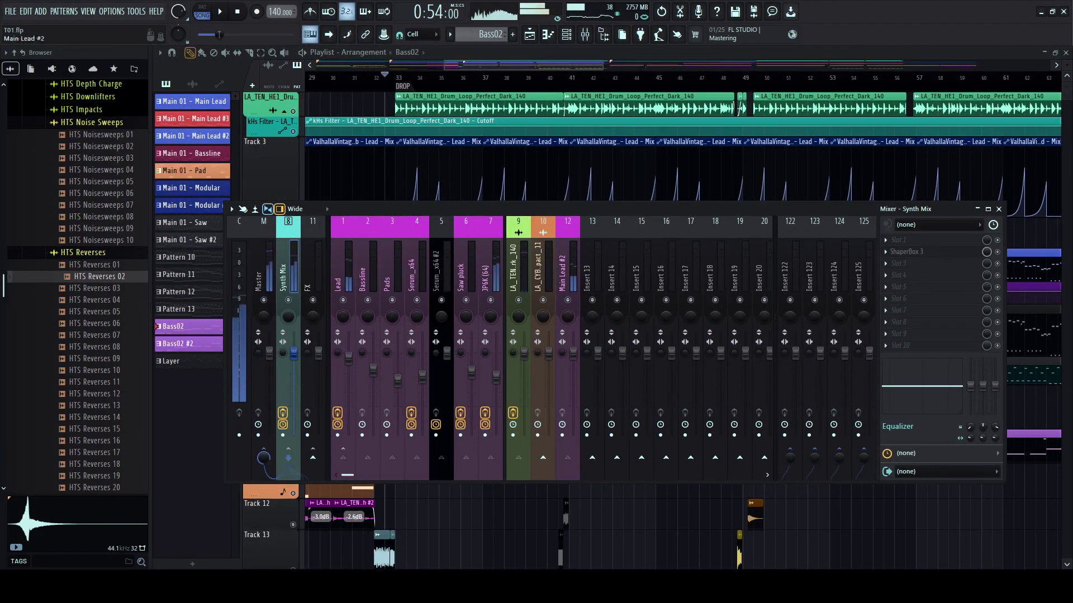
pyautogui.press('space')
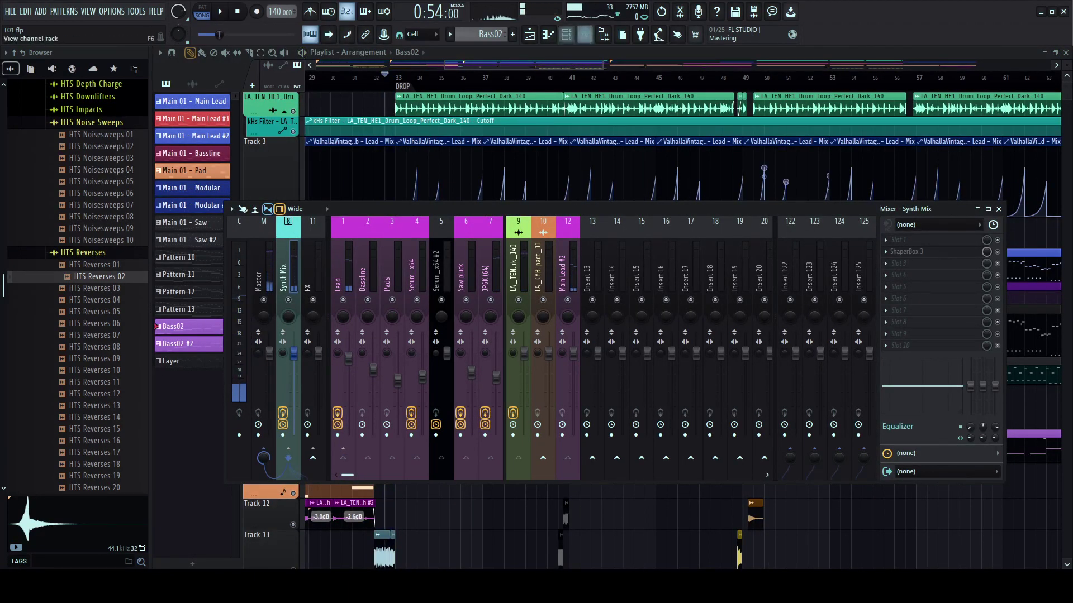
# - Open the Main 01 - Main Lead pattern in the piano roll, clear the time selection and examine its notes from bar 1
pyautogui.press('F6')
pyautogui.press('l')
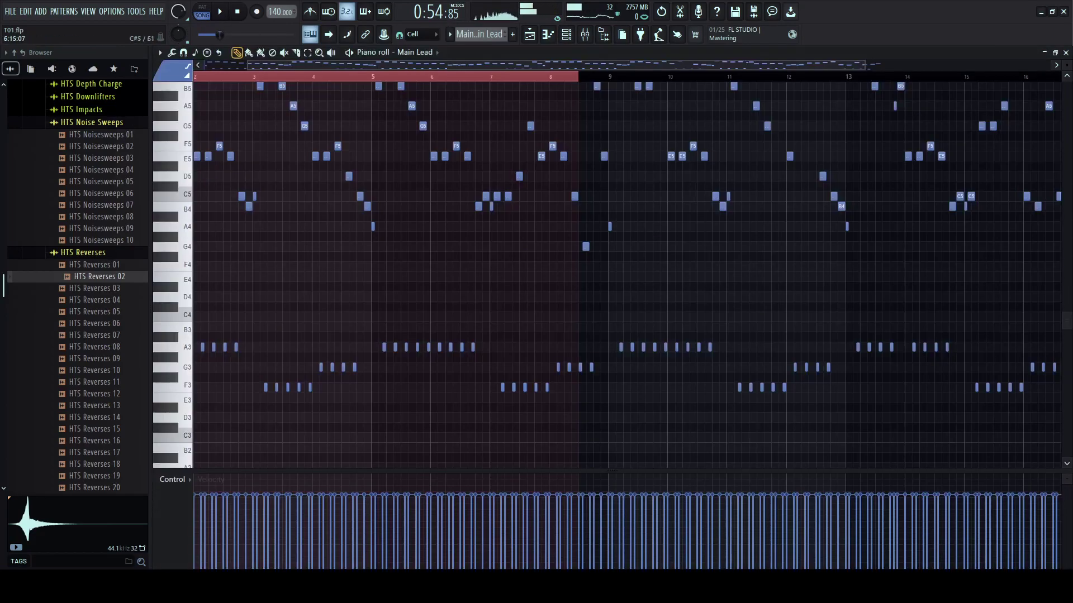
pyautogui.hscroll(-2, 450, 217)
pyautogui.rightClick(198, 77)
pyautogui.scroll(-2, 199, 76)
pyautogui.scroll(3, 218, 217)
pyautogui.press('space')
pyautogui.press('space')
pyautogui.scroll(3, 218, 216)
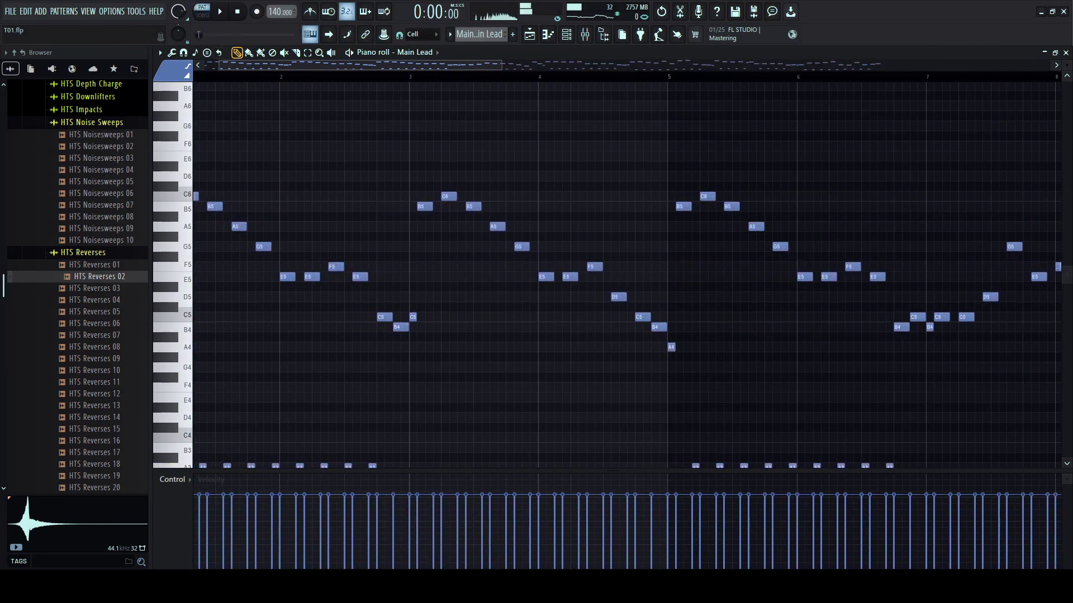
pyautogui.hscroll(-1, 627, 268)
pyautogui.scroll(2, 626, 268)
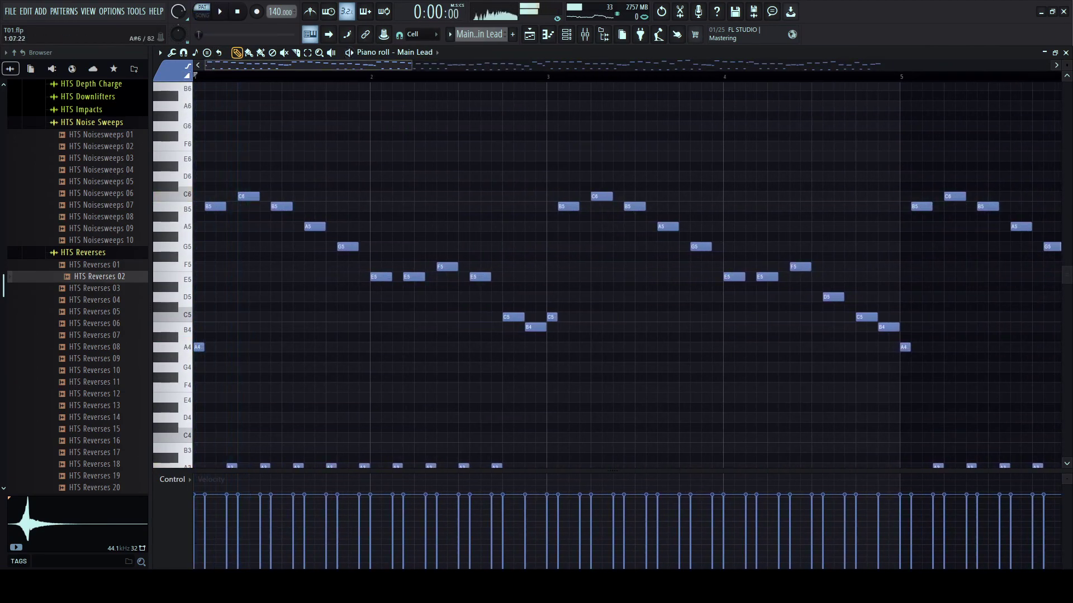
# - Return to the playlist and play the second half of the drop from around bar 49
pyautogui.click(529, 35)
pyautogui.press('space')
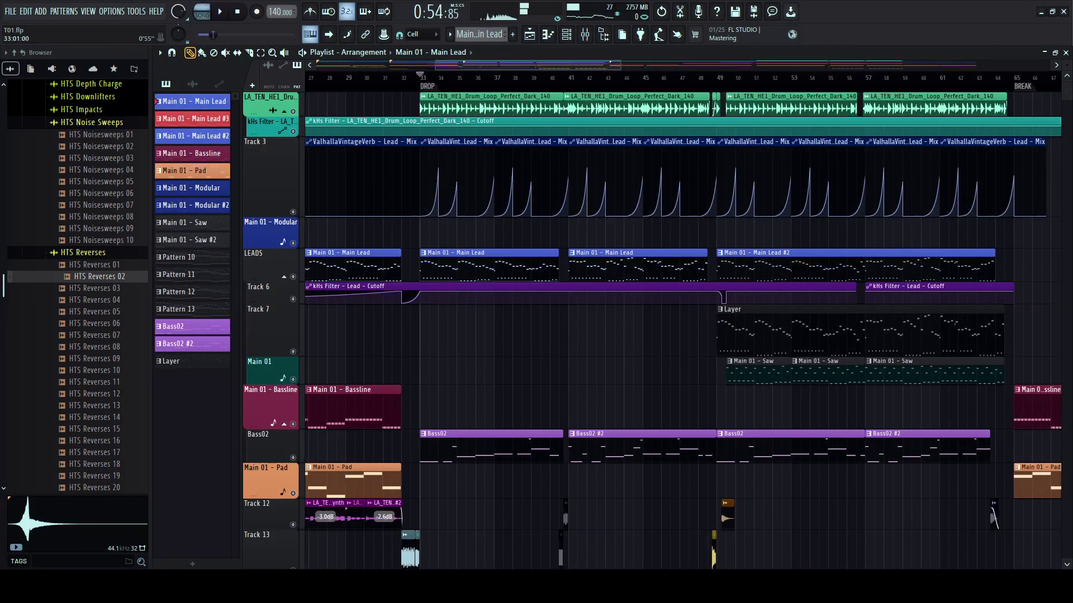
pyautogui.scroll(2, 852, 279)
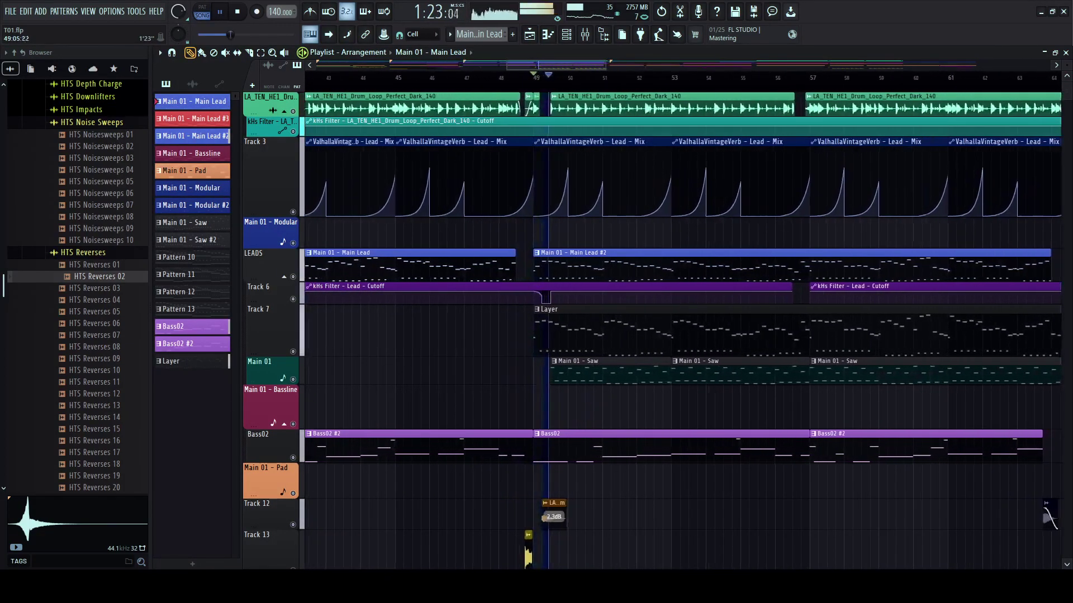
pyautogui.scroll(-4, 1047, 511)
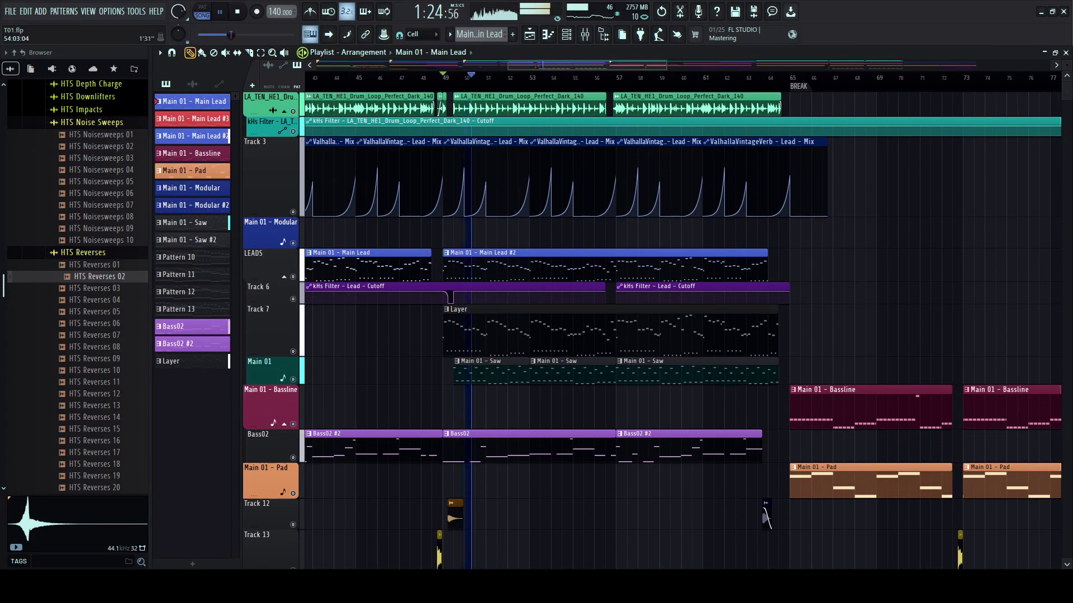
pyautogui.press('space')
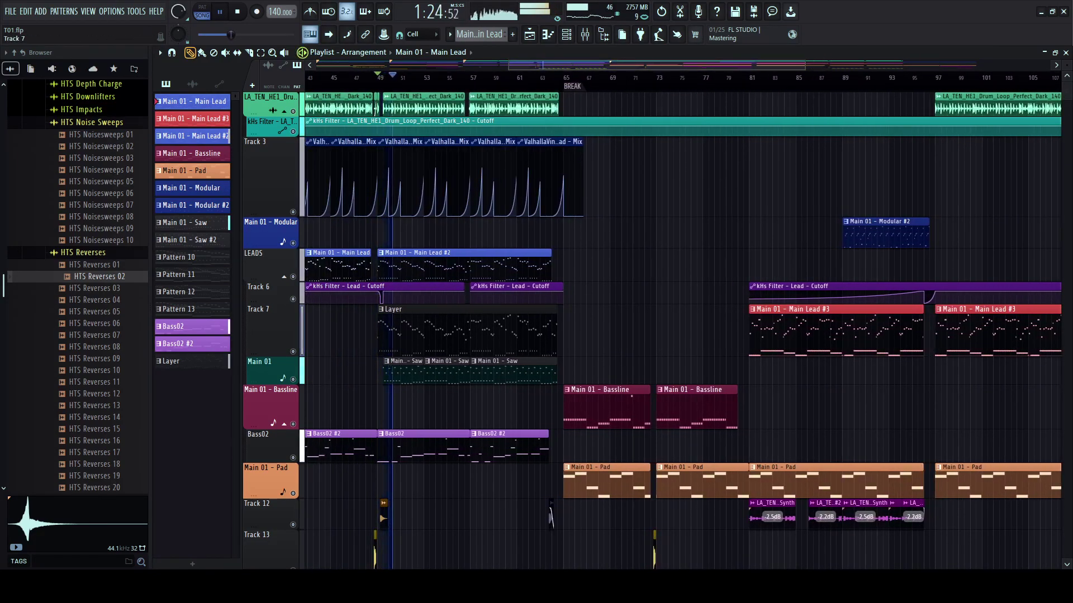
# - Place a Layer pattern clip at bar 65 on Track 7 and reduce Track 3's height
pyautogui.click(566, 332)
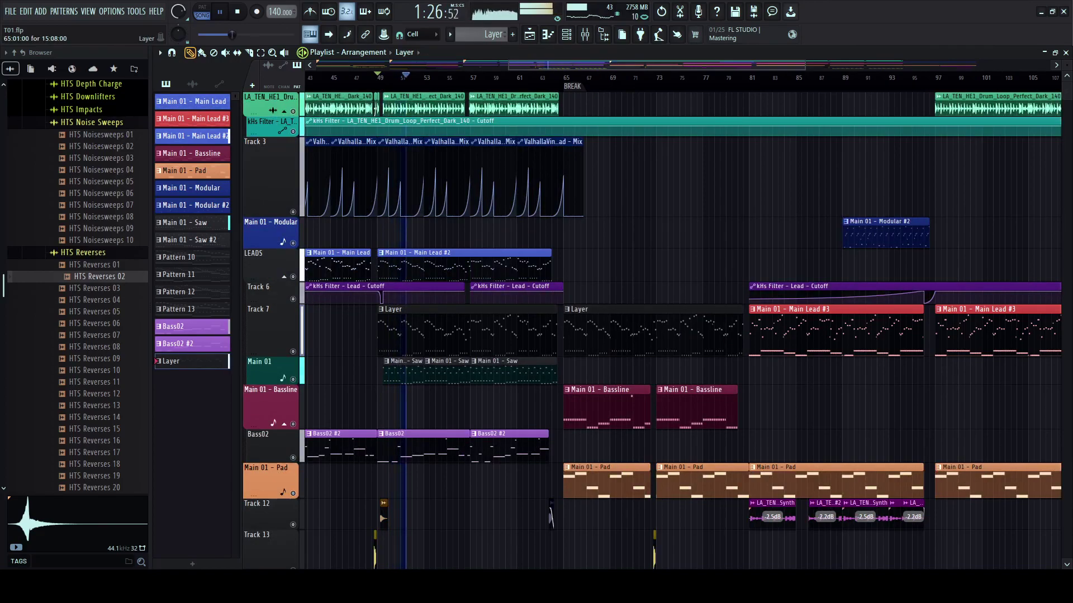
pyautogui.click(547, 78)
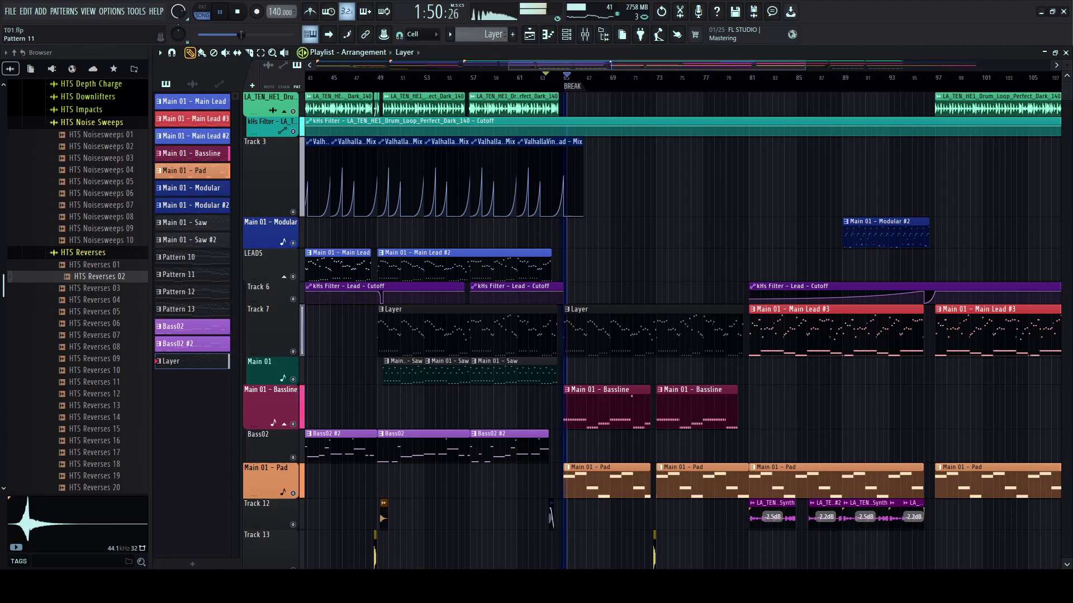
pyautogui.moveTo(150, 276)
pyautogui.mouseDown()
pyautogui.moveTo(137, 277)
pyautogui.moveTo(148, 277)
pyautogui.mouseUp()
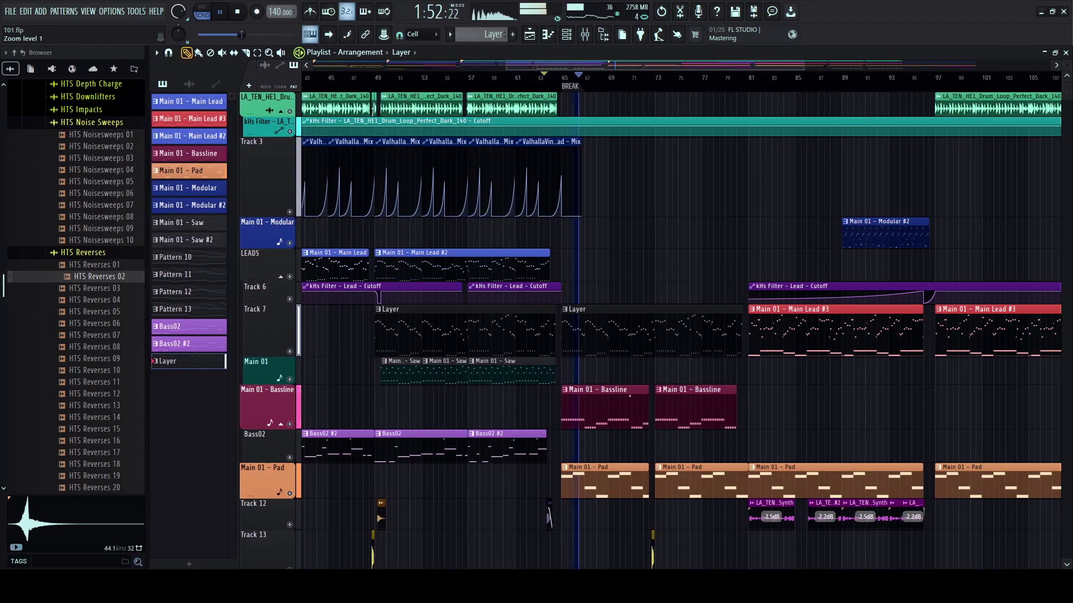
pyautogui.moveTo(258, 217); pyautogui.dragTo(258, 190)
# - Delete the group of short transition clips just before bar 73 on Tracks 13 to 15
pyautogui.scroll(-3, 503, 223)
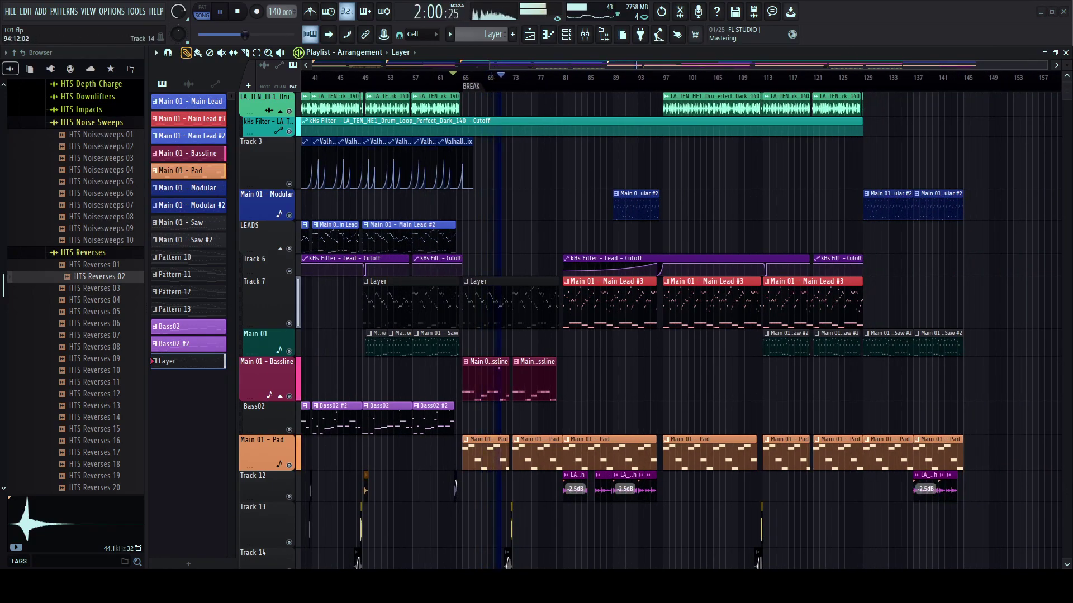
pyautogui.scroll(-1, 565, 313)
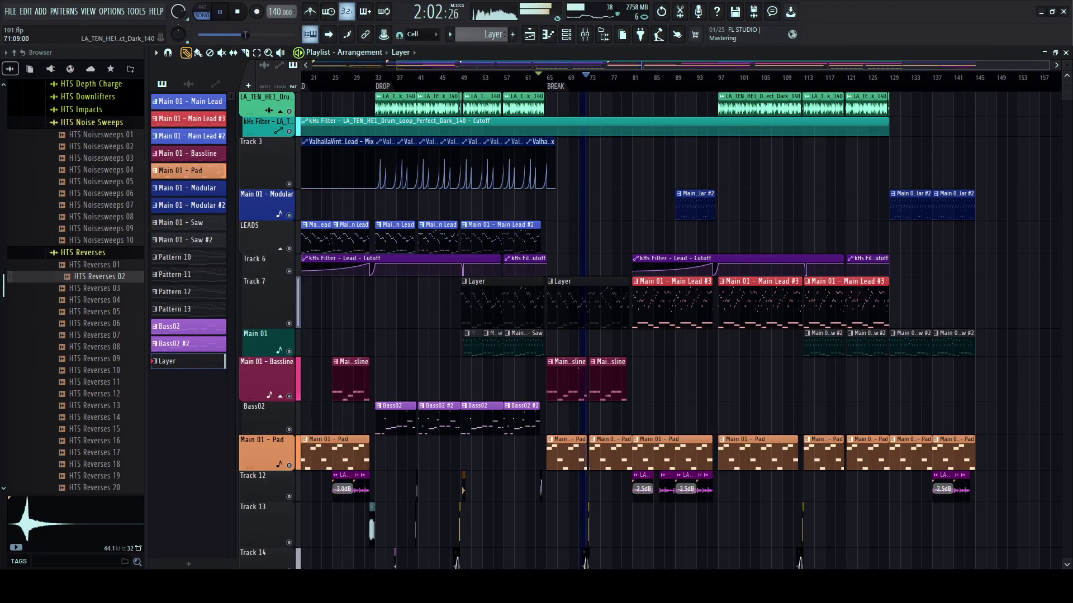
pyautogui.scroll(3, 606, 391)
pyautogui.scroll(-5, 598, 396)
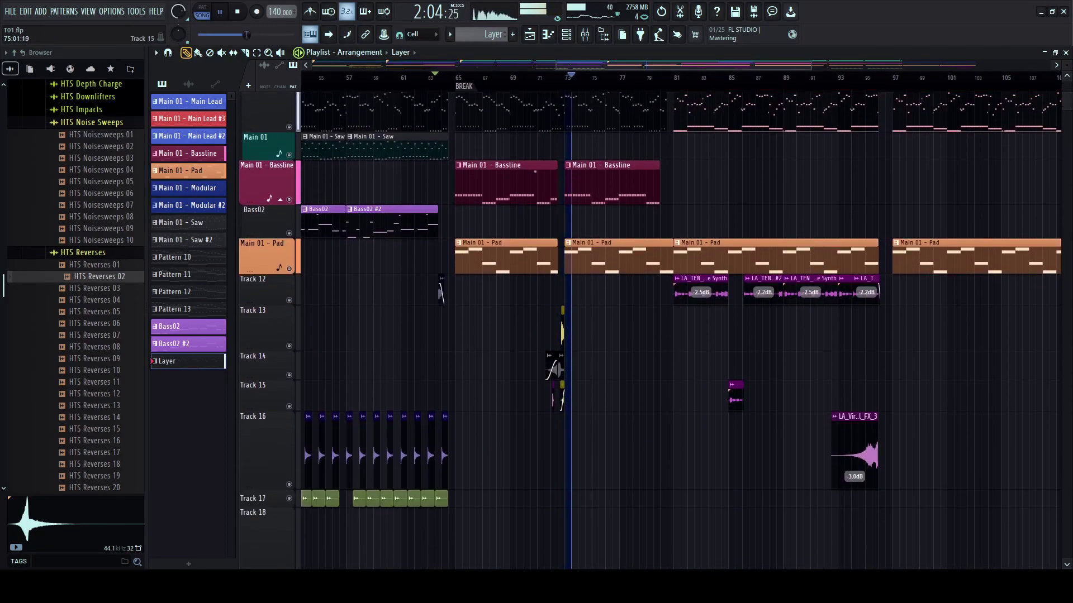
pyautogui.scroll(-2, 599, 396)
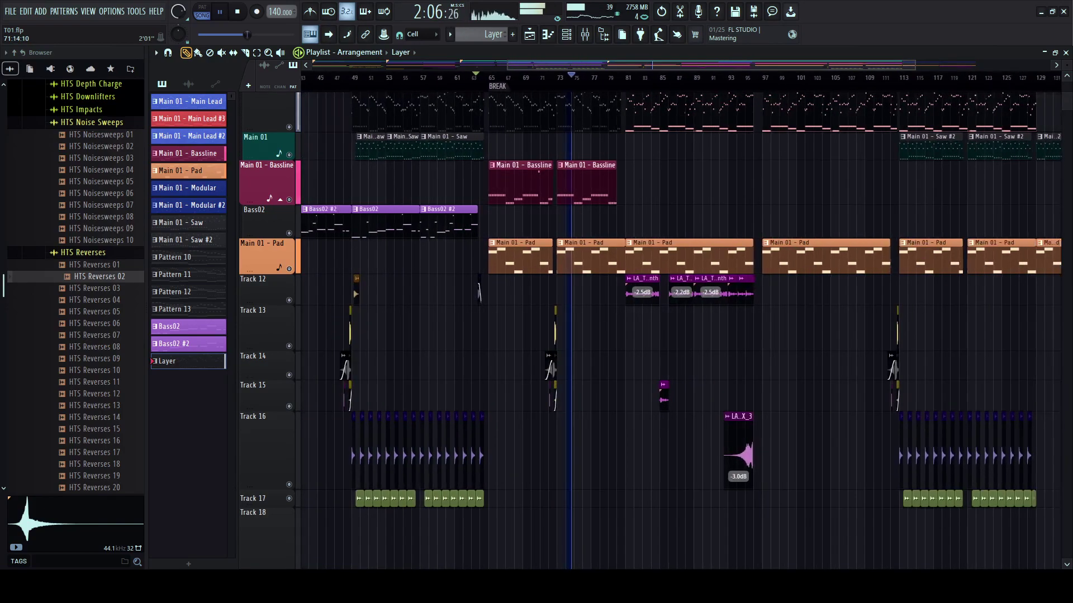
pyautogui.moveTo(526, 330); pyautogui.dragTo(524, 327)
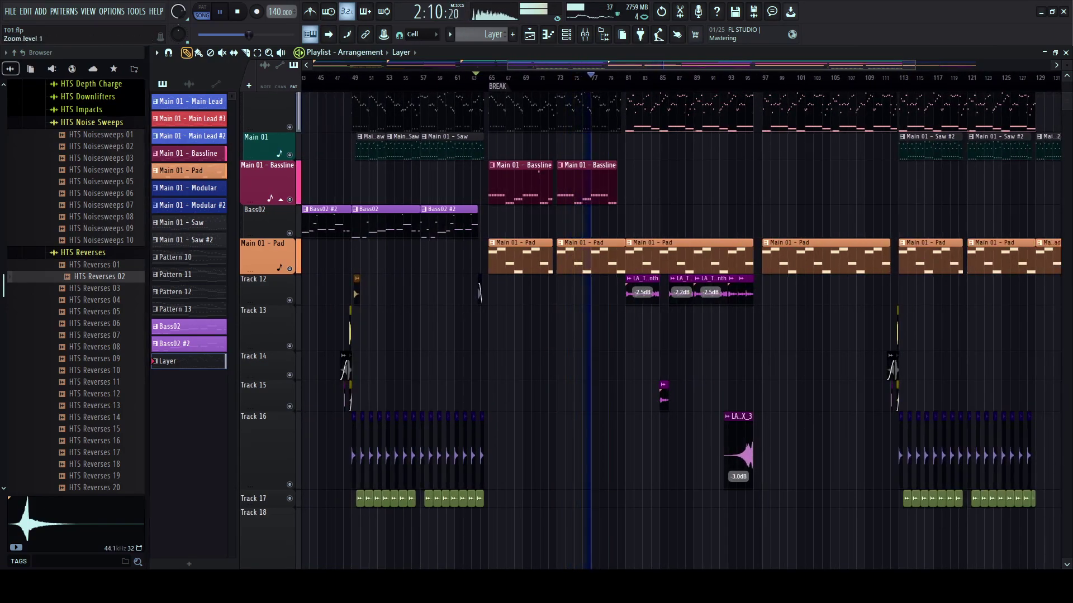
# - Widen the browser and shorten the Main 01 - Pad clip starting at bar 73 so it ends at bar 80
pyautogui.moveTo(146, 292); pyautogui.dragTo(187, 292)
pyautogui.scroll(5, 649, 330)
pyautogui.scroll(3, 648, 330)
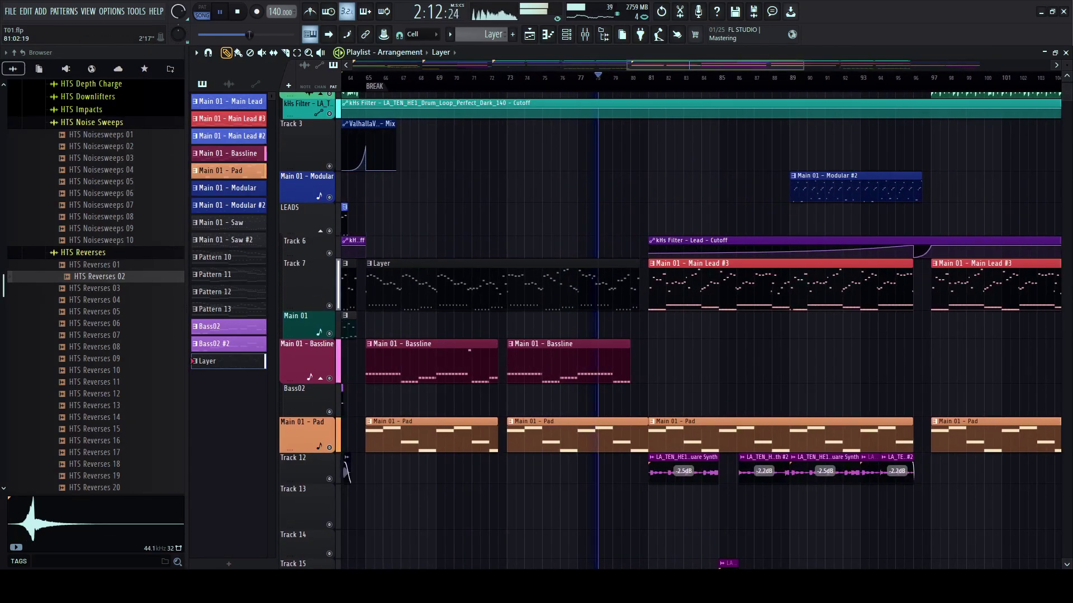
pyautogui.hscroll(1, 631, 330)
pyautogui.scroll(1, 609, 335)
pyautogui.scroll(-1, 609, 336)
pyautogui.hscroll(2, 603, 335)
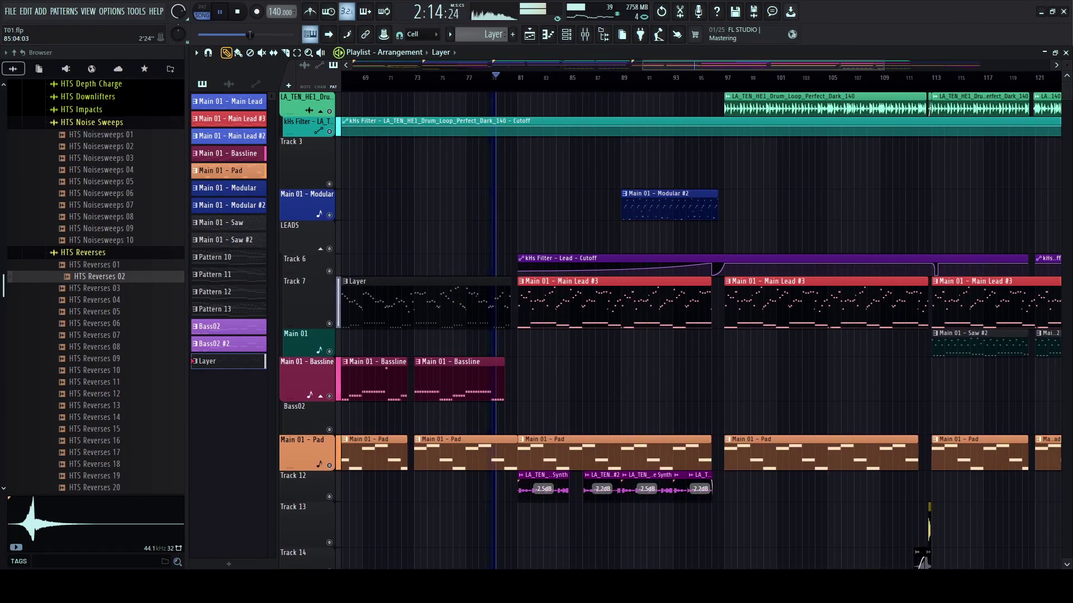
pyautogui.scroll(-2, 576, 335)
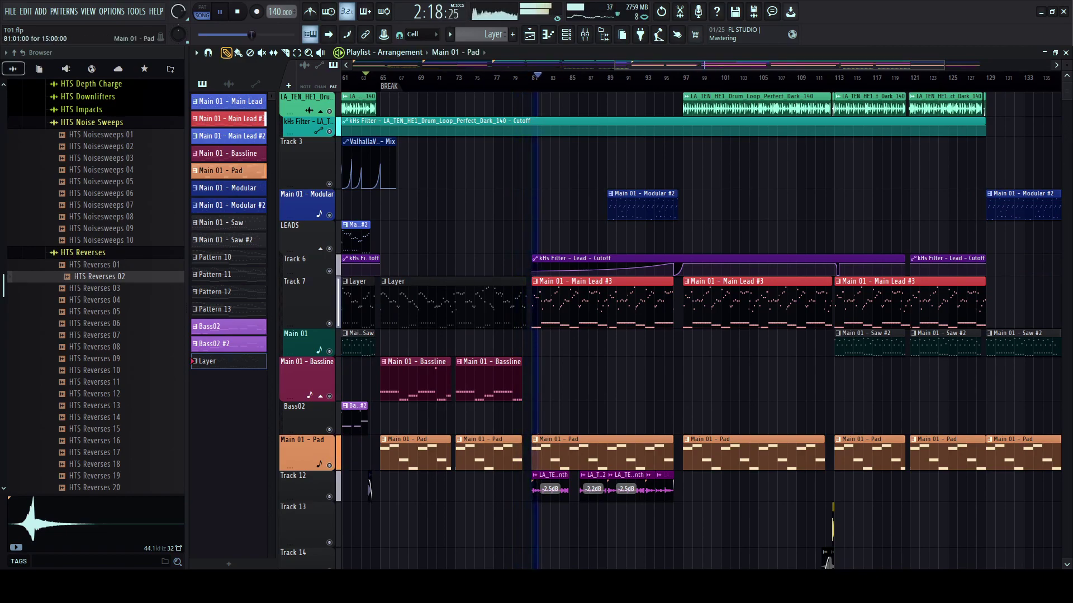
# - Rename mixer insert 7 as Bassline and open its kHs Filter
pyautogui.hscroll(2, 648, 329)
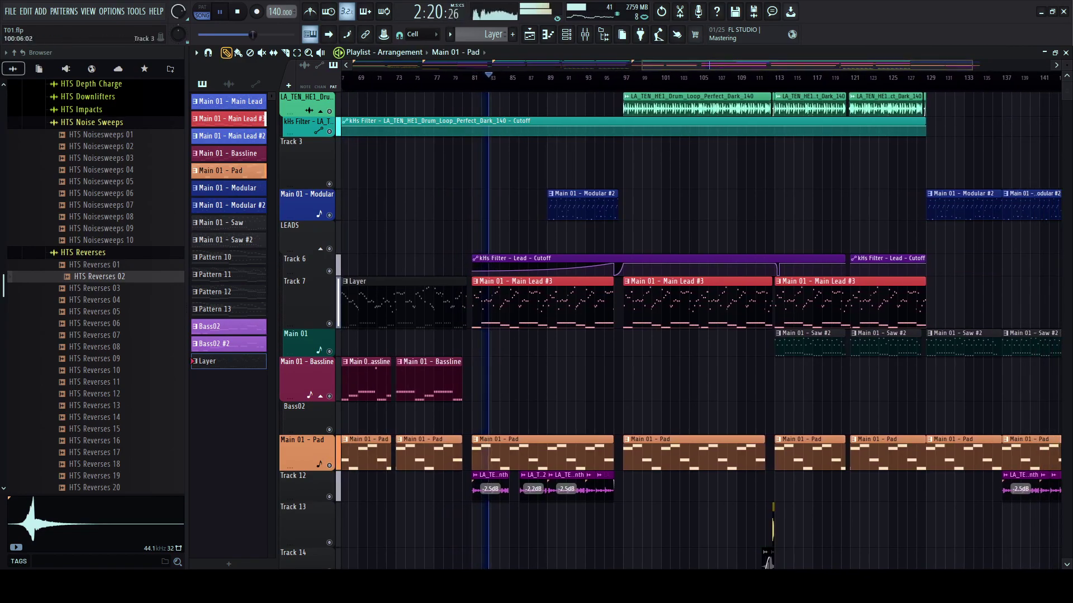
pyautogui.press('F9')
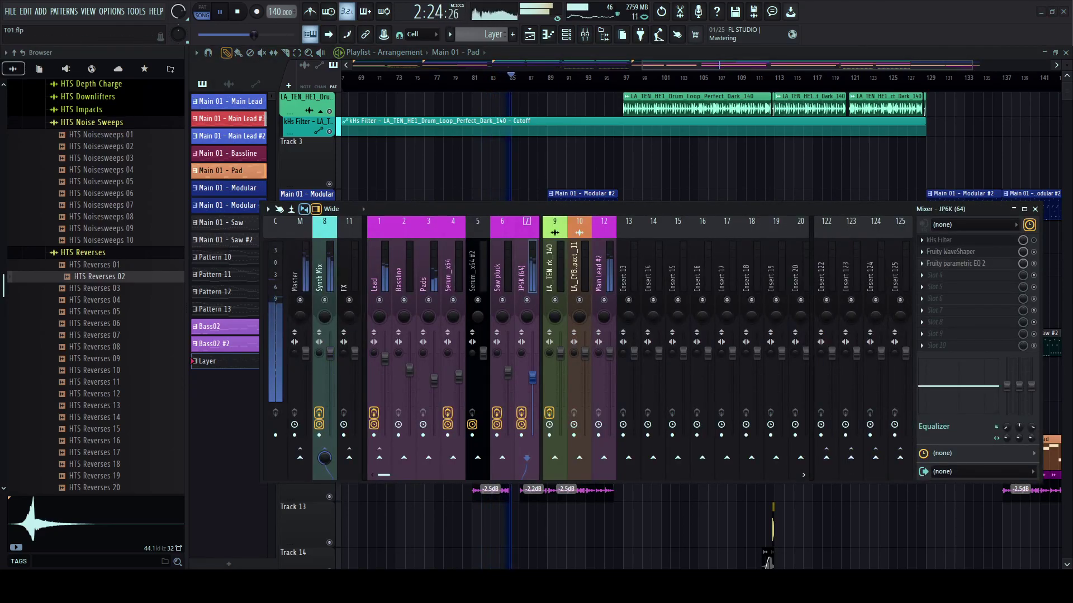
pyautogui.click(555, 268)
pyautogui.click(526, 268)
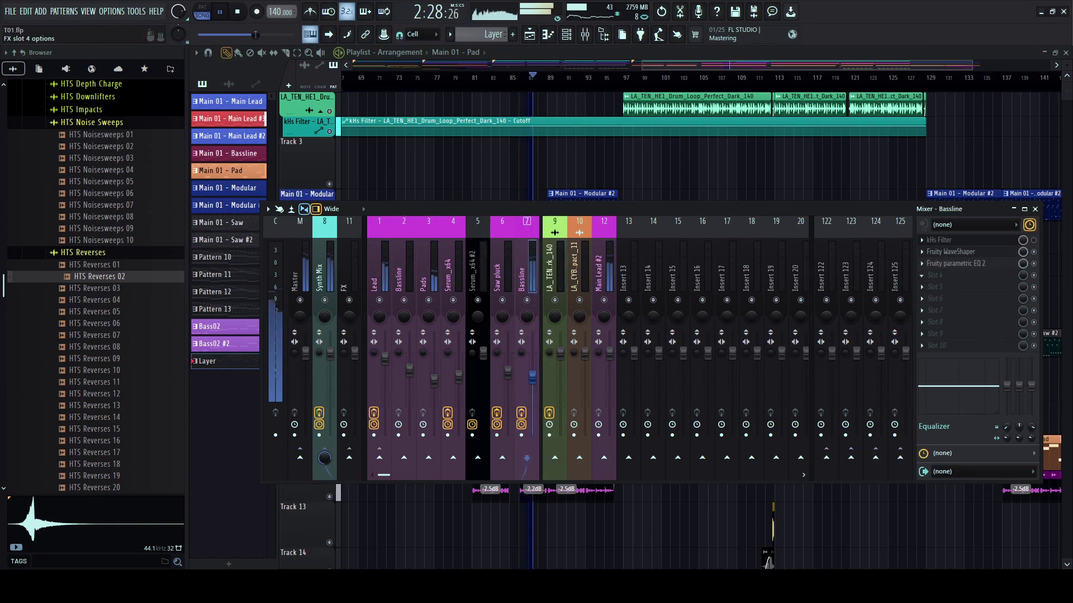
pyautogui.click(940, 240)
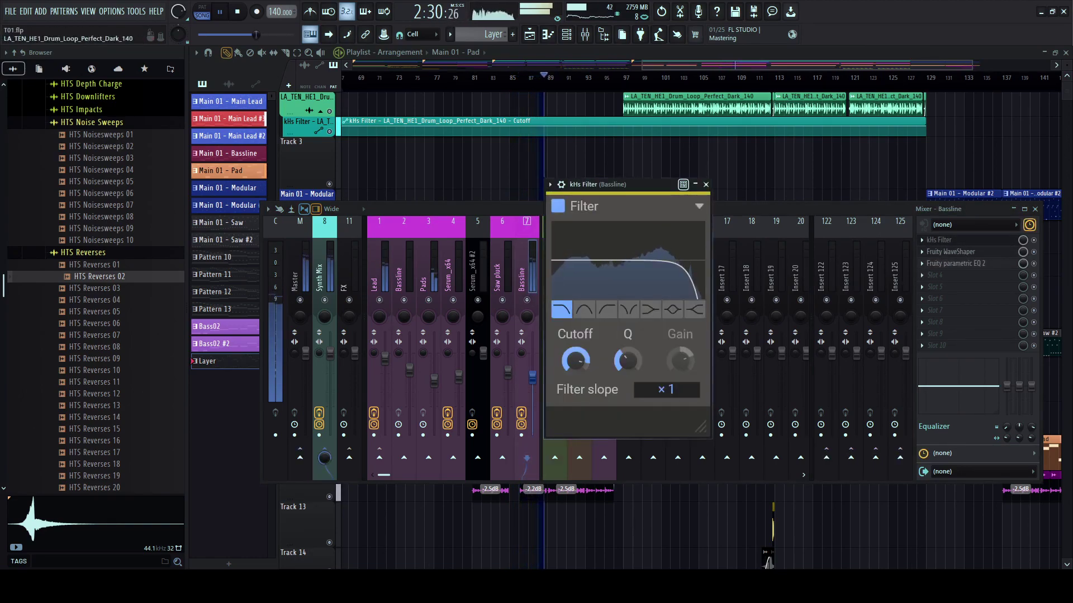
# - Raise the Bassline filter's cutoff to nearly fully open and create its automation clip on a taller Track 20
pyautogui.moveTo(575, 360); pyautogui.dragTo(575, 346)
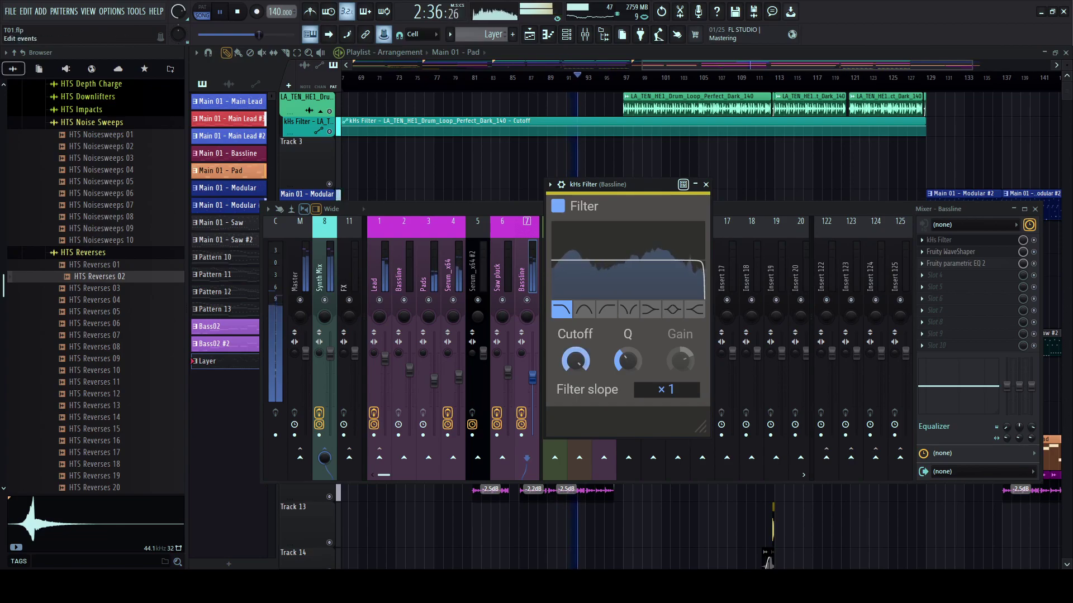
pyautogui.click(447, 551)
pyautogui.scroll(-4, 447, 463)
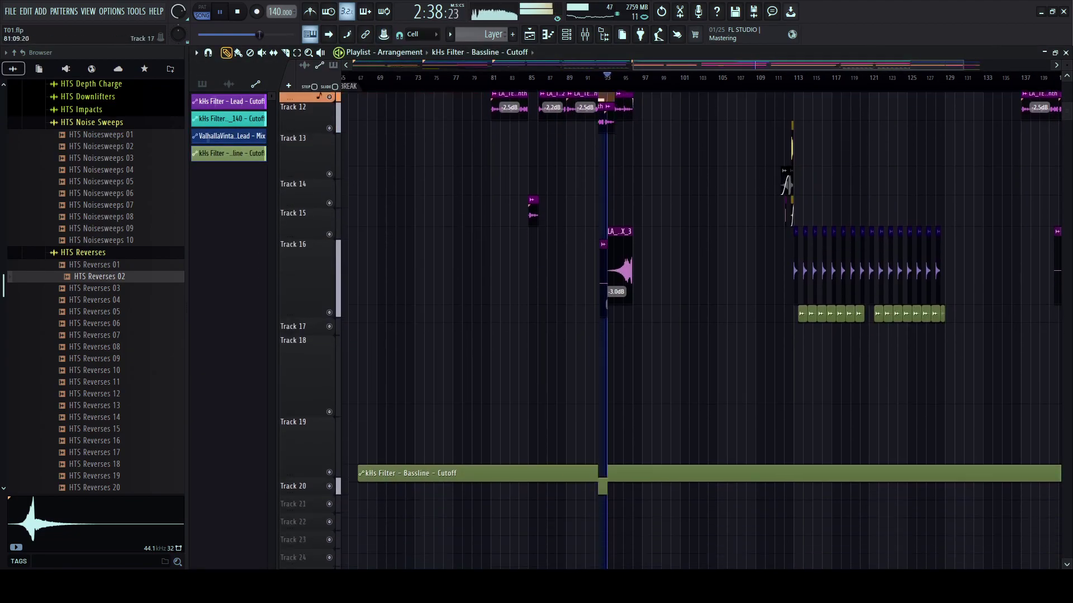
pyautogui.moveTo(306, 471); pyautogui.dragTo(306, 490)
pyautogui.scroll(-3, 793, 474)
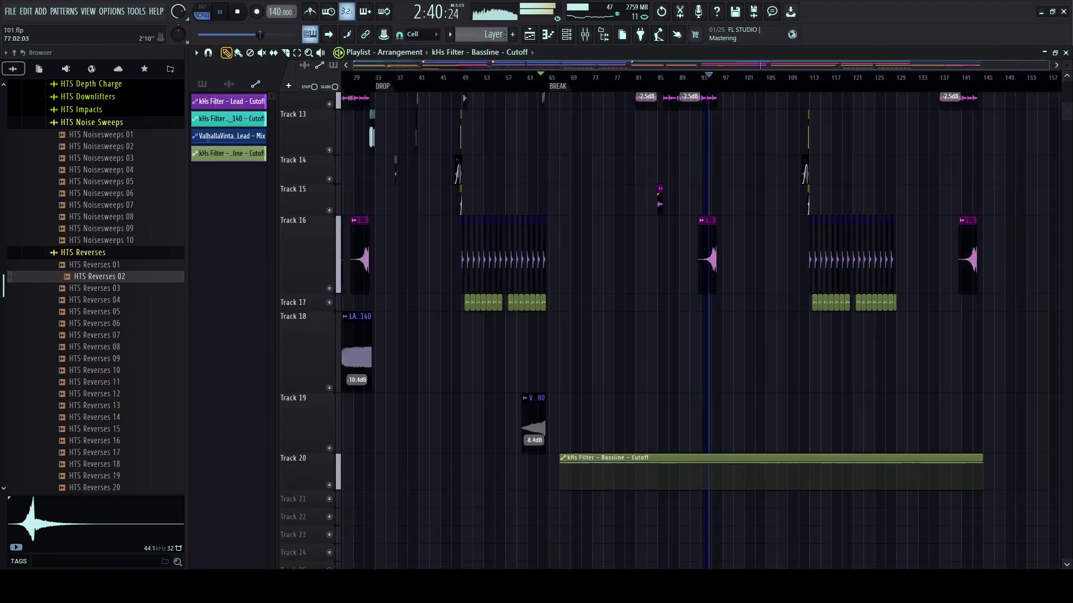
# - Move the Bassline cutoff automation clip to start at bar 1 and extend it with an end point at bar 133
pyautogui.moveTo(793, 458); pyautogui.dragTo(496, 458)
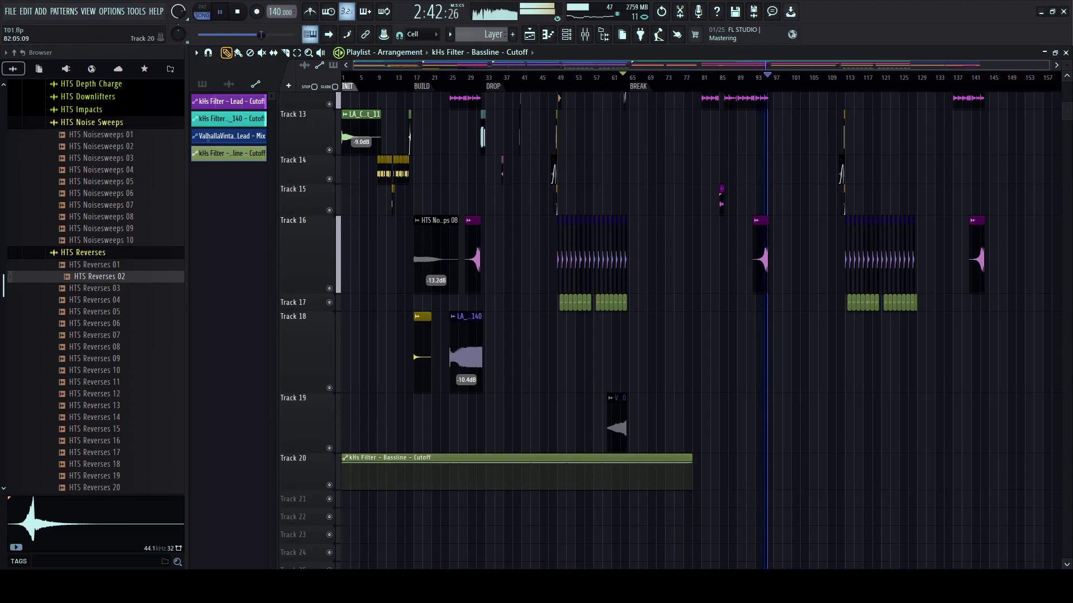
pyautogui.moveTo(700, 459); pyautogui.dragTo(934, 459)
pyautogui.rightClick(845, 464)
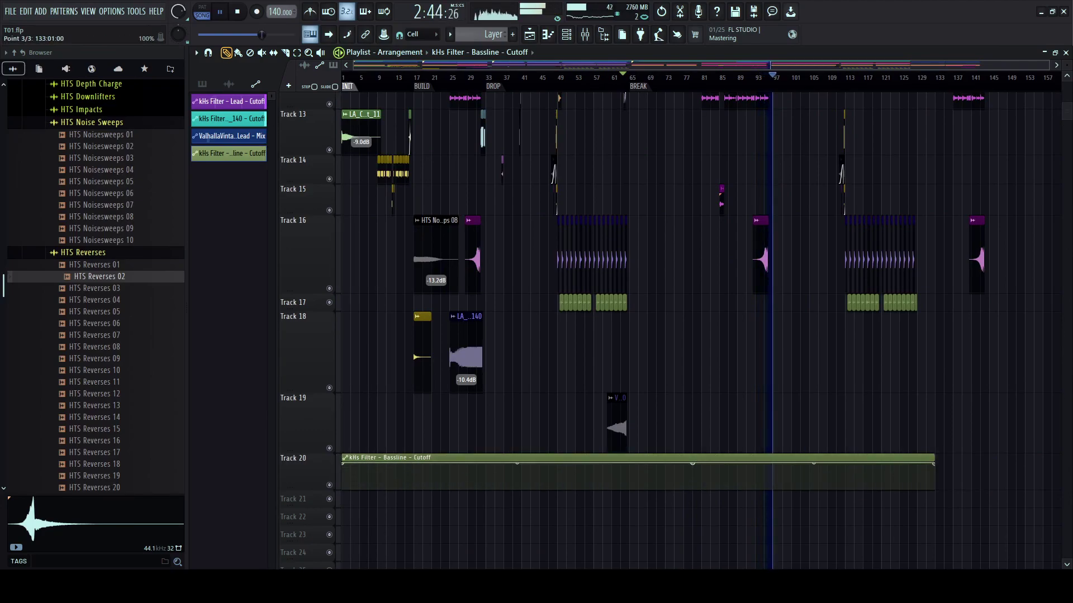
# - Examine the lead, pad and effect clips around bars 85 to 129 against the Bassline cutoff automation during playback
pyautogui.scroll(4, 759, 103)
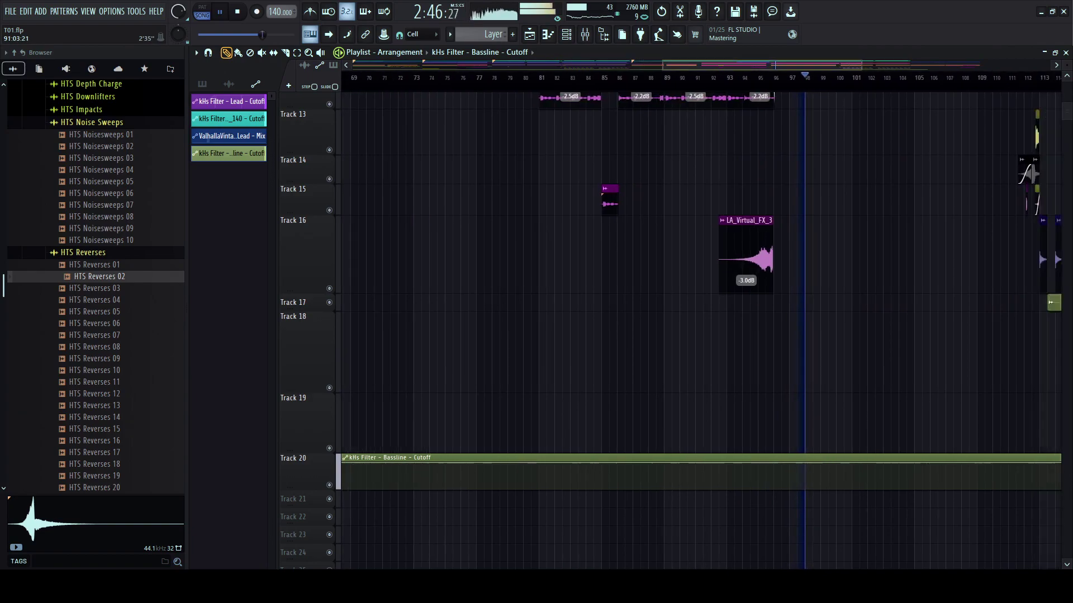
pyautogui.hscroll(3, 746, 206)
pyautogui.scroll(4, 740, 218)
pyautogui.scroll(-4, 699, 330)
pyautogui.scroll(6, 698, 330)
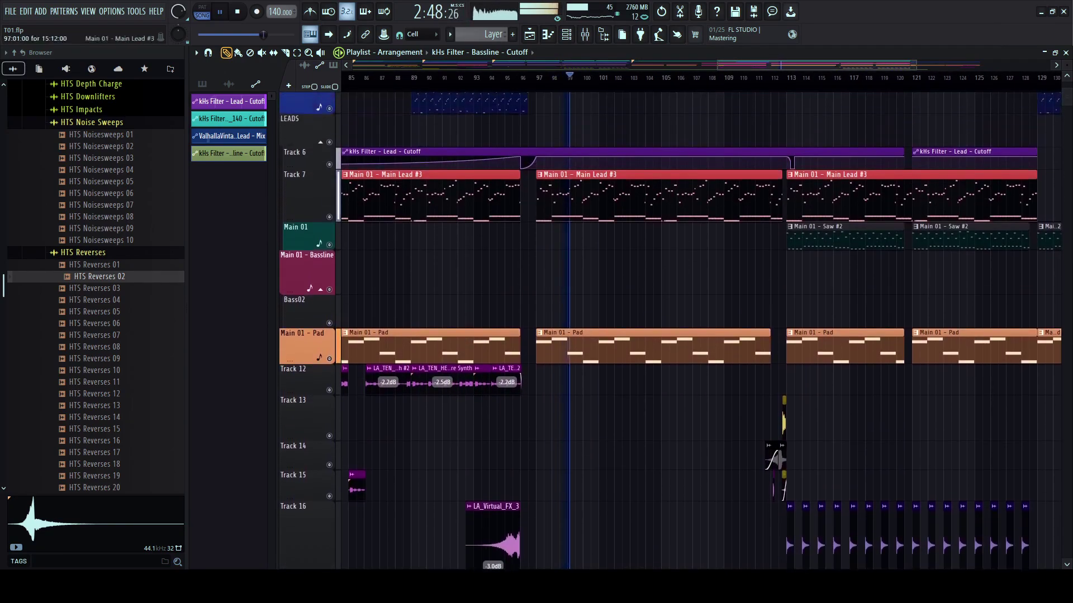
pyautogui.scroll(-10, 698, 330)
pyautogui.scroll(-2, 616, 207)
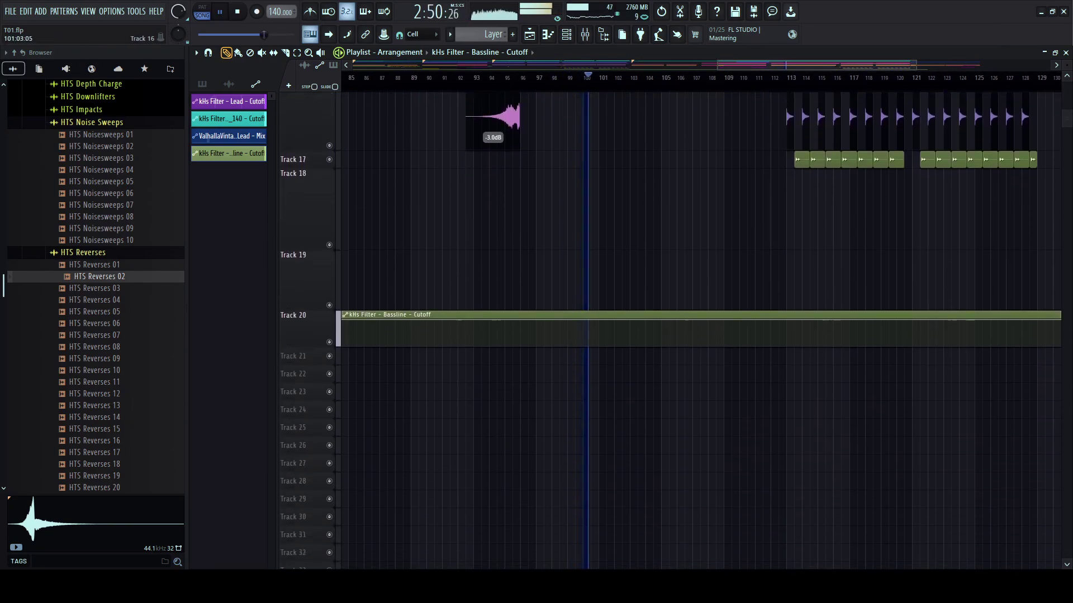
pyautogui.scroll(-2, 616, 207)
pyautogui.scroll(2, 616, 206)
# - Play the section from about bar 81 and add a timeline marker at bar 81
pyautogui.press('space')
pyautogui.click(453, 78)
pyautogui.press('space')
pyautogui.scroll(4, 454, 168)
pyautogui.scroll(6, 429, 223)
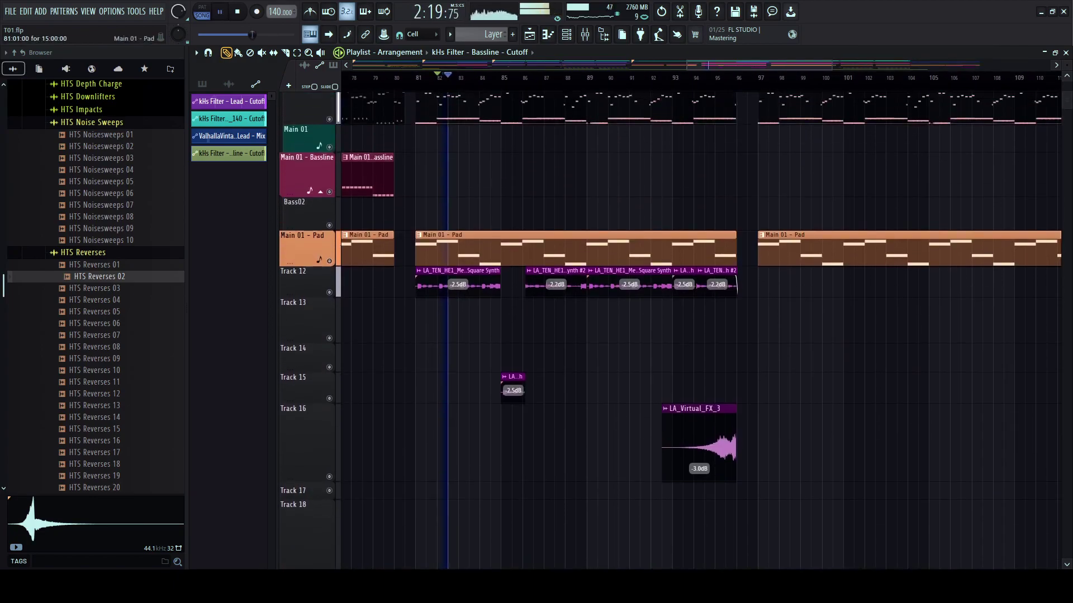
pyautogui.press('space')
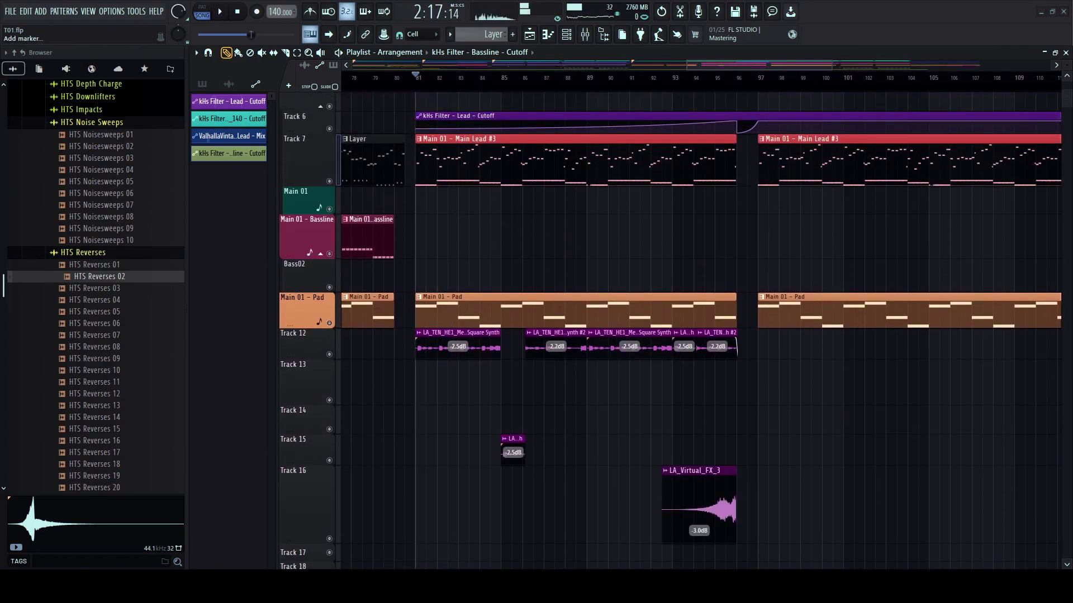
pyautogui.press('space')
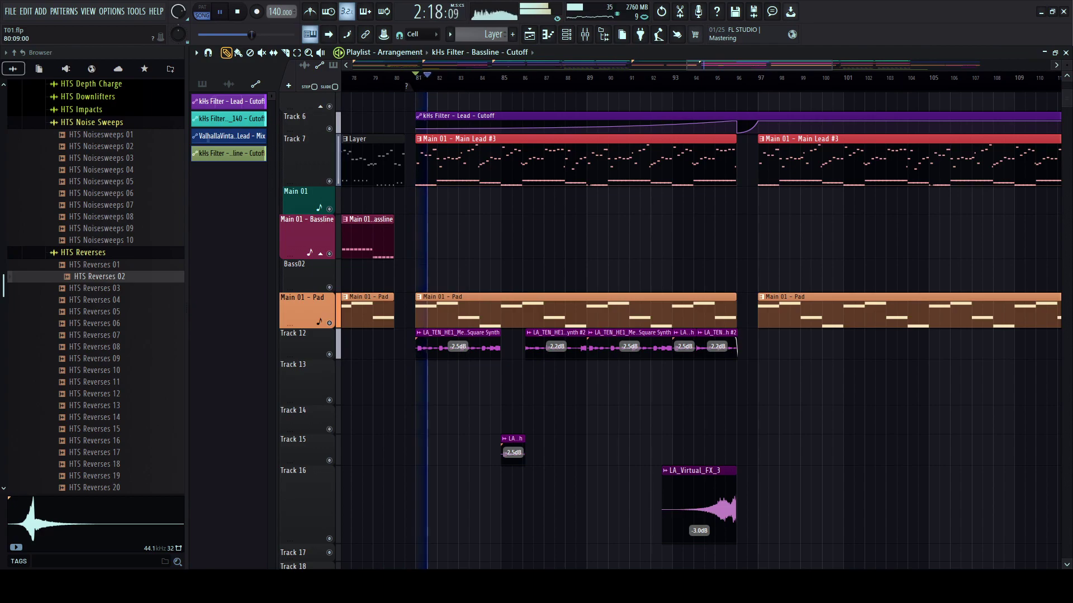
# - Add Bassline cutoff points just before and at bar 81 for a sharp dip to about half, and make Track 20 taller
pyautogui.scroll(-6, 404, 223)
pyautogui.click(399, 79)
pyautogui.scroll(1, 400, 78)
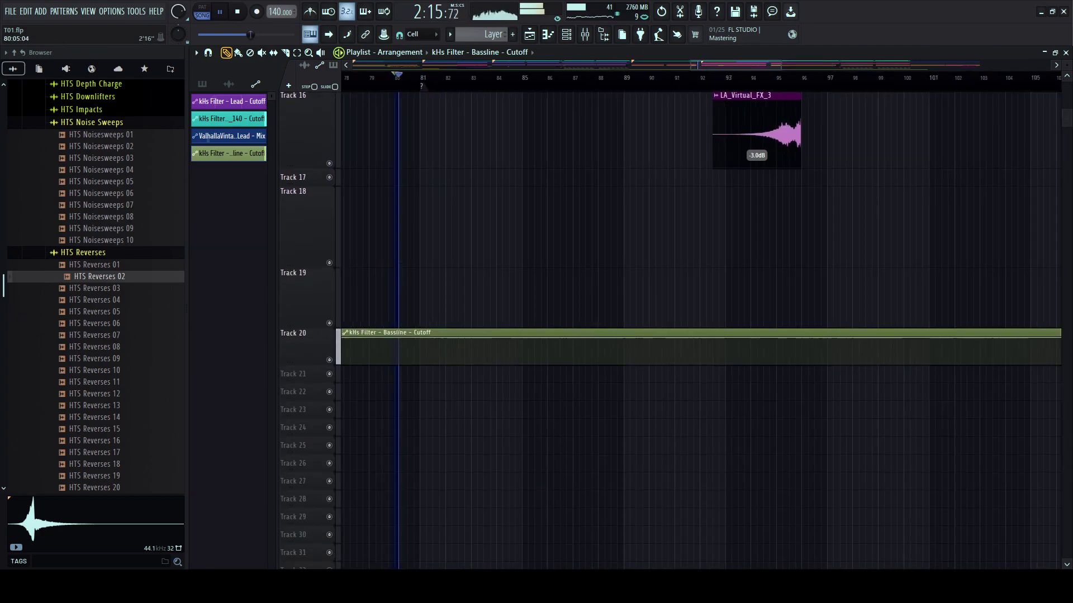
pyautogui.scroll(2, 397, 78)
pyautogui.rightClick(424, 339)
pyautogui.rightClick(434, 347)
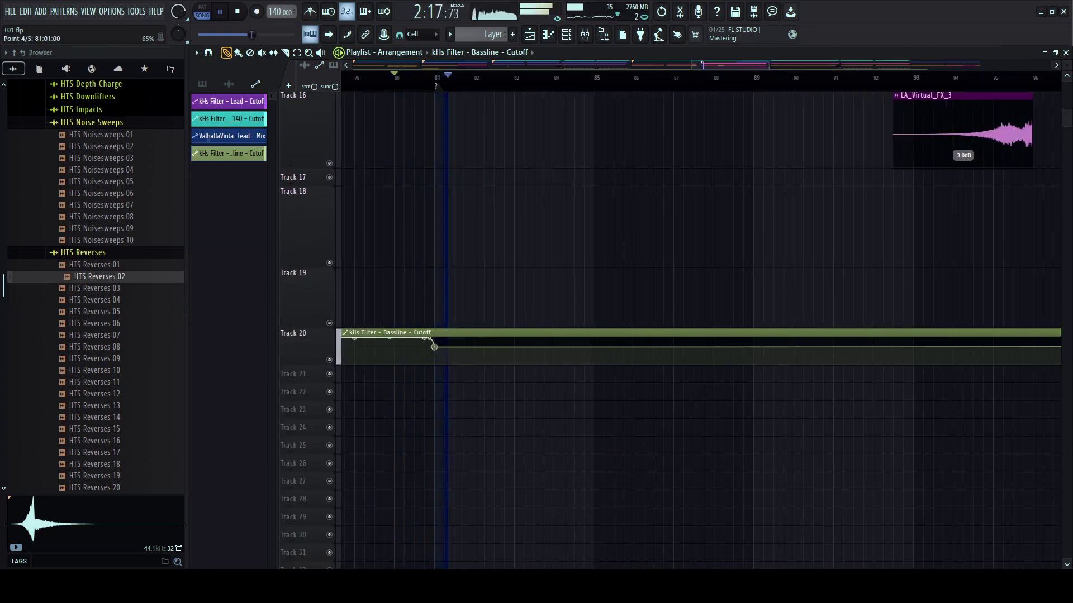
pyautogui.moveTo(434, 347); pyautogui.dragTo(424, 357)
pyautogui.moveTo(319, 365); pyautogui.dragTo(319, 386)
pyautogui.moveTo(424, 373); pyautogui.dragTo(434, 362)
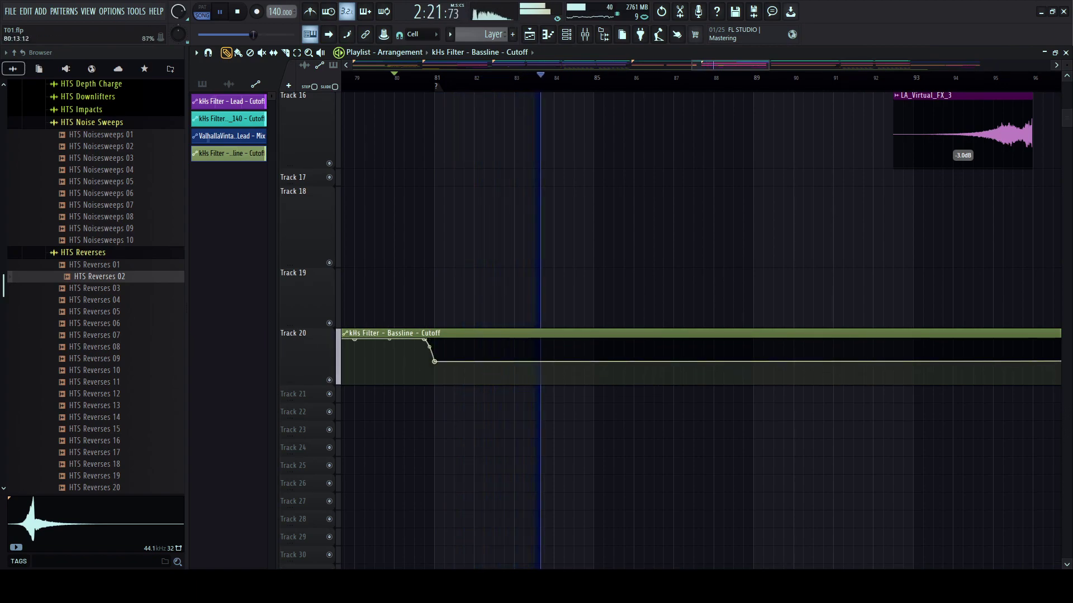
# - Add points at bars 89 and 97 to the Bassline cutoff automation so the cutoff rises gradually between them
pyautogui.scroll(-2, 436, 78)
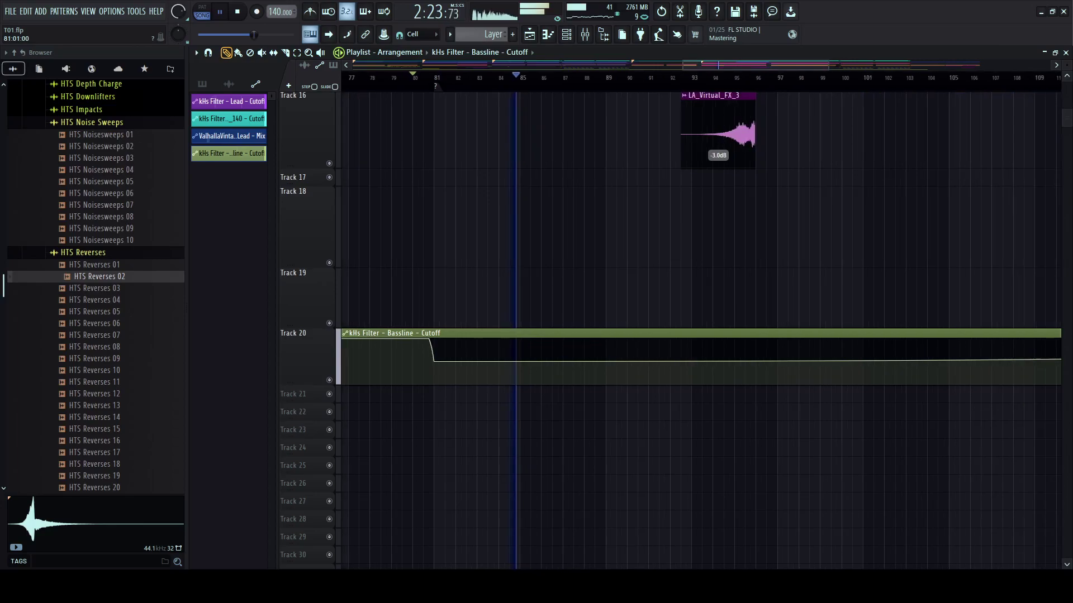
pyautogui.hscroll(-1, 602, 223)
pyautogui.hscroll(5, 583, 297)
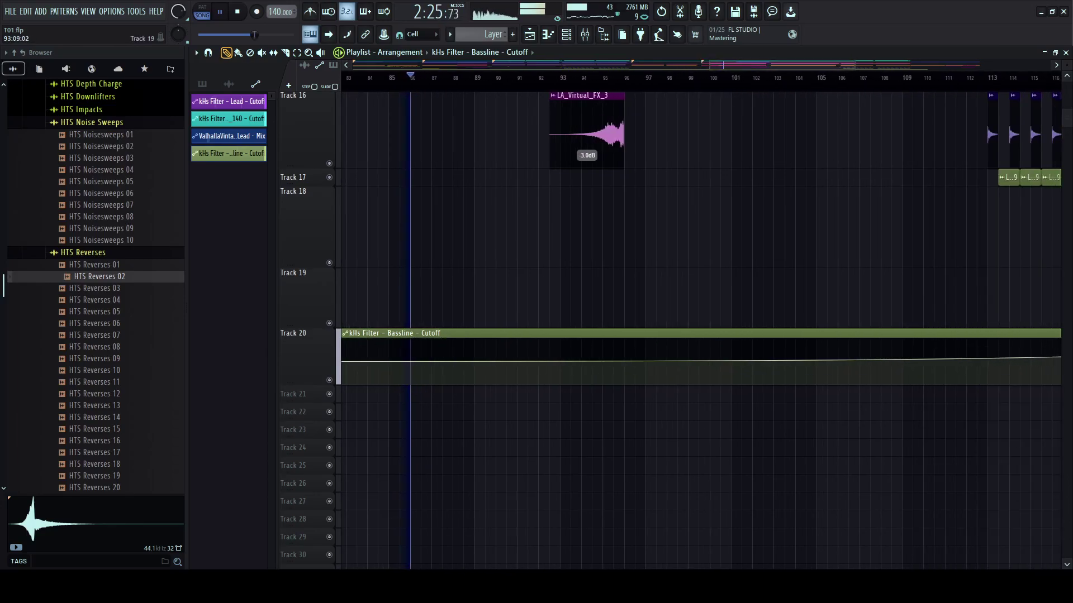
pyautogui.scroll(-2, 488, 128)
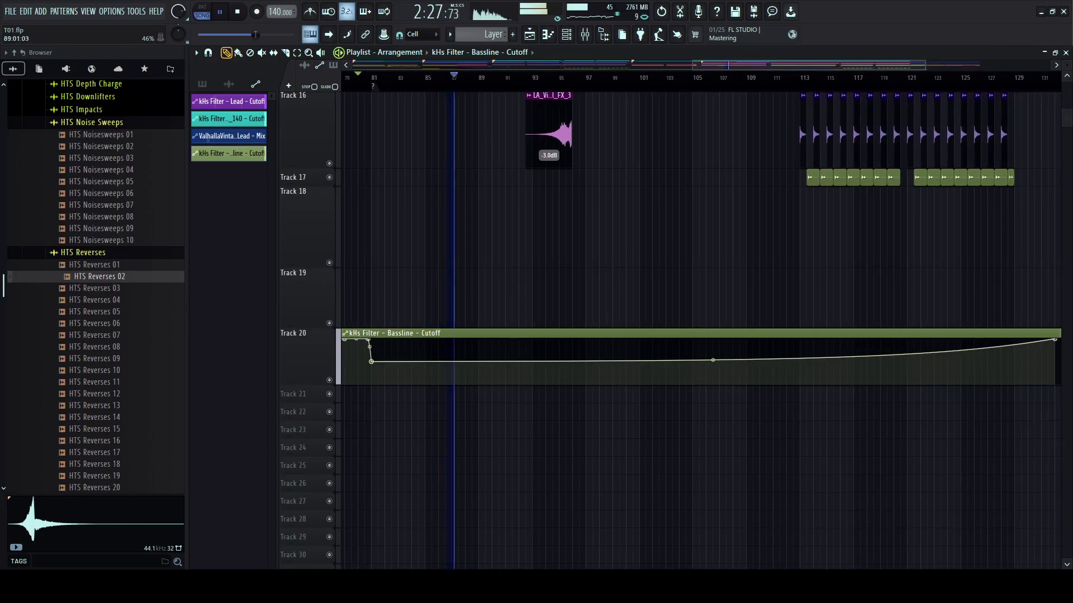
pyautogui.moveTo(478, 361); pyautogui.dragTo(479, 356)
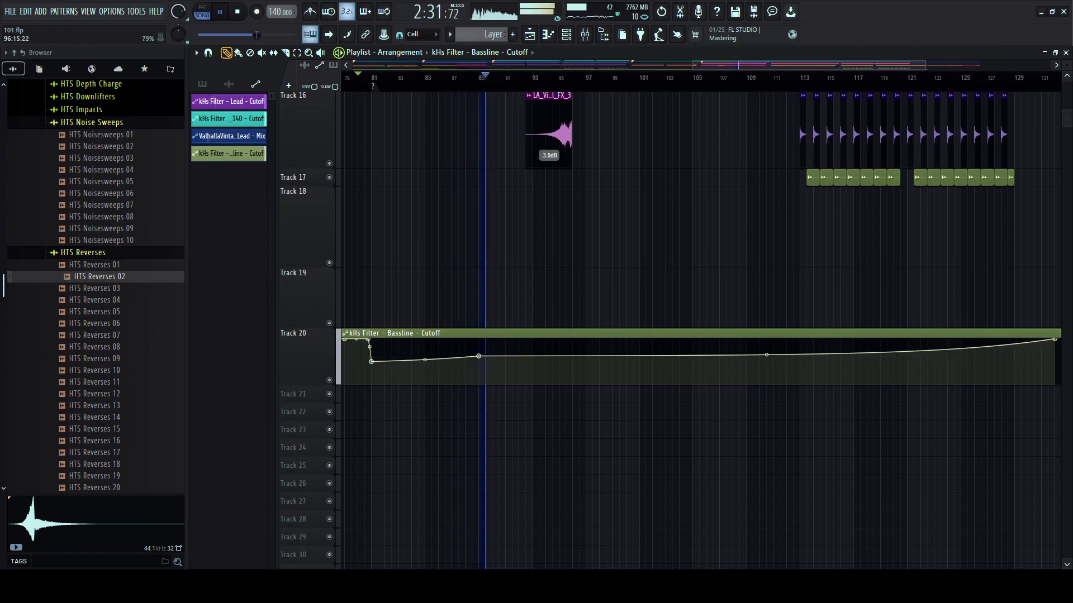
pyautogui.rightClick(585, 350)
pyautogui.moveTo(579, 345); pyautogui.dragTo(586, 349)
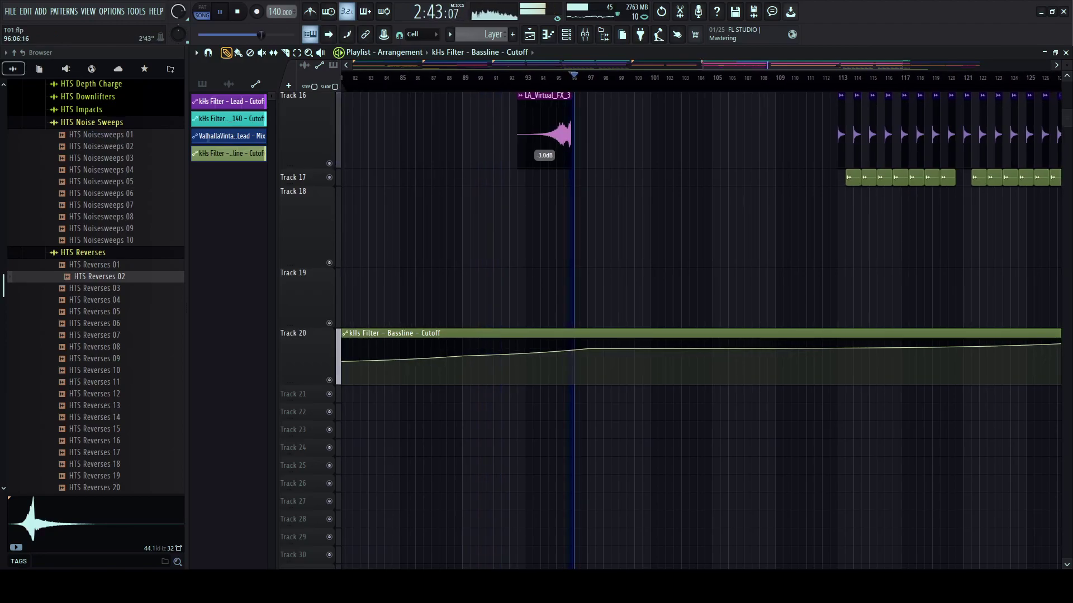
# - Add a "drop" marker at bar 97 and a second cutoff point there that jumps to fully open
pyautogui.press('space')
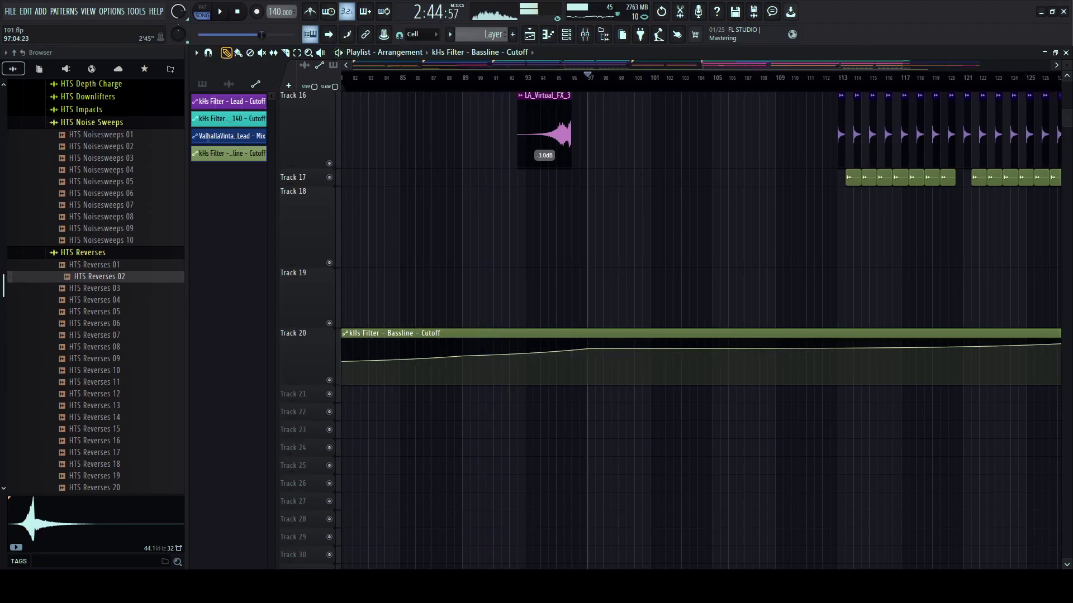
pyautogui.press('space')
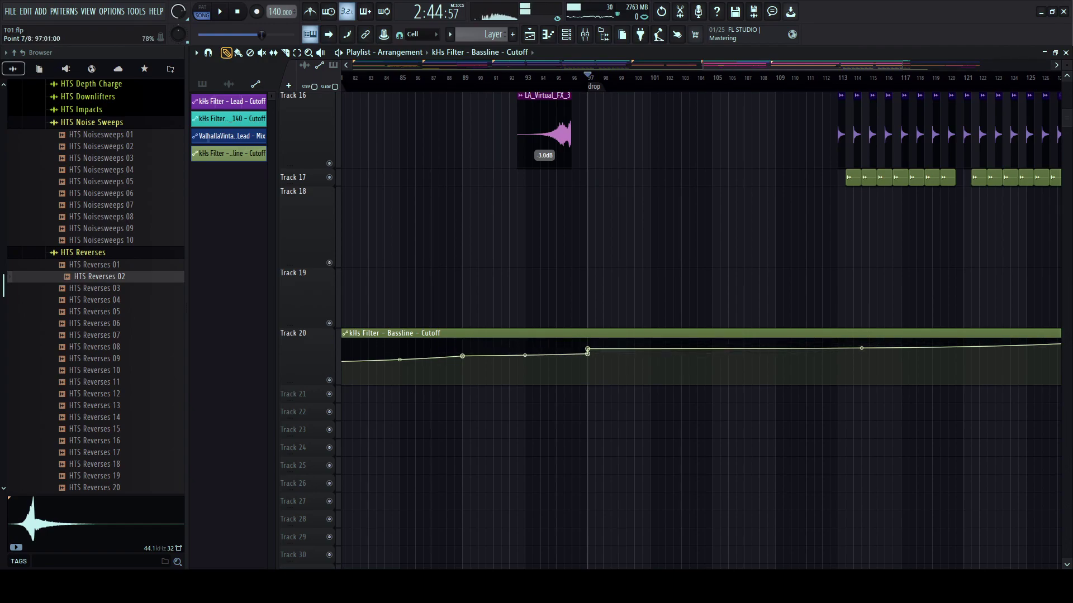
pyautogui.moveTo(587, 349); pyautogui.dragTo(587, 339)
# - Play the transition into the drop from about bar 95 and narrow the browser
pyautogui.click(556, 78)
pyautogui.scroll(5, 598, 134)
pyautogui.scroll(9, 593, 134)
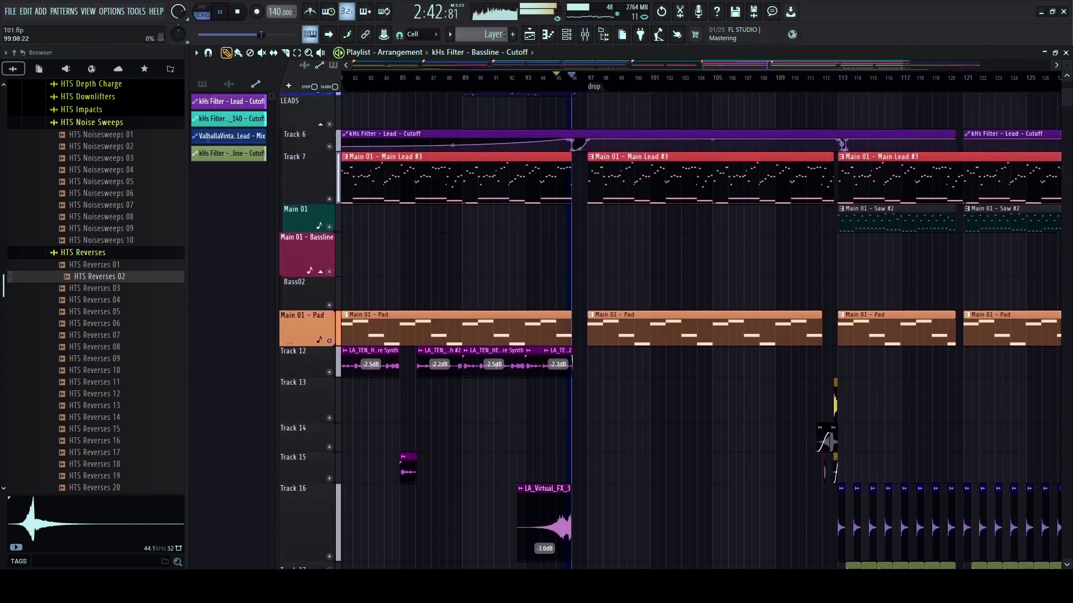
pyautogui.scroll(-3, 593, 87)
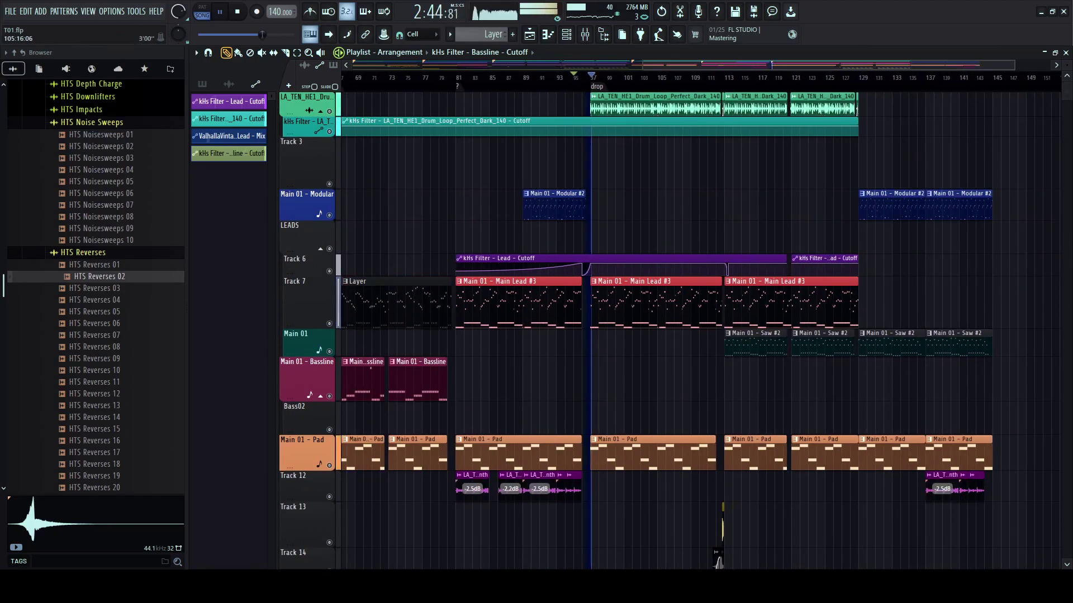
pyautogui.moveTo(186, 241); pyautogui.dragTo(161, 241)
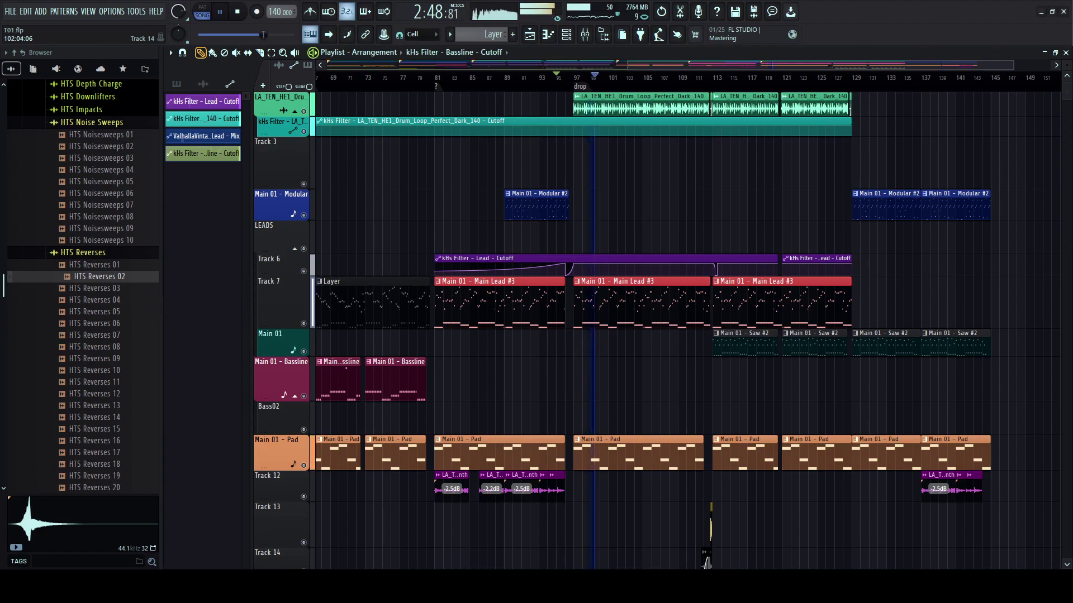
# - Open ShaperBox 3 on the Synth Mix insert and check its sidechain connection in the processing settings
pyautogui.press('F9')
pyautogui.moveTo(481, 268); pyautogui.dragTo(299, 268)
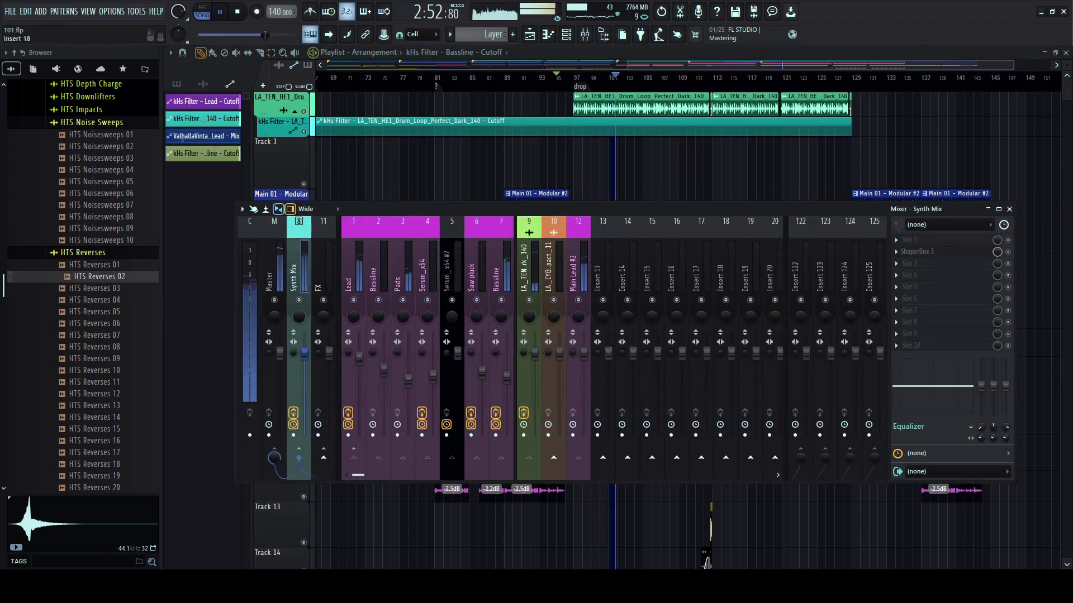
pyautogui.click(928, 252)
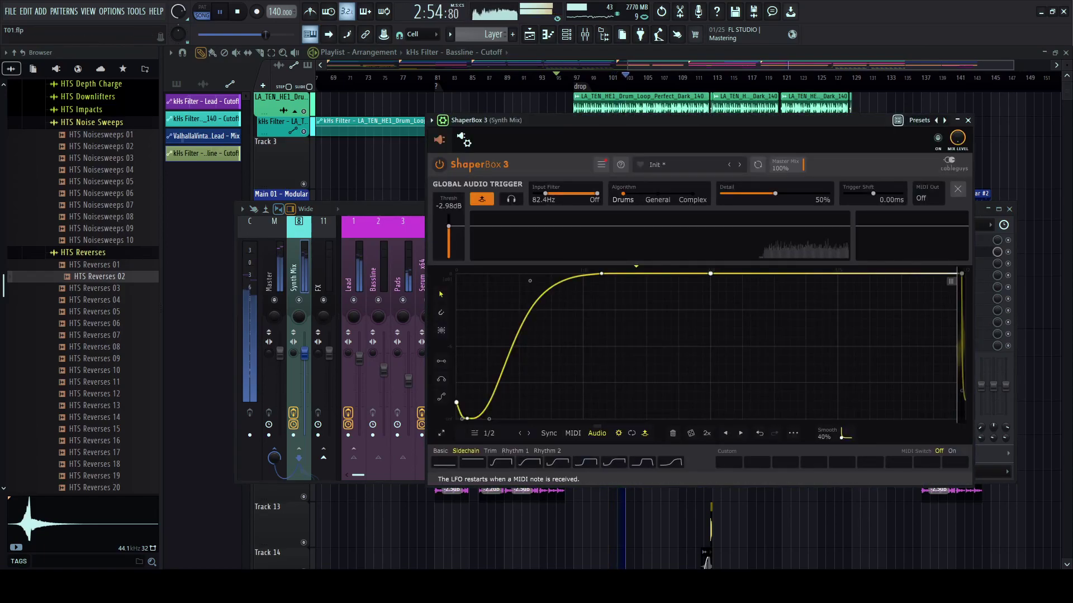
pyautogui.click(463, 140)
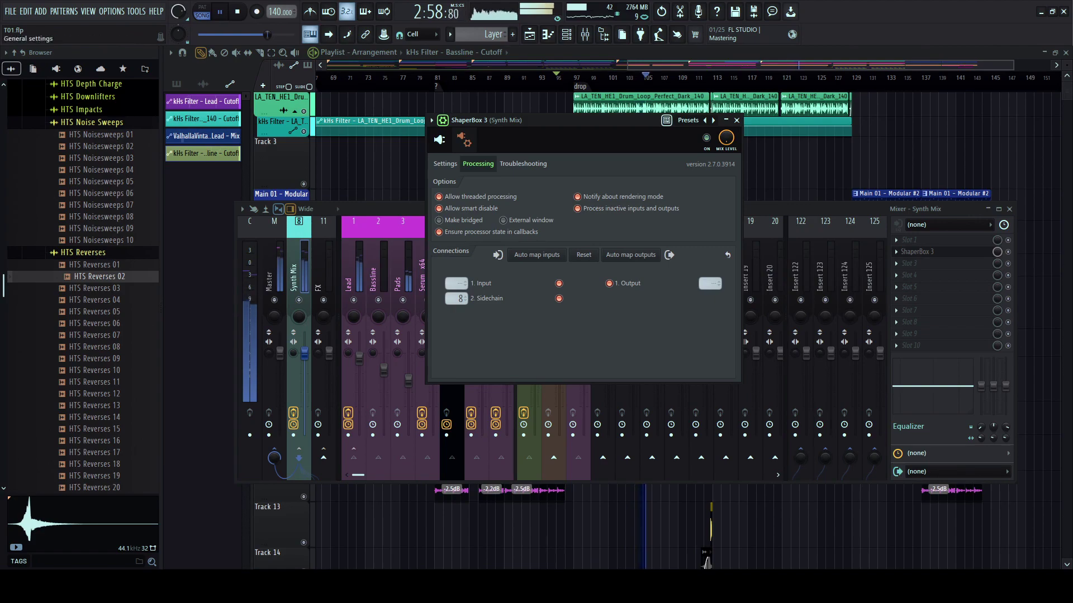
pyautogui.click(439, 140)
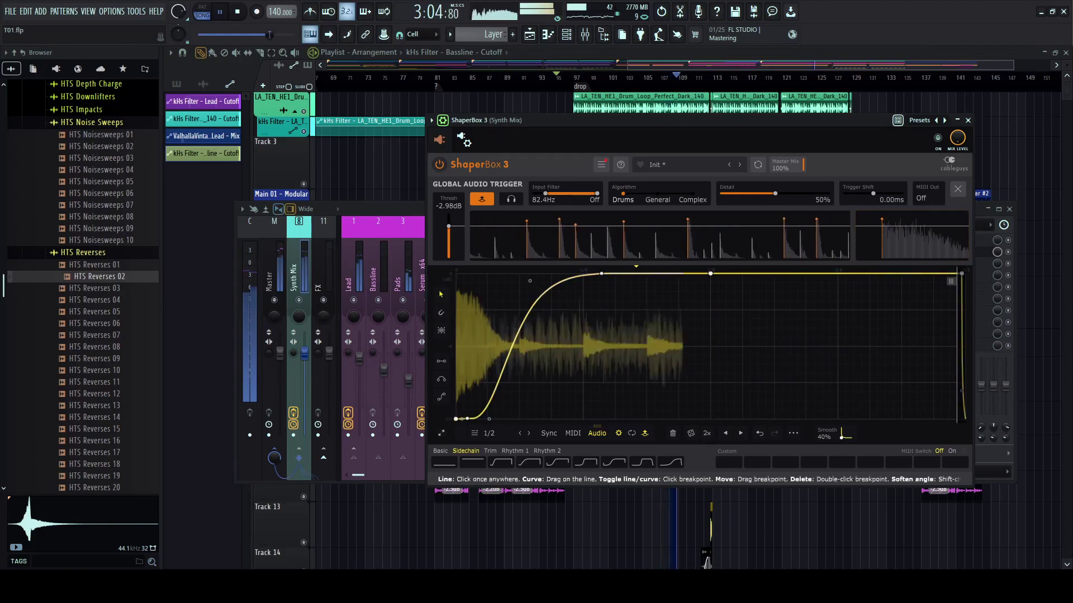
# - Delay and steepen the rise of the sidechain volume curve, and use the Drums trigger algorithm with Detail at 100%
pyautogui.moveTo(601, 273); pyautogui.dragTo(531, 419)
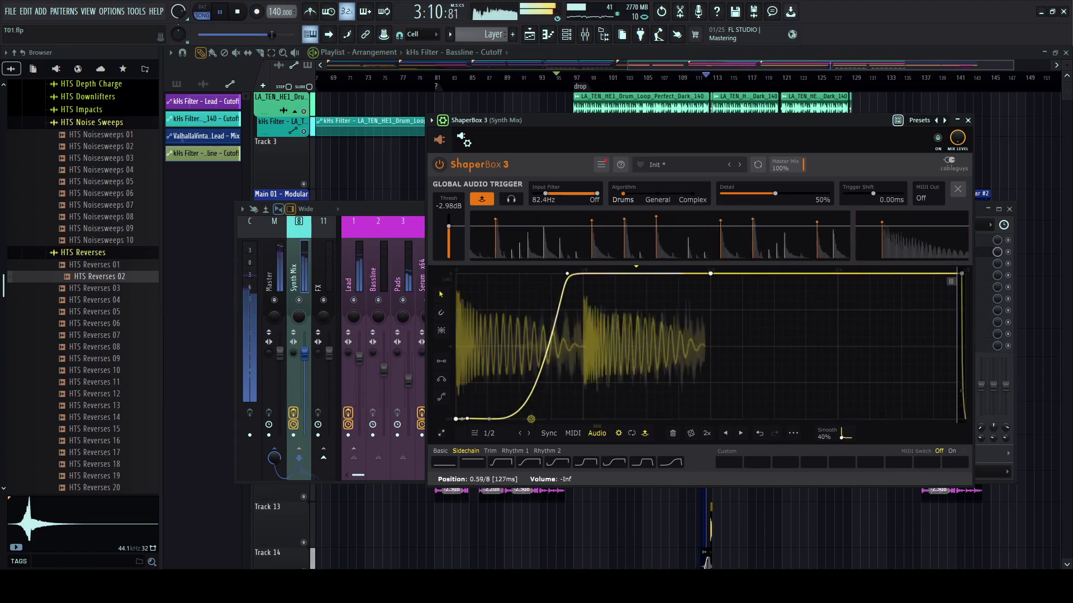
pyautogui.moveTo(567, 274); pyautogui.dragTo(561, 273)
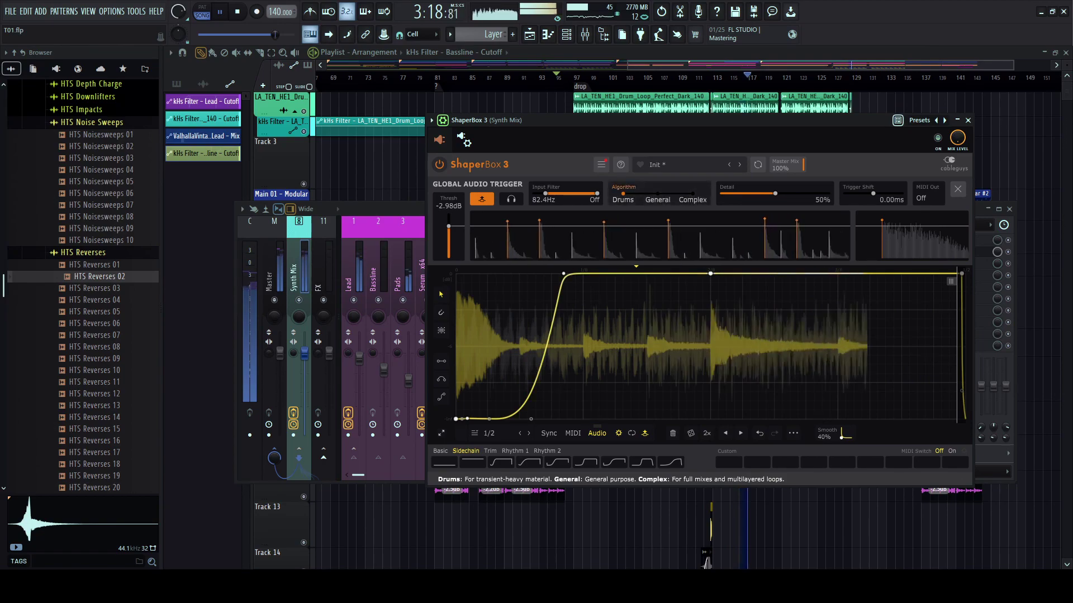
pyautogui.click(693, 199)
pyautogui.click(623, 199)
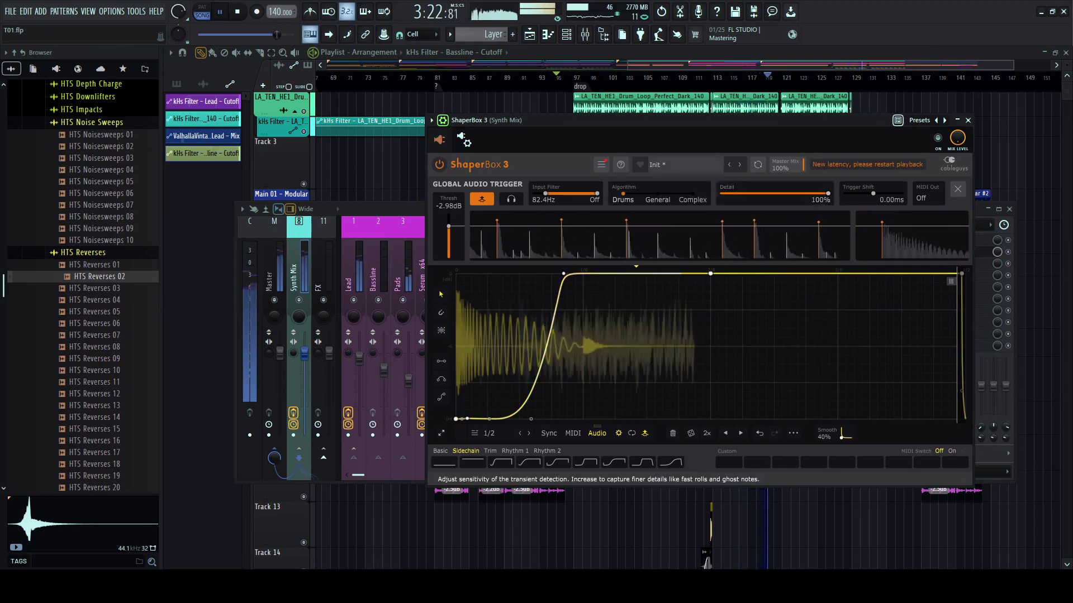
# - Shorten the volume LFO to 1/4 and stretch the sidechain curve's rise to the midpoint, bending it to start later
pyautogui.moveTo(665, 120); pyautogui.dragTo(546, 107)
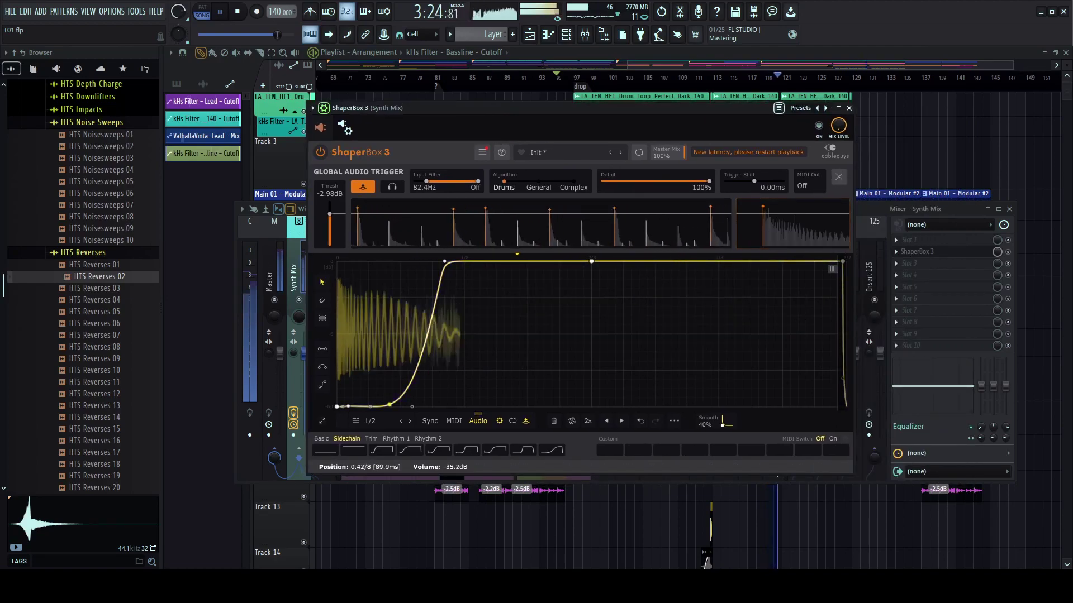
pyautogui.click(410, 422)
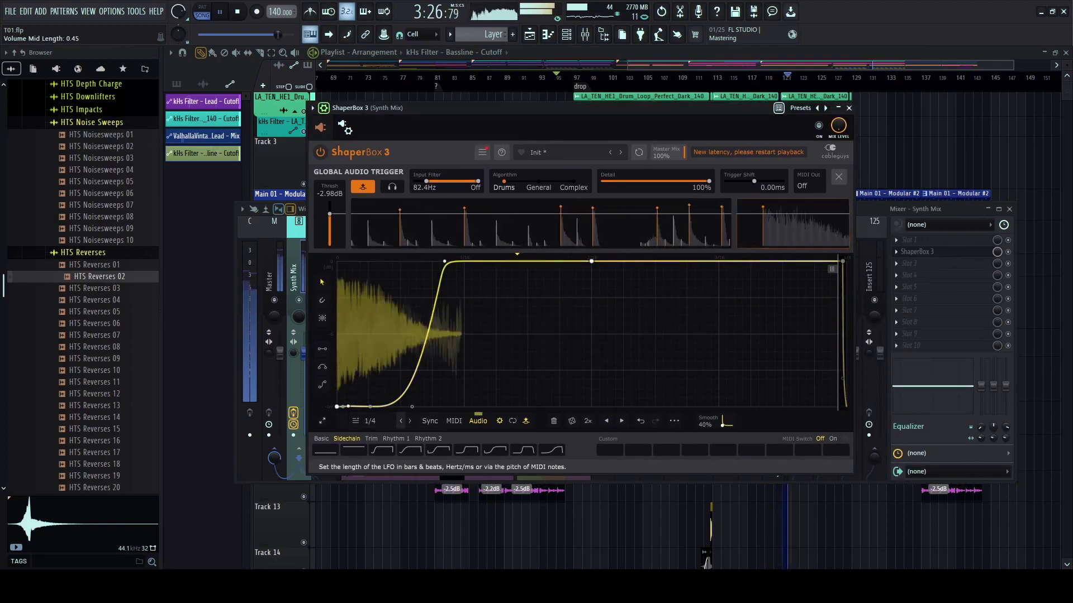
pyautogui.moveTo(445, 261); pyautogui.dragTo(591, 261)
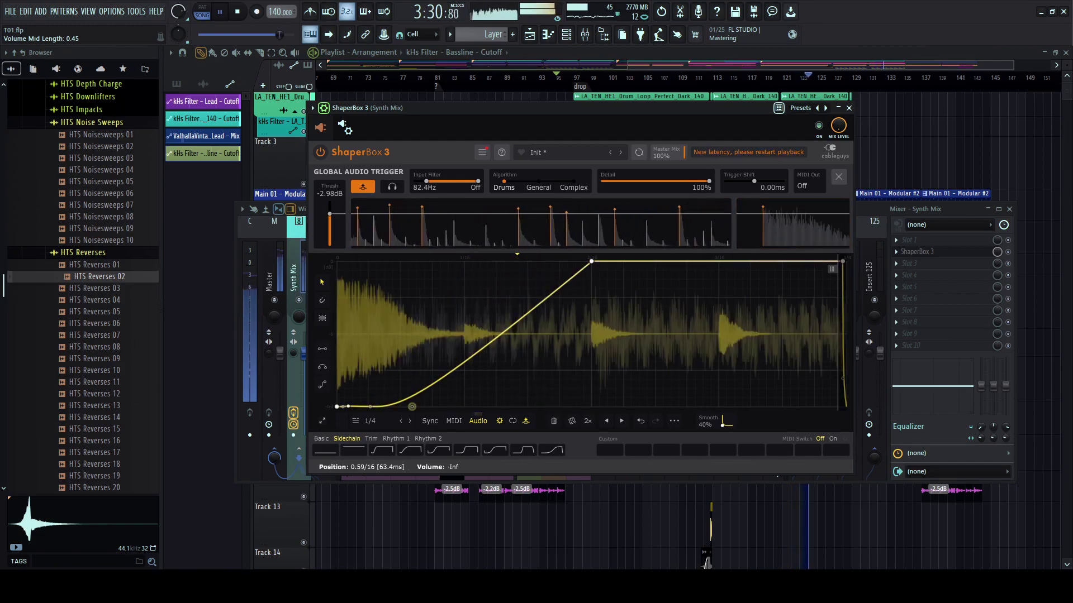
pyautogui.moveTo(461, 406); pyautogui.dragTo(515, 406)
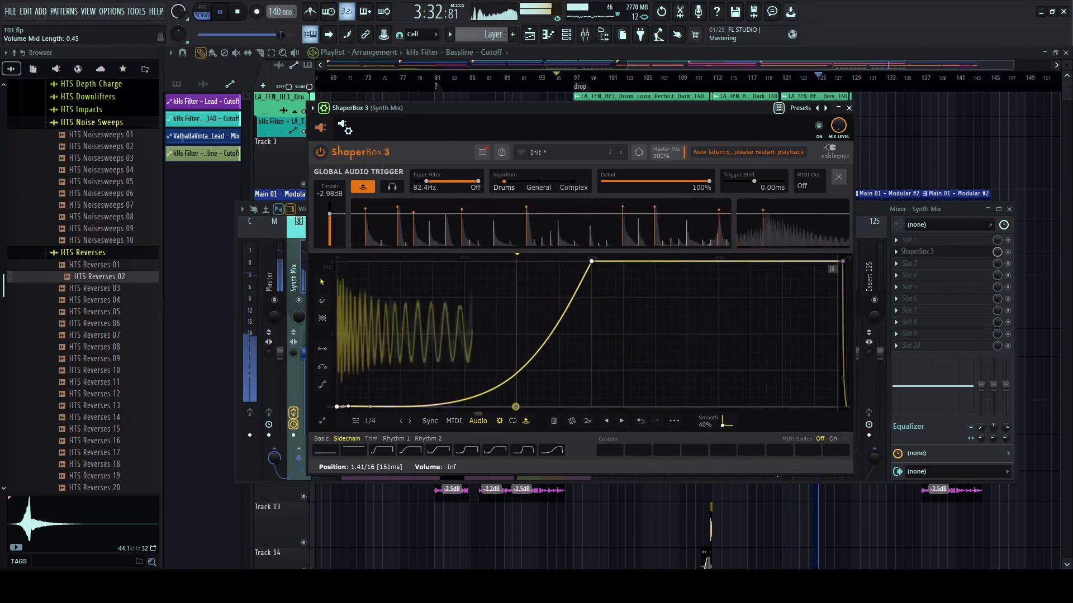
pyautogui.moveTo(336, 406)
pyautogui.mouseDown()
pyautogui.moveTo(337, 377)
pyautogui.moveTo(337, 407)
pyautogui.mouseUp()
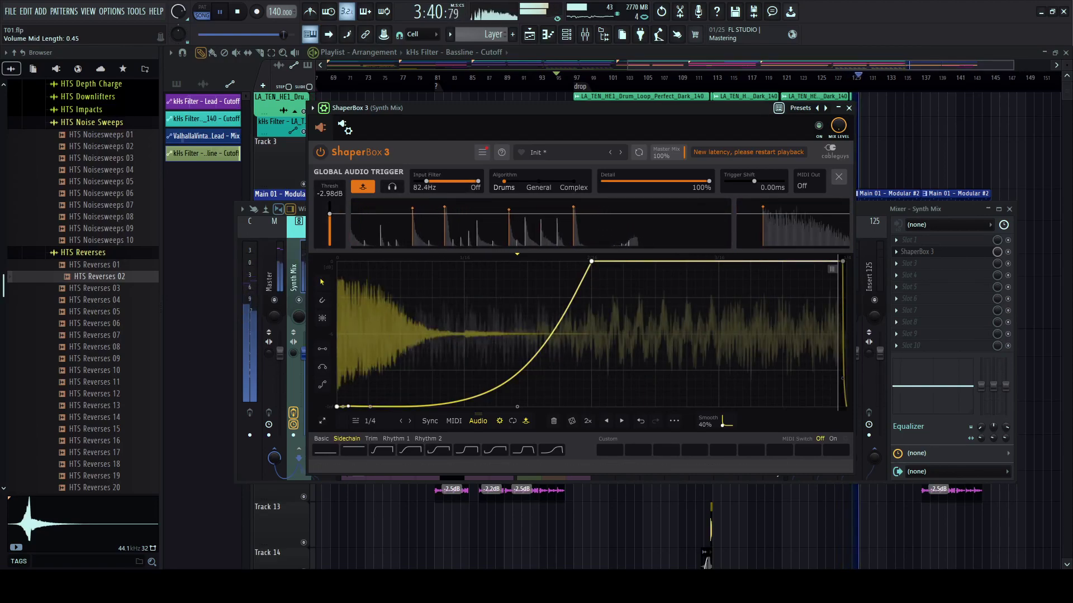
# - Turn off the audio trigger's low cut, set its threshold to -3.88 dB, and steepen the sidechain curve's rise
pyautogui.click(500, 421)
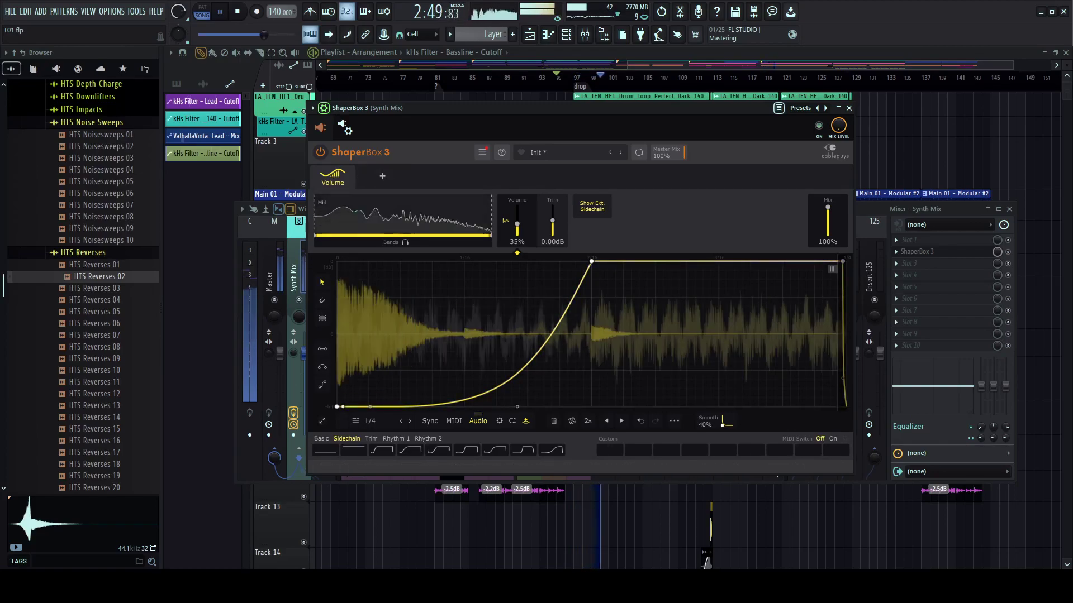
pyautogui.click(500, 420)
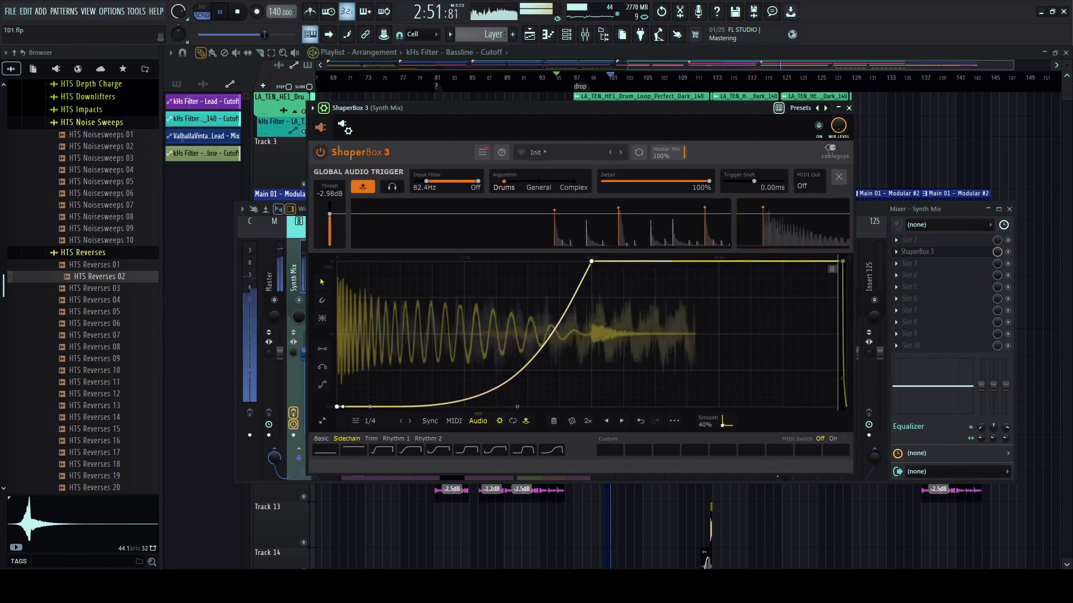
pyautogui.moveTo(453, 181); pyautogui.dragTo(438, 181)
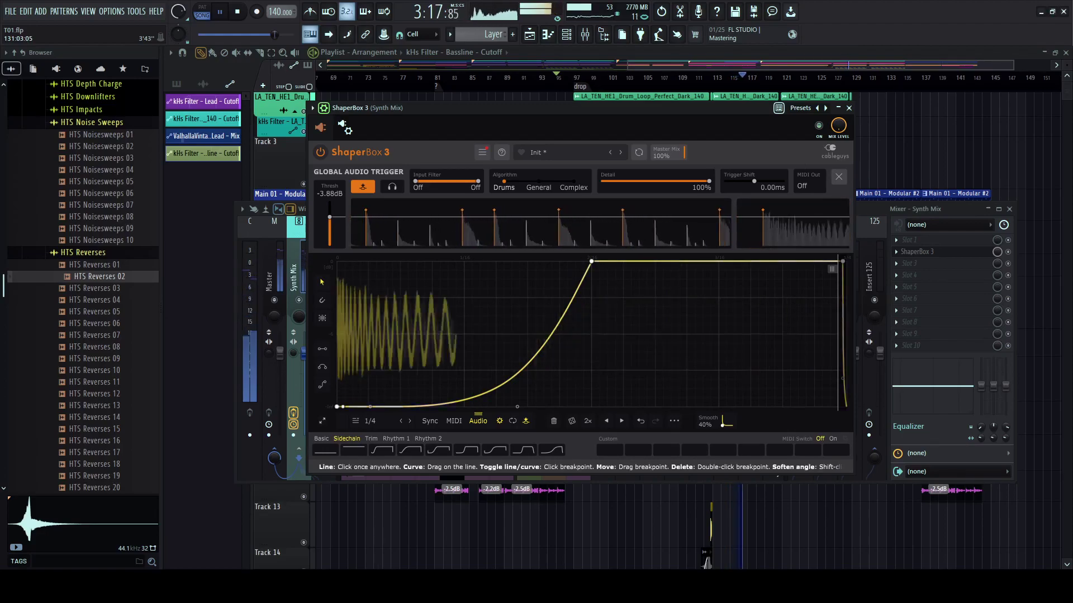
pyautogui.moveTo(558, 107); pyautogui.dragTo(512, 129)
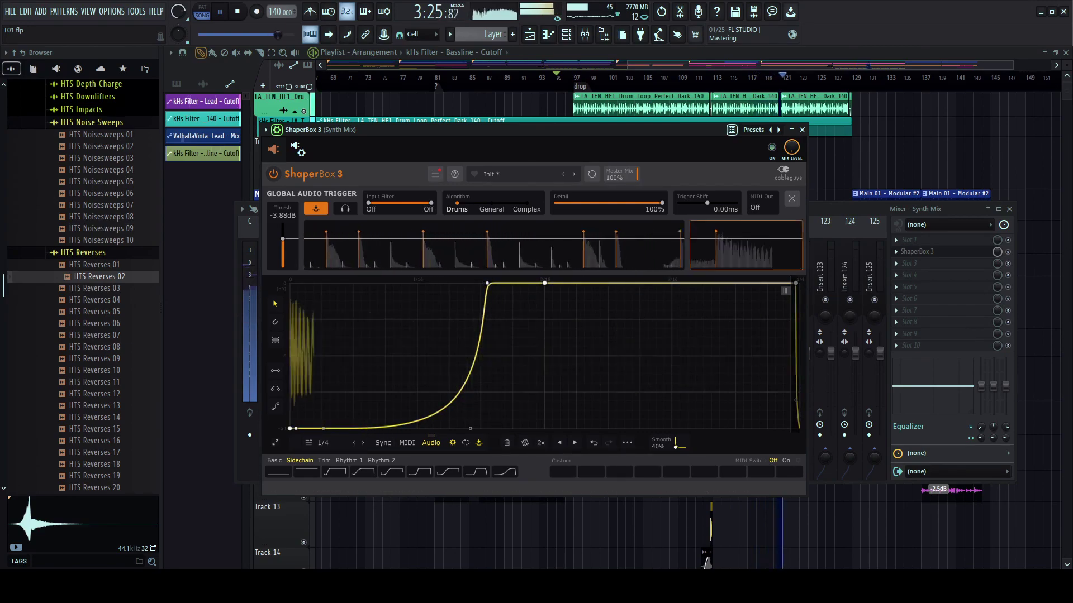
pyautogui.moveTo(503, 130); pyautogui.dragTo(490, 157)
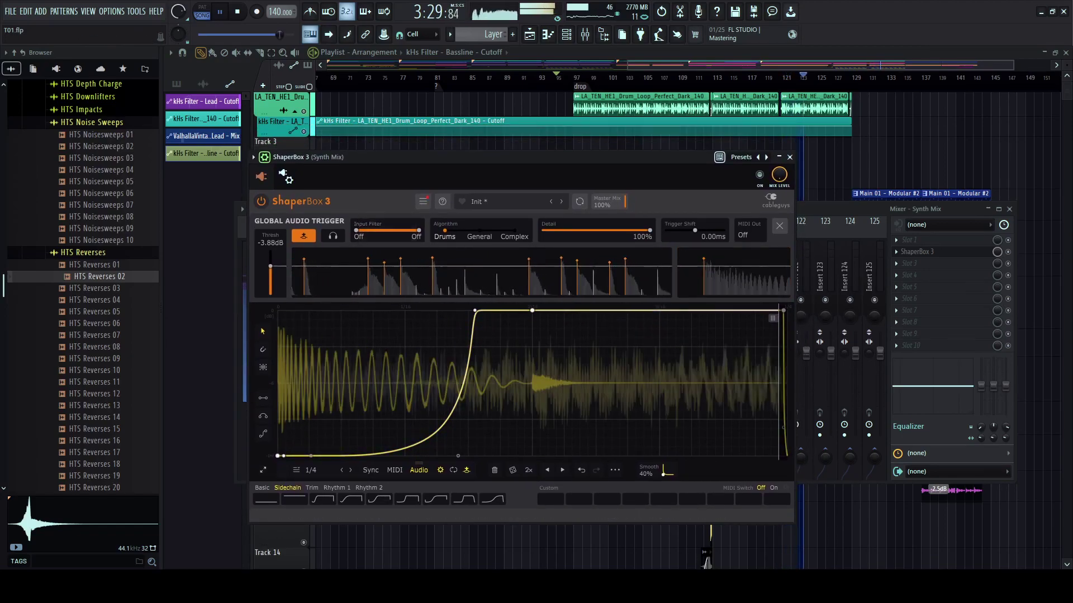
# - Return to the playlist and play the first drop from about bar 33
pyautogui.moveTo(161, 308); pyautogui.dragTo(153, 308)
pyautogui.click(815, 65)
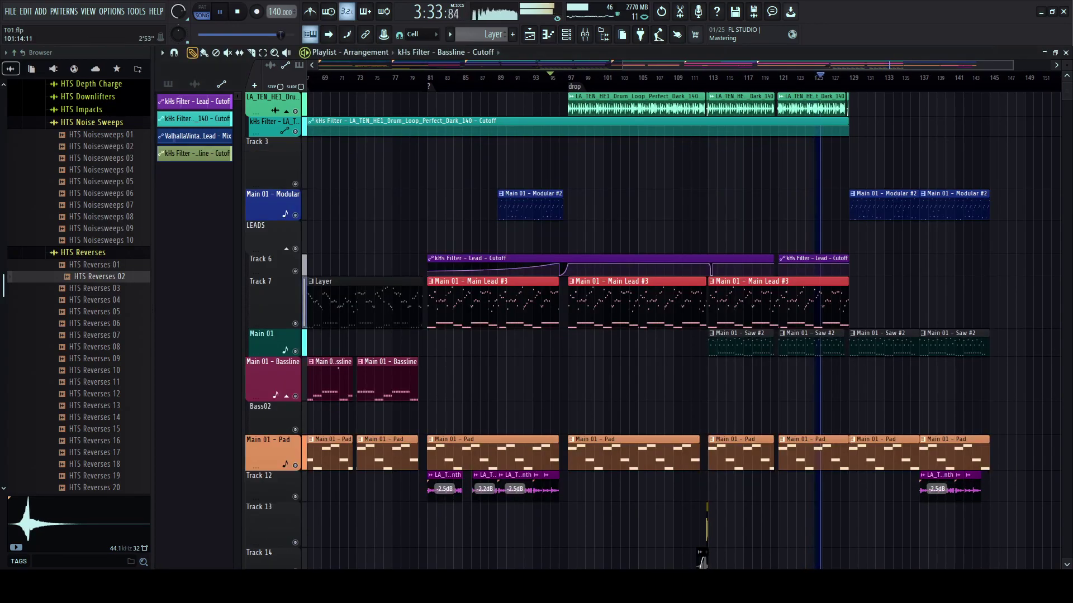
pyautogui.scroll(-4, 782, 279)
pyautogui.click(448, 78)
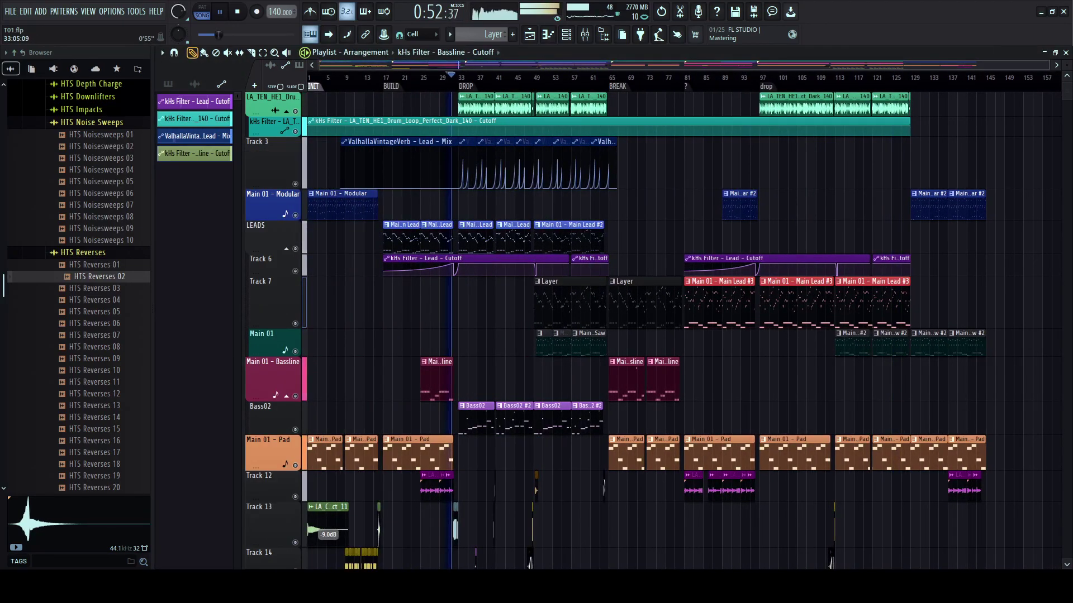
pyautogui.scroll(4, 459, 78)
pyautogui.click(459, 78)
pyautogui.scroll(-1, 458, 77)
pyautogui.hscroll(1, 455, 78)
pyautogui.scroll(-3, 455, 78)
pyautogui.click(585, 34)
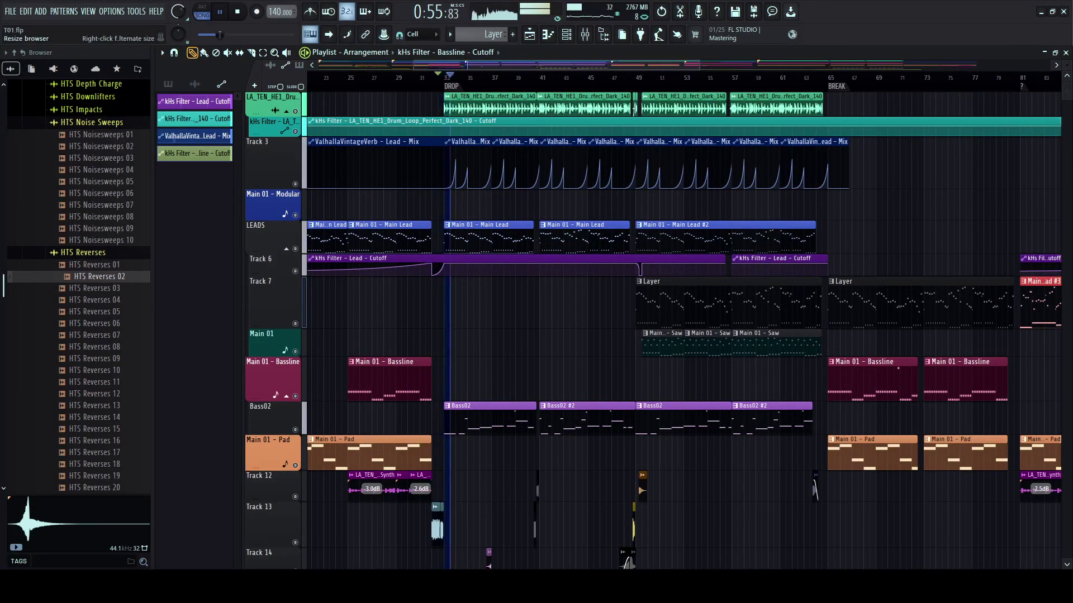
# - Reduce the height of the reverb mix automation track and show the mixer with the browser hidden
pyautogui.moveTo(153, 308); pyautogui.dragTo(147, 309)
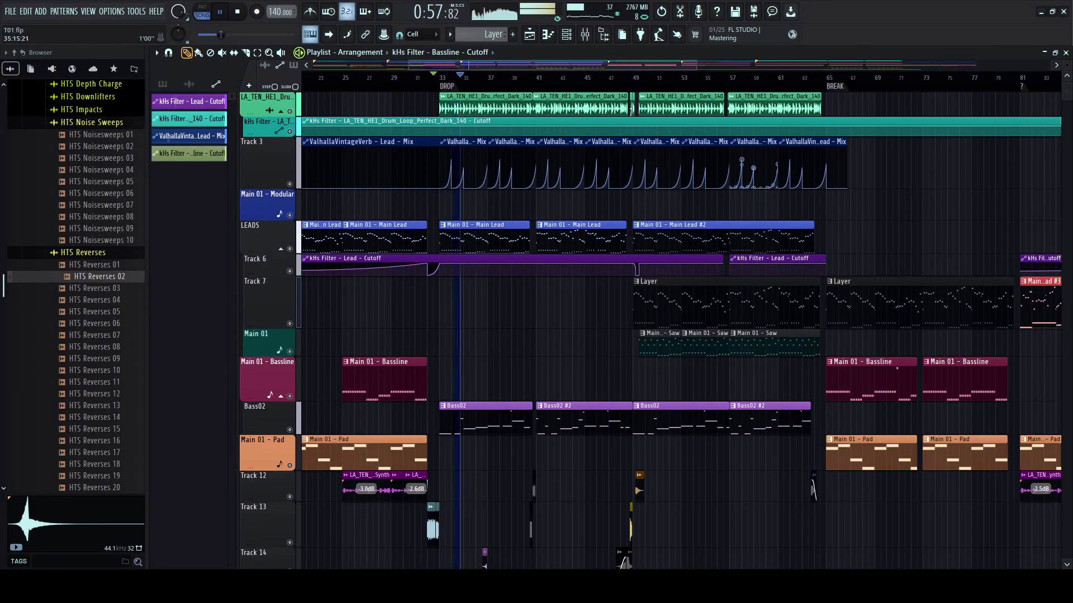
pyautogui.scroll(-2, 748, 168)
pyautogui.moveTo(251, 188); pyautogui.dragTo(251, 159)
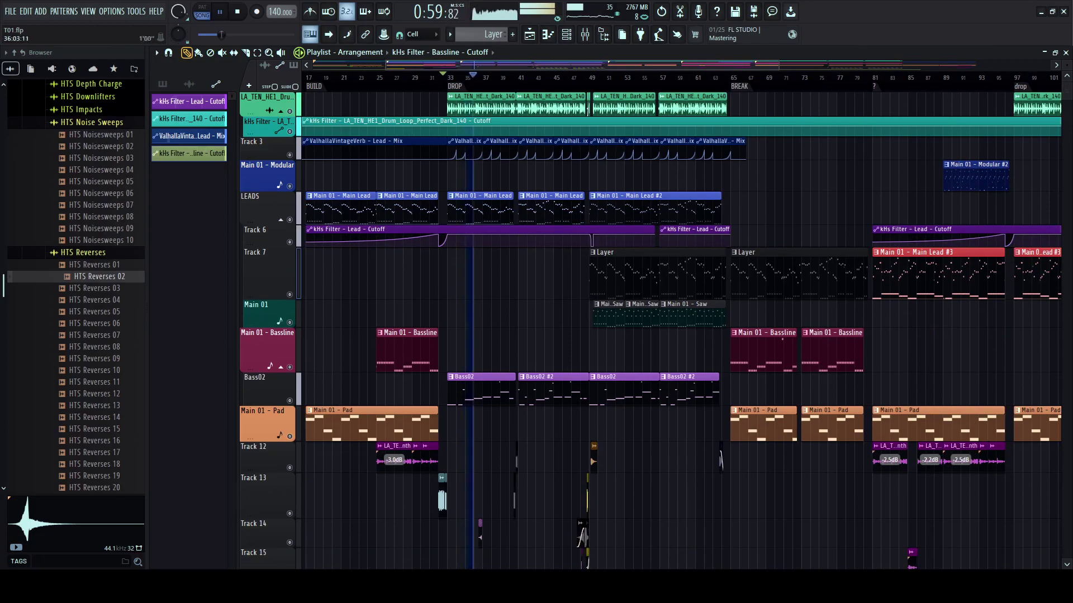
pyautogui.click(603, 35)
pyautogui.press('F9')
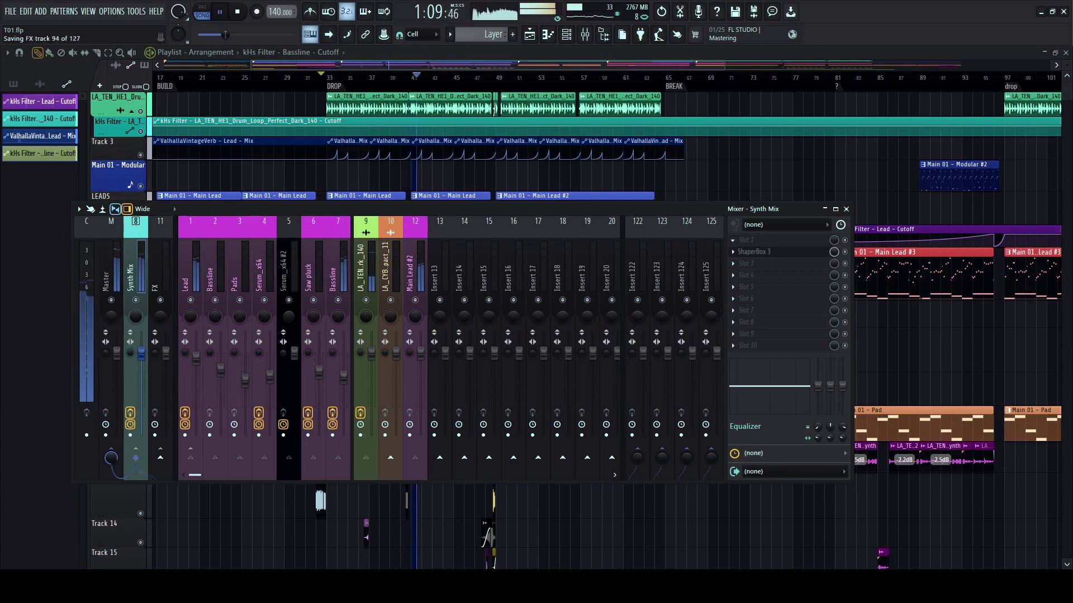
# - Insert SmoothOperator before ShaperBox 3 on Synth Mix, dip its curve about 3.8 dB near 515 Hz, and raise Focus to maximum
pyautogui.moveTo(509, 179); pyautogui.dragTo(510, 165)
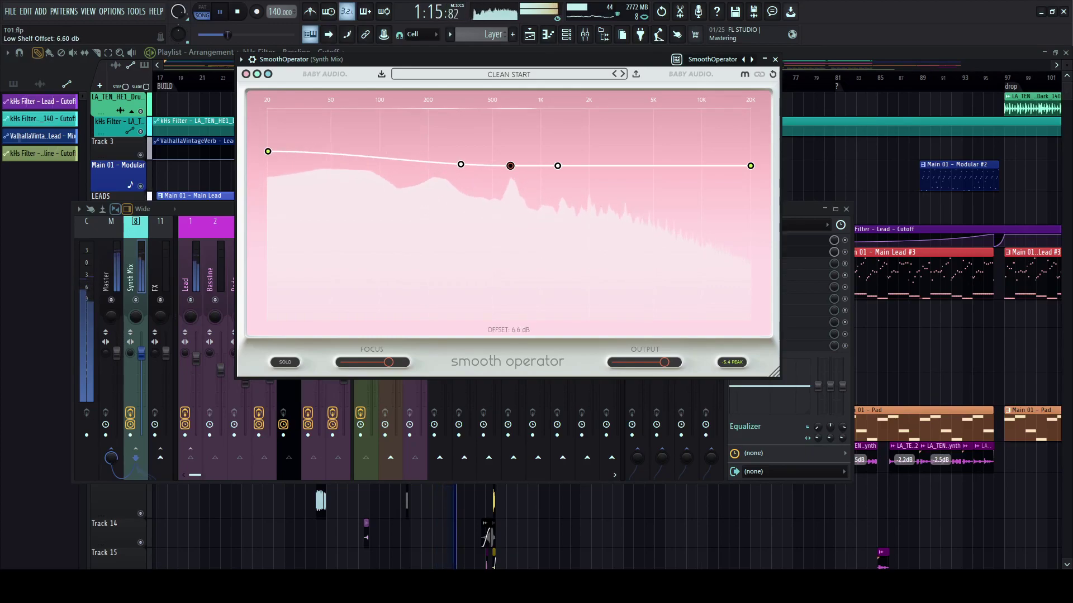
pyautogui.moveTo(461, 165); pyautogui.dragTo(458, 169)
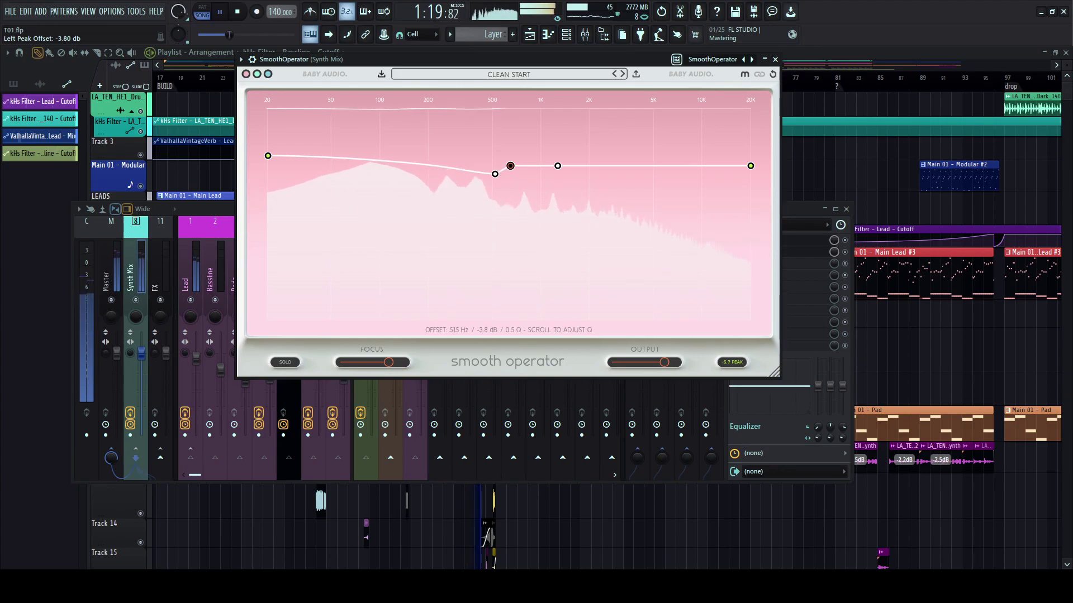
pyautogui.moveTo(510, 166); pyautogui.dragTo(510, 169)
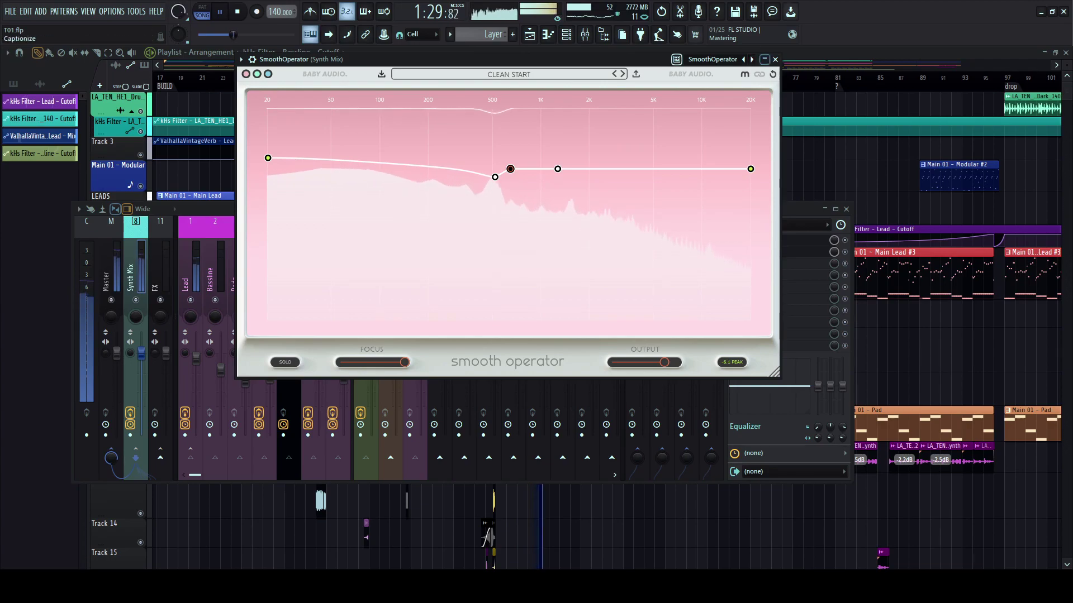
pyautogui.press('Escape')
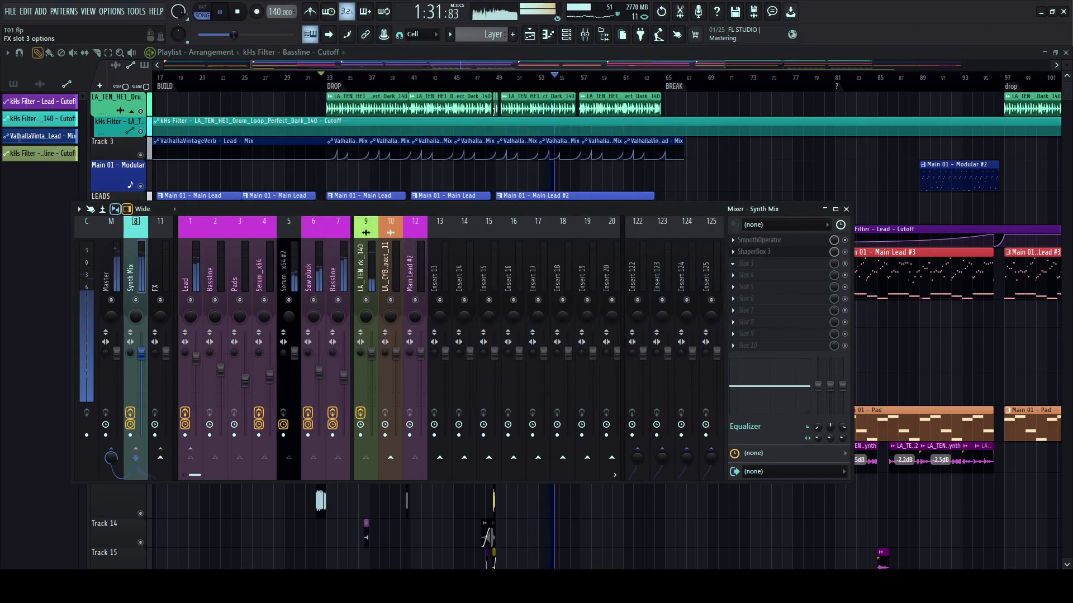
# - Set the input filter's low cut to 121 Hz in ShaperBox 3's audio trigger on Synth Mix, and close the plugin
pyautogui.click(754, 252)
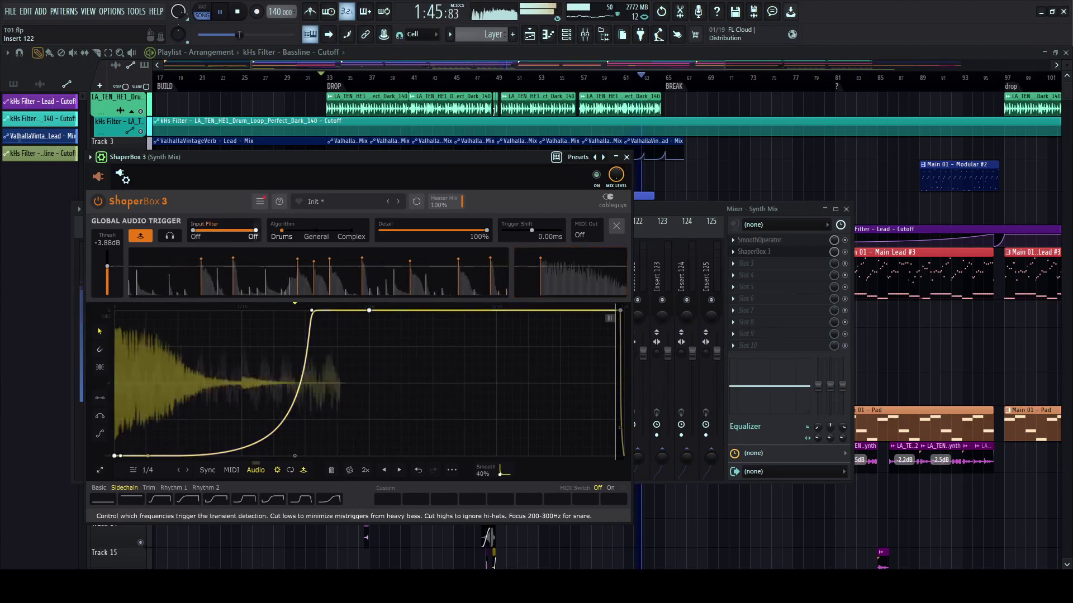
pyautogui.moveTo(255, 231); pyautogui.dragTo(235, 230)
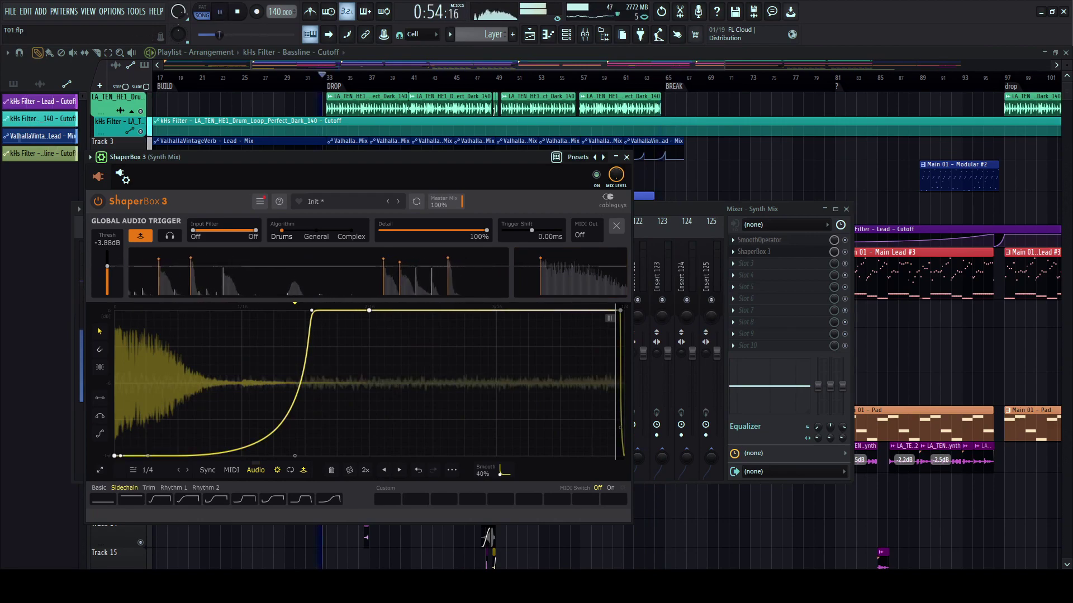
pyautogui.moveTo(193, 230); pyautogui.dragTo(206, 230)
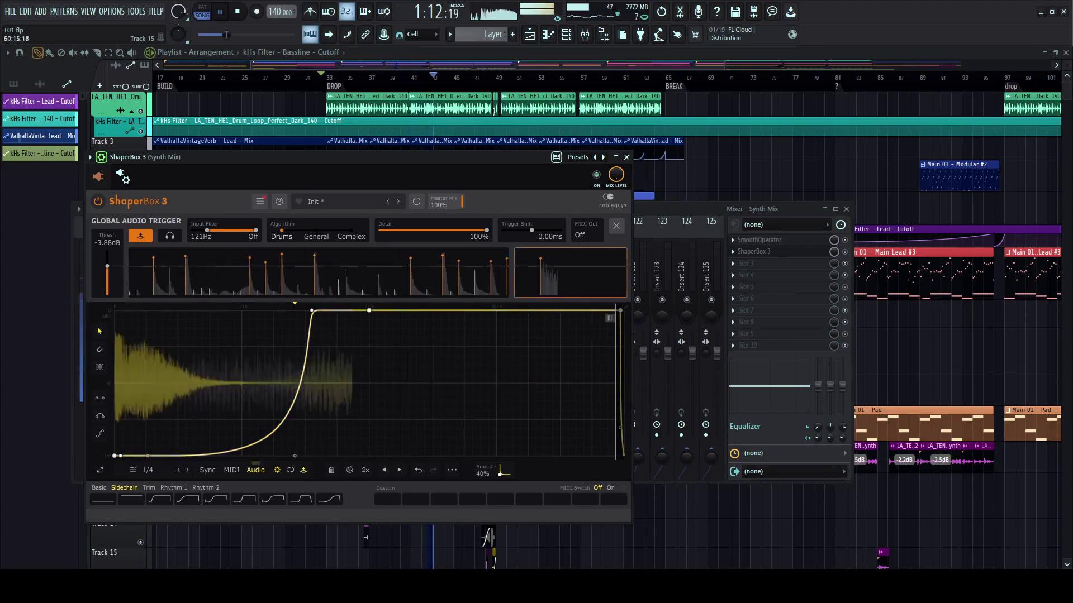
pyautogui.moveTo(312, 157); pyautogui.dragTo(360, 157)
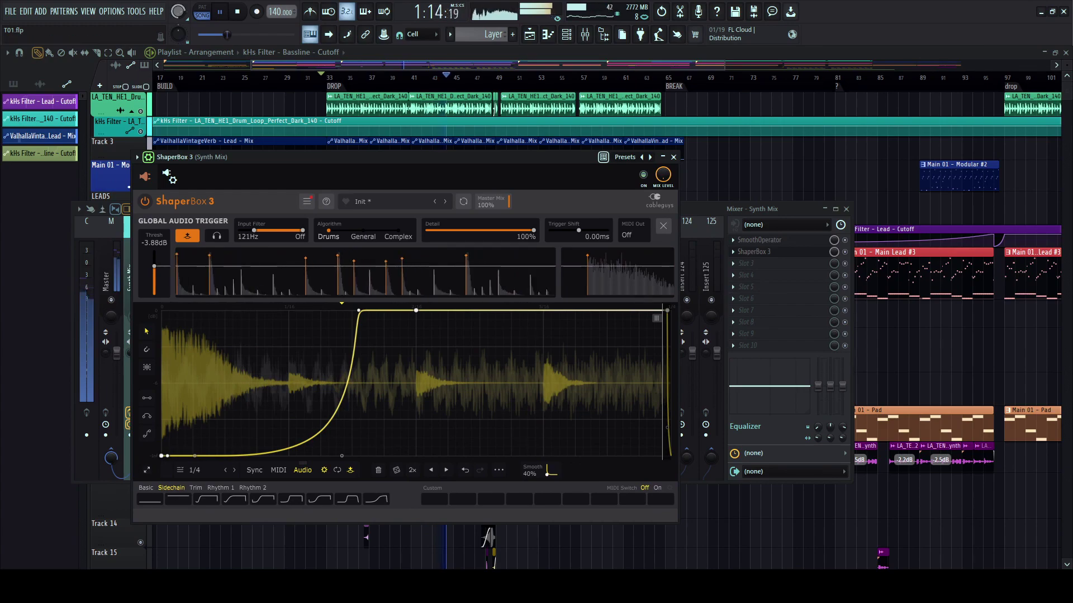
pyautogui.click(673, 157)
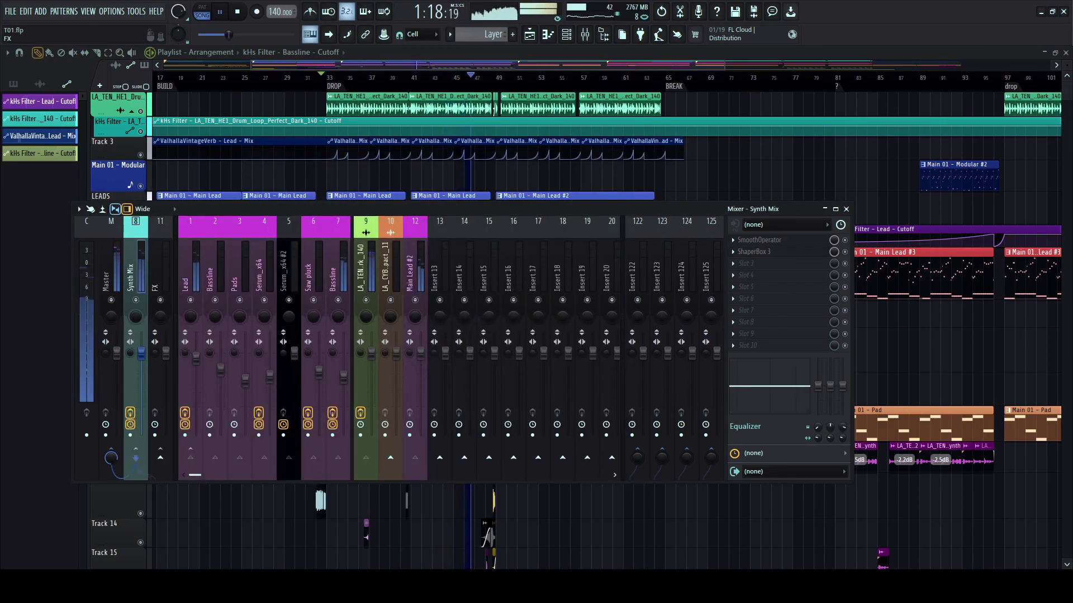
# - Inspect the effect chains on the Bassline and Lead mixer inserts
pyautogui.click(238, 274)
pyautogui.click(214, 274)
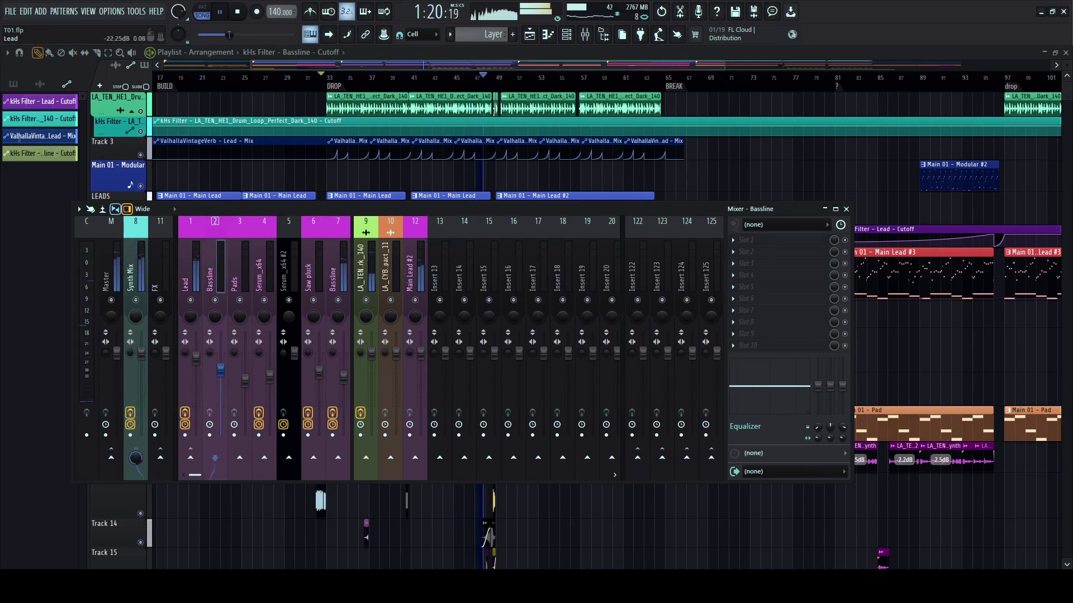
pyautogui.click(190, 274)
pyautogui.click(334, 274)
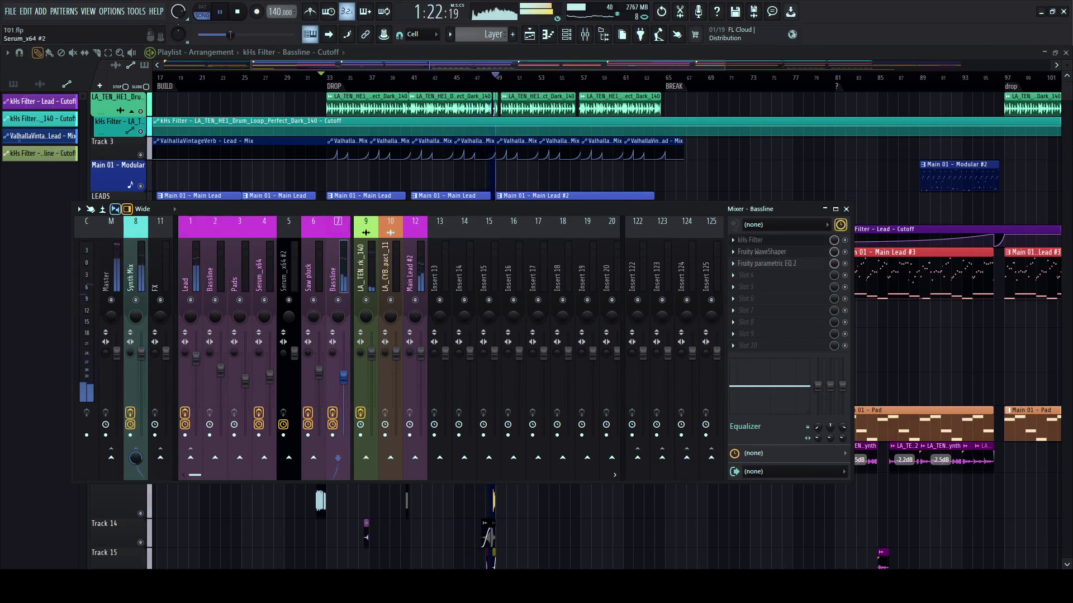
pyautogui.click(190, 274)
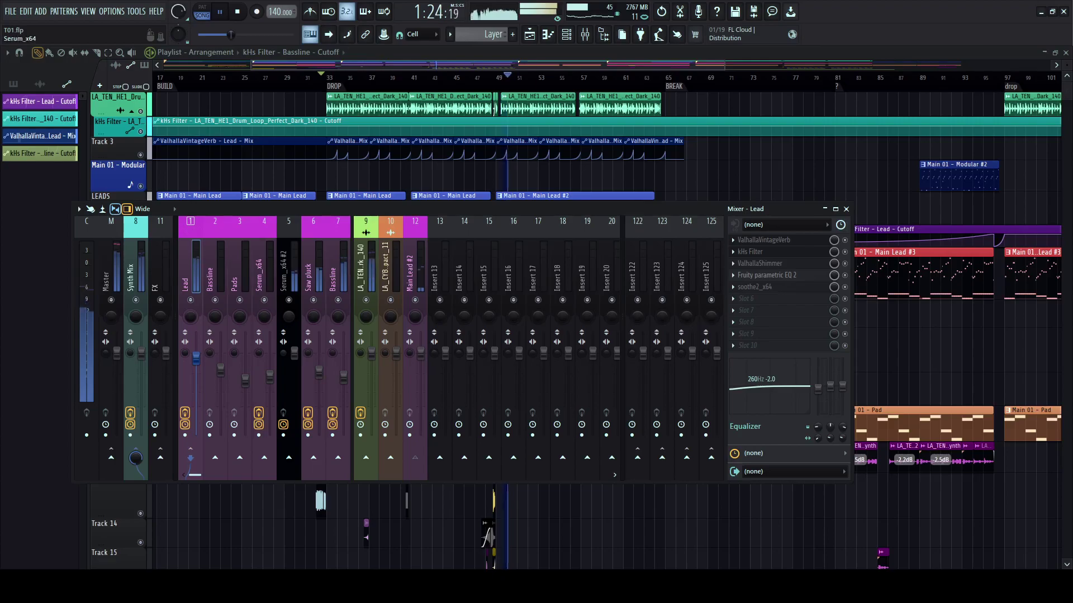
# - Play from bar 48 into the drop's second half and look over the drum and effect tracks in the playlist
pyautogui.click(495, 77)
pyautogui.click(485, 78)
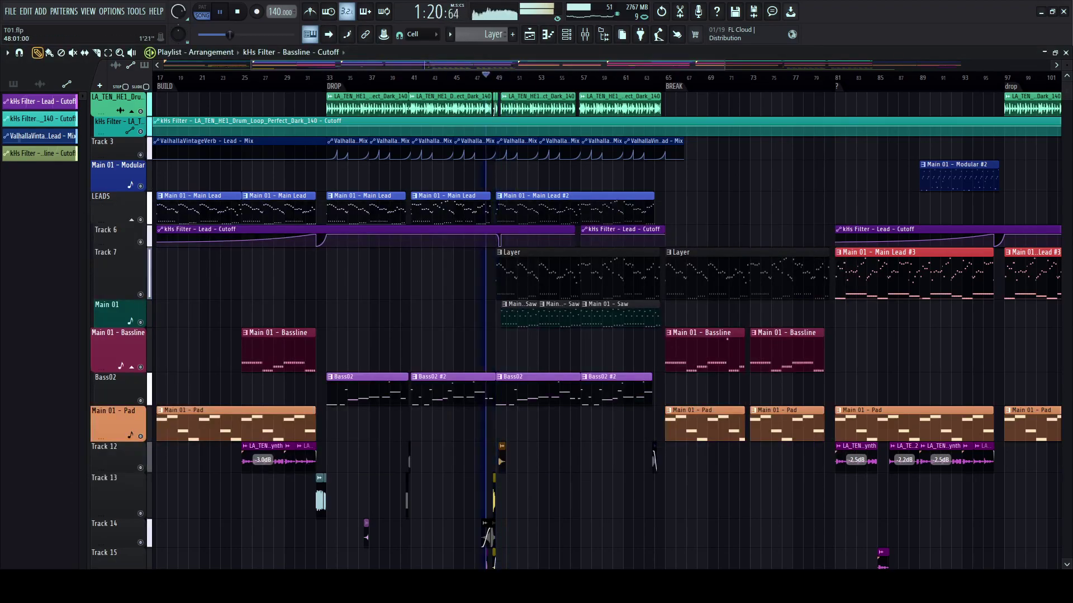
pyautogui.scroll(4, 484, 78)
pyautogui.scroll(-3, 516, 307)
pyautogui.scroll(-7, 517, 308)
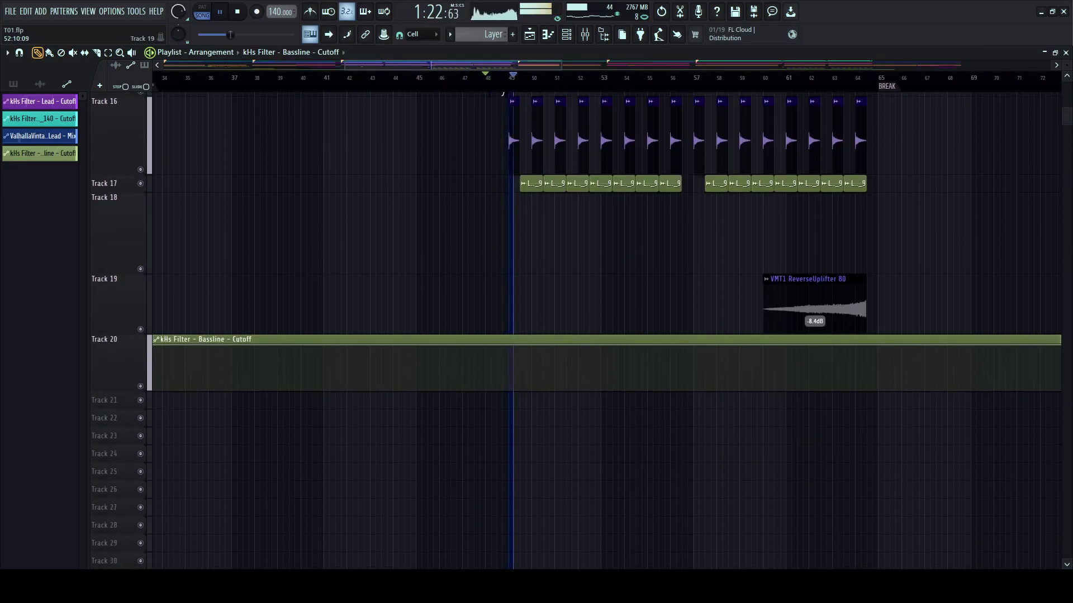
pyautogui.scroll(-3, 423, 279)
pyautogui.scroll(-3, 559, 329)
pyautogui.scroll(10, 559, 330)
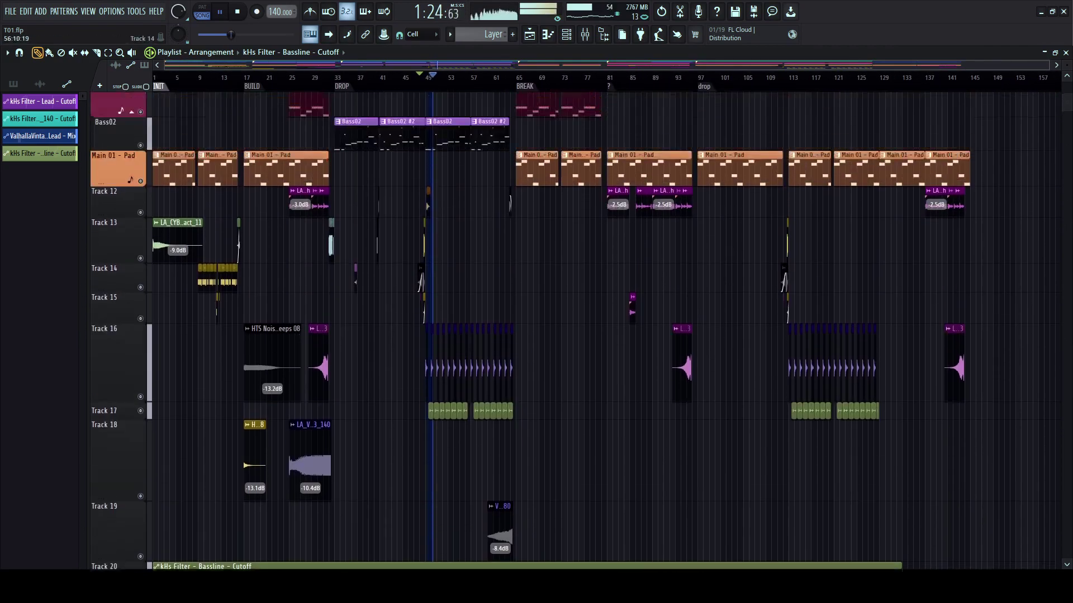
pyautogui.scroll(1, 559, 330)
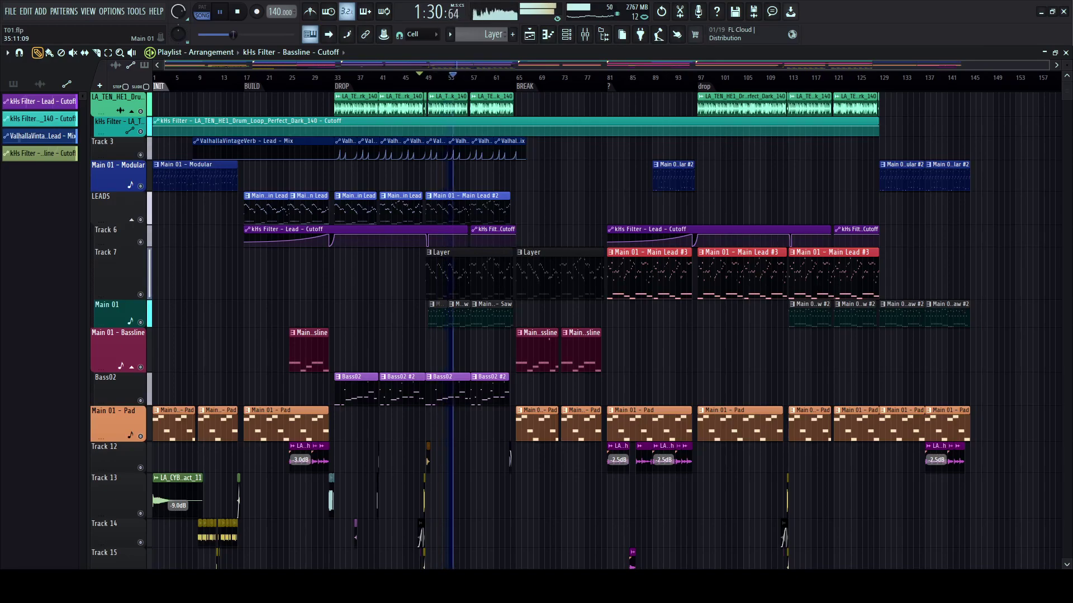
# - Check SmoothOperator's curve on the Synth Mix insert while the drop's second half plays, and close the plugin
pyautogui.press('F9')
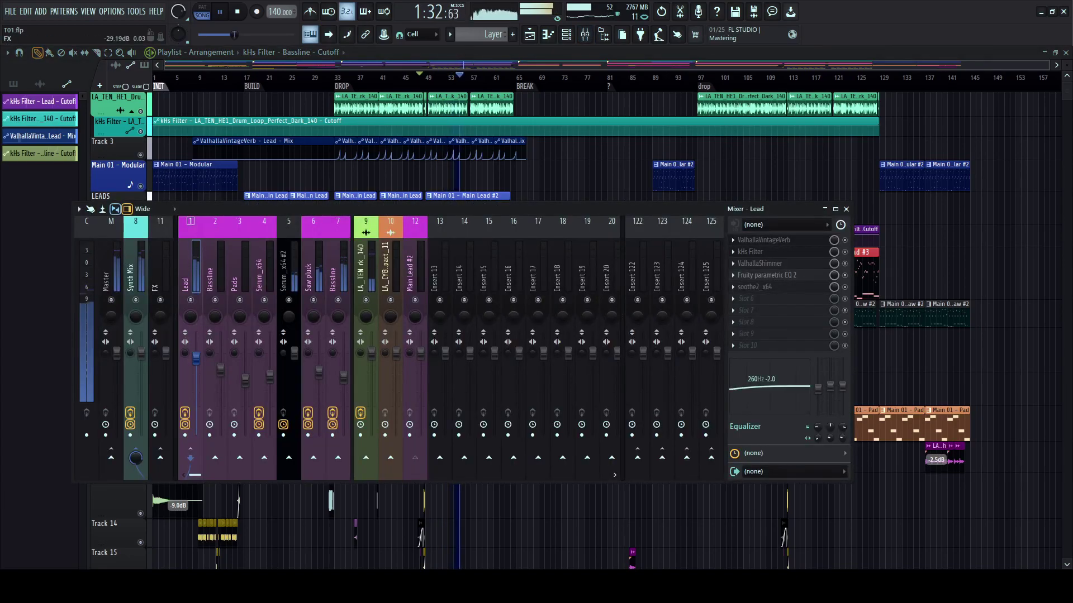
pyautogui.click(135, 269)
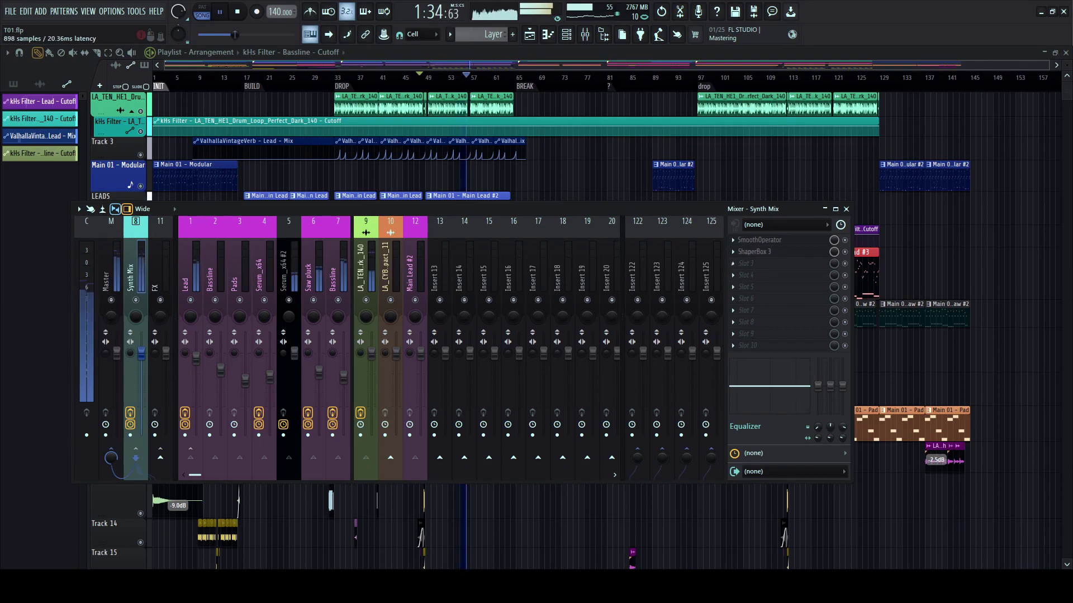
pyautogui.click(760, 240)
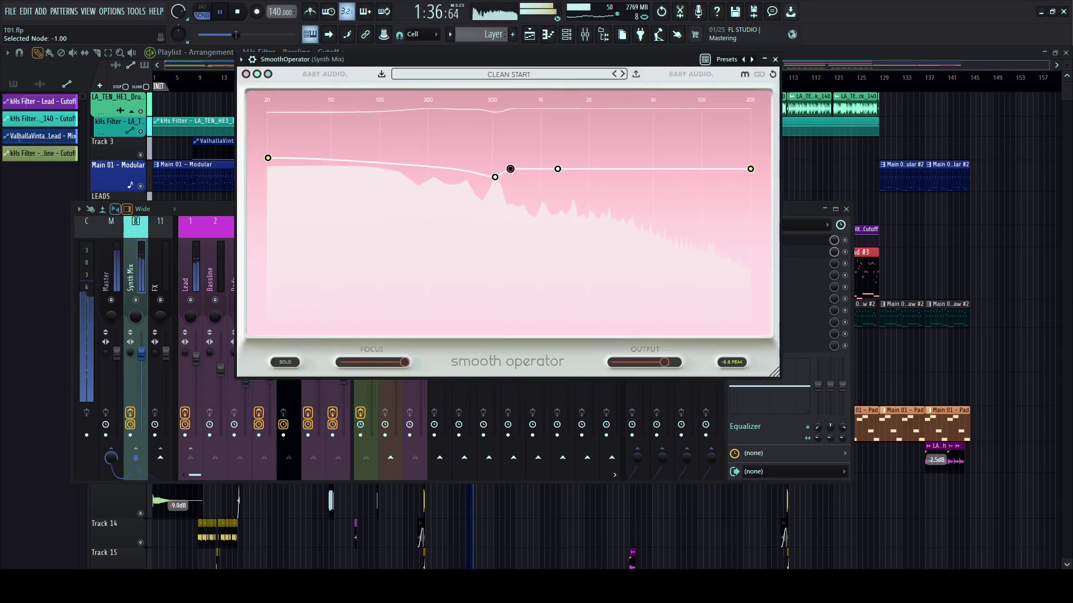
pyautogui.click(774, 59)
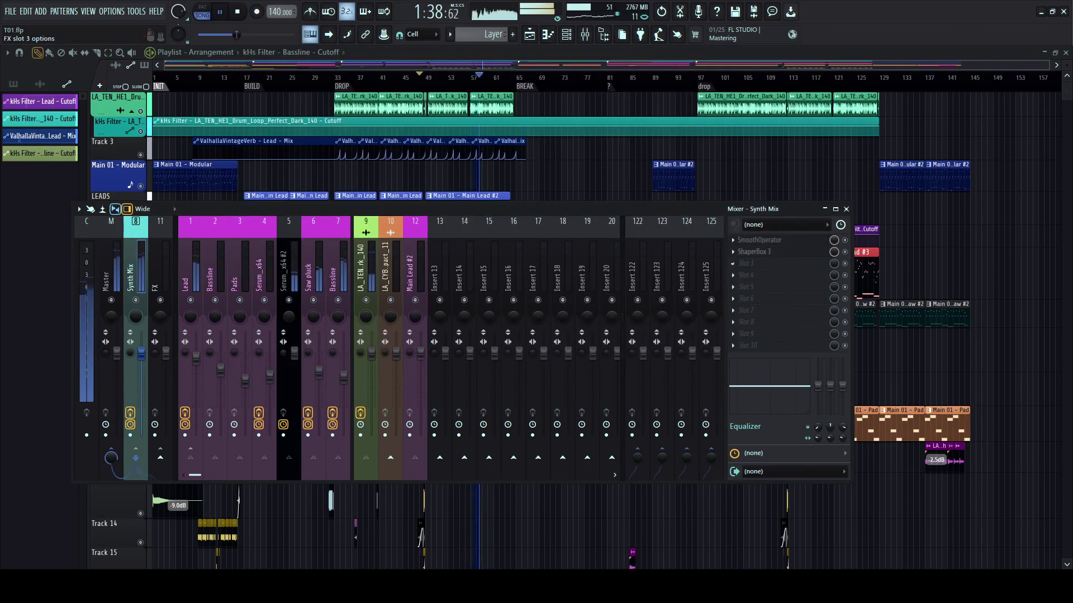
# - Set ShaperBox 3's audio trigger threshold on Synth Mix to -3.55 dB and replay the drop's second half from bar 48
pyautogui.click(754, 251)
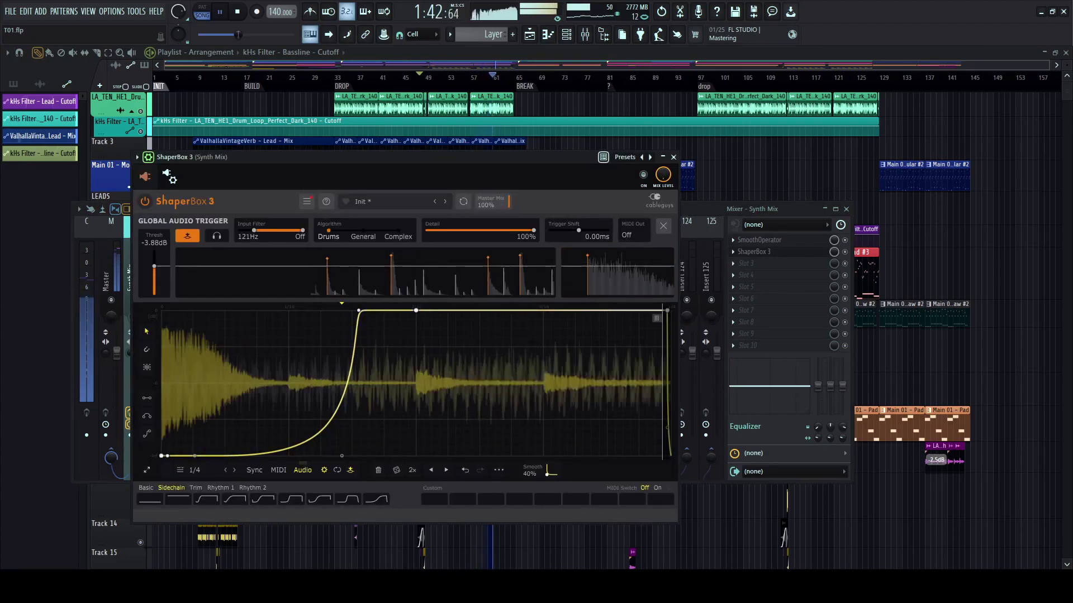
pyautogui.moveTo(154, 267); pyautogui.dragTo(154, 265)
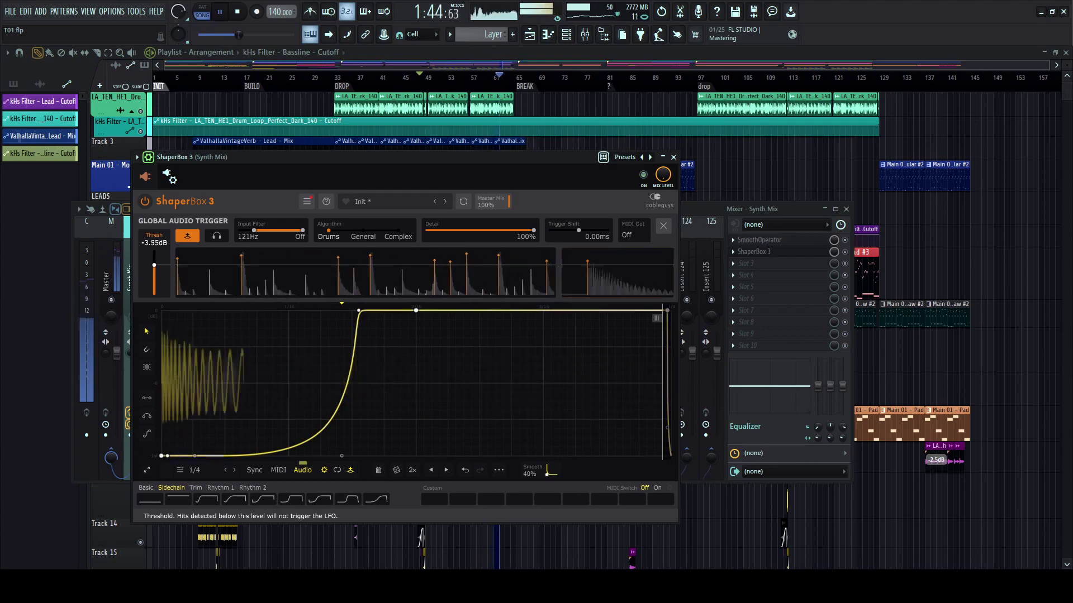
pyautogui.press('space')
pyautogui.press('space')
pyautogui.press('F5')
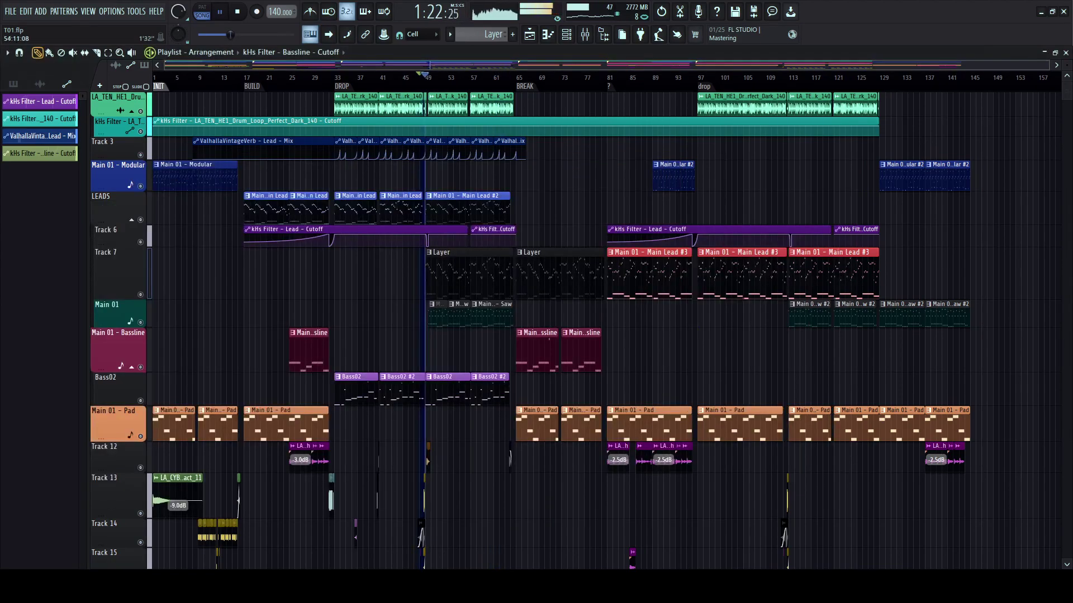
# - Dock the drum loop's mixer insert beside Synth Mix
pyautogui.click(584, 34)
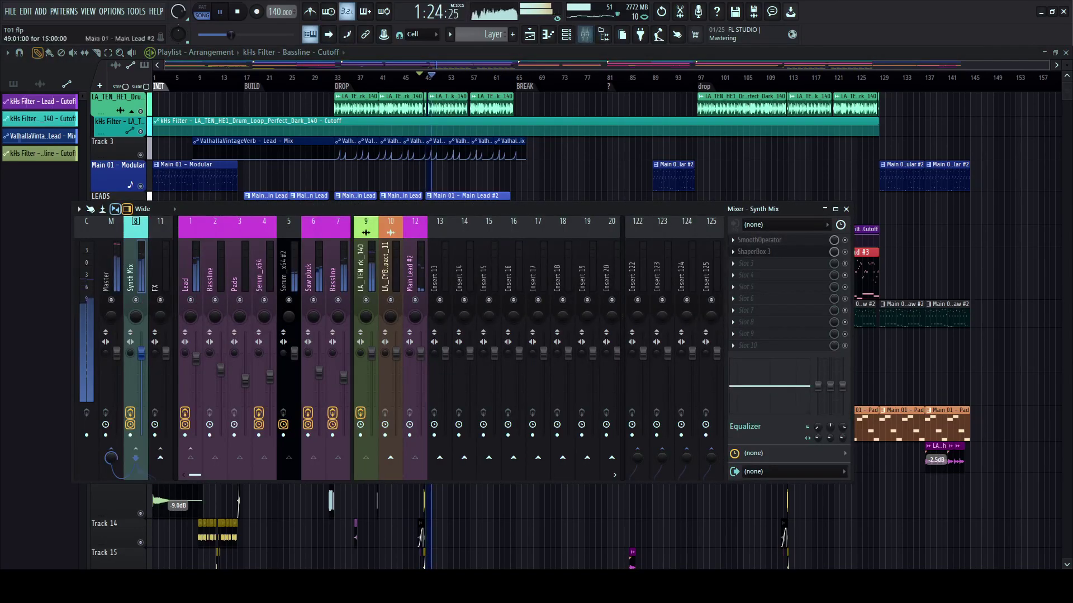
pyautogui.click(362, 269)
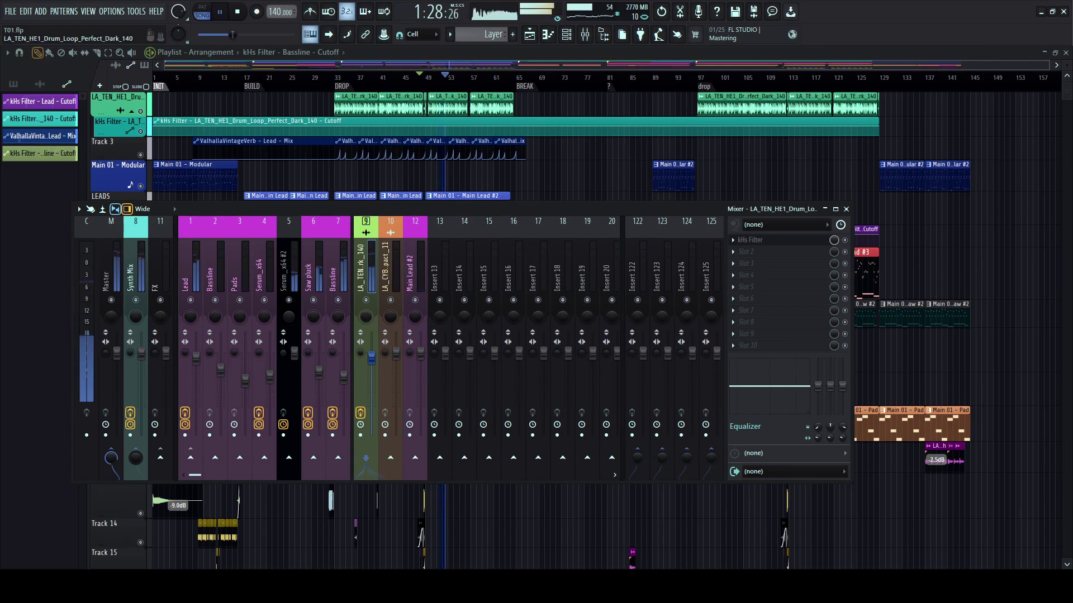
pyautogui.click(467, 357)
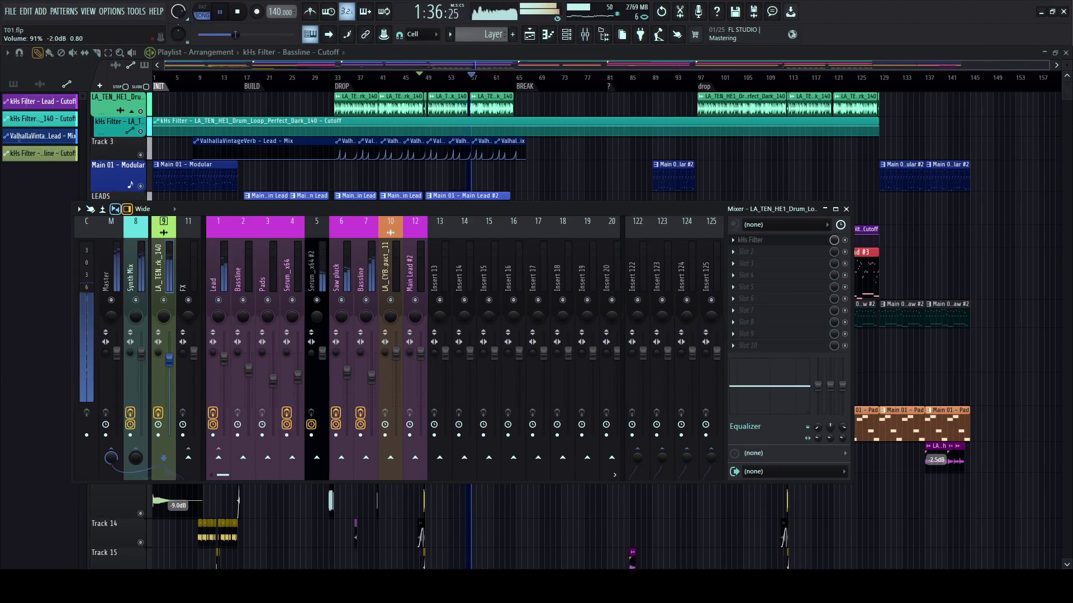
# - Set ShaperBox 3's audio trigger threshold on Synth Mix to -6.12 dB and close the plugin
pyautogui.click(132, 273)
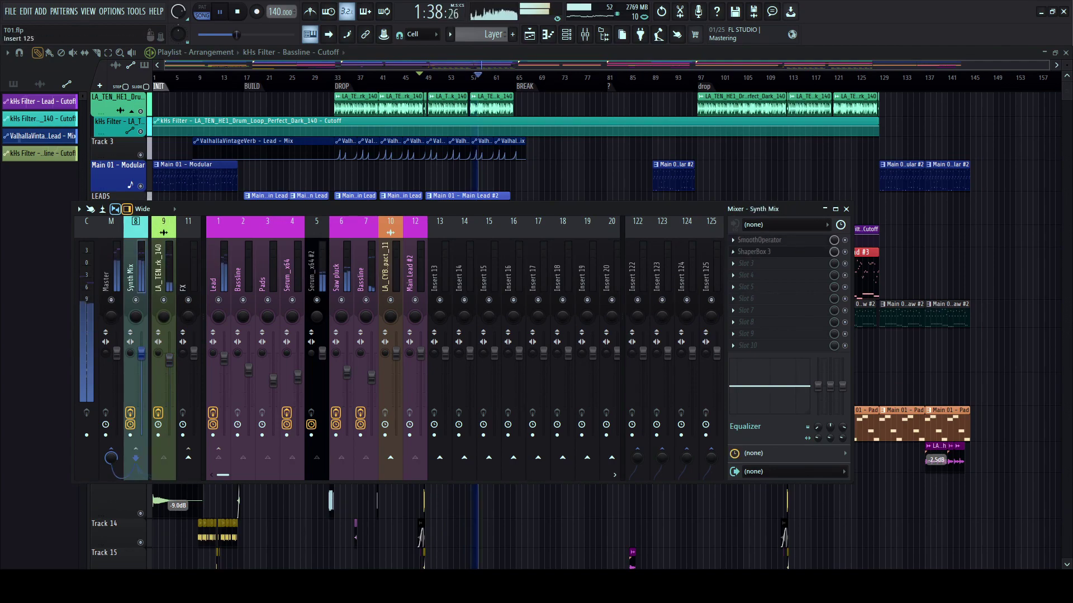
pyautogui.click(754, 252)
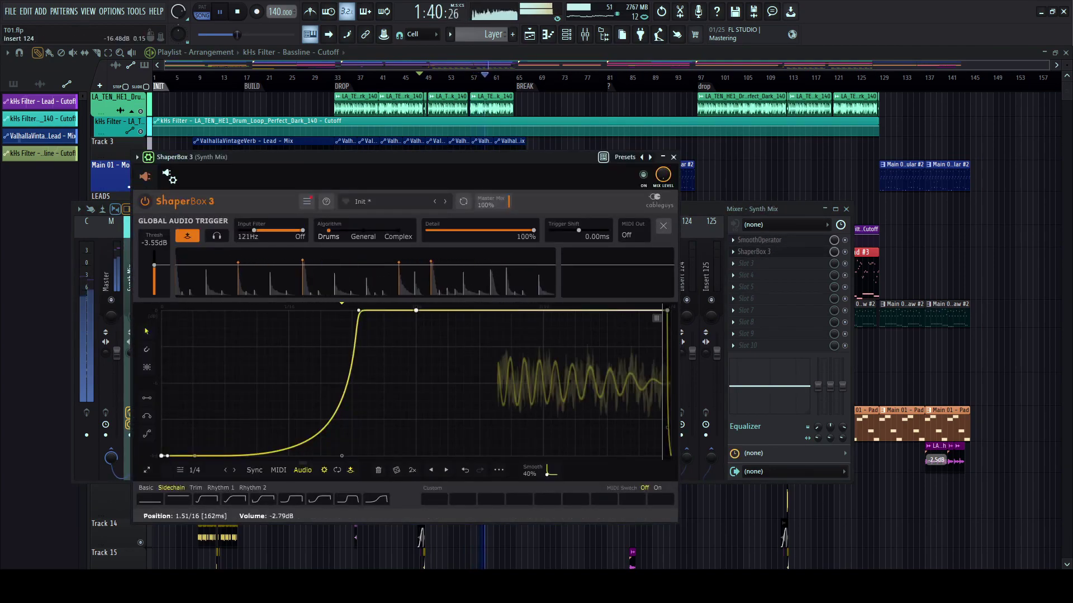
pyautogui.moveTo(154, 265); pyautogui.dragTo(154, 273)
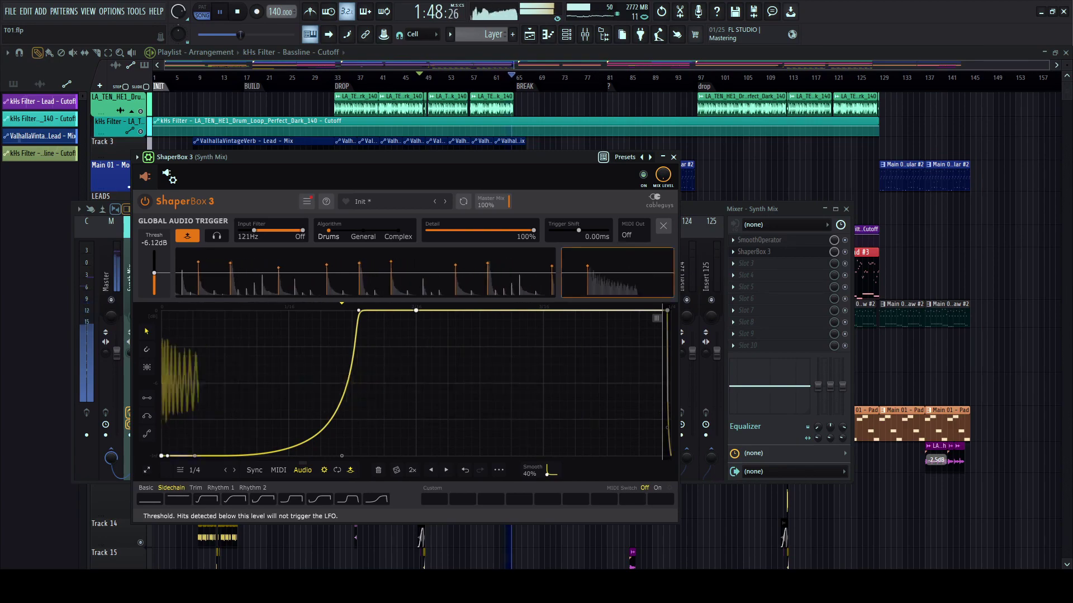
pyautogui.press('Escape')
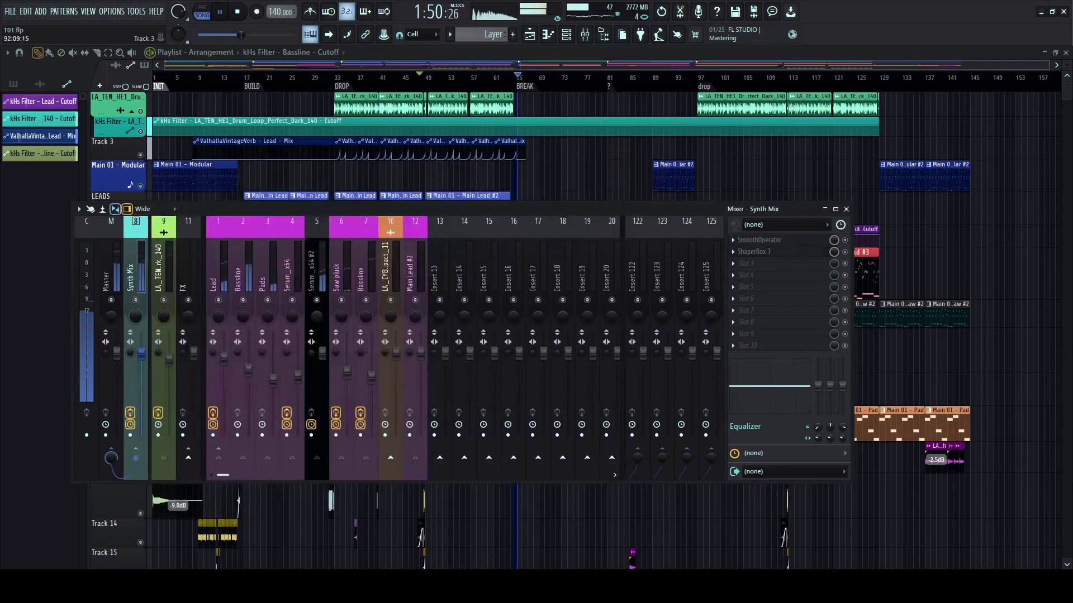
# - Lower the volume of the Bassline insert 2 slightly and set the Pads insert's low shelf to -7.2 dB at 90 Hz
pyautogui.click(242, 457)
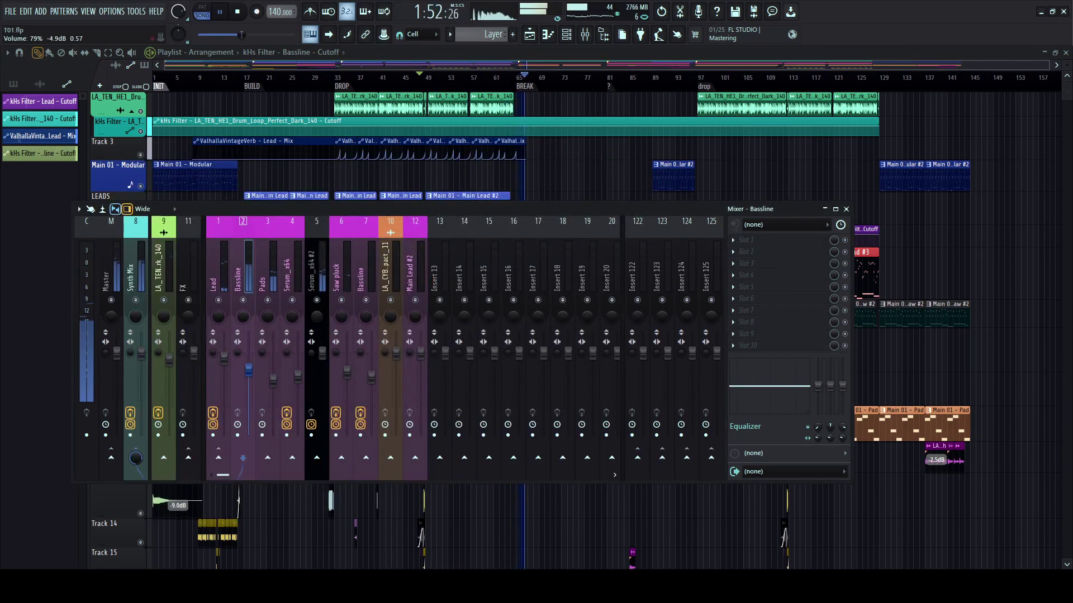
pyautogui.click(273, 386)
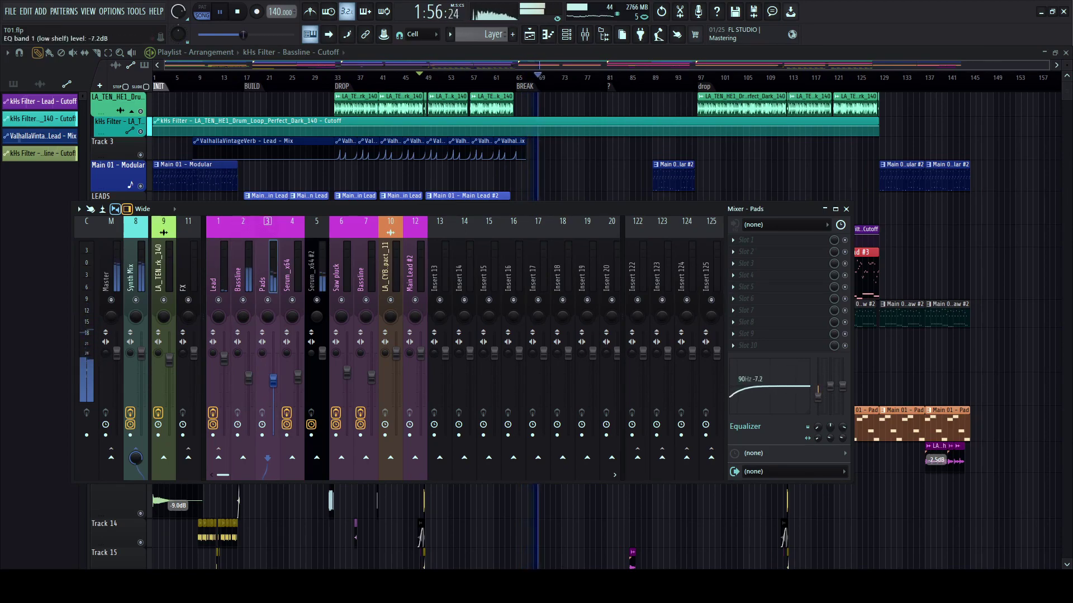
pyautogui.click(316, 458)
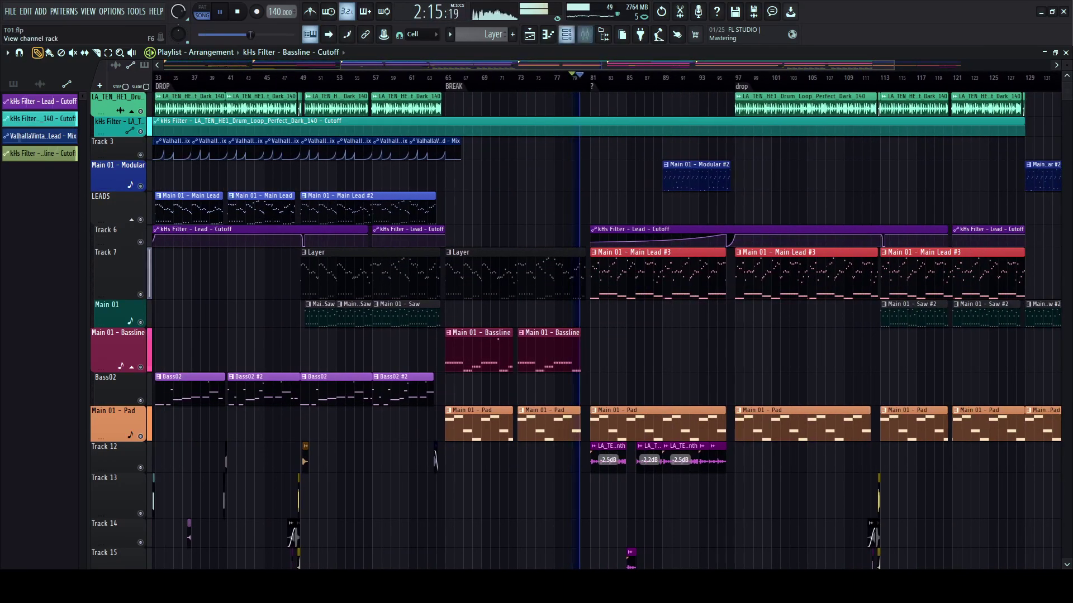
# - Review the instrument channels and their mixer track assignments in the channel rack during playback
pyautogui.click(566, 34)
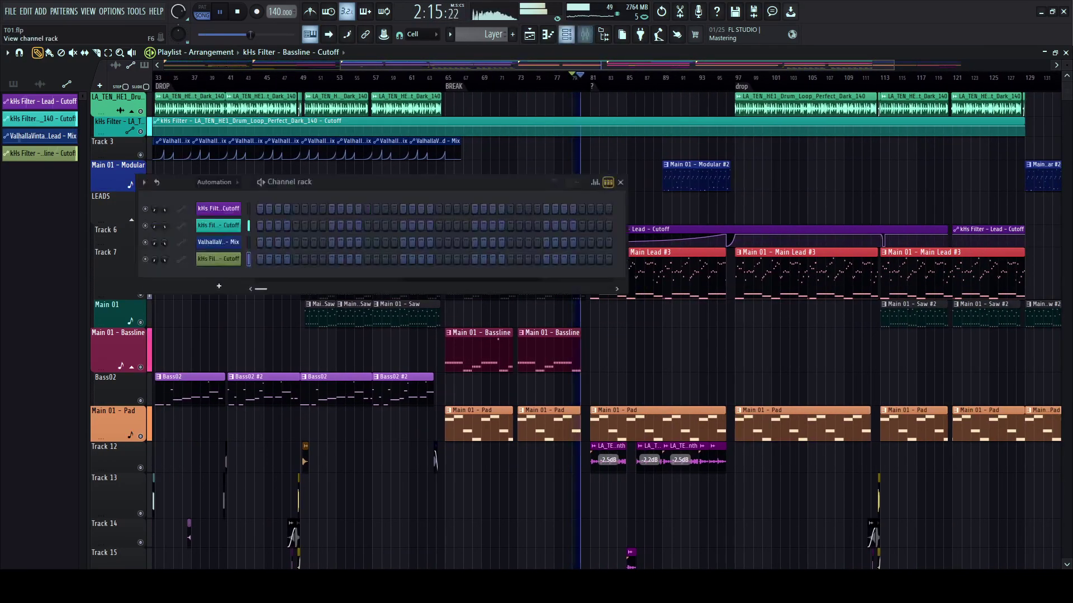
pyautogui.moveTo(475, 182); pyautogui.dragTo(548, 203)
pyautogui.scroll(-3, 549, 150)
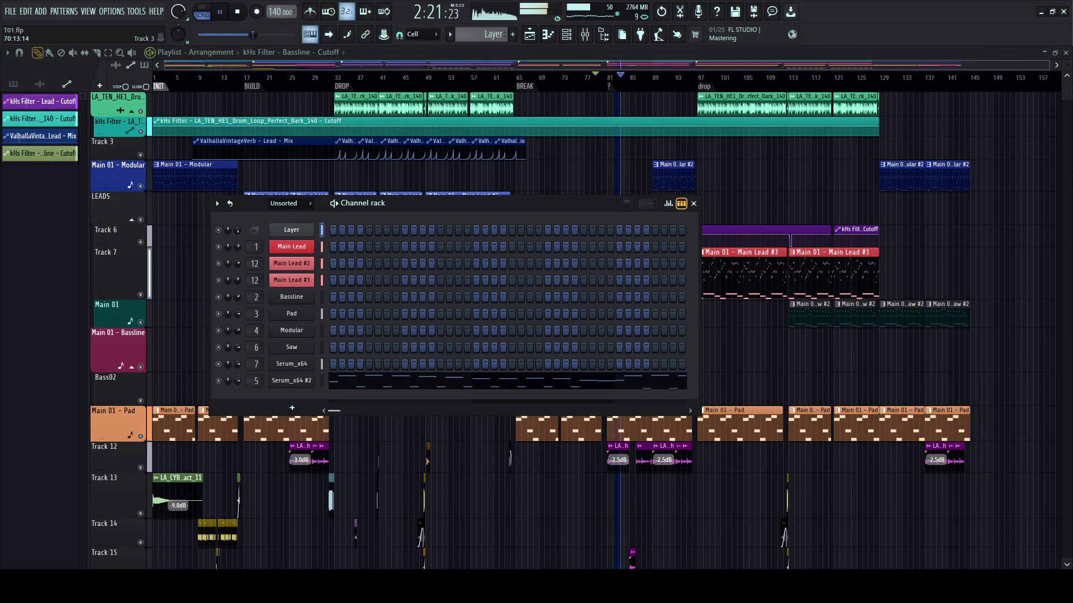
pyautogui.moveTo(468, 227)
pyautogui.mouseDown()
pyautogui.moveTo(446, 216)
pyautogui.moveTo(483, 222)
pyautogui.mouseUp()
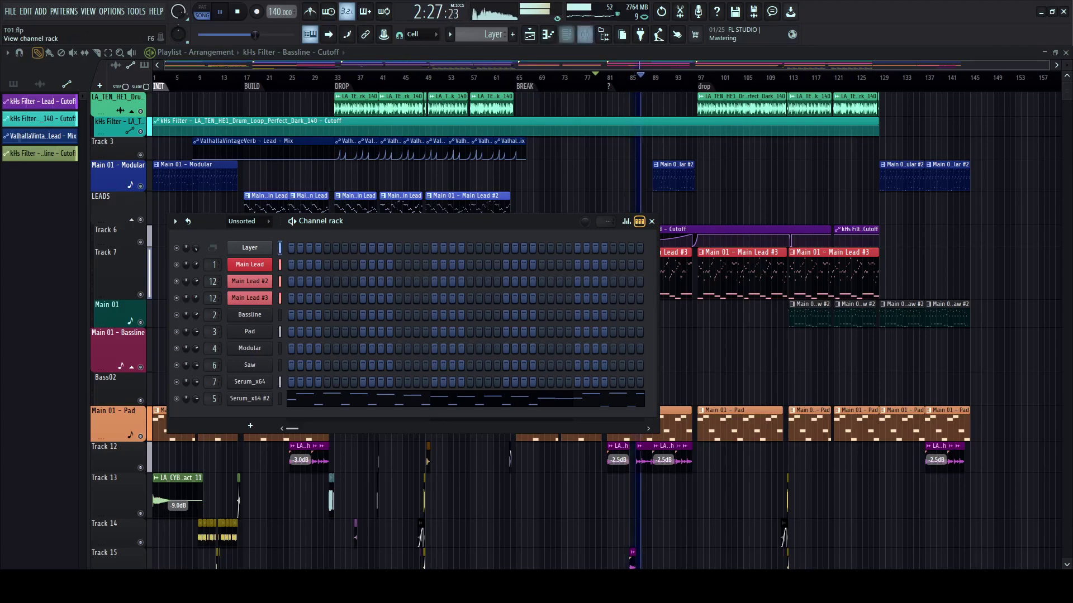
pyautogui.click(566, 35)
pyautogui.click(566, 35)
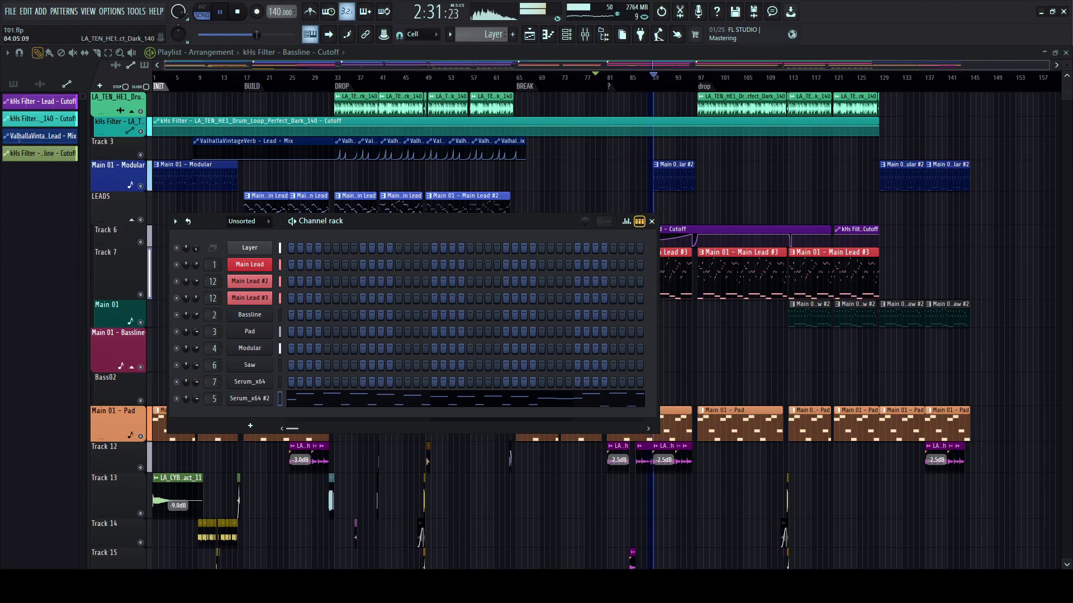
pyautogui.click(566, 35)
pyautogui.click(566, 35)
# - Show the browser and set the Main Lead #2 insert's low shelf to -18 dB at 159 Hz
pyautogui.click(603, 35)
pyautogui.click(585, 34)
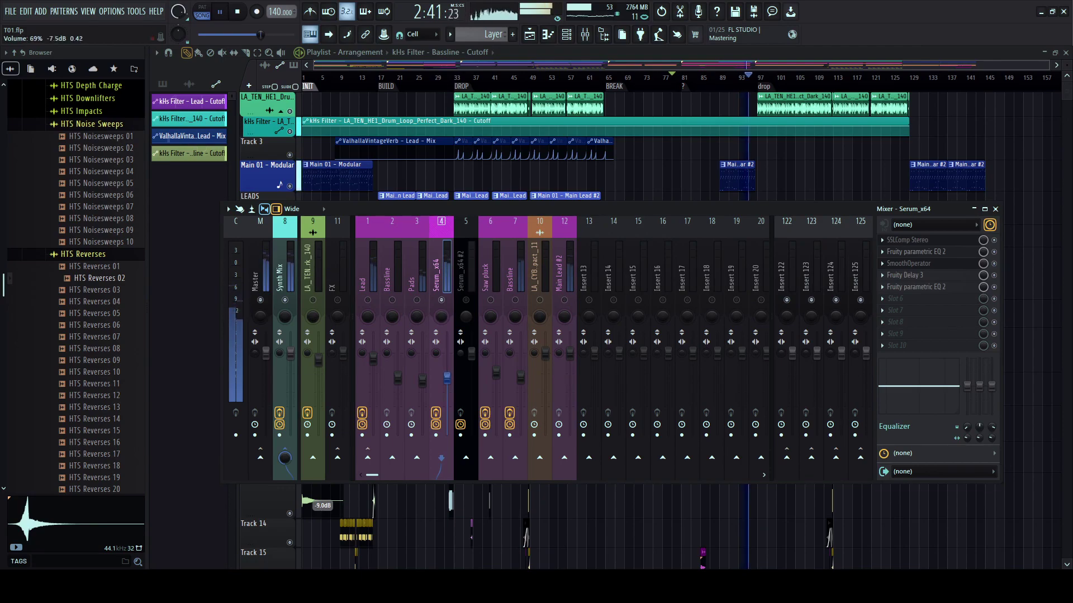
pyautogui.click(570, 354)
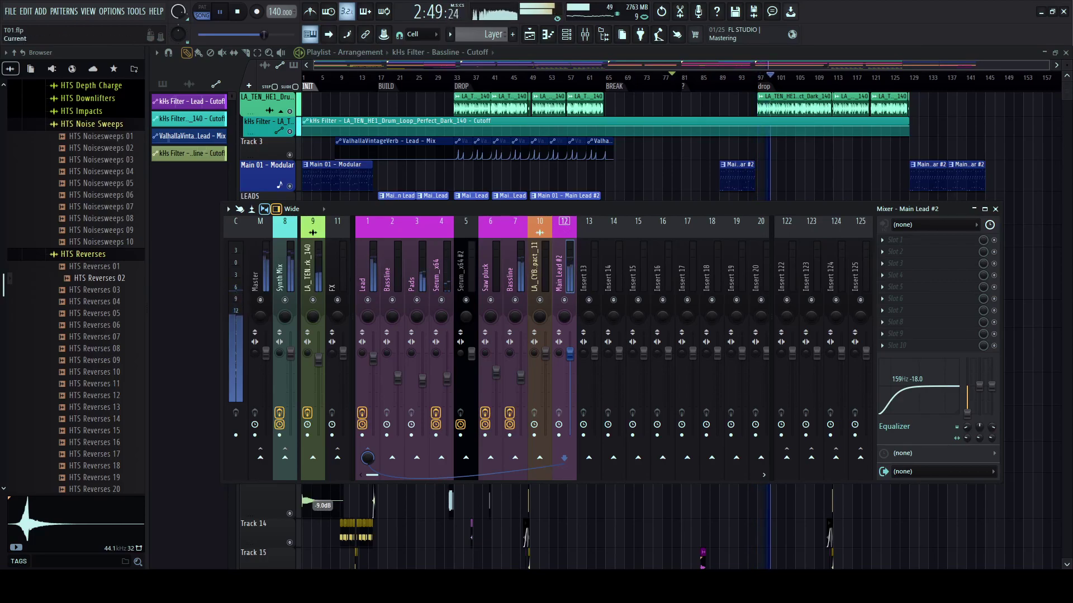
pyautogui.moveTo(147, 309); pyautogui.dragTo(141, 308)
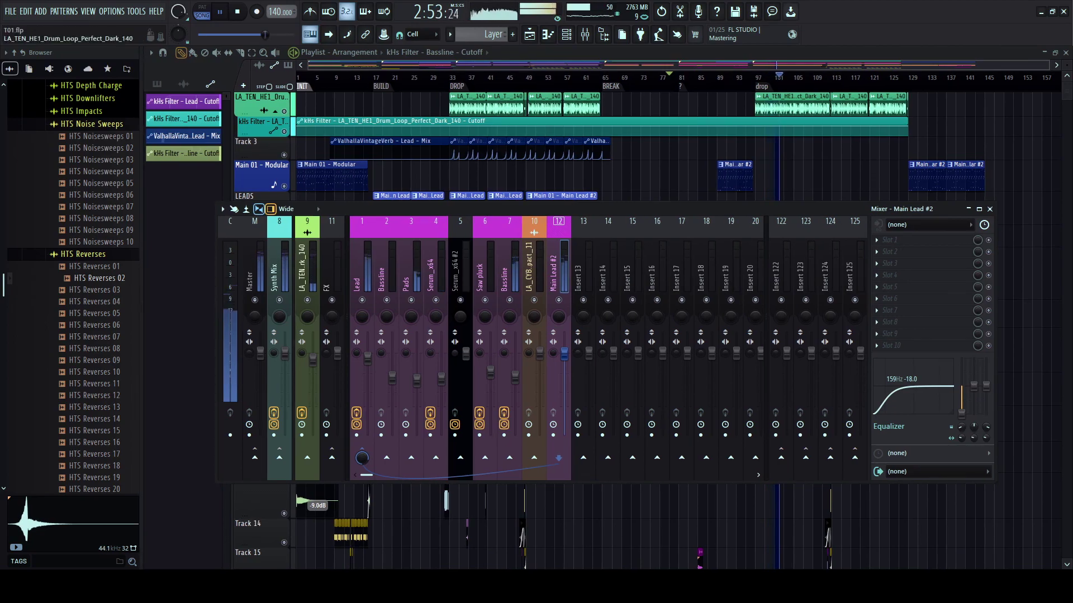
# - Reshape the low shelf and band 4 in Fruity parametric EQ 2 on the Bassline insert 7, and close the EQ
pyautogui.click(505, 279)
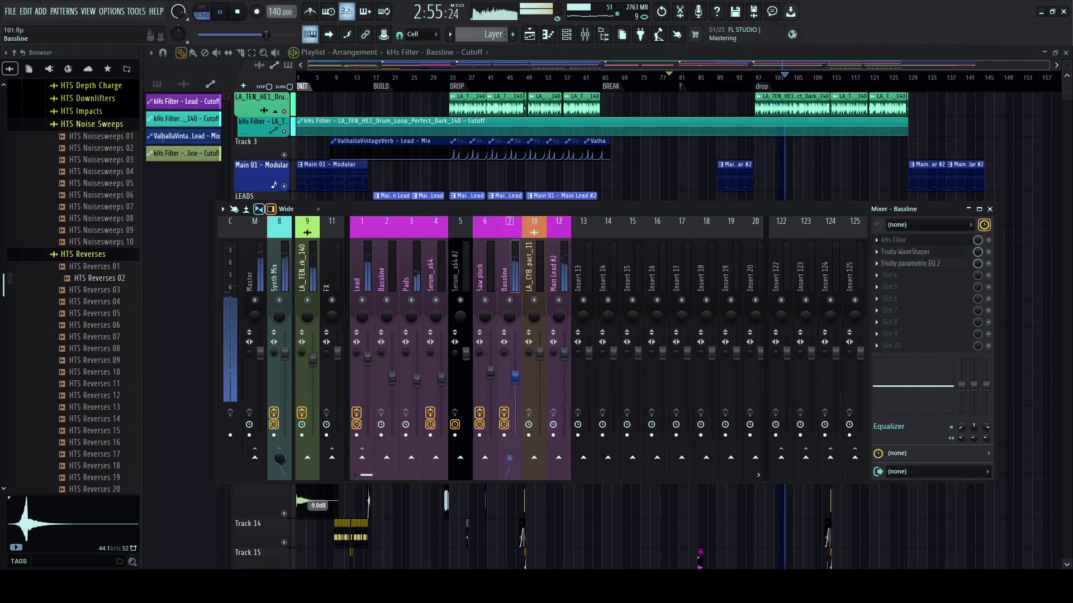
pyautogui.click(910, 263)
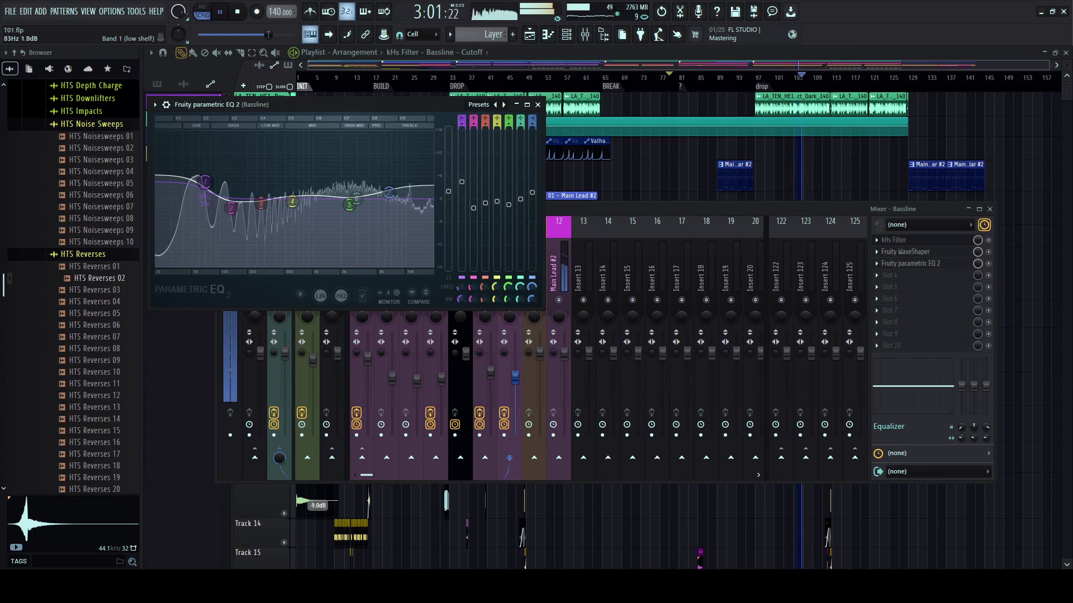
pyautogui.moveTo(206, 181); pyautogui.dragTo(221, 212)
pyautogui.click(349, 204)
pyautogui.moveTo(292, 201); pyautogui.dragTo(379, 185)
pyautogui.click(538, 104)
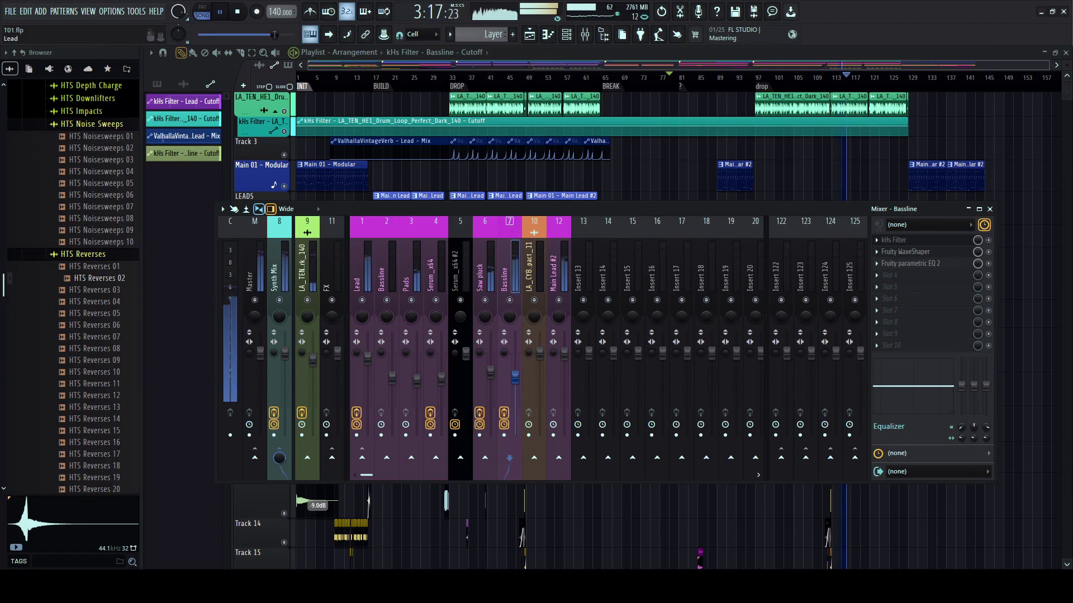
# - Inspect the notes of the second drop's Main Lead #3 clip in the piano roll, and return to the playlist
pyautogui.moveTo(141, 335); pyautogui.dragTo(148, 335)
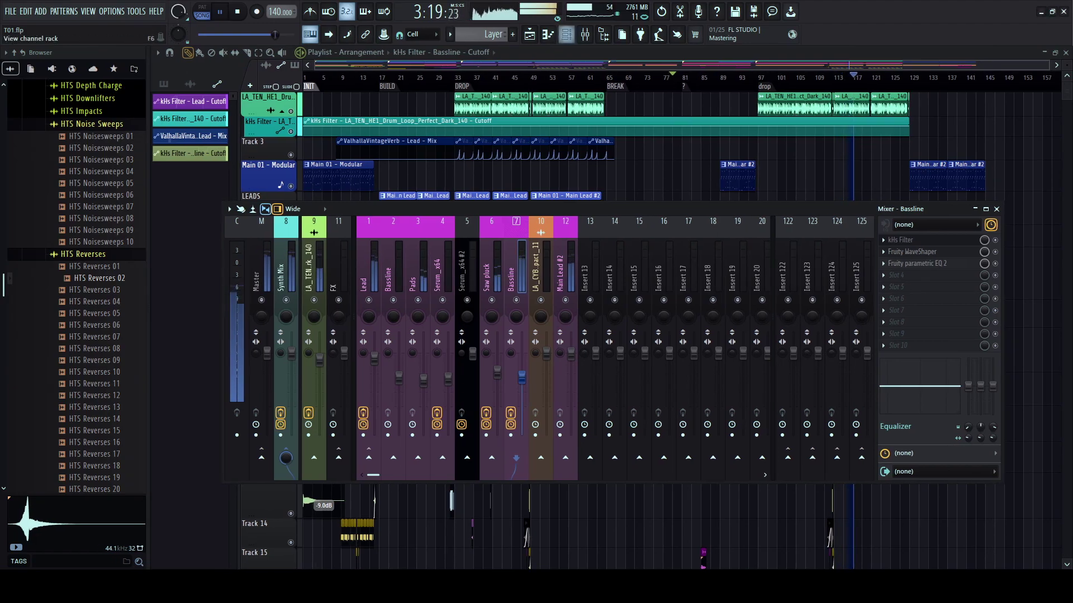
pyautogui.click(566, 34)
pyautogui.press('l')
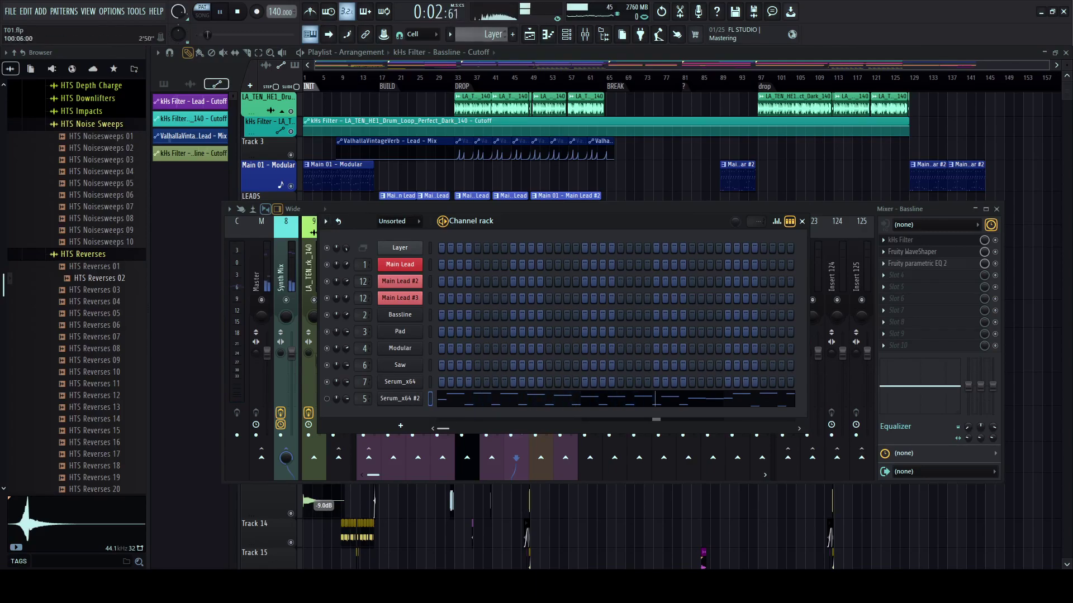
pyautogui.click(778, 174)
pyautogui.press('l')
pyautogui.doubleClick(779, 268)
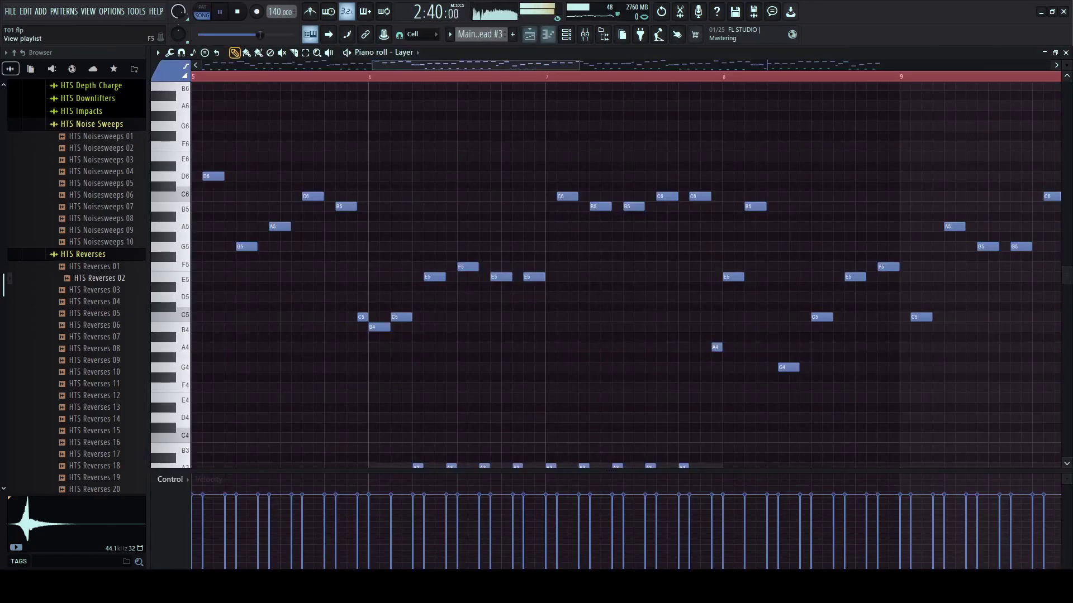
pyautogui.click(529, 35)
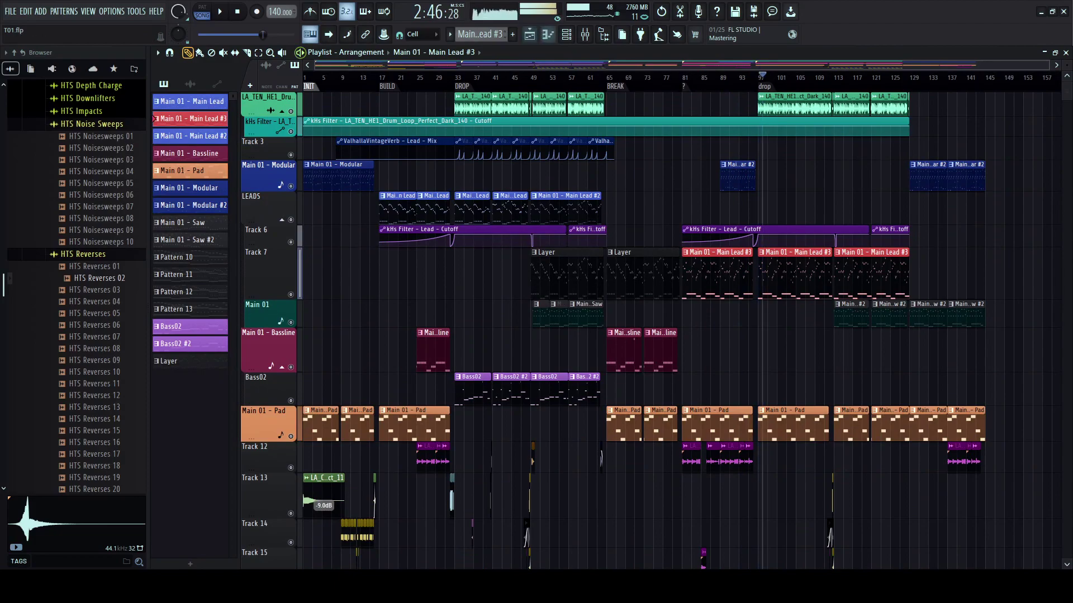
# - Play the Main Lead #3 pattern in pattern mode with the Main Lead synth and its mixer insert open
pyautogui.click(202, 11)
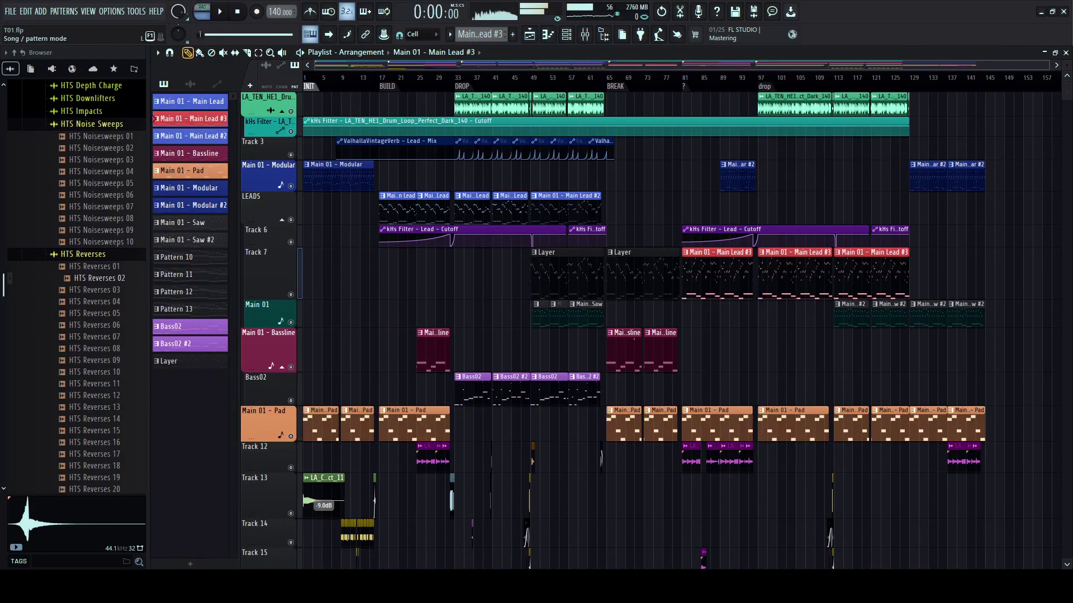
pyautogui.press('F6')
pyautogui.moveTo(559, 221); pyautogui.dragTo(479, 228)
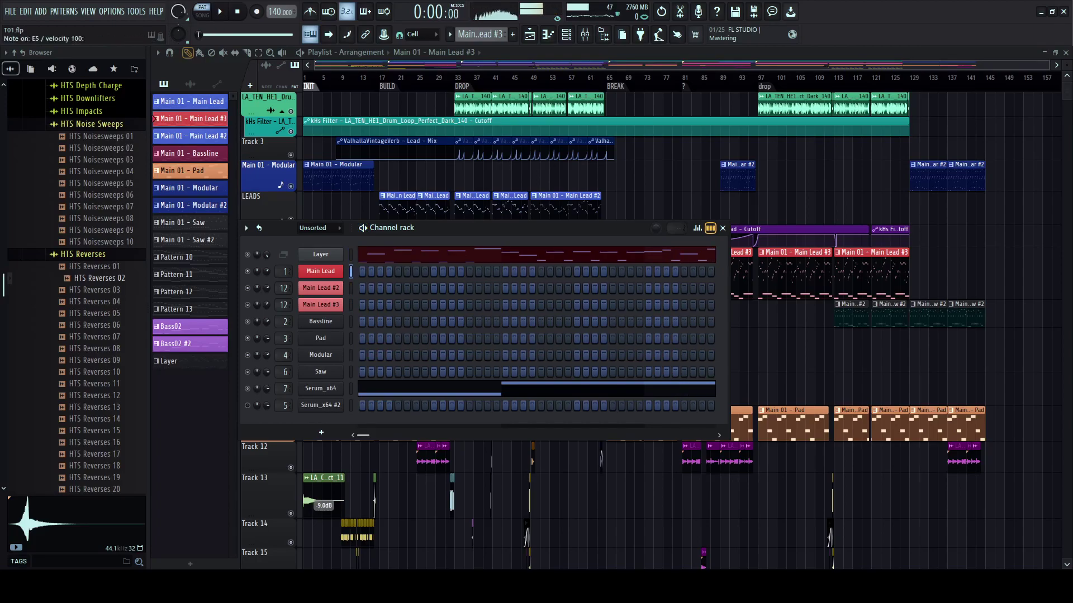
pyautogui.click(320, 271)
pyautogui.press('F9')
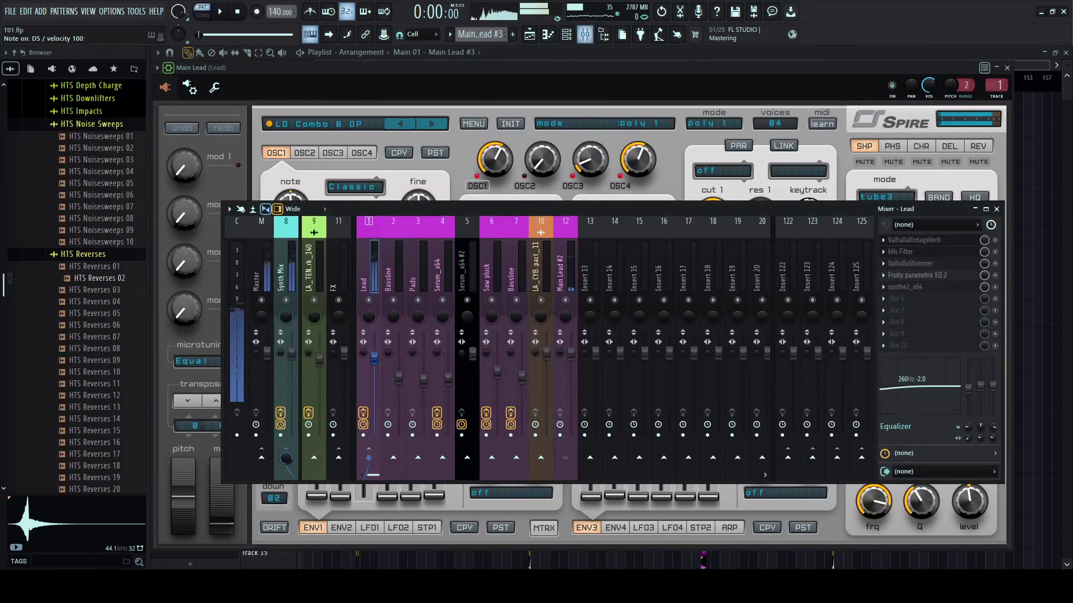
pyautogui.press('space')
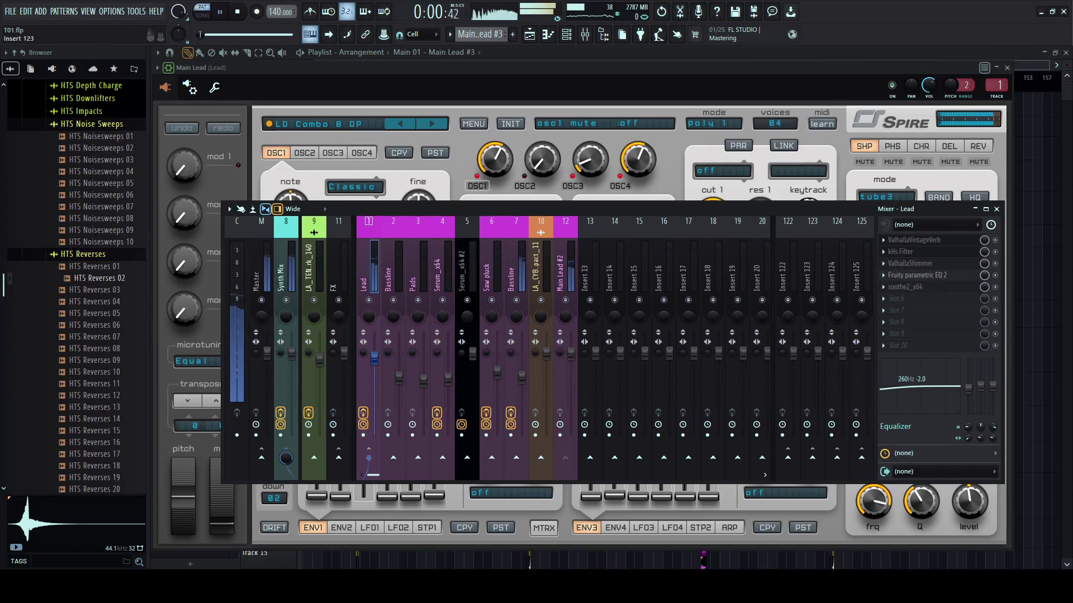
# - In Smooth Operator on the Lead insert, lower the threshold, dip the low-mid node, raise Focus, and set Output to 78%
pyautogui.click(902, 286)
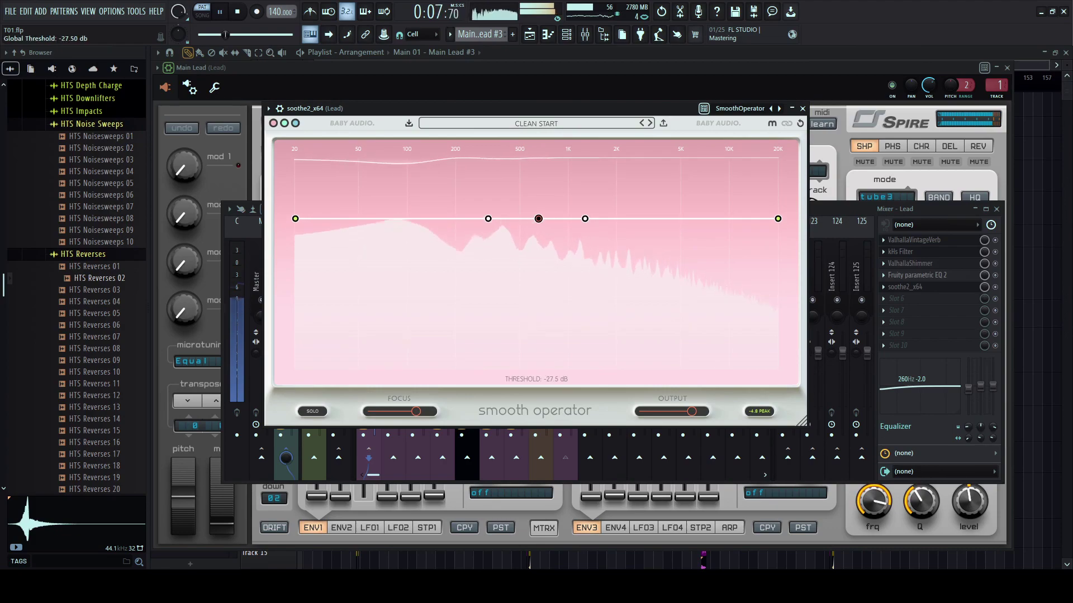
pyautogui.moveTo(488, 220); pyautogui.dragTo(538, 225)
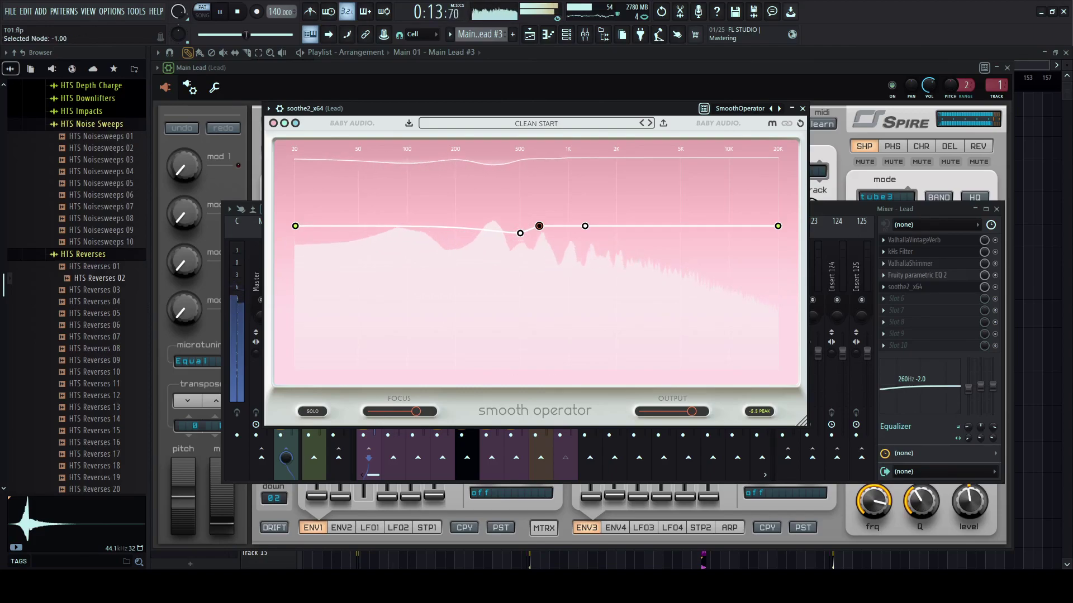
pyautogui.moveTo(421, 412); pyautogui.dragTo(427, 411)
pyautogui.moveTo(692, 412); pyautogui.dragTo(697, 412)
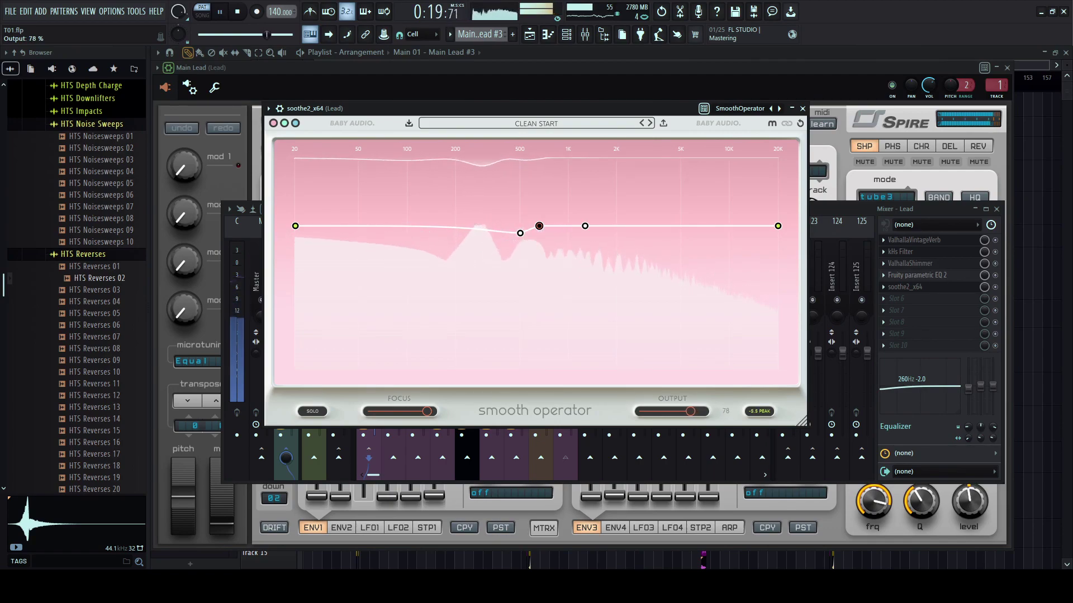
# - Set the dipped left peak node to 510 Hz at -2.4 dB, slightly lower the low-end node, and close Smooth Operator
pyautogui.moveTo(520, 233); pyautogui.dragTo(521, 232)
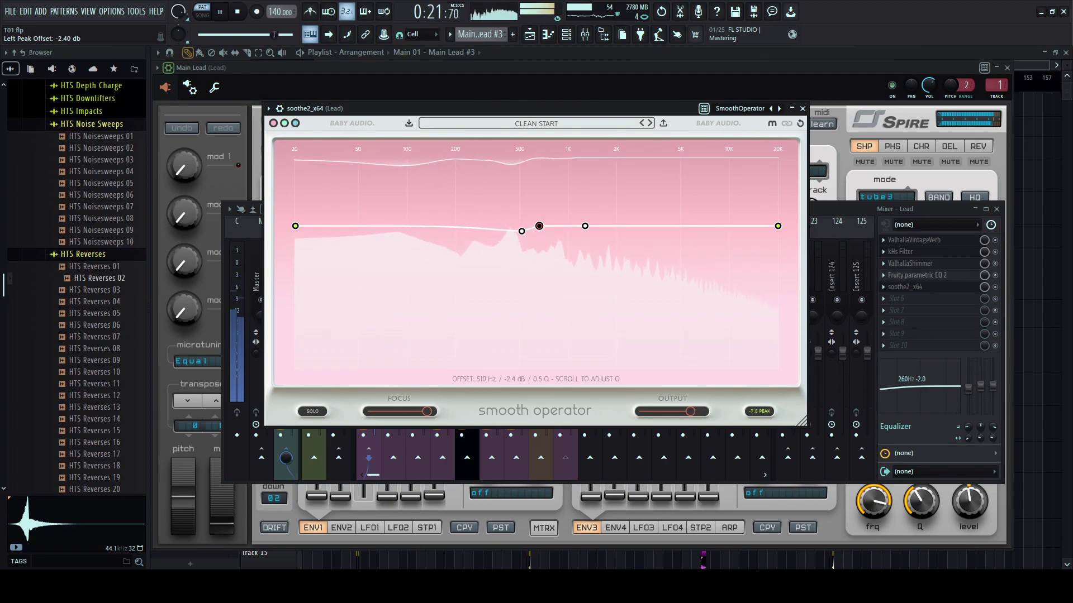
pyautogui.moveTo(295, 225); pyautogui.dragTo(295, 230)
pyautogui.click(803, 109)
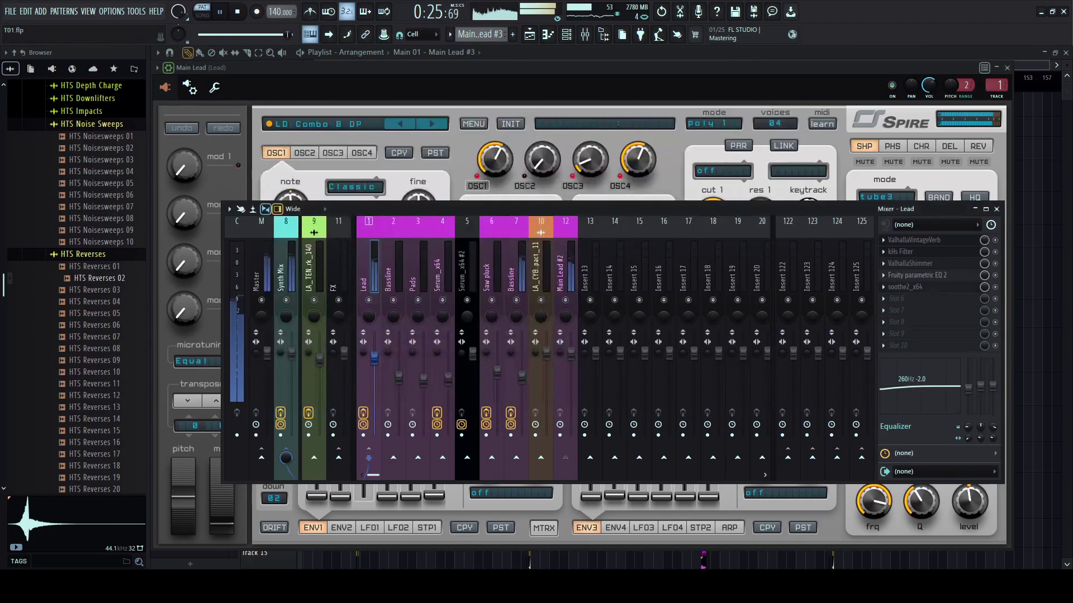
# - Add Fruity Multiband Compressor after the EQ on the Bassline insert 7, audition it with the pattern playing, and close it
pyautogui.click(413, 283)
pyautogui.click(512, 279)
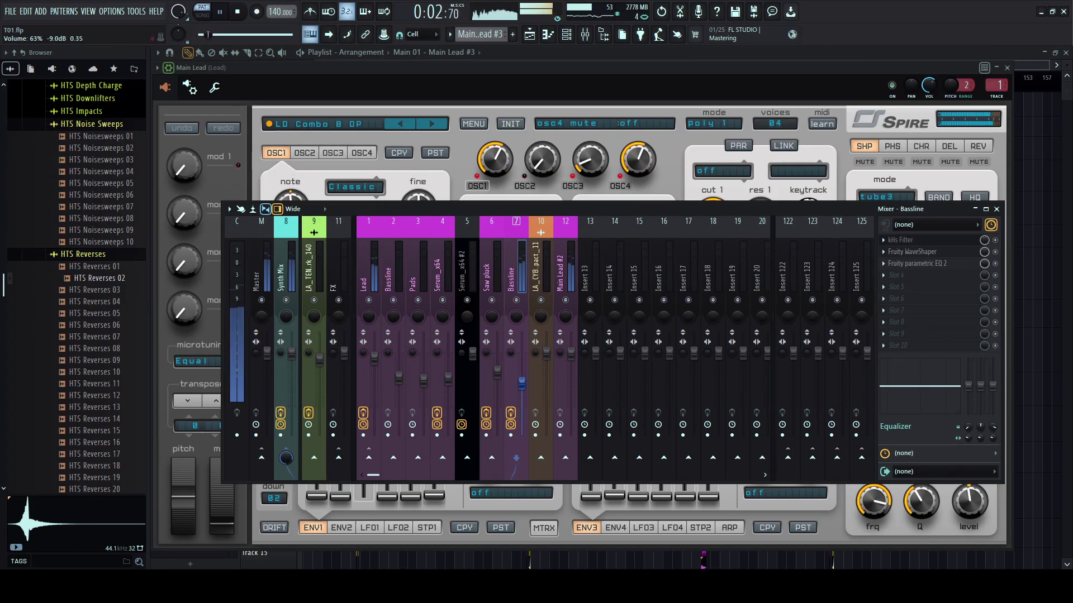
pyautogui.click(917, 263)
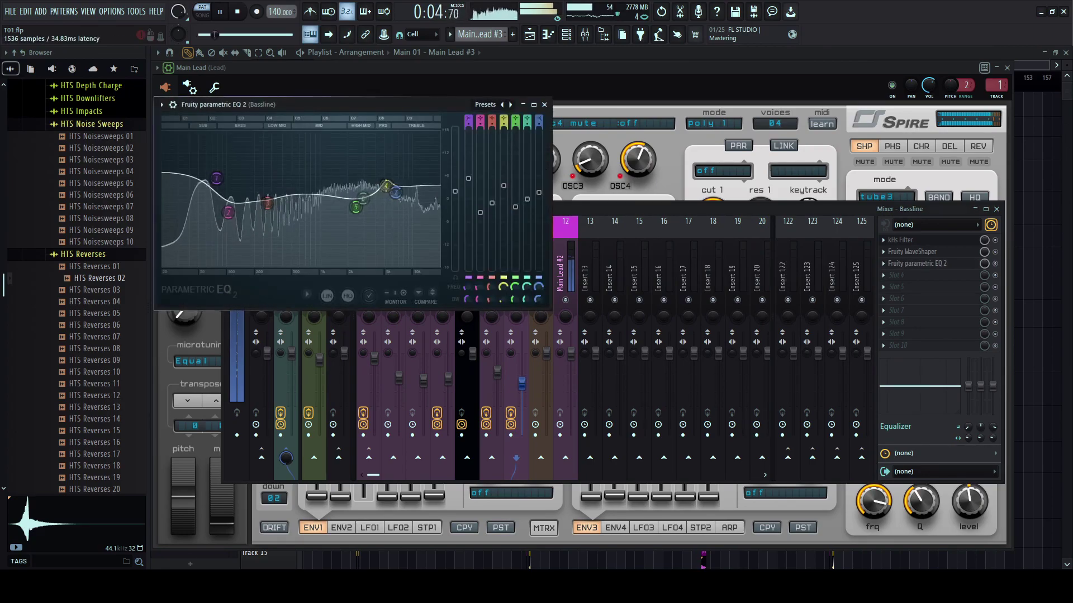
pyautogui.click(896, 275)
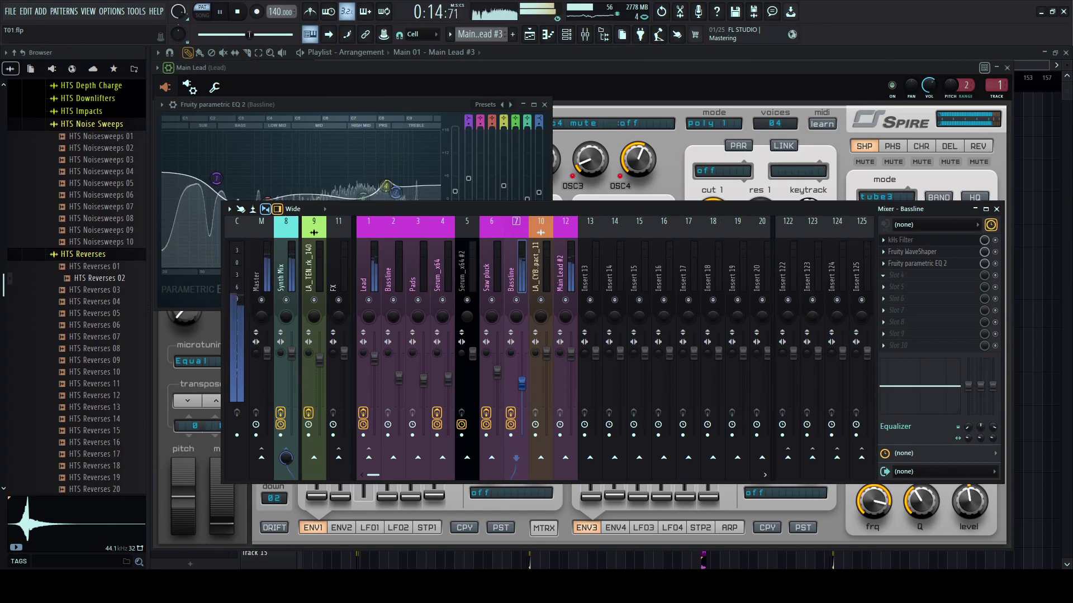
pyautogui.moveTo(358, 118); pyautogui.dragTo(481, 190)
pyautogui.press('space')
pyautogui.press('space')
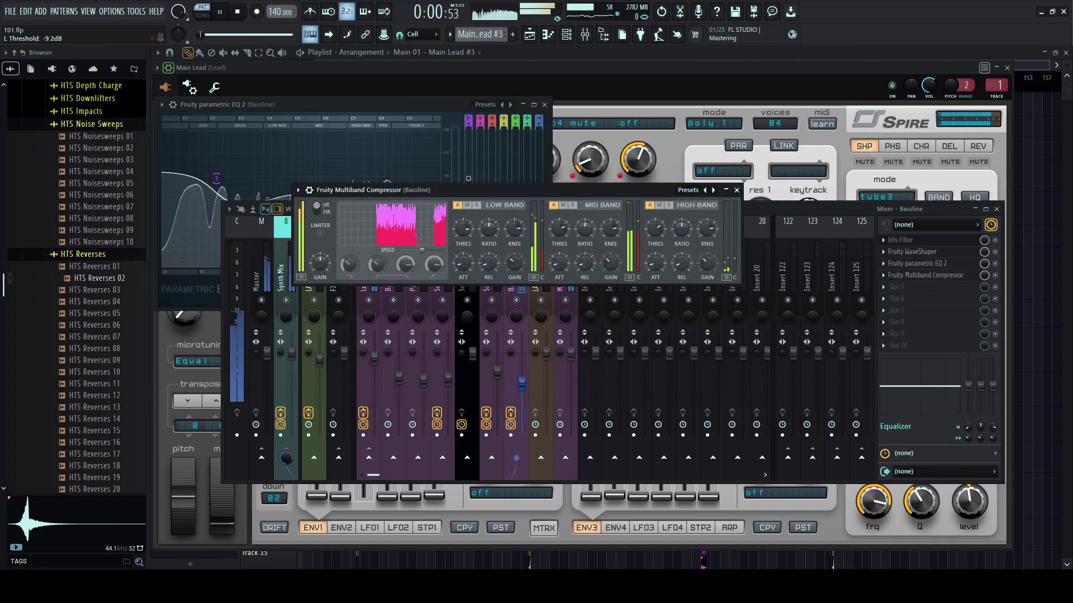
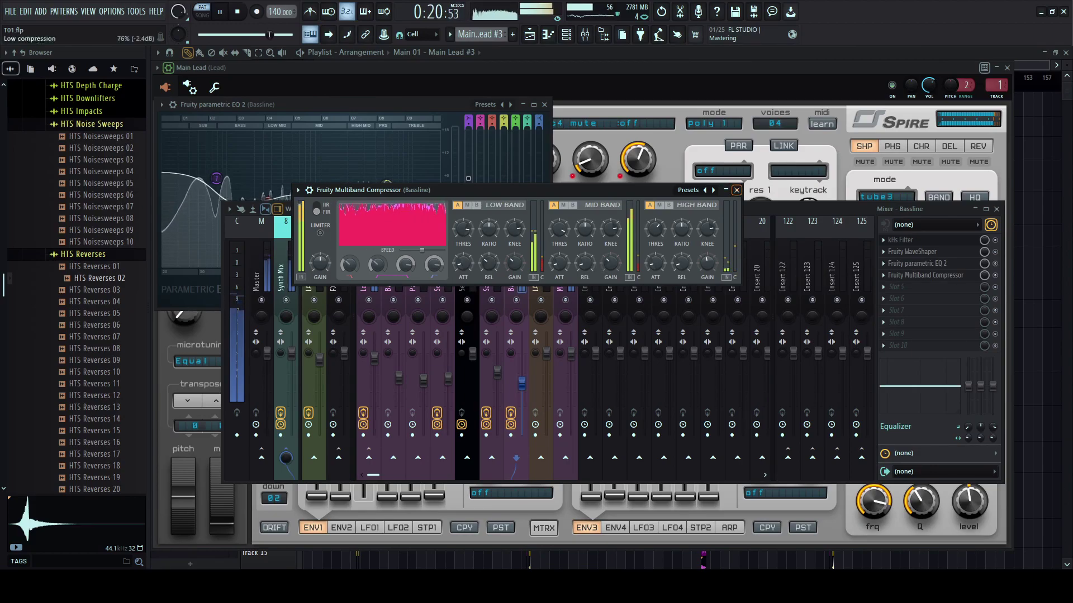
pyautogui.click(736, 190)
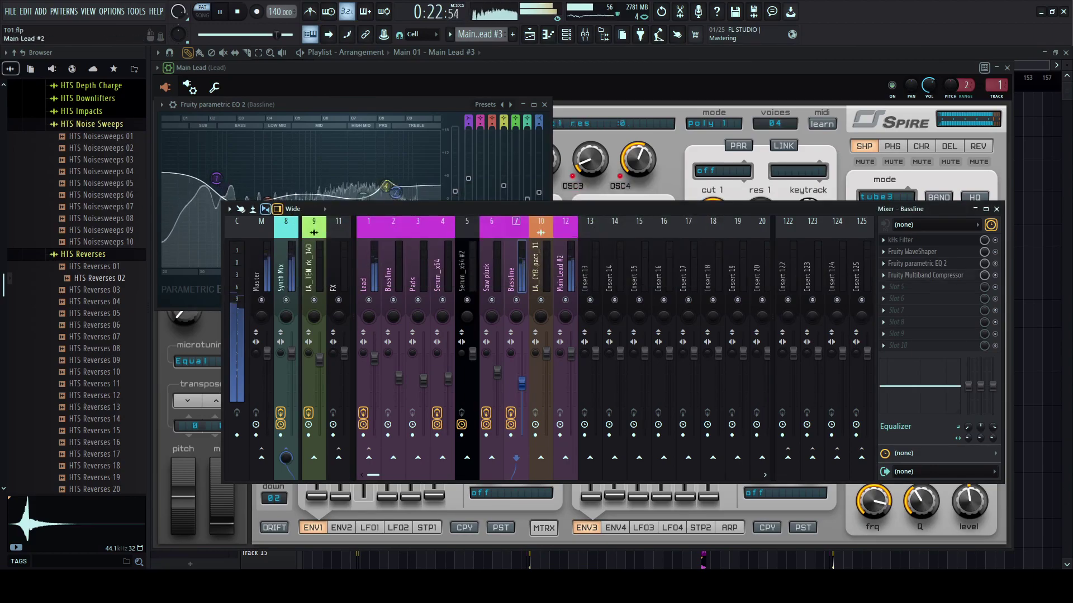
# - Restart the pattern and inspect the Serum_x64 bass notes in the piano roll during playback
pyautogui.press('space')
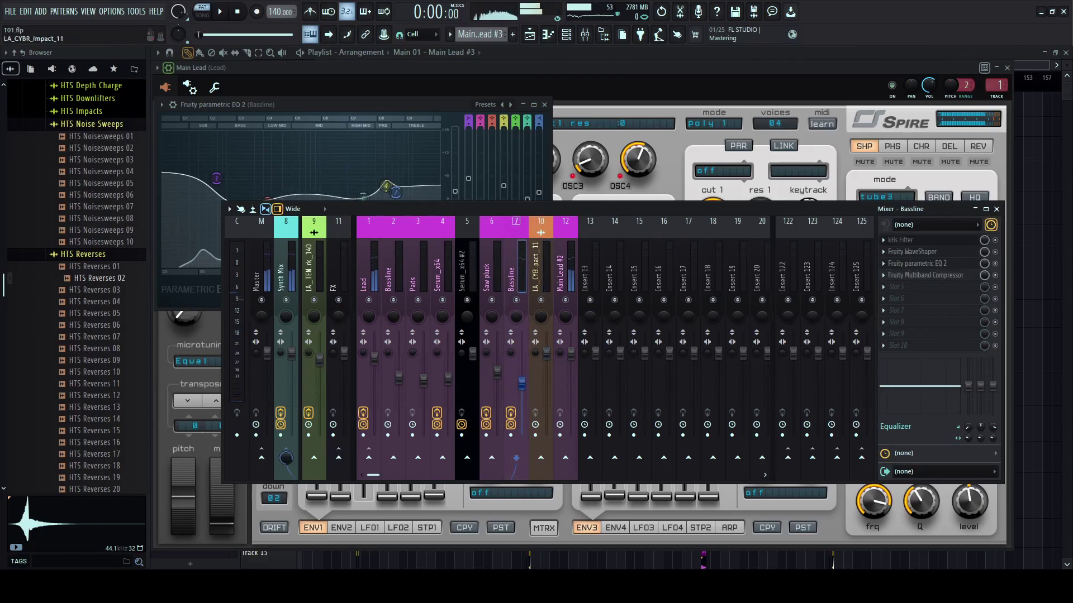
pyautogui.press('space')
pyautogui.press('F6')
pyautogui.click(436, 388)
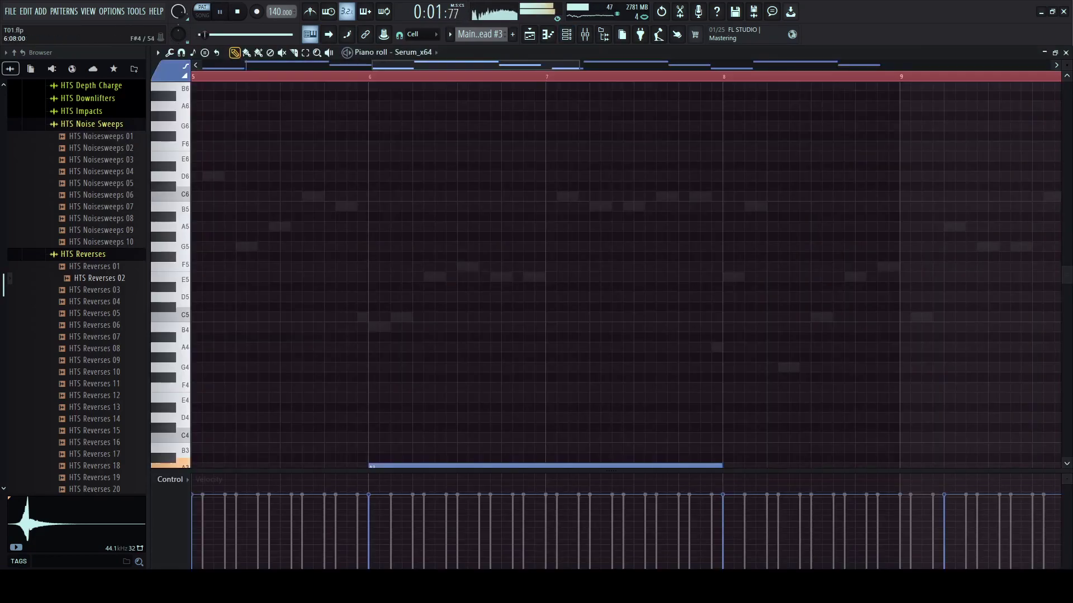
pyautogui.press('space')
pyautogui.scroll(-5, 357, 335)
pyautogui.scroll(-5, 342, 77)
pyautogui.press('space')
# - Try the long Serum_x64 A3 note starting at bar 2 an octave lower, and move it back up
pyautogui.moveTo(277, 283); pyautogui.dragTo(279, 330)
pyautogui.hotkey('ctrl', 'Down')
pyautogui.scroll(-3, 279, 330)
pyautogui.scroll(3, 278, 329)
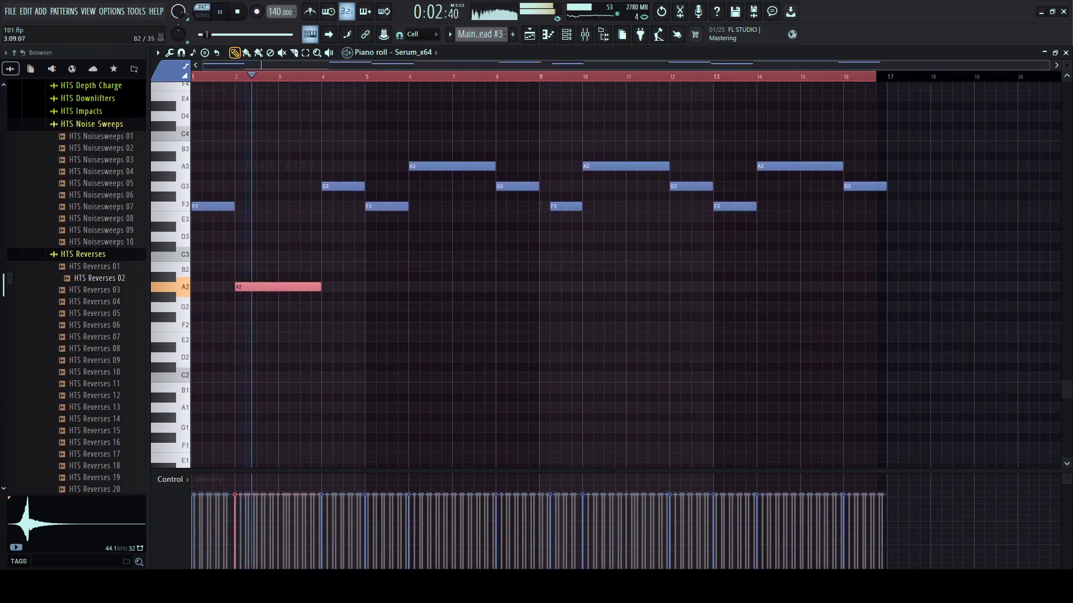
pyautogui.hotkey('ctrl', 'Up')
pyautogui.click(486, 297)
pyautogui.rightClick(486, 297)
pyautogui.scroll(3, 486, 297)
pyautogui.scroll(4, 325, 198)
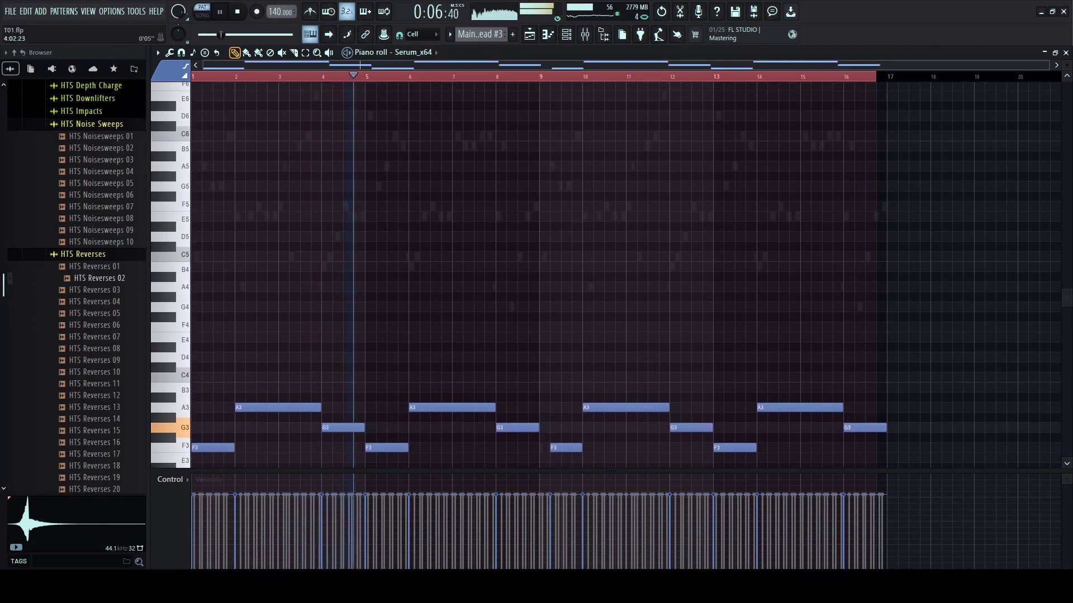
pyautogui.scroll(4, 325, 198)
pyautogui.scroll(-3, 325, 198)
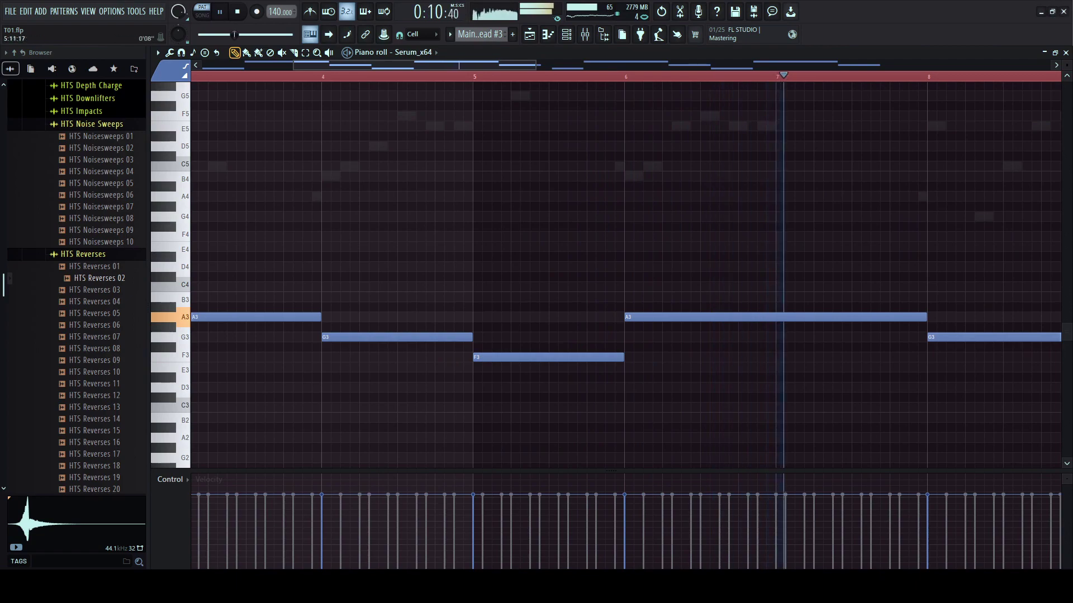
# - Play the arrangement in song mode from just before the second drop and check the mixer levels with the Main Lead #2 insert selected
pyautogui.press('F5')
pyautogui.press('space')
pyautogui.press('l')
pyautogui.moveTo(538, 78); pyautogui.dragTo(598, 78)
pyautogui.press('space')
pyautogui.scroll(2, 598, 78)
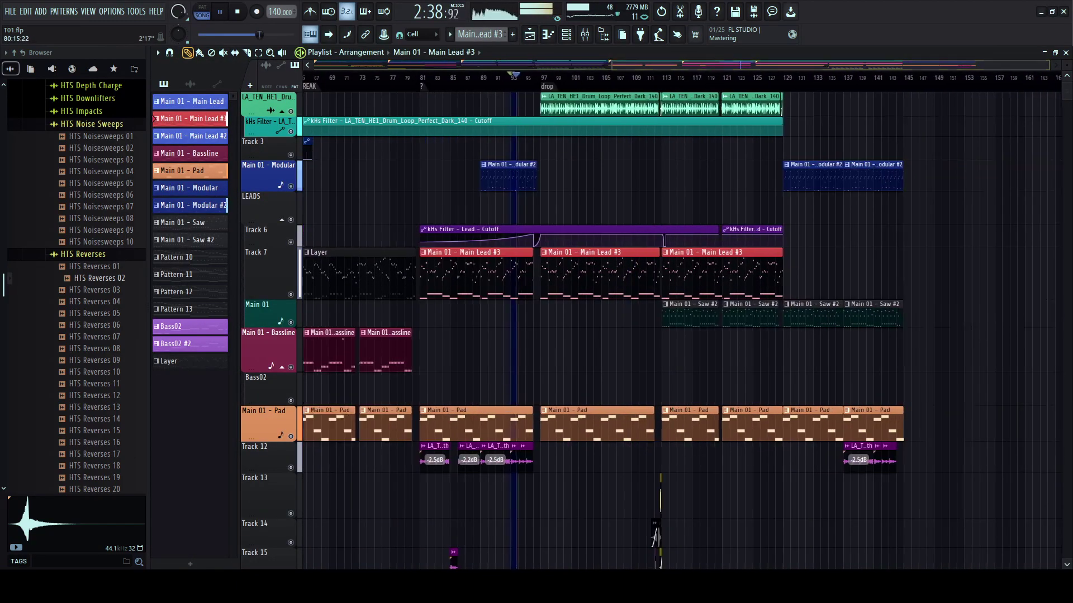
pyautogui.press('F5')
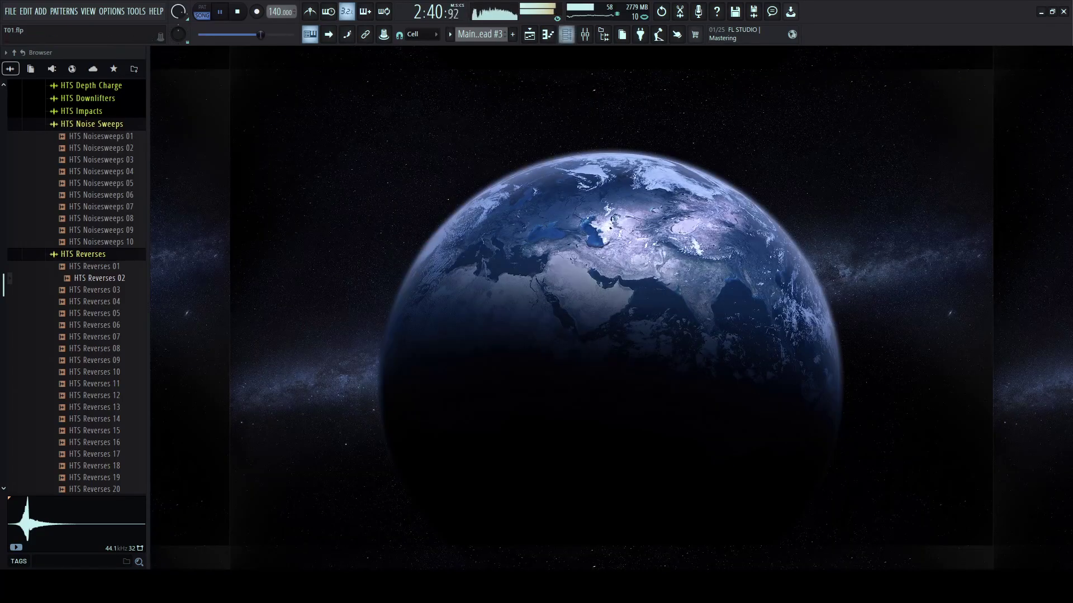
pyautogui.press('F9')
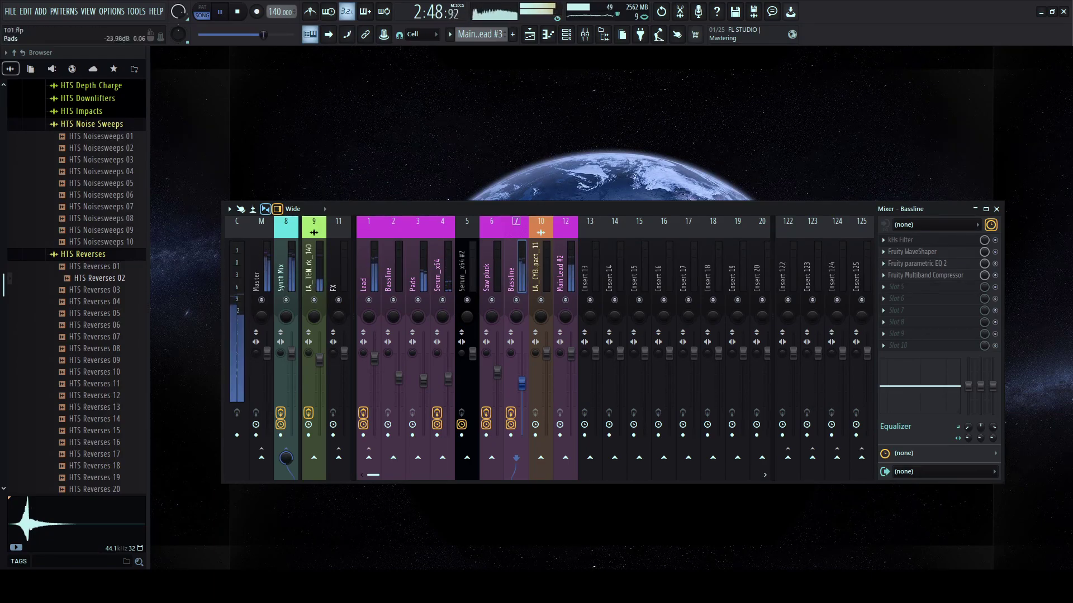
pyautogui.click(570, 354)
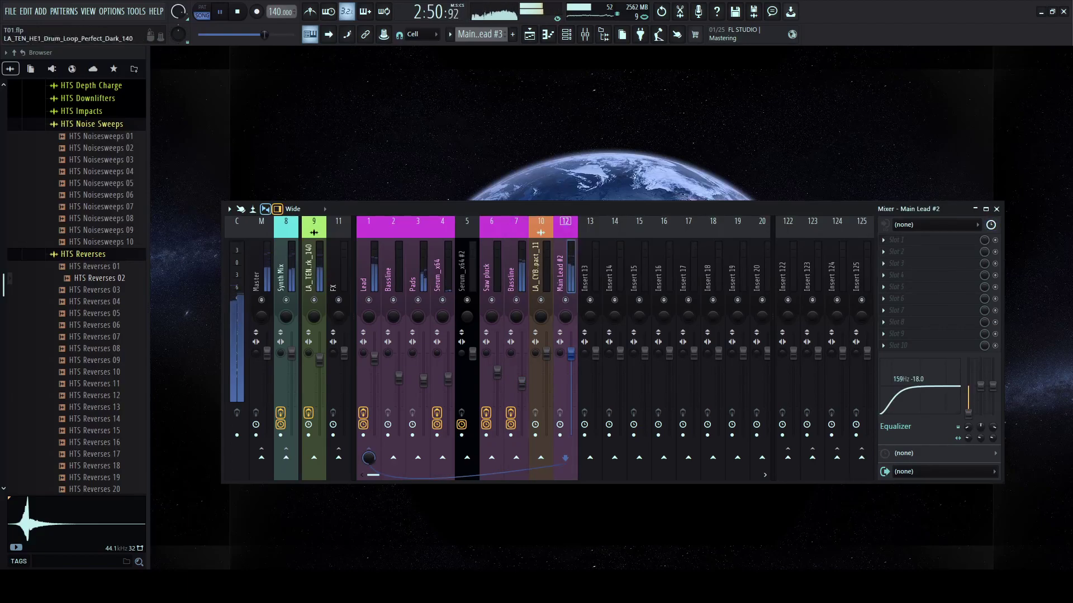
# - Return to the playlist and replay the second drop from around bar 97
pyautogui.press('F5')
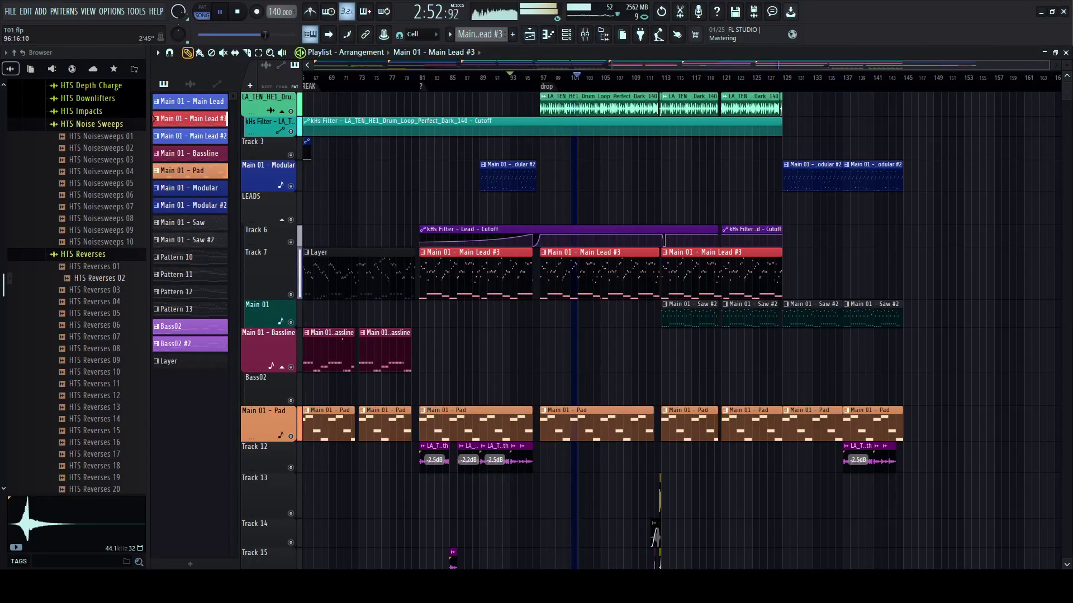
pyautogui.click(538, 78)
pyautogui.scroll(2, 539, 78)
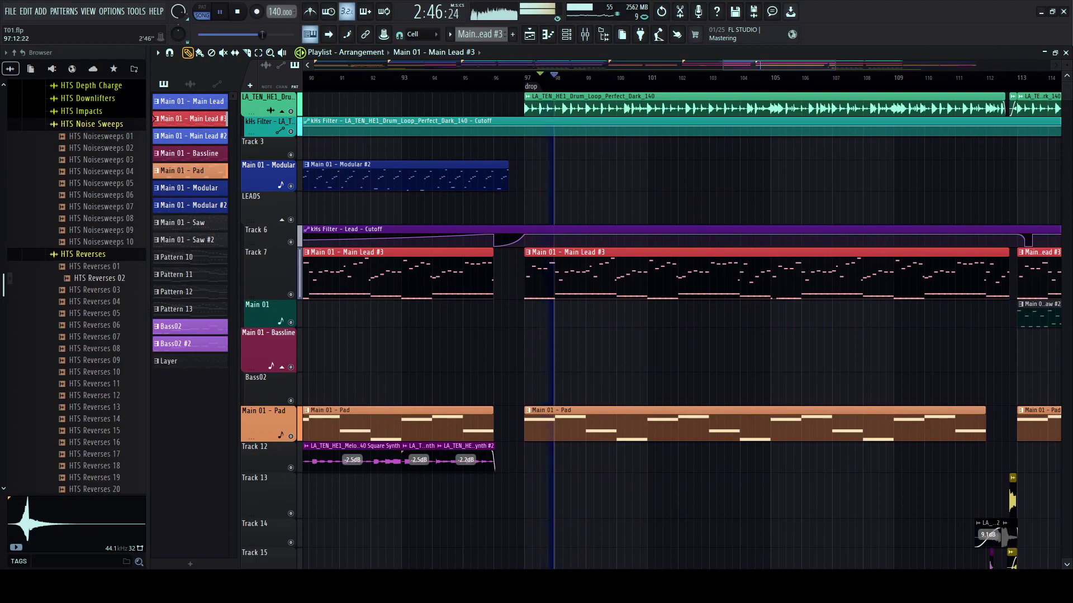
pyautogui.click(517, 77)
pyautogui.scroll(3, 516, 77)
# - In pattern mode, repitch the four Layer melody notes from mid bar 2 to the start of bar 3 to E5, F5, F5, E5
pyautogui.press('F7')
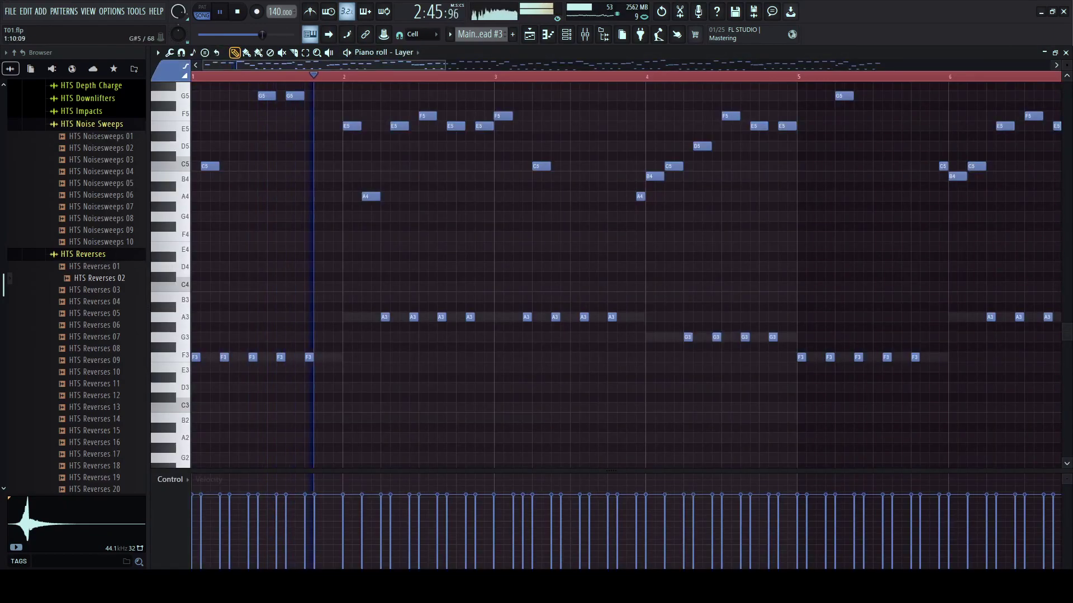
pyautogui.press('l')
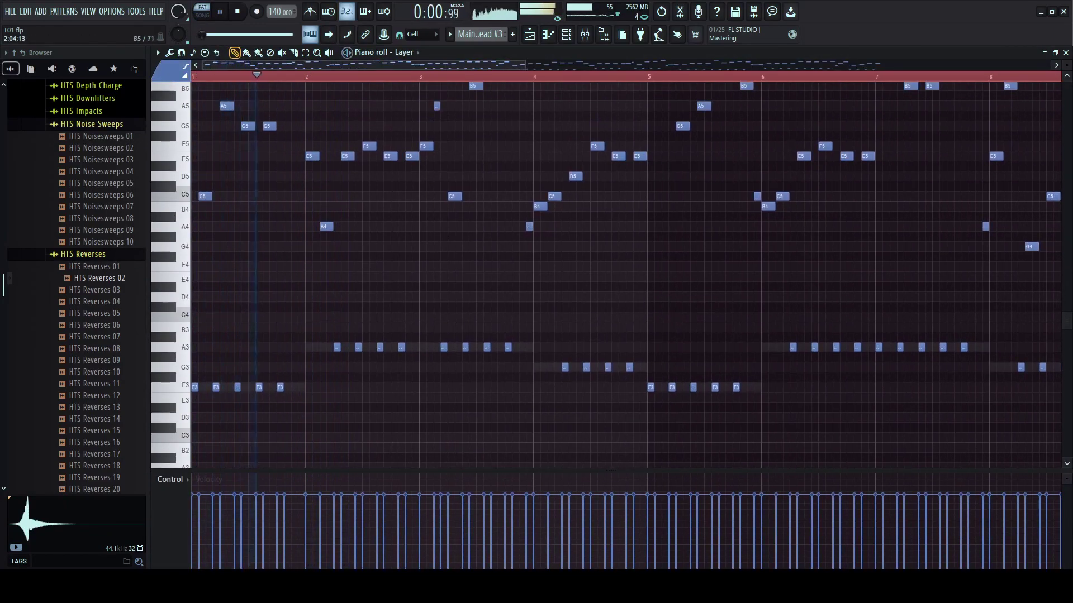
pyautogui.press('space')
pyautogui.press('space')
pyautogui.moveTo(398, 266); pyautogui.dragTo(490, 246)
pyautogui.scroll(-1, 397, 277)
pyautogui.press('space')
pyautogui.press('space')
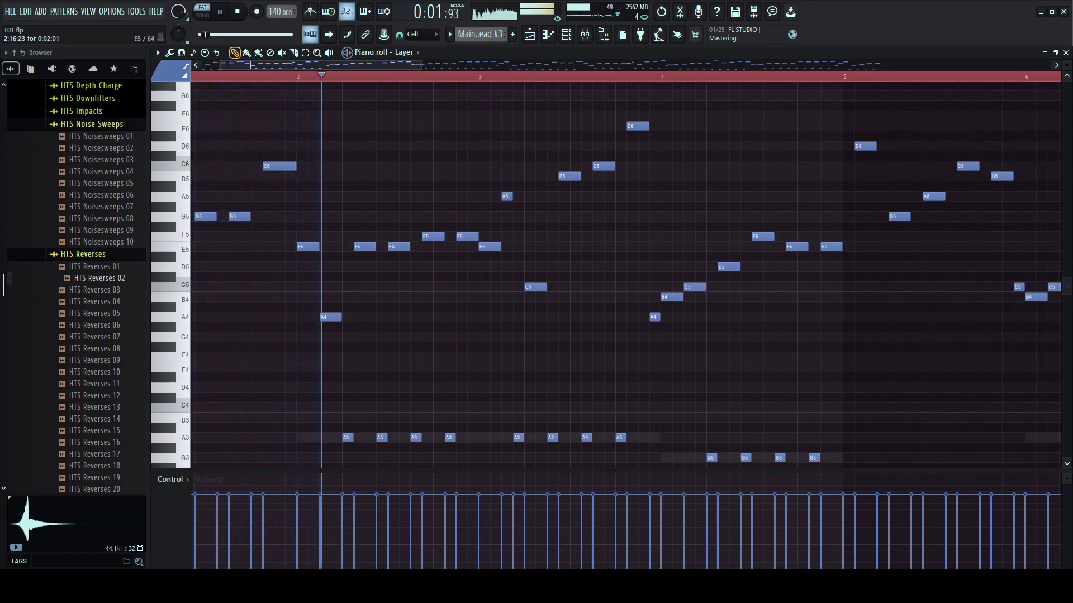
# - Lower the short A5 note in bar 3 of the Layer melody to G5, and cue playback to bar 3
pyautogui.press('space')
pyautogui.press('space')
pyautogui.moveTo(507, 196); pyautogui.dragTo(506, 216)
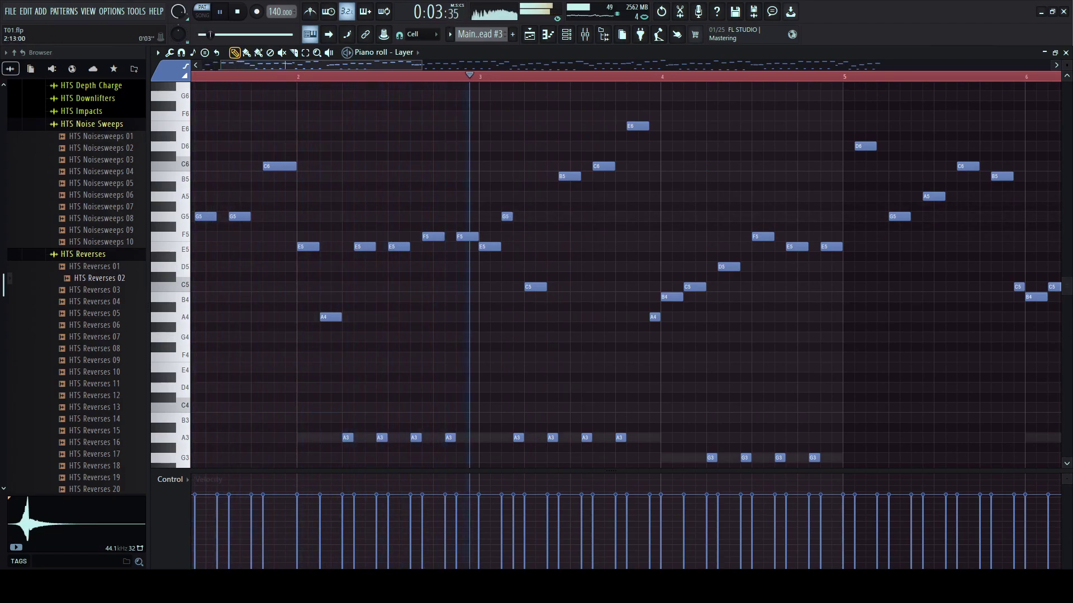
pyautogui.moveTo(360, 65); pyautogui.dragTo(363, 65)
pyautogui.click(363, 77)
pyautogui.press('space')
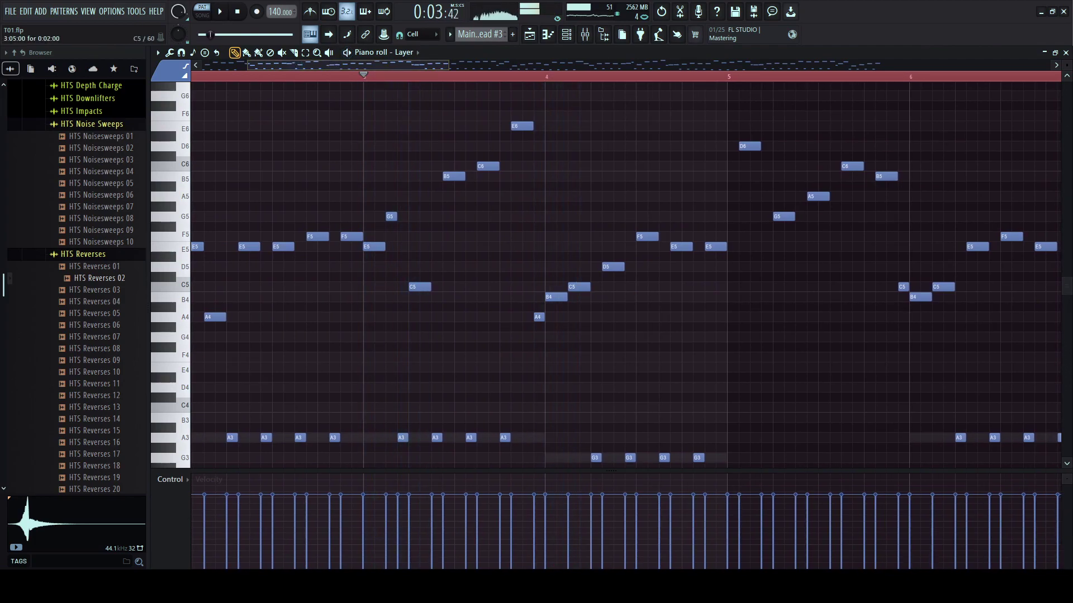
# - Replace the B5 note in bar 3 of the Layer melody with a B4 at the same position, and play the result
pyautogui.press('space')
pyautogui.press('space')
pyautogui.click(446, 298)
pyautogui.moveTo(452, 297); pyautogui.dragTo(463, 297)
pyautogui.press('space')
pyautogui.rightClick(447, 177)
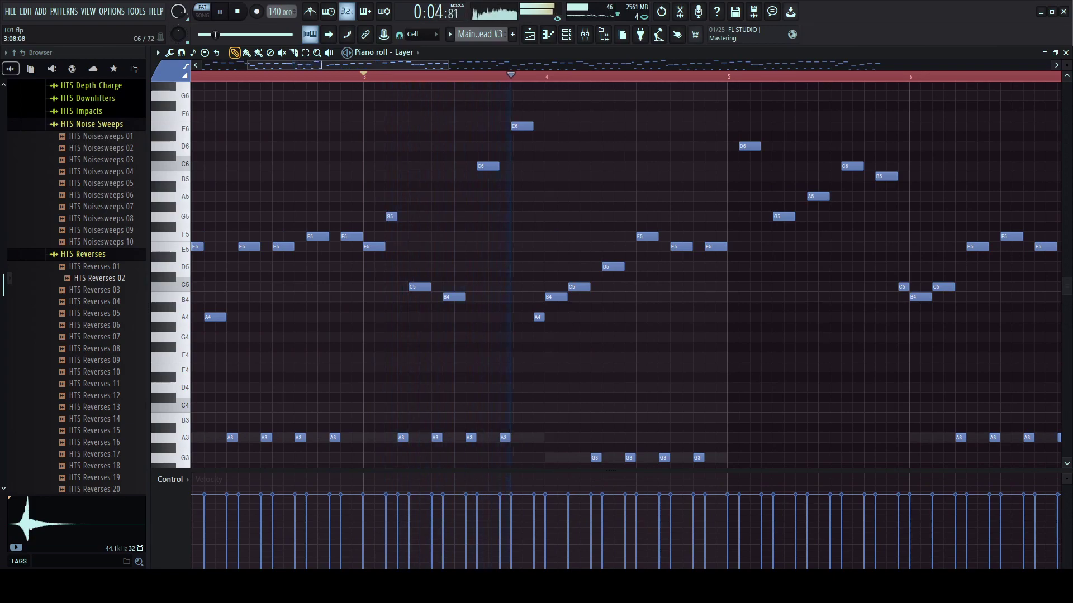
pyautogui.press('space')
pyautogui.press('space')
pyautogui.scroll(-3, 346, 65)
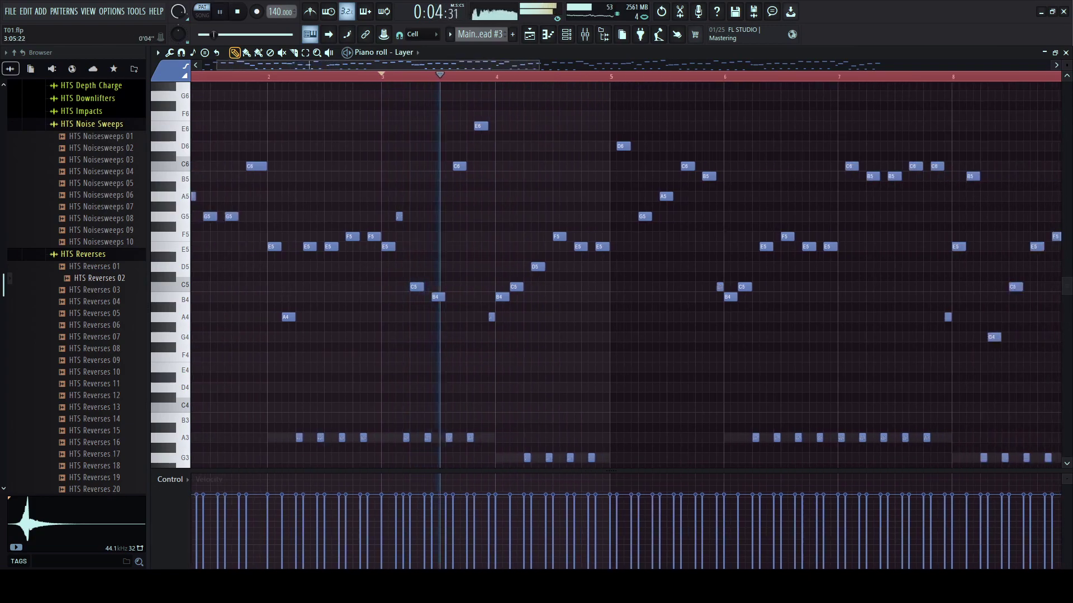
# - Play the edited Layer melody from bar 2 and check how it continues through the following bars
pyautogui.moveTo(346, 65); pyautogui.dragTo(333, 65)
pyautogui.click(305, 77)
pyautogui.scroll(1, 305, 77)
pyautogui.press('space')
pyautogui.press('space')
pyautogui.press('space')
pyautogui.press('space')
pyautogui.moveTo(379, 246)
pyautogui.mouseDown()
pyautogui.moveTo(379, 227)
pyautogui.moveTo(380, 247)
pyautogui.mouseUp()
pyautogui.press('space')
pyautogui.press('space')
pyautogui.scroll(-2, 626, 273)
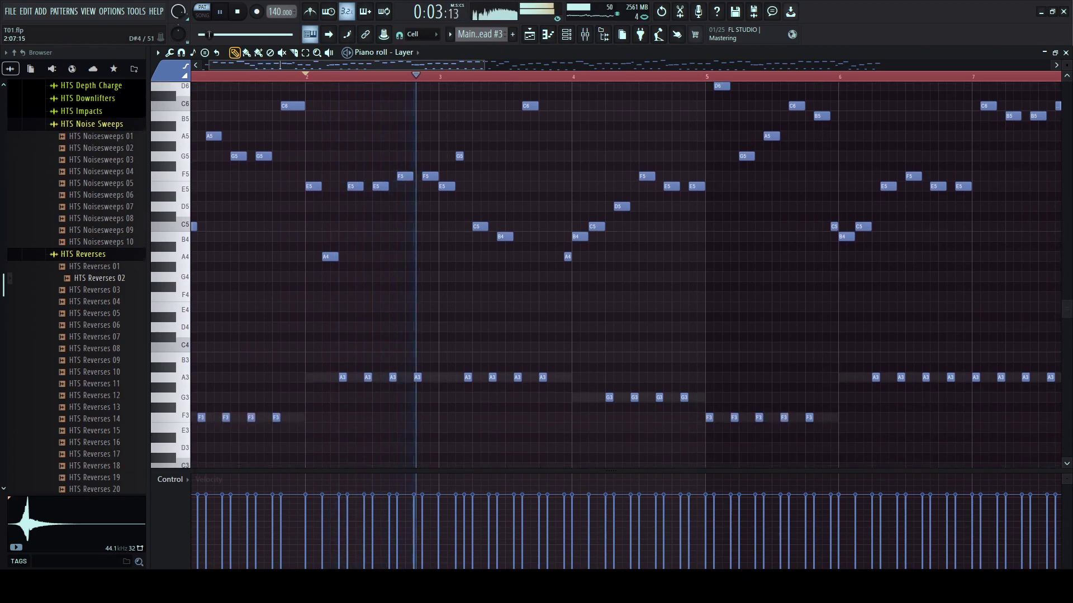
pyautogui.scroll(-2, 355, 86)
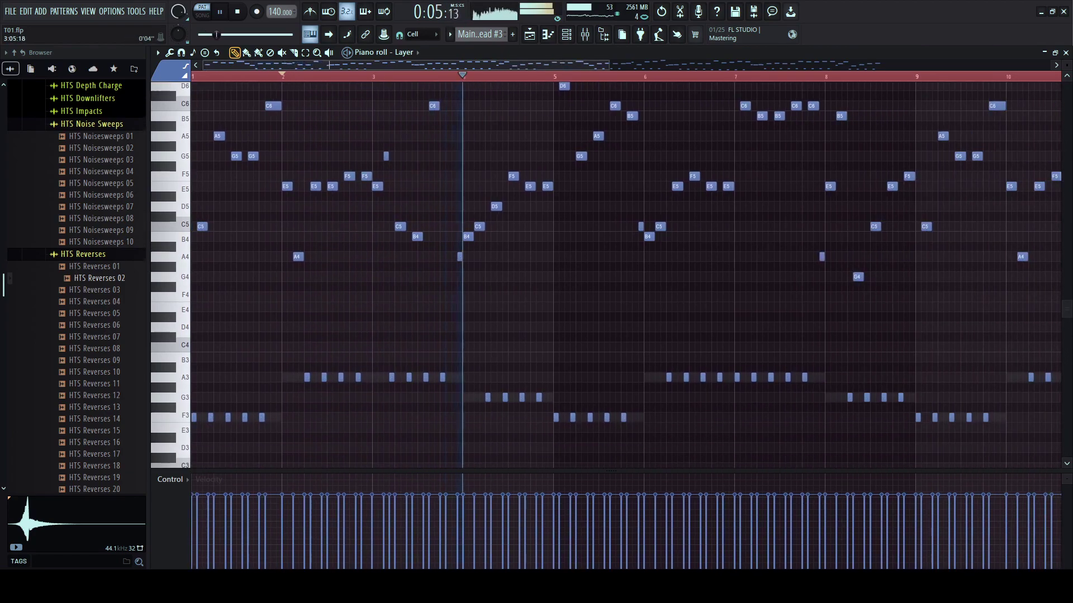
pyautogui.scroll(-3, 590, 166)
pyautogui.scroll(-1, 590, 166)
pyautogui.scroll(4, 589, 166)
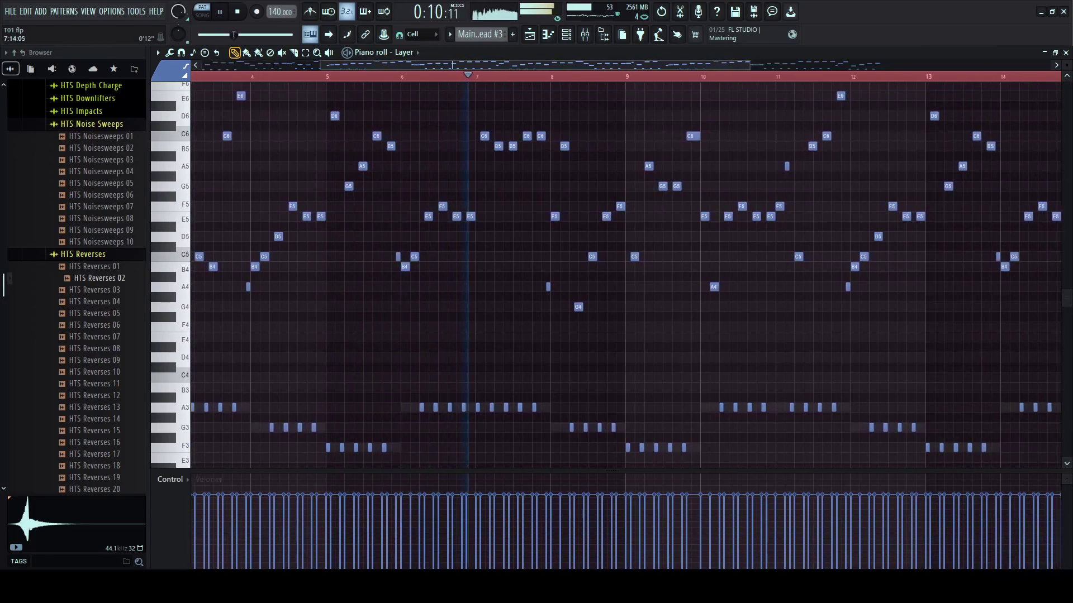
# - Raise the C5, B4 and C5 notes around the start of bar 6 by an octave, and clear the selection
pyautogui.scroll(3, 623, 77)
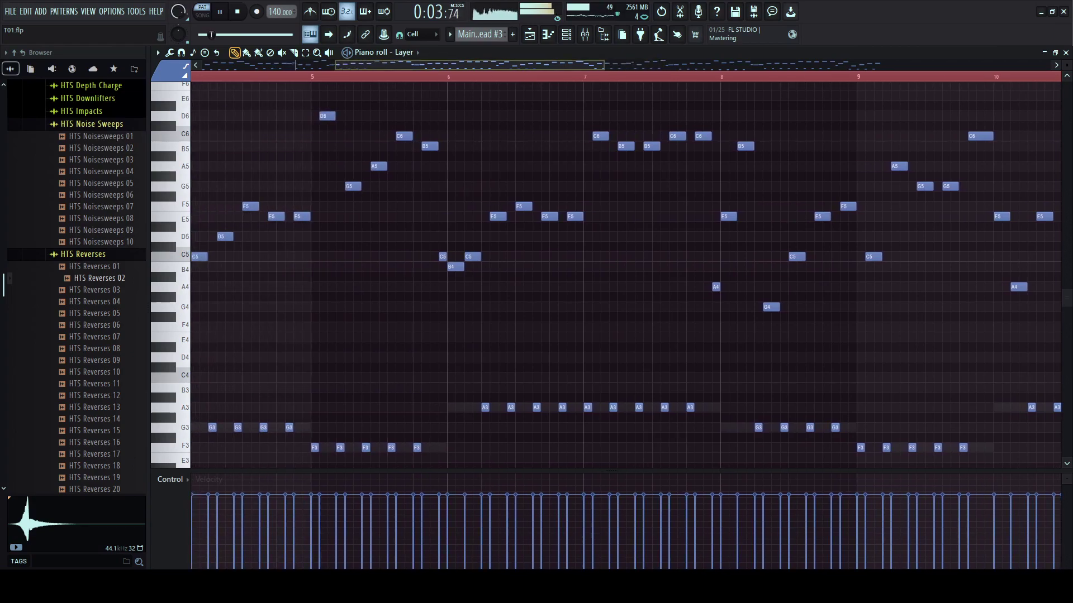
pyautogui.moveTo(467, 257); pyautogui.dragTo(530, 276)
pyautogui.hotkey('ctrl', 'Up')
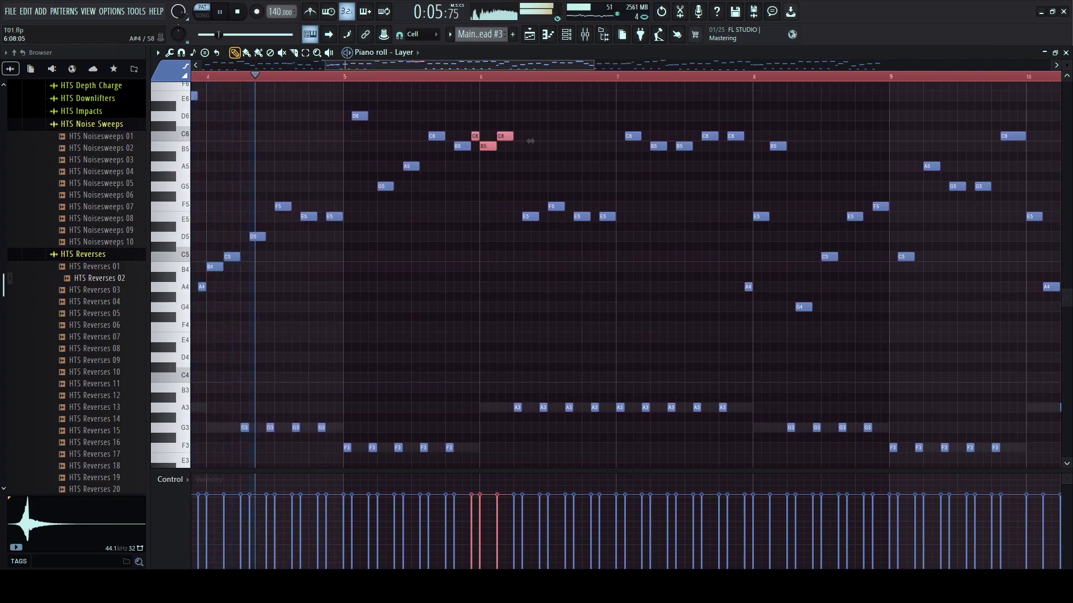
pyautogui.keyDown('ctrl'); pyautogui.click(572, 176); pyautogui.keyUp('ctrl')
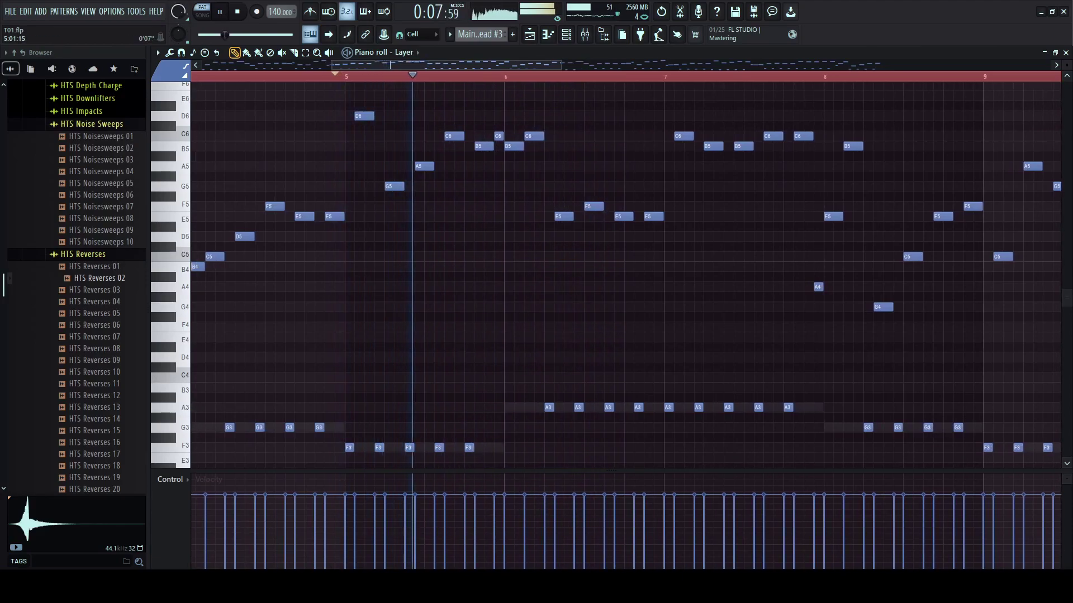
# - Lower the D6 note at the start of bar 5 in the Layer melody to C6, and play the result
pyautogui.press('space')
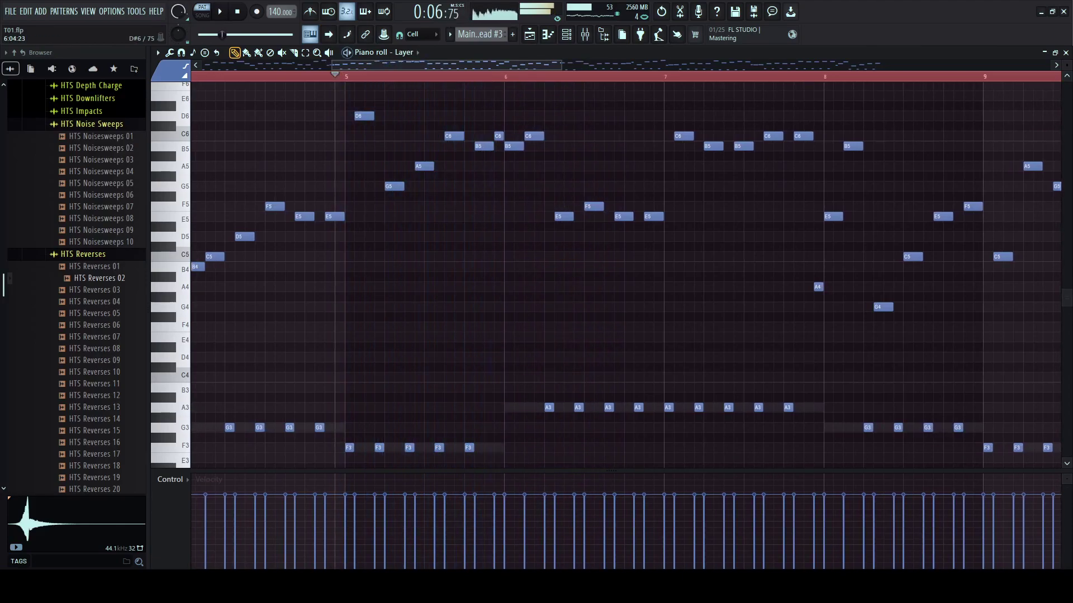
pyautogui.press('space')
pyautogui.moveTo(370, 115); pyautogui.dragTo(370, 136)
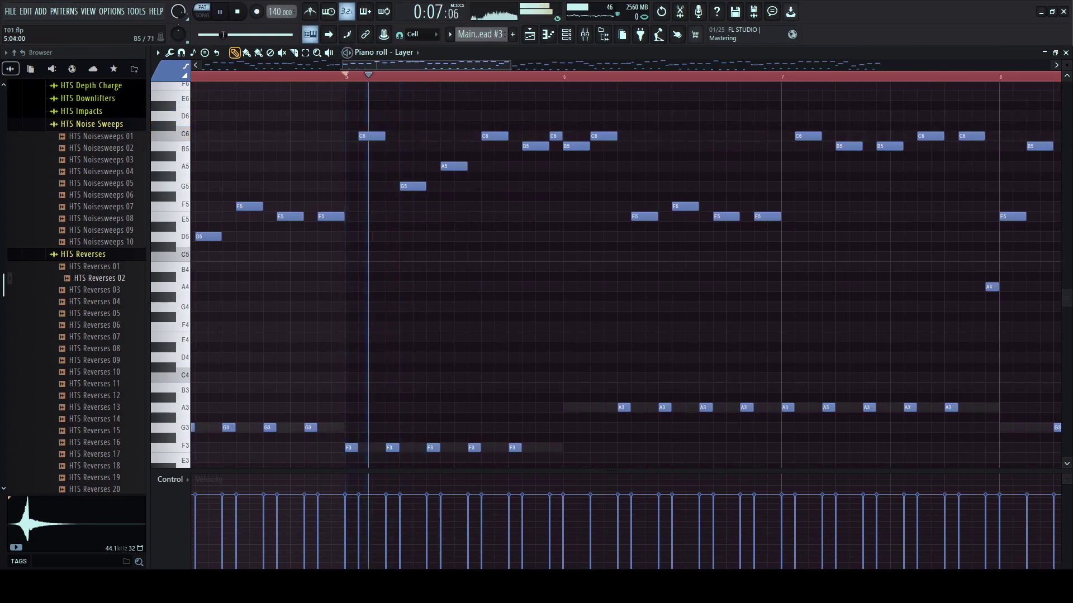
pyautogui.press('space')
pyautogui.press('space')
# - Lower the G5 note in bar 5 of the Layer melody to C5, and play the passage again from late in bar 4
pyautogui.moveTo(410, 186); pyautogui.dragTo(409, 257)
pyautogui.press('space')
pyautogui.press('space')
pyautogui.press('space')
pyautogui.press('space')
pyautogui.press('space')
pyautogui.press('space')
pyautogui.press('space')
pyautogui.press('space')
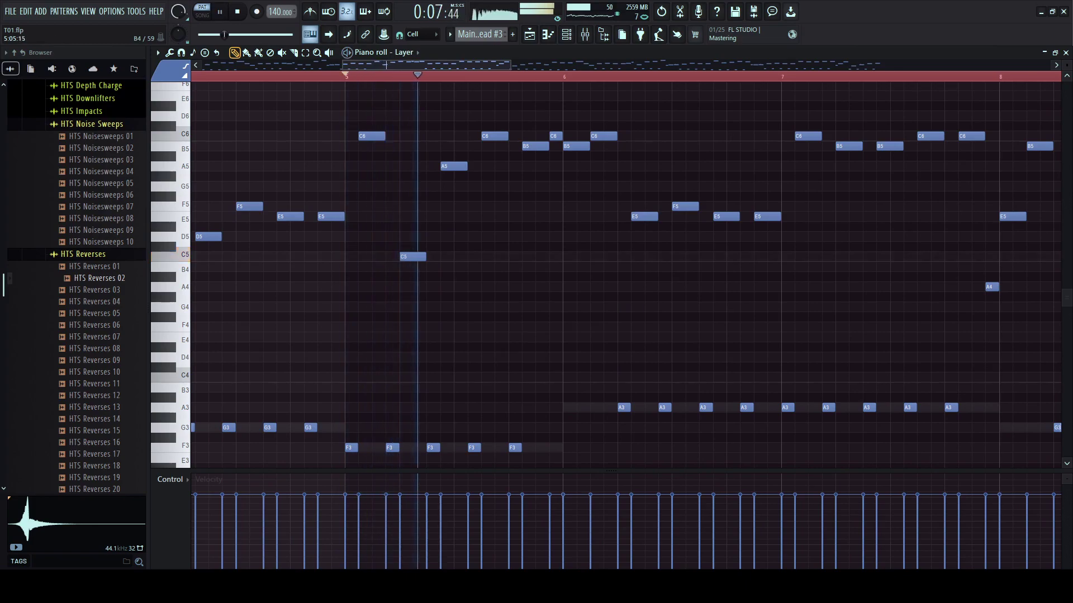
pyautogui.click(276, 76)
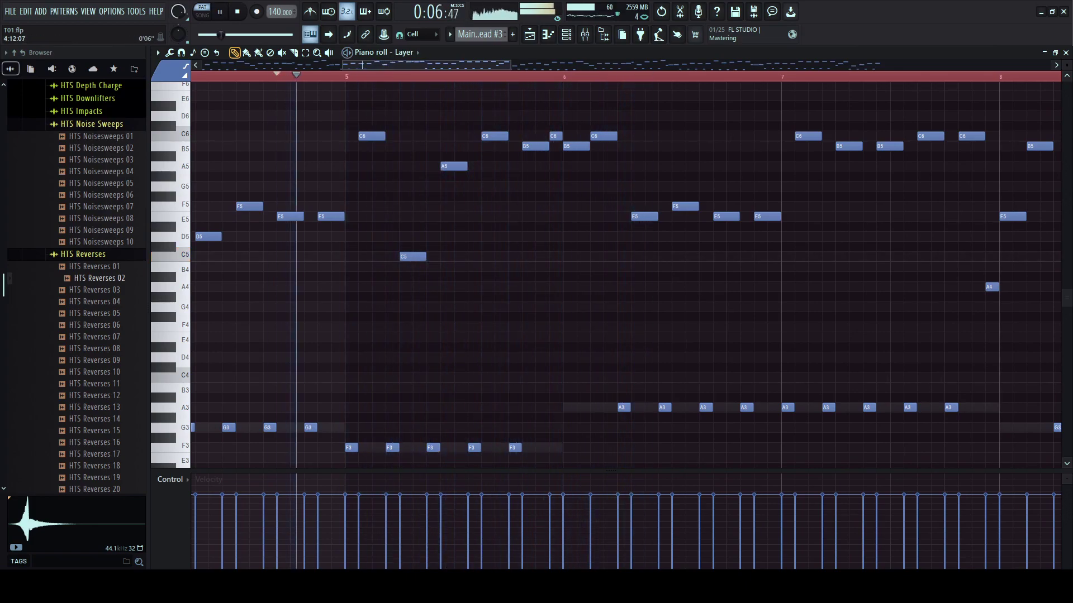
pyautogui.press('space')
pyautogui.press('space')
# - Select the Main Lead #3 channel on its own, audition a note, and open its Spire synth
pyautogui.press('F6')
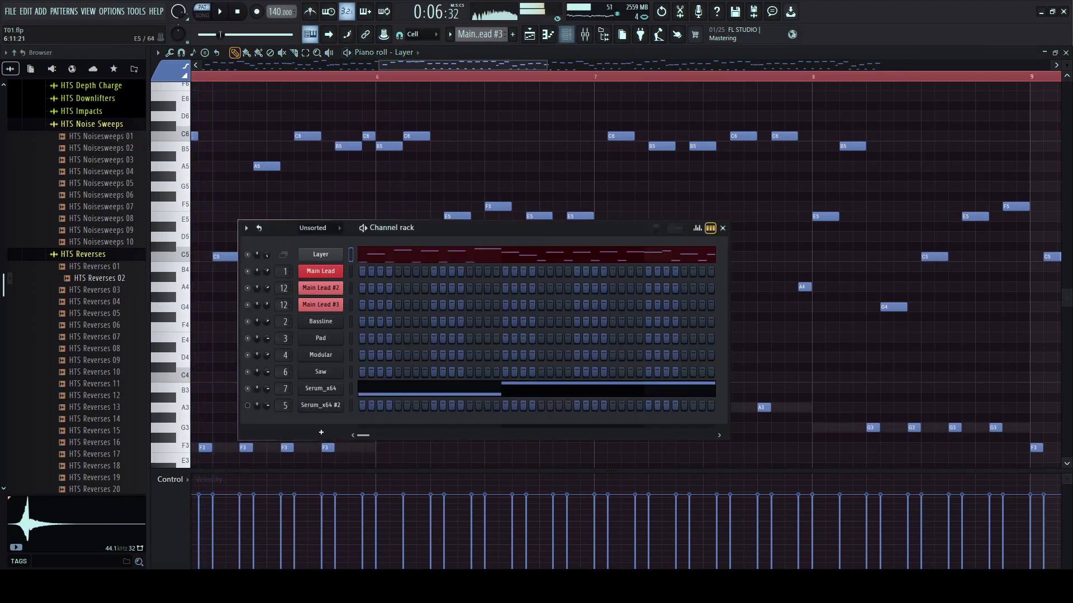
pyautogui.click(351, 305)
pyautogui.press('c')
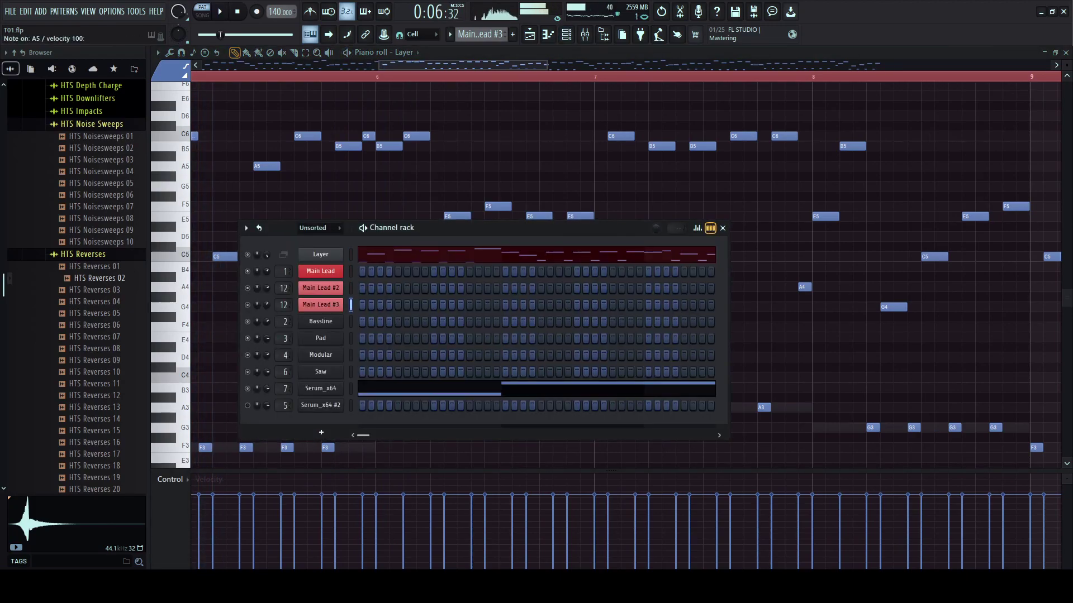
pyautogui.click(320, 305)
pyautogui.moveTo(481, 72); pyautogui.dragTo(375, 69)
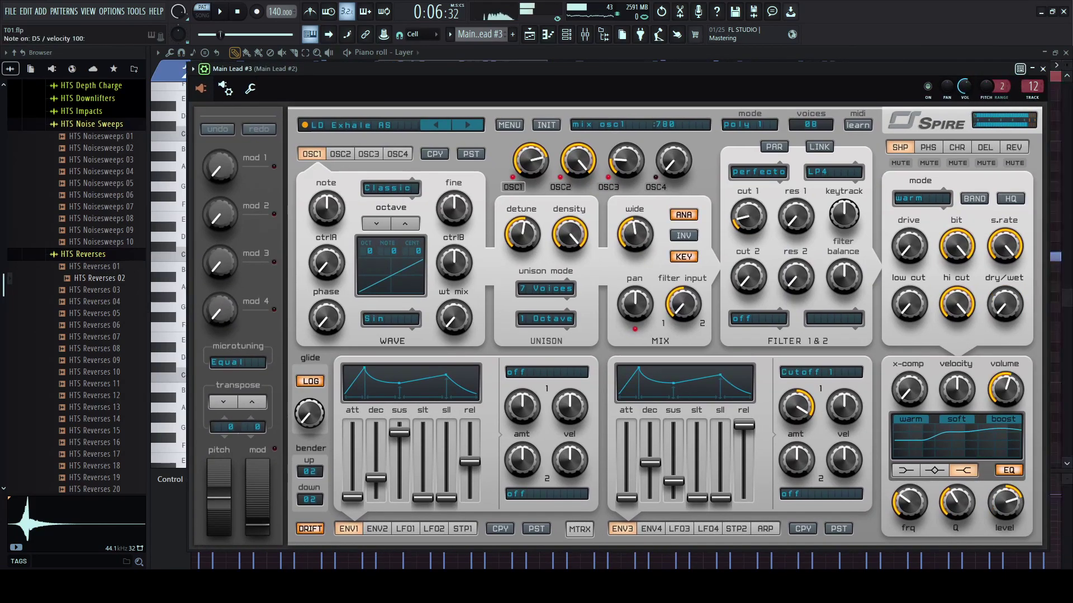
# - Adjust the filter 1 cutoff of Main Lead #3 and set its channel volume to 46% while listening to the track
pyautogui.moveTo(749, 216)
pyautogui.mouseDown()
pyautogui.moveTo(748, 201)
pyautogui.moveTo(749, 220)
pyautogui.mouseUp()
pyautogui.press('x')
pyautogui.press('space')
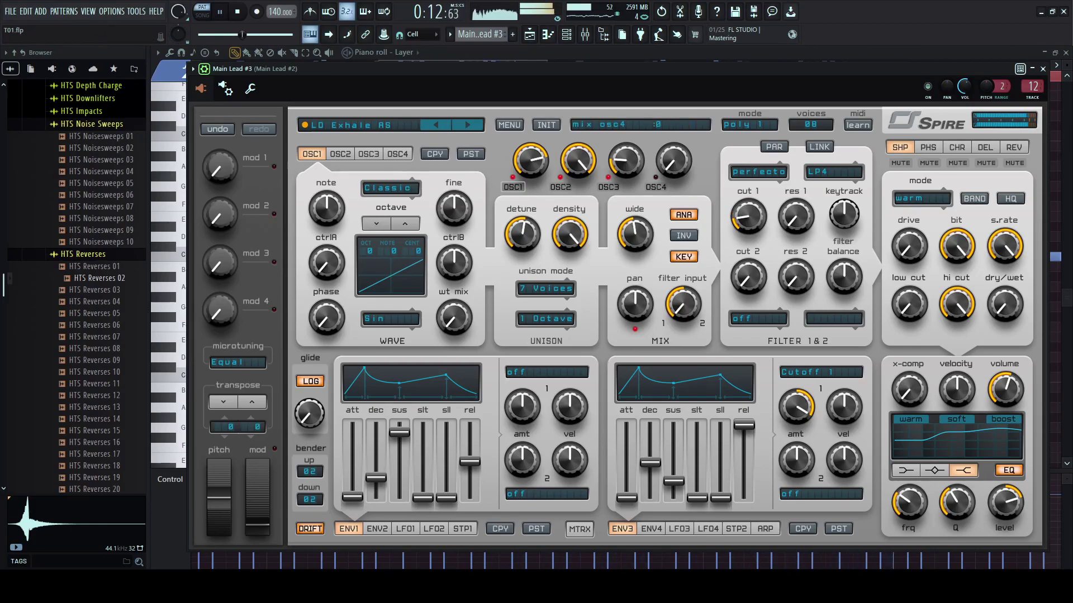
pyautogui.moveTo(963, 87); pyautogui.dragTo(964, 89)
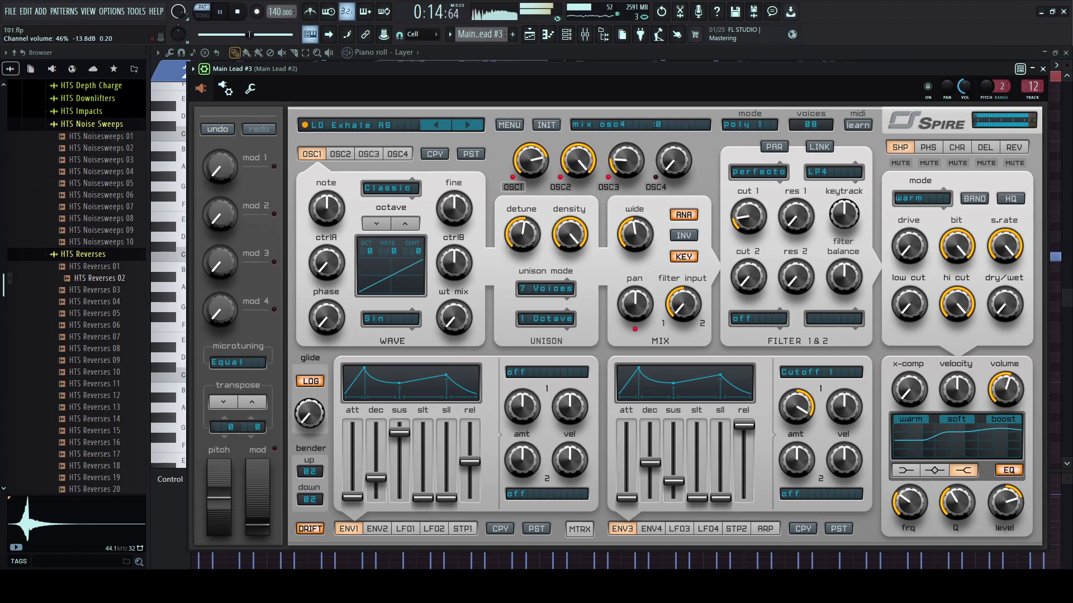
pyautogui.moveTo(748, 216); pyautogui.dragTo(749, 194)
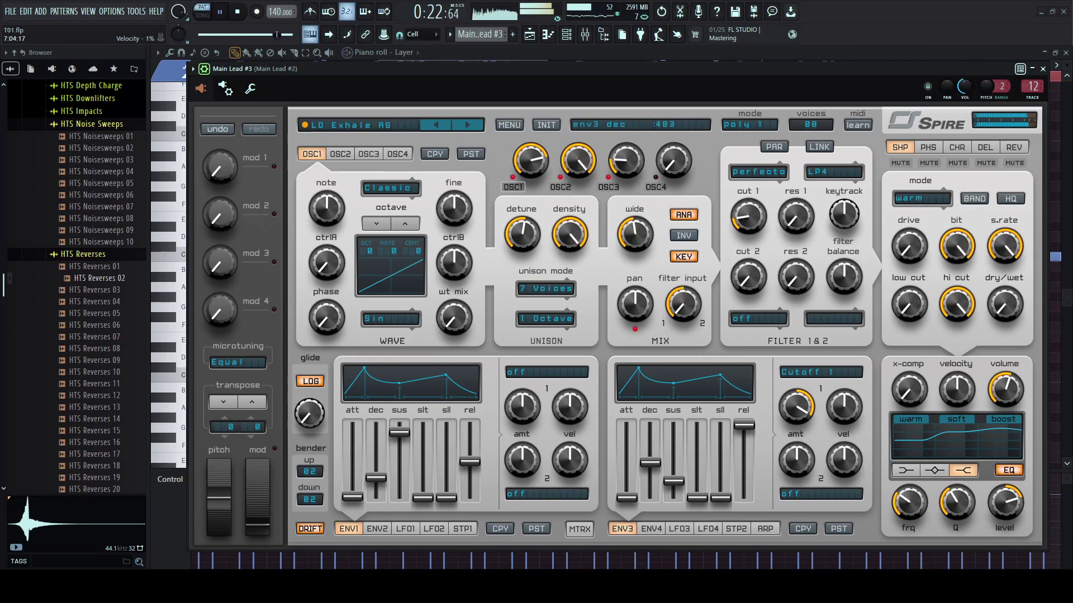
# - Stop playback, bring up the channel rack, and audition a note on the Main Lead channel
pyautogui.press('F6')
pyautogui.press('space')
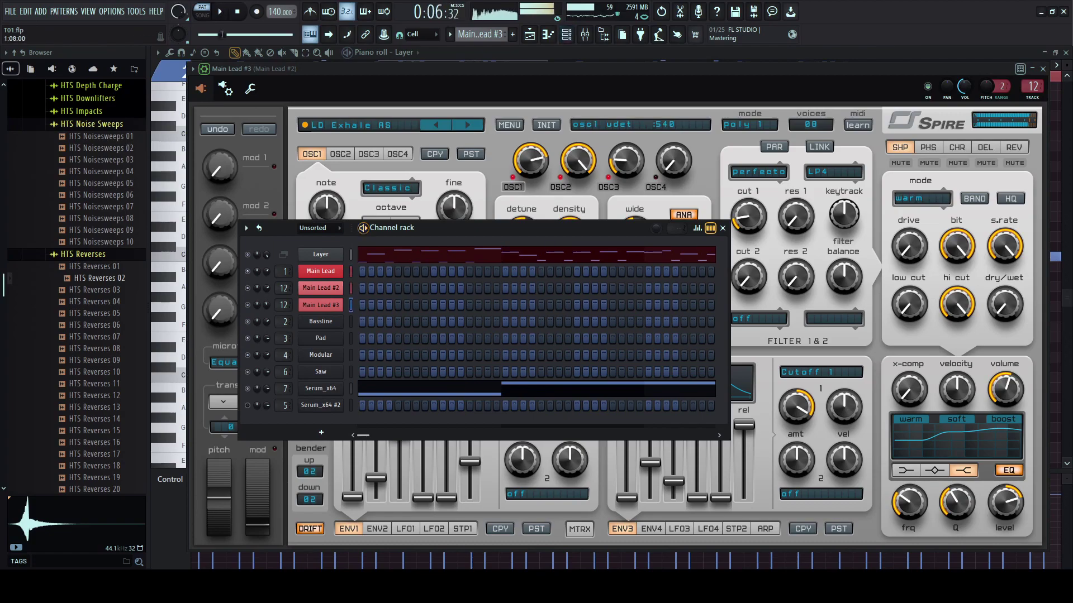
pyautogui.press('c')
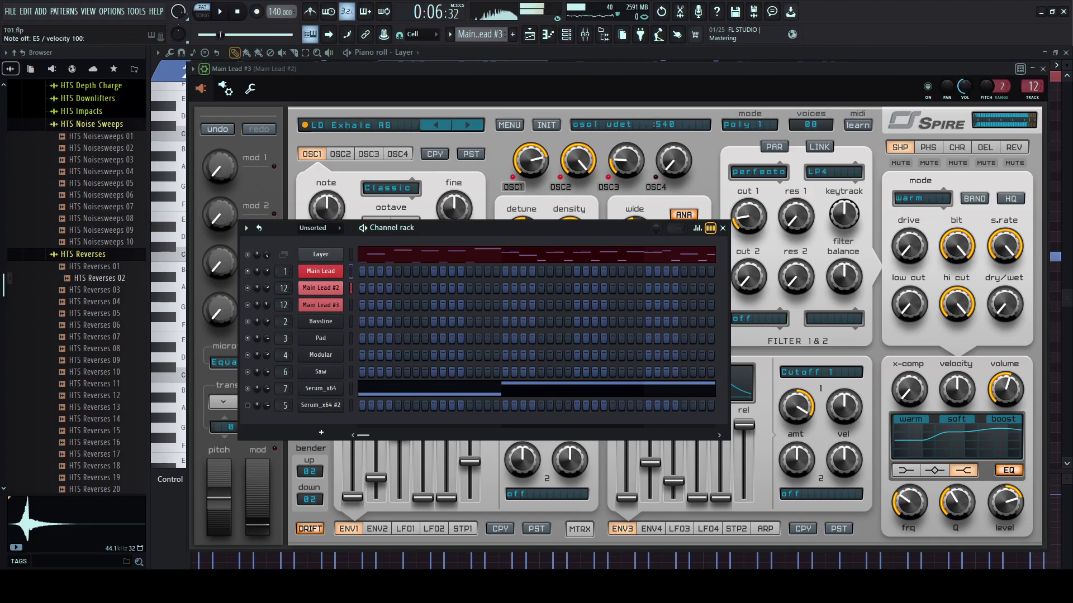
# - Clone the Main Lead #3 channel and close the clone's plugin window
pyautogui.rightClick(320, 305)
pyautogui.click(355, 425)
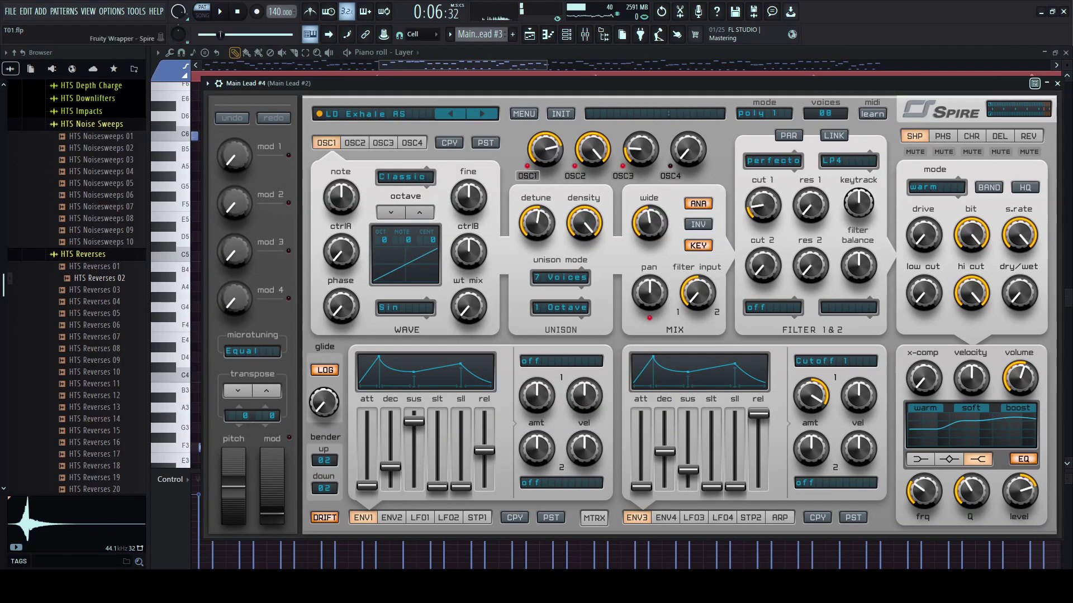
pyautogui.click(1057, 84)
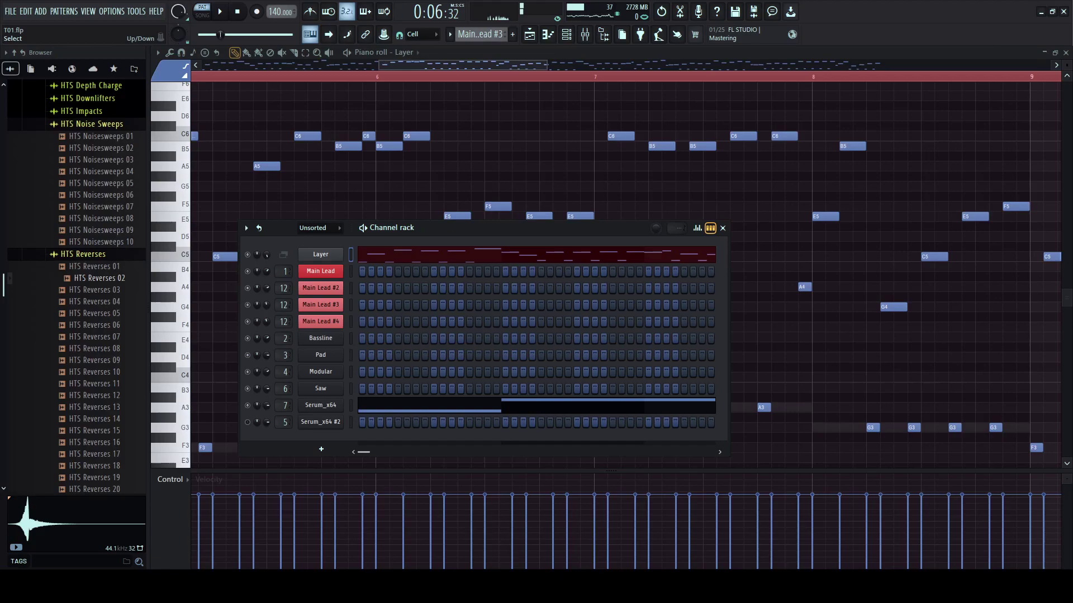
# - Play the pattern briefly, then reassign the Layer channel's children so they include Main Lead #4
pyautogui.press('space')
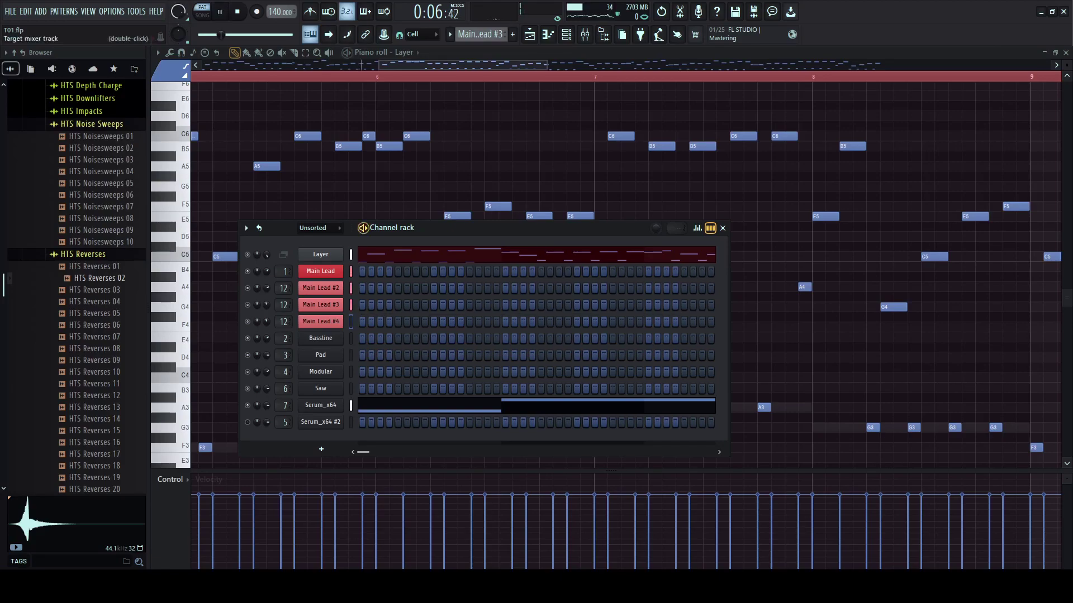
pyautogui.press('space')
pyautogui.click(320, 255)
pyautogui.click(601, 308)
pyautogui.rightClick(351, 322)
pyautogui.click(321, 255)
pyautogui.click(540, 308)
# - Mute Main Lead, Main Lead #2 and Main Lead #3, and play the pattern with only Main Lead #4 from the lead layers
pyautogui.press('space')
pyautogui.press('space')
pyautogui.click(247, 271)
pyautogui.press('space')
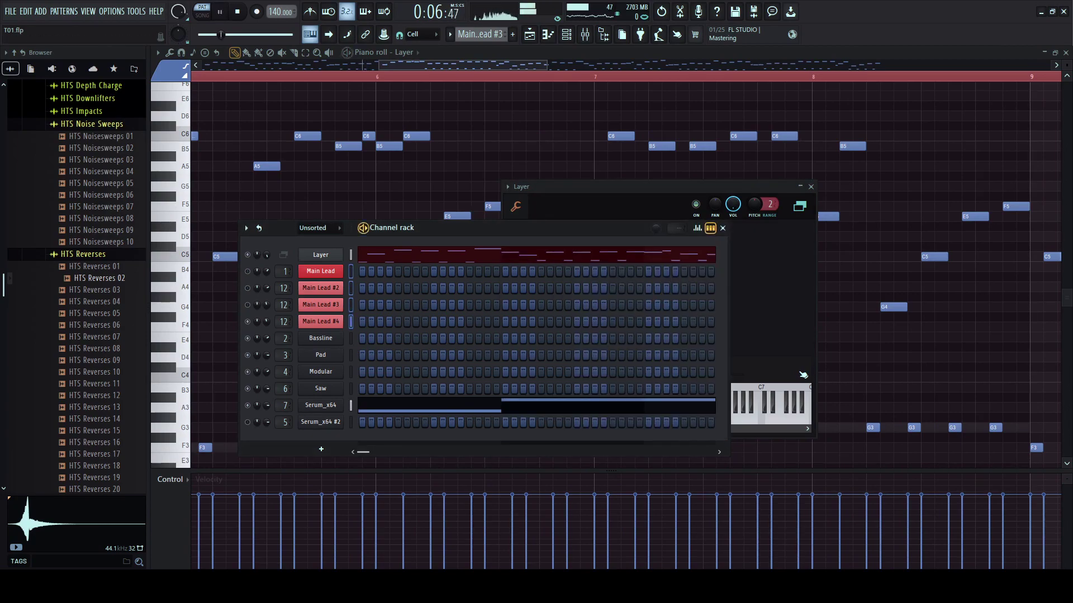
pyautogui.click(648, 187)
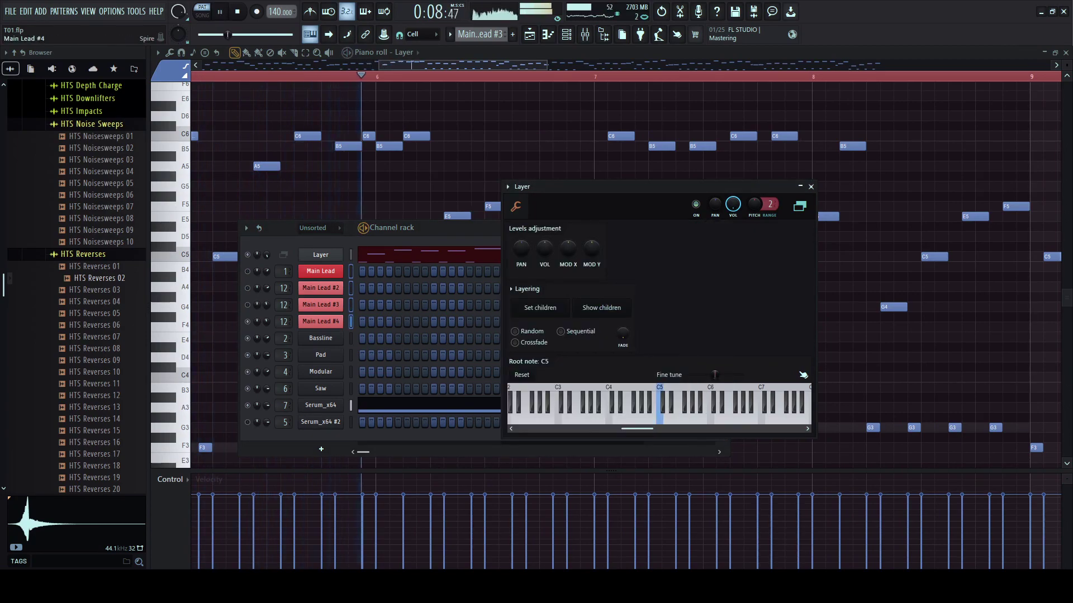
# - Open Main Lead #4's Spire synth and step its preset forward from LD Exhale AS to LD Flying V during playback
pyautogui.click(320, 322)
pyautogui.click(218, 83)
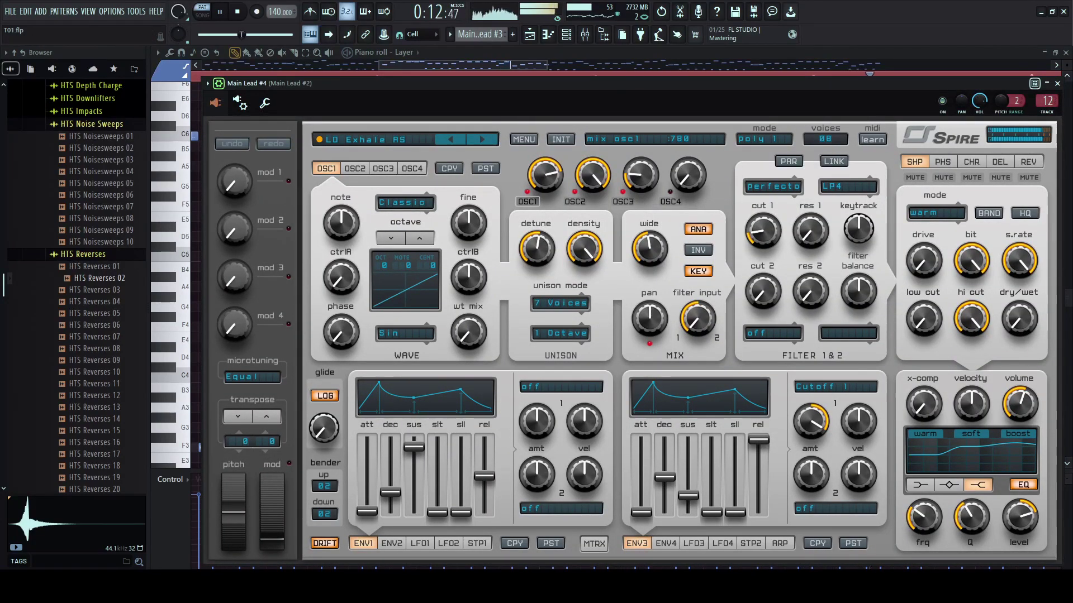
pyautogui.click(482, 140)
pyautogui.click(481, 140)
pyautogui.moveTo(469, 84); pyautogui.dragTo(412, 76)
pyautogui.click(425, 132)
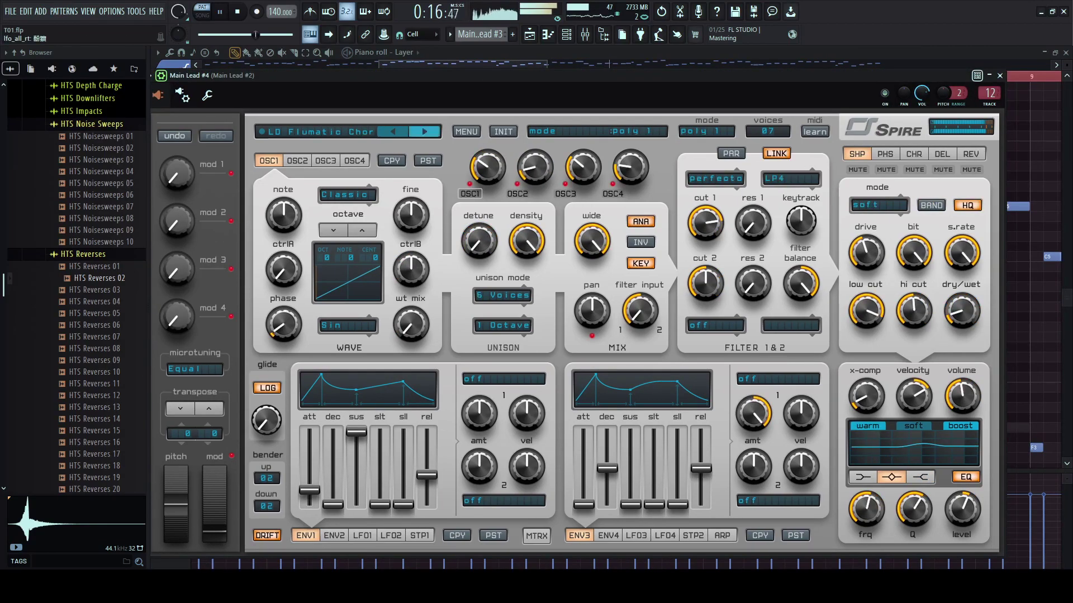
pyautogui.click(425, 132)
pyautogui.click(425, 131)
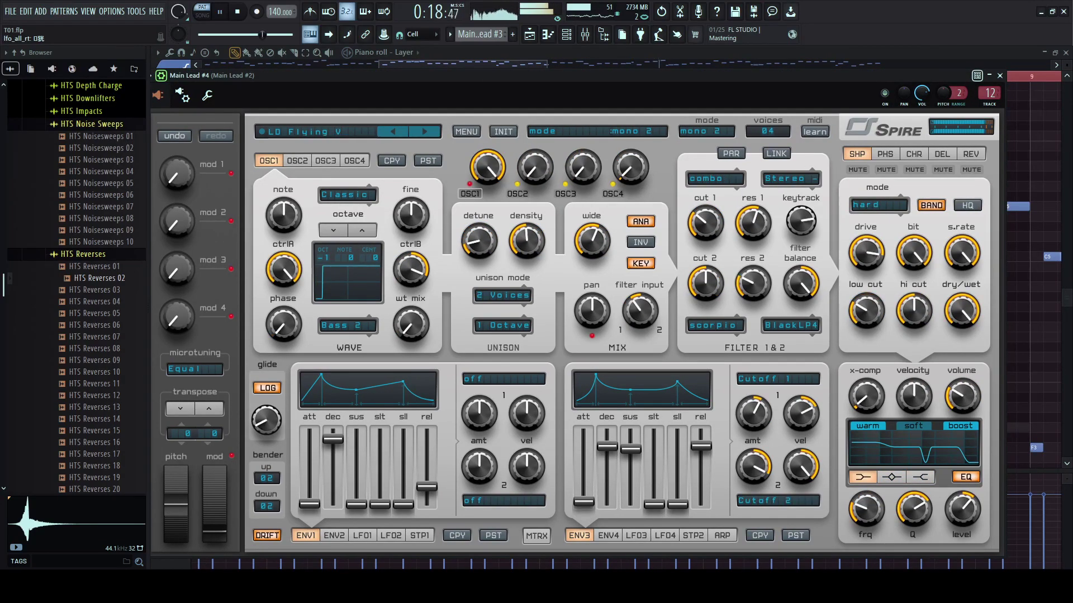
# - Audition the Spire presets from LD Geth up to LD Grandma Raver, and go back to LD Glider DP
pyautogui.click(424, 131)
pyautogui.click(425, 132)
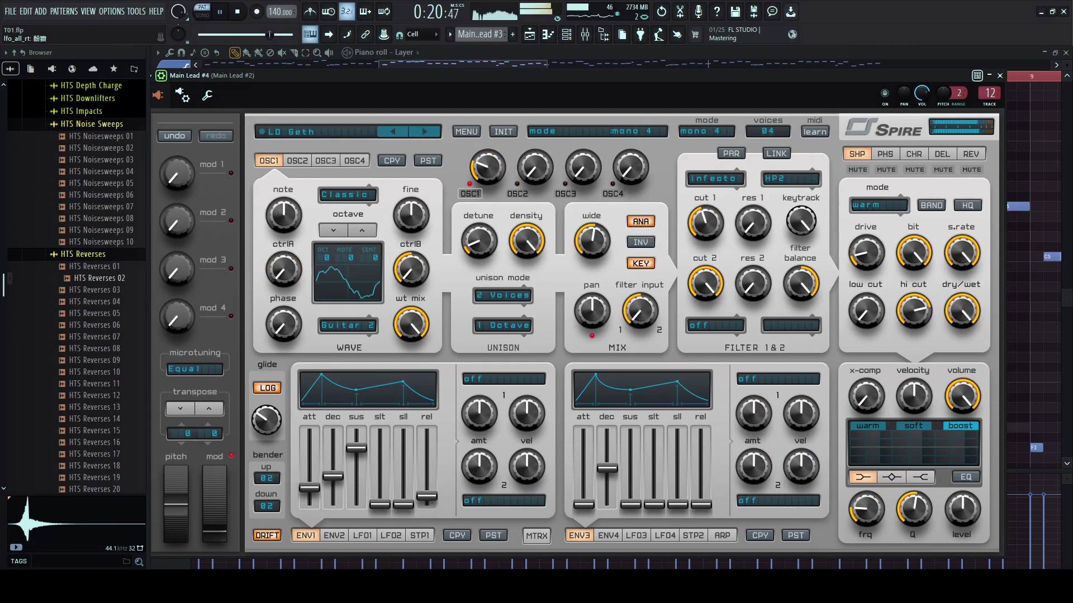
pyautogui.click(424, 131)
pyautogui.click(424, 131)
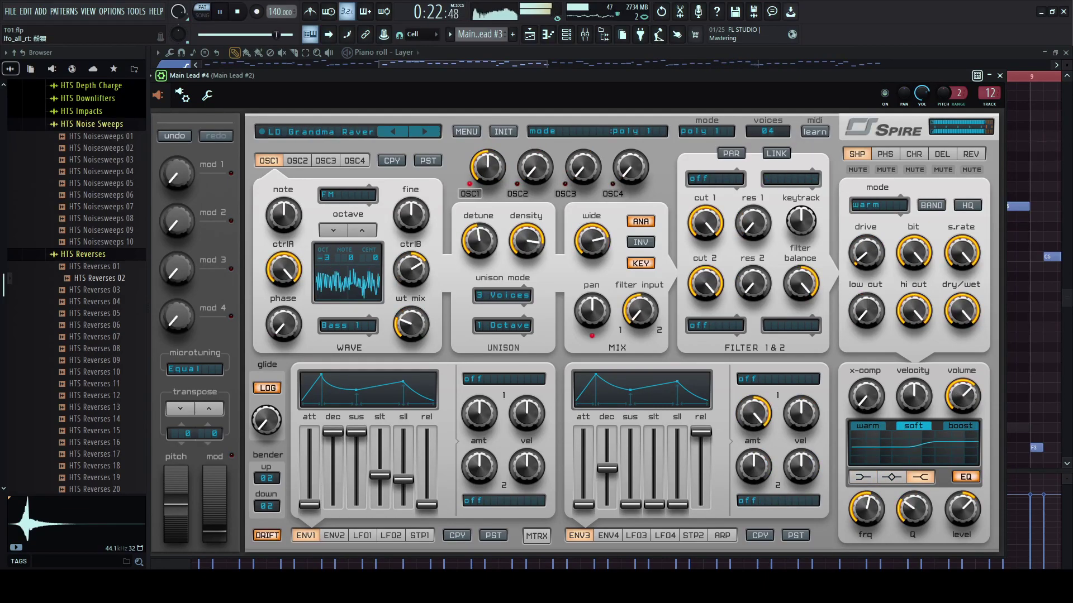
pyautogui.click(393, 131)
pyautogui.moveTo(391, 75); pyautogui.dragTo(393, 72)
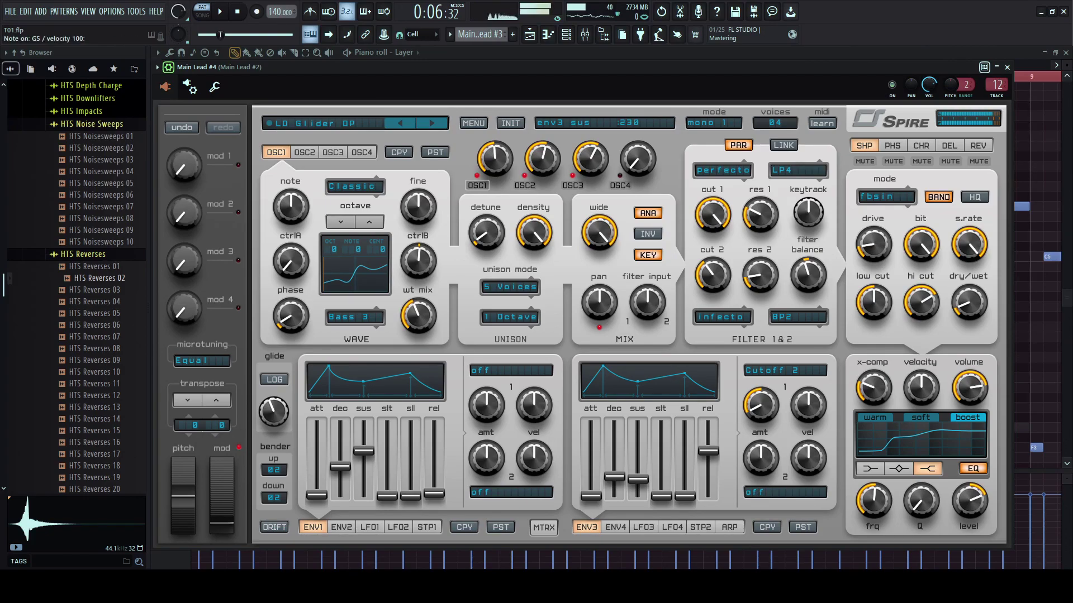
# - Restart playback and step Main Lead #4's preset forward through LD Grandma Raver to LD Hero JRM
pyautogui.click(431, 123)
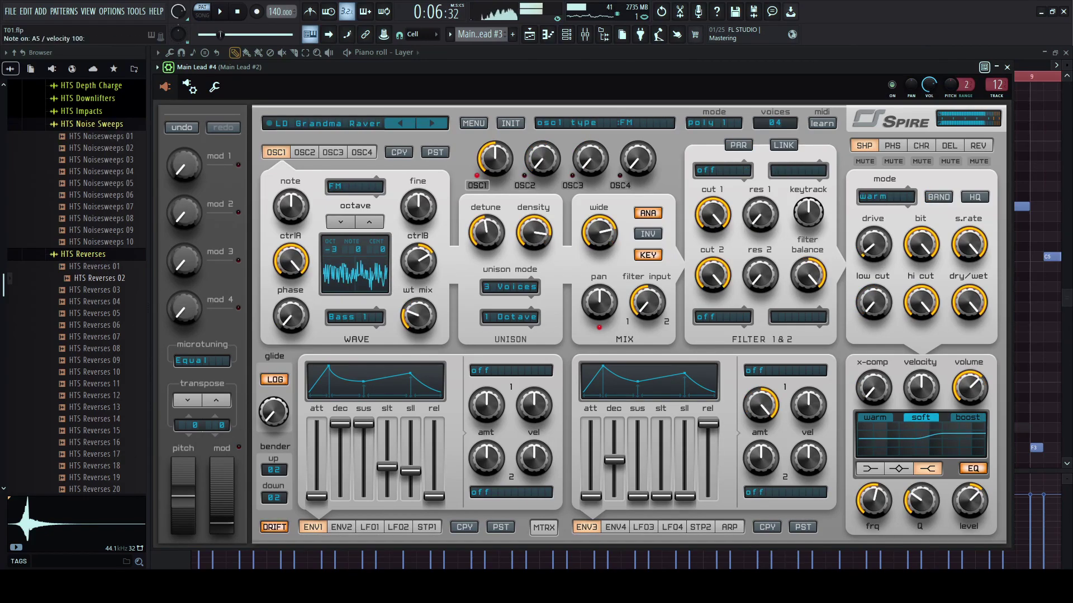
pyautogui.click(432, 123)
pyautogui.click(432, 122)
pyautogui.press('space')
pyautogui.click(432, 123)
pyautogui.click(431, 122)
pyautogui.click(432, 122)
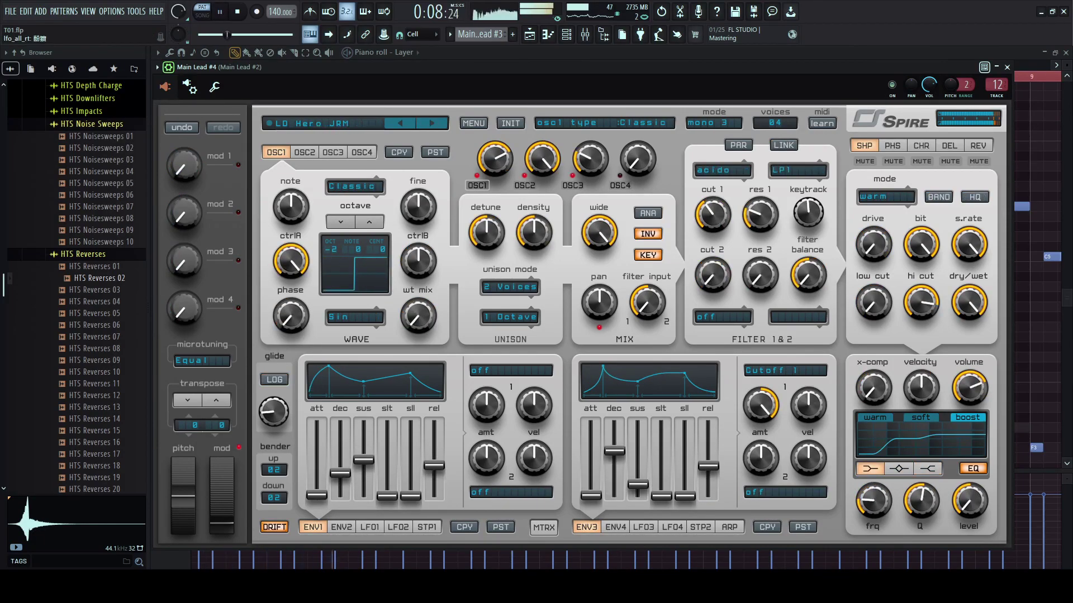
# - Continue auditioning Spire presets through LD House 1PM and LD Hyper Lead to LD Hyper Lead 3
pyautogui.click(431, 123)
pyautogui.click(432, 123)
pyautogui.click(431, 123)
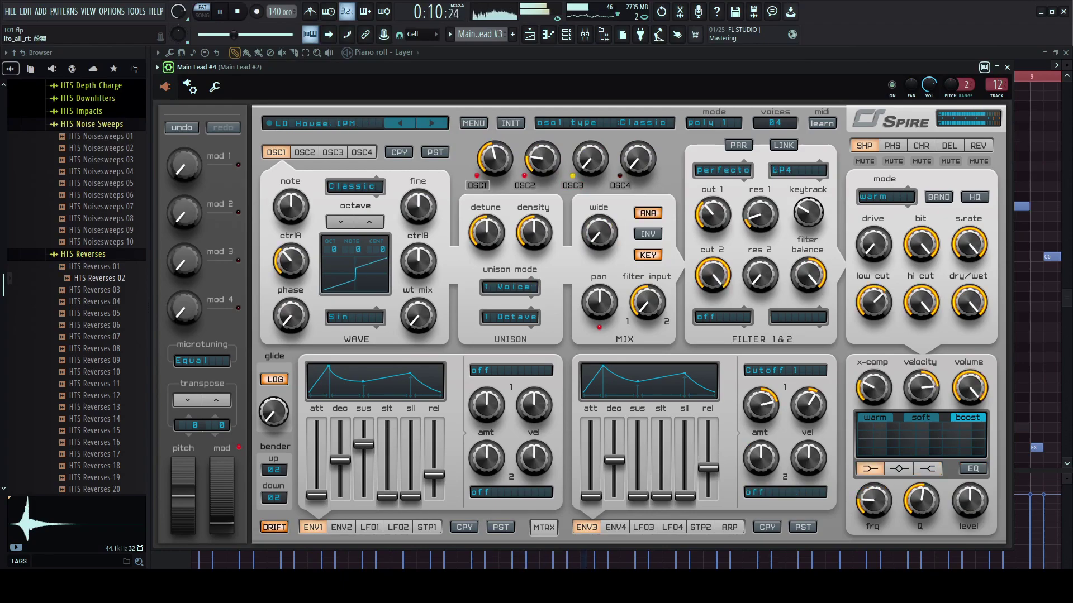
pyautogui.click(432, 123)
pyautogui.click(431, 122)
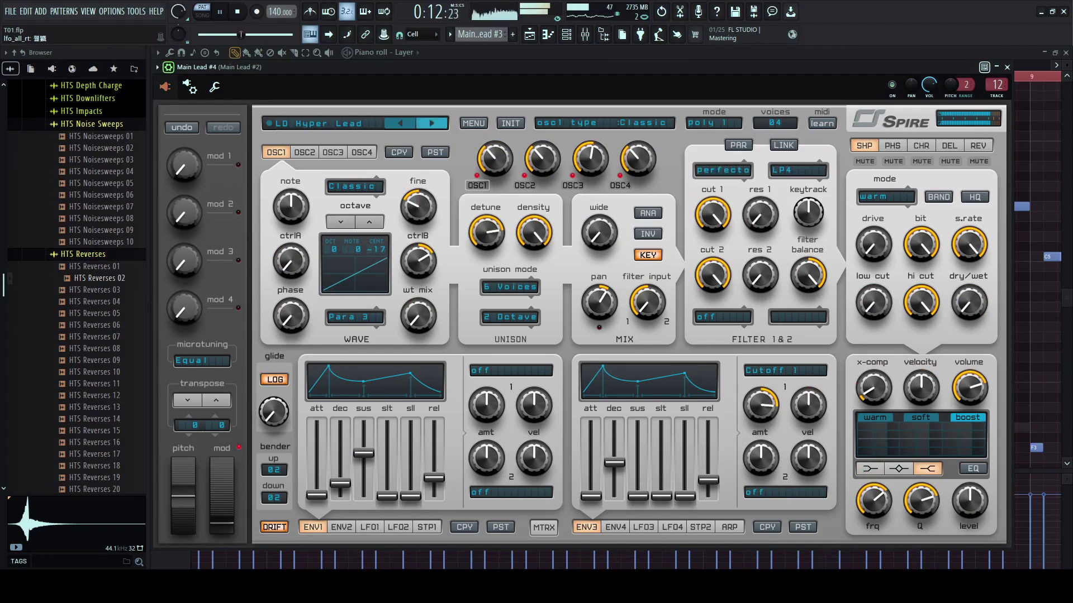
pyautogui.click(432, 123)
pyautogui.click(432, 123)
pyautogui.click(432, 123)
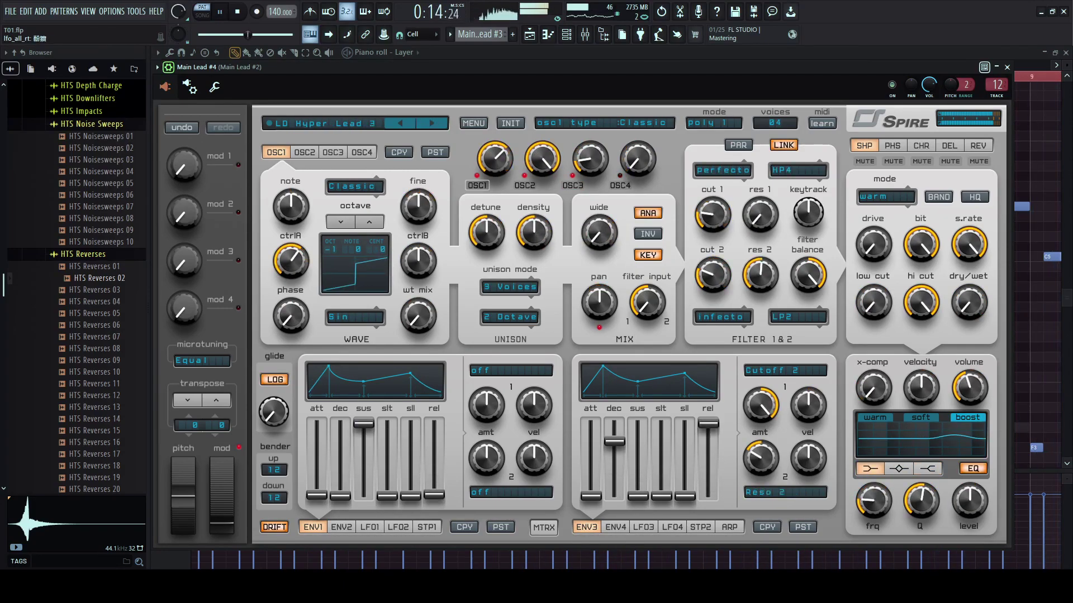
# - Audition presets up to LD InstaWhore SK, return to LD InSPIRation G, and raise its filter 1 cutoff
pyautogui.click(431, 123)
pyautogui.click(432, 123)
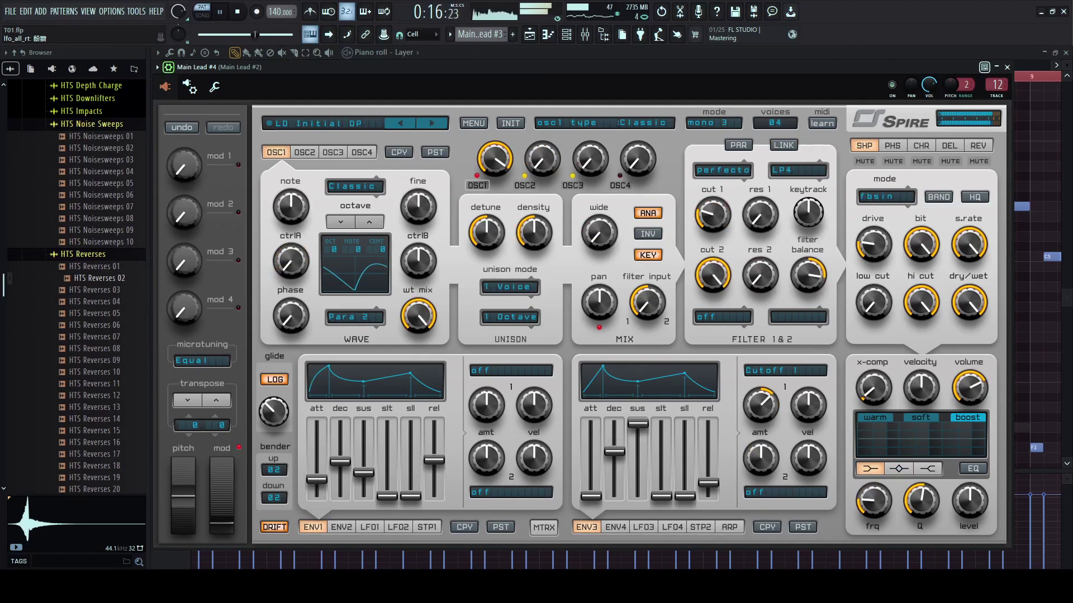
pyautogui.click(432, 123)
pyautogui.click(432, 123)
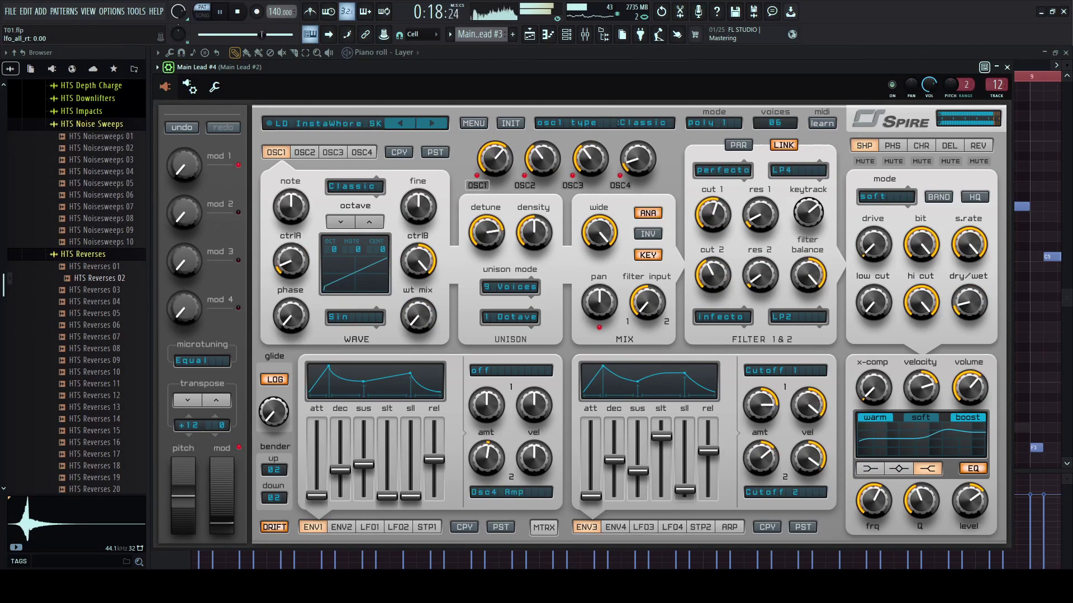
pyautogui.click(400, 123)
pyautogui.moveTo(712, 215); pyautogui.dragTo(713, 169)
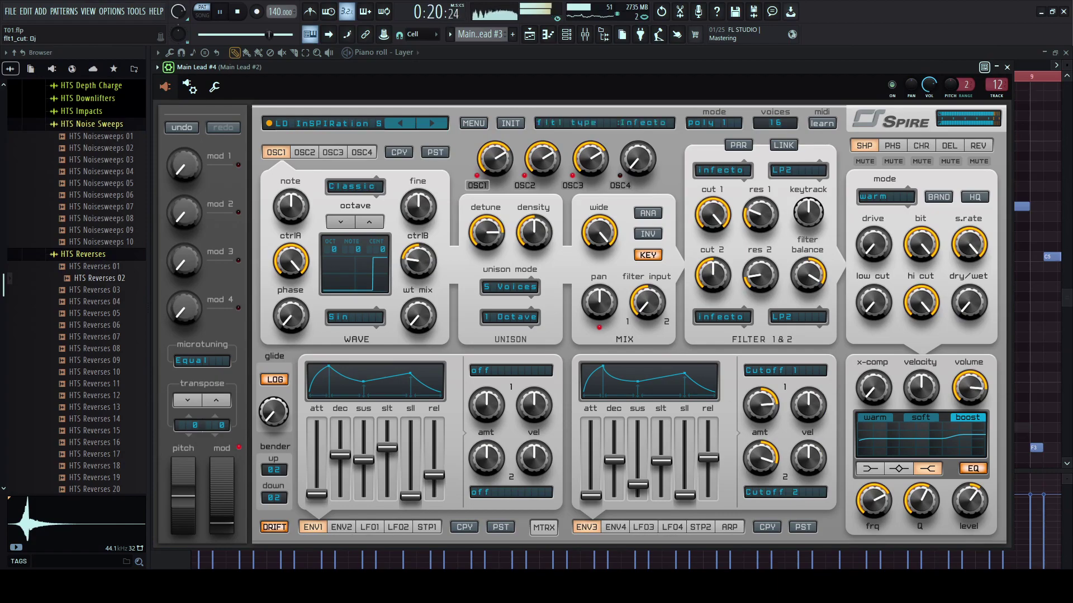
# - Step the Spire preset forward through LD Introduce 2 to LD Judder Pulse
pyautogui.click(432, 122)
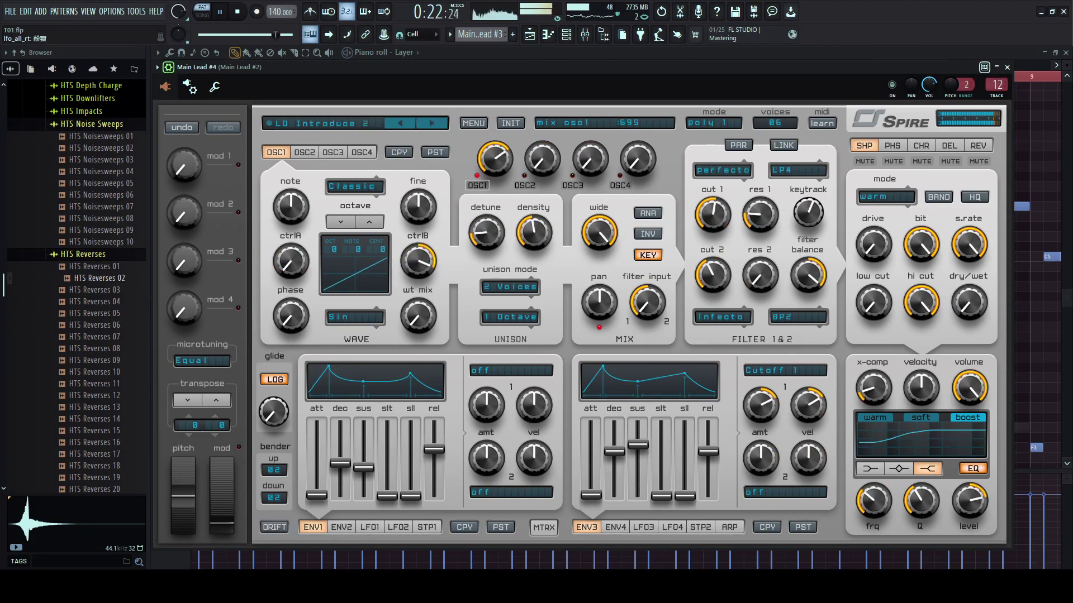
pyautogui.click(432, 123)
pyautogui.click(432, 123)
pyautogui.click(432, 123)
pyautogui.click(432, 123)
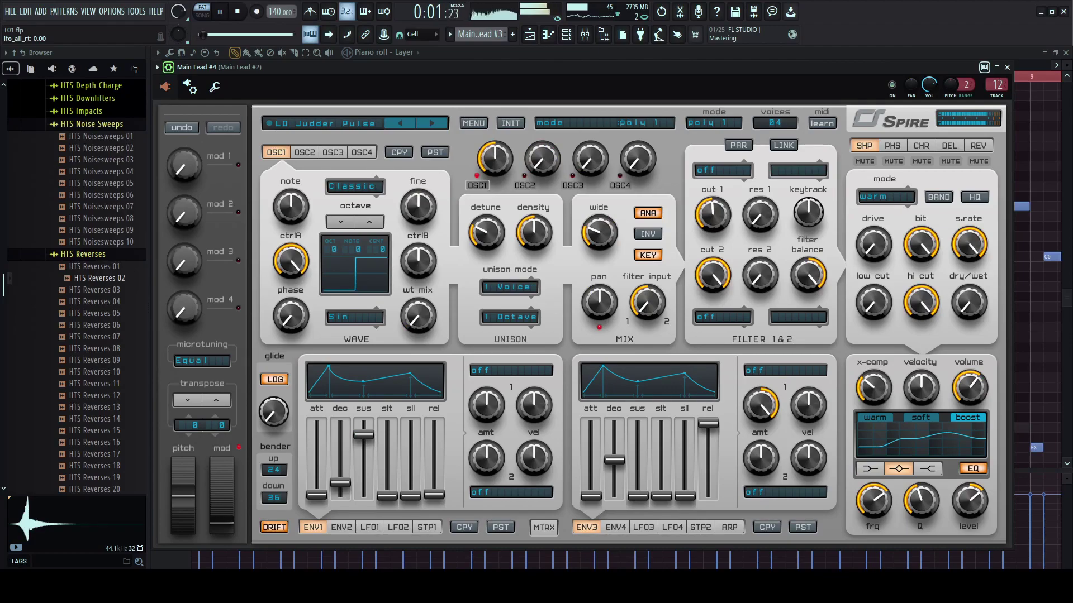
# - Set Main Lead #4's root note to C5 in its channel settings, return to the Spire interface and close it
pyautogui.click(215, 87)
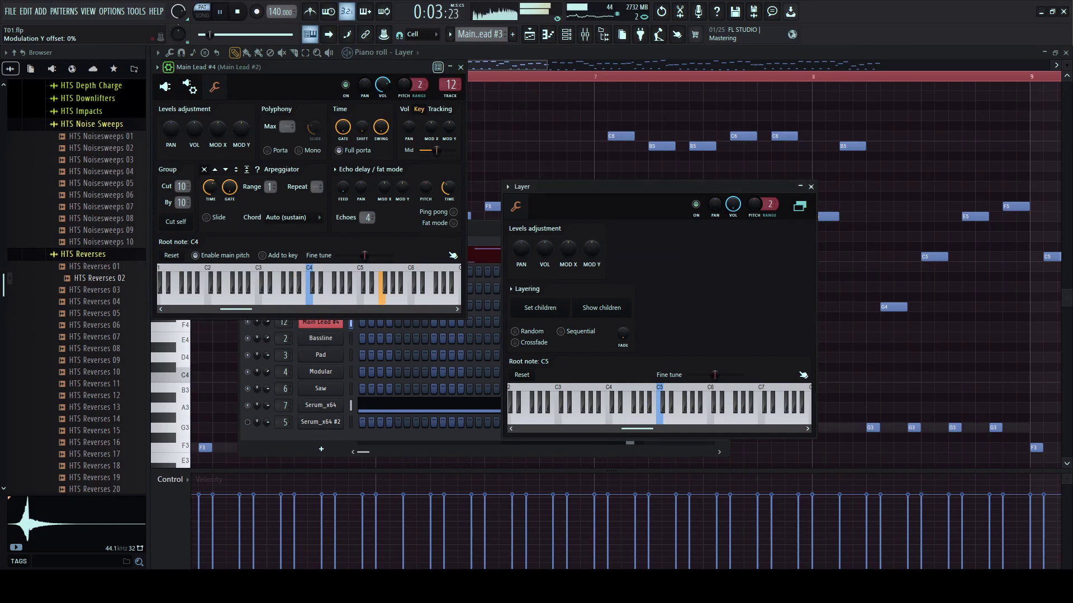
pyautogui.click(460, 67)
pyautogui.click(248, 305)
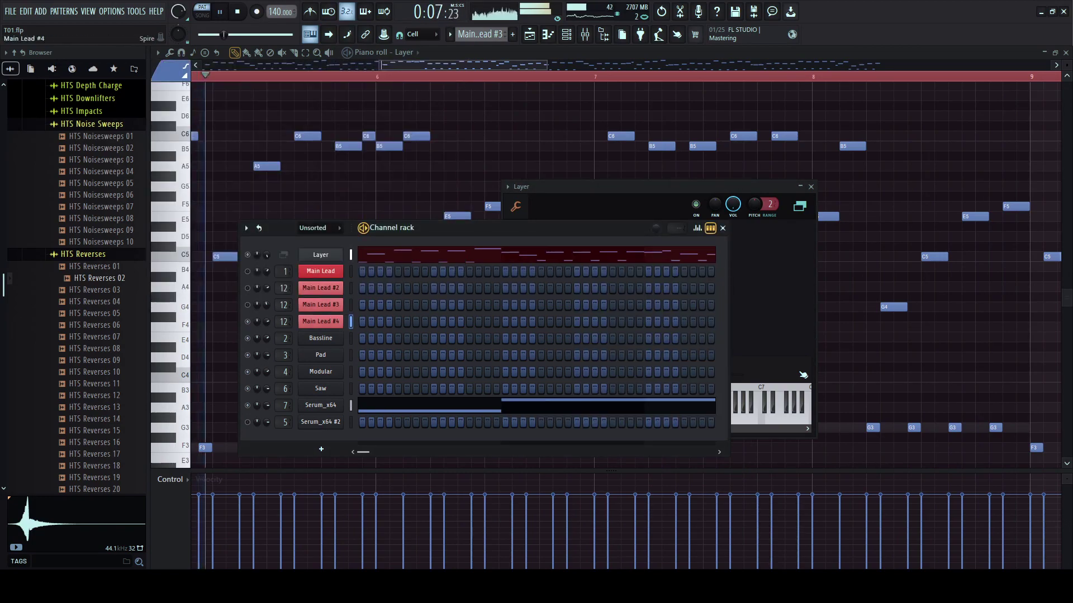
pyautogui.click(320, 321)
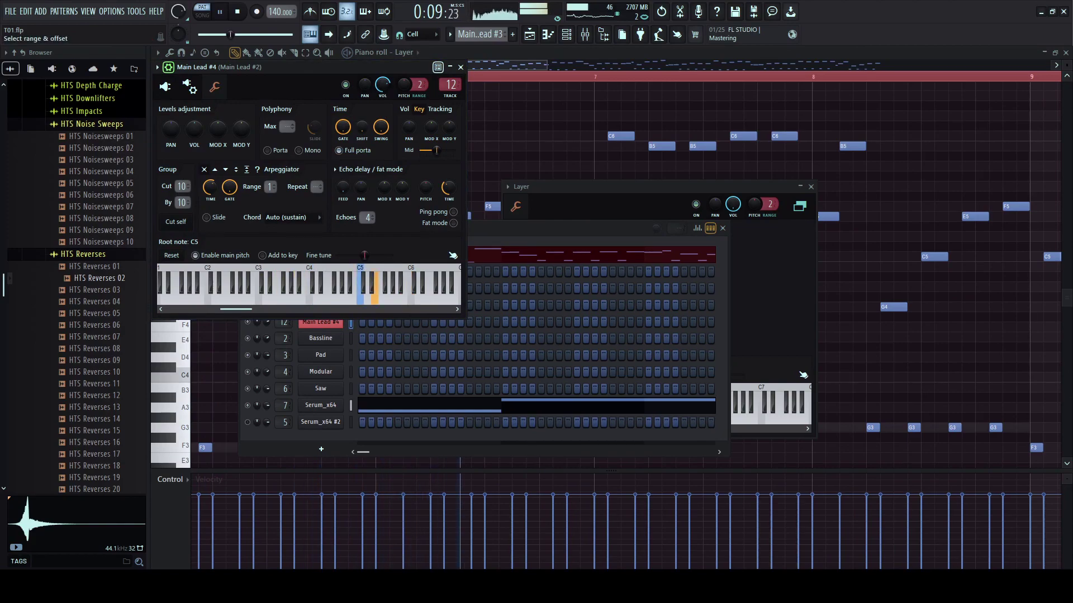
pyautogui.click(165, 86)
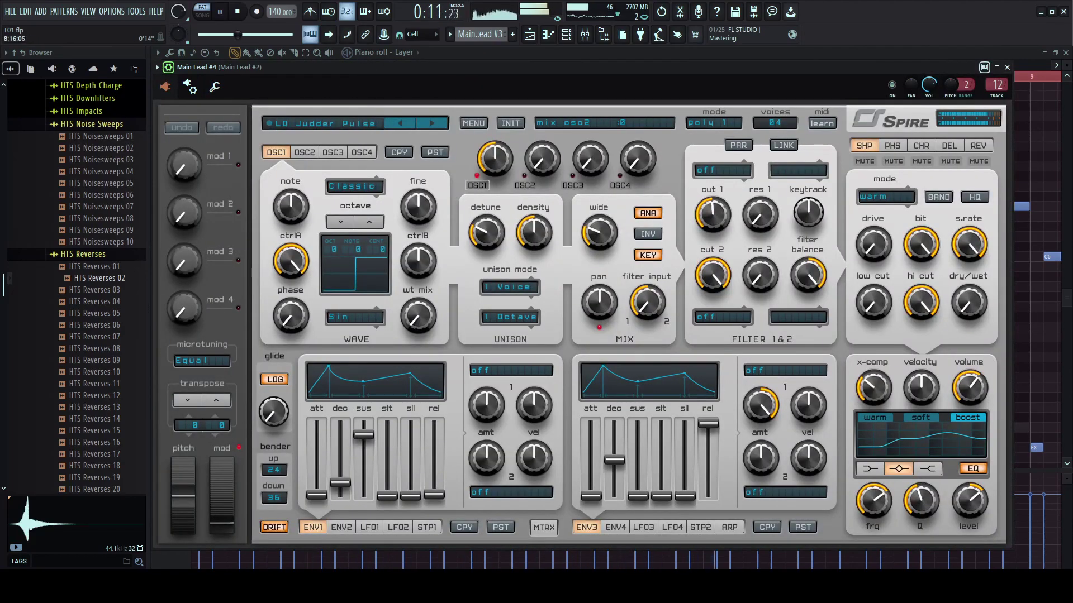
pyautogui.click(1006, 67)
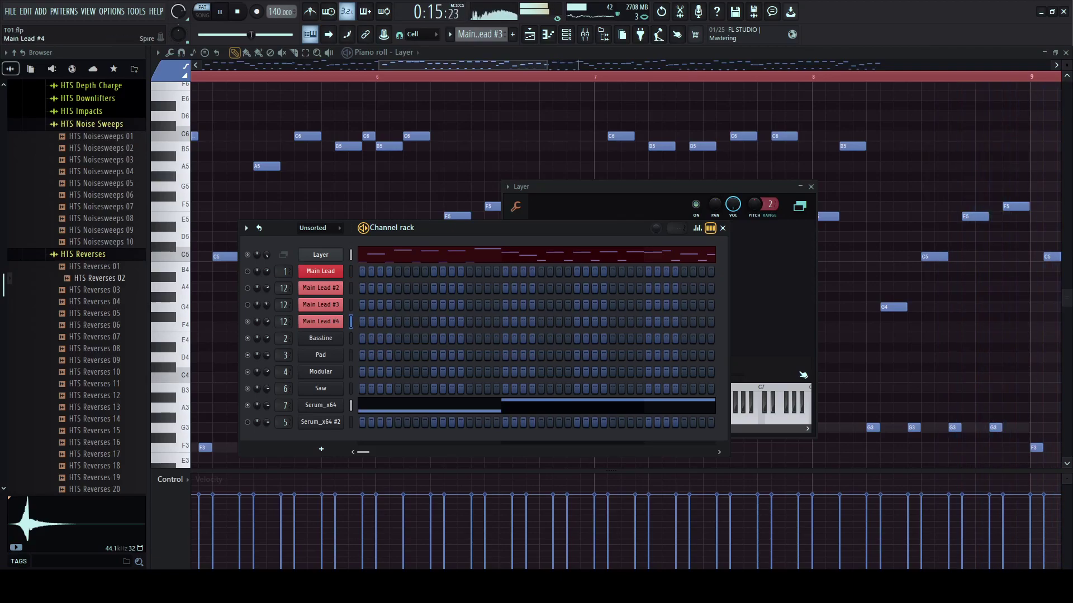
# - Reopen Main Lead #4's Spire, advance its preset through LD Juice AZ to LD Juicy V, and unmute the Main Lead channel
pyautogui.click(320, 322)
pyautogui.click(432, 123)
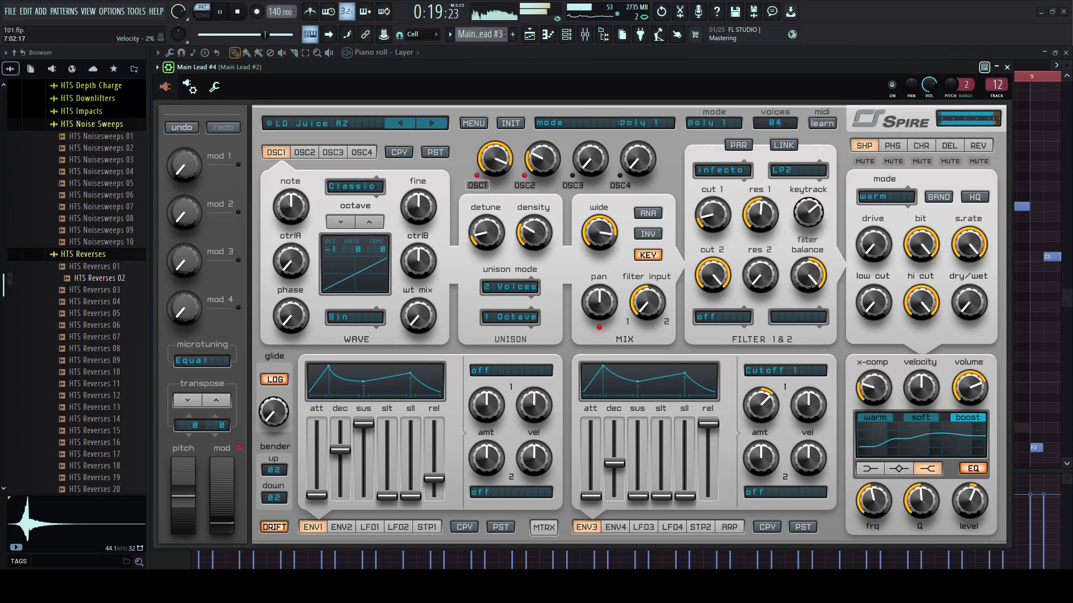
pyautogui.click(432, 123)
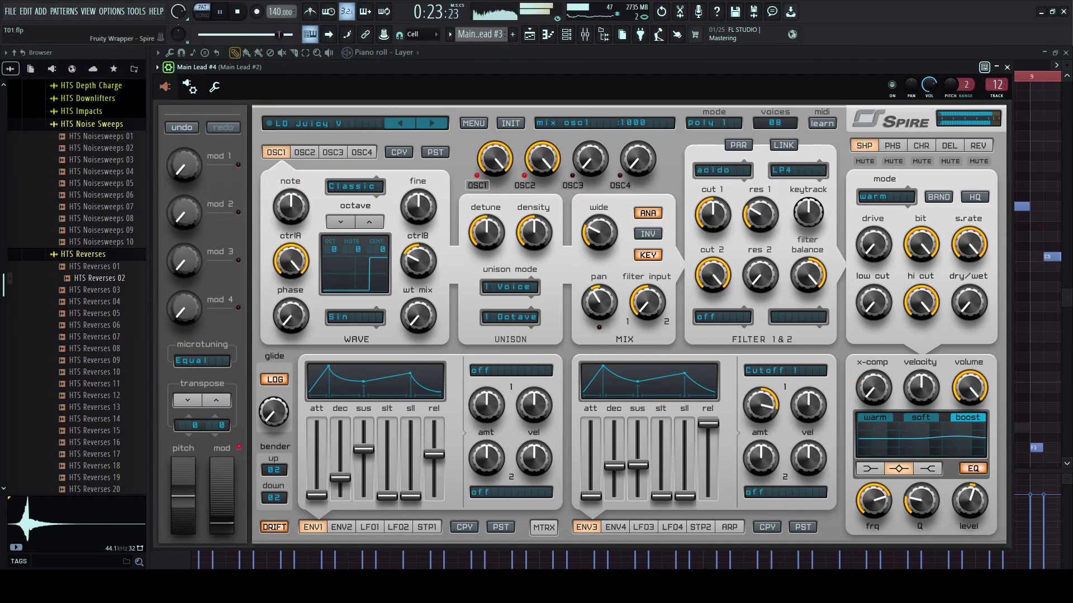
pyautogui.click(566, 35)
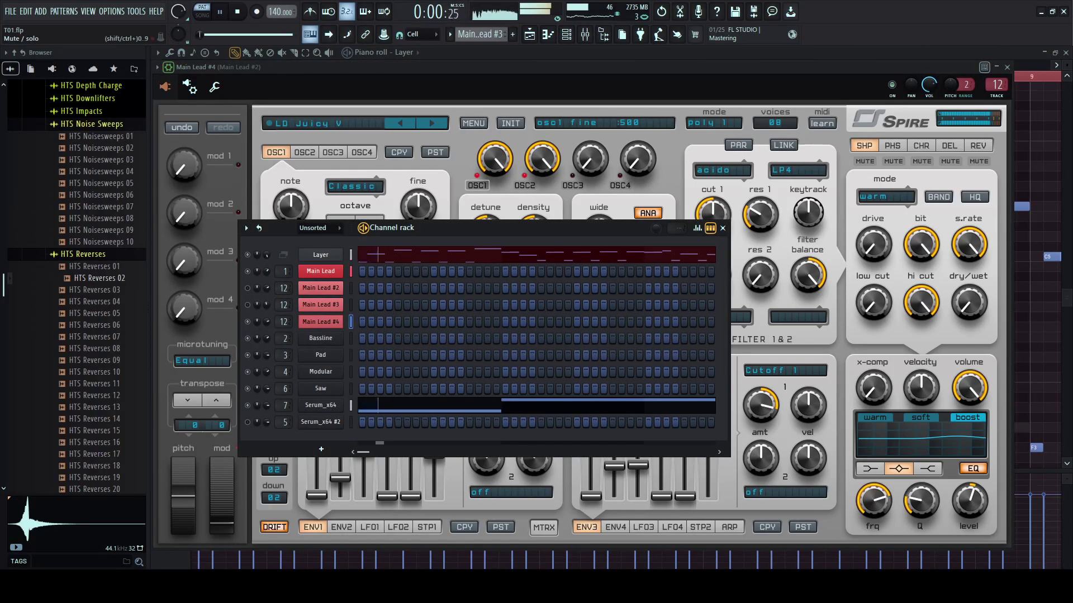
pyautogui.click(590, 163)
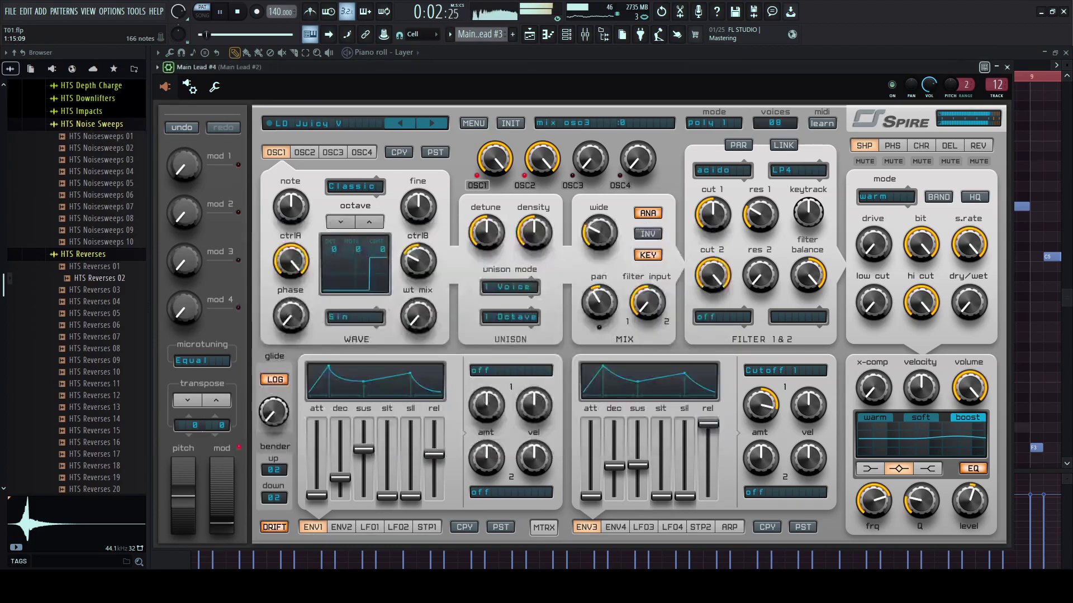
# - Try different filter settings on LD Juicy V, raising keytrack, lowering cutoff 2 and filter balance, and setting cutoff 1 to 345
pyautogui.moveTo(712, 214); pyautogui.dragTo(712, 185)
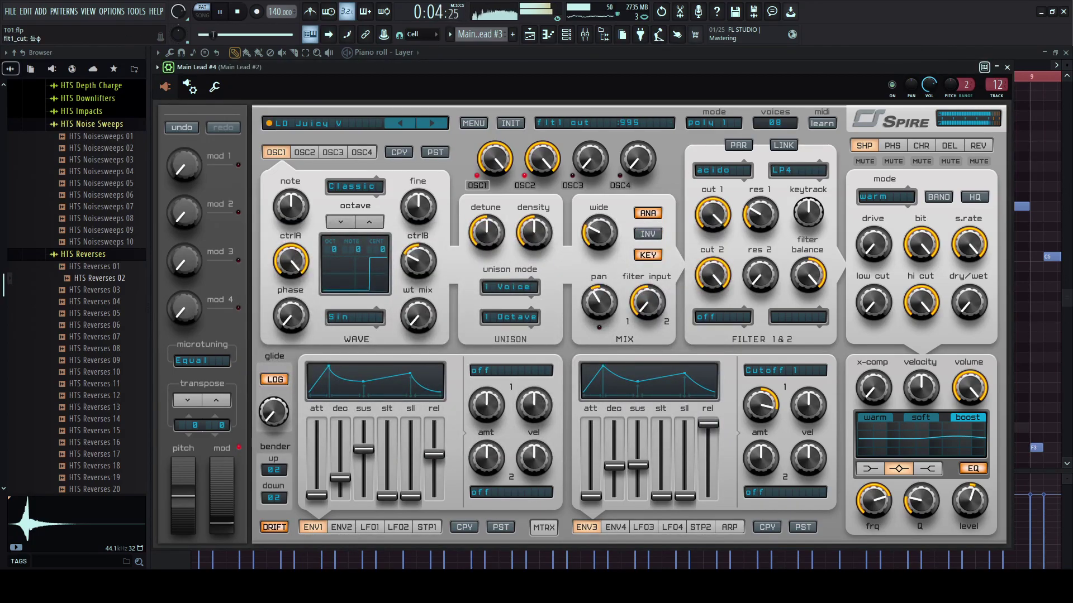
pyautogui.moveTo(760, 214); pyautogui.dragTo(759, 192)
pyautogui.moveTo(712, 223); pyautogui.dragTo(713, 249)
pyautogui.moveTo(809, 212); pyautogui.dragTo(807, 173)
pyautogui.moveTo(712, 214); pyautogui.dragTo(712, 240)
pyautogui.moveTo(713, 274); pyautogui.dragTo(712, 302)
pyautogui.moveTo(759, 214); pyautogui.dragTo(712, 195)
pyautogui.moveTo(808, 274); pyautogui.dragTo(808, 293)
pyautogui.moveTo(712, 275); pyautogui.dragTo(712, 286)
pyautogui.moveTo(712, 214); pyautogui.dragTo(712, 225)
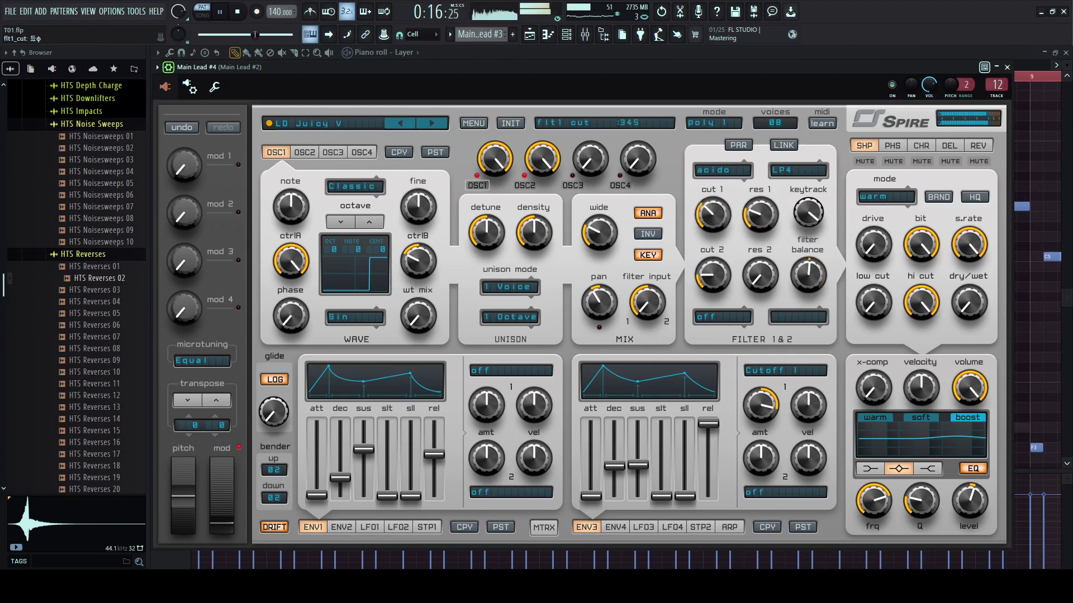
# - Step past the LD Junk FM preset and back one, raise the filter 1 cutoff, and play the layered leads
pyautogui.click(432, 123)
pyautogui.click(432, 123)
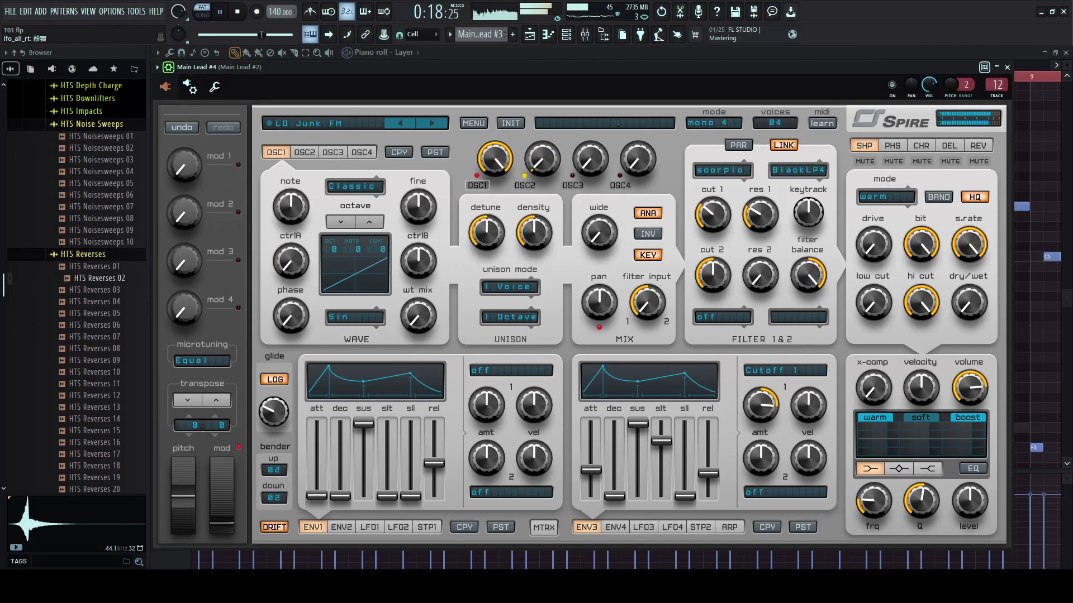
pyautogui.click(432, 123)
pyautogui.click(400, 123)
pyautogui.moveTo(712, 214); pyautogui.dragTo(712, 201)
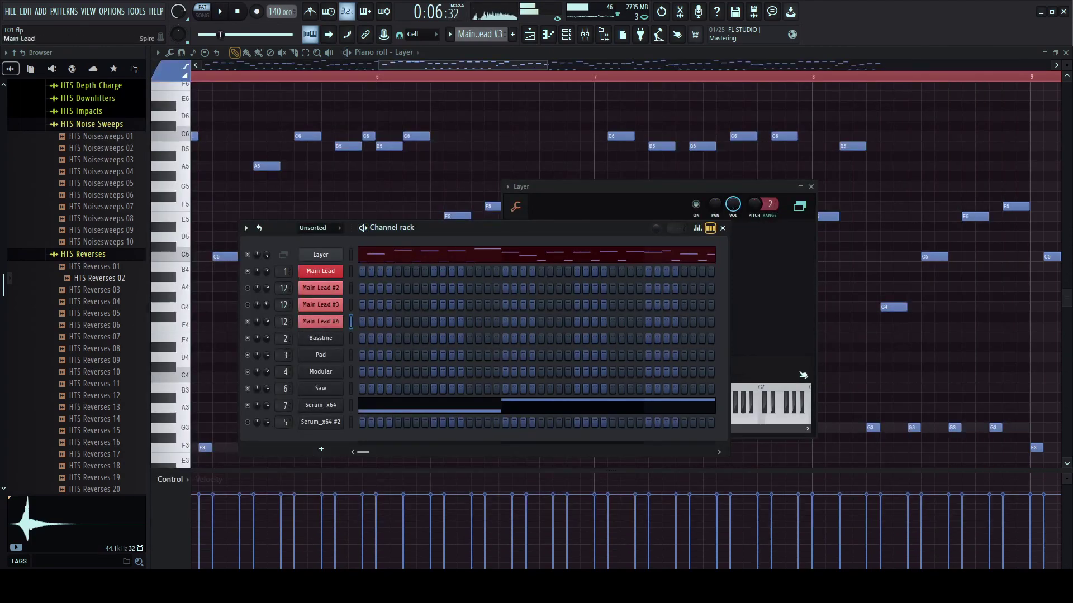
pyautogui.press('space')
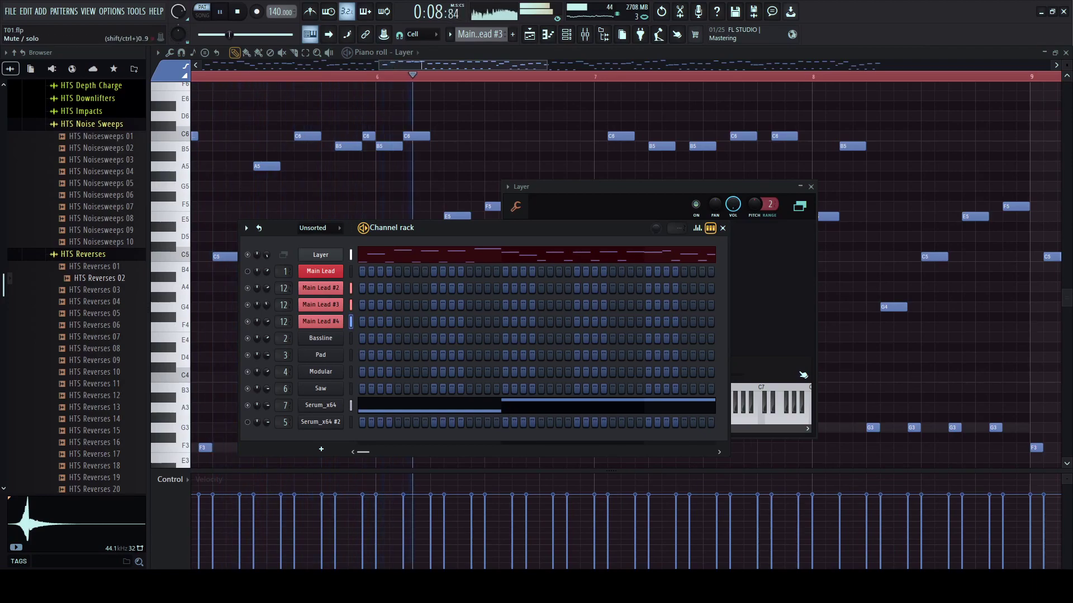
# - Raise Main Lead #4's volume and, during playback, select all the low notes in the Layer's piano roll
pyautogui.moveTo(267, 322); pyautogui.dragTo(267, 310)
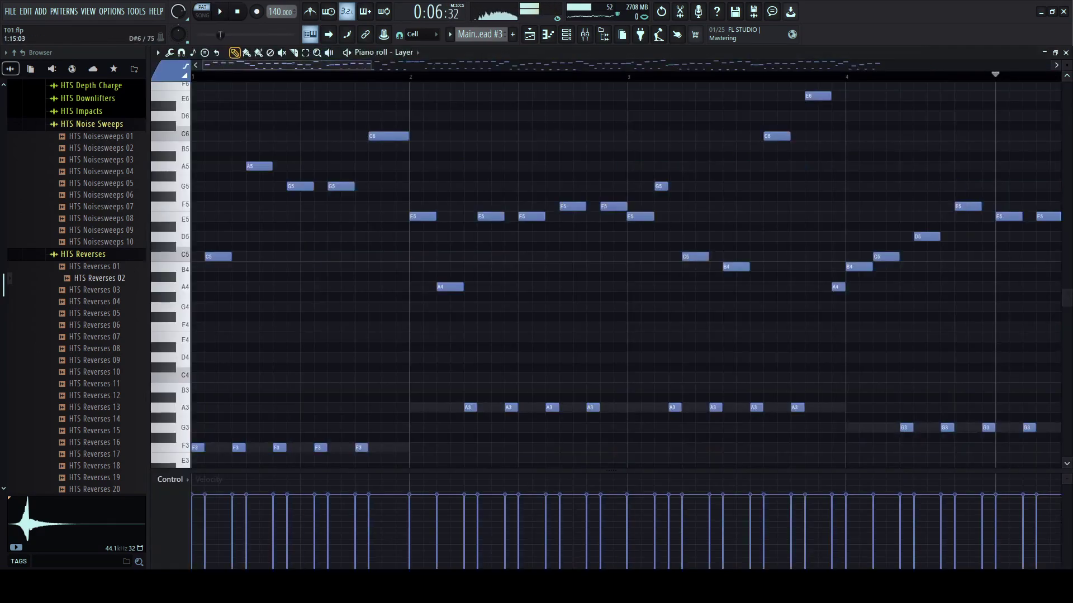
pyautogui.press('space')
pyautogui.scroll(-3, 626, 274)
pyautogui.scroll(-6, 671, 307)
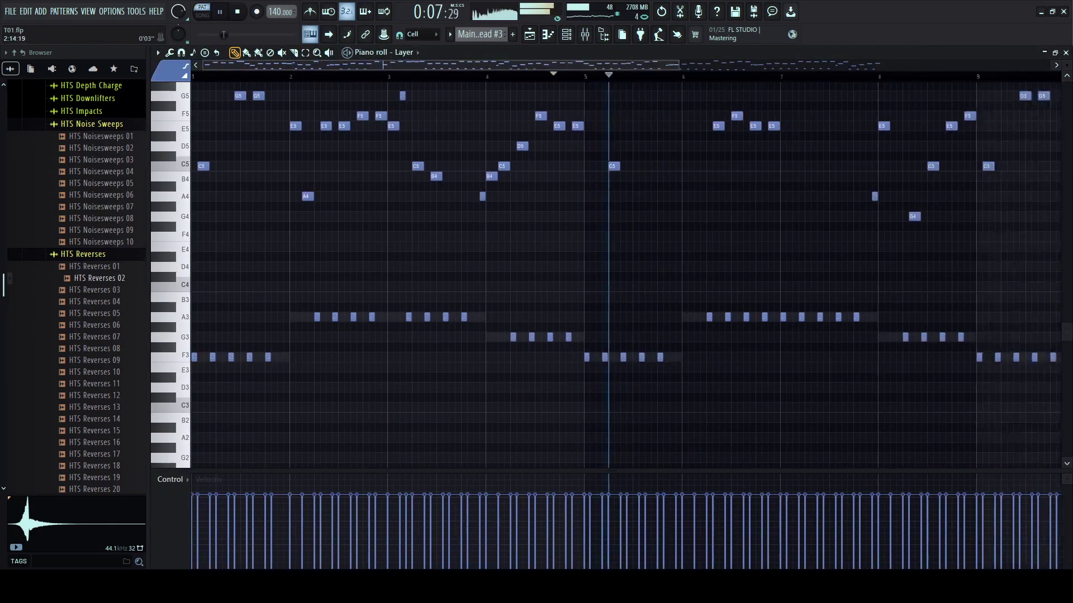
pyautogui.moveTo(958, 296); pyautogui.dragTo(194, 440)
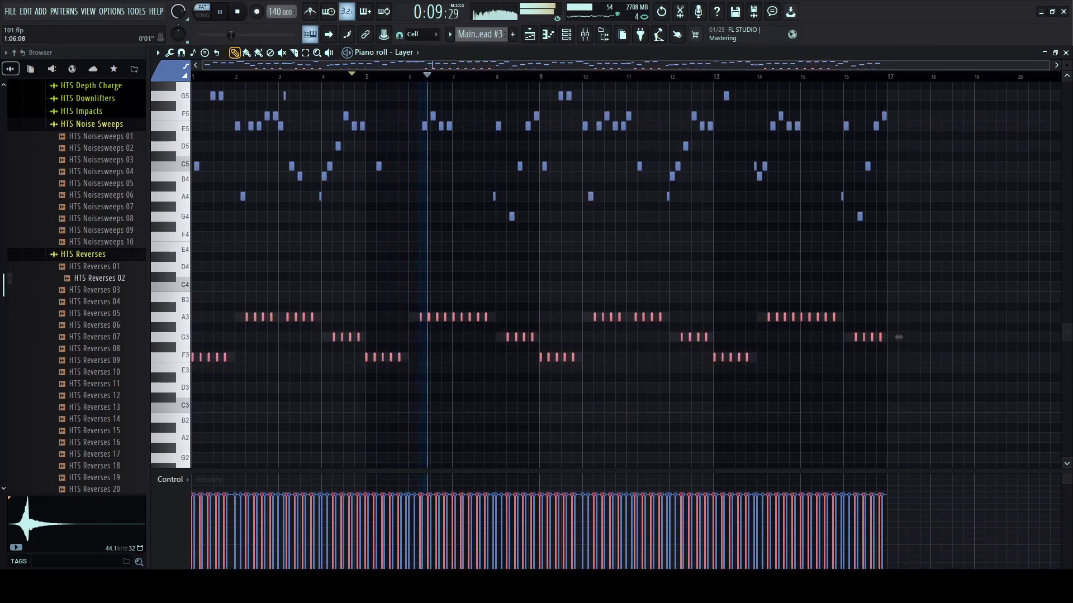
pyautogui.scroll(5, 204, 391)
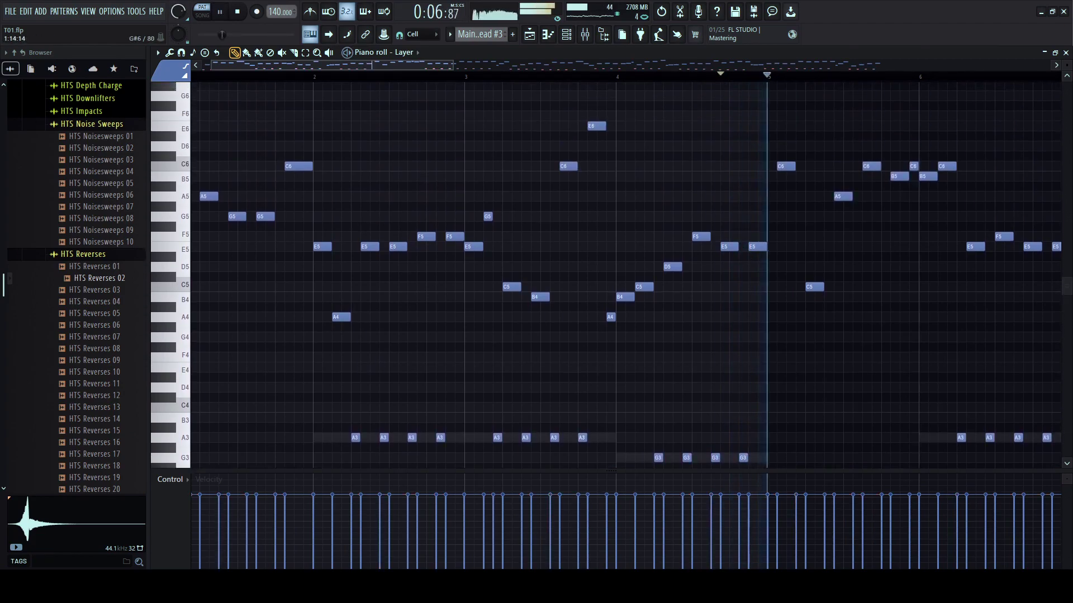
# - Select the upper melody notes across the whole pattern, shorten them all slightly with snapping set to none, and play the result
pyautogui.scroll(-5, 292, 86)
pyautogui.moveTo(197, 115); pyautogui.dragTo(905, 326)
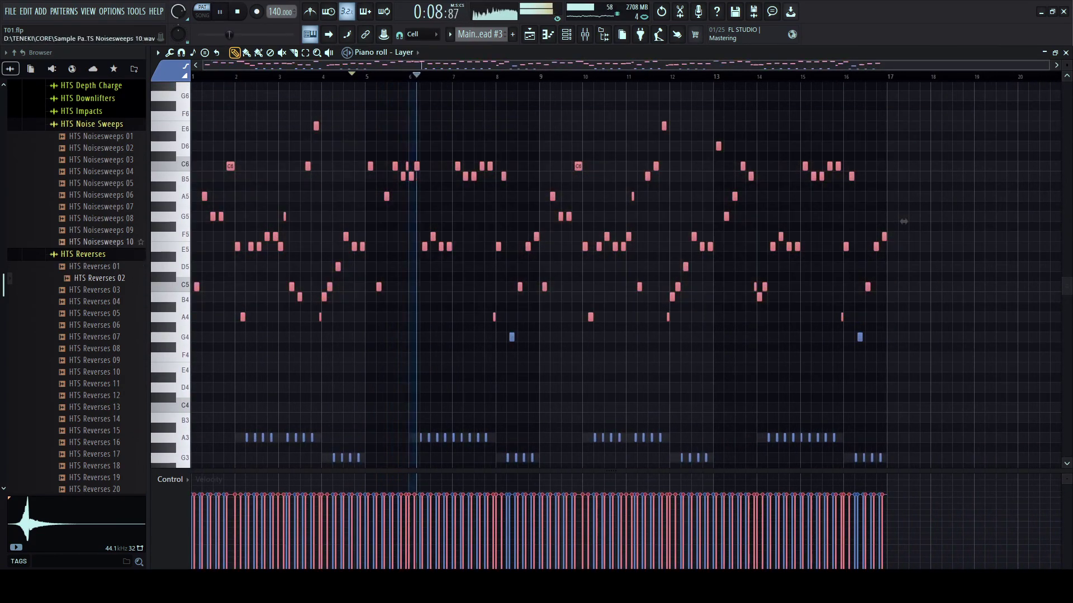
pyautogui.hotkey('ctrl', 'a')
pyautogui.press('space')
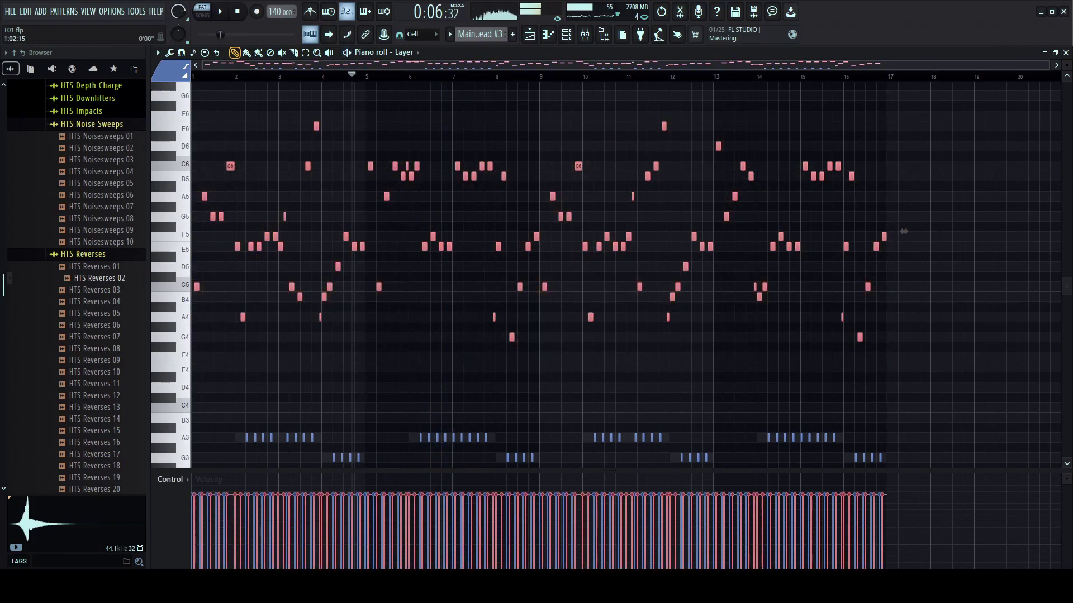
pyautogui.scroll(1, 197, 77)
pyautogui.scroll(3, 217, 77)
pyautogui.click(423, 34)
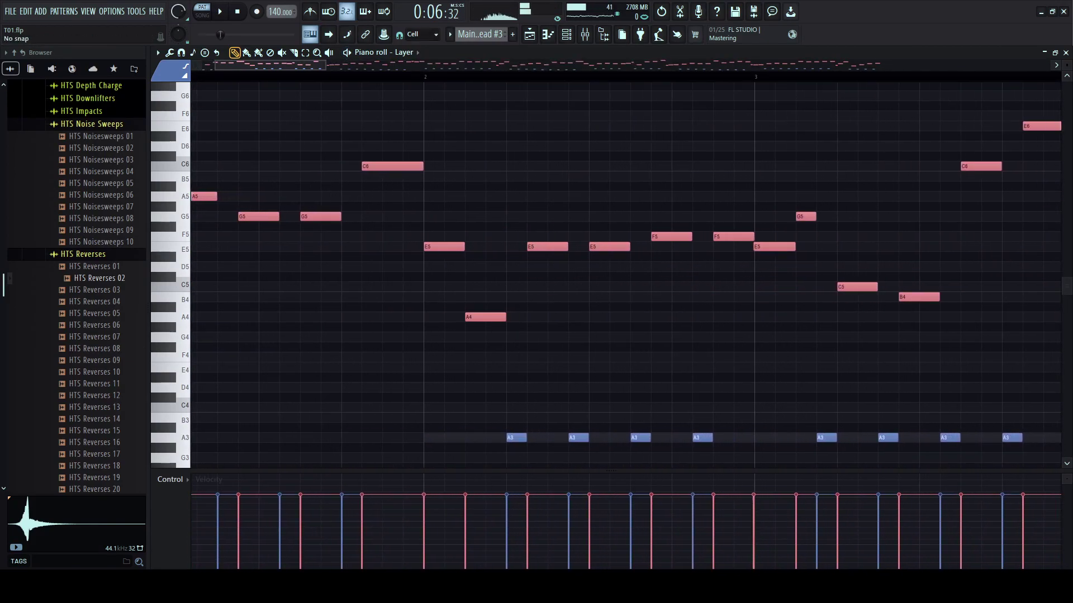
pyautogui.moveTo(421, 167); pyautogui.dragTo(416, 166)
pyautogui.press('space')
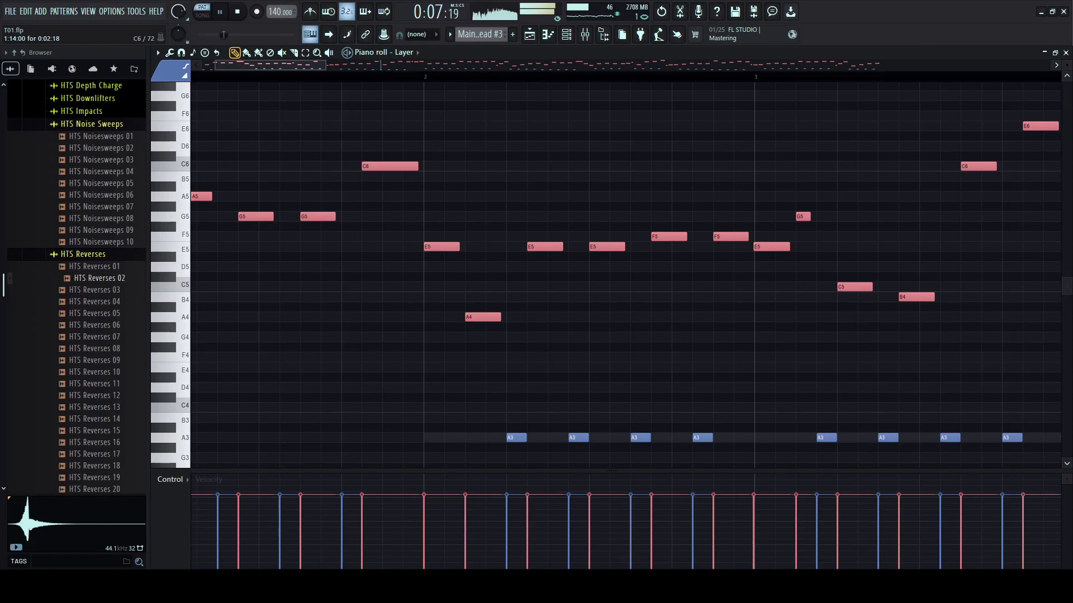
pyautogui.scroll(-3, 357, 77)
pyautogui.press('space')
pyautogui.press('space')
pyautogui.press('space')
# - In Main Lead #4's Spire, try switching parallel filter routing and filter link and raising cutoff 1 while auditioning notes
pyautogui.click(566, 34)
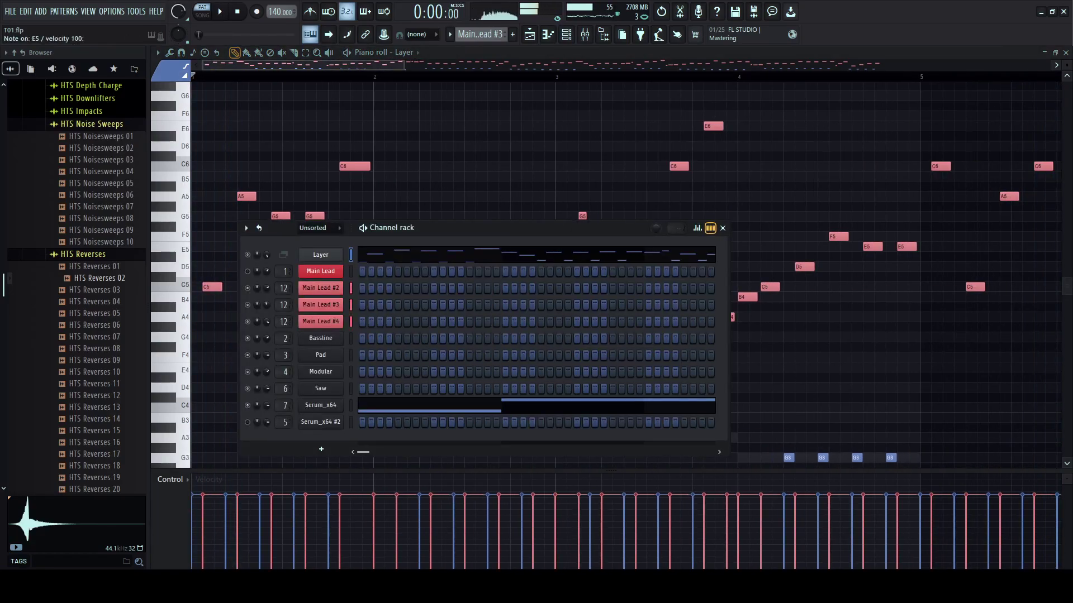
pyautogui.click(320, 322)
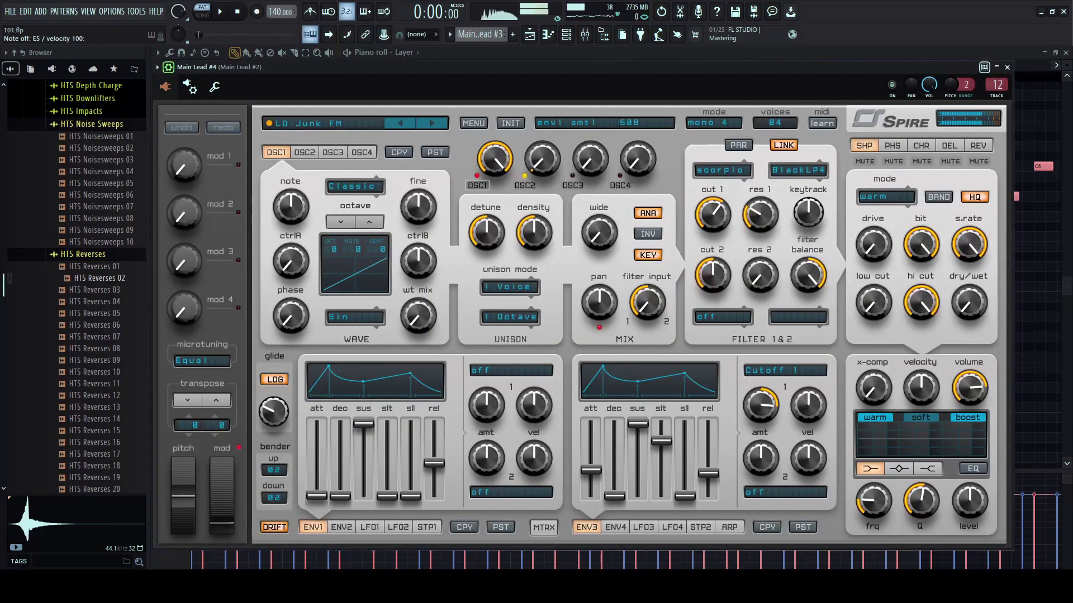
pyautogui.moveTo(761, 405); pyautogui.dragTo(761, 393)
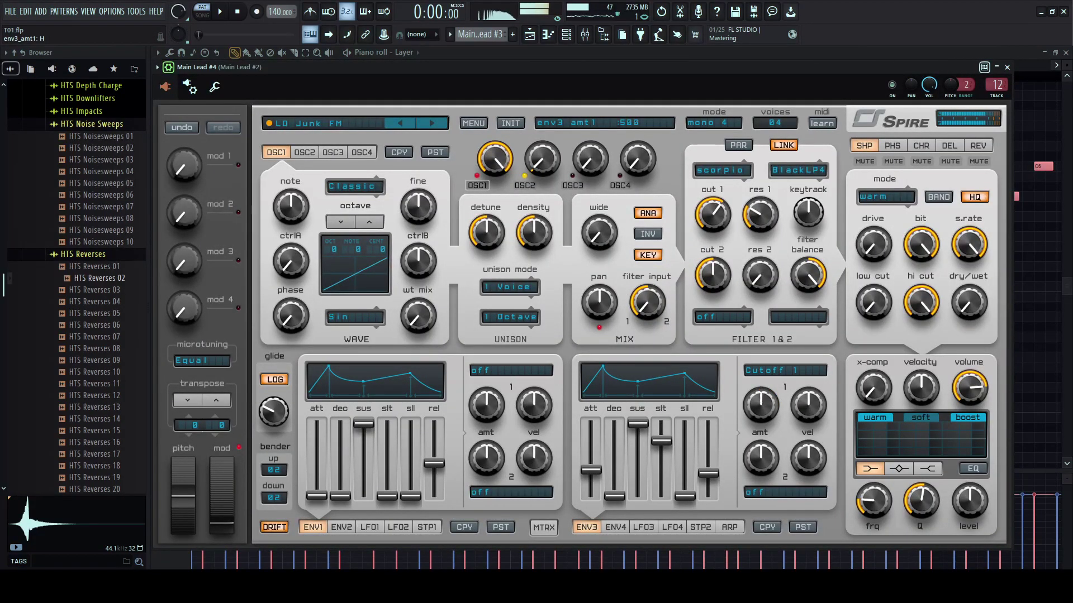
pyautogui.press('c')
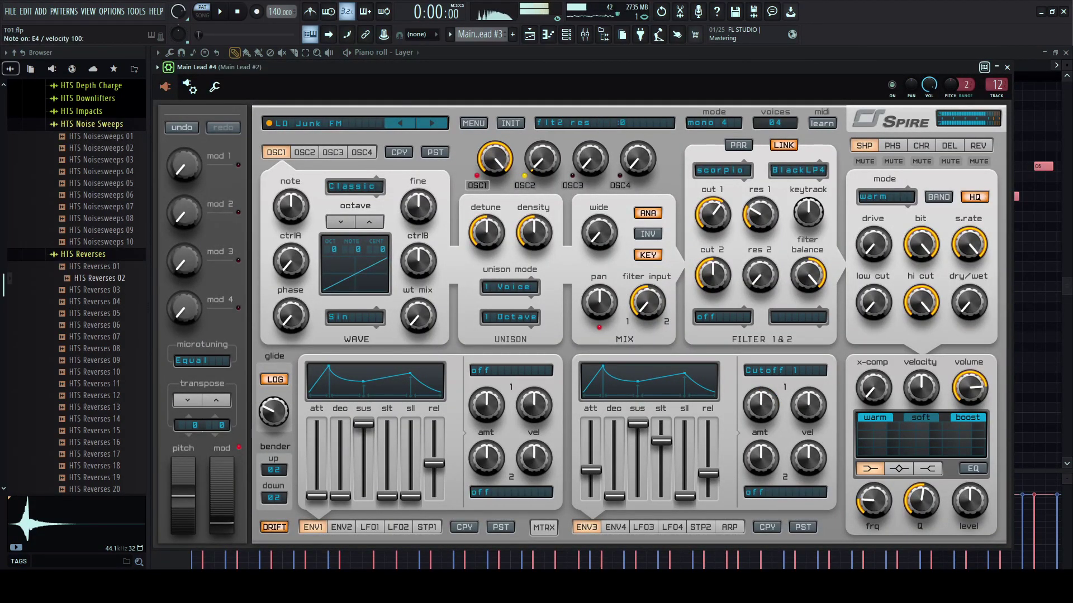
pyautogui.click(738, 145)
pyautogui.press('c')
pyautogui.click(783, 145)
pyautogui.press('c')
pyautogui.moveTo(712, 214); pyautogui.dragTo(713, 179)
pyautogui.click(738, 145)
pyautogui.press('c')
pyautogui.press('space')
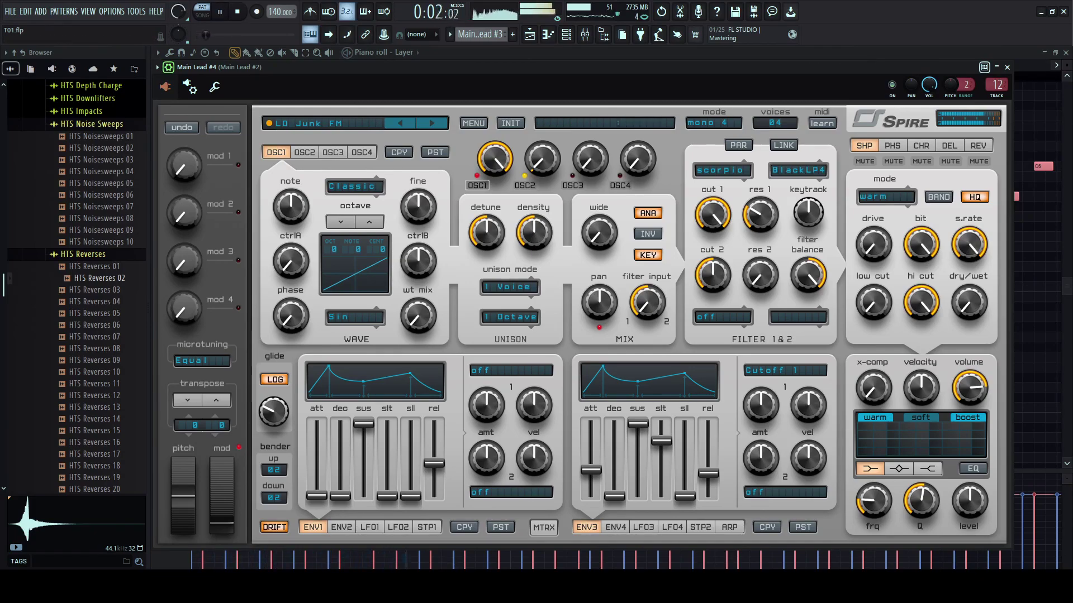
# - Raise Spire's envelope 3 release to 931, test the filter link during playback, and close Spire
pyautogui.moveTo(708, 474); pyautogui.dragTo(708, 494)
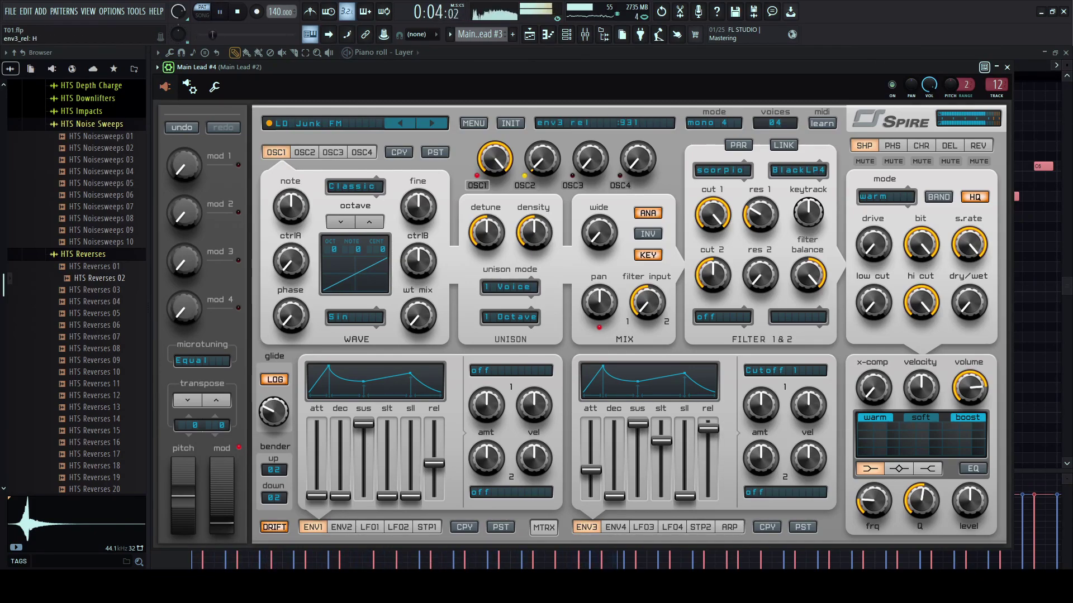
pyautogui.click(784, 146)
pyautogui.click(783, 145)
pyautogui.click(1007, 67)
pyautogui.press('space')
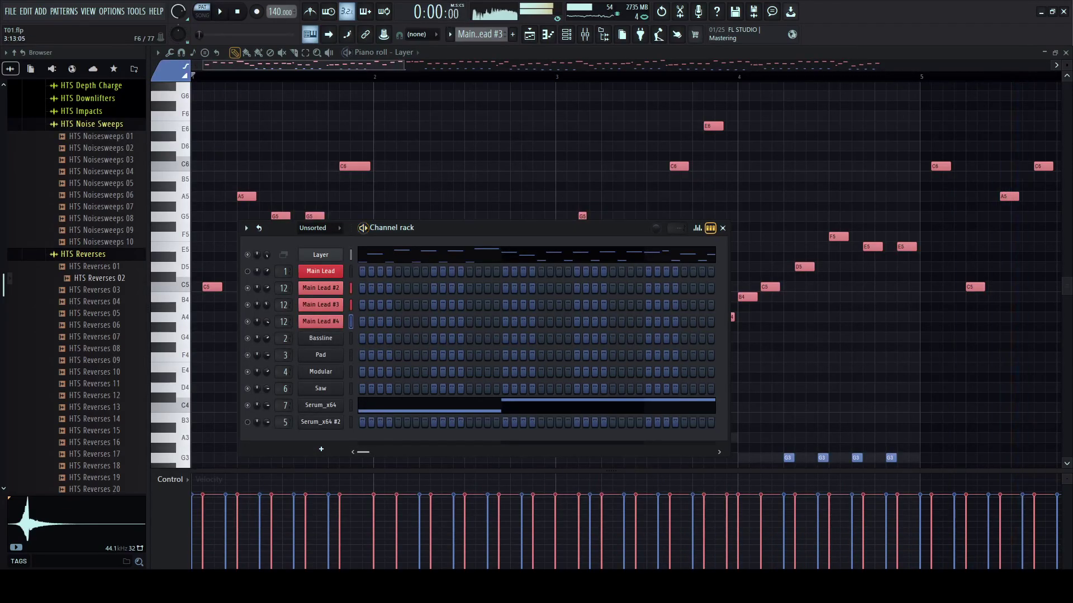
# - Play the layered leads and undo the Spire filter and envelope tweaks along with the melody note shortening
pyautogui.press('space')
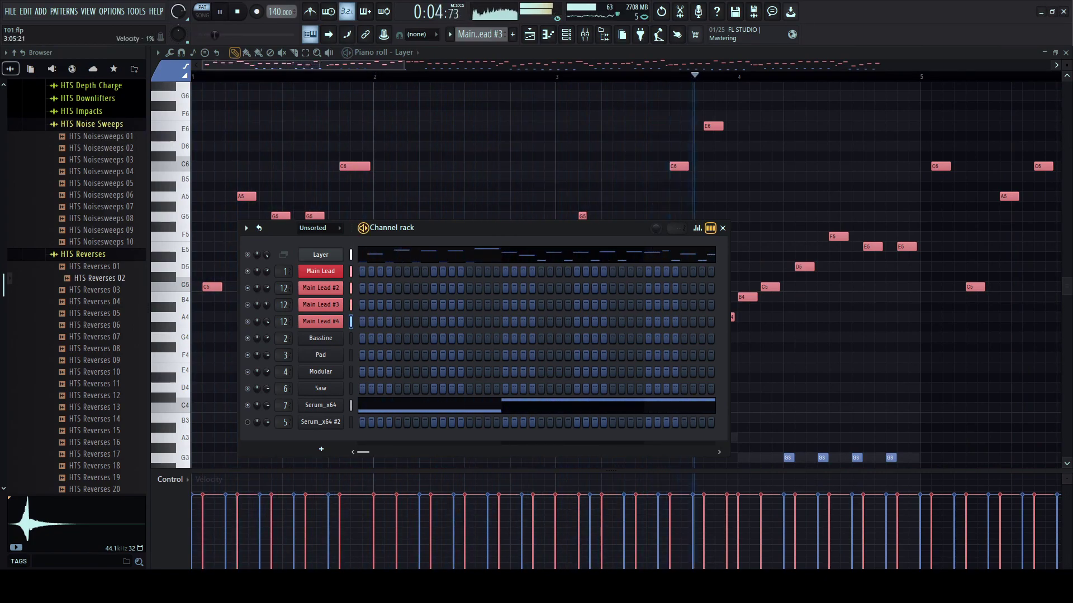
pyautogui.press('space')
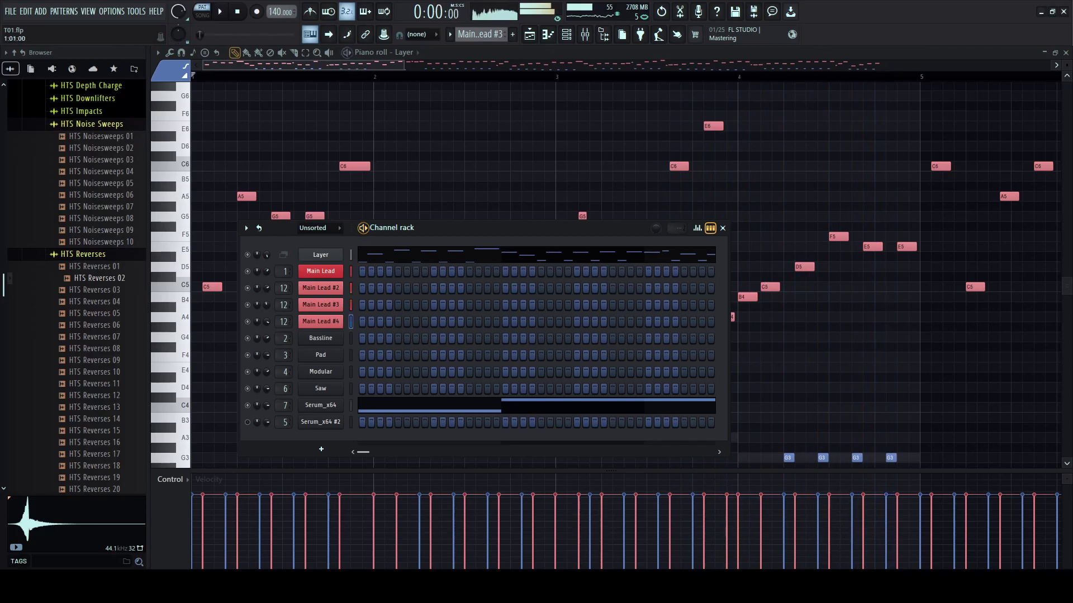
pyautogui.press('F6')
pyautogui.hotkey('ctrl', 'z')
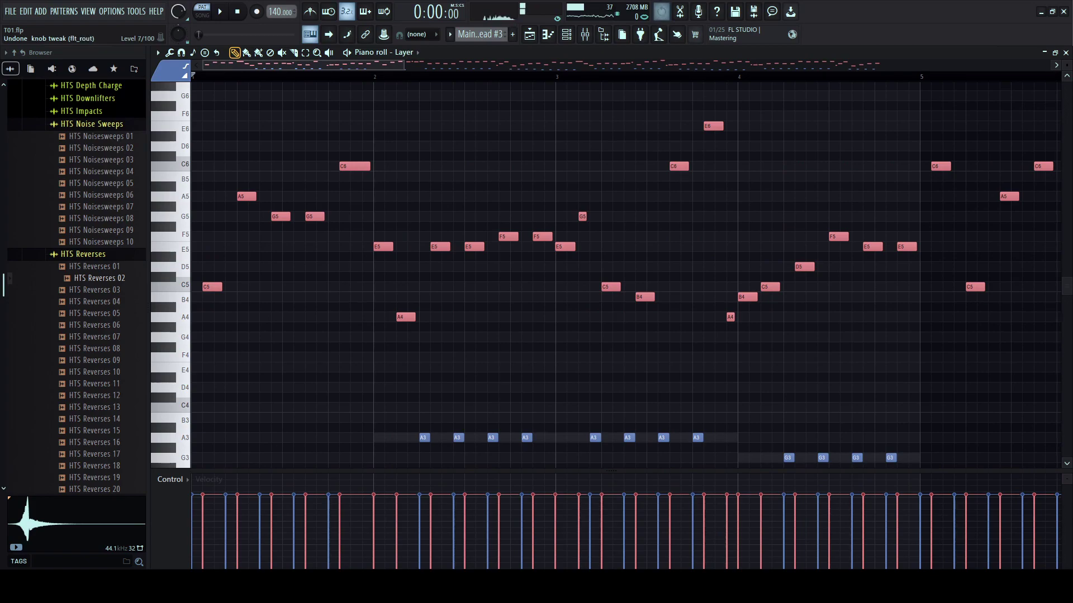
# - Select all the low notes across the pattern during playback and try shortening them slightly
pyautogui.scroll(3, 385, 84)
pyautogui.press('space')
pyautogui.moveTo(404, 65); pyautogui.dragTo(943, 146)
pyautogui.scroll(-2, 600, 211)
pyautogui.moveTo(963, 253); pyautogui.dragTo(195, 346)
pyautogui.scroll(3, 244, 77)
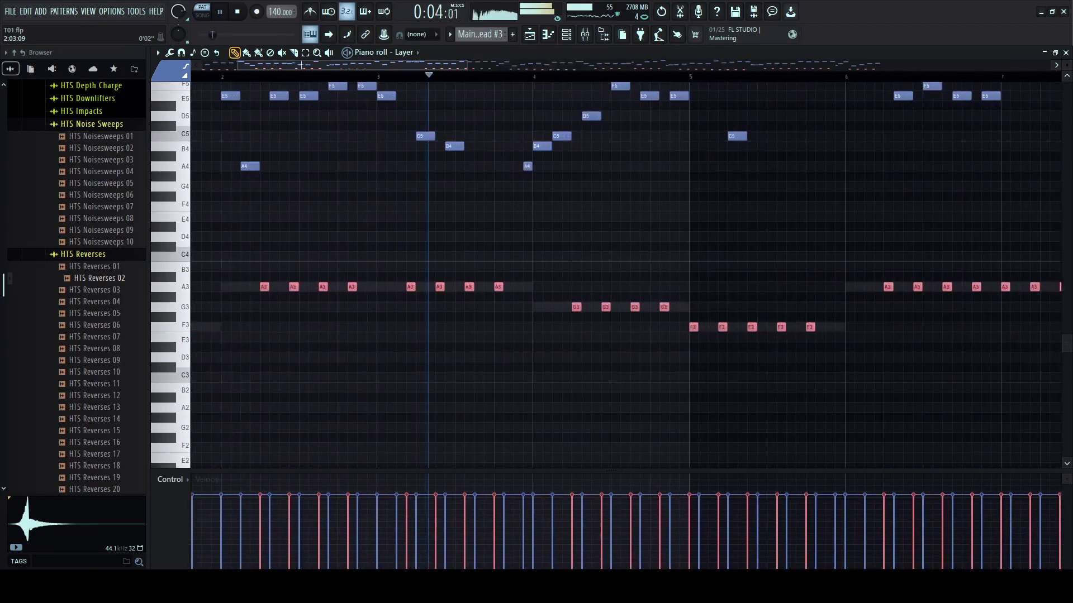
pyautogui.scroll(4, 244, 77)
pyautogui.moveTo(366, 287); pyautogui.dragTo(358, 287)
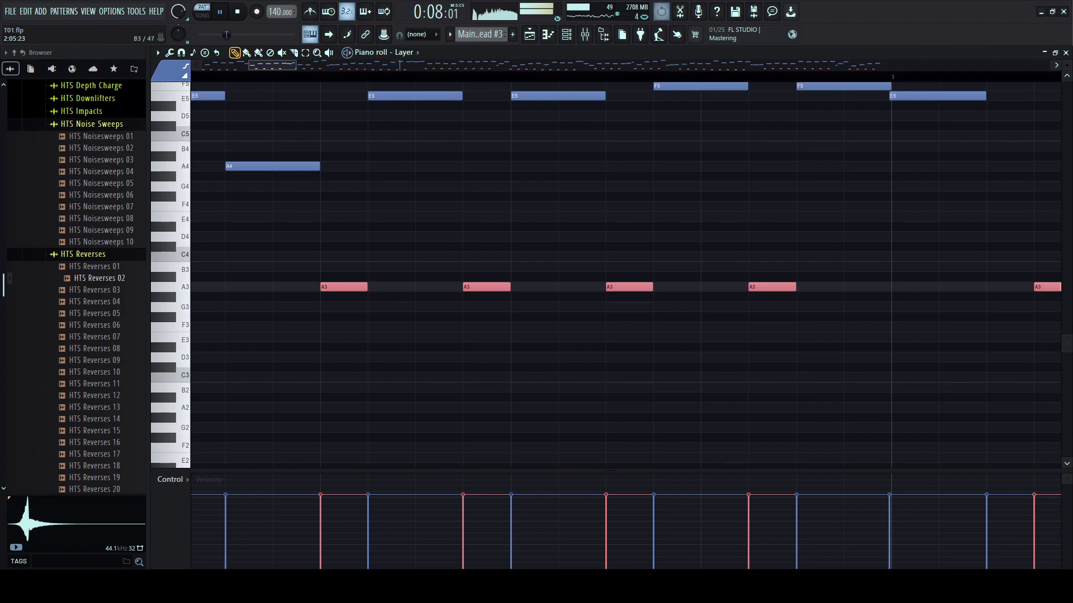
# - Open the Serum_x64 bass channel, lower its filter resonance and set the filter cutoff to 280 Hz during playback
pyautogui.click(548, 35)
pyautogui.click(566, 34)
pyautogui.click(566, 34)
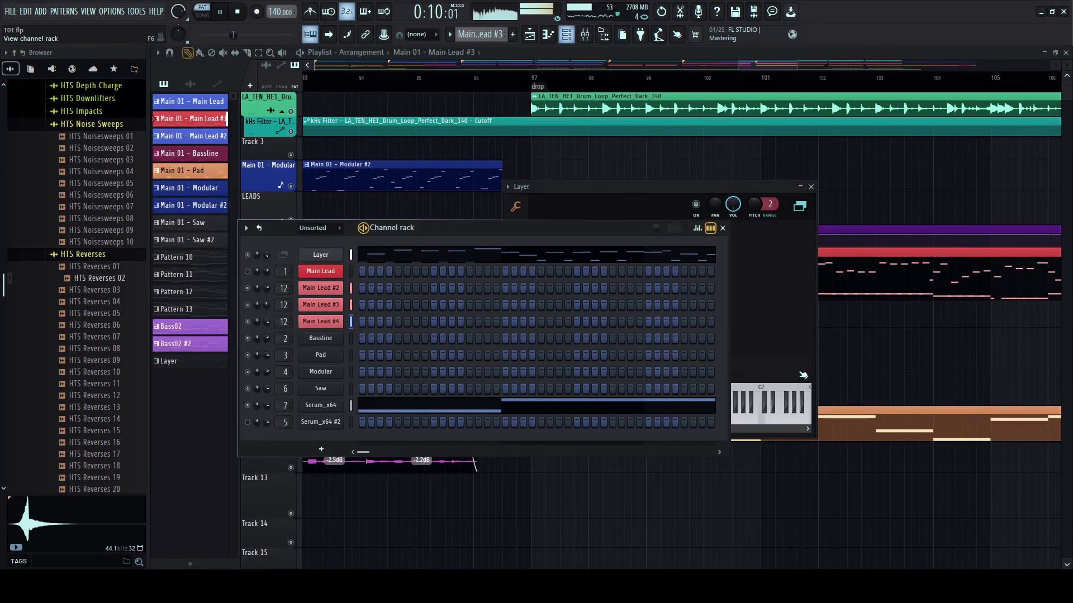
pyautogui.press('space')
pyautogui.click(350, 406)
pyautogui.press('space')
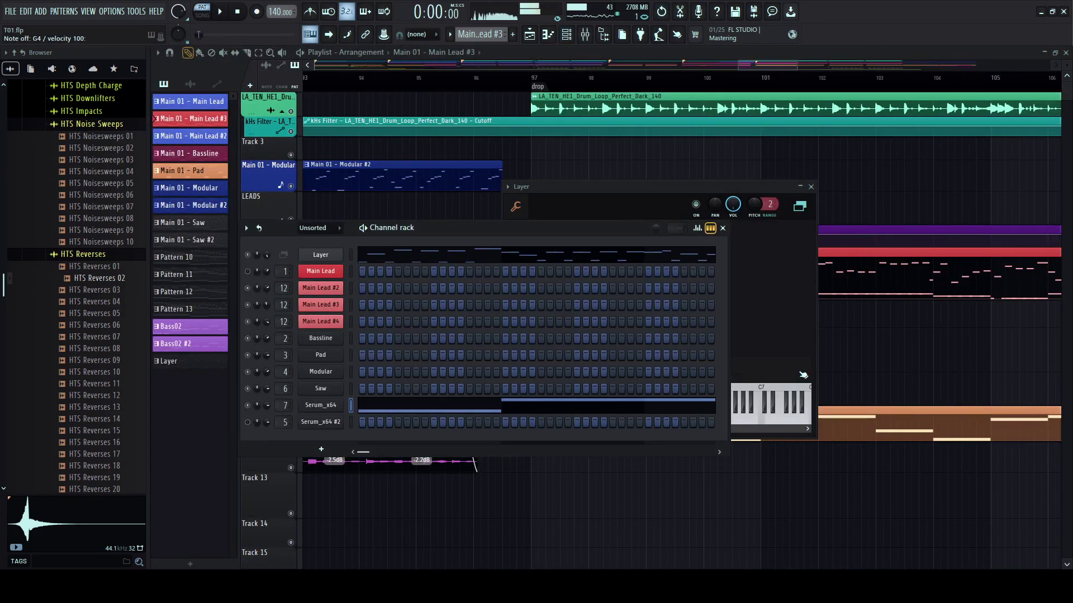
pyautogui.click(321, 406)
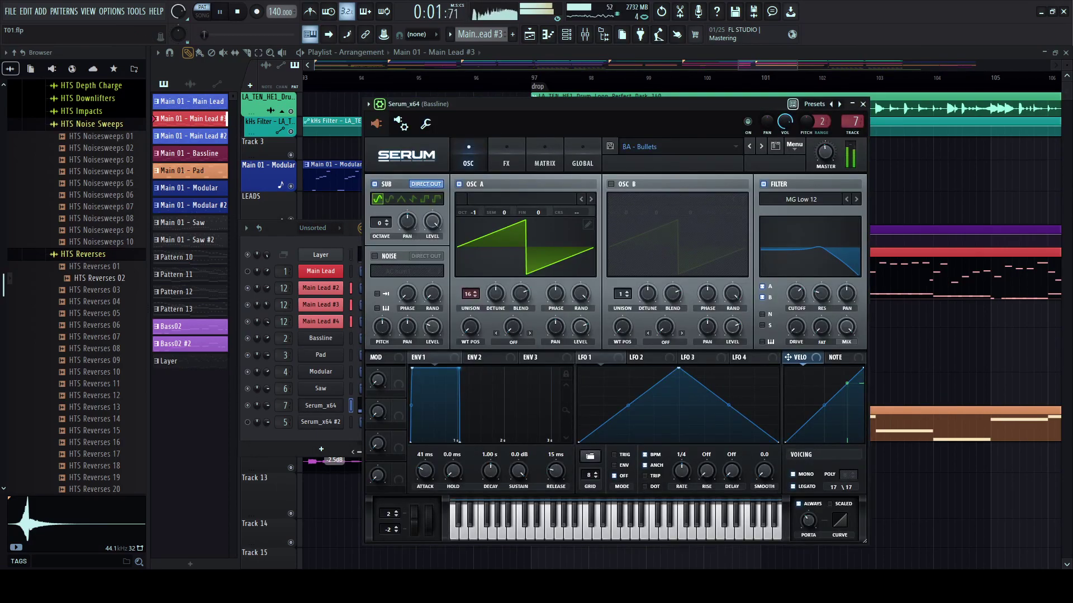
pyautogui.moveTo(821, 294); pyautogui.dragTo(821, 330)
pyautogui.moveTo(796, 294); pyautogui.dragTo(796, 319)
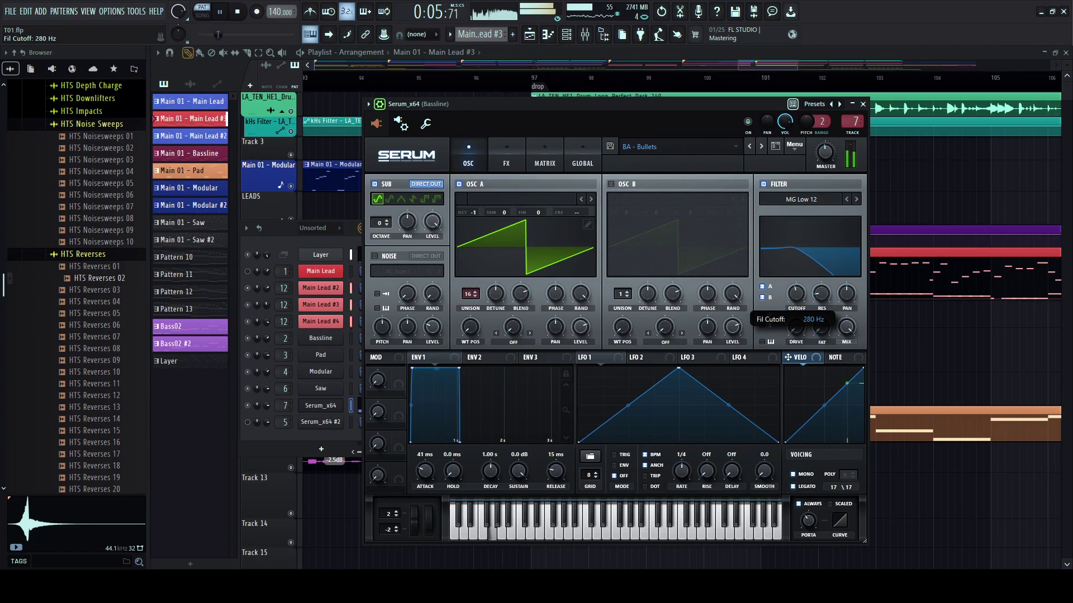
# - Raise Serum's filter cutoff slightly with its window moved aside, and hide the sample browser
pyautogui.moveTo(650, 103); pyautogui.dragTo(552, 94)
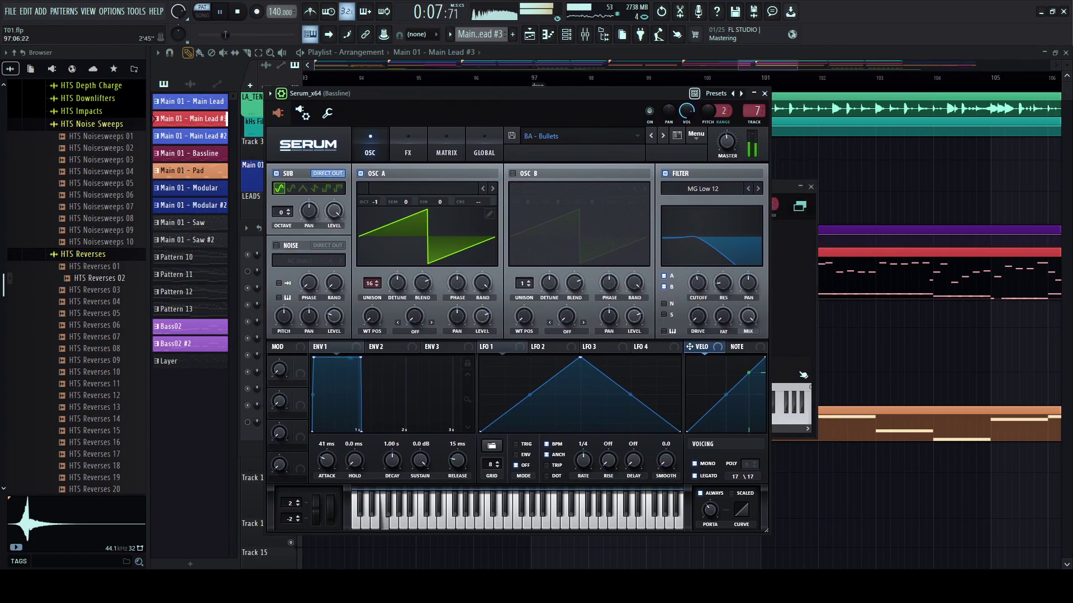
pyautogui.scroll(-3, 552, 79)
pyautogui.moveTo(698, 283)
pyautogui.mouseDown()
pyautogui.moveTo(697, 294)
pyautogui.moveTo(698, 278)
pyautogui.mouseUp()
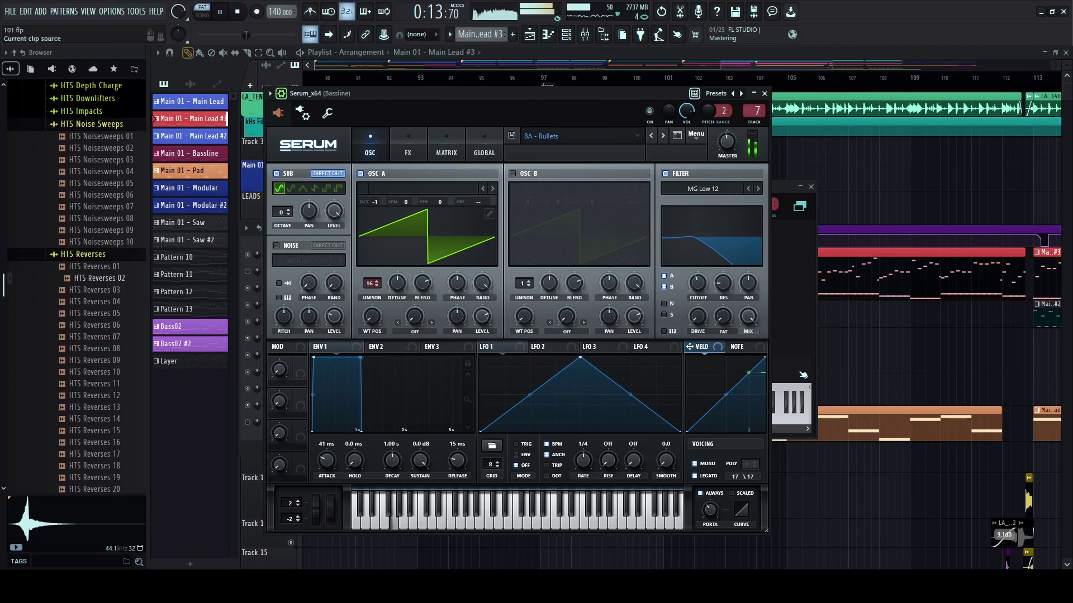
pyautogui.hotkey('alt', 'F8')
# - Reopen Main Lead #4's Spire and advance its preset from LD Junk FM through LD Lead 01 to LD Lead 03
pyautogui.press('F6')
pyautogui.press('space')
pyautogui.click(205, 322)
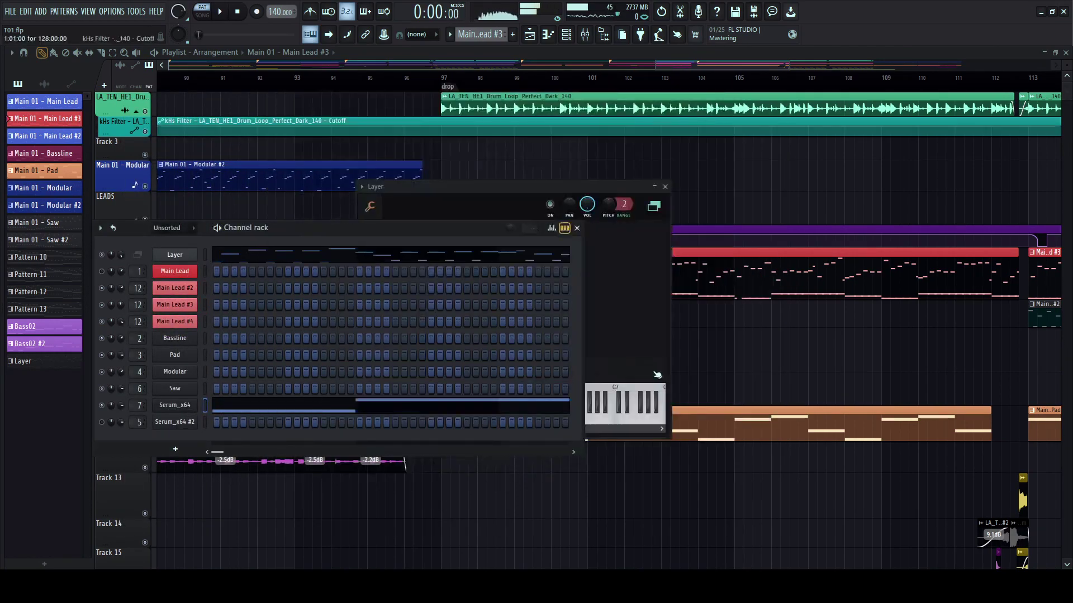
pyautogui.click(174, 322)
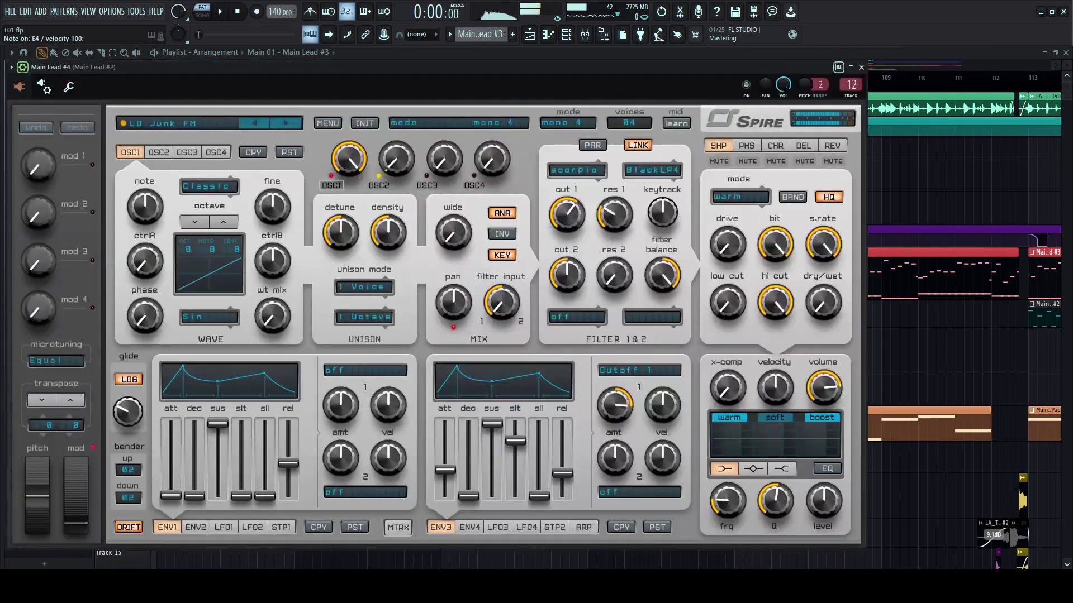
pyautogui.click(286, 123)
pyautogui.press('F6')
pyautogui.press('space')
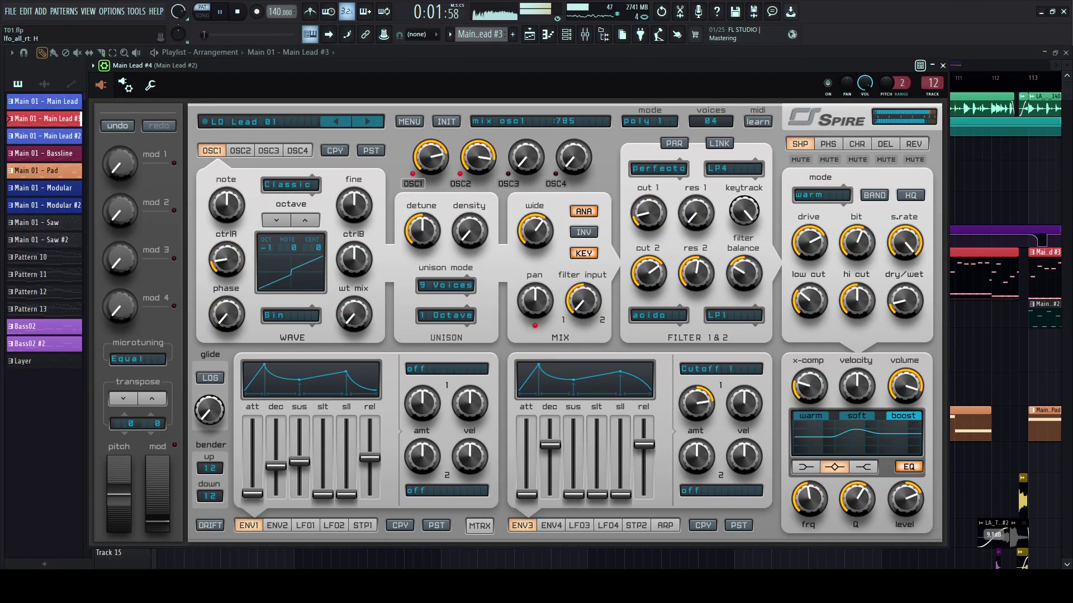
pyautogui.click(367, 121)
pyautogui.click(368, 121)
# - Load the LD Lucky Ozz V lead preset after auditioning LD Lift OFF AL&RS and LD Loonar DP, and lower the channel volume to 48%
pyautogui.click(260, 121)
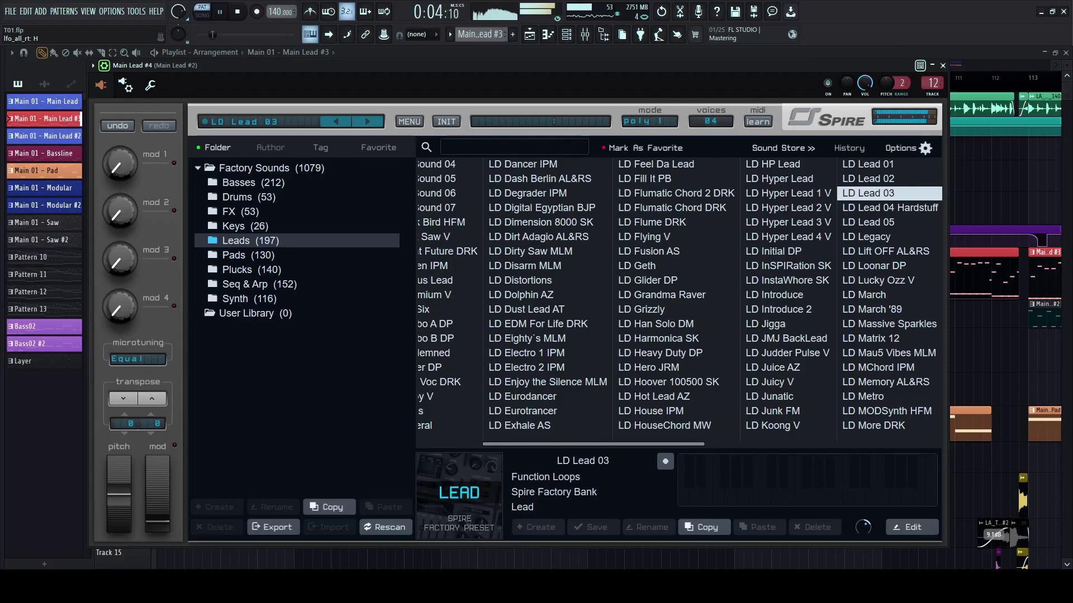
pyautogui.click(885, 251)
pyautogui.click(885, 265)
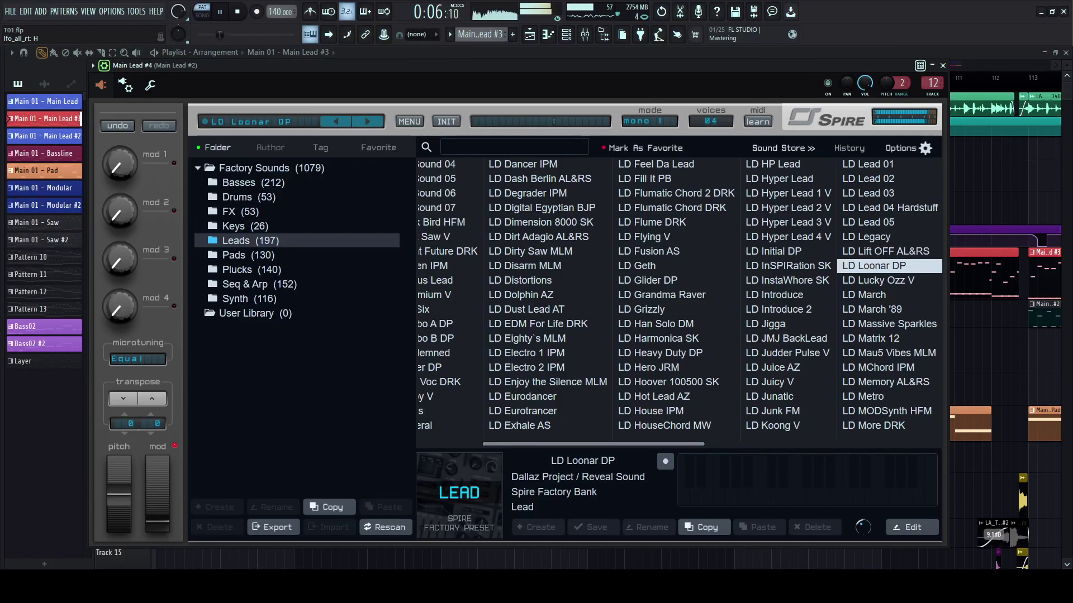
pyautogui.click(886, 280)
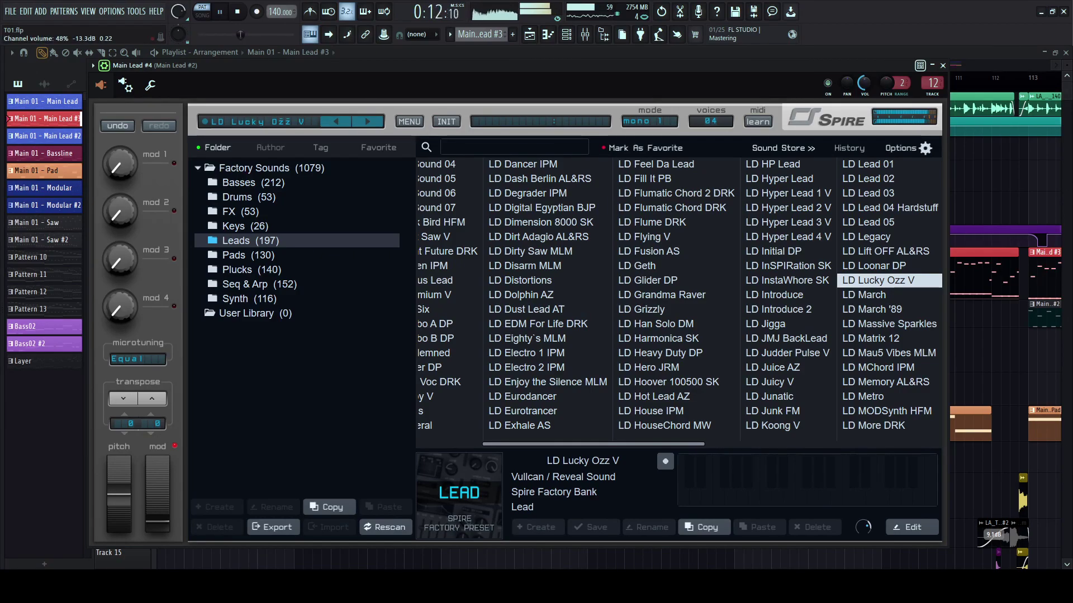
pyautogui.click(942, 66)
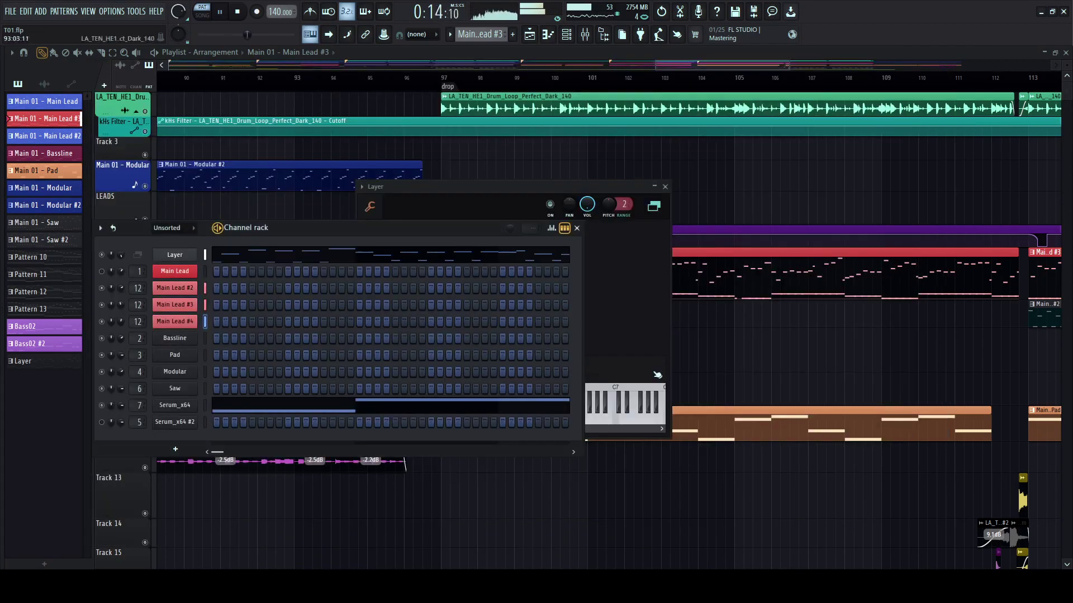
pyautogui.press('space')
# - Open Main Lead #4's Spire, play test notes and look through oscillators 2 and 3 before returning to oscillator 1
pyautogui.click(175, 322)
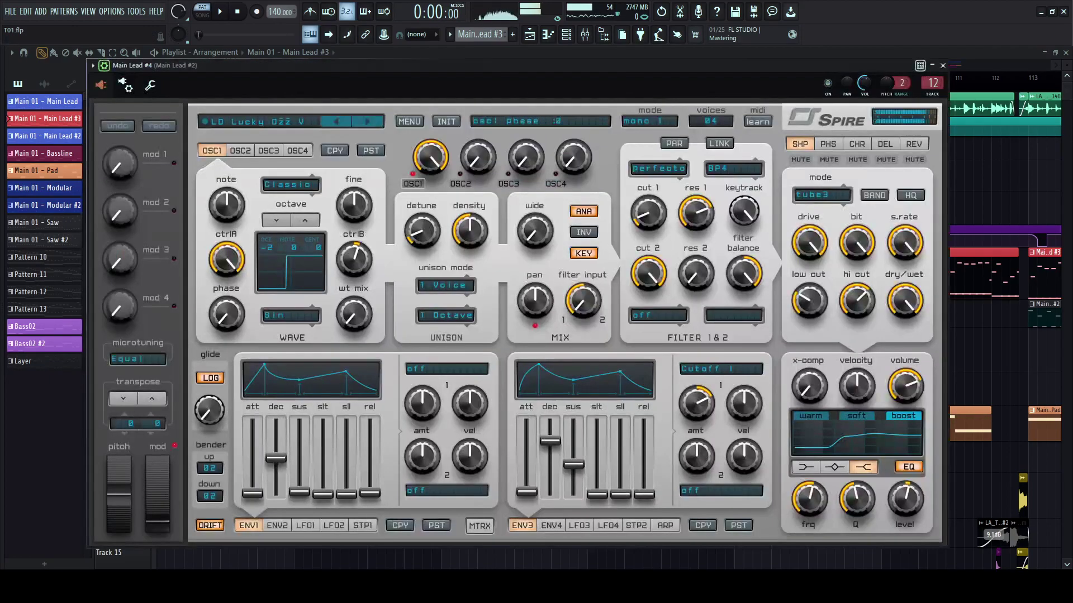
pyautogui.press('v')
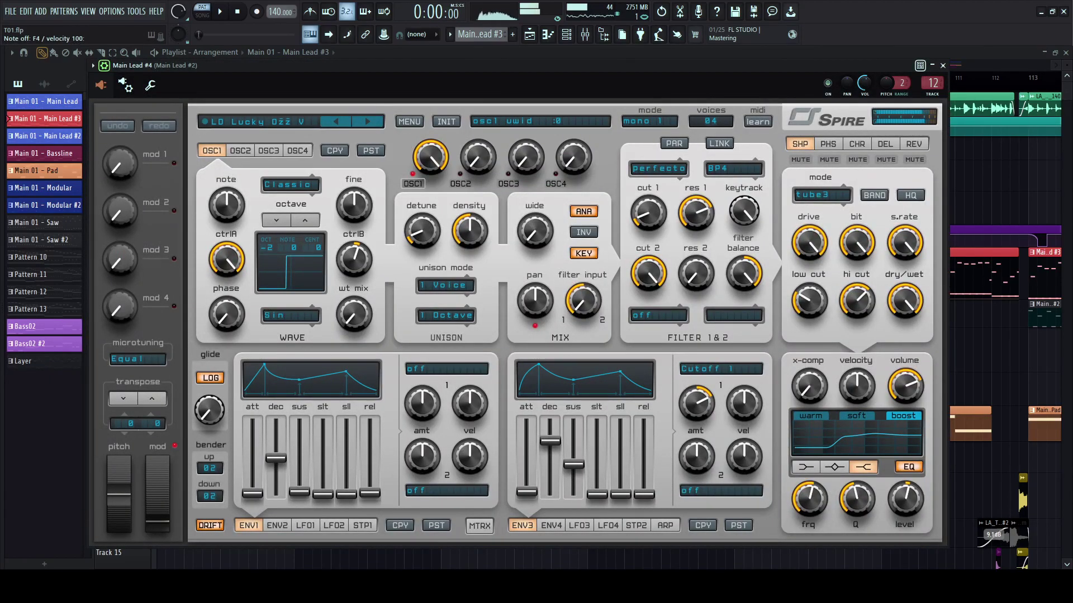
pyautogui.press('v')
pyautogui.click(240, 150)
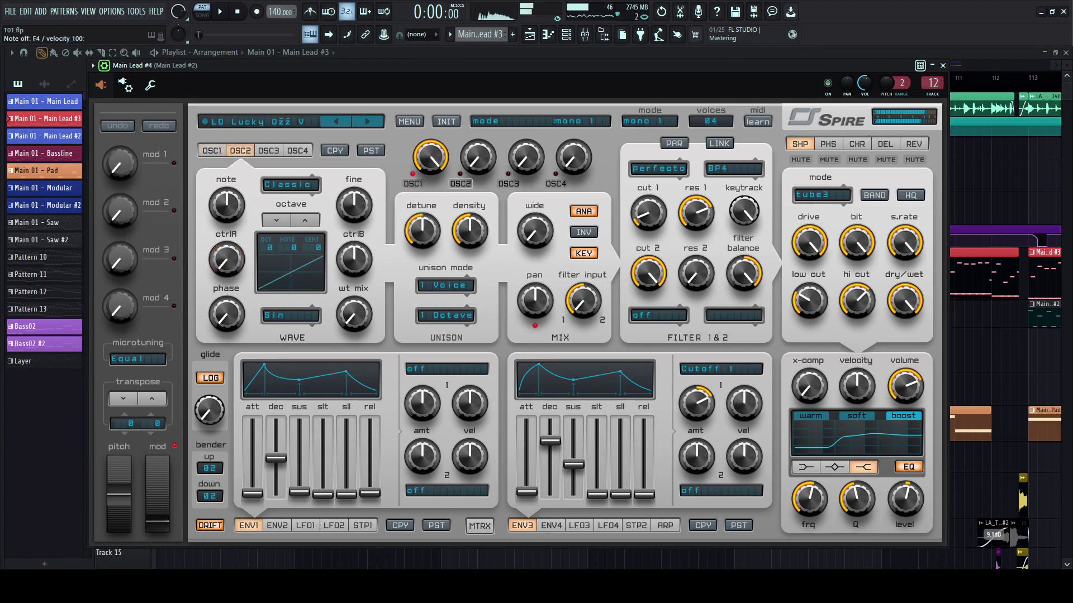
pyautogui.click(268, 151)
pyautogui.press('z')
pyautogui.click(212, 150)
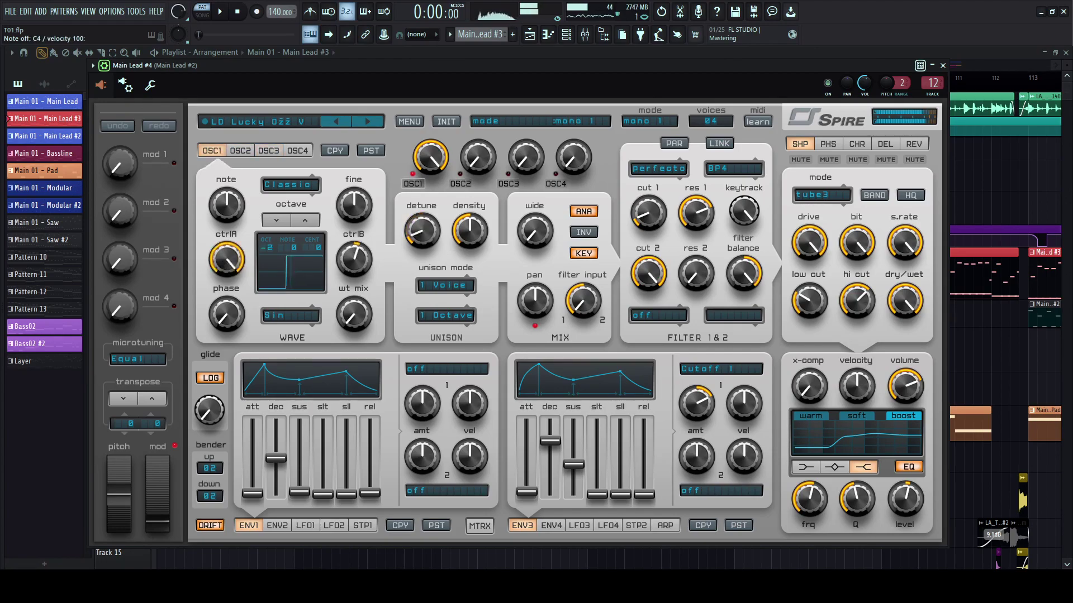
# - Lower oscillator 1's ctrlB, start playback and set filter 1's cutoff to 140 in Main Lead #4's Spire
pyautogui.moveTo(355, 259); pyautogui.dragTo(354, 263)
pyautogui.press('z')
pyautogui.press('z')
pyautogui.moveTo(226, 260)
pyautogui.mouseDown()
pyautogui.moveTo(226, 279)
pyautogui.moveTo(226, 239)
pyautogui.mouseUp()
pyautogui.press('space')
pyautogui.moveTo(648, 213); pyautogui.dragTo(648, 196)
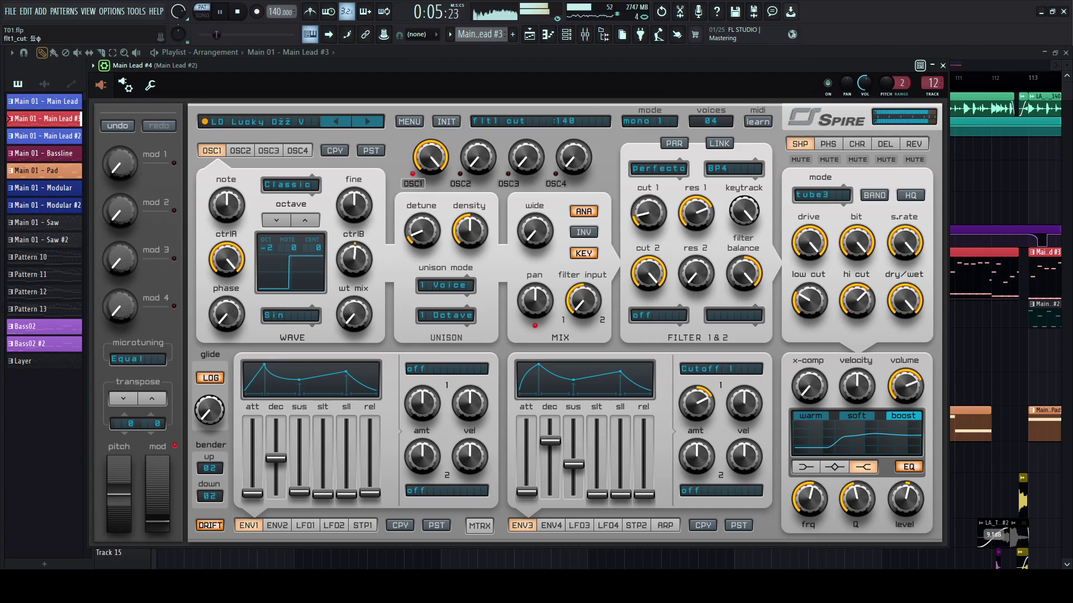
# - Lower oscillator 1's ctrlA to 115 and filter 1's cutoff to 80, restart playback and raise both slightly again
pyautogui.moveTo(226, 260); pyautogui.dragTo(227, 282)
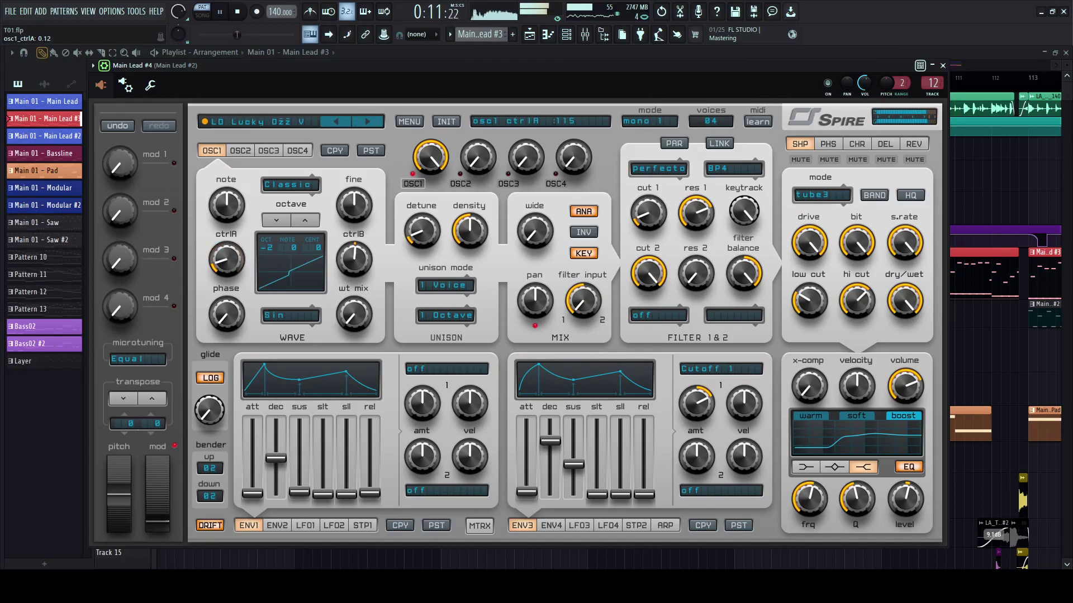
pyautogui.moveTo(648, 213)
pyautogui.mouseDown()
pyautogui.moveTo(648, 185)
pyautogui.moveTo(648, 205)
pyautogui.mouseUp()
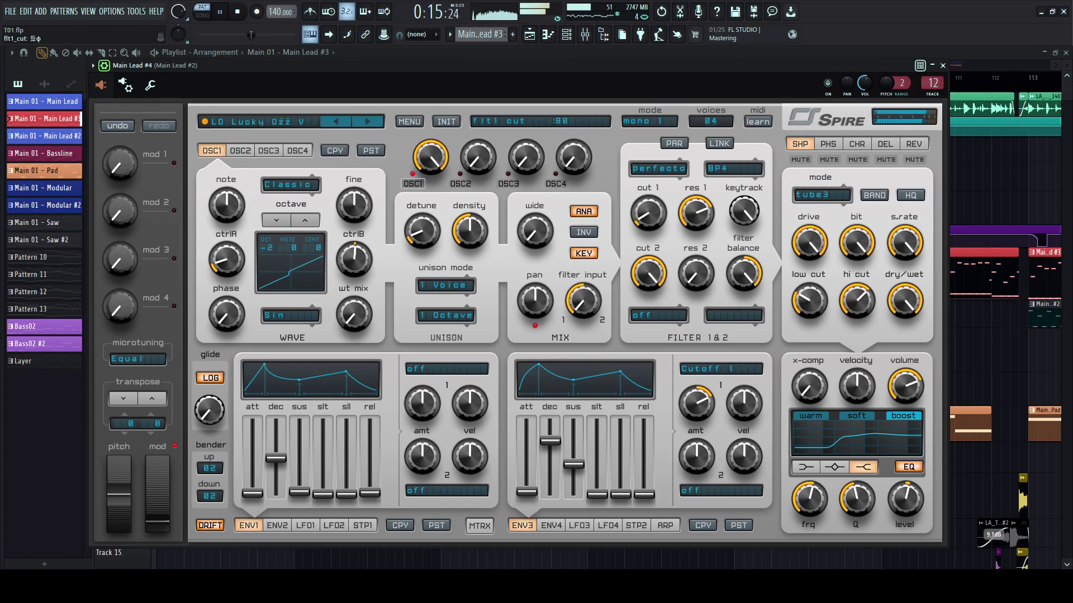
pyautogui.press('space')
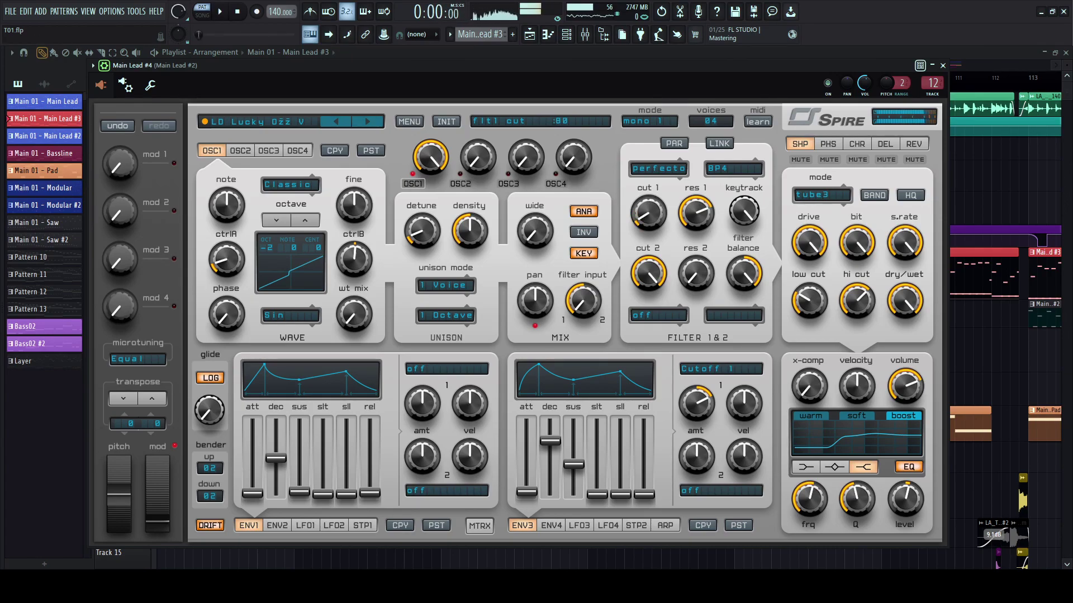
pyautogui.press('space')
pyautogui.moveTo(227, 259); pyautogui.dragTo(227, 245)
pyautogui.press('space')
pyautogui.moveTo(648, 213); pyautogui.dragTo(648, 208)
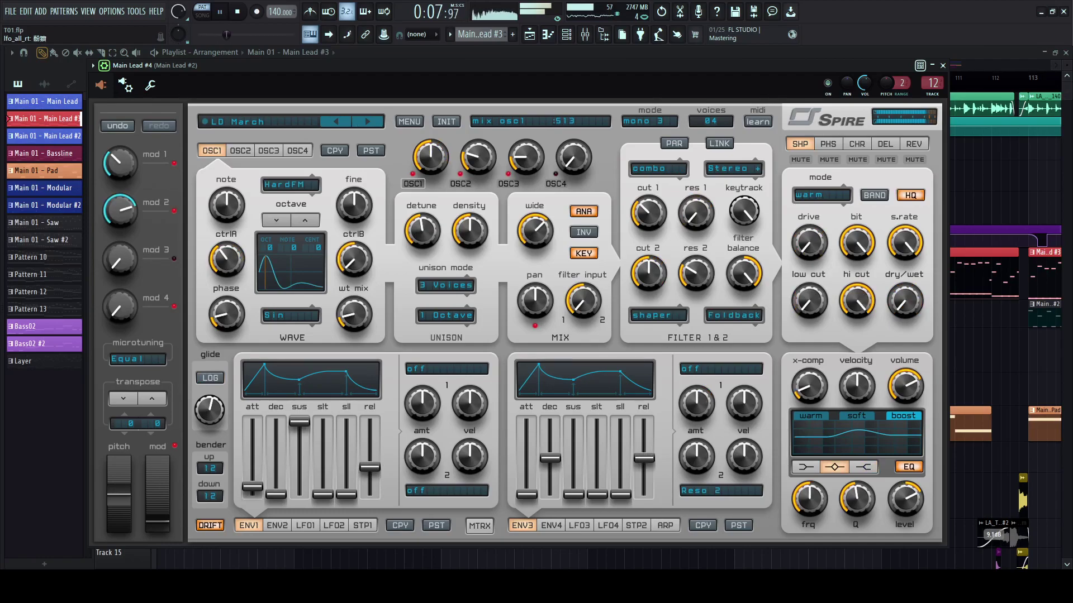
# - Load the LD Massive Spark preset after auditioning LD March and LD March '89, turn down oscillator 2's mix and raise the shaper drive
pyautogui.click(367, 122)
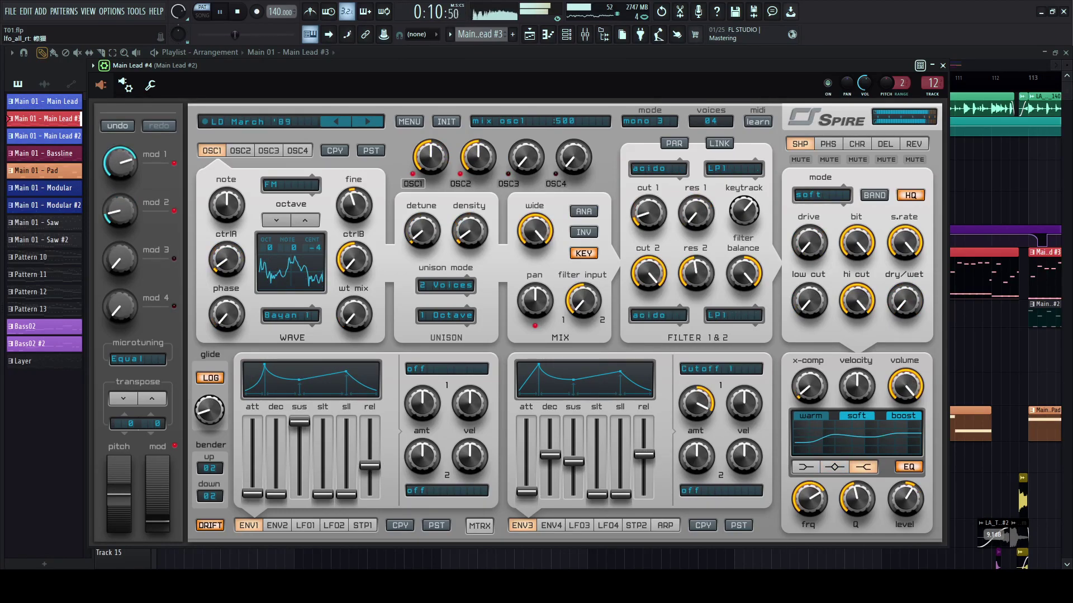
pyautogui.click(367, 122)
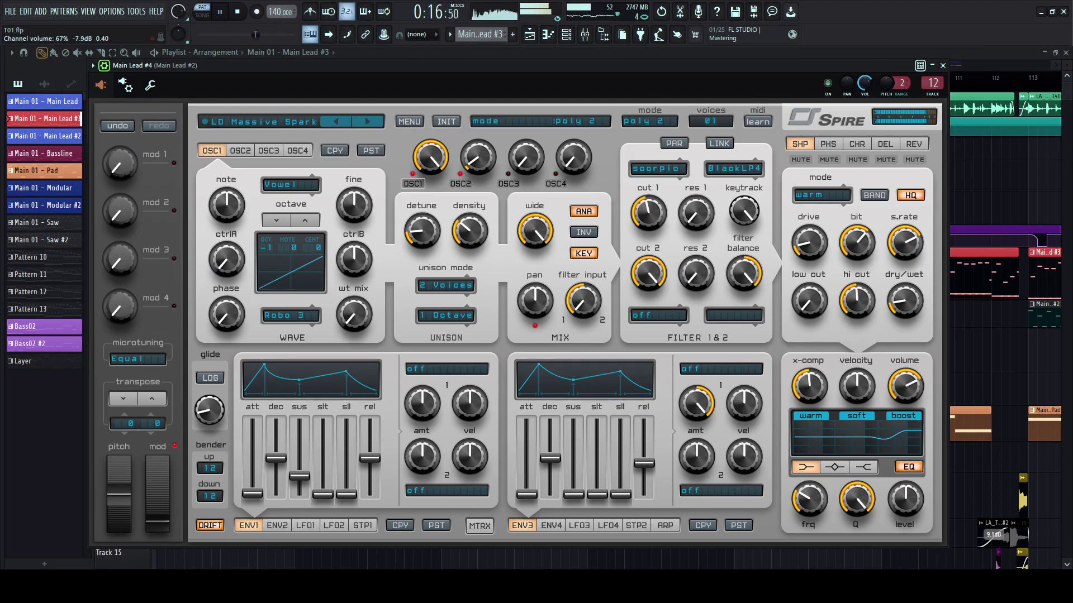
pyautogui.moveTo(430, 157)
pyautogui.mouseDown()
pyautogui.moveTo(430, 198)
pyautogui.moveTo(430, 151)
pyautogui.mouseUp()
pyautogui.moveTo(479, 157); pyautogui.dragTo(478, 179)
pyautogui.moveTo(810, 243); pyautogui.dragTo(809, 199)
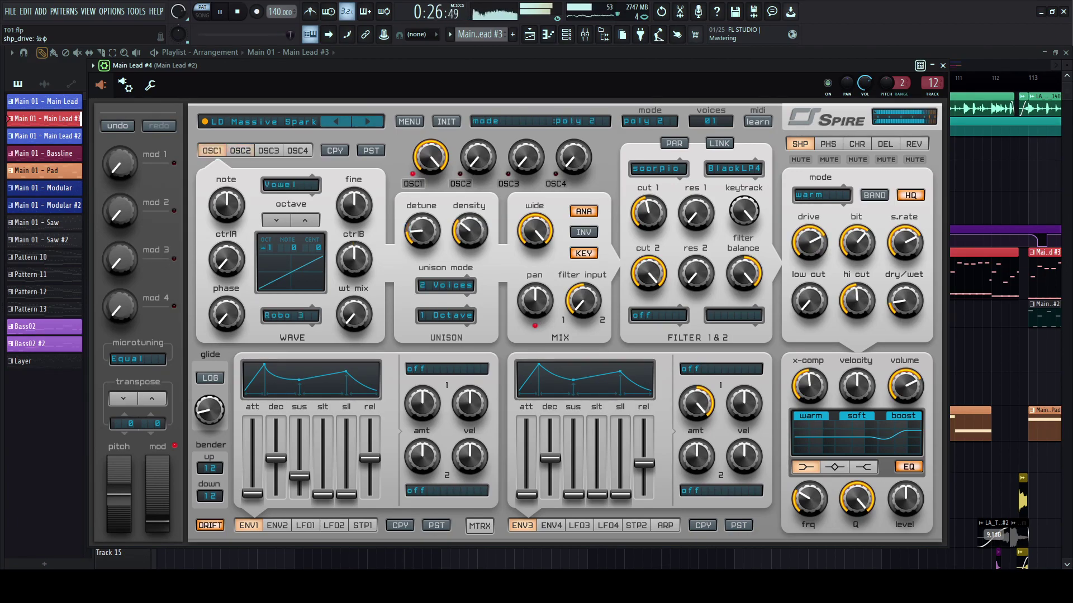
# - Clone the Main Lead #4 channel from the channel rack, close the clone's window and stop playback
pyautogui.click(566, 34)
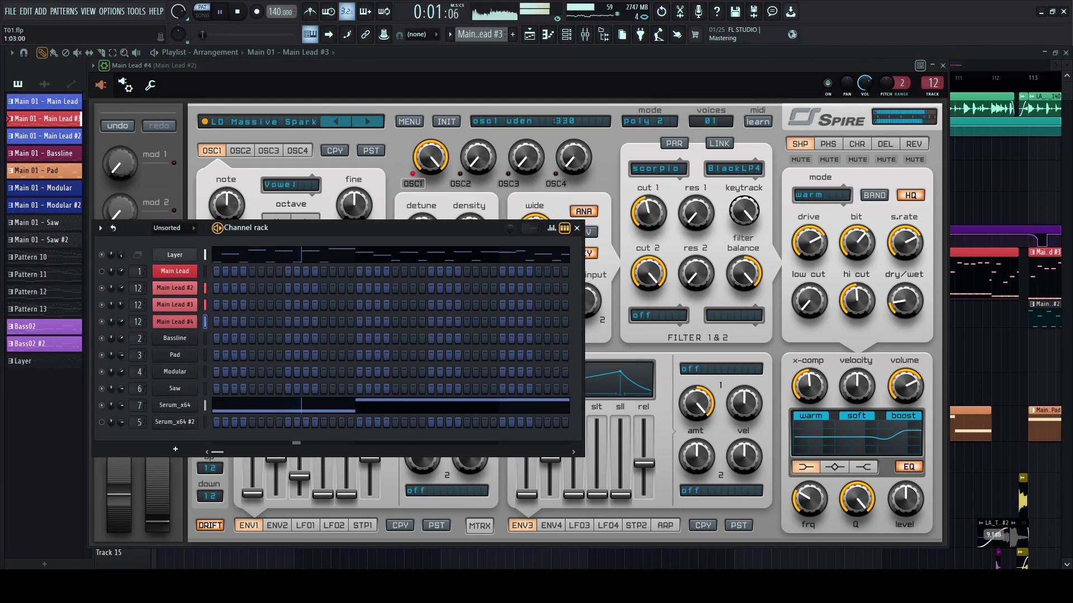
pyautogui.hotkey('alt', 'c')
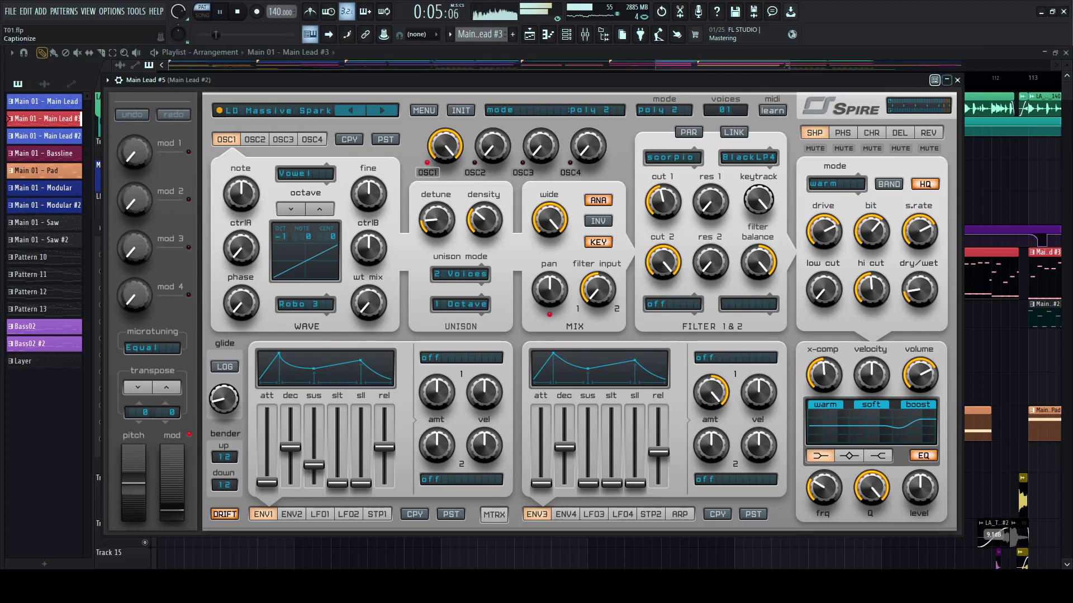
pyautogui.click(957, 79)
pyautogui.press('space')
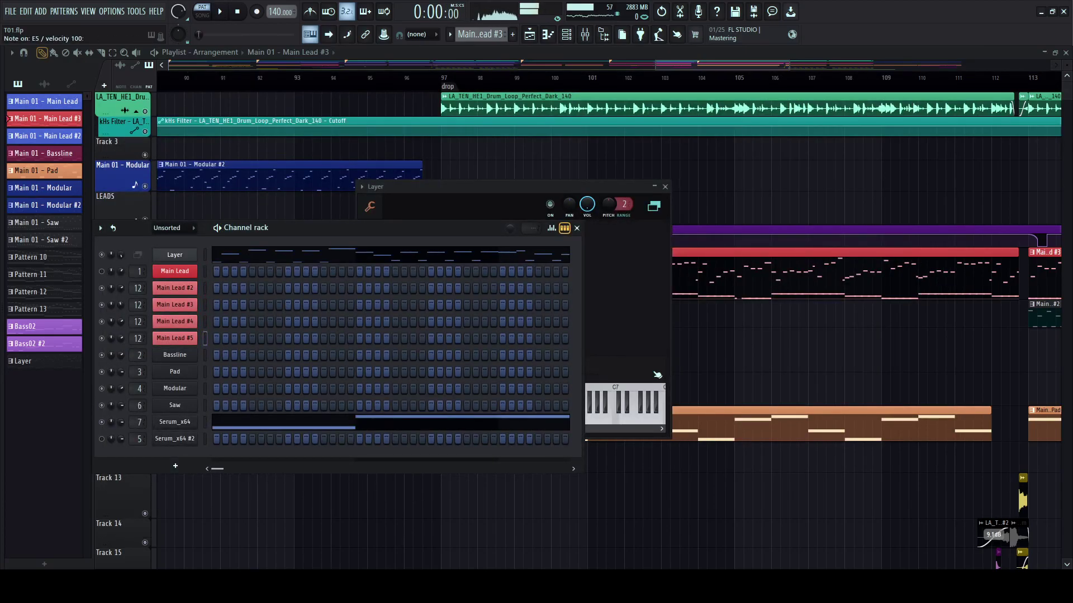
# - Open Main Lead #5's Spire, audition LD Memory AL&RS and LD MChord IPM, settle on LD MChord IPM and start playback
pyautogui.click(175, 338)
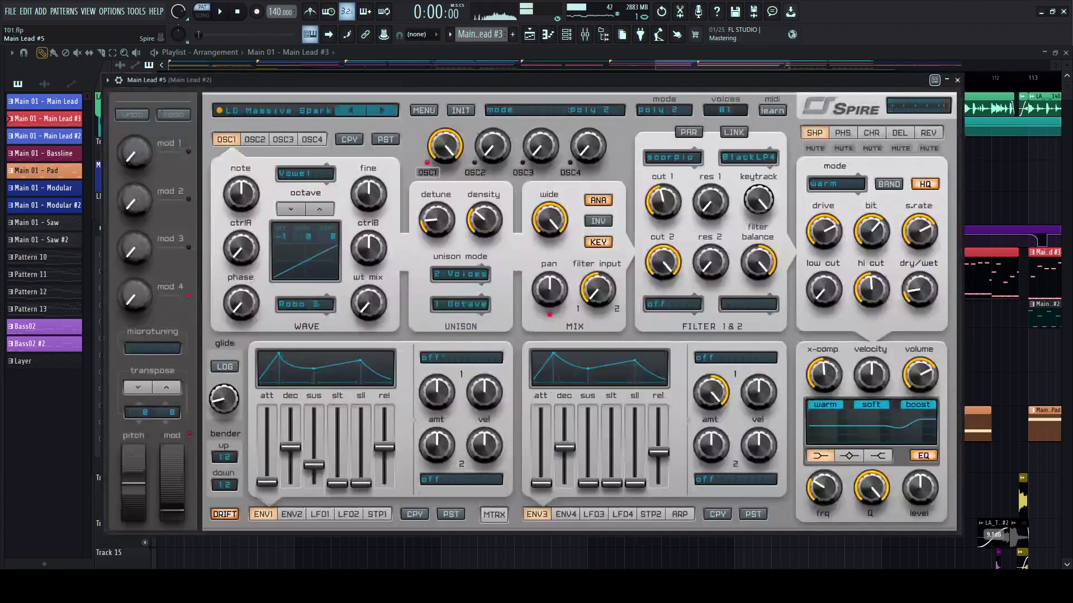
pyautogui.click(382, 111)
pyautogui.click(382, 111)
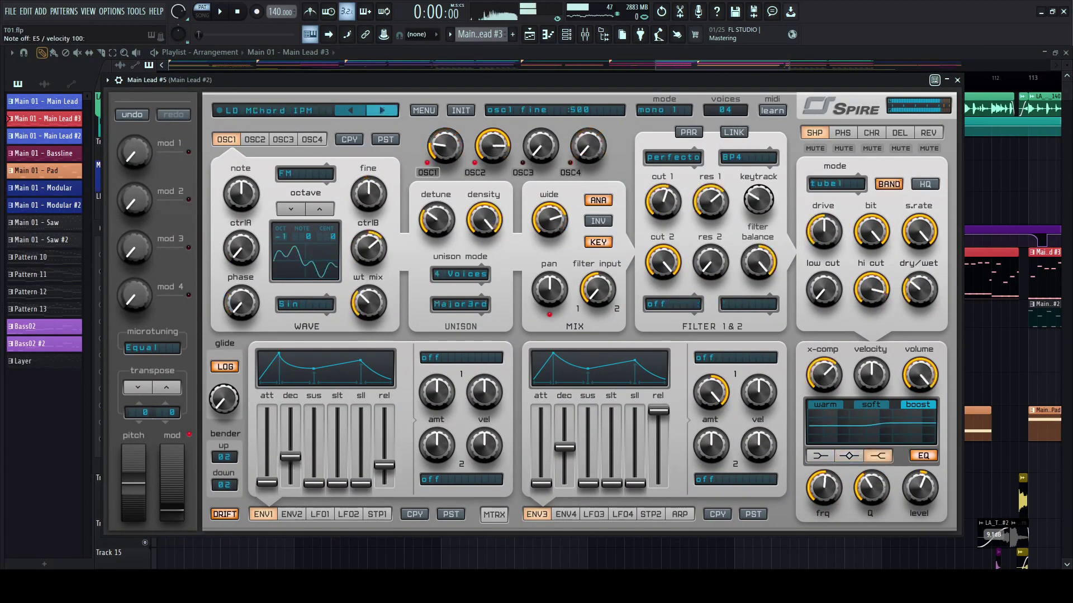
pyautogui.click(383, 111)
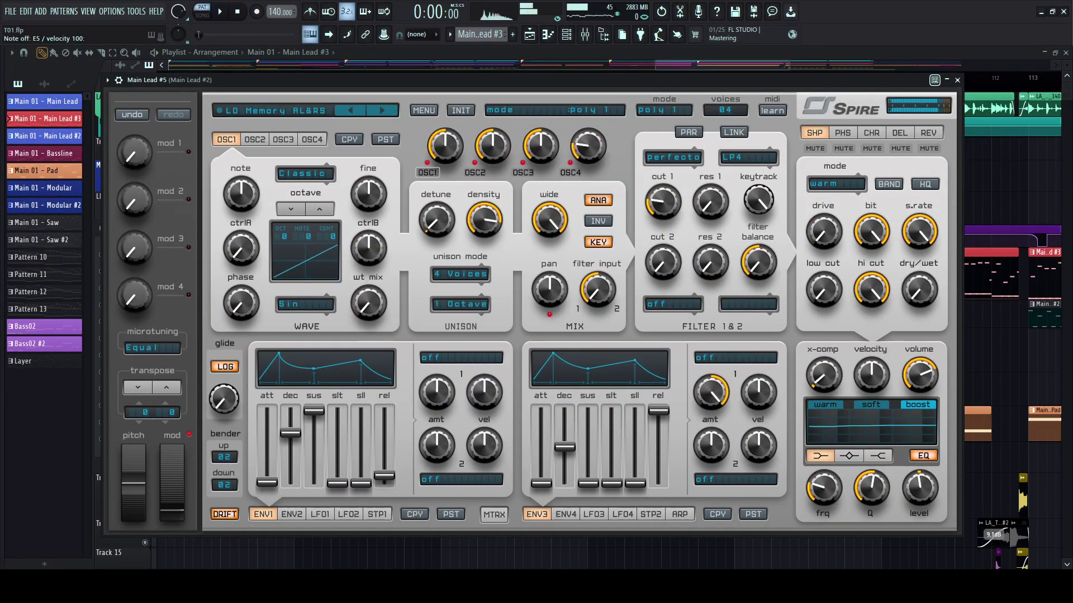
pyautogui.click(382, 111)
pyautogui.press('space')
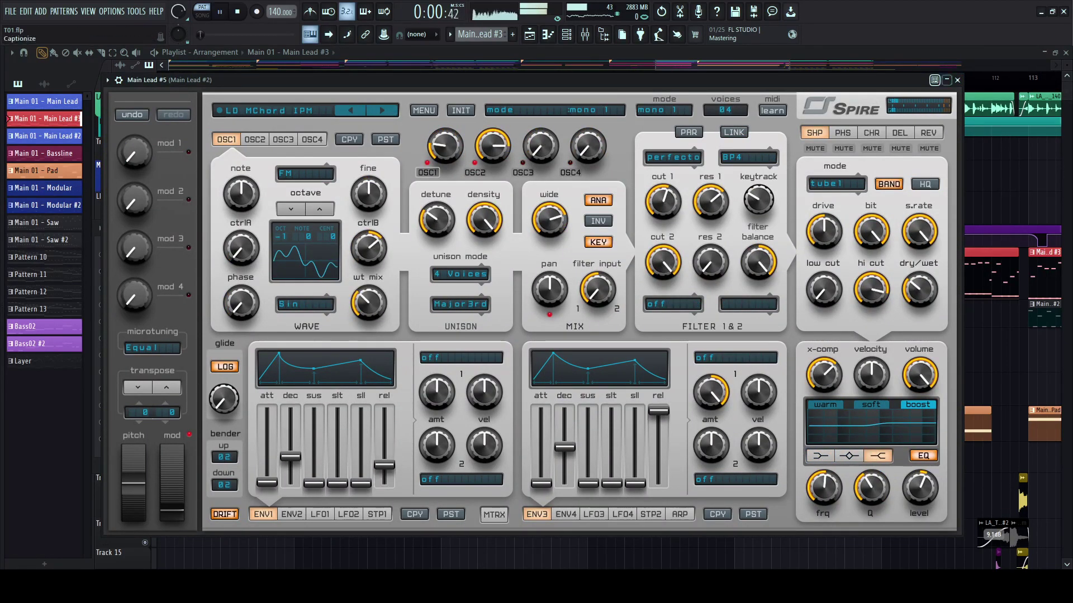
# - Add Main Lead #5 to the Layer channel's children alongside the existing lead channels
pyautogui.click(957, 79)
pyautogui.click(665, 185)
pyautogui.click(174, 255)
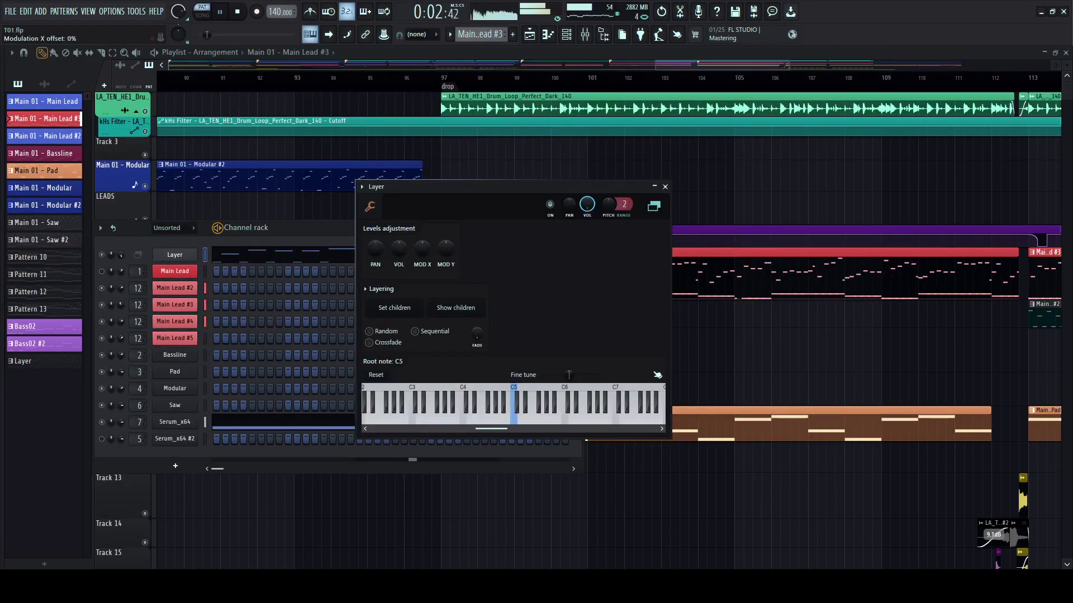
pyautogui.click(455, 308)
pyautogui.rightClick(205, 338)
pyautogui.click(175, 255)
pyautogui.click(394, 308)
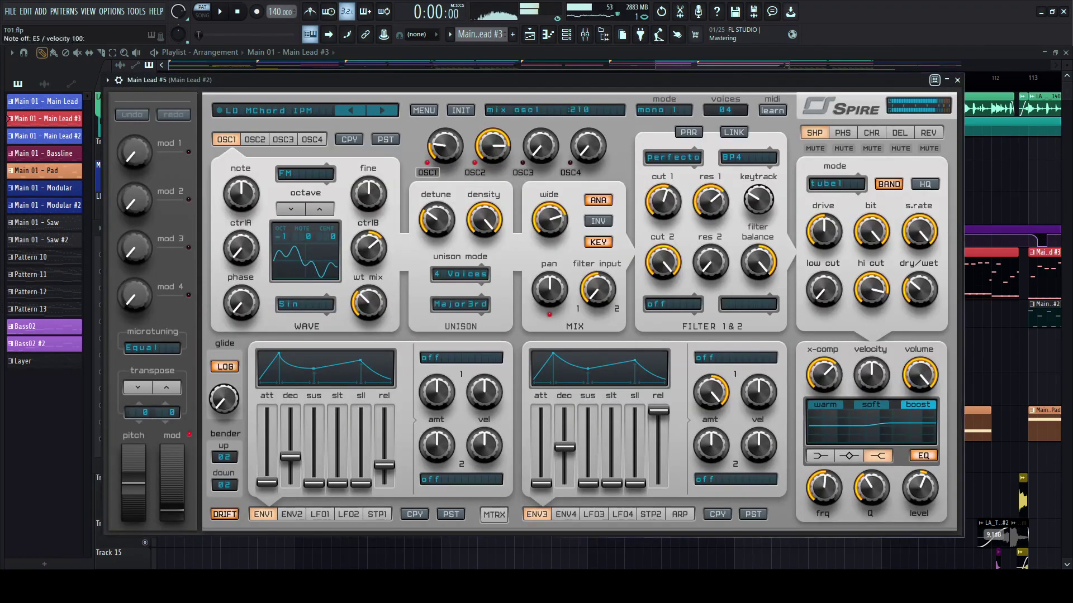
# - Advance Main Lead #5's Spire preset from LD MChord IPM to LD Nasty [MW] DP
pyautogui.click(382, 111)
pyautogui.click(383, 111)
pyautogui.click(382, 111)
pyautogui.click(382, 111)
pyautogui.click(382, 111)
pyautogui.click(382, 111)
pyautogui.click(382, 110)
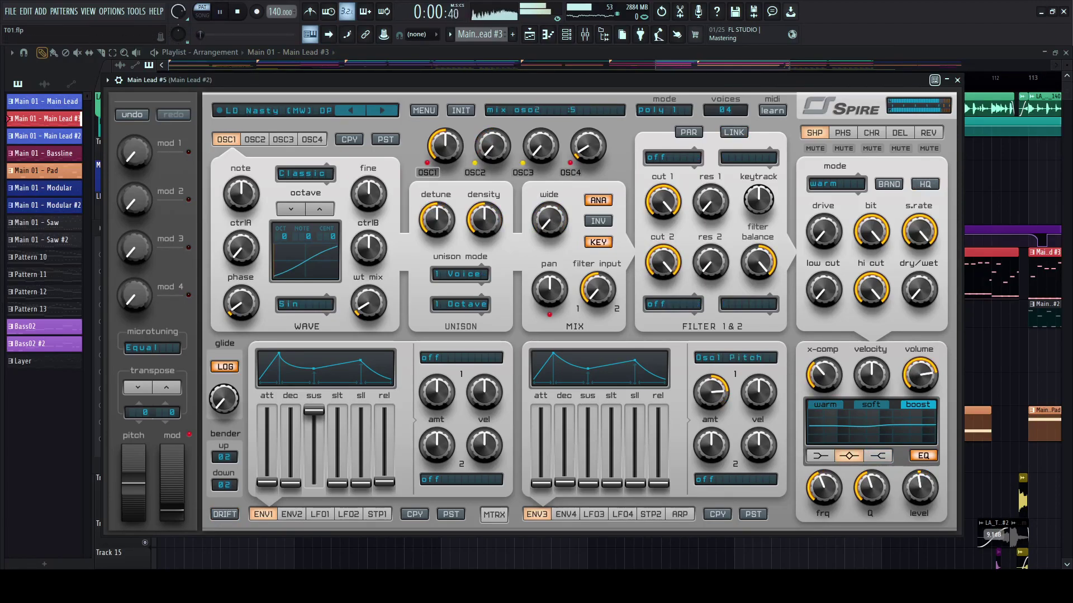
# - Toggle Main Lead #5's mute, reopen its Spire with the channel settings shown, and raise the shaper drive
pyautogui.click(957, 80)
pyautogui.click(102, 338)
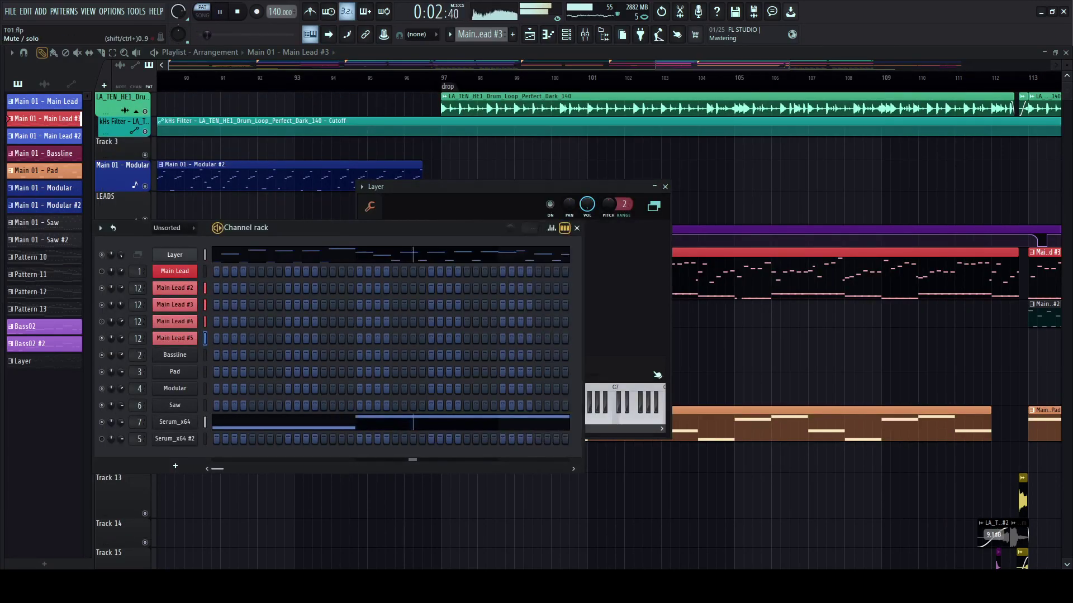
pyautogui.click(175, 338)
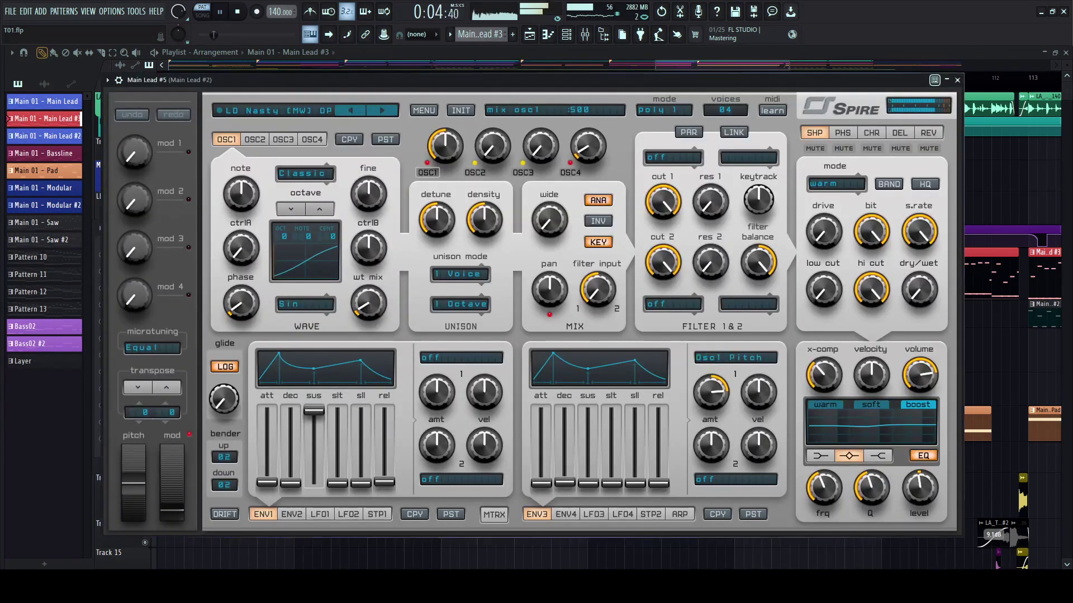
pyautogui.click(118, 79)
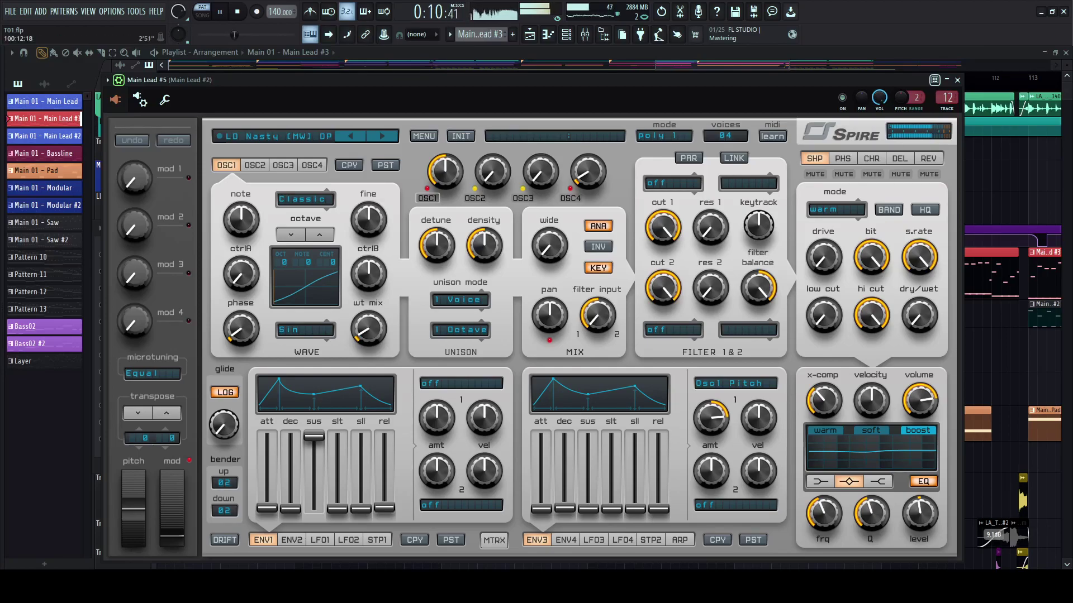
pyautogui.moveTo(614, 80); pyautogui.dragTo(616, 58)
pyautogui.moveTo(825, 236); pyautogui.dragTo(825, 190)
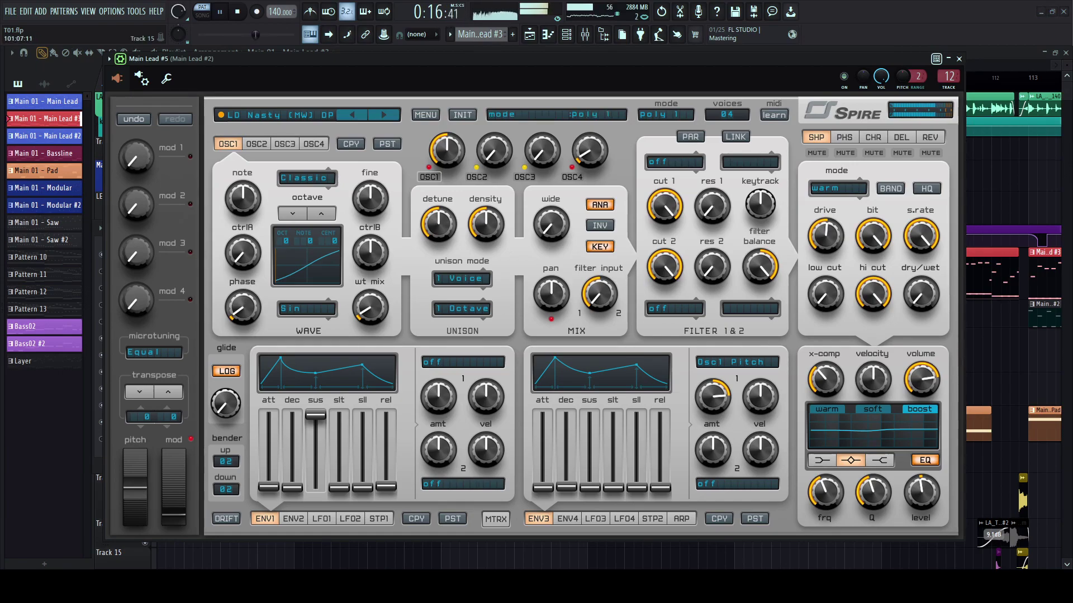
# - Reposition the channel rack, reopen Main Lead #5's Spire and load LD November DP after auditioning LD Neon and LD Note 7
pyautogui.press('F6')
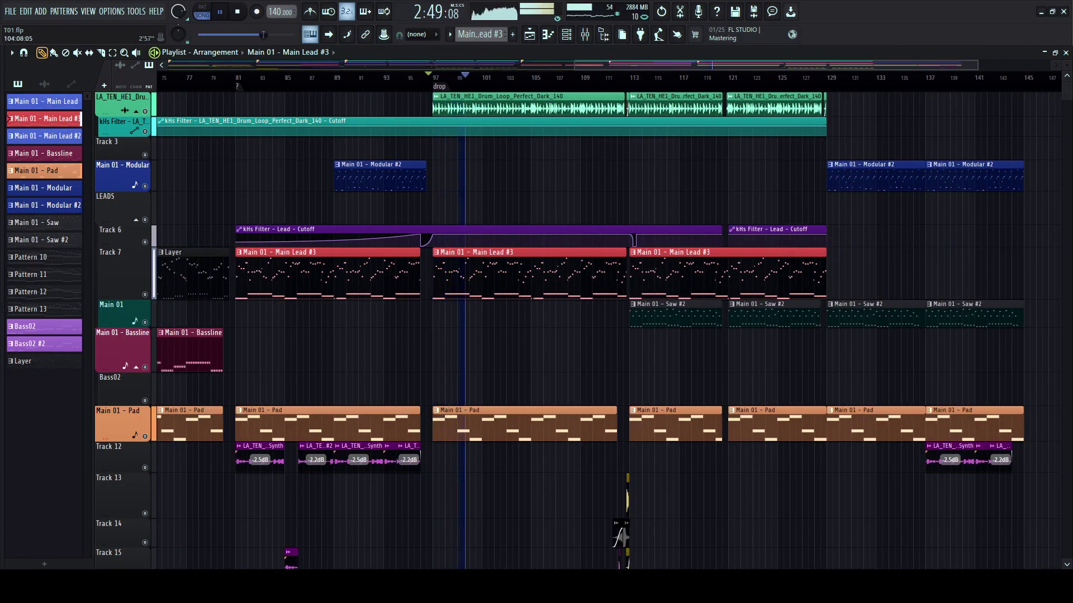
pyautogui.press('F6')
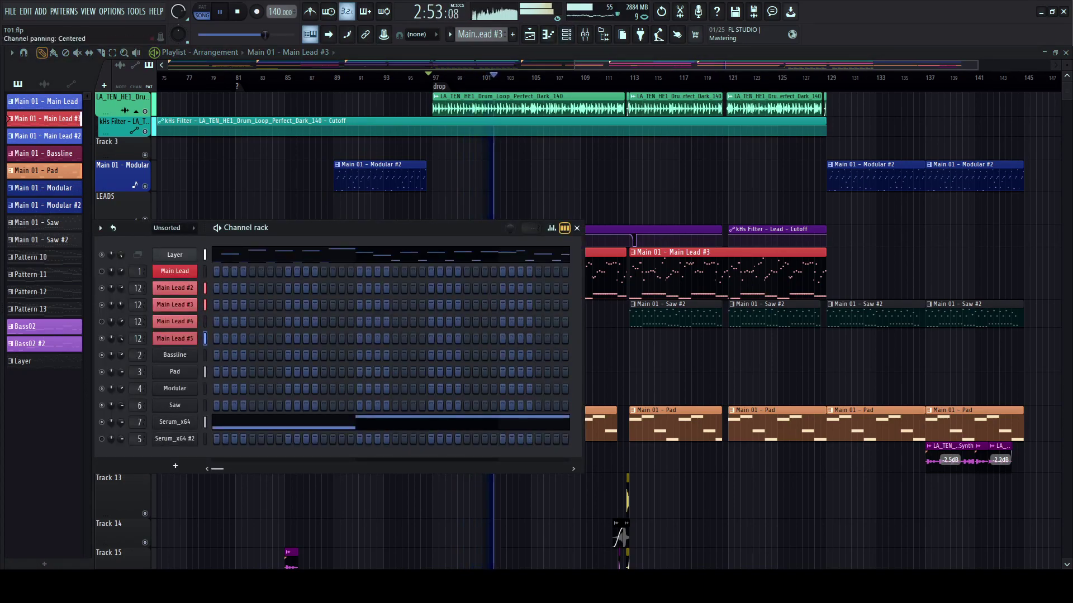
pyautogui.moveTo(313, 228); pyautogui.dragTo(331, 212)
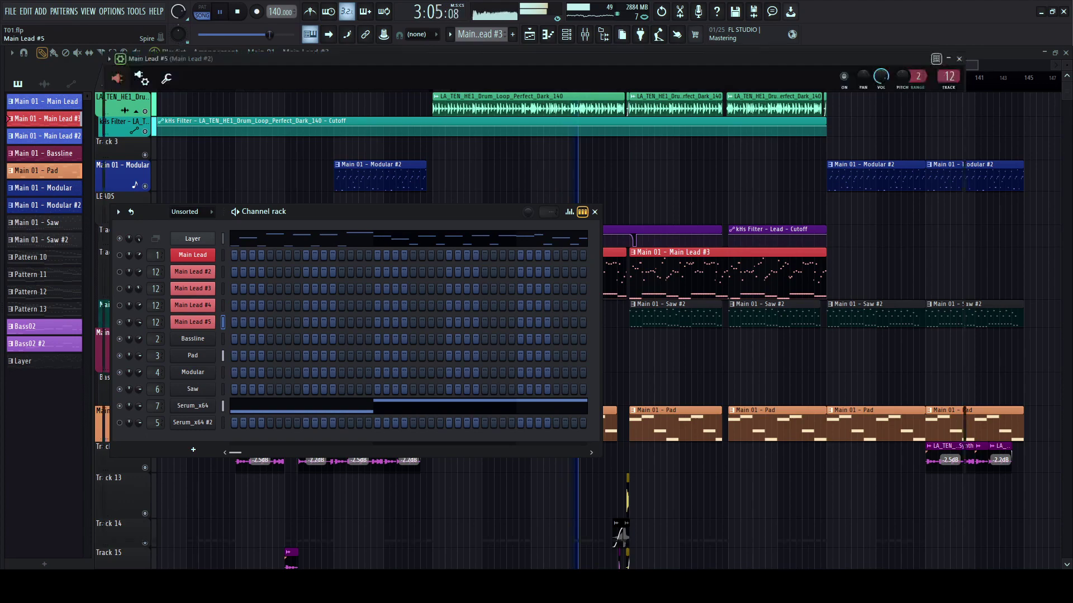
pyautogui.click(193, 322)
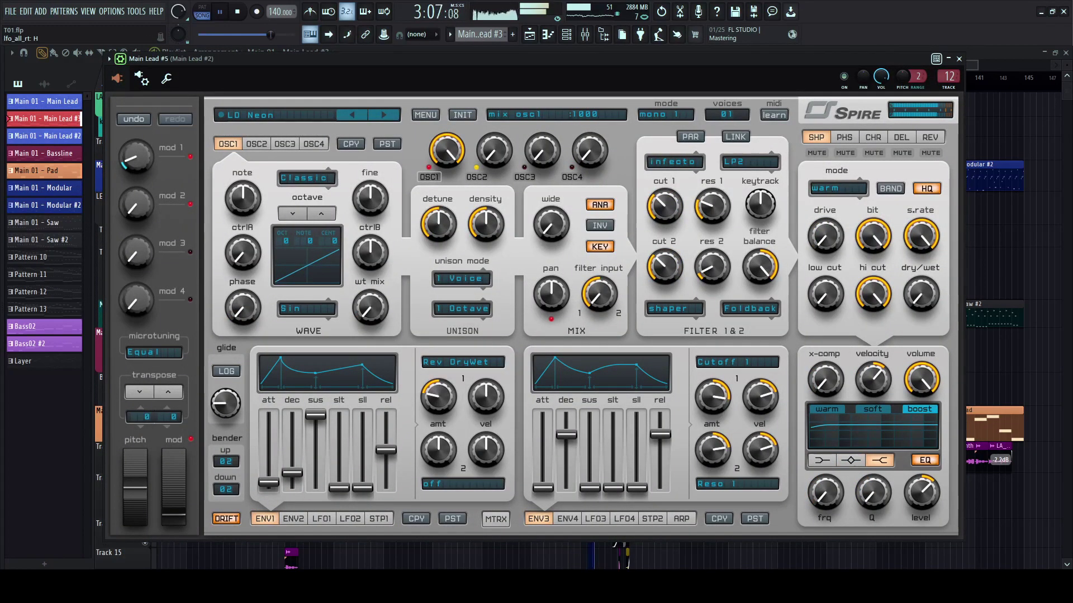
pyautogui.click(383, 115)
pyautogui.click(384, 115)
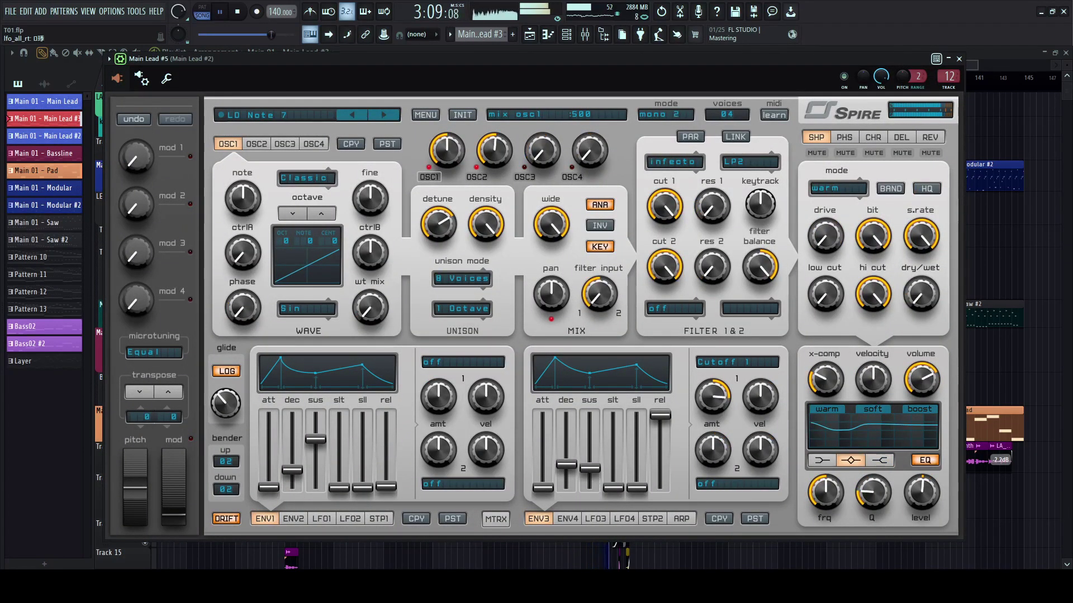
pyautogui.click(383, 115)
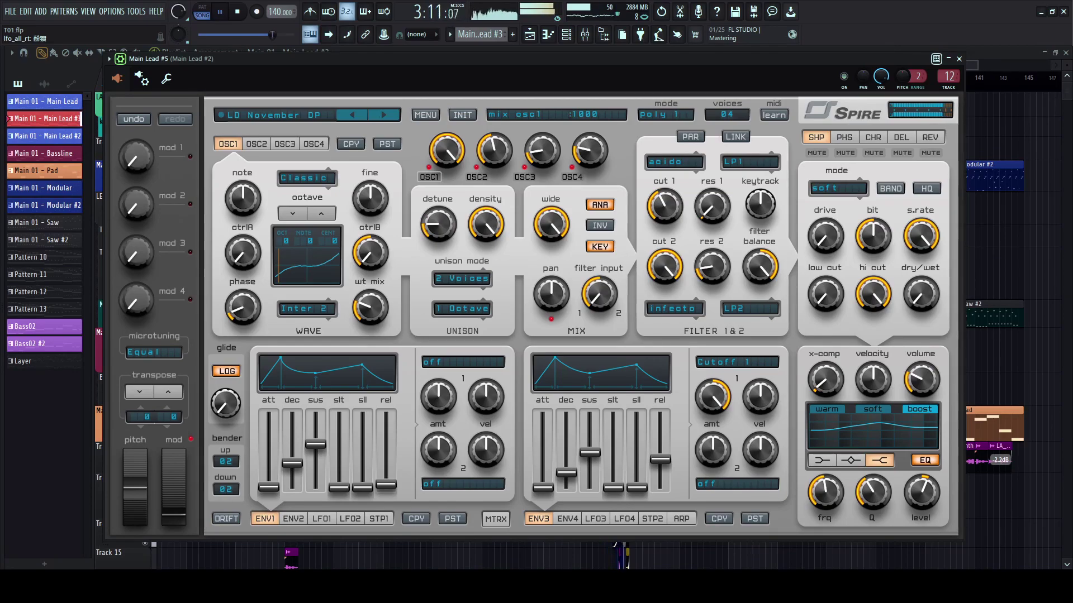
# - Shorten the releases of envelopes 3 and 1 in Main Lead #5's Spire, and raise the reverb dry/wet
pyautogui.moveTo(291, 59); pyautogui.dragTo(301, 68)
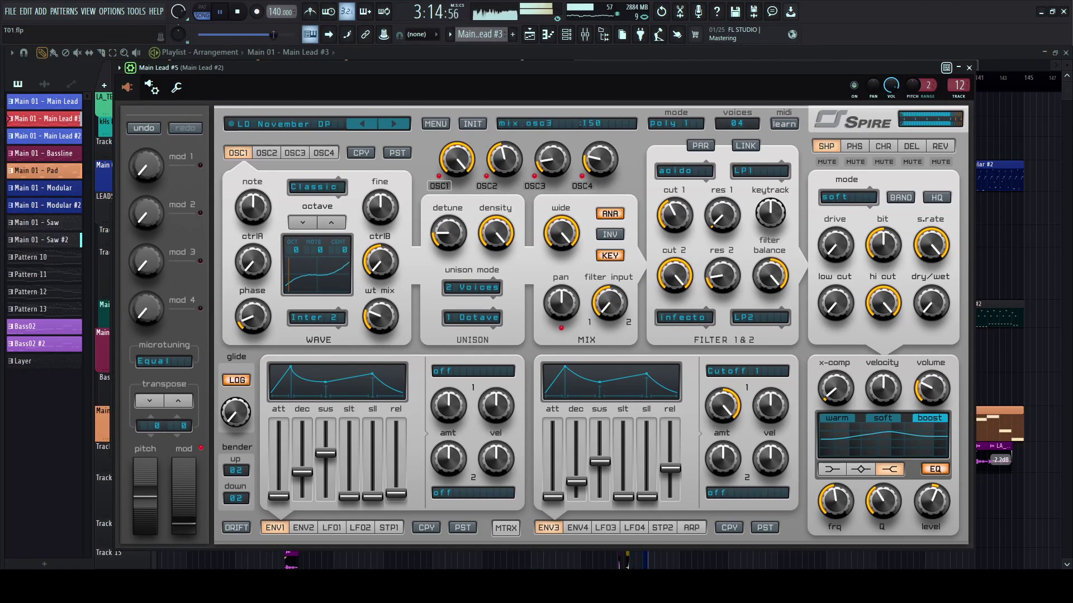
pyautogui.moveTo(503, 67); pyautogui.dragTo(514, 58)
pyautogui.moveTo(681, 459); pyautogui.dragTo(680, 487)
pyautogui.moveTo(406, 484); pyautogui.dragTo(406, 488)
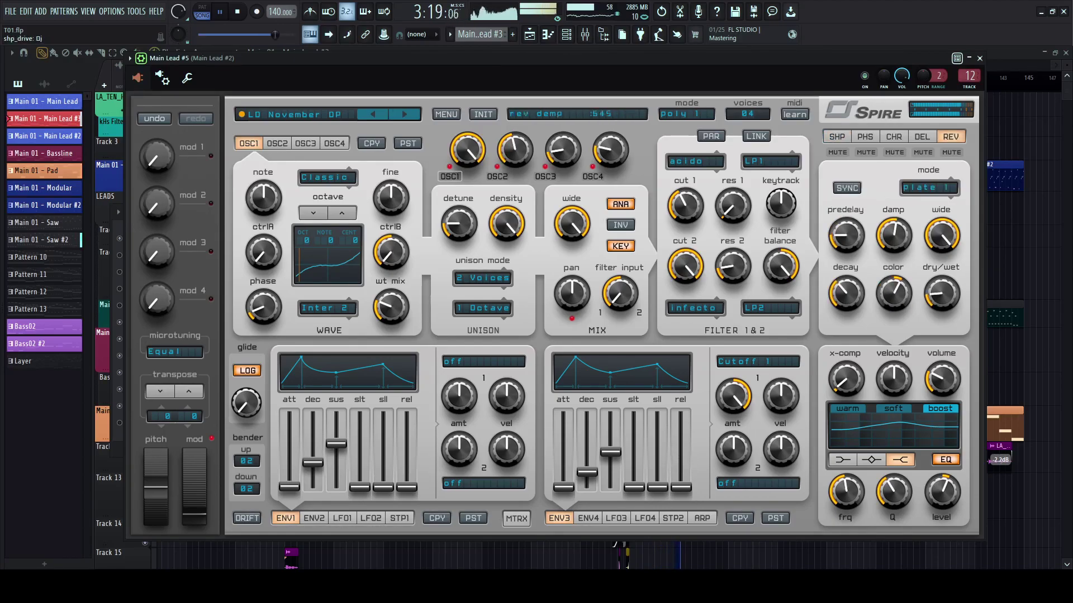
pyautogui.moveTo(942, 293); pyautogui.dragTo(942, 246)
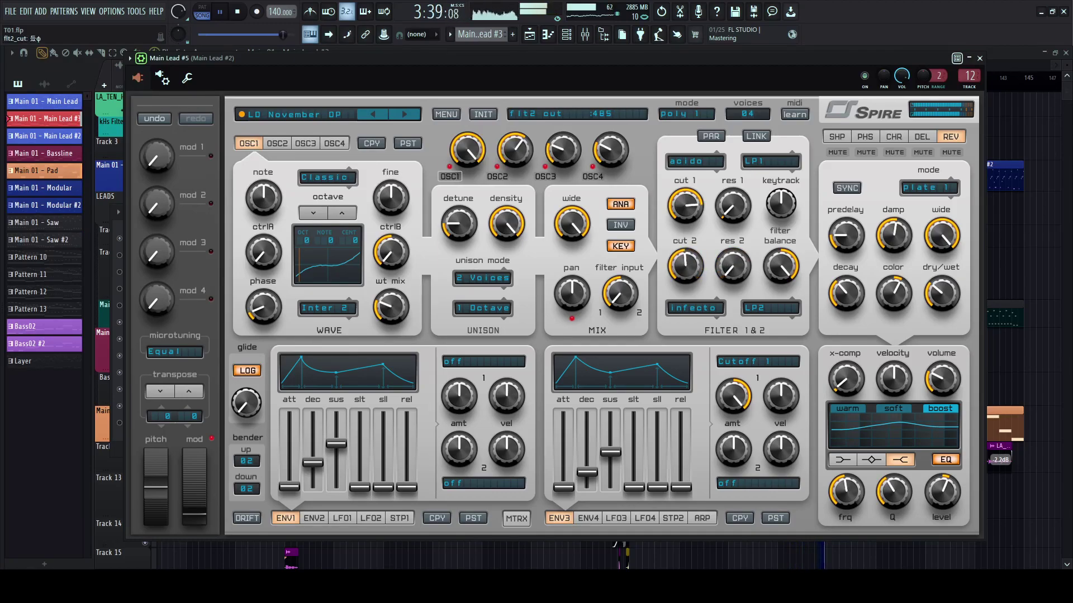
# - Play back in pattern mode, fully open filter 1's cutoff to 1000 in Main Lead #5's Spire, and readjust the filter balance
pyautogui.click(202, 11)
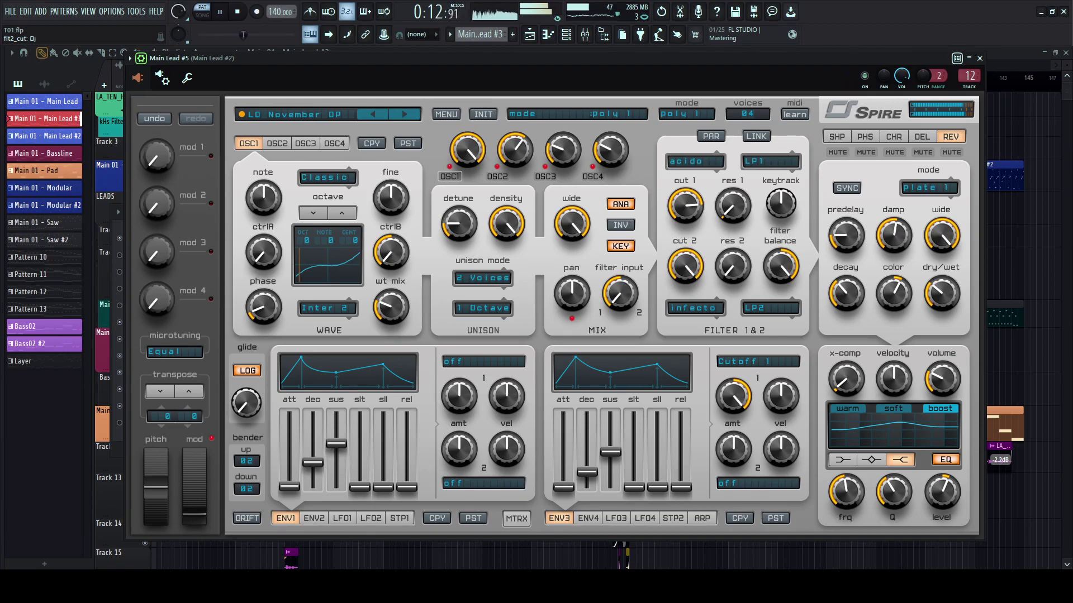
pyautogui.moveTo(659, 58); pyautogui.dragTo(658, 65)
pyautogui.moveTo(684, 213); pyautogui.dragTo(684, 204)
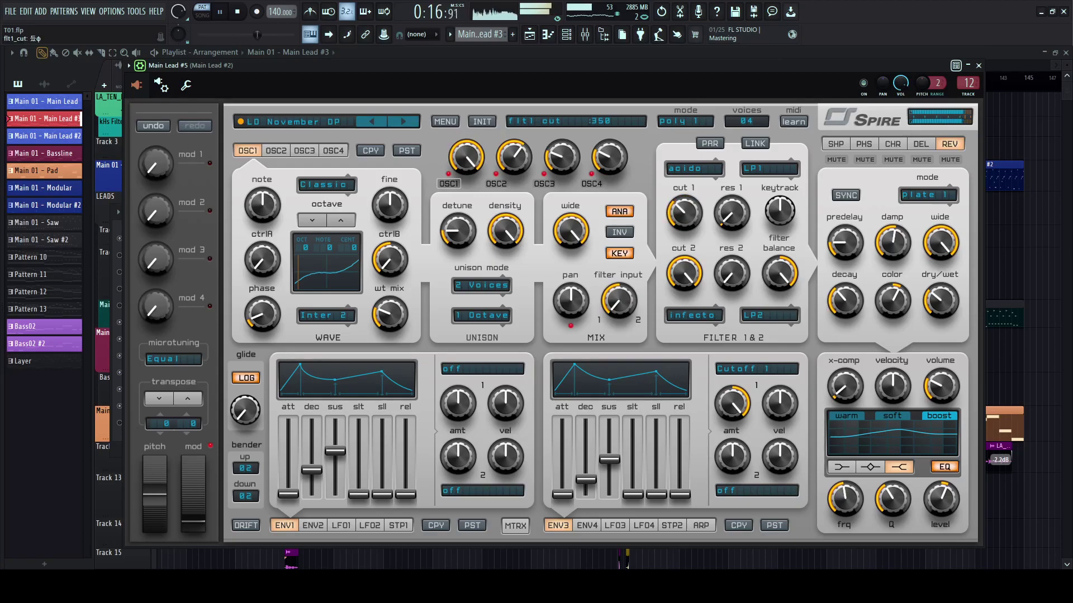
pyautogui.moveTo(780, 273); pyautogui.dragTo(780, 276)
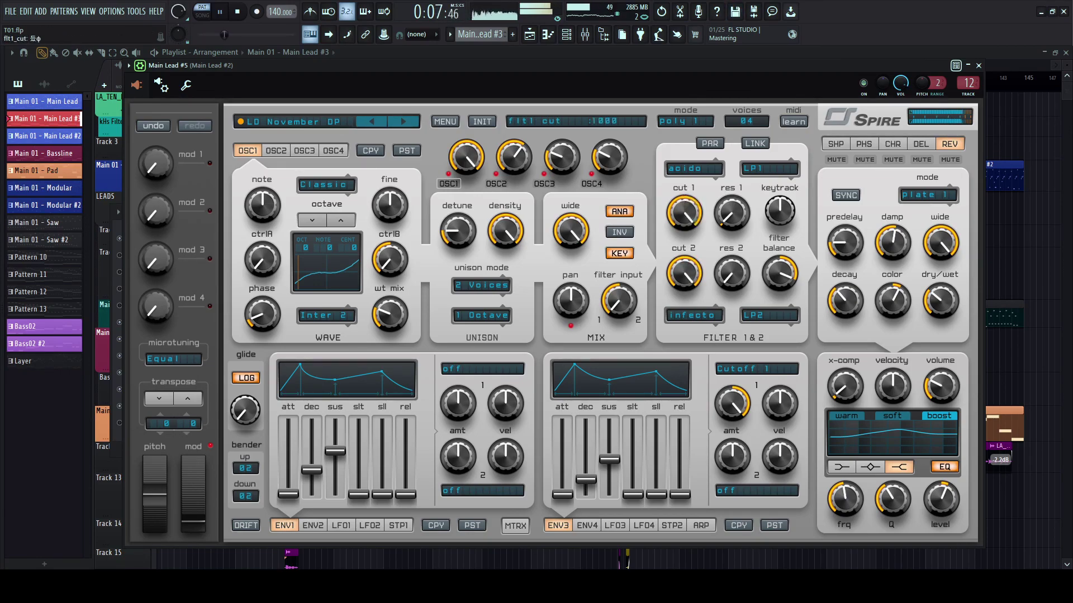
# - Return to the playlist, open the Layer melody in the piano roll and play it from the start
pyautogui.click(567, 34)
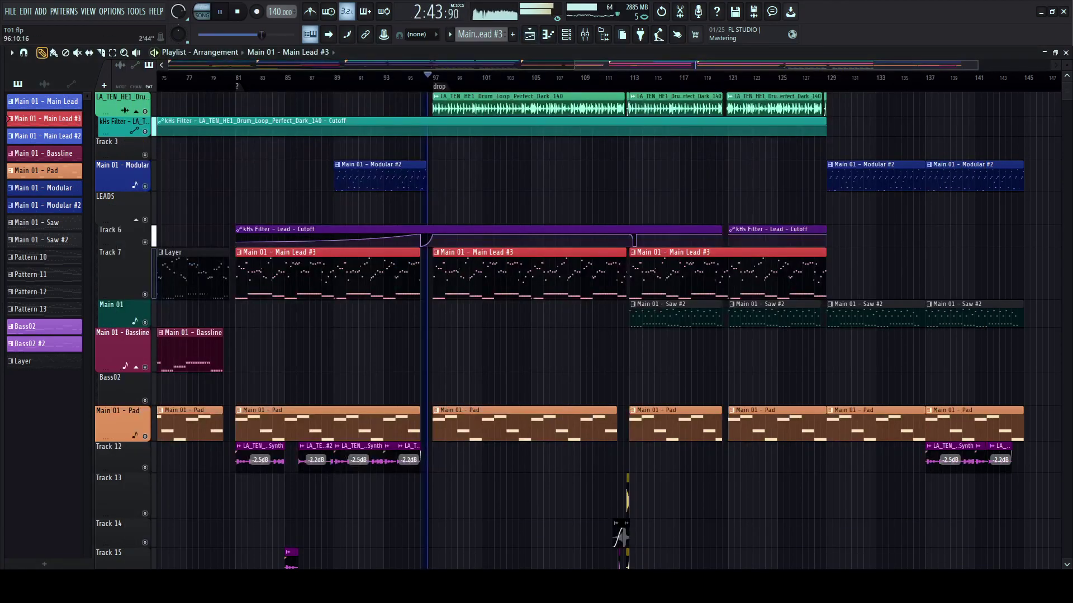
pyautogui.scroll(3, 428, 84)
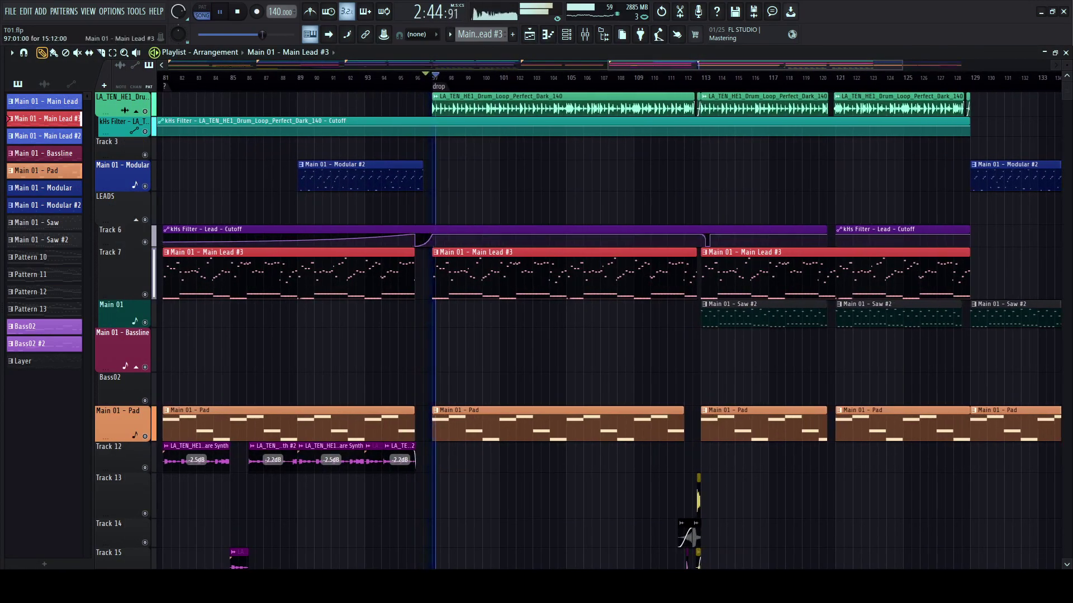
pyautogui.press('F7')
pyautogui.scroll(-8, 311, 85)
pyautogui.scroll(-3, 310, 85)
pyautogui.scroll(10, 311, 86)
pyautogui.scroll(-2, 255, 85)
pyautogui.moveTo(255, 65); pyautogui.dragTo(187, 65)
pyautogui.click(49, 76)
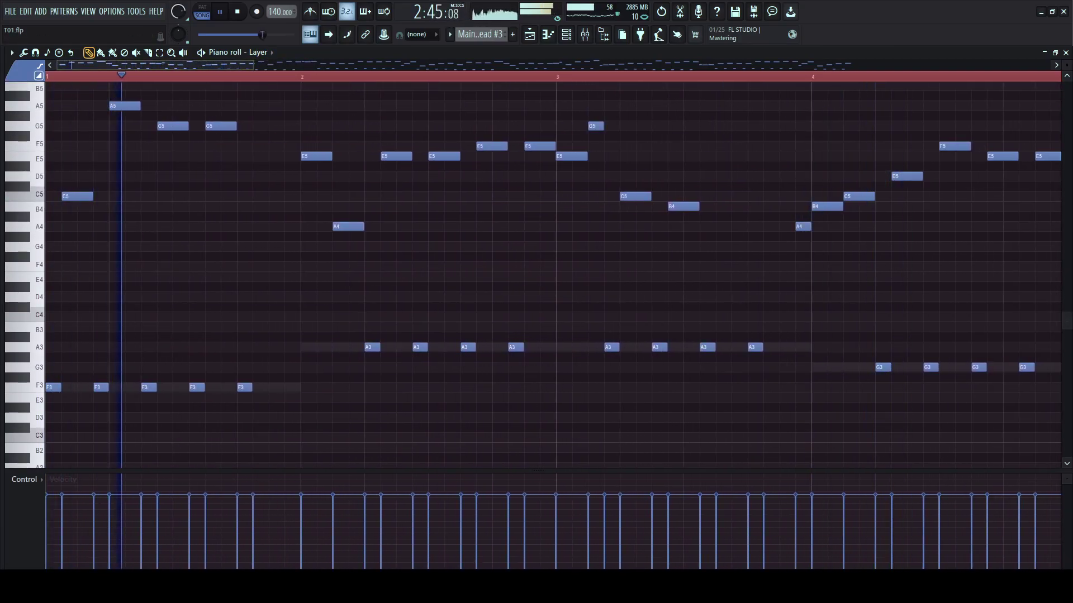
pyautogui.scroll(-1, 254, 77)
pyautogui.scroll(3, 328, 156)
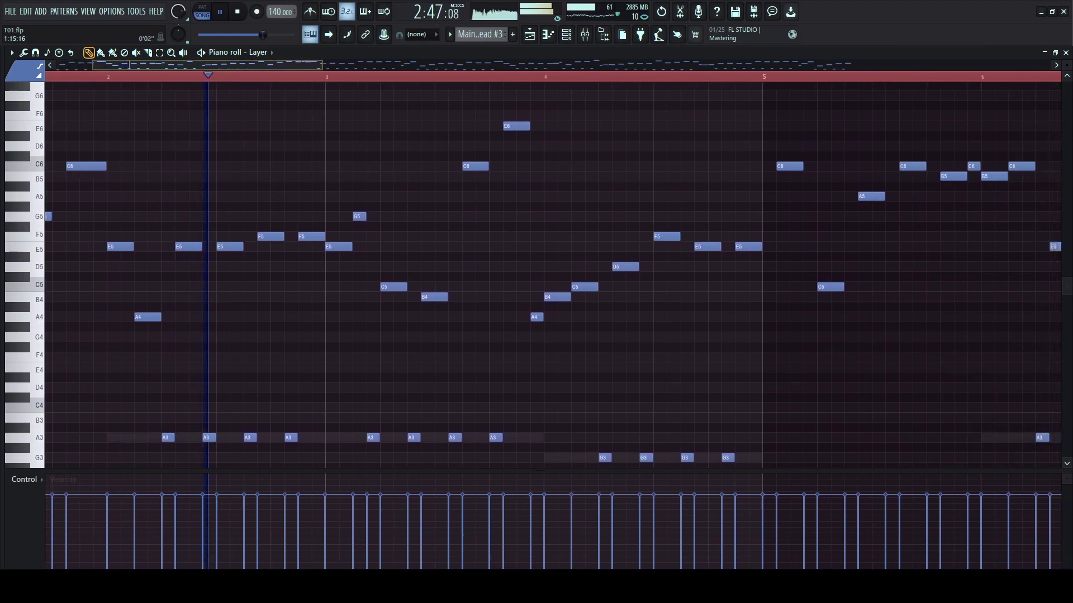
# - Lower the short G5 note early in bar 3 of the Layer melody to D5 and play that passage
pyautogui.press('space')
pyautogui.moveTo(308, 216); pyautogui.dragTo(312, 267)
pyautogui.press('space')
pyautogui.click(252, 77)
pyautogui.press('space')
pyautogui.press('space')
pyautogui.press('space')
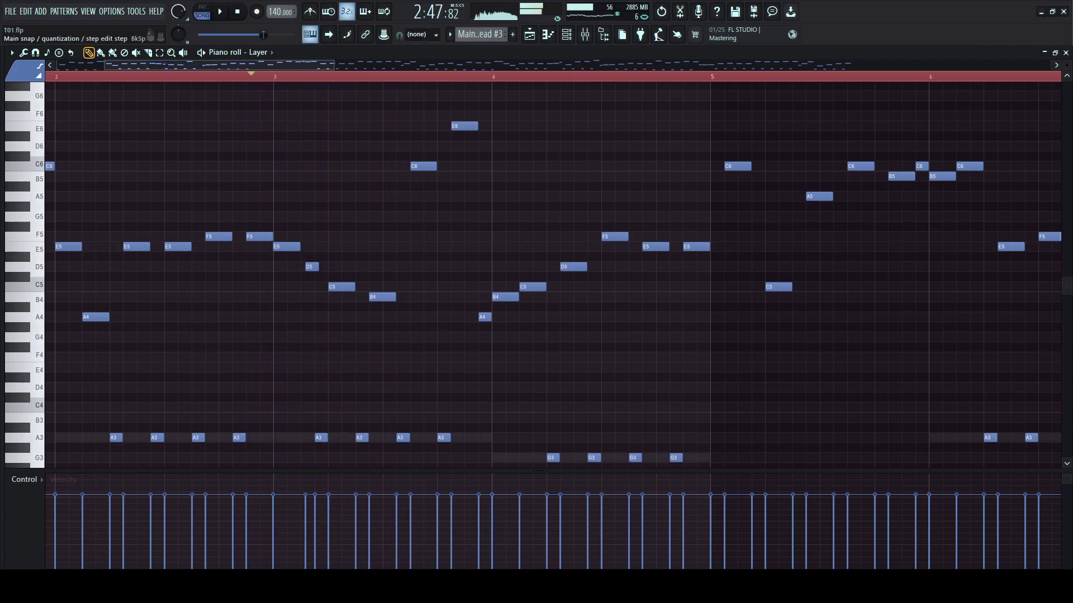
# - Replace the short D5 in bar 3 with one directly after the E5, lengthened to reach the following C5
pyautogui.rightClick(312, 267)
pyautogui.click(280, 236)
pyautogui.rightClick(280, 236)
pyautogui.click(294, 267)
pyautogui.press('space')
pyautogui.rightClick(294, 266)
pyautogui.click(307, 266)
pyautogui.press('space')
pyautogui.press('space')
pyautogui.moveTo(313, 266); pyautogui.dragTo(326, 266)
pyautogui.press('space')
pyautogui.press('space')
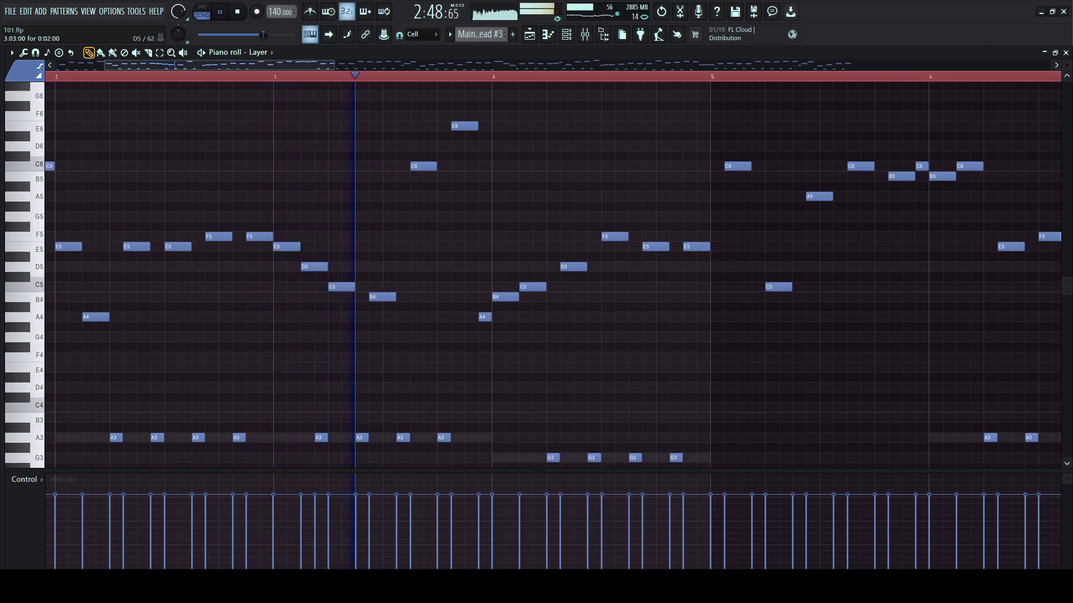
# - Shorten the D5 in bar 3 and raise it an octave to D6, playing the passage between edits
pyautogui.press('space')
pyautogui.press('space')
pyautogui.moveTo(326, 267); pyautogui.dragTo(313, 267)
pyautogui.press('space')
pyautogui.press('space')
pyautogui.keyDown('ctrl'); pyautogui.click(307, 268); pyautogui.keyUp('ctrl')
pyautogui.hotkey('ctrl', 'Up')
pyautogui.press('space')
pyautogui.press('space')
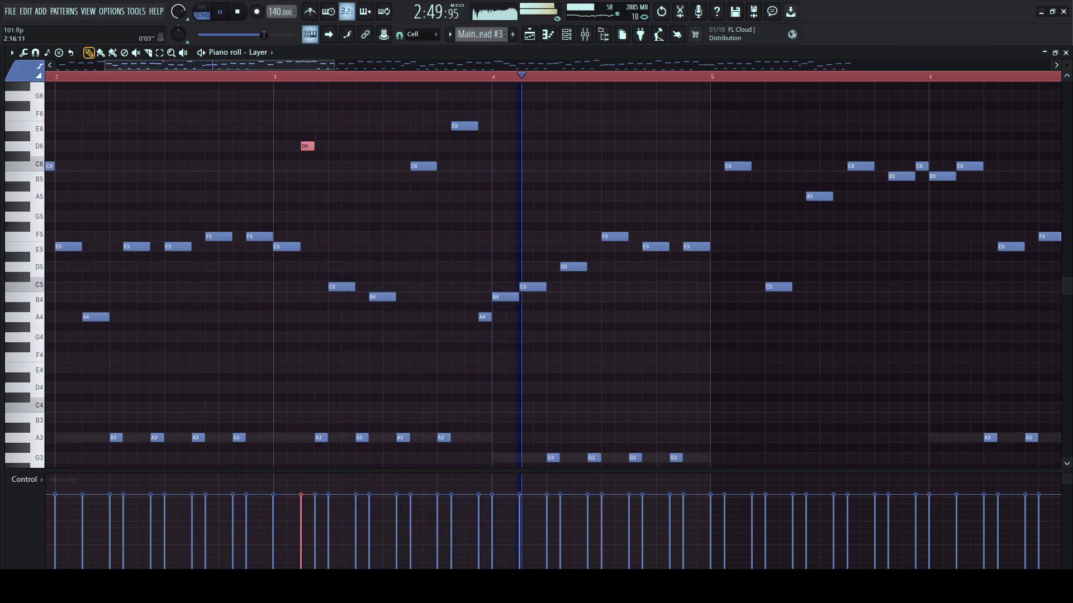
# - Try the B4 and C5 notes at the start of bar 4 an octave higher, and move them back down
pyautogui.click(53, 76)
pyautogui.scroll(-2, 522, 287)
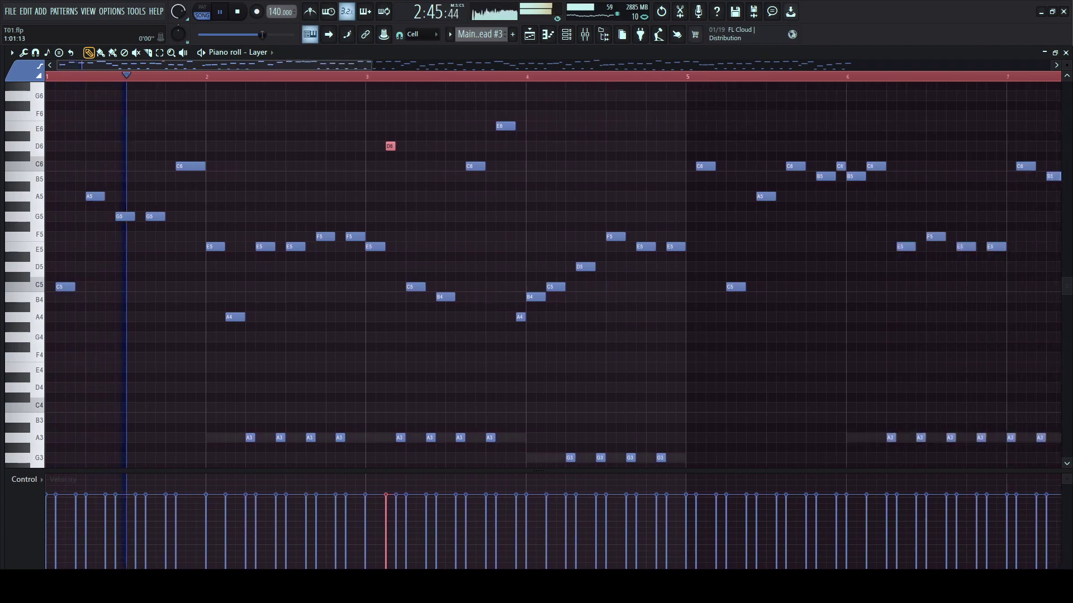
pyautogui.moveTo(532, 282); pyautogui.dragTo(581, 171)
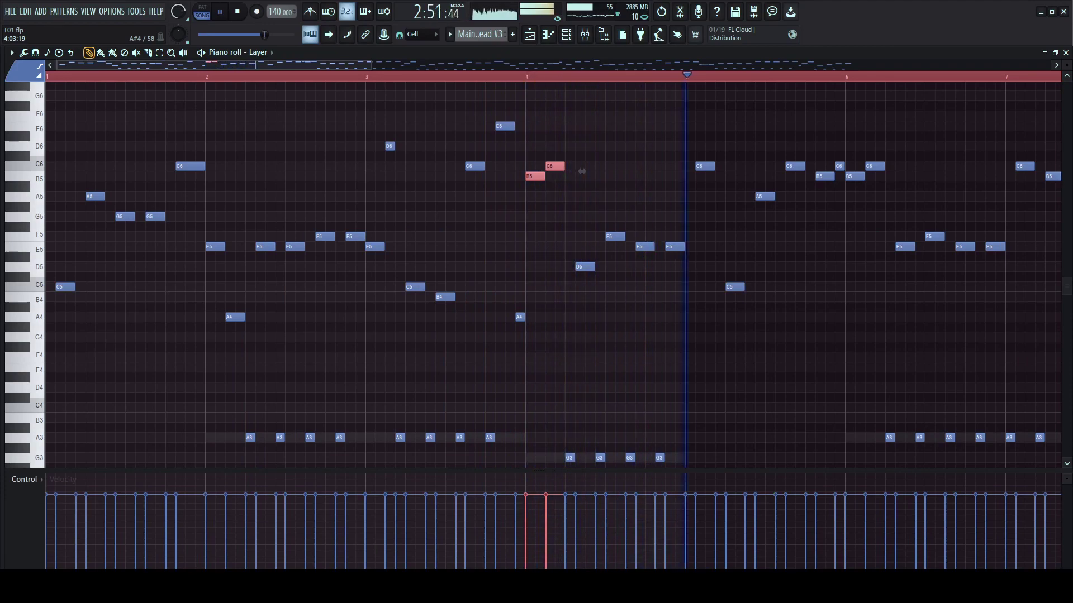
pyautogui.moveTo(582, 171); pyautogui.dragTo(582, 292)
pyautogui.scroll(-2, 582, 291)
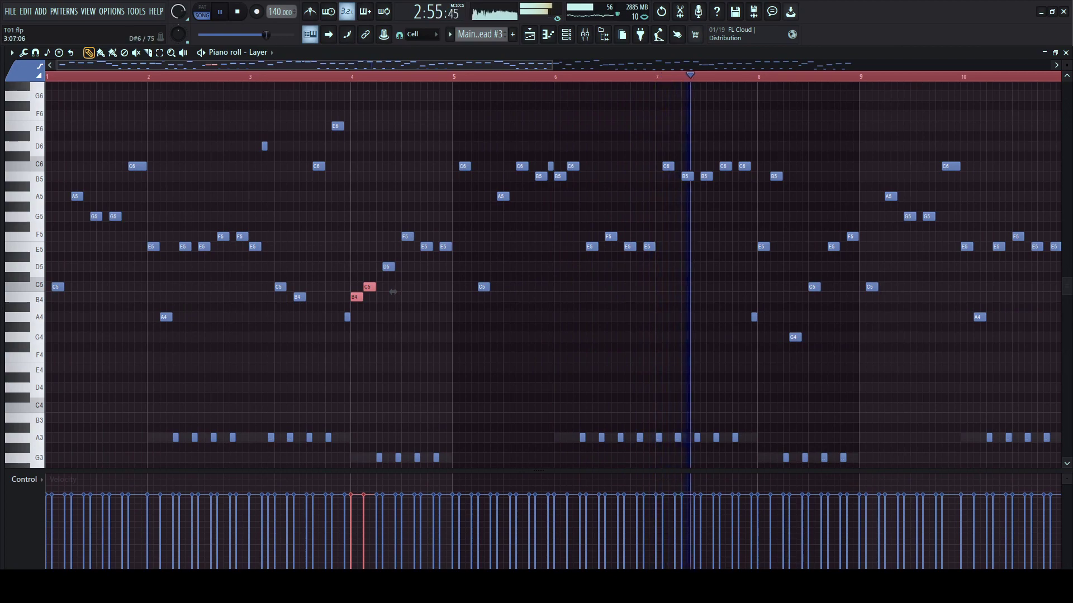
pyautogui.hscroll(3, 272, 275)
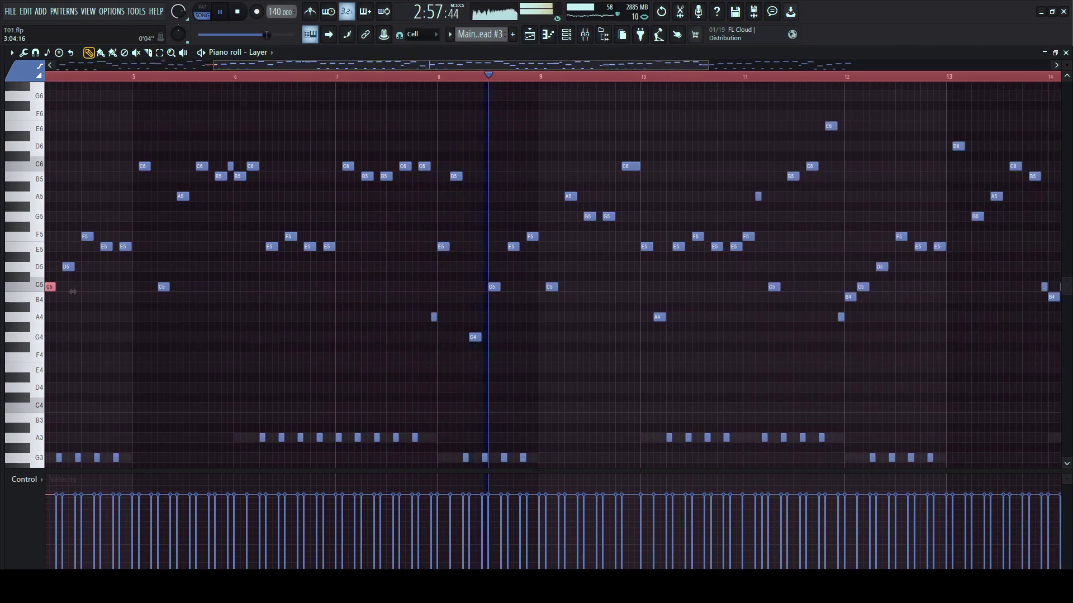
pyautogui.hscroll(-3, 272, 274)
pyautogui.scroll(-2, 272, 275)
pyautogui.scroll(3, 148, 306)
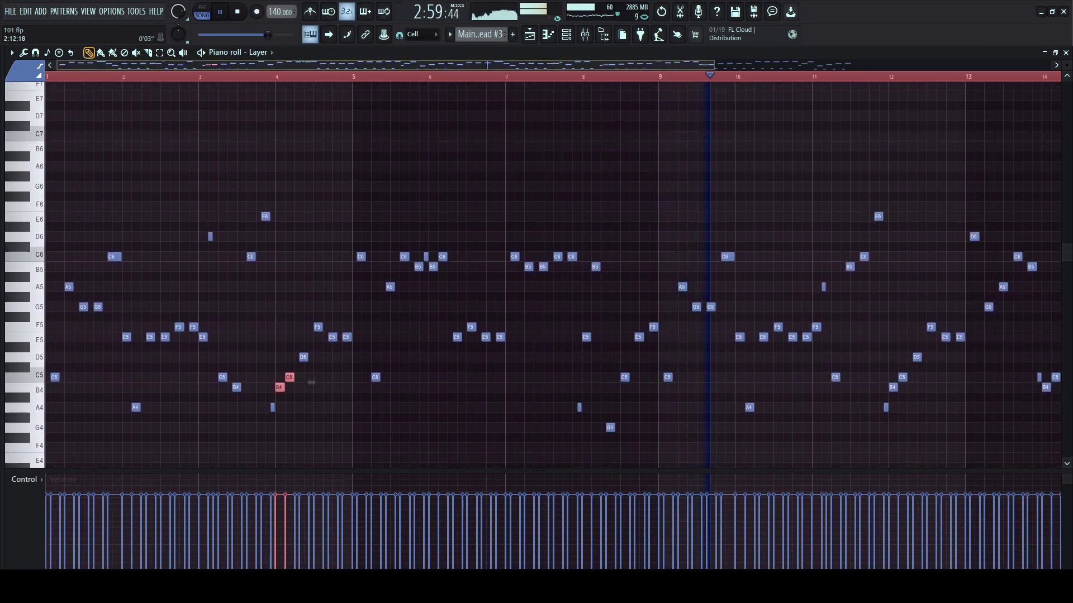
pyautogui.scroll(2, 148, 306)
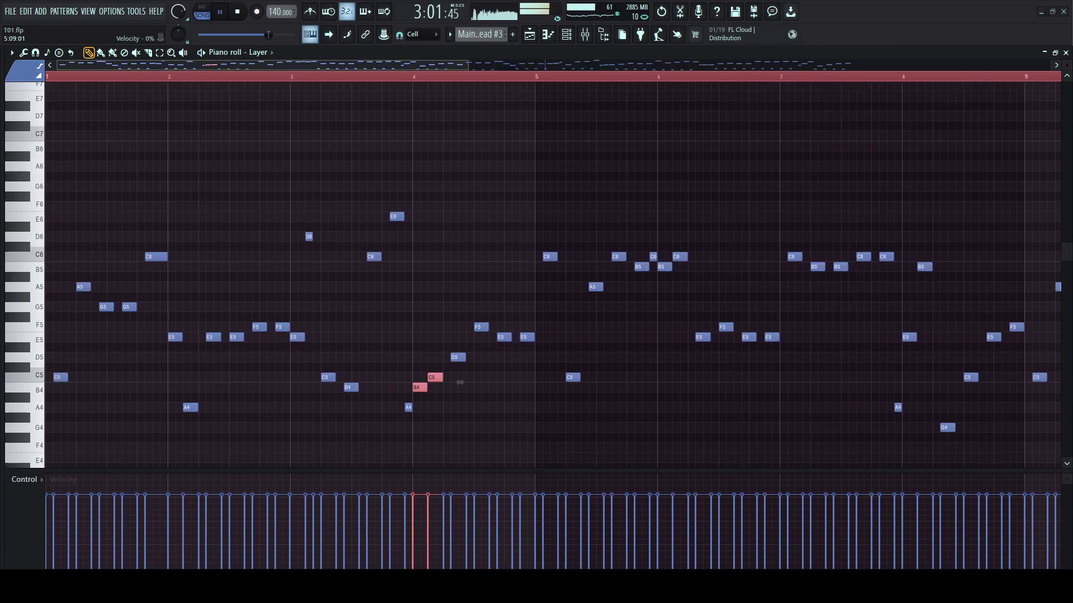
# - Toggle Main Lead #4's mute in the channel rack for comparison, and delete that channel
pyautogui.press('F6')
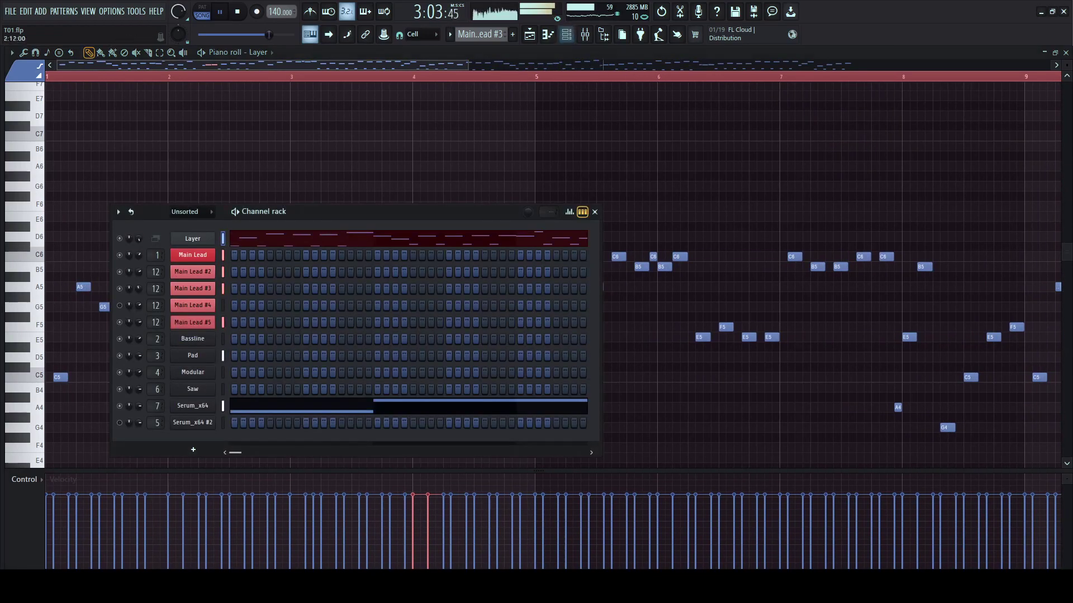
pyautogui.moveTo(324, 212); pyautogui.dragTo(385, 208)
pyautogui.click(180, 302)
pyautogui.click(179, 303)
pyautogui.rightClick(253, 302)
pyautogui.click(277, 475)
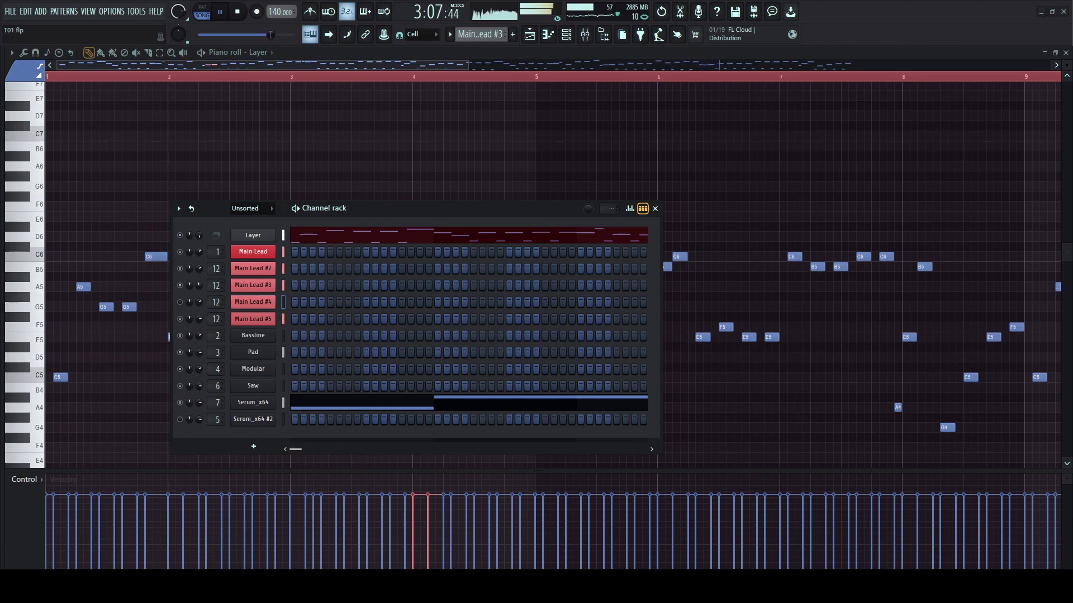
pyautogui.press('Return')
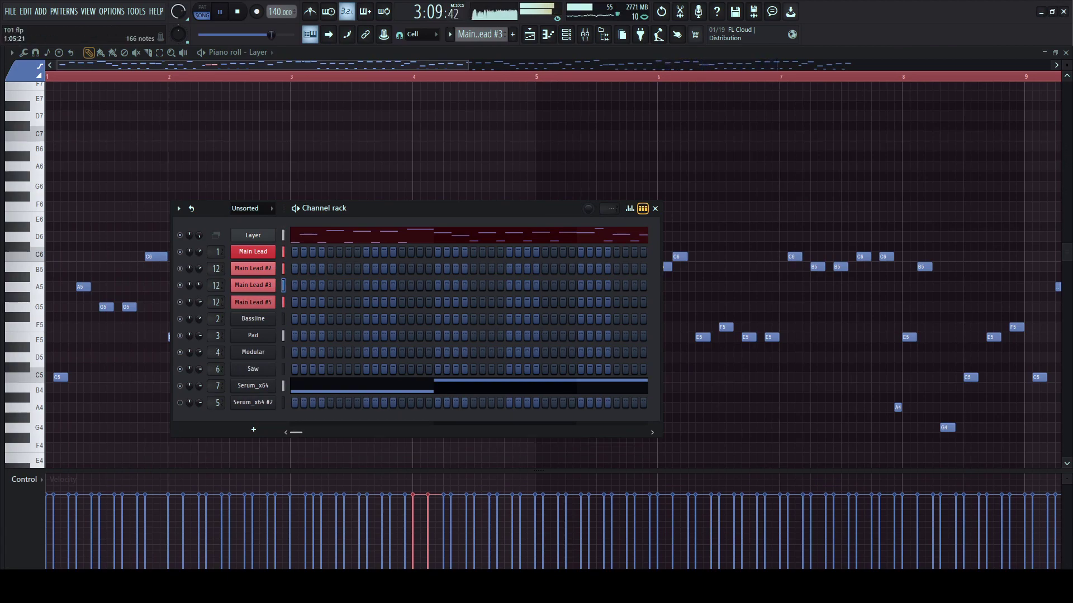
pyautogui.press('F6')
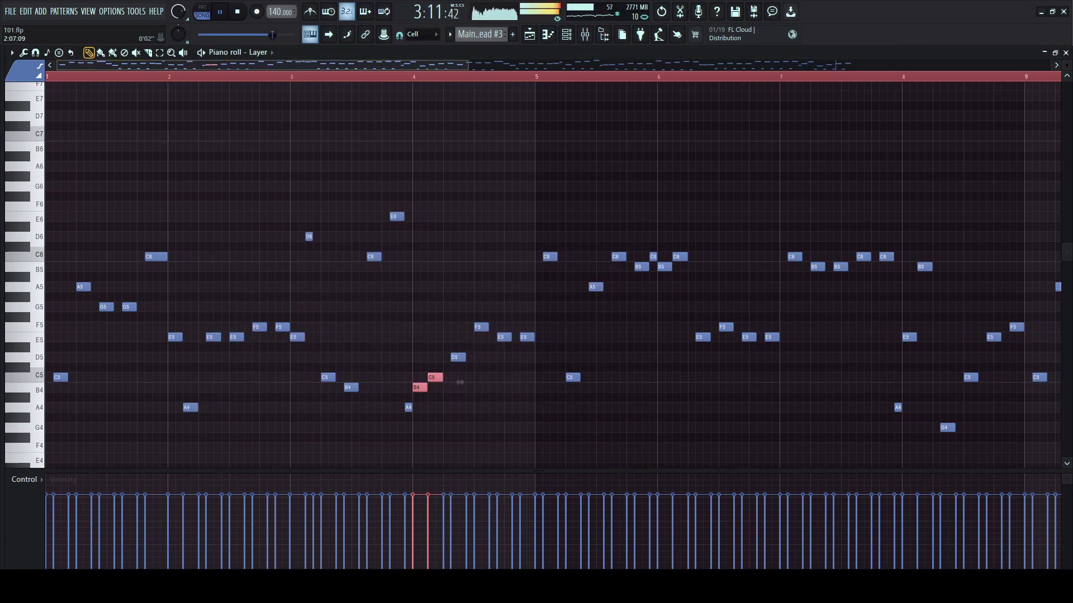
pyautogui.scroll(-1, 460, 382)
pyautogui.click(342, 146)
pyautogui.rightClick(342, 146)
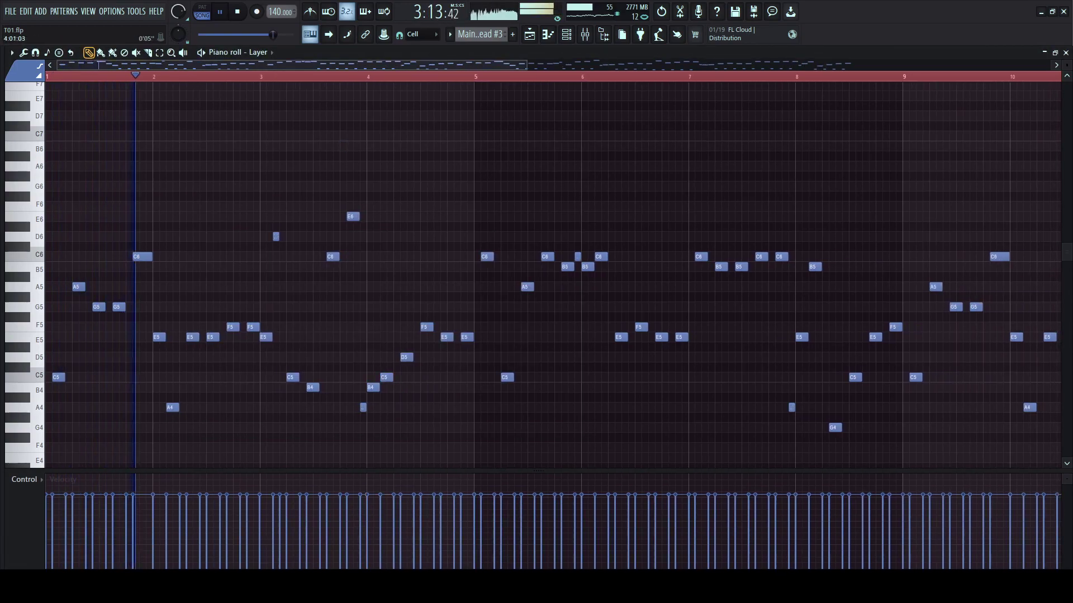
pyautogui.scroll(-2, 368, 76)
pyautogui.scroll(-5, 420, 186)
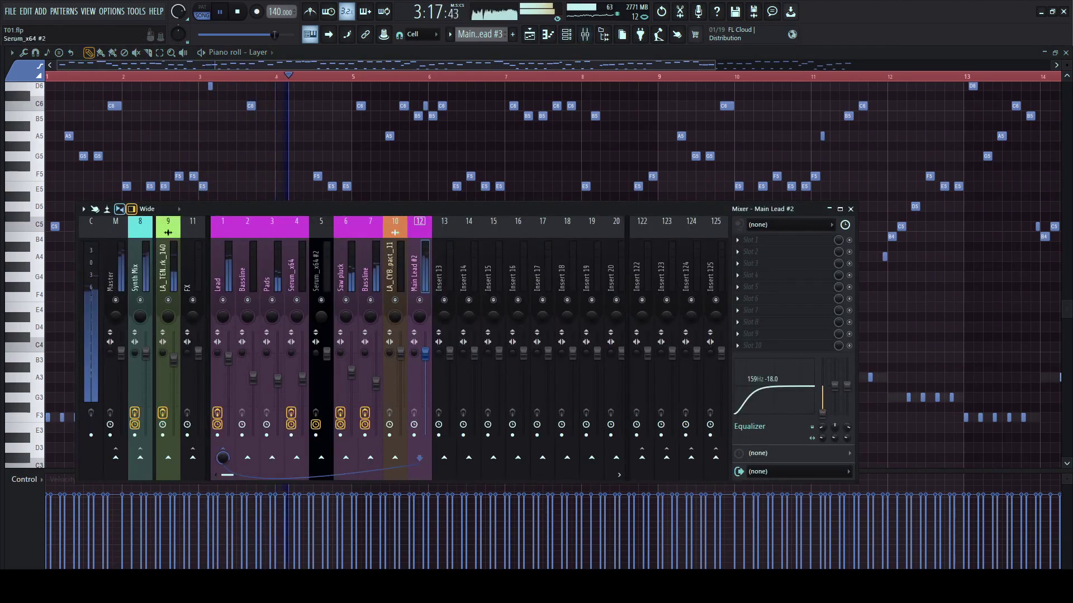
# - Open soothe2_x64 and Fruity parametric EQ 2 on the Lead mixer track, and move the EQ's high-mid band slightly higher in frequency
pyautogui.click(227, 268)
pyautogui.press('space')
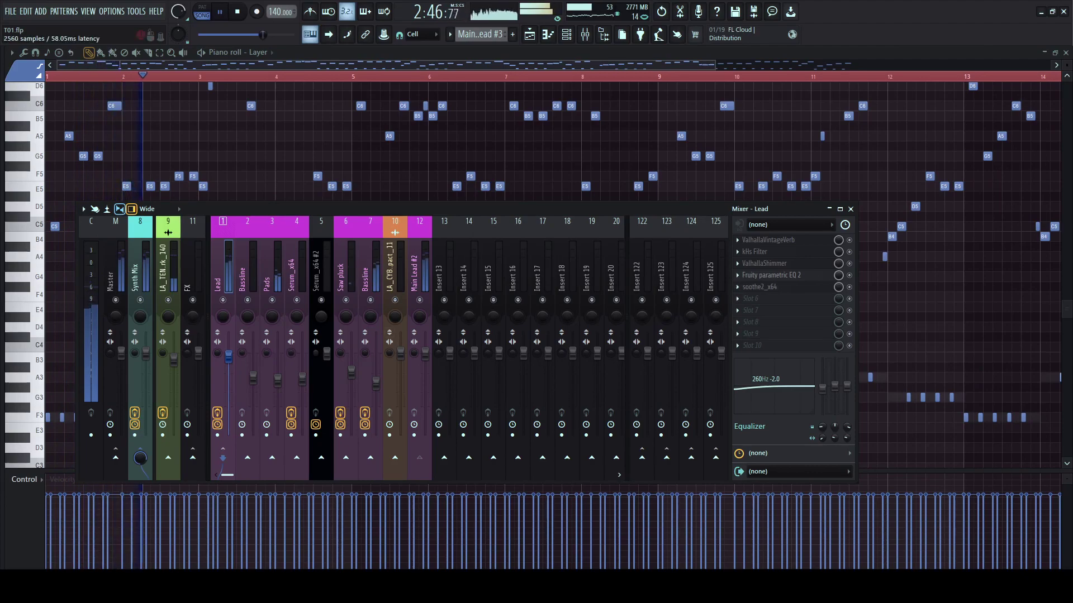
pyautogui.click(759, 288)
pyautogui.click(771, 275)
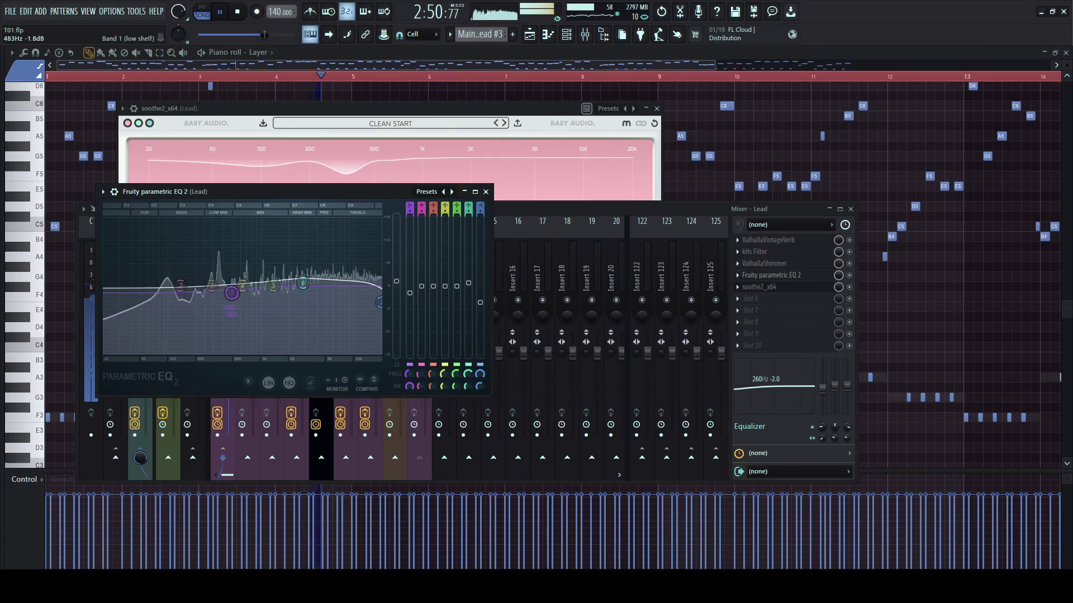
pyautogui.scroll(3, 306, 283)
pyautogui.moveTo(303, 283)
pyautogui.mouseDown()
pyautogui.moveTo(287, 266)
pyautogui.moveTo(320, 280)
pyautogui.mouseUp()
pyautogui.scroll(-2, 323, 278)
pyautogui.click(485, 191)
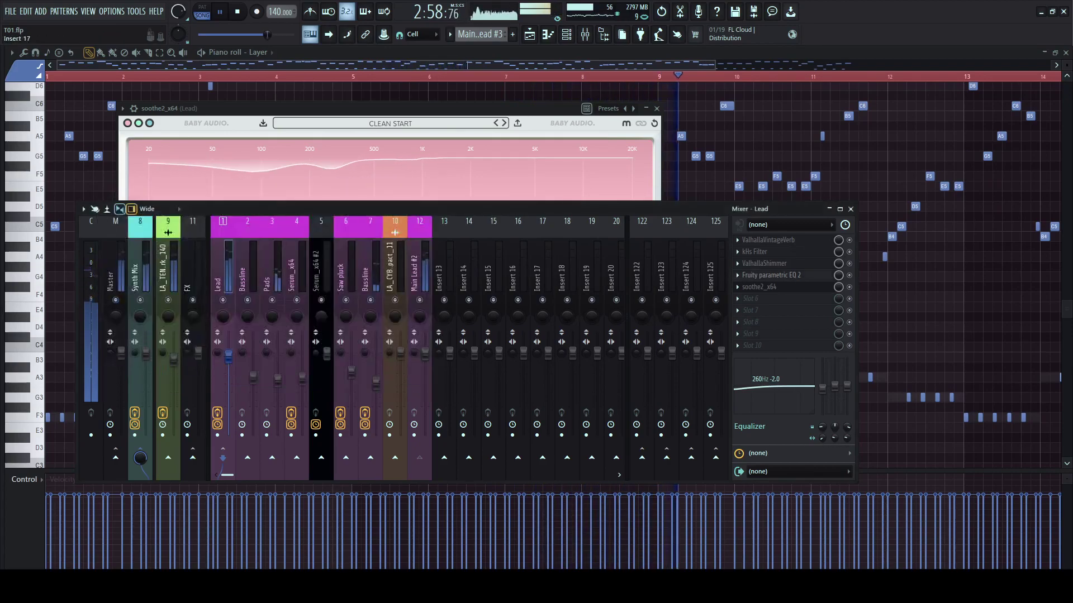
# - Switch the Lead track's Smooth Operator to its blue colour scheme and set the low shelf offset to -3.0 dB
pyautogui.click(770, 275)
pyautogui.click(759, 287)
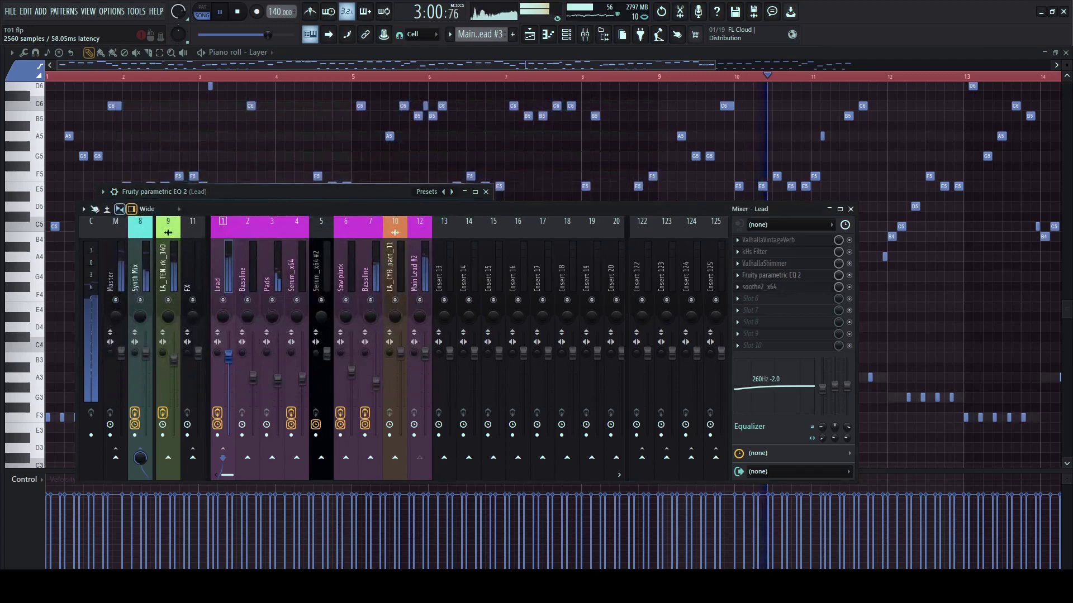
pyautogui.click(760, 287)
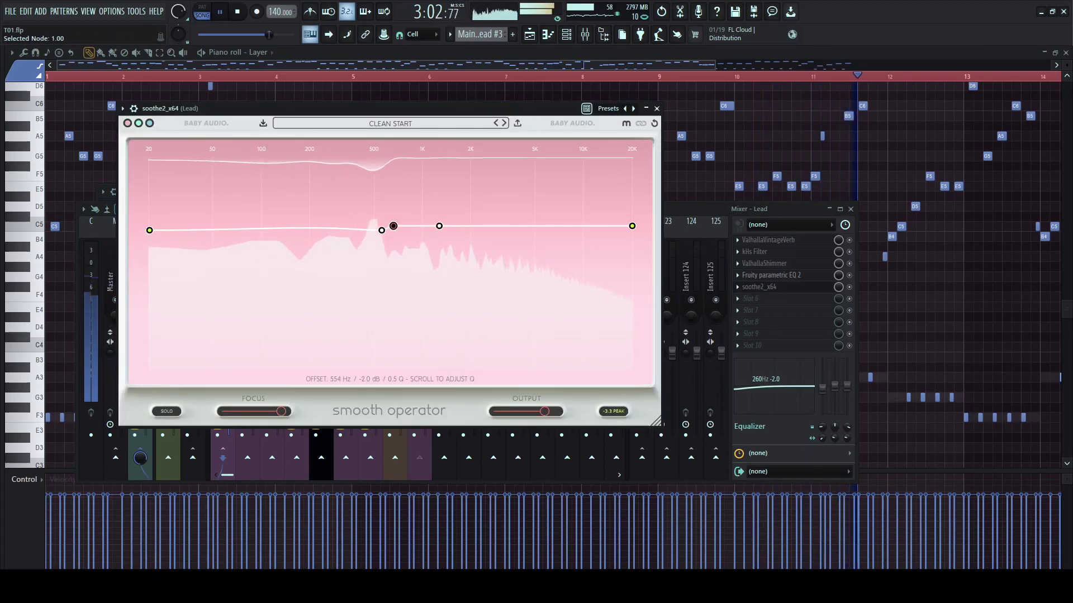
pyautogui.click(150, 123)
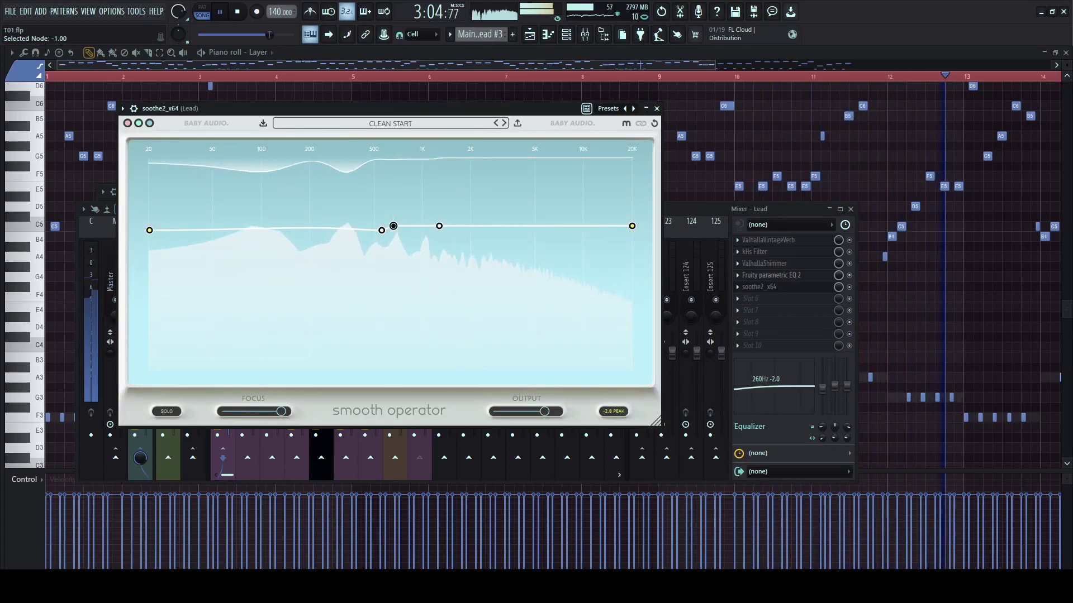
pyautogui.moveTo(149, 230); pyautogui.dragTo(149, 231)
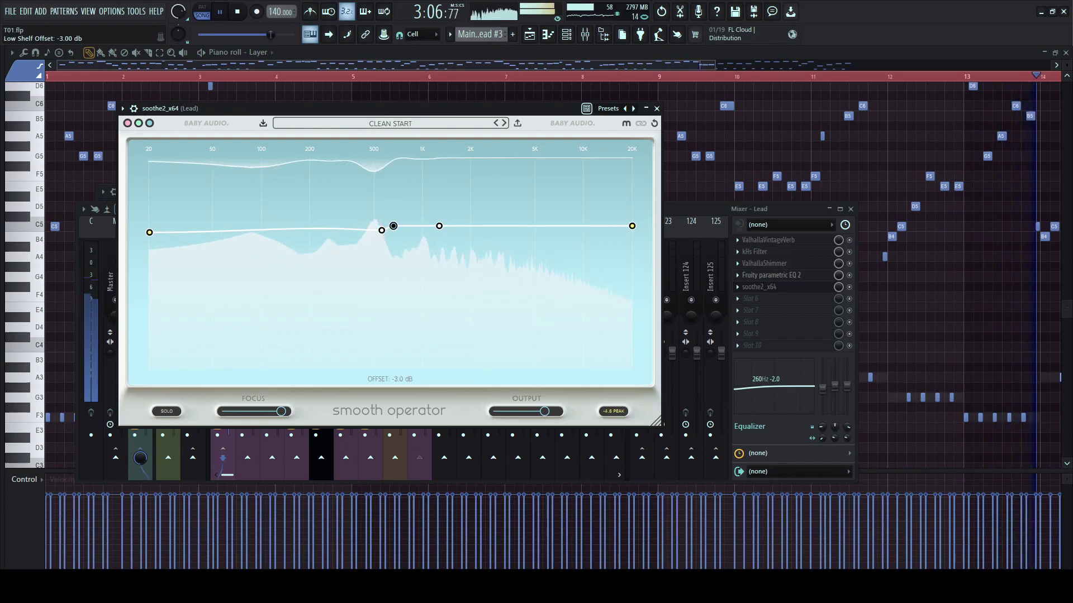
pyautogui.click(646, 108)
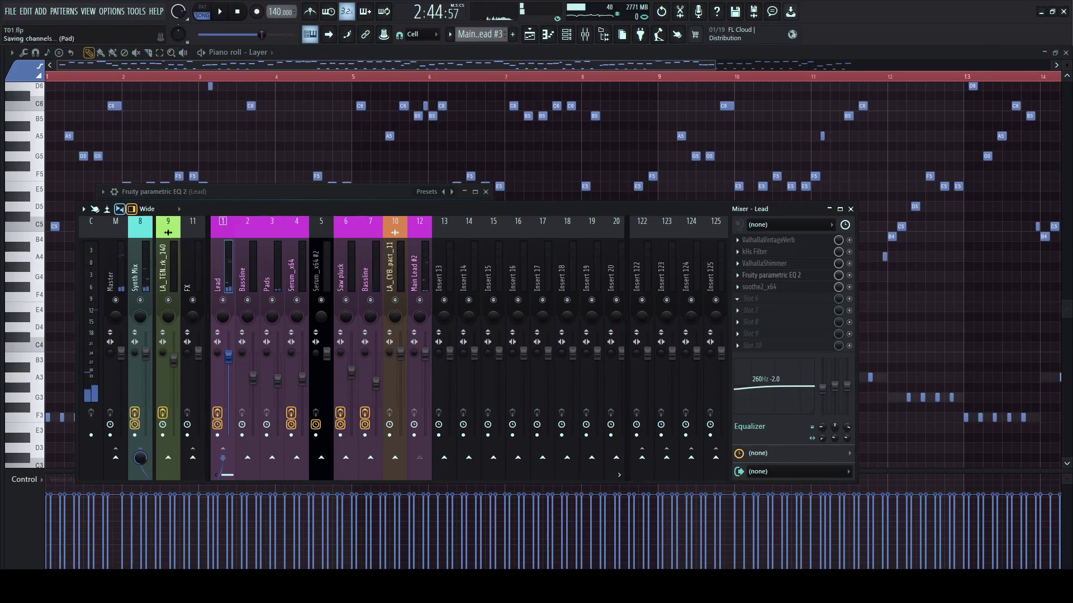
# - Open the preset browser of ShaperBox 3 on the Lead mixer track, and load and play Pumping White Noise
pyautogui.moveTo(285, 118); pyautogui.dragTo(463, 111)
pyautogui.click(422, 126)
pyautogui.click(531, 286)
pyautogui.click(220, 11)
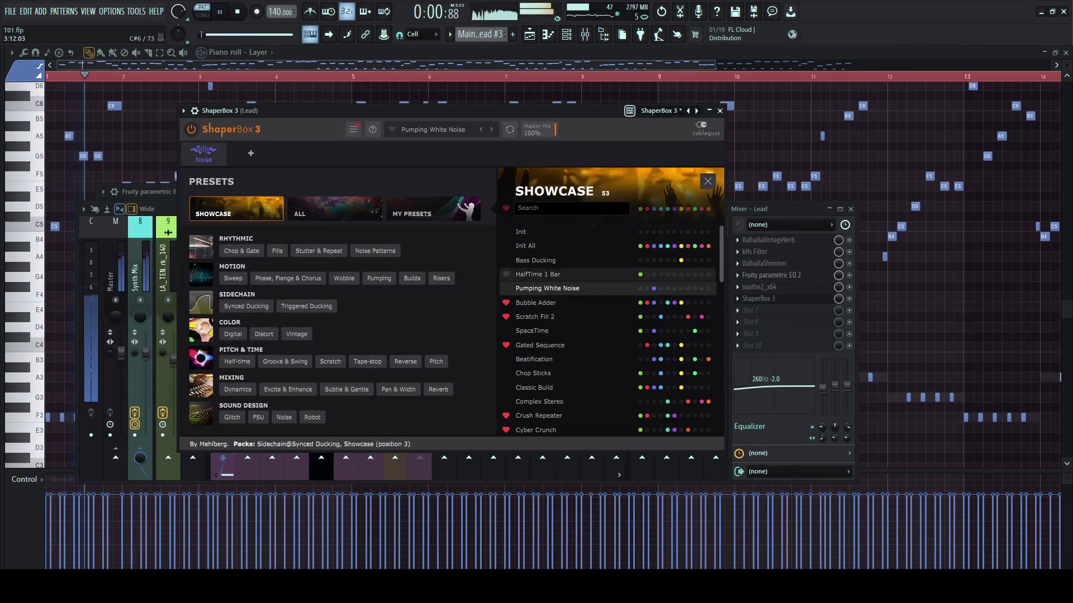
# - Audition the ShaperBox 3 showcase preset Scratch Fill 2 and the Motion presets All Over The Place Build and Classic Build
pyautogui.click(534, 317)
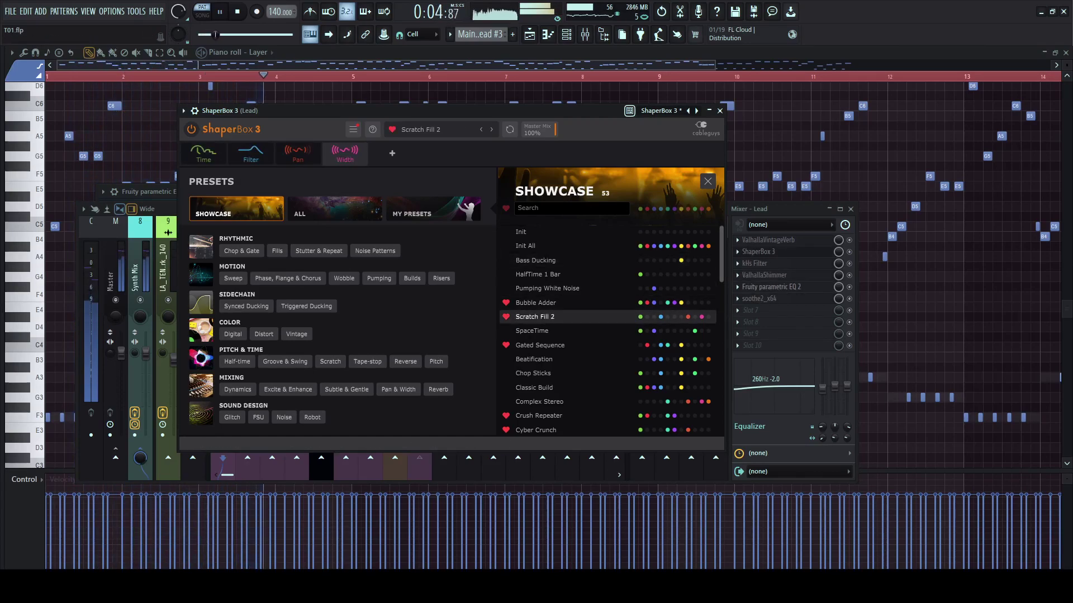
pyautogui.click(201, 274)
pyautogui.click(548, 261)
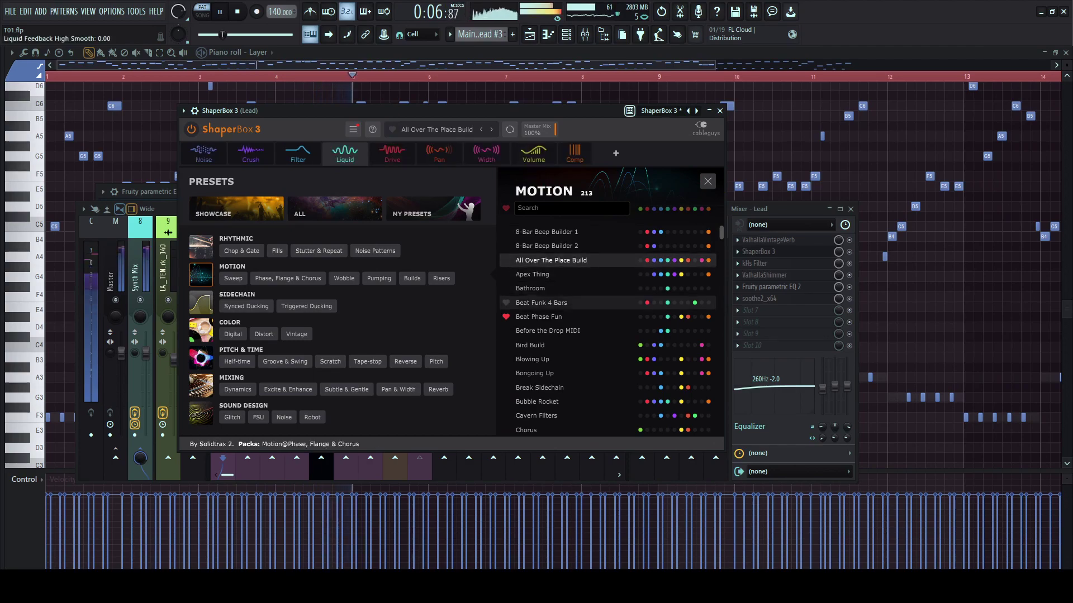
pyautogui.scroll(-4, 548, 312)
pyautogui.click(536, 312)
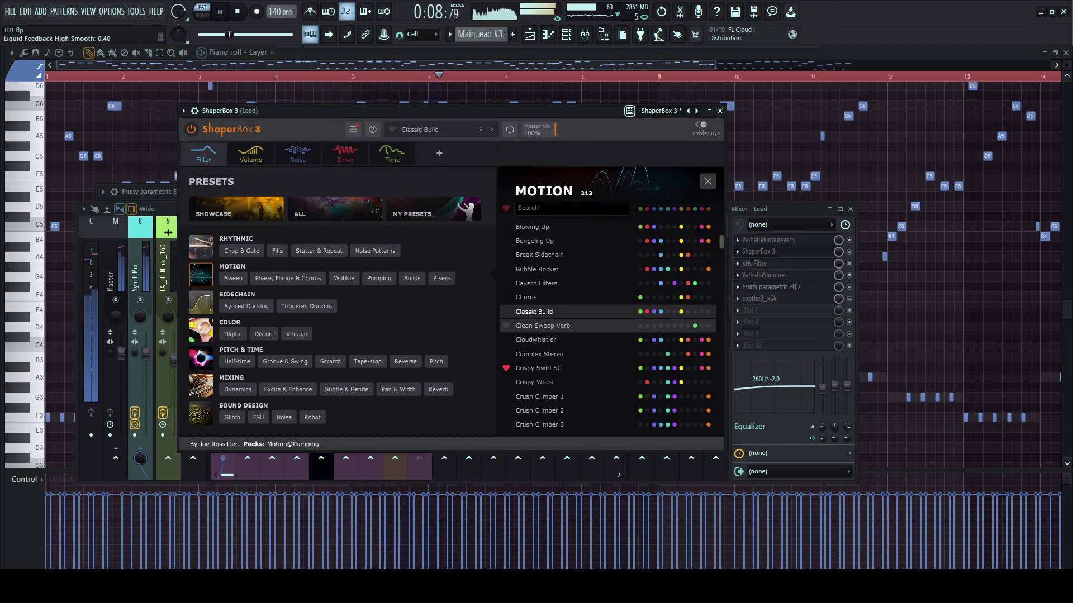
# - Audition the Motion presets Clean Sweep Verb, Cloudwhistler, Crushed Pub Build and Crush Sweep Down
pyautogui.click(542, 326)
pyautogui.click(537, 340)
pyautogui.scroll(-3, 537, 340)
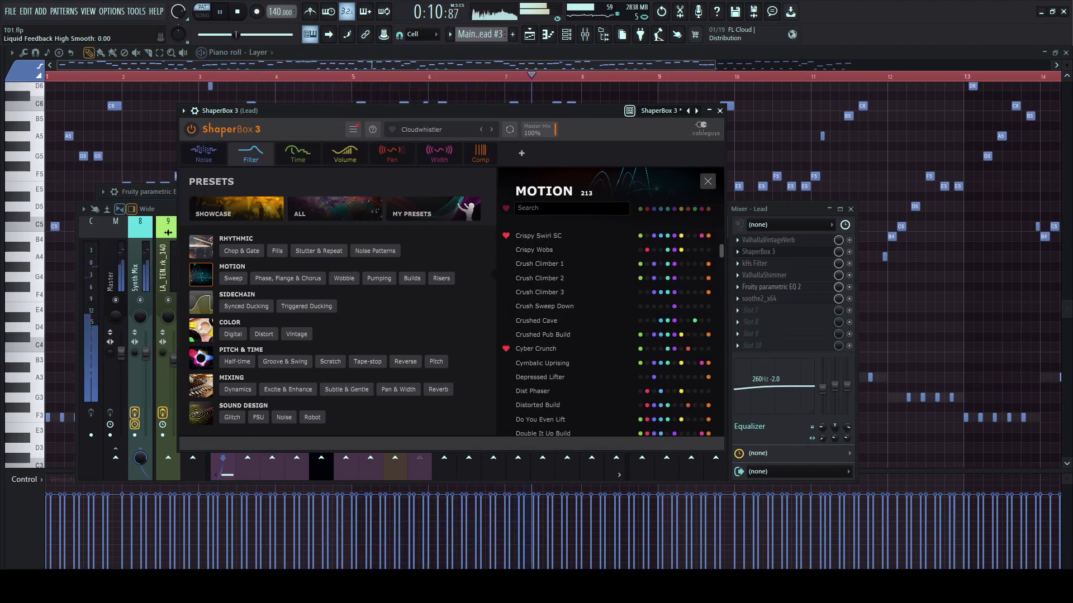
pyautogui.click(542, 335)
pyautogui.click(536, 306)
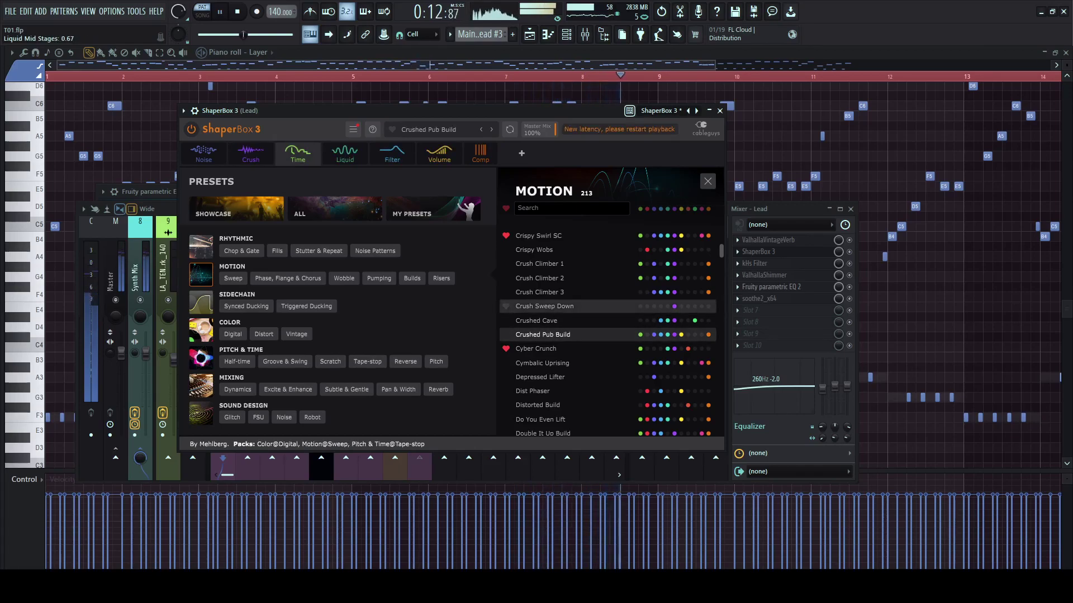
# - Audition the Motion preset Double It Up Build and load Drive Build in ShaperBox 3
pyautogui.scroll(-3, 536, 306)
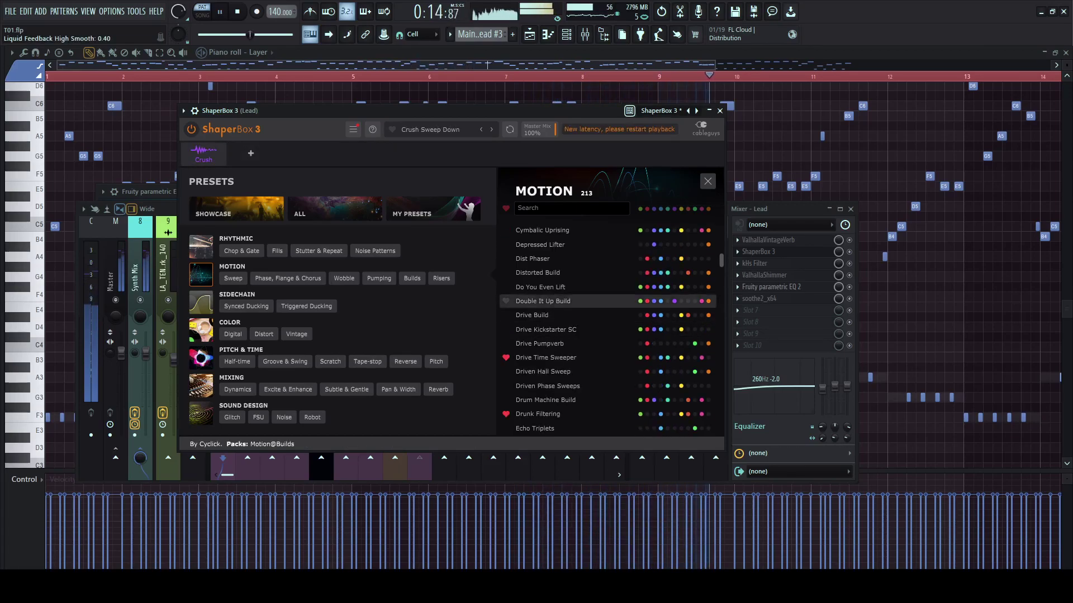
pyautogui.click(542, 301)
pyautogui.click(537, 315)
pyautogui.scroll(-3, 536, 307)
pyautogui.scroll(2, 537, 299)
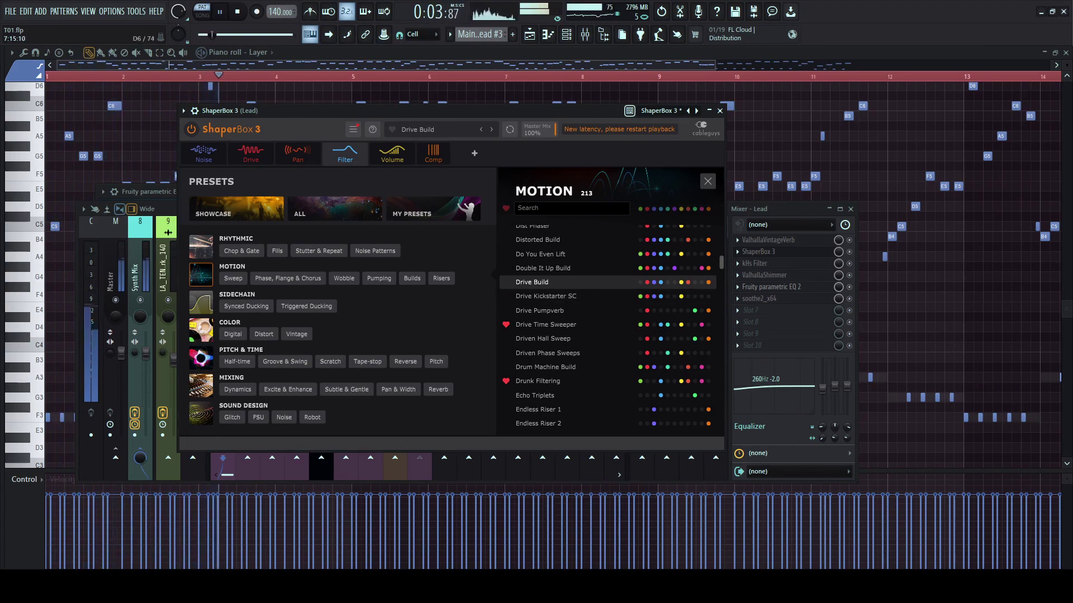
# - Add a new Serum_x64 channel with its Init sound, close its plugin window, and open its piano roll
pyautogui.click(566, 34)
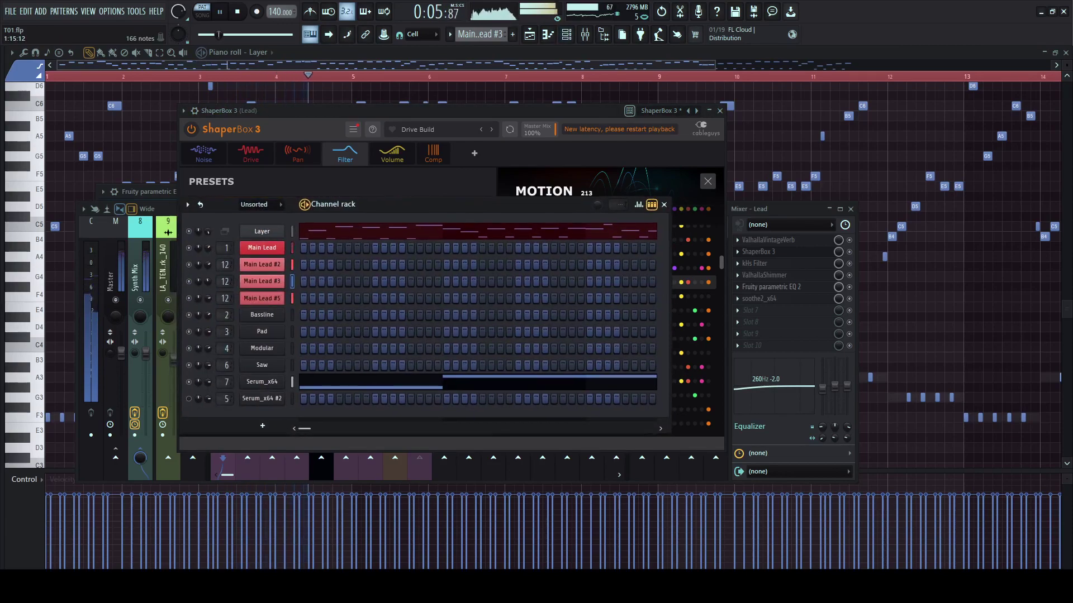
pyautogui.click(529, 34)
pyautogui.click(566, 34)
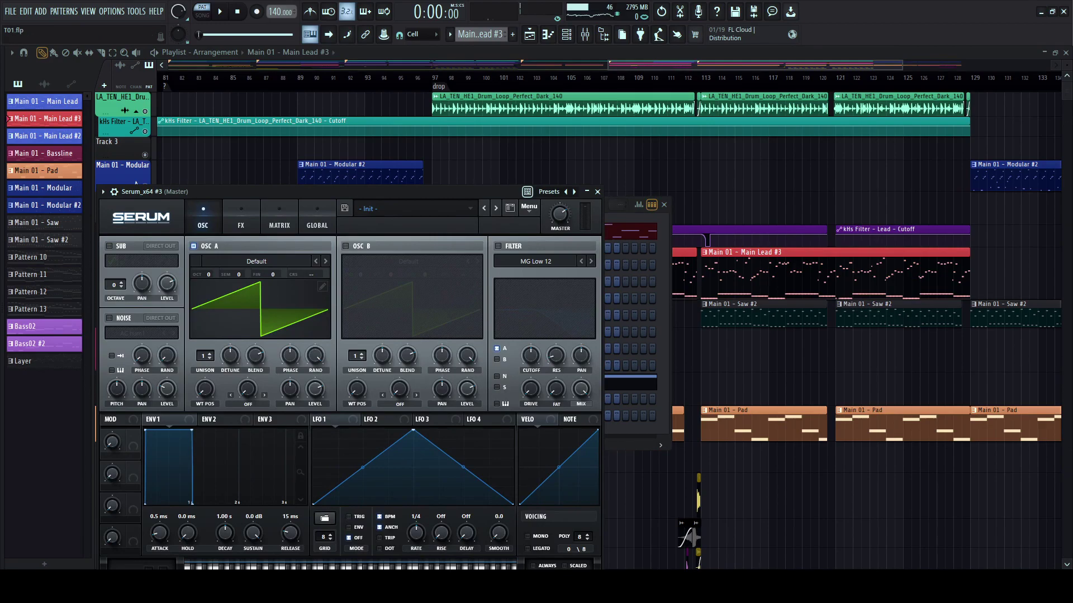
pyautogui.click(598, 192)
pyautogui.click(547, 34)
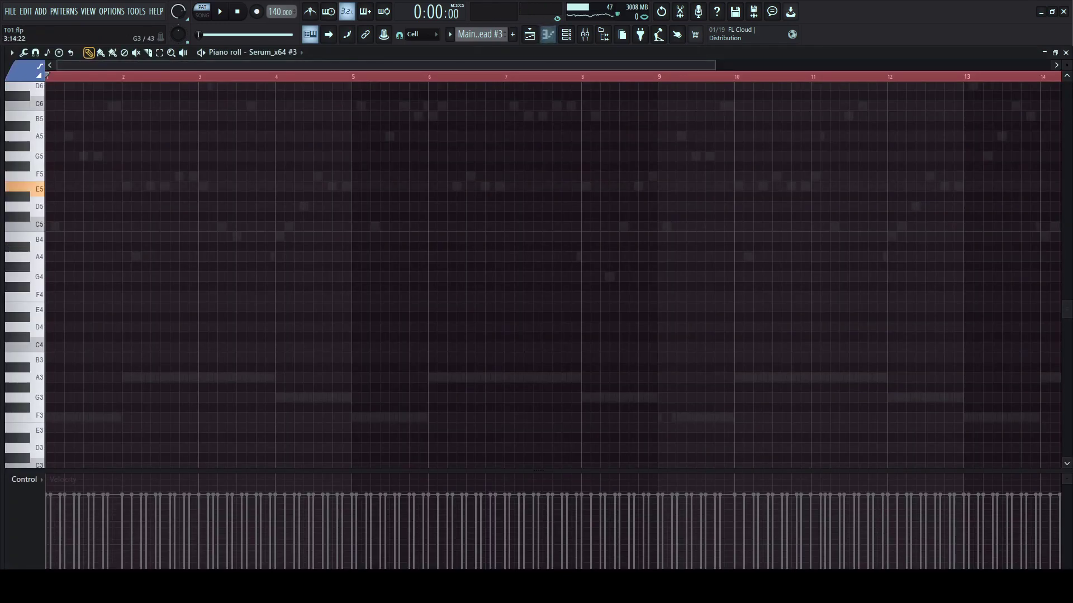
# - Draw a one-bar E5 note in bar 2 and a one-bar C5 note in bar 1 for Serum_x64 #3
pyautogui.scroll(3, 121, 136)
pyautogui.moveTo(123, 66); pyautogui.dragTo(112, 66)
pyautogui.moveTo(76, 186); pyautogui.dragTo(83, 186)
pyautogui.rightClick(83, 186)
pyautogui.press('space')
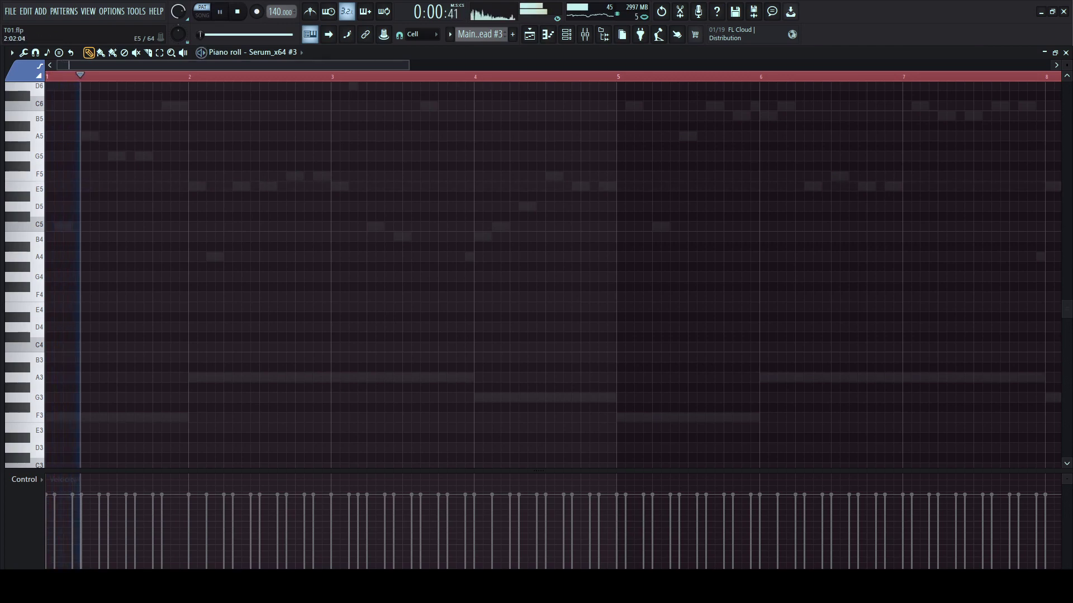
pyautogui.moveTo(191, 186); pyautogui.dragTo(330, 186)
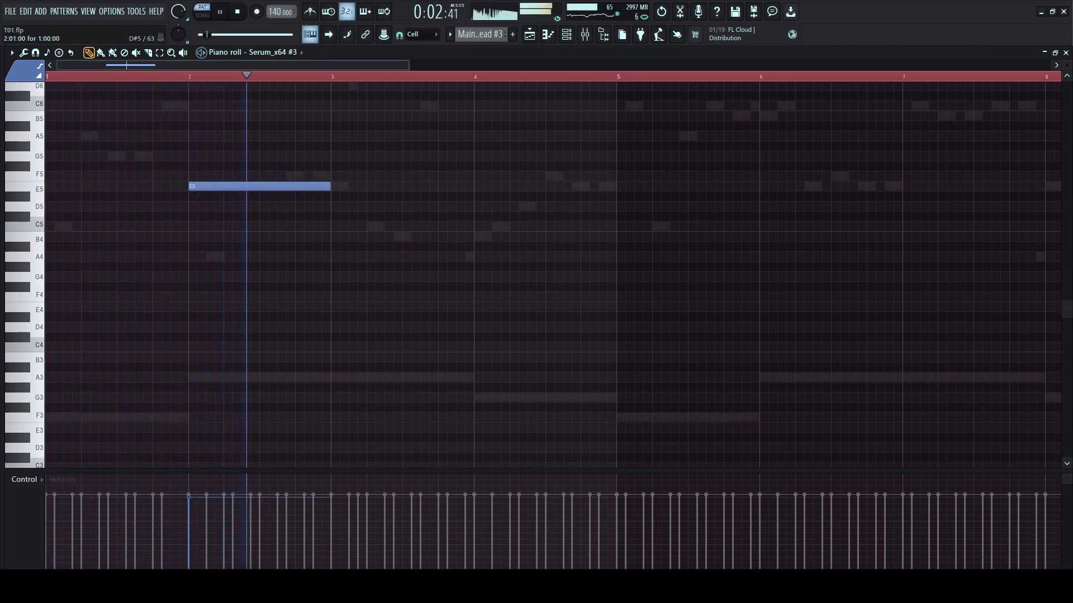
pyautogui.moveTo(66, 206); pyautogui.dragTo(50, 230)
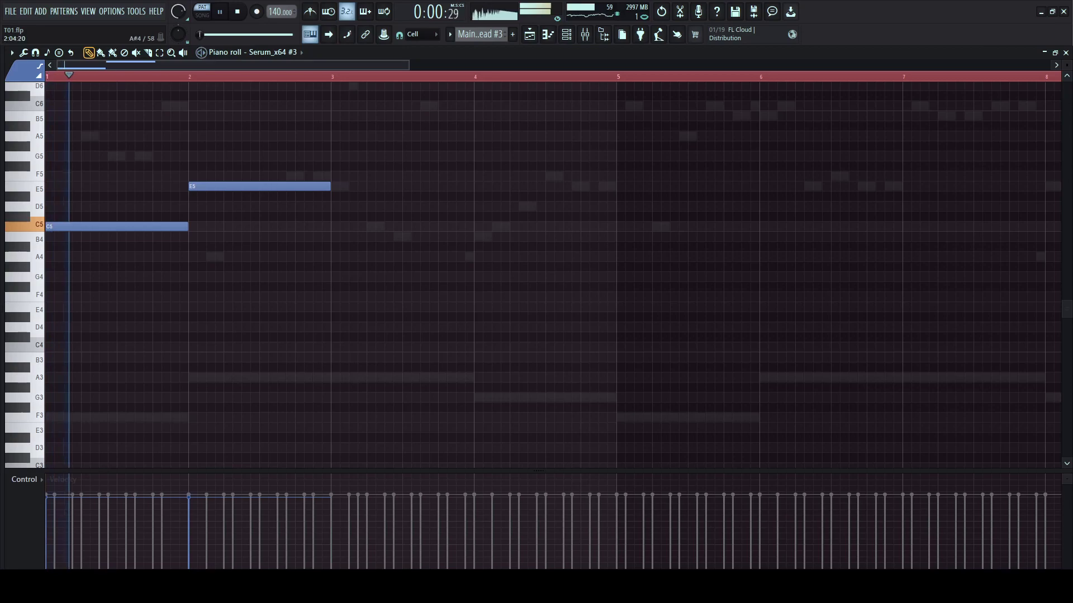
# - Add one-bar bass notes below the melody: F3 in bar 1 and A3 in bar 2
pyautogui.scroll(-1, 222, 246)
pyautogui.press('space')
pyautogui.moveTo(76, 407); pyautogui.dragTo(51, 377)
pyautogui.press('space')
pyautogui.rightClick(51, 377)
pyautogui.press('space')
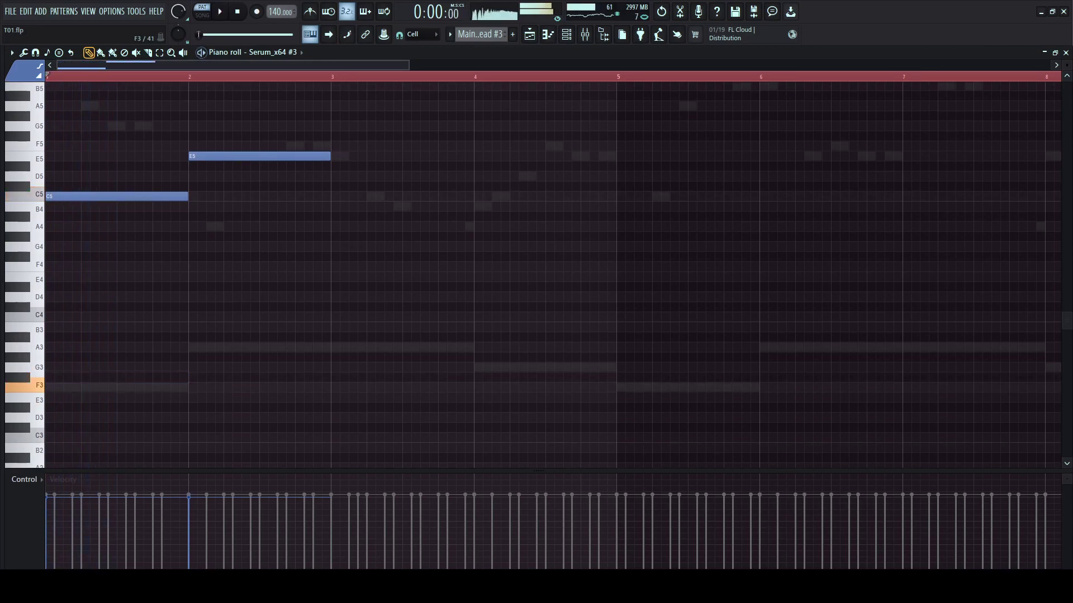
pyautogui.click(52, 387)
pyautogui.press('space')
pyautogui.press('space')
pyautogui.press('space')
pyautogui.moveTo(174, 347)
pyautogui.mouseDown()
pyautogui.moveTo(202, 347)
pyautogui.moveTo(193, 347)
pyautogui.mouseUp()
# - Duplicate the E5 and A3 notes of bar 2 into bar 3 and start playback
pyautogui.moveTo(407, 132); pyautogui.dragTo(268, 340)
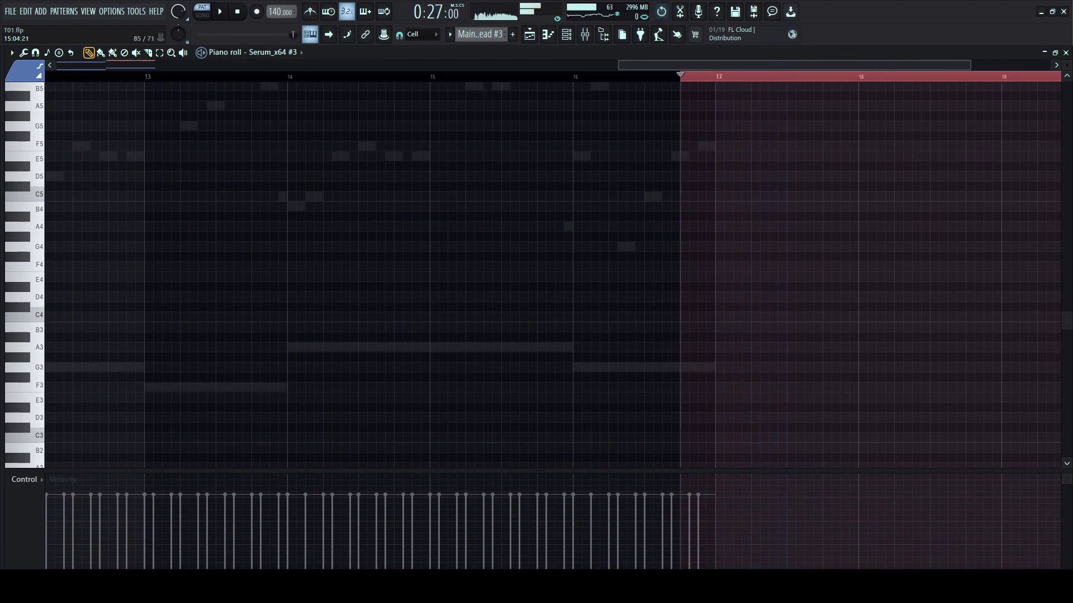
pyautogui.press('space')
pyautogui.scroll(-5, 464, 87)
pyautogui.click(53, 77)
pyautogui.moveTo(178, 110); pyautogui.dragTo(138, 382)
pyautogui.hotkey('ctrl', 'b')
pyautogui.press('space')
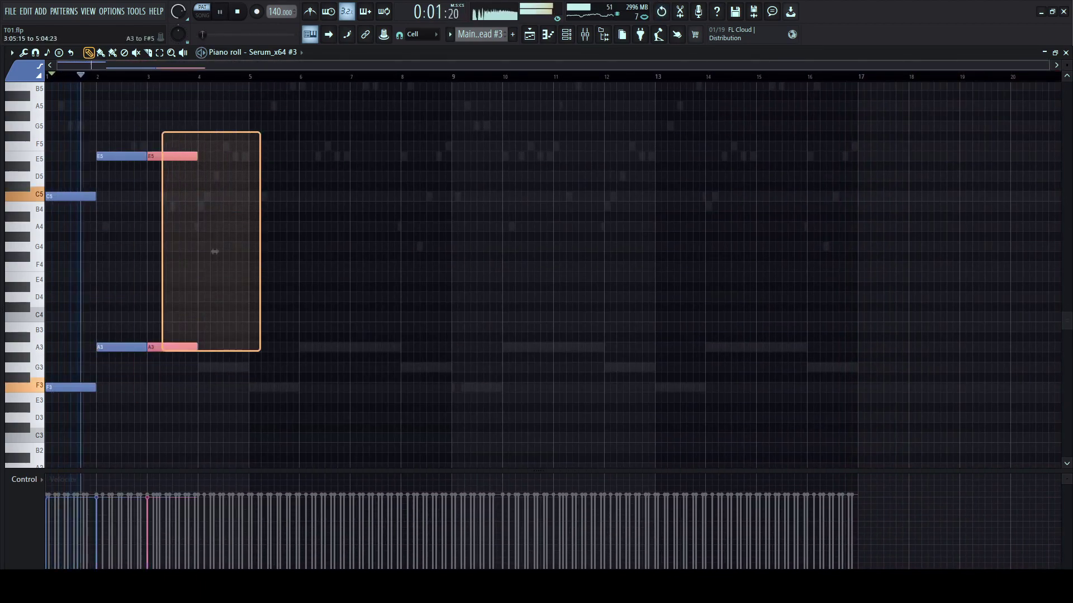
# - Duplicate bar 3's notes into bar 4 and lower the copies two semitones to D5 and G3
pyautogui.hotkey('ctrl', 'b')
pyautogui.hotkey('shift', 'Down')
pyautogui.hotkey('shift', 'Down')
pyautogui.click(334, 286)
pyautogui.rightClick(334, 287)
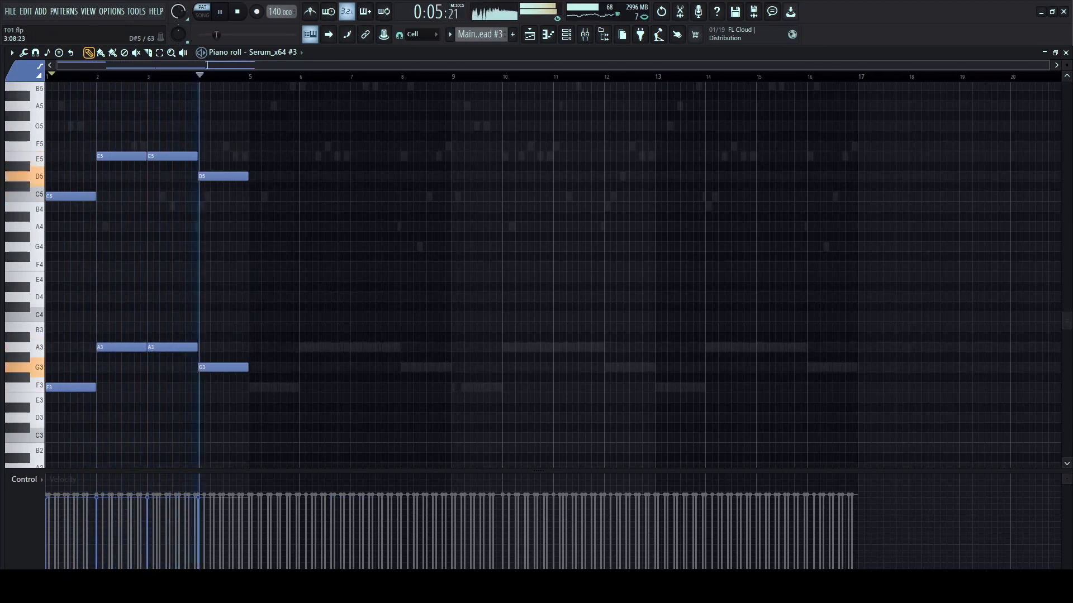
# - Duplicate the notes of bars 1–4 into bars 5–8, deselect them, and restart playback
pyautogui.moveTo(311, 130); pyautogui.dragTo(56, 441)
pyautogui.hotkey('ctrl', 'b')
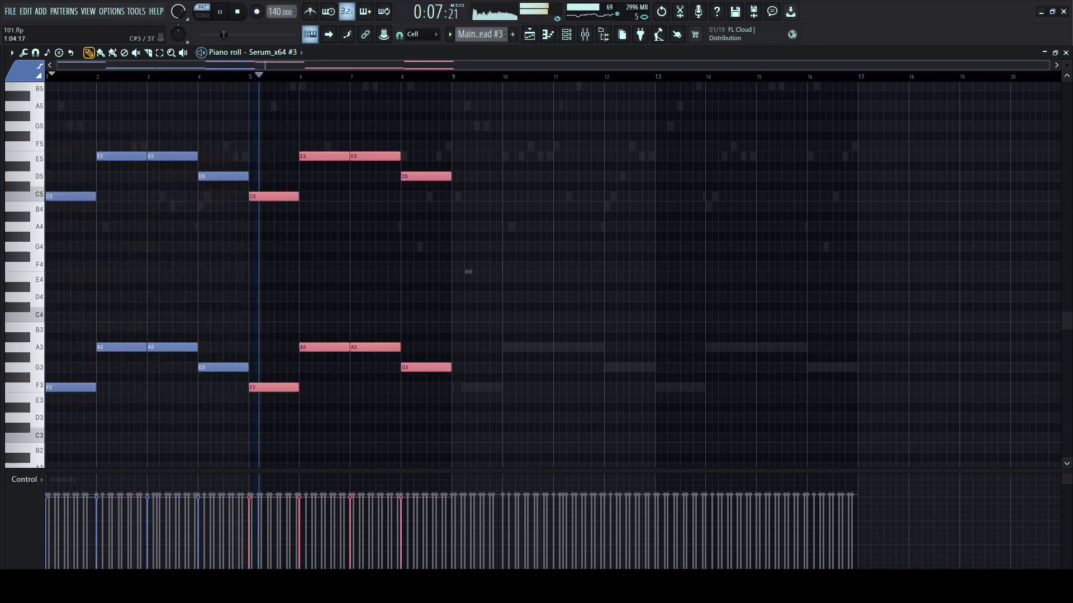
pyautogui.click(397, 128)
pyautogui.rightClick(397, 128)
pyautogui.press('space')
pyautogui.press('space')
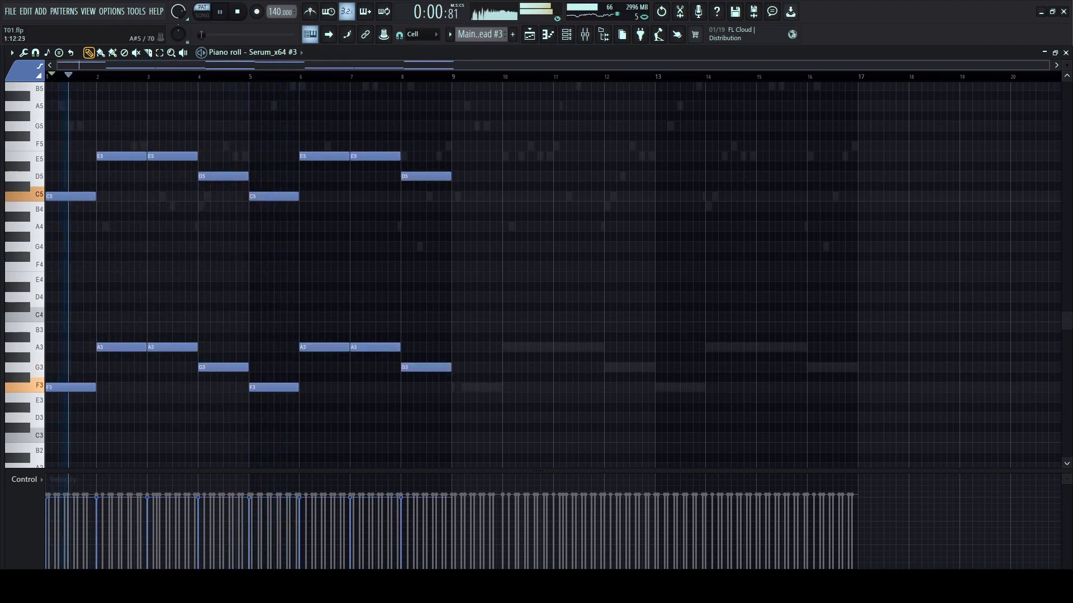
# - Add a one-bar middle note in bar 1, settling it on G4 while listening to the chord
pyautogui.press('space')
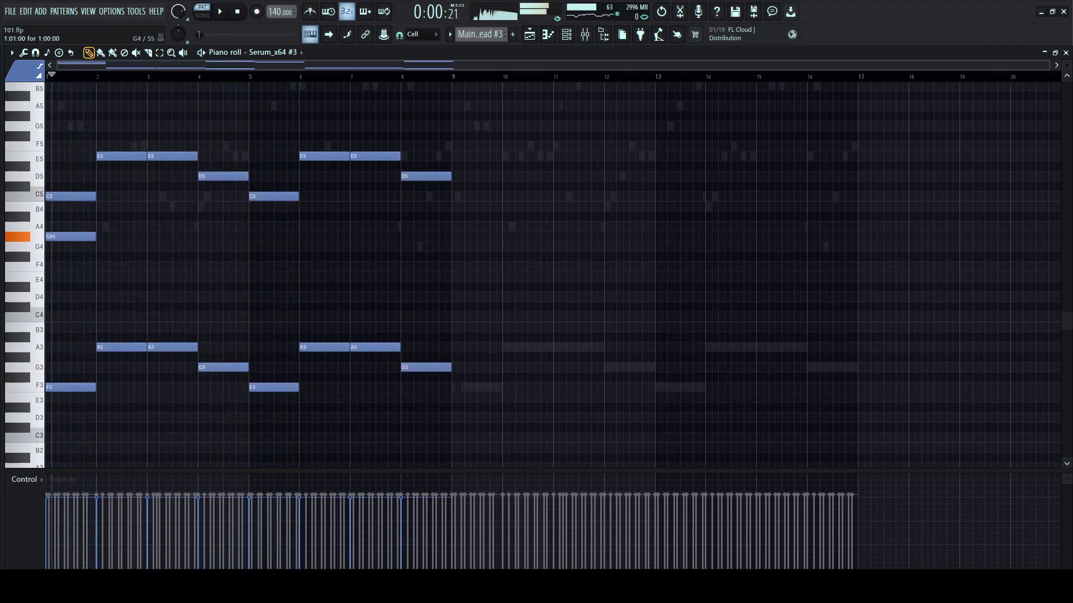
pyautogui.press('space')
pyautogui.press('space')
pyautogui.moveTo(53, 237); pyautogui.dragTo(54, 247)
pyautogui.press('space')
pyautogui.press('space')
pyautogui.press('space')
# - Add one-bar E4 notes as middle voices in bars 2, 3 and 4
pyautogui.click(104, 266)
pyautogui.press('space')
pyautogui.press('space')
pyautogui.moveTo(100, 267); pyautogui.dragTo(100, 276)
pyautogui.click(151, 277)
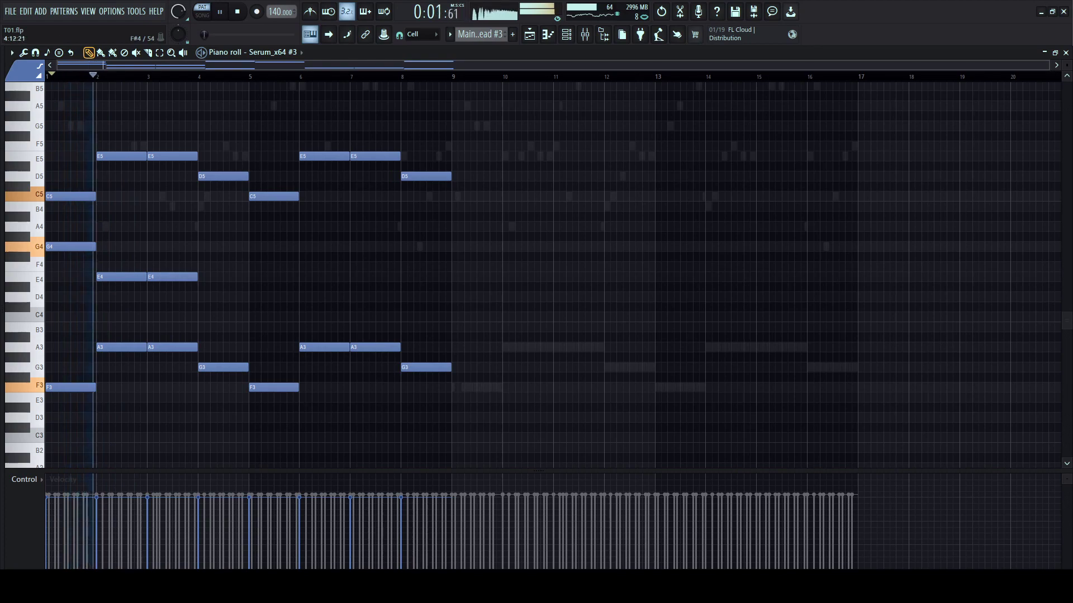
pyautogui.click(202, 276)
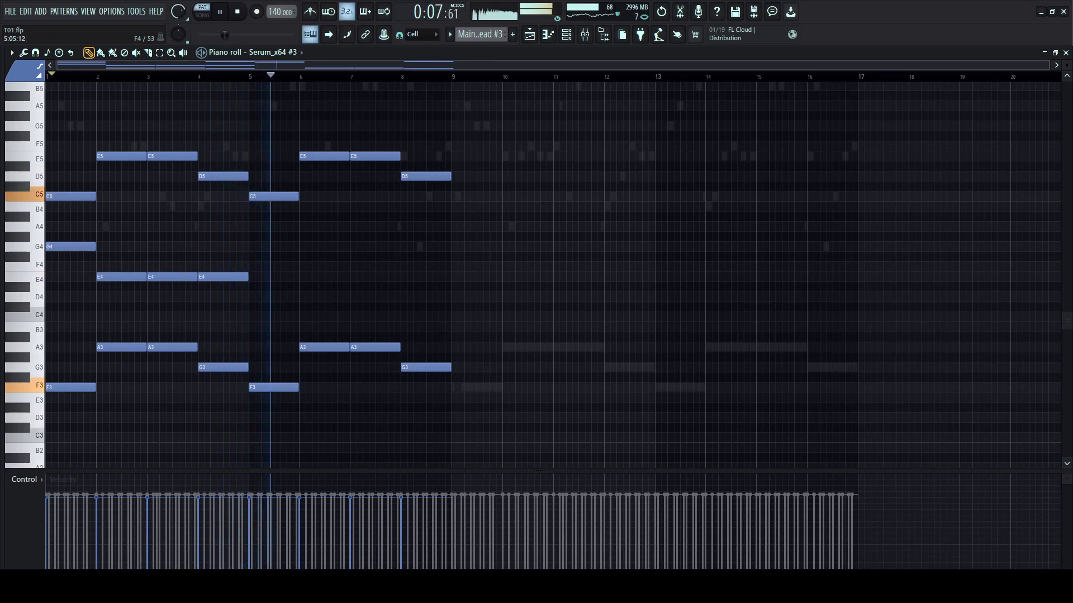
# - Duplicate the G4 and E4 middle notes of bars 1–4 into bars 5–8, and remove the stray A#4 note
pyautogui.moveTo(262, 232); pyautogui.dragTo(89, 281)
pyautogui.hotkey('ctrl', 'b')
pyautogui.click(390, 216)
pyautogui.press('space')
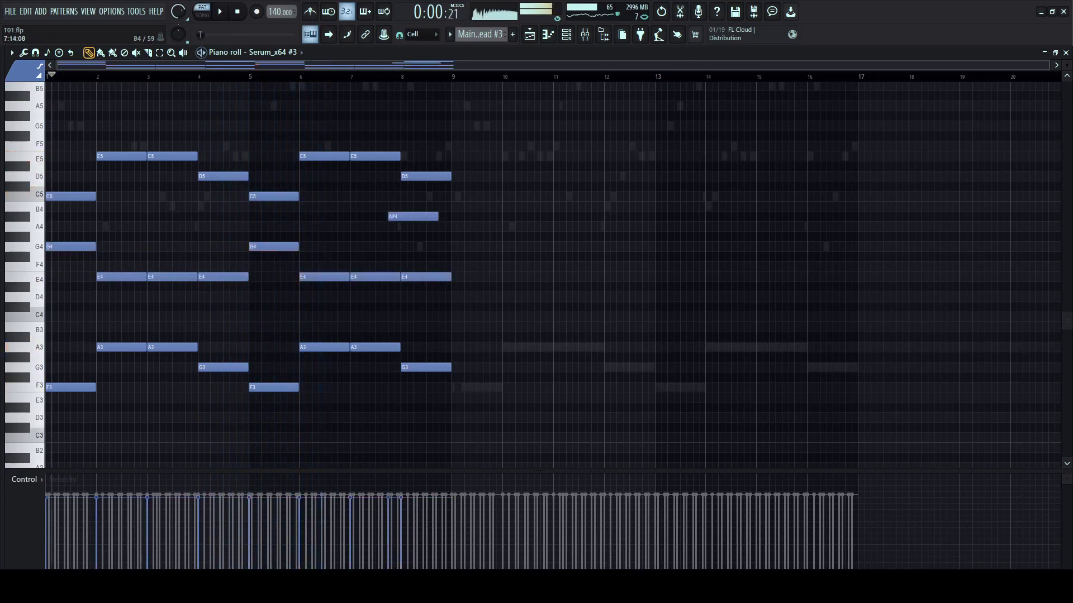
pyautogui.rightClick(393, 215)
# - Add a one-bar C4 note to the chords in bars 1 and 5, checking them by playback
pyautogui.press('space')
pyautogui.press('space')
pyautogui.press('space')
pyautogui.press('space')
pyautogui.moveTo(49, 287); pyautogui.dragTo(49, 317)
pyautogui.press('space')
pyautogui.press('space')
pyautogui.press('space')
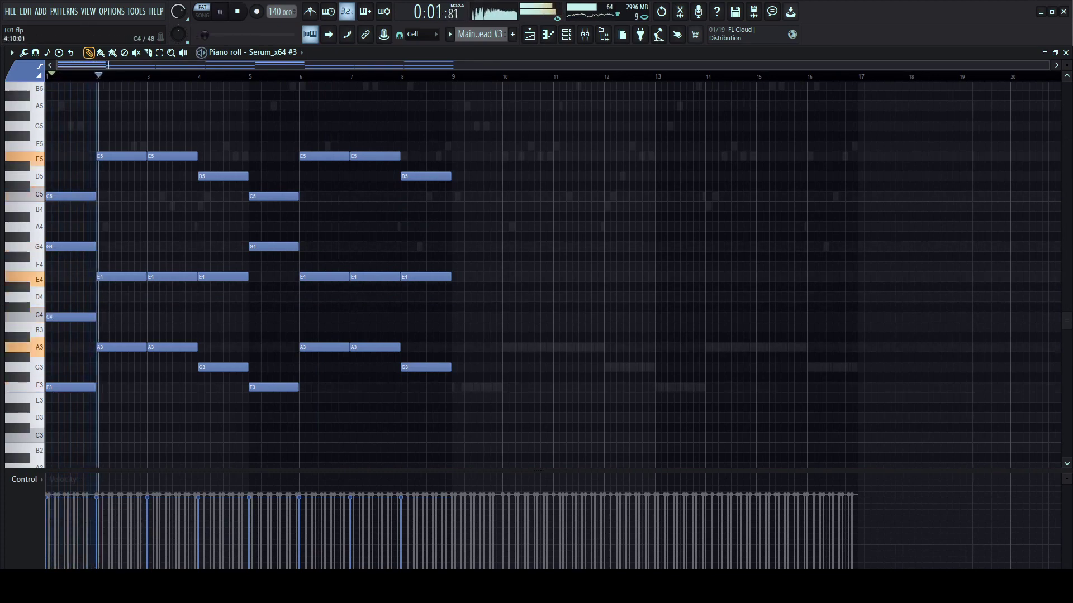
pyautogui.click(251, 317)
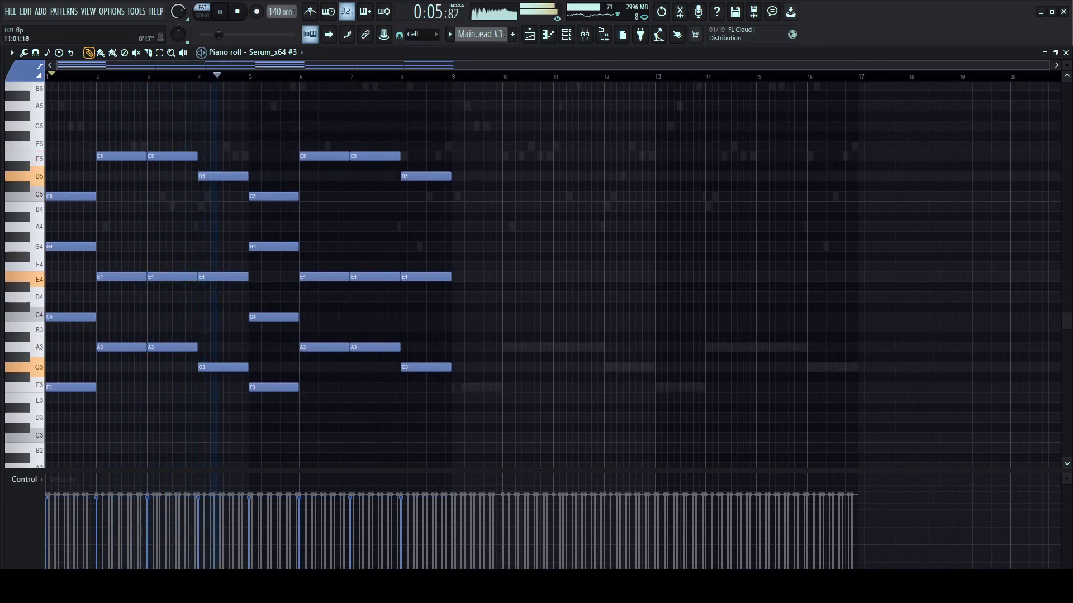
# - Look over the mixer, channel rack and Main Lead #3 clips in the playlist during playback, and reopen Serum_x64 #3's piano roll
pyautogui.click(585, 35)
pyautogui.click(566, 34)
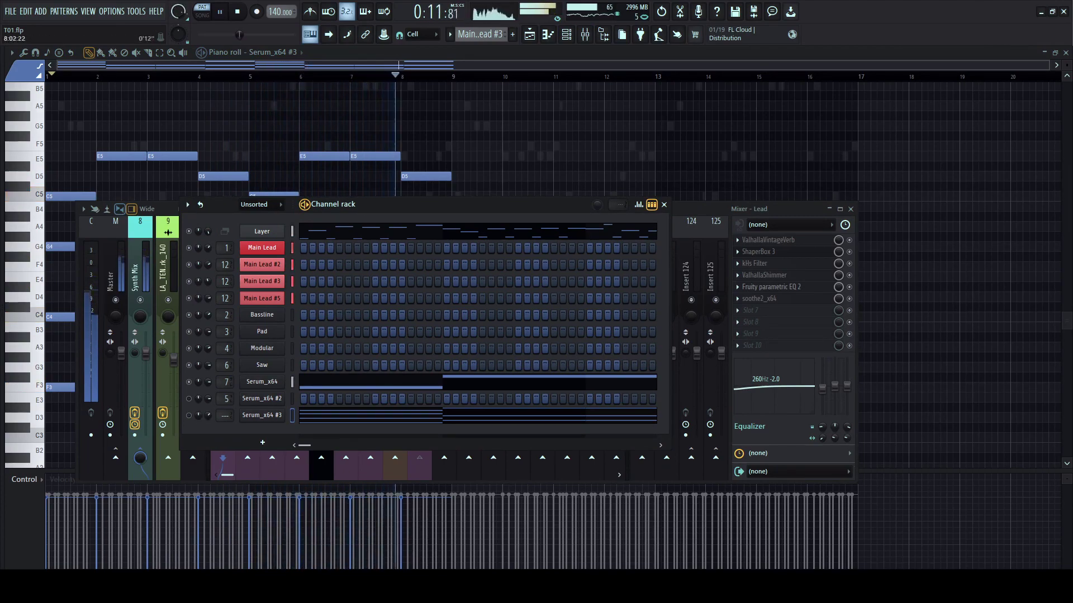
pyautogui.click(529, 35)
pyautogui.scroll(-3, 489, 274)
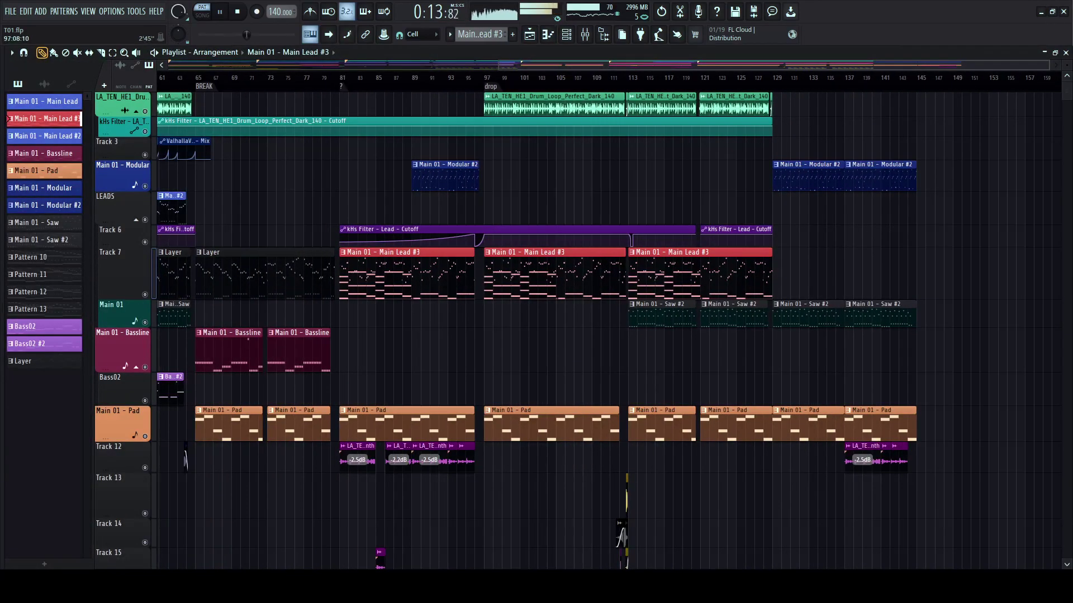
pyautogui.click(529, 34)
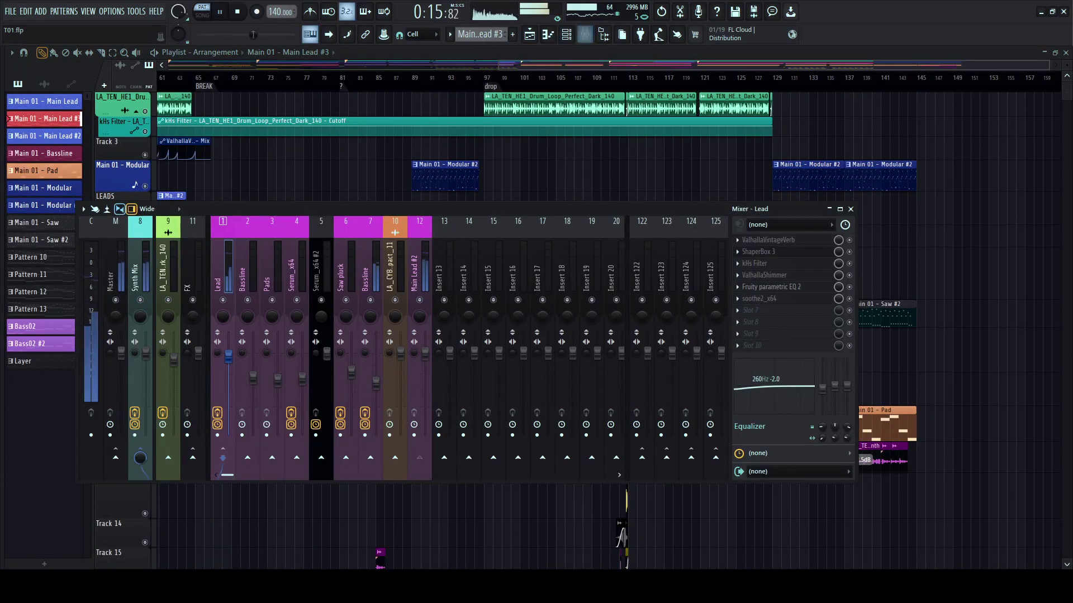
pyautogui.press('F9')
pyautogui.scroll(4, 423, 313)
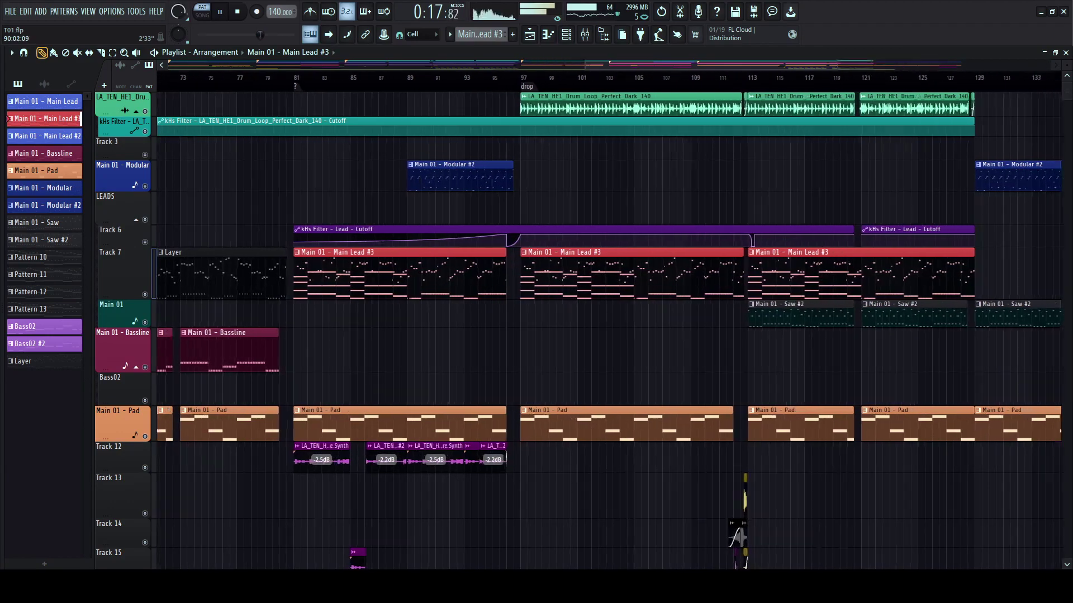
pyautogui.press('F6')
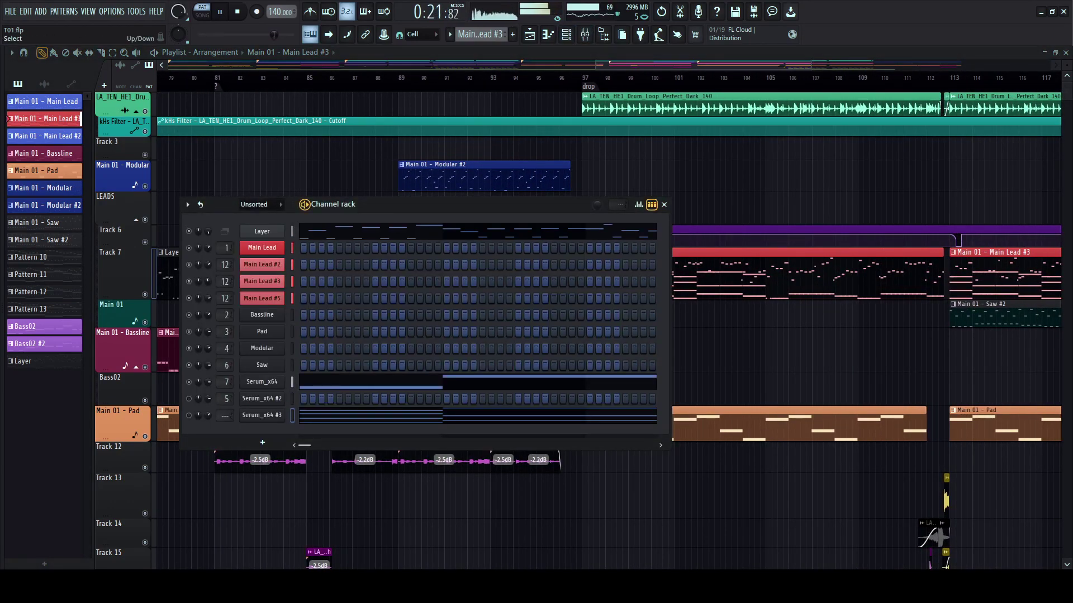
pyautogui.click(319, 415)
# - Stop playback and duplicate the eight-bar chord sequence into bars 9–16
pyautogui.press('space')
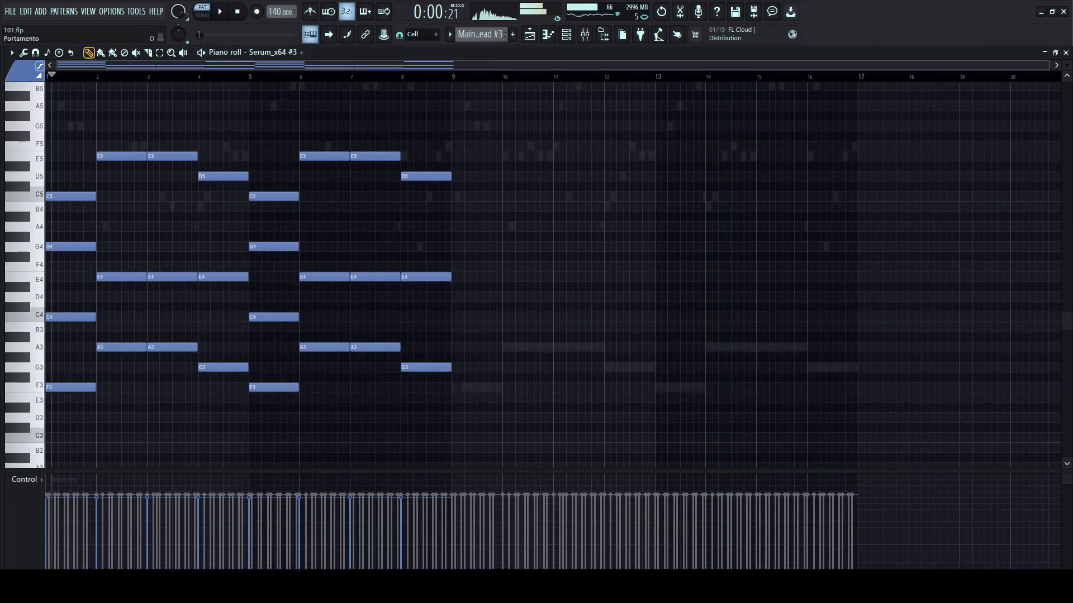
pyautogui.hotkey('ctrl', 'b')
pyautogui.click(137, 126)
pyautogui.rightClick(136, 125)
# - Try arpeggiating the full sixteen-bar chord sequence across a wider range, auditioning it by playback
pyautogui.moveTo(831, 143); pyautogui.dragTo(49, 411)
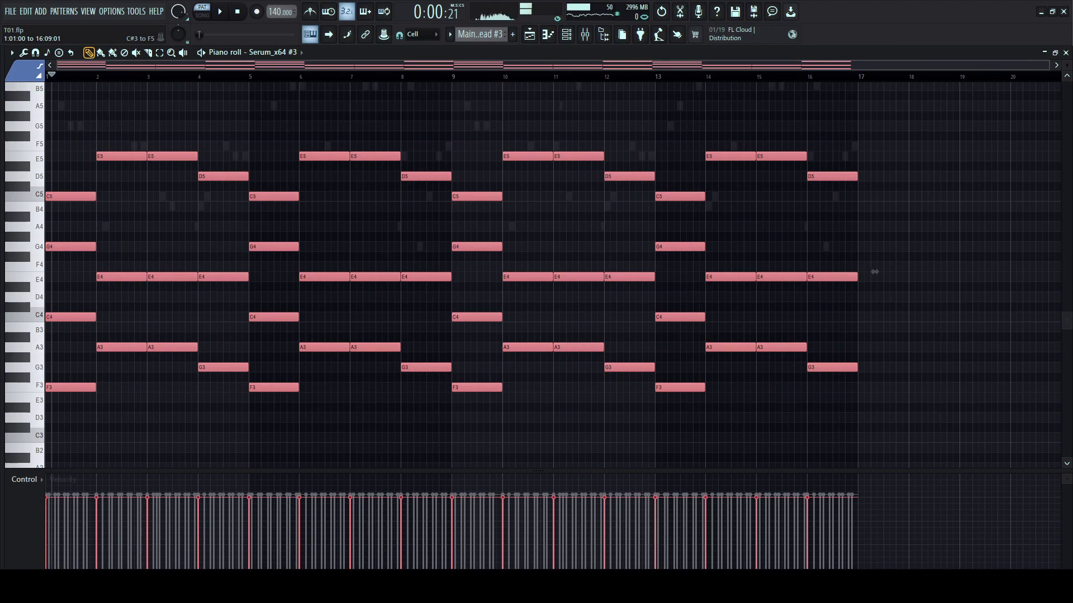
pyautogui.hotkey('alt', 'q')
pyautogui.hotkey('ctrl', 'd')
pyautogui.hotkey('ctrl', 'a')
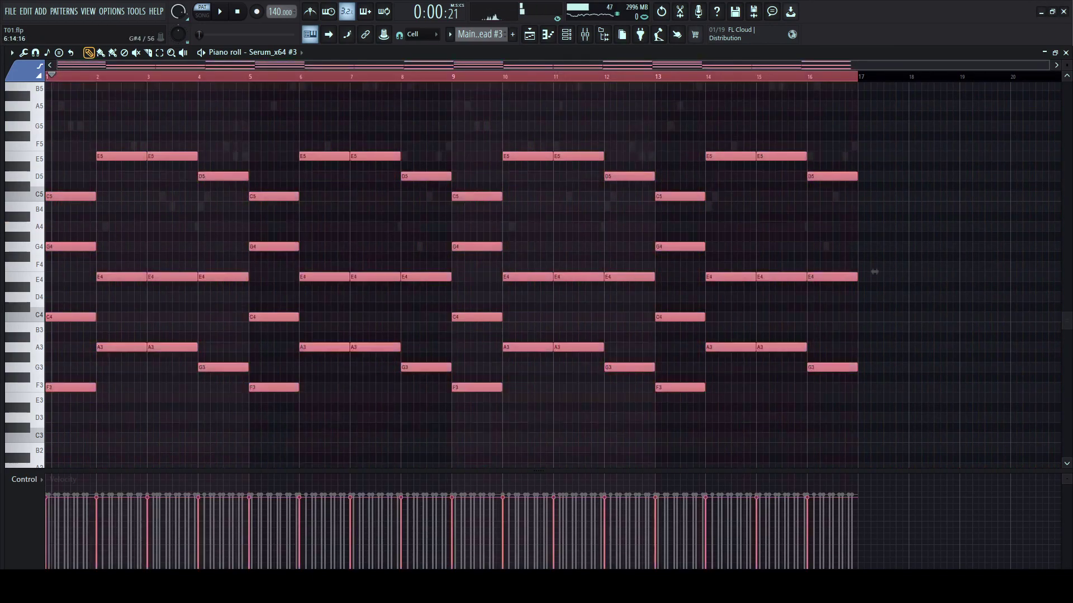
pyautogui.hotkey('alt', 'a')
pyautogui.press('space')
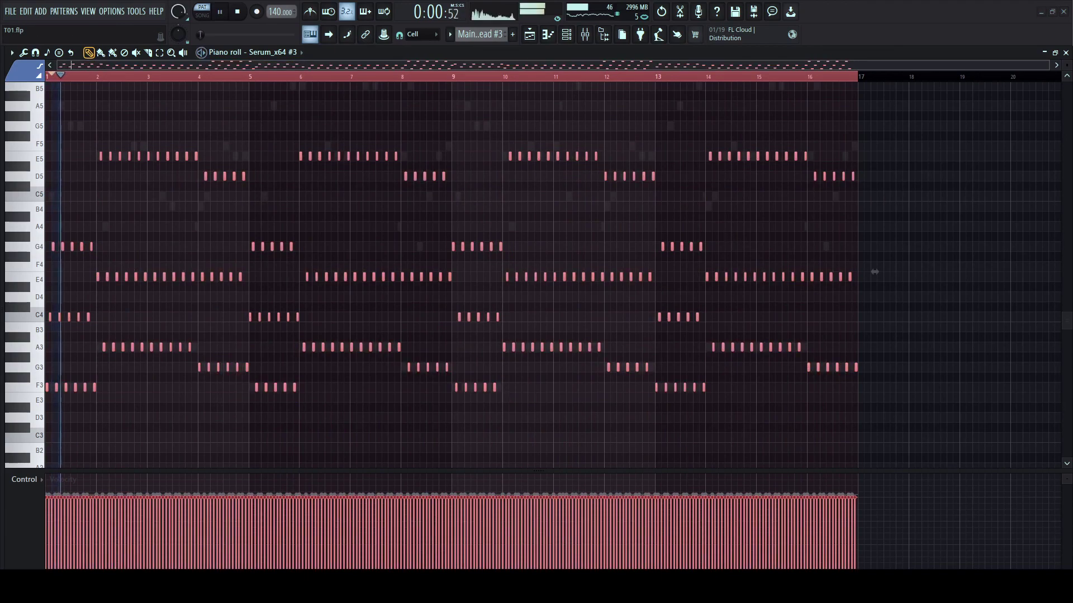
pyautogui.moveTo(874, 271); pyautogui.dragTo(874, 211)
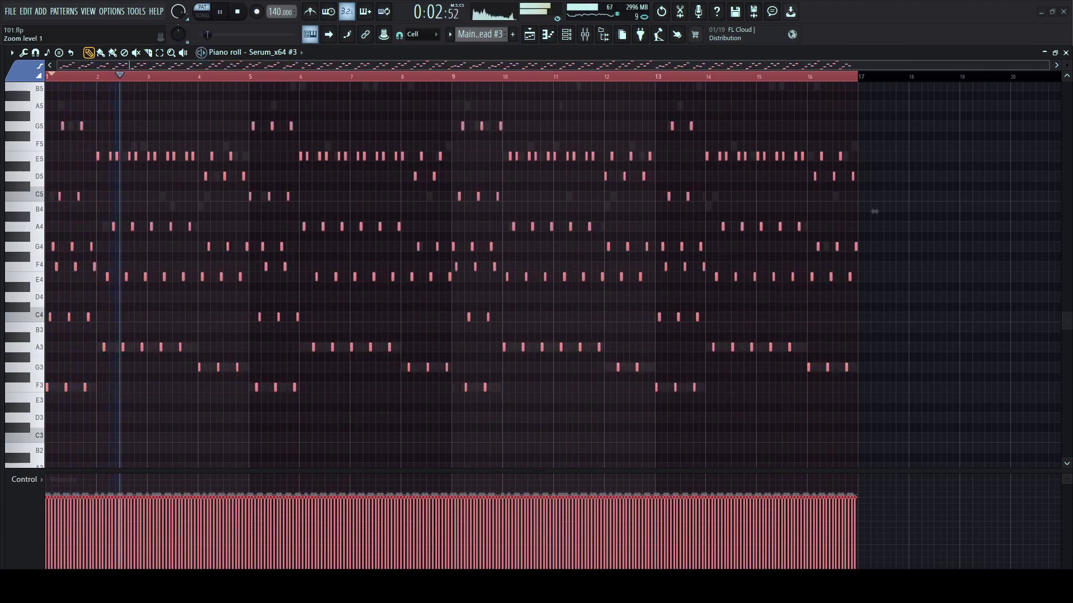
pyautogui.press('Escape')
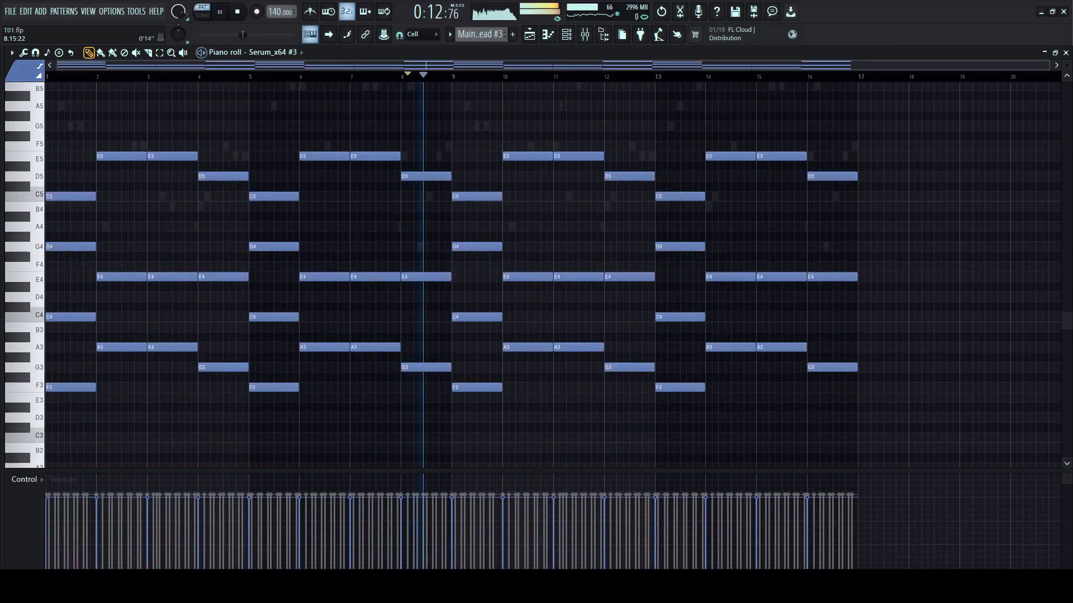
# - Unmute the Serum_x64 #3 channel, play the chords from bar 8, and open its plugin window
pyautogui.press('space')
pyautogui.click(566, 34)
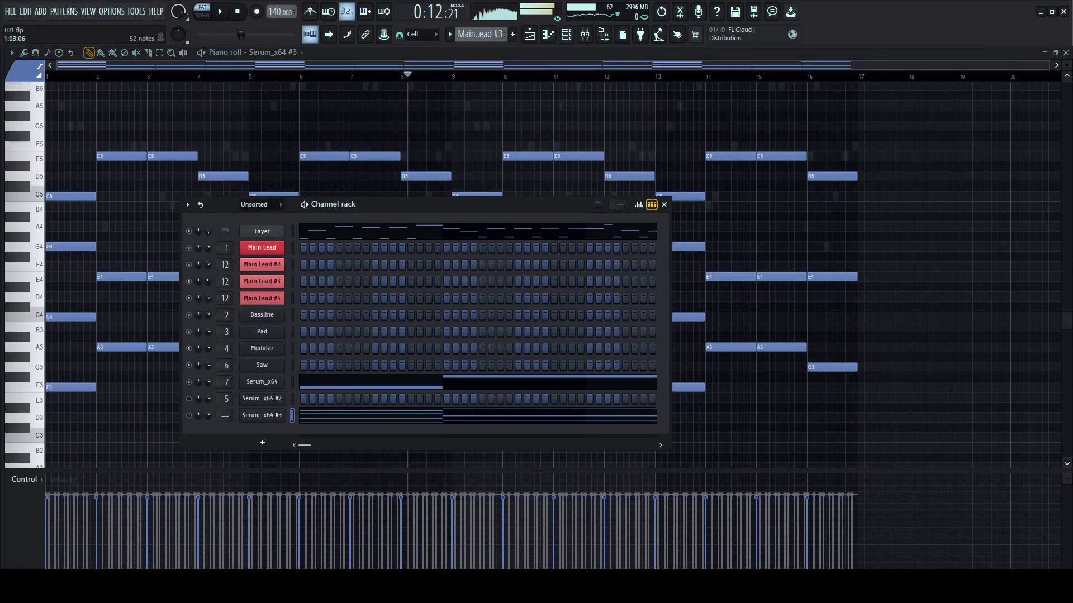
pyautogui.press('space')
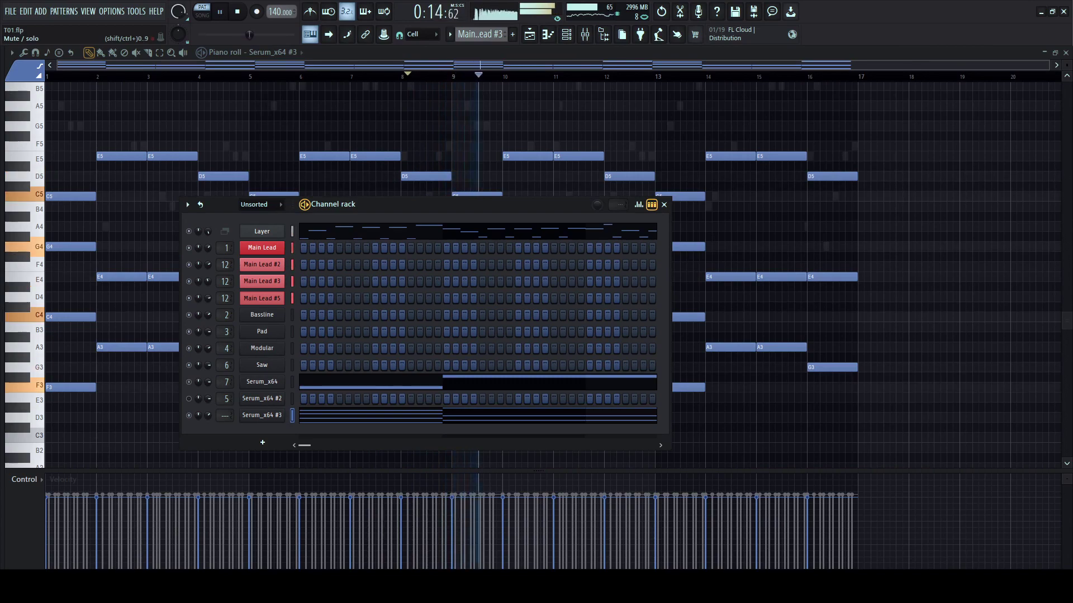
pyautogui.click(262, 416)
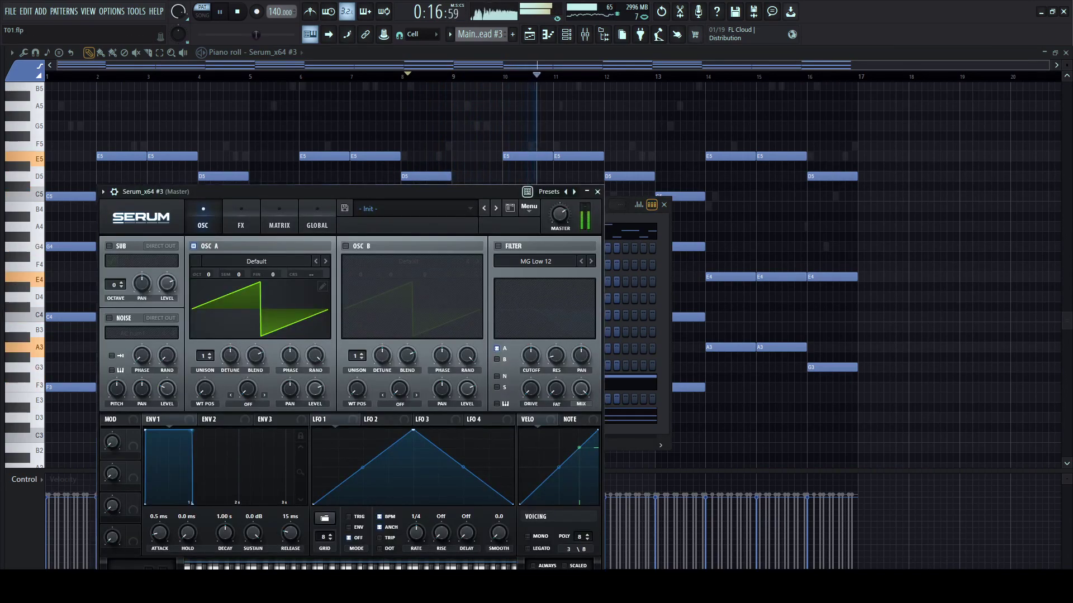
pyautogui.press('space')
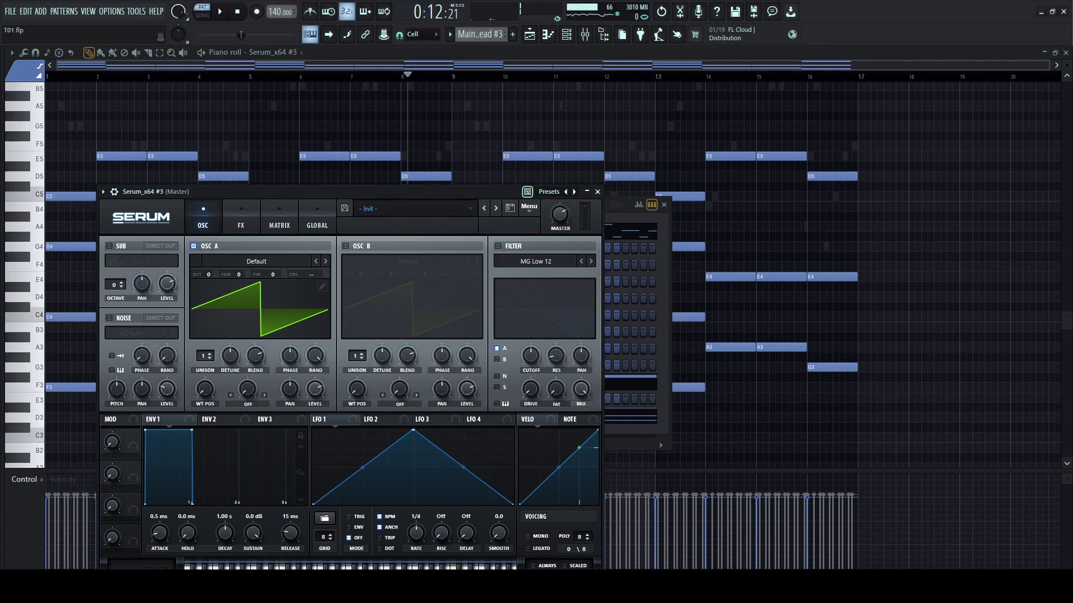
# - Mute the Serum_x64 channel and check Serum_x64 #3's arpeggiator settings during playback, returning to its piano roll
pyautogui.press('space')
pyautogui.moveTo(335, 192); pyautogui.dragTo(447, 134)
pyautogui.click(699, 134)
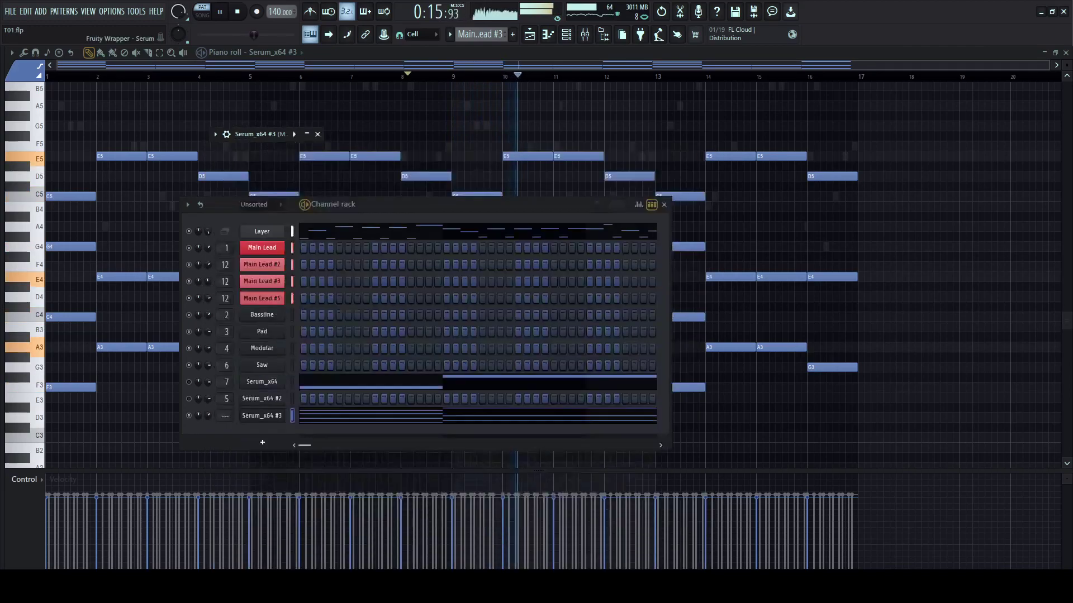
pyautogui.click(306, 135)
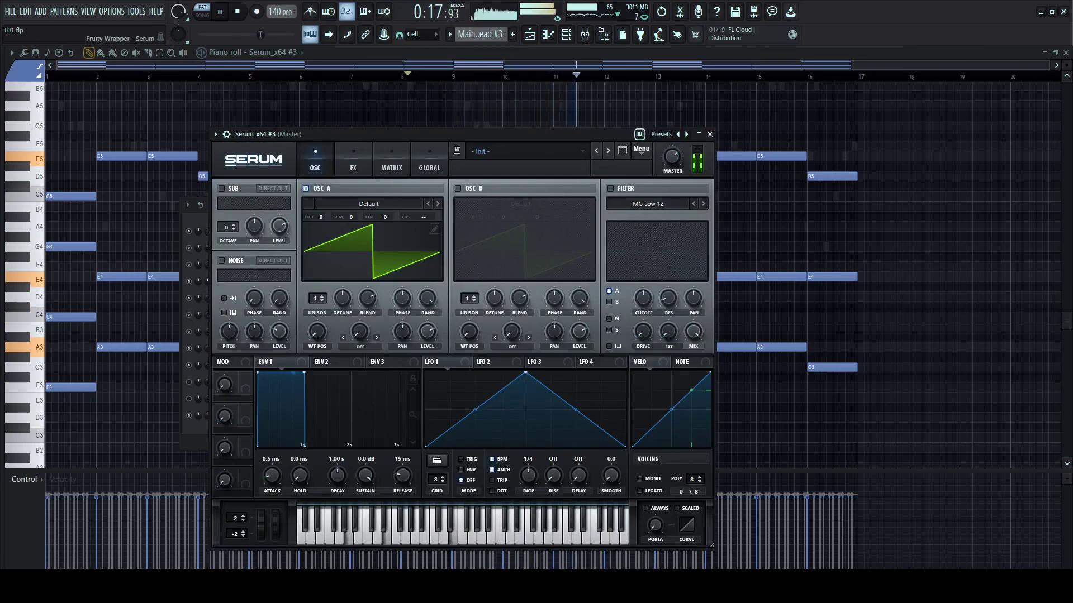
pyautogui.click(227, 134)
pyautogui.click(273, 154)
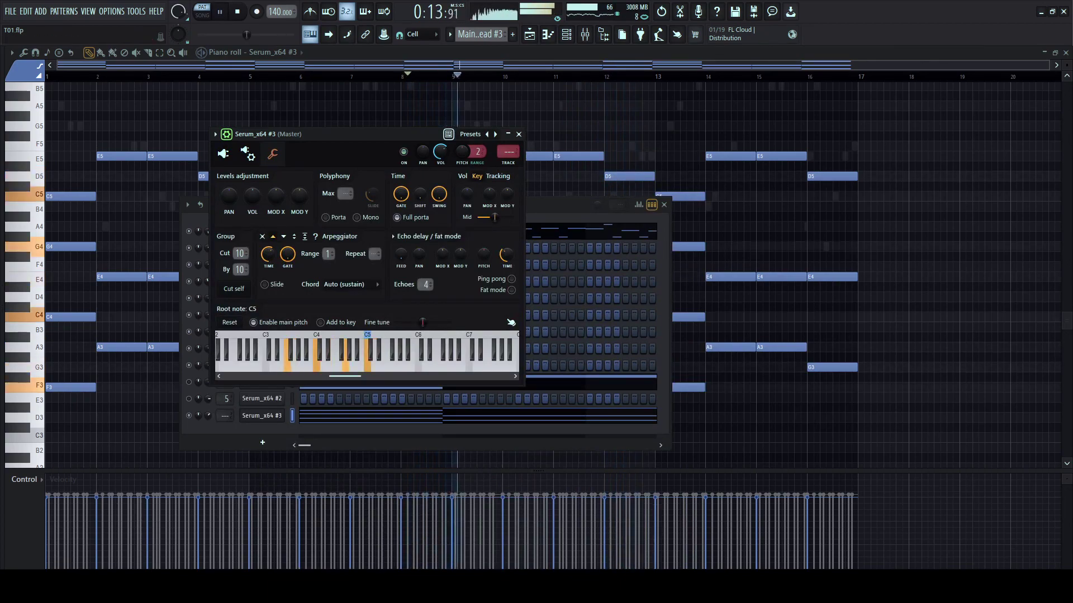
pyautogui.moveTo(335, 134); pyautogui.dragTo(405, 146)
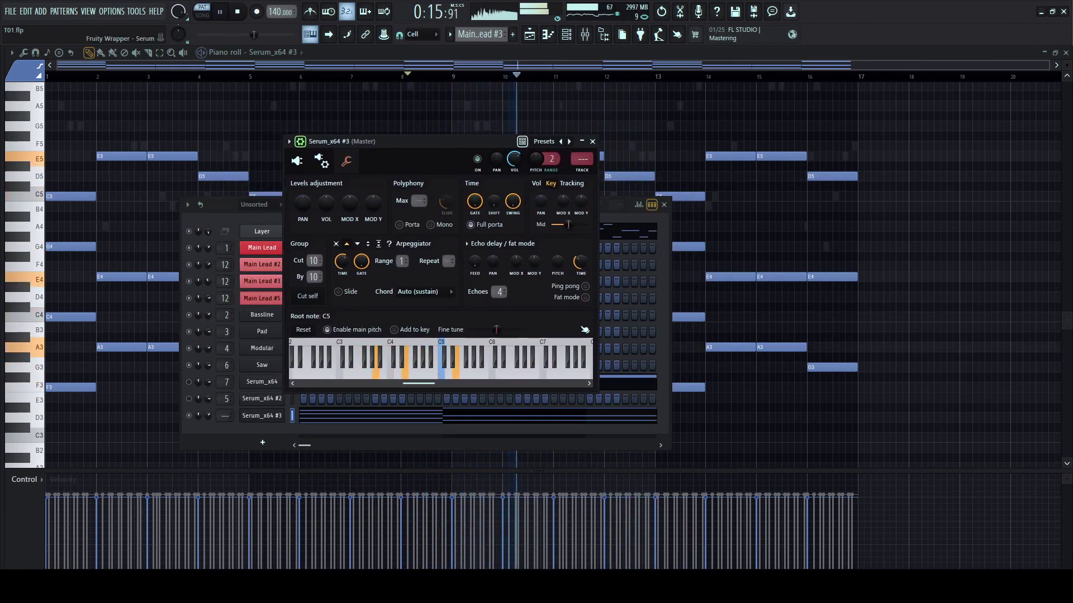
pyautogui.click(401, 53)
pyautogui.click(460, 115)
pyautogui.rightClick(460, 116)
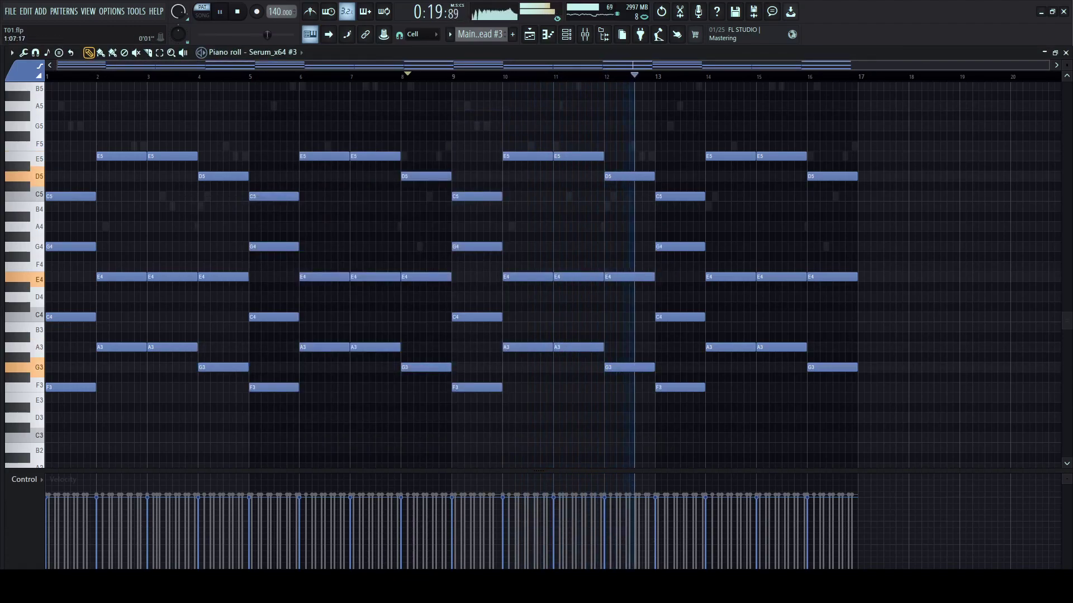
# - Lower the top E5 notes to B4 in bar 2 and C5 in bar 3, and check the chords from bar 1
pyautogui.click(53, 76)
pyautogui.scroll(3, 53, 76)
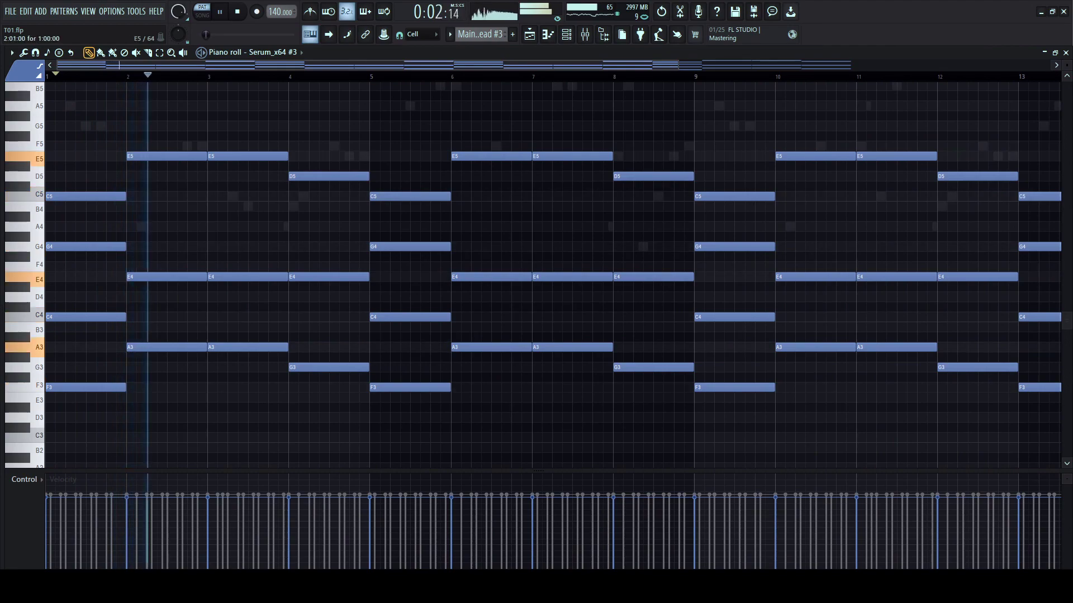
pyautogui.press('space')
pyautogui.press('space')
pyautogui.moveTo(166, 156); pyautogui.dragTo(167, 207)
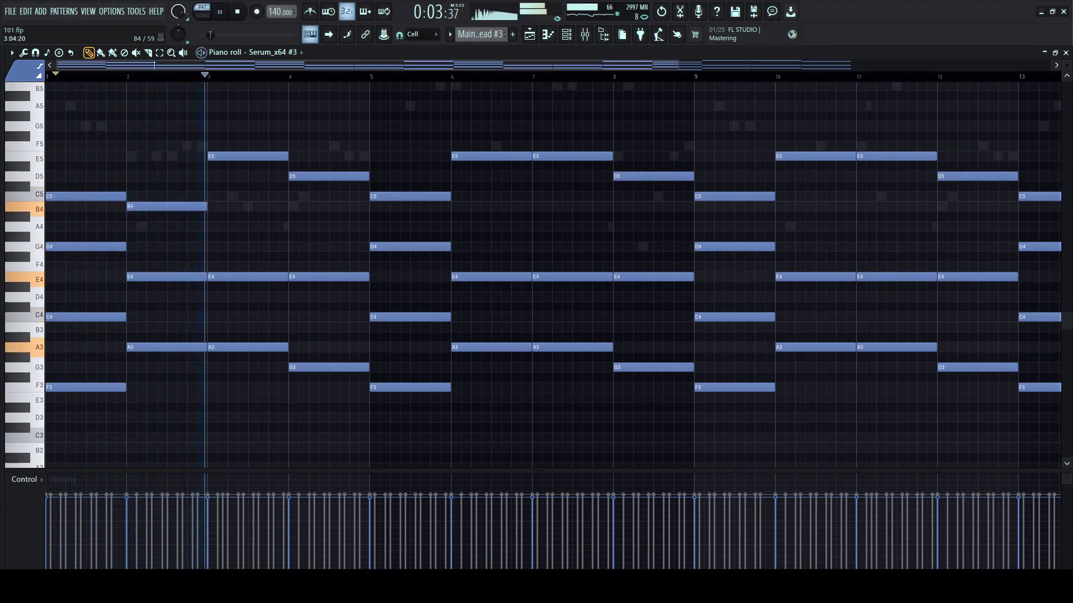
pyautogui.moveTo(248, 156); pyautogui.dragTo(248, 197)
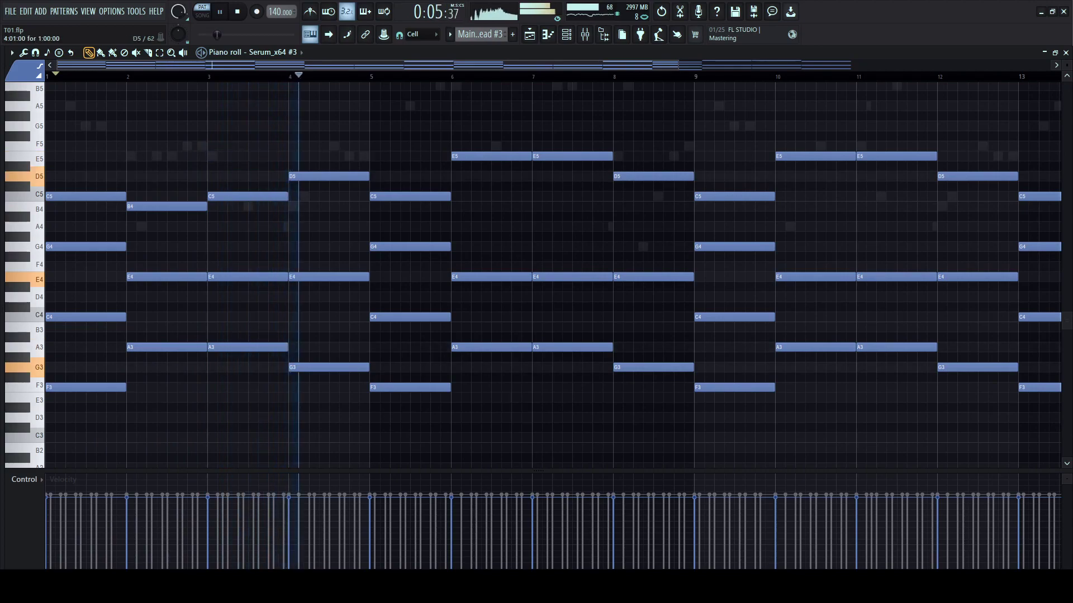
pyautogui.press('space')
pyautogui.press('space')
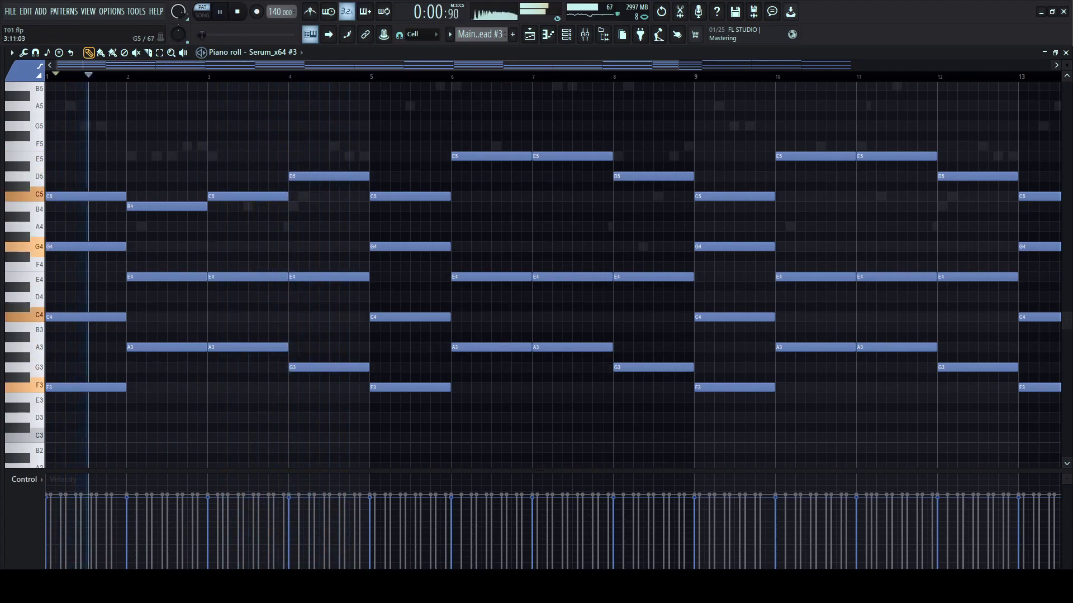
pyautogui.scroll(-2, 240, 76)
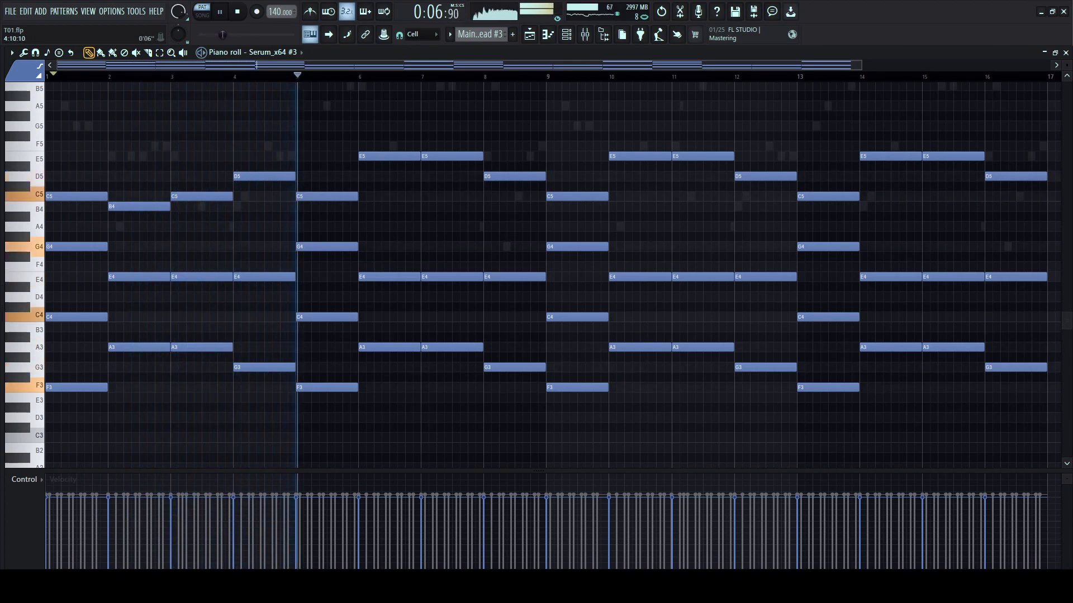
pyautogui.scroll(-1, 289, 116)
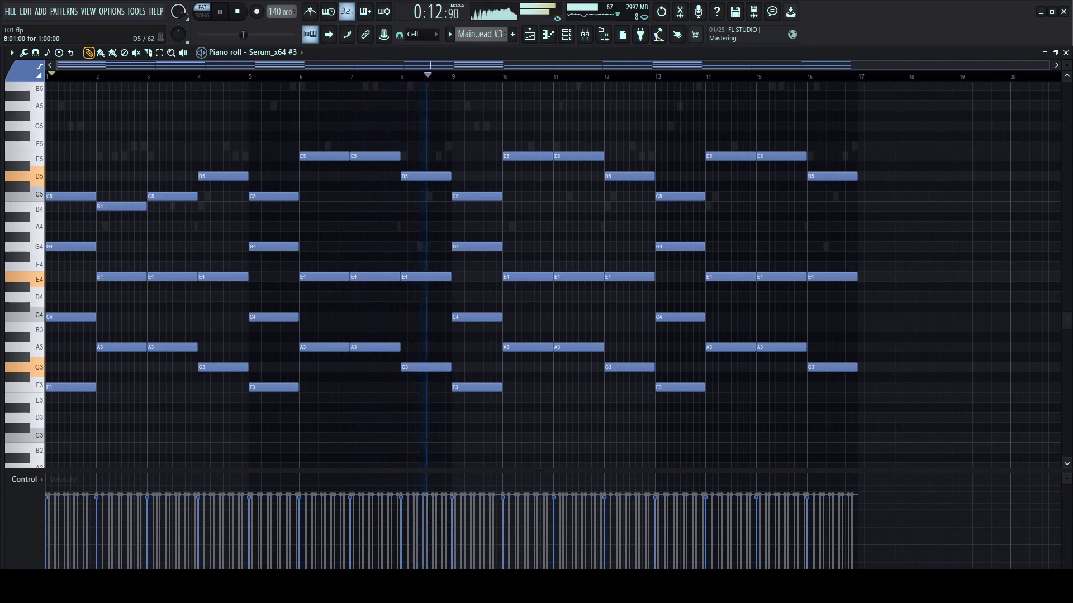
# - Lower the top D5 note in bar 8 to B4 and restart playback
pyautogui.press('space')
pyautogui.moveTo(426, 176); pyautogui.dragTo(426, 207)
pyautogui.press('space')
# - Delete the chords in bars 9–16 and replace them with a duplicate of the revised first eight bars
pyautogui.moveTo(890, 112); pyautogui.dragTo(477, 433)
pyautogui.press('Delete')
pyautogui.hotkey('ctrl', 'a')
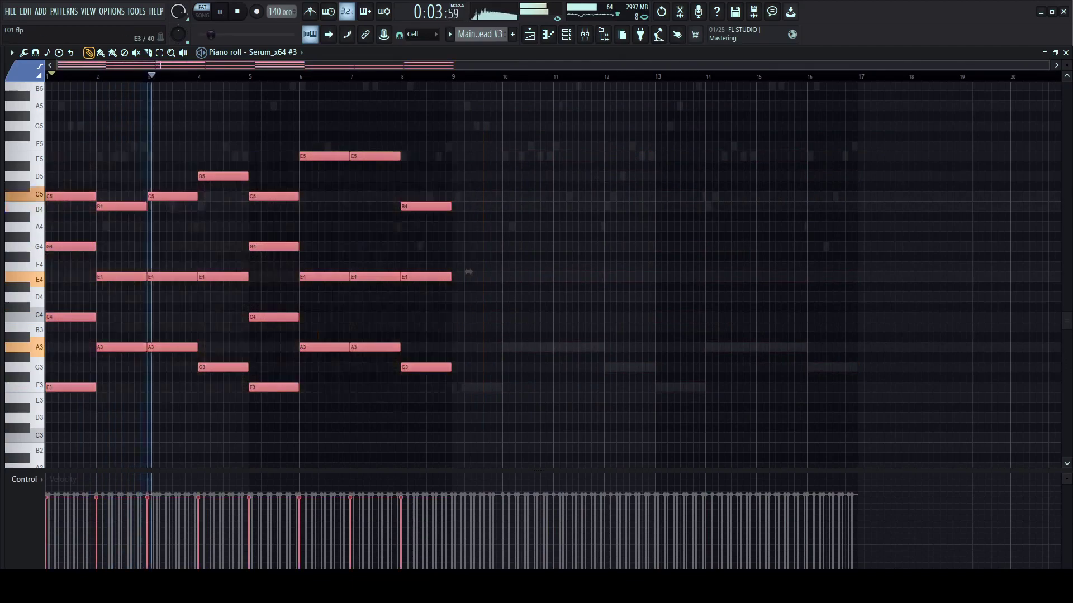
pyautogui.hotkey('ctrl', 'b')
pyautogui.hotkey('ctrl', 'd')
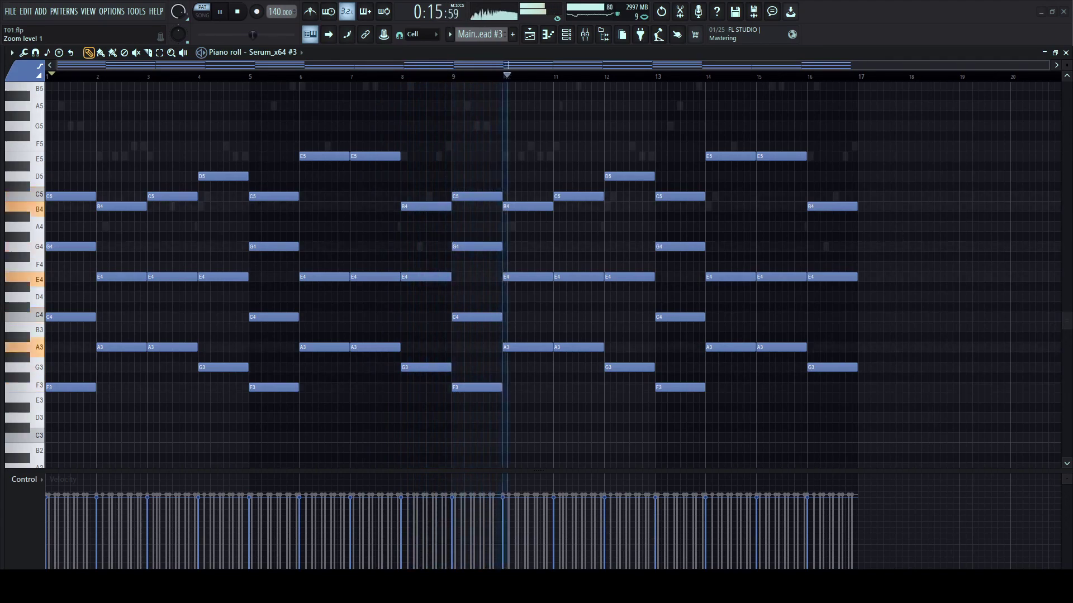
pyautogui.click(536, 136)
pyautogui.rightClick(537, 137)
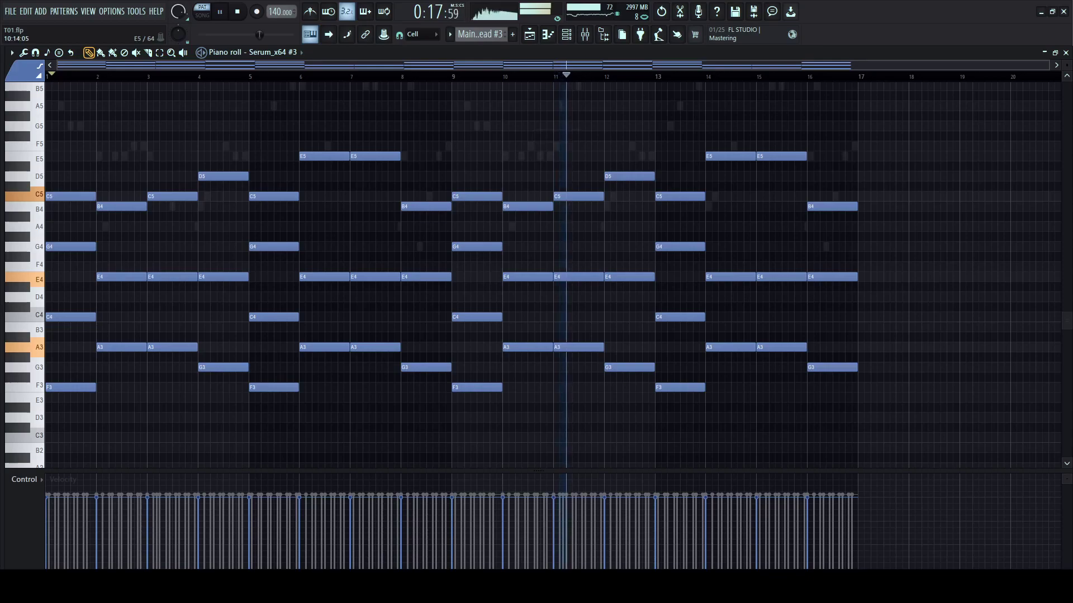
# - Add a one-bar A4 note to the bar 12 chord and raise it an octave, checking it by playback
pyautogui.press('space')
pyautogui.click(606, 227)
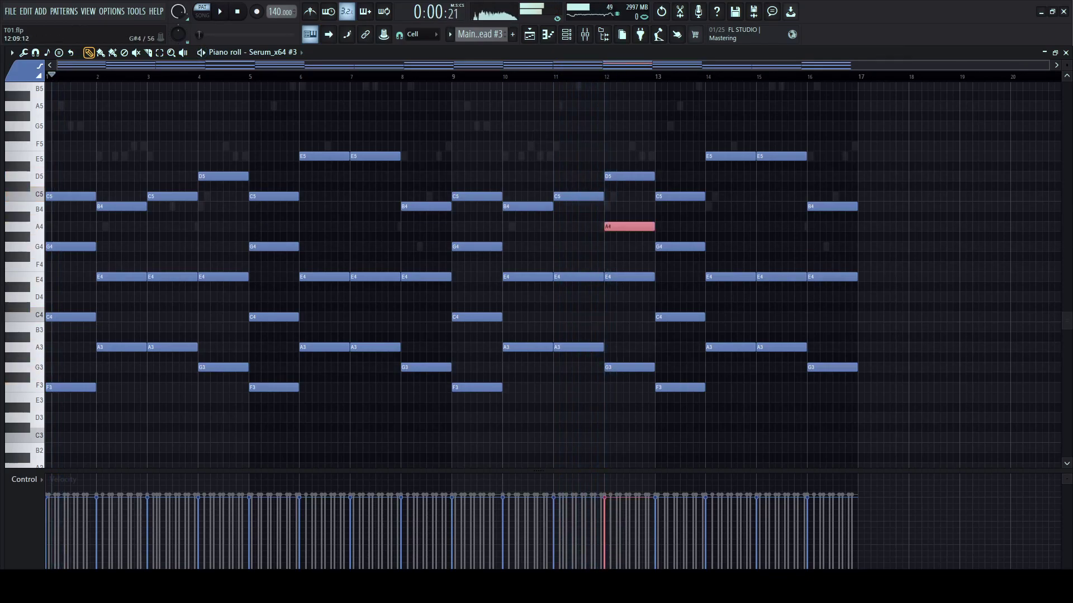
pyautogui.press('space')
pyautogui.hotkey('ctrl', 'Up')
pyautogui.click(611, 76)
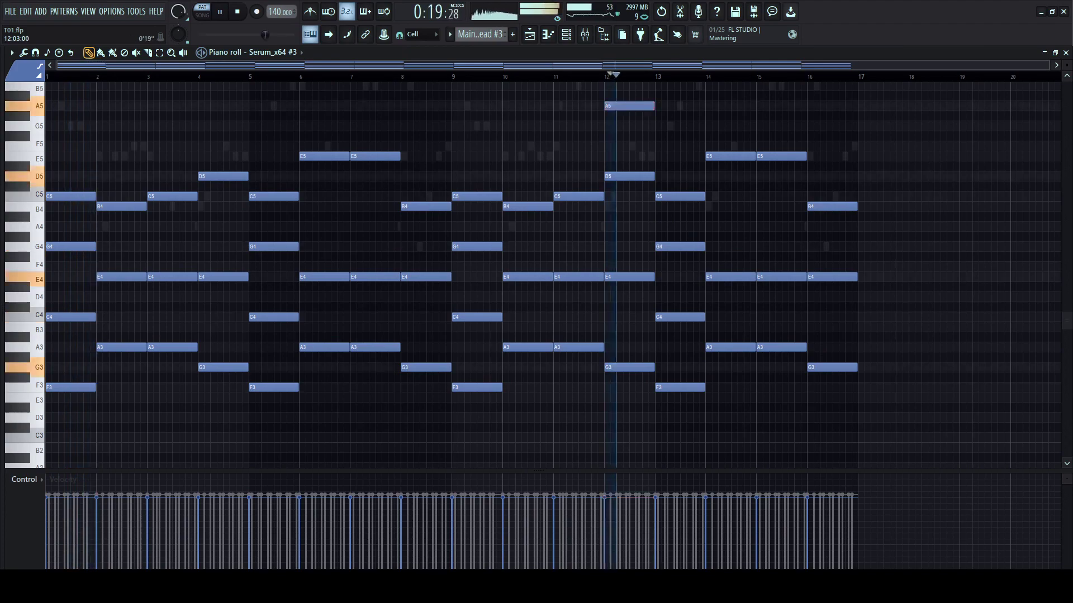
pyautogui.click(610, 76)
# - Try the added bar 12 note at C6, auditioning the chord repeatedly from bar 12
pyautogui.moveTo(612, 106)
pyautogui.mouseDown()
pyautogui.moveTo(612, 156)
pyautogui.moveTo(611, 86)
pyautogui.mouseUp()
pyautogui.press('space')
pyautogui.press('space')
pyautogui.press('space')
pyautogui.press('space')
pyautogui.press('space')
pyautogui.press('space')
pyautogui.press('space')
pyautogui.press('space')
pyautogui.click(607, 77)
pyautogui.press('space')
pyautogui.press('space')
pyautogui.press('space')
pyautogui.press('space')
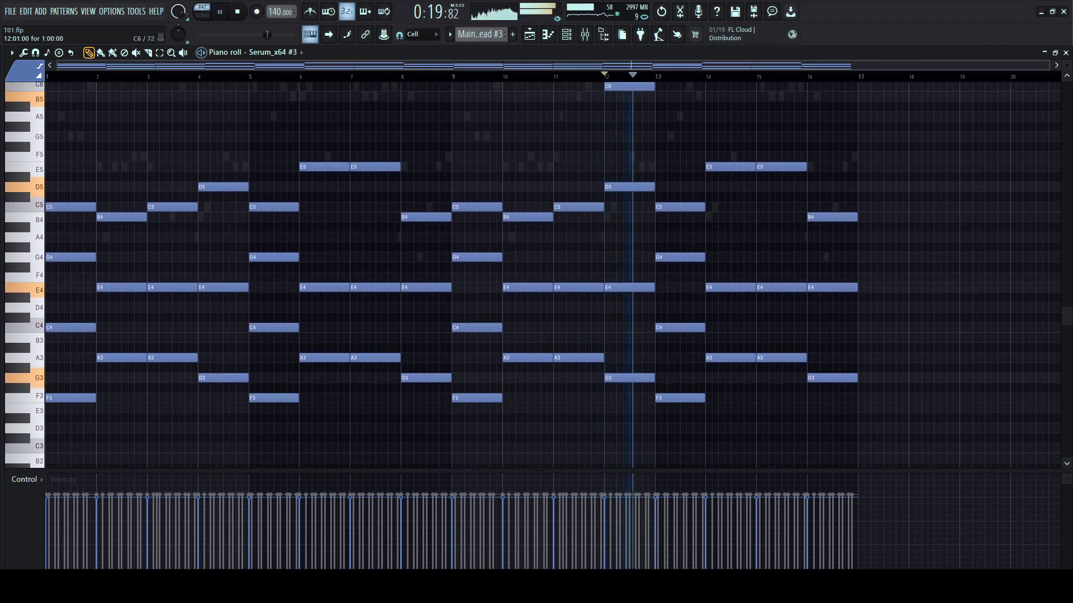
pyautogui.press('space')
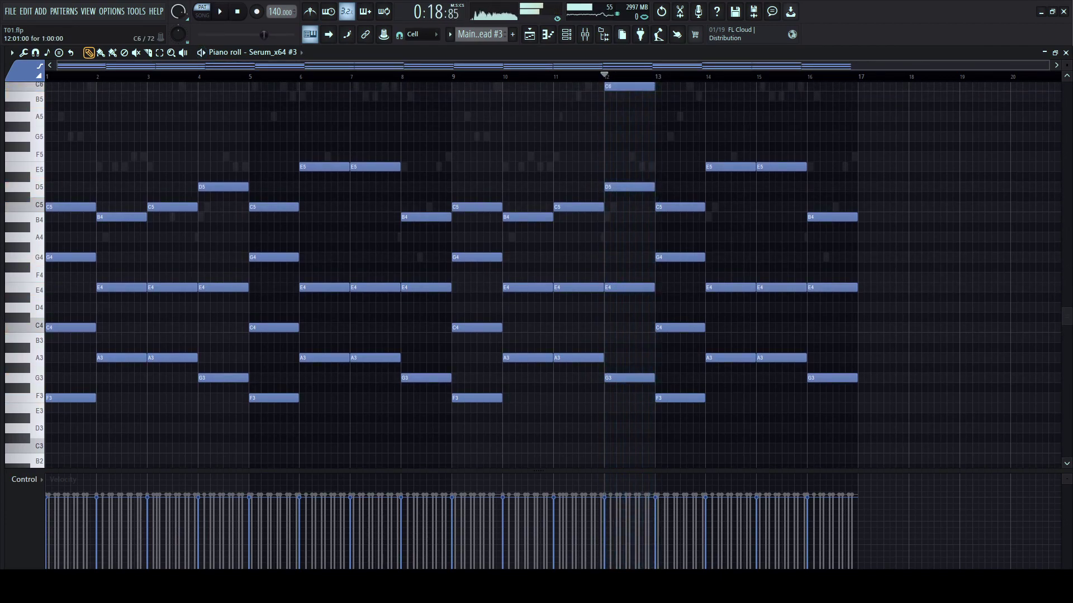
# - Move the added bar 12 note down to B4 and audition the chord in playback
pyautogui.press('space')
pyautogui.hotkey('ctrl', 'd')
pyautogui.moveTo(593, 87); pyautogui.dragTo(627, 247)
pyautogui.scroll(1, 627, 100)
pyautogui.press('space')
pyautogui.press('space')
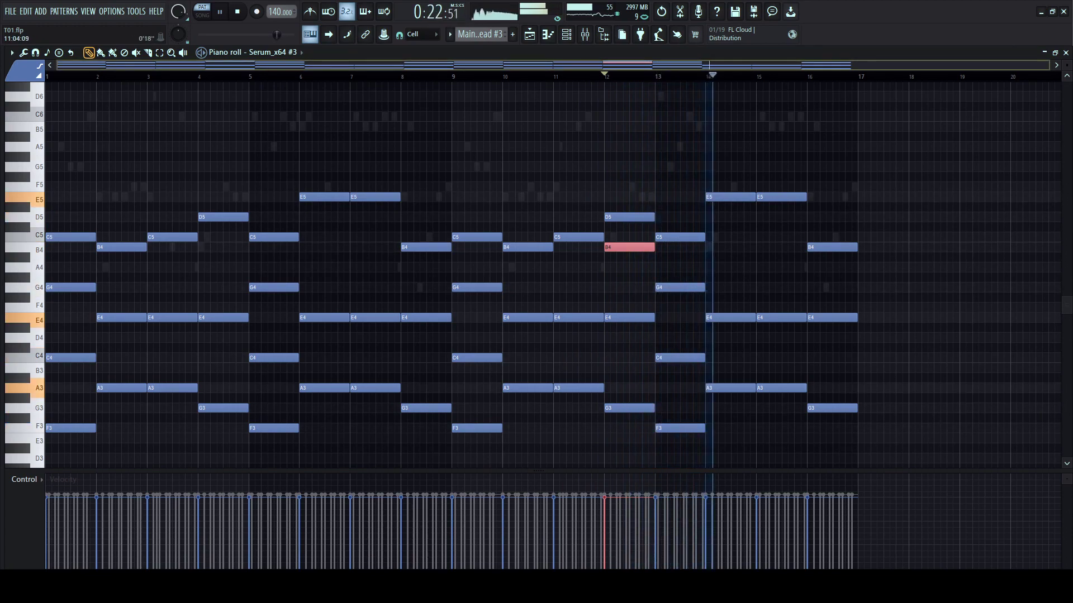
pyautogui.click(639, 117)
pyautogui.hotkey('ctrl', 'z')
pyautogui.press('F9')
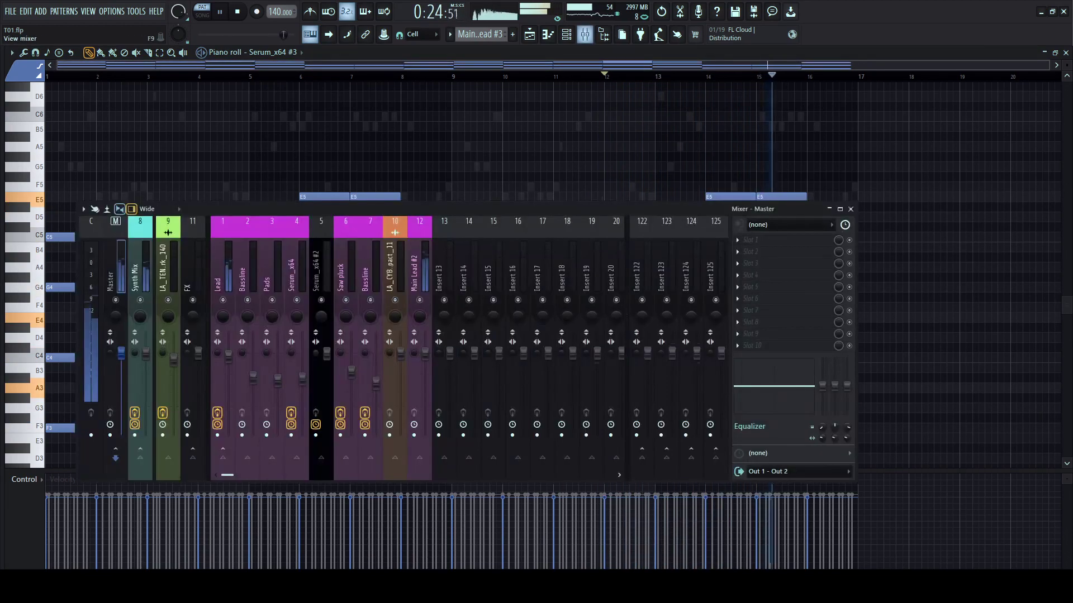
pyautogui.press('F9')
pyautogui.press('space')
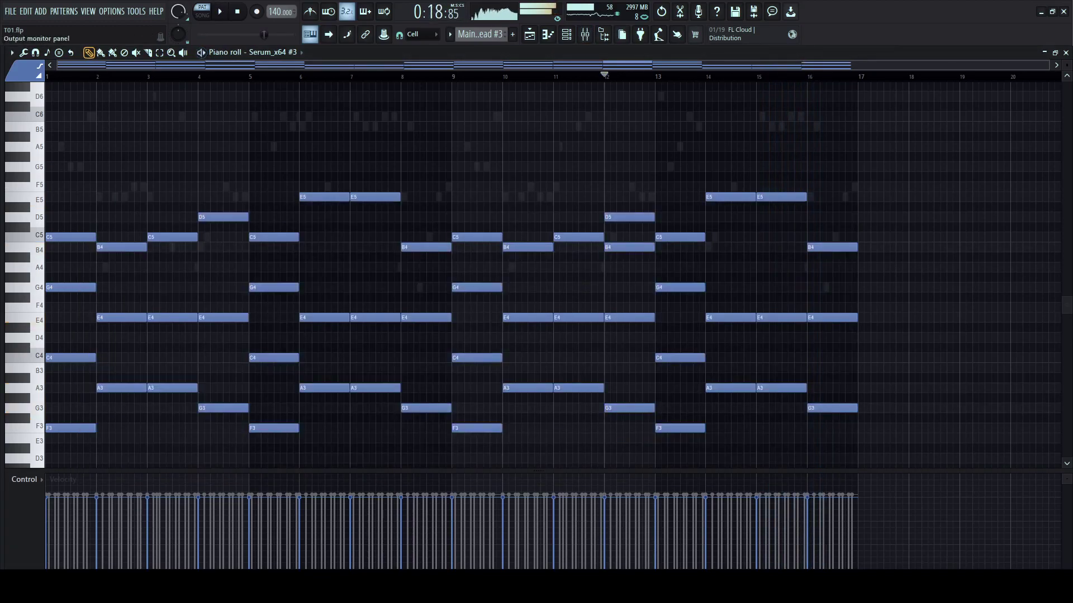
# - Open Serum_x64 #3's plugin window and lower its master volume to 74% (-8.0 dB) during playback
pyautogui.press('F6')
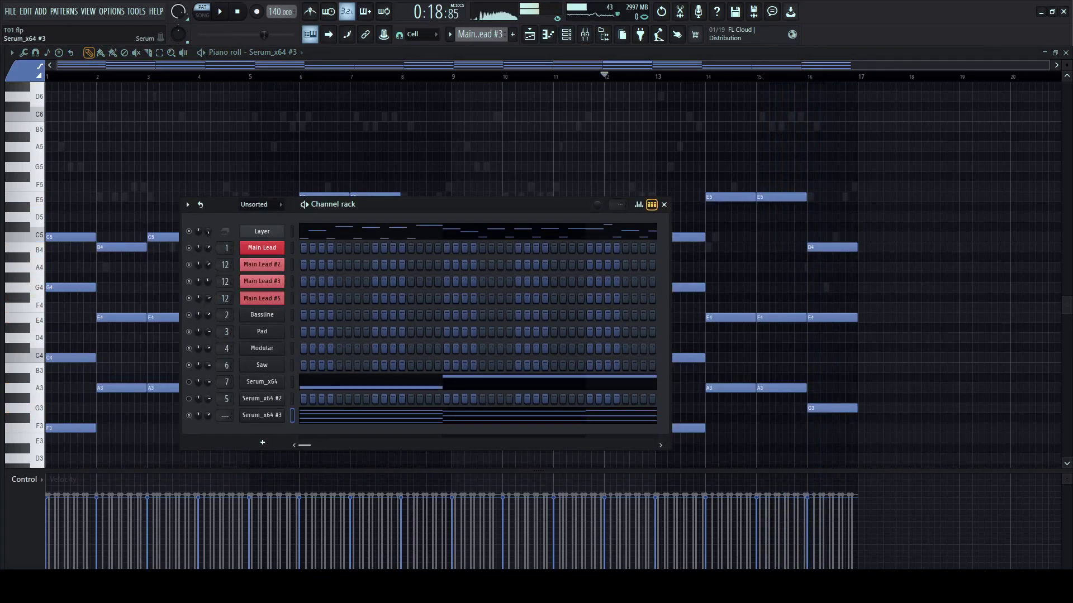
pyautogui.click(262, 415)
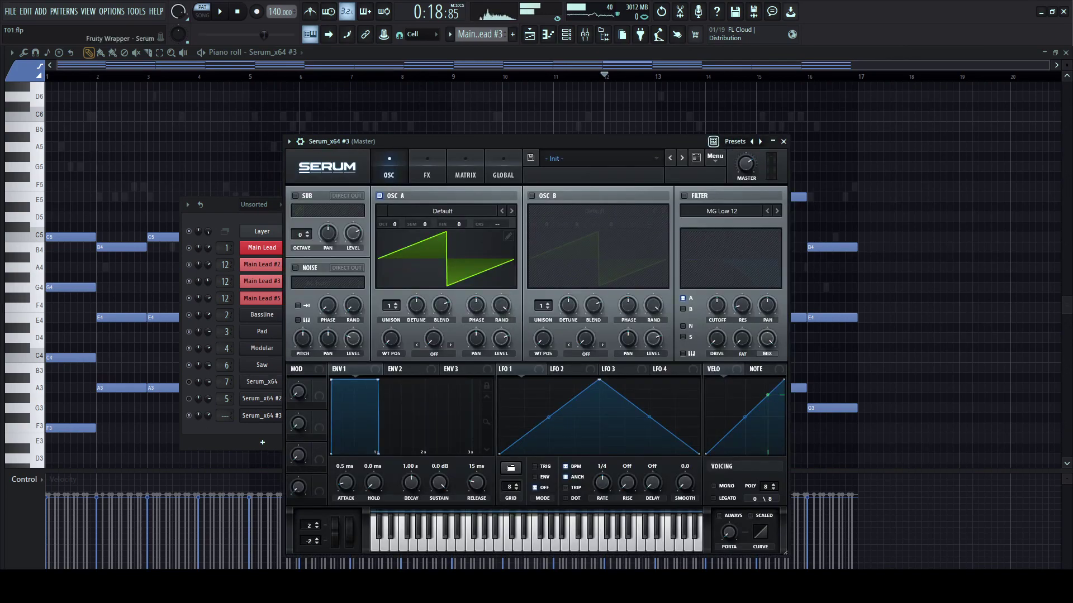
pyautogui.press('space')
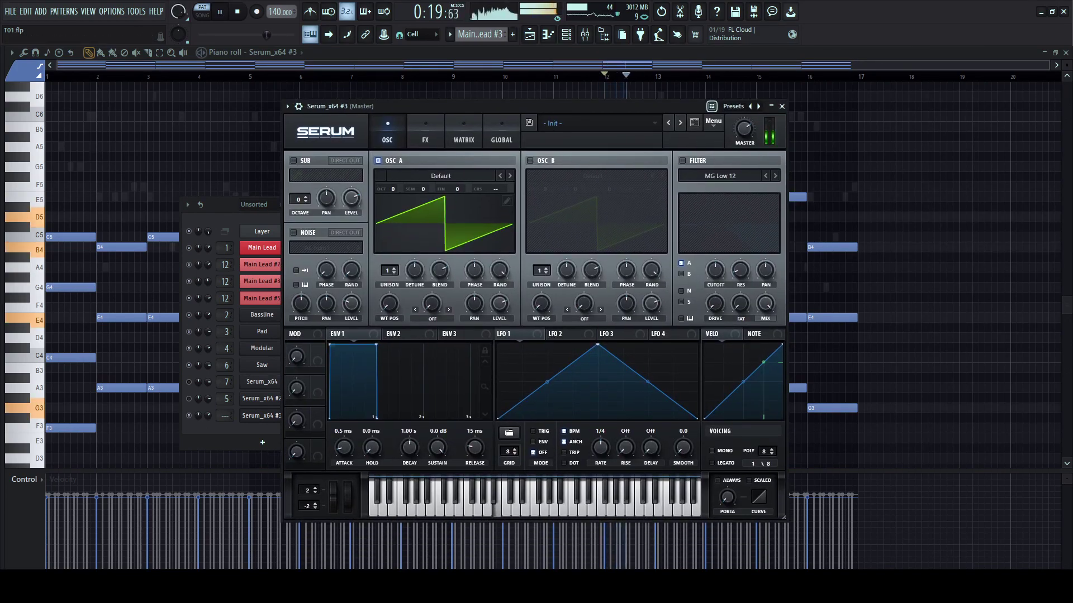
pyautogui.press('space')
pyautogui.press('space')
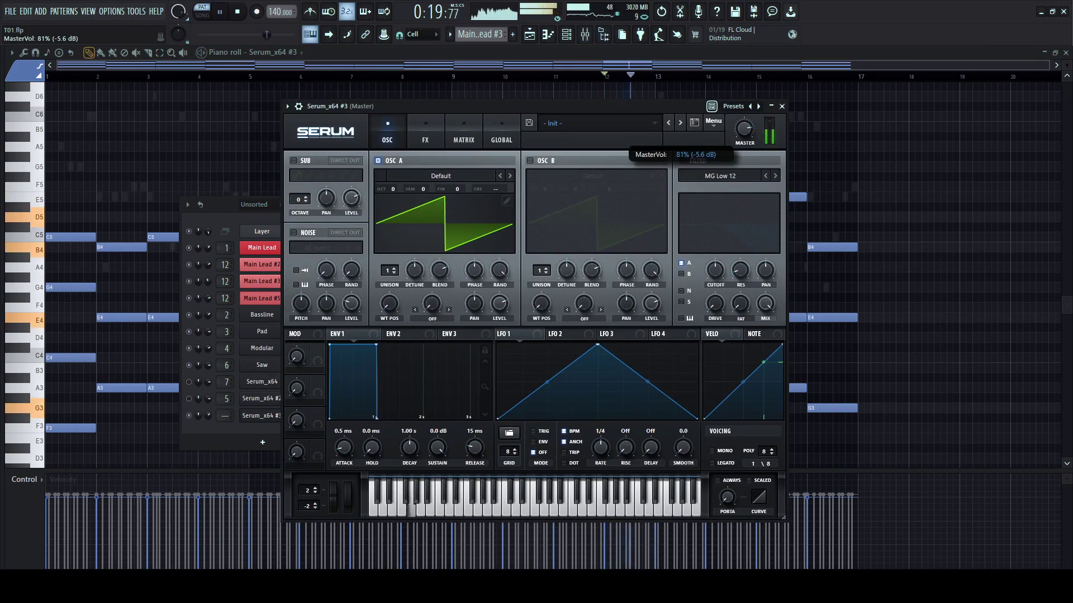
pyautogui.moveTo(744, 128); pyautogui.dragTo(744, 136)
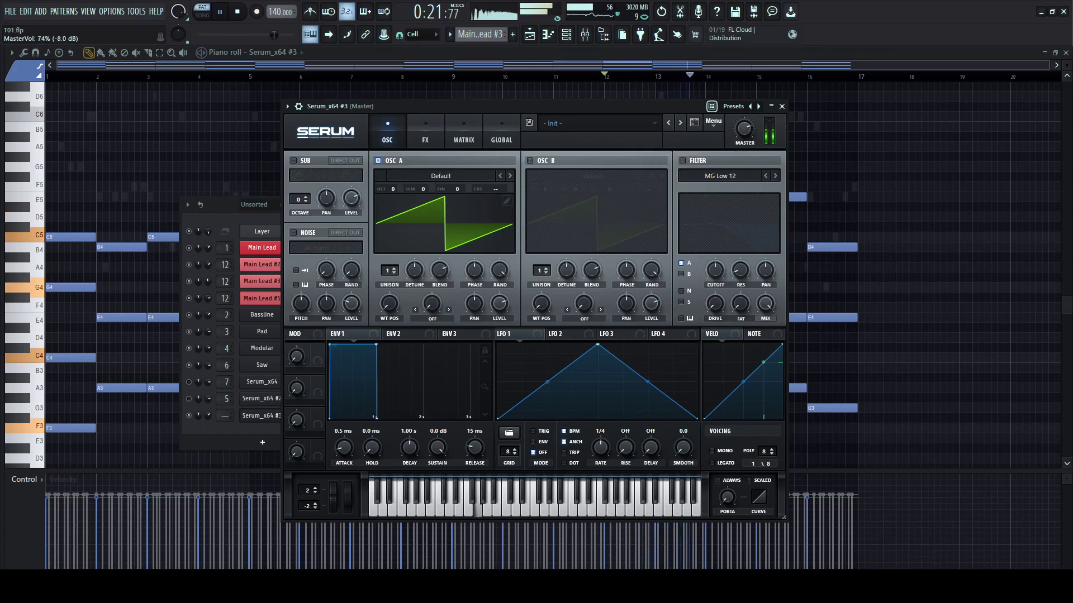
# - Enable the filter, assign Env 1 with sustain at -42.3 dB to its cutoff, and change the filter type to Cmb HL6-
pyautogui.click(683, 161)
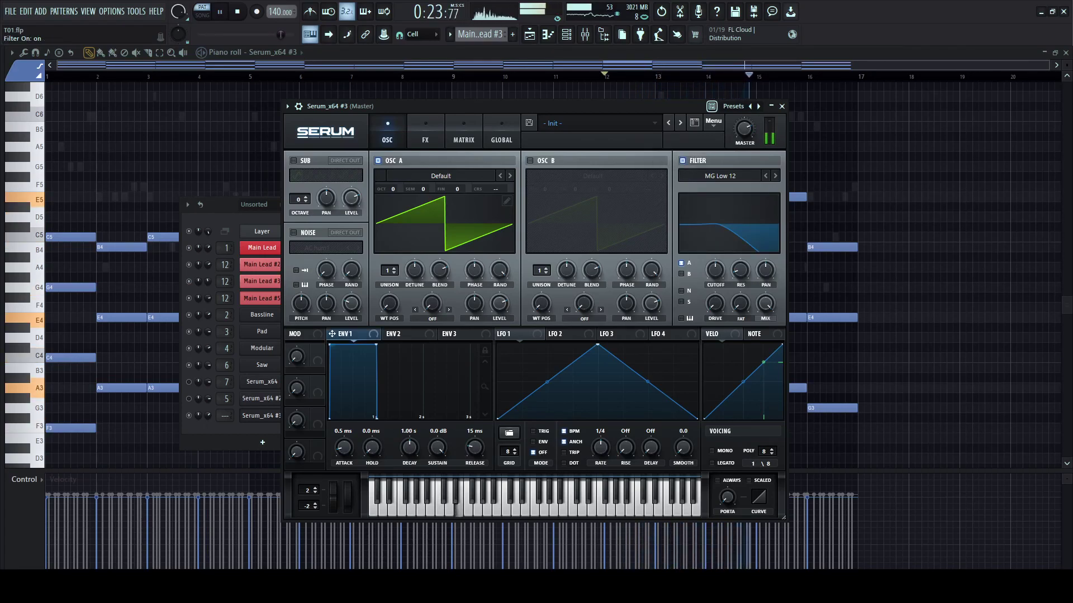
pyautogui.moveTo(437, 448); pyautogui.dragTo(437, 526)
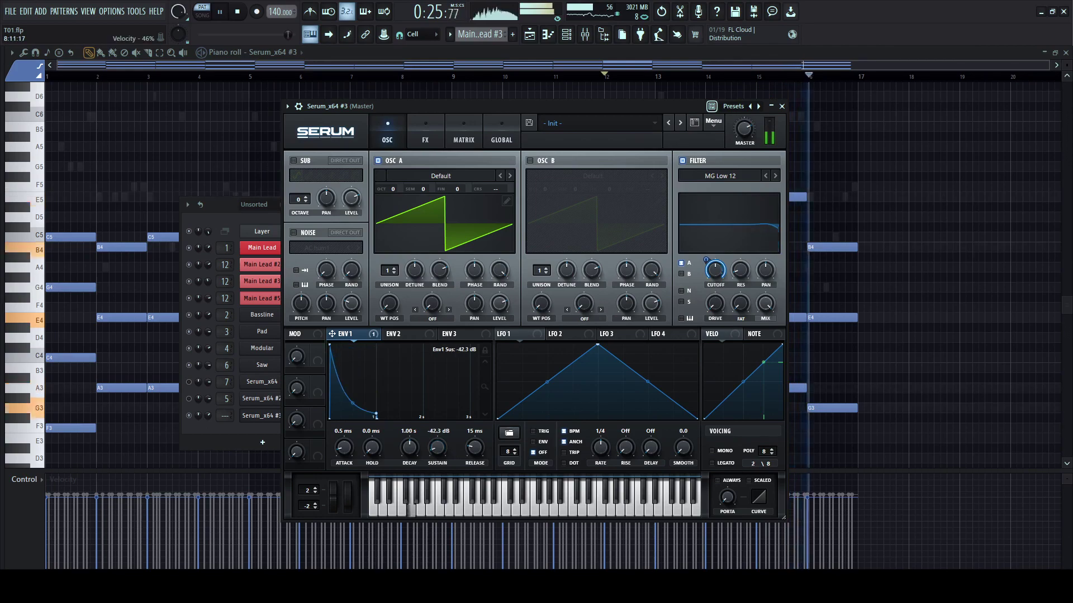
pyautogui.click(775, 176)
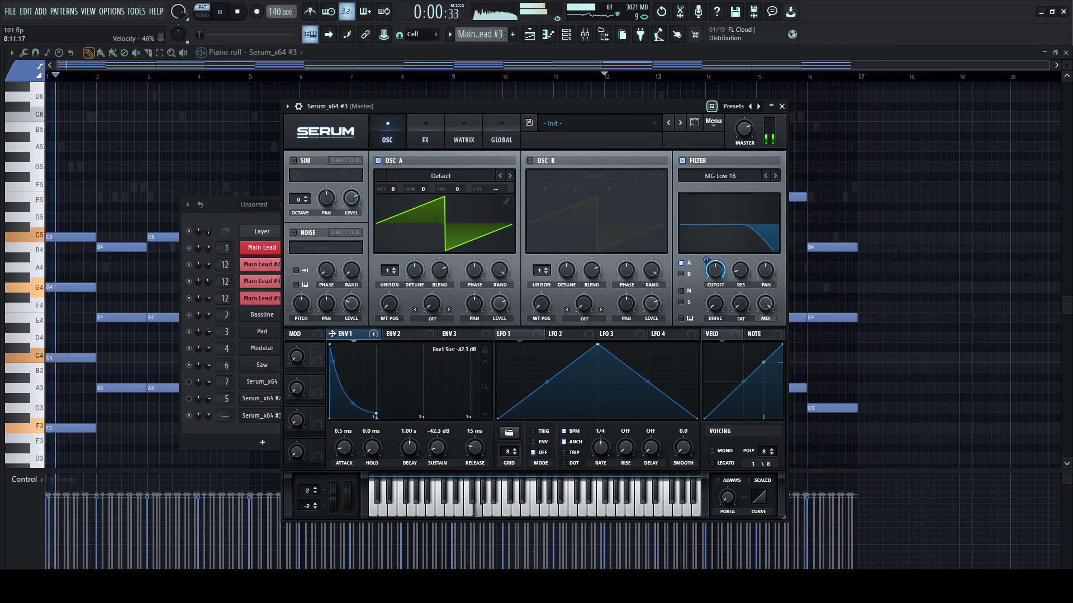
pyautogui.click(720, 176)
pyautogui.moveTo(705, 260); pyautogui.dragTo(740, 221)
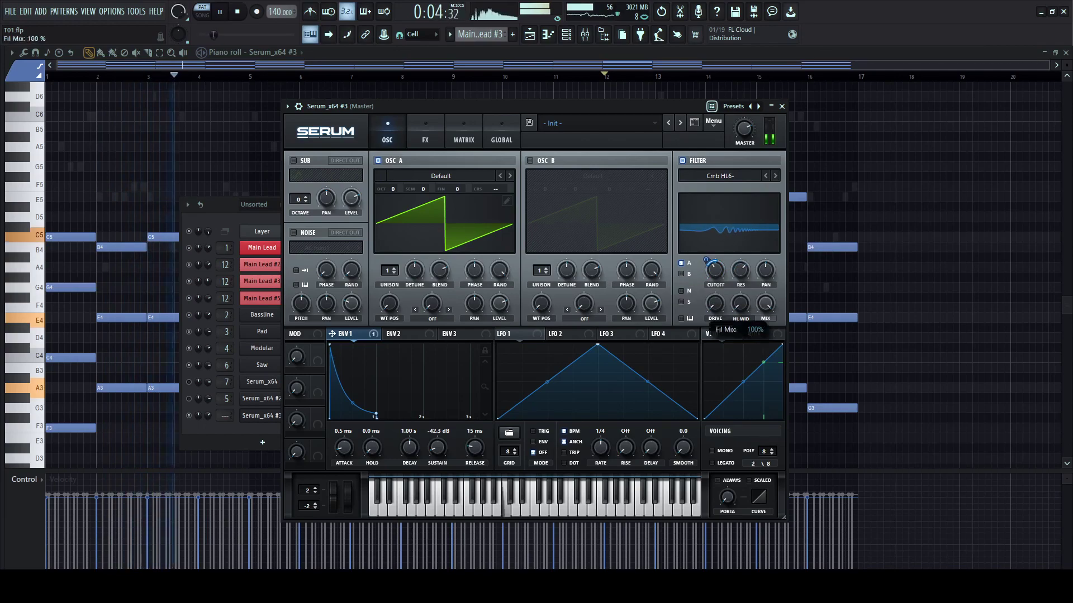
# - Raise the master volume, set the comb filter cutoff to 976 Hz and modulate it with LFO 1 while auditioning from bar 12
pyautogui.moveTo(744, 128); pyautogui.dragTo(744, 116)
pyautogui.moveTo(715, 303); pyautogui.dragTo(705, 259)
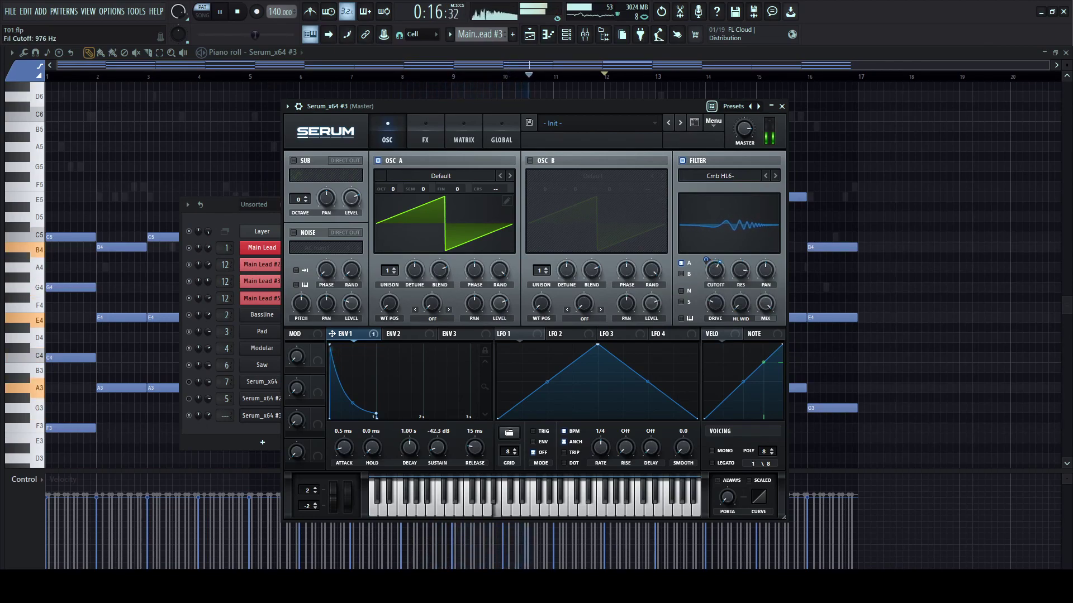
pyautogui.press('space')
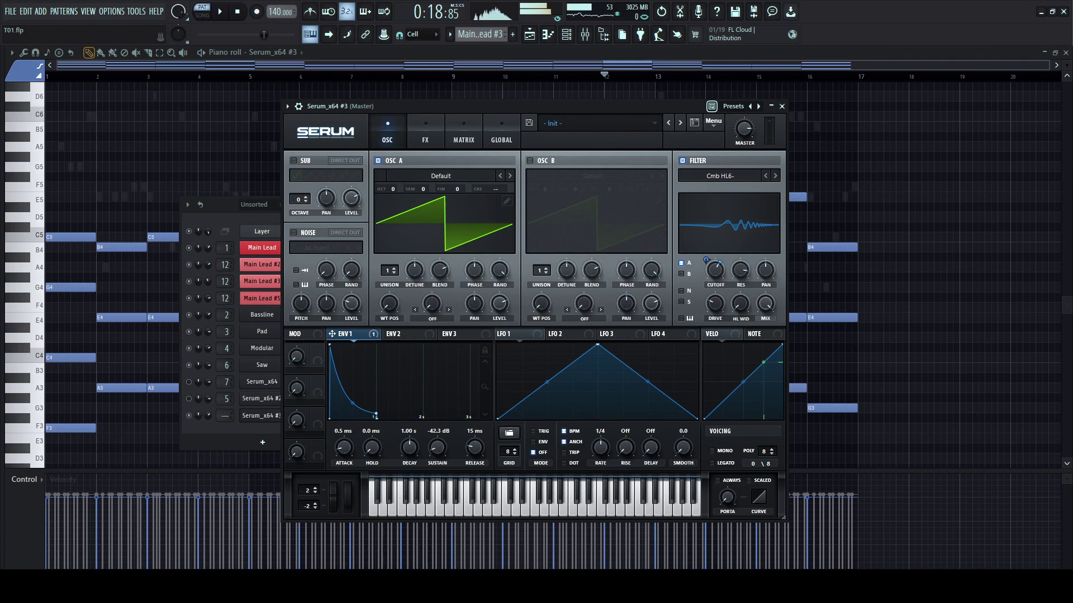
pyautogui.press('space')
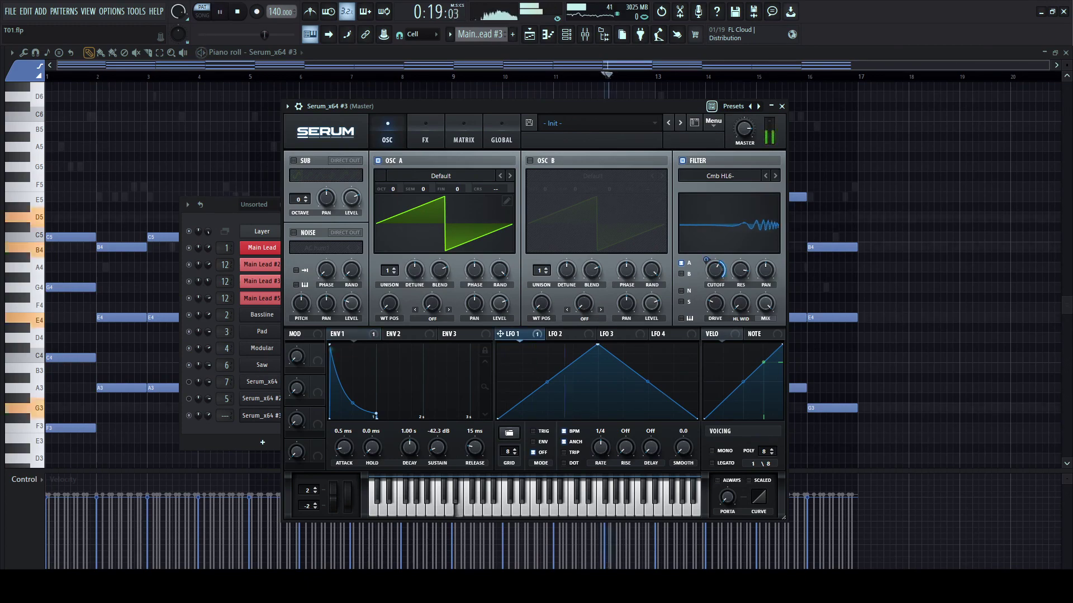
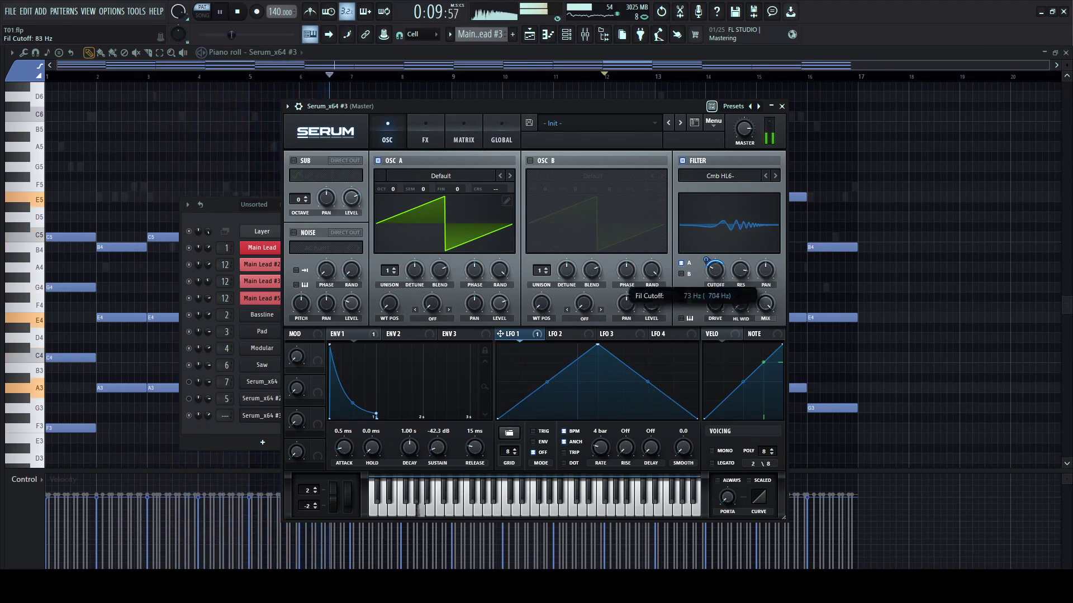
# - Try the Hyper/Dimension effect with Retrig enabled, adjusting its detune and rate and the master volume during playback
pyautogui.click(464, 132)
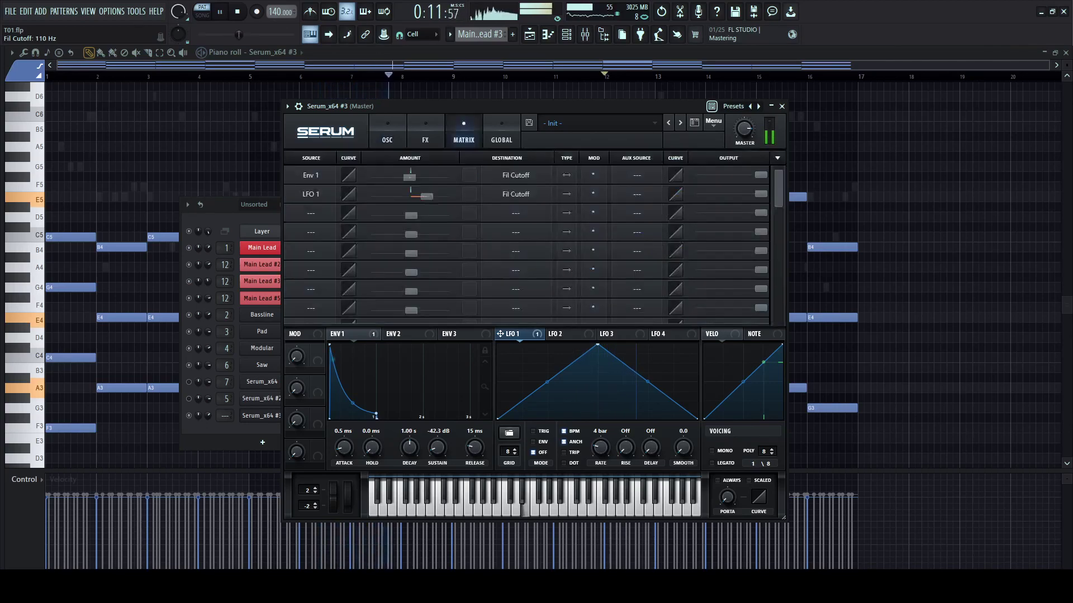
pyautogui.click(425, 132)
pyautogui.click(298, 162)
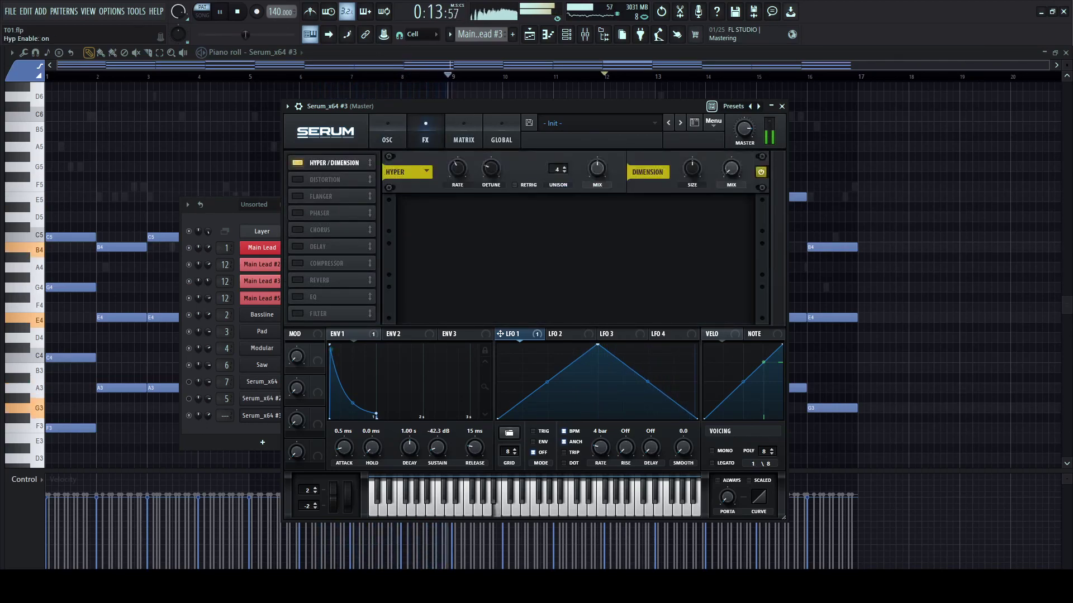
pyautogui.click(514, 185)
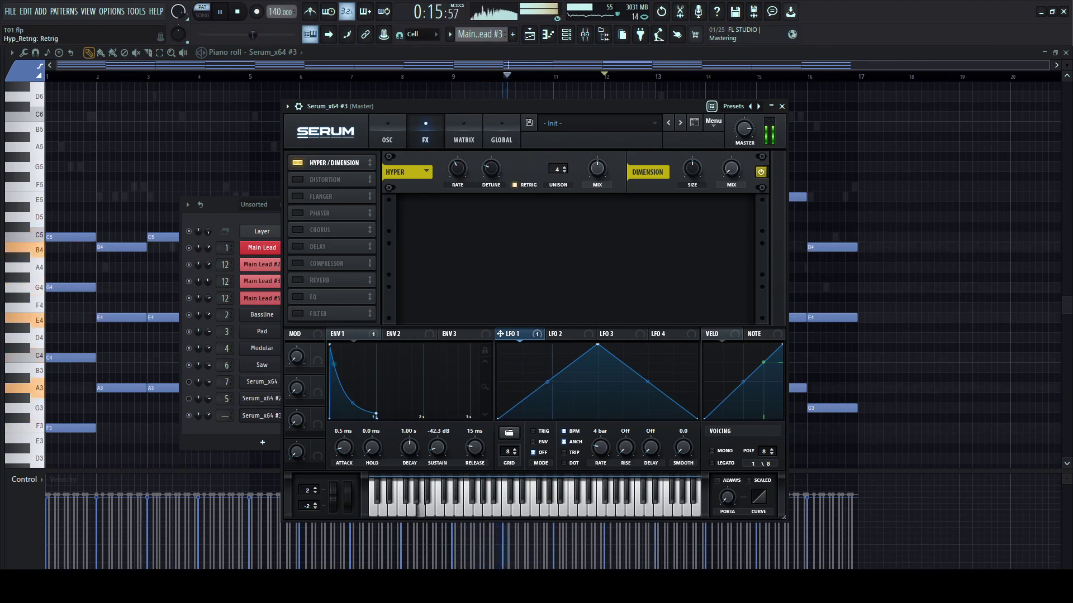
pyautogui.moveTo(491, 168); pyautogui.dragTo(491, 166)
pyautogui.moveTo(744, 129)
pyautogui.mouseDown()
pyautogui.moveTo(744, 144)
pyautogui.moveTo(744, 116)
pyautogui.mouseUp()
pyautogui.moveTo(458, 168); pyautogui.dragTo(458, 210)
# - Try a Diode 2 distortion at a reduced mix, compensating with a lower master volume
pyautogui.click(298, 179)
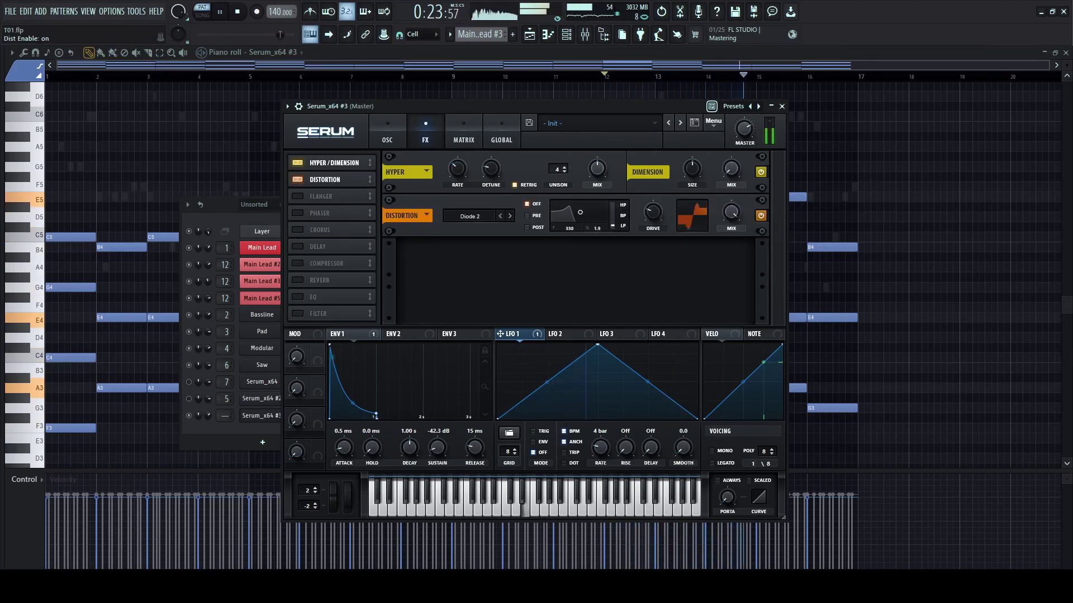
pyautogui.moveTo(744, 129); pyautogui.dragTo(744, 137)
pyautogui.moveTo(731, 213); pyautogui.dragTo(731, 234)
pyautogui.moveTo(744, 129); pyautogui.dragTo(744, 136)
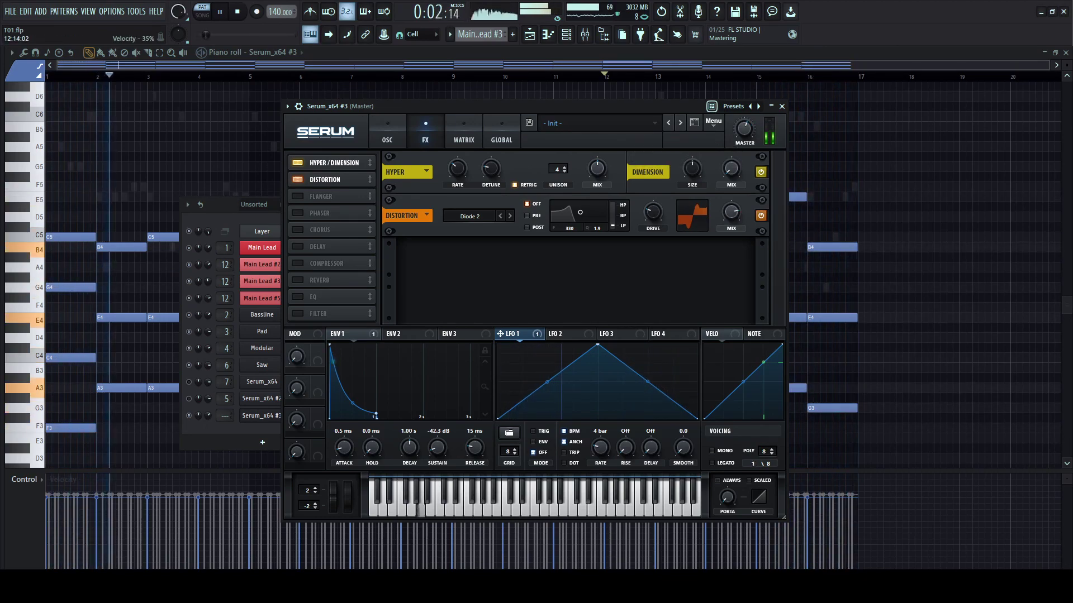
pyautogui.click(298, 179)
# - Try the flanger and the chorus effects one after the other during playback
pyautogui.click(298, 196)
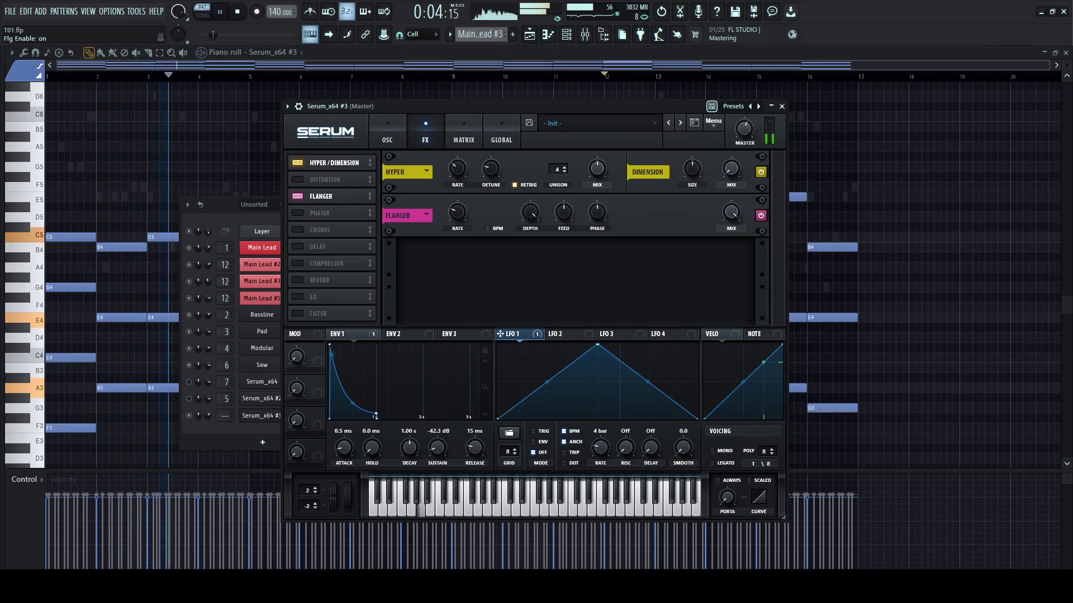
pyautogui.click(297, 196)
pyautogui.click(297, 230)
pyautogui.click(297, 229)
# - Try a ping-pong delay at 60% mix with its filter bandwidth at 0.8
pyautogui.click(298, 246)
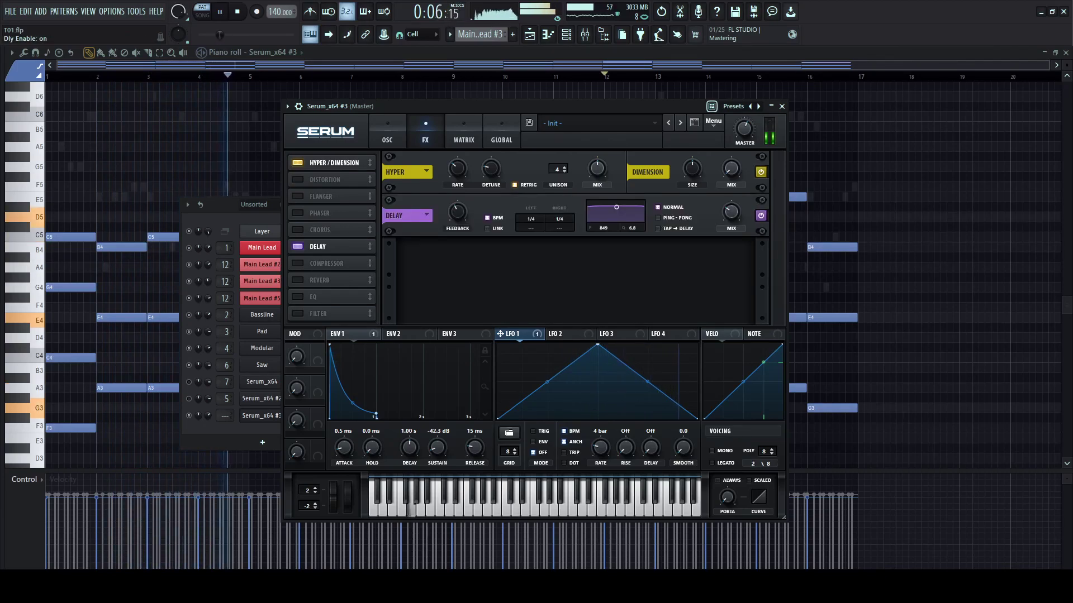
pyautogui.click(658, 218)
pyautogui.moveTo(732, 213); pyautogui.dragTo(732, 194)
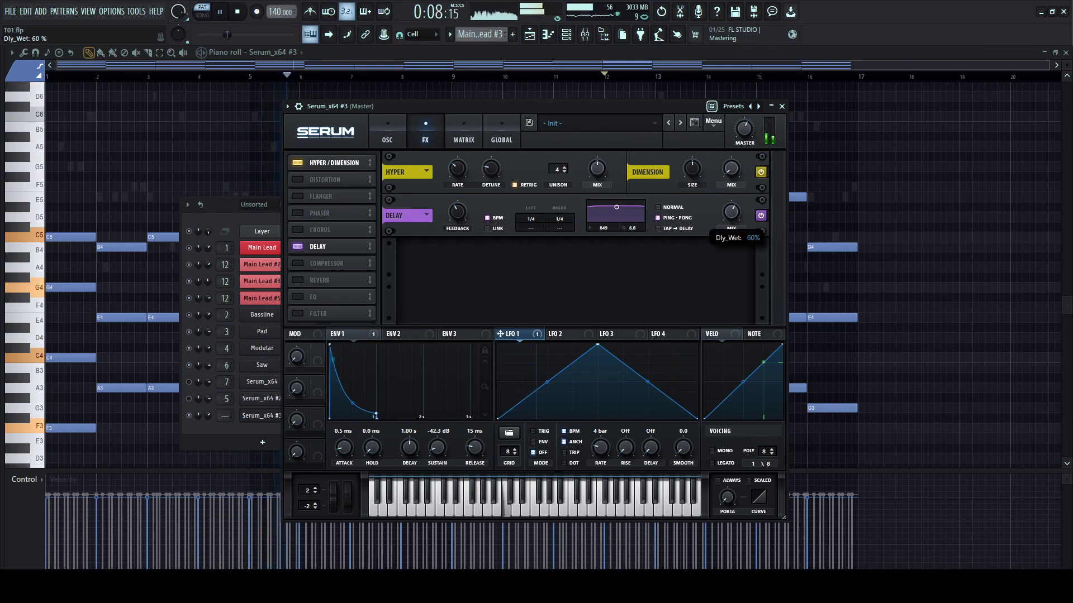
pyautogui.moveTo(616, 207); pyautogui.dragTo(624, 216)
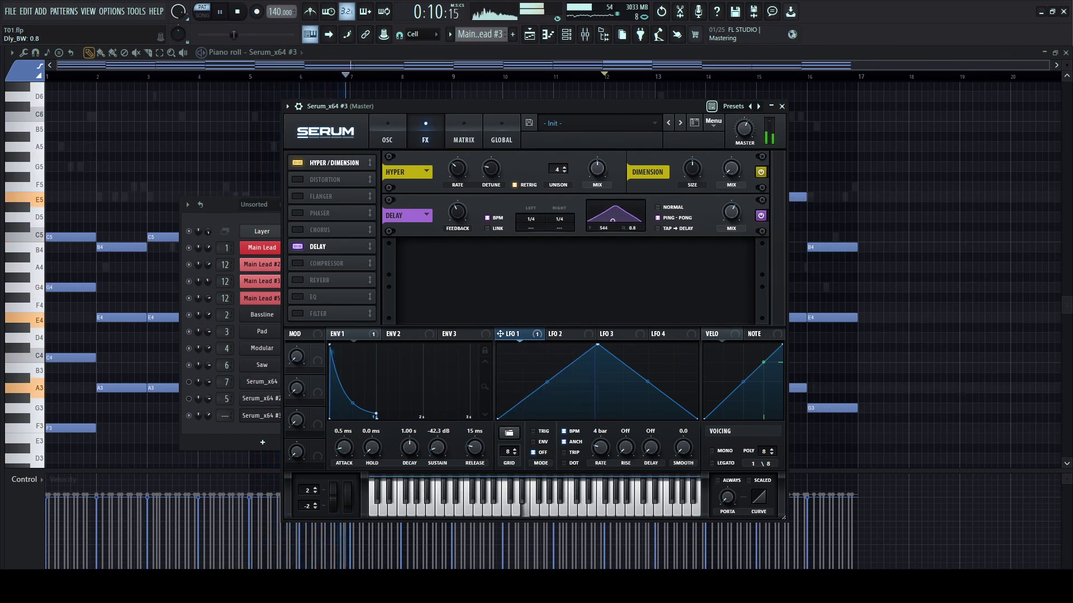
# - Disable the filter, the Hyper/Dimension effect and the delay in Serum_x64 #3
pyautogui.click(388, 133)
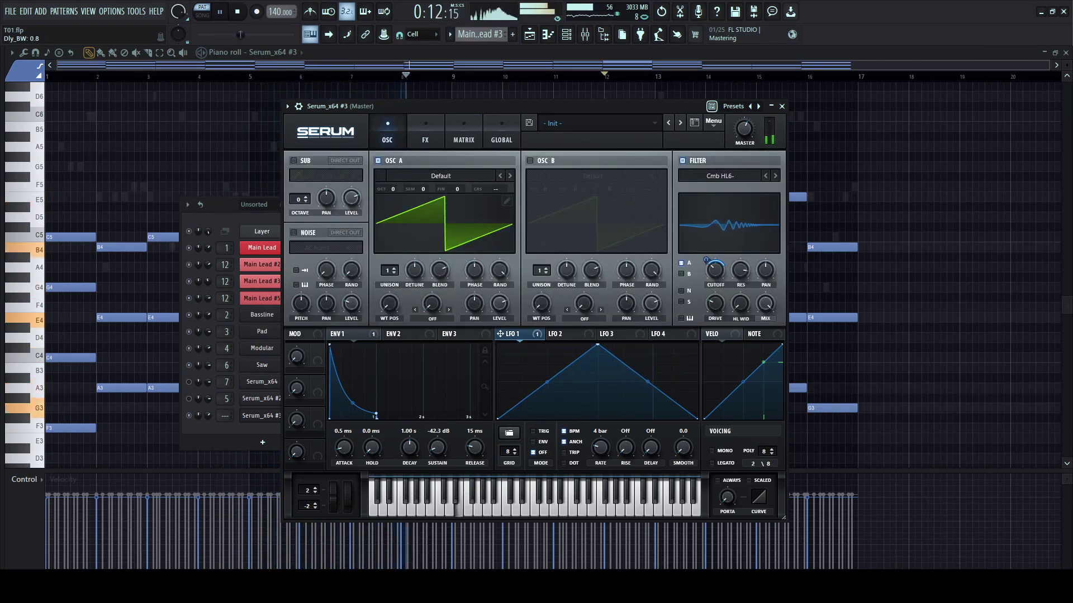
pyautogui.click(683, 160)
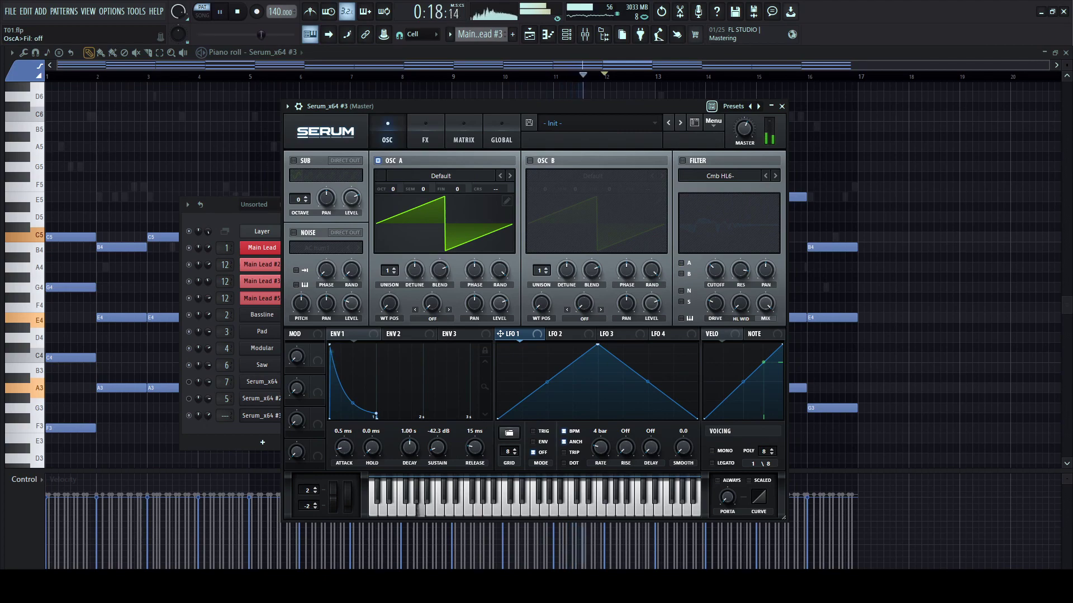
pyautogui.click(425, 132)
pyautogui.click(298, 164)
pyautogui.click(298, 247)
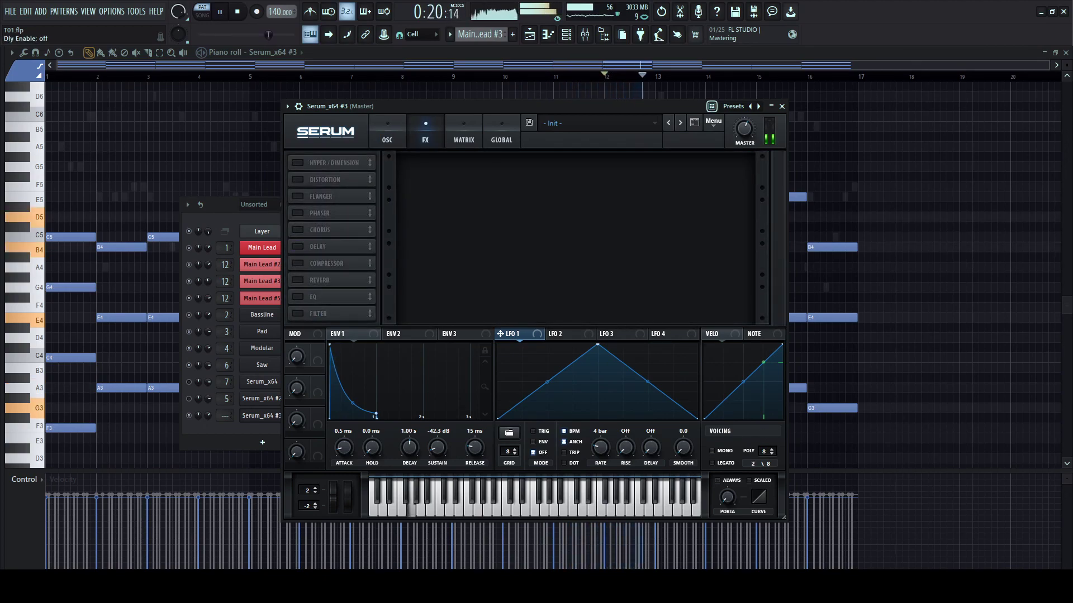
# - Adjust Serum_x64 #3's master volume during playback and audition a C4 note with playback stopped
pyautogui.moveTo(744, 129); pyautogui.dragTo(744, 109)
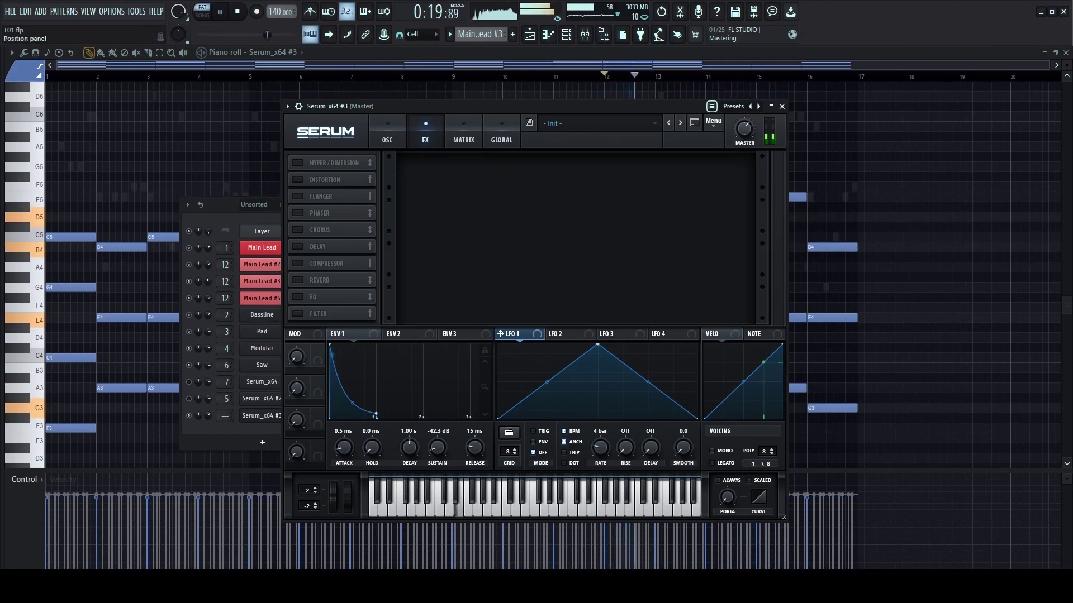
pyautogui.press('space')
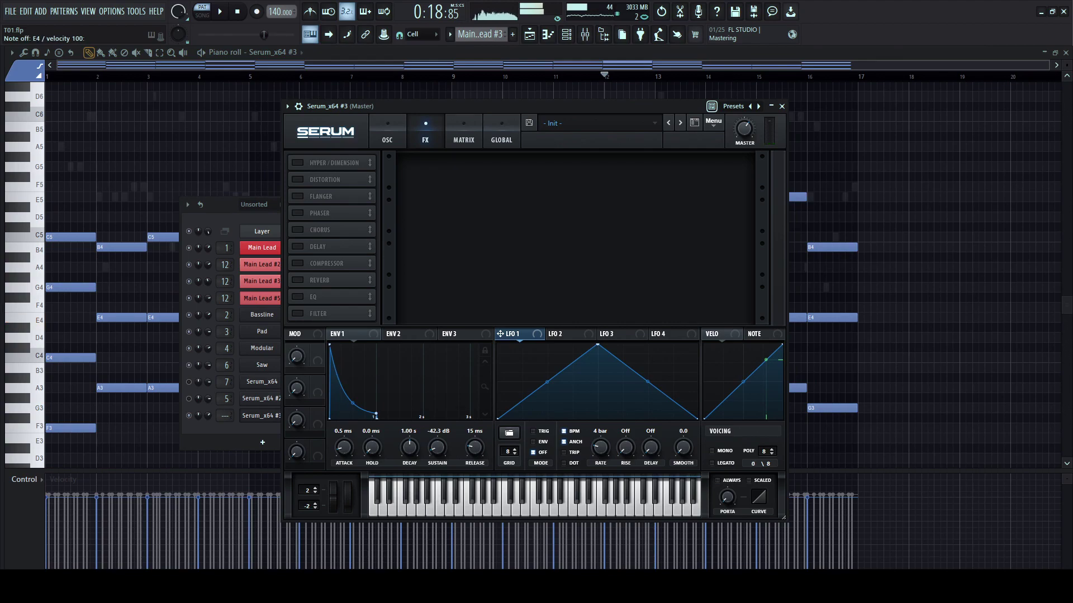
pyautogui.press('z')
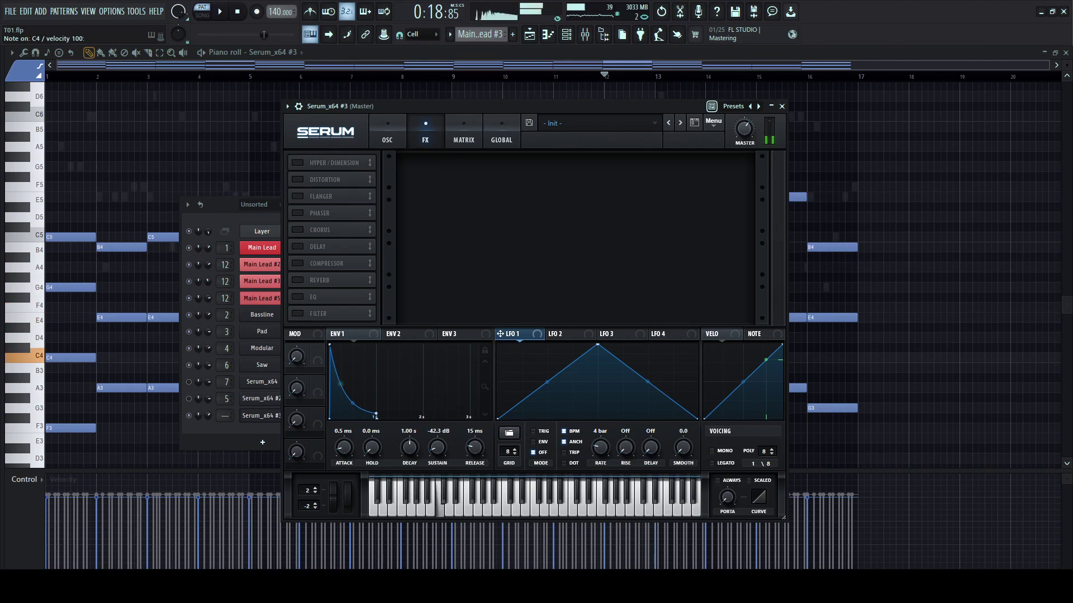
# - Show the mixer, select the Lead track and audition the layers from bar 12
pyautogui.press('F9')
pyautogui.click(219, 270)
pyautogui.press('space')
pyautogui.press('space')
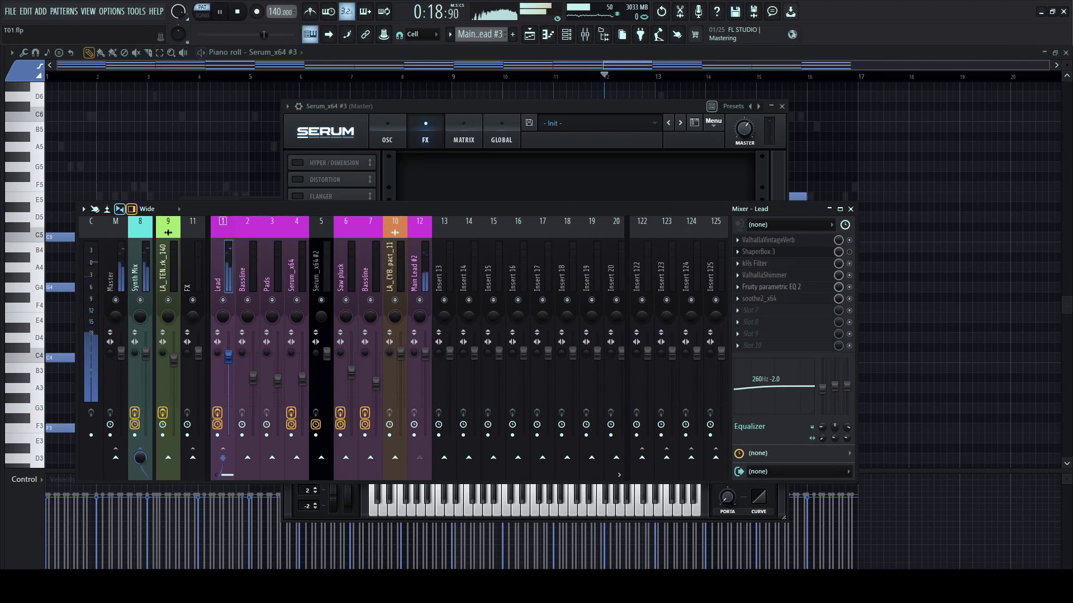
pyautogui.press('space')
# - Close the Serum_x64 #3 window and mute that channel in the channel rack, moving the rack clear of the mixer
pyautogui.moveTo(458, 106); pyautogui.dragTo(443, 99)
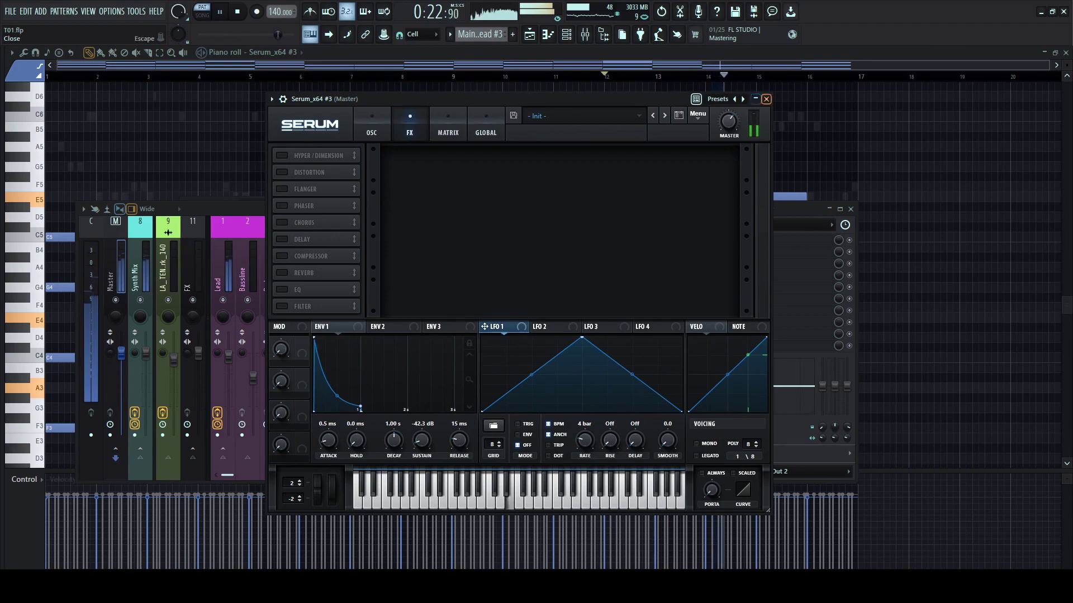
pyautogui.click(766, 99)
pyautogui.press('F6')
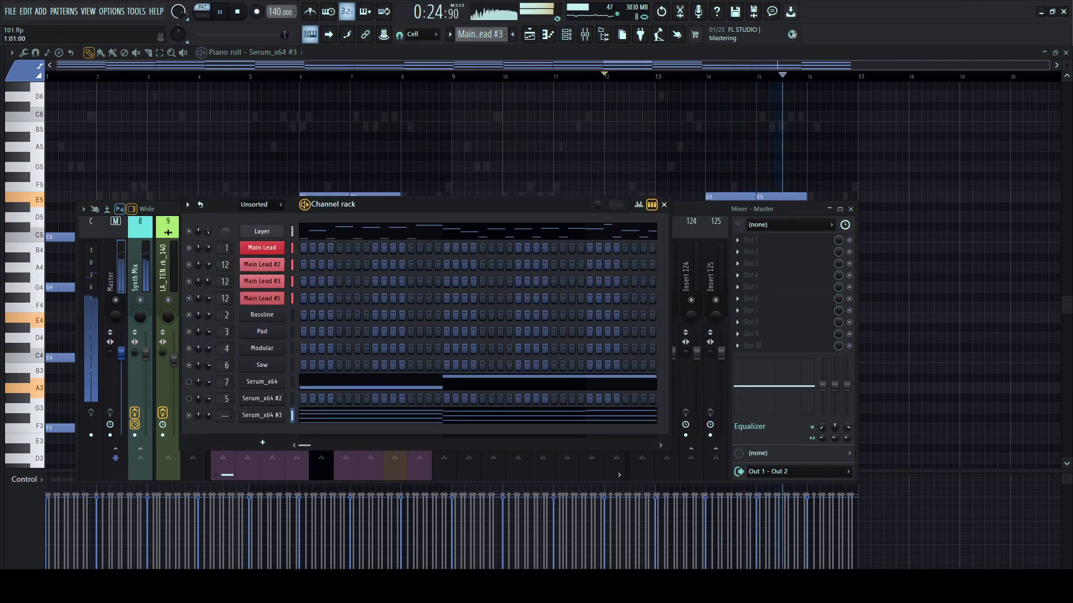
pyautogui.press('space')
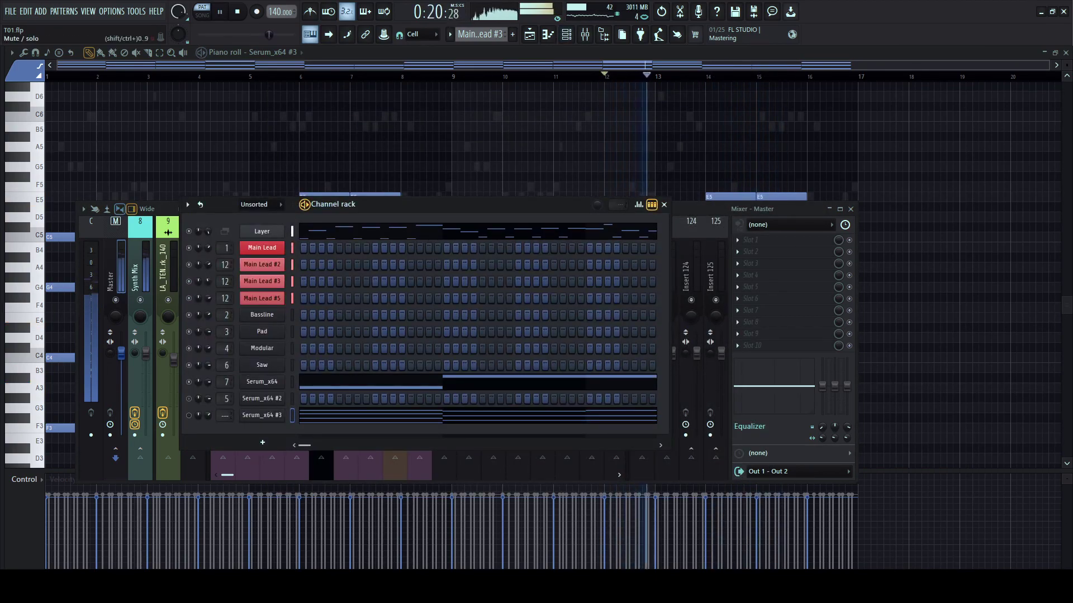
pyautogui.moveTo(333, 204); pyautogui.dragTo(390, 126)
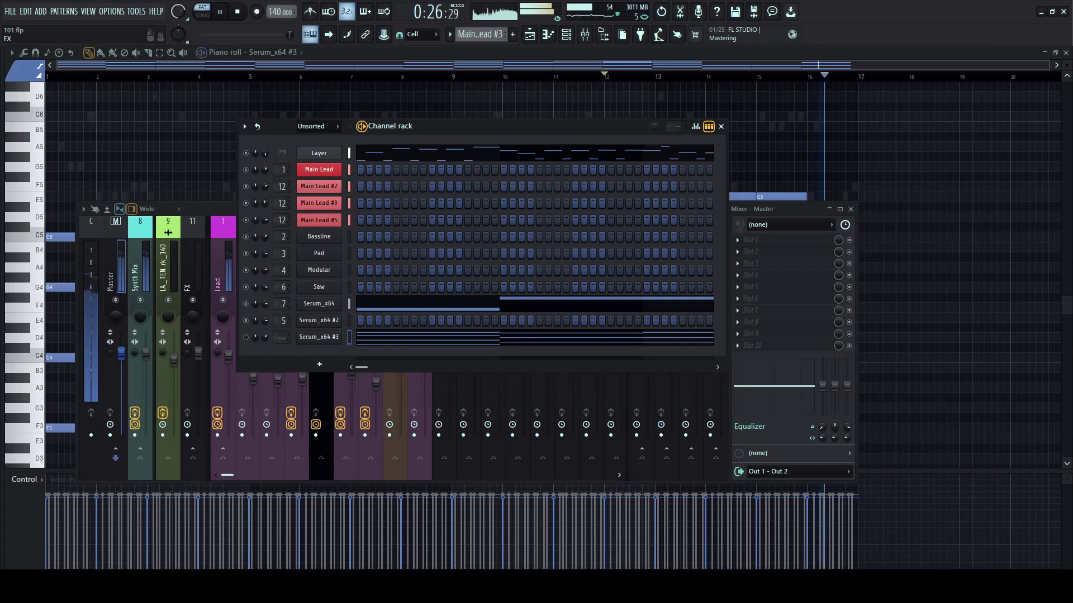
# - Select the Lead mixer track during playback and inspect its kHs Filter effect
pyautogui.click(220, 274)
pyautogui.click(223, 301)
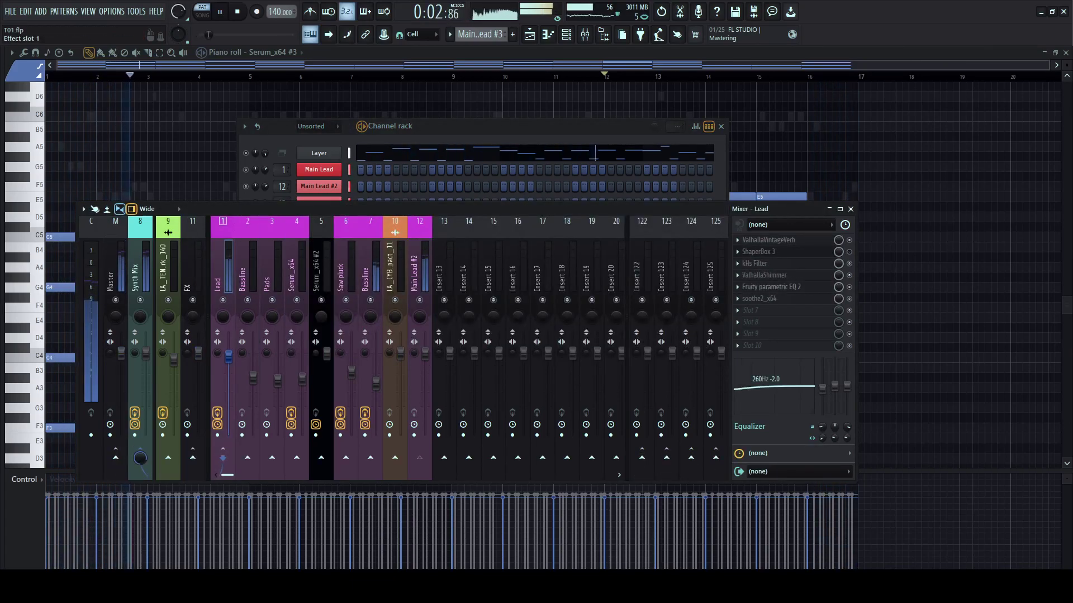
pyautogui.click(755, 263)
pyautogui.moveTo(423, 312)
pyautogui.mouseDown()
pyautogui.moveTo(423, 421)
pyautogui.moveTo(423, 312)
pyautogui.mouseUp()
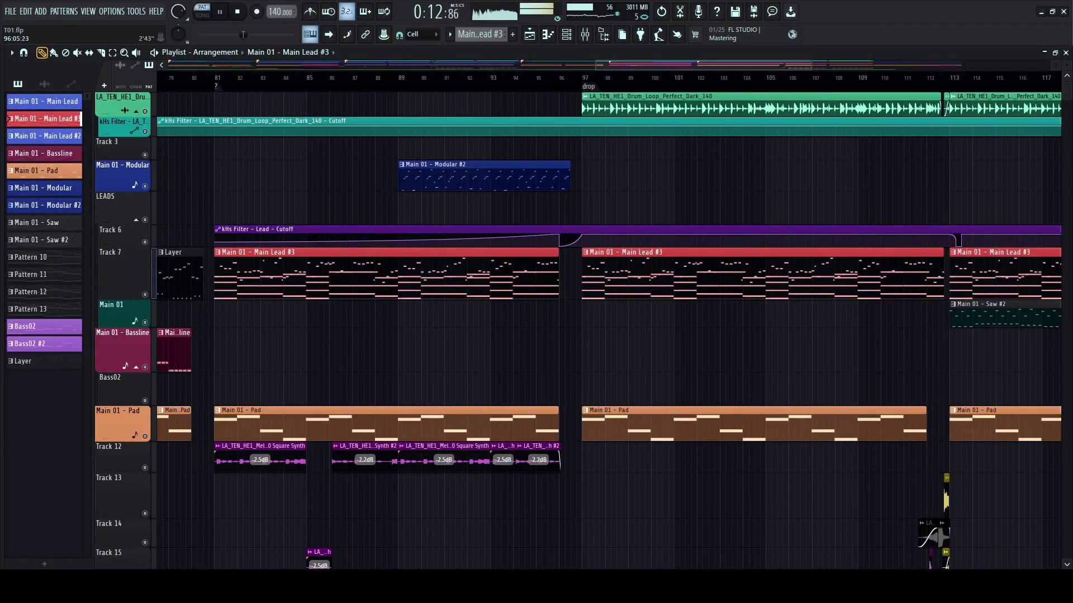
# - Show the playlist, switch to song mode and audition the drop from the middle of bar 96
pyautogui.moveTo(572, 357); pyautogui.dragTo(520, 358)
pyautogui.press('l')
pyautogui.scroll(-2, 519, 358)
pyautogui.press('space')
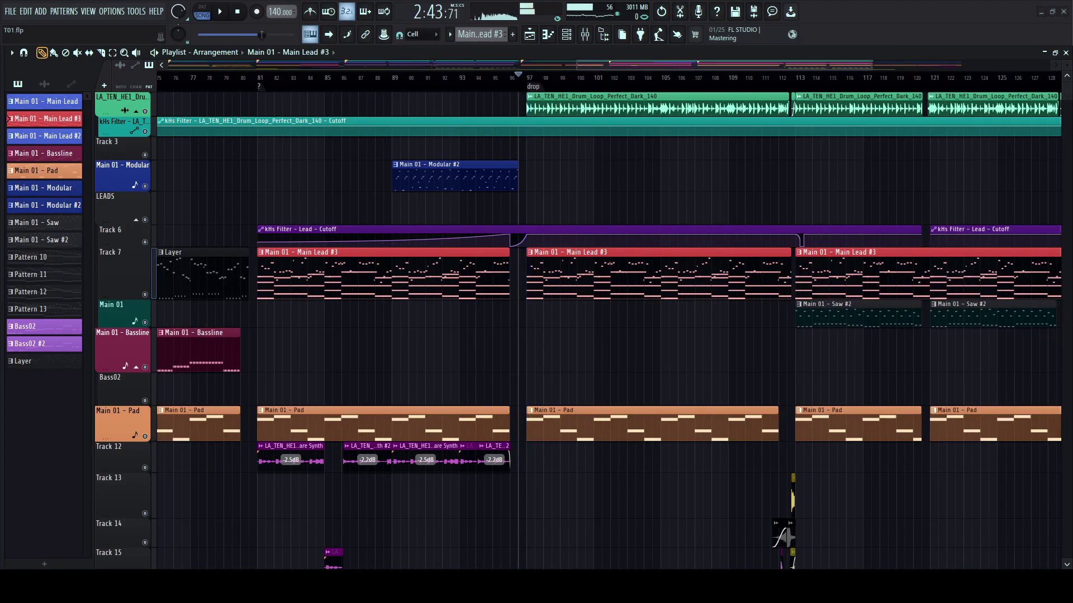
pyautogui.scroll(3, 525, 100)
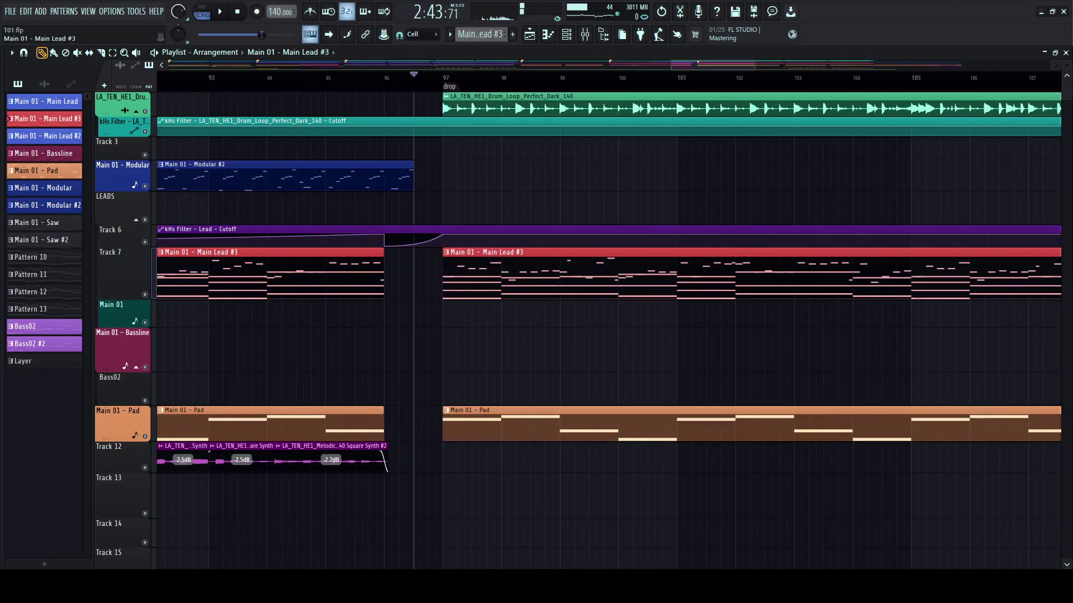
pyautogui.scroll(4, 452, 106)
pyautogui.scroll(3, 452, 106)
pyautogui.press('space')
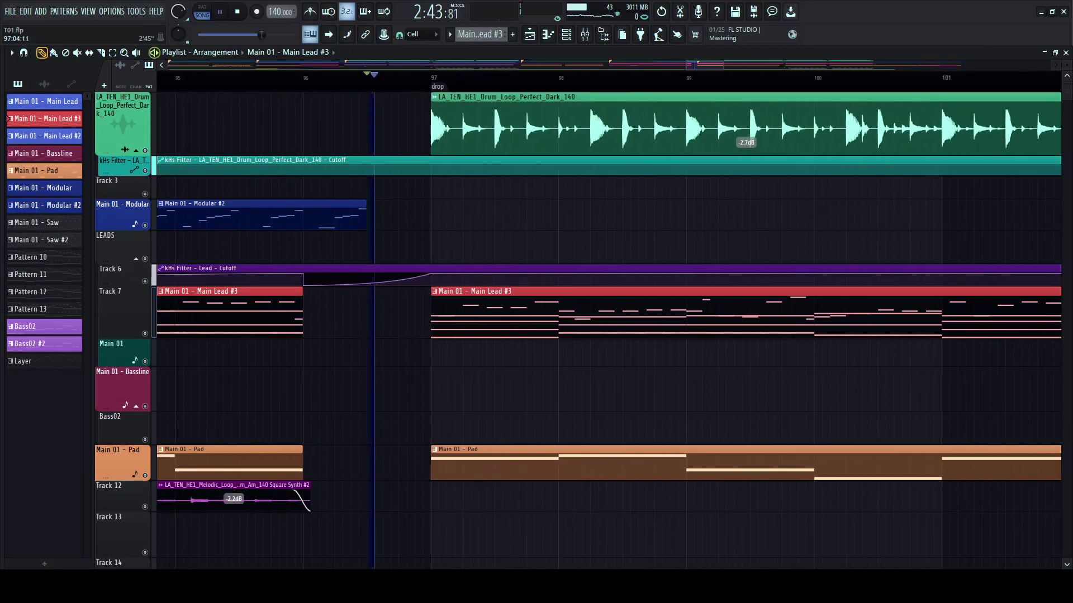
pyautogui.press('space')
pyautogui.press('space')
# - Slice the first hit off the drum loop at the drop in bar 97 and return to the Draw tool
pyautogui.moveTo(454, 106); pyautogui.dragTo(454, 150)
pyautogui.press('space')
pyautogui.click(53, 53)
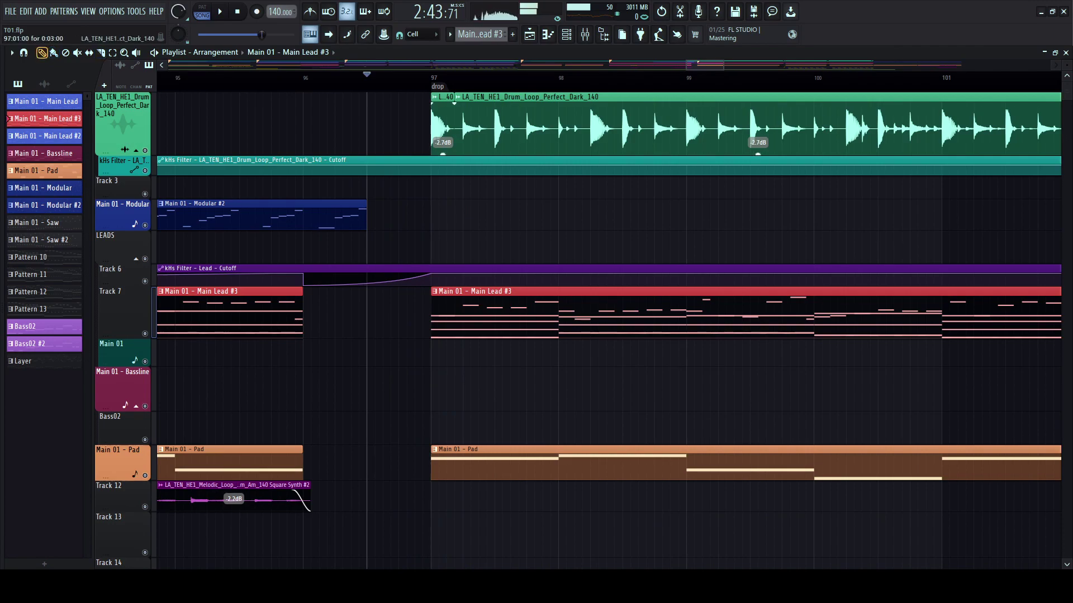
# - Pick up the sliced drum hit and place a copy on Track 3 halfway through bar 97 during playback
pyautogui.click(443, 120)
pyautogui.press('space')
pyautogui.click(498, 189)
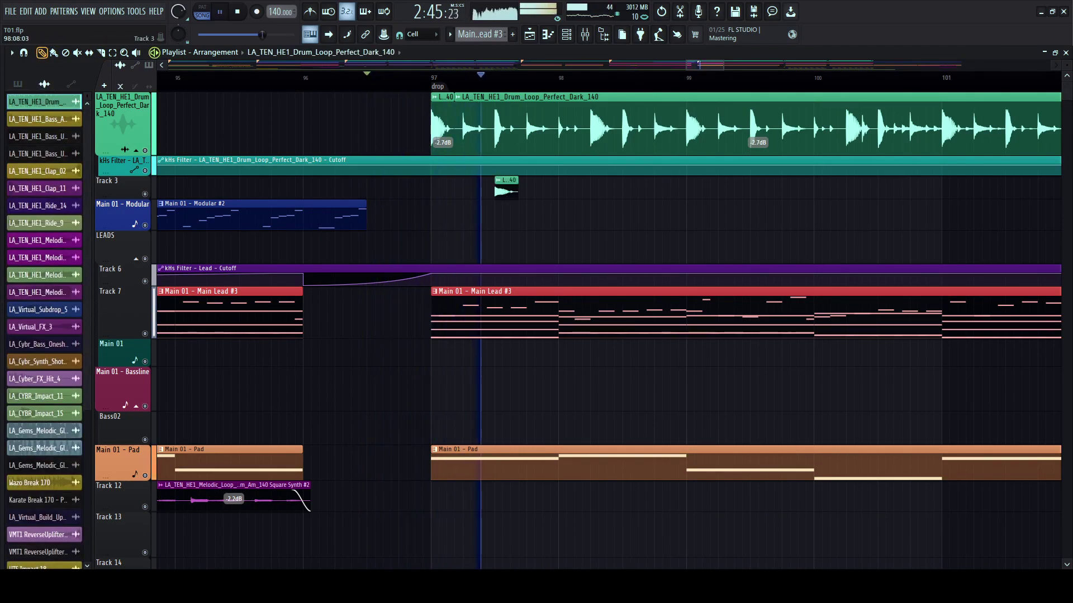
# - Try a second copy of the sliced drum hit on Track 3 in bar 98 and audition it
pyautogui.click(625, 188)
pyautogui.scroll(-2, 626, 188)
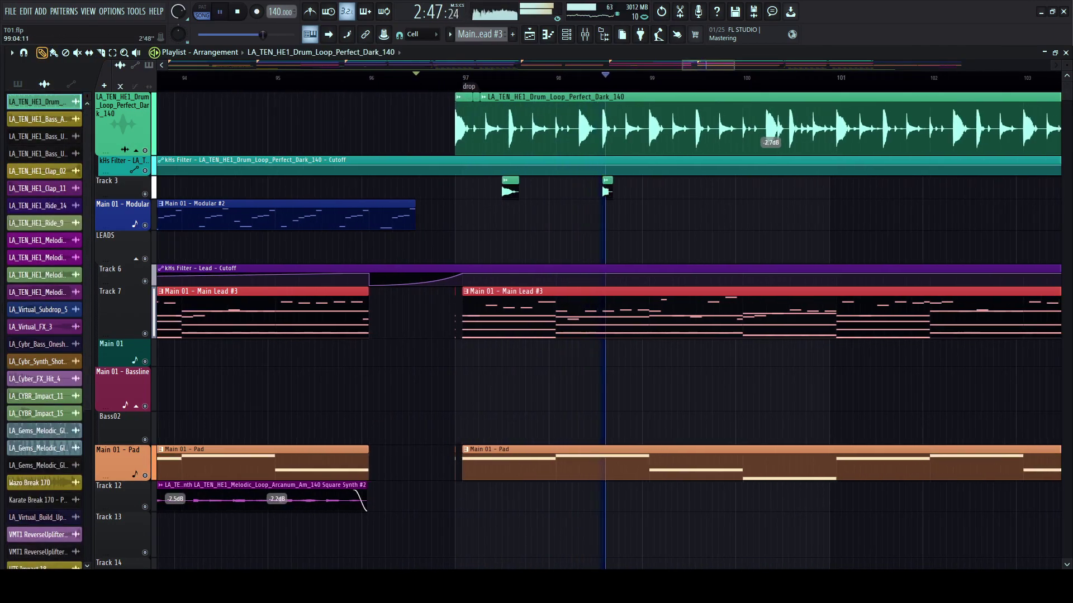
pyautogui.hscroll(1, 669, 188)
pyautogui.press('space')
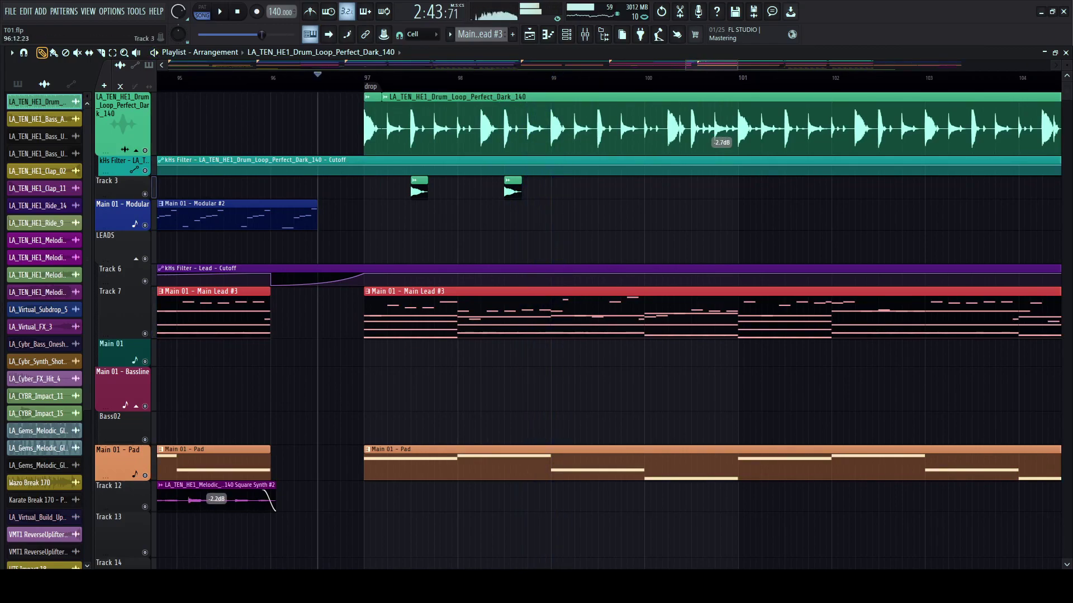
pyautogui.press('space')
# - Show the browser, collapse the HTS Noise Sweeps folder and expand HTS Impacts under 07 HTS FX
pyautogui.hotkey('alt', 'F8')
pyautogui.press('space')
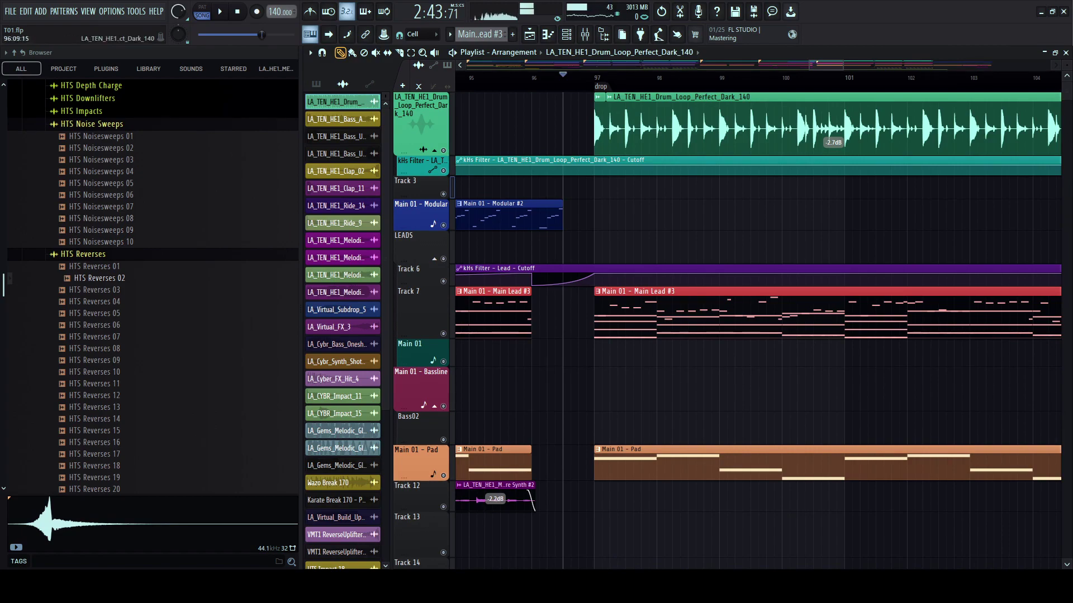
pyautogui.click(92, 124)
pyautogui.scroll(4, 91, 128)
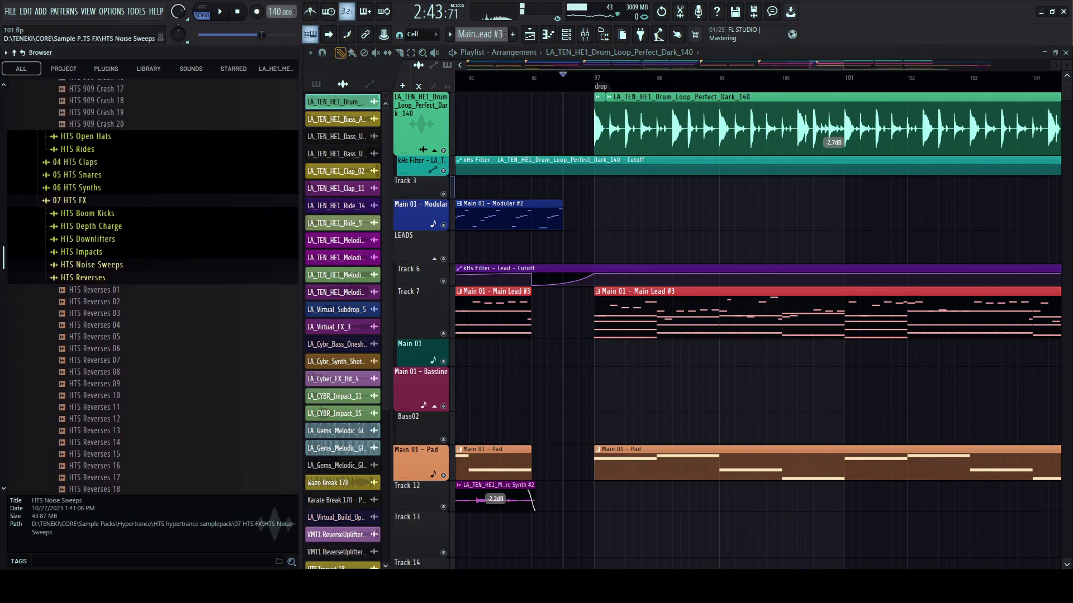
pyautogui.click(81, 252)
# - Preview the samples HTS Impact 04, 10 and 09, alternating with playback of the arrangement
pyautogui.click(92, 300)
pyautogui.click(92, 369)
pyautogui.press('space')
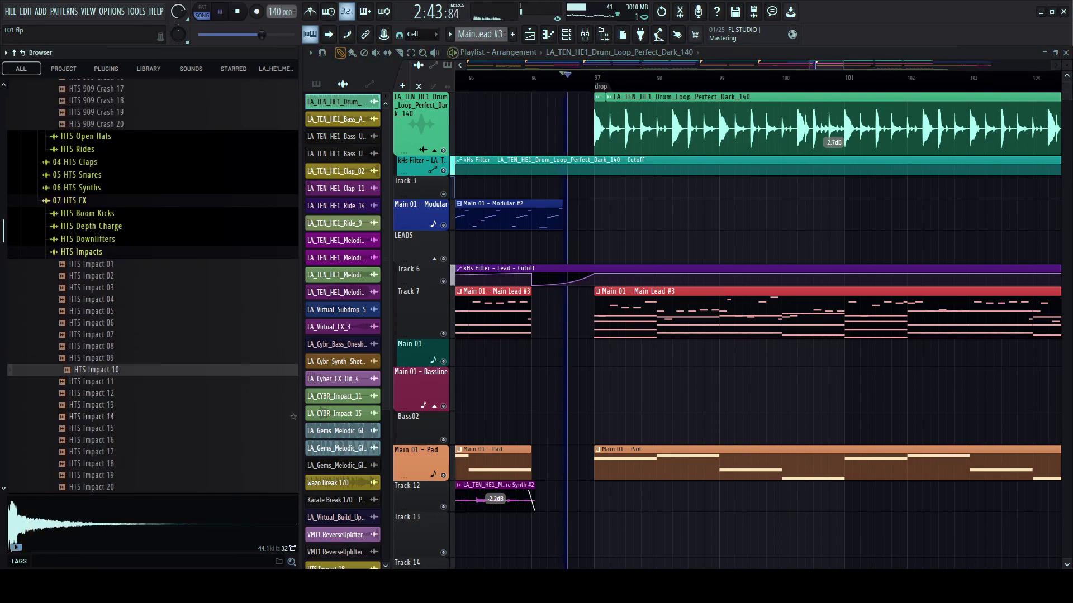
pyautogui.press('space')
pyautogui.press('space')
pyautogui.press('space')
pyautogui.click(92, 358)
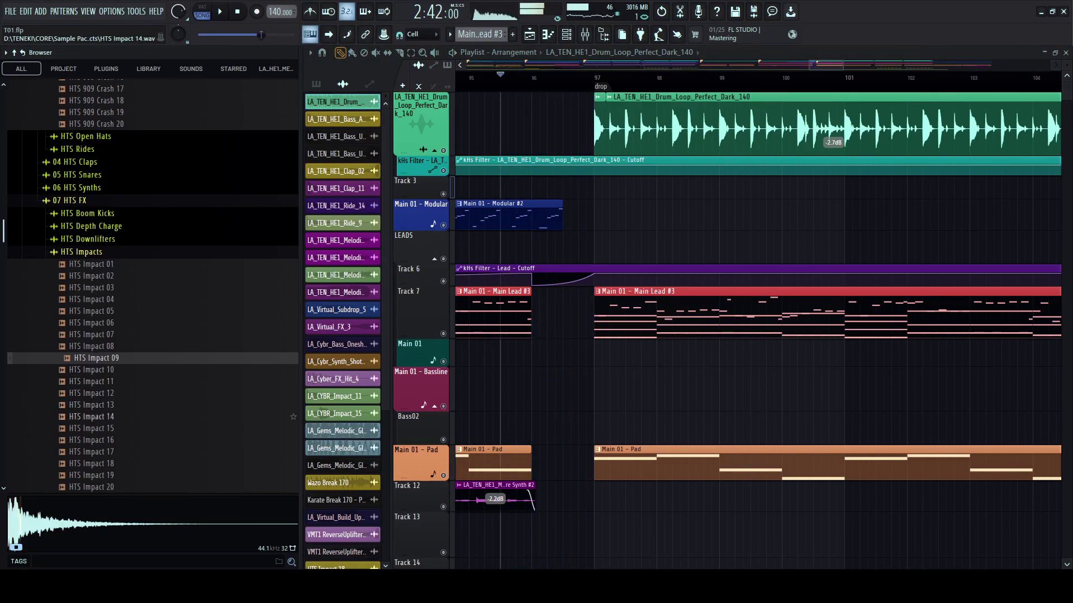
# - Place HTS Impact 14 on the Bass02 track halfway through bar 96, make the track slightly taller and set the clip's gain to -5.9 dB
pyautogui.click(93, 417)
pyautogui.moveTo(93, 417); pyautogui.dragTo(697, 443)
pyautogui.moveTo(421, 445); pyautogui.dragTo(421, 459)
pyautogui.press('space')
pyautogui.moveTo(696, 455); pyautogui.dragTo(697, 457)
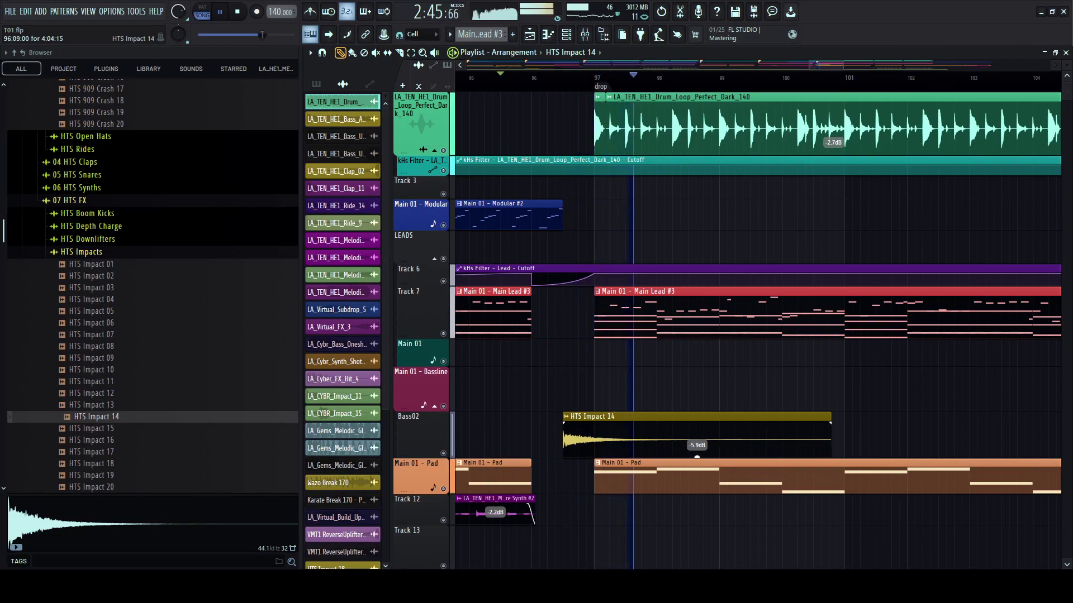
# - Trim the HTS Impact 14 clip to end at the drop in bar 97 while auditioning the transition
pyautogui.press('space')
pyautogui.press('space')
pyautogui.moveTo(830, 442); pyautogui.dragTo(596, 441)
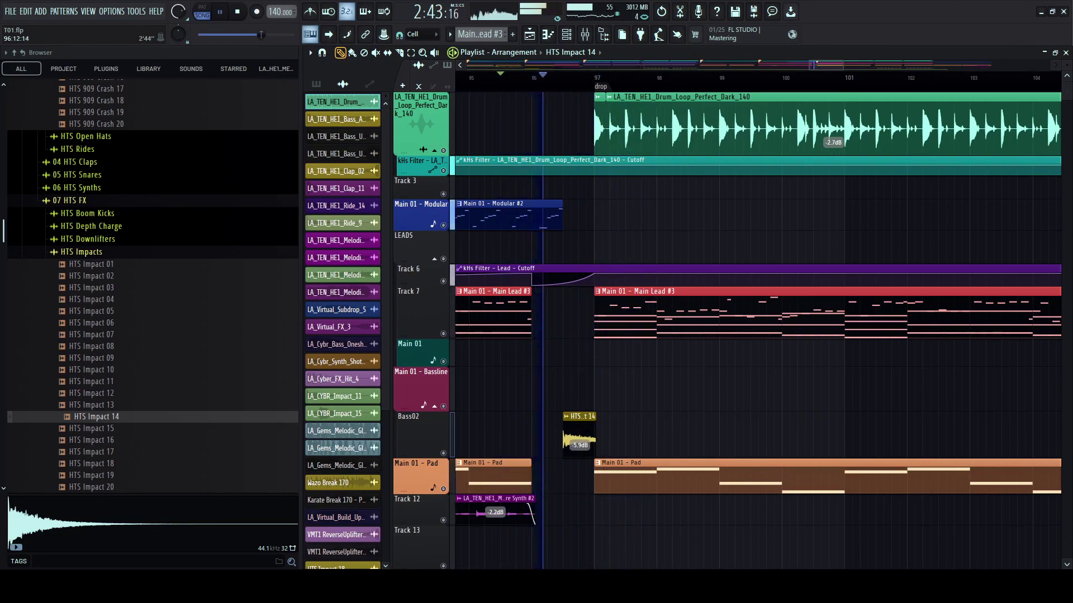
pyautogui.scroll(3, 570, 441)
pyautogui.press('space')
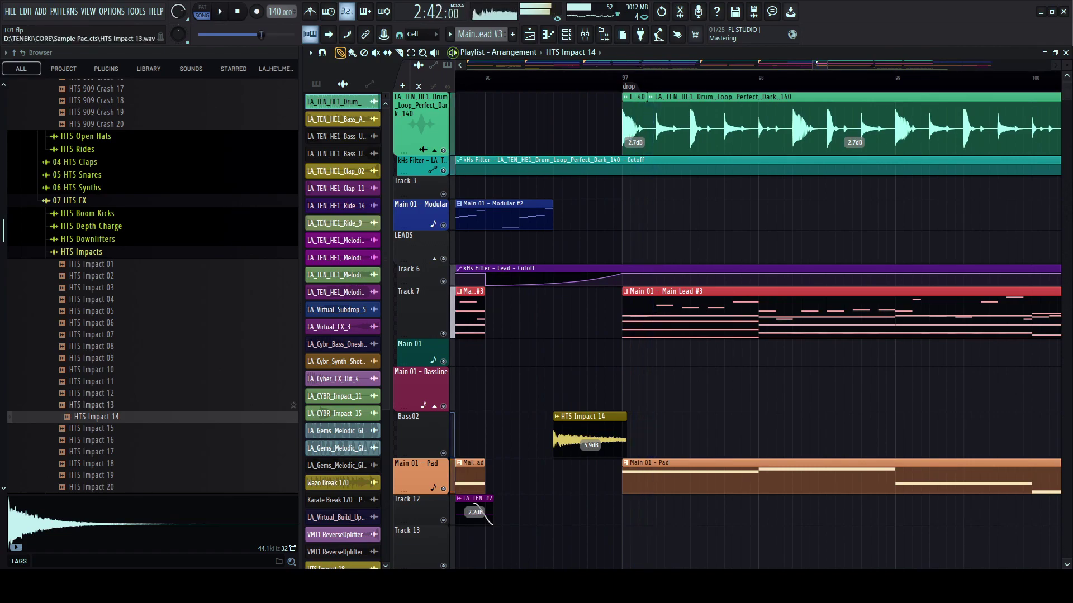
# - Preview more samples in the HTS Impacts folder and move on to the HTS Noise Sweeps folder
pyautogui.press('Down')
pyautogui.press('Down')
pyautogui.press('Down')
pyautogui.press('Down')
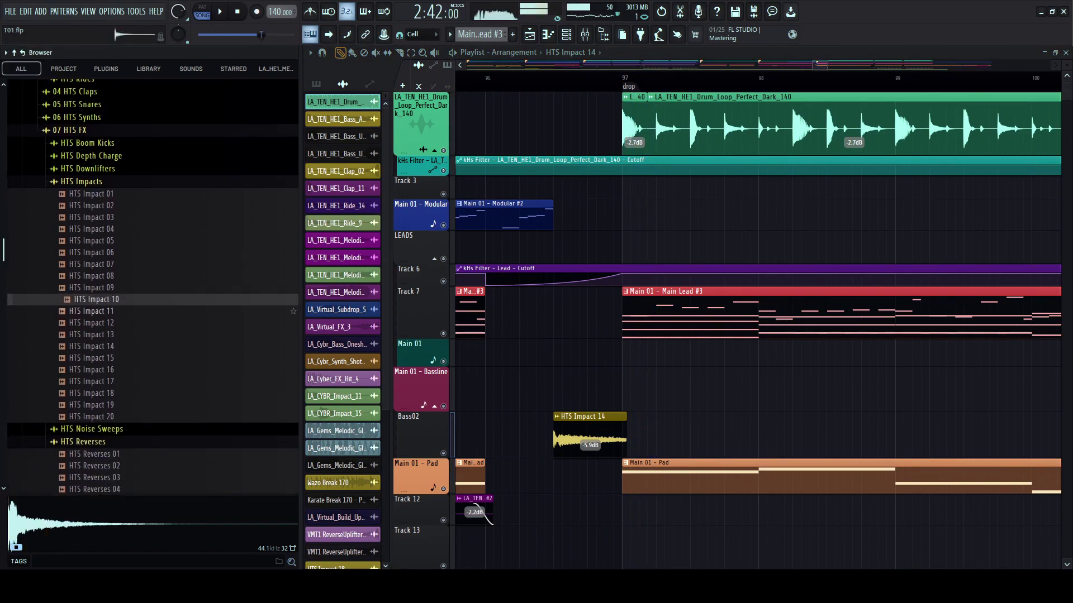
pyautogui.press('Down')
pyautogui.press('Down')
pyautogui.press('Down')
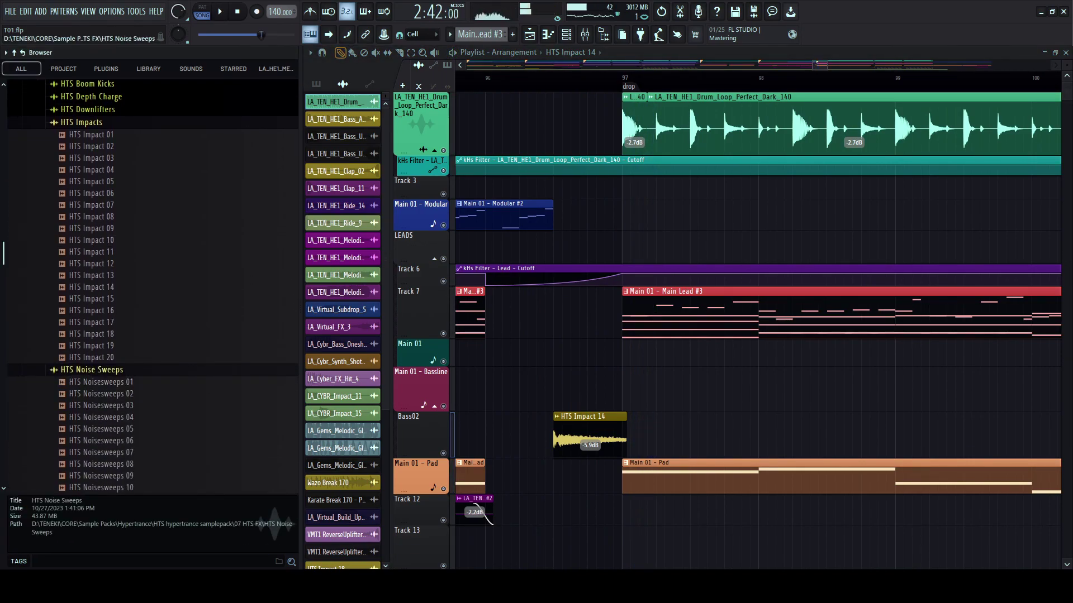
# - Expand the HTS Noise Sweeps folder and preview its samples in order up to HTS Noisesweeps 08
pyautogui.press('Right')
pyautogui.press('Down')
pyautogui.press('Down')
pyautogui.press('Down')
pyautogui.press('Down')
pyautogui.press('Down')
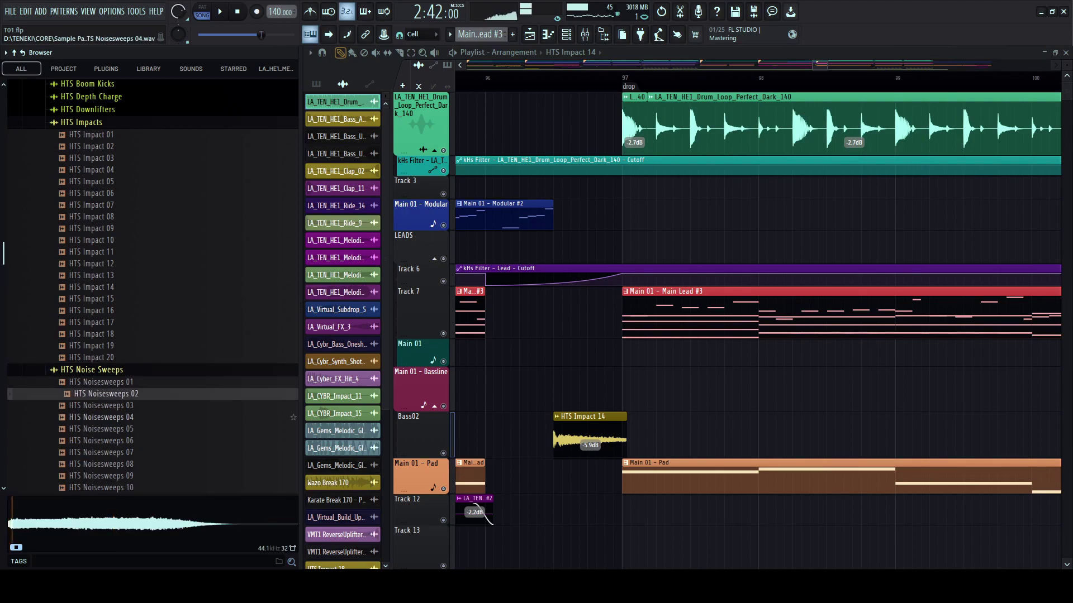
pyautogui.press('Down')
pyautogui.press('Down')
pyautogui.press('Down')
# - Place HTS Noisesweeps 08 on Track 12 at the drop in bar 97 and audition it in the arrangement
pyautogui.scroll(-3, 536, 218)
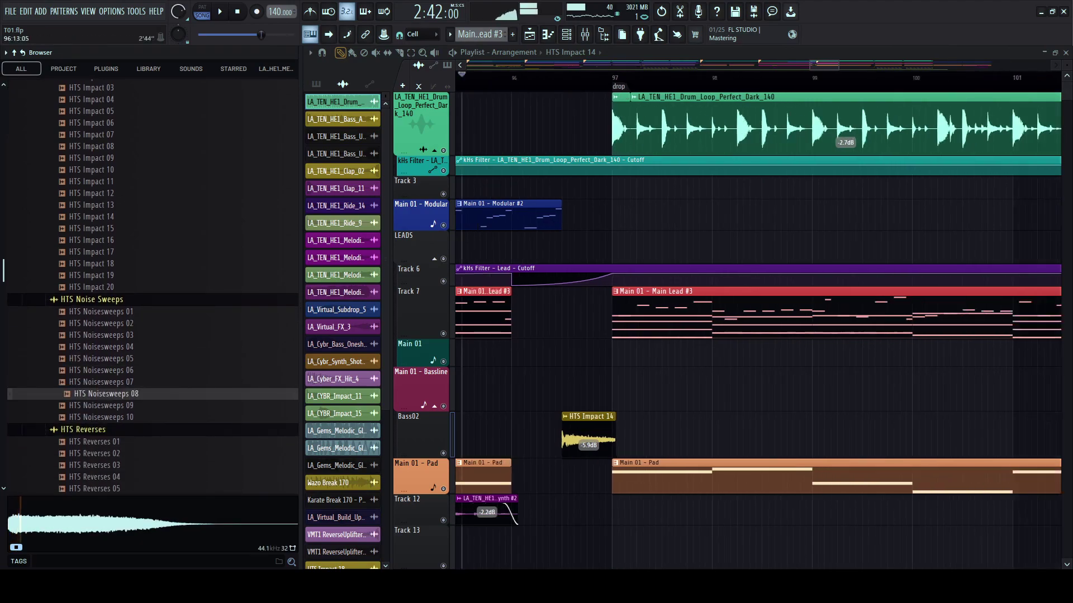
pyautogui.moveTo(106, 394); pyautogui.dragTo(794, 515)
pyautogui.press('space')
pyautogui.scroll(3, 760, 515)
pyautogui.scroll(-4, 758, 530)
pyautogui.hscroll(3, 626, 447)
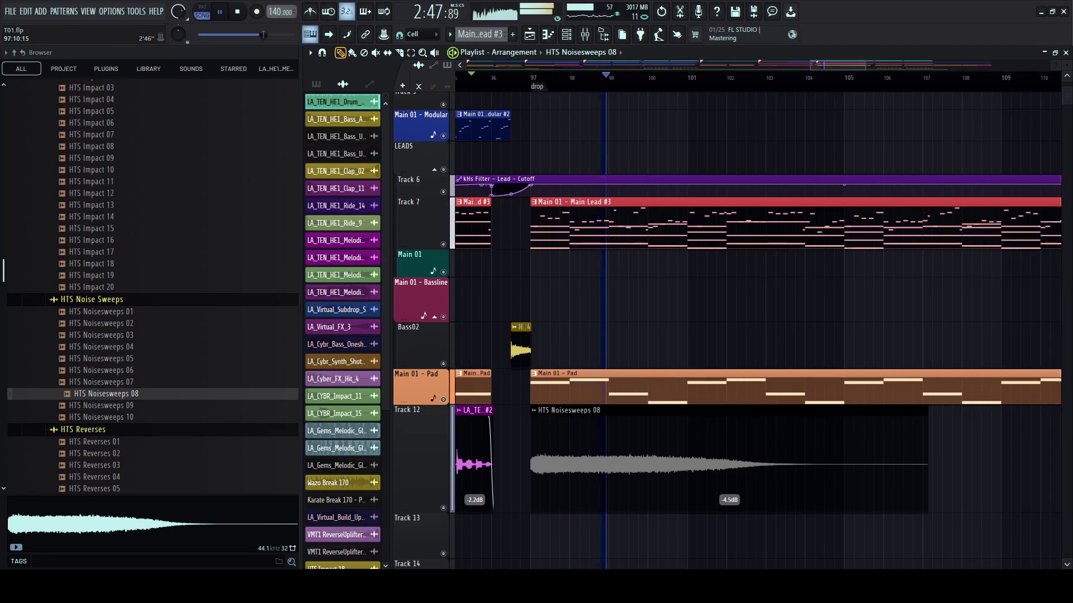
# - Narrow the browser and lower the HTS Noisesweeps 08 clip's gain to -7.5 dB during playback
pyautogui.scroll(3, 550, 447)
pyautogui.moveTo(301, 146); pyautogui.dragTo(177, 147)
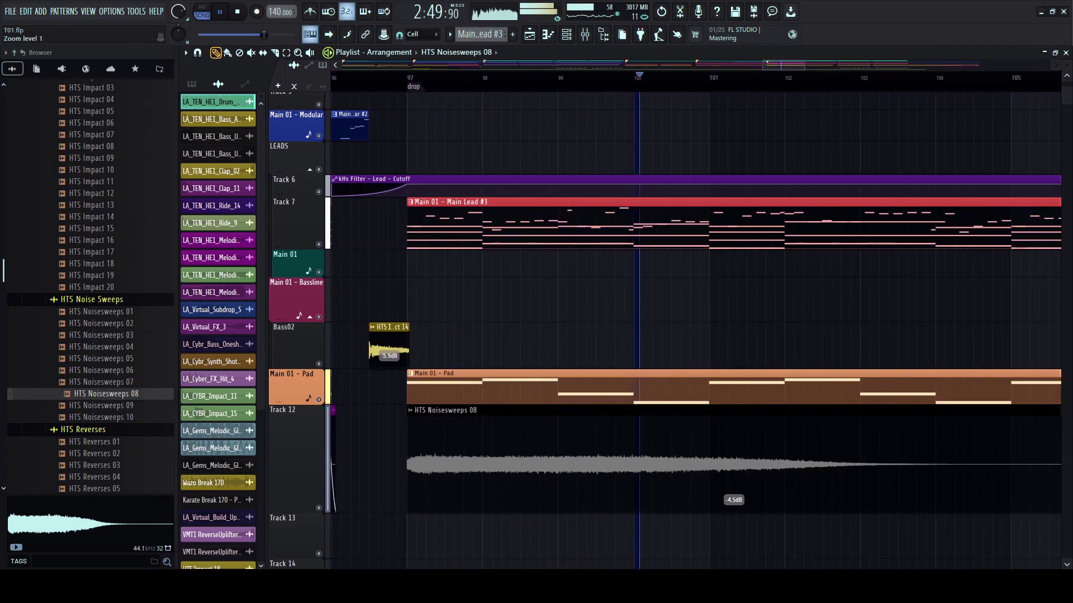
pyautogui.scroll(-3, 558, 447)
pyautogui.hscroll(4, 647, 499)
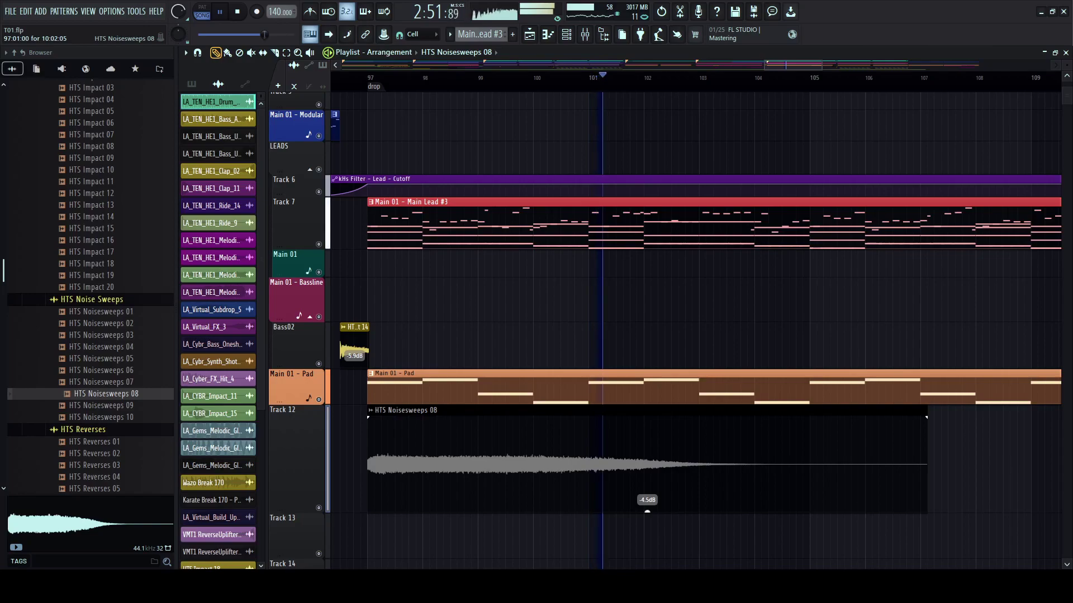
pyautogui.moveTo(647, 501); pyautogui.dragTo(647, 520)
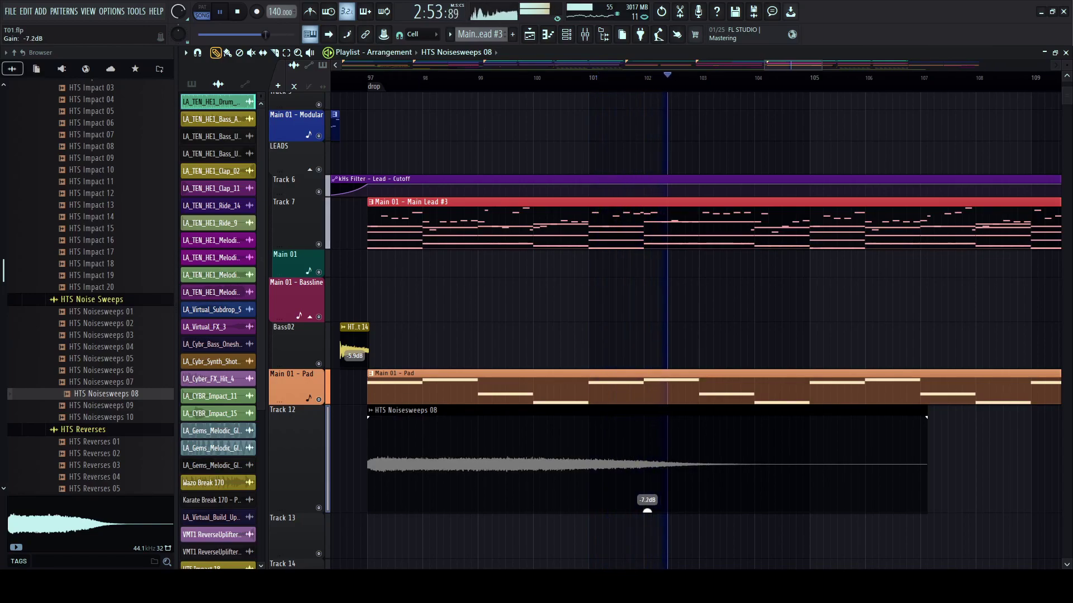
# - Slice the HTS Noisesweeps 08 clip at bar 105, delete its tail with the Draw tool and audition from the end of bar 103
pyautogui.scroll(-5, 482, 464)
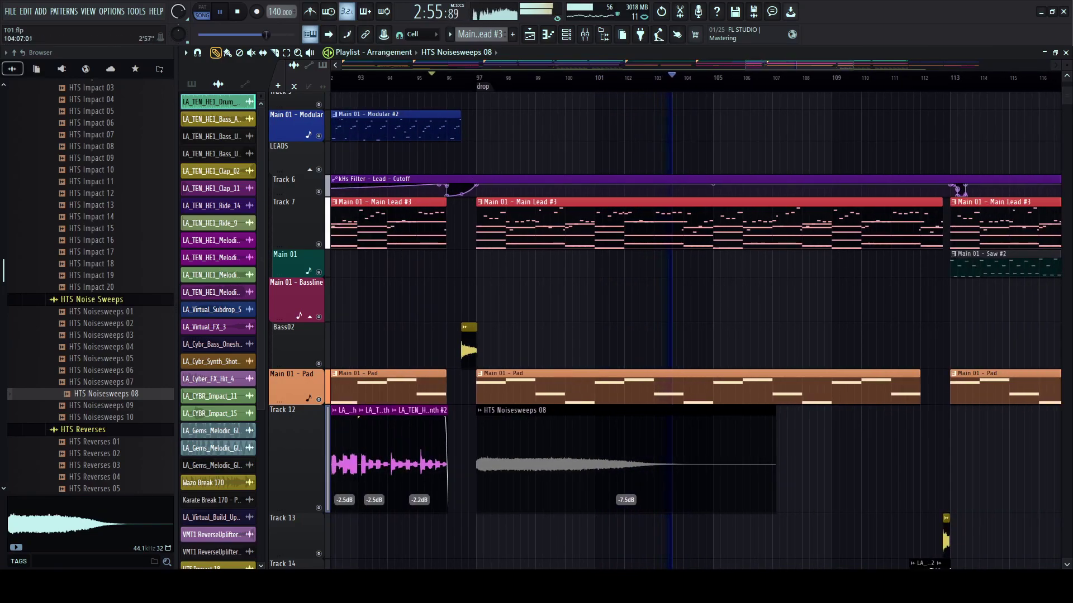
pyautogui.click(274, 52)
pyautogui.scroll(4, 635, 458)
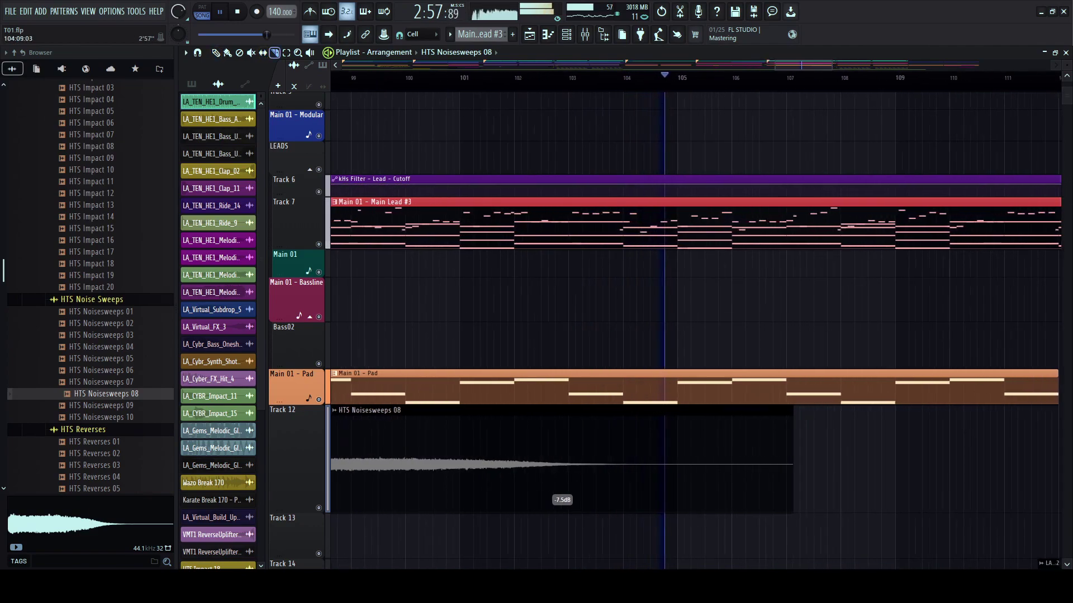
pyautogui.moveTo(679, 431); pyautogui.dragTo(682, 497)
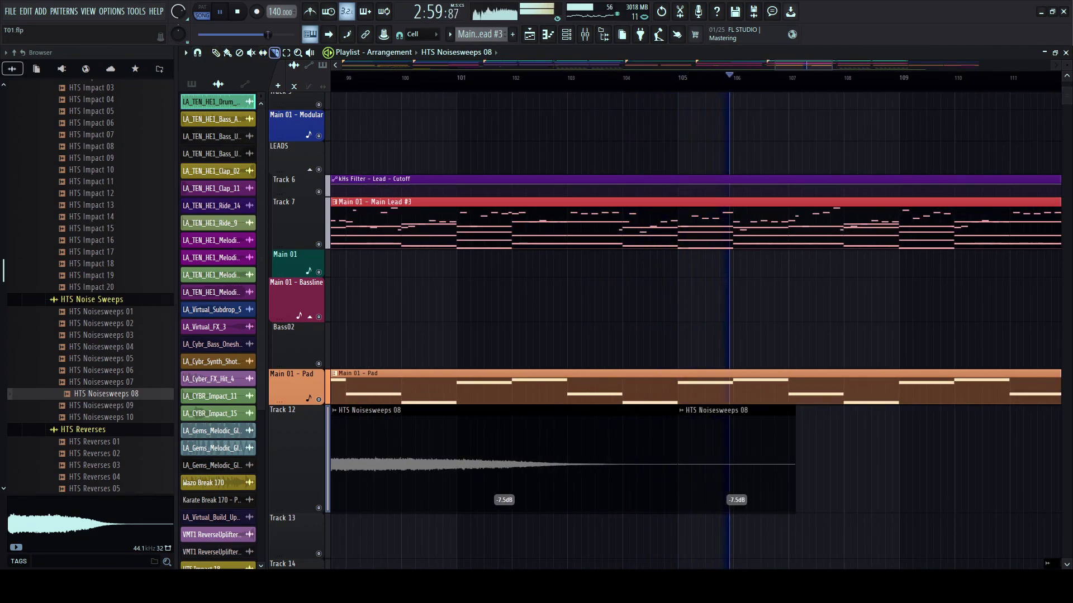
pyautogui.doubleClick(519, 53)
pyautogui.press('Return')
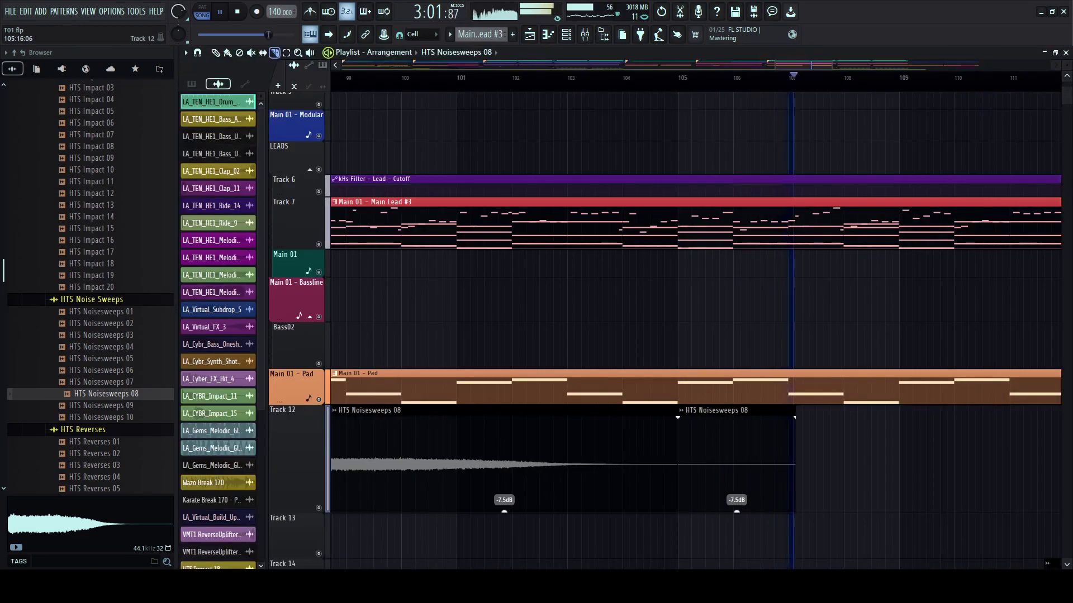
pyautogui.click(216, 52)
pyautogui.click(617, 77)
pyautogui.rightClick(698, 470)
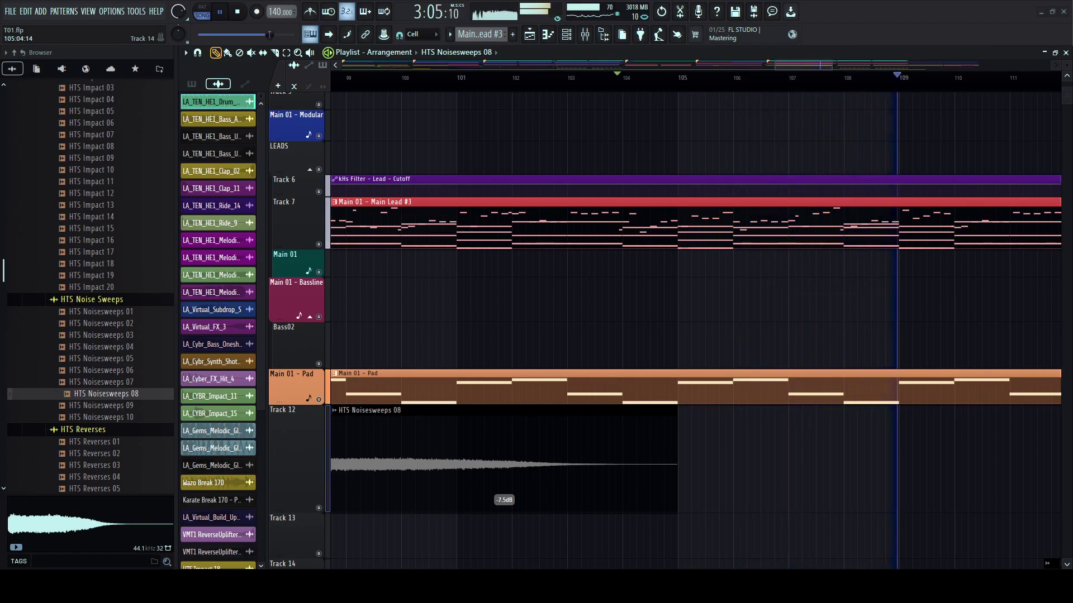
pyautogui.press('space')
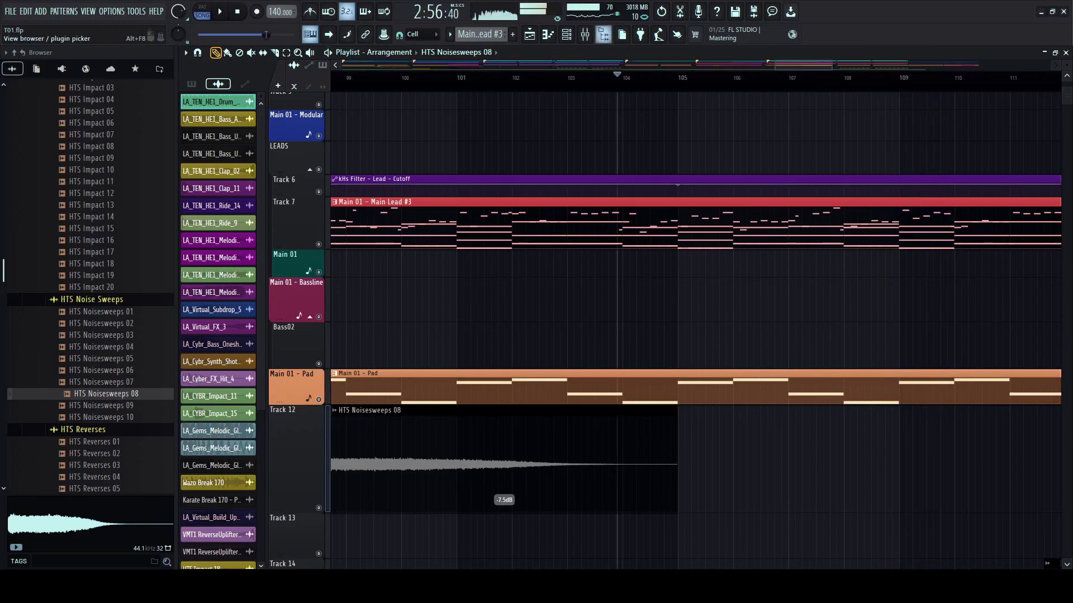
# - Select the Synth Mix track in the mixer and inspect its ShaperBox 3 effect during playback
pyautogui.click(603, 34)
pyautogui.click(585, 34)
pyautogui.press('space')
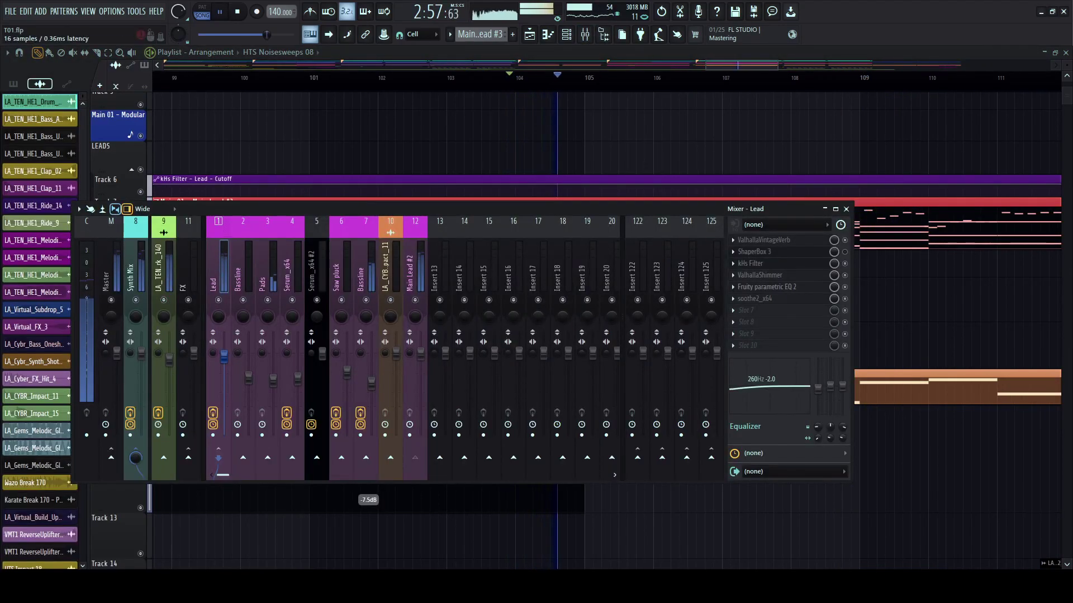
pyautogui.press('space')
pyautogui.click(133, 275)
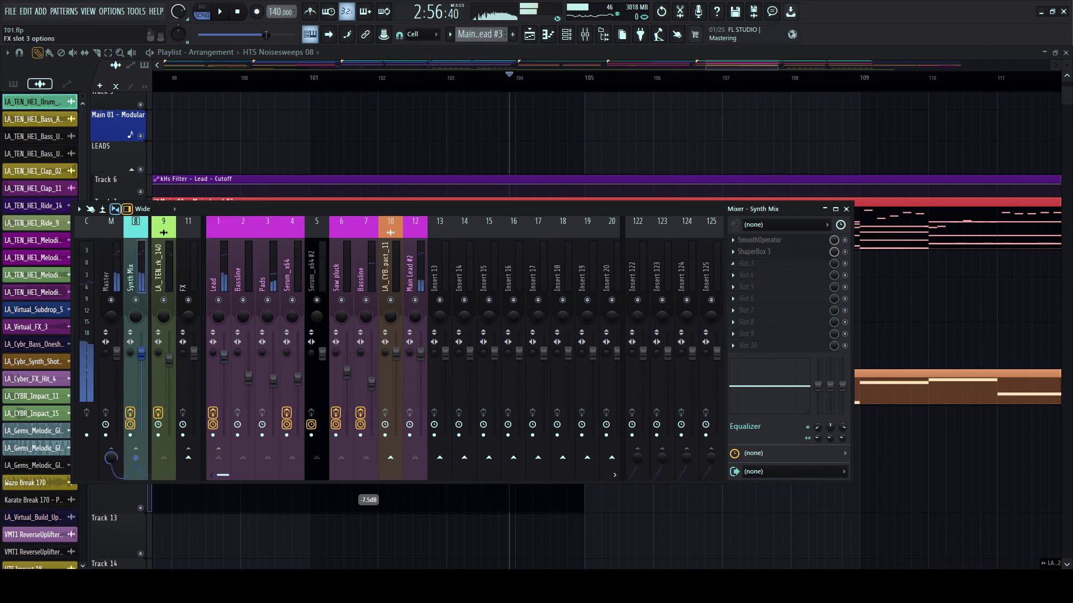
pyautogui.press('space')
pyautogui.click(754, 251)
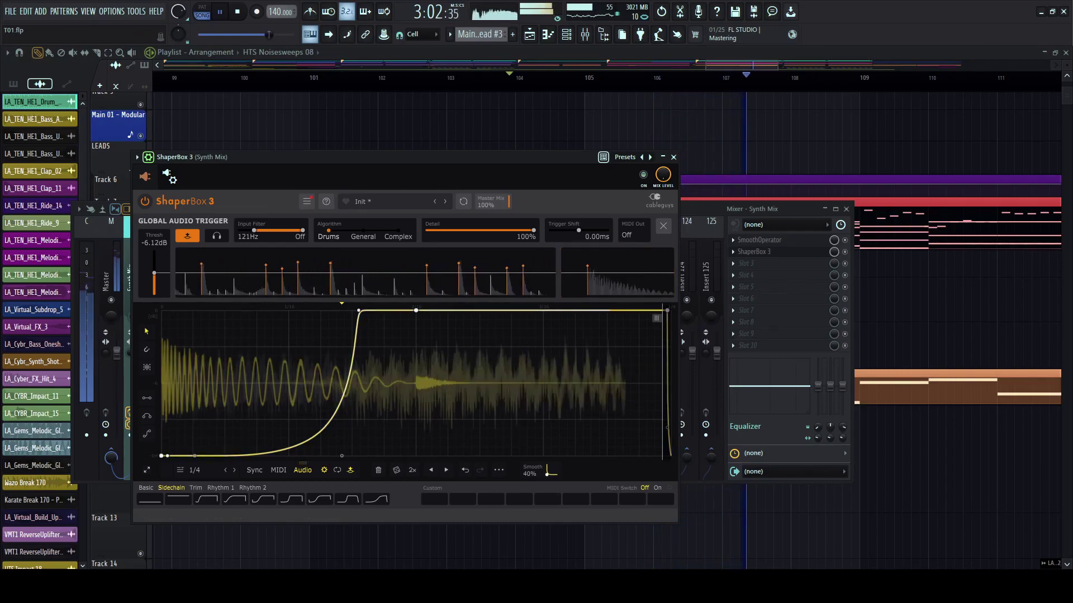
pyautogui.click(673, 157)
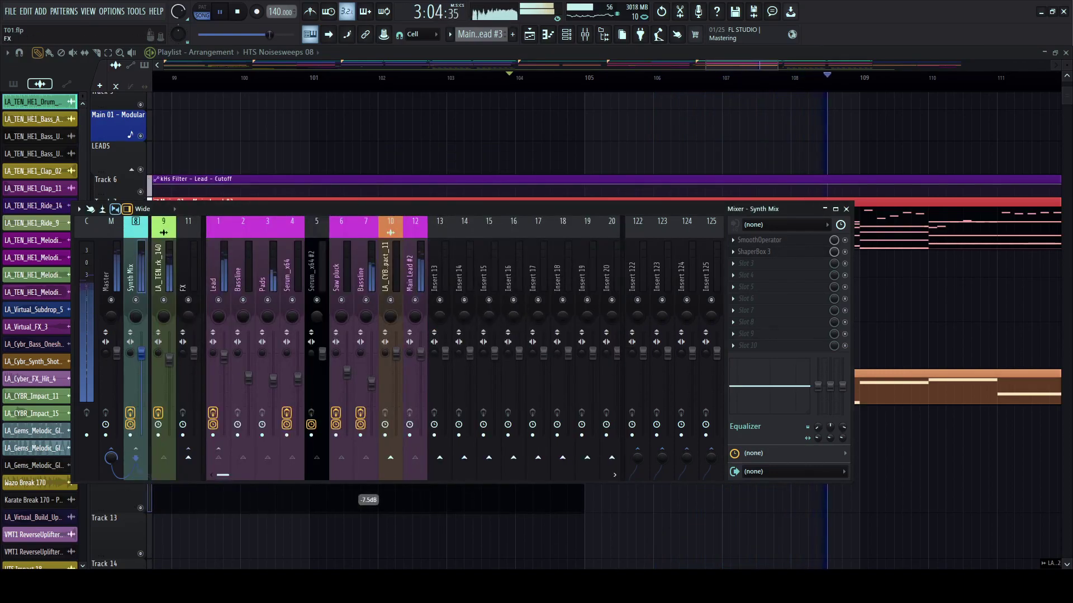
# - Open kHs Filter on the Bassline mixer track 7, nudge its filter setting and audition the drop with the mixer shown
pyautogui.click(215, 274)
pyautogui.click(362, 274)
pyautogui.press('space')
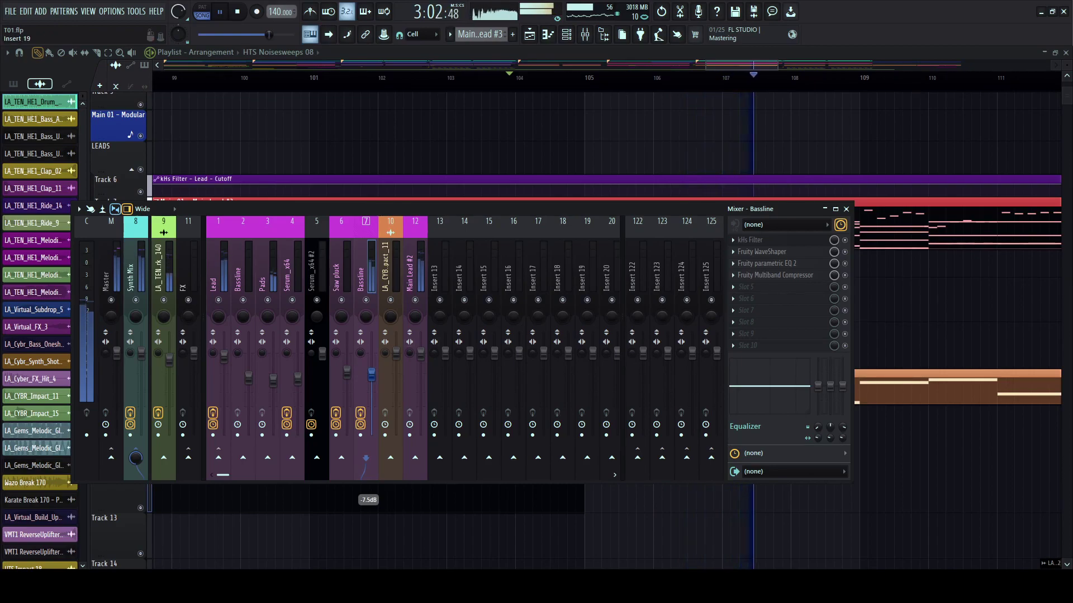
pyautogui.click(767, 240)
pyautogui.moveTo(386, 360)
pyautogui.mouseDown()
pyautogui.moveTo(386, 442)
pyautogui.moveTo(386, 357)
pyautogui.mouseUp()
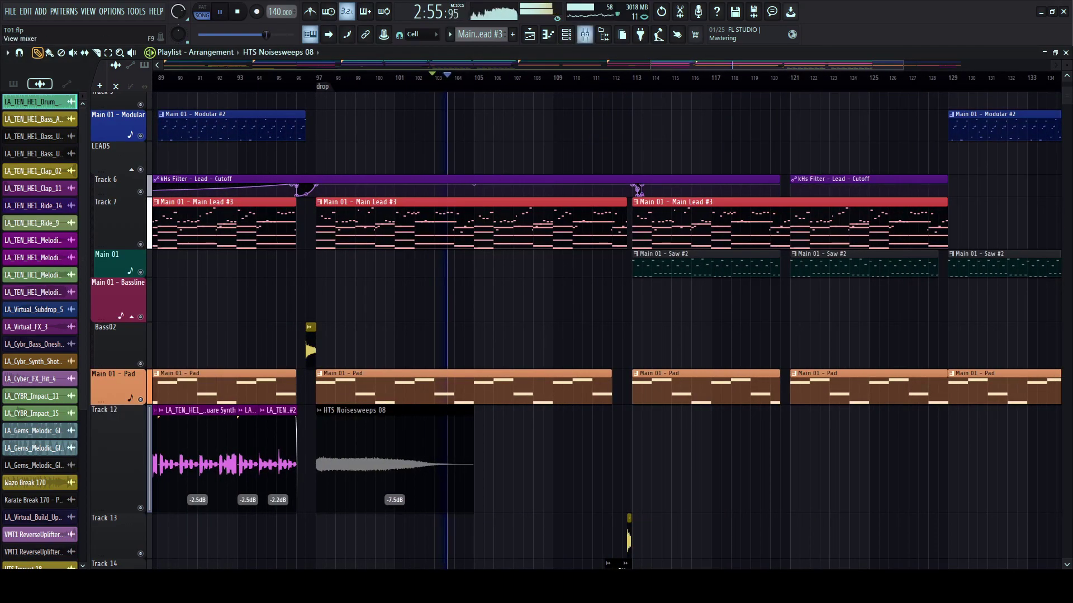
pyautogui.press('F9')
pyautogui.press('space')
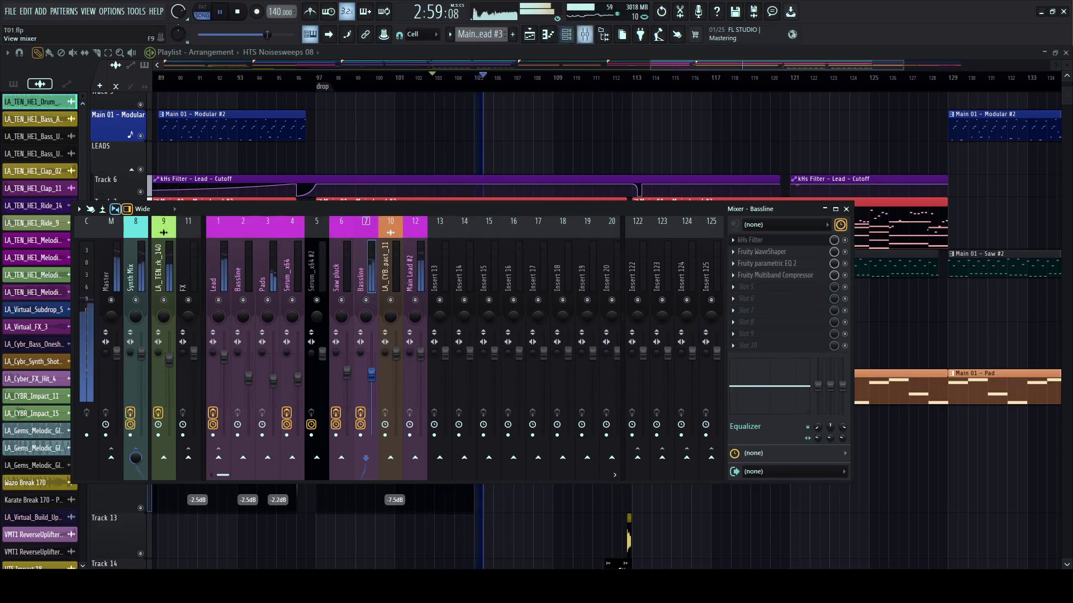
# - Hide the mixer, show the channel rack and switch its channel group to Unsorted
pyautogui.click(585, 35)
pyautogui.click(566, 35)
pyautogui.scroll(3, 475, 335)
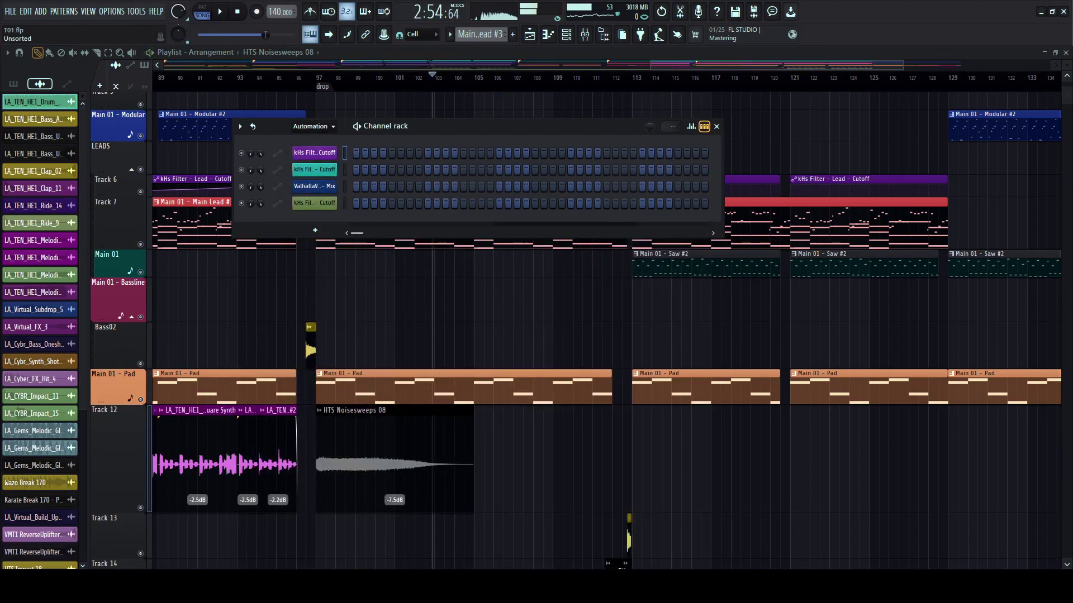
pyautogui.click(314, 172)
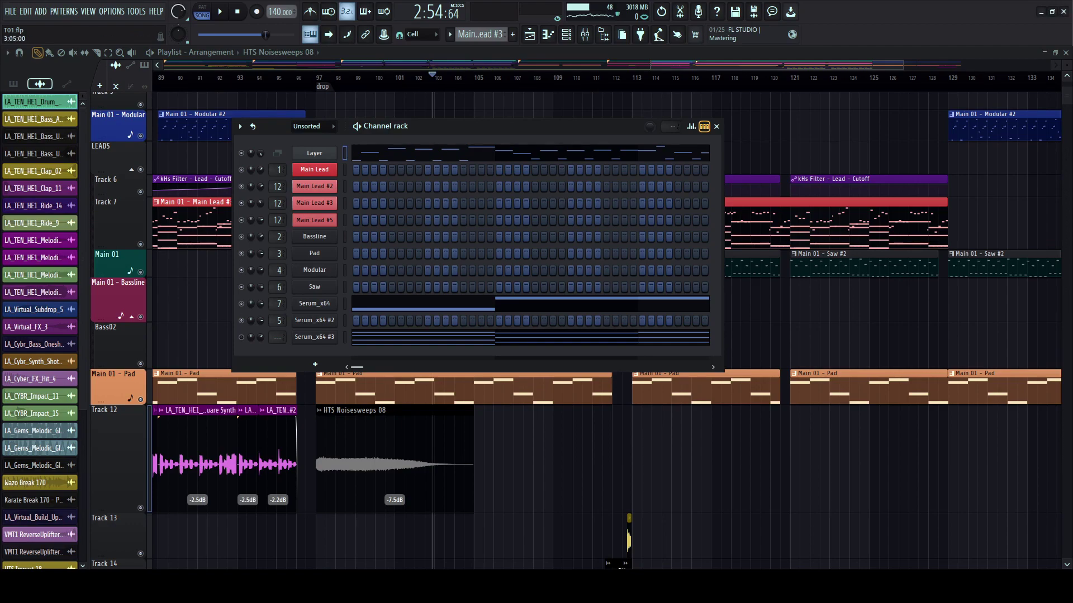
# - Show the mixer and solo the Bassline track 7 while the drop plays
pyautogui.click(585, 34)
pyautogui.press('space')
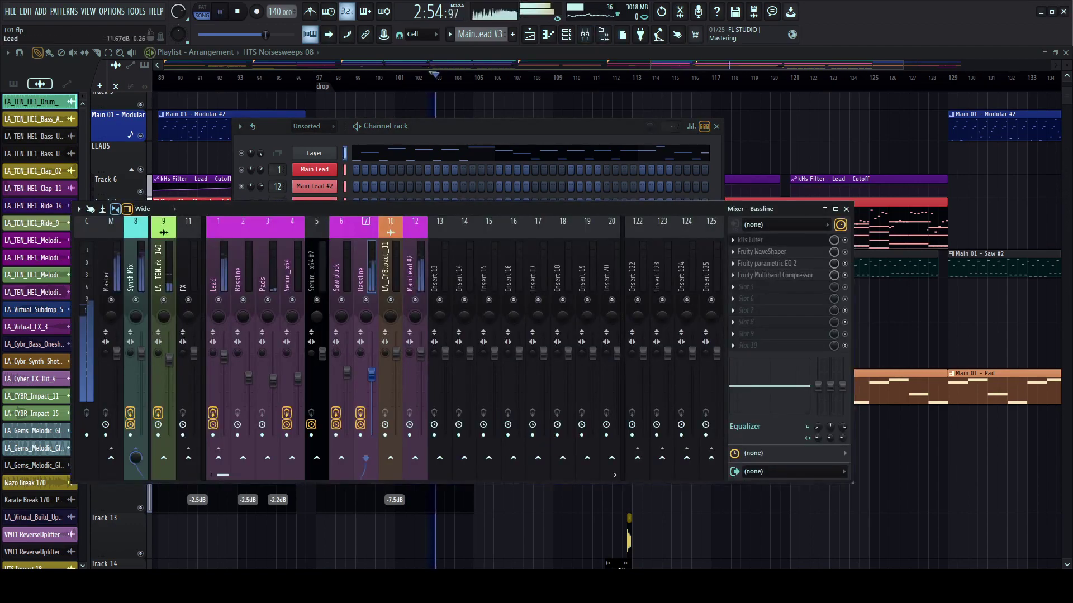
pyautogui.click(268, 274)
pyautogui.click(366, 274)
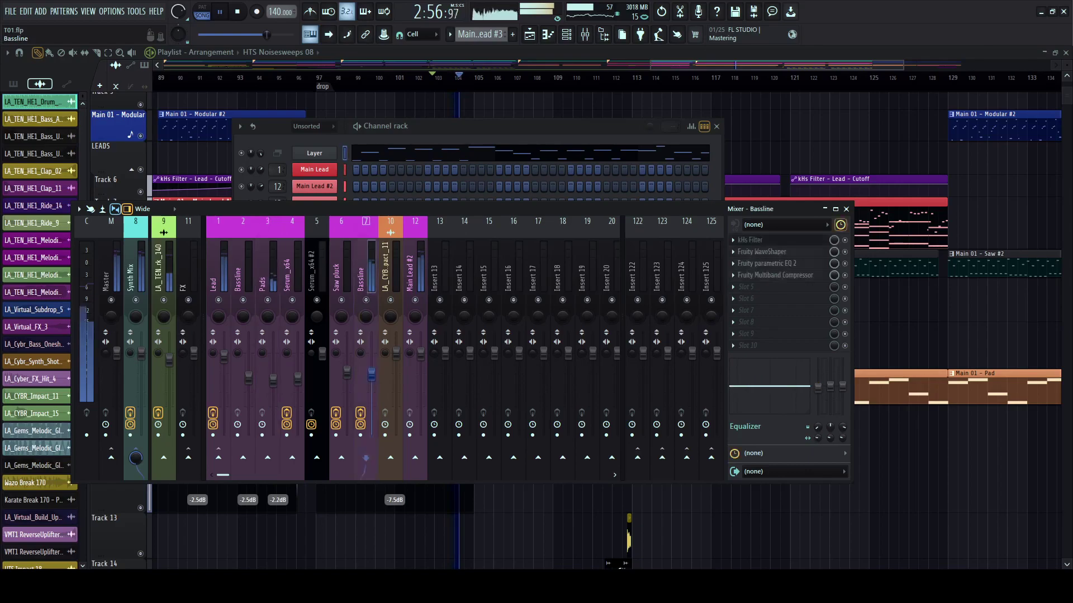
pyautogui.rightClick(366, 300)
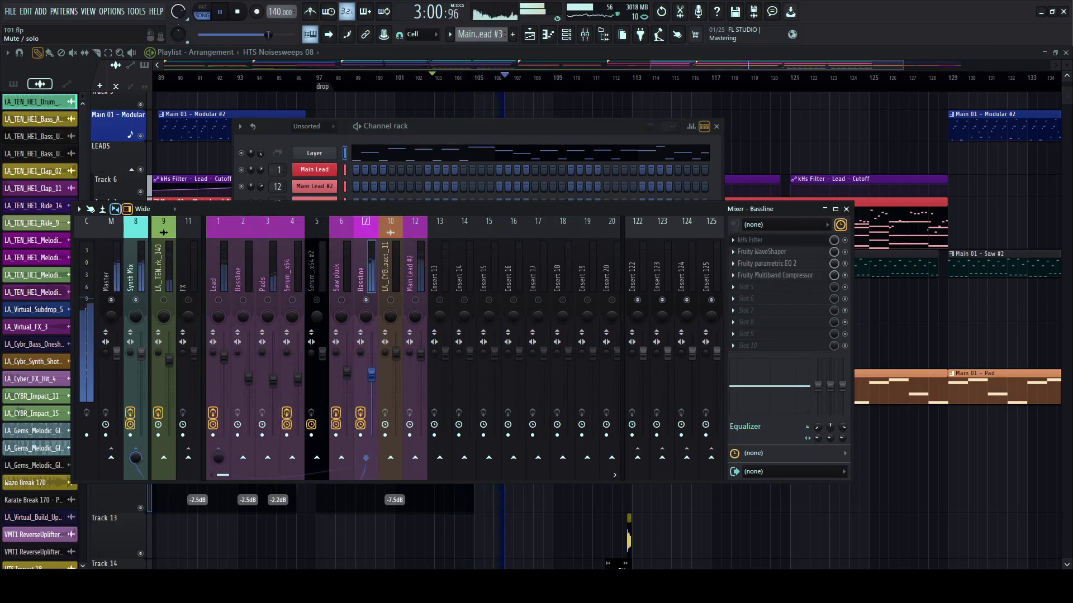
# - Solo the Lead mixer track 1 and select it to show its effects
pyautogui.rightClick(219, 300)
pyautogui.rightClick(218, 300)
pyautogui.click(218, 274)
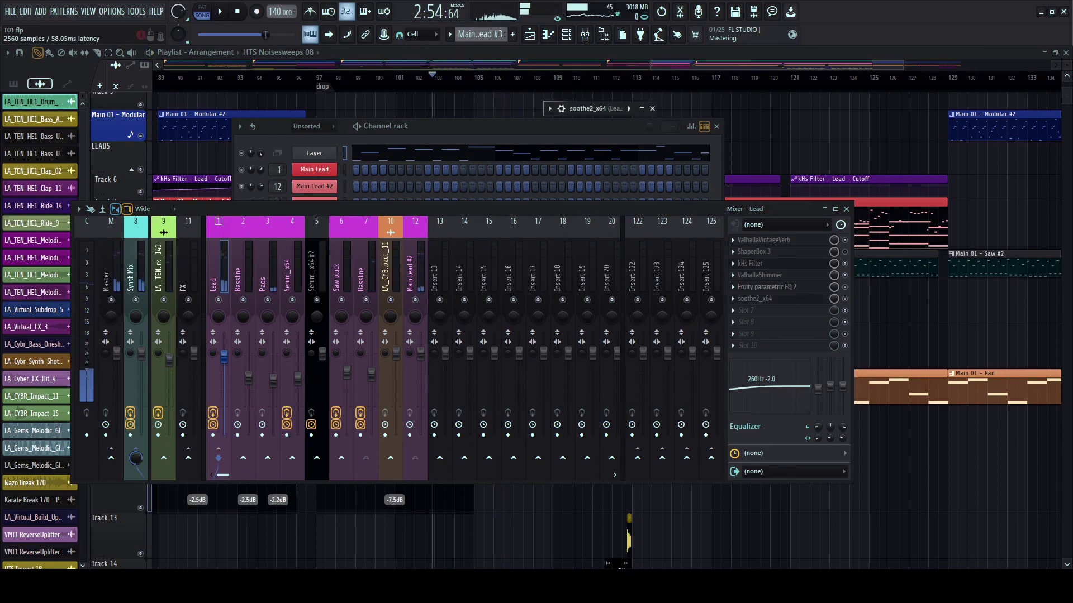
# - Put the soothe2 window away and add SmoothOperator to the next free effect slot of the Lead track
pyautogui.click(641, 108)
pyautogui.moveTo(643, 109); pyautogui.dragTo(294, 79)
pyautogui.press('space')
pyautogui.click(758, 299)
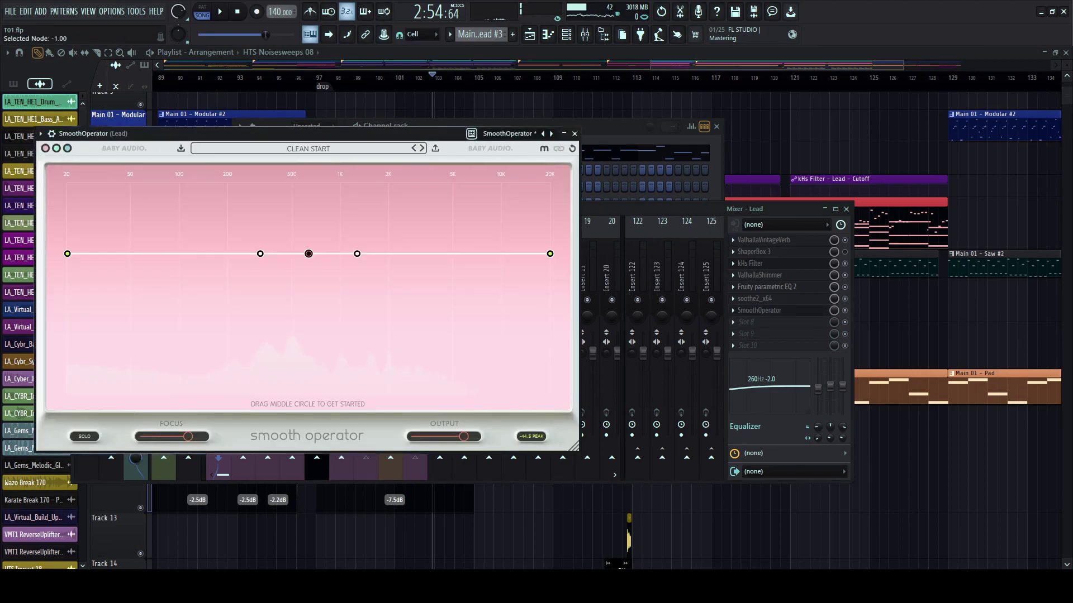
# - Examine SmoothOperator's wrapper processing options and return to the plugin interface while the drop plays
pyautogui.click(503, 388)
pyautogui.click(503, 388)
pyautogui.click(246, 116)
pyautogui.click(283, 161)
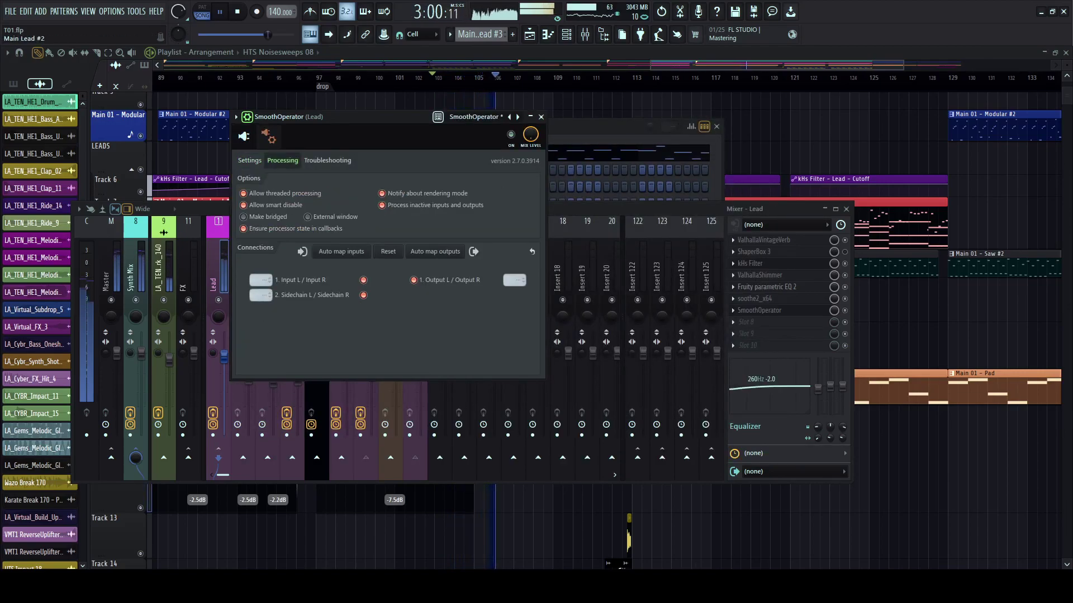
pyautogui.click(244, 136)
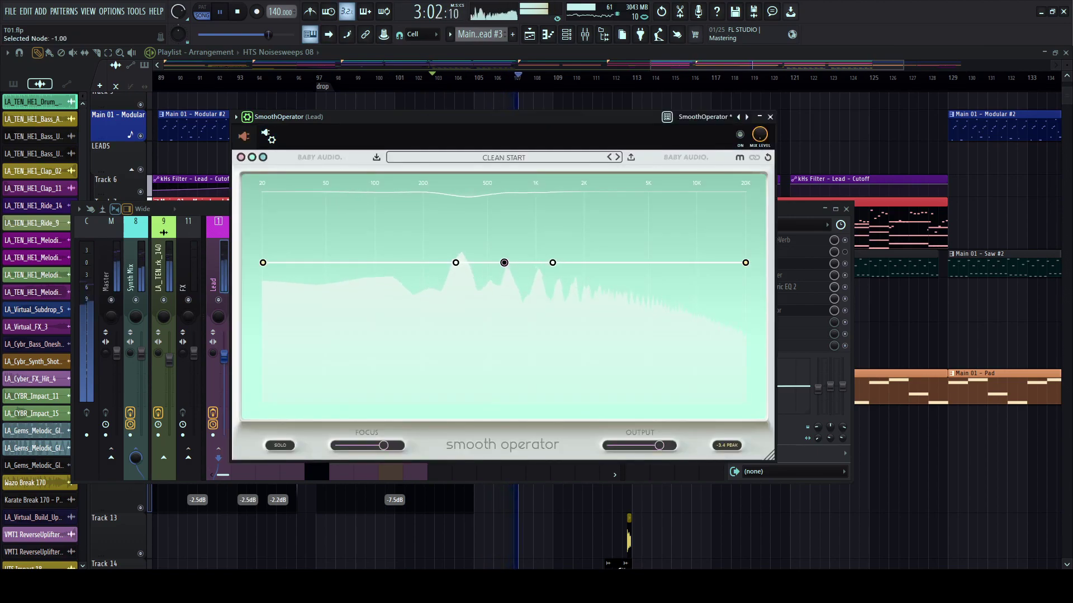
# - Adjust SmoothOperator's global threshold on the Lead track by ear and shift its window up slightly
pyautogui.moveTo(504, 263); pyautogui.dragTo(503, 273)
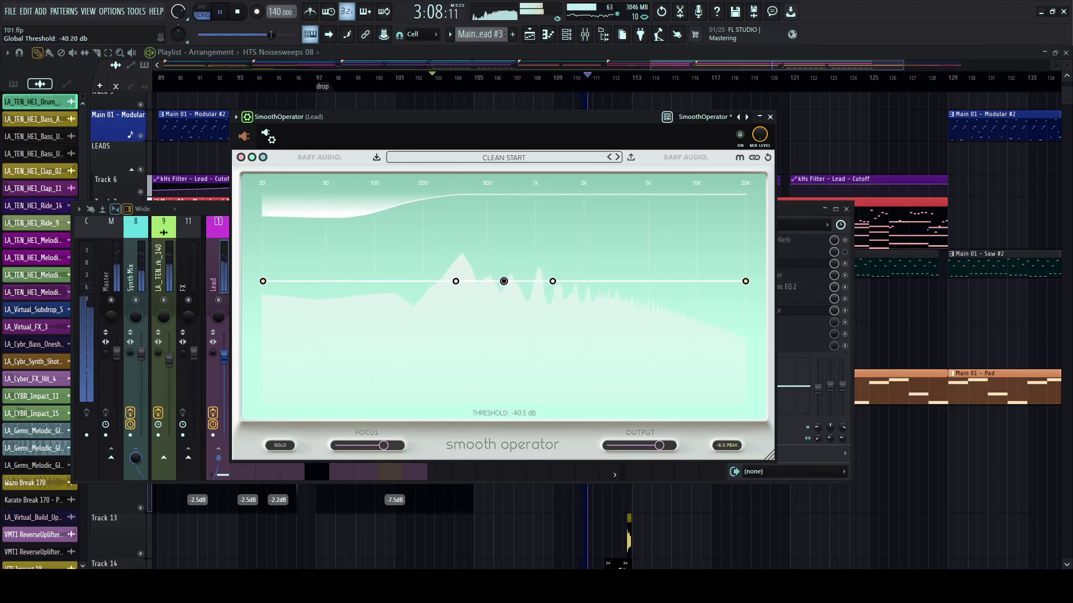
pyautogui.moveTo(504, 281); pyautogui.dragTo(509, 334)
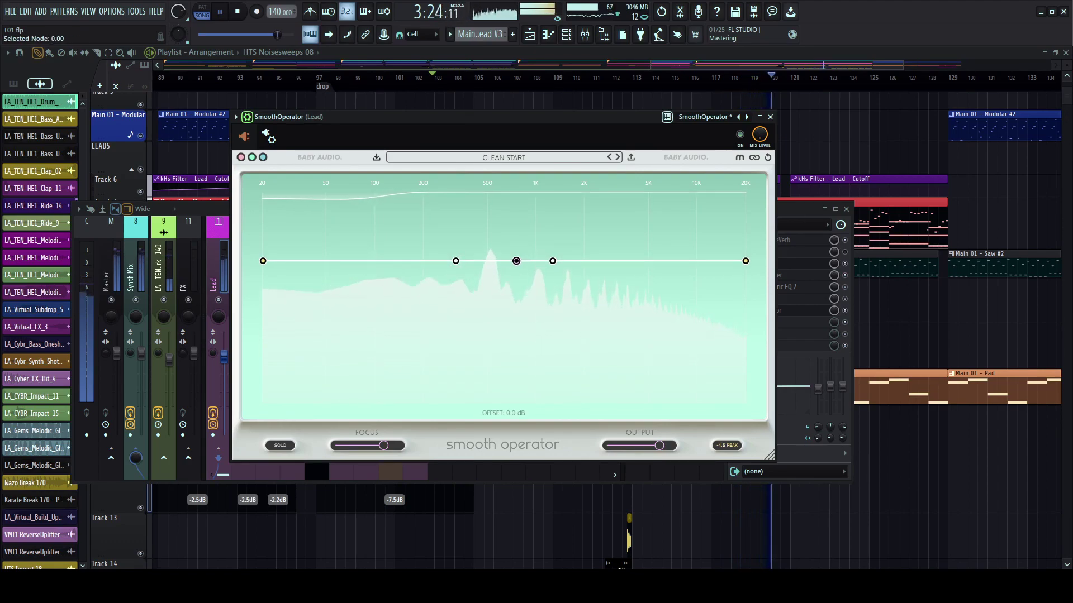
pyautogui.moveTo(475, 117); pyautogui.dragTo(473, 103)
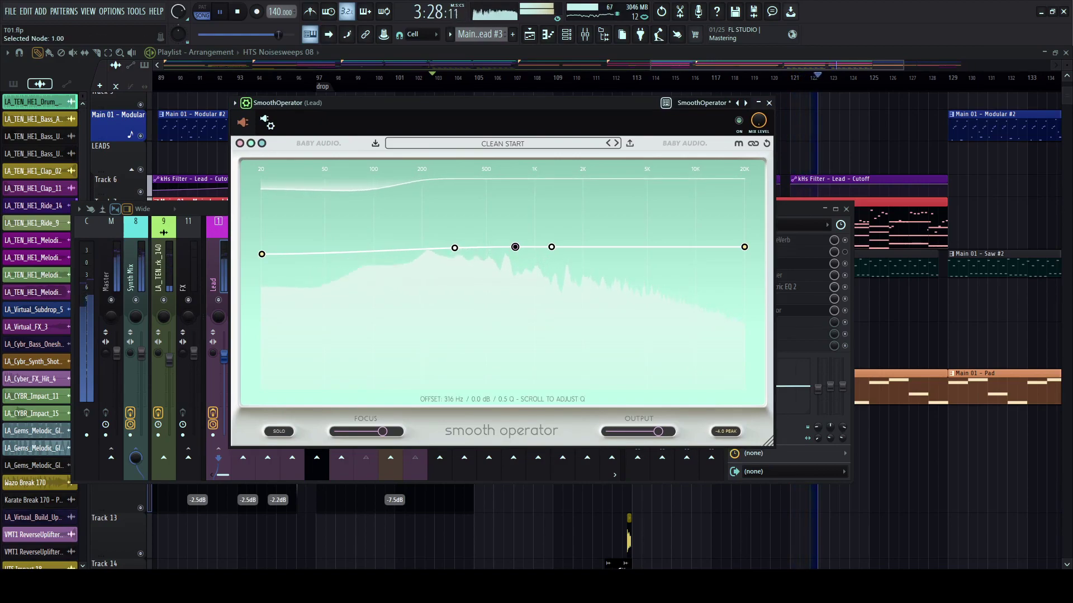
# - Set SmoothOperator's node at 321 Hz to -1.0 dB with a Q of 1.0 and raise the focus to nearly maximum
pyautogui.scroll(3, 456, 252)
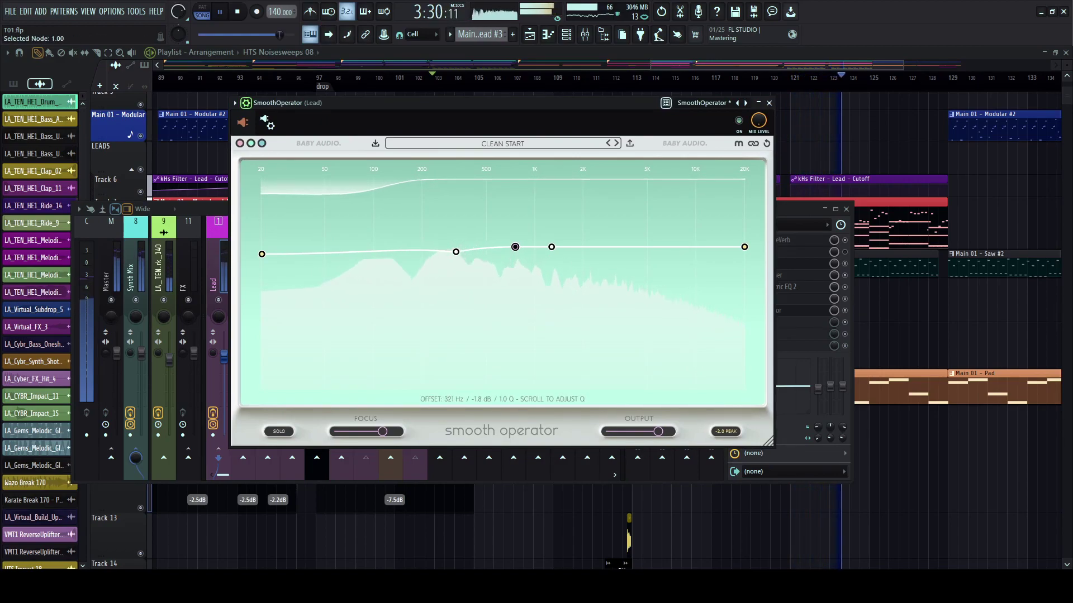
pyautogui.moveTo(515, 247); pyautogui.dragTo(515, 244)
pyautogui.moveTo(382, 431); pyautogui.dragTo(399, 431)
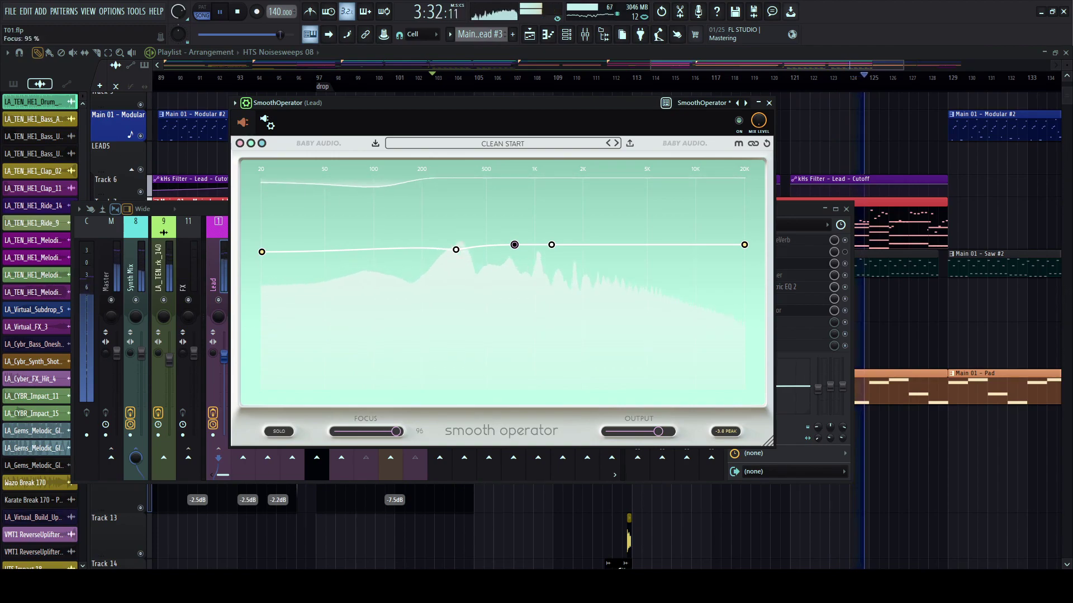
pyautogui.moveTo(435, 103)
pyautogui.mouseDown()
pyautogui.moveTo(394, 103)
pyautogui.moveTo(453, 103)
pyautogui.mouseUp()
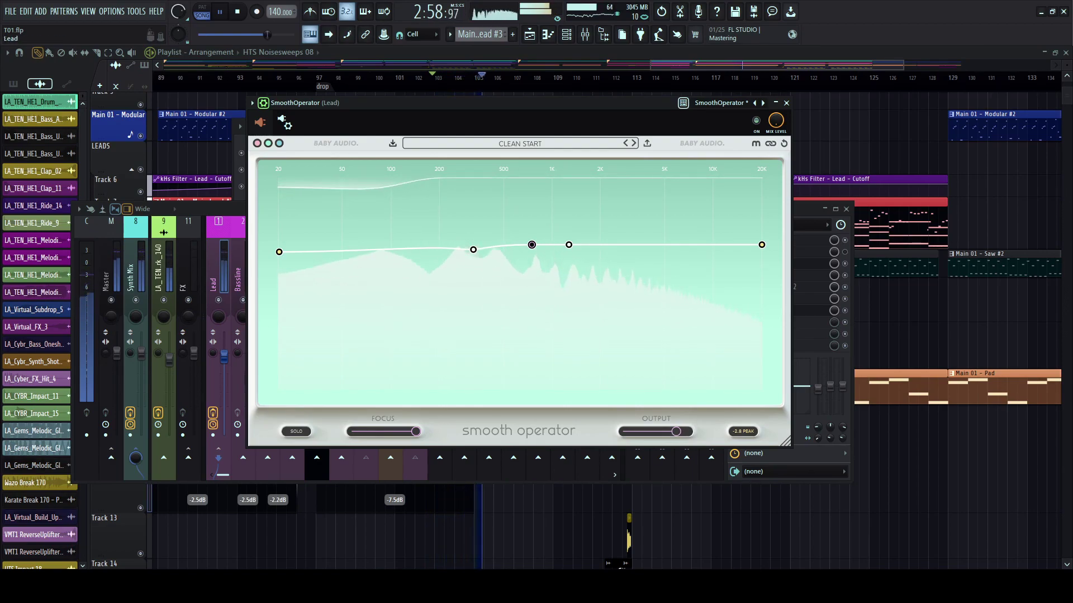
# - Select the Synth Mix track, hide the mixer and play the arrangement from bar 80
pyautogui.click(132, 268)
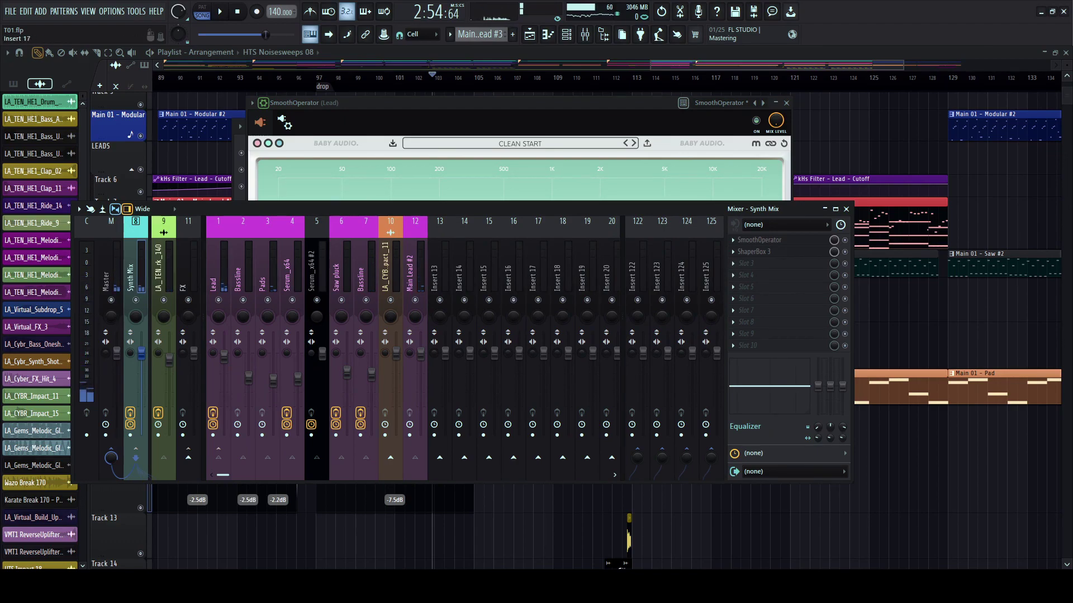
pyautogui.press('F12')
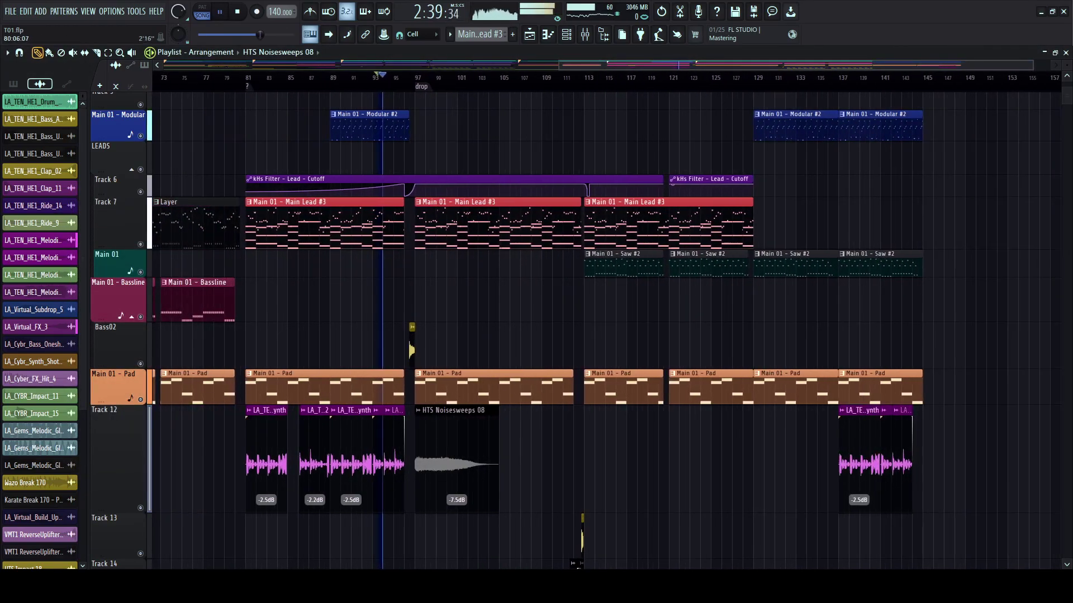
pyautogui.click(238, 78)
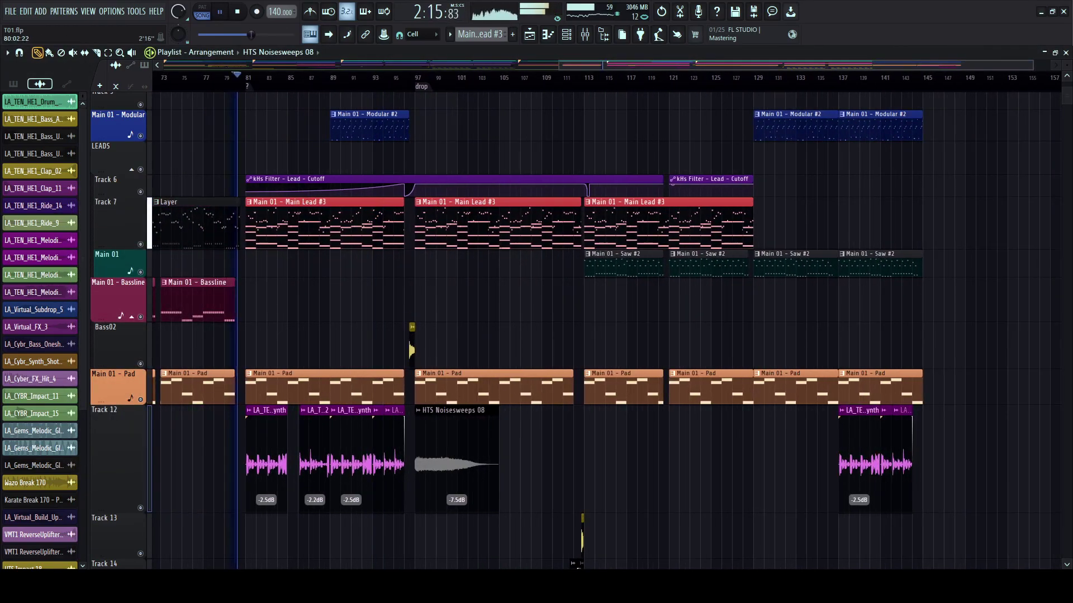
# - Pick up the Main 01 - Modular #2 pattern and place another clip of it at bar 81
pyautogui.scroll(3, 237, 81)
pyautogui.scroll(4, 251, 185)
pyautogui.click(441, 217)
pyautogui.click(260, 216)
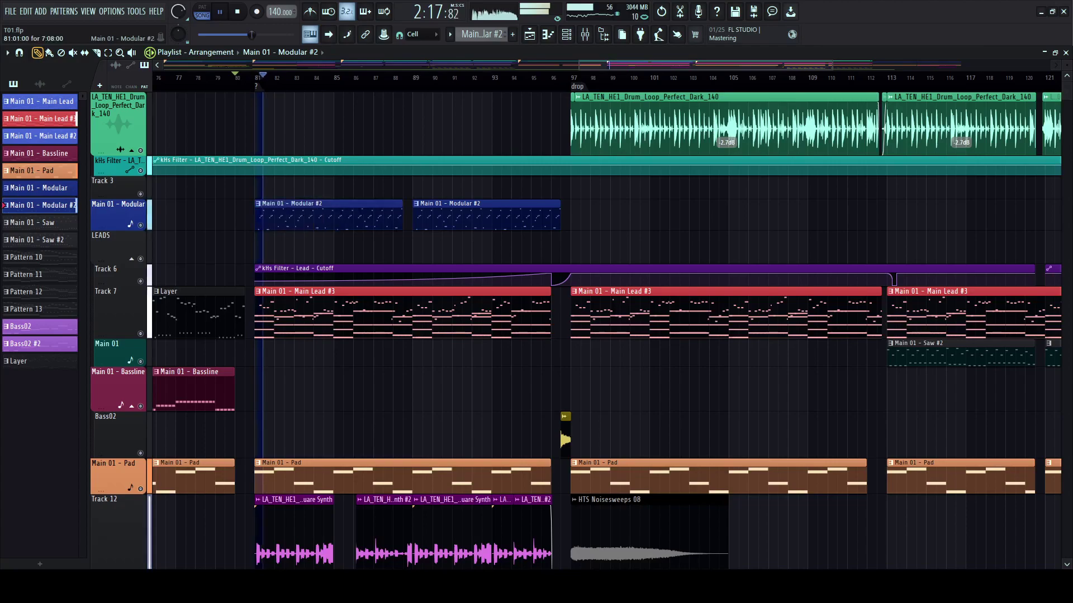
pyautogui.scroll(3, 248, 79)
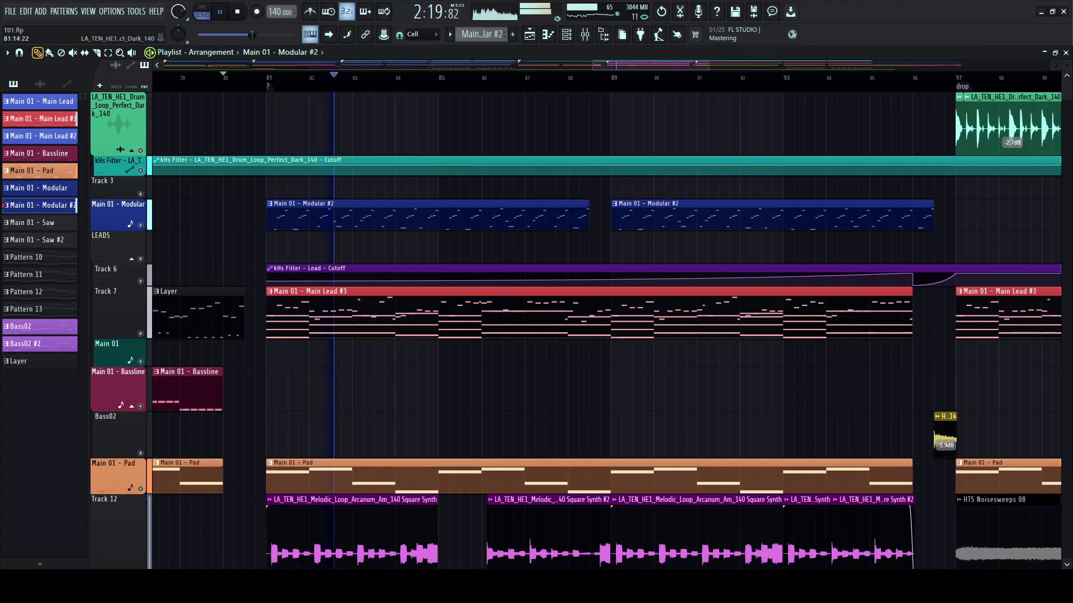
pyautogui.scroll(-3, 438, 78)
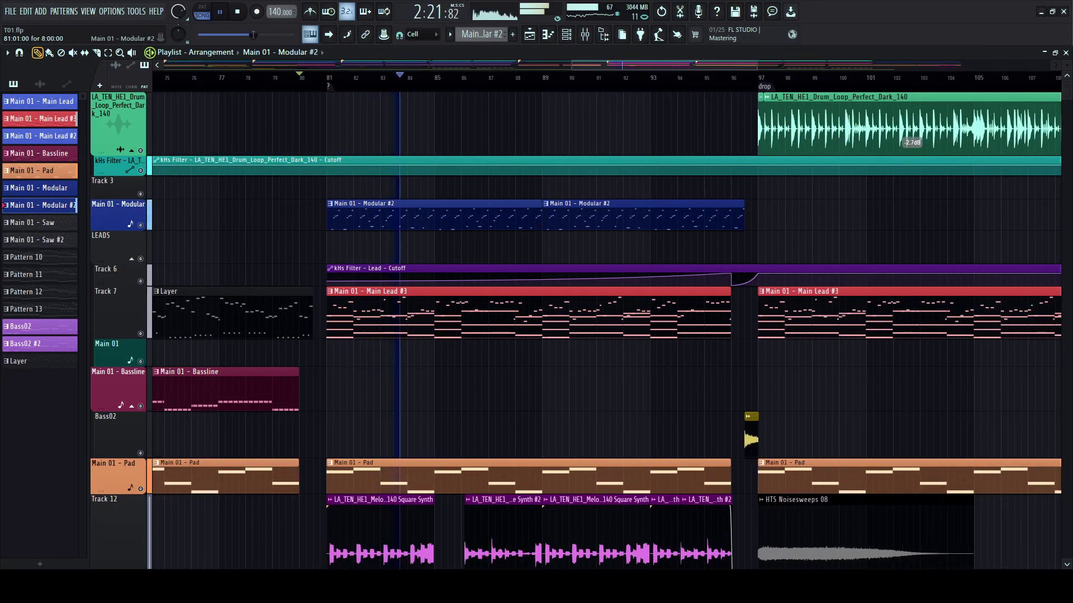
# - Mute the melodic synth loop clips on Track 12 between bars 81 and 96
pyautogui.scroll(-3, 576, 329)
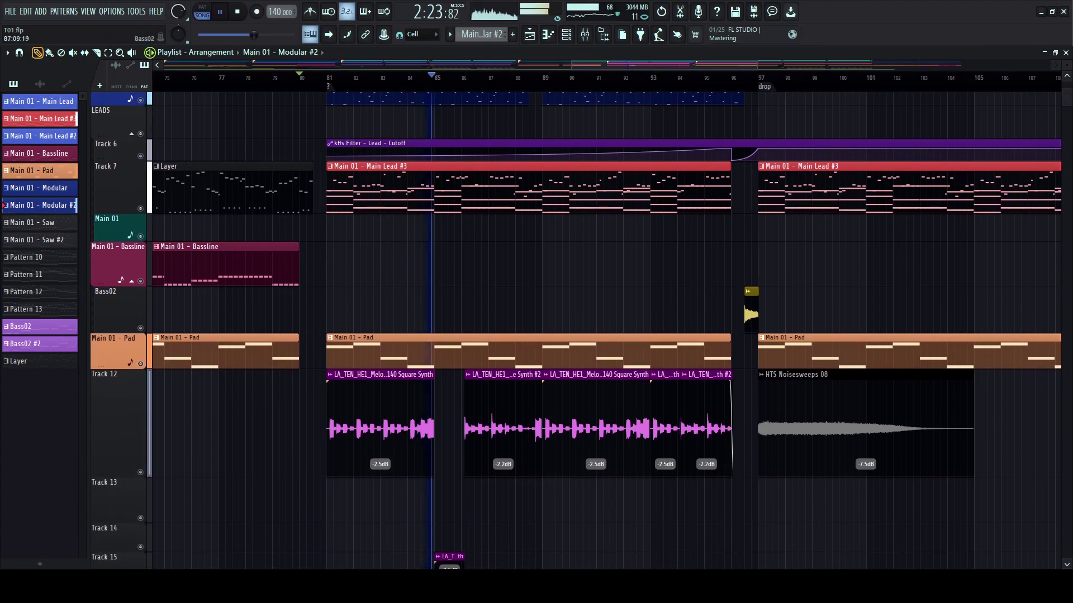
pyautogui.scroll(-2, 575, 330)
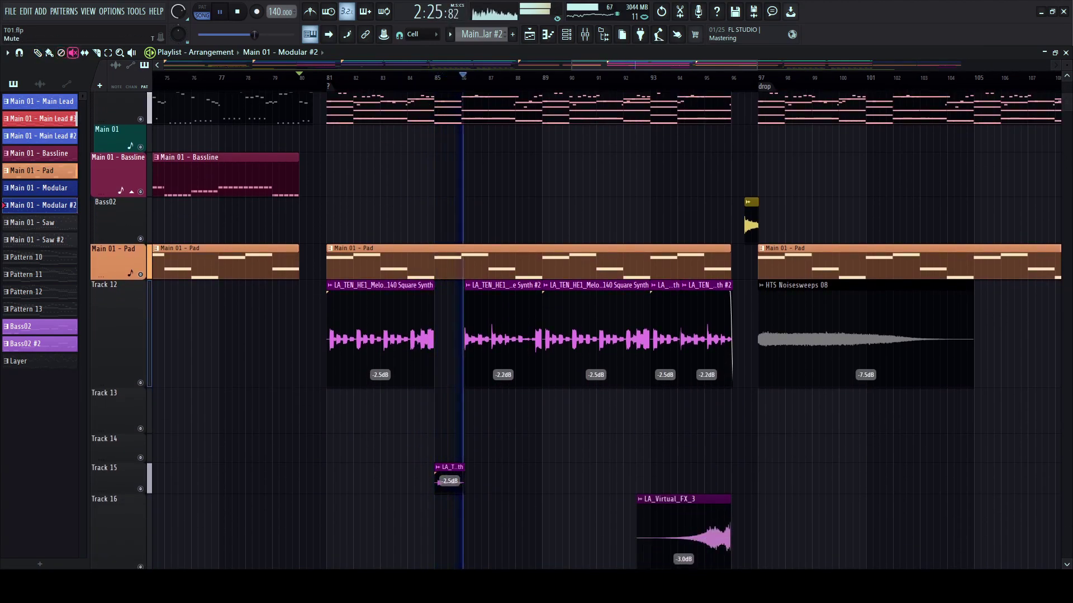
pyautogui.scroll(-3, 439, 78)
pyautogui.moveTo(368, 335); pyautogui.dragTo(608, 335)
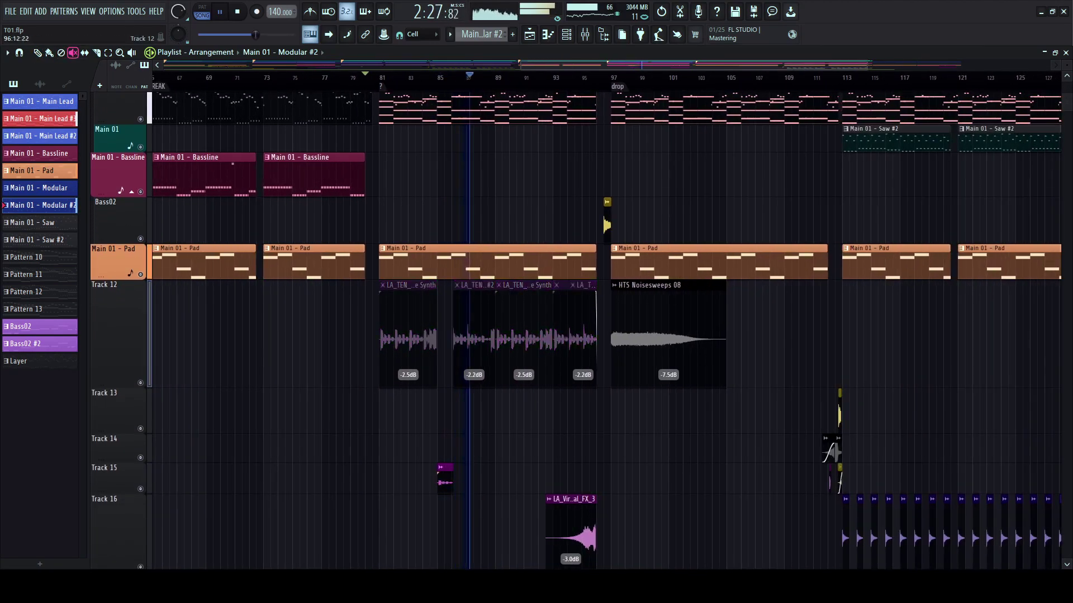
# - Extend the Main 01 - Modular #2 clip at bar 81 to meet the next one at bar 89
pyautogui.scroll(4, 510, 412)
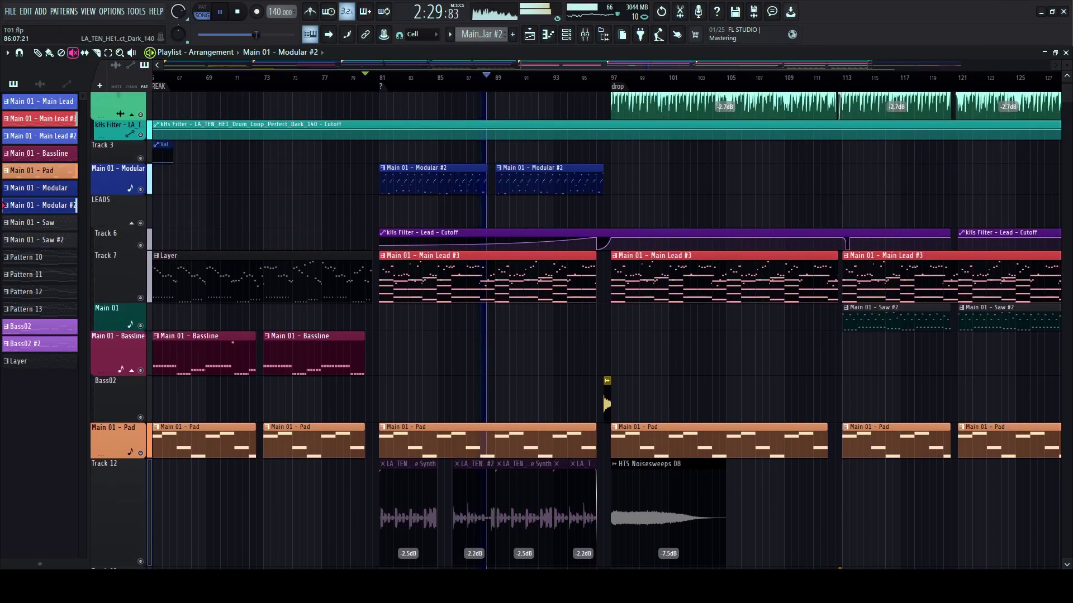
pyautogui.scroll(2, 465, 78)
pyautogui.hscroll(3, 560, 79)
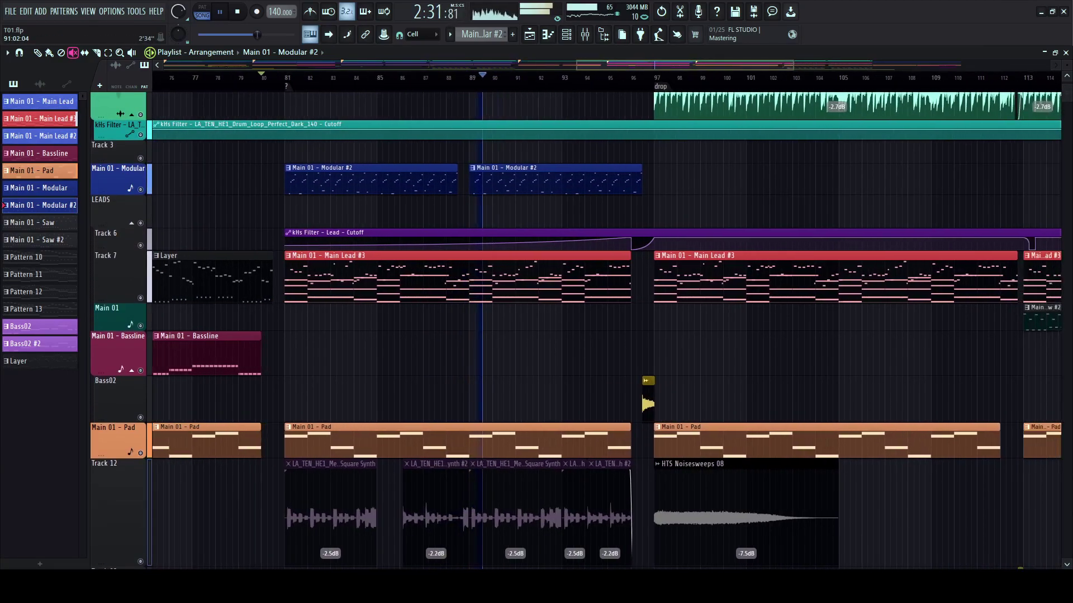
pyautogui.scroll(-1, 293, 78)
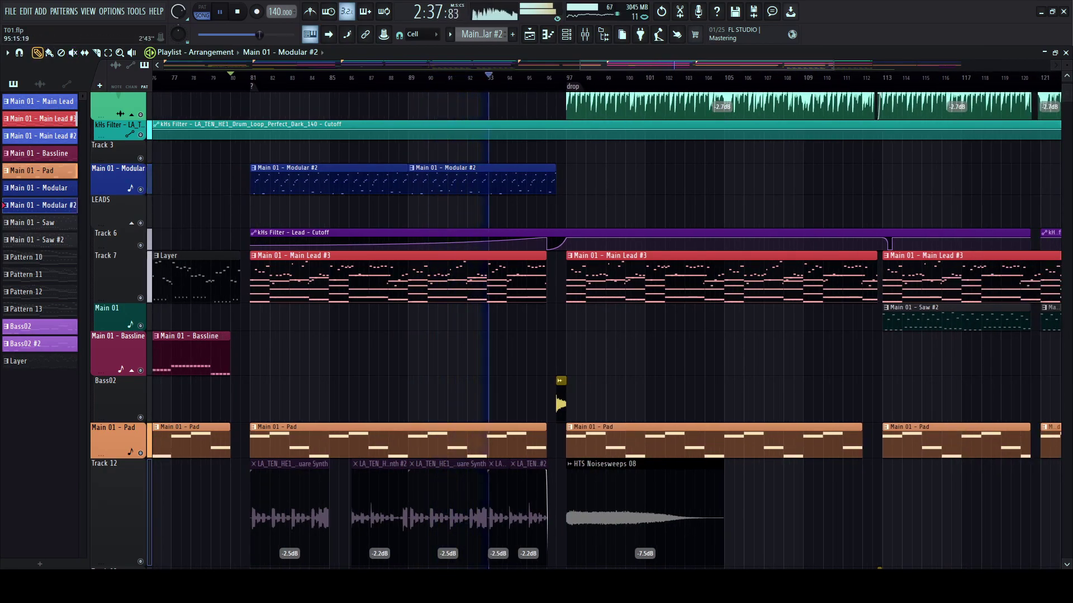
# - Follow the playback through the end of the buildup and examine the transition into the drop at bar 97
pyautogui.scroll(2, 543, 78)
pyautogui.scroll(-1, 609, 79)
pyautogui.hscroll(3, 559, 78)
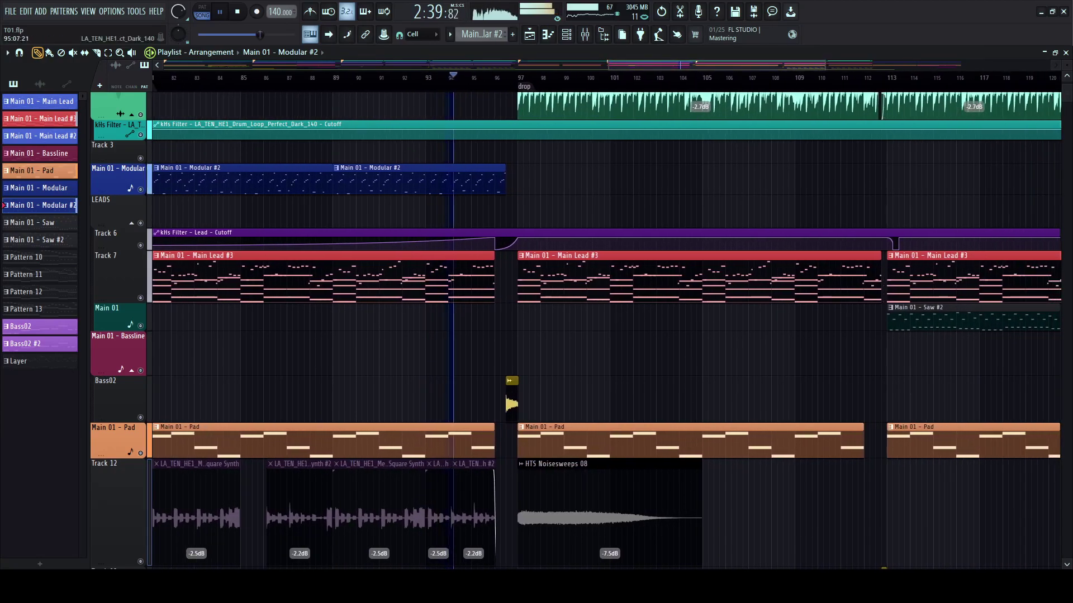
pyautogui.scroll(-2, 471, 78)
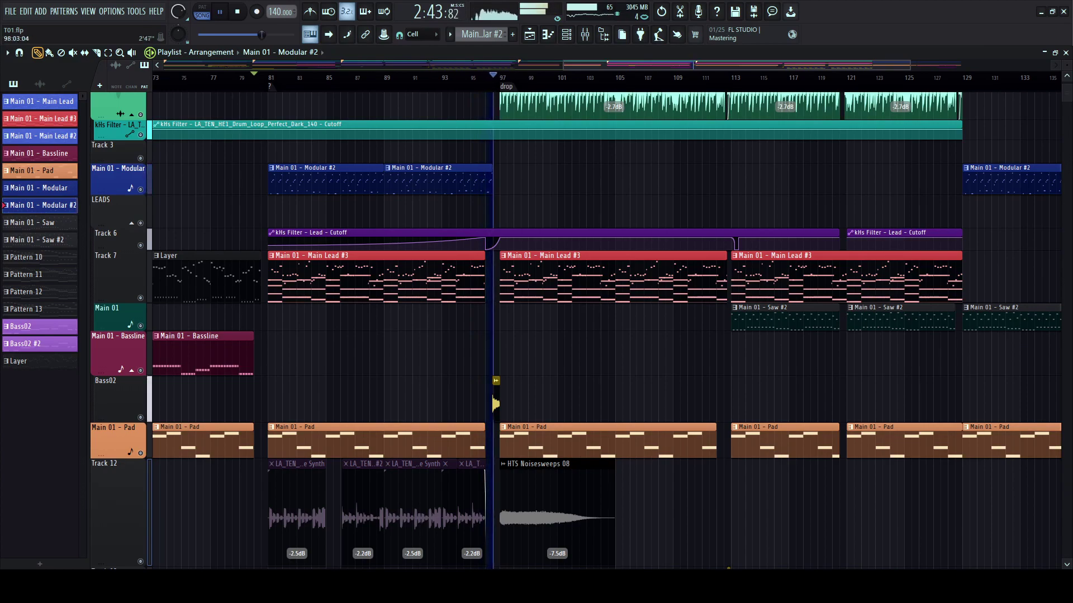
pyautogui.scroll(2, 492, 78)
pyautogui.scroll(5, 553, 78)
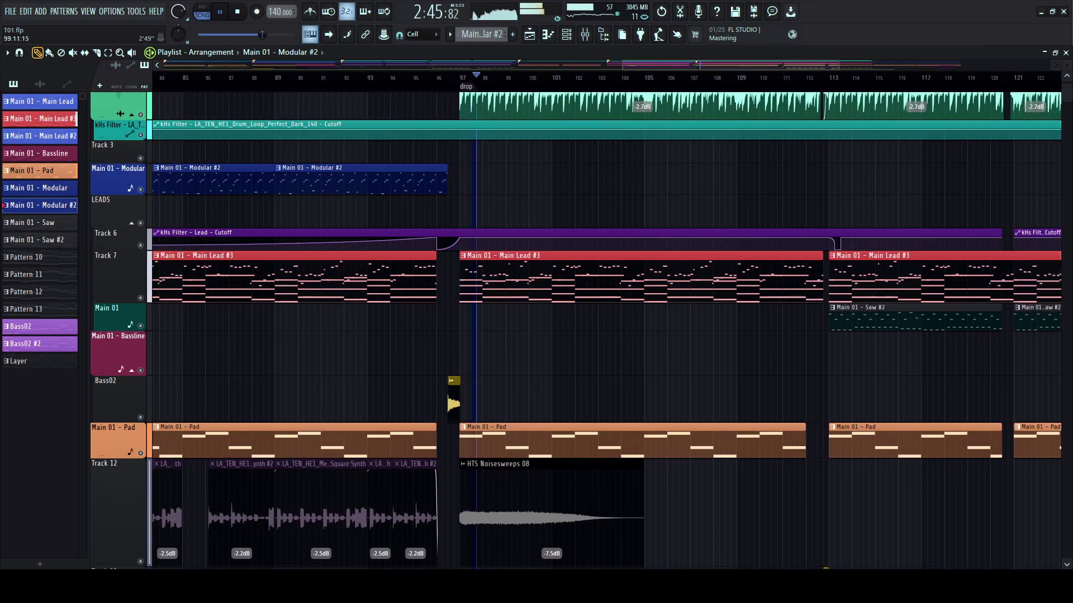
pyautogui.scroll(-3, 501, 79)
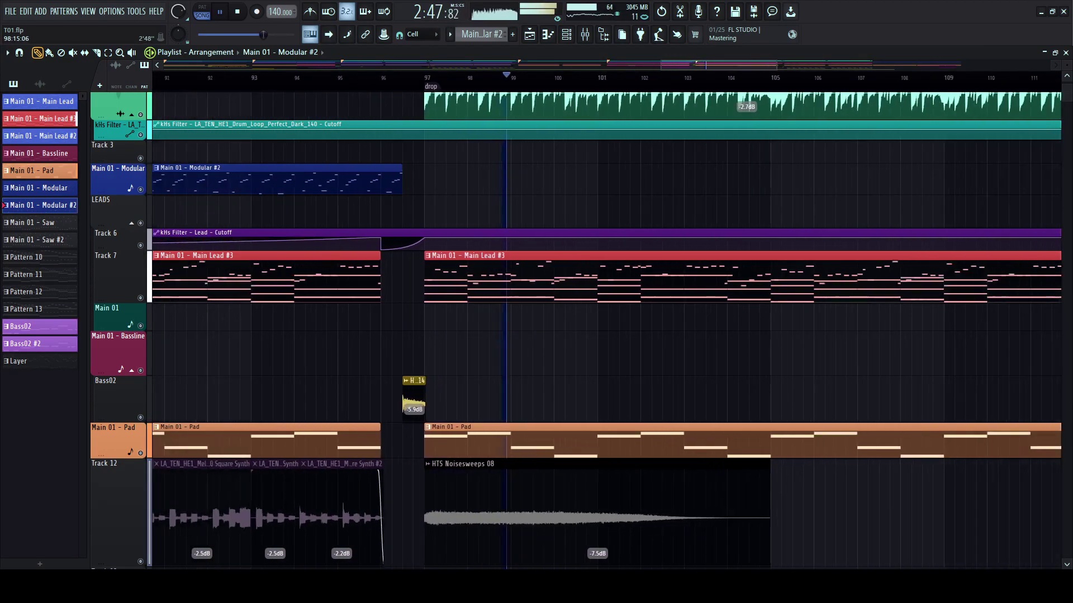
# - Show the browser and look through the HTS impact and noise sweep samples
pyautogui.click(585, 35)
pyautogui.click(585, 34)
pyautogui.click(604, 35)
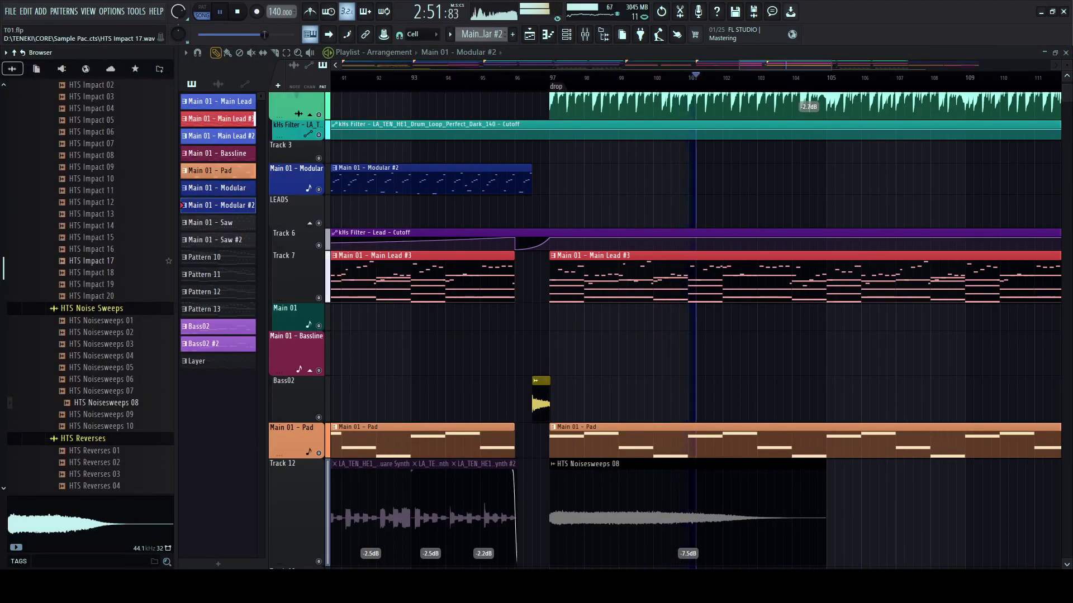
pyautogui.scroll(6, 111, 261)
pyautogui.scroll(-4, 90, 308)
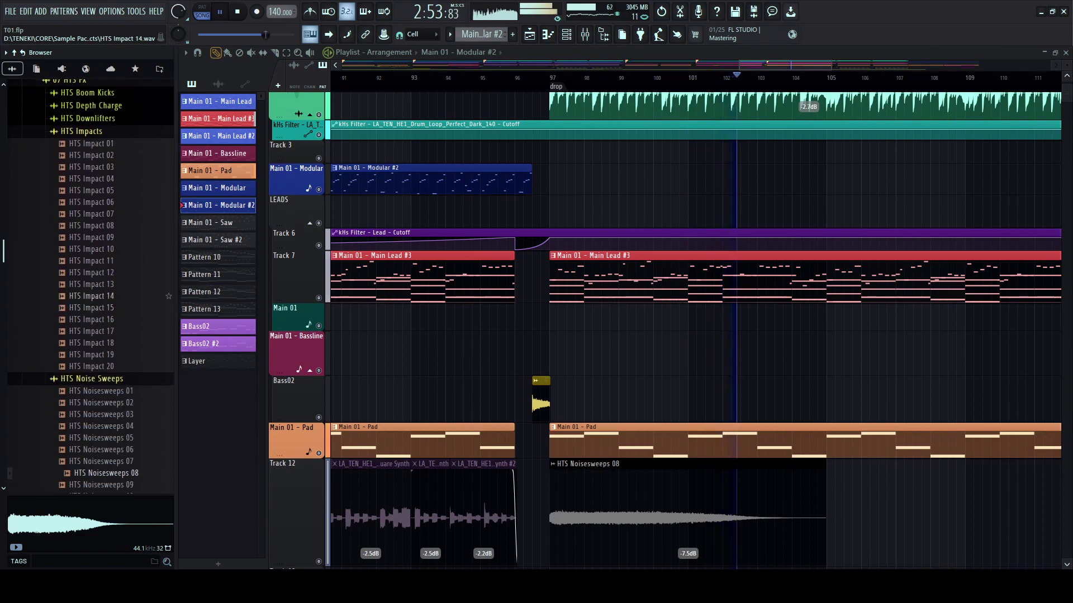
pyautogui.scroll(15, 89, 257)
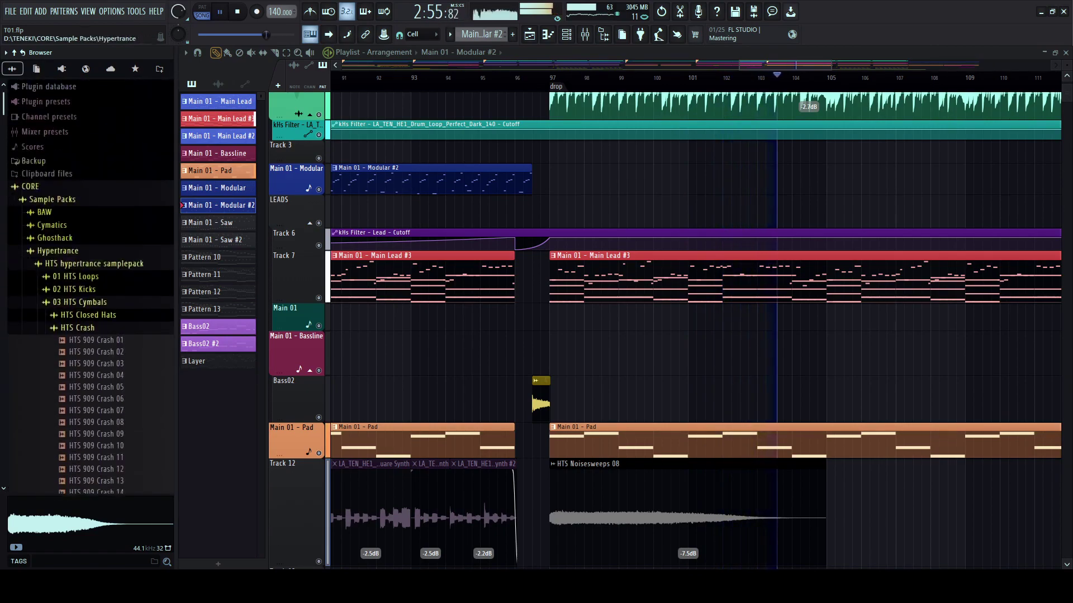
# - Collapse the Hypertrance sample pack folder and open Finished Packs under Lost Audio
pyautogui.click(58, 277)
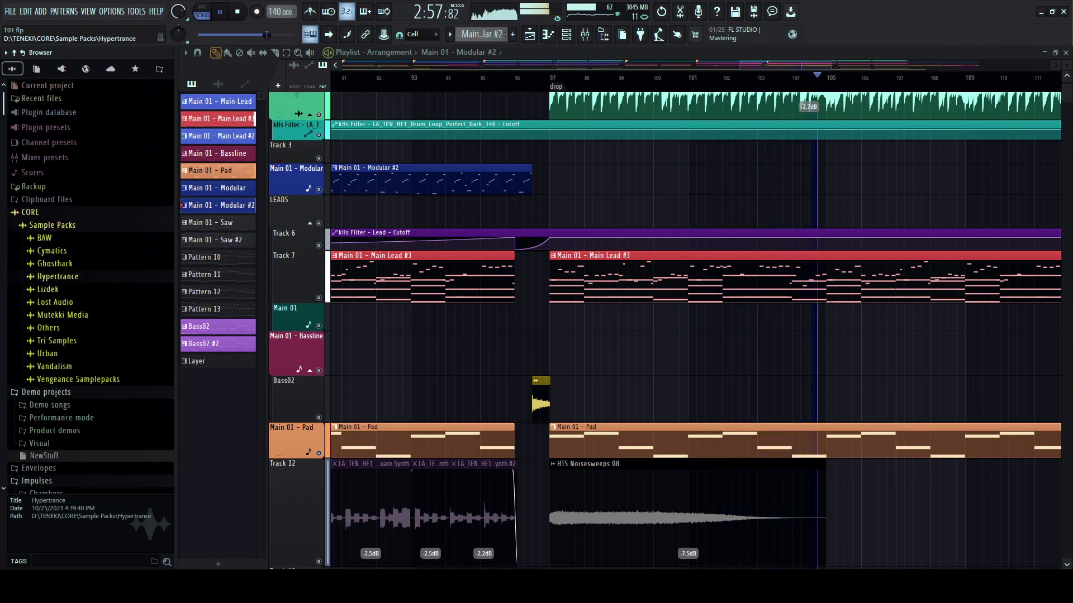
pyautogui.moveTo(176, 290)
pyautogui.mouseDown()
pyautogui.moveTo(248, 291)
pyautogui.moveTo(170, 290)
pyautogui.mouseUp()
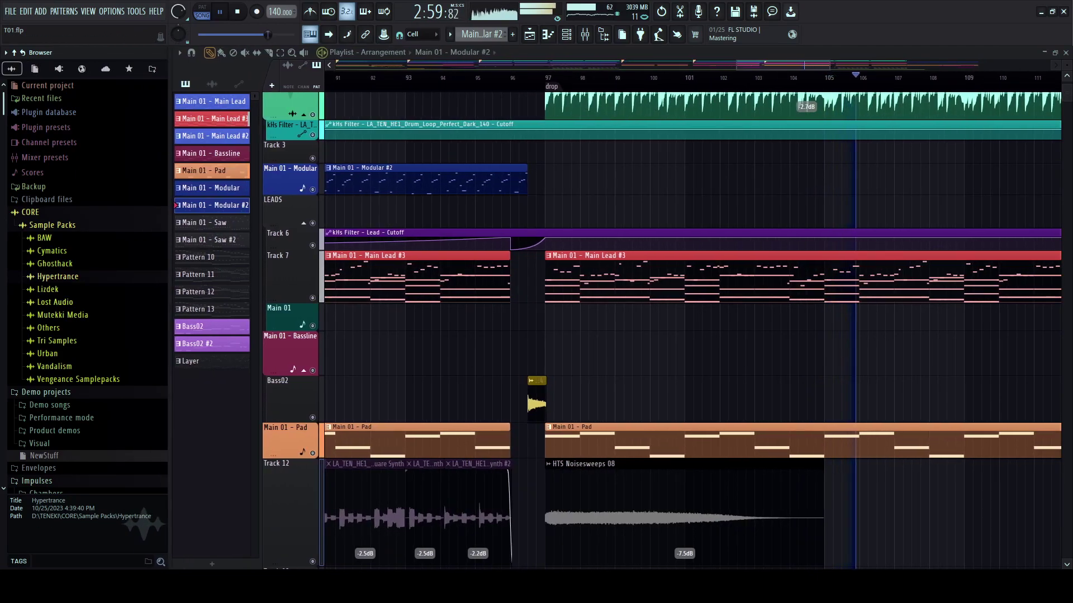
pyautogui.click(55, 302)
pyautogui.click(70, 327)
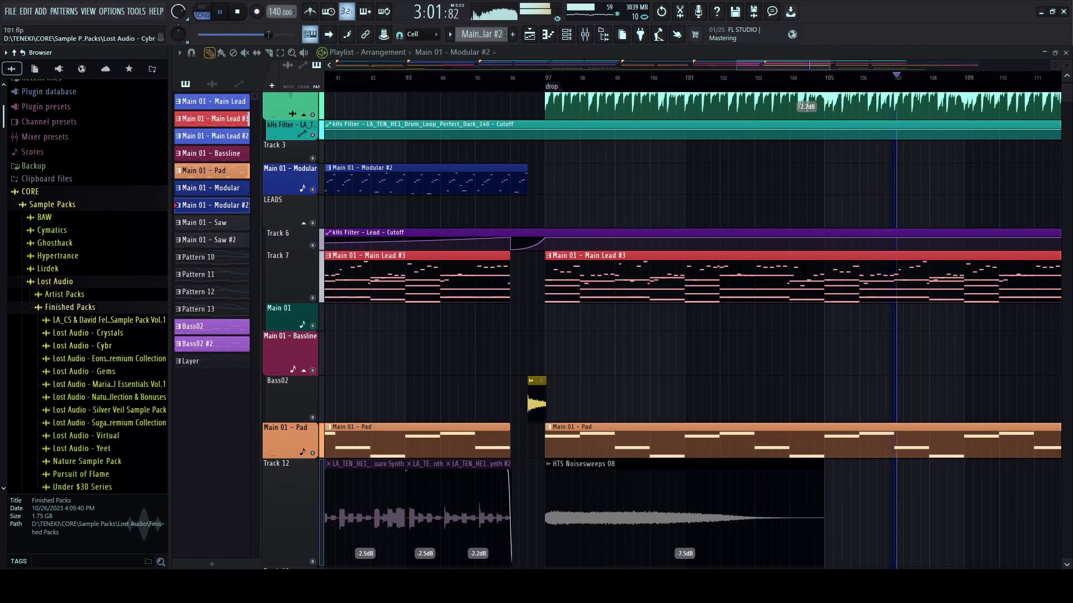
# - Hide the browser and show the mixer during playback
pyautogui.moveTo(170, 290); pyautogui.dragTo(215, 290)
pyautogui.press('F9')
pyautogui.hotkey('alt', 'F8')
pyautogui.hotkey('alt', 'F8')
pyautogui.hotkey('alt', 'F8')
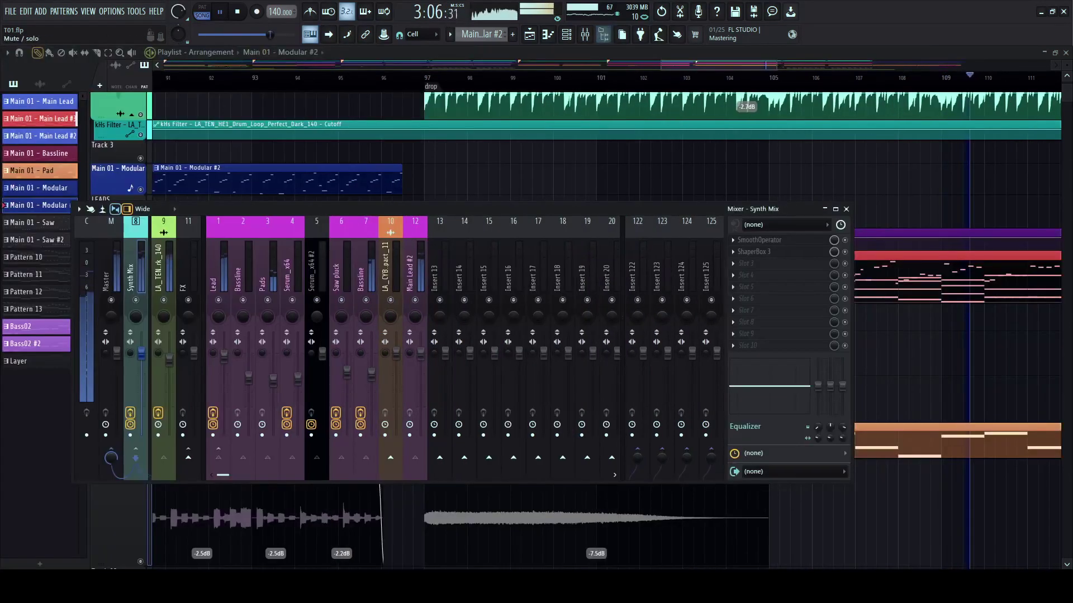
# - Solo the Main Lead #2 mixer track 12 and select it to check its settings
pyautogui.rightClick(415, 301)
pyautogui.click(411, 274)
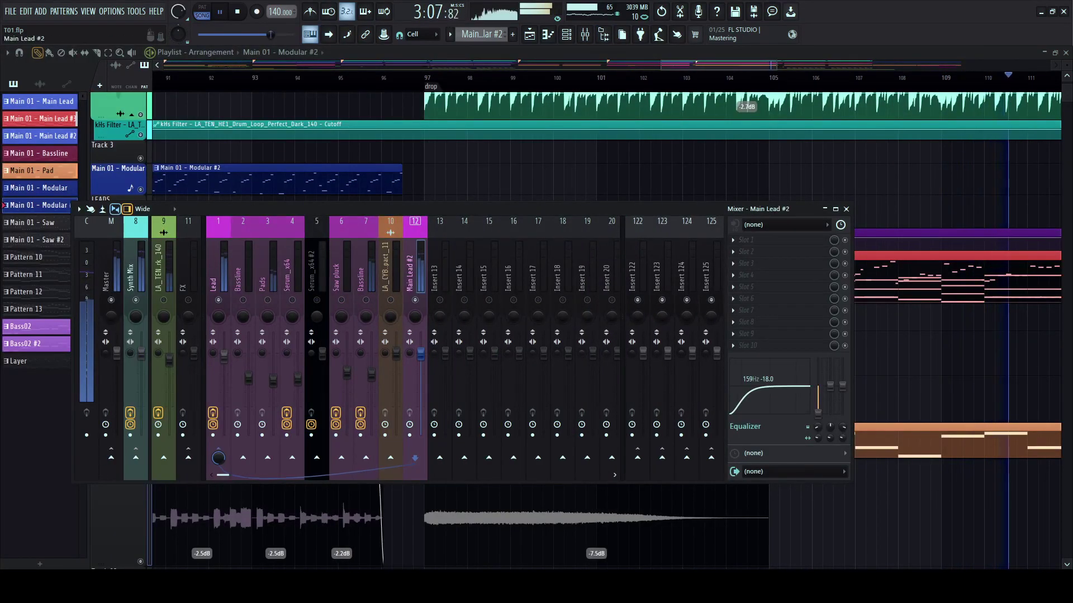
pyautogui.click(415, 301)
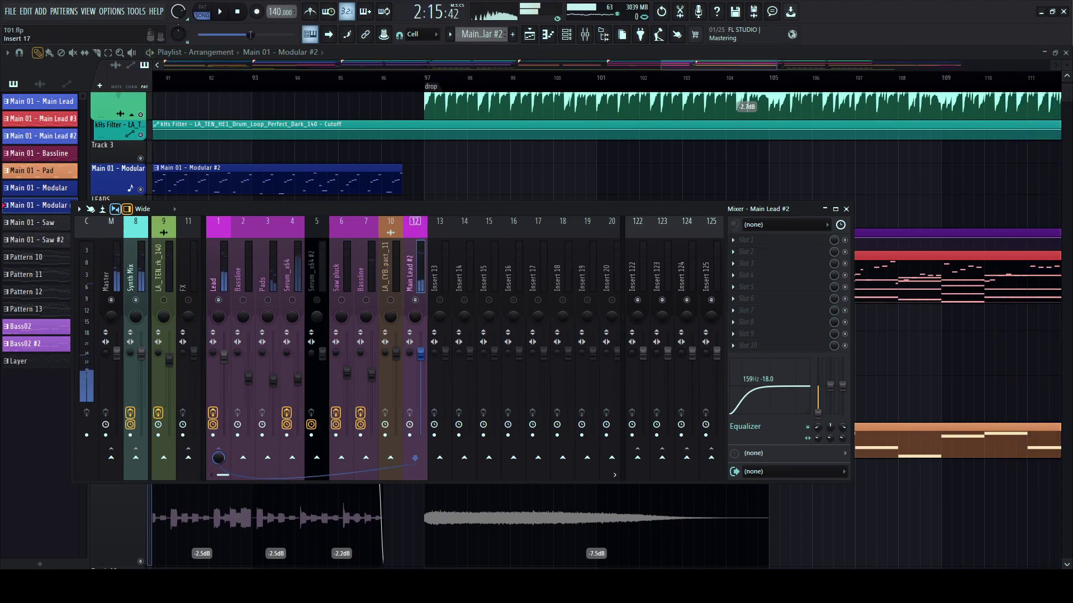
# - Turn off the Main Lead #2 solo, select the Pads mixer track during playback and hide the mixer
pyautogui.press('space')
pyautogui.click(265, 274)
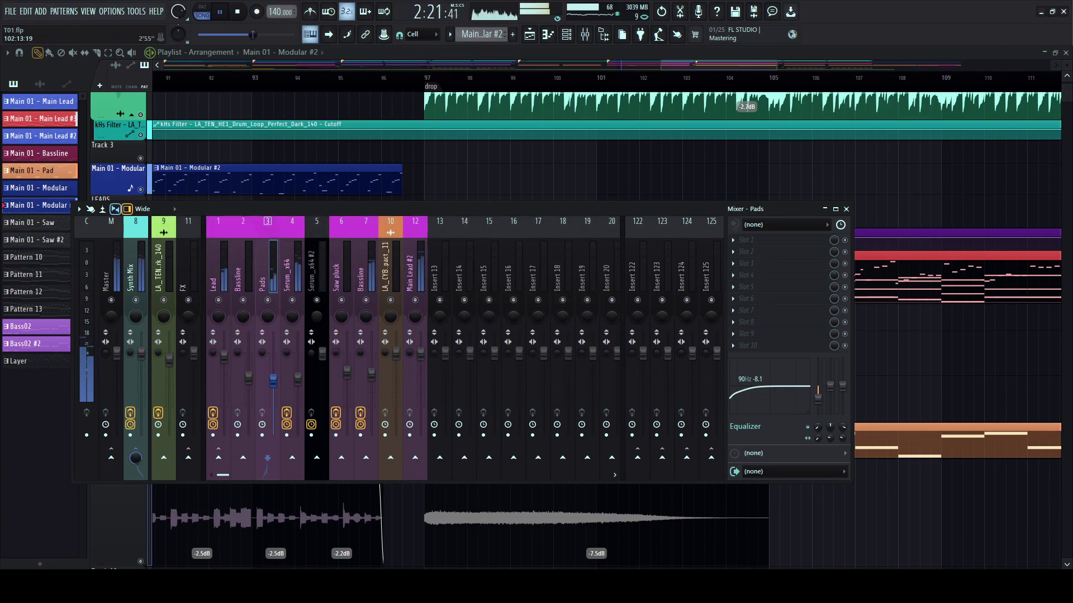
pyautogui.press('F9')
pyautogui.click(603, 34)
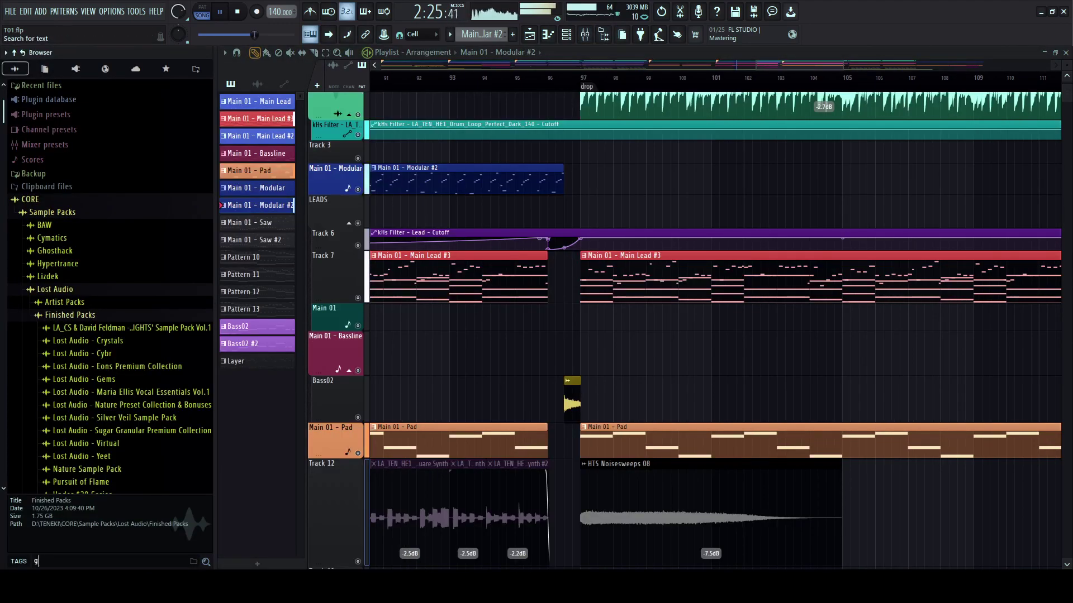
pyautogui.write('granular')
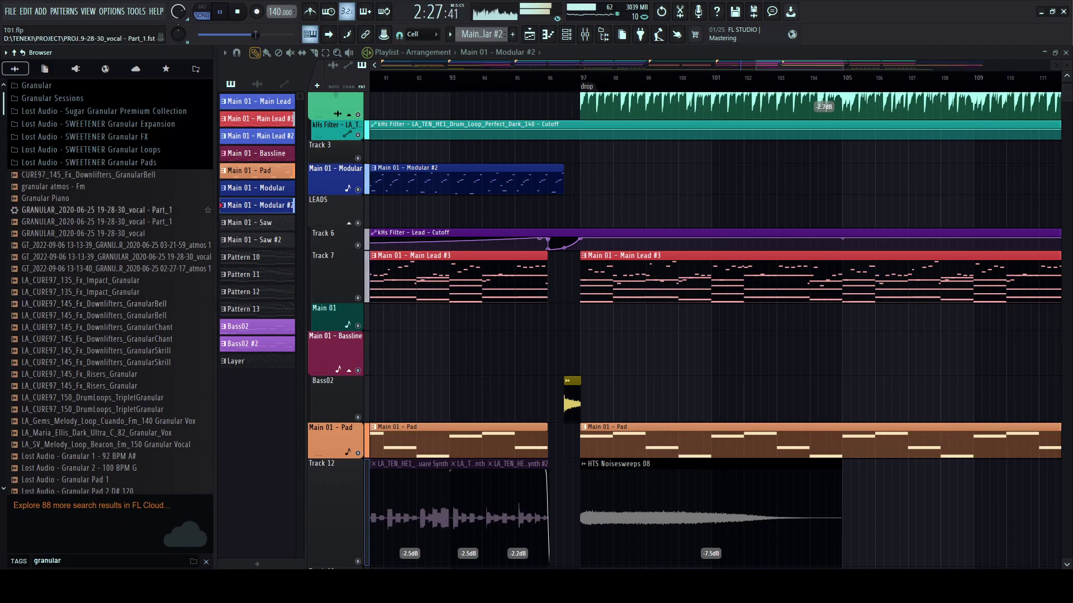
pyautogui.click(106, 233)
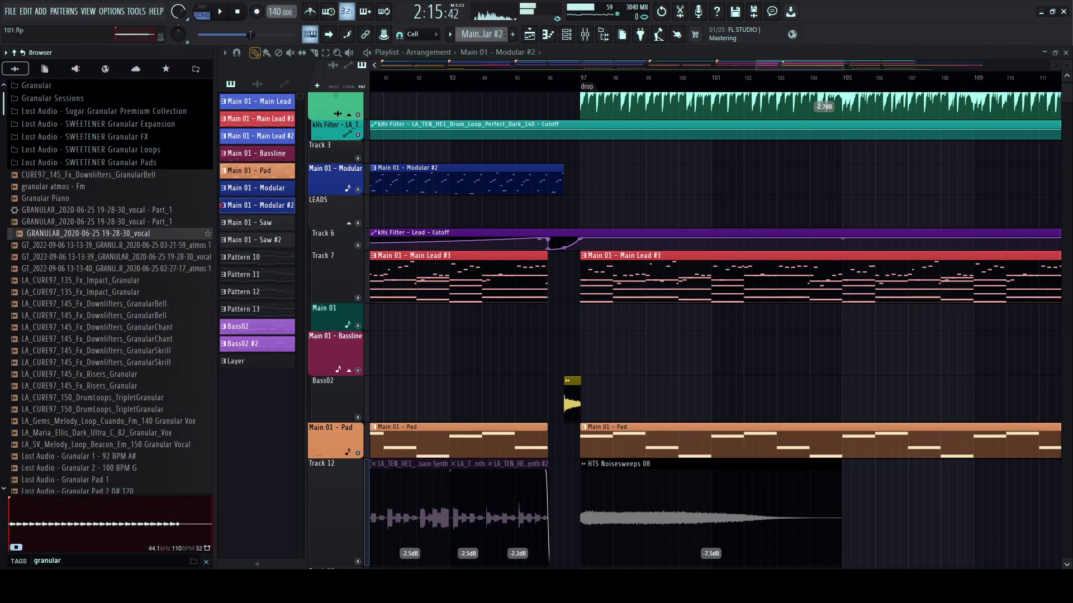
pyautogui.moveTo(106, 233); pyautogui.dragTo(586, 317)
pyautogui.press('space')
pyautogui.moveTo(319, 330); pyautogui.dragTo(319, 379)
pyautogui.click(572, 78)
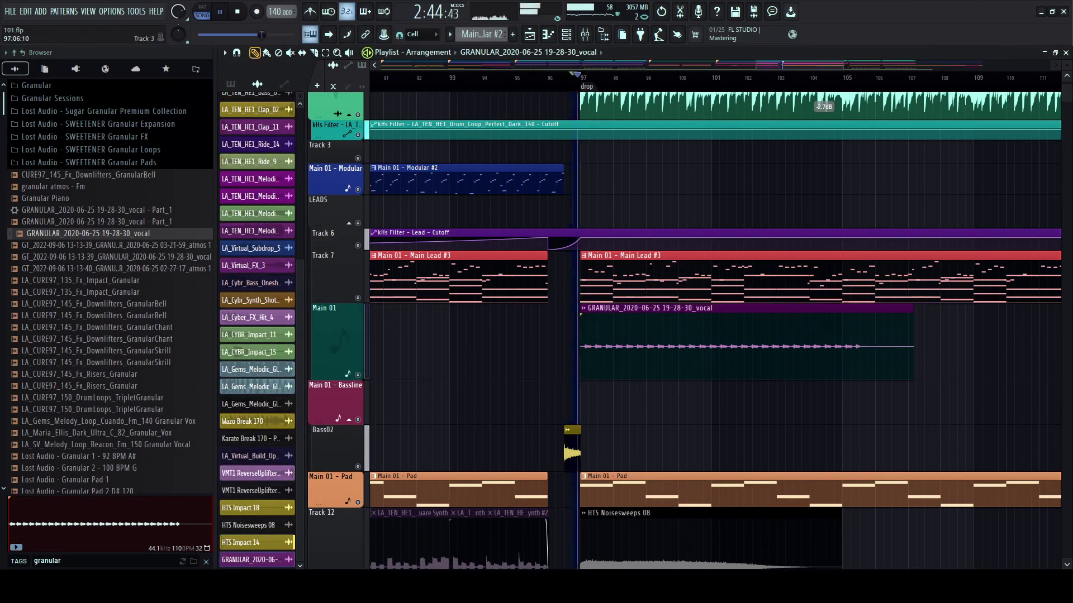
# - Raise the granular vocal clip's gain to 12.7 dB and move the clip to start at bar 96
pyautogui.moveTo(782, 344); pyautogui.dragTo(626, 362)
pyautogui.press('space')
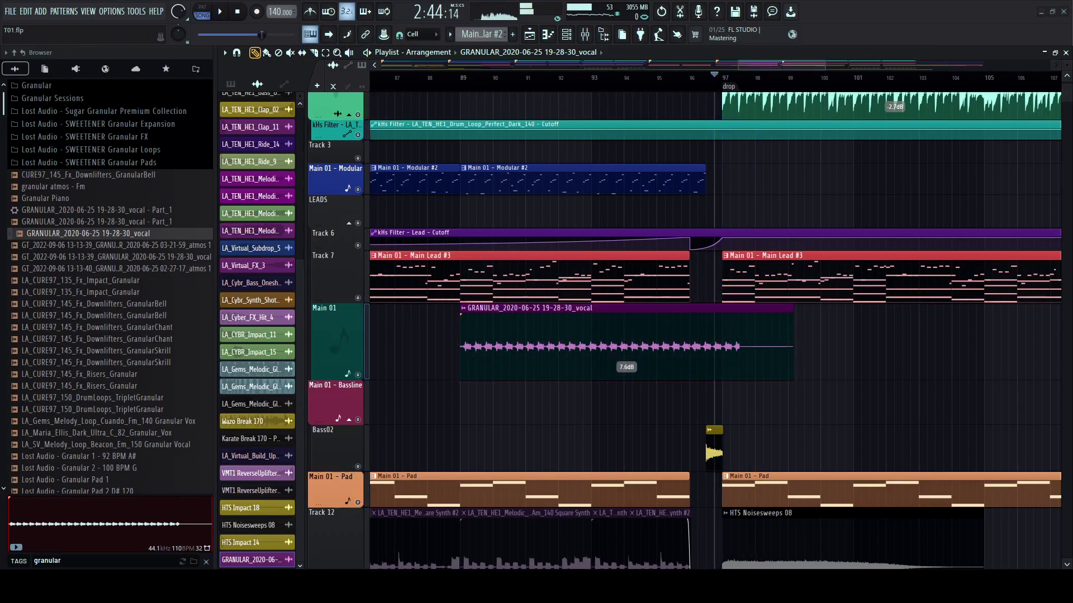
pyautogui.moveTo(792, 347); pyautogui.dragTo(721, 346)
pyautogui.moveTo(590, 378); pyautogui.dragTo(591, 369)
pyautogui.moveTo(592, 358); pyautogui.dragTo(822, 357)
pyautogui.scroll(2, 697, 357)
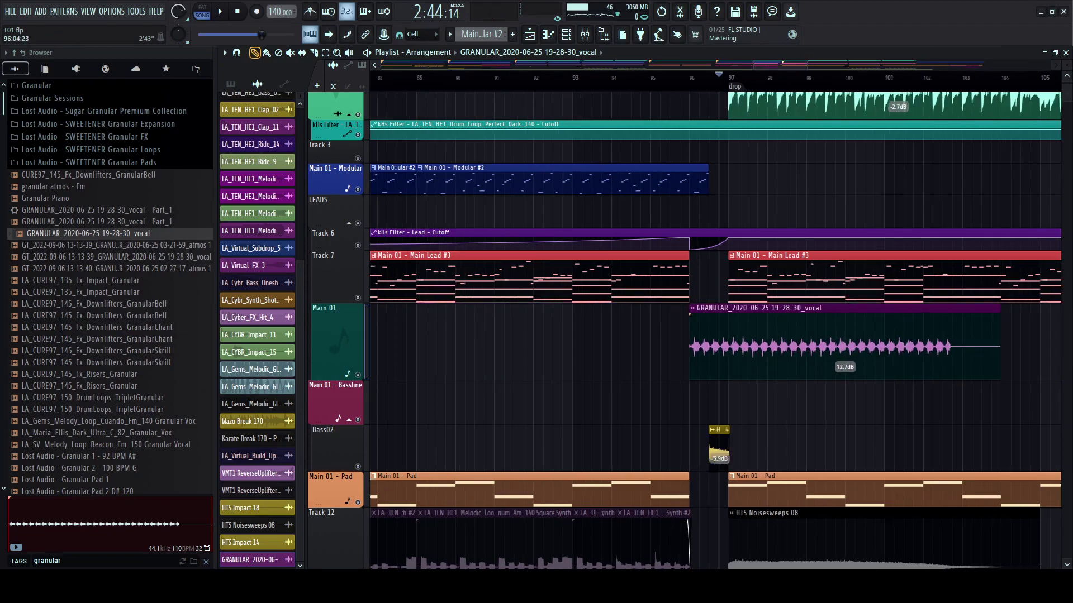
pyautogui.press('space')
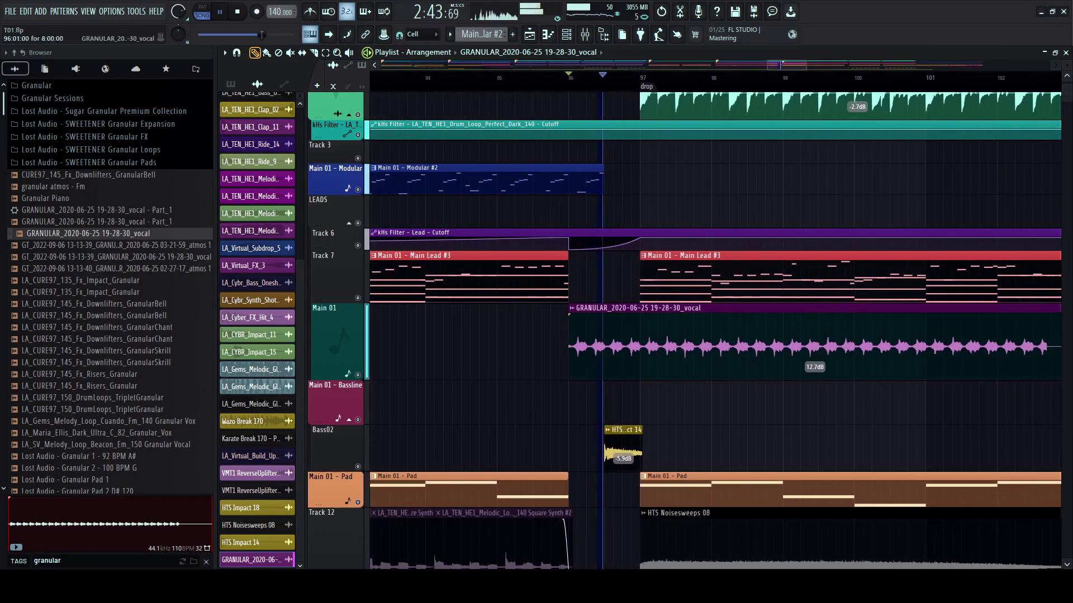
# - Open the granular vocal clip's channel settings, adjust its time-stretching pitch and close the settings
pyautogui.doubleClick(814, 378)
pyautogui.press('space')
pyautogui.moveTo(396, 165); pyautogui.dragTo(395, 170)
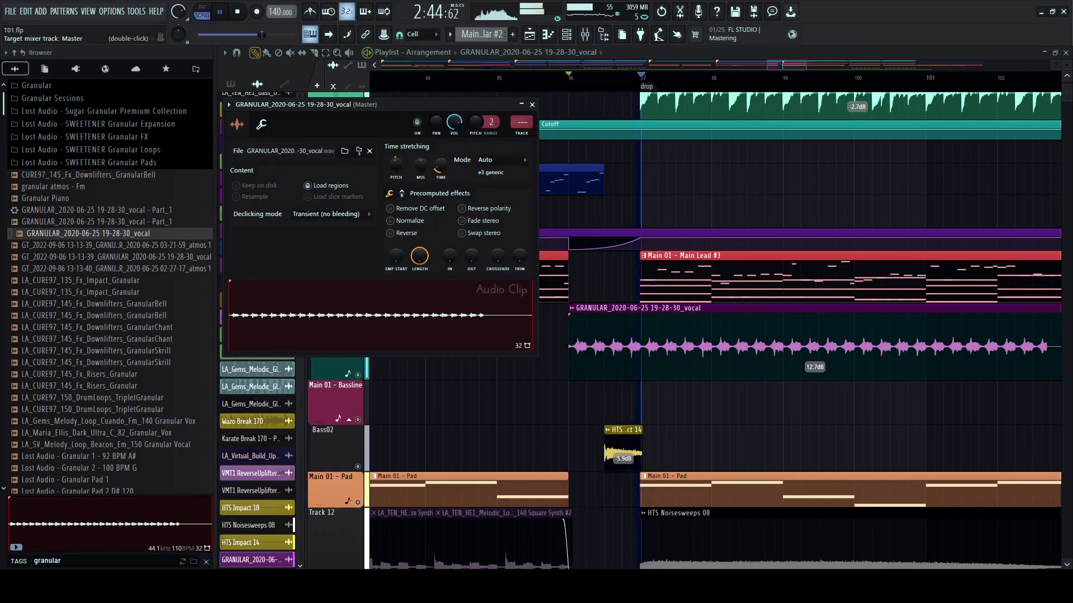
pyautogui.click(532, 104)
# - Raise the granular vocal clip's gain to 17.7 dB and play it in the drop from around bar 99
pyautogui.scroll(-2, 644, 358)
pyautogui.hscroll(2, 648, 357)
pyautogui.moveTo(649, 379)
pyautogui.mouseDown()
pyautogui.moveTo(649, 348)
pyautogui.moveTo(649, 380)
pyautogui.mouseUp()
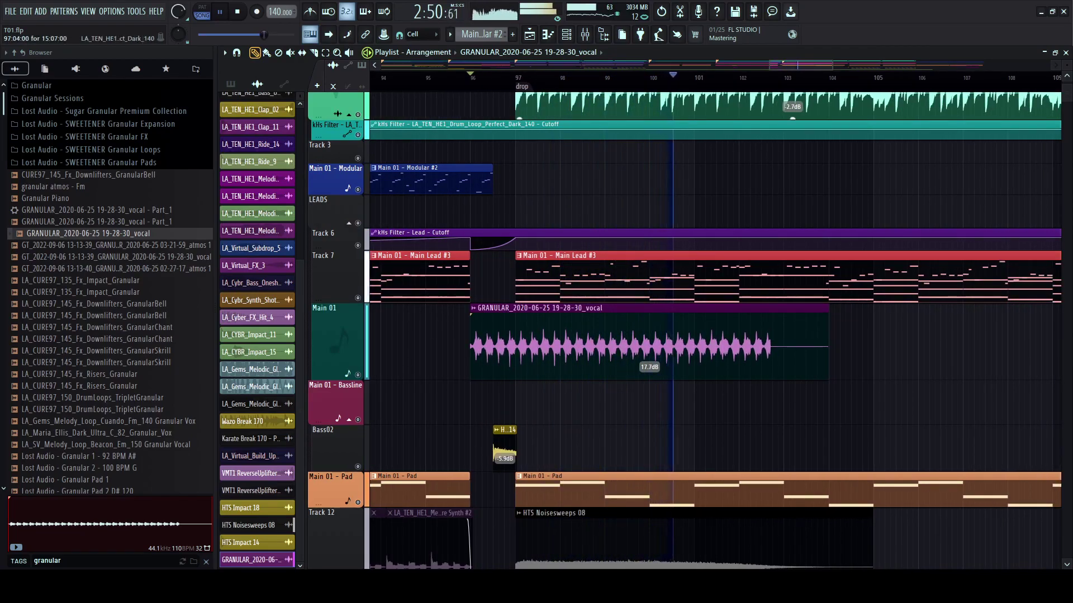
pyautogui.hscroll(1, 726, 76)
pyautogui.scroll(2, 692, 76)
pyautogui.click(578, 76)
pyautogui.scroll(-2, 590, 77)
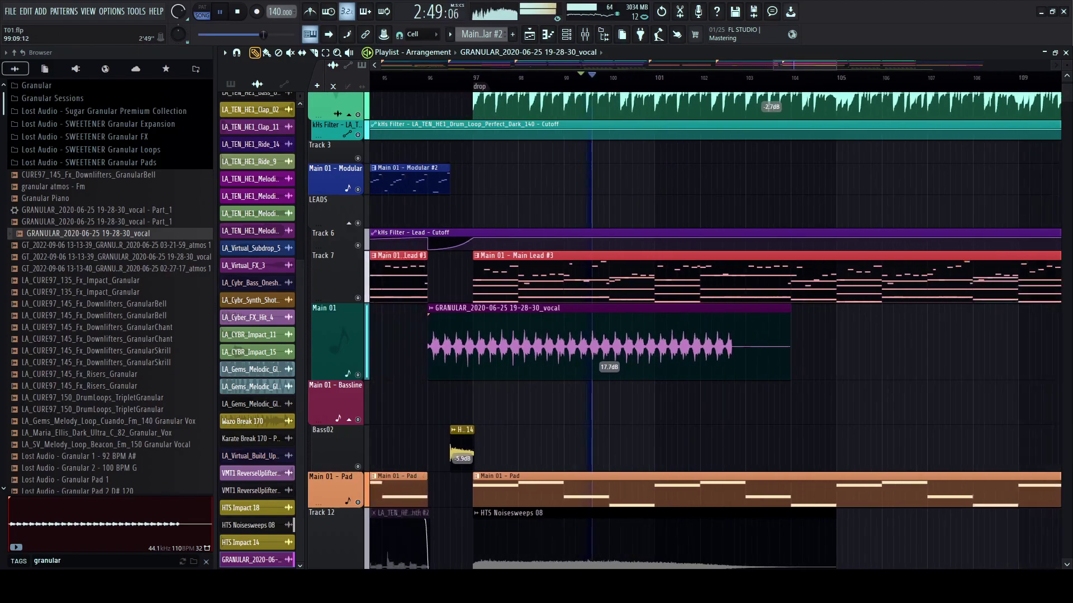
# - Slice the granular vocal clip at bar 101 and a quarter bar before it, and delete the short piece between
pyautogui.scroll(2, 590, 77)
pyautogui.scroll(2, 675, 76)
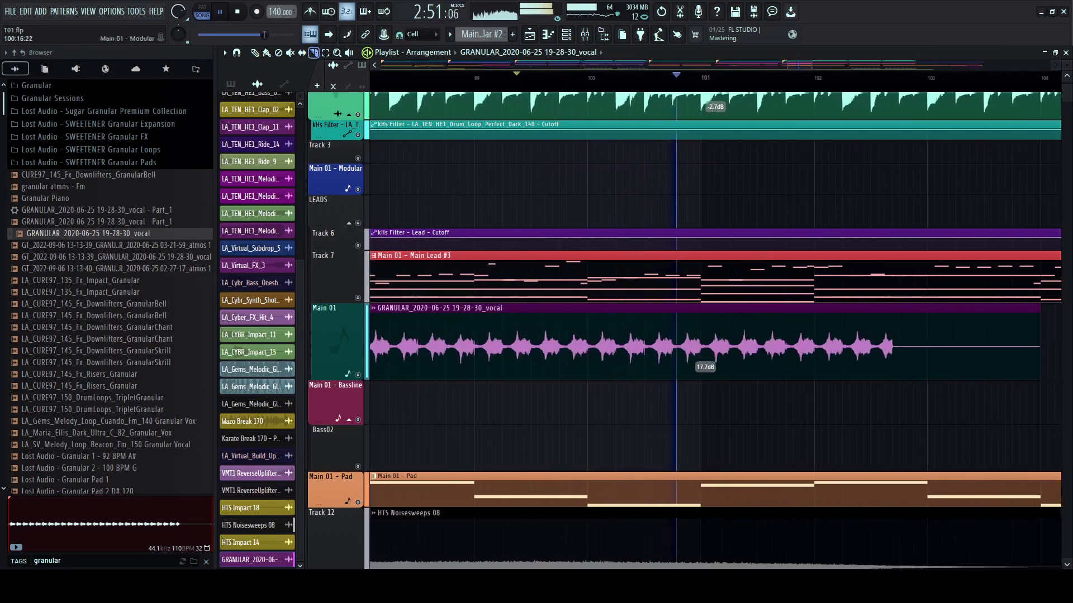
pyautogui.press('c')
pyautogui.press('space')
pyautogui.press('space')
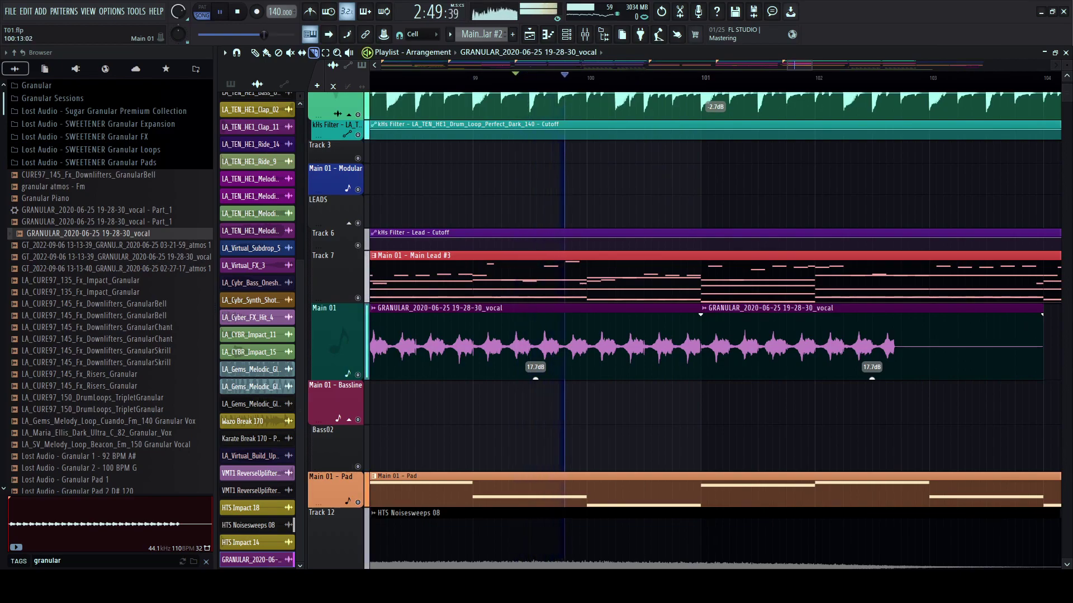
pyautogui.moveTo(672, 324); pyautogui.dragTo(673, 369)
pyautogui.click(255, 53)
pyautogui.rightClick(682, 346)
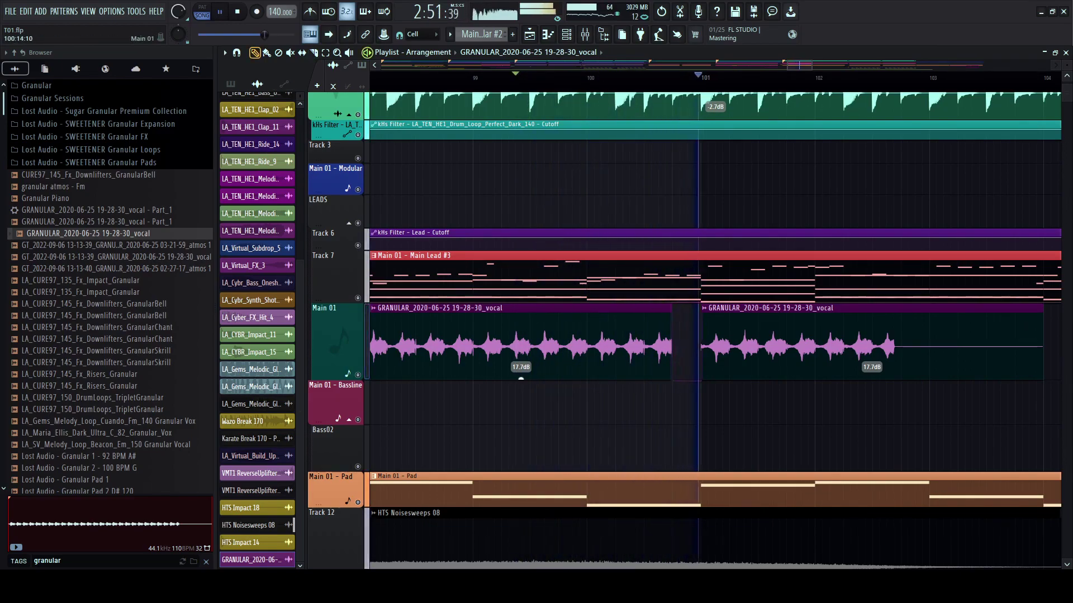
# - Slice the second granular vocal clip near bar 102 and delete the part after the cut
pyautogui.scroll(-2, 703, 347)
pyautogui.hscroll(1, 703, 346)
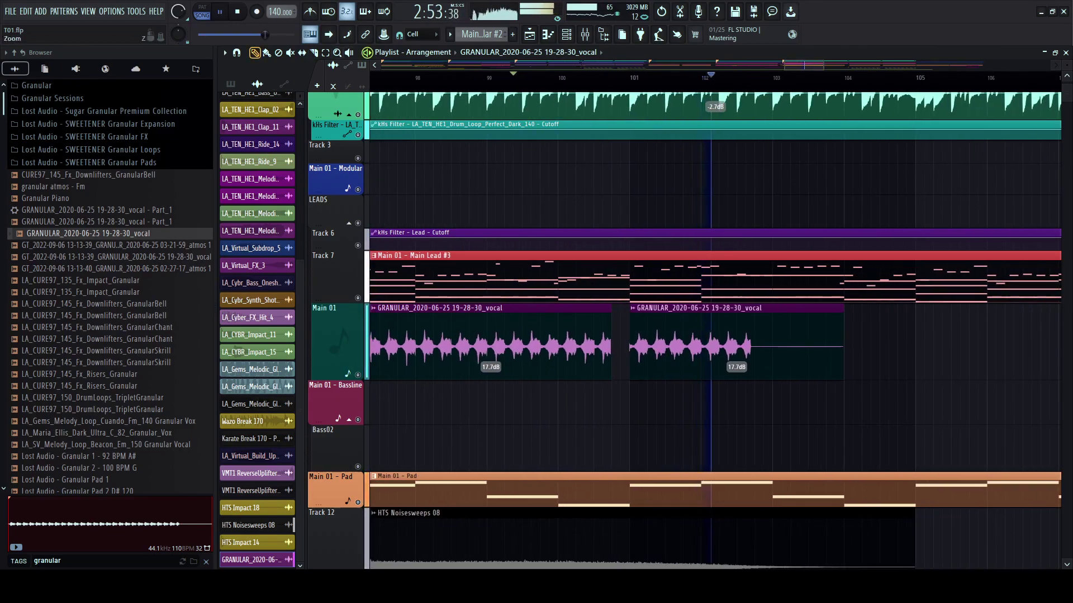
pyautogui.press('space')
pyautogui.press('space')
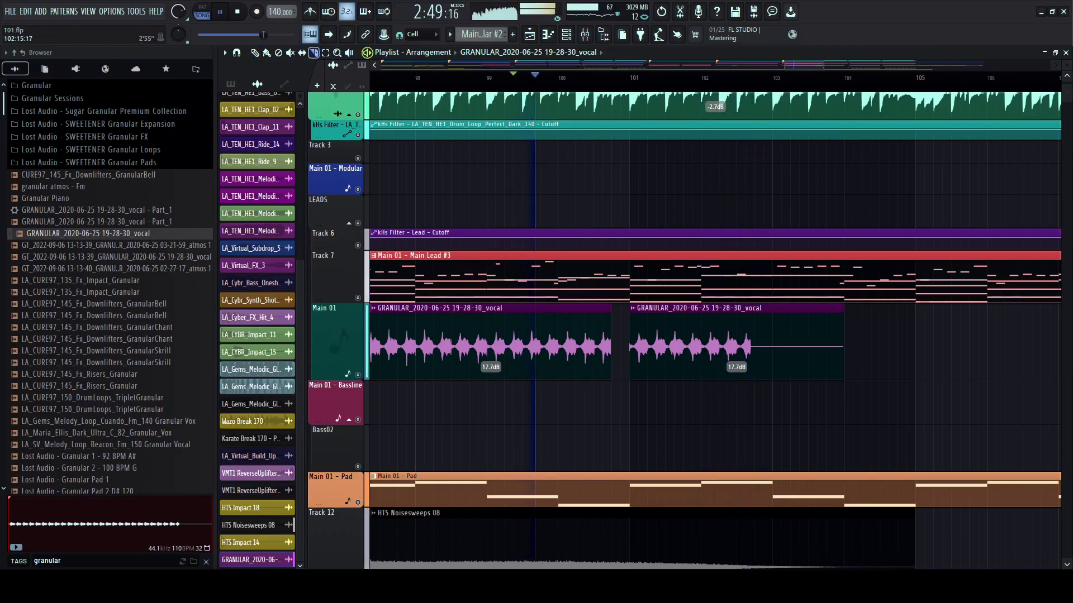
pyautogui.scroll(2, 754, 77)
pyautogui.scroll(1, 733, 77)
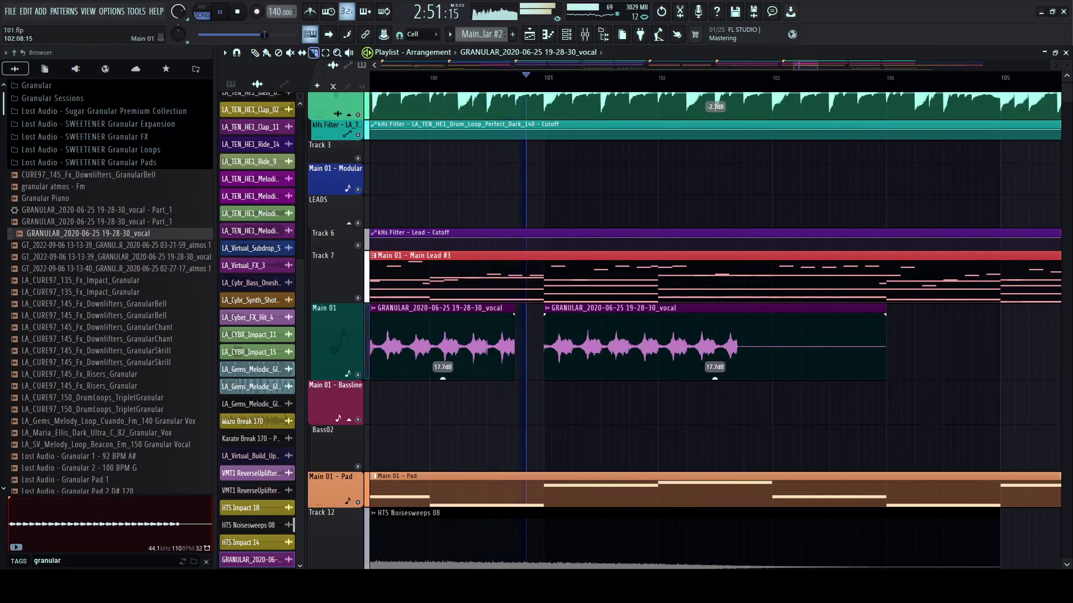
pyautogui.moveTo(664, 301); pyautogui.dragTo(664, 383)
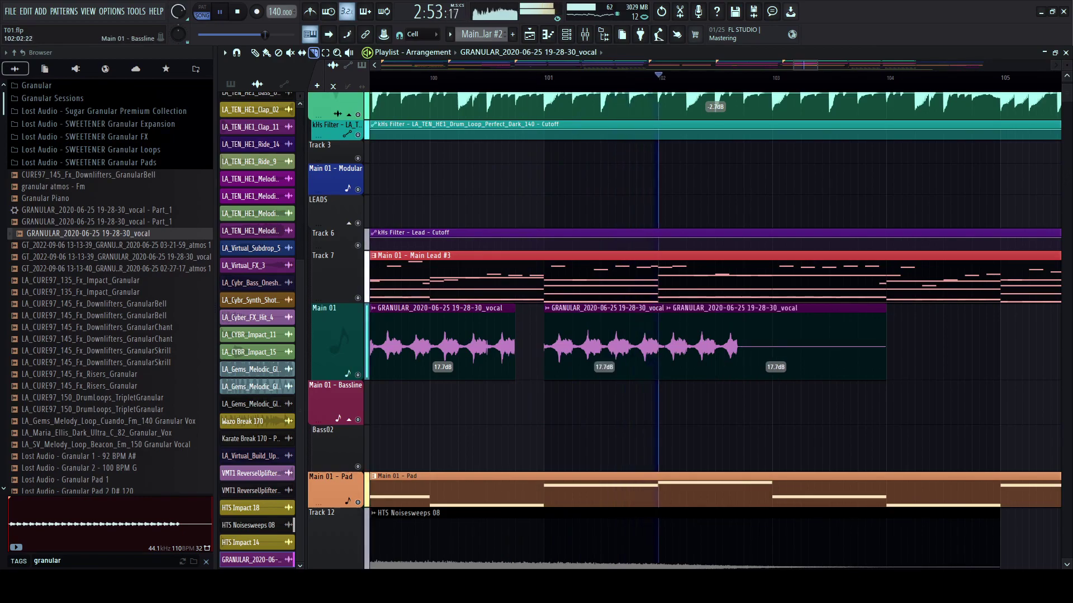
pyautogui.press('space')
pyautogui.press('p')
pyautogui.rightClick(710, 346)
# - Duplicate the one-bar vocal piece at bar 101 so that copies fill the track up to bar 105
pyautogui.moveTo(613, 347); pyautogui.dragTo(727, 347)
pyautogui.press('space')
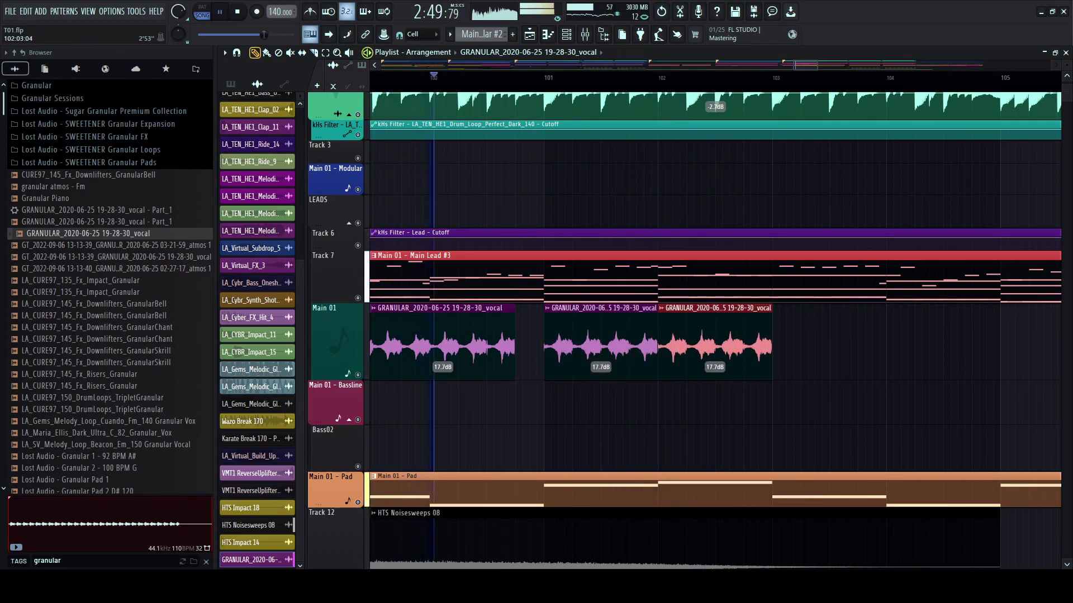
pyautogui.scroll(-3, 672, 346)
pyautogui.moveTo(739, 399); pyautogui.dragTo(719, 346)
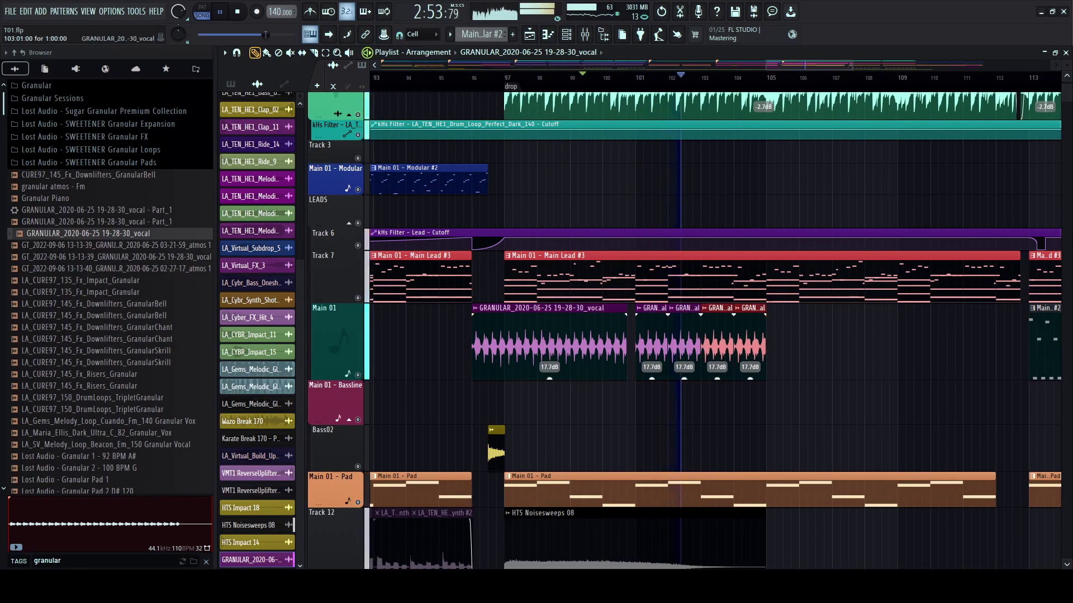
# - Delete the vocal copies at bars 103 and 104 and copy the long first vocal clip to bar 103
pyautogui.scroll(3, 749, 358)
pyautogui.scroll(2, 559, 347)
pyautogui.press('space')
pyautogui.scroll(-5, 685, 391)
pyautogui.press('Delete')
pyautogui.moveTo(503, 347)
pyautogui.mouseDown()
pyautogui.moveTo(816, 346)
pyautogui.moveTo(732, 346)
pyautogui.mouseUp()
pyautogui.press('space')
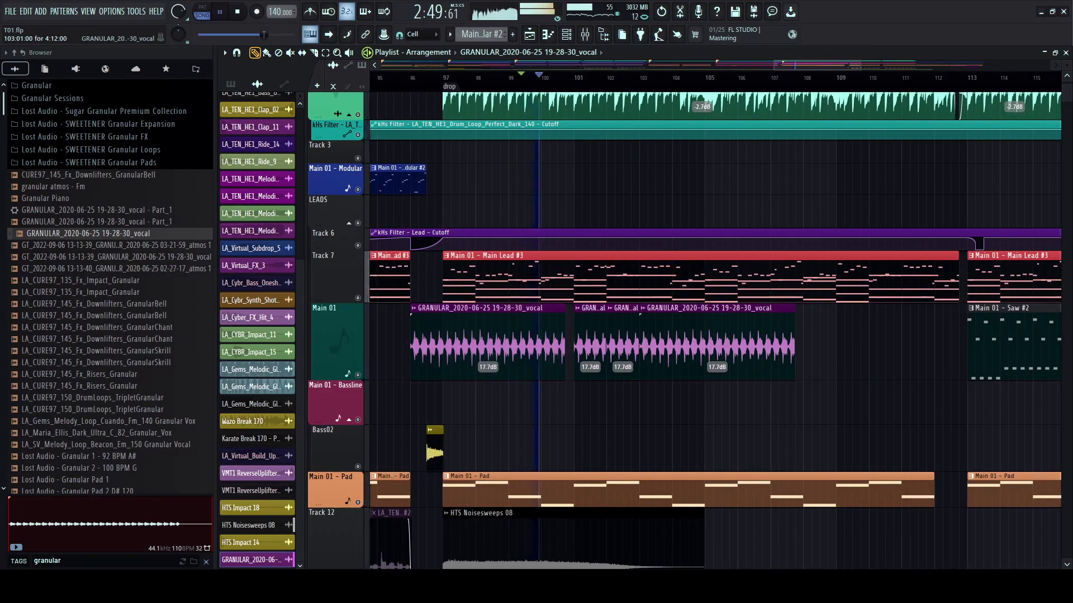
# - Slice the copied long vocal clip at bar 105 and delete the part after the cut
pyautogui.click(314, 53)
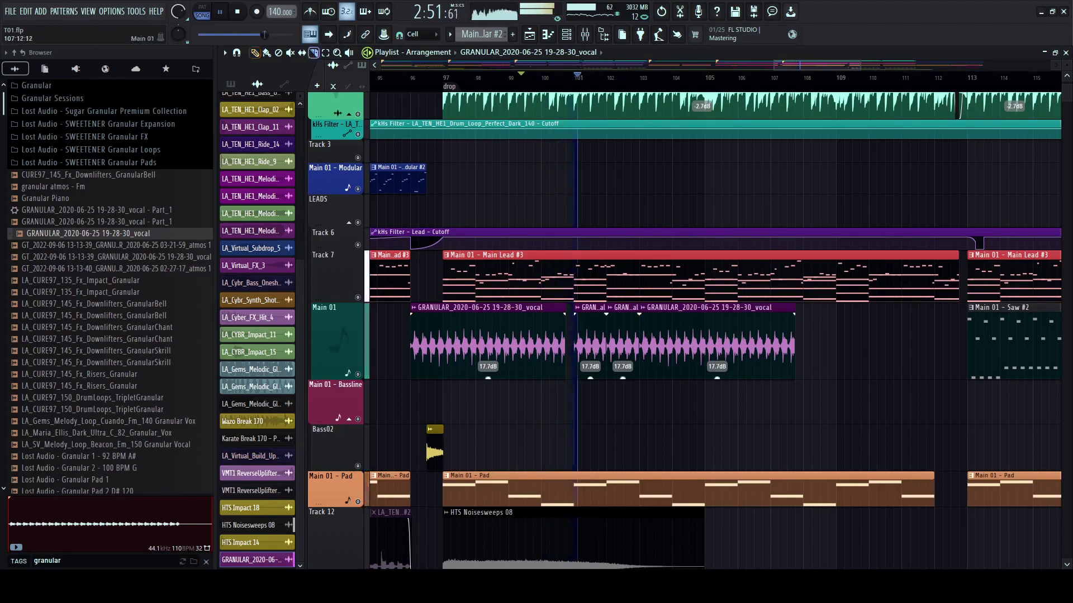
pyautogui.moveTo(704, 313)
pyautogui.mouseDown()
pyautogui.moveTo(704, 375)
pyautogui.moveTo(537, 352)
pyautogui.mouseUp()
pyautogui.press('p')
pyautogui.rightClick(751, 347)
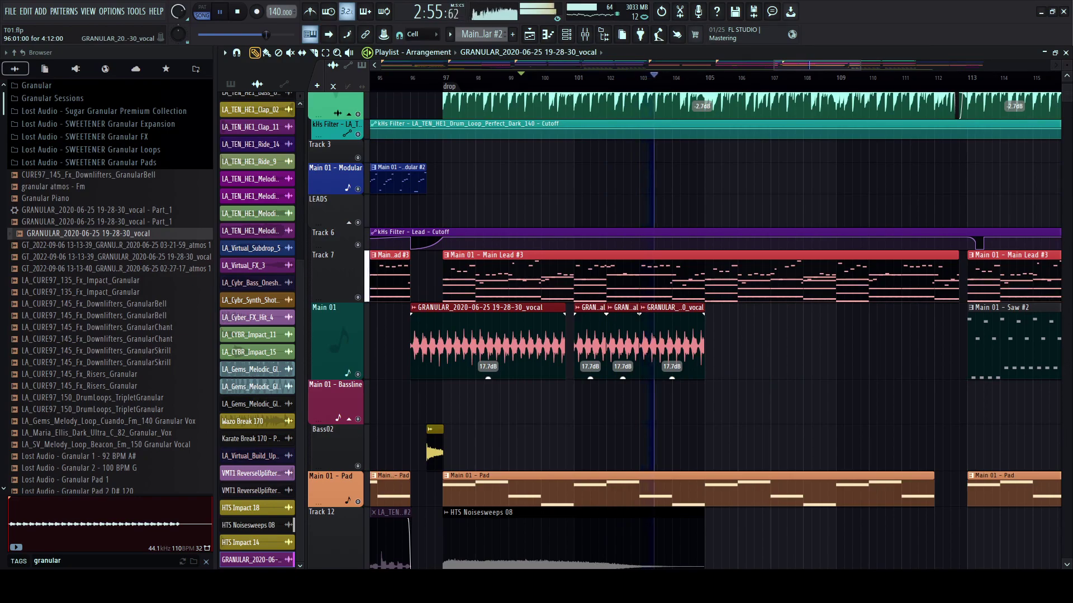
# - Lower the gain of all granular vocal clips to 15.8 dB
pyautogui.click(725, 400)
pyautogui.rightClick(726, 400)
pyautogui.press('space')
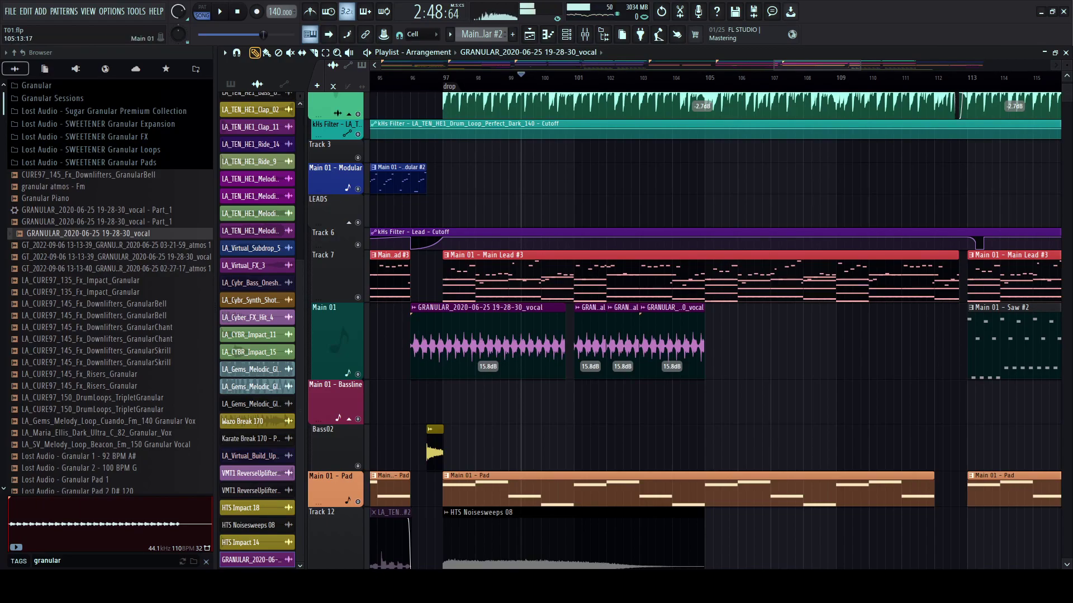
# - Delete the vocal pieces from bar 101 onward and shorten the first vocal clip to two bars
pyautogui.rightClick(671, 343)
pyautogui.rightClick(623, 344)
pyautogui.rightClick(590, 343)
pyautogui.moveTo(540, 341)
pyautogui.mouseDown()
pyautogui.moveTo(475, 341)
pyautogui.moveTo(524, 344)
pyautogui.moveTo(452, 357)
pyautogui.mouseUp()
# - Duplicate the two-bar granular vocal clip back to back until the copies reach bar 112
pyautogui.press('space')
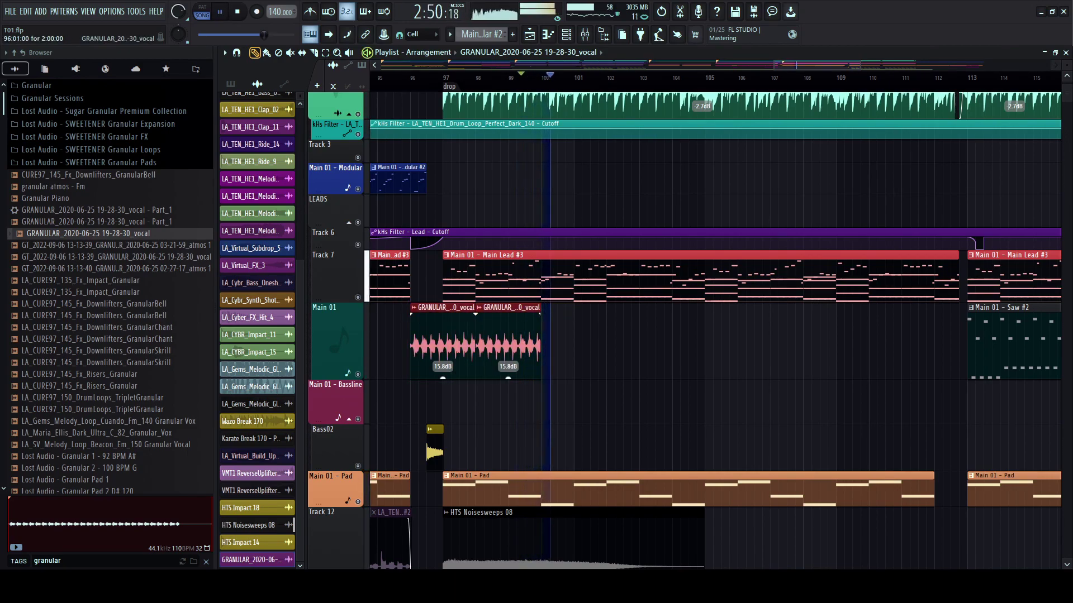
pyautogui.hotkey('ctrl', 'b')
pyautogui.click(732, 342)
pyautogui.rightClick(732, 342)
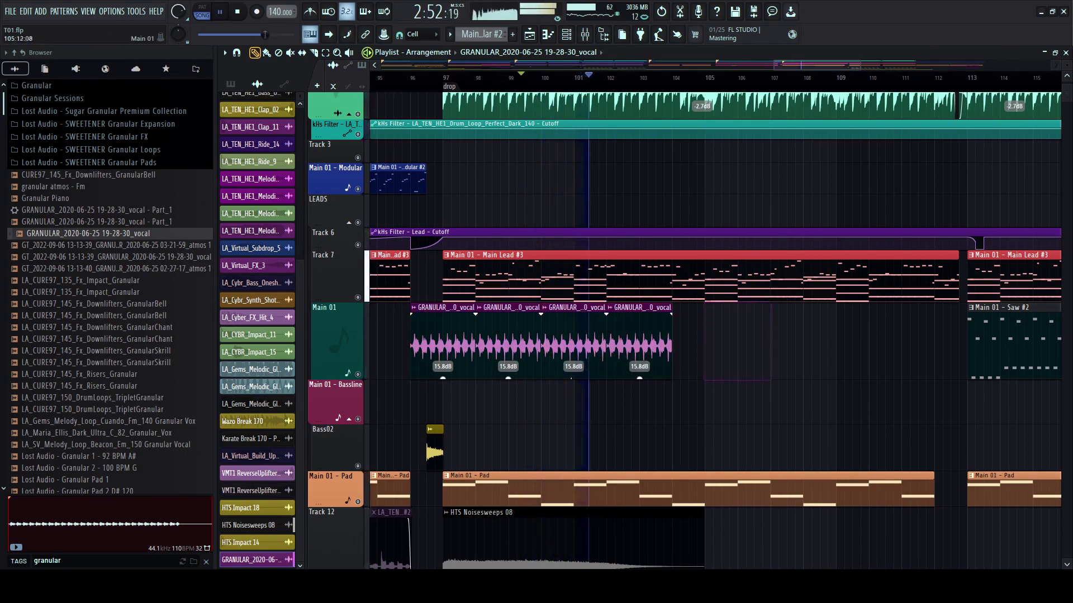
pyautogui.moveTo(696, 342); pyautogui.dragTo(650, 343)
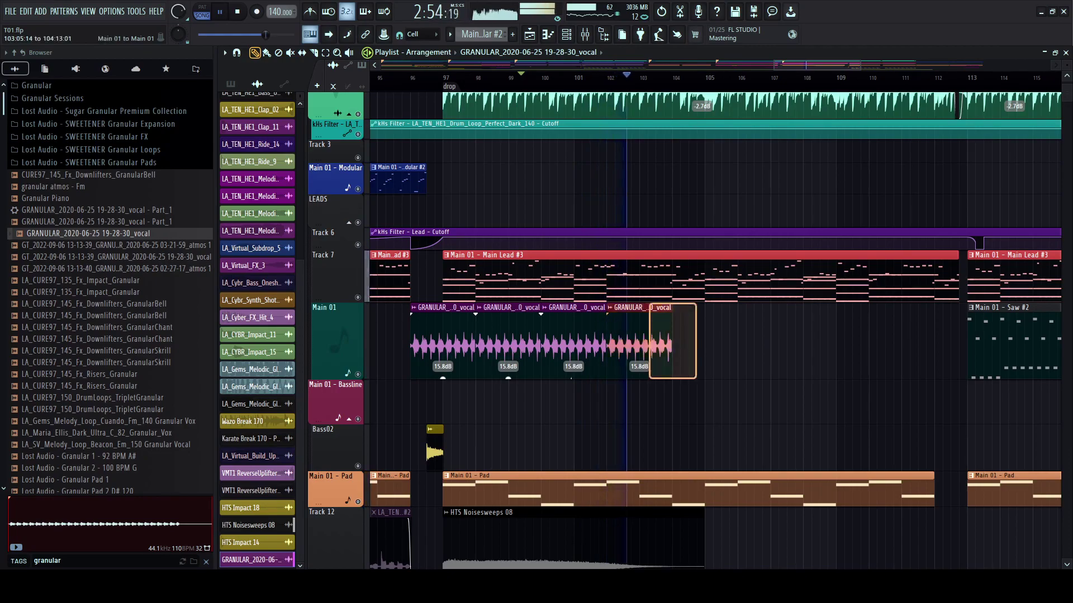
pyautogui.hotkey('ctrl', 'b')
pyautogui.hotkey('ctrl', 'b')
pyautogui.hotkey('ctrl', 'b')
pyautogui.hotkey('ctrl', 'b')
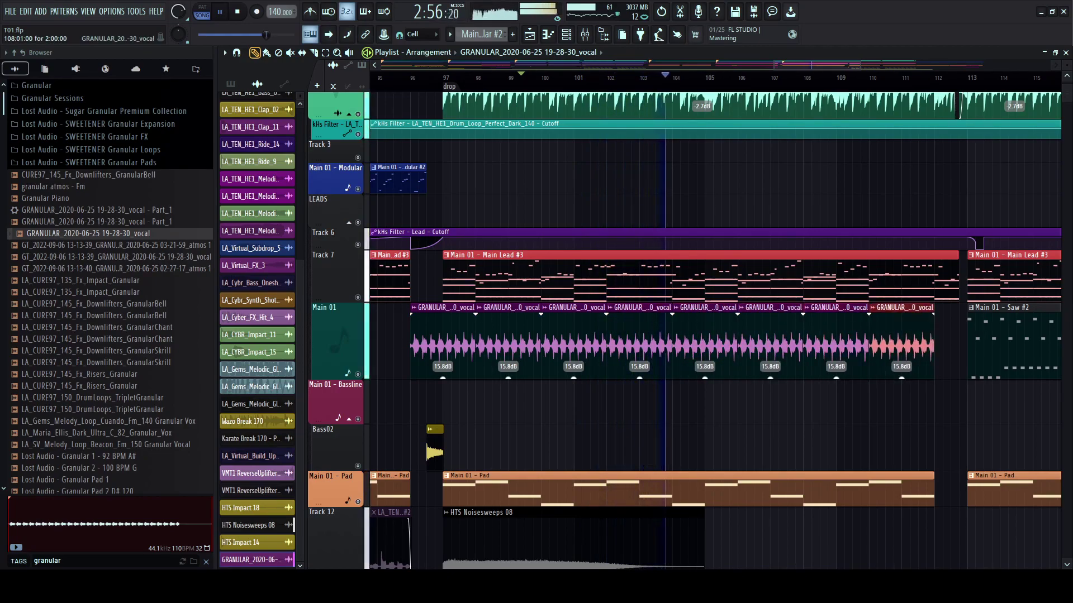
pyautogui.click(930, 402)
pyautogui.rightClick(931, 402)
# - Slice the granular vocal around bar 105 and remove the quarter bar just before it
pyautogui.press('space')
pyautogui.scroll(4, 704, 342)
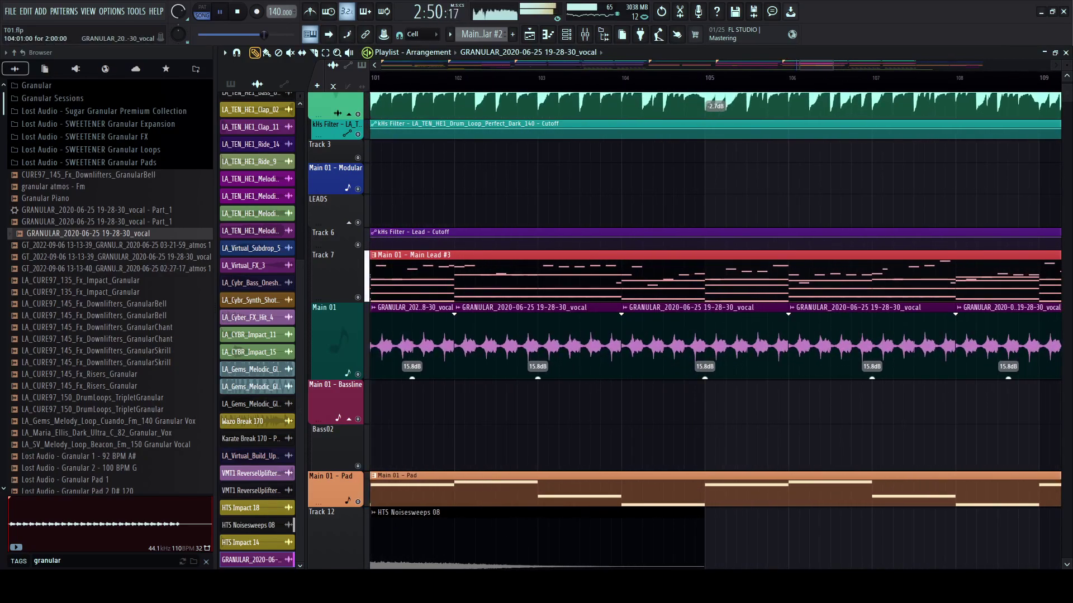
pyautogui.moveTo(706, 330); pyautogui.dragTo(704, 372)
pyautogui.press('space')
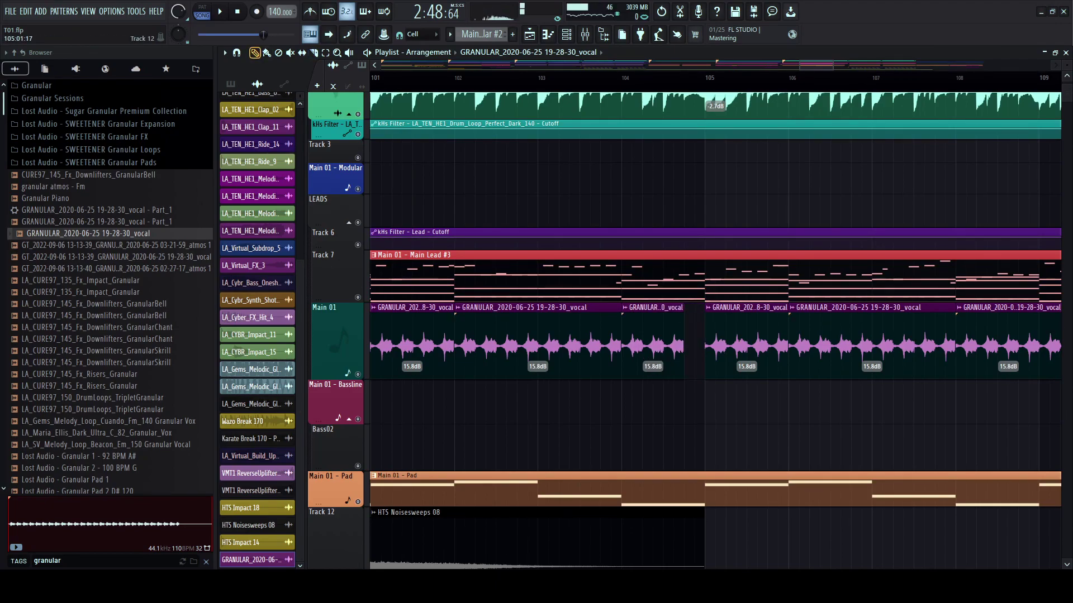
# - Preview the GT atmos, LA_CURE97 downlifter, riser and drum loop, and LA_Gems melody samples among the granular results
pyautogui.click(112, 268)
pyautogui.click(111, 257)
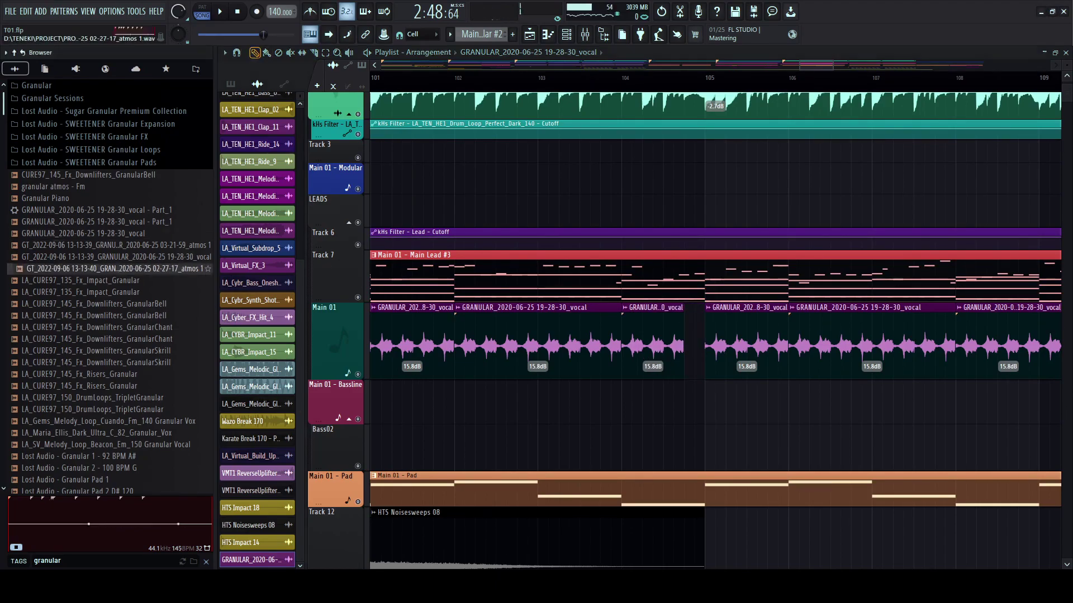
pyautogui.click(112, 316)
pyautogui.click(112, 339)
pyautogui.click(112, 375)
pyautogui.click(111, 398)
pyautogui.click(112, 421)
# - Preview the Lost Audio Granular samples further down the results, including Granular Pad 3 F 120 and 3 A 120
pyautogui.scroll(-2, 112, 398)
pyautogui.click(112, 386)
pyautogui.click(112, 410)
pyautogui.click(111, 433)
pyautogui.scroll(-4, 112, 445)
pyautogui.click(112, 339)
pyautogui.click(112, 304)
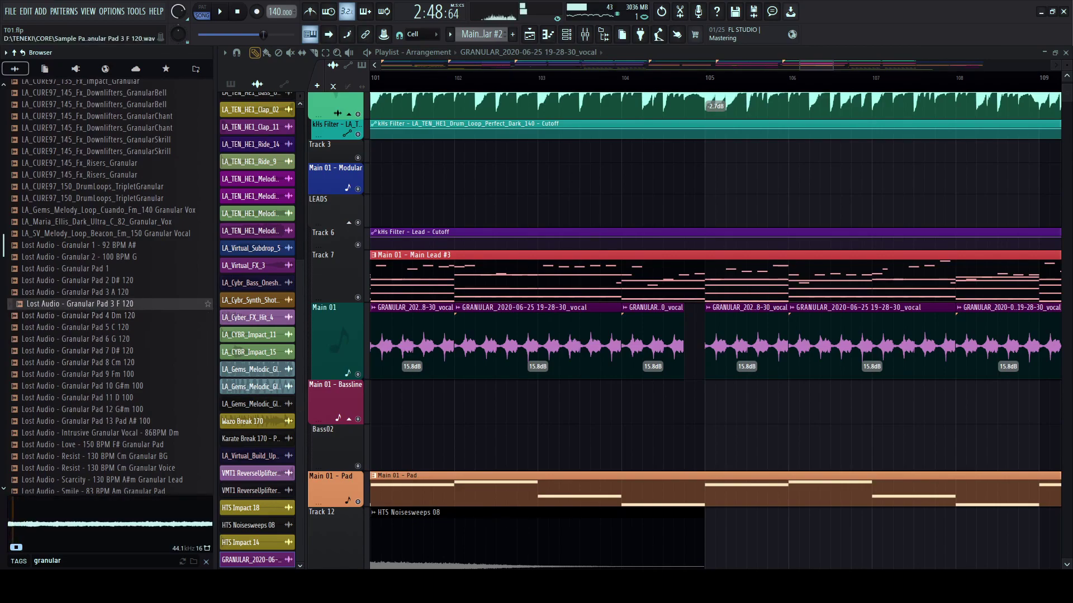
pyautogui.click(112, 292)
# - Cue playback at about bar 91 and preview the Lost Audio Granular Pad samples from 6 G 120 to 9 Fm 100
pyautogui.scroll(-3, 516, 335)
pyautogui.scroll(-2, 617, 335)
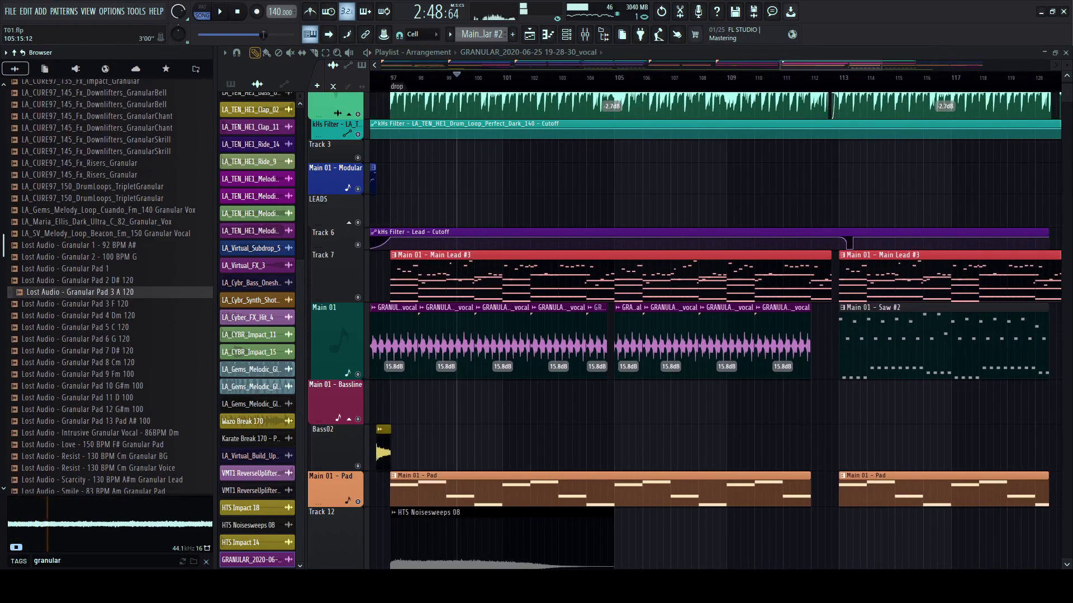
pyautogui.hscroll(-6, 617, 335)
pyautogui.click(679, 78)
pyautogui.press('space')
pyautogui.press('space')
pyautogui.click(112, 339)
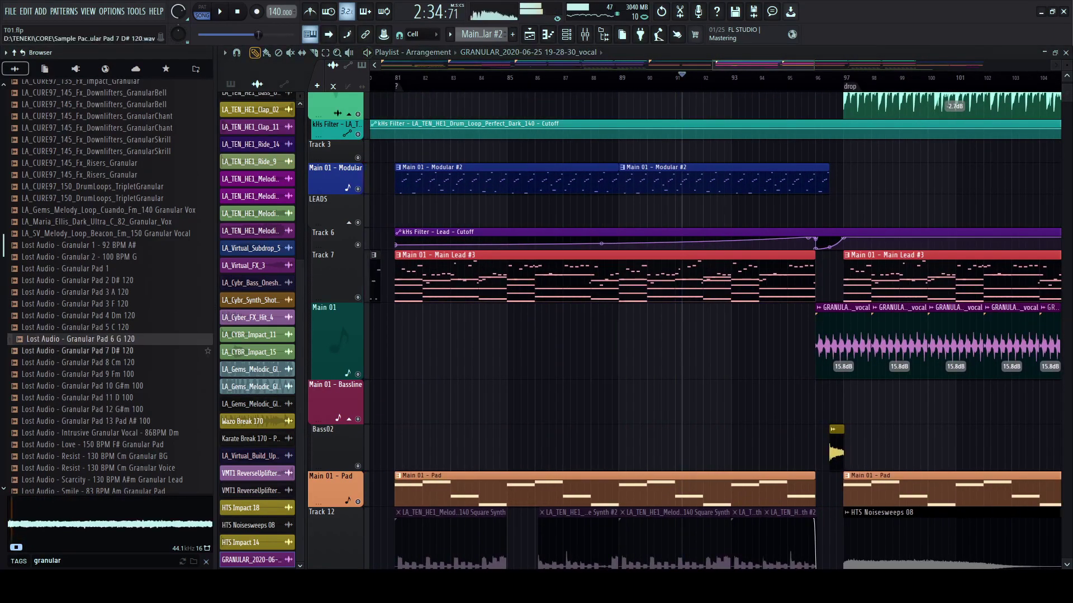
pyautogui.press('Down')
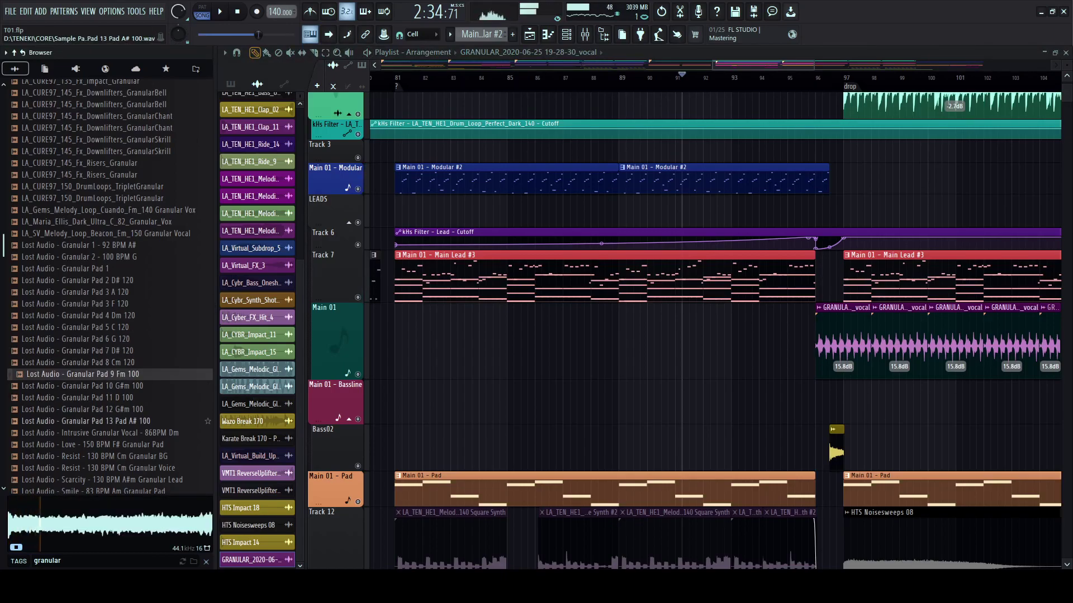
pyautogui.hscroll(4, 625, 335)
pyautogui.scroll(2, 642, 335)
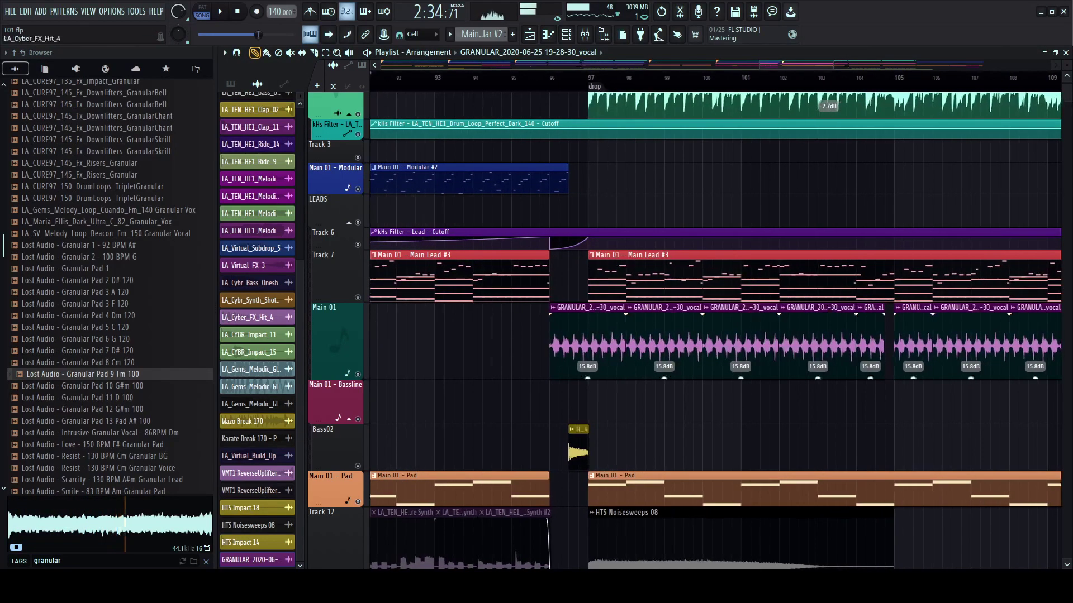
# - Preview the Lost Audio Intrusive, Love, Resist, Scarcity, Smile and Sugar - Tracer granular samples among the results
pyautogui.click(106, 433)
pyautogui.press('Down')
pyautogui.press('Down')
pyautogui.press('Down')
pyautogui.press('Down')
pyautogui.press('Down')
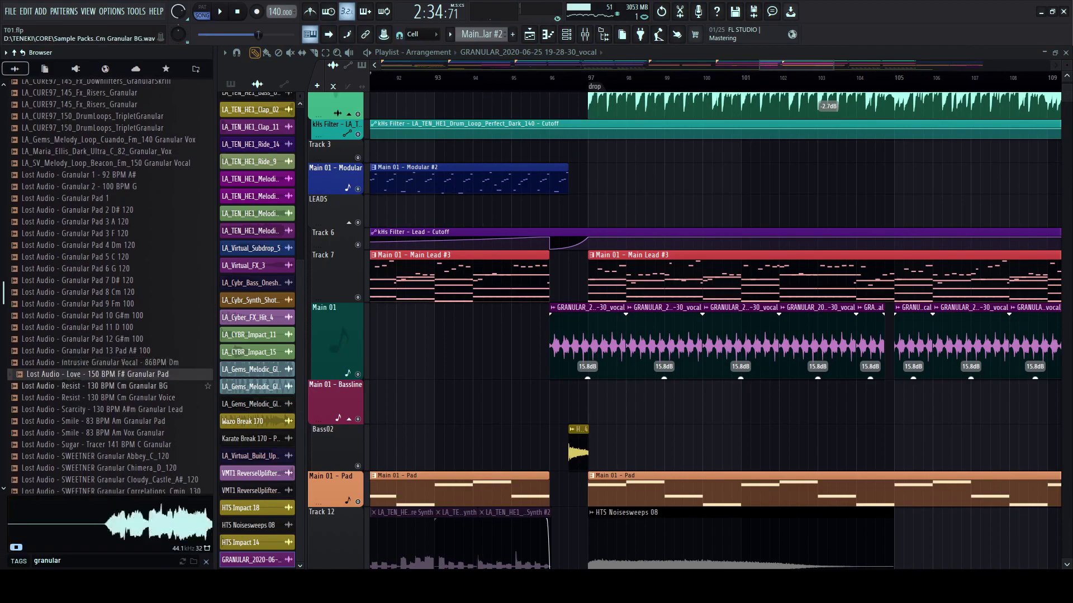
pyautogui.press('Down')
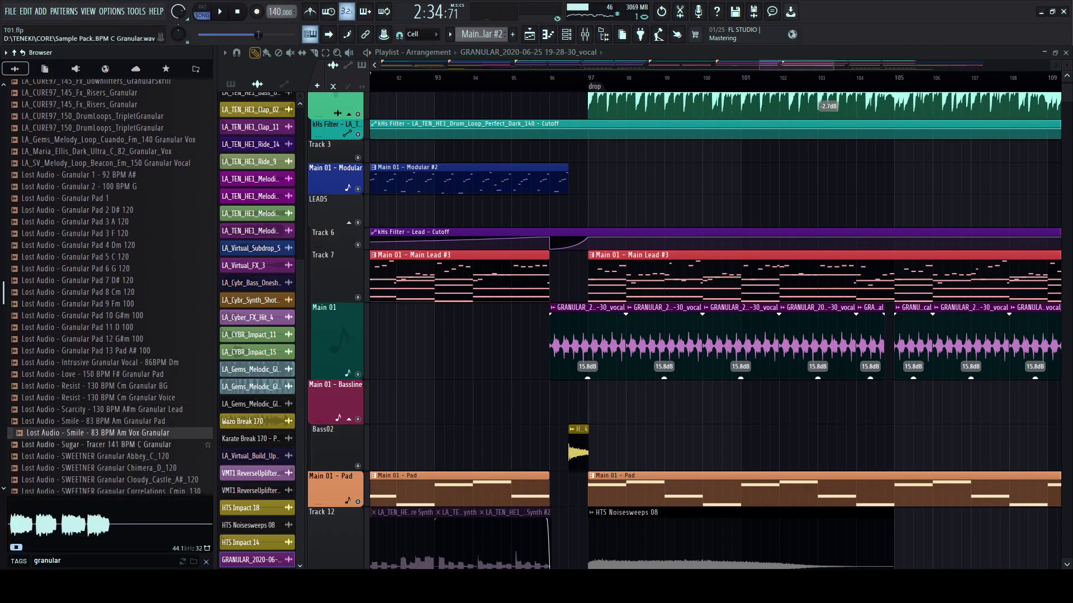
pyautogui.click(107, 445)
pyautogui.click(106, 433)
pyautogui.click(107, 422)
# - Place the Lost Audio - Smile - 83 BPM Am Granular Pad on the Main 01 - Bassline track after bar 97 and hide the browser
pyautogui.moveTo(106, 421); pyautogui.dragTo(609, 402)
pyautogui.press('space')
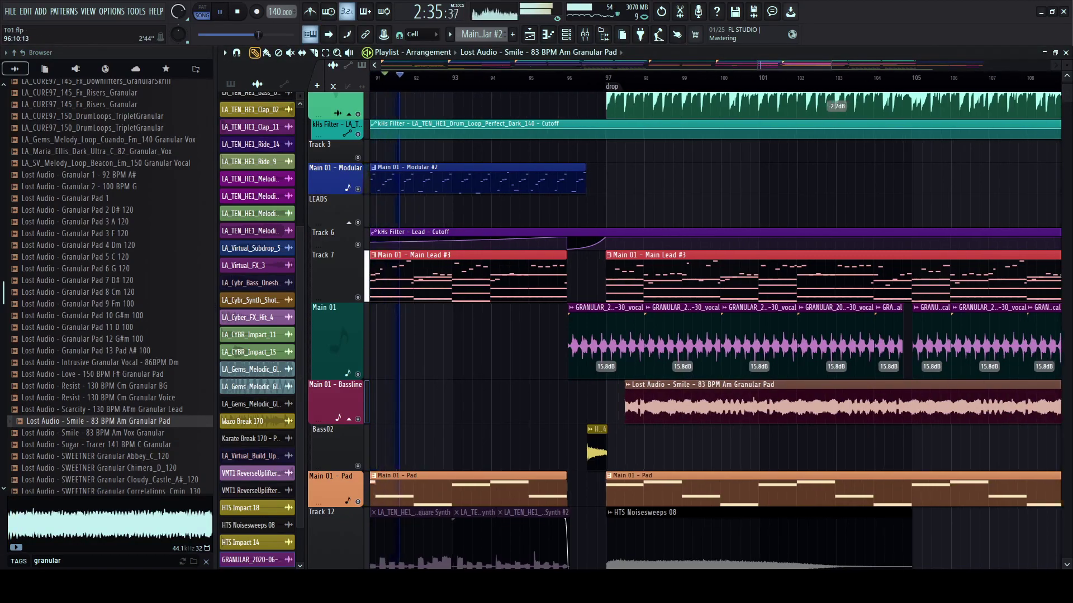
pyautogui.click(578, 78)
pyautogui.scroll(2, 577, 78)
pyautogui.hotkey('alt', 'F8')
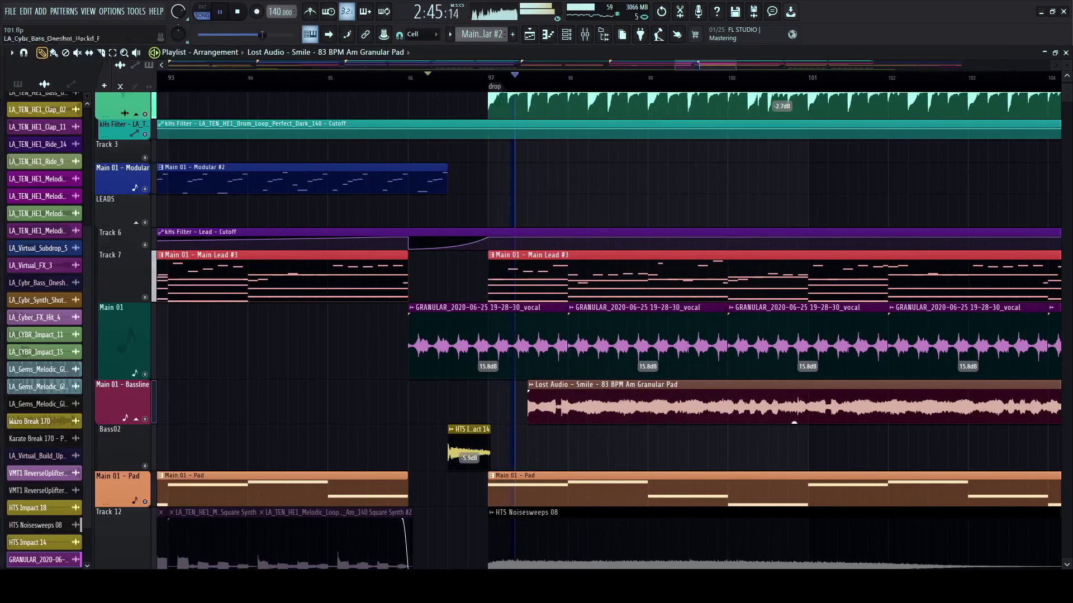
pyautogui.press('space')
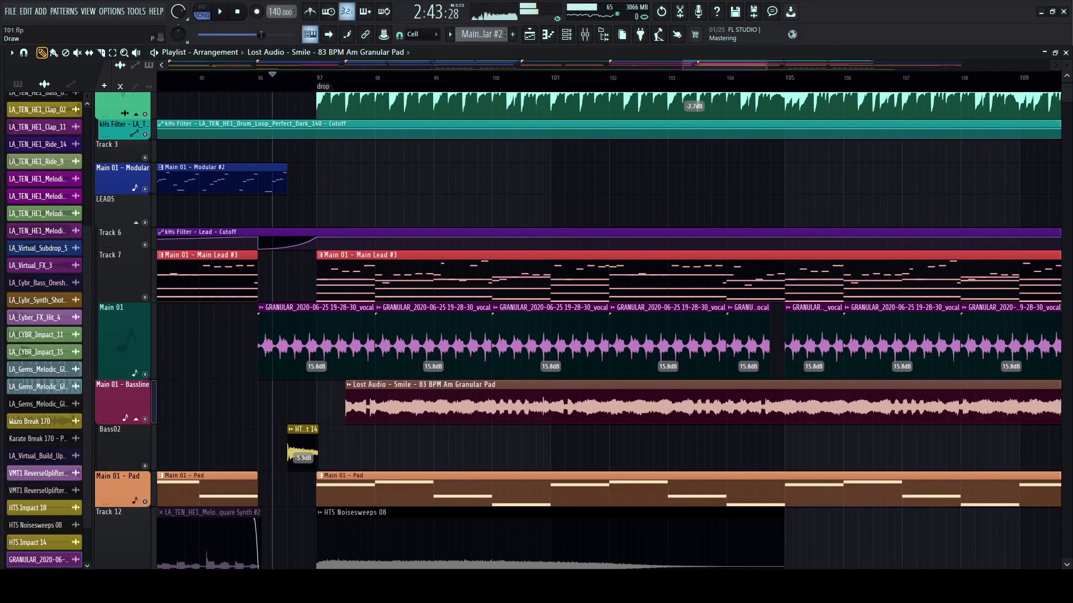
# - Fit the Smile granular pad clip into the quarter-bar gap before bar 105, removing the excess after it, and enlarge its track
pyautogui.moveTo(492, 414); pyautogui.dragTo(916, 423)
pyautogui.press('space')
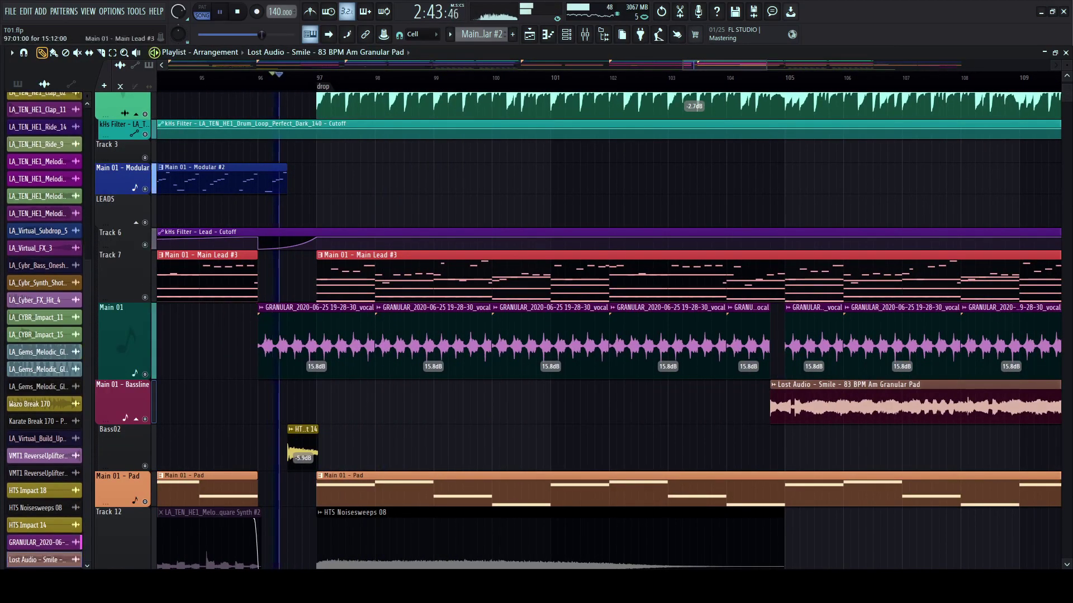
pyautogui.scroll(6, 835, 410)
pyautogui.moveTo(663, 394); pyautogui.dragTo(663, 418)
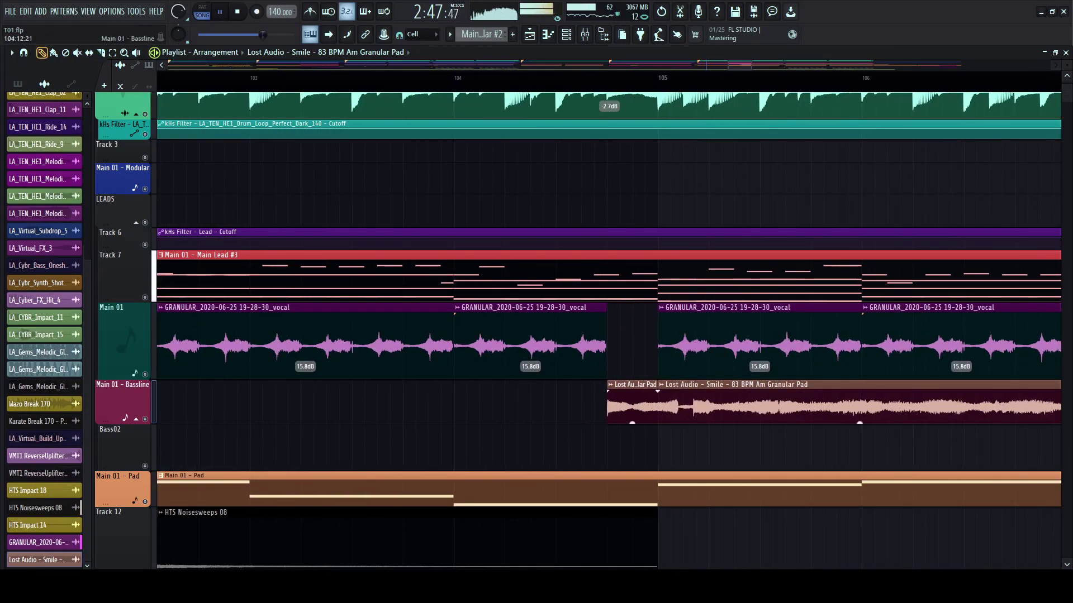
pyautogui.rightClick(679, 410)
pyautogui.moveTo(123, 424); pyautogui.dragTo(123, 472)
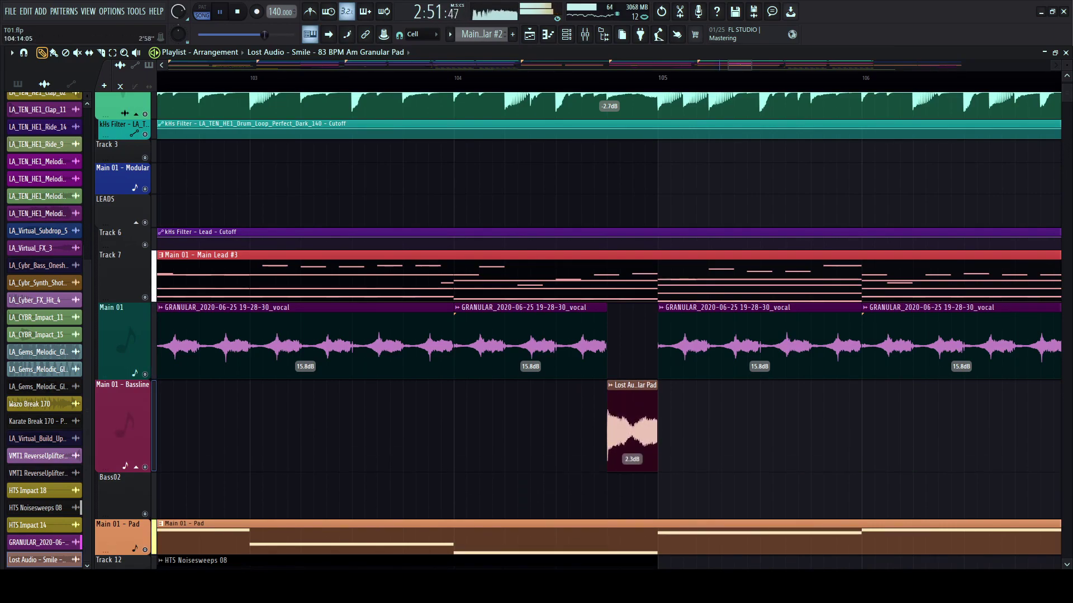
# - Slip the audio inside the short Smile granular pad clip before bar 105 and audition the transition
pyautogui.scroll(-6, 623, 411)
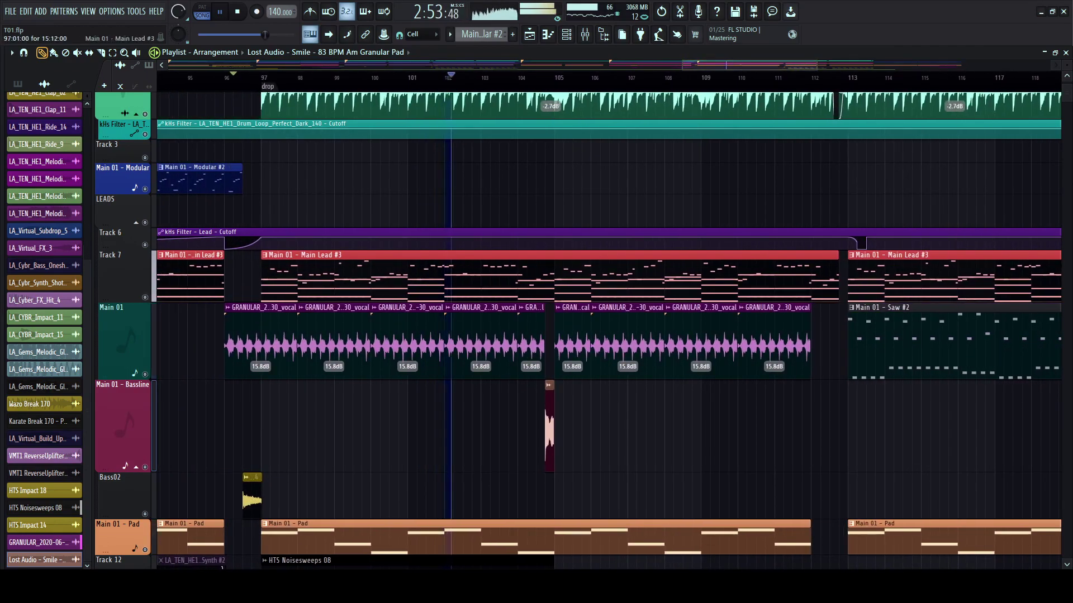
pyautogui.scroll(-2, 626, 410)
pyautogui.scroll(1, 542, 391)
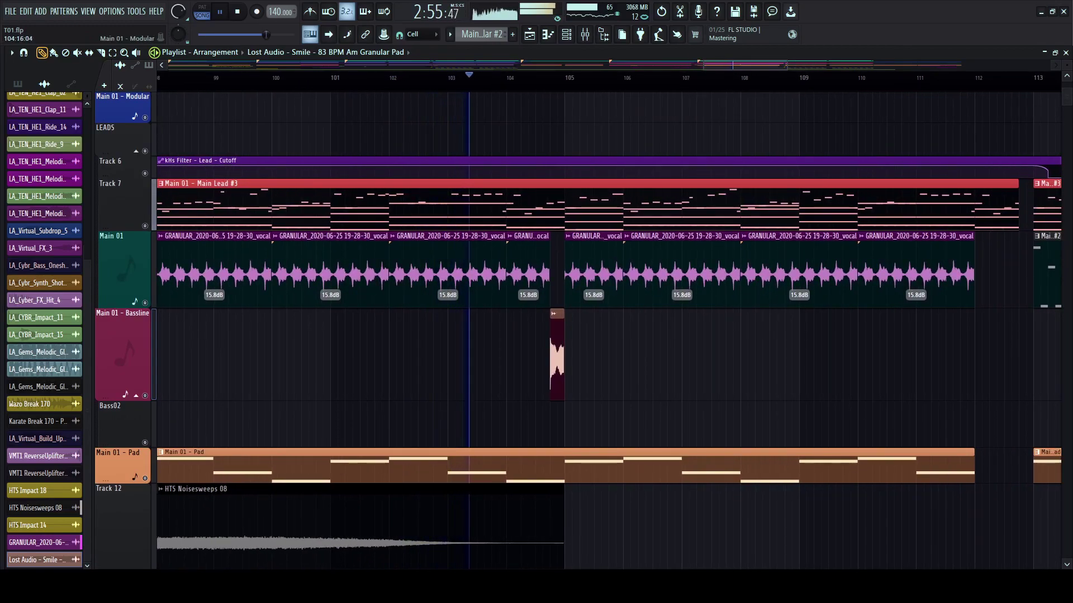
pyautogui.scroll(3, 569, 391)
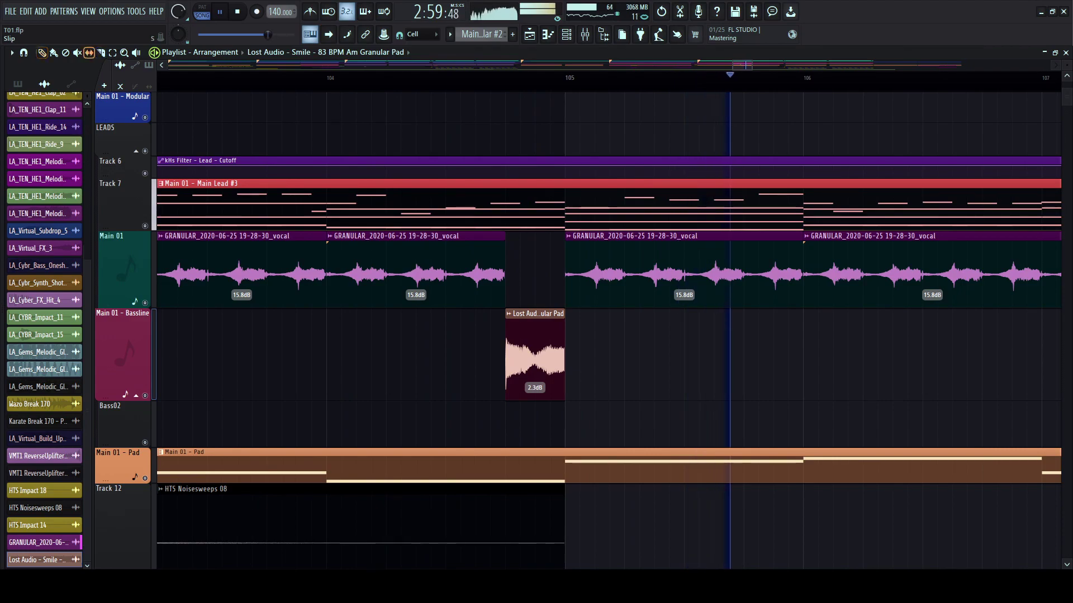
pyautogui.scroll(-2, 569, 391)
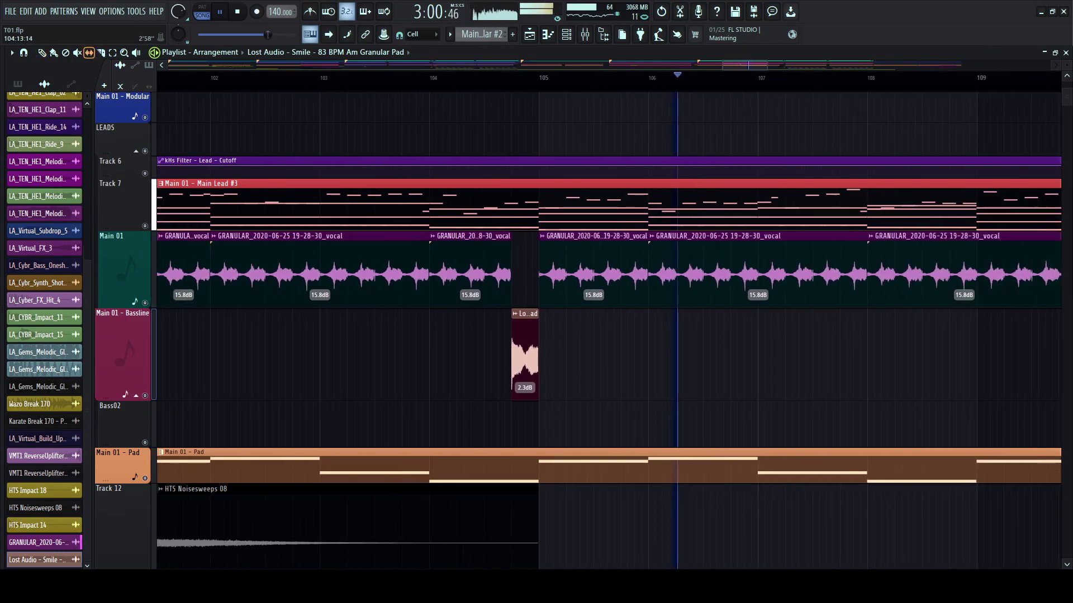
pyautogui.press('space')
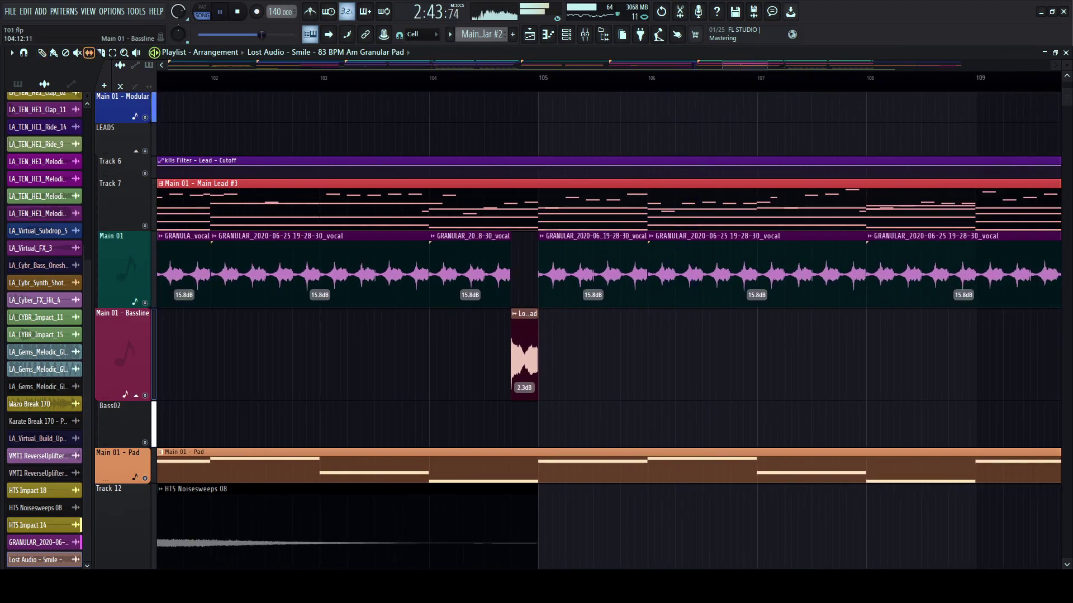
pyautogui.press('space')
pyautogui.press('space')
pyautogui.moveTo(529, 358); pyautogui.dragTo(522, 358)
pyautogui.press('space')
pyautogui.press('space')
pyautogui.press('space')
pyautogui.press('space')
pyautogui.press('space')
pyautogui.press('space')
pyautogui.press('space')
pyautogui.press('space')
pyautogui.press('space')
pyautogui.press('space')
# - Lower the Smile granular pad clip's gain to -3.3 dB and return the playhead to just before bar 96
pyautogui.scroll(-2, 460, 335)
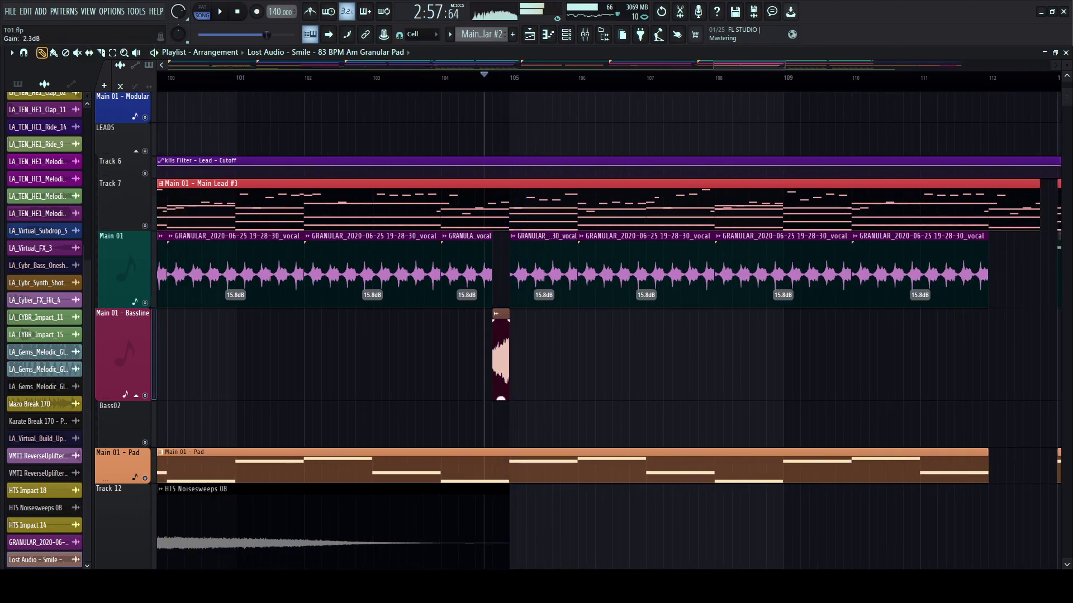
pyautogui.press('space')
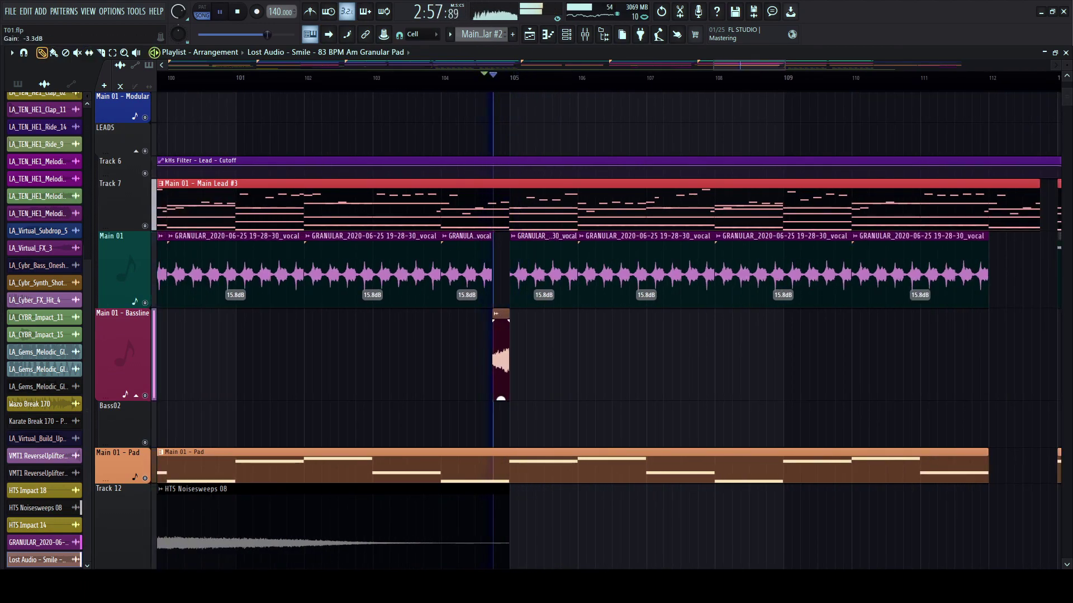
pyautogui.press('space')
pyautogui.scroll(-3, 517, 224)
pyautogui.click(266, 78)
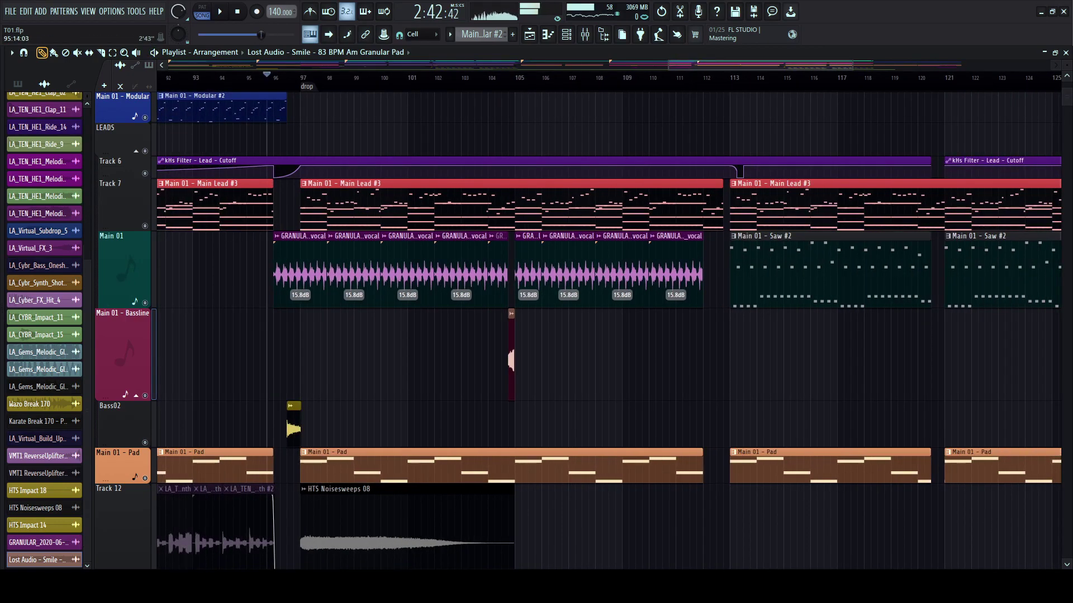
# - Add a short fade-in to the start of the HTS Noisesweeps 08 clip at bar 97 and audition the drop
pyautogui.press('space')
pyautogui.scroll(2, 266, 78)
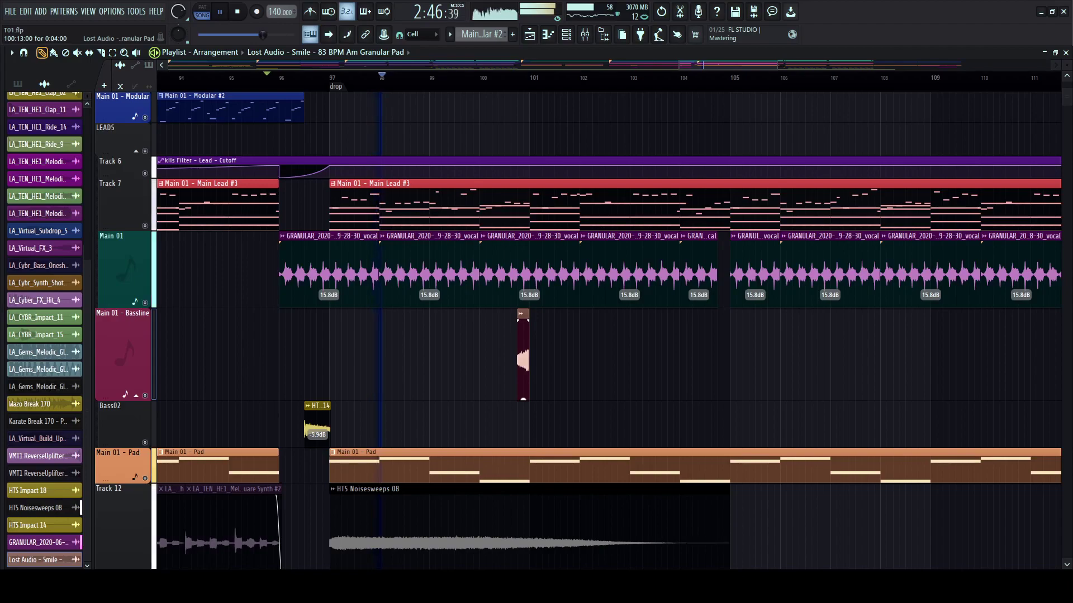
pyautogui.click(317, 78)
pyautogui.scroll(3, 317, 78)
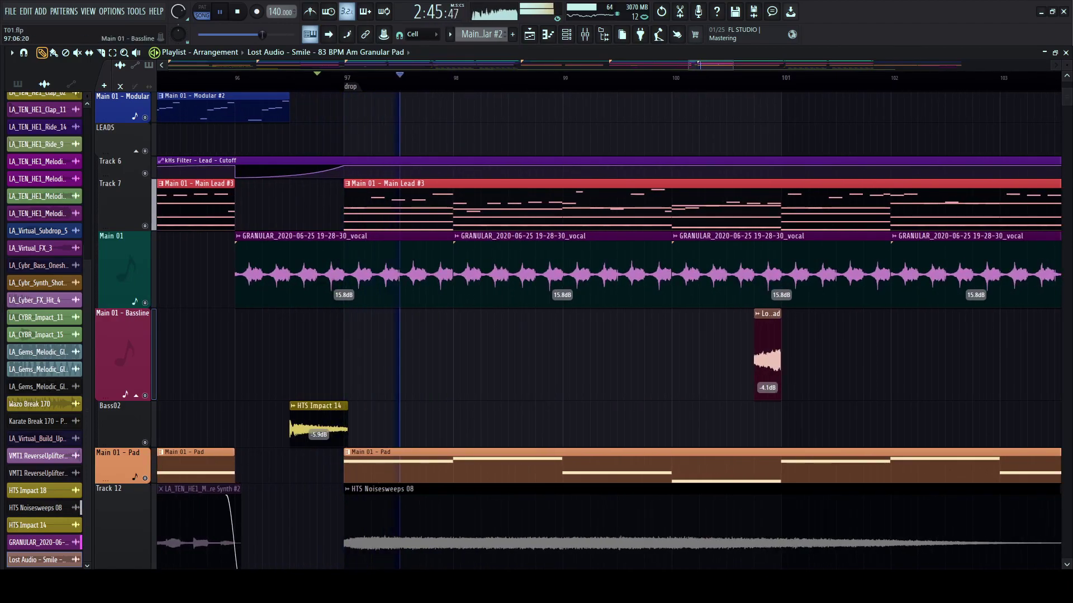
pyautogui.scroll(2, 384, 357)
pyautogui.scroll(-4, 369, 358)
pyautogui.press('space')
pyautogui.press('space')
pyautogui.moveTo(345, 390); pyautogui.dragTo(369, 390)
pyautogui.press('space')
pyautogui.press('space')
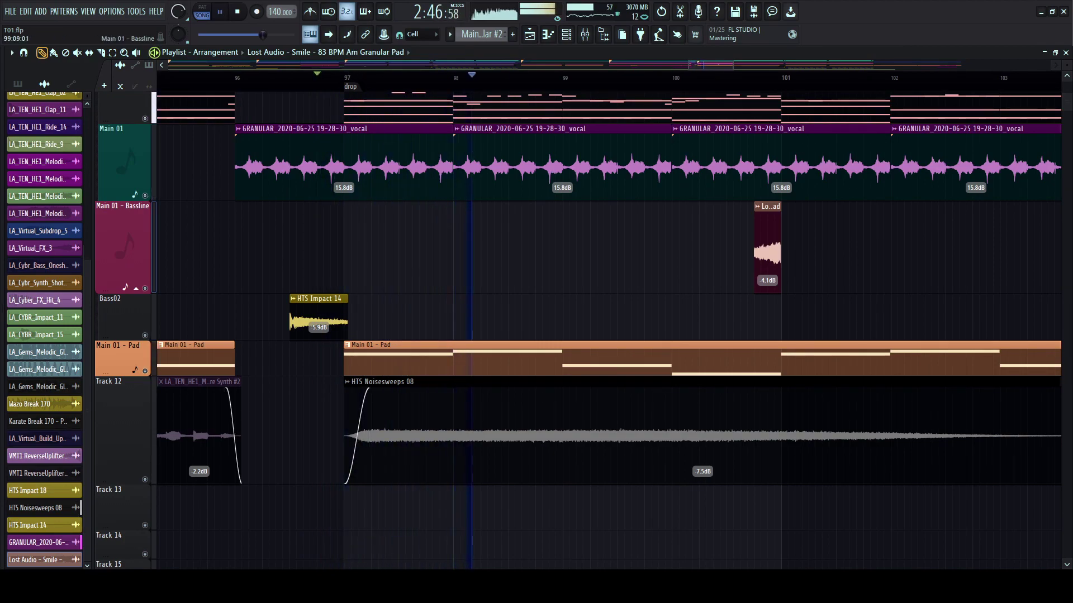
# - Play through the drop from bar 99 to bar 106 to review the arrangement
pyautogui.scroll(-4, 466, 249)
pyautogui.scroll(2, 575, 279)
pyautogui.hscroll(2, 573, 313)
pyautogui.scroll(-2, 682, 347)
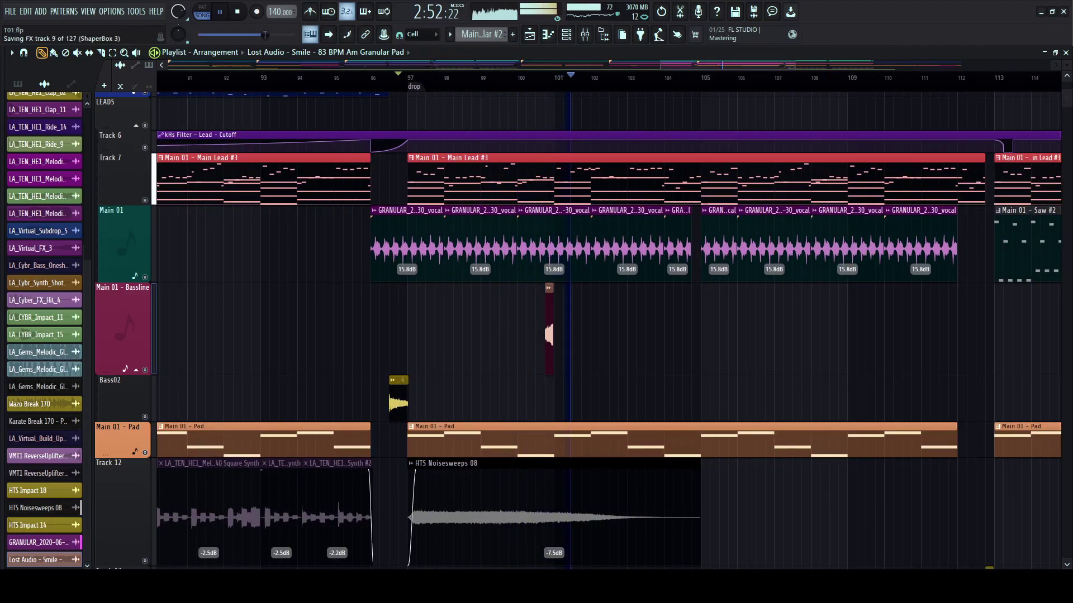
pyautogui.hscroll(2, 454, 330)
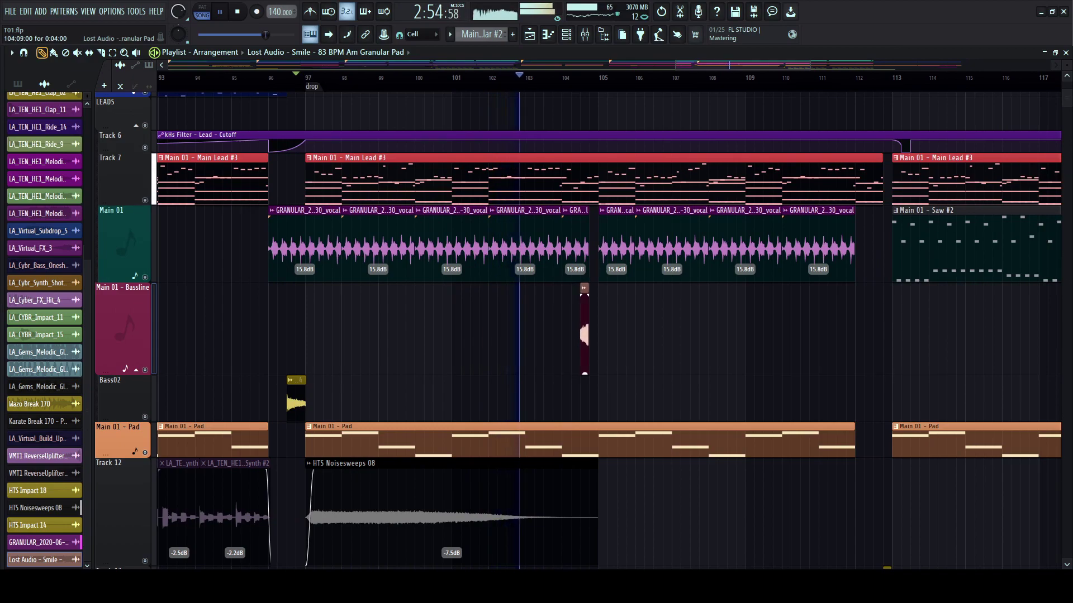
pyautogui.moveTo(2, 301)
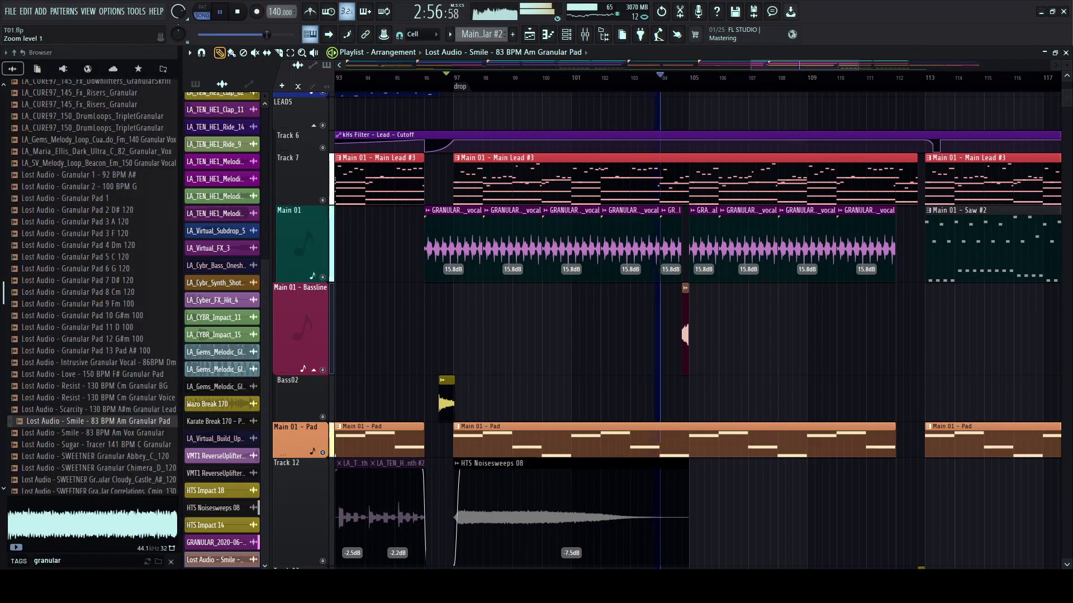
pyautogui.scroll(2, 792, 330)
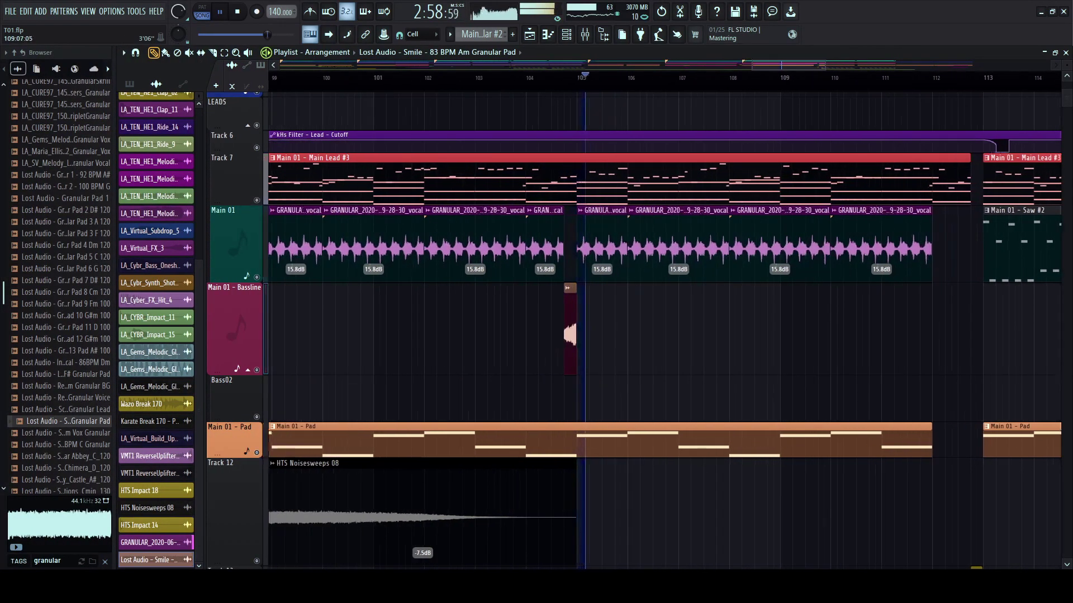
pyautogui.hscroll(3, 738, 329)
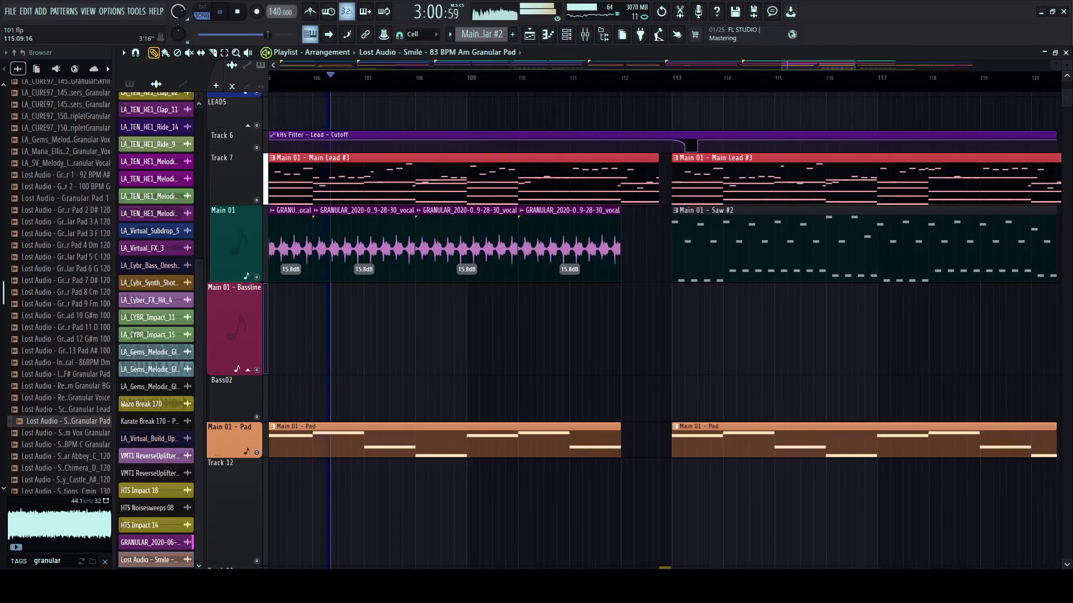
# - Lower the gain of the four granular vocal clips between bars 105 and 112 to 14.9 dB
pyautogui.scroll(-3, 732, 330)
pyautogui.scroll(3, 659, 329)
pyautogui.scroll(1, 645, 329)
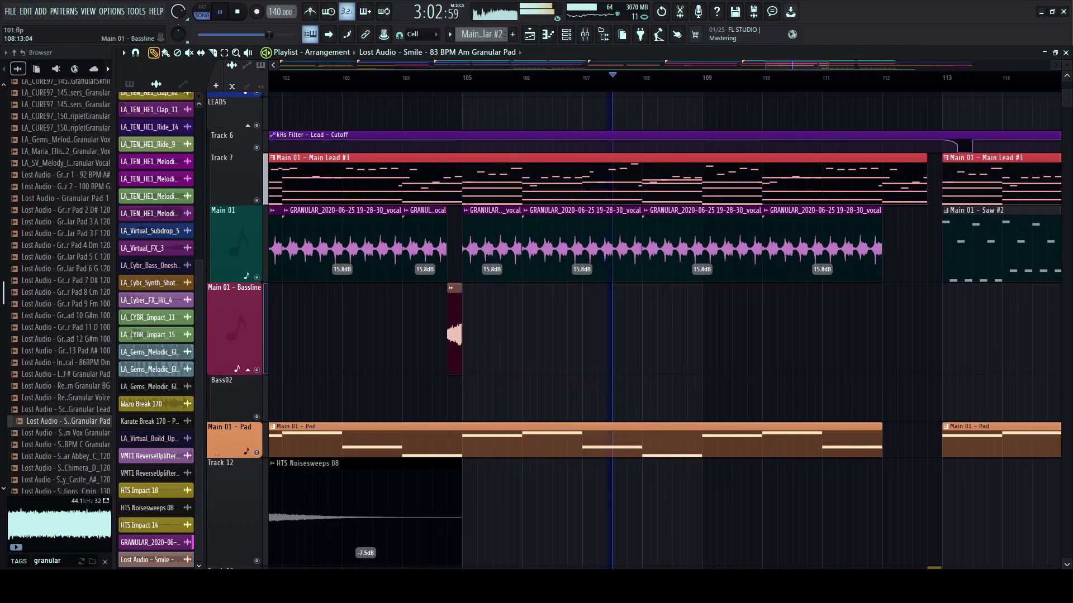
pyautogui.moveTo(875, 246); pyautogui.dragTo(474, 271)
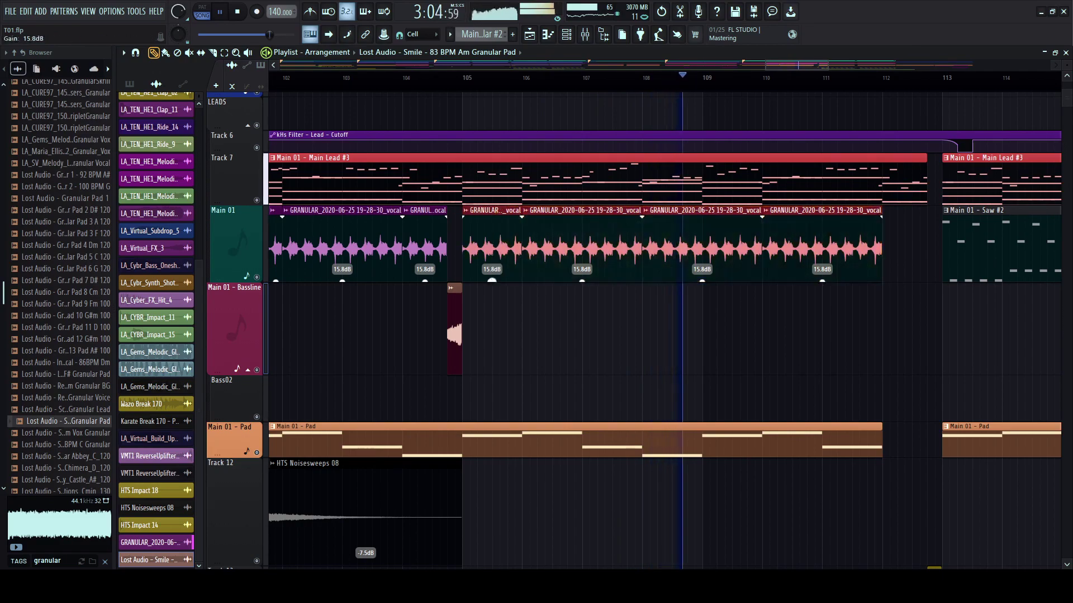
pyautogui.scroll(-1, 776, 330)
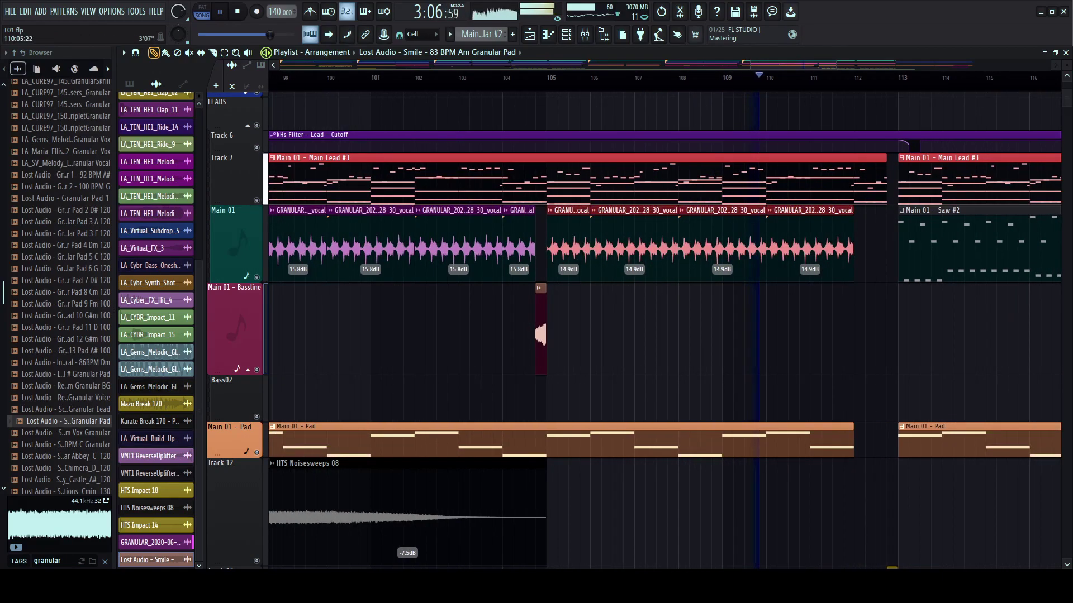
# - Place another Lost Audio - Smile granular pad clip on the Main 01 - Bassline track, ending at bar 112
pyautogui.hscroll(3, 775, 330)
pyautogui.click(565, 399)
pyautogui.moveTo(564, 403); pyautogui.dragTo(553, 334)
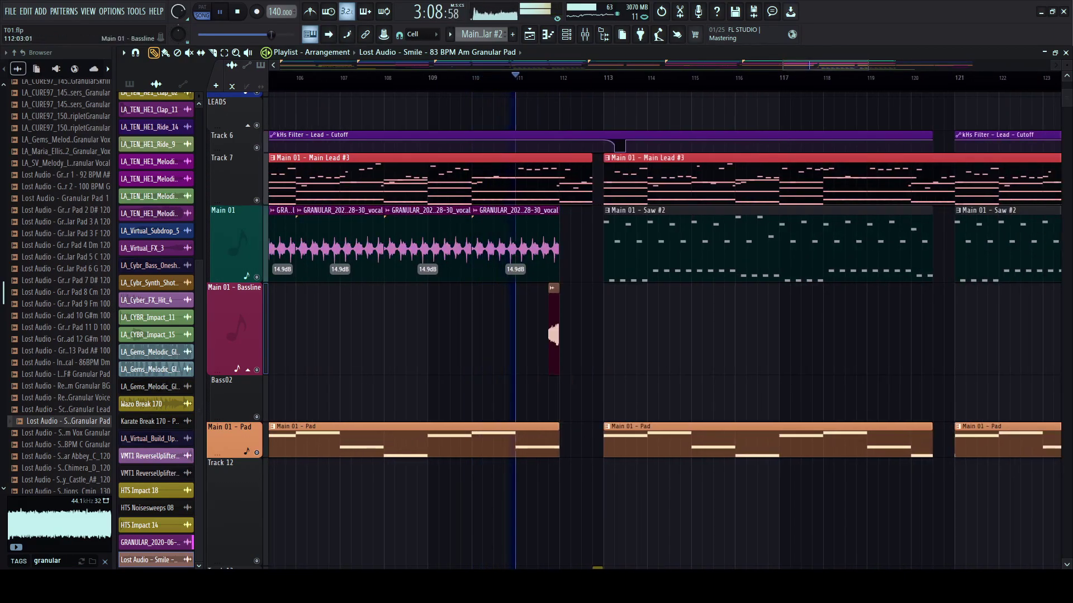
pyautogui.scroll(2, 557, 334)
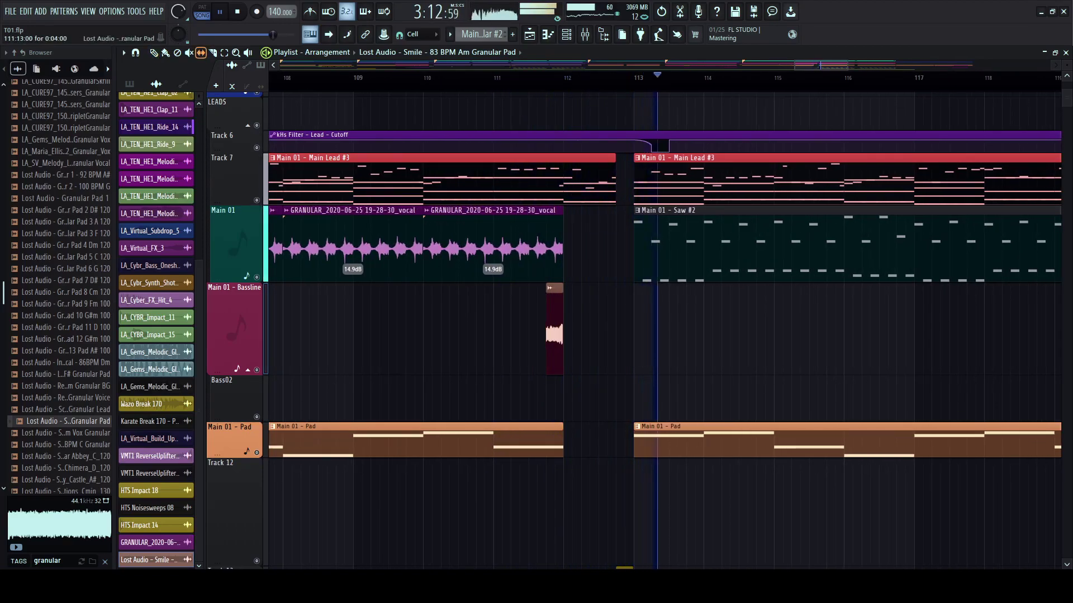
# - Slip the audio inside the granular pad clip before bar 112 and audition different starting points from bar 111
pyautogui.click(520, 78)
pyautogui.scroll(3, 529, 78)
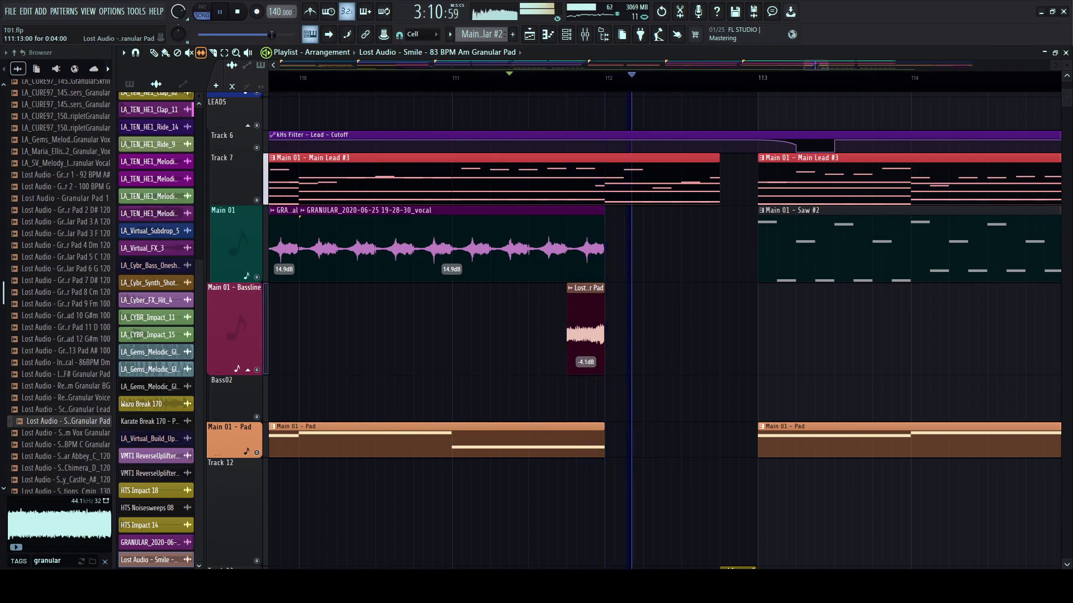
pyautogui.moveTo(579, 334); pyautogui.dragTo(591, 334)
pyautogui.press('space')
pyautogui.press('space')
pyautogui.press('space')
pyautogui.press('space')
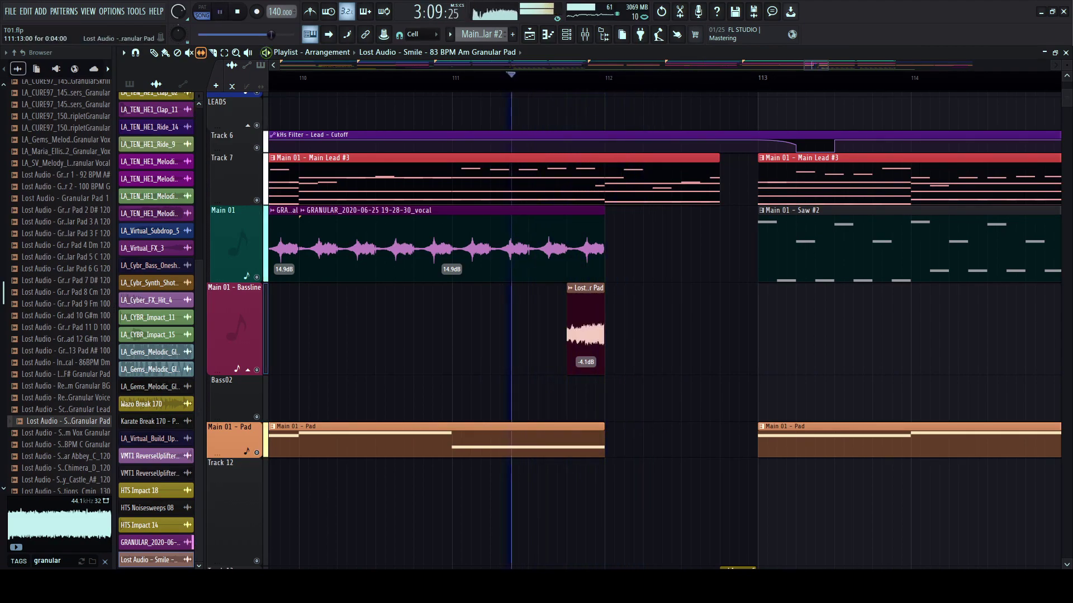
pyautogui.press('space')
pyautogui.press('space')
pyautogui.press('space')
pyautogui.press('space')
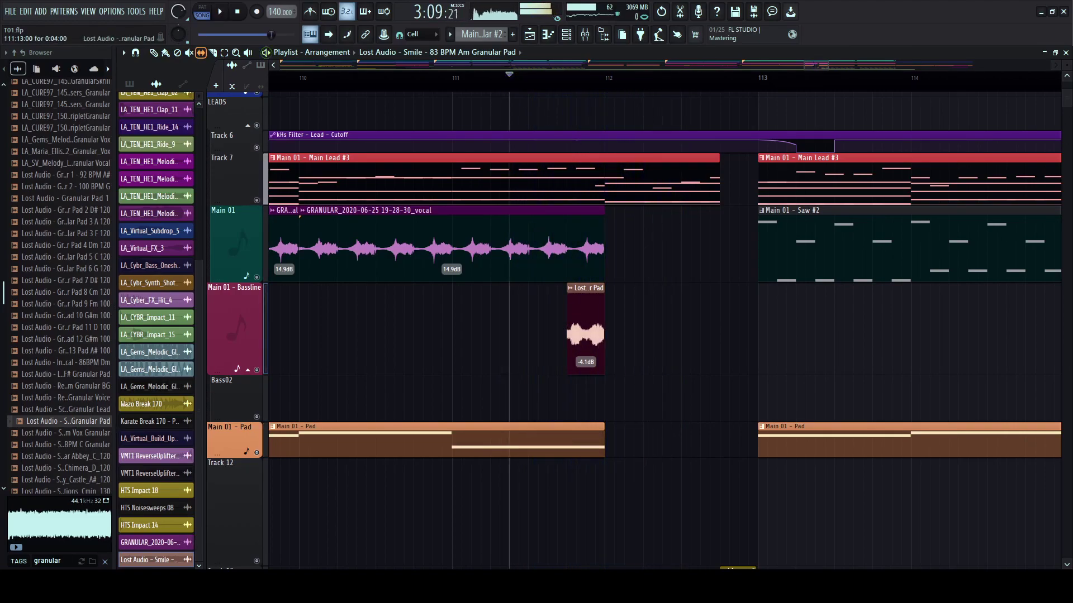
pyautogui.press('space')
pyautogui.press('space')
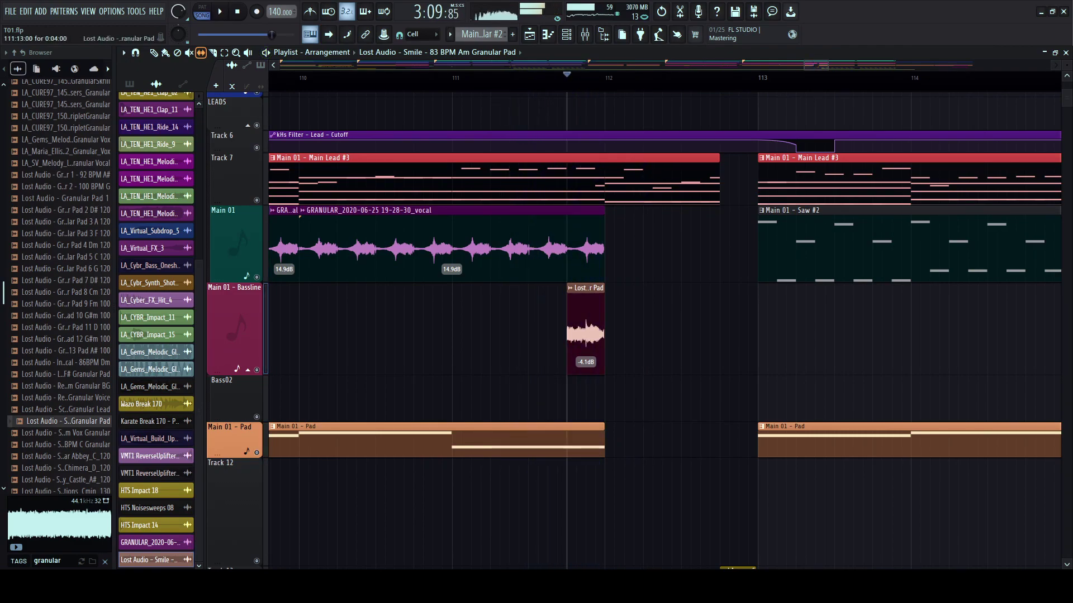
# - Slice the Main Lead #3 clip around the granular pad hit before bar 112 and delete the cut-out segment
pyautogui.click(603, 178)
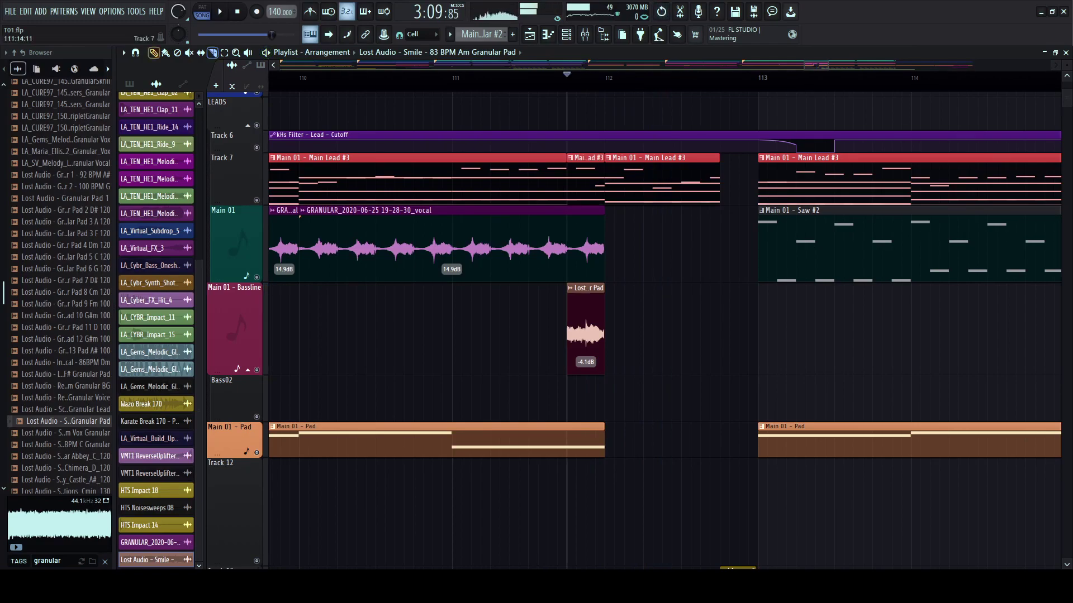
pyautogui.rightClick(580, 179)
pyautogui.press('space')
pyautogui.press('space')
# - Slip the granular pad clip's audio to a later portion of the sample and play back the transition
pyautogui.press('s')
pyautogui.moveTo(588, 336); pyautogui.dragTo(554, 335)
pyautogui.press('space')
pyautogui.press('space')
pyautogui.press('space')
pyautogui.press('space')
pyautogui.scroll(-5, 561, 335)
pyautogui.scroll(3, 562, 77)
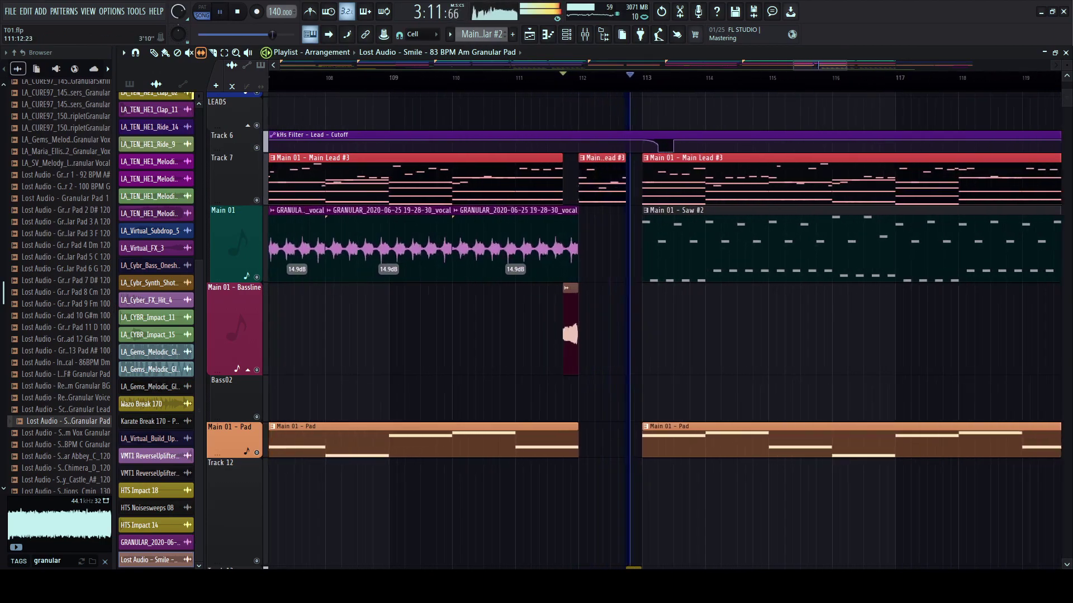
# - Slice the short Main Lead #3 clip halfway through bar 112 and delete its second part
pyautogui.scroll(-3, 659, 251)
pyautogui.press('space')
pyautogui.press('space')
pyautogui.scroll(2, 658, 252)
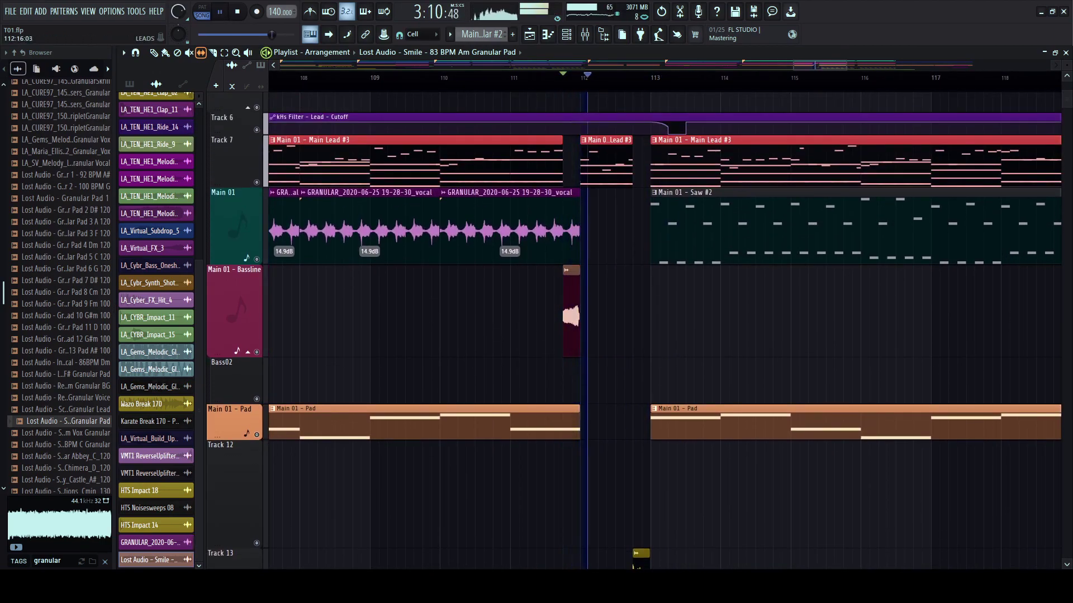
pyautogui.scroll(3, 624, 162)
pyautogui.press('c')
pyautogui.moveTo(604, 143); pyautogui.dragTo(604, 177)
pyautogui.press('space')
pyautogui.press('space')
pyautogui.press('p')
pyautogui.rightClick(622, 162)
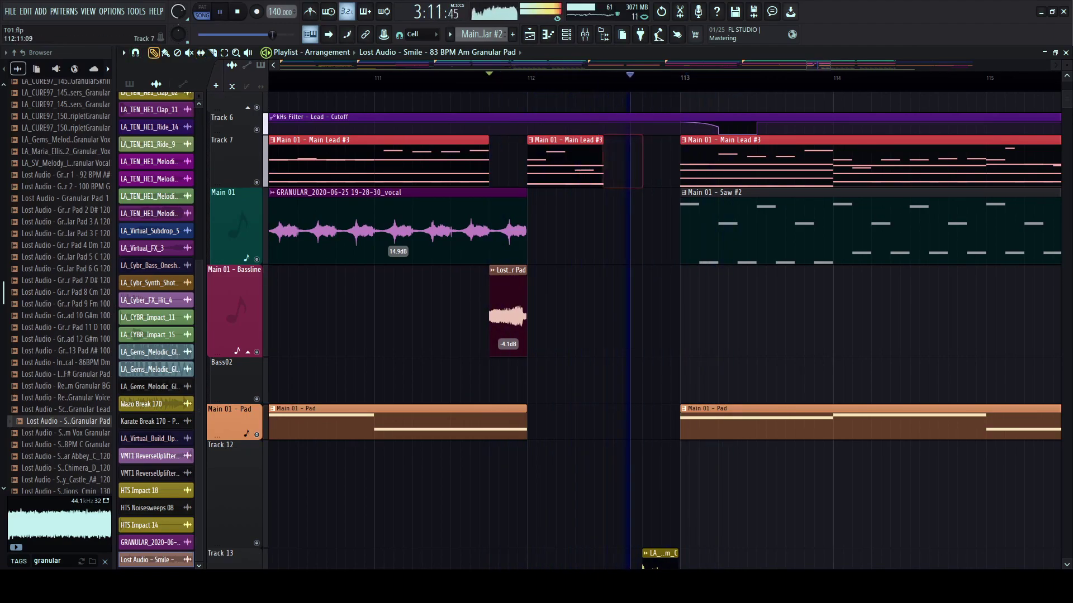
# - Play back the transition from bar 112 and split the kHs Filter - Lead - Cutoff automation clip at bar 113
pyautogui.scroll(-3, 597, 162)
pyautogui.click(564, 77)
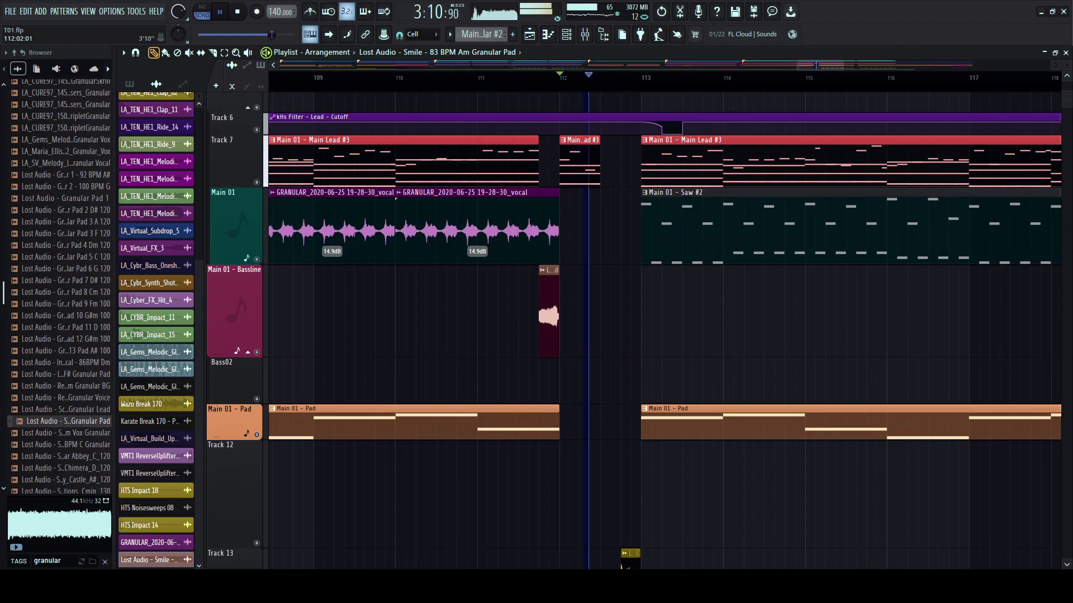
pyautogui.scroll(2, 604, 280)
pyautogui.scroll(-4, 603, 279)
pyautogui.scroll(4, 615, 217)
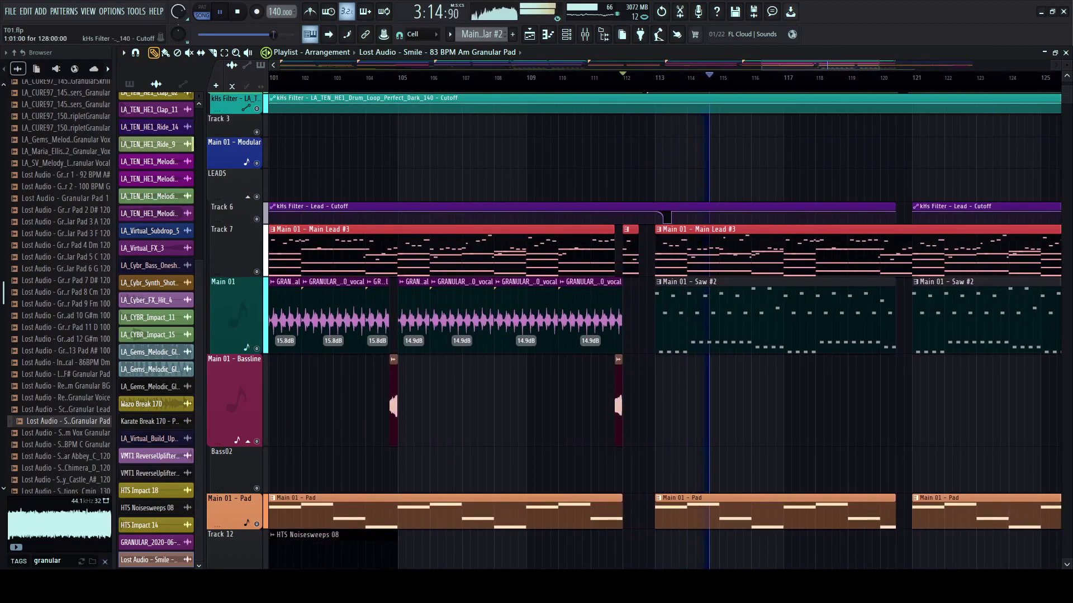
pyautogui.scroll(6, 665, 216)
pyautogui.moveTo(615, 200); pyautogui.dragTo(615, 221)
pyautogui.press('p')
pyautogui.press('space')
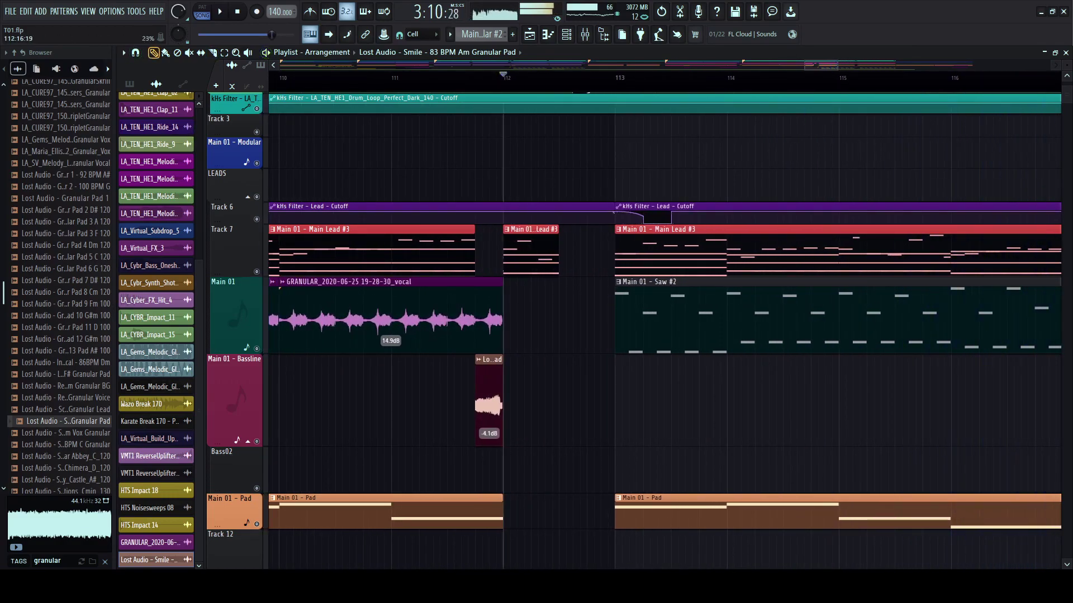
# - Trim the start of the second kHs Filter - Lead - Cutoff clip to the middle of bar 113 and audition it
pyautogui.hscroll(-4, 664, 330)
pyautogui.hscroll(5, 665, 330)
pyautogui.scroll(2, 664, 330)
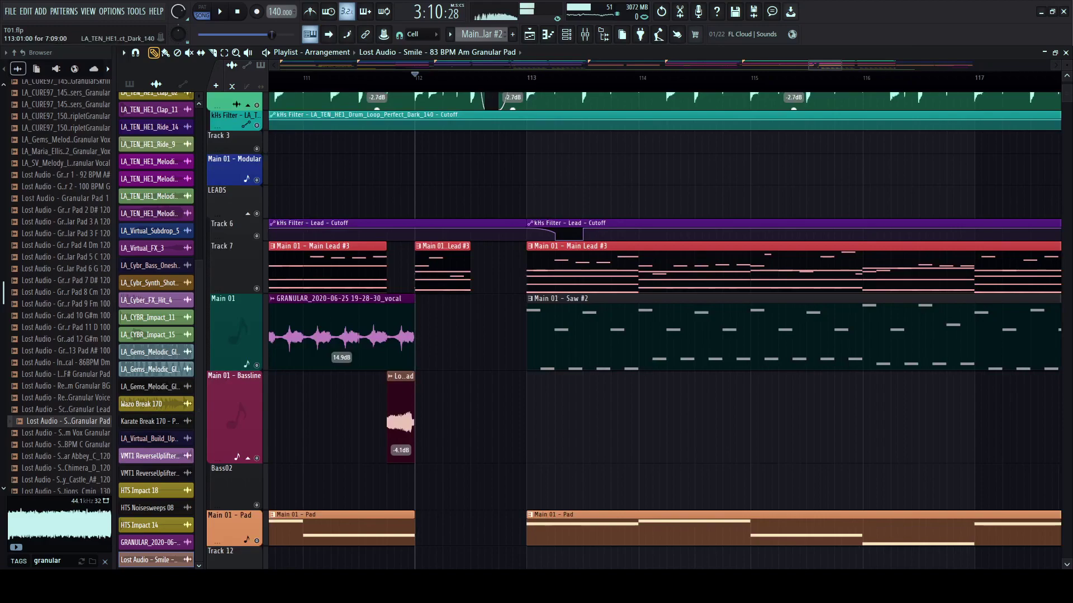
pyautogui.scroll(3, 839, 113)
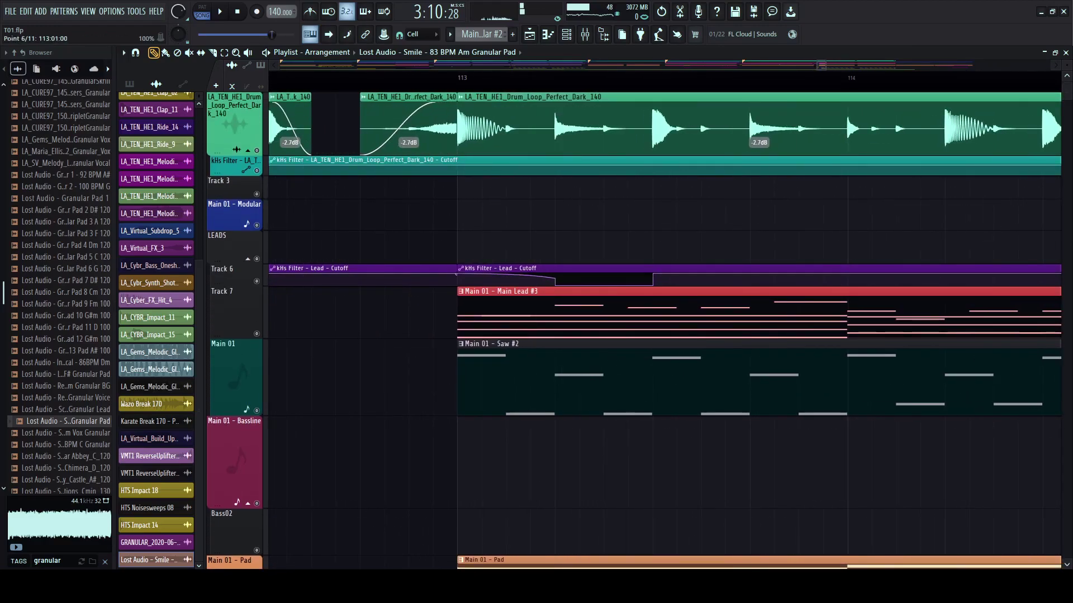
pyautogui.moveTo(456, 273); pyautogui.dragTo(580, 269)
pyautogui.press('space')
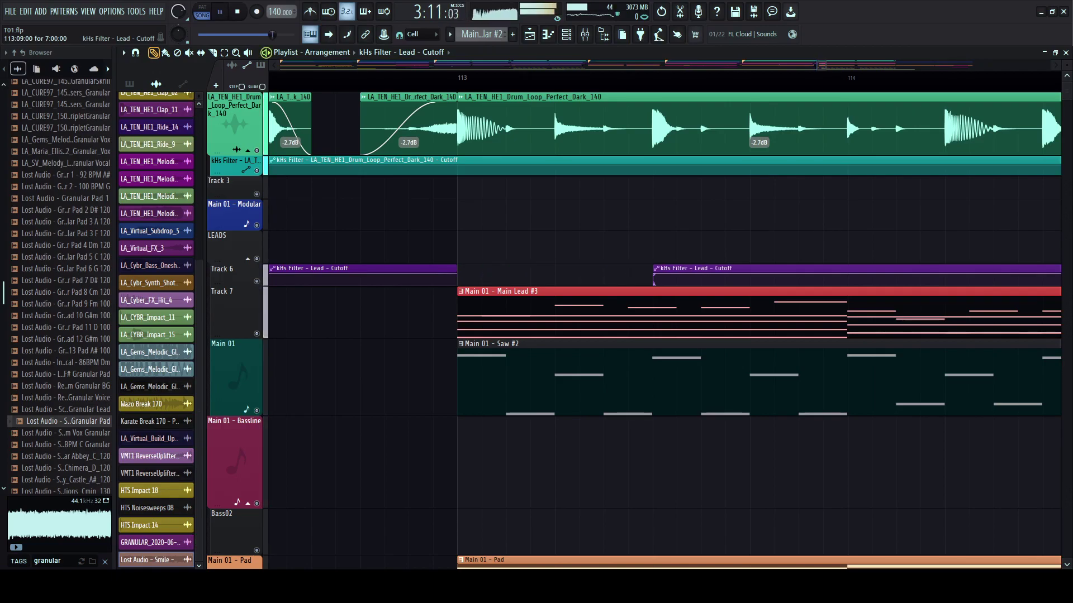
pyautogui.scroll(-2, 846, 113)
pyautogui.scroll(-6, 581, 269)
pyautogui.press('space')
pyautogui.click(64, 328)
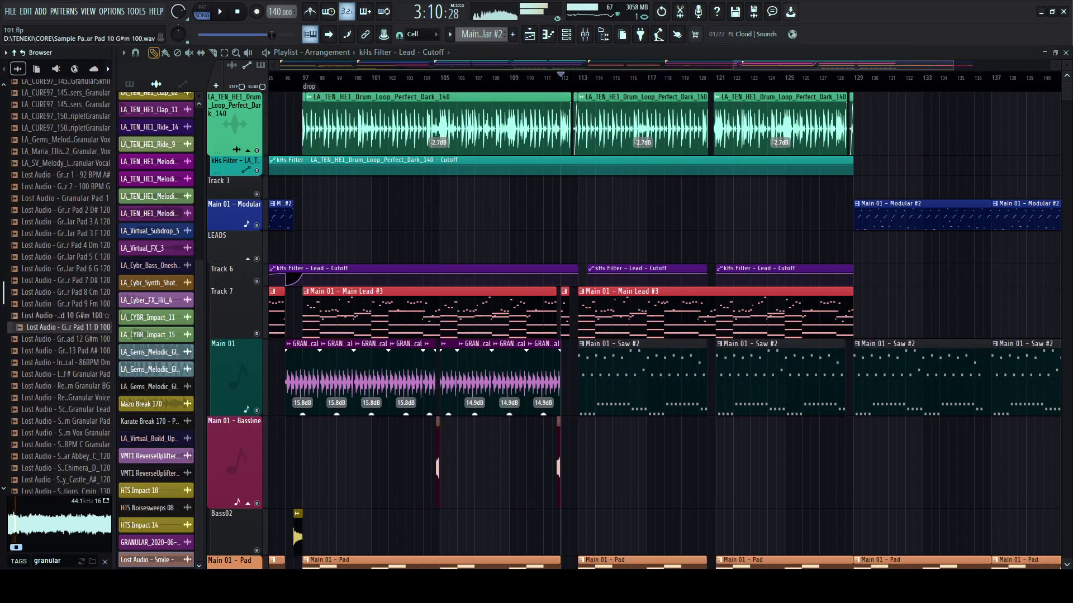
pyautogui.moveTo(113, 313); pyautogui.dragTo(301, 304)
pyautogui.press('space')
pyautogui.scroll(8, 268, 281)
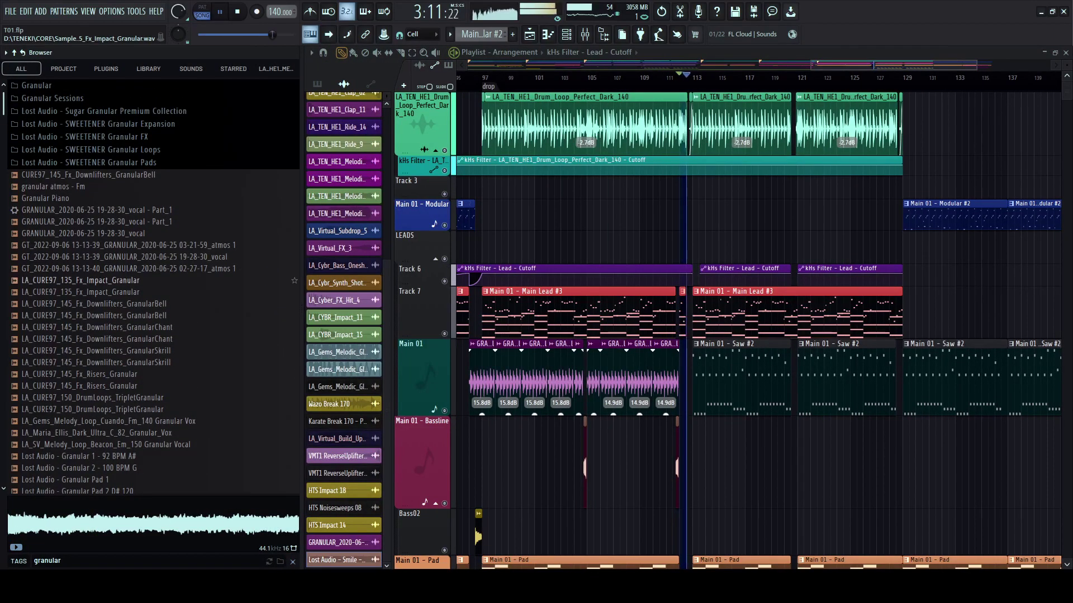
pyautogui.click(223, 222)
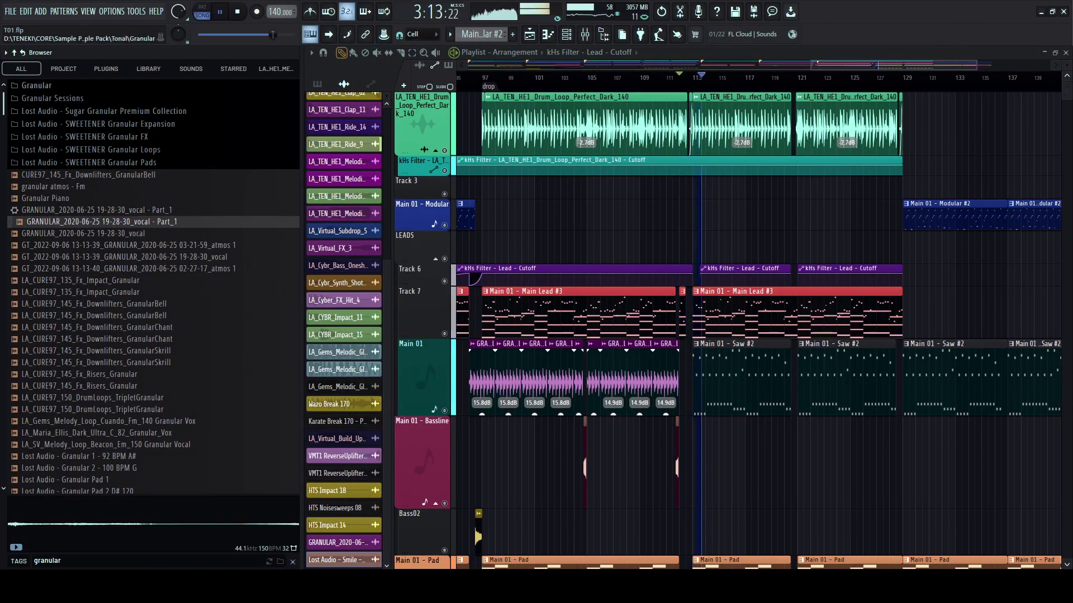
pyautogui.click(293, 562)
pyautogui.press('space')
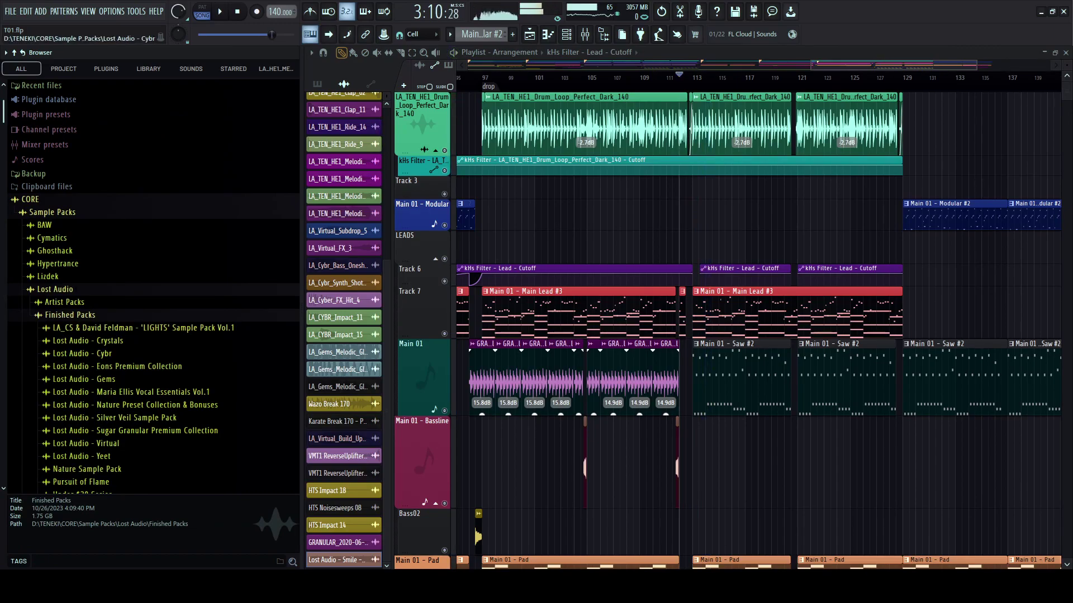
# - Browse to the Drum Loops of Lost Audio - Teneki Hardwave Essentials Vol.1 and preview the Downhill_145, Lava_140 and Mystic_Drive_140 loops
pyautogui.click(70, 315)
pyautogui.click(65, 302)
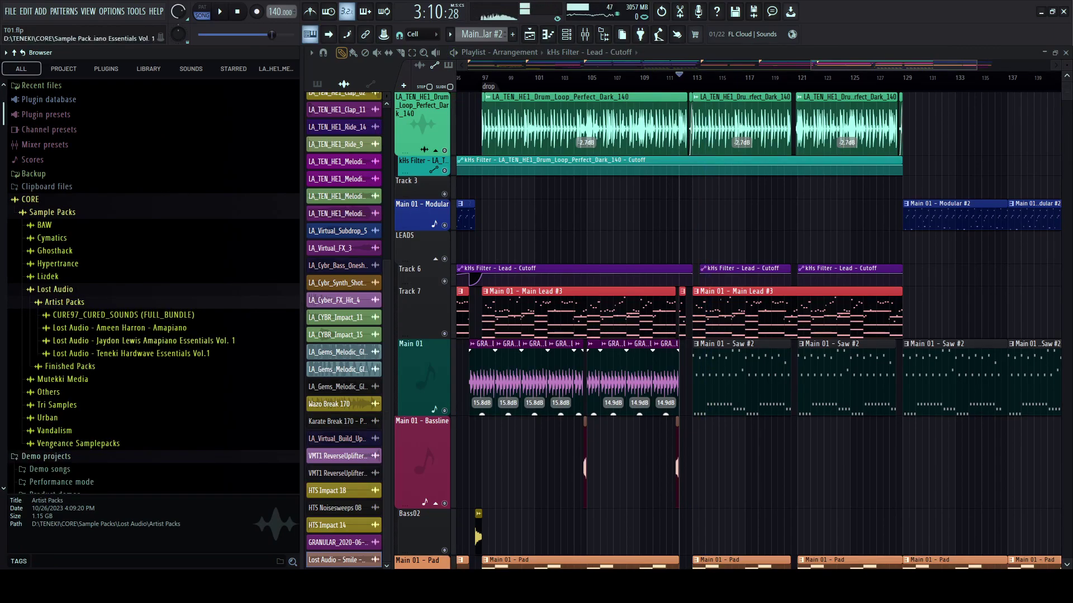
pyautogui.click(130, 354)
pyautogui.scroll(-4, 151, 279)
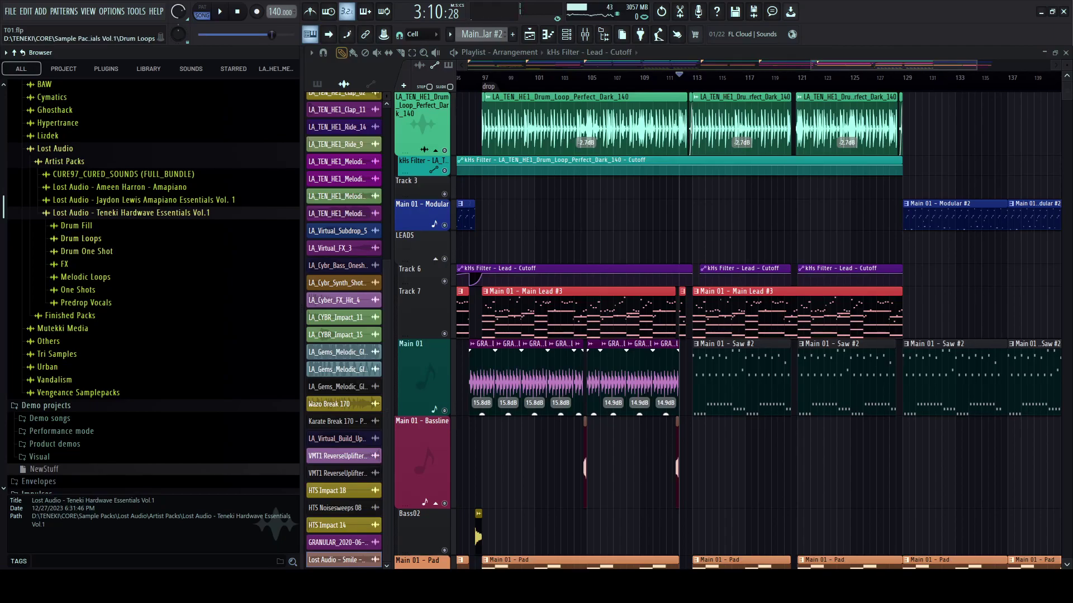
pyautogui.click(81, 239)
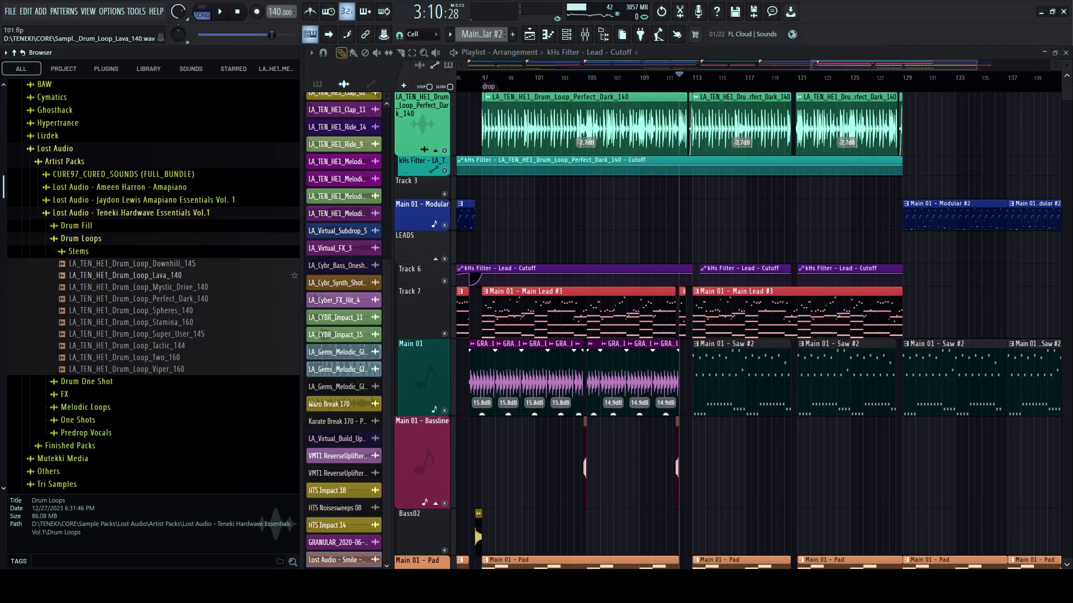
pyautogui.click(132, 263)
pyautogui.click(126, 276)
pyautogui.click(138, 287)
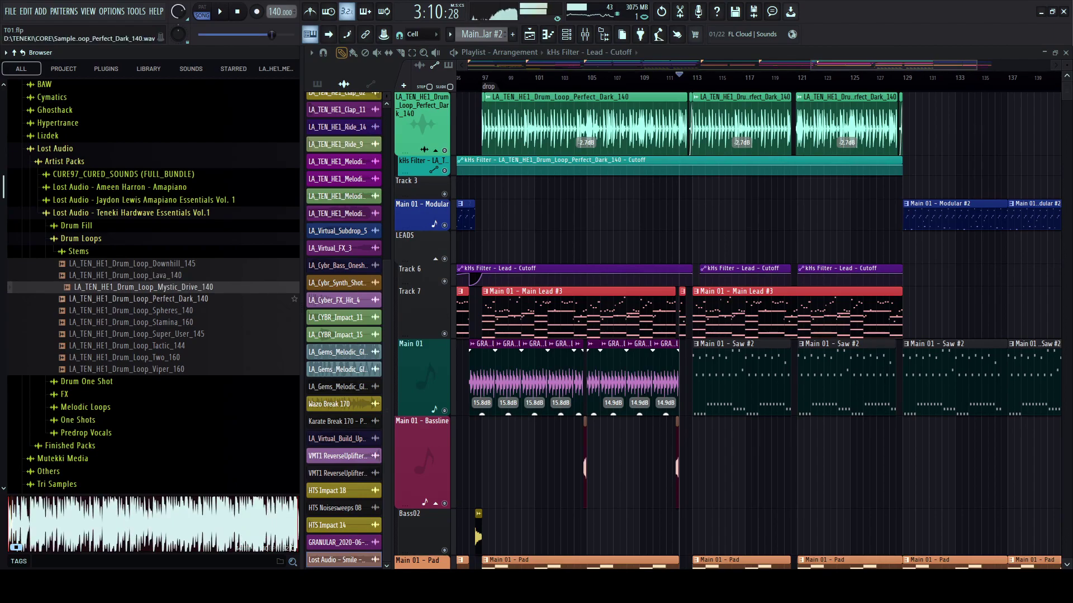
# - Place the LA_TEN_HE1_Drum_Loop_Mystic_Drive_140 loop on the LEADS track at bar 97
pyautogui.press('space')
pyautogui.scroll(5, 480, 134)
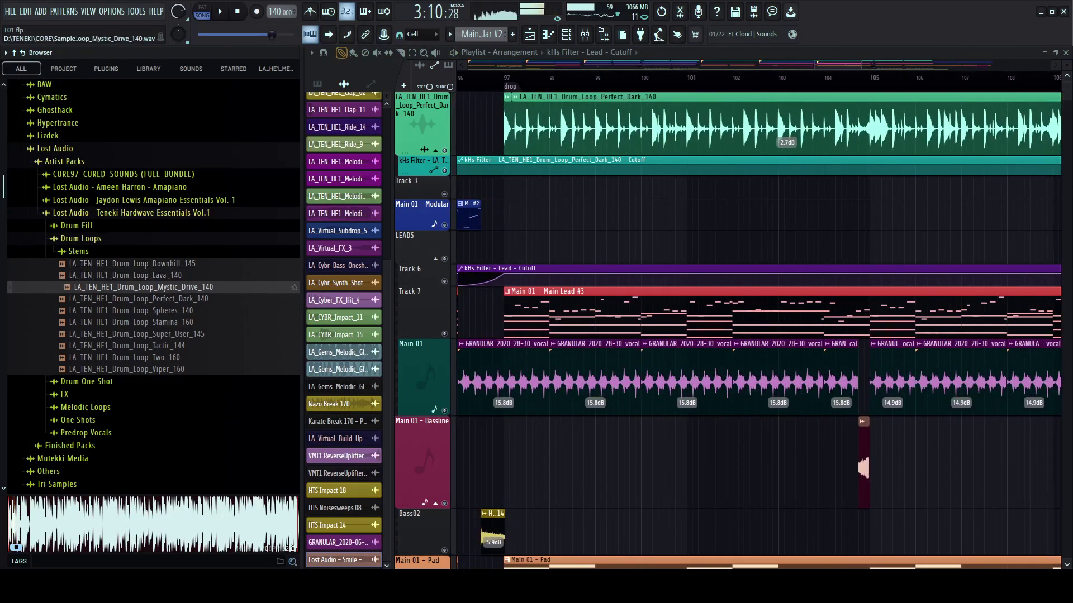
pyautogui.click(505, 78)
pyautogui.press('space')
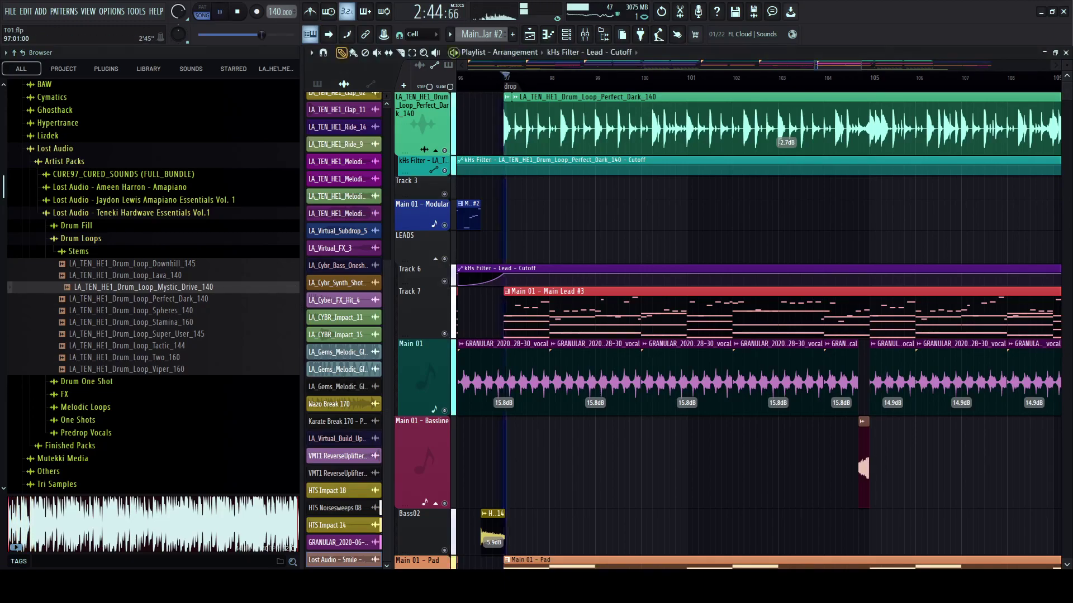
pyautogui.scroll(3, 501, 134)
pyautogui.press('space')
pyautogui.moveTo(138, 287); pyautogui.dragTo(508, 246)
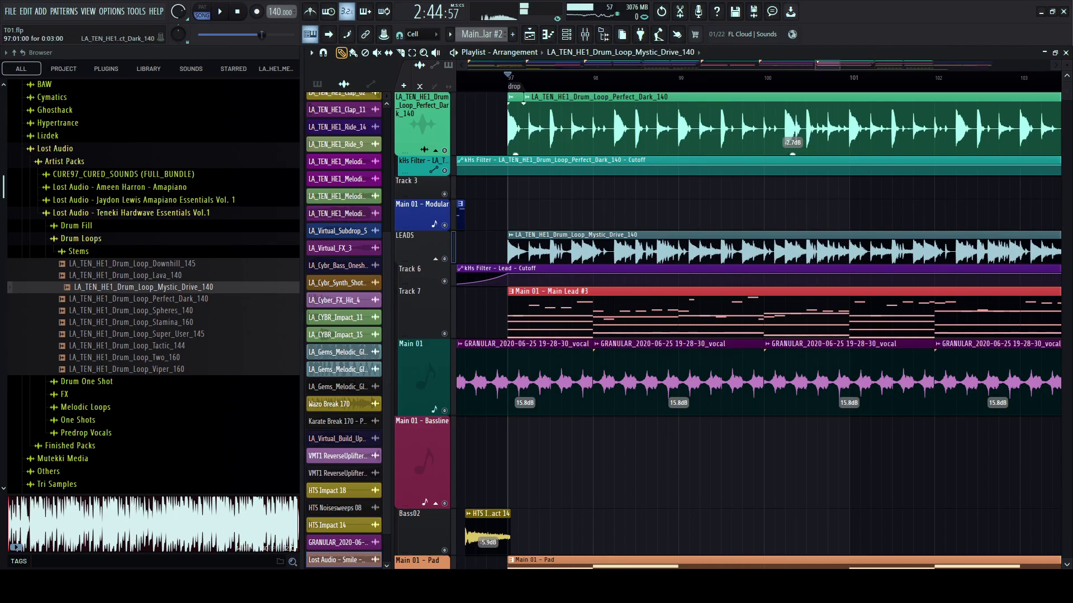
# - Check the Perfect_Dark_140 loop's settings and adjust the target mixer track of the Mystic_Drive_140 loop
pyautogui.click(516, 129)
pyautogui.doubleClick(579, 130)
pyautogui.press('Escape')
pyautogui.doubleClick(527, 249)
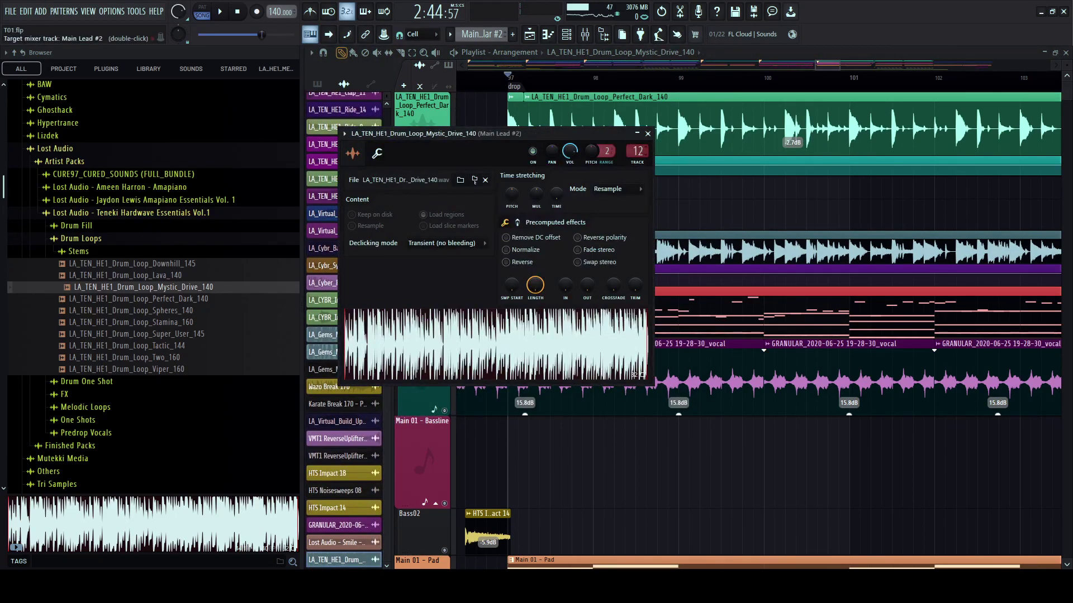
pyautogui.click(648, 134)
# - Mute the Perfect_Dark_140 drum loop track during playback from bar 97 and narrow the browser to widen the playlist
pyautogui.press('space')
pyautogui.press('space')
pyautogui.click(444, 150)
pyautogui.press('space')
pyautogui.scroll(-1, 488, 154)
pyautogui.scroll(-2, 485, 151)
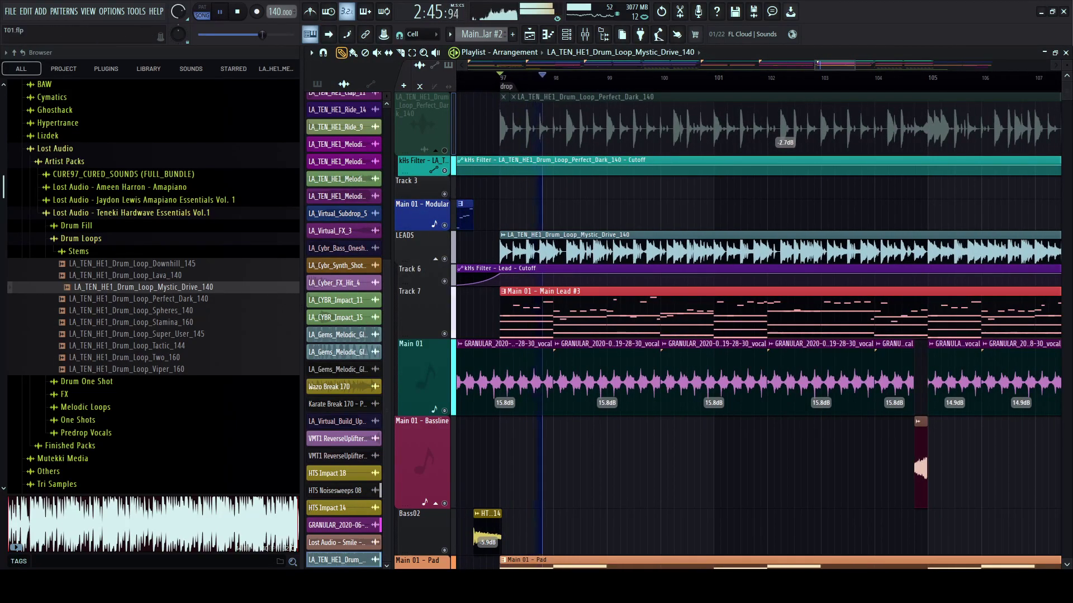
pyautogui.moveTo(302, 162); pyautogui.dragTo(212, 162)
pyautogui.scroll(-4, 477, 134)
# - Audition the Mystic_Drive_140 clip at a lower gain and delete it from the LEADS track
pyautogui.moveTo(646, 262); pyautogui.dragTo(646, 269)
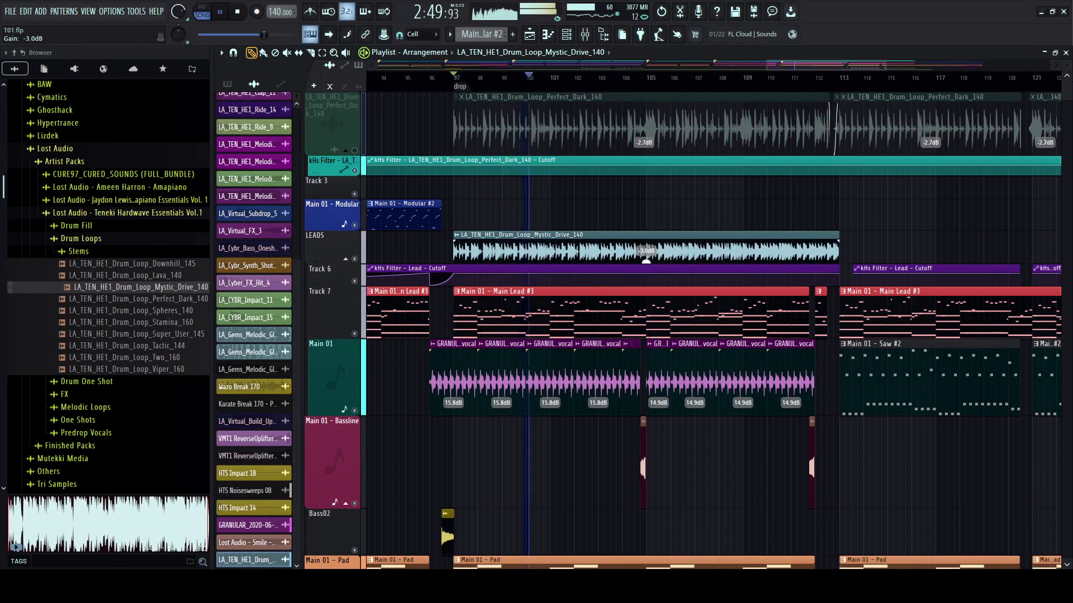
pyautogui.moveTo(646, 262); pyautogui.dragTo(646, 263)
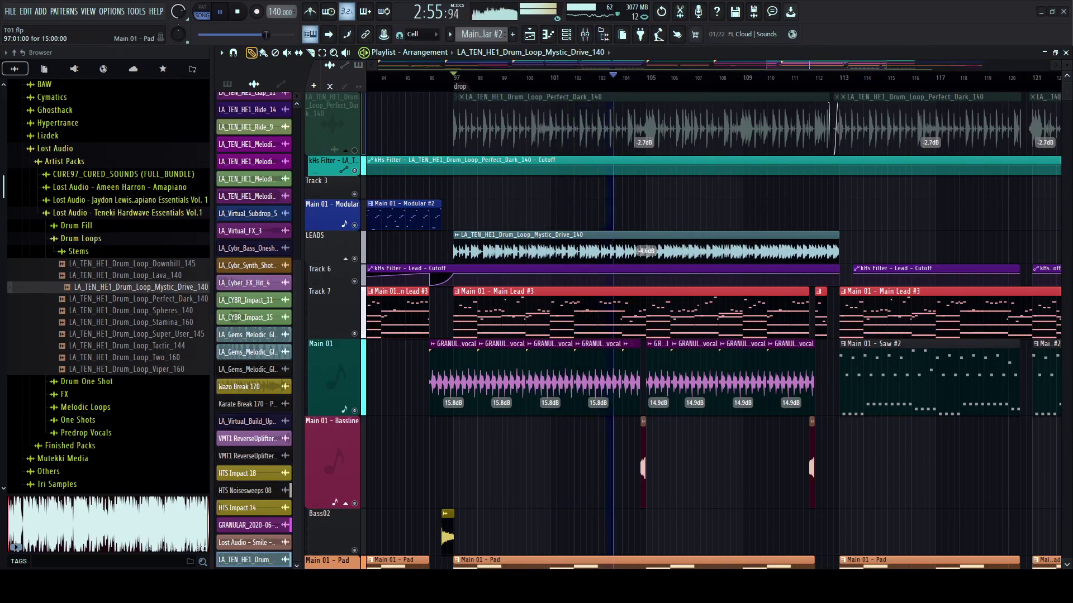
pyautogui.rightClick(717, 251)
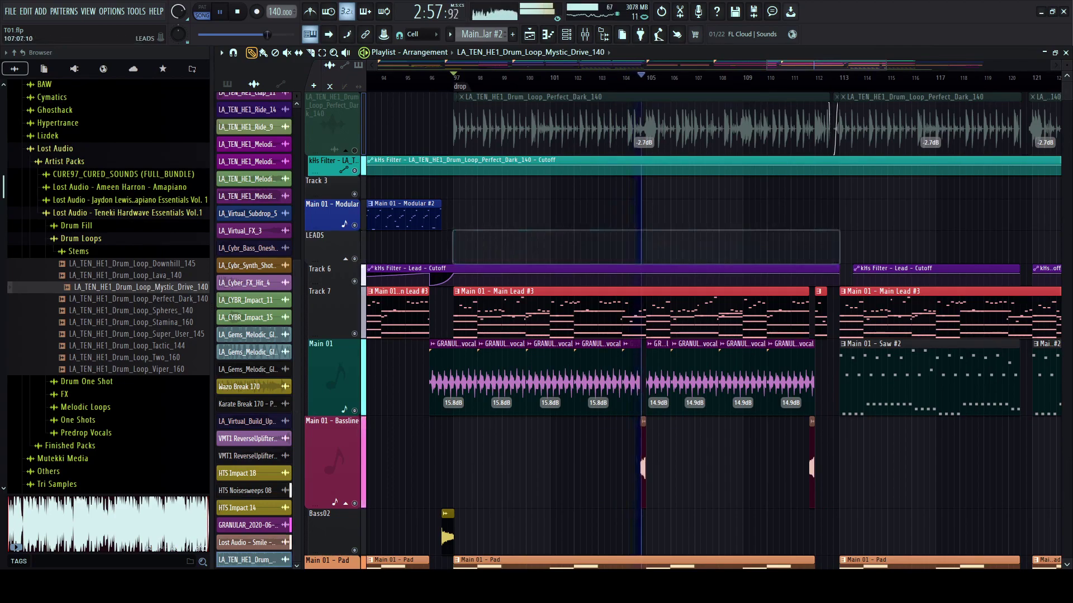
pyautogui.press('space')
# - Place the LA_TEN_HE1_Drum_Loop_Spheres_140 loop on the LEADS track at bar 97 and route it to mixer track 9
pyautogui.click(168, 299)
pyautogui.click(167, 311)
pyautogui.moveTo(168, 310); pyautogui.dragTo(459, 249)
pyautogui.press('space')
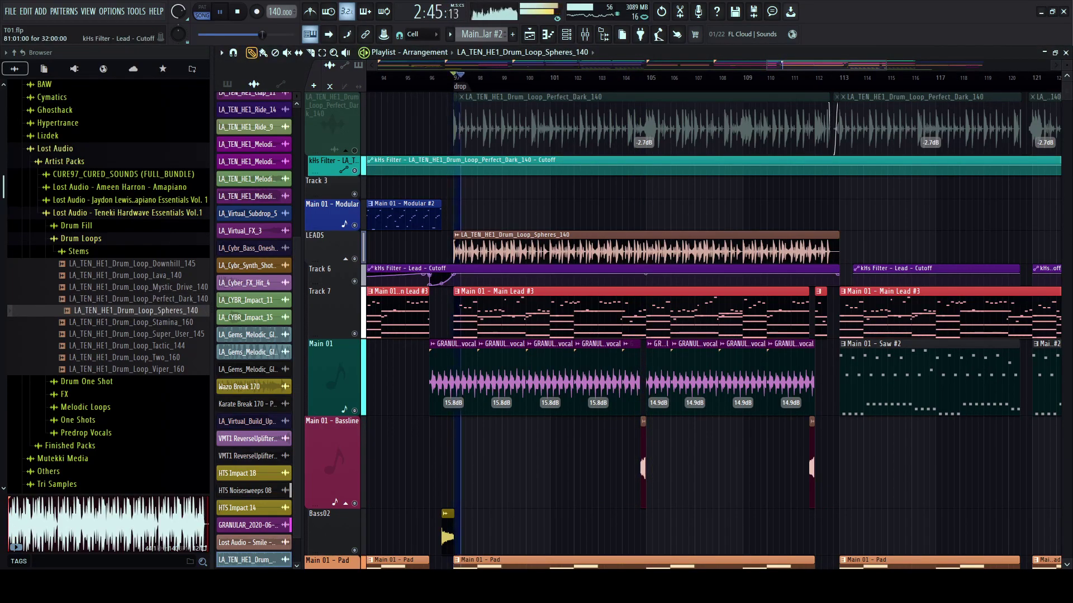
pyautogui.press('space')
pyautogui.doubleClick(468, 251)
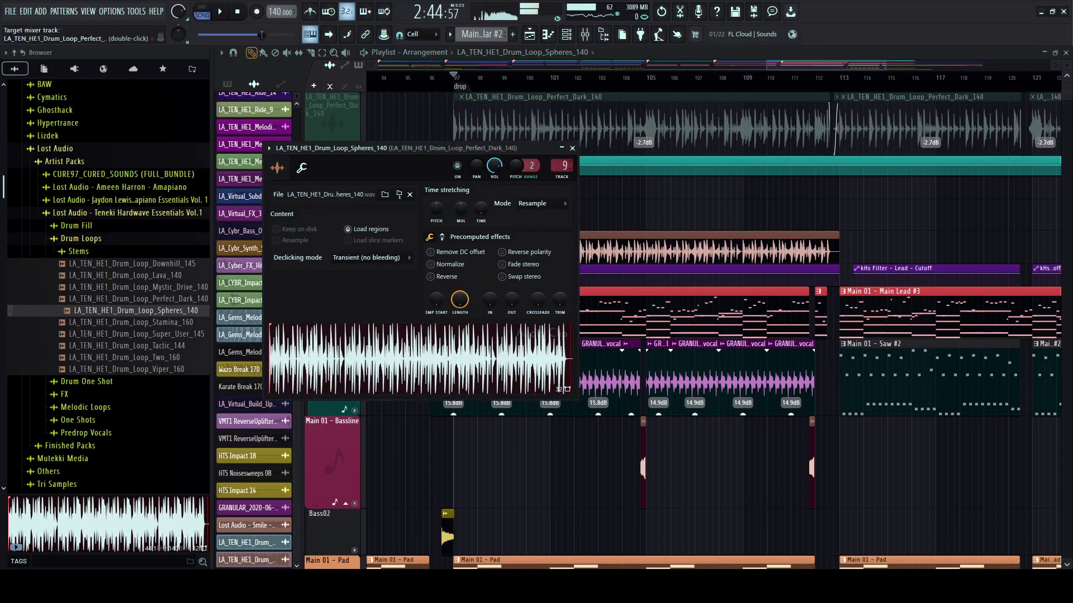
pyautogui.click(572, 148)
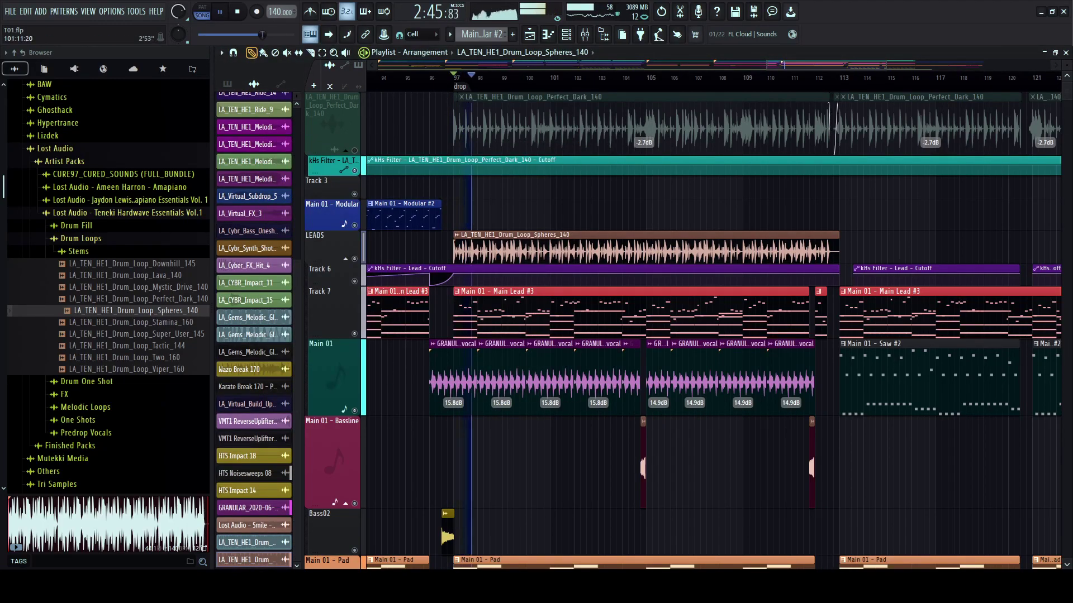
# - Enlarge the LEADS track and lower the Spheres_140 clip's gain to -1.5 dB during playback
pyautogui.scroll(3, 565, 224)
pyautogui.scroll(3, 565, 251)
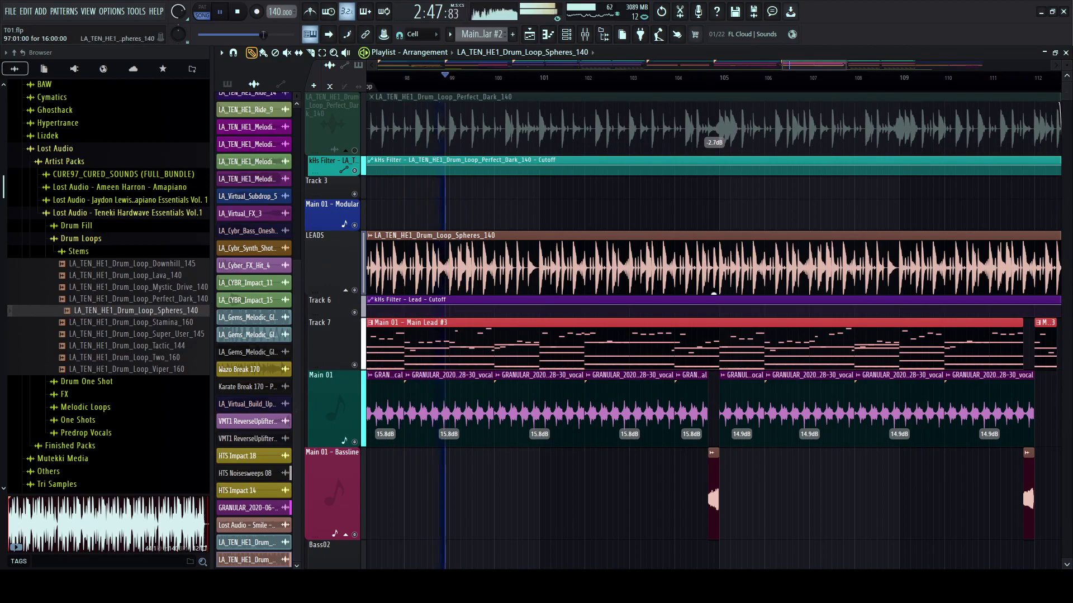
pyautogui.moveTo(713, 292); pyautogui.dragTo(714, 296)
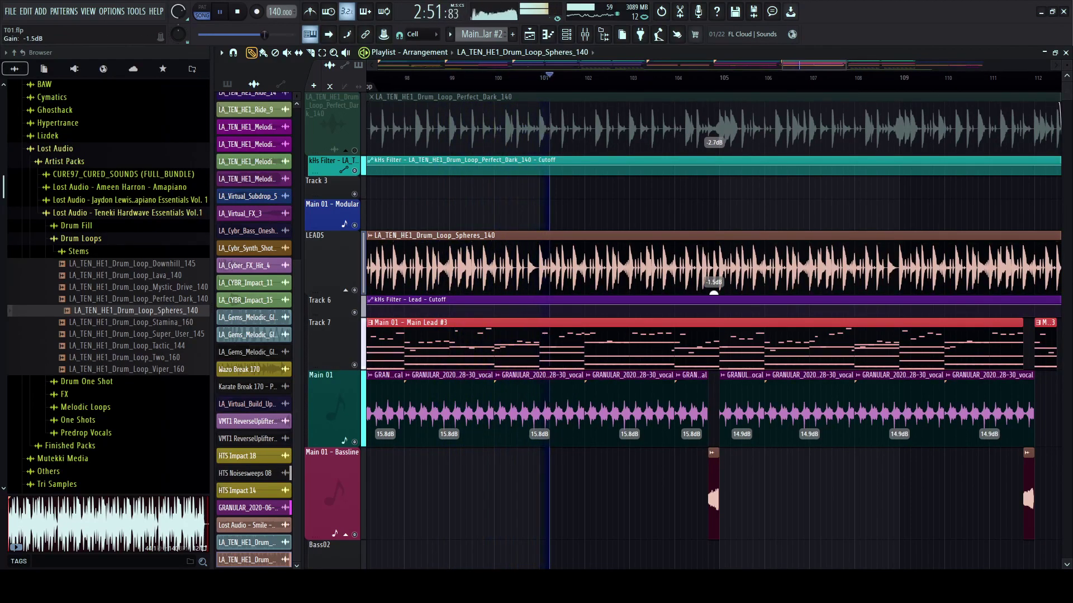
pyautogui.scroll(-3, 606, 262)
pyautogui.hscroll(2, 714, 329)
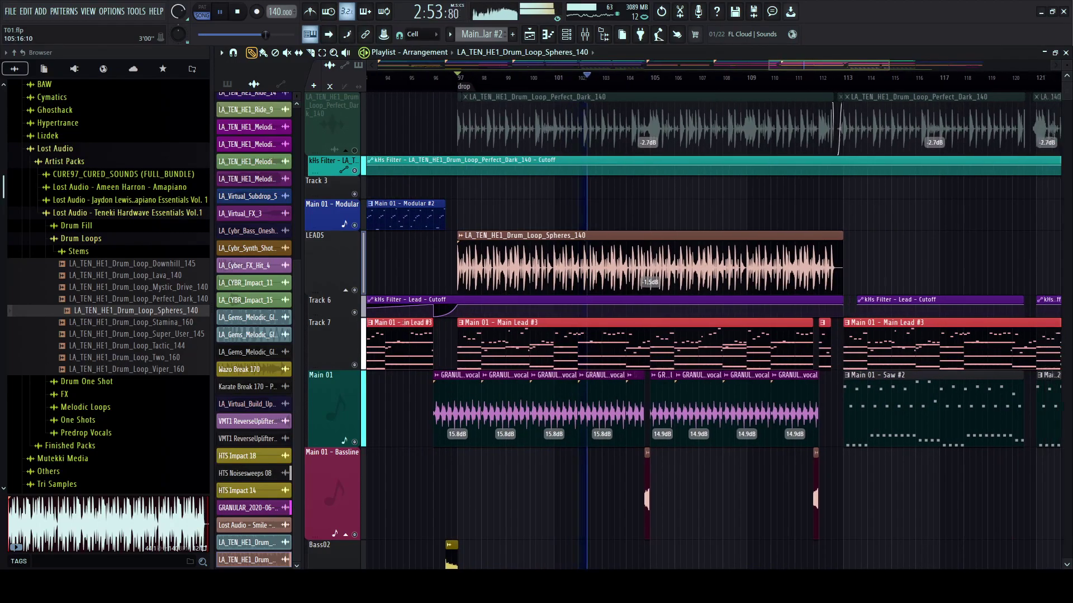
pyautogui.scroll(-2, 743, 269)
pyautogui.hscroll(2, 721, 268)
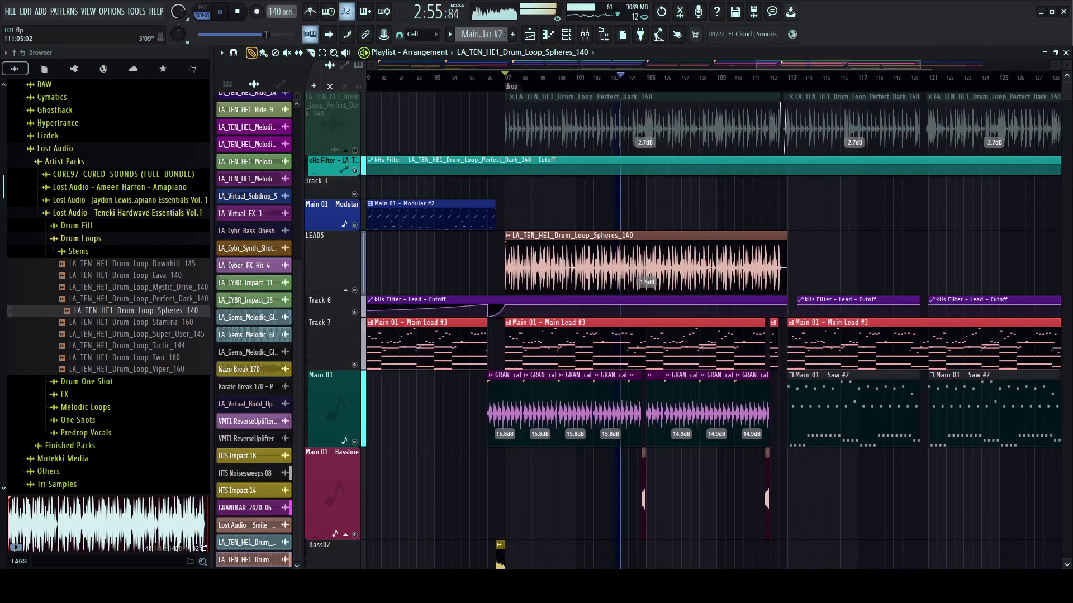
# - Duplicate the Spheres_140 clip to bar 113 and listen to the drop
pyautogui.moveTo(670, 265); pyautogui.dragTo(953, 265)
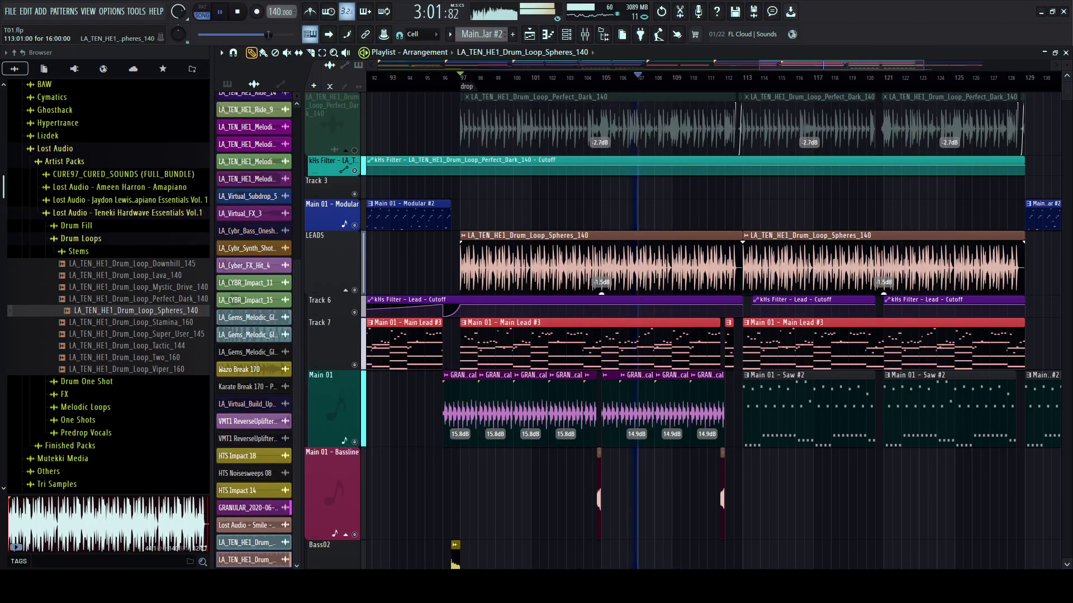
pyautogui.scroll(-3, 681, 330)
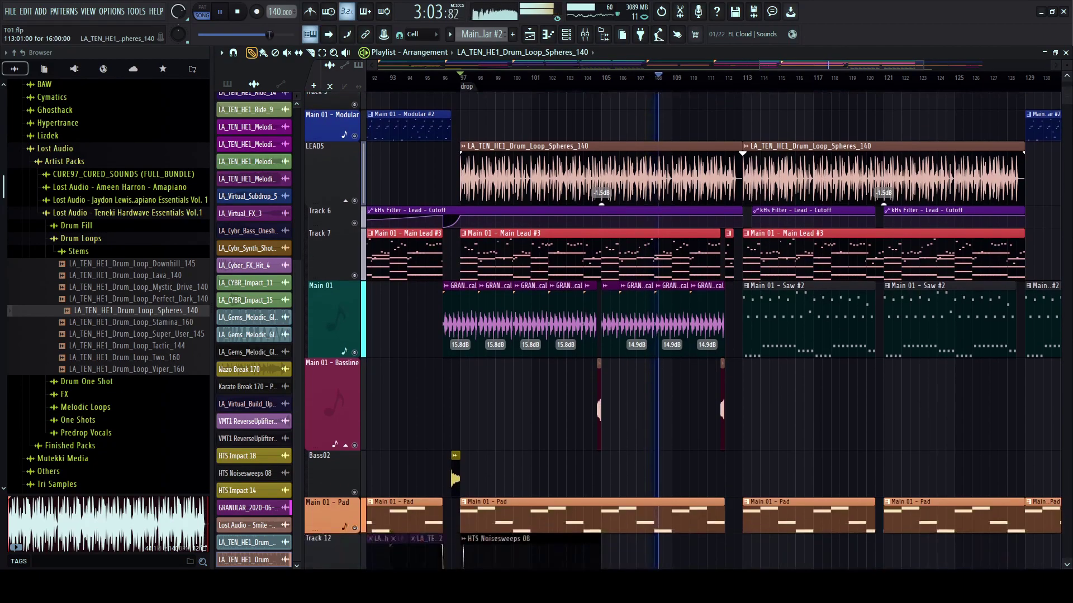
pyautogui.scroll(3, 681, 330)
pyautogui.scroll(-3, 664, 330)
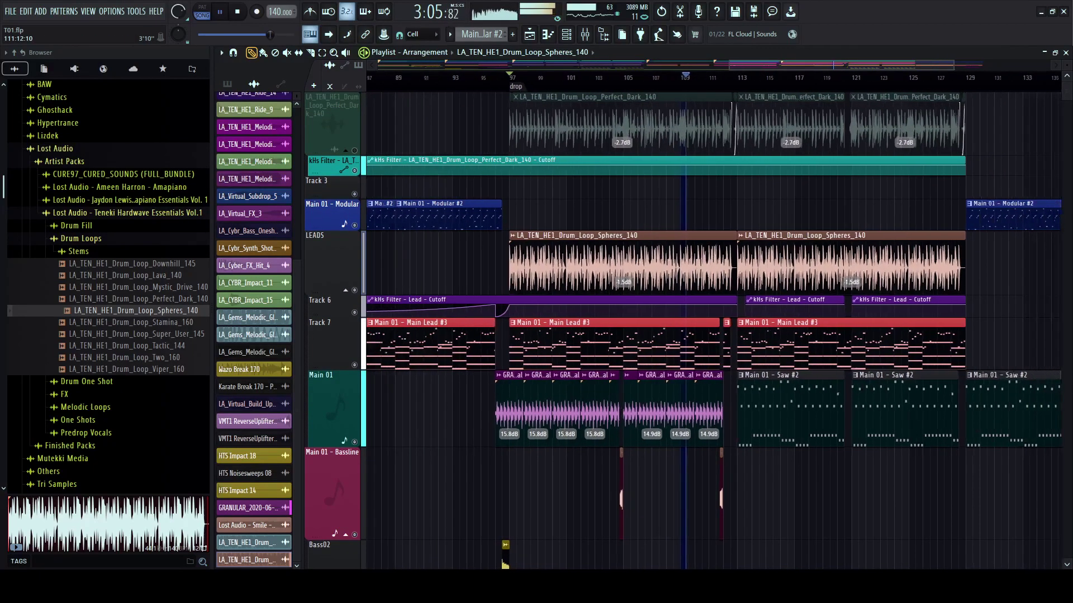
pyautogui.press('space')
# - Preview the Stamina_160 and Super_User_145 loops, then replace both Spheres_140 clips with Super_User_145 at bar 97
pyautogui.click(134, 322)
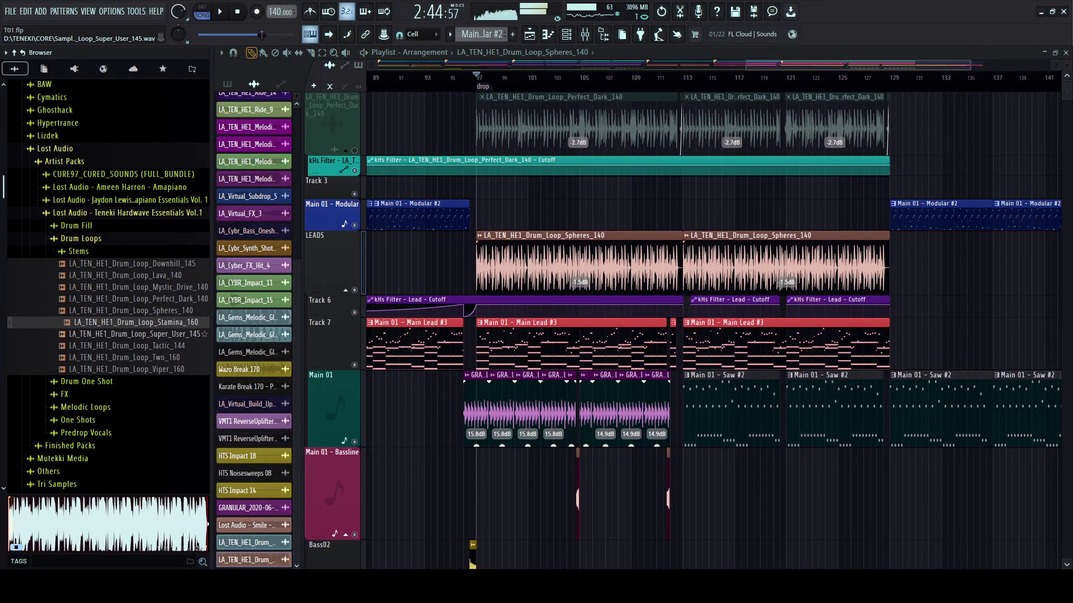
pyautogui.click(134, 334)
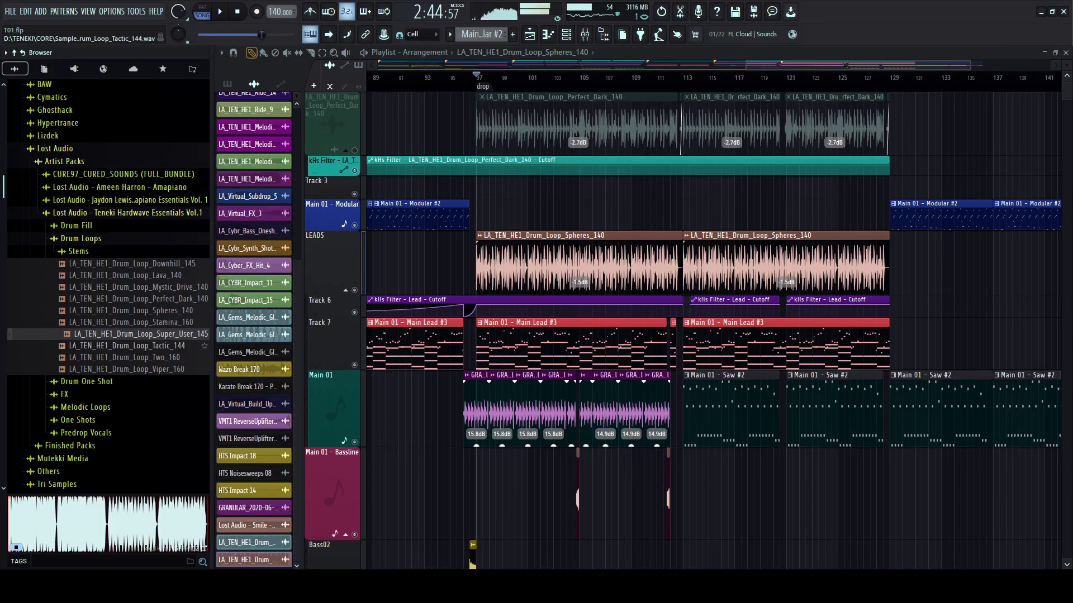
pyautogui.moveTo(134, 334); pyautogui.dragTo(553, 262)
pyautogui.rightClick(742, 268)
pyautogui.press('space')
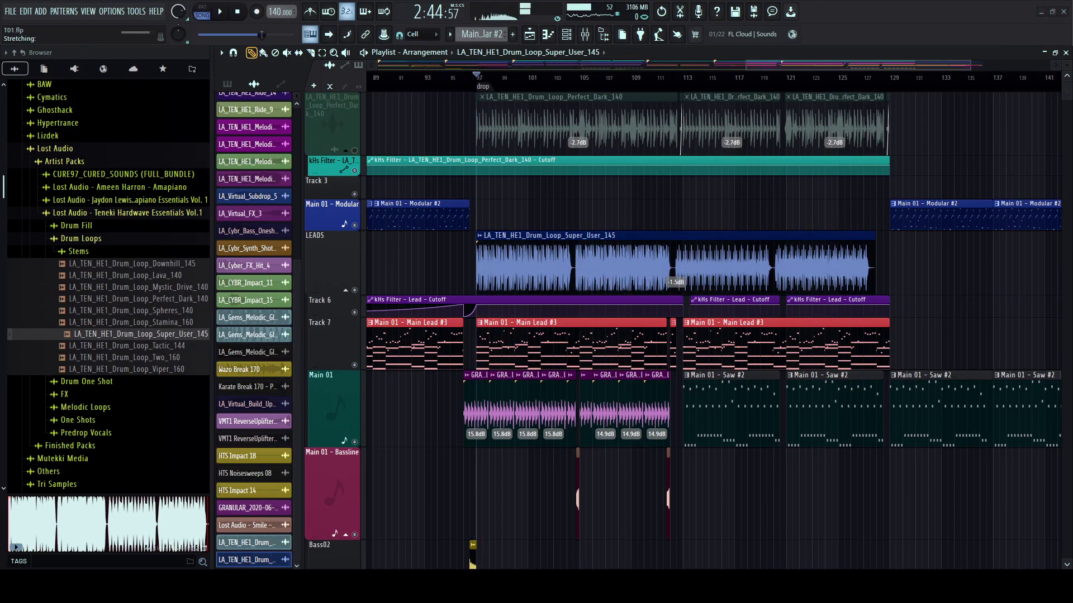
# - Stretch the Super_User_145 clip to end at bar 129 and adjust its time-stretching mode
pyautogui.moveTo(875, 267); pyautogui.dragTo(890, 267)
pyautogui.press('space')
pyautogui.doubleClick(523, 264)
pyautogui.click(540, 204)
pyautogui.click(537, 217)
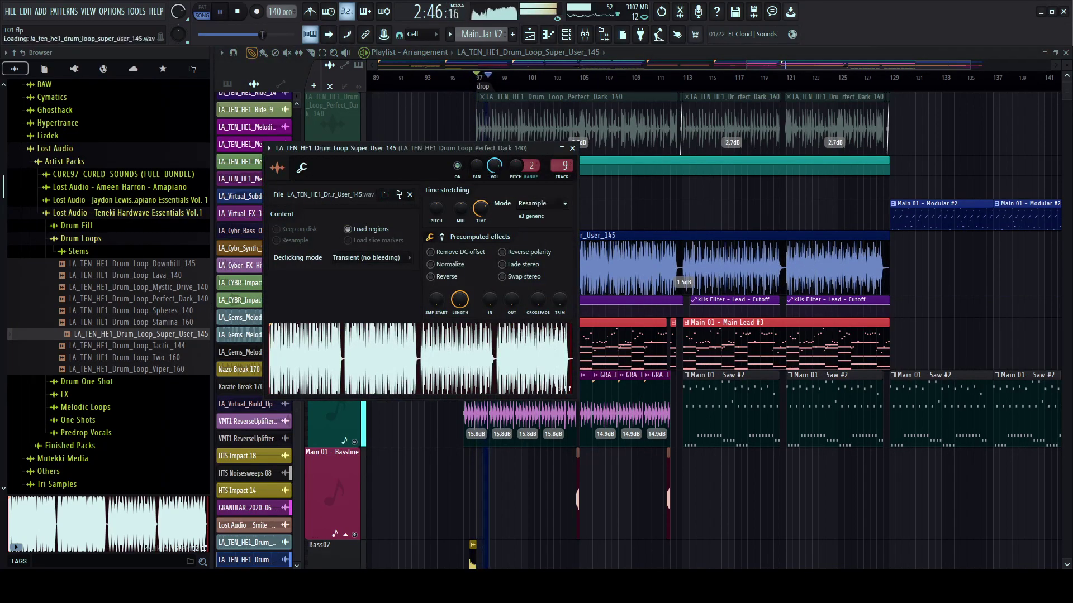
pyautogui.click(572, 148)
# - Play from just before bar 97 and lower the Super_User_145 clip's gain to -4.9 dB
pyautogui.click(471, 77)
pyautogui.scroll(3, 470, 78)
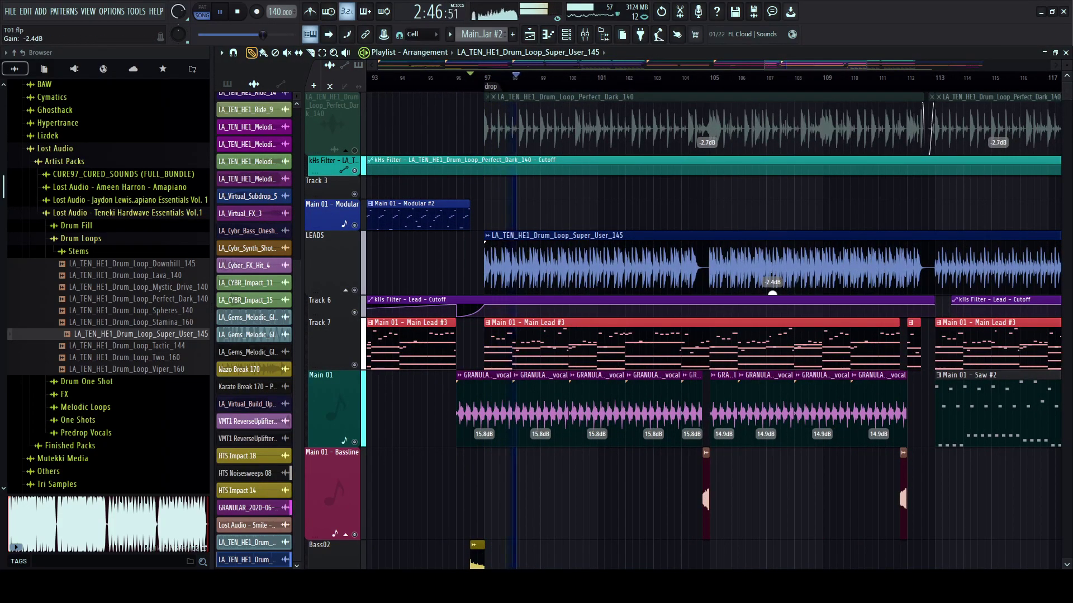
pyautogui.moveTo(772, 292); pyautogui.dragTo(772, 293)
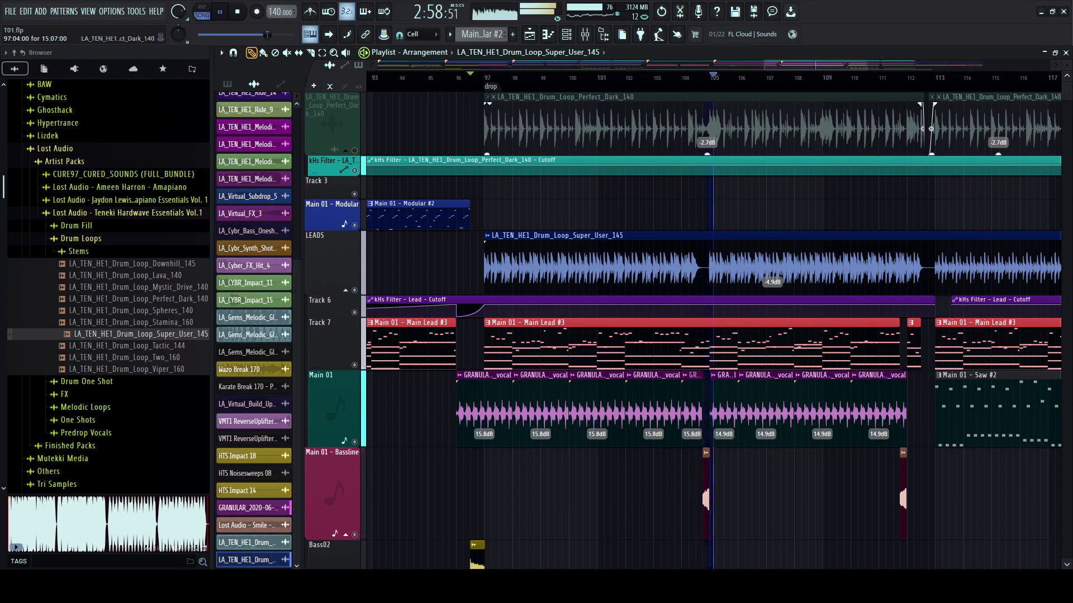
pyautogui.hscroll(2, 705, 410)
pyautogui.press('space')
# - Preview the Tactic_144, Two_160 and Viper_160 loops, and replace the Super_User_145 clip at bar 97 with Viper_160
pyautogui.click(132, 346)
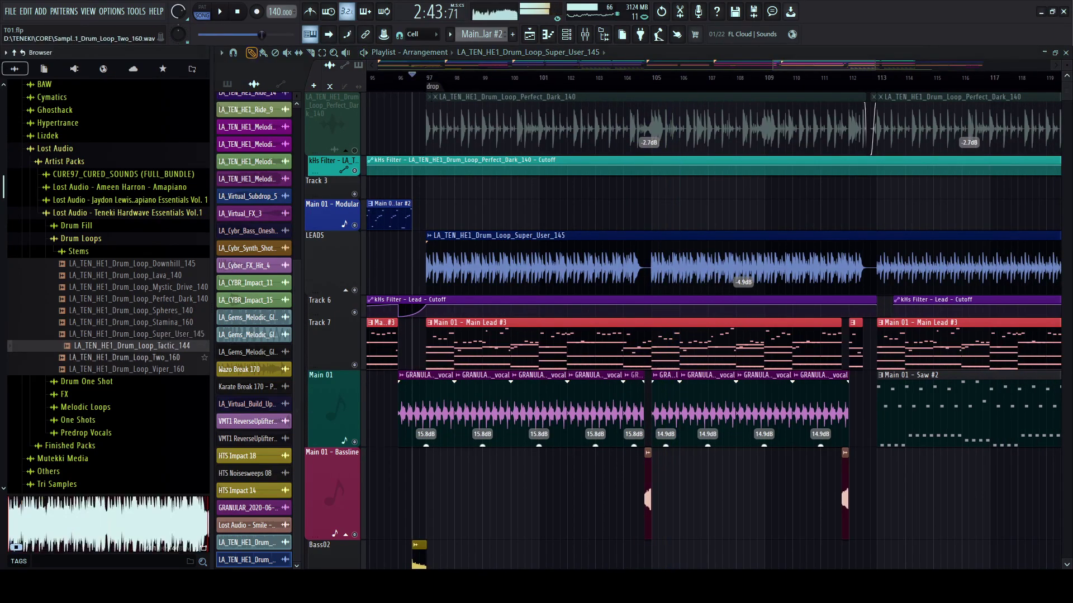
pyautogui.click(132, 358)
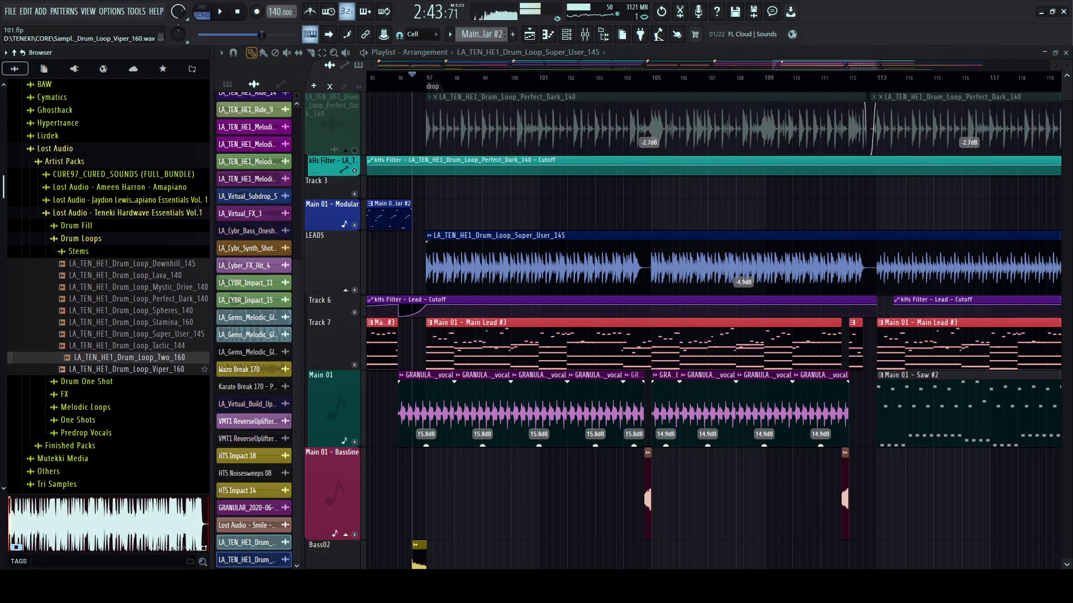
pyautogui.click(132, 369)
pyautogui.moveTo(132, 369); pyautogui.dragTo(537, 263)
pyautogui.press('space')
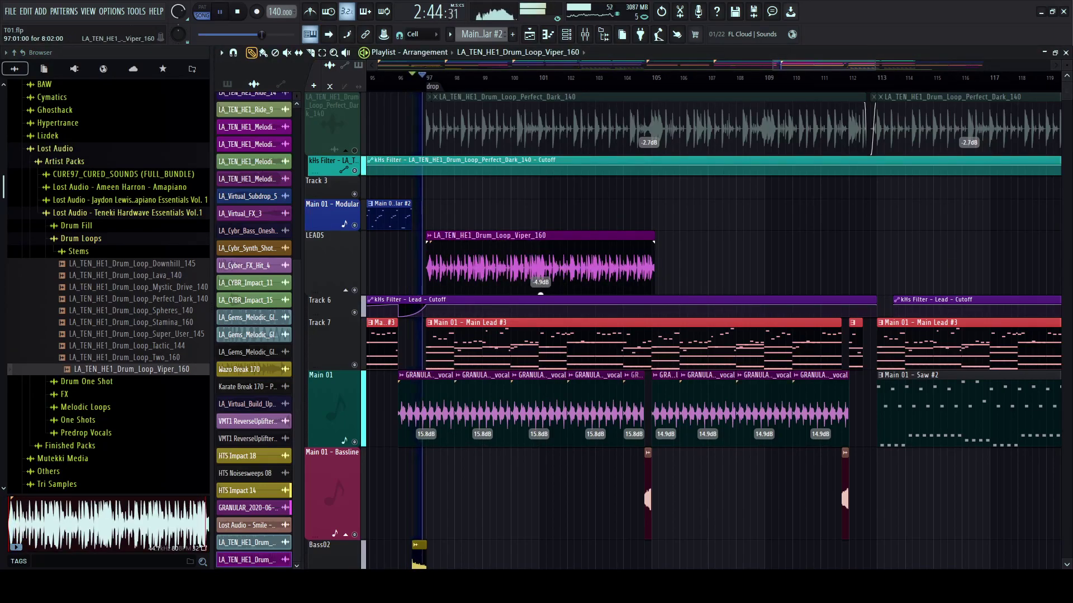
pyautogui.press('space')
# - Stretch the Viper_160 clip to 140 BPM and shift it to start at 96:13 so its first hit meets bar 97
pyautogui.click(429, 235)
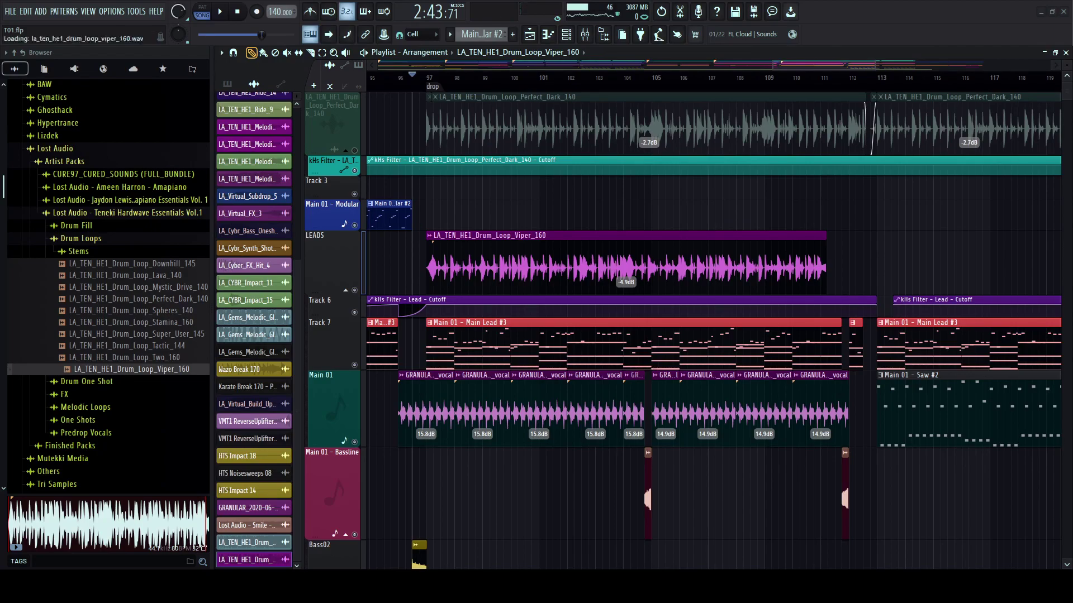
pyautogui.press('space')
pyautogui.press('space')
pyautogui.scroll(5, 404, 263)
pyautogui.moveTo(539, 262); pyautogui.dragTo(500, 263)
pyautogui.press('space')
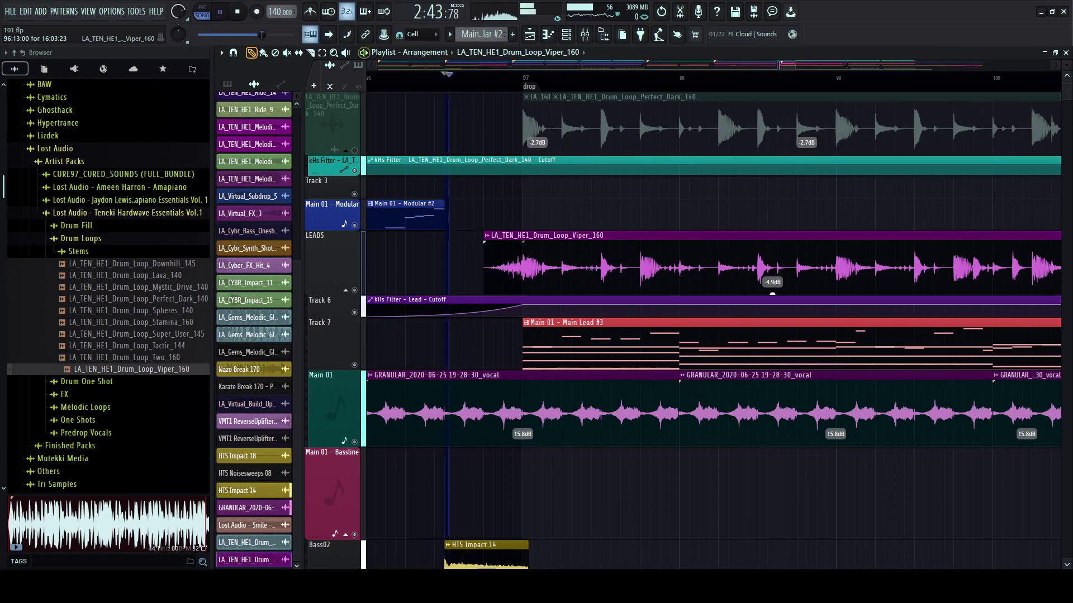
# - Set the Viper_160 clip's time-stretching mode to Resample
pyautogui.doubleClick(500, 262)
pyautogui.click(539, 204)
pyautogui.click(536, 222)
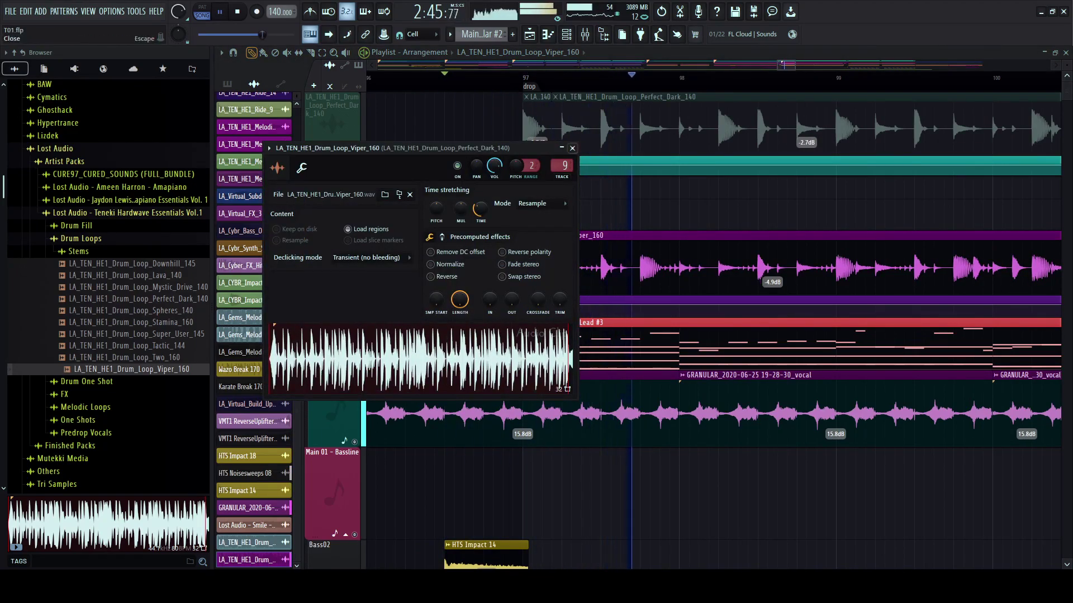
pyautogui.click(572, 149)
# - Raise the Viper_160 clip's gain to 1.2 dB while playing through the drop
pyautogui.scroll(-5, 760, 293)
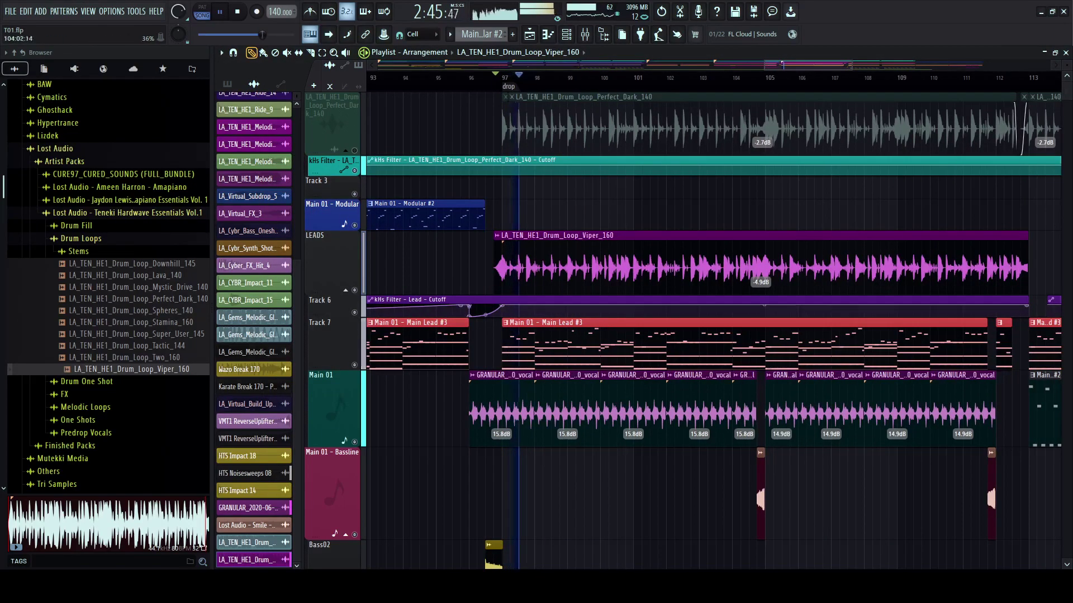
pyautogui.press('space')
pyautogui.press('space')
pyautogui.moveTo(760, 294); pyautogui.dragTo(760, 283)
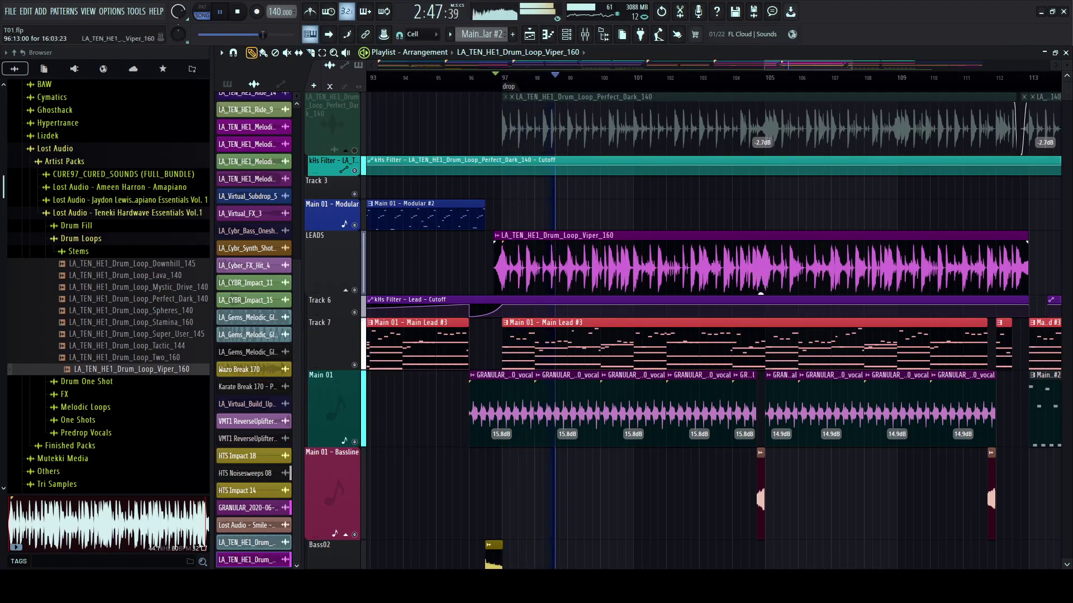
pyautogui.doubleClick(760, 291)
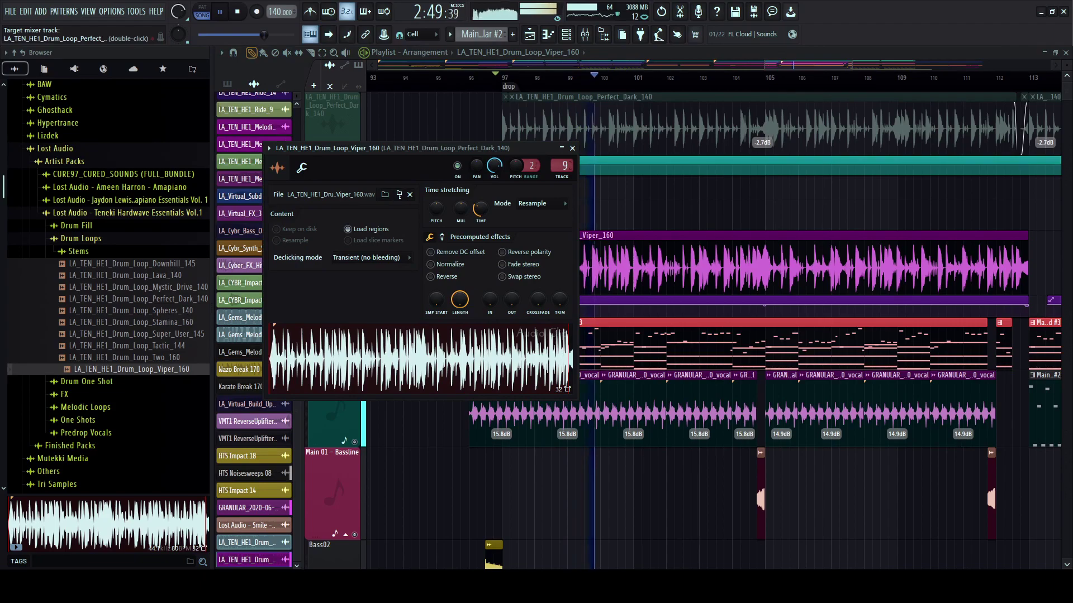
pyautogui.click(572, 148)
pyautogui.hscroll(2, 757, 140)
pyautogui.scroll(-2, 746, 137)
pyautogui.hscroll(2, 768, 129)
pyautogui.moveTo(655, 295); pyautogui.dragTo(655, 291)
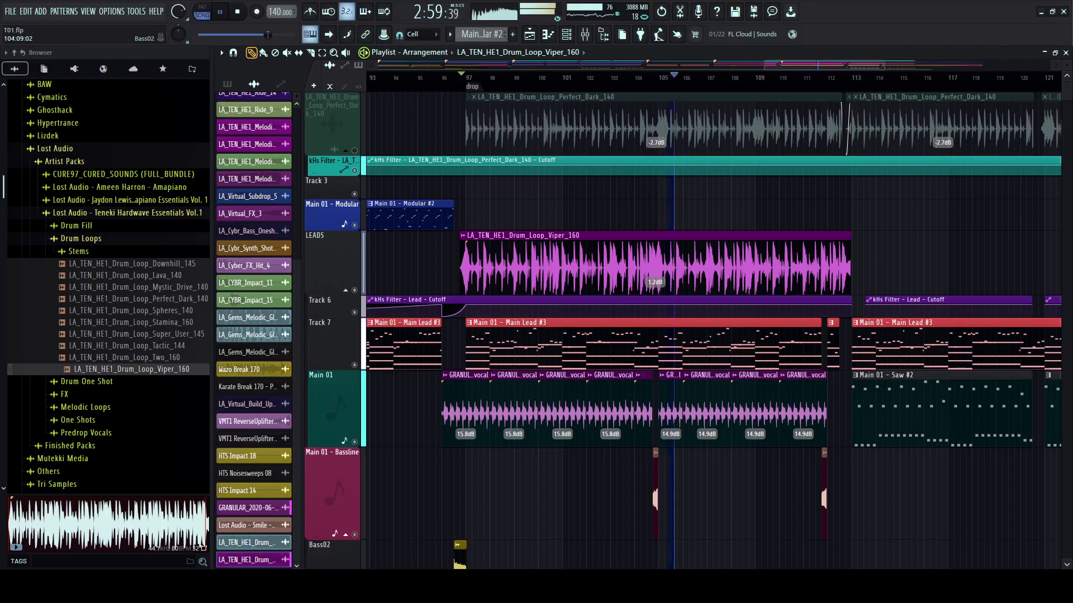
pyautogui.scroll(-3, 626, 402)
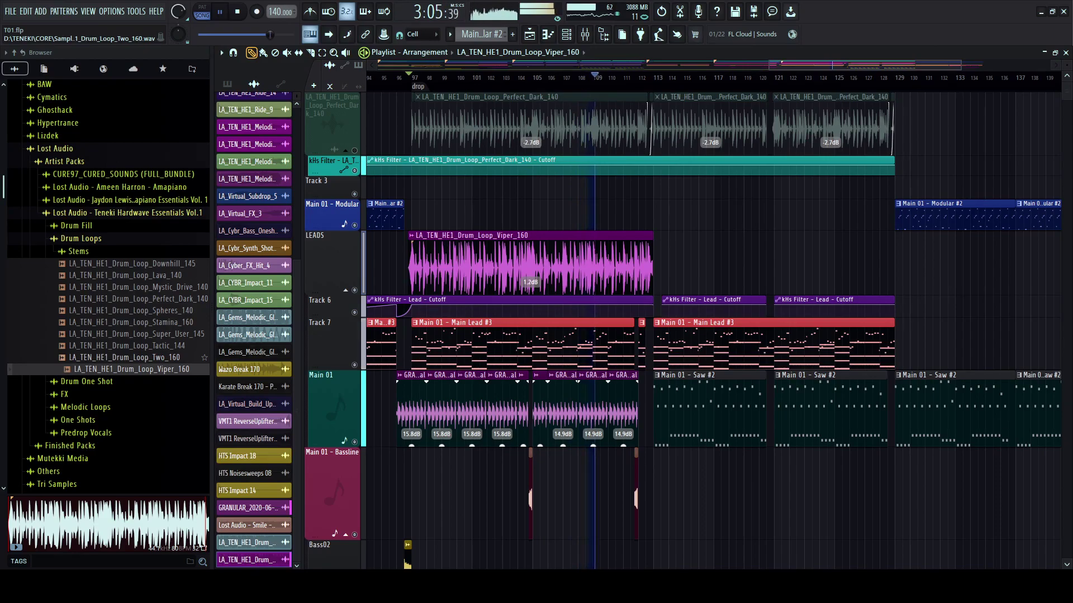
# - Widen the browser and expand the Stems folder under Drum Loops while replaying the drop from just before bar 97
pyautogui.moveTo(212, 330); pyautogui.dragTo(216, 330)
pyautogui.scroll(2, 399, 329)
pyautogui.click(78, 252)
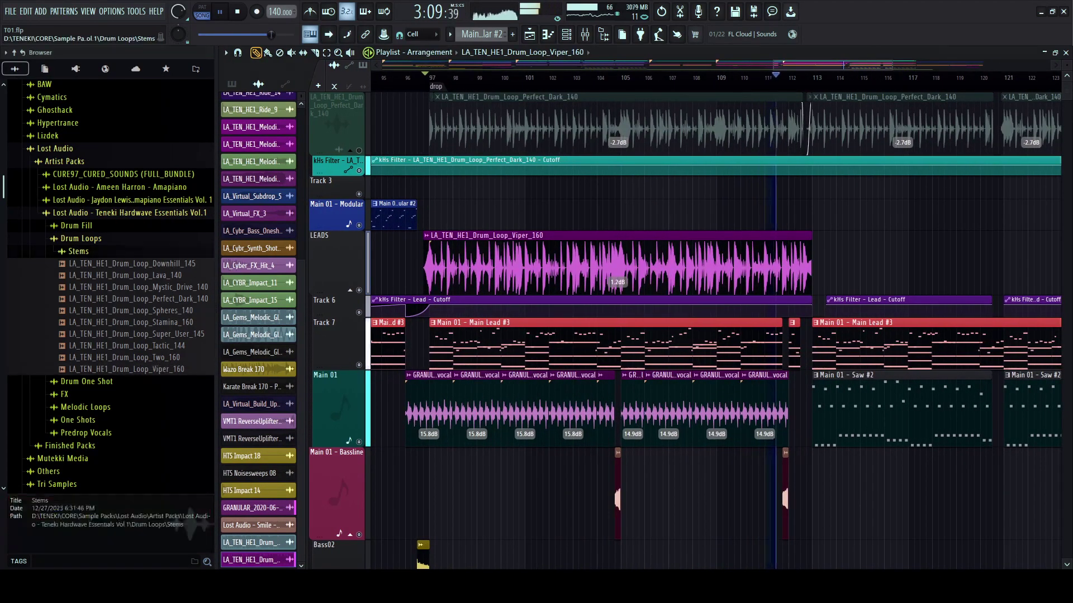
pyautogui.scroll(3, 408, 291)
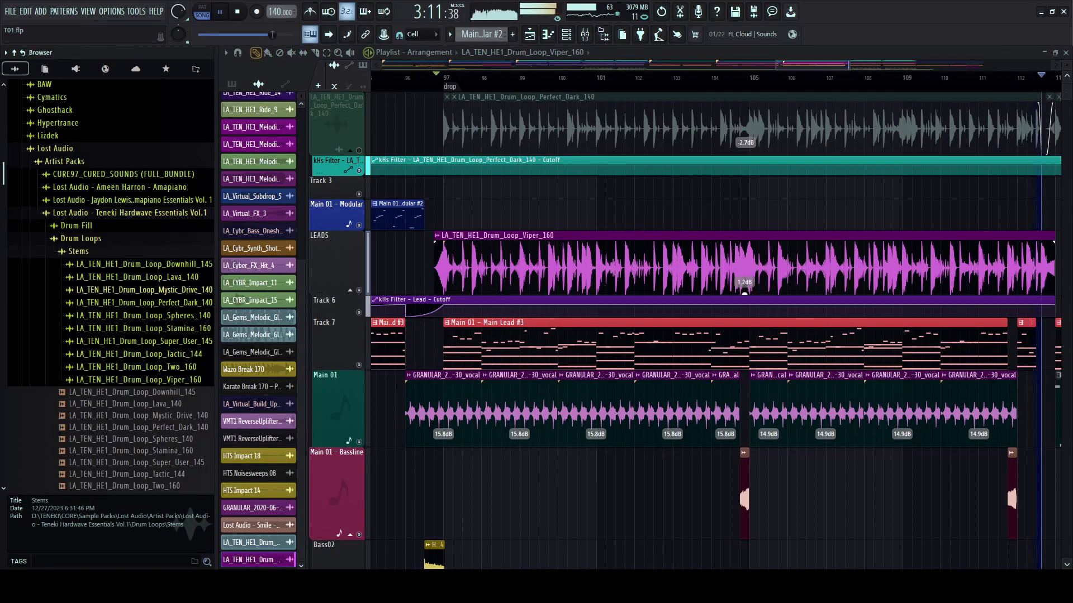
pyautogui.moveTo(216, 285)
pyautogui.mouseDown()
pyautogui.moveTo(255, 285)
pyautogui.moveTo(233, 285)
pyautogui.mouseUp()
pyautogui.scroll(-2, 457, 268)
pyautogui.scroll(2, 449, 78)
pyautogui.click(450, 77)
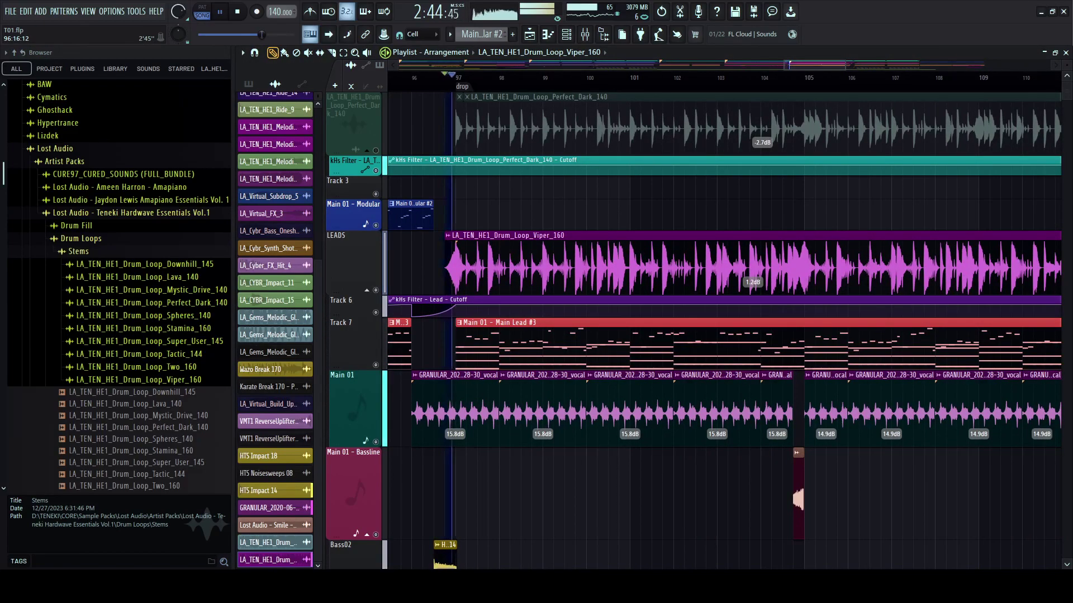
pyautogui.scroll(-2, 441, 265)
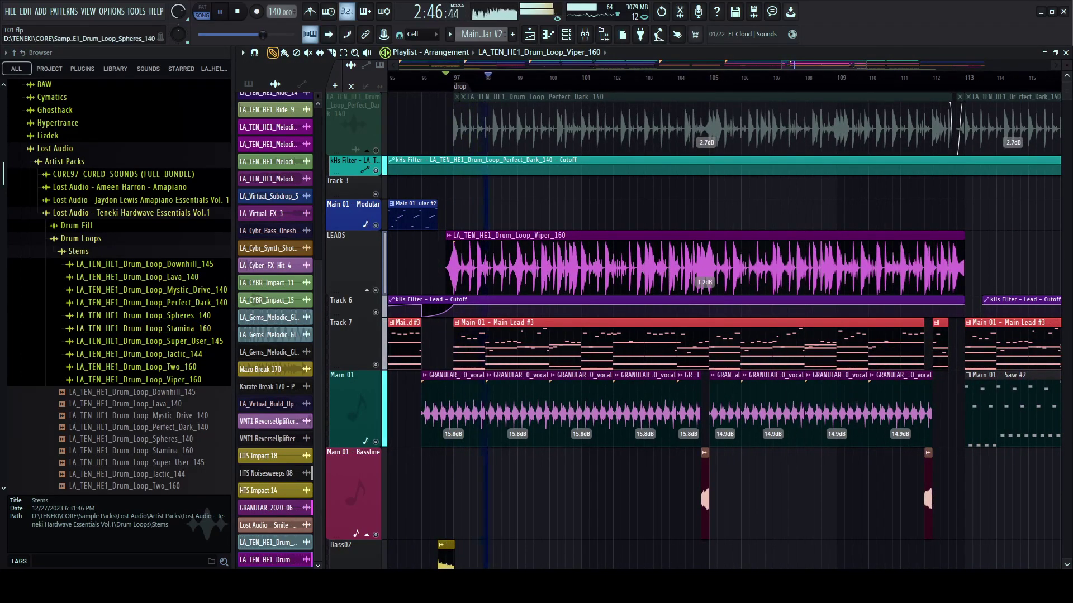
pyautogui.moveTo(233, 285)
pyautogui.mouseDown()
pyautogui.moveTo(288, 285)
pyautogui.moveTo(249, 284)
pyautogui.mouseUp()
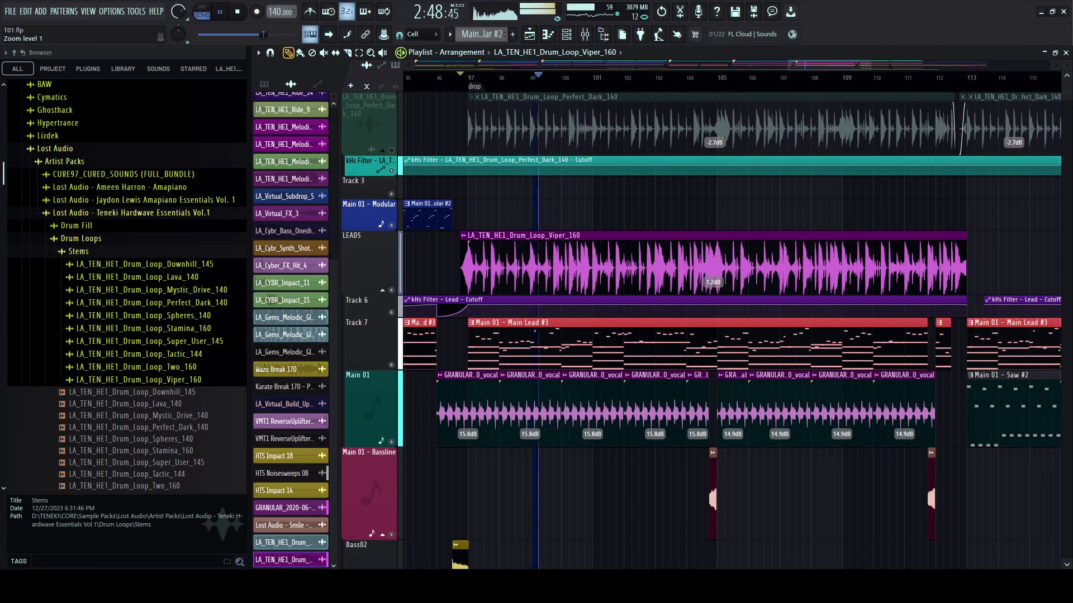
# - Stop playback and preview the Closed, Extras, Open and Snare stems in the Viper_160 folder
pyautogui.click(140, 379)
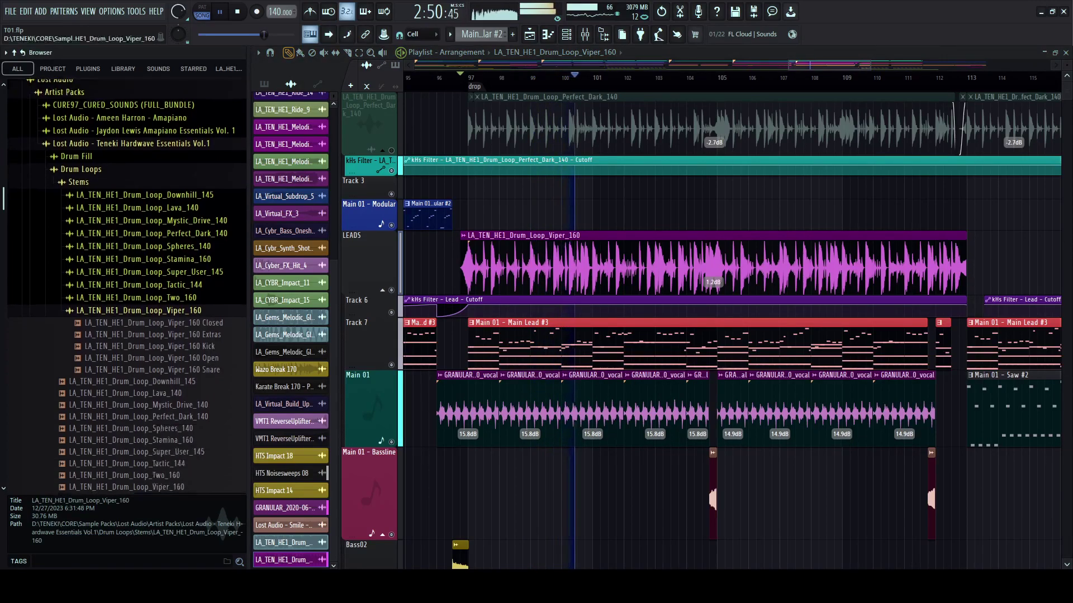
pyautogui.press('space')
pyautogui.click(153, 333)
pyautogui.click(153, 322)
pyautogui.click(153, 356)
pyautogui.click(153, 369)
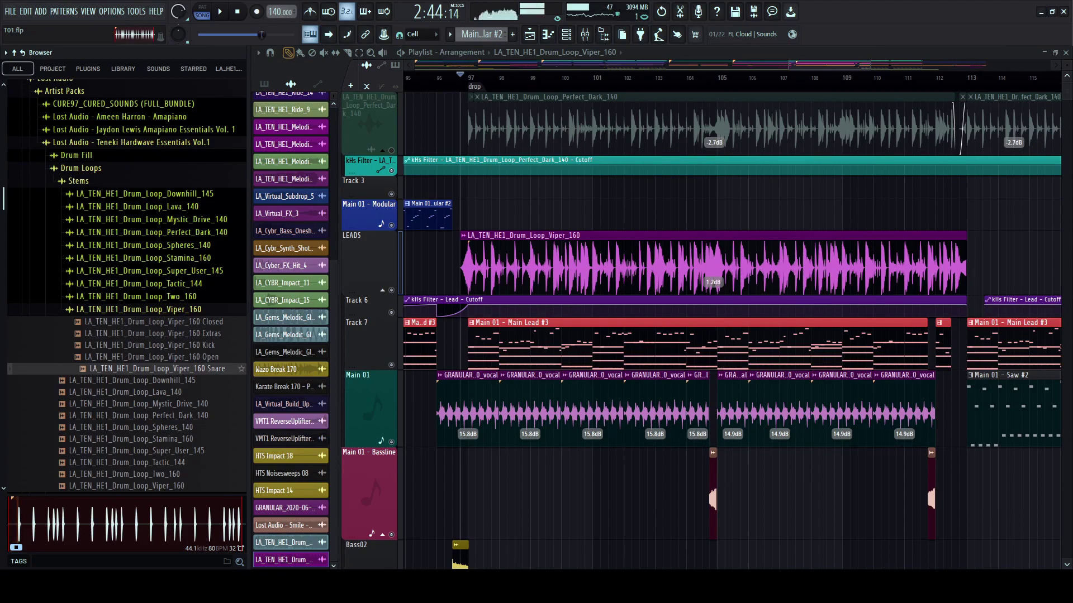
# - Try the Viper_160 Snare stem in place of the Viper_160 clip, and delete that clip from the LEADS track
pyautogui.moveTo(153, 369); pyautogui.dragTo(502, 265)
pyautogui.press('space')
pyautogui.press('space')
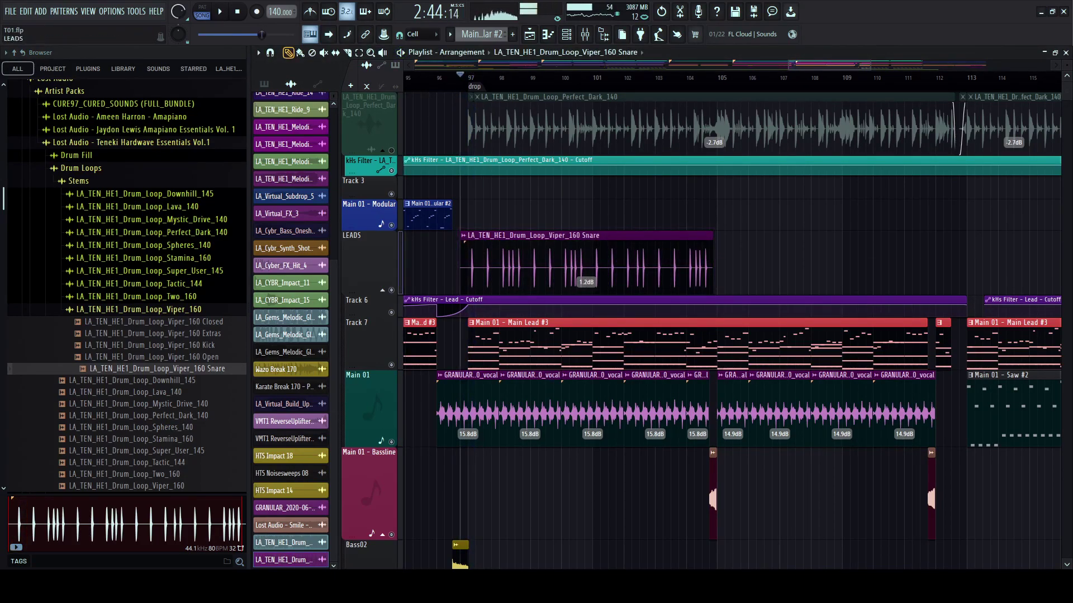
pyautogui.rightClick(503, 265)
# - Preview the stems in the Perfect_Dark_140 folder, and collapse it again
pyautogui.click(153, 308)
pyautogui.scroll(2, 153, 306)
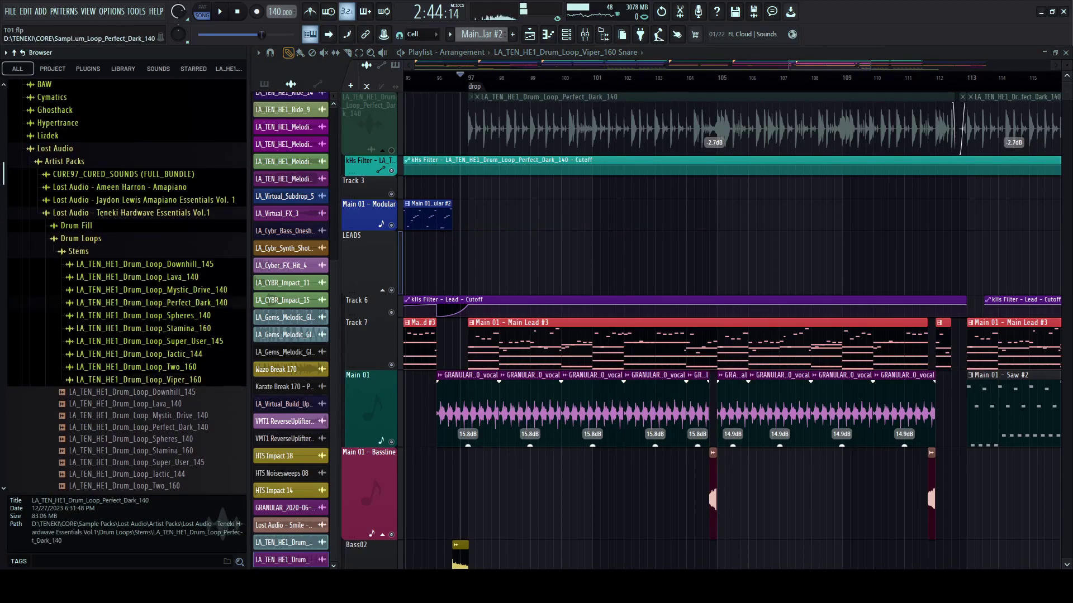
pyautogui.click(153, 302)
pyautogui.click(153, 327)
pyautogui.click(153, 350)
pyautogui.click(153, 362)
pyautogui.click(153, 373)
pyautogui.click(153, 339)
pyautogui.click(153, 327)
pyautogui.click(154, 315)
pyautogui.click(153, 303)
# - Preview the Claps, Kick and OpenFX stems of the Lava_140 loop, and collapse its folder
pyautogui.click(153, 277)
pyautogui.click(156, 289)
pyautogui.click(157, 312)
pyautogui.click(157, 324)
pyautogui.click(157, 313)
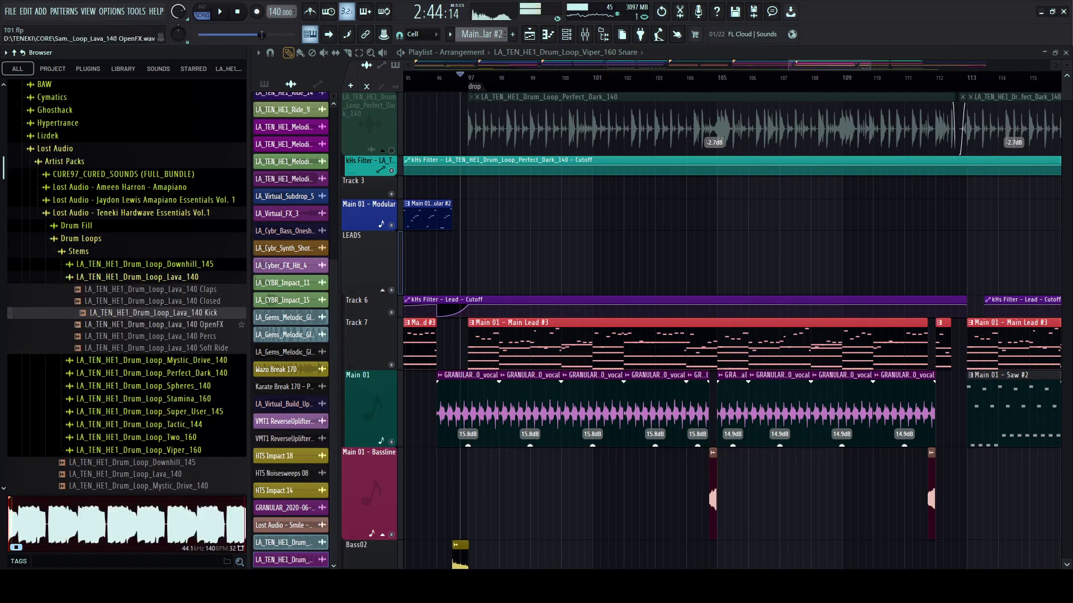
pyautogui.click(156, 277)
# - Preview the OpenHH, Percs, Ride and Kick stems of the Downhill_145 loop, and collapse the stem and drum loop folders
pyautogui.click(156, 264)
pyautogui.press('space')
pyautogui.click(156, 300)
pyautogui.click(157, 311)
pyautogui.click(156, 324)
pyautogui.click(156, 300)
pyautogui.click(156, 288)
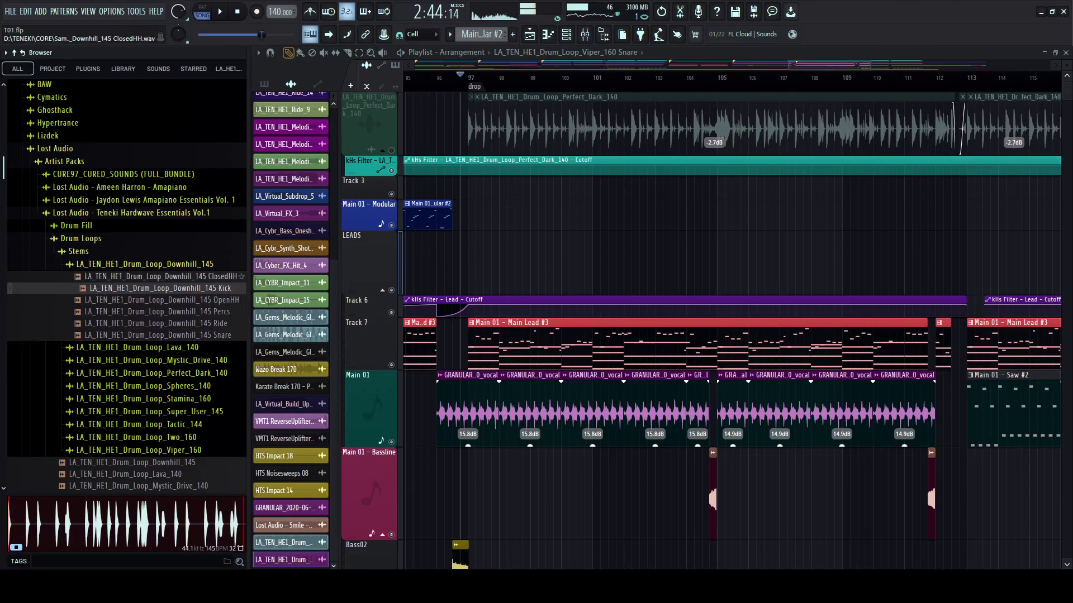
pyautogui.click(156, 264)
pyautogui.click(156, 264)
pyautogui.click(156, 251)
pyautogui.click(157, 238)
# - Unmute the Perfect_Dark_140 drum loop track while playing through the drop
pyautogui.press('space')
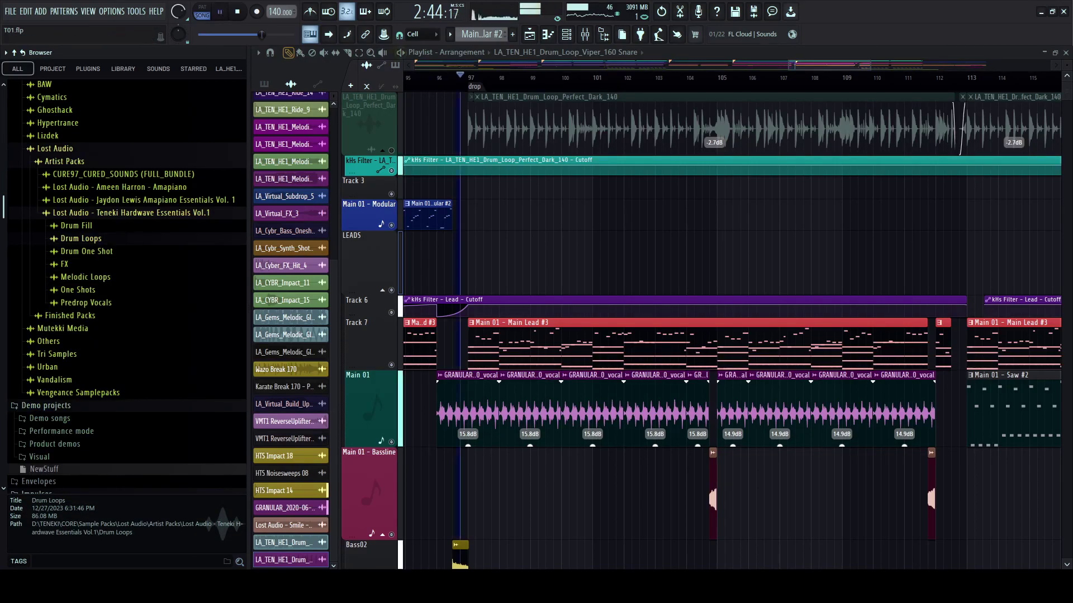
pyautogui.rightClick(391, 535)
pyautogui.rightClick(391, 535)
pyautogui.rightClick(391, 150)
pyautogui.rightClick(391, 150)
pyautogui.scroll(-2, 472, 134)
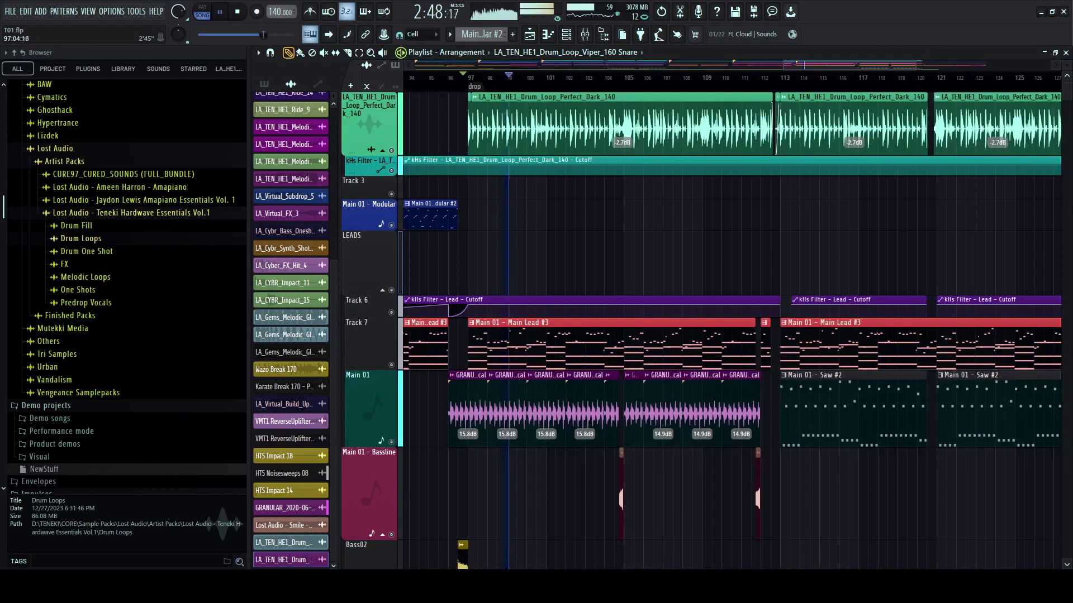
# - Select the Perfect_Dark_140 clips across the drop and lower their gain to -3.1 dB
pyautogui.scroll(-2, 468, 134)
pyautogui.moveTo(455, 126); pyautogui.dragTo(828, 131)
pyautogui.scroll(4, 503, 134)
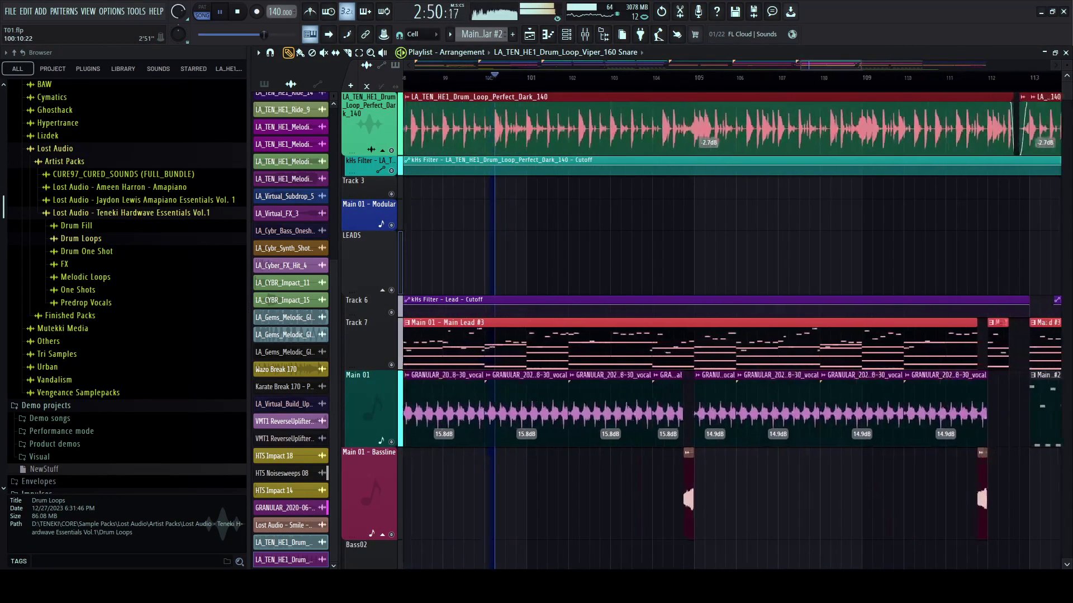
pyautogui.moveTo(712, 152); pyautogui.dragTo(712, 153)
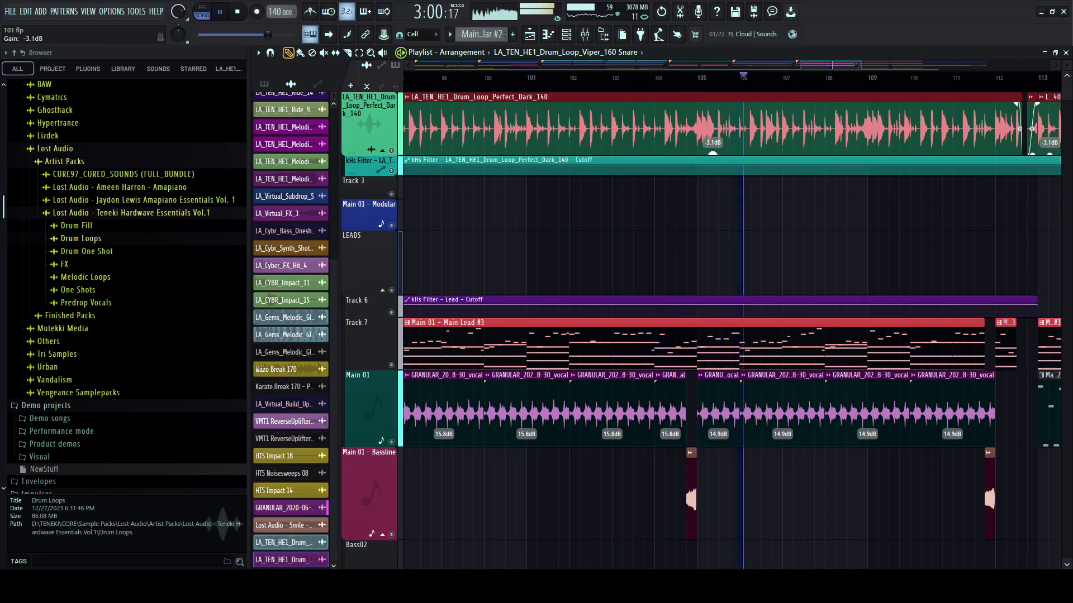
pyautogui.scroll(-3, 560, 245)
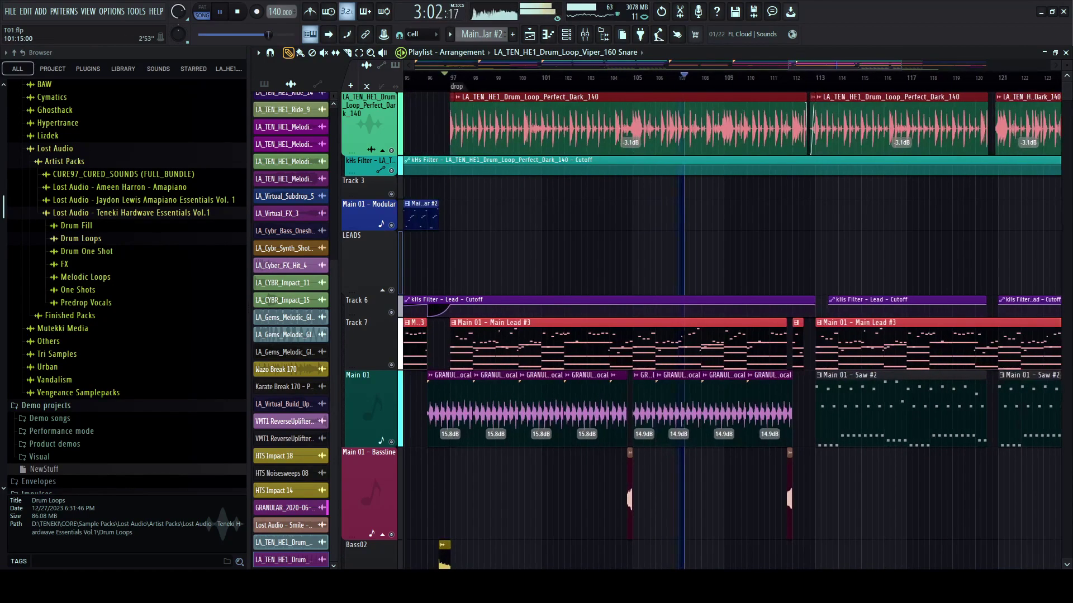
# - Narrow the browser and check the mixer levels while the drop plays
pyautogui.moveTo(249, 279); pyautogui.dragTo(207, 279)
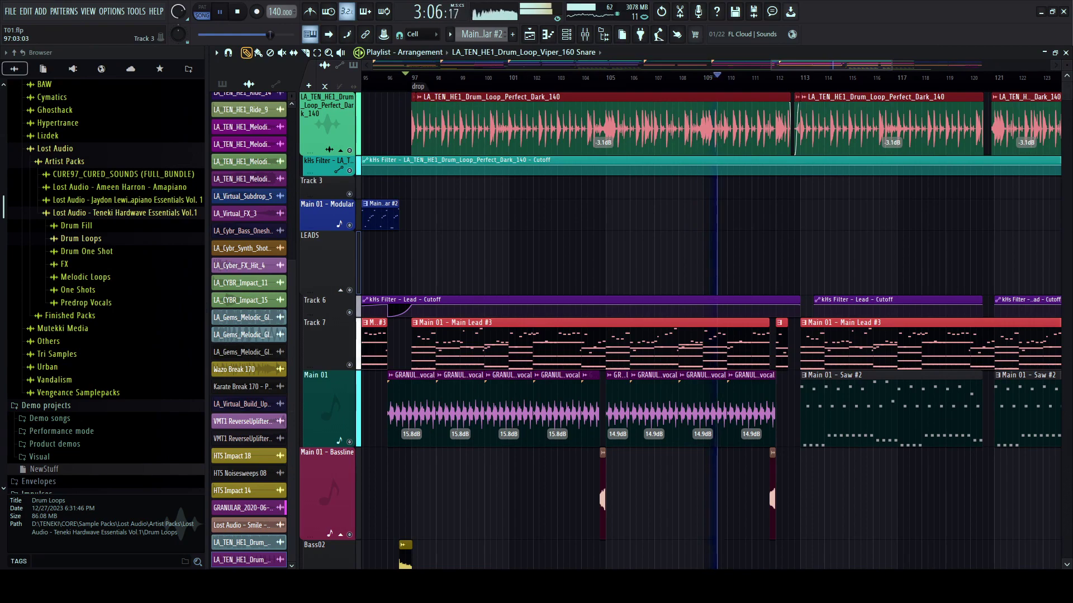
pyautogui.click(585, 34)
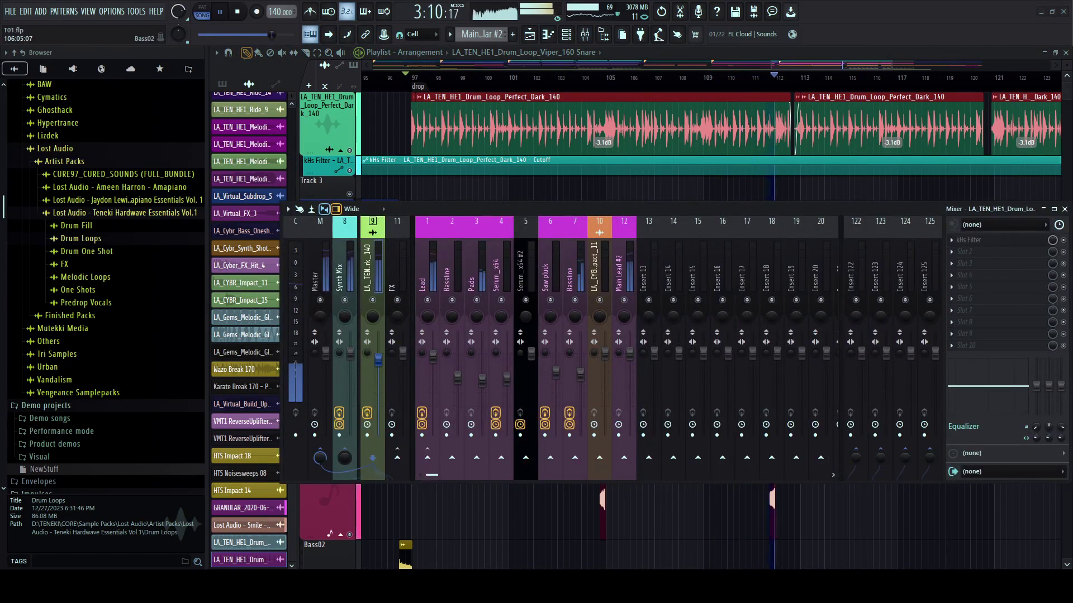
pyautogui.press('F9')
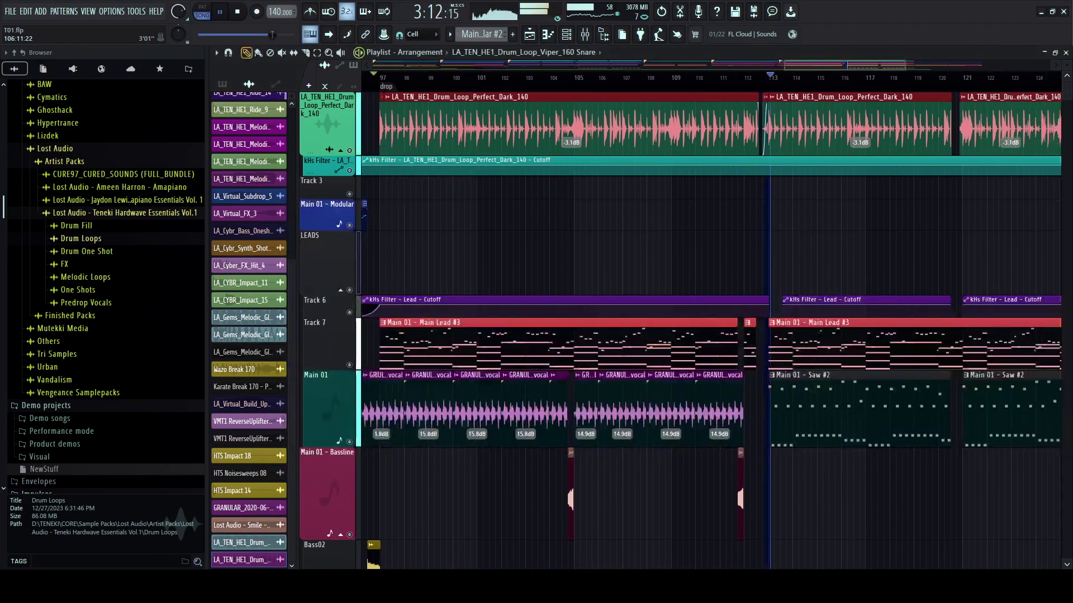
# - Replay the transition from about bar 112 into bar 113, examining the fill clips on Tracks 13 to 15
pyautogui.scroll(5, 654, 235)
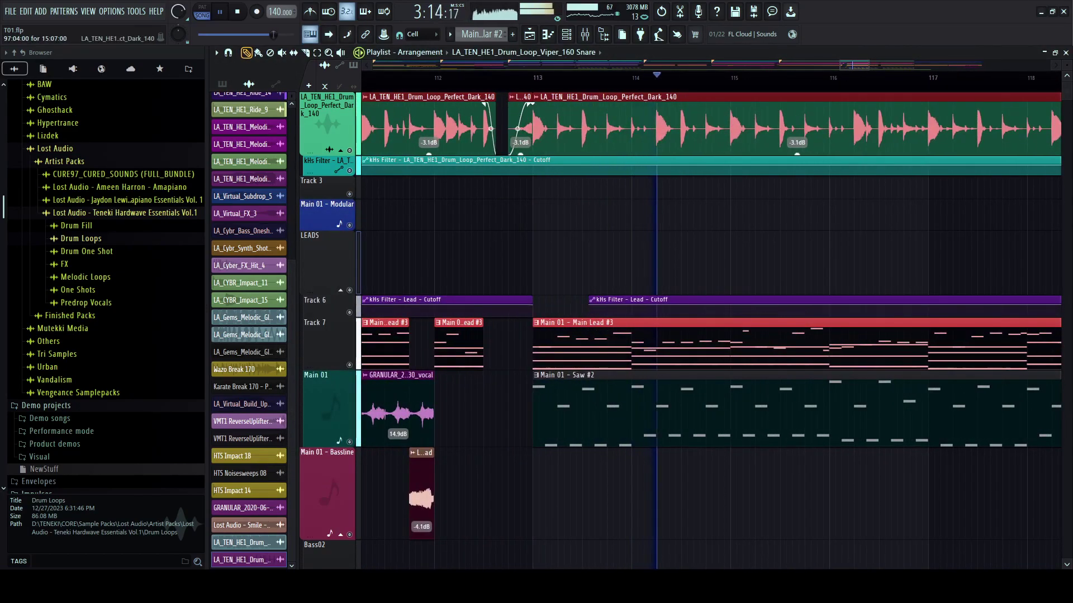
pyautogui.click(485, 77)
pyautogui.scroll(3, 484, 78)
pyautogui.click(460, 77)
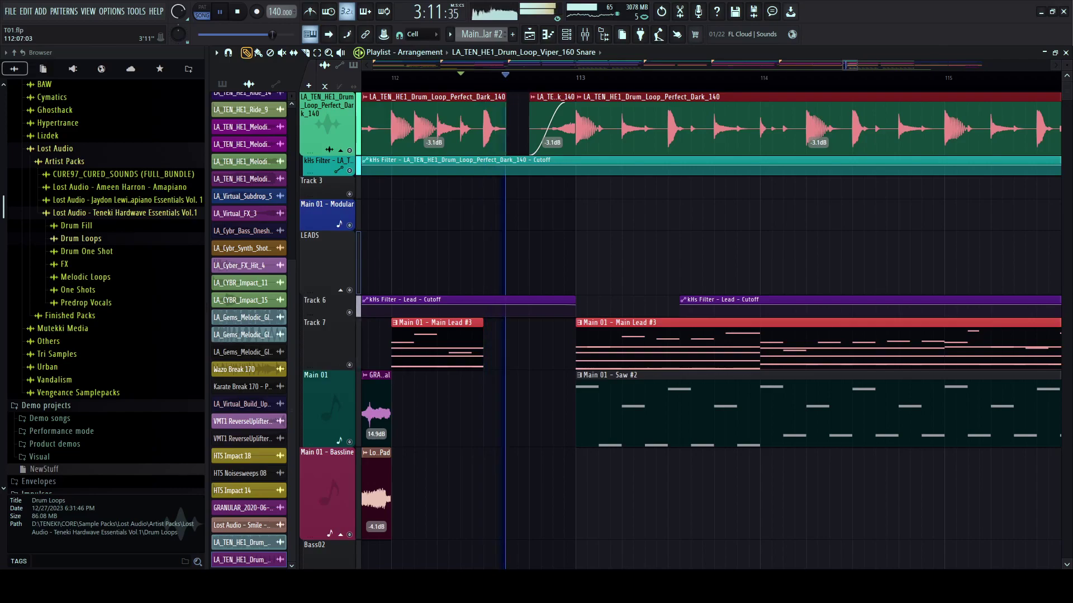
pyautogui.press('space')
pyautogui.scroll(-10, 709, 330)
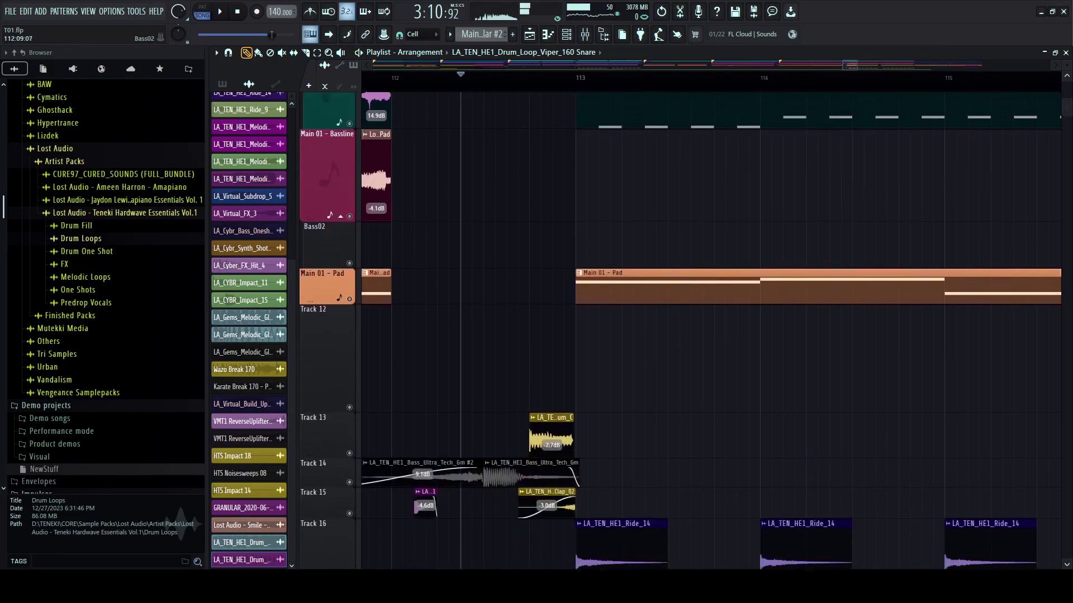
pyautogui.press('space')
pyautogui.press('space')
pyautogui.scroll(-2, 463, 257)
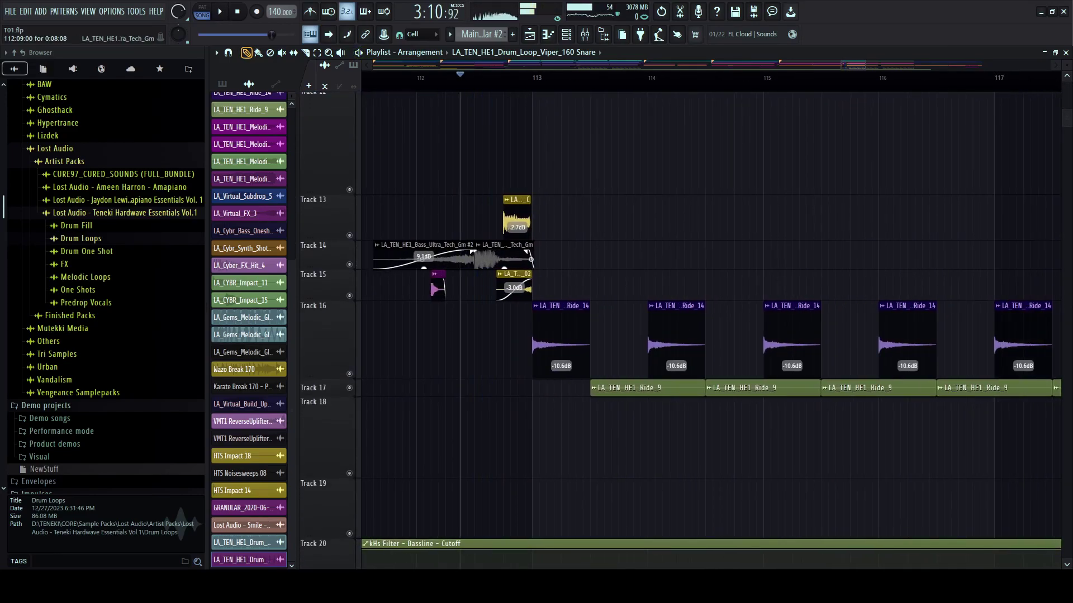
pyautogui.press('space')
pyautogui.scroll(3, 478, 256)
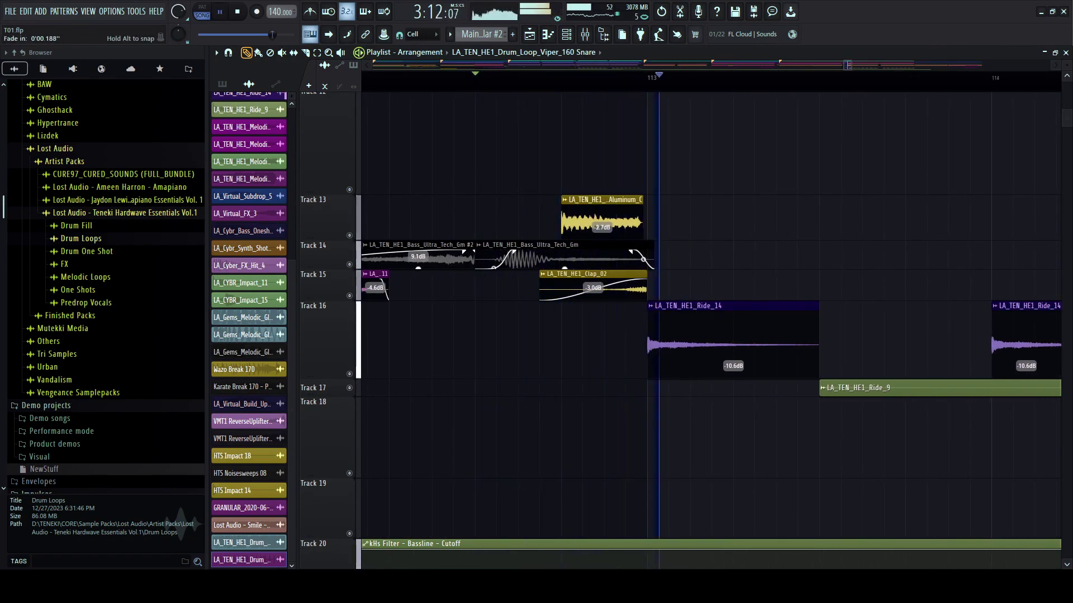
pyautogui.press('space')
pyautogui.press('space')
pyautogui.scroll(-3, 539, 258)
pyautogui.scroll(4, 614, 234)
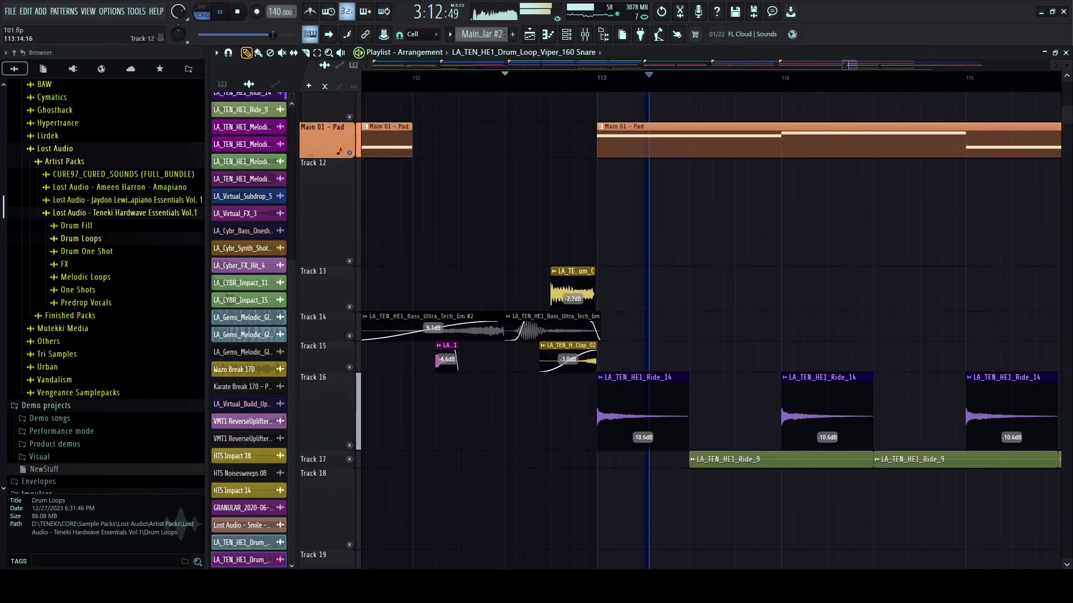
pyautogui.scroll(5, 643, 251)
pyautogui.hscroll(2, 643, 251)
pyautogui.scroll(-4, 643, 252)
pyautogui.hscroll(-6, 709, 312)
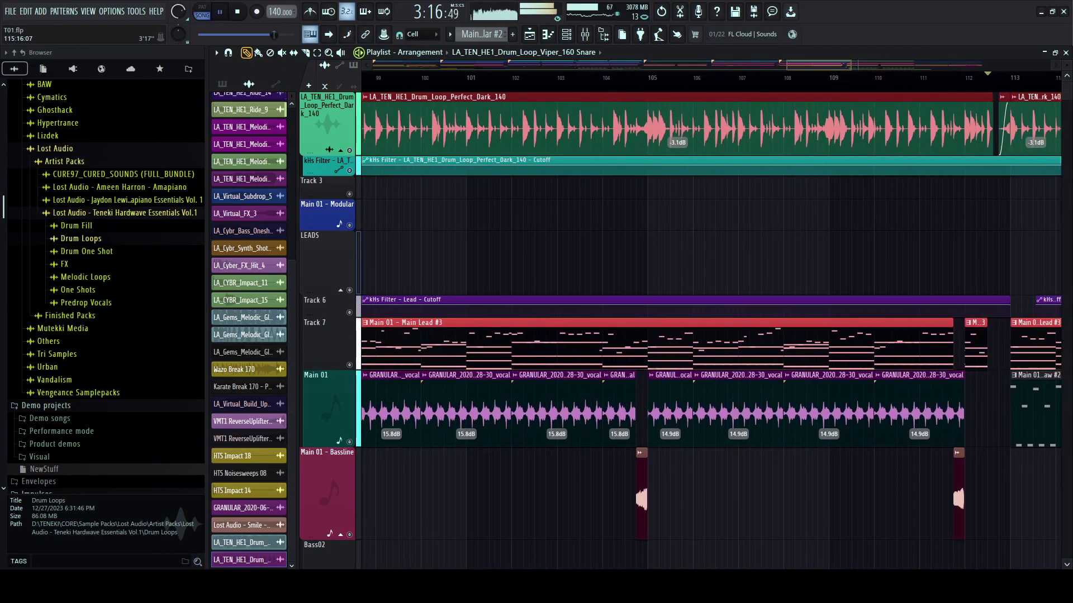
# - Add Fruity Parametric EQ 2 to the Perfect_Dark_140 mixer track and boost band 2 by about 3.1 dB near 113 Hz
pyautogui.hscroll(-2, 709, 313)
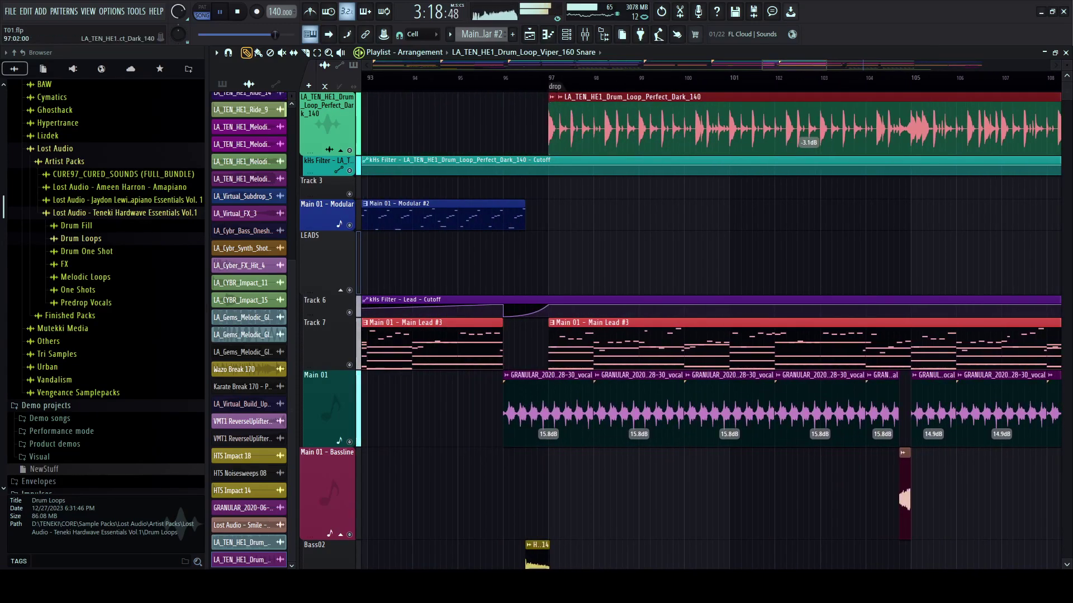
pyautogui.doubleClick(553, 125)
pyautogui.press('F9')
pyautogui.press('space')
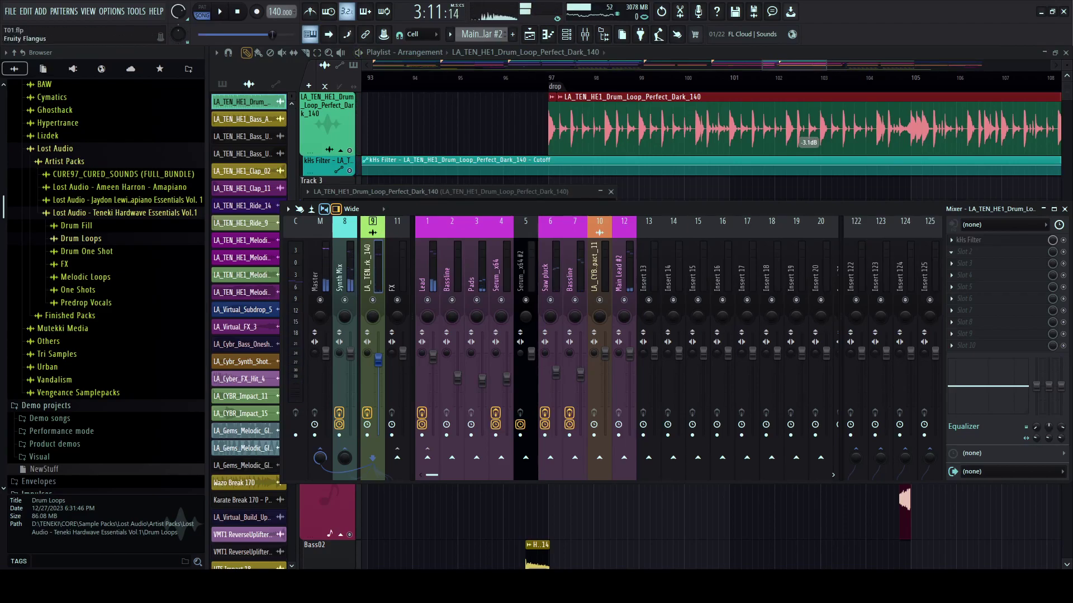
pyautogui.press('space')
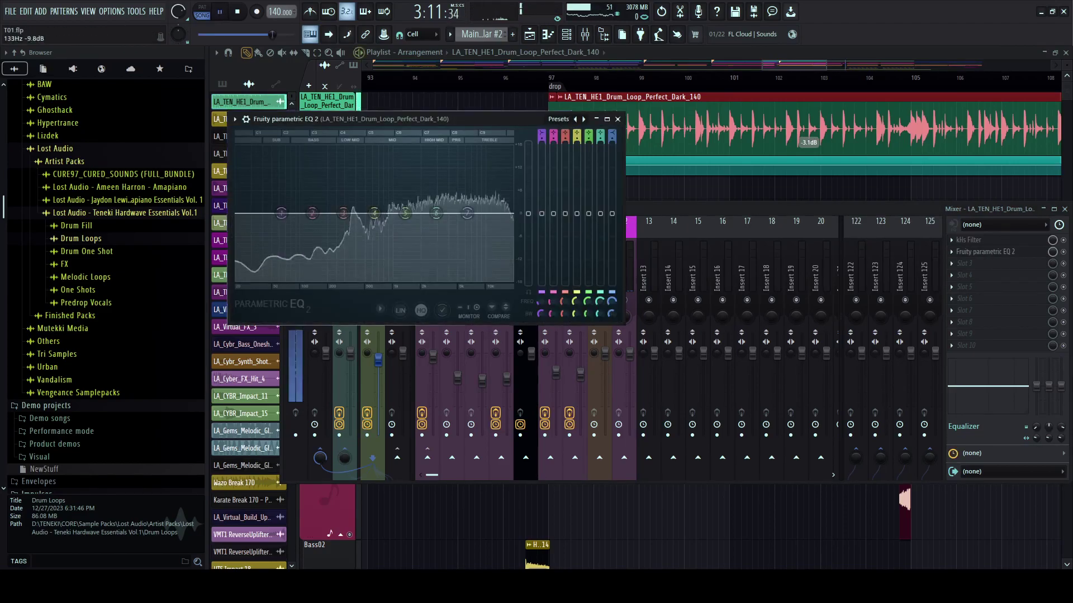
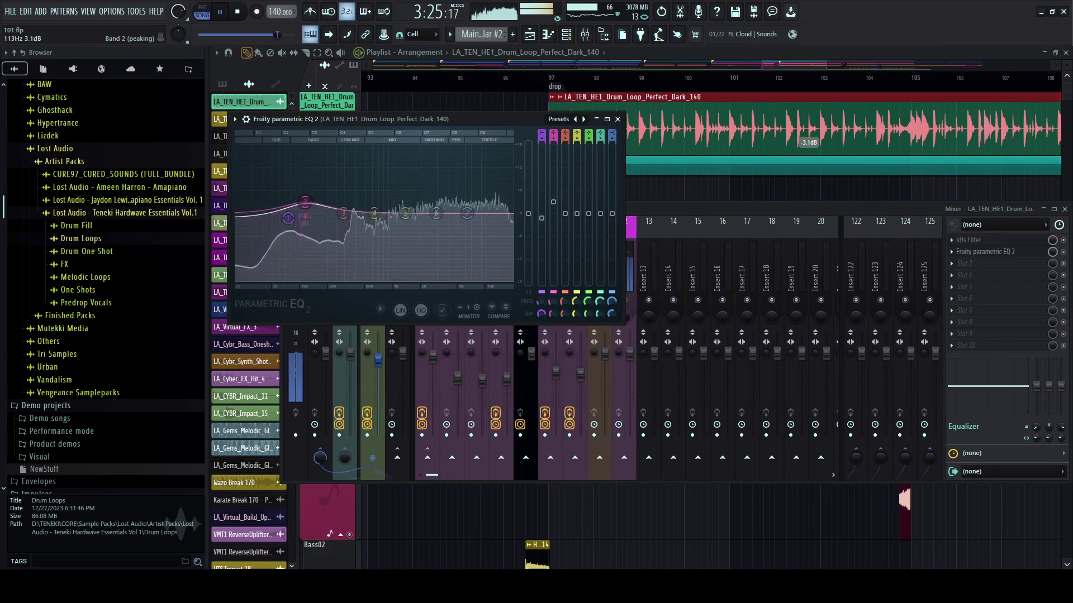
# - Stop playback, place the start position just before bar 97, and clear the clip selection
pyautogui.moveTo(794, 65); pyautogui.dragTo(839, 65)
pyautogui.scroll(-2, 726, 223)
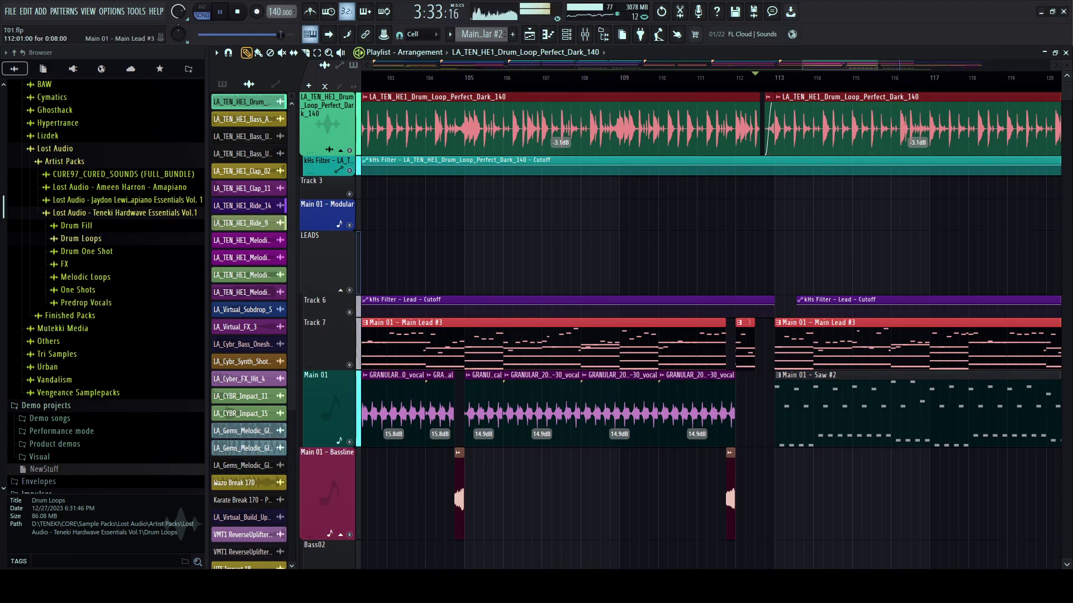
pyautogui.press('space')
pyautogui.scroll(-3, 677, 537)
pyautogui.click(429, 78)
pyautogui.hotkey('ctrl', 'd')
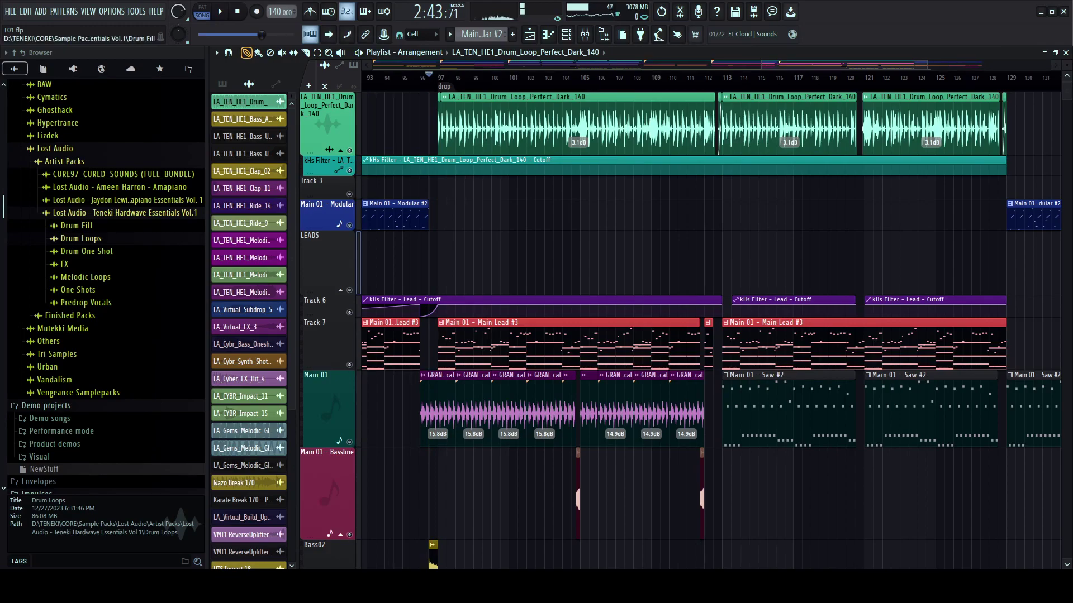
# - Audition the drum fills in the Teneki Hardwave Essentials Vol.1 Drum Fill folder, including Fills 4, 5, 7, 9 and 10
pyautogui.click(76, 226)
pyautogui.click(109, 238)
pyautogui.click(111, 273)
pyautogui.press('space')
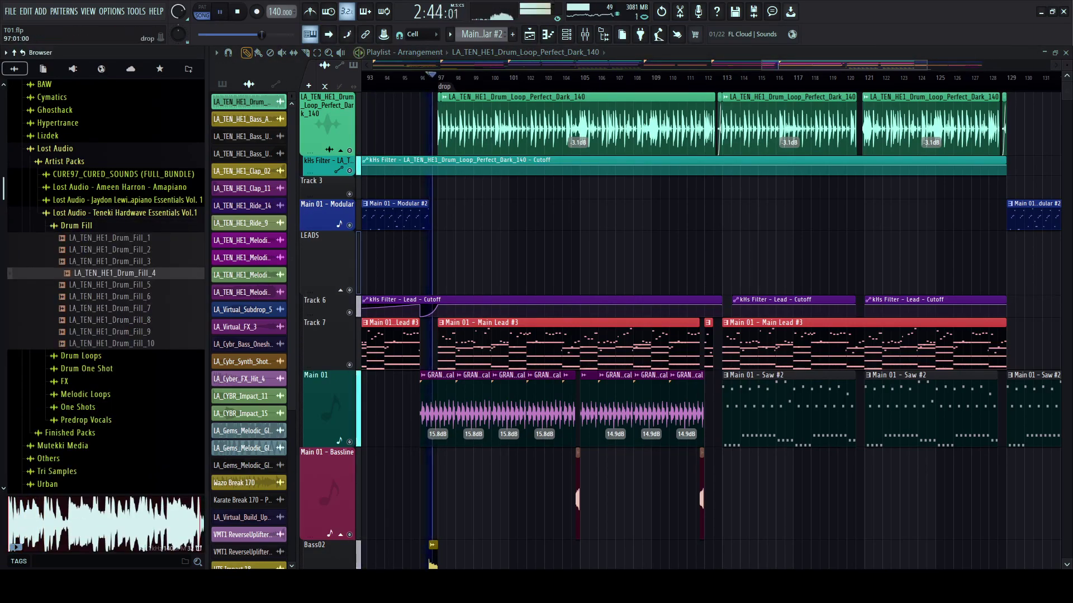
pyautogui.scroll(4, 446, 525)
pyautogui.press('space')
pyautogui.click(114, 332)
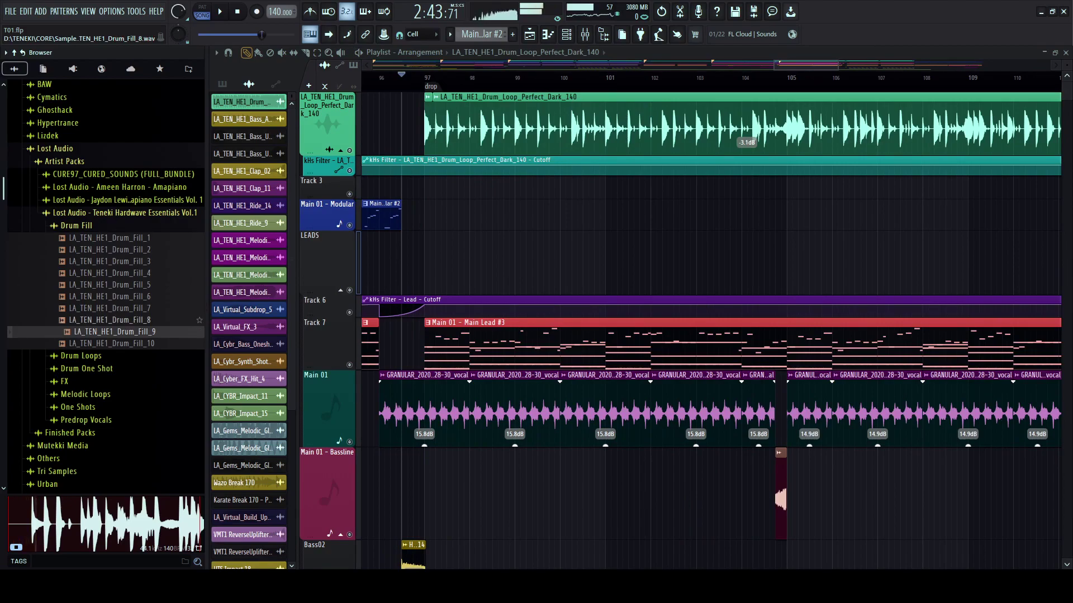
pyautogui.click(118, 309)
pyautogui.hscroll(-3, 491, 414)
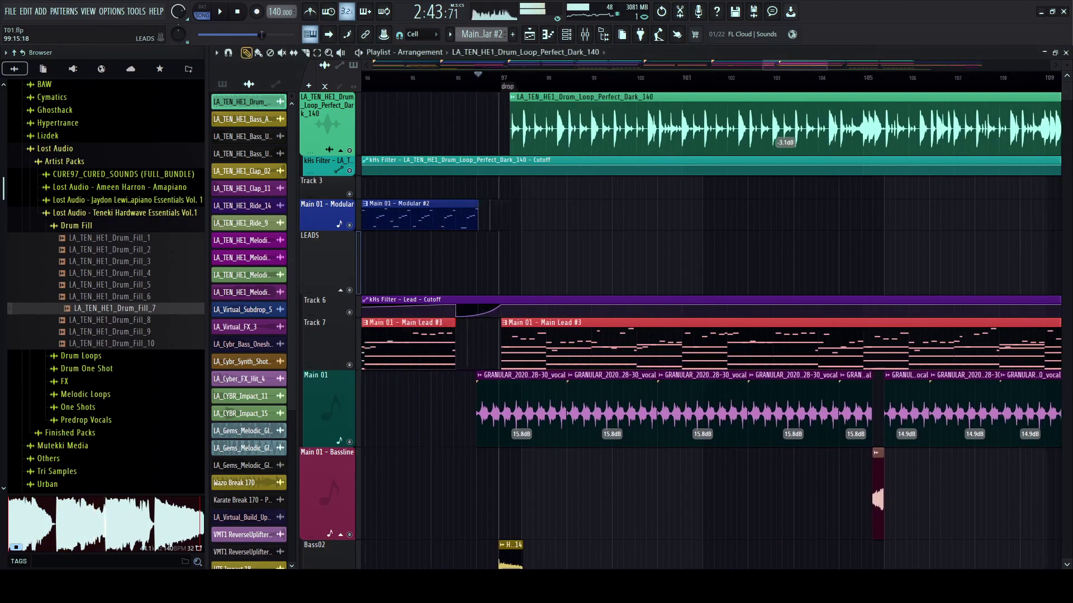
pyautogui.scroll(4, 492, 413)
pyautogui.click(115, 285)
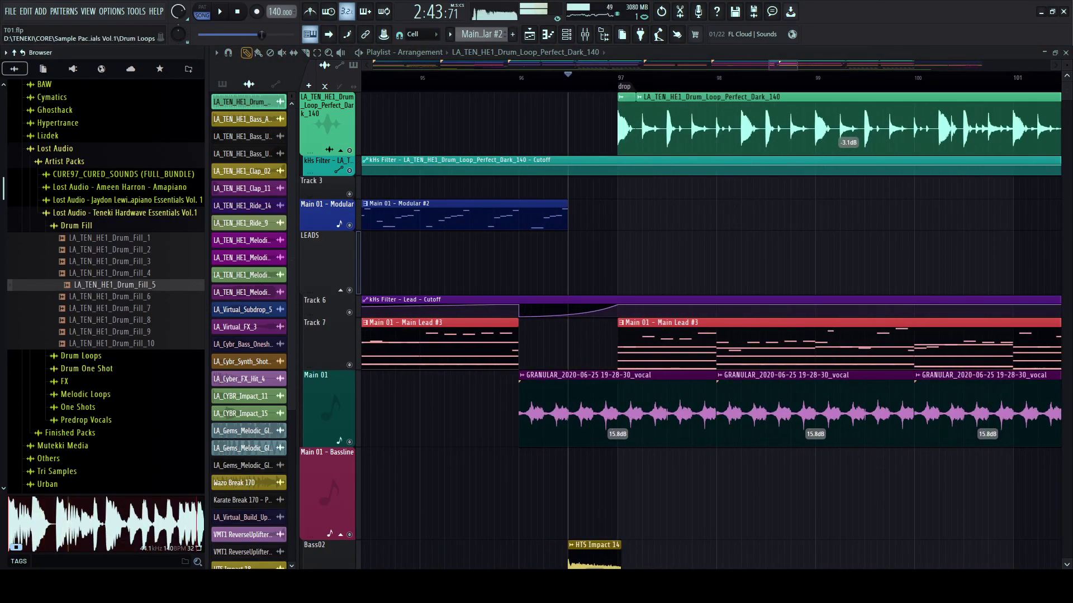
pyautogui.click(116, 344)
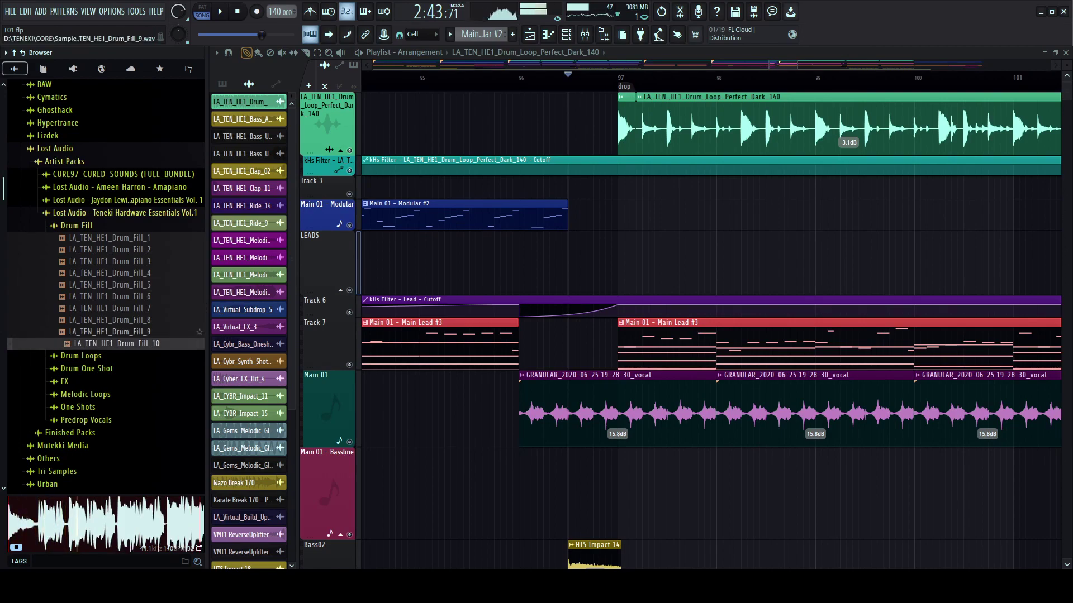
# - Play the drop from just before bar 97 and examine the lead, pad and effect tracks below the drums
pyautogui.press('space')
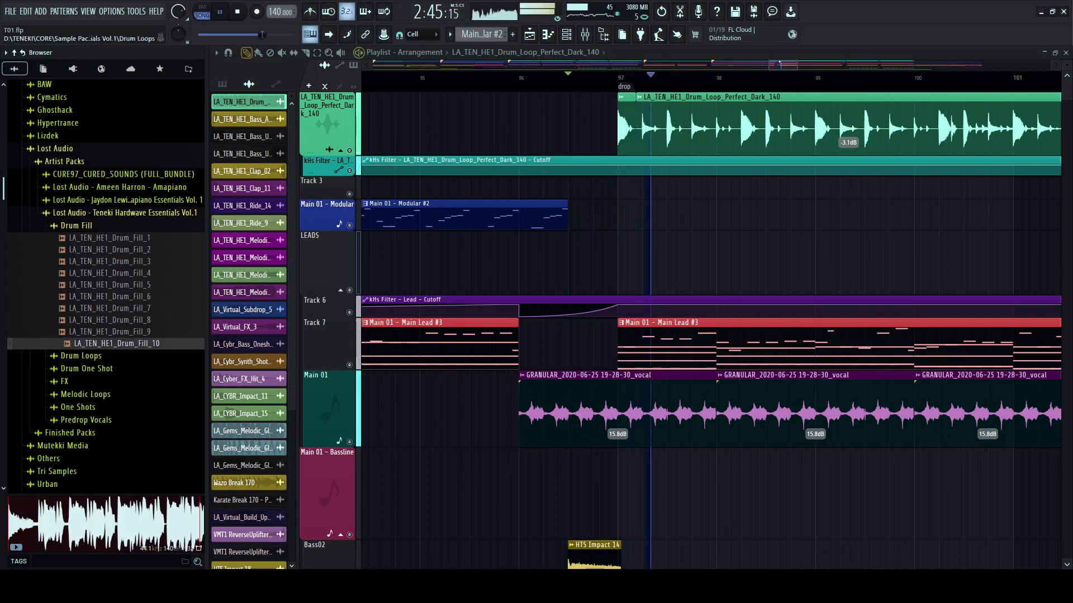
pyautogui.scroll(-2, 553, 391)
pyautogui.scroll(-1, 553, 391)
pyautogui.scroll(-4, 556, 391)
pyautogui.moveTo(653, 391); pyautogui.dragTo(596, 391)
pyautogui.press('space')
# - Open the Main 01 - Main Lead #3 clip's notes, play the pattern on its own, and return to the playlist
pyautogui.doubleClick(559, 252)
pyautogui.press('l')
pyautogui.press('space')
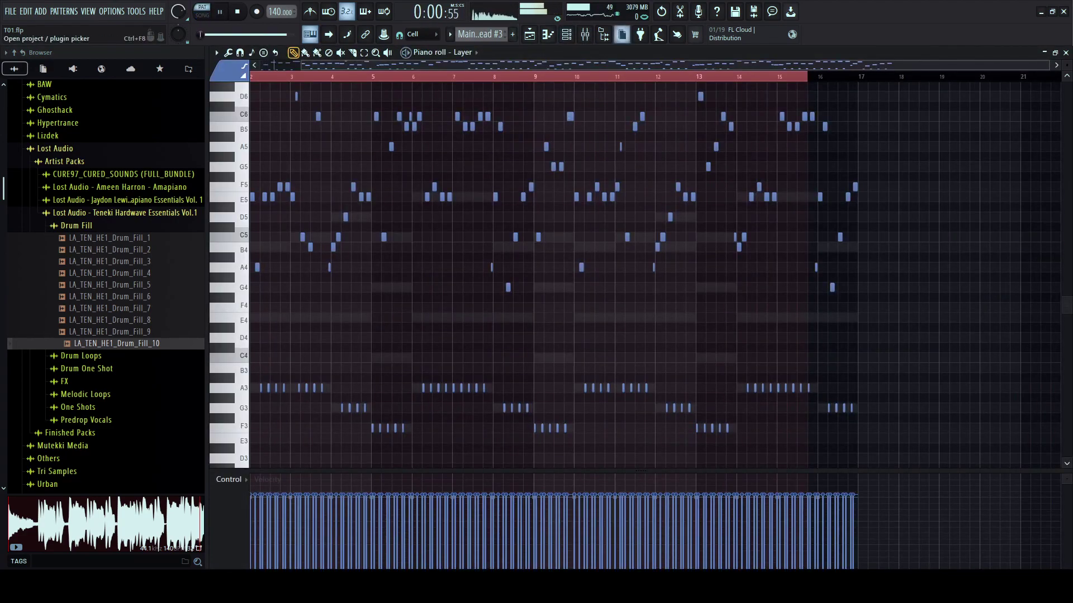
pyautogui.press('F5')
pyautogui.press('l')
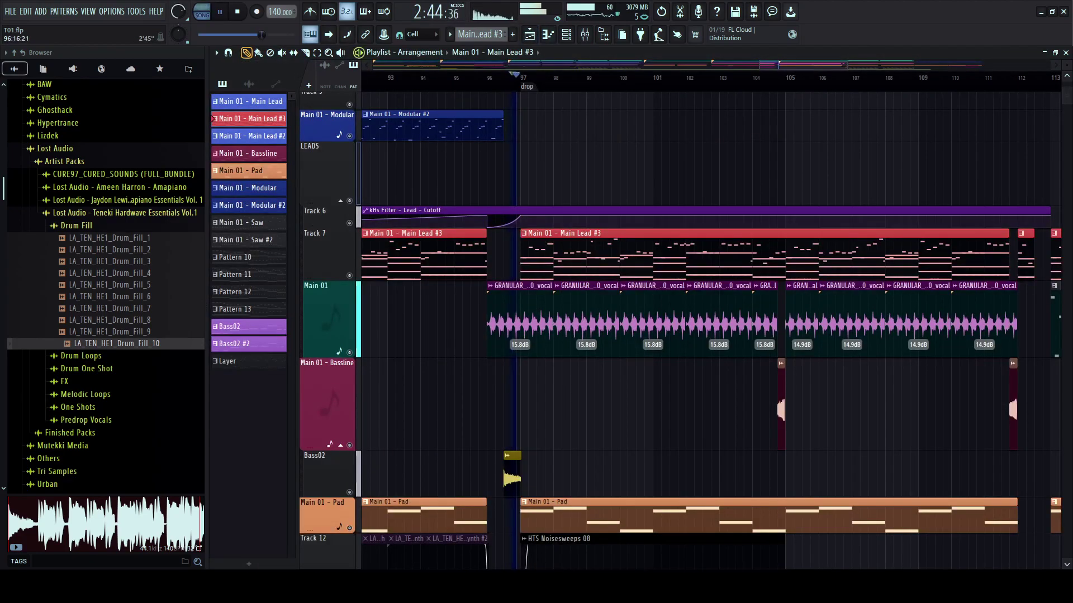
pyautogui.press('l')
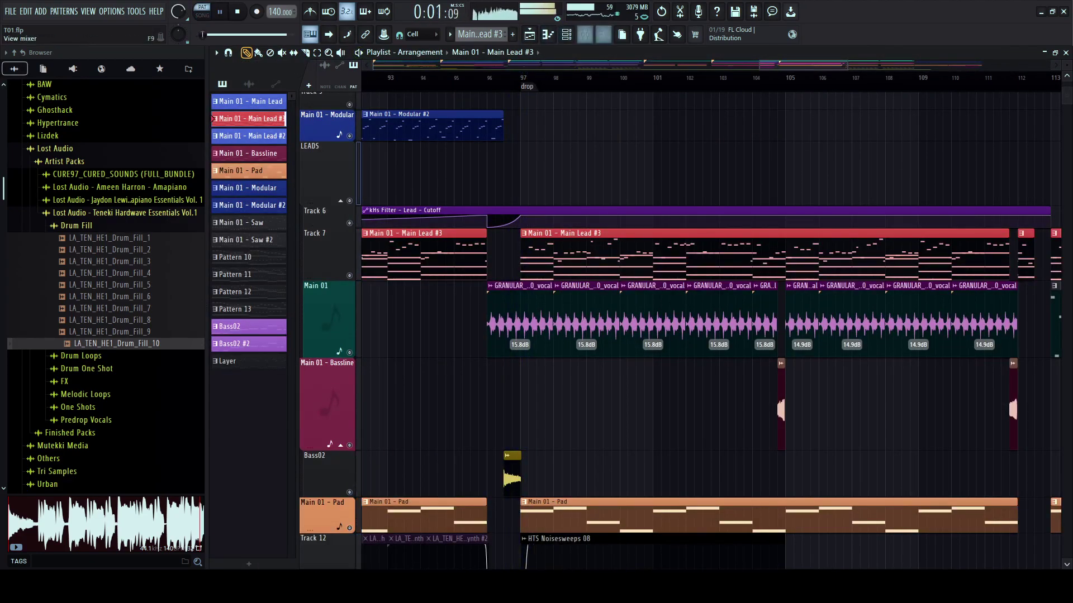
# - Show the mixer and the channel rack over the playlist
pyautogui.press('F9')
pyautogui.moveTo(642, 209); pyautogui.dragTo(556, 208)
pyautogui.moveTo(206, 208); pyautogui.dragTo(114, 208)
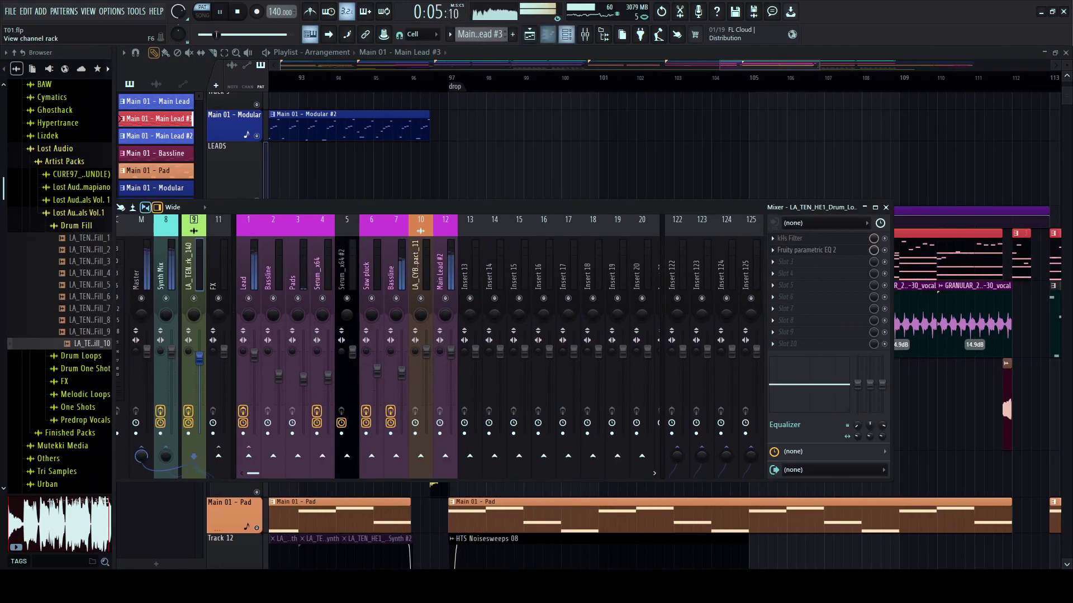
pyautogui.click(567, 35)
# - Mute the other Main Lead channels while looping the pattern, and open the Spire synth on Main Lead #5
pyautogui.press('space')
pyautogui.press('space')
pyautogui.click(357, 169)
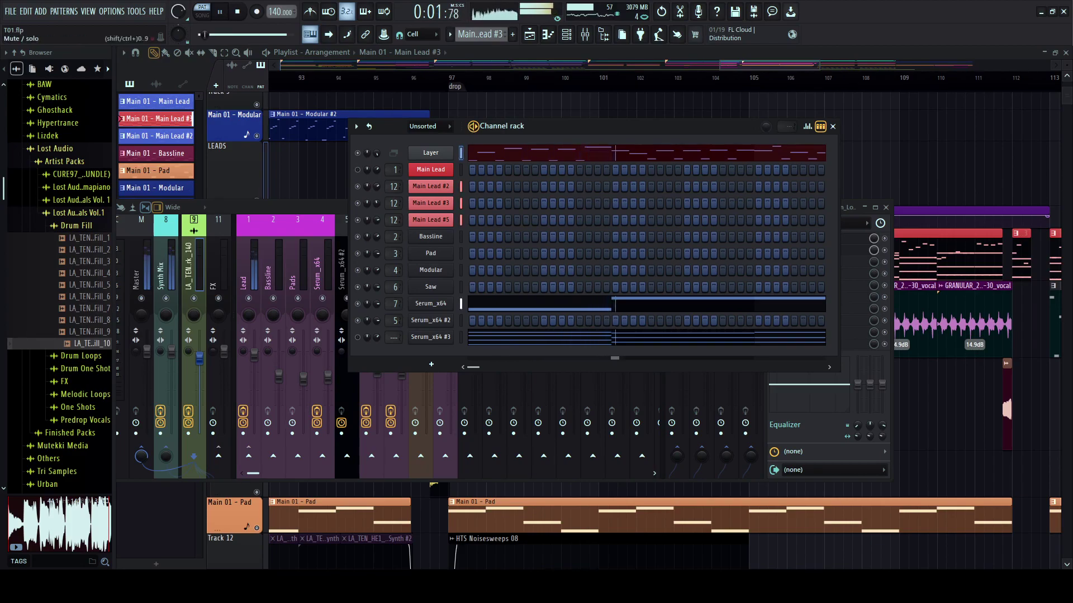
pyautogui.press('space')
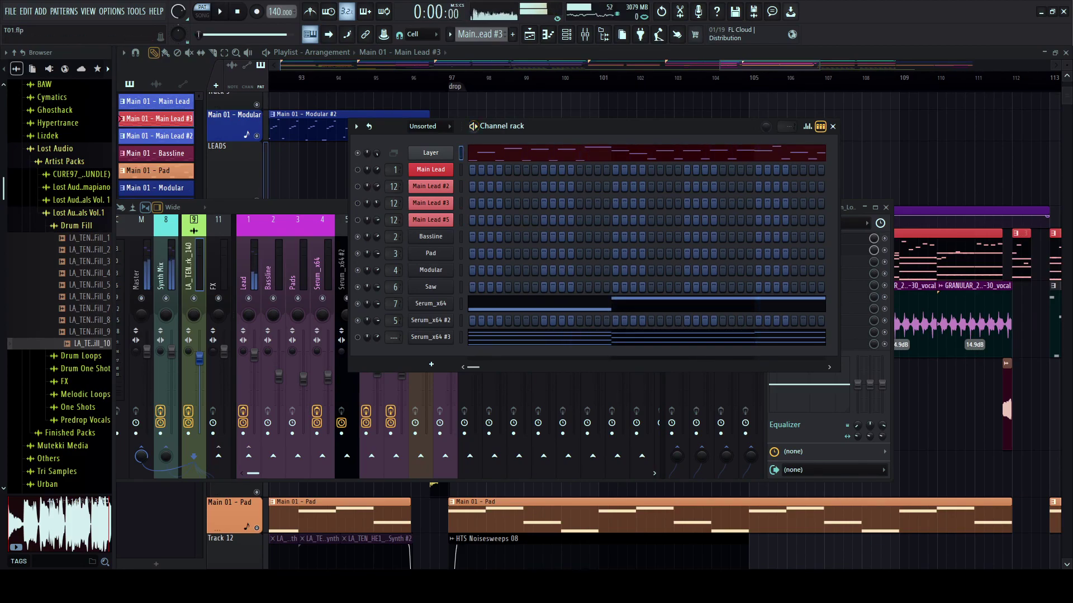
pyautogui.press('space')
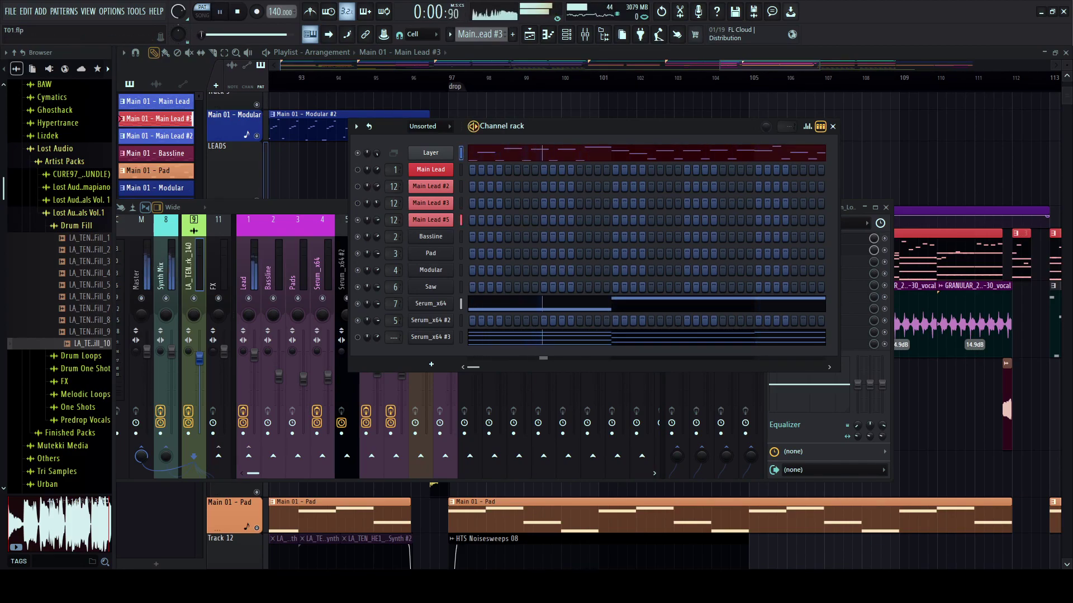
pyautogui.click(430, 220)
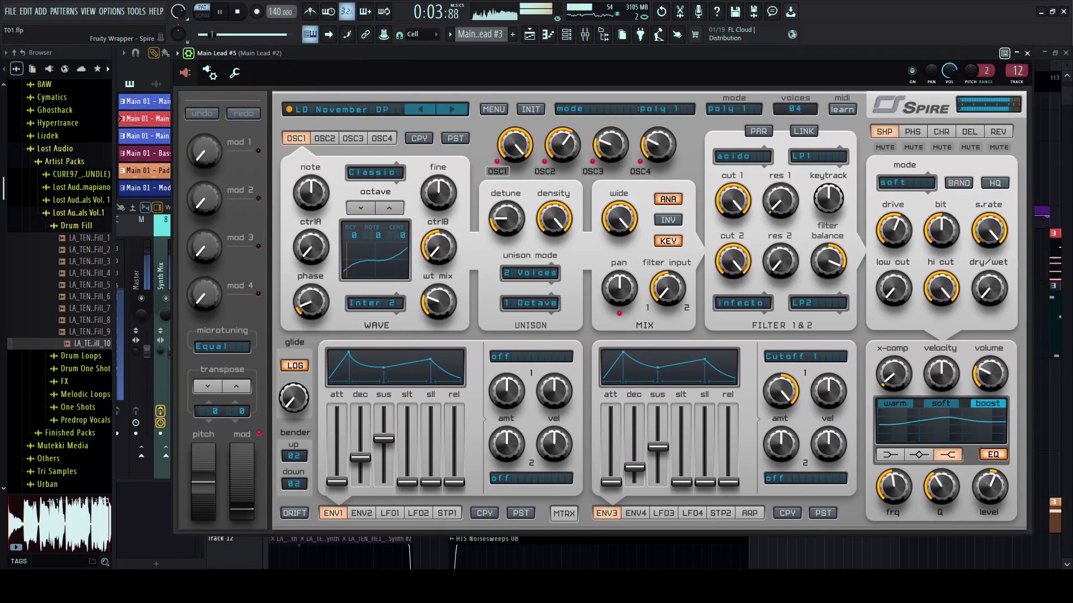
# - In the LD November DP patch, set the ENV1 and ENV3 sustain to maximum and raise both decay times
pyautogui.press('space')
pyautogui.moveTo(384, 439); pyautogui.dragTo(384, 482)
pyautogui.moveTo(360, 458); pyautogui.dragTo(360, 410)
pyautogui.moveTo(635, 466); pyautogui.dragTo(635, 409)
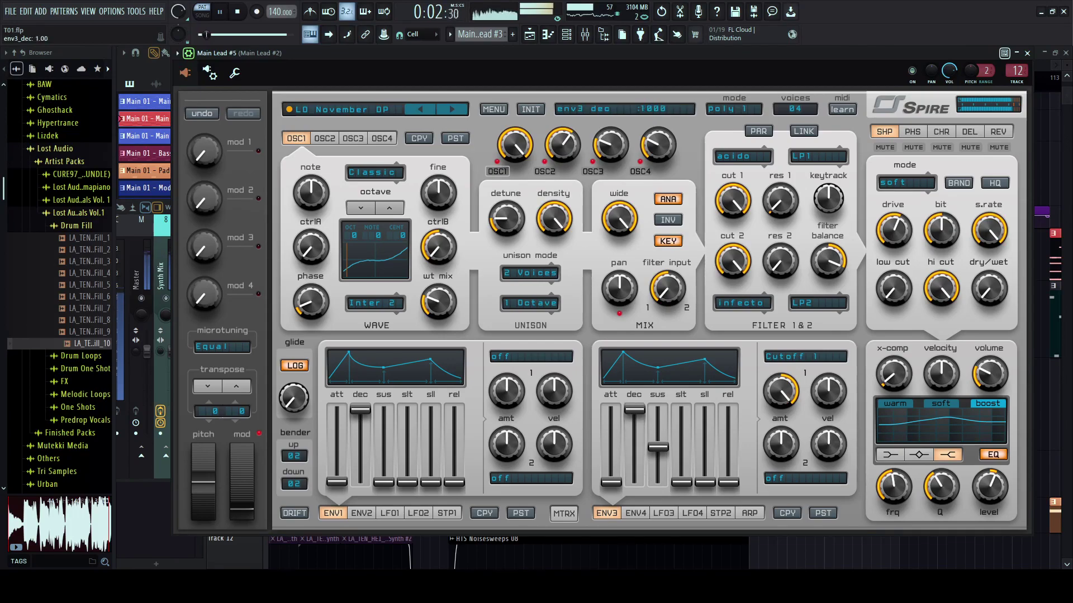
pyautogui.moveTo(657, 447)
pyautogui.mouseDown()
pyautogui.moveTo(658, 464)
pyautogui.moveTo(658, 451)
pyautogui.mouseUp()
pyautogui.moveTo(360, 409)
pyautogui.mouseDown()
pyautogui.moveTo(360, 440)
pyautogui.moveTo(361, 429)
pyautogui.mouseUp()
pyautogui.moveTo(384, 483); pyautogui.dragTo(384, 409)
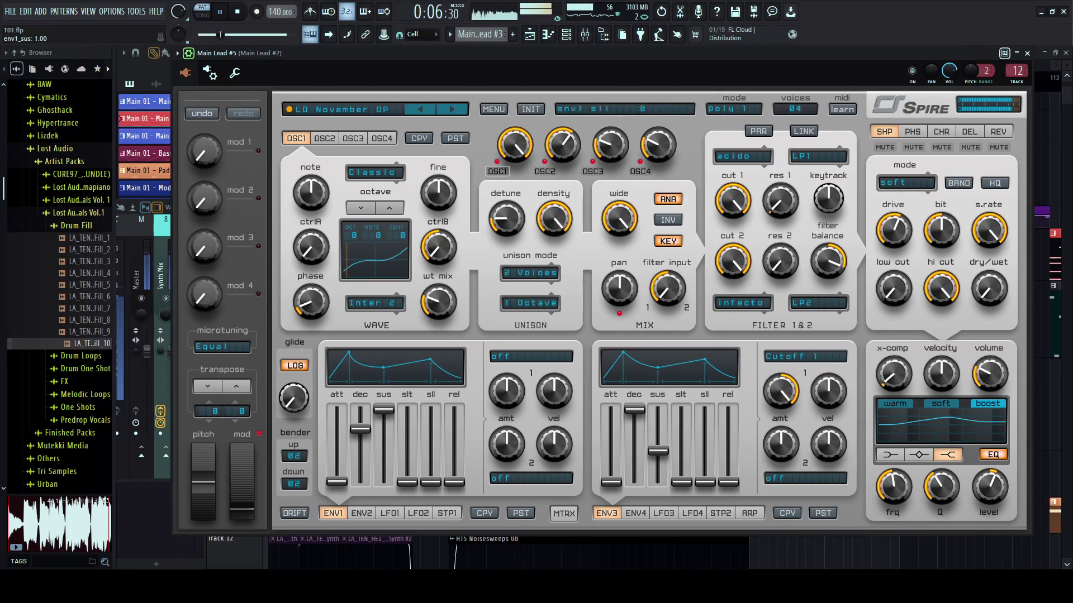
pyautogui.moveTo(635, 409); pyautogui.dragTo(635, 439)
pyautogui.moveTo(658, 451); pyautogui.dragTo(635, 444)
# - Try different filter 1 cutoff, shaper drive and shaper dry/wet amounts, bringing the cutoff to about 520
pyautogui.moveTo(733, 201); pyautogui.dragTo(733, 179)
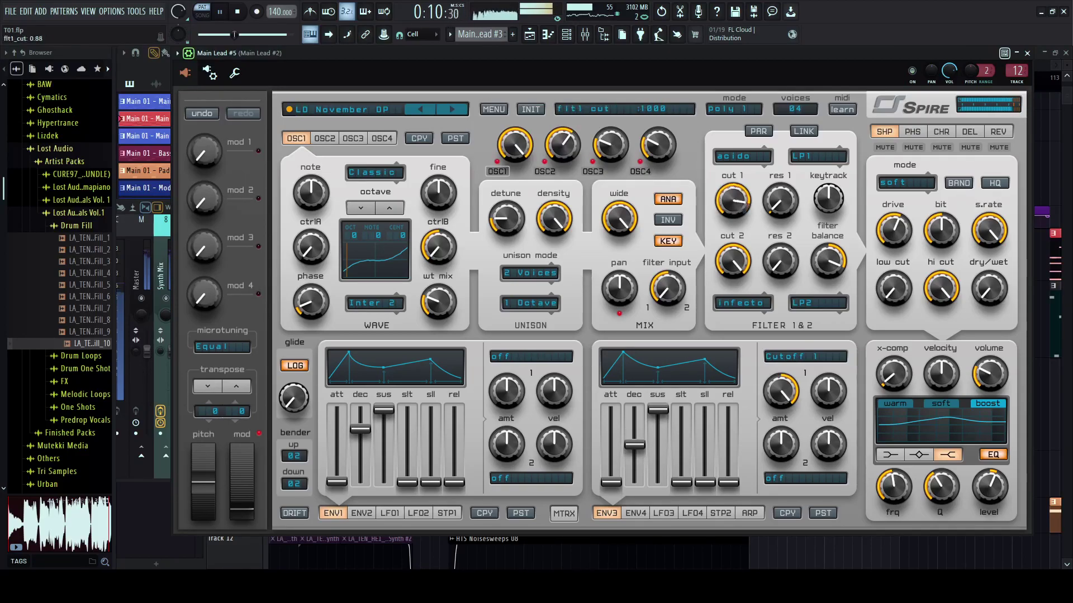
pyautogui.moveTo(892, 229); pyautogui.dragTo(893, 209)
pyautogui.moveTo(892, 289); pyautogui.dragTo(892, 266)
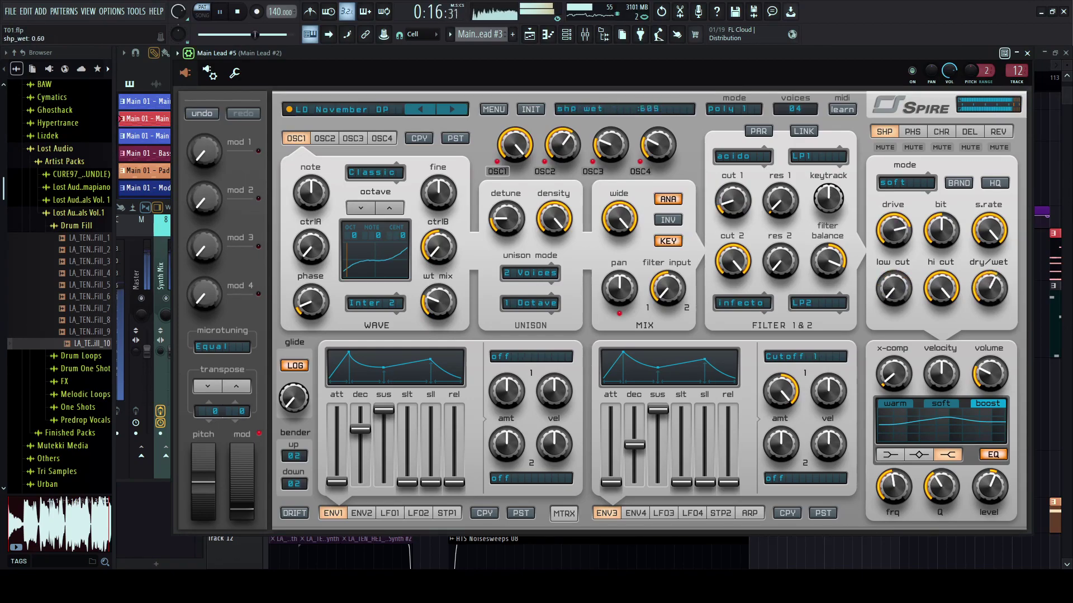
pyautogui.moveTo(988, 289); pyautogui.dragTo(989, 311)
pyautogui.moveTo(893, 230); pyautogui.dragTo(893, 241)
pyautogui.moveTo(732, 212); pyautogui.dragTo(733, 194)
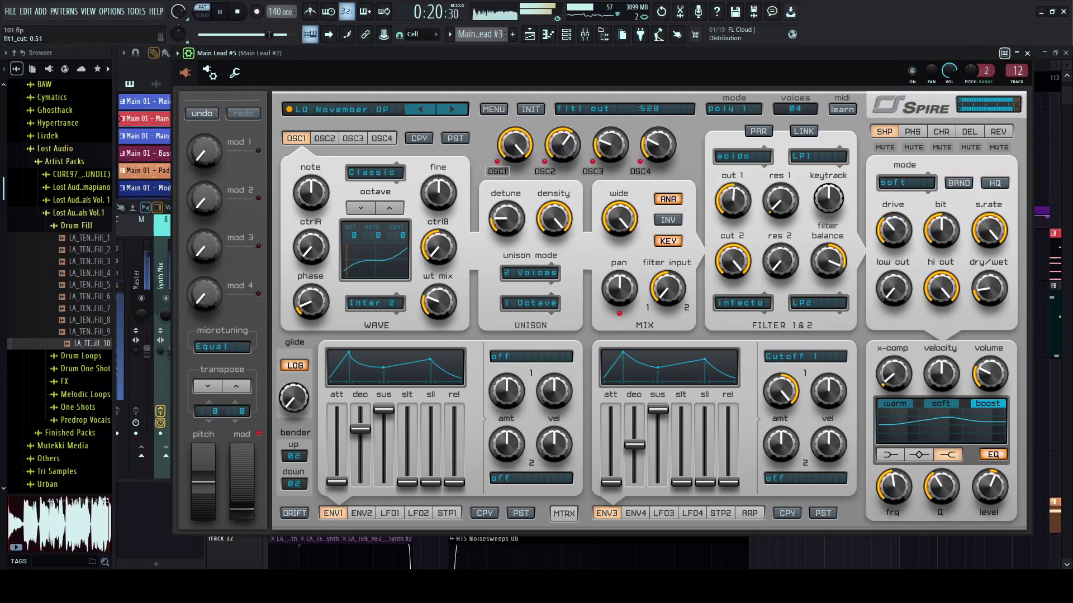
# - Raise the filter keytrack to maximum, compare the linked and parallel filter modes, and raise the filter 1 cutoff
pyautogui.moveTo(828, 198); pyautogui.dragTo(828, 176)
pyautogui.click(804, 132)
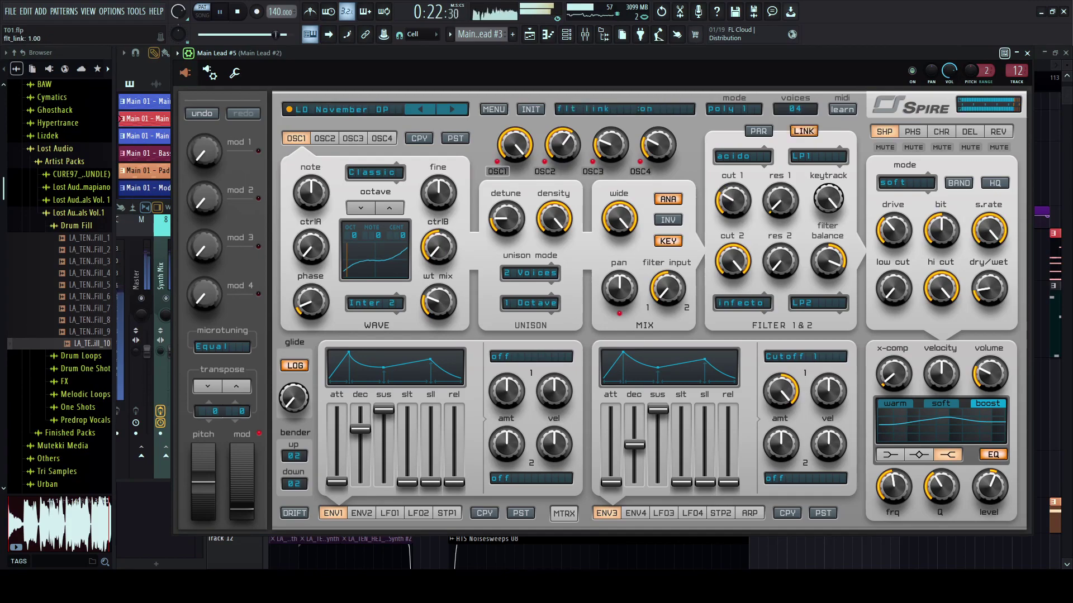
pyautogui.click(758, 132)
pyautogui.click(803, 131)
pyautogui.click(758, 131)
pyautogui.click(758, 132)
pyautogui.moveTo(732, 201); pyautogui.dragTo(734, 156)
pyautogui.click(758, 131)
# - Replay the lead while testing the mod wheel and oscillator mix, setting OSC3 to about 375 and OSC4 to zero
pyautogui.press('space')
pyautogui.press('e')
pyautogui.press('space')
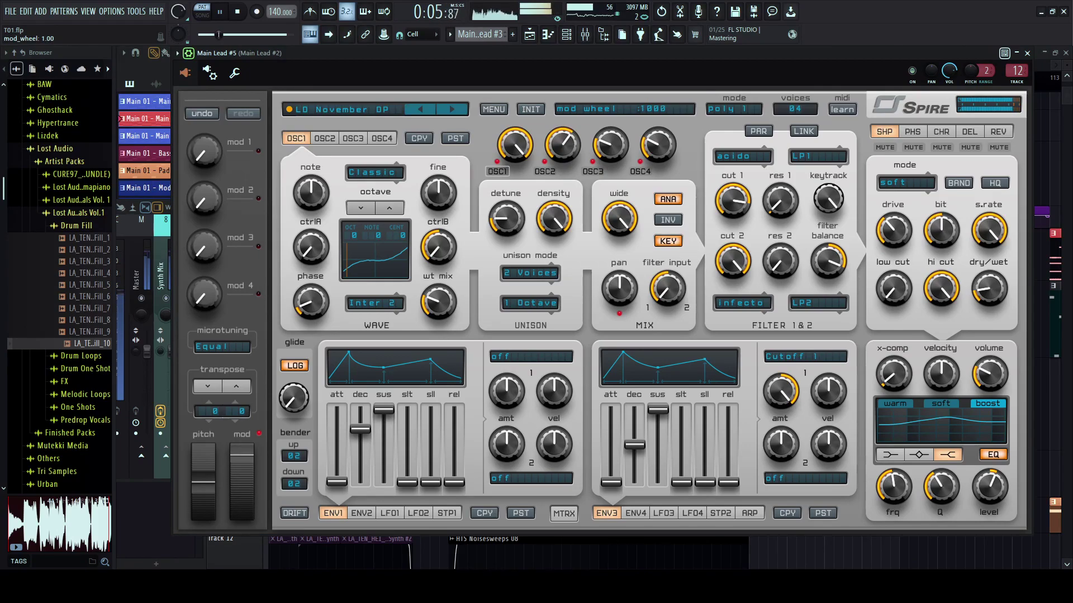
pyautogui.press('space')
pyautogui.press('space')
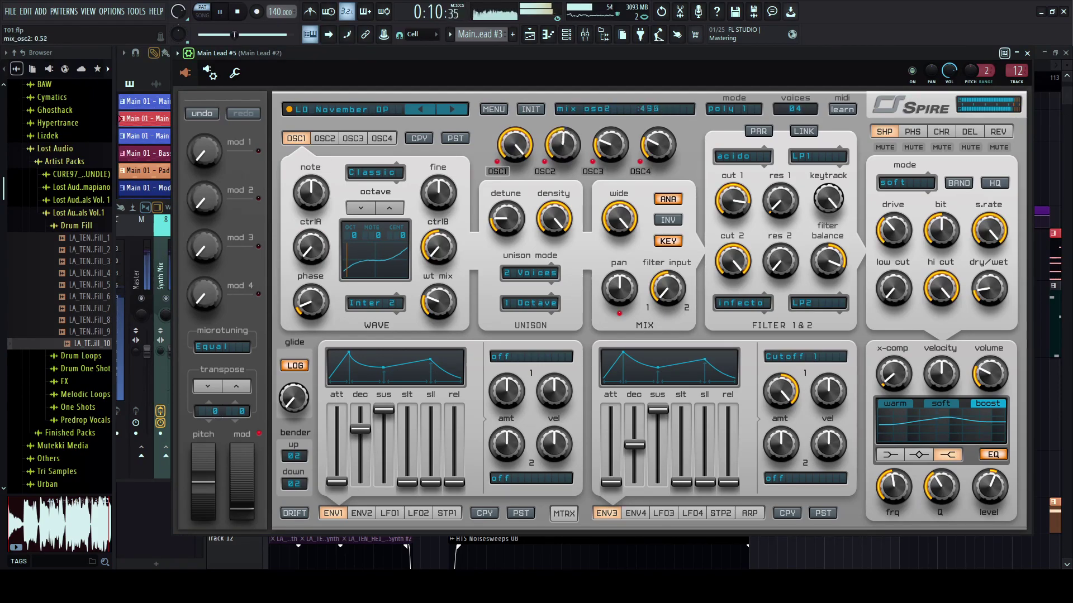
pyautogui.click(325, 138)
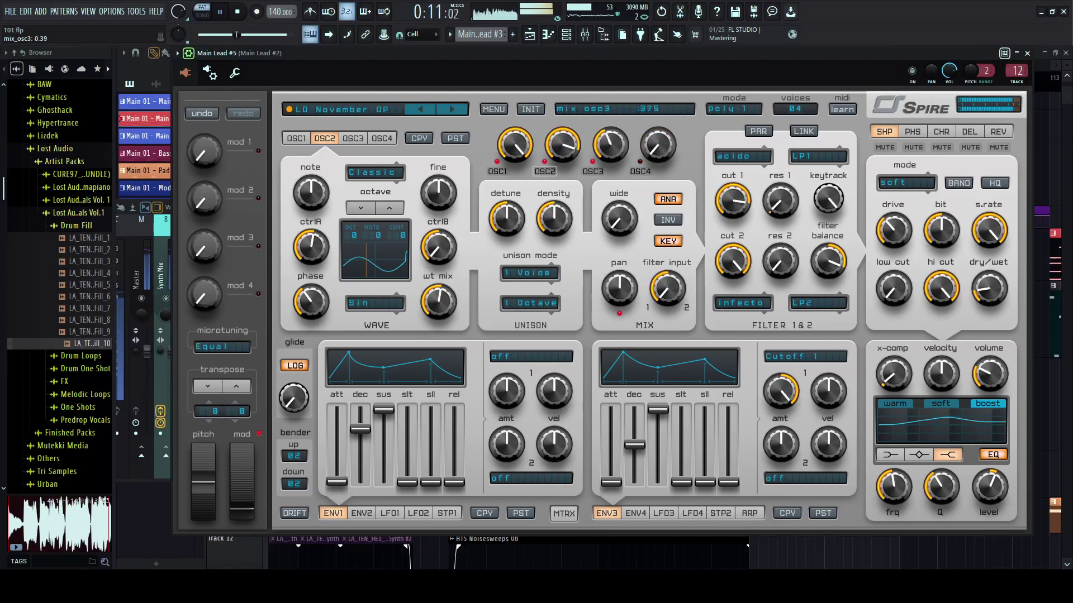
pyautogui.press('space')
pyautogui.press('c')
# - Audition the following lead presets for Main Lead #5, from LD Oboe through LD Old Games MW and LD One Euro to LD Phantom AL&RS
pyautogui.click(452, 110)
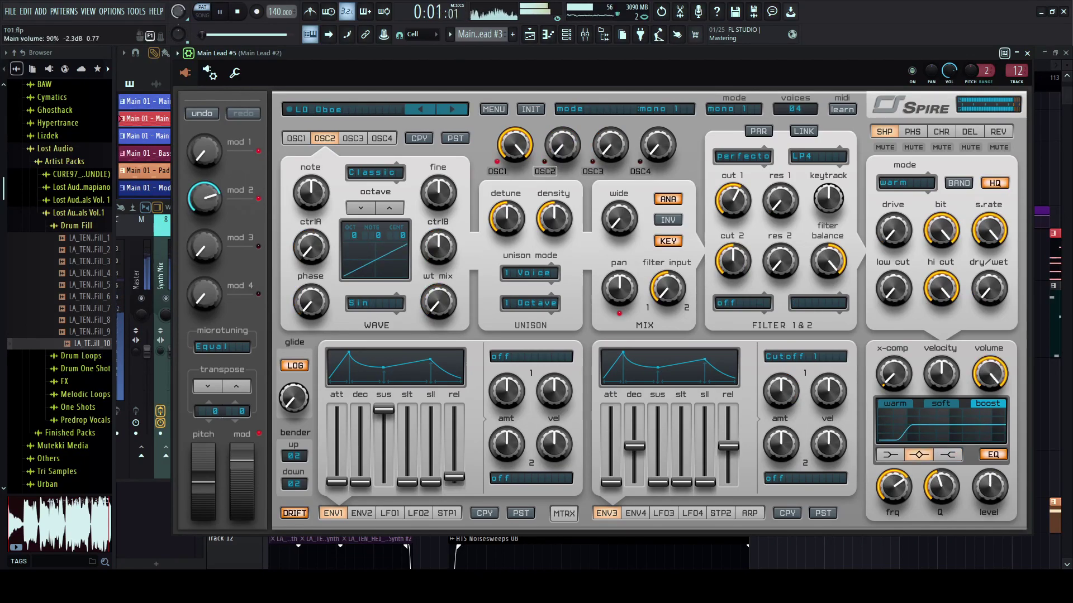
pyautogui.click(452, 109)
pyautogui.click(452, 110)
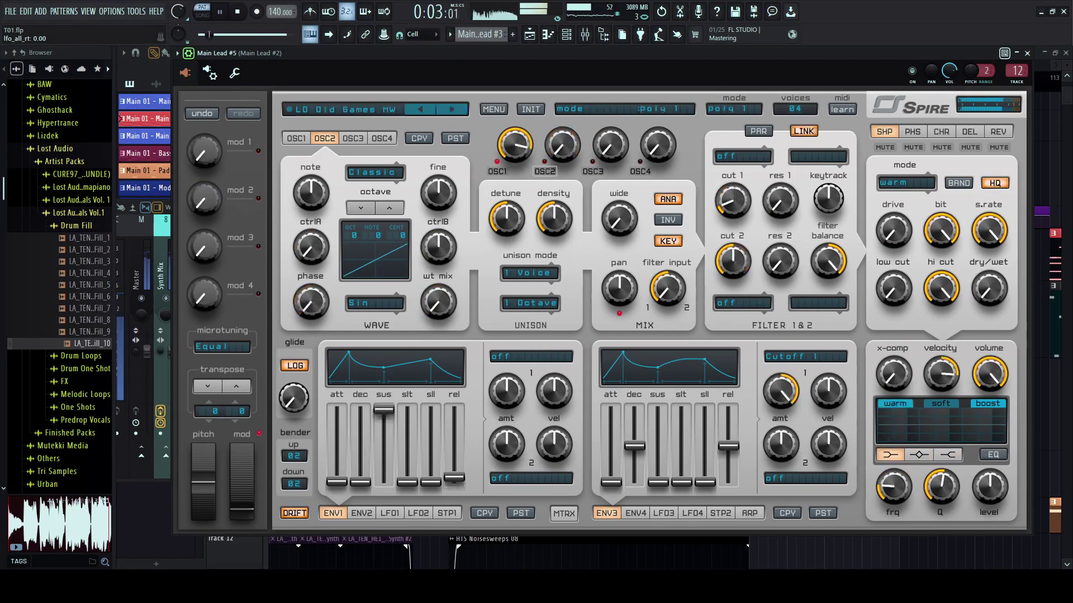
pyautogui.click(452, 109)
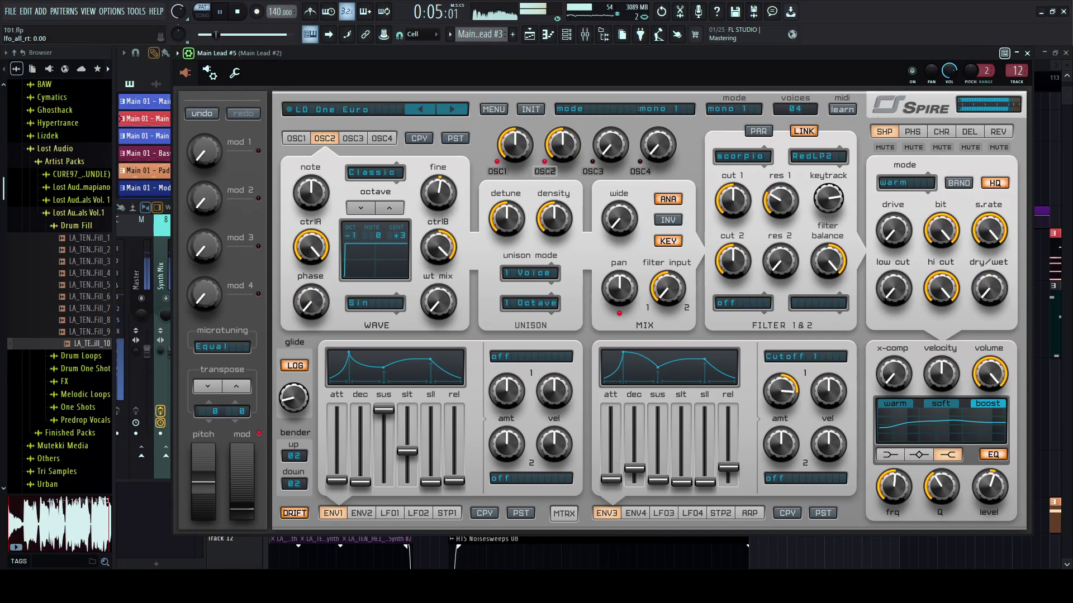
pyautogui.click(452, 109)
pyautogui.click(452, 109)
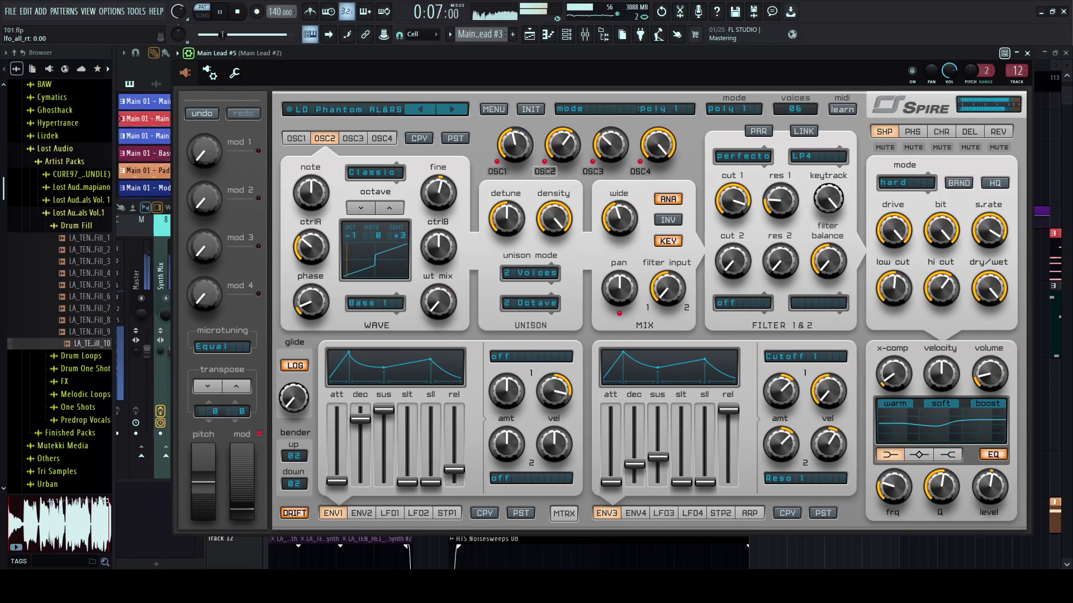
# - Browse further down the Leads presets and try LD Top Drive and LD Touch Mod DP
pyautogui.click(347, 110)
pyautogui.scroll(-10, 763, 268)
pyautogui.click(820, 239)
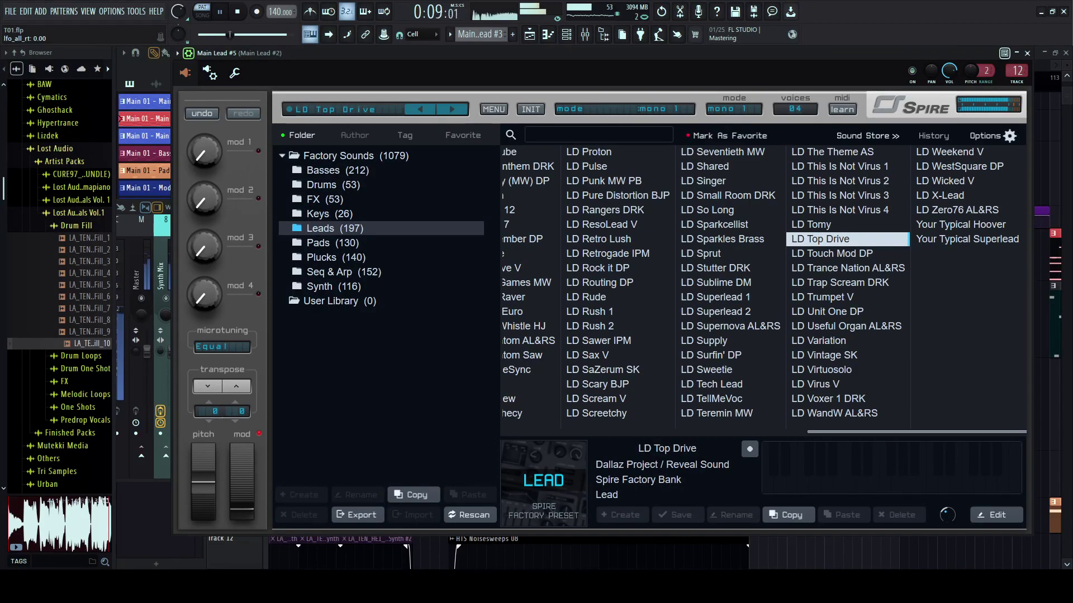
pyautogui.click(831, 253)
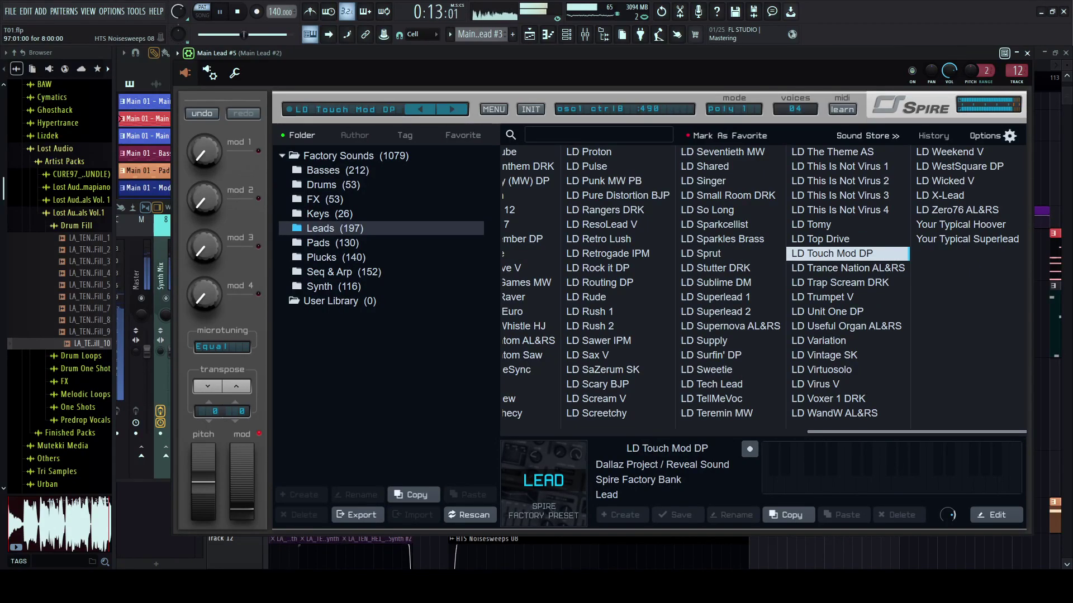
# - Step through the lead presets to load LD Virtuosolo, and set the Main Lead #5 channel volume to about 92%
pyautogui.click(452, 110)
pyautogui.click(452, 110)
pyautogui.click(452, 110)
pyautogui.click(452, 110)
pyautogui.click(451, 109)
pyautogui.click(452, 110)
pyautogui.click(452, 110)
pyautogui.click(452, 109)
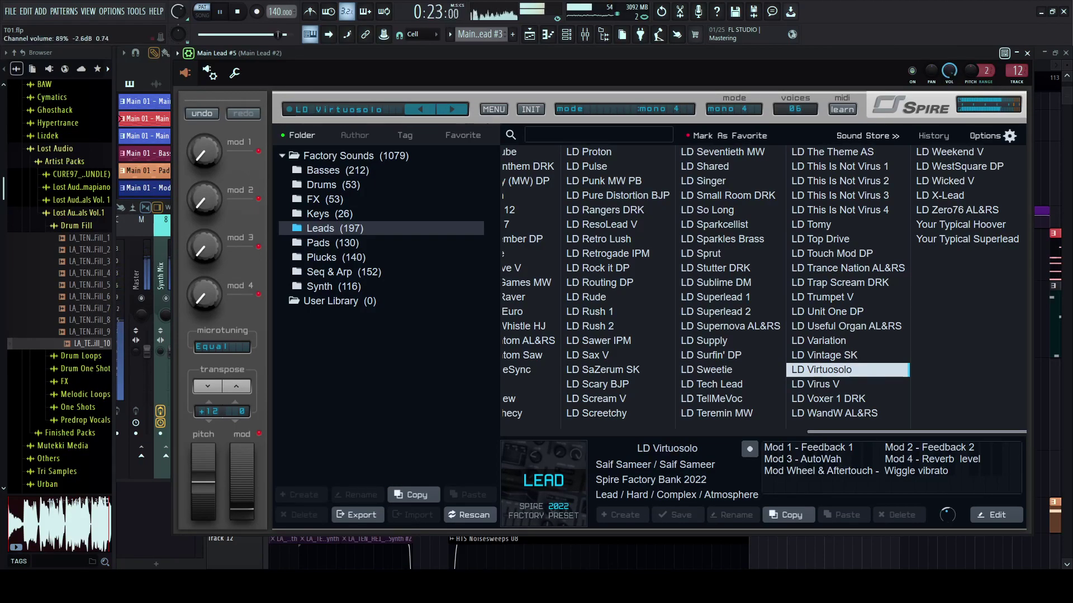
pyautogui.moveTo(949, 71); pyautogui.dragTo(950, 68)
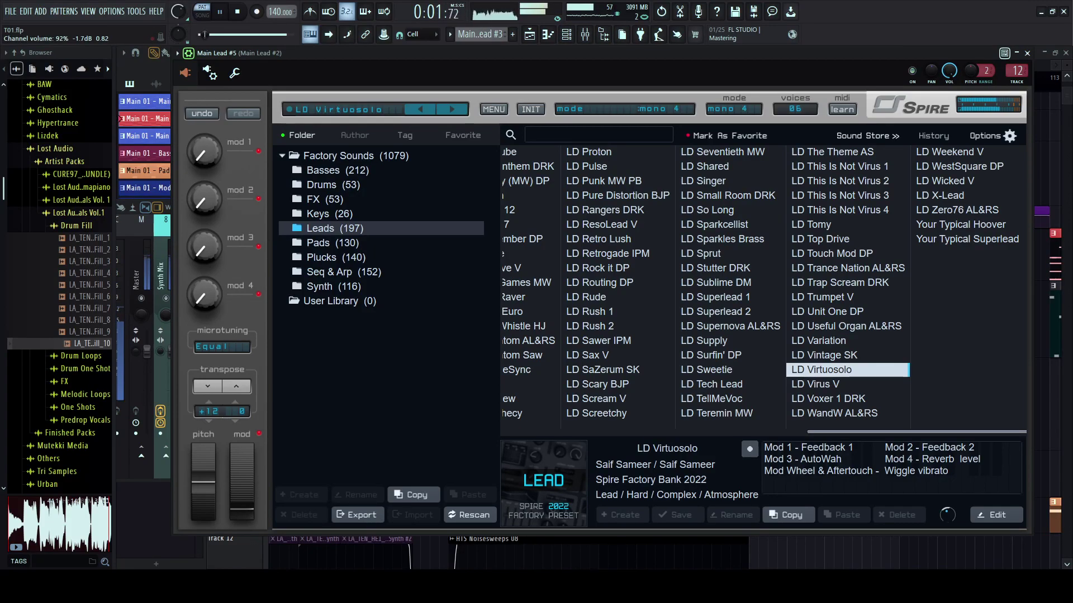
# - Return to the synth controls and raise the reverb dry/wet of LD Virtuosolo to about 580
pyautogui.click(342, 110)
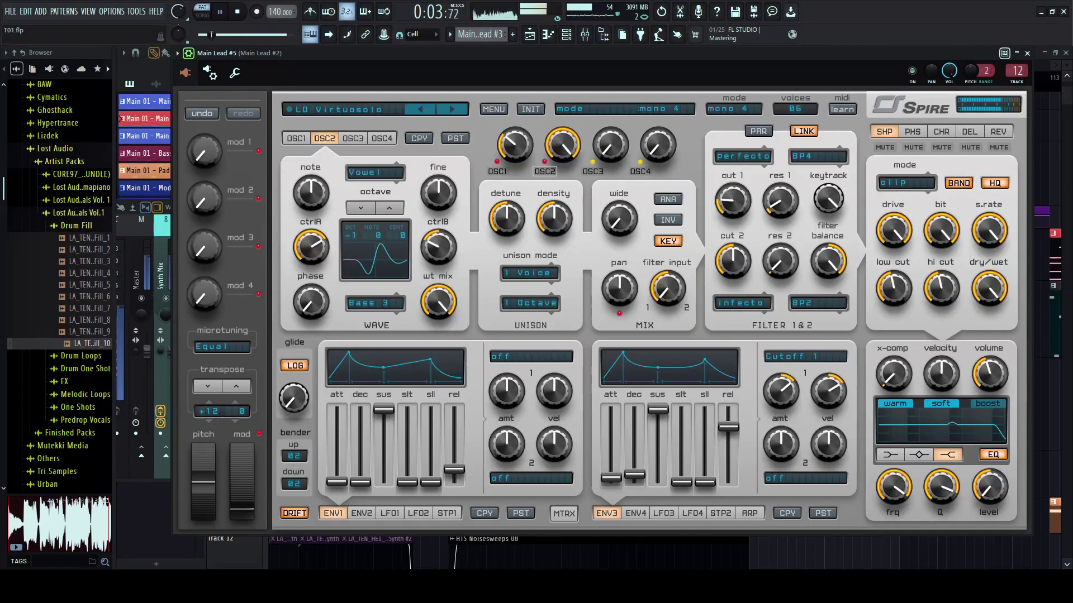
pyautogui.click(998, 132)
pyautogui.moveTo(989, 289); pyautogui.dragTo(989, 274)
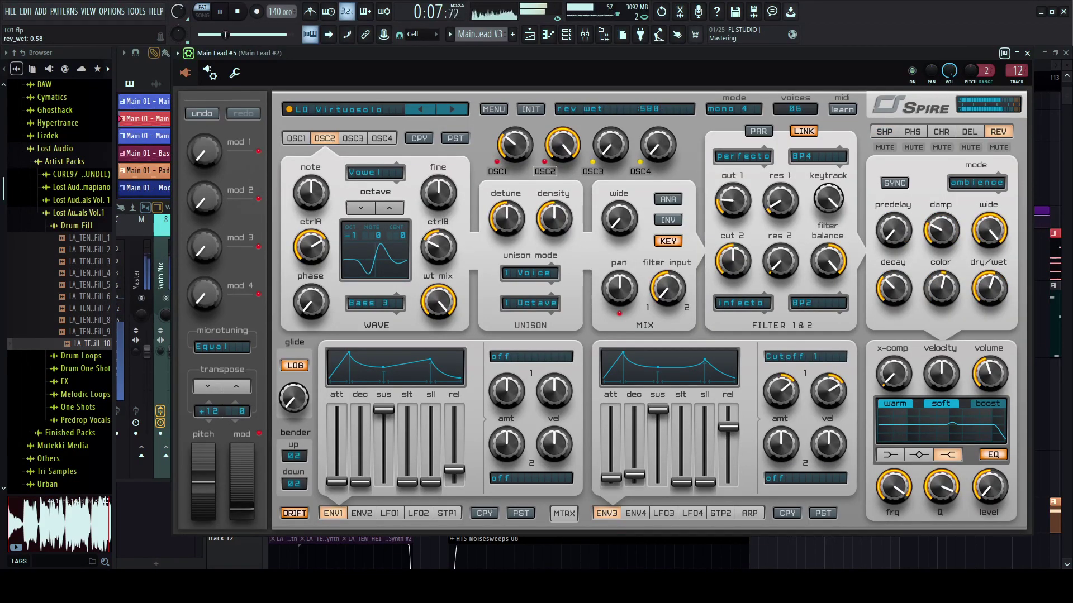
# - Set the filter 1 cutoff to about 95, raise its resonance, and set the filter keytrack to about 0.56
pyautogui.moveTo(781, 202); pyautogui.dragTo(733, 190)
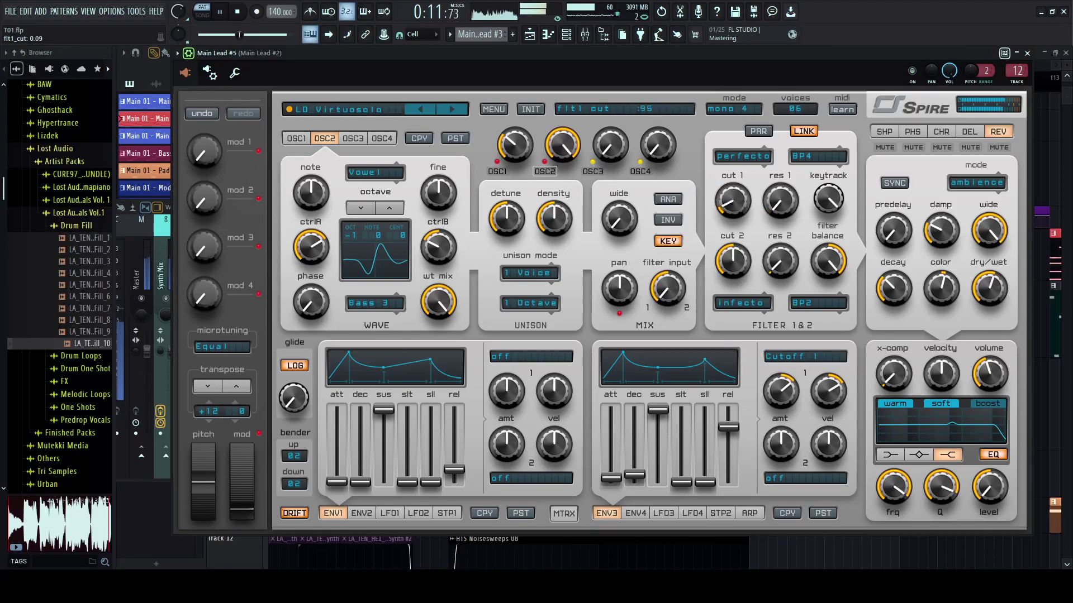
pyautogui.moveTo(780, 201)
pyautogui.mouseDown()
pyautogui.moveTo(780, 178)
pyautogui.moveTo(781, 203)
pyautogui.mouseUp()
pyautogui.moveTo(829, 199); pyautogui.dragTo(828, 243)
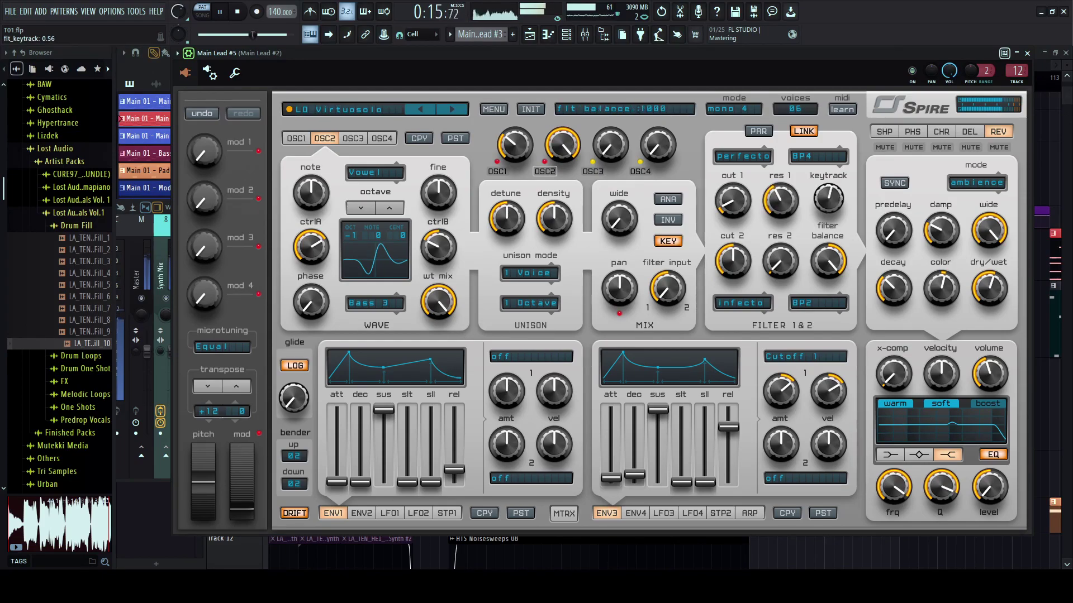
# - Raise the resonance of both filters in the LD Virtuosolo patch and return to the playlist arrangement
pyautogui.moveTo(780, 201); pyautogui.dragTo(780, 180)
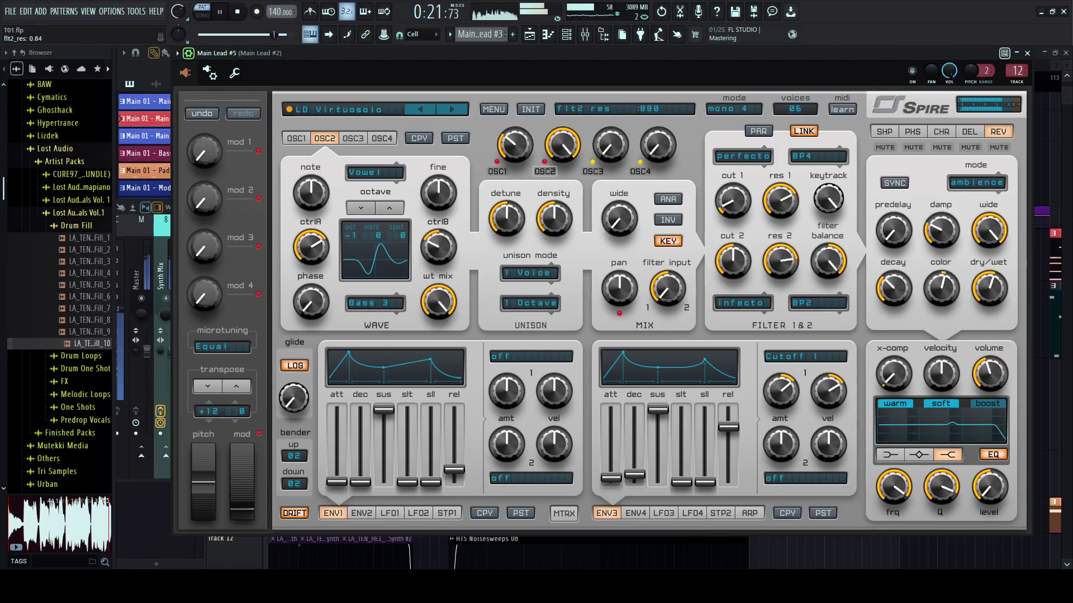
pyautogui.click(530, 34)
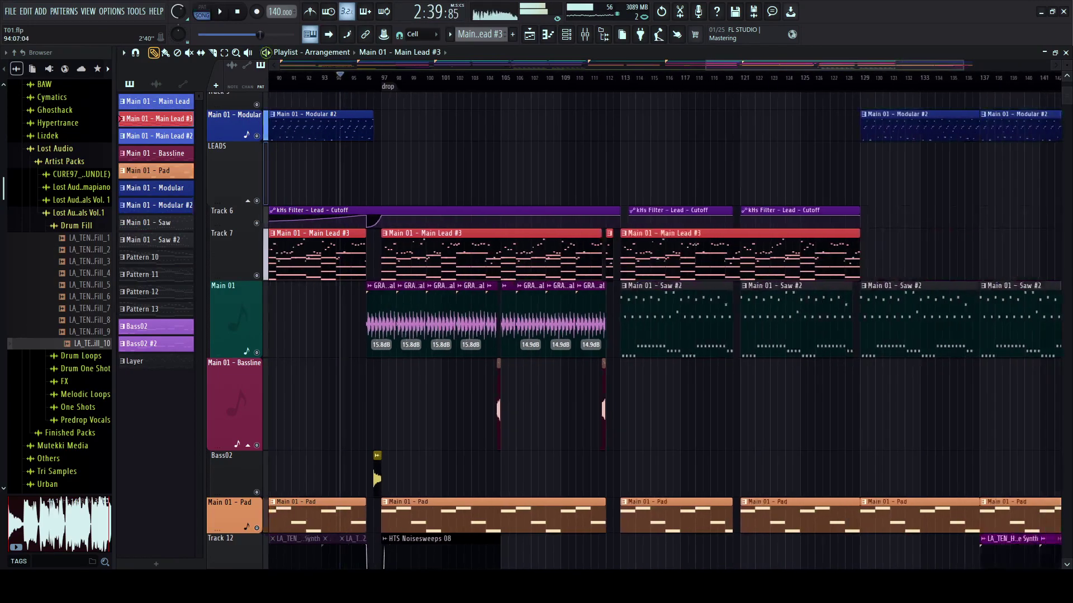
# - Play the arrangement around the drop at bar 97 to hear the reworked lead in context
pyautogui.scroll(-4, 342, 77)
pyautogui.click(614, 78)
pyautogui.press('space')
pyautogui.click(606, 77)
pyautogui.scroll(1, 613, 77)
pyautogui.scroll(1, 611, 77)
pyautogui.click(727, 77)
pyautogui.doubleClick(740, 78)
pyautogui.doubleClick(741, 77)
pyautogui.scroll(3, 586, 223)
# - Replay the drop with the Main Lead #5 synth open, hide the browser, and close the synth and channel rack
pyautogui.press('F6')
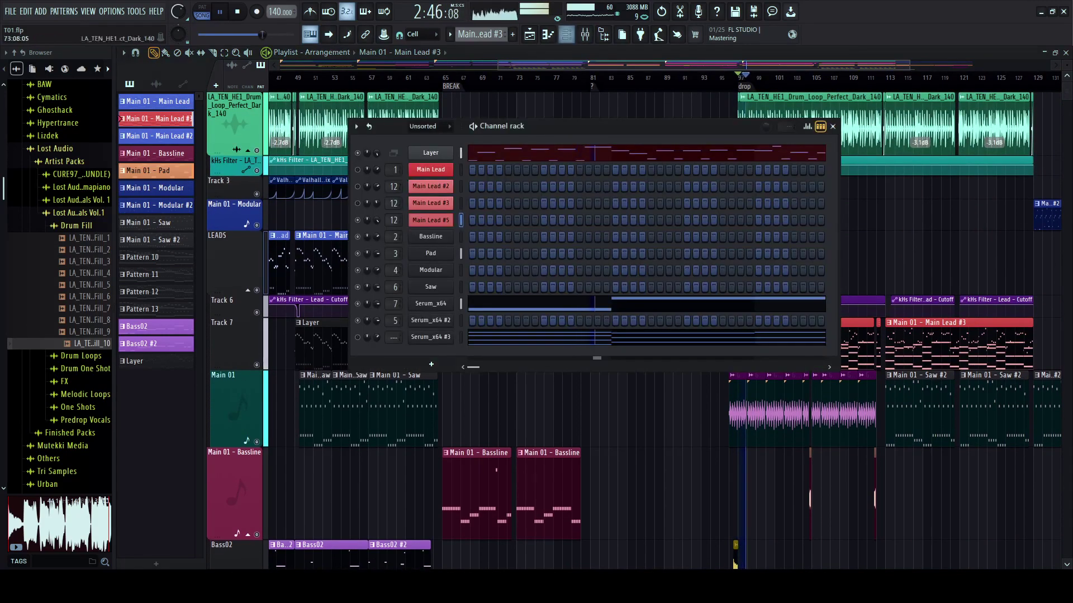
pyautogui.press('space')
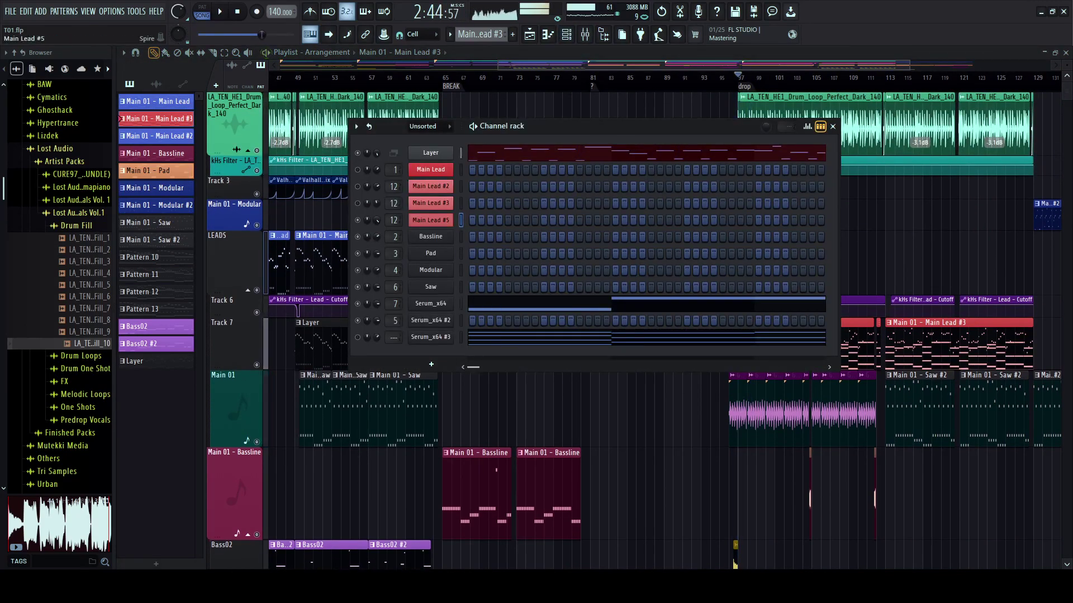
pyautogui.click(430, 220)
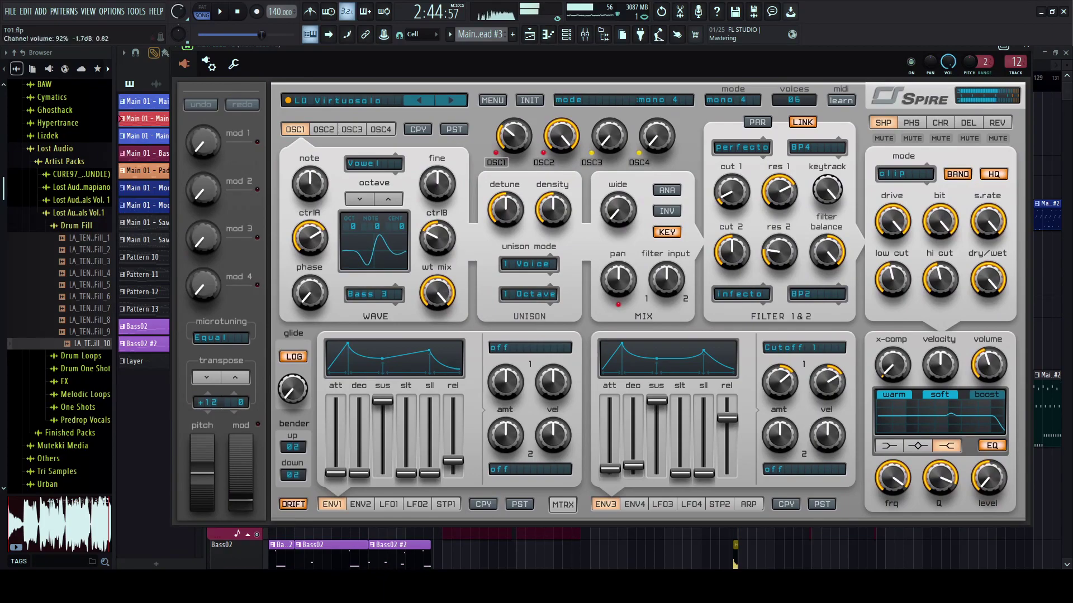
pyautogui.moveTo(871, 63); pyautogui.dragTo(871, 87)
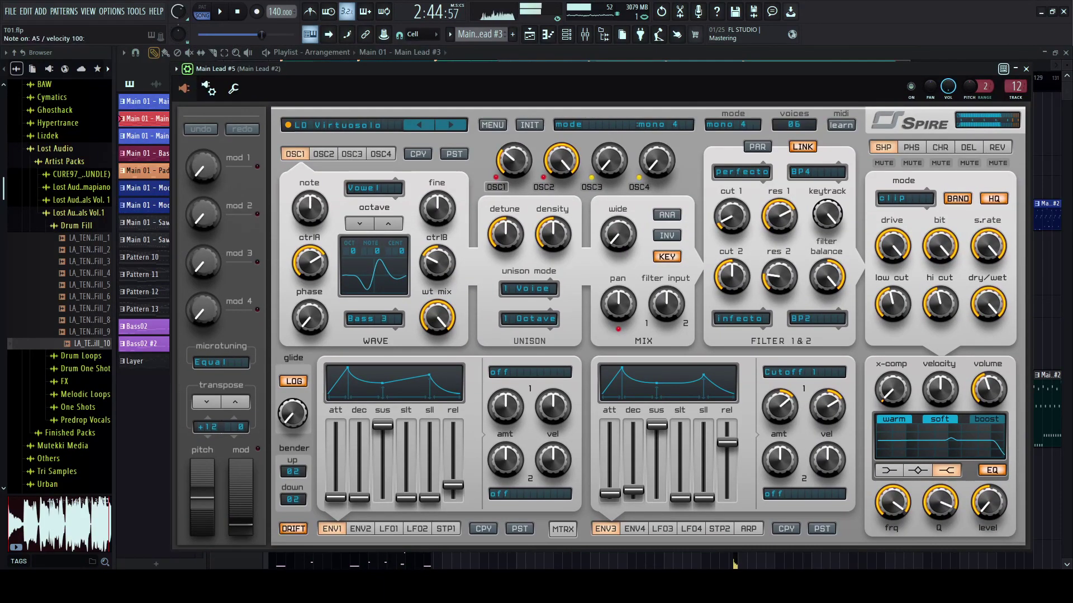
pyautogui.press('space')
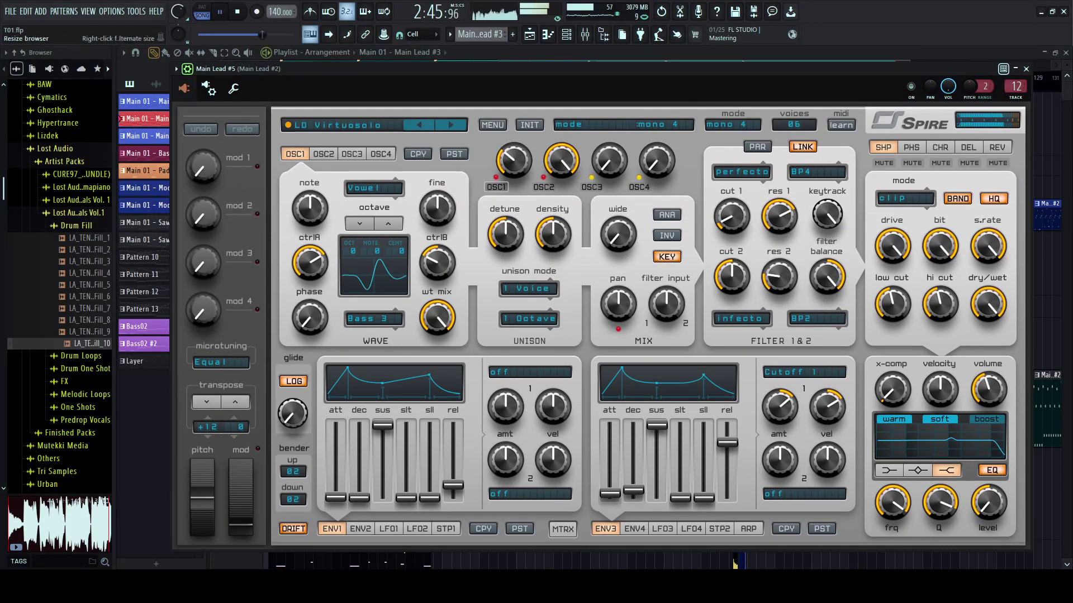
pyautogui.hotkey('alt', 'F8')
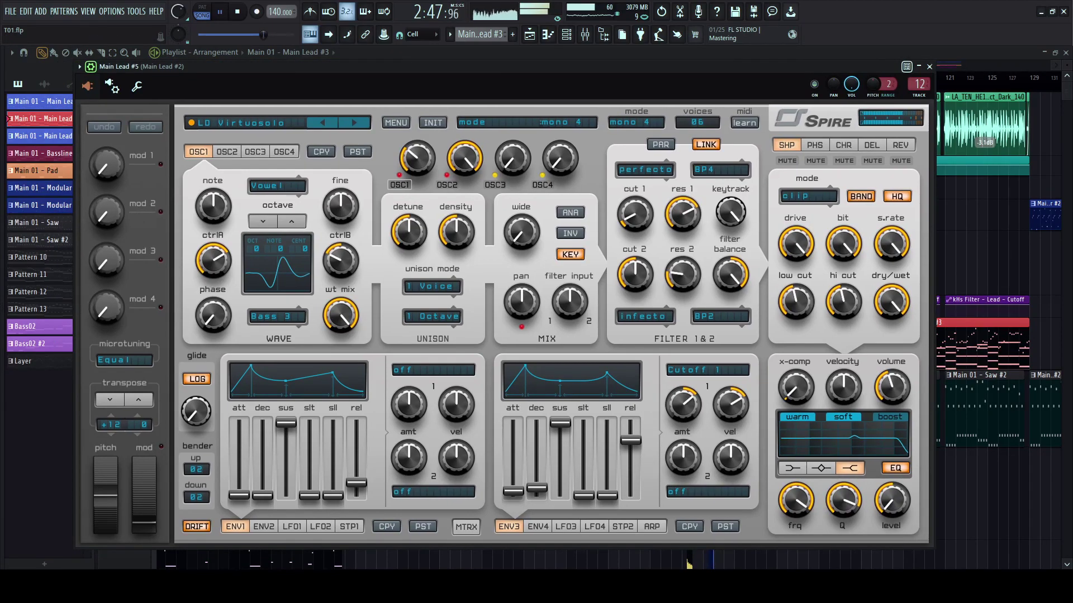
pyautogui.click(928, 67)
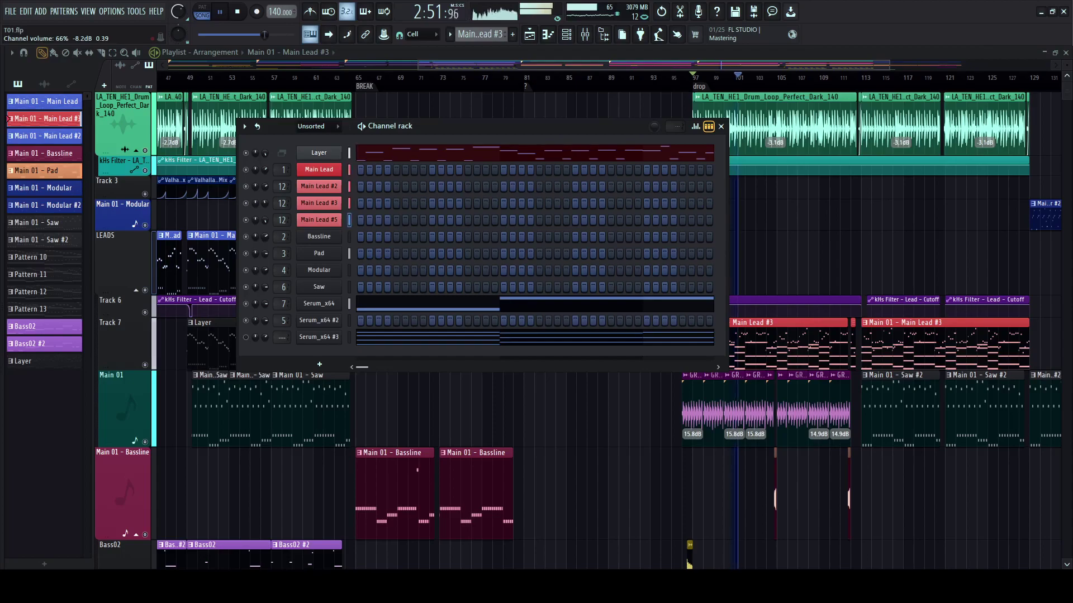
pyautogui.click(720, 126)
# - Play the build-up from bar 81 towards the drop in the arrangement
pyautogui.moveTo(758, 235); pyautogui.dragTo(616, 235)
pyautogui.scroll(5, 617, 235)
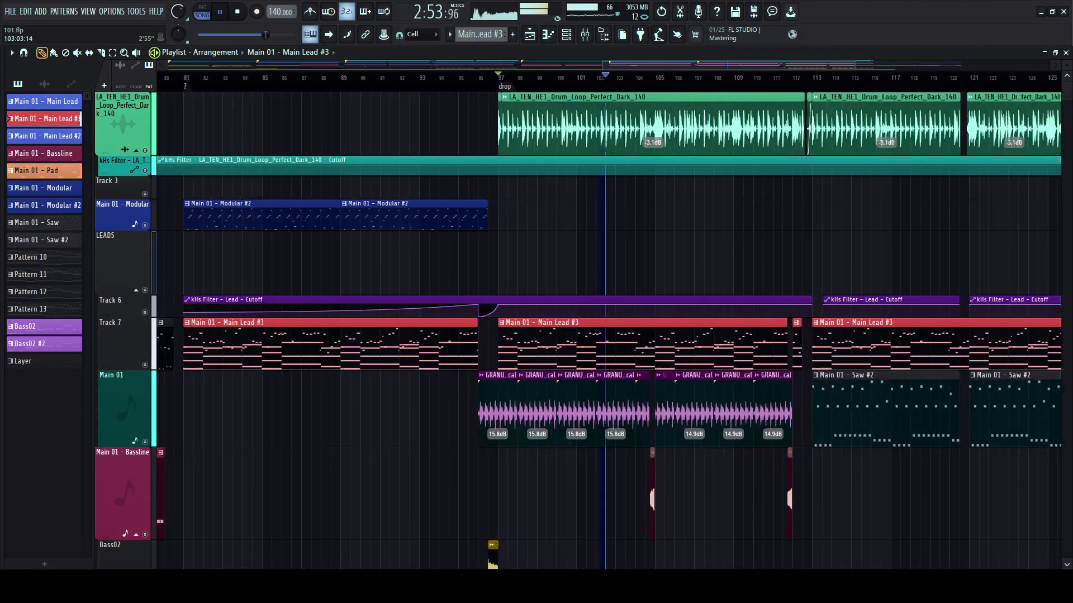
pyautogui.scroll(-5, 614, 234)
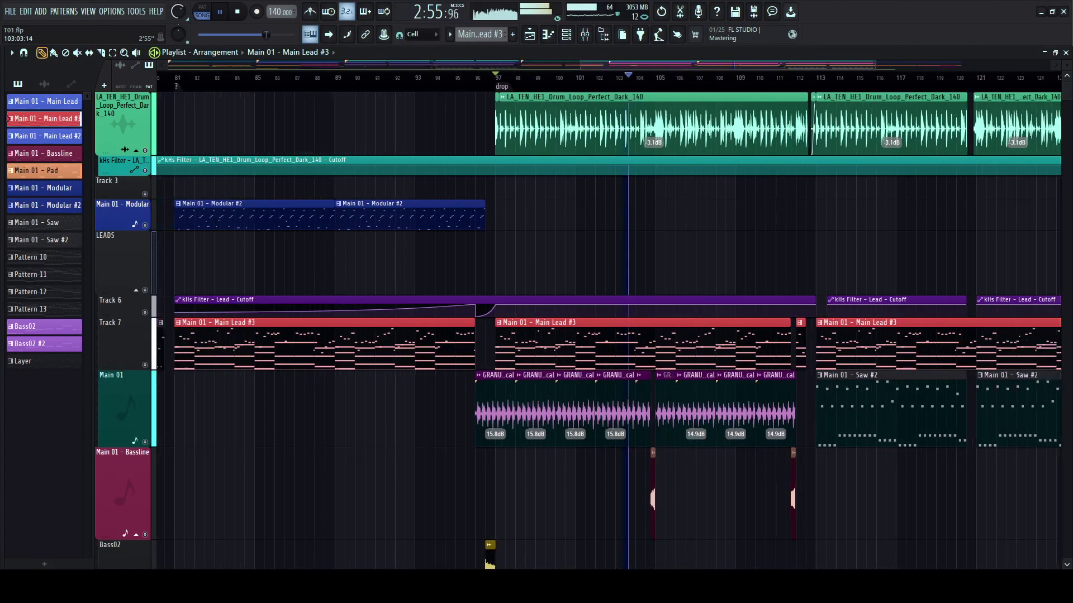
pyautogui.scroll(2, 614, 235)
pyautogui.click(248, 78)
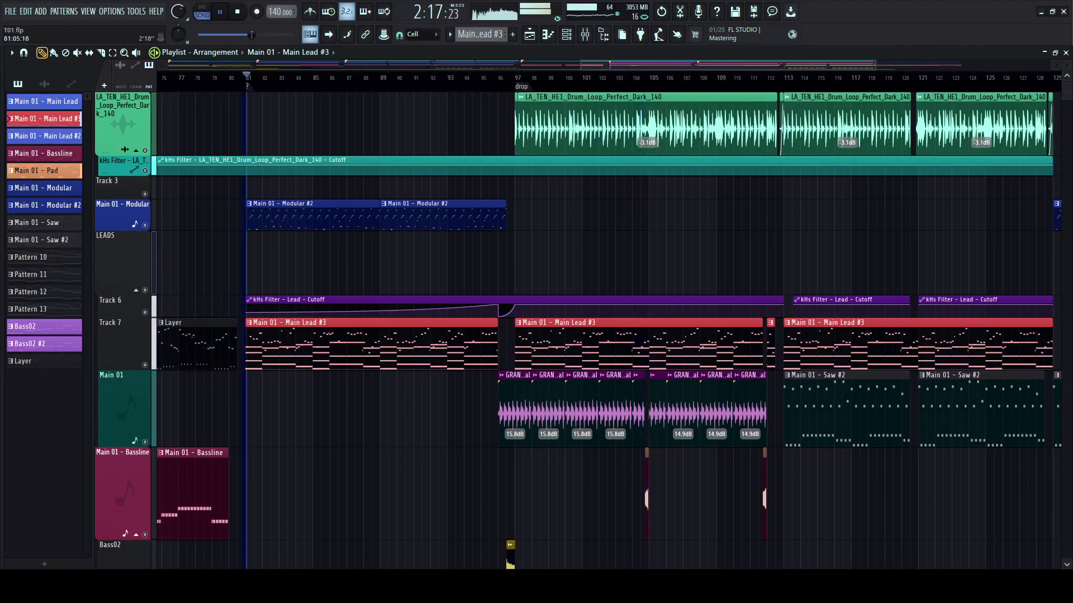
pyautogui.scroll(2, 248, 78)
pyautogui.scroll(1, 249, 77)
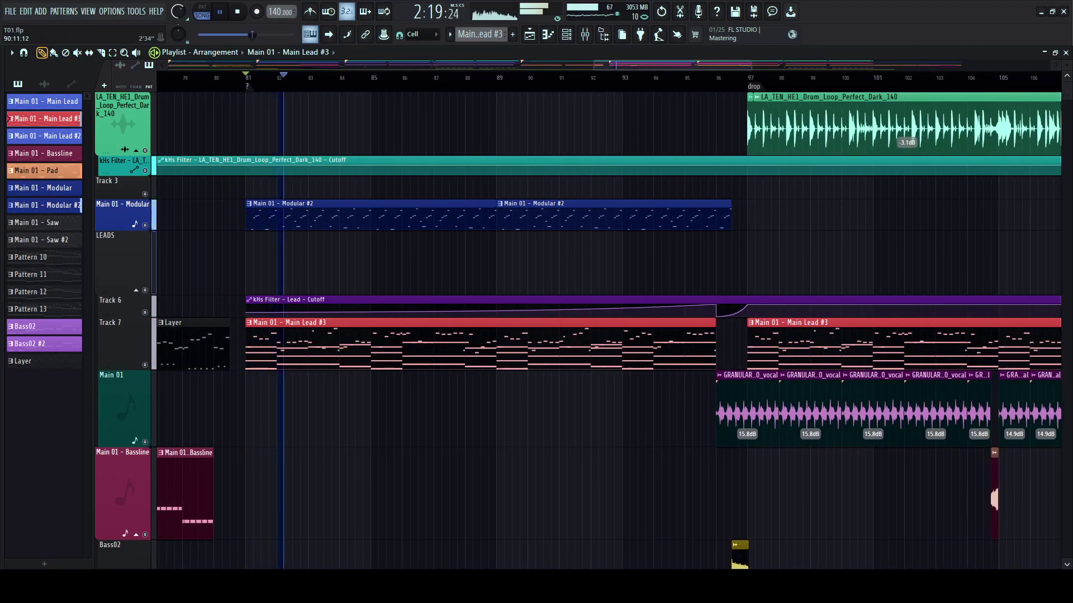
# - Show the mixer during playback and solo the Serum_x64 track
pyautogui.click(585, 34)
pyautogui.moveTo(235, 207); pyautogui.dragTo(391, 204)
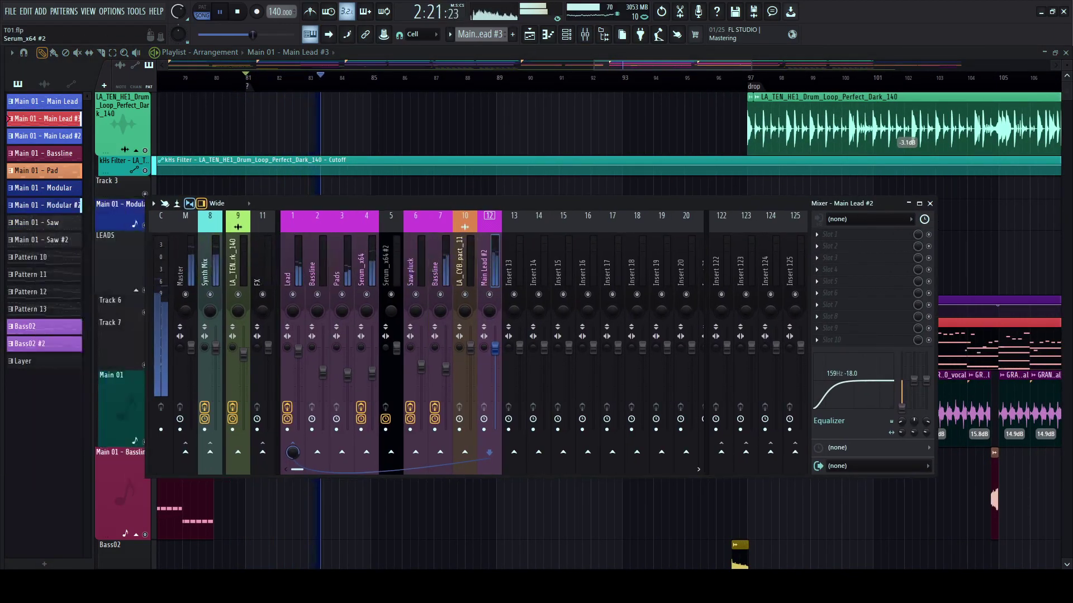
pyautogui.click(367, 270)
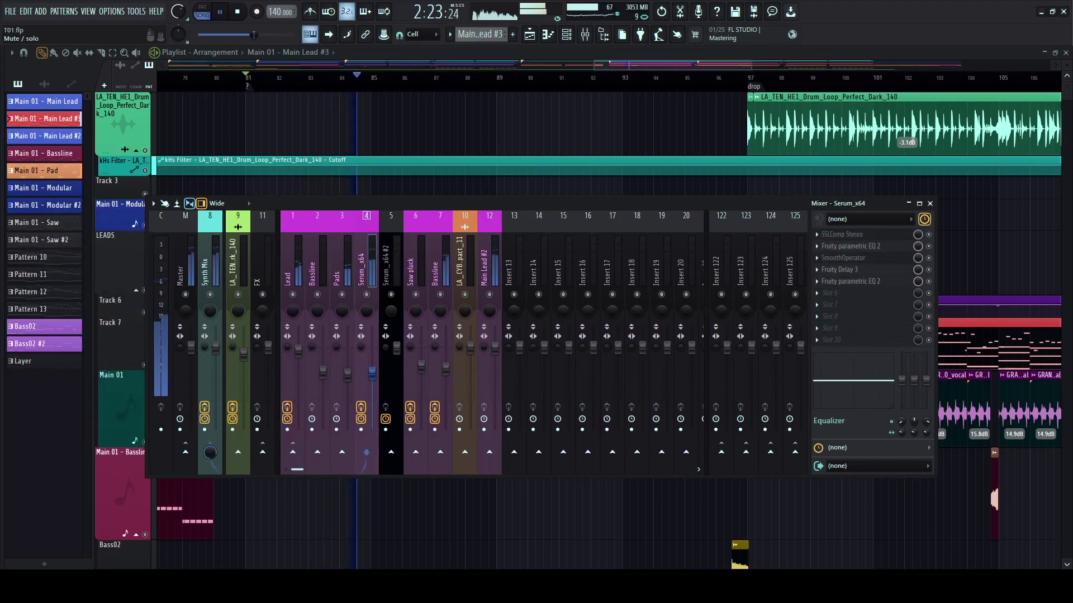
pyautogui.rightClick(366, 294)
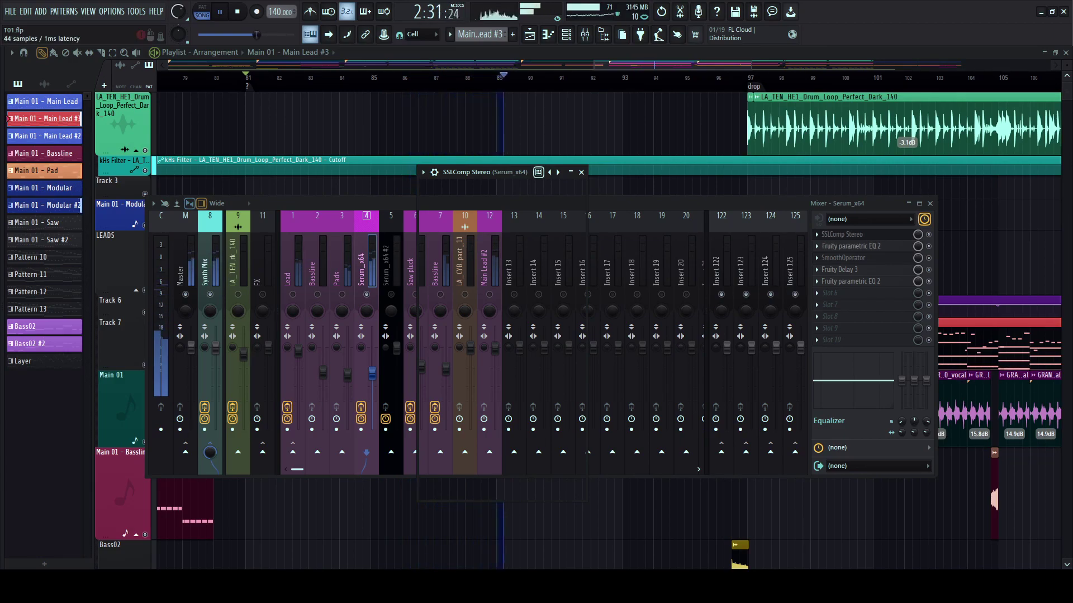
# - Lower the SmoothOperator threshold on the Serum_x64 track and raise its output slightly
pyautogui.click(850, 247)
pyautogui.click(843, 258)
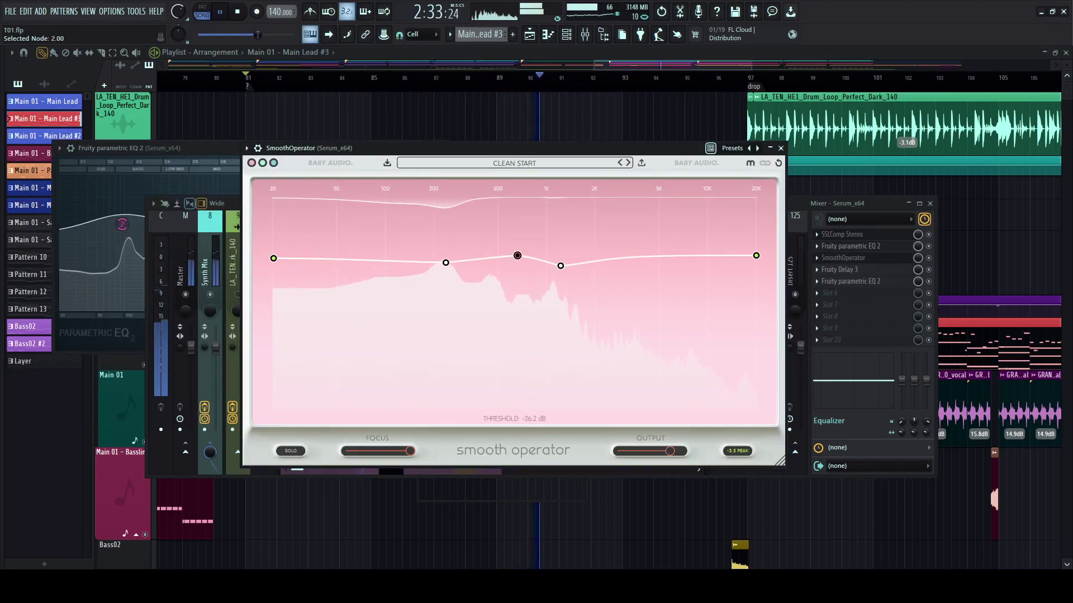
pyautogui.moveTo(669, 451); pyautogui.dragTo(675, 452)
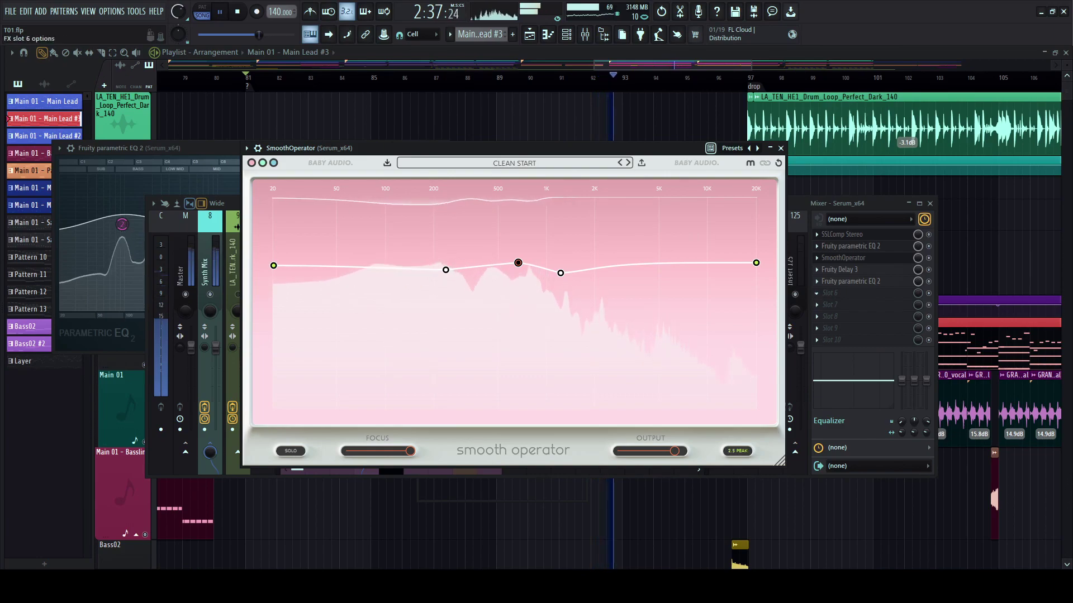
# - Shift green band 5 lower in frequency in Serum_x64's last Parametric EQ 2, and cut the track's low shelf by 5.9 dB at 122 Hz
pyautogui.click(850, 281)
pyautogui.moveTo(277, 300); pyautogui.dragTo(244, 300)
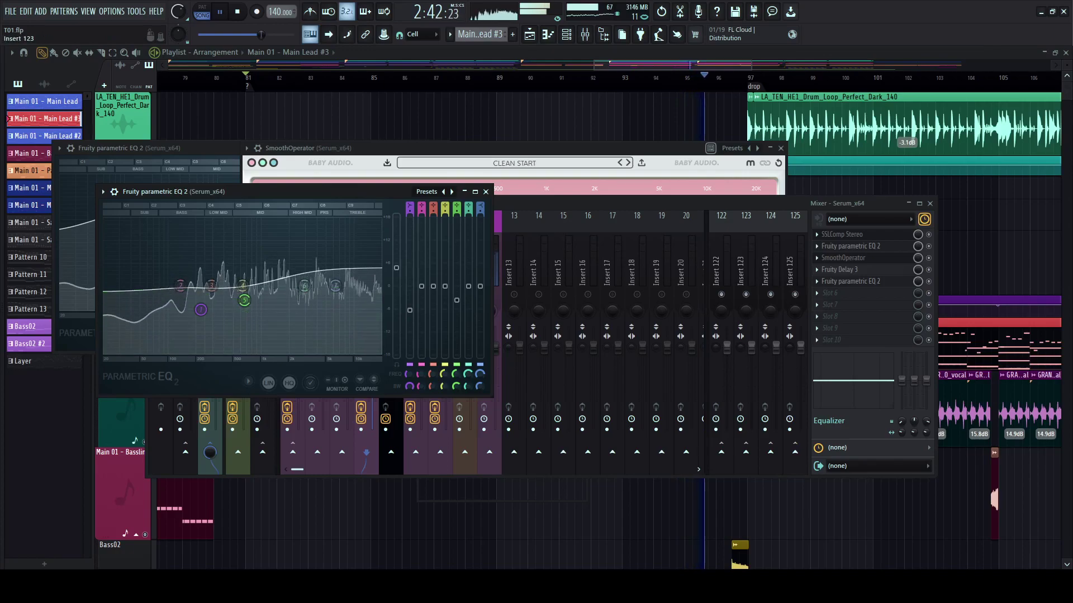
pyautogui.press('space')
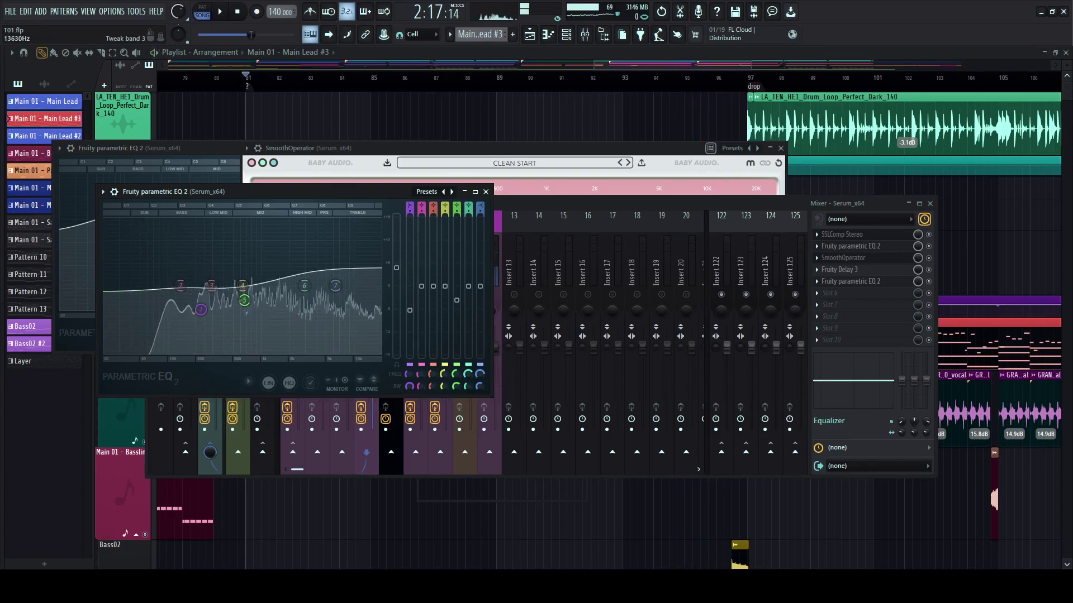
pyautogui.moveTo(902, 380); pyautogui.dragTo(902, 390)
pyautogui.press('space')
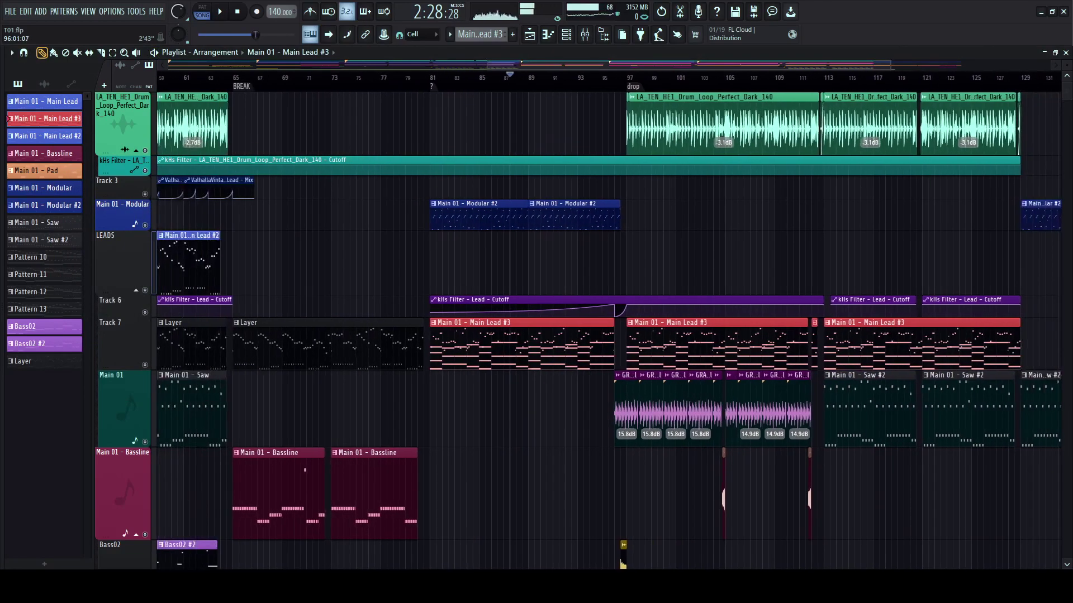
# - Play the arrangement from the start of the drop at bar 97
pyautogui.click(584, 34)
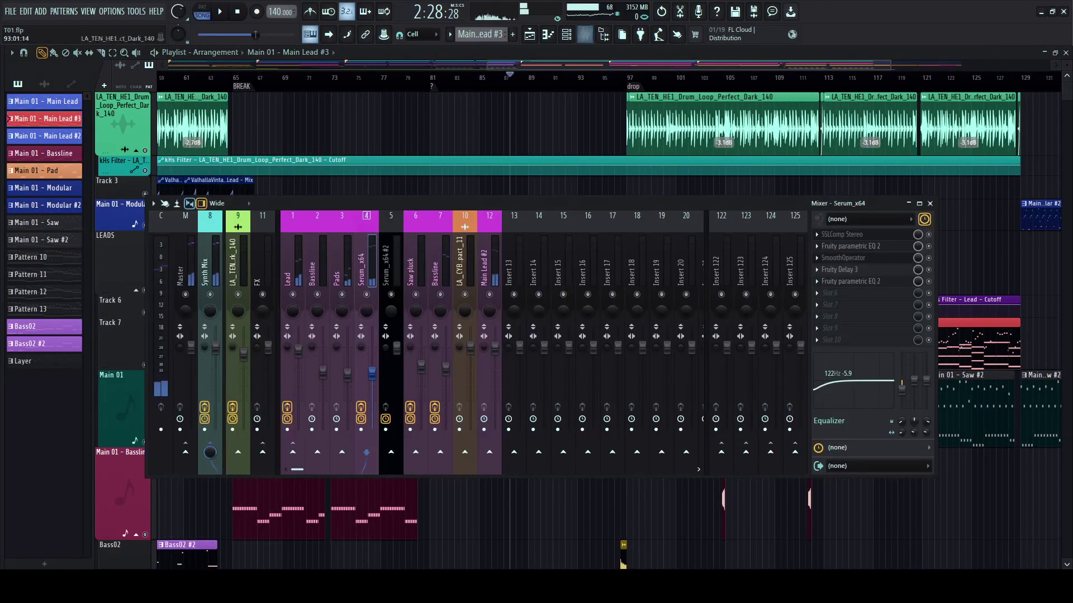
pyautogui.click(585, 34)
pyautogui.press('space')
pyautogui.click(629, 78)
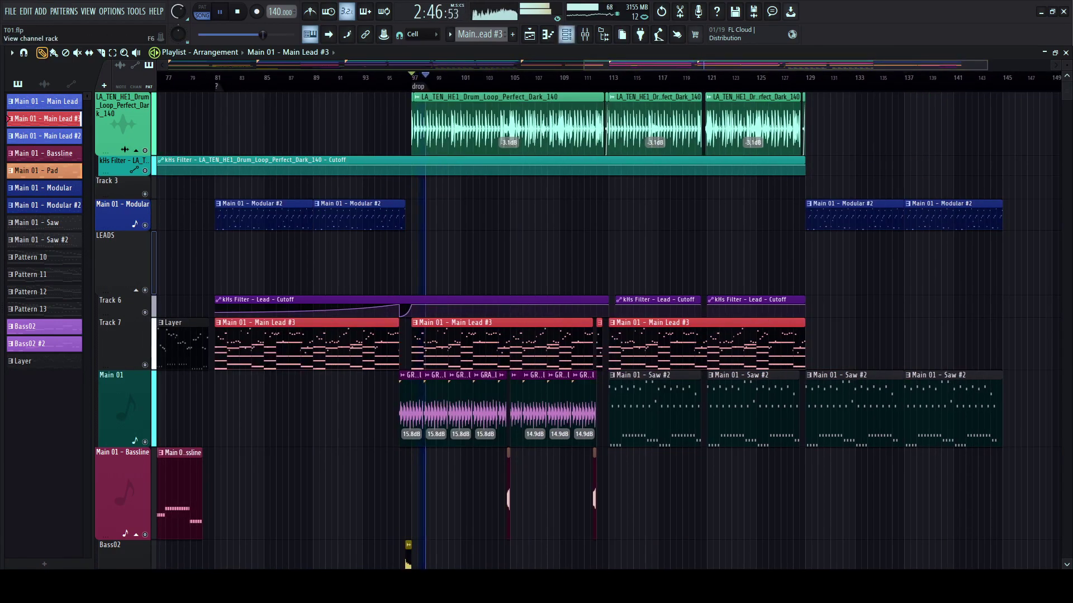
# - Loop the current pattern in pattern mode and open the Main Lead #5 synth from the channel rack
pyautogui.click(566, 34)
pyautogui.press('space')
pyautogui.click(202, 11)
pyautogui.press('space')
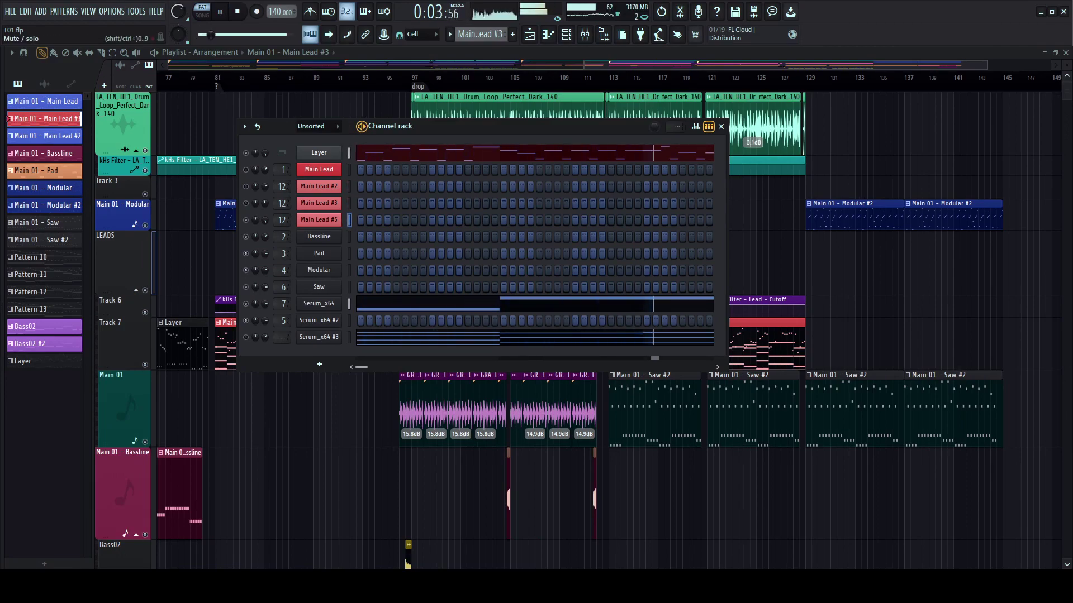
pyautogui.click(319, 220)
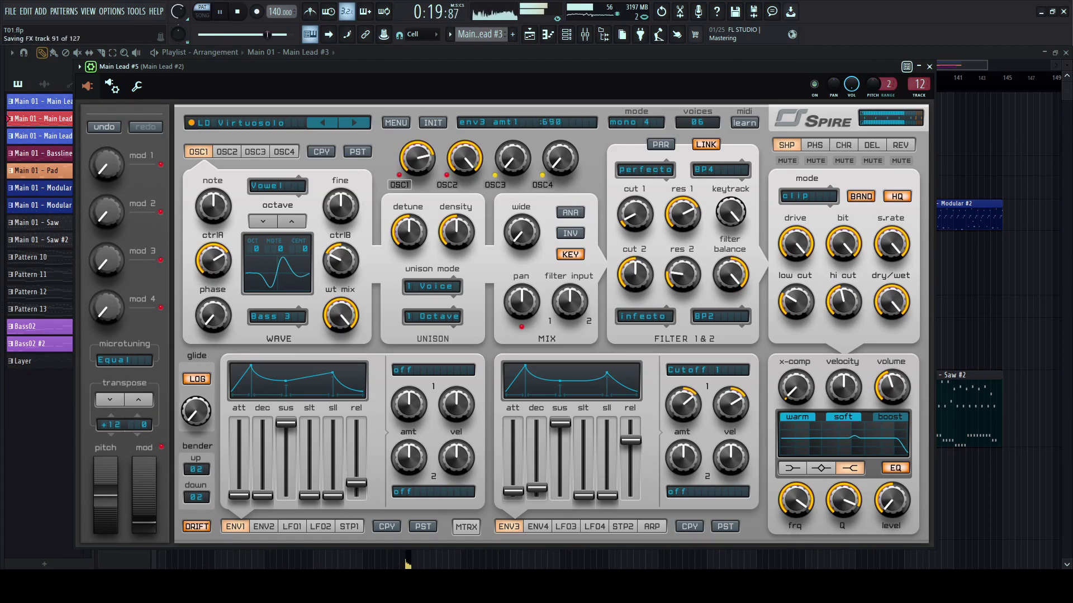
# - Close the synth and play the song arrangement from just before bar 81
pyautogui.click(929, 66)
pyautogui.press('space')
pyautogui.moveTo(289, 78); pyautogui.dragTo(208, 78)
pyautogui.scroll(3, 208, 78)
pyautogui.press('space')
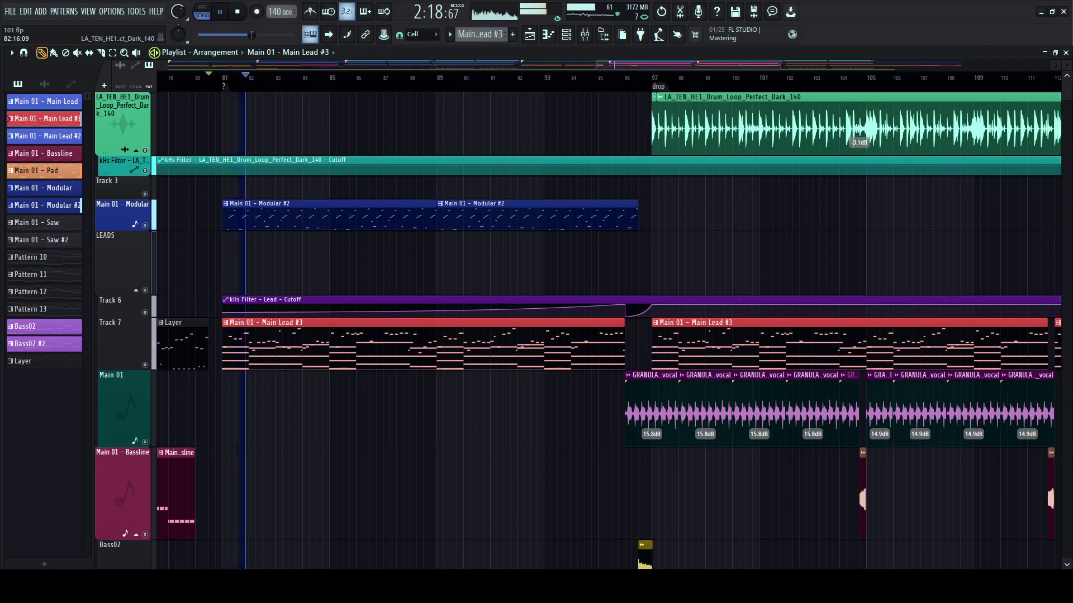
# - Raise the starting point of the kHs Filter - Lead - Cutoff automation at bar 81 to the maximum
pyautogui.press('space')
pyautogui.press('space')
pyautogui.moveTo(222, 345); pyautogui.dragTo(223, 305)
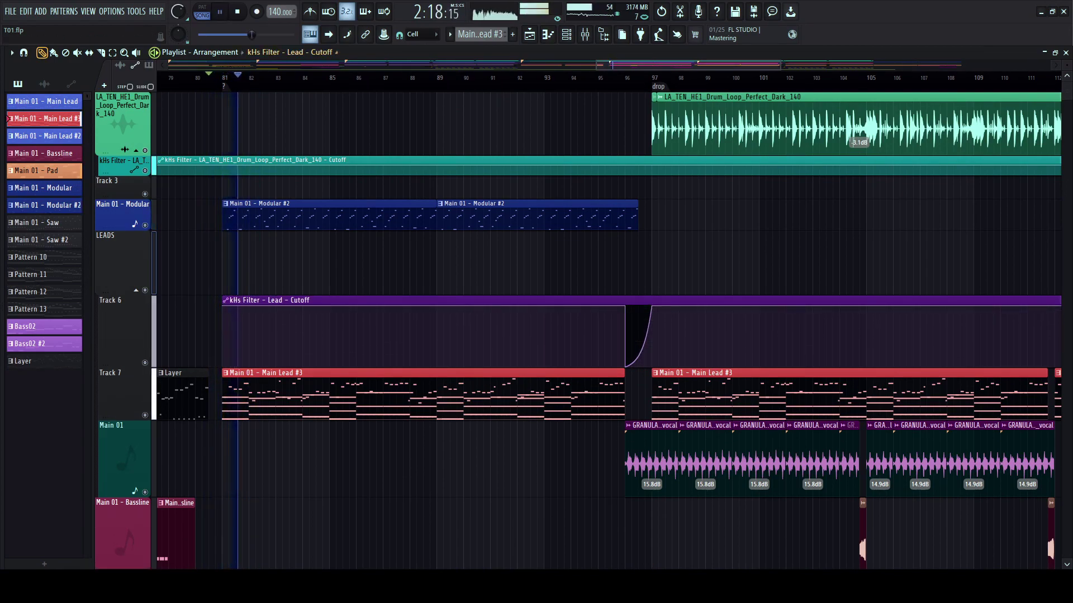
pyautogui.scroll(-1, 215, 307)
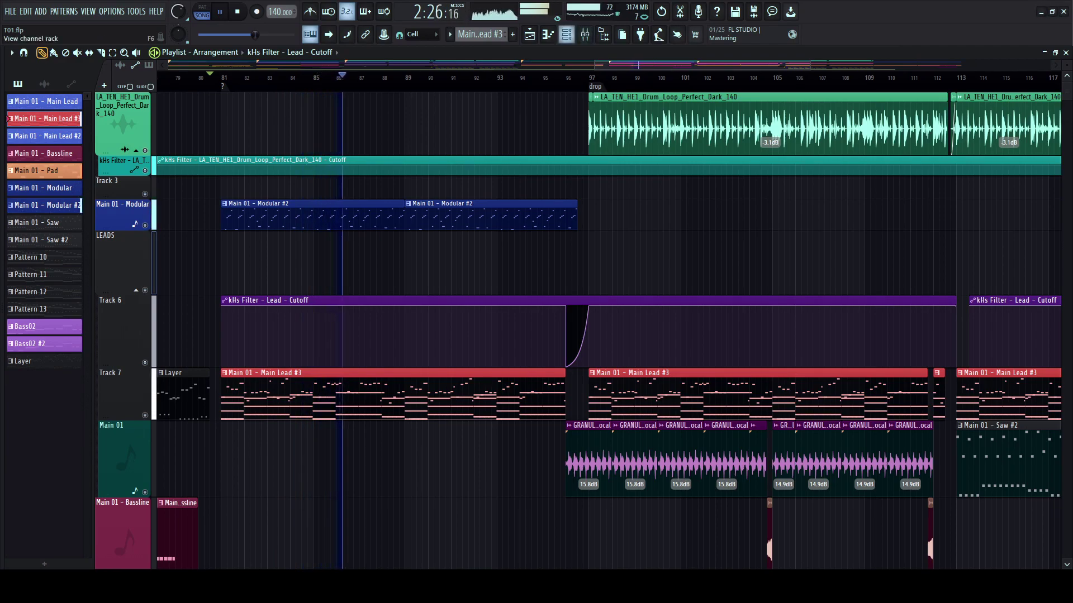
# - Solo the Main Lead #2 mixer track, set its low shelf to -7.6 at 287 Hz, and end the solo
pyautogui.click(566, 34)
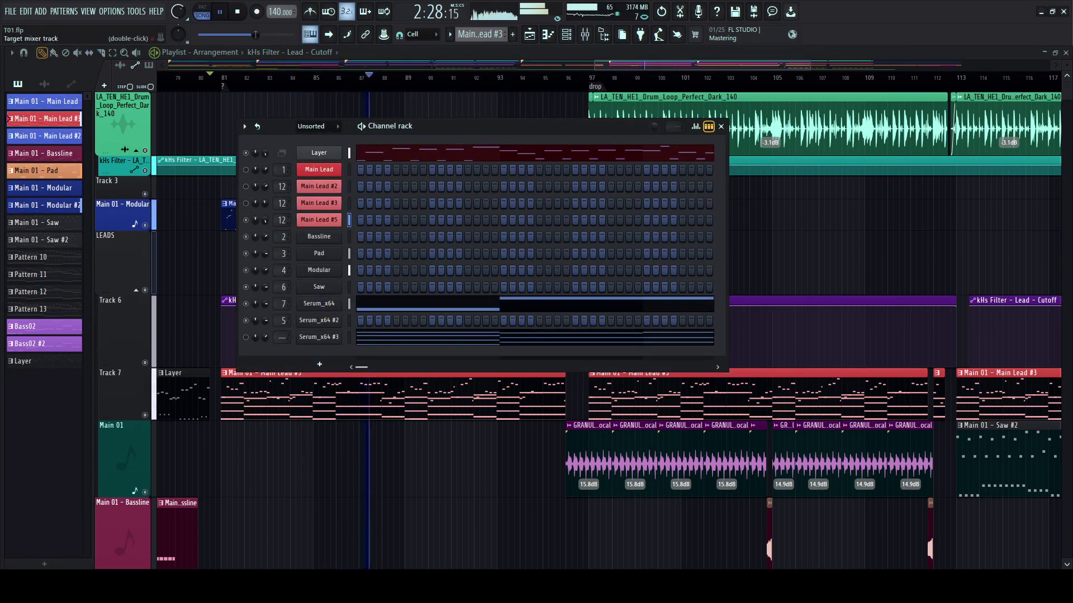
pyautogui.click(318, 220)
pyautogui.click(585, 34)
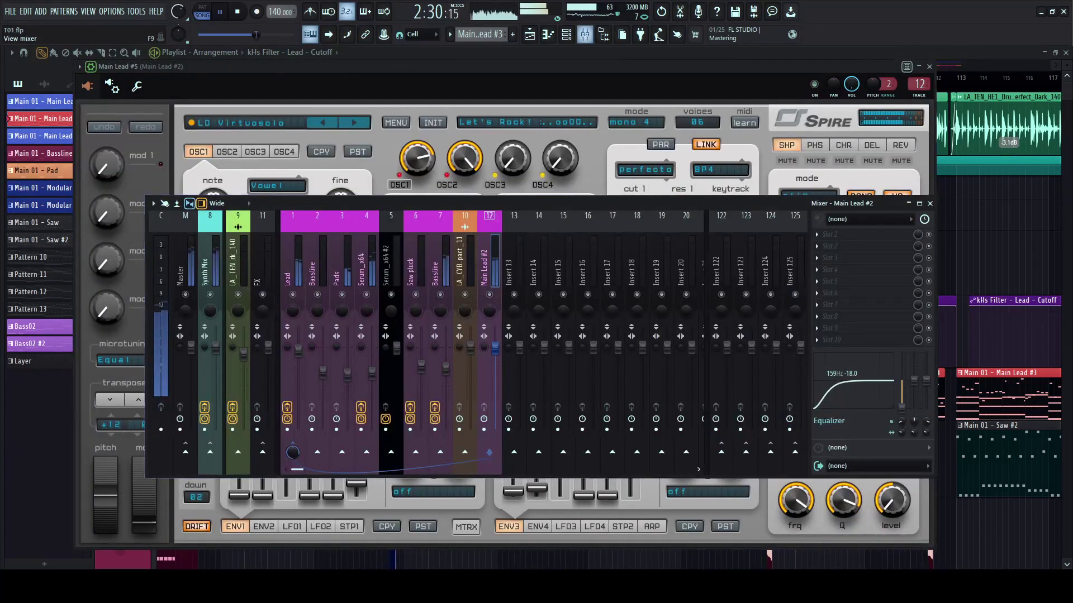
pyautogui.rightClick(490, 295)
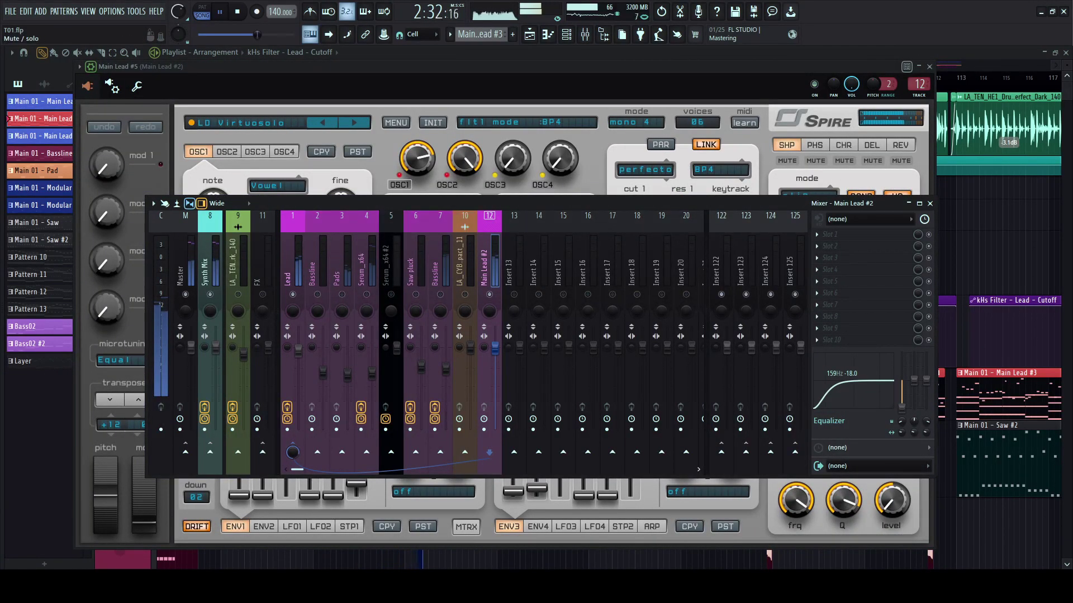
pyautogui.moveTo(901, 406); pyautogui.dragTo(901, 392)
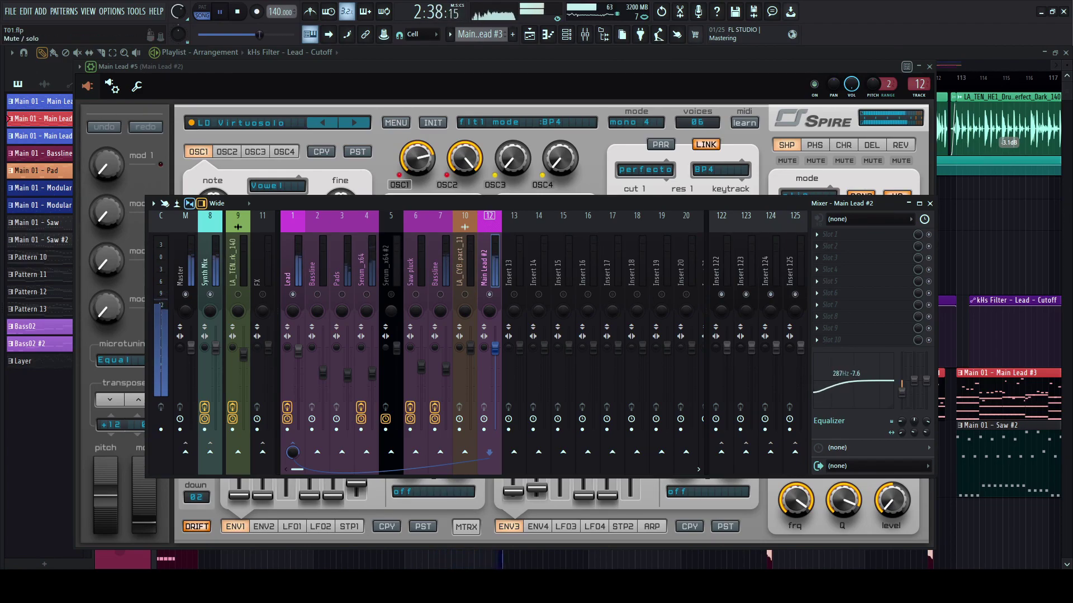
pyautogui.rightClick(489, 294)
# - Step Main Lead #5 past LD Virtuosolo to LD Virus V and the following preset, auditioning in pattern mode
pyautogui.press('space')
pyautogui.moveTo(447, 66); pyautogui.dragTo(449, 68)
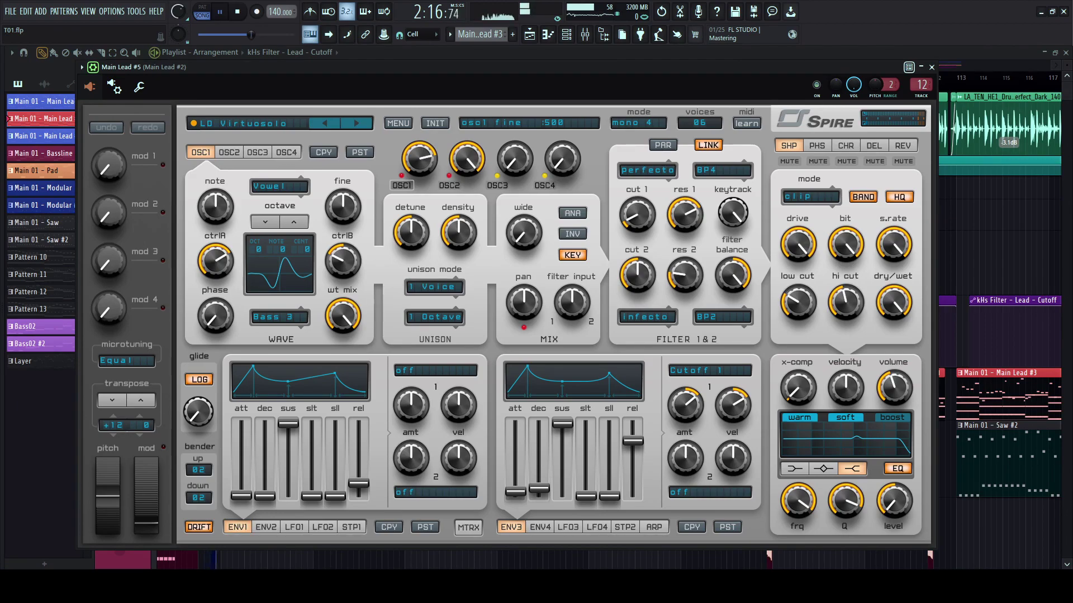
pyautogui.click(356, 123)
pyautogui.press('l')
pyautogui.press('space')
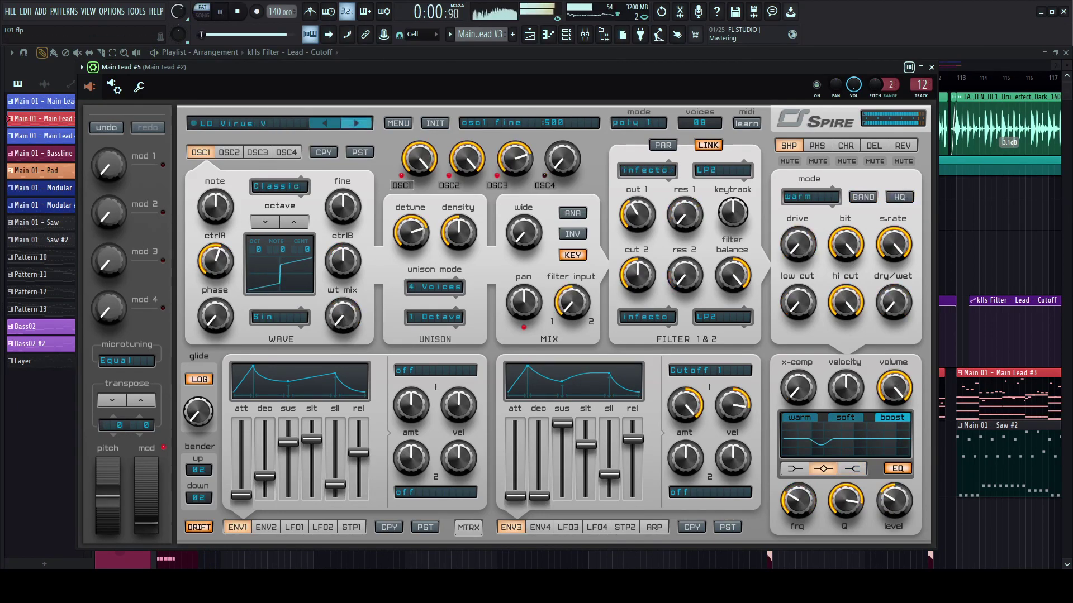
pyautogui.click(356, 122)
pyautogui.press('F6')
pyautogui.press('space')
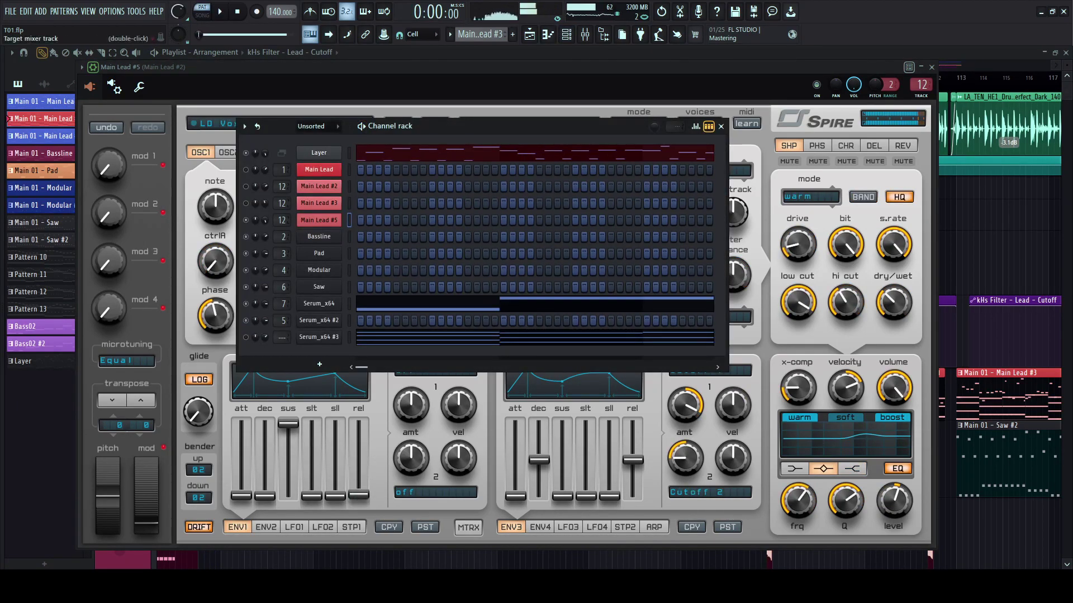
# - Step Main Lead #5 through the Spire presets LD WandW AL&RS, LD Wicked V and LD Zero76 AL&RS to Your Typical Sup
pyautogui.press('F6')
pyautogui.click(356, 122)
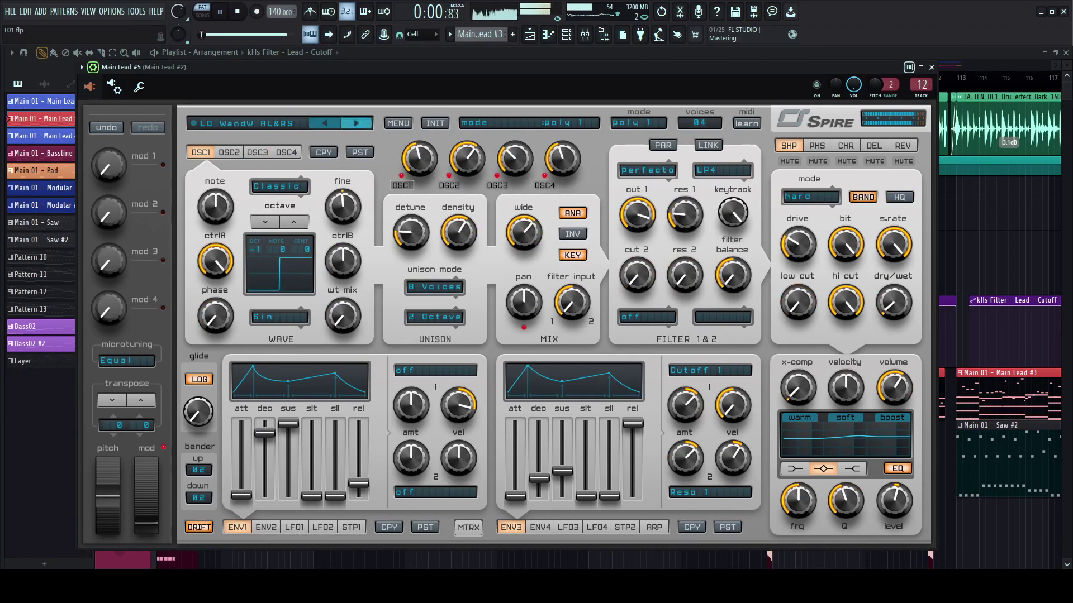
pyautogui.click(356, 123)
pyautogui.click(356, 123)
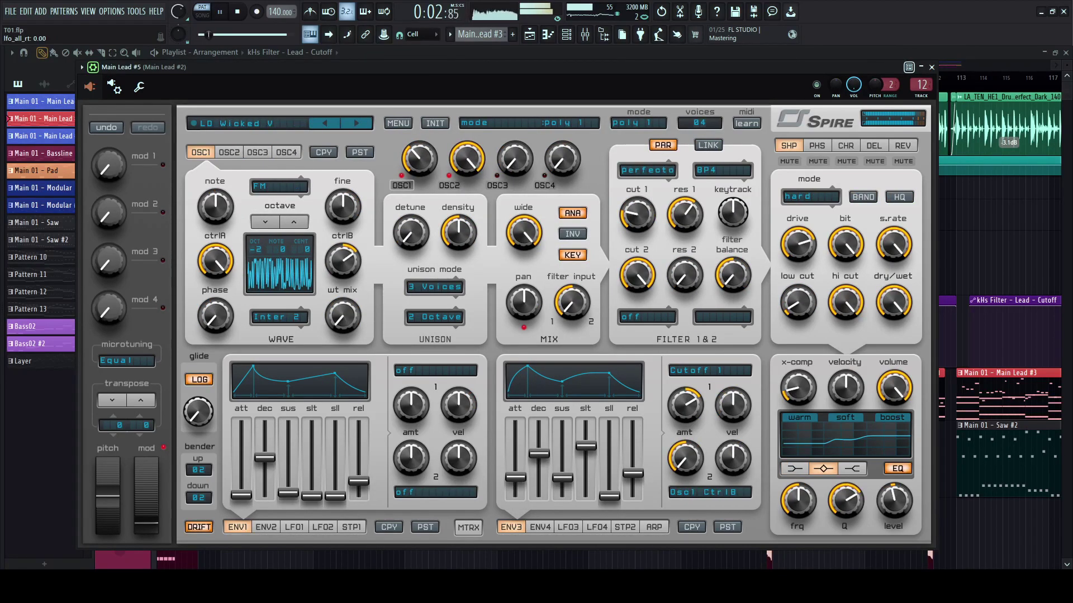
pyautogui.click(356, 123)
pyautogui.click(356, 123)
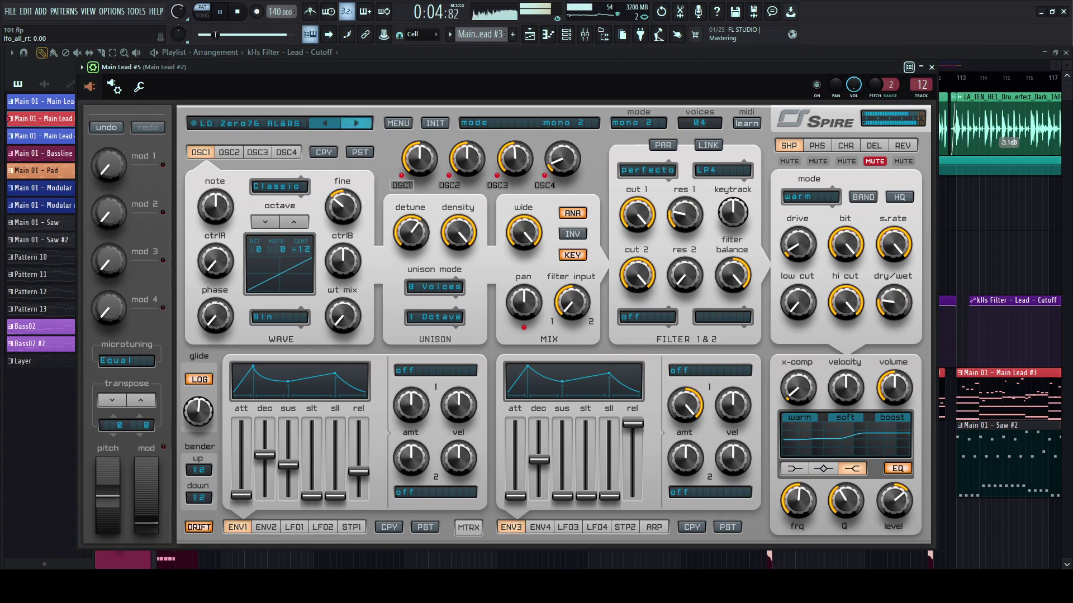
pyautogui.click(356, 123)
pyautogui.click(324, 122)
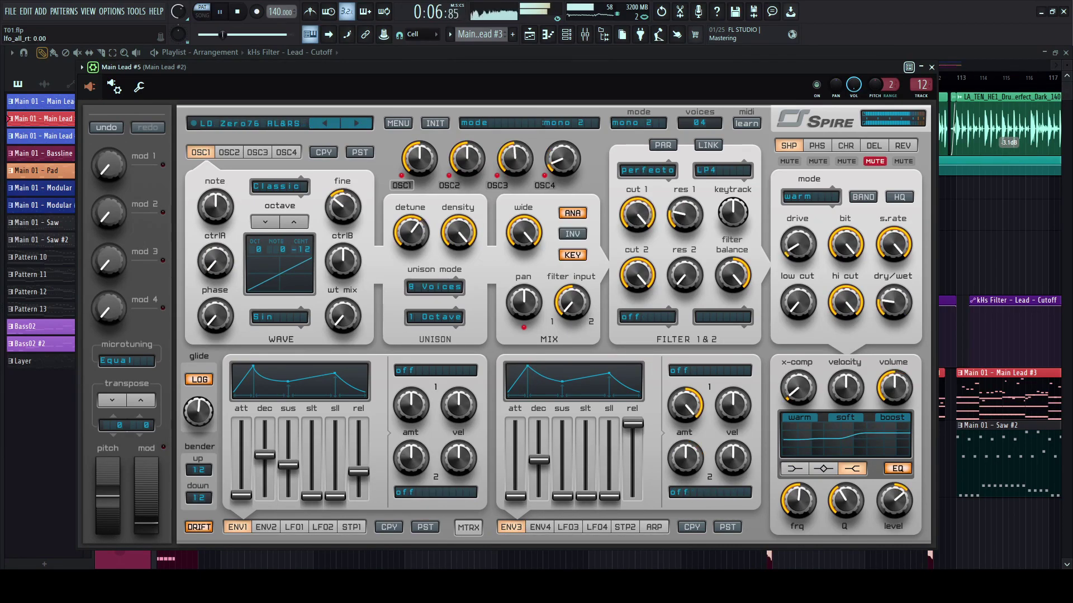
pyautogui.click(355, 122)
pyautogui.click(356, 123)
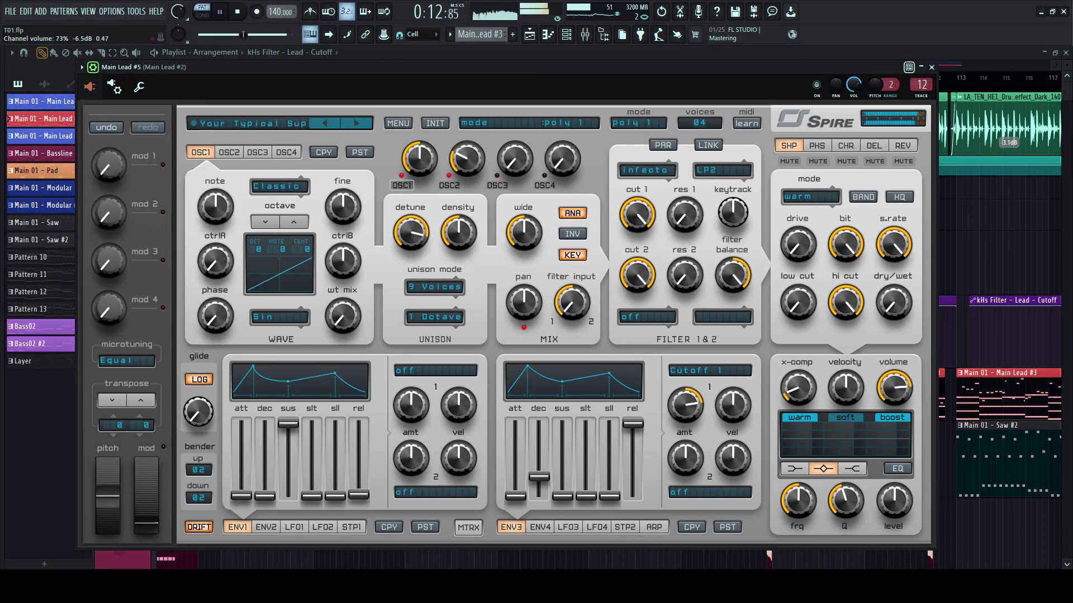
# - Set the delay dry/wet of Main Lead #5 to 0 in Spire and bring up the channel rack
pyautogui.click(874, 145)
pyautogui.moveTo(893, 317); pyautogui.dragTo(894, 386)
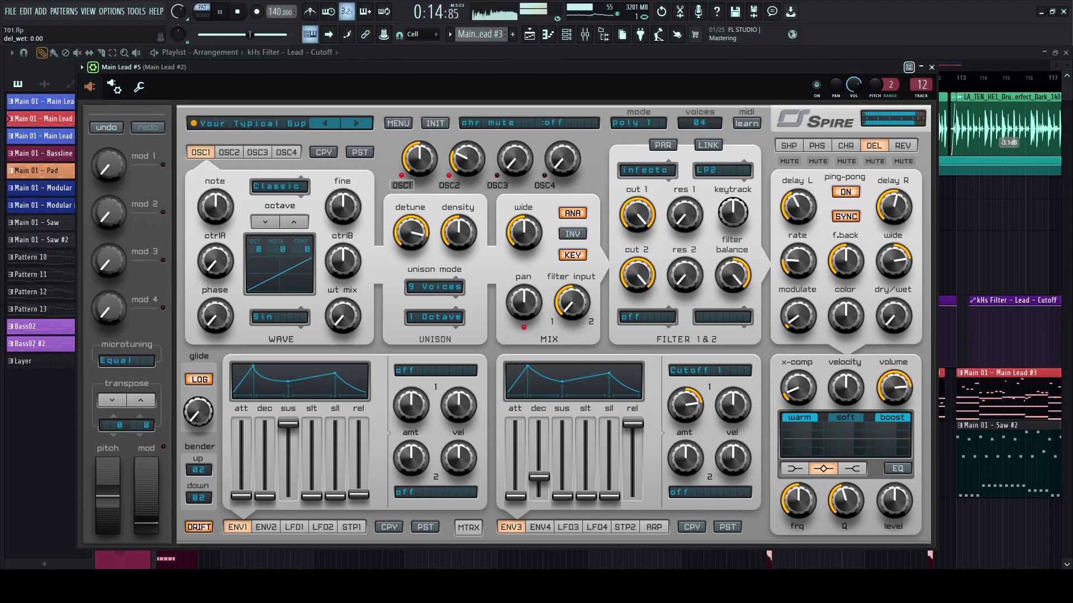
pyautogui.click(565, 34)
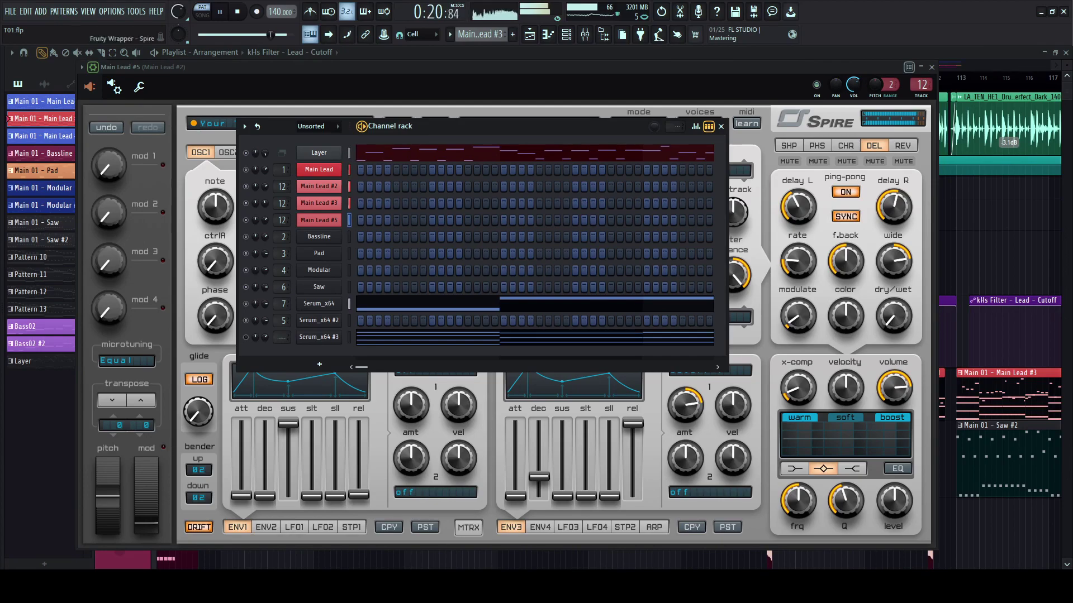
# - Return to the playlist and play the song arrangement from the BUILD section at bar 17
pyautogui.click(585, 34)
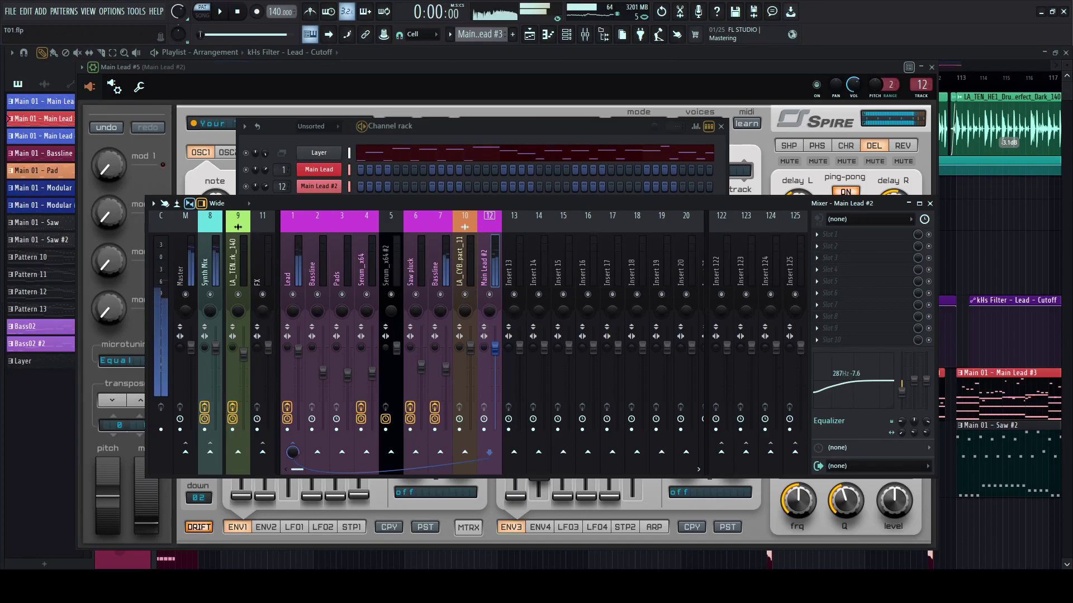
pyautogui.click(677, 561)
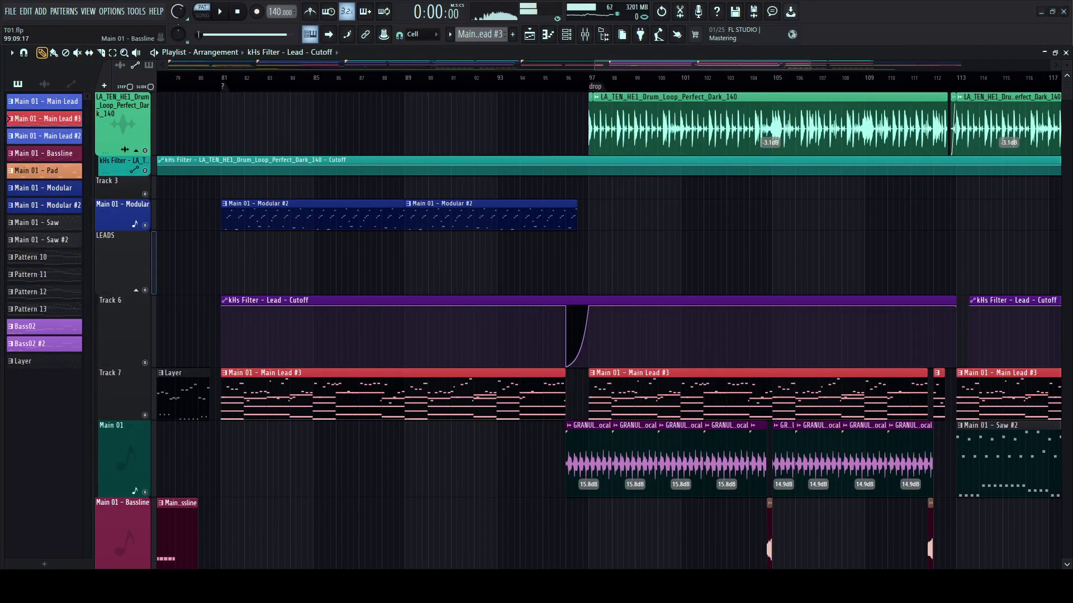
pyautogui.click(216, 78)
pyautogui.scroll(-6, 216, 78)
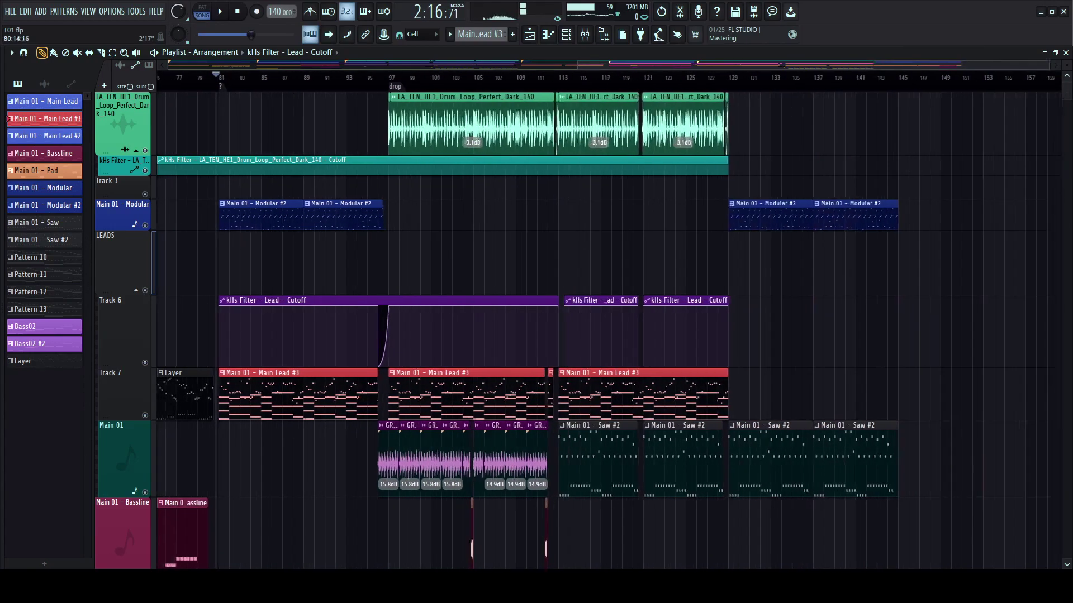
pyautogui.click(247, 79)
pyautogui.press('space')
pyautogui.scroll(5, 247, 78)
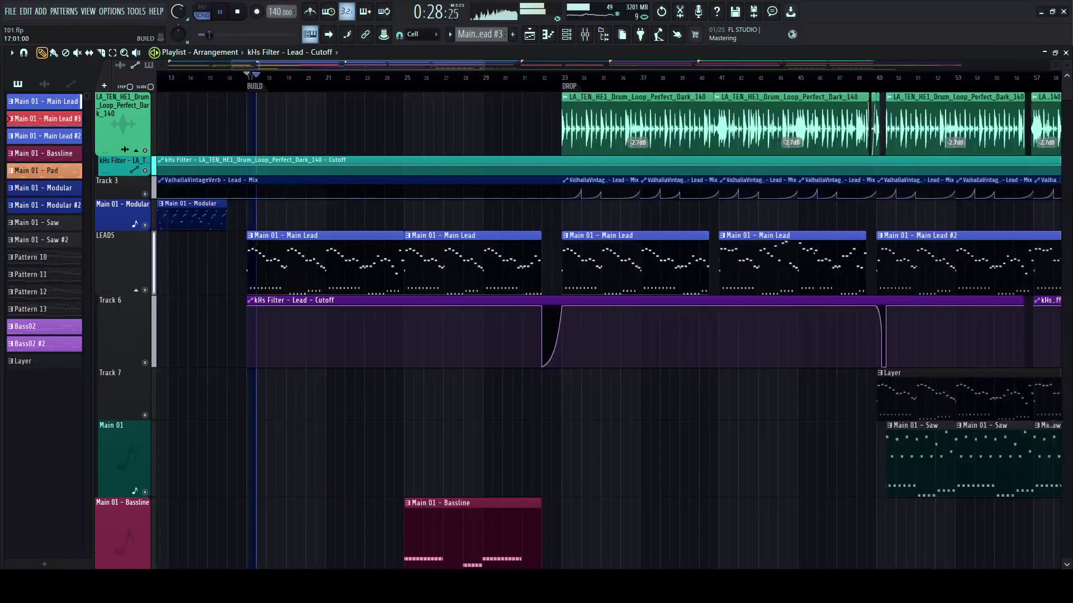
# - Open the Main Lead synth and set its Spire reverb dry/wet to 0.24
pyautogui.click(566, 34)
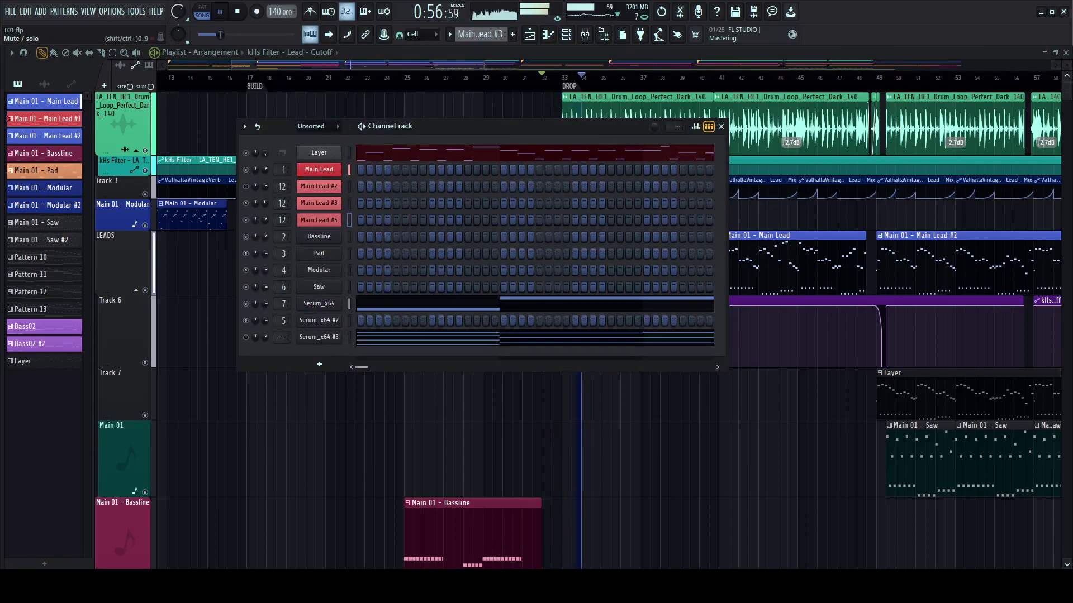
pyautogui.click(318, 169)
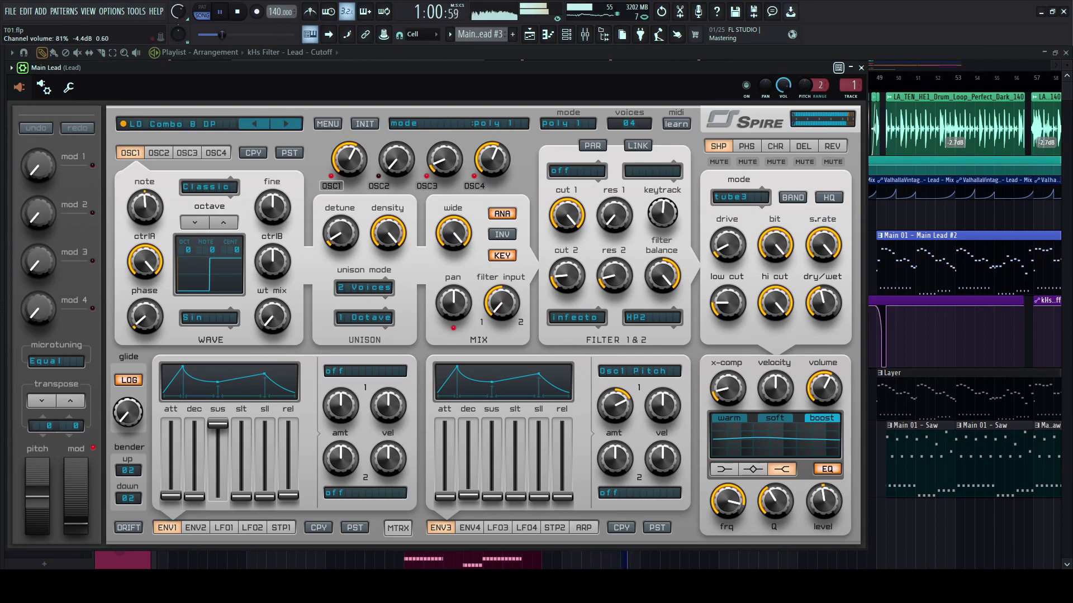
pyautogui.click(831, 146)
pyautogui.moveTo(824, 303); pyautogui.dragTo(824, 299)
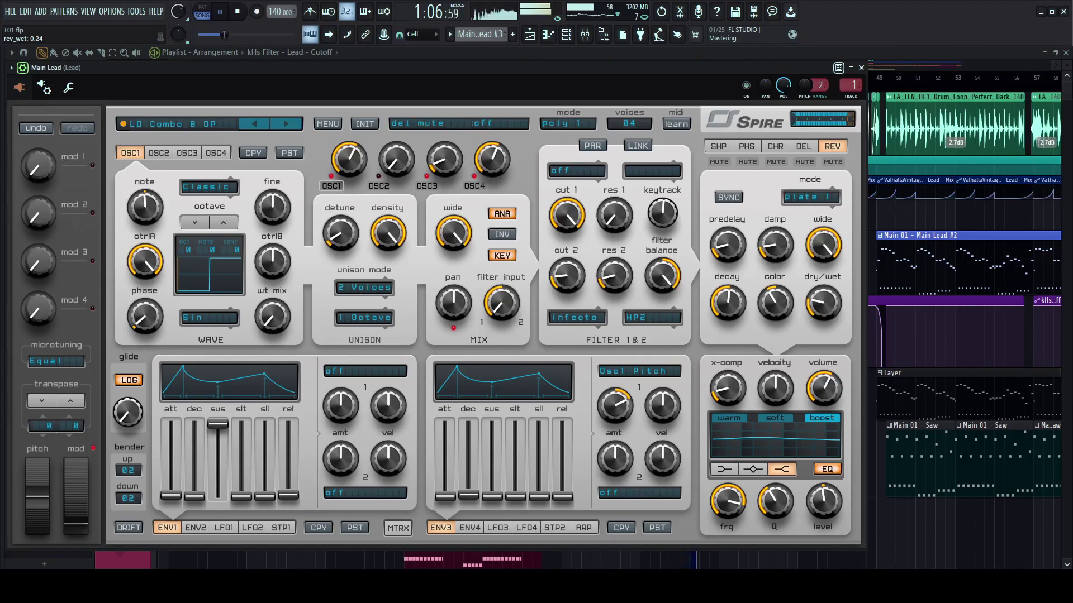
# - Open ValhallaVintageVerb on the Lead mixer track and shorten its decay to 7.52 s
pyautogui.press('F9')
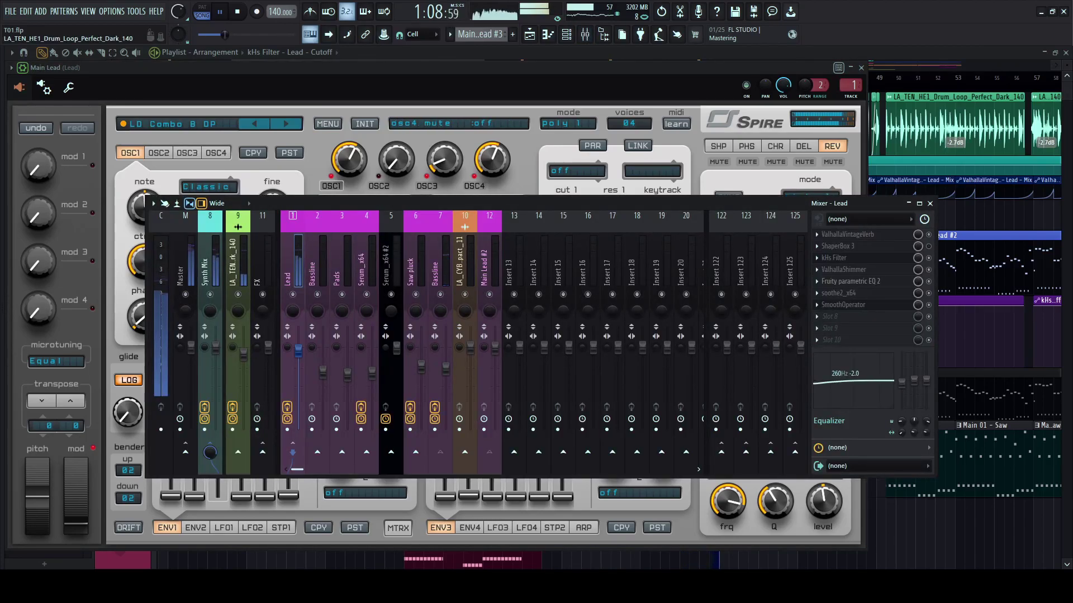
pyautogui.click(206, 268)
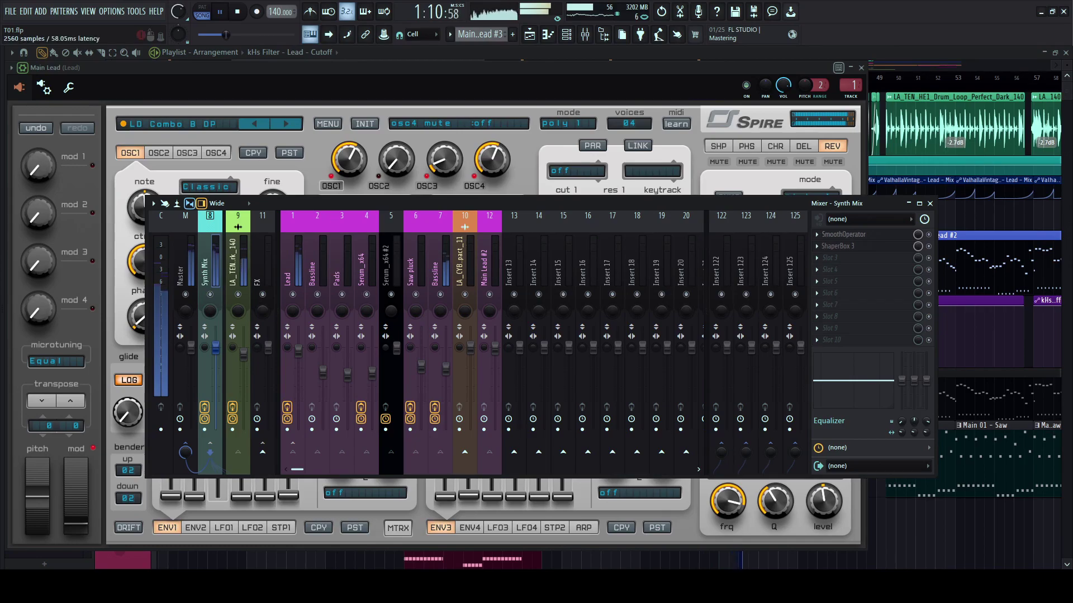
pyautogui.click(289, 268)
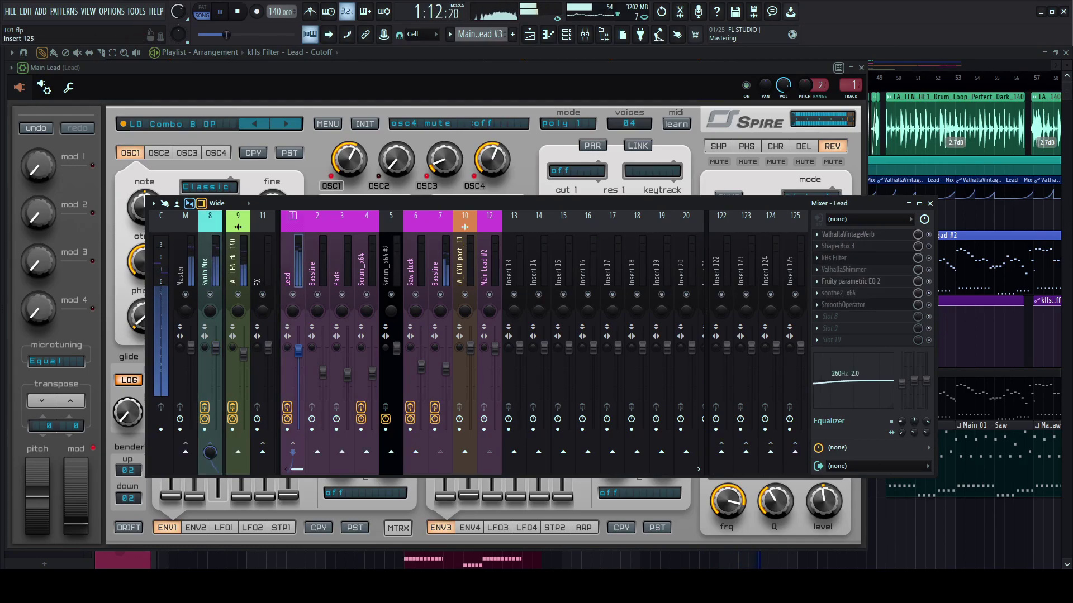
pyautogui.click(848, 235)
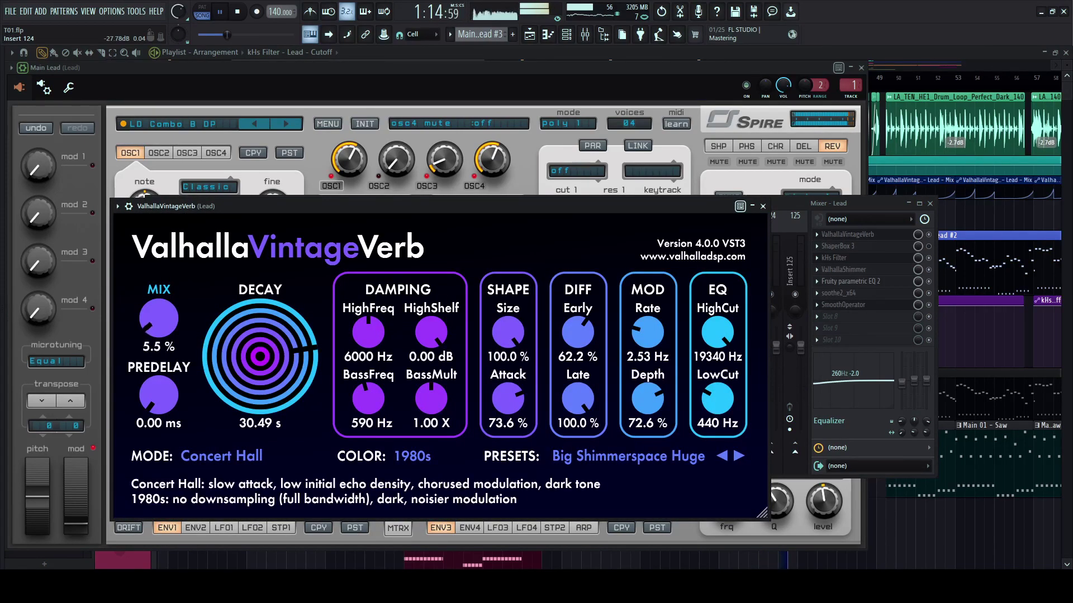
pyautogui.moveTo(469, 206); pyautogui.dragTo(506, 150)
pyautogui.moveTo(297, 300); pyautogui.dragTo(298, 342)
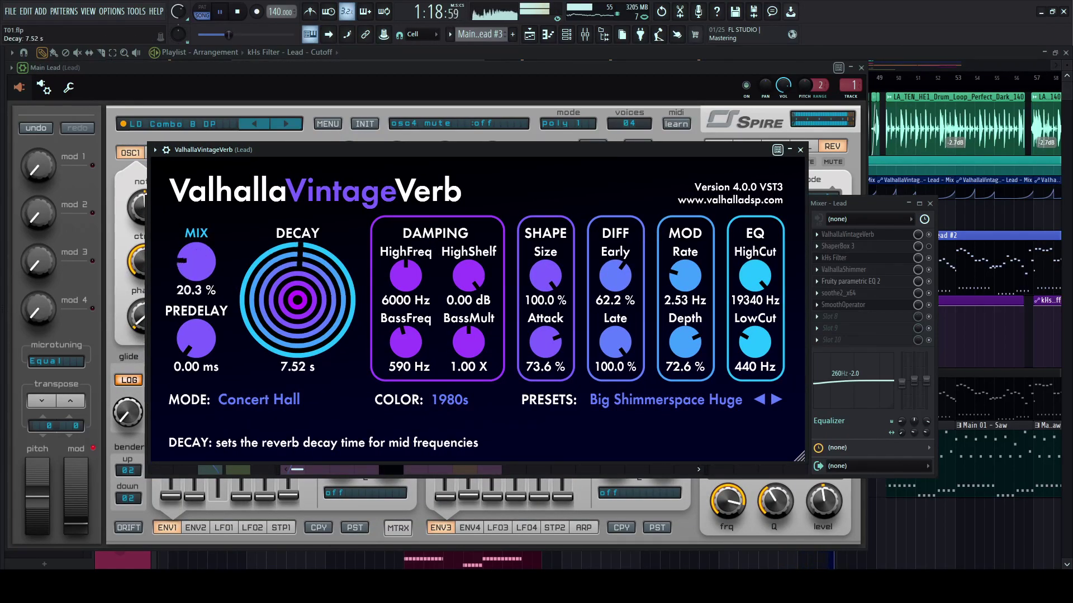
# - Audition the reverb preset Almost Slapback Wash, return to Big Shimmerspace Huge, and restart playback in song mode
pyautogui.click(776, 399)
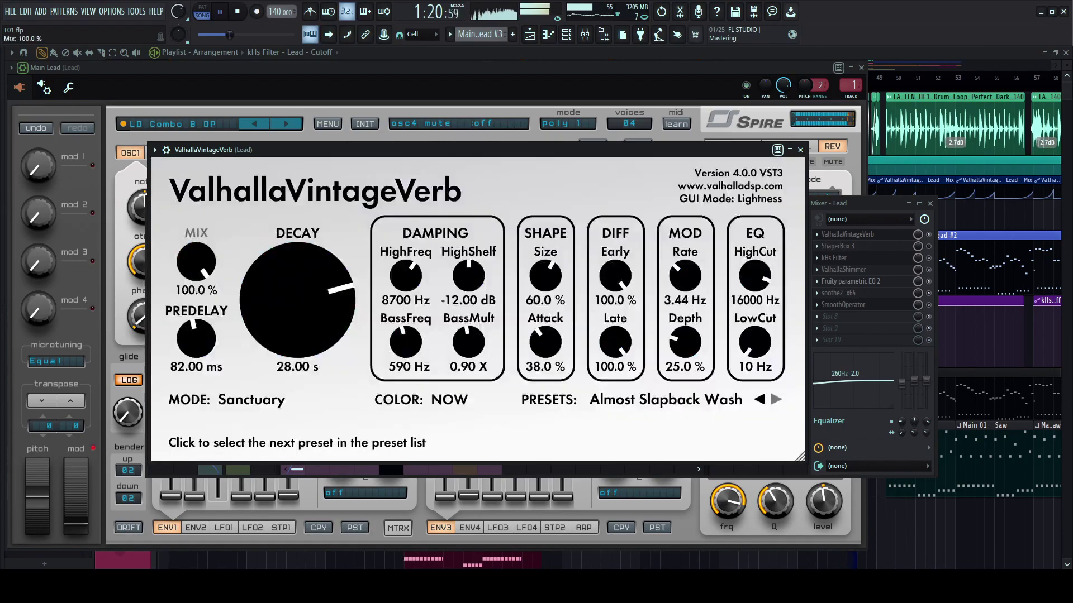
pyautogui.click(758, 399)
pyautogui.click(202, 12)
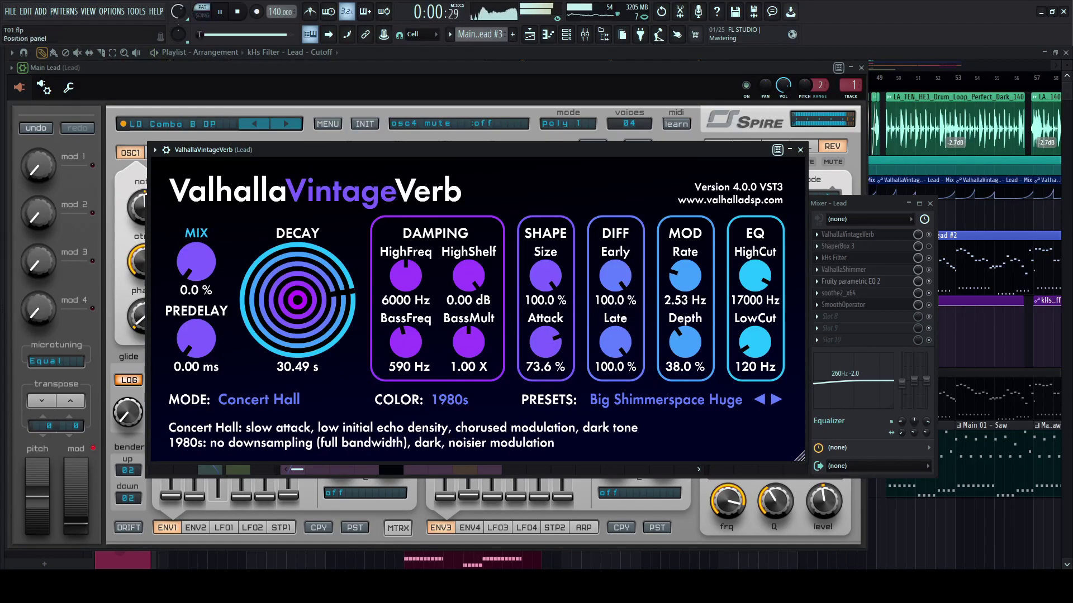
pyautogui.click(202, 12)
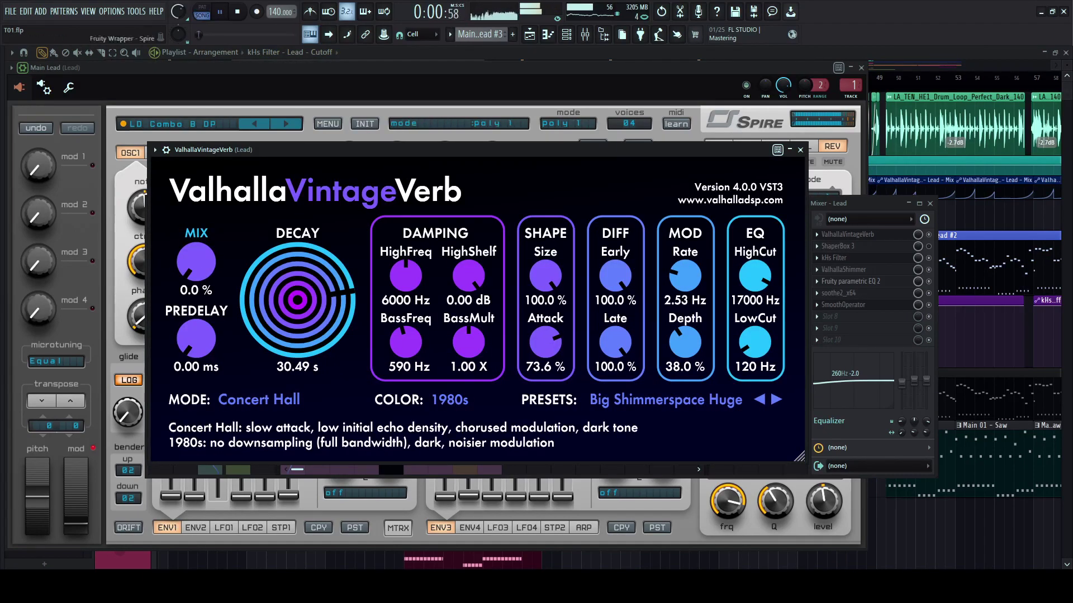
# - Return to the playlist and play the arrangement from the drop at bar 33
pyautogui.click(444, 52)
pyautogui.click(445, 77)
pyautogui.click(561, 77)
pyautogui.scroll(-2, 562, 77)
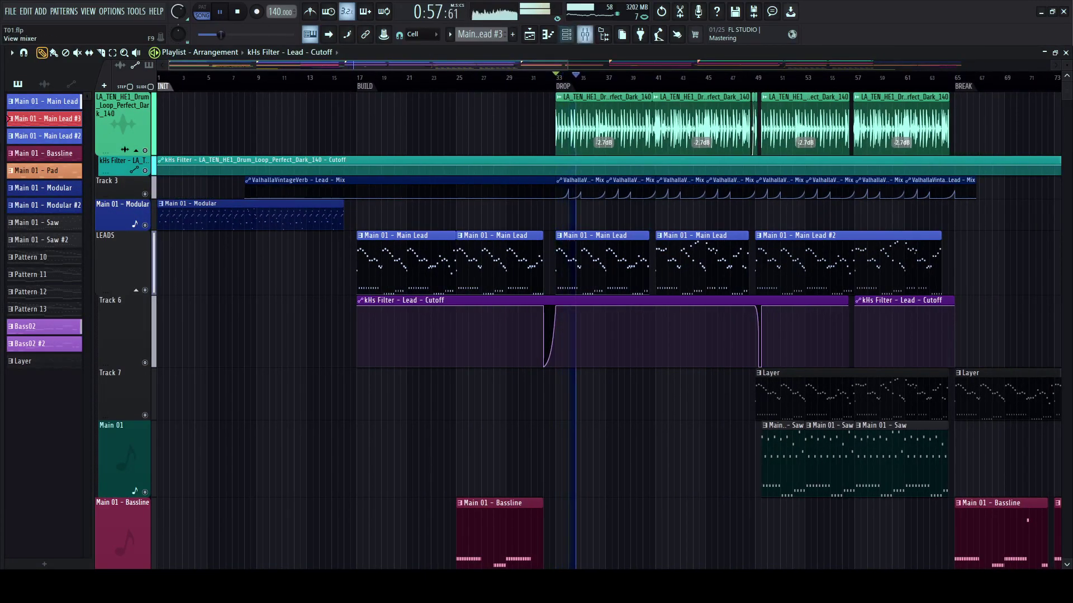
# - Step the Lead track's ValhallaVintageVerb past Big Shimmerspace to the Chorus In Space preset and raise its LowCut
pyautogui.click(584, 34)
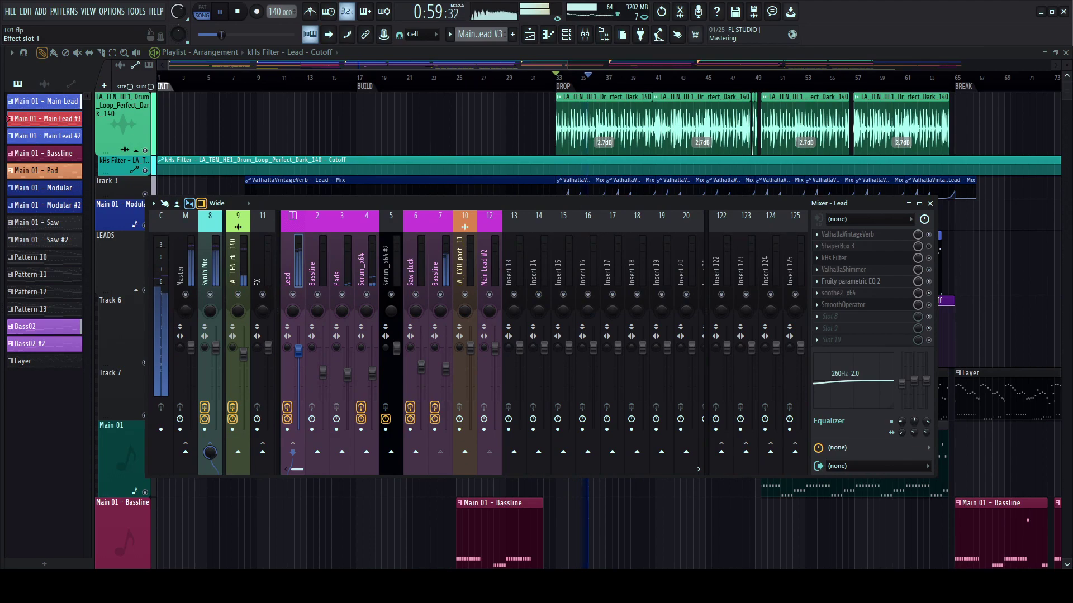
pyautogui.click(844, 234)
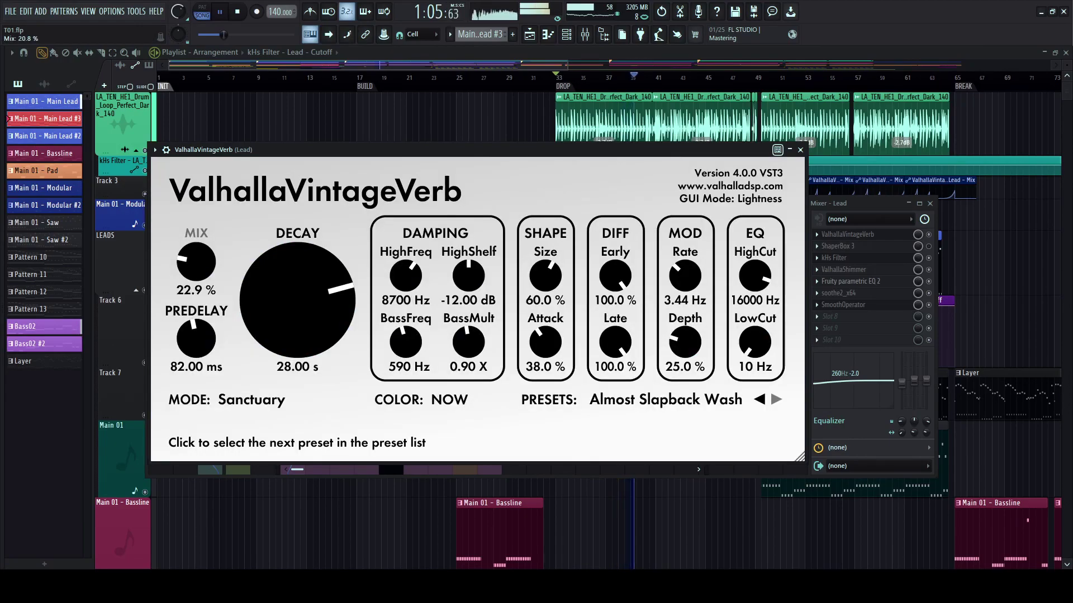
pyautogui.click(776, 399)
pyautogui.click(776, 399)
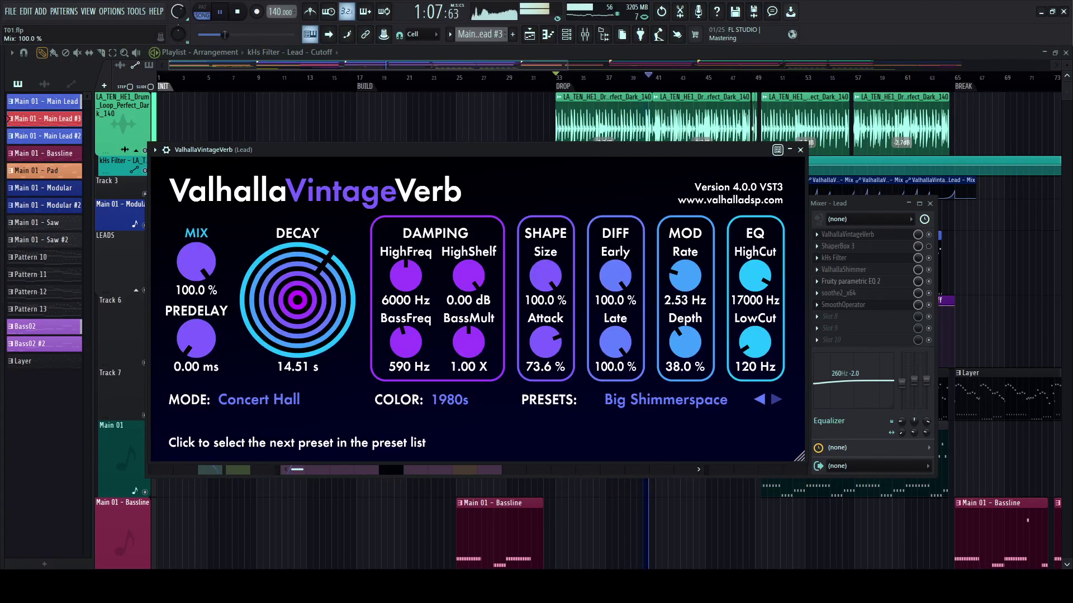
pyautogui.click(776, 399)
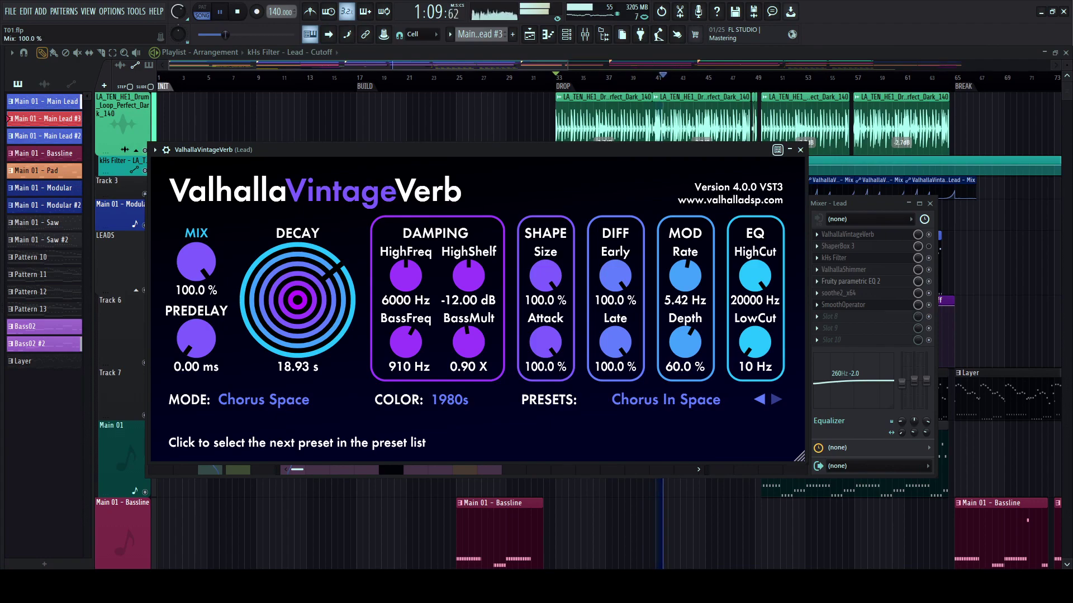
pyautogui.moveTo(755, 342); pyautogui.dragTo(755, 312)
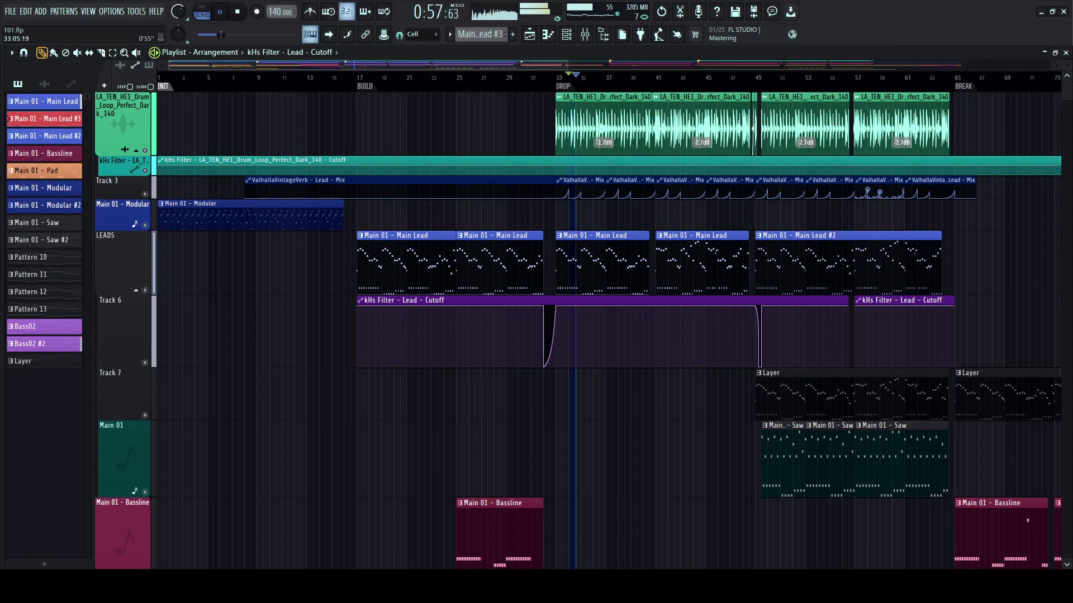
# - Enlarge Track 3 with the ValhallaVintageVerb mix automation in the playlist and replay the drop
pyautogui.scroll(2, 559, 391)
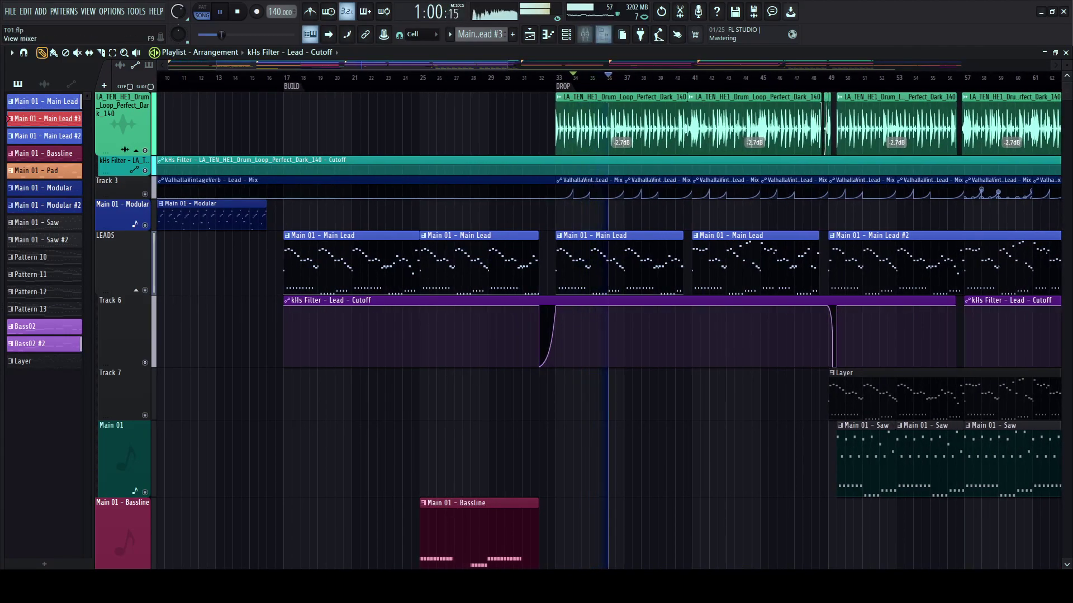
pyautogui.moveTo(124, 199); pyautogui.dragTo(124, 260)
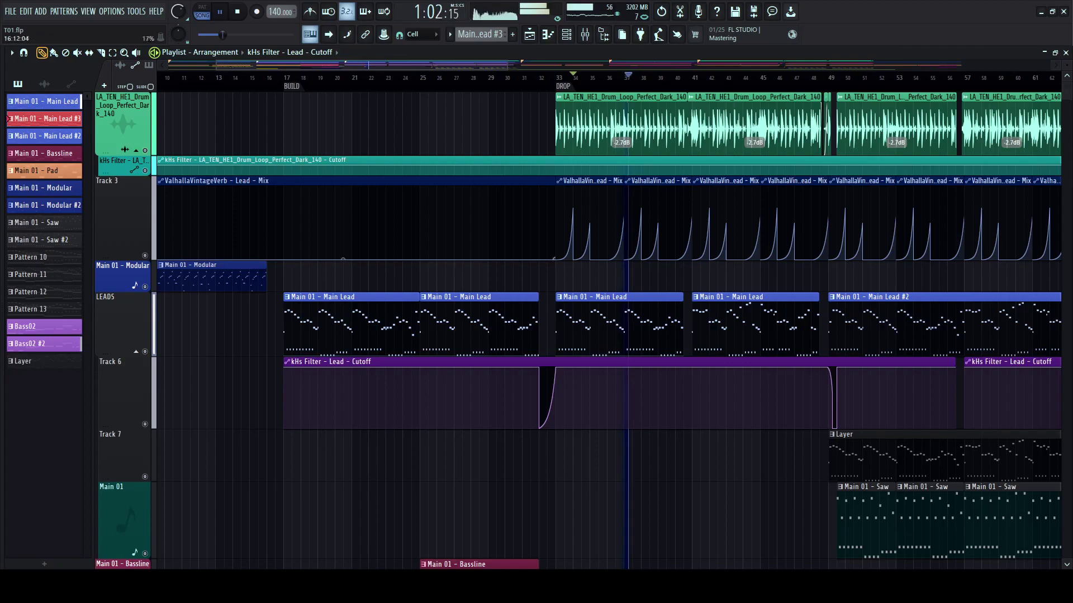
pyautogui.click(566, 35)
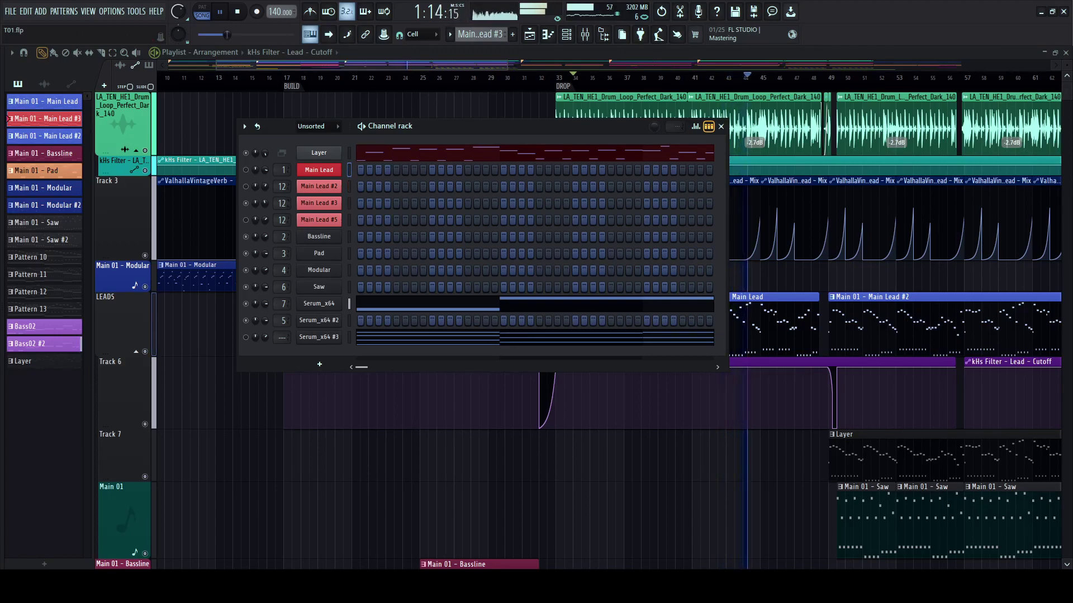
pyautogui.press('space')
pyautogui.press('space')
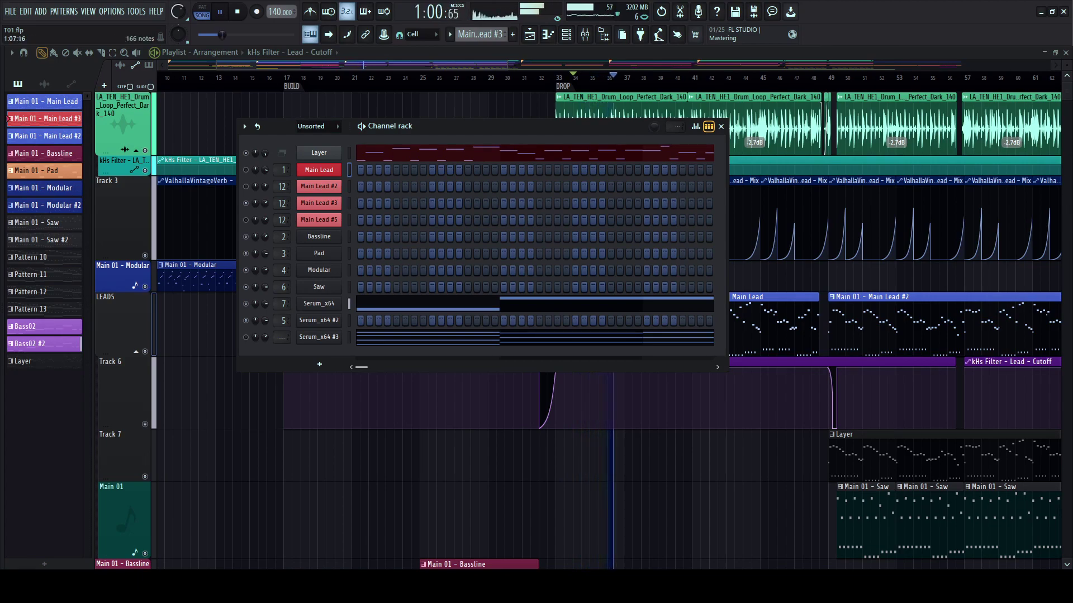
# - Open the Main Lead pattern from the playlist and move its notes from the Main Lead channel to the Layer channel
pyautogui.click(721, 126)
pyautogui.hscroll(3, 643, 190)
pyautogui.doubleClick(520, 327)
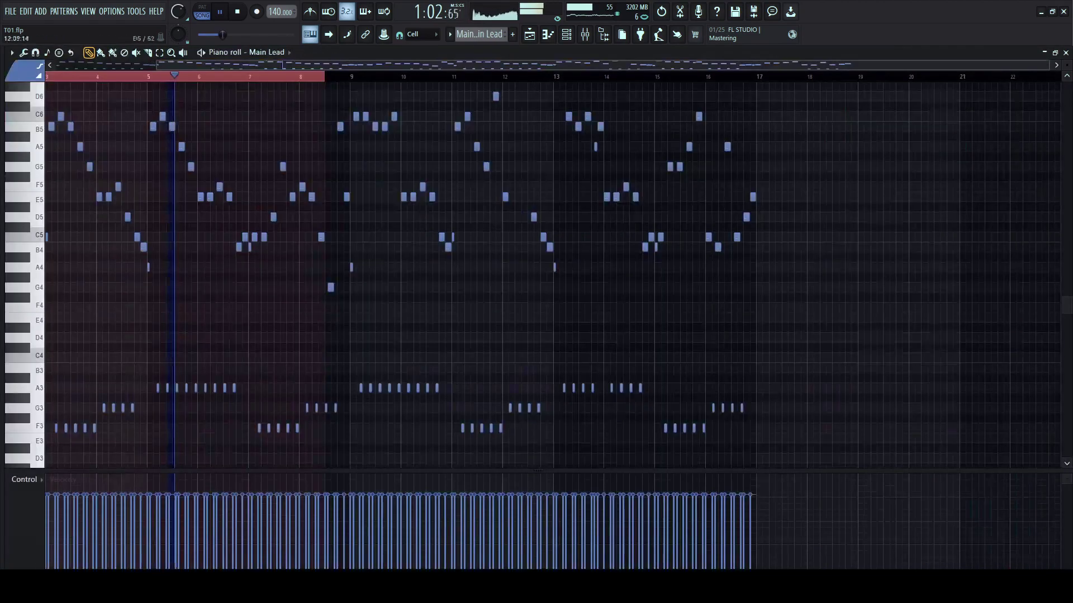
pyautogui.click(567, 35)
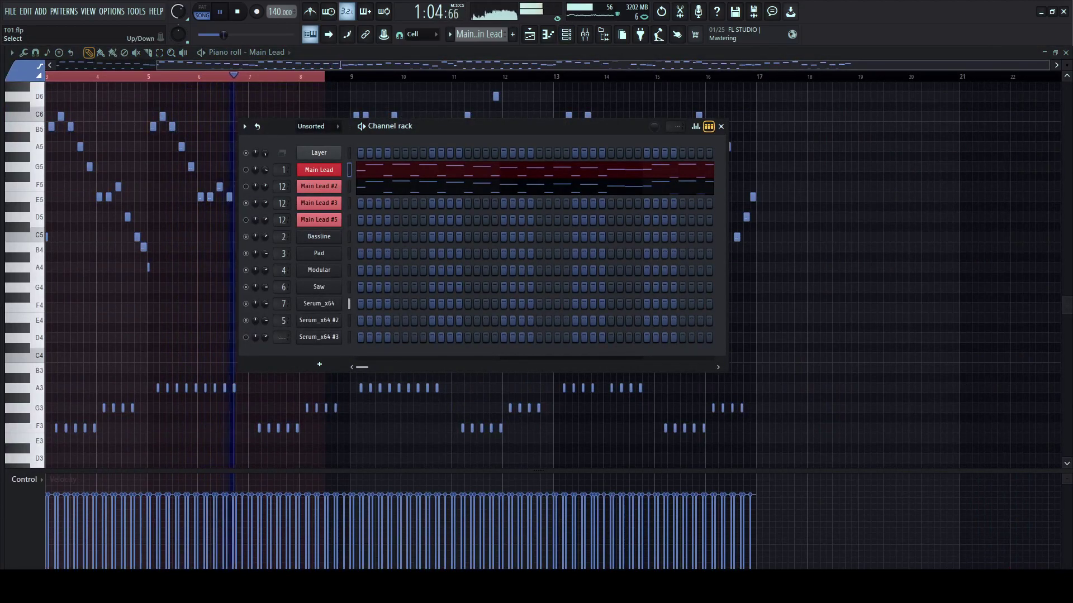
pyautogui.hotkey('ctrl', 'x')
pyautogui.click(349, 153)
pyautogui.hotkey('ctrl', 'v')
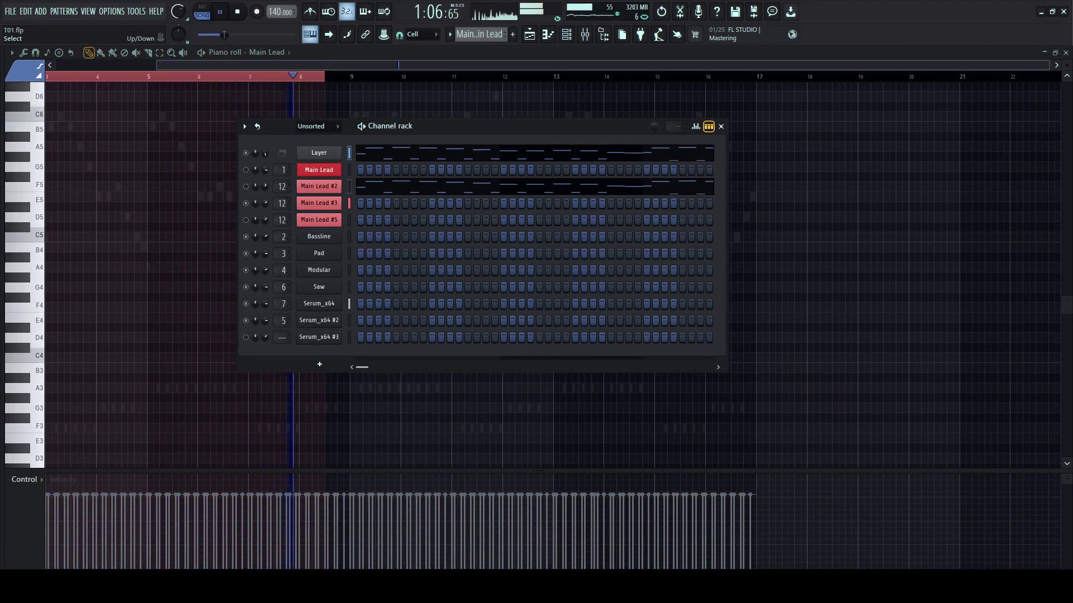
# - Cut the duplicate notes from the Main Lead #2 channel and enable all the Main Lead channels
pyautogui.click(349, 187)
pyautogui.hotkey('ctrl', 'x')
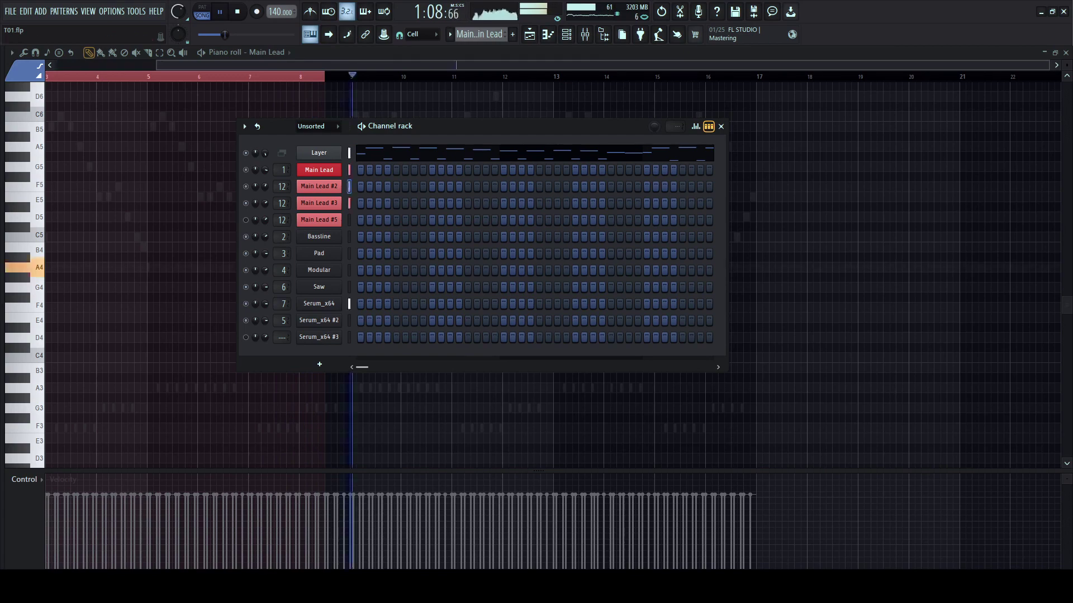
pyautogui.press('space')
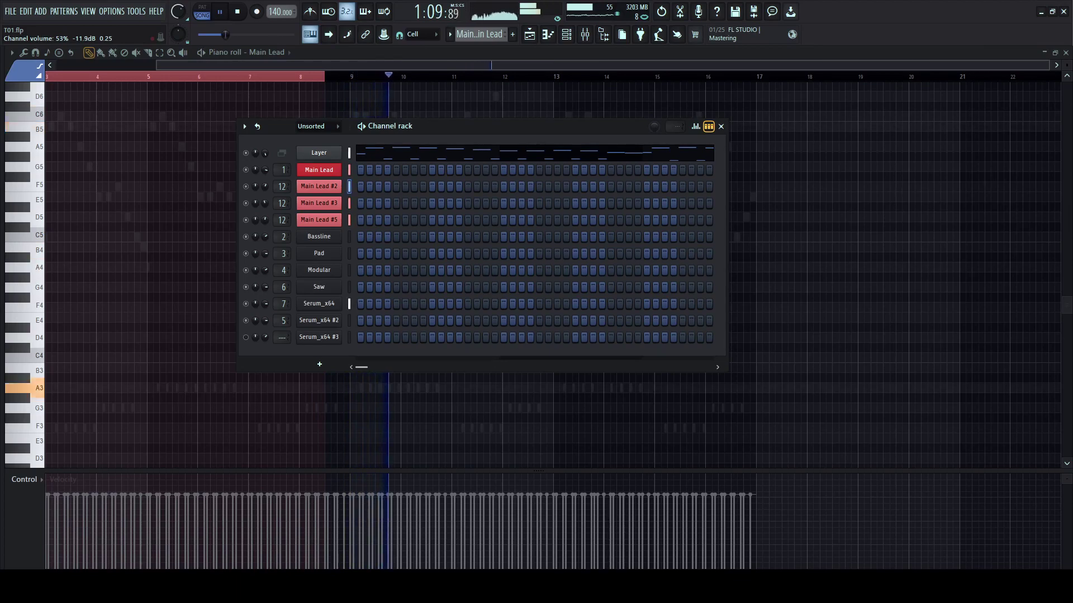
# - Review the full arrangement in the playlist during playback and replay it from the drop at bar 33
pyautogui.press('F5')
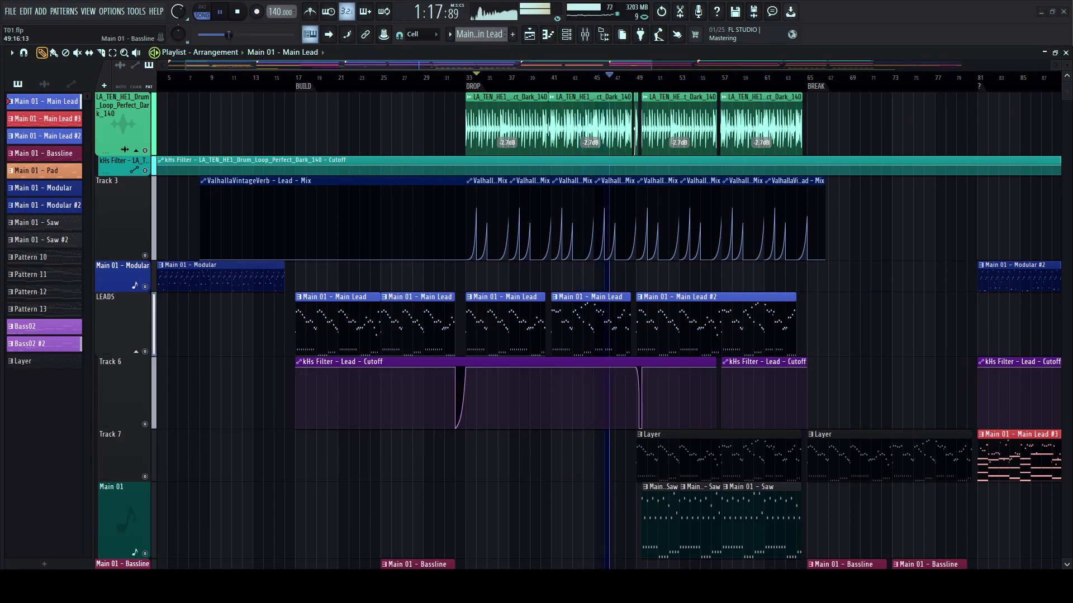
pyautogui.scroll(-4, 733, 212)
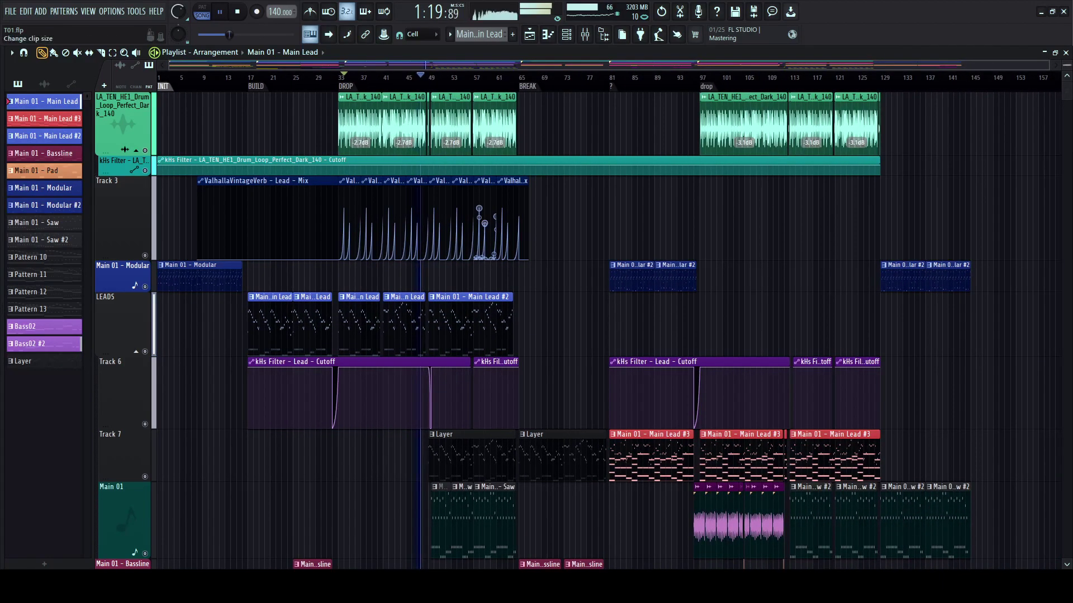
pyautogui.scroll(-4, 732, 212)
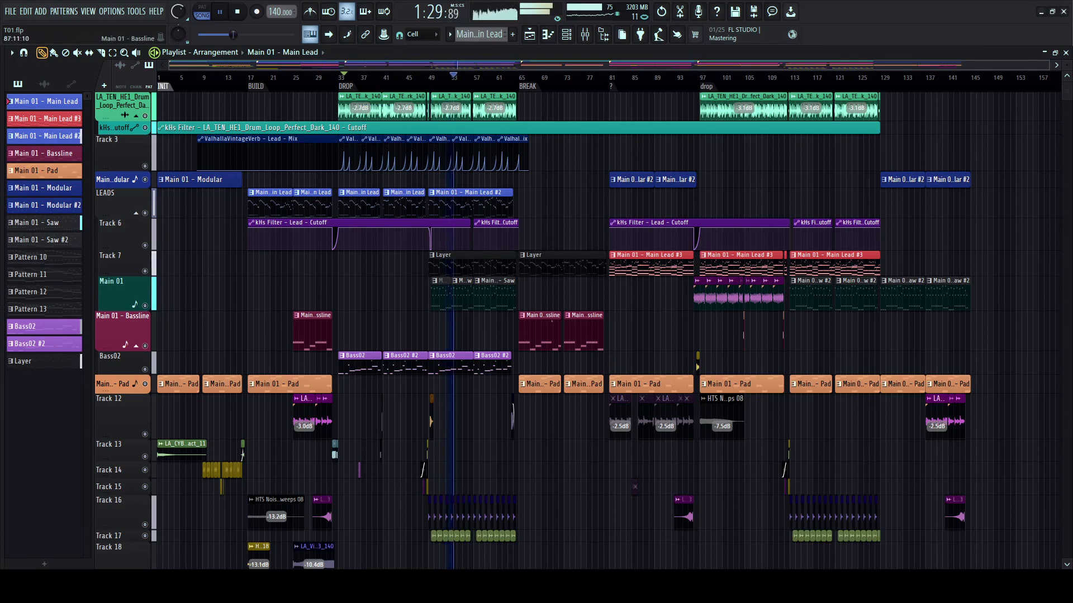
pyautogui.scroll(-3, 536, 330)
pyautogui.scroll(-2, 650, 299)
pyautogui.scroll(4, 645, 307)
pyautogui.press('space')
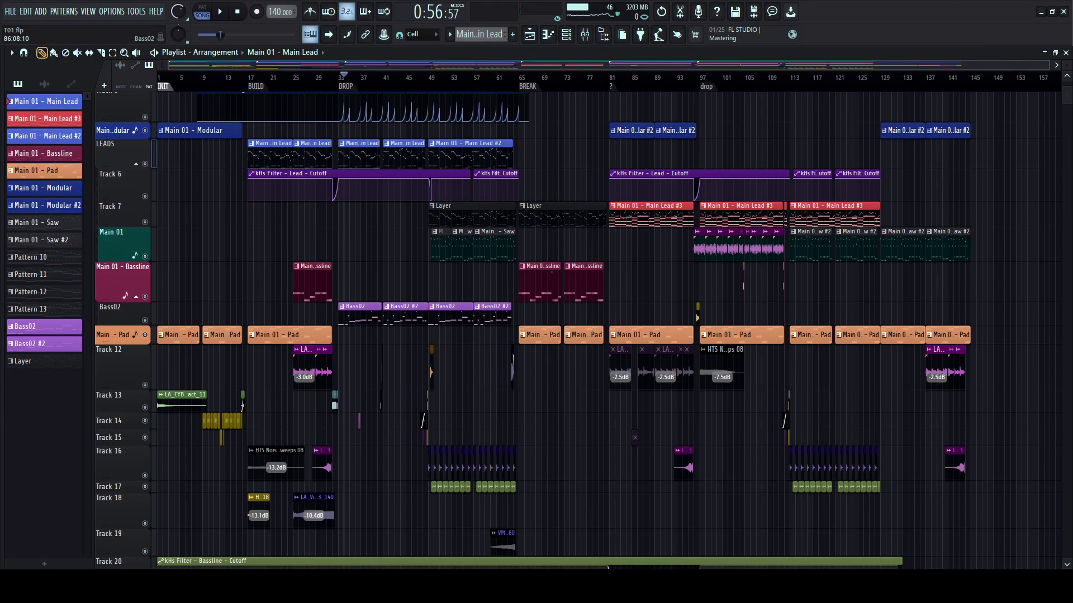
pyautogui.press('space')
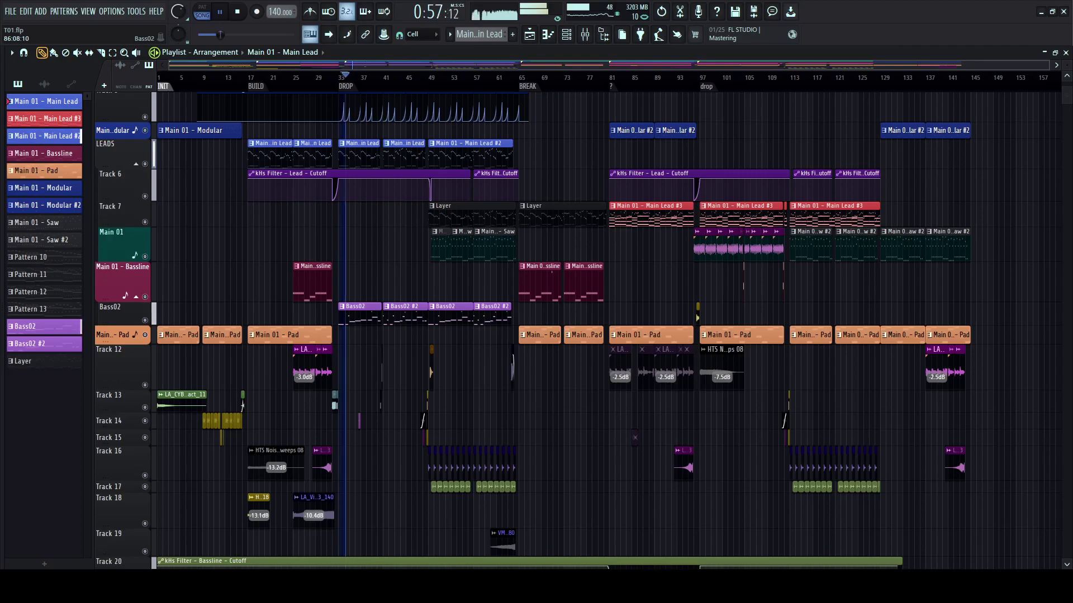
# - Check the Lead mixer track's Fruity parametric EQ 2 and shift a Smooth Operator curve node to just below 1 kHz
pyautogui.press('F9')
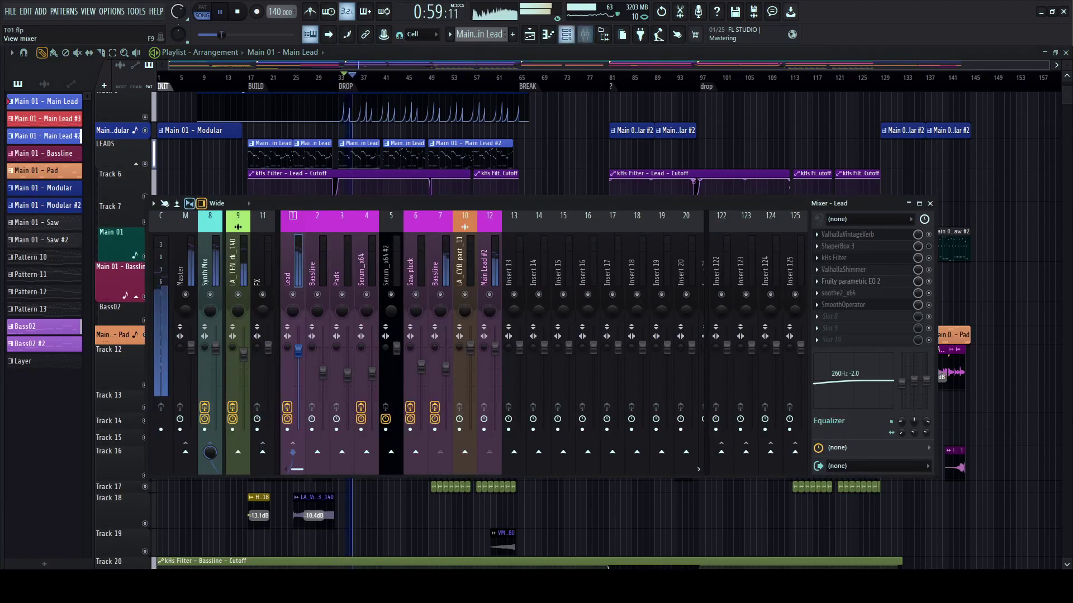
pyautogui.press('F6')
pyautogui.moveTo(503, 126); pyautogui.dragTo(525, 142)
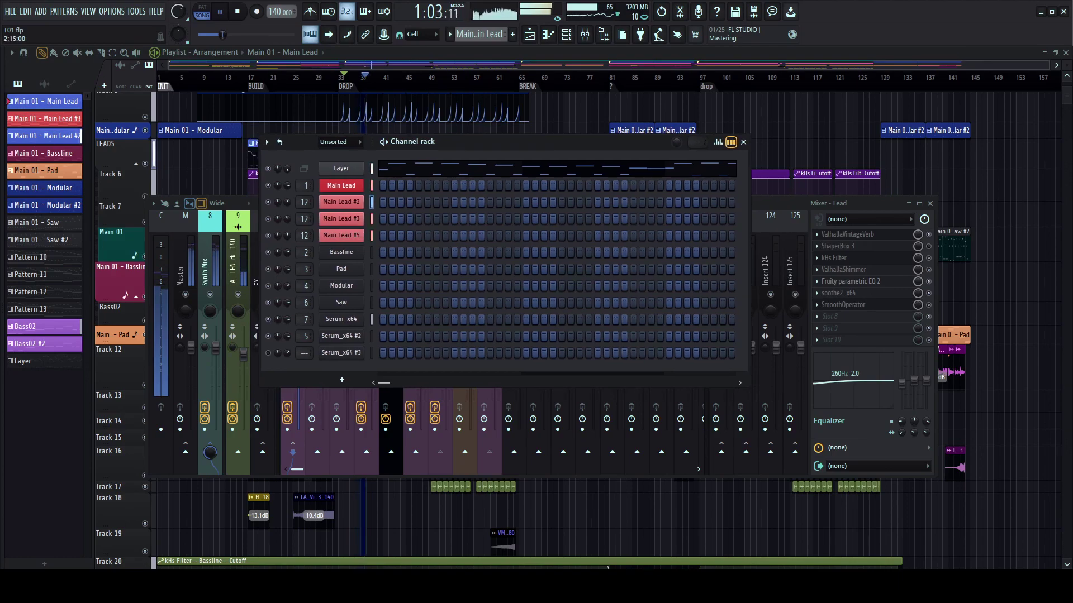
pyautogui.press('F6')
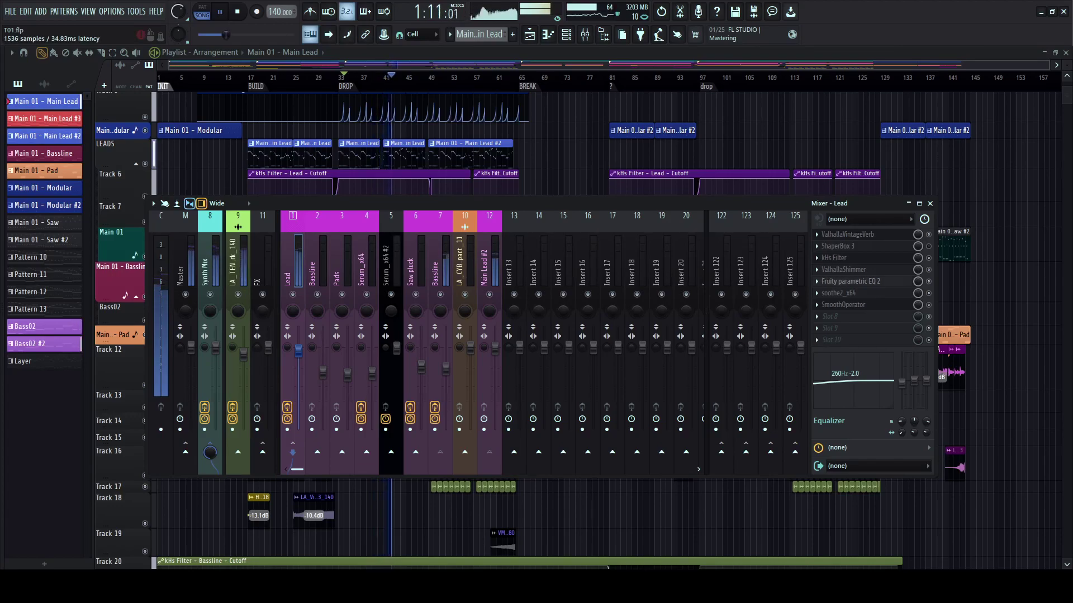
pyautogui.click(850, 281)
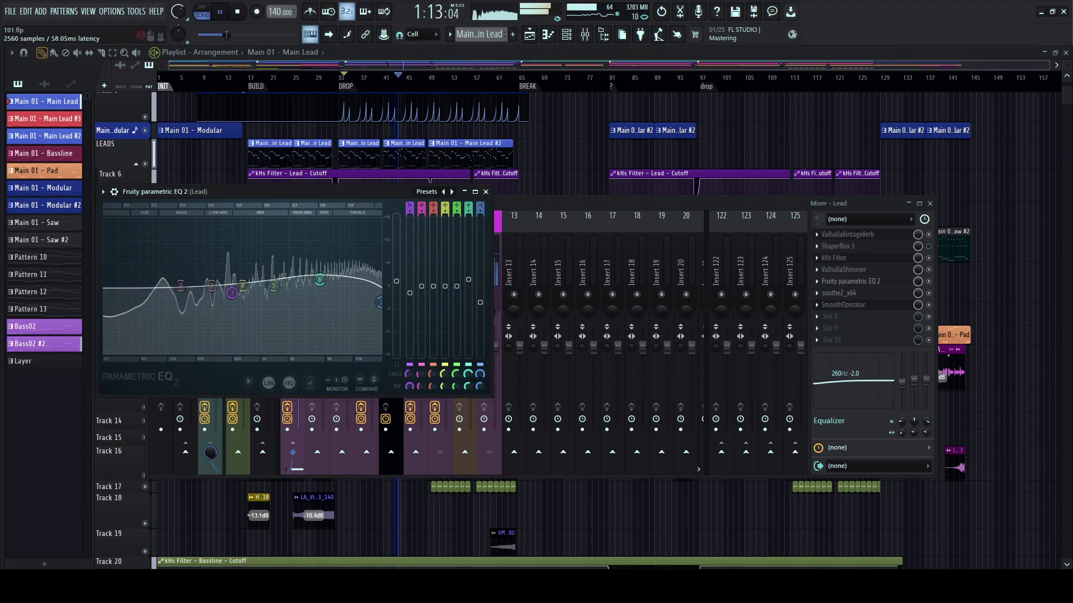
pyautogui.click(843, 292)
pyautogui.moveTo(478, 192); pyautogui.dragTo(499, 186)
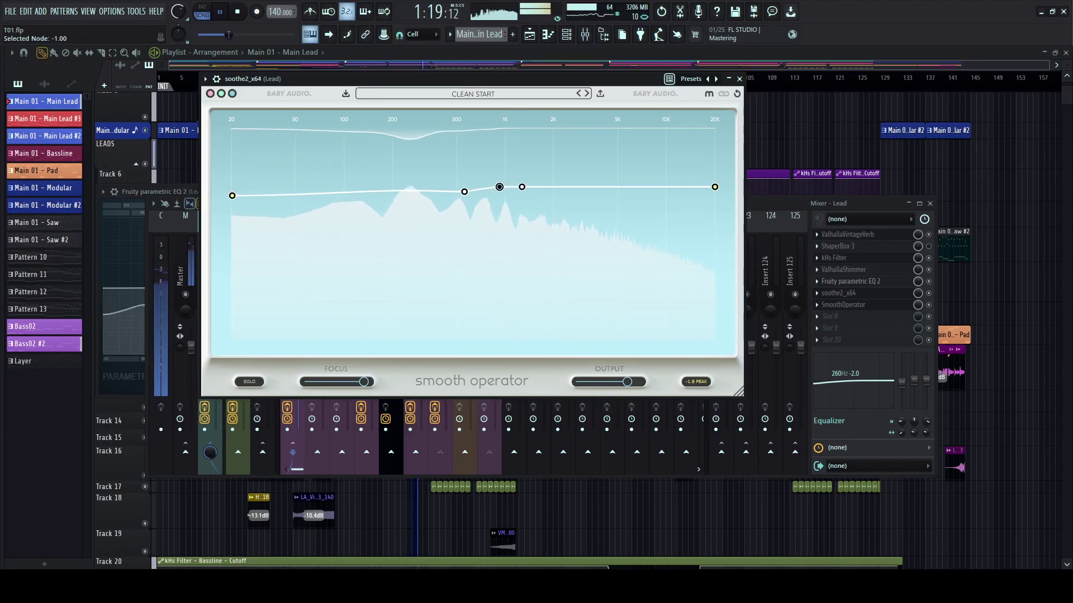
pyautogui.press('Escape')
pyautogui.click(206, 268)
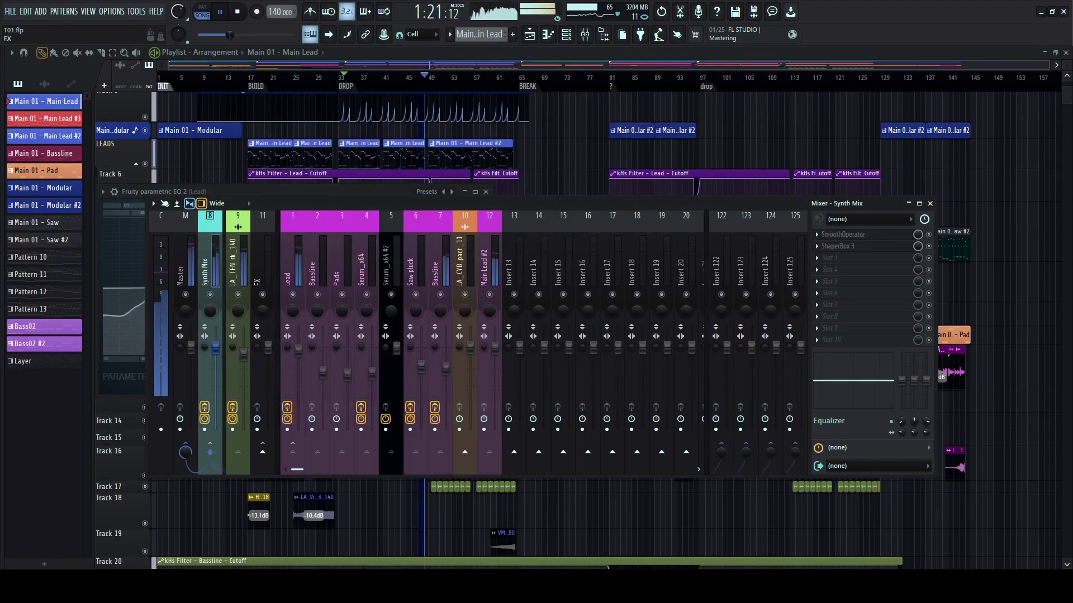
pyautogui.press('F9')
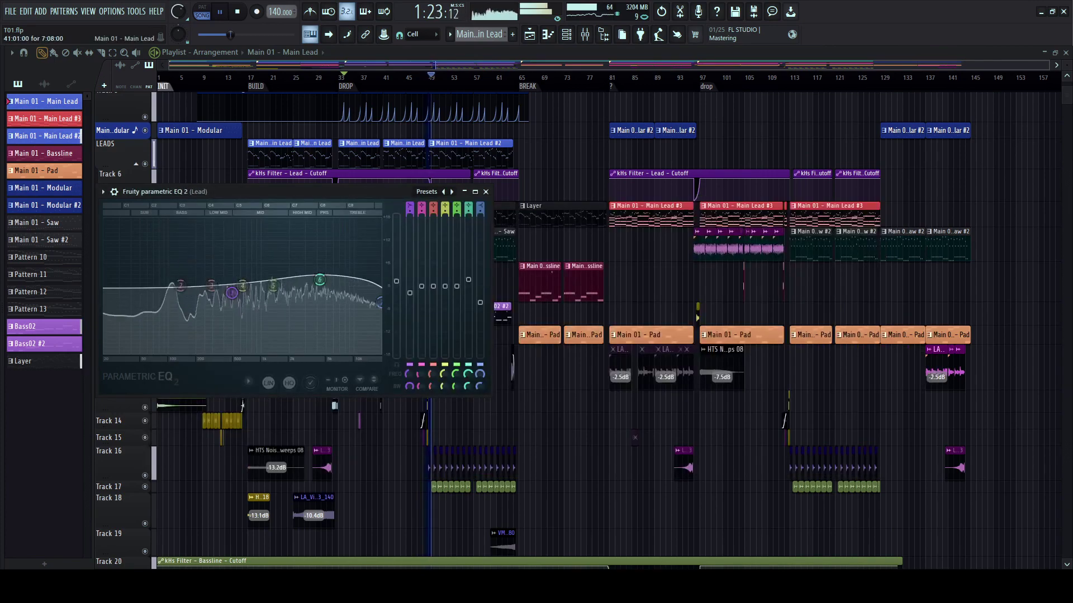
pyautogui.press('Escape')
# - Move the kHs Filter - Bassline - Cutoff automation track from Track 20 to directly below Bass02 and make it slightly taller
pyautogui.scroll(3, 325, 246)
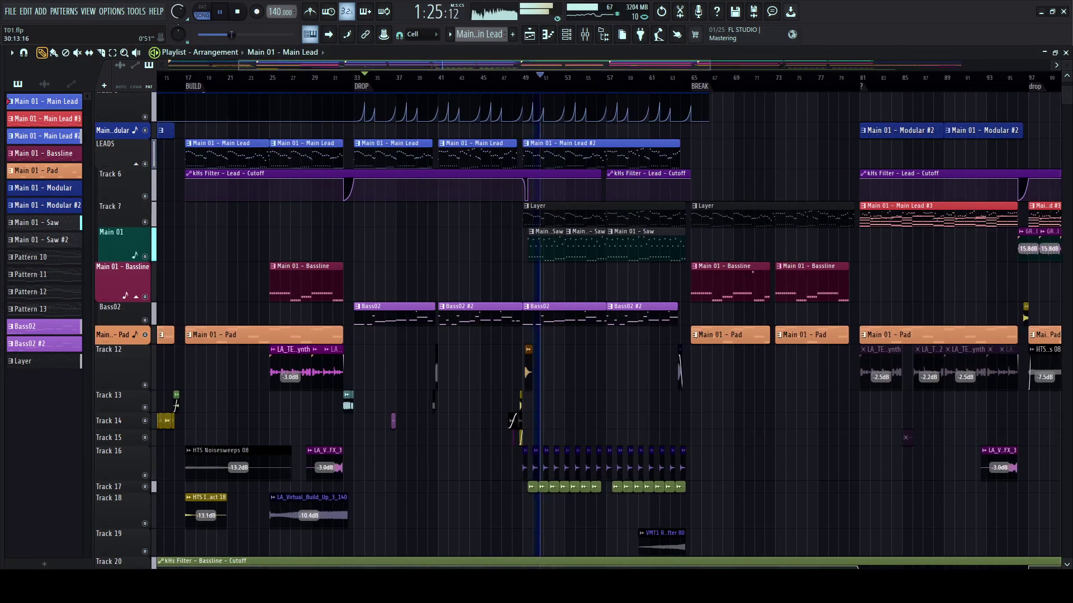
pyautogui.hscroll(-3, 327, 246)
pyautogui.press('space')
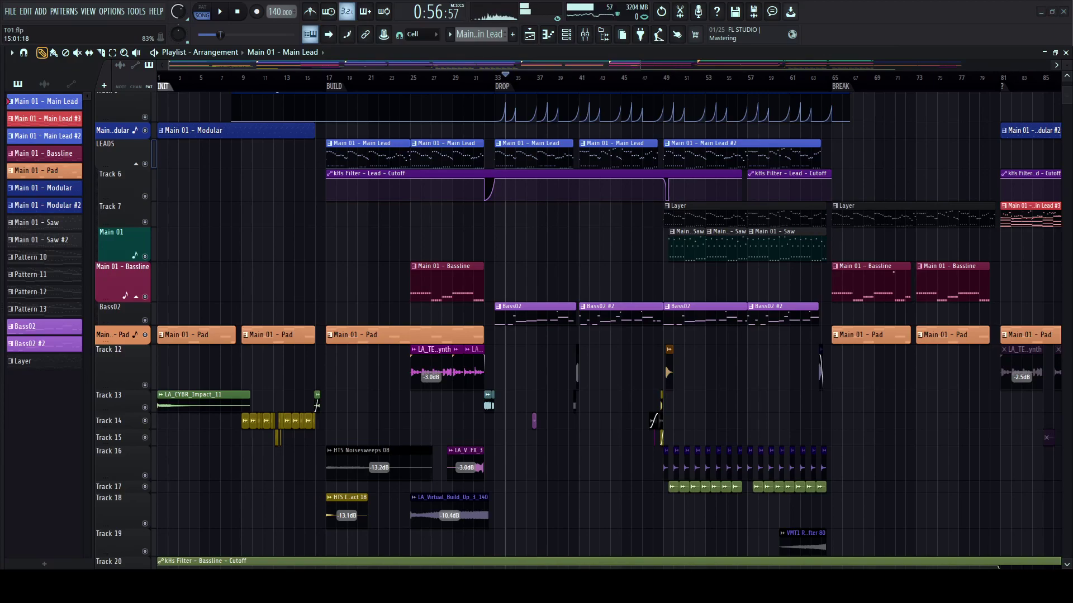
pyautogui.scroll(-2, 706, 109)
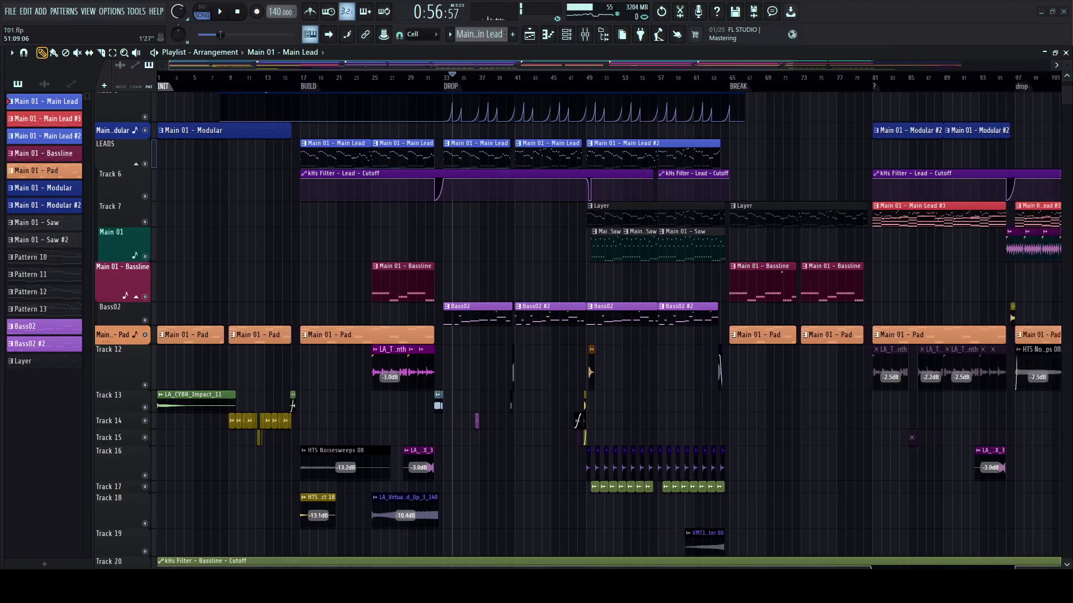
pyautogui.scroll(-7, 381, 372)
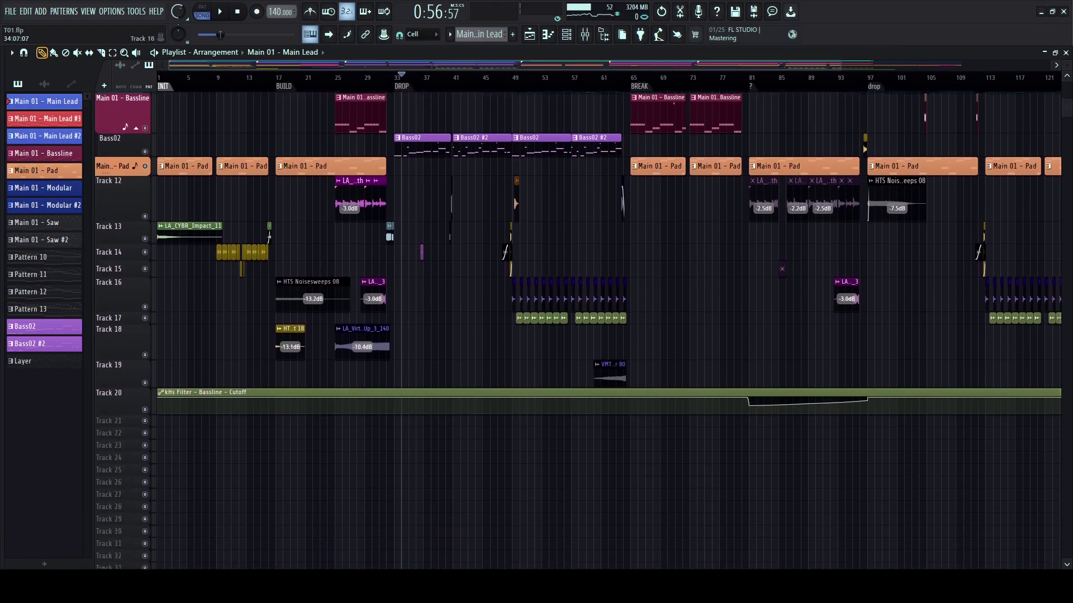
pyautogui.scroll(4, 381, 417)
pyautogui.scroll(9, 118, 496)
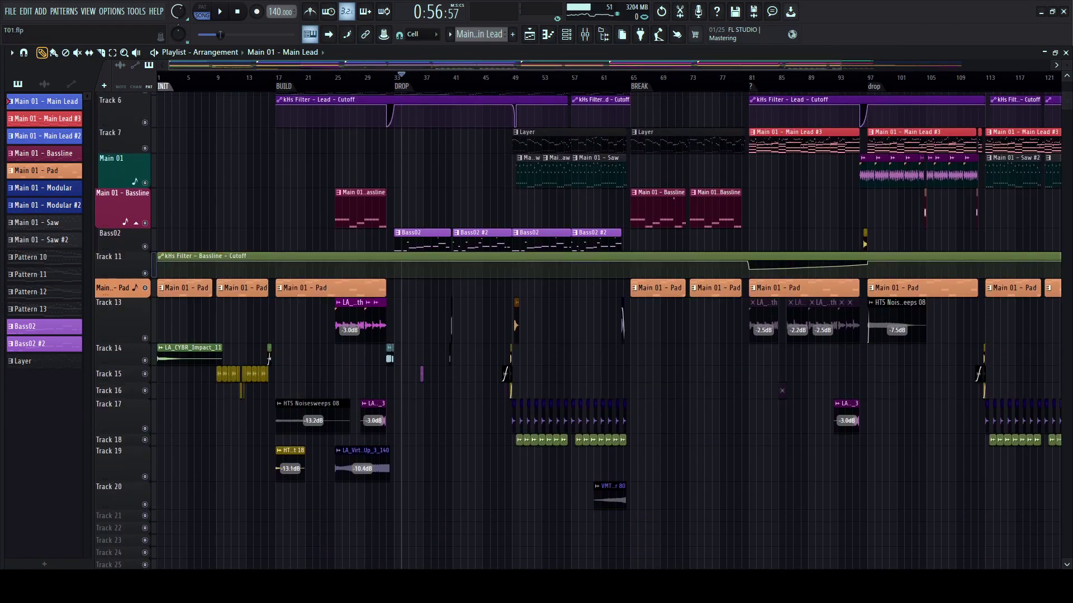
pyautogui.moveTo(105, 249); pyautogui.dragTo(105, 256)
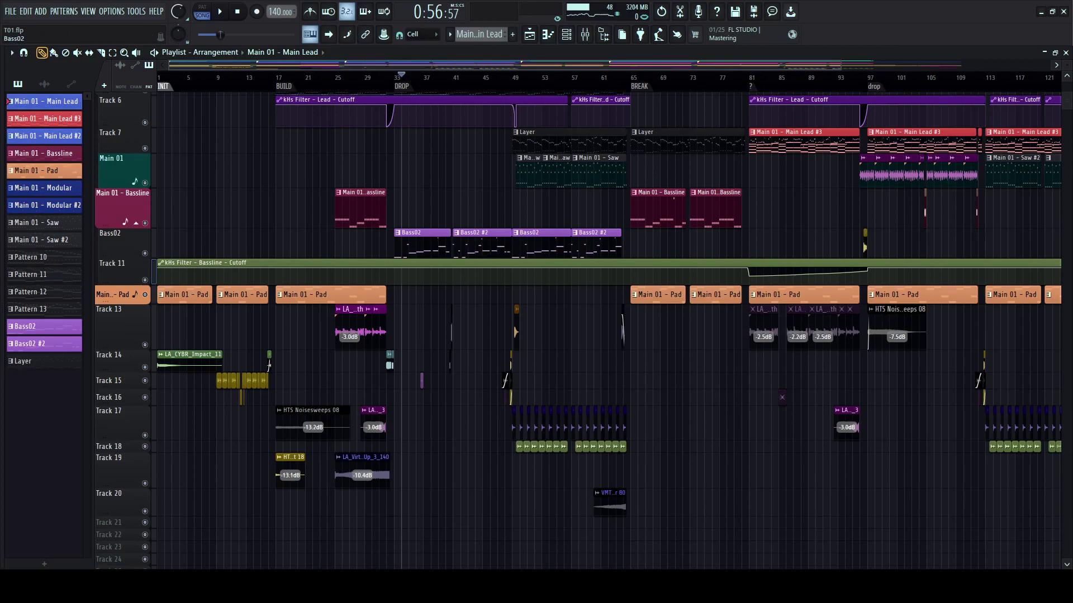
# - Listen to short passages of the drop from bar 33 again
pyautogui.press('space')
pyautogui.press('space')
pyautogui.scroll(-2, 576, 330)
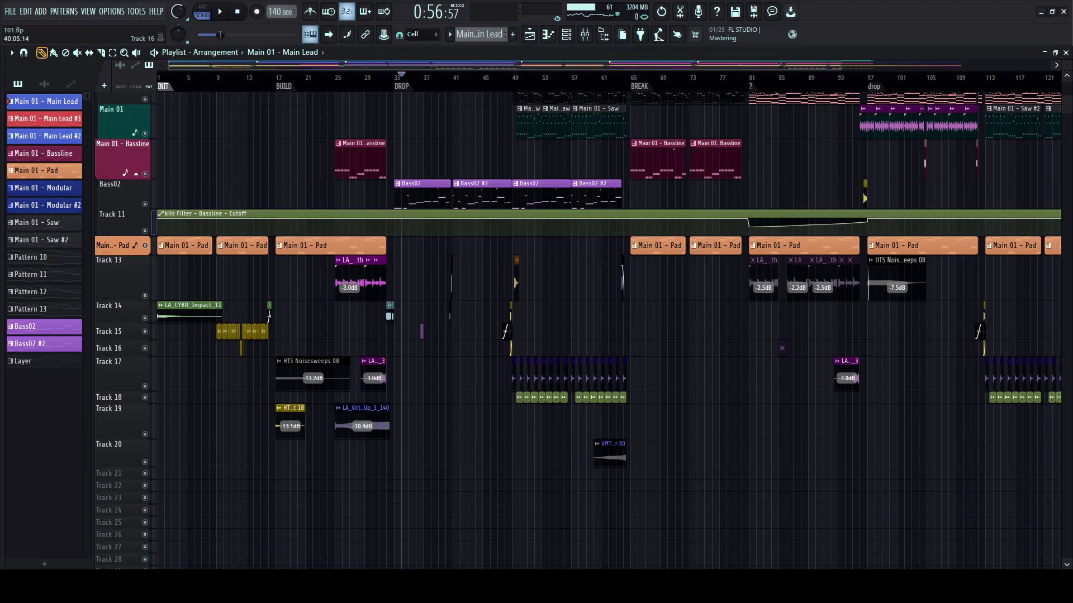
pyautogui.press('space')
pyautogui.press('space')
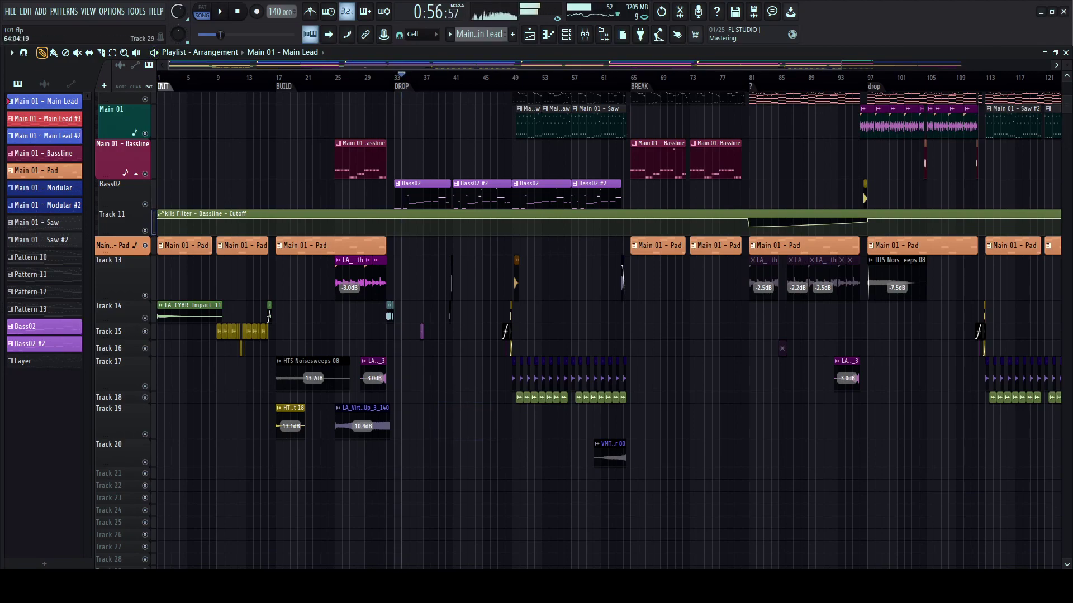
# - Create a new pattern named 02 and open the Layer channel's empty piano roll at bar 1 without a time selection
pyautogui.click(395, 78)
pyautogui.click(512, 34)
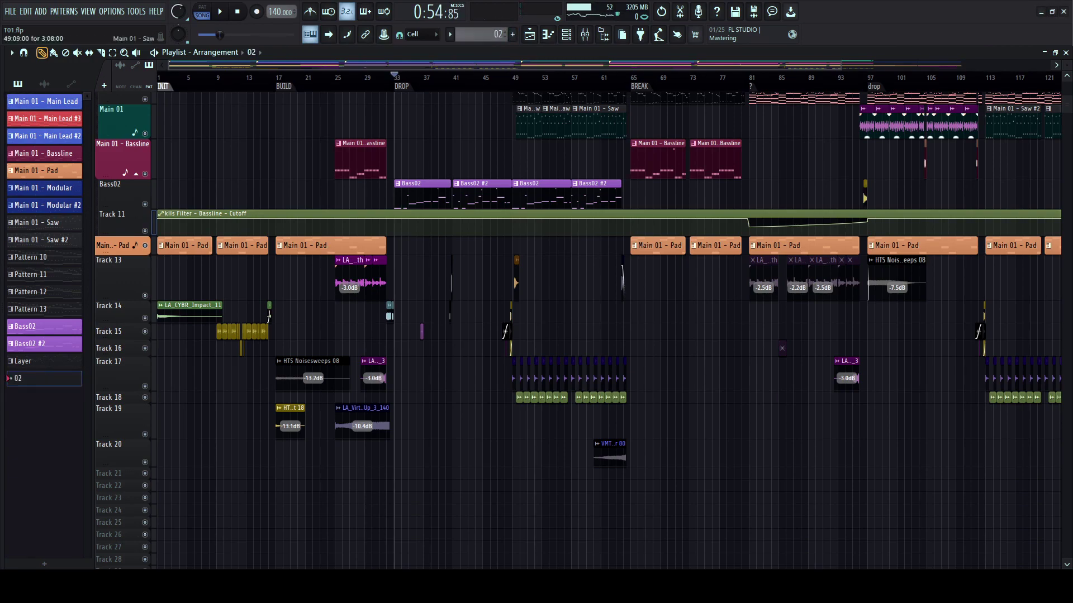
pyautogui.click(566, 34)
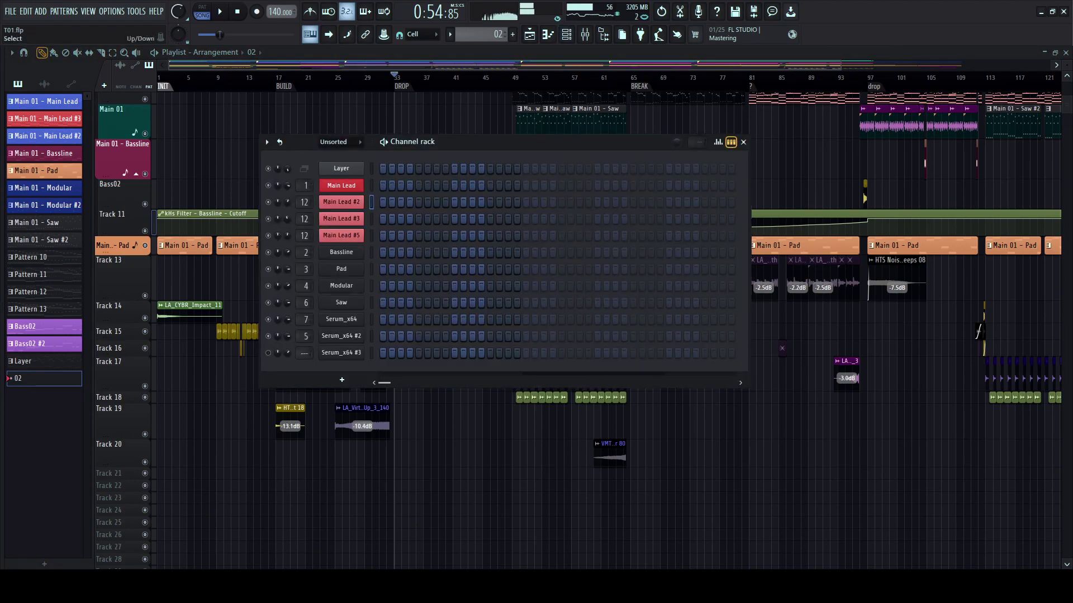
pyautogui.press('F7')
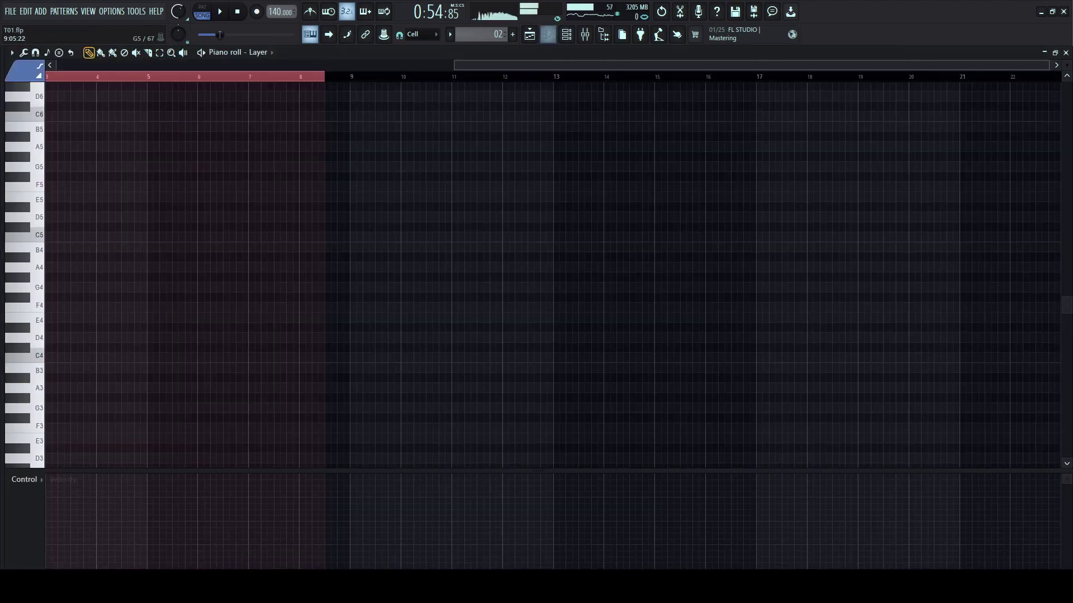
pyautogui.doubleClick(115, 76)
pyautogui.moveTo(474, 66); pyautogui.dragTo(52, 66)
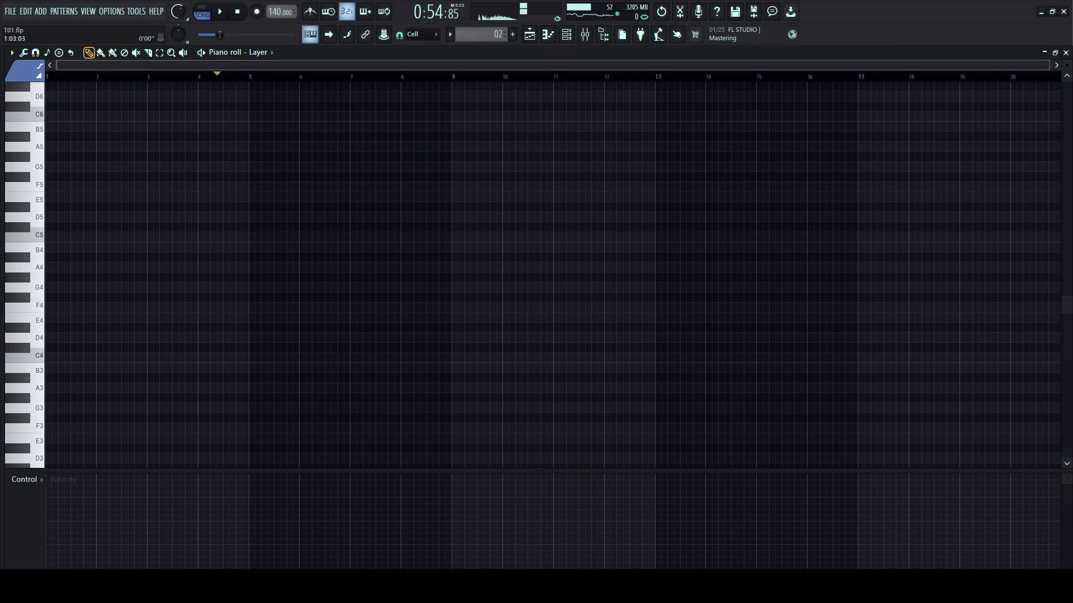
# - Try single test notes on the Layer channel in pattern mode, settling on a three-beat G3 at bar 1
pyautogui.scroll(-1, 51, 277)
pyautogui.click(50, 278)
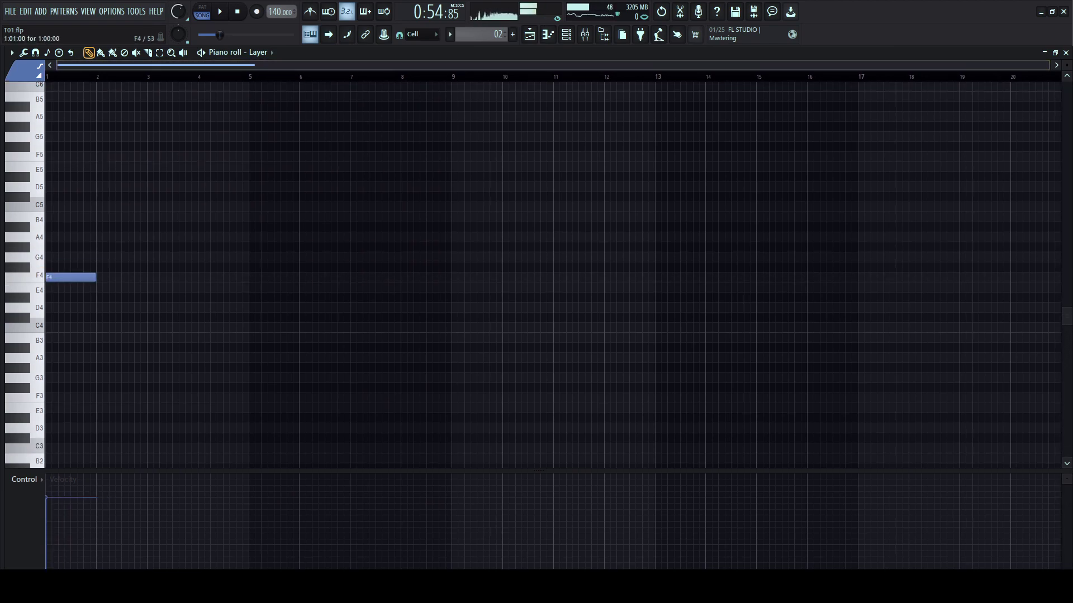
pyautogui.scroll(3, 73, 65)
pyautogui.scroll(-3, 64, 223)
pyautogui.rightClick(63, 187)
pyautogui.click(64, 287)
pyautogui.moveTo(64, 287); pyautogui.dragTo(51, 288)
pyautogui.press('space')
pyautogui.click(202, 11)
pyautogui.press('space')
pyautogui.press('space')
pyautogui.moveTo(69, 288); pyautogui.dragTo(197, 288)
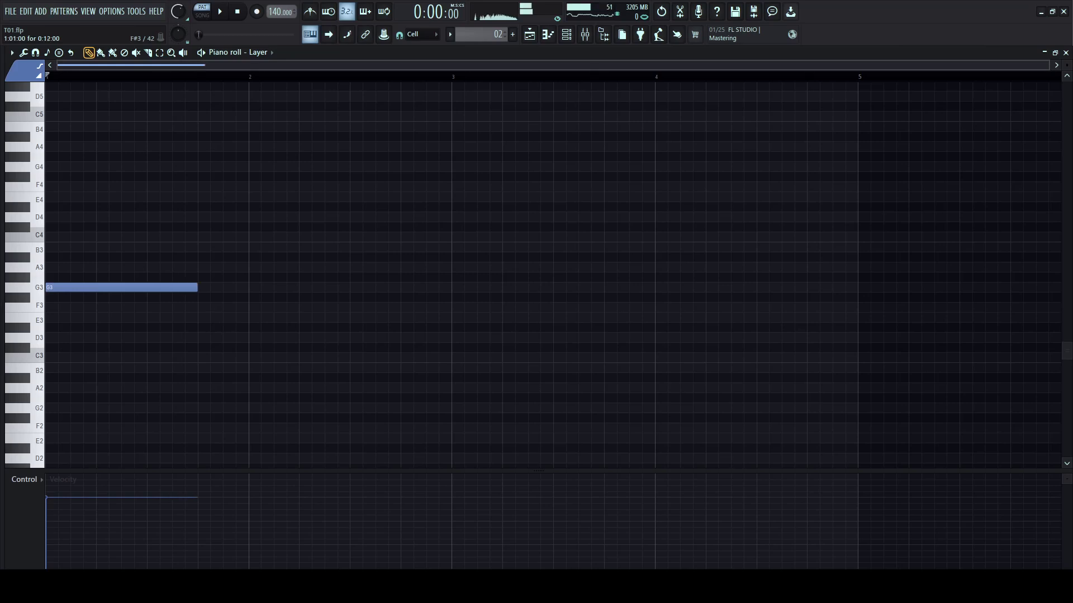
# - Try layering a higher note, G5, over the G3 at bar 1 and audition the combination
pyautogui.click(51, 187)
pyautogui.press('space')
pyautogui.scroll(1, 51, 186)
pyautogui.press('space')
pyautogui.rightClick(52, 216)
pyautogui.click(51, 197)
pyautogui.rightClick(51, 197)
pyautogui.scroll(4, 51, 197)
pyautogui.click(52, 197)
pyautogui.press('space')
pyautogui.scroll(-1, 113, 196)
pyautogui.press('space')
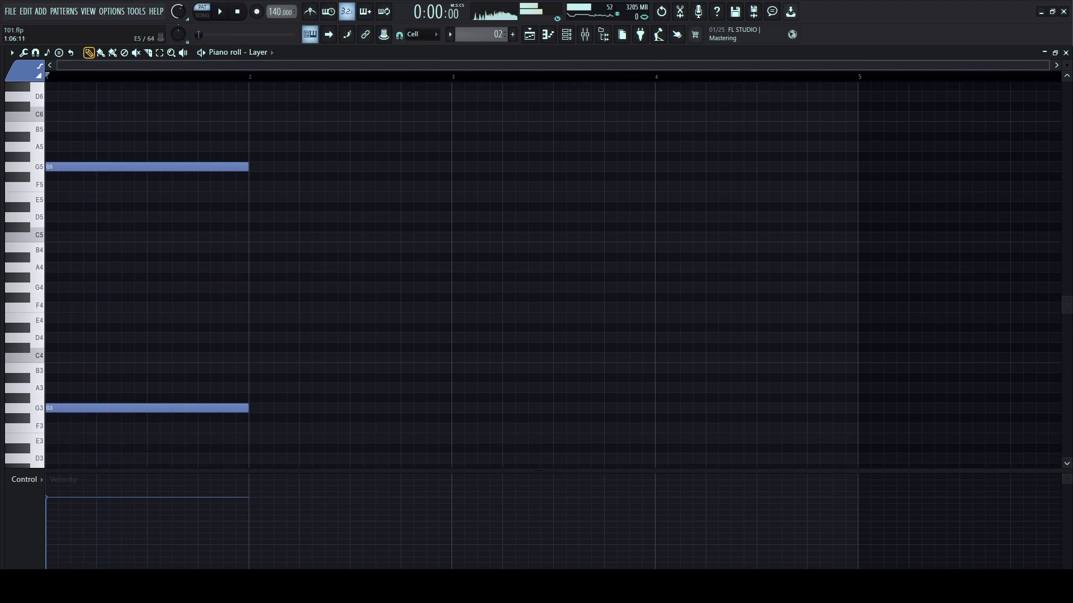
# - Delete the G3 and G5 test notes and try a short D#2 note at bar 1 instead
pyautogui.rightClick(90, 166)
pyautogui.click(64, 207)
pyautogui.rightClick(65, 207)
pyautogui.rightClick(140, 408)
pyautogui.scroll(-8, 143, 436)
pyautogui.click(63, 328)
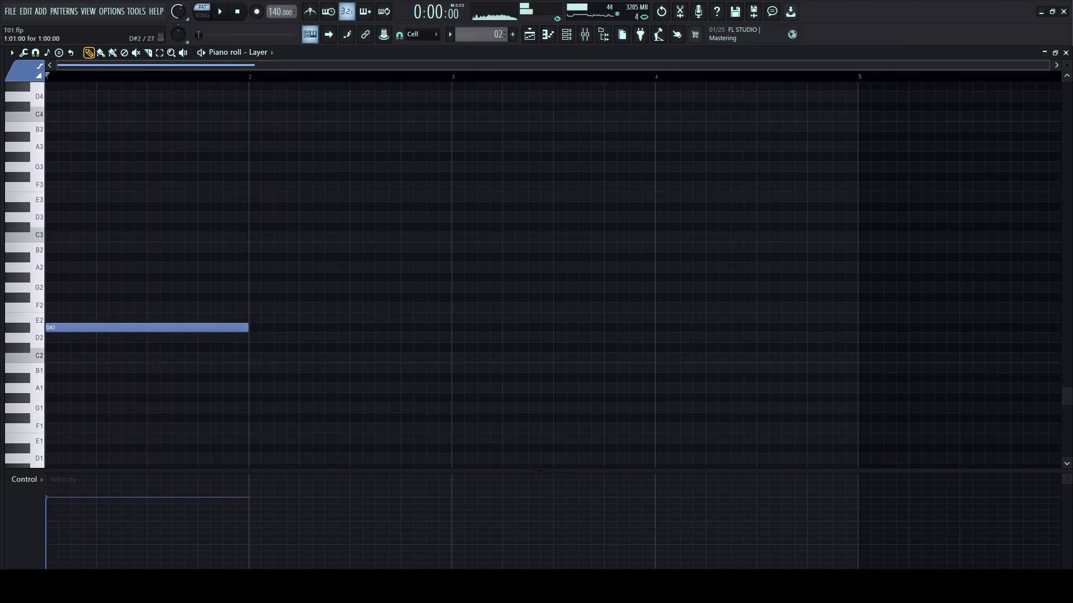
pyautogui.moveTo(247, 328); pyautogui.dragTo(107, 328)
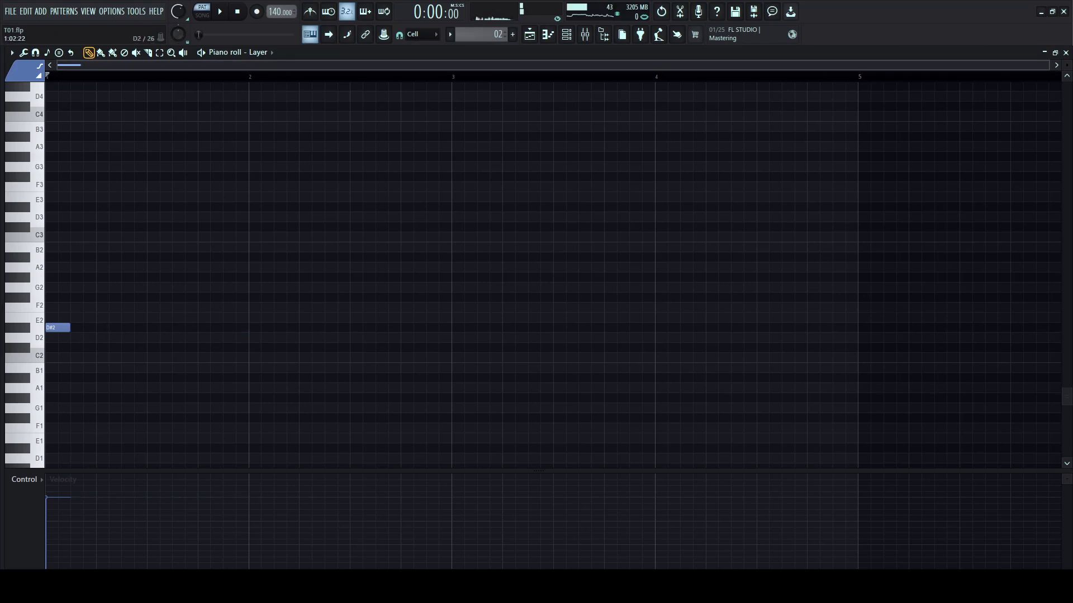
# - Open the MIDI folder under Melodic Loops in Lost Audio - Teneki Hardwave Essentials Vol.1 and widen the browser to show full names
pyautogui.hotkey('alt', 'F8')
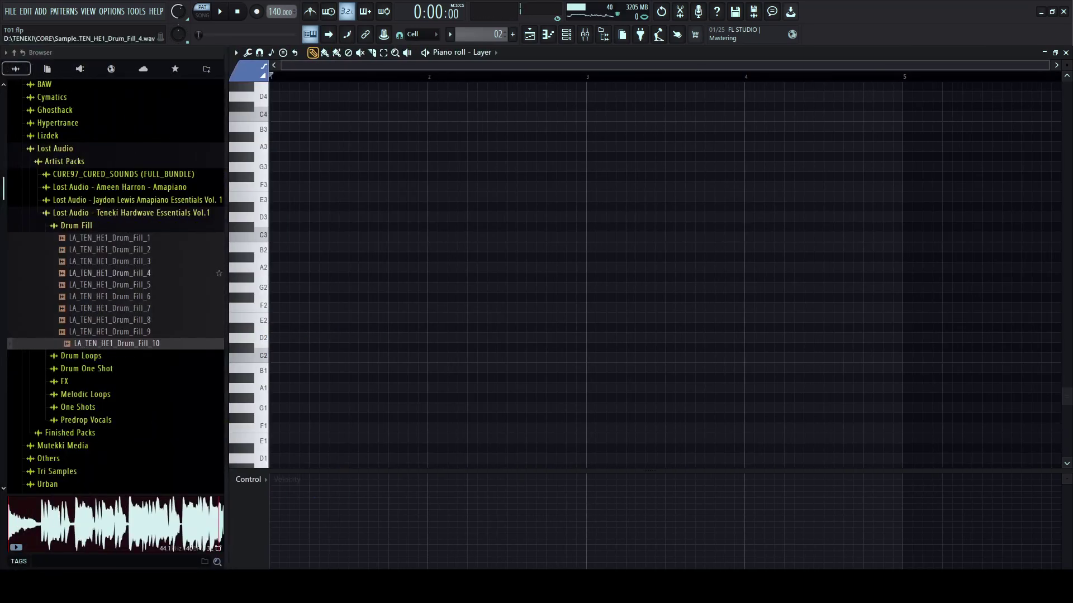
pyautogui.click(132, 213)
pyautogui.click(132, 213)
pyautogui.click(77, 226)
pyautogui.click(132, 213)
pyautogui.click(131, 213)
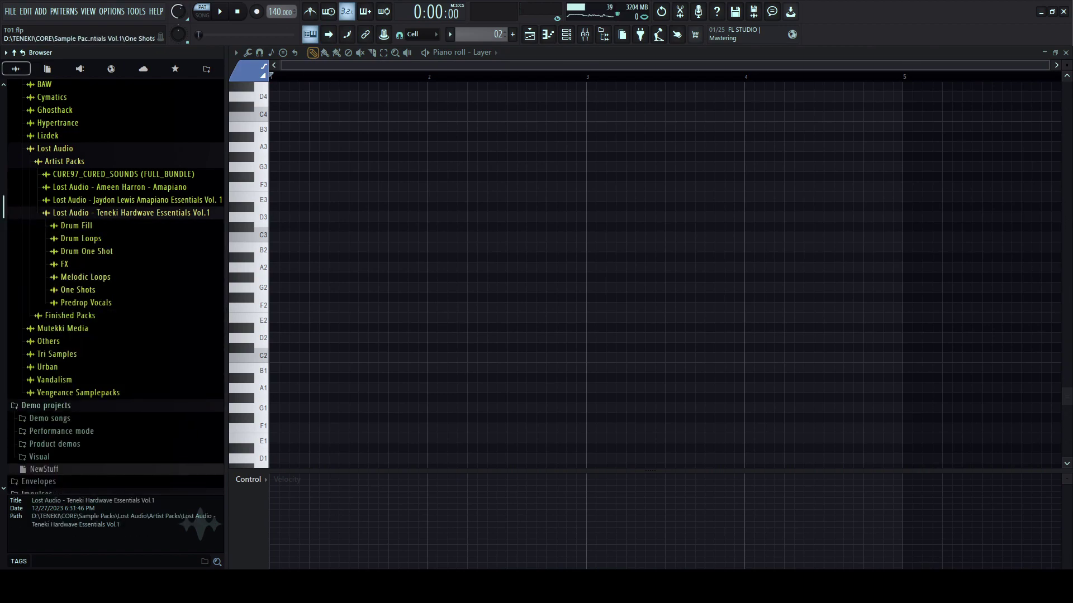
pyautogui.click(86, 277)
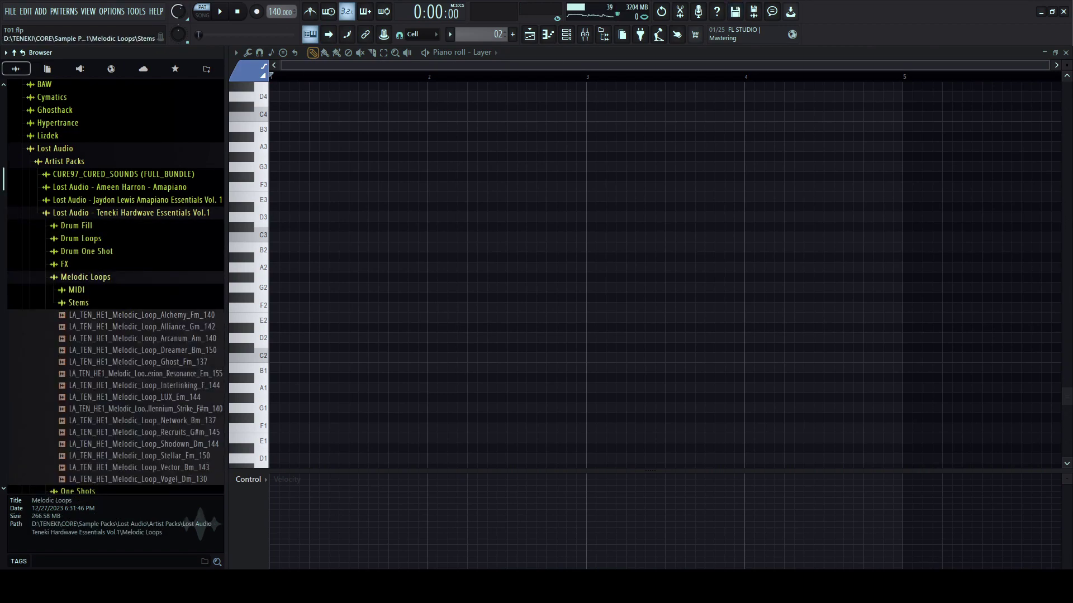
pyautogui.click(76, 290)
pyautogui.moveTo(226, 330); pyautogui.dragTo(348, 329)
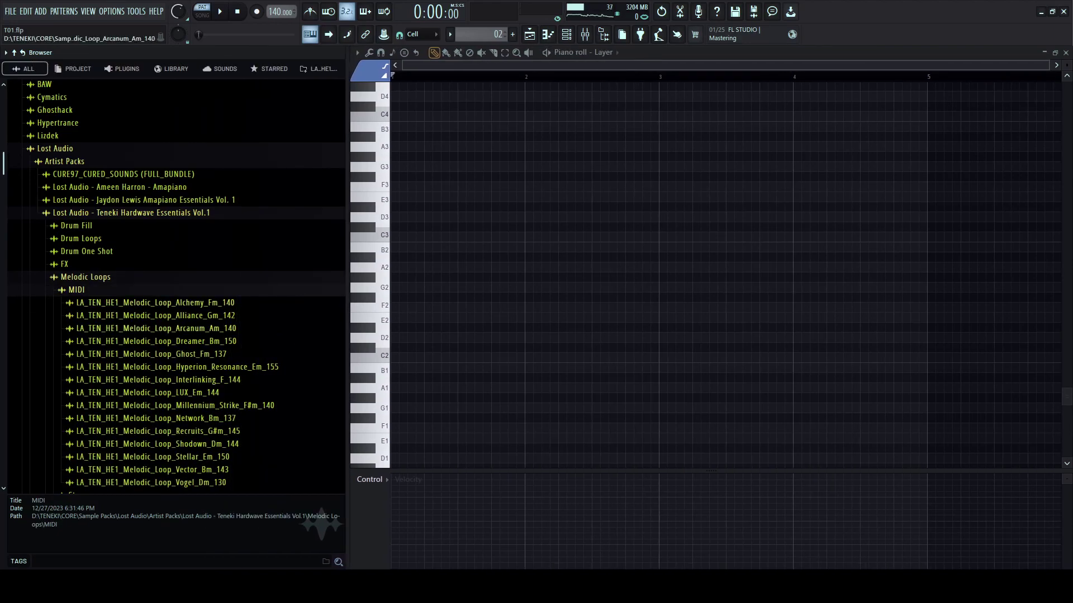
# - Browse the MIDI loop folders, checking Arcanum_Am_140, and expand LA_TEN_HE1_Melodic_Loop_Ghost_Fm_137
pyautogui.click(156, 328)
pyautogui.click(179, 353)
pyautogui.click(157, 329)
pyautogui.scroll(-6, 157, 329)
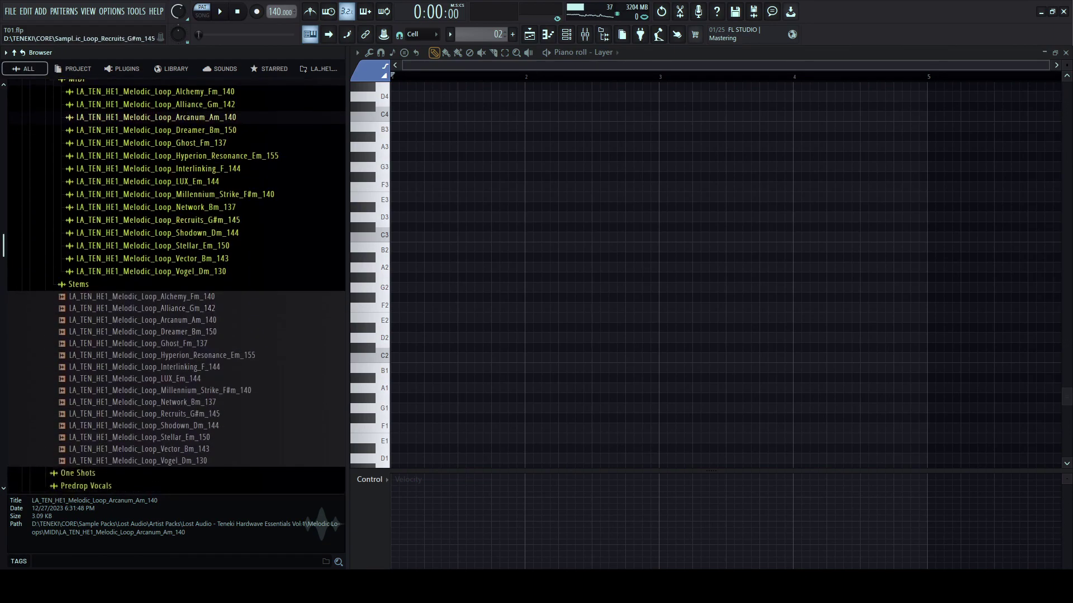
pyautogui.click(168, 155)
pyautogui.click(168, 155)
pyautogui.click(162, 143)
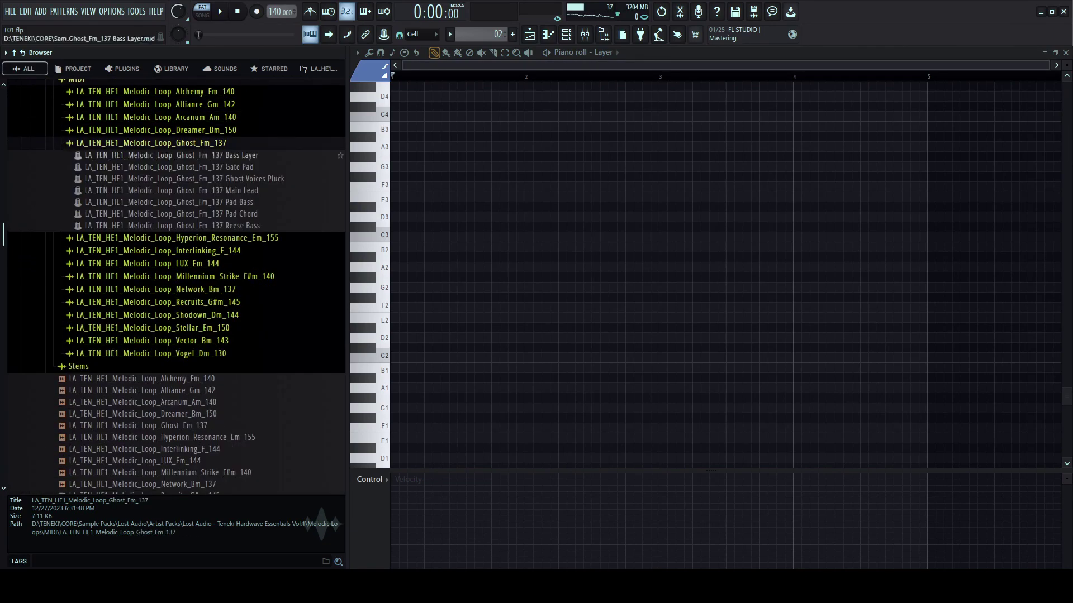
# - Load the Ghost_Fm_137 Main Lead MIDI file onto the Layer channel and show its notes in the piano roll
pyautogui.click(179, 179)
pyautogui.click(179, 191)
pyautogui.press('F6')
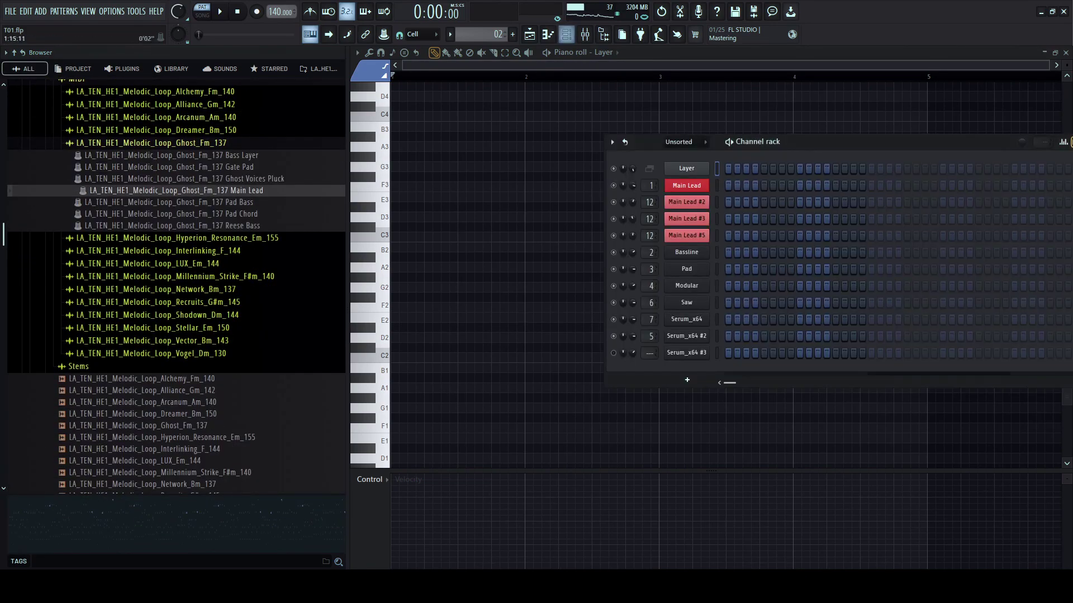
pyautogui.press('space')
pyautogui.press('space')
pyautogui.moveTo(537, 151); pyautogui.dragTo(590, 172)
pyautogui.press('F7')
pyautogui.press('F7')
pyautogui.scroll(-6, 1030, 106)
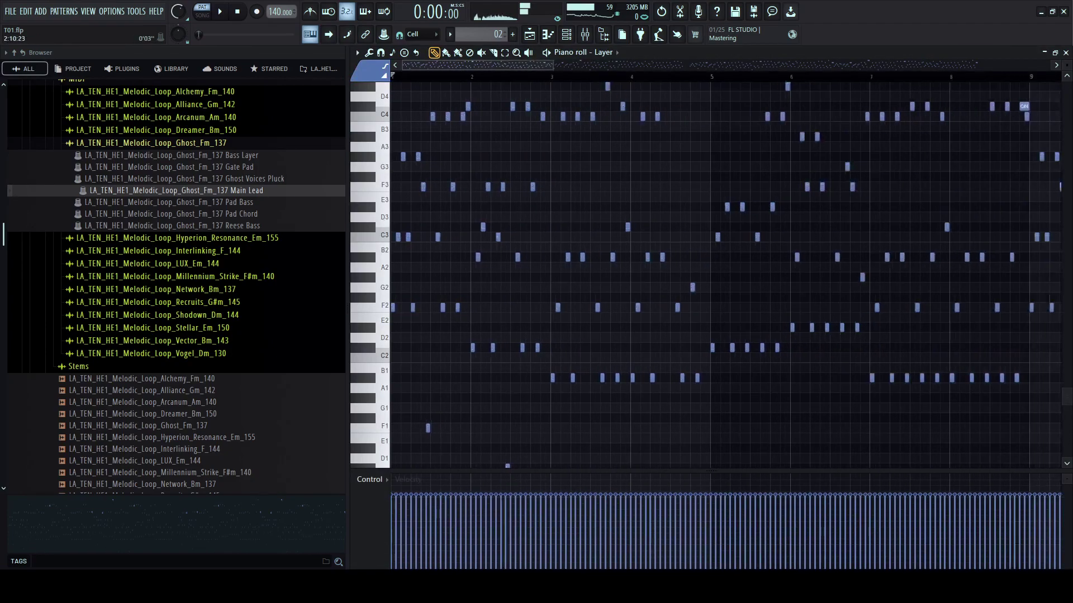
pyautogui.moveTo(1066, 66); pyautogui.dragTo(1067, 81)
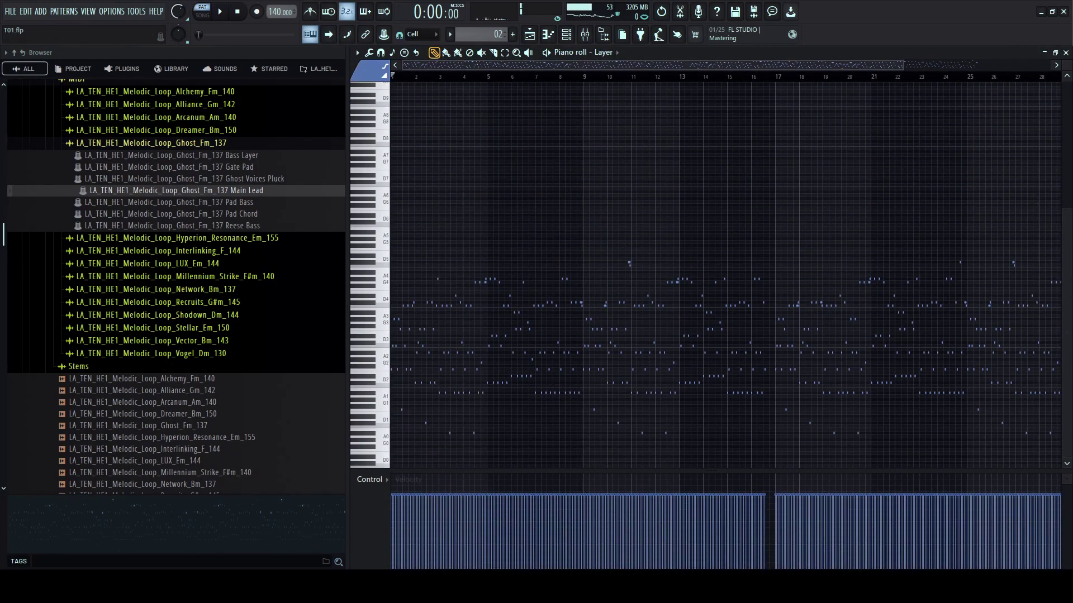
# - Select all imported Main Lead notes on the Layer channel and transpose them up two octaves during playback
pyautogui.moveTo(903, 66); pyautogui.dragTo(1049, 66)
pyautogui.moveTo(1046, 211); pyautogui.dragTo(391, 467)
pyautogui.moveTo(1002, 347); pyautogui.dragTo(1003, 307)
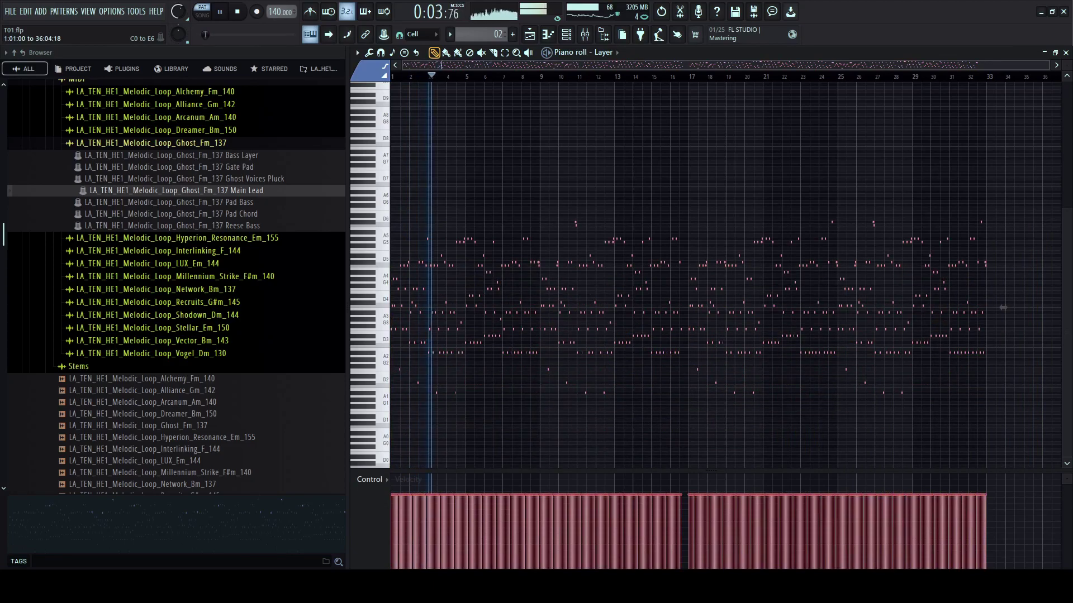
pyautogui.moveTo(1003, 308); pyautogui.dragTo(1002, 267)
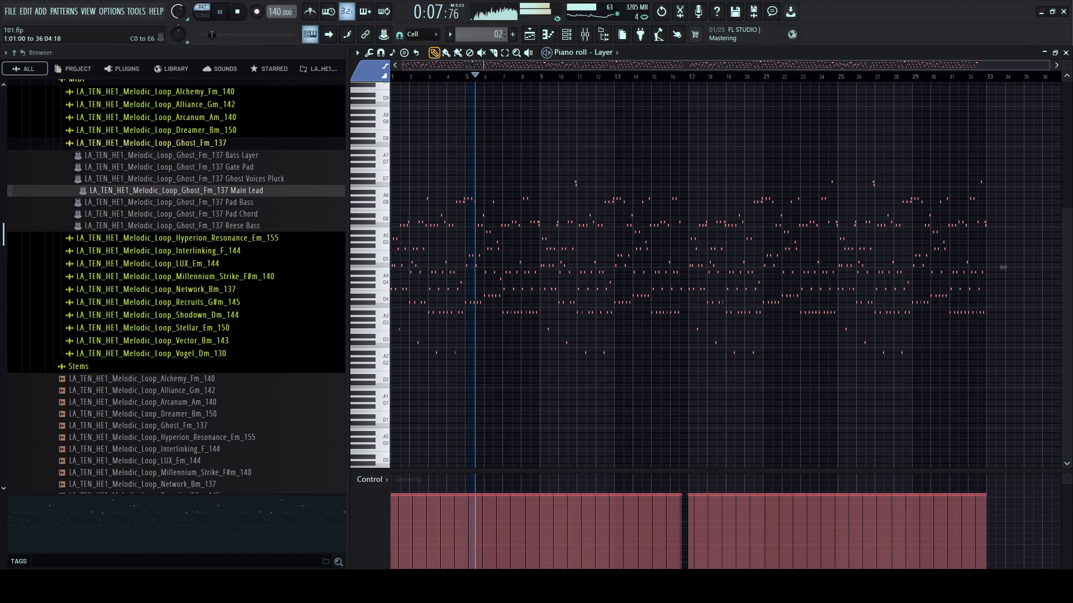
# - Narrow the browser, clear the note selection and replay the transposed lead melody
pyautogui.moveTo(348, 279); pyautogui.dragTo(265, 279)
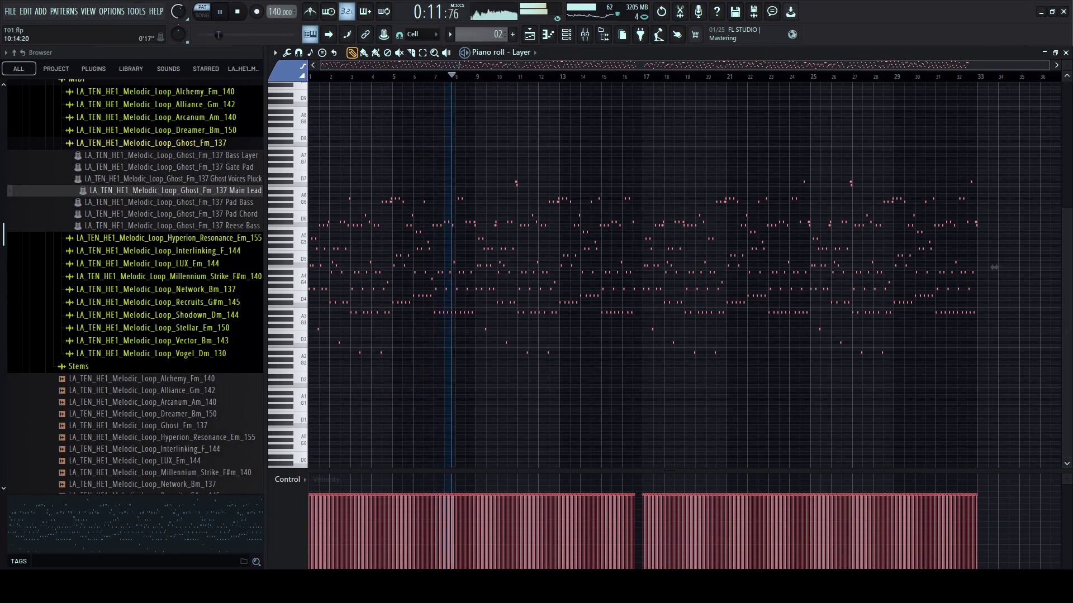
pyautogui.press('space')
pyautogui.hotkey('ctrl', 'd')
pyautogui.scroll(2, 430, 76)
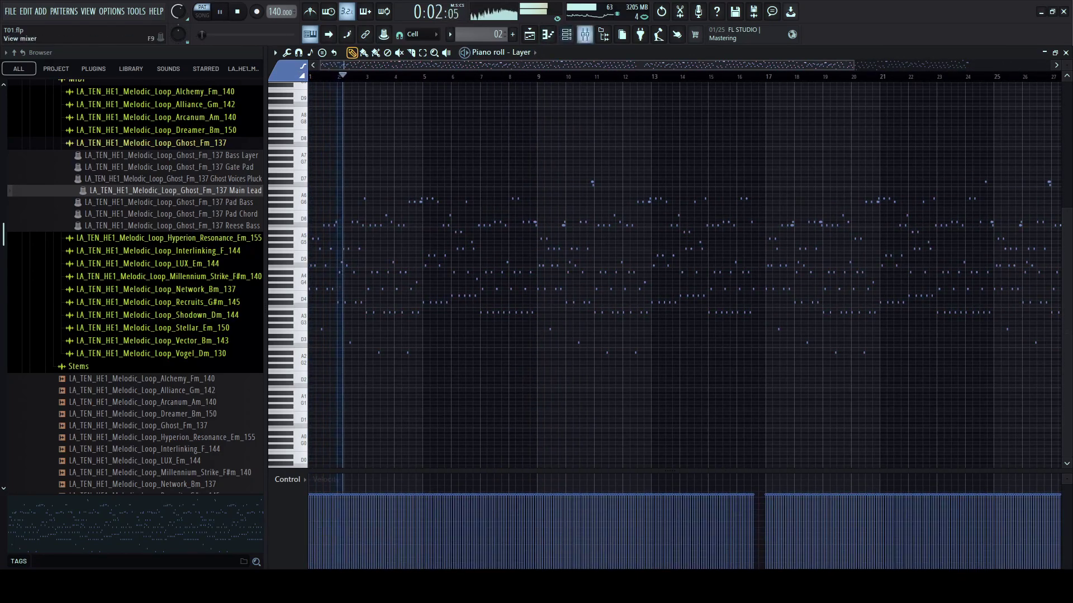
# - Check the mixer and channel rack, hide the browser, and bring up the piano roll of the Serum_x64 channel
pyautogui.press('F9')
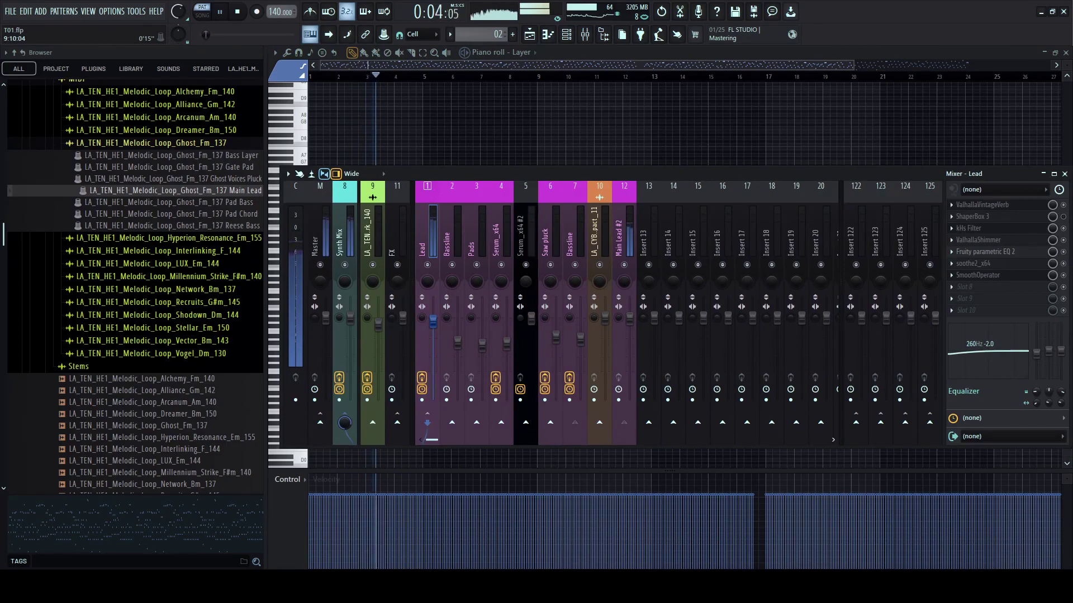
pyautogui.click(566, 35)
pyautogui.moveTo(391, 172); pyautogui.dragTo(502, 172)
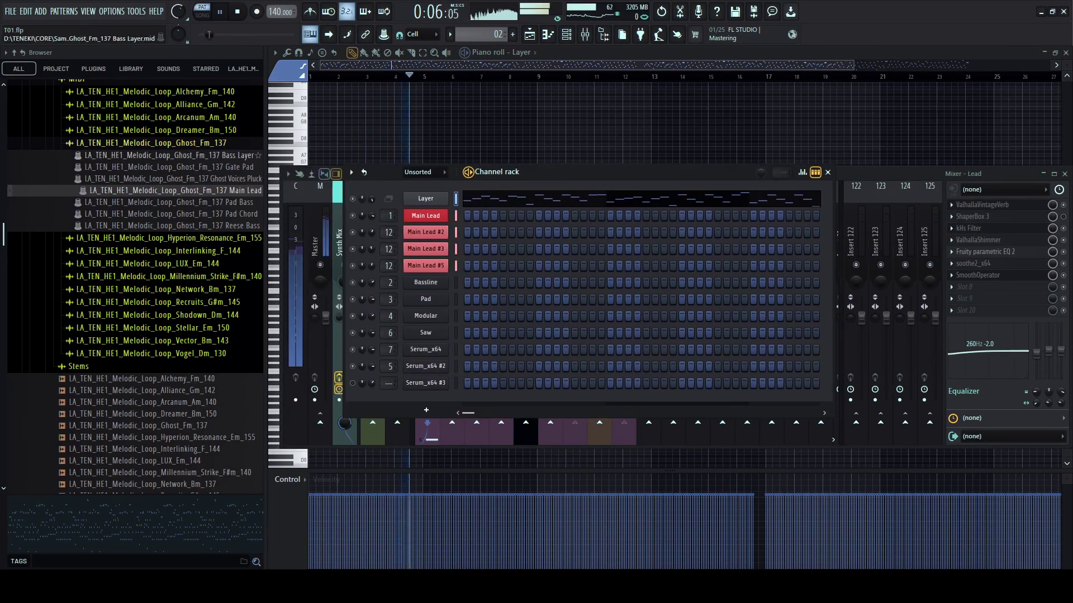
pyautogui.rightClick(266, 168)
pyautogui.moveTo(301, 172); pyautogui.dragTo(441, 176)
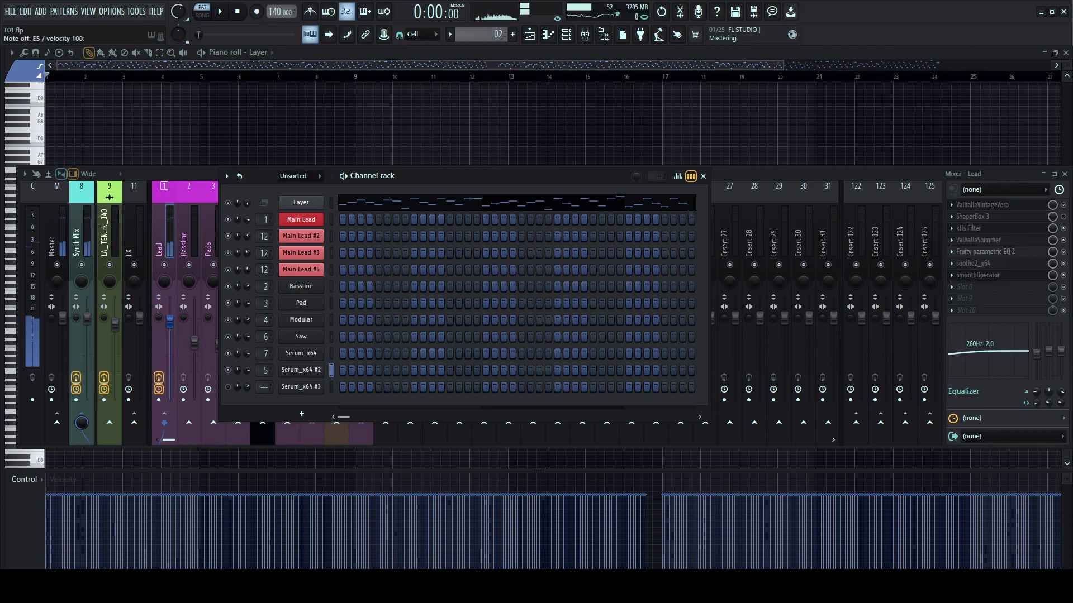
pyautogui.click(202, 49)
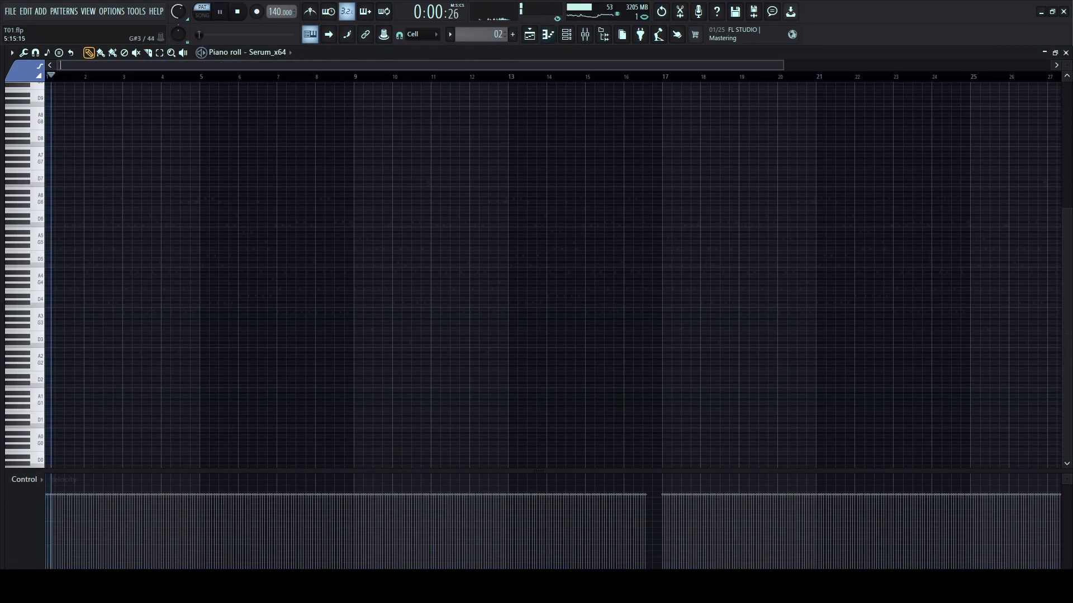
# - Enter a Serum_x64 phrase with one-bar F4 and C#4 notes followed by a two-bar A#3 from bar 3
pyautogui.scroll(3, 553, 275)
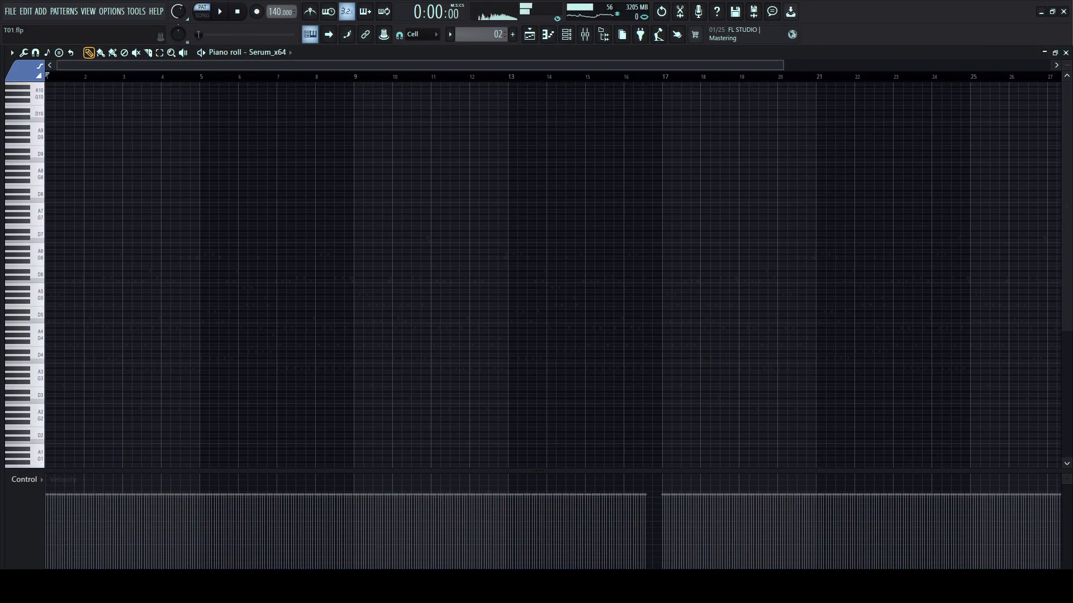
pyautogui.moveTo(1067, 65); pyautogui.dragTo(1066, 55)
pyautogui.scroll(4, 122, 174)
pyautogui.scroll(-6, 123, 174)
pyautogui.moveTo(51, 185); pyautogui.dragTo(178, 140)
pyautogui.press('space')
pyautogui.press('space')
pyautogui.click(185, 185)
pyautogui.press('space')
pyautogui.moveTo(320, 207); pyautogui.dragTo(320, 219)
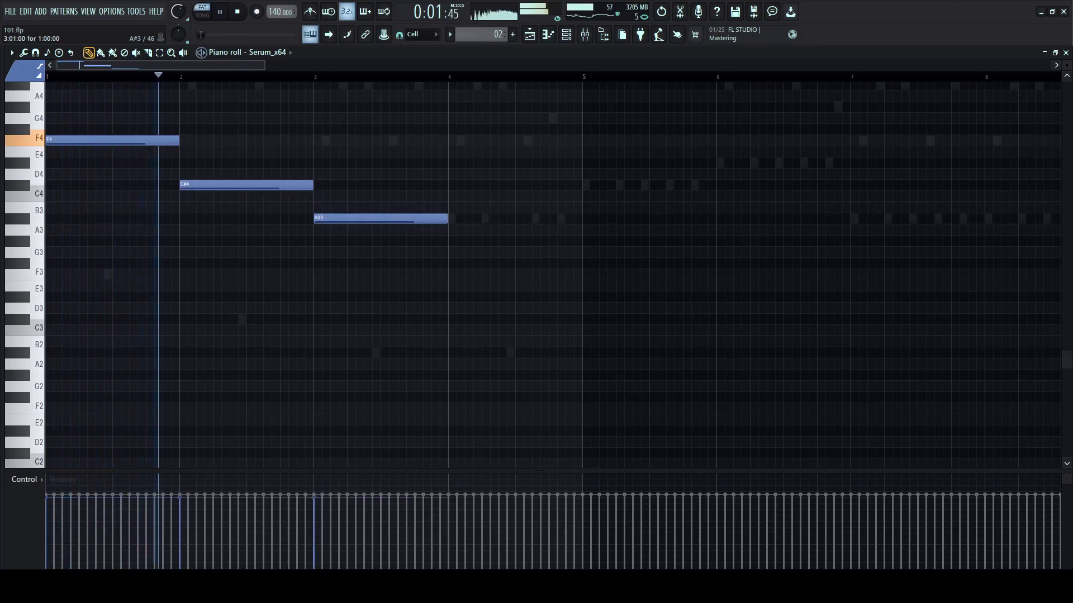
pyautogui.moveTo(446, 219); pyautogui.dragTo(580, 225)
# - Duplicate the four-bar Serum_x64 phrase, then duplicate the resulting eight bars to fill the pattern up to bar 17
pyautogui.scroll(-5, 357, 130)
pyautogui.hotkey('ctrl', 'a')
pyautogui.hotkey('ctrl', 'b')
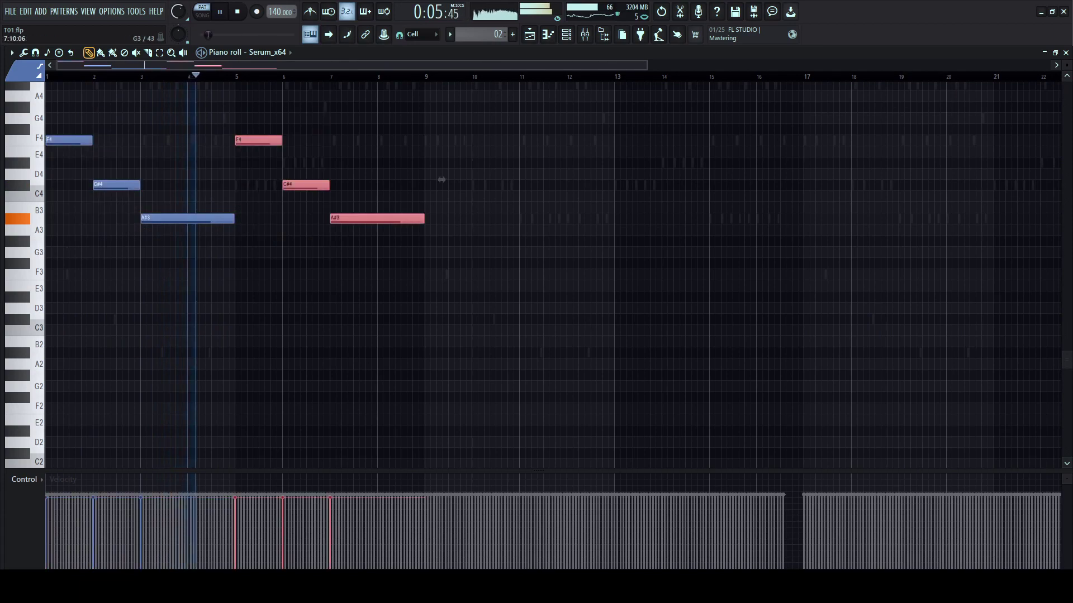
pyautogui.scroll(2, 439, 179)
pyautogui.hotkey('ctrl', 'a')
pyautogui.hotkey('ctrl', 'b')
pyautogui.click(641, 129)
pyautogui.rightClick(641, 129)
# - Vary the second phrase by changing its notes to C#4 at bar 5, D#4 at bar 6 and F3 at bar 7
pyautogui.moveTo(250, 197)
pyautogui.mouseDown()
pyautogui.moveTo(233, 241)
pyautogui.moveTo(250, 251)
pyautogui.moveTo(302, 241)
pyautogui.moveTo(301, 229)
pyautogui.mouseUp()
pyautogui.rightClick(233, 241)
pyautogui.moveTo(377, 286); pyautogui.dragTo(377, 342)
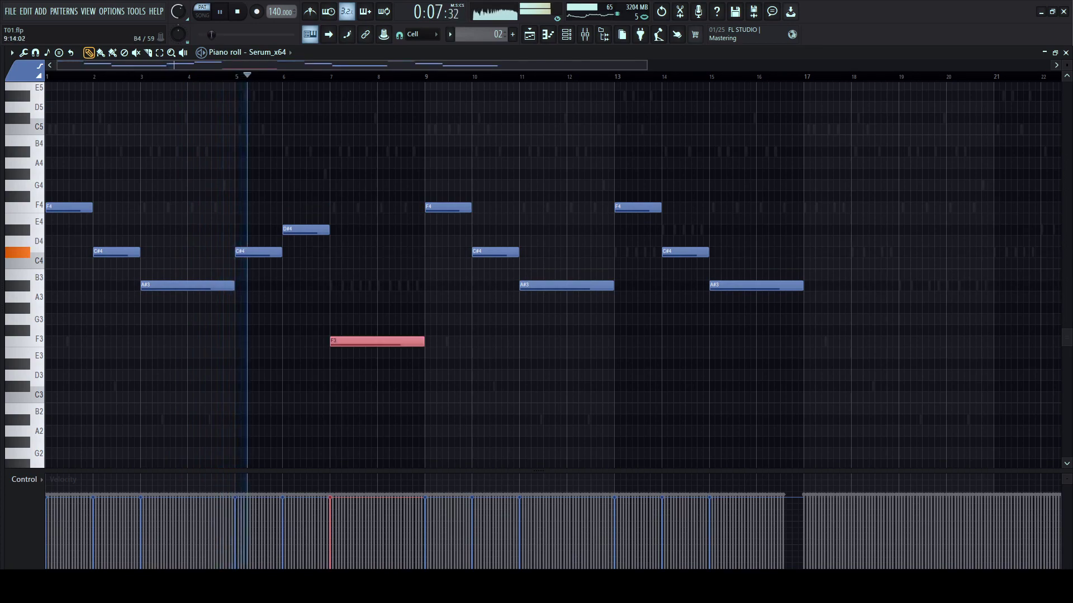
# - Duplicate the first sixteen bars of Serum_x64 notes into bars 17 to 33 and clear the selection
pyautogui.scroll(-3, 645, 167)
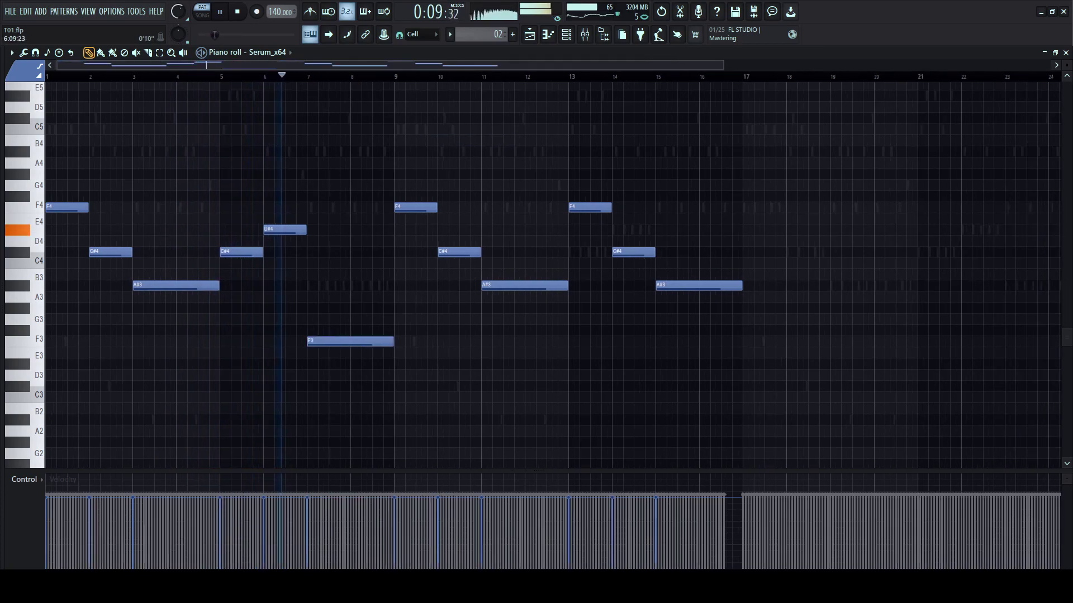
pyautogui.moveTo(644, 150); pyautogui.dragTo(47, 387)
pyautogui.hotkey('ctrl', 'b')
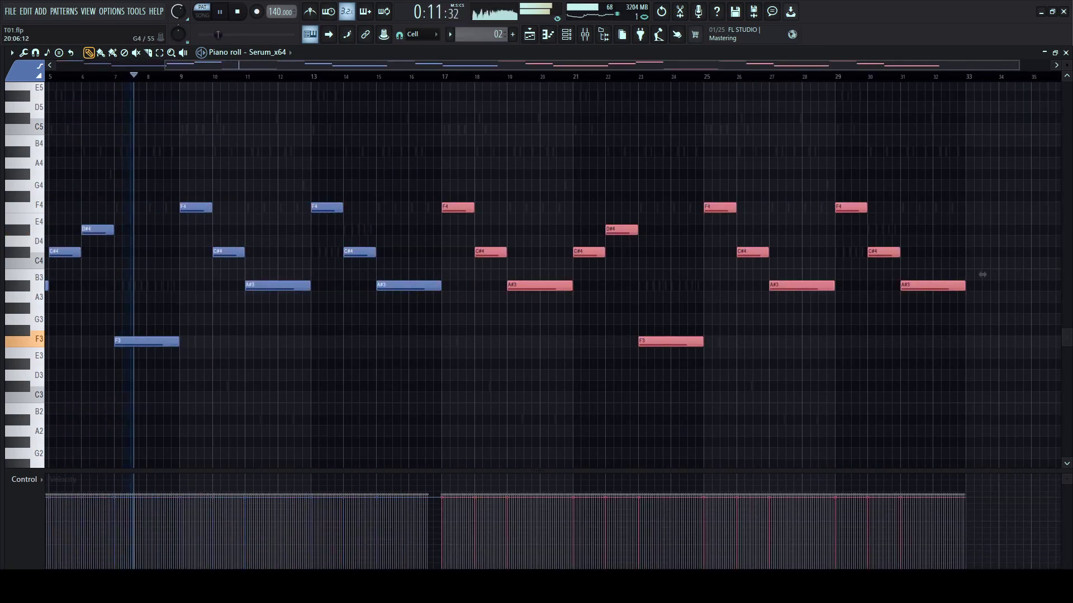
pyautogui.click(552, 185)
pyautogui.rightClick(552, 186)
# - Raise the F3 notes at bars 7 and 23 to A#3 and listen to the phrase
pyautogui.moveTo(146, 341); pyautogui.dragTo(146, 286)
pyautogui.hscroll(-3, 231, 263)
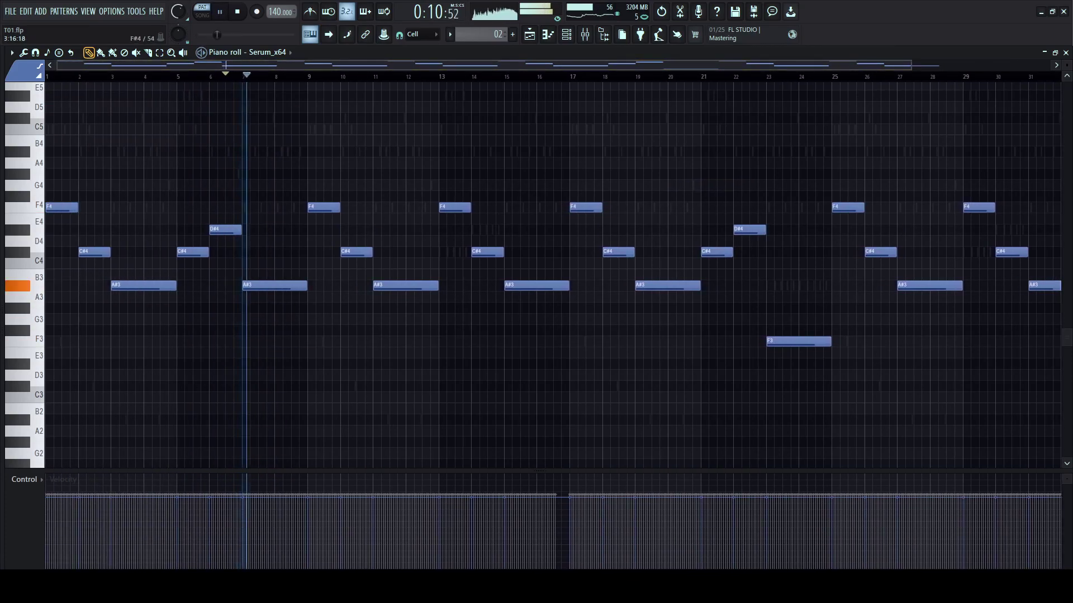
pyautogui.scroll(-1, 229, 263)
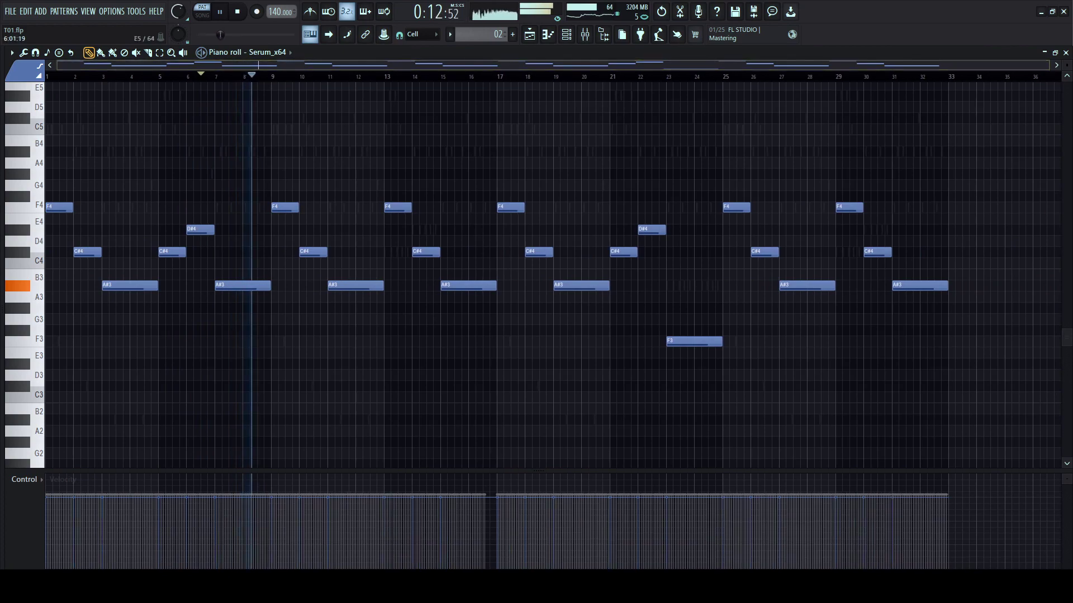
pyautogui.moveTo(694, 341); pyautogui.dragTo(694, 286)
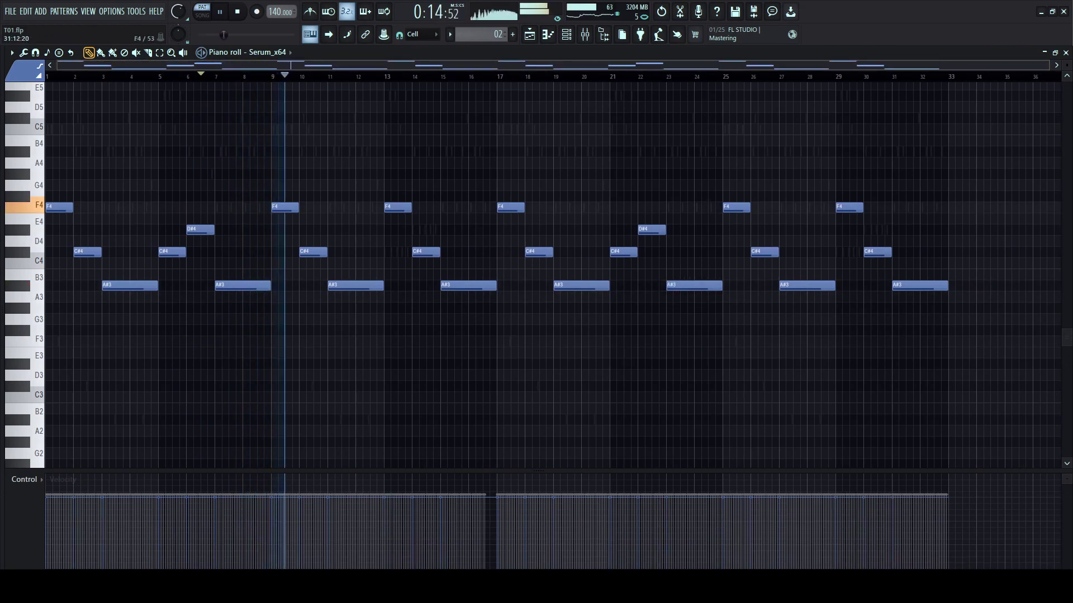
pyautogui.moveTo(957, 180); pyautogui.dragTo(47, 368)
pyautogui.moveTo(284, 323); pyautogui.dragTo(402, 294)
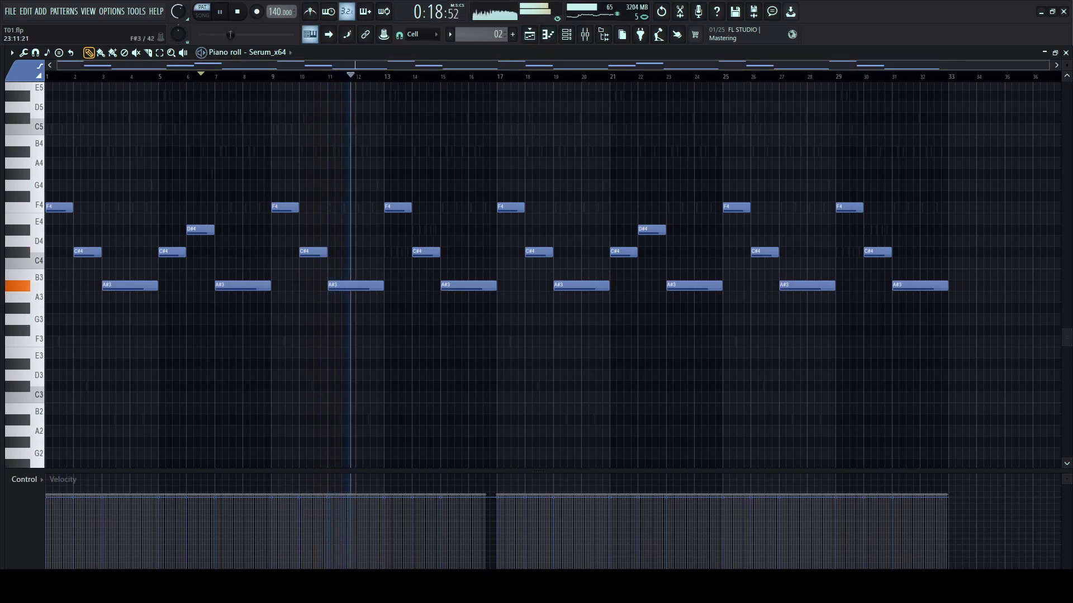
pyautogui.click(566, 34)
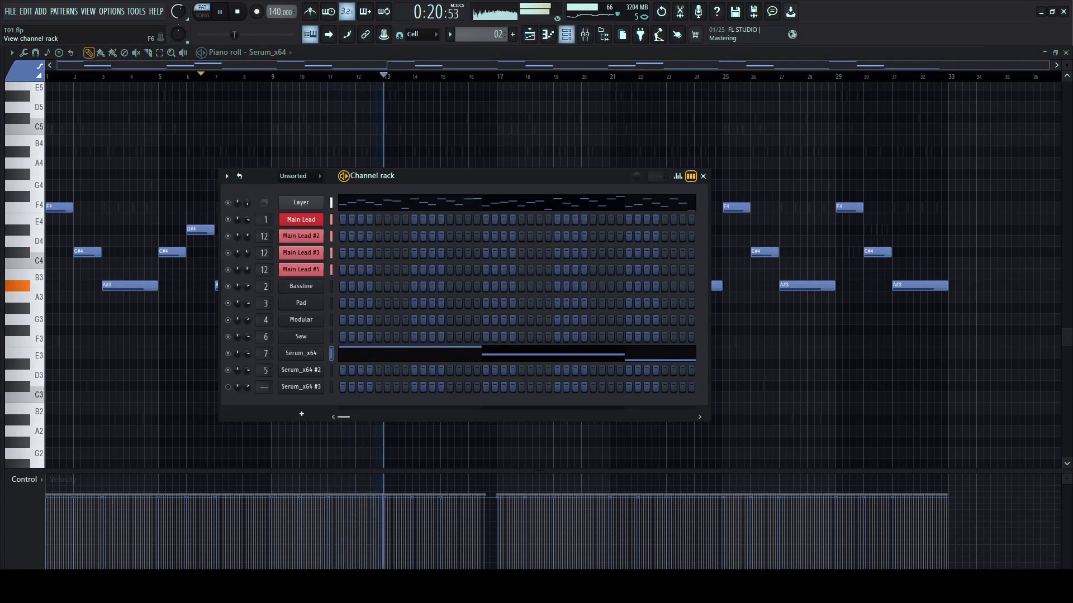
pyautogui.press('space')
pyautogui.press('F6')
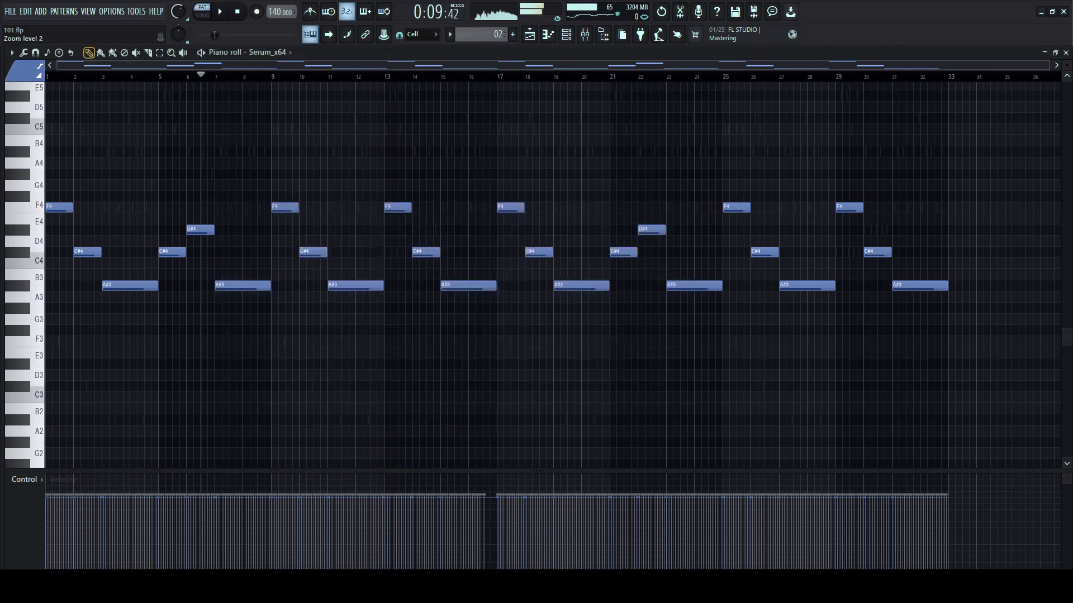
# - Delete all Serum_x64 notes from bar 9 onward, keeping only the first eight-bar phrase
pyautogui.press('space')
pyautogui.moveTo(397, 207); pyautogui.dragTo(425, 230)
pyautogui.rightClick(425, 230)
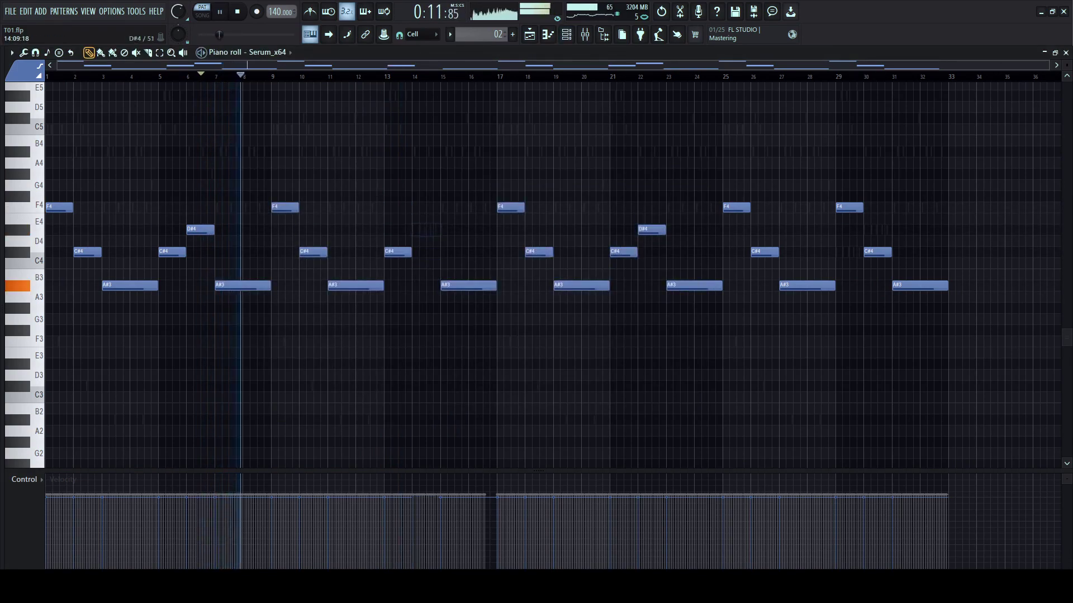
pyautogui.rightClick(398, 253)
pyautogui.rightClick(357, 286)
pyautogui.rightClick(316, 253)
pyautogui.rightClick(286, 207)
pyautogui.rightClick(468, 286)
pyautogui.rightClick(511, 208)
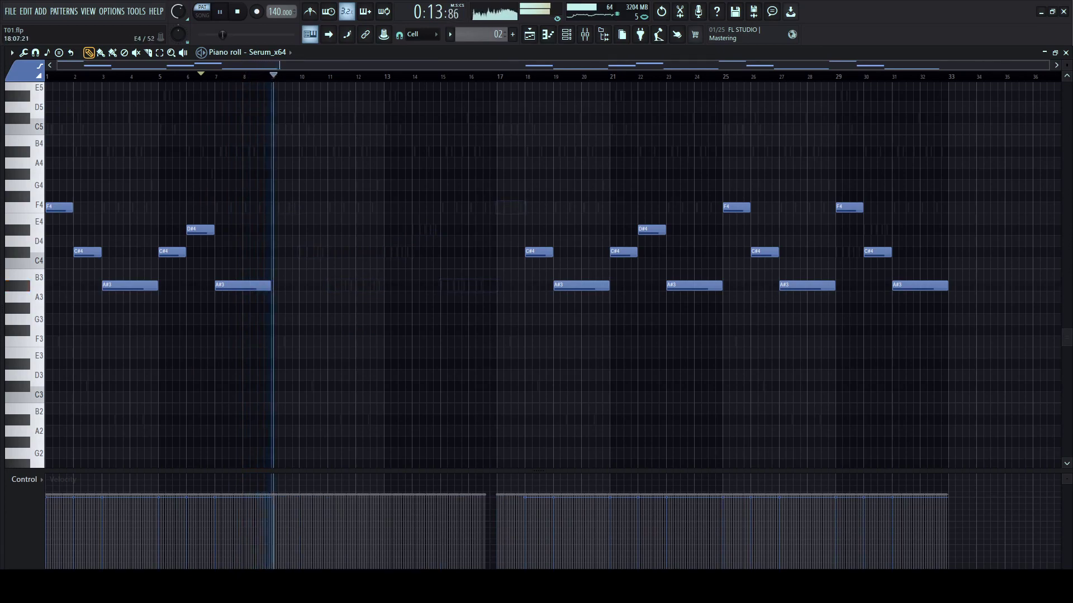
pyautogui.rightClick(539, 253)
pyautogui.rightClick(581, 286)
pyautogui.rightClick(623, 252)
pyautogui.rightClick(651, 231)
pyautogui.rightClick(694, 286)
pyautogui.rightClick(737, 208)
pyautogui.rightClick(764, 252)
pyautogui.rightClick(807, 286)
pyautogui.rightClick(849, 207)
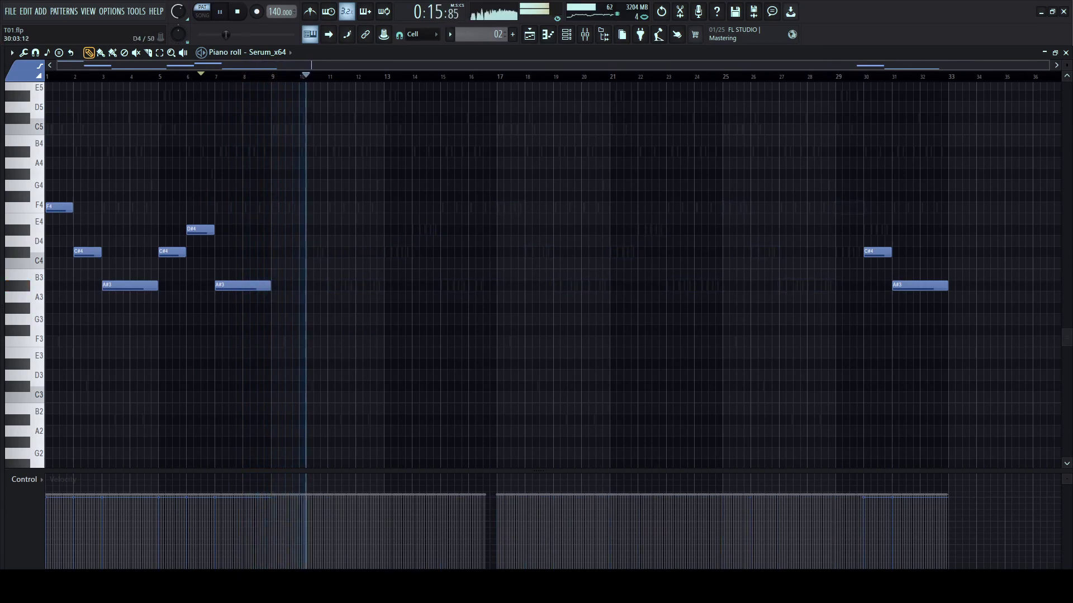
pyautogui.rightClick(877, 253)
pyautogui.rightClick(919, 286)
# - Duplicate the eight-bar Serum_x64 phrase three times to fill bars 9 to 33, and play it with the lead
pyautogui.moveTo(404, 152); pyautogui.dragTo(47, 356)
pyautogui.hotkey('ctrl', 'b')
pyautogui.hotkey('ctrl', 'b')
pyautogui.hotkey('ctrl', 'b')
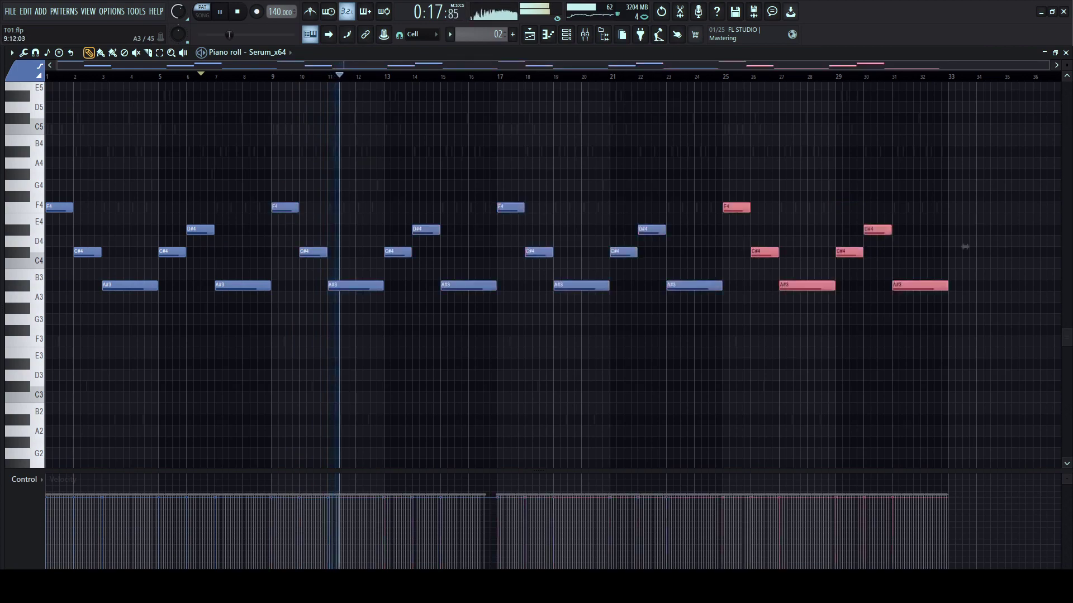
pyautogui.moveTo(568, 134); pyautogui.dragTo(538, 147)
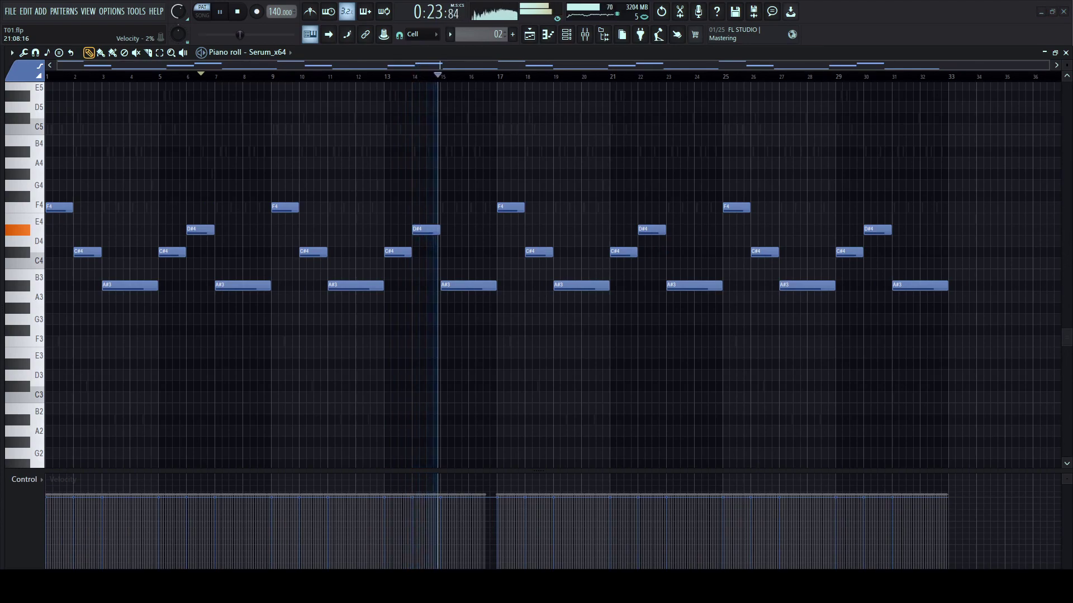
# - Switch the piano roll to the Layer channel's notes, return to bar 1 and resume playback
pyautogui.click(566, 34)
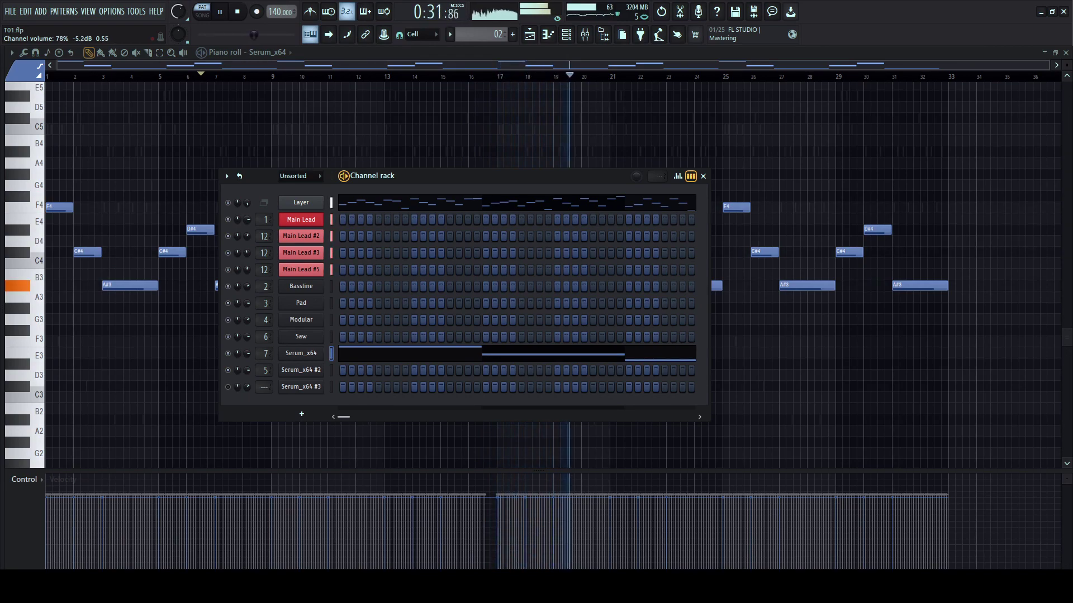
pyautogui.click(356, 203)
pyautogui.press('space')
pyautogui.scroll(5, 109, 76)
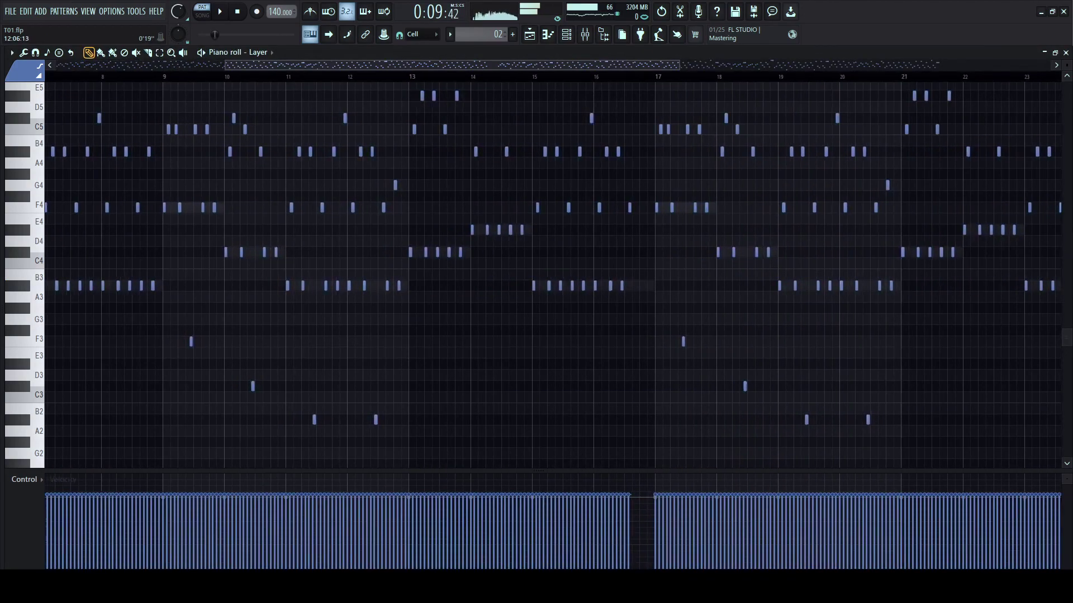
pyautogui.scroll(5, 109, 77)
pyautogui.hscroll(-3, 109, 76)
pyautogui.press('space')
# - Examine the Layer melody's opening bars against the ghosted Serum_x64 notes, replaying from bar 1
pyautogui.scroll(5, 207, 214)
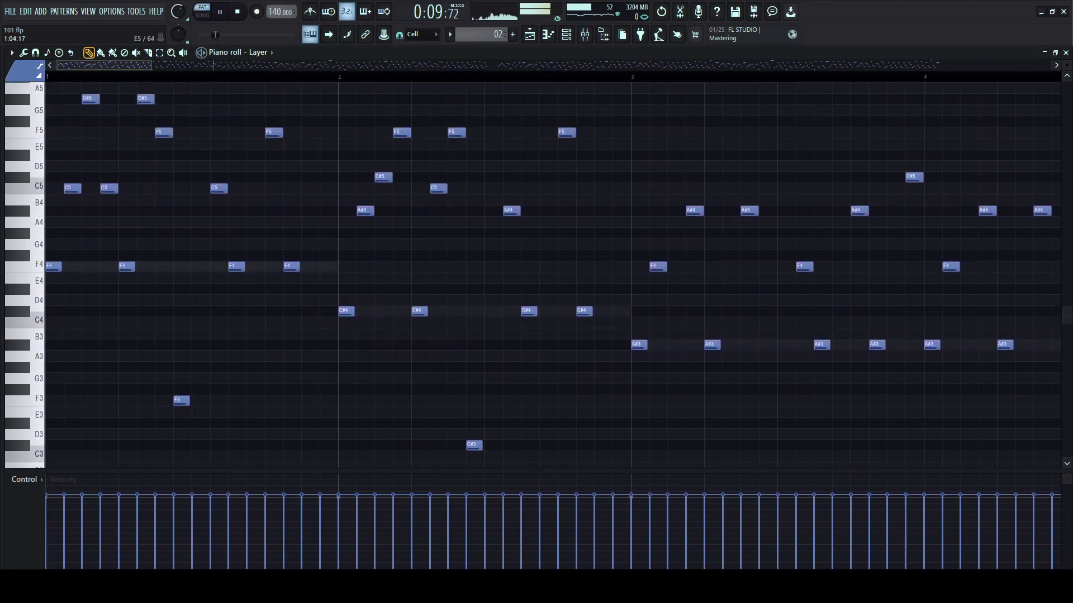
pyautogui.scroll(-4, 208, 213)
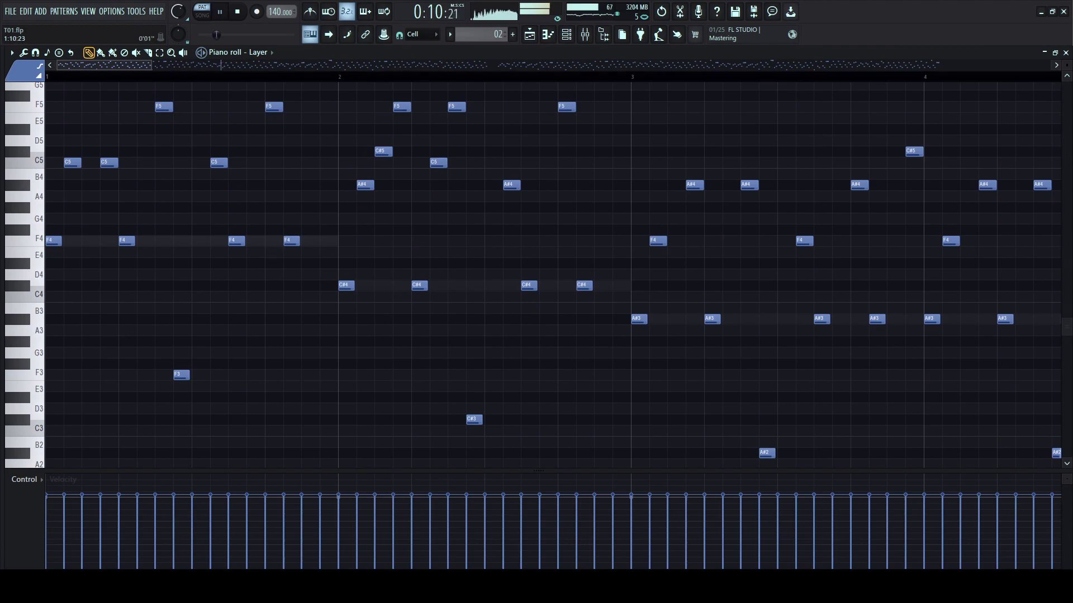
pyautogui.scroll(4, 370, 213)
pyautogui.scroll(-4, 370, 213)
pyautogui.scroll(2, 370, 212)
pyautogui.scroll(4, 370, 213)
pyautogui.press('space')
pyautogui.press('space')
pyautogui.scroll(-3, 370, 213)
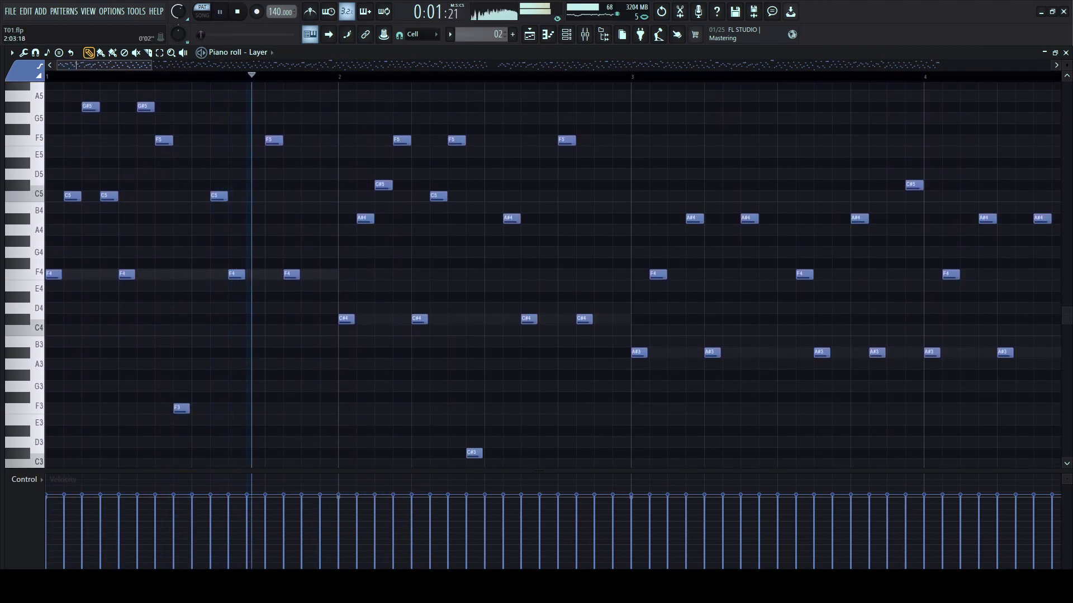
# - Shorten the overlong Layer notes across bars 1 to 16 to one step each
pyautogui.scroll(-3, 573, 174)
pyautogui.scroll(4, 553, 274)
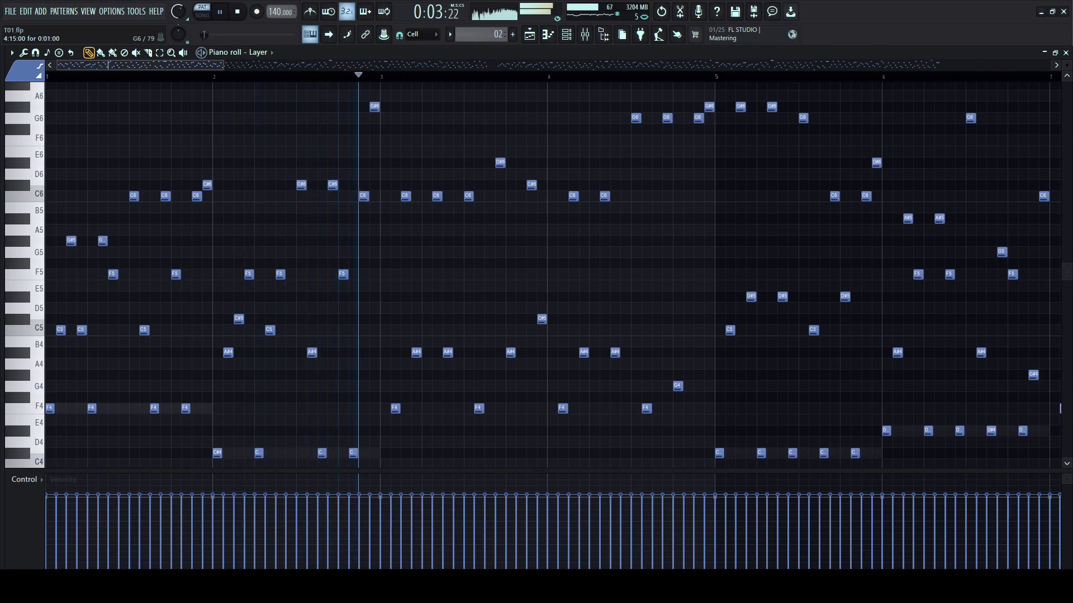
pyautogui.moveTo(731, 162); pyautogui.dragTo(249, 155)
pyautogui.scroll(1, 891, 210)
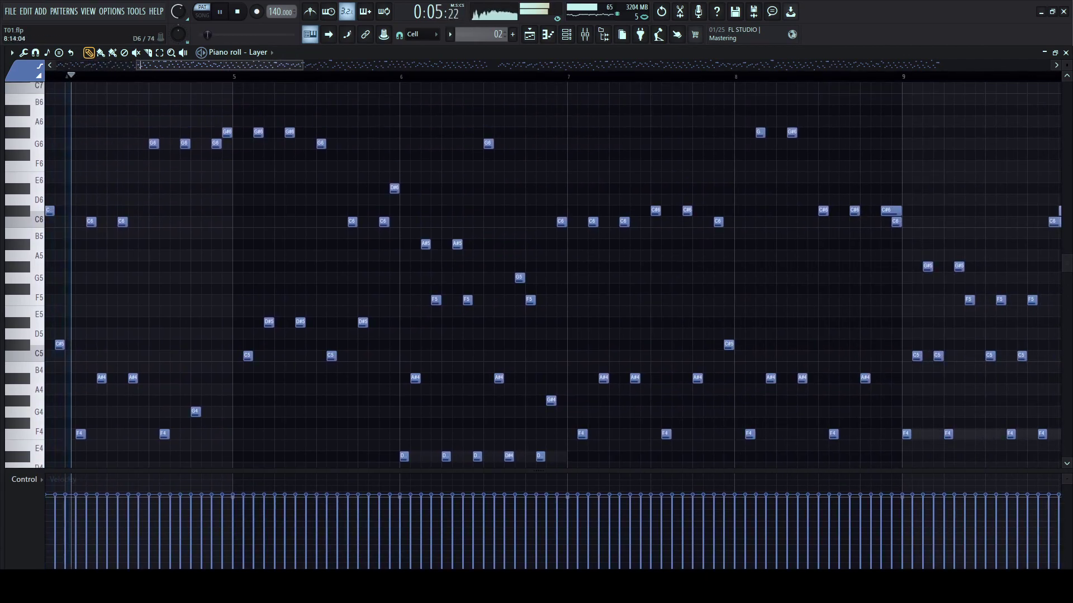
pyautogui.moveTo(891, 211); pyautogui.dragTo(334, 202)
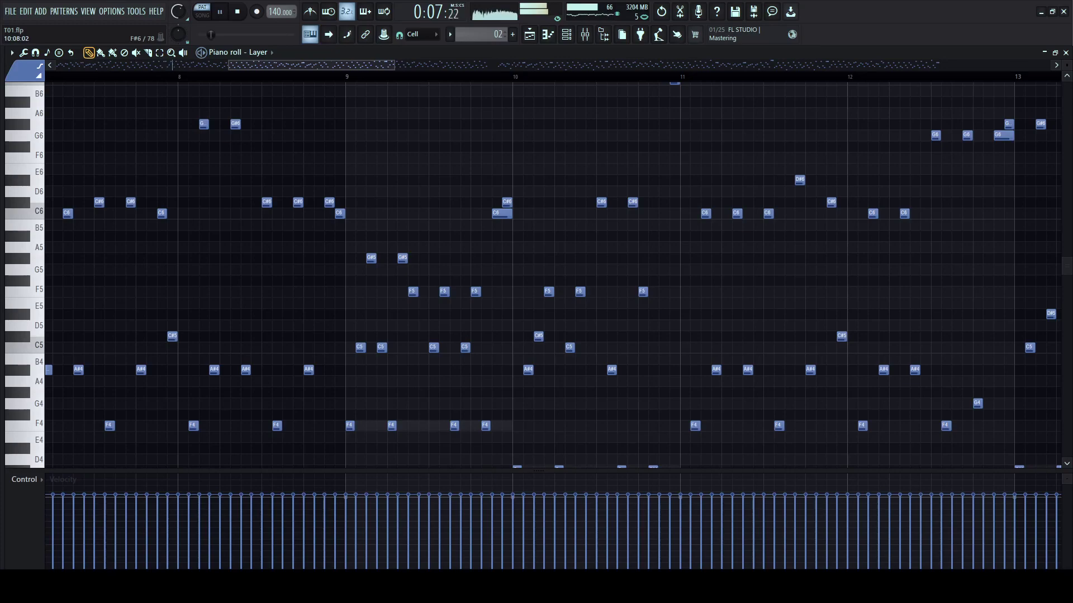
pyautogui.moveTo(948, 193); pyautogui.dragTo(514, 184)
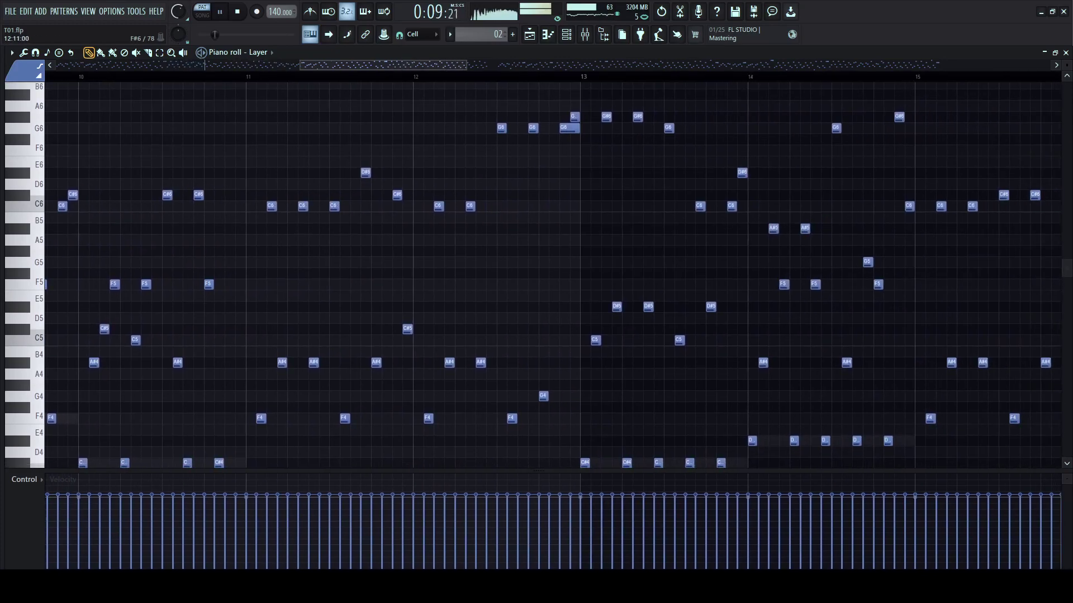
pyautogui.scroll(2, 514, 185)
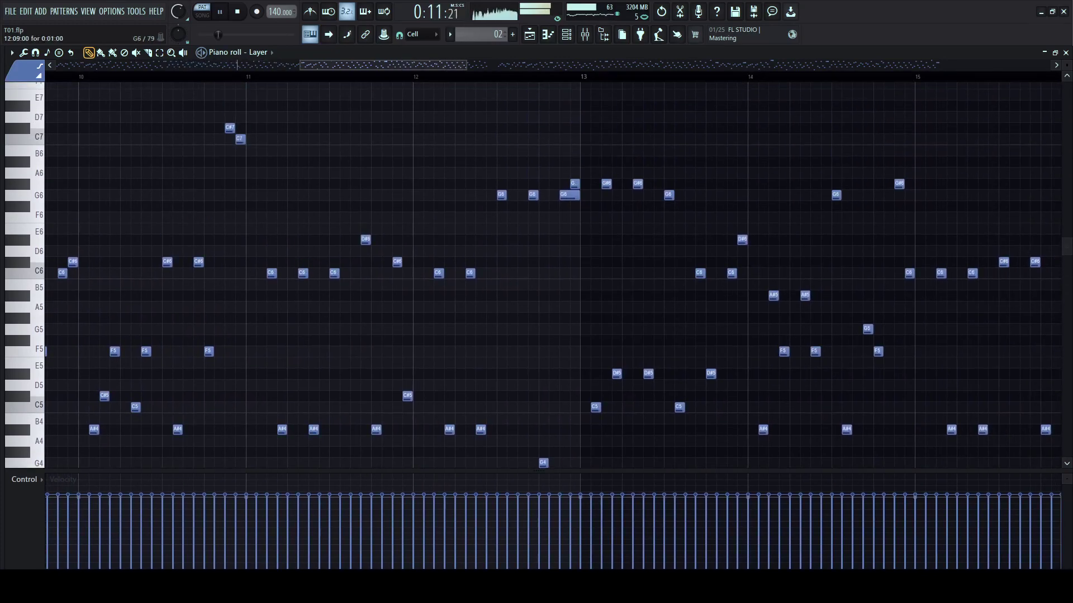
pyautogui.moveTo(916, 193); pyautogui.dragTo(404, 188)
# - Shorten the remaining overlong Layer notes from bar 17 onward, working through to bar 28
pyautogui.moveTo(879, 245); pyautogui.dragTo(466, 200)
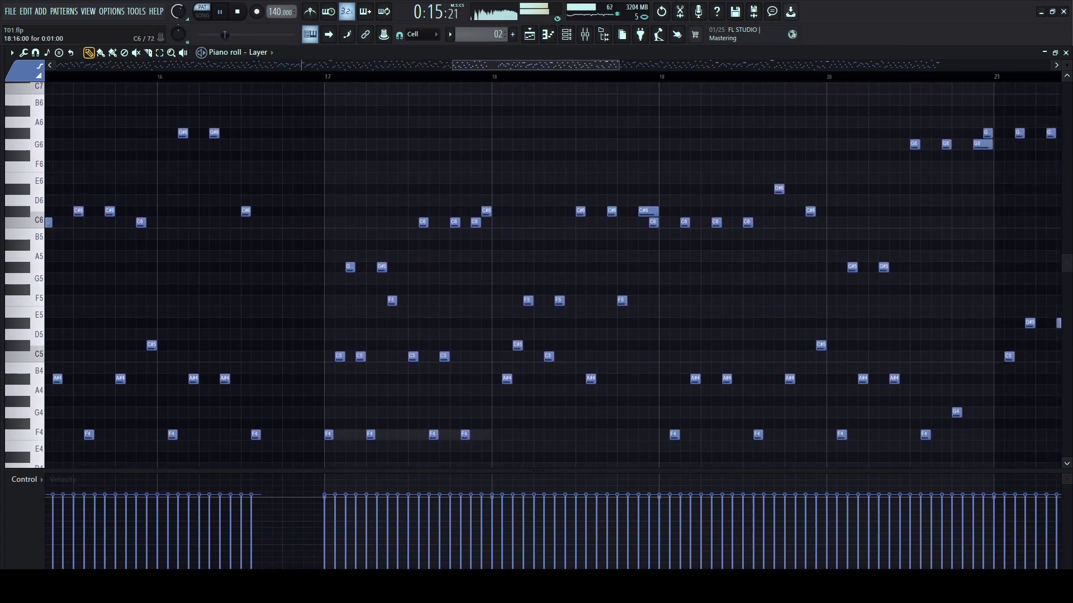
pyautogui.moveTo(657, 211); pyautogui.dragTo(646, 211)
pyautogui.moveTo(999, 145); pyautogui.dragTo(632, 165)
pyautogui.moveTo(894, 157); pyautogui.dragTo(419, 175)
pyautogui.moveTo(729, 249); pyautogui.dragTo(233, 182)
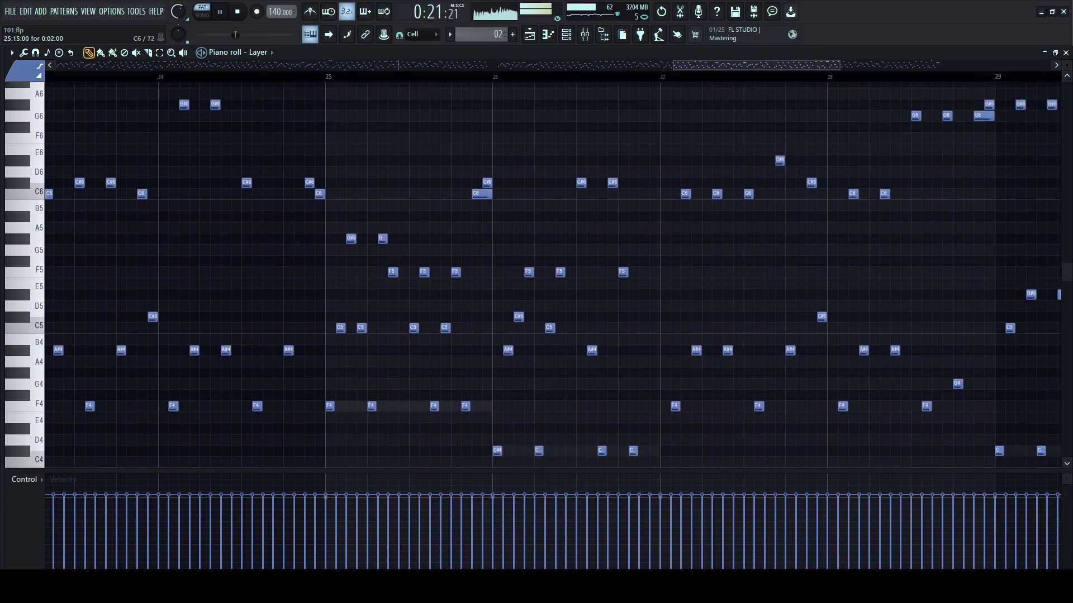
pyautogui.moveTo(980, 126); pyautogui.dragTo(634, 160)
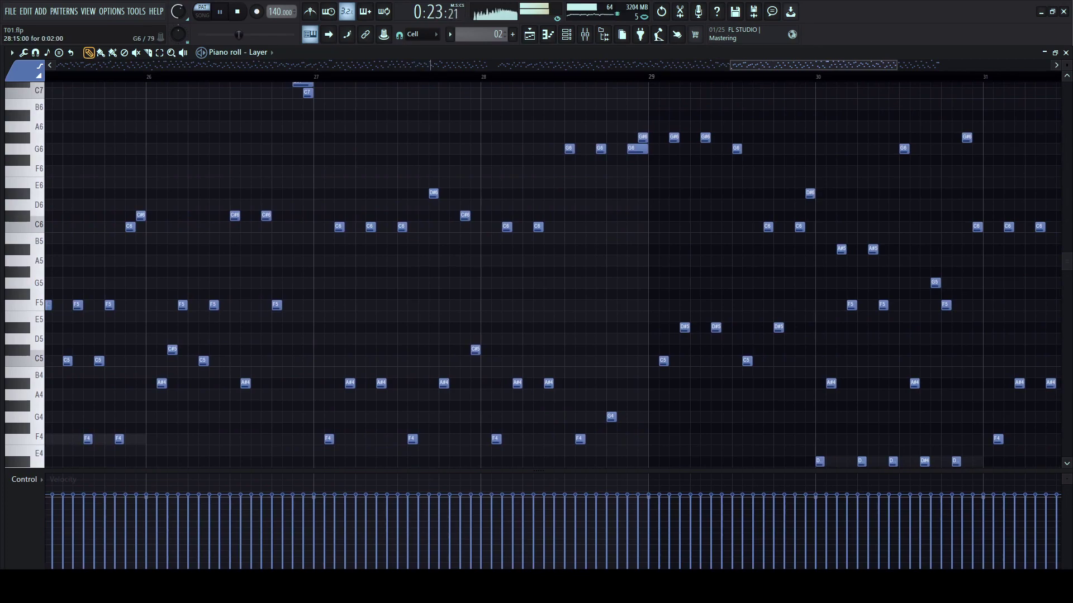
pyautogui.scroll(-8, 771, 167)
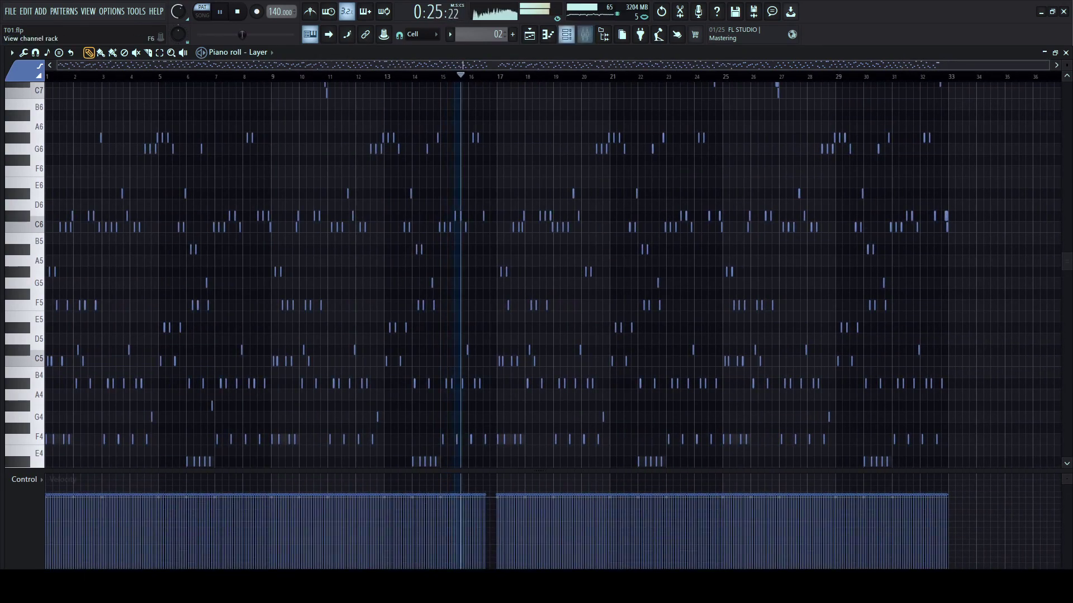
# - Try the Layer melody's notes from A#5 upward one octave lower
pyautogui.click(566, 35)
pyautogui.click(432, 202)
pyautogui.scroll(-8, 432, 203)
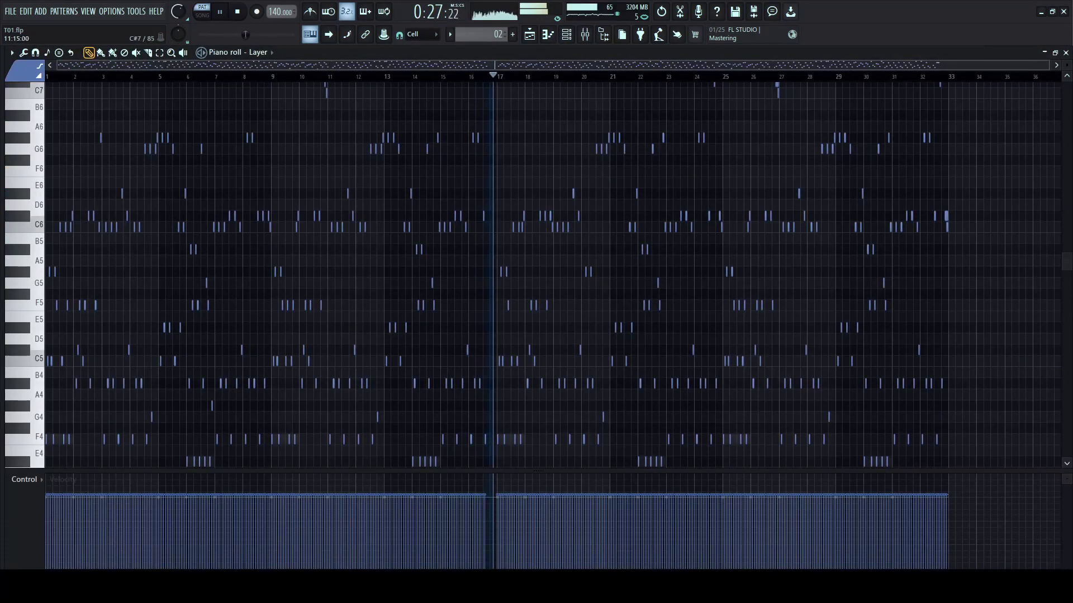
pyautogui.scroll(3, 906, 170)
pyautogui.moveTo(965, 143); pyautogui.dragTo(45, 360)
pyautogui.hotkey('ctrl', 'Down')
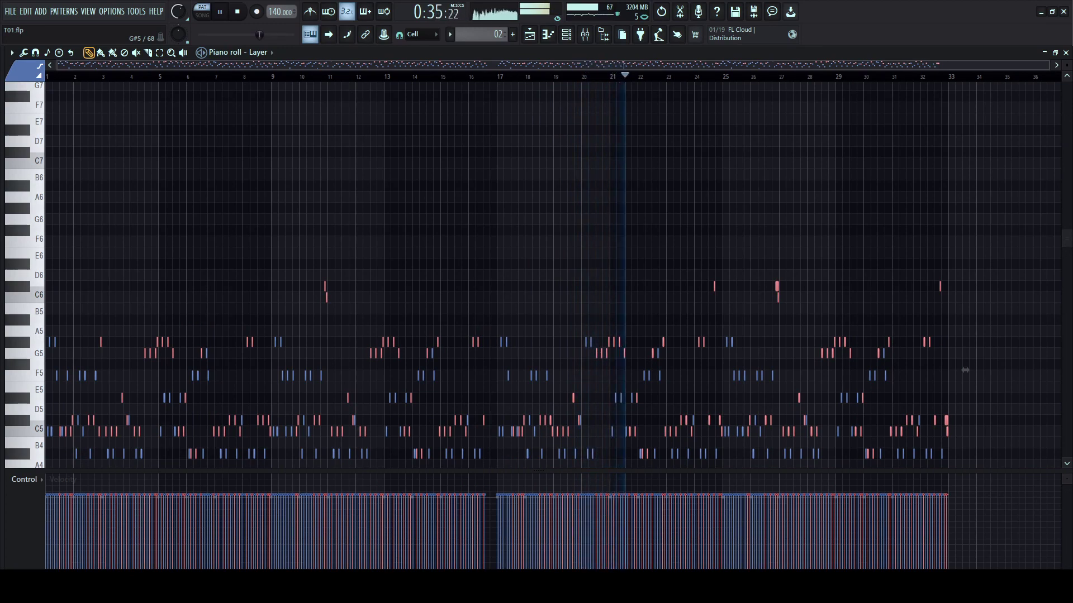
pyautogui.hotkey('ctrl', 'Up')
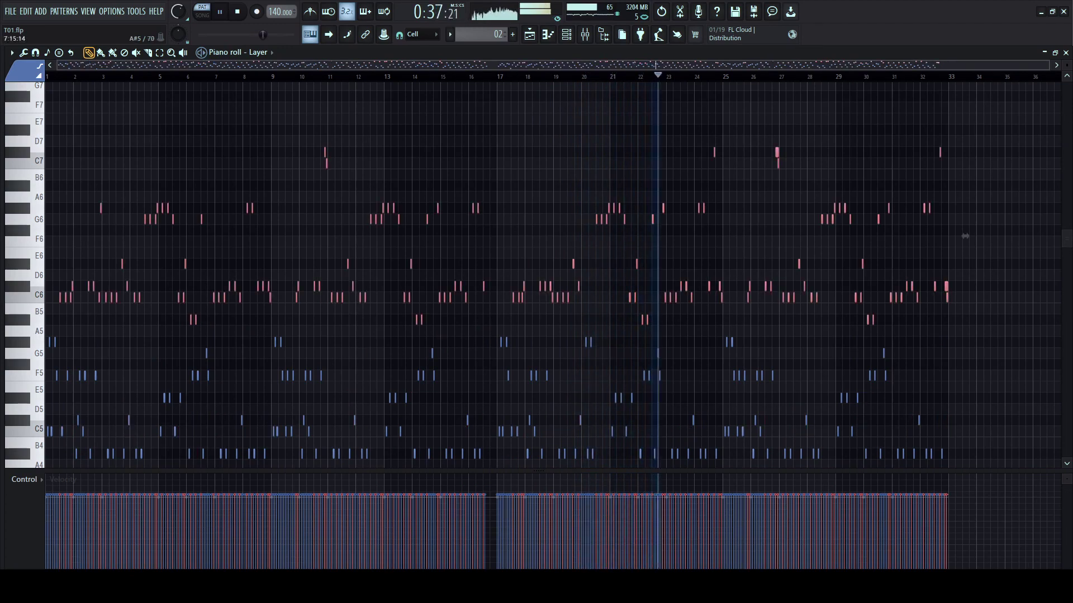
# - Restart playback, transpose all Serum_x64 notes down an octave, and raise the long two-bar notes back to A#3
pyautogui.scroll(-10, 964, 237)
pyautogui.press('space')
pyautogui.scroll(4, 553, 273)
pyautogui.press('space')
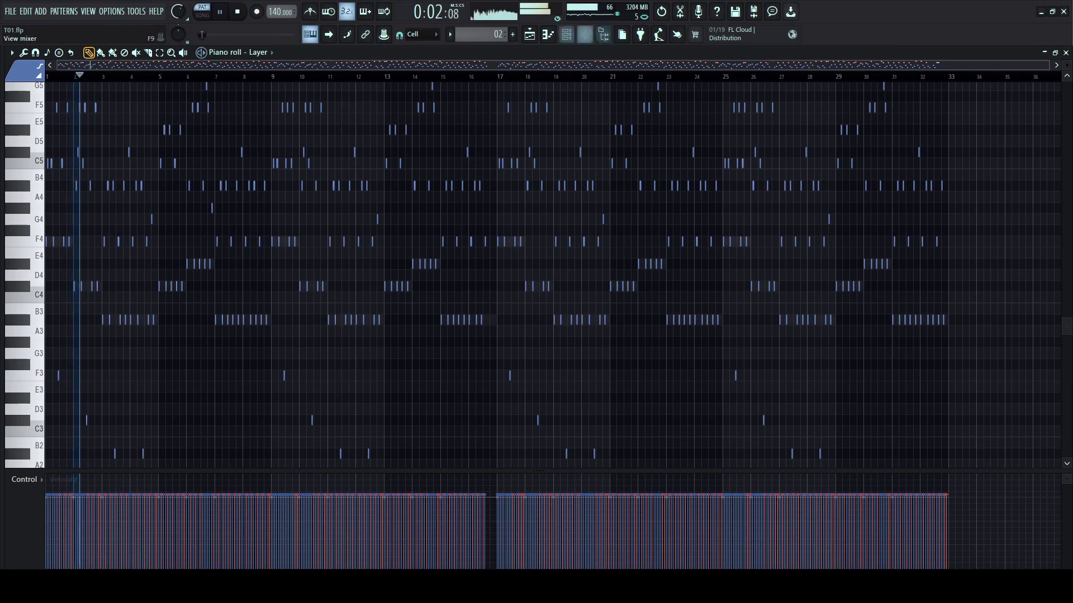
pyautogui.click(566, 35)
pyautogui.click(480, 353)
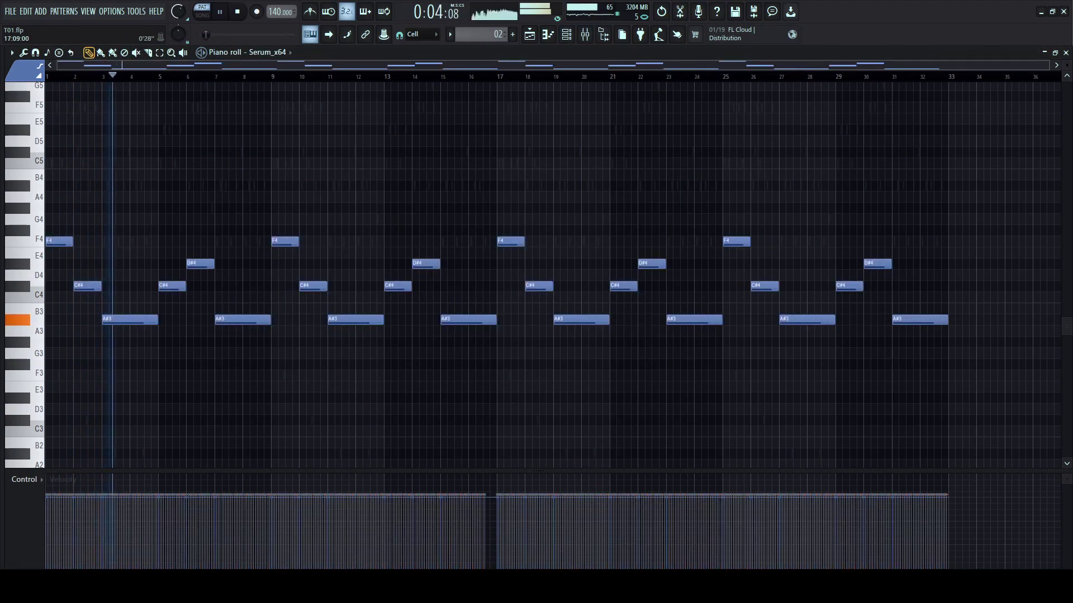
pyautogui.hotkey('ctrl', 'a')
pyautogui.hotkey('ctrl', 'Down')
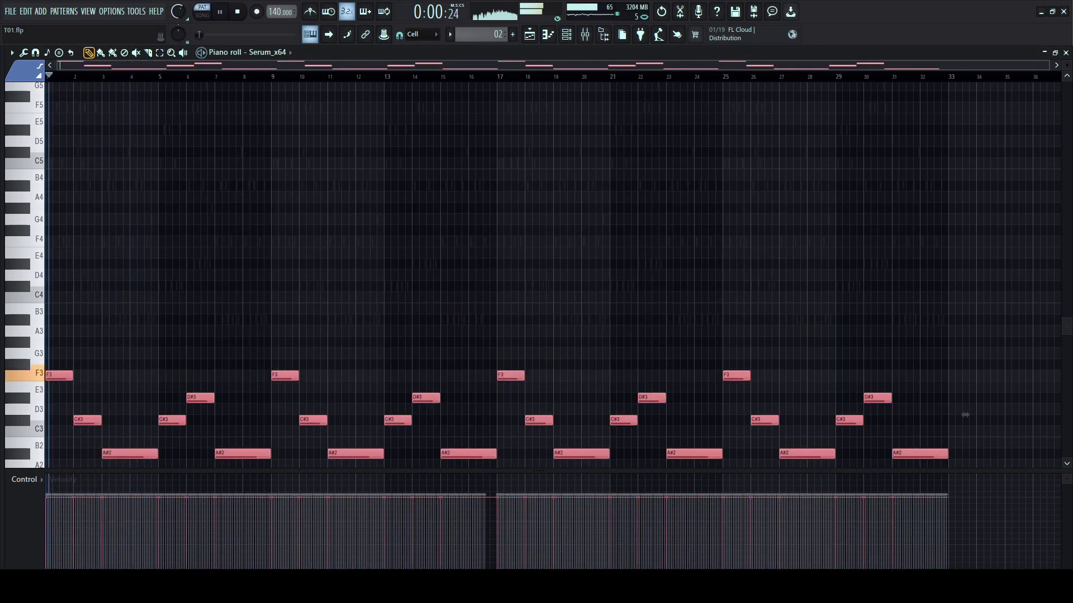
pyautogui.moveTo(127, 336); pyautogui.dragTo(958, 380)
pyautogui.hotkey('ctrl', 'Up')
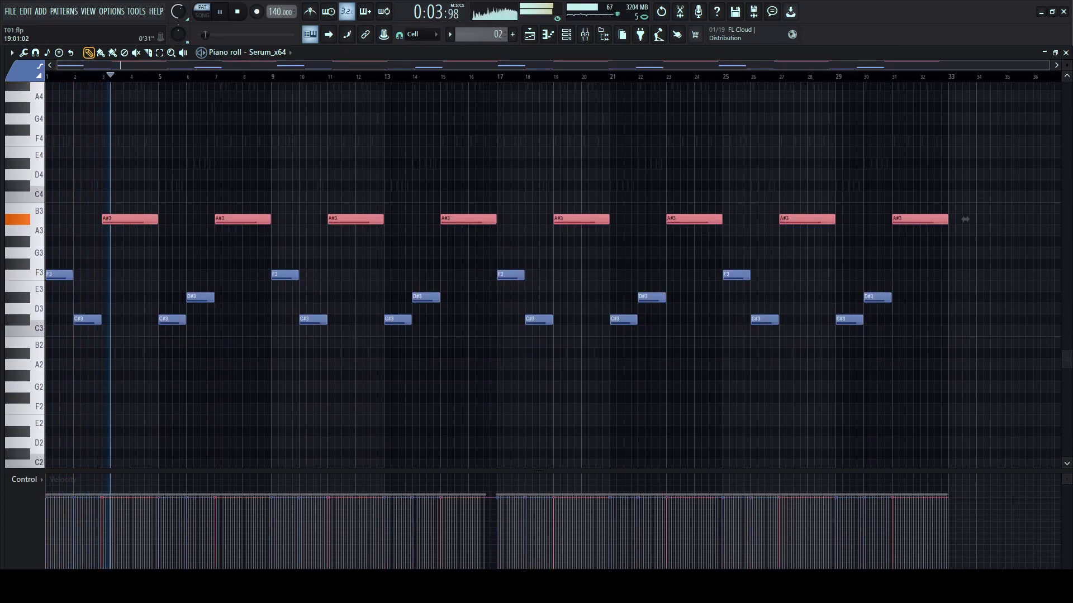
# - Find the first drop at bar 33 in the arrangement and inspect the notes of its Bass02 clip
pyautogui.press('F5')
pyautogui.scroll(2, 505, 330)
pyautogui.scroll(-2, 505, 330)
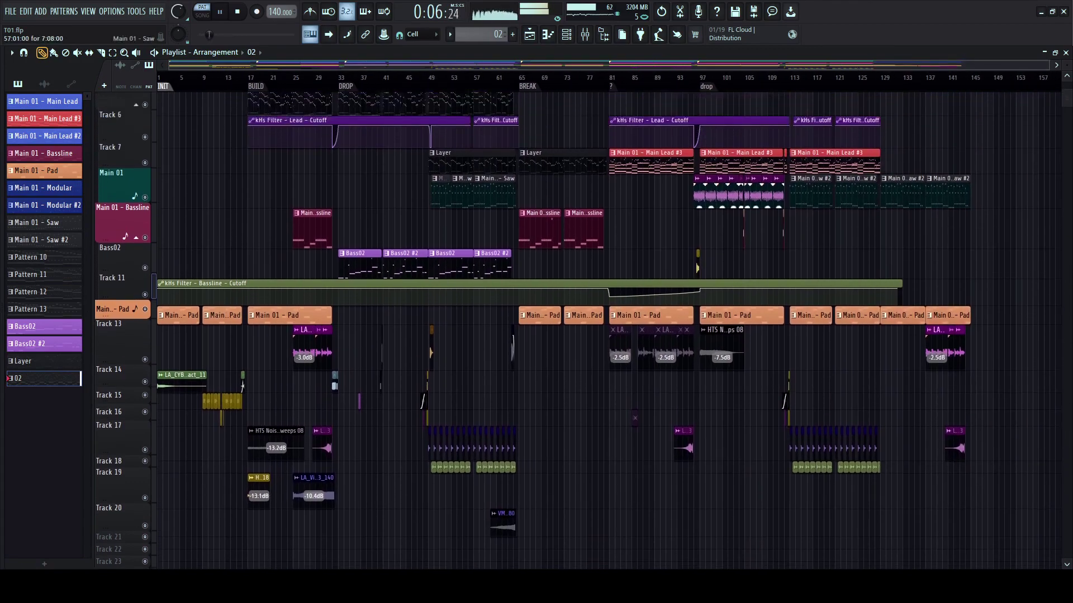
pyautogui.scroll(4, 505, 330)
pyautogui.scroll(2, 505, 330)
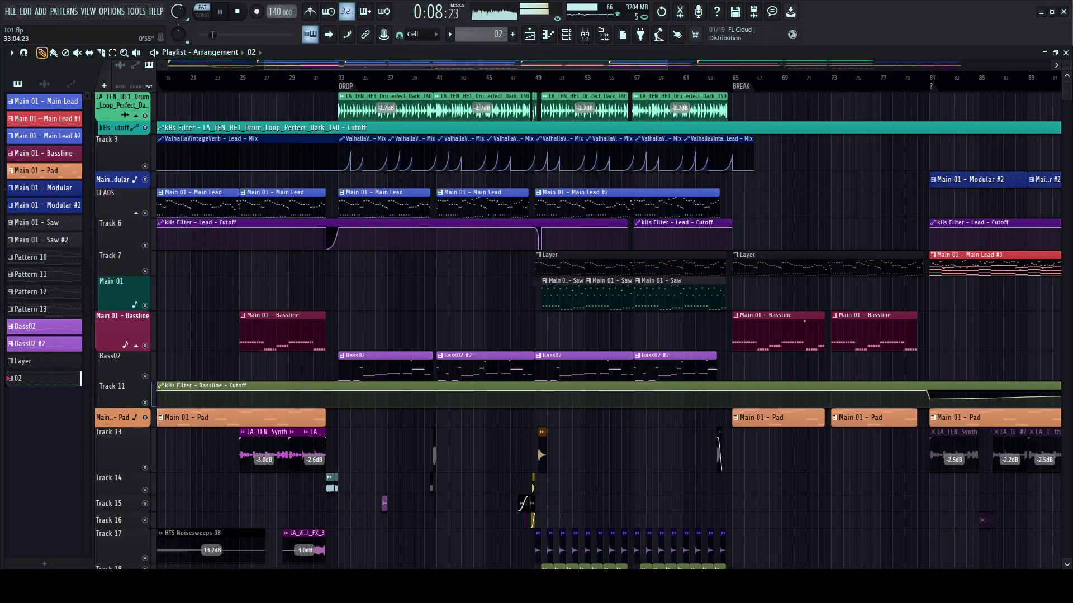
pyautogui.scroll(3, 505, 330)
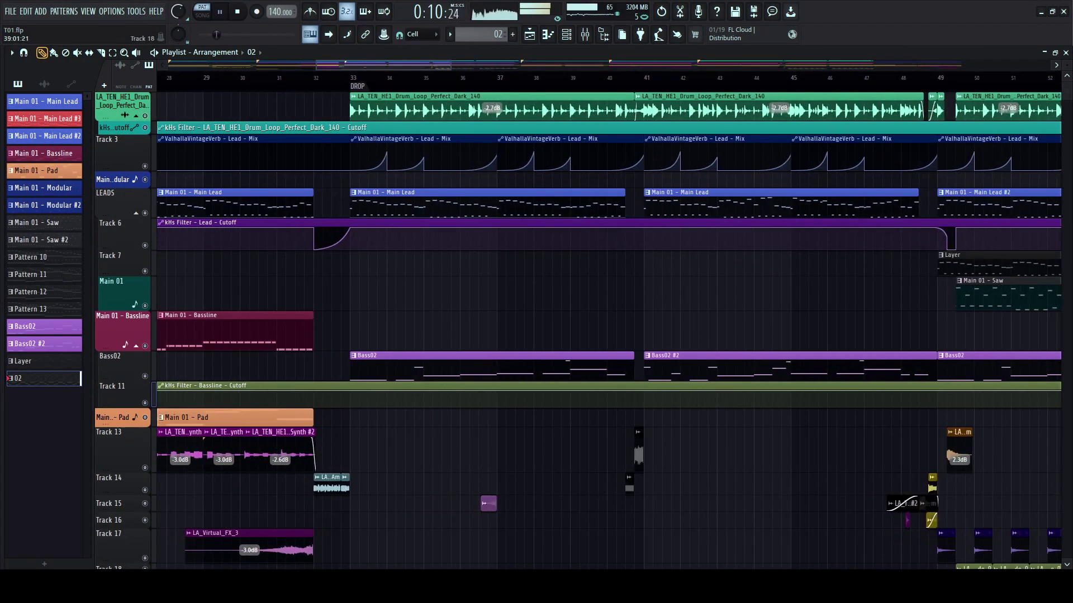
pyautogui.press('space')
pyautogui.doubleClick(399, 366)
pyautogui.hscroll(-1, 55, 77)
pyautogui.scroll(5, 54, 77)
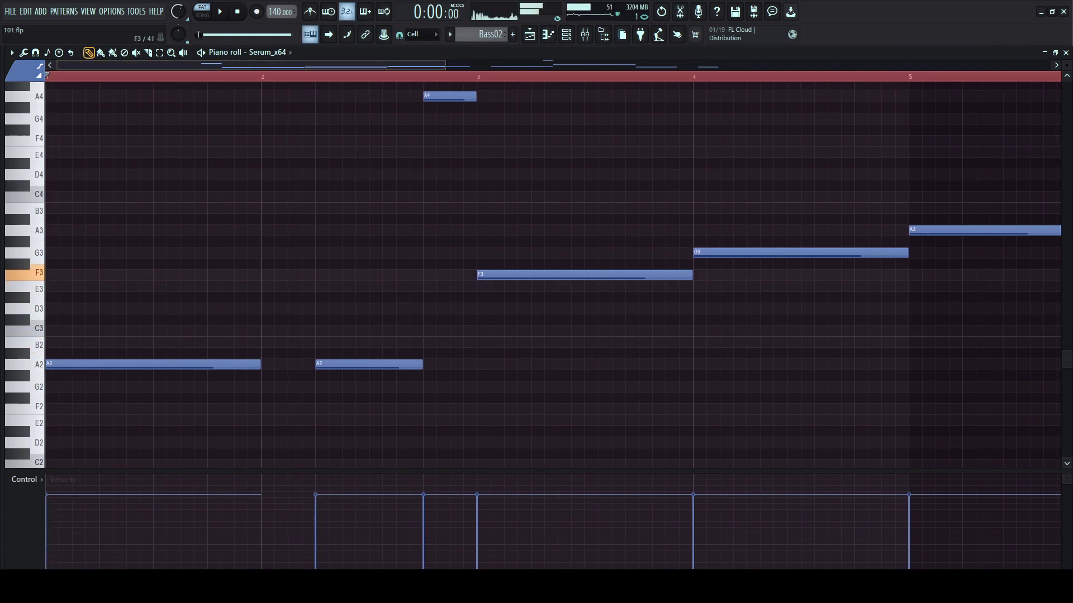
# - Play the arrangement from the DROP marker at bar 33 and examine the Layer notes of Main Lead #3 near the second drop
pyautogui.press('space')
pyautogui.click(530, 35)
pyautogui.press('l')
pyautogui.click(355, 78)
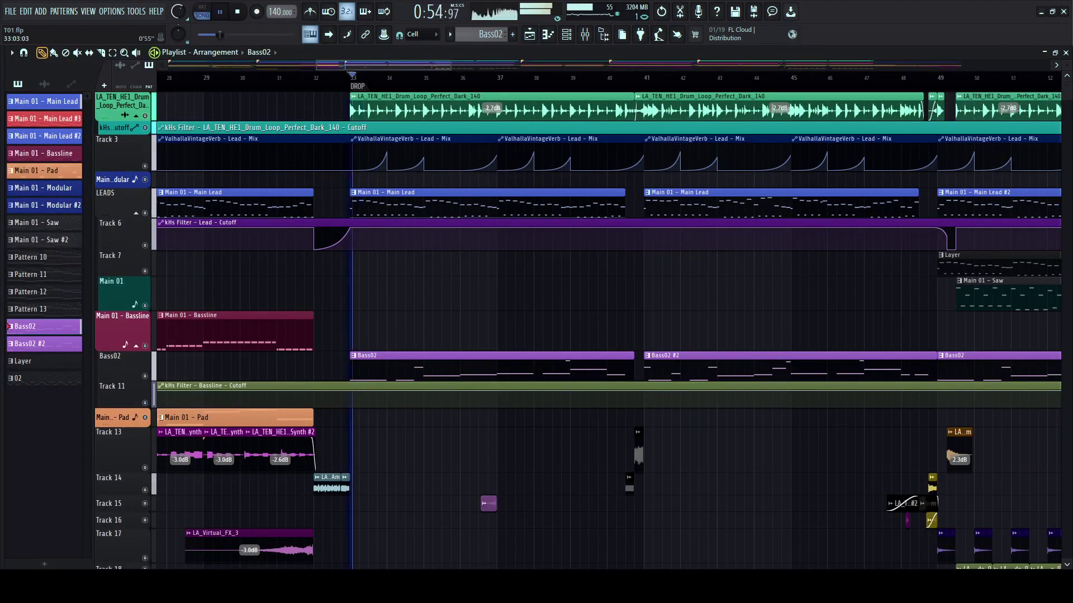
pyautogui.scroll(-2, 353, 78)
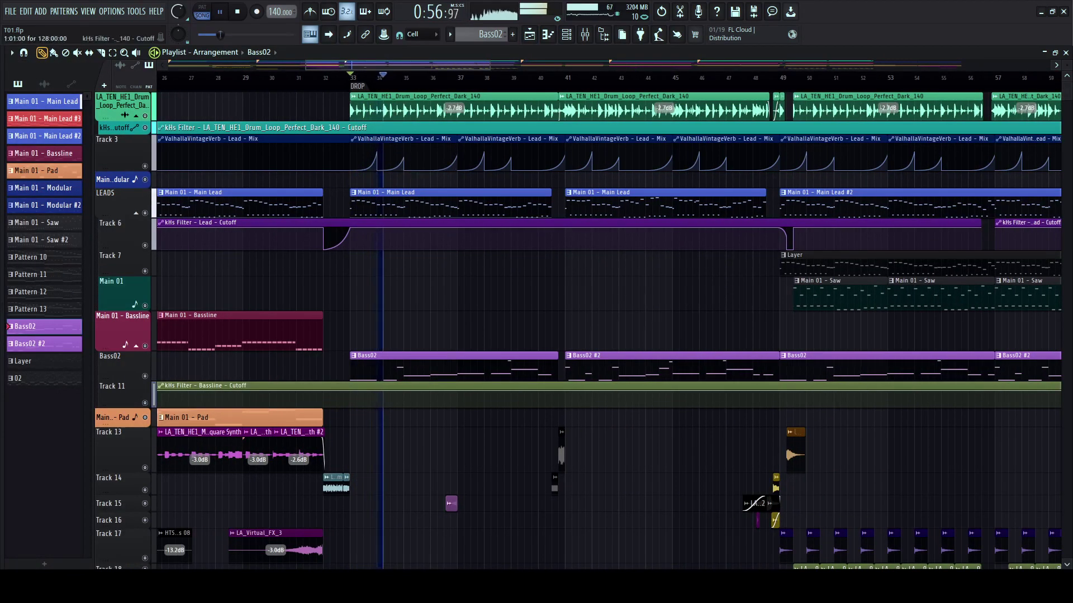
pyautogui.scroll(-3, 353, 78)
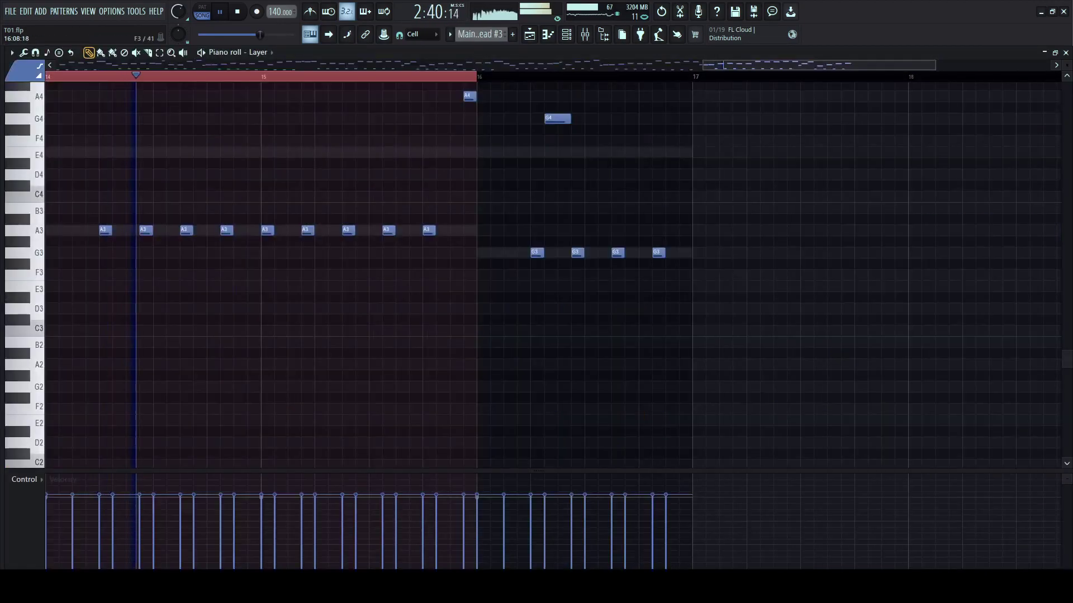
pyautogui.press('space')
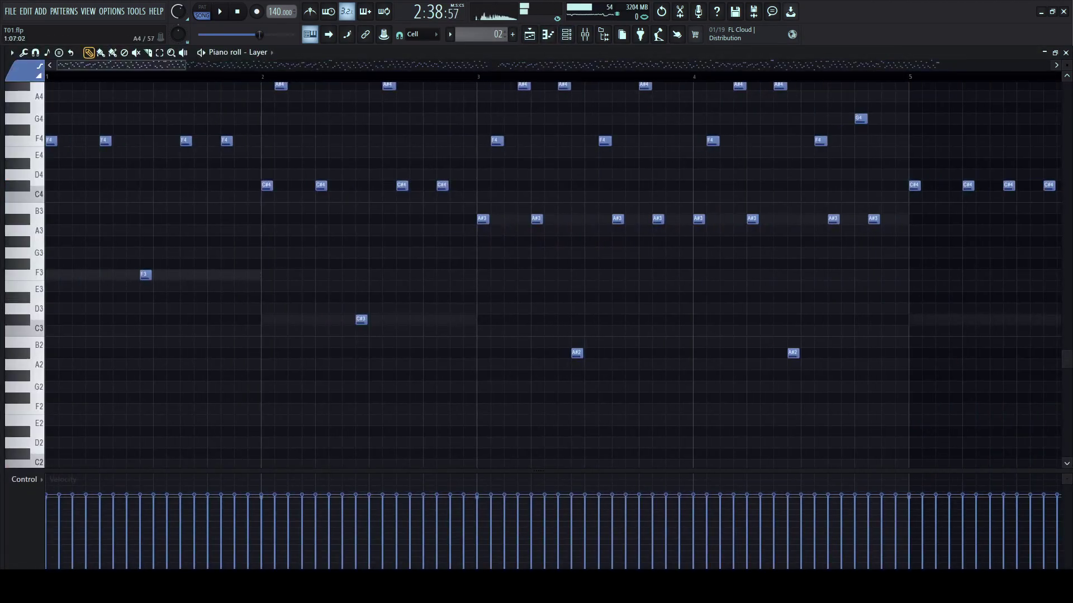
# - Transpose the Layer and Serum_x64 notes of pattern 02 up four semitones so the melody starts on A4, and resume playback
pyautogui.scroll(-2, 127, 96)
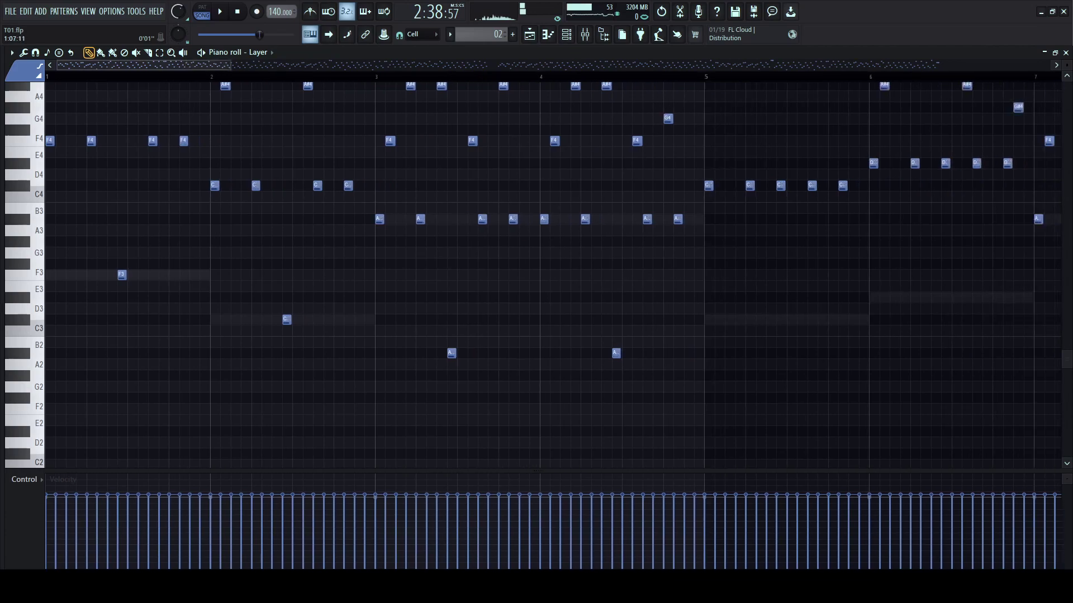
pyautogui.scroll(2, 33, 119)
pyautogui.click(18, 208)
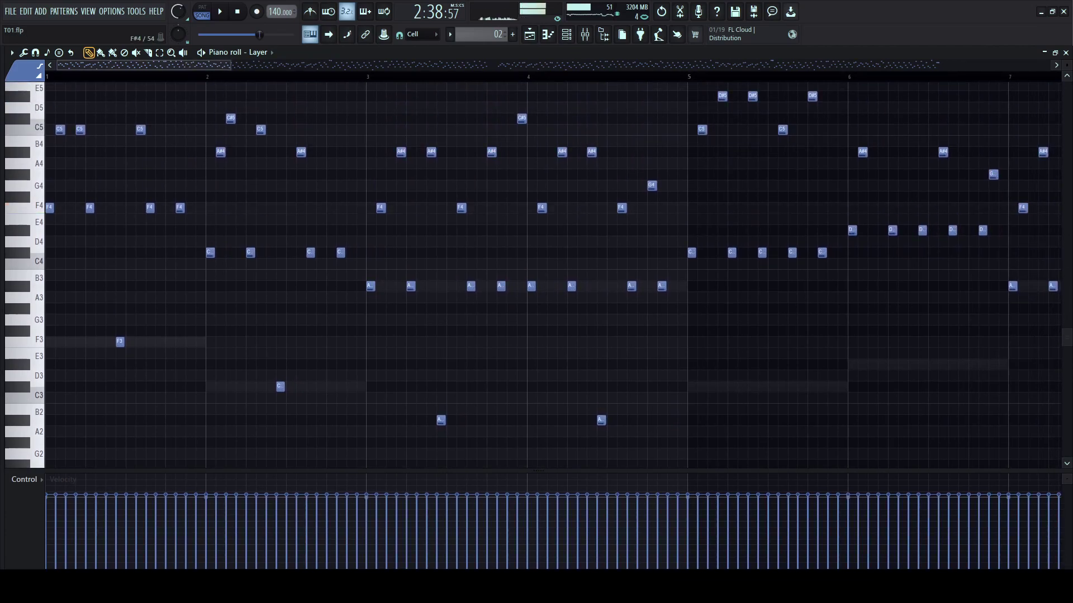
pyautogui.click(18, 197)
pyautogui.press('space')
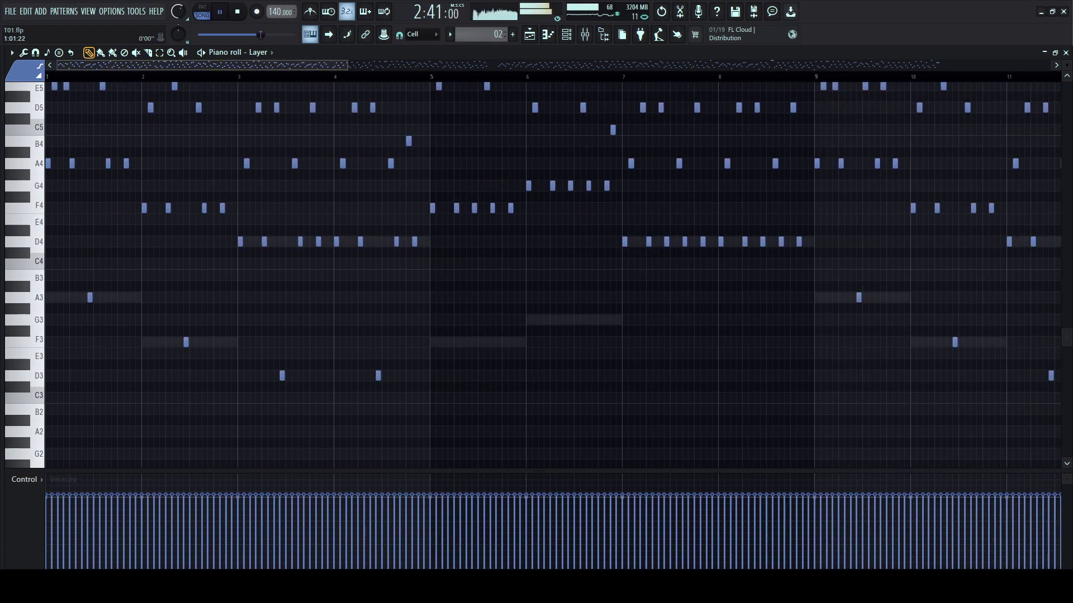
# - Replace the Main Lead #3 clips from the drop at bar 97 with pattern 02, and increase Track 7's height
pyautogui.click(529, 34)
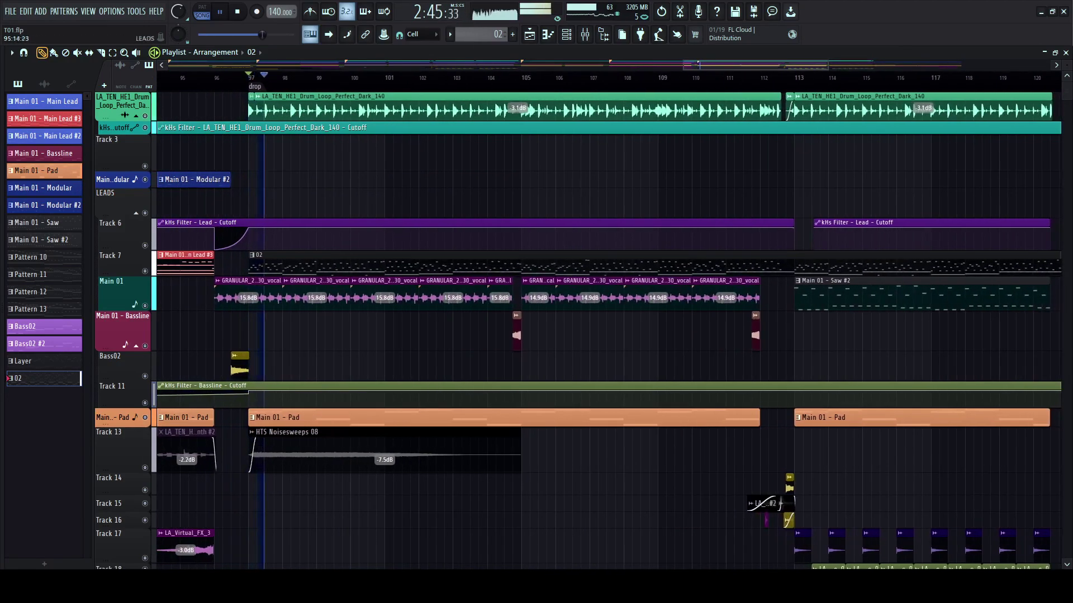
pyautogui.moveTo(143, 276); pyautogui.dragTo(143, 299)
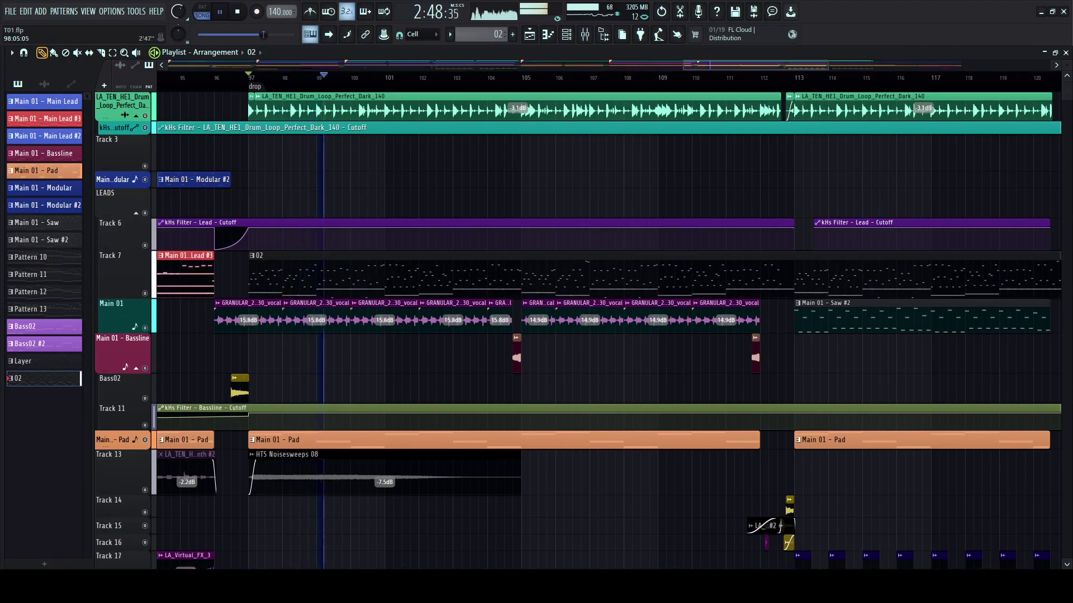
pyautogui.scroll(-3, 284, 279)
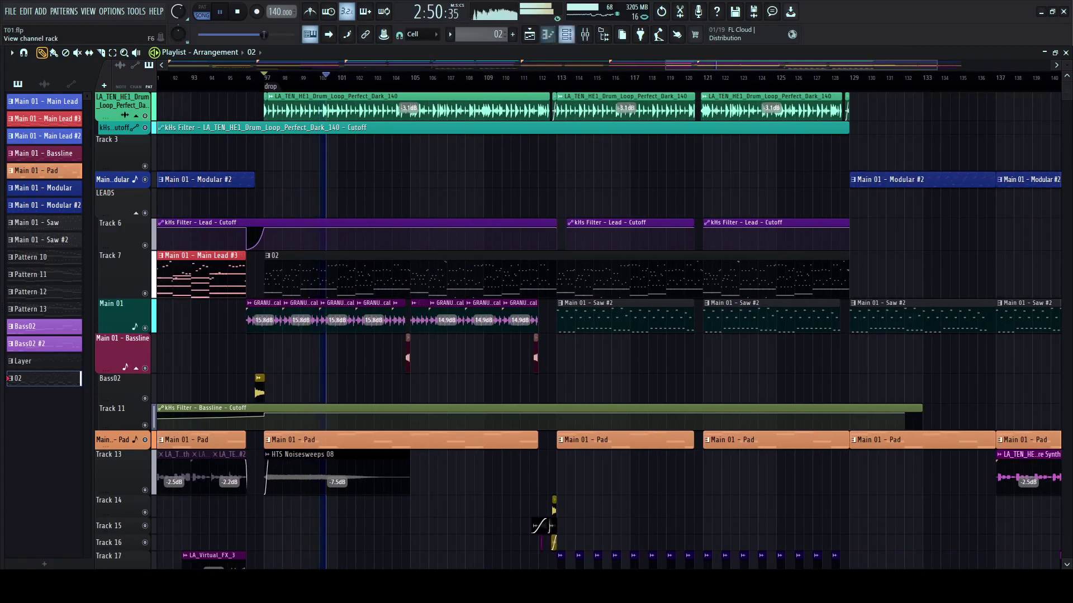
# - Check pattern 02's Serum_x64 notes, and transpose all of its Layer notes down an octave
pyautogui.click(567, 35)
pyautogui.click(461, 354)
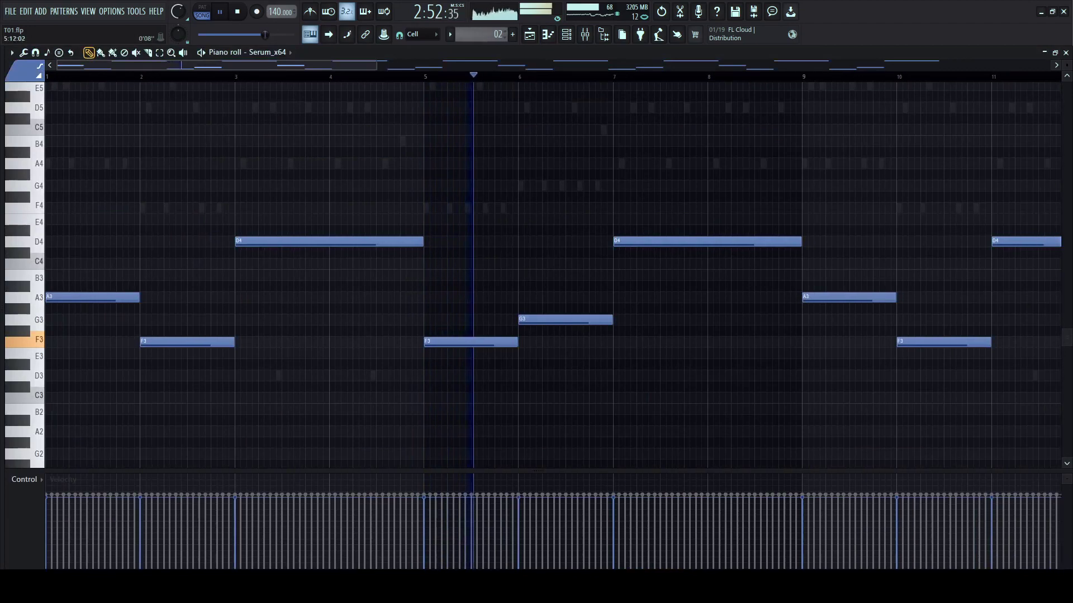
pyautogui.scroll(-5, 553, 274)
pyautogui.scroll(-2, 553, 274)
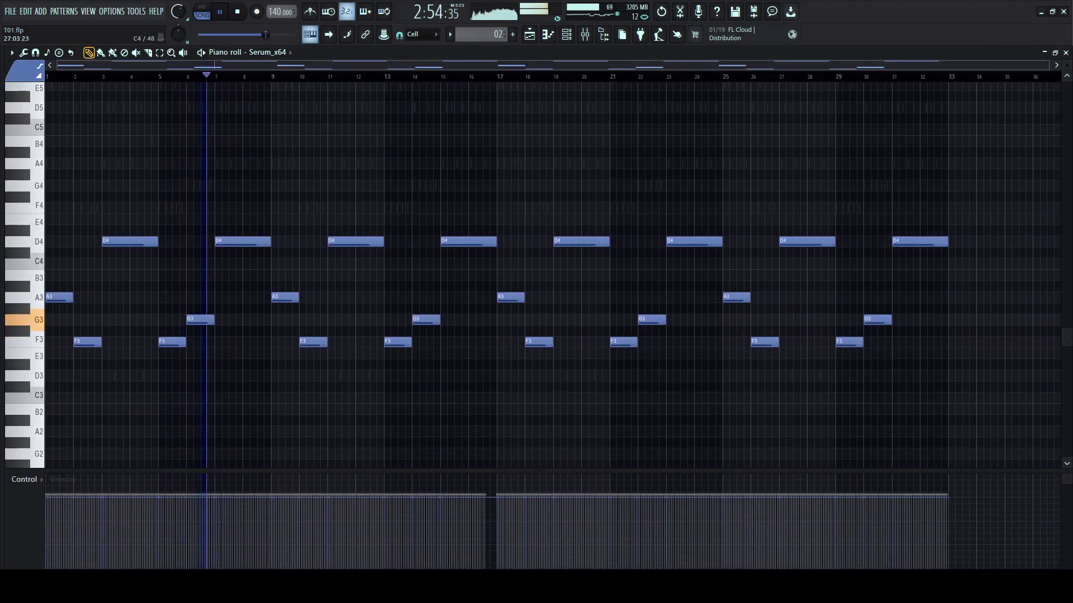
pyautogui.click(566, 34)
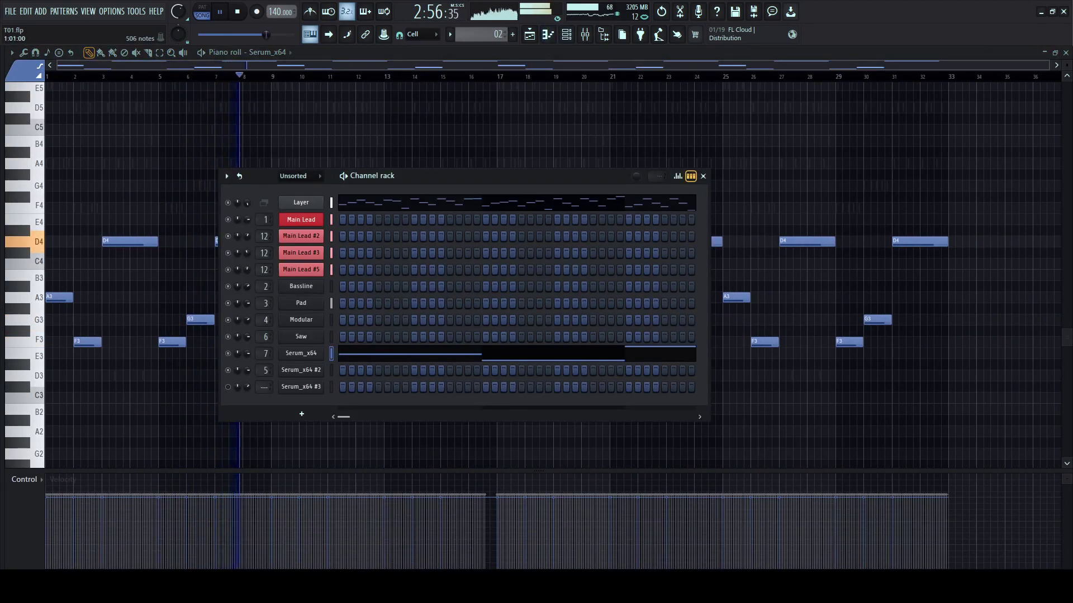
pyautogui.click(518, 202)
pyautogui.scroll(4, 515, 249)
pyautogui.scroll(4, 515, 249)
pyautogui.scroll(-2, 515, 250)
pyautogui.moveTo(975, 118); pyautogui.dragTo(50, 581)
pyautogui.hotkey('ctrl', 'Down')
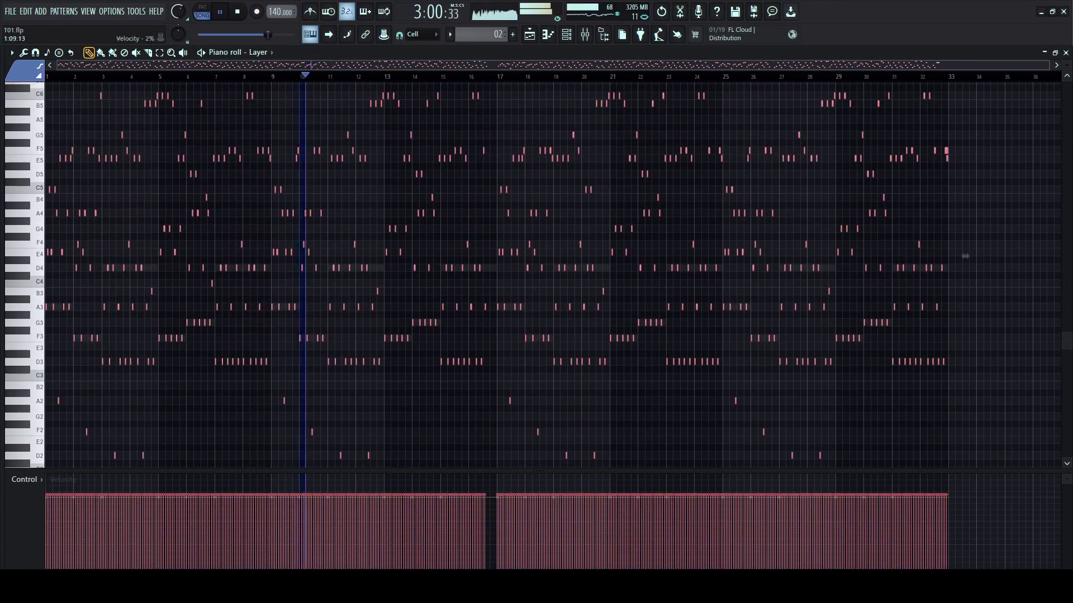
pyautogui.scroll(5, 806, 274)
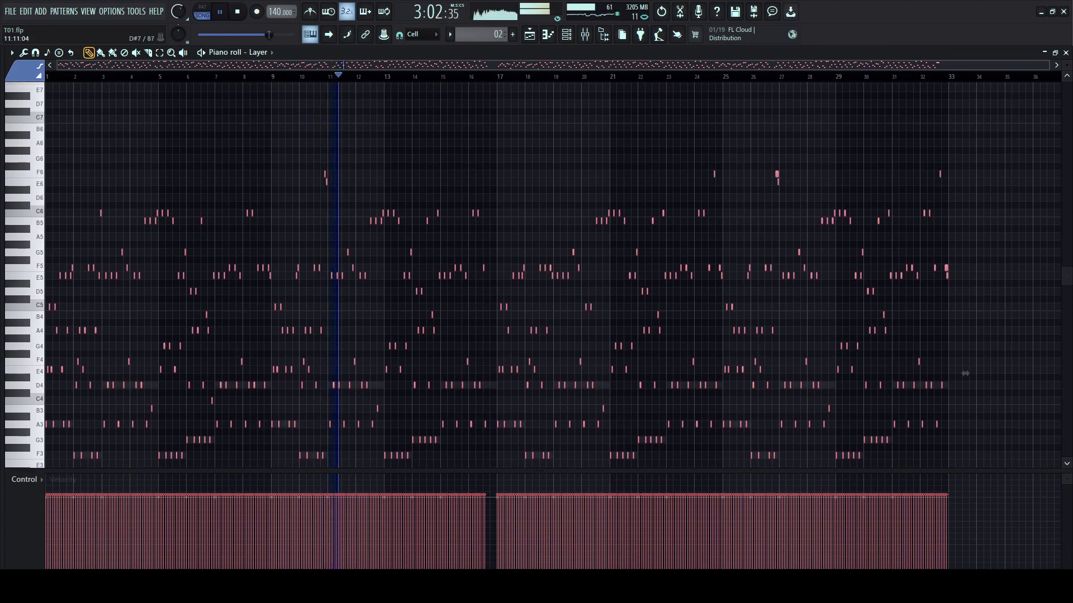
# - Examine pattern 02's Layer notes, play the pattern on its own, and return to the playlist
pyautogui.scroll(3, 343, 273)
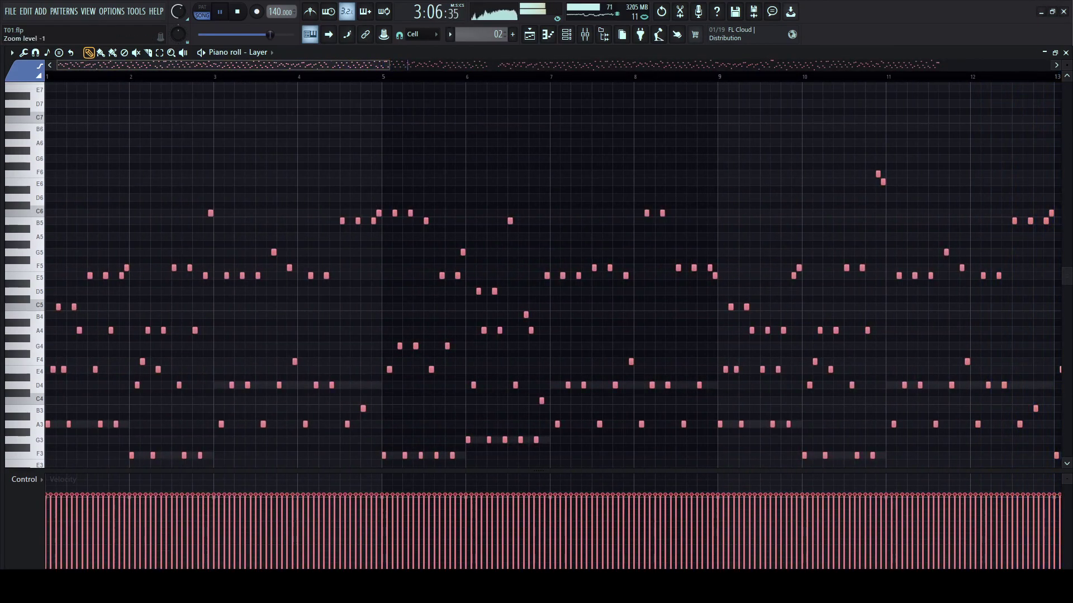
pyautogui.scroll(-3, 171, 342)
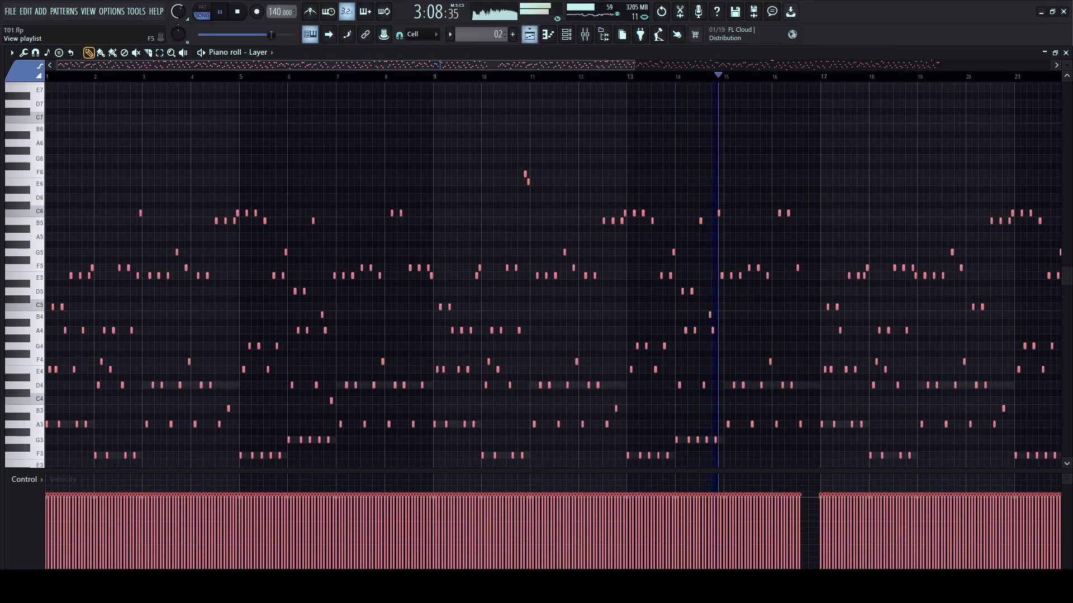
pyautogui.press('F6')
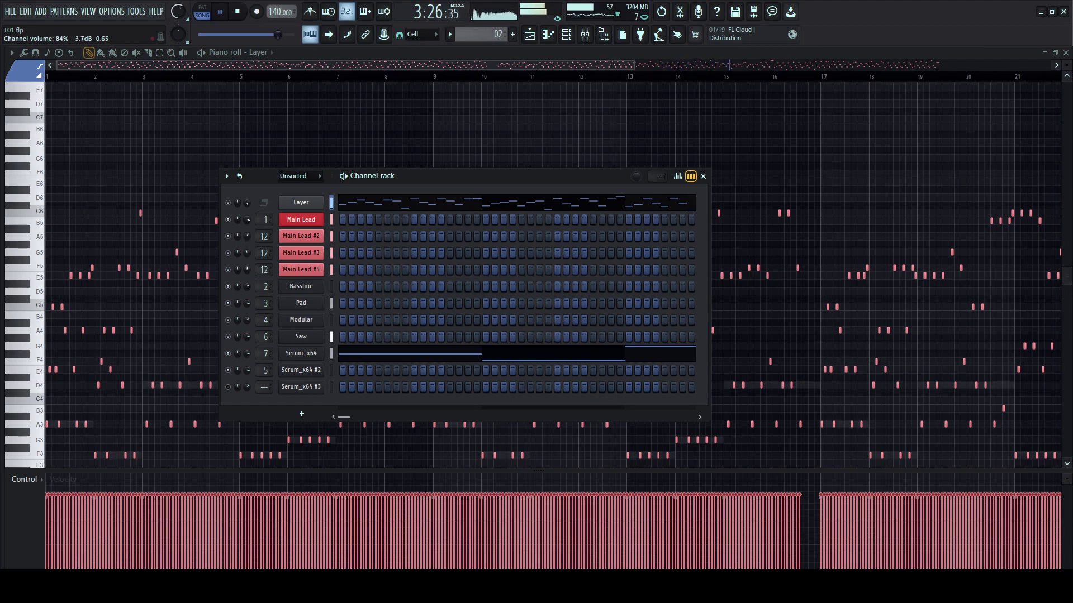
pyautogui.moveTo(492, 176); pyautogui.dragTo(502, 175)
pyautogui.press('space')
pyautogui.press('l')
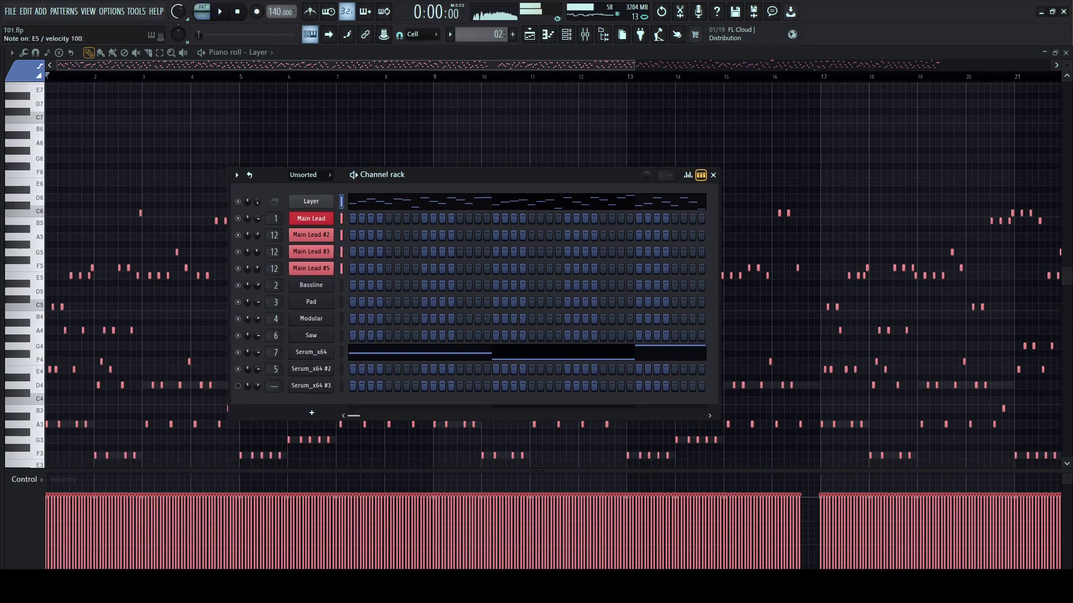
pyautogui.press('space')
pyautogui.press('space')
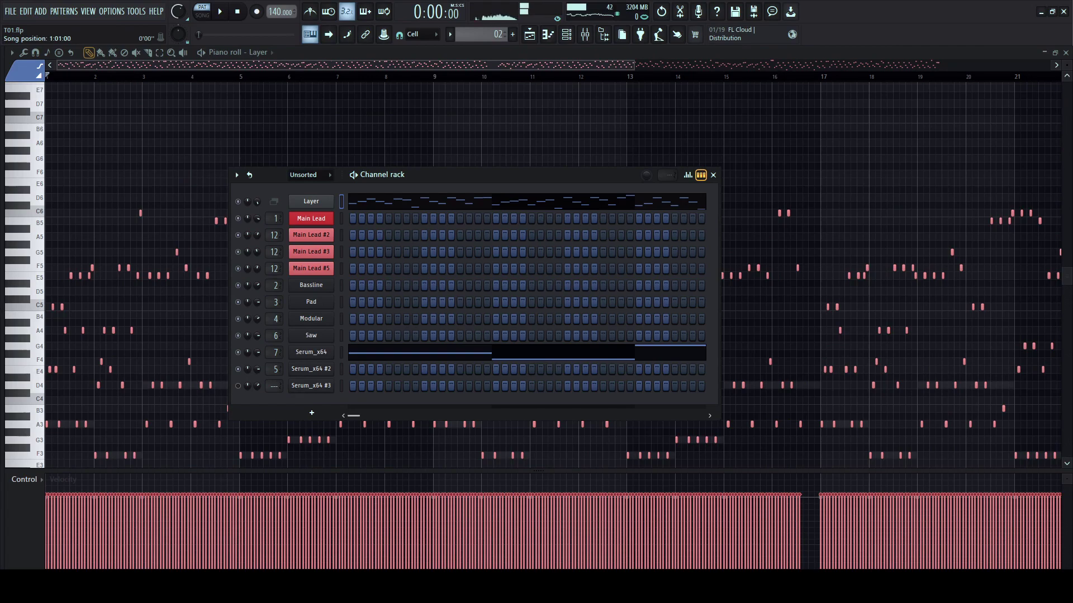
pyautogui.press('F5')
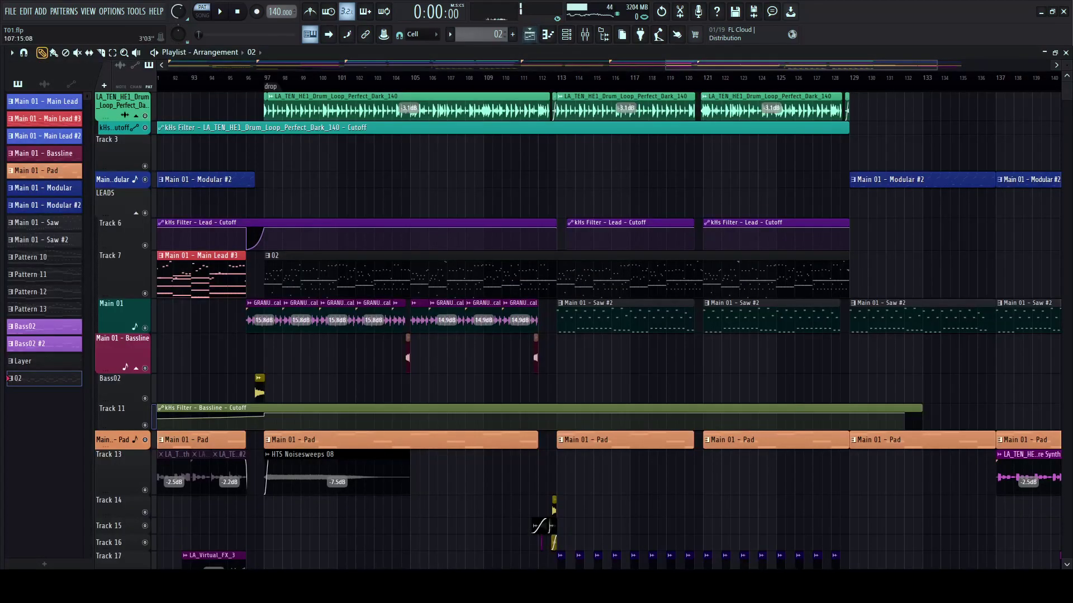
# - Try the second drop without the pattern 02 clip on Track 7, restoring the clip with an undo
pyautogui.scroll(-5, 465, 274)
pyautogui.rightClick(749, 275)
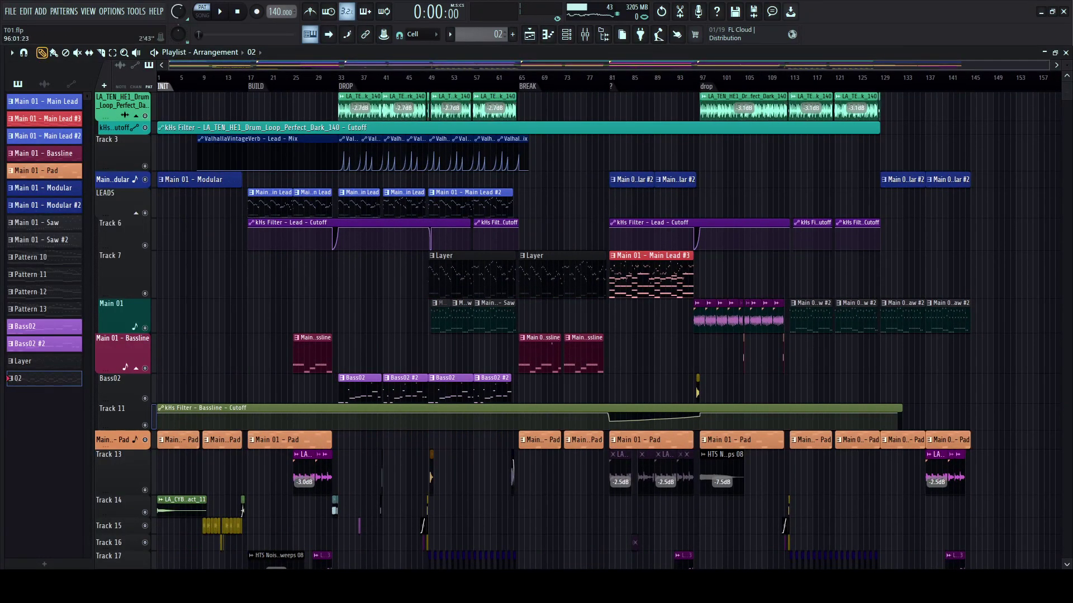
pyautogui.scroll(3, 720, 274)
pyautogui.hotkey('ctrl', 'z')
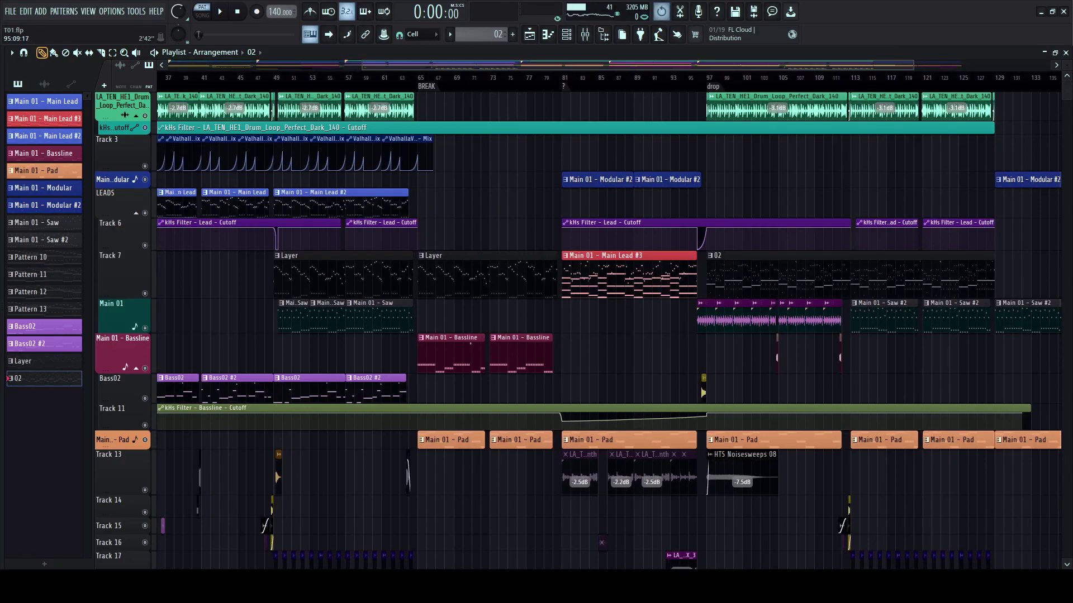
pyautogui.press('space')
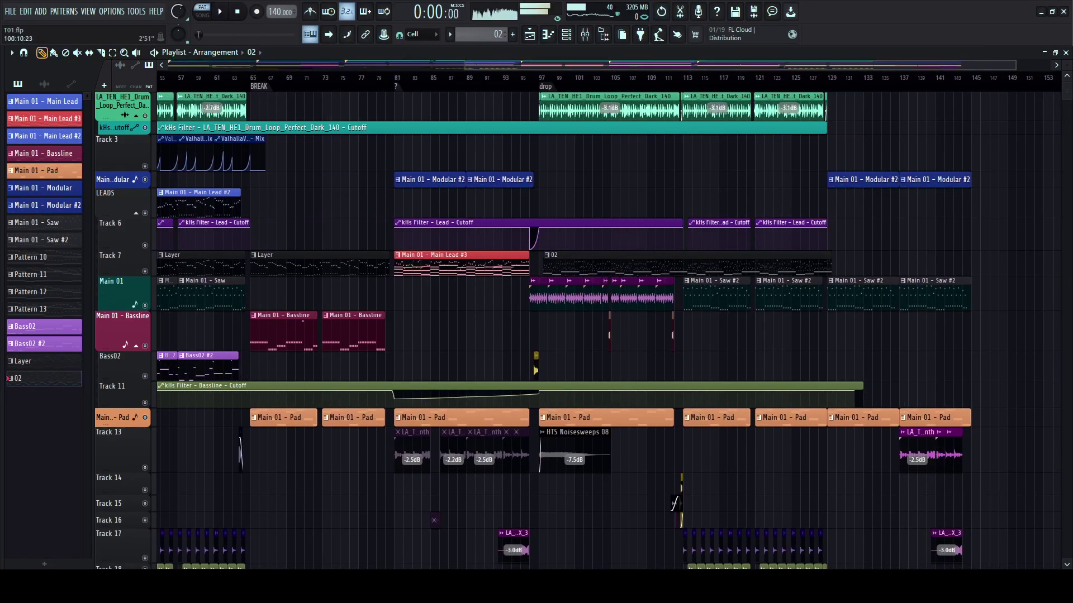
# - Undo the swap of the Main Lead #3 clips for pattern 02 and slightly increase Track 7's height, with song playback running
pyautogui.hotkey('ctrl', 'z')
pyautogui.hotkey('ctrl', 'z')
pyautogui.press('l')
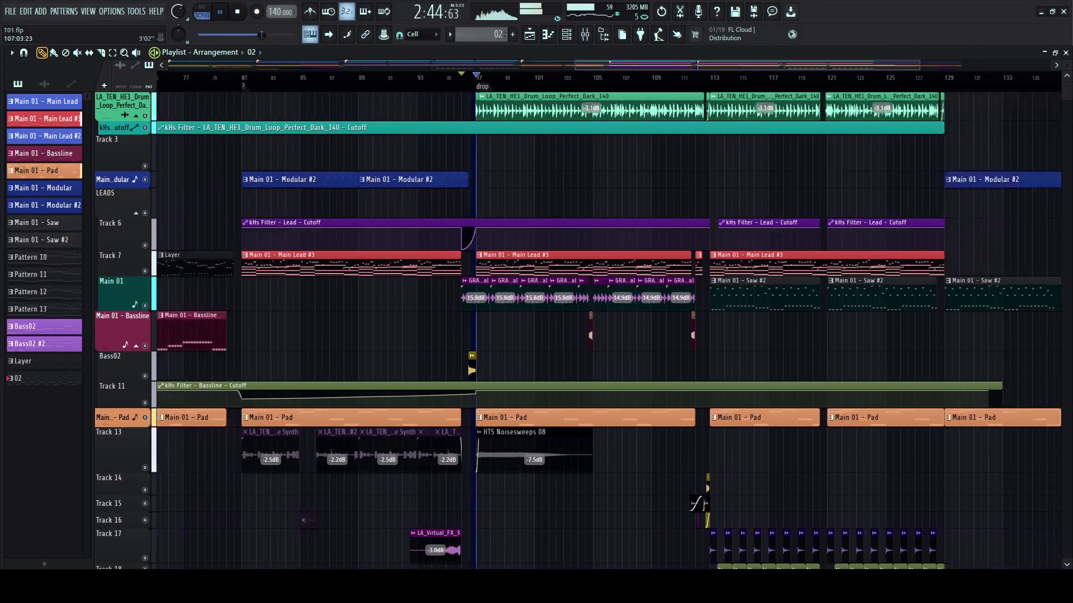
pyautogui.hscroll(3, 621, 335)
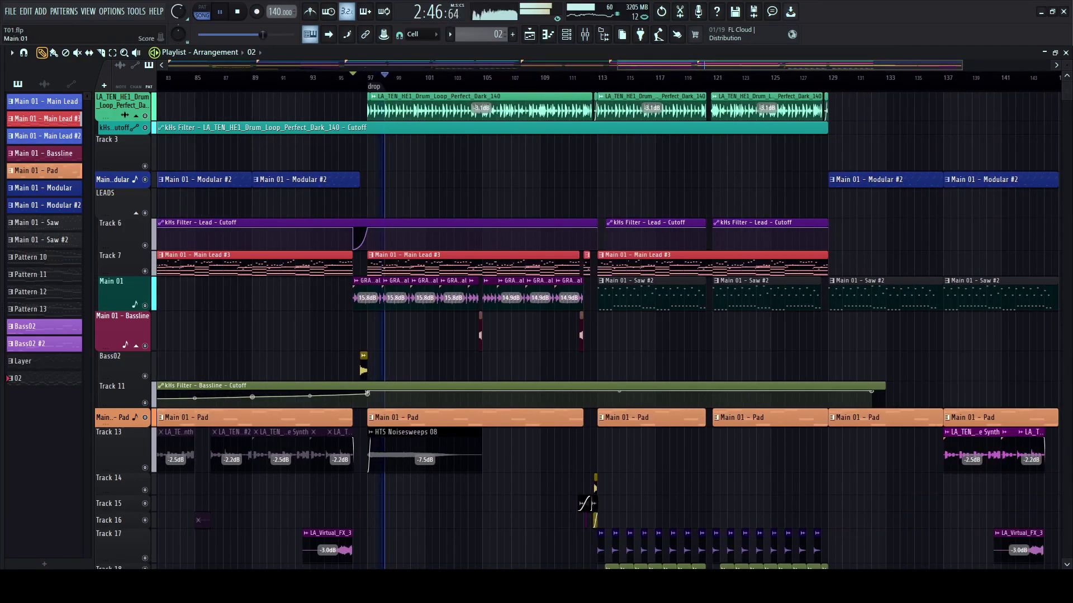
pyautogui.moveTo(123, 276); pyautogui.dragTo(122, 286)
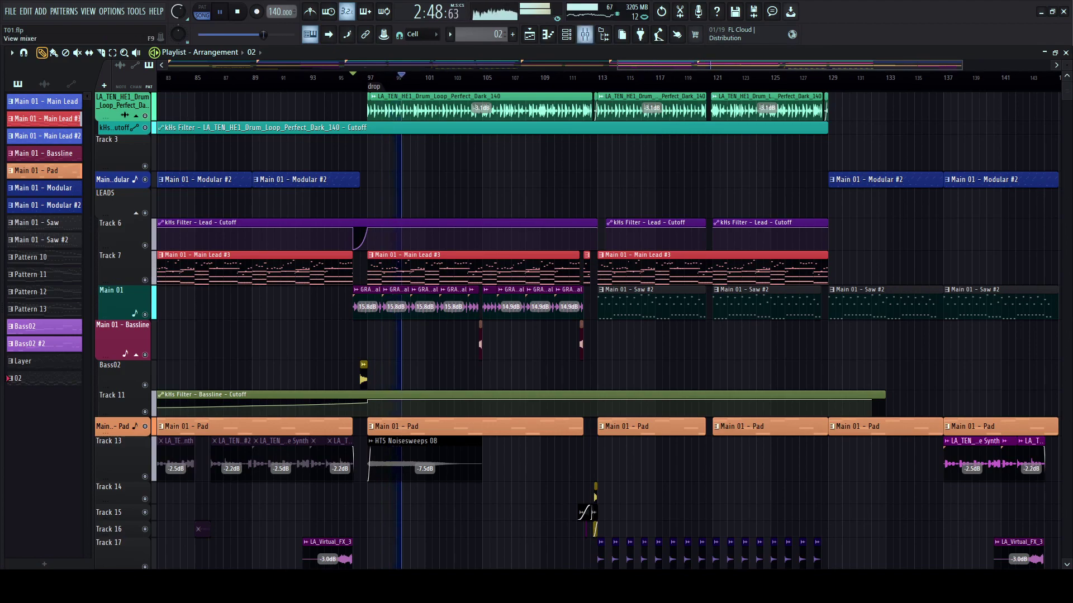
# - Inspect the mixer levels during the second drop, select the drum loop's insert, and stop playback
pyautogui.press('F9')
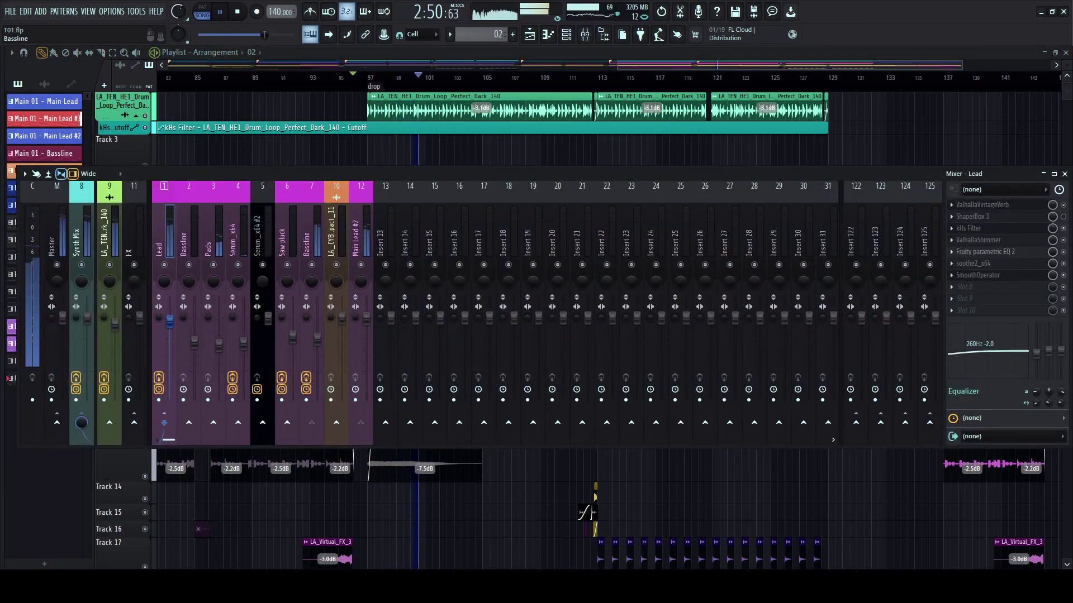
pyautogui.click(106, 237)
pyautogui.press('space')
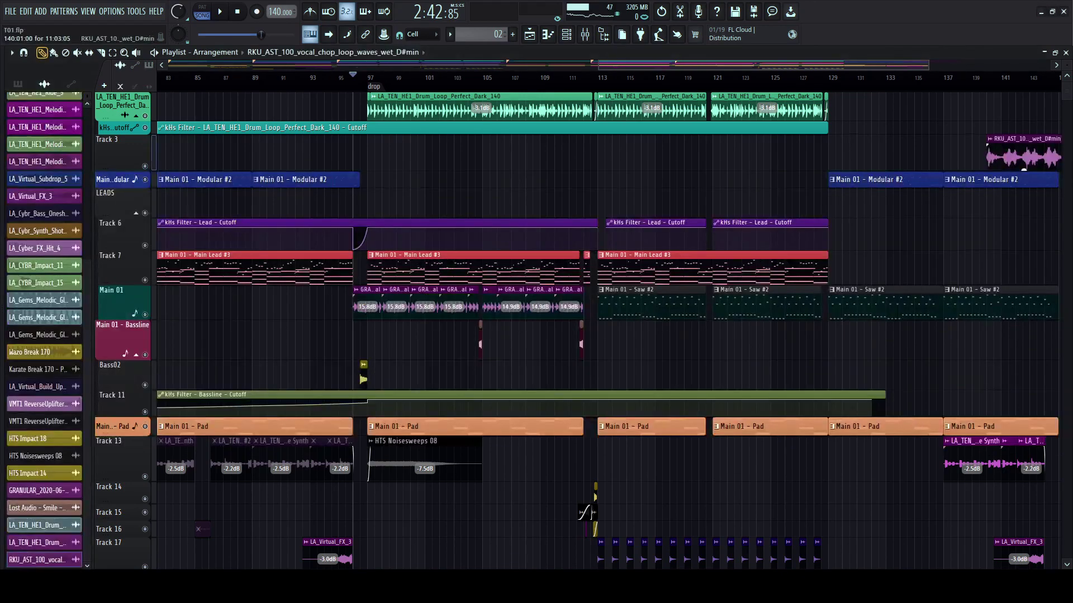
# - Move the RKU_AST_100 vocal chop clip on Track 3 so it starts at bar 81, and start playback
pyautogui.moveTo(1012, 154); pyautogui.dragTo(386, 154)
pyautogui.click(341, 77)
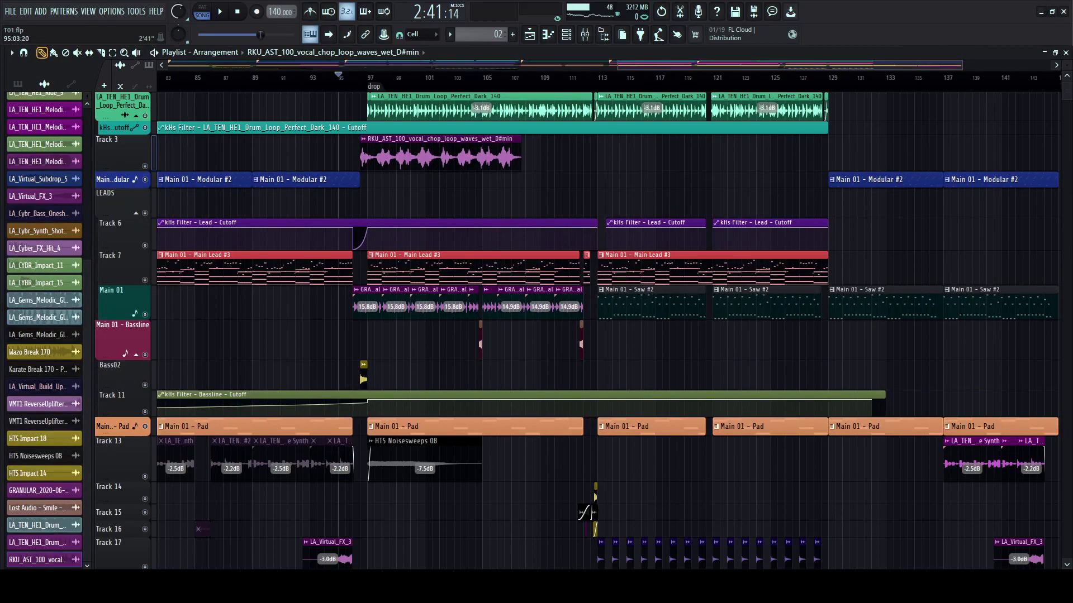
pyautogui.scroll(2, 341, 78)
pyautogui.hscroll(-5, 478, 165)
pyautogui.press('space')
pyautogui.moveTo(757, 159); pyautogui.dragTo(452, 160)
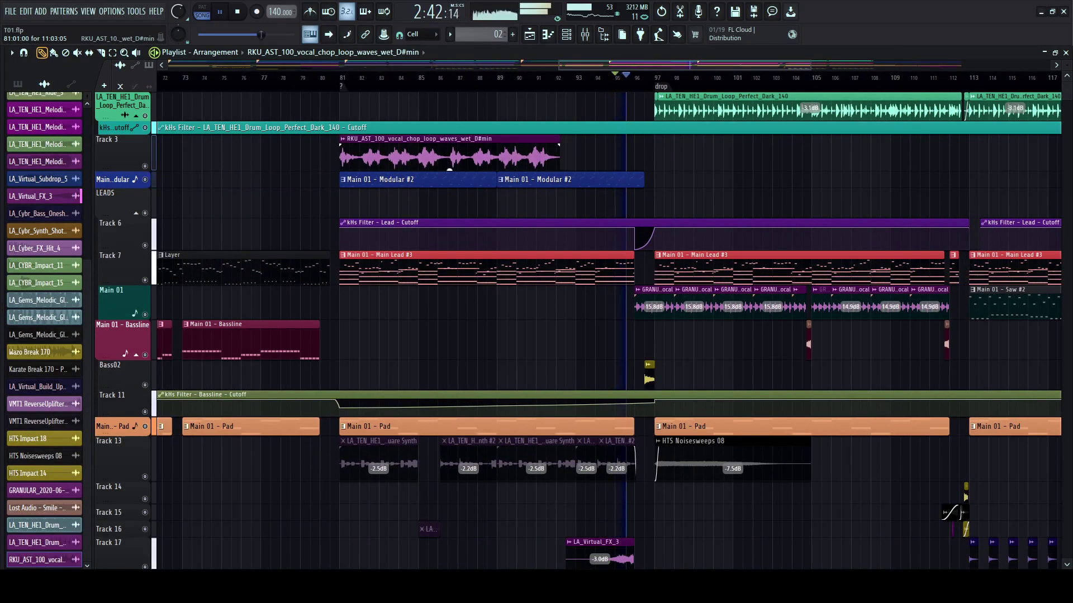
# - Mute the Modular track and fit the vocal chop clip to eight bars from bar 81, playing from bar 79
pyautogui.click(145, 180)
pyautogui.click(300, 78)
pyautogui.click(450, 158)
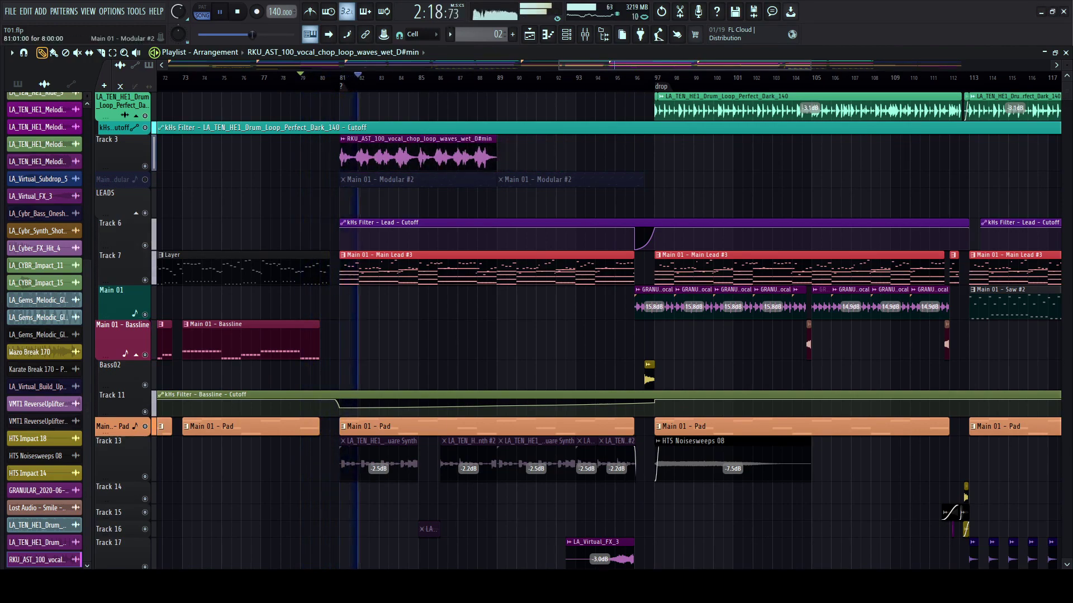
# - Add a second copy of the vocal chop clip at bar 89 on Track 3 and open its sample settings
pyautogui.scroll(3, 339, 167)
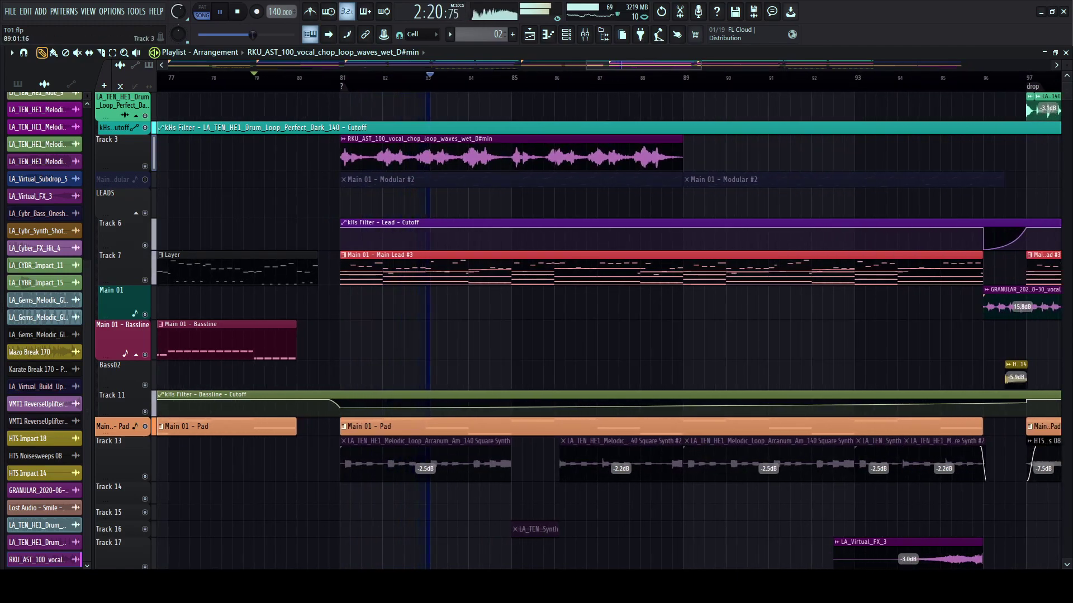
pyautogui.click(685, 153)
pyautogui.press('space')
pyautogui.doubleClick(685, 154)
pyautogui.press('space')
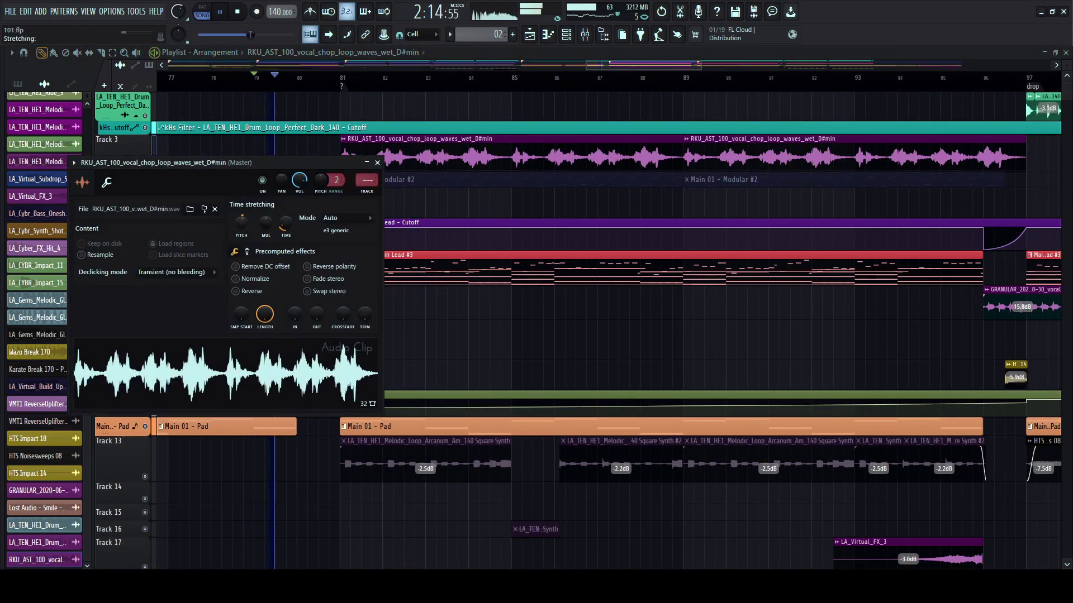
# - Set the playback start to bar 81 and raise the vocal chop's pitch shift to +300 cents
pyautogui.scroll(-2, 340, 77)
pyautogui.click(341, 77)
pyautogui.doubleClick(425, 155)
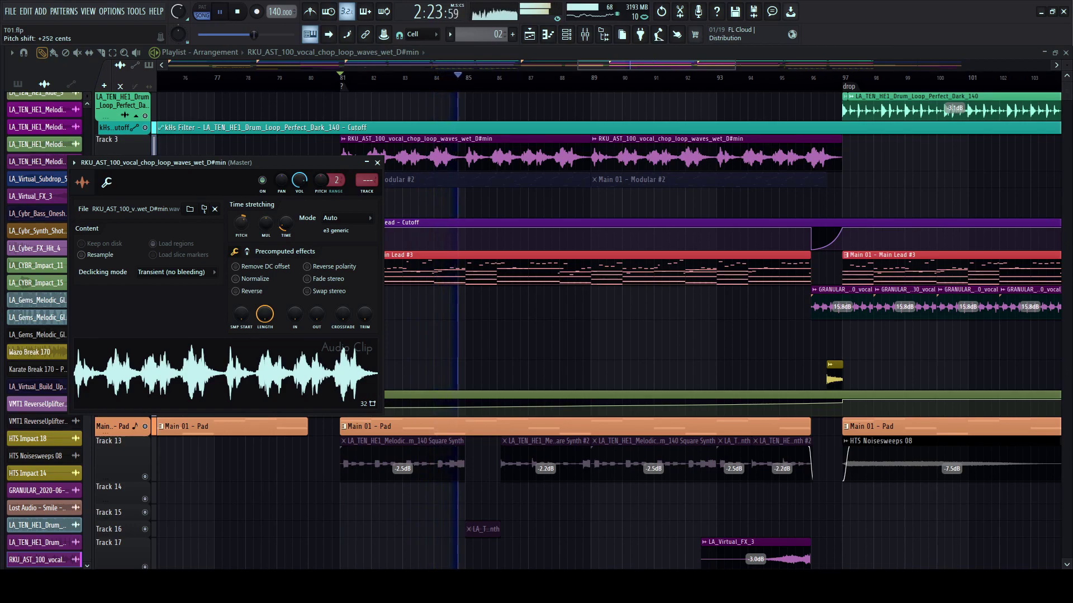
pyautogui.moveTo(241, 223); pyautogui.dragTo(242, 218)
pyautogui.press('space')
pyautogui.press('space')
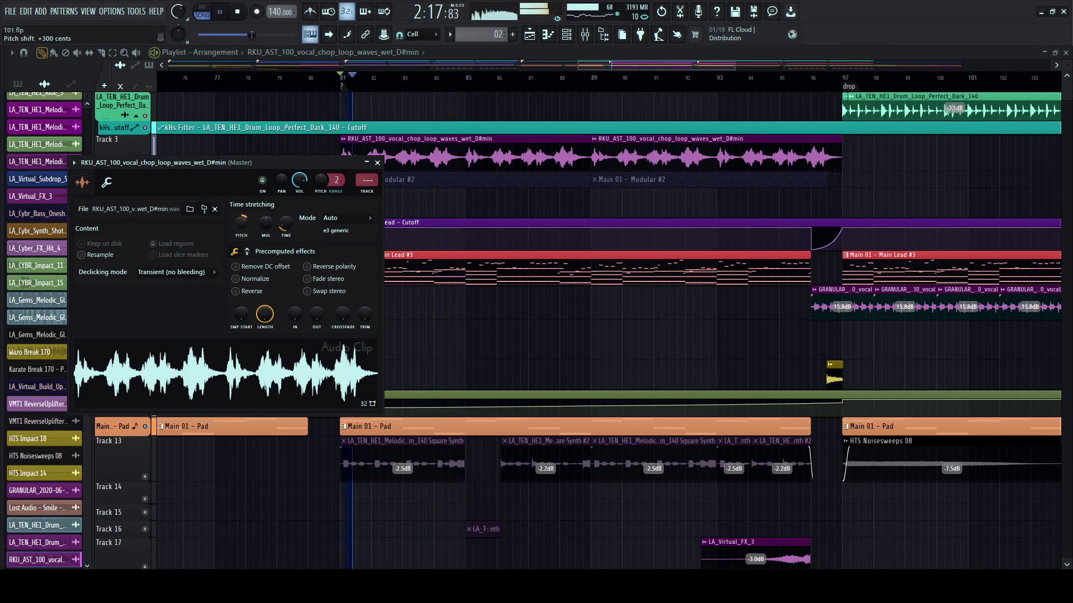
# - Raise the vocal chop's pitch shift to +500 cents, replay it from bar 81, and close its sample settings
pyautogui.moveTo(241, 223); pyautogui.dragTo(242, 218)
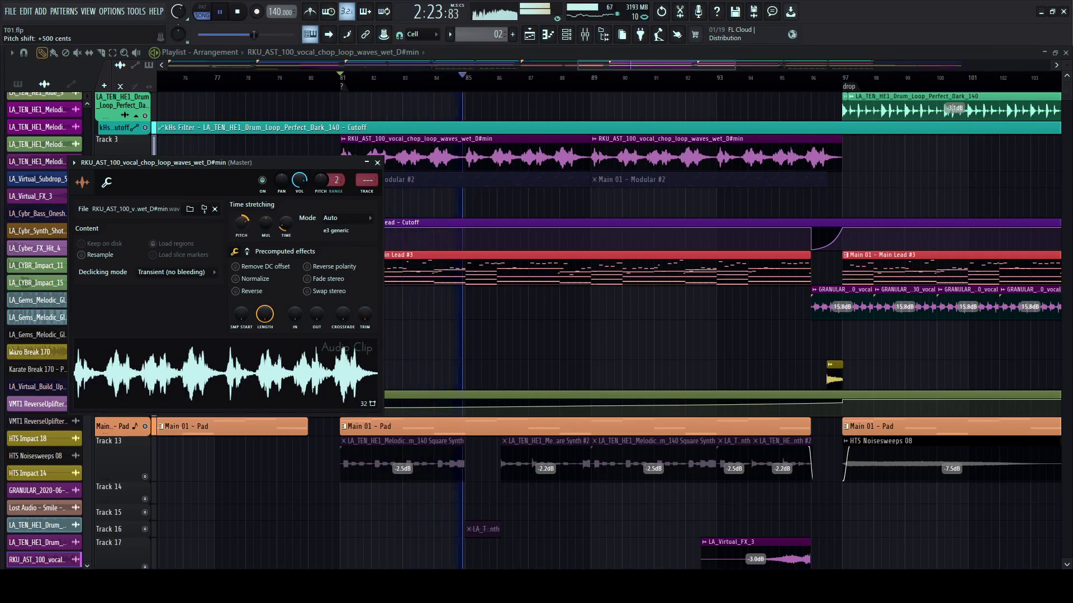
pyautogui.scroll(-1, 386, 201)
pyautogui.scroll(-2, 386, 201)
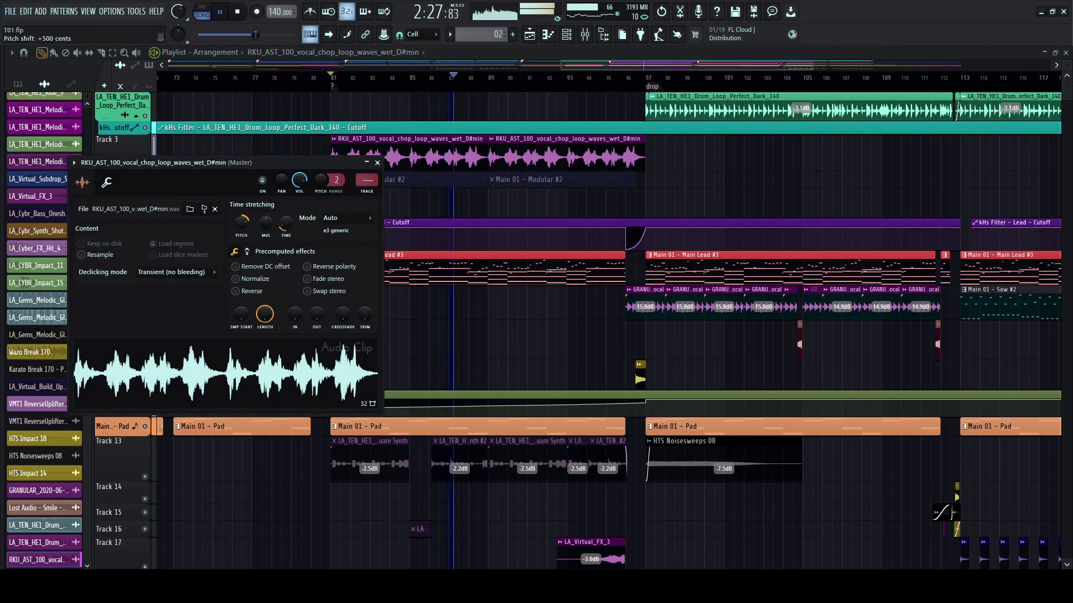
pyautogui.press('space')
pyautogui.press('space')
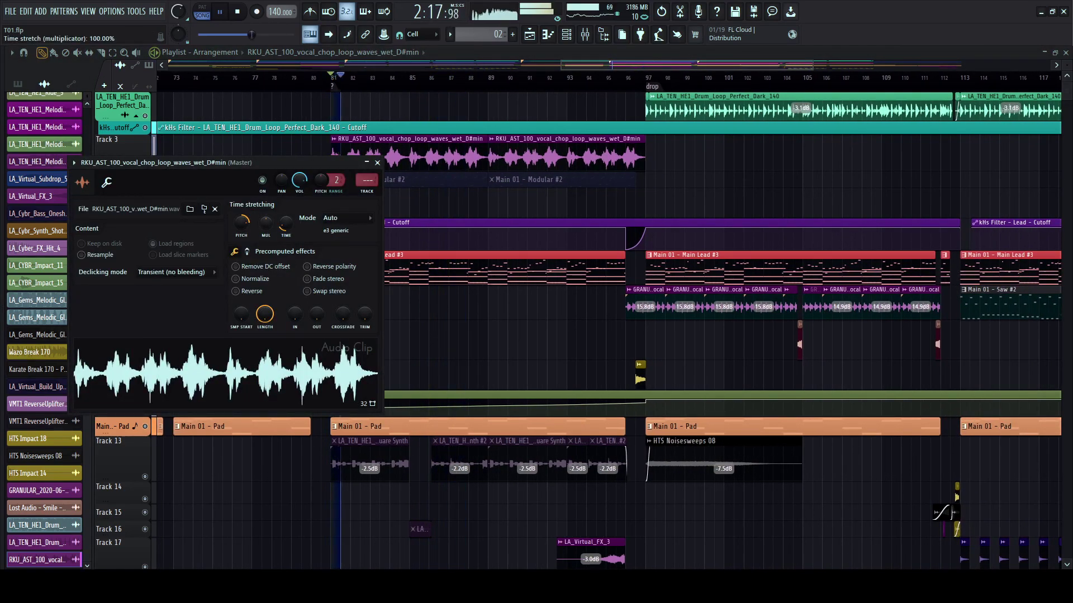
pyautogui.moveTo(290, 162); pyautogui.dragTo(291, 165)
pyautogui.click(378, 165)
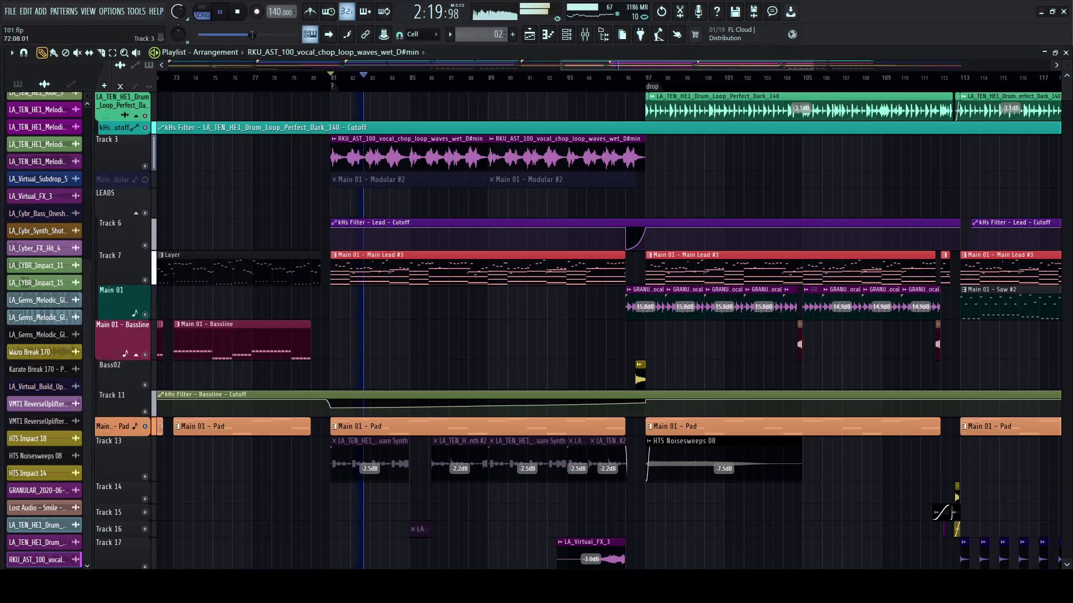
# - Reduce Track 3's height and assign the vocal chop sample to a free mixer track
pyautogui.moveTo(123, 172); pyautogui.dragTo(123, 160)
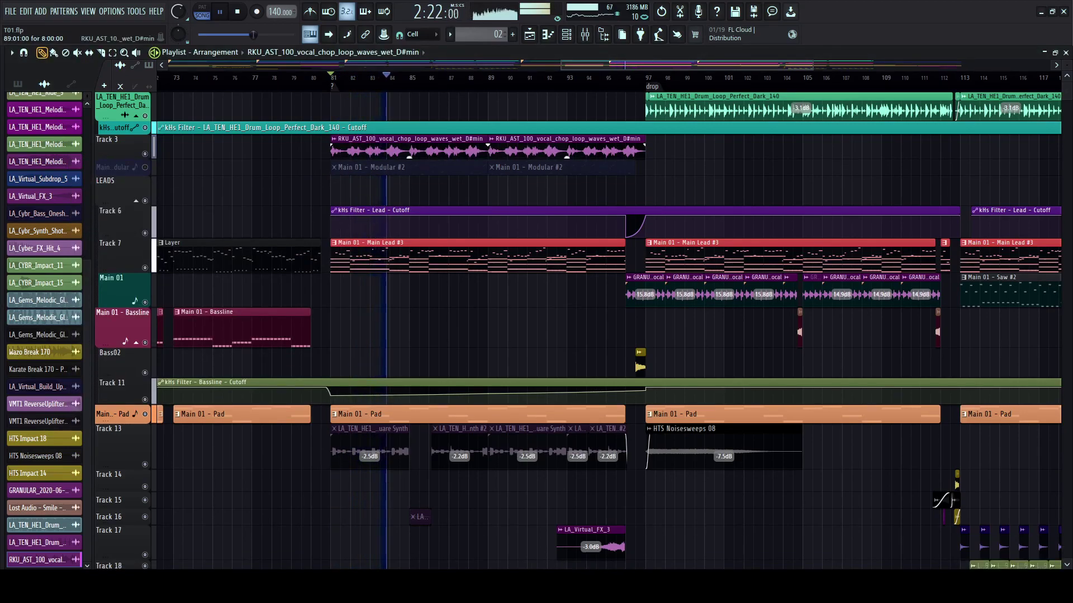
pyautogui.moveTo(664, 148); pyautogui.dragTo(405, 150)
pyautogui.doubleClick(407, 151)
pyautogui.hotkey('ctrl', 'l')
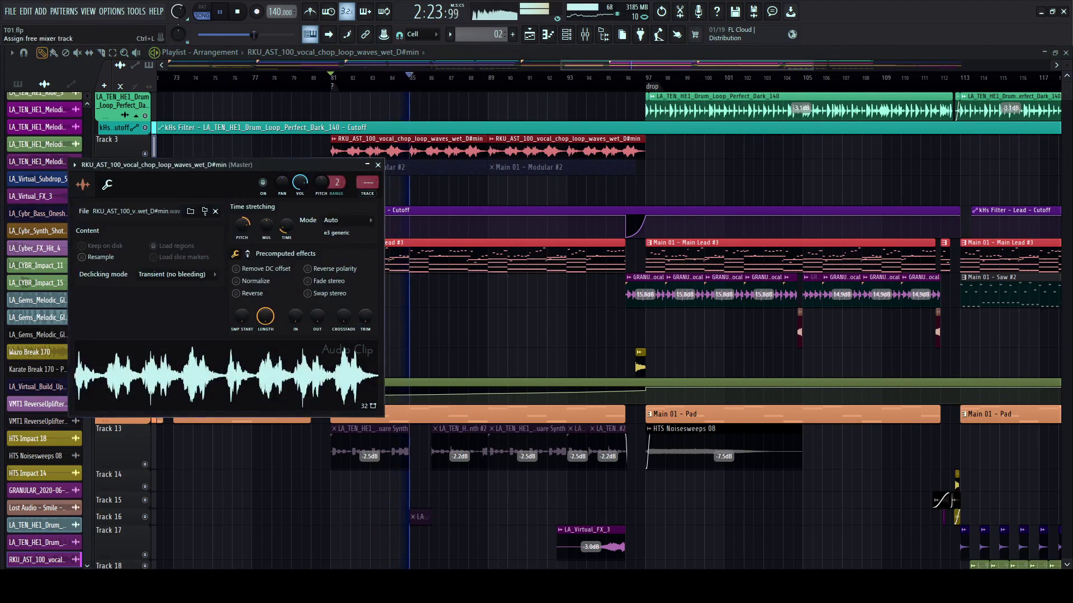
# - Cut the vocal chop's midrange with Fruity Parametric EQ 2 on its mixer track, and raise the EQ's main level
pyautogui.press('F9')
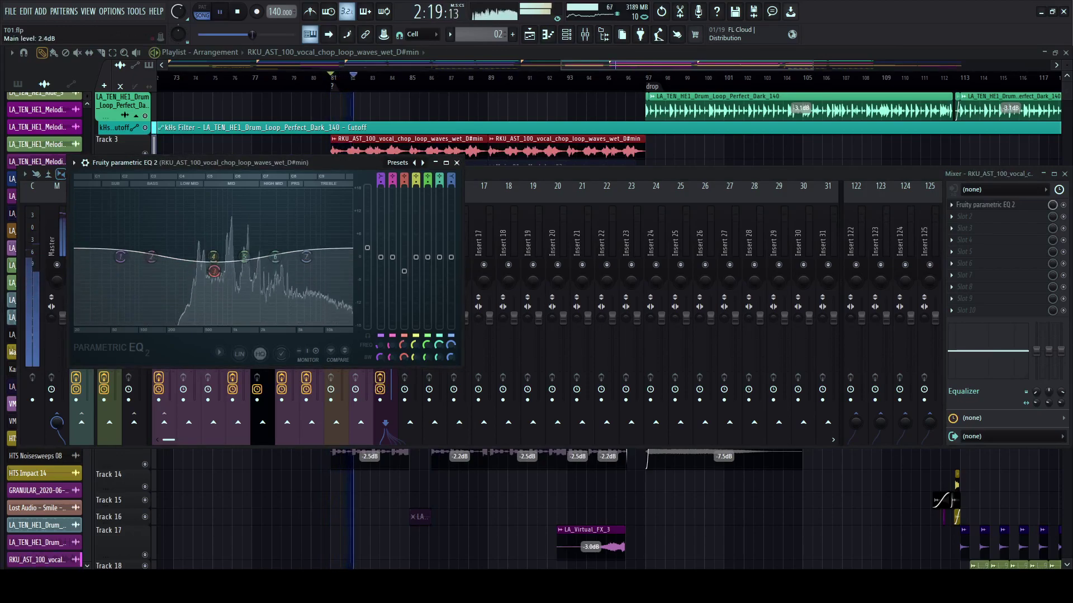
pyautogui.moveTo(214, 257); pyautogui.dragTo(211, 265)
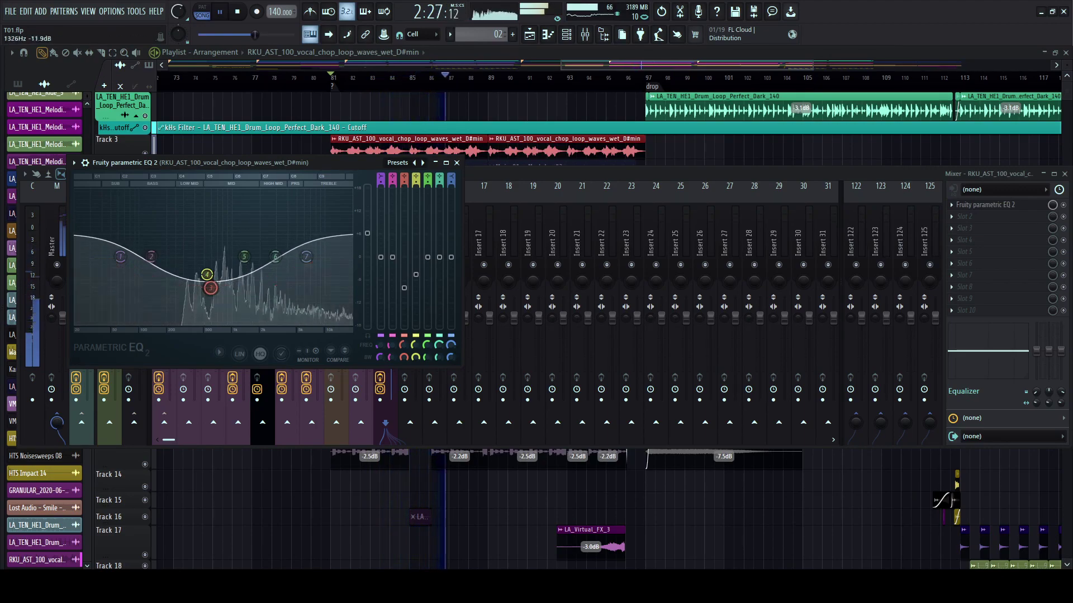
pyautogui.moveTo(367, 233); pyautogui.dragTo(367, 224)
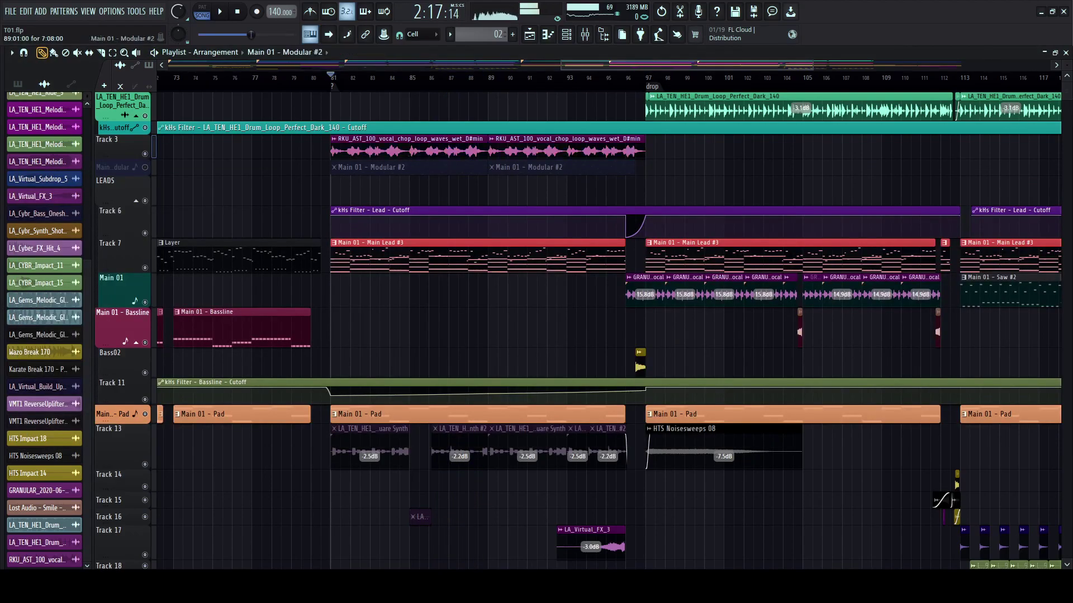
# - Place another copy of the vocal chop clip on Track 3 at the drop, bar 97, and play from there
pyautogui.click(648, 146)
pyautogui.click(630, 150)
pyautogui.rightClick(654, 149)
pyautogui.click(648, 149)
pyautogui.press('space')
pyautogui.press('space')
pyautogui.click(647, 77)
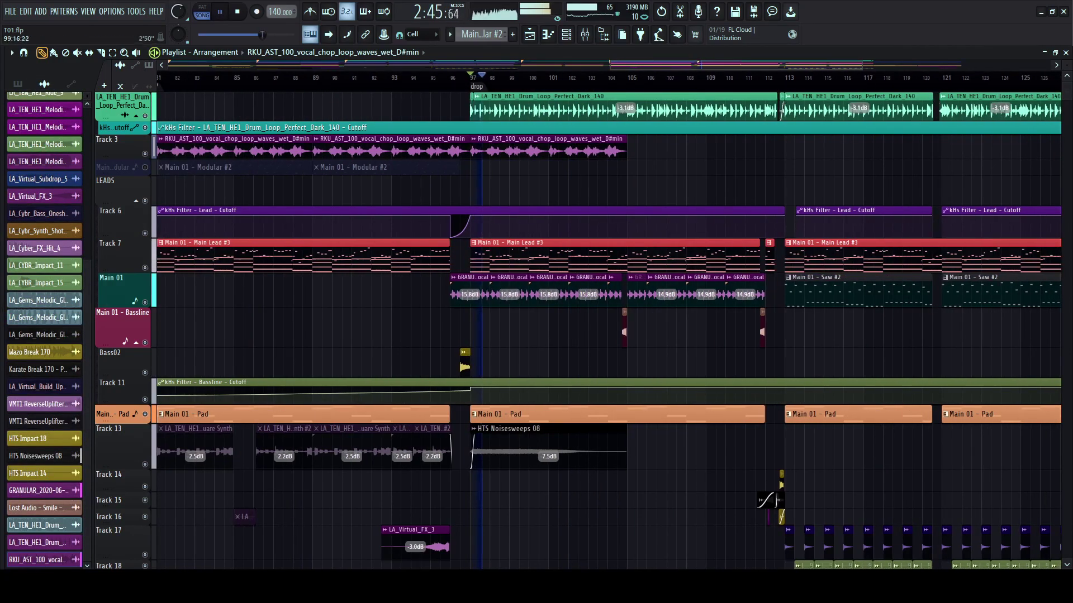
# - Audition the start of the second drop briefly and greatly increase Track 3's height to show the vocal waveform in detail
pyautogui.scroll(-2, 540, 179)
pyautogui.press('space')
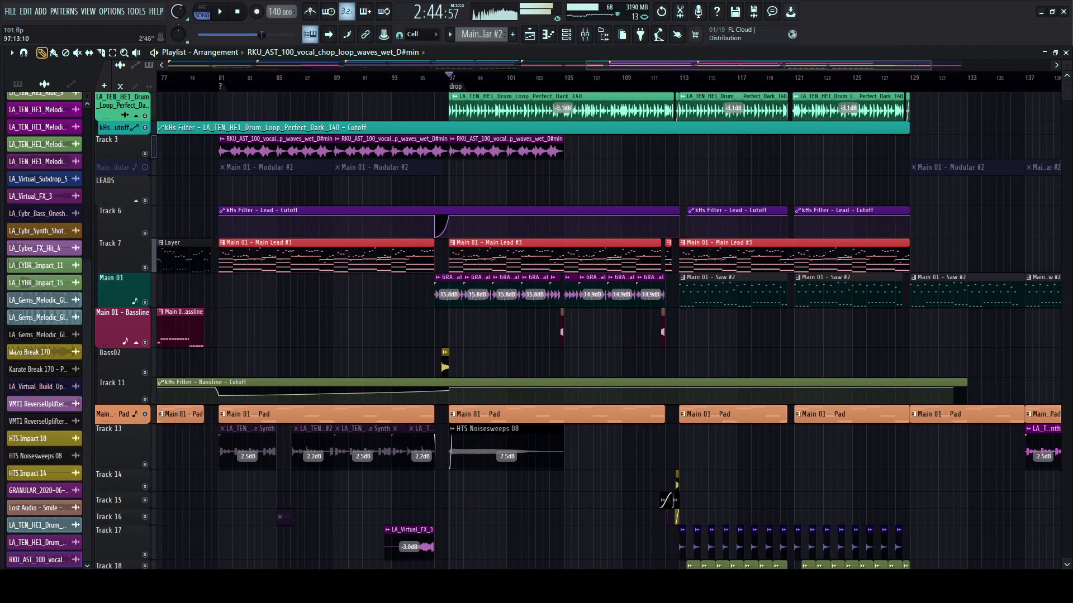
pyautogui.scroll(5, 455, 150)
pyautogui.press('space')
pyautogui.press('space')
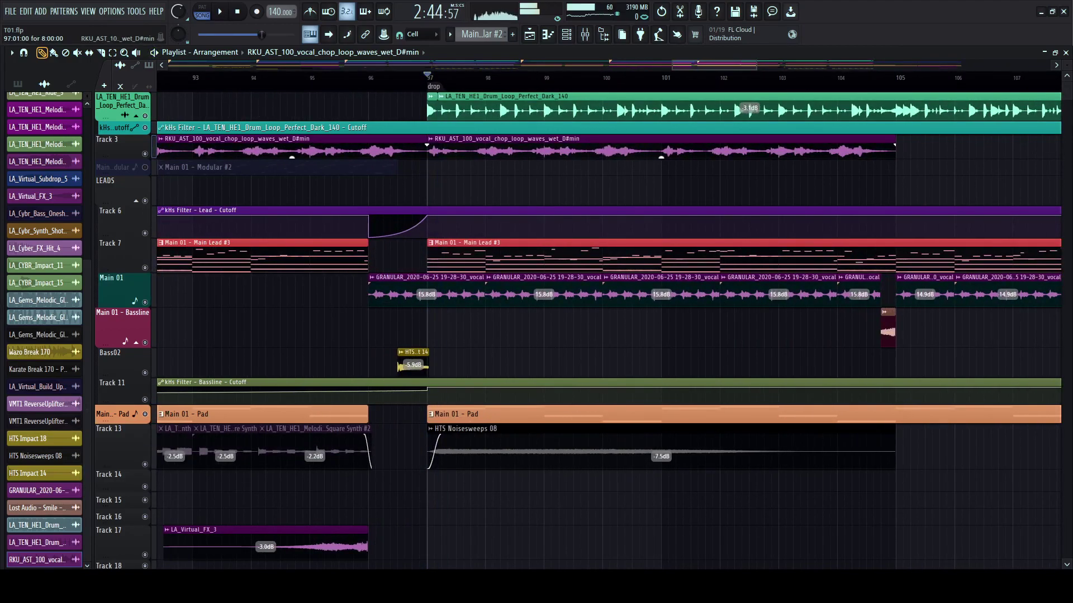
pyautogui.scroll(4, 428, 128)
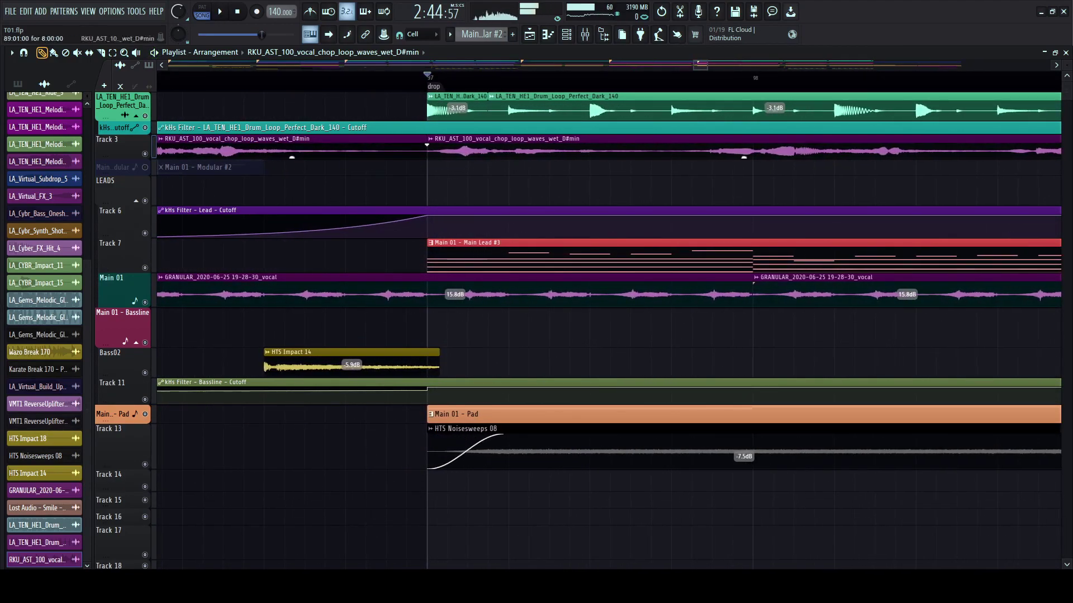
pyautogui.moveTo(120, 160); pyautogui.dragTo(120, 236)
pyautogui.scroll(-2, 507, 190)
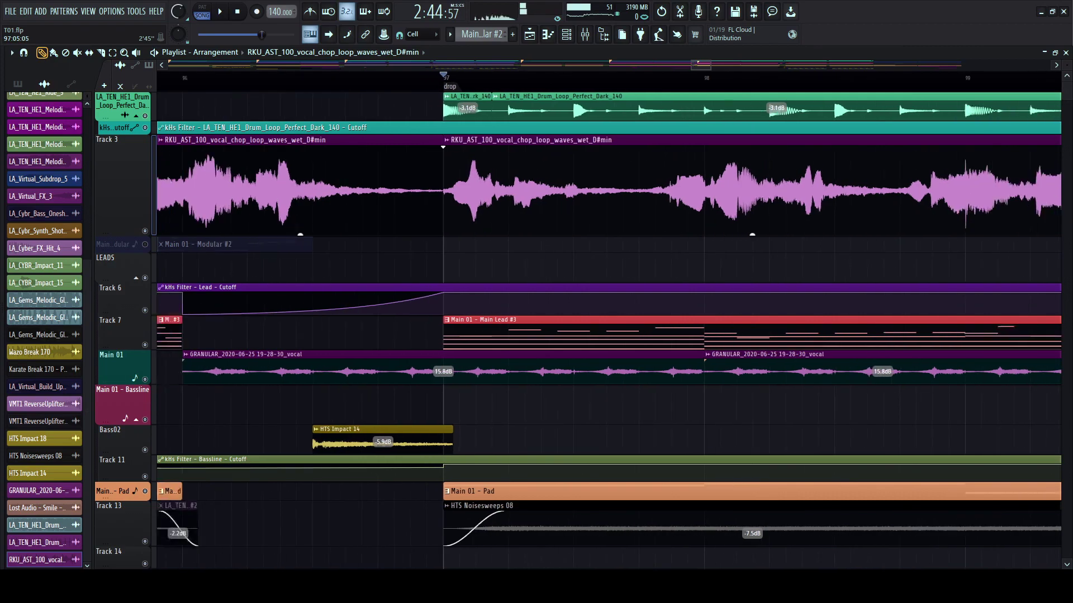
# - Play the second drop from bar 98 to check how the vocal chop sits against the drums
pyautogui.click(690, 78)
pyautogui.press('space')
pyautogui.scroll(-3, 690, 190)
pyautogui.hscroll(3, 690, 190)
pyautogui.press('space')
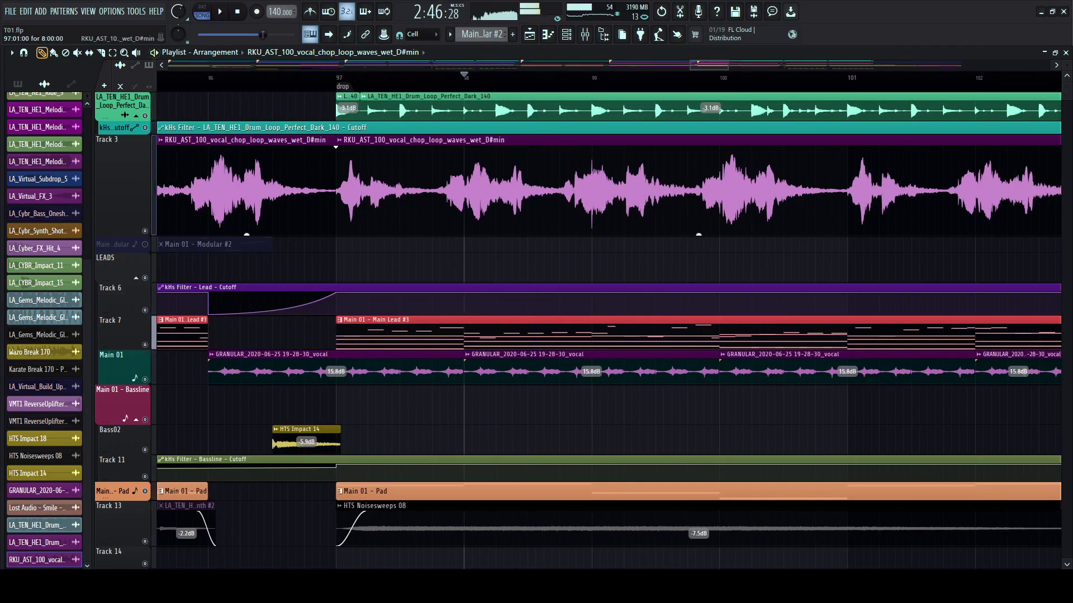
# - Shift the vocal chop clip at the bar 97 drop slightly later, lower its gain to -1.5 dB, and audition the drop
pyautogui.moveTo(441, 190); pyautogui.dragTo(458, 190)
pyautogui.press('space')
pyautogui.click(327, 77)
pyautogui.scroll(-2, 330, 78)
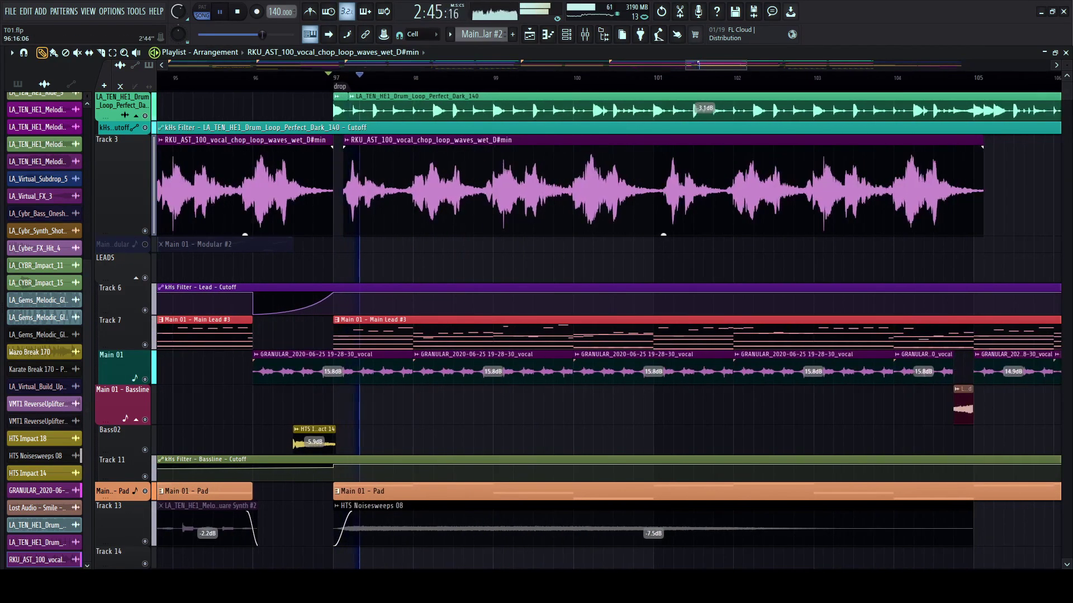
pyautogui.scroll(-2, 340, 190)
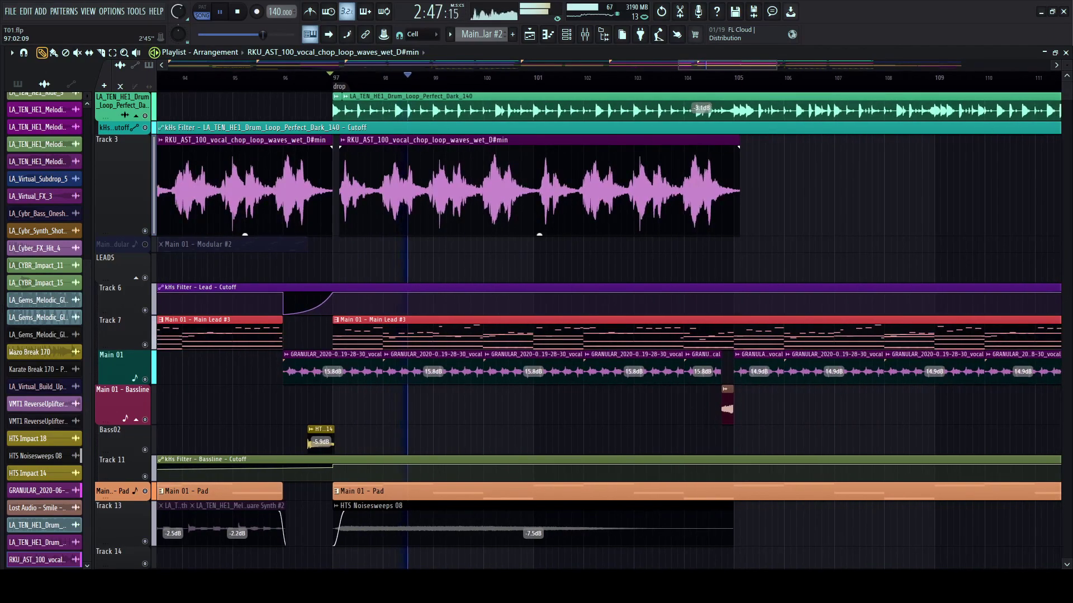
pyautogui.moveTo(539, 234); pyautogui.dragTo(539, 242)
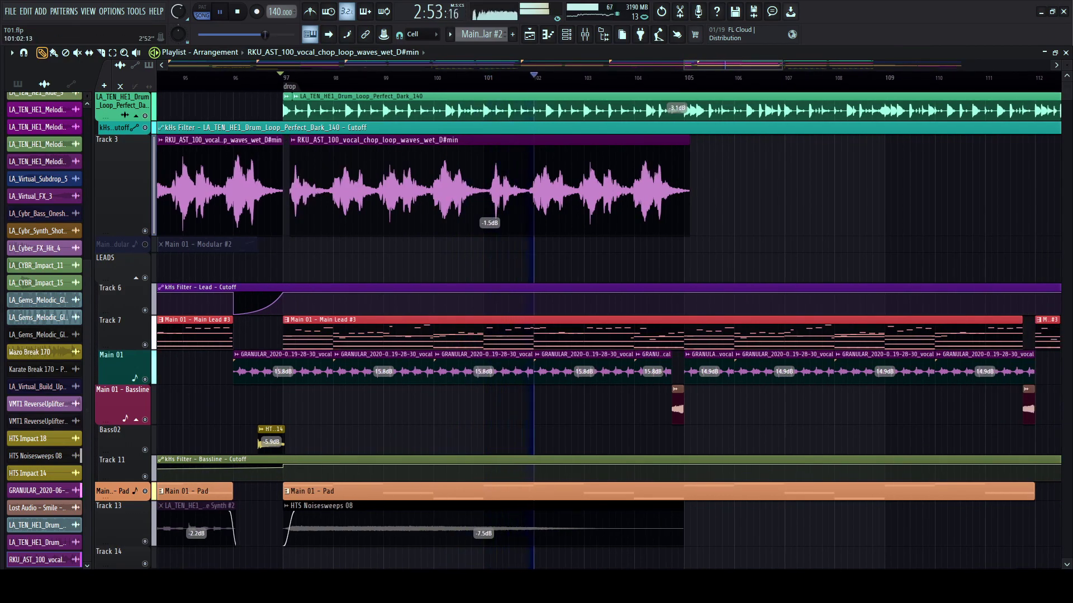
pyautogui.press('space')
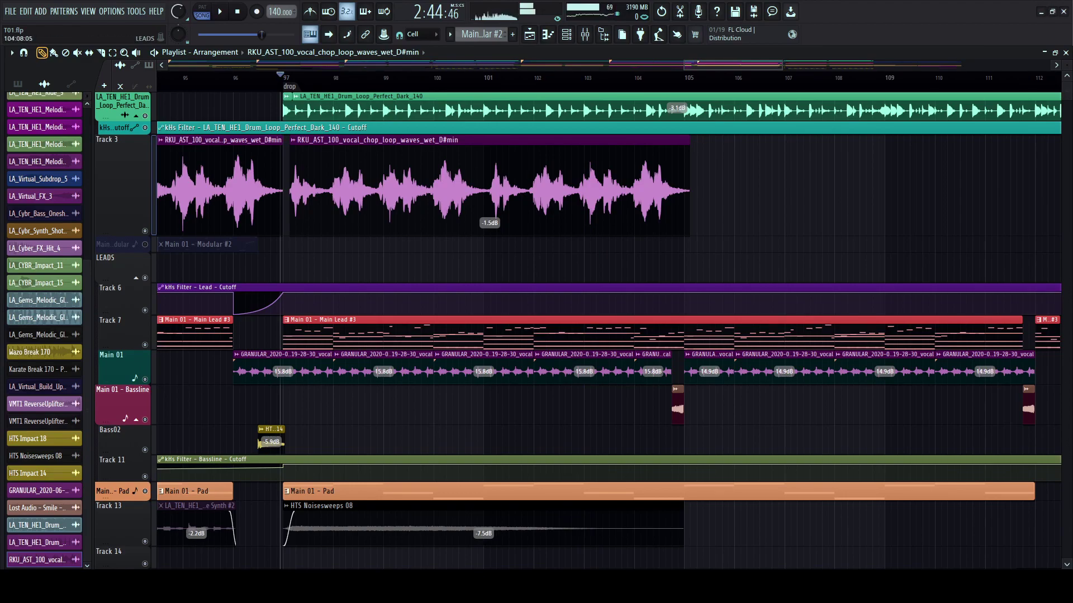
# - Delete all the vocal chop clips from Track 3 between bar 81 and the second drop, and shrink the track's height
pyautogui.rightClick(391, 190)
pyautogui.rightClick(252, 190)
pyautogui.scroll(-6, 335, 336)
pyautogui.rightClick(260, 190)
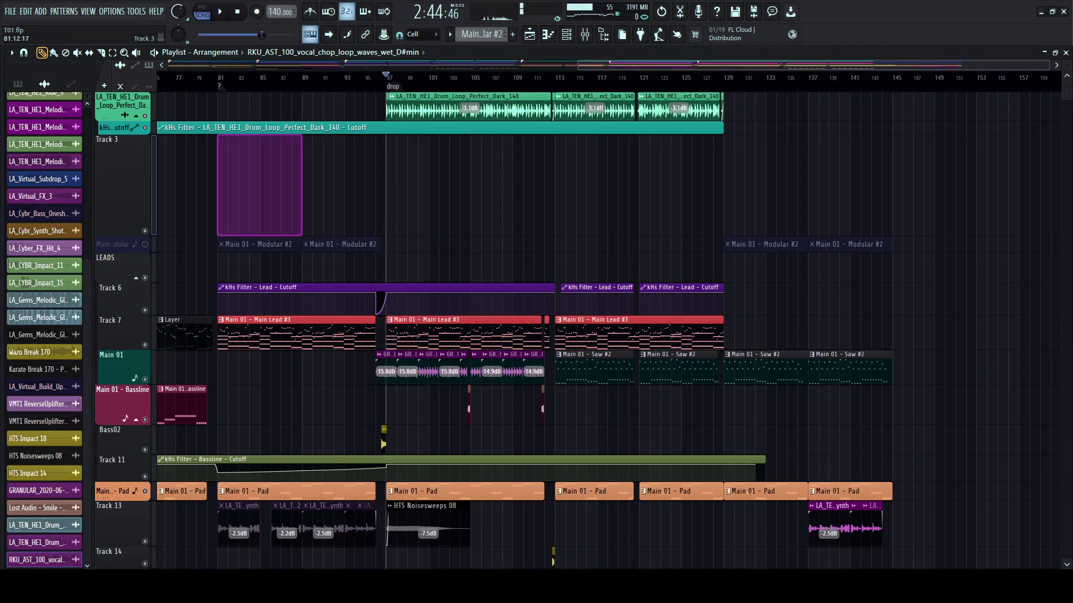
pyautogui.moveTo(123, 236); pyautogui.dragTo(123, 167)
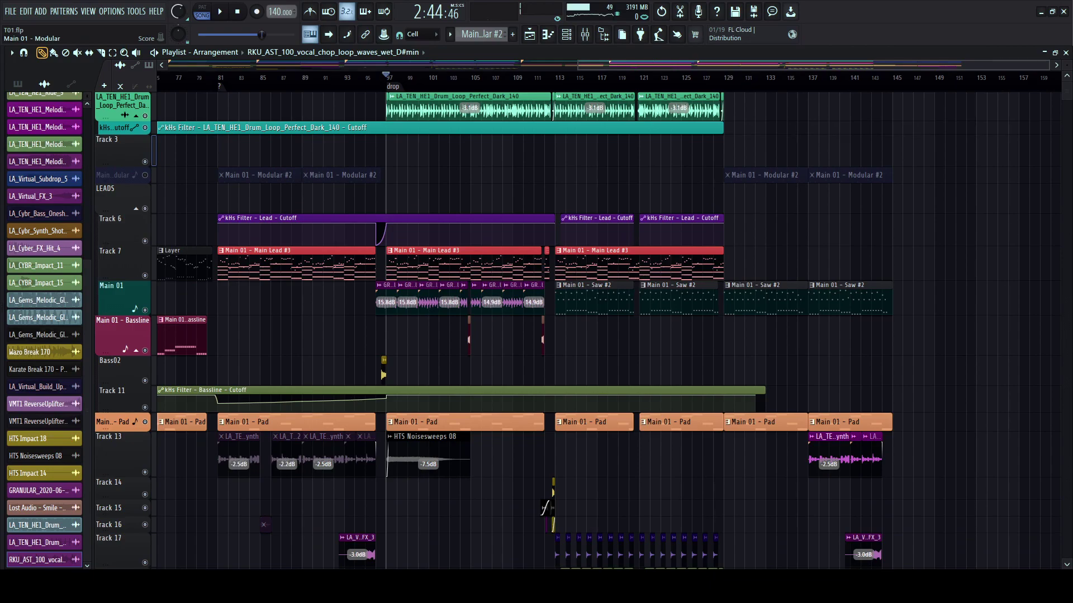
# - Play the start of the first drop at bar 33 for reference
pyautogui.scroll(-4, 385, 336)
pyautogui.click(371, 78)
pyautogui.press('space')
pyautogui.click(338, 78)
pyautogui.scroll(4, 339, 78)
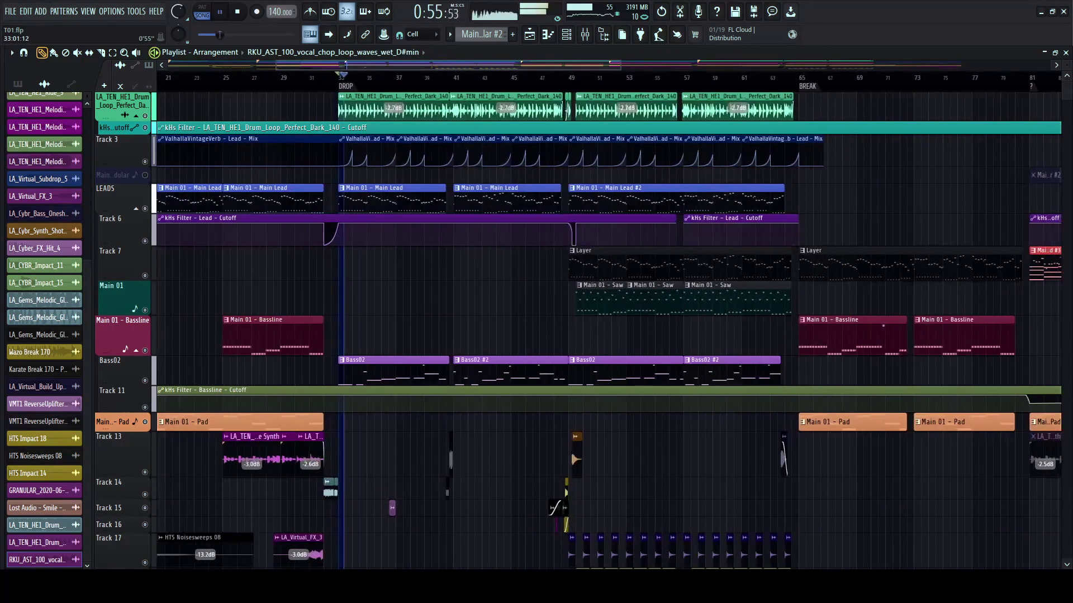
pyautogui.press('space')
# - Open the Browser beside the playlist to reach the sample library
pyautogui.scroll(-3, 578, 330)
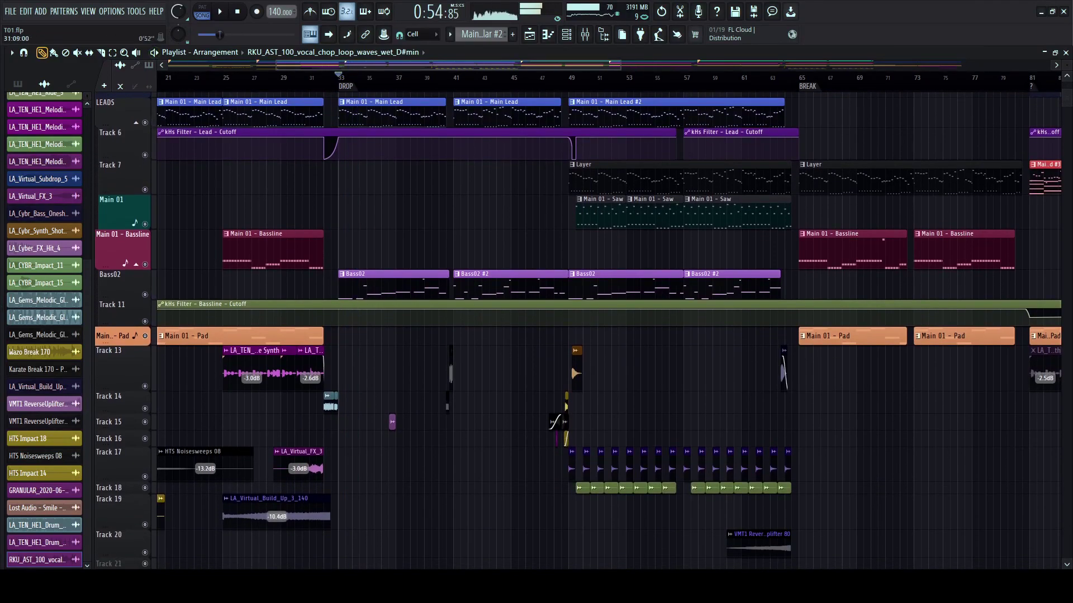
pyautogui.click(603, 35)
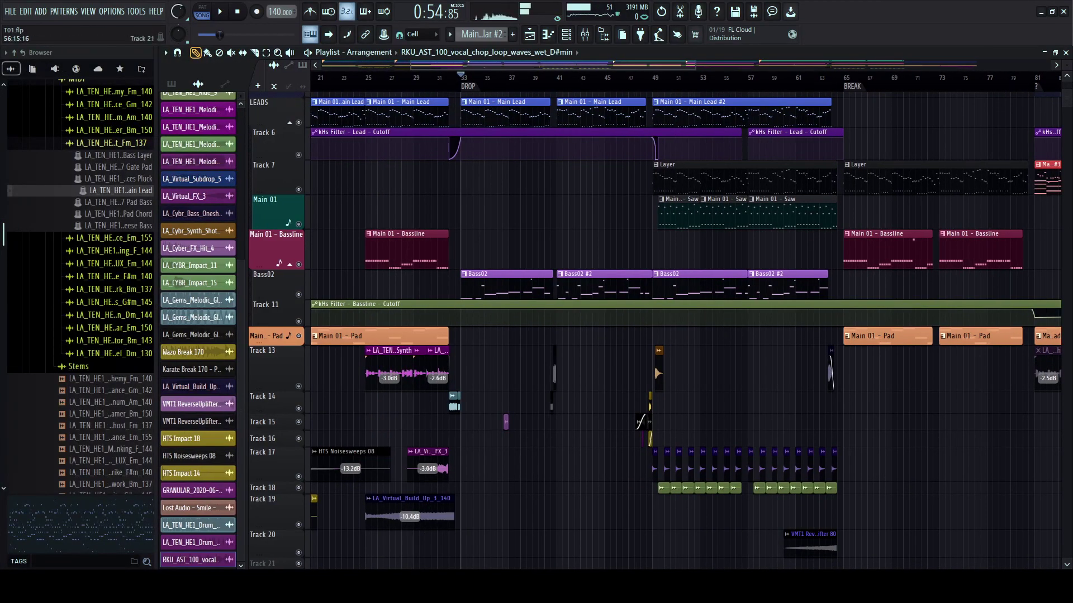